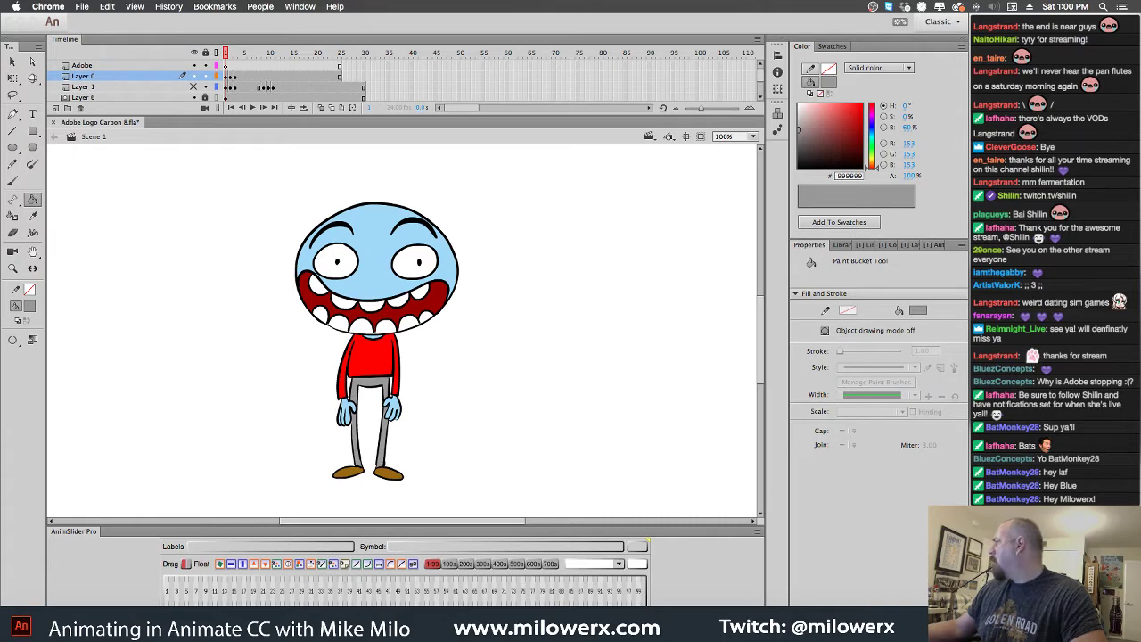
Close the browser showing the t-shirt photo, return to Animate and scrub the opening frames
{"action": "key", "text": "super+Tab"}
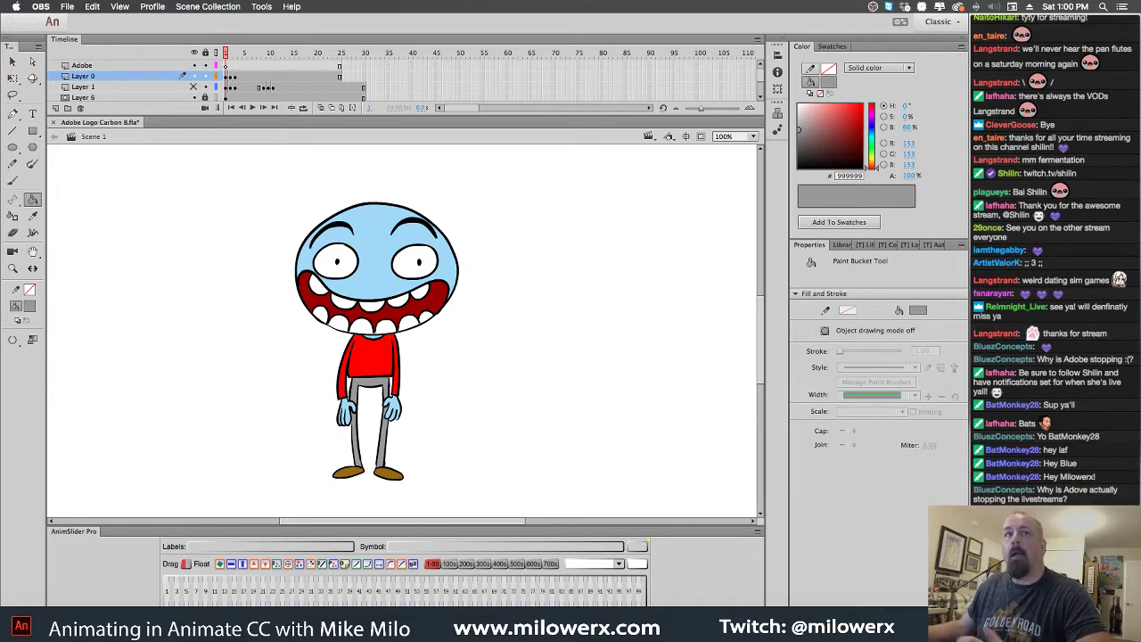
{"action": "key", "text": "super+Tab"}
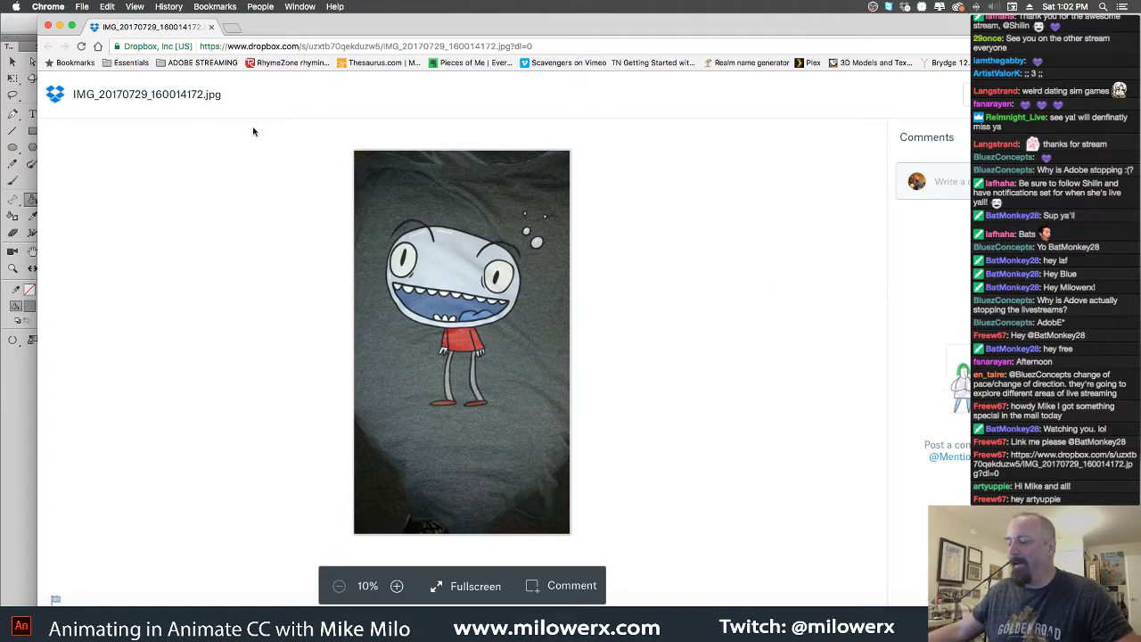
{"action": "left_click", "coordinate": [49, 27]}
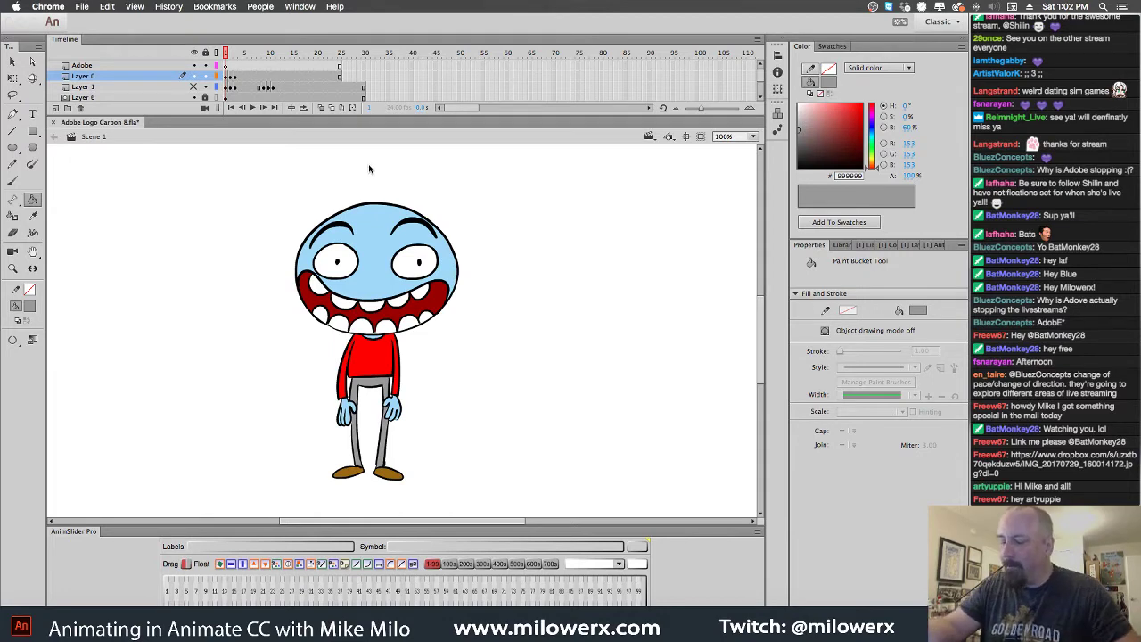
{"action": "left_click", "coordinate": [230, 57]}
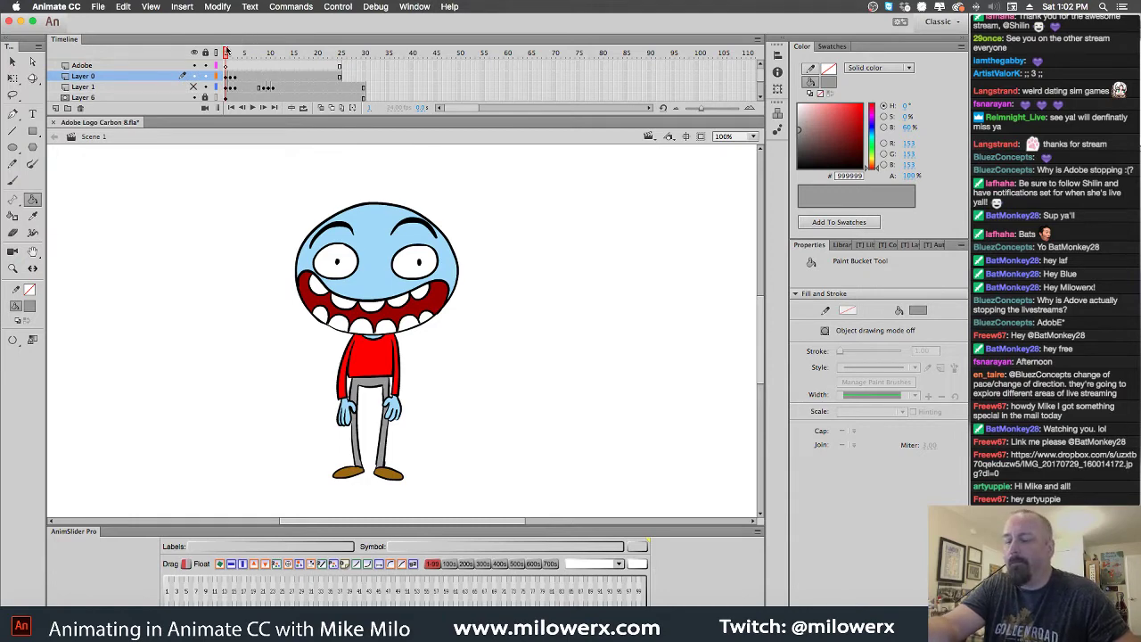
{"action": "left_click_drag", "start_coordinate": [258, 54], "coordinate": [227, 72]}
Enlarge the timeline to show all six layers and insert frames to push every layer later
{"action": "key", "text": "ctrl+z"}
{"action": "key", "text": "ctrl+z"}
{"action": "key", "text": "ctrl+z"}
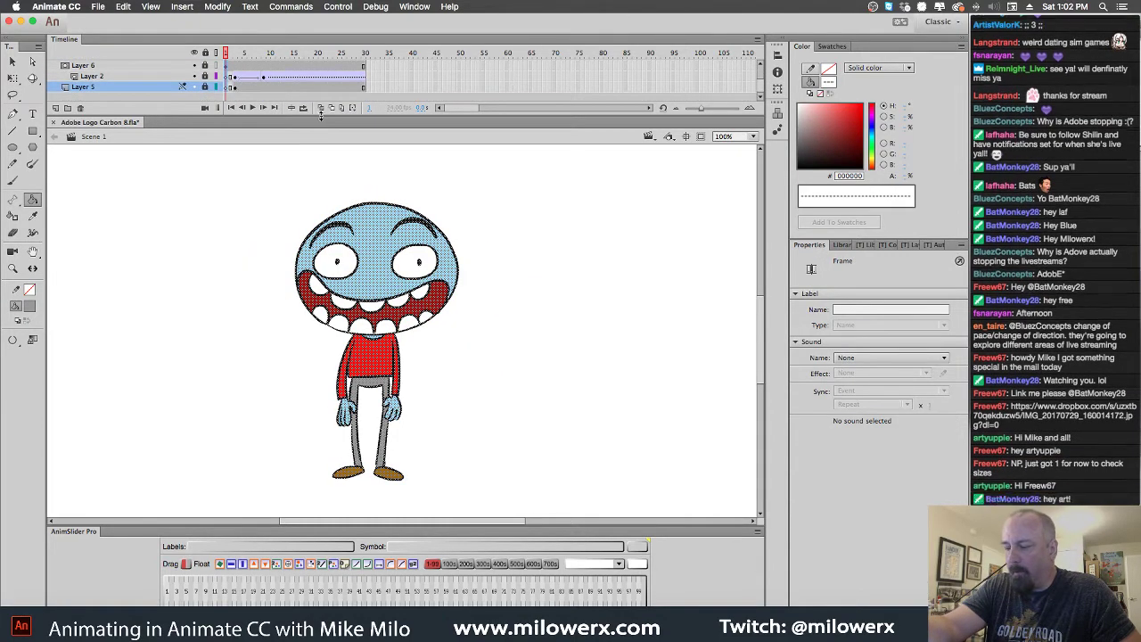
{"action": "left_click_drag", "start_coordinate": [321, 114], "coordinate": [322, 188]}
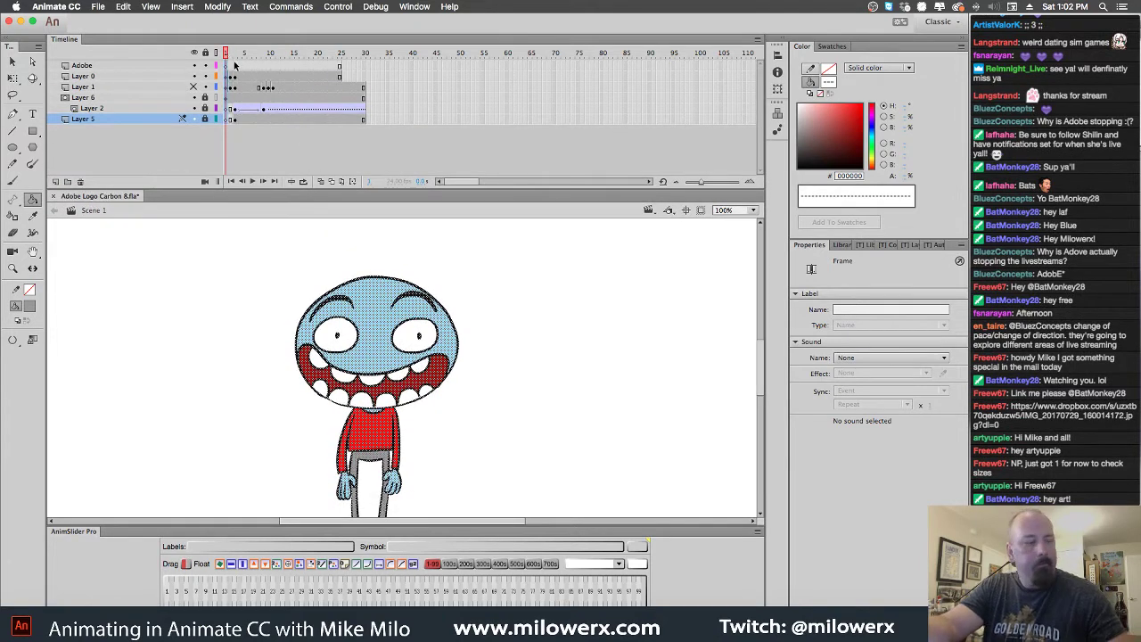
{"action": "left_click_drag", "start_coordinate": [234, 77], "coordinate": [244, 82]}
{"action": "key", "text": "F5"}
{"action": "key", "text": "F5"}
{"action": "key", "text": "F5"}
{"action": "key", "text": "F5"}
{"action": "key", "text": "F5"}
{"action": "key", "text": "F5"}
{"action": "key", "text": "F5"}
{"action": "key", "text": "F5"}
{"action": "key", "text": "F5"}
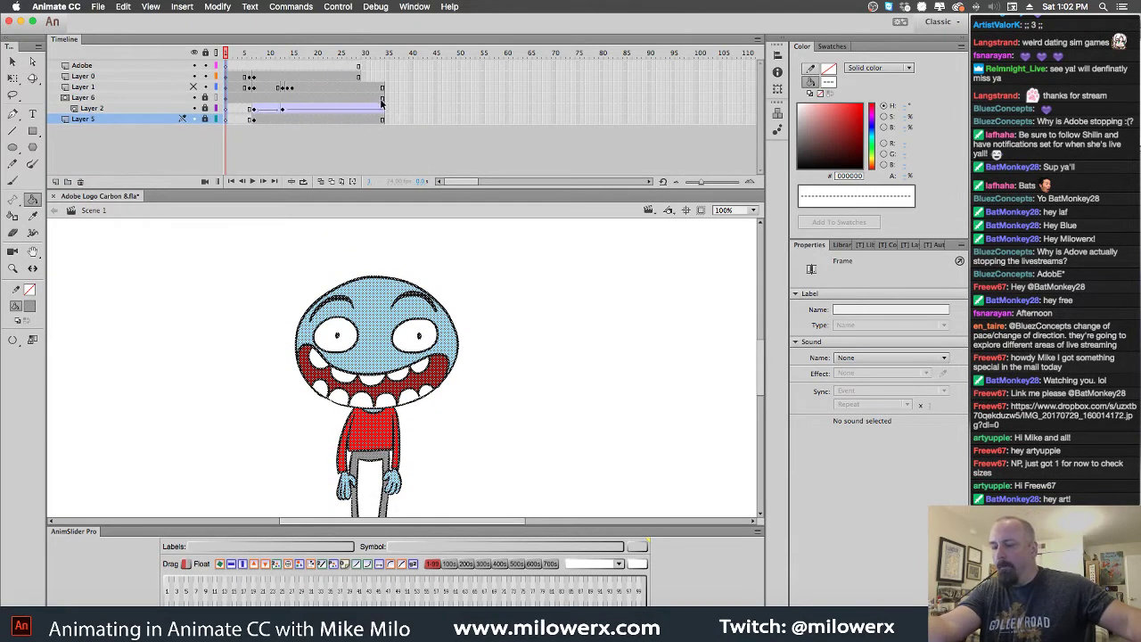
{"action": "key", "text": "F5"}
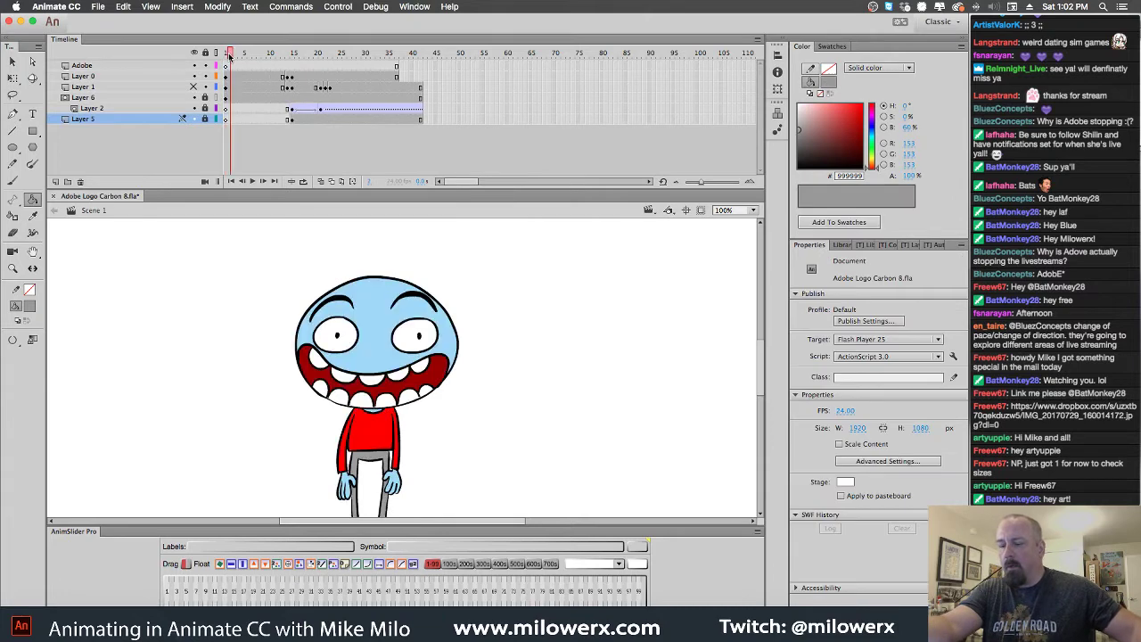
Hold the arms-up pose at frame 14 longer, then add a blank keyframe at frame 12 on Layer 0
{"action": "left_click_drag", "start_coordinate": [264, 67], "coordinate": [290, 70]}
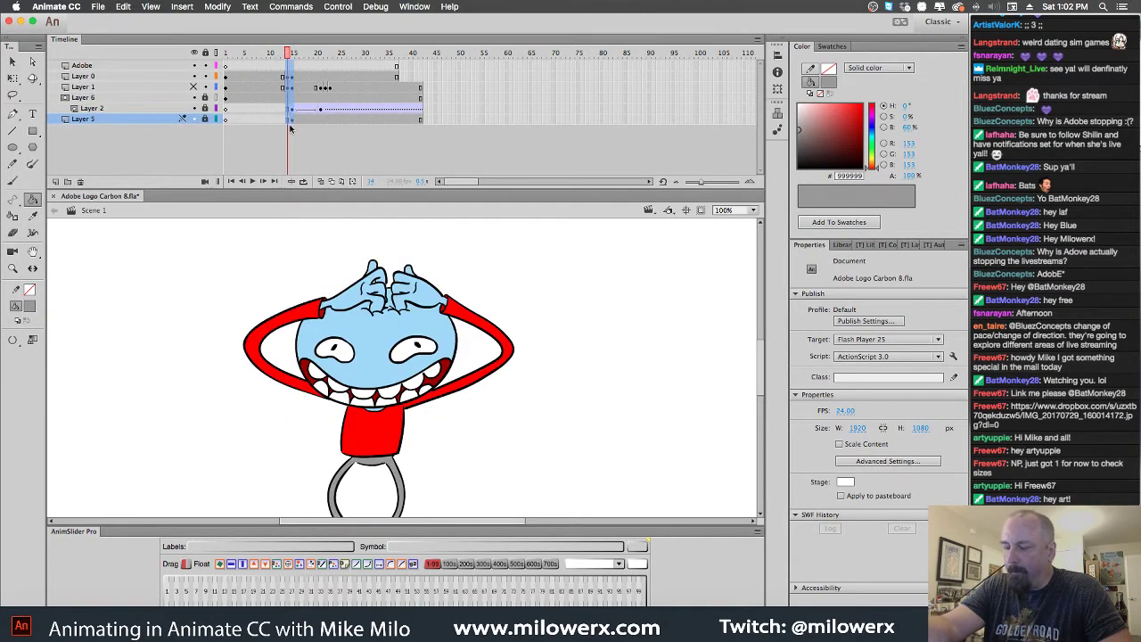
{"action": "left_click", "coordinate": [291, 109]}
{"action": "key", "text": "F5"}
{"action": "key", "text": "F5"}
{"action": "key", "text": "F5"}
{"action": "key", "text": "F5"}
{"action": "key", "text": "F5"}
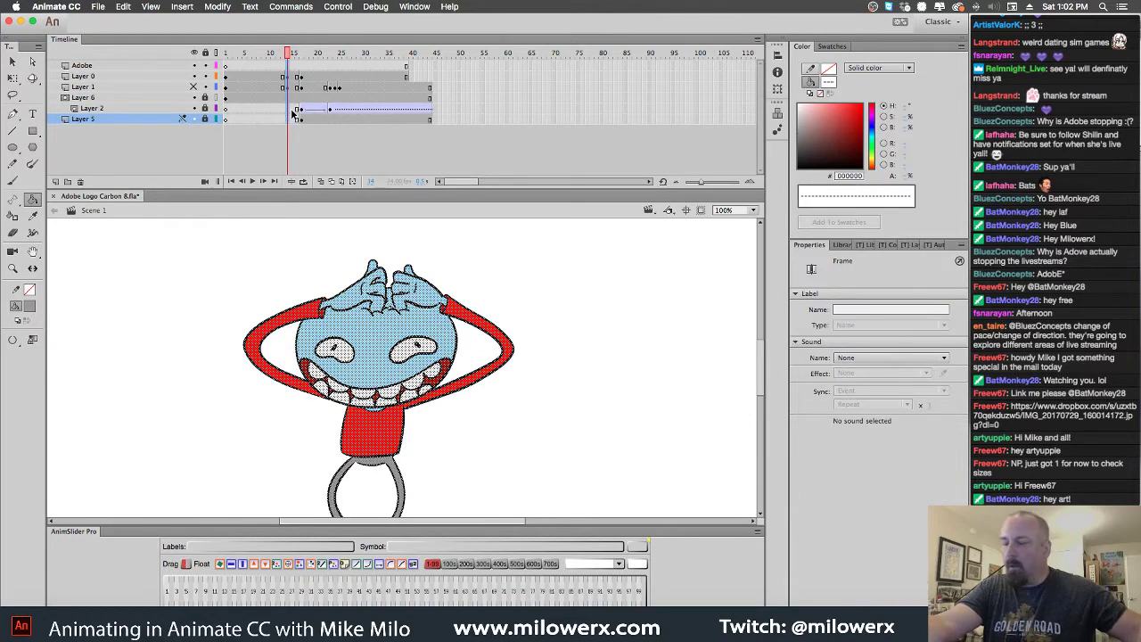
{"action": "left_click", "coordinate": [279, 69]}
{"action": "left_click", "coordinate": [291, 76]}
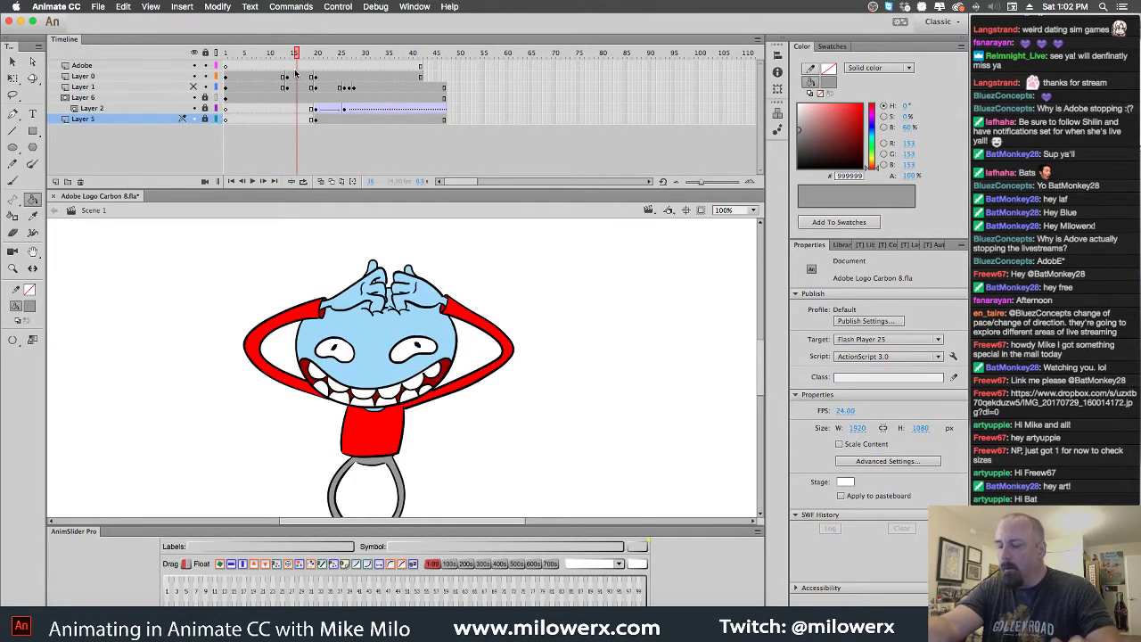
{"action": "left_click", "coordinate": [281, 78]}
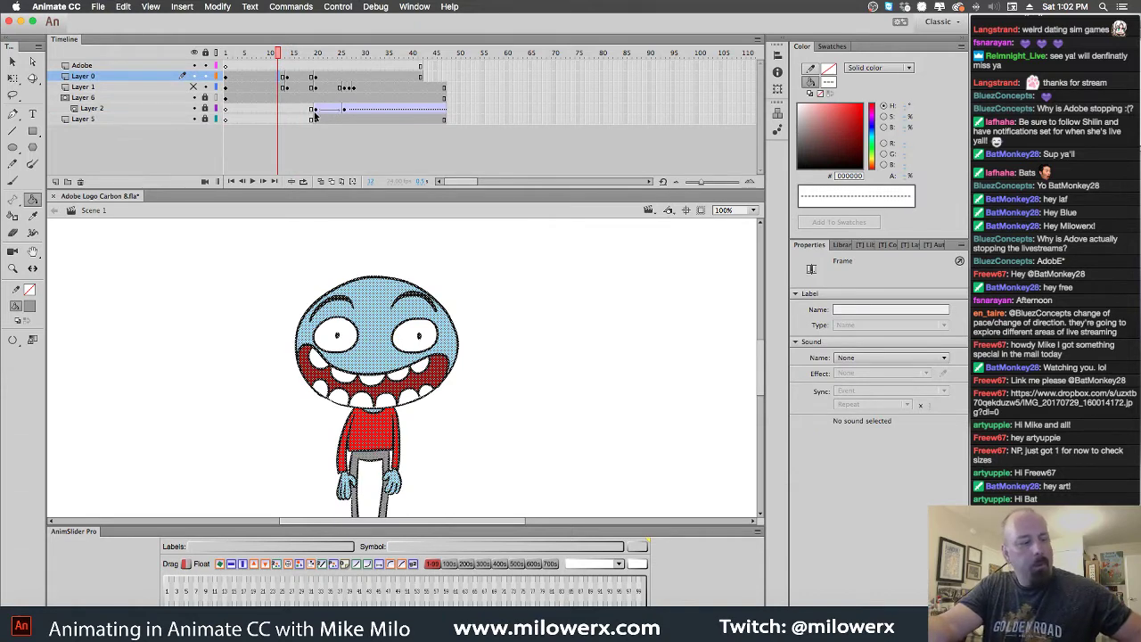
{"action": "key", "text": "F7"}
Turn on onion skinning and set the fill colour to red
{"action": "left_click", "coordinate": [322, 181]}
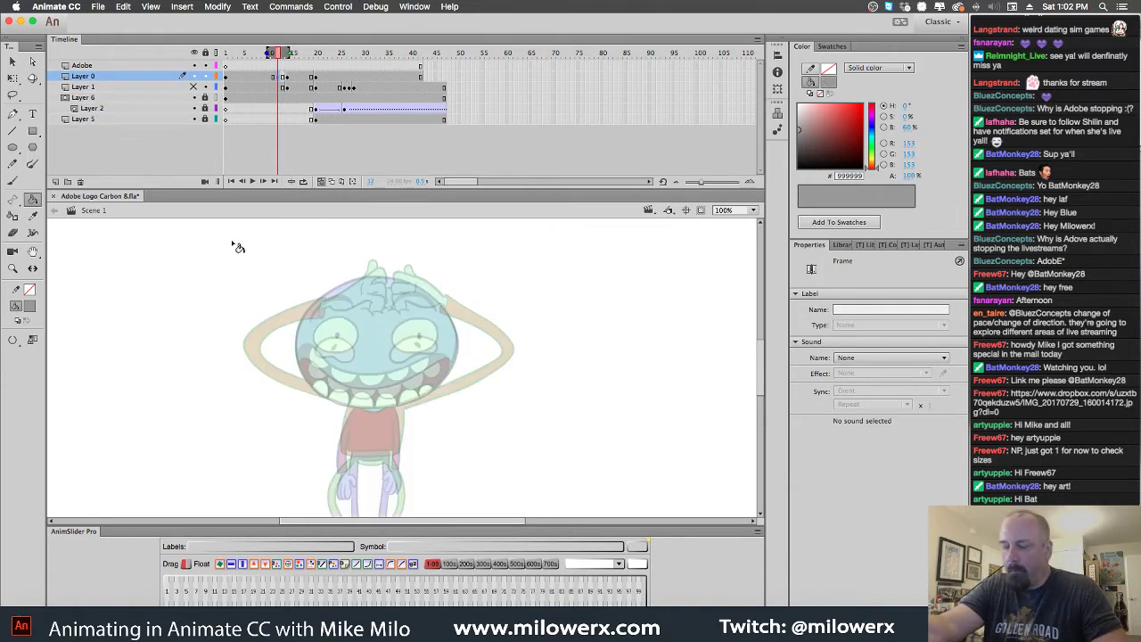
{"action": "left_click", "coordinate": [29, 305]}
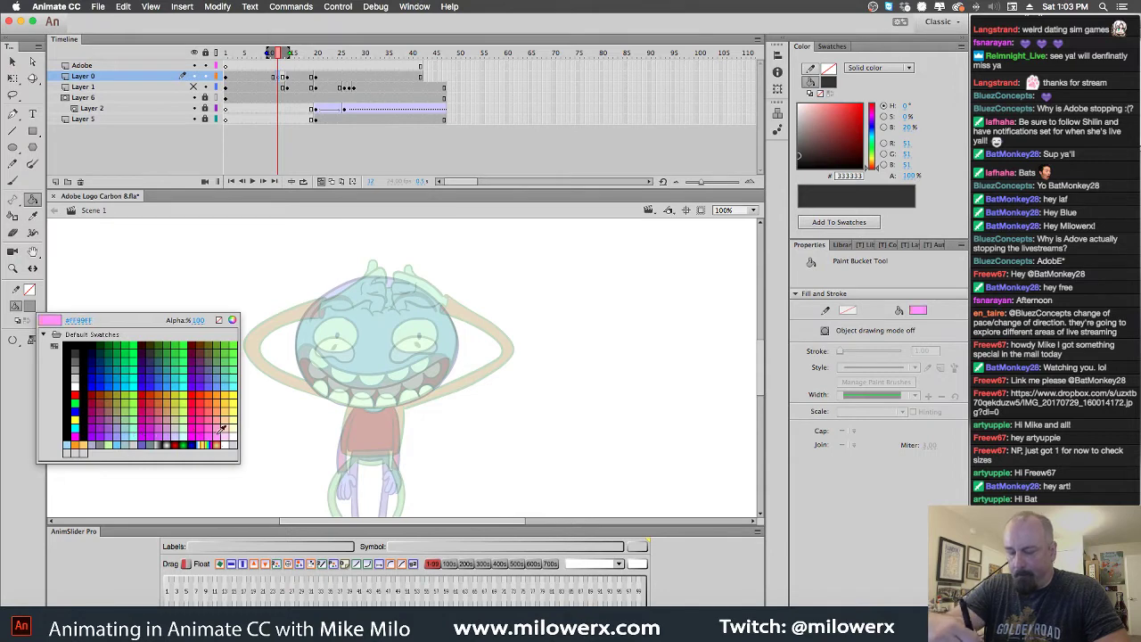
{"action": "left_click", "coordinate": [77, 395]}
Choose the Brush tool with pressure and tilt sensitivity at brush size 6
{"action": "left_click", "coordinate": [14, 182]}
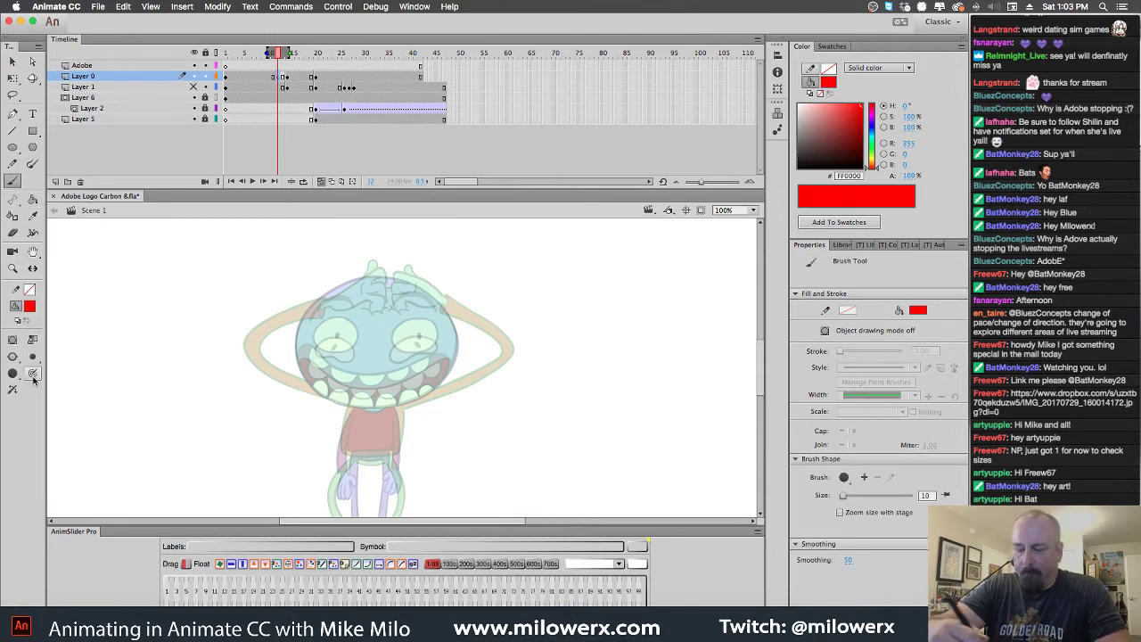
{"action": "left_click", "coordinate": [15, 374]}
{"action": "left_click", "coordinate": [14, 390]}
{"action": "left_click", "coordinate": [34, 373]}
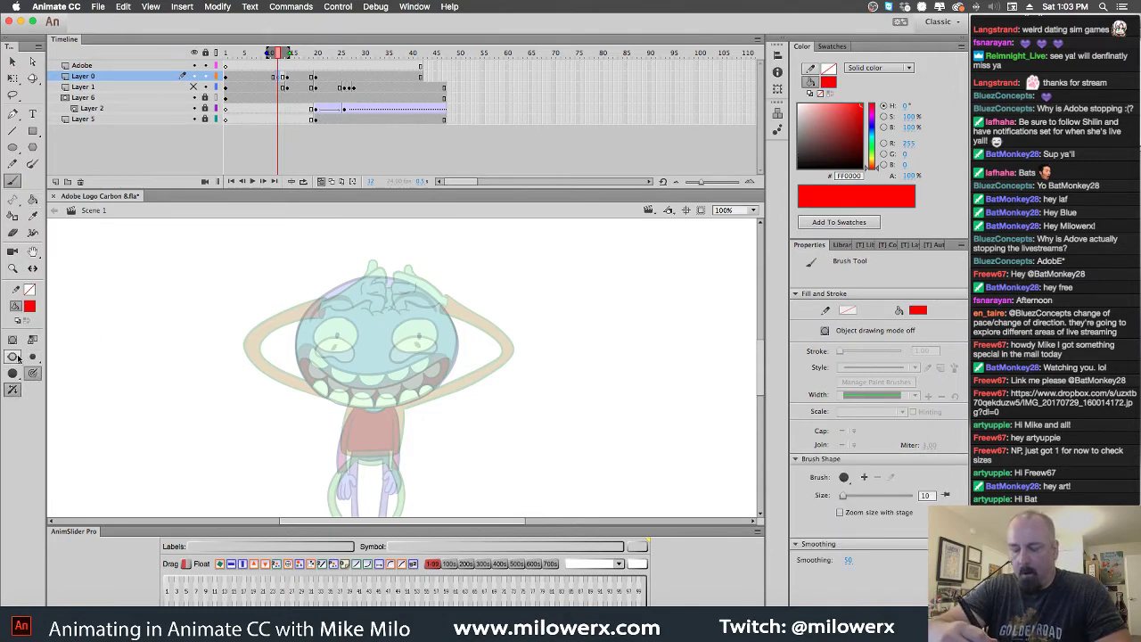
{"action": "left_click", "coordinate": [13, 356]}
{"action": "left_click", "coordinate": [54, 354]}
{"action": "left_click", "coordinate": [32, 355]}
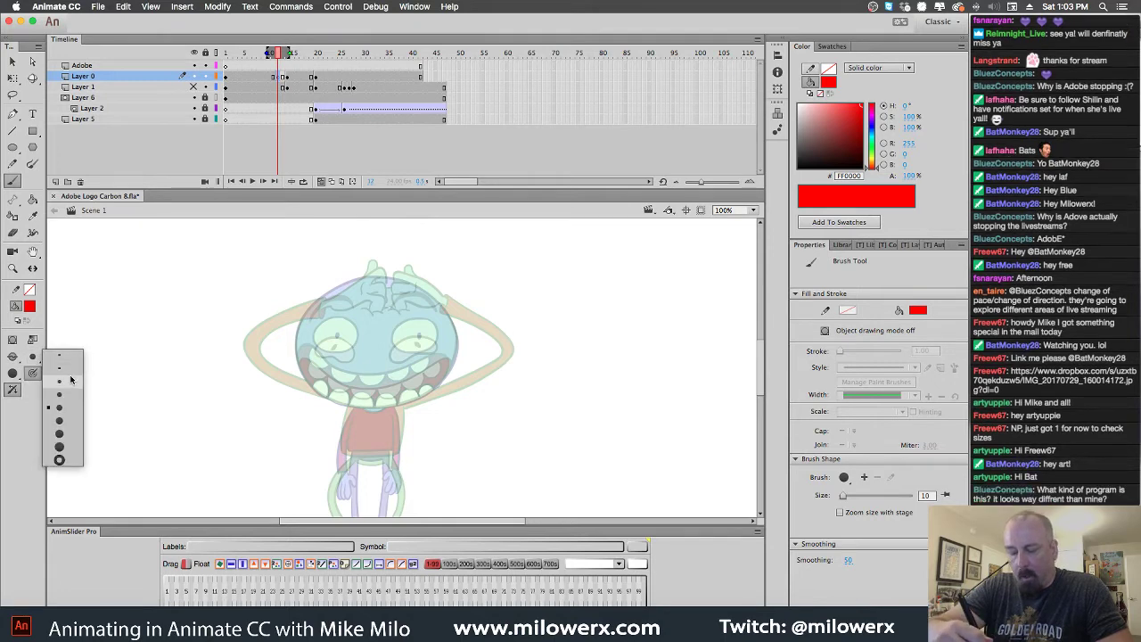
{"action": "left_click", "coordinate": [73, 381]}
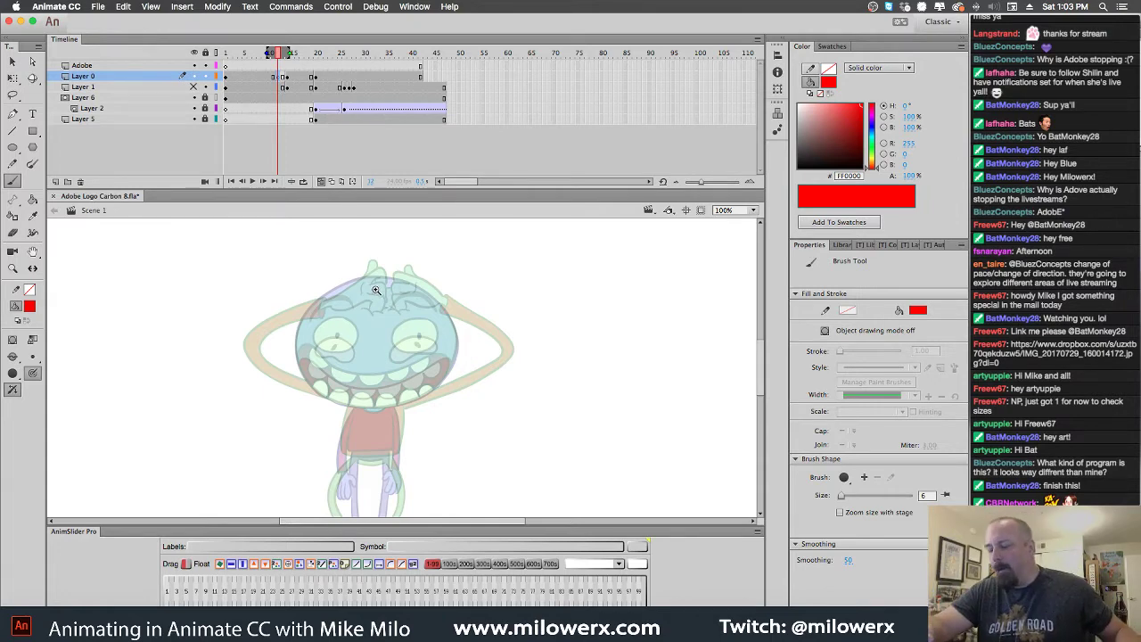
Sketch both hands, the left arm and a head arc in red
{"action": "scroll", "coordinate": [374, 287], "scroll_direction": "up", "scroll_amount": 5}
{"action": "scroll", "coordinate": [526, 281], "scroll_direction": "down", "scroll_amount": 5}
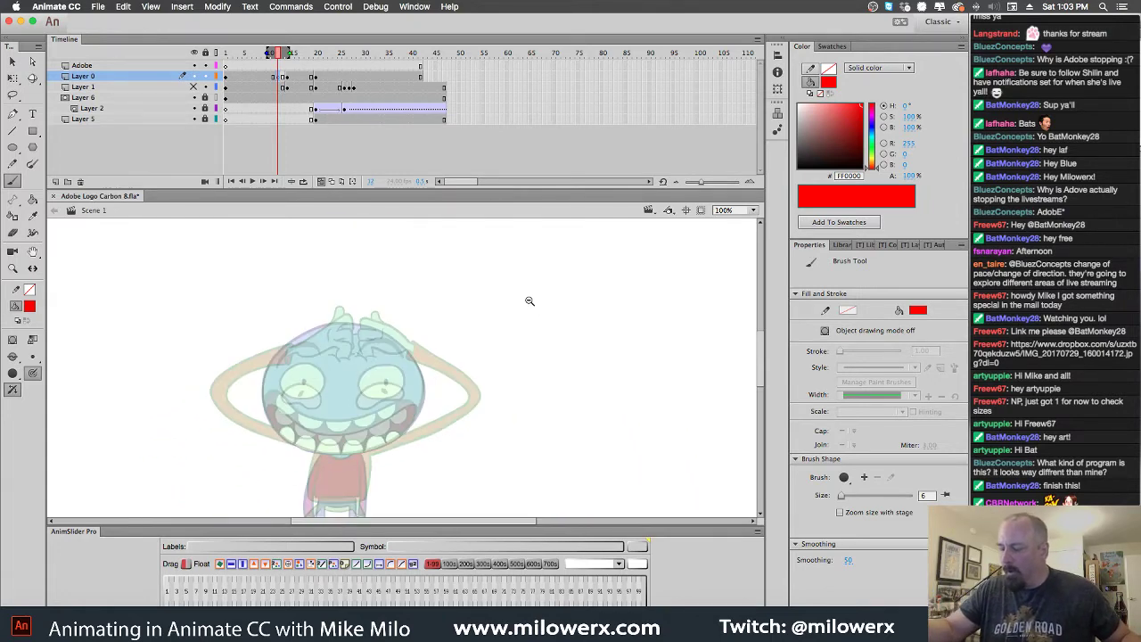
{"action": "scroll", "coordinate": [499, 296], "scroll_direction": "down", "scroll_amount": 3}
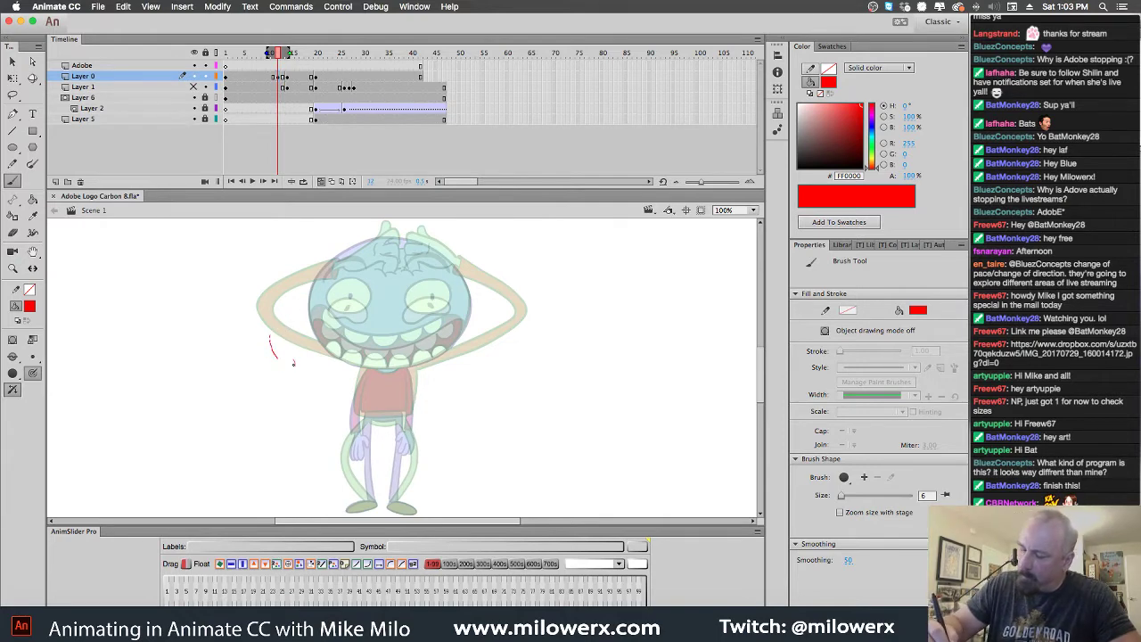
{"action": "left_click_drag", "start_coordinate": [289, 359], "coordinate": [286, 356]}
{"action": "left_click_drag", "start_coordinate": [471, 344], "coordinate": [495, 331]}
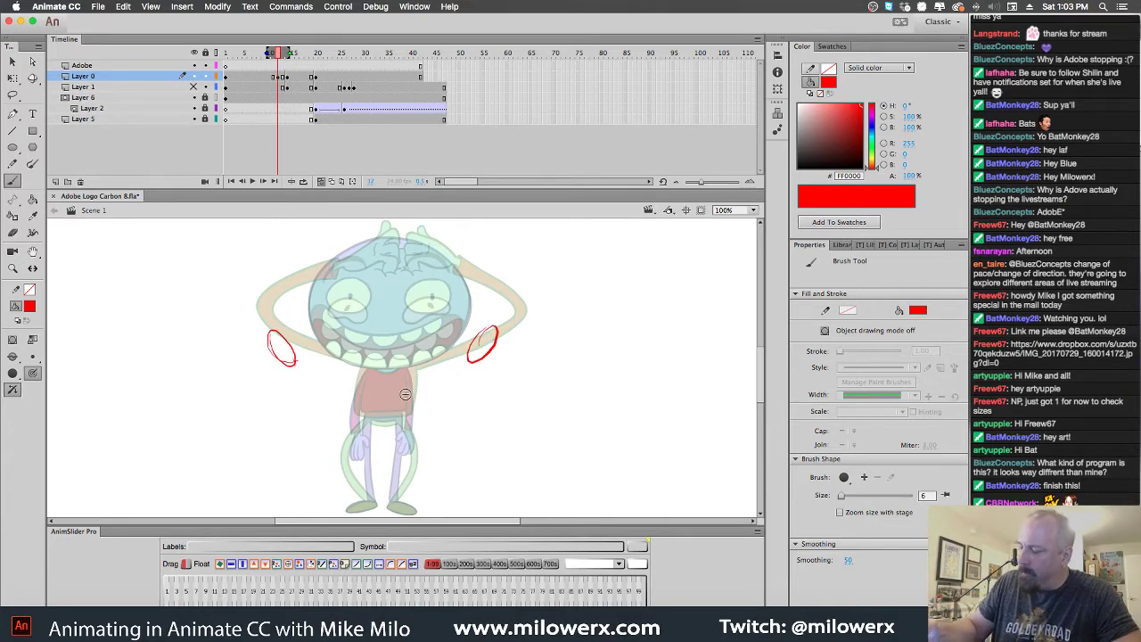
{"action": "left_click_drag", "start_coordinate": [300, 364], "coordinate": [363, 377]}
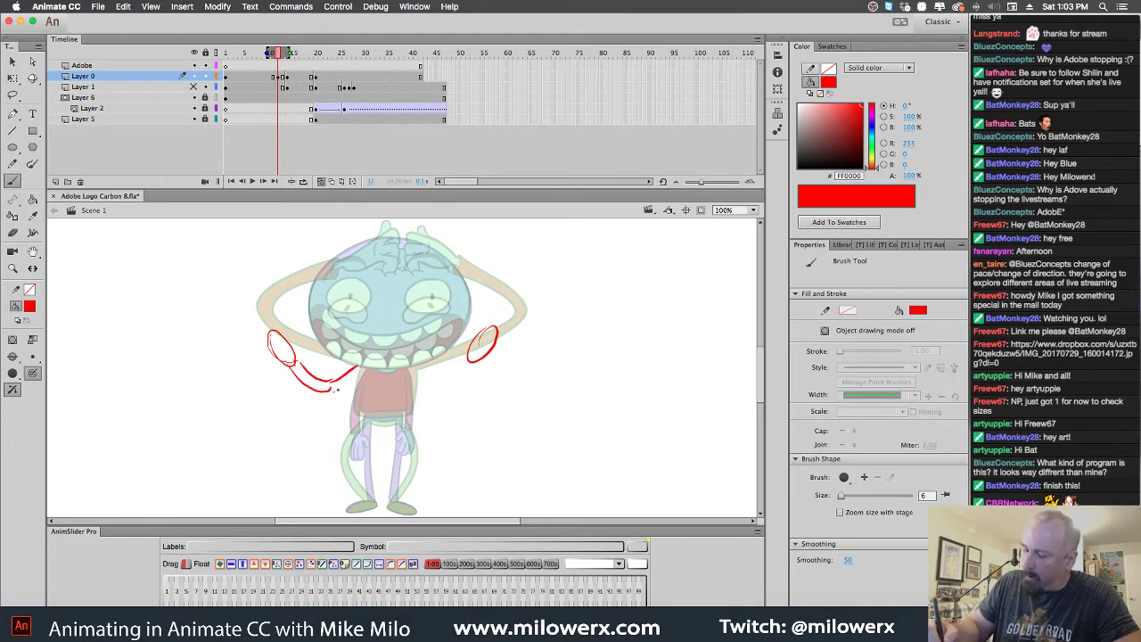
{"action": "mouse_move", "coordinate": [452, 268]}
{"action": "left_mouse_down"}
{"action": "mouse_move", "coordinate": [375, 243]}
{"action": "mouse_move", "coordinate": [332, 266]}
{"action": "mouse_move", "coordinate": [312, 311]}
{"action": "left_mouse_up"}
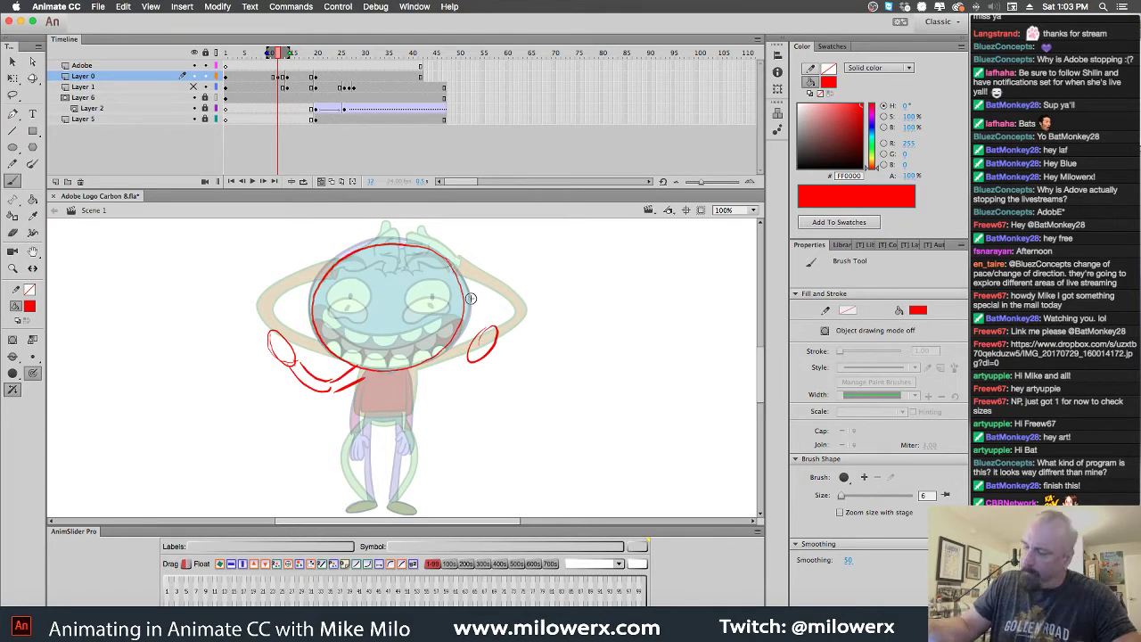
Undo the head arc, zoom to 200%, then redraw the jaw, both eyes, grinning mouth and cheek
{"action": "key", "text": "super+equal"}
{"action": "key", "text": "super+z"}
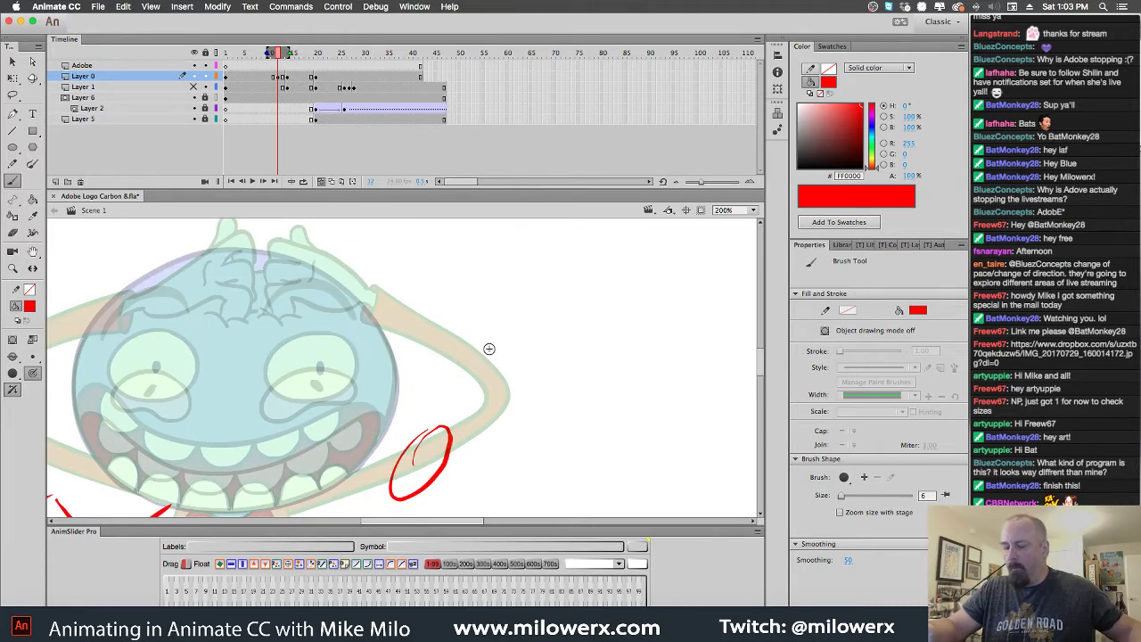
{"action": "left_click_drag", "start_coordinate": [481, 330], "coordinate": [618, 311]}
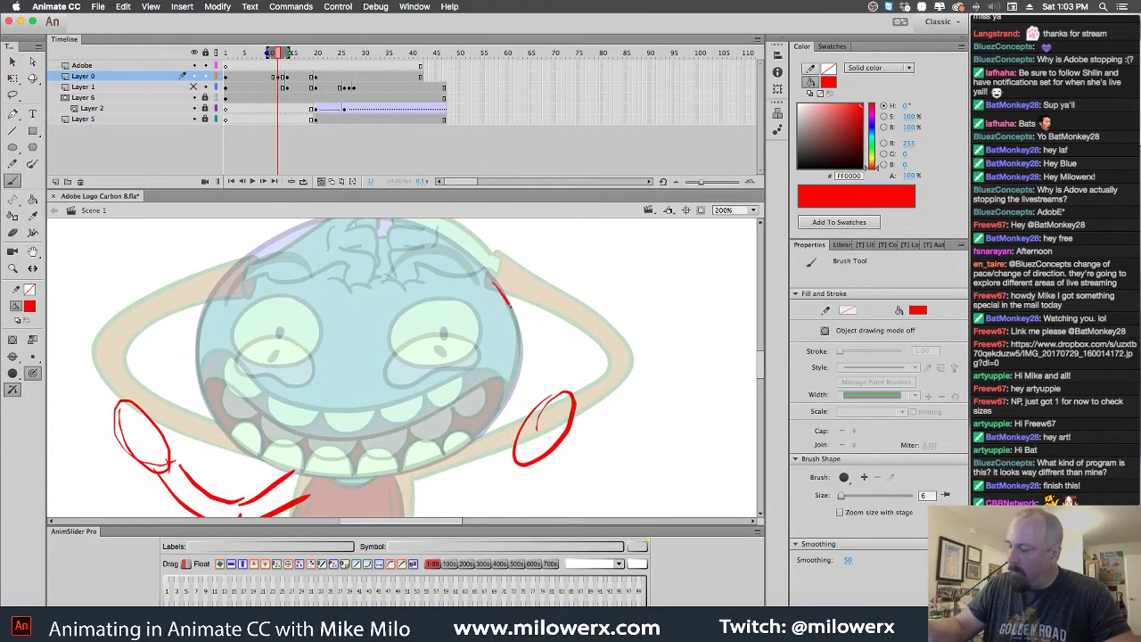
{"action": "mouse_move", "coordinate": [521, 355]}
{"action": "left_mouse_down"}
{"action": "mouse_move", "coordinate": [491, 426]}
{"action": "mouse_move", "coordinate": [403, 472]}
{"action": "mouse_move", "coordinate": [287, 469]}
{"action": "mouse_move", "coordinate": [214, 397]}
{"action": "mouse_move", "coordinate": [223, 272]}
{"action": "mouse_move", "coordinate": [330, 219]}
{"action": "mouse_move", "coordinate": [478, 268]}
{"action": "mouse_move", "coordinate": [520, 349]}
{"action": "left_mouse_up"}
{"action": "mouse_move", "coordinate": [470, 317]}
{"action": "left_mouse_down"}
{"action": "mouse_move", "coordinate": [412, 320]}
{"action": "mouse_move", "coordinate": [397, 341]}
{"action": "mouse_move", "coordinate": [411, 359]}
{"action": "mouse_move", "coordinate": [462, 357]}
{"action": "mouse_move", "coordinate": [469, 315]}
{"action": "left_mouse_up"}
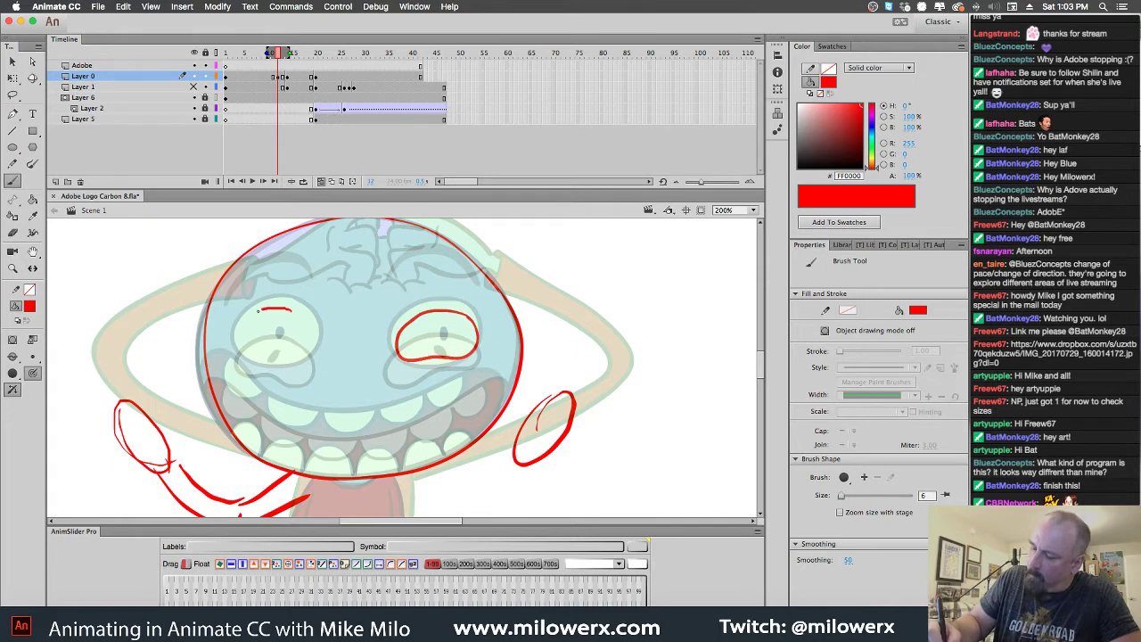
{"action": "left_click_drag", "start_coordinate": [298, 318], "coordinate": [285, 310]}
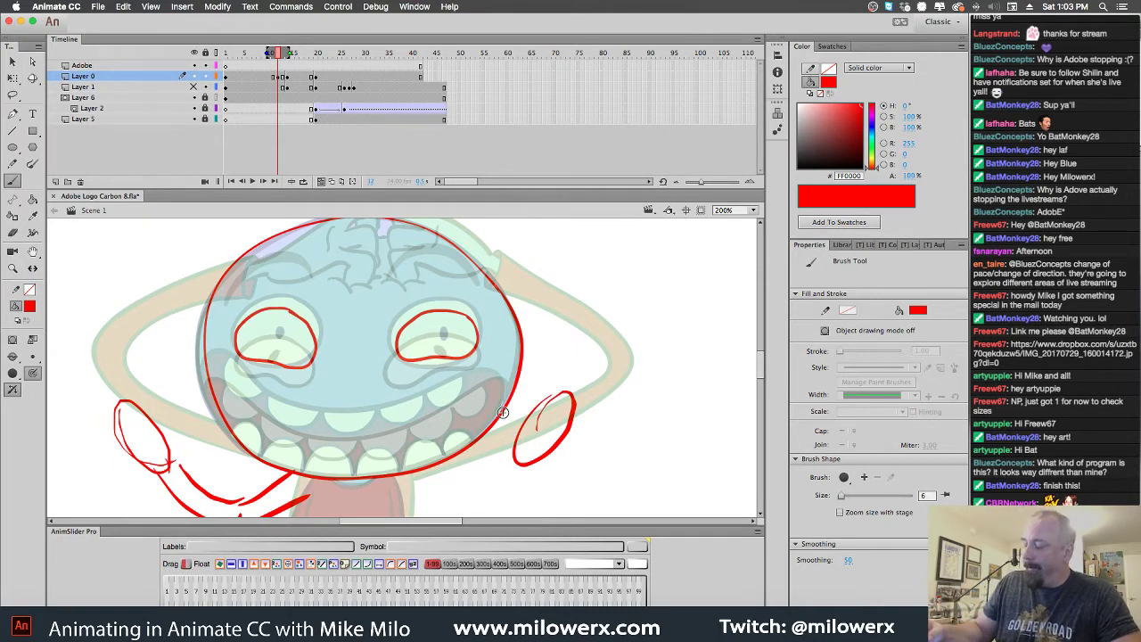
{"action": "mouse_move", "coordinate": [491, 376]}
{"action": "left_mouse_down"}
{"action": "mouse_move", "coordinate": [341, 427]}
{"action": "mouse_move", "coordinate": [280, 417]}
{"action": "mouse_move", "coordinate": [222, 366]}
{"action": "left_mouse_up"}
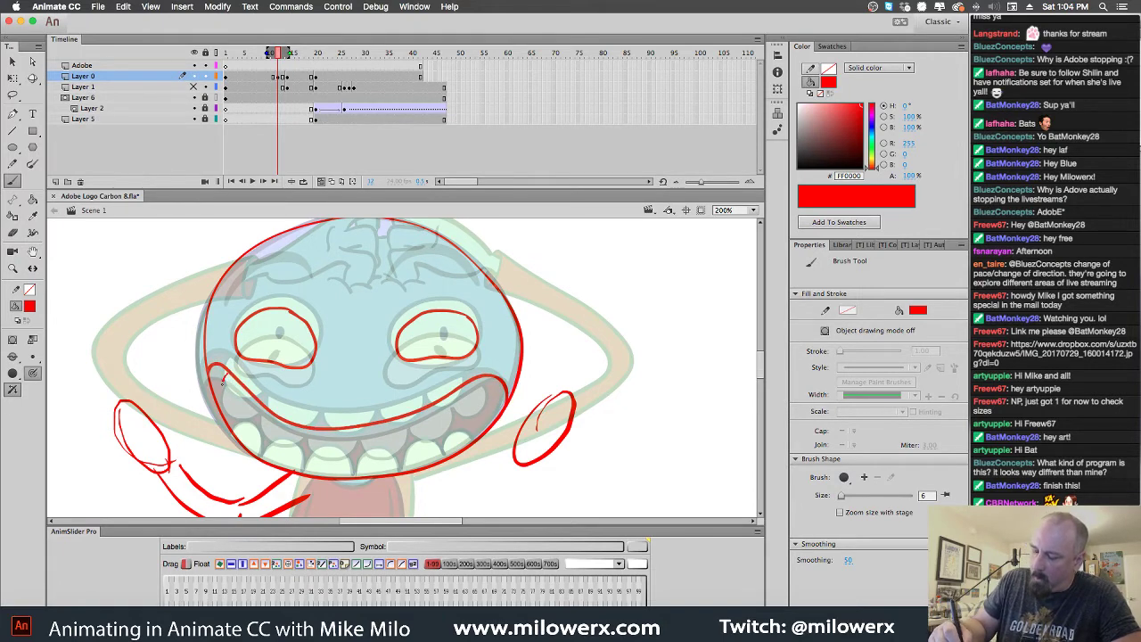
{"action": "mouse_move", "coordinate": [263, 406]}
{"action": "left_mouse_down"}
{"action": "mouse_move", "coordinate": [287, 442]}
{"action": "mouse_move", "coordinate": [307, 430]}
{"action": "mouse_move", "coordinate": [348, 449]}
{"action": "mouse_move", "coordinate": [362, 430]}
{"action": "mouse_move", "coordinate": [407, 439]}
{"action": "mouse_move", "coordinate": [424, 416]}
{"action": "mouse_move", "coordinate": [484, 385]}
{"action": "left_mouse_up"}
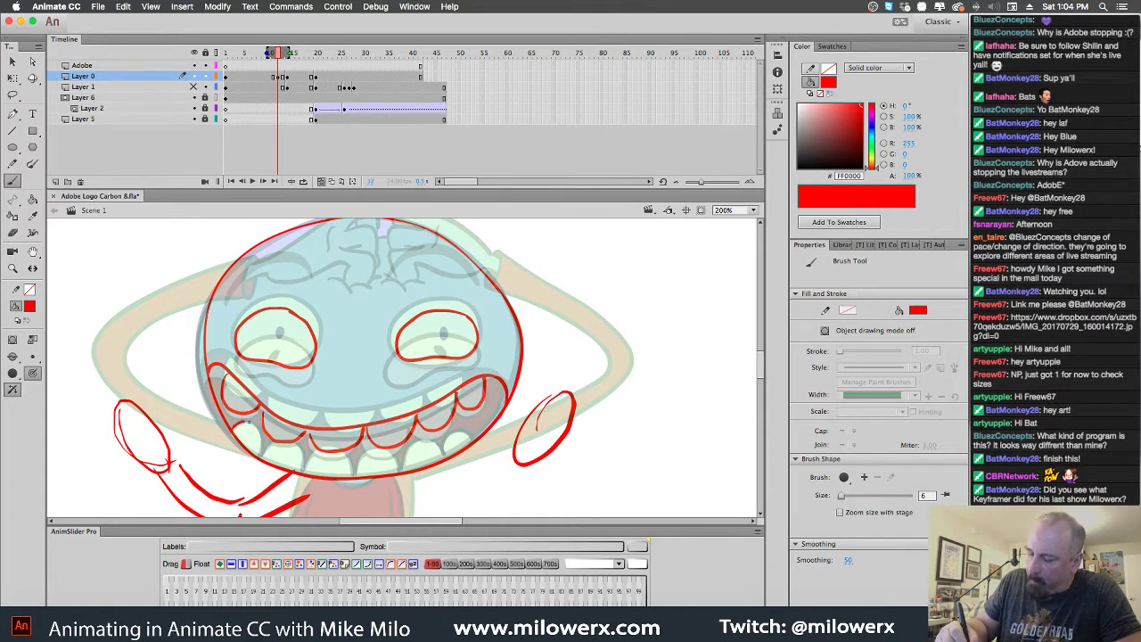
Add the teeth, the left pupil, the right arm and the lower line of the left arm
{"action": "mouse_move", "coordinate": [244, 419]}
{"action": "left_mouse_down"}
{"action": "mouse_move", "coordinate": [276, 462]}
{"action": "mouse_move", "coordinate": [287, 444]}
{"action": "mouse_move", "coordinate": [317, 468]}
{"action": "mouse_move", "coordinate": [383, 478]}
{"action": "mouse_move", "coordinate": [374, 462]}
{"action": "mouse_move", "coordinate": [358, 471]}
{"action": "mouse_move", "coordinate": [426, 469]}
{"action": "mouse_move", "coordinate": [439, 440]}
{"action": "mouse_move", "coordinate": [460, 451]}
{"action": "mouse_move", "coordinate": [504, 393]}
{"action": "left_mouse_up"}
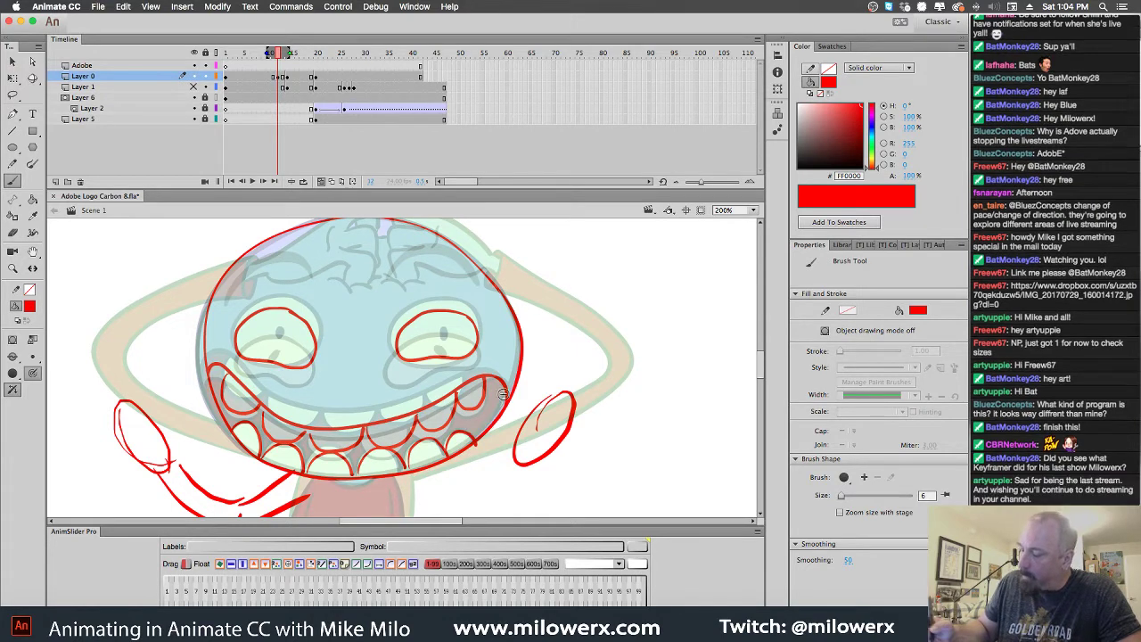
{"action": "left_click_drag", "start_coordinate": [275, 342], "coordinate": [277, 349]}
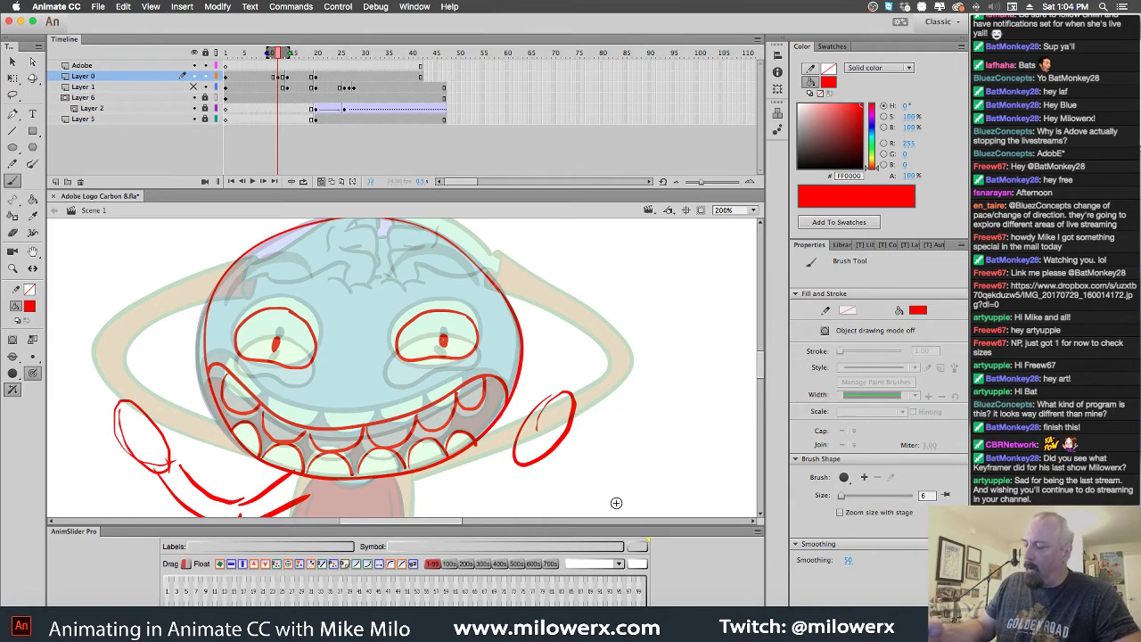
{"action": "left_click_drag", "start_coordinate": [617, 452], "coordinate": [635, 393]}
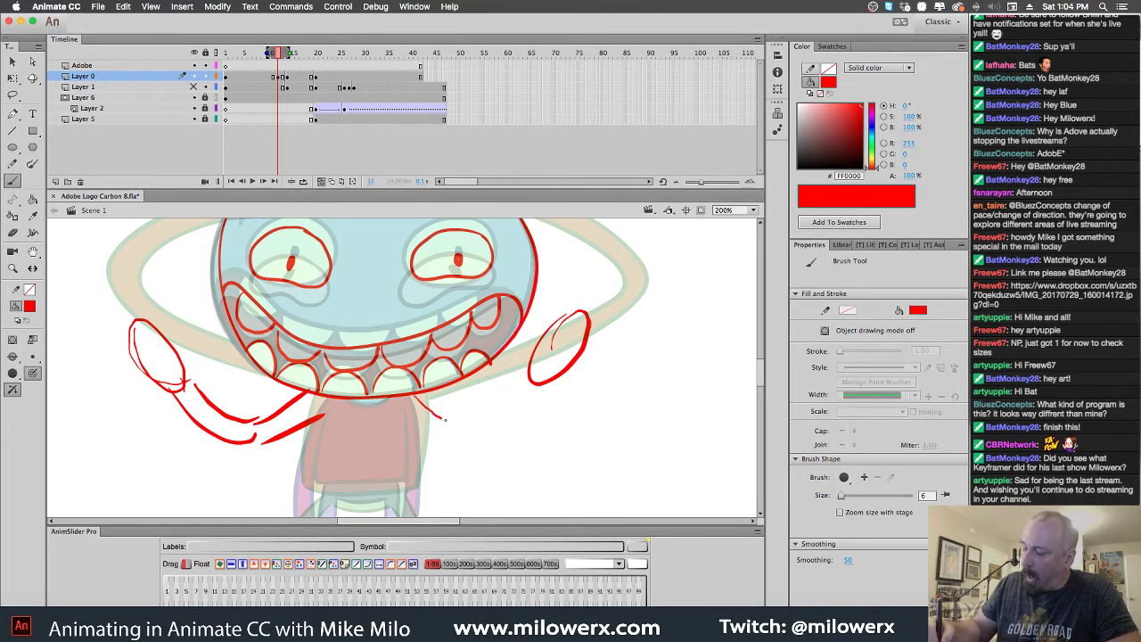
{"action": "mouse_move", "coordinate": [538, 387]}
{"action": "left_mouse_down"}
{"action": "mouse_move", "coordinate": [462, 440]}
{"action": "mouse_move", "coordinate": [412, 430]}
{"action": "left_mouse_up"}
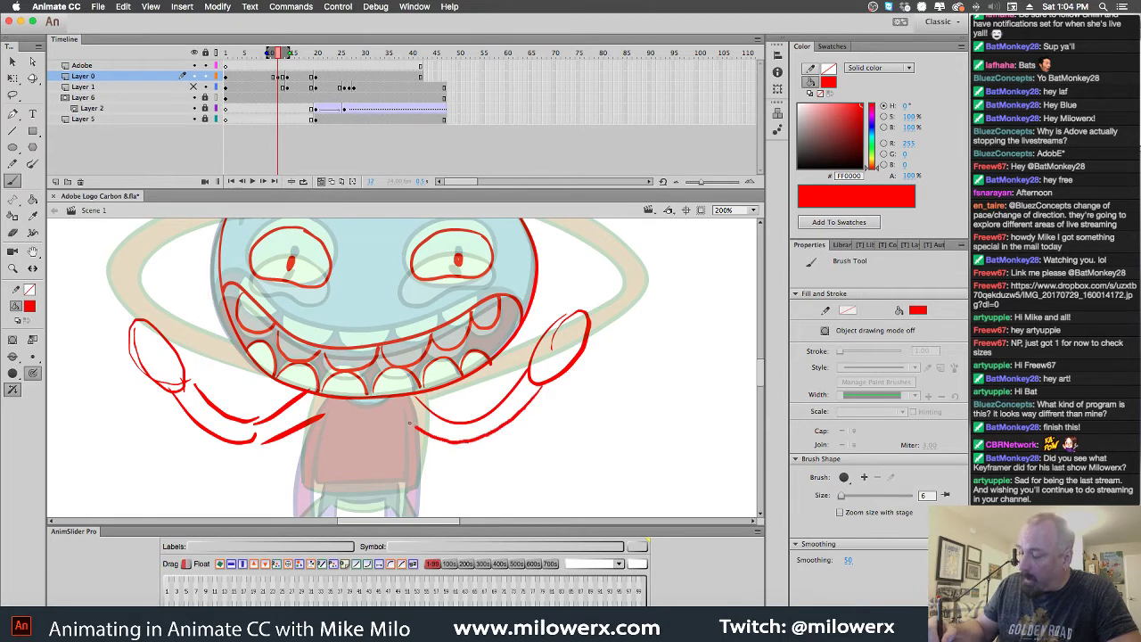
{"action": "left_click_drag", "start_coordinate": [249, 440], "coordinate": [310, 413]}
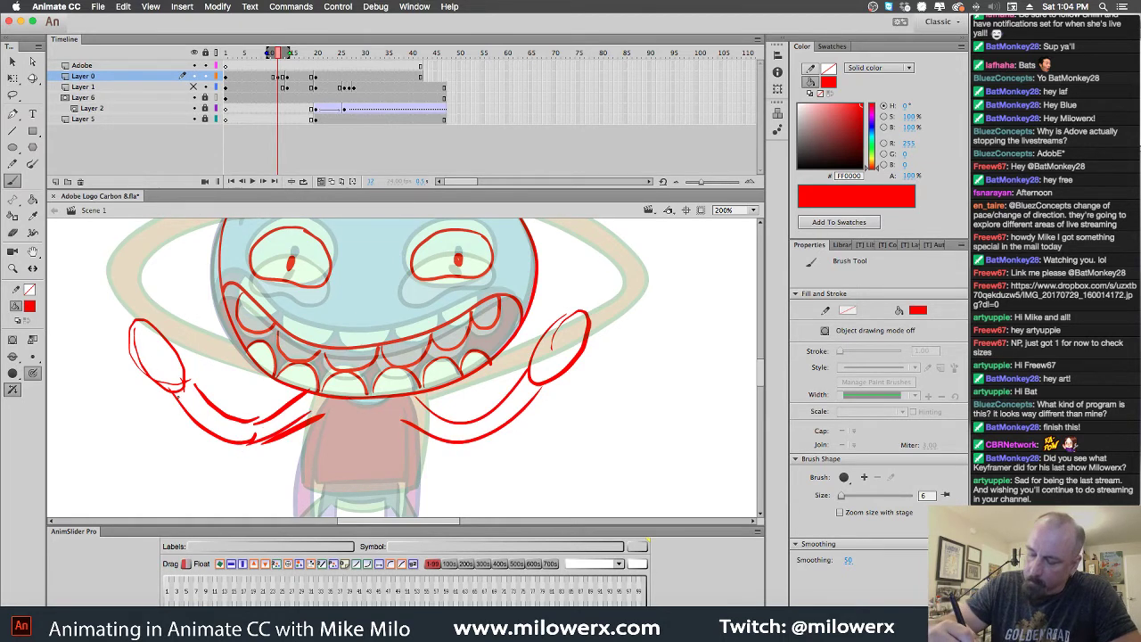
Outline both hands with finger lines and a left wrist, then select the drawing frame
{"action": "mouse_move", "coordinate": [178, 389]}
{"action": "left_mouse_down"}
{"action": "mouse_move", "coordinate": [119, 362]}
{"action": "mouse_move", "coordinate": [130, 337]}
{"action": "mouse_move", "coordinate": [121, 319]}
{"action": "mouse_move", "coordinate": [134, 325]}
{"action": "left_mouse_up"}
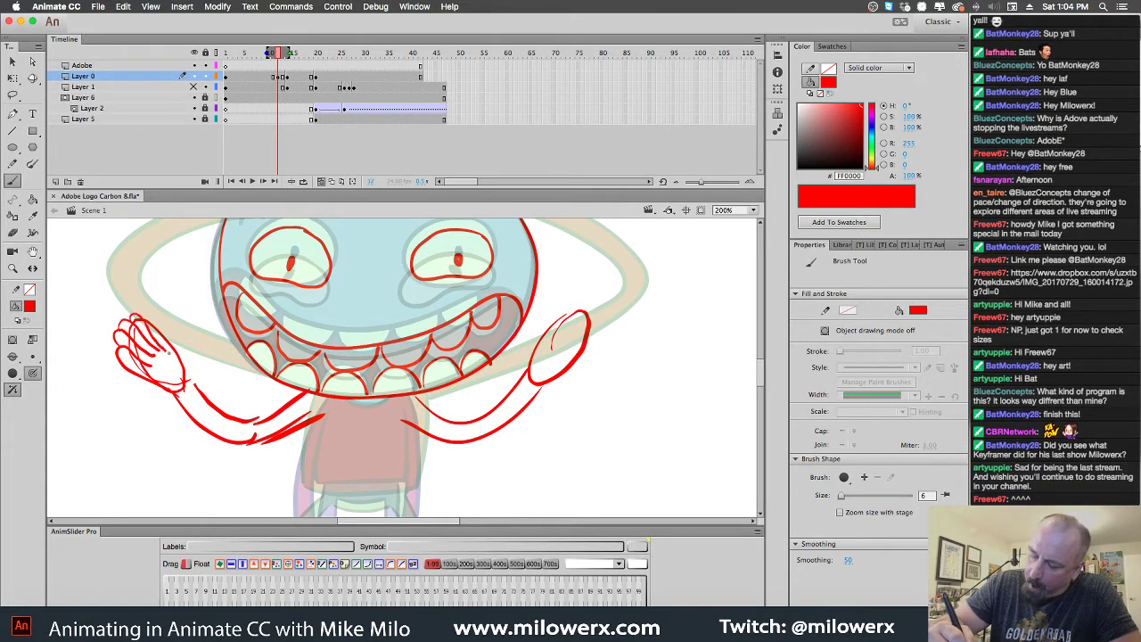
{"action": "mouse_move", "coordinate": [178, 362]}
{"action": "left_mouse_down"}
{"action": "mouse_move", "coordinate": [160, 348]}
{"action": "mouse_move", "coordinate": [193, 380]}
{"action": "mouse_move", "coordinate": [163, 369]}
{"action": "left_mouse_up"}
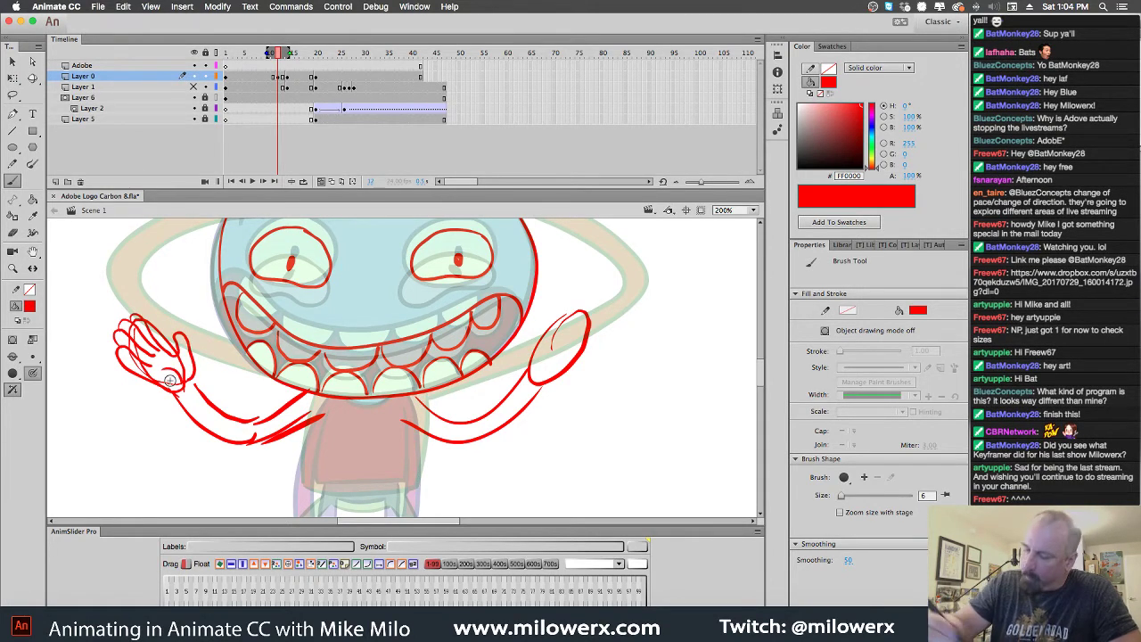
{"action": "left_click_drag", "start_coordinate": [523, 366], "coordinate": [539, 323]}
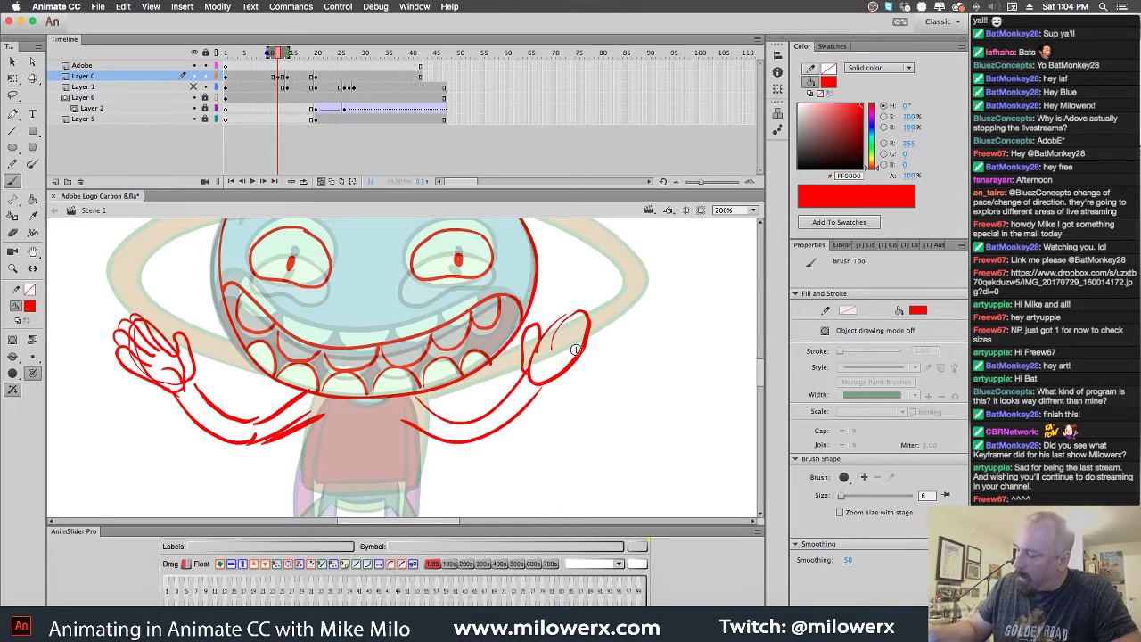
{"action": "mouse_move", "coordinate": [567, 361]}
{"action": "left_mouse_down"}
{"action": "mouse_move", "coordinate": [596, 324]}
{"action": "mouse_move", "coordinate": [582, 320]}
{"action": "mouse_move", "coordinate": [556, 347]}
{"action": "mouse_move", "coordinate": [538, 405]}
{"action": "left_mouse_up"}
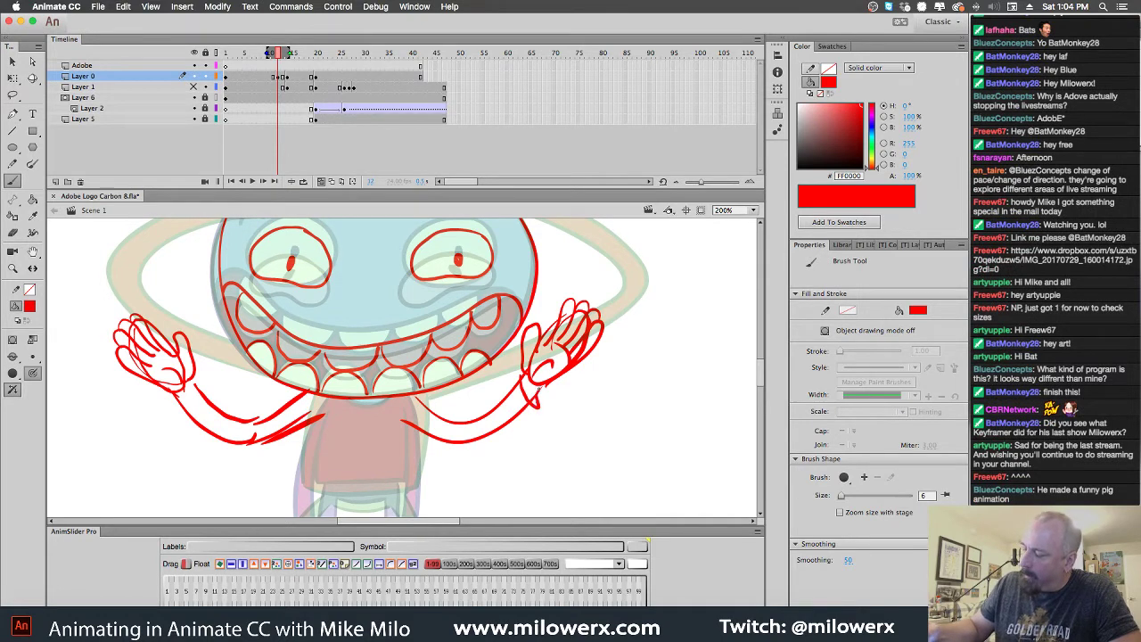
{"action": "mouse_move", "coordinate": [172, 399]}
{"action": "left_mouse_down"}
{"action": "mouse_move", "coordinate": [203, 385]}
{"action": "mouse_move", "coordinate": [194, 378]}
{"action": "left_mouse_up"}
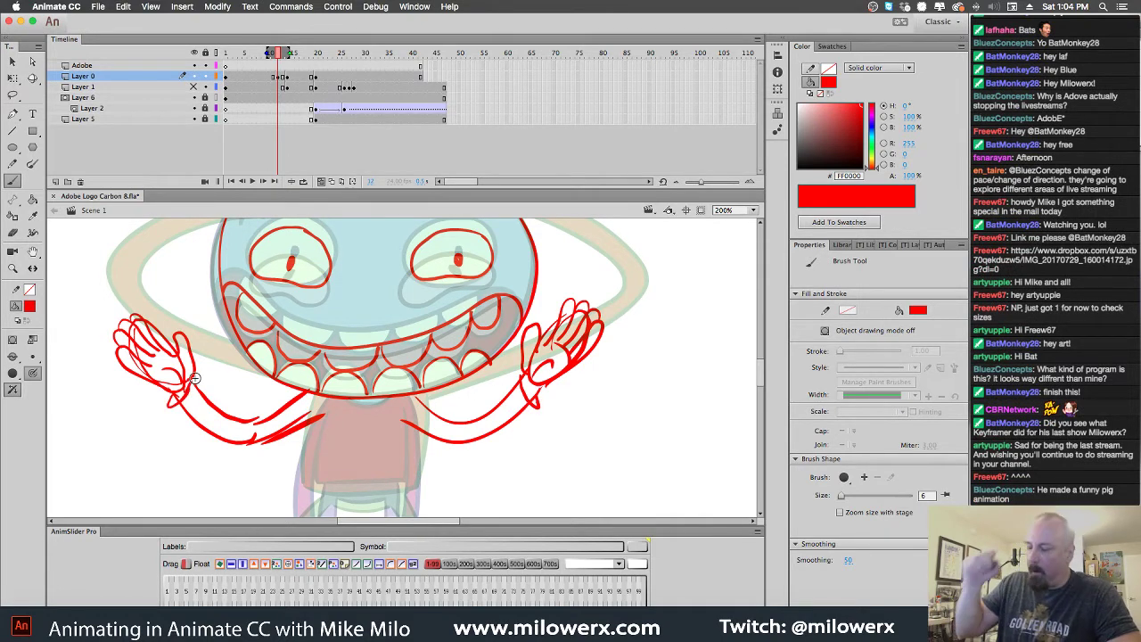
{"action": "scroll", "coordinate": [566, 364], "scroll_direction": "down", "scroll_amount": 5}
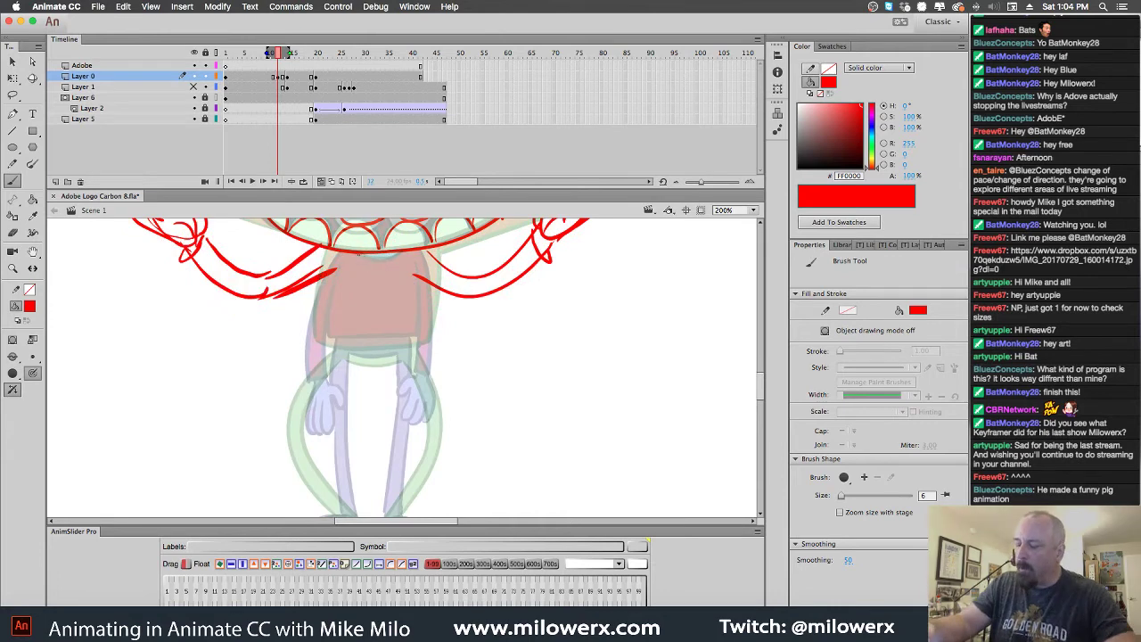
{"action": "left_click", "coordinate": [286, 78]}
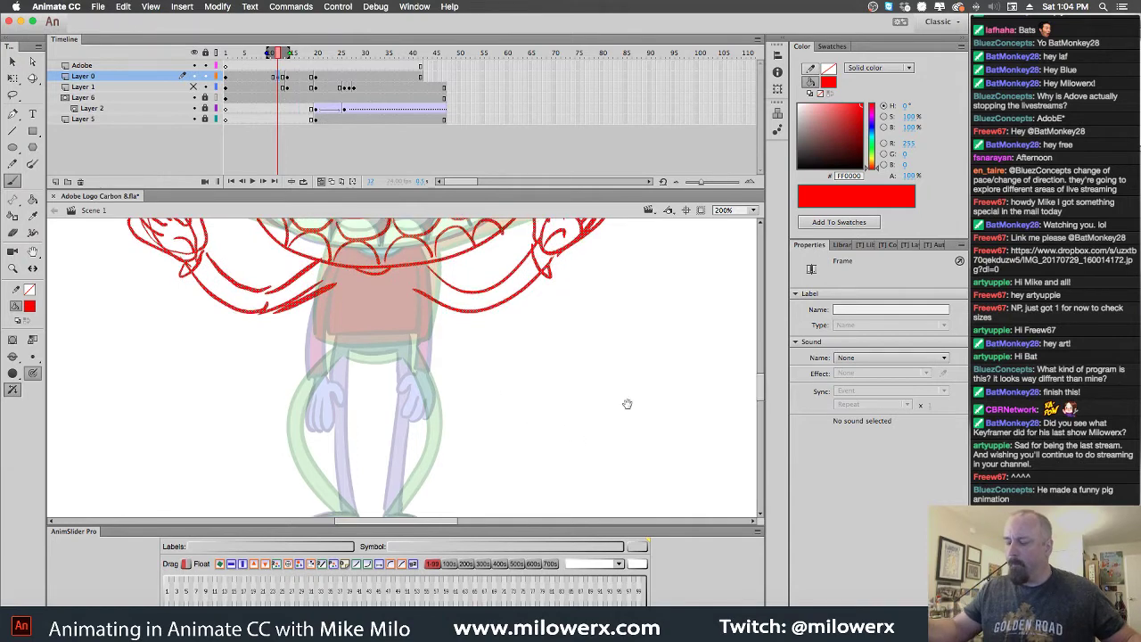
Trace the shirt hem and the left leg and foot in red, redoing one bad stroke
{"action": "left_click_drag", "start_coordinate": [626, 402], "coordinate": [620, 371]}
{"action": "scroll", "coordinate": [620, 371], "scroll_direction": "up", "scroll_amount": 3}
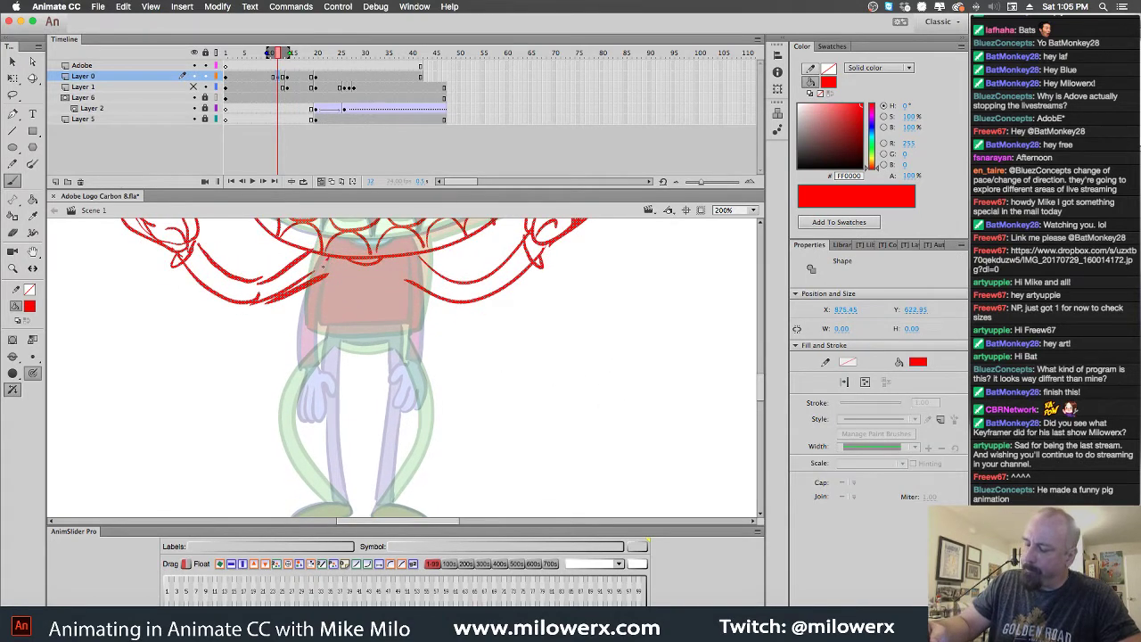
{"action": "mouse_move", "coordinate": [325, 260]}
{"action": "left_mouse_down"}
{"action": "mouse_move", "coordinate": [311, 332]}
{"action": "mouse_move", "coordinate": [372, 336]}
{"action": "mouse_move", "coordinate": [420, 326]}
{"action": "mouse_move", "coordinate": [410, 260]}
{"action": "left_mouse_up"}
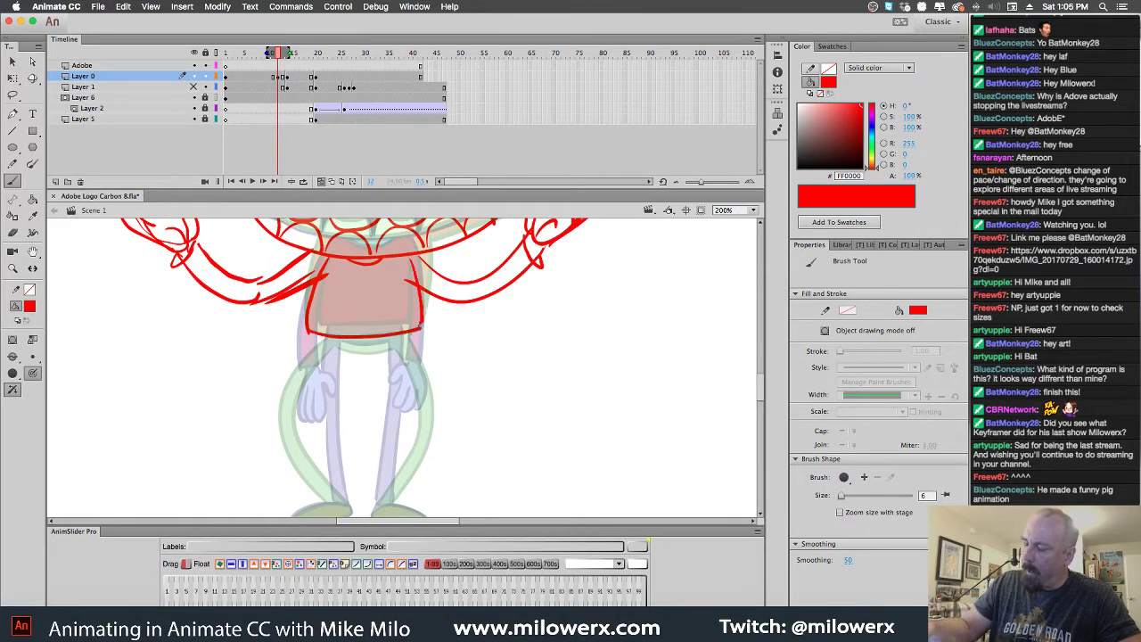
{"action": "scroll", "coordinate": [576, 420], "scroll_direction": "down", "scroll_amount": 5}
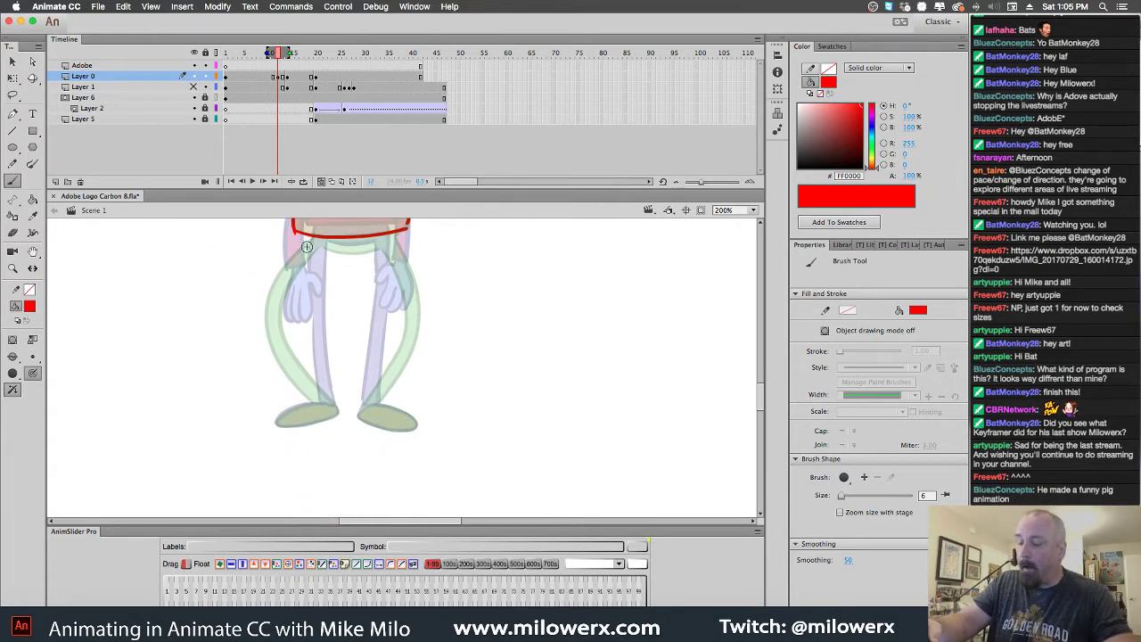
{"action": "left_click_drag", "start_coordinate": [303, 237], "coordinate": [275, 297]}
{"action": "key", "text": "ctrl+z"}
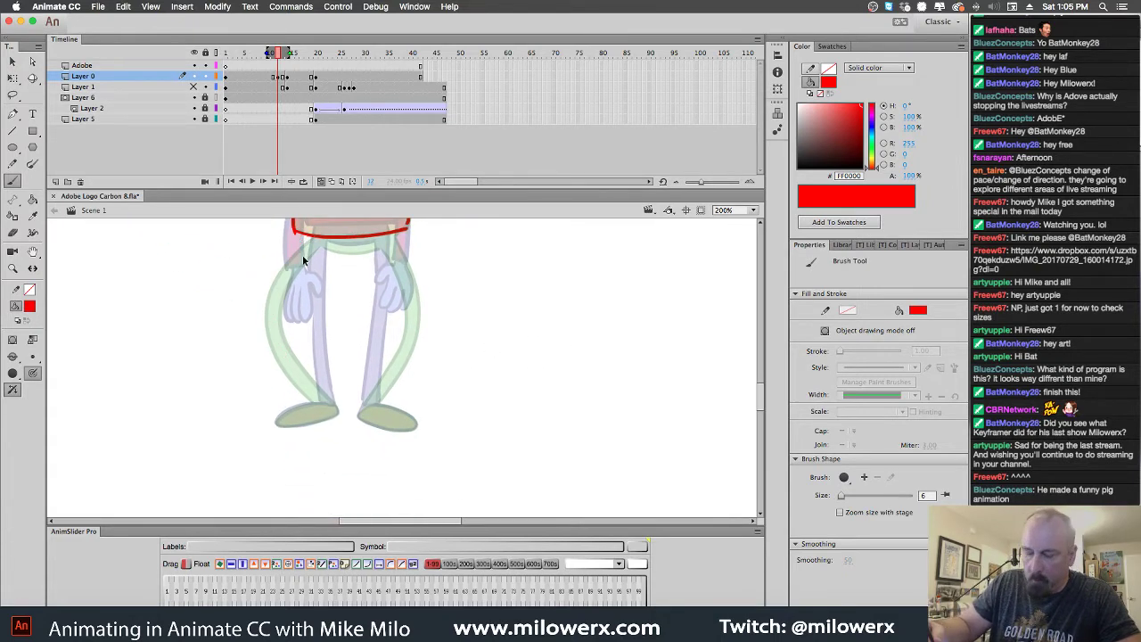
{"action": "mouse_move", "coordinate": [307, 237]}
{"action": "left_mouse_down"}
{"action": "mouse_move", "coordinate": [286, 310]}
{"action": "mouse_move", "coordinate": [314, 400]}
{"action": "left_mouse_up"}
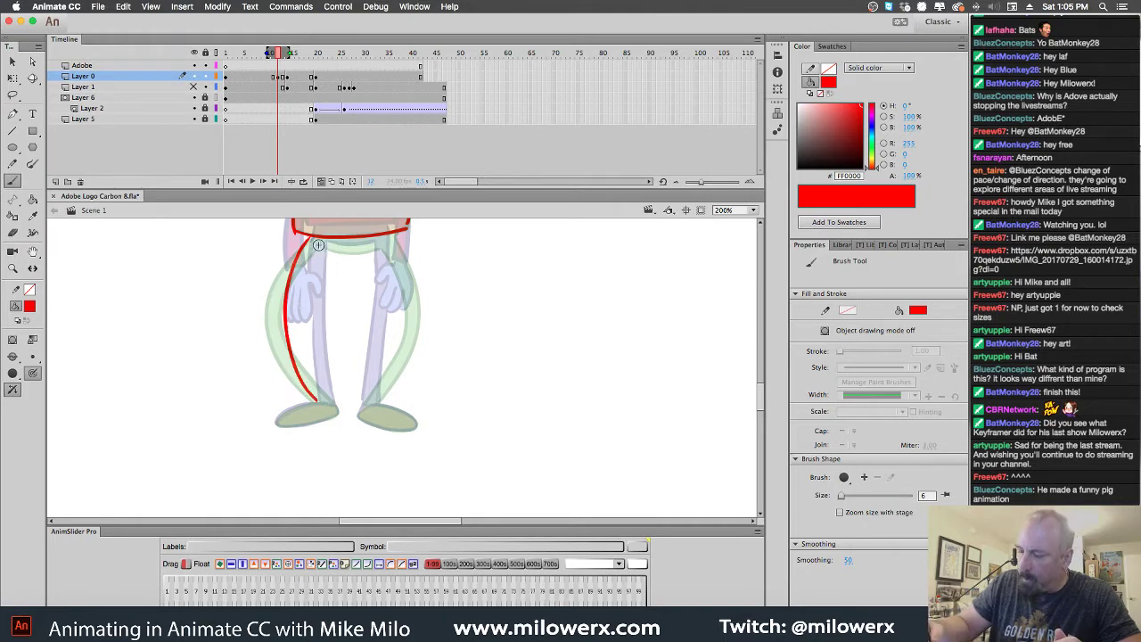
{"action": "mouse_move", "coordinate": [318, 246]}
{"action": "left_mouse_down"}
{"action": "mouse_move", "coordinate": [299, 322]}
{"action": "mouse_move", "coordinate": [333, 404]}
{"action": "left_mouse_up"}
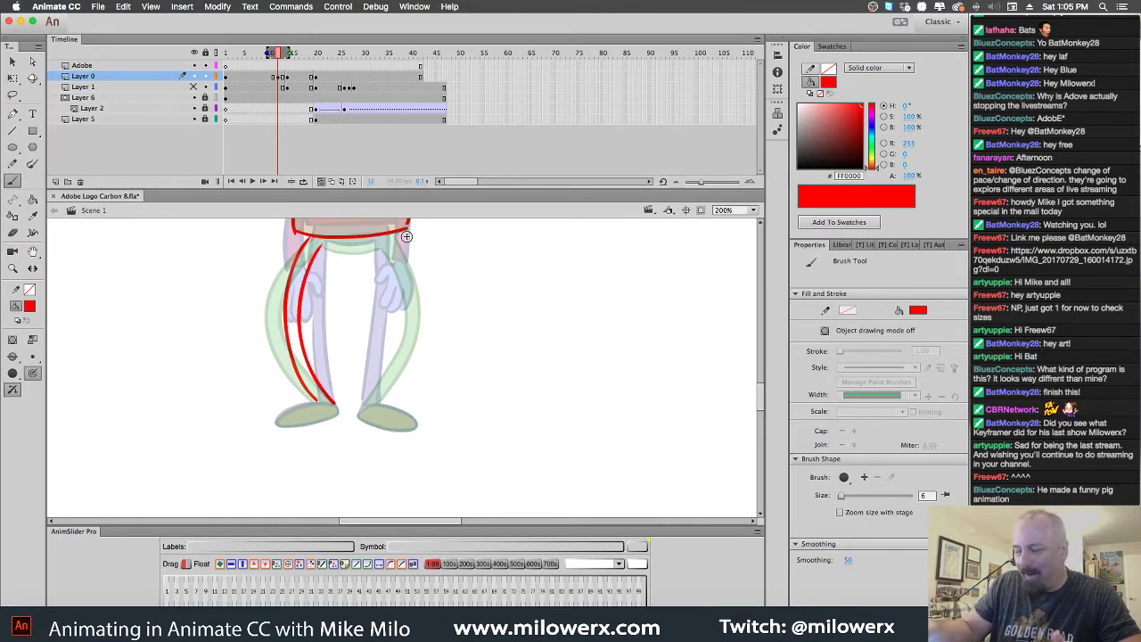
{"action": "left_click_drag", "start_coordinate": [346, 249], "coordinate": [386, 252]}
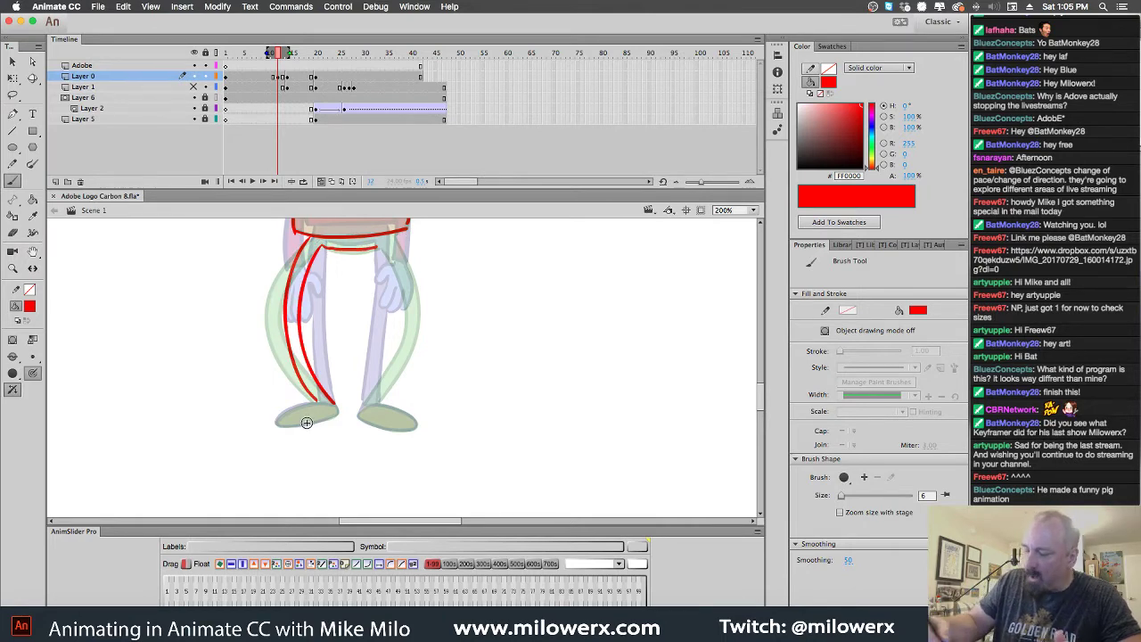
{"action": "left_click_drag", "start_coordinate": [320, 425], "coordinate": [338, 407]}
Outline the right leg down to the foot, then pick Lasso briefly and return to Brush
{"action": "mouse_move", "coordinate": [378, 253]}
{"action": "left_mouse_down"}
{"action": "mouse_move", "coordinate": [390, 340]}
{"action": "mouse_move", "coordinate": [361, 406]}
{"action": "left_mouse_up"}
{"action": "mouse_move", "coordinate": [398, 256]}
{"action": "left_mouse_down"}
{"action": "mouse_move", "coordinate": [412, 307]}
{"action": "mouse_move", "coordinate": [400, 370]}
{"action": "mouse_move", "coordinate": [357, 418]}
{"action": "left_mouse_up"}
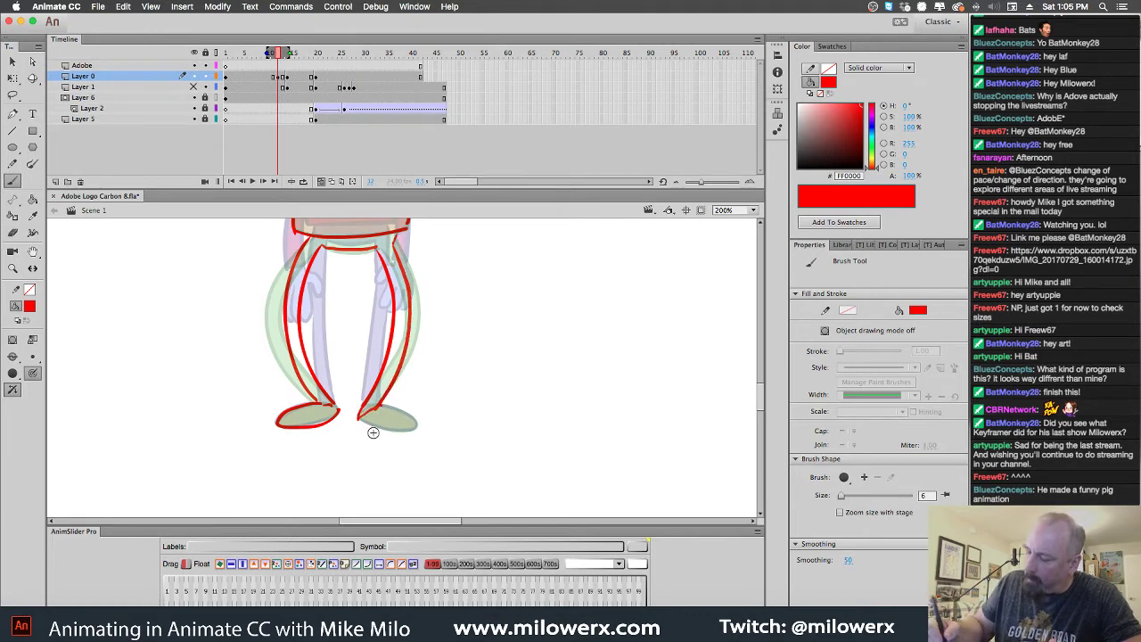
{"action": "key", "text": "super+z"}
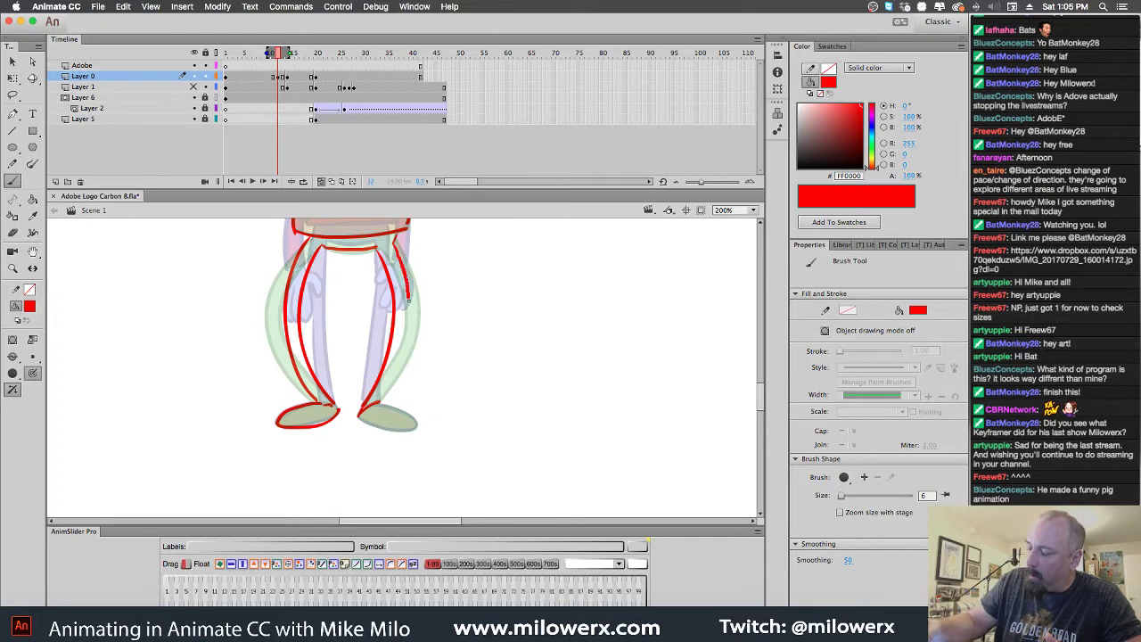
{"action": "mouse_move", "coordinate": [402, 353]}
{"action": "left_mouse_down"}
{"action": "mouse_move", "coordinate": [381, 399]}
{"action": "mouse_move", "coordinate": [359, 414]}
{"action": "left_mouse_up"}
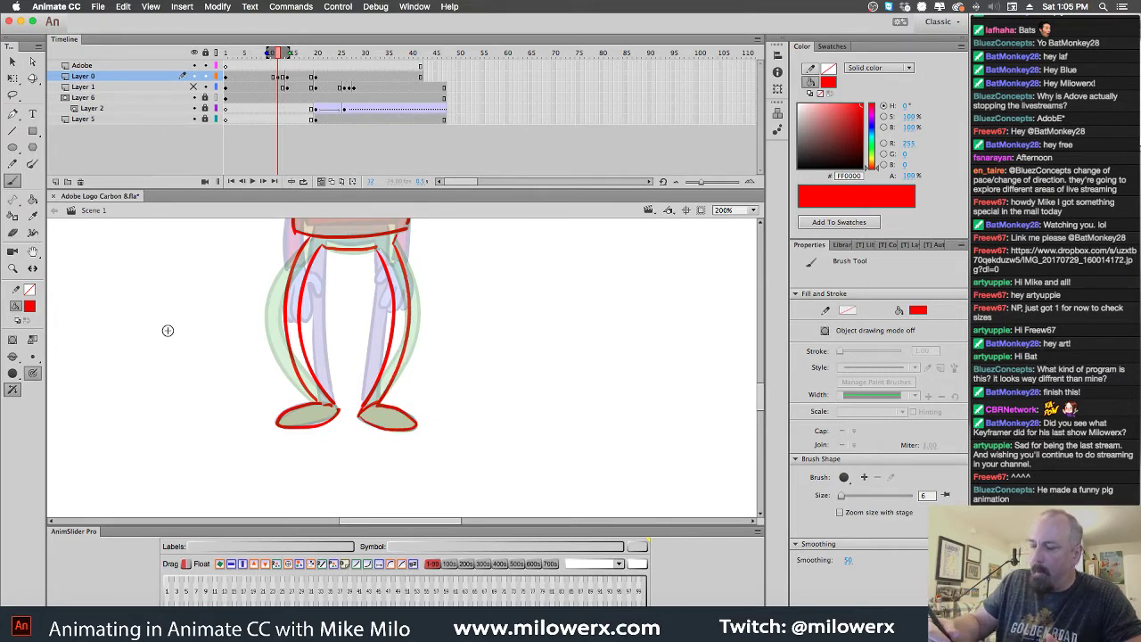
{"action": "left_click", "coordinate": [12, 94]}
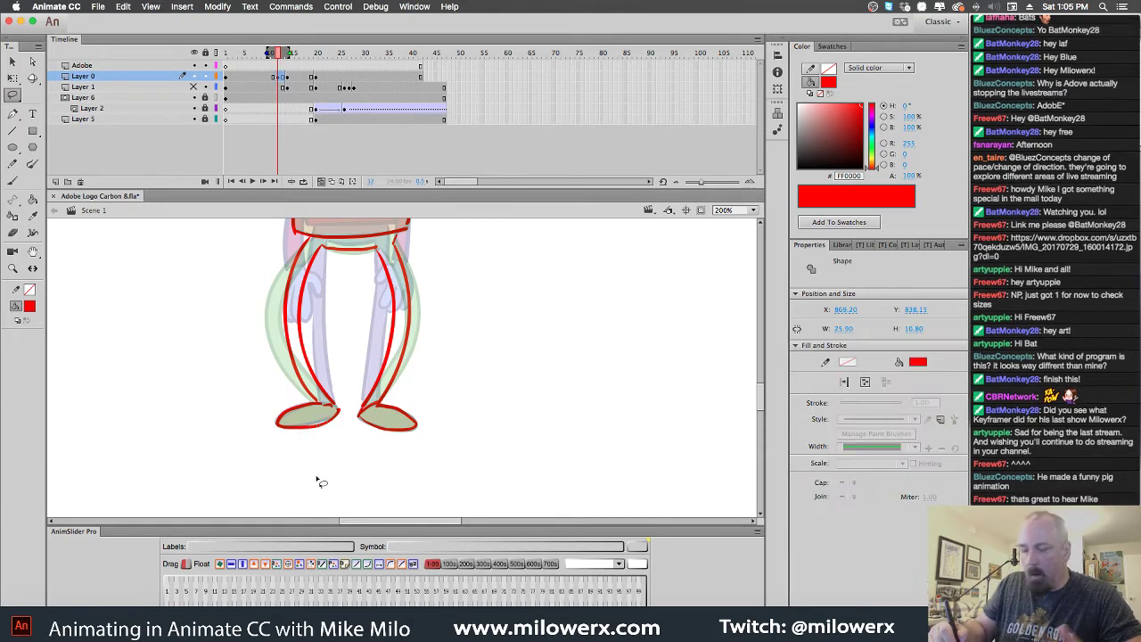
{"action": "key", "text": "b"}
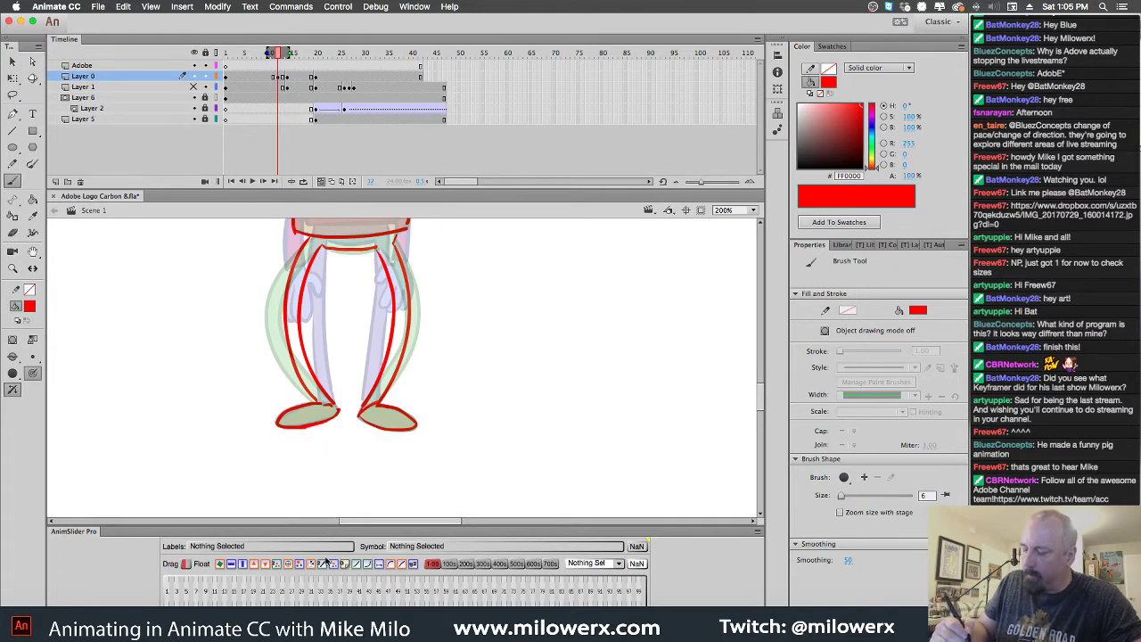
Turn off onion skinning, fit the whole character in view and compare neighbouring frames
{"action": "key", "text": "alt+shift+o"}
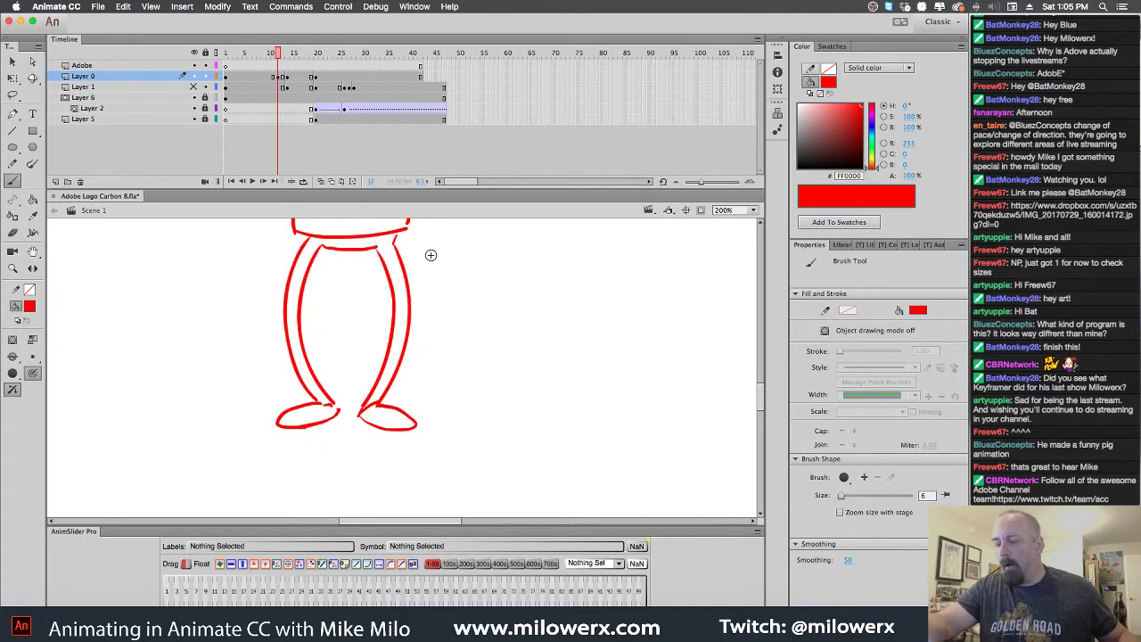
{"action": "key", "text": "super+1"}
{"action": "left_click_drag", "start_coordinate": [484, 312], "coordinate": [480, 355]}
{"action": "left_click_drag", "start_coordinate": [483, 299], "coordinate": [495, 339]}
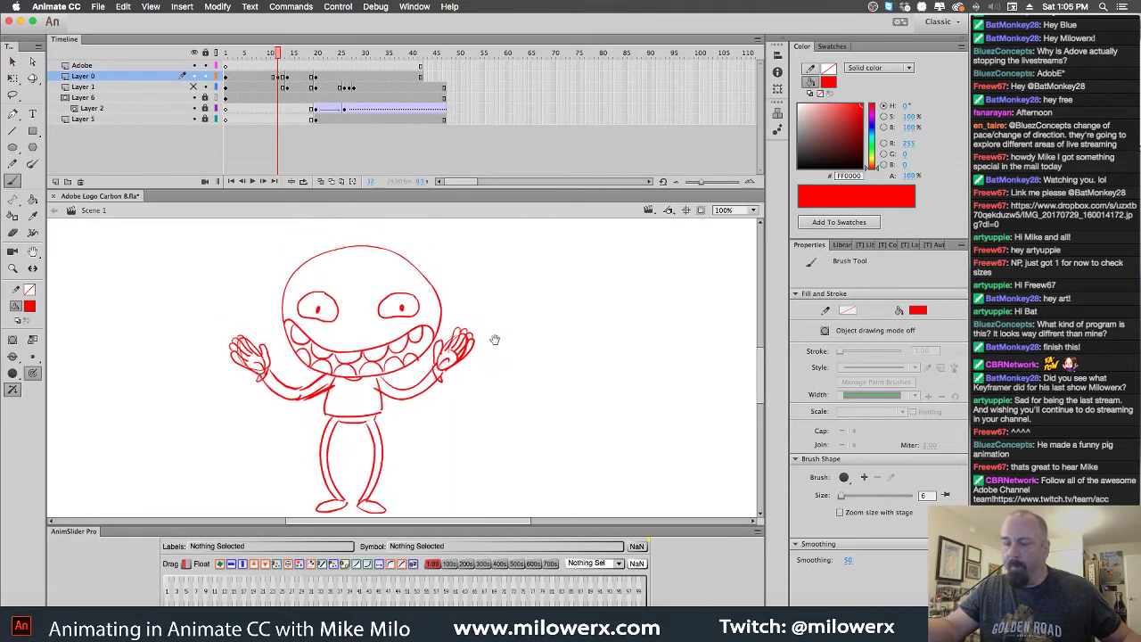
{"action": "key", "text": "."}
{"action": "key", "text": "."}
{"action": "key", "text": "."}
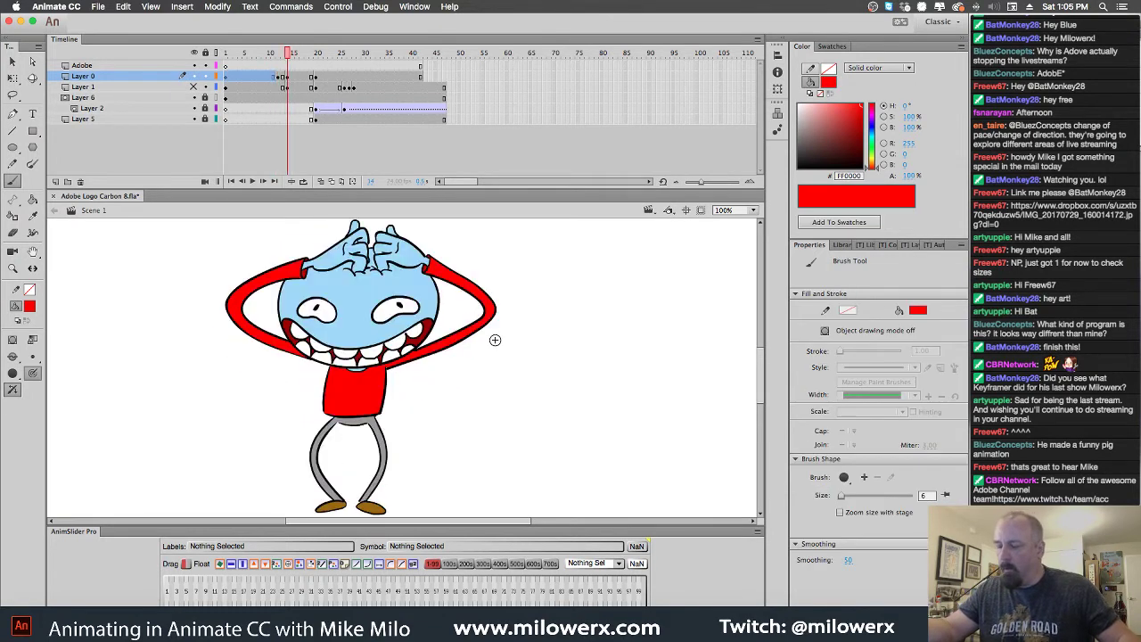
{"action": "key", "text": "."}
Squash the coloured character slightly shorter with Free Transform and flip frames to compare it with the sketch
{"action": "key", "text": "super+a"}
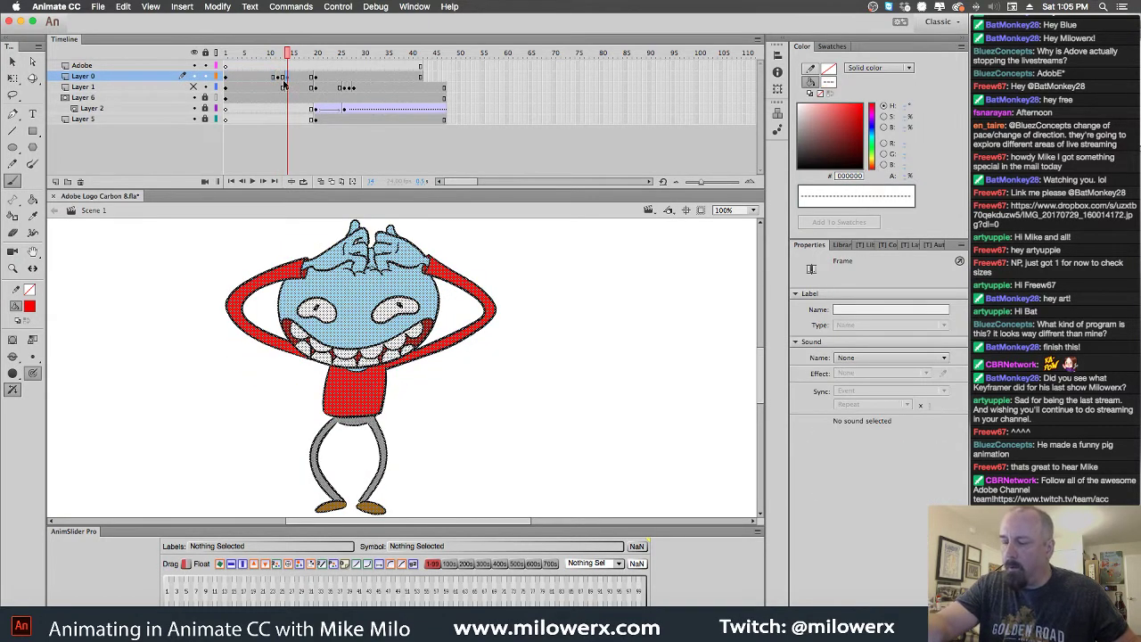
{"action": "key", "text": "q"}
{"action": "left_click_drag", "start_coordinate": [360, 218], "coordinate": [379, 231]}
{"action": "key", "text": "comma"}
{"action": "key", "text": "period"}
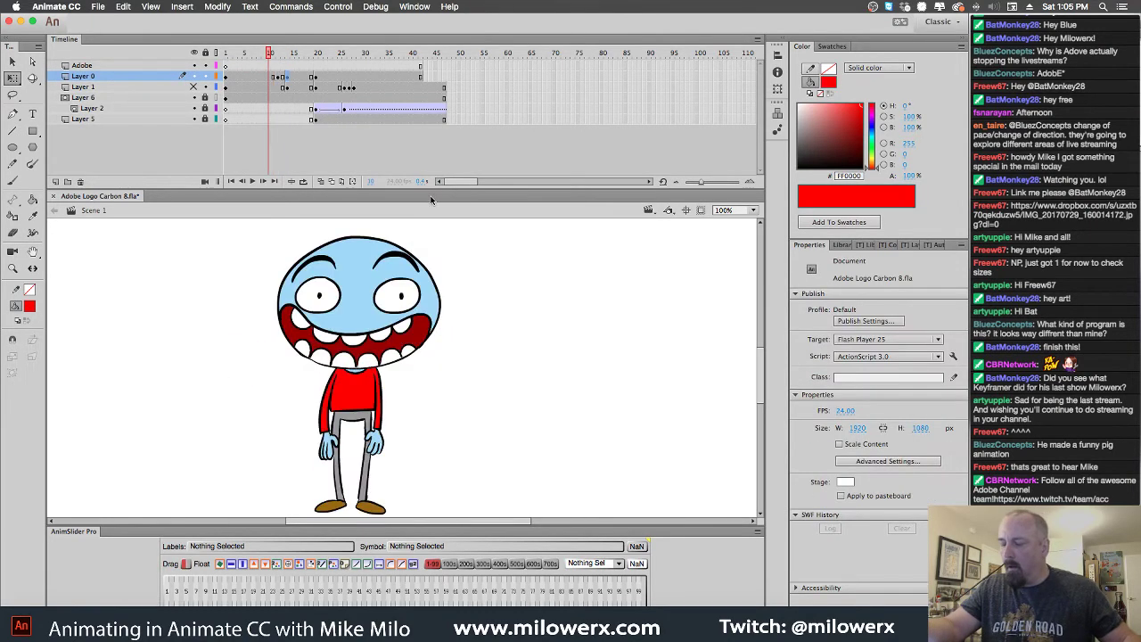
{"action": "key", "text": "comma"}
{"action": "key", "text": "period"}
{"action": "key", "text": "period"}
{"action": "key", "text": "comma"}
{"action": "key", "text": "comma"}
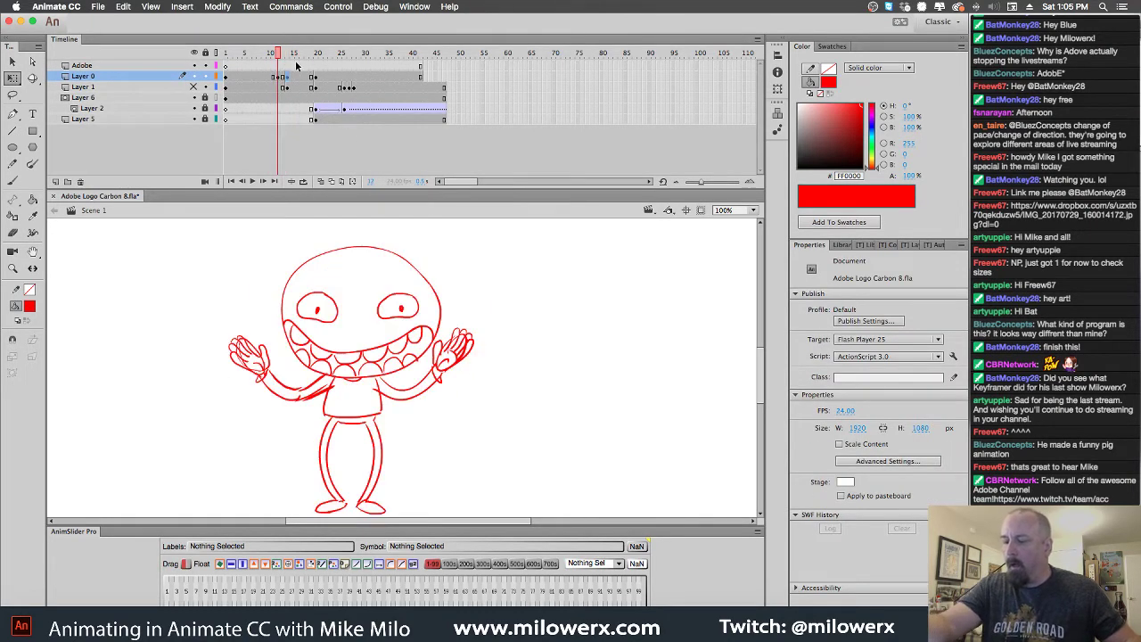
{"action": "key", "text": "period"}
{"action": "key", "text": "period"}
{"action": "key", "text": "comma"}
{"action": "key", "text": "comma"}
{"action": "key", "text": "period"}
{"action": "key", "text": "comma"}
{"action": "key", "text": "period"}
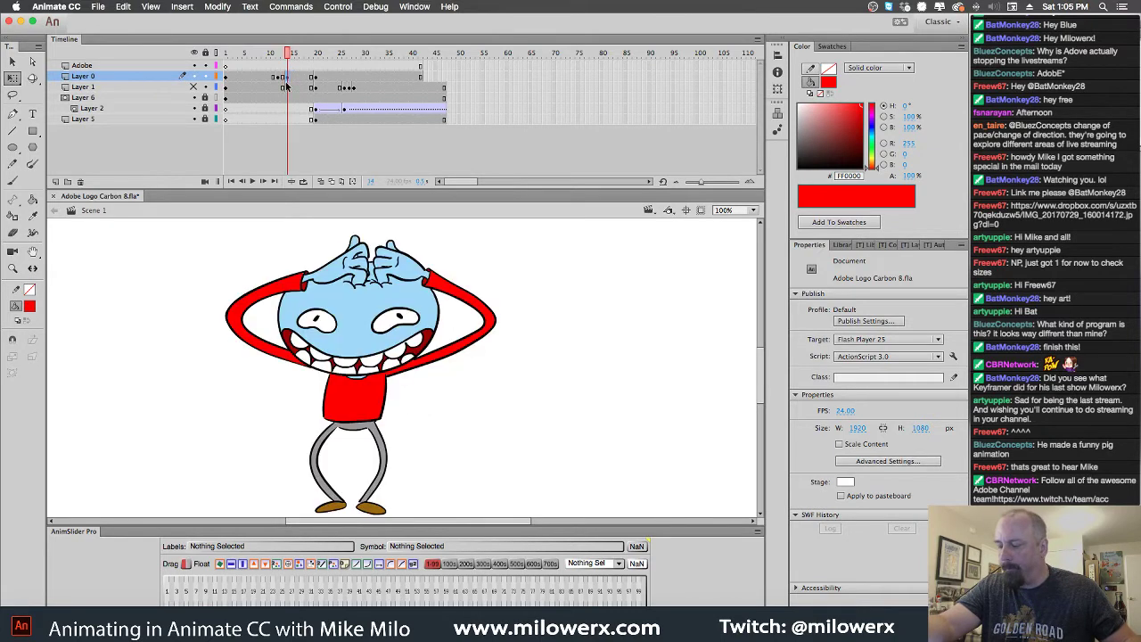
{"action": "key", "text": "comma"}
{"action": "key", "text": "period"}
{"action": "key", "text": "comma"}
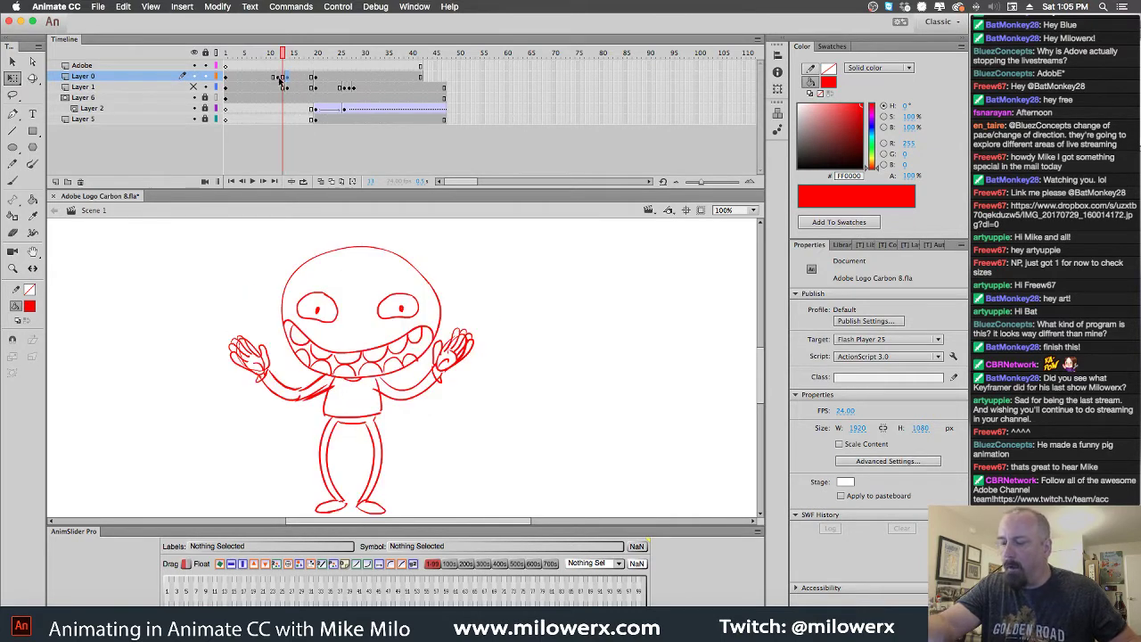
Insert frames across all layers at frame 12 and add a blank keyframe at frame 14 on Layer 0
{"action": "left_click", "coordinate": [280, 80]}
{"action": "key", "text": "comma"}
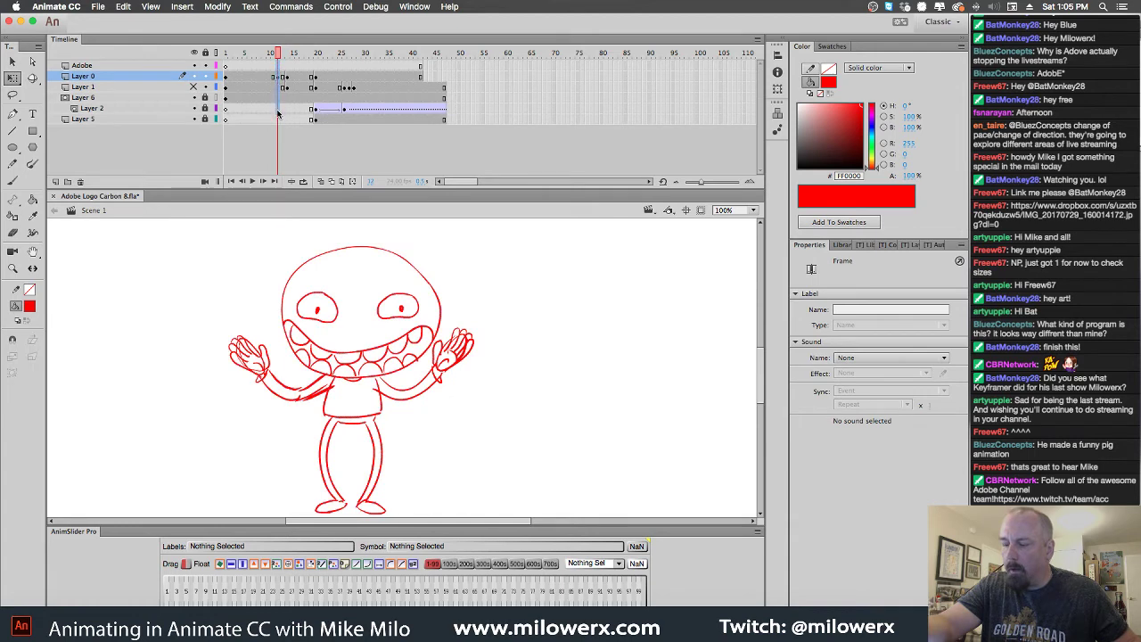
{"action": "left_click_drag", "start_coordinate": [277, 119], "coordinate": [279, 120]}
{"action": "key", "text": "F5"}
{"action": "key", "text": "F5"}
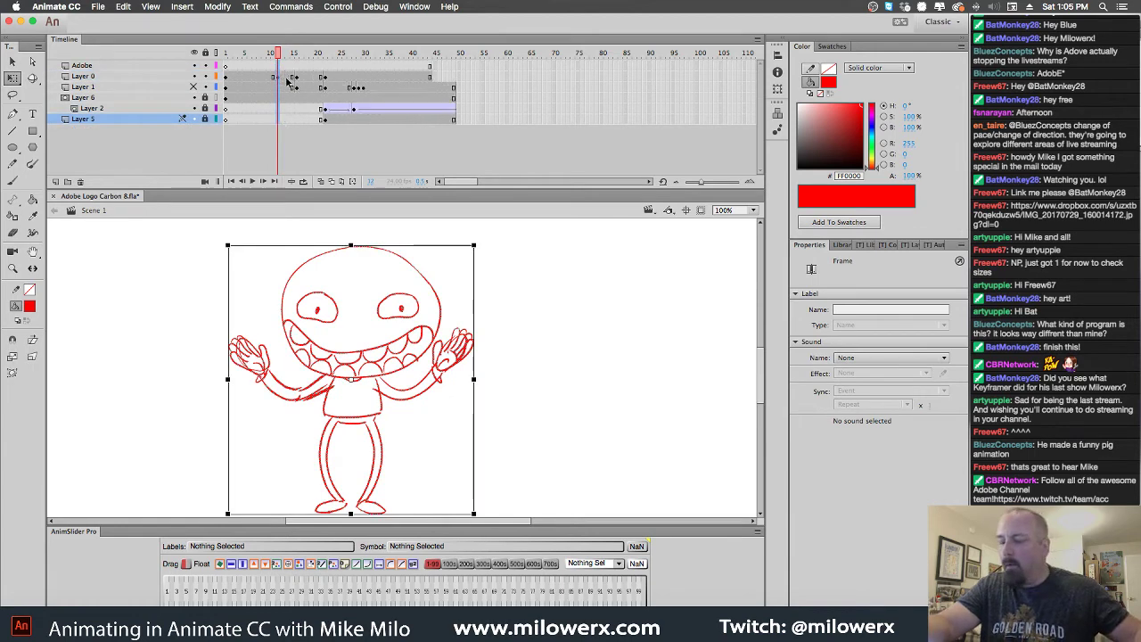
{"action": "left_click", "coordinate": [287, 78]}
{"action": "left_click", "coordinate": [287, 79]}
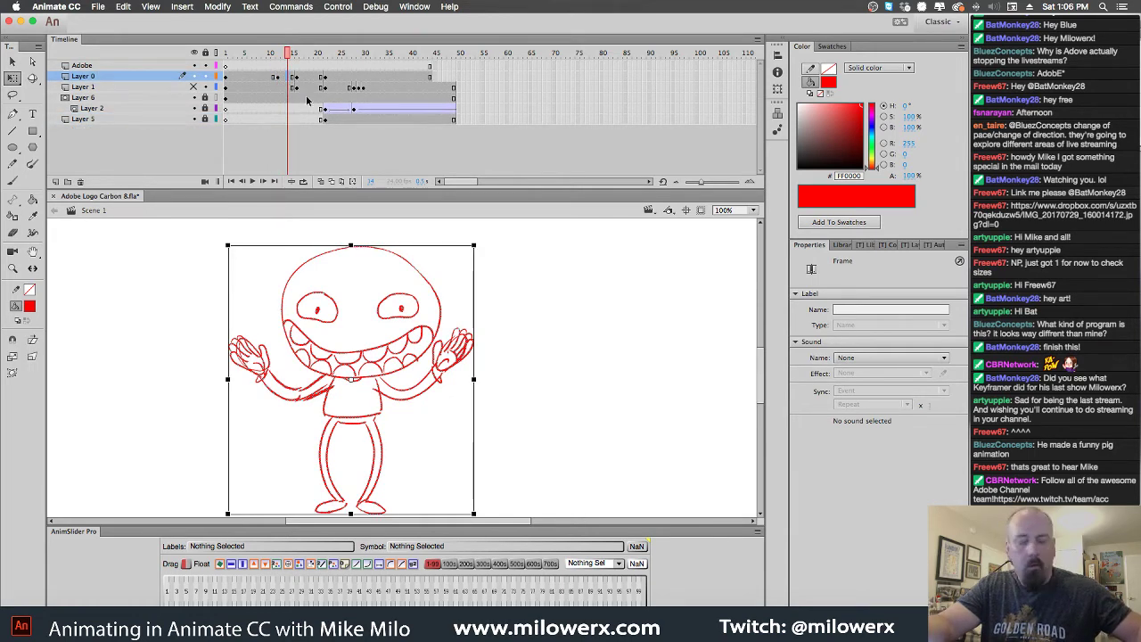
{"action": "key", "text": "F7"}
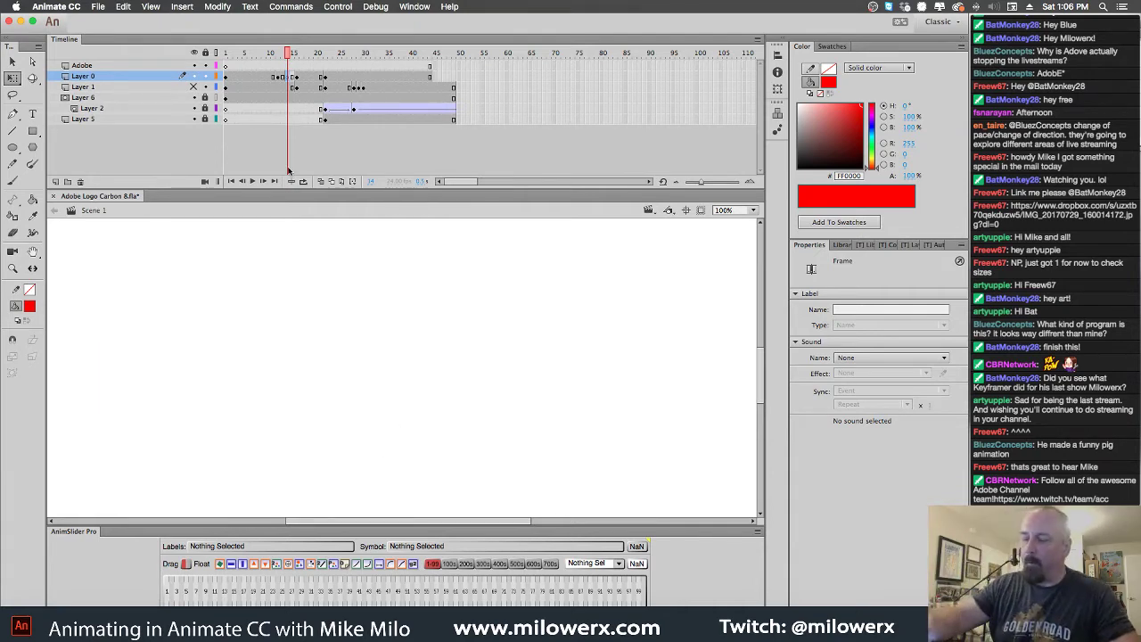
Turn on onion skinning and brush a new red head outline, undoing misdrawn strokes
{"action": "left_click", "coordinate": [321, 181]}
{"action": "left_click", "coordinate": [14, 182]}
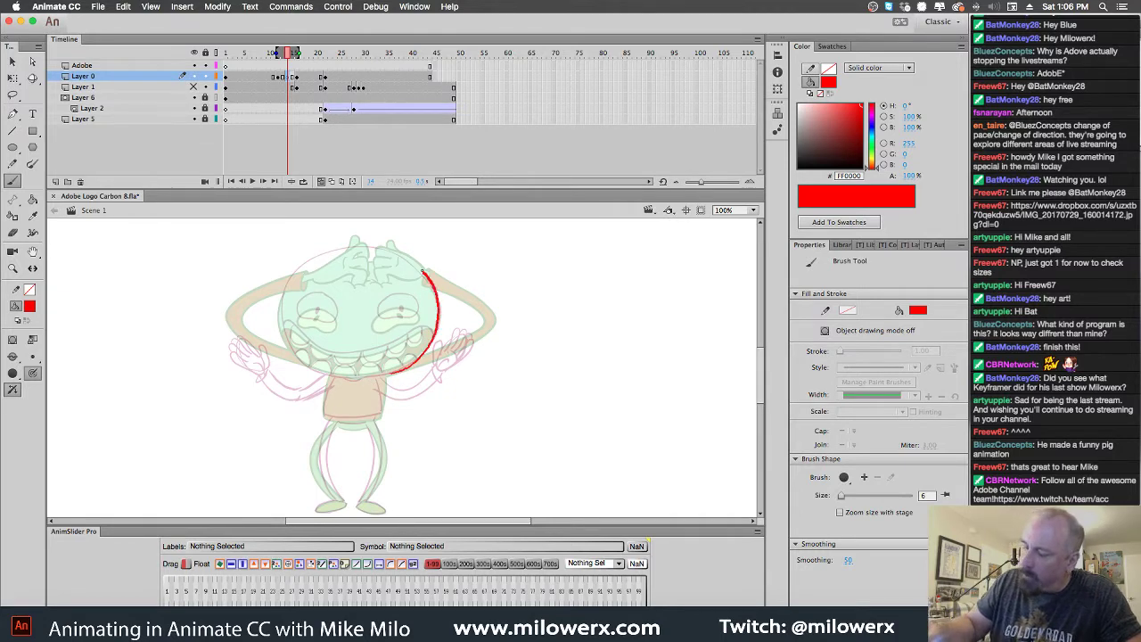
{"action": "key", "text": "super+z"}
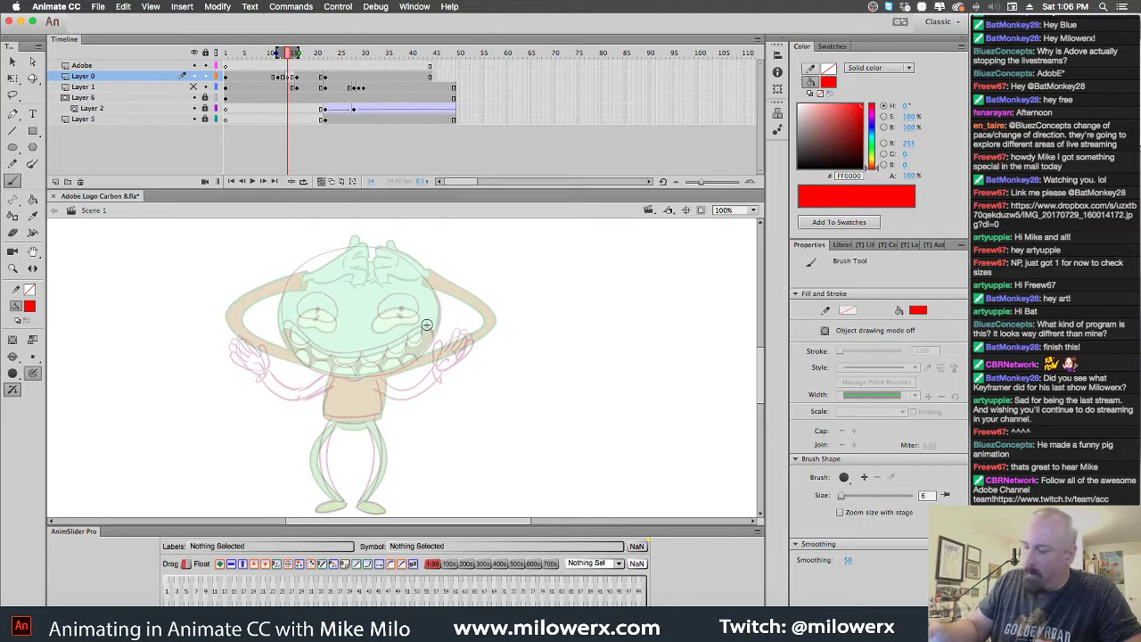
{"action": "mouse_move", "coordinate": [401, 368]}
{"action": "left_mouse_down"}
{"action": "mouse_move", "coordinate": [438, 314]}
{"action": "mouse_move", "coordinate": [430, 285]}
{"action": "mouse_move", "coordinate": [386, 257]}
{"action": "mouse_move", "coordinate": [342, 258]}
{"action": "mouse_move", "coordinate": [300, 278]}
{"action": "mouse_move", "coordinate": [285, 336]}
{"action": "mouse_move", "coordinate": [324, 376]}
{"action": "mouse_move", "coordinate": [405, 371]}
{"action": "mouse_move", "coordinate": [427, 351]}
{"action": "mouse_move", "coordinate": [371, 376]}
{"action": "mouse_move", "coordinate": [308, 366]}
{"action": "mouse_move", "coordinate": [282, 322]}
{"action": "mouse_move", "coordinate": [288, 289]}
{"action": "mouse_move", "coordinate": [315, 265]}
{"action": "mouse_move", "coordinate": [371, 256]}
{"action": "mouse_move", "coordinate": [425, 279]}
{"action": "mouse_move", "coordinate": [439, 299]}
{"action": "mouse_move", "coordinate": [428, 348]}
{"action": "mouse_move", "coordinate": [403, 298]}
{"action": "mouse_move", "coordinate": [384, 300]}
{"action": "mouse_move", "coordinate": [375, 317]}
{"action": "mouse_move", "coordinate": [401, 299]}
{"action": "left_mouse_up"}
{"action": "key", "text": "super+z"}
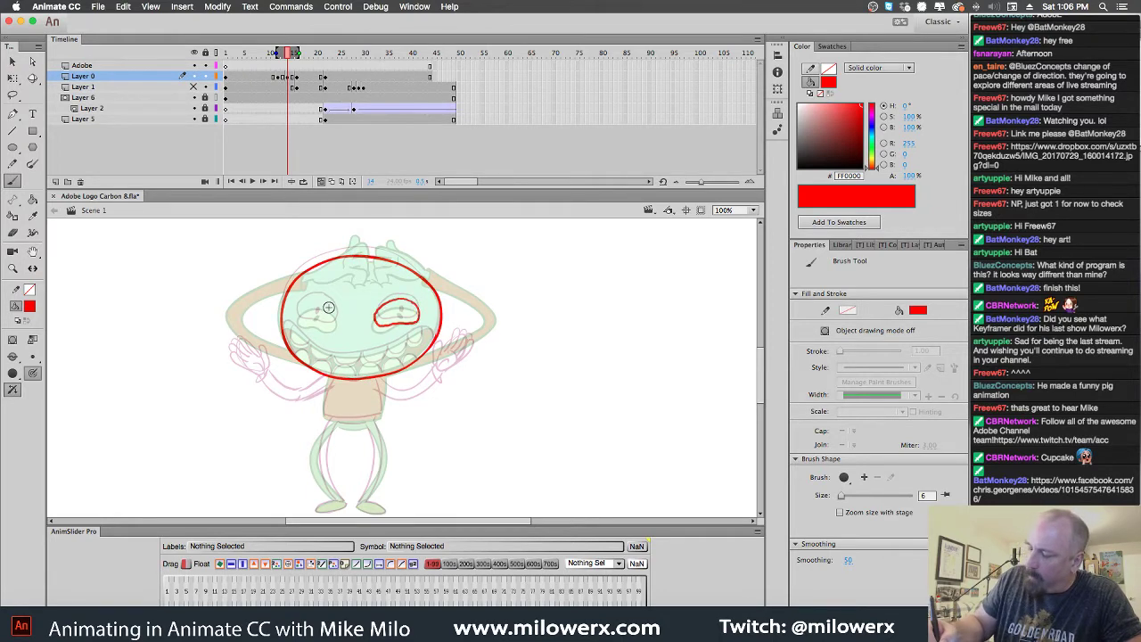
Draw both eye pupils, the grinning mouth and the lower teeth
{"action": "left_click_drag", "start_coordinate": [318, 307], "coordinate": [316, 319]}
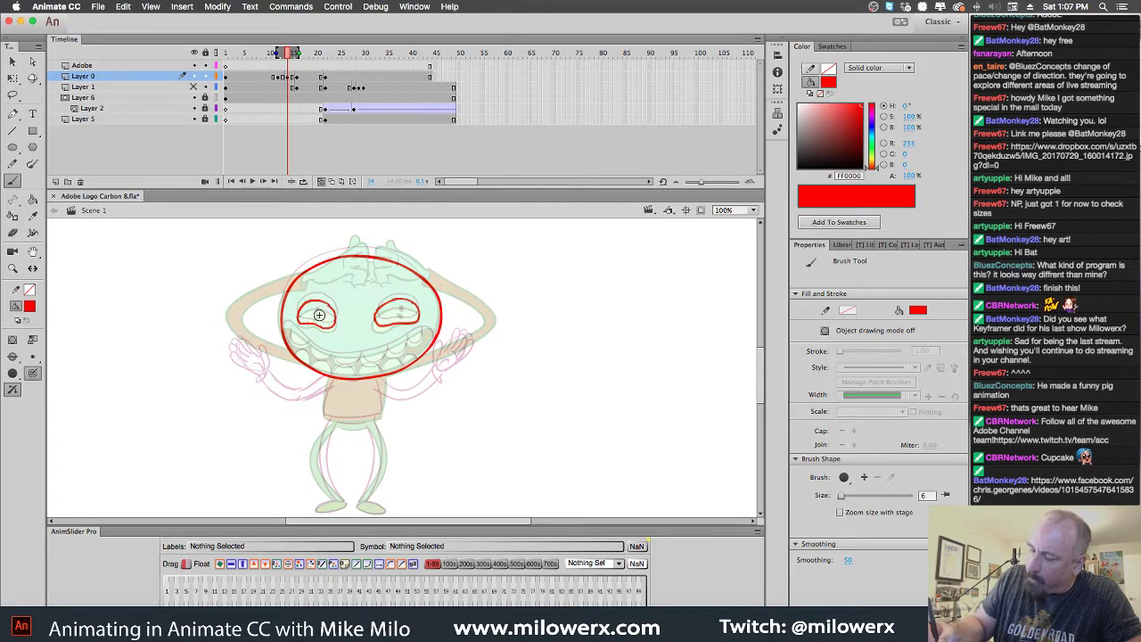
{"action": "left_click_drag", "start_coordinate": [401, 306], "coordinate": [401, 317]}
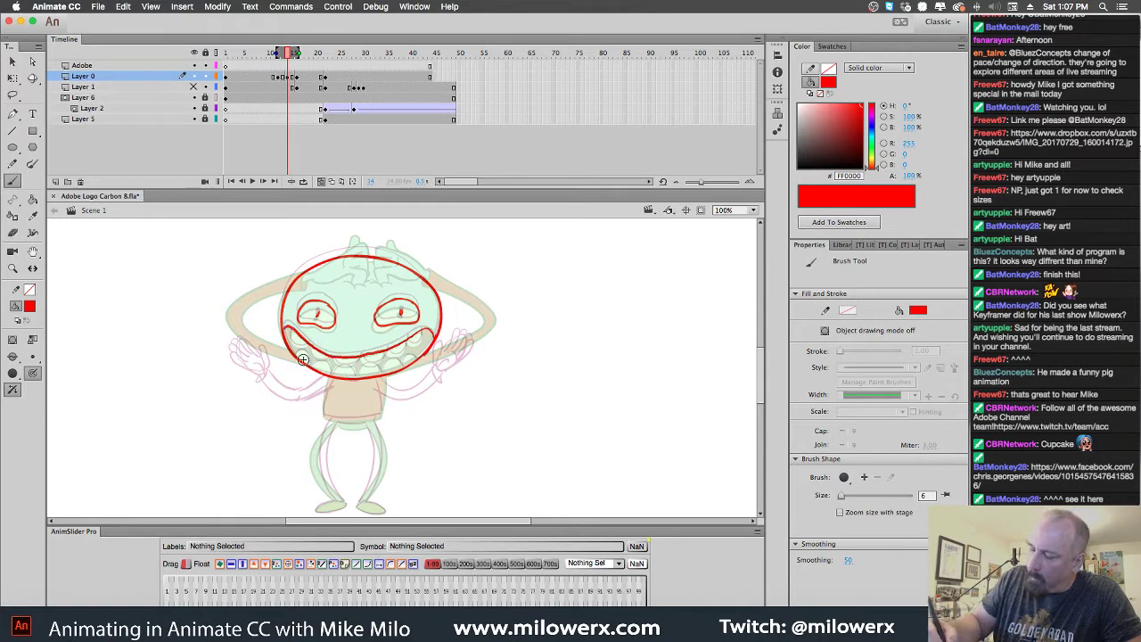
{"action": "mouse_move", "coordinate": [287, 327]}
{"action": "left_mouse_down"}
{"action": "mouse_move", "coordinate": [316, 359]}
{"action": "mouse_move", "coordinate": [311, 346]}
{"action": "mouse_move", "coordinate": [357, 374]}
{"action": "mouse_move", "coordinate": [337, 363]}
{"action": "mouse_move", "coordinate": [382, 360]}
{"action": "left_mouse_up"}
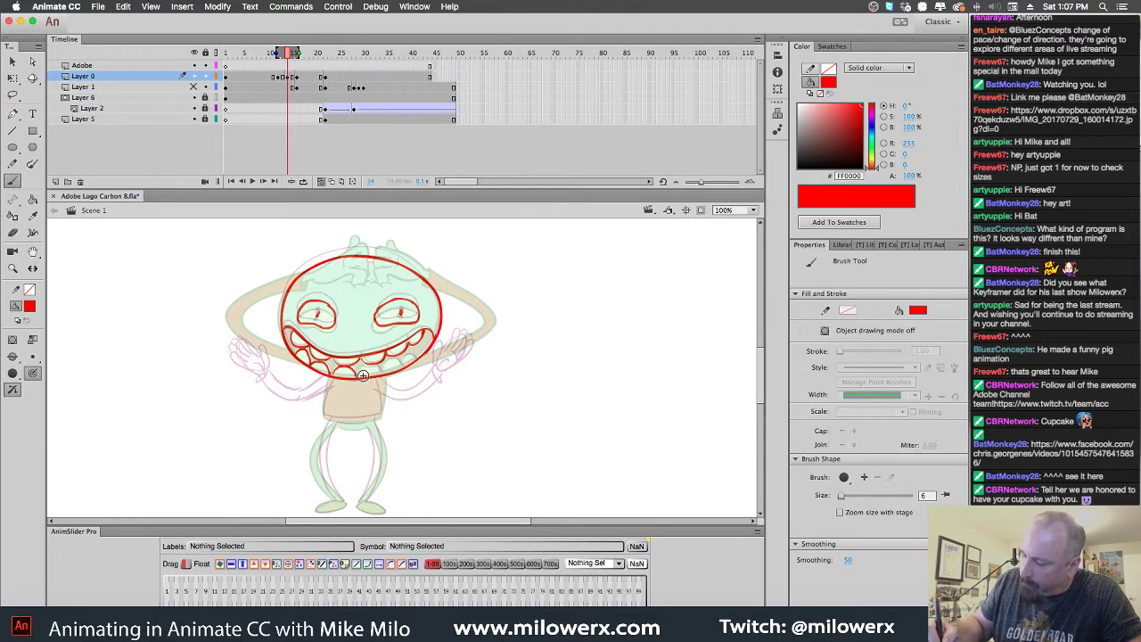
{"action": "left_click_drag", "start_coordinate": [360, 373], "coordinate": [368, 365]}
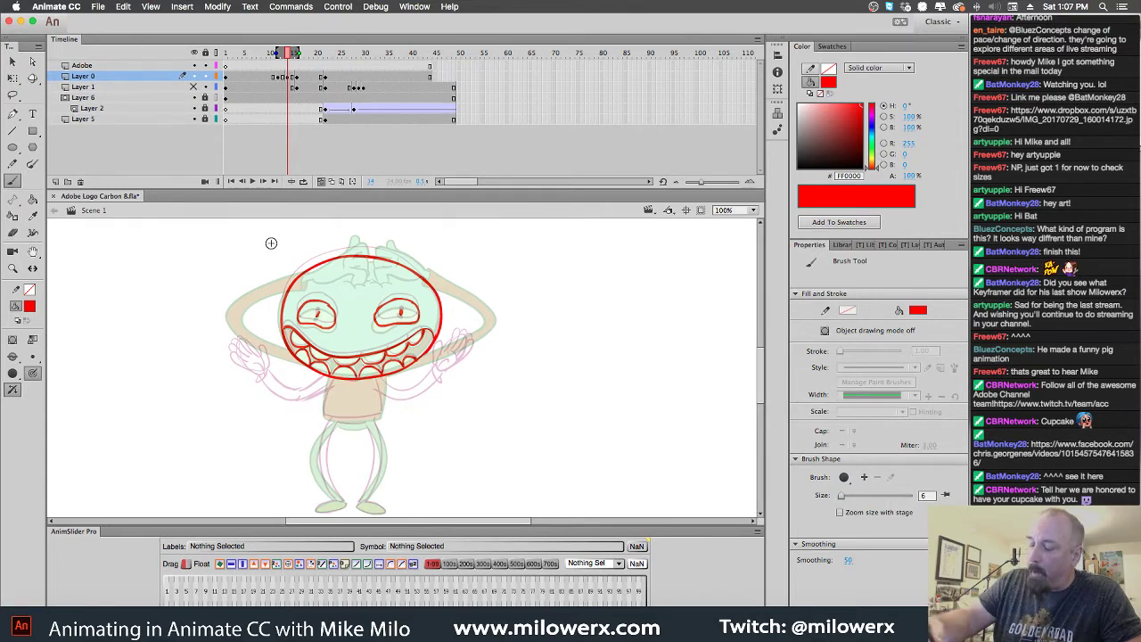
Brush the raised left hand with fingers, the head's left outline and the arm below it
{"action": "left_click_drag", "start_coordinate": [272, 261], "coordinate": [257, 274]}
{"action": "left_click_drag", "start_coordinate": [292, 234], "coordinate": [260, 271]}
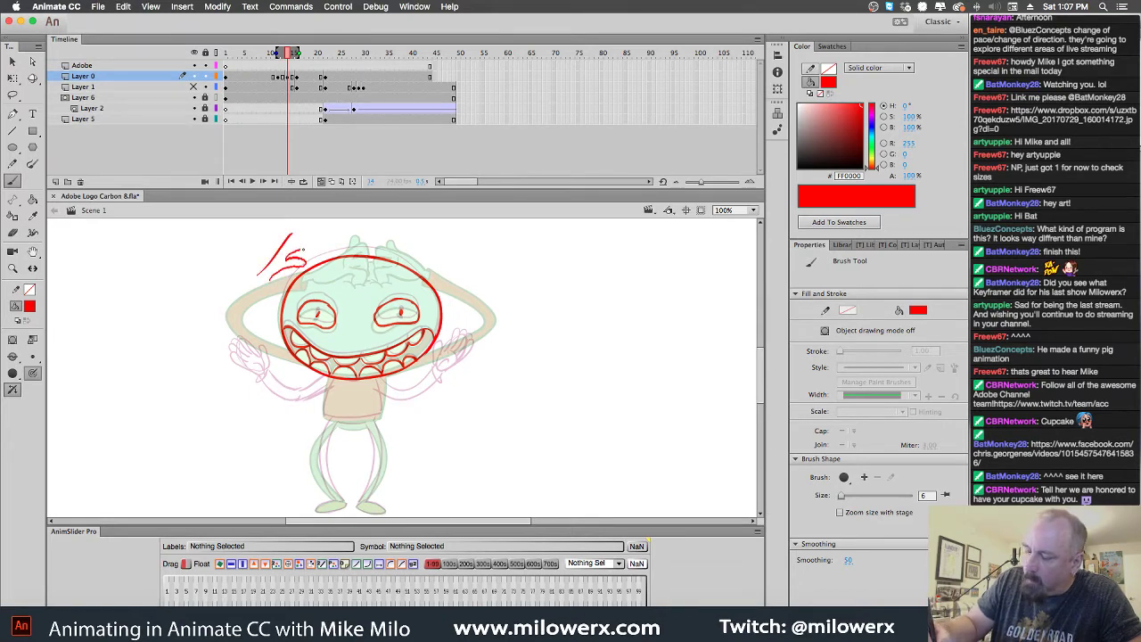
{"action": "left_click_drag", "start_coordinate": [306, 241], "coordinate": [289, 248]}
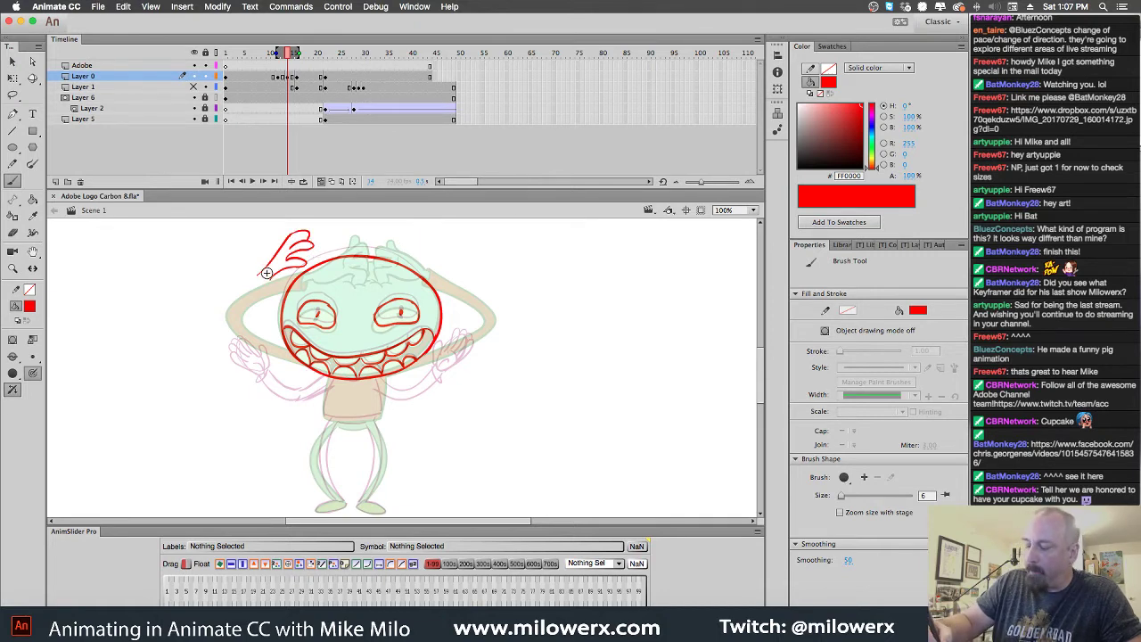
{"action": "left_click_drag", "start_coordinate": [297, 366], "coordinate": [264, 336]}
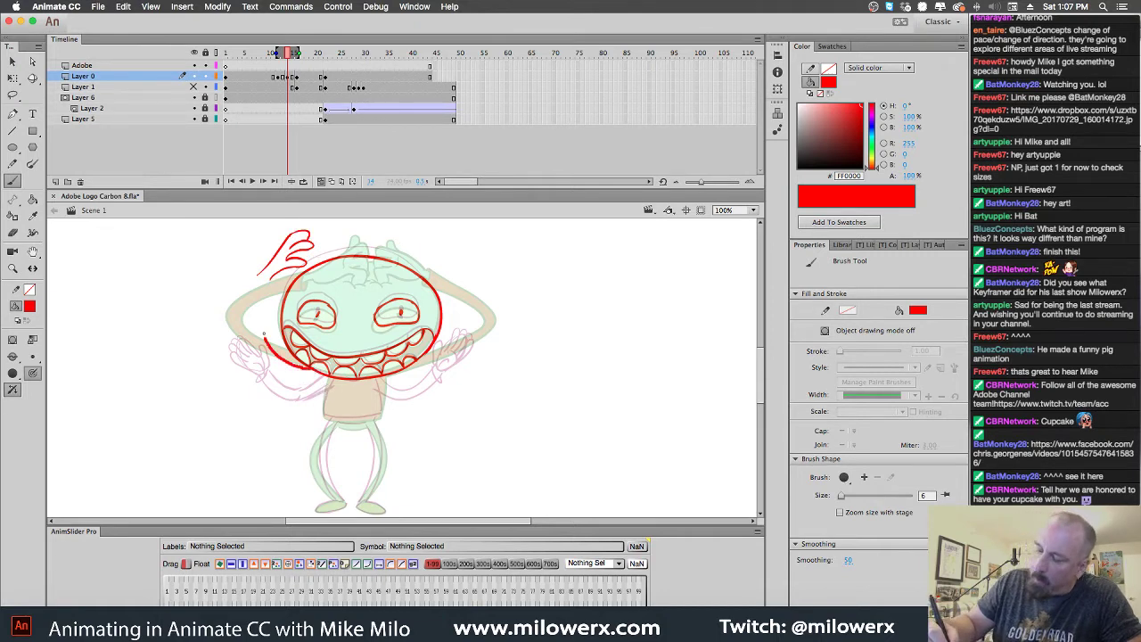
{"action": "mouse_move", "coordinate": [266, 287]}
{"action": "left_mouse_down"}
{"action": "mouse_move", "coordinate": [266, 277]}
{"action": "mouse_move", "coordinate": [252, 344]}
{"action": "mouse_move", "coordinate": [309, 376]}
{"action": "mouse_move", "coordinate": [326, 371]}
{"action": "left_mouse_up"}
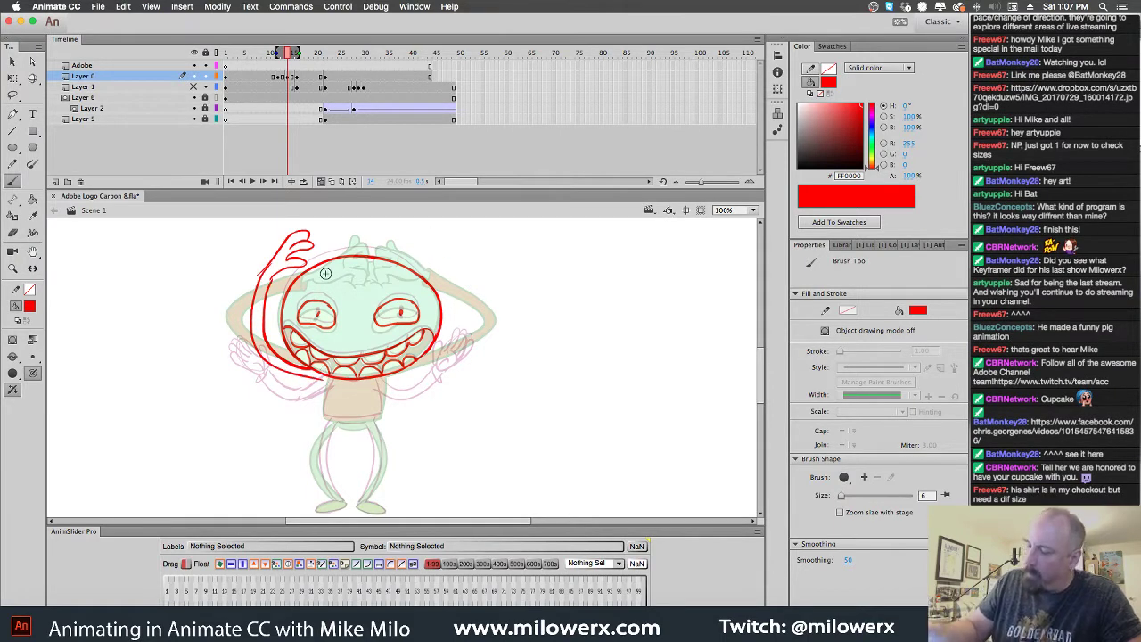
{"action": "left_click_drag", "start_coordinate": [271, 237], "coordinate": [278, 260]}
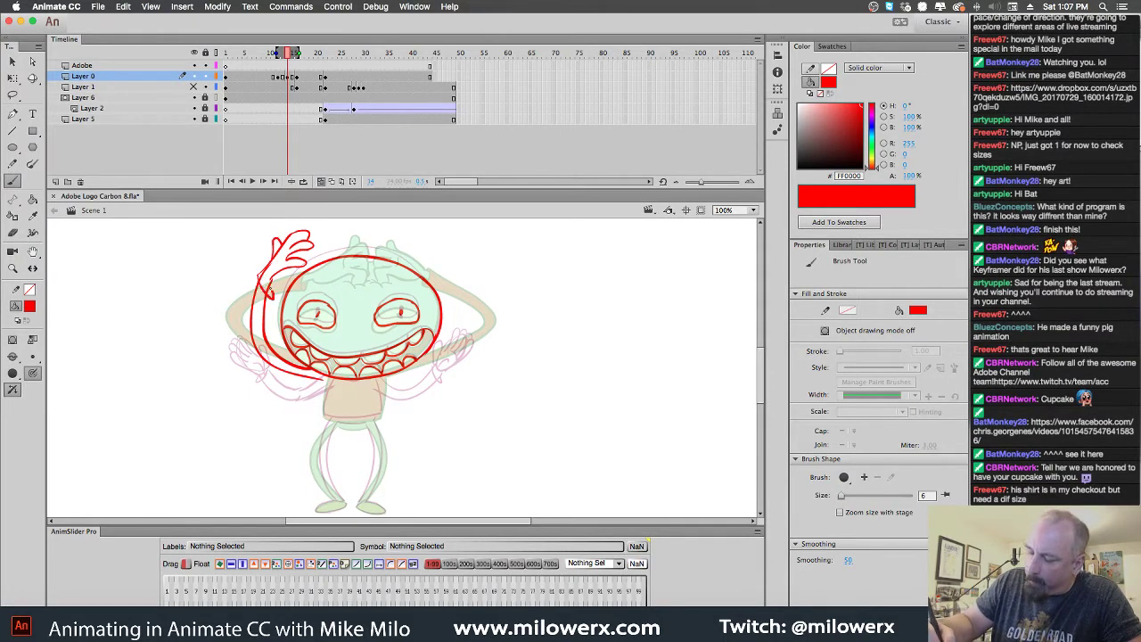
{"action": "left_click_drag", "start_coordinate": [270, 295], "coordinate": [280, 356]}
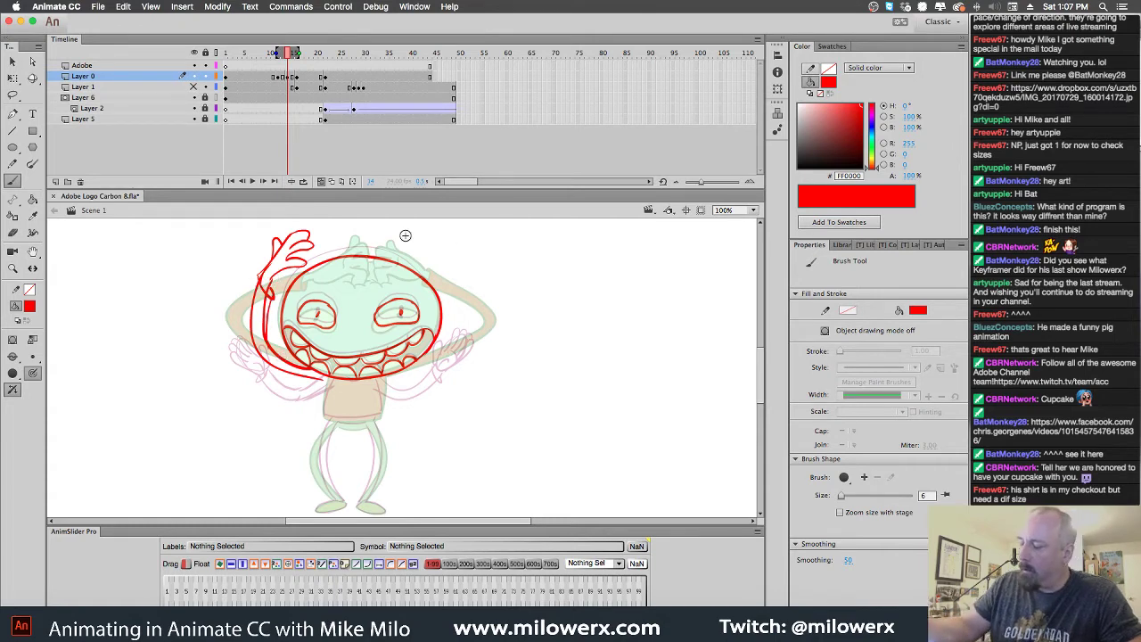
Lasso the left hand, paste a horizontally flipped copy and place it right of the head
{"action": "key", "text": "l"}
{"action": "mouse_move", "coordinate": [330, 237]}
{"action": "left_mouse_down"}
{"action": "mouse_move", "coordinate": [276, 311]}
{"action": "mouse_move", "coordinate": [280, 354]}
{"action": "mouse_move", "coordinate": [314, 373]}
{"action": "mouse_move", "coordinate": [292, 405]}
{"action": "mouse_move", "coordinate": [217, 304]}
{"action": "mouse_move", "coordinate": [310, 224]}
{"action": "mouse_move", "coordinate": [331, 243]}
{"action": "left_mouse_up"}
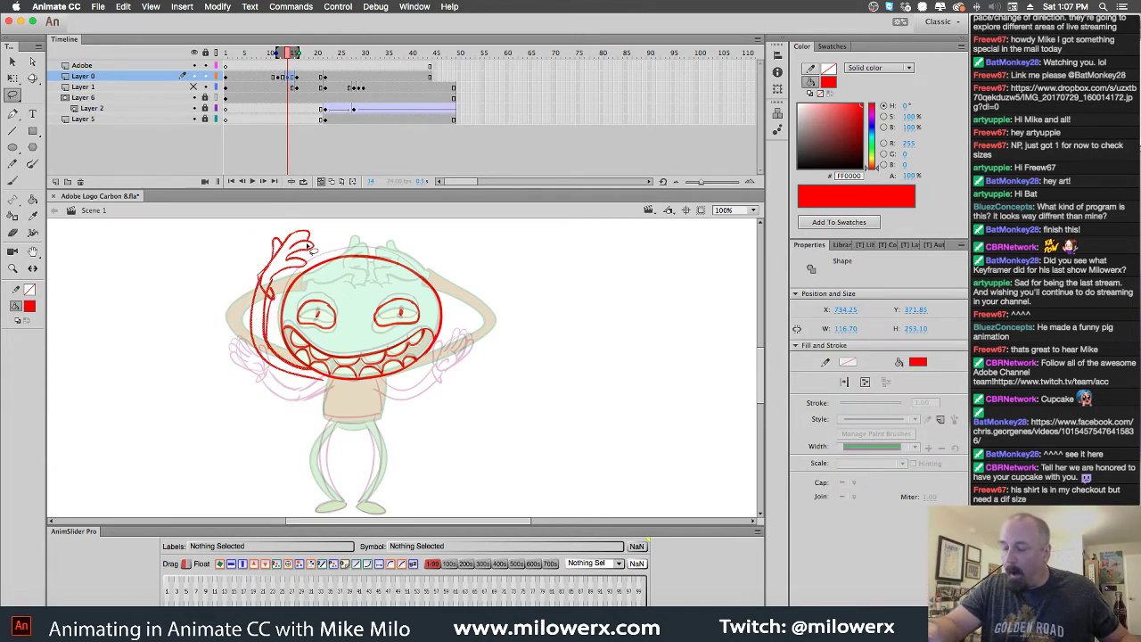
{"action": "key", "text": "v"}
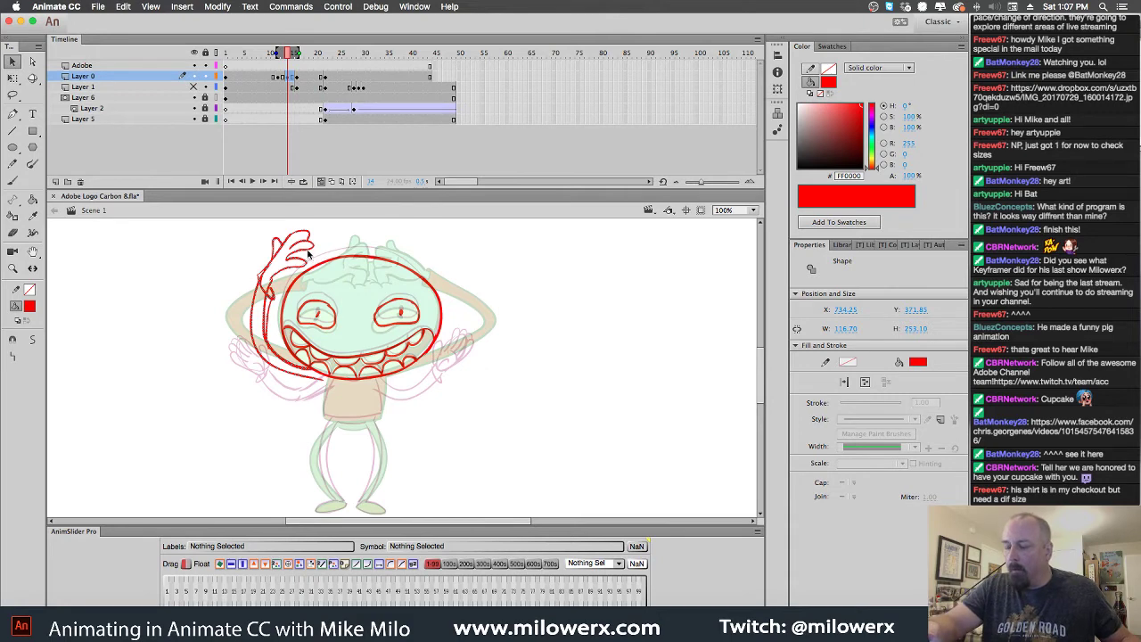
{"action": "right_click", "coordinate": [308, 254]}
{"action": "left_click", "coordinate": [546, 257]}
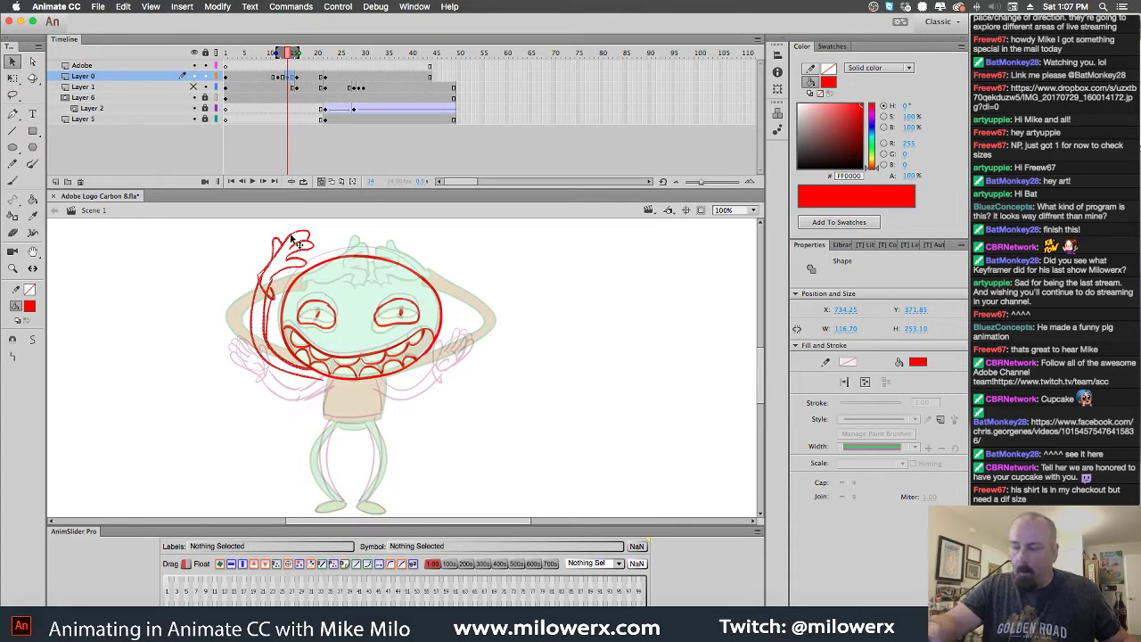
{"action": "mouse_move", "coordinate": [294, 242]}
{"action": "left_mouse_down"}
{"action": "mouse_move", "coordinate": [459, 237]}
{"action": "mouse_move", "coordinate": [589, 278]}
{"action": "left_mouse_up"}
{"action": "key", "text": "super+z"}
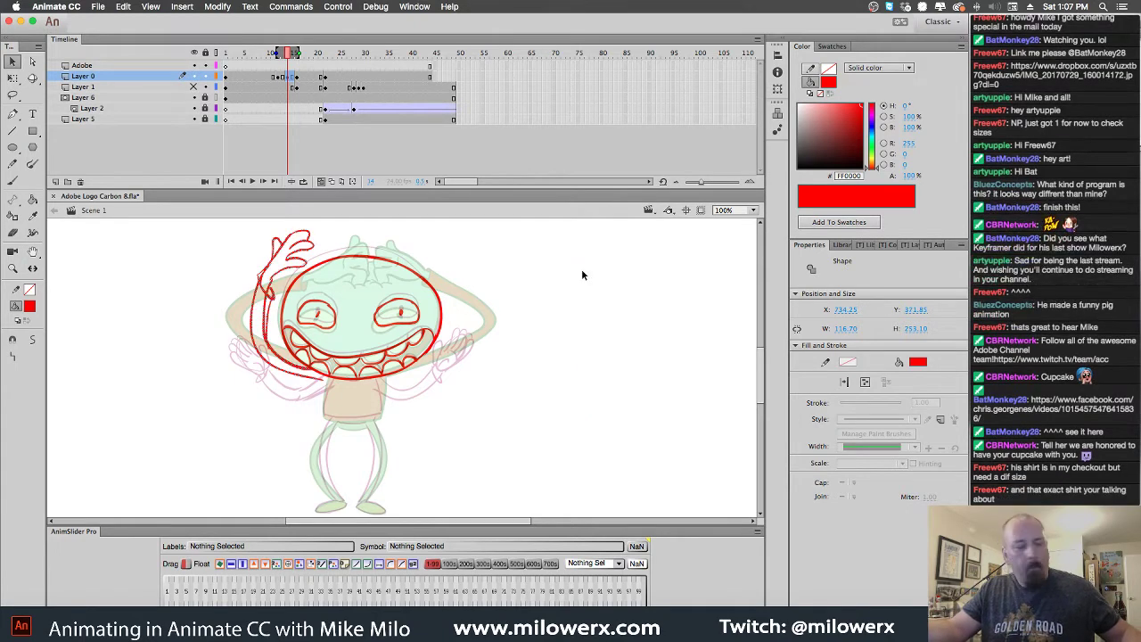
{"action": "key", "text": "super+v"}
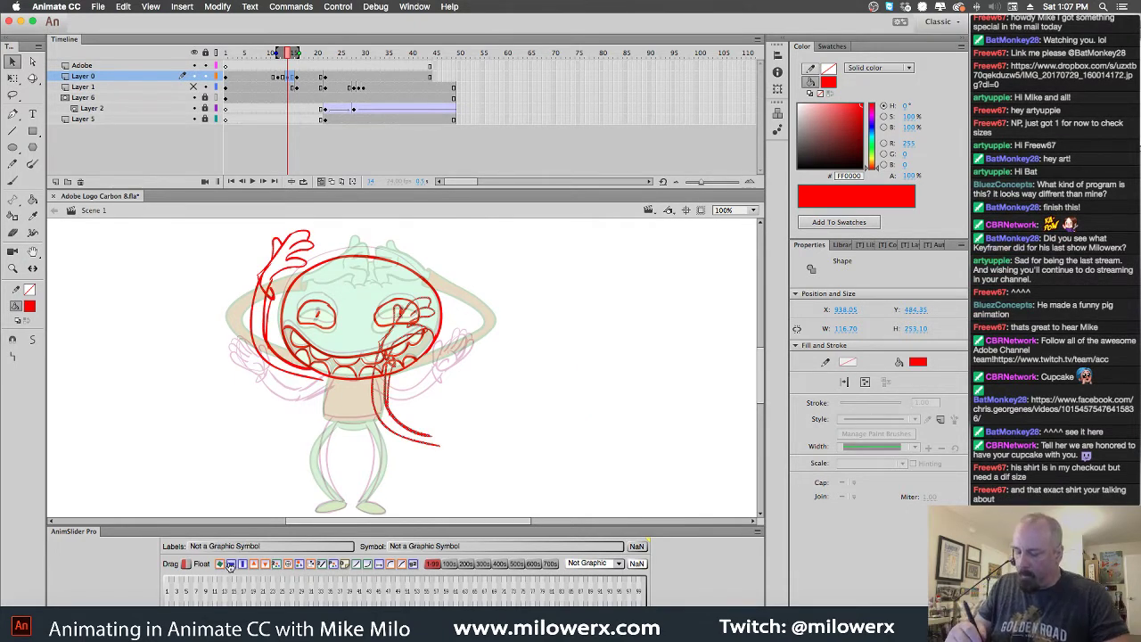
{"action": "key", "text": "super+shift+h"}
{"action": "left_click_drag", "start_coordinate": [434, 369], "coordinate": [471, 298]}
{"action": "left_click", "coordinate": [475, 299]}
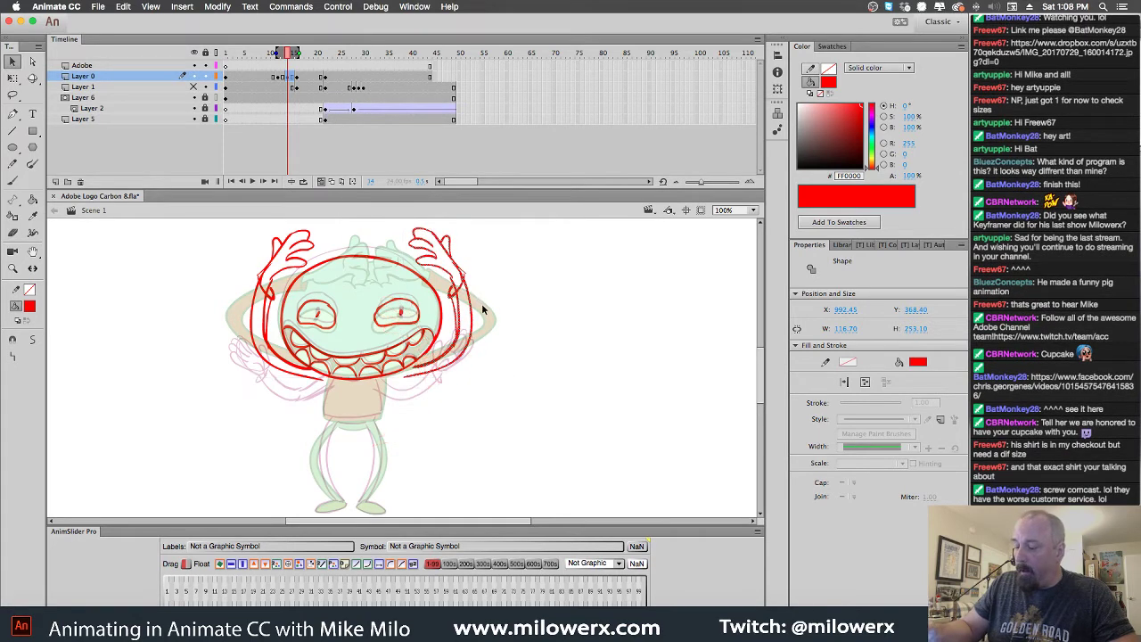
{"action": "left_click", "coordinate": [16, 182]}
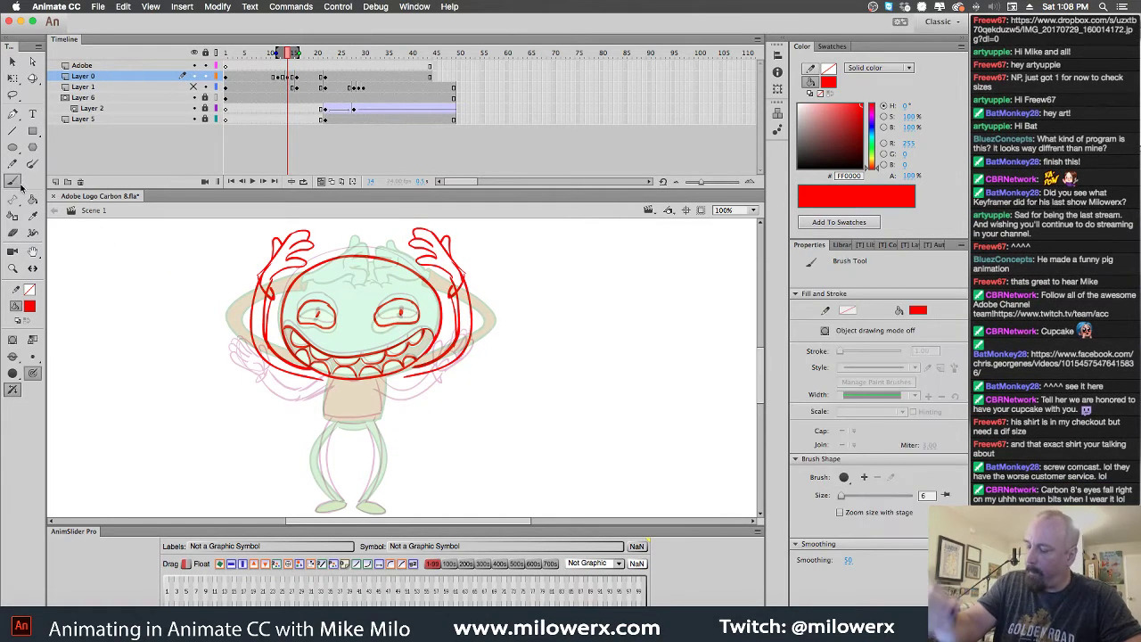
Sketch the shirt's left side and both legs in red, then switch the fill colour to black
{"action": "mouse_move", "coordinate": [324, 380]}
{"action": "left_mouse_down"}
{"action": "mouse_move", "coordinate": [323, 417]}
{"action": "mouse_move", "coordinate": [337, 419]}
{"action": "left_mouse_up"}
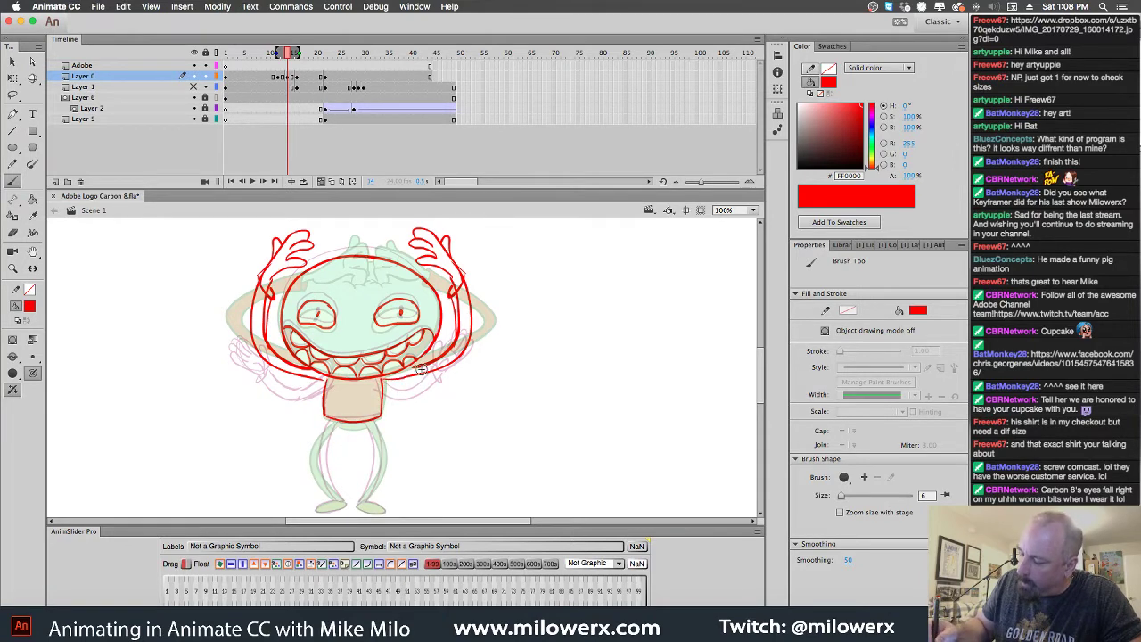
{"action": "left_click_drag", "start_coordinate": [330, 420], "coordinate": [316, 449]}
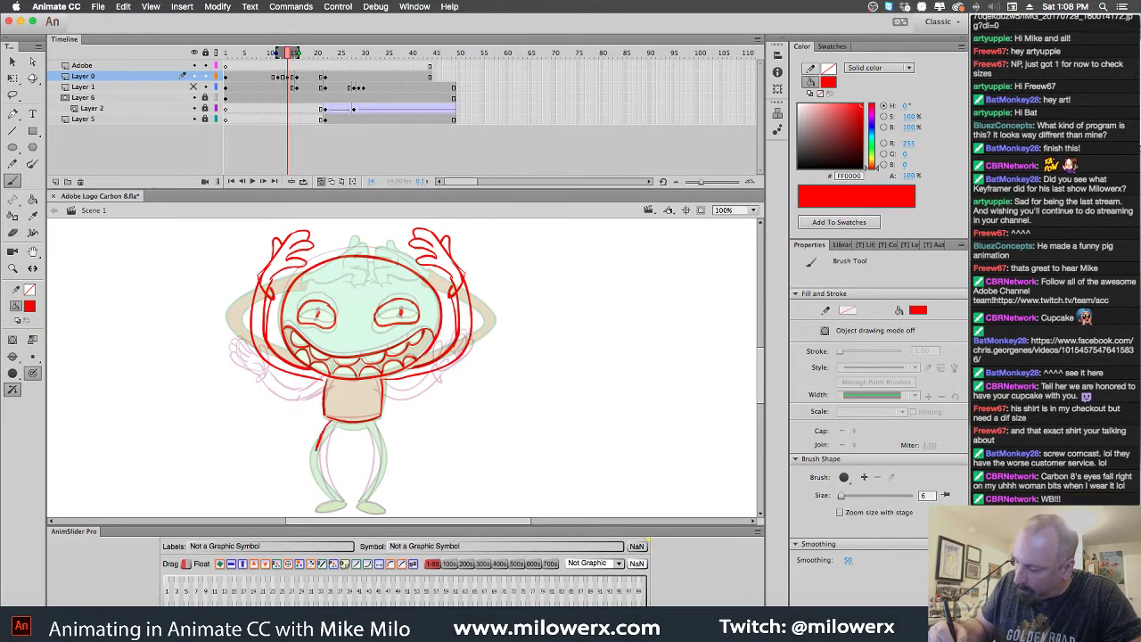
{"action": "left_click_drag", "start_coordinate": [325, 490], "coordinate": [335, 428]}
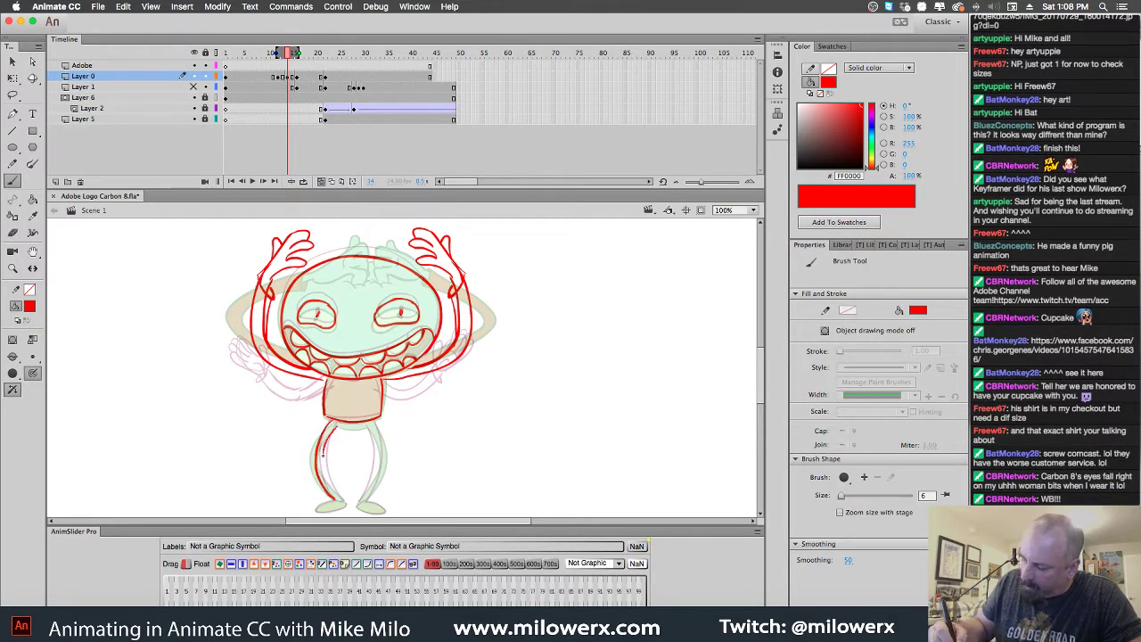
{"action": "left_click_drag", "start_coordinate": [335, 492], "coordinate": [343, 431]}
{"action": "left_click_drag", "start_coordinate": [378, 501], "coordinate": [383, 432]}
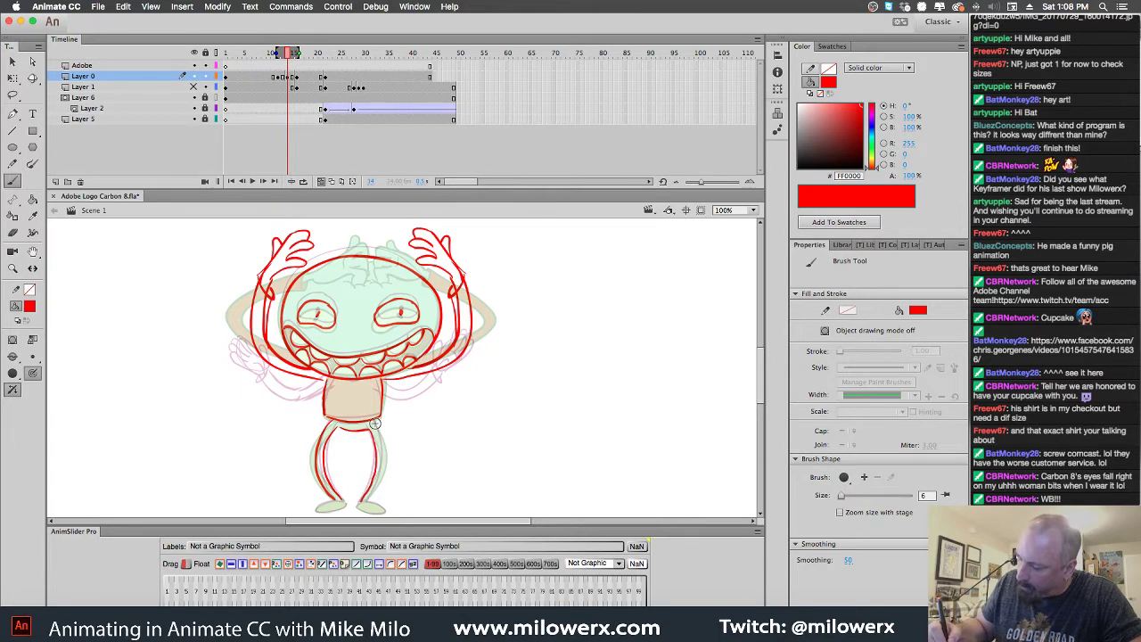
{"action": "mouse_move", "coordinate": [374, 489]}
{"action": "left_mouse_down"}
{"action": "mouse_move", "coordinate": [365, 471]}
{"action": "mouse_move", "coordinate": [318, 510]}
{"action": "mouse_move", "coordinate": [360, 512]}
{"action": "left_mouse_up"}
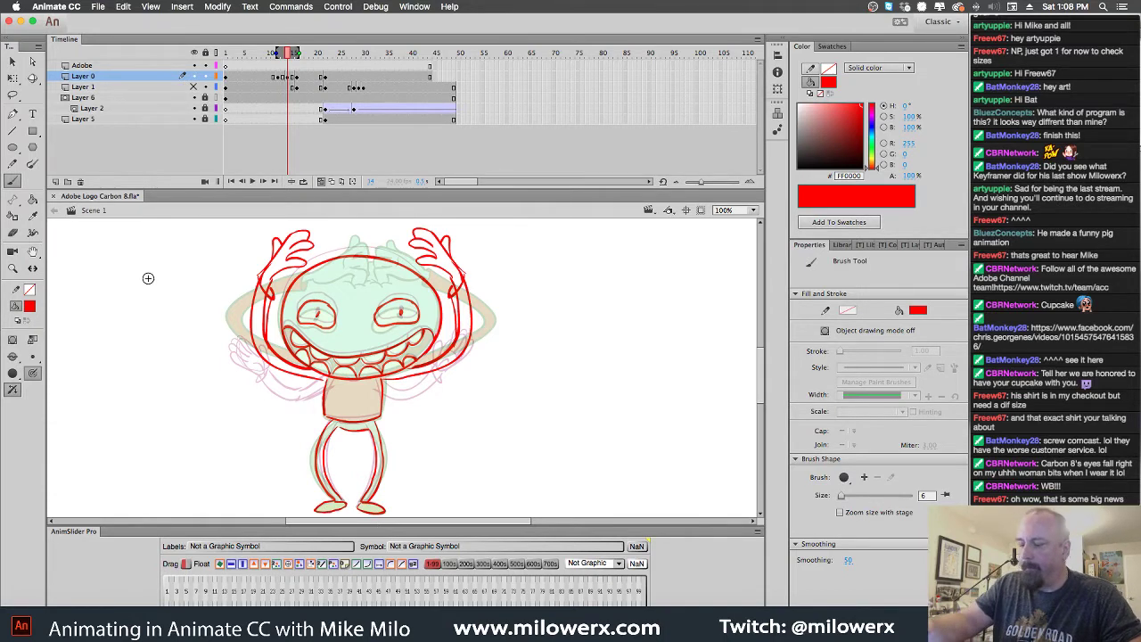
{"action": "left_click", "coordinate": [32, 308]}
{"action": "left_click", "coordinate": [68, 345]}
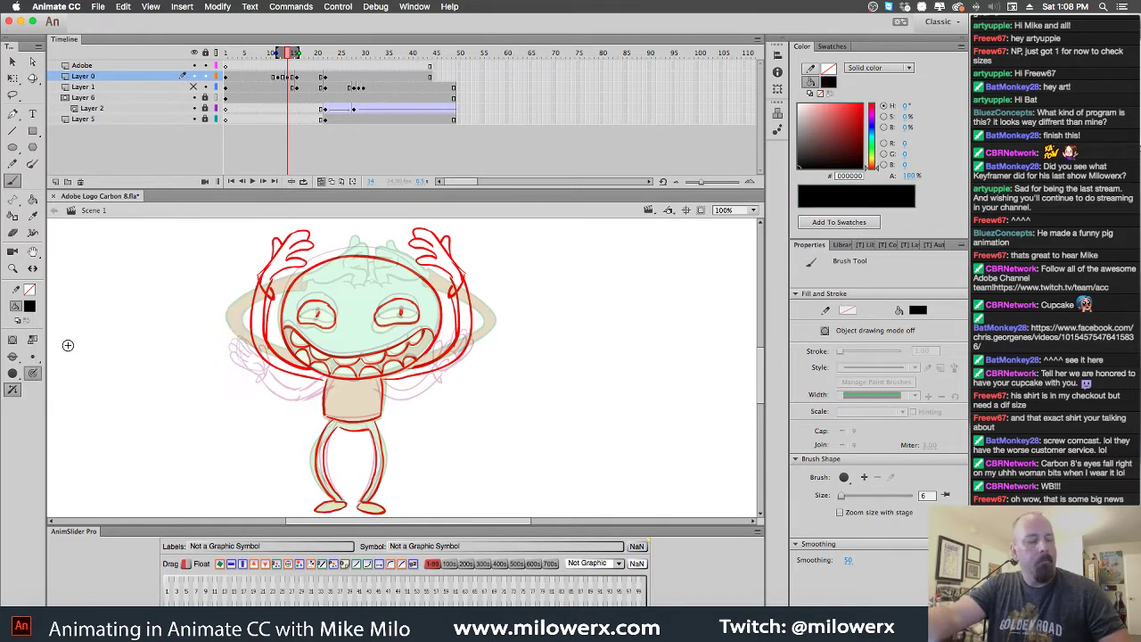
Step back to frame 12, add Layer 3 above Layer 1, and zoom in on the character's face
{"action": "key", "text": "comma"}
{"action": "key", "text": "comma"}
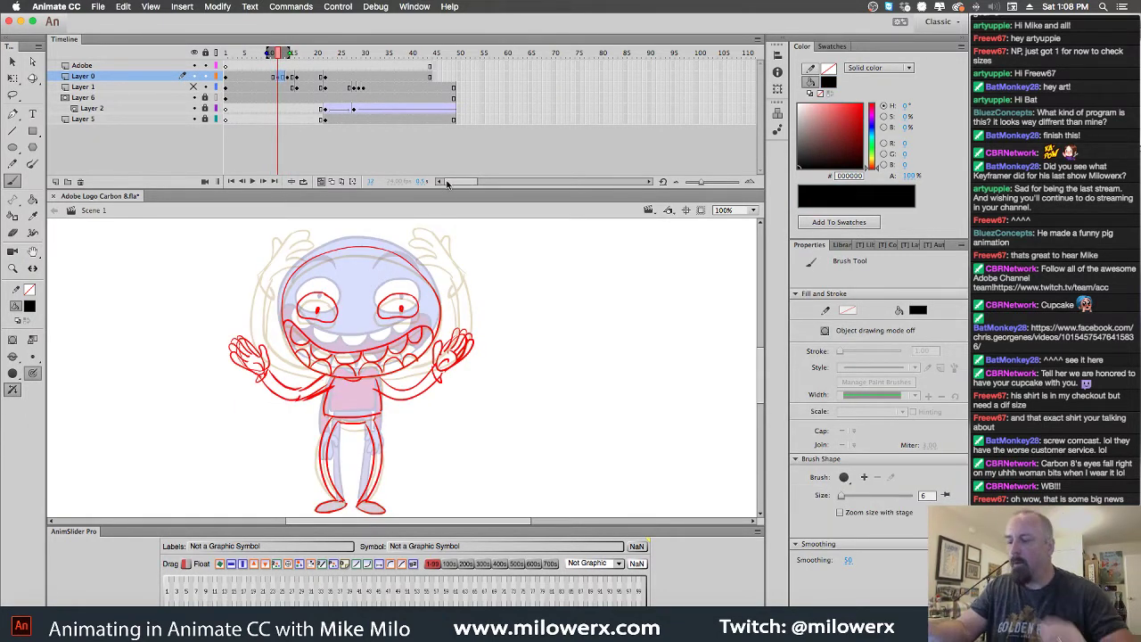
{"action": "left_click", "coordinate": [112, 88]}
{"action": "left_click", "coordinate": [56, 181]}
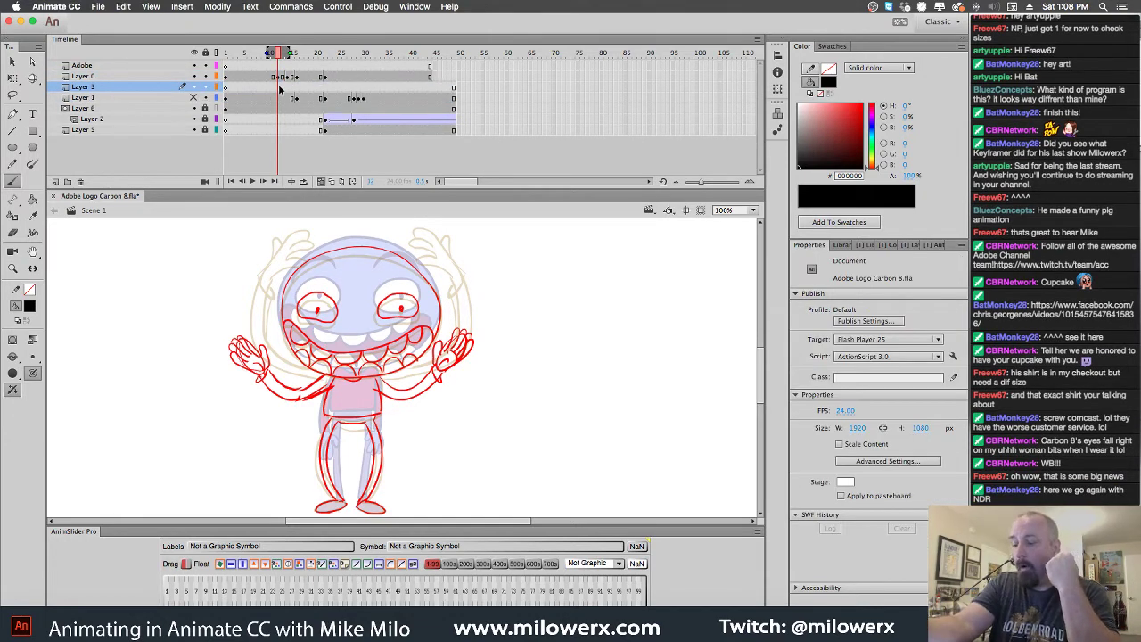
{"action": "left_click", "coordinate": [282, 87]}
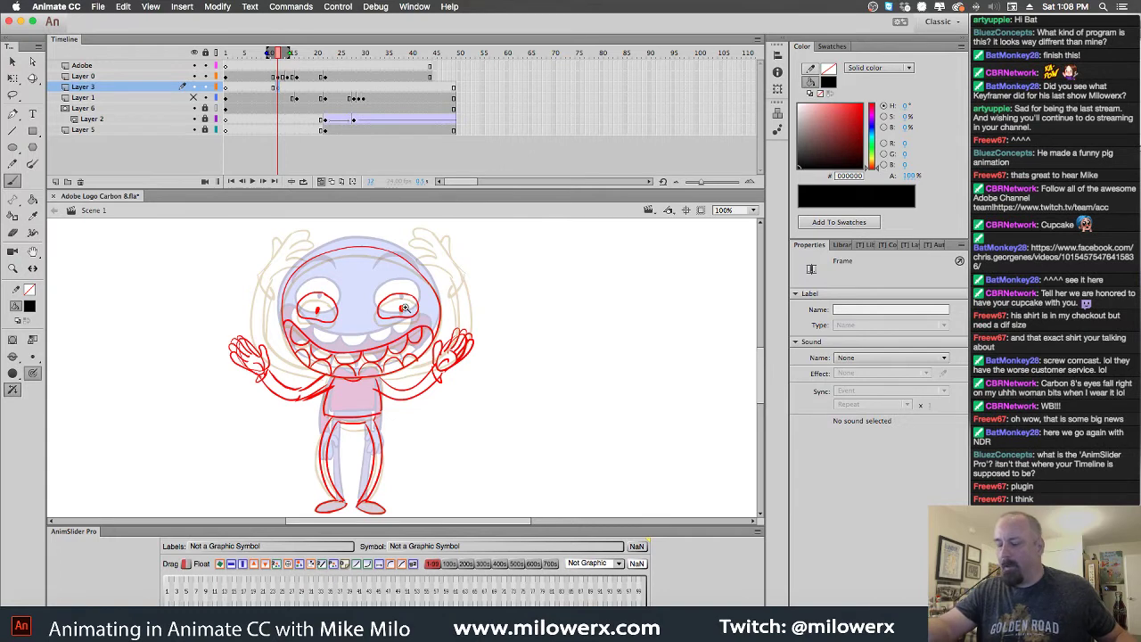
{"action": "key", "text": "ctrl+="}
{"action": "left_click_drag", "start_coordinate": [485, 344], "coordinate": [505, 297]}
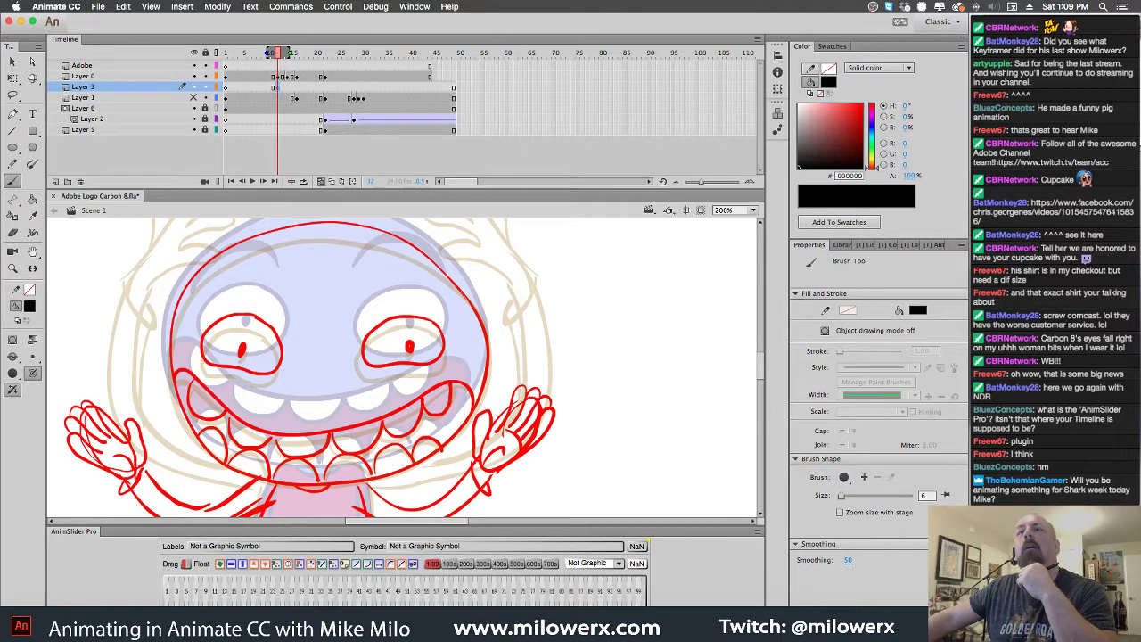
Play the Facebook pig animation video in Chrome, then close the browser window
{"action": "key", "text": "super+Tab"}
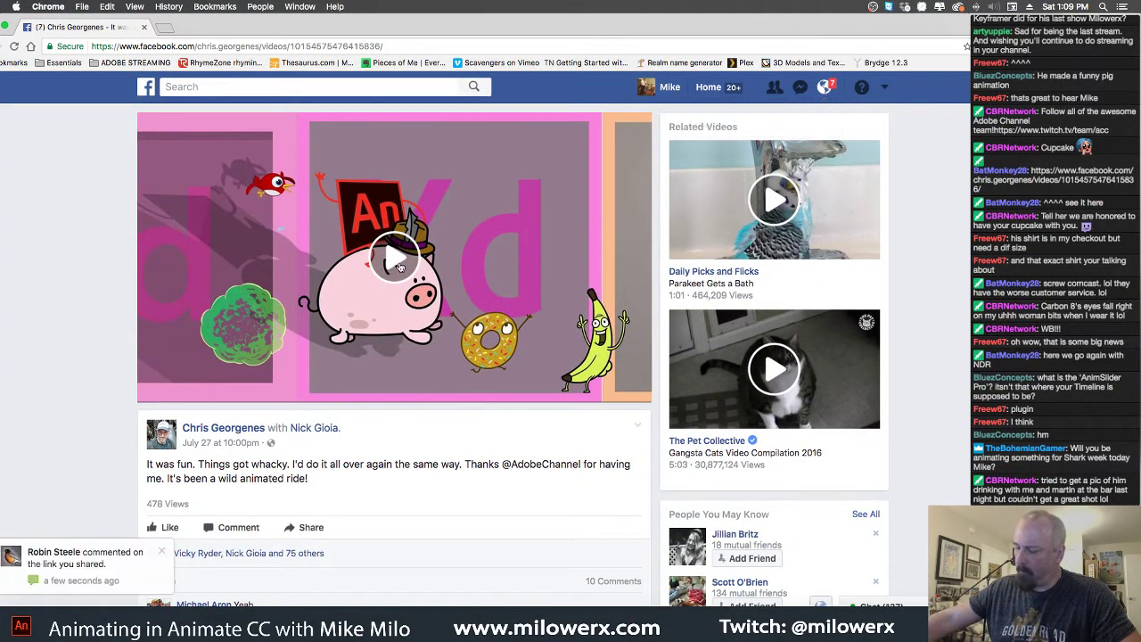
{"action": "left_click", "coordinate": [398, 265]}
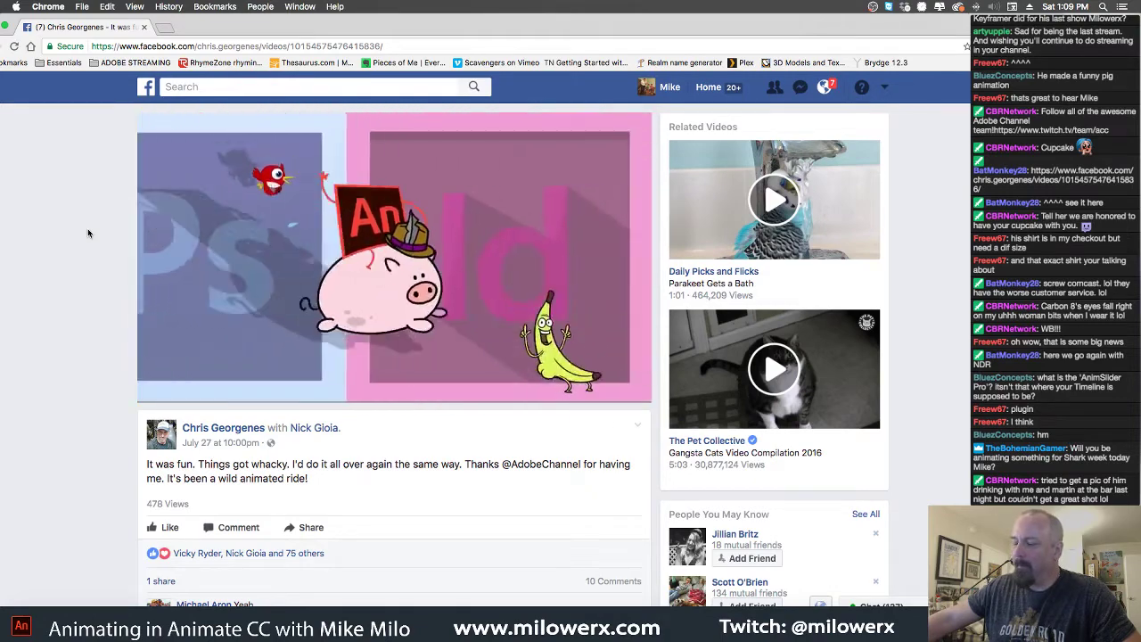
{"action": "mouse_move", "coordinate": [346, 208]}
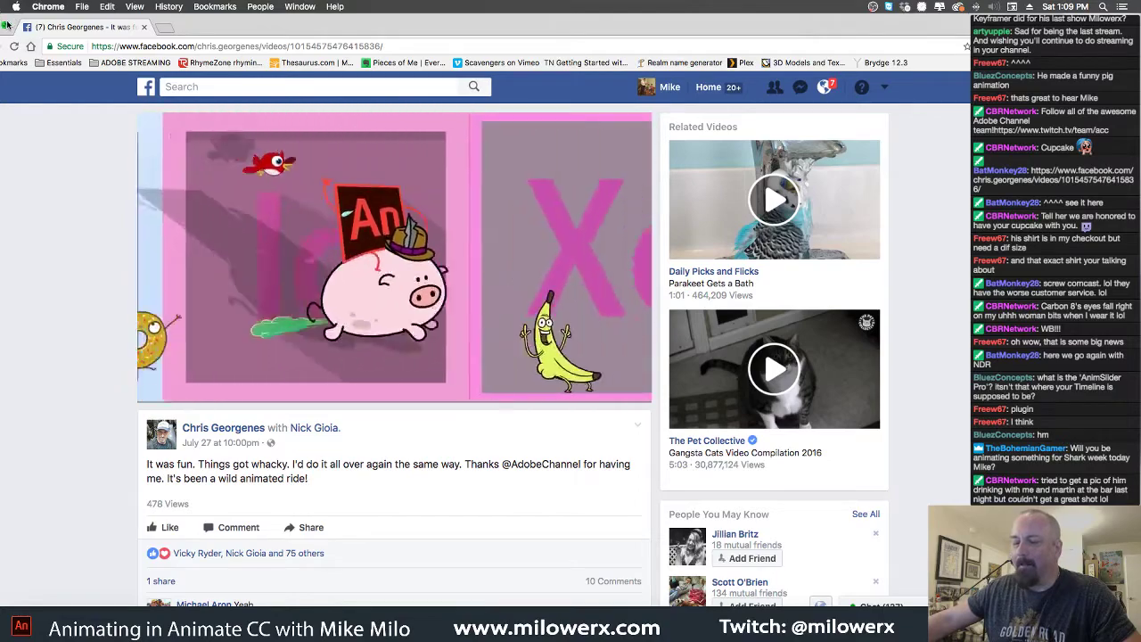
{"action": "left_click_drag", "start_coordinate": [40, 29], "coordinate": [88, 29]}
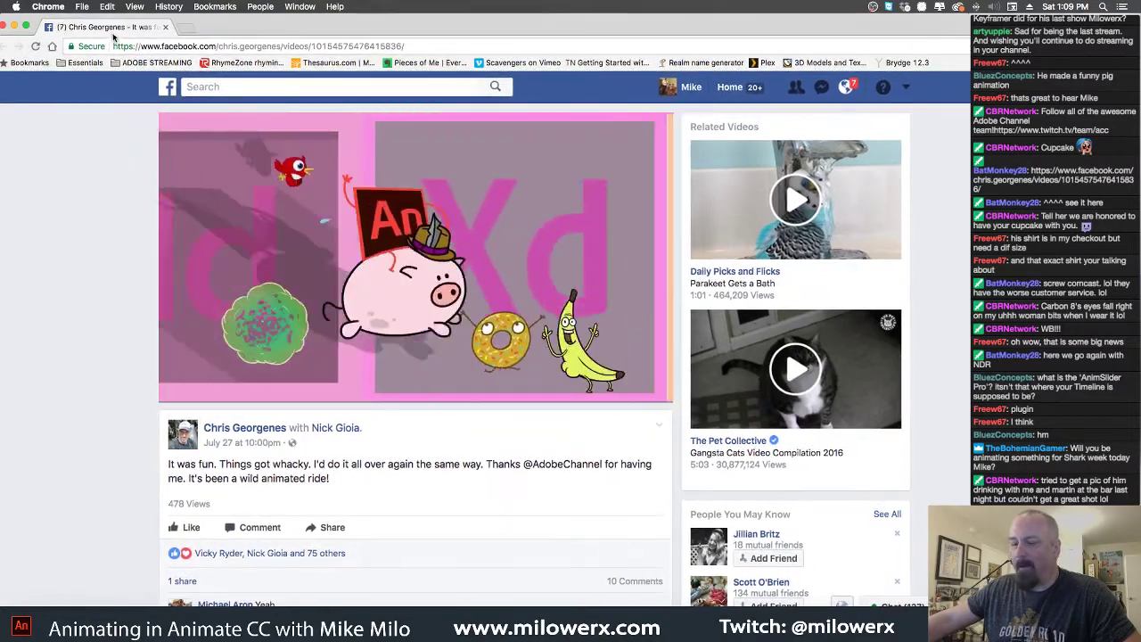
{"action": "left_click", "coordinate": [29, 28]}
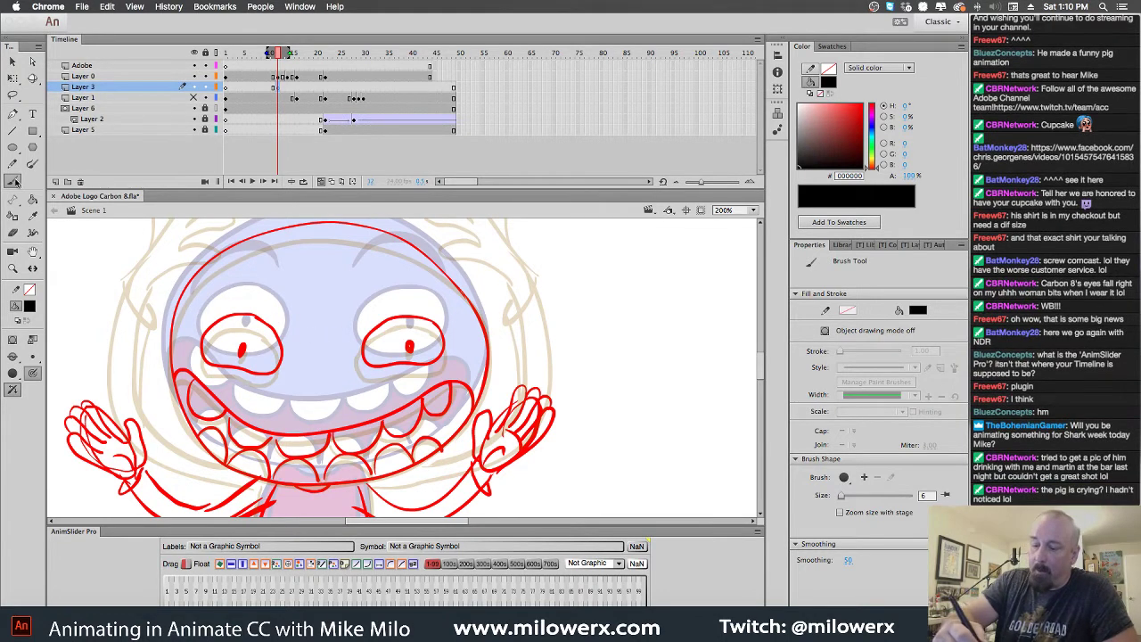
Move Layer 3 up so it sits directly above Layer 0
{"action": "left_click", "coordinate": [190, 290]}
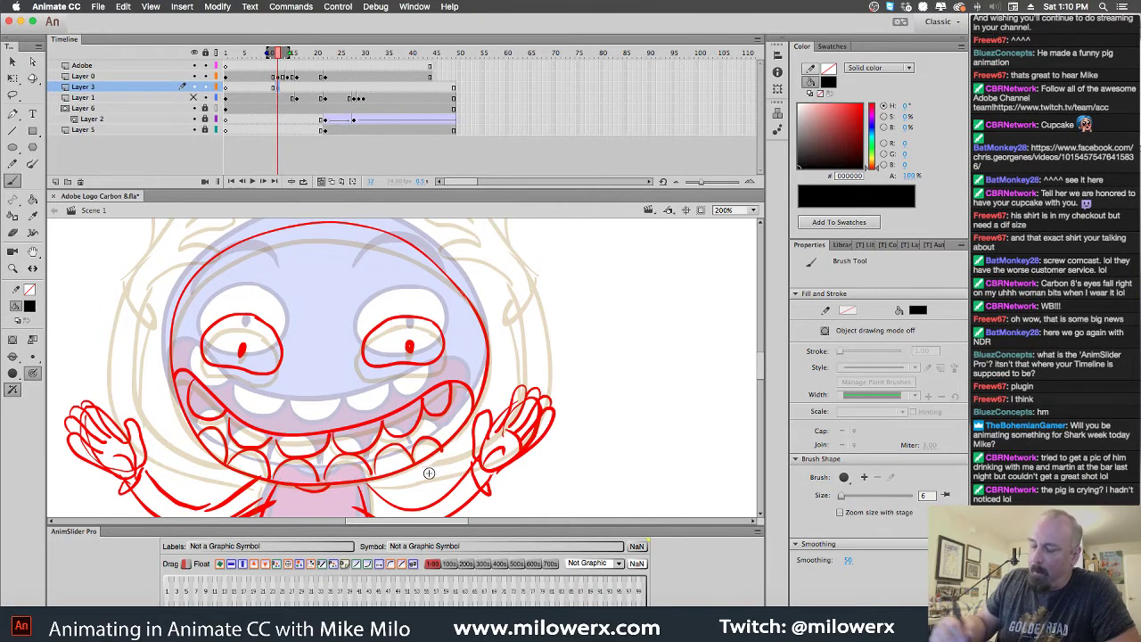
{"action": "left_click", "coordinate": [280, 87]}
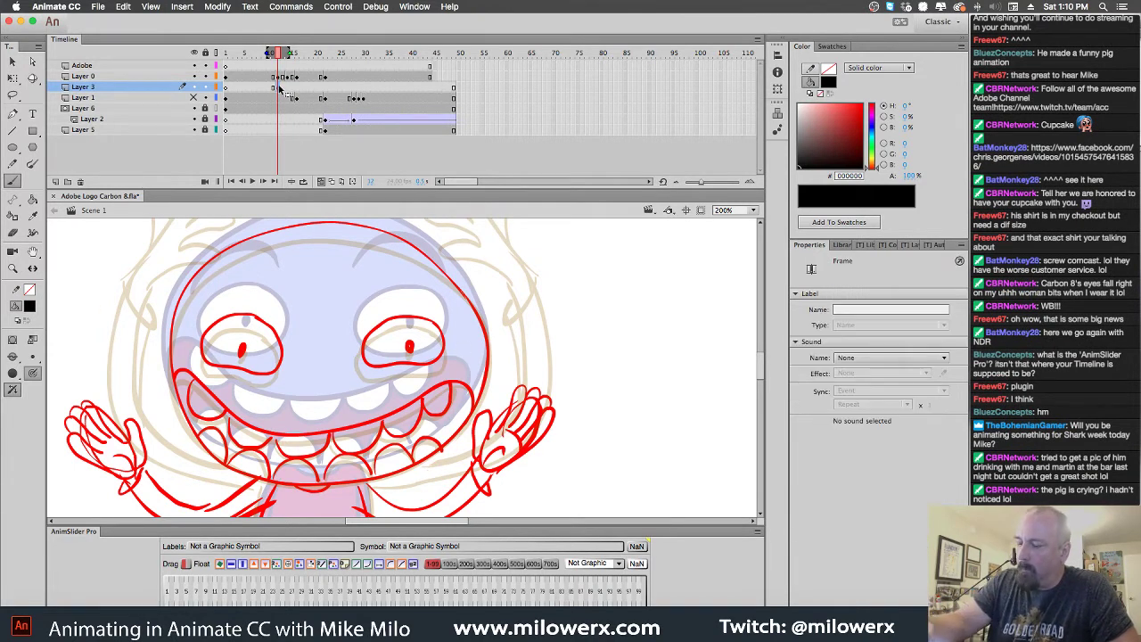
{"action": "left_click", "coordinate": [121, 88]}
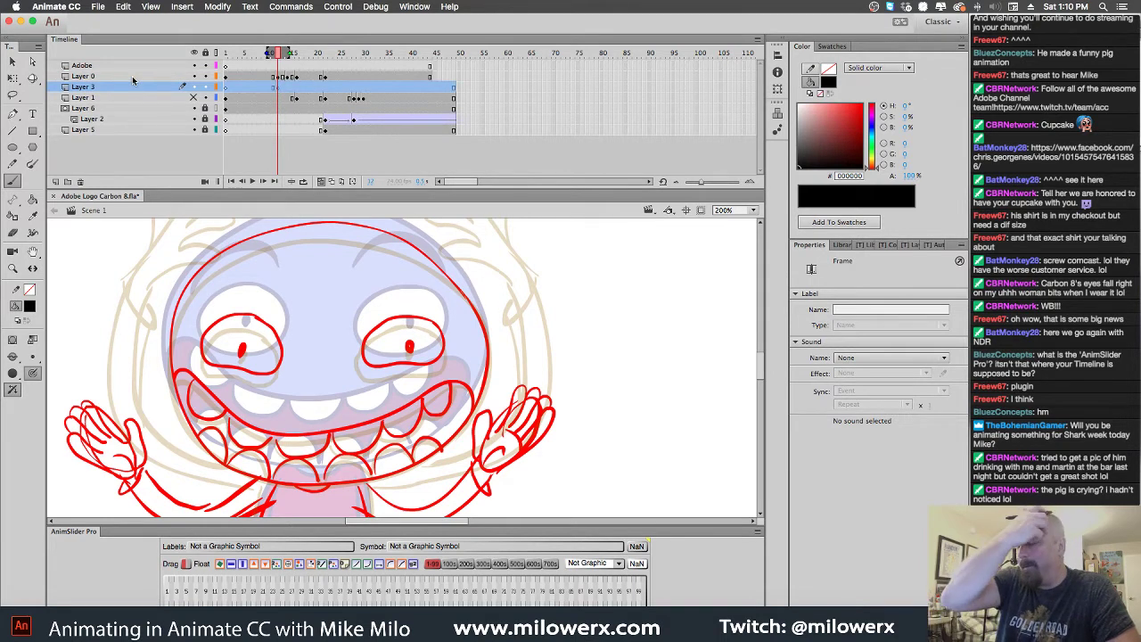
{"action": "left_click_drag", "start_coordinate": [110, 89], "coordinate": [115, 77]}
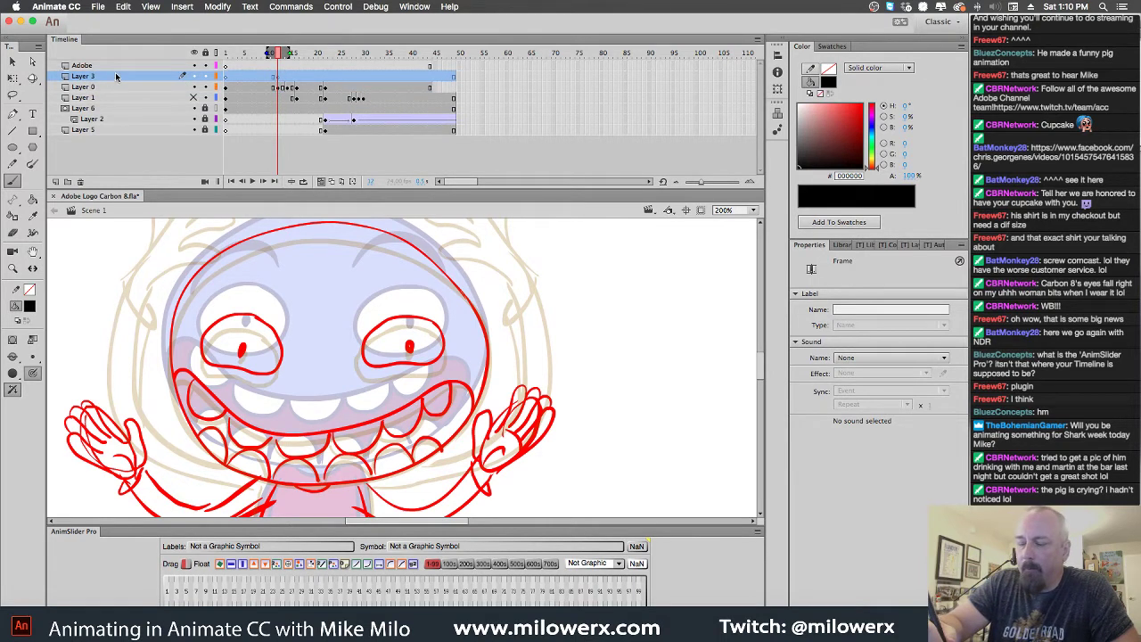
{"action": "left_click", "coordinate": [282, 79]}
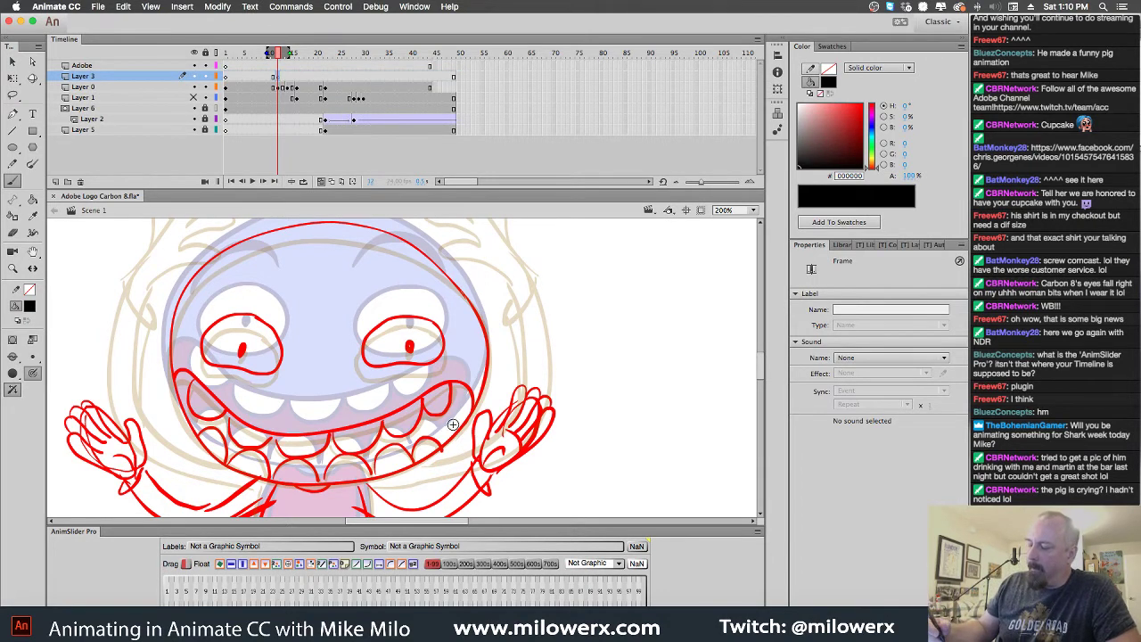
Undo a stray right-eye stroke and set the brush size to 8
{"action": "left_click_drag", "start_coordinate": [410, 315], "coordinate": [376, 320]}
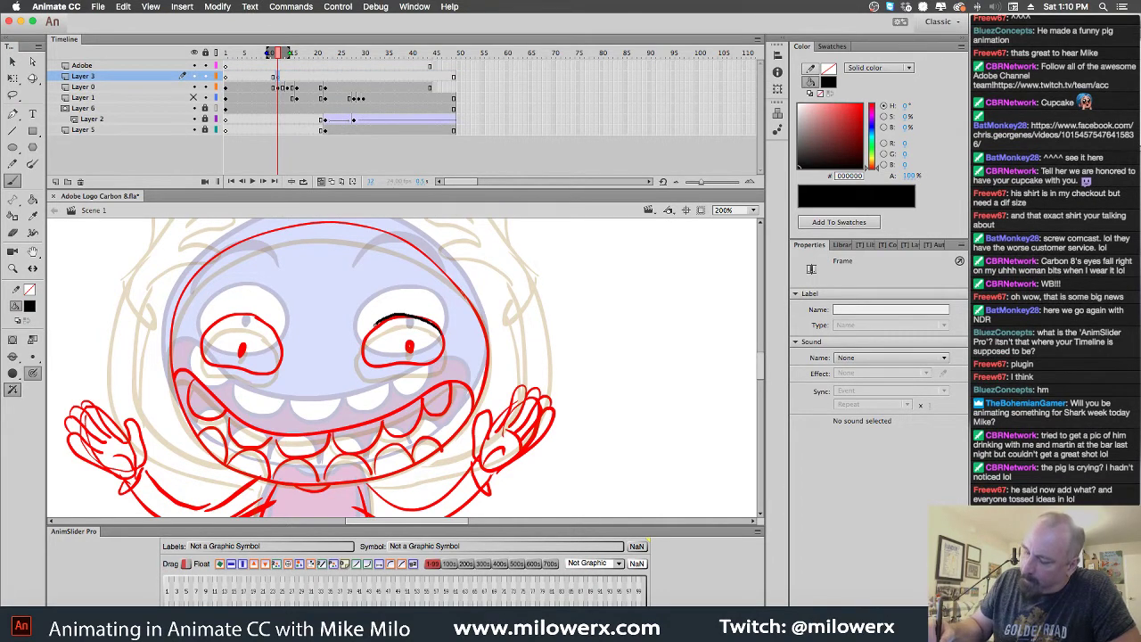
{"action": "mouse_move", "coordinate": [419, 367]}
{"action": "left_mouse_down"}
{"action": "mouse_move", "coordinate": [446, 348]}
{"action": "mouse_move", "coordinate": [434, 323]}
{"action": "left_mouse_up"}
{"action": "key", "text": "super+z"}
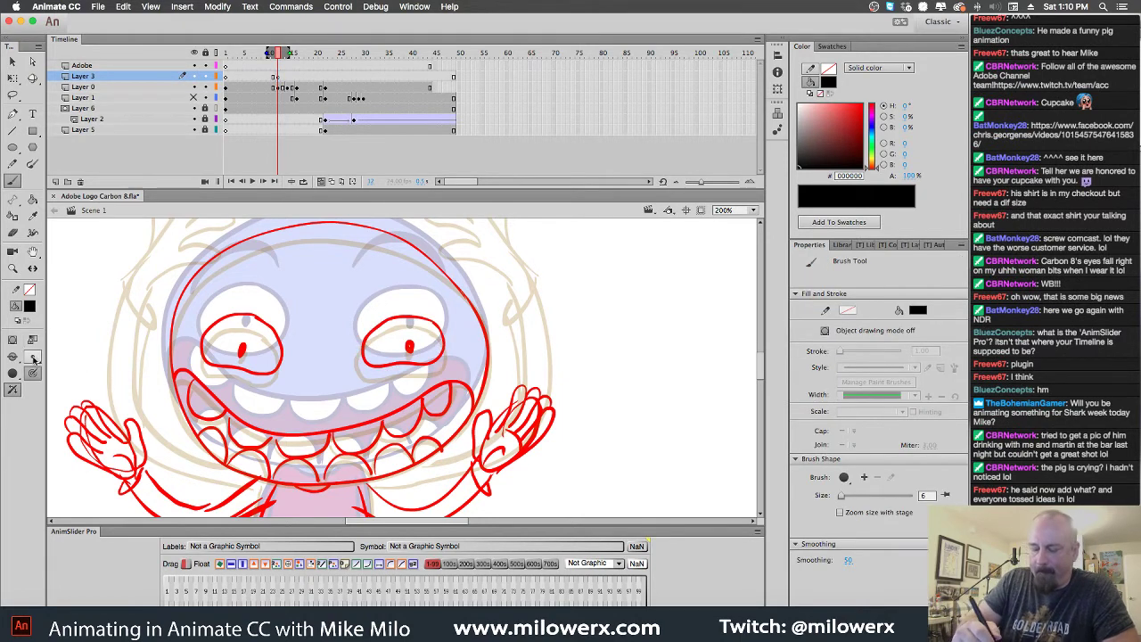
{"action": "left_click", "coordinate": [33, 356]}
{"action": "left_click", "coordinate": [61, 399]}
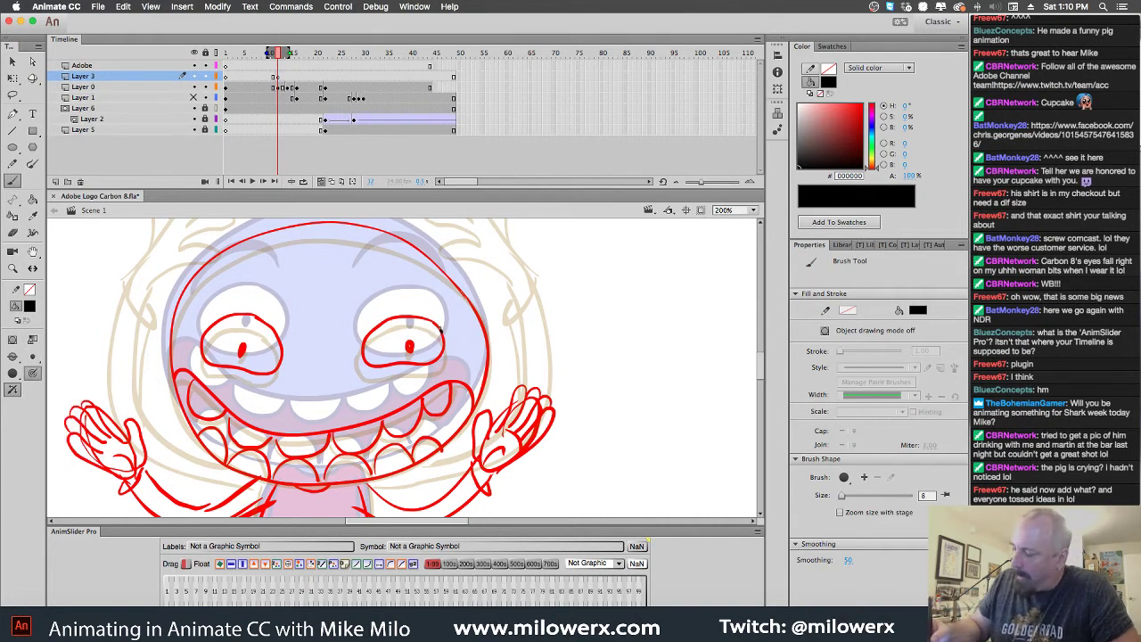
Outline both eyes in black and paint the right eye's pupil
{"action": "left_click_drag", "start_coordinate": [443, 332], "coordinate": [403, 315]}
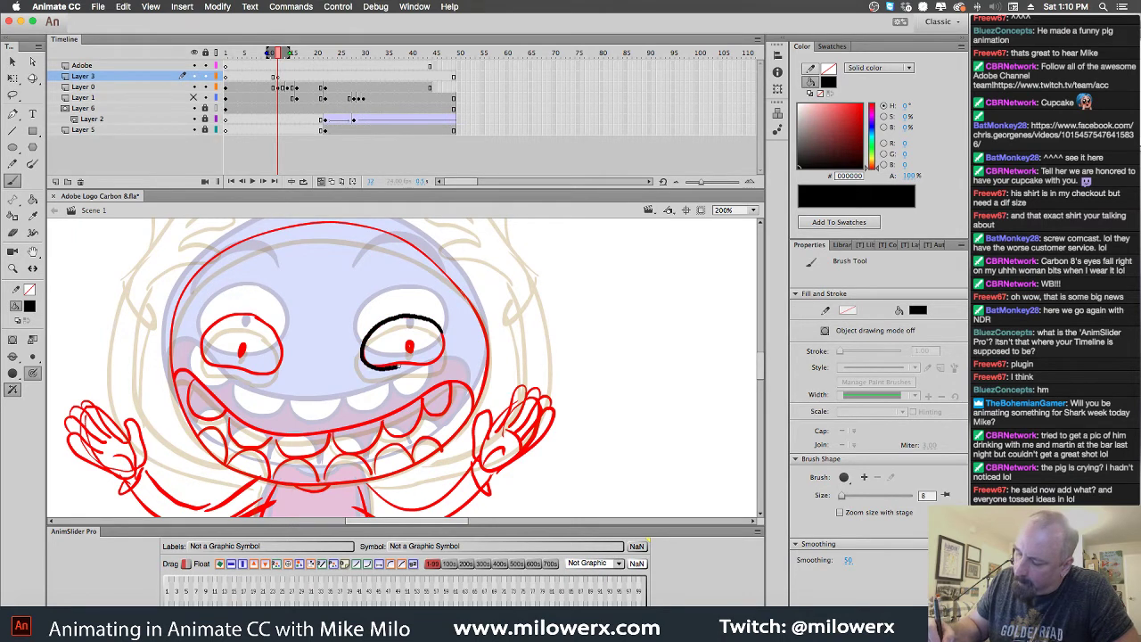
{"action": "left_click_drag", "start_coordinate": [445, 334], "coordinate": [446, 344]}
{"action": "mouse_move", "coordinate": [274, 330]}
{"action": "left_mouse_down"}
{"action": "mouse_move", "coordinate": [213, 321]}
{"action": "mouse_move", "coordinate": [200, 347]}
{"action": "mouse_move", "coordinate": [270, 371]}
{"action": "mouse_move", "coordinate": [283, 350]}
{"action": "mouse_move", "coordinate": [244, 357]}
{"action": "left_mouse_up"}
{"action": "left_click_drag", "start_coordinate": [410, 346], "coordinate": [410, 355]}
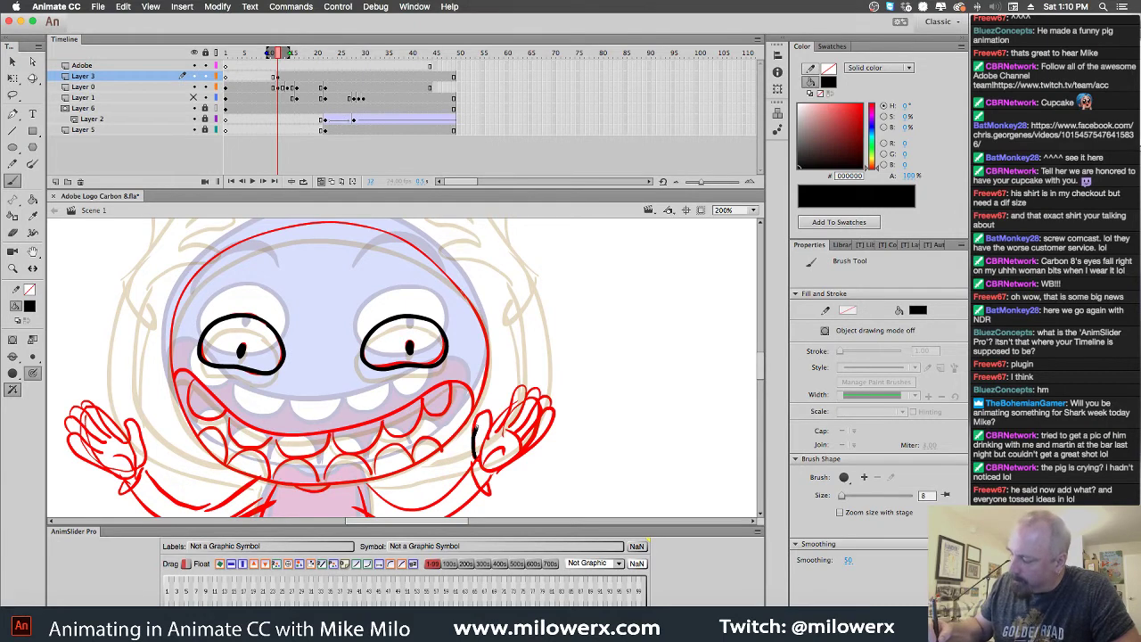
Trace the fingers and palm of the right hand and the left hand's fingers in black
{"action": "mouse_move", "coordinate": [492, 444]}
{"action": "left_mouse_down"}
{"action": "mouse_move", "coordinate": [487, 465]}
{"action": "mouse_move", "coordinate": [512, 463]}
{"action": "mouse_move", "coordinate": [553, 415]}
{"action": "mouse_move", "coordinate": [517, 434]}
{"action": "left_mouse_up"}
{"action": "left_click_drag", "start_coordinate": [544, 398], "coordinate": [512, 437]}
{"action": "left_click_drag", "start_coordinate": [515, 436], "coordinate": [540, 397]}
{"action": "left_click_drag", "start_coordinate": [507, 436], "coordinate": [524, 401]}
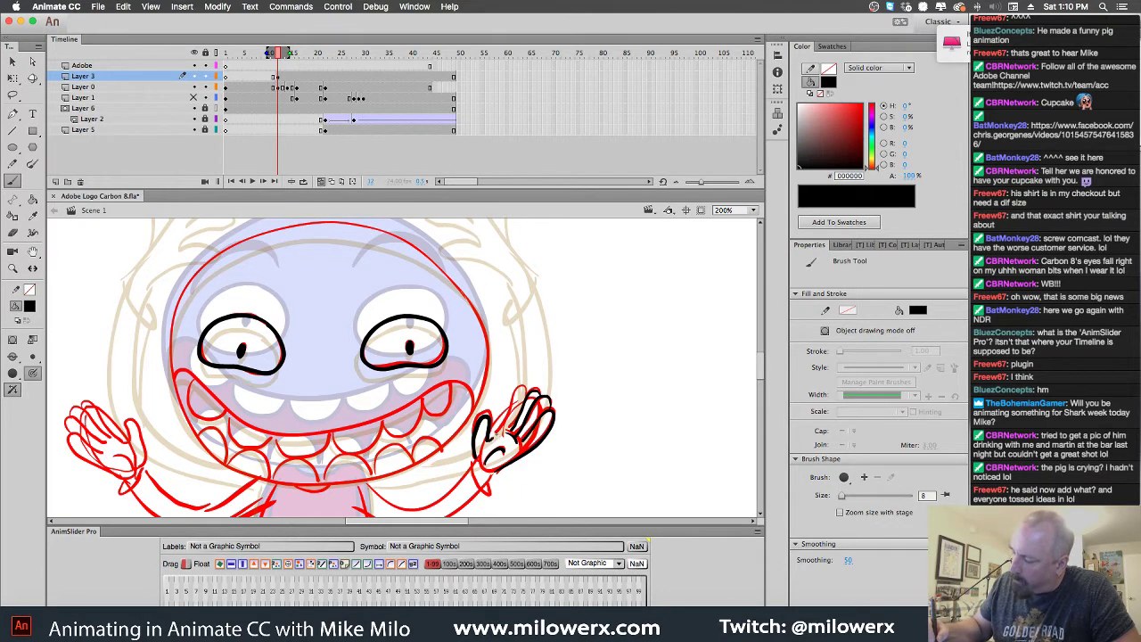
{"action": "mouse_move", "coordinate": [496, 437]}
{"action": "left_mouse_down"}
{"action": "mouse_move", "coordinate": [525, 402]}
{"action": "mouse_move", "coordinate": [515, 446]}
{"action": "left_mouse_up"}
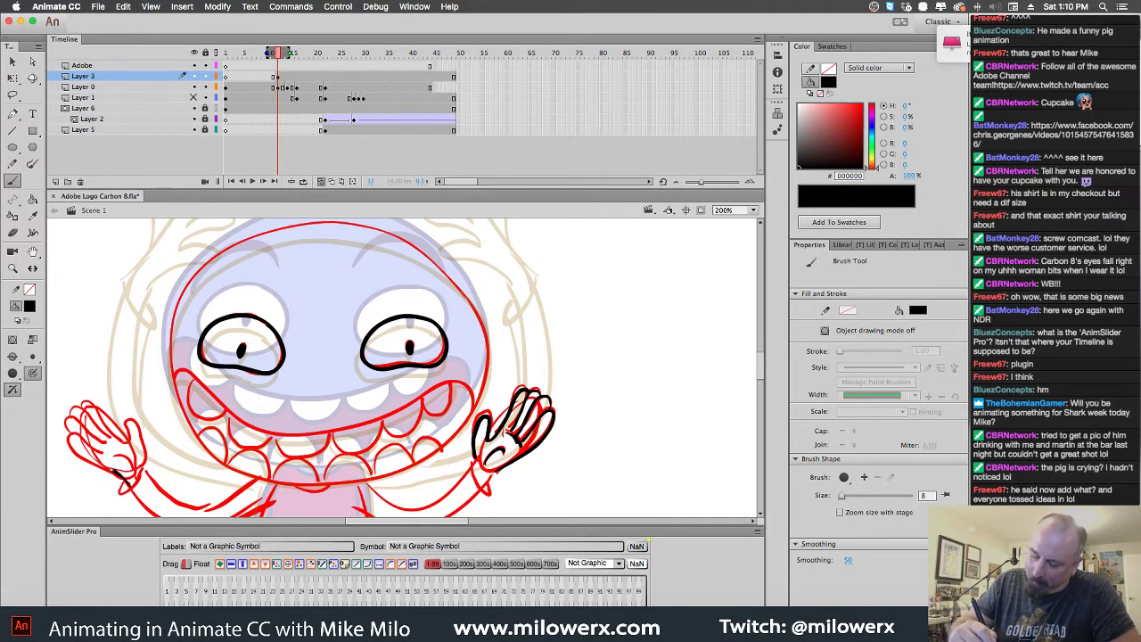
{"action": "mouse_move", "coordinate": [114, 471]}
{"action": "left_mouse_down"}
{"action": "mouse_move", "coordinate": [71, 452]}
{"action": "mouse_move", "coordinate": [67, 436]}
{"action": "mouse_move", "coordinate": [98, 457]}
{"action": "mouse_move", "coordinate": [67, 425]}
{"action": "mouse_move", "coordinate": [103, 447]}
{"action": "mouse_move", "coordinate": [93, 418]}
{"action": "mouse_move", "coordinate": [129, 422]}
{"action": "mouse_move", "coordinate": [141, 442]}
{"action": "mouse_move", "coordinate": [121, 485]}
{"action": "left_mouse_up"}
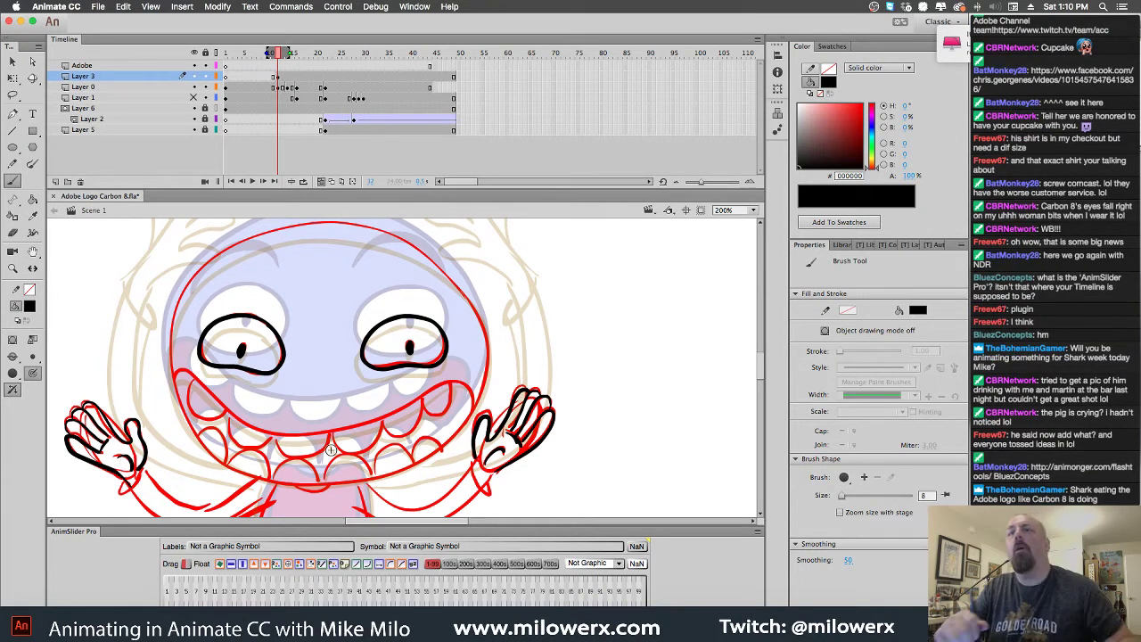
{"action": "scroll", "coordinate": [452, 388], "scroll_direction": "down", "scroll_amount": 3}
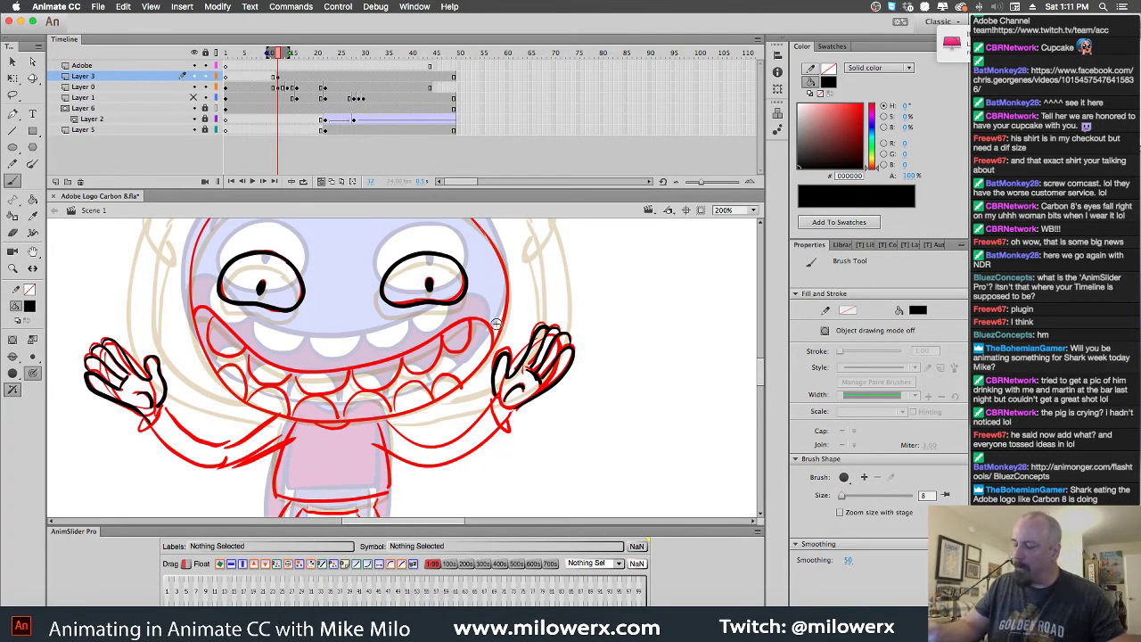
Brush a thick black eyebrow arching over the left eye
{"action": "scroll", "coordinate": [520, 307], "scroll_direction": "up", "scroll_amount": 3}
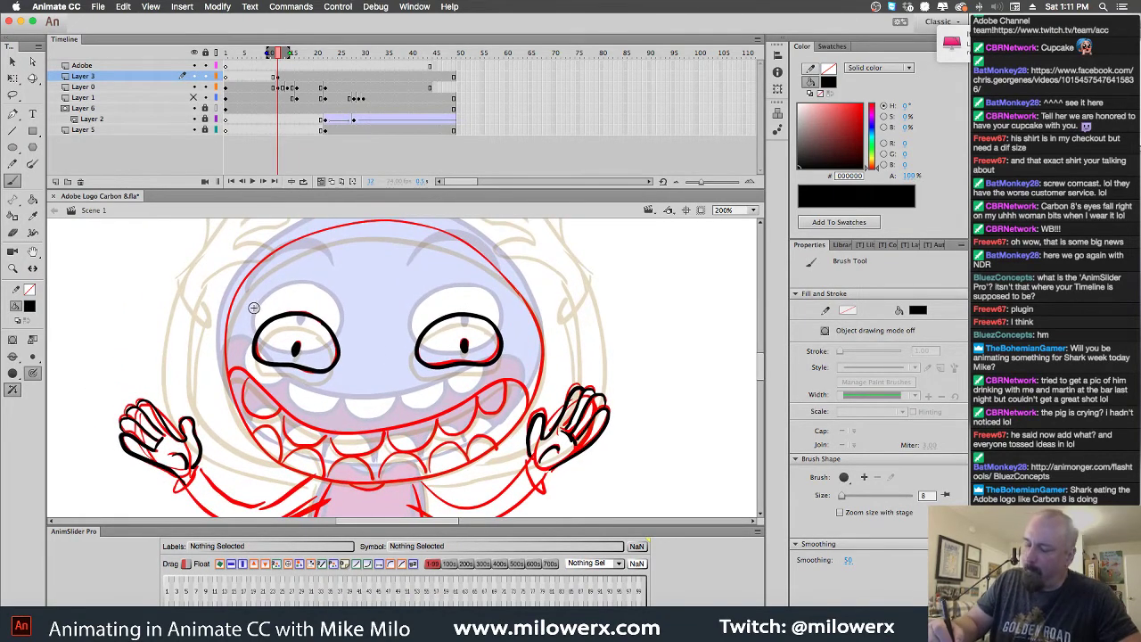
{"action": "mouse_move", "coordinate": [254, 308]}
{"action": "left_mouse_down"}
{"action": "mouse_move", "coordinate": [291, 280]}
{"action": "mouse_move", "coordinate": [332, 299]}
{"action": "mouse_move", "coordinate": [316, 279]}
{"action": "mouse_move", "coordinate": [282, 275]}
{"action": "left_mouse_up"}
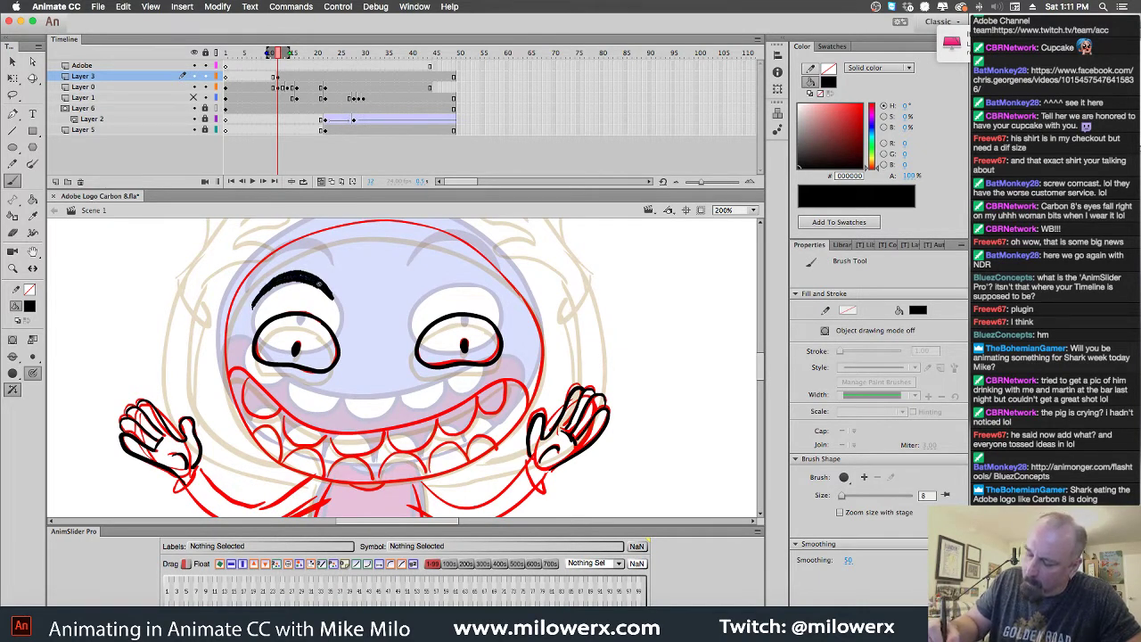
{"action": "left_click_drag", "start_coordinate": [323, 286], "coordinate": [333, 306]}
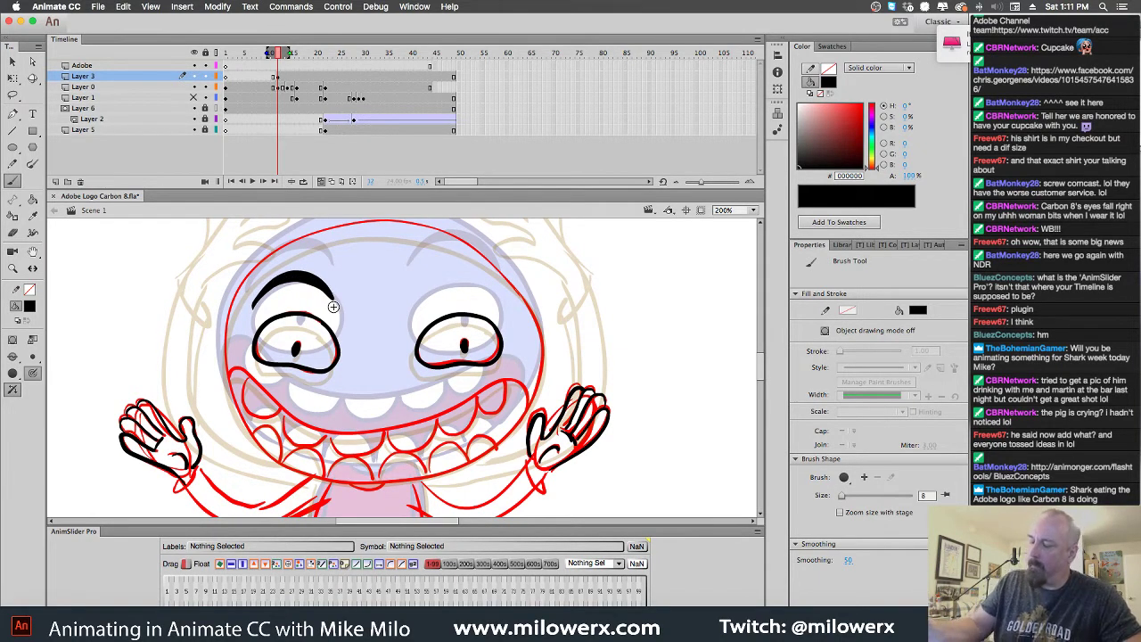
Duplicate the eyebrow over the right eye, then trace the head's right side in black
{"action": "left_click", "coordinate": [319, 283]}
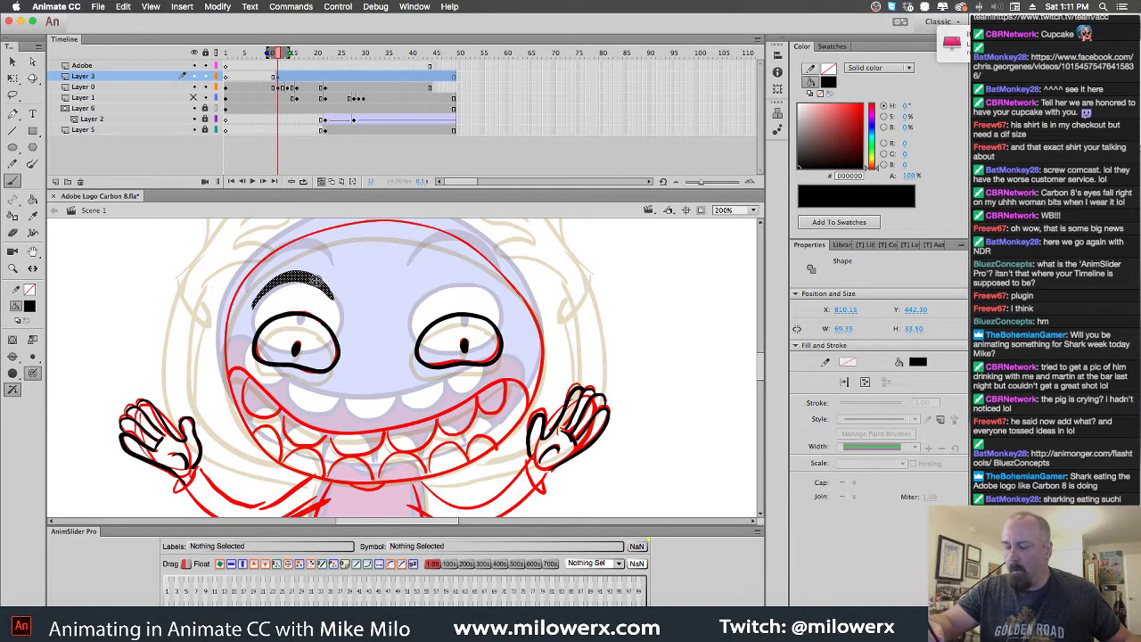
{"action": "left_click", "coordinate": [12, 60]}
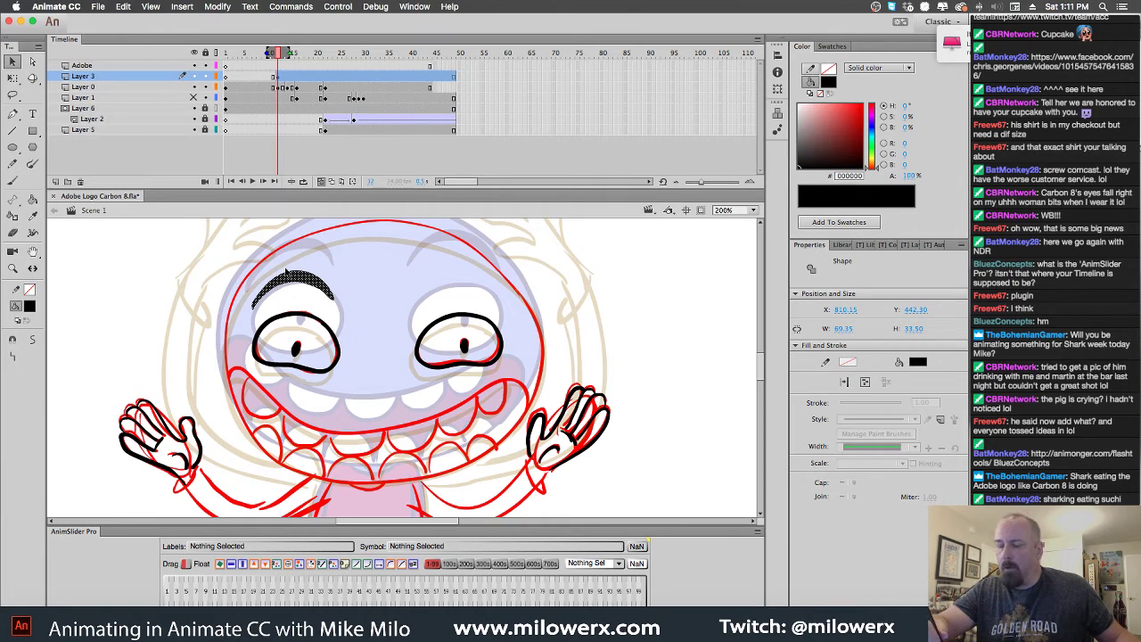
{"action": "left_click_drag", "start_coordinate": [304, 286], "coordinate": [467, 285]}
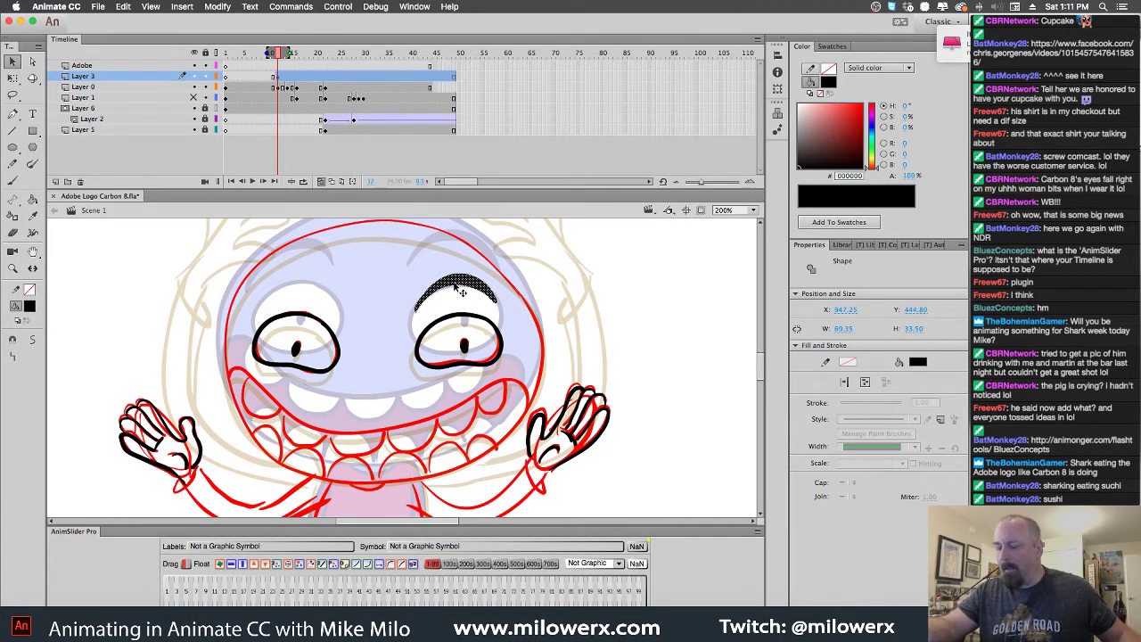
{"action": "key", "text": "super+z"}
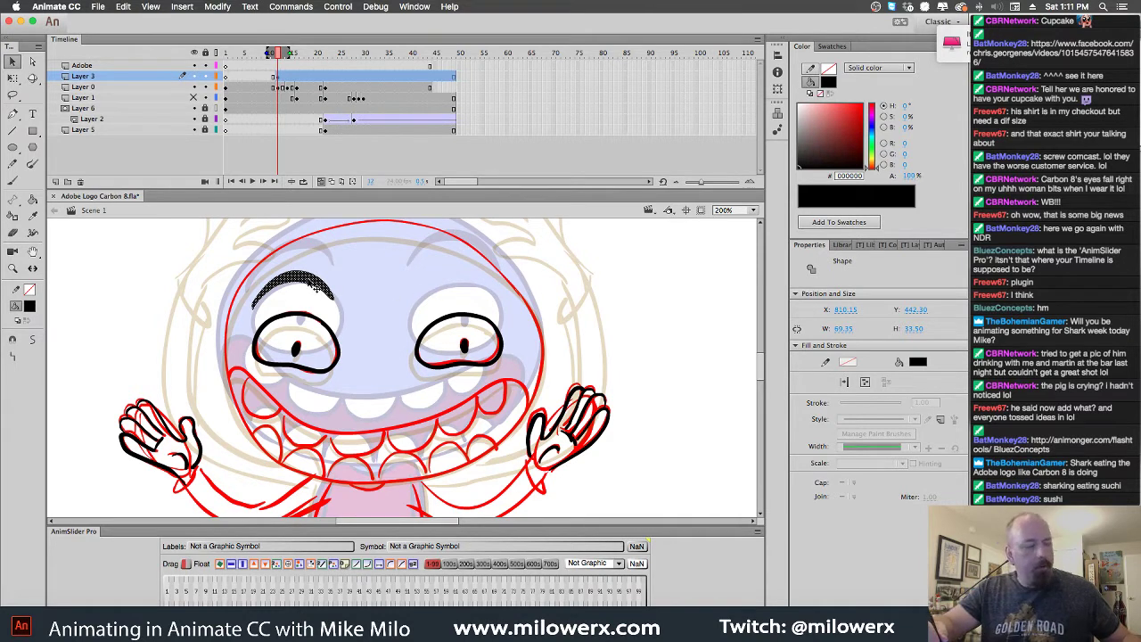
{"action": "left_click_drag", "start_coordinate": [317, 285], "coordinate": [488, 293]}
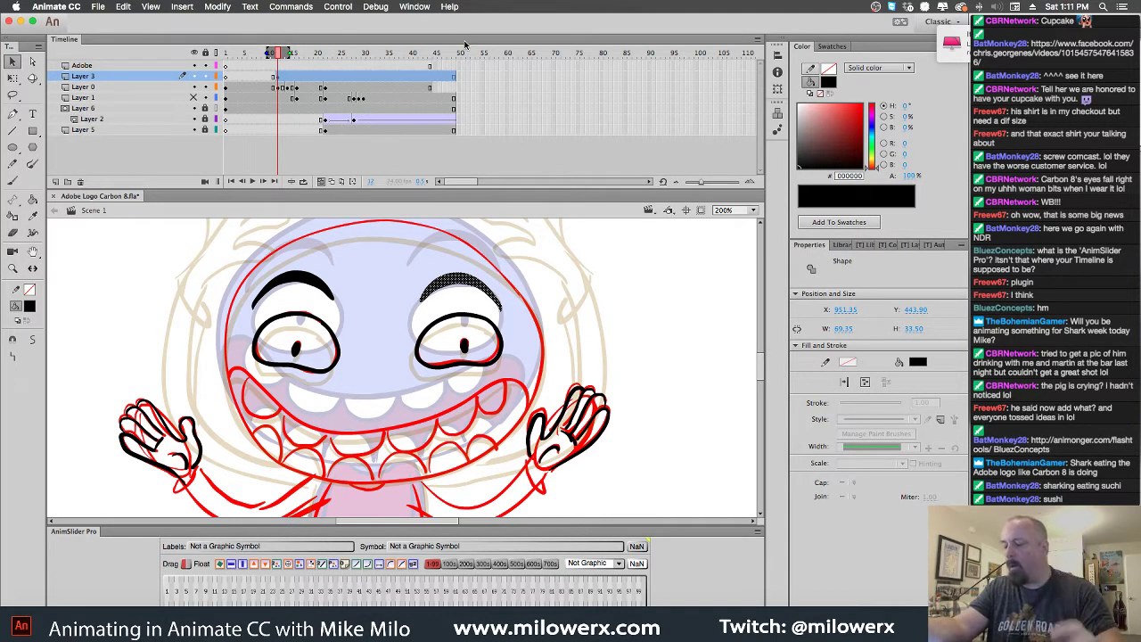
{"action": "left_click", "coordinate": [553, 287]}
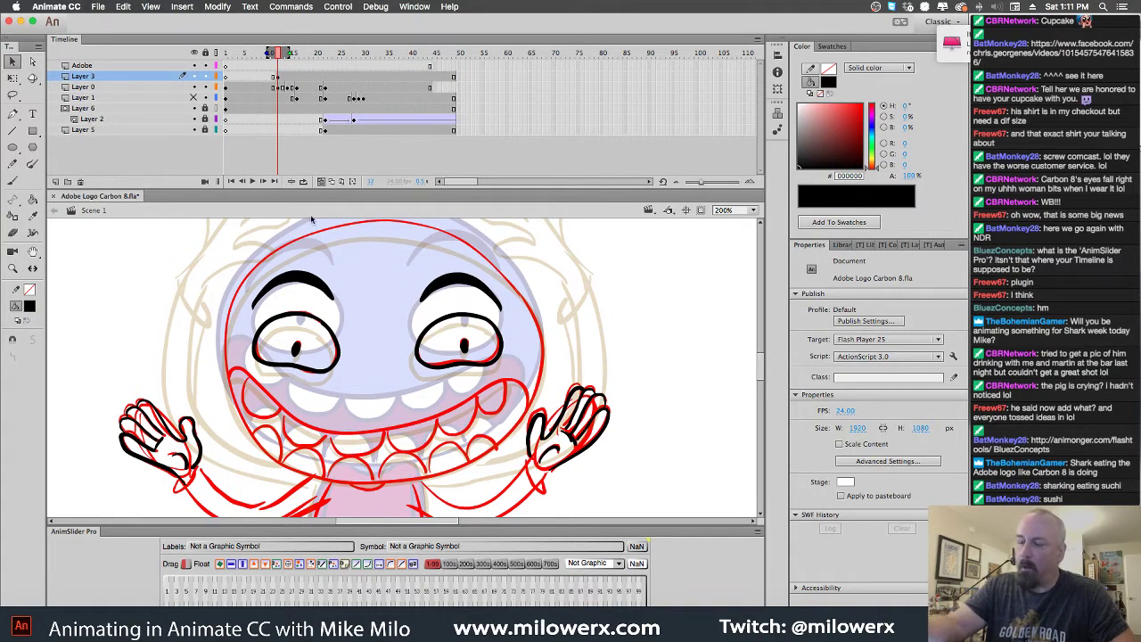
{"action": "left_click", "coordinate": [12, 181]}
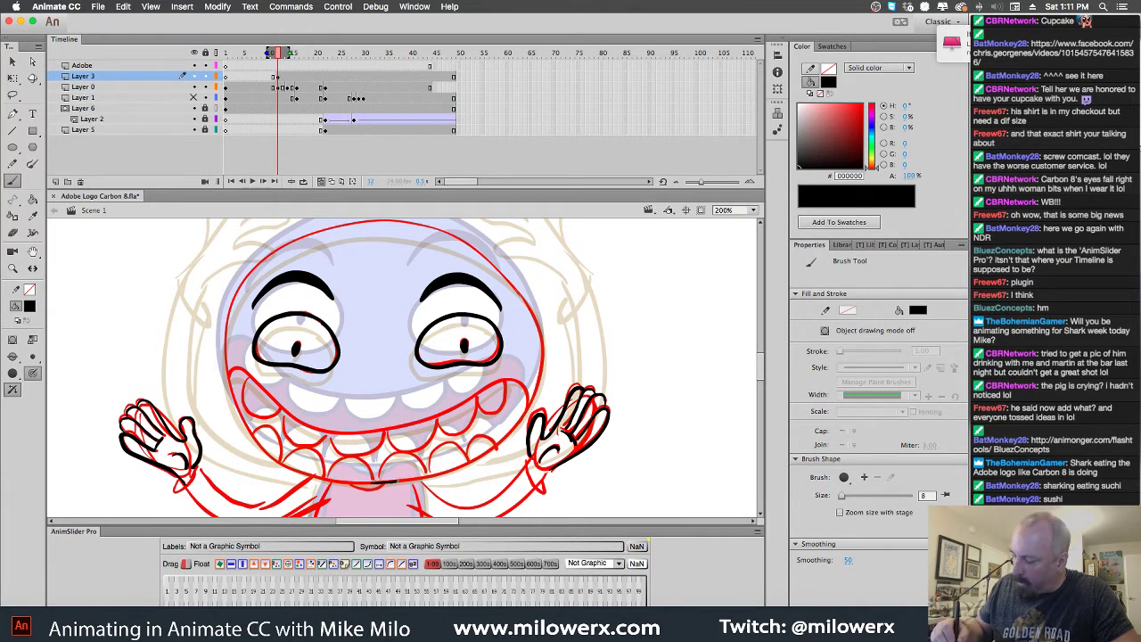
{"action": "mouse_move", "coordinate": [454, 470]}
{"action": "left_mouse_down"}
{"action": "mouse_move", "coordinate": [524, 401]}
{"action": "mouse_move", "coordinate": [541, 338]}
{"action": "mouse_move", "coordinate": [486, 254]}
{"action": "mouse_move", "coordinate": [389, 223]}
{"action": "mouse_move", "coordinate": [281, 245]}
{"action": "mouse_move", "coordinate": [230, 300]}
{"action": "mouse_move", "coordinate": [224, 380]}
{"action": "mouse_move", "coordinate": [255, 441]}
{"action": "mouse_move", "coordinate": [312, 477]}
{"action": "mouse_move", "coordinate": [450, 471]}
{"action": "left_mouse_up"}
{"action": "left_click", "coordinate": [415, 6]}
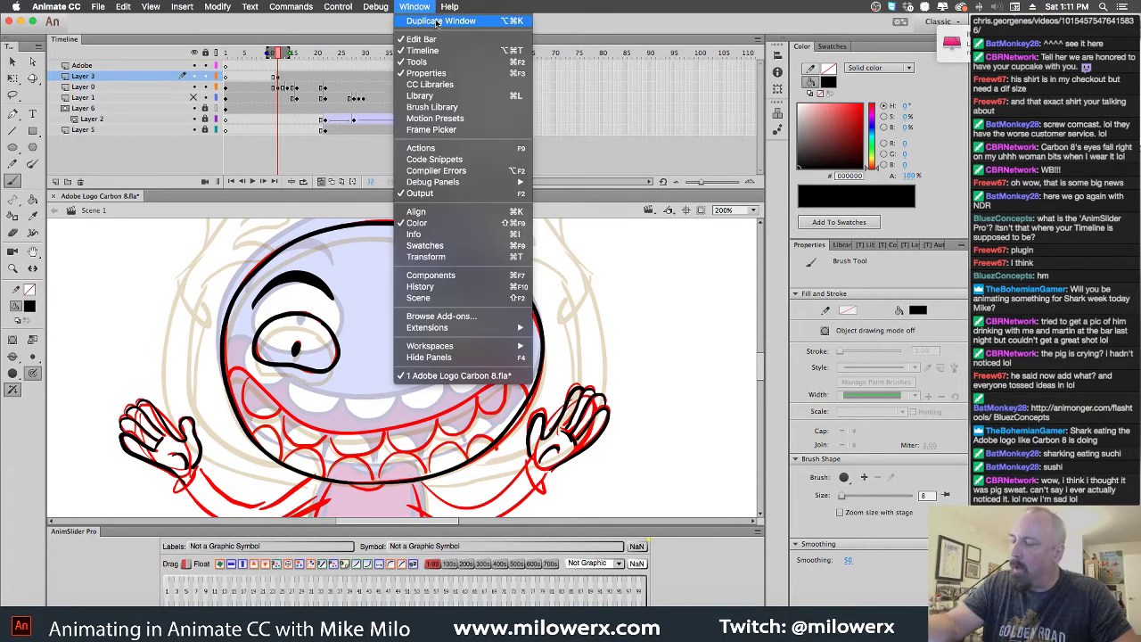
{"action": "mouse_move", "coordinate": [463, 346]}
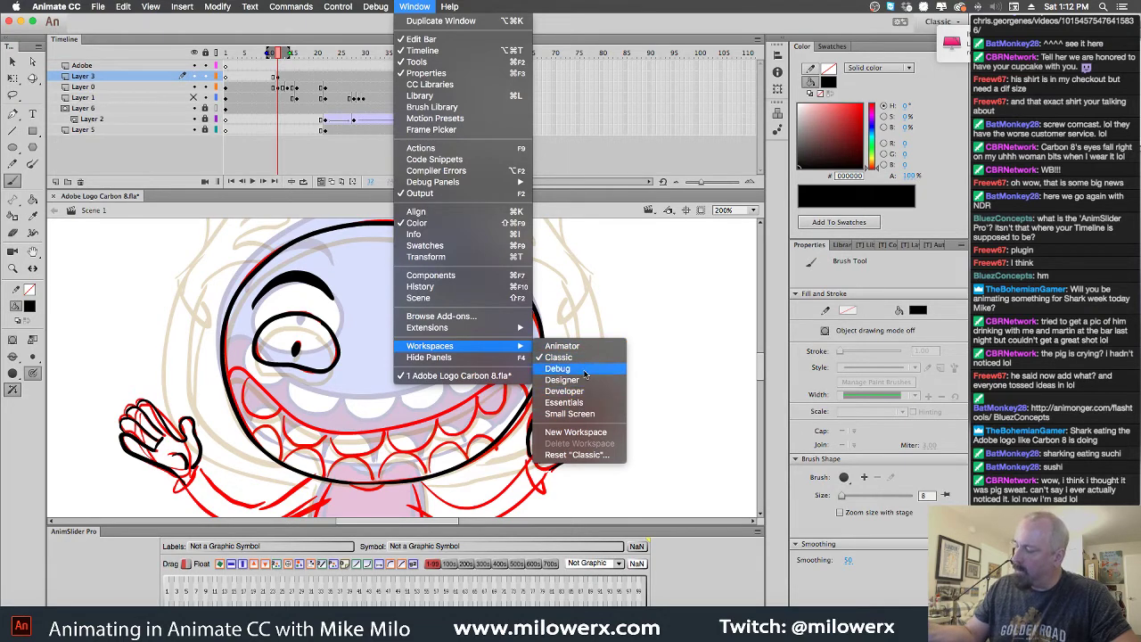
{"action": "left_click", "coordinate": [561, 380]}
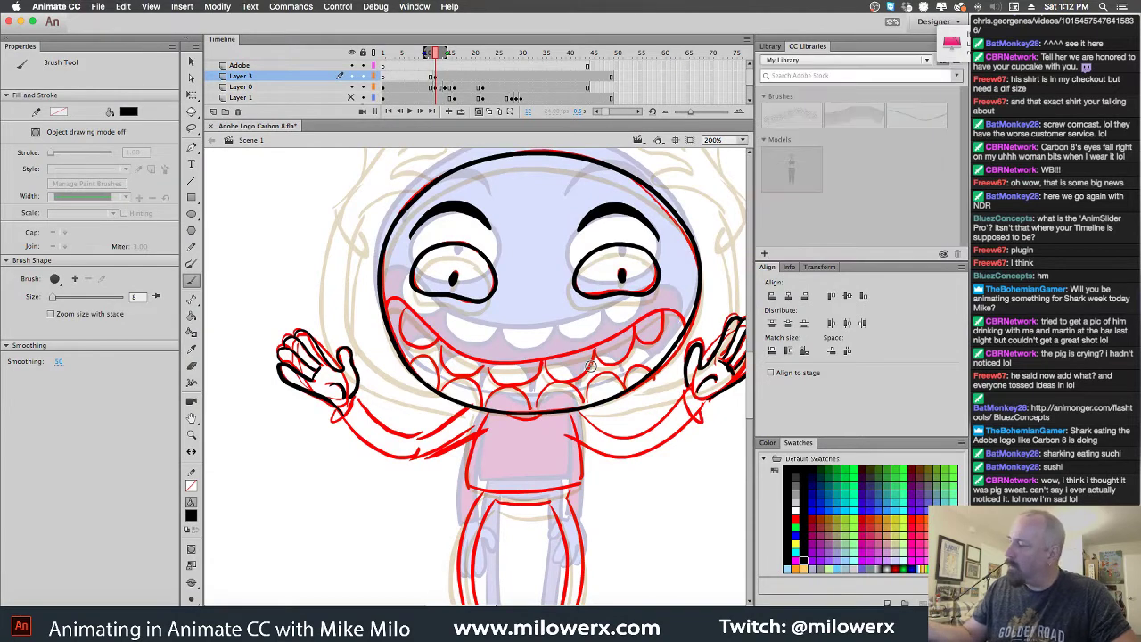
{"action": "left_click", "coordinate": [414, 7]}
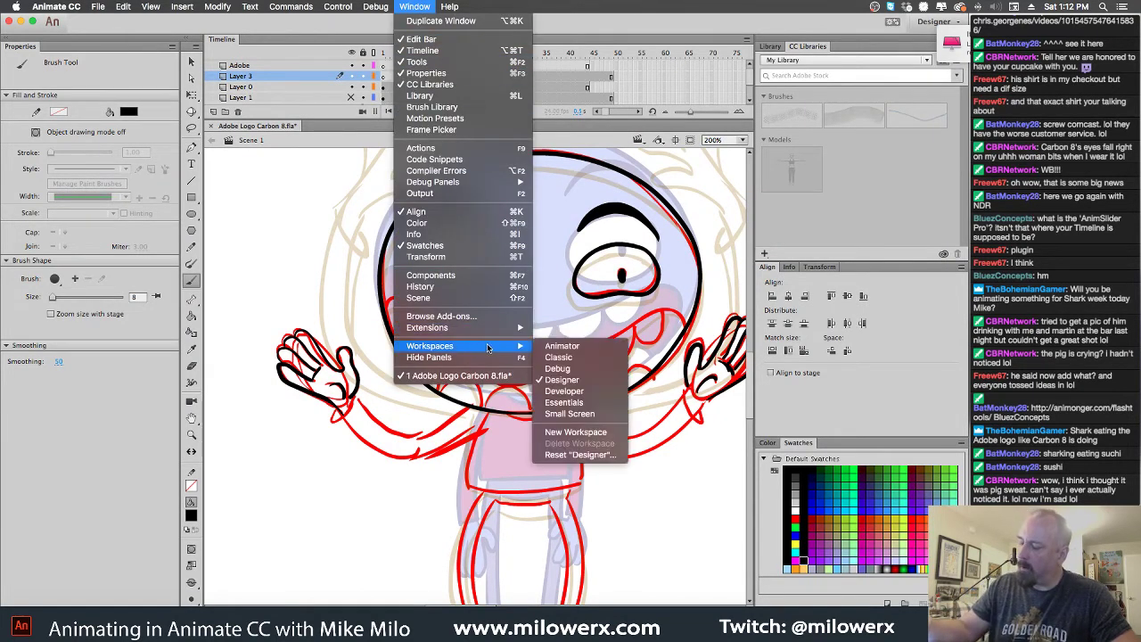
{"action": "left_click", "coordinate": [583, 394]}
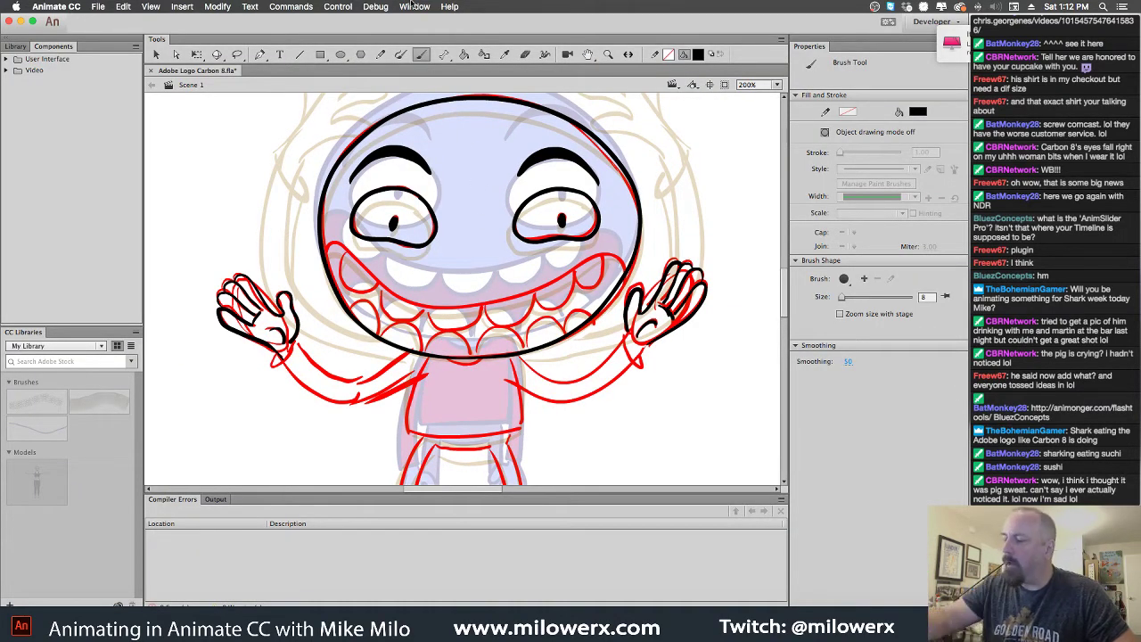
{"action": "left_click", "coordinate": [415, 8]}
{"action": "left_click", "coordinate": [419, 8]}
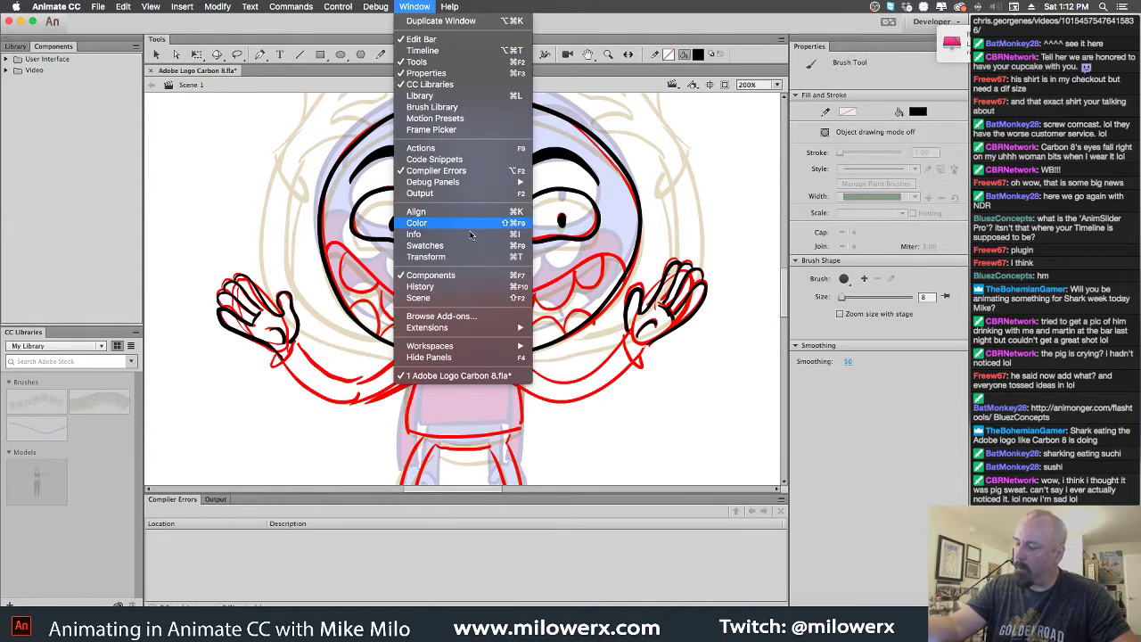
{"action": "mouse_move", "coordinate": [485, 346]}
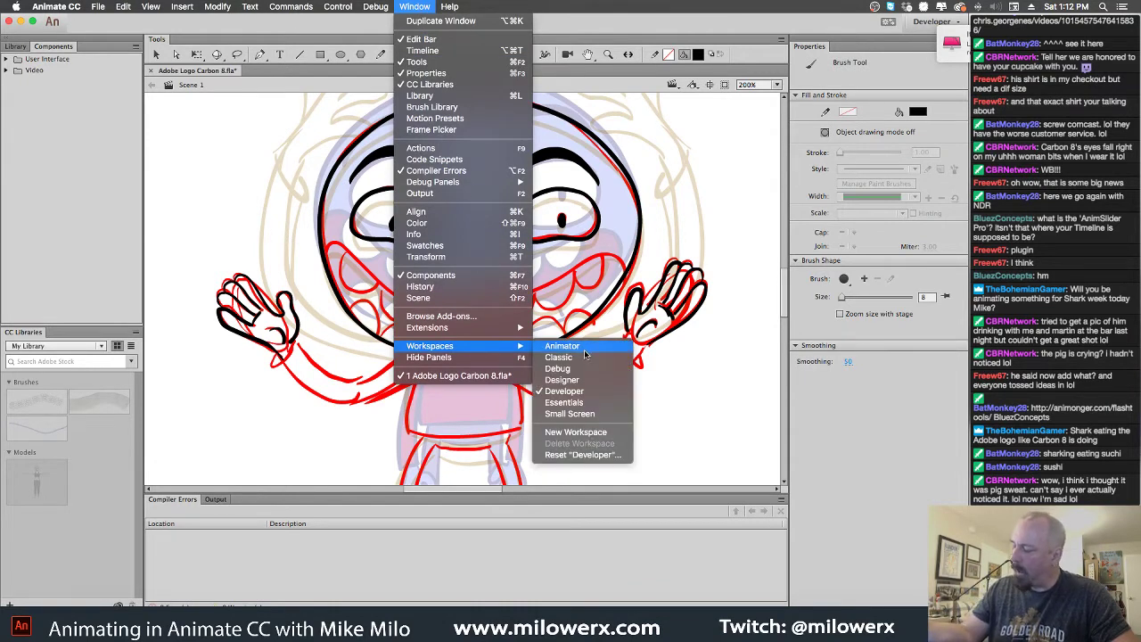
{"action": "left_click", "coordinate": [584, 348]}
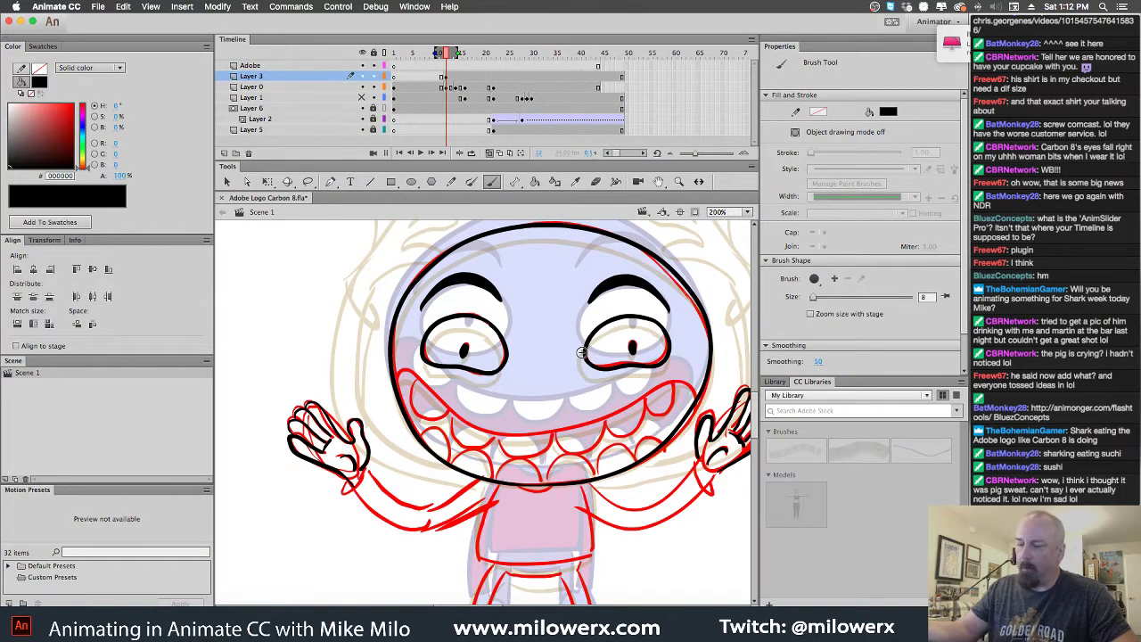
{"action": "left_click", "coordinate": [416, 7]}
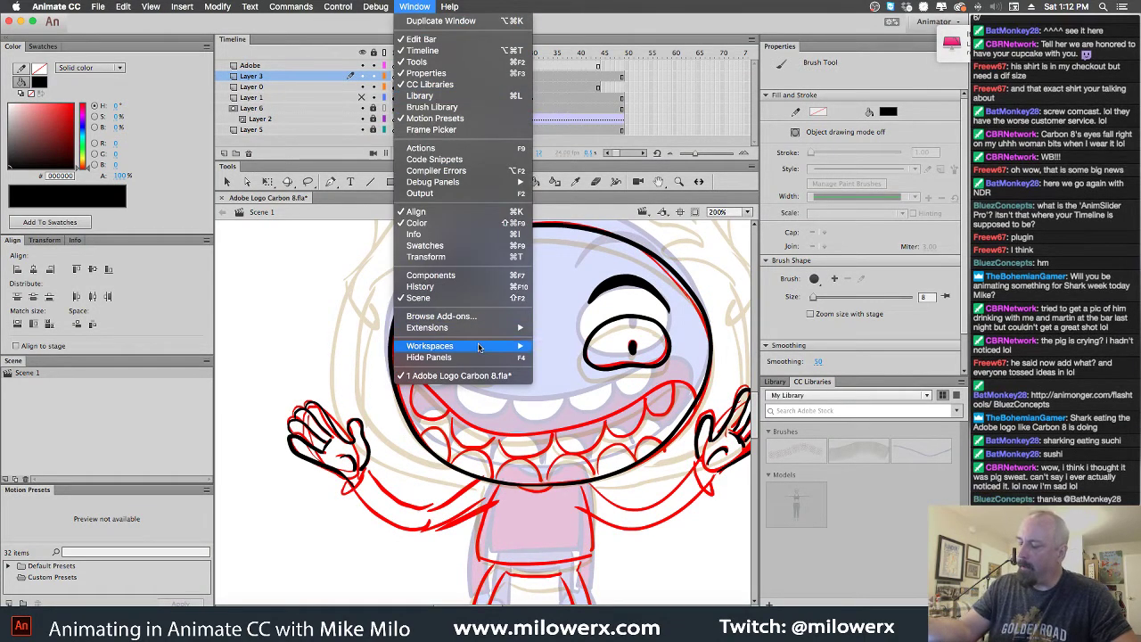
{"action": "mouse_move", "coordinate": [482, 346]}
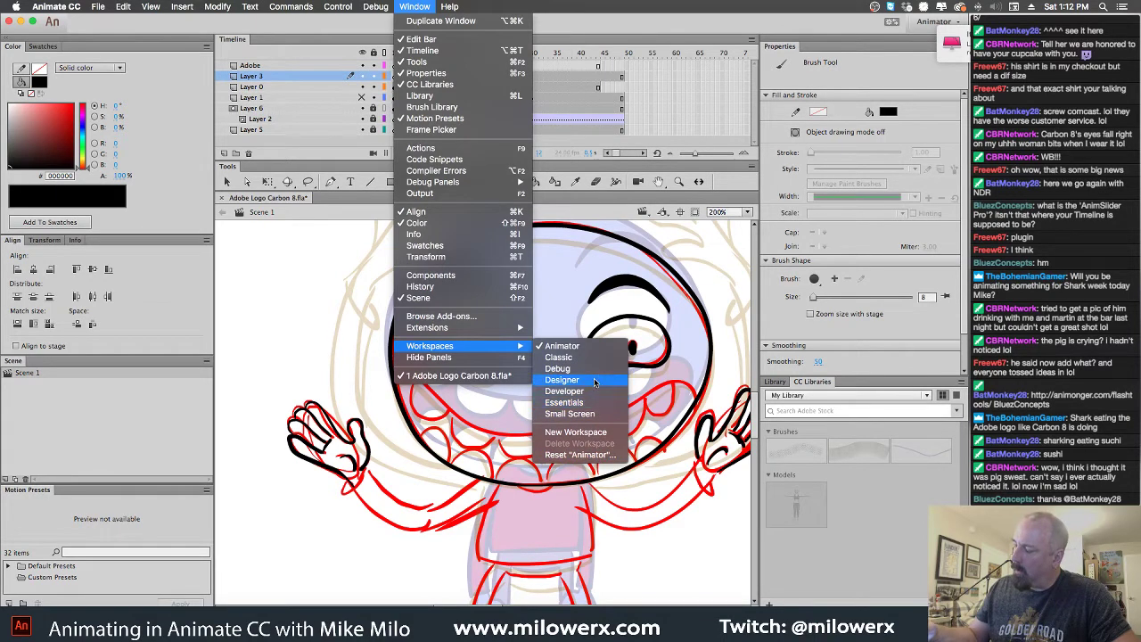
{"action": "left_click", "coordinate": [583, 404]}
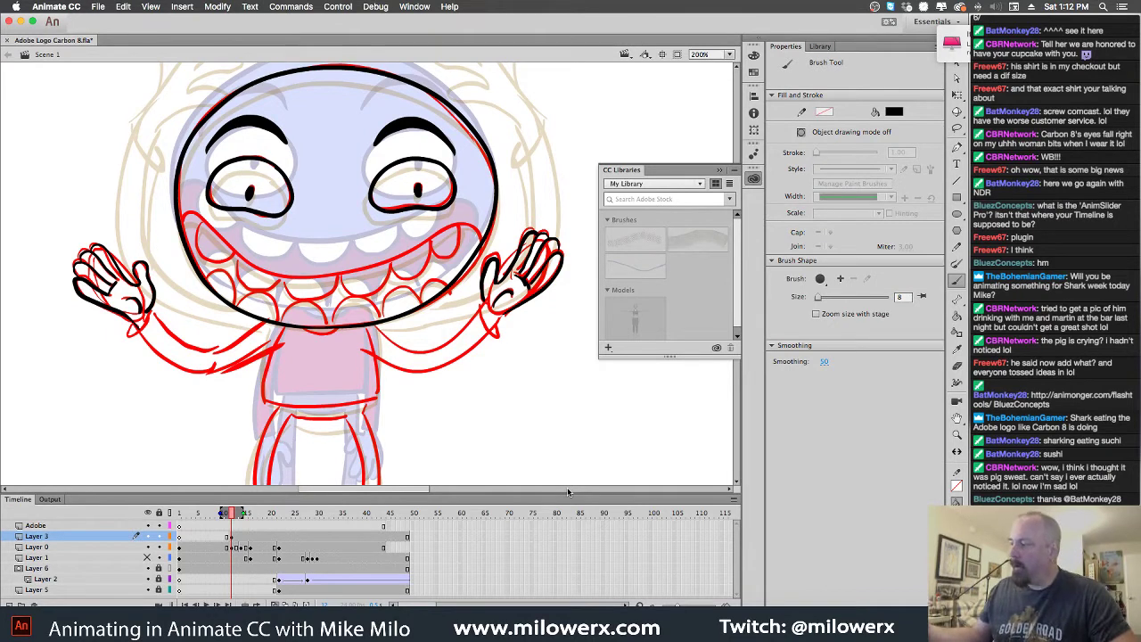
{"action": "left_click", "coordinate": [957, 230]}
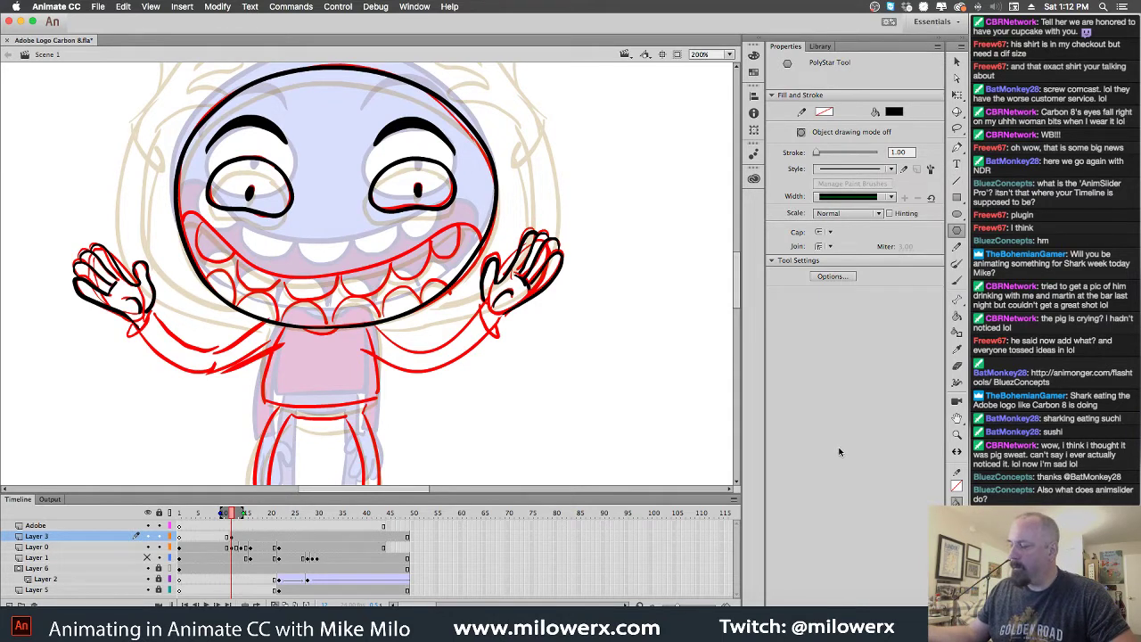
{"action": "left_click", "coordinate": [415, 7]}
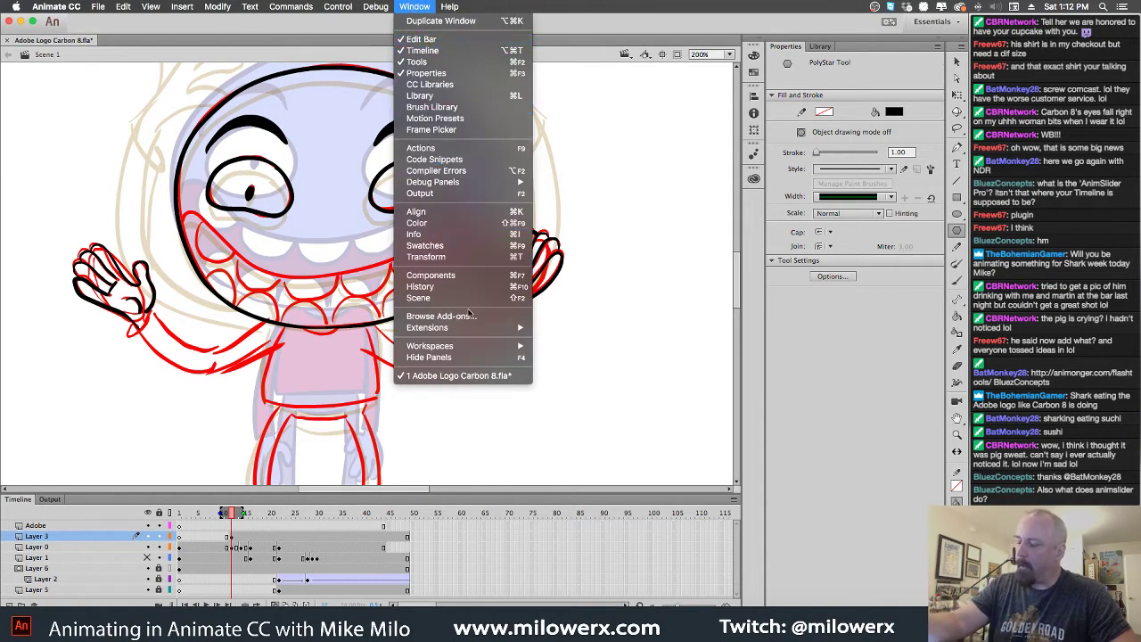
{"action": "mouse_move", "coordinate": [472, 346]}
{"action": "left_click", "coordinate": [582, 358]}
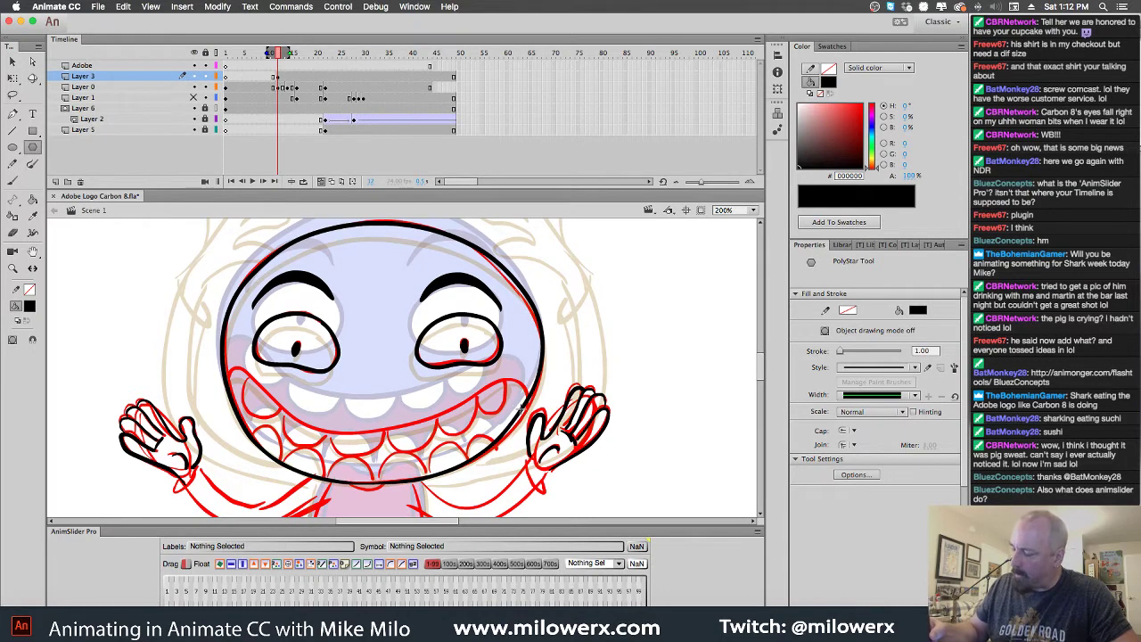
With the Brush, trace the lower lip line in black, undoing one stray mouth stroke
{"action": "key", "text": "b"}
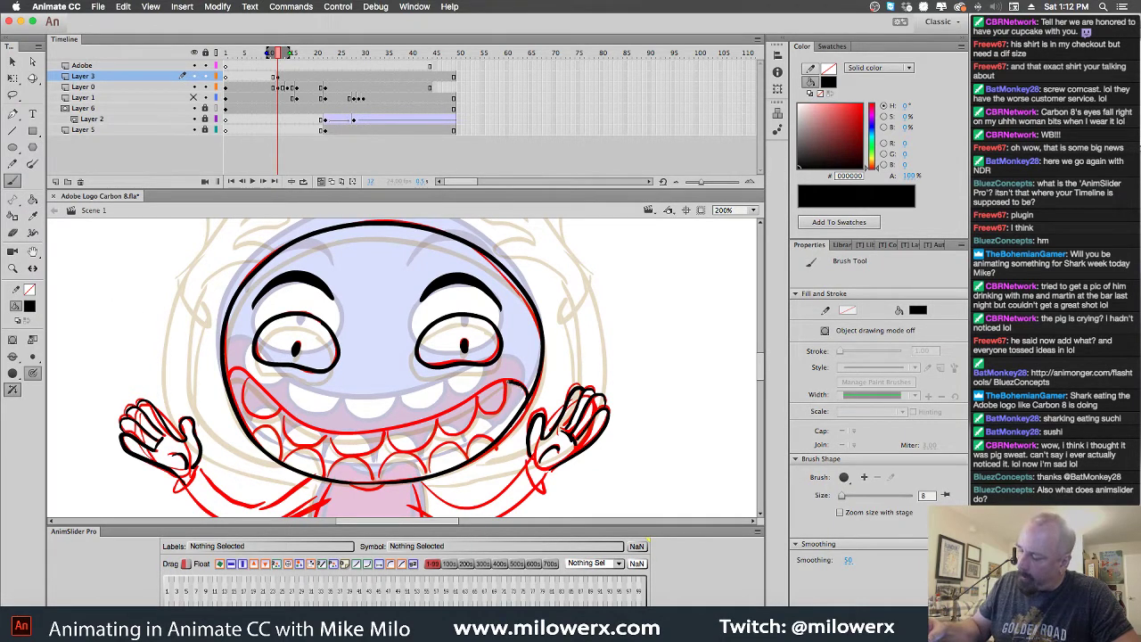
{"action": "left_click_drag", "start_coordinate": [497, 382], "coordinate": [444, 416]}
{"action": "key", "text": "ctrl+z"}
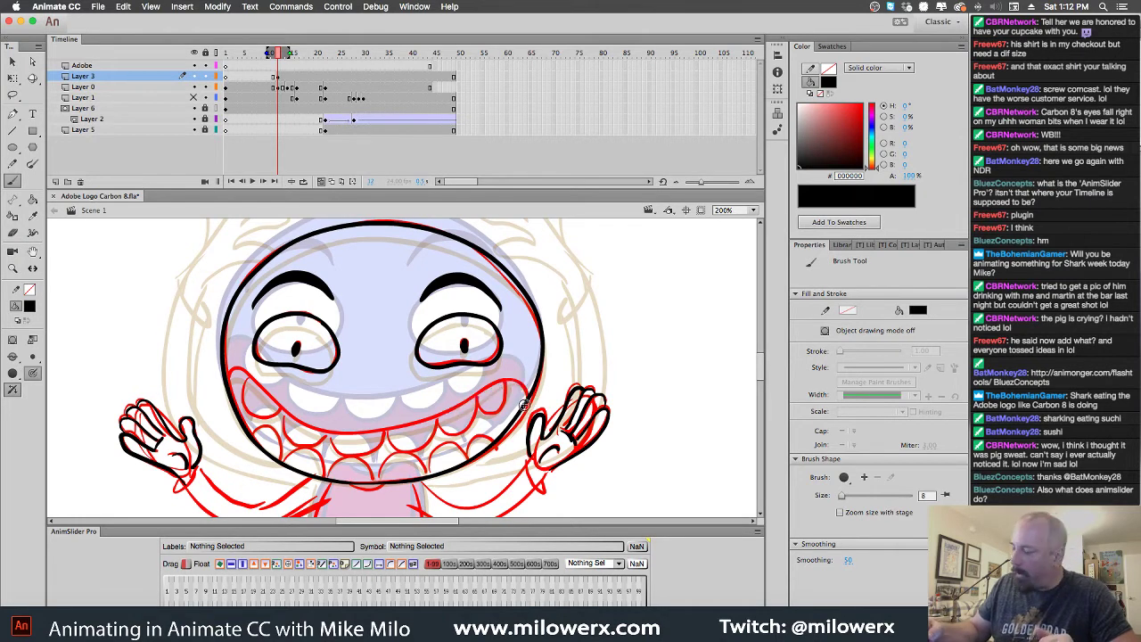
{"action": "mouse_move", "coordinate": [513, 381]}
{"action": "left_mouse_down"}
{"action": "mouse_move", "coordinate": [412, 422]}
{"action": "mouse_move", "coordinate": [335, 429]}
{"action": "mouse_move", "coordinate": [250, 373]}
{"action": "left_mouse_up"}
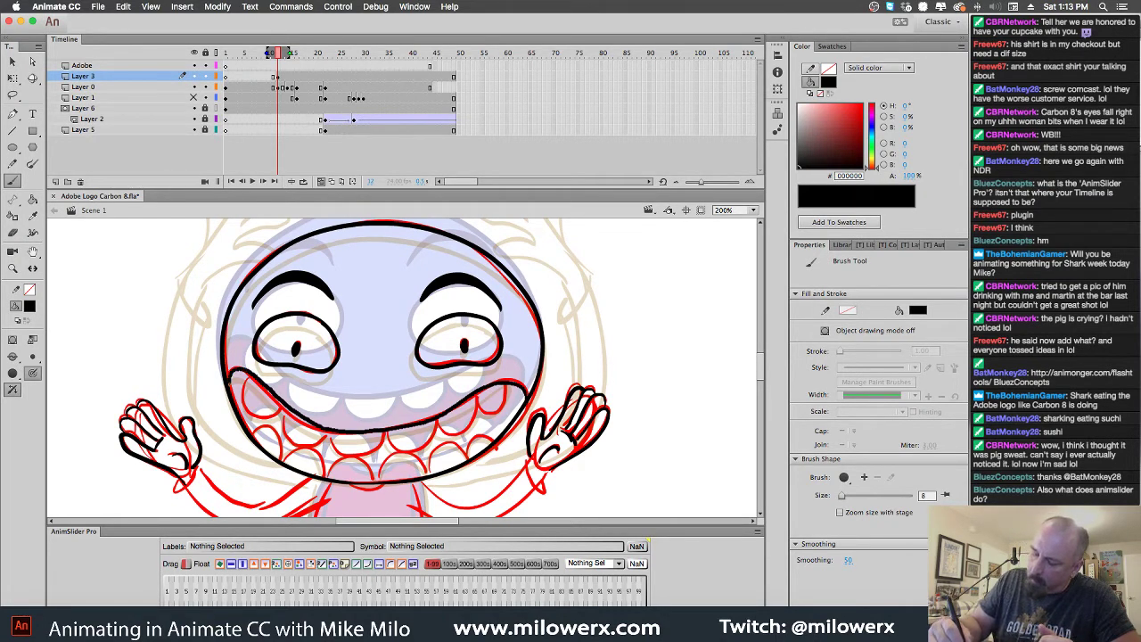
{"action": "mouse_move", "coordinate": [251, 374]}
{"action": "left_mouse_down"}
{"action": "mouse_move", "coordinate": [272, 416]}
{"action": "mouse_move", "coordinate": [286, 412]}
{"action": "left_mouse_up"}
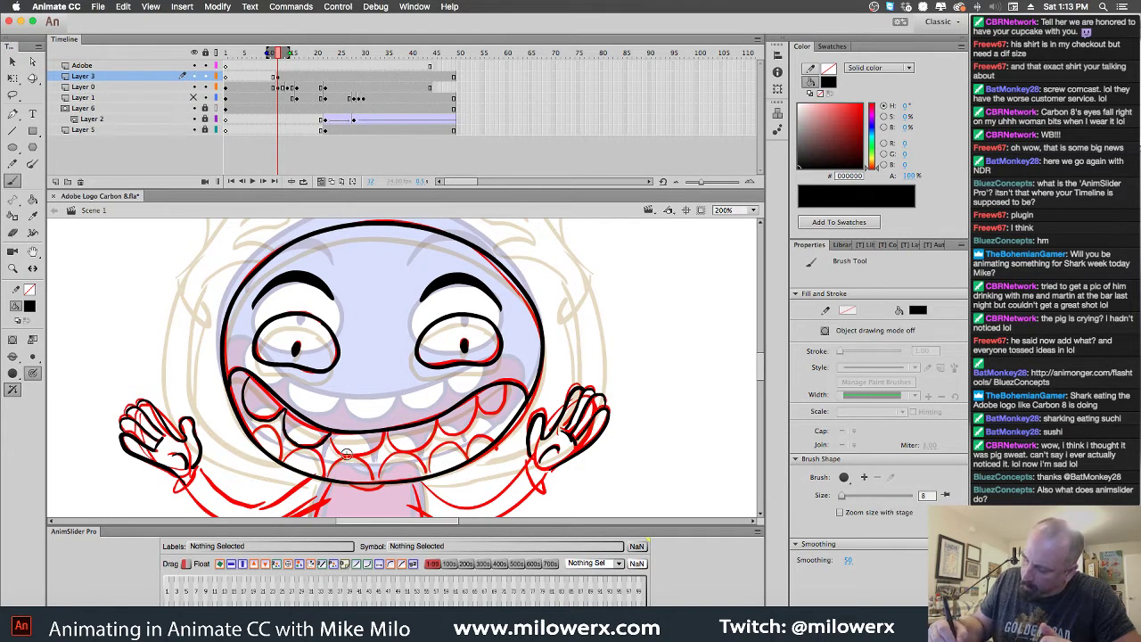
Outline the lower teeth and the lip's right end in black
{"action": "mouse_move", "coordinate": [367, 450]}
{"action": "left_mouse_down"}
{"action": "mouse_move", "coordinate": [397, 437]}
{"action": "mouse_move", "coordinate": [421, 450]}
{"action": "mouse_move", "coordinate": [506, 384]}
{"action": "left_mouse_up"}
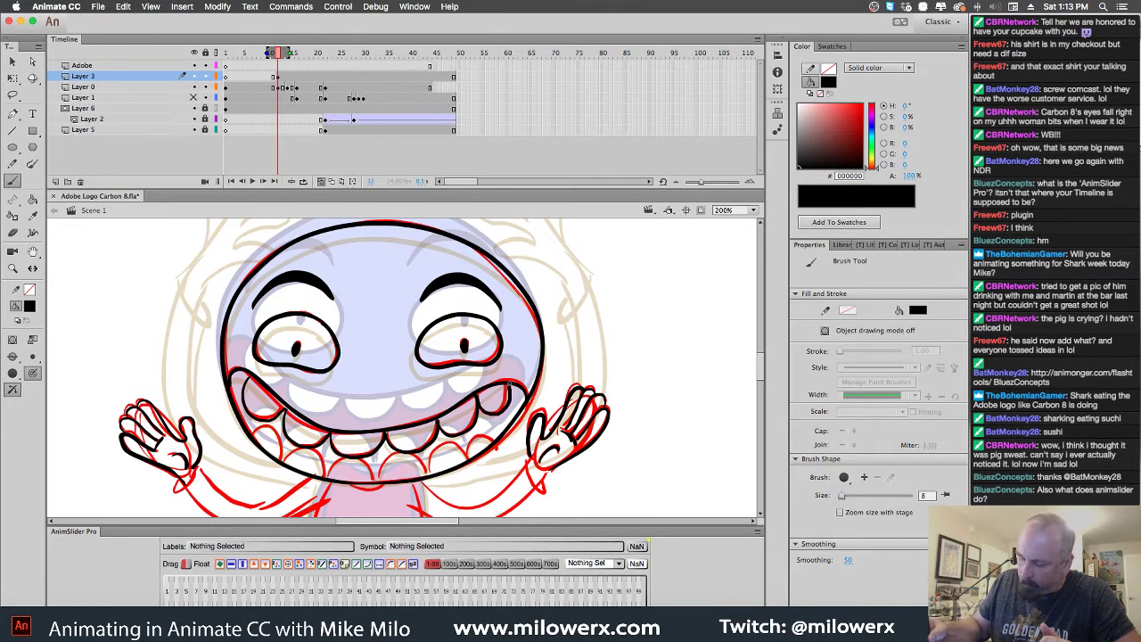
{"action": "mouse_move", "coordinate": [464, 452]}
{"action": "left_mouse_down"}
{"action": "mouse_move", "coordinate": [429, 475]}
{"action": "mouse_move", "coordinate": [448, 464]}
{"action": "mouse_move", "coordinate": [385, 473]}
{"action": "left_mouse_up"}
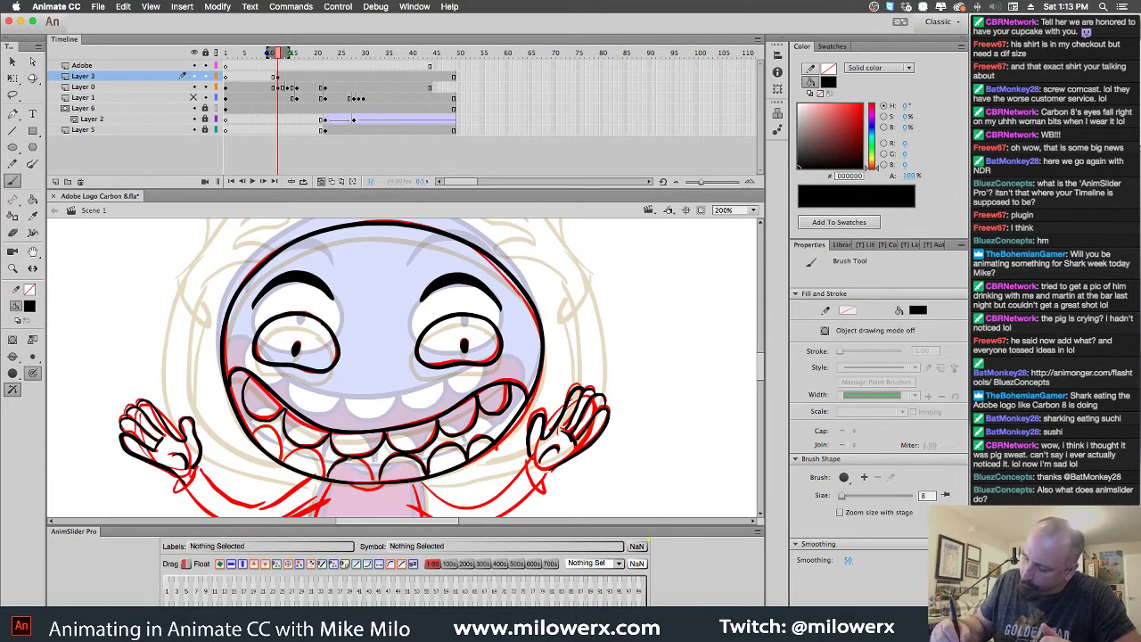
{"action": "mouse_move", "coordinate": [287, 460]}
{"action": "left_mouse_down"}
{"action": "mouse_move", "coordinate": [321, 461]}
{"action": "mouse_move", "coordinate": [324, 476]}
{"action": "left_mouse_up"}
{"action": "left_click_drag", "start_coordinate": [255, 435], "coordinate": [260, 427]}
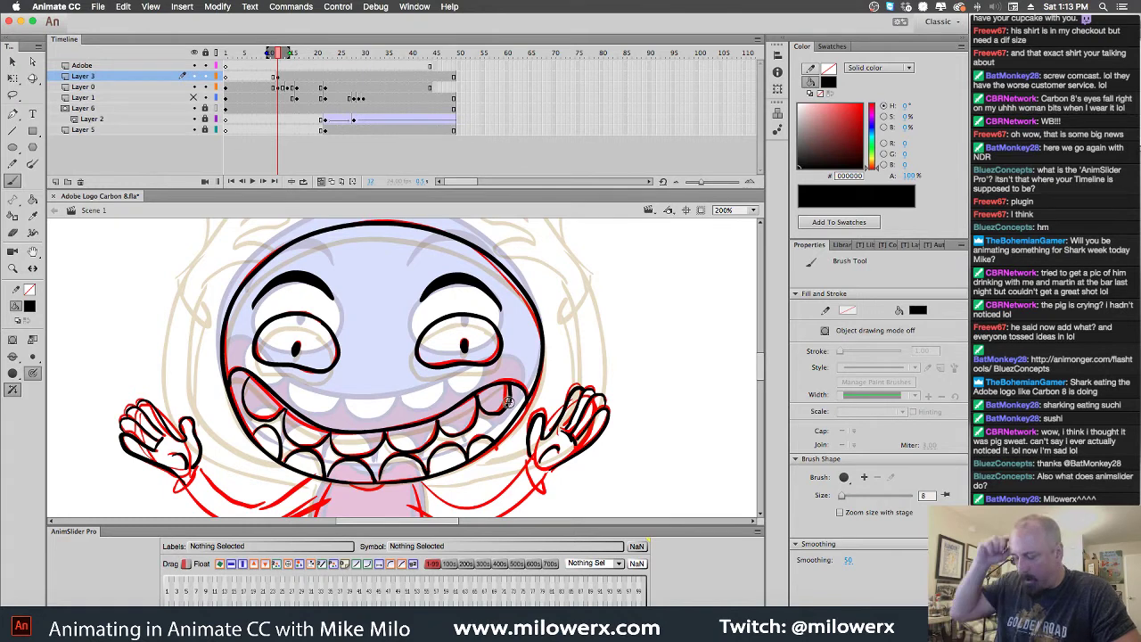
Brush black lines along both arms, from the wrists down toward the body
{"action": "scroll", "coordinate": [662, 393], "scroll_direction": "down", "scroll_amount": 5}
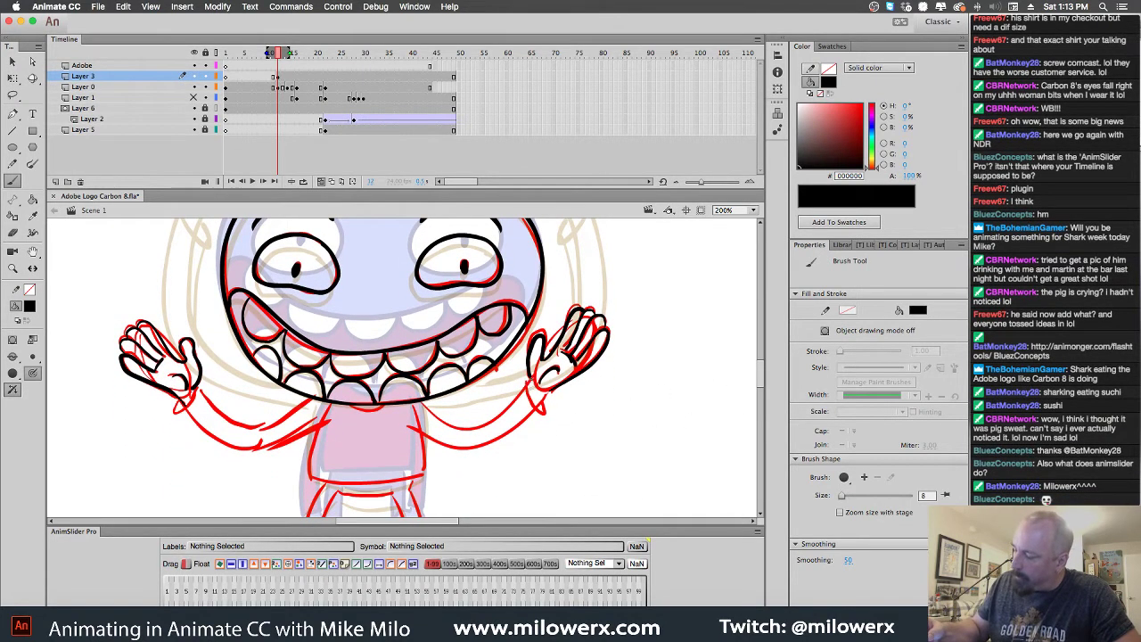
{"action": "left_click_drag", "start_coordinate": [526, 397], "coordinate": [525, 383]}
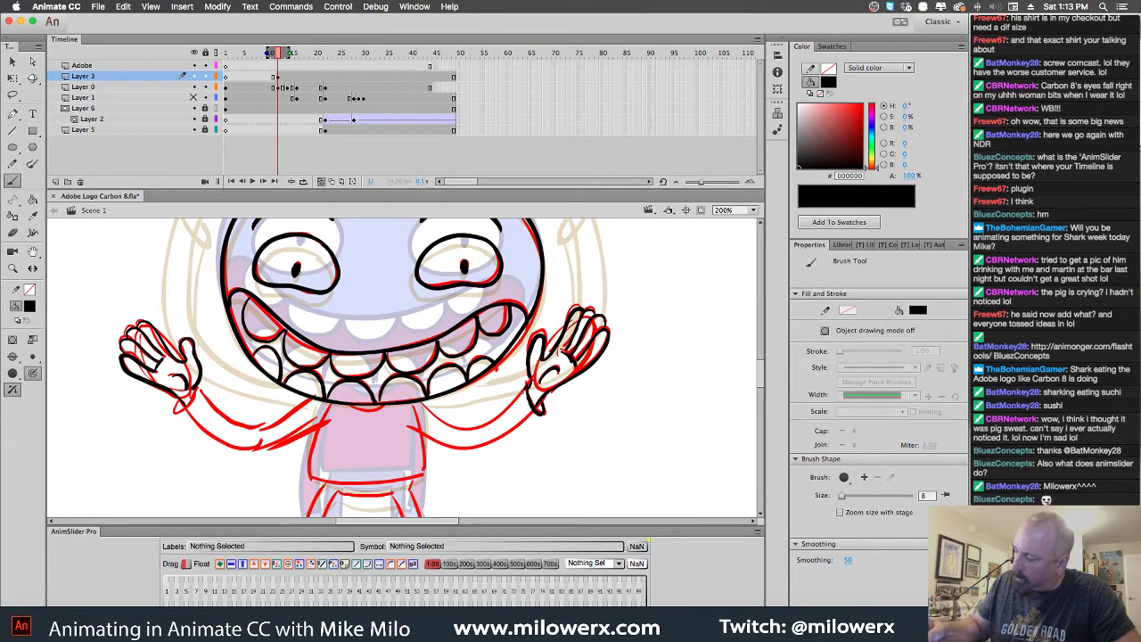
{"action": "mouse_move", "coordinate": [522, 394]}
{"action": "left_mouse_down"}
{"action": "mouse_move", "coordinate": [471, 423]}
{"action": "mouse_move", "coordinate": [423, 406]}
{"action": "left_mouse_up"}
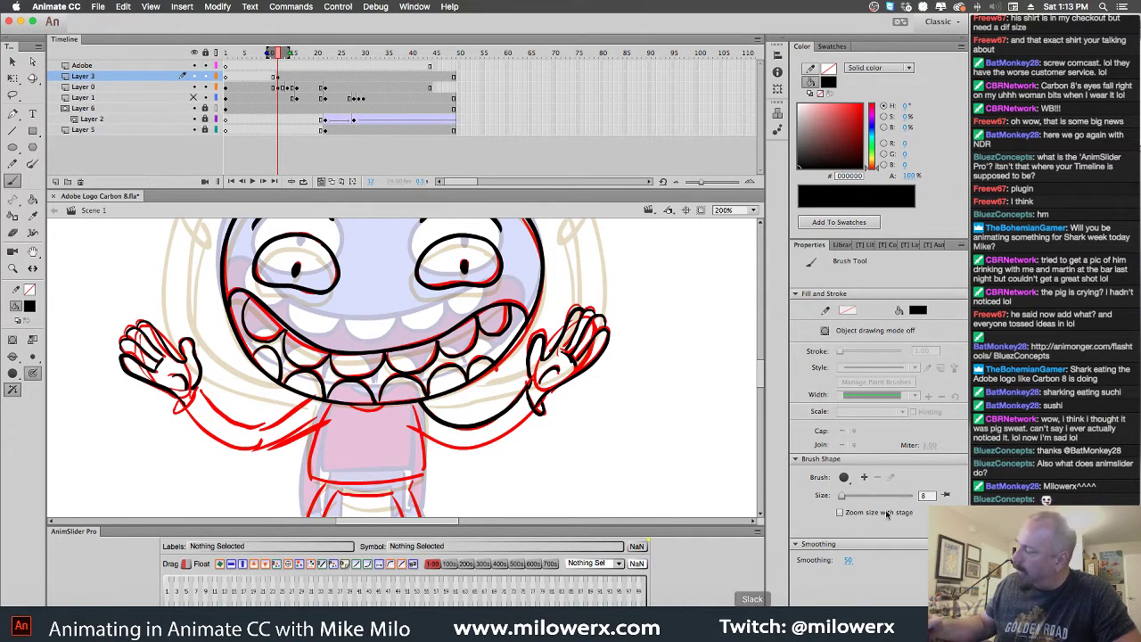
{"action": "mouse_move", "coordinate": [525, 427]}
{"action": "left_mouse_down"}
{"action": "mouse_move", "coordinate": [489, 446]}
{"action": "mouse_move", "coordinate": [446, 447]}
{"action": "mouse_move", "coordinate": [408, 425]}
{"action": "left_mouse_up"}
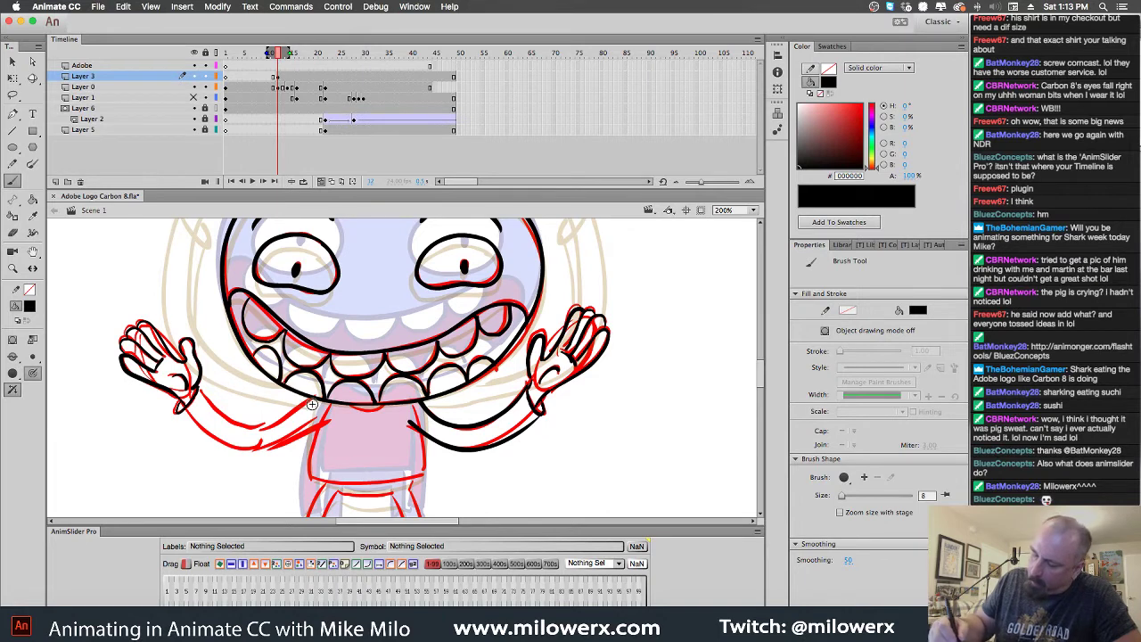
{"action": "mouse_move", "coordinate": [319, 402]}
{"action": "left_mouse_down"}
{"action": "mouse_move", "coordinate": [249, 428]}
{"action": "mouse_move", "coordinate": [197, 389]}
{"action": "left_mouse_up"}
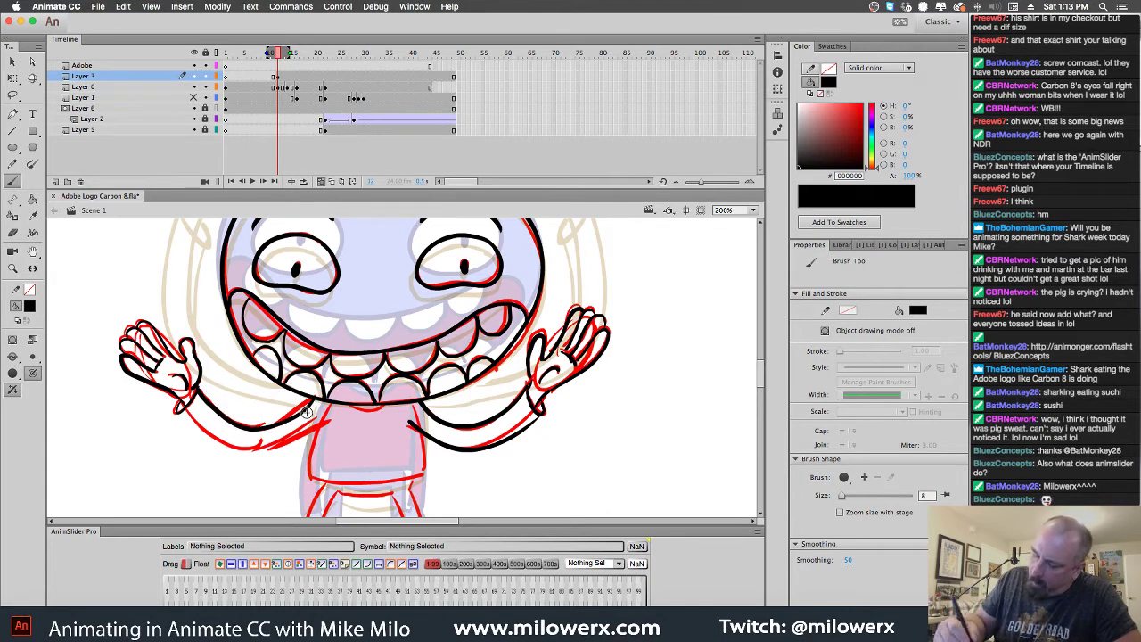
{"action": "mouse_move", "coordinate": [328, 414]}
{"action": "left_mouse_down"}
{"action": "mouse_move", "coordinate": [253, 447]}
{"action": "mouse_move", "coordinate": [197, 430]}
{"action": "left_mouse_up"}
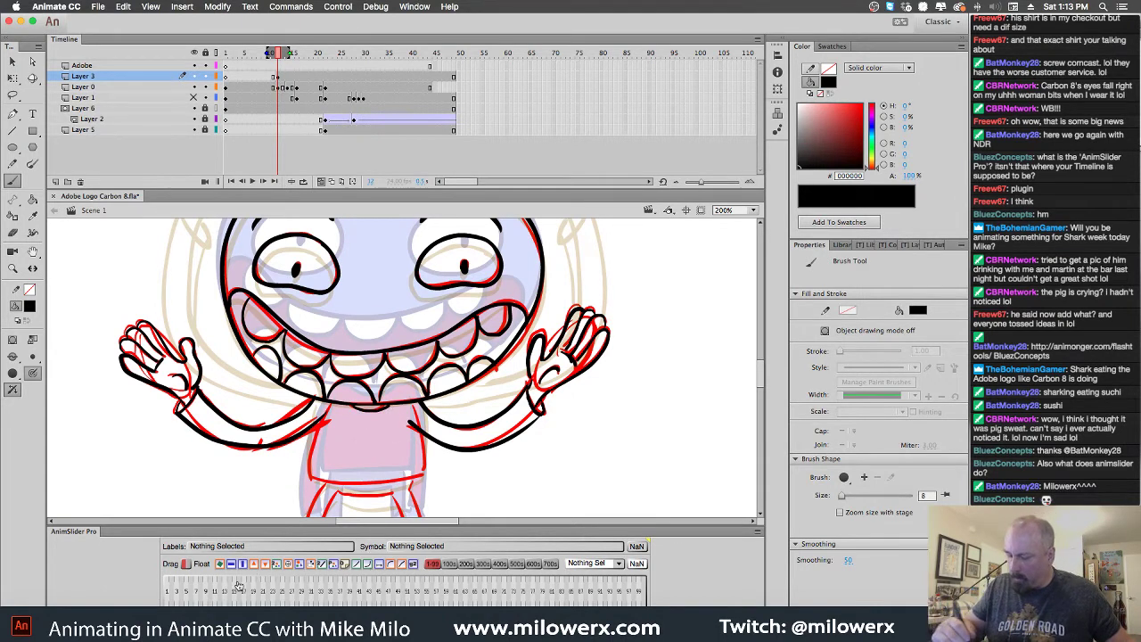
Trace the torso's left side and the waistline beneath it in black
{"action": "scroll", "coordinate": [538, 478], "scroll_direction": "down", "scroll_amount": 5}
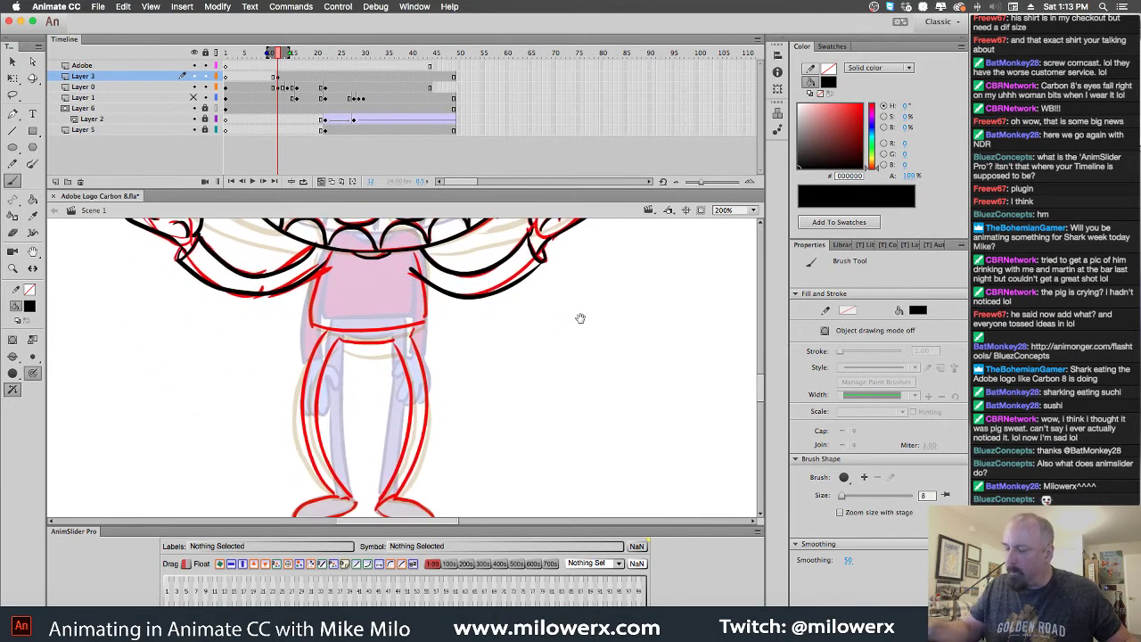
{"action": "left_click_drag", "start_coordinate": [328, 253], "coordinate": [318, 323]}
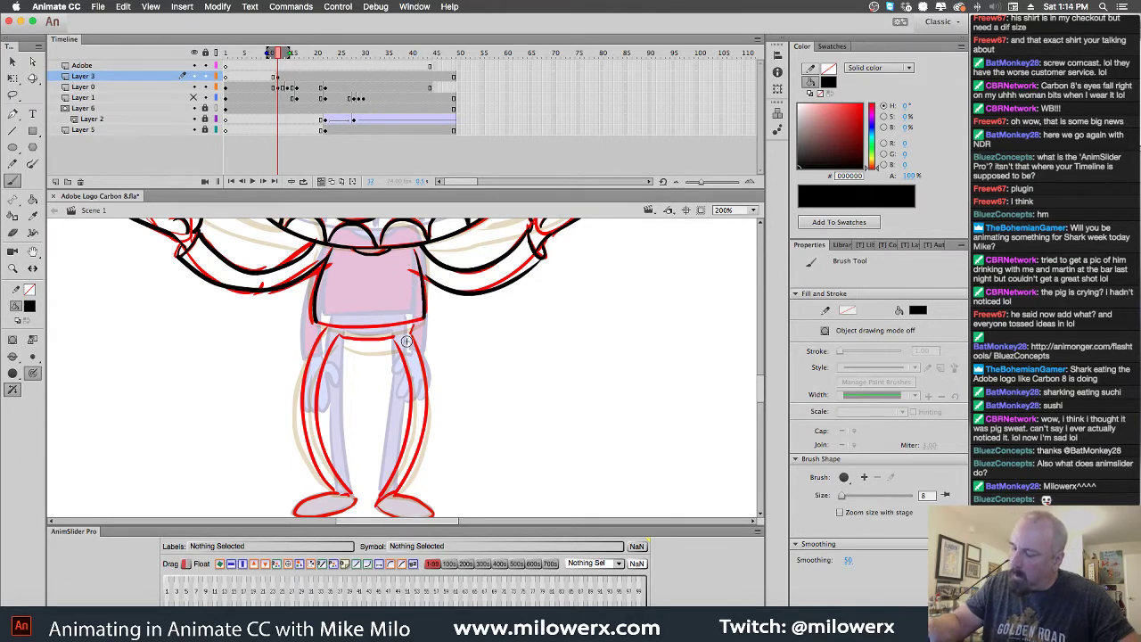
{"action": "left_click_drag", "start_coordinate": [423, 320], "coordinate": [319, 323]}
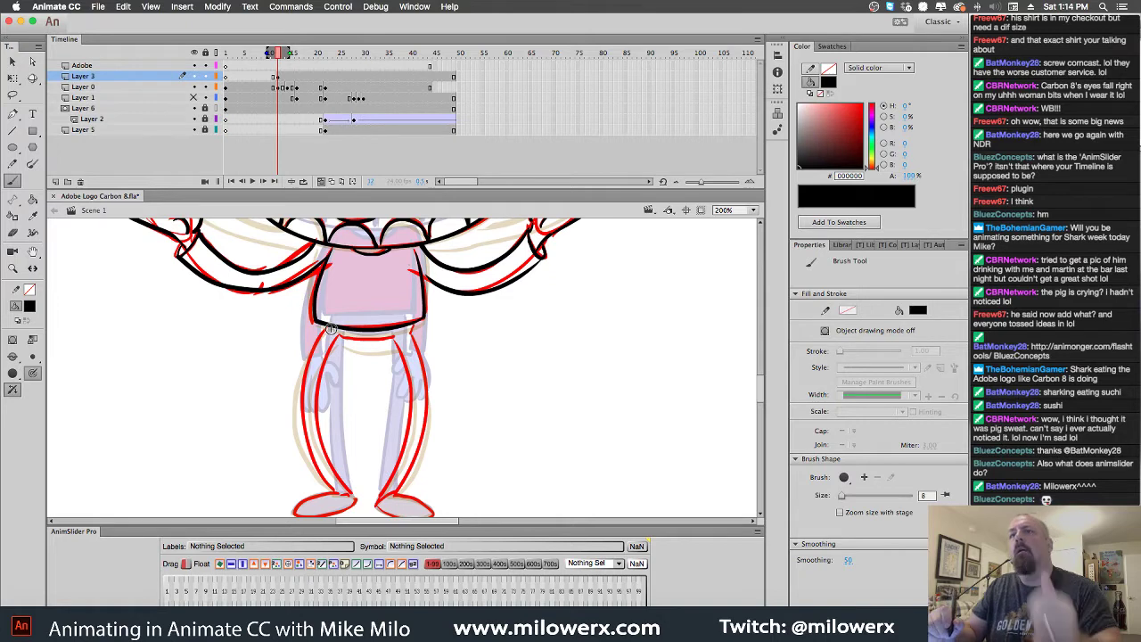
Open Kit head.fla from the recent files list
{"action": "left_click", "coordinate": [99, 9]}
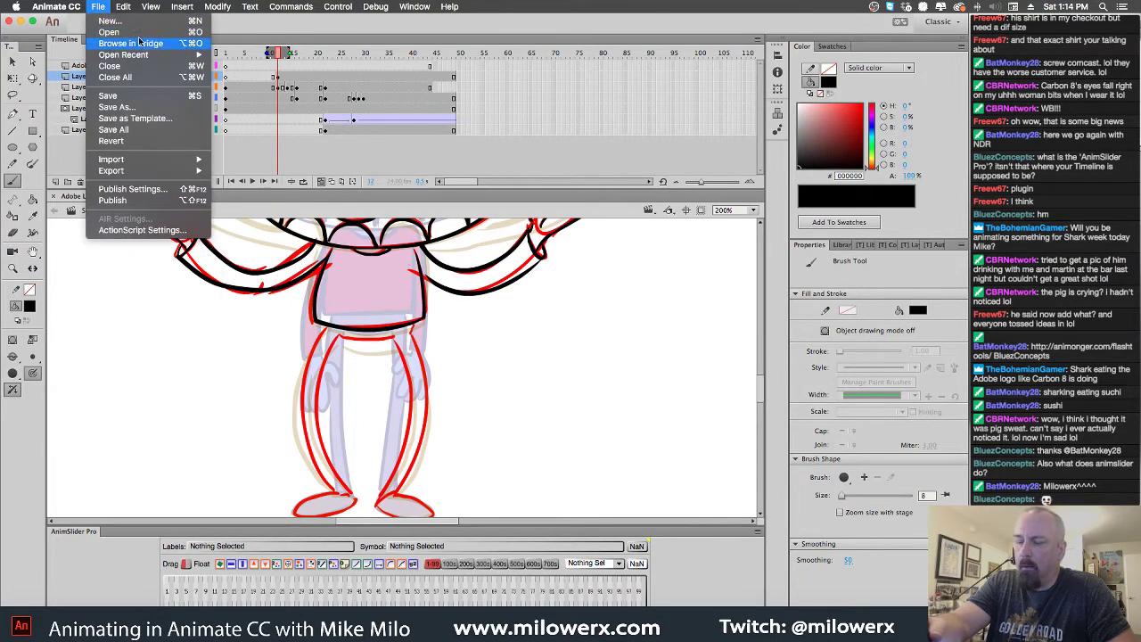
{"action": "mouse_move", "coordinate": [172, 56]}
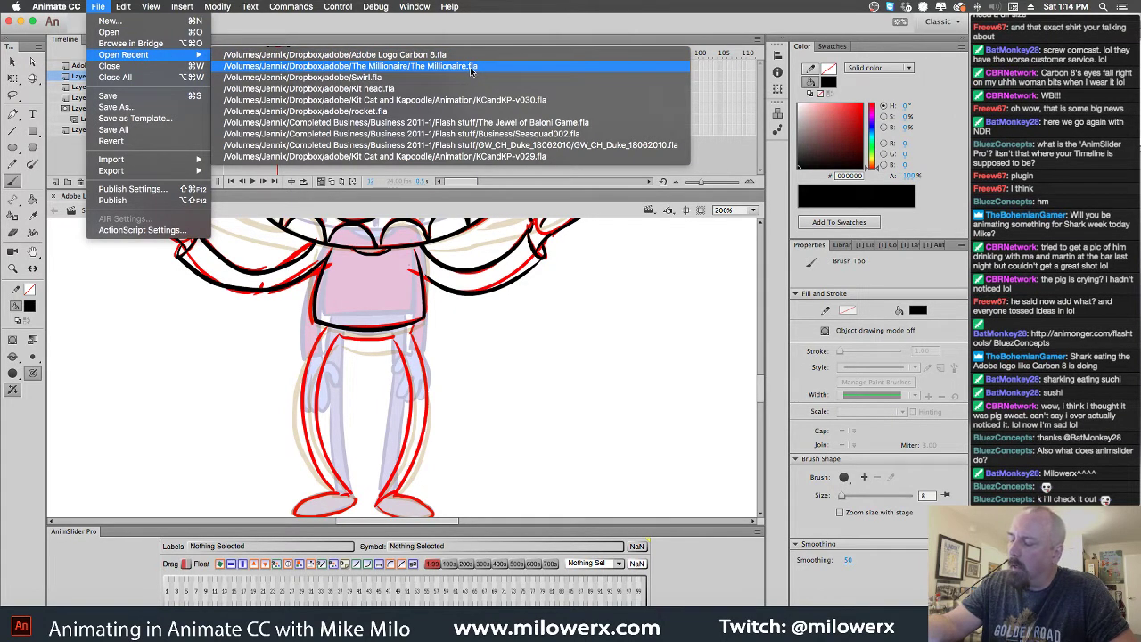
{"action": "left_click", "coordinate": [464, 95]}
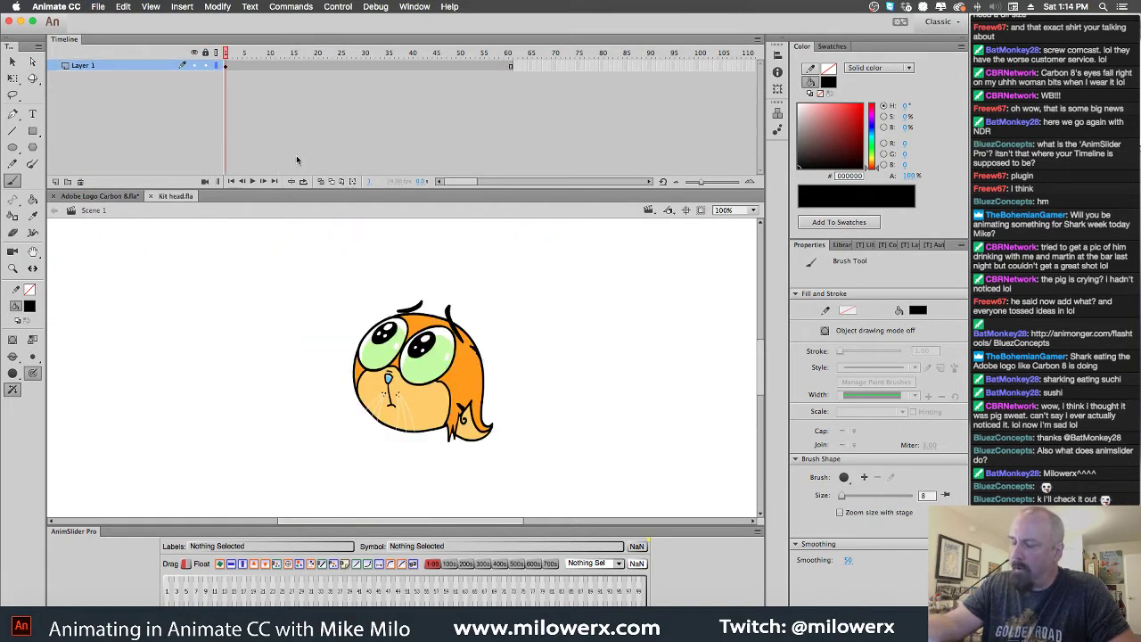
Select the Kit head sc3 graphic and set its first looping frame to 17
{"action": "left_click", "coordinate": [14, 61]}
{"action": "left_click", "coordinate": [455, 376]}
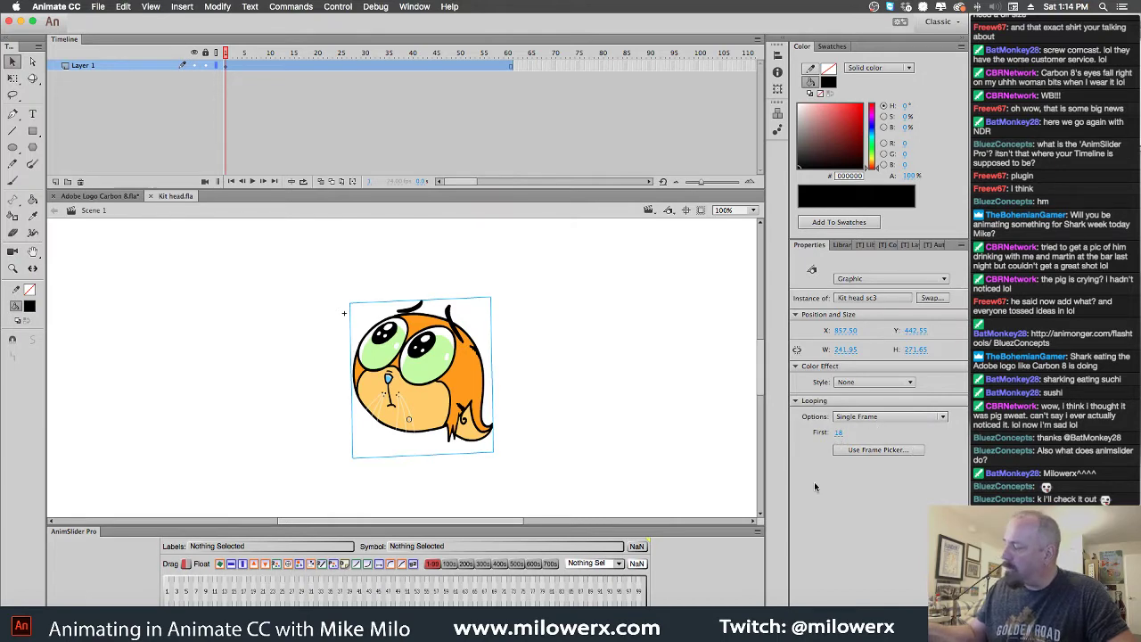
{"action": "left_click", "coordinate": [838, 432]}
{"action": "type", "text": "24"}
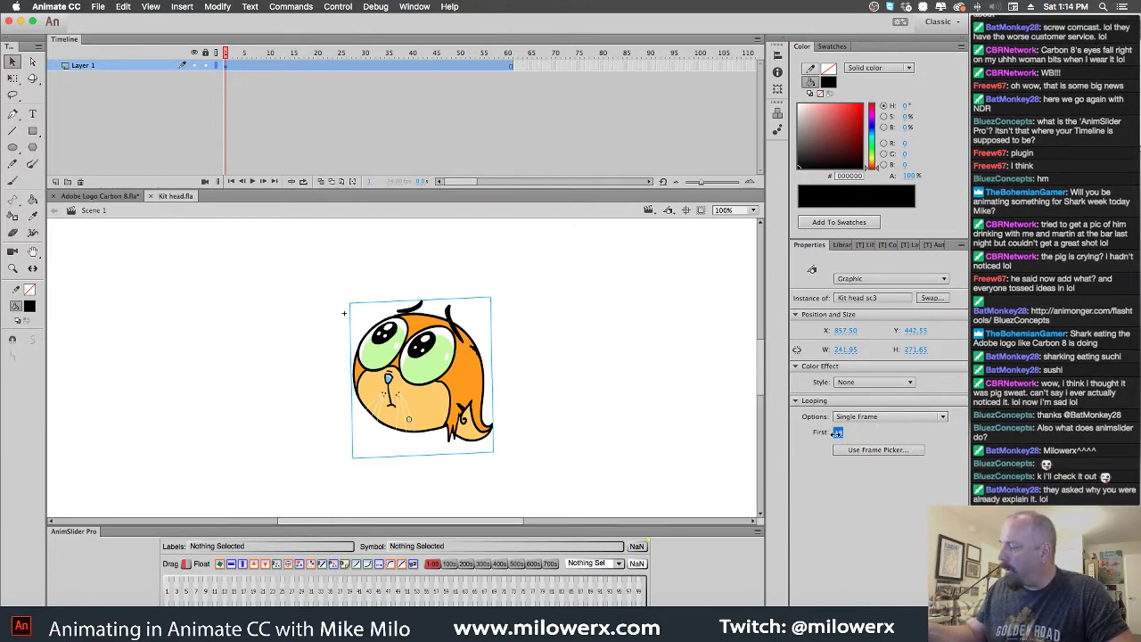
{"action": "key", "text": "Return"}
{"action": "key", "text": "Up"}
{"action": "key", "text": "Up"}
{"action": "key", "text": "Up"}
{"action": "key", "text": "Up"}
{"action": "key", "text": "Up"}
{"action": "key", "text": "Up"}
{"action": "key", "text": "Up"}
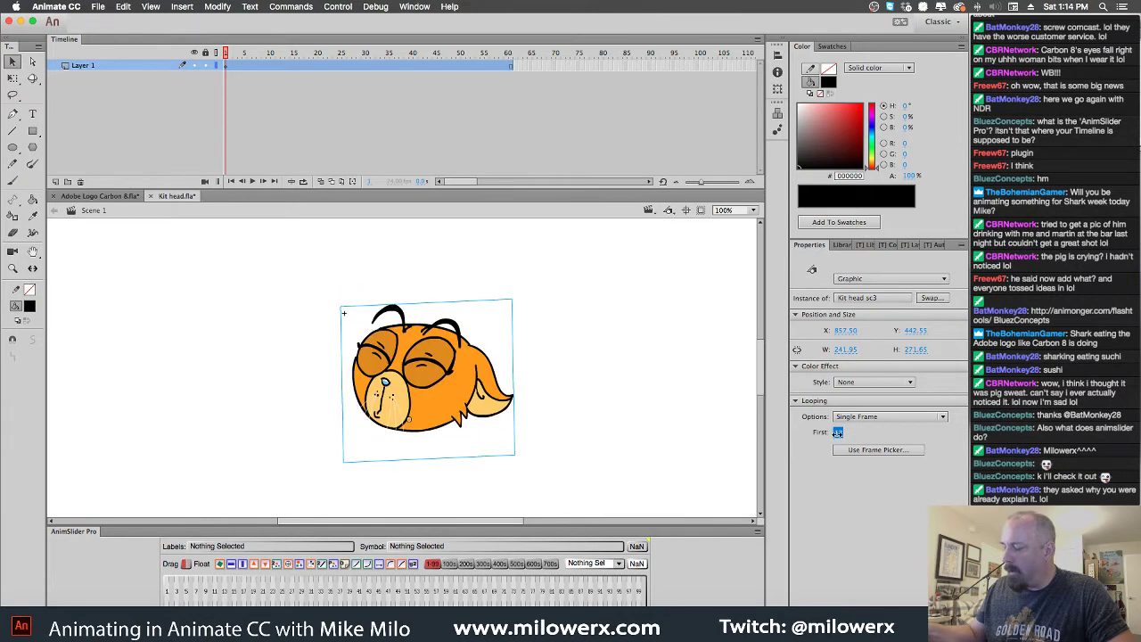
{"action": "key", "text": "Down"}
{"action": "key", "text": "Down"}
{"action": "key", "text": "Down"}
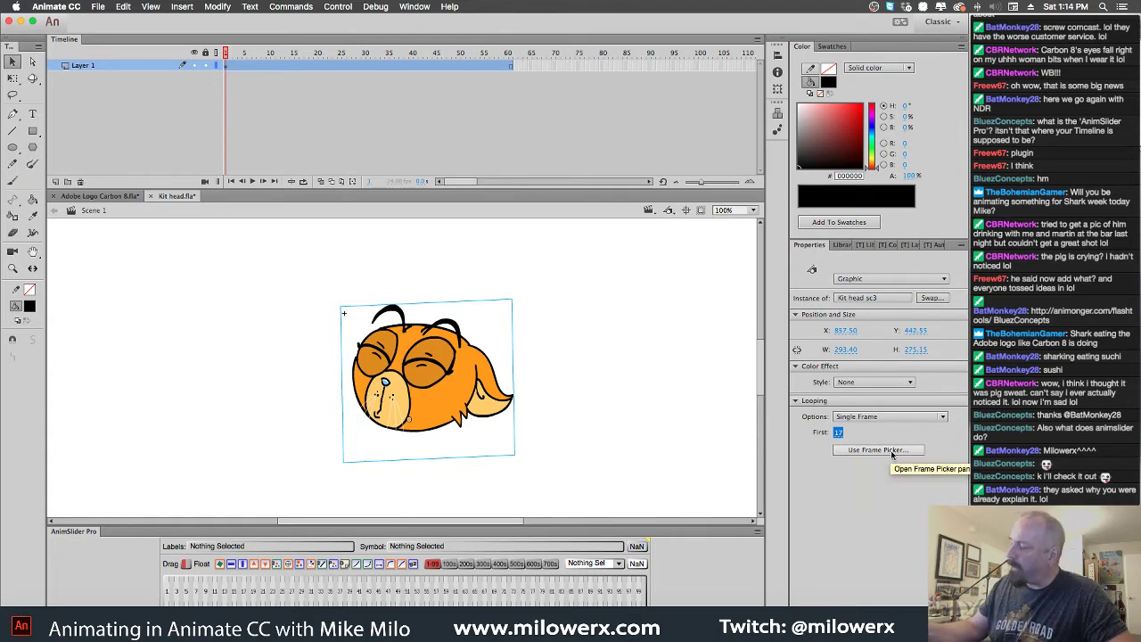
{"action": "left_click", "coordinate": [892, 451]}
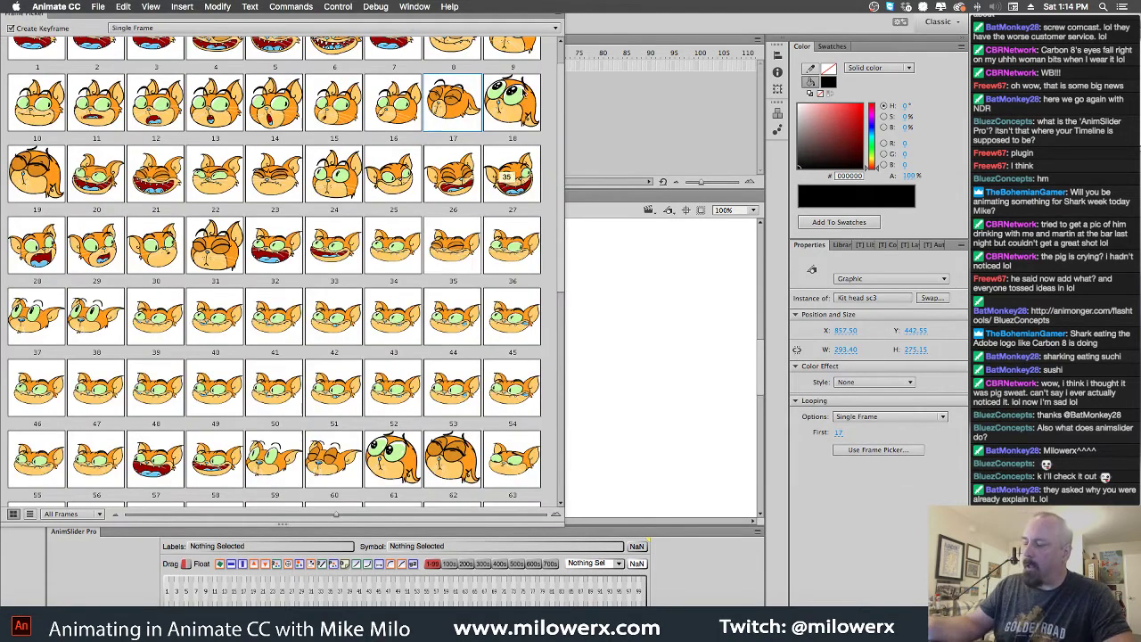
Reposition the Frame Picker panel showing the Kit head sc3 pose thumbnails
{"action": "scroll", "coordinate": [535, 100], "scroll_direction": "up", "scroll_amount": 2}
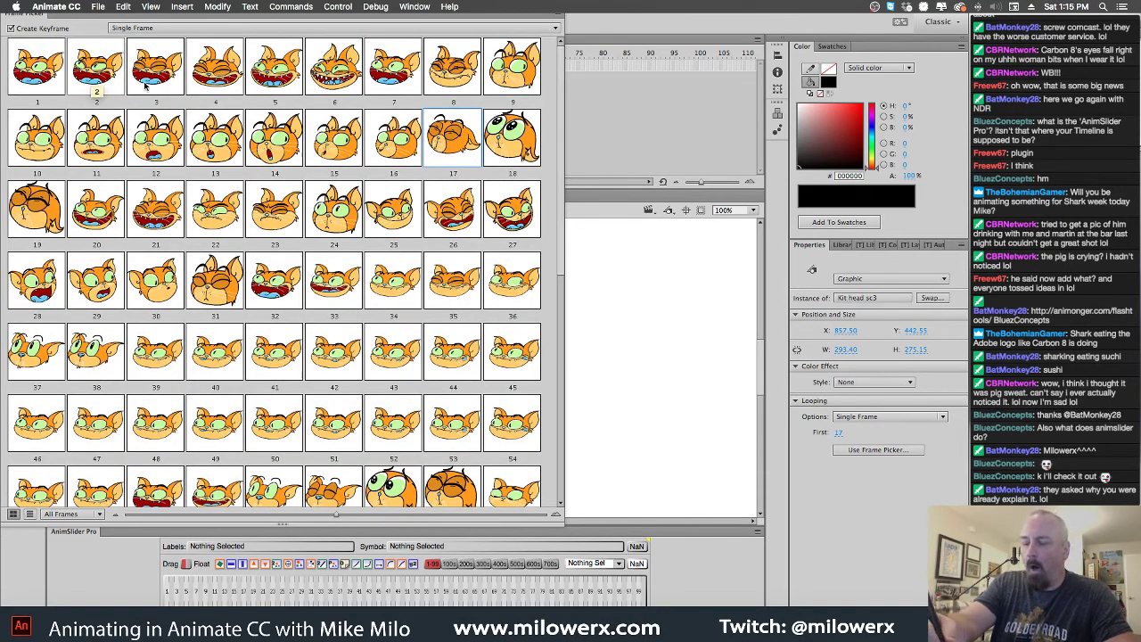
{"action": "left_click_drag", "start_coordinate": [5, 7], "coordinate": [24, 32]}
Close the Frame Picker and preview the head drawings inside the Kit head sc3 symbol
{"action": "left_click", "coordinate": [25, 33]}
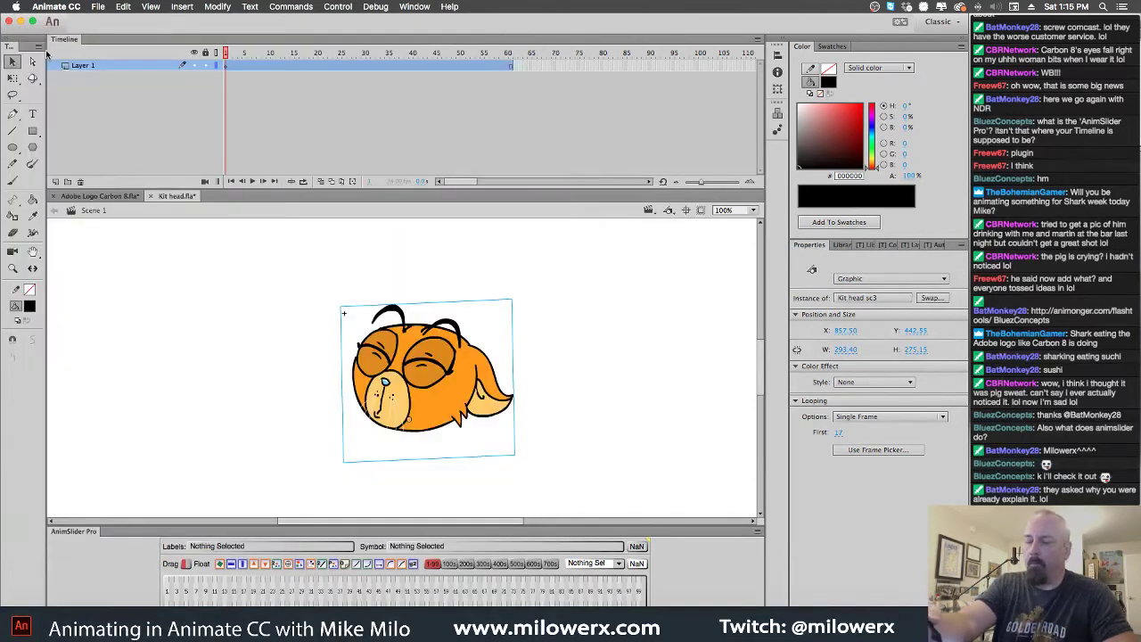
{"action": "double_click", "coordinate": [484, 366]}
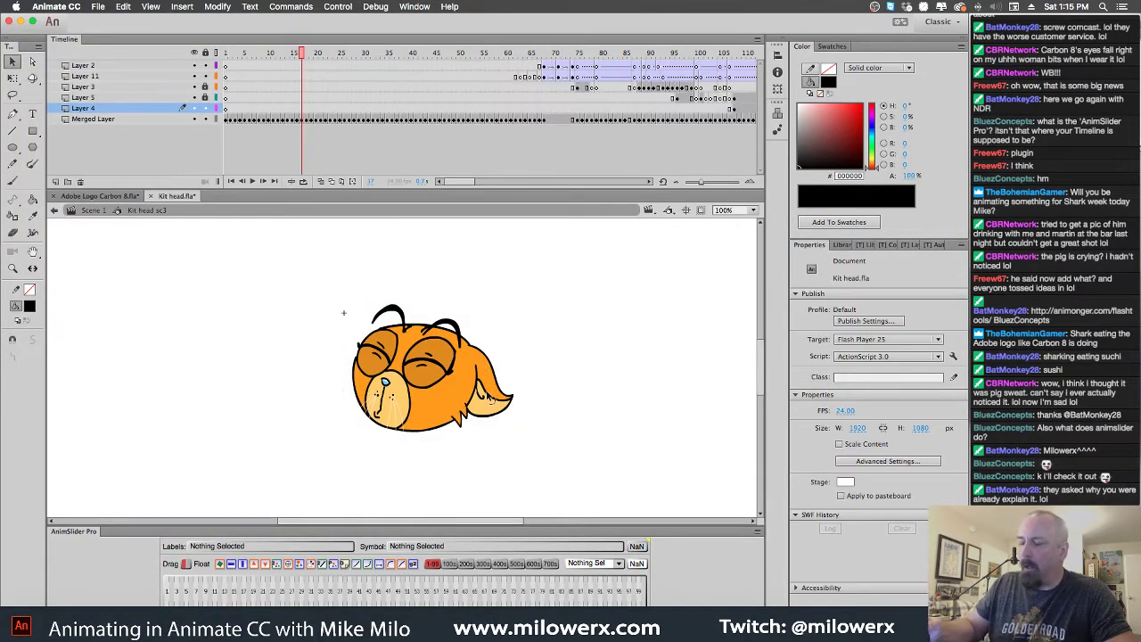
{"action": "mouse_move", "coordinate": [308, 55]}
{"action": "left_mouse_down"}
{"action": "mouse_move", "coordinate": [230, 55]}
{"action": "mouse_move", "coordinate": [281, 94]}
{"action": "mouse_move", "coordinate": [466, 122]}
{"action": "left_mouse_up"}
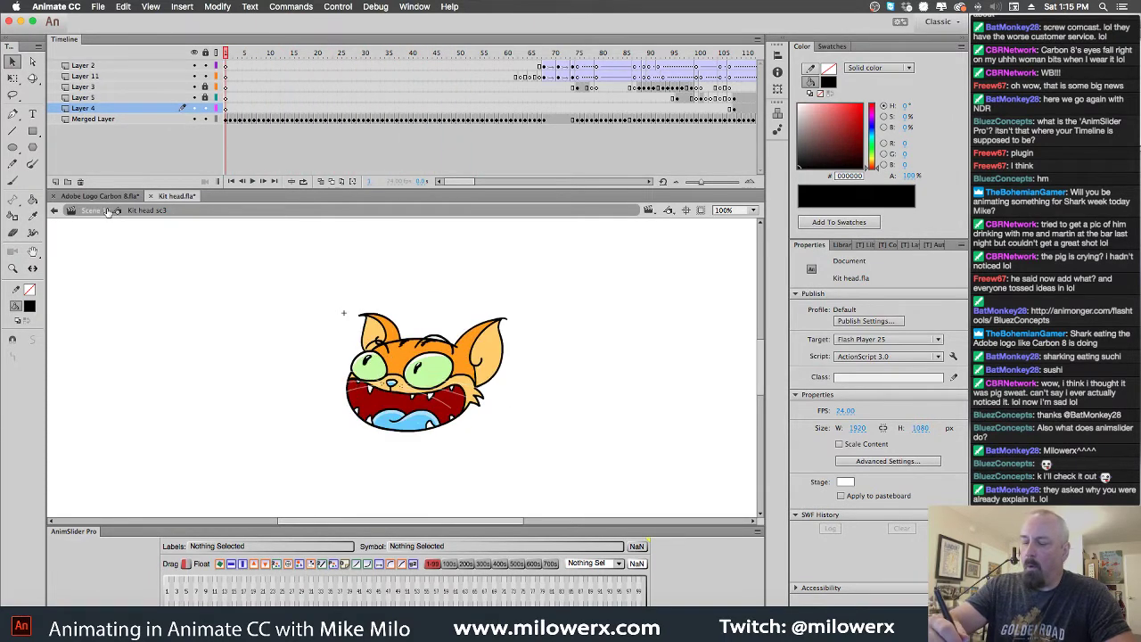
{"action": "left_click", "coordinate": [109, 214]}
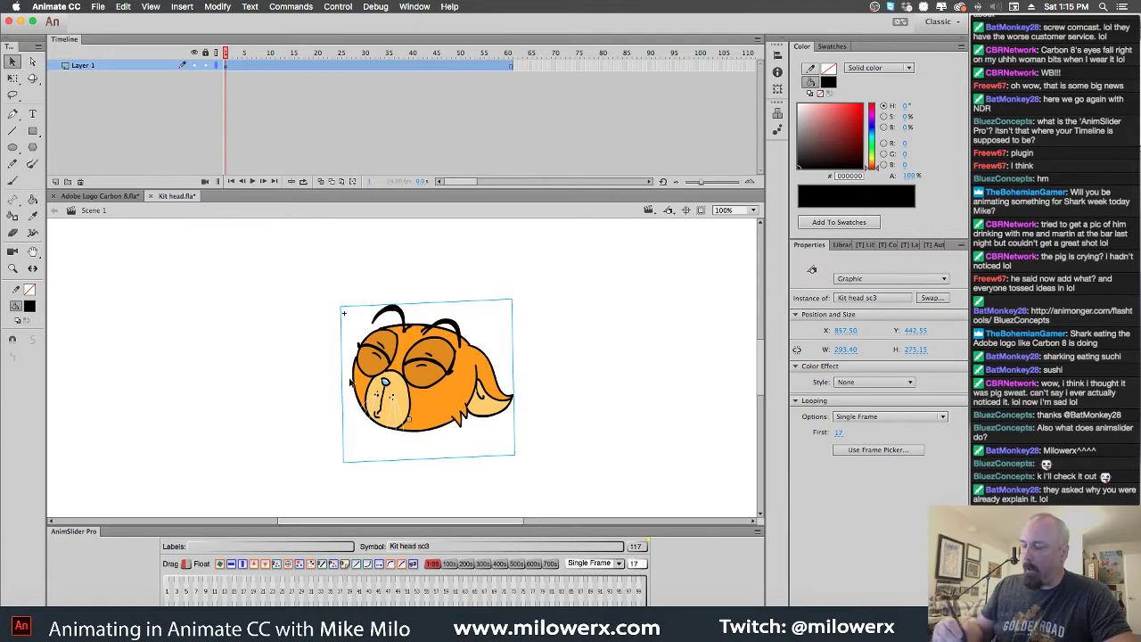
{"action": "double_click", "coordinate": [401, 354]}
{"action": "left_click_drag", "start_coordinate": [303, 56], "coordinate": [334, 73]}
{"action": "double_click", "coordinate": [354, 255]}
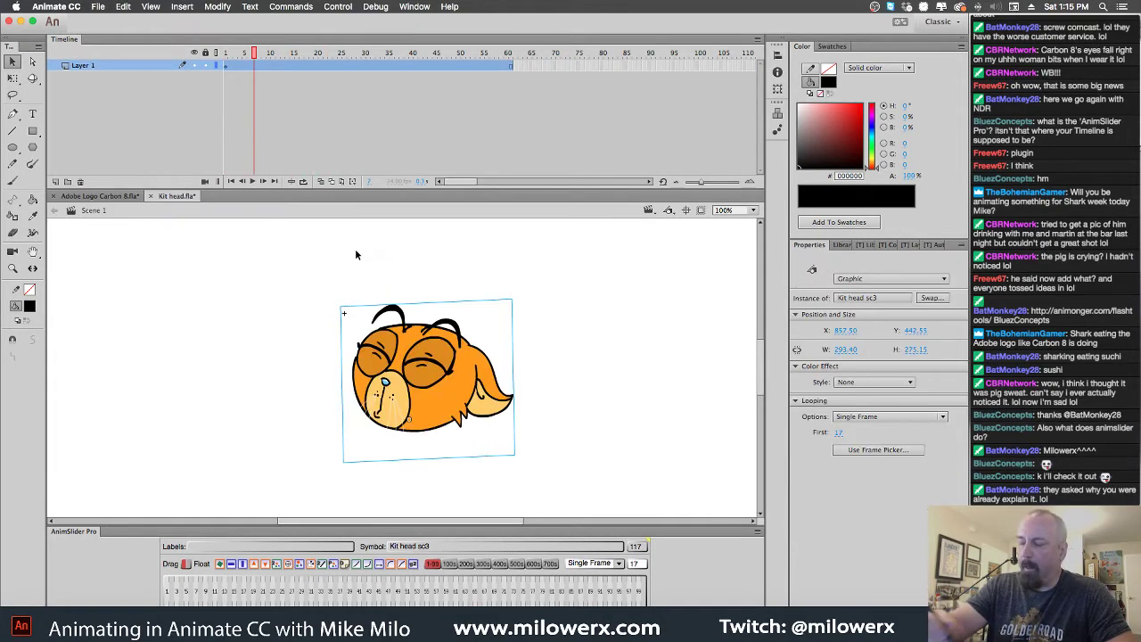
Return to frame 1, select the head instance and browse its poses
{"action": "left_click_drag", "start_coordinate": [167, 594], "coordinate": [131, 596]}
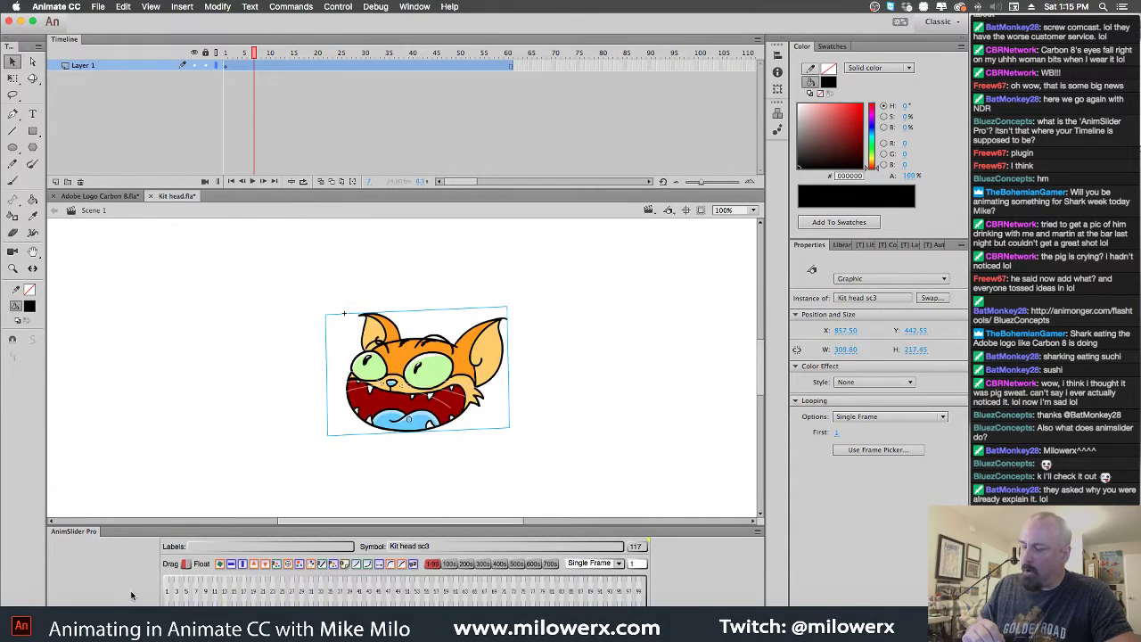
{"action": "left_click_drag", "start_coordinate": [261, 55], "coordinate": [220, 55]}
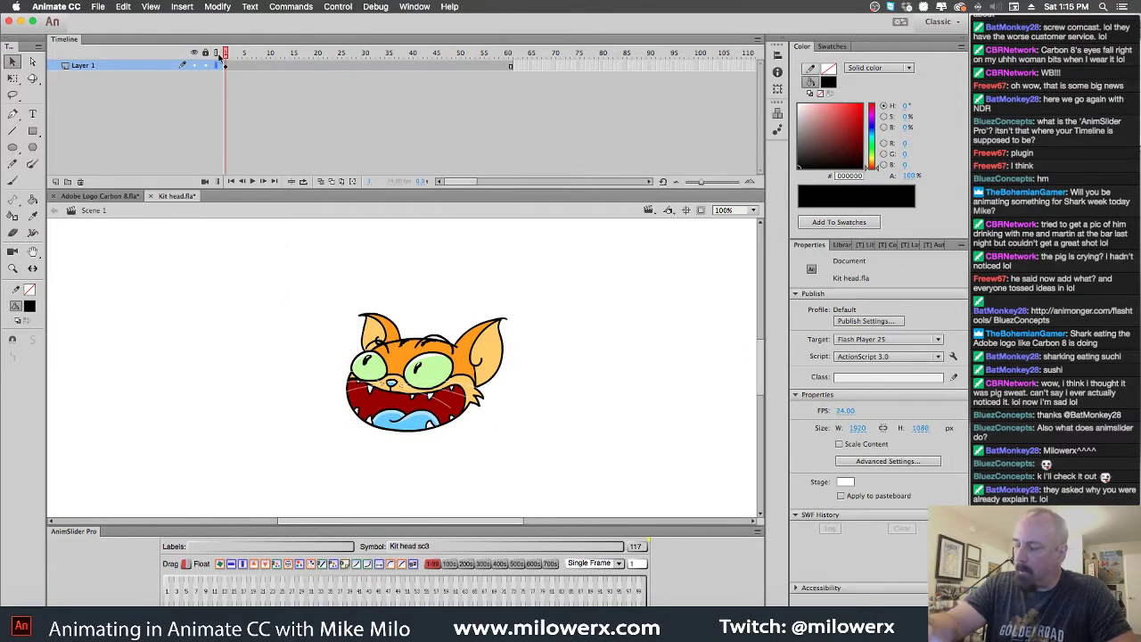
{"action": "left_click", "coordinate": [226, 69]}
{"action": "left_click_drag", "start_coordinate": [267, 596], "coordinate": [216, 603]}
Add a keyframe on Layer 1 and set the head instance to pose 9, the frowning face
{"action": "left_click_drag", "start_coordinate": [238, 94], "coordinate": [257, 86]}
{"action": "key", "text": "F6"}
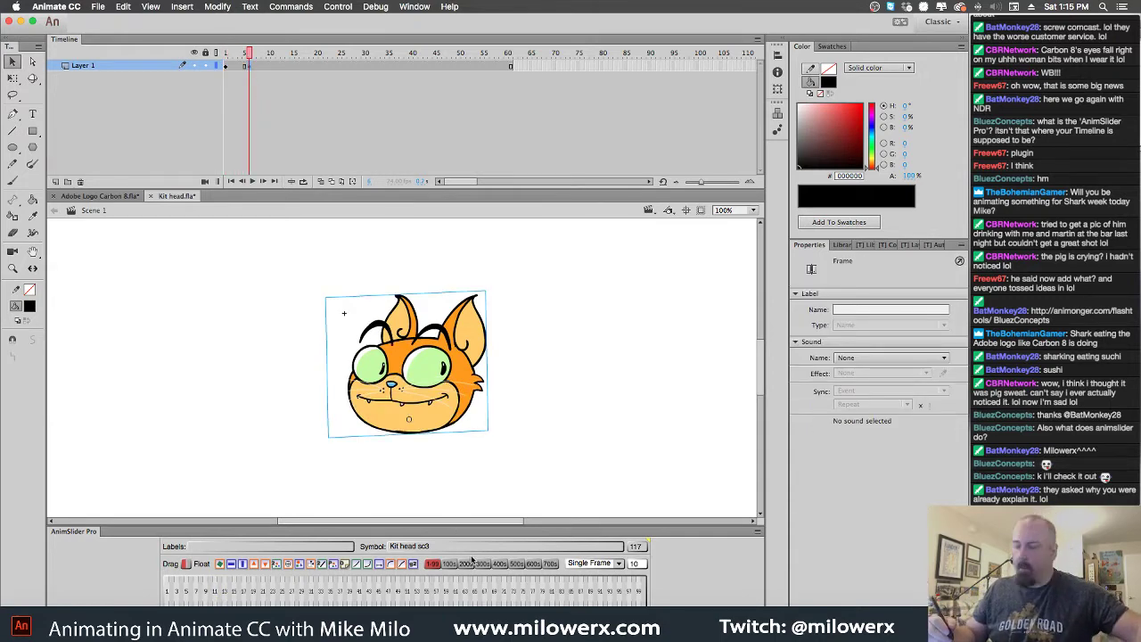
{"action": "left_click_drag", "start_coordinate": [263, 597], "coordinate": [199, 596]}
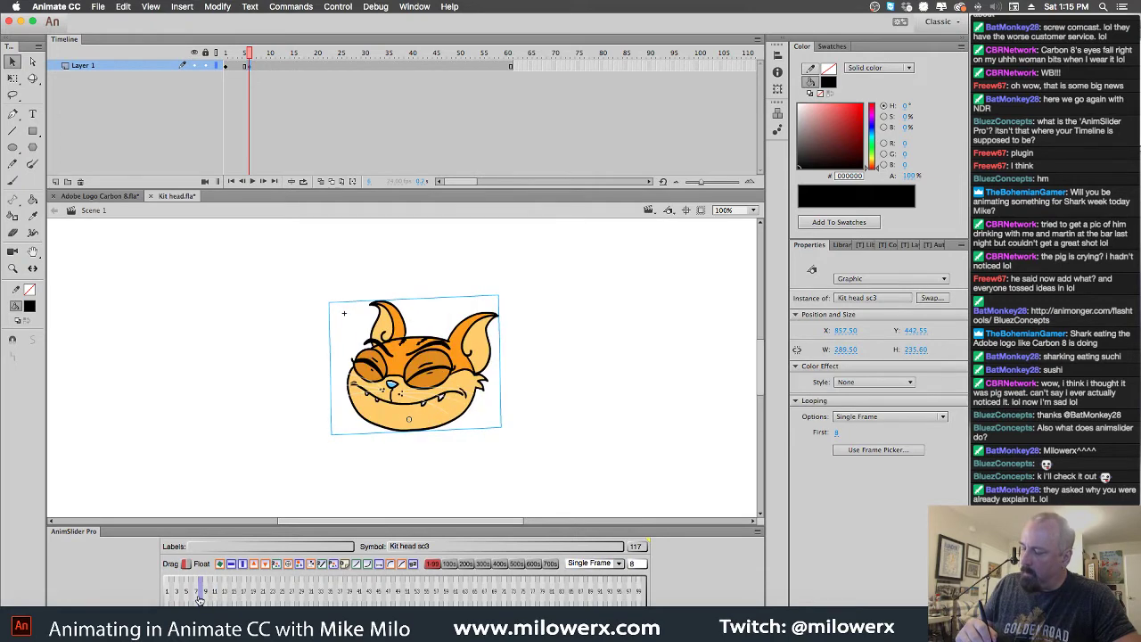
{"action": "left_click", "coordinate": [239, 57]}
{"action": "left_click_drag", "start_coordinate": [239, 58], "coordinate": [265, 59]}
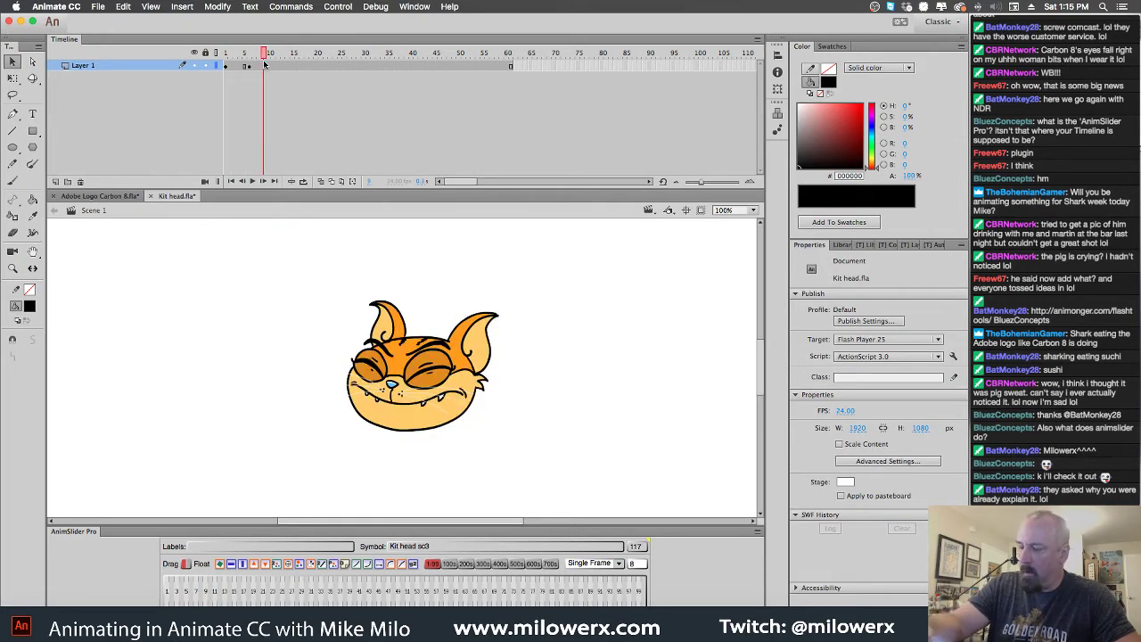
{"action": "left_click", "coordinate": [265, 65]}
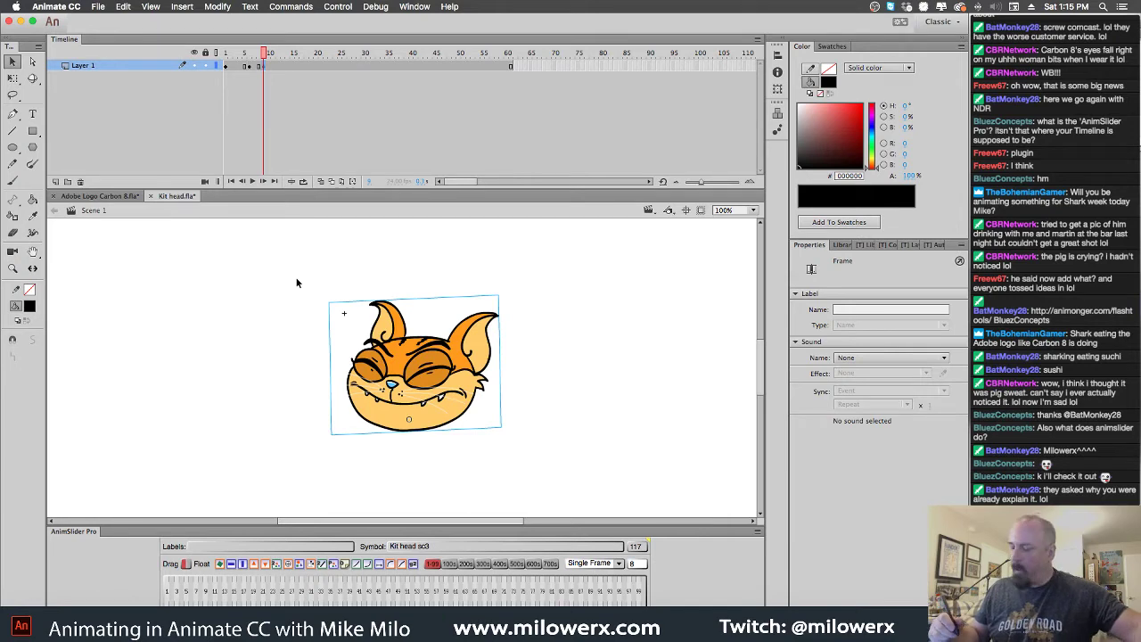
{"action": "left_click", "coordinate": [207, 595]}
{"action": "left_click", "coordinate": [206, 597]}
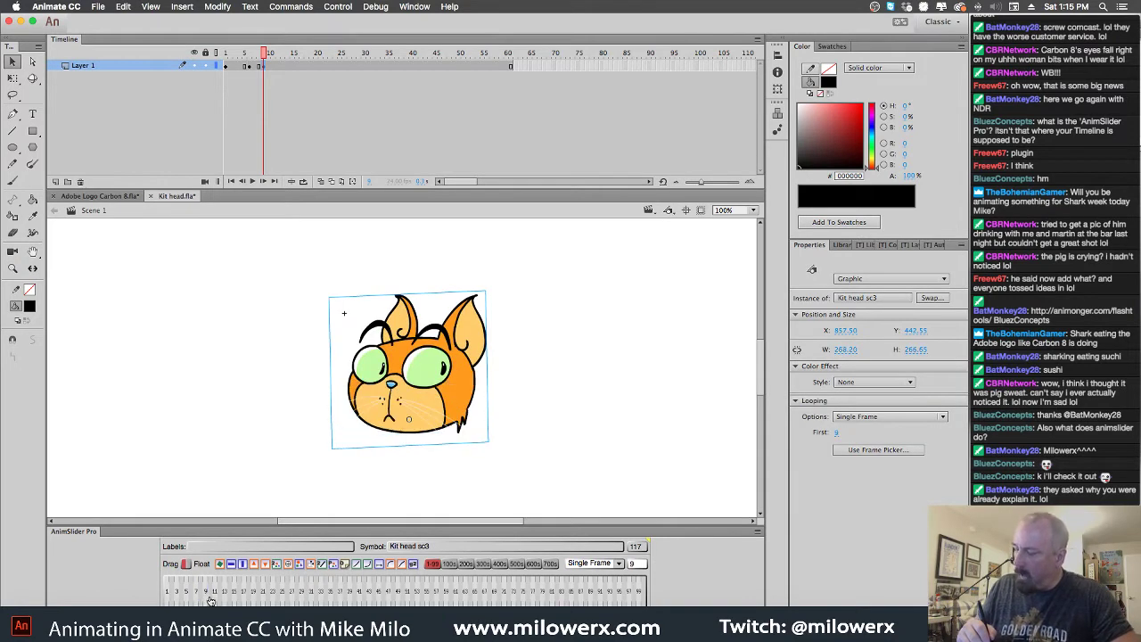
{"action": "left_click_drag", "start_coordinate": [268, 61], "coordinate": [227, 68]}
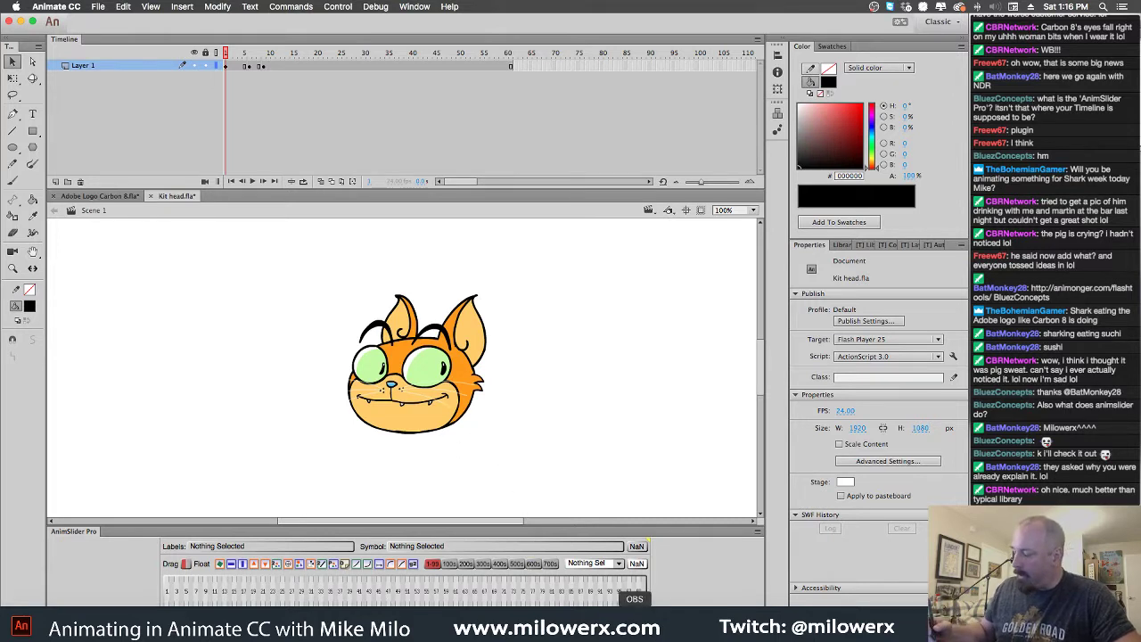
{"action": "left_click", "coordinate": [451, 565]}
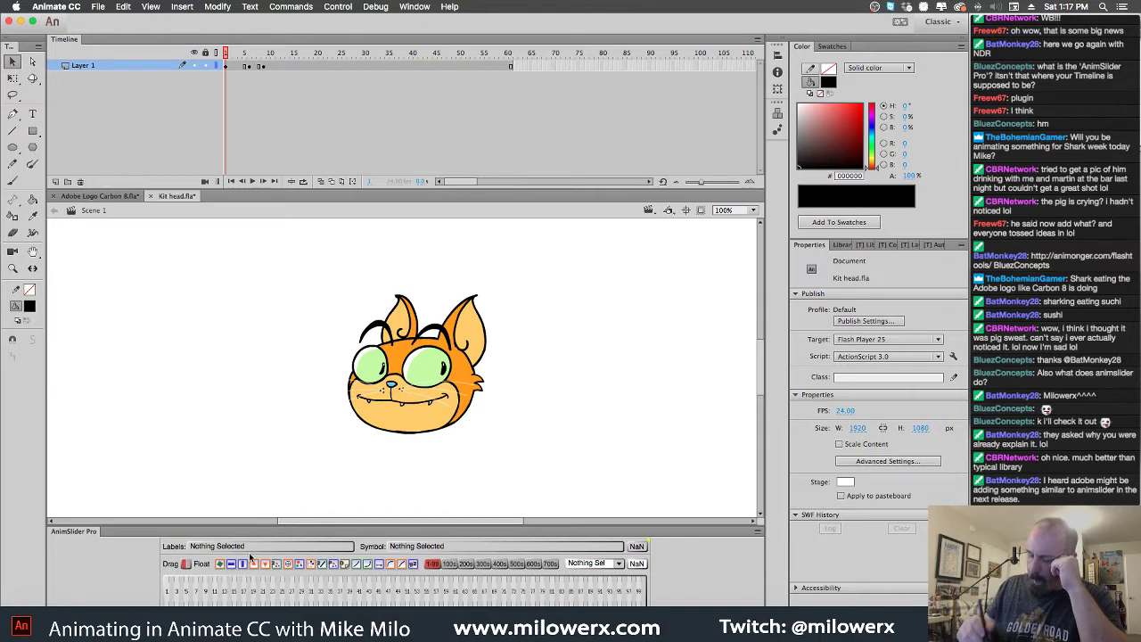
Set the cat head graphic to pose 10, testing horizontal and vertical flips
{"action": "left_click", "coordinate": [413, 426]}
{"action": "left_click", "coordinate": [245, 591]}
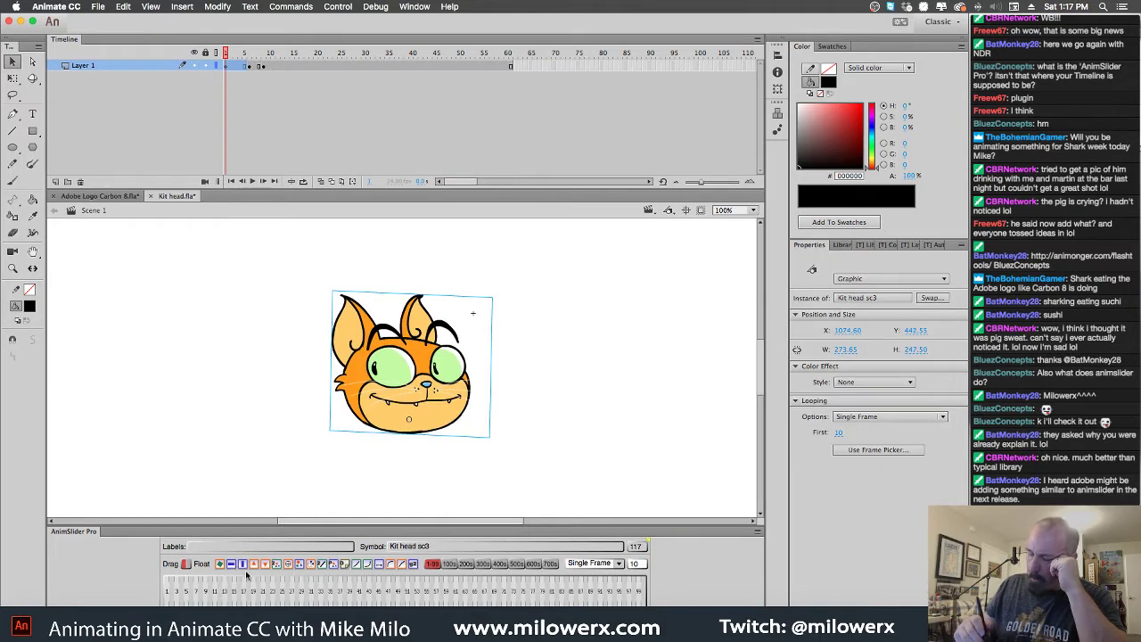
{"action": "left_click", "coordinate": [232, 565]}
{"action": "left_click", "coordinate": [242, 564]}
{"action": "left_click", "coordinate": [242, 565]}
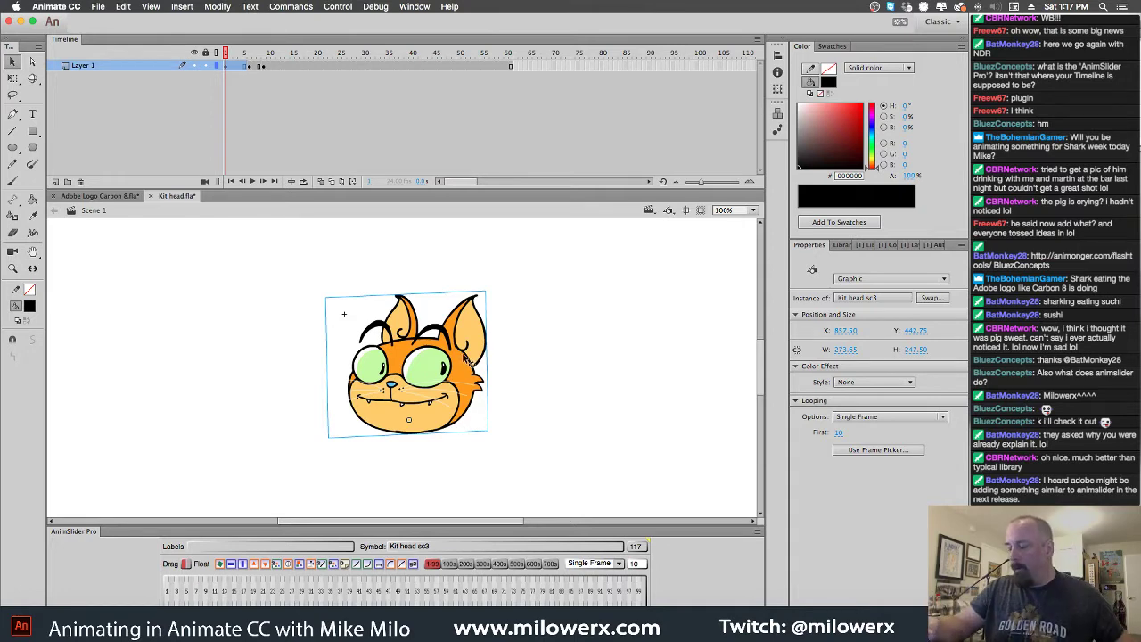
Duplicate the head offset up-right, give the copy another pose and send it behind
{"action": "left_click_drag", "start_coordinate": [460, 358], "coordinate": [515, 350]}
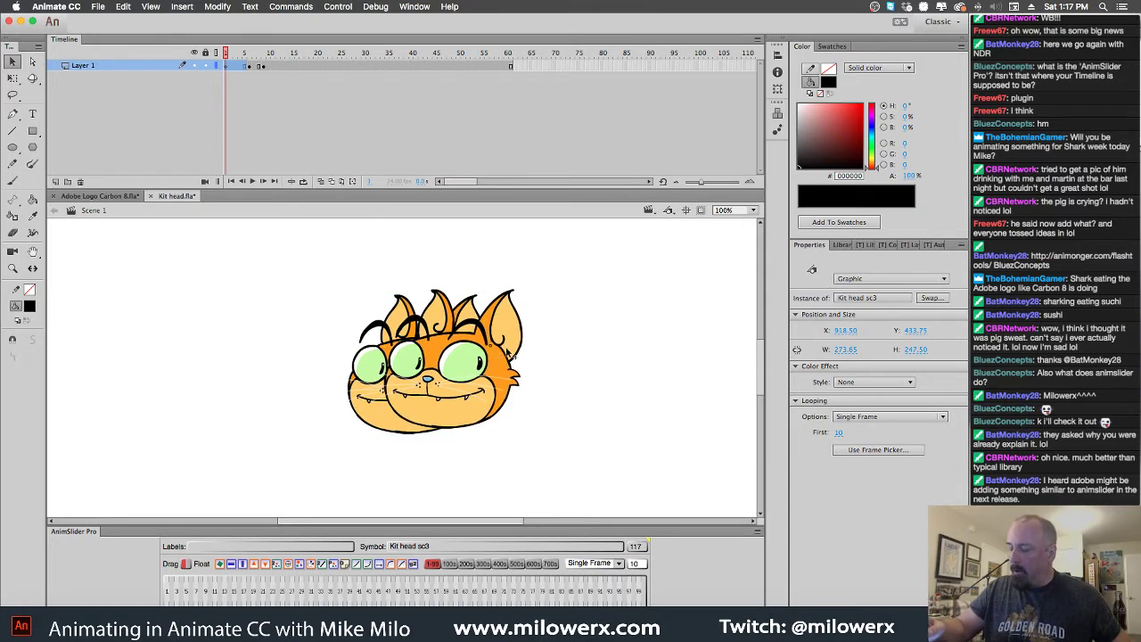
{"action": "left_click", "coordinate": [397, 426]}
{"action": "left_click", "coordinate": [468, 413]}
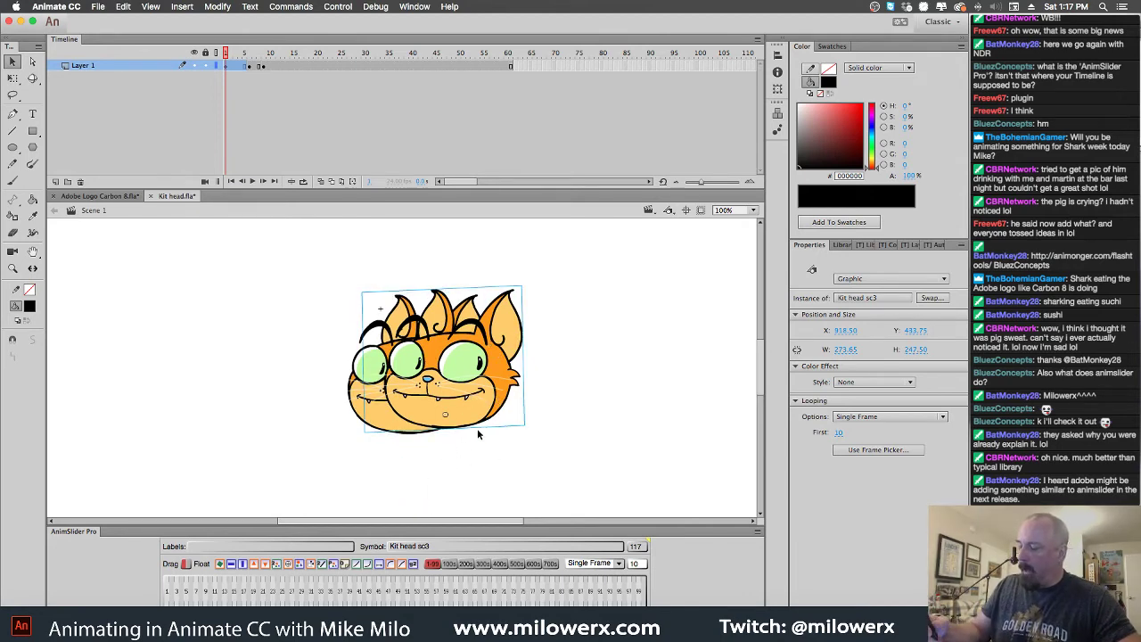
{"action": "left_click", "coordinate": [262, 578]}
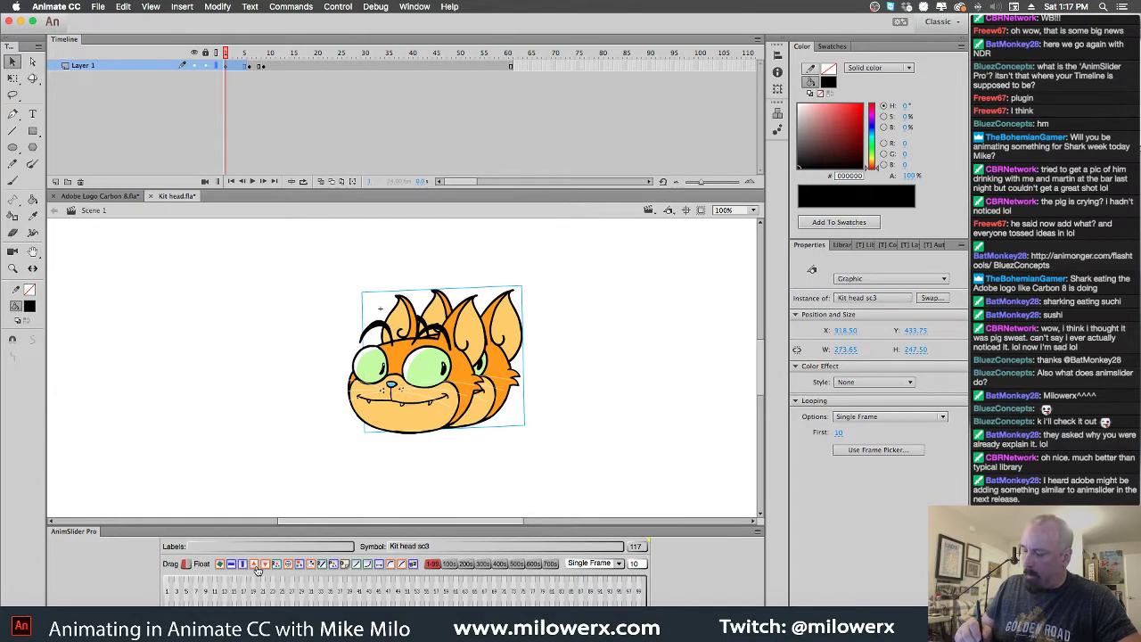
{"action": "left_click", "coordinate": [257, 575]}
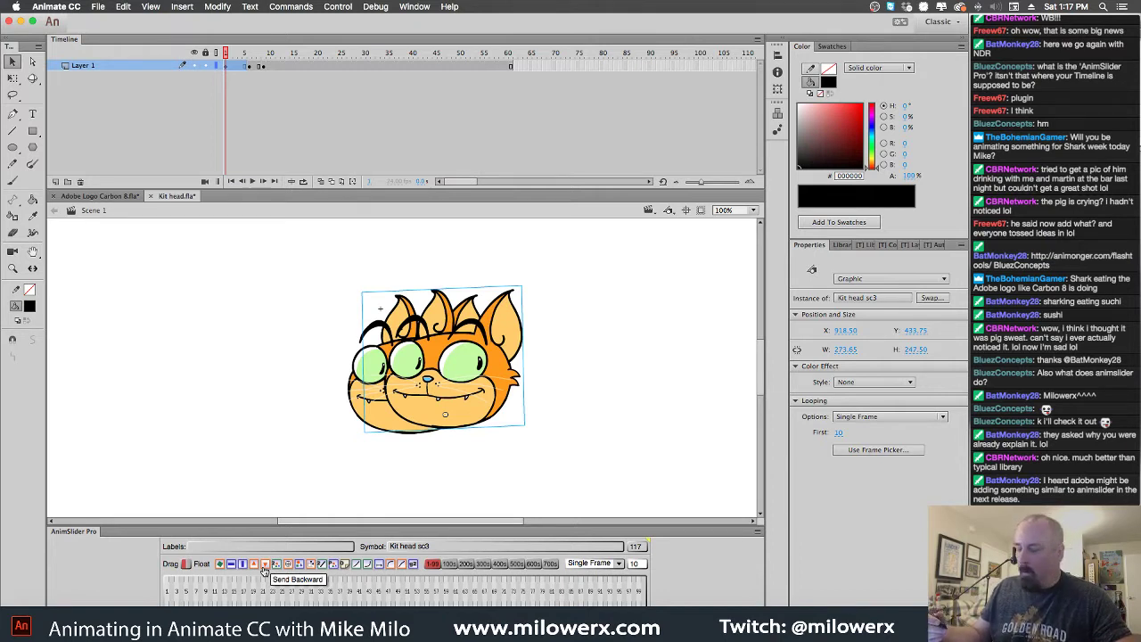
{"action": "key", "text": "Down"}
{"action": "key", "text": "Up"}
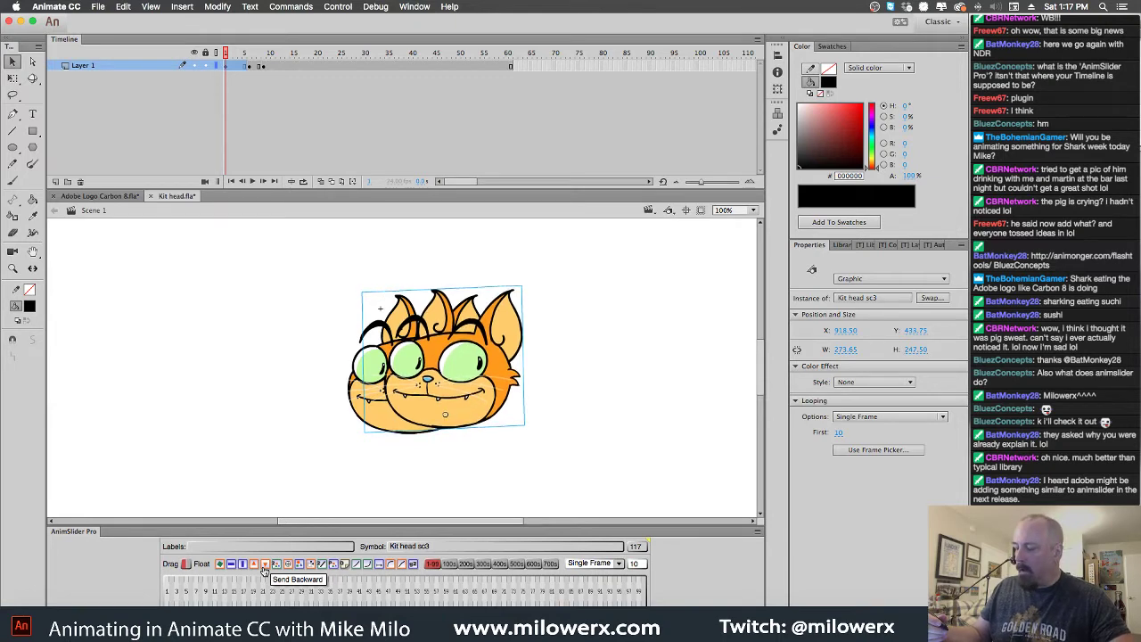
{"action": "left_click", "coordinate": [264, 572]}
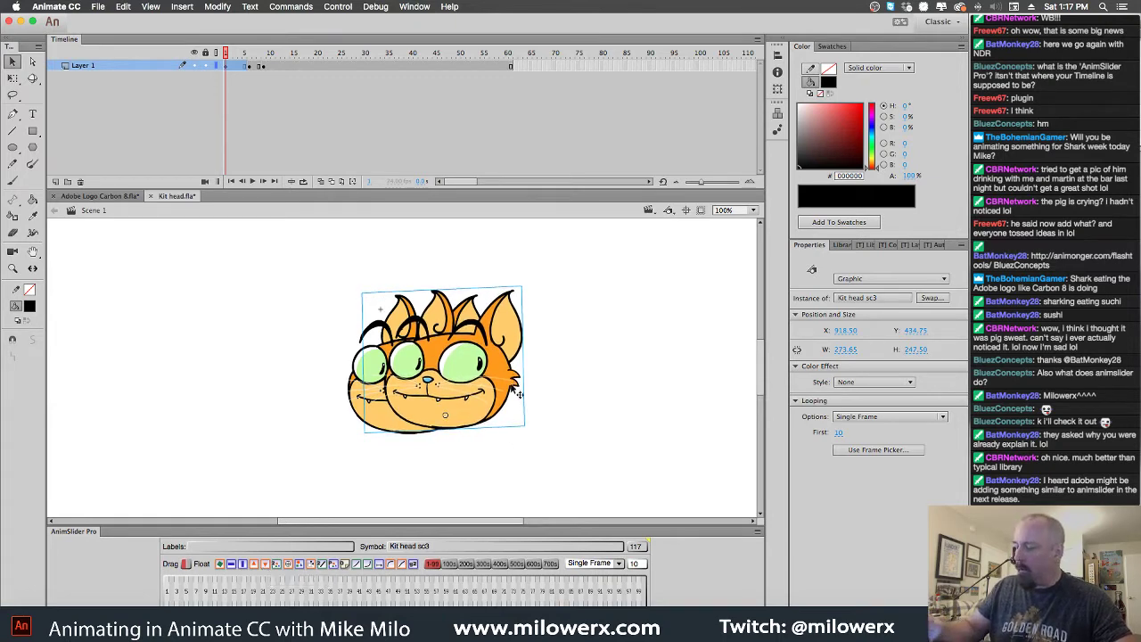
{"action": "key", "text": "Down"}
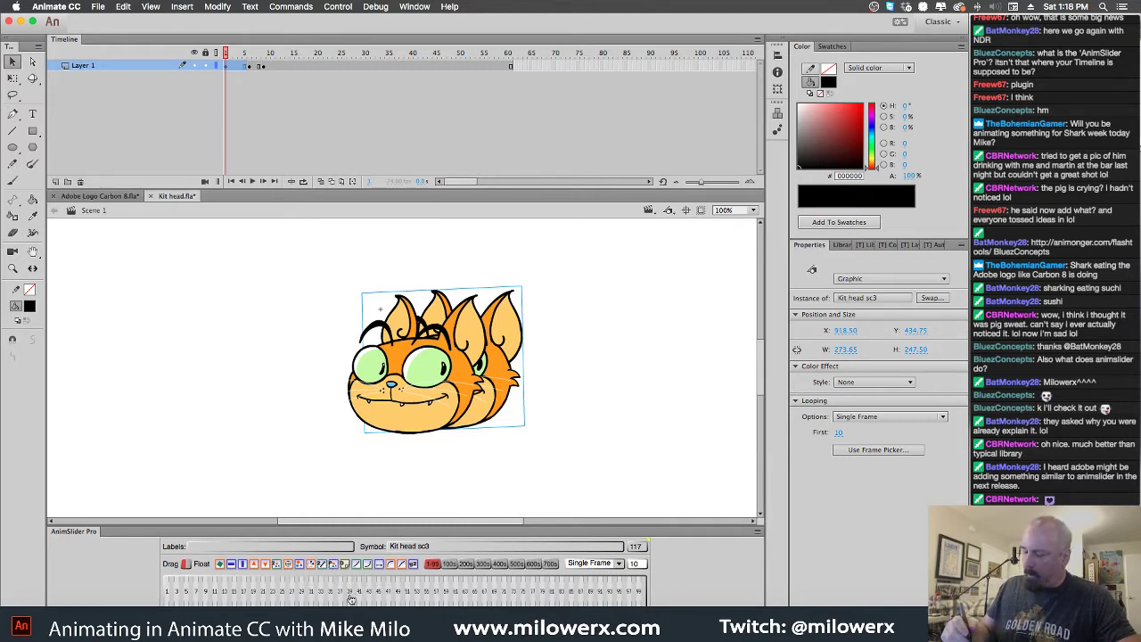
Draw a thin red S-curve right of the head and a thick 18.25 red curve left
{"action": "left_click", "coordinate": [13, 164]}
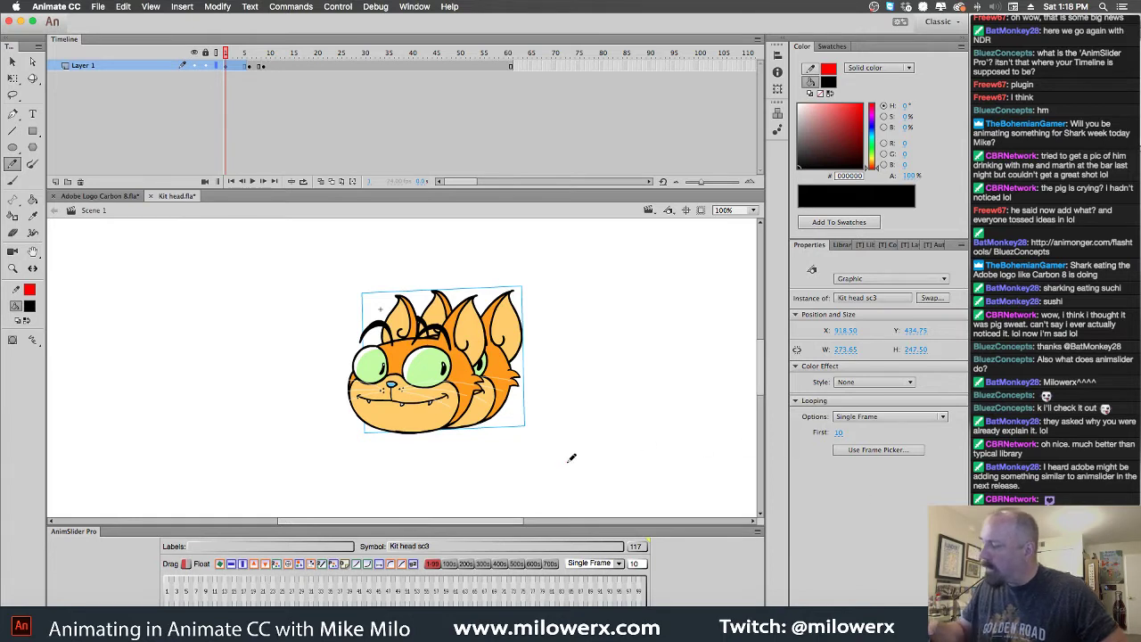
{"action": "left_click_drag", "start_coordinate": [568, 465], "coordinate": [697, 343]}
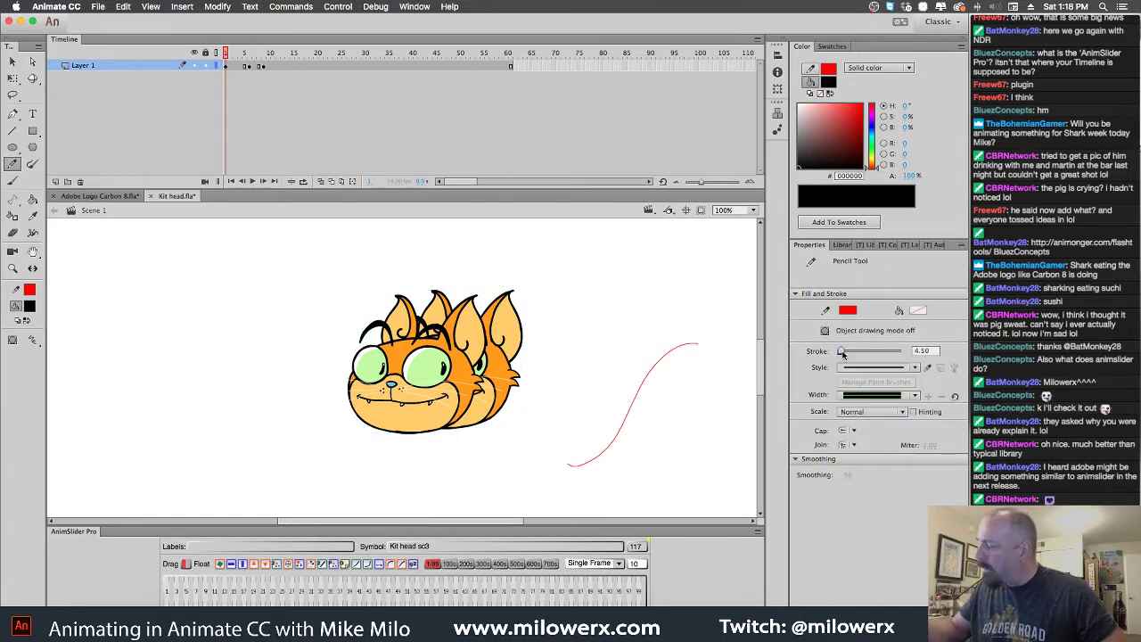
{"action": "left_click_drag", "start_coordinate": [841, 351], "coordinate": [844, 351]}
{"action": "mouse_move", "coordinate": [99, 423]}
{"action": "left_mouse_down"}
{"action": "mouse_move", "coordinate": [183, 318]}
{"action": "mouse_move", "coordinate": [299, 272]}
{"action": "left_mouse_up"}
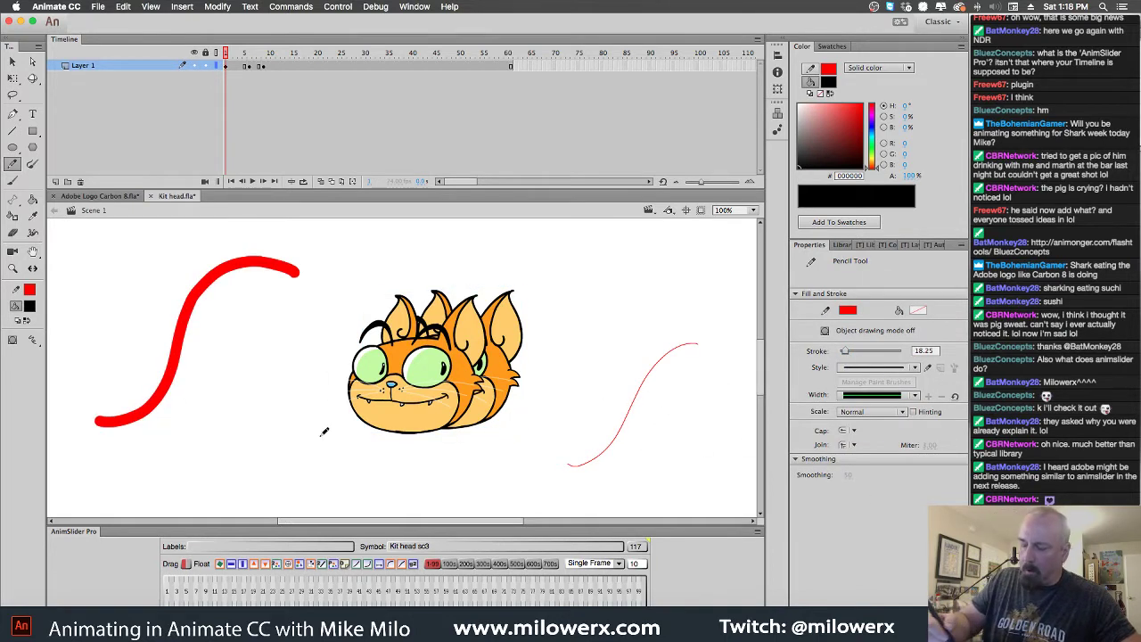
Bend the thick red stroke, inspect its anchor points, and pull its top into a peak
{"action": "left_click", "coordinate": [13, 61]}
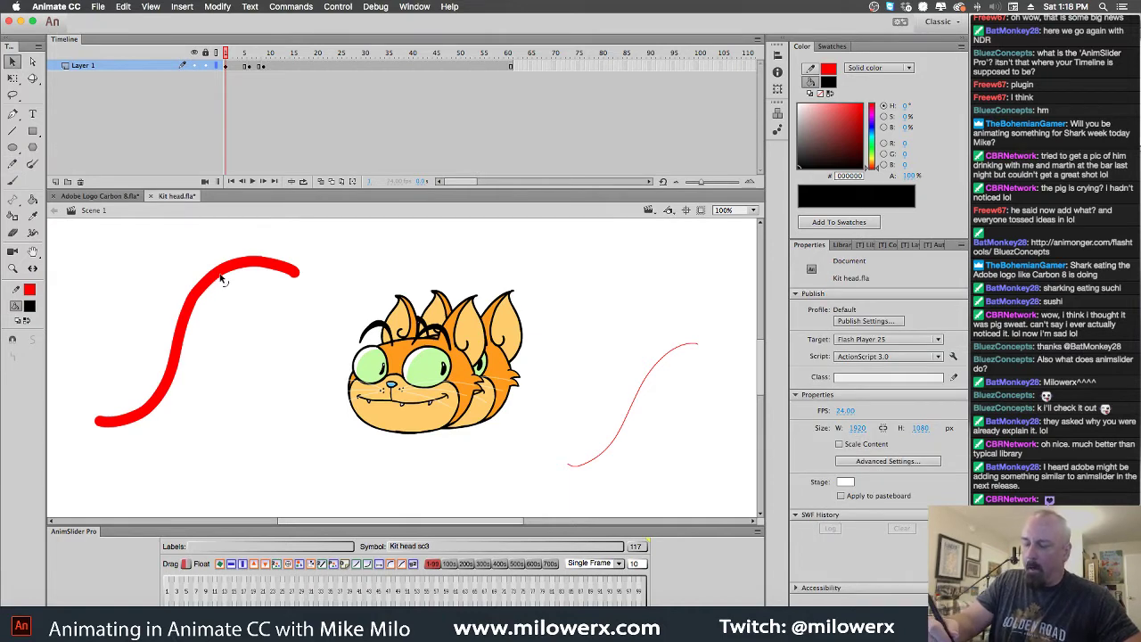
{"action": "mouse_move", "coordinate": [222, 275]}
{"action": "left_mouse_down"}
{"action": "mouse_move", "coordinate": [255, 331]}
{"action": "mouse_move", "coordinate": [203, 268]}
{"action": "mouse_move", "coordinate": [255, 301]}
{"action": "mouse_move", "coordinate": [158, 237]}
{"action": "mouse_move", "coordinate": [254, 336]}
{"action": "mouse_move", "coordinate": [205, 260]}
{"action": "left_mouse_up"}
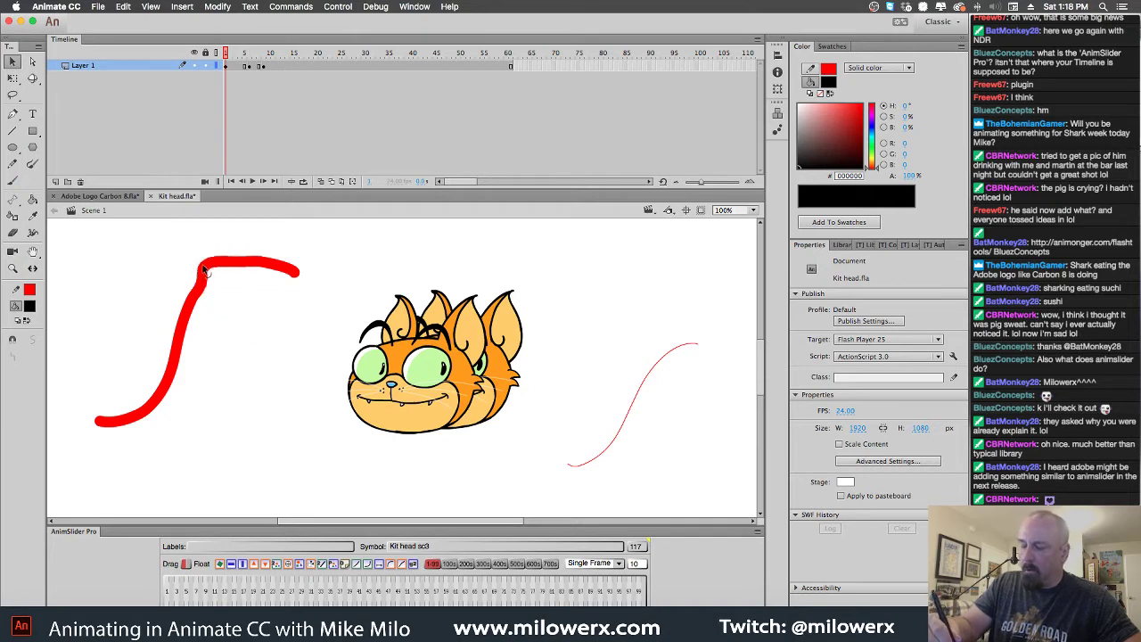
{"action": "key", "text": "a"}
{"action": "left_click", "coordinate": [253, 267]}
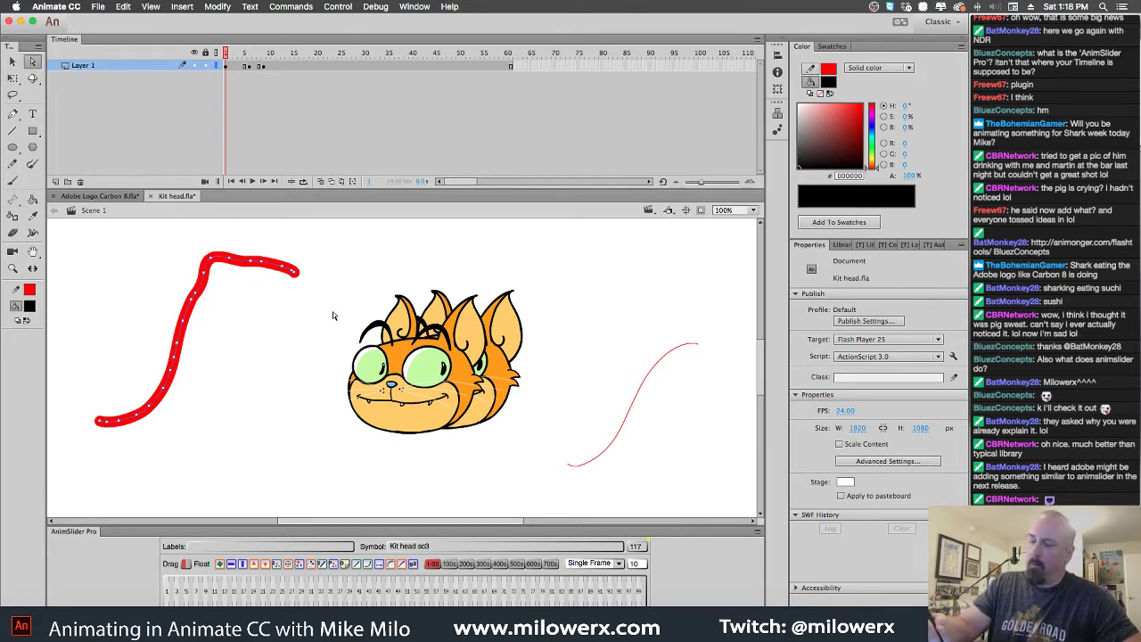
{"action": "left_click", "coordinate": [13, 61]}
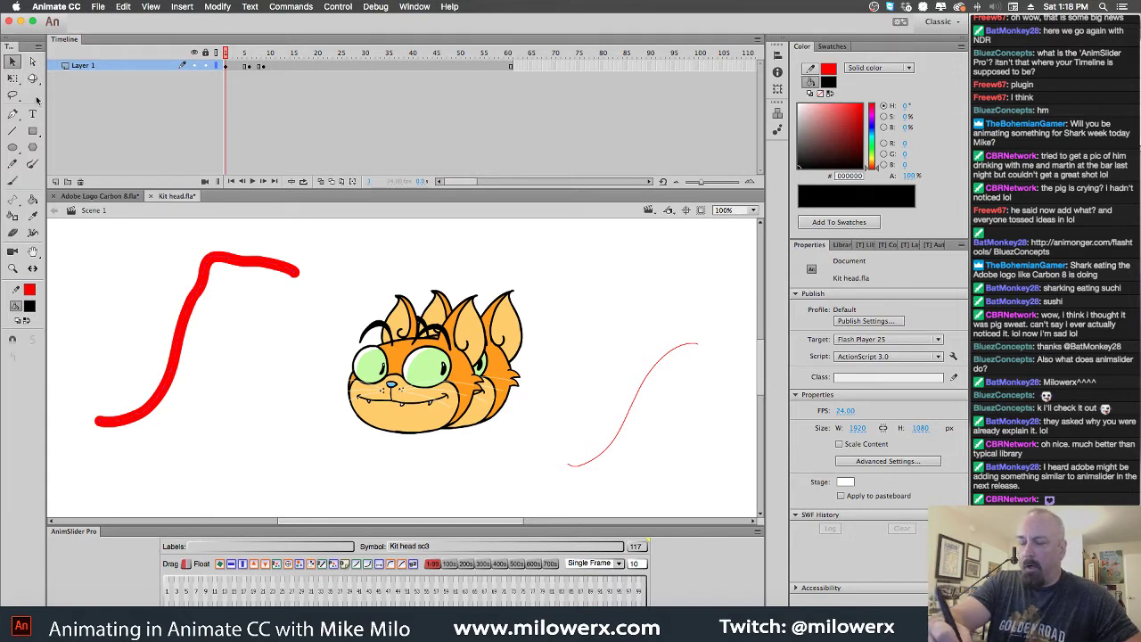
{"action": "left_click", "coordinate": [252, 267]}
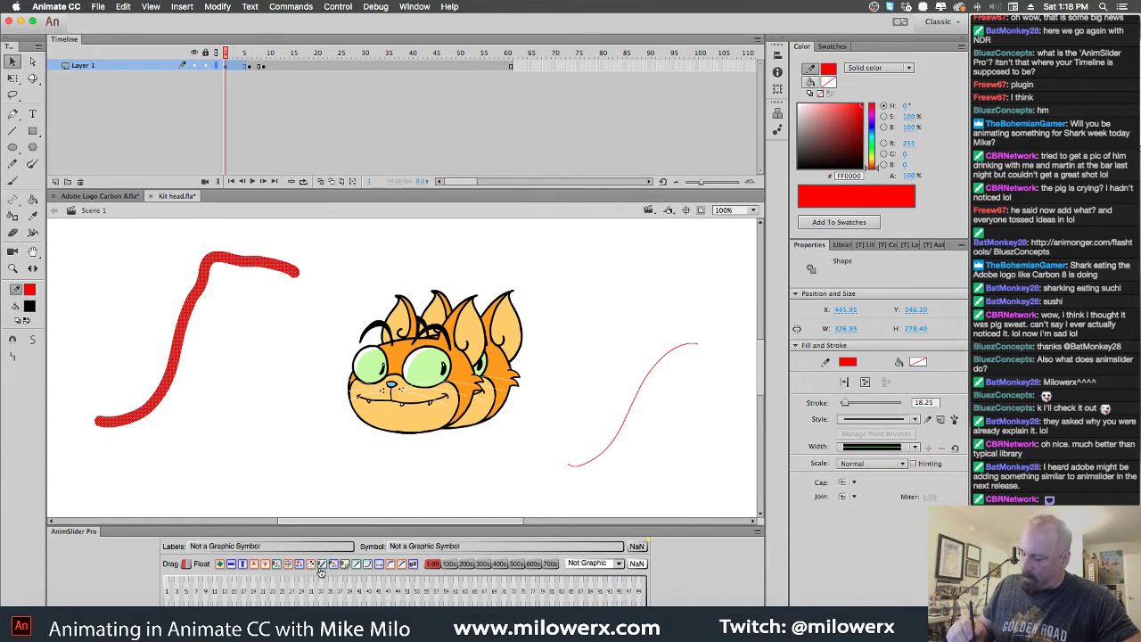
{"action": "left_click", "coordinate": [288, 412]}
{"action": "mouse_move", "coordinate": [258, 269]}
{"action": "left_mouse_down"}
{"action": "mouse_move", "coordinate": [266, 285]}
{"action": "mouse_move", "coordinate": [258, 241]}
{"action": "left_mouse_up"}
Try pulling the peak down, undo it, move the stroke, and view its anchor points
{"action": "left_click", "coordinate": [286, 276]}
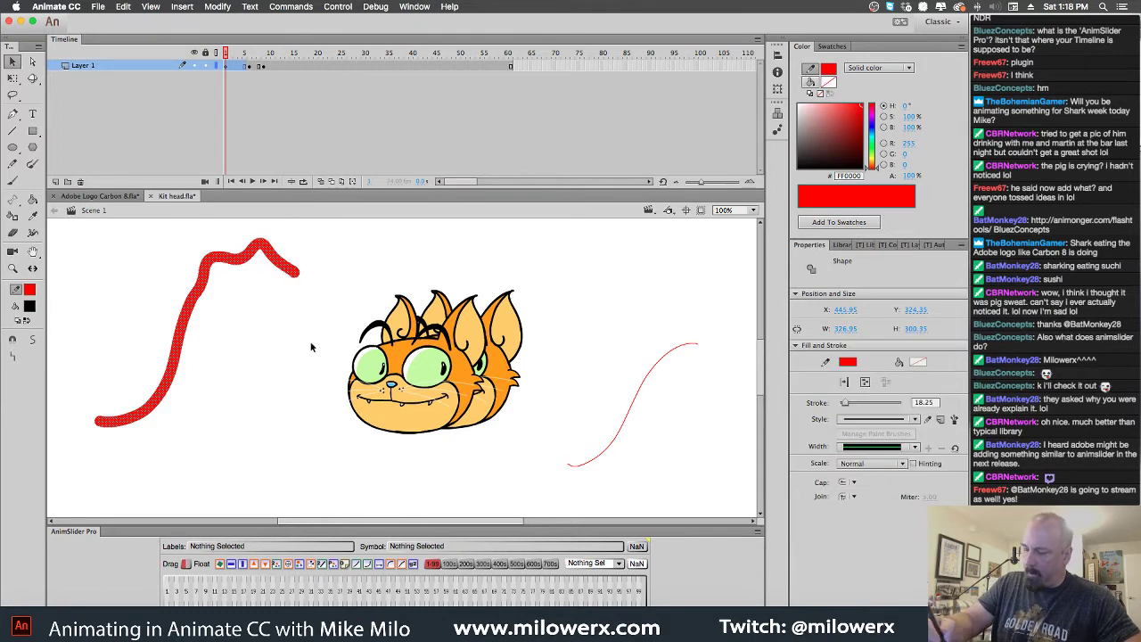
{"action": "left_click", "coordinate": [315, 392]}
{"action": "left_click_drag", "start_coordinate": [255, 250], "coordinate": [271, 344]}
{"action": "key", "text": "ctrl+z"}
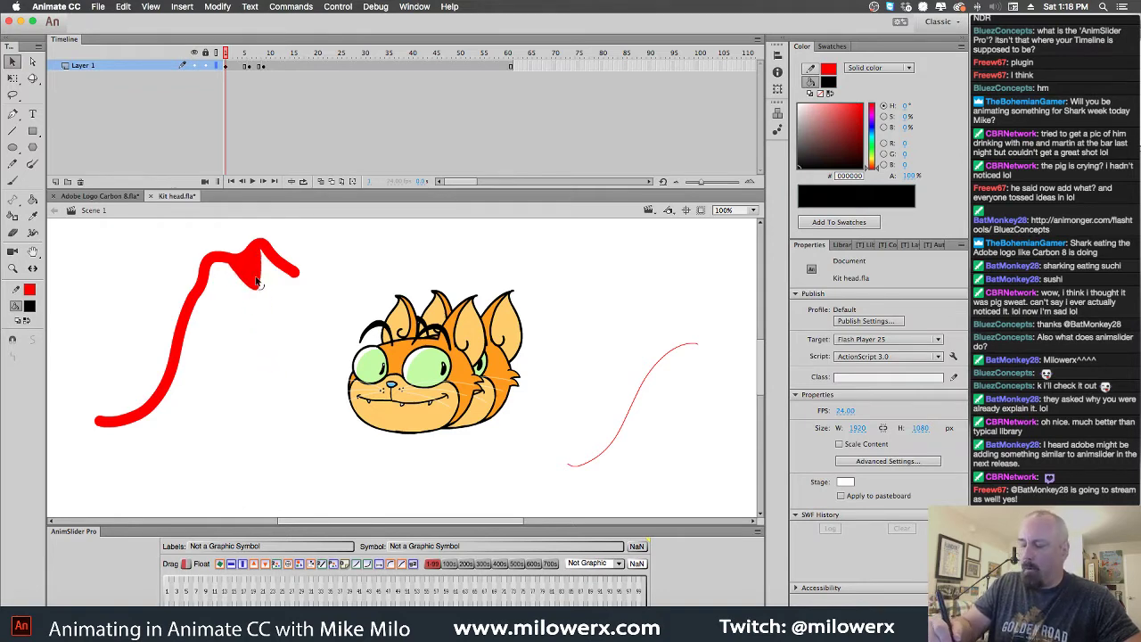
{"action": "mouse_move", "coordinate": [227, 266]}
{"action": "left_mouse_down"}
{"action": "mouse_move", "coordinate": [217, 254]}
{"action": "mouse_move", "coordinate": [230, 314]}
{"action": "left_mouse_up"}
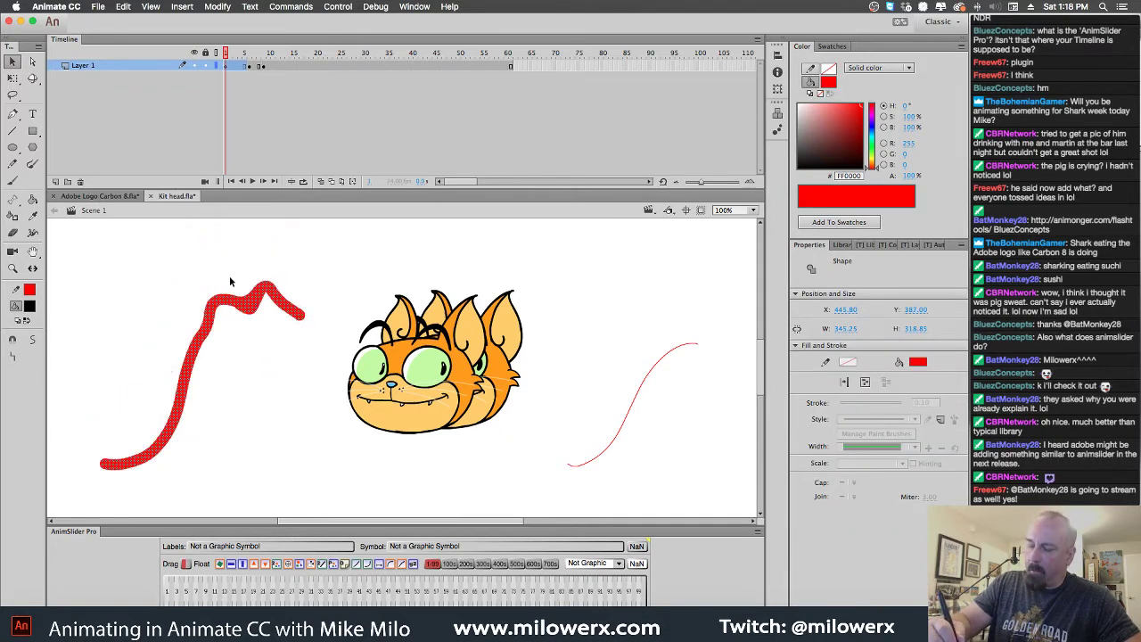
{"action": "left_click", "coordinate": [231, 283]}
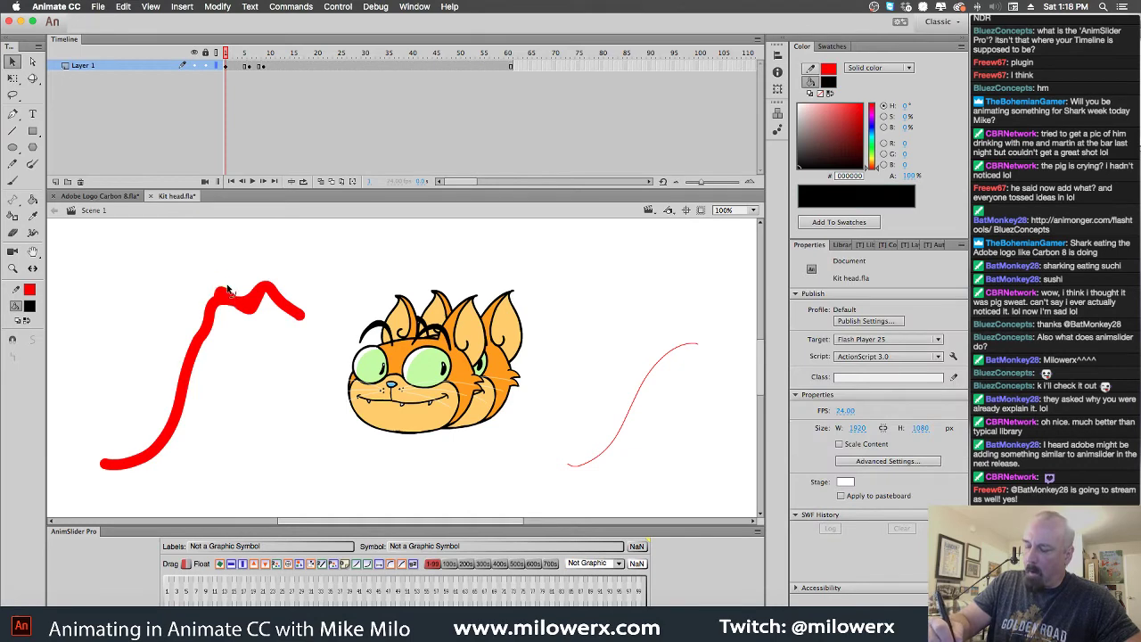
{"action": "left_click", "coordinate": [32, 60]}
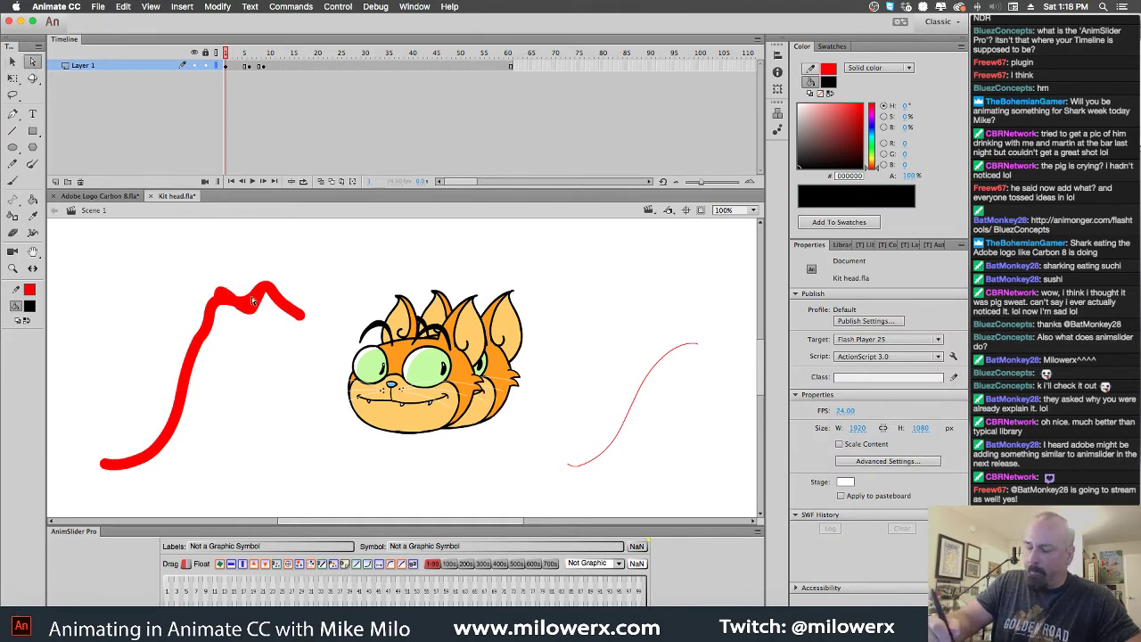
{"action": "left_click", "coordinate": [280, 294]}
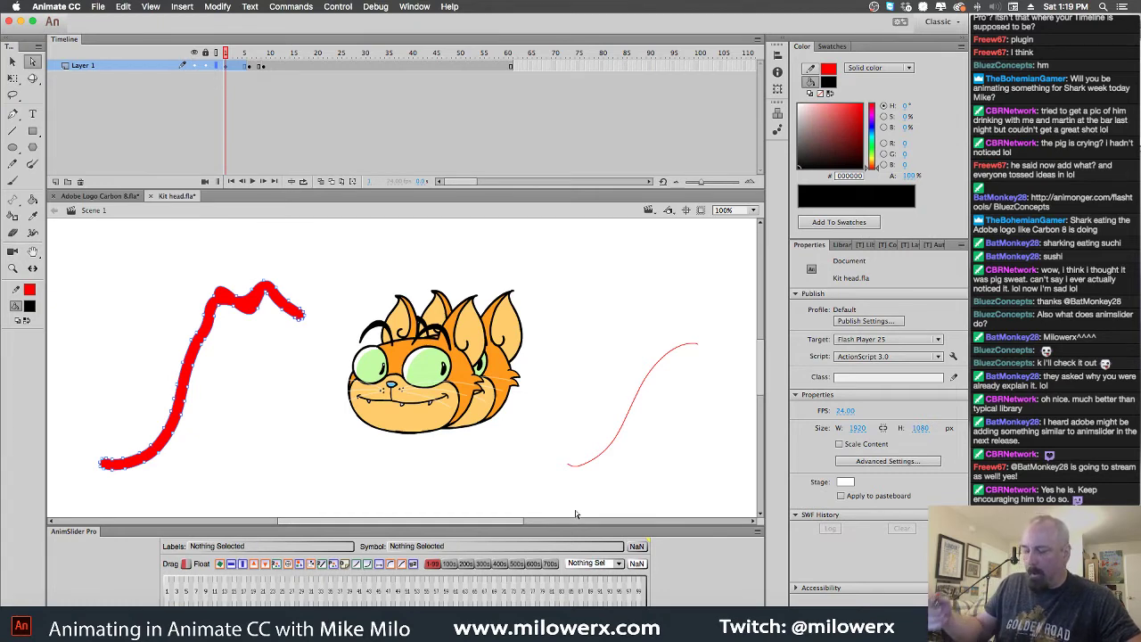
Close the Kit head test document without saving
{"action": "left_click", "coordinate": [151, 196]}
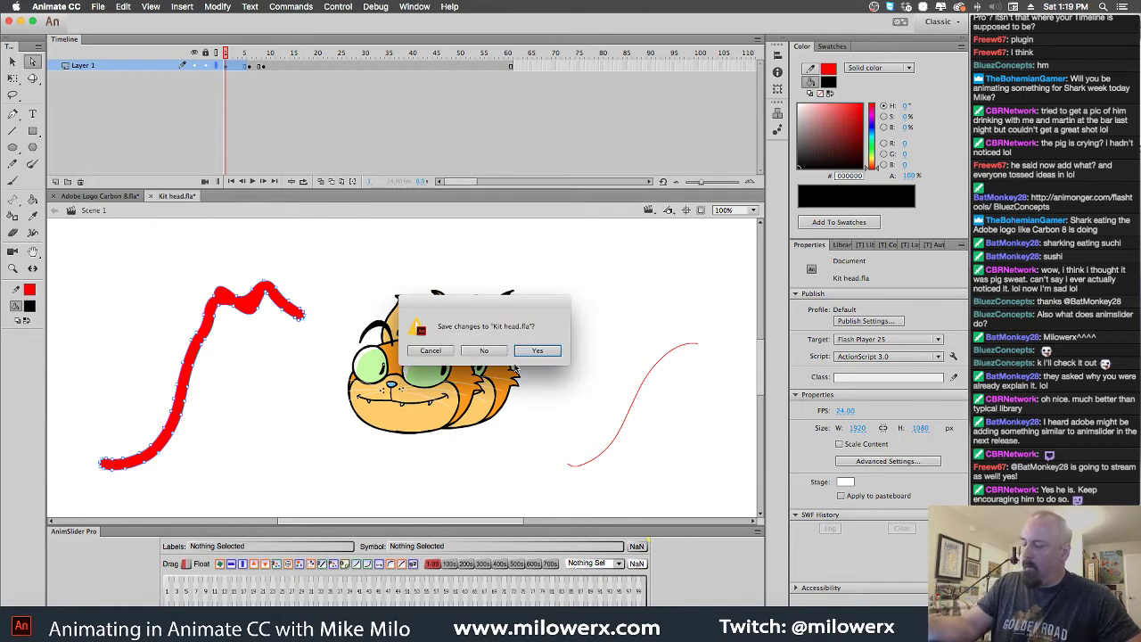
{"action": "left_click", "coordinate": [484, 351]}
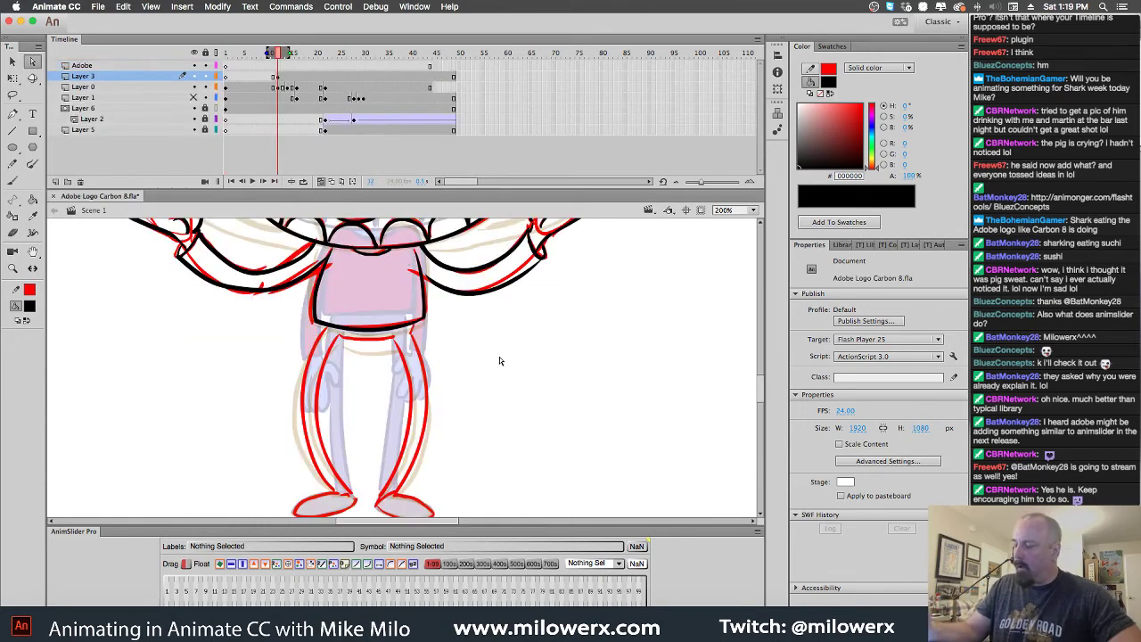
{"action": "left_click", "coordinate": [14, 180]}
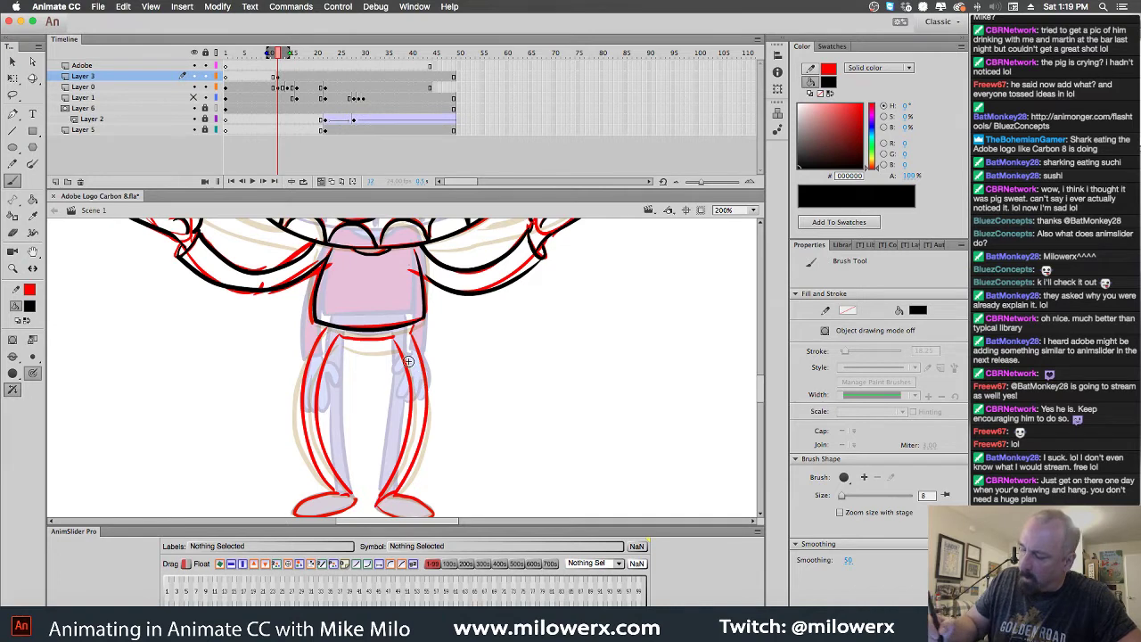
Trace the inner and outer edges of both legs in black brush strokes
{"action": "mouse_move", "coordinate": [311, 344]}
{"action": "left_mouse_down"}
{"action": "mouse_move", "coordinate": [309, 442]}
{"action": "mouse_move", "coordinate": [336, 494]}
{"action": "left_mouse_up"}
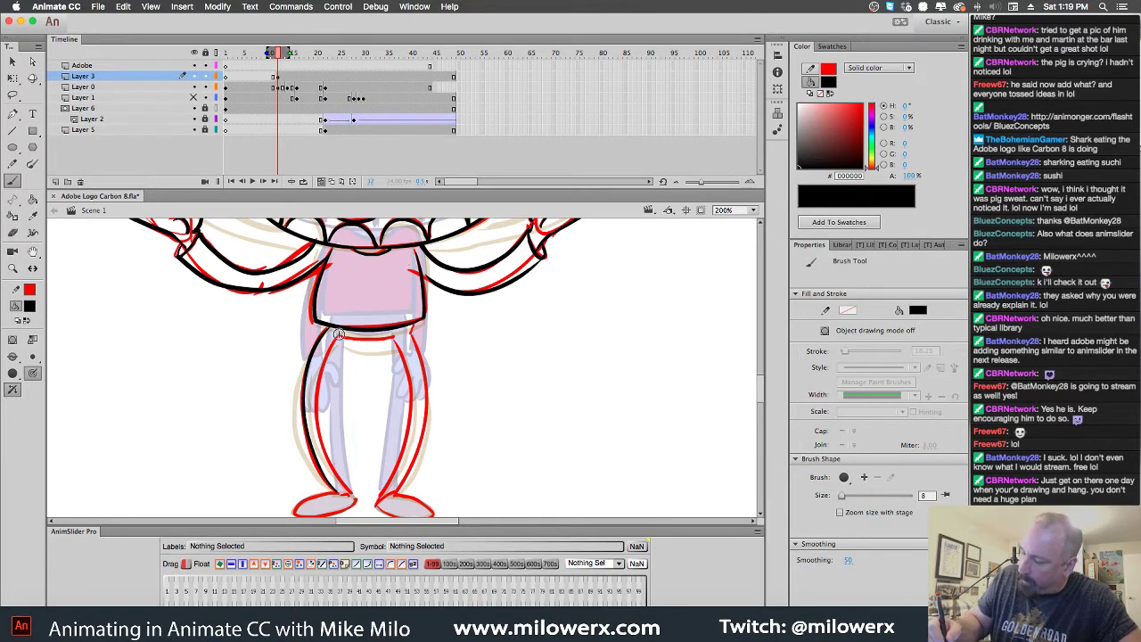
{"action": "mouse_move", "coordinate": [339, 332]}
{"action": "left_mouse_down"}
{"action": "mouse_move", "coordinate": [315, 421]}
{"action": "mouse_move", "coordinate": [316, 456]}
{"action": "mouse_move", "coordinate": [346, 490]}
{"action": "left_mouse_up"}
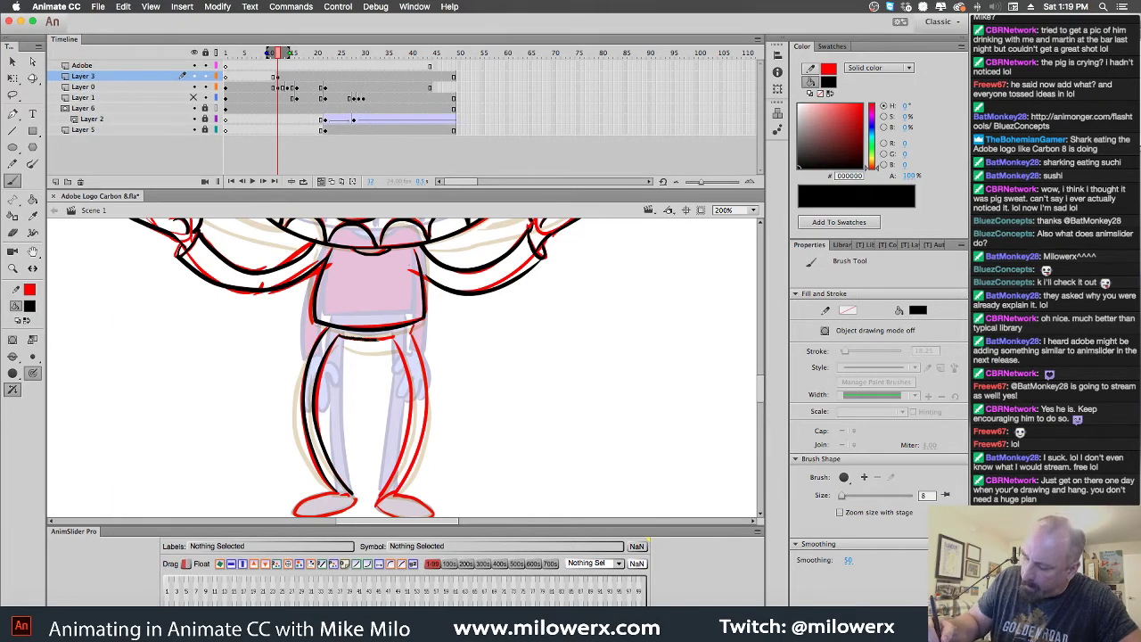
{"action": "mouse_move", "coordinate": [393, 337]}
{"action": "left_mouse_down"}
{"action": "mouse_move", "coordinate": [411, 399]}
{"action": "mouse_move", "coordinate": [380, 501]}
{"action": "left_mouse_up"}
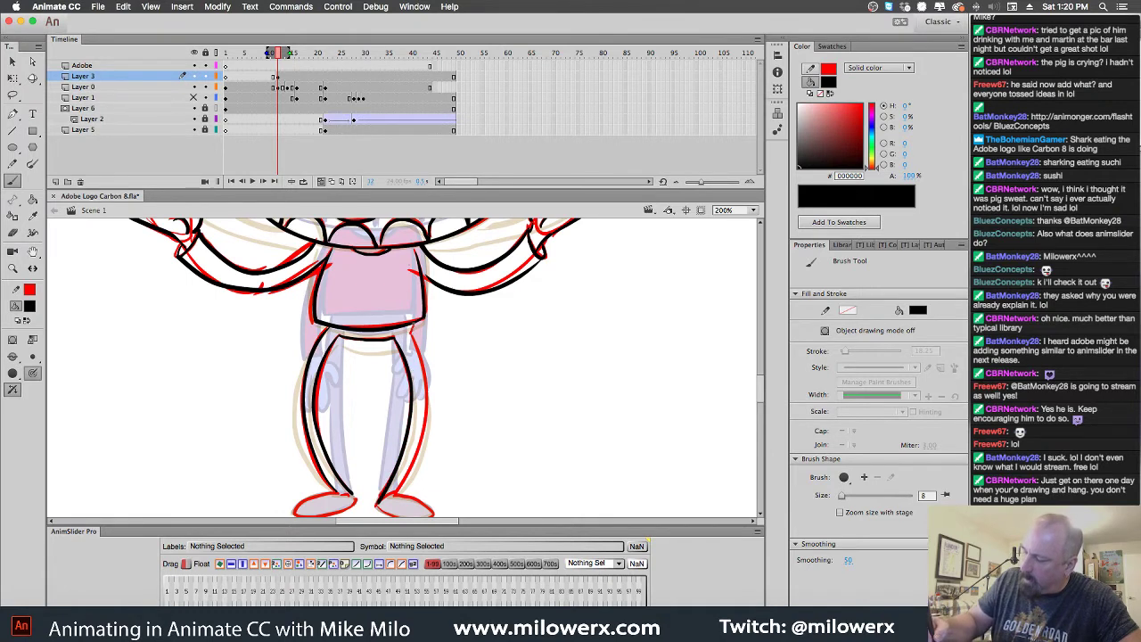
{"action": "mouse_move", "coordinate": [411, 330]}
{"action": "left_mouse_down"}
{"action": "mouse_move", "coordinate": [427, 389]}
{"action": "mouse_move", "coordinate": [424, 434]}
{"action": "mouse_move", "coordinate": [393, 493]}
{"action": "left_mouse_up"}
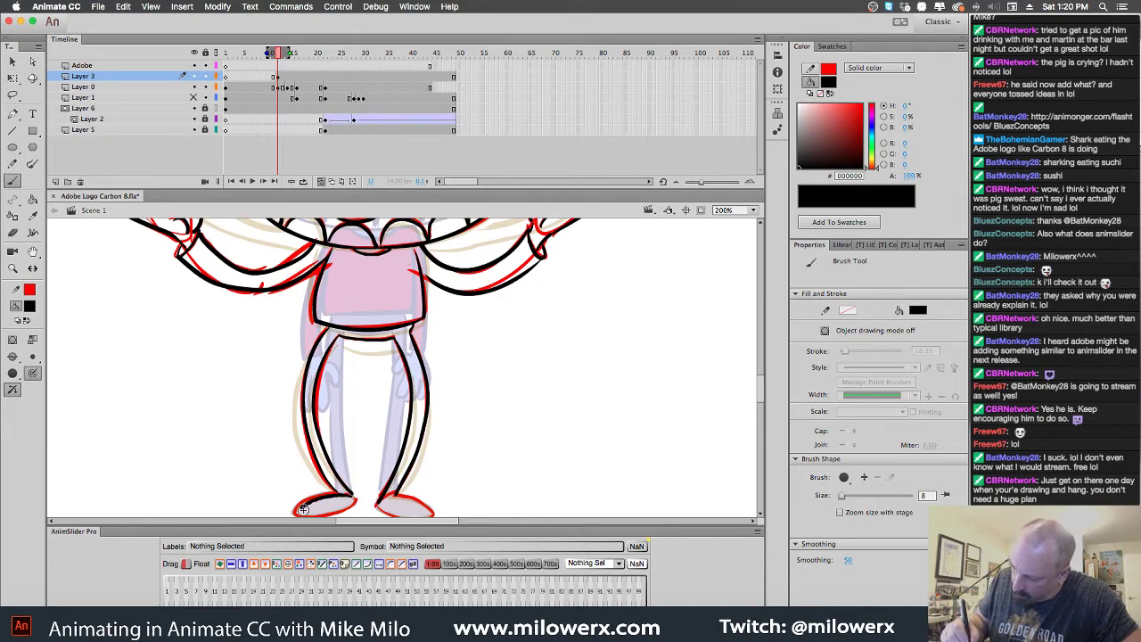
{"action": "left_click_drag", "start_coordinate": [530, 473], "coordinate": [581, 389]}
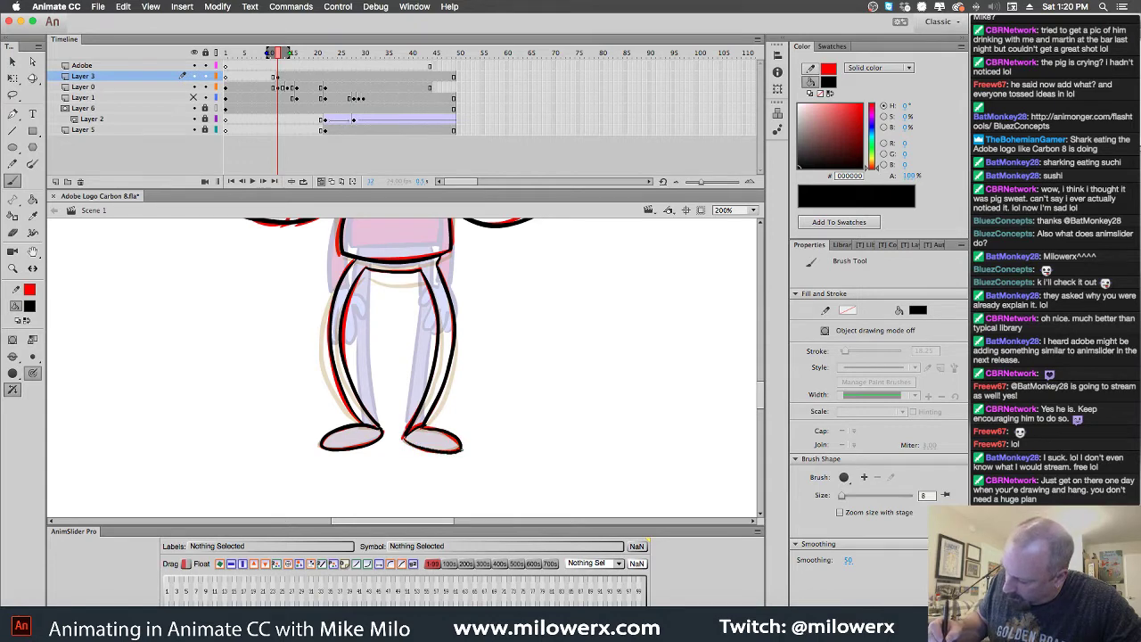
Compare Layer 3 and Layer 0 at frames 12 and 14, then bring the face into view
{"action": "left_click", "coordinate": [287, 78]}
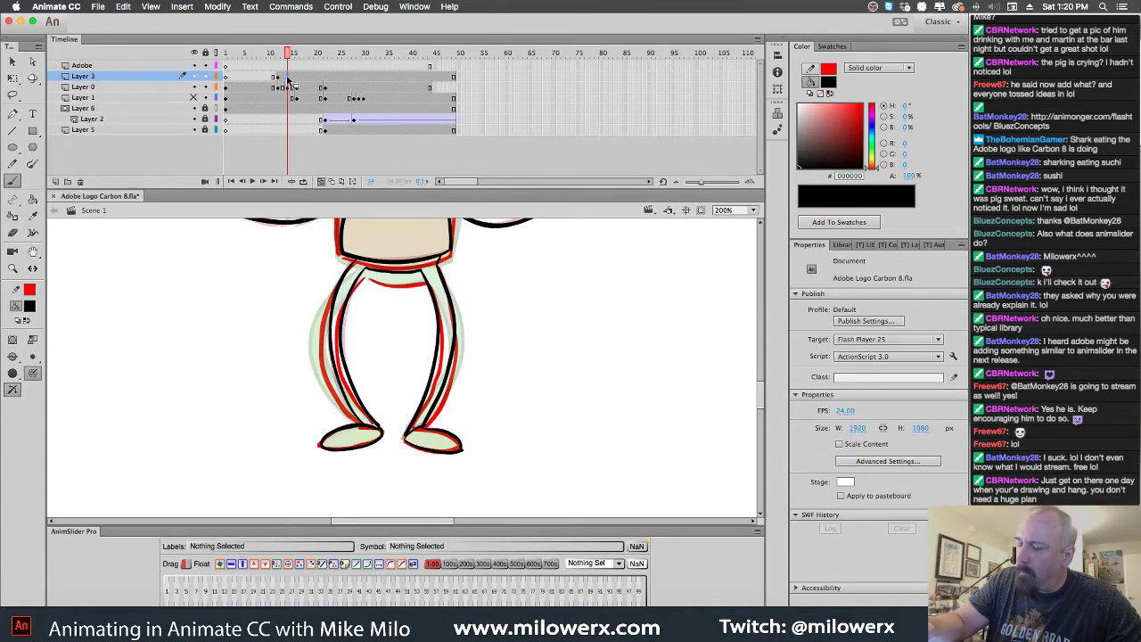
{"action": "left_click", "coordinate": [287, 78]}
{"action": "left_click", "coordinate": [292, 84]}
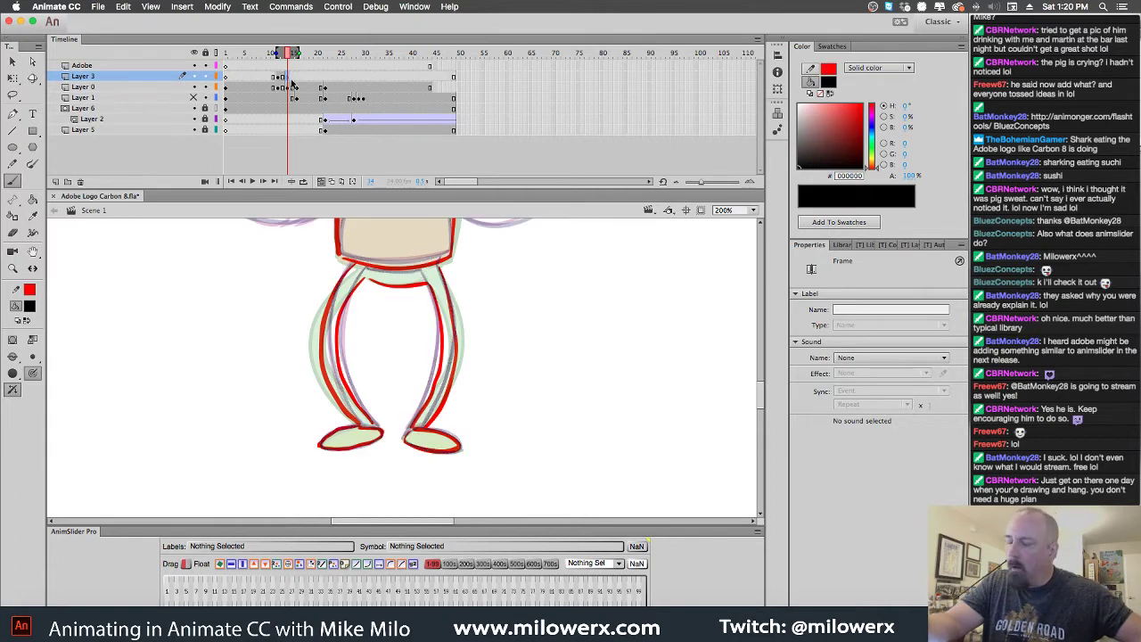
{"action": "left_click", "coordinate": [280, 88]}
{"action": "left_click", "coordinate": [280, 76]}
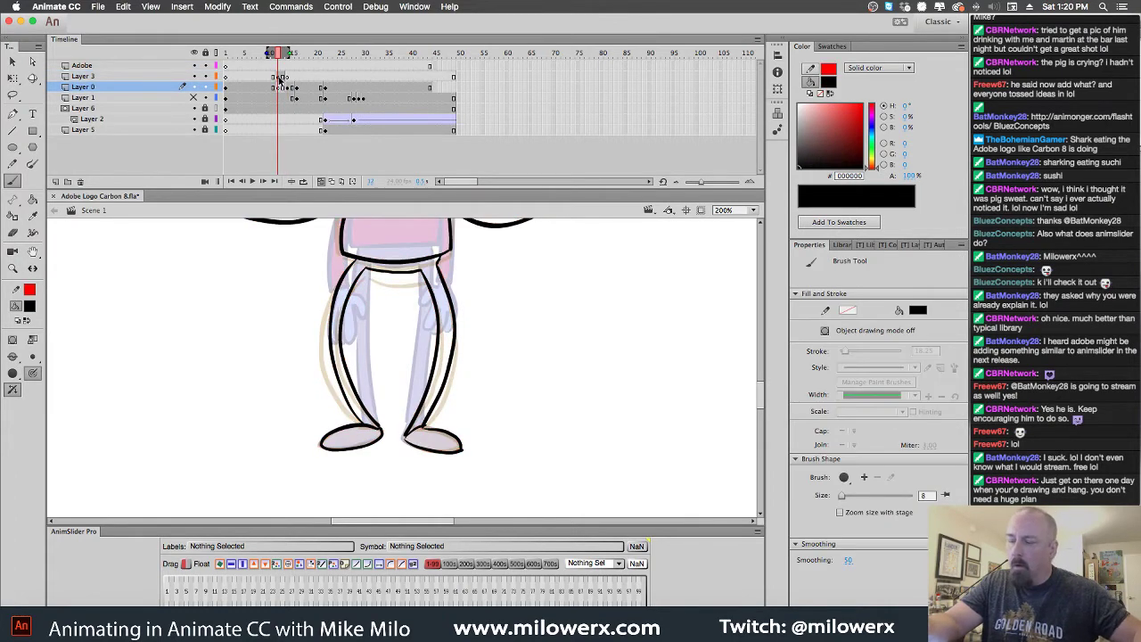
{"action": "left_click", "coordinate": [279, 97]}
{"action": "left_click", "coordinate": [282, 89]}
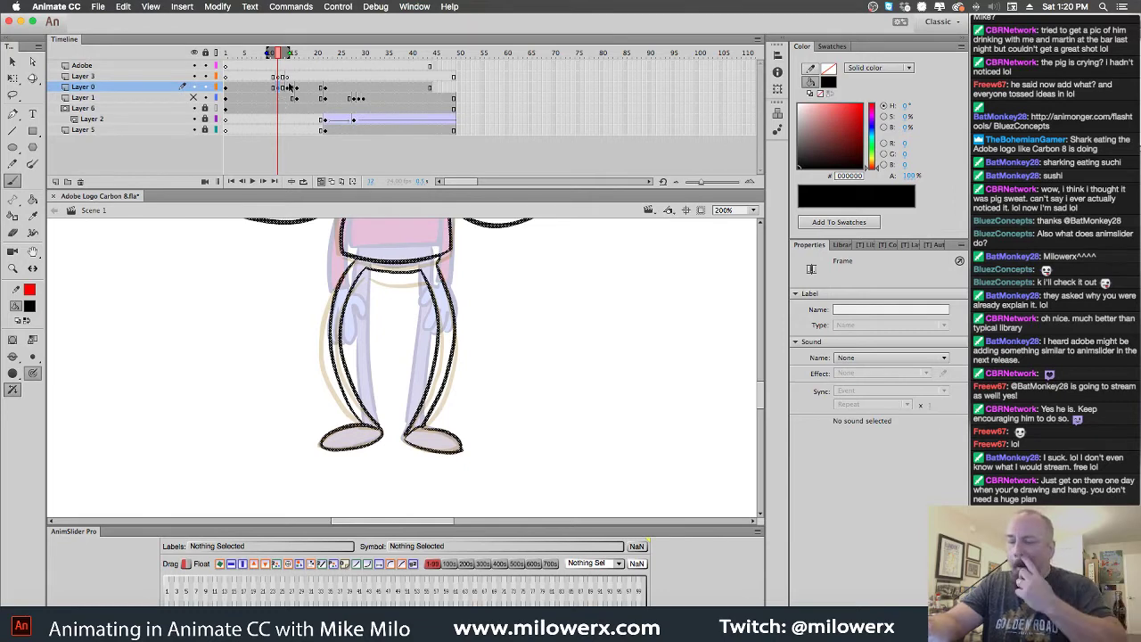
{"action": "left_click", "coordinate": [288, 86]}
{"action": "left_click", "coordinate": [287, 77]}
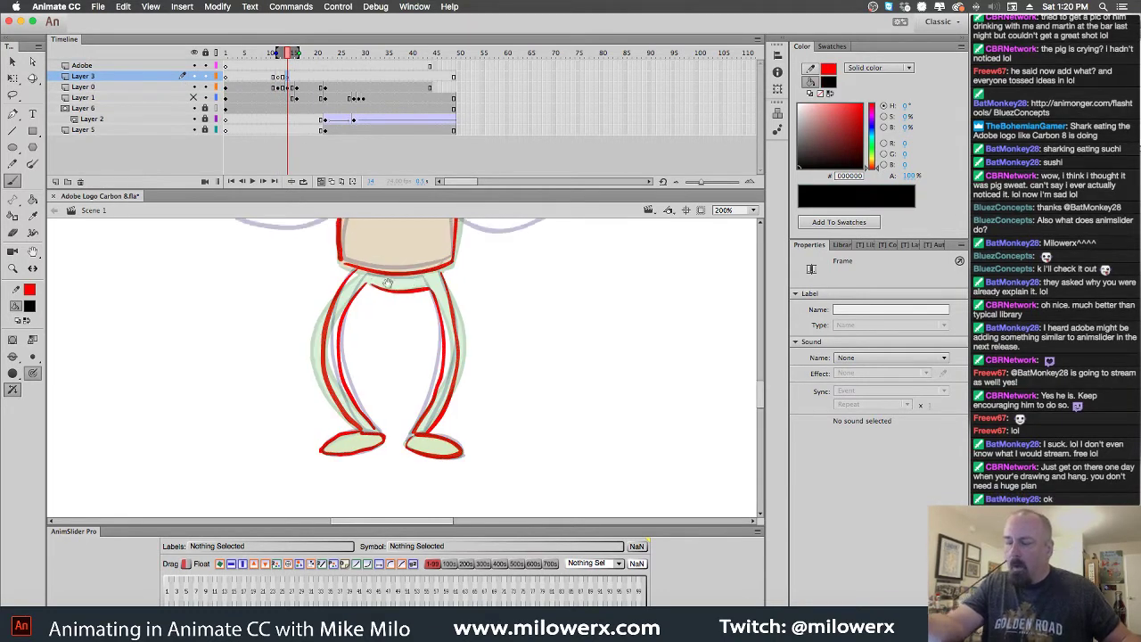
{"action": "left_click_drag", "start_coordinate": [387, 284], "coordinate": [522, 493]}
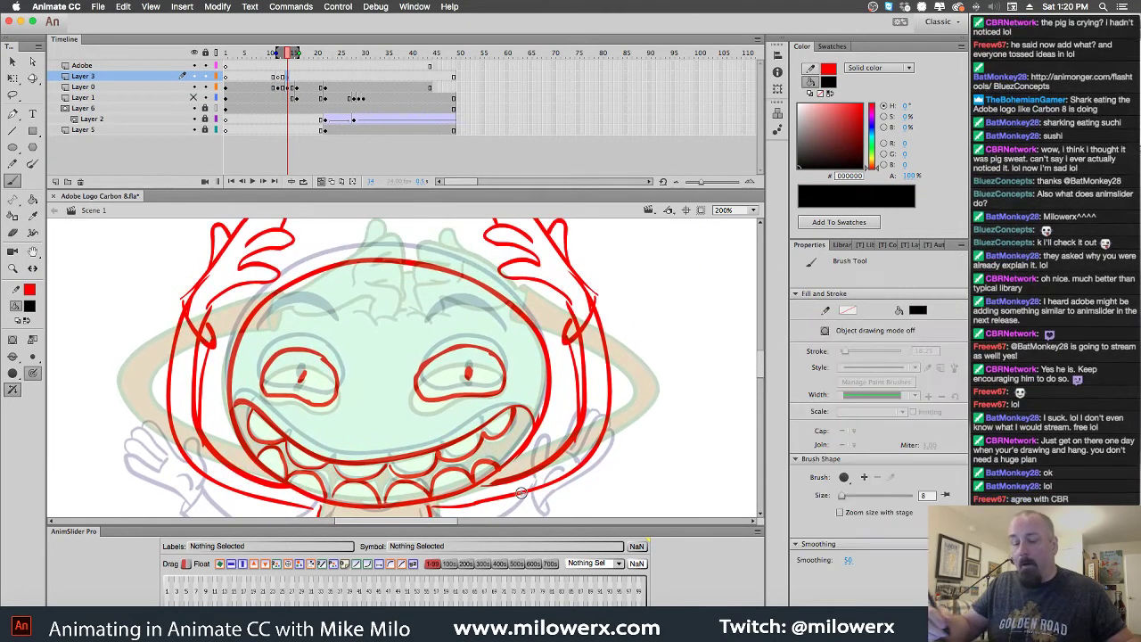
Ink the top and inside of the left hand, then trace the head's left side
{"action": "scroll", "coordinate": [521, 493], "scroll_direction": "up", "scroll_amount": 3}
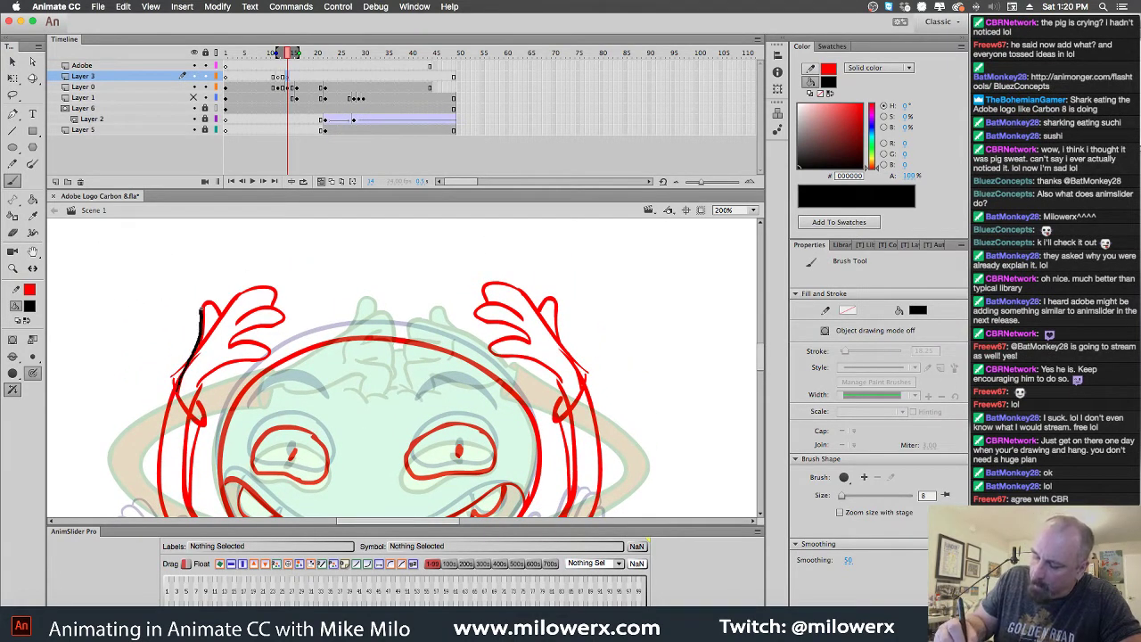
{"action": "left_click_drag", "start_coordinate": [212, 323], "coordinate": [268, 288]}
{"action": "mouse_move", "coordinate": [234, 324]}
{"action": "left_mouse_down"}
{"action": "mouse_move", "coordinate": [257, 310]}
{"action": "mouse_move", "coordinate": [279, 319]}
{"action": "mouse_move", "coordinate": [239, 333]}
{"action": "mouse_move", "coordinate": [234, 345]}
{"action": "mouse_move", "coordinate": [258, 345]}
{"action": "mouse_move", "coordinate": [261, 359]}
{"action": "mouse_move", "coordinate": [198, 385]}
{"action": "left_mouse_up"}
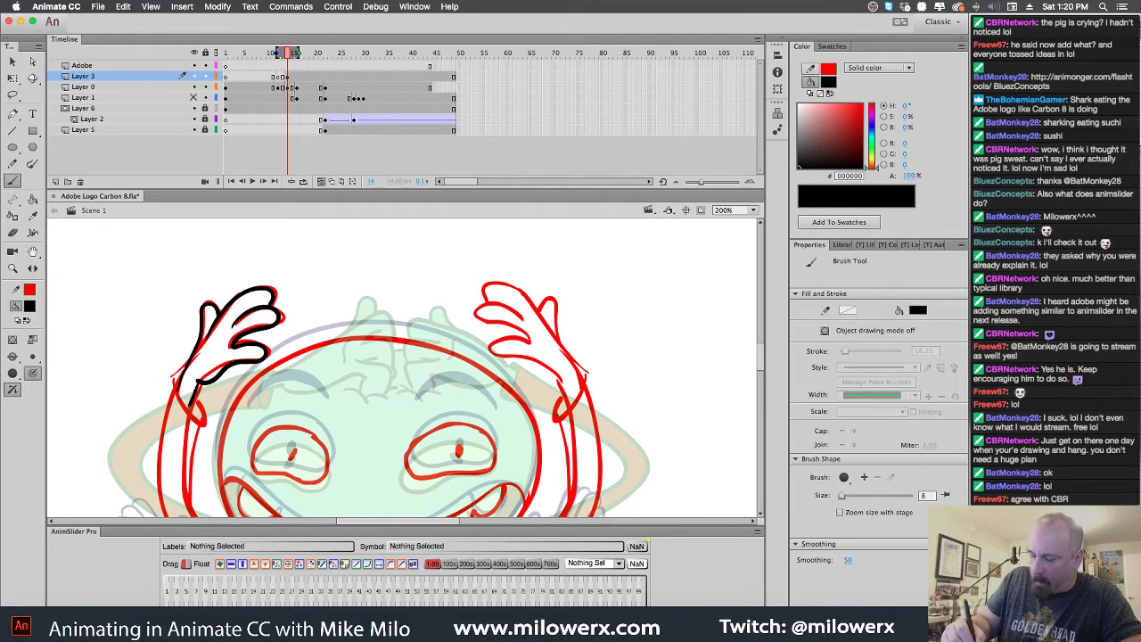
{"action": "mouse_move", "coordinate": [630, 410]}
{"action": "left_mouse_down"}
{"action": "mouse_move", "coordinate": [617, 346]}
{"action": "mouse_move", "coordinate": [587, 384]}
{"action": "mouse_move", "coordinate": [660, 335]}
{"action": "left_mouse_up"}
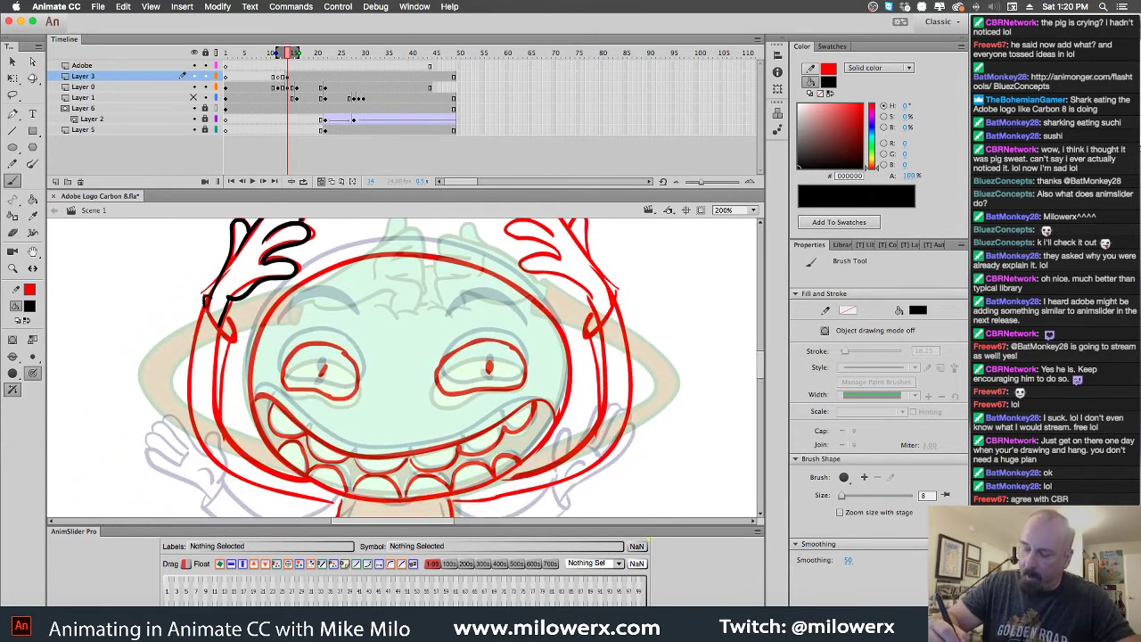
{"action": "mouse_move", "coordinate": [230, 330]}
{"action": "left_mouse_down"}
{"action": "mouse_move", "coordinate": [211, 282]}
{"action": "mouse_move", "coordinate": [193, 284]}
{"action": "mouse_move", "coordinate": [201, 376]}
{"action": "mouse_move", "coordinate": [227, 408]}
{"action": "mouse_move", "coordinate": [294, 433]}
{"action": "left_mouse_up"}
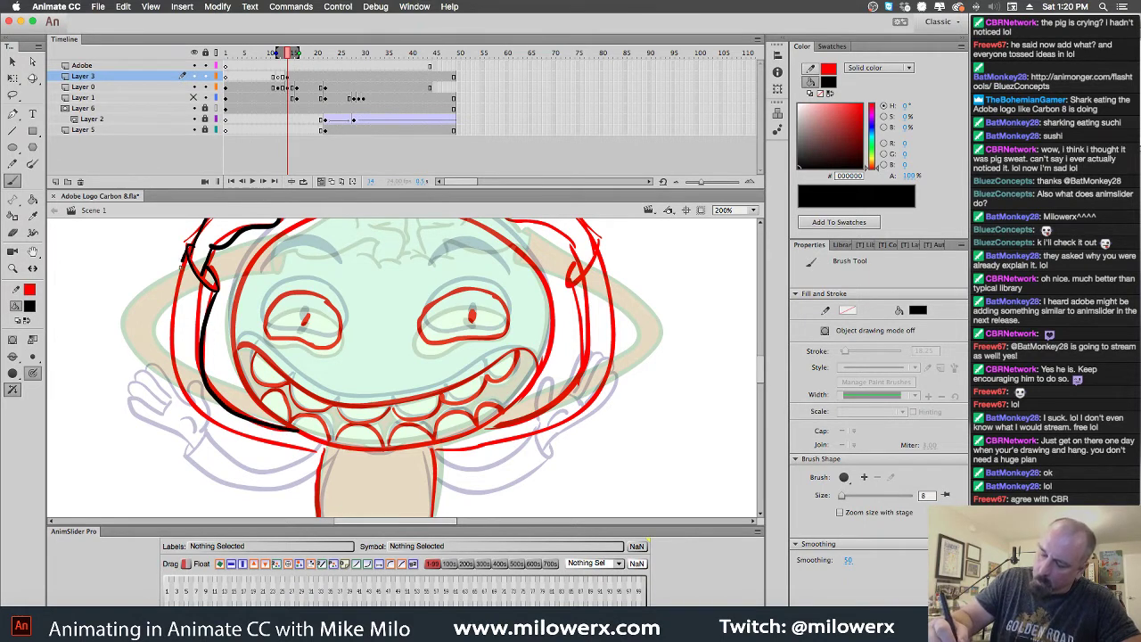
{"action": "mouse_move", "coordinate": [180, 260]}
{"action": "left_mouse_down"}
{"action": "mouse_move", "coordinate": [175, 385]}
{"action": "mouse_move", "coordinate": [235, 430]}
{"action": "mouse_move", "coordinate": [322, 452]}
{"action": "left_mouse_up"}
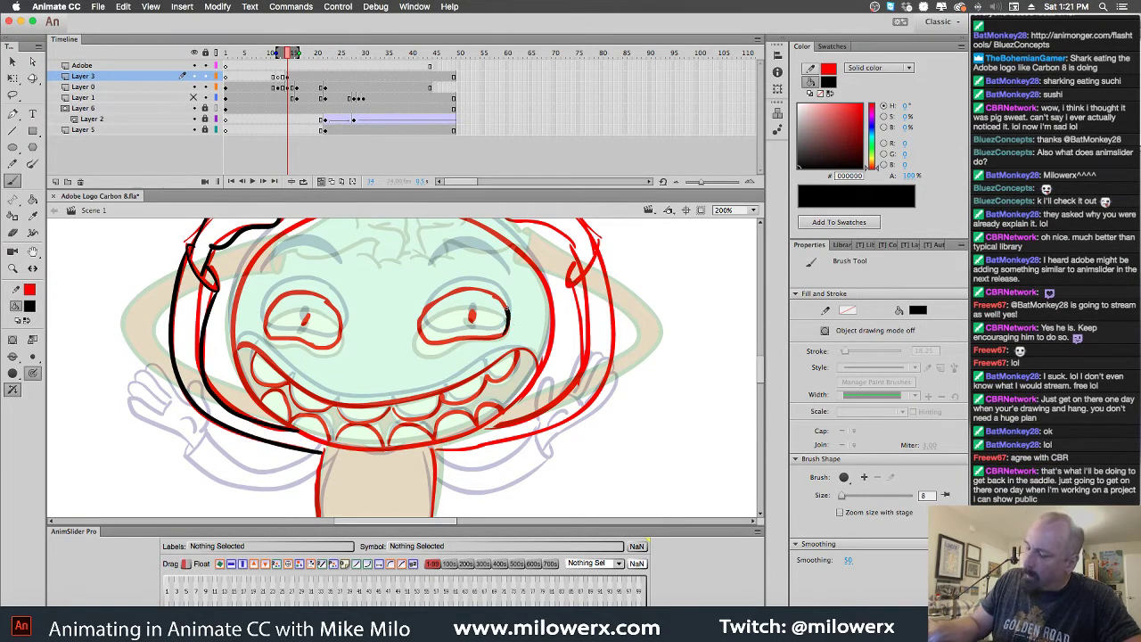
Ink both eye outlines and fill both pupils in black
{"action": "left_click_drag", "start_coordinate": [506, 310], "coordinate": [451, 292]}
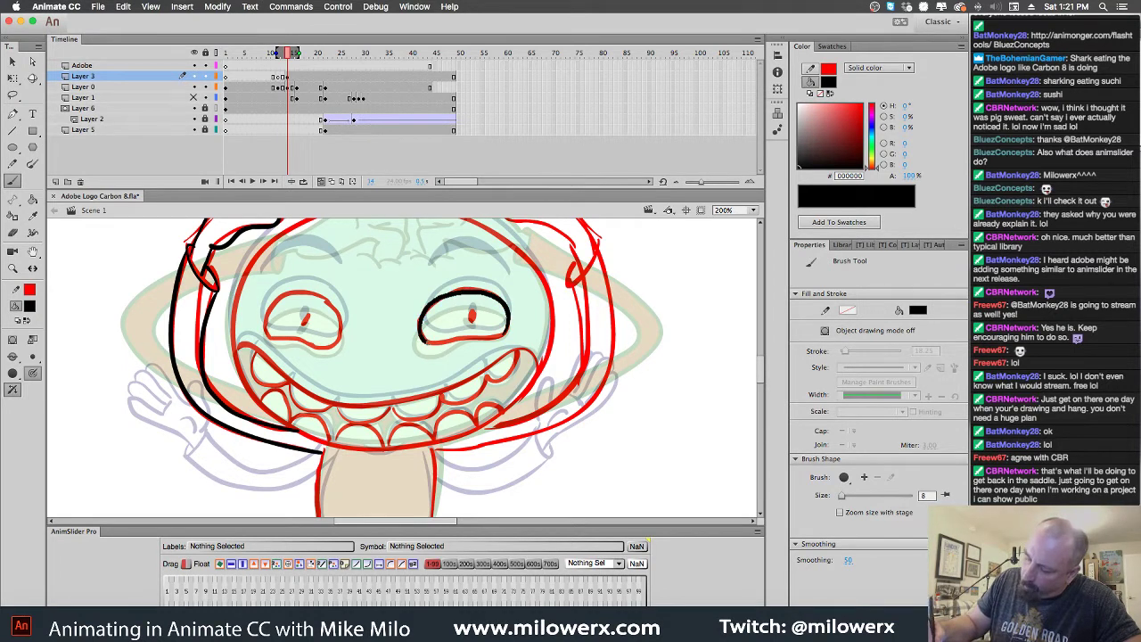
{"action": "mouse_move", "coordinate": [426, 342]}
{"action": "left_mouse_down"}
{"action": "mouse_move", "coordinate": [507, 328]}
{"action": "mouse_move", "coordinate": [473, 321]}
{"action": "left_mouse_up"}
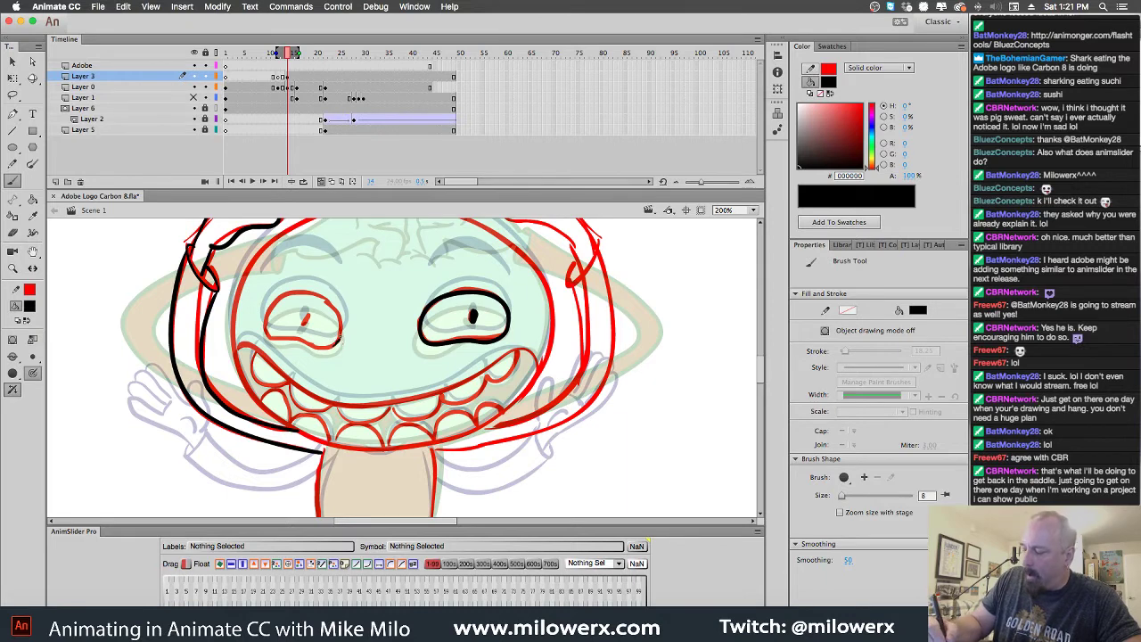
{"action": "mouse_move", "coordinate": [341, 340]}
{"action": "left_mouse_down"}
{"action": "mouse_move", "coordinate": [326, 298]}
{"action": "mouse_move", "coordinate": [277, 297]}
{"action": "mouse_move", "coordinate": [267, 331]}
{"action": "mouse_move", "coordinate": [339, 346]}
{"action": "left_mouse_up"}
{"action": "left_click_drag", "start_coordinate": [305, 312], "coordinate": [306, 318]}
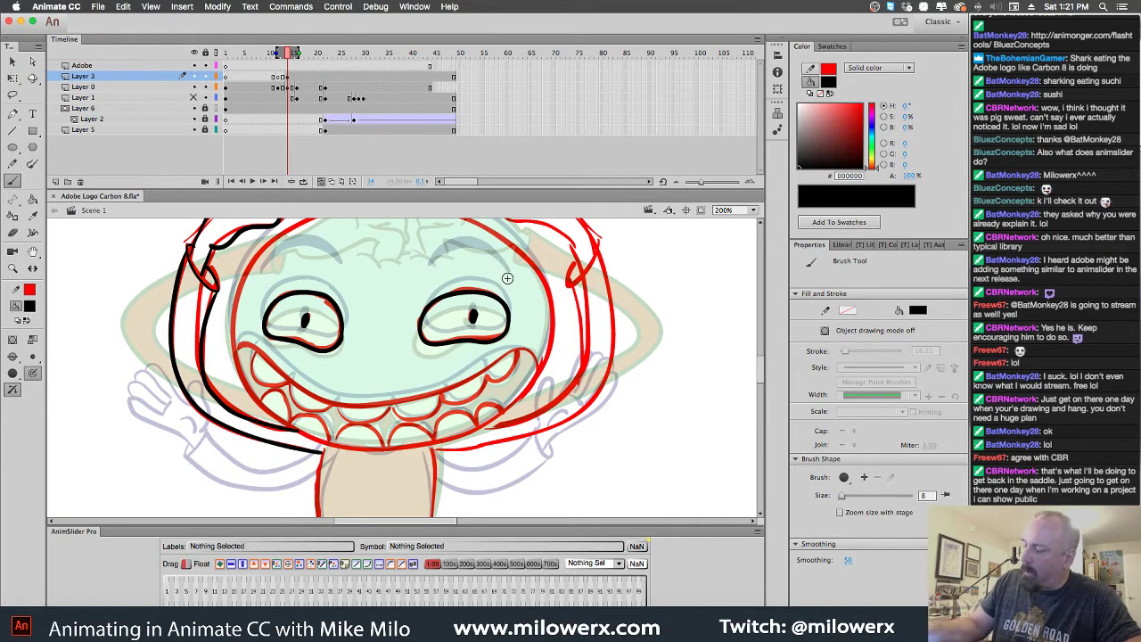
Draw both eyebrows in black, redoing the overly thick right eyebrow stroke
{"action": "mouse_move", "coordinate": [502, 269]}
{"action": "left_mouse_down"}
{"action": "mouse_move", "coordinate": [465, 253]}
{"action": "mouse_move", "coordinate": [433, 270]}
{"action": "left_mouse_up"}
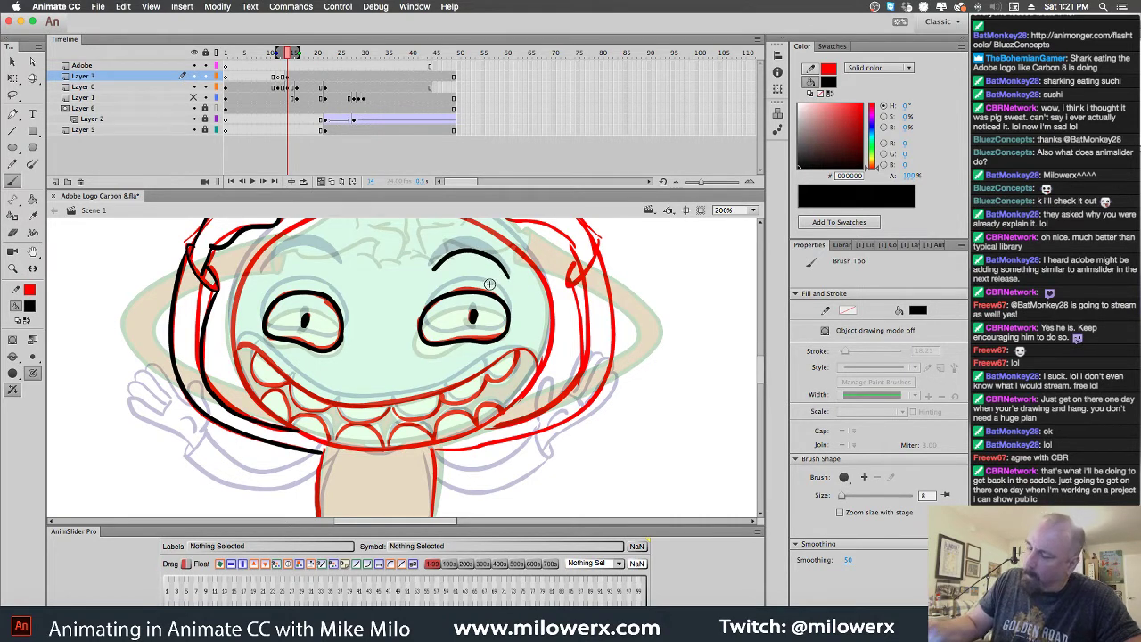
{"action": "mouse_move", "coordinate": [505, 278]}
{"action": "left_mouse_down"}
{"action": "mouse_move", "coordinate": [485, 262]}
{"action": "mouse_move", "coordinate": [448, 264]}
{"action": "mouse_move", "coordinate": [495, 264]}
{"action": "left_mouse_up"}
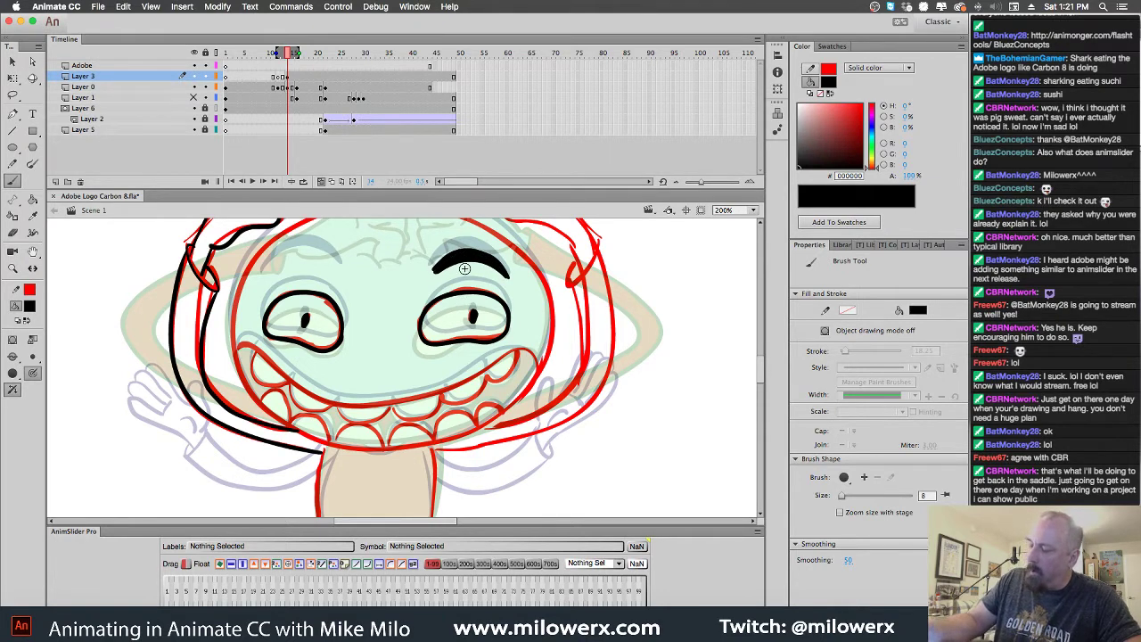
{"action": "key", "text": "ctrl+z"}
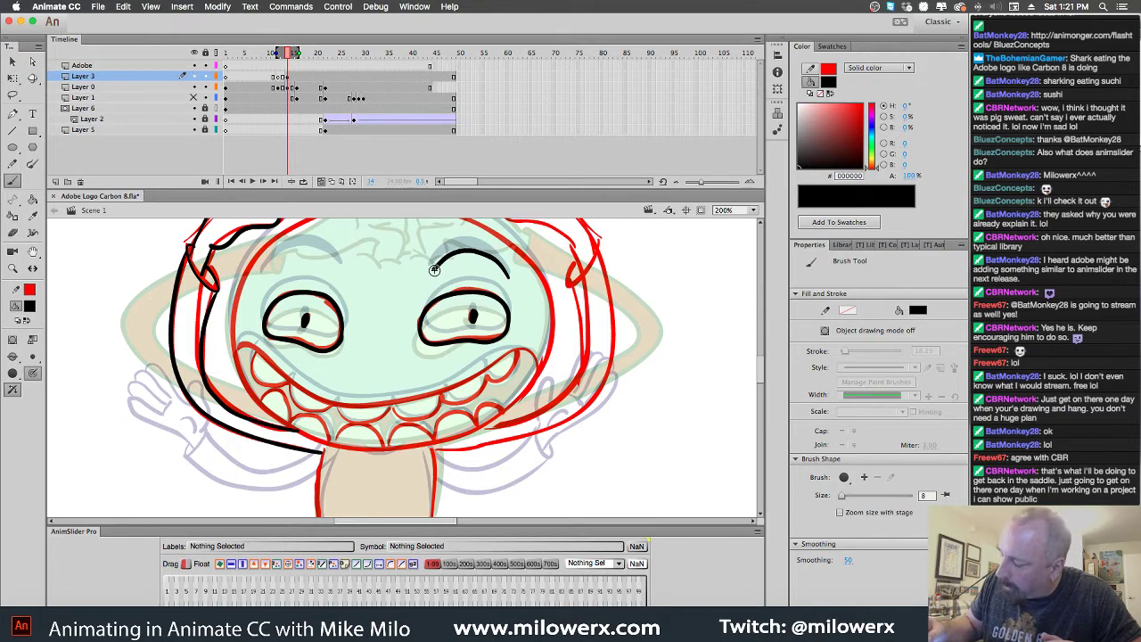
{"action": "left_click_drag", "start_coordinate": [442, 260], "coordinate": [482, 257]}
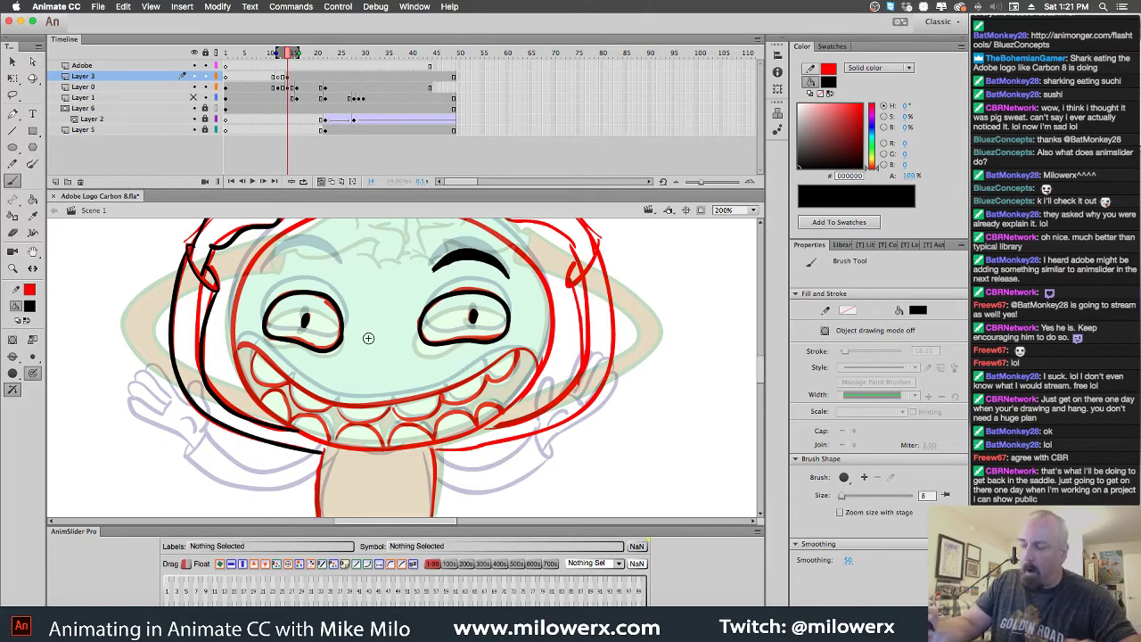
{"action": "key", "text": "comma"}
{"action": "key", "text": "period"}
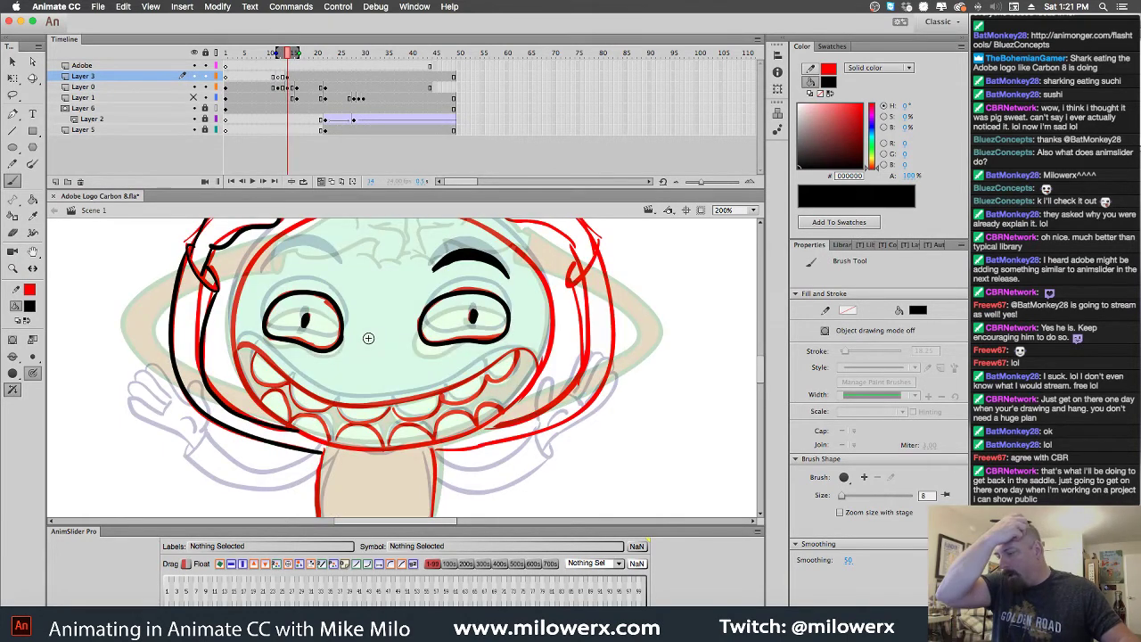
{"action": "key", "text": "comma"}
{"action": "key", "text": "period"}
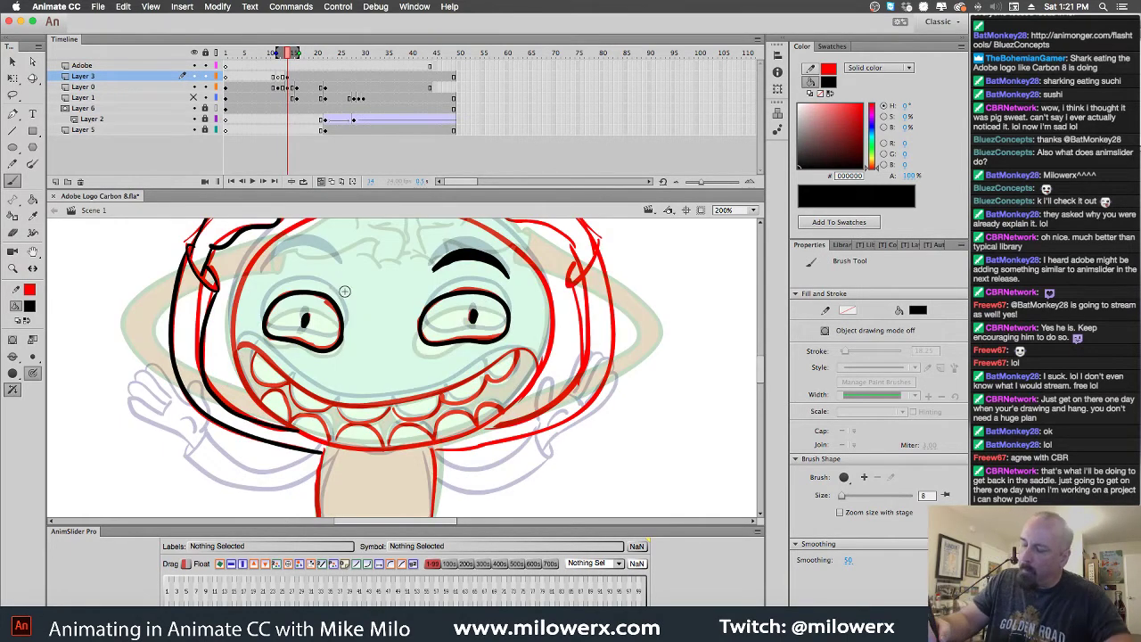
{"action": "mouse_move", "coordinate": [345, 284]}
{"action": "left_mouse_down"}
{"action": "mouse_move", "coordinate": [336, 269]}
{"action": "mouse_move", "coordinate": [270, 271]}
{"action": "mouse_move", "coordinate": [262, 282]}
{"action": "mouse_move", "coordinate": [317, 257]}
{"action": "mouse_move", "coordinate": [348, 284]}
{"action": "mouse_move", "coordinate": [312, 260]}
{"action": "mouse_move", "coordinate": [275, 266]}
{"action": "left_mouse_up"}
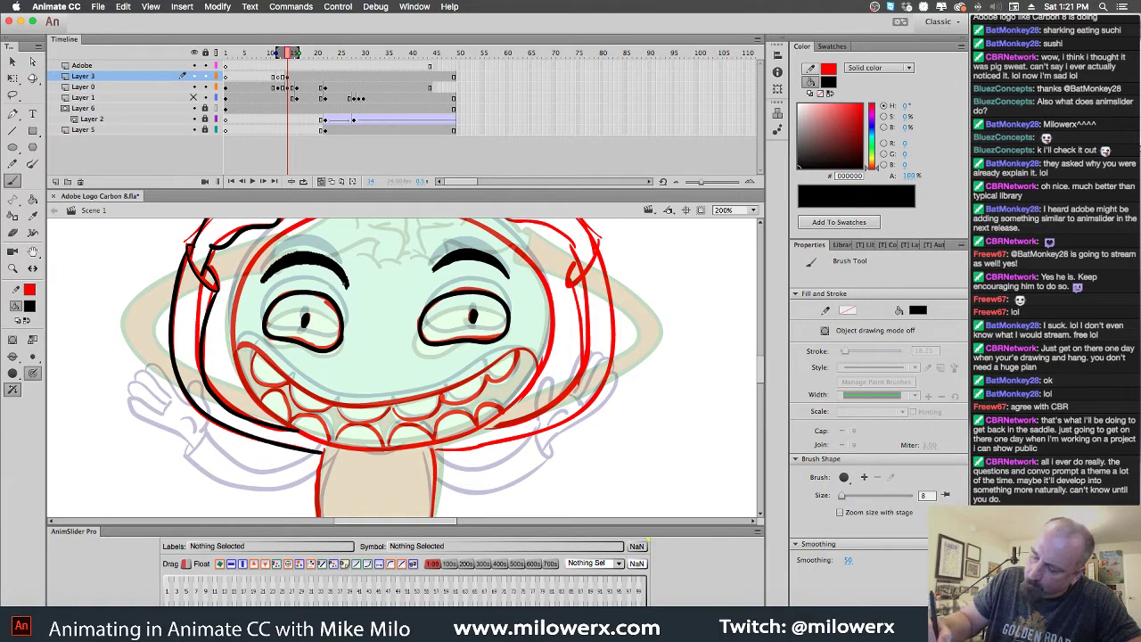
Ink the right hand's inner and outer edges in black
{"action": "scroll", "coordinate": [637, 340], "scroll_direction": "up", "scroll_amount": 5}
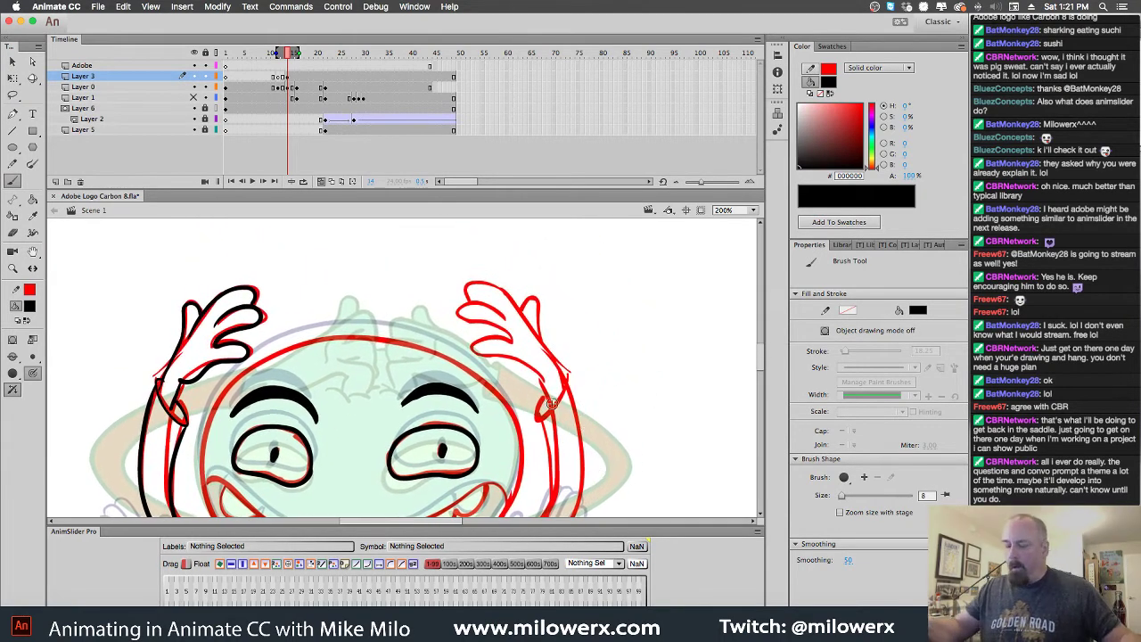
{"action": "mouse_move", "coordinate": [541, 382]}
{"action": "left_mouse_down"}
{"action": "mouse_move", "coordinate": [548, 407]}
{"action": "mouse_move", "coordinate": [541, 379]}
{"action": "mouse_move", "coordinate": [477, 349]}
{"action": "mouse_move", "coordinate": [466, 305]}
{"action": "mouse_move", "coordinate": [512, 320]}
{"action": "left_mouse_up"}
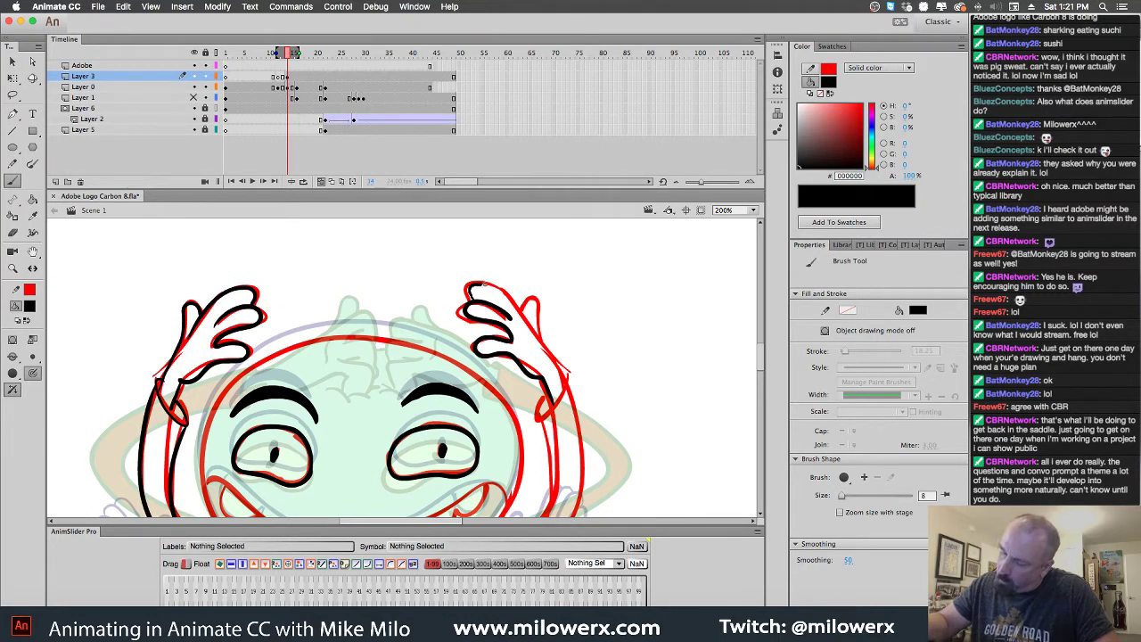
{"action": "mouse_move", "coordinate": [480, 284]}
{"action": "left_mouse_down"}
{"action": "mouse_move", "coordinate": [519, 314]}
{"action": "mouse_move", "coordinate": [562, 393]}
{"action": "left_mouse_up"}
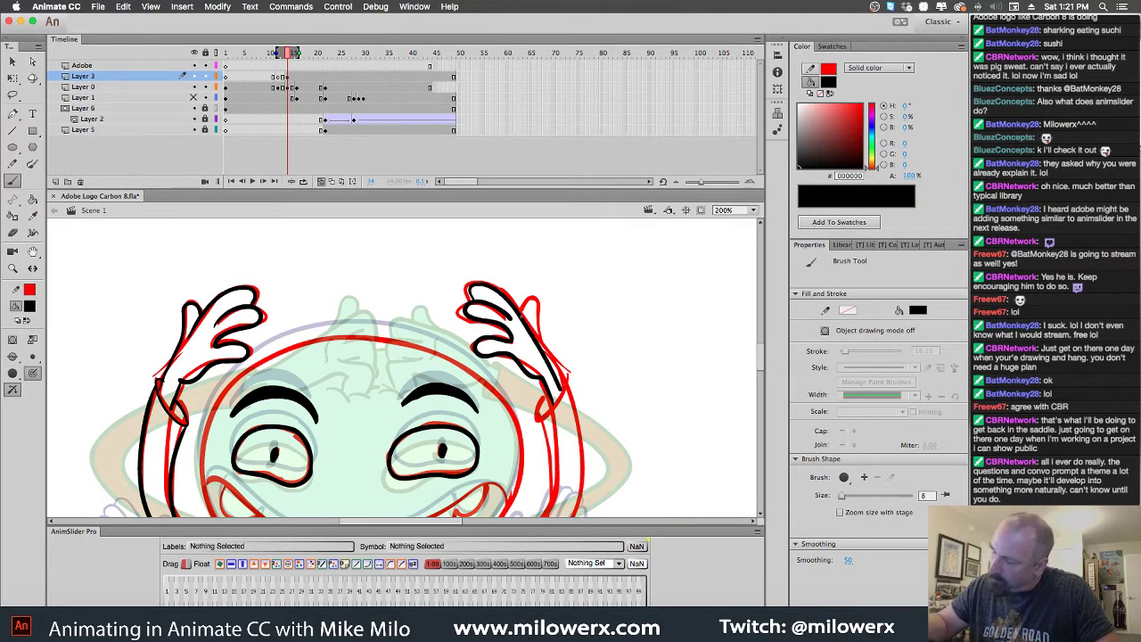
Trace the smile line, lower lip and both edges of the teeth
{"action": "scroll", "coordinate": [629, 357], "scroll_direction": "down", "scroll_amount": 5}
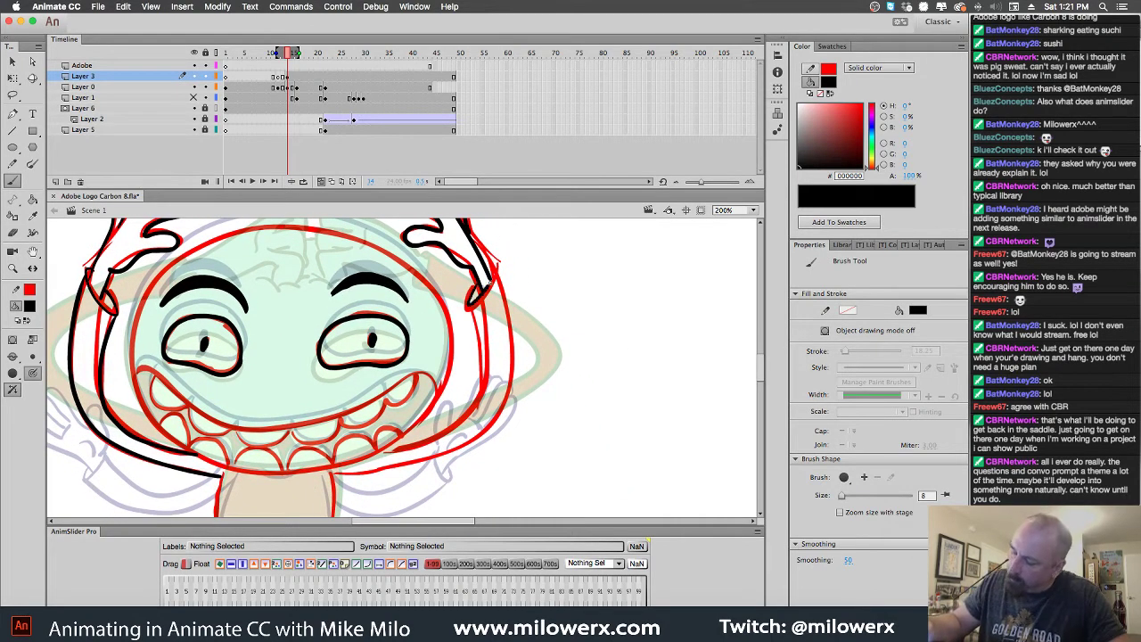
{"action": "scroll", "coordinate": [629, 396], "scroll_direction": "left", "scroll_amount": 5}
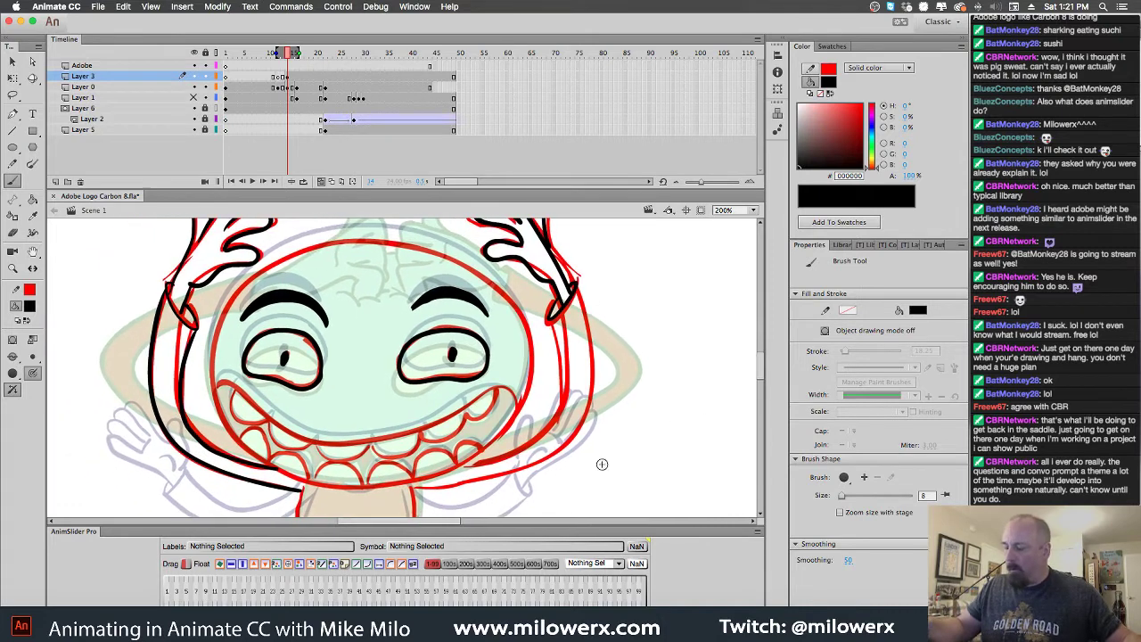
{"action": "mouse_move", "coordinate": [377, 496]}
{"action": "left_mouse_down"}
{"action": "mouse_move", "coordinate": [486, 452]}
{"action": "mouse_move", "coordinate": [524, 398]}
{"action": "mouse_move", "coordinate": [528, 328]}
{"action": "mouse_move", "coordinate": [463, 264]}
{"action": "mouse_move", "coordinate": [355, 242]}
{"action": "mouse_move", "coordinate": [260, 271]}
{"action": "mouse_move", "coordinate": [215, 325]}
{"action": "mouse_move", "coordinate": [207, 389]}
{"action": "mouse_move", "coordinate": [239, 446]}
{"action": "mouse_move", "coordinate": [308, 482]}
{"action": "mouse_move", "coordinate": [374, 488]}
{"action": "left_mouse_up"}
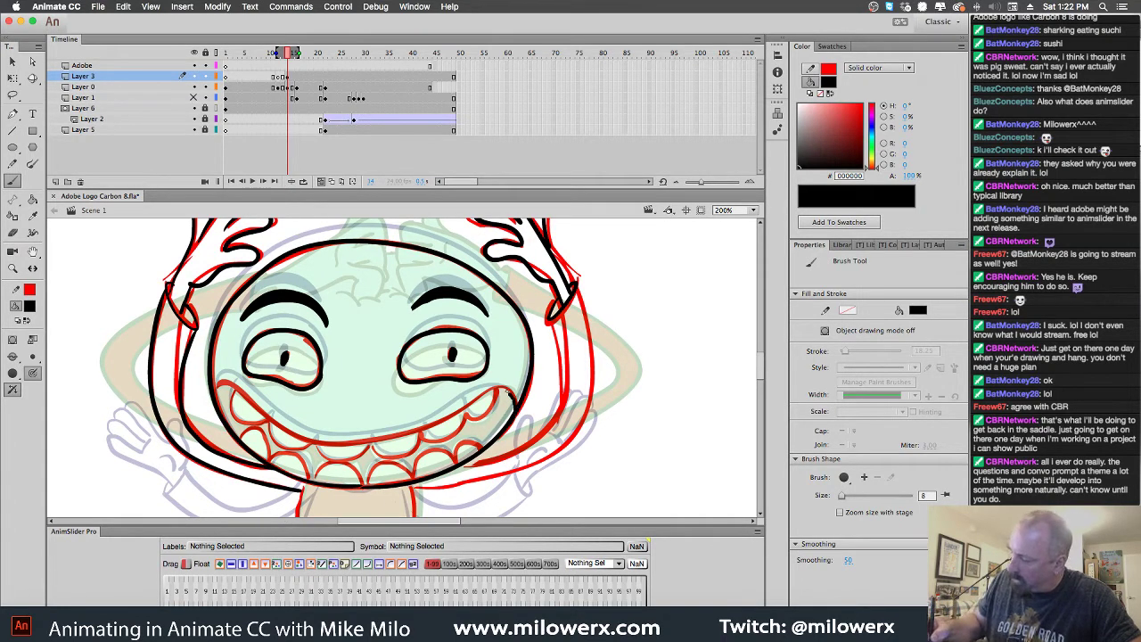
{"action": "mouse_move", "coordinate": [512, 390]}
{"action": "left_mouse_down"}
{"action": "mouse_move", "coordinate": [345, 441]}
{"action": "mouse_move", "coordinate": [273, 429]}
{"action": "mouse_move", "coordinate": [219, 387]}
{"action": "left_mouse_up"}
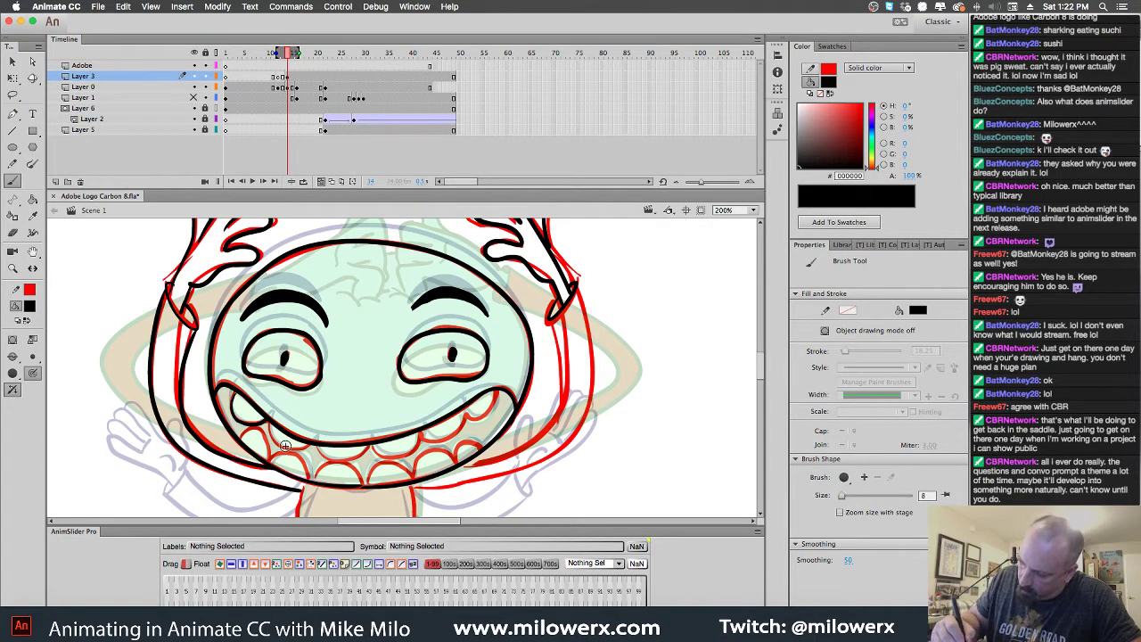
{"action": "mouse_move", "coordinate": [271, 425]}
{"action": "left_mouse_down"}
{"action": "mouse_move", "coordinate": [288, 446]}
{"action": "mouse_move", "coordinate": [325, 455]}
{"action": "mouse_move", "coordinate": [376, 450]}
{"action": "mouse_move", "coordinate": [451, 437]}
{"action": "mouse_move", "coordinate": [484, 398]}
{"action": "left_mouse_up"}
{"action": "left_click_drag", "start_coordinate": [478, 448], "coordinate": [456, 465]}
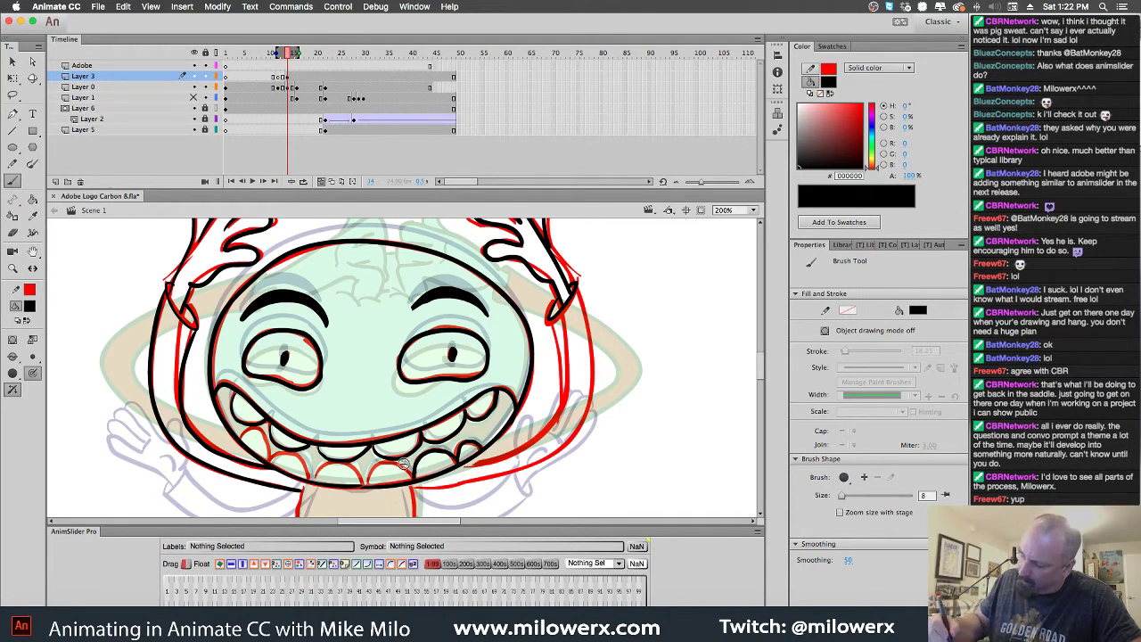
{"action": "mouse_move", "coordinate": [384, 465]}
{"action": "left_mouse_down"}
{"action": "mouse_move", "coordinate": [361, 486]}
{"action": "mouse_move", "coordinate": [350, 464]}
{"action": "mouse_move", "coordinate": [319, 467]}
{"action": "mouse_move", "coordinate": [311, 481]}
{"action": "mouse_move", "coordinate": [242, 432]}
{"action": "mouse_move", "coordinate": [248, 446]}
{"action": "left_mouse_up"}
Ink the right cheek and the right edge of the face
{"action": "scroll", "coordinate": [606, 443], "scroll_direction": "down", "scroll_amount": 2}
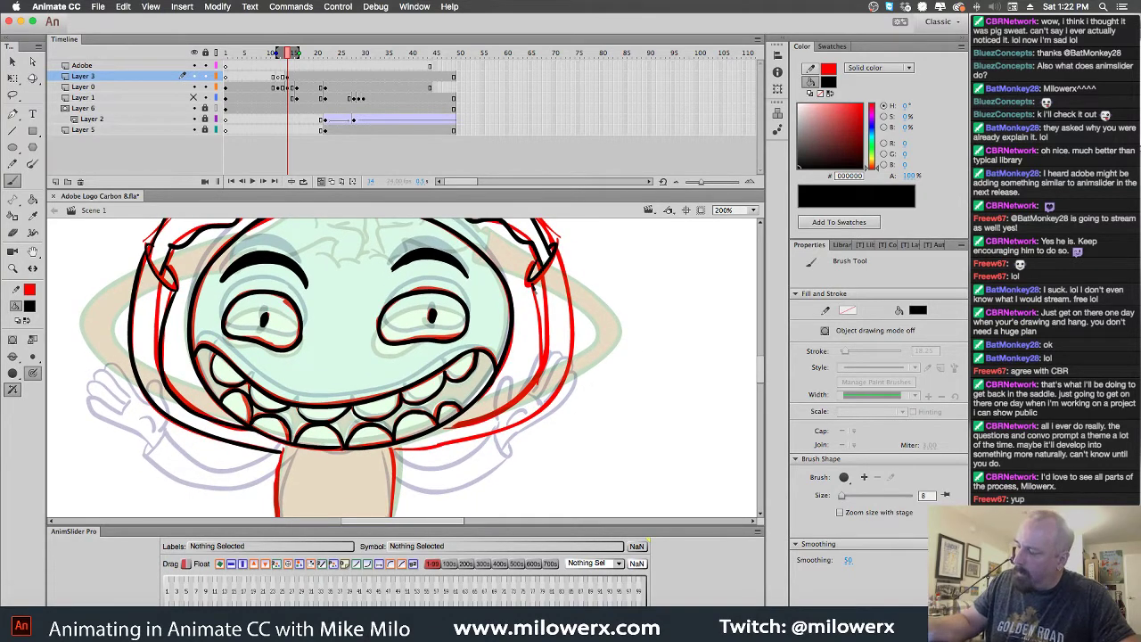
{"action": "mouse_move", "coordinate": [542, 331]}
{"action": "left_mouse_down"}
{"action": "mouse_move", "coordinate": [531, 379]}
{"action": "mouse_move", "coordinate": [509, 407]}
{"action": "mouse_move", "coordinate": [433, 435]}
{"action": "mouse_move", "coordinate": [453, 431]}
{"action": "left_mouse_up"}
{"action": "mouse_move", "coordinate": [558, 246]}
{"action": "left_mouse_down"}
{"action": "mouse_move", "coordinate": [562, 373]}
{"action": "mouse_move", "coordinate": [496, 433]}
{"action": "mouse_move", "coordinate": [398, 451]}
{"action": "left_mouse_up"}
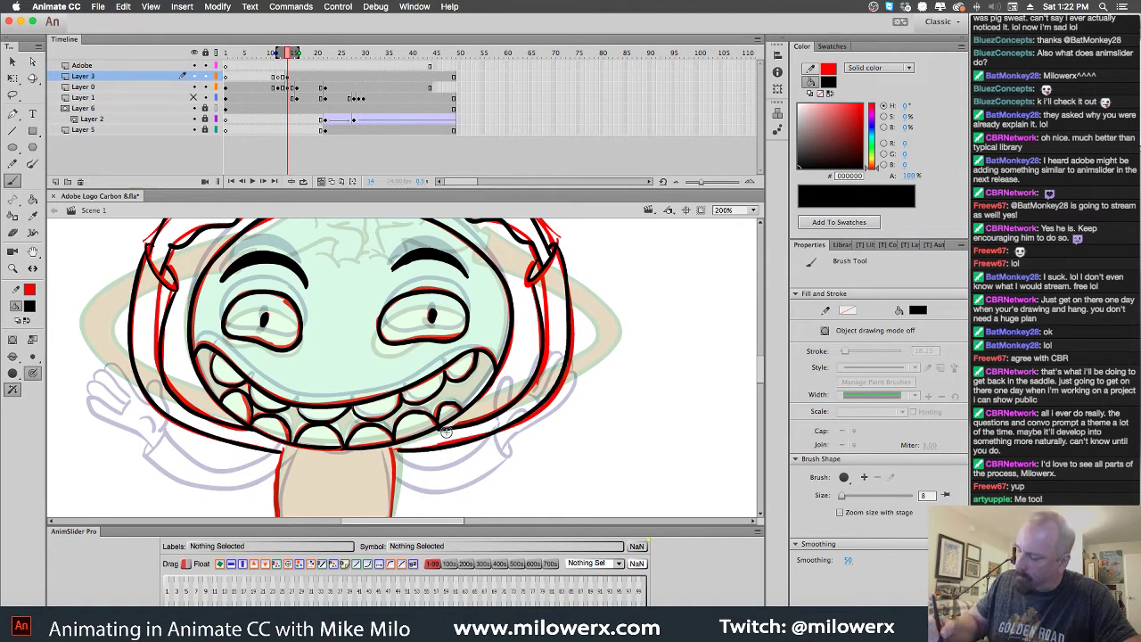
Ink the torso's left edge, then its right edge and bottom hem in black
{"action": "scroll", "coordinate": [621, 466], "scroll_direction": "down", "scroll_amount": 5}
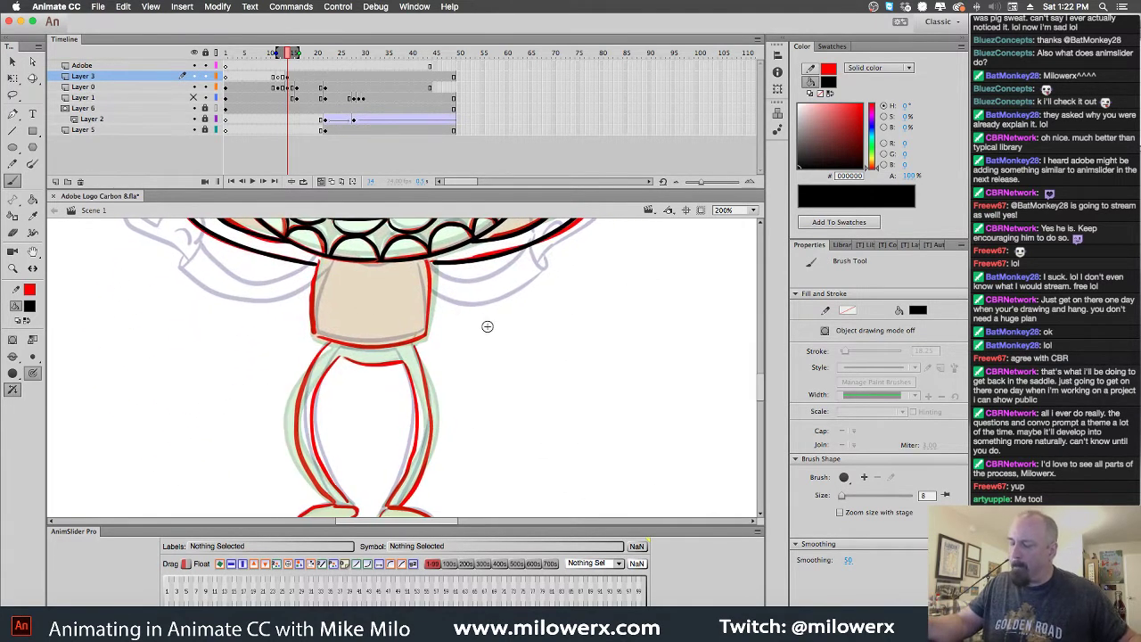
{"action": "mouse_move", "coordinate": [318, 260]}
{"action": "left_mouse_down"}
{"action": "mouse_move", "coordinate": [314, 323]}
{"action": "mouse_move", "coordinate": [326, 334]}
{"action": "left_mouse_up"}
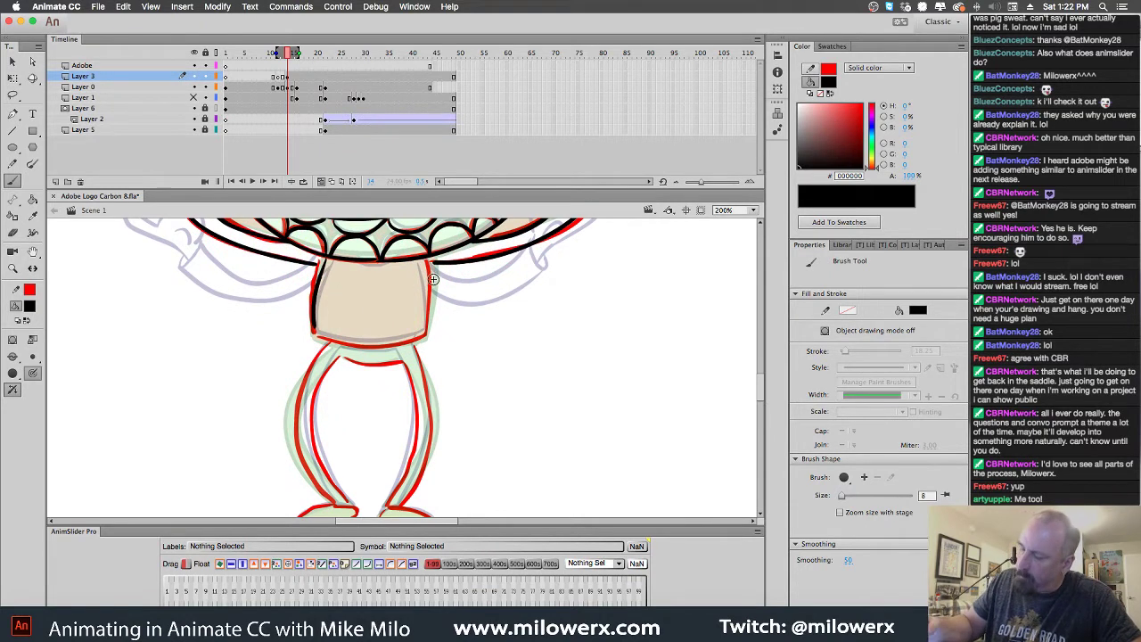
{"action": "mouse_move", "coordinate": [428, 259]}
{"action": "left_mouse_down"}
{"action": "mouse_move", "coordinate": [429, 332]}
{"action": "mouse_move", "coordinate": [329, 338]}
{"action": "left_mouse_up"}
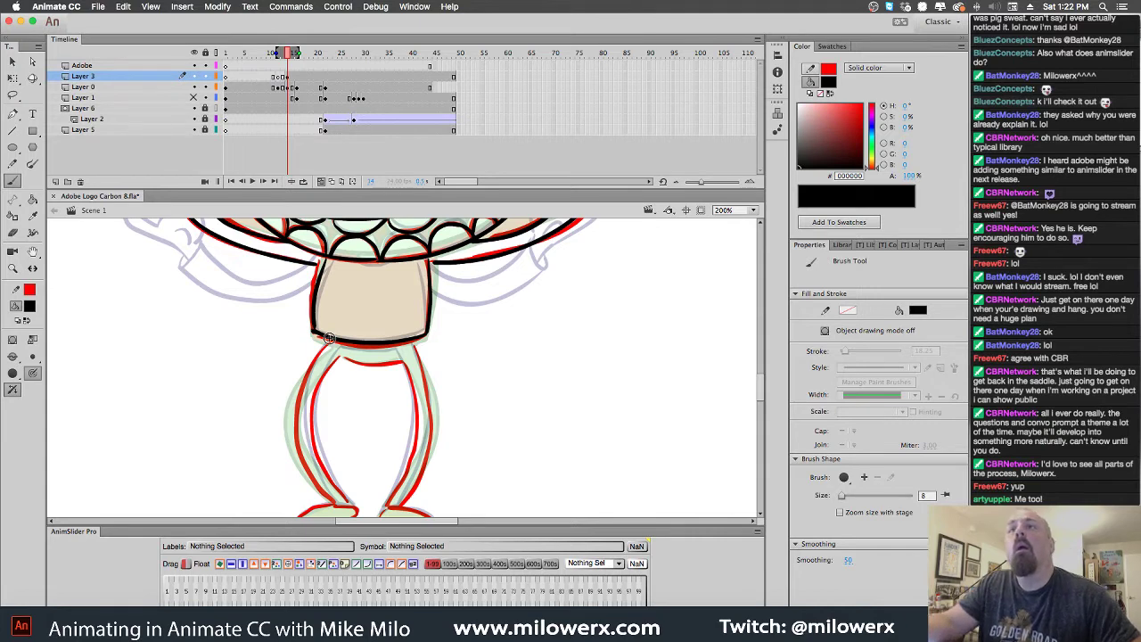
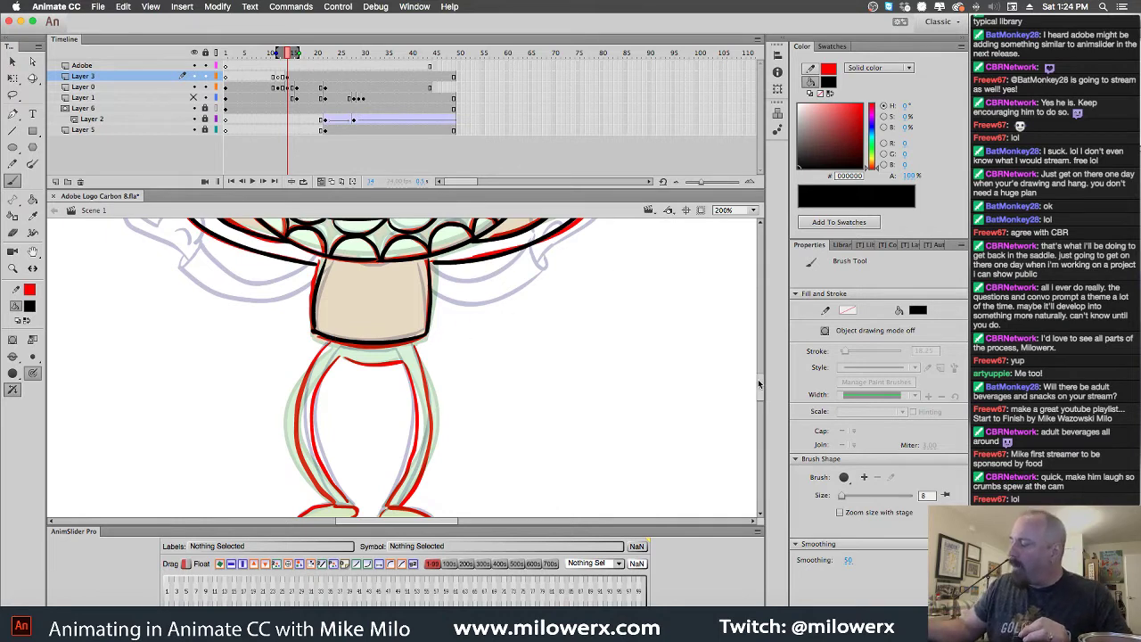
Ink both legs' outer edges, inner thigh, crotch line and the feet in black
{"action": "left_click_drag", "start_coordinate": [759, 378], "coordinate": [759, 384]}
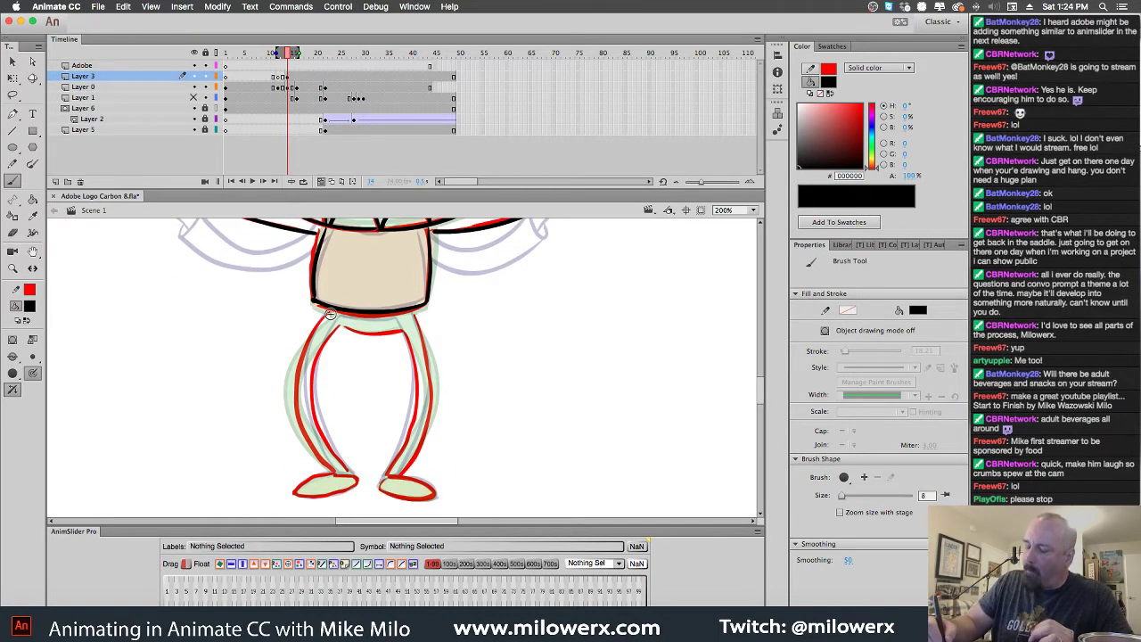
{"action": "mouse_move", "coordinate": [326, 312]}
{"action": "left_mouse_down"}
{"action": "mouse_move", "coordinate": [300, 368]}
{"action": "mouse_move", "coordinate": [295, 418]}
{"action": "mouse_move", "coordinate": [332, 472]}
{"action": "left_mouse_up"}
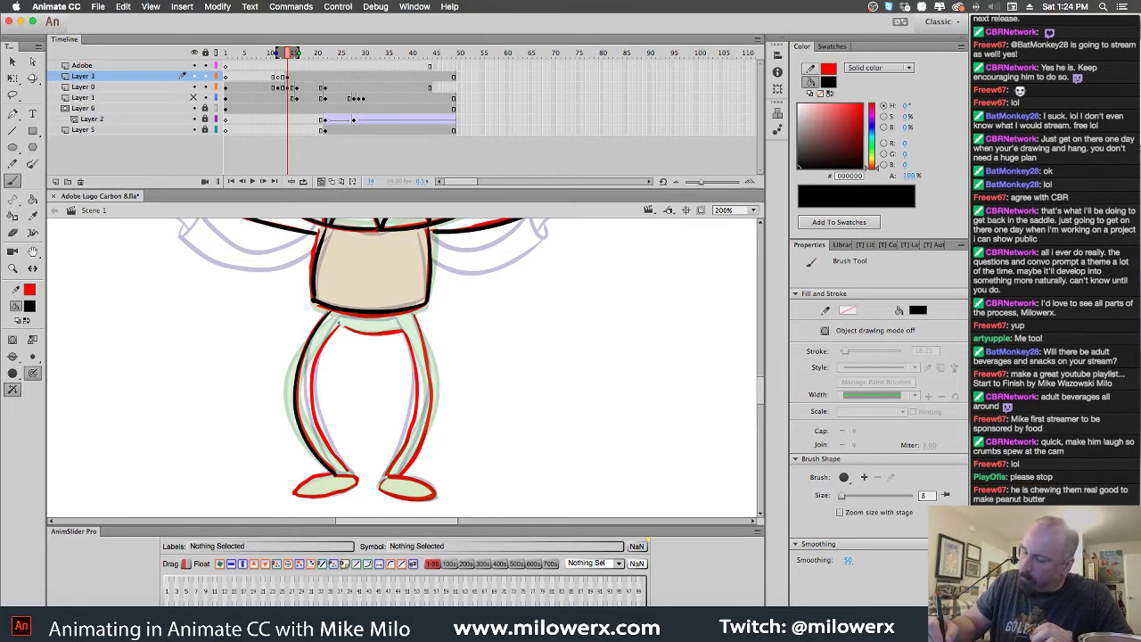
{"action": "mouse_move", "coordinate": [339, 324]}
{"action": "left_mouse_down"}
{"action": "mouse_move", "coordinate": [314, 363]}
{"action": "mouse_move", "coordinate": [308, 414]}
{"action": "mouse_move", "coordinate": [338, 464]}
{"action": "mouse_move", "coordinate": [359, 473]}
{"action": "left_mouse_up"}
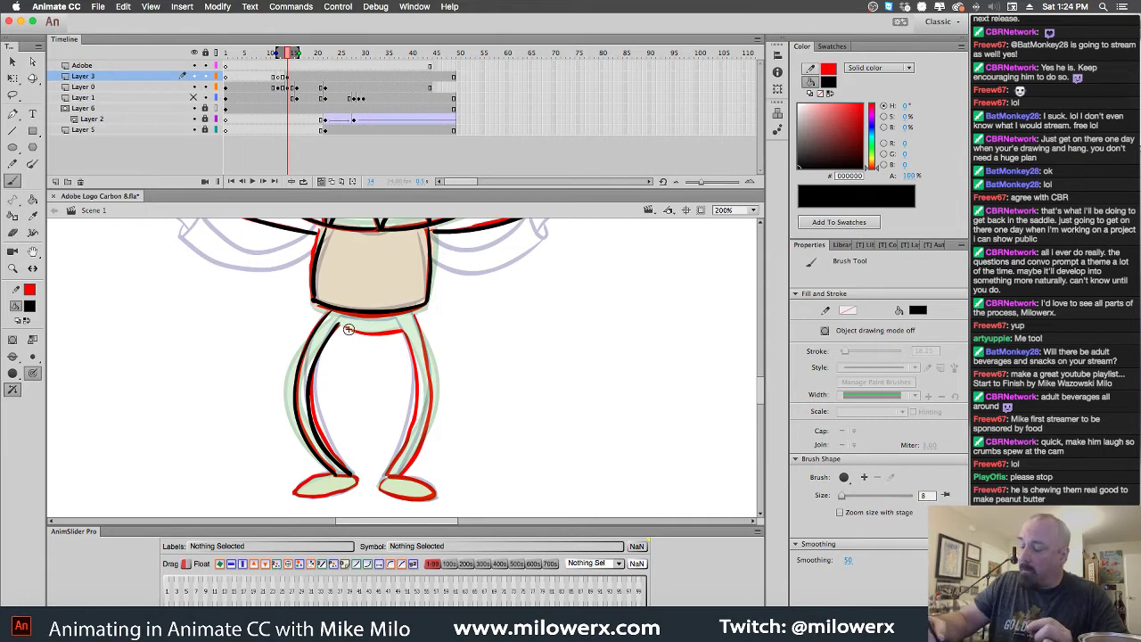
{"action": "mouse_move", "coordinate": [353, 328]}
{"action": "left_mouse_down"}
{"action": "mouse_move", "coordinate": [407, 330]}
{"action": "mouse_move", "coordinate": [414, 412]}
{"action": "mouse_move", "coordinate": [387, 472]}
{"action": "left_mouse_up"}
{"action": "mouse_move", "coordinate": [412, 314]}
{"action": "left_mouse_down"}
{"action": "mouse_move", "coordinate": [427, 405]}
{"action": "mouse_move", "coordinate": [396, 484]}
{"action": "left_mouse_up"}
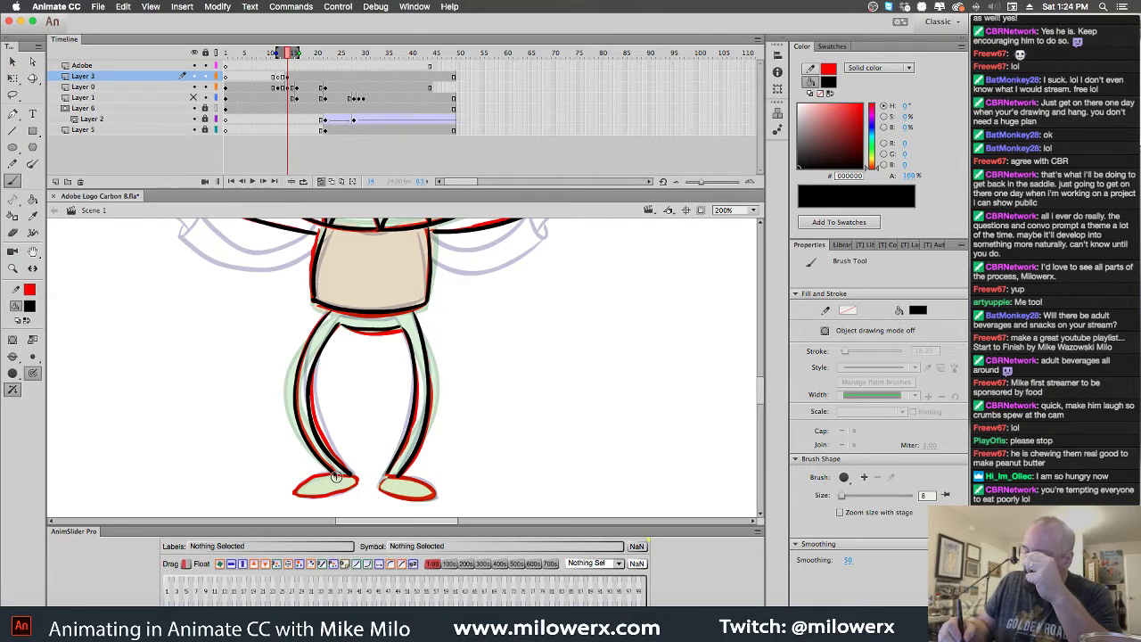
{"action": "mouse_move", "coordinate": [320, 477]}
{"action": "left_mouse_down"}
{"action": "mouse_move", "coordinate": [295, 491]}
{"action": "mouse_move", "coordinate": [333, 497]}
{"action": "mouse_move", "coordinate": [357, 475]}
{"action": "left_mouse_up"}
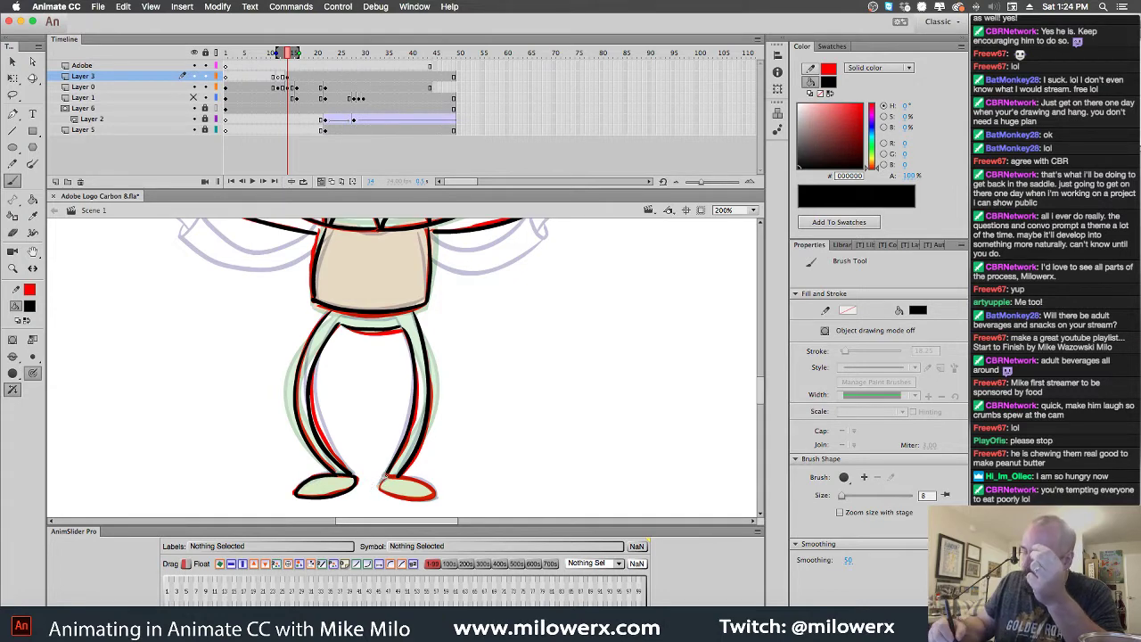
{"action": "mouse_move", "coordinate": [378, 476]}
{"action": "left_mouse_down"}
{"action": "mouse_move", "coordinate": [437, 504]}
{"action": "mouse_move", "coordinate": [421, 474]}
{"action": "mouse_move", "coordinate": [398, 478]}
{"action": "mouse_move", "coordinate": [431, 494]}
{"action": "mouse_move", "coordinate": [376, 489]}
{"action": "left_mouse_up"}
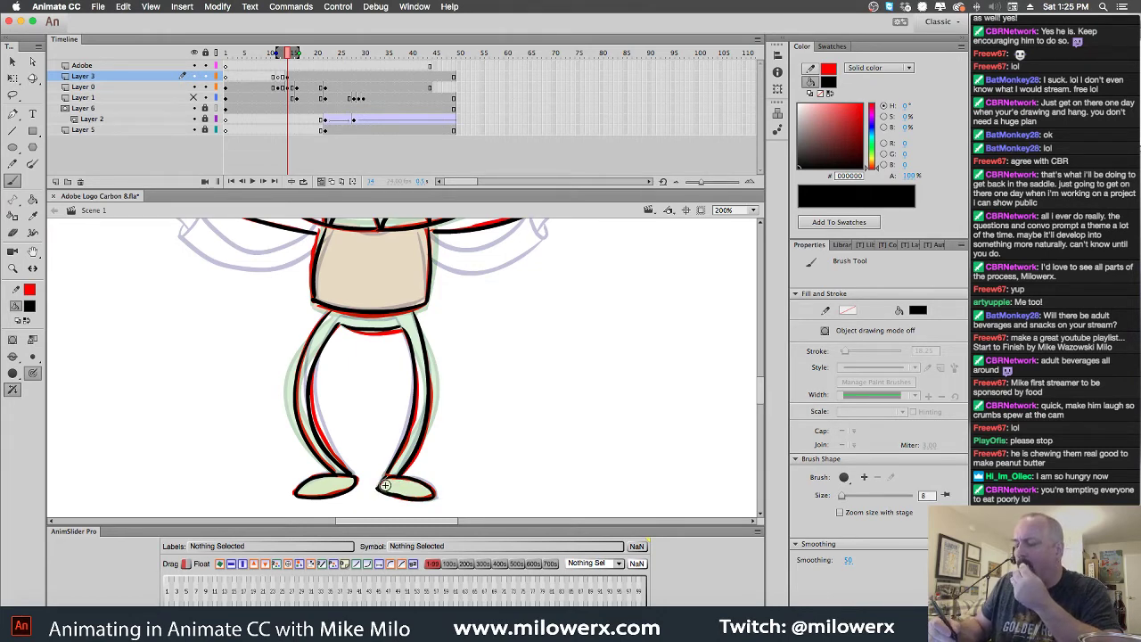
Select Layer 0's frame, jump to coloured frame 17 and zoom to show the whole character
{"action": "left_click", "coordinate": [292, 87]}
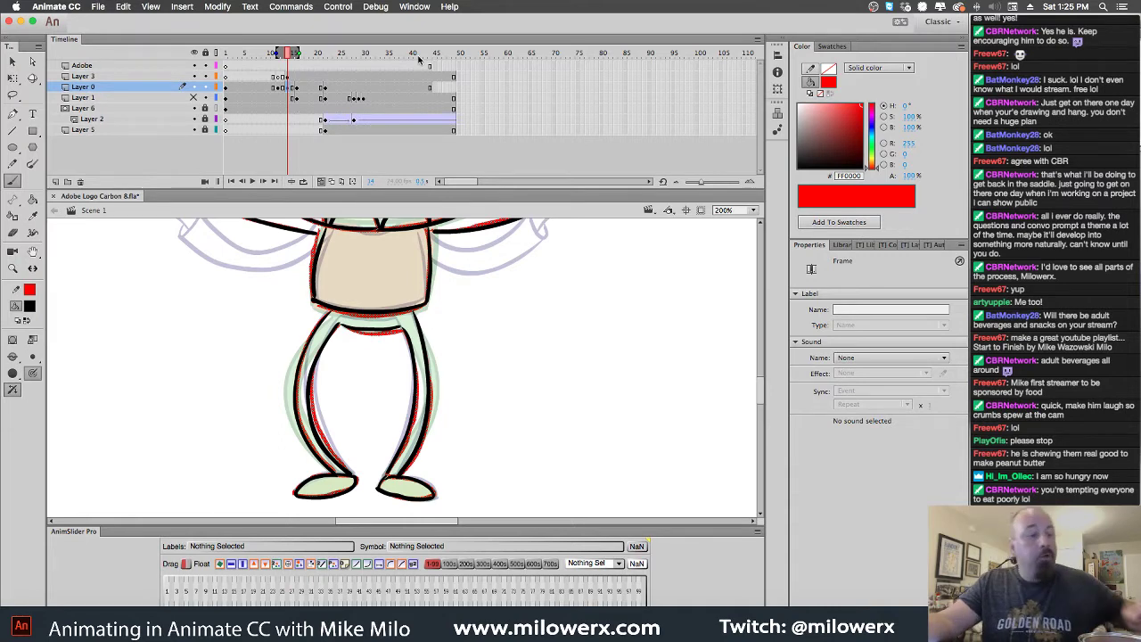
{"action": "key", "text": "Escape"}
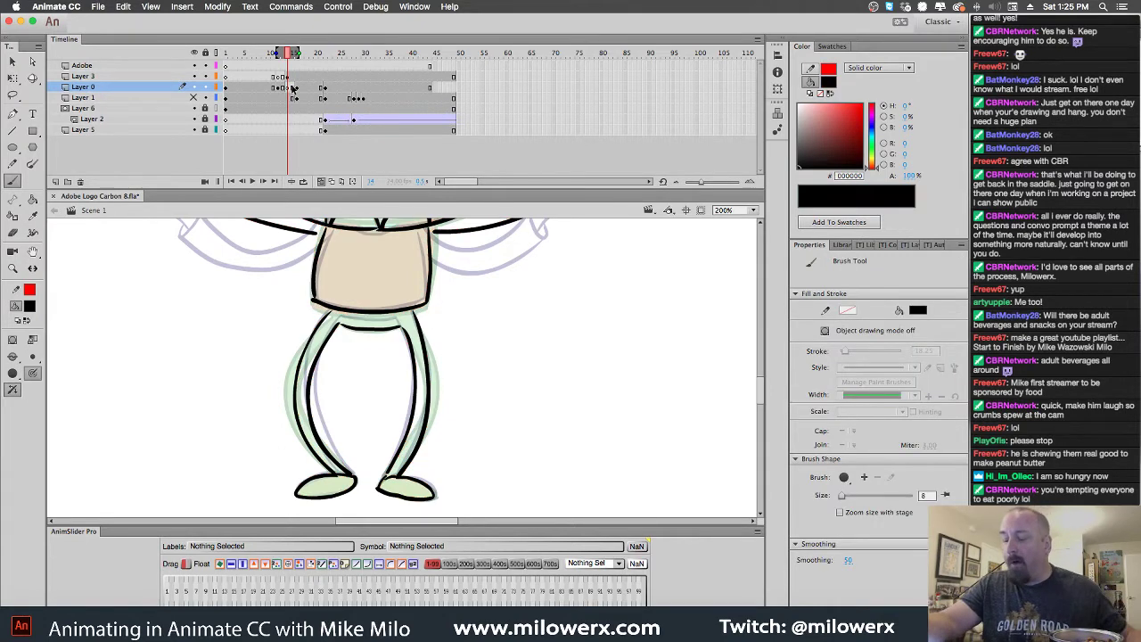
{"action": "left_click", "coordinate": [287, 82]}
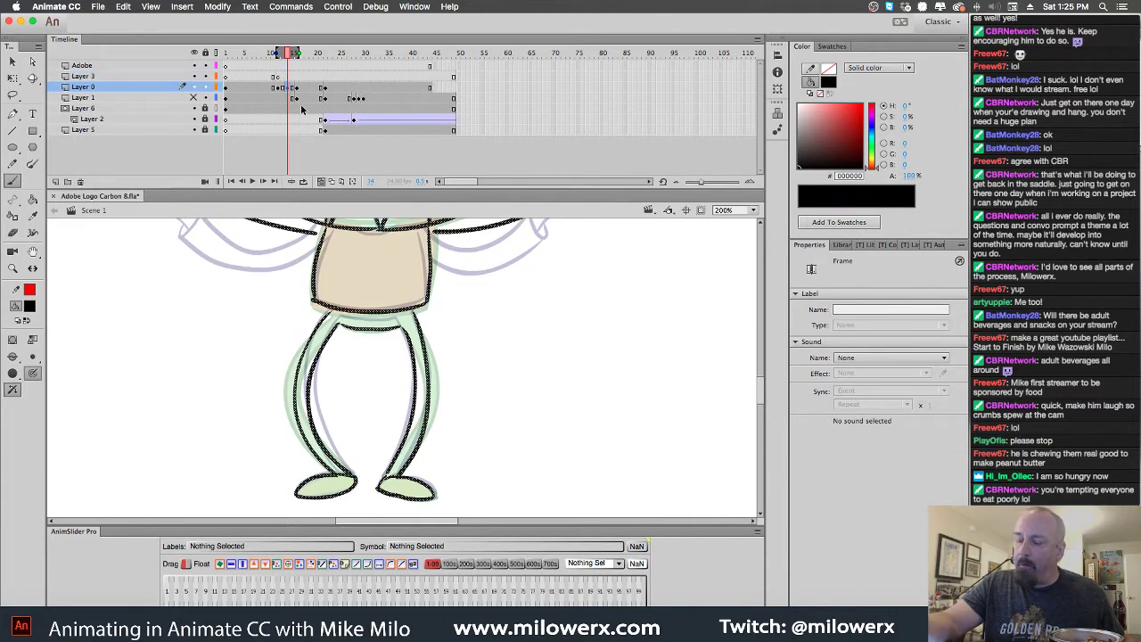
{"action": "left_click", "coordinate": [301, 88]}
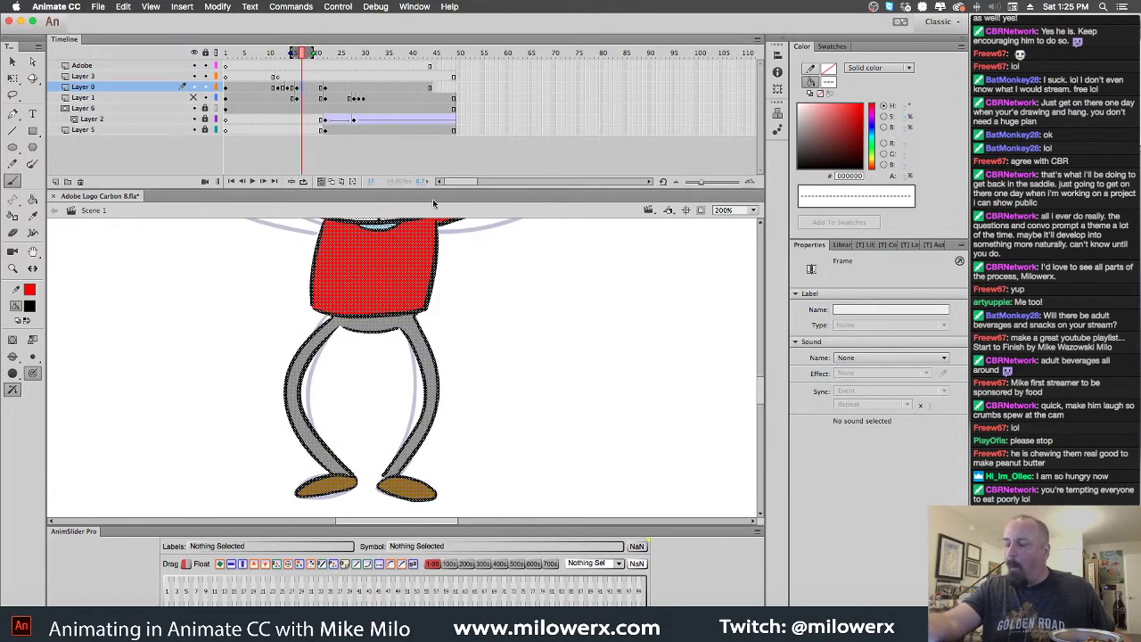
{"action": "key", "text": "super+1"}
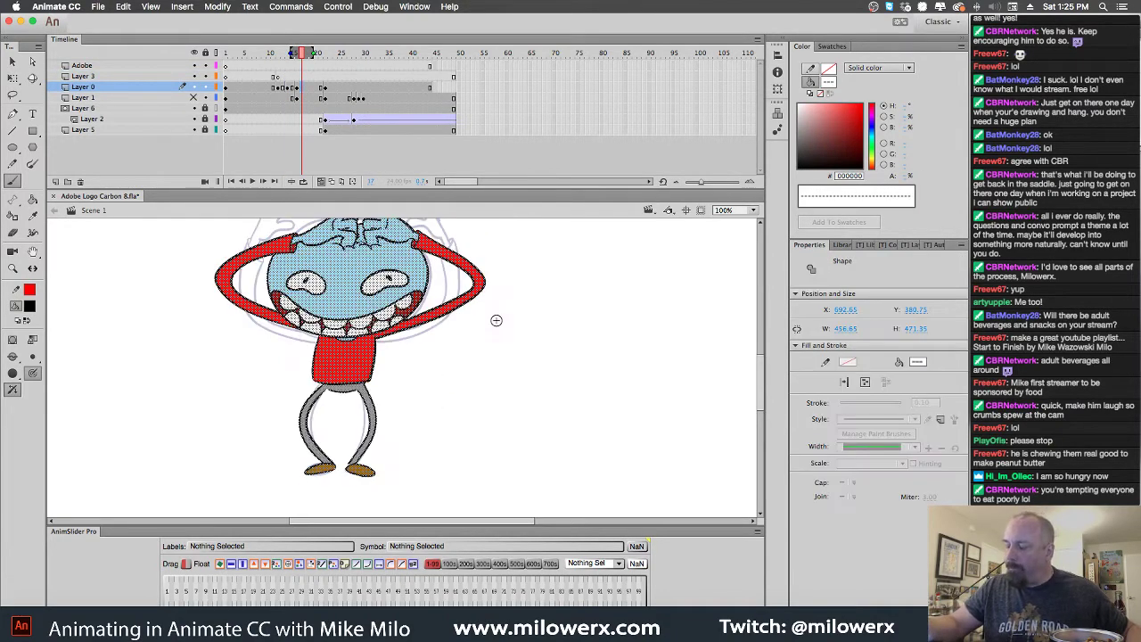
{"action": "key", "text": "Escape"}
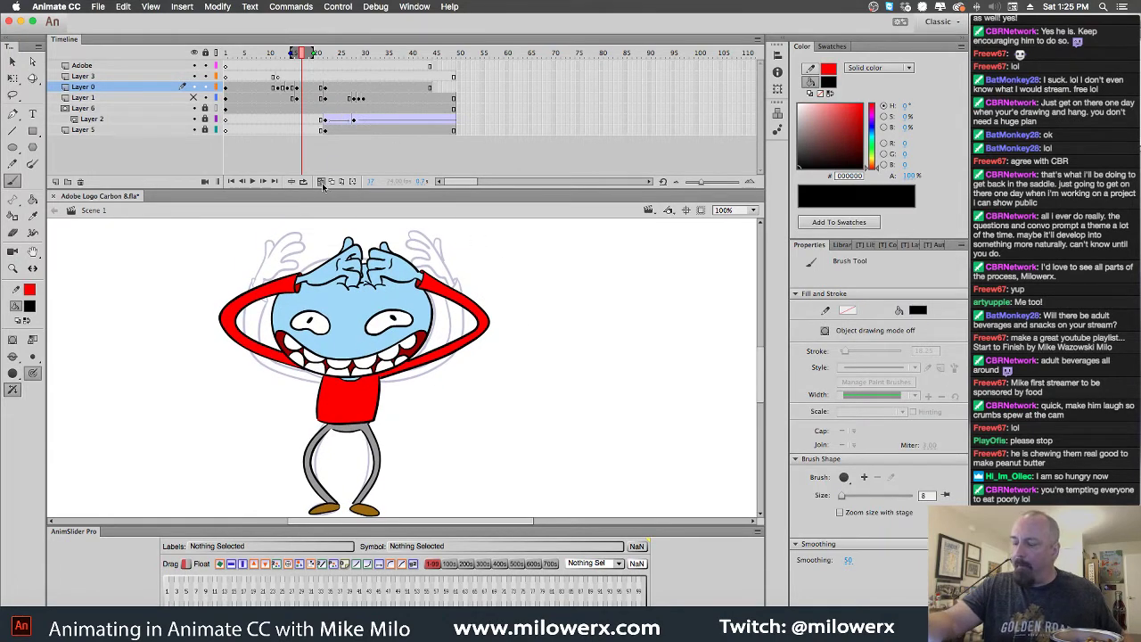
Turn off onion skinning so frame 17 shows only the coloured character
{"action": "left_click", "coordinate": [323, 183]}
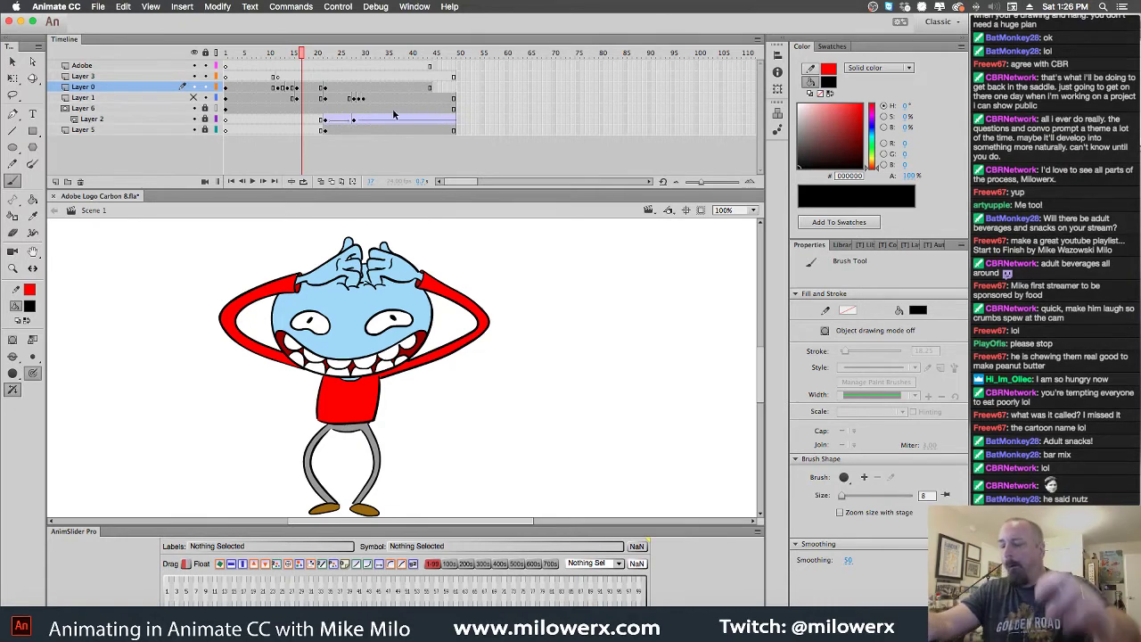
Brush black eyebrow arcs above the eyes on the head-grabbing pose frame
{"action": "left_click_drag", "start_coordinate": [302, 53], "coordinate": [302, 80]}
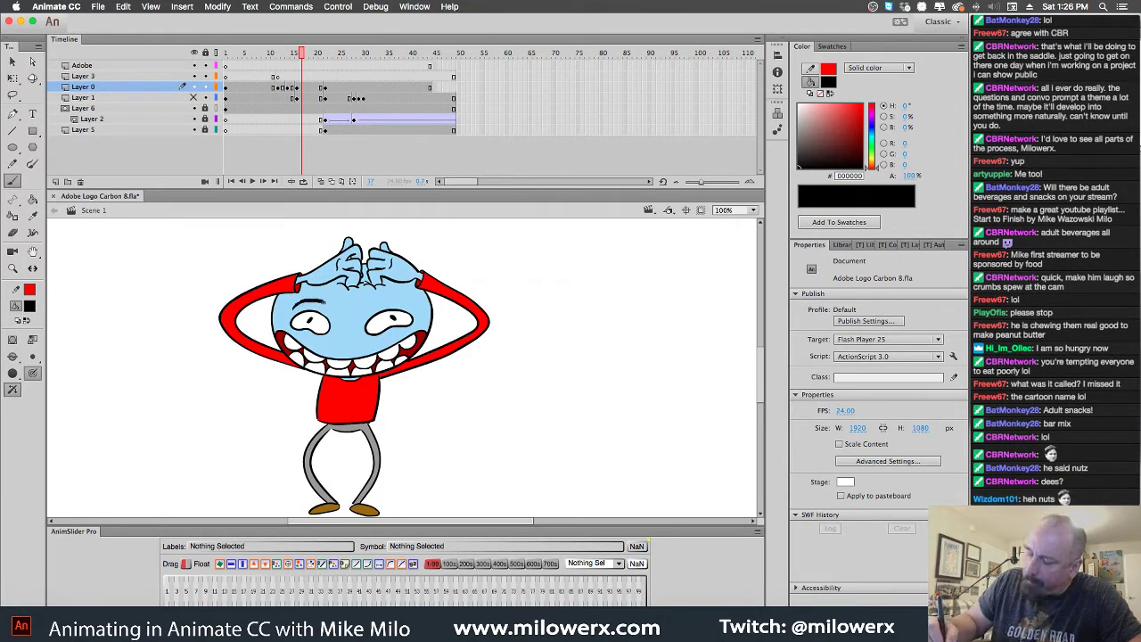
{"action": "key", "text": "b"}
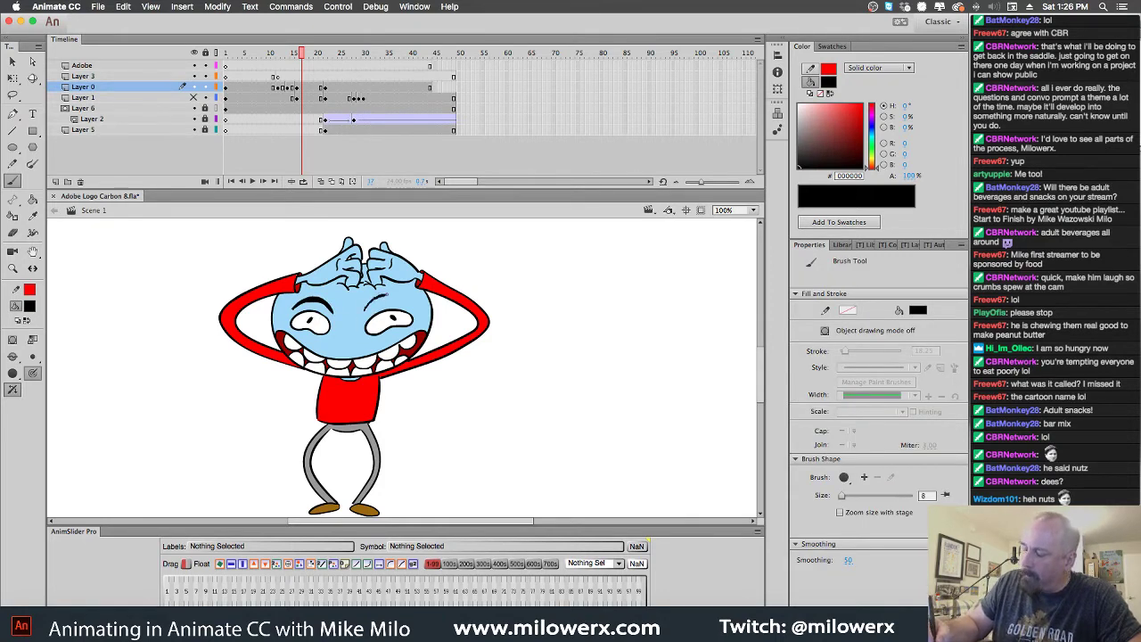
{"action": "left_click_drag", "start_coordinate": [385, 295], "coordinate": [408, 304]}
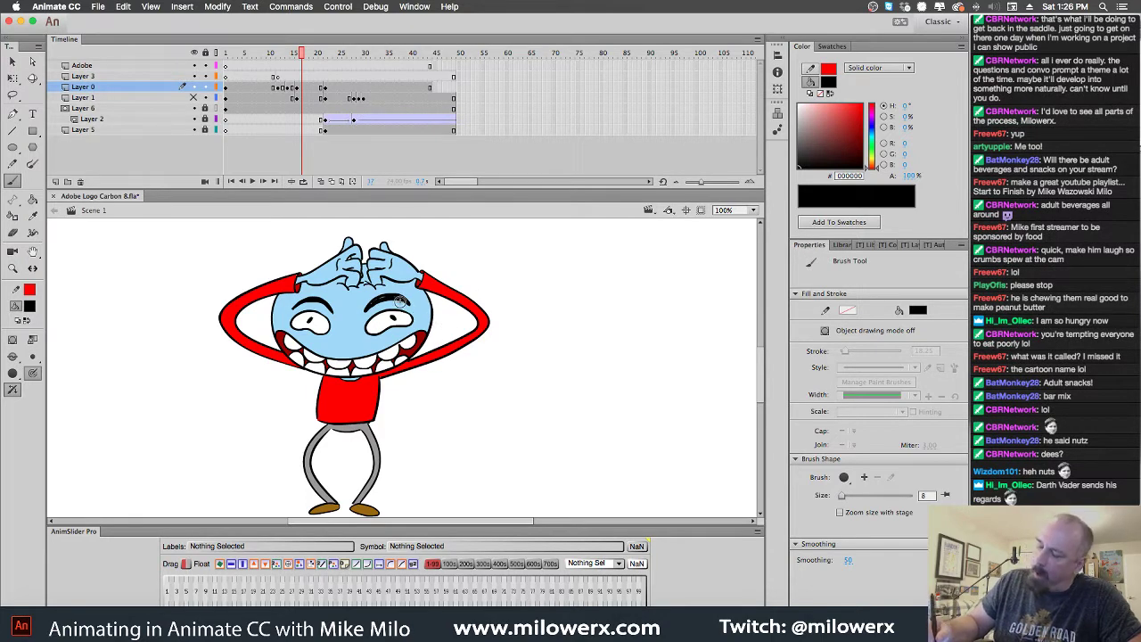
{"action": "key", "text": "comma"}
{"action": "key", "text": "comma"}
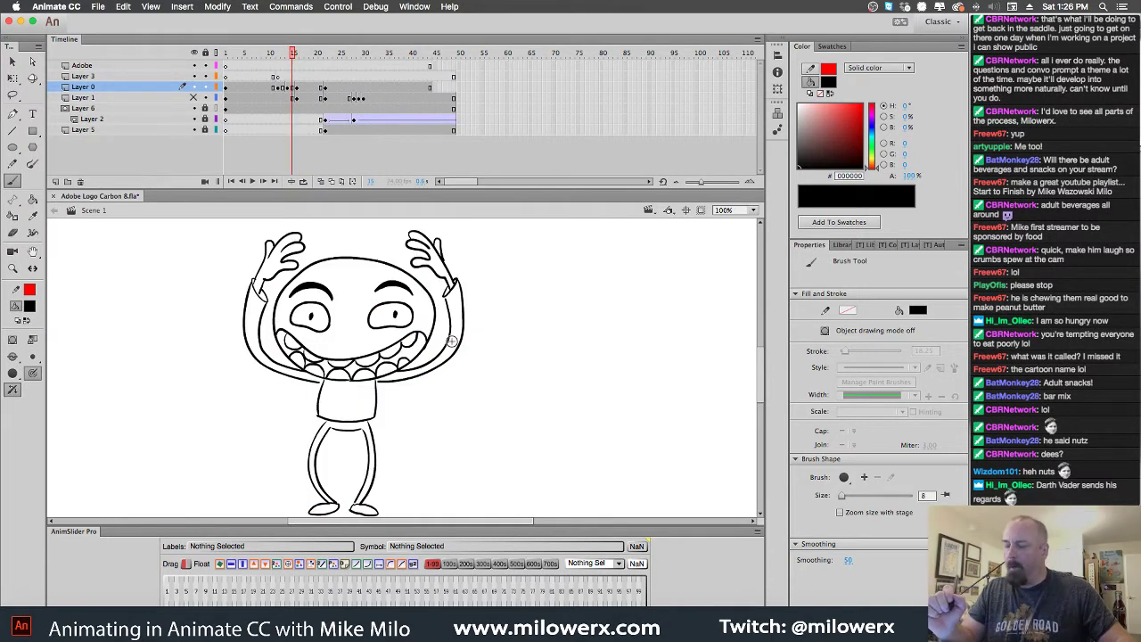
{"action": "key", "text": "period"}
{"action": "key", "text": "period"}
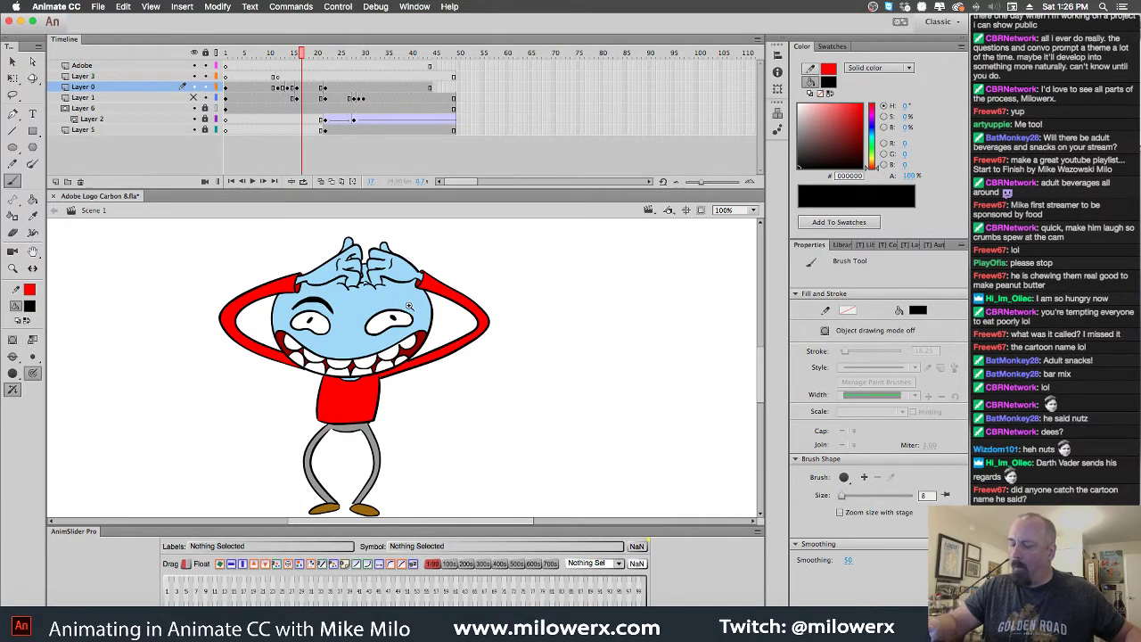
{"action": "key", "text": "super+equal"}
{"action": "mouse_move", "coordinate": [407, 362]}
{"action": "left_mouse_down"}
{"action": "mouse_move", "coordinate": [357, 352]}
{"action": "mouse_move", "coordinate": [325, 375]}
{"action": "left_mouse_up"}
{"action": "mouse_move", "coordinate": [410, 360]}
{"action": "left_mouse_down"}
{"action": "mouse_move", "coordinate": [364, 346]}
{"action": "mouse_move", "coordinate": [336, 359]}
{"action": "mouse_move", "coordinate": [383, 346]}
{"action": "mouse_move", "coordinate": [412, 368]}
{"action": "left_mouse_up"}
Add black eyebrows over both eyes on the stretched-face frame 22
{"action": "left_click_drag", "start_coordinate": [314, 68], "coordinate": [336, 82]}
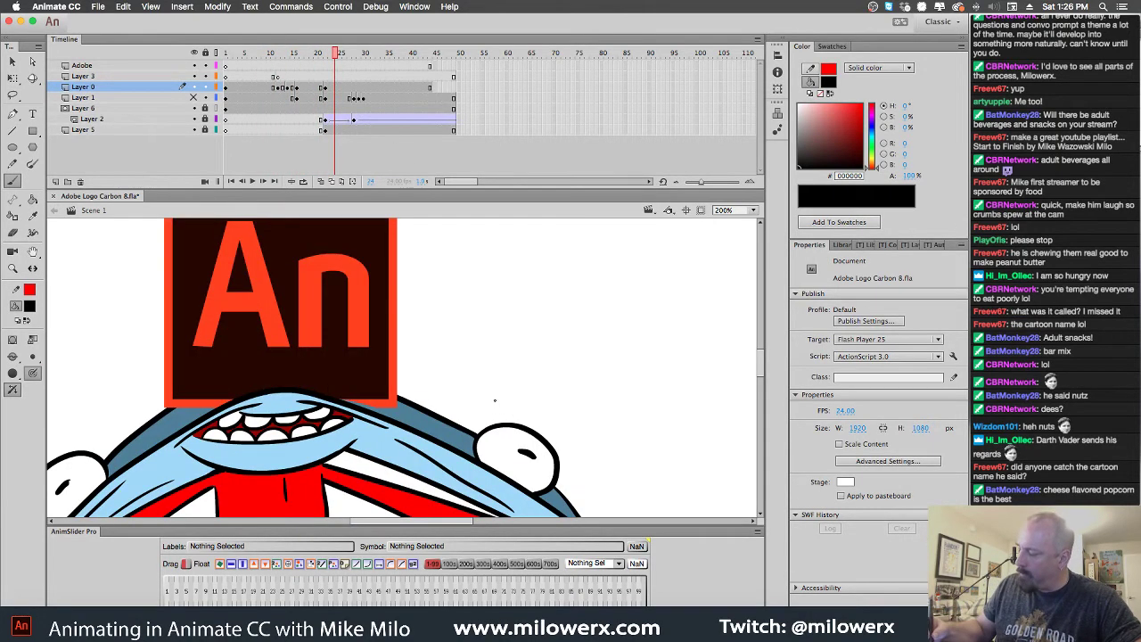
{"action": "mouse_move", "coordinate": [495, 399]}
{"action": "left_mouse_down"}
{"action": "mouse_move", "coordinate": [548, 398]}
{"action": "mouse_move", "coordinate": [566, 440]}
{"action": "mouse_move", "coordinate": [545, 391]}
{"action": "mouse_move", "coordinate": [525, 387]}
{"action": "mouse_move", "coordinate": [549, 396]}
{"action": "mouse_move", "coordinate": [573, 443]}
{"action": "left_mouse_up"}
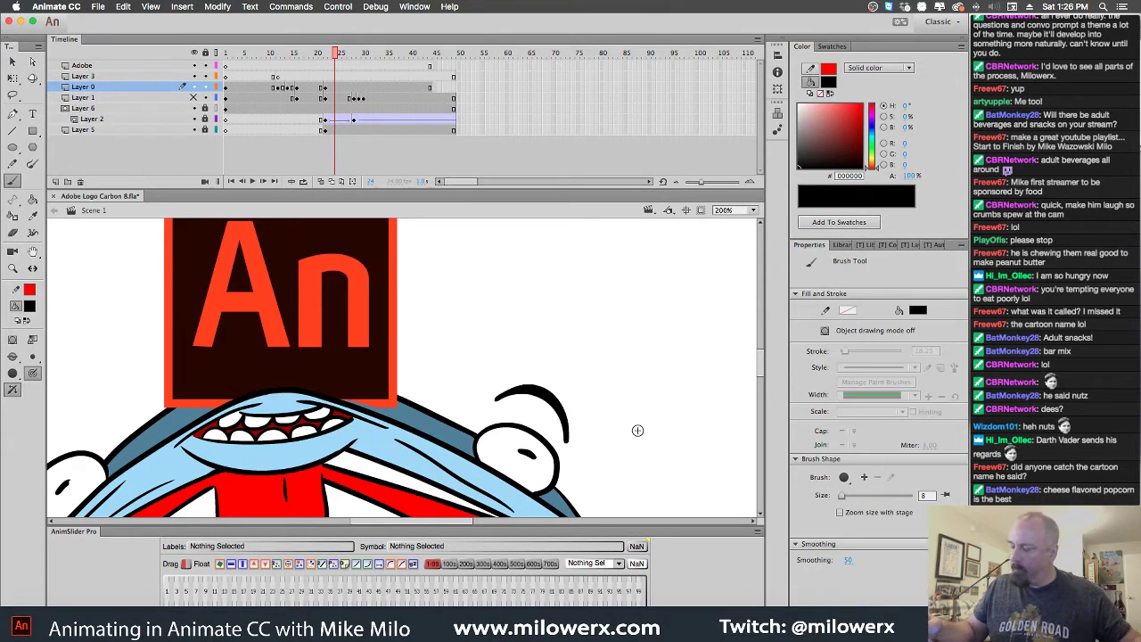
{"action": "scroll", "coordinate": [637, 428], "scroll_direction": "down", "scroll_amount": 5}
{"action": "scroll", "coordinate": [637, 428], "scroll_direction": "left", "scroll_amount": 5}
{"action": "mouse_move", "coordinate": [114, 407]}
{"action": "left_mouse_down"}
{"action": "mouse_move", "coordinate": [132, 344]}
{"action": "mouse_move", "coordinate": [164, 339]}
{"action": "mouse_move", "coordinate": [121, 343]}
{"action": "mouse_move", "coordinate": [113, 406]}
{"action": "left_mouse_up"}
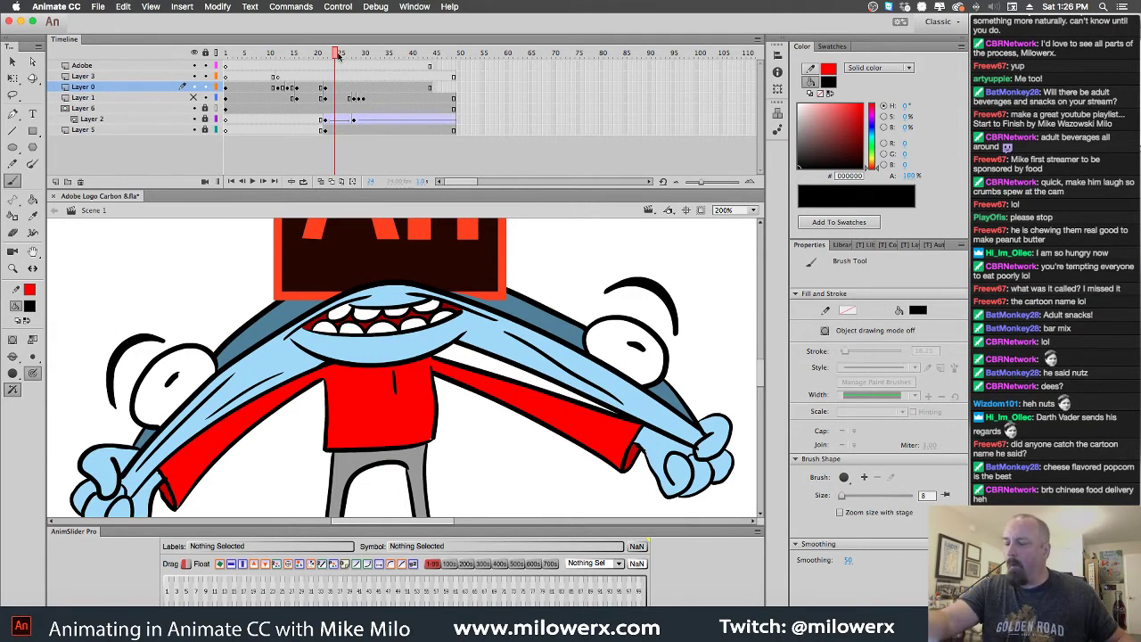
{"action": "key", "text": "comma"}
{"action": "key", "text": "comma"}
{"action": "key", "text": "comma"}
{"action": "key", "text": "comma"}
{"action": "key", "text": "comma"}
{"action": "key", "text": "comma"}
{"action": "key", "text": "comma"}
{"action": "key", "text": "comma"}
{"action": "key", "text": "comma"}
{"action": "key", "text": "comma"}
{"action": "key", "text": "comma"}
{"action": "key", "text": "comma"}
{"action": "key", "text": "comma"}
{"action": "key", "text": "comma"}
{"action": "key", "text": "comma"}
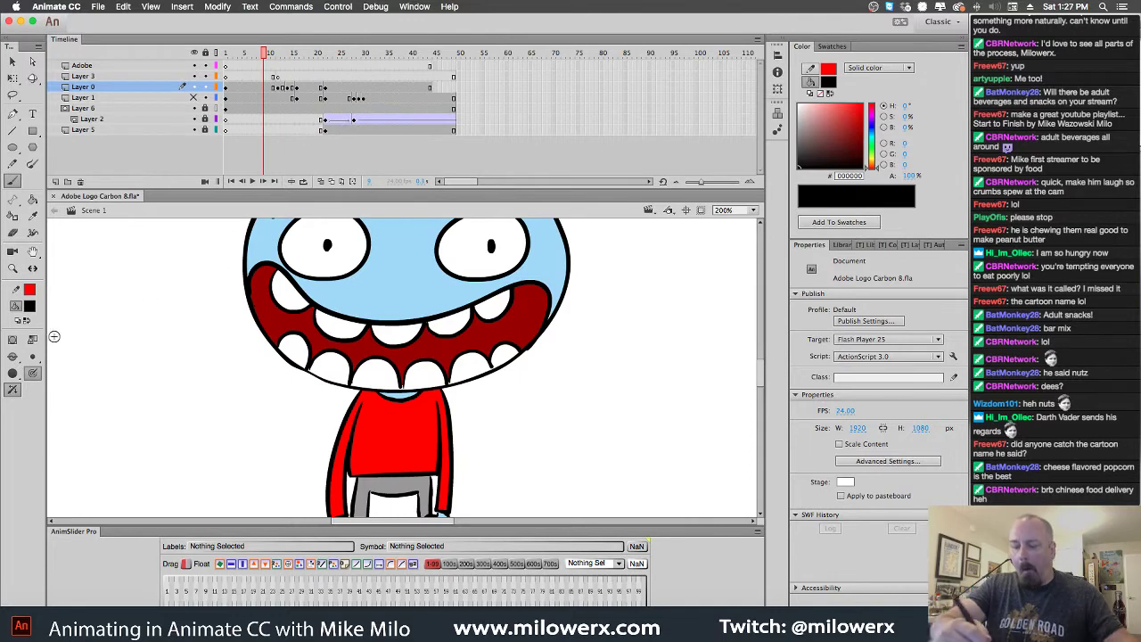
Sample the face's light blue from the coloured frame as the Paint Bucket fill
{"action": "key", "text": "period"}
{"action": "key", "text": "period"}
{"action": "key", "text": "period"}
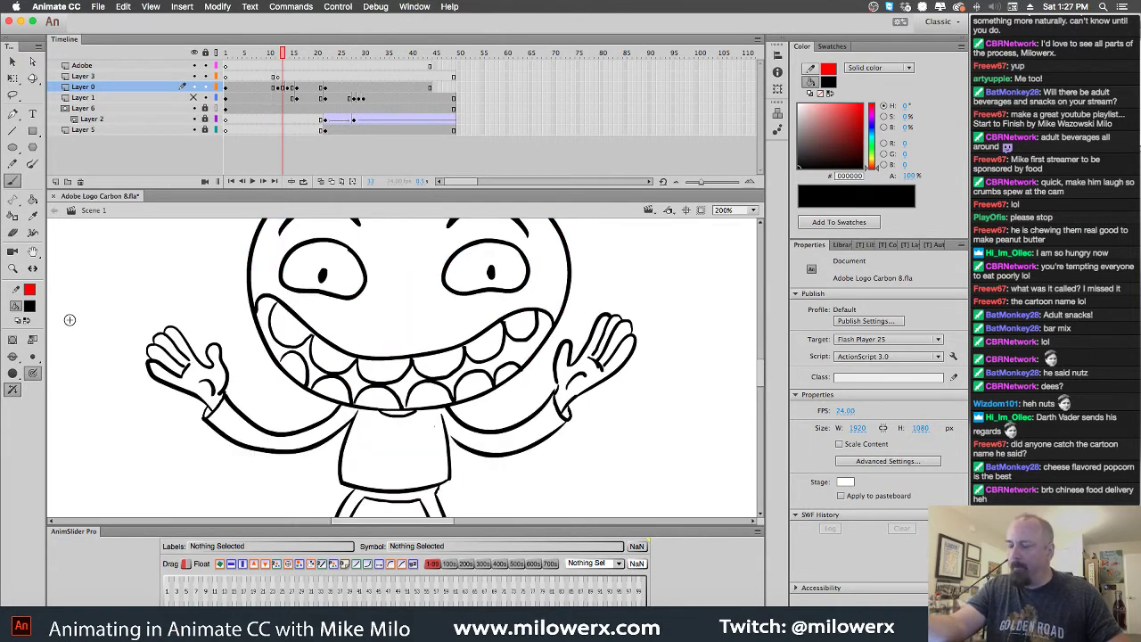
{"action": "key", "text": "period"}
{"action": "key", "text": "comma"}
{"action": "left_click", "coordinate": [29, 306]}
{"action": "key", "text": "comma"}
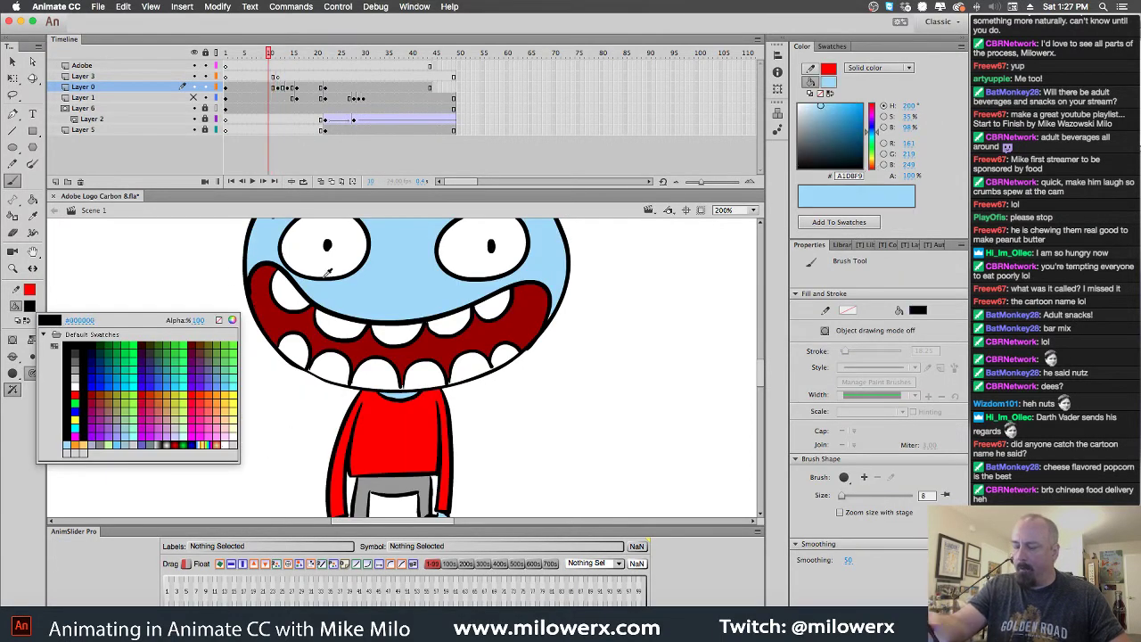
{"action": "left_click", "coordinate": [342, 285]}
{"action": "key", "text": "period"}
{"action": "left_click", "coordinate": [32, 200]}
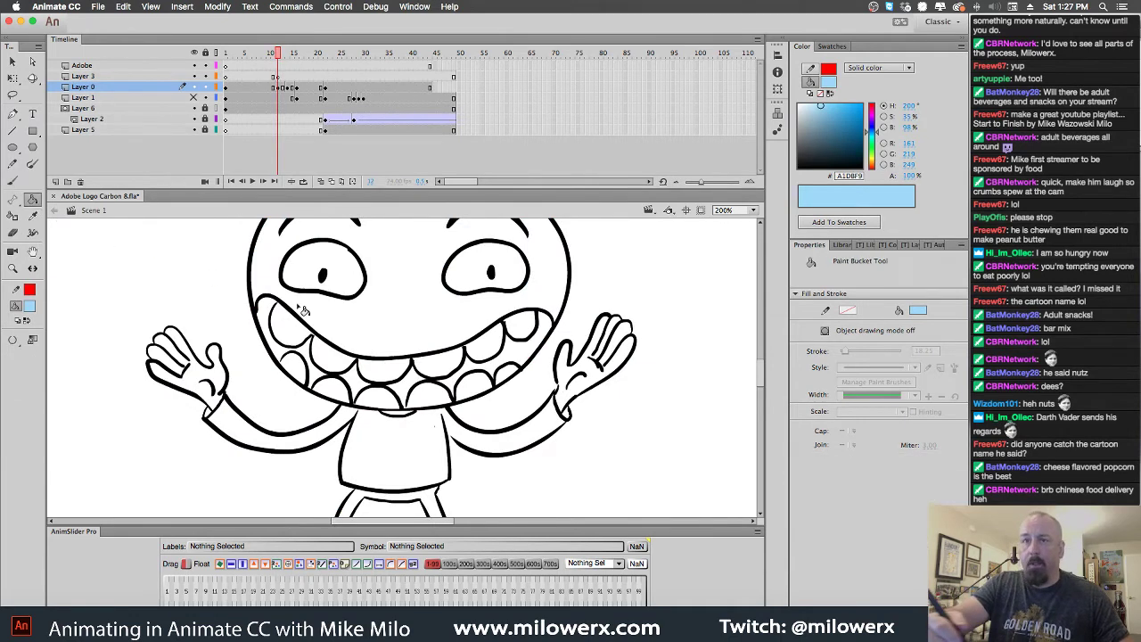
Fill the head, both palms, fingers and thumb light blue on frame 13
{"action": "left_click", "coordinate": [411, 319]}
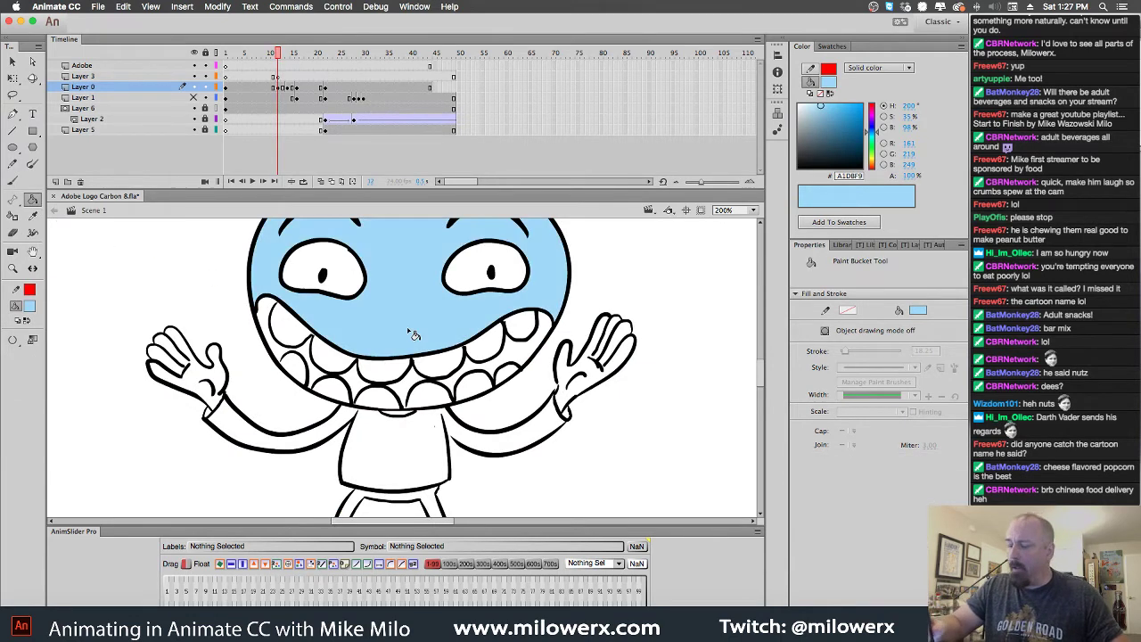
{"action": "left_click", "coordinate": [589, 379]}
{"action": "left_click", "coordinate": [624, 355]}
{"action": "left_click", "coordinate": [621, 348]}
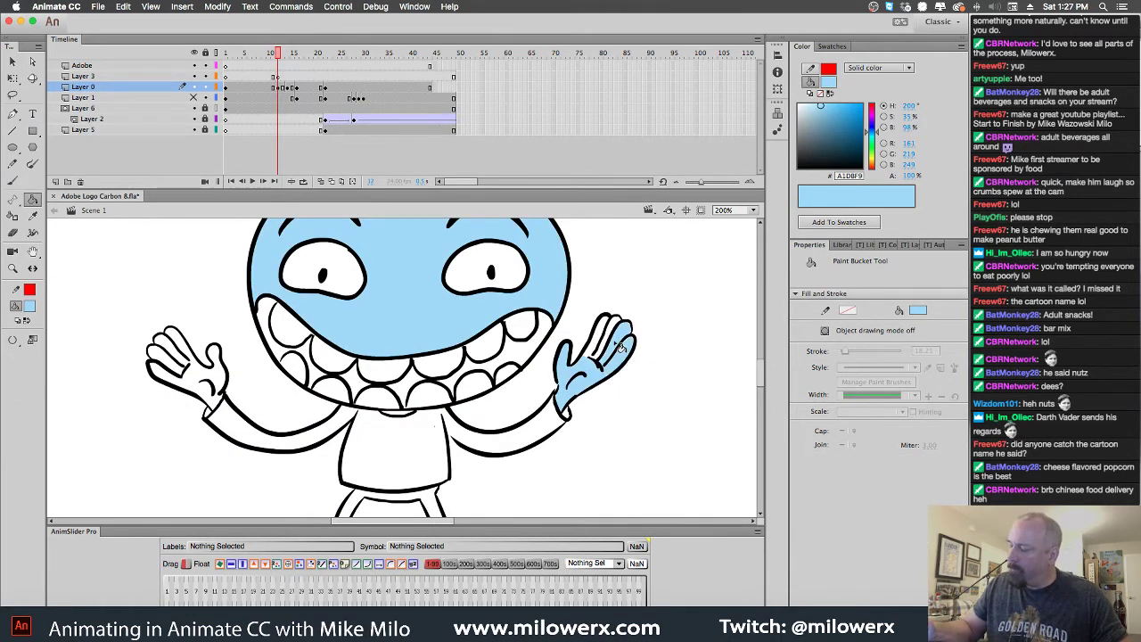
{"action": "left_click", "coordinate": [607, 332]}
{"action": "left_click", "coordinate": [596, 355]}
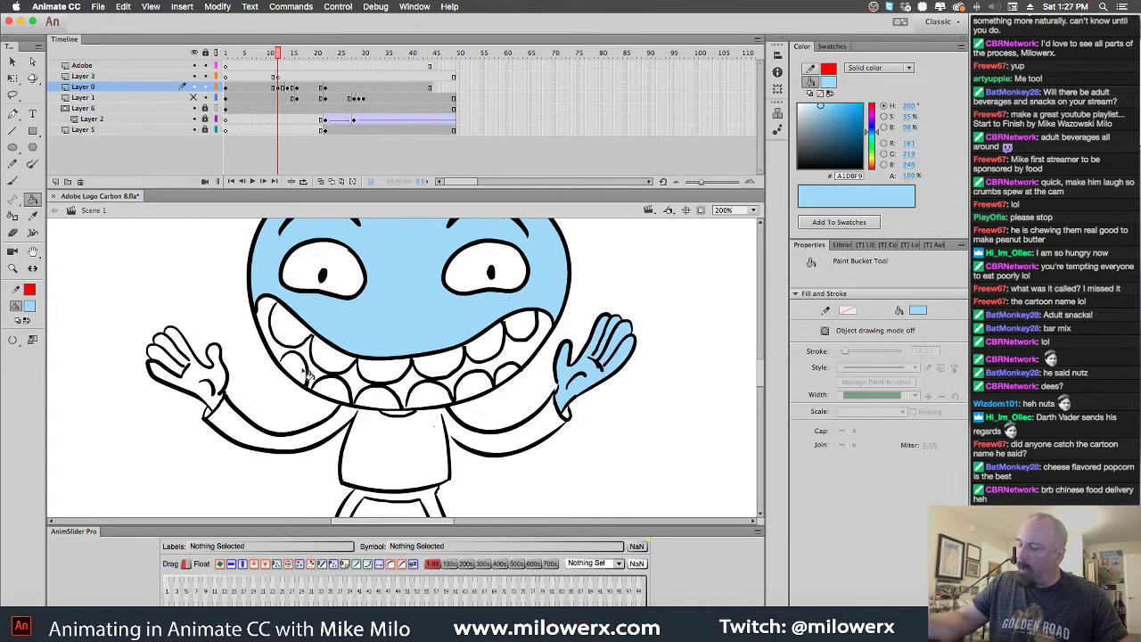
{"action": "left_click", "coordinate": [207, 374]}
{"action": "left_click", "coordinate": [180, 357]}
{"action": "left_click", "coordinate": [169, 346]}
{"action": "left_click", "coordinate": [162, 366]}
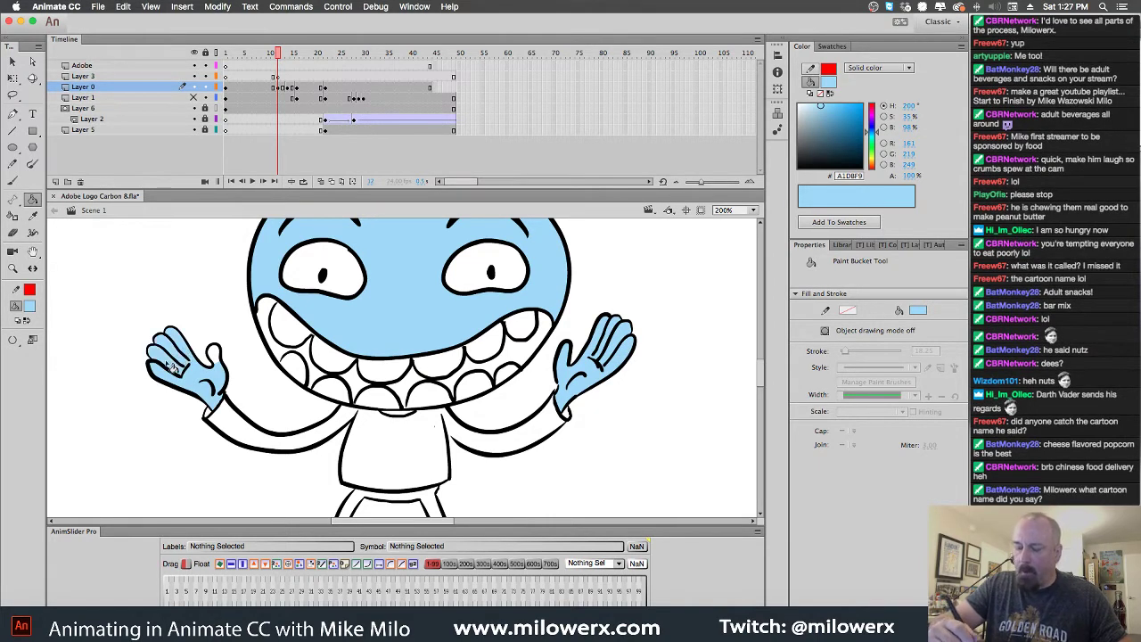
{"action": "left_click", "coordinate": [218, 361]}
On frame 14, fill the raised hands' fingers and the face interior light blue
{"action": "key", "text": "."}
{"action": "key", "text": "."}
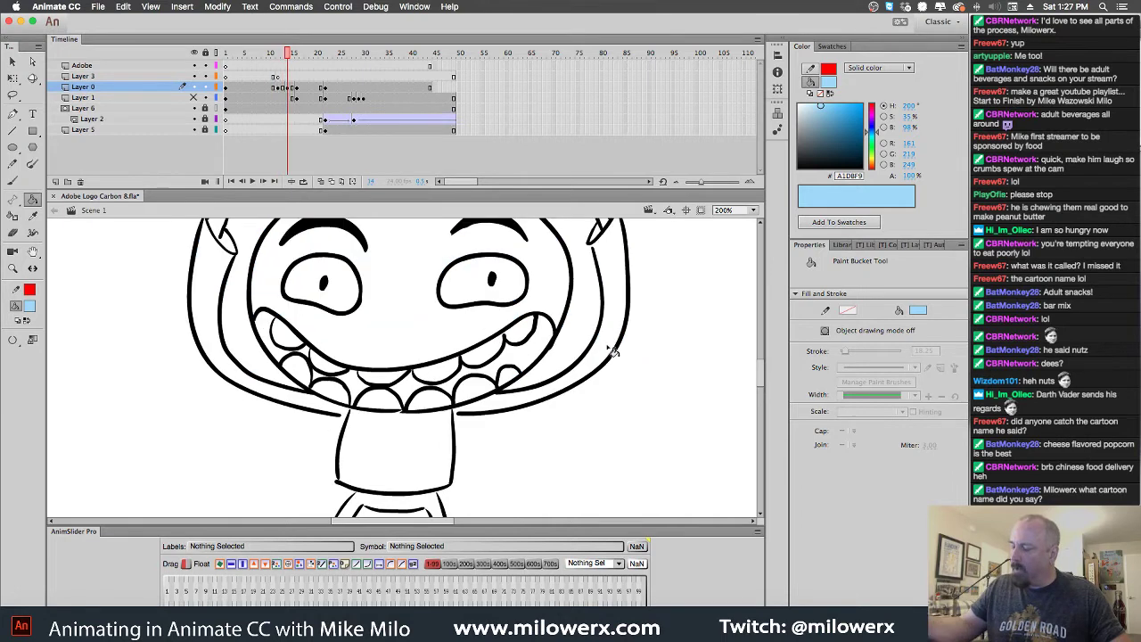
{"action": "scroll", "coordinate": [615, 268], "scroll_direction": "up", "scroll_amount": 5}
{"action": "left_click", "coordinate": [533, 378]}
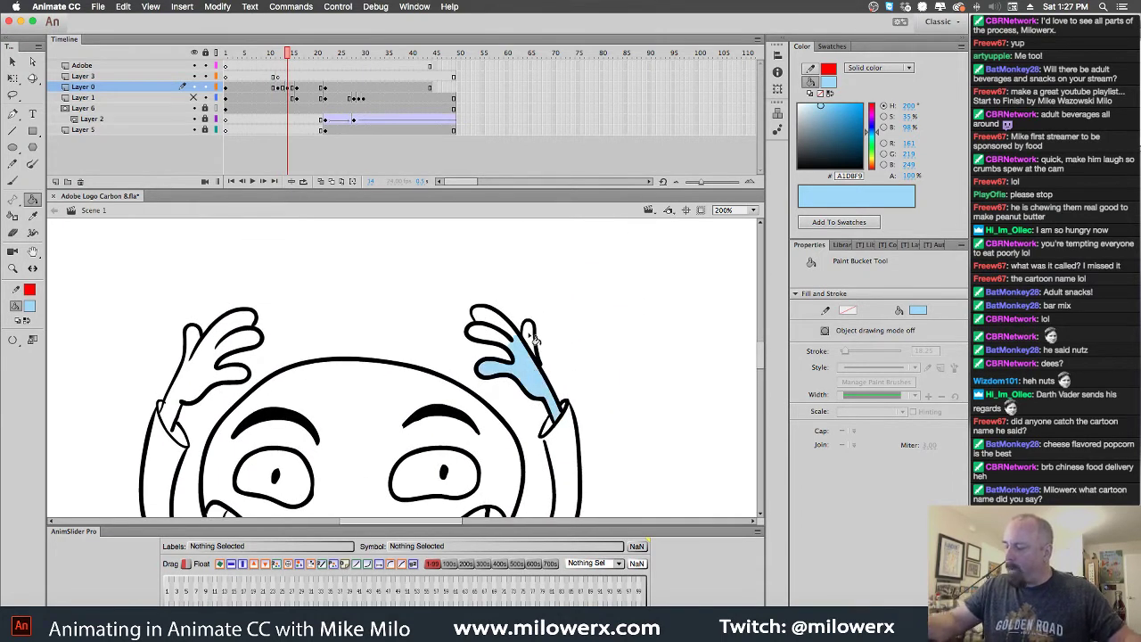
{"action": "left_click", "coordinate": [528, 337]}
{"action": "left_click", "coordinate": [515, 323]}
{"action": "left_click", "coordinate": [527, 353]}
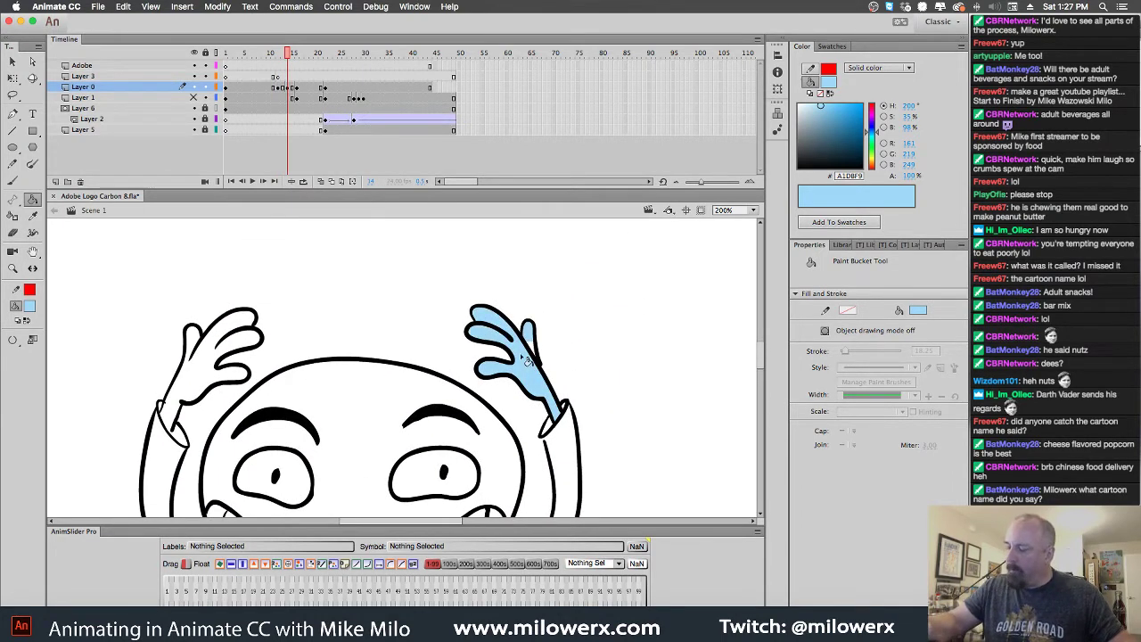
{"action": "left_click", "coordinate": [241, 353]}
{"action": "left_click", "coordinate": [196, 346]}
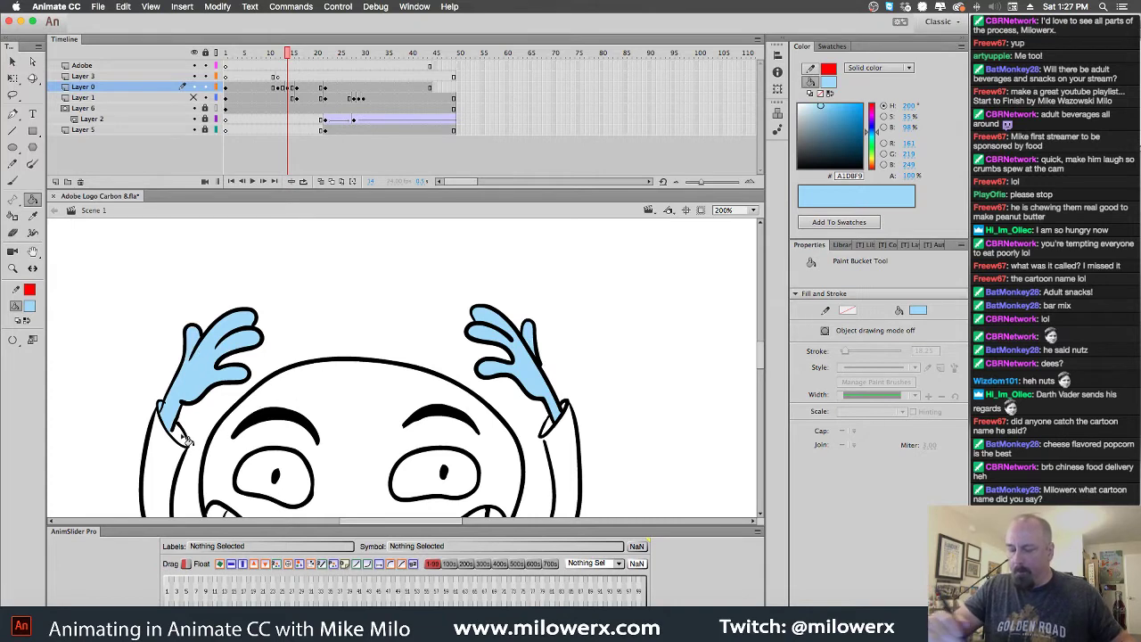
{"action": "scroll", "coordinate": [224, 412], "scroll_direction": "down", "scroll_amount": 3}
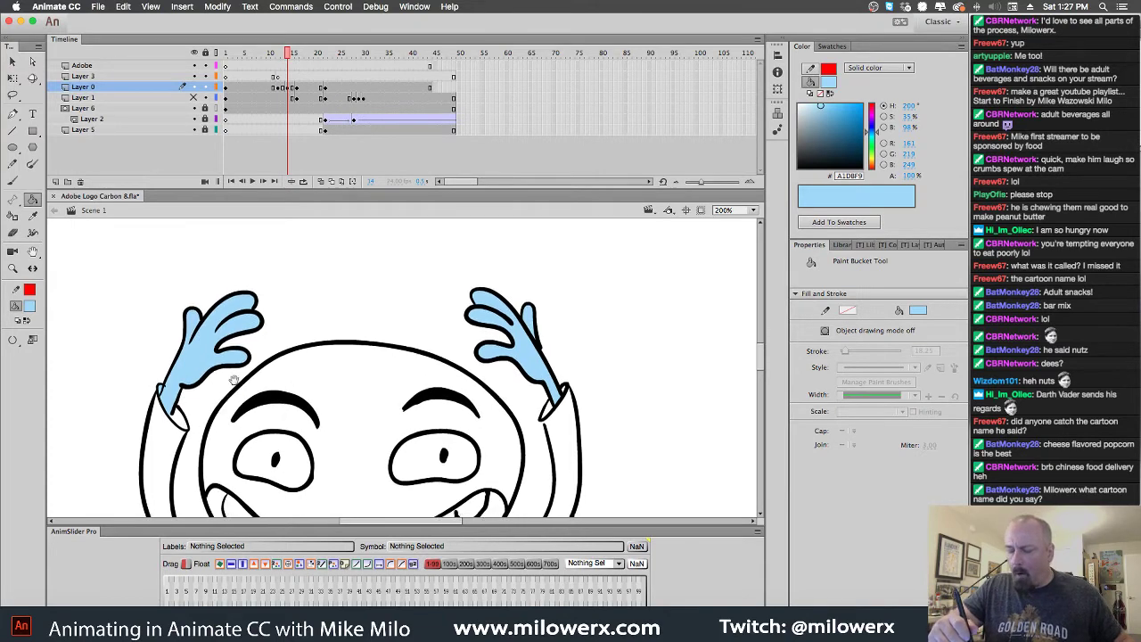
{"action": "scroll", "coordinate": [568, 383], "scroll_direction": "down", "scroll_amount": 5}
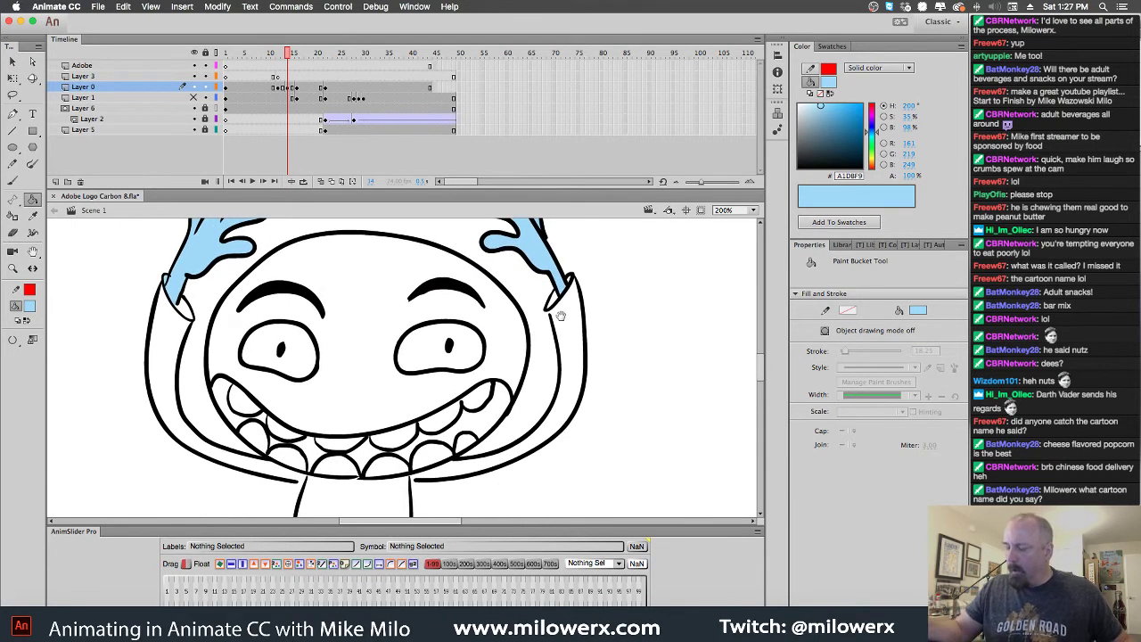
{"action": "left_click", "coordinate": [519, 352]}
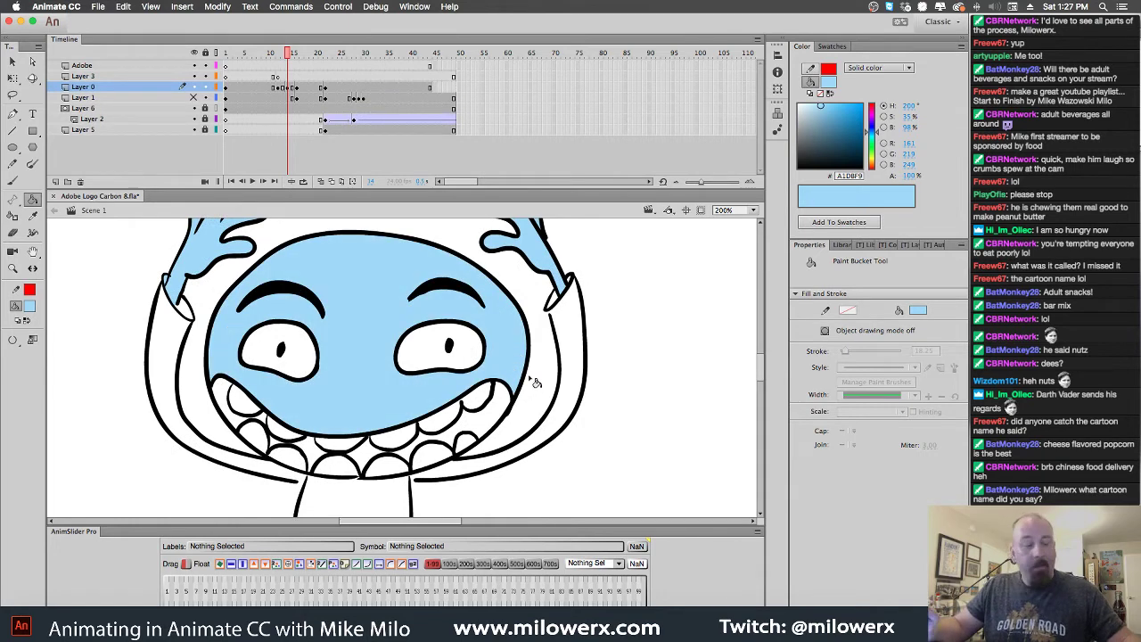
{"action": "key", "text": "."}
{"action": "key", "text": "."}
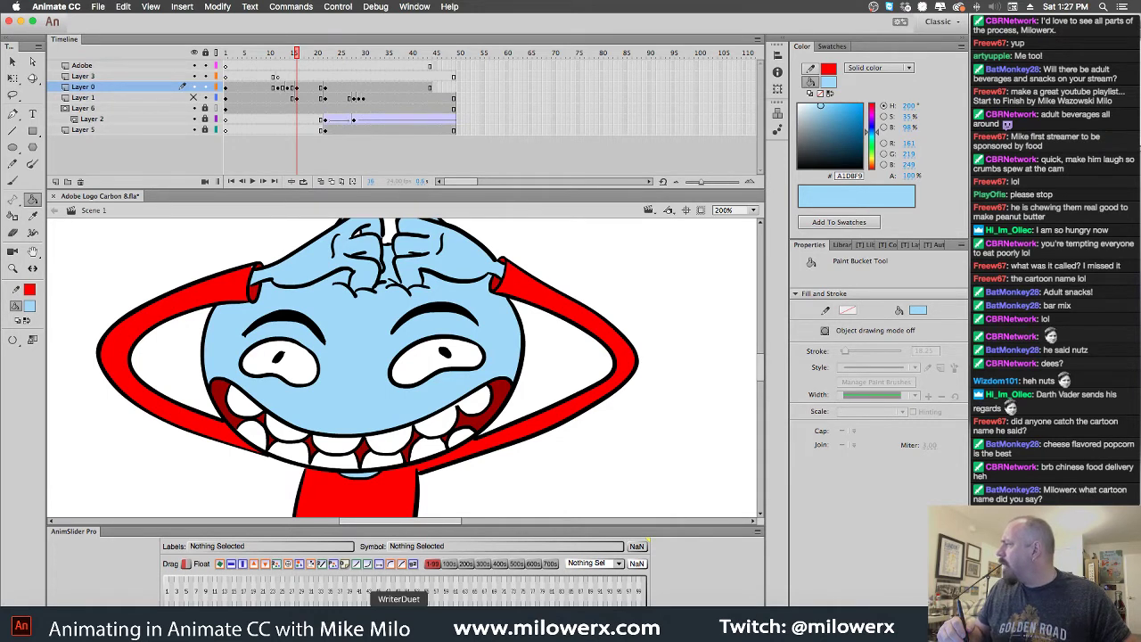
In WriterDuet, delete 'says' and 'as she' from Mother Nature's action line
{"action": "left_click", "coordinate": [398, 624]}
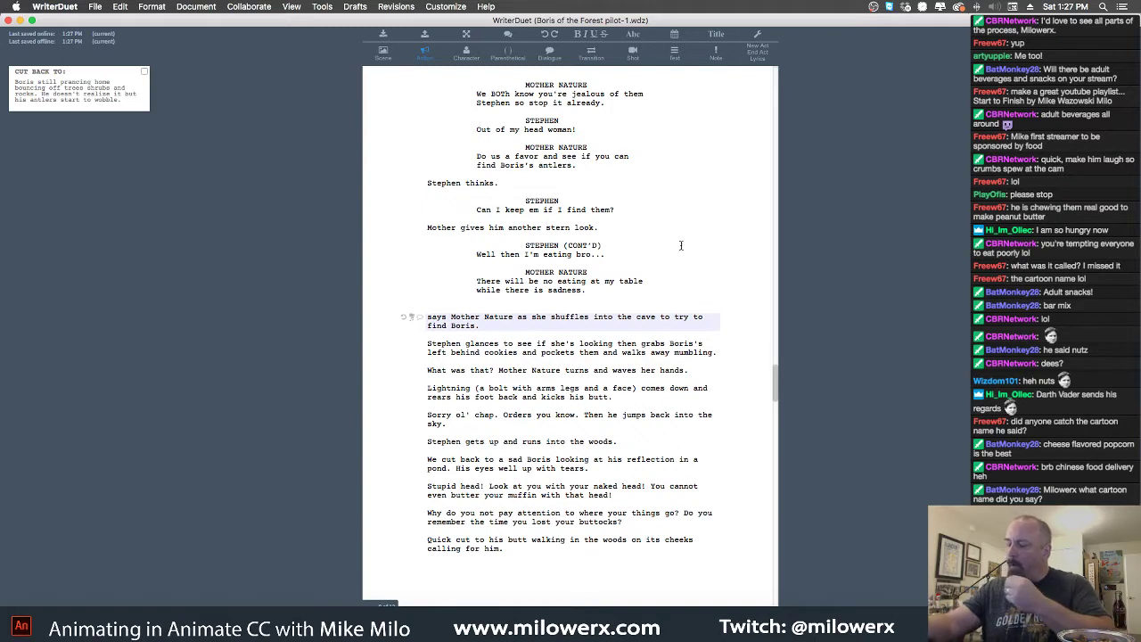
{"action": "double_click", "coordinate": [434, 317]}
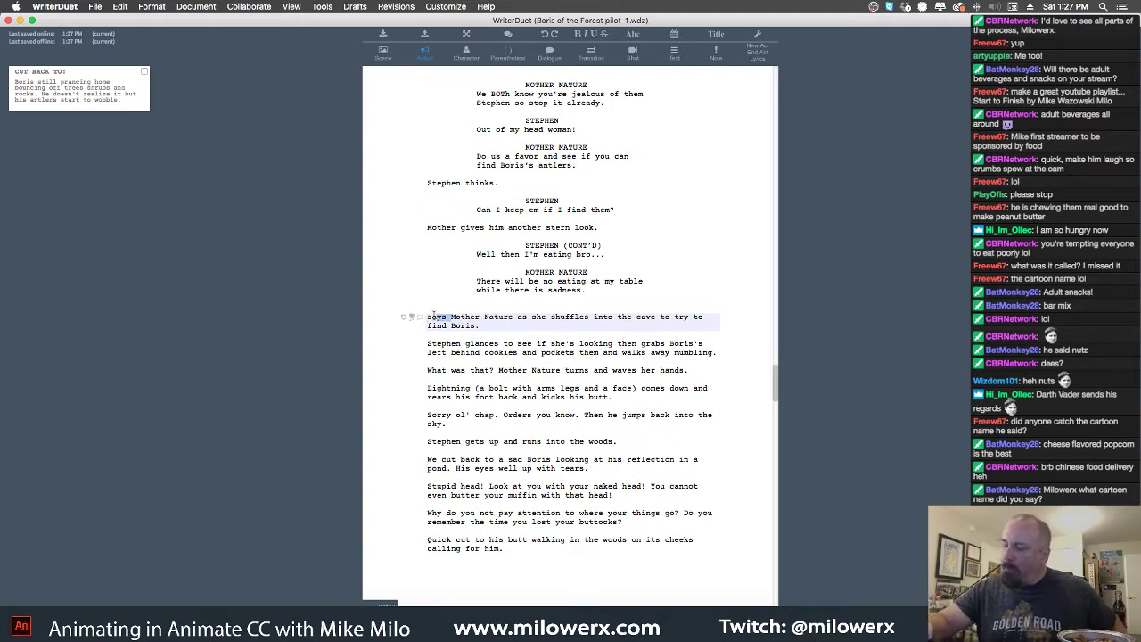
{"action": "key", "text": "BackSpace"}
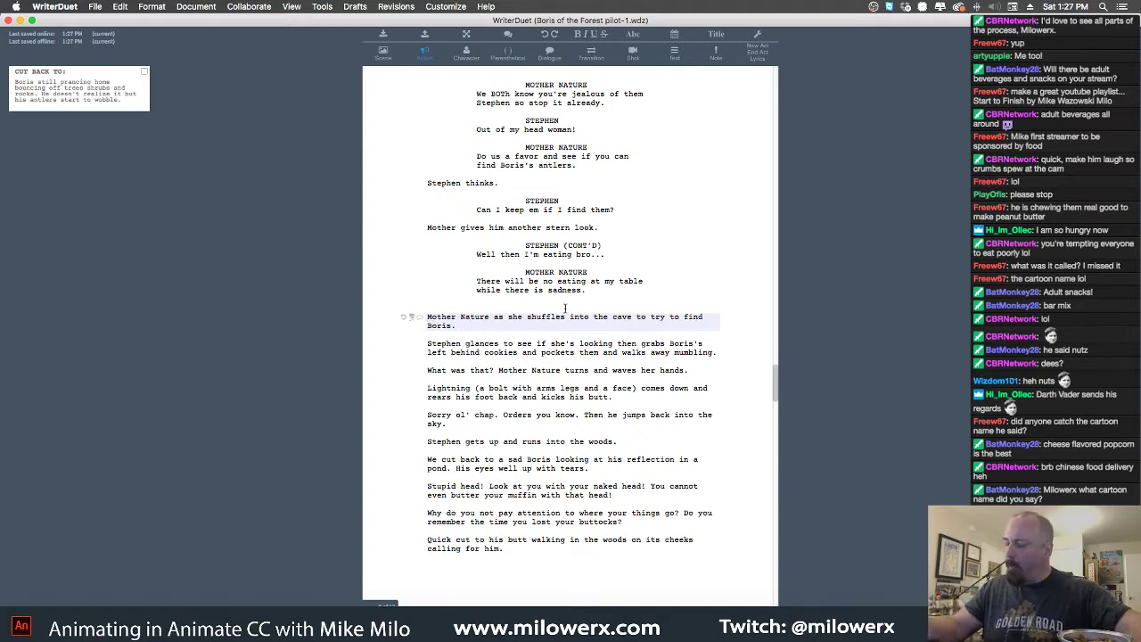
{"action": "left_click_drag", "start_coordinate": [524, 316], "coordinate": [493, 317]}
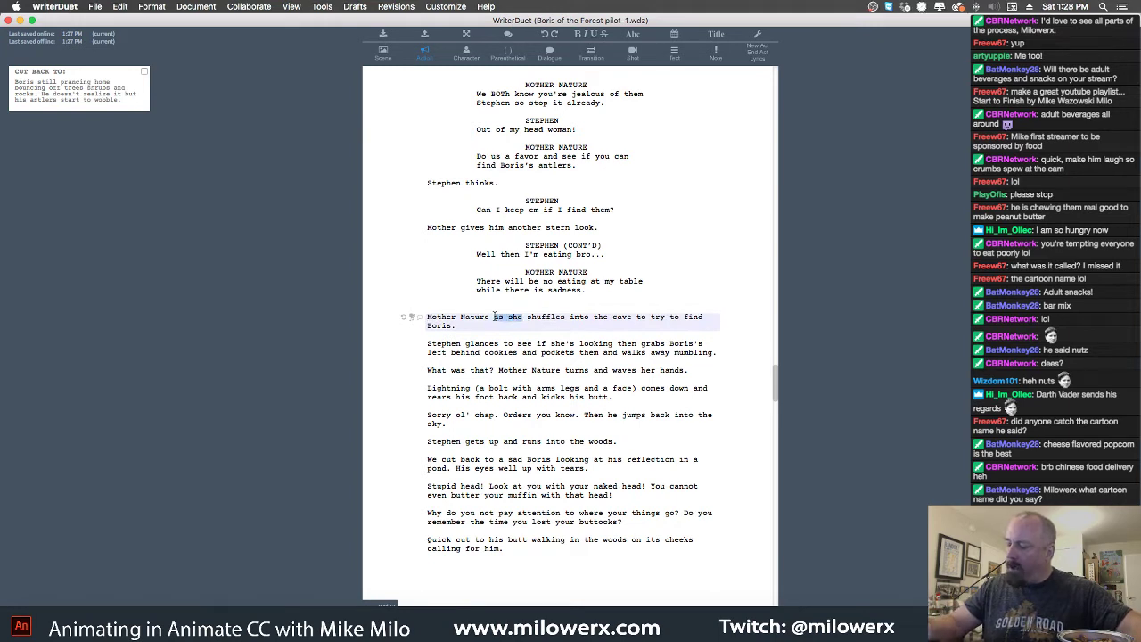
{"action": "key", "text": "BackSpace"}
{"action": "key", "text": "BackSpace"}
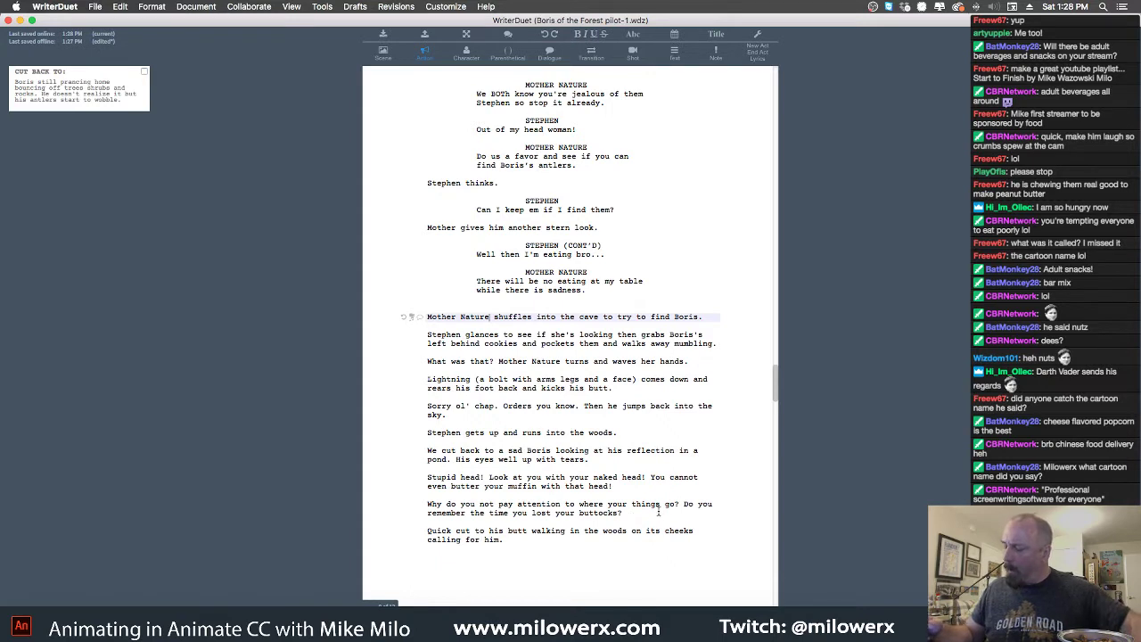
Insert a new Dialogue-formatted line after 'with tears.'
{"action": "left_click", "coordinate": [591, 460]}
{"action": "key", "text": "Return"}
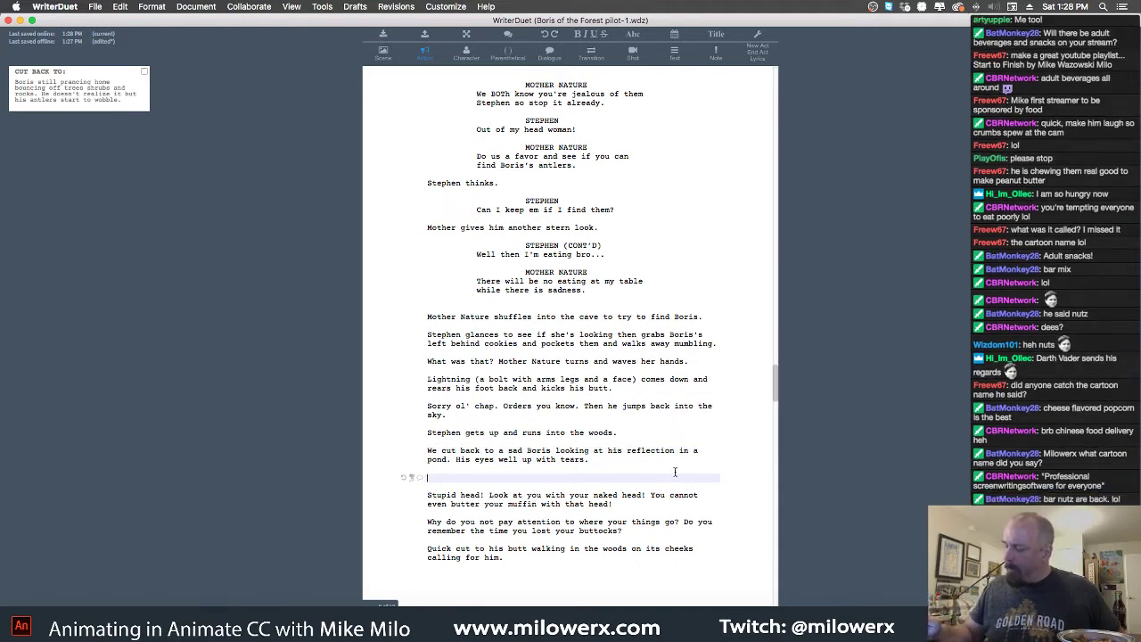
{"action": "left_click", "coordinate": [551, 56]}
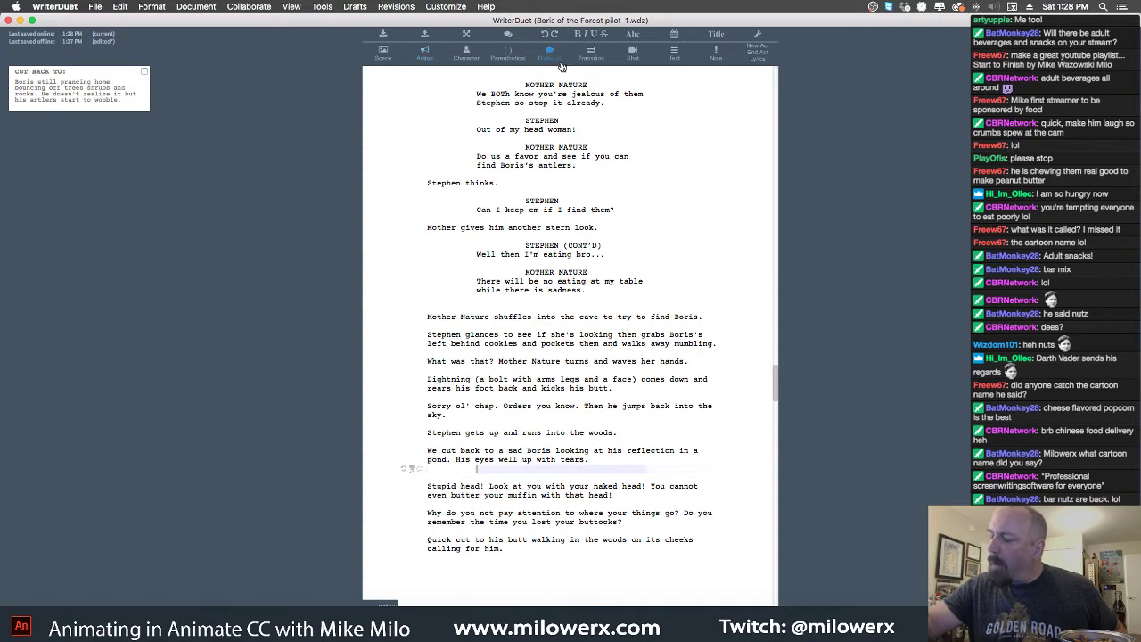
Add a BORIS character cue and make 'Stupid head!' his dialogue
{"action": "left_click", "coordinate": [470, 56]}
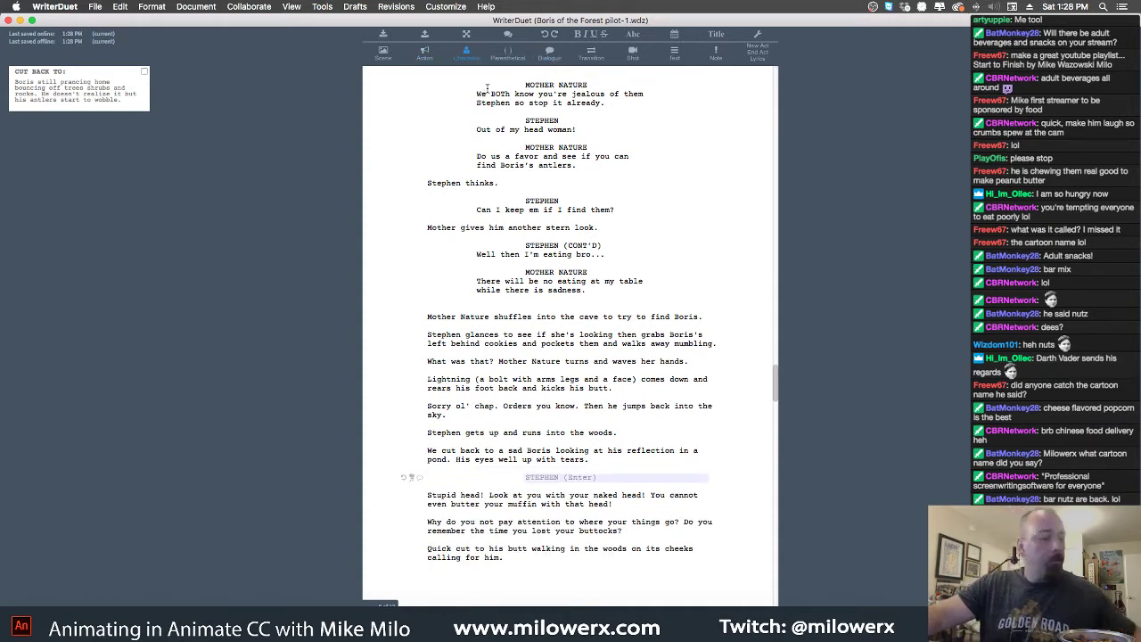
{"action": "type", "text": "B"}
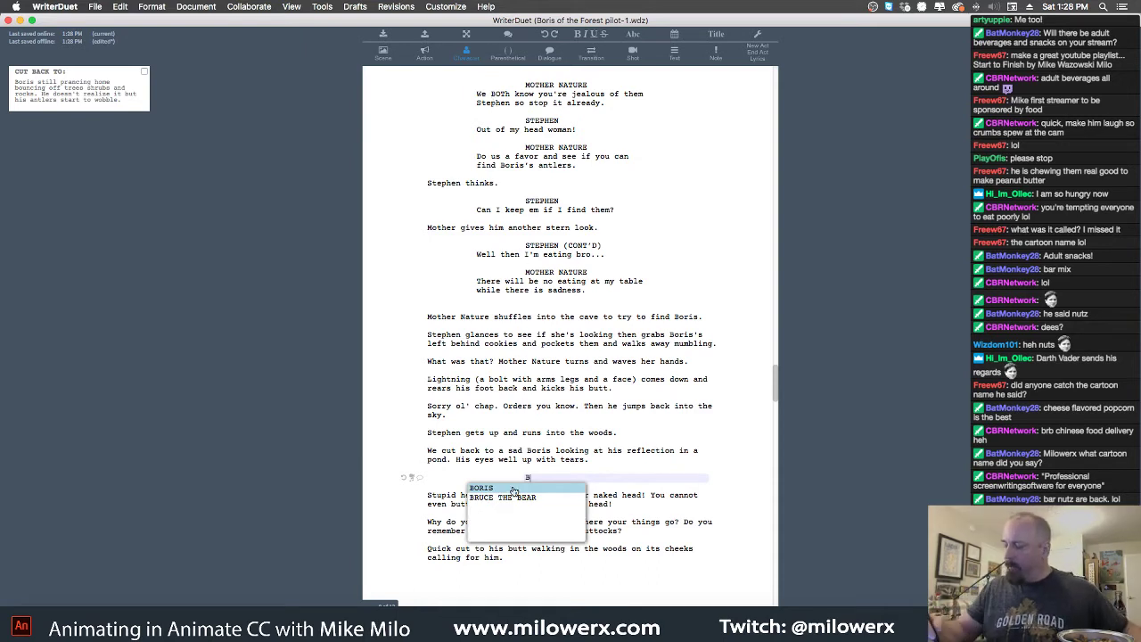
{"action": "left_click", "coordinate": [513, 490]}
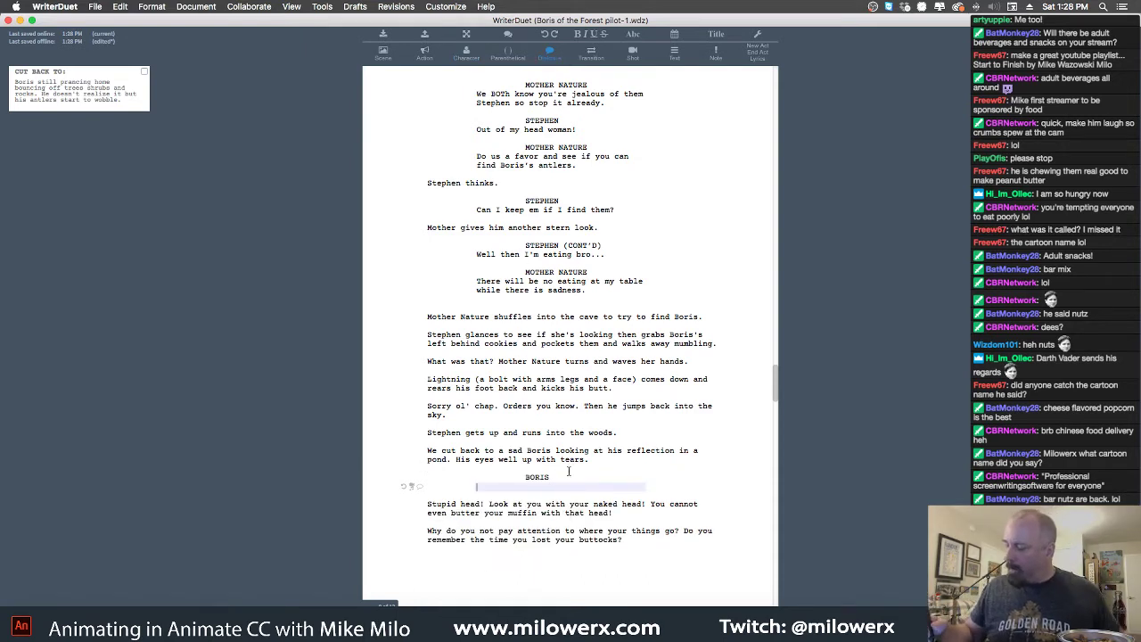
{"action": "left_click", "coordinate": [428, 505]}
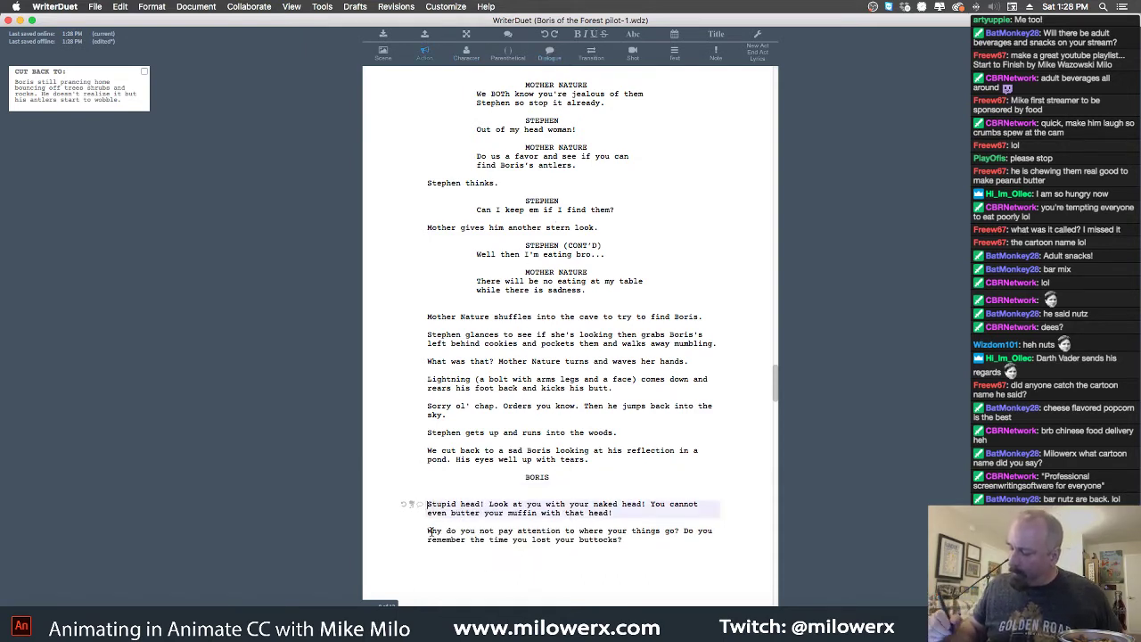
{"action": "left_click", "coordinate": [549, 52]}
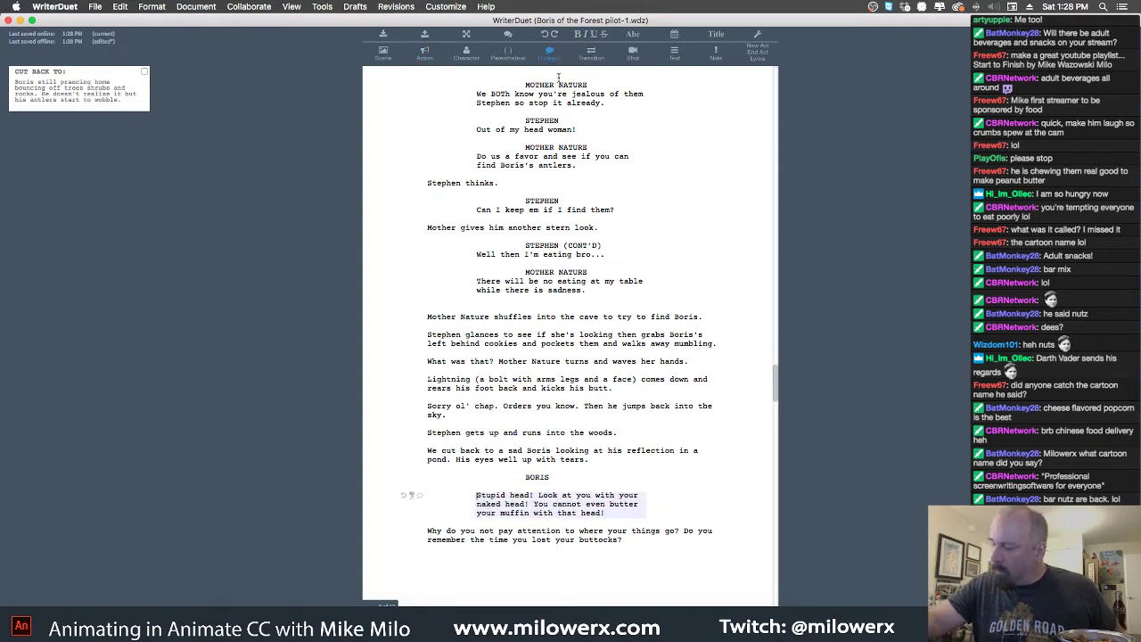
{"action": "key", "text": "BackSpace"}
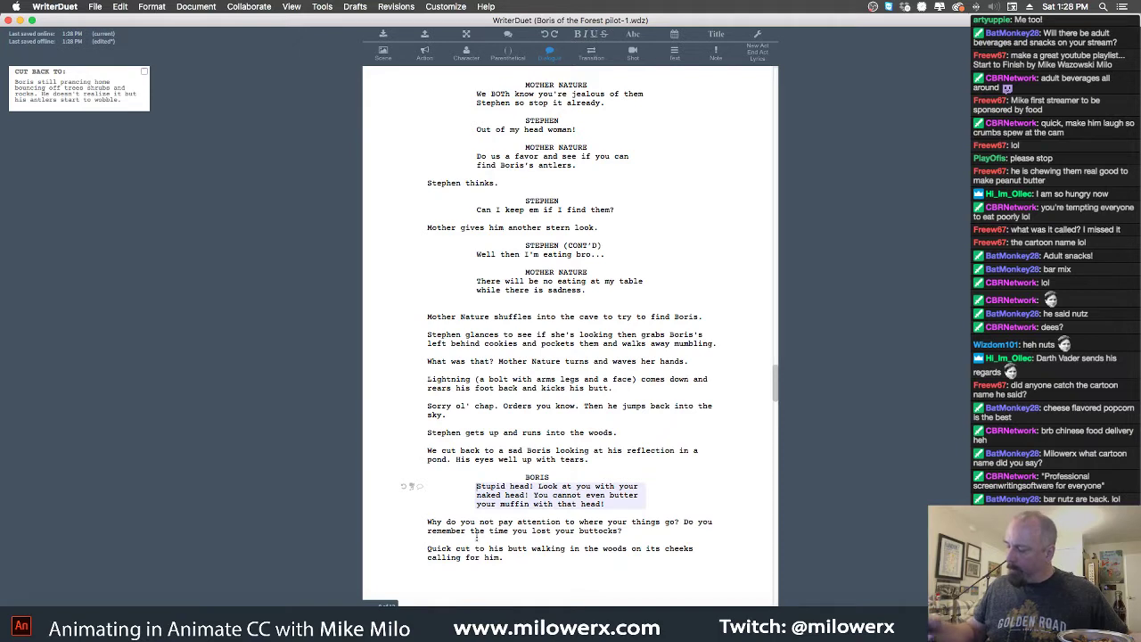
Format the 'Why do you not pay attention' line as dialogue and merge it into BORIS's speech
{"action": "left_click", "coordinate": [427, 522]}
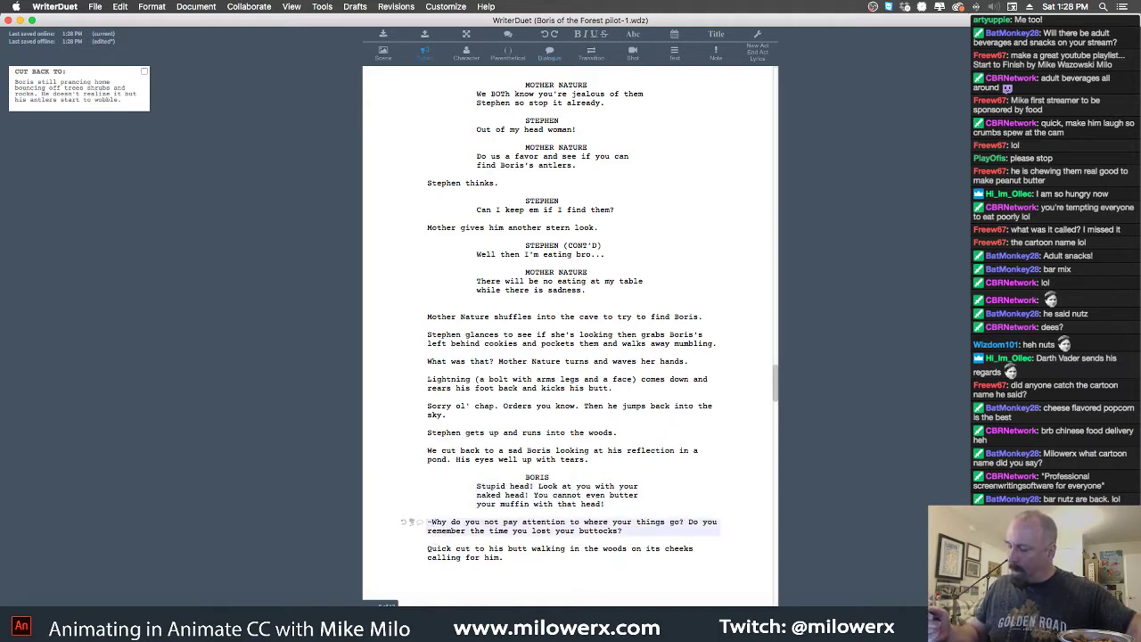
{"action": "key", "text": "BackSpace"}
{"action": "key", "text": "Left"}
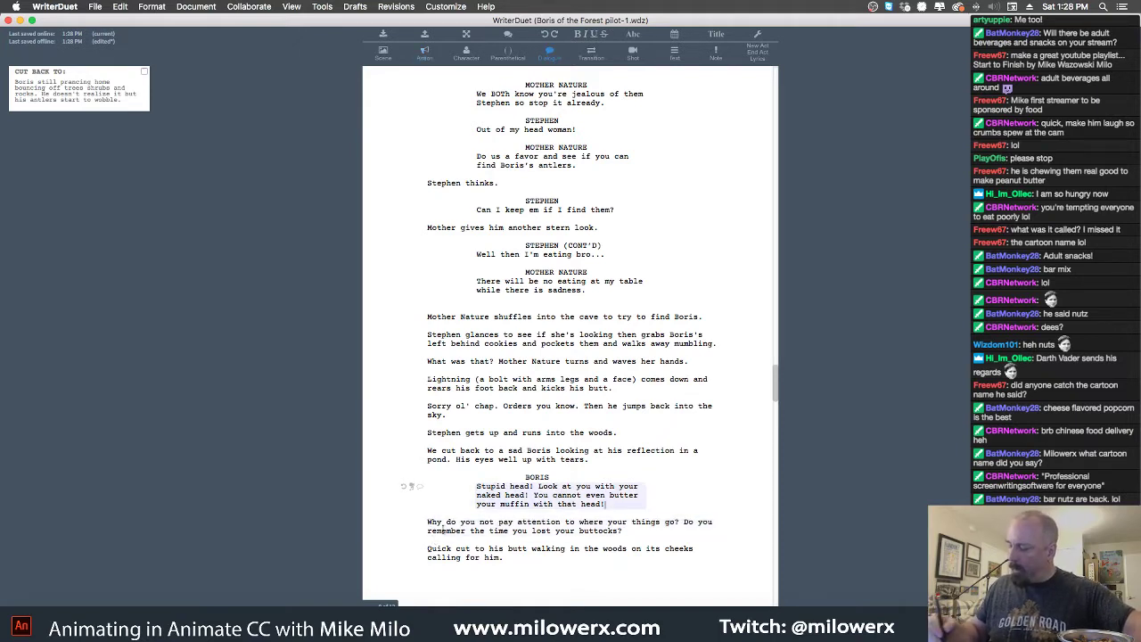
{"action": "left_click", "coordinate": [428, 524]}
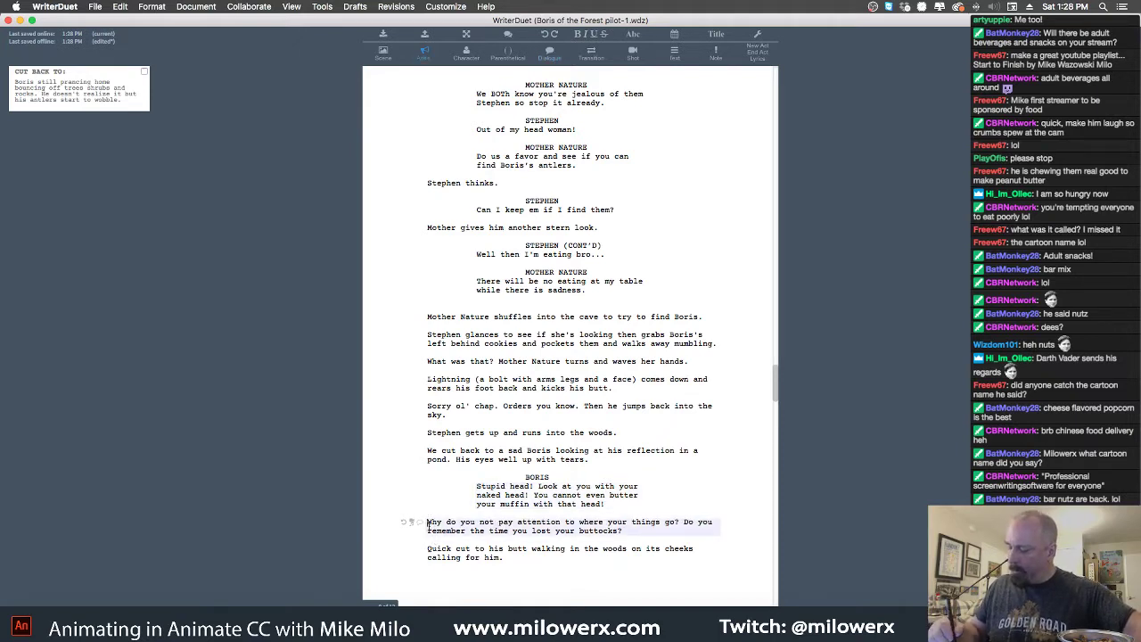
{"action": "left_click", "coordinate": [551, 53]}
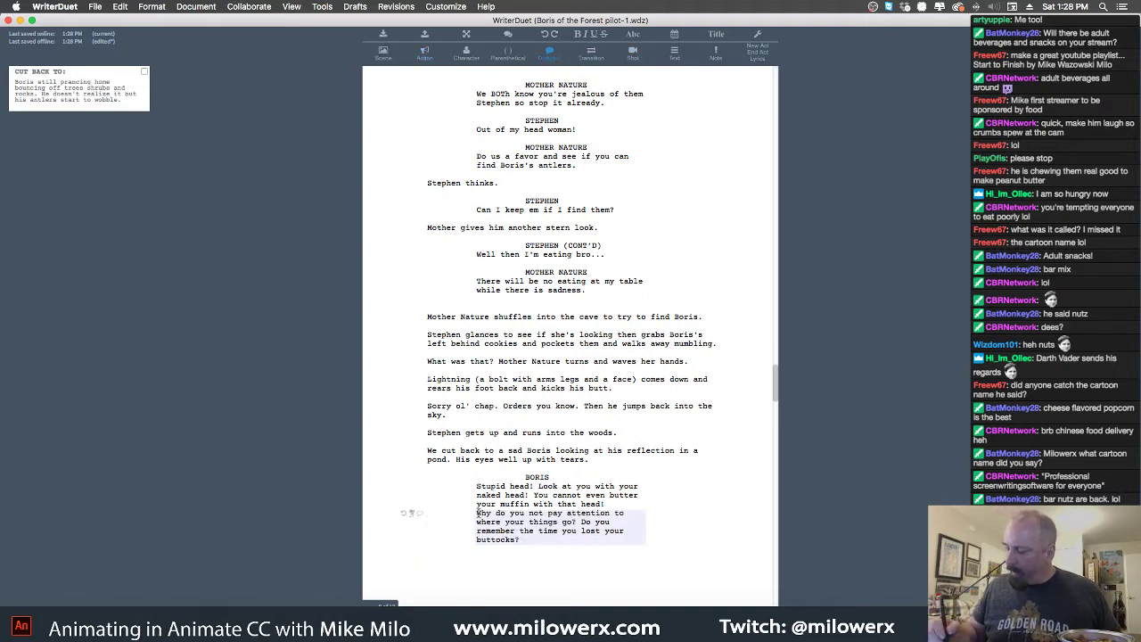
{"action": "key", "text": "BackSpace"}
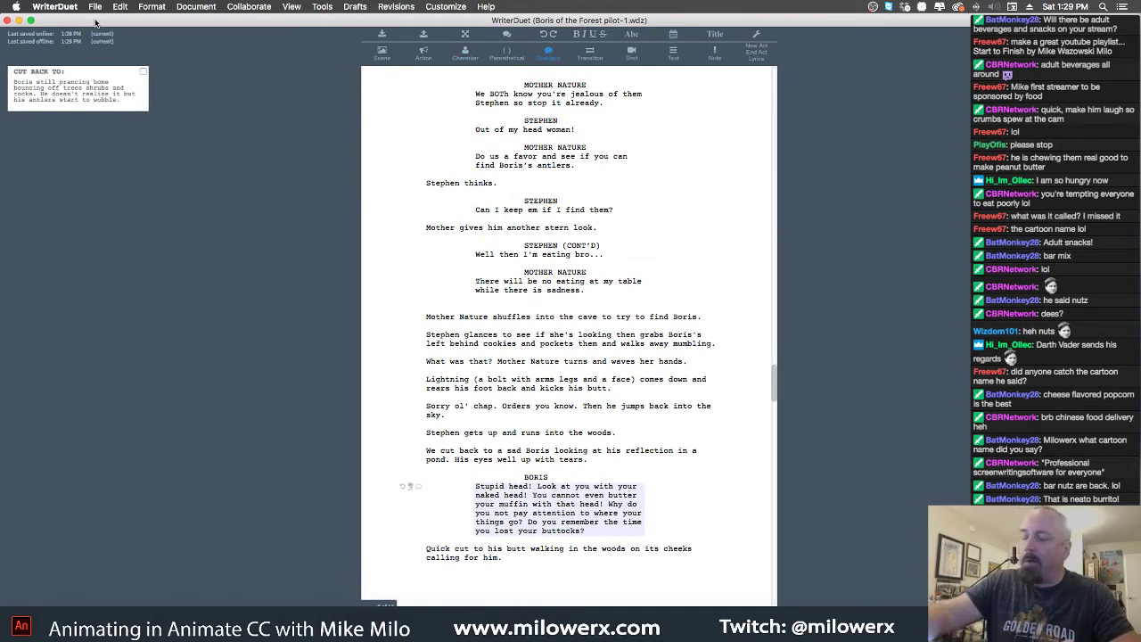
{"action": "left_click", "coordinate": [59, 8]}
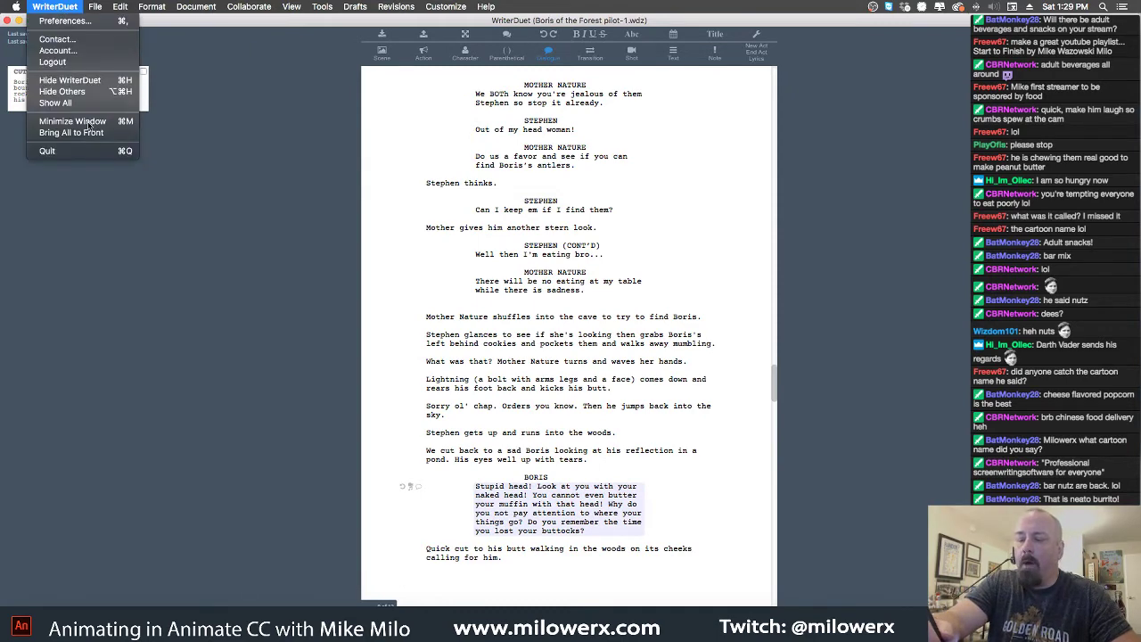
Return to Animate, enlarge the stage and view the whole character across frames 13–16
{"action": "left_click", "coordinate": [101, 150]}
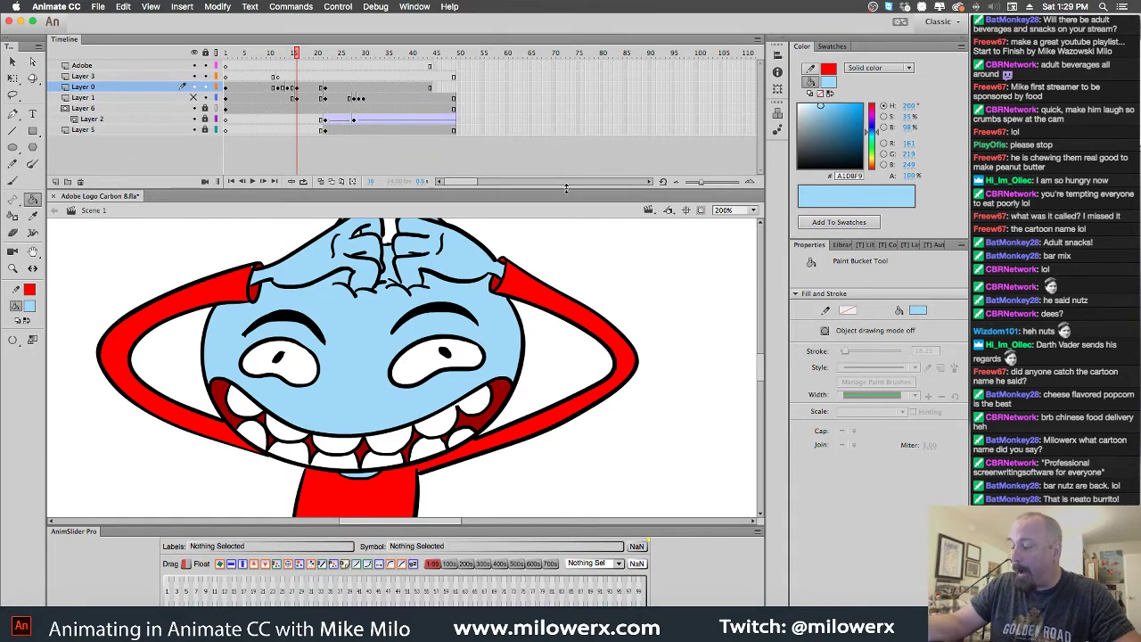
{"action": "left_click_drag", "start_coordinate": [566, 191], "coordinate": [565, 159]}
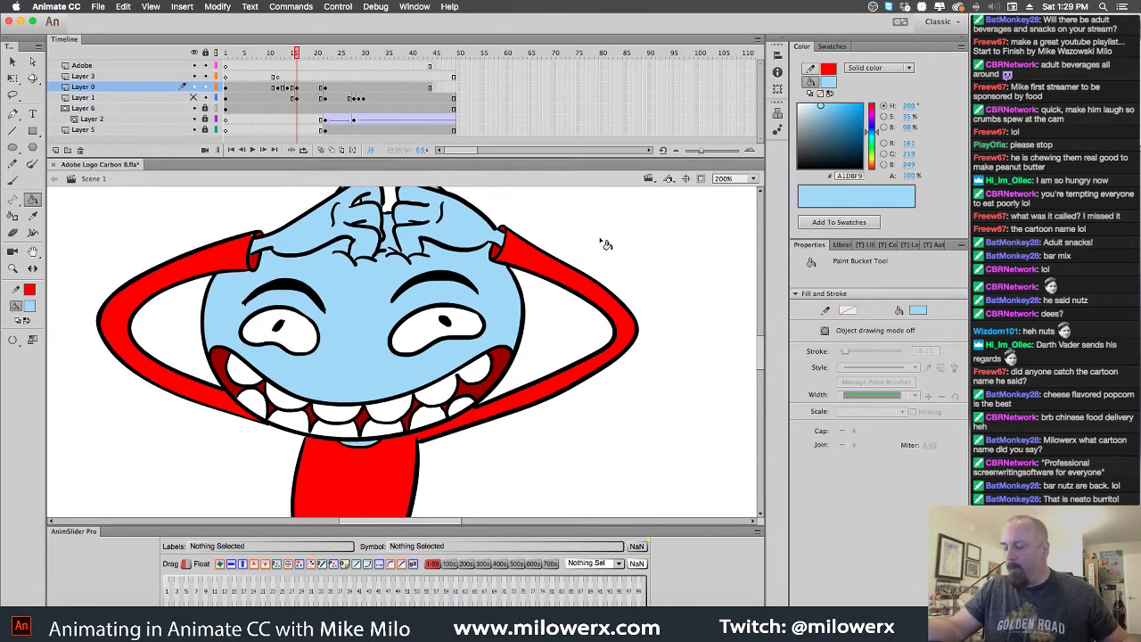
{"action": "key", "text": "super+1"}
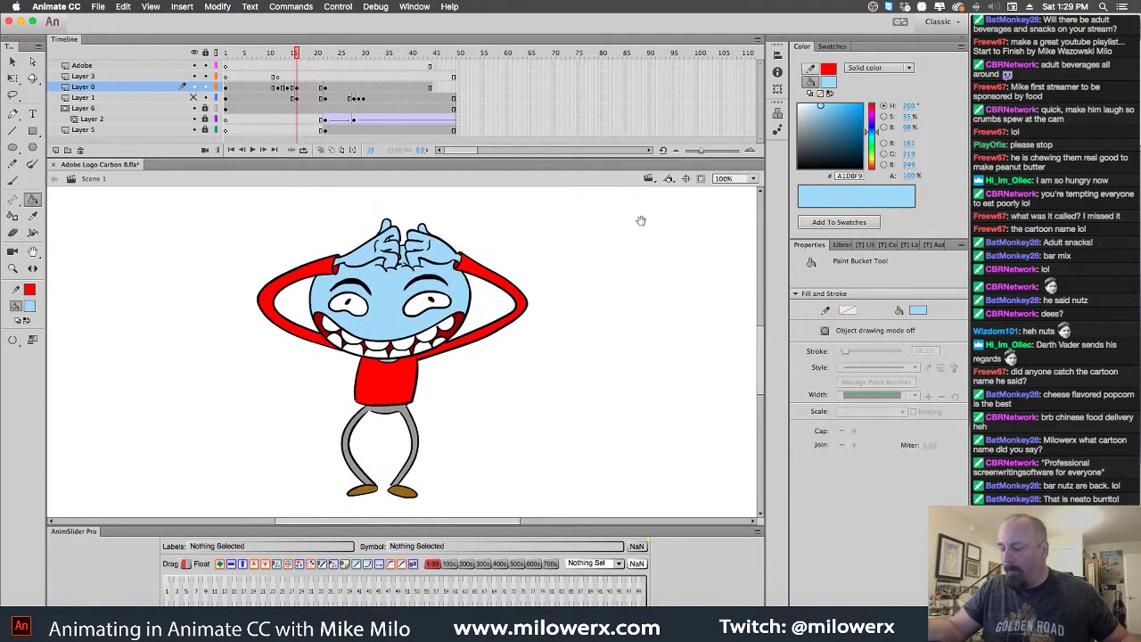
{"action": "left_click", "coordinate": [283, 59]}
{"action": "left_click_drag", "start_coordinate": [283, 60], "coordinate": [297, 61]}
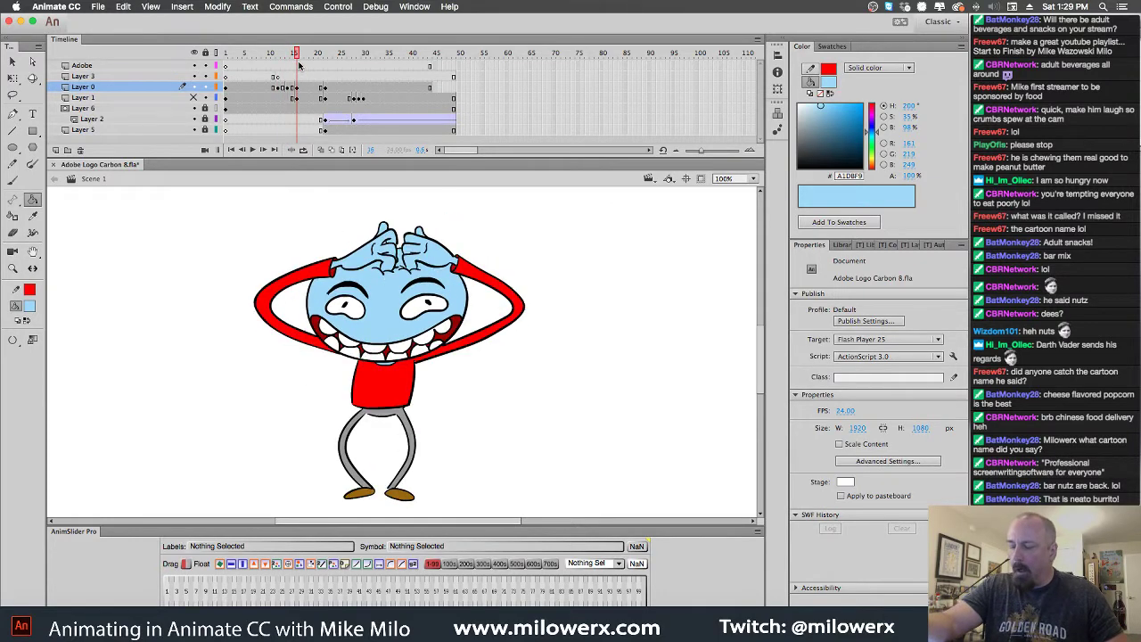
Fill the shirt and both arms red on the arms-raised and arms-out pose frames
{"action": "left_click", "coordinate": [31, 308]}
{"action": "left_click", "coordinate": [77, 381]}
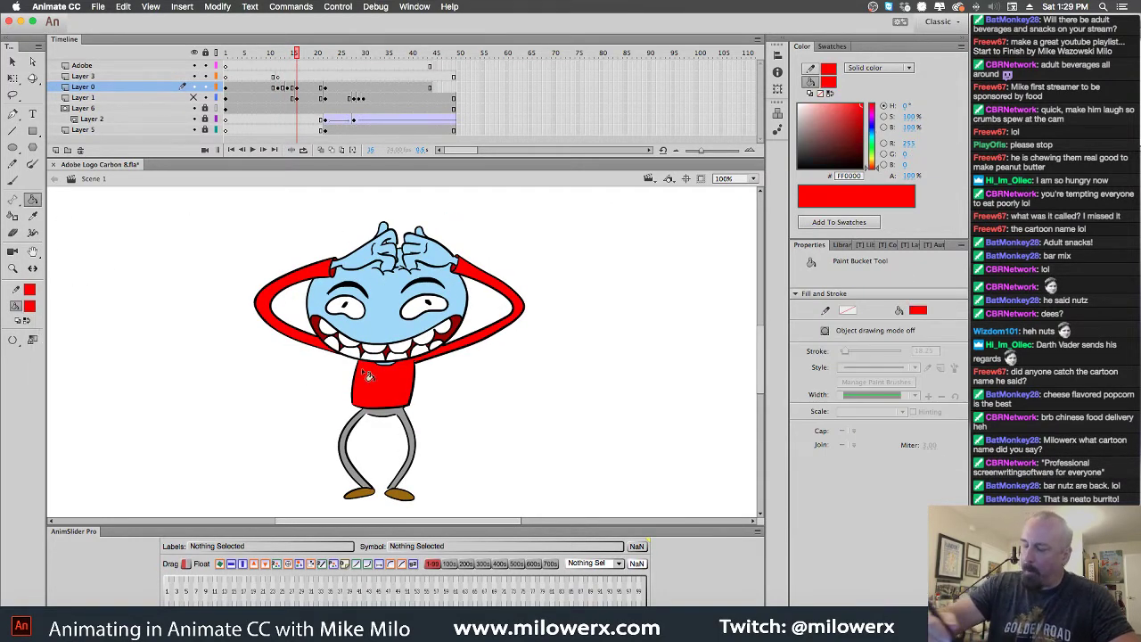
{"action": "left_click", "coordinate": [397, 389]}
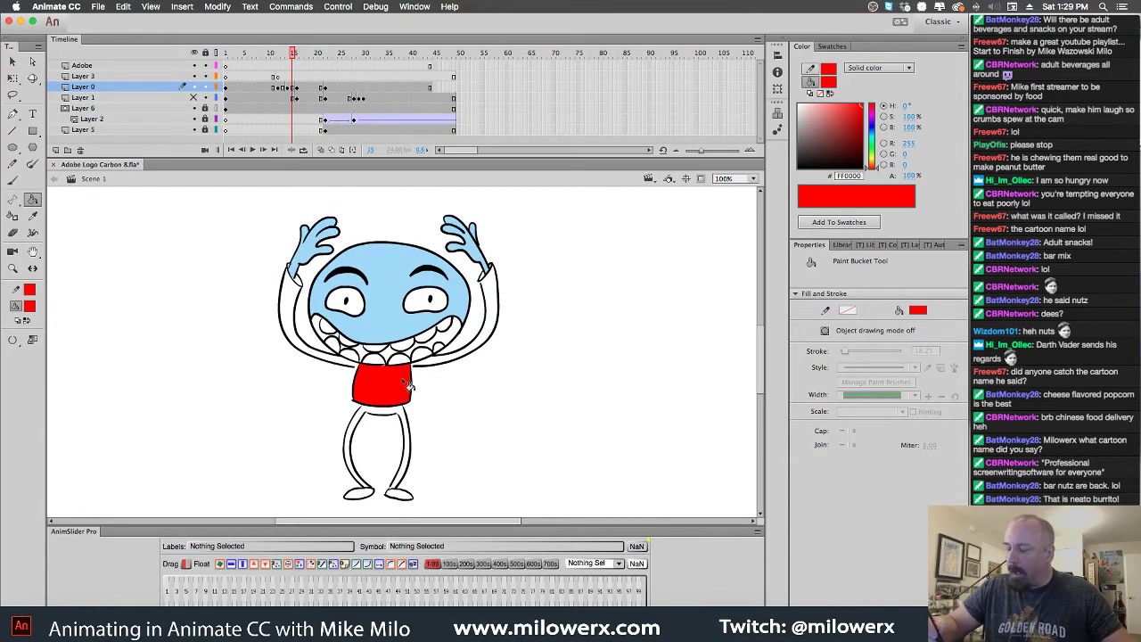
{"action": "left_click", "coordinate": [356, 369]}
{"action": "left_click", "coordinate": [494, 352]}
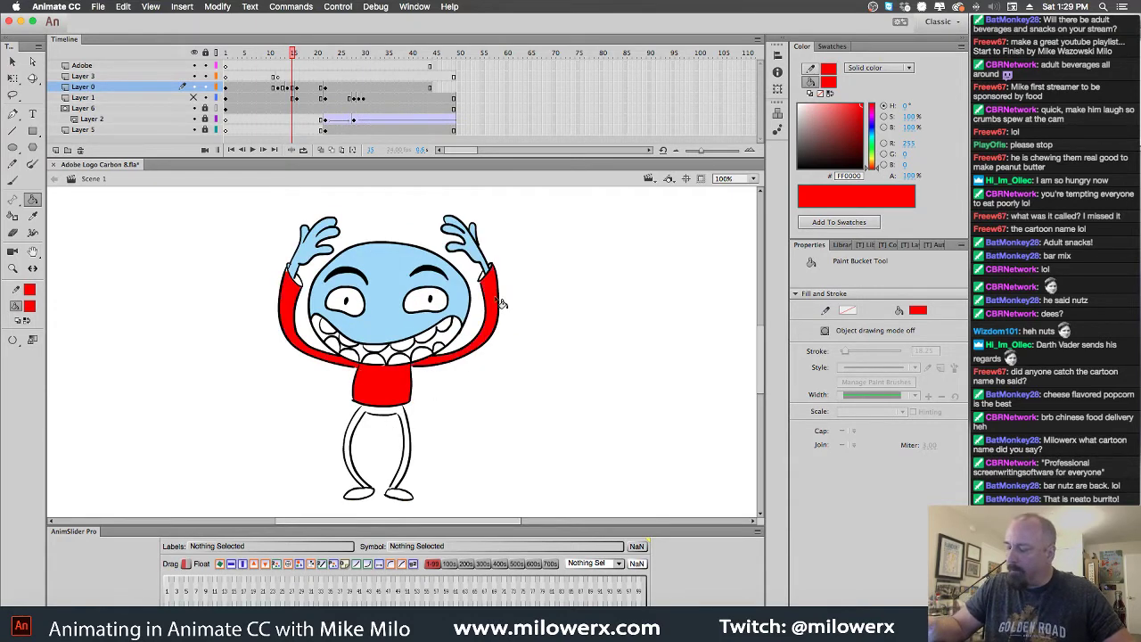
{"action": "key", "text": "comma"}
{"action": "key", "text": "period"}
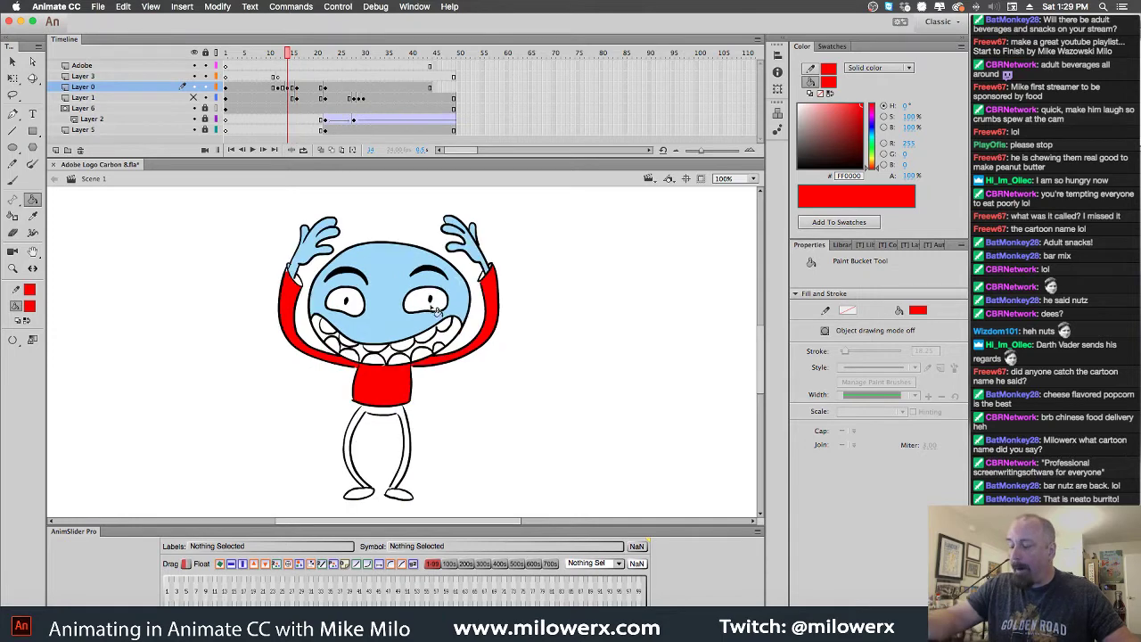
{"action": "key", "text": "comma"}
{"action": "key", "text": "comma"}
{"action": "left_click", "coordinate": [456, 383]}
{"action": "left_click", "coordinate": [403, 385]}
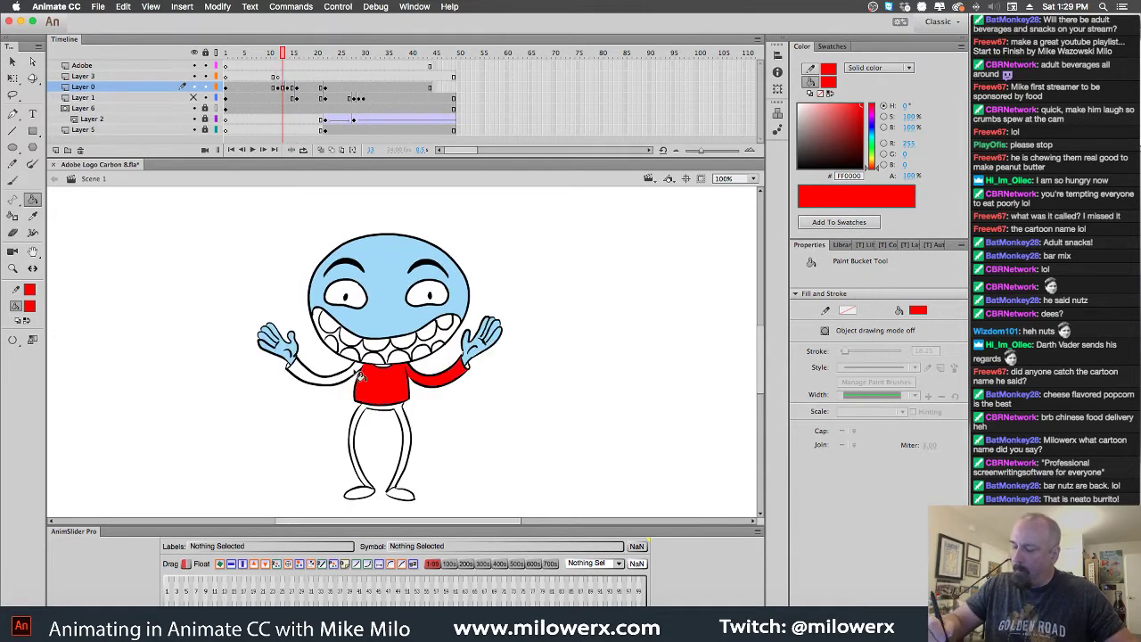
{"action": "left_click", "coordinate": [361, 378]}
Set the stroke to black, sample the arm's darker red C40000 as fill, and zoom to 200%
{"action": "left_click", "coordinate": [29, 305]}
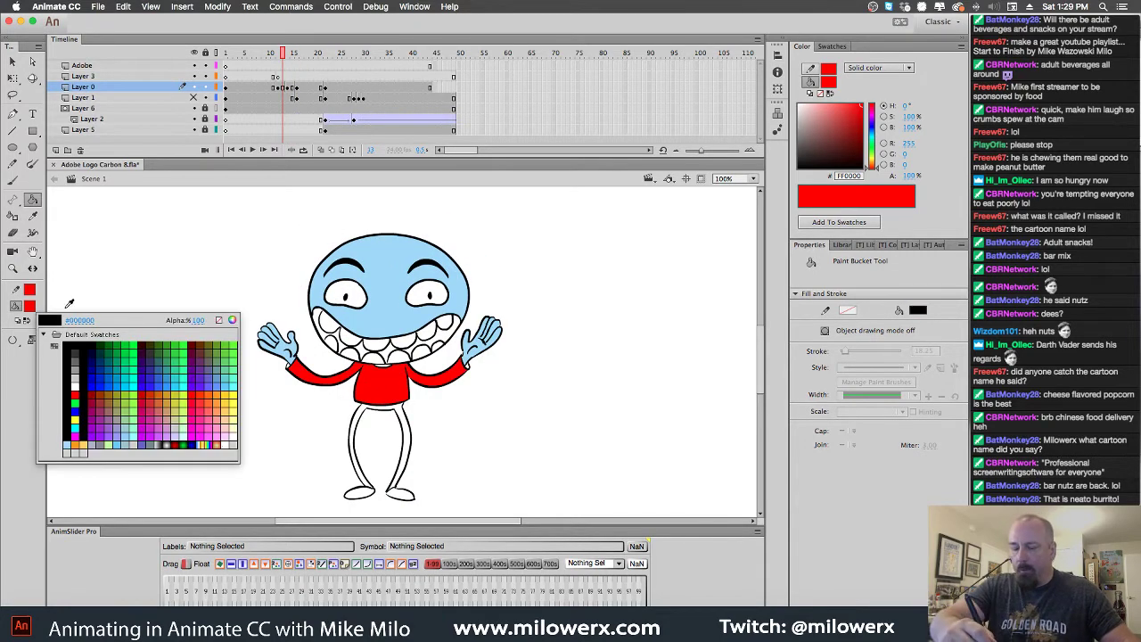
{"action": "left_click", "coordinate": [396, 337]}
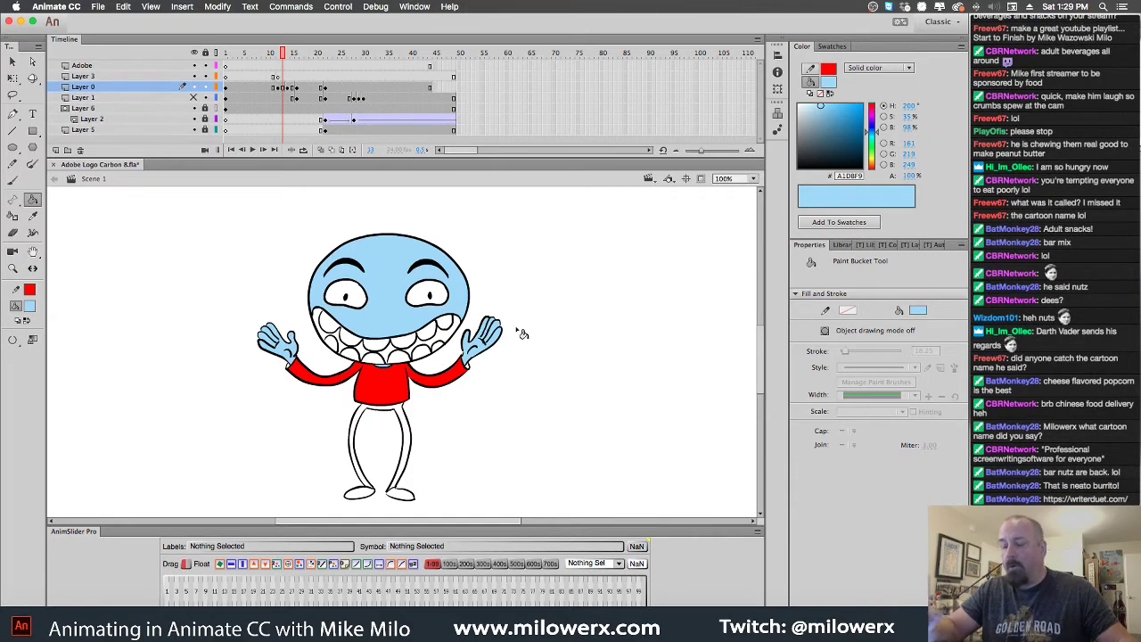
{"action": "key", "text": "period"}
{"action": "key", "text": "period"}
{"action": "key", "text": "period"}
{"action": "key", "text": "period"}
{"action": "key", "text": "period"}
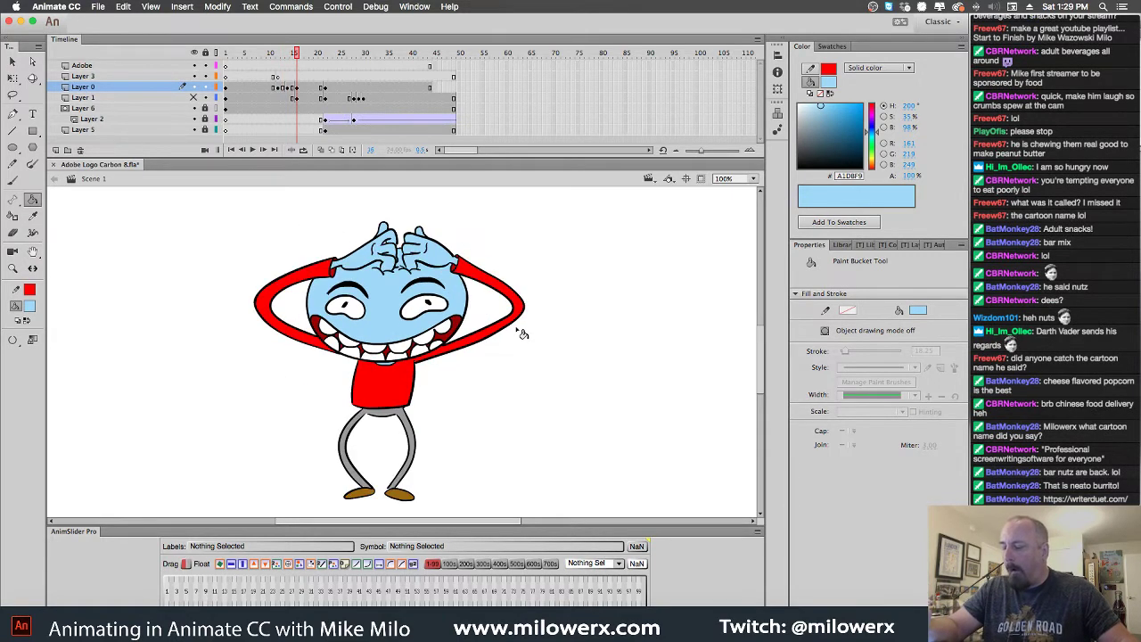
{"action": "left_click", "coordinate": [30, 290]}
{"action": "left_click", "coordinate": [75, 327]}
{"action": "left_click", "coordinate": [29, 306]}
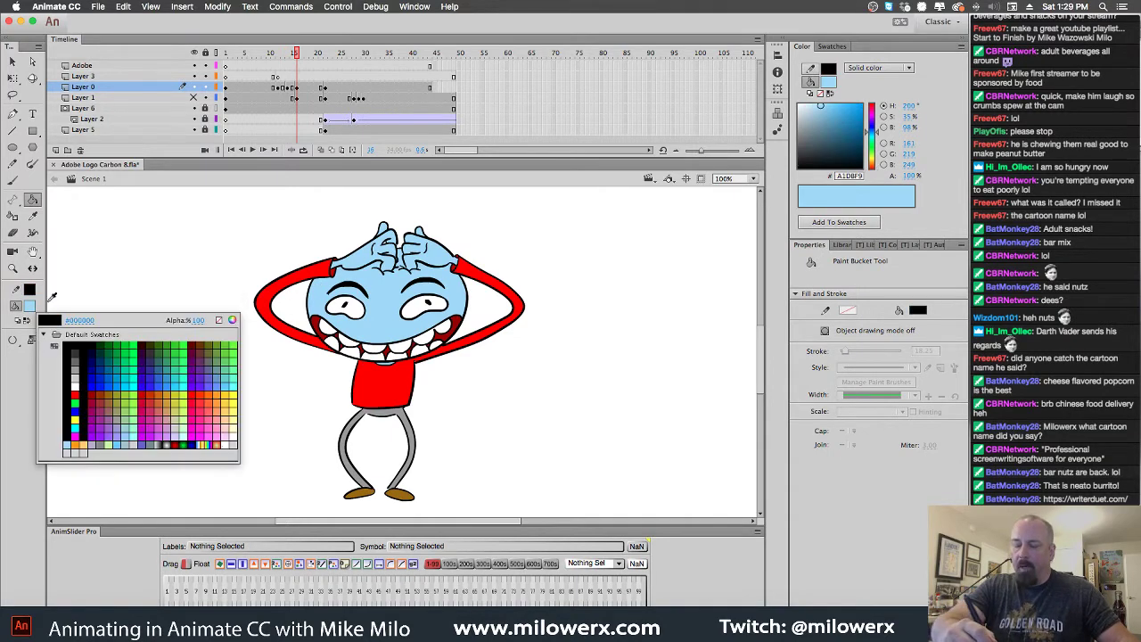
{"action": "left_click", "coordinate": [460, 272]}
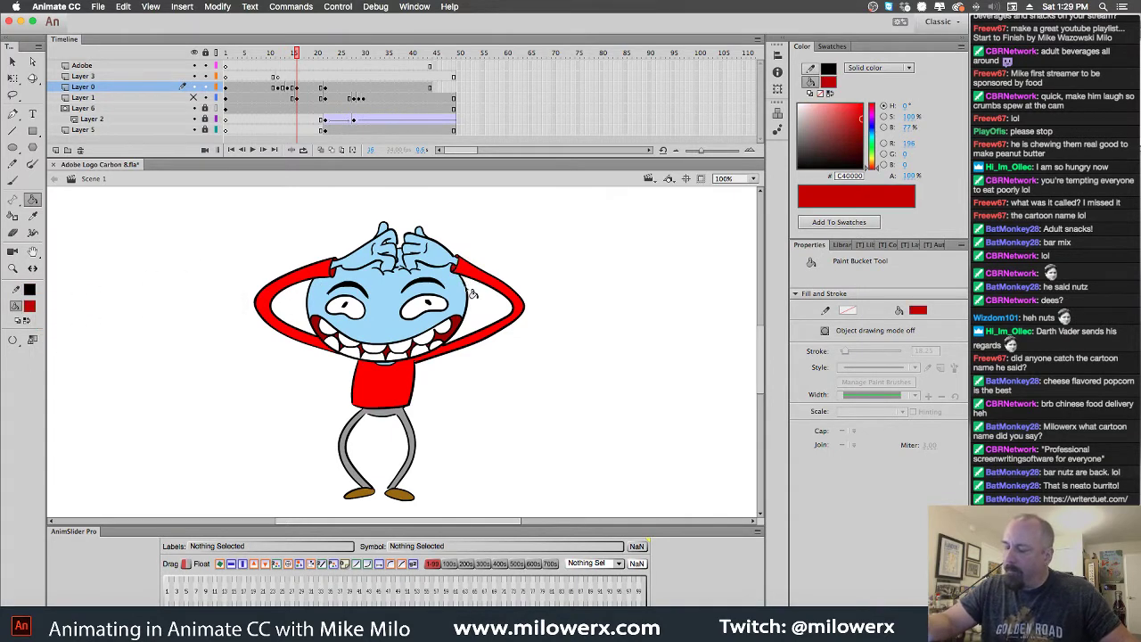
{"action": "key", "text": "comma"}
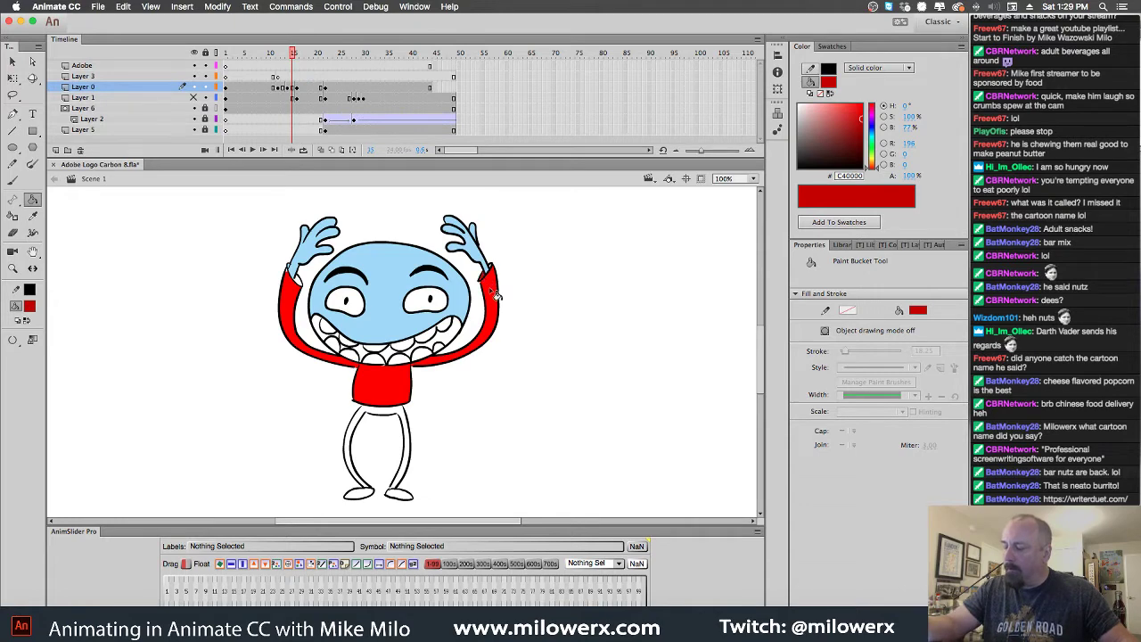
{"action": "key", "text": "super+equal"}
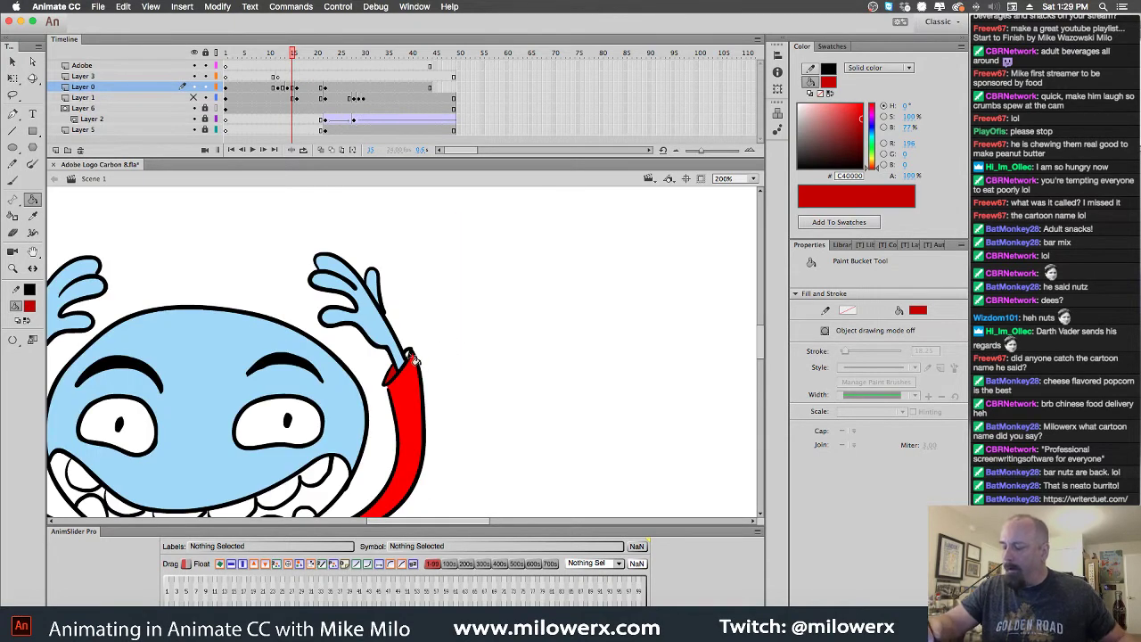
Fill the white gap beside the left hand red, undo a stray fill, and set Close Large Gaps
{"action": "left_click_drag", "start_coordinate": [428, 354], "coordinate": [567, 246]}
{"action": "left_click", "coordinate": [237, 282]}
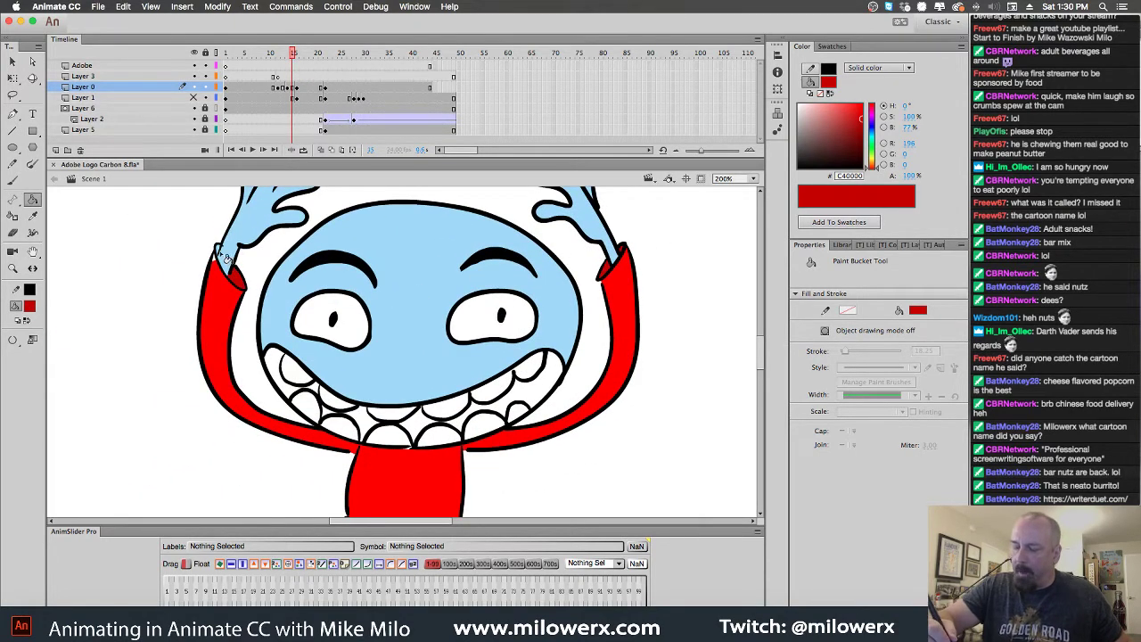
{"action": "left_click", "coordinate": [225, 254]}
{"action": "key", "text": "super+z"}
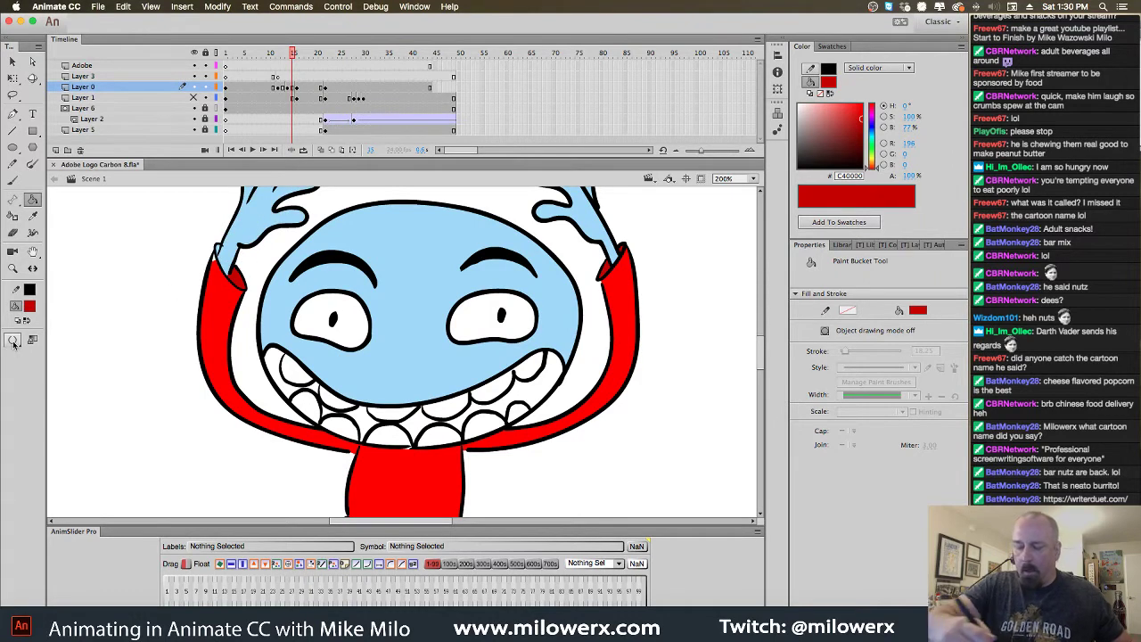
{"action": "left_click", "coordinate": [13, 340]}
{"action": "left_click", "coordinate": [67, 375]}
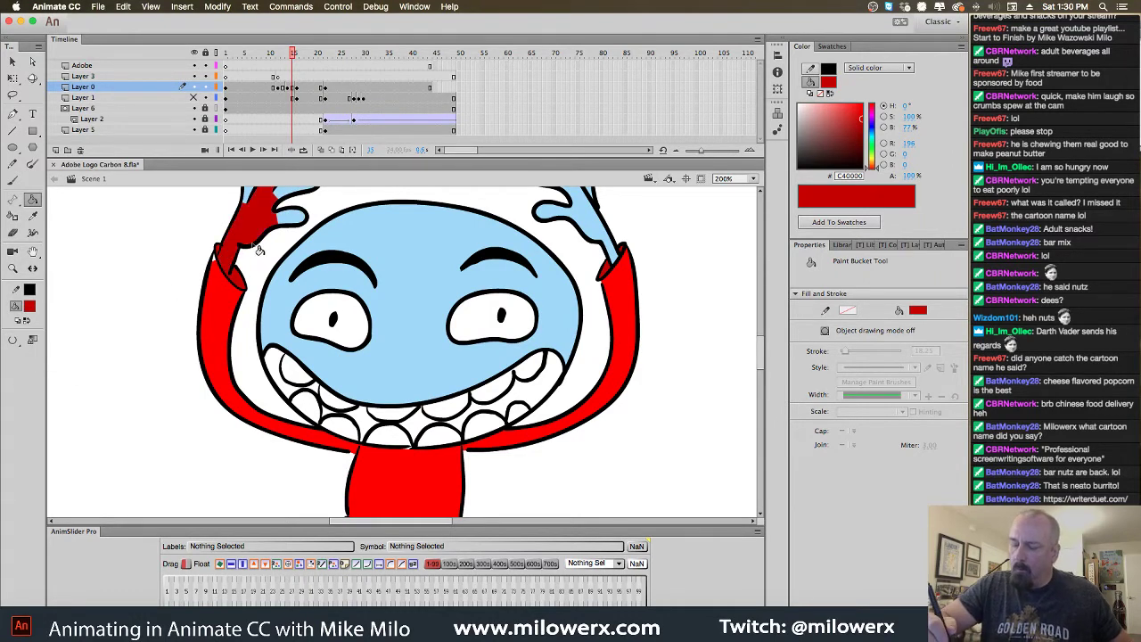
At 400% zoom, sample the sleeve's bright red and check the hand-sleeve outline, then return to 200%
{"action": "left_click", "coordinate": [228, 251]}
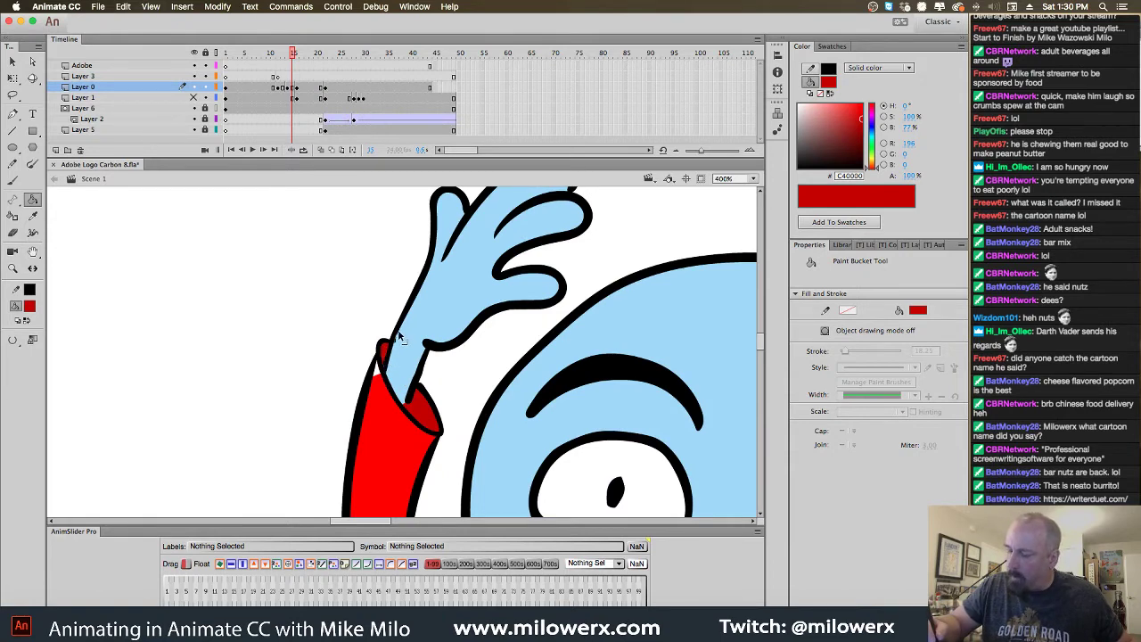
{"action": "left_click", "coordinate": [29, 307]}
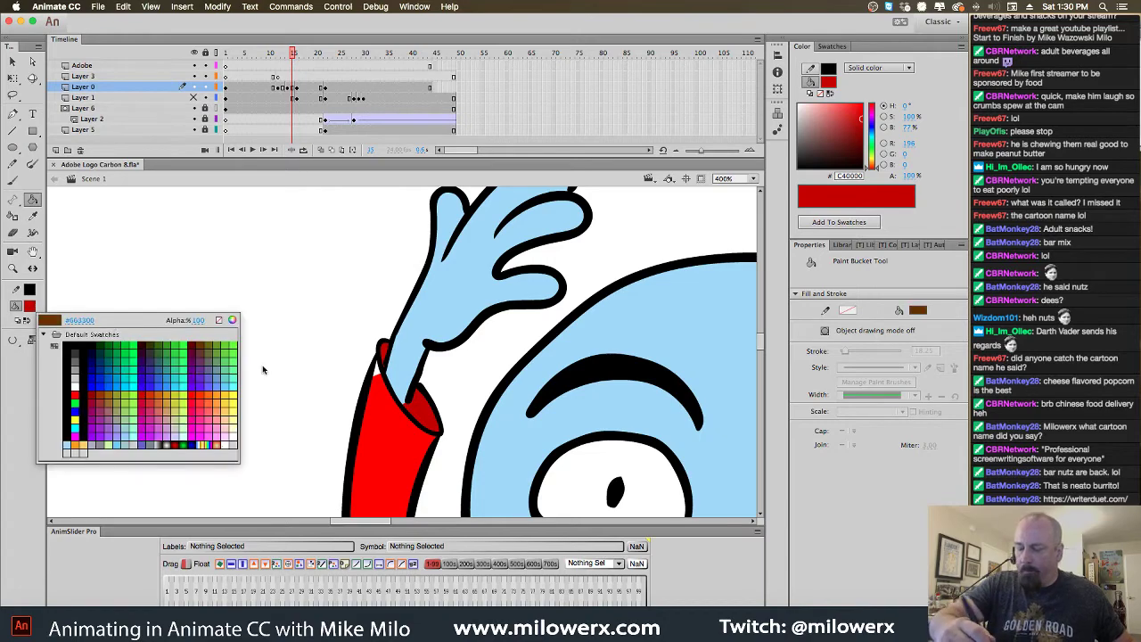
{"action": "left_click", "coordinate": [390, 397]}
{"action": "scroll", "coordinate": [669, 450], "scroll_direction": "down", "scroll_amount": 5}
{"action": "scroll", "coordinate": [669, 451], "scroll_direction": "right", "scroll_amount": 6}
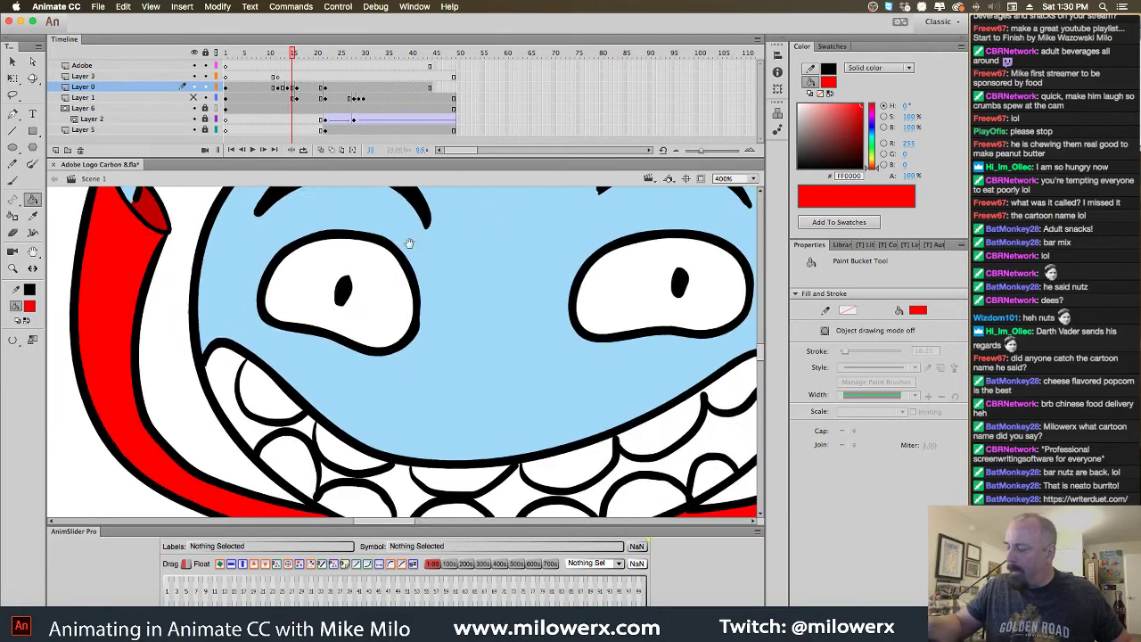
{"action": "scroll", "coordinate": [669, 435], "scroll_direction": "down", "scroll_amount": 3}
{"action": "scroll", "coordinate": [660, 436], "scroll_direction": "left", "scroll_amount": 8}
{"action": "scroll", "coordinate": [642, 443], "scroll_direction": "up", "scroll_amount": 6}
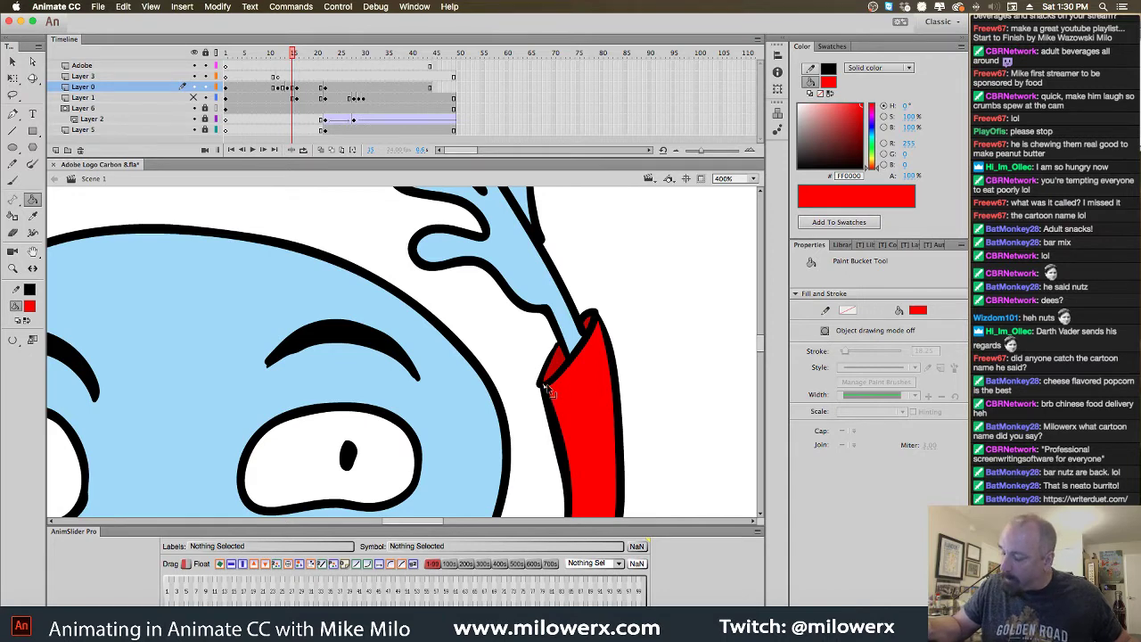
{"action": "double_click", "coordinate": [548, 392]}
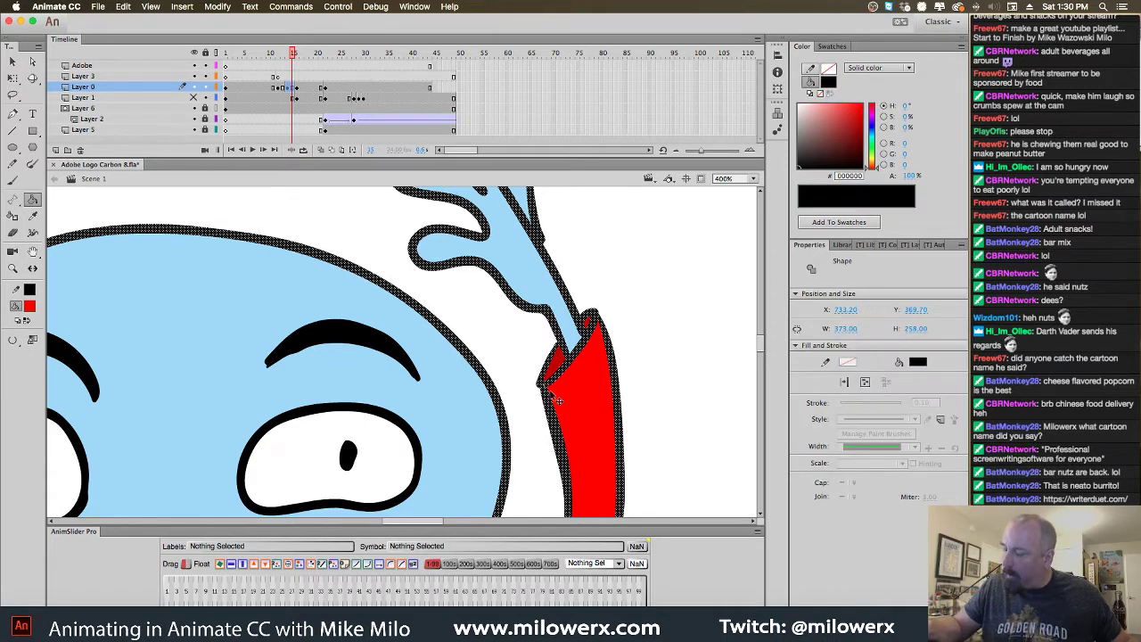
{"action": "left_click", "coordinate": [533, 408]}
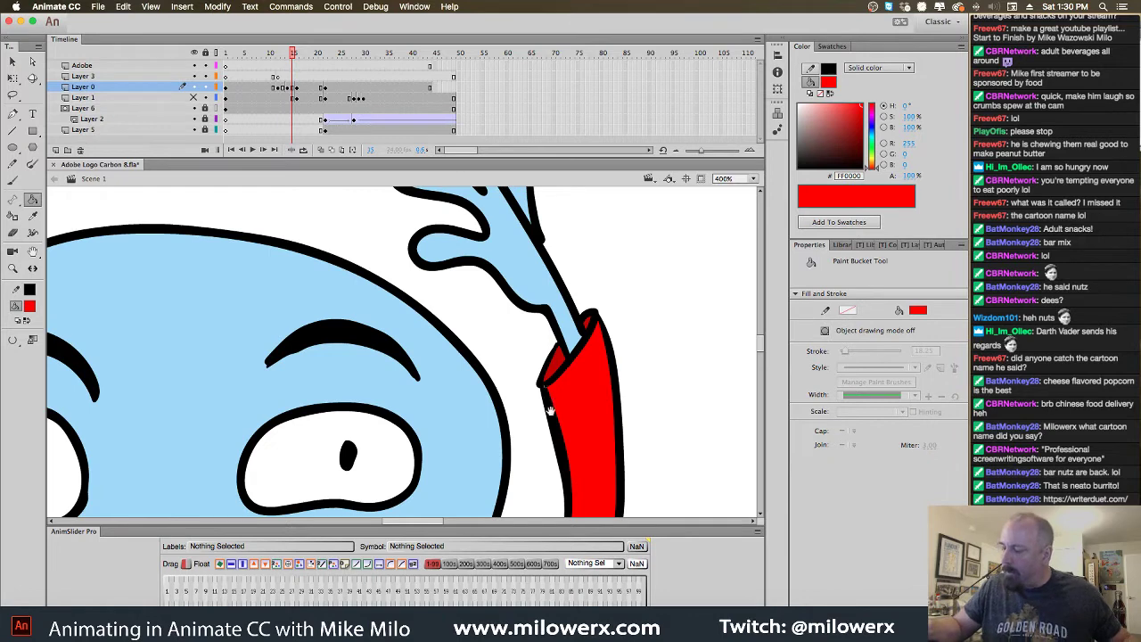
{"action": "left_click", "coordinate": [551, 410], "text": "alt"}
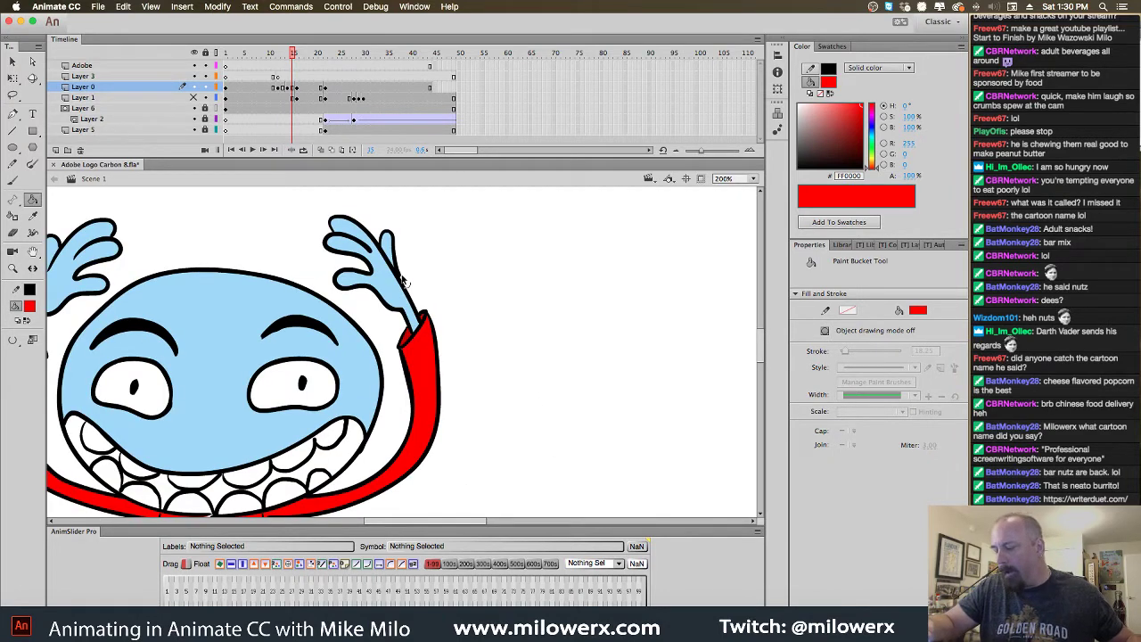
{"action": "scroll", "coordinate": [558, 291], "scroll_direction": "down", "scroll_amount": 10}
{"action": "scroll", "coordinate": [558, 290], "scroll_direction": "left", "scroll_amount": 8}
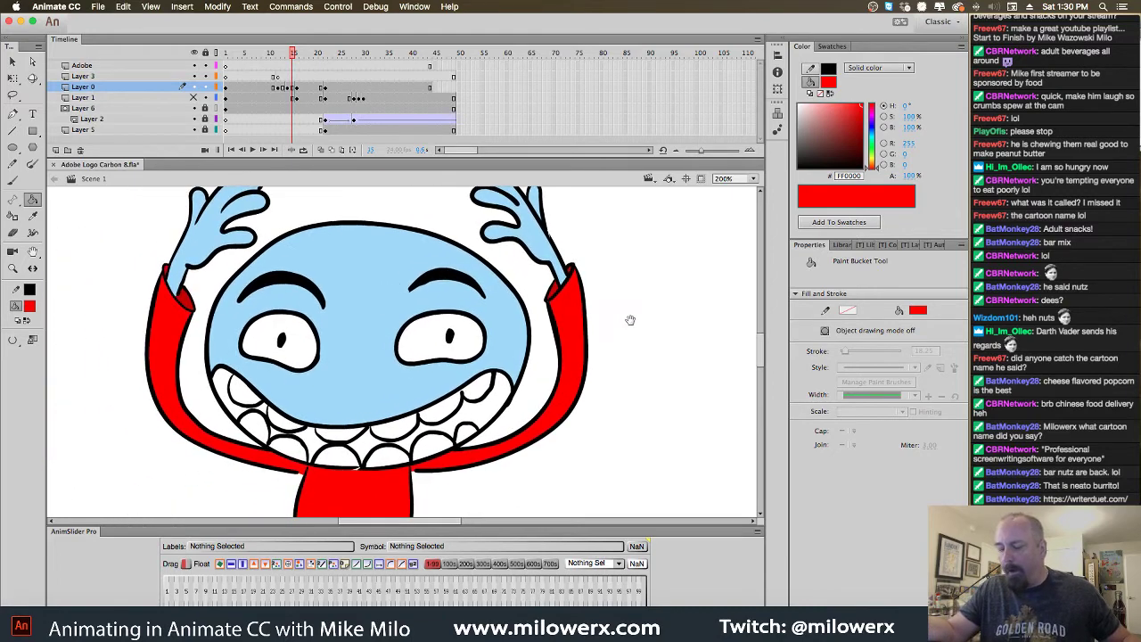
{"action": "scroll", "coordinate": [607, 261], "scroll_direction": "down", "scroll_amount": 2}
Fill both gum areas and the gaps between the lower teeth dark red
{"action": "left_click", "coordinate": [30, 309]}
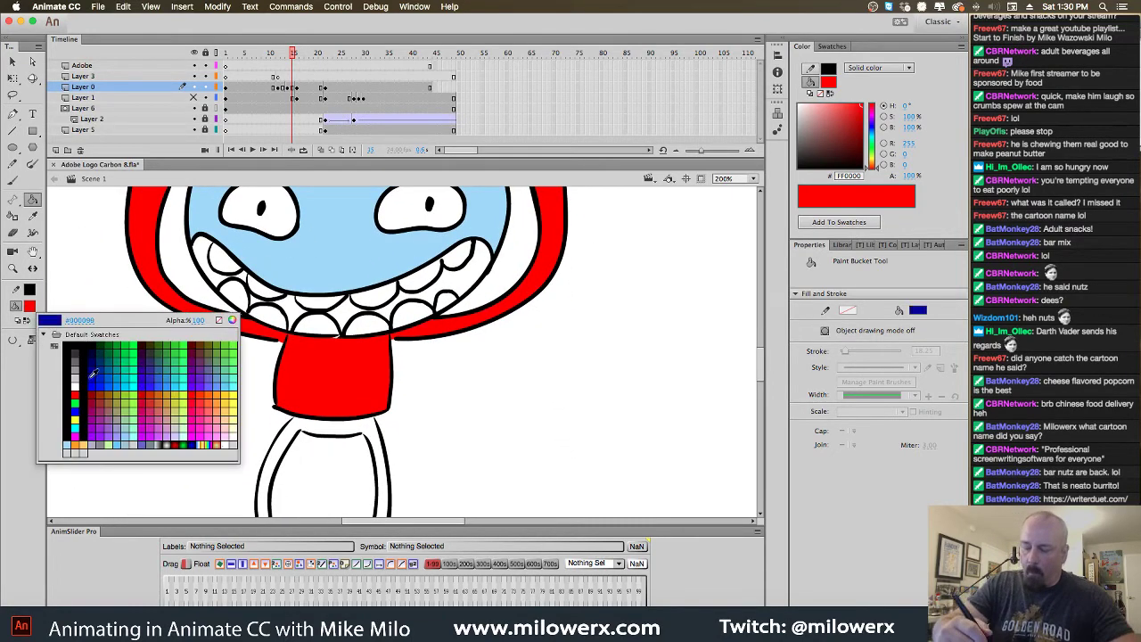
{"action": "left_click", "coordinate": [92, 393]}
{"action": "left_click", "coordinate": [230, 283]}
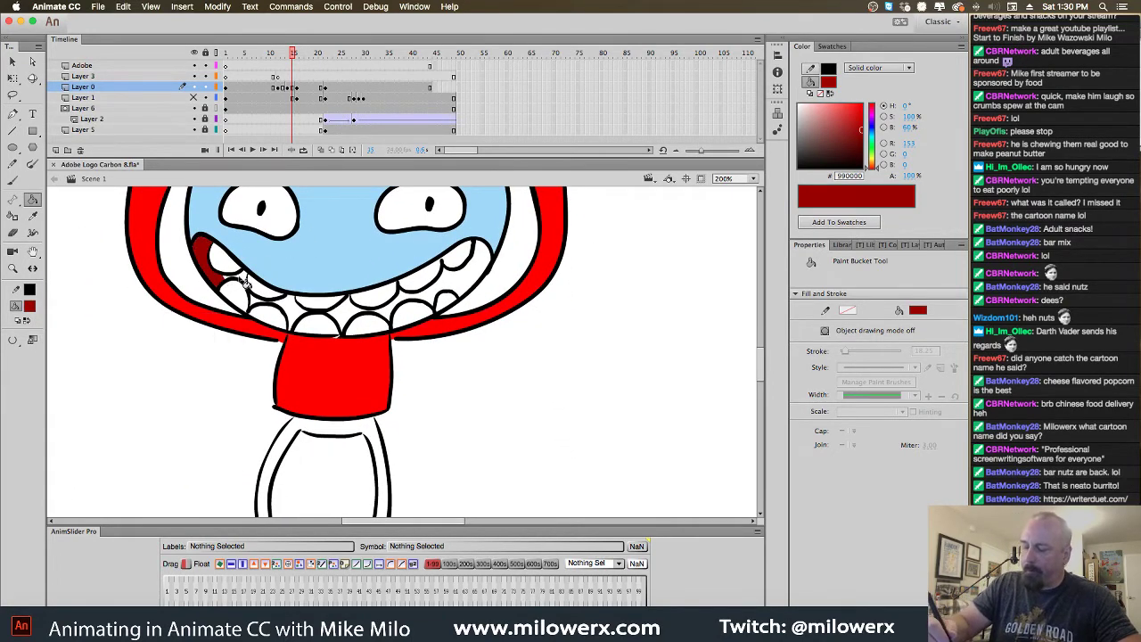
{"action": "left_click", "coordinate": [261, 307]}
{"action": "left_click", "coordinate": [290, 314]}
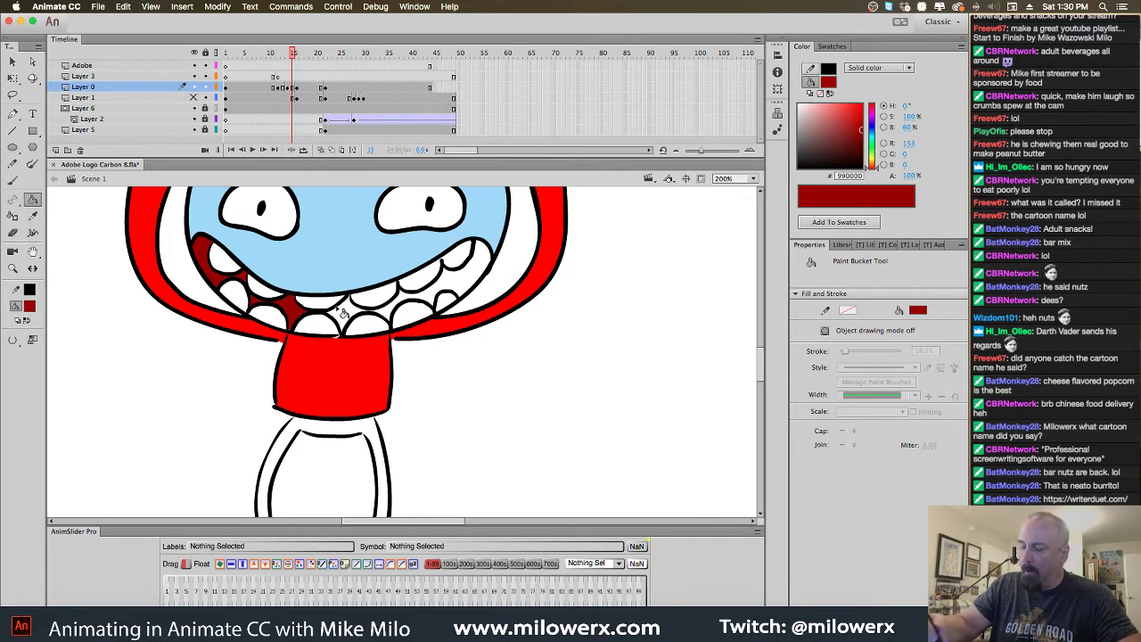
{"action": "left_click", "coordinate": [346, 312]}
{"action": "left_click", "coordinate": [398, 318]}
{"action": "left_click", "coordinate": [435, 301]}
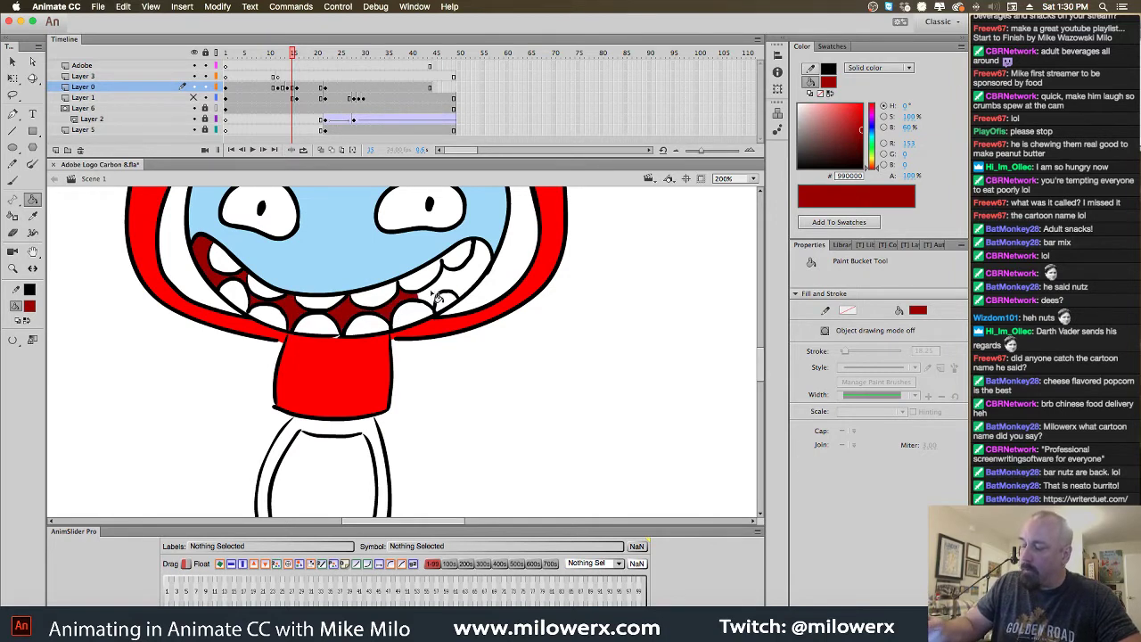
{"action": "left_click", "coordinate": [448, 295]}
{"action": "left_click", "coordinate": [463, 283]}
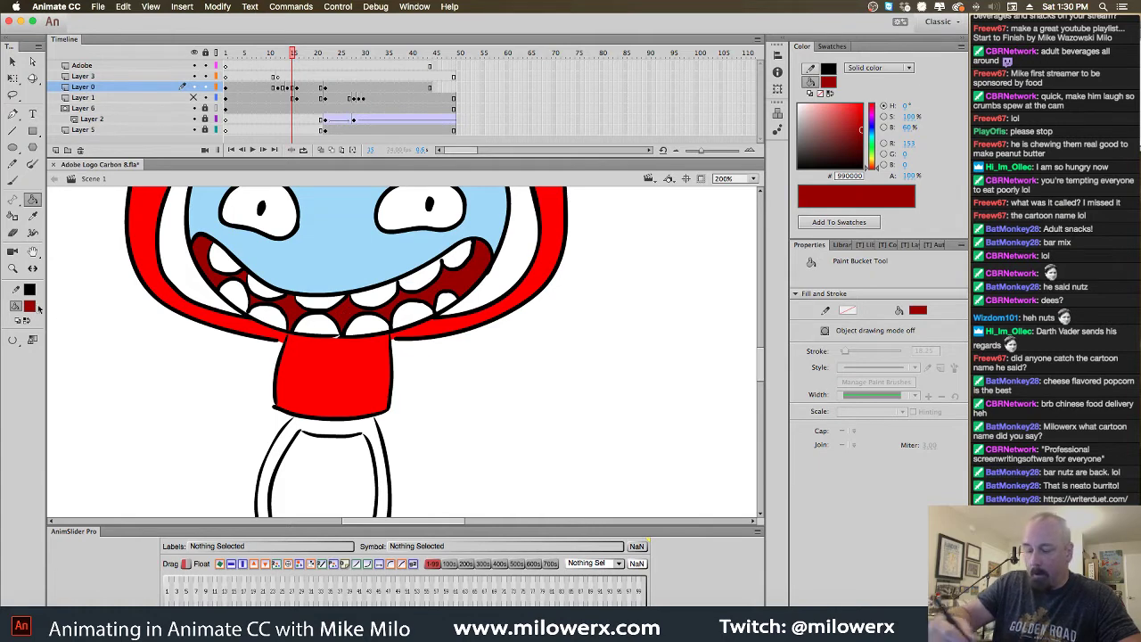
Switch the fill colour back to bright red, then to black
{"action": "left_click", "coordinate": [30, 306]}
{"action": "left_click", "coordinate": [74, 395]}
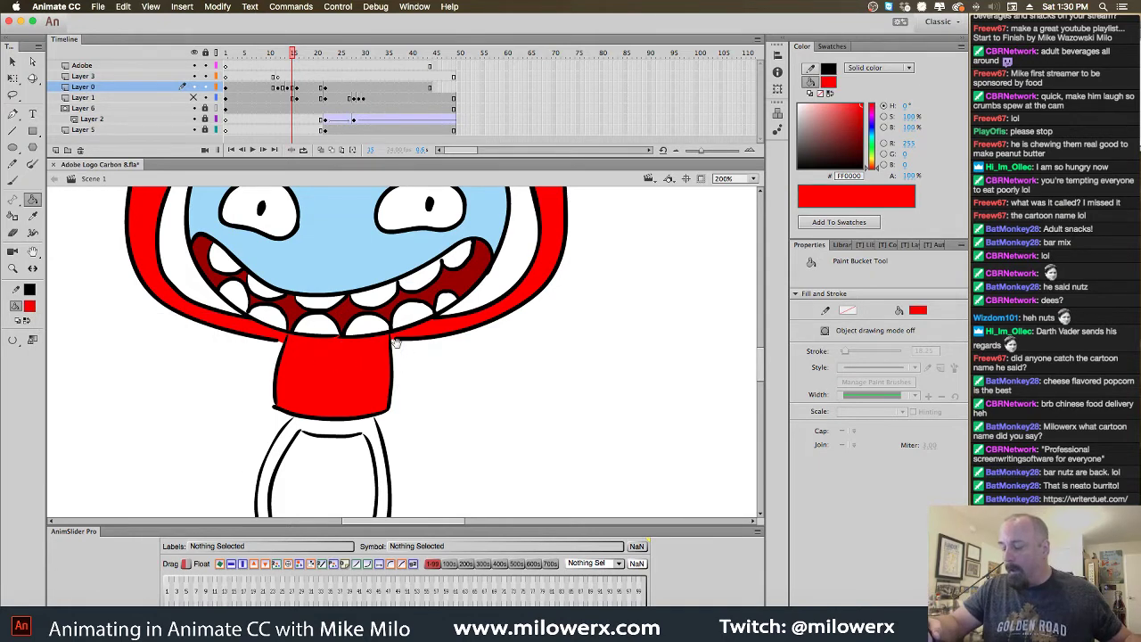
{"action": "scroll", "coordinate": [393, 344], "scroll_direction": "up", "scroll_amount": 1}
{"action": "left_click", "coordinate": [32, 306]}
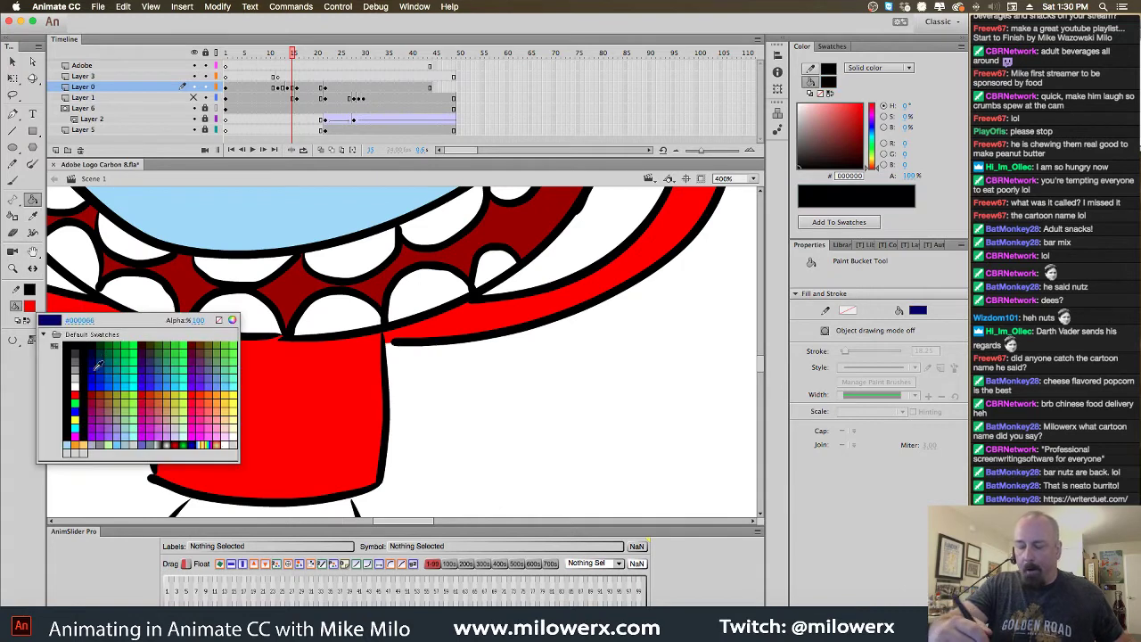
{"action": "left_click", "coordinate": [68, 345]}
Undo a stray brush mark and draw a black line joining the inner tops of both legs
{"action": "key", "text": "b"}
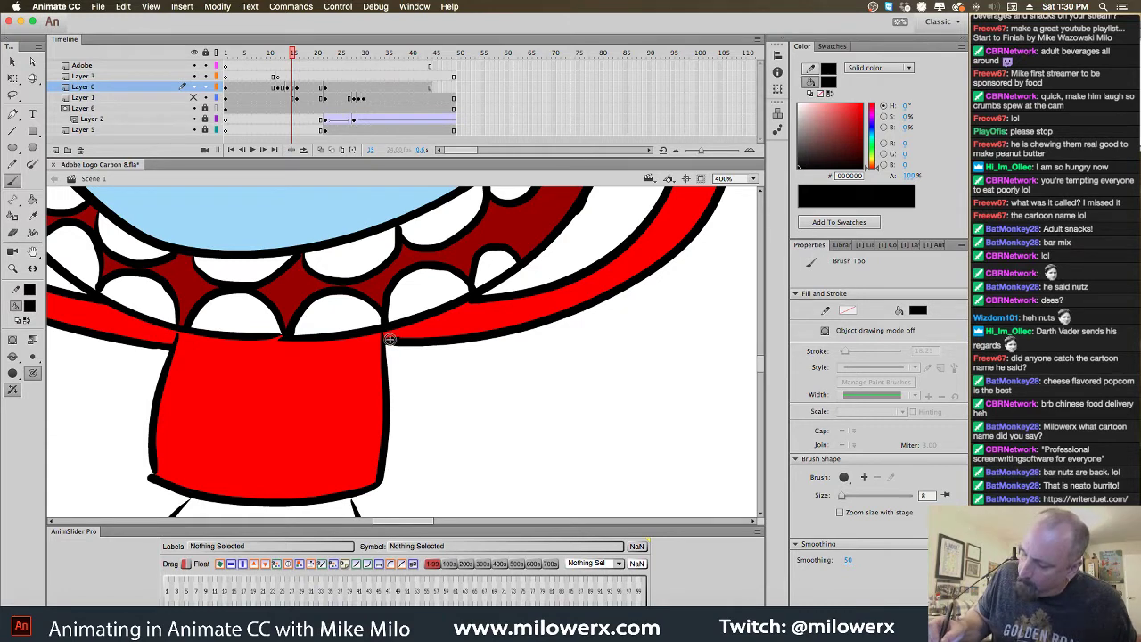
{"action": "left_click", "coordinate": [152, 483]}
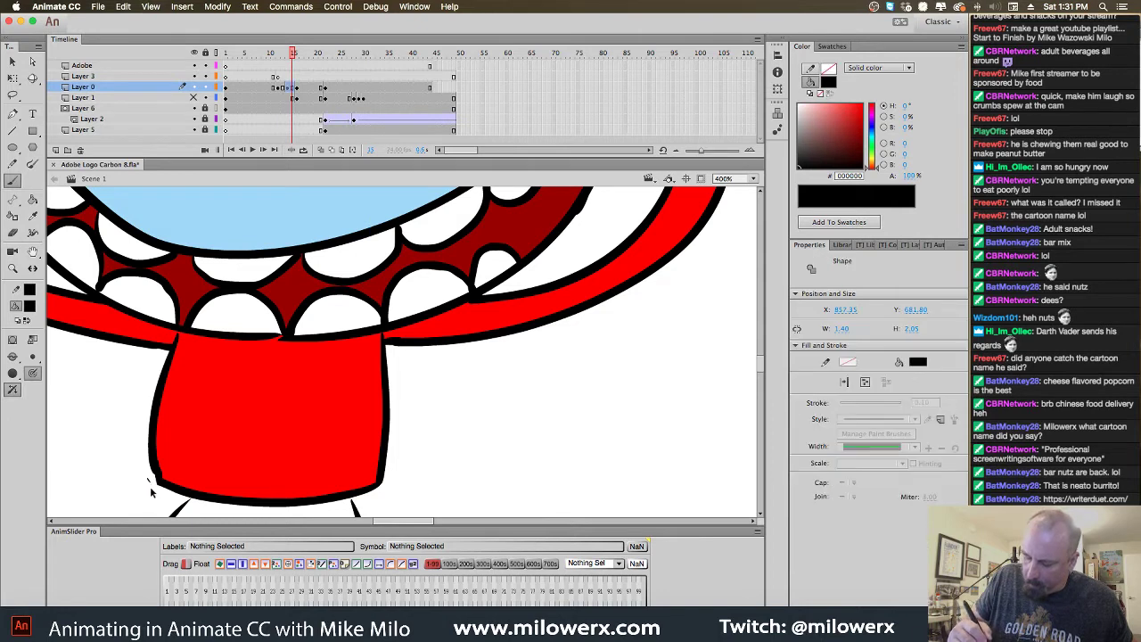
{"action": "key", "text": "ctrl+z"}
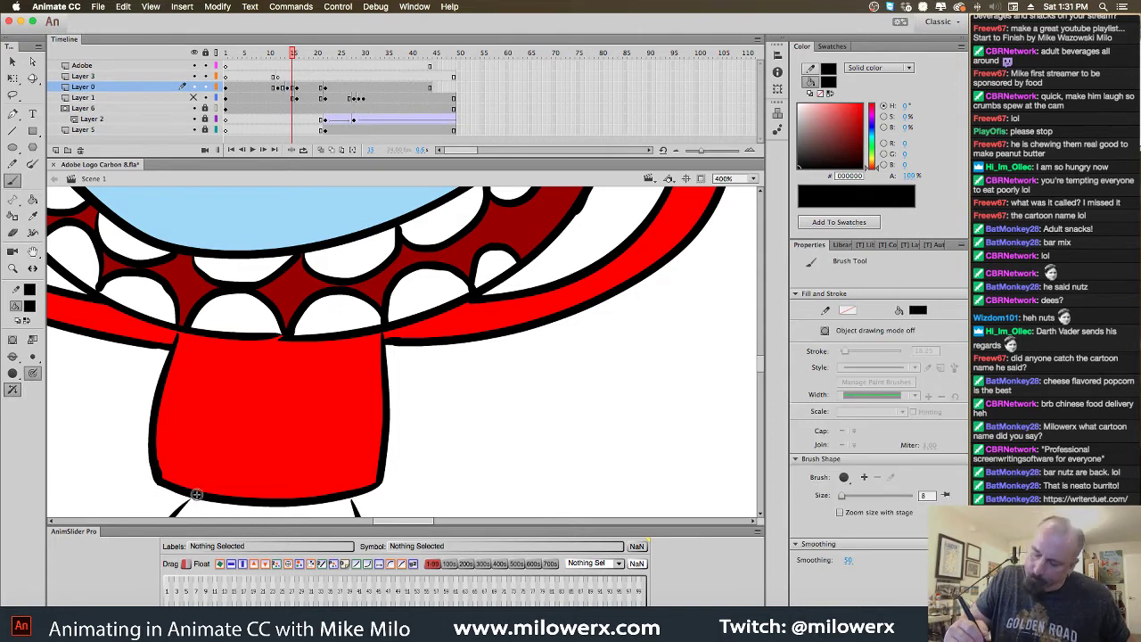
{"action": "scroll", "coordinate": [436, 446], "scroll_direction": "down", "scroll_amount": 5}
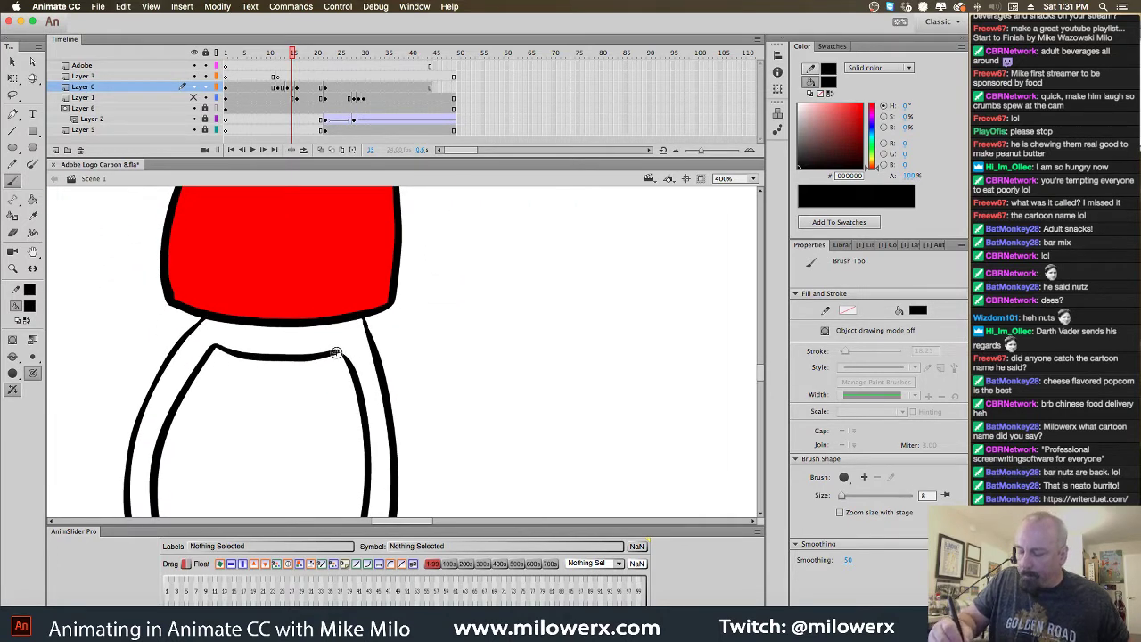
{"action": "left_click_drag", "start_coordinate": [335, 353], "coordinate": [339, 355]}
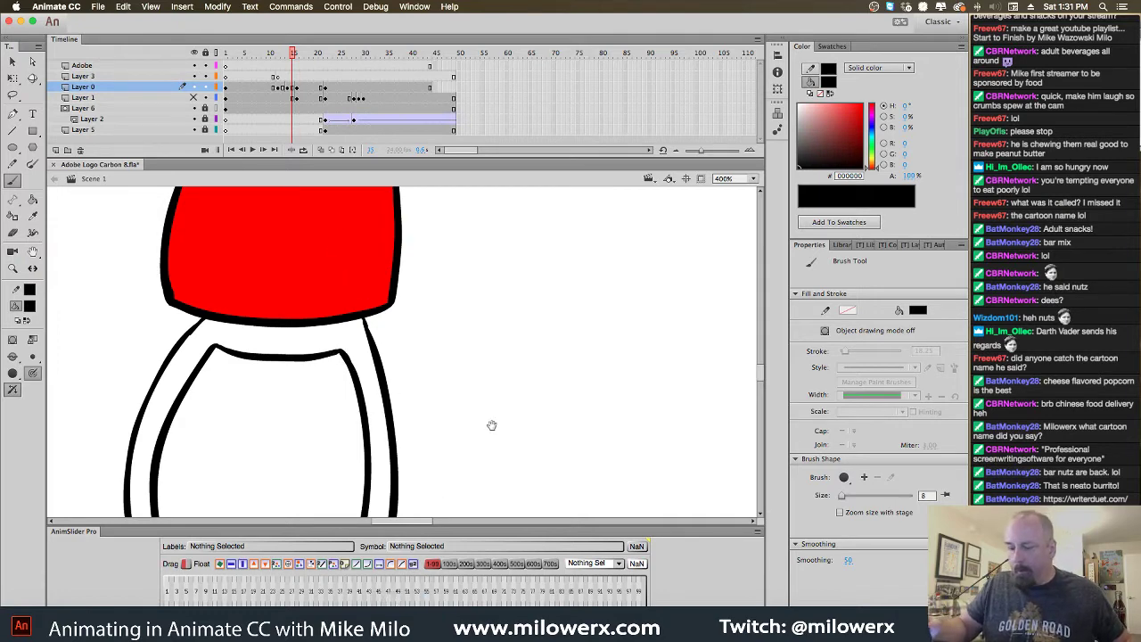
{"action": "scroll", "coordinate": [526, 357], "scroll_direction": "down", "scroll_amount": 10}
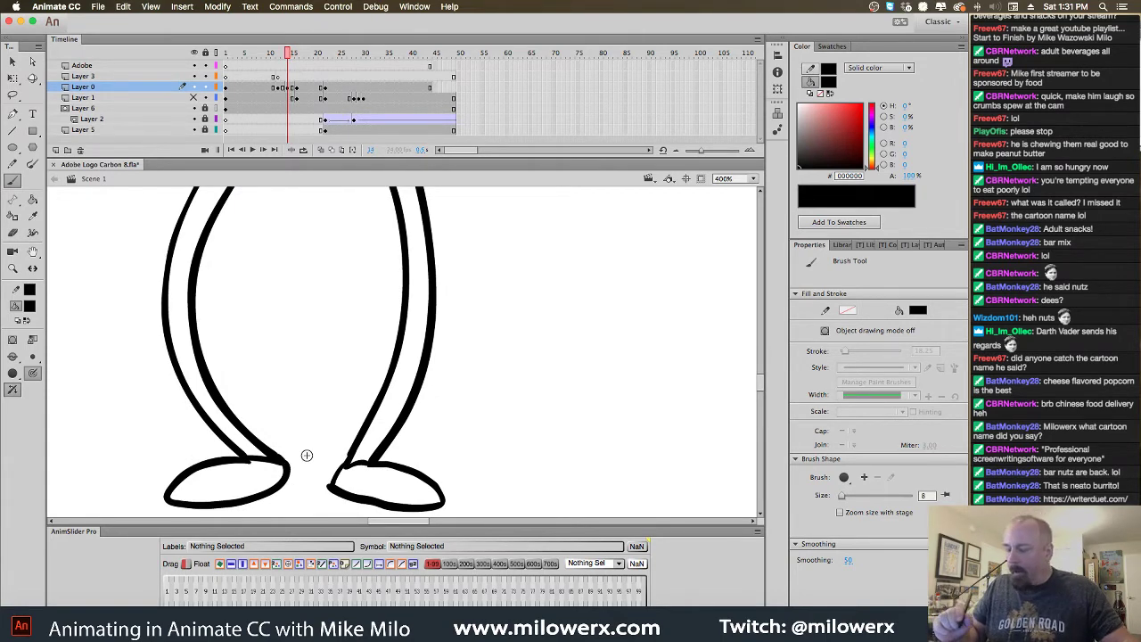
Sample brown from the next frame's shoes and fill both shoes brown on the previous frame
{"action": "key", "text": "period"}
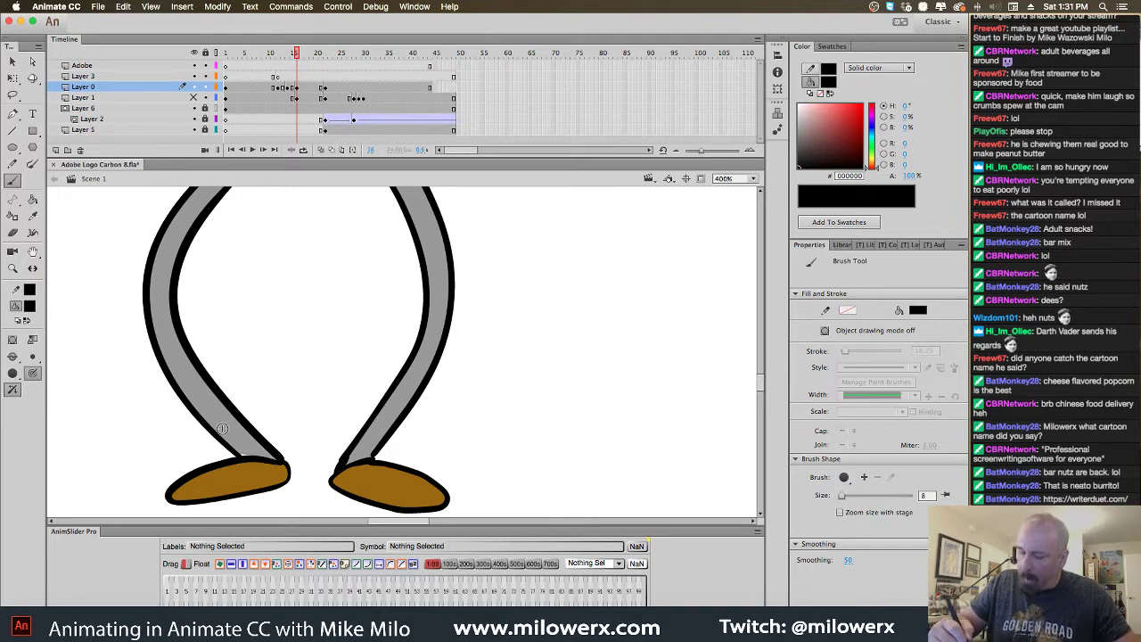
{"action": "left_click", "coordinate": [30, 308]}
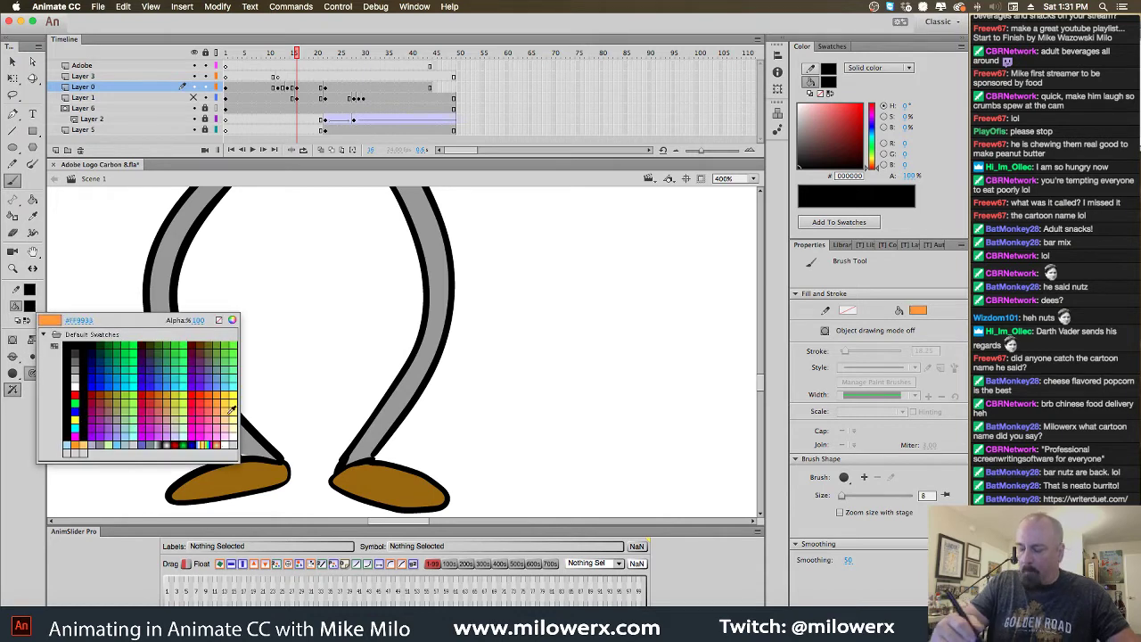
{"action": "left_click", "coordinate": [261, 467]}
{"action": "left_click", "coordinate": [32, 199]}
{"action": "key", "text": "period"}
{"action": "key", "text": "period"}
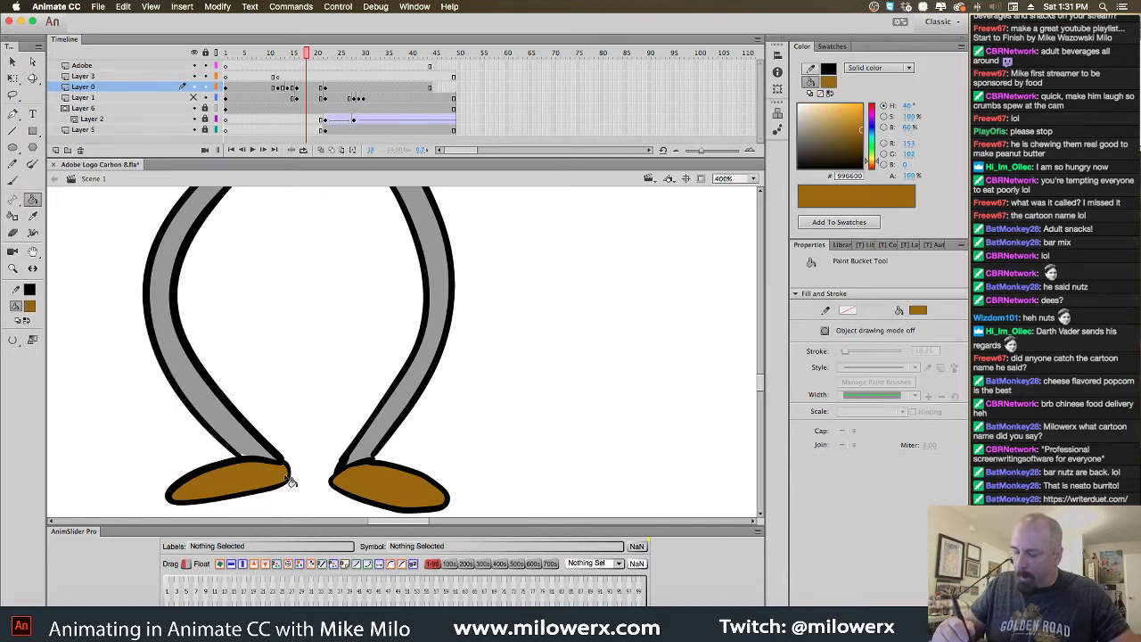
{"action": "key", "text": "comma"}
{"action": "key", "text": "comma"}
{"action": "key", "text": "comma"}
{"action": "left_click", "coordinate": [278, 484]}
{"action": "left_click", "coordinate": [368, 495]}
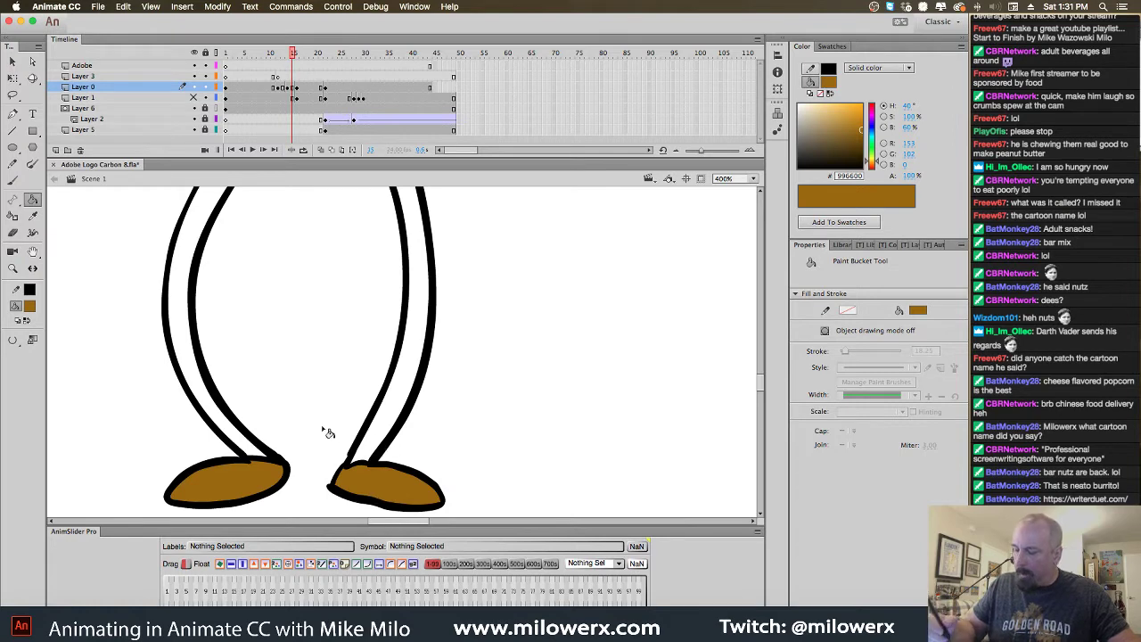
Sample grey from the next frame's legs and fill both legs and their small gaps grey
{"action": "key", "text": "period"}
{"action": "left_click", "coordinate": [31, 307]}
{"action": "left_click", "coordinate": [160, 269]}
{"action": "key", "text": "comma"}
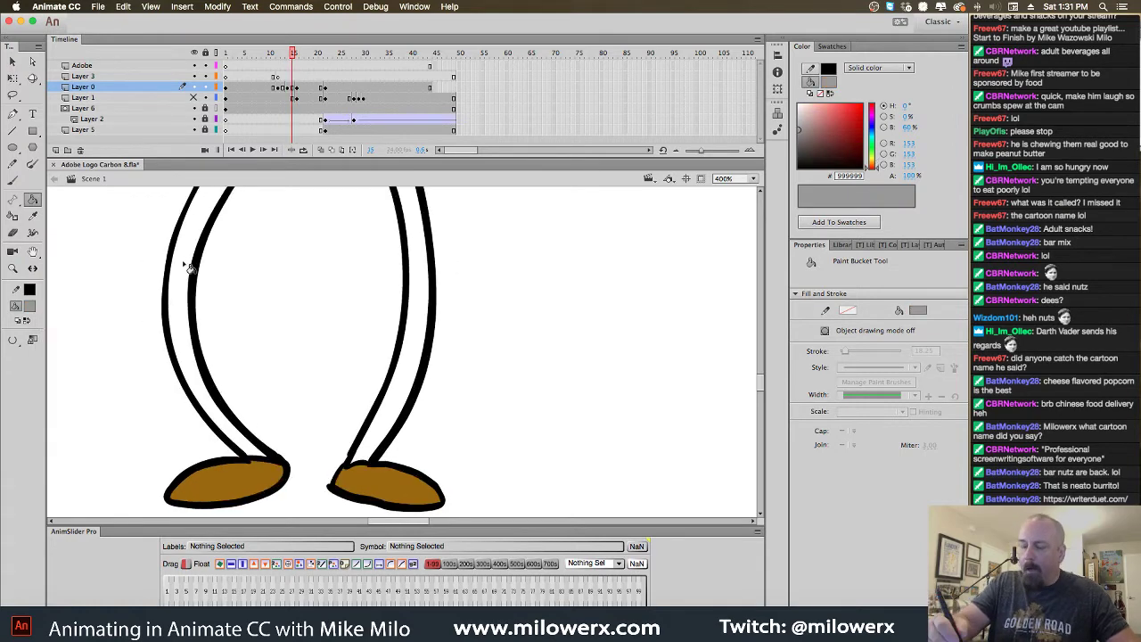
{"action": "left_click", "coordinate": [187, 265]}
{"action": "left_click", "coordinate": [436, 305]}
{"action": "left_click", "coordinate": [419, 253]}
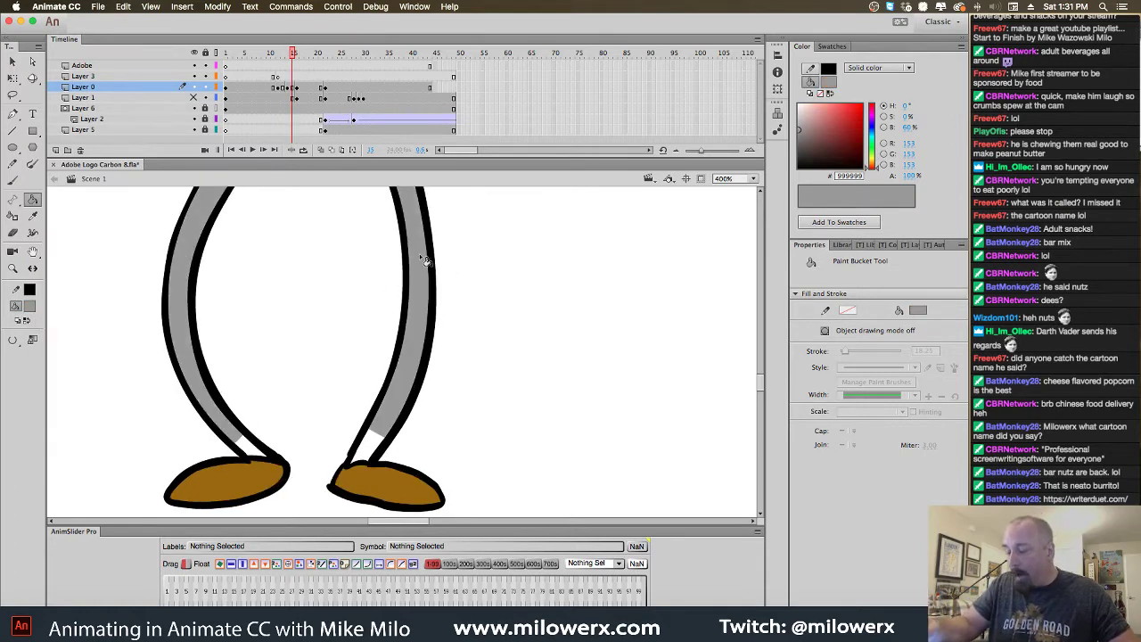
{"action": "left_click", "coordinate": [372, 444]}
{"action": "left_click", "coordinate": [259, 457]}
On the earlier frame, fill the upper and lower parts of both legs grey
{"action": "key", "text": "comma"}
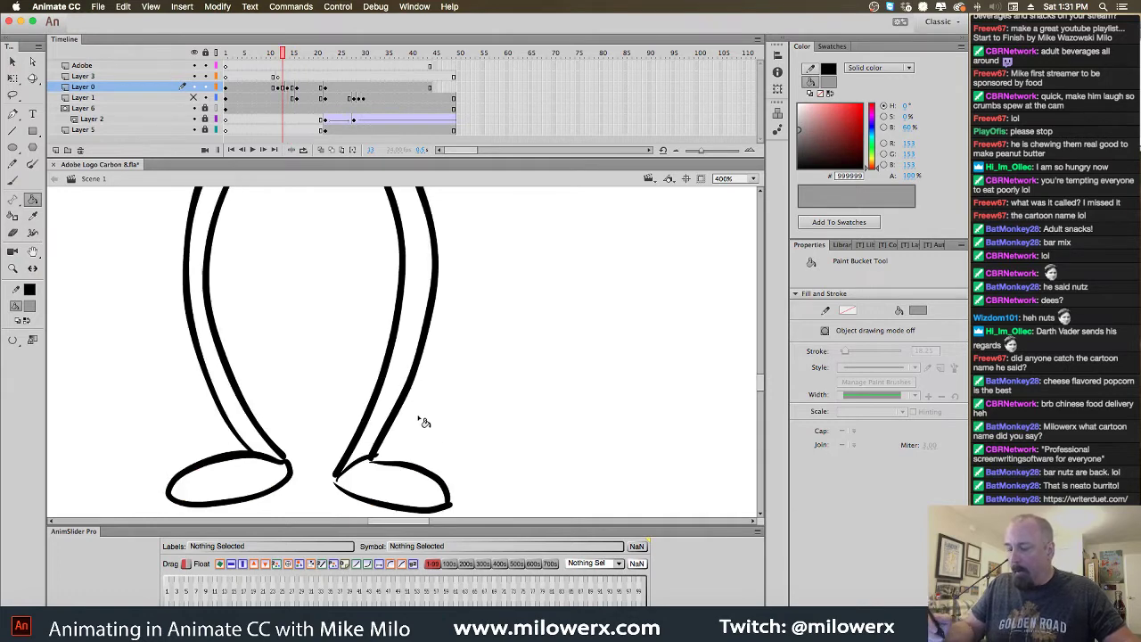
{"action": "left_click", "coordinate": [413, 339]}
{"action": "left_click", "coordinate": [250, 403]}
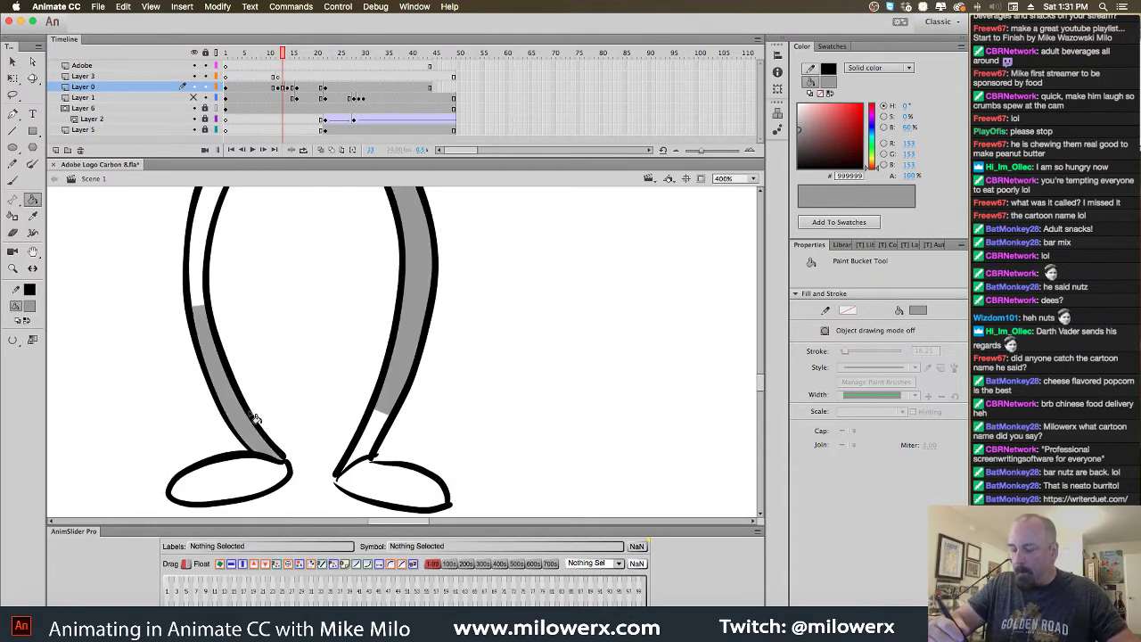
{"action": "left_click", "coordinate": [377, 428]}
{"action": "left_click", "coordinate": [203, 243]}
{"action": "left_click_drag", "start_coordinate": [252, 263], "coordinate": [298, 415]}
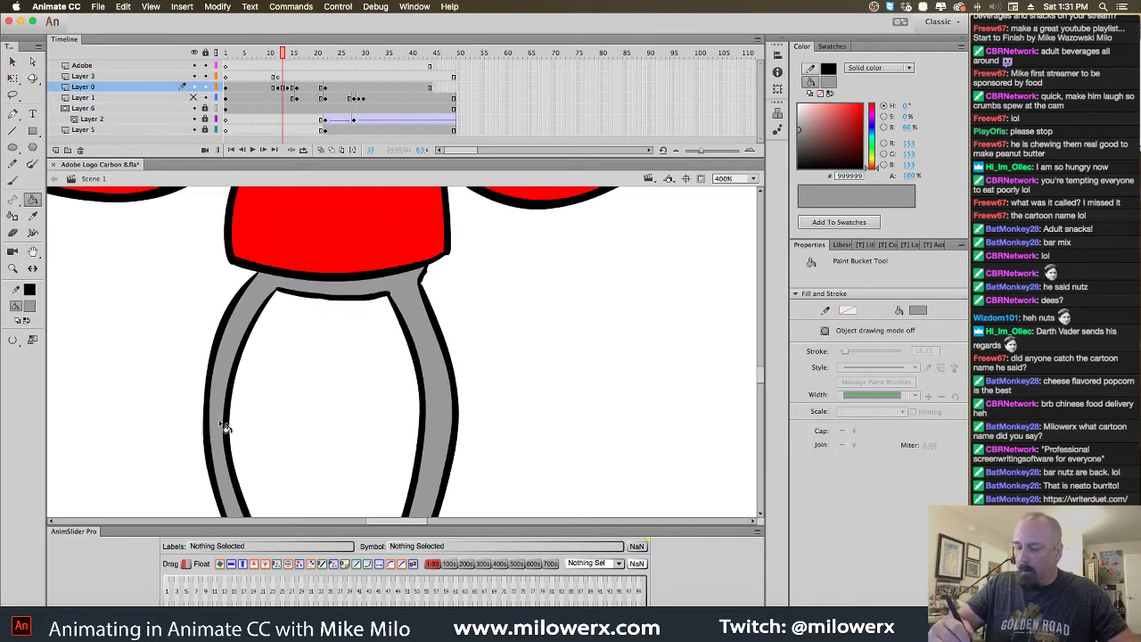
{"action": "left_click_drag", "start_coordinate": [504, 372], "coordinate": [525, 277]}
Sample the shoe brown again and fill both white shoes brown on the earlier frame
{"action": "key", "text": "period"}
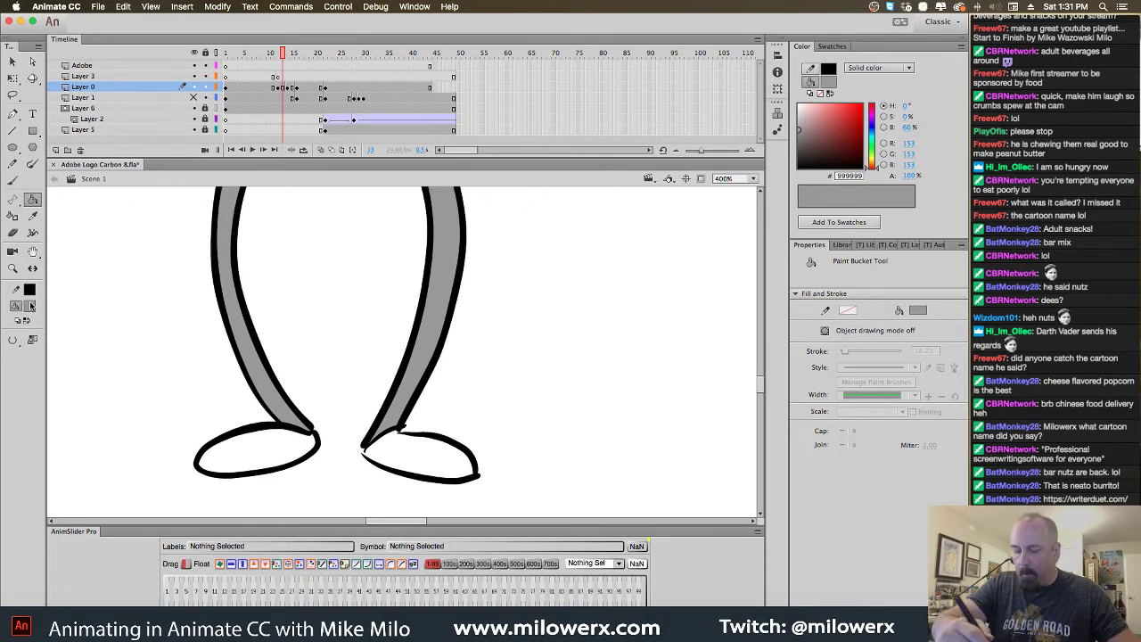
{"action": "left_click", "coordinate": [32, 306]}
{"action": "key", "text": "period"}
{"action": "left_click", "coordinate": [294, 448]}
{"action": "key", "text": "comma"}
{"action": "key", "text": "comma"}
{"action": "left_click", "coordinate": [306, 449]}
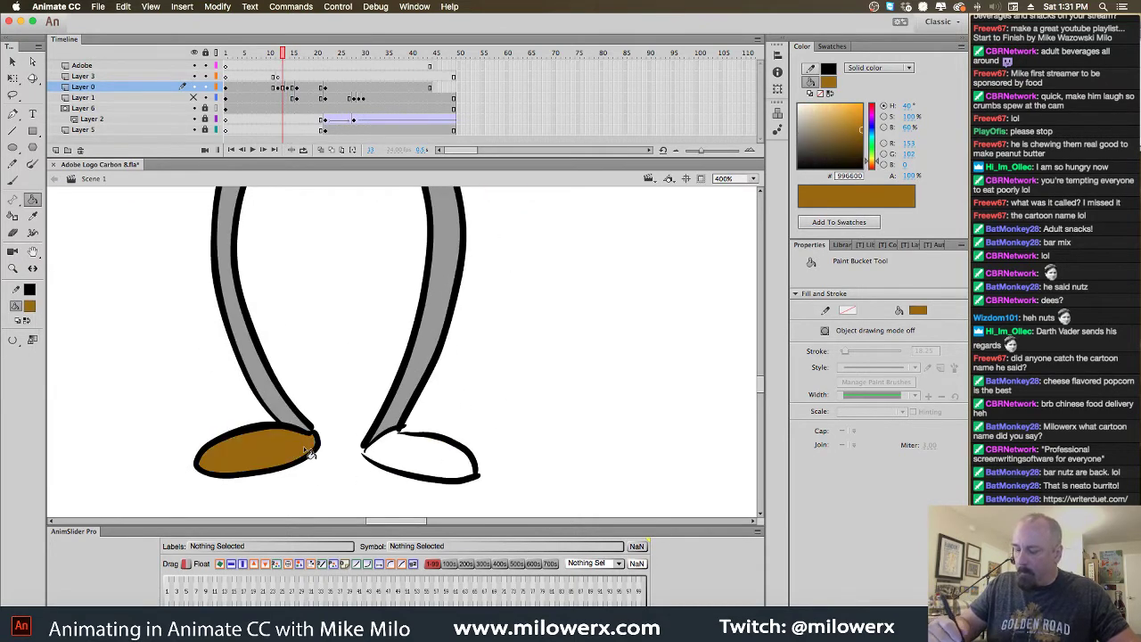
{"action": "left_click", "coordinate": [401, 468]}
{"action": "key", "text": "super+minus"}
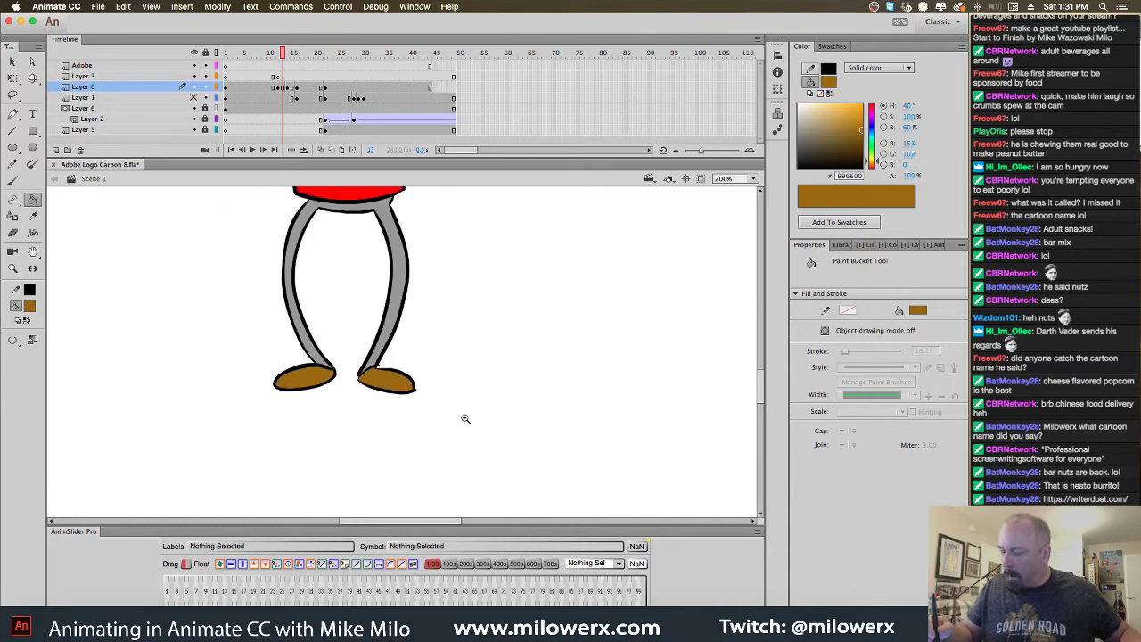
{"action": "scroll", "coordinate": [460, 437], "scroll_direction": "up", "scroll_amount": 3}
Sample red from the arm as fill colour and compare mouth colouring on neighbouring frames
{"action": "scroll", "coordinate": [484, 428], "scroll_direction": "up", "scroll_amount": 3}
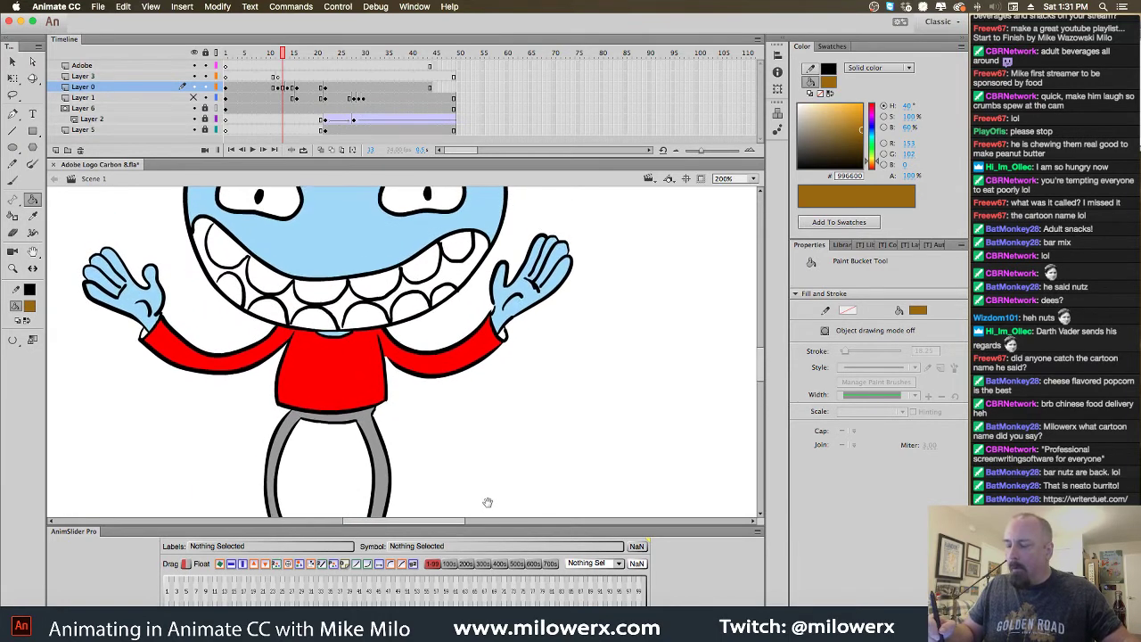
{"action": "left_click", "coordinate": [31, 307]}
{"action": "key", "text": "period"}
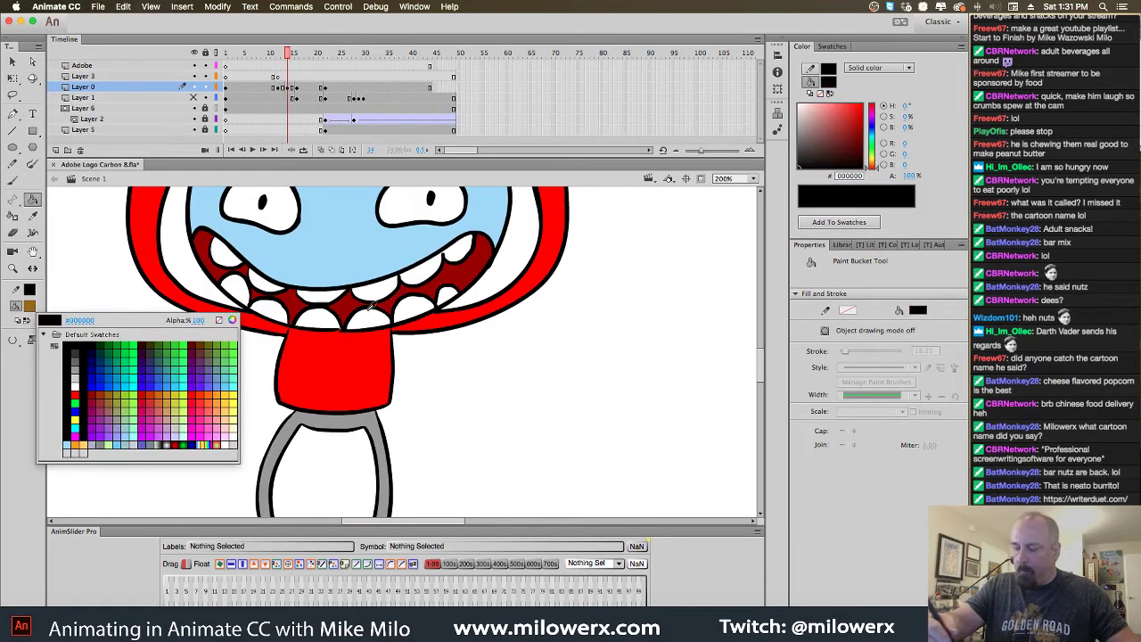
{"action": "left_click", "coordinate": [600, 269]}
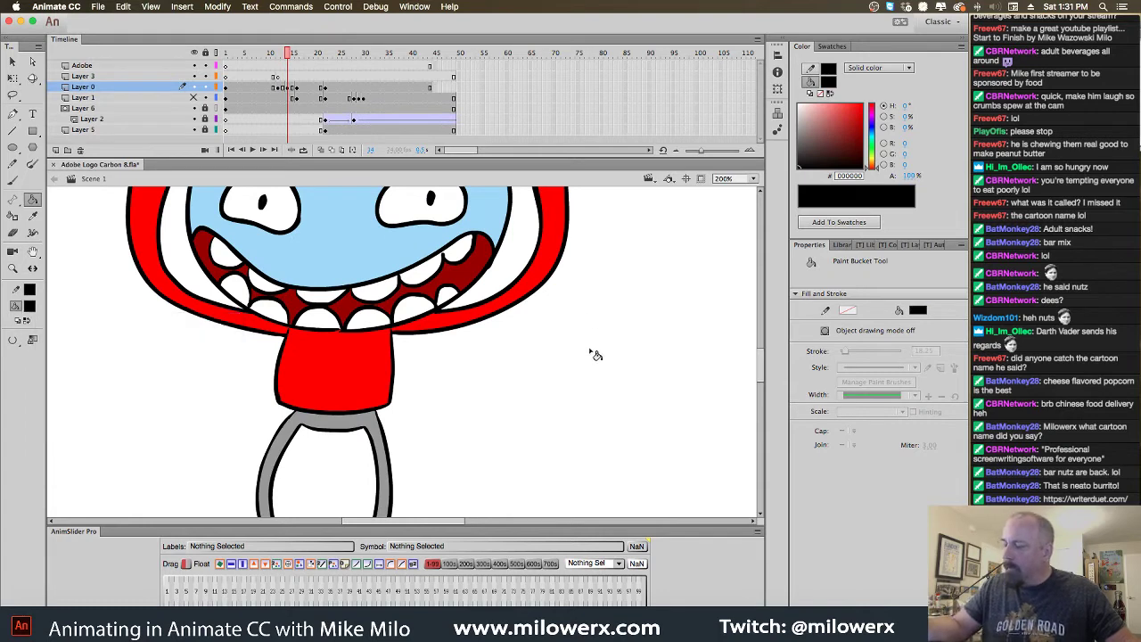
{"action": "scroll", "coordinate": [594, 317], "scroll_direction": "up", "scroll_amount": 3}
{"action": "left_click", "coordinate": [31, 308]}
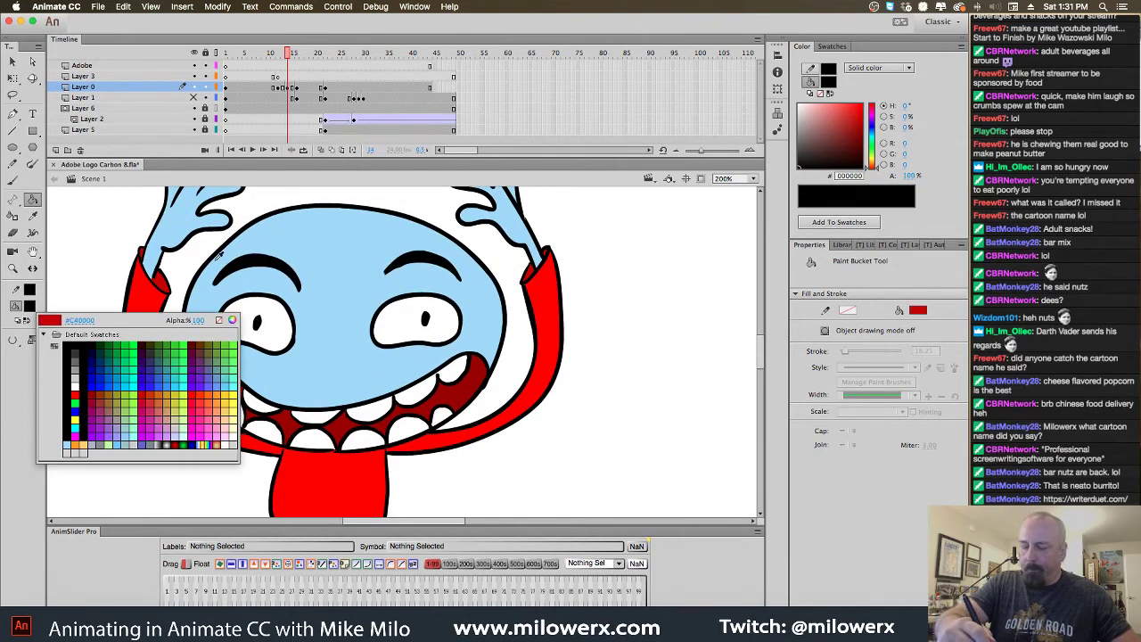
{"action": "left_click", "coordinate": [160, 282]}
{"action": "key", "text": "comma"}
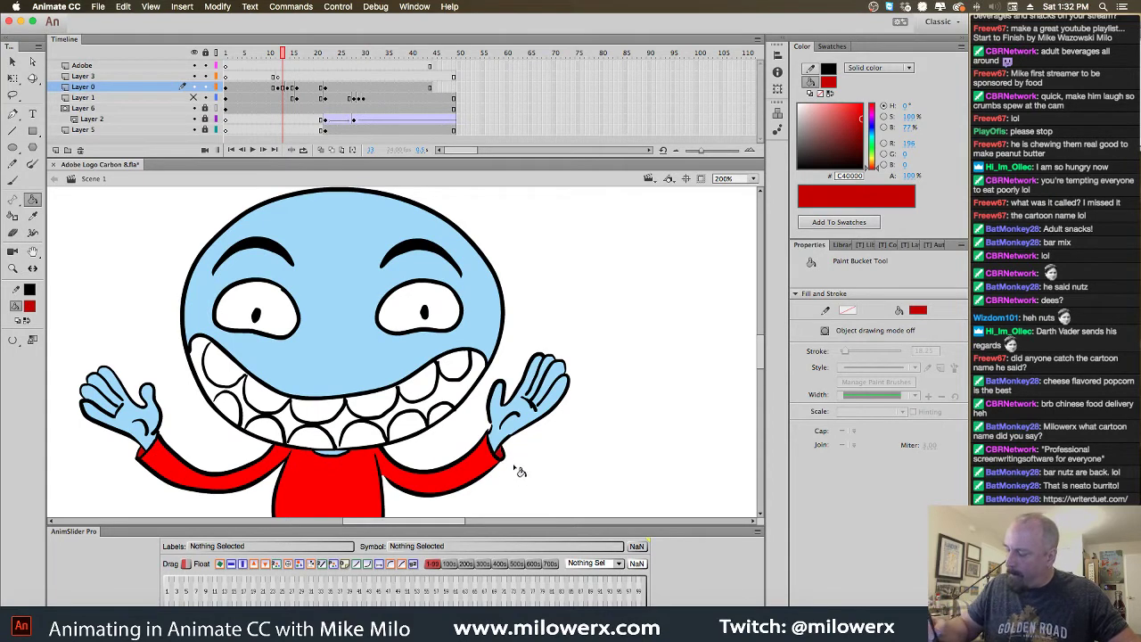
{"action": "key", "text": "comma"}
{"action": "key", "text": "comma"}
{"action": "key", "text": "period"}
{"action": "key", "text": "period"}
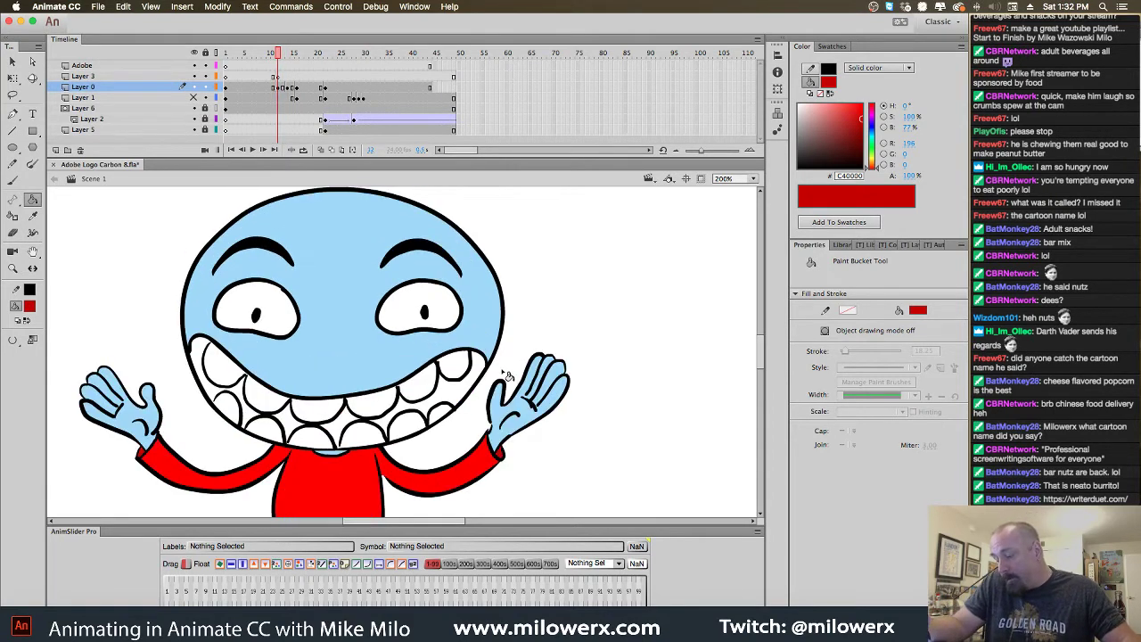
Fill the mouth corners and the gaps between the lower teeth dark red
{"action": "left_click", "coordinate": [31, 306]}
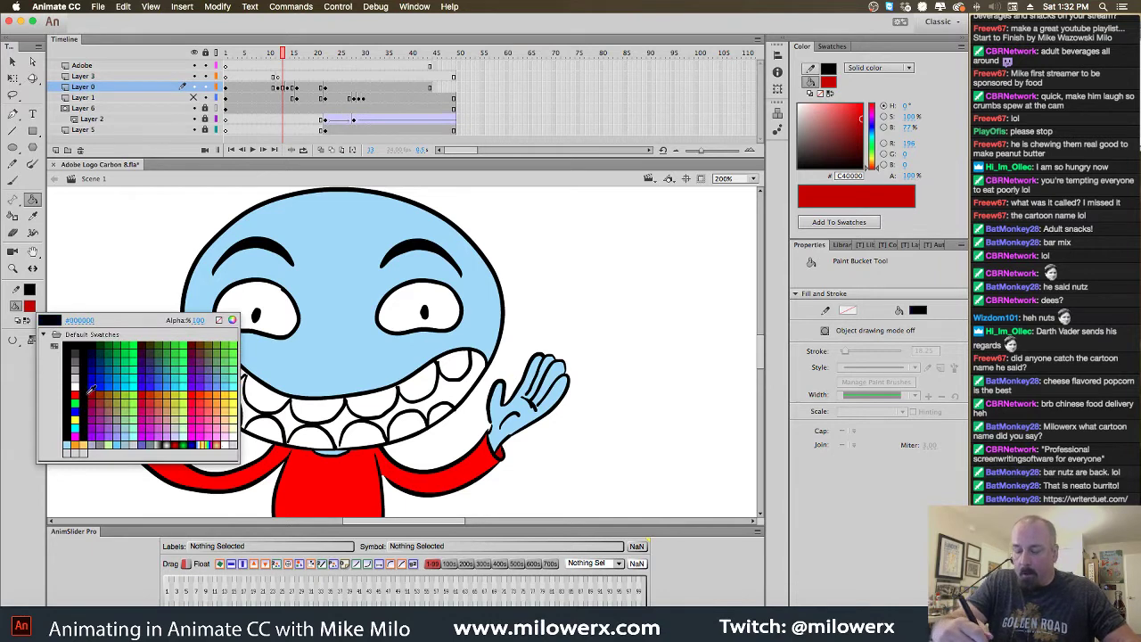
{"action": "left_click", "coordinate": [105, 403]}
{"action": "left_click", "coordinate": [236, 394]}
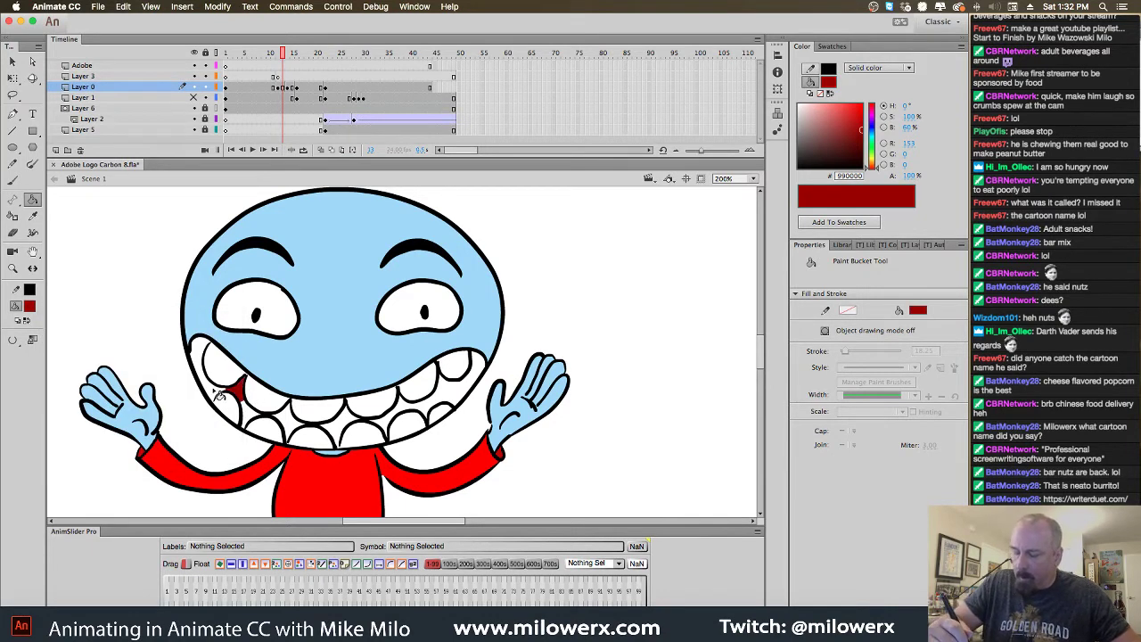
{"action": "left_click", "coordinate": [214, 385]}
{"action": "left_click", "coordinate": [198, 357]}
{"action": "left_click", "coordinate": [251, 413]}
{"action": "left_click", "coordinate": [288, 425]}
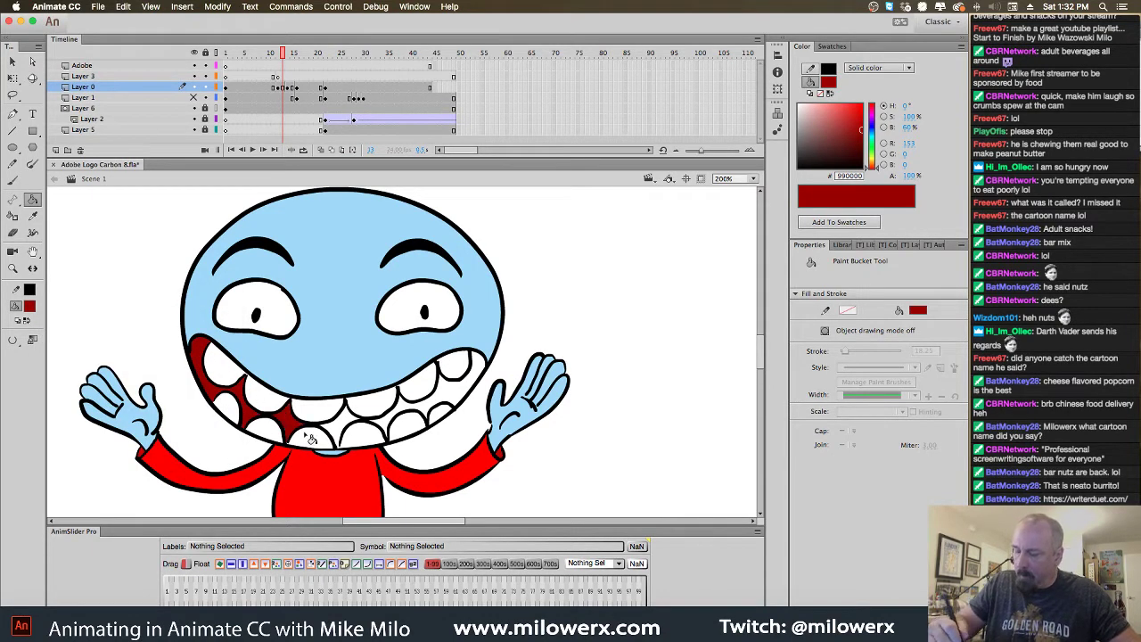
{"action": "left_click", "coordinate": [341, 428]}
{"action": "left_click", "coordinate": [395, 426]}
{"action": "left_click", "coordinate": [409, 412]}
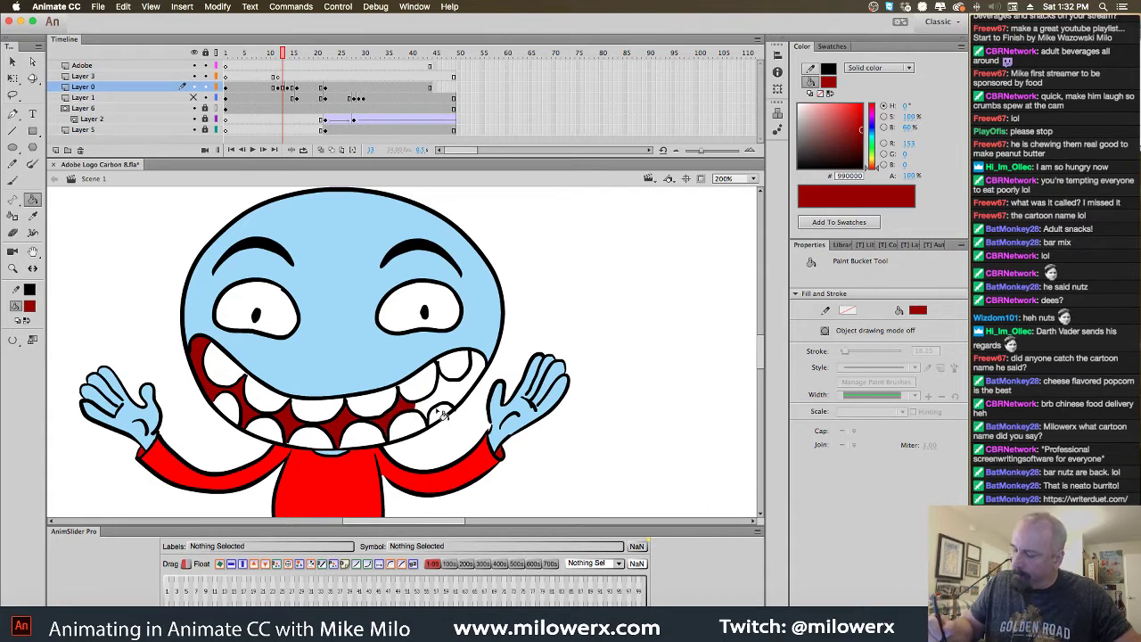
{"action": "left_click", "coordinate": [437, 413]}
{"action": "left_click", "coordinate": [453, 396]}
{"action": "left_click", "coordinate": [475, 382]}
{"action": "left_click", "coordinate": [479, 376]}
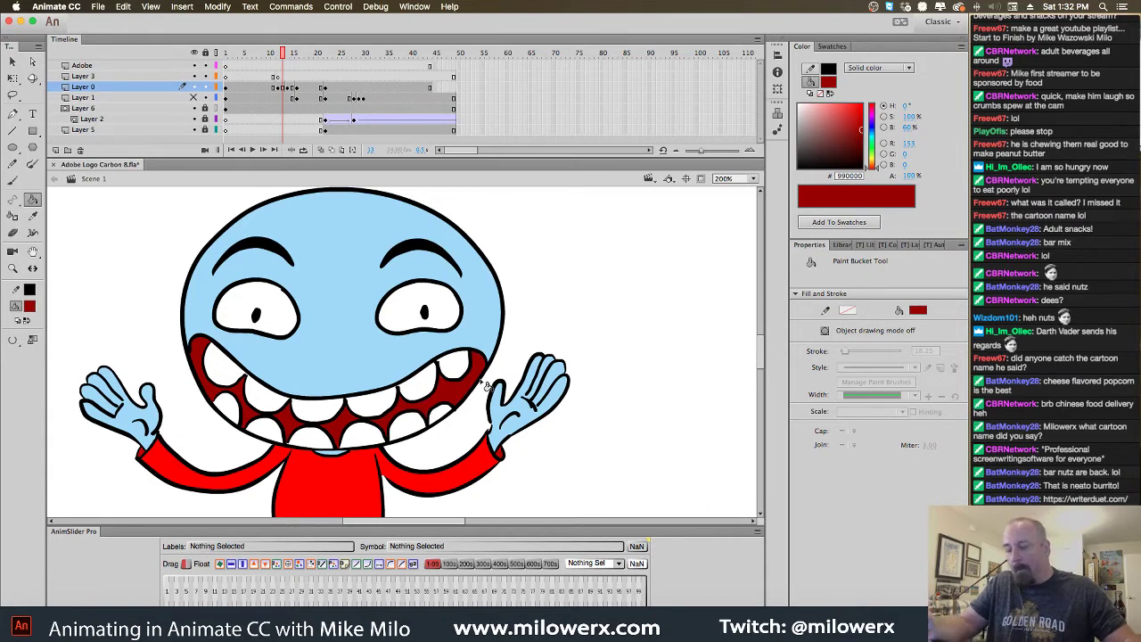
Switch the fill to white and fill both eyes and the three gaps below the lower teeth
{"action": "left_click", "coordinate": [29, 306]}
{"action": "left_click", "coordinate": [93, 395]}
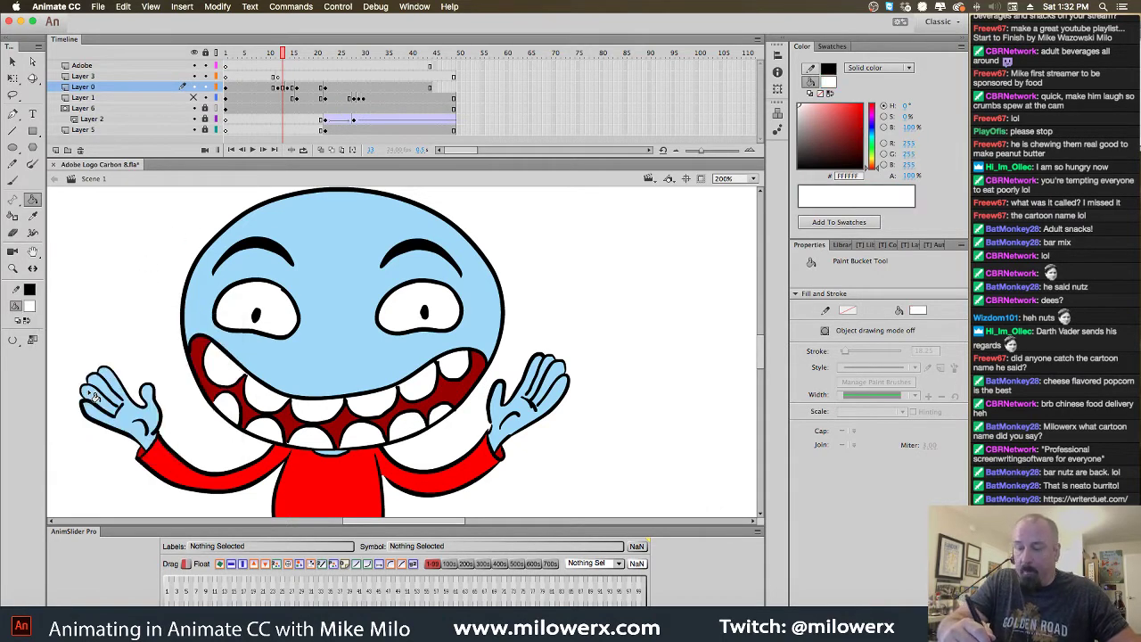
{"action": "key", "text": "super+a"}
{"action": "left_click", "coordinate": [295, 319]}
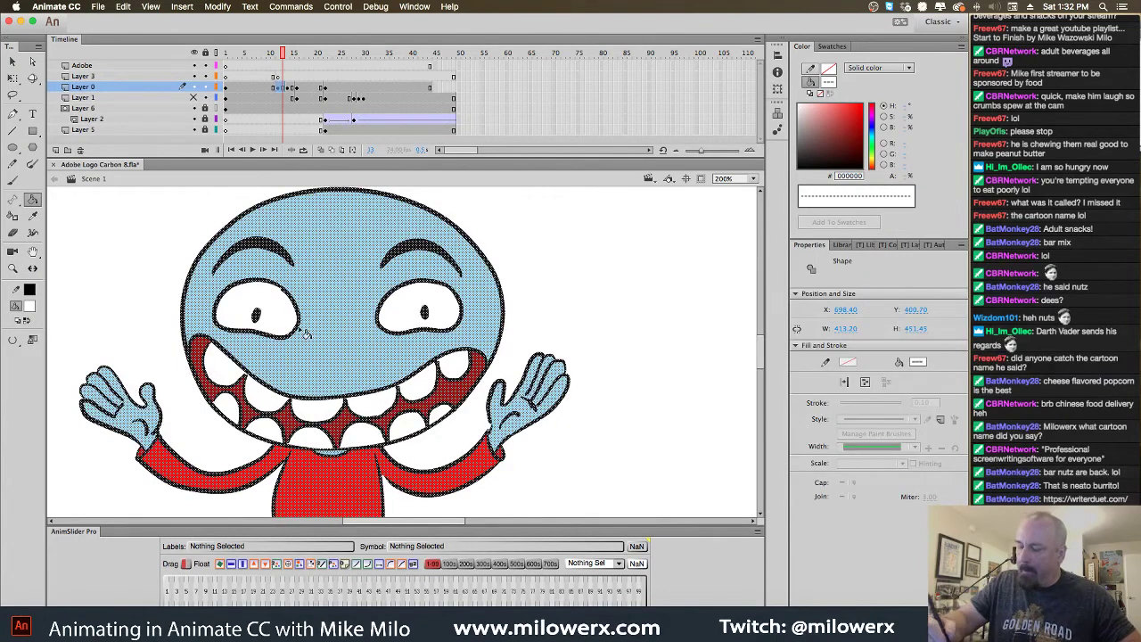
{"action": "left_click", "coordinate": [455, 321]}
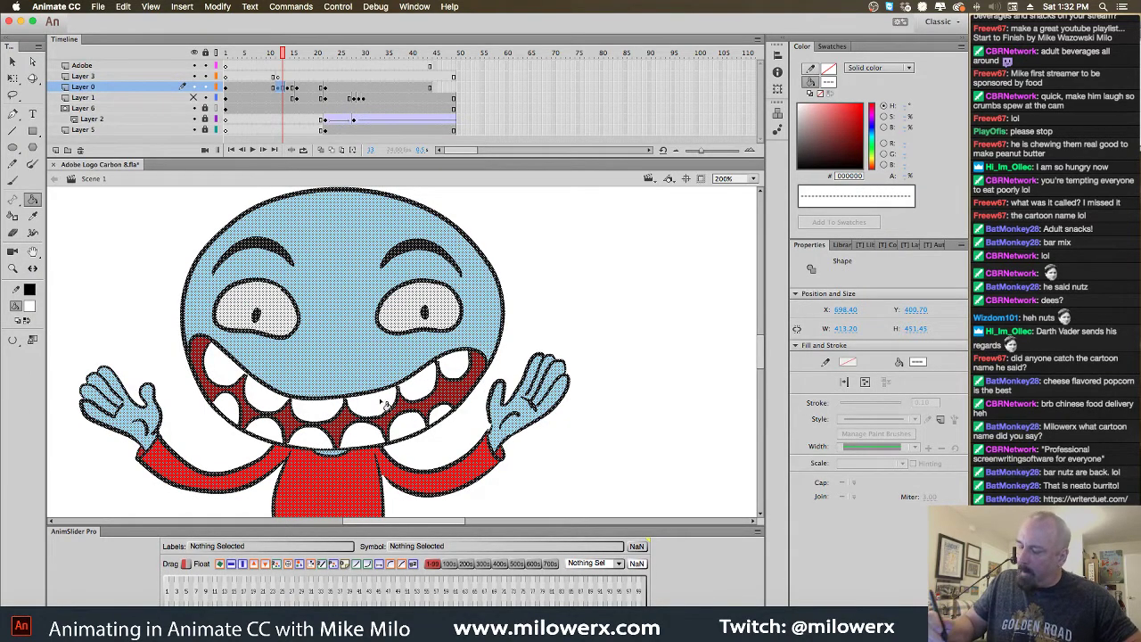
{"action": "left_click", "coordinate": [268, 433]}
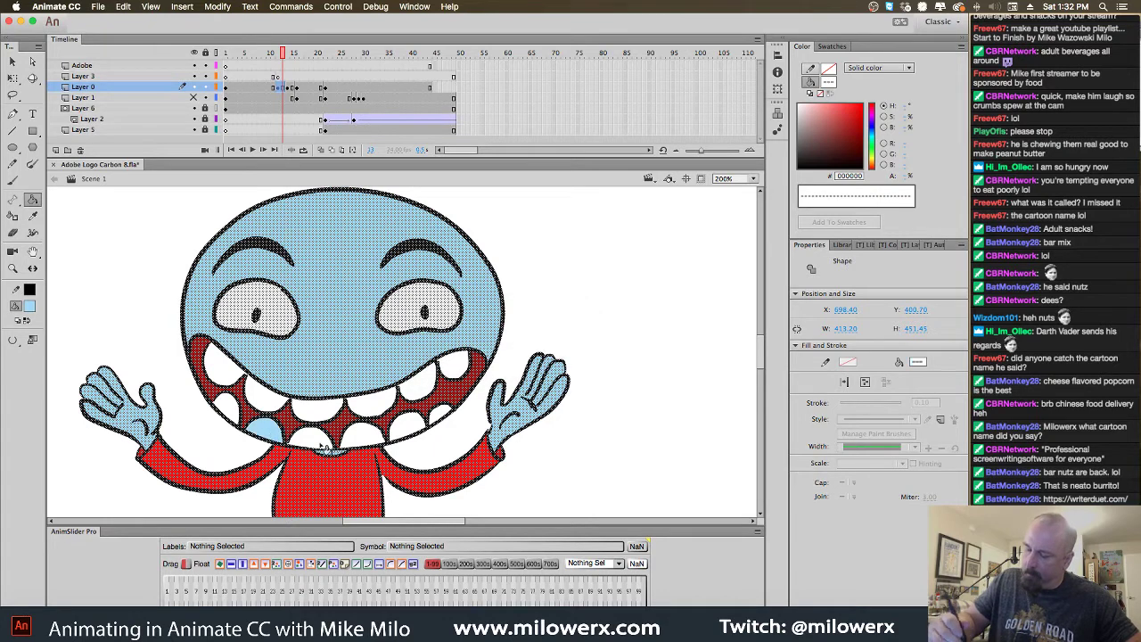
{"action": "left_click", "coordinate": [313, 439]}
{"action": "left_click", "coordinate": [366, 437]}
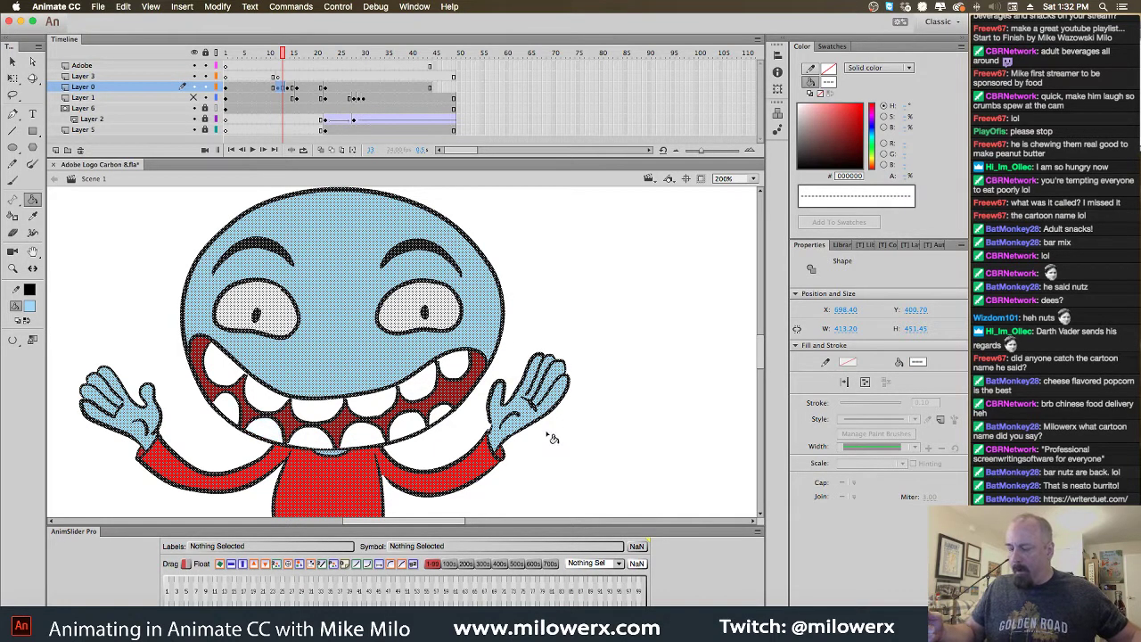
Reselect white as the fill colour, deselect, and scrub the timeline to the stretch pose
{"action": "left_click", "coordinate": [92, 279]}
{"action": "left_click", "coordinate": [30, 306]}
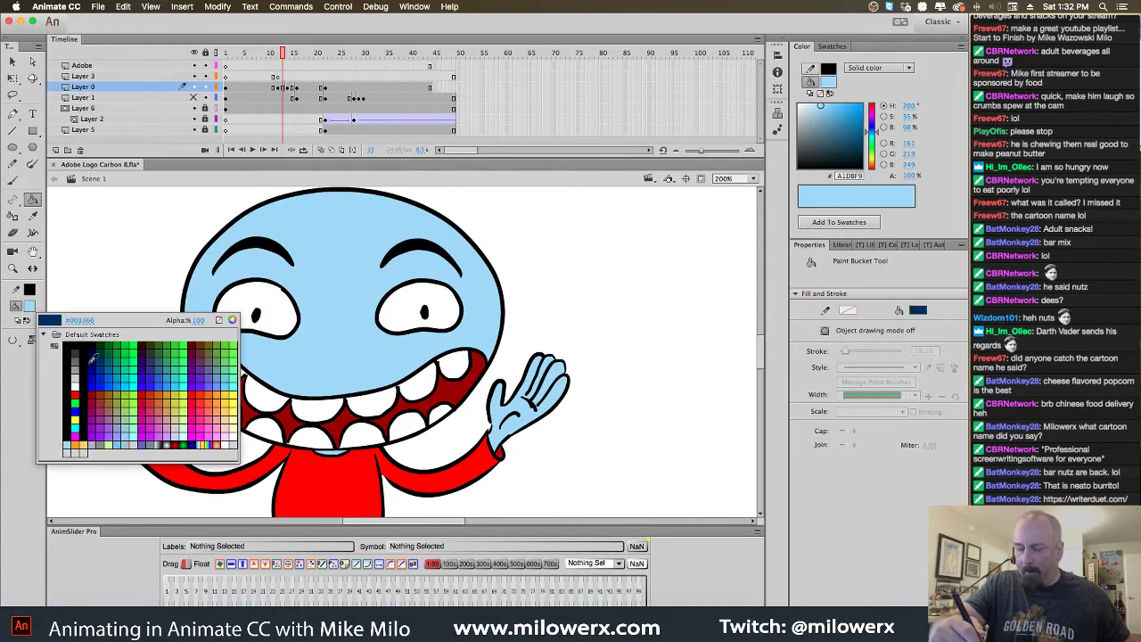
{"action": "left_click", "coordinate": [77, 379]}
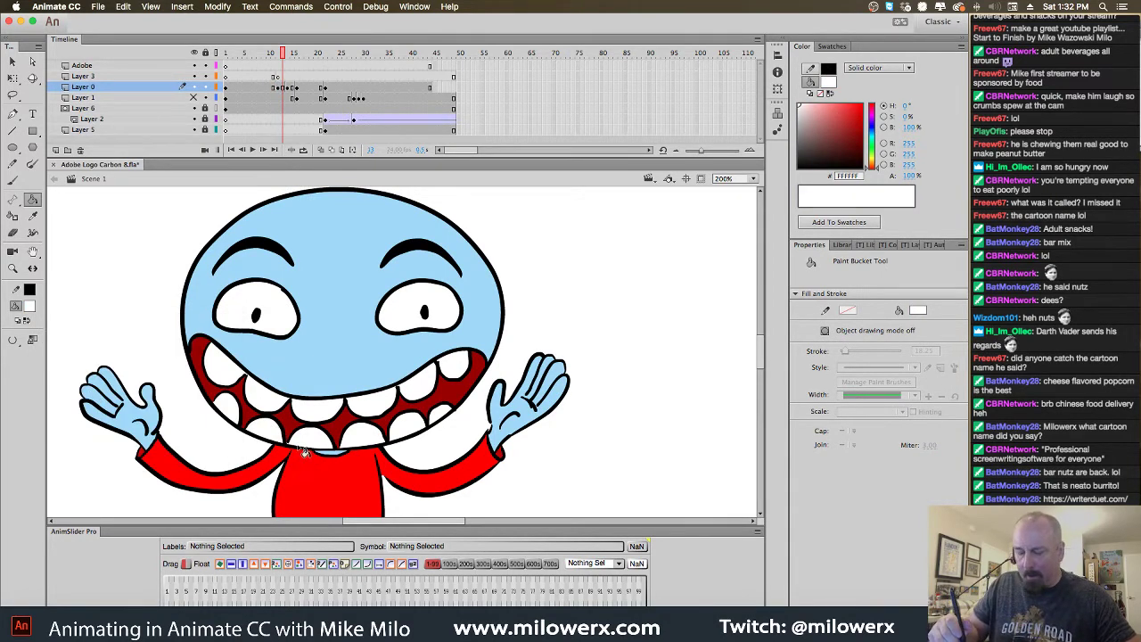
{"action": "key", "text": "super+a"}
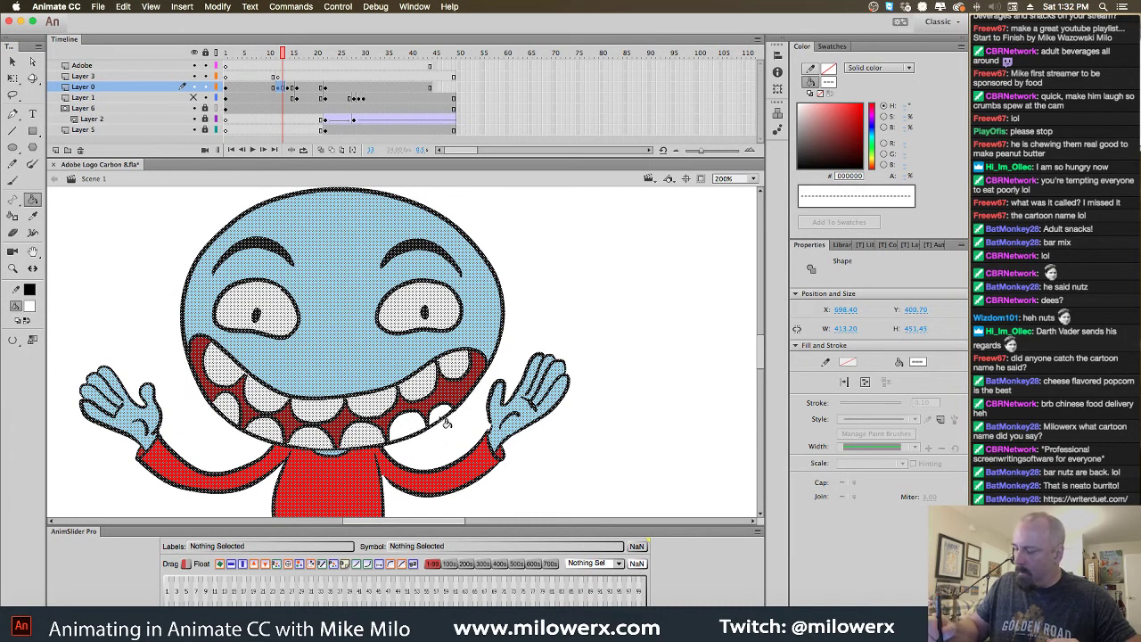
{"action": "key", "text": "super+shift+a"}
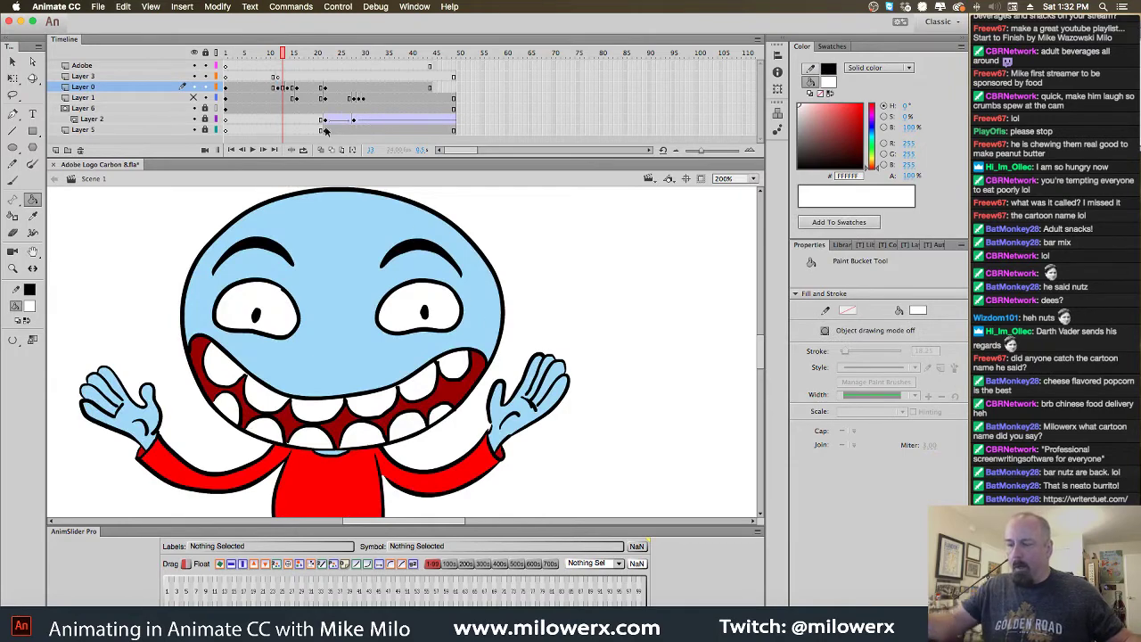
{"action": "mouse_move", "coordinate": [284, 55]}
{"action": "left_mouse_down"}
{"action": "mouse_move", "coordinate": [256, 65]}
{"action": "mouse_move", "coordinate": [308, 64]}
{"action": "mouse_move", "coordinate": [233, 80]}
{"action": "mouse_move", "coordinate": [370, 90]}
{"action": "mouse_move", "coordinate": [265, 96]}
{"action": "left_mouse_up"}
Fit the whole character on stage, return to the Paint Bucket, and switch to Chrome
{"action": "left_click", "coordinate": [552, 308], "text": "alt"}
{"action": "key", "text": "k"}
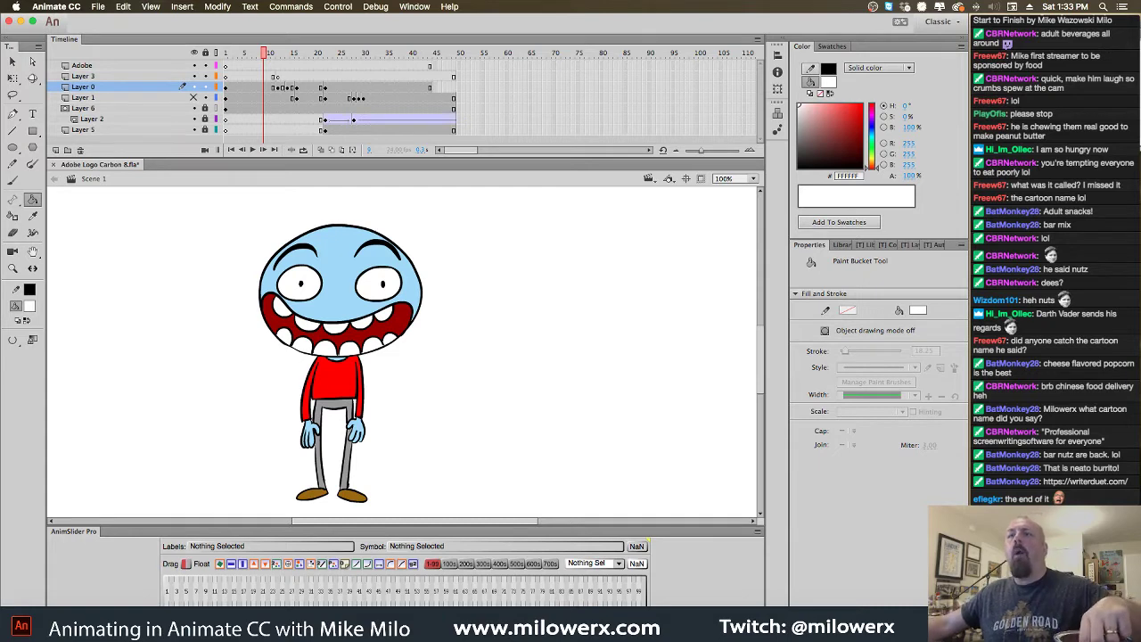
{"action": "key", "text": "super+Tab"}
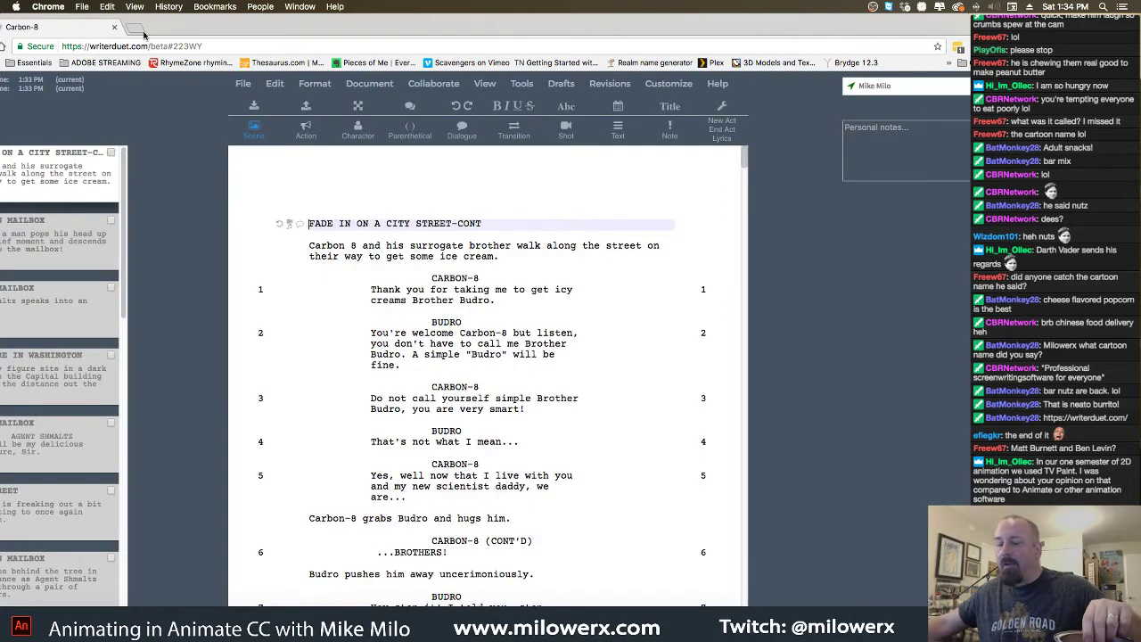
Drag the Chrome window into view to show the Carbon-8 script, then close it
{"action": "left_click_drag", "start_coordinate": [67, 33], "coordinate": [126, 32]}
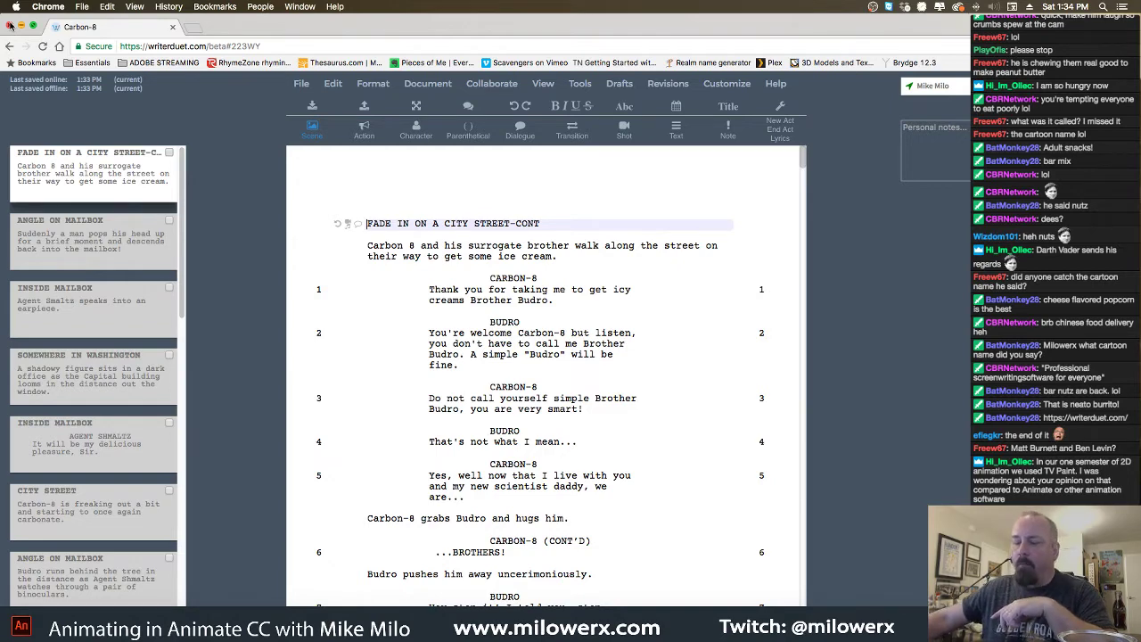
{"action": "left_click", "coordinate": [9, 26]}
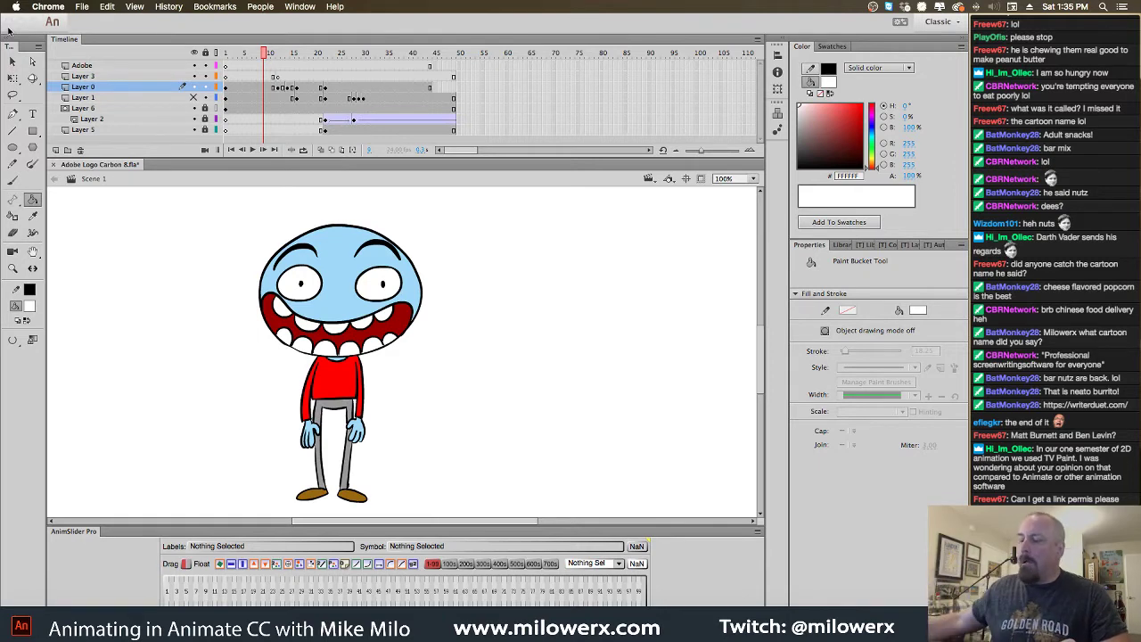
Check Layer 1's red sketch by toggling its visibility, then delete Layer 1
{"action": "left_click", "coordinate": [452, 90]}
{"action": "left_click", "coordinate": [452, 90]}
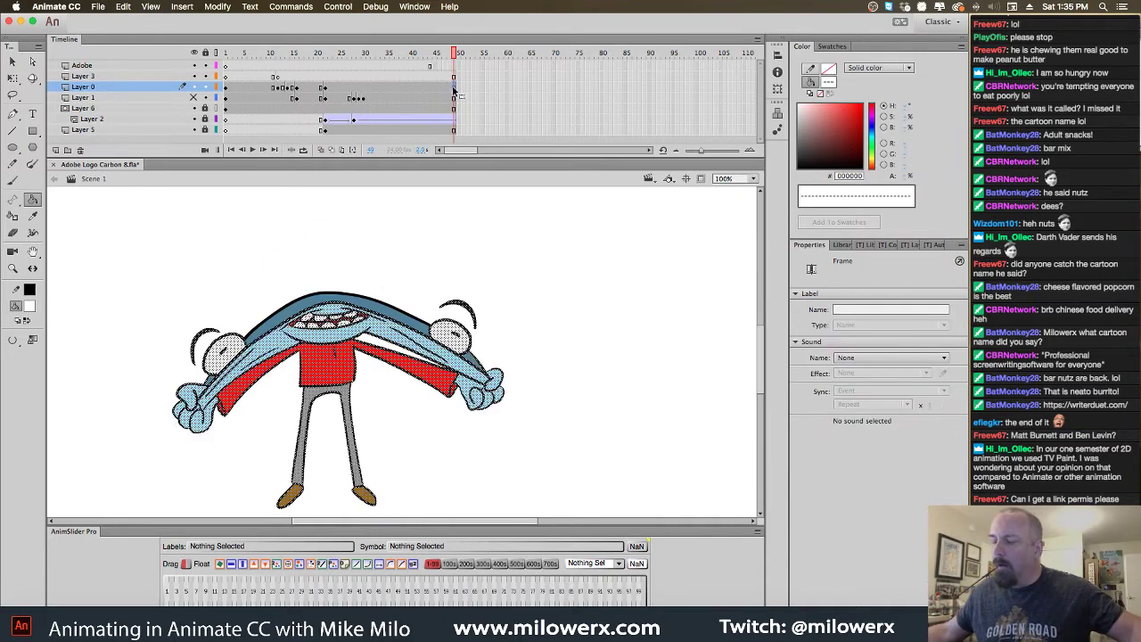
{"action": "left_click", "coordinate": [454, 68]}
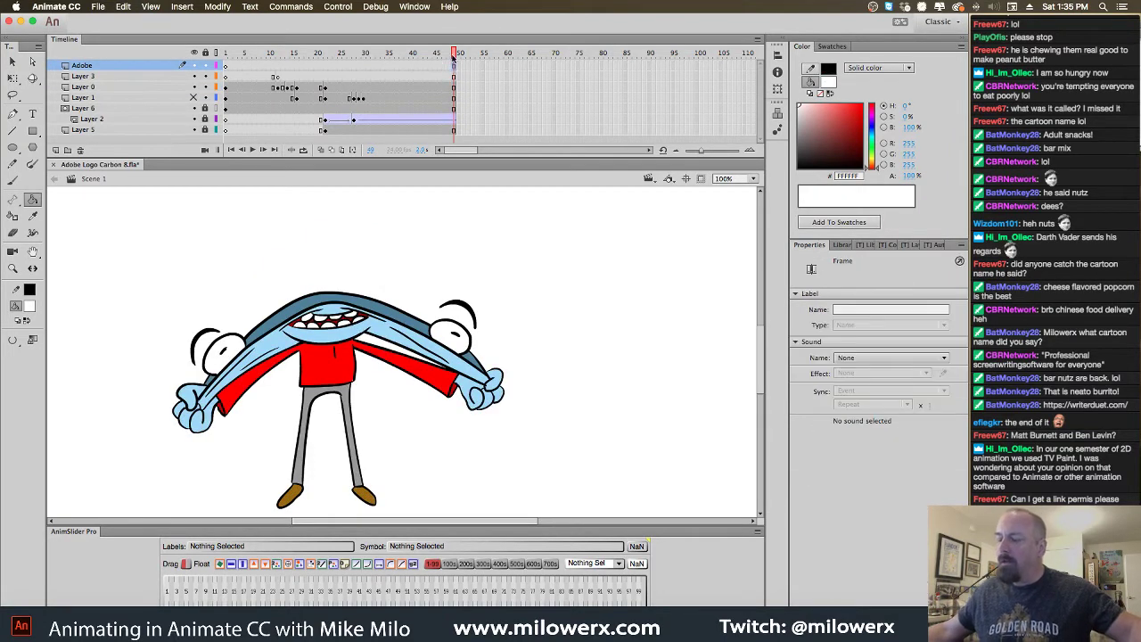
{"action": "left_click_drag", "start_coordinate": [454, 68], "coordinate": [227, 75]}
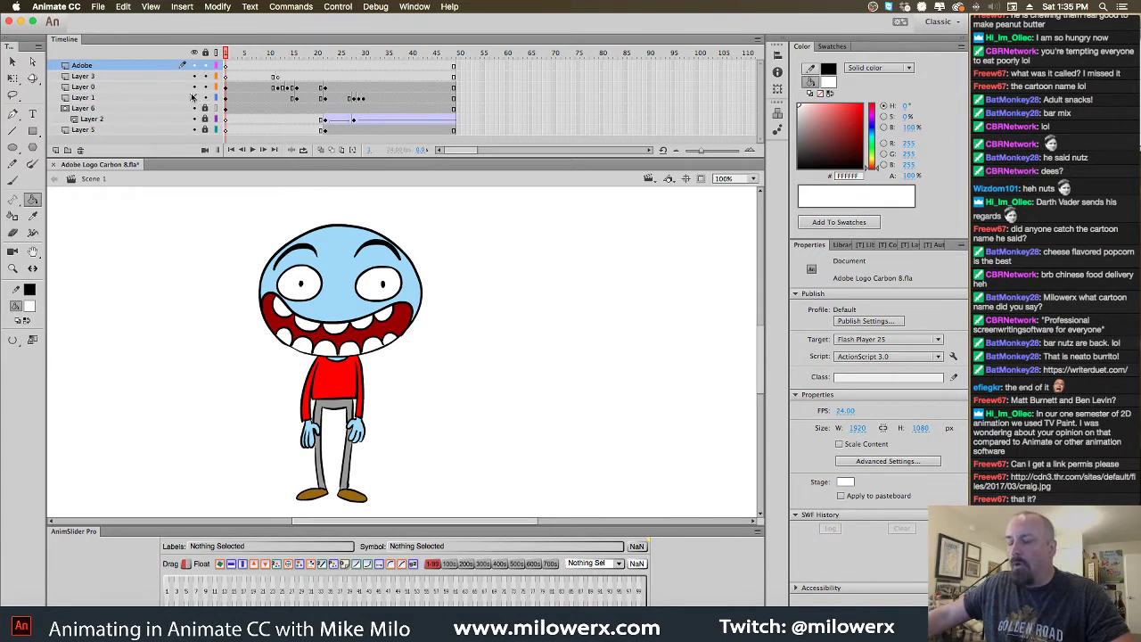
{"action": "left_click", "coordinate": [194, 98]}
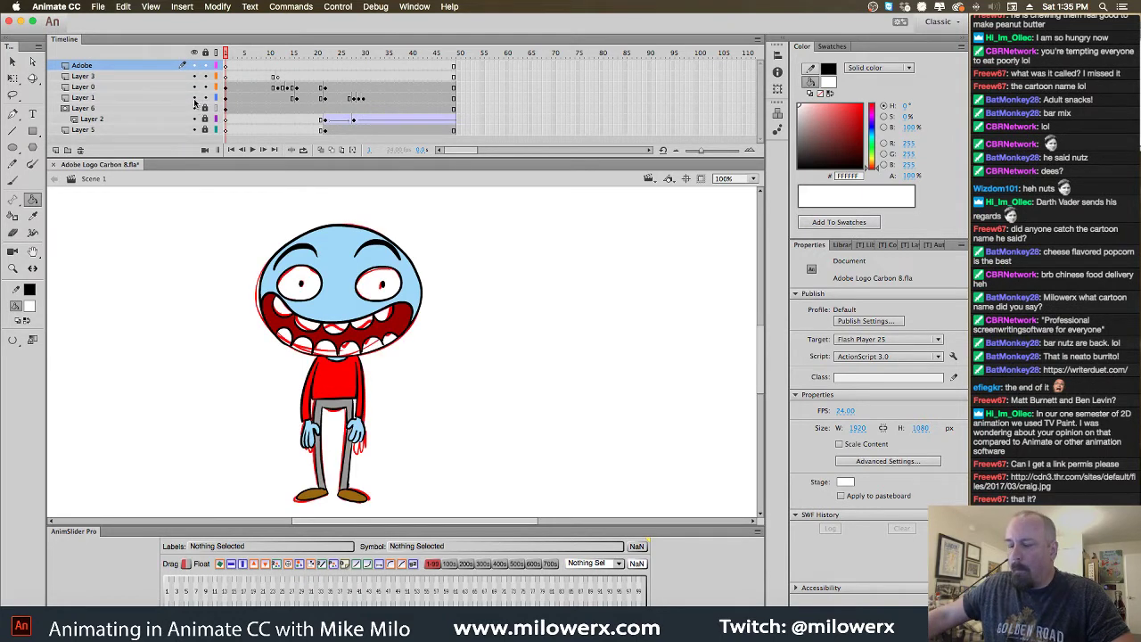
{"action": "left_click", "coordinate": [194, 98]}
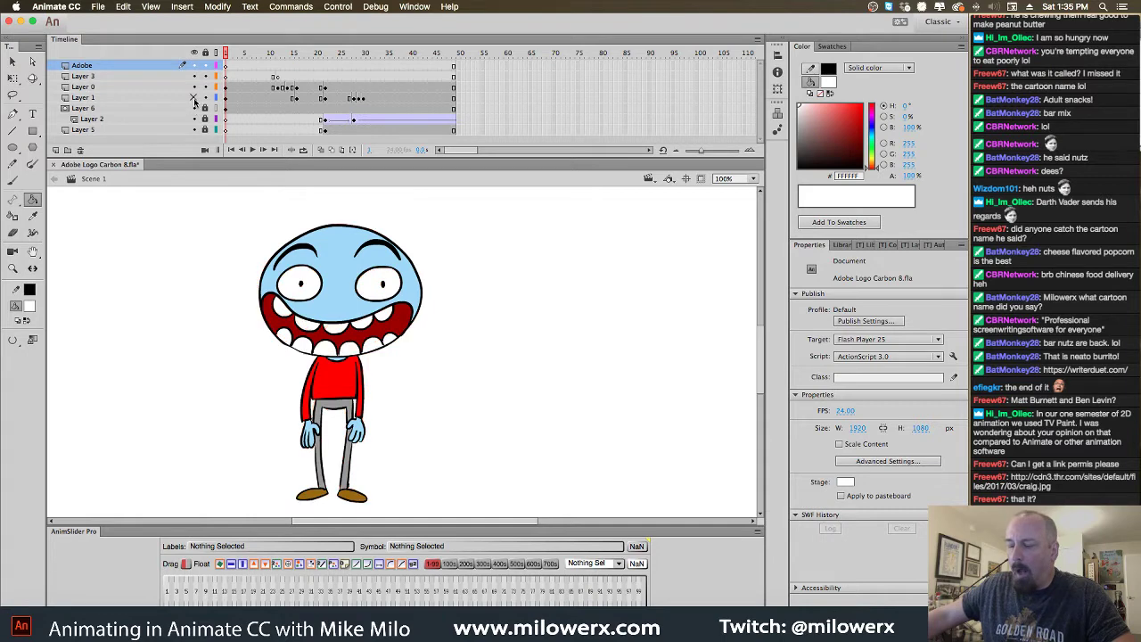
{"action": "left_click", "coordinate": [153, 100]}
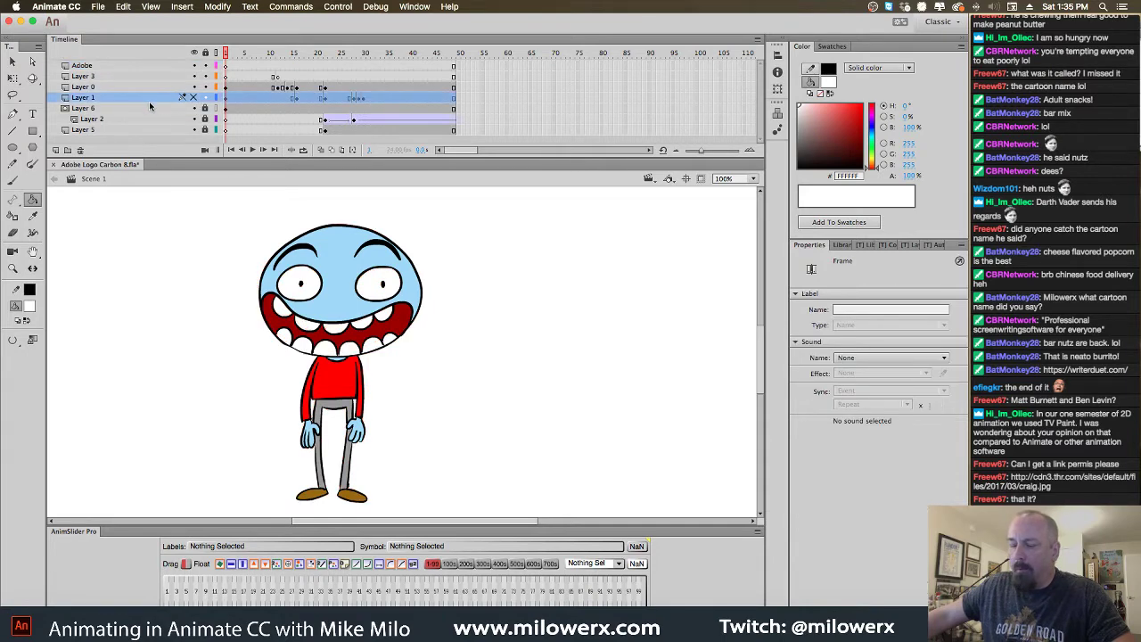
{"action": "left_click", "coordinate": [81, 150]}
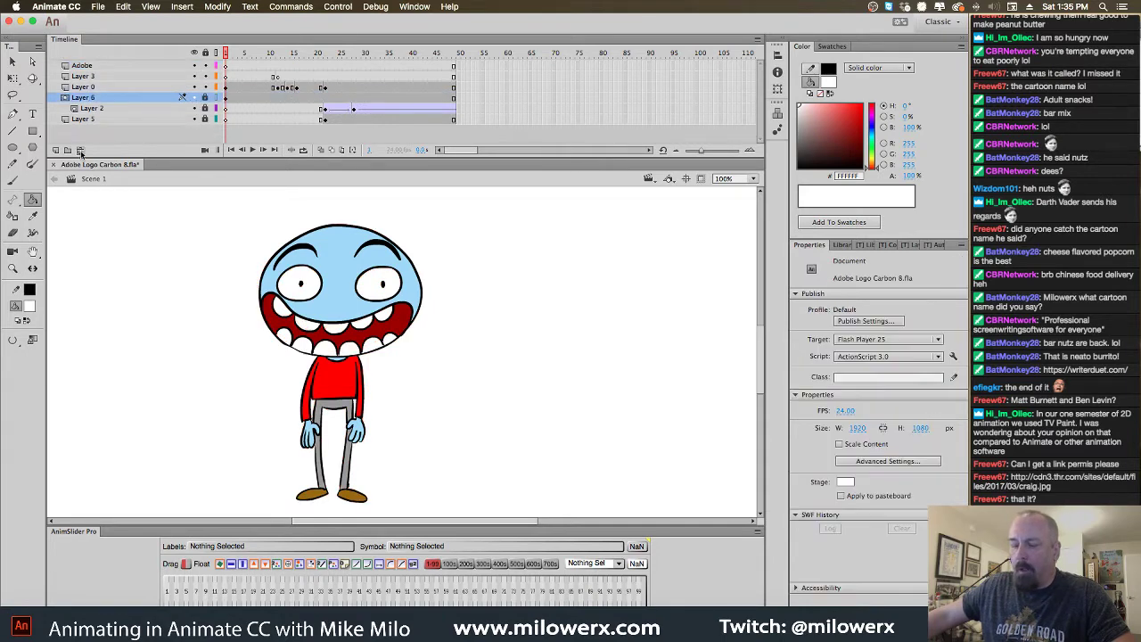
Delete the Adobe layer and Layer 3, then select all frames on every layer
{"action": "left_click", "coordinate": [140, 64]}
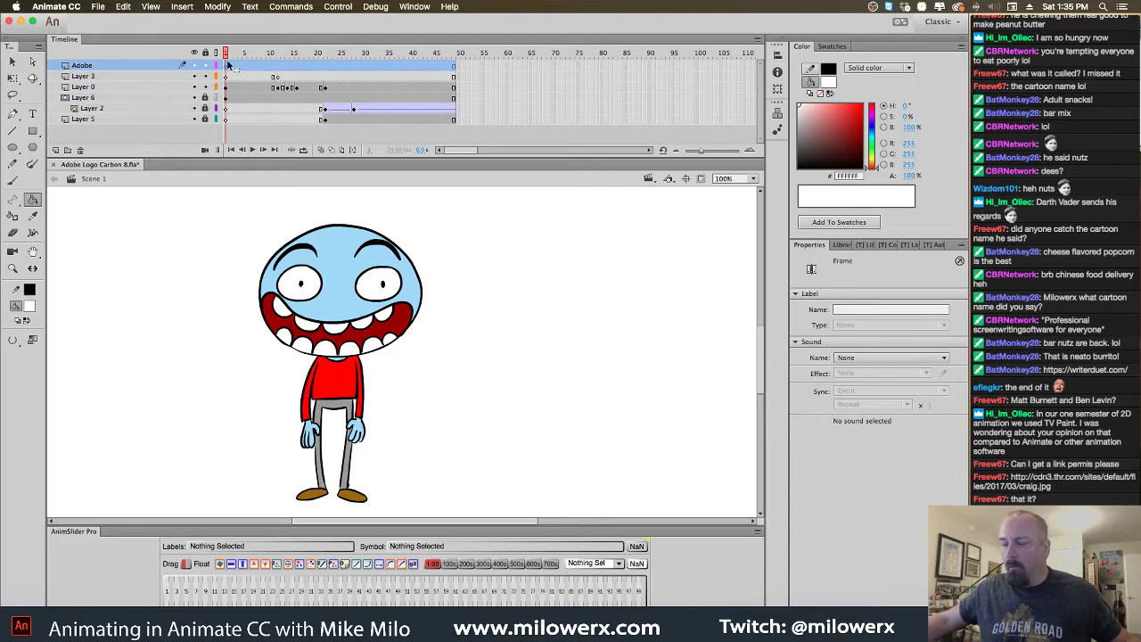
{"action": "left_click_drag", "start_coordinate": [226, 54], "coordinate": [282, 52]}
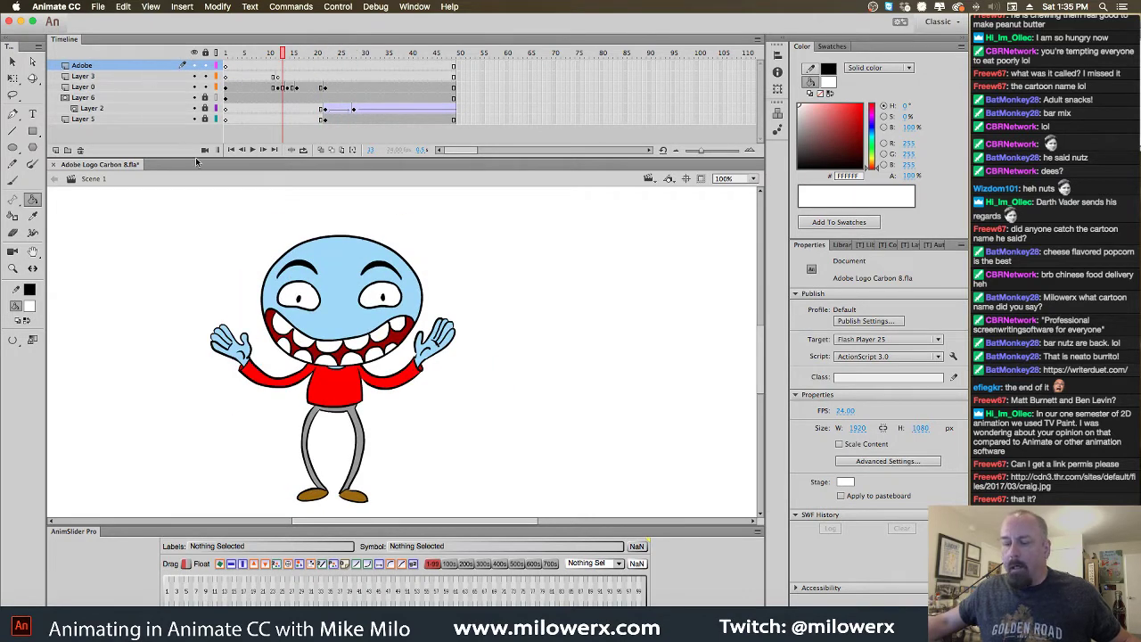
{"action": "left_click", "coordinate": [80, 150]}
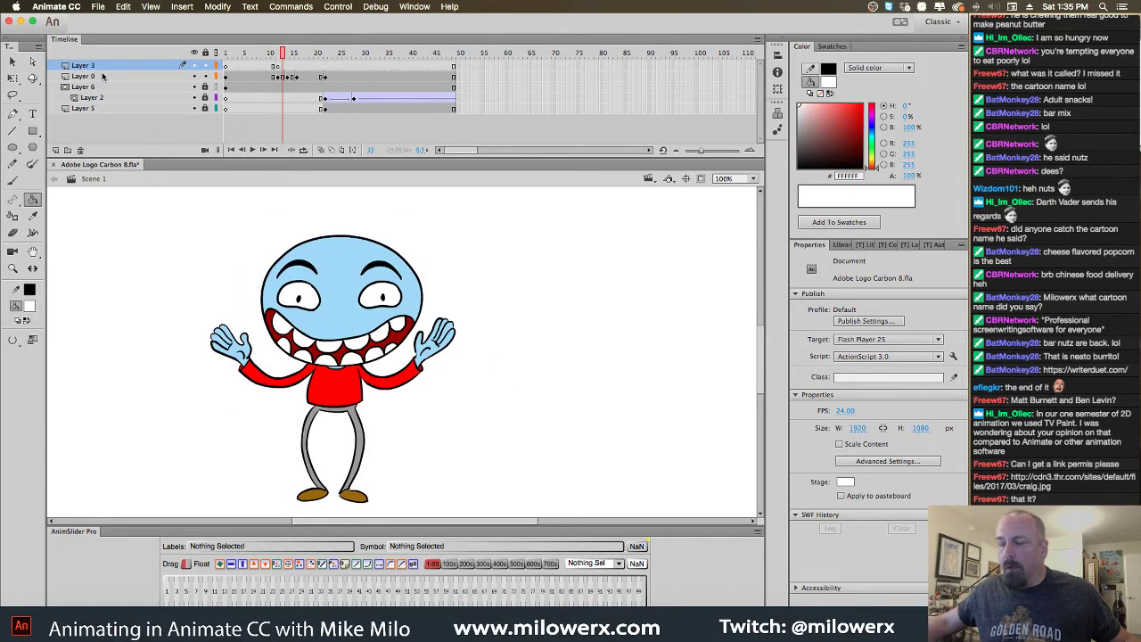
{"action": "left_click", "coordinate": [80, 150]}
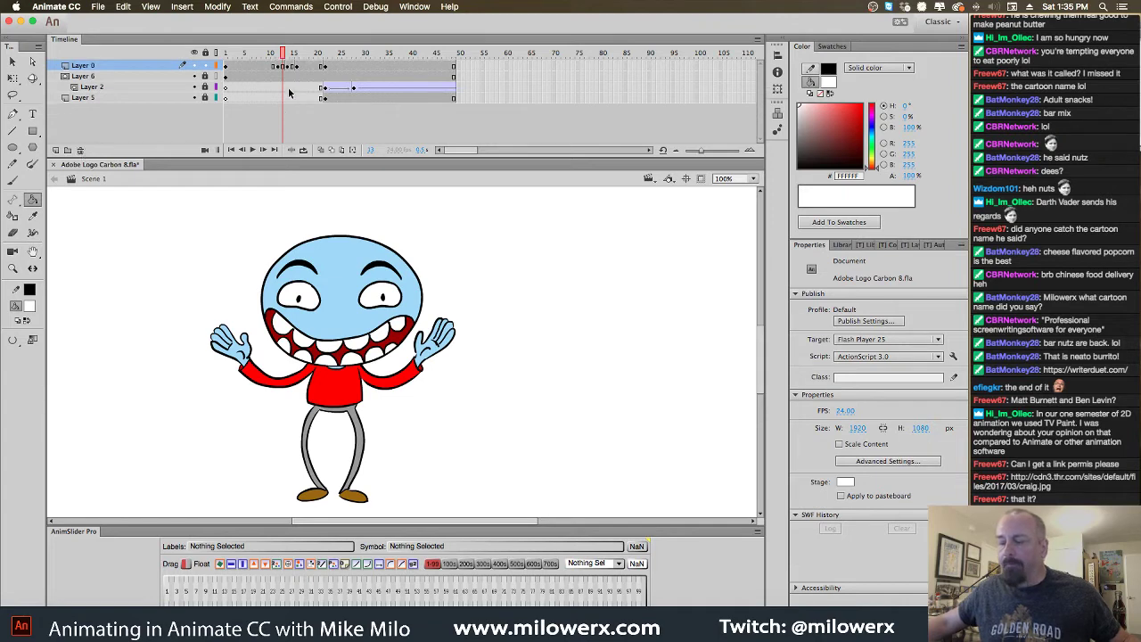
{"action": "left_click_drag", "start_coordinate": [284, 52], "coordinate": [226, 52]}
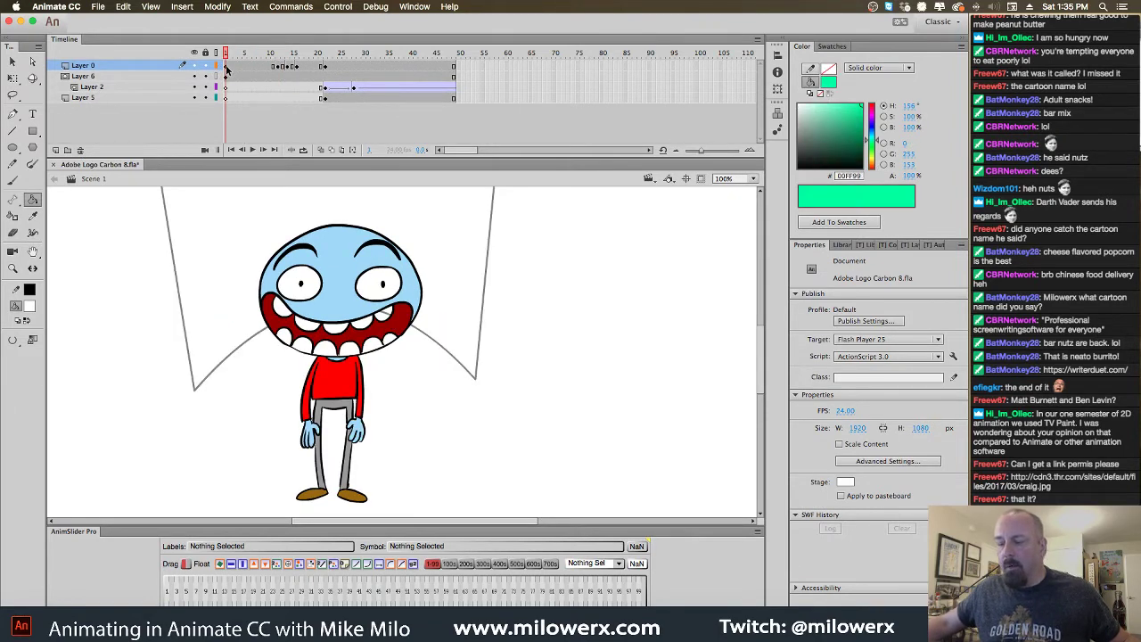
{"action": "left_click_drag", "start_coordinate": [229, 68], "coordinate": [459, 109]}
Run Commands > FLASHWHIP - FramesToSymbol and name the new graphic symbol 'C-8'
{"action": "left_click", "coordinate": [291, 6]}
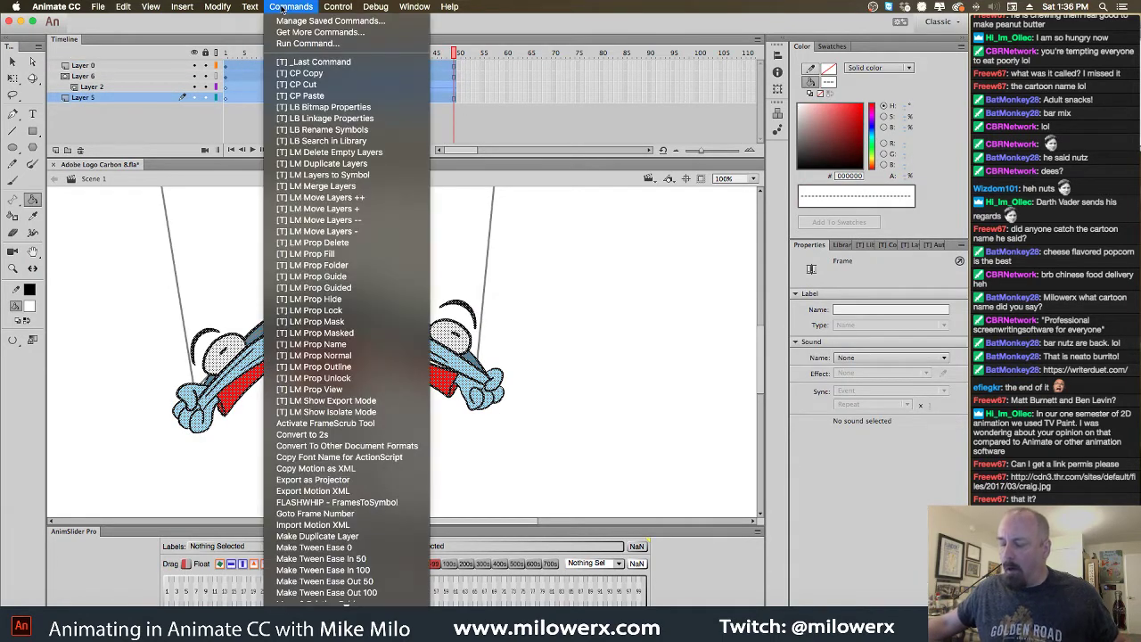
{"action": "left_click", "coordinate": [389, 503]}
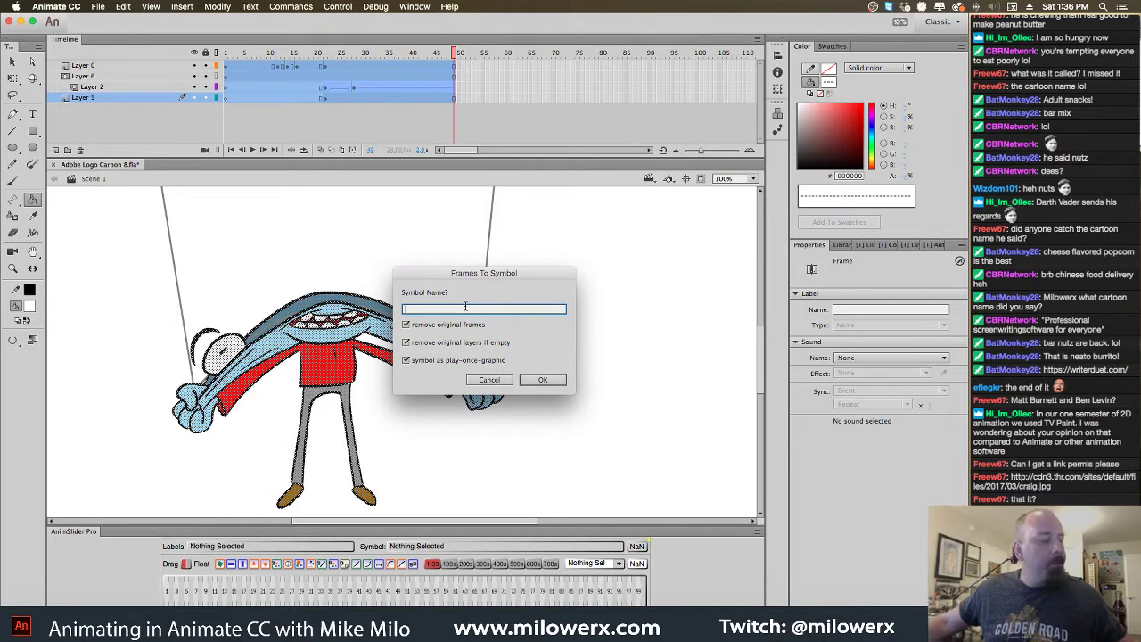
{"action": "type", "text": "c-8"}
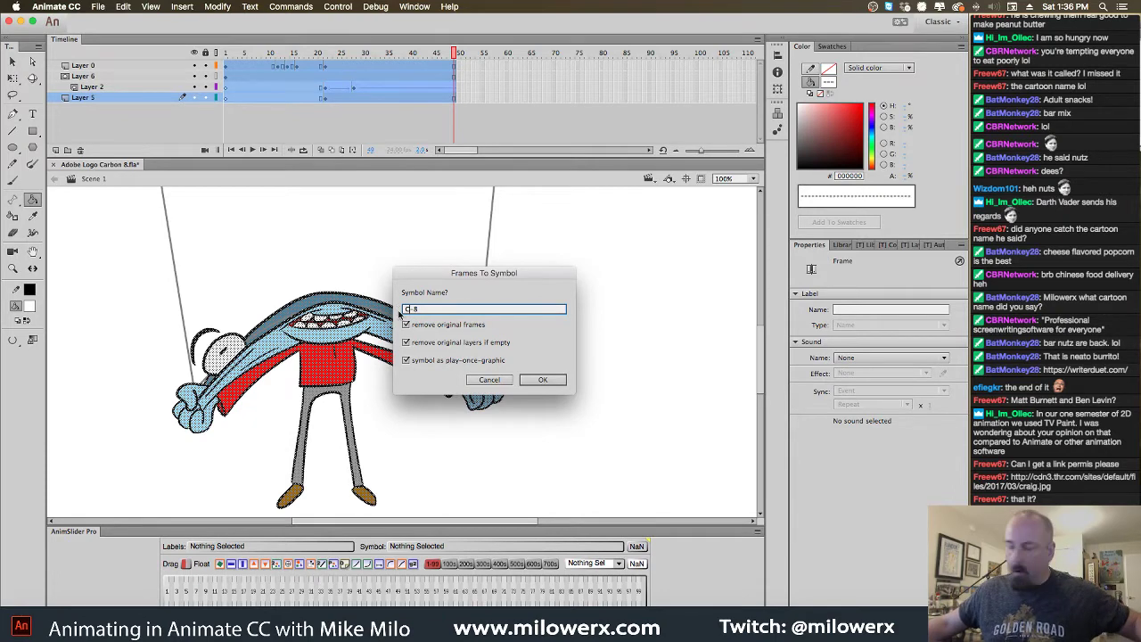
{"action": "left_click", "coordinate": [552, 380]}
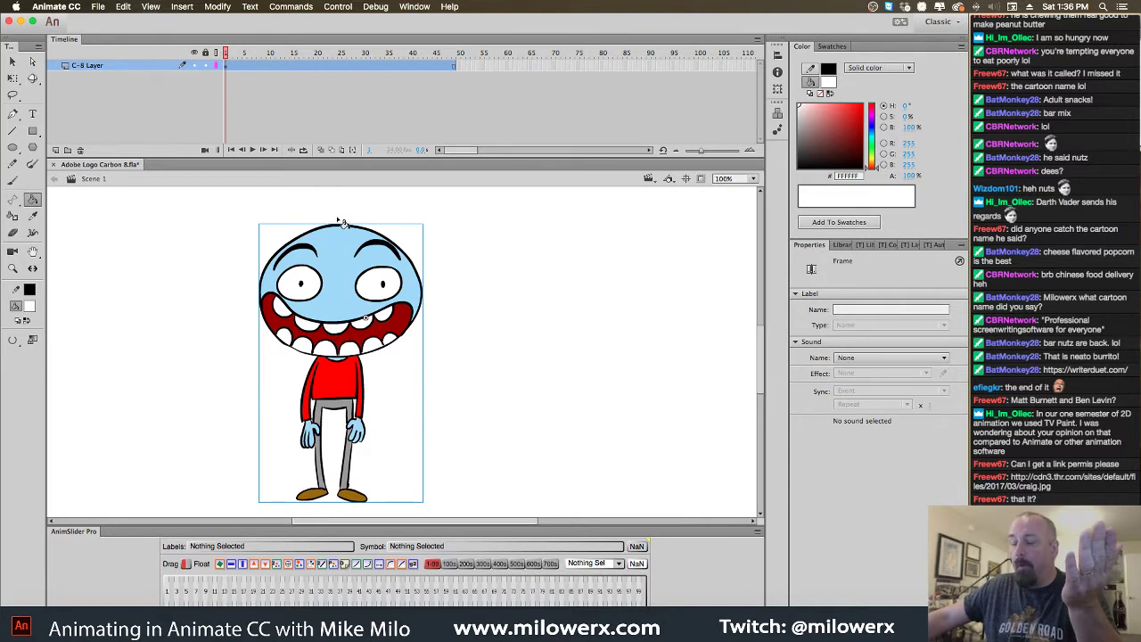
Inside C-8, hide and lock the green background layers, then return to Scene 1
{"action": "key", "text": "v"}
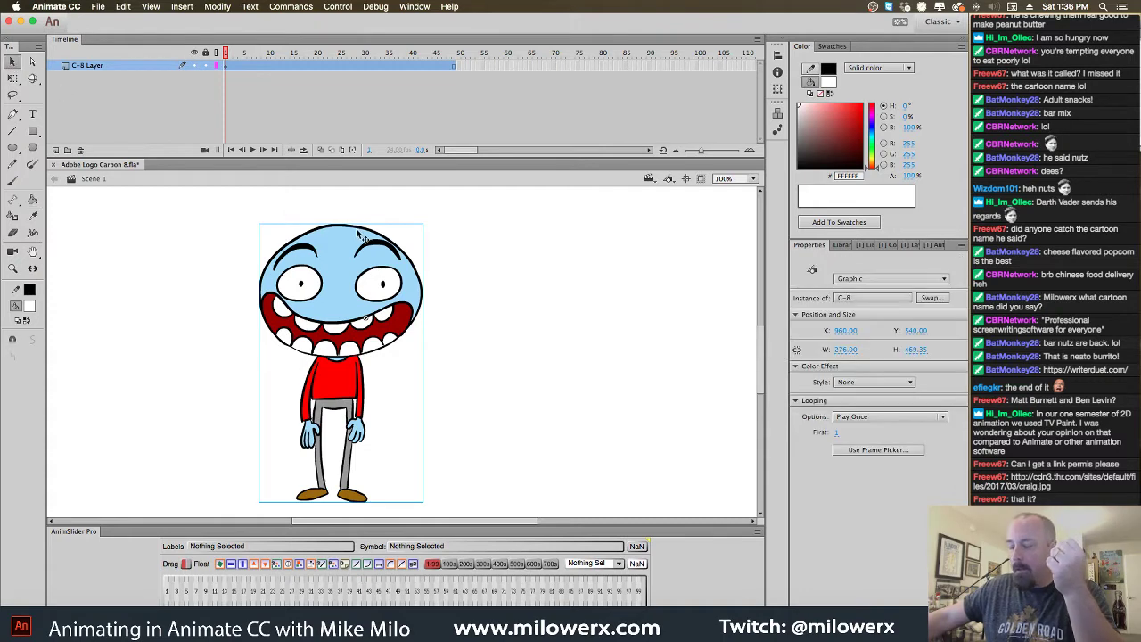
{"action": "double_click", "coordinate": [359, 234]}
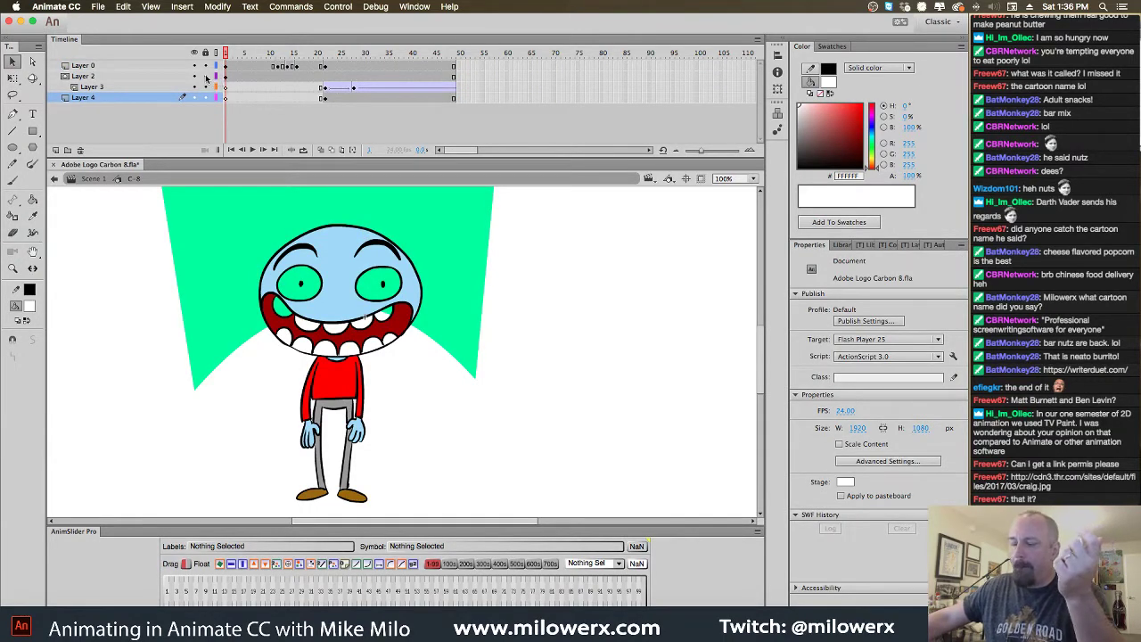
{"action": "left_click_drag", "start_coordinate": [206, 77], "coordinate": [209, 82]}
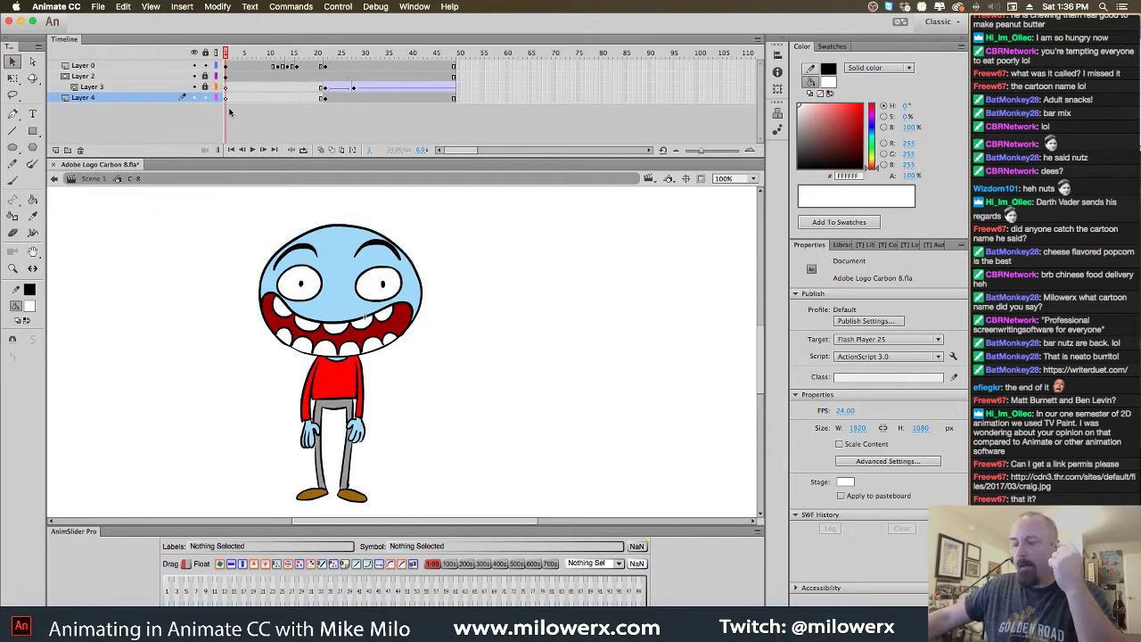
{"action": "left_click", "coordinate": [98, 180]}
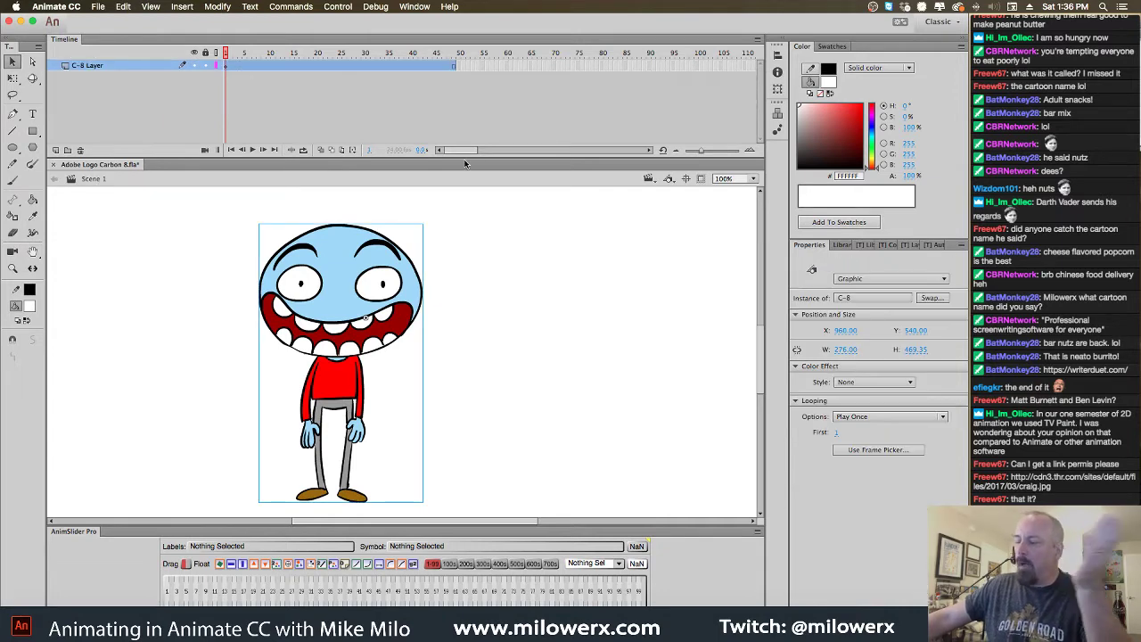
{"action": "left_click", "coordinate": [471, 295]}
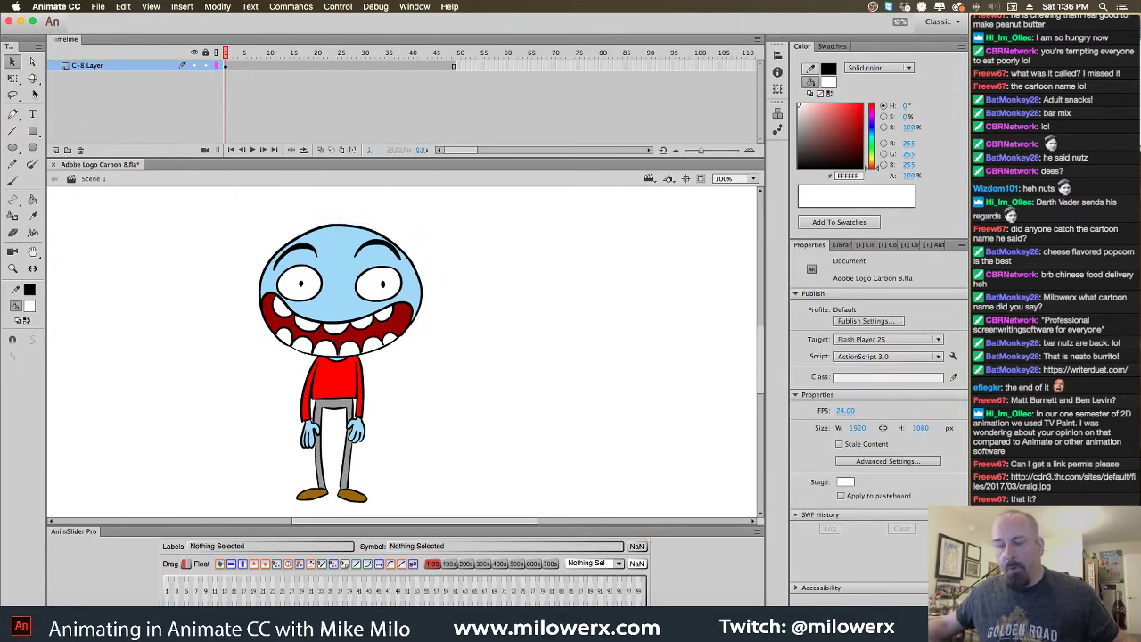
Free Transform the C-8 instance and reposition it with the stage zoomed to 25%
{"action": "left_click", "coordinate": [12, 79]}
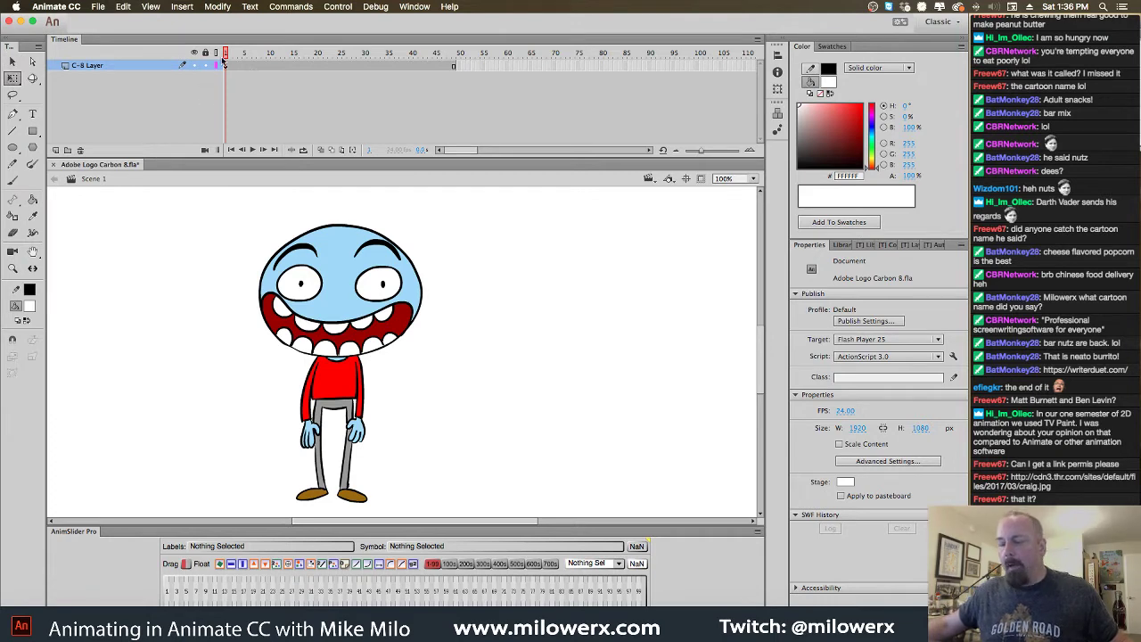
{"action": "left_click", "coordinate": [376, 266]}
{"action": "key", "text": "super+minus"}
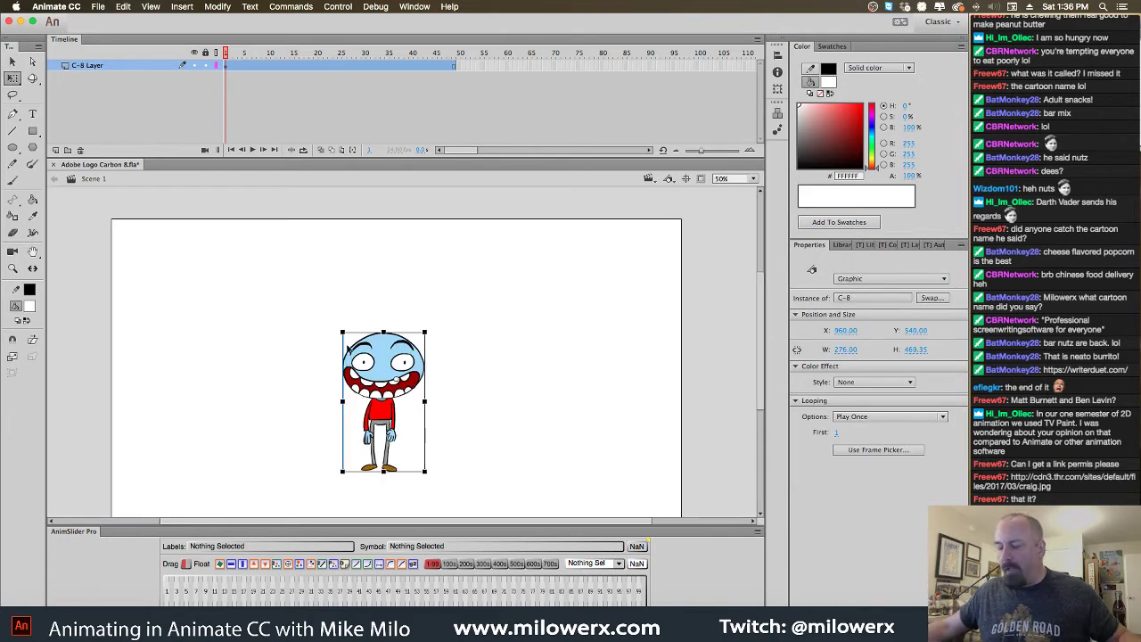
{"action": "left_click_drag", "start_coordinate": [405, 363], "coordinate": [474, 335]}
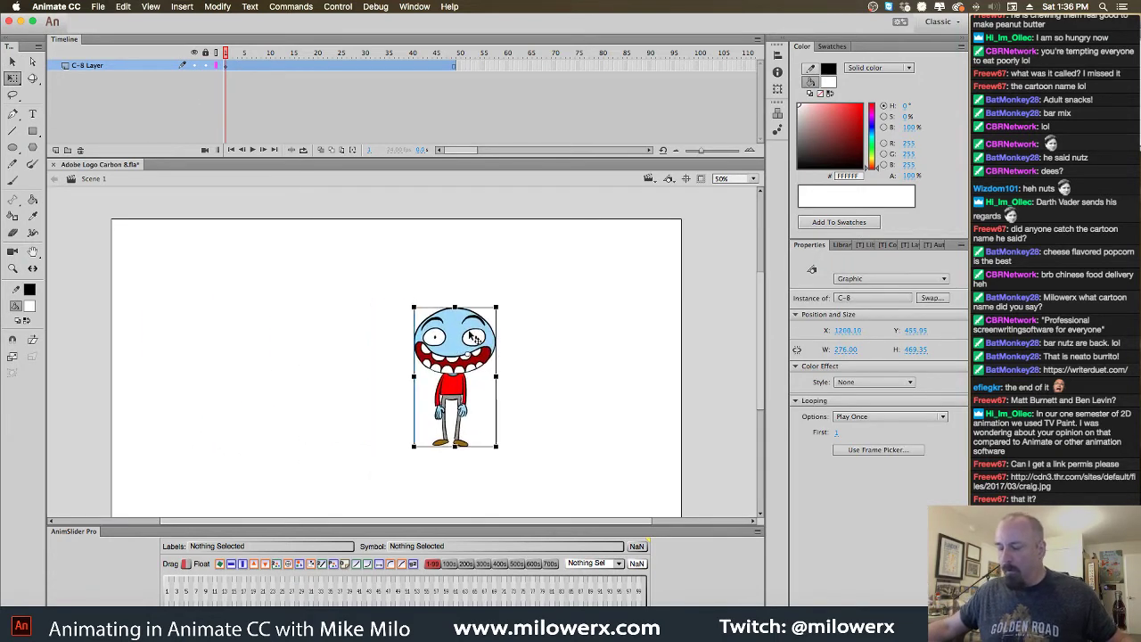
{"action": "key", "text": "super+z"}
{"action": "key", "text": "super+z"}
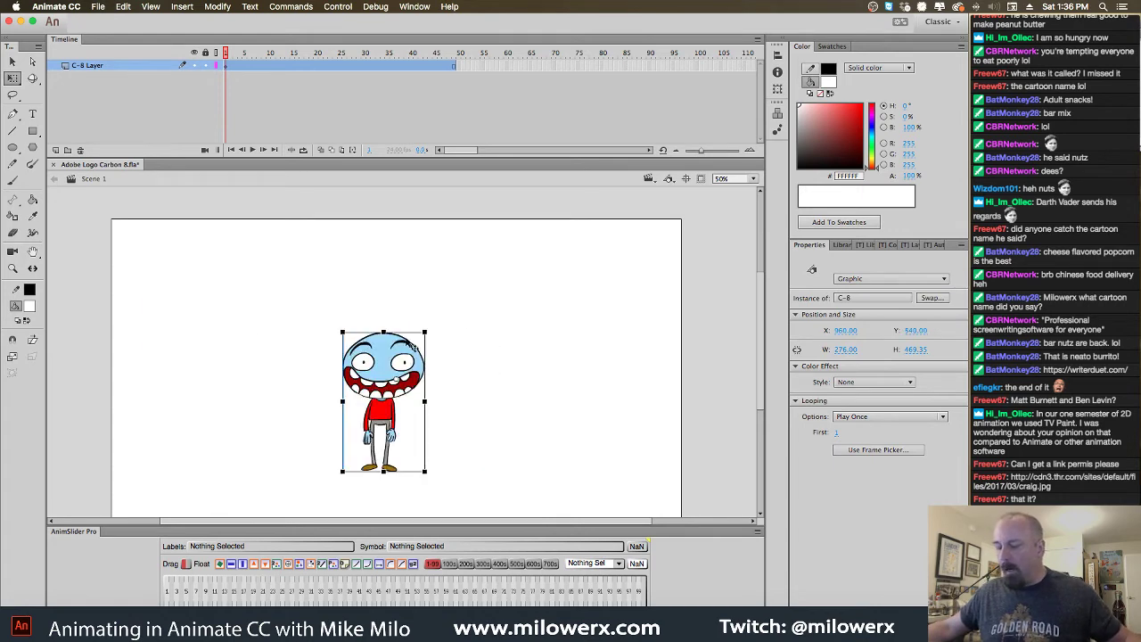
{"action": "key", "text": "super+minus"}
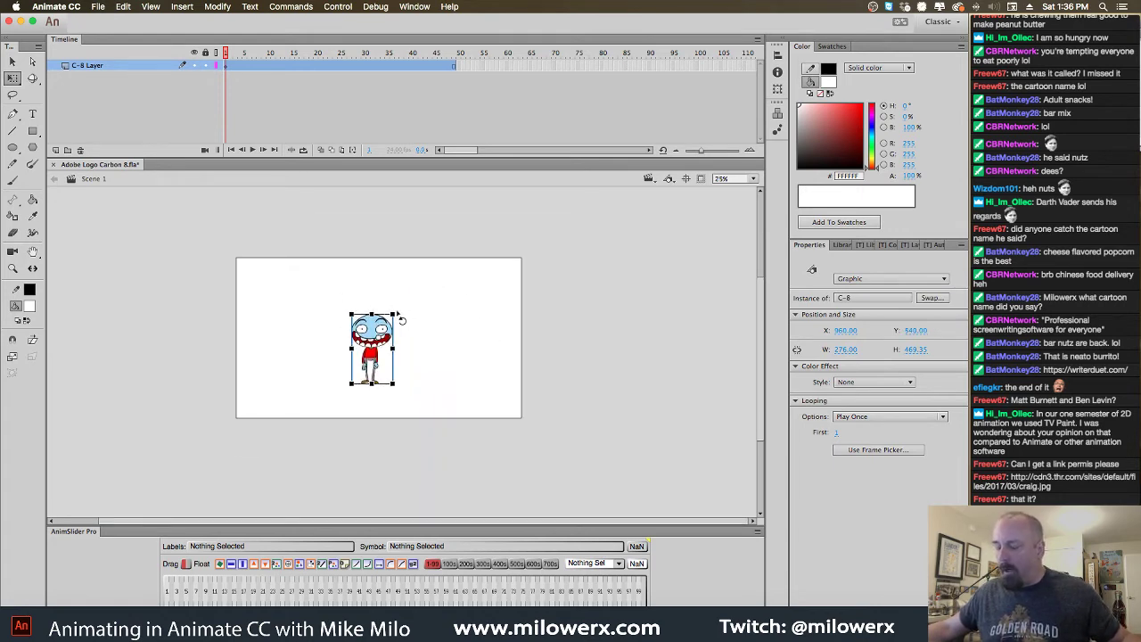
{"action": "left_click_drag", "start_coordinate": [383, 332], "coordinate": [386, 349]}
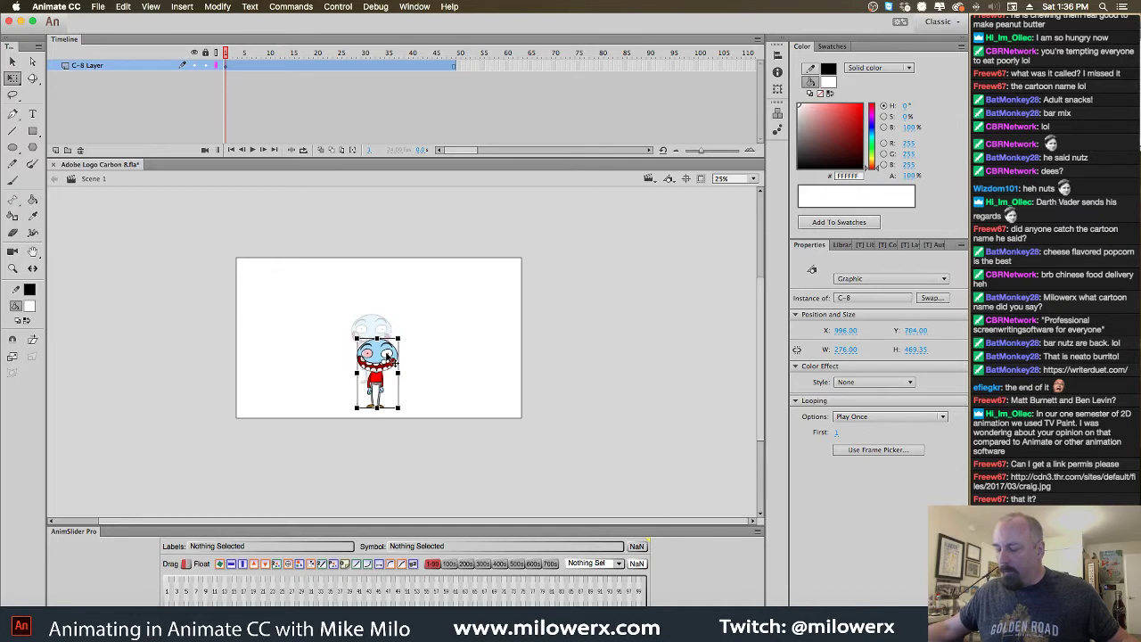
At frame 32, scale the C-8 instance up proportionally to 582 × 991.5 and re-enter the symbol
{"action": "left_click_drag", "start_coordinate": [224, 54], "coordinate": [373, 57]}
{"action": "left_click", "coordinate": [388, 304]}
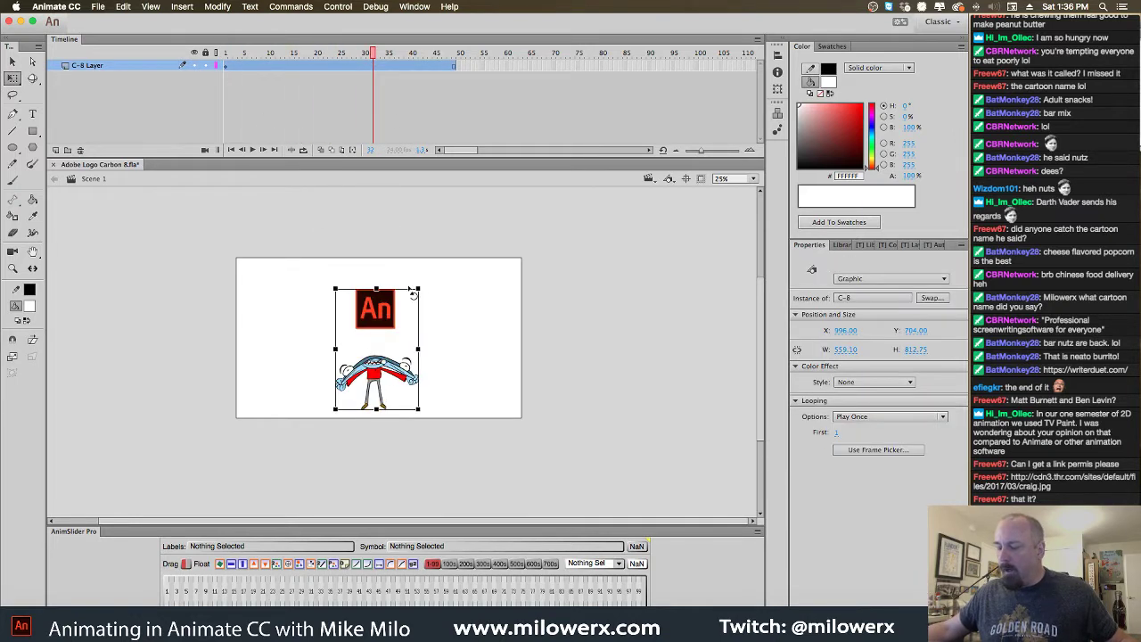
{"action": "left_click_drag", "start_coordinate": [429, 288], "coordinate": [393, 290]}
{"action": "key", "text": "Escape"}
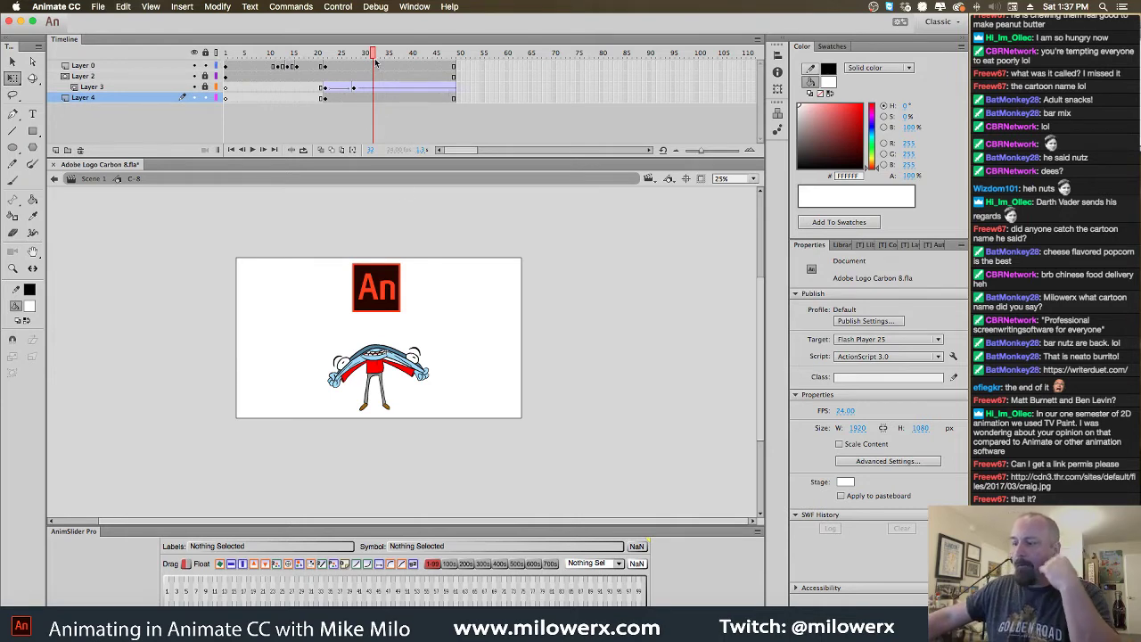
Show Layer 3's green light beam and switch it to outline view
{"action": "left_click_drag", "start_coordinate": [374, 53], "coordinate": [365, 92]}
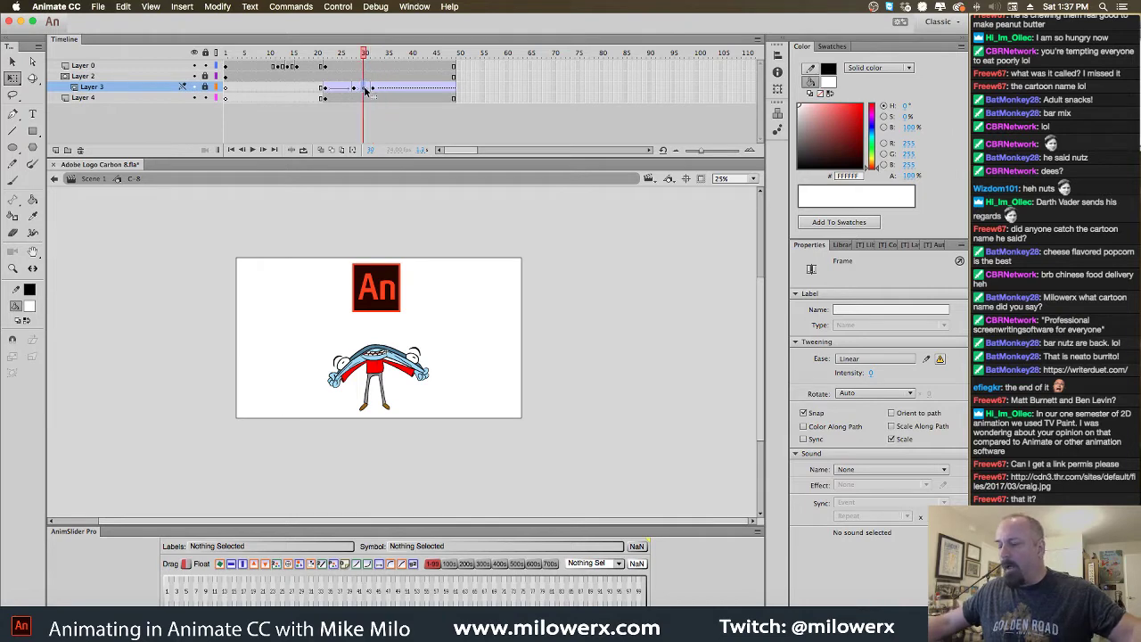
{"action": "left_click", "coordinate": [392, 294]}
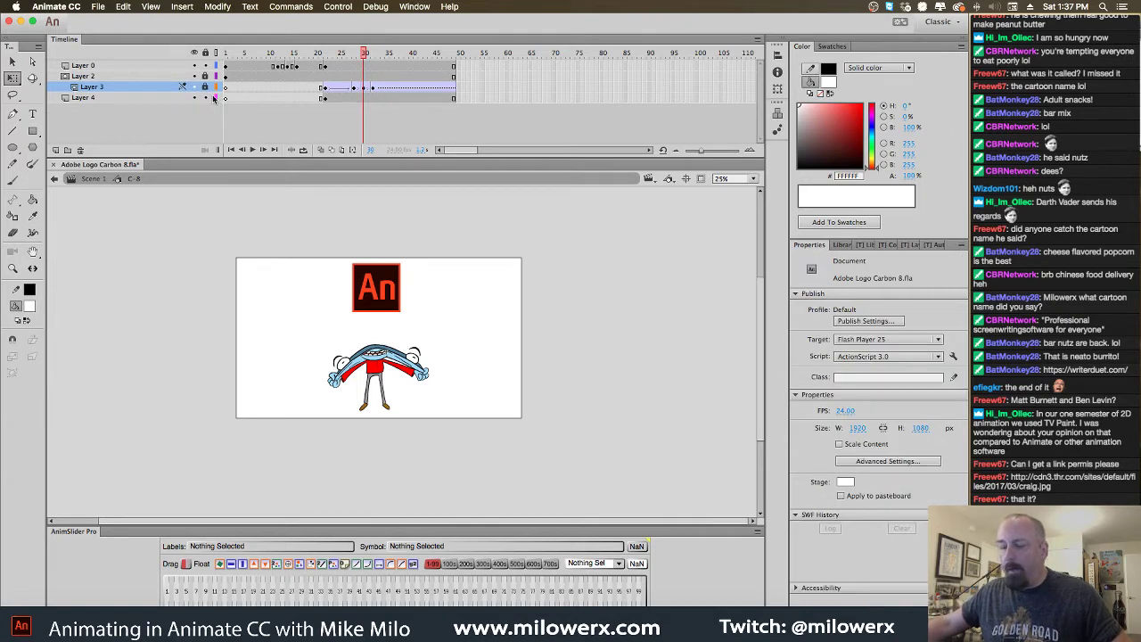
{"action": "left_click", "coordinate": [205, 87]}
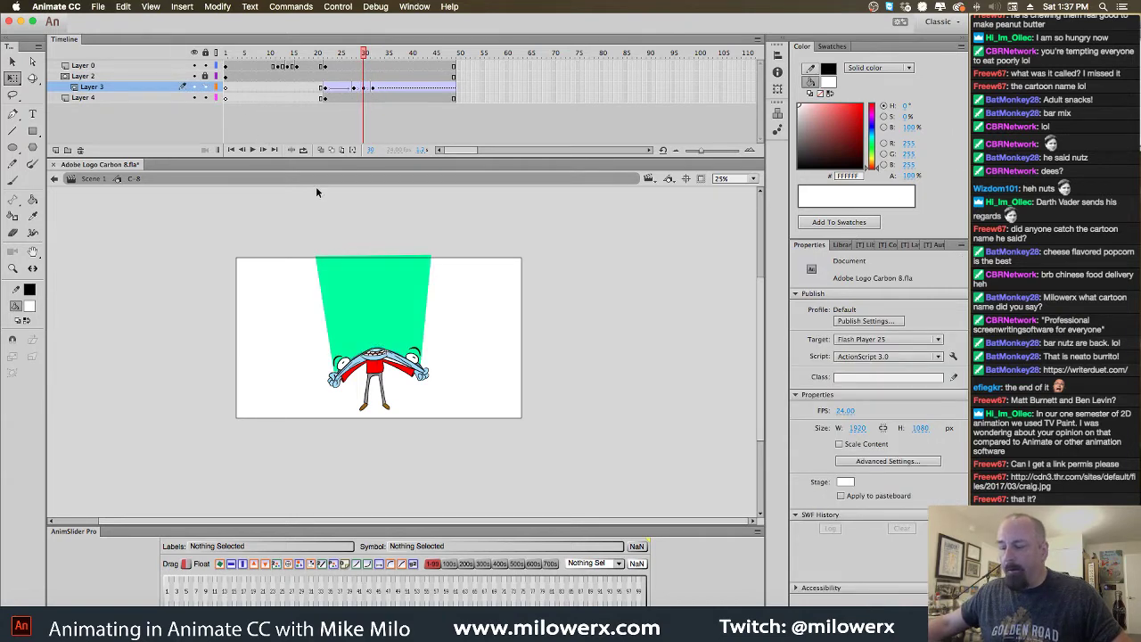
{"action": "left_click", "coordinate": [216, 87]}
Nudge the An logo up and squash it to 266.70 × 223.60, then play to check
{"action": "left_click", "coordinate": [383, 292]}
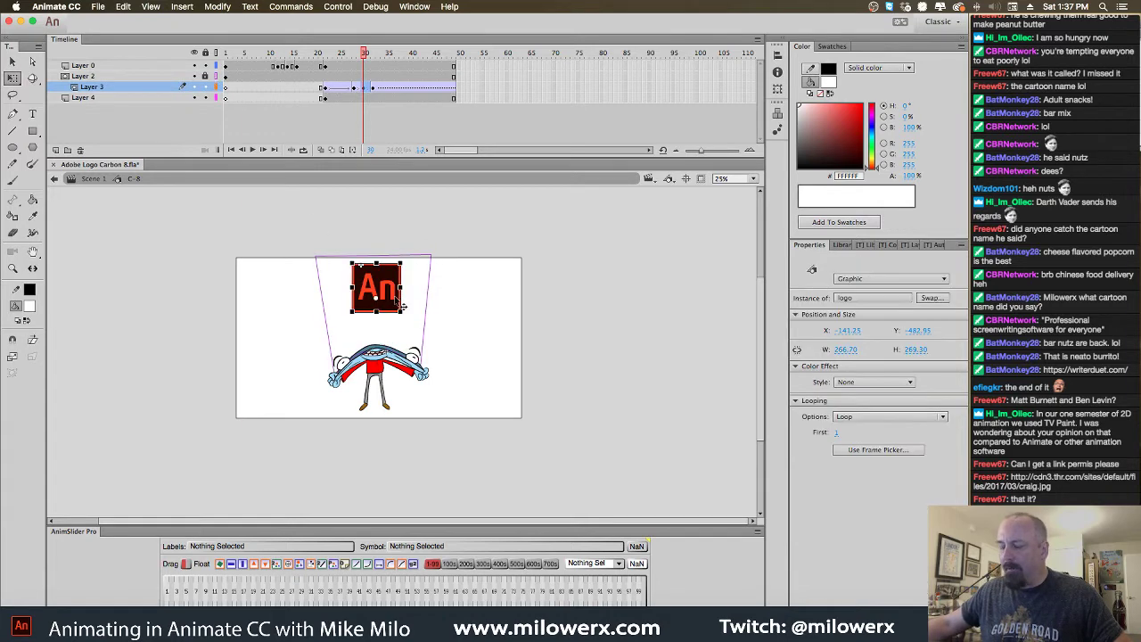
{"action": "left_click_drag", "start_coordinate": [395, 299], "coordinate": [395, 297]}
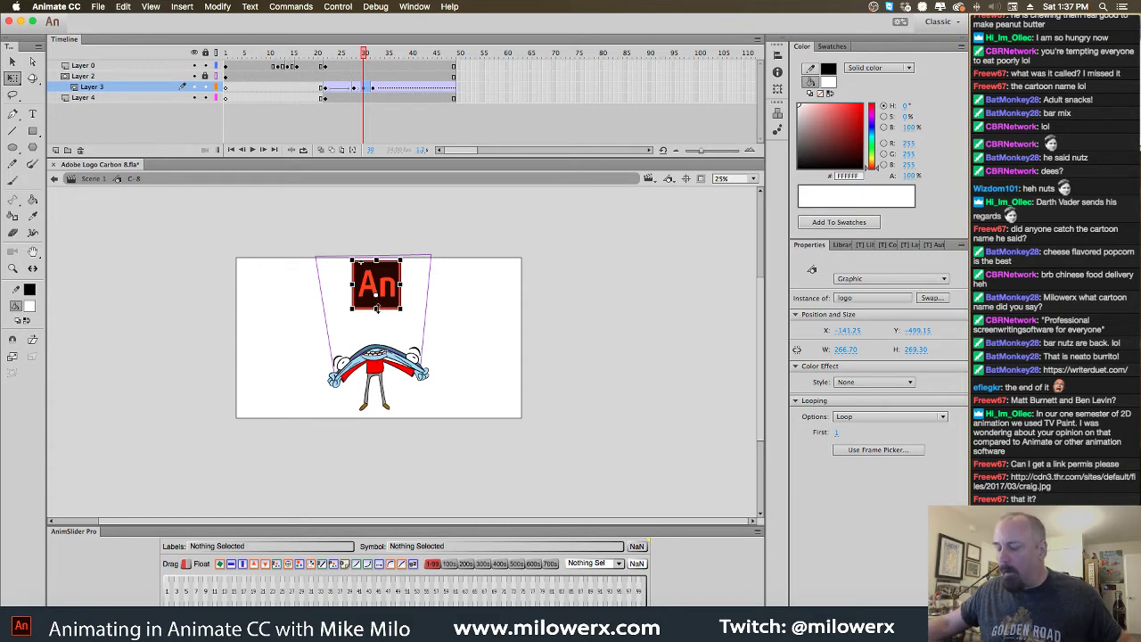
{"action": "left_click_drag", "start_coordinate": [377, 307], "coordinate": [376, 300]}
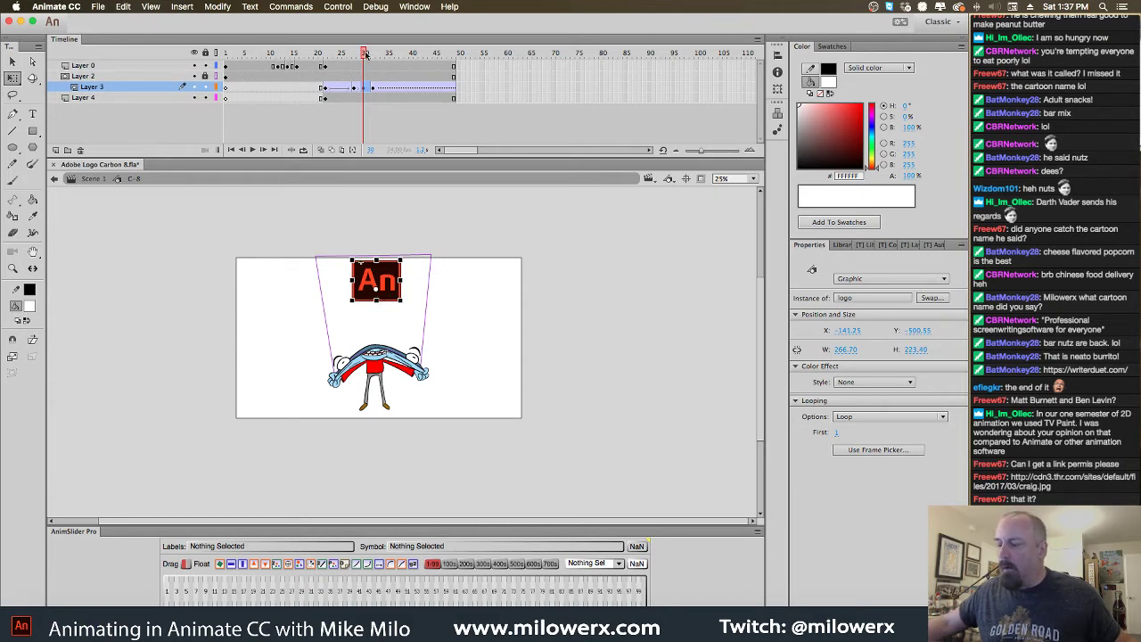
{"action": "mouse_move", "coordinate": [365, 54]}
{"action": "left_mouse_down"}
{"action": "mouse_move", "coordinate": [319, 53]}
{"action": "mouse_move", "coordinate": [420, 53]}
{"action": "mouse_move", "coordinate": [359, 65]}
{"action": "left_mouse_up"}
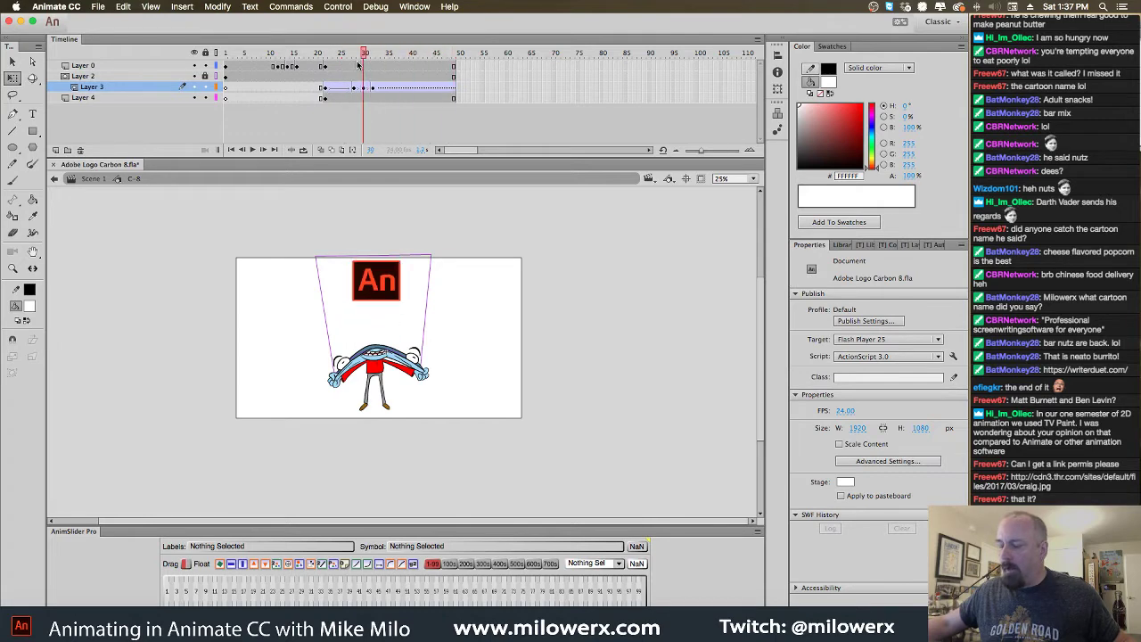
{"action": "key", "text": "Return"}
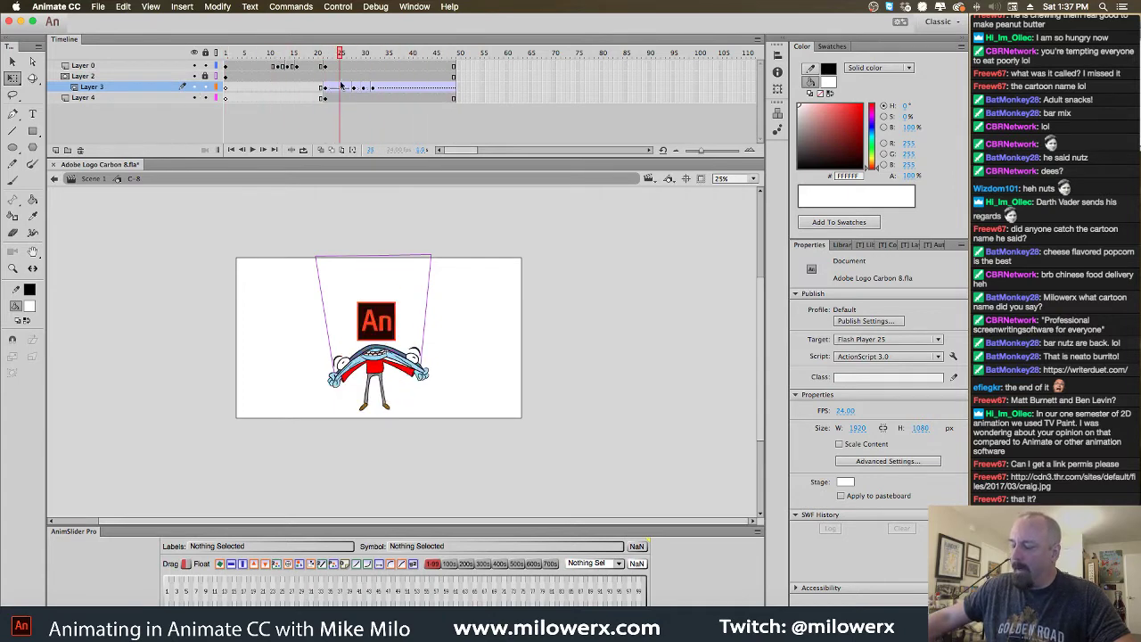
{"action": "left_click_drag", "start_coordinate": [341, 85], "coordinate": [226, 93]}
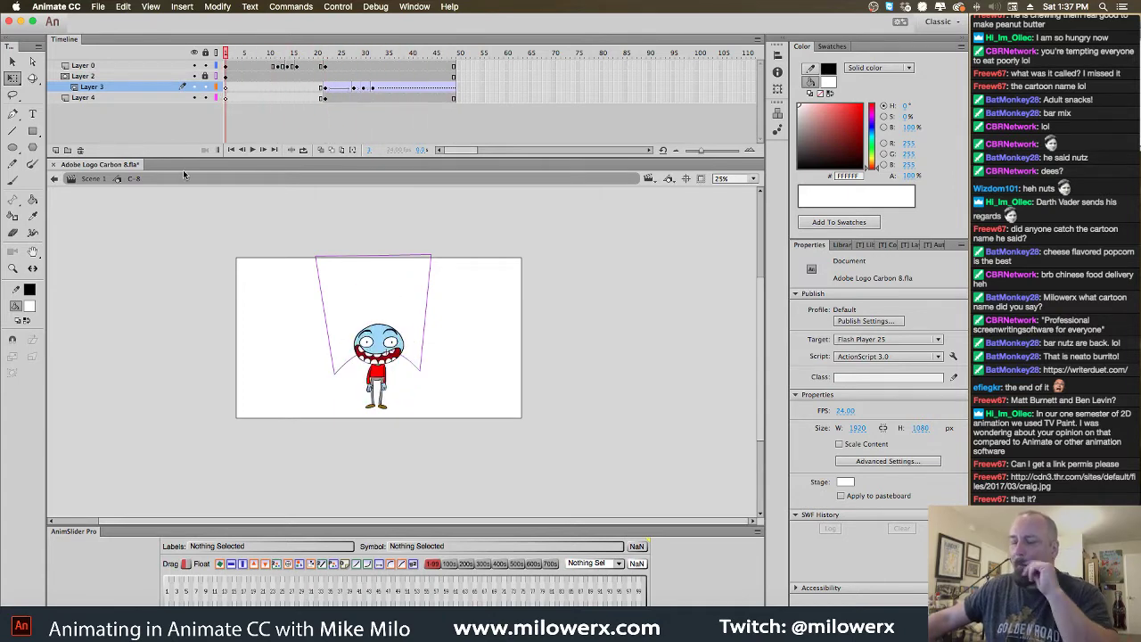
Exit the C-8 symbol to Scene 1 and undo an accidental paste
{"action": "key", "text": "Return"}
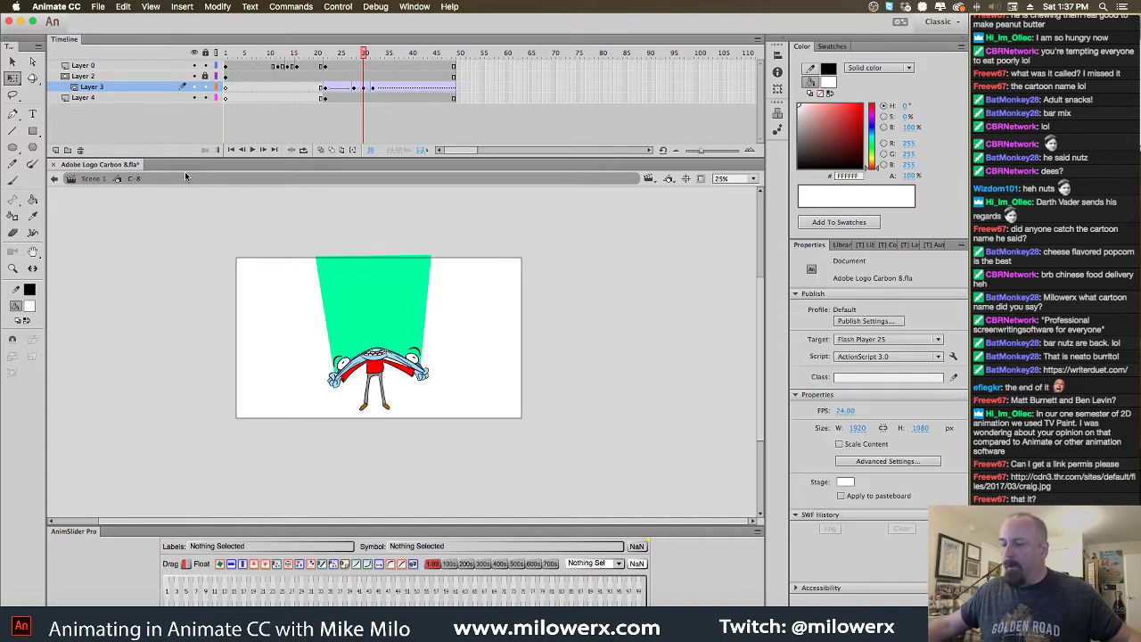
{"action": "key", "text": "super+e"}
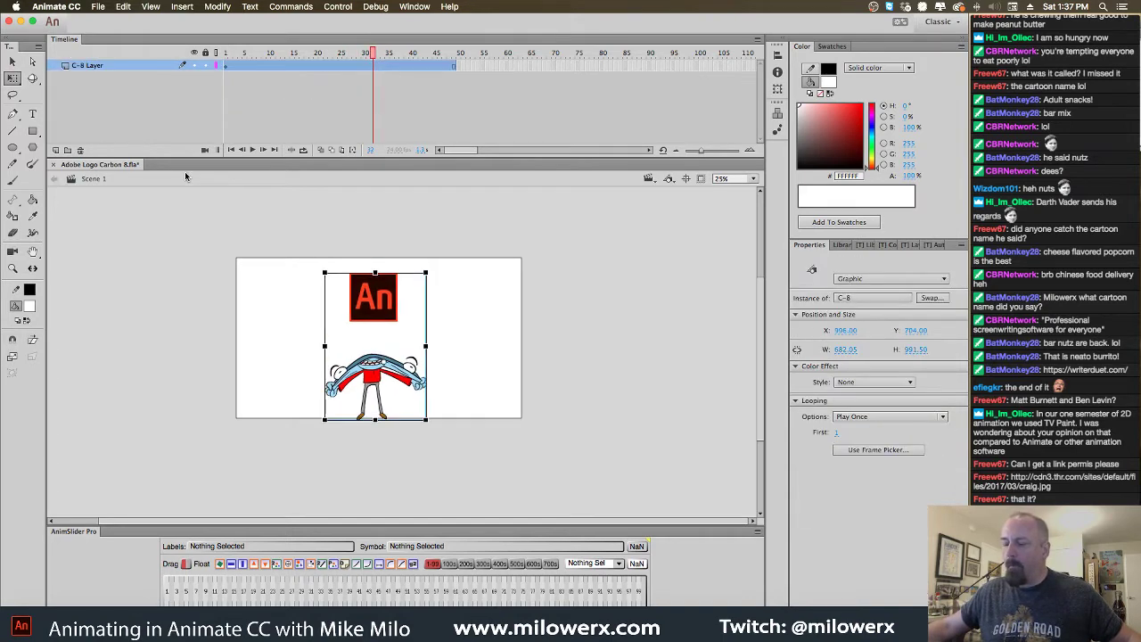
{"action": "key", "text": "super+e"}
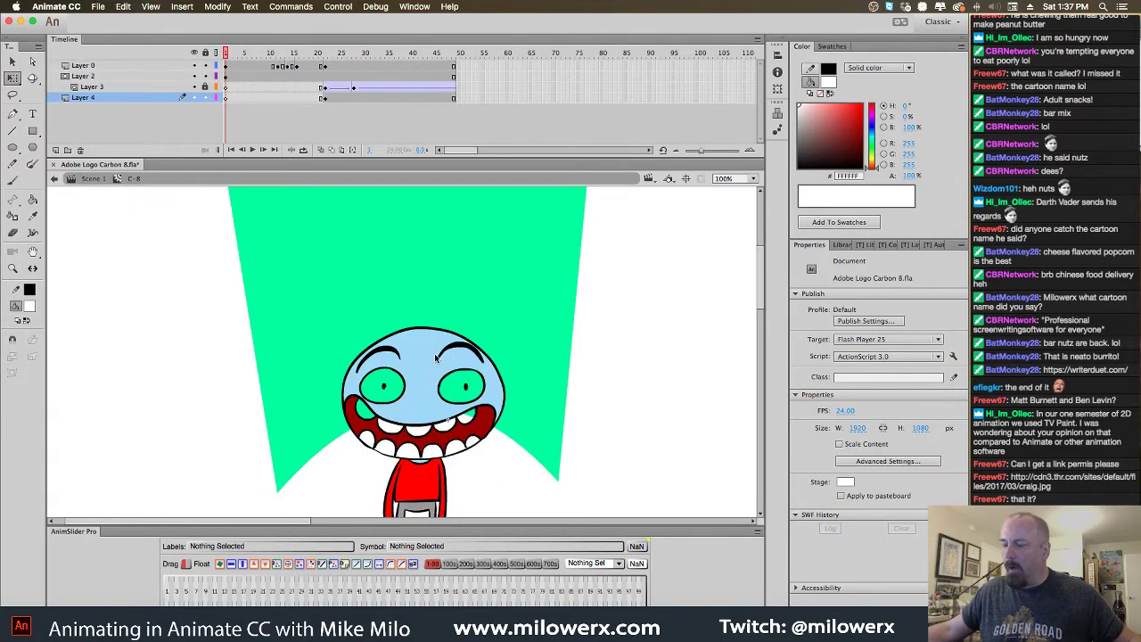
{"action": "key", "text": "super+e"}
{"action": "key", "text": "super+shift+v"}
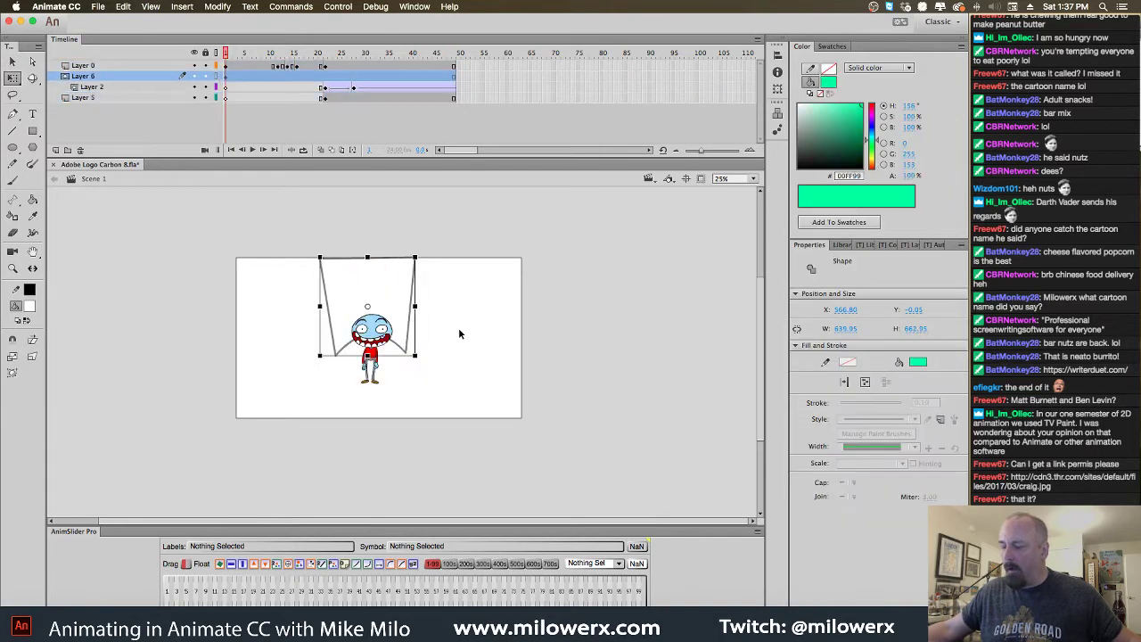
{"action": "key", "text": "super+z"}
{"action": "key", "text": "super+z"}
{"action": "key", "text": "super+z"}
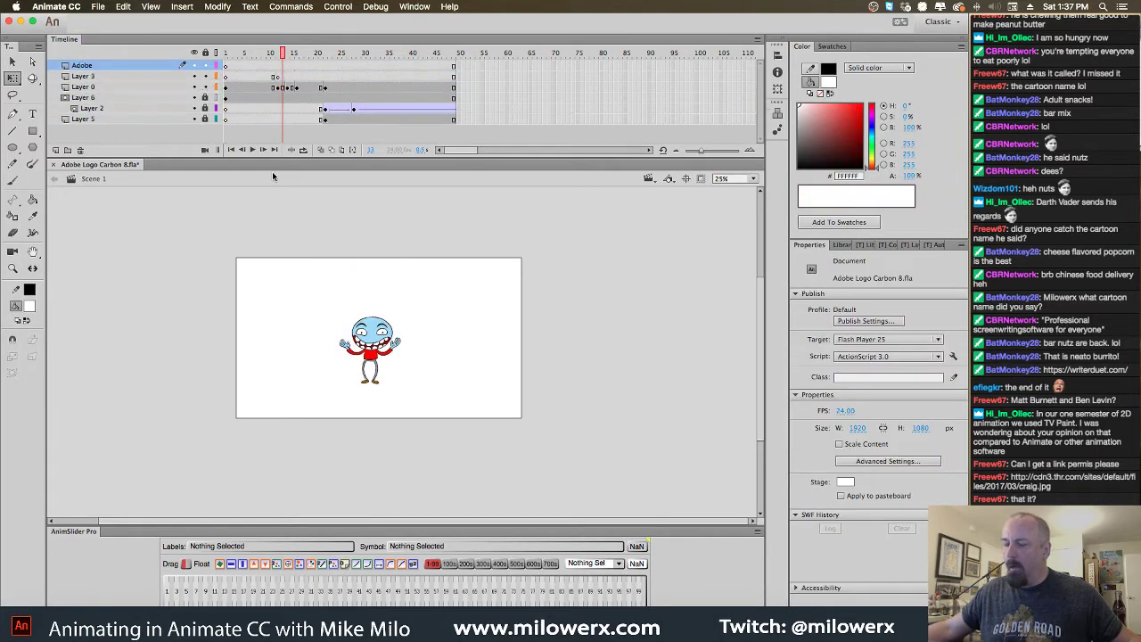
{"action": "key", "text": "super+z"}
{"action": "key", "text": "super+z"}
{"action": "key", "text": "super+z"}
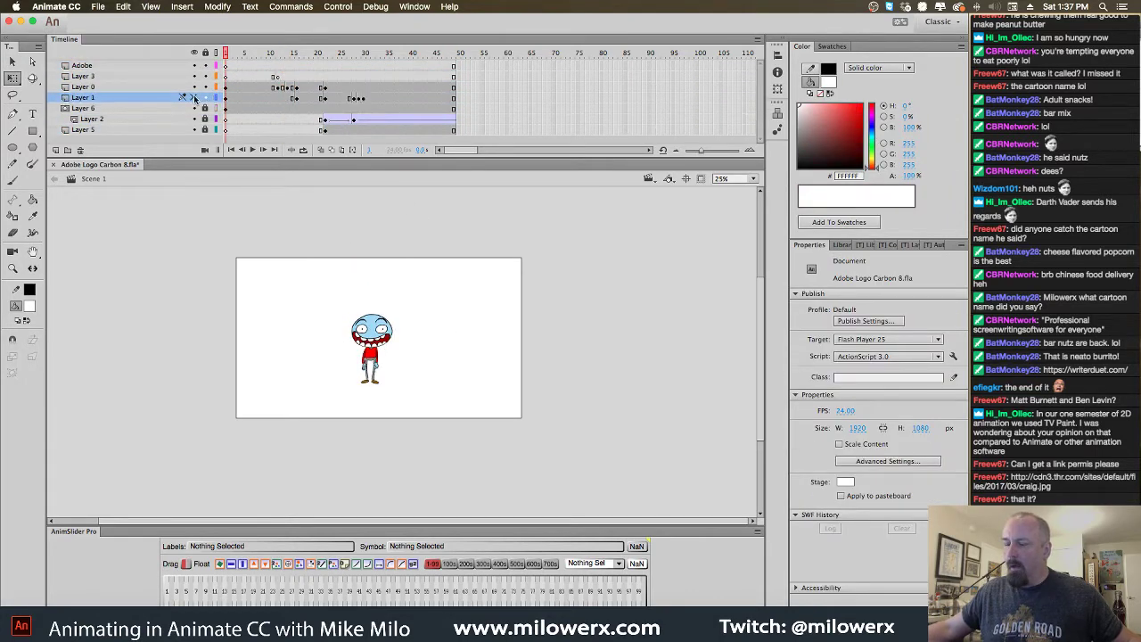
Unhide Layer 1's red rough drawing at frame 30 and scrub to check the pose
{"action": "left_click", "coordinate": [364, 98]}
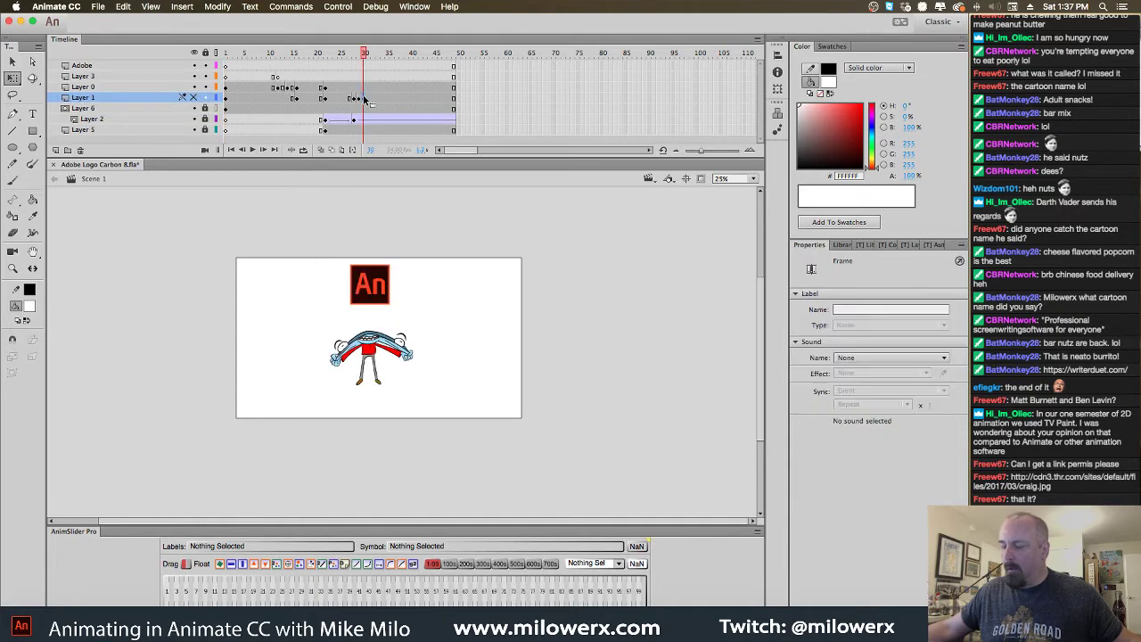
{"action": "left_click", "coordinate": [194, 98]}
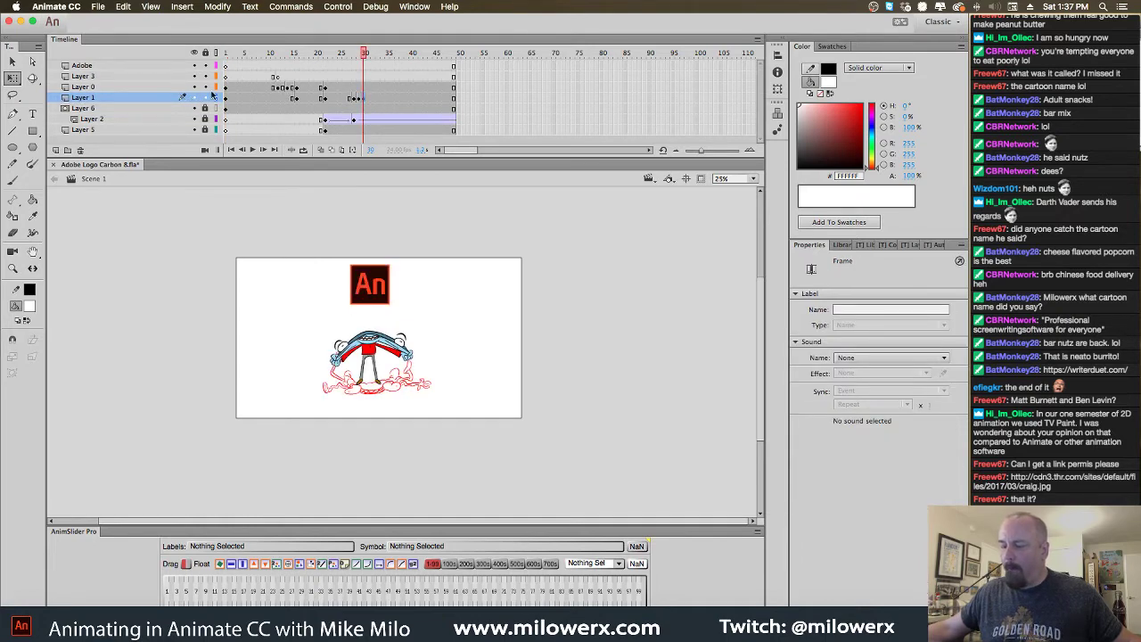
{"action": "left_click_drag", "start_coordinate": [362, 54], "coordinate": [218, 67]}
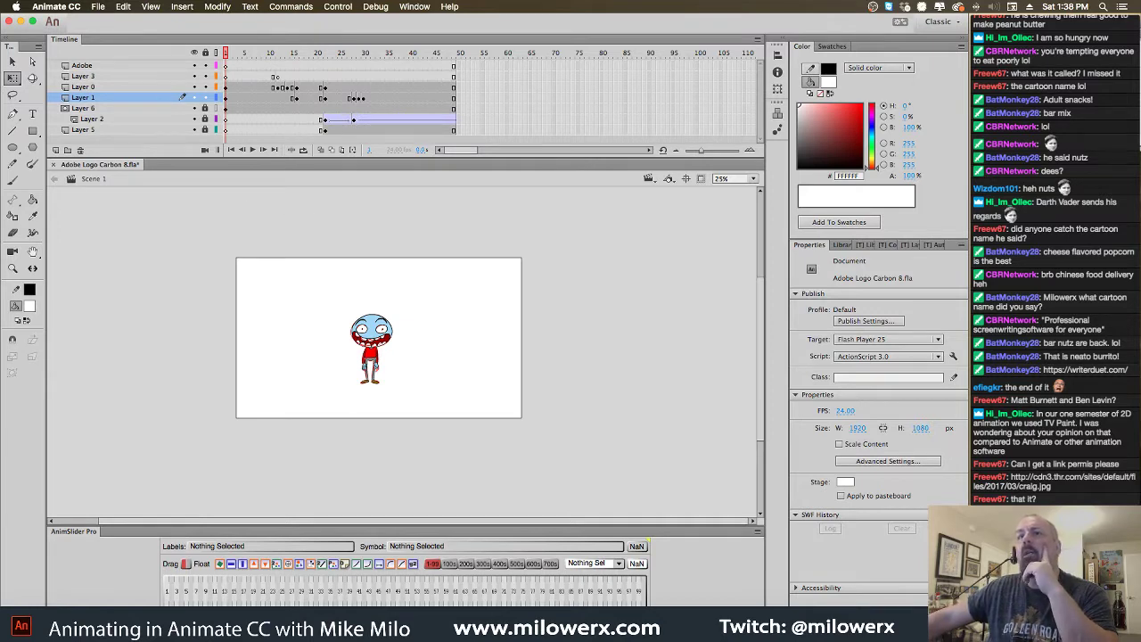
{"action": "key", "text": "super+Tab"}
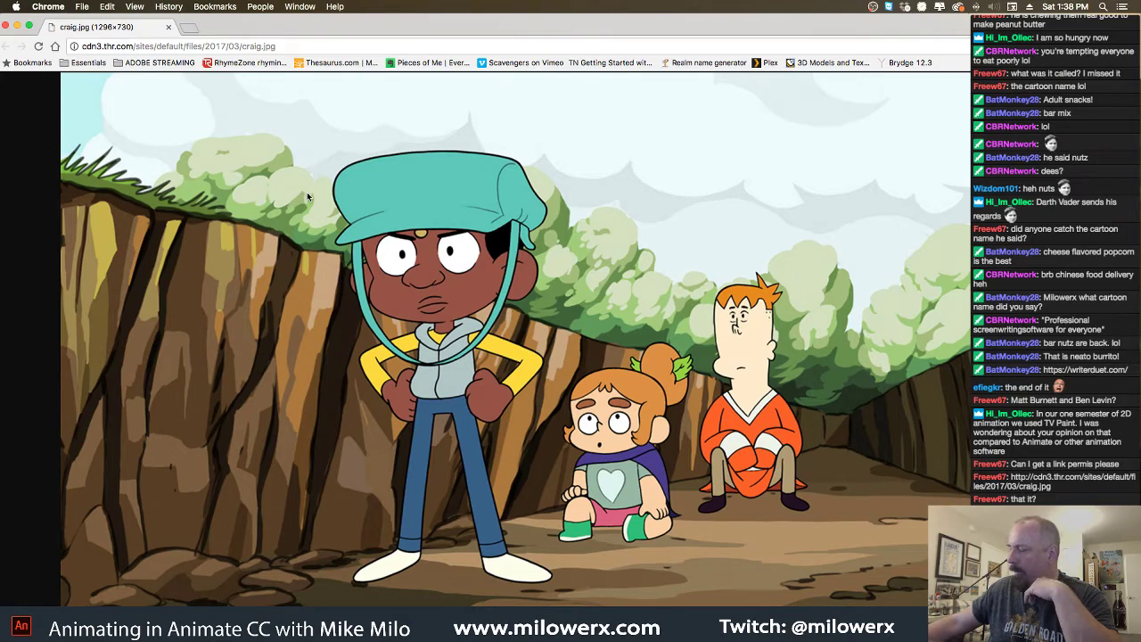
Close the Chrome window showing the craig.jpg cartoon still
{"action": "left_click", "coordinate": [4, 27]}
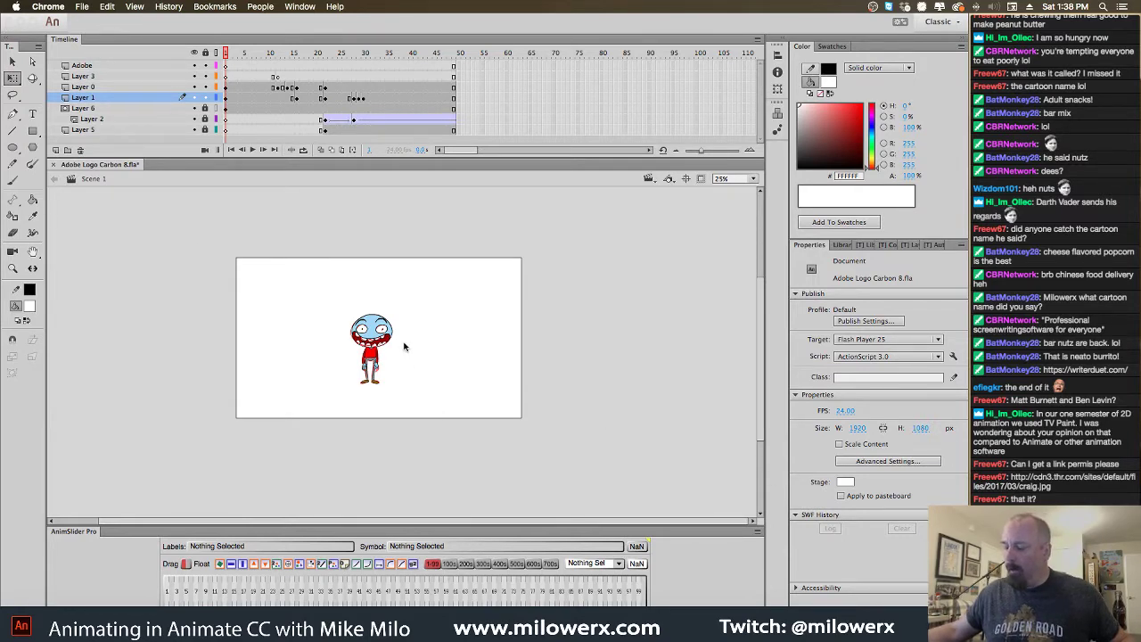
Zoom the stage to 100%, hide Layer 1's red sketch, and select Layer 0's frame near 10
{"action": "left_click", "coordinate": [403, 343]}
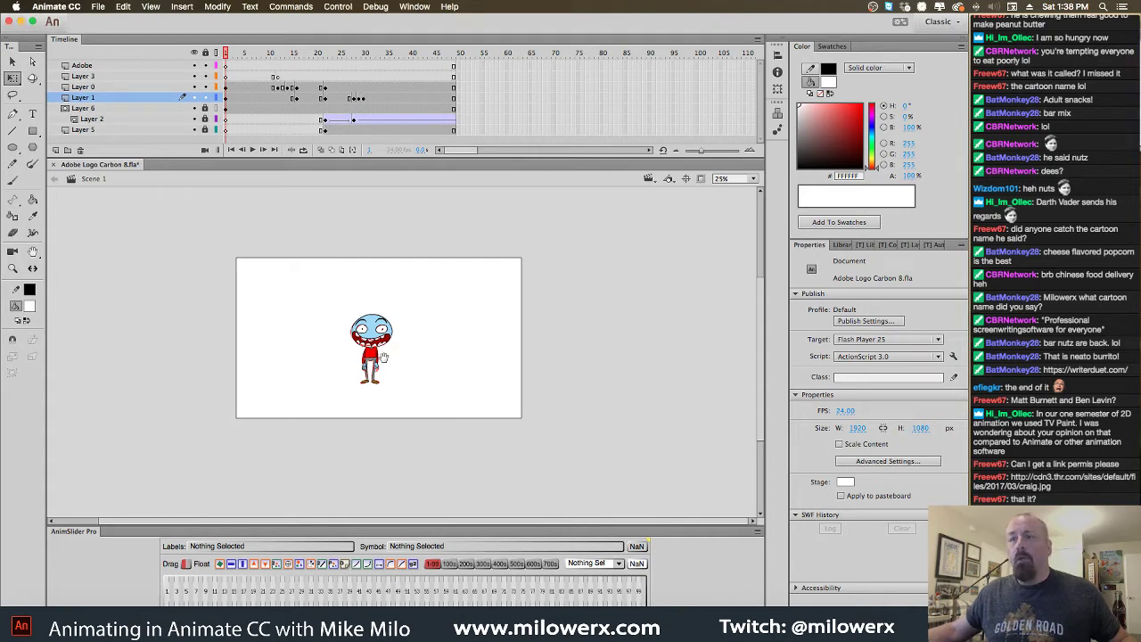
{"action": "key", "text": "z"}
{"action": "left_click", "coordinate": [384, 357]}
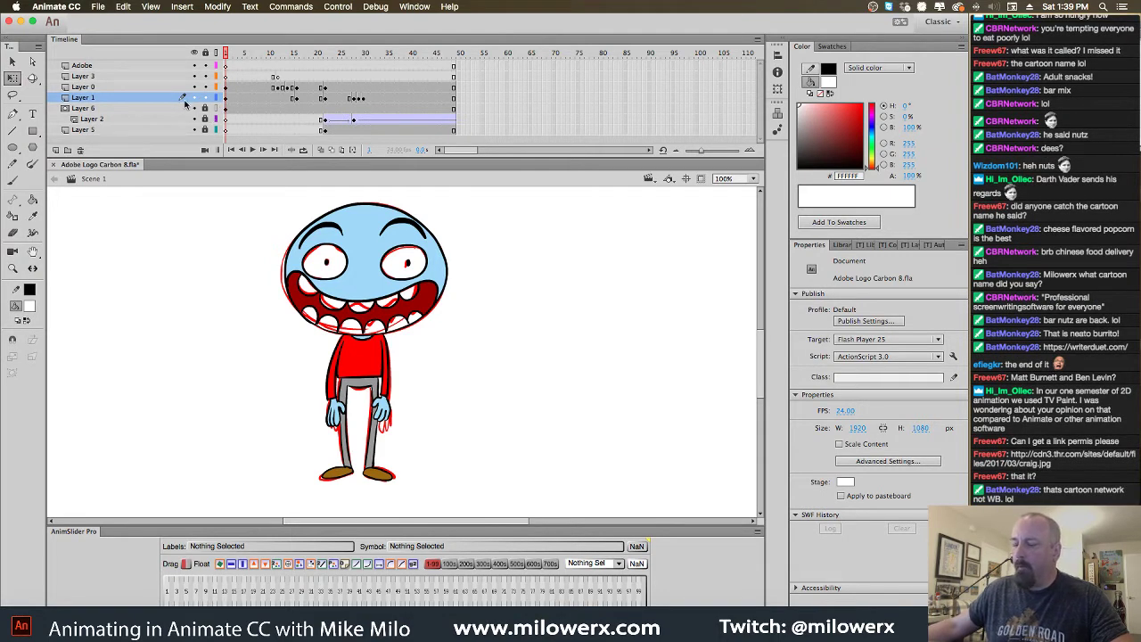
{"action": "left_click", "coordinate": [194, 98]}
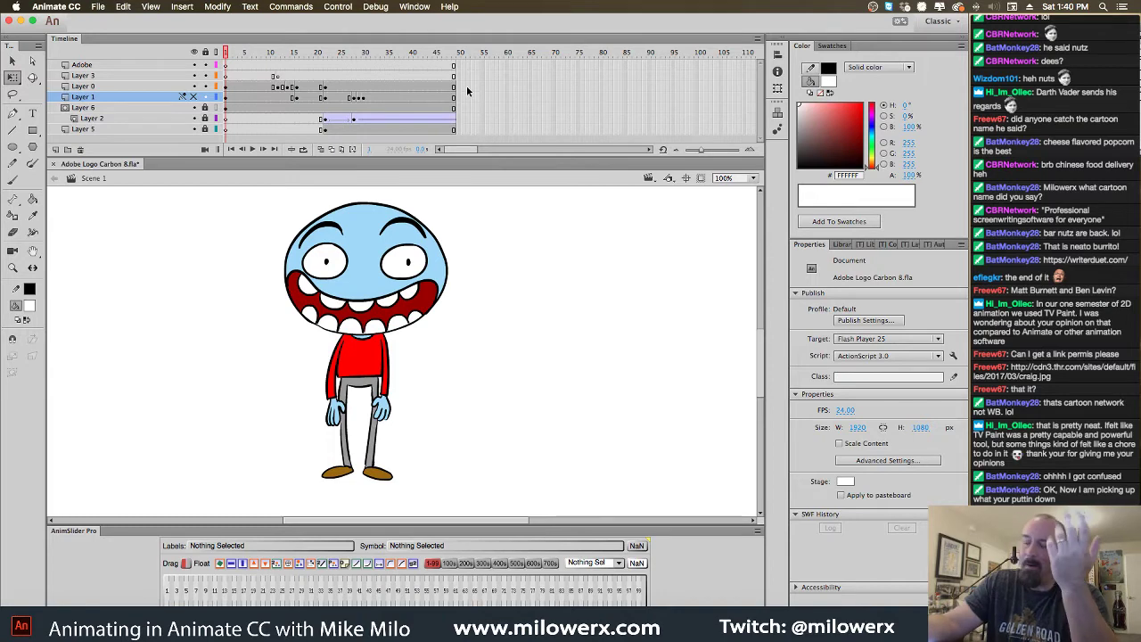
{"action": "left_click_drag", "start_coordinate": [234, 58], "coordinate": [280, 85]}
{"action": "left_click", "coordinate": [269, 87]}
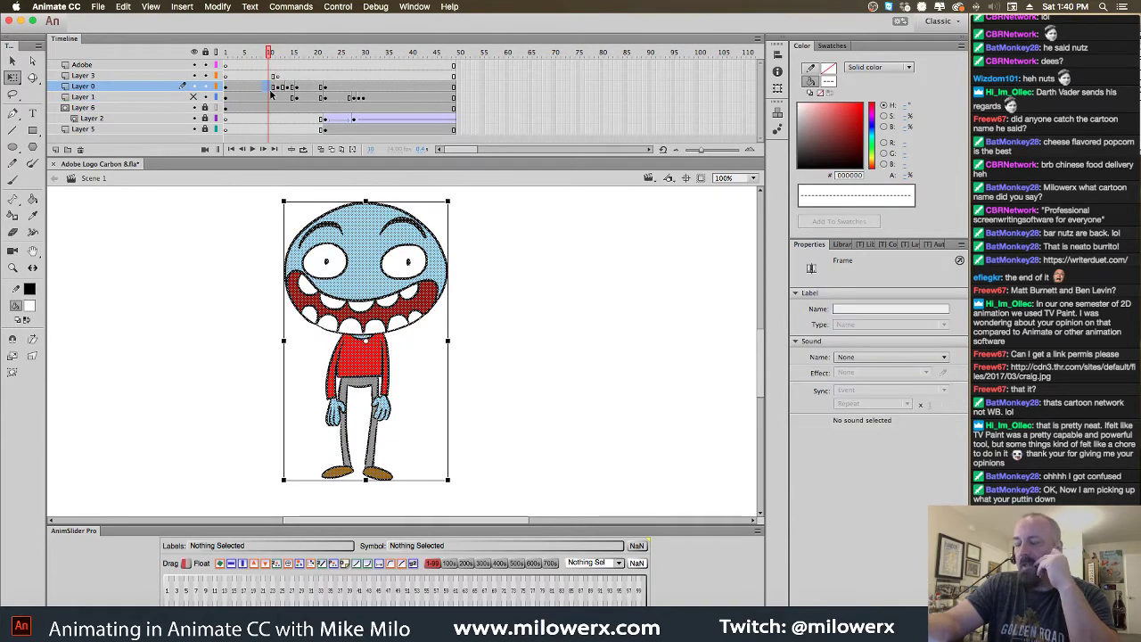
Turn on Onion Skin, pick the Brush with red #FF0000 fill, and zoom to 200%
{"action": "left_click", "coordinate": [321, 149]}
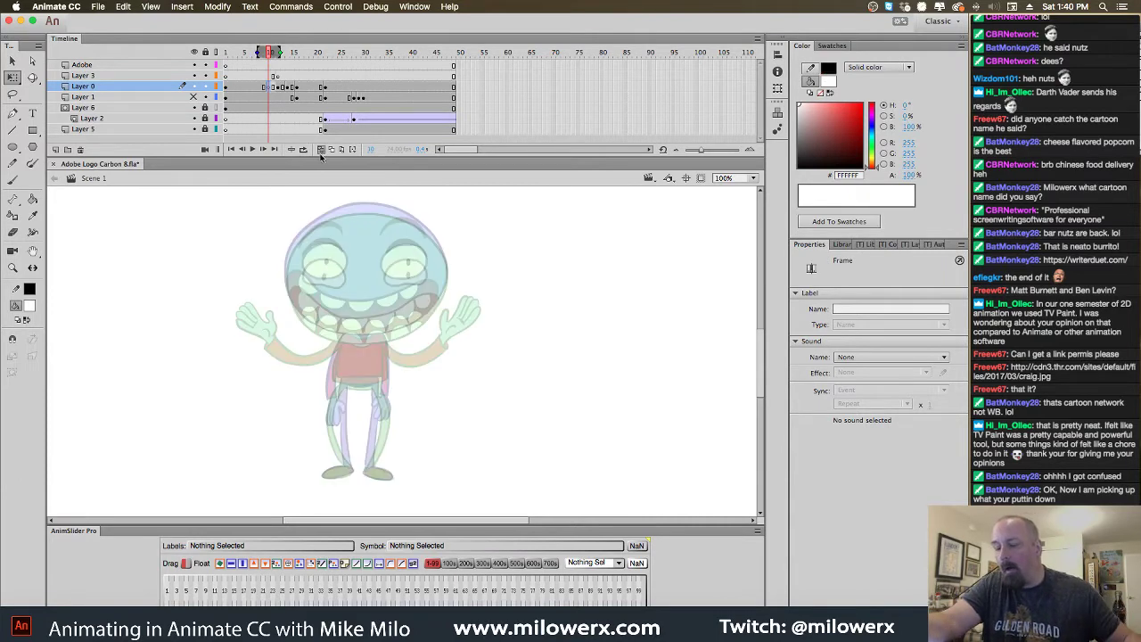
{"action": "left_click", "coordinate": [13, 180]}
{"action": "left_click", "coordinate": [30, 305]}
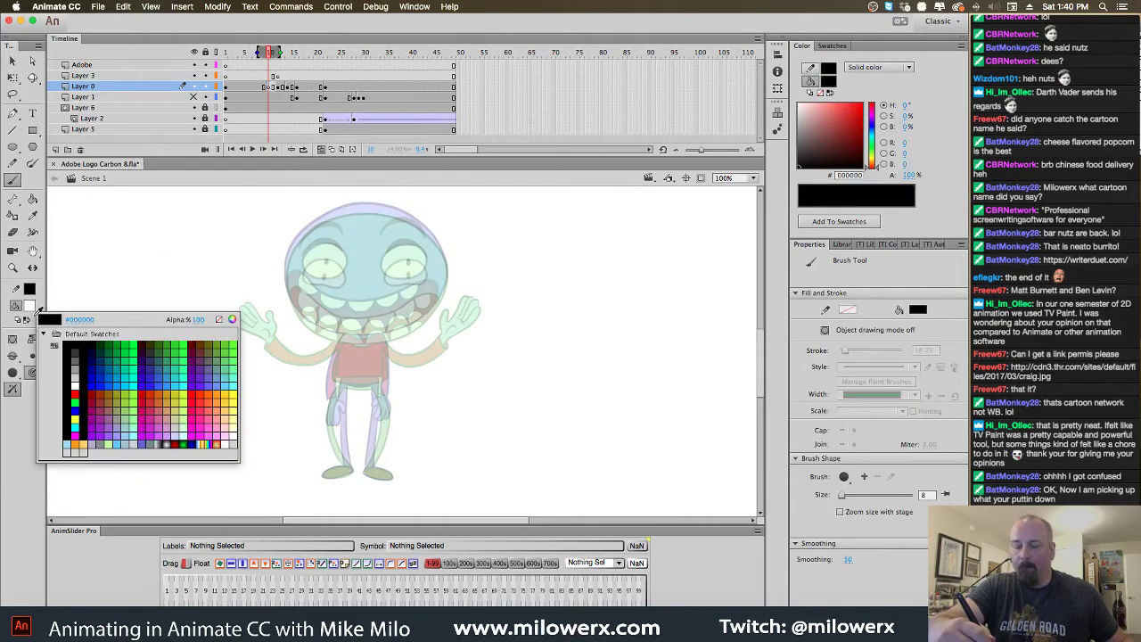
{"action": "left_click", "coordinate": [74, 393]}
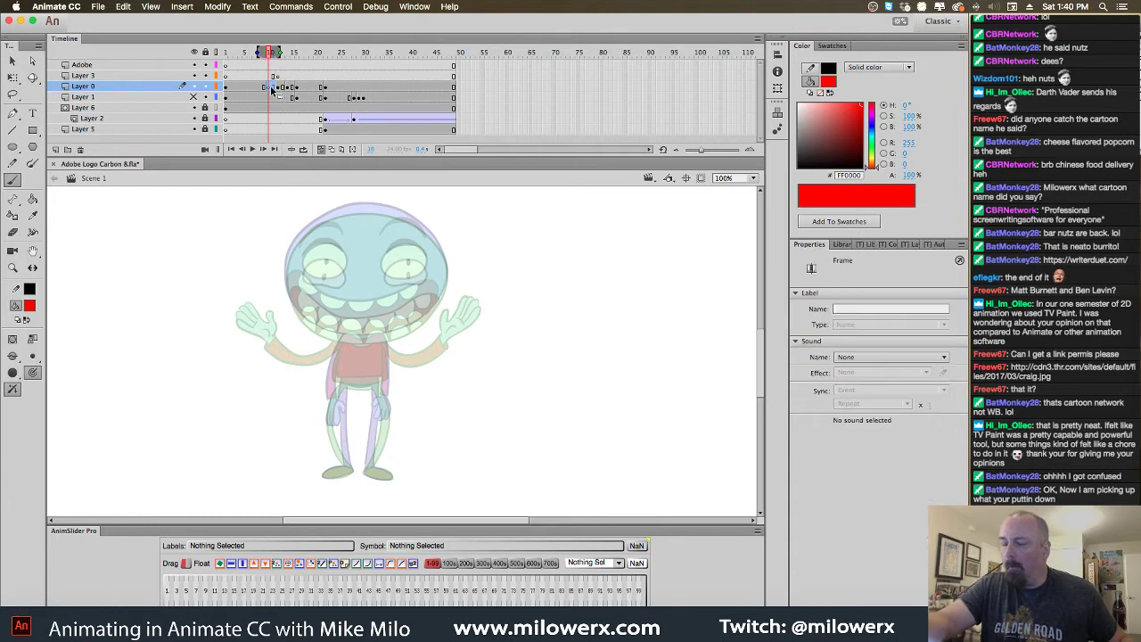
{"action": "left_click", "coordinate": [398, 281]}
{"action": "mouse_move", "coordinate": [425, 293]}
{"action": "left_mouse_down"}
{"action": "mouse_move", "coordinate": [419, 250]}
{"action": "mouse_move", "coordinate": [501, 238]}
{"action": "mouse_move", "coordinate": [509, 225]}
{"action": "left_mouse_up"}
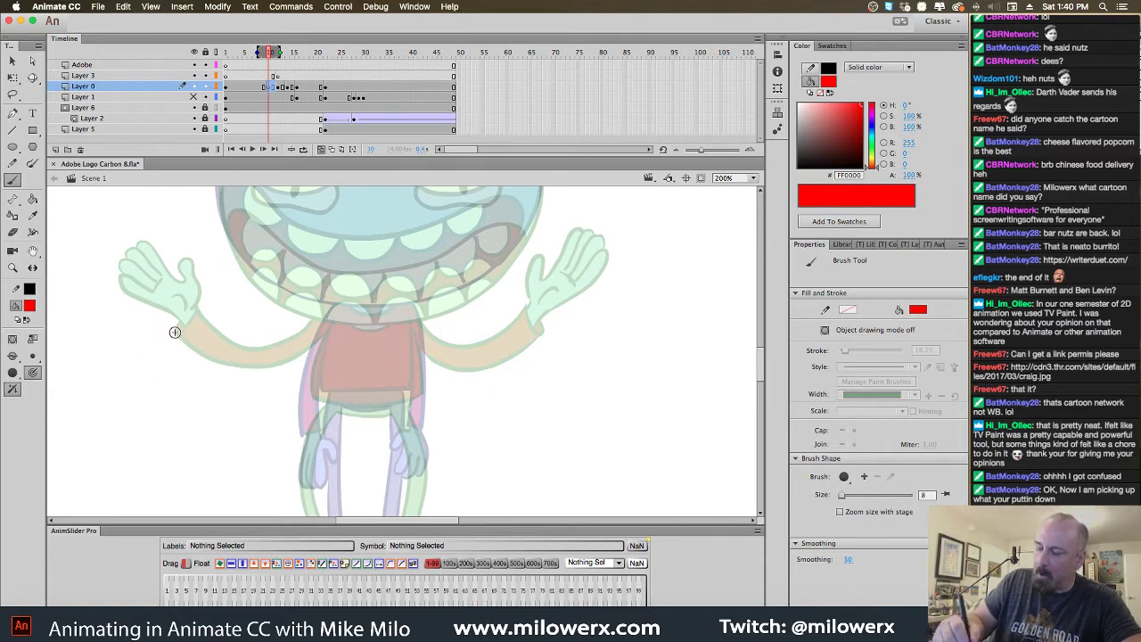
Brush rough red arms ending in drooping hands on both sides of the torso
{"action": "left_click_drag", "start_coordinate": [173, 330], "coordinate": [181, 335]}
{"action": "left_click_drag", "start_coordinate": [319, 328], "coordinate": [176, 334]}
{"action": "mouse_move", "coordinate": [326, 334]}
{"action": "left_mouse_down"}
{"action": "mouse_move", "coordinate": [269, 356]}
{"action": "mouse_move", "coordinate": [189, 351]}
{"action": "mouse_move", "coordinate": [195, 368]}
{"action": "mouse_move", "coordinate": [157, 405]}
{"action": "mouse_move", "coordinate": [150, 368]}
{"action": "mouse_move", "coordinate": [154, 392]}
{"action": "mouse_move", "coordinate": [151, 373]}
{"action": "mouse_move", "coordinate": [135, 391]}
{"action": "mouse_move", "coordinate": [139, 371]}
{"action": "left_mouse_up"}
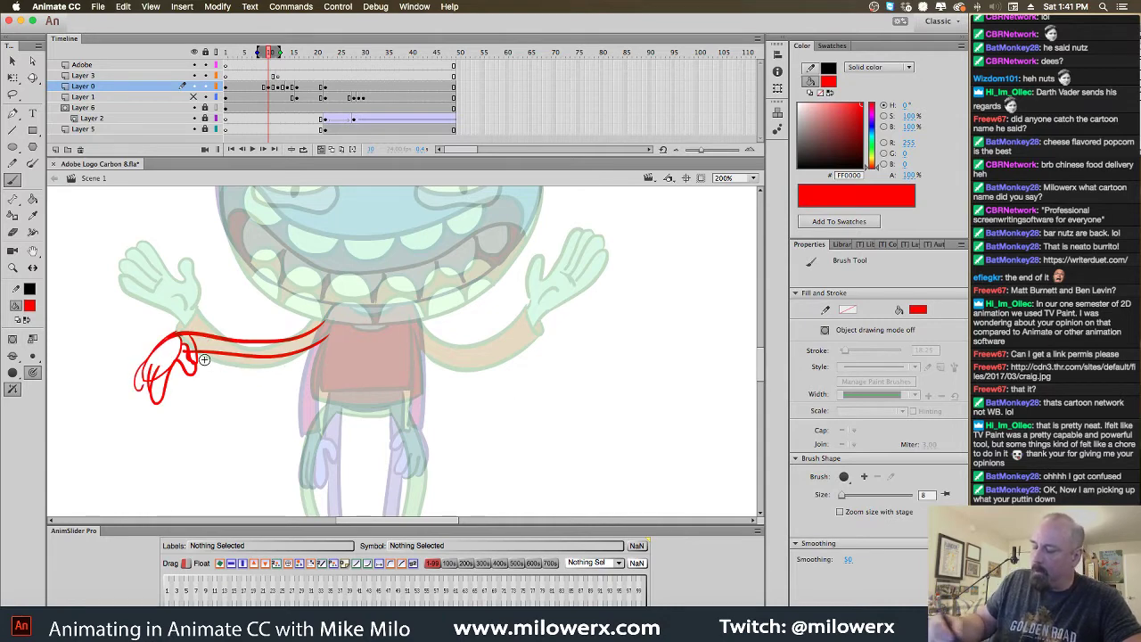
{"action": "left_click_drag", "start_coordinate": [201, 339], "coordinate": [203, 360]}
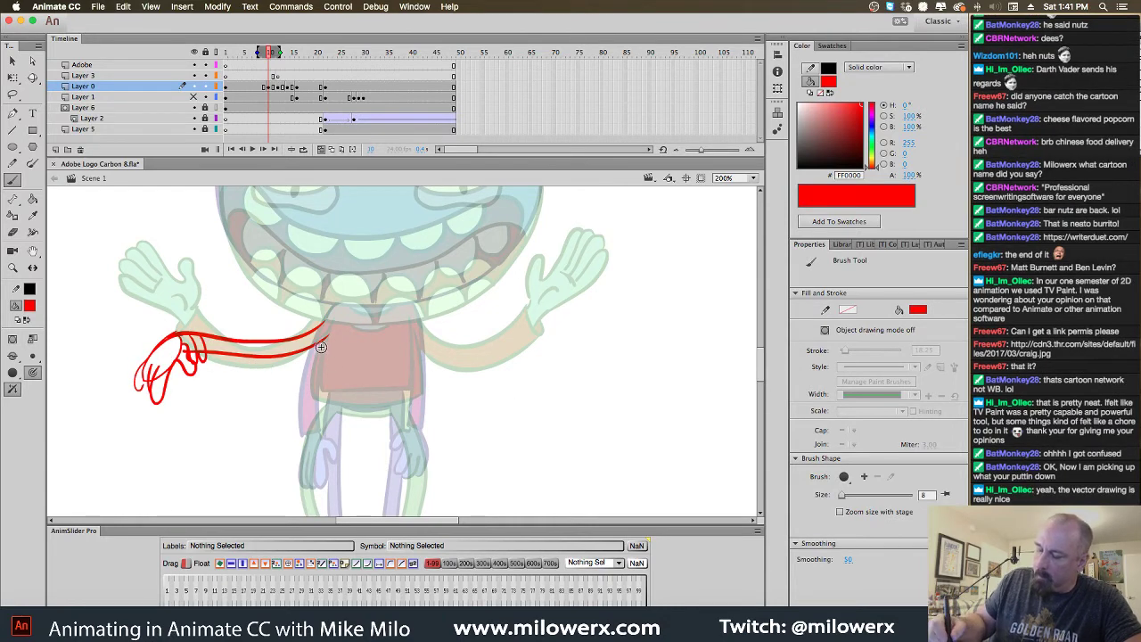
{"action": "mouse_move", "coordinate": [326, 337]}
{"action": "left_mouse_down"}
{"action": "mouse_move", "coordinate": [306, 351]}
{"action": "mouse_move", "coordinate": [205, 364]}
{"action": "left_mouse_up"}
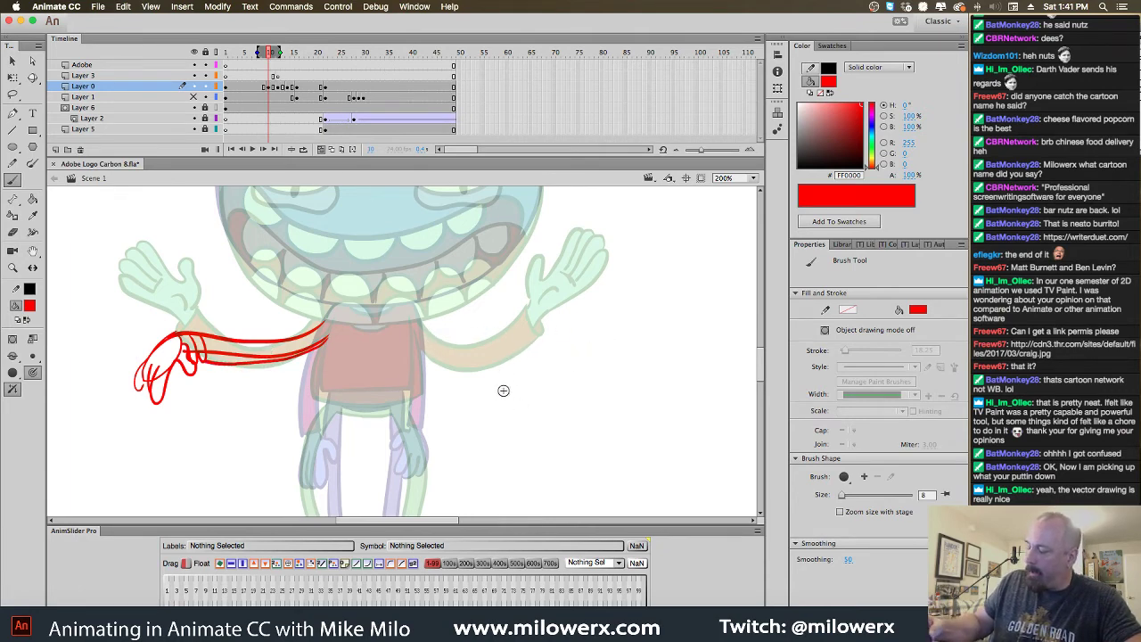
{"action": "left_click_drag", "start_coordinate": [528, 355], "coordinate": [535, 405]}
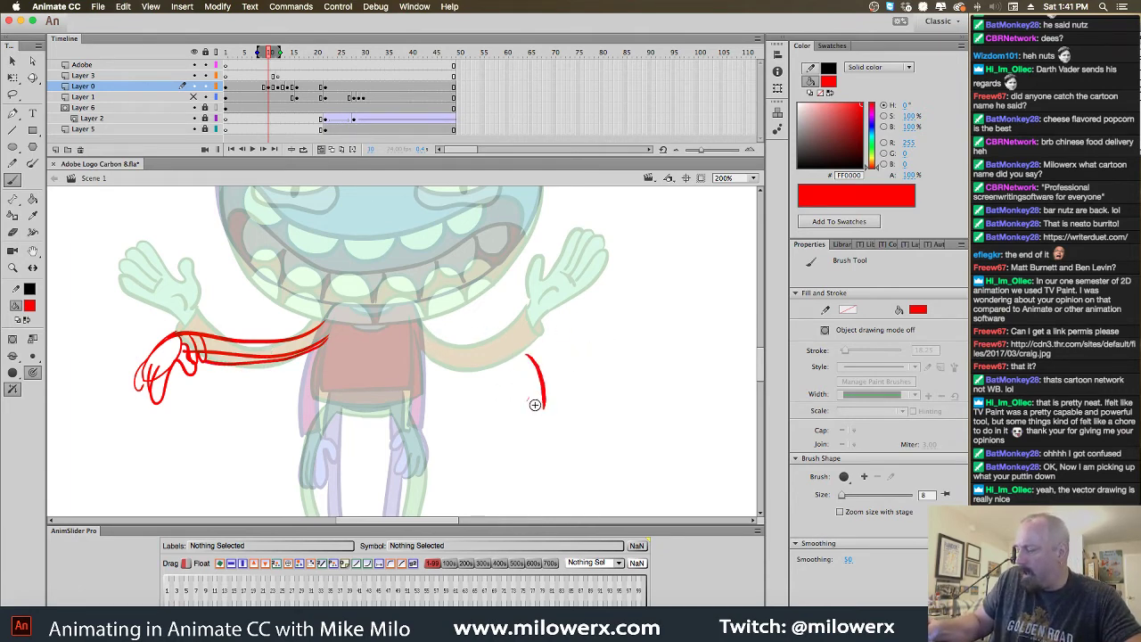
{"action": "mouse_move", "coordinate": [519, 358]}
{"action": "left_mouse_down"}
{"action": "mouse_move", "coordinate": [496, 381]}
{"action": "mouse_move", "coordinate": [544, 419]}
{"action": "left_mouse_up"}
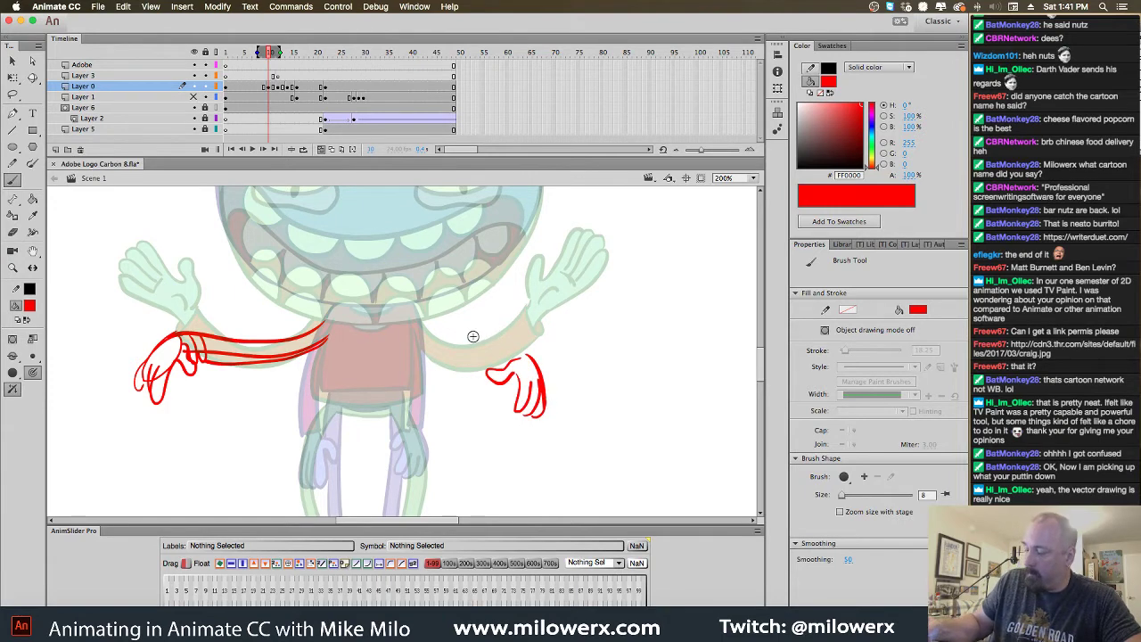
{"action": "mouse_move", "coordinate": [419, 328]}
{"action": "left_mouse_down"}
{"action": "mouse_move", "coordinate": [535, 364]}
{"action": "mouse_move", "coordinate": [508, 354]}
{"action": "mouse_move", "coordinate": [518, 360]}
{"action": "mouse_move", "coordinate": [502, 369]}
{"action": "mouse_move", "coordinate": [451, 367]}
{"action": "mouse_move", "coordinate": [412, 337]}
{"action": "left_mouse_up"}
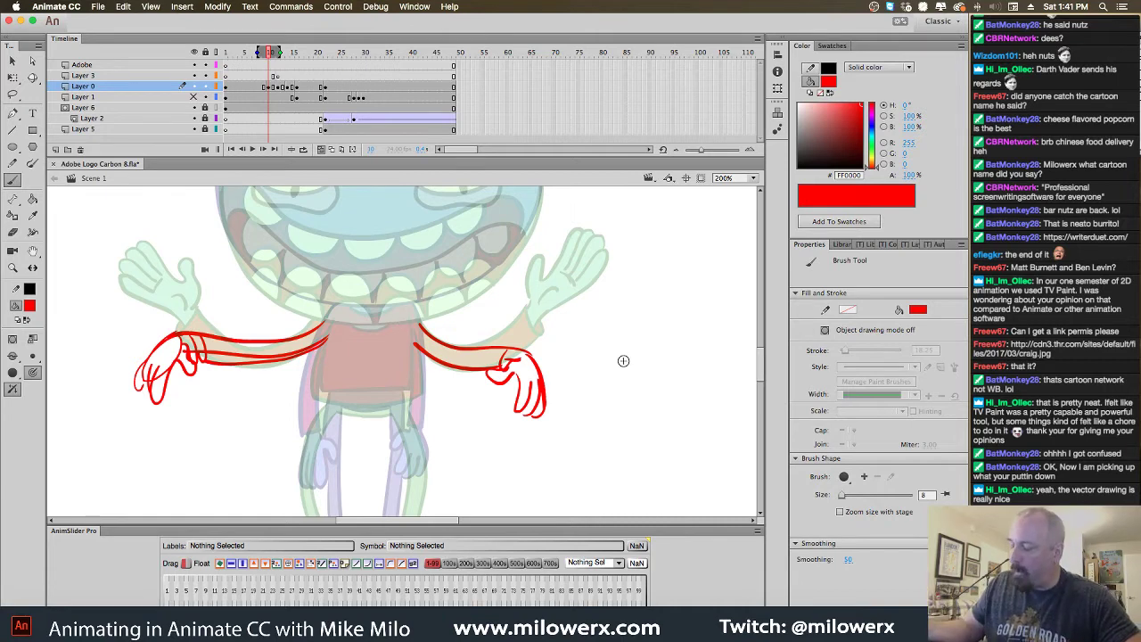
Lasso and trial-squeeze the left arm with Free Transform, undo it, then view Chrome's motion computing results
{"action": "key", "text": "l"}
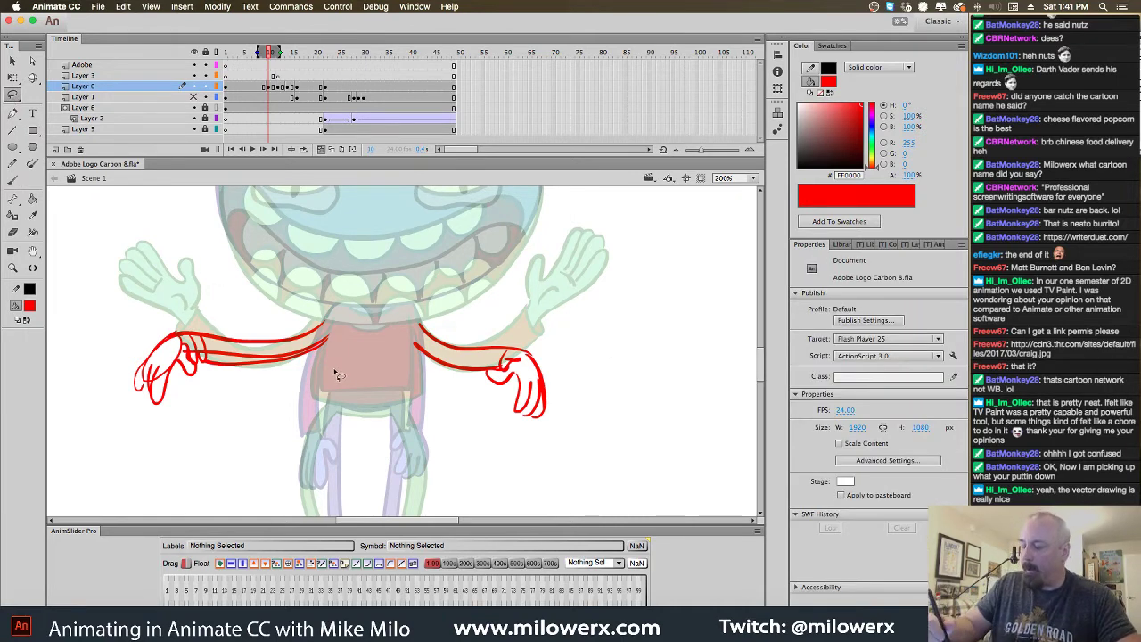
{"action": "mouse_move", "coordinate": [277, 301]}
{"action": "left_mouse_down"}
{"action": "mouse_move", "coordinate": [276, 419]}
{"action": "mouse_move", "coordinate": [287, 357]}
{"action": "left_mouse_up"}
{"action": "key", "text": "q"}
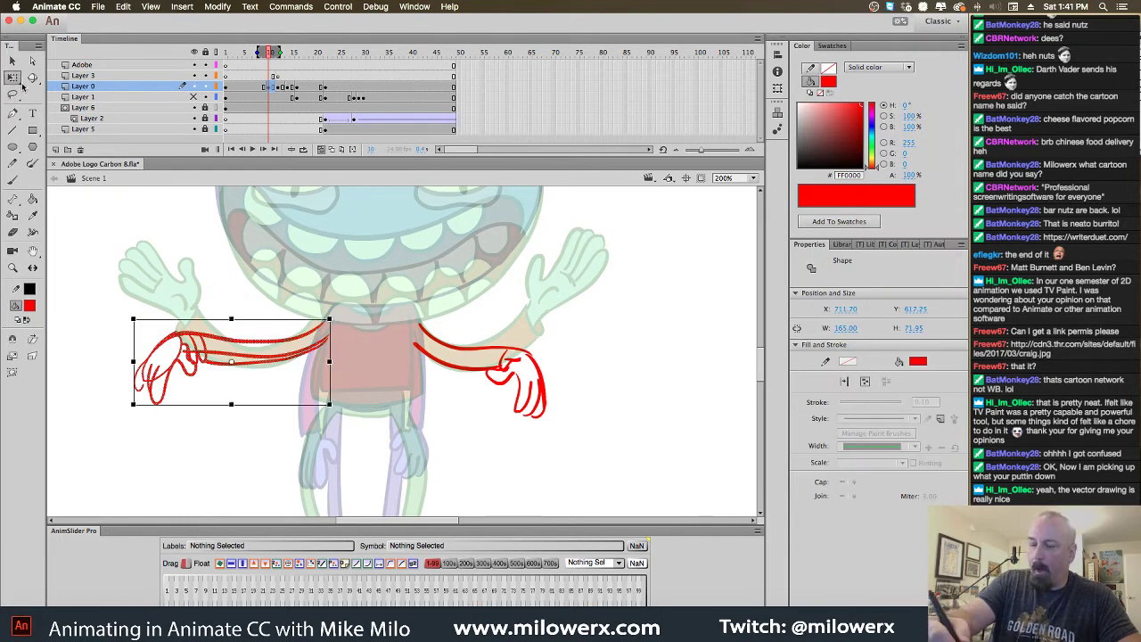
{"action": "left_click_drag", "start_coordinate": [134, 364], "coordinate": [157, 361]}
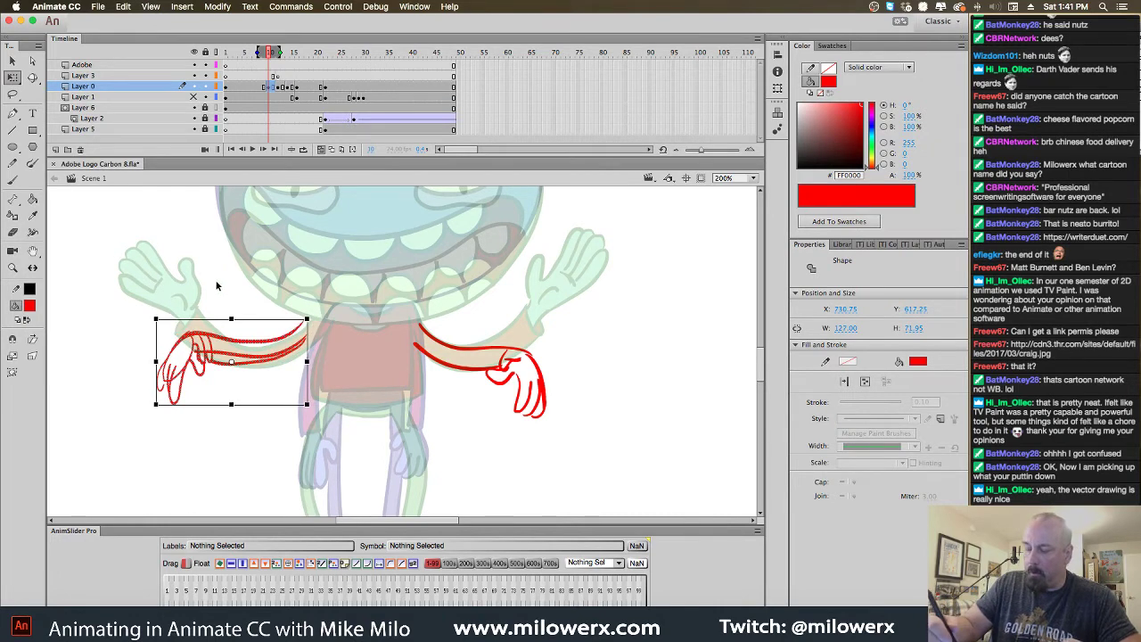
{"action": "key", "text": "super+z"}
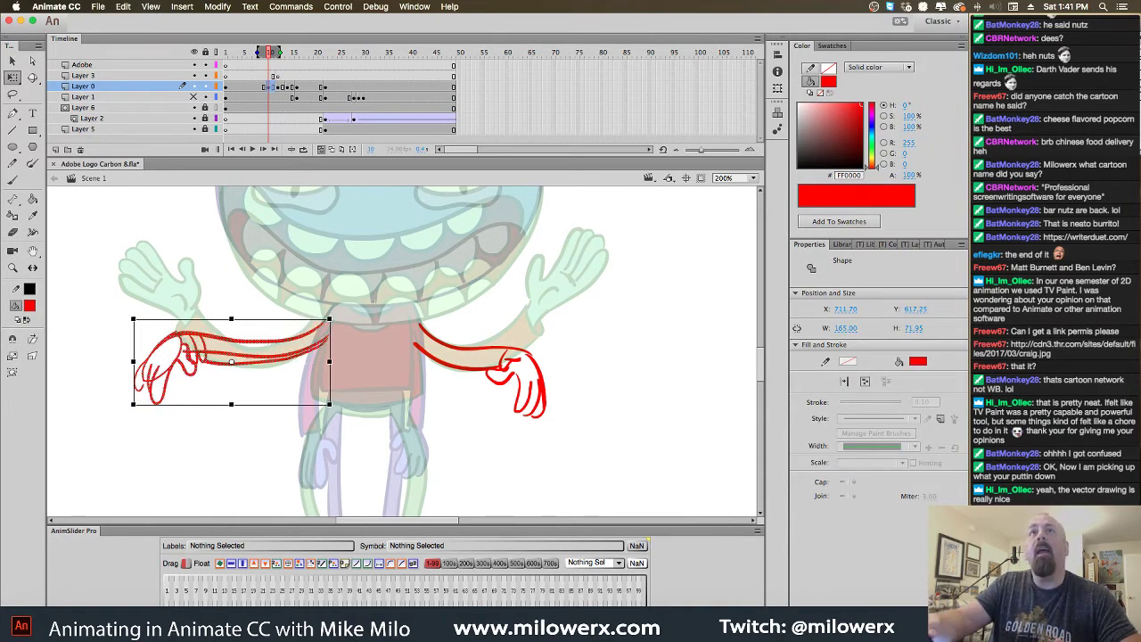
{"action": "key", "text": "super+Tab"}
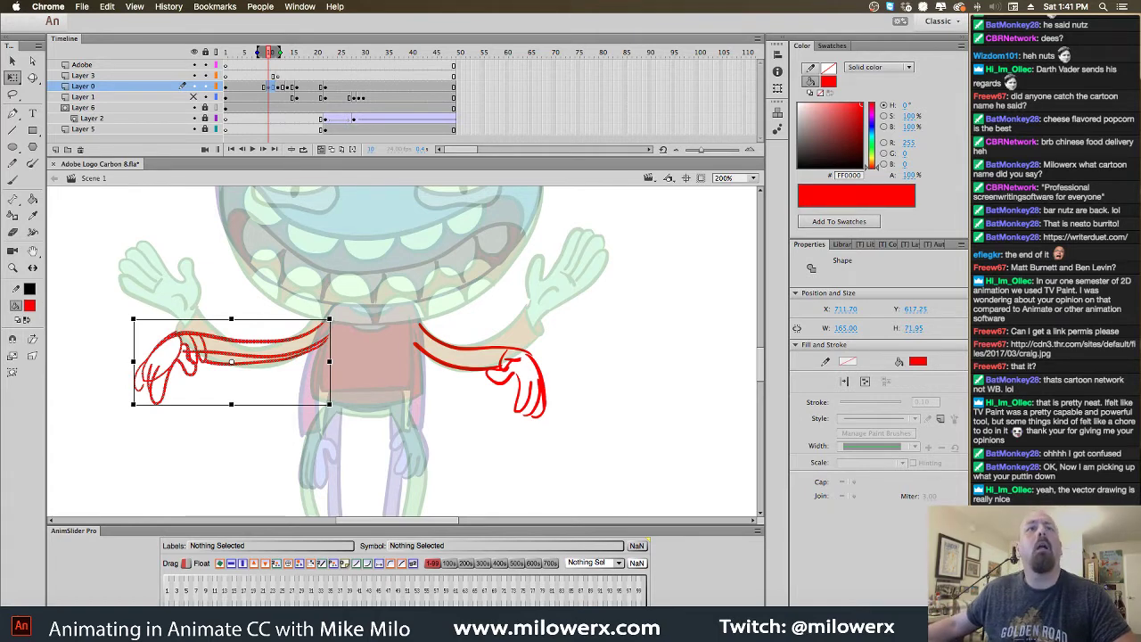
{"action": "left_click_drag", "start_coordinate": [535, 445], "coordinate": [841, 41]}
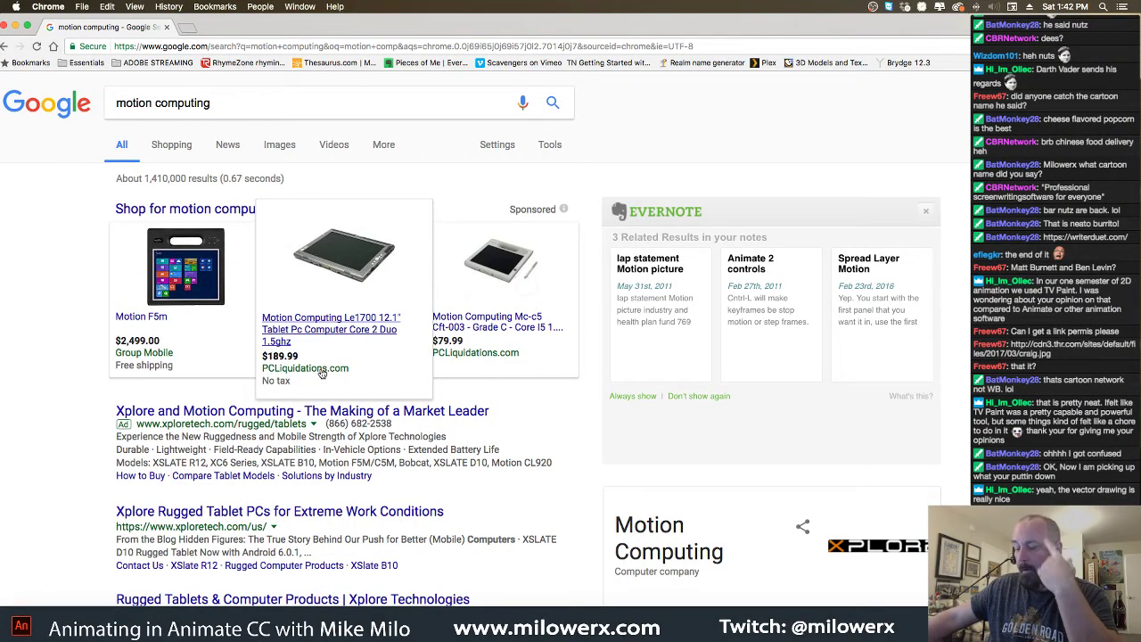
View the Motion Computing LE1700 tablet's front photo, then close the Chrome window
{"action": "left_click", "coordinate": [355, 331]}
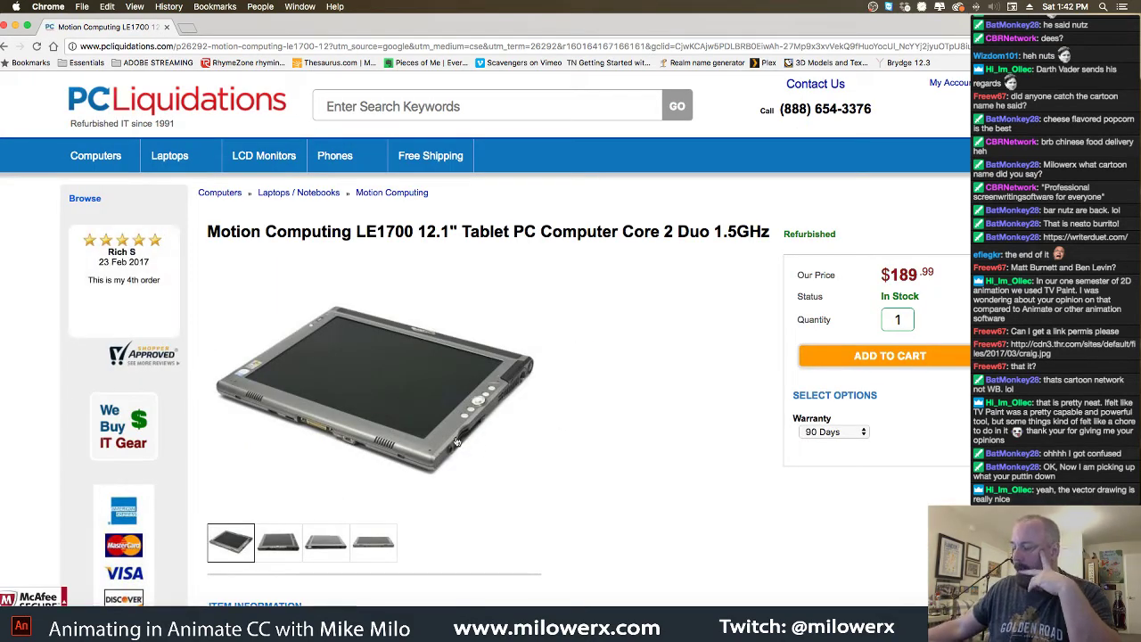
{"action": "left_click", "coordinate": [283, 553]}
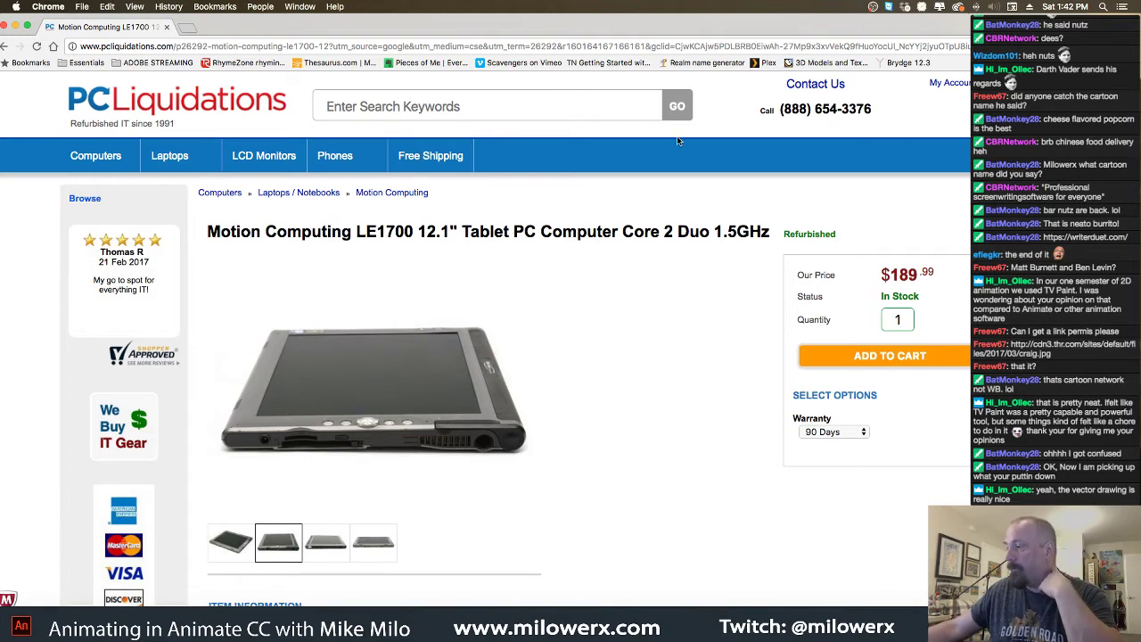
{"action": "mouse_move", "coordinate": [654, 29]}
{"action": "left_mouse_down"}
{"action": "mouse_move", "coordinate": [674, 27]}
{"action": "mouse_move", "coordinate": [662, 24]}
{"action": "left_mouse_up"}
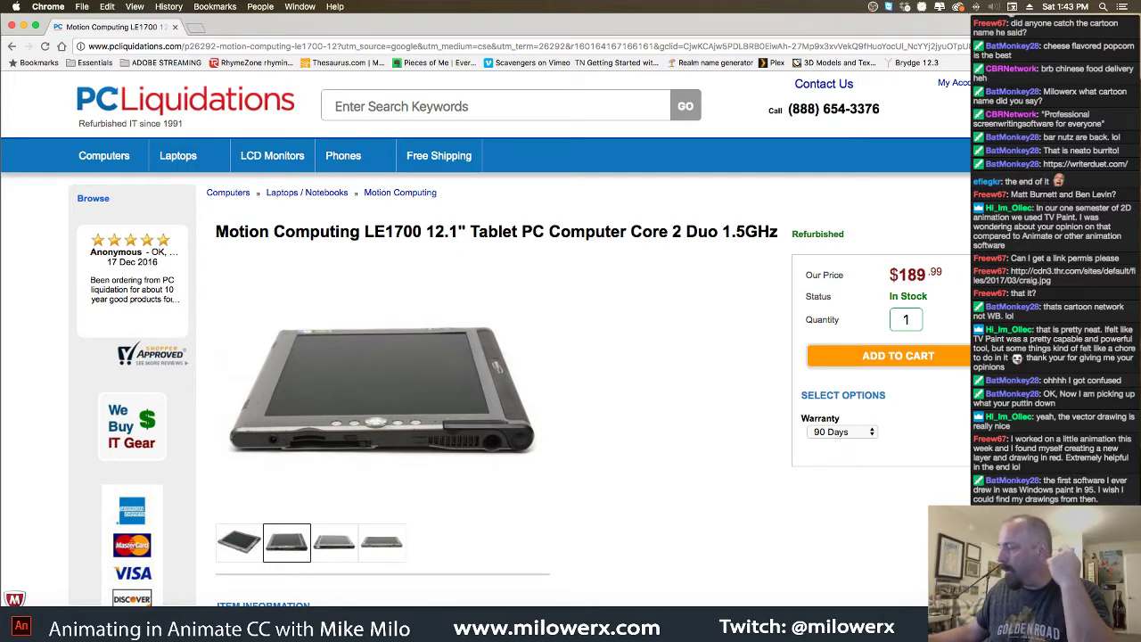
{"action": "left_click", "coordinate": [10, 26]}
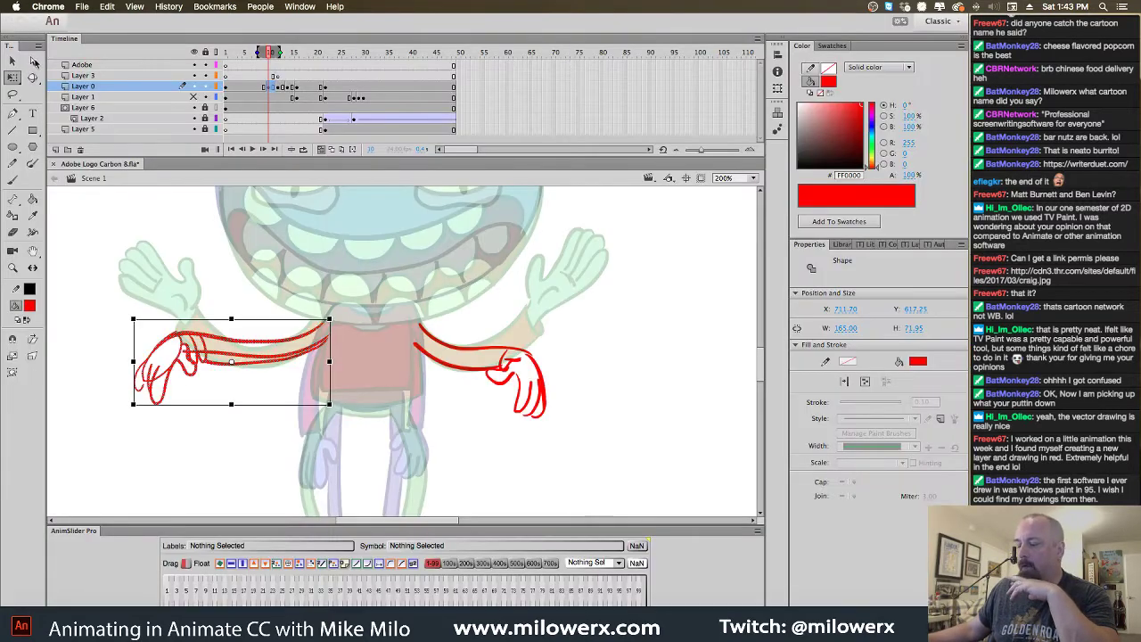
Select and delete the red right arm sketch
{"action": "left_click", "coordinate": [563, 406]}
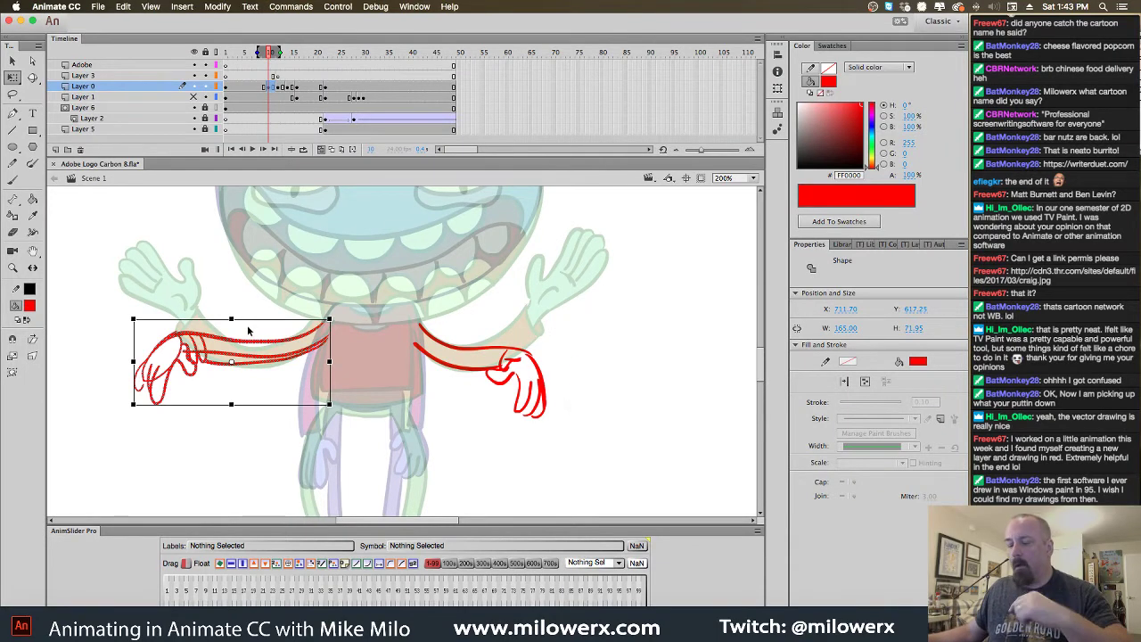
{"action": "left_click", "coordinate": [220, 304]}
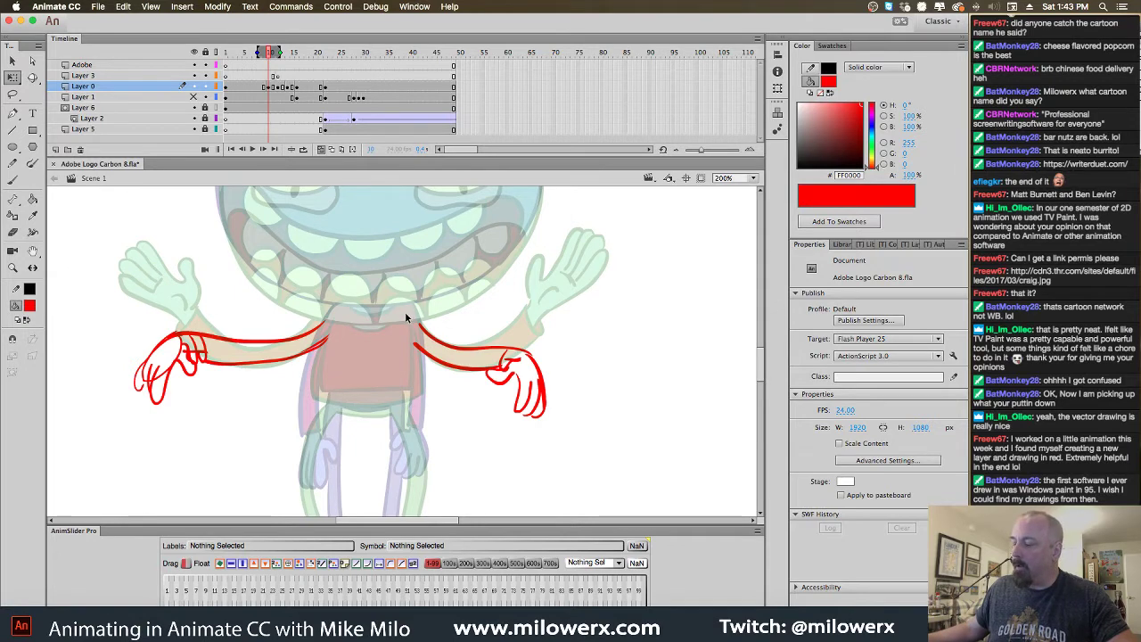
{"action": "mouse_move", "coordinate": [405, 311]}
{"action": "left_mouse_down"}
{"action": "mouse_move", "coordinate": [606, 435]}
{"action": "mouse_move", "coordinate": [636, 477]}
{"action": "left_mouse_up"}
{"action": "key", "text": "Delete"}
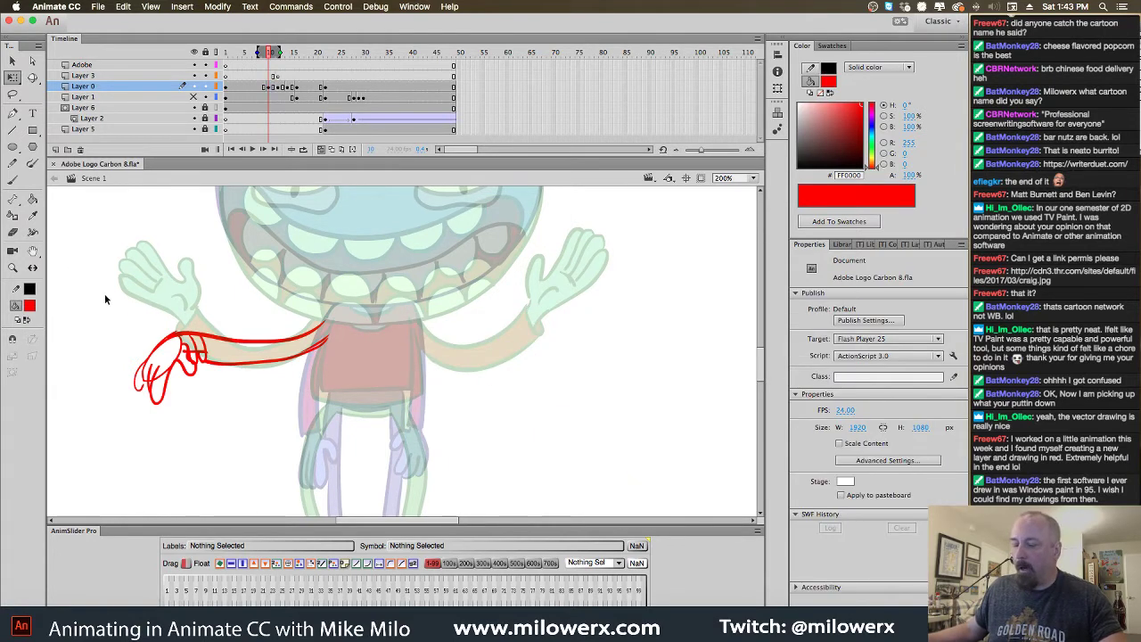
Copy and paste the left arm, flip it horizontally, and align it to the right shoulder
{"action": "left_click_drag", "start_coordinate": [93, 280], "coordinate": [392, 439]}
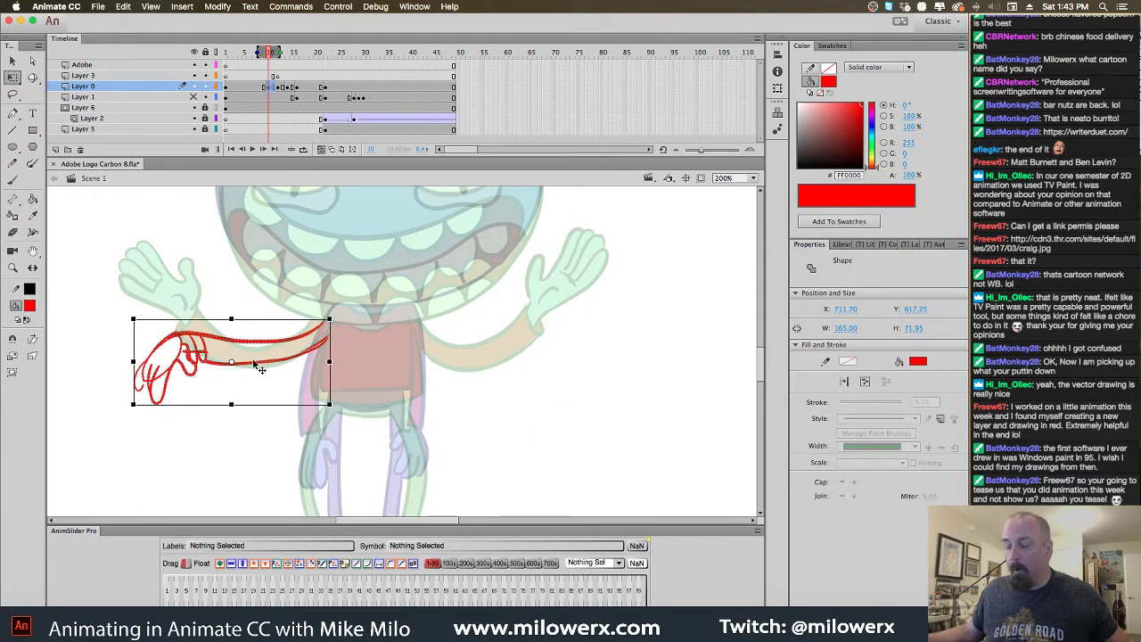
{"action": "right_click", "coordinate": [260, 361]}
{"action": "left_click", "coordinate": [268, 384]}
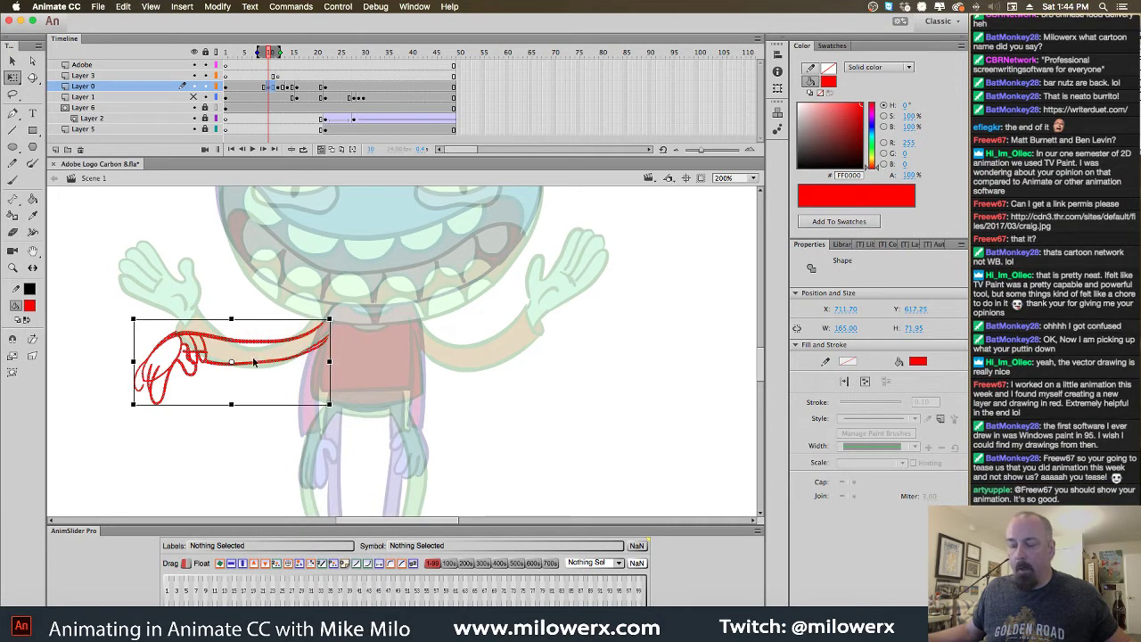
{"action": "key", "text": "ctrl+v"}
{"action": "left_click_drag", "start_coordinate": [481, 378], "coordinate": [575, 381]}
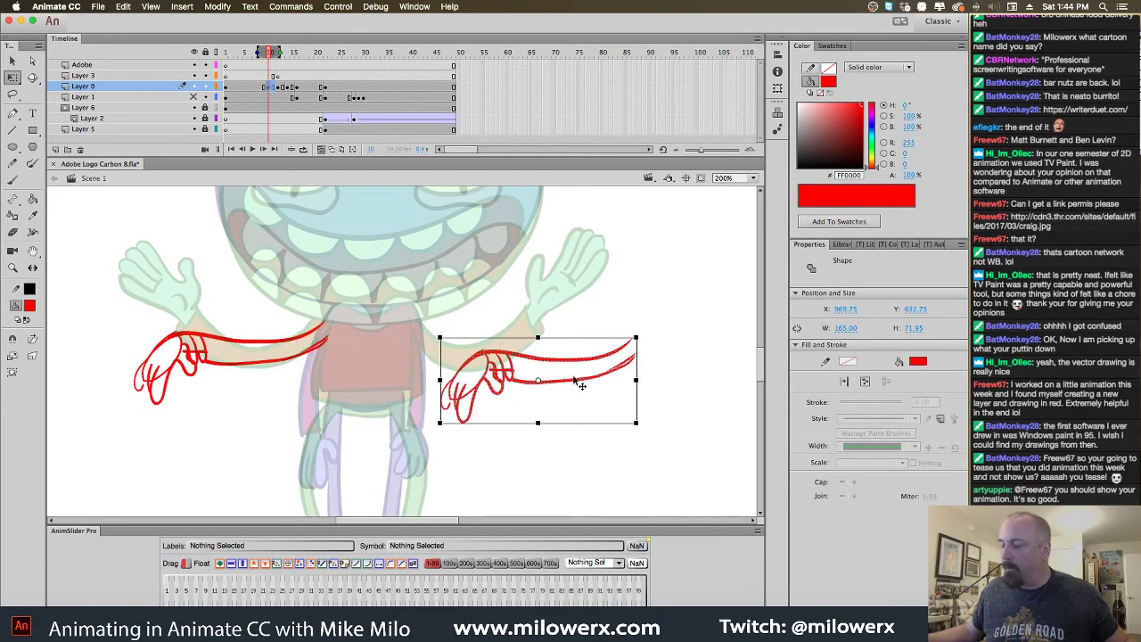
{"action": "left_click", "coordinate": [242, 563]}
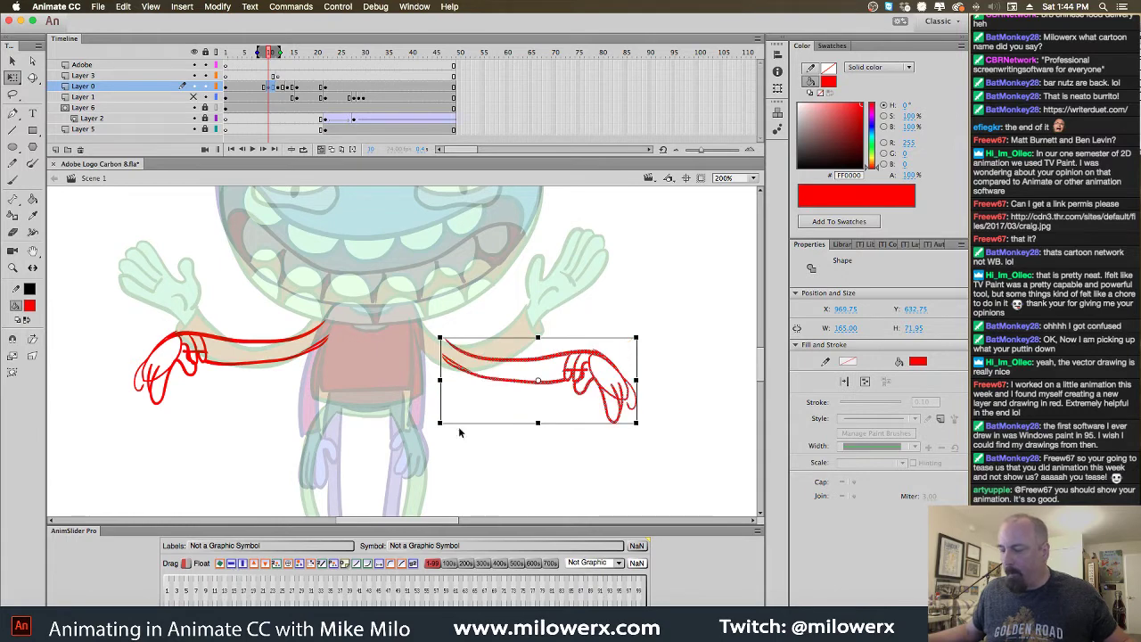
{"action": "left_click_drag", "start_coordinate": [507, 372], "coordinate": [484, 348]}
{"action": "left_click", "coordinate": [537, 457]}
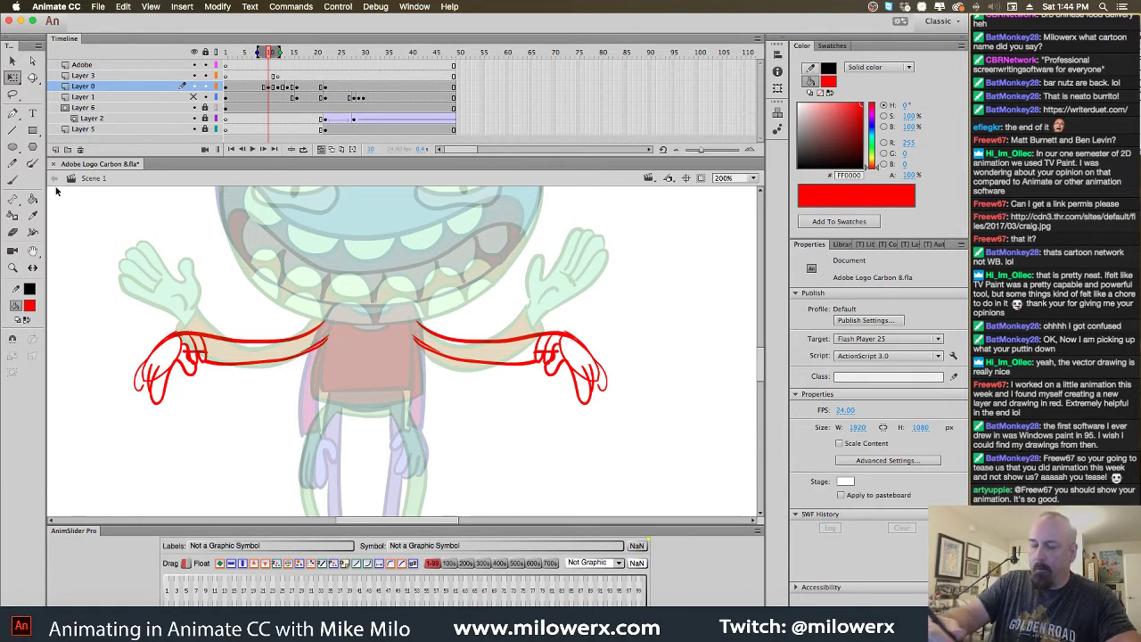
Brush the left and right sides of the torso in red
{"action": "key", "text": "b"}
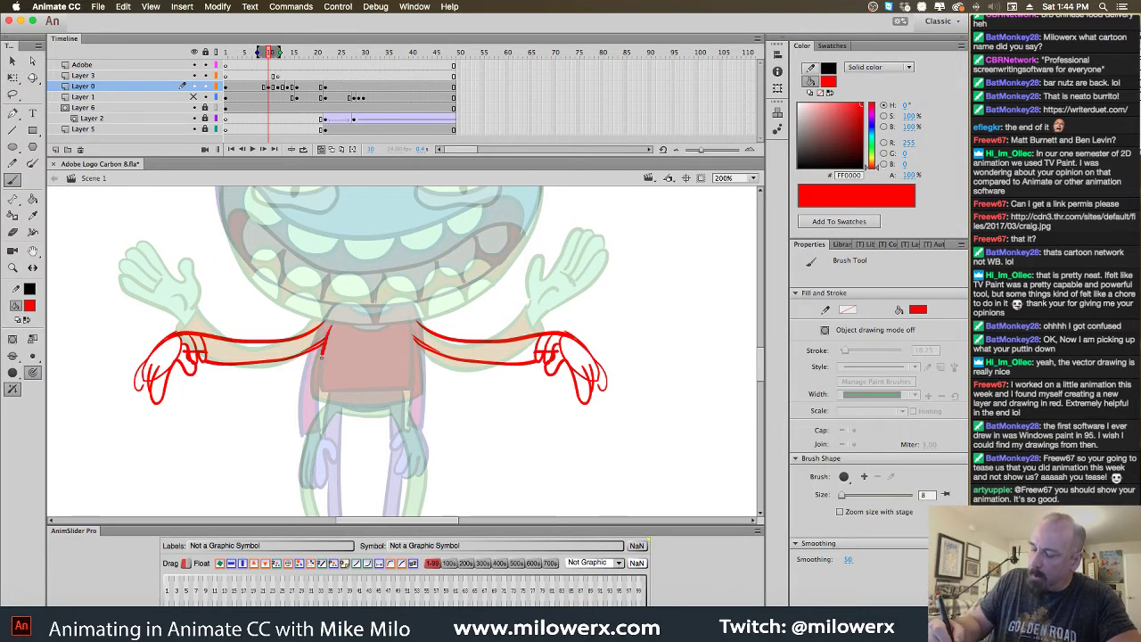
{"action": "left_click_drag", "start_coordinate": [329, 326], "coordinate": [318, 393]}
{"action": "mouse_move", "coordinate": [415, 328]}
{"action": "left_mouse_down"}
{"action": "mouse_move", "coordinate": [417, 394]}
{"action": "mouse_move", "coordinate": [317, 392]}
{"action": "left_mouse_up"}
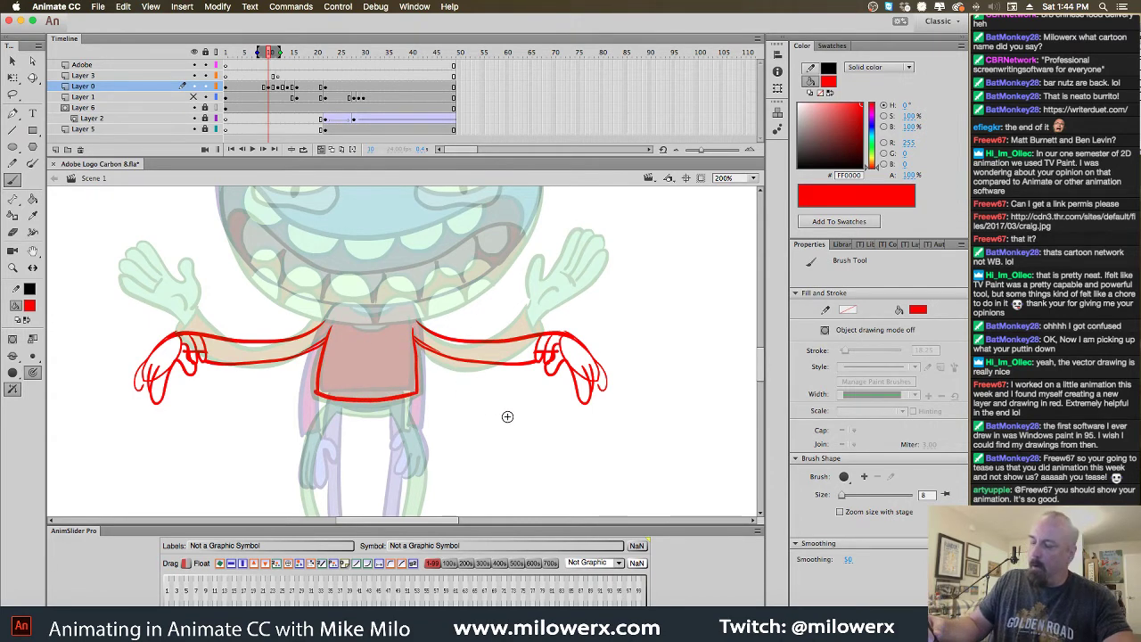
{"action": "scroll", "coordinate": [555, 400], "scroll_direction": "down", "scroll_amount": 5}
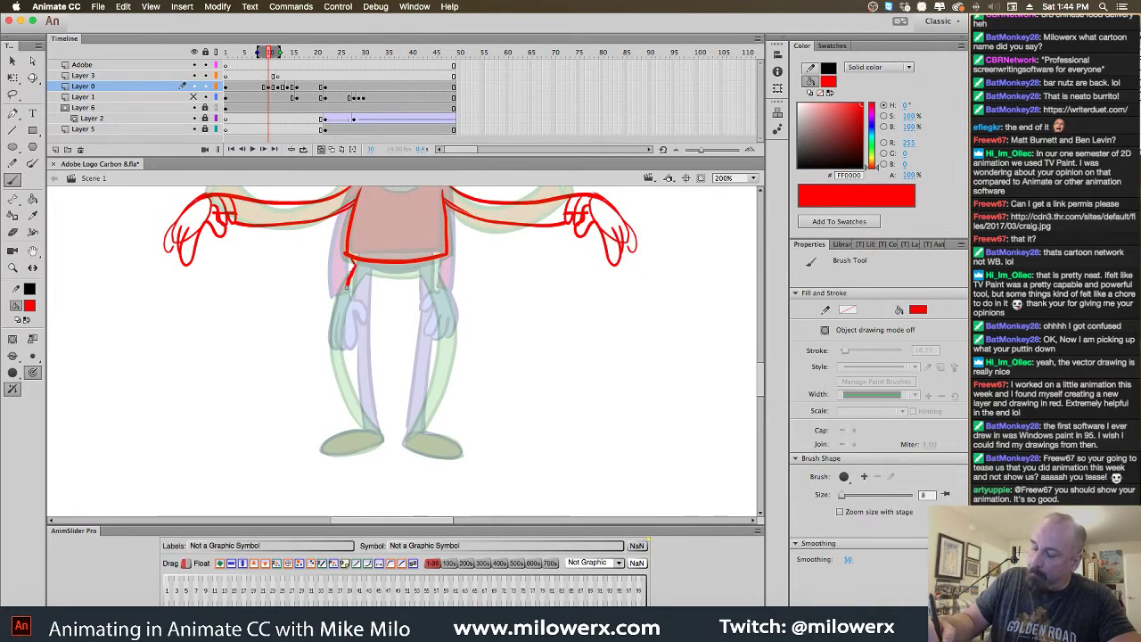
{"action": "key", "text": "super+z"}
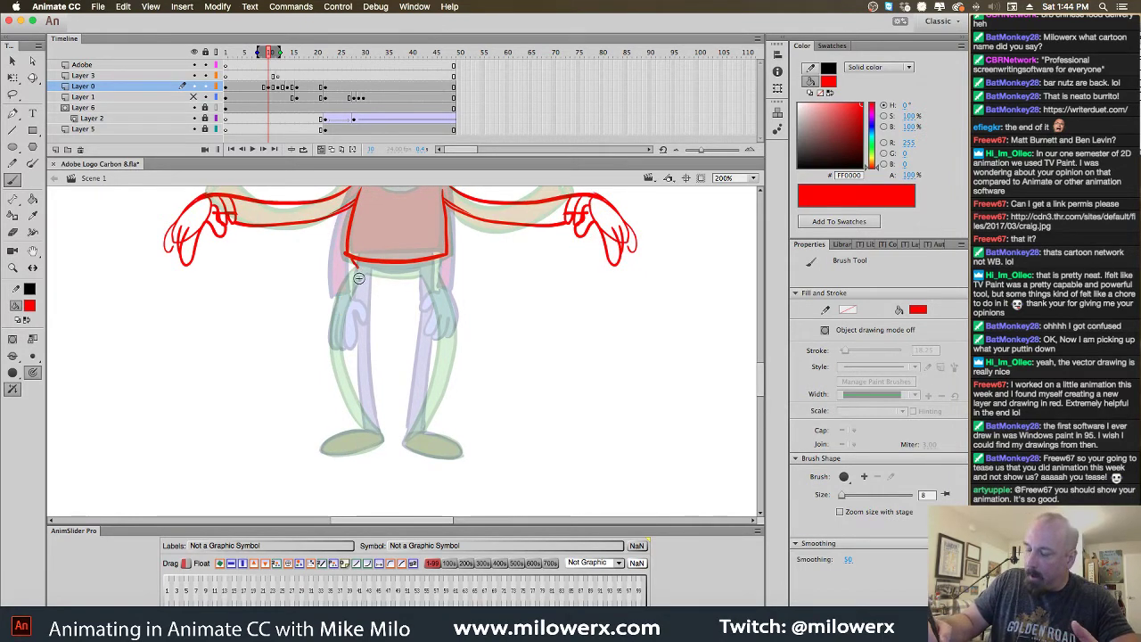
{"action": "left_click_drag", "start_coordinate": [352, 266], "coordinate": [343, 373]}
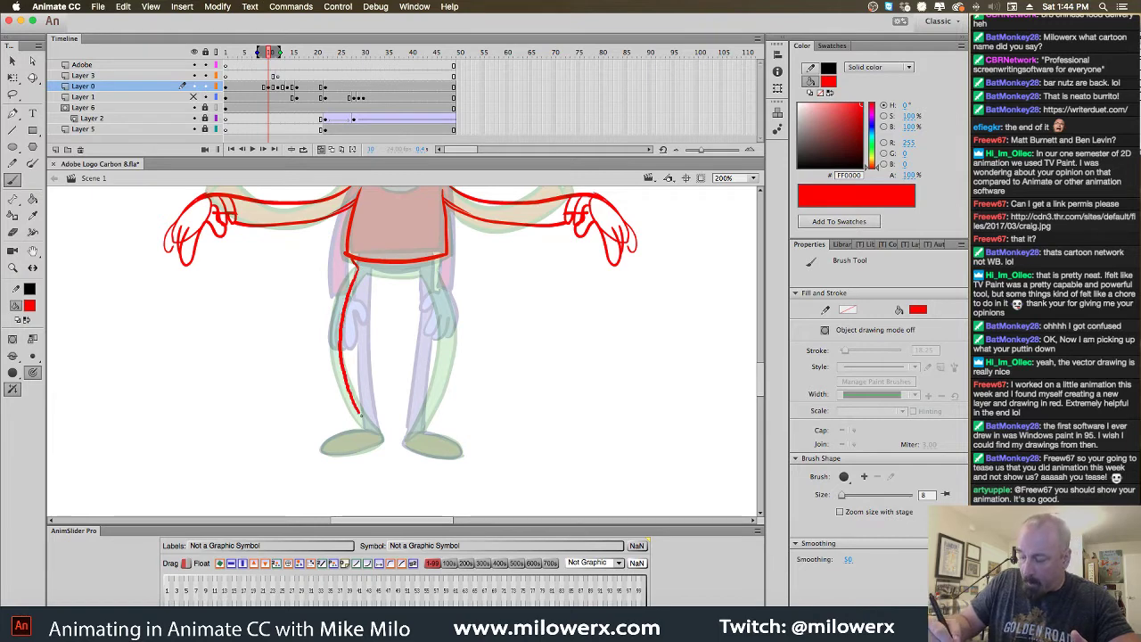
Add red lines for the torso bottom, both legs and the right foot
{"action": "mouse_move", "coordinate": [366, 277]}
{"action": "left_mouse_down"}
{"action": "mouse_move", "coordinate": [353, 337]}
{"action": "mouse_move", "coordinate": [378, 431]}
{"action": "left_mouse_up"}
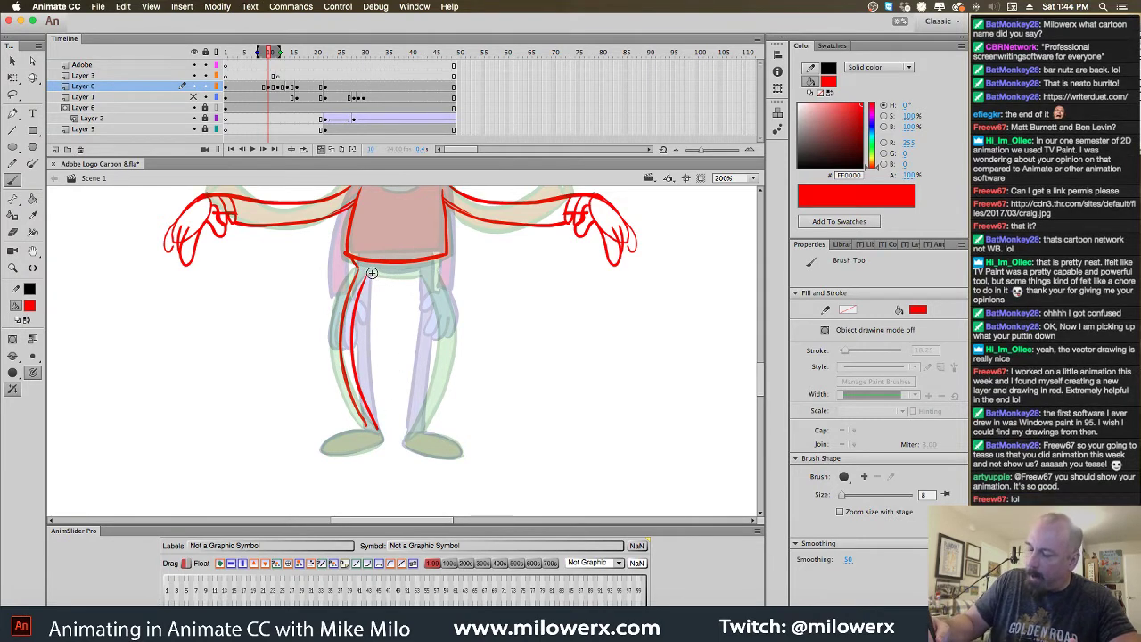
{"action": "mouse_move", "coordinate": [372, 272]}
{"action": "left_mouse_down"}
{"action": "mouse_move", "coordinate": [422, 272]}
{"action": "mouse_move", "coordinate": [433, 301]}
{"action": "mouse_move", "coordinate": [407, 434]}
{"action": "left_mouse_up"}
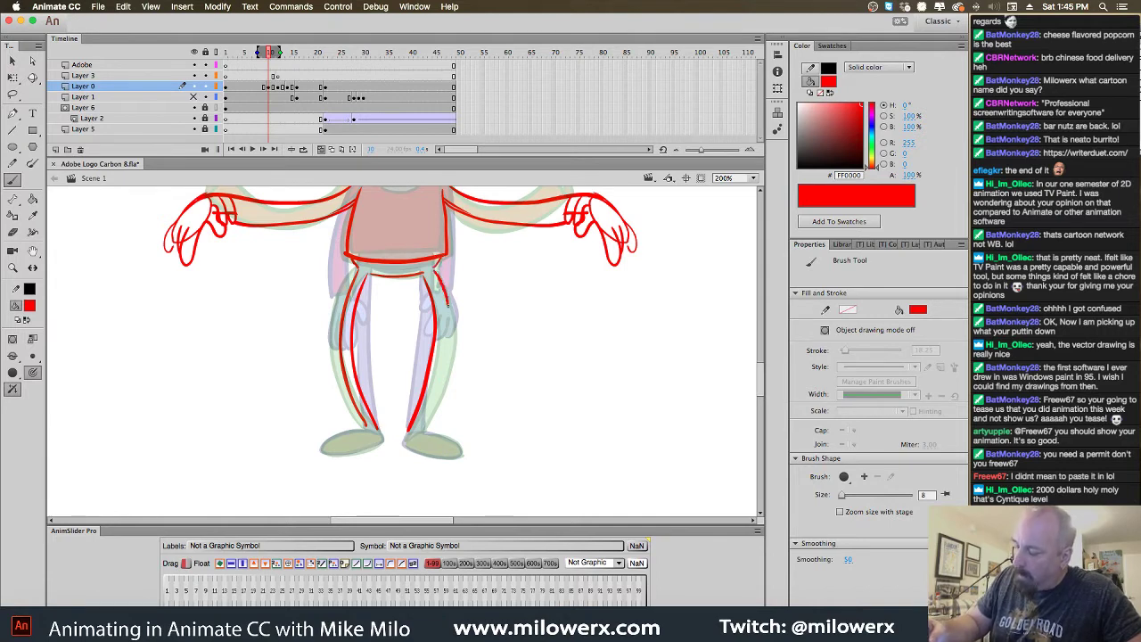
{"action": "left_click_drag", "start_coordinate": [434, 410], "coordinate": [419, 432]}
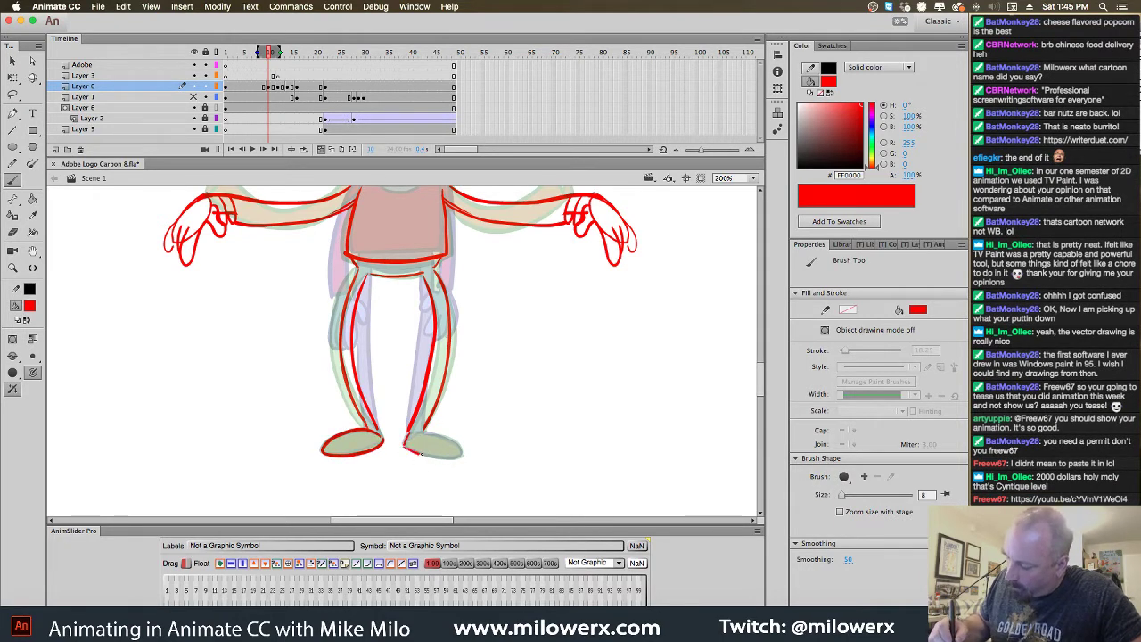
{"action": "mouse_move", "coordinate": [421, 453]}
{"action": "left_mouse_down"}
{"action": "mouse_move", "coordinate": [461, 456]}
{"action": "mouse_move", "coordinate": [437, 433]}
{"action": "mouse_move", "coordinate": [407, 440]}
{"action": "left_mouse_up"}
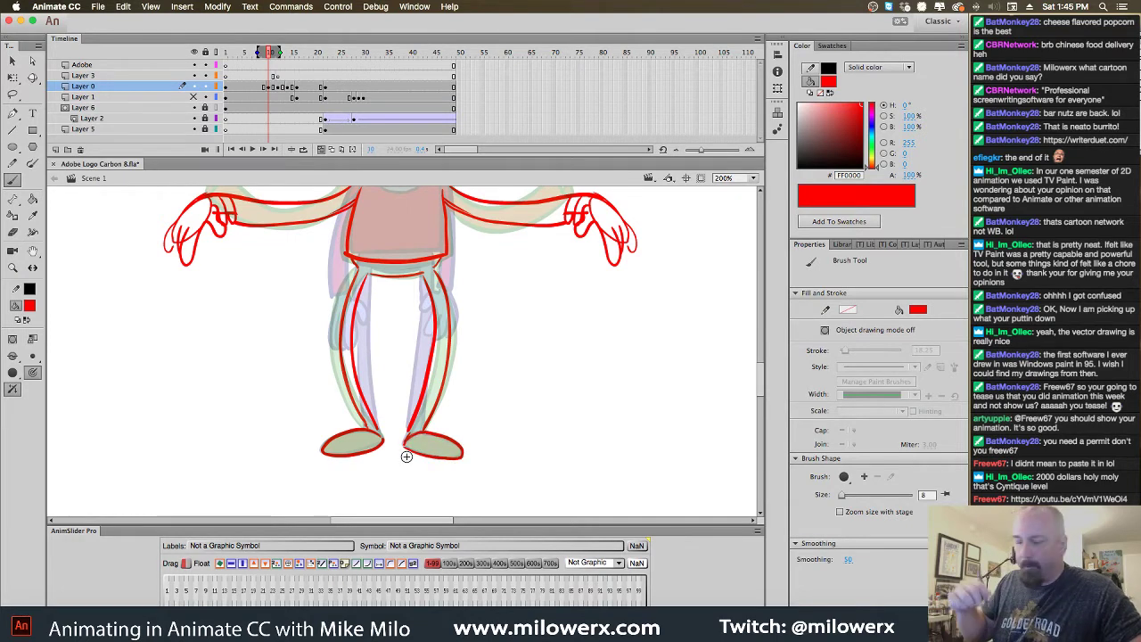
{"action": "left_click", "coordinate": [272, 75]}
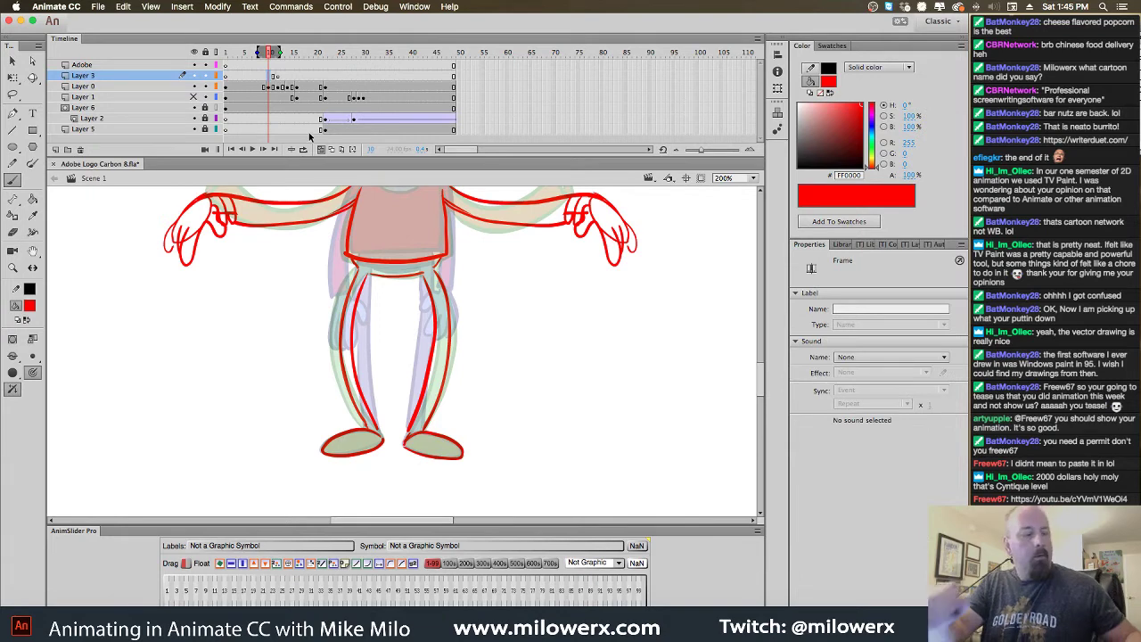
Set the brush fill to black on Layer 3 and bring the head into view
{"action": "left_click", "coordinate": [30, 306]}
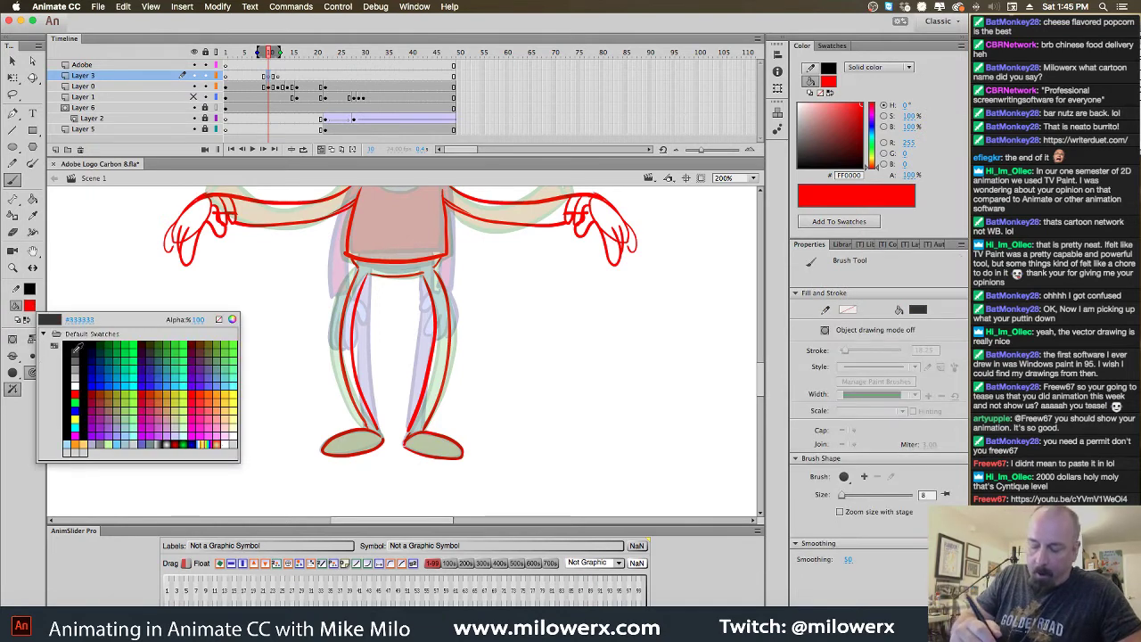
{"action": "left_click", "coordinate": [69, 355]}
{"action": "left_click_drag", "start_coordinate": [759, 394], "coordinate": [759, 373]}
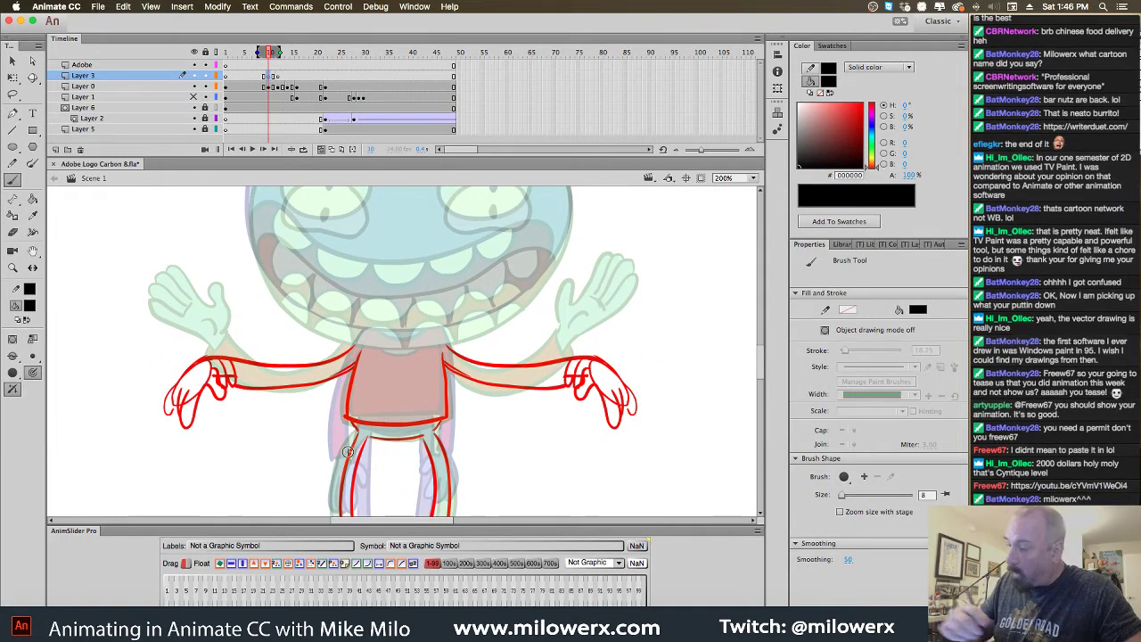
{"action": "left_click_drag", "start_coordinate": [615, 364], "coordinate": [596, 466]}
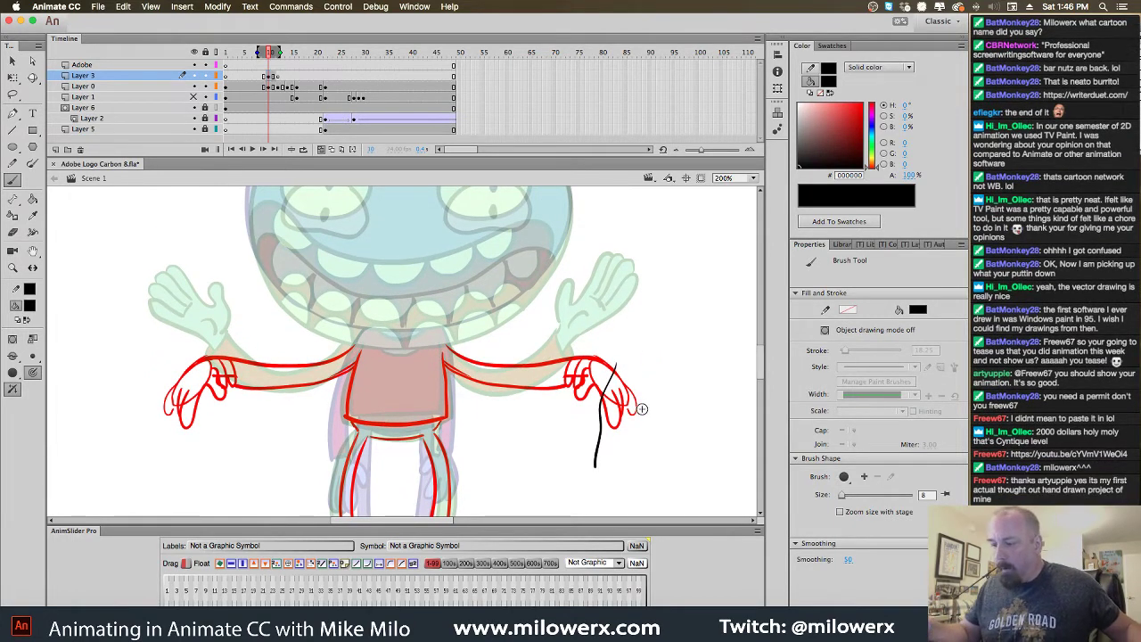
{"action": "key", "text": "super+z"}
{"action": "mouse_move", "coordinate": [655, 366]}
{"action": "left_mouse_down"}
{"action": "mouse_move", "coordinate": [664, 449]}
{"action": "mouse_move", "coordinate": [647, 473]}
{"action": "left_mouse_up"}
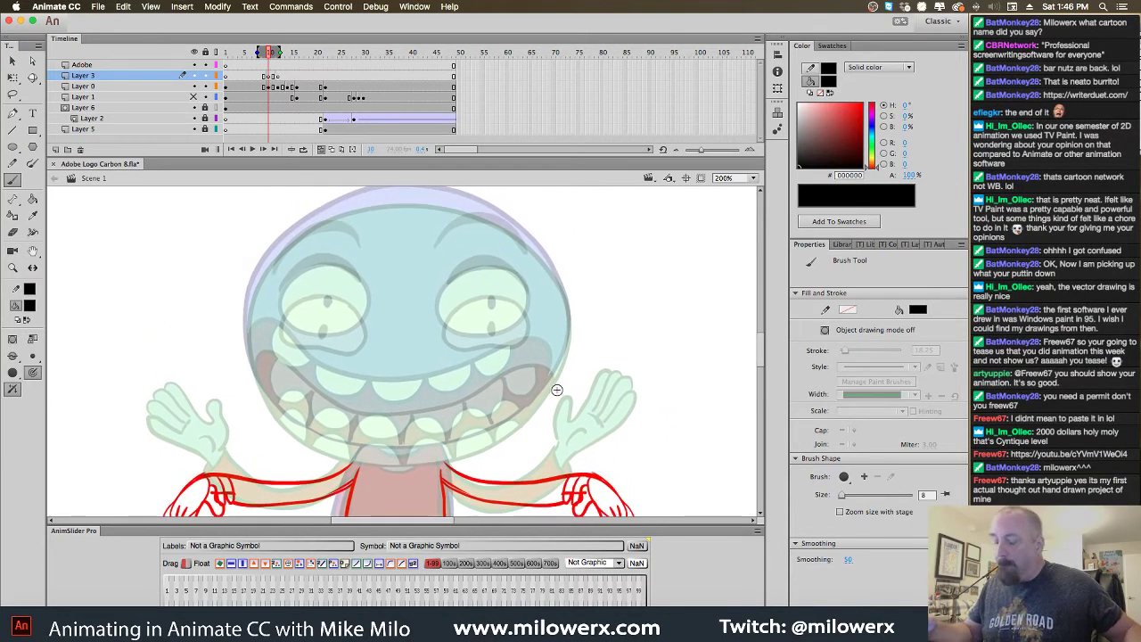
Draw black outlines for both eyes, their pupils, and both eyebrows
{"action": "mouse_move", "coordinate": [363, 302]}
{"action": "left_mouse_down"}
{"action": "mouse_move", "coordinate": [322, 278]}
{"action": "mouse_move", "coordinate": [289, 289]}
{"action": "mouse_move", "coordinate": [277, 320]}
{"action": "mouse_move", "coordinate": [305, 335]}
{"action": "left_mouse_up"}
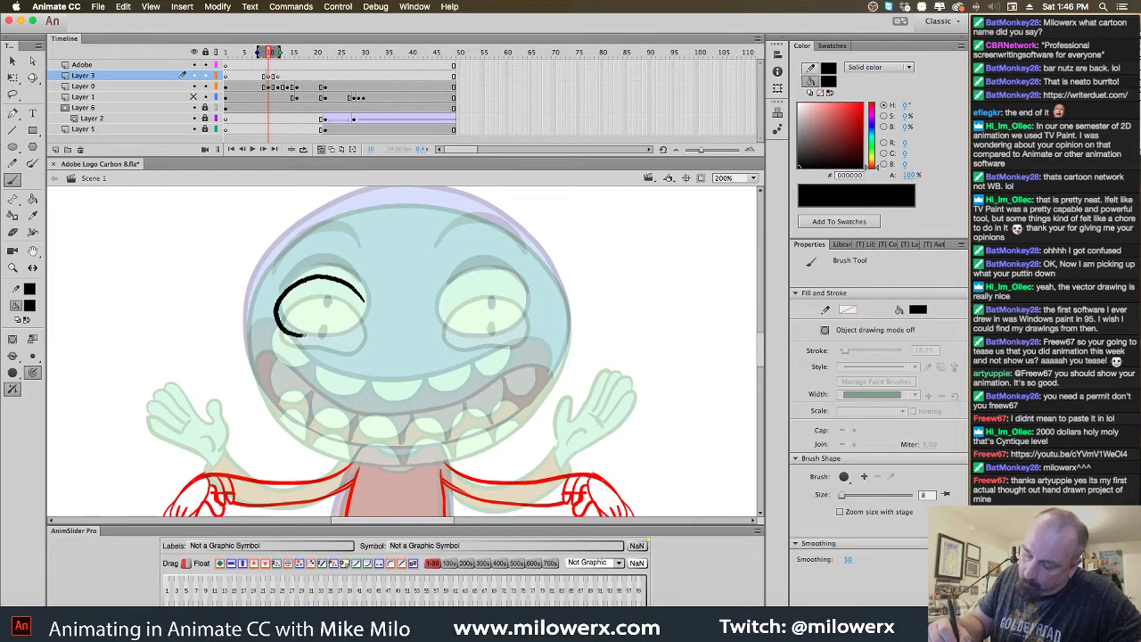
{"action": "left_click_drag", "start_coordinate": [368, 312], "coordinate": [366, 299]}
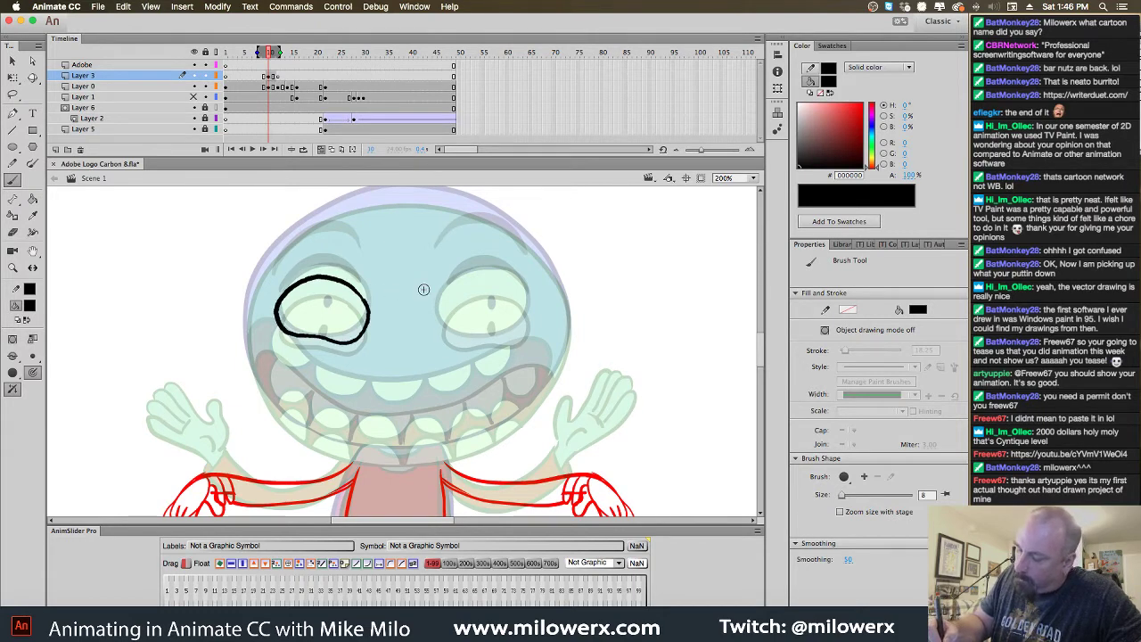
{"action": "mouse_move", "coordinate": [525, 293]}
{"action": "left_mouse_down"}
{"action": "mouse_move", "coordinate": [515, 280]}
{"action": "mouse_move", "coordinate": [460, 286]}
{"action": "mouse_move", "coordinate": [440, 326]}
{"action": "mouse_move", "coordinate": [508, 336]}
{"action": "mouse_move", "coordinate": [527, 315]}
{"action": "mouse_move", "coordinate": [524, 294]}
{"action": "mouse_move", "coordinate": [491, 316]}
{"action": "left_mouse_up"}
{"action": "mouse_move", "coordinate": [325, 307]}
{"action": "left_mouse_down"}
{"action": "mouse_move", "coordinate": [324, 320]}
{"action": "mouse_move", "coordinate": [335, 310]}
{"action": "left_mouse_up"}
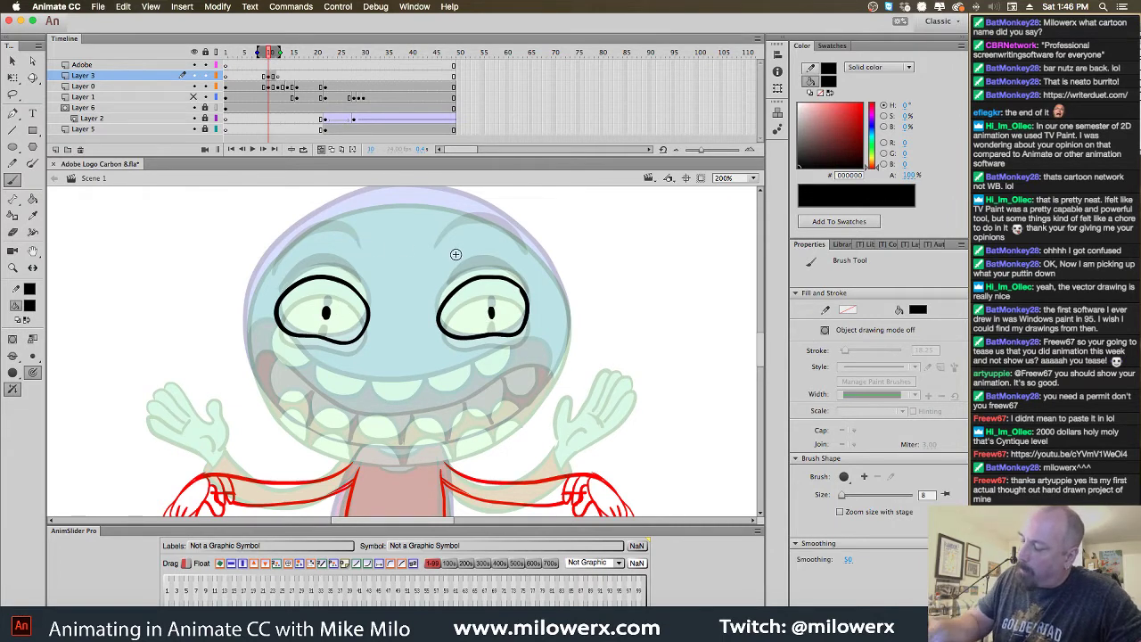
{"action": "mouse_move", "coordinate": [442, 261]}
{"action": "left_mouse_down"}
{"action": "mouse_move", "coordinate": [493, 235]}
{"action": "mouse_move", "coordinate": [525, 267]}
{"action": "mouse_move", "coordinate": [495, 241]}
{"action": "mouse_move", "coordinate": [441, 262]}
{"action": "mouse_move", "coordinate": [486, 239]}
{"action": "mouse_move", "coordinate": [517, 255]}
{"action": "mouse_move", "coordinate": [473, 237]}
{"action": "left_mouse_up"}
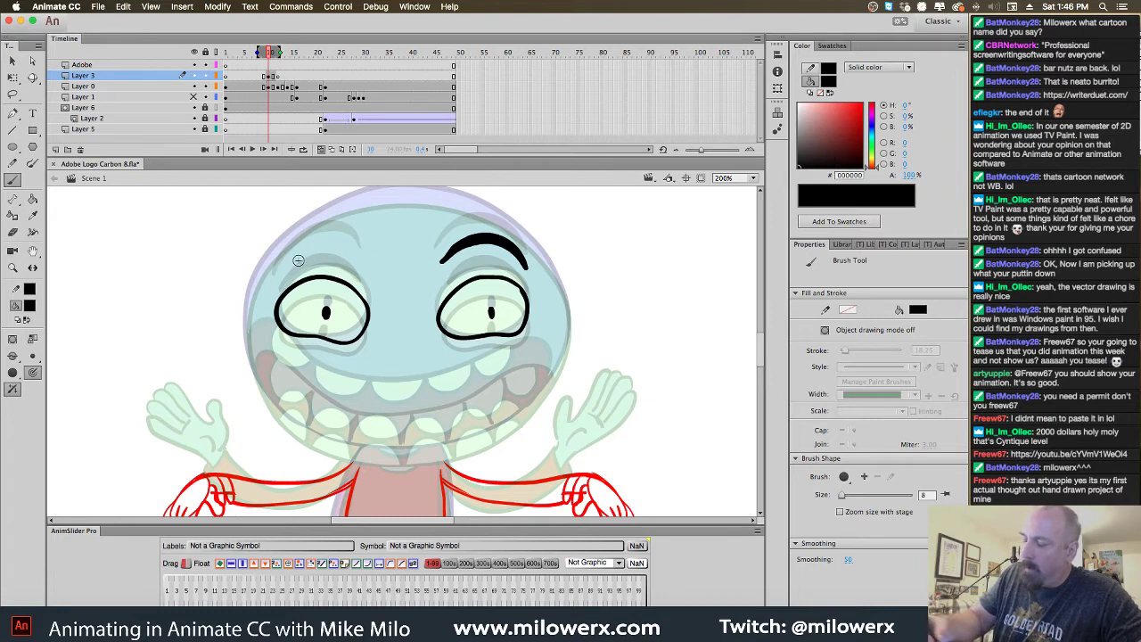
{"action": "mouse_move", "coordinate": [278, 275]}
{"action": "left_mouse_down"}
{"action": "mouse_move", "coordinate": [320, 247]}
{"action": "mouse_move", "coordinate": [361, 269]}
{"action": "mouse_move", "coordinate": [325, 239]}
{"action": "mouse_move", "coordinate": [297, 252]}
{"action": "mouse_move", "coordinate": [344, 243]}
{"action": "mouse_move", "coordinate": [361, 269]}
{"action": "left_mouse_up"}
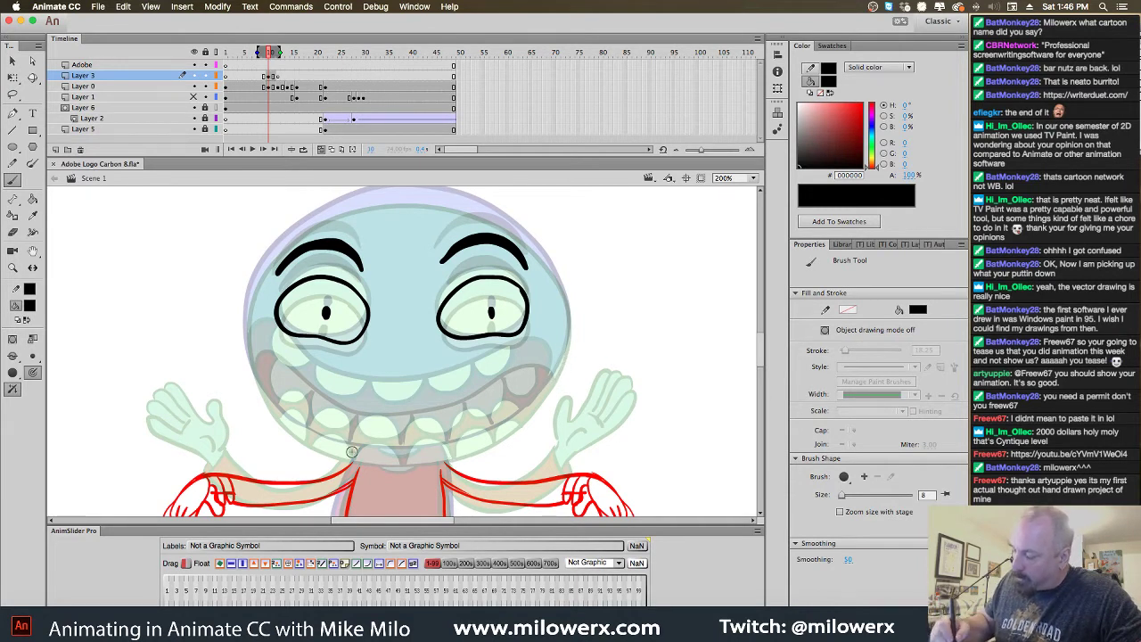
Trace the mouth's right side and scalloped teeth lines in black
{"action": "mouse_move", "coordinate": [393, 457]}
{"action": "left_mouse_down"}
{"action": "mouse_move", "coordinate": [441, 457]}
{"action": "mouse_move", "coordinate": [507, 433]}
{"action": "mouse_move", "coordinate": [556, 375]}
{"action": "mouse_move", "coordinate": [570, 338]}
{"action": "mouse_move", "coordinate": [547, 266]}
{"action": "mouse_move", "coordinate": [508, 231]}
{"action": "mouse_move", "coordinate": [380, 198]}
{"action": "mouse_move", "coordinate": [283, 244]}
{"action": "mouse_move", "coordinate": [247, 311]}
{"action": "mouse_move", "coordinate": [246, 357]}
{"action": "mouse_move", "coordinate": [289, 425]}
{"action": "mouse_move", "coordinate": [380, 456]}
{"action": "left_mouse_up"}
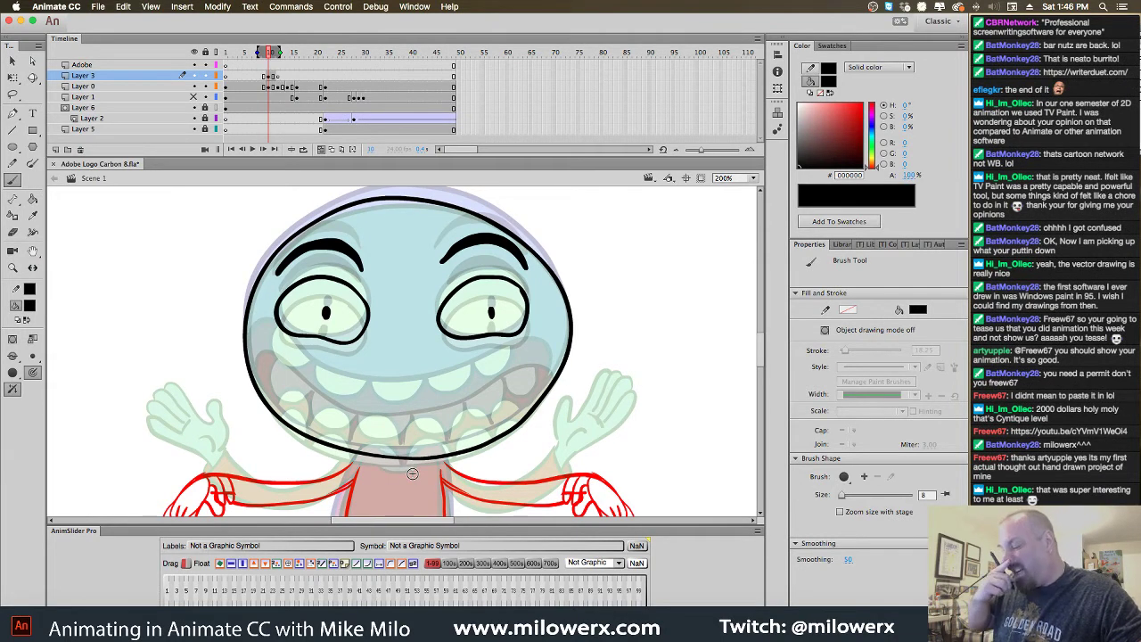
{"action": "mouse_move", "coordinate": [551, 387]}
{"action": "left_mouse_down"}
{"action": "mouse_move", "coordinate": [547, 362]}
{"action": "mouse_move", "coordinate": [506, 358]}
{"action": "mouse_move", "coordinate": [385, 392]}
{"action": "mouse_move", "coordinate": [289, 351]}
{"action": "mouse_move", "coordinate": [254, 350]}
{"action": "mouse_move", "coordinate": [254, 361]}
{"action": "mouse_move", "coordinate": [347, 408]}
{"action": "mouse_move", "coordinate": [362, 394]}
{"action": "mouse_move", "coordinate": [397, 415]}
{"action": "mouse_move", "coordinate": [419, 396]}
{"action": "mouse_move", "coordinate": [456, 403]}
{"action": "mouse_move", "coordinate": [470, 375]}
{"action": "mouse_move", "coordinate": [480, 387]}
{"action": "mouse_move", "coordinate": [500, 368]}
{"action": "left_mouse_up"}
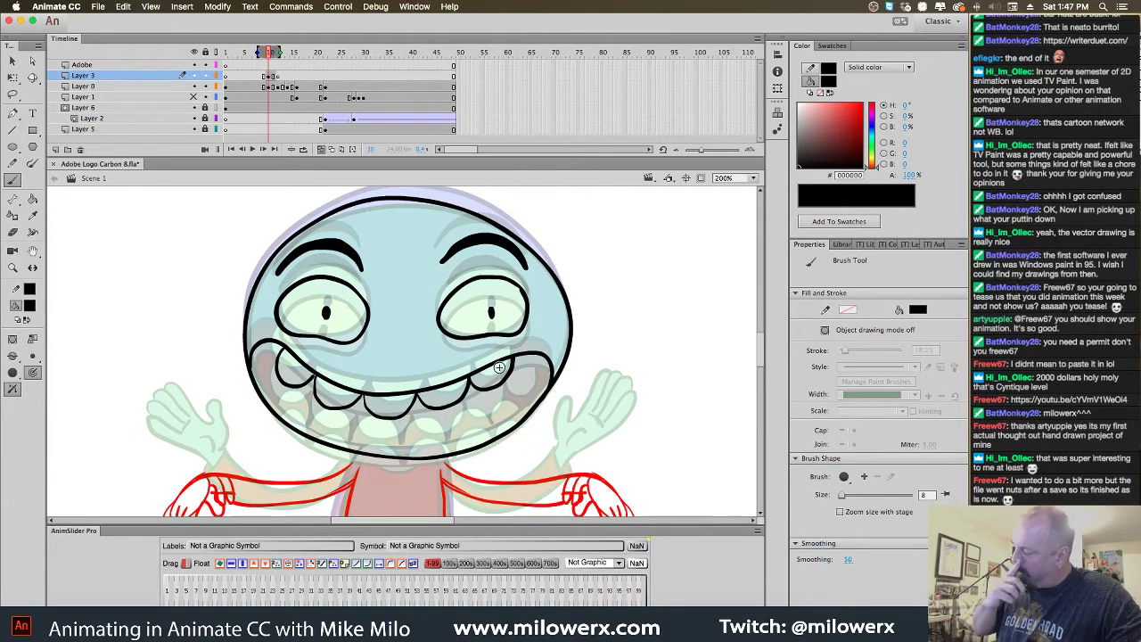
{"action": "mouse_move", "coordinate": [510, 413]}
{"action": "left_mouse_down"}
{"action": "mouse_move", "coordinate": [455, 452]}
{"action": "mouse_move", "coordinate": [437, 428]}
{"action": "mouse_move", "coordinate": [408, 457]}
{"action": "mouse_move", "coordinate": [375, 431]}
{"action": "mouse_move", "coordinate": [360, 444]}
{"action": "mouse_move", "coordinate": [314, 436]}
{"action": "mouse_move", "coordinate": [289, 408]}
{"action": "mouse_move", "coordinate": [277, 431]}
{"action": "left_mouse_up"}
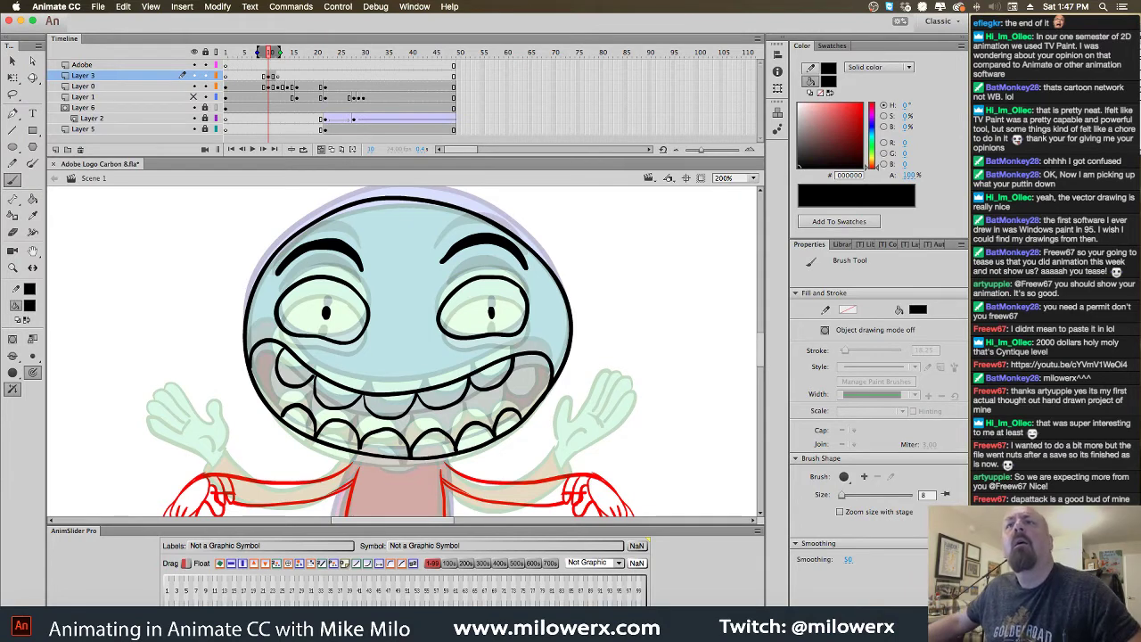
{"action": "key", "text": "super+Tab"}
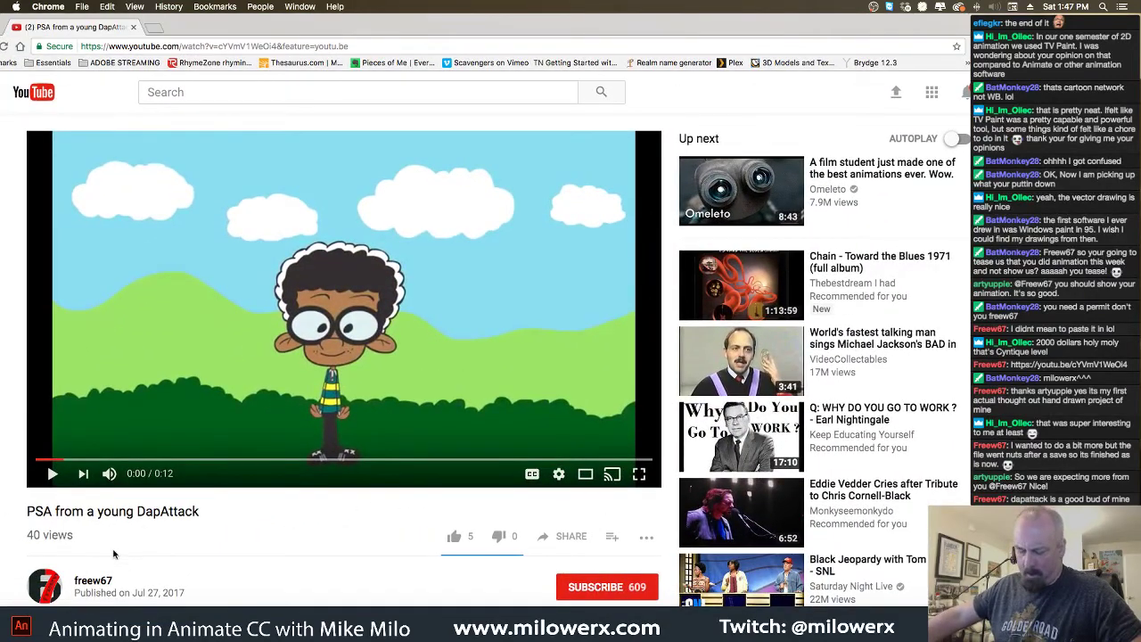
Start the 12-second 'PSA from a young DapAttack' video playing
{"action": "left_click", "coordinate": [52, 474]}
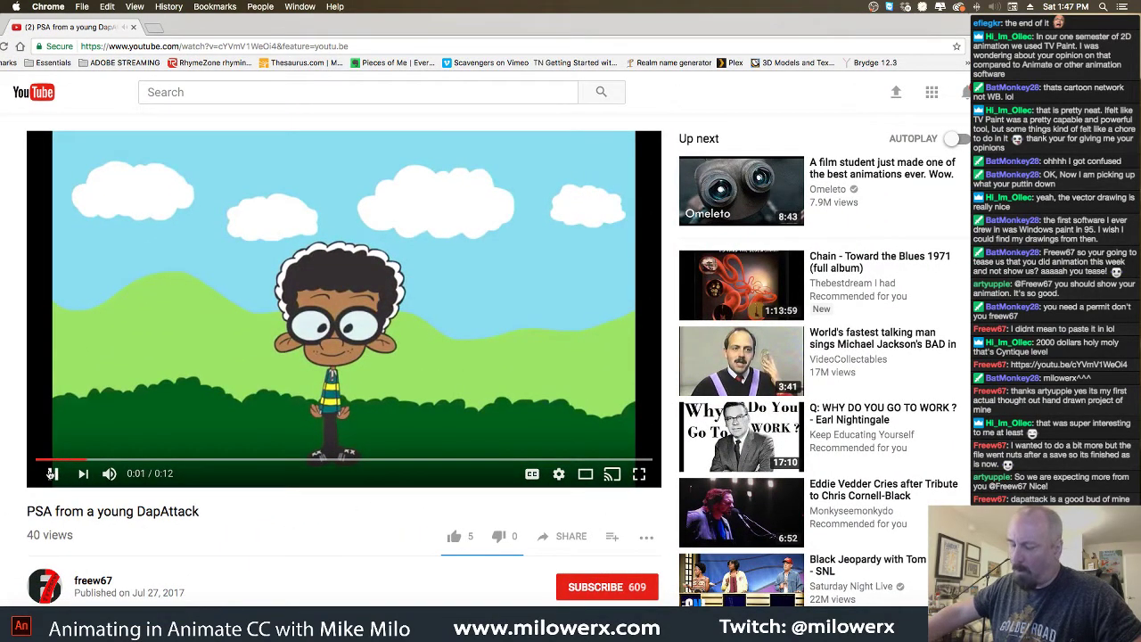
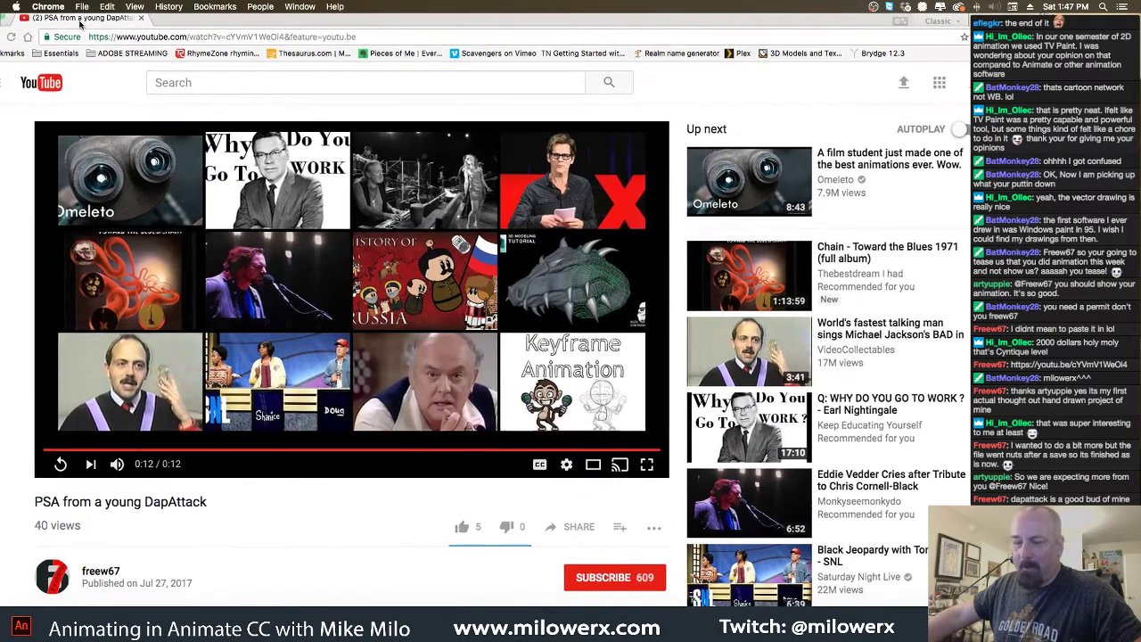
Read down to the PSA video's four comments, then shift the browser window aside
{"action": "scroll", "coordinate": [299, 520], "scroll_direction": "down", "scroll_amount": 5}
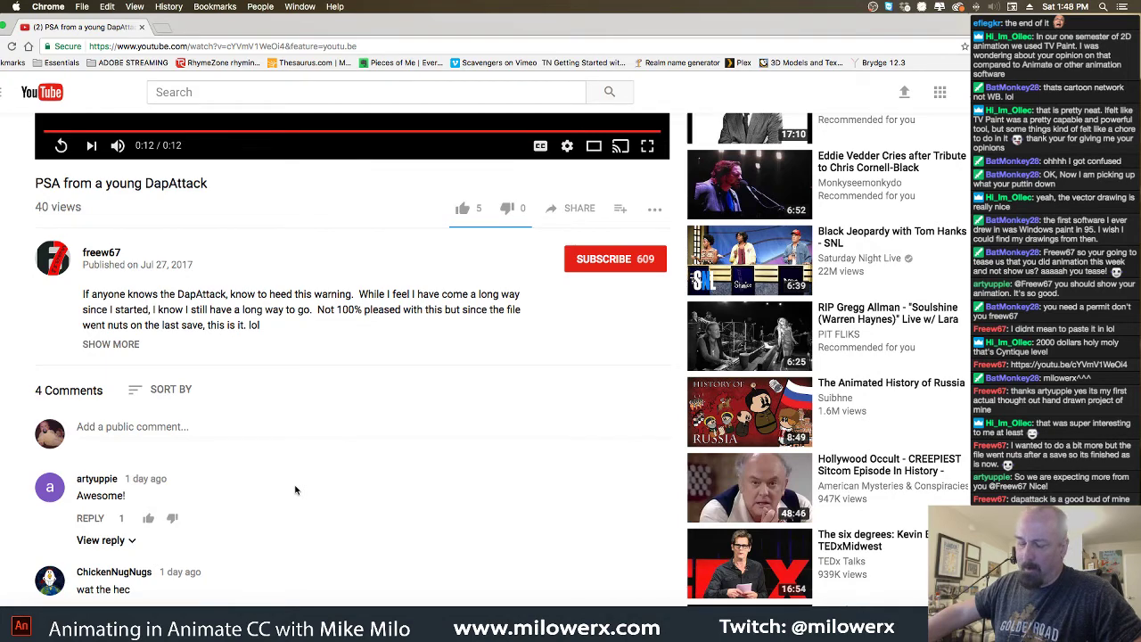
{"action": "scroll", "coordinate": [331, 428], "scroll_direction": "down", "scroll_amount": 5}
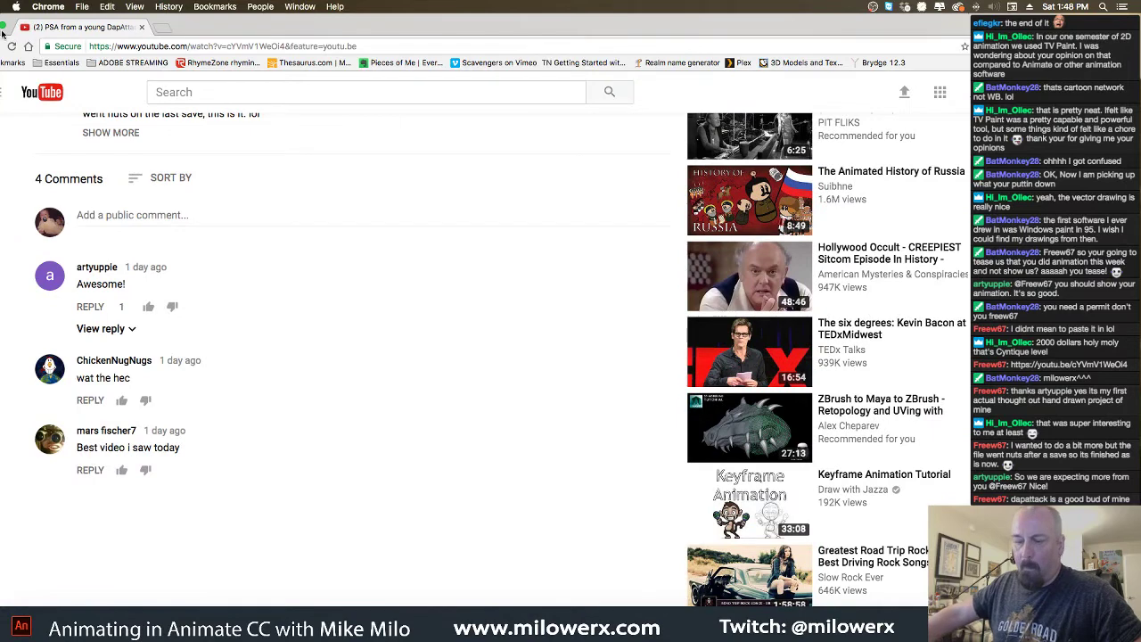
{"action": "double_click", "coordinate": [26, 27]}
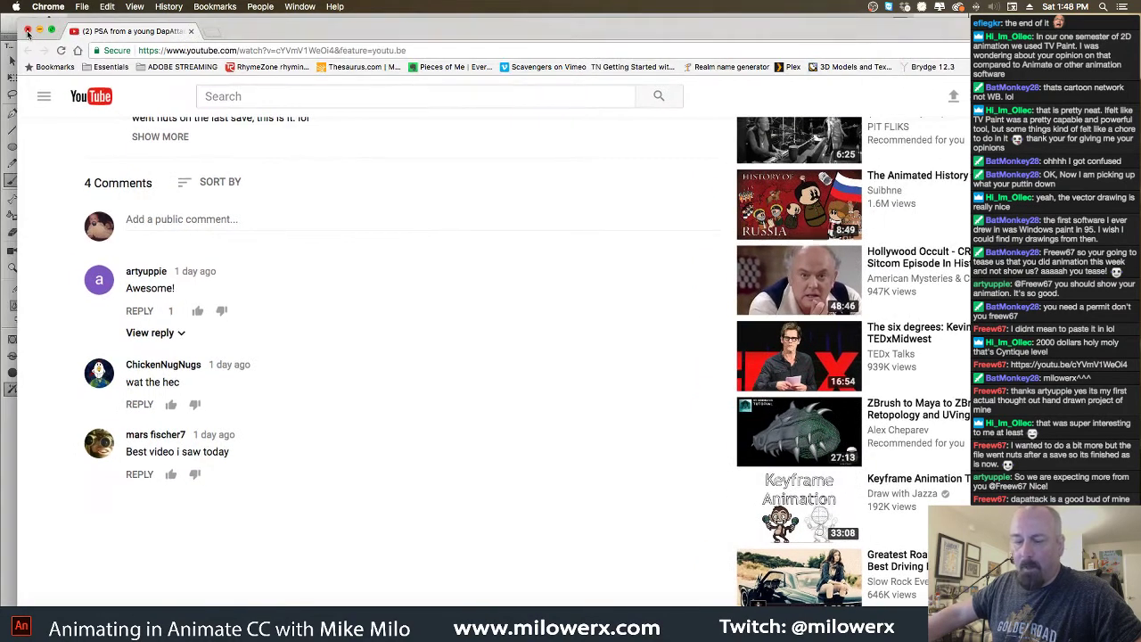
Close Chrome and bring the Animate document back, scrolled down to the body
{"action": "left_click", "coordinate": [28, 31]}
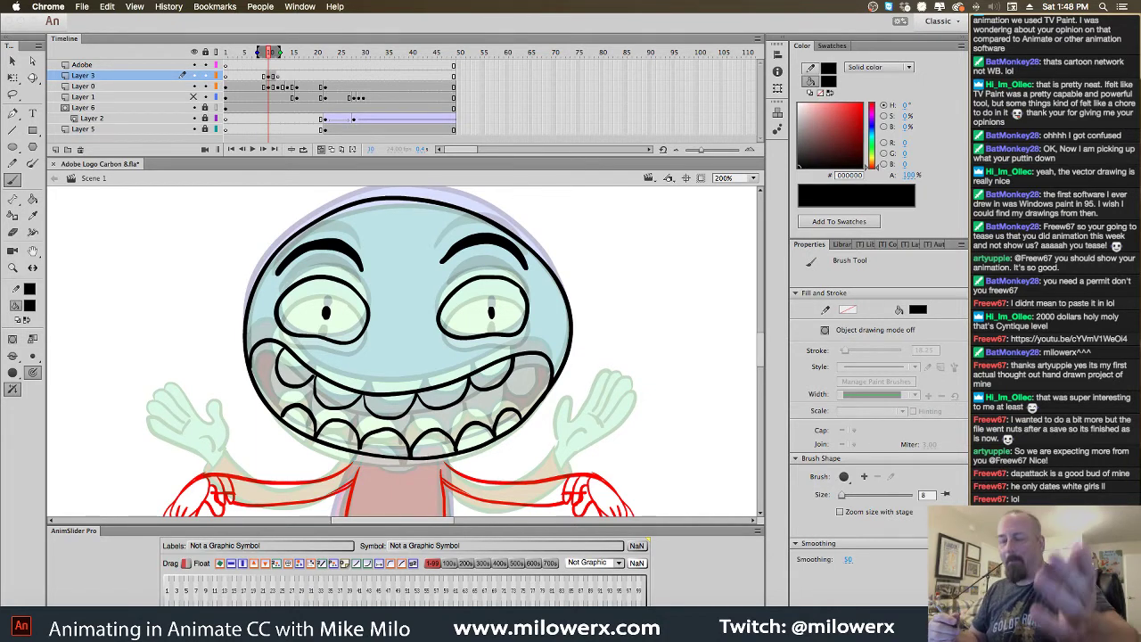
{"action": "left_click", "coordinate": [760, 345]}
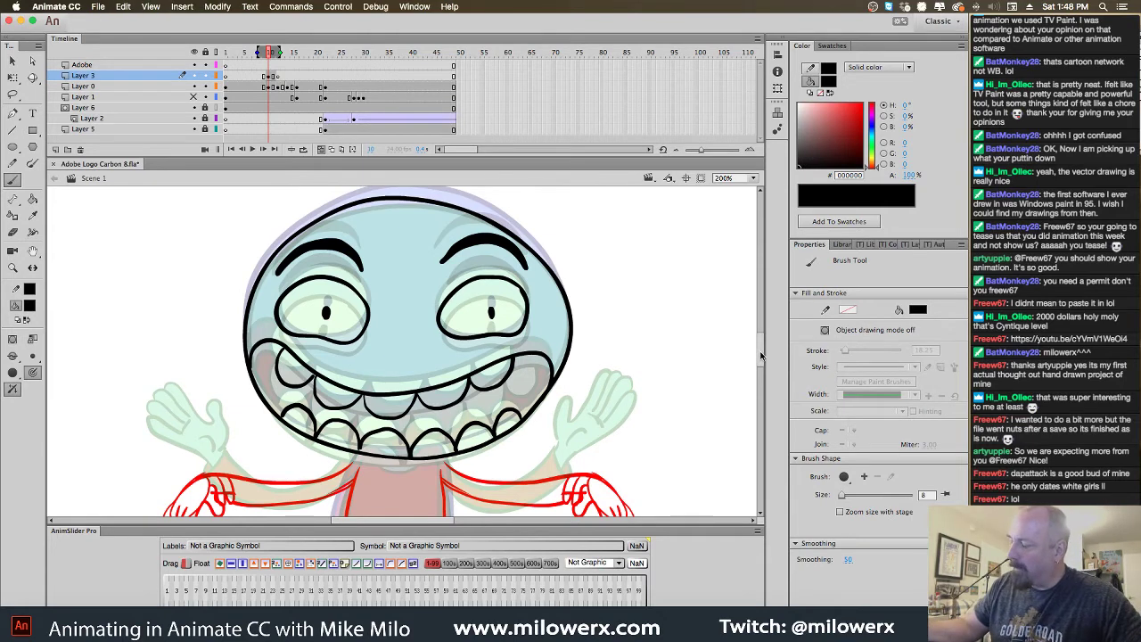
{"action": "scroll", "coordinate": [753, 361], "scroll_direction": "down", "scroll_amount": 5}
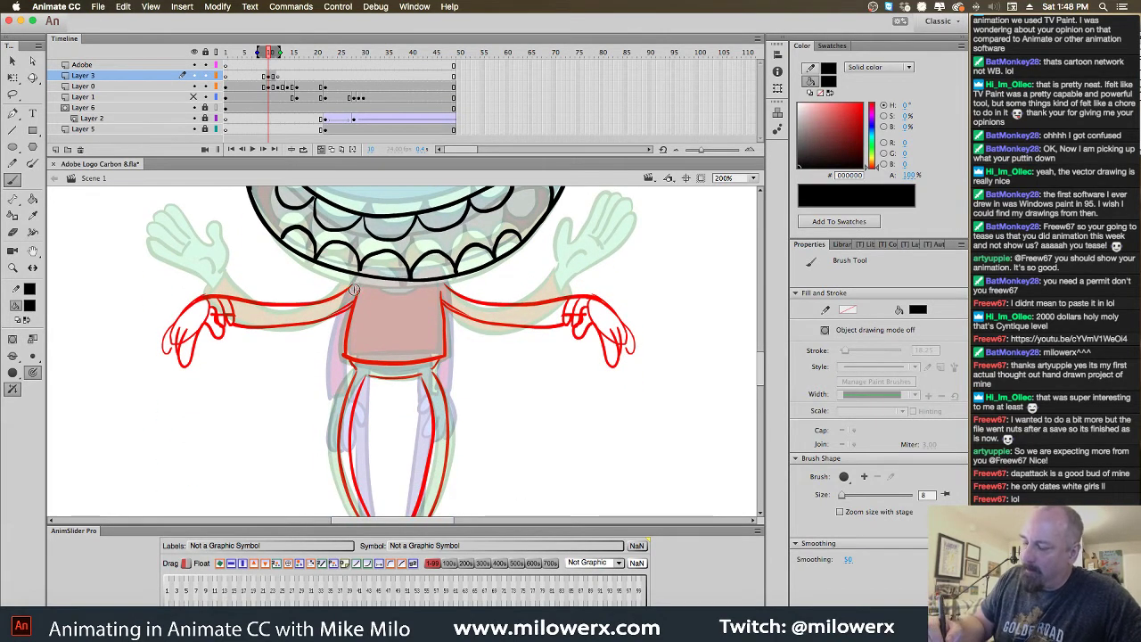
Ink the left arm, left hand fingers, torso edges and waist line in black
{"action": "mouse_move", "coordinate": [354, 285]}
{"action": "left_mouse_down"}
{"action": "mouse_move", "coordinate": [284, 305]}
{"action": "mouse_move", "coordinate": [229, 300]}
{"action": "left_mouse_up"}
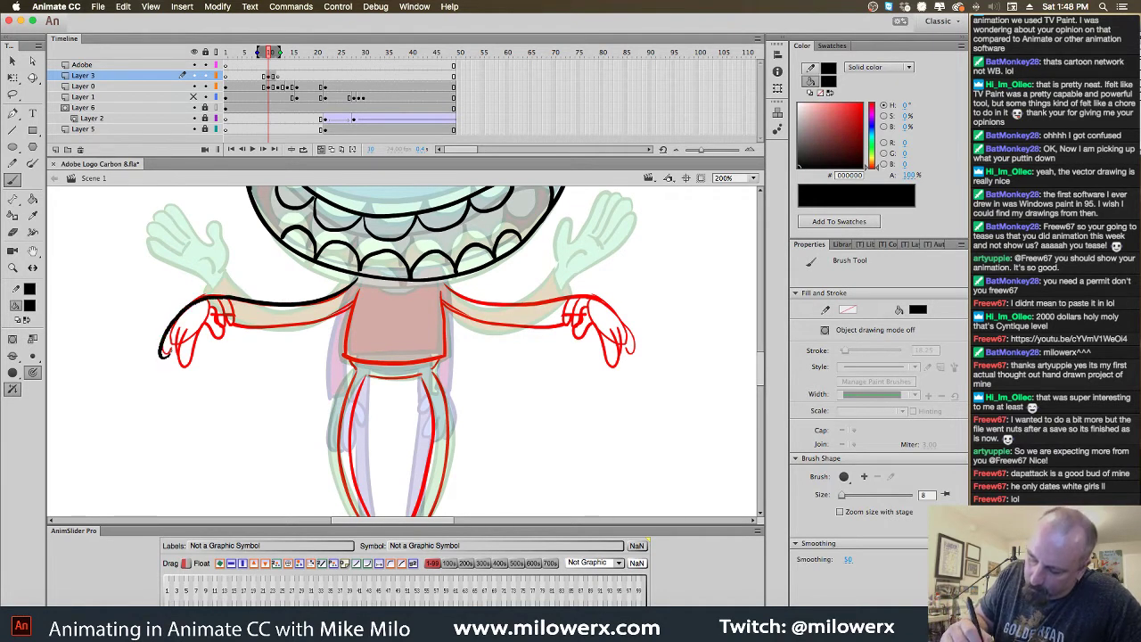
{"action": "left_click_drag", "start_coordinate": [174, 322], "coordinate": [191, 371]}
{"action": "mouse_move", "coordinate": [197, 341]}
{"action": "left_mouse_down"}
{"action": "mouse_move", "coordinate": [192, 369]}
{"action": "mouse_move", "coordinate": [234, 301]}
{"action": "left_mouse_up"}
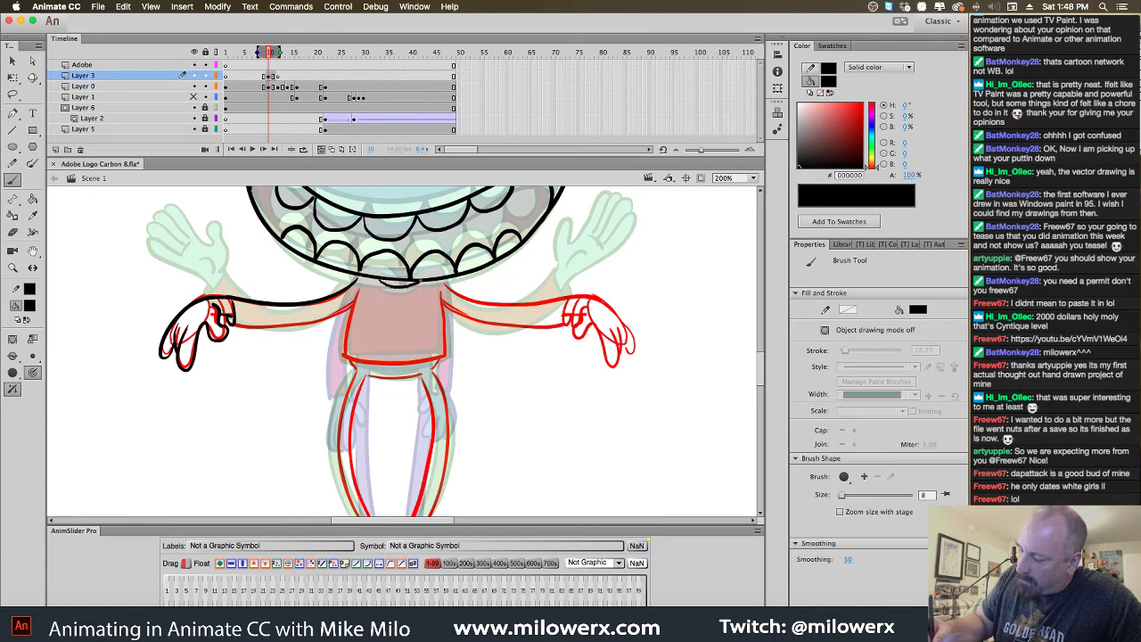
{"action": "left_click_drag", "start_coordinate": [361, 284], "coordinate": [344, 358]}
{"action": "left_click_drag", "start_coordinate": [446, 305], "coordinate": [447, 357]}
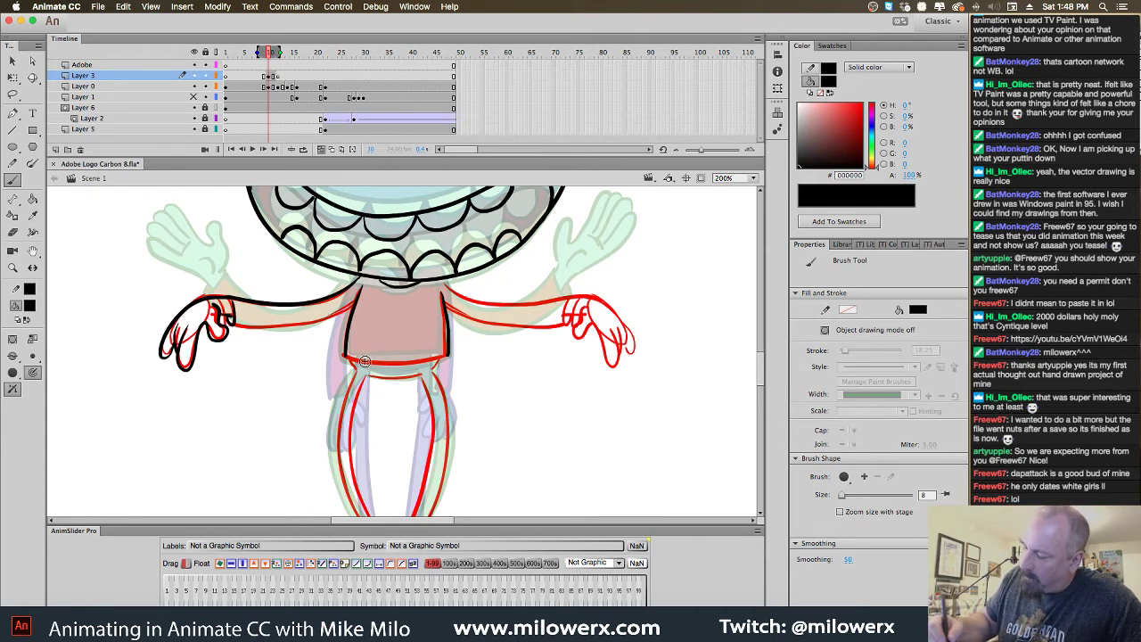
{"action": "left_click_drag", "start_coordinate": [345, 358], "coordinate": [430, 361]}
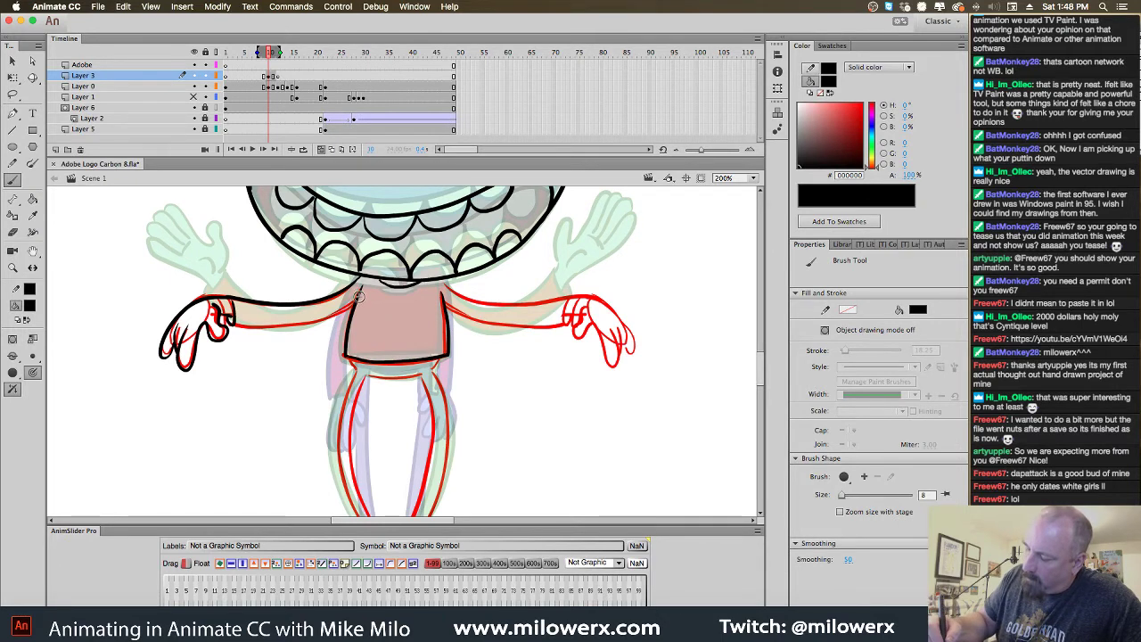
{"action": "mouse_move", "coordinate": [359, 297]}
{"action": "left_mouse_down"}
{"action": "mouse_move", "coordinate": [324, 316]}
{"action": "mouse_move", "coordinate": [246, 329]}
{"action": "left_mouse_up"}
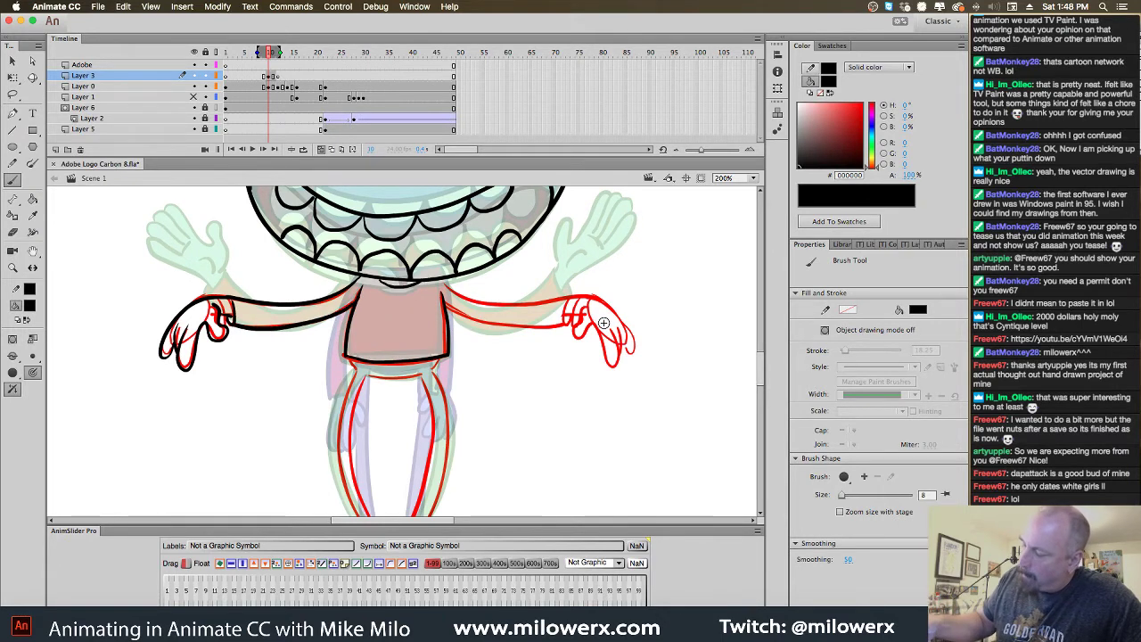
Ink the right hand's thumb and cuff and the right arm's lower edge, redoing a stray stroke
{"action": "mouse_move", "coordinate": [587, 306]}
{"action": "left_mouse_down"}
{"action": "mouse_move", "coordinate": [576, 327]}
{"action": "mouse_move", "coordinate": [612, 366]}
{"action": "mouse_move", "coordinate": [618, 335]}
{"action": "mouse_move", "coordinate": [616, 355]}
{"action": "mouse_move", "coordinate": [630, 353]}
{"action": "left_mouse_up"}
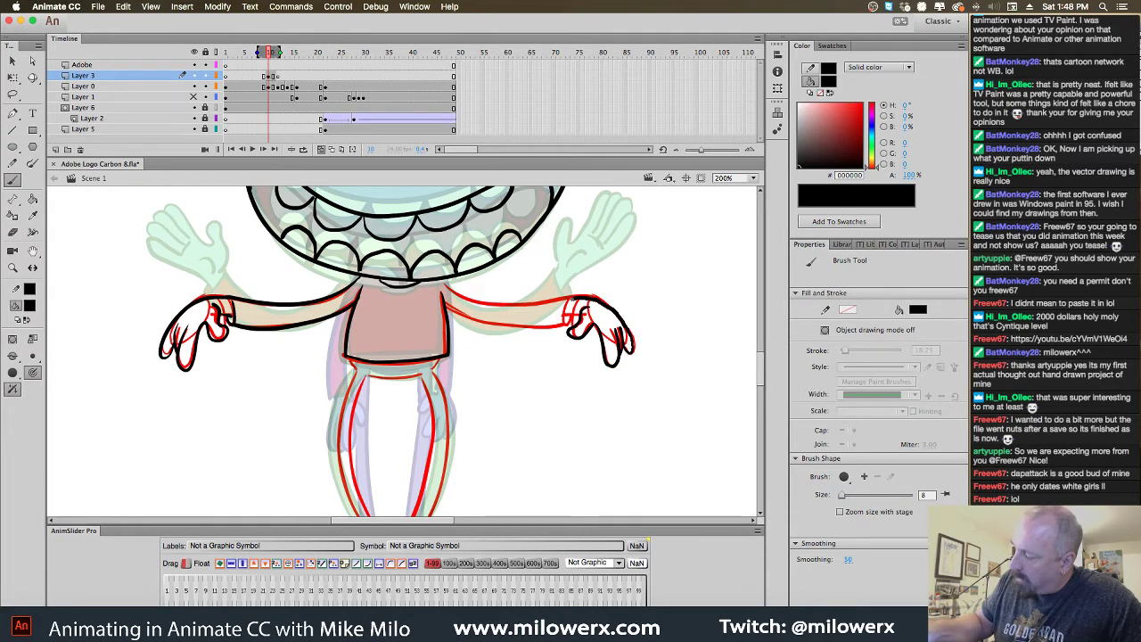
{"action": "key", "text": "super+z"}
{"action": "left_click_drag", "start_coordinate": [570, 301], "coordinate": [566, 318]}
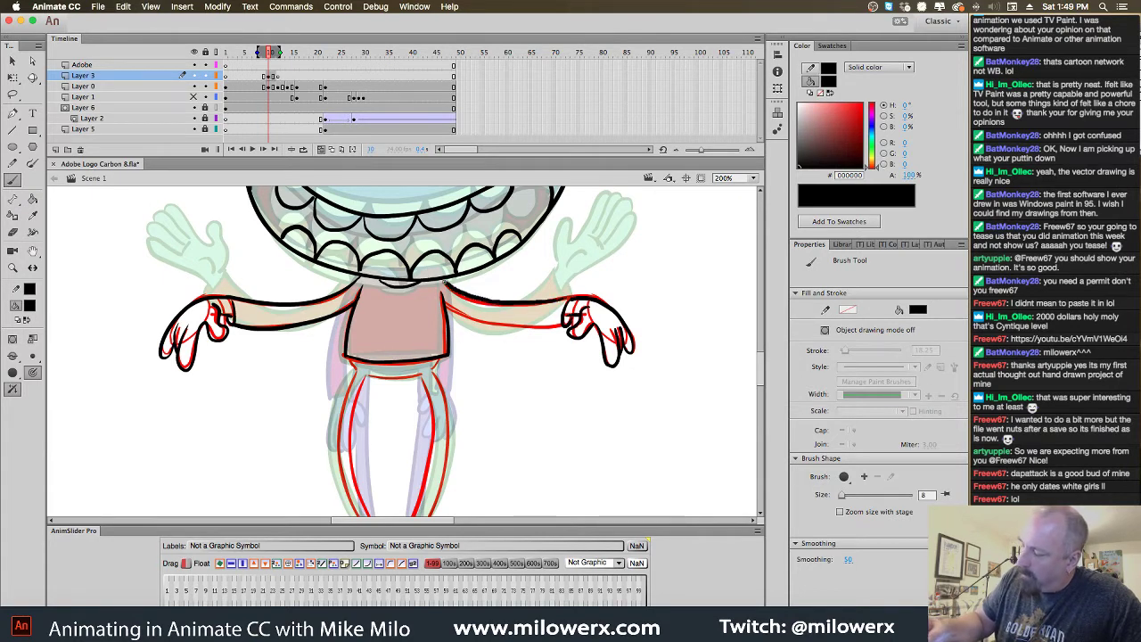
{"action": "left_click_drag", "start_coordinate": [563, 330], "coordinate": [443, 308]}
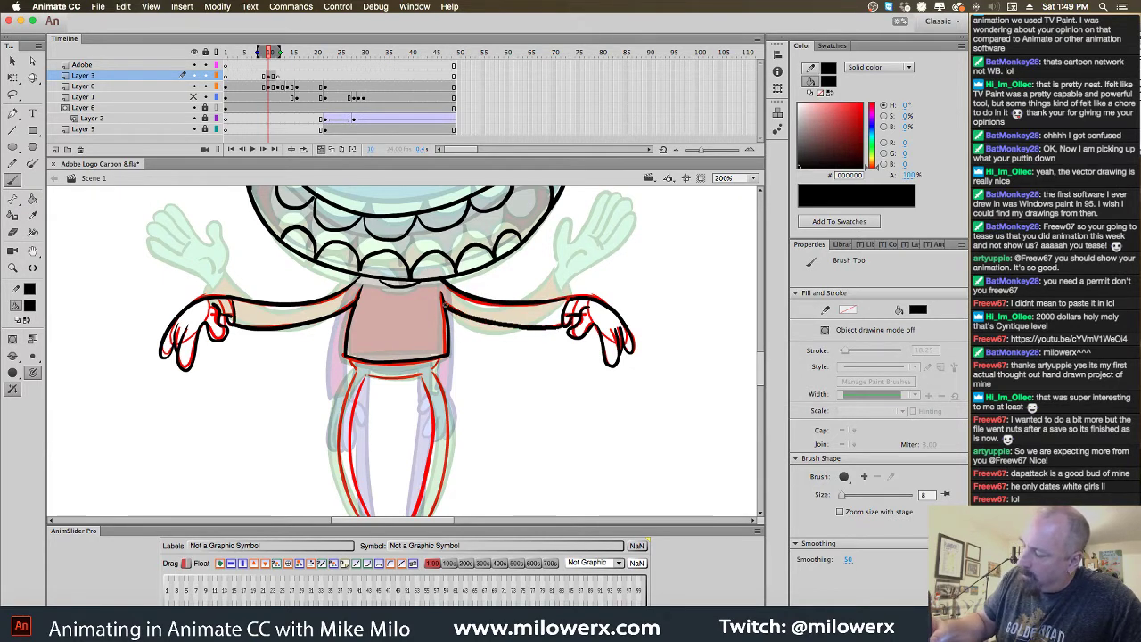
Ink the inner and outer edges of both legs in black, redrawing a botched right-leg stroke
{"action": "scroll", "coordinate": [637, 309], "scroll_direction": "down", "scroll_amount": 5}
{"action": "scroll", "coordinate": [580, 321], "scroll_direction": "up", "scroll_amount": 1}
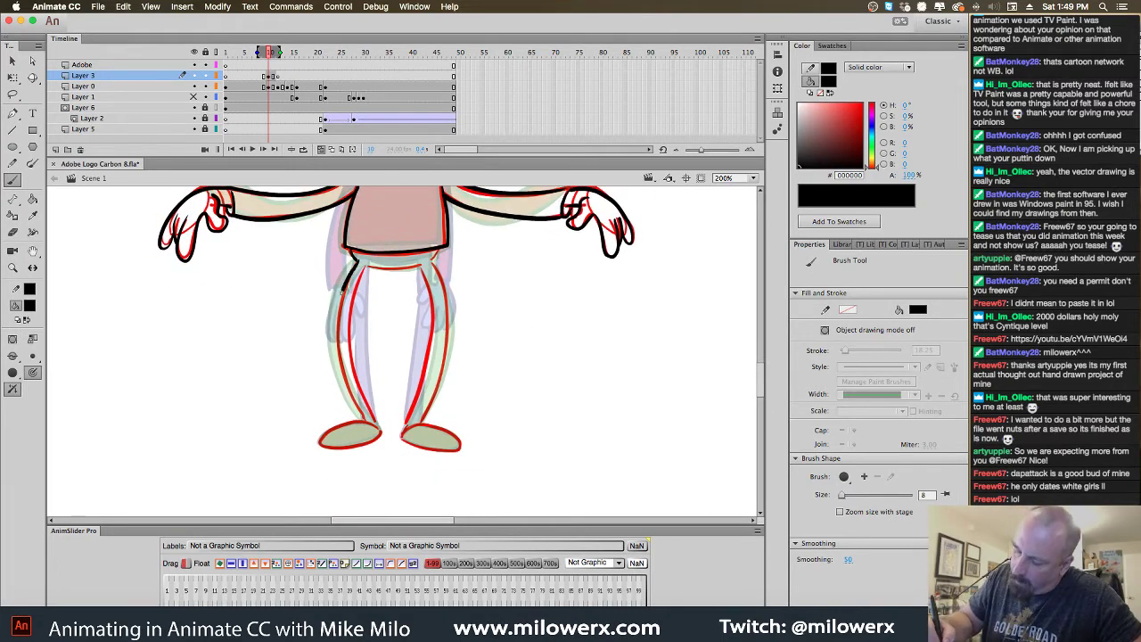
{"action": "mouse_move", "coordinate": [336, 334]}
{"action": "left_mouse_down"}
{"action": "mouse_move", "coordinate": [347, 388]}
{"action": "mouse_move", "coordinate": [375, 429]}
{"action": "left_mouse_up"}
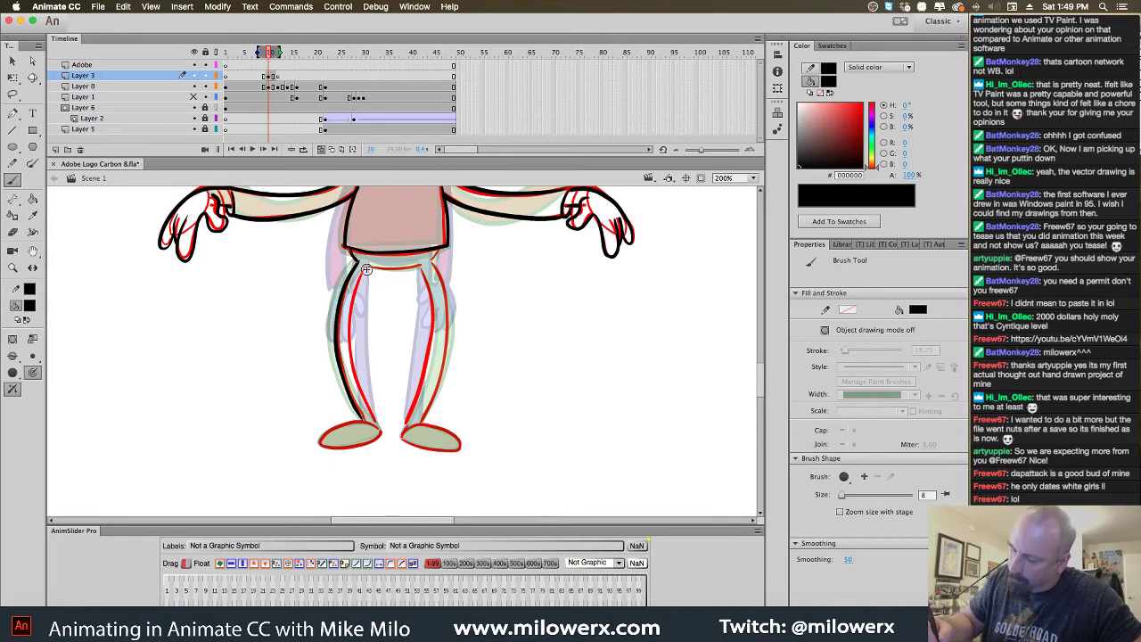
{"action": "mouse_move", "coordinate": [364, 266]}
{"action": "left_mouse_down"}
{"action": "mouse_move", "coordinate": [349, 363]}
{"action": "mouse_move", "coordinate": [374, 427]}
{"action": "left_mouse_up"}
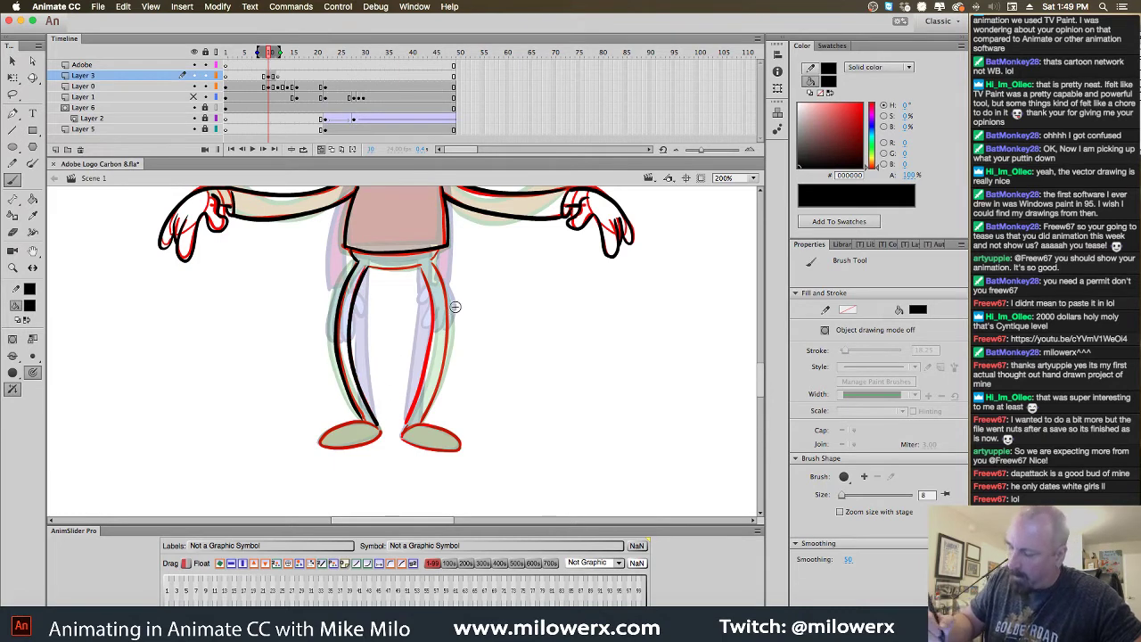
{"action": "mouse_move", "coordinate": [434, 260]}
{"action": "left_mouse_down"}
{"action": "mouse_move", "coordinate": [449, 336]}
{"action": "mouse_move", "coordinate": [421, 424]}
{"action": "left_mouse_up"}
{"action": "left_click_drag", "start_coordinate": [432, 273], "coordinate": [420, 283]}
{"action": "mouse_move", "coordinate": [430, 332]}
{"action": "left_mouse_down"}
{"action": "mouse_move", "coordinate": [415, 402]}
{"action": "mouse_move", "coordinate": [447, 319]}
{"action": "mouse_move", "coordinate": [436, 386]}
{"action": "mouse_move", "coordinate": [402, 430]}
{"action": "mouse_move", "coordinate": [415, 407]}
{"action": "left_mouse_up"}
{"action": "key", "text": "super+z"}
{"action": "key", "text": "super+z"}
{"action": "mouse_move", "coordinate": [426, 366]}
{"action": "left_mouse_down"}
{"action": "mouse_move", "coordinate": [432, 308]}
{"action": "mouse_move", "coordinate": [419, 265]}
{"action": "left_mouse_up"}
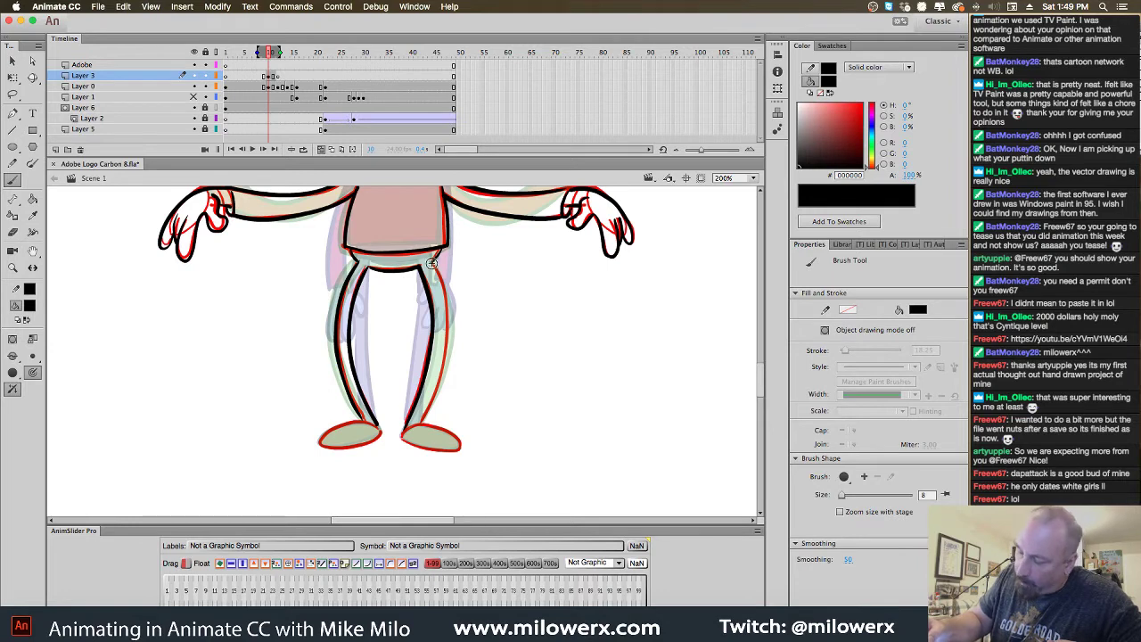
{"action": "left_click_drag", "start_coordinate": [431, 263], "coordinate": [448, 346]}
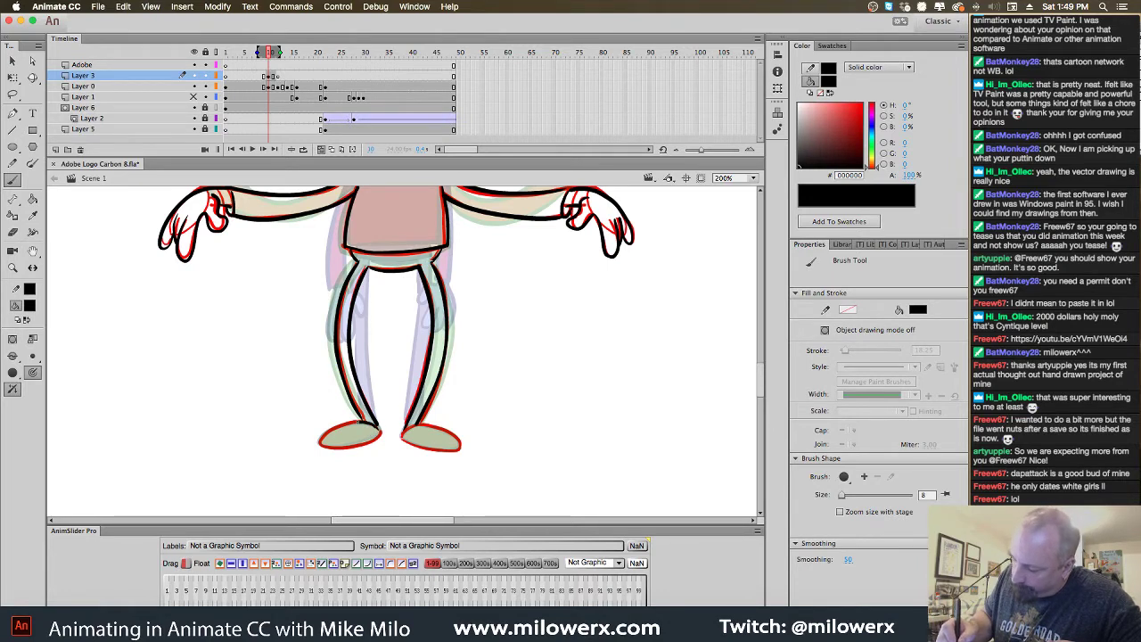
Ink the outlines of both feet and make Layer 0 the active layer
{"action": "left_click_drag", "start_coordinate": [325, 431], "coordinate": [335, 447]}
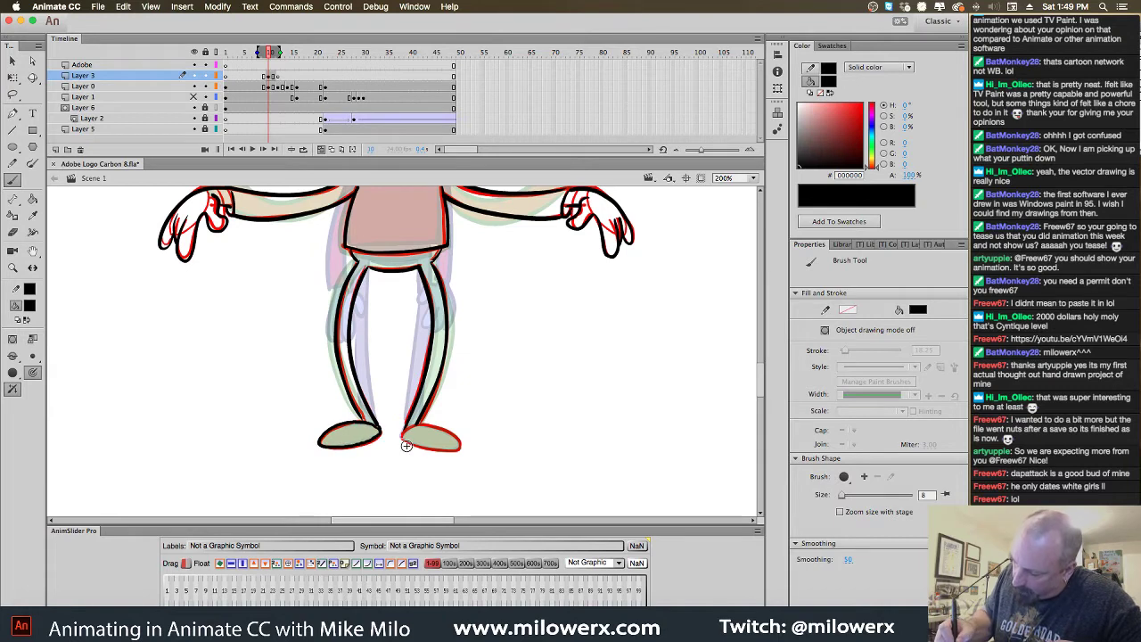
{"action": "mouse_move", "coordinate": [403, 441]}
{"action": "left_mouse_down"}
{"action": "mouse_move", "coordinate": [416, 451]}
{"action": "mouse_move", "coordinate": [404, 435]}
{"action": "mouse_move", "coordinate": [462, 442]}
{"action": "mouse_move", "coordinate": [412, 424]}
{"action": "left_mouse_up"}
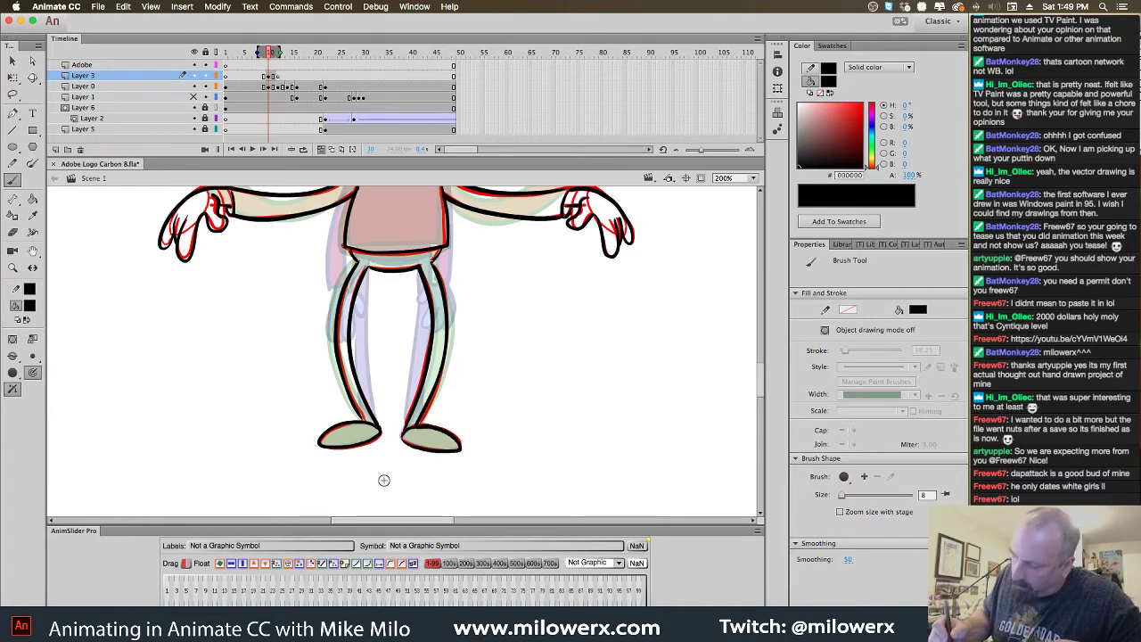
{"action": "left_click", "coordinate": [277, 87]}
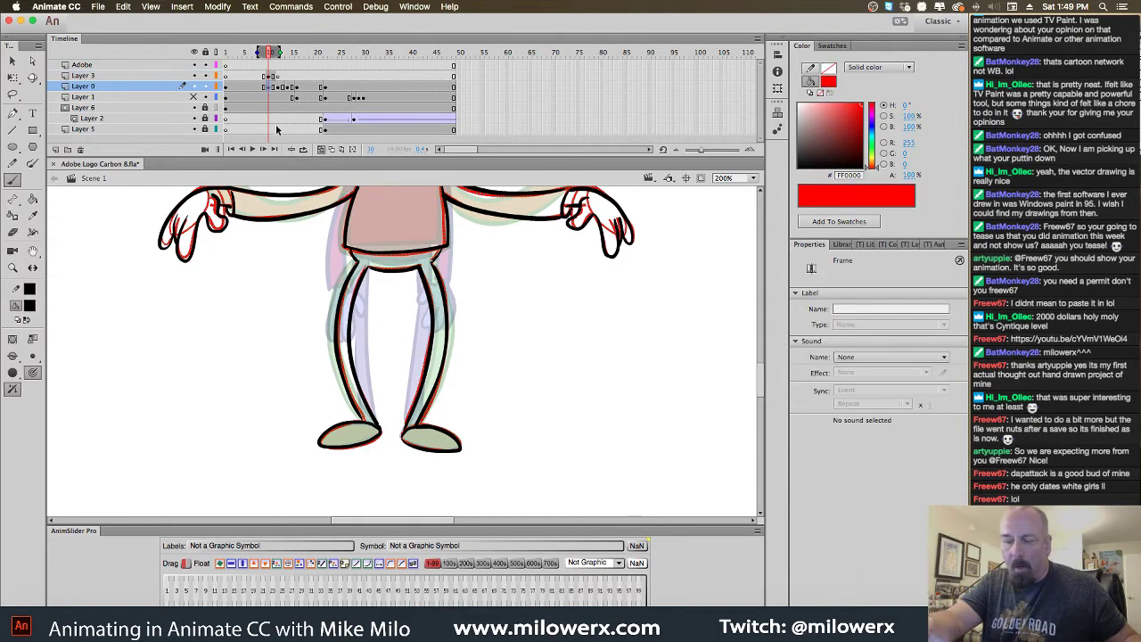
Zoom out to the whole character and turn off onion skinning
{"action": "left_click", "coordinate": [272, 85]}
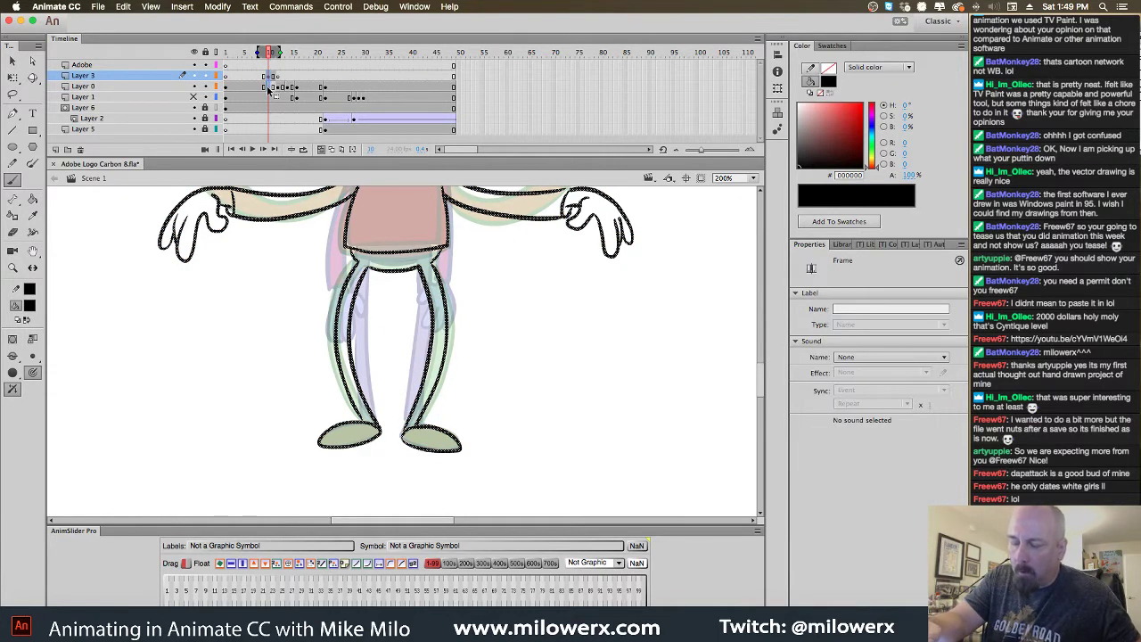
{"action": "key", "text": "Escape"}
{"action": "key", "text": "super+1"}
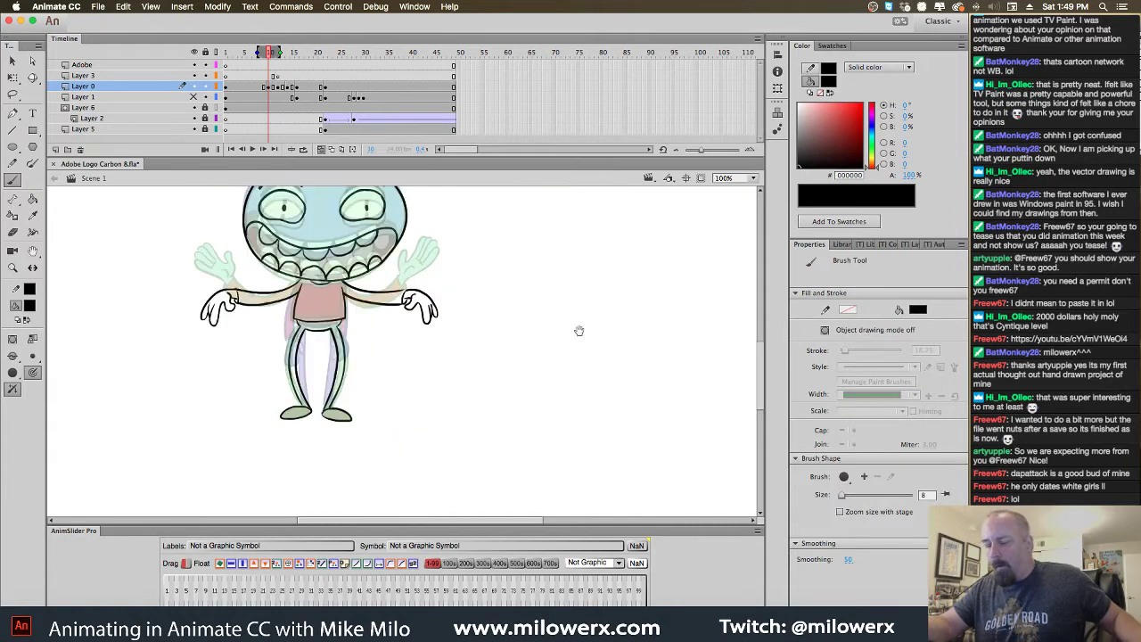
{"action": "scroll", "coordinate": [588, 356], "scroll_direction": "left", "scroll_amount": 2}
{"action": "left_click", "coordinate": [322, 149]}
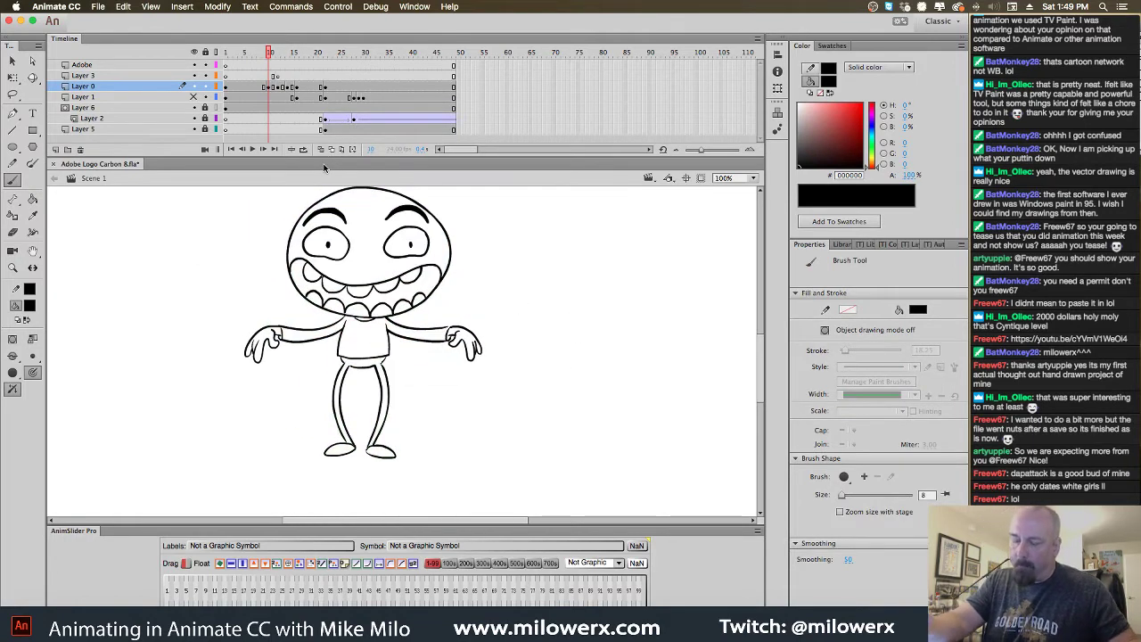
Sample light blue from coloured frame 9 and fill the head, both hands and neck
{"action": "key", "text": "comma"}
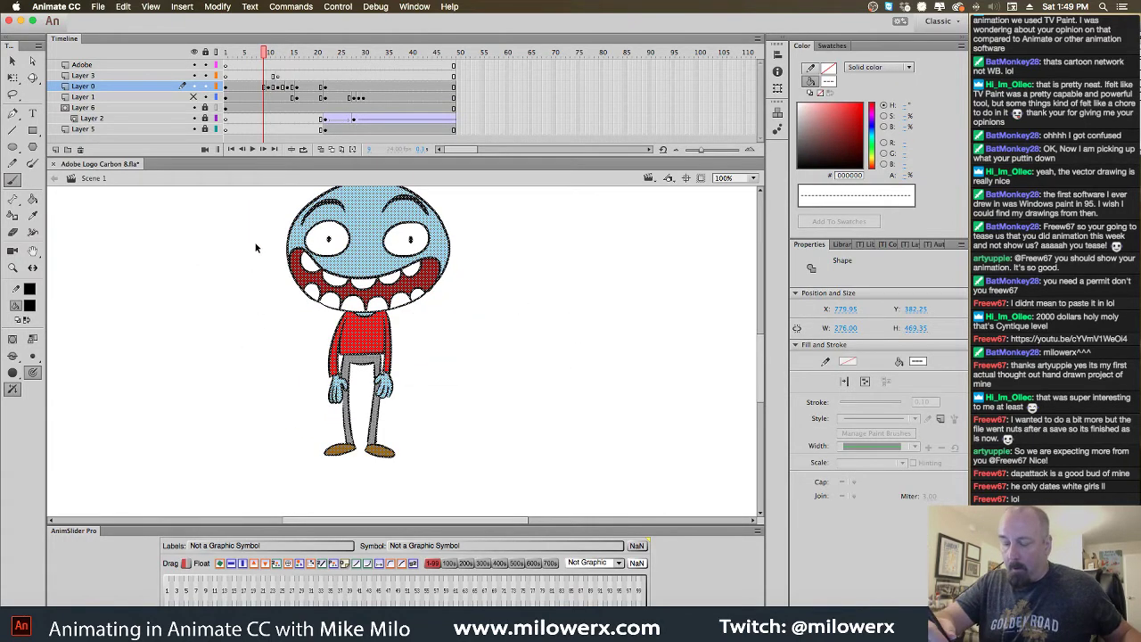
{"action": "key", "text": "Escape"}
{"action": "left_click", "coordinate": [30, 305]}
{"action": "left_click", "coordinate": [370, 269]}
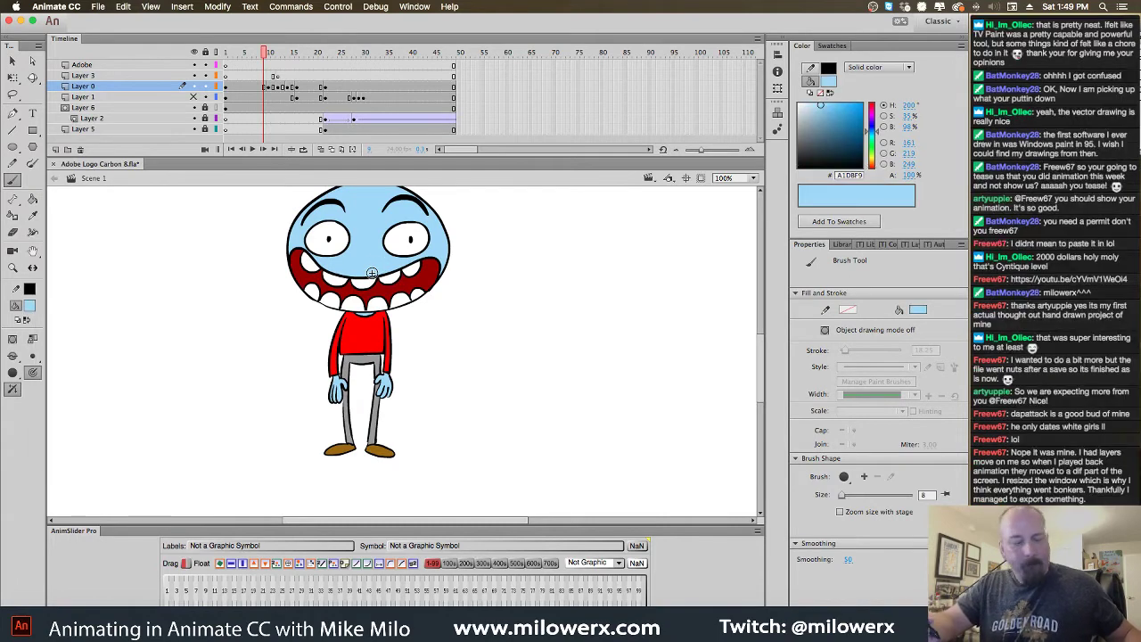
{"action": "key", "text": "period"}
{"action": "key", "text": "k"}
{"action": "left_click", "coordinate": [378, 275]}
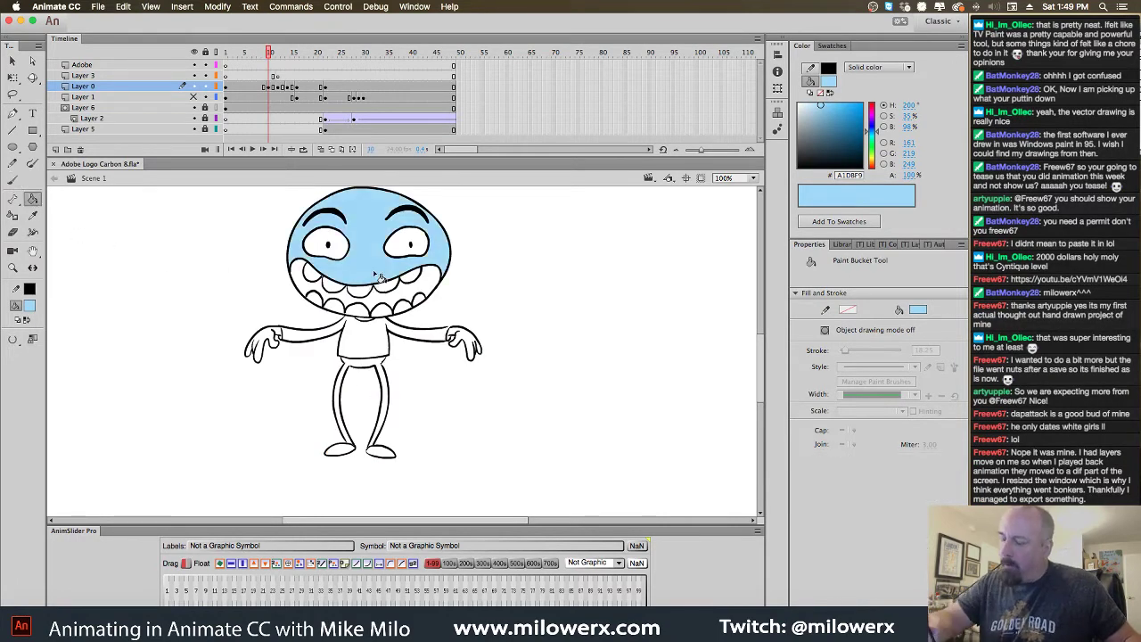
{"action": "left_click", "coordinate": [468, 348]}
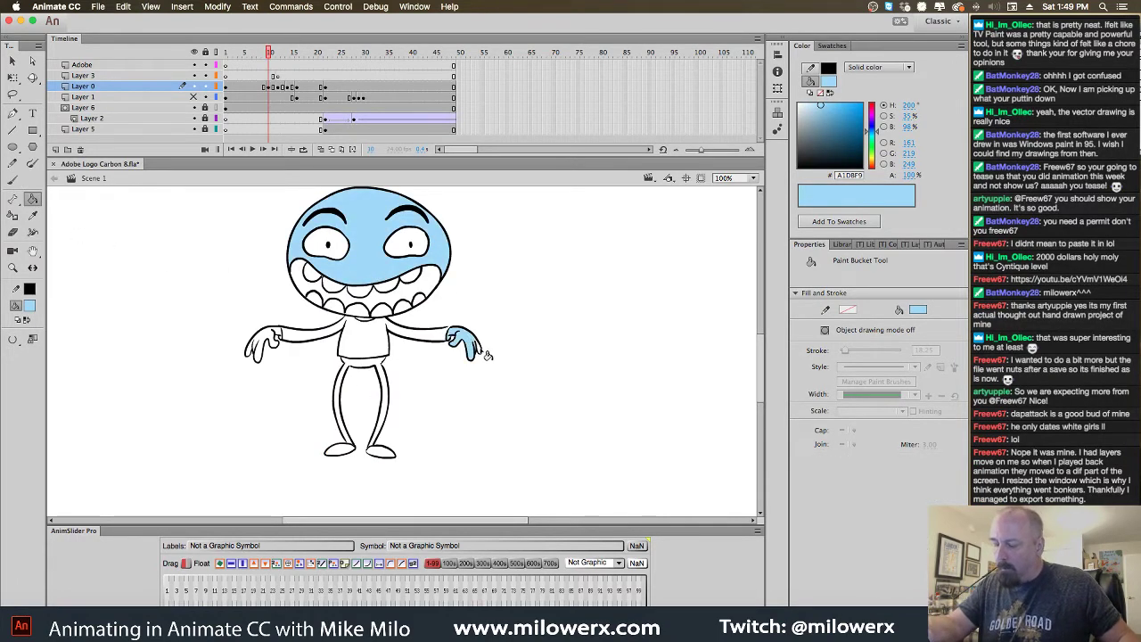
{"action": "left_click", "coordinate": [269, 343]}
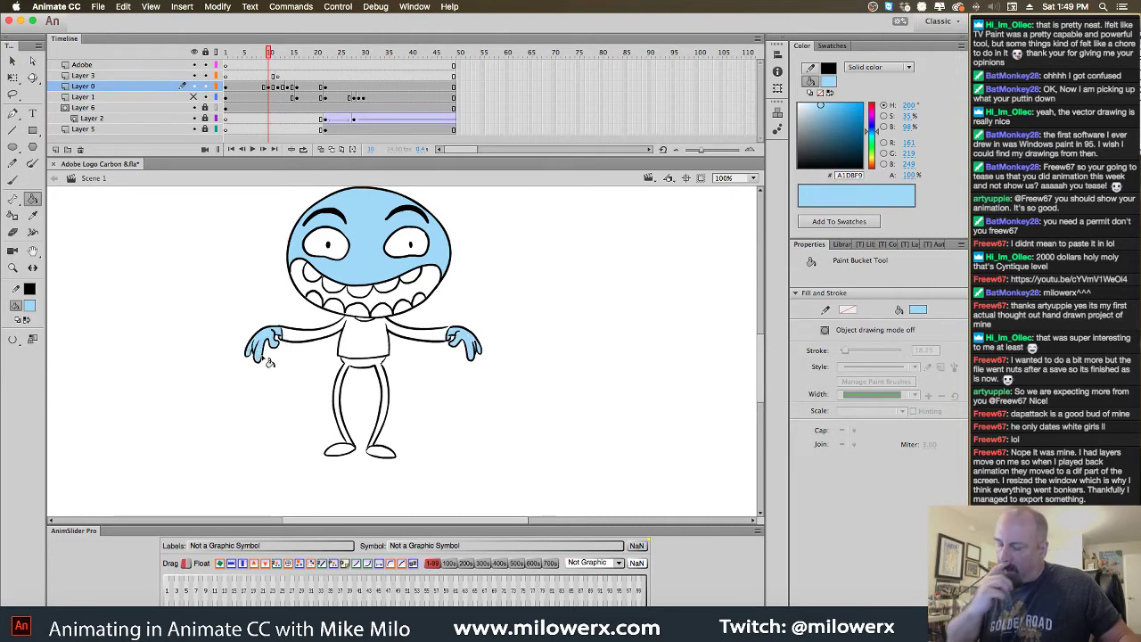
{"action": "left_click", "coordinate": [367, 323]}
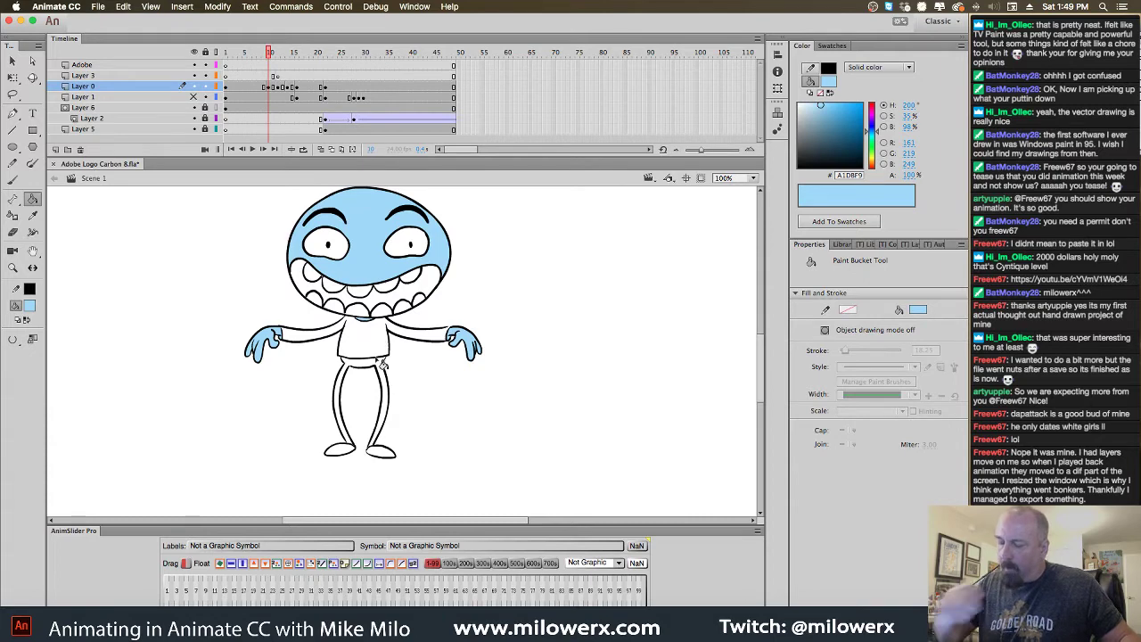
Sample dark red from the reference mouth and fill the mouth interior with it
{"action": "key", "text": "period"}
{"action": "key", "text": "comma"}
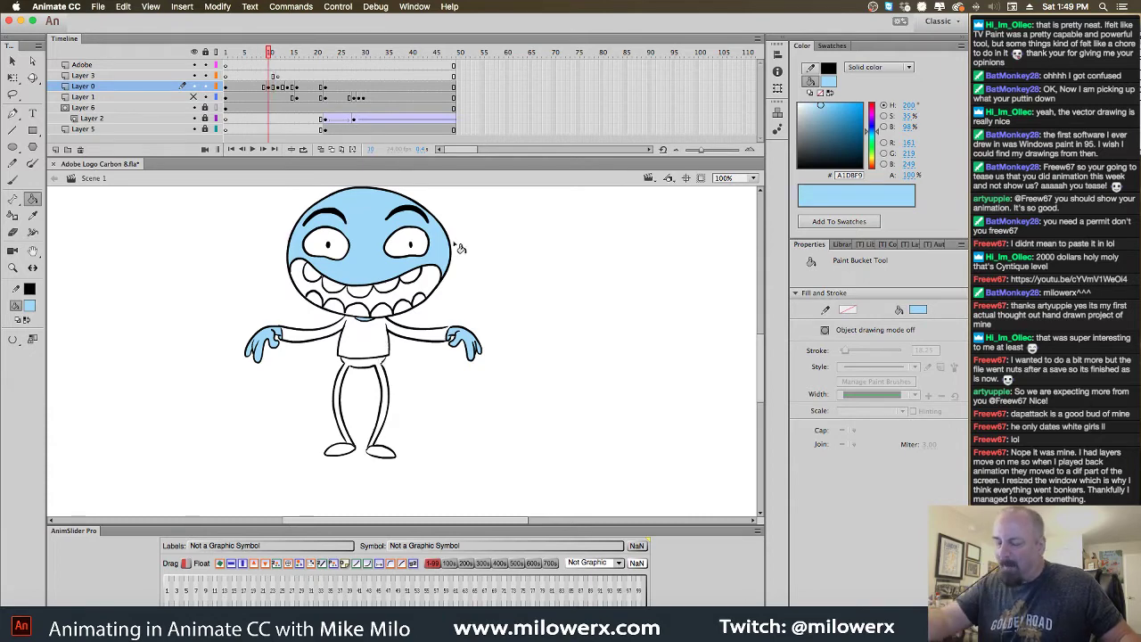
{"action": "key", "text": "comma"}
{"action": "key", "text": "period"}
{"action": "key", "text": "comma"}
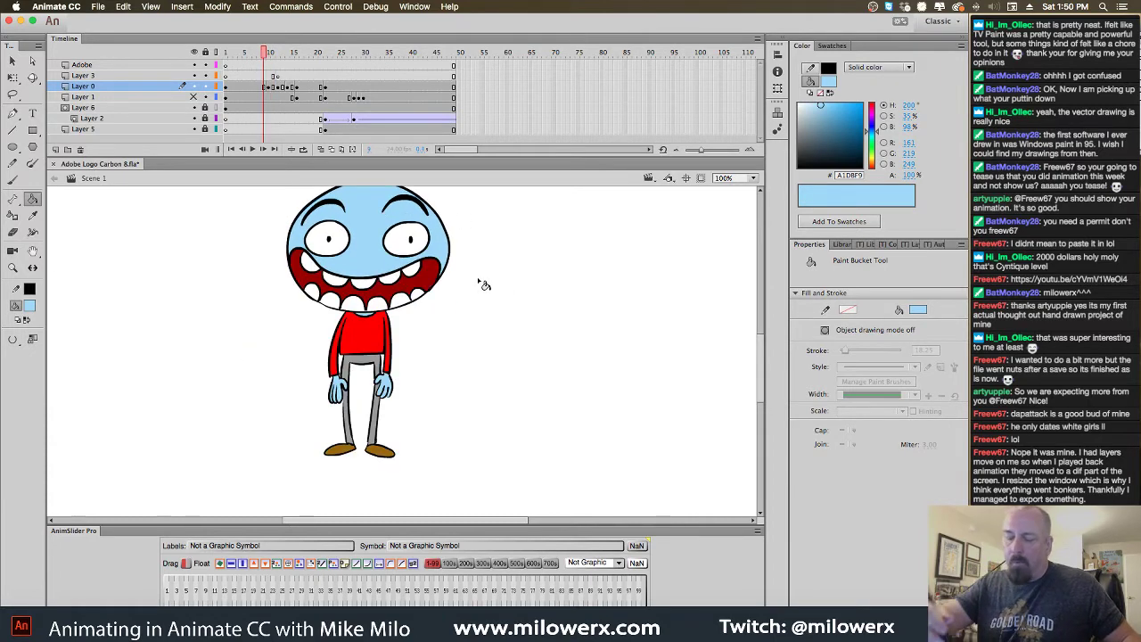
{"action": "left_click", "coordinate": [31, 305]}
{"action": "left_click", "coordinate": [114, 395]}
{"action": "key", "text": "period"}
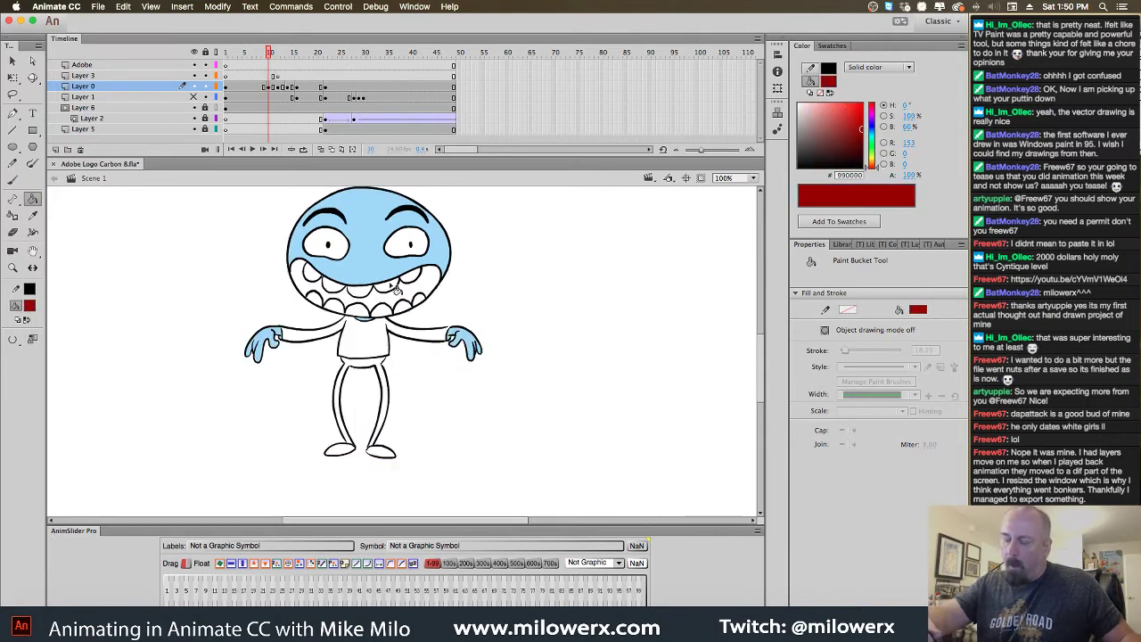
{"action": "left_click", "coordinate": [394, 301]}
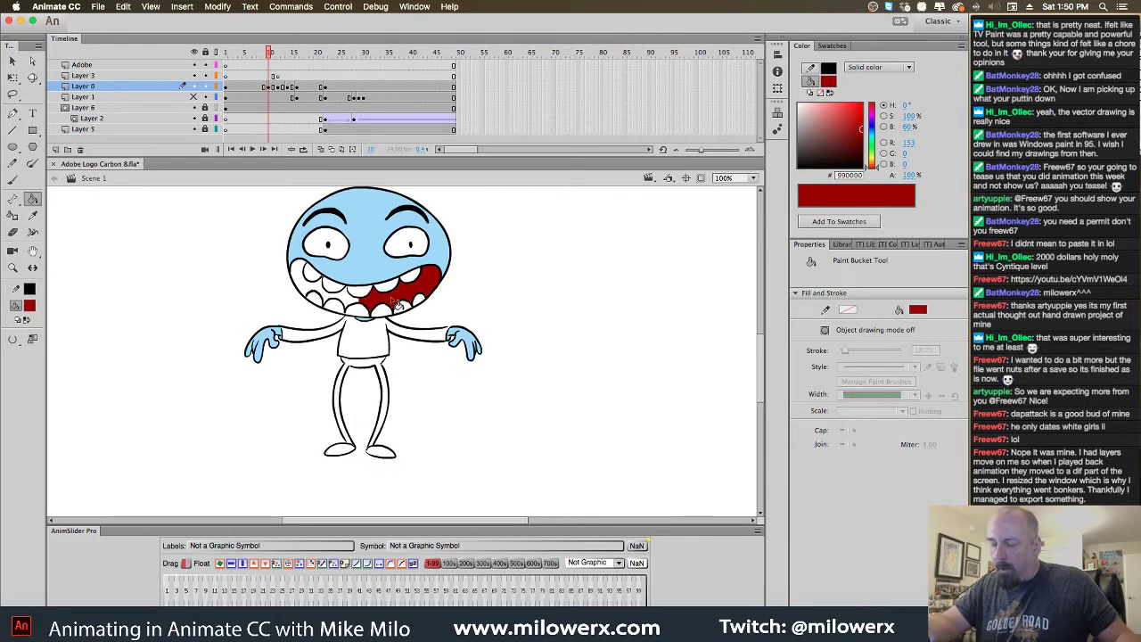
{"action": "left_click", "coordinate": [325, 297]}
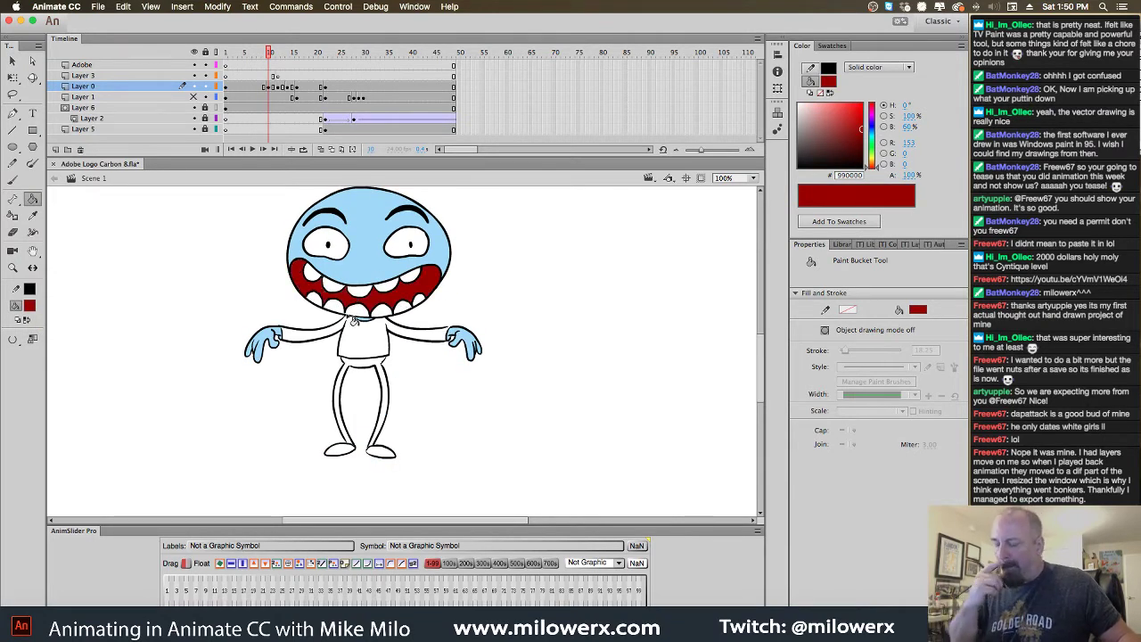
Fill the shirt torso and both sleeves bright red, then zoom to 200%
{"action": "left_click", "coordinate": [30, 305]}
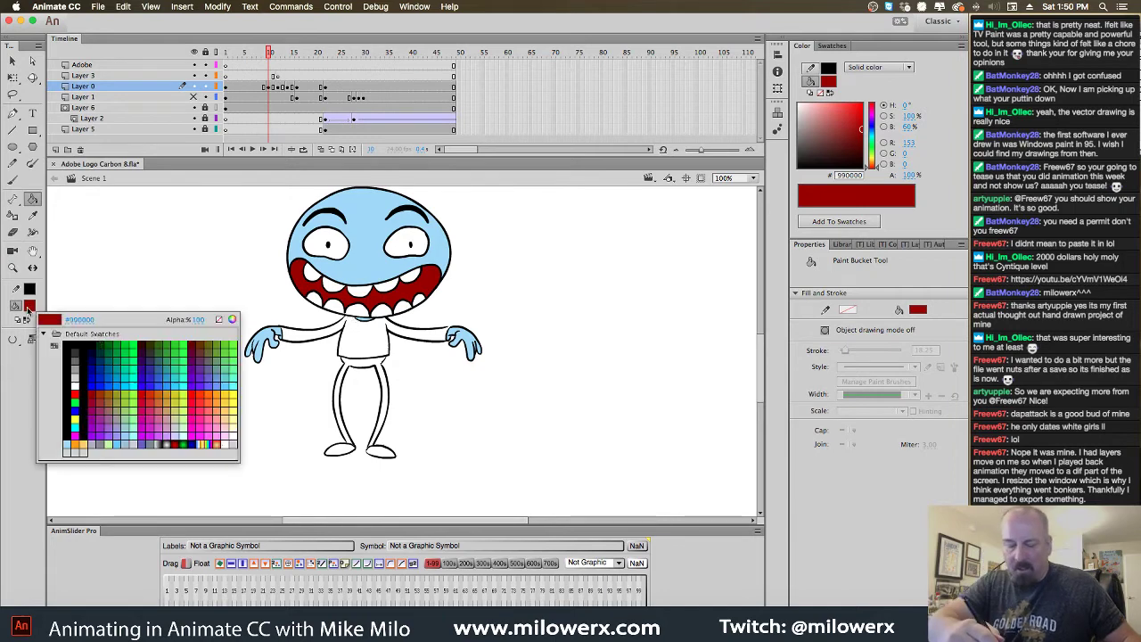
{"action": "left_click", "coordinate": [77, 393]}
{"action": "left_click", "coordinate": [385, 346]}
{"action": "left_click", "coordinate": [417, 342]}
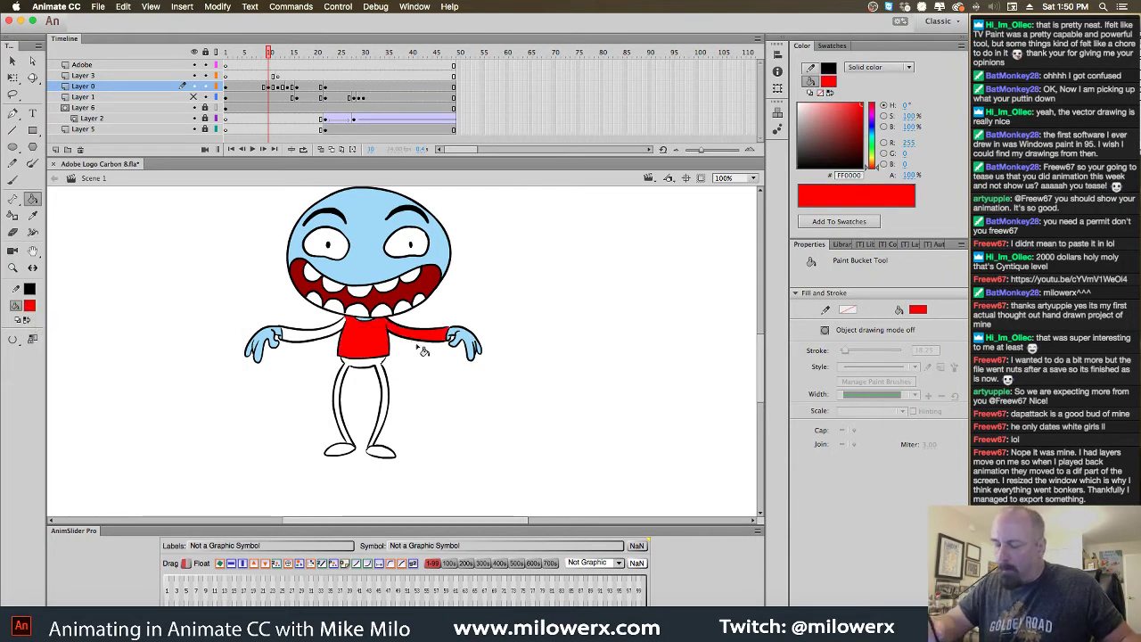
{"action": "left_click", "coordinate": [344, 336]}
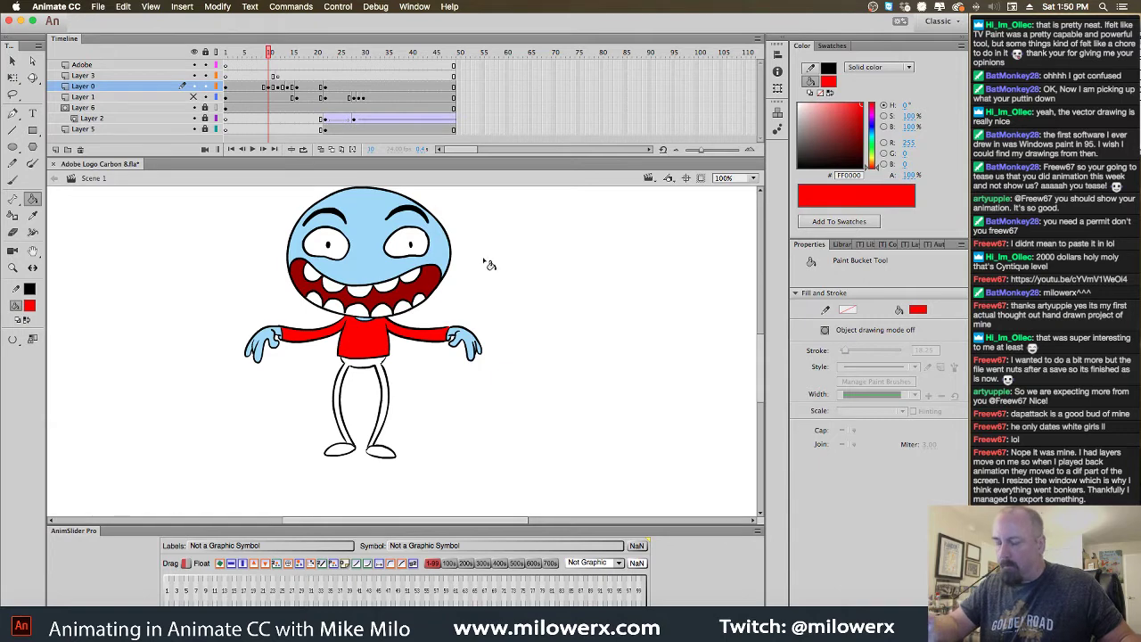
{"action": "key", "text": "super+equal"}
{"action": "scroll", "coordinate": [467, 348], "scroll_direction": "down", "scroll_amount": 5}
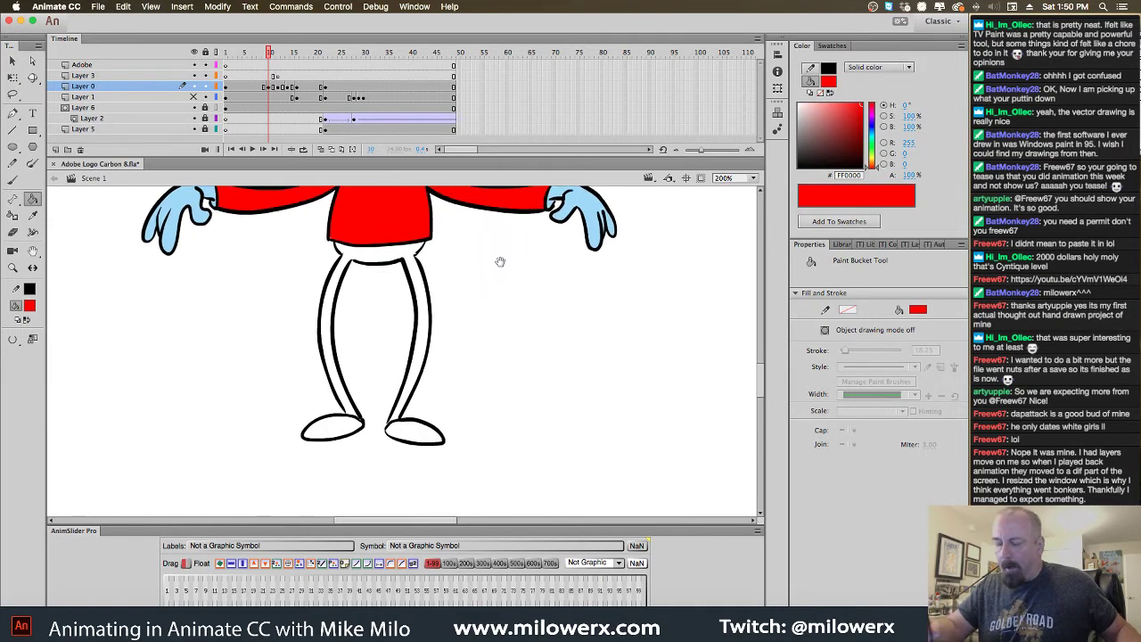
Sample brown from the reference shoe and fill both shoes
{"action": "key", "text": "comma"}
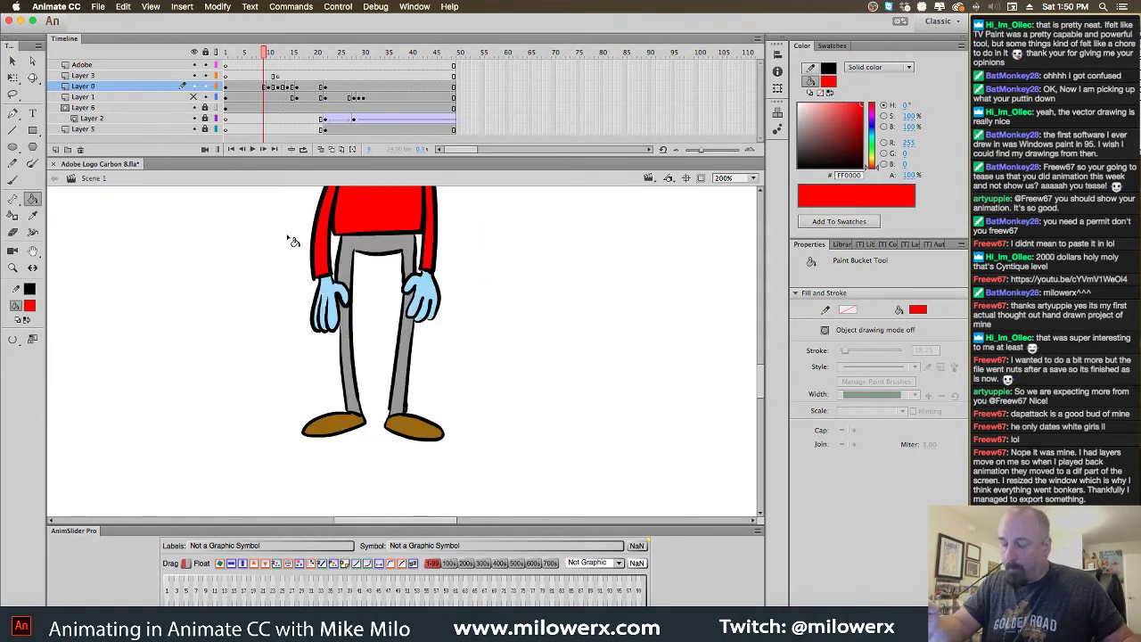
{"action": "left_click", "coordinate": [30, 305]}
{"action": "left_click", "coordinate": [345, 427]}
{"action": "key", "text": "period"}
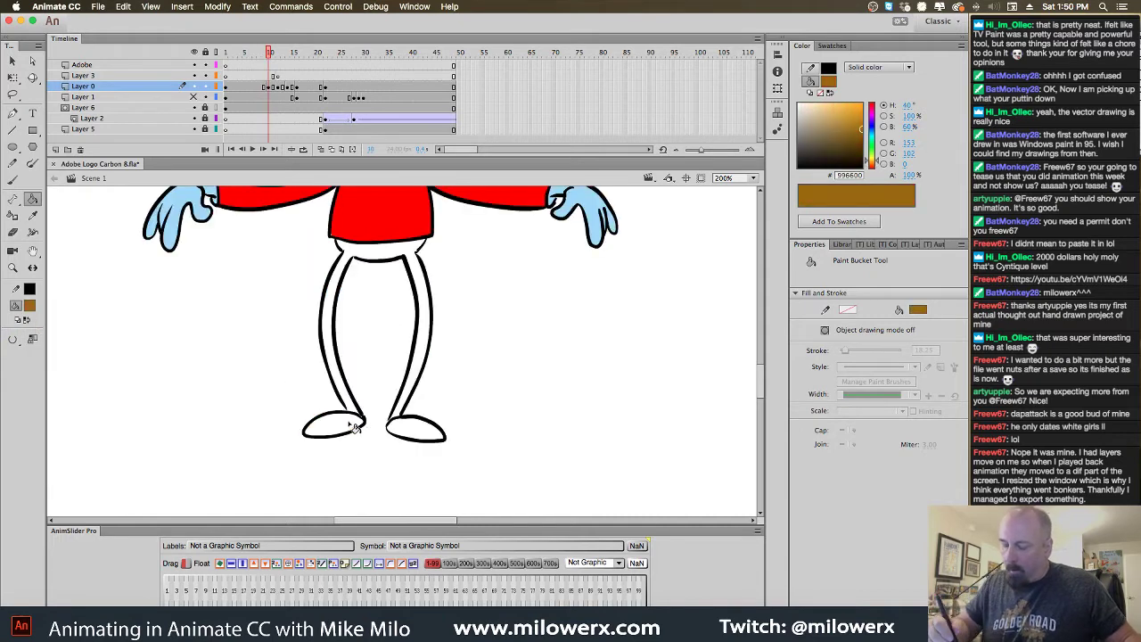
{"action": "left_click", "coordinate": [344, 426]}
{"action": "left_click", "coordinate": [417, 436]}
Sample grey from the reference legs and fill the pelvis and both legs
{"action": "key", "text": "comma"}
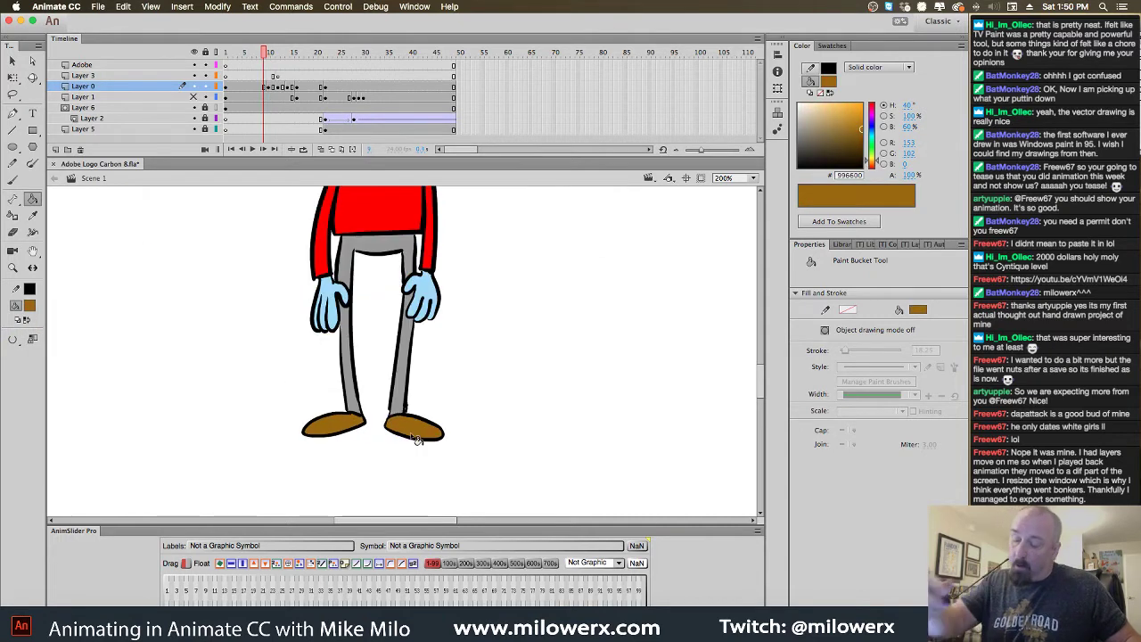
{"action": "left_click", "coordinate": [30, 306]}
{"action": "left_click", "coordinate": [379, 263]}
{"action": "key", "text": "period"}
{"action": "left_click", "coordinate": [394, 259]}
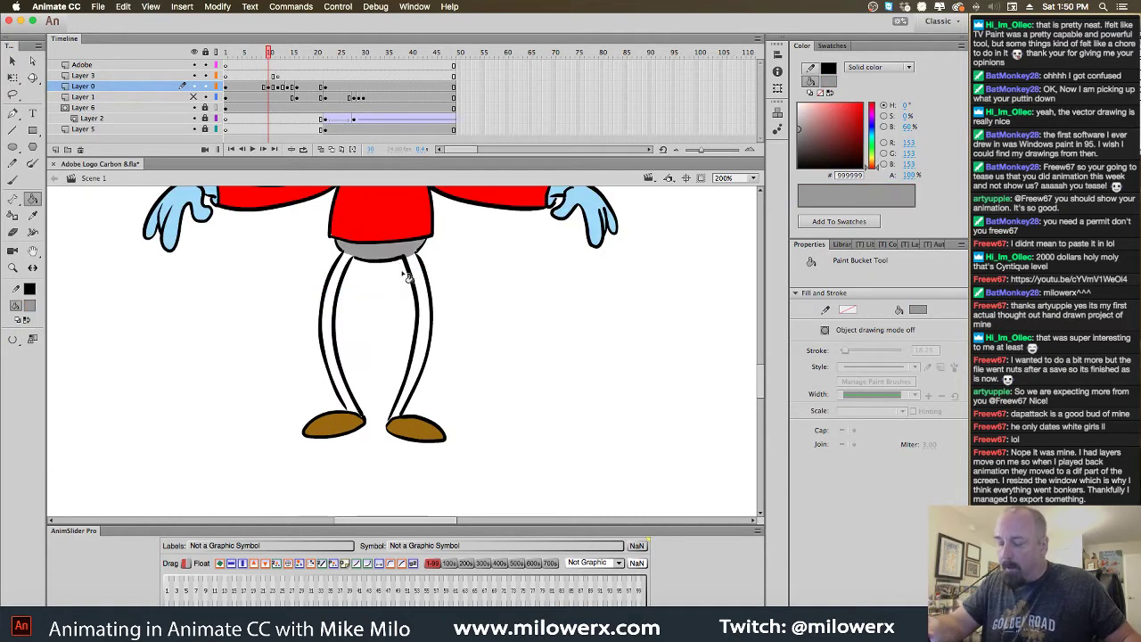
{"action": "left_click", "coordinate": [429, 327]}
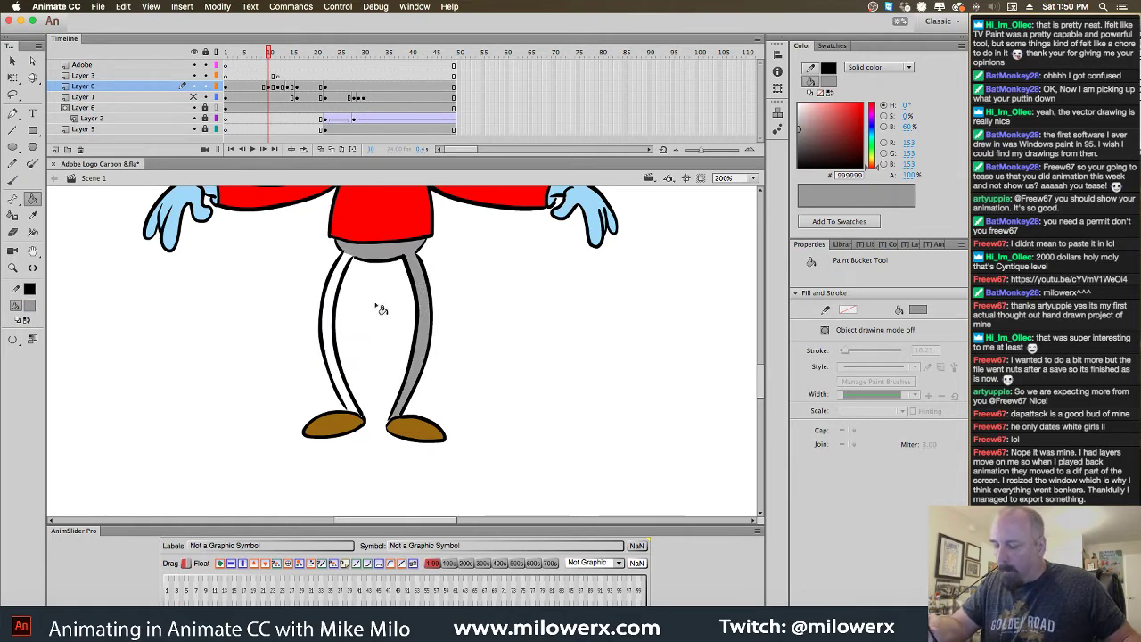
{"action": "left_click", "coordinate": [347, 284]}
Pick dark red for the brush, then sample the shirt's brighter red on the arms-raised drawing
{"action": "scroll", "coordinate": [490, 393], "scroll_direction": "up", "scroll_amount": 3}
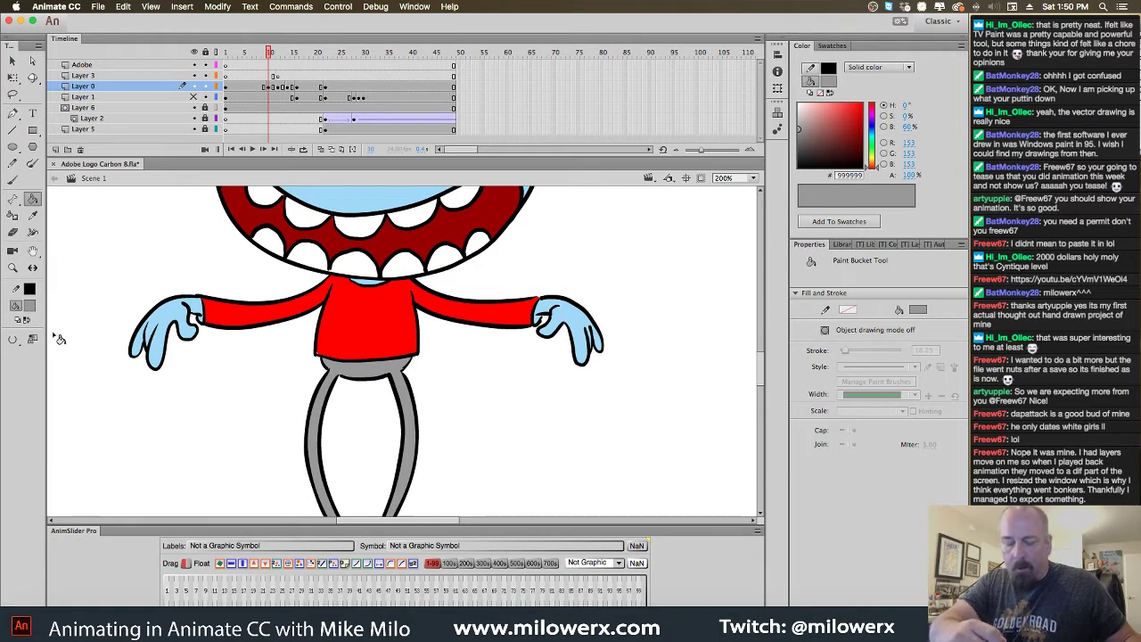
{"action": "left_click", "coordinate": [33, 307]}
{"action": "left_click", "coordinate": [67, 338]}
{"action": "left_click", "coordinate": [14, 180]}
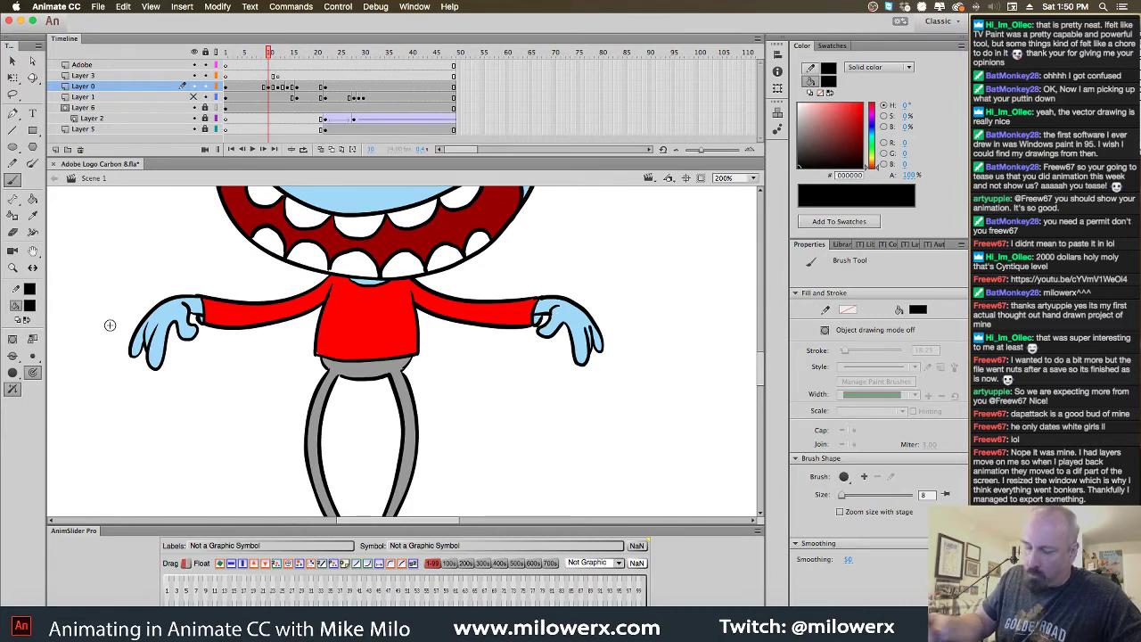
{"action": "left_click", "coordinate": [32, 305]}
{"action": "left_click", "coordinate": [97, 391]}
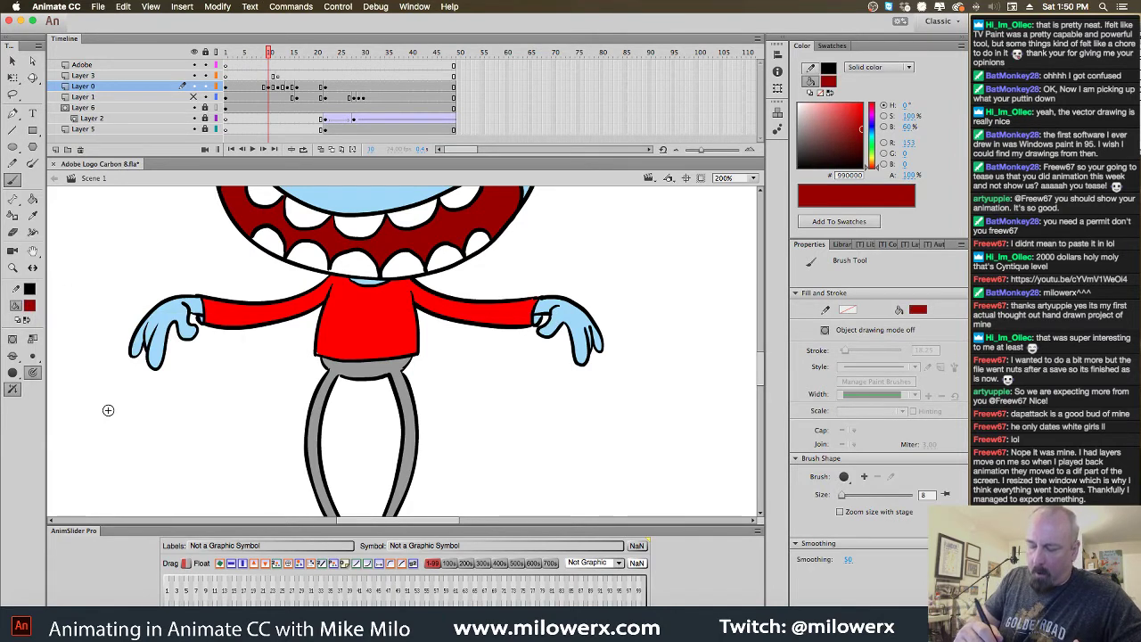
{"action": "key", "text": "."}
{"action": "key", "text": "."}
{"action": "key", "text": "."}
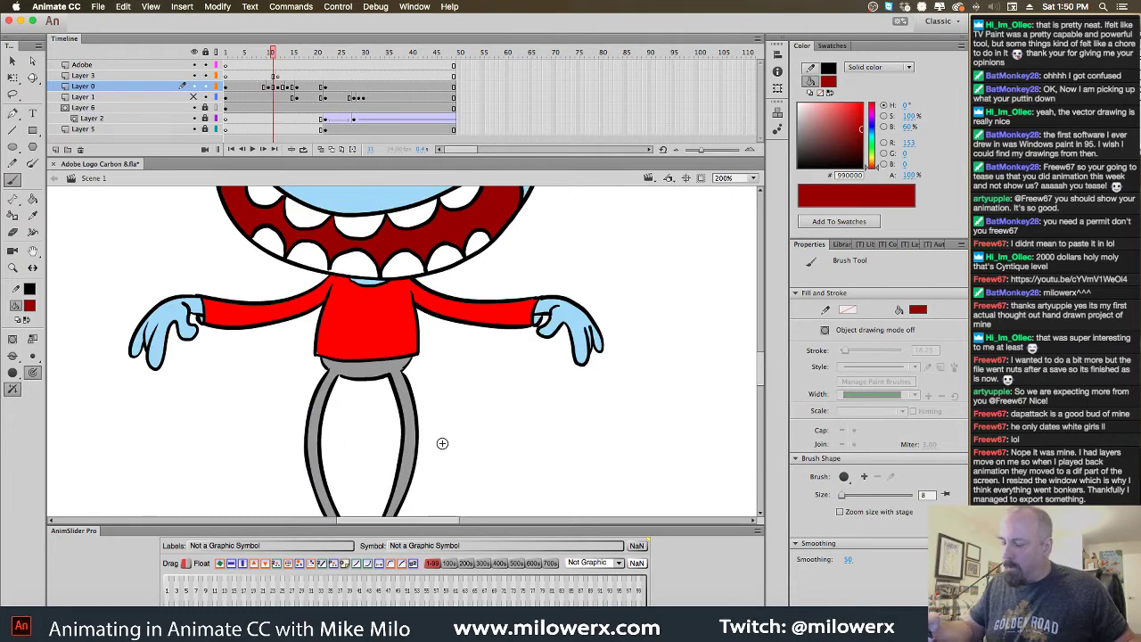
{"action": "left_click", "coordinate": [32, 305]}
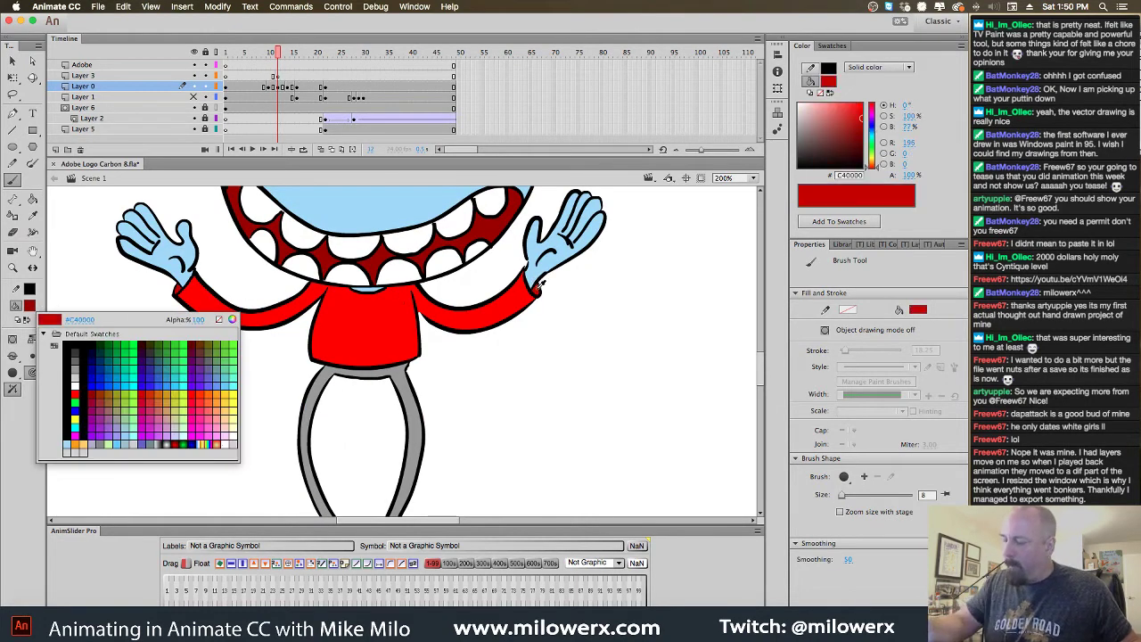
{"action": "left_click", "coordinate": [268, 296]}
{"action": "left_click", "coordinate": [32, 198]}
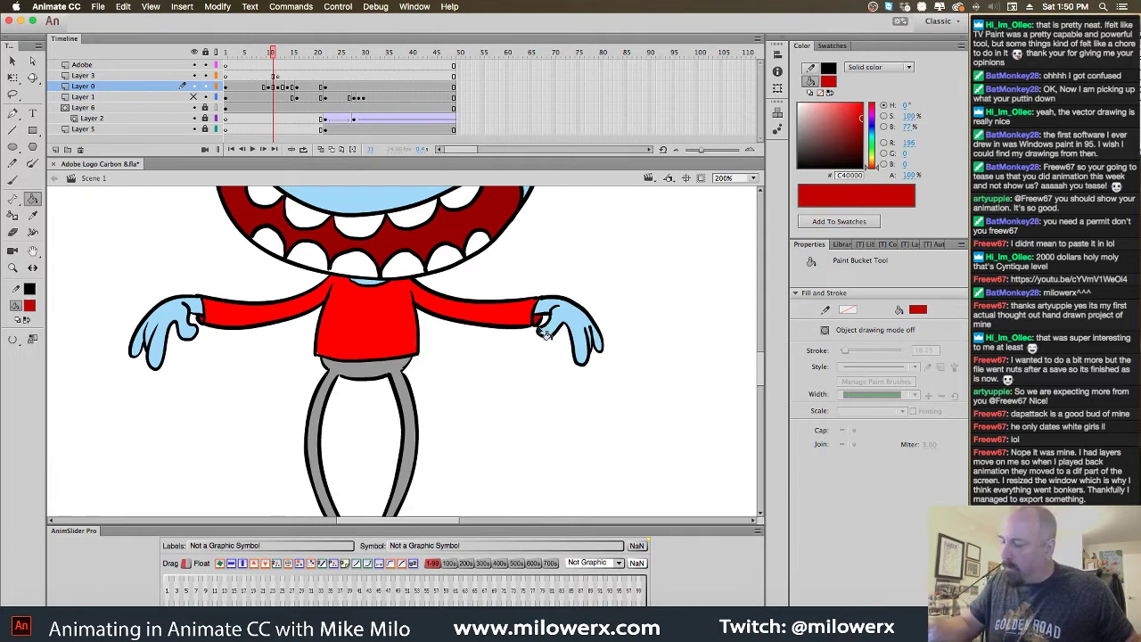
{"action": "key", "text": "super+1"}
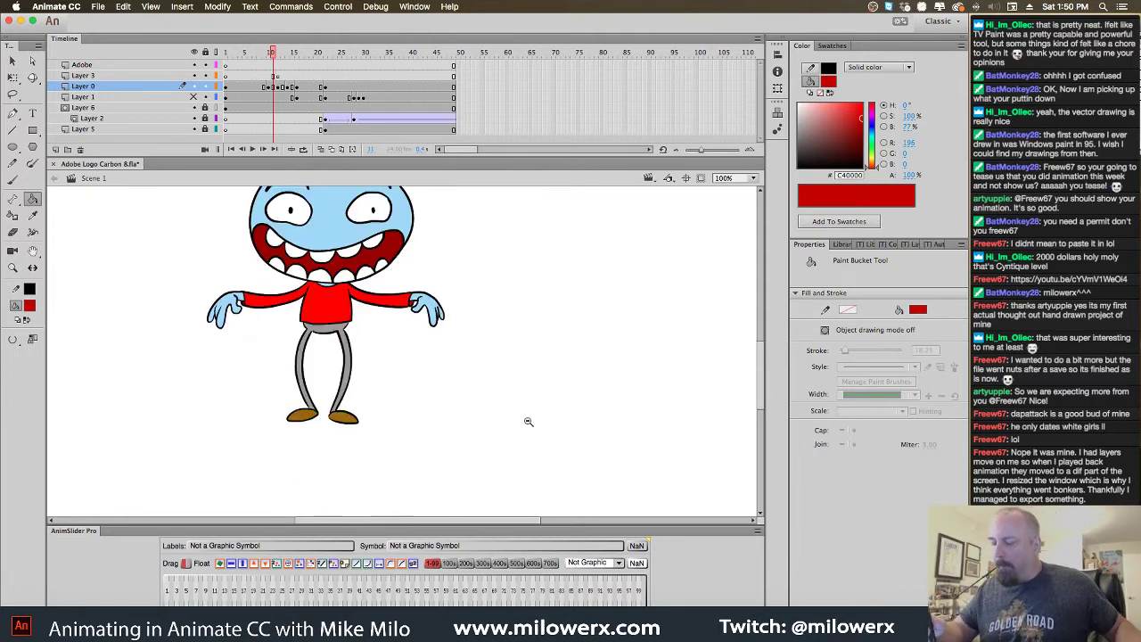
Insert extra frames at frame 20 to lengthen the pose, then turn onion skinning on
{"action": "scroll", "coordinate": [624, 464], "scroll_direction": "left", "scroll_amount": 2}
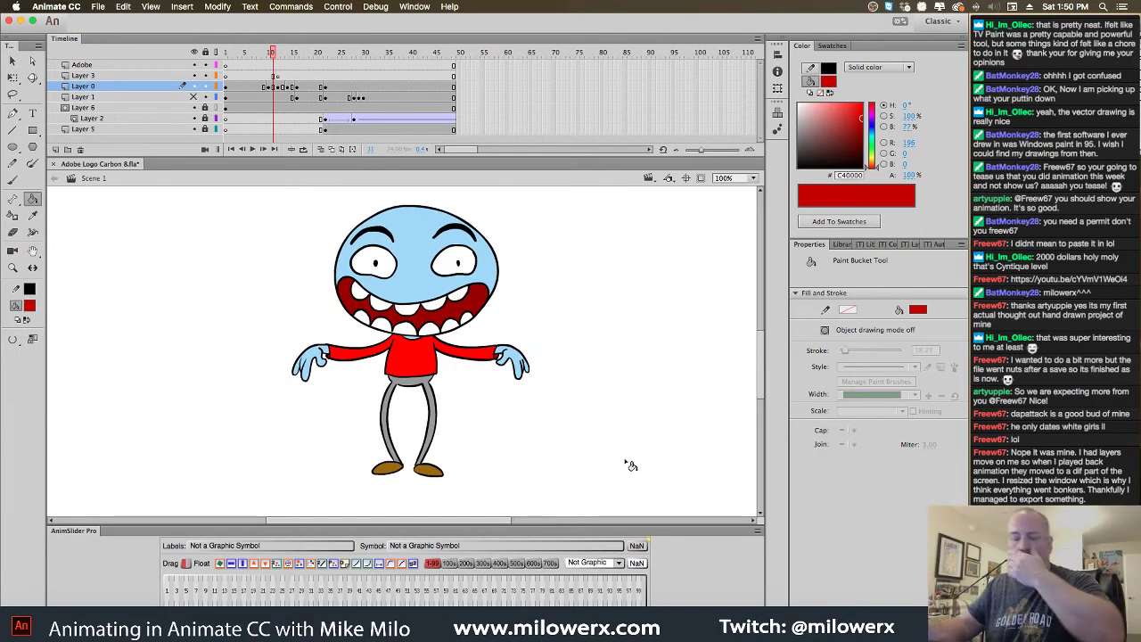
{"action": "left_click_drag", "start_coordinate": [274, 71], "coordinate": [318, 100]}
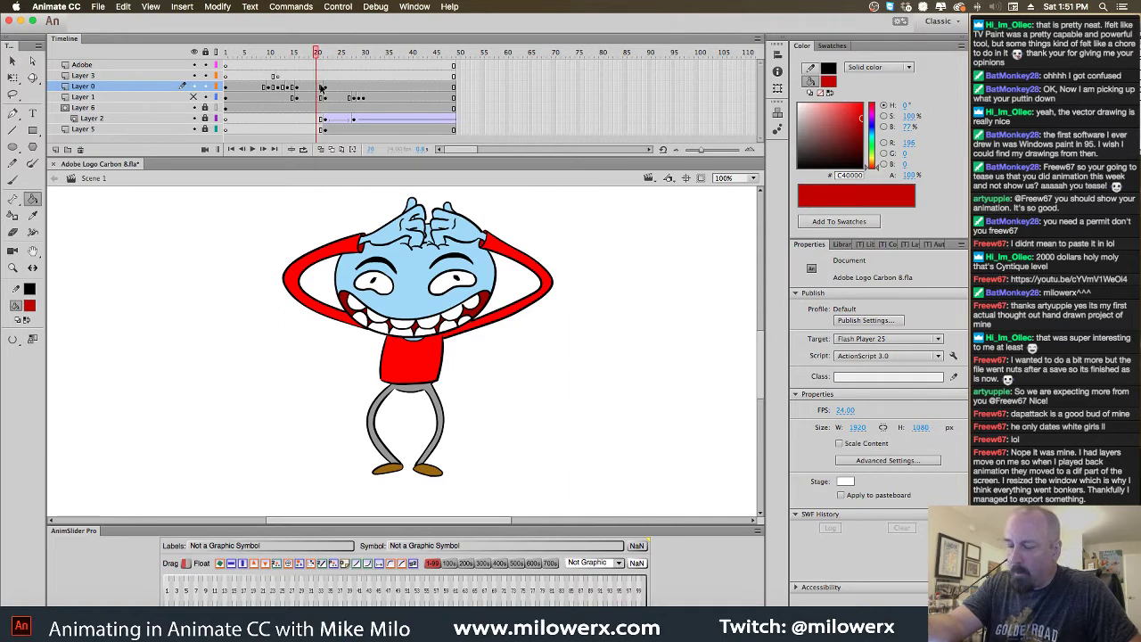
{"action": "left_click", "coordinate": [322, 87]}
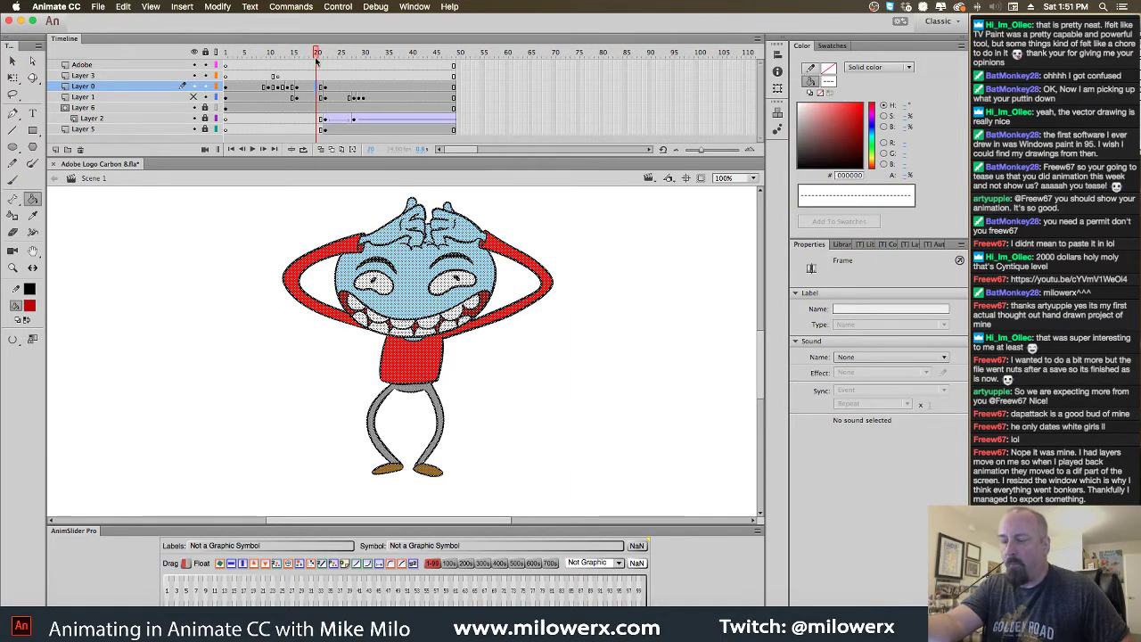
{"action": "mouse_move", "coordinate": [316, 61]}
{"action": "left_mouse_down"}
{"action": "mouse_move", "coordinate": [327, 62]}
{"action": "mouse_move", "coordinate": [313, 67]}
{"action": "mouse_move", "coordinate": [322, 138]}
{"action": "mouse_move", "coordinate": [330, 87]}
{"action": "left_mouse_up"}
{"action": "left_click", "coordinate": [320, 90]}
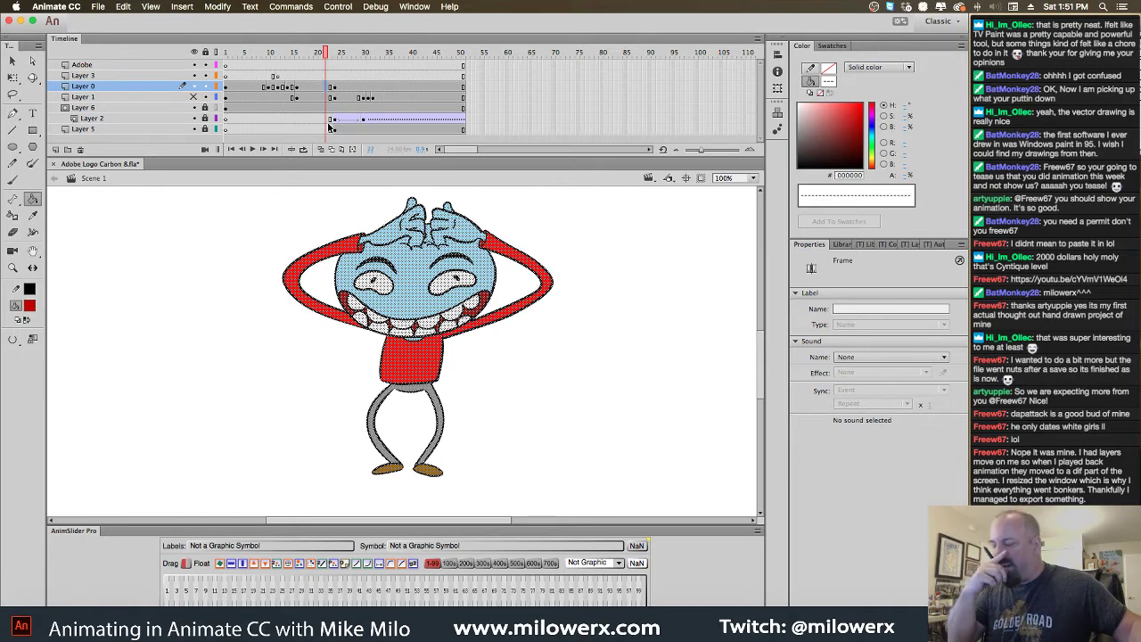
{"action": "key", "text": "Delete"}
{"action": "left_click", "coordinate": [321, 150]}
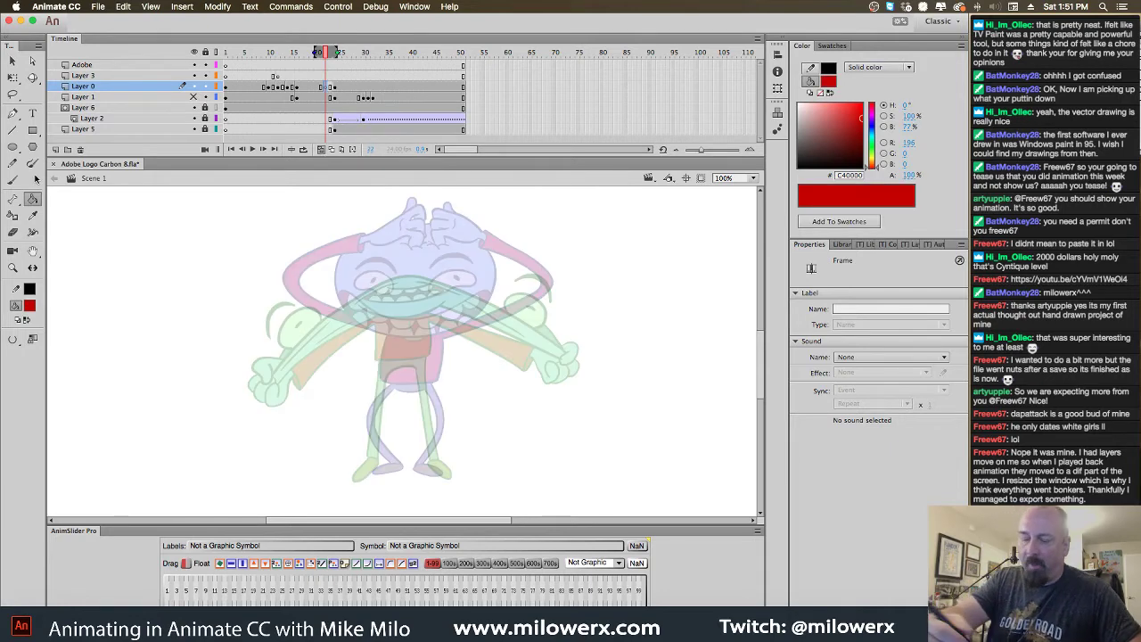
Set up the Brush with red fill on Layer 0's current frame
{"action": "left_click", "coordinate": [13, 181]}
{"action": "left_click", "coordinate": [29, 305]}
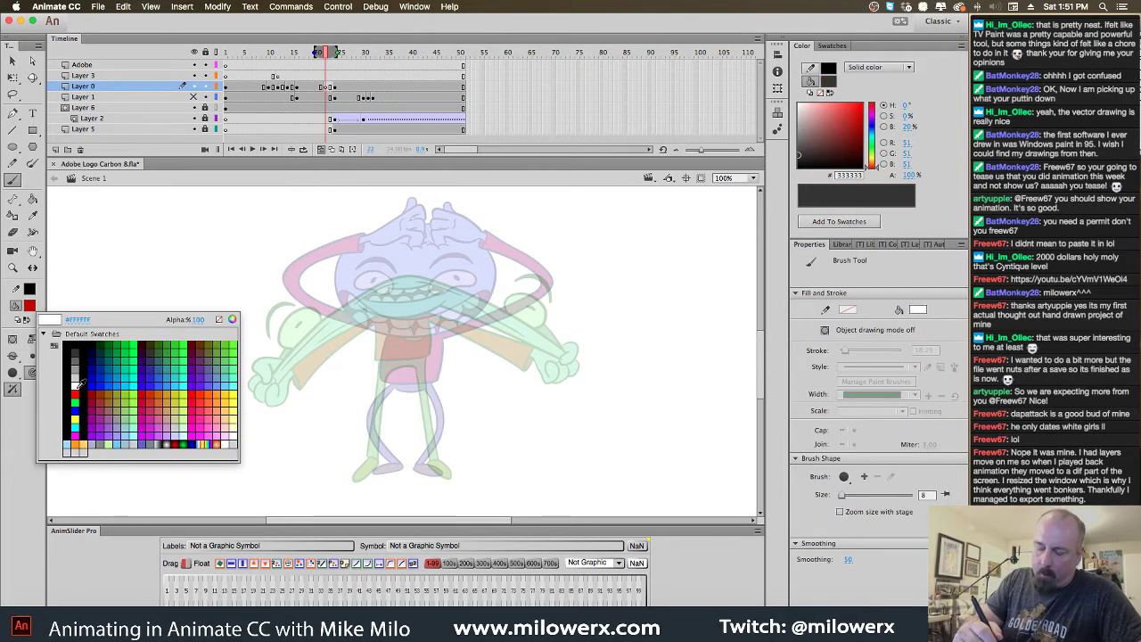
{"action": "left_click", "coordinate": [74, 393]}
{"action": "left_click", "coordinate": [337, 107]}
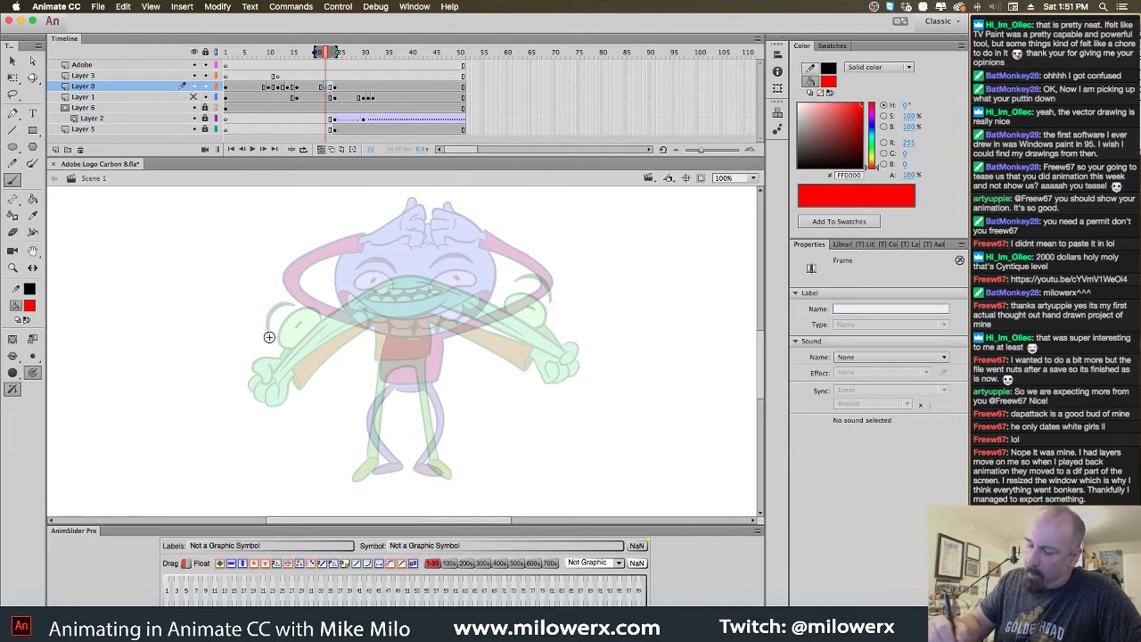
Sketch loose red loops for both hands and strokes along the arms' undersides
{"action": "left_click_drag", "start_coordinate": [269, 337], "coordinate": [267, 335]}
{"action": "mouse_move", "coordinate": [536, 291]}
{"action": "left_mouse_down"}
{"action": "mouse_move", "coordinate": [545, 275]}
{"action": "mouse_move", "coordinate": [538, 296]}
{"action": "left_mouse_up"}
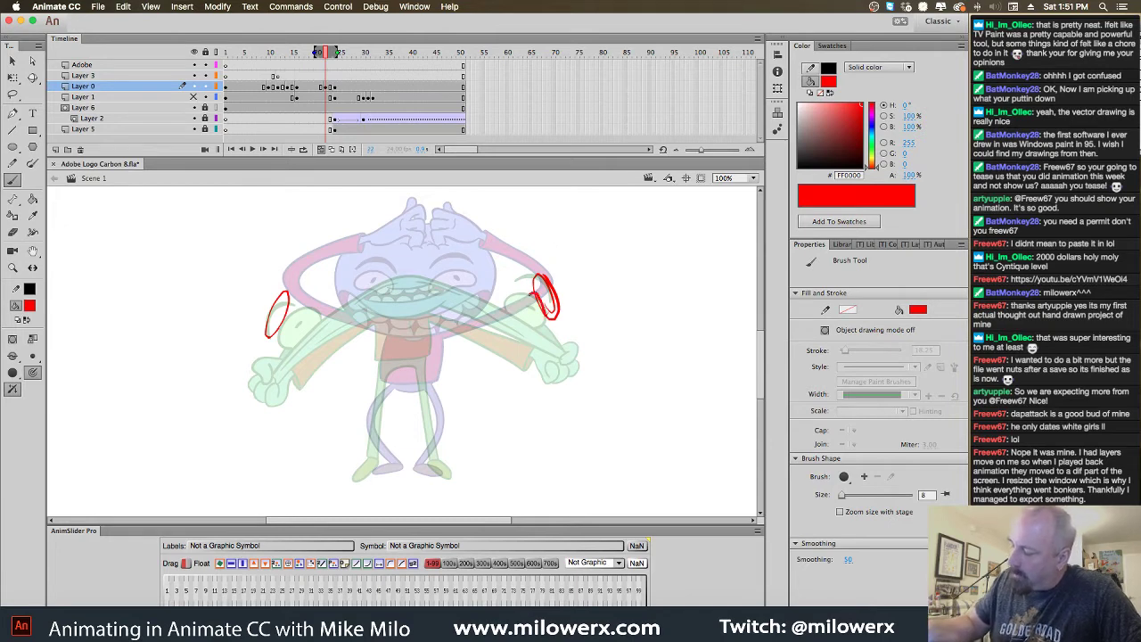
{"action": "mouse_move", "coordinate": [533, 298]}
{"action": "left_mouse_down"}
{"action": "mouse_move", "coordinate": [549, 276]}
{"action": "mouse_move", "coordinate": [545, 266]}
{"action": "mouse_move", "coordinate": [558, 311]}
{"action": "left_mouse_up"}
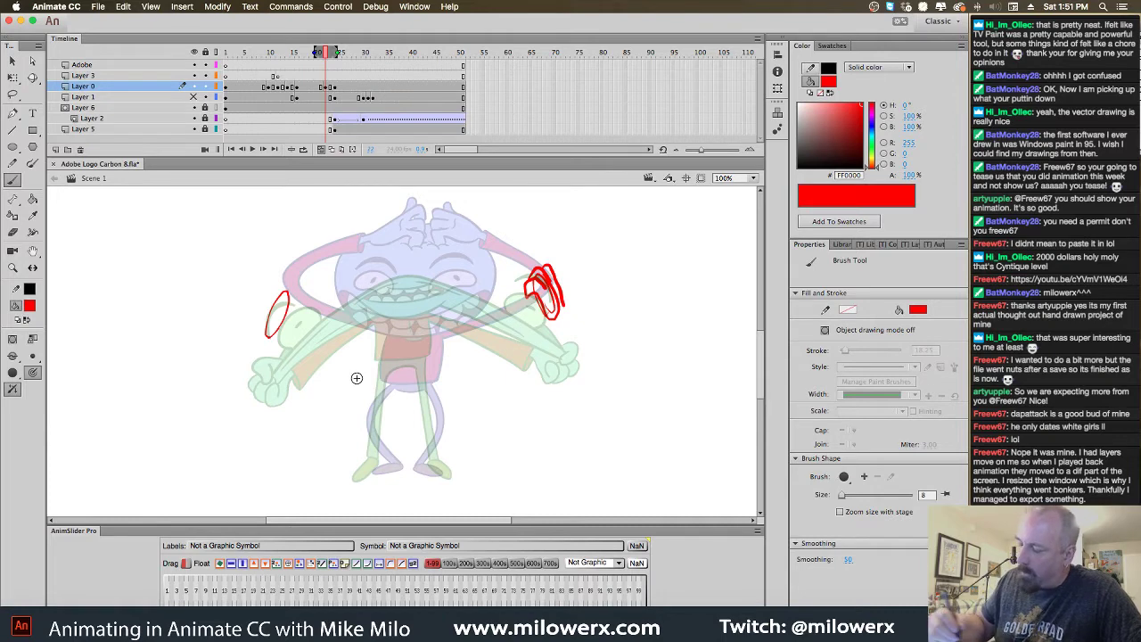
{"action": "mouse_move", "coordinate": [287, 310]}
{"action": "left_mouse_down"}
{"action": "mouse_move", "coordinate": [299, 303]}
{"action": "mouse_move", "coordinate": [268, 321]}
{"action": "mouse_move", "coordinate": [295, 303]}
{"action": "left_mouse_up"}
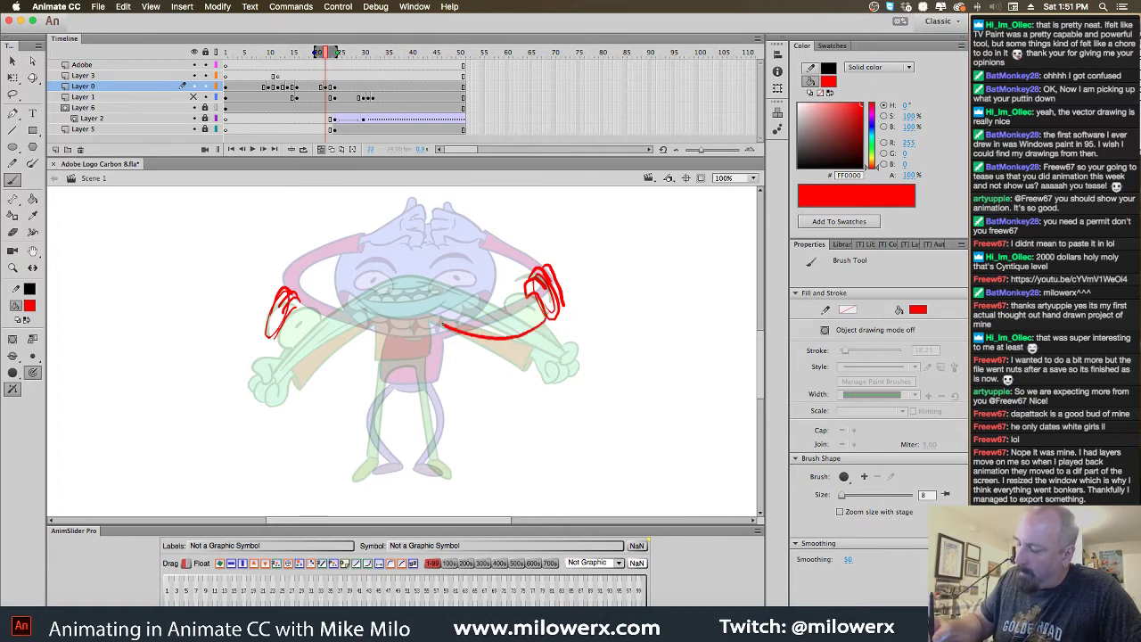
{"action": "mouse_move", "coordinate": [469, 348]}
{"action": "left_mouse_down"}
{"action": "mouse_move", "coordinate": [504, 352]}
{"action": "mouse_move", "coordinate": [540, 327]}
{"action": "left_mouse_up"}
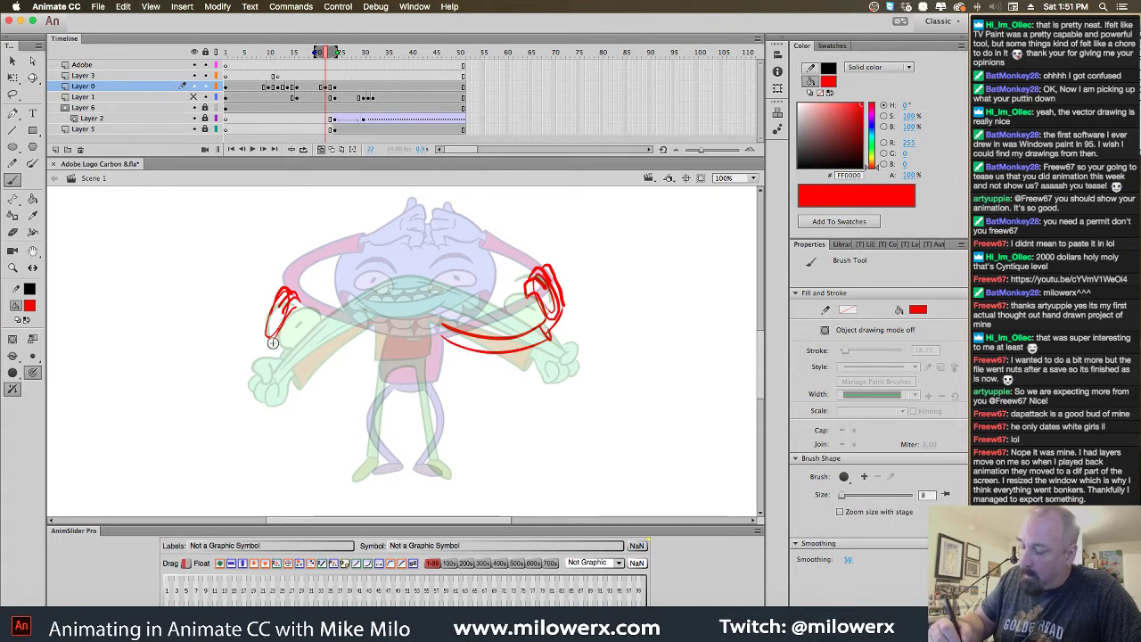
{"action": "mouse_move", "coordinate": [384, 329]}
{"action": "left_mouse_down"}
{"action": "mouse_move", "coordinate": [287, 355]}
{"action": "mouse_move", "coordinate": [376, 325]}
{"action": "mouse_move", "coordinate": [293, 340]}
{"action": "left_mouse_up"}
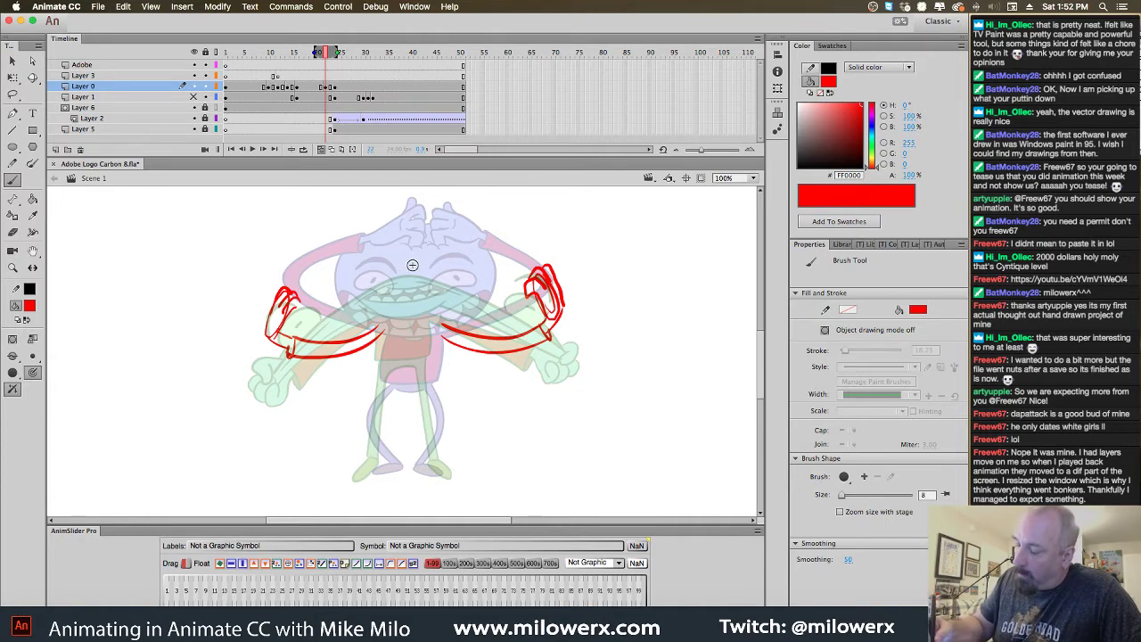
{"action": "mouse_move", "coordinate": [409, 268]}
{"action": "left_mouse_down"}
{"action": "mouse_move", "coordinate": [325, 289]}
{"action": "mouse_move", "coordinate": [299, 298]}
{"action": "left_mouse_up"}
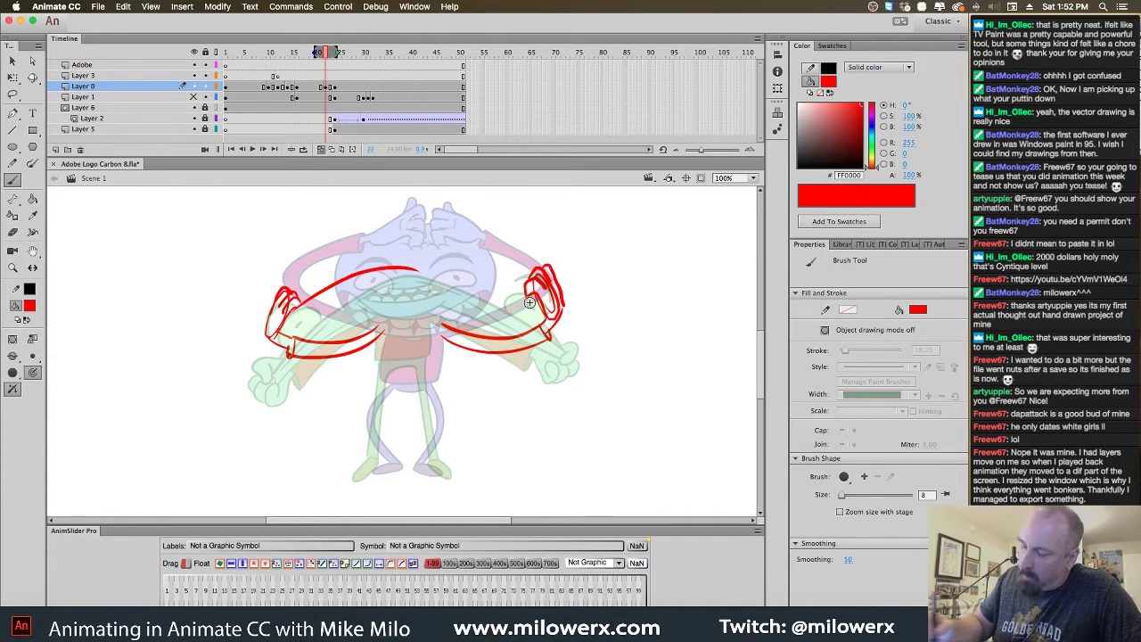
{"action": "left_click_drag", "start_coordinate": [527, 288], "coordinate": [542, 308]}
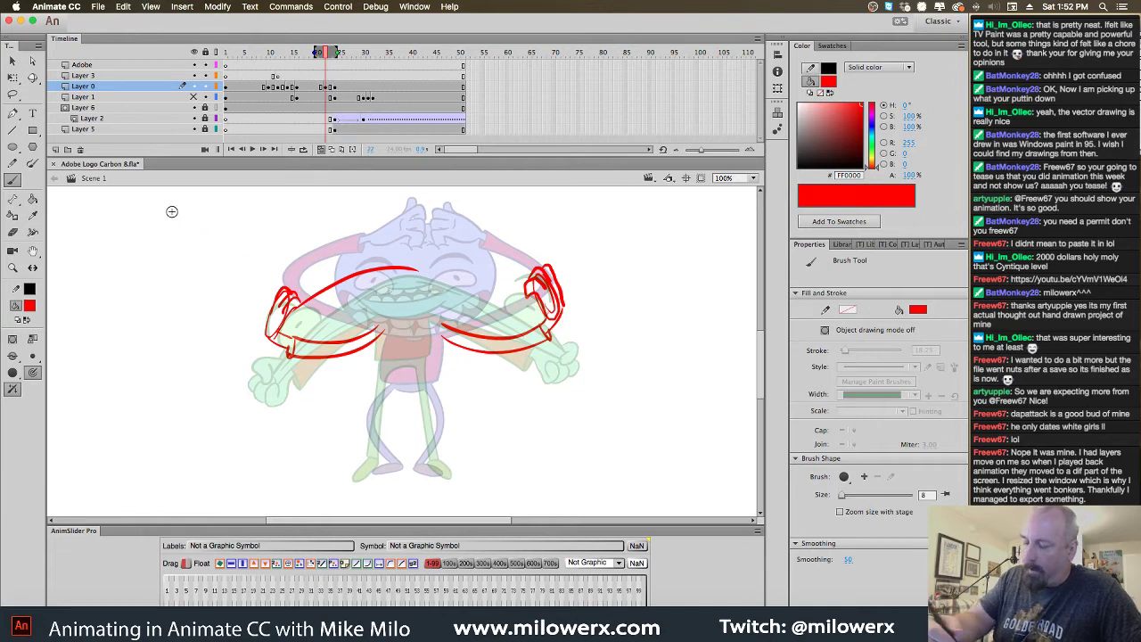
Lasso and delete the left hand's red sketch strokes
{"action": "key", "text": "l"}
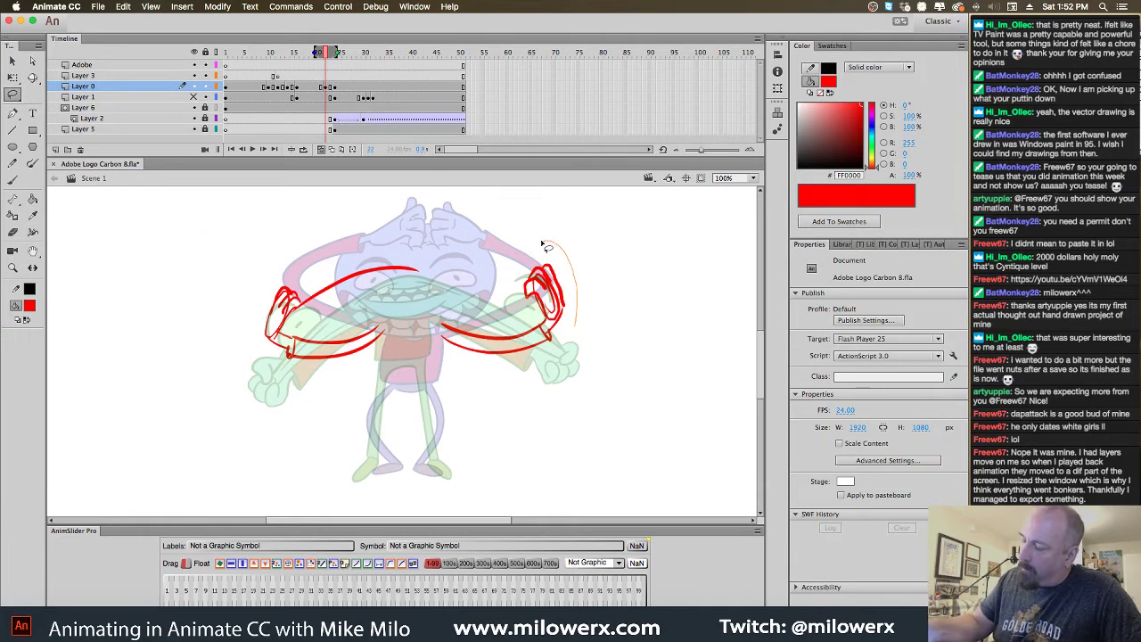
{"action": "left_click_drag", "start_coordinate": [542, 243], "coordinate": [576, 326]}
{"action": "left_click", "coordinate": [611, 303]}
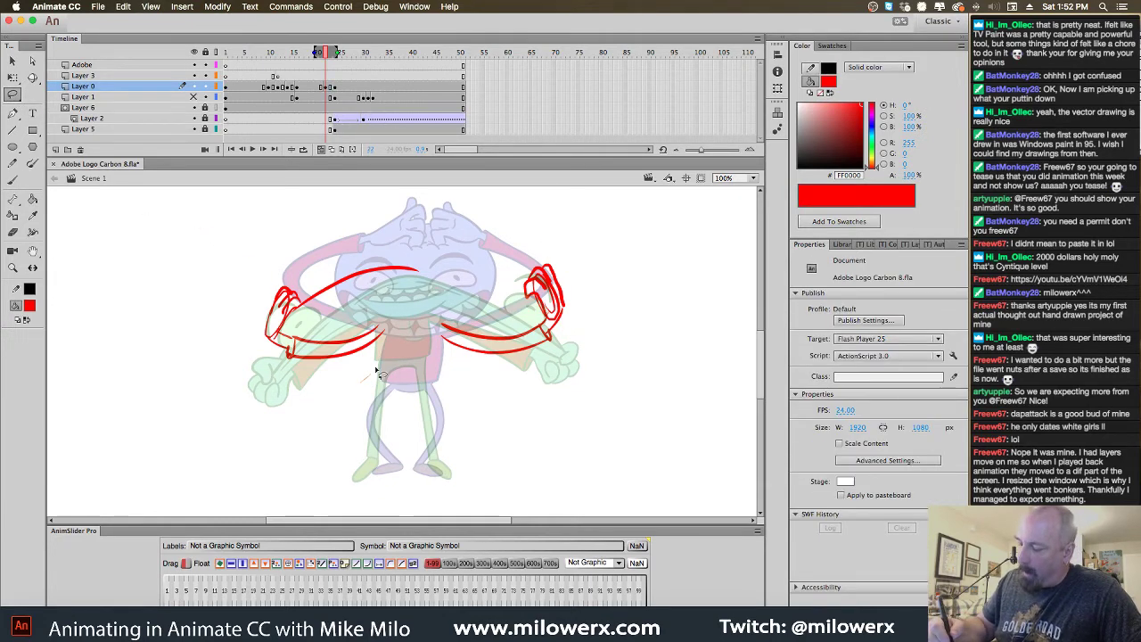
{"action": "mouse_move", "coordinate": [383, 313]}
{"action": "left_mouse_down"}
{"action": "mouse_move", "coordinate": [300, 332]}
{"action": "mouse_move", "coordinate": [258, 357]}
{"action": "mouse_move", "coordinate": [307, 374]}
{"action": "left_mouse_up"}
{"action": "key", "text": "Delete"}
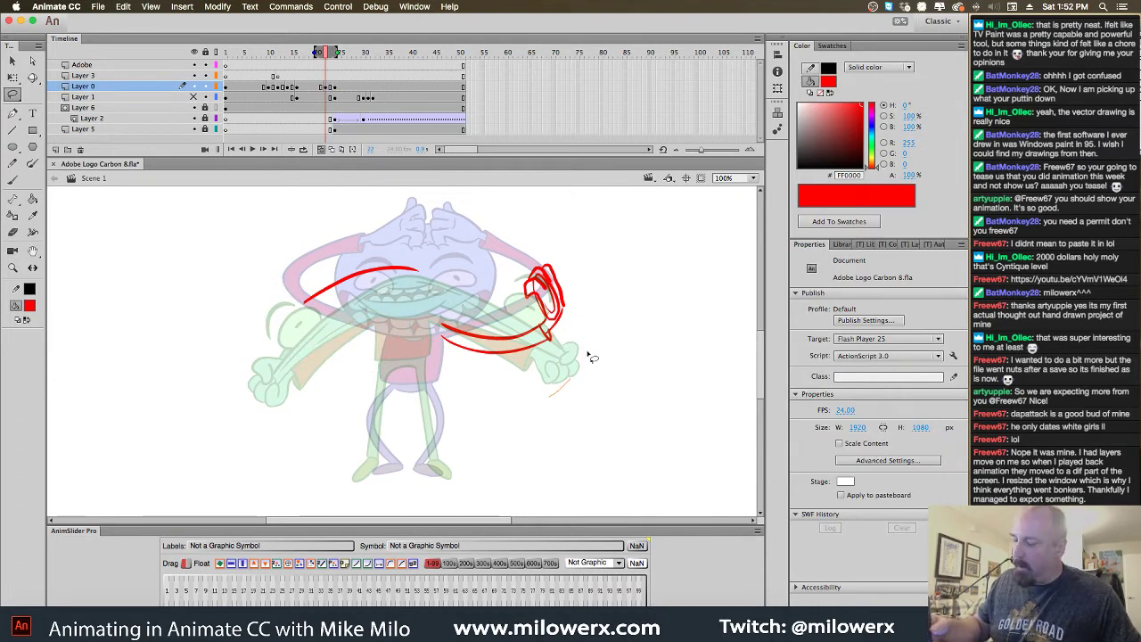
Copy the right hand strokes, flip the copy horizontally and fit it onto the left hand
{"action": "mouse_move", "coordinate": [591, 357]}
{"action": "left_mouse_down"}
{"action": "mouse_move", "coordinate": [472, 433]}
{"action": "mouse_move", "coordinate": [560, 456]}
{"action": "left_mouse_up"}
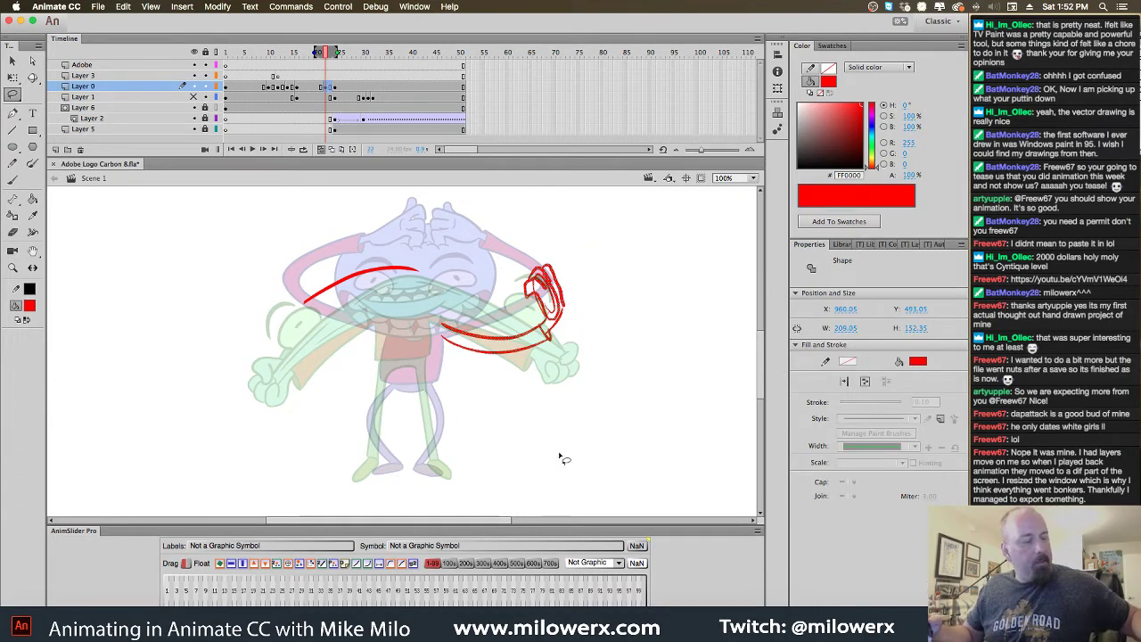
{"action": "key", "text": "super+c"}
{"action": "key", "text": "super+v"}
{"action": "left_click", "coordinate": [232, 566]}
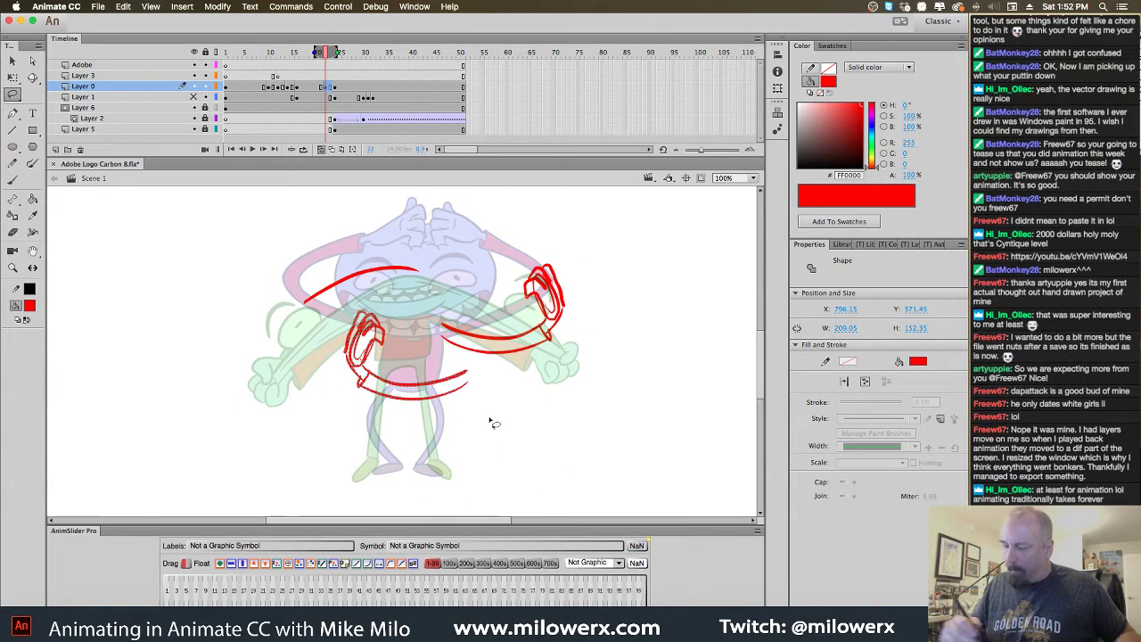
{"action": "mouse_move", "coordinate": [492, 389]}
{"action": "left_mouse_down"}
{"action": "mouse_move", "coordinate": [369, 357]}
{"action": "mouse_move", "coordinate": [388, 339]}
{"action": "left_mouse_up"}
{"action": "key", "text": "q"}
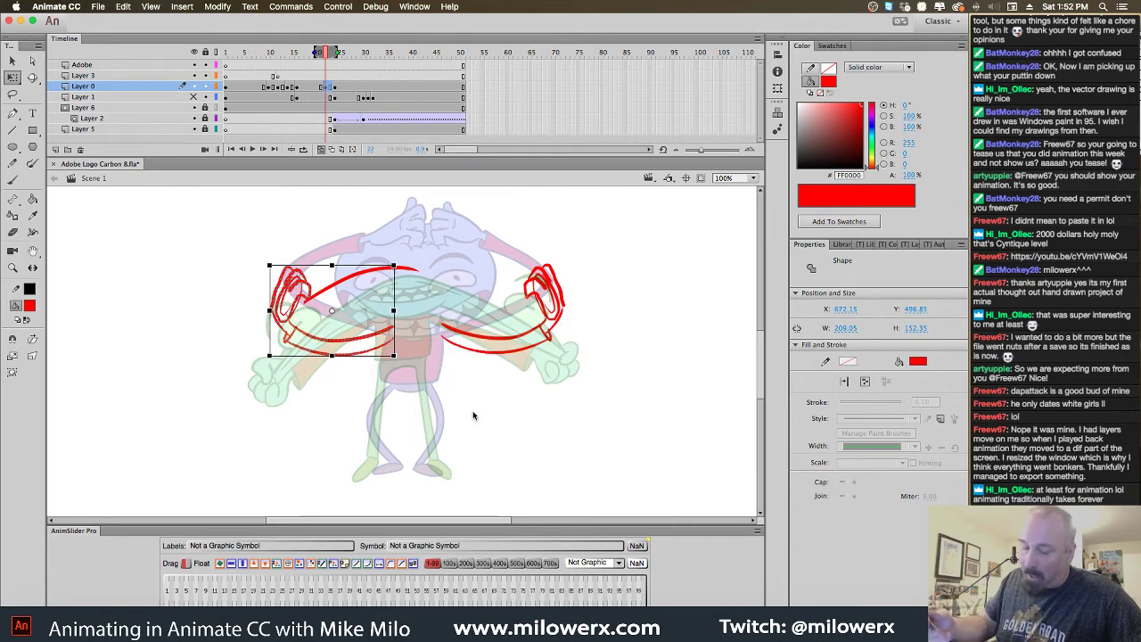
{"action": "key", "text": "b"}
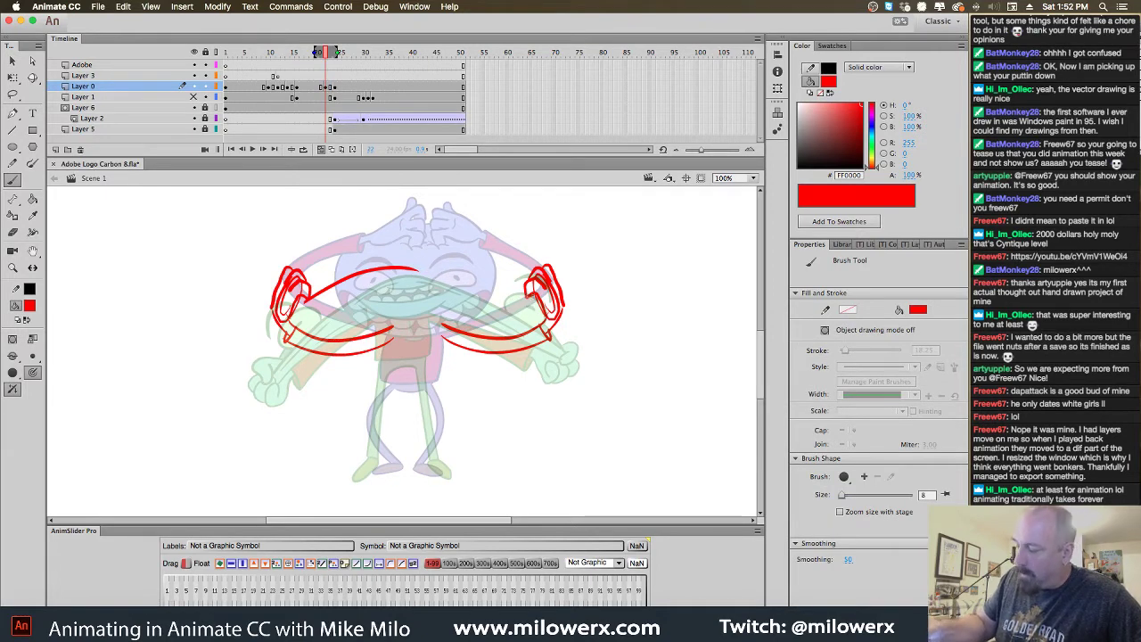
Sketch the red upper lip and left mouth curve, undoing a stray right-side loop
{"action": "left_click_drag", "start_coordinate": [527, 297], "coordinate": [427, 270]}
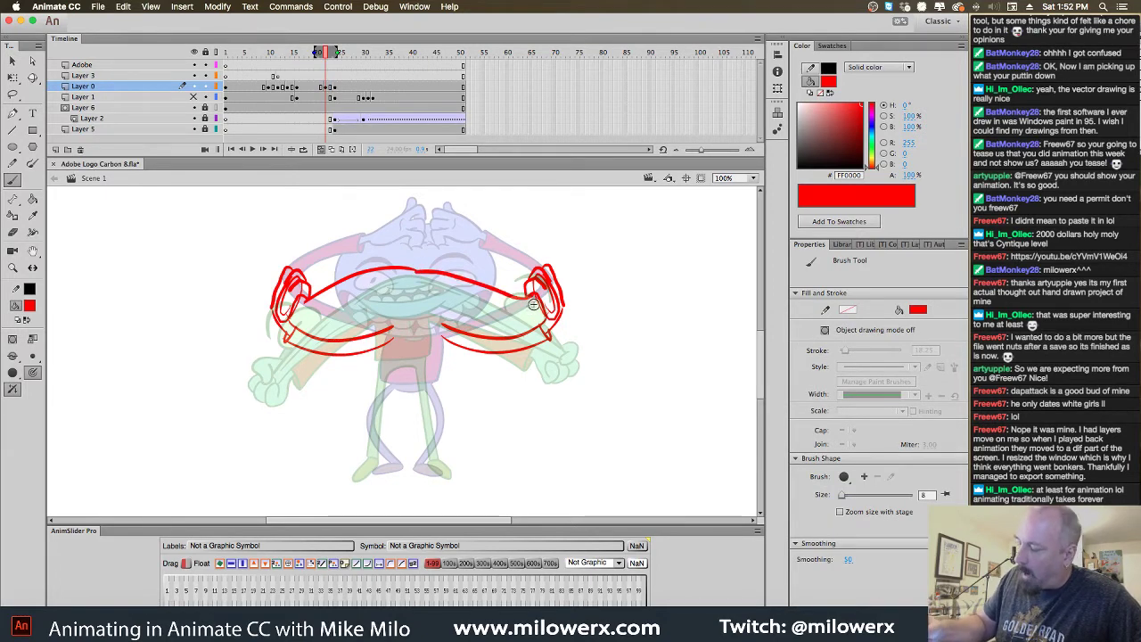
{"action": "left_click_drag", "start_coordinate": [537, 301], "coordinate": [494, 306]}
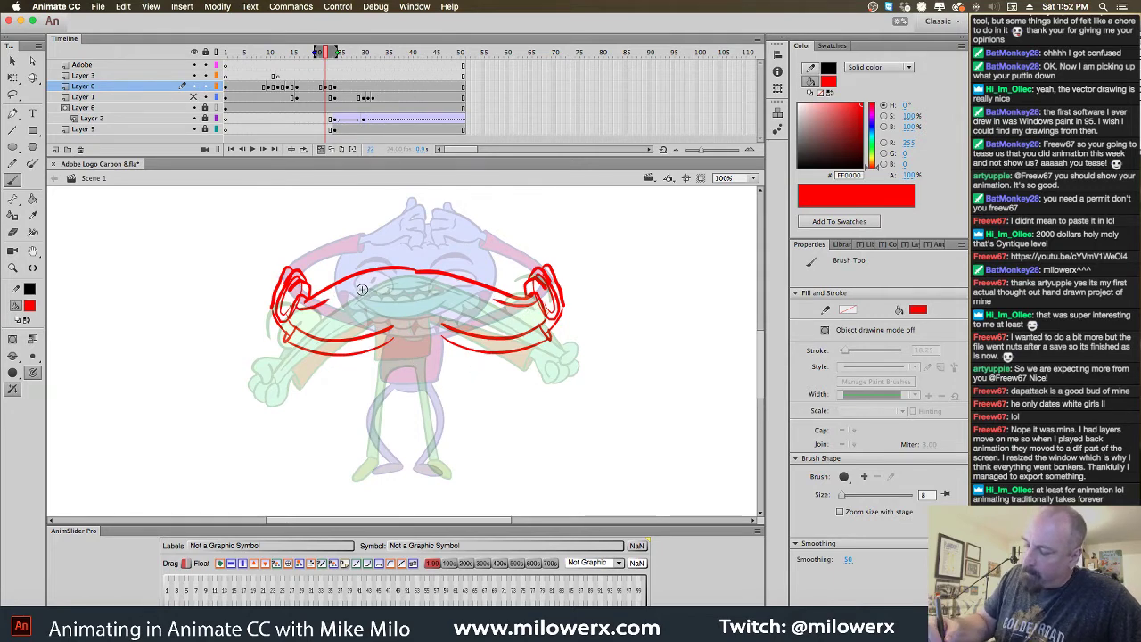
{"action": "left_click_drag", "start_coordinate": [335, 292], "coordinate": [353, 312]}
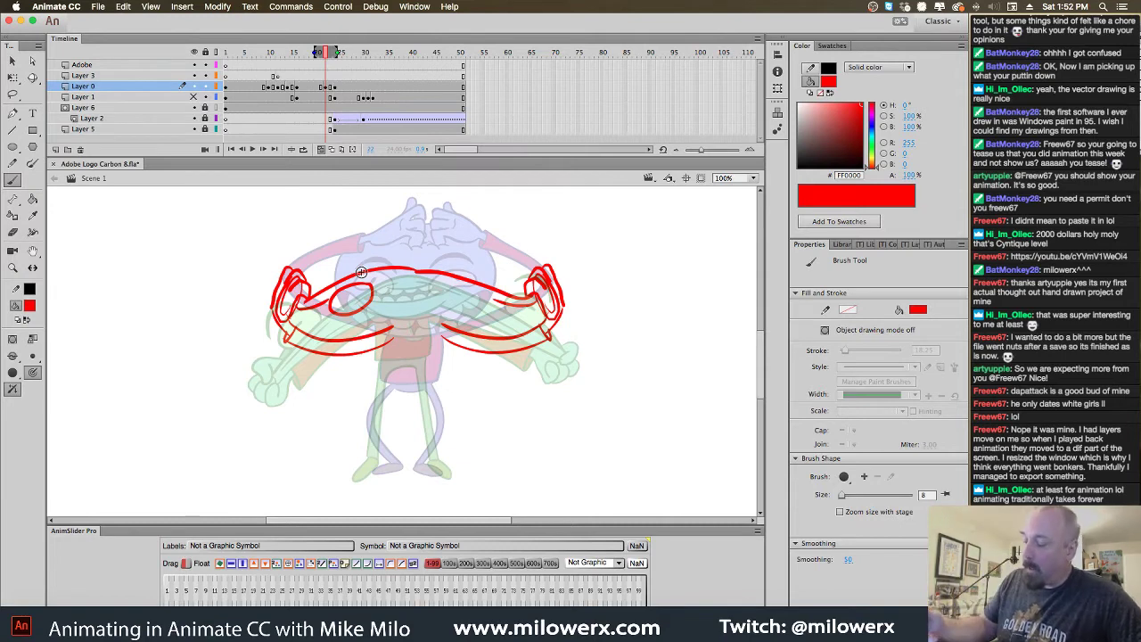
{"action": "mouse_move", "coordinate": [452, 292]}
{"action": "left_mouse_down"}
{"action": "mouse_move", "coordinate": [486, 309]}
{"action": "mouse_move", "coordinate": [475, 321]}
{"action": "mouse_move", "coordinate": [452, 306]}
{"action": "mouse_move", "coordinate": [488, 294]}
{"action": "left_mouse_up"}
{"action": "key", "text": "ctrl+z"}
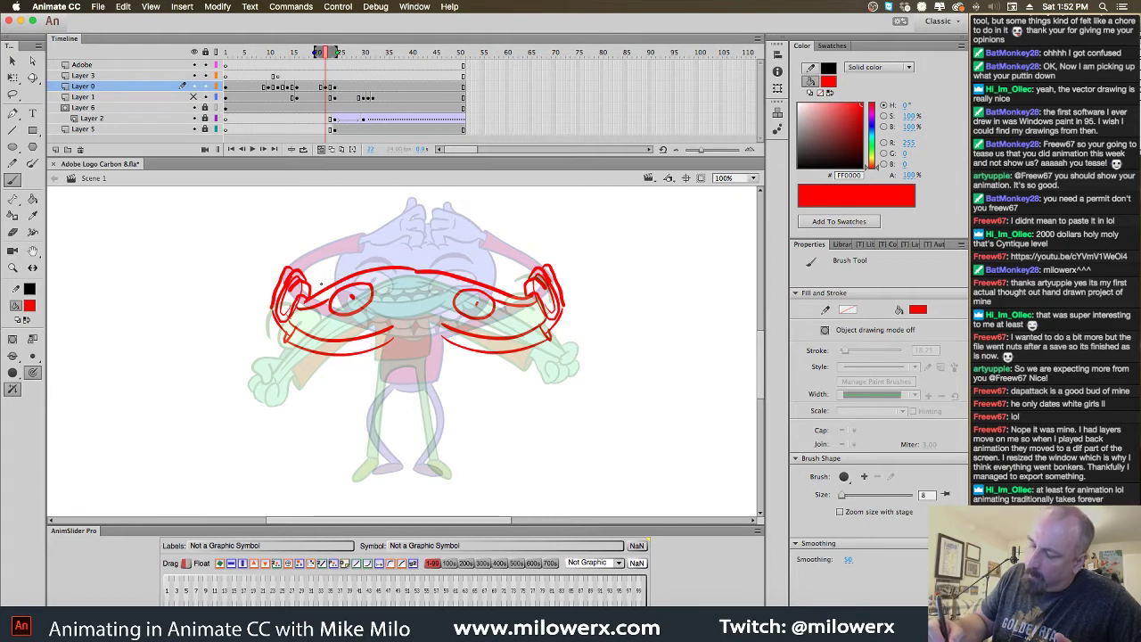
Add red brow arcs over the left and right eyes, then zoom in
{"action": "mouse_move", "coordinate": [323, 282]}
{"action": "left_mouse_down"}
{"action": "mouse_move", "coordinate": [339, 265]}
{"action": "mouse_move", "coordinate": [355, 269]}
{"action": "left_mouse_up"}
{"action": "left_click_drag", "start_coordinate": [471, 270], "coordinate": [480, 267]}
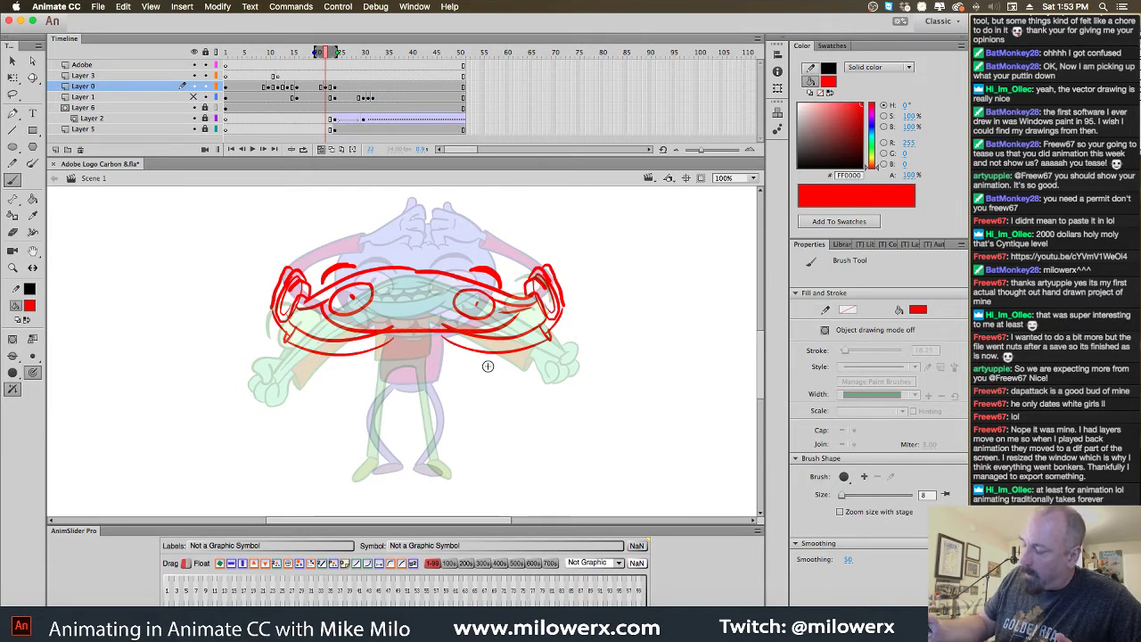
{"action": "left_click", "coordinate": [515, 370]}
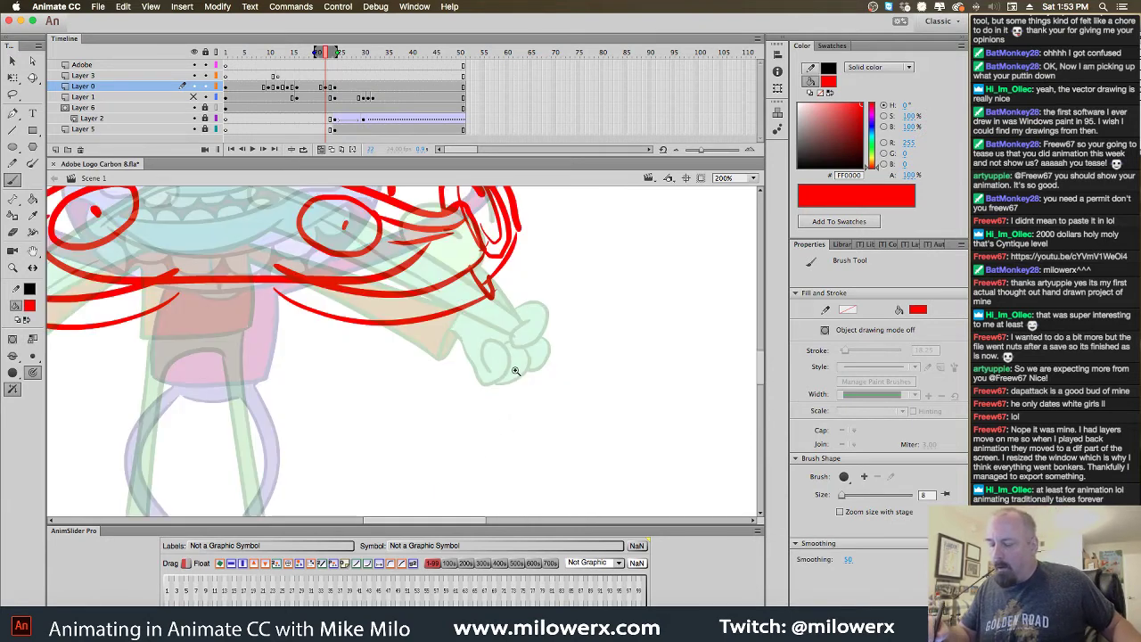
Draw the red lower lip and teeth line, undoing an overlong stroke
{"action": "scroll", "coordinate": [516, 371], "scroll_direction": "up", "scroll_amount": 3}
{"action": "scroll", "coordinate": [515, 371], "scroll_direction": "left", "scroll_amount": 4}
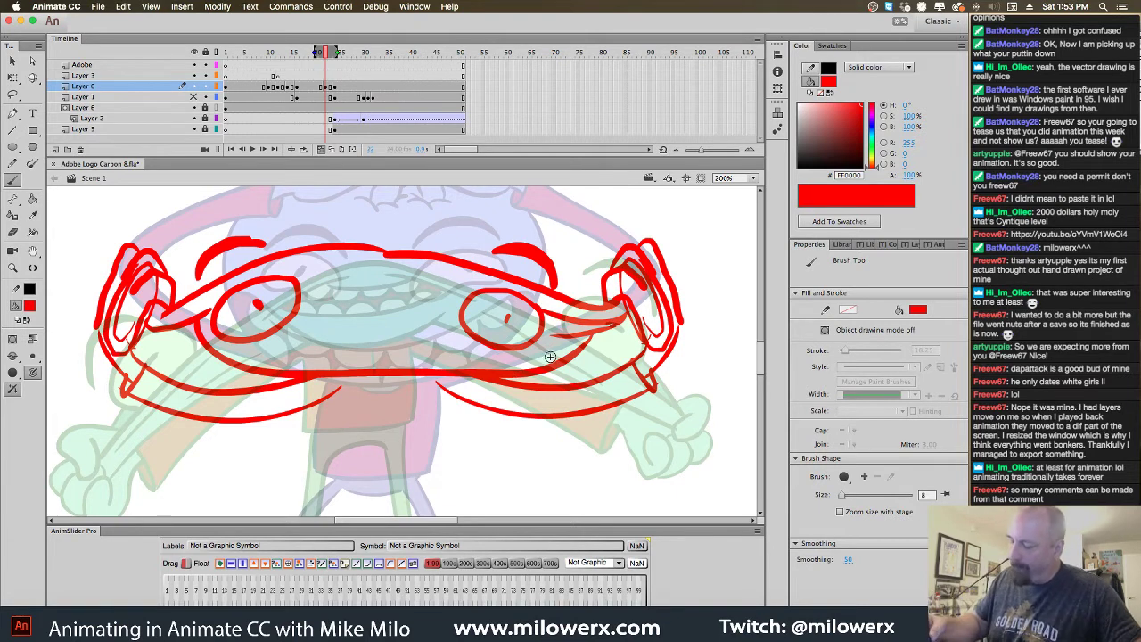
{"action": "mouse_move", "coordinate": [561, 362]}
{"action": "left_mouse_down"}
{"action": "mouse_move", "coordinate": [328, 352]}
{"action": "mouse_move", "coordinate": [266, 374]}
{"action": "mouse_move", "coordinate": [295, 373]}
{"action": "mouse_move", "coordinate": [244, 351]}
{"action": "mouse_move", "coordinate": [377, 361]}
{"action": "left_mouse_up"}
{"action": "left_click_drag", "start_coordinate": [447, 364], "coordinate": [569, 353]}
{"action": "key", "text": "super+z"}
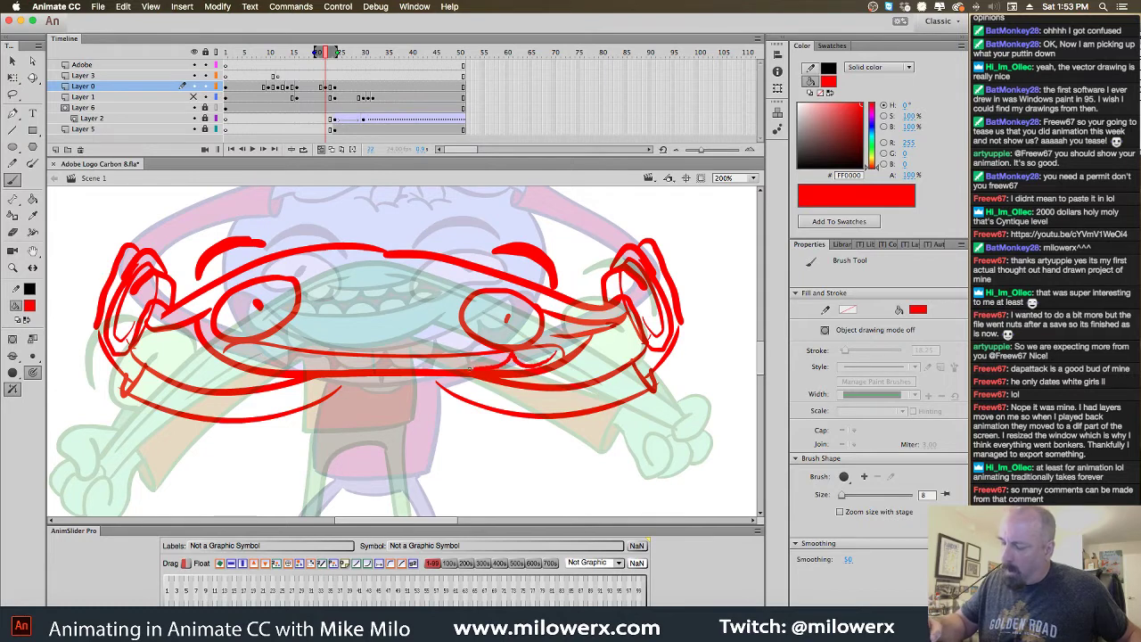
{"action": "mouse_move", "coordinate": [397, 361]}
{"action": "left_mouse_down"}
{"action": "mouse_move", "coordinate": [303, 370]}
{"action": "mouse_move", "coordinate": [272, 347]}
{"action": "mouse_move", "coordinate": [246, 360]}
{"action": "mouse_move", "coordinate": [230, 352]}
{"action": "left_mouse_up"}
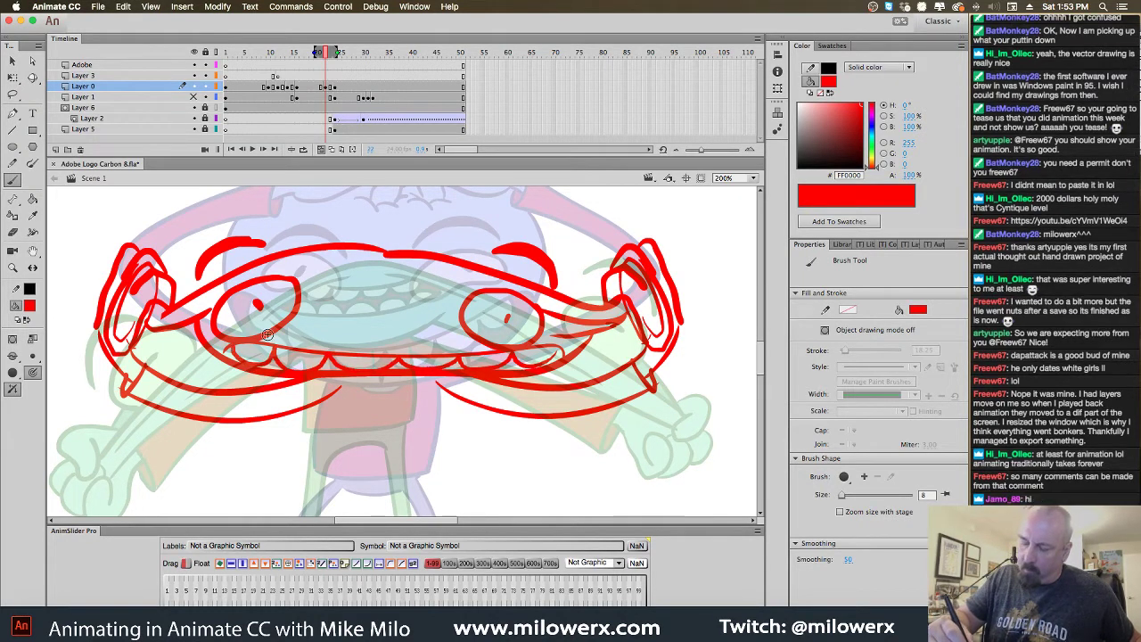
Draw a broad red arc over the top of the head and zoom back to 100%
{"action": "scroll", "coordinate": [512, 486], "scroll_direction": "up", "scroll_amount": 4}
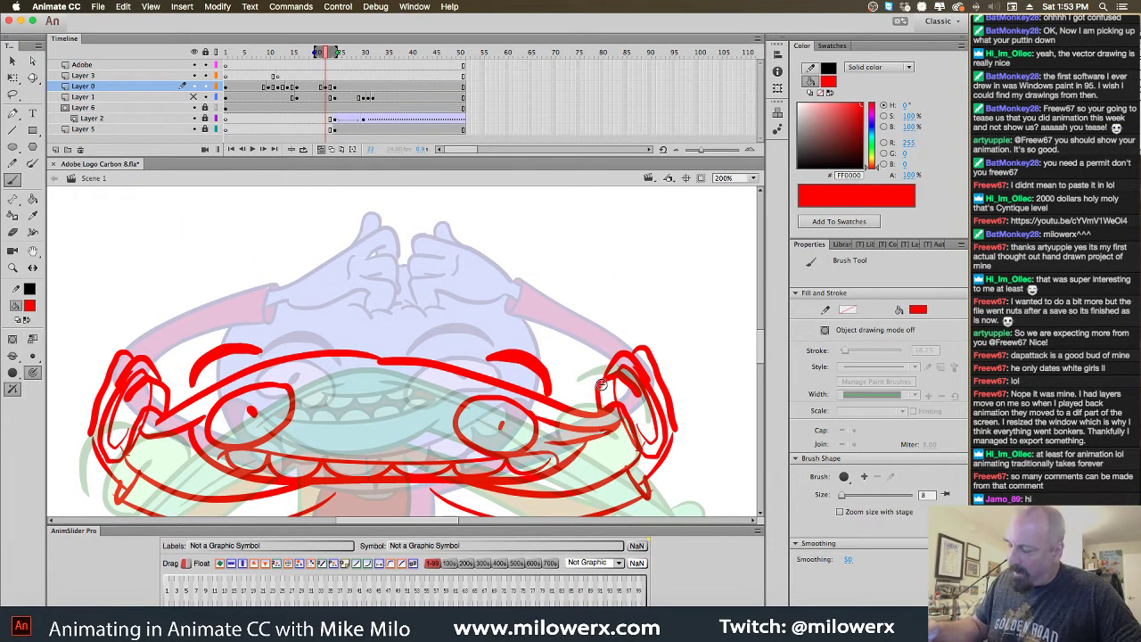
{"action": "mouse_move", "coordinate": [580, 364]}
{"action": "left_mouse_down"}
{"action": "mouse_move", "coordinate": [473, 319]}
{"action": "mouse_move", "coordinate": [318, 302]}
{"action": "mouse_move", "coordinate": [245, 318]}
{"action": "mouse_move", "coordinate": [189, 373]}
{"action": "left_mouse_up"}
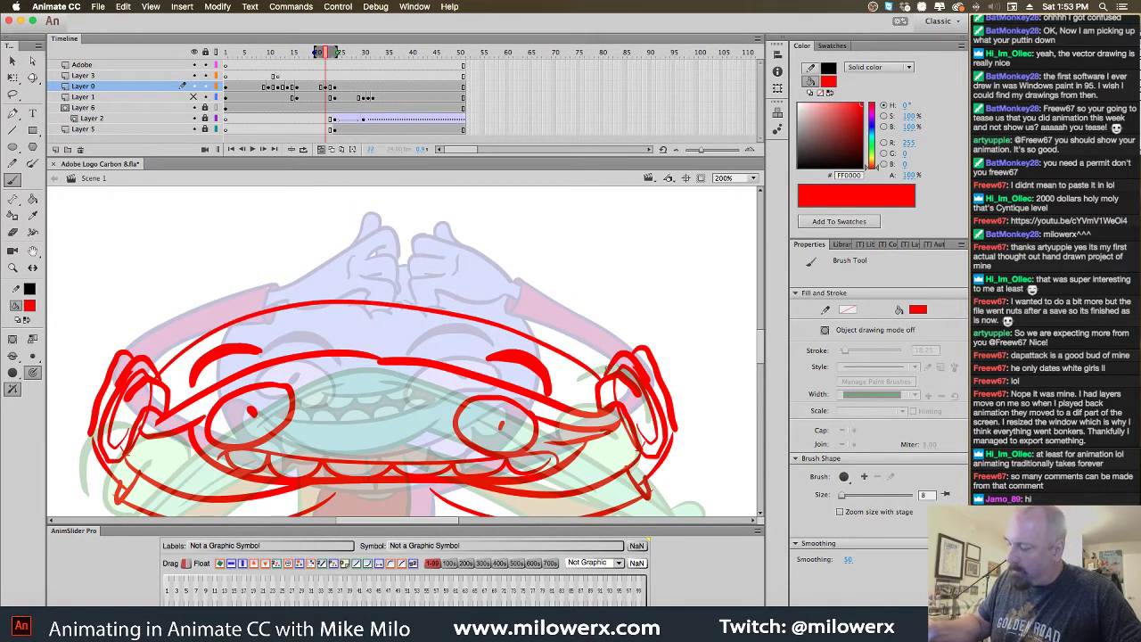
{"action": "mouse_move", "coordinate": [606, 367]}
{"action": "left_mouse_down"}
{"action": "mouse_move", "coordinate": [512, 314]}
{"action": "mouse_move", "coordinate": [312, 294]}
{"action": "mouse_move", "coordinate": [147, 384]}
{"action": "left_mouse_up"}
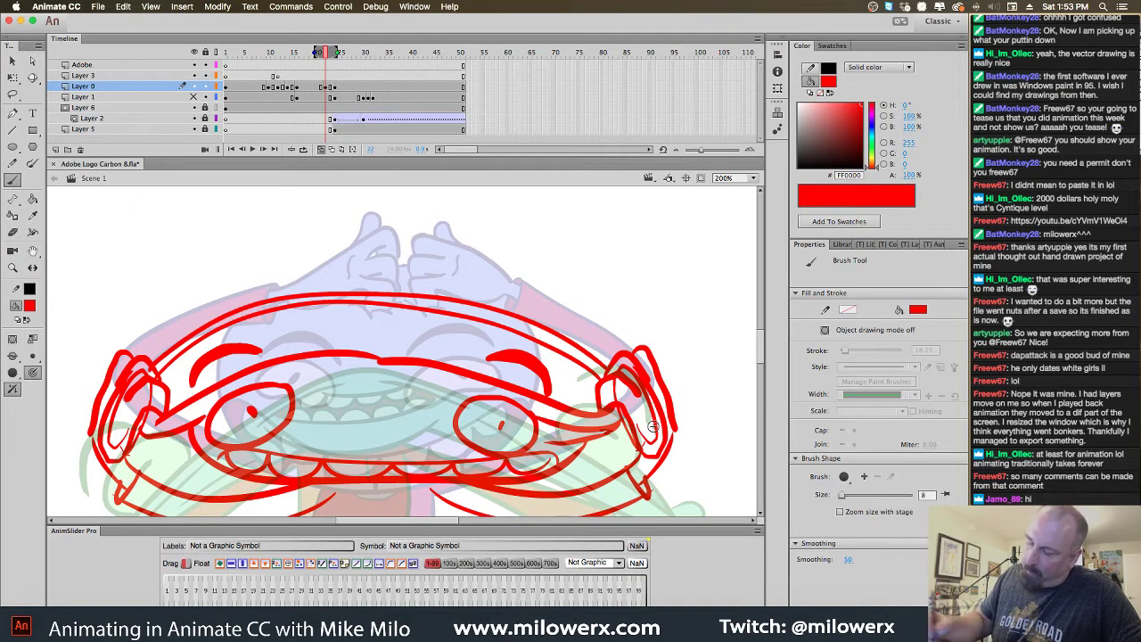
{"action": "key", "text": "super+1"}
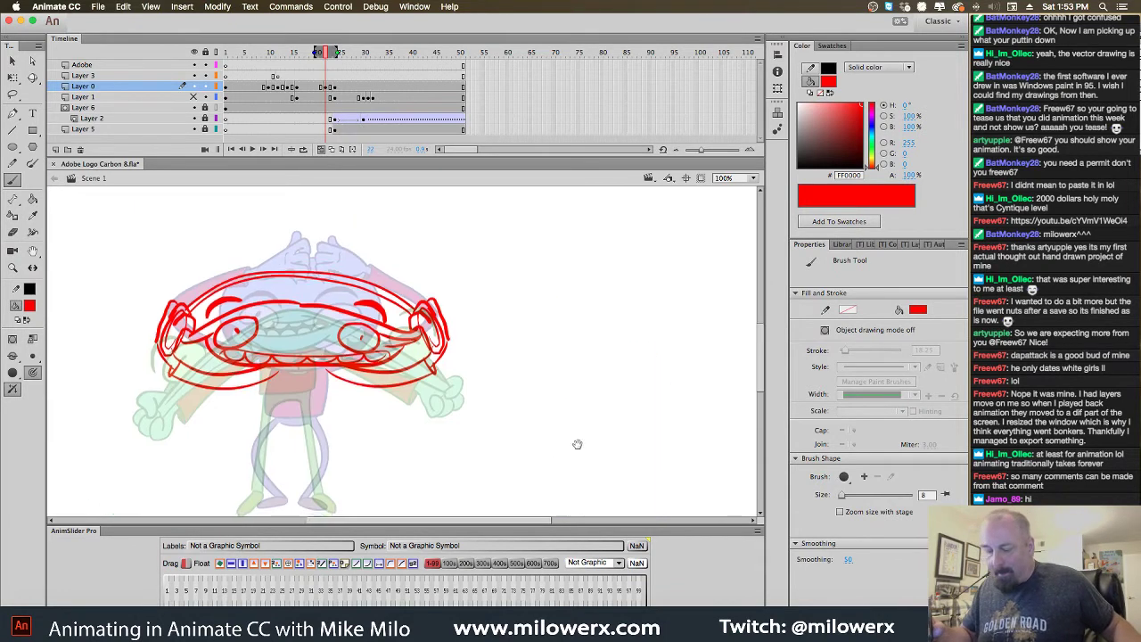
Zoom to 200% on the neck and draw red rough lines for both neck sides
{"action": "key", "text": "super+equal"}
{"action": "left_click_drag", "start_coordinate": [481, 380], "coordinate": [524, 293]}
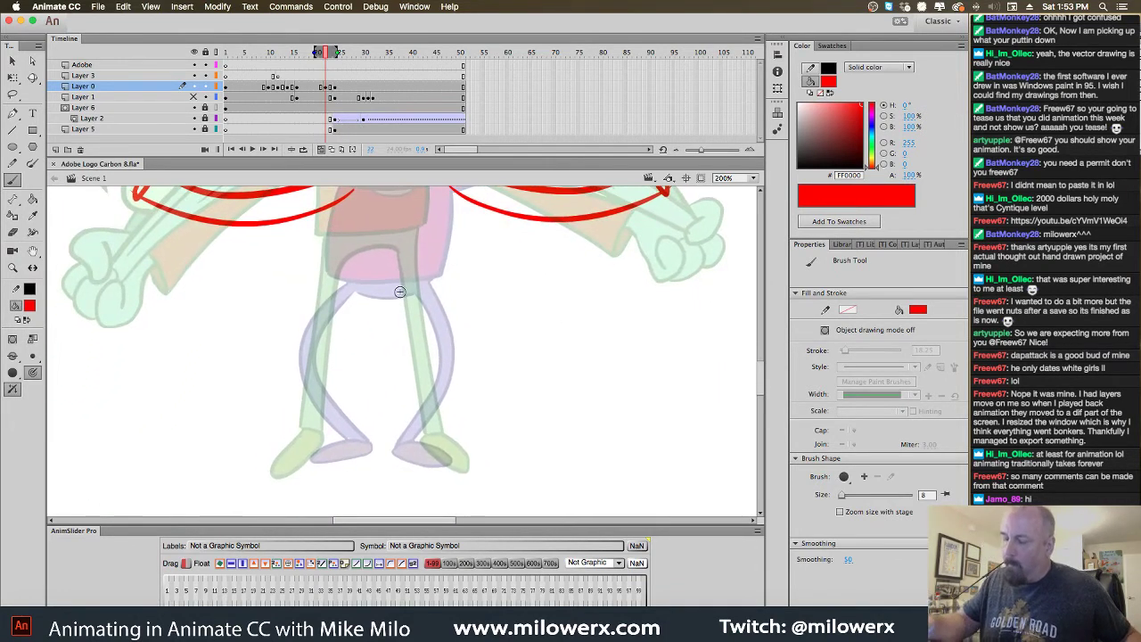
{"action": "left_click_drag", "start_coordinate": [431, 271], "coordinate": [430, 316]}
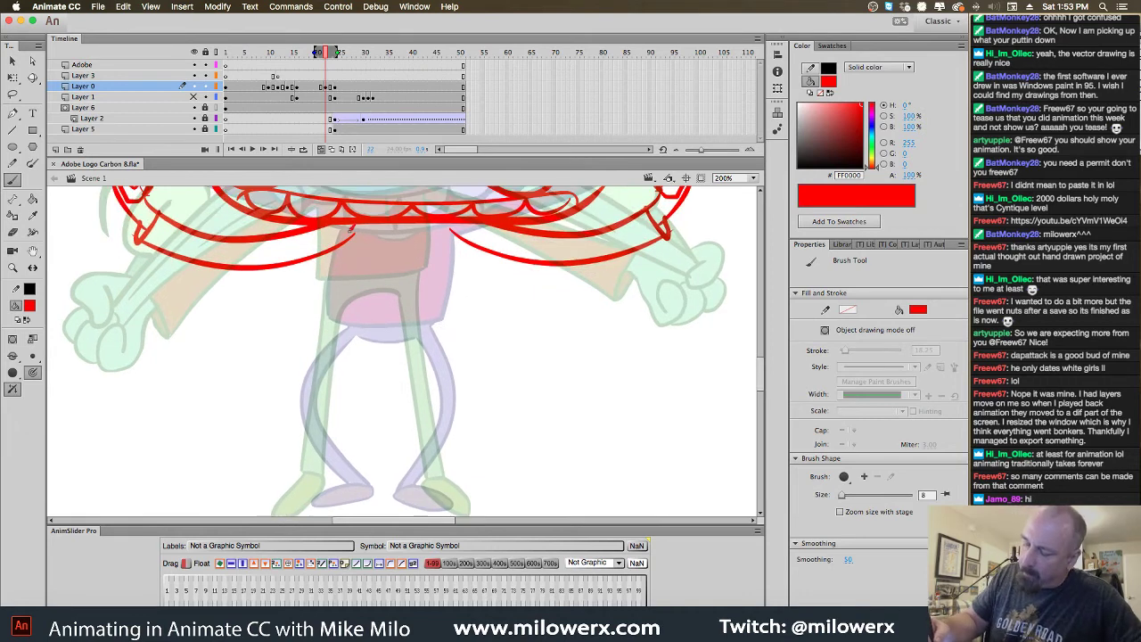
{"action": "left_click_drag", "start_coordinate": [352, 229], "coordinate": [329, 300]}
{"action": "left_click_drag", "start_coordinate": [444, 223], "coordinate": [453, 298]}
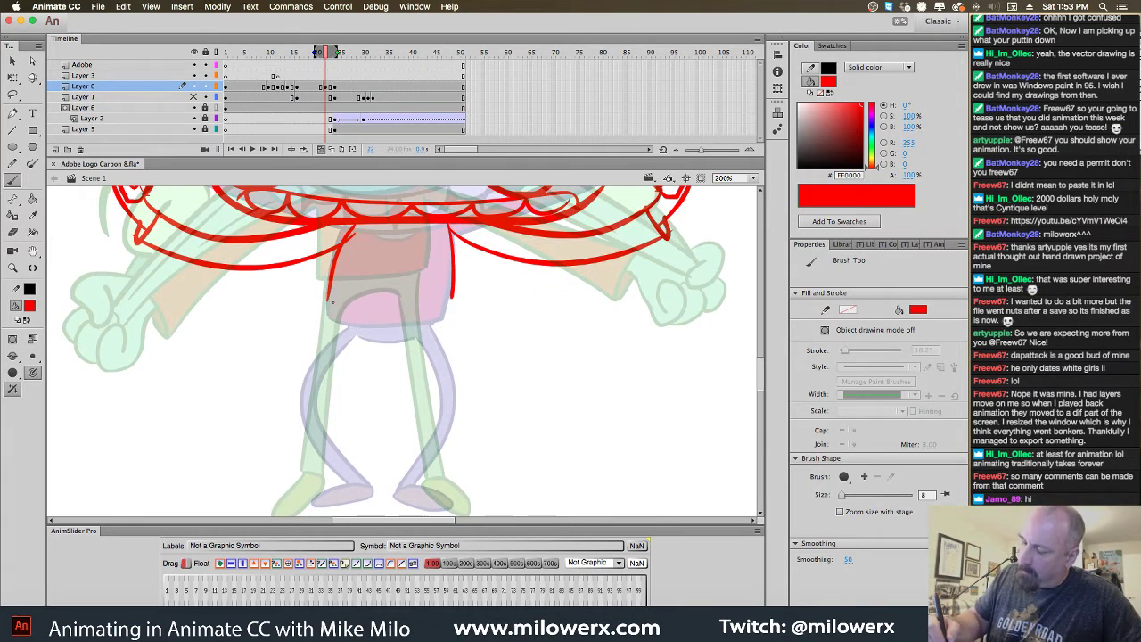
{"action": "left_click_drag", "start_coordinate": [332, 303], "coordinate": [451, 302]}
Rough in red outlines for the left and right feet
{"action": "scroll", "coordinate": [561, 365], "scroll_direction": "down", "scroll_amount": 3}
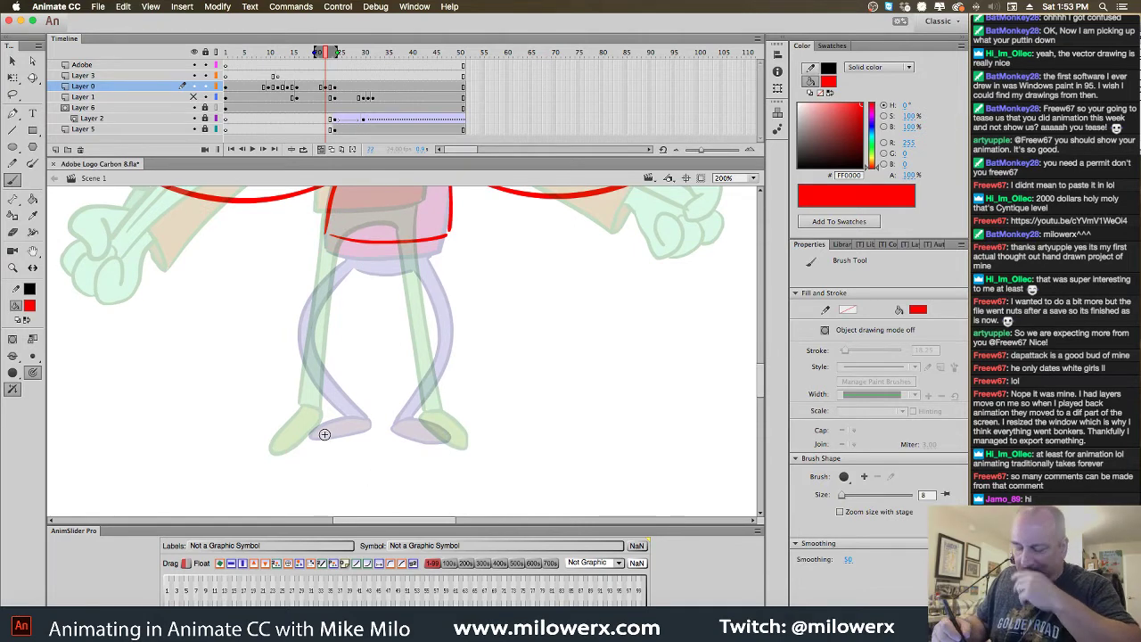
{"action": "mouse_move", "coordinate": [312, 419]}
{"action": "left_mouse_down"}
{"action": "mouse_move", "coordinate": [286, 436]}
{"action": "mouse_move", "coordinate": [294, 446]}
{"action": "mouse_move", "coordinate": [344, 417]}
{"action": "left_mouse_up"}
{"action": "mouse_move", "coordinate": [446, 421]}
{"action": "left_mouse_down"}
{"action": "mouse_move", "coordinate": [399, 432]}
{"action": "mouse_move", "coordinate": [437, 448]}
{"action": "mouse_move", "coordinate": [446, 421]}
{"action": "left_mouse_up"}
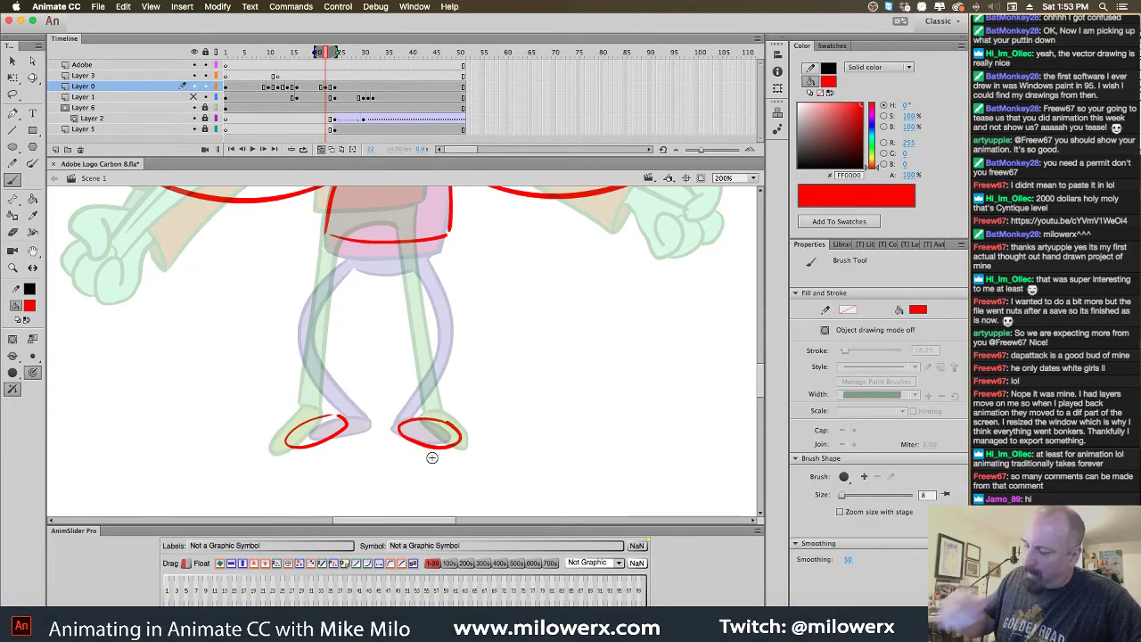
Rough in the inner and outer edges of both legs in red, then zoom to 100%
{"action": "left_click_drag", "start_coordinate": [332, 238], "coordinate": [341, 259]}
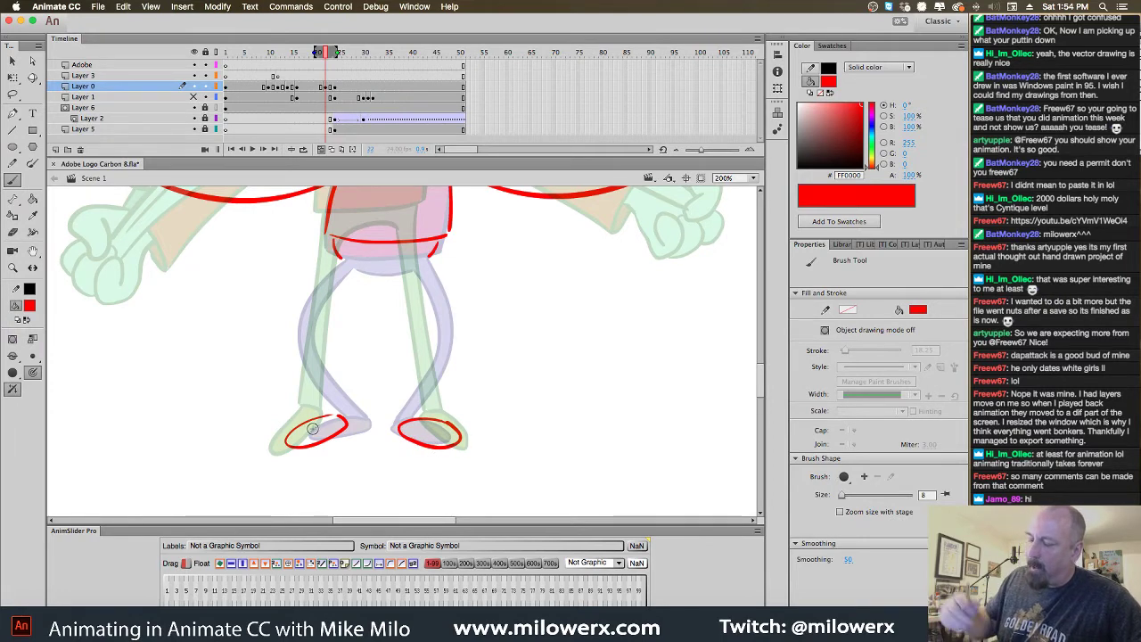
{"action": "mouse_move", "coordinate": [331, 416]}
{"action": "left_mouse_down"}
{"action": "mouse_move", "coordinate": [306, 356]}
{"action": "mouse_move", "coordinate": [340, 255]}
{"action": "left_mouse_up"}
{"action": "left_click_drag", "start_coordinate": [343, 415], "coordinate": [325, 376]}
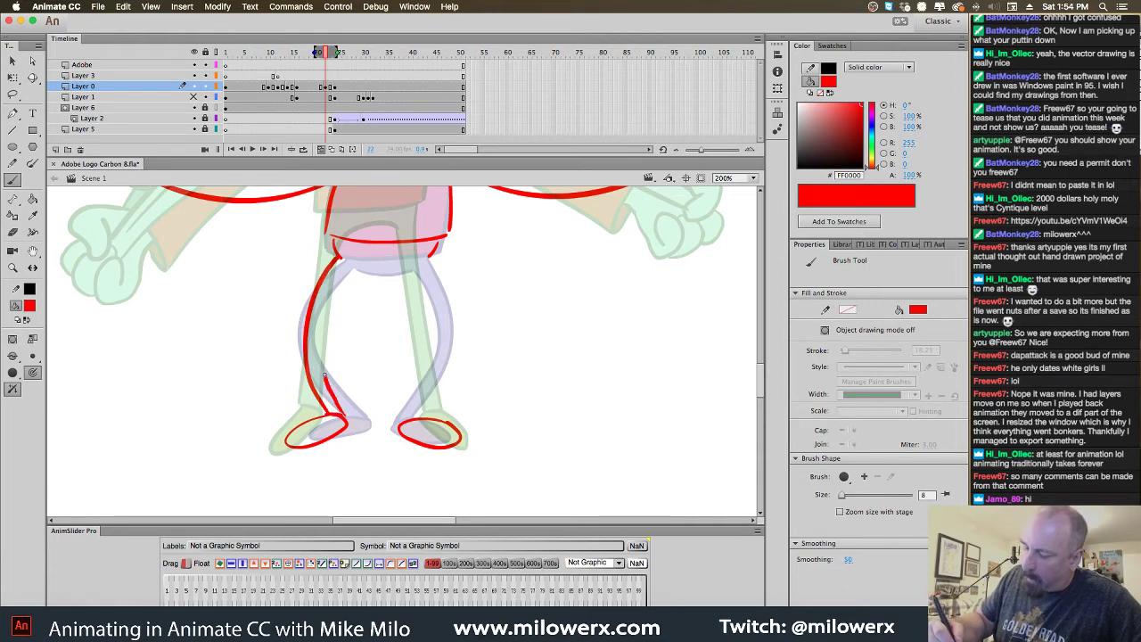
{"action": "mouse_move", "coordinate": [321, 329]}
{"action": "left_mouse_down"}
{"action": "mouse_move", "coordinate": [352, 264]}
{"action": "mouse_move", "coordinate": [374, 268]}
{"action": "left_mouse_up"}
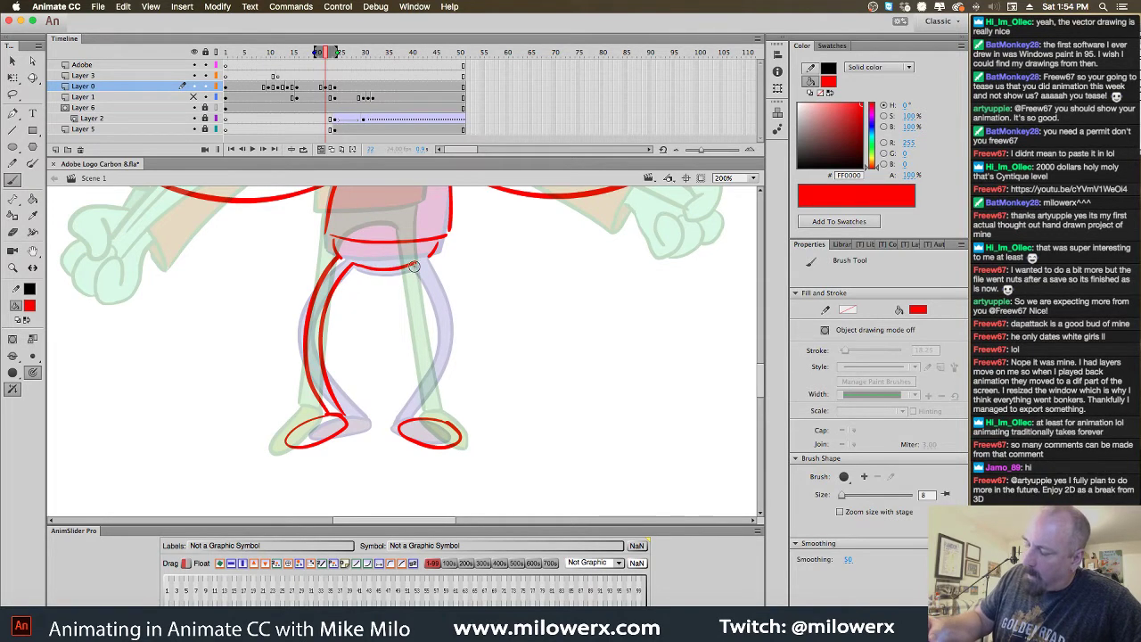
{"action": "mouse_move", "coordinate": [429, 306]}
{"action": "left_mouse_down"}
{"action": "mouse_move", "coordinate": [429, 371]}
{"action": "mouse_move", "coordinate": [400, 420]}
{"action": "left_mouse_up"}
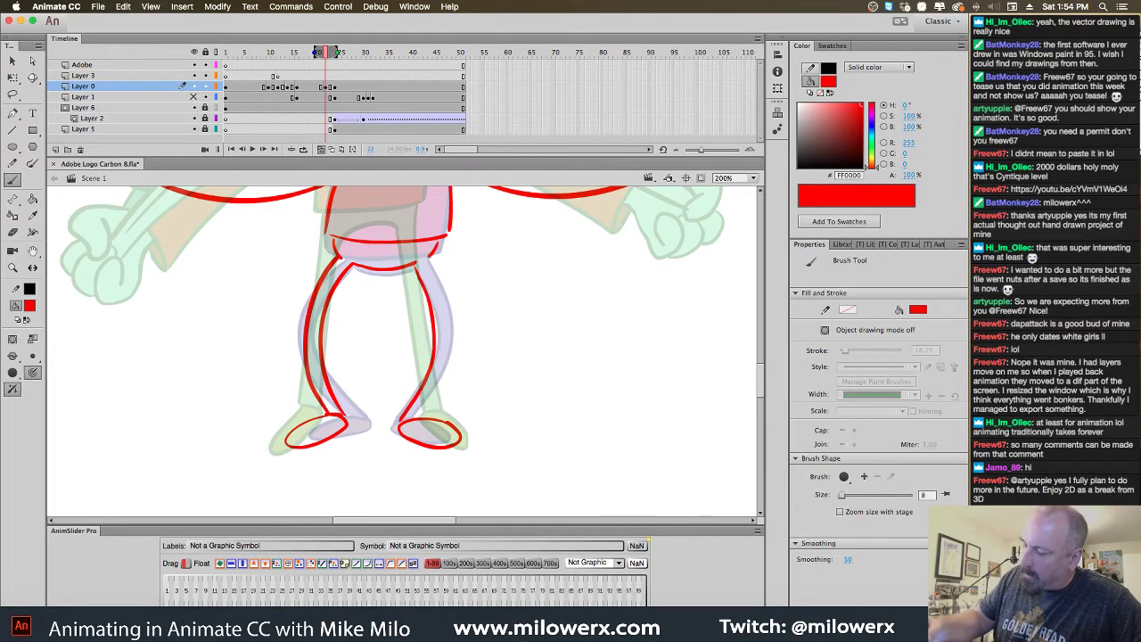
{"action": "mouse_move", "coordinate": [448, 328]}
{"action": "left_mouse_down"}
{"action": "mouse_move", "coordinate": [421, 417]}
{"action": "mouse_move", "coordinate": [464, 424]}
{"action": "left_mouse_up"}
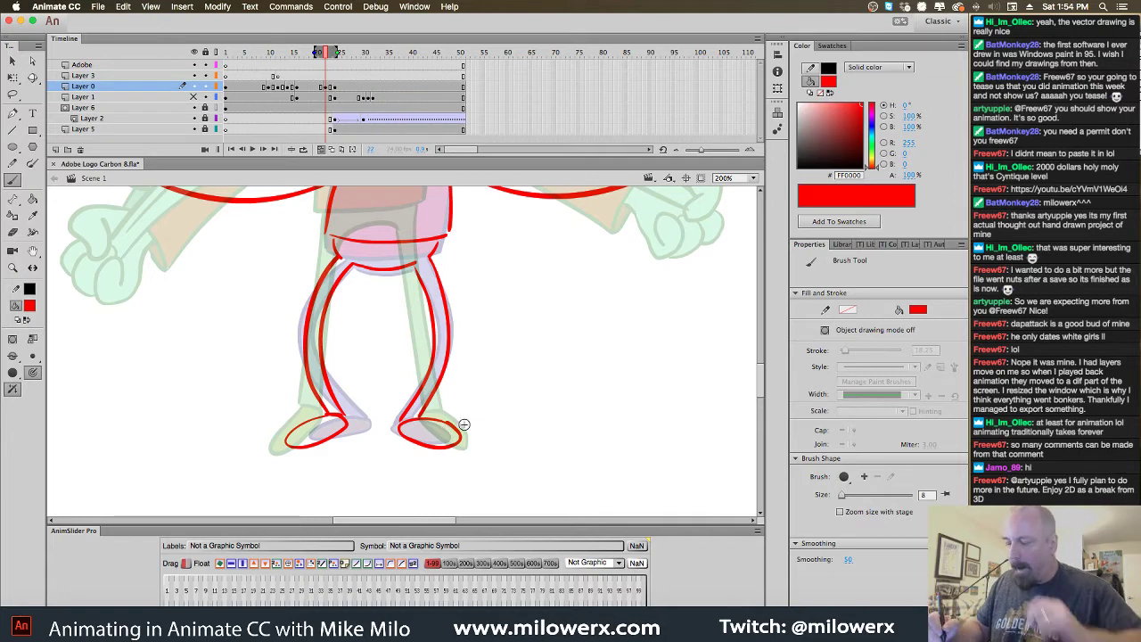
{"action": "key", "text": "super+1"}
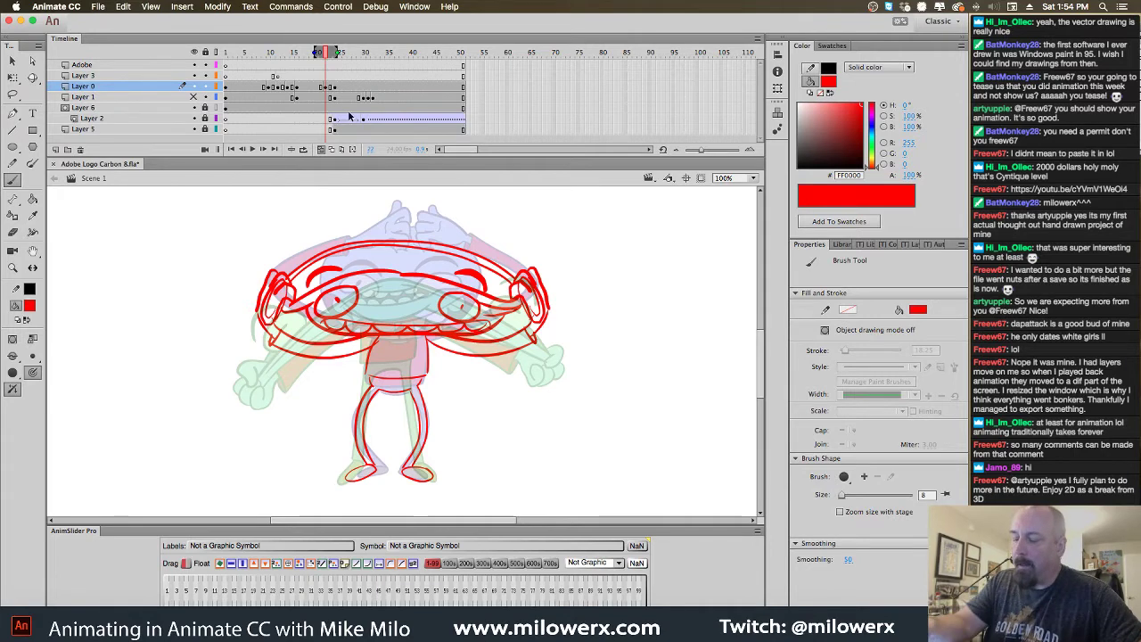
Select Layer 3 in the Timeline as the drawing layer for inking
{"action": "left_click", "coordinate": [327, 76]}
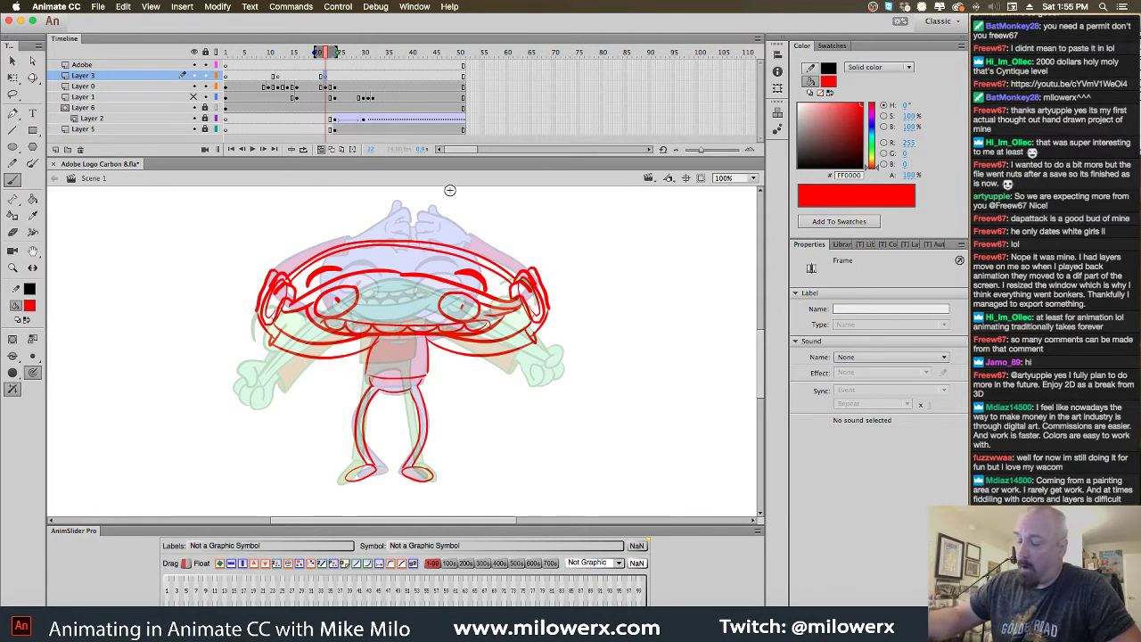
Set the brush colour to black, zoom to 200%, and ink the right earpiece
{"action": "left_click", "coordinate": [30, 306]}
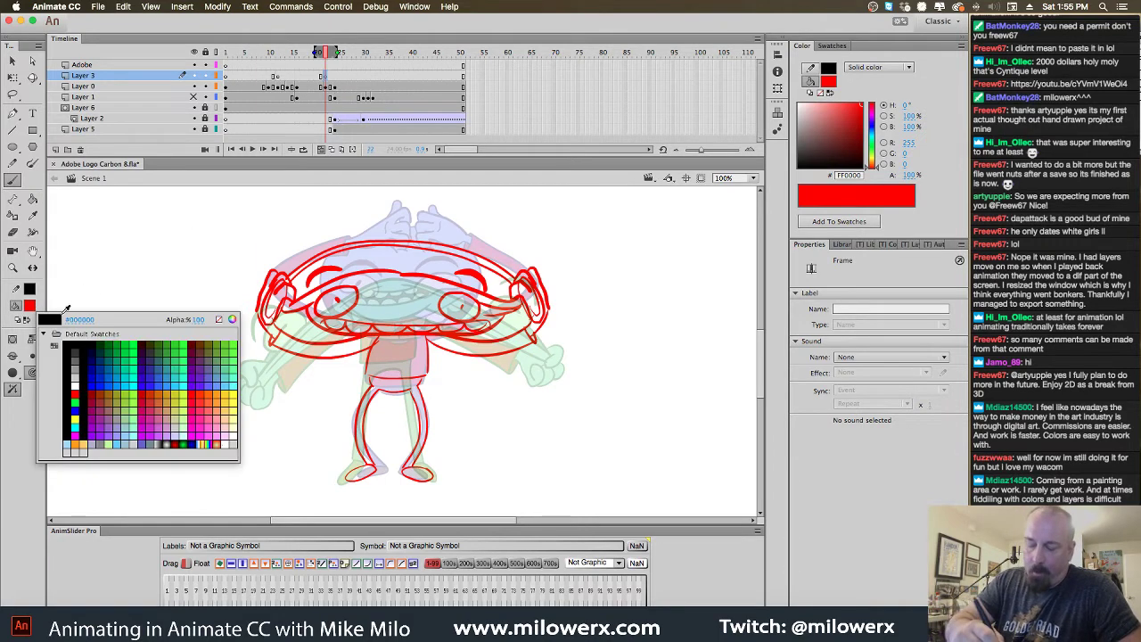
{"action": "left_click", "coordinate": [83, 342]}
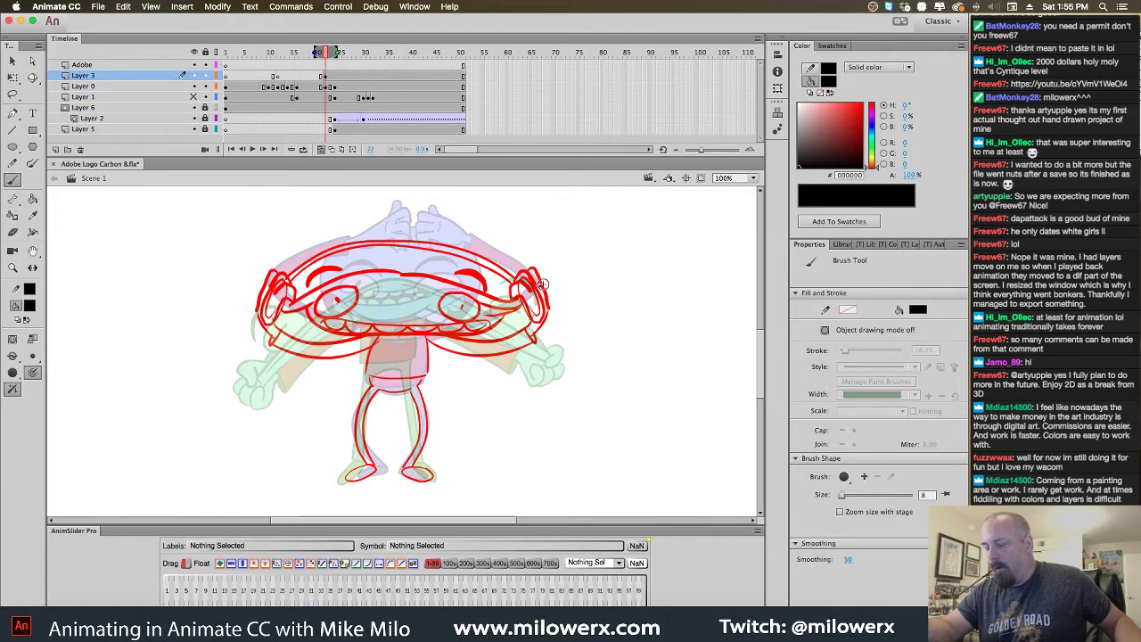
{"action": "key", "text": "super+equal"}
{"action": "mouse_move", "coordinate": [536, 368]}
{"action": "left_mouse_down"}
{"action": "mouse_move", "coordinate": [670, 356]}
{"action": "mouse_move", "coordinate": [660, 395]}
{"action": "left_mouse_up"}
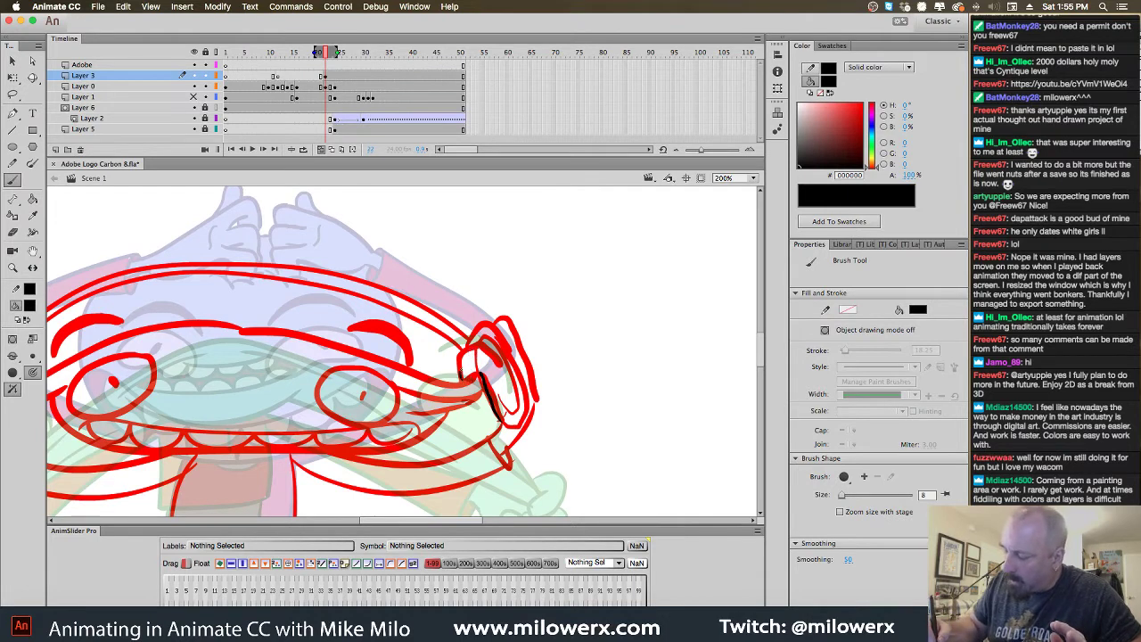
{"action": "left_click_drag", "start_coordinate": [485, 347], "coordinate": [502, 366]}
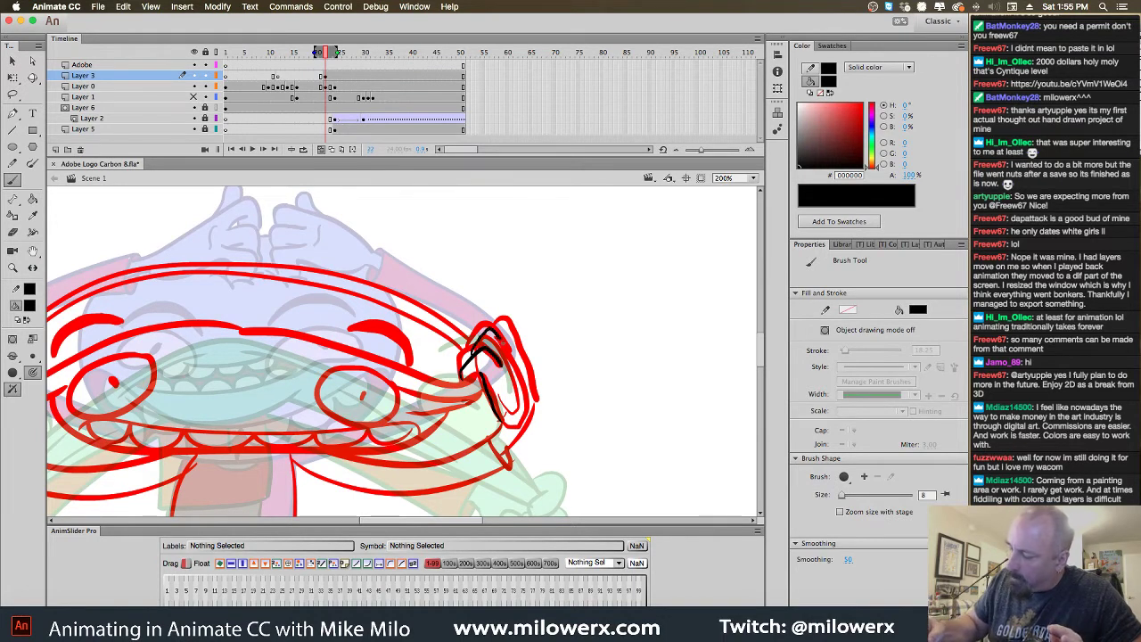
{"action": "mouse_move", "coordinate": [492, 328]}
{"action": "left_mouse_down"}
{"action": "mouse_move", "coordinate": [510, 326]}
{"action": "mouse_move", "coordinate": [532, 419]}
{"action": "mouse_move", "coordinate": [506, 446]}
{"action": "left_mouse_up"}
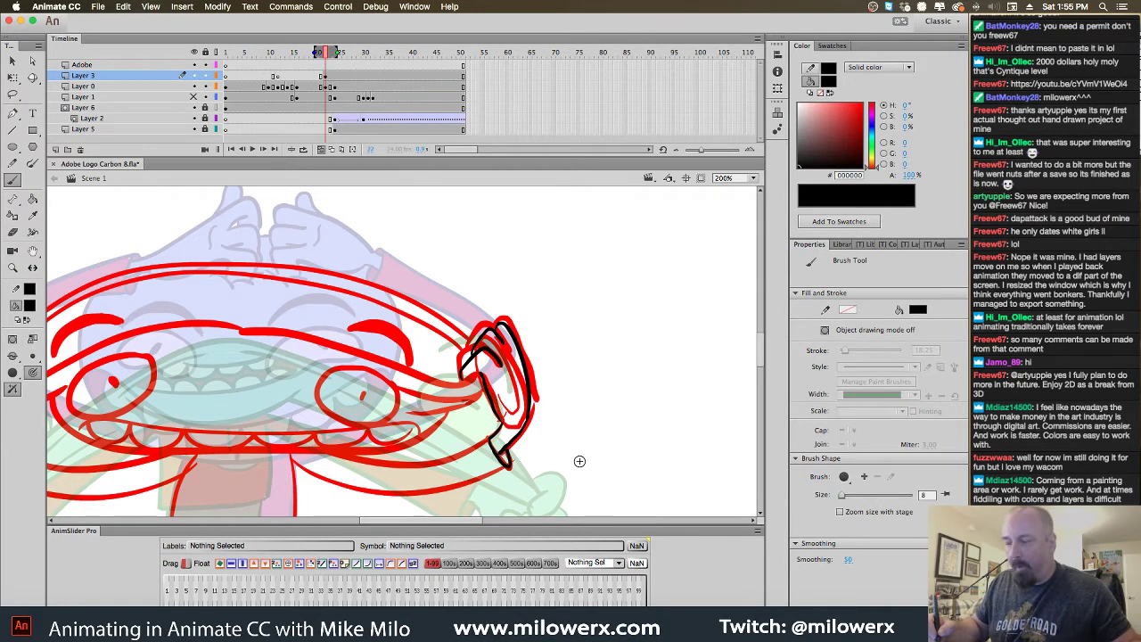
Ink the long upper mouth line and the left cheek edge in black
{"action": "mouse_move", "coordinate": [579, 461]}
{"action": "left_mouse_down"}
{"action": "mouse_move", "coordinate": [659, 392]}
{"action": "mouse_move", "coordinate": [710, 395]}
{"action": "left_mouse_up"}
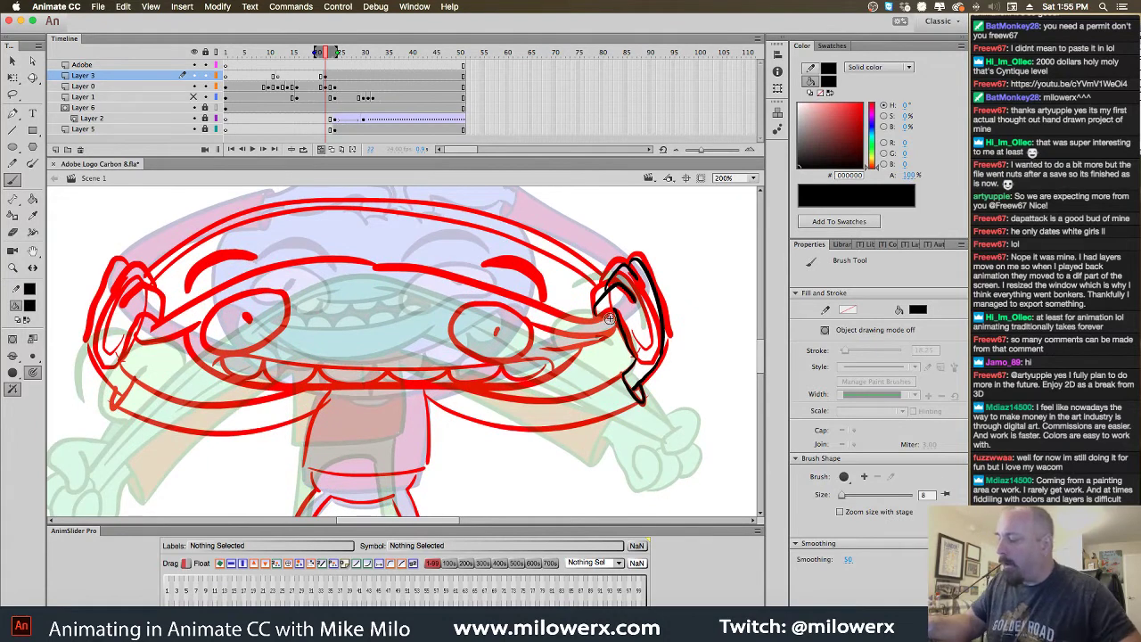
{"action": "mouse_move", "coordinate": [614, 315]}
{"action": "left_mouse_down"}
{"action": "mouse_move", "coordinate": [446, 276]}
{"action": "mouse_move", "coordinate": [299, 262]}
{"action": "mouse_move", "coordinate": [152, 325]}
{"action": "left_mouse_up"}
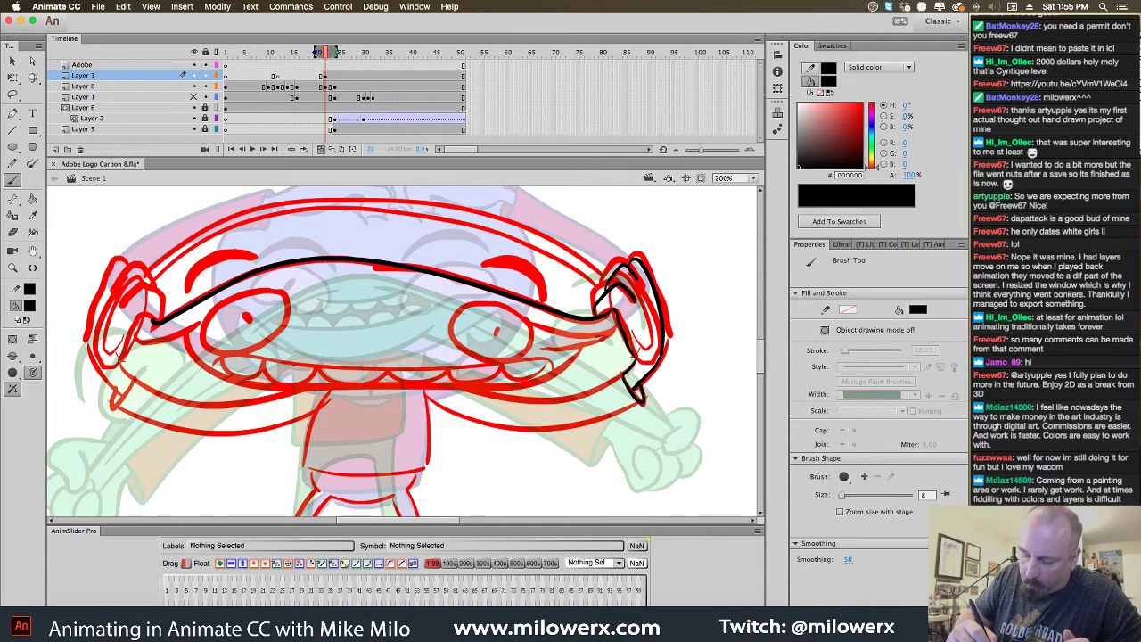
{"action": "mouse_move", "coordinate": [130, 346]}
{"action": "left_mouse_down"}
{"action": "mouse_move", "coordinate": [162, 316]}
{"action": "mouse_move", "coordinate": [157, 292]}
{"action": "left_mouse_up"}
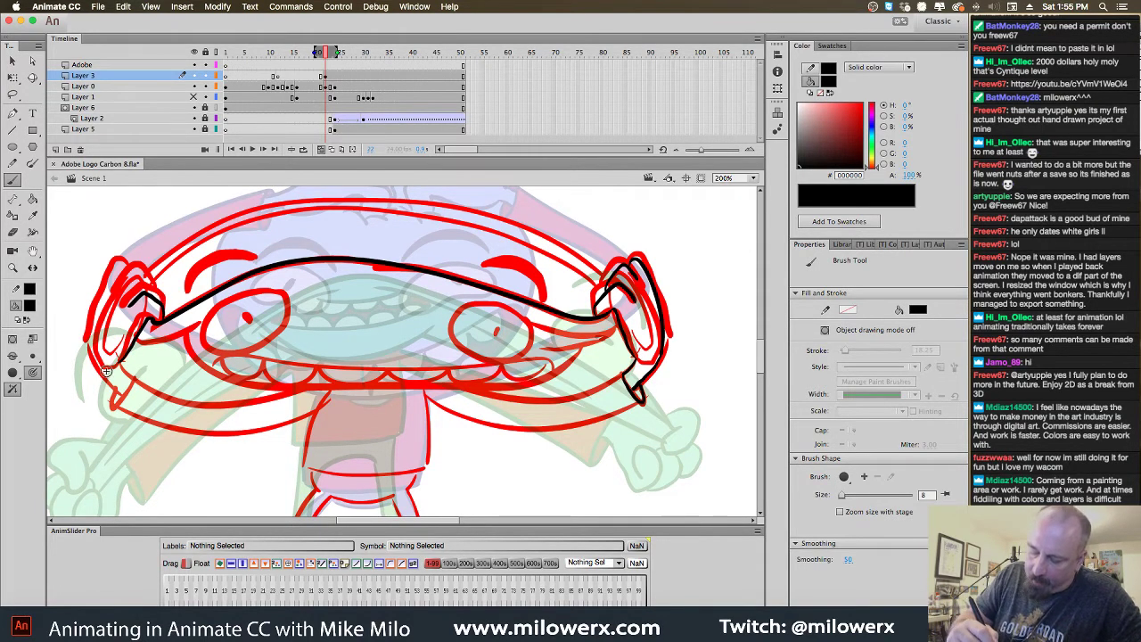
{"action": "mouse_move", "coordinate": [114, 393]}
{"action": "left_mouse_down"}
{"action": "mouse_move", "coordinate": [106, 276]}
{"action": "mouse_move", "coordinate": [118, 262]}
{"action": "mouse_move", "coordinate": [148, 267]}
{"action": "left_mouse_up"}
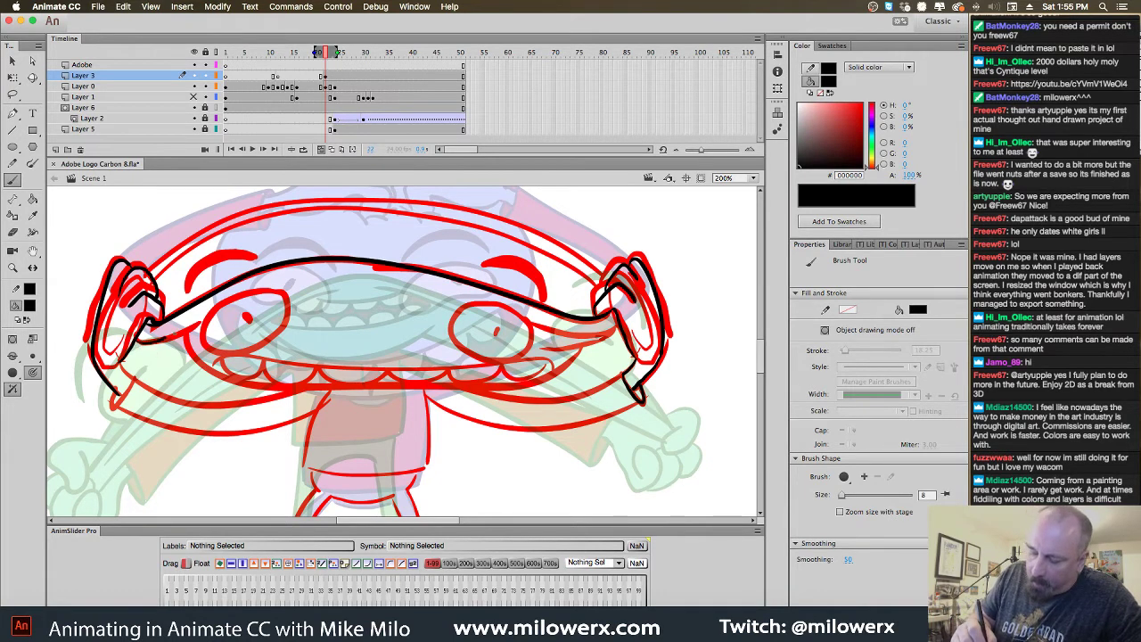
{"action": "mouse_move", "coordinate": [610, 334]}
{"action": "left_mouse_down"}
{"action": "mouse_move", "coordinate": [558, 346]}
{"action": "mouse_move", "coordinate": [533, 368]}
{"action": "mouse_move", "coordinate": [518, 316]}
{"action": "mouse_move", "coordinate": [526, 322]}
{"action": "mouse_move", "coordinate": [490, 303]}
{"action": "mouse_move", "coordinate": [462, 305]}
{"action": "mouse_move", "coordinate": [453, 330]}
{"action": "mouse_move", "coordinate": [503, 356]}
{"action": "mouse_move", "coordinate": [524, 347]}
{"action": "mouse_move", "coordinate": [525, 312]}
{"action": "mouse_move", "coordinate": [496, 331]}
{"action": "left_mouse_up"}
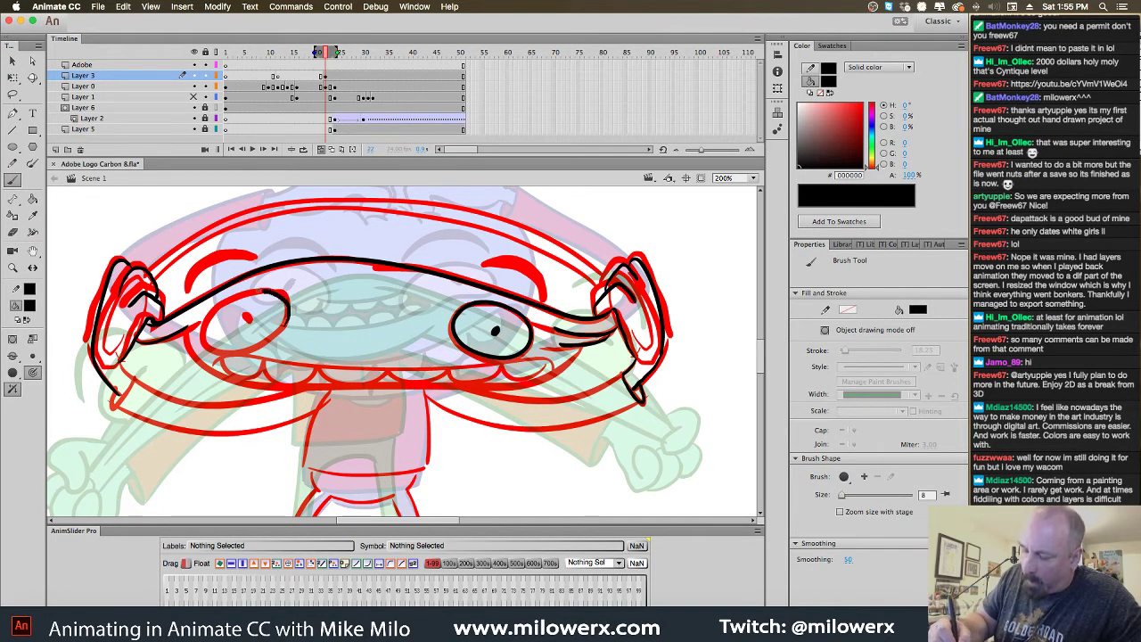
Ink an eye outline and both eyebrows in black
{"action": "mouse_move", "coordinate": [264, 289]}
{"action": "left_mouse_down"}
{"action": "mouse_move", "coordinate": [207, 321]}
{"action": "mouse_move", "coordinate": [237, 353]}
{"action": "mouse_move", "coordinate": [247, 317]}
{"action": "left_mouse_up"}
{"action": "mouse_move", "coordinate": [483, 264]}
{"action": "left_mouse_down"}
{"action": "mouse_move", "coordinate": [539, 259]}
{"action": "mouse_move", "coordinate": [546, 303]}
{"action": "mouse_move", "coordinate": [517, 267]}
{"action": "mouse_move", "coordinate": [488, 262]}
{"action": "mouse_move", "coordinate": [540, 273]}
{"action": "mouse_move", "coordinate": [528, 265]}
{"action": "mouse_move", "coordinate": [546, 301]}
{"action": "left_mouse_up"}
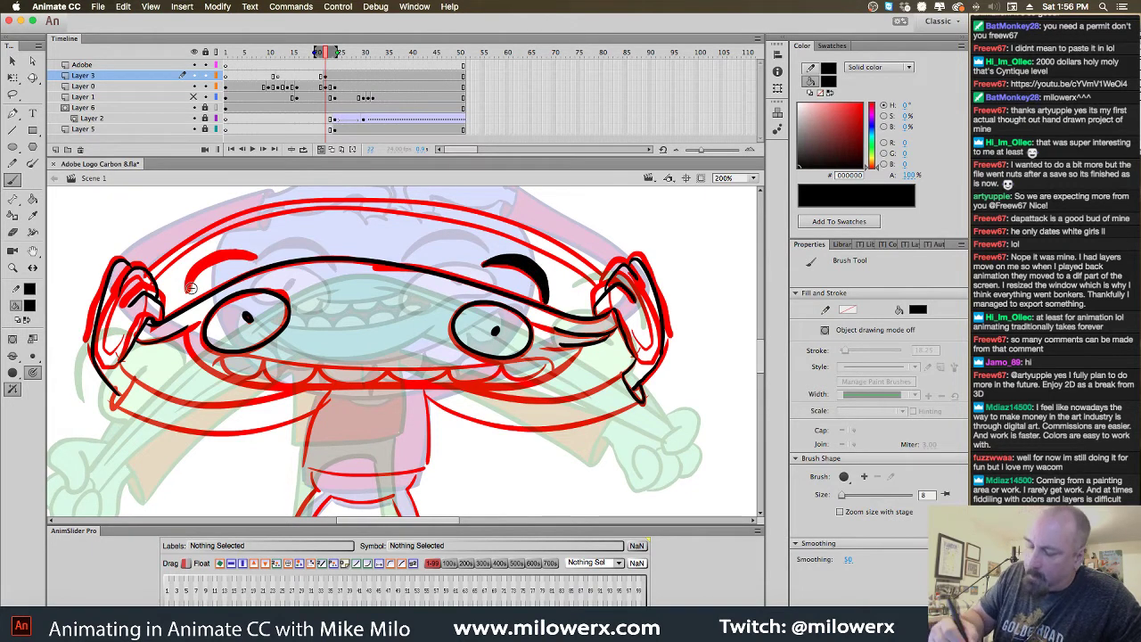
{"action": "mouse_move", "coordinate": [191, 289]}
{"action": "left_mouse_down"}
{"action": "mouse_move", "coordinate": [258, 265]}
{"action": "mouse_move", "coordinate": [227, 252]}
{"action": "mouse_move", "coordinate": [190, 282]}
{"action": "mouse_move", "coordinate": [242, 258]}
{"action": "mouse_move", "coordinate": [215, 257]}
{"action": "mouse_move", "coordinate": [267, 276]}
{"action": "left_mouse_up"}
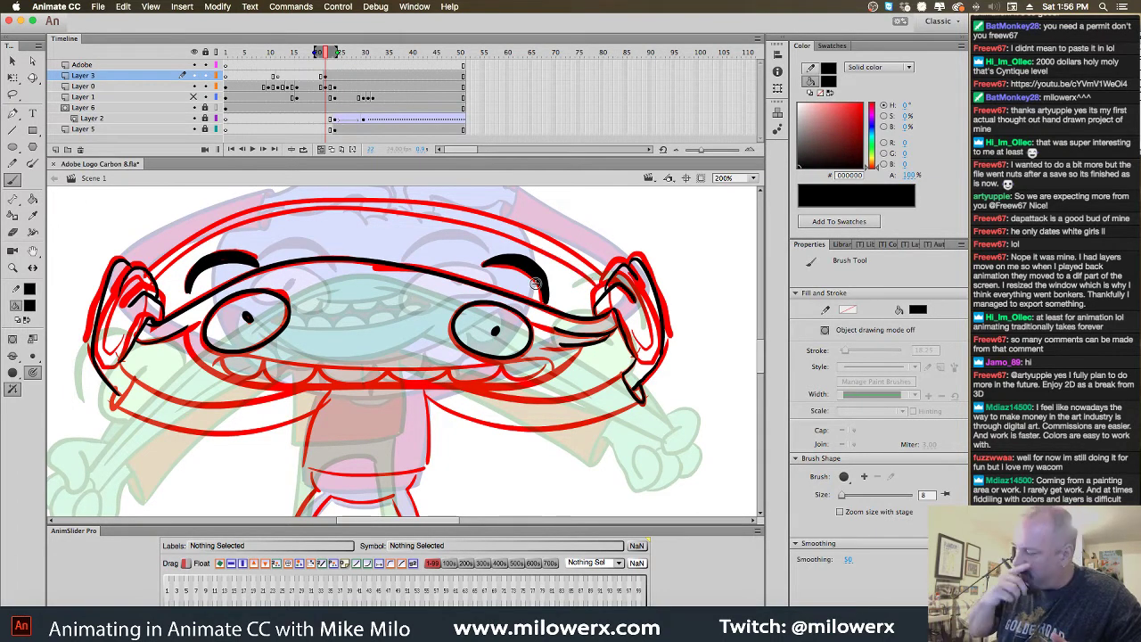
Ink the lower lip, inner mouth, lower mouth and chin lines in black
{"action": "mouse_move", "coordinate": [562, 368]}
{"action": "left_mouse_down"}
{"action": "mouse_move", "coordinate": [500, 387]}
{"action": "mouse_move", "coordinate": [264, 389]}
{"action": "mouse_move", "coordinate": [193, 362]}
{"action": "mouse_move", "coordinate": [191, 340]}
{"action": "left_mouse_up"}
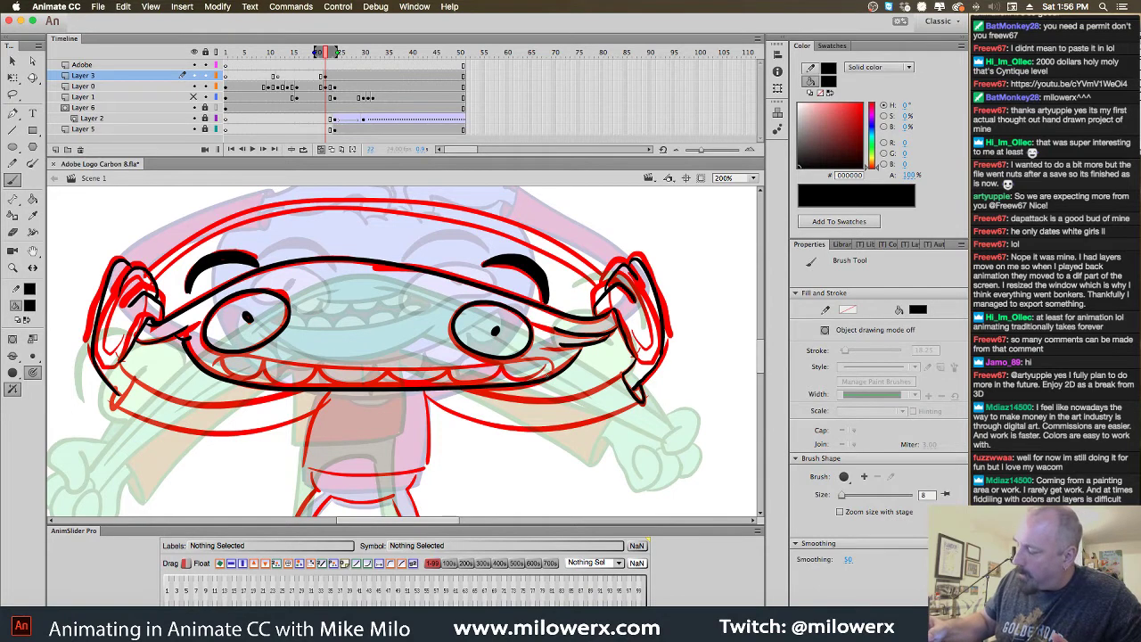
{"action": "mouse_move", "coordinate": [544, 361]}
{"action": "left_mouse_down"}
{"action": "mouse_move", "coordinate": [271, 364]}
{"action": "mouse_move", "coordinate": [229, 377]}
{"action": "mouse_move", "coordinate": [263, 364]}
{"action": "mouse_move", "coordinate": [273, 383]}
{"action": "mouse_move", "coordinate": [314, 373]}
{"action": "mouse_move", "coordinate": [387, 396]}
{"action": "mouse_move", "coordinate": [551, 380]}
{"action": "left_mouse_up"}
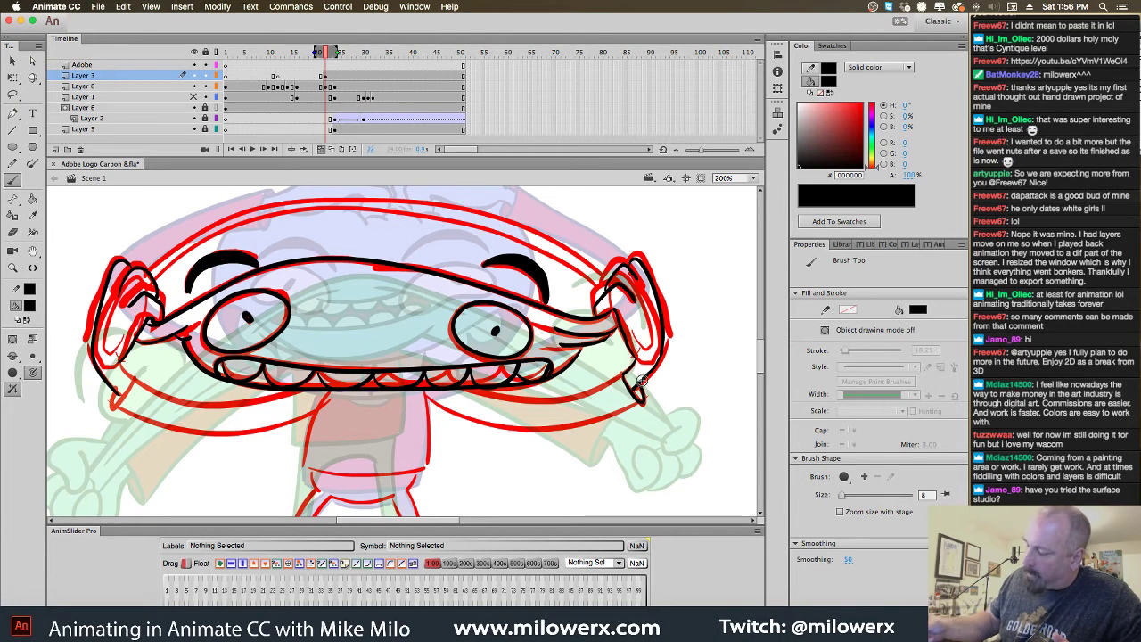
{"action": "mouse_move", "coordinate": [622, 377]}
{"action": "left_mouse_down"}
{"action": "mouse_move", "coordinate": [581, 396]}
{"action": "mouse_move", "coordinate": [513, 403]}
{"action": "mouse_move", "coordinate": [462, 388]}
{"action": "left_mouse_up"}
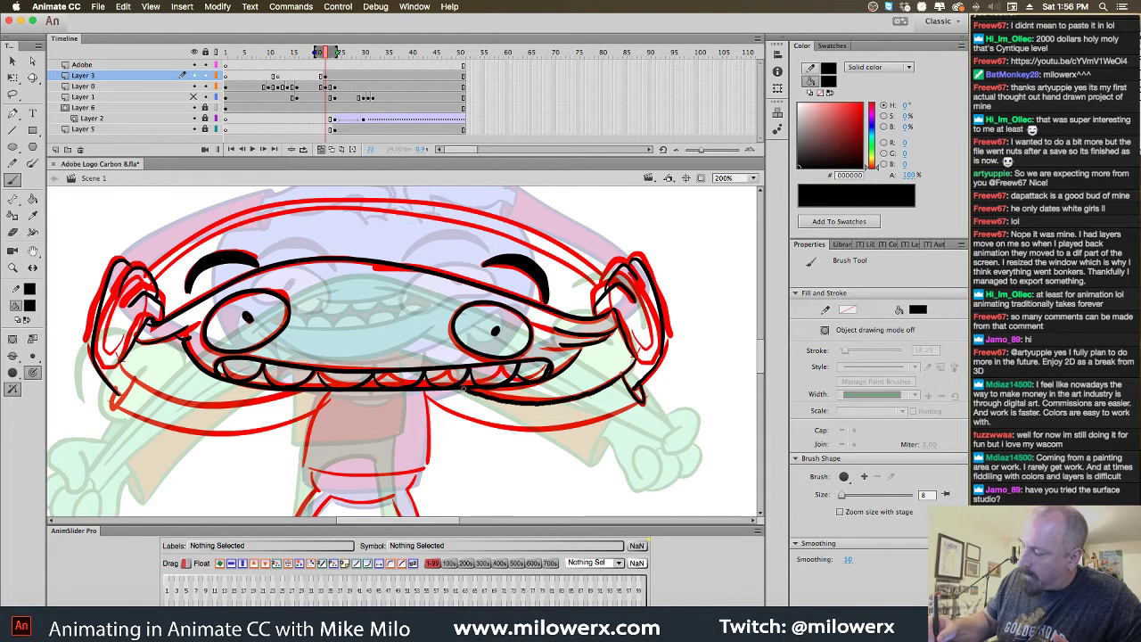
{"action": "mouse_move", "coordinate": [638, 401]}
{"action": "left_mouse_down"}
{"action": "mouse_move", "coordinate": [576, 423]}
{"action": "mouse_move", "coordinate": [466, 415]}
{"action": "mouse_move", "coordinate": [427, 395]}
{"action": "mouse_move", "coordinate": [184, 407]}
{"action": "mouse_move", "coordinate": [122, 365]}
{"action": "left_mouse_up"}
{"action": "mouse_move", "coordinate": [325, 398]}
{"action": "left_mouse_down"}
{"action": "mouse_move", "coordinate": [314, 411]}
{"action": "mouse_move", "coordinate": [240, 431]}
{"action": "mouse_move", "coordinate": [143, 425]}
{"action": "mouse_move", "coordinate": [112, 412]}
{"action": "mouse_move", "coordinate": [134, 378]}
{"action": "left_mouse_up"}
Remove the stray black circle drawn beside the character
{"action": "scroll", "coordinate": [571, 437], "scroll_direction": "down", "scroll_amount": 5}
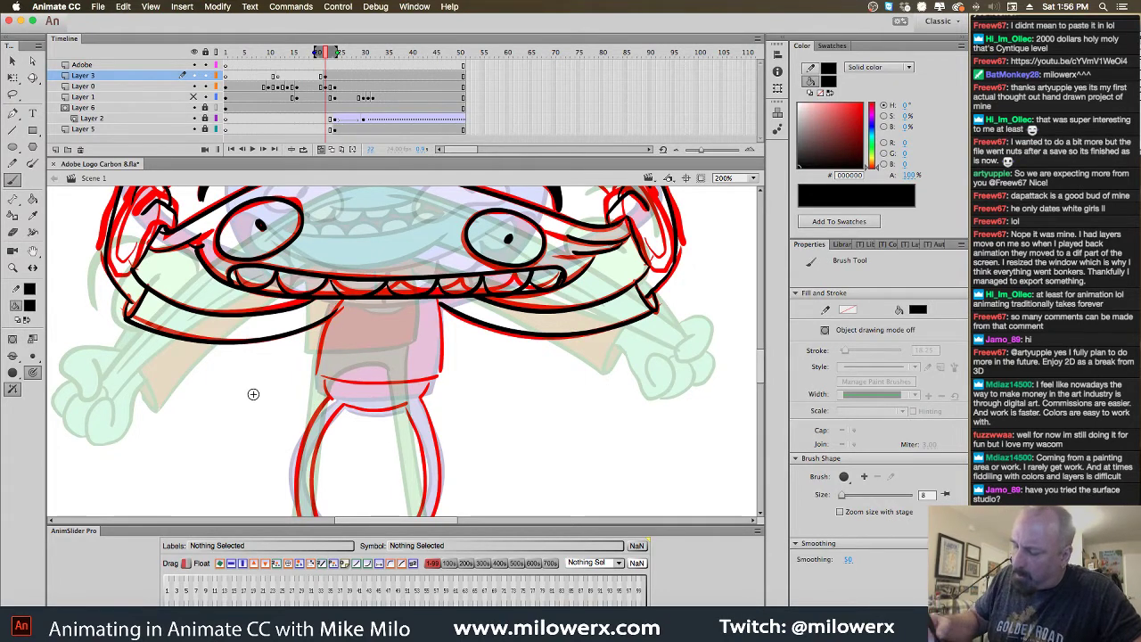
{"action": "mouse_move", "coordinate": [234, 427]}
{"action": "left_mouse_down"}
{"action": "mouse_move", "coordinate": [214, 371]}
{"action": "mouse_move", "coordinate": [237, 401]}
{"action": "left_mouse_up"}
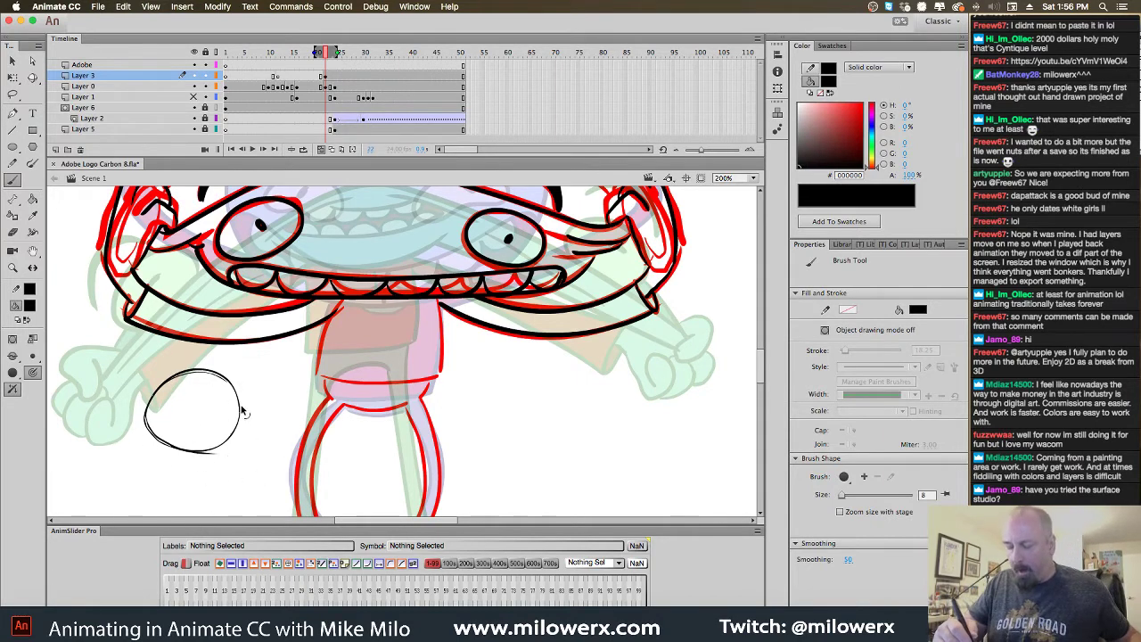
{"action": "key", "text": "ctrl+a"}
{"action": "key", "text": "Delete"}
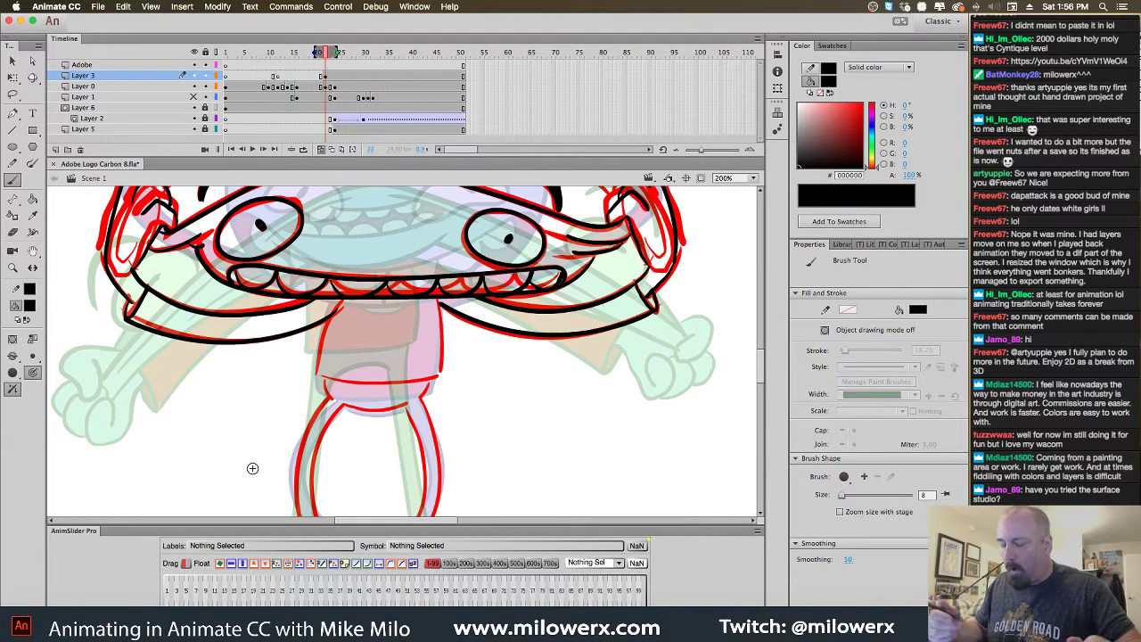
Ink the torso's left, right and bottom edges in black to close it
{"action": "left_click_drag", "start_coordinate": [339, 305], "coordinate": [319, 375]}
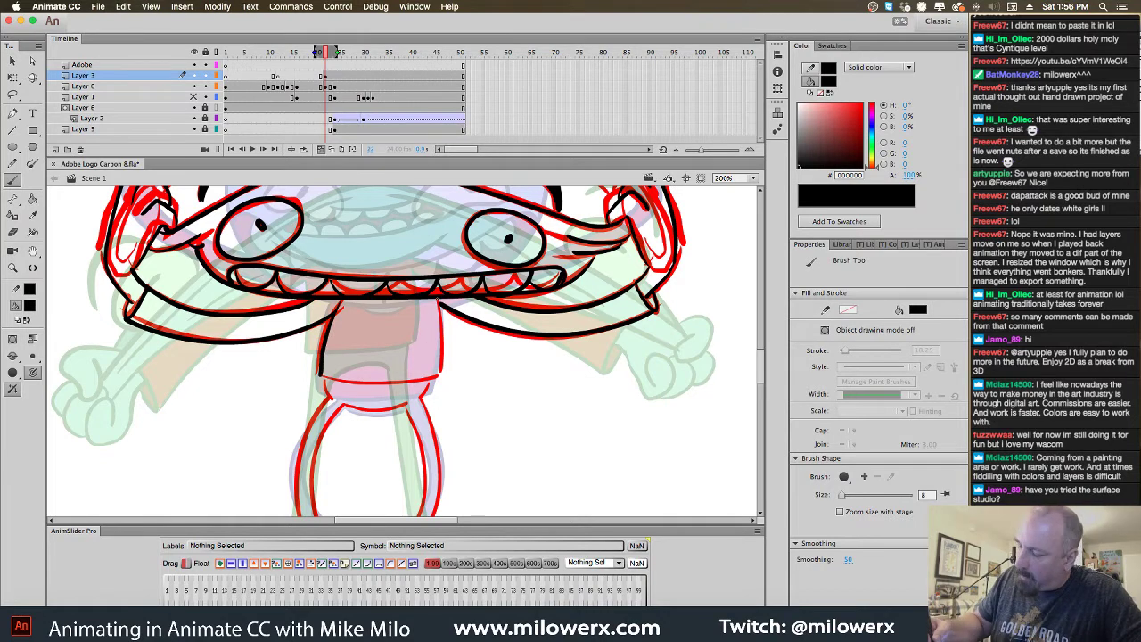
{"action": "left_click_drag", "start_coordinate": [437, 301], "coordinate": [440, 373]}
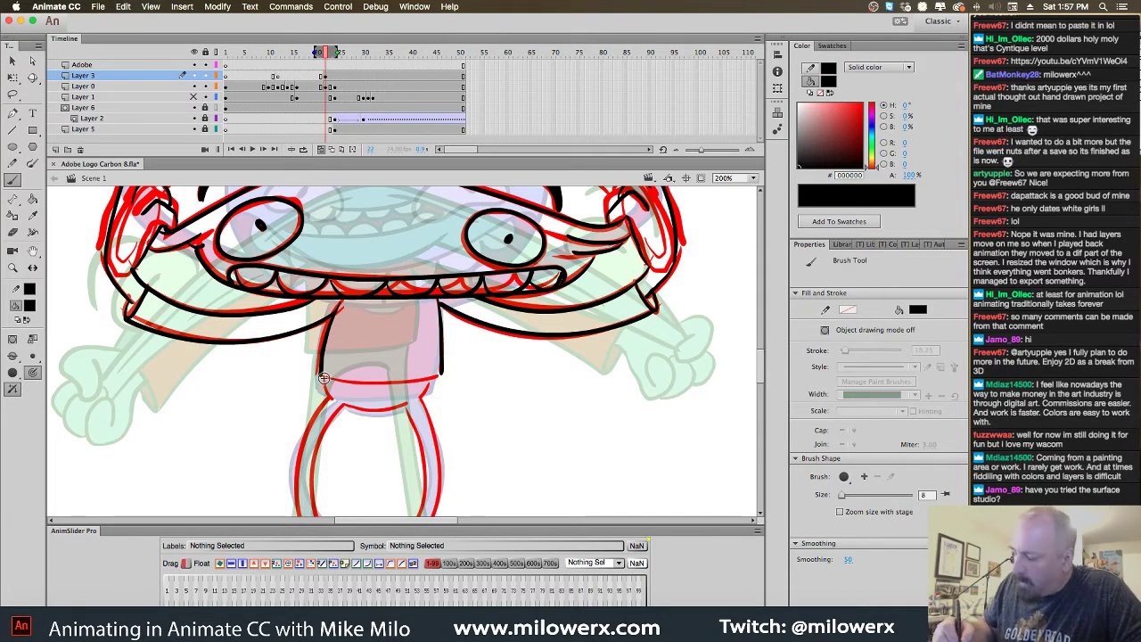
{"action": "mouse_move", "coordinate": [324, 378]}
{"action": "left_mouse_down"}
{"action": "mouse_move", "coordinate": [419, 382]}
{"action": "mouse_move", "coordinate": [443, 369]}
{"action": "left_mouse_up"}
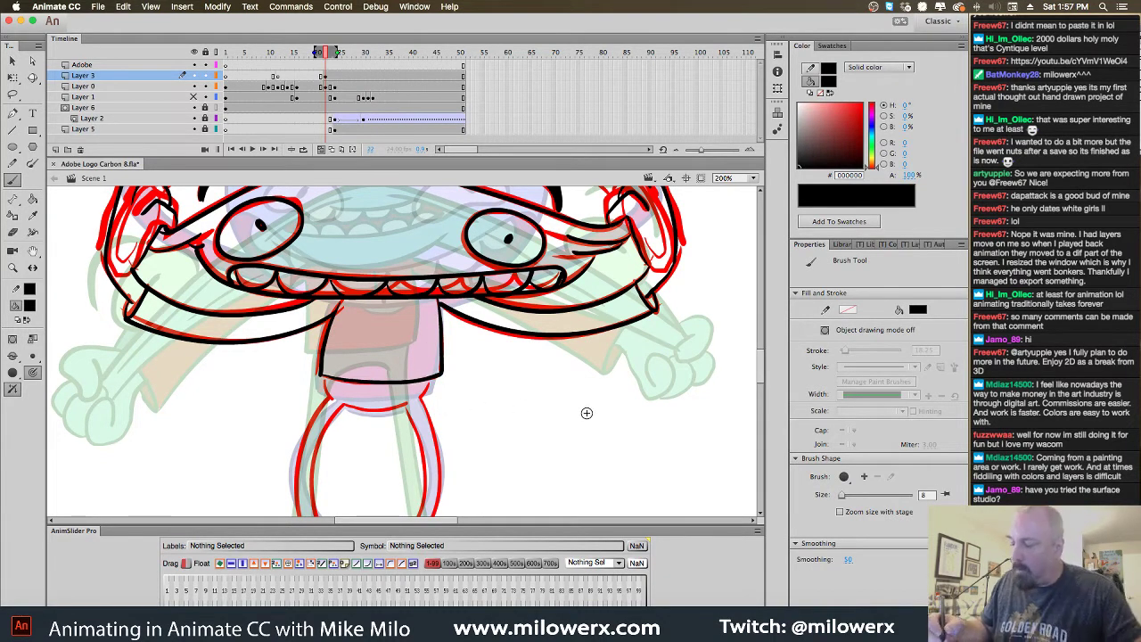
{"action": "scroll", "coordinate": [624, 406], "scroll_direction": "down", "scroll_amount": 5}
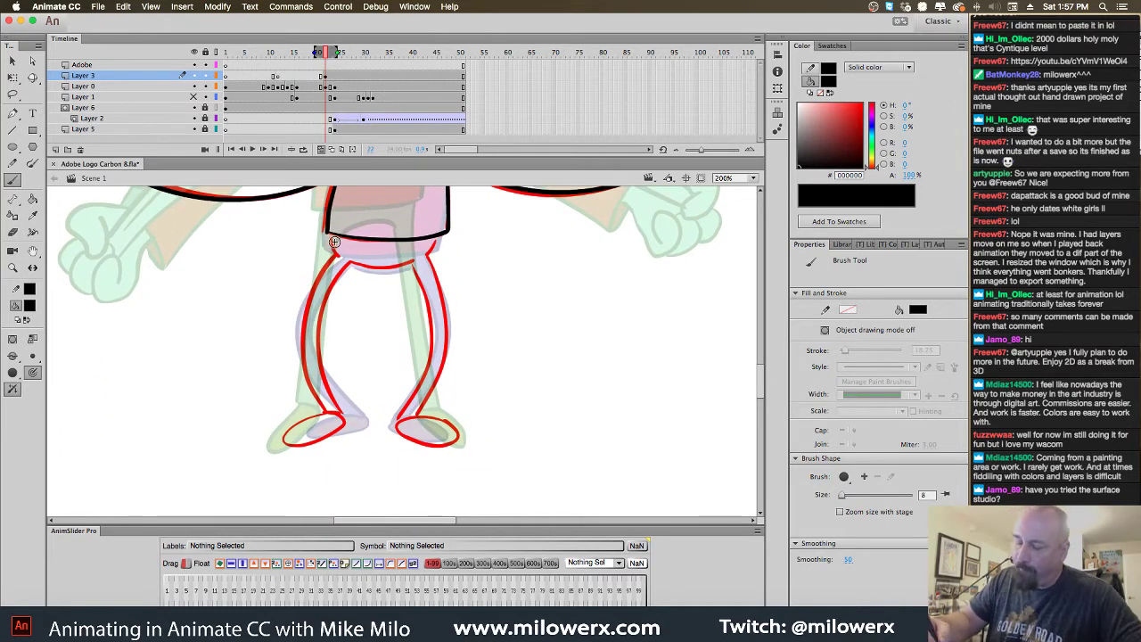
Ink the outlines of the left and right legs and both feet in black, then zoom to 100%
{"action": "left_click_drag", "start_coordinate": [334, 241], "coordinate": [338, 256]}
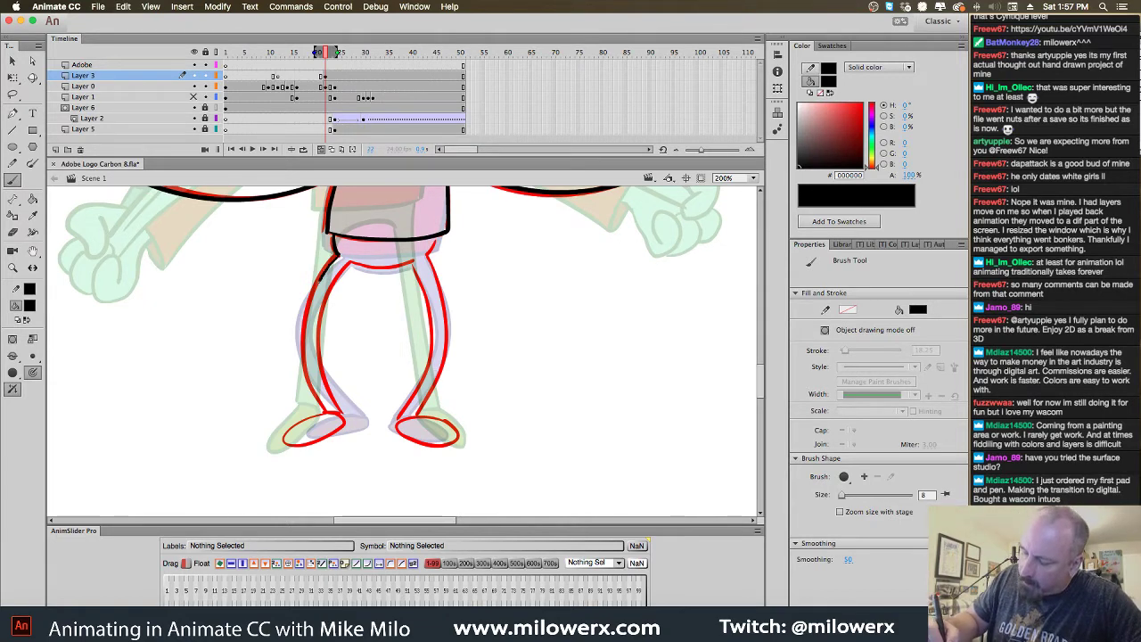
{"action": "mouse_move", "coordinate": [313, 287]}
{"action": "left_mouse_down"}
{"action": "mouse_move", "coordinate": [304, 376]}
{"action": "mouse_move", "coordinate": [333, 412]}
{"action": "mouse_move", "coordinate": [314, 335]}
{"action": "mouse_move", "coordinate": [349, 263]}
{"action": "left_mouse_up"}
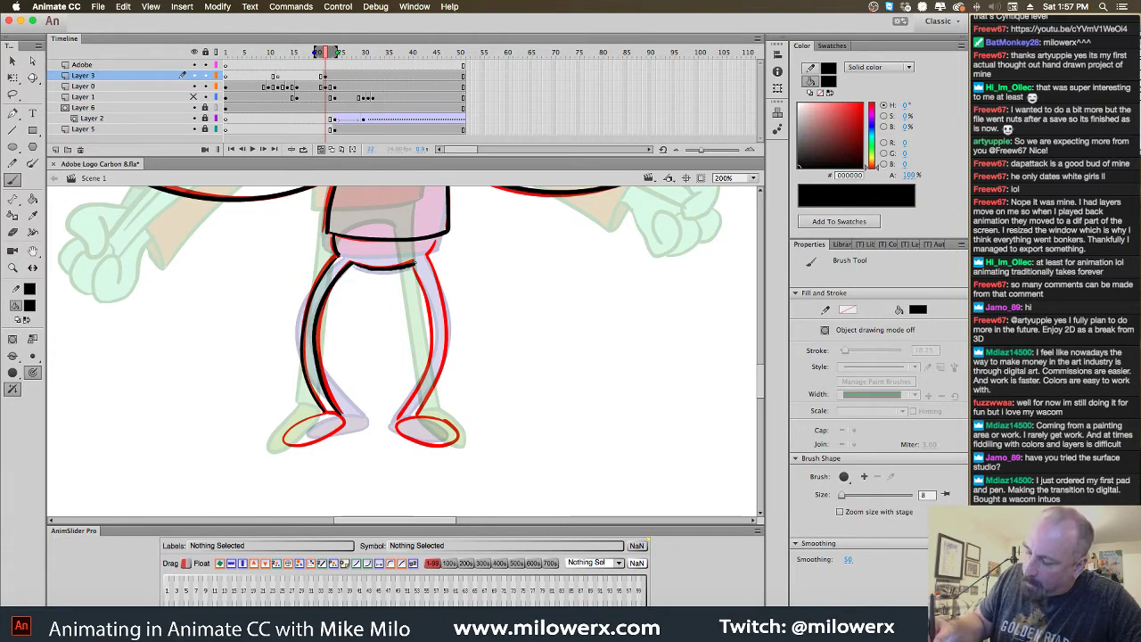
{"action": "left_click_drag", "start_coordinate": [425, 294], "coordinate": [431, 328]}
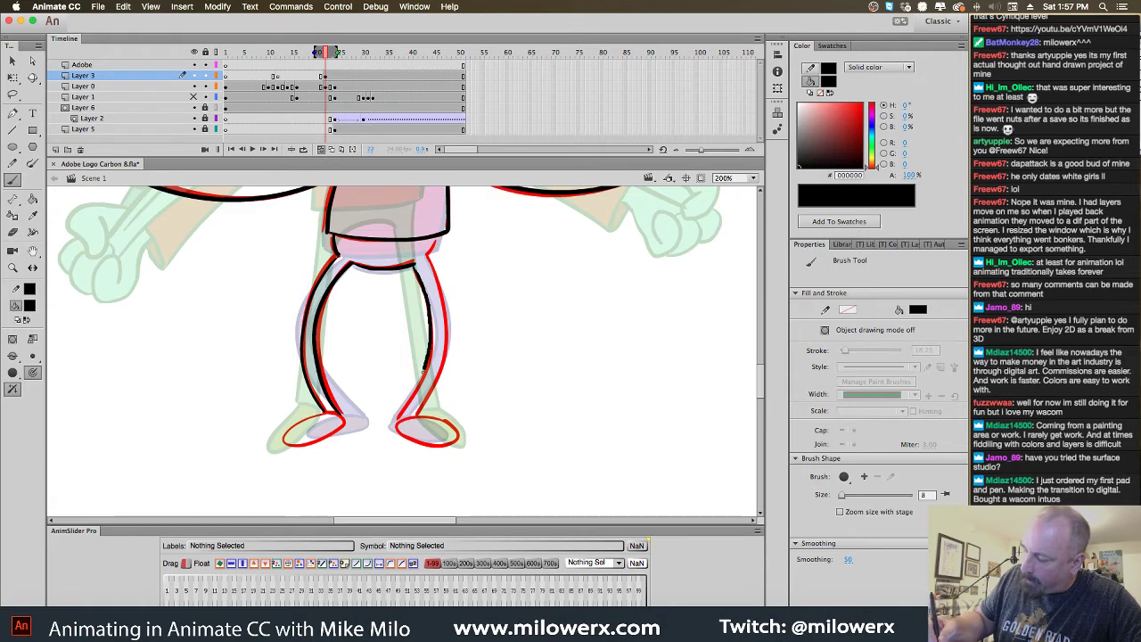
{"action": "mouse_move", "coordinate": [417, 267]}
{"action": "left_mouse_down"}
{"action": "mouse_move", "coordinate": [447, 317]}
{"action": "mouse_move", "coordinate": [448, 357]}
{"action": "mouse_move", "coordinate": [429, 406]}
{"action": "mouse_move", "coordinate": [412, 415]}
{"action": "left_mouse_up"}
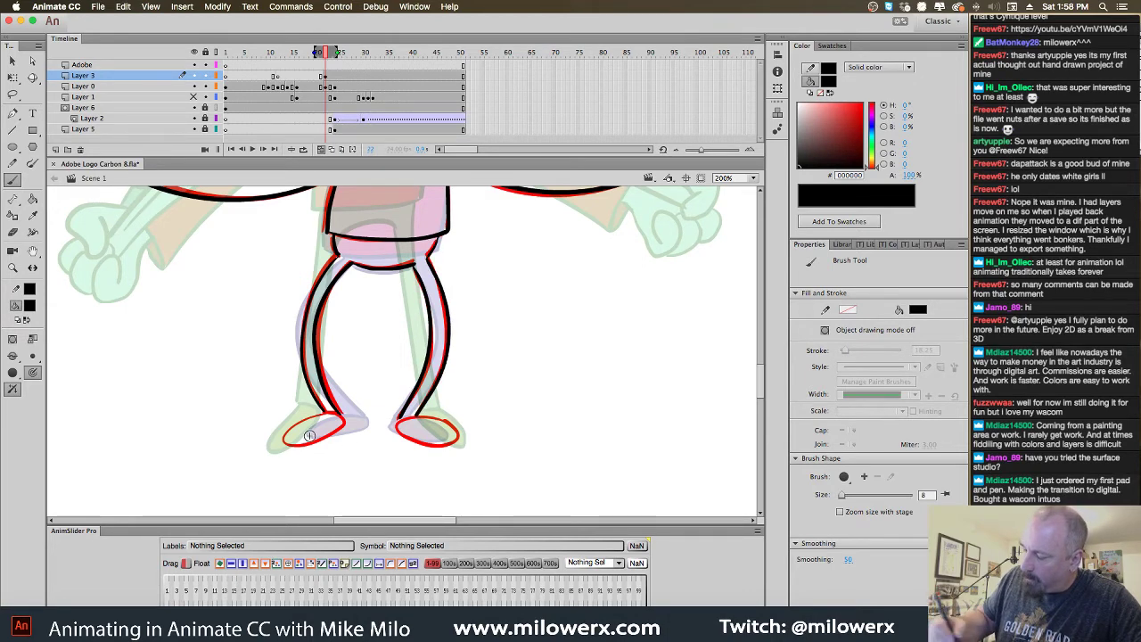
{"action": "mouse_move", "coordinate": [335, 415]}
{"action": "left_mouse_down"}
{"action": "mouse_move", "coordinate": [293, 424]}
{"action": "mouse_move", "coordinate": [307, 443]}
{"action": "mouse_move", "coordinate": [287, 438]}
{"action": "left_mouse_up"}
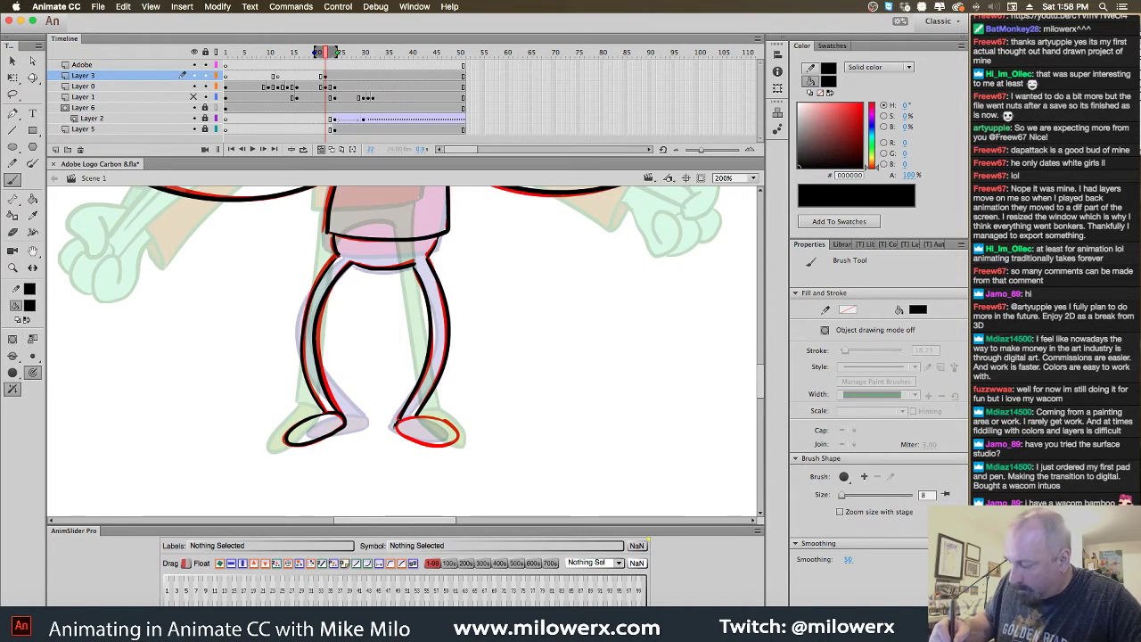
{"action": "mouse_move", "coordinate": [425, 446]}
{"action": "left_mouse_down"}
{"action": "mouse_move", "coordinate": [455, 442]}
{"action": "mouse_move", "coordinate": [432, 421]}
{"action": "left_mouse_up"}
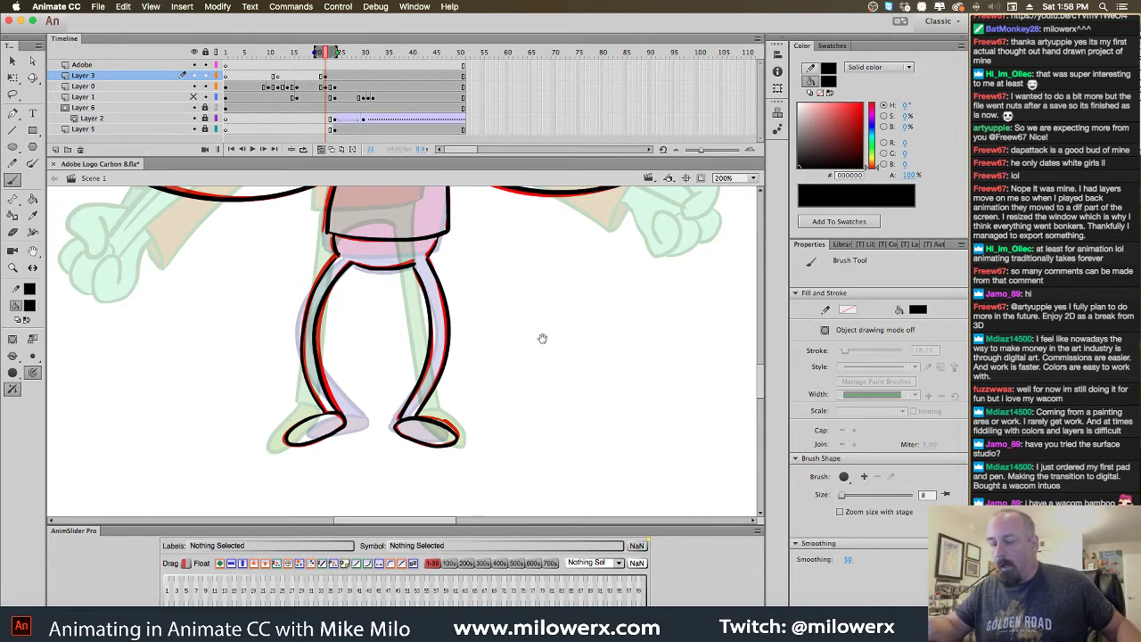
{"action": "key", "text": "super+1"}
Turn off onion skinning and flip between frames 20 and 21 to compare poses
{"action": "left_click_drag", "start_coordinate": [552, 353], "coordinate": [583, 431]}
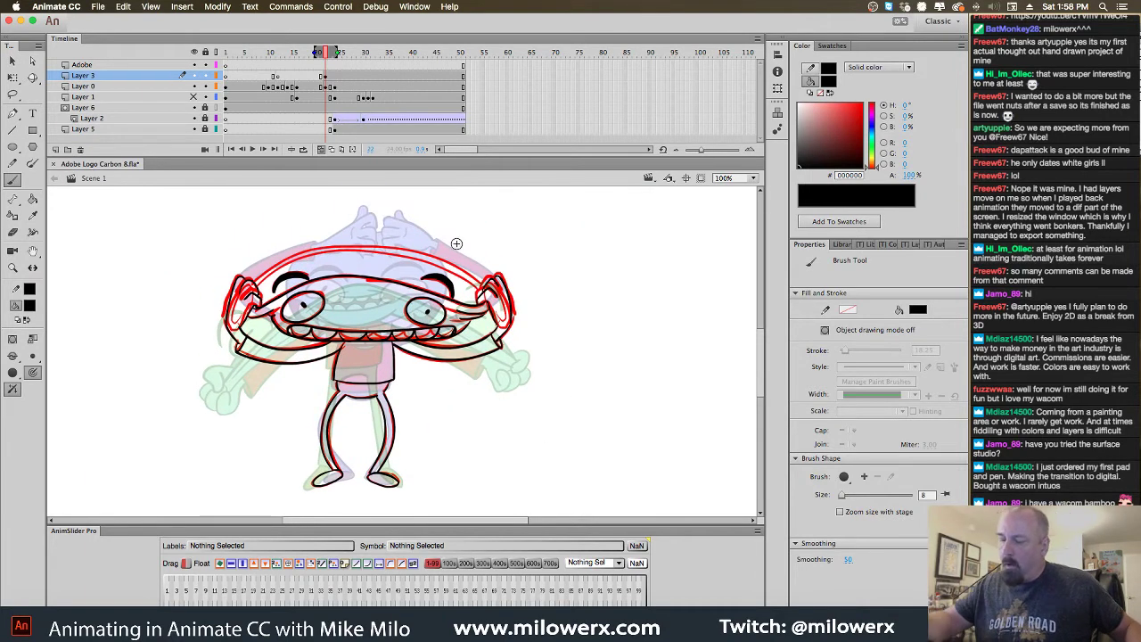
{"action": "left_click", "coordinate": [322, 150]}
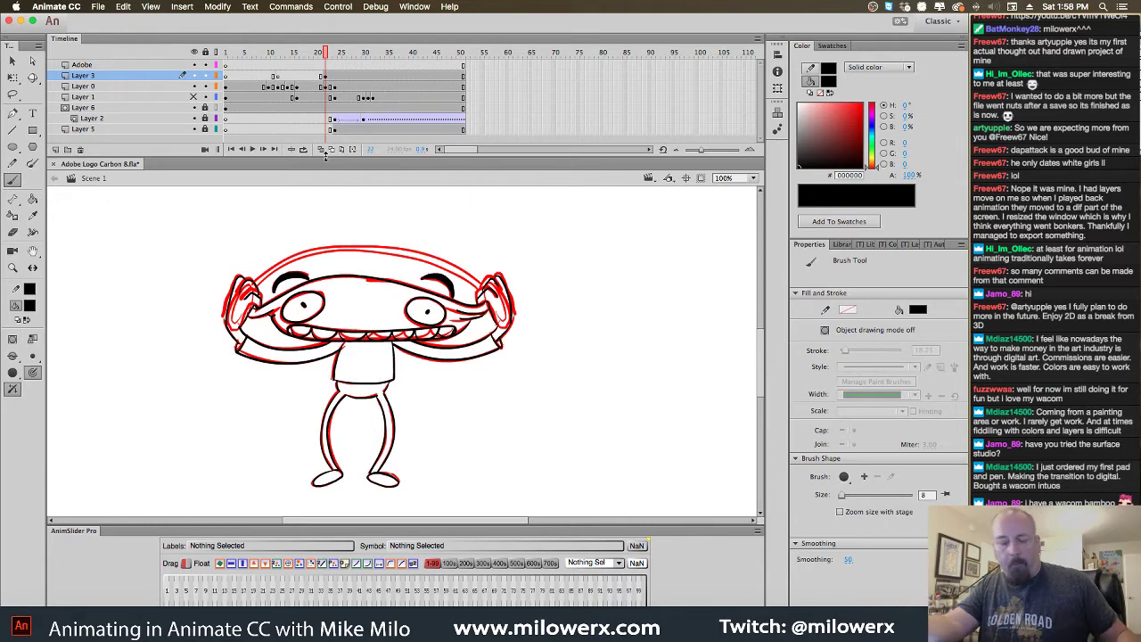
{"action": "key", "text": "period"}
{"action": "key", "text": "comma"}
{"action": "key", "text": "period"}
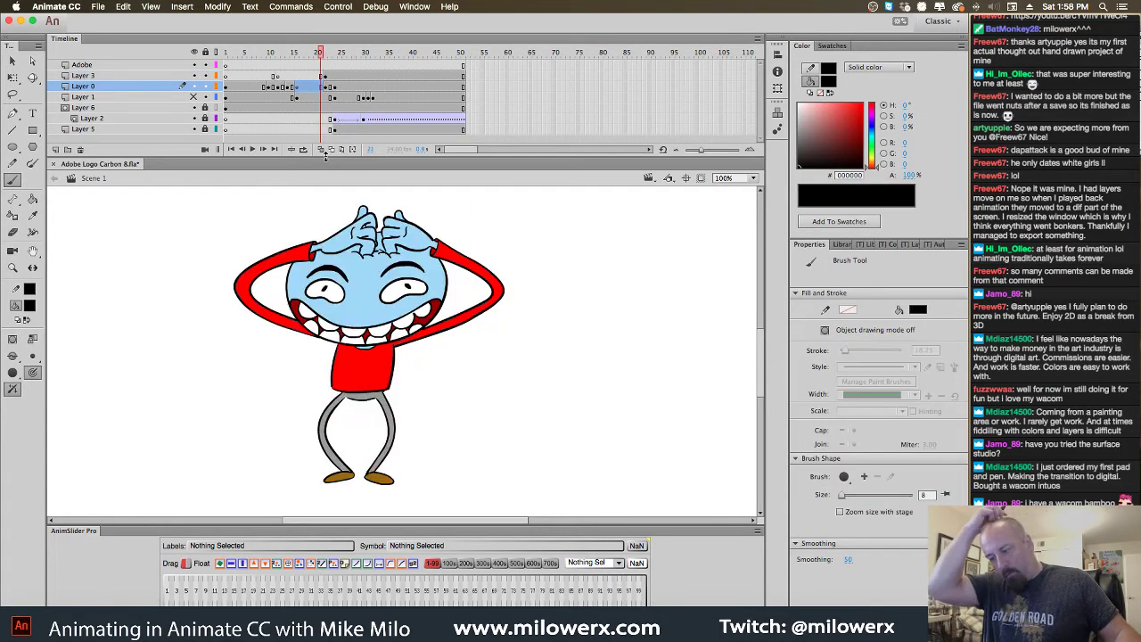
{"action": "key", "text": "comma"}
{"action": "key", "text": "period"}
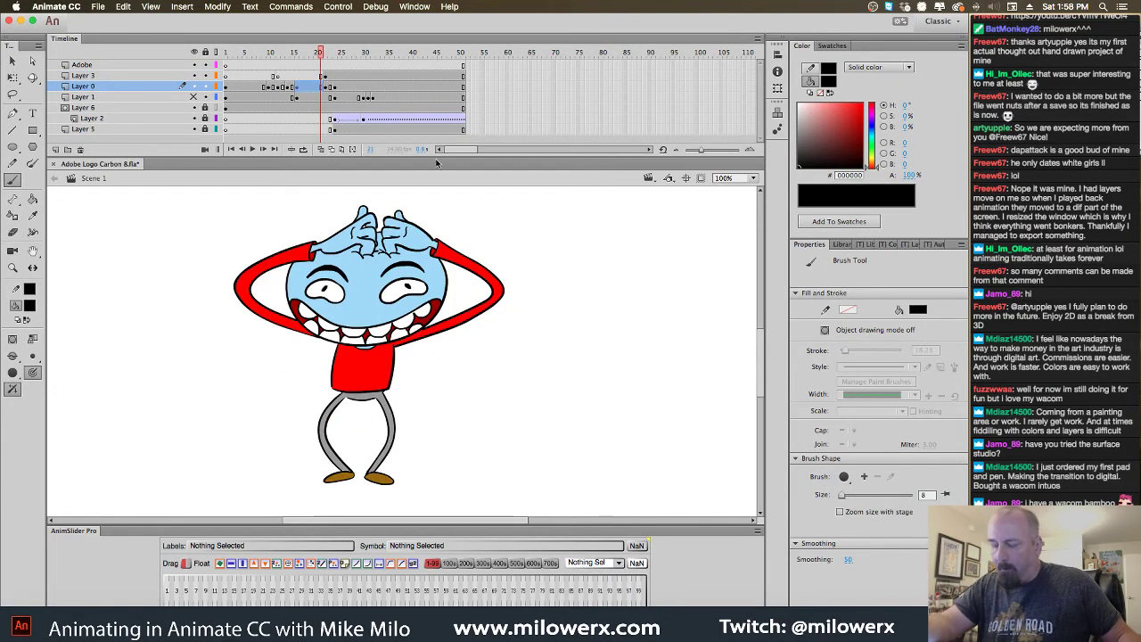
{"action": "key", "text": "comma"}
{"action": "key", "text": "period"}
{"action": "key", "text": "period"}
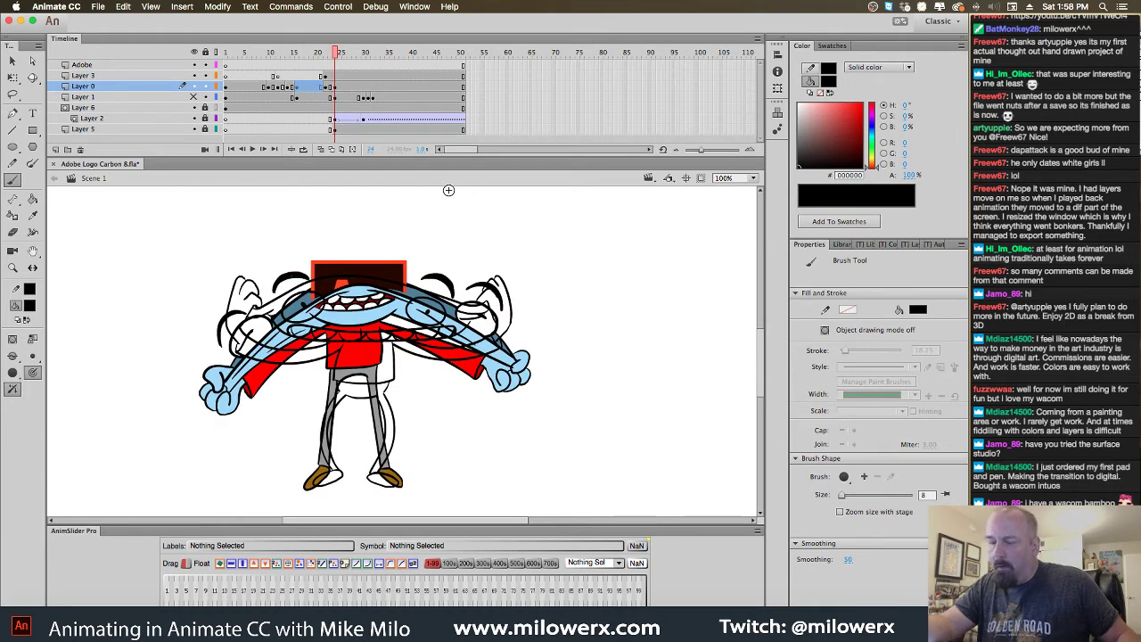
{"action": "key", "text": "comma"}
{"action": "key", "text": "comma"}
{"action": "key", "text": "comma"}
{"action": "key", "text": "comma"}
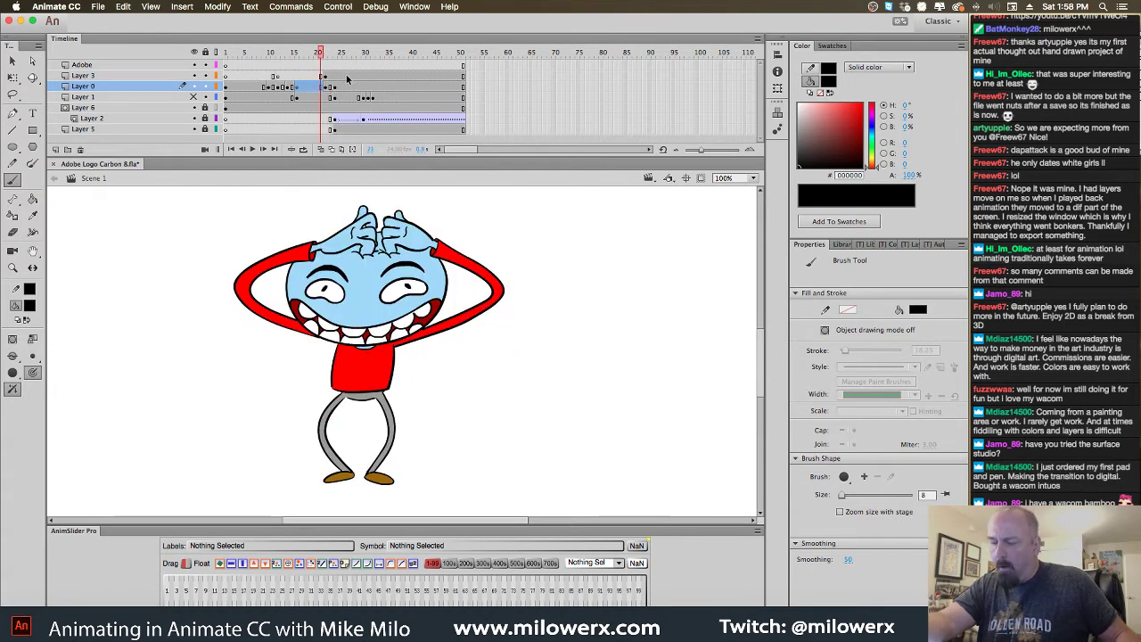
{"action": "key", "text": "period"}
{"action": "key", "text": "comma"}
{"action": "key", "text": "period"}
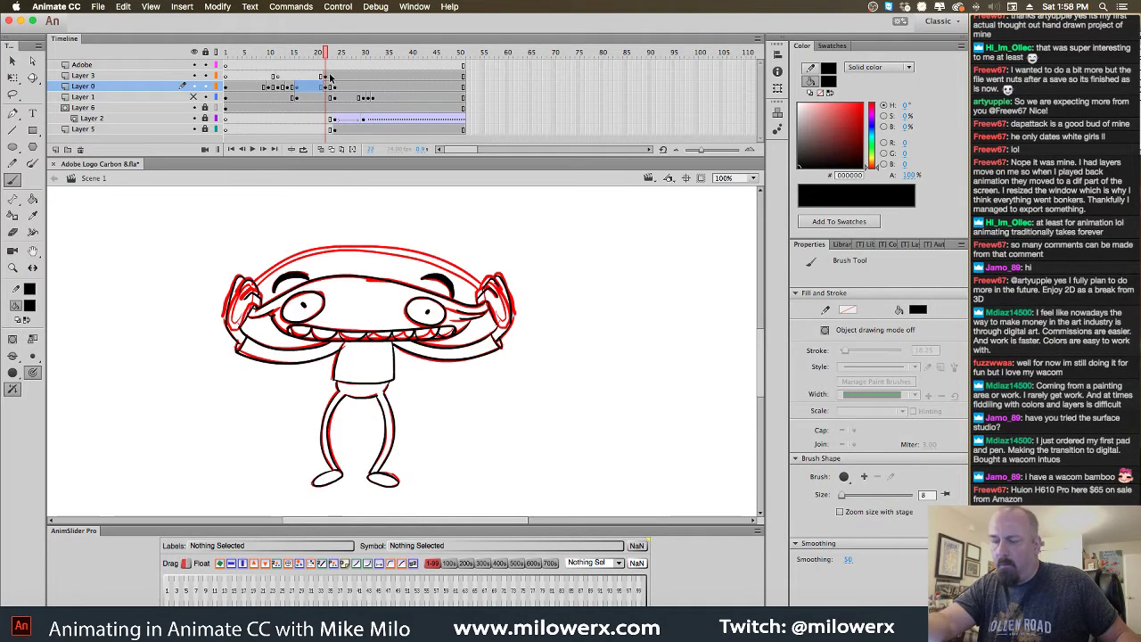
Select Layer 3 and Layer 0 frames, then scrub to frame 22
{"action": "left_click", "coordinate": [329, 77]}
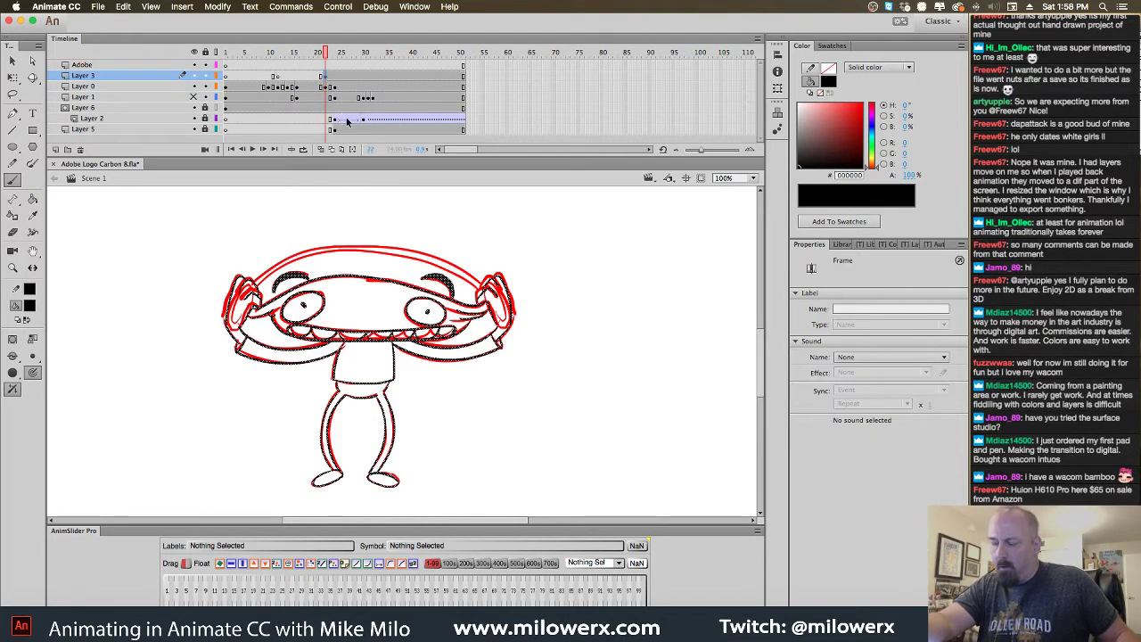
{"action": "left_click", "coordinate": [330, 87]}
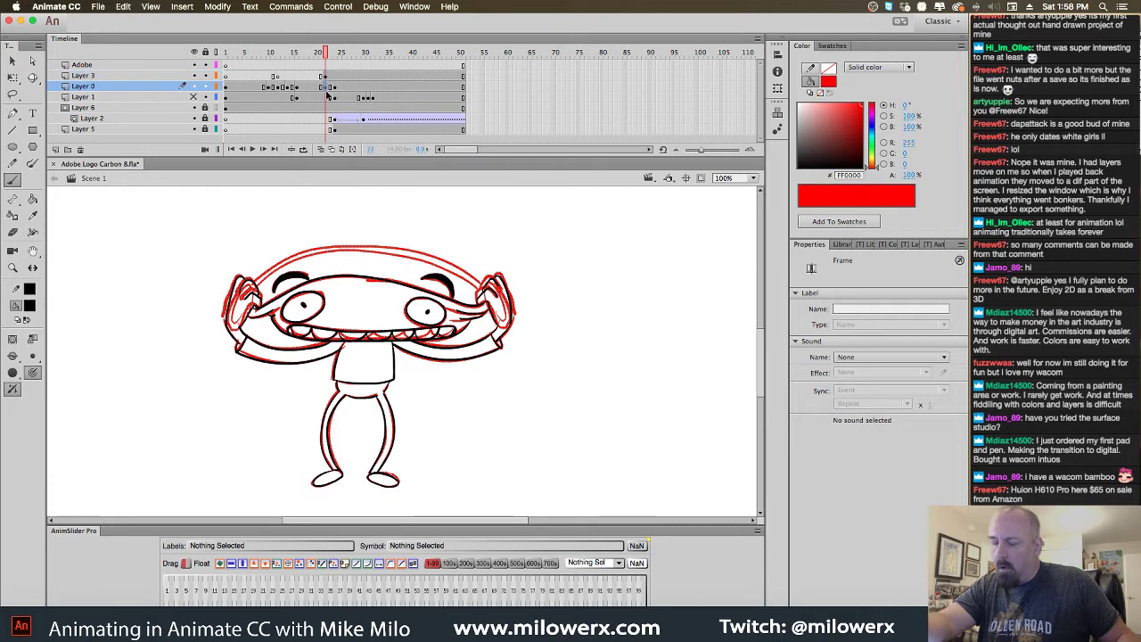
{"action": "left_click", "coordinate": [329, 76]}
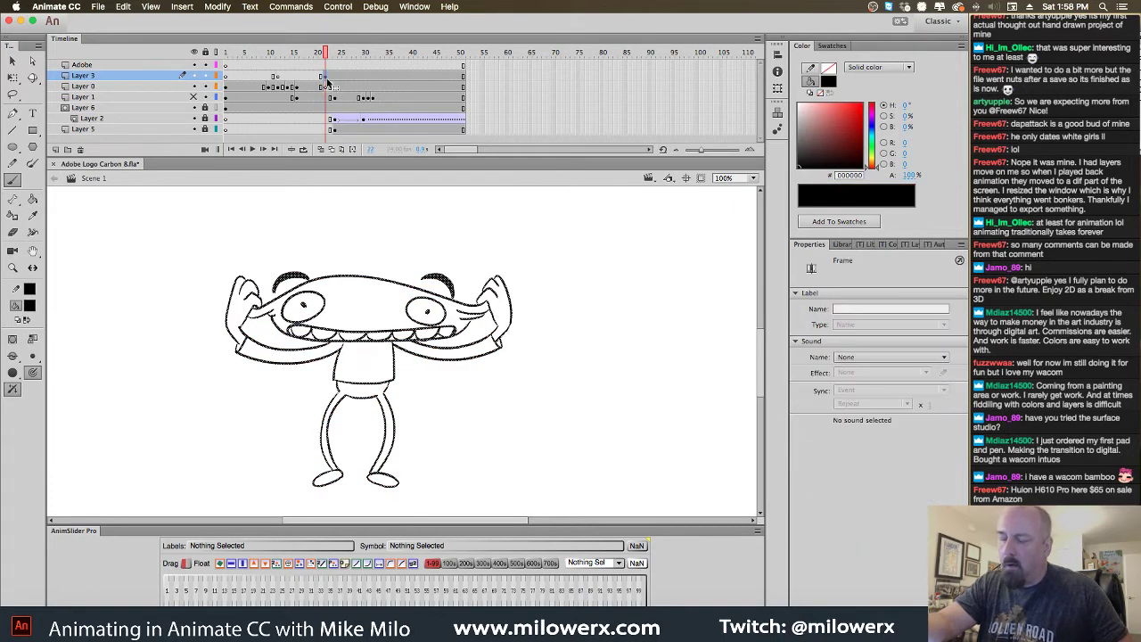
{"action": "left_click", "coordinate": [330, 87]}
{"action": "left_click", "coordinate": [329, 77]}
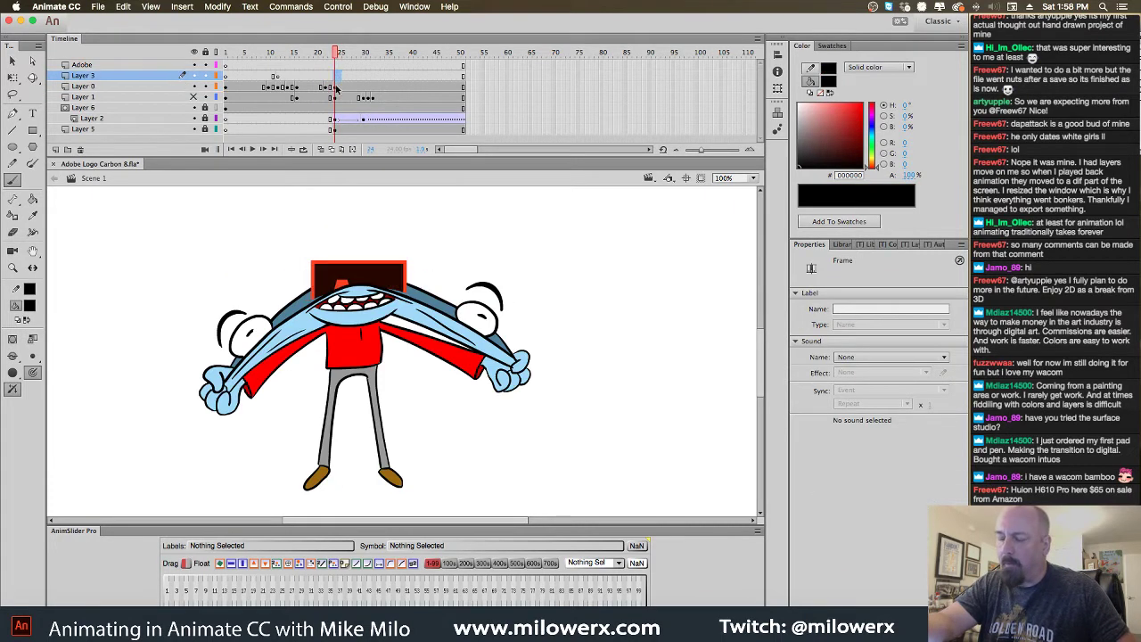
{"action": "left_click", "coordinate": [326, 55]}
{"action": "mouse_move", "coordinate": [327, 56]}
{"action": "left_mouse_down"}
{"action": "mouse_move", "coordinate": [288, 55]}
{"action": "mouse_move", "coordinate": [327, 55]}
{"action": "left_mouse_up"}
{"action": "key", "text": "."}
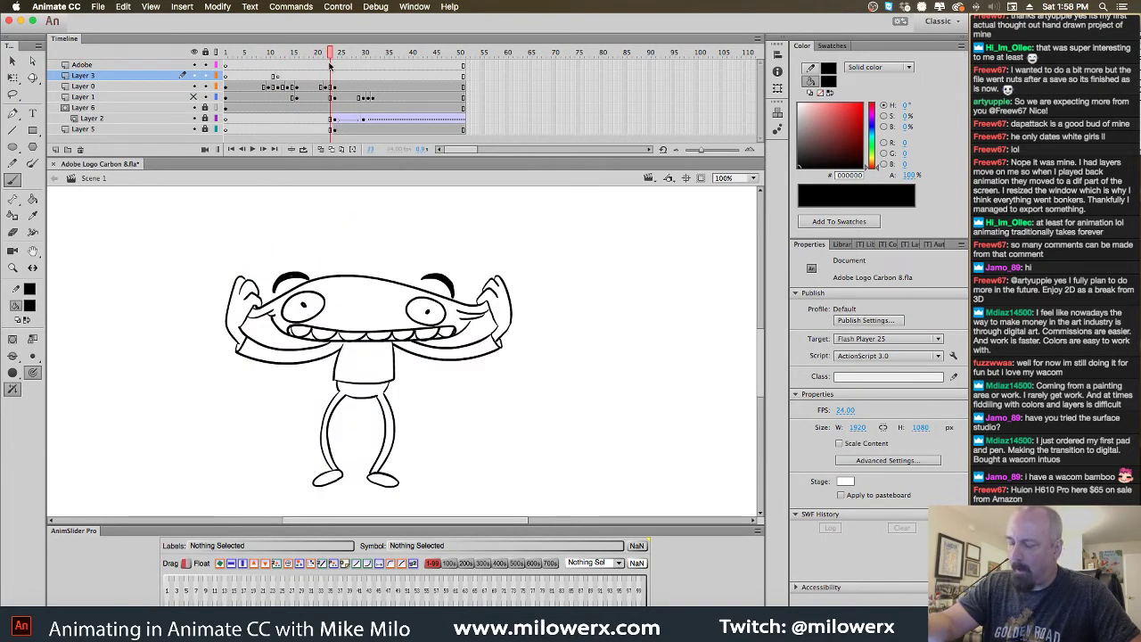
Move Layer 5's coloured keyframe to frame 24 and add a Camera layer
{"action": "left_click", "coordinate": [338, 130]}
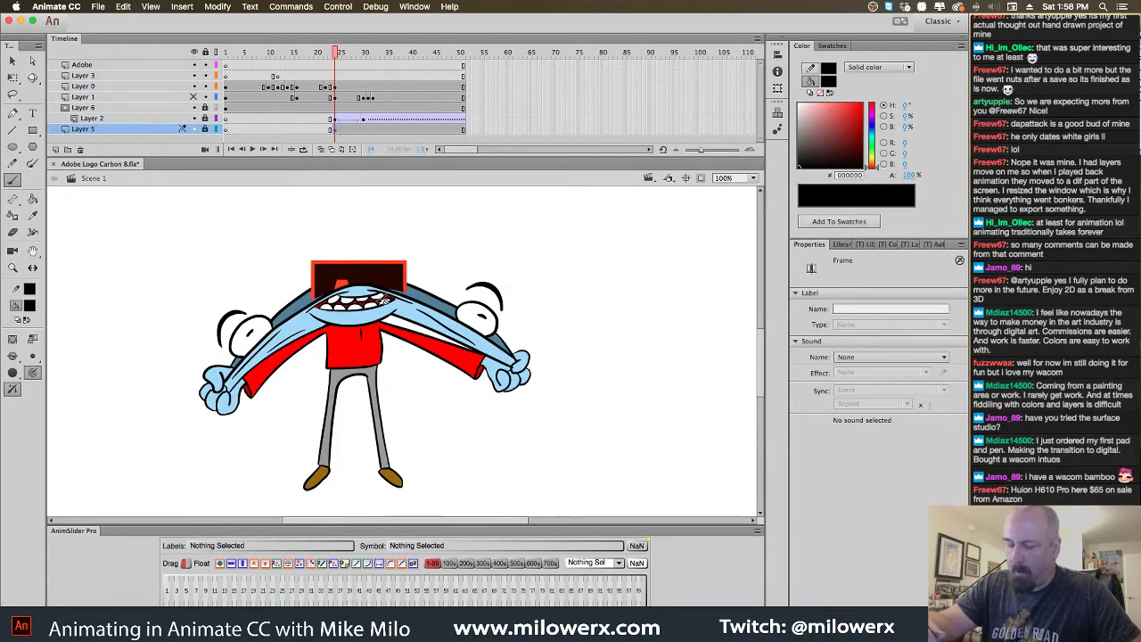
{"action": "left_click", "coordinate": [338, 132]}
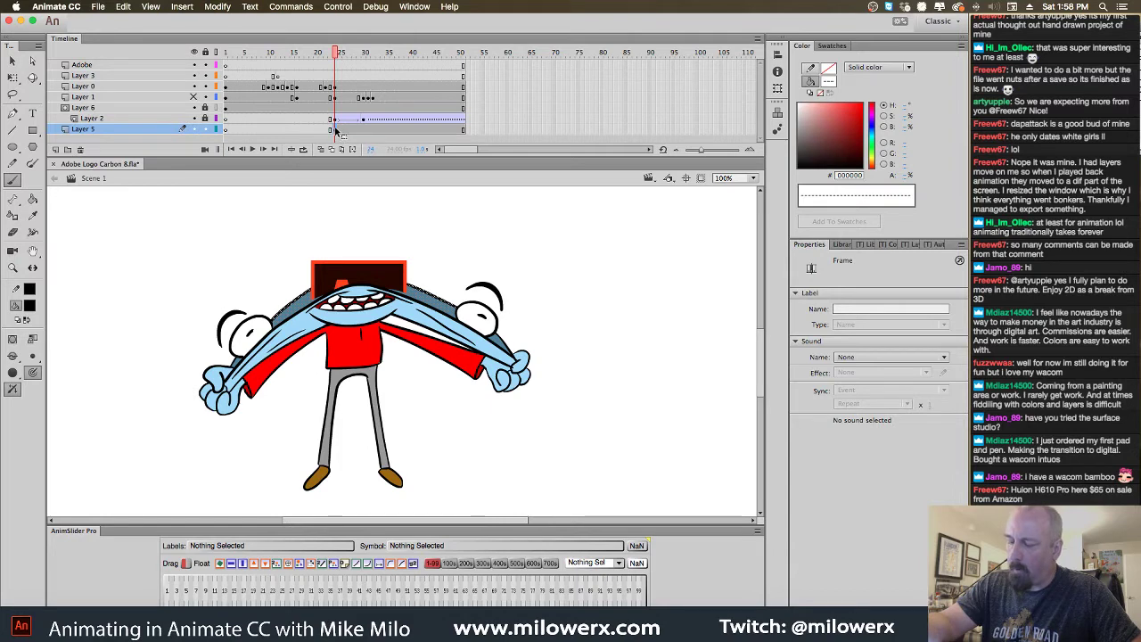
{"action": "left_click", "coordinate": [326, 131]}
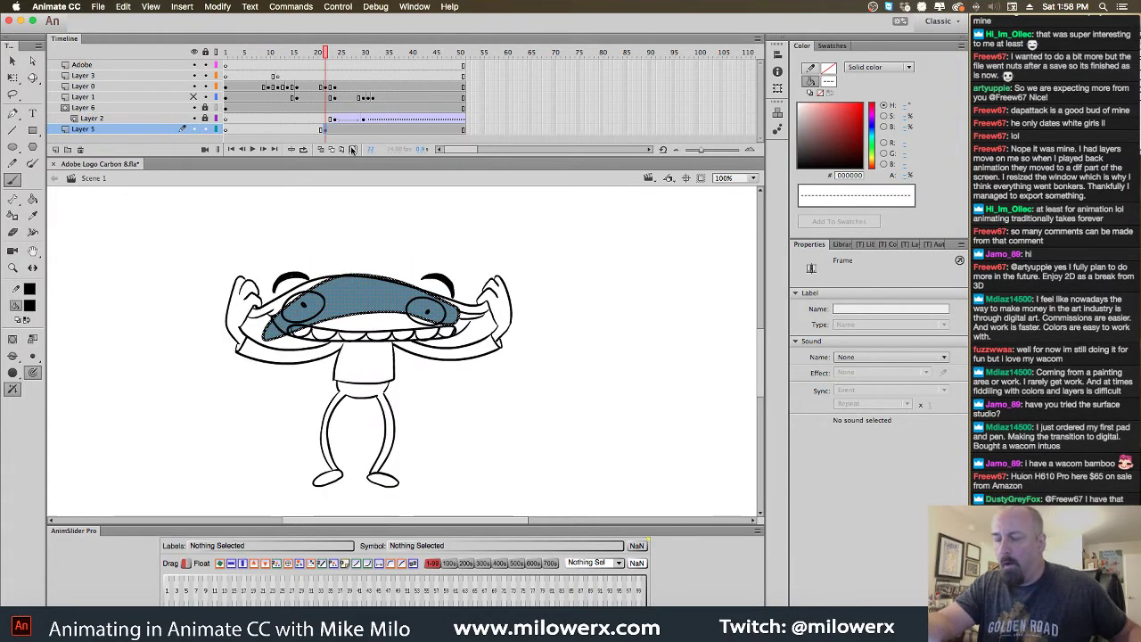
{"action": "key", "text": "super+z"}
{"action": "left_click", "coordinate": [328, 131]}
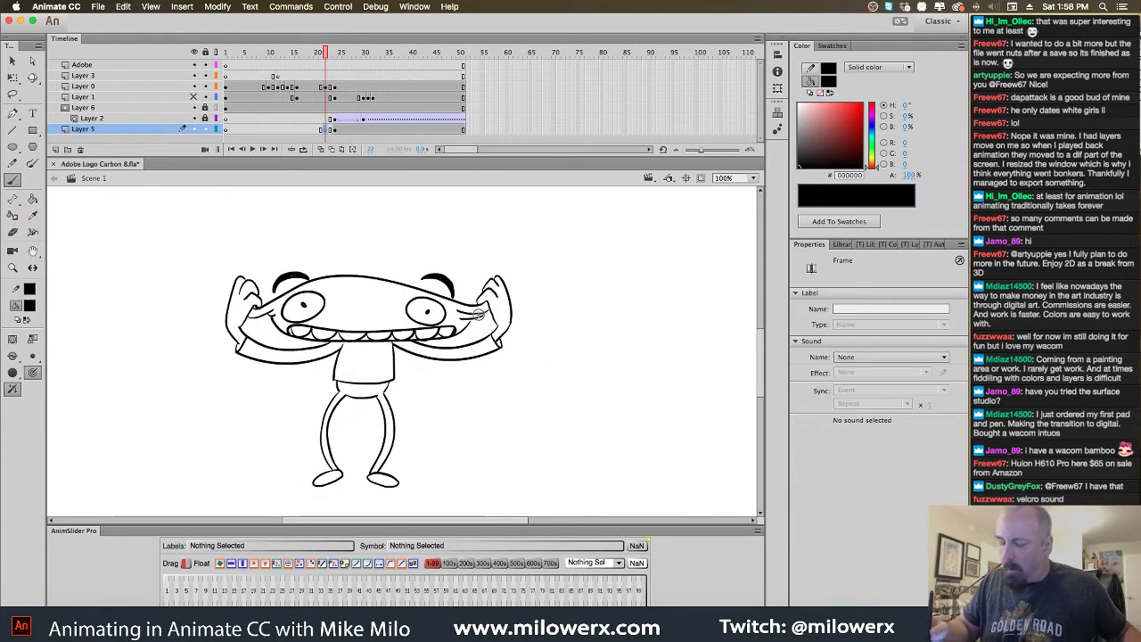
{"action": "key", "text": "c"}
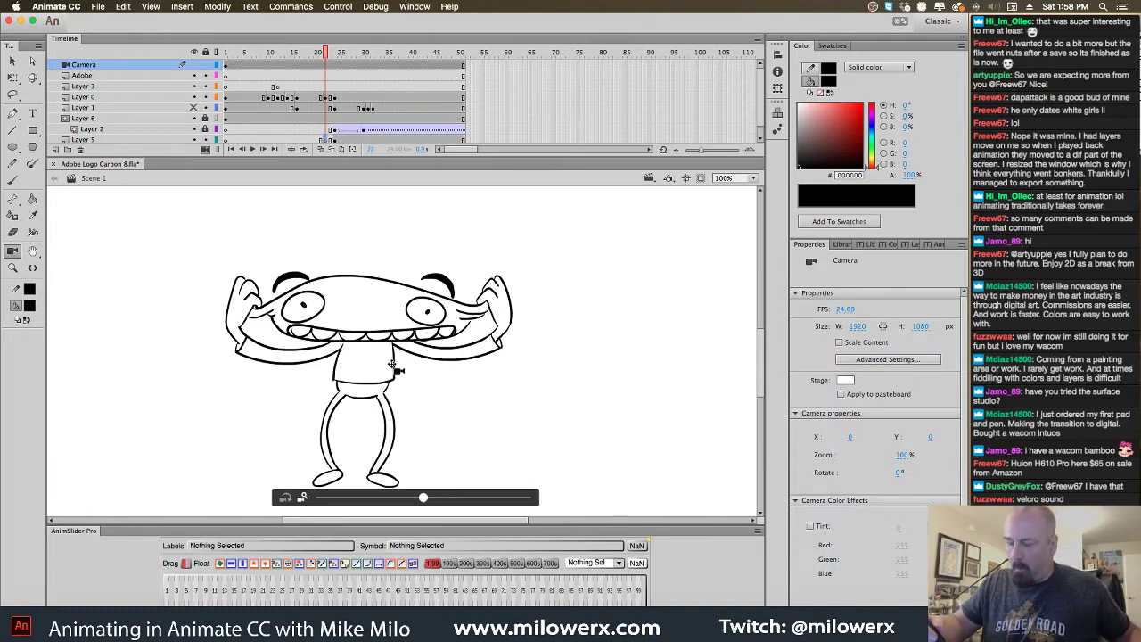
Zoom to 200% around the right hand and ink a new head outline arcing between the hands
{"action": "left_click", "coordinate": [15, 252]}
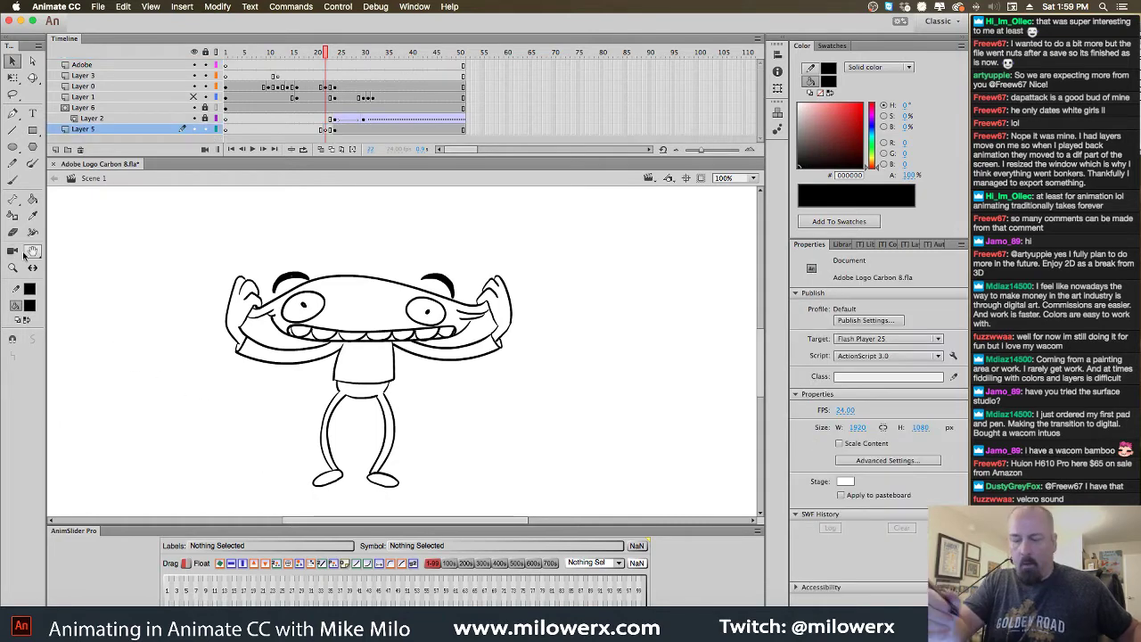
{"action": "left_click", "coordinate": [498, 312], "text": "super"}
{"action": "left_click_drag", "start_coordinate": [397, 339], "coordinate": [680, 400]}
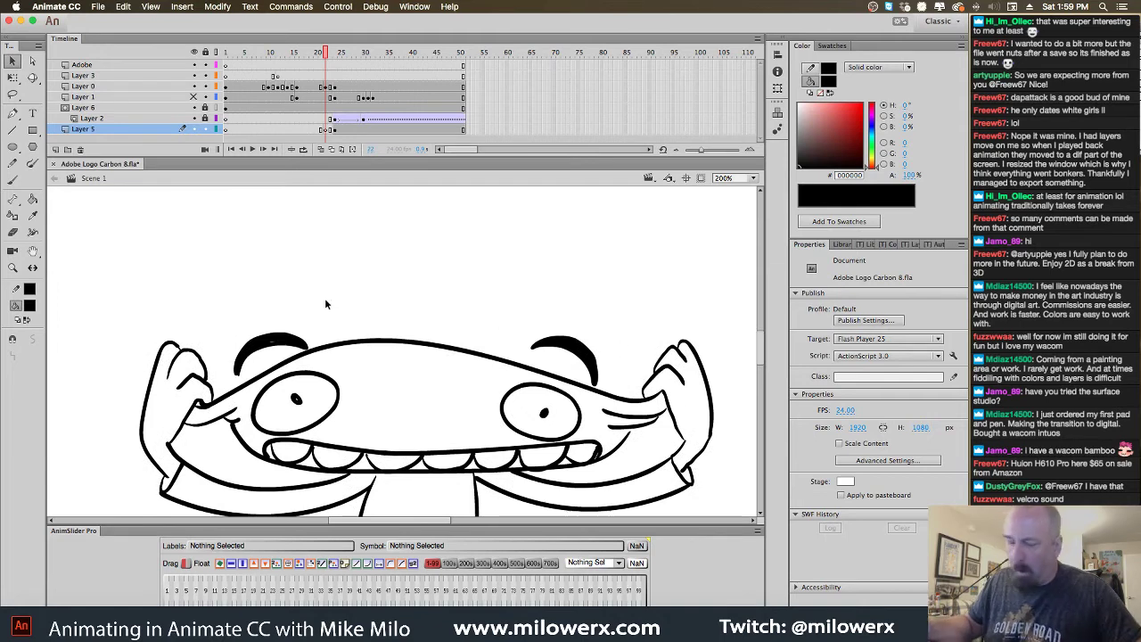
{"action": "key", "text": "b"}
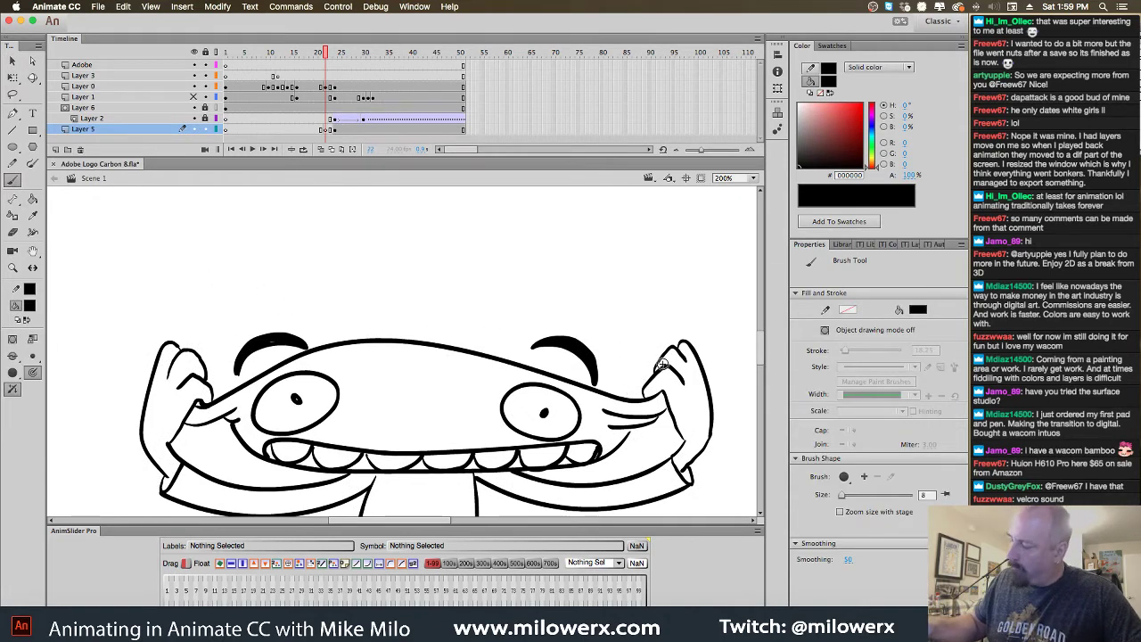
{"action": "mouse_move", "coordinate": [628, 340]}
{"action": "left_mouse_down"}
{"action": "mouse_move", "coordinate": [486, 298]}
{"action": "mouse_move", "coordinate": [298, 308]}
{"action": "mouse_move", "coordinate": [218, 345]}
{"action": "mouse_move", "coordinate": [191, 383]}
{"action": "mouse_move", "coordinate": [222, 412]}
{"action": "mouse_move", "coordinate": [319, 374]}
{"action": "mouse_move", "coordinate": [424, 360]}
{"action": "mouse_move", "coordinate": [550, 400]}
{"action": "mouse_move", "coordinate": [640, 410]}
{"action": "mouse_move", "coordinate": [668, 367]}
{"action": "mouse_move", "coordinate": [660, 361]}
{"action": "left_mouse_up"}
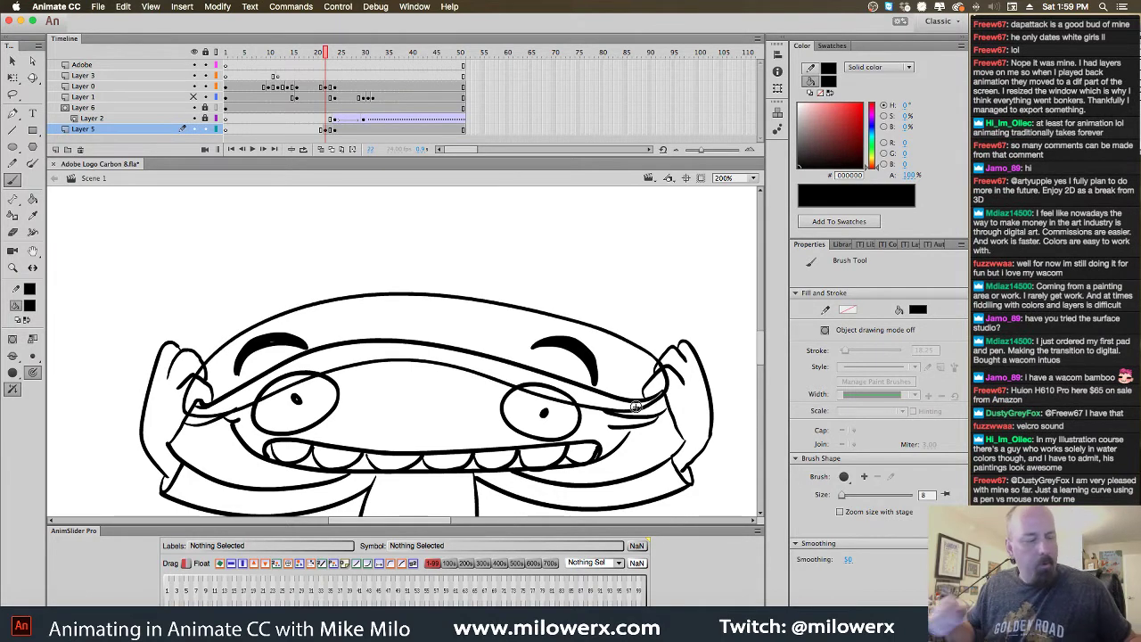
Step through neighbouring frames at reduced zoom to check the new drawing
{"action": "key", "text": "period"}
{"action": "key", "text": "period"}
{"action": "key", "text": "comma"}
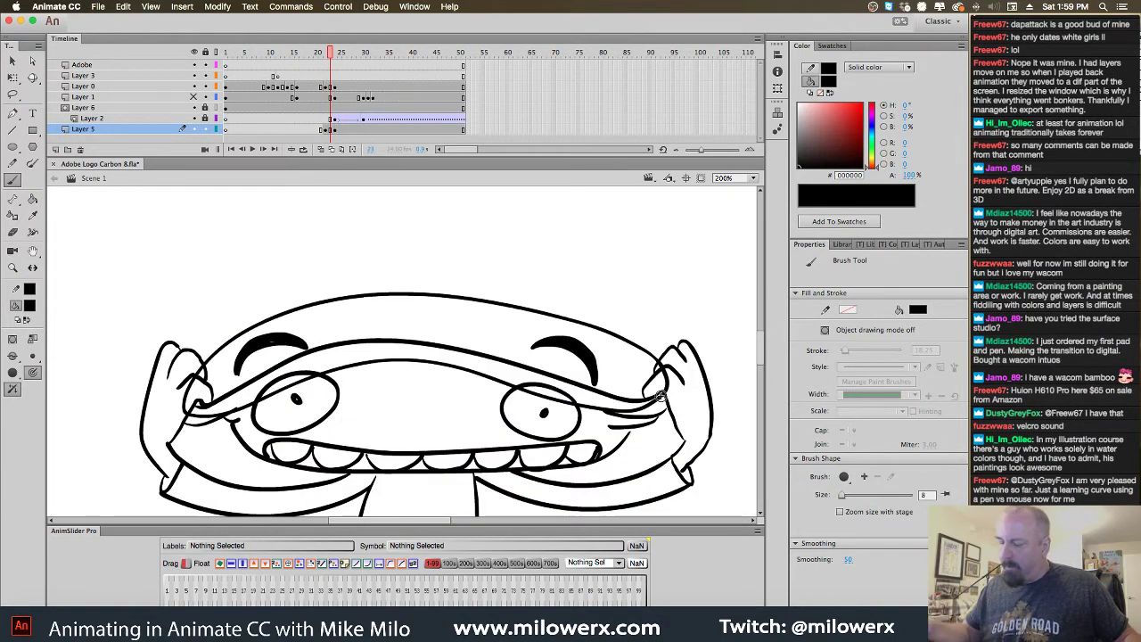
{"action": "key", "text": "super+minus"}
{"action": "key", "text": "comma"}
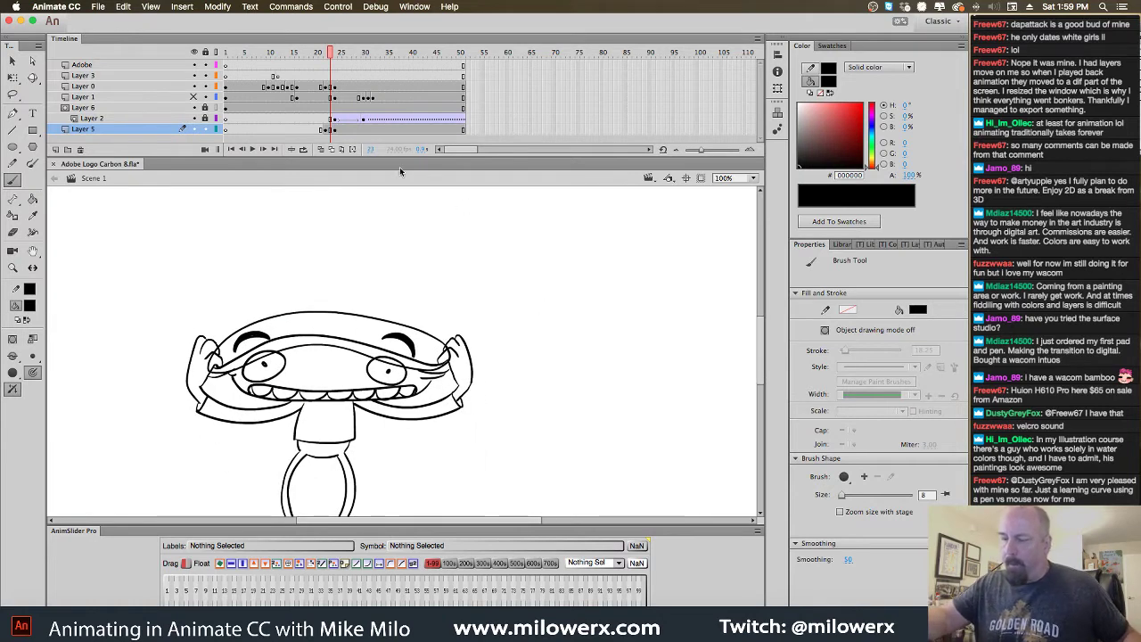
{"action": "key", "text": "comma"}
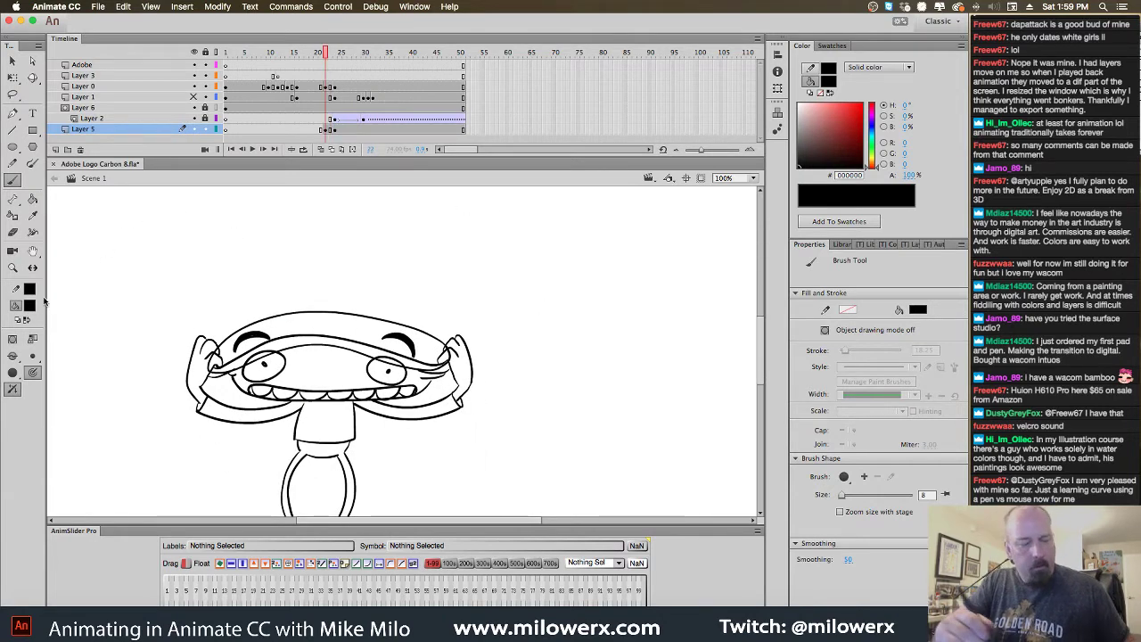
{"action": "key", "text": "comma"}
Sample the light blue from the coloured frame and fill the face and both hands
{"action": "left_click", "coordinate": [29, 305]}
{"action": "left_click", "coordinate": [311, 329]}
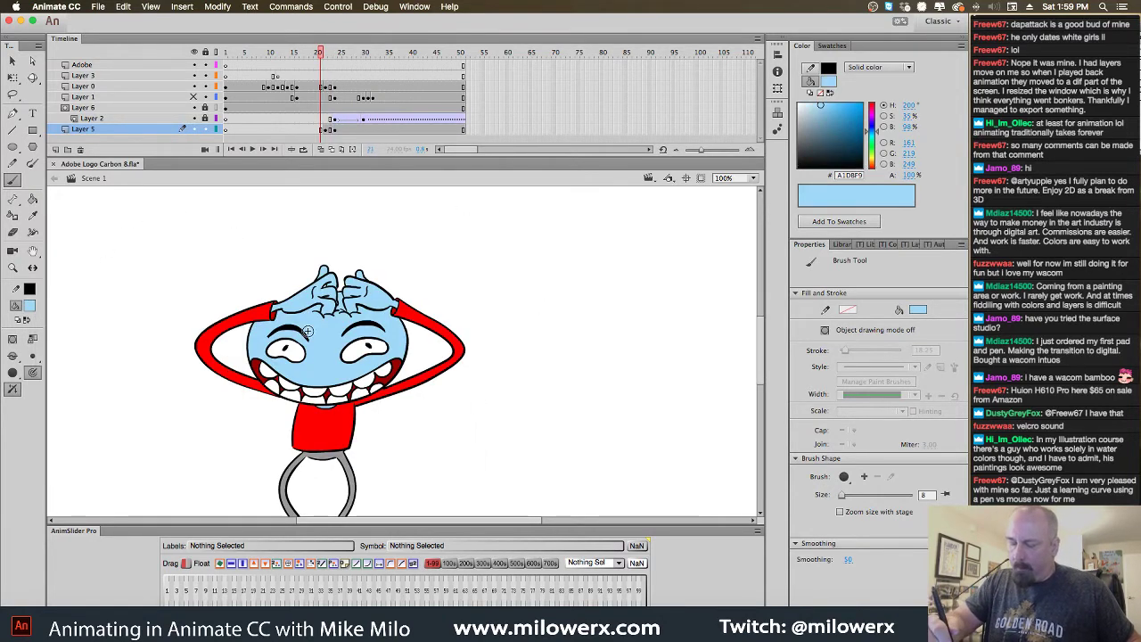
{"action": "key", "text": "k"}
{"action": "key", "text": "period"}
{"action": "left_click", "coordinate": [360, 380]}
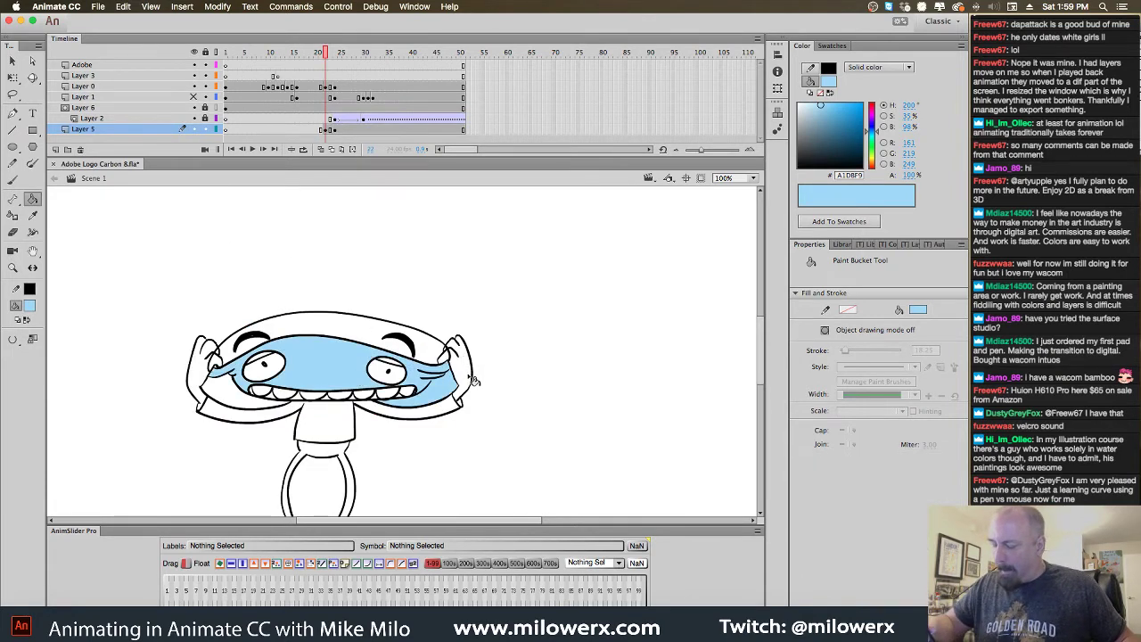
{"action": "left_click", "coordinate": [458, 368]}
{"action": "left_click", "coordinate": [213, 360]}
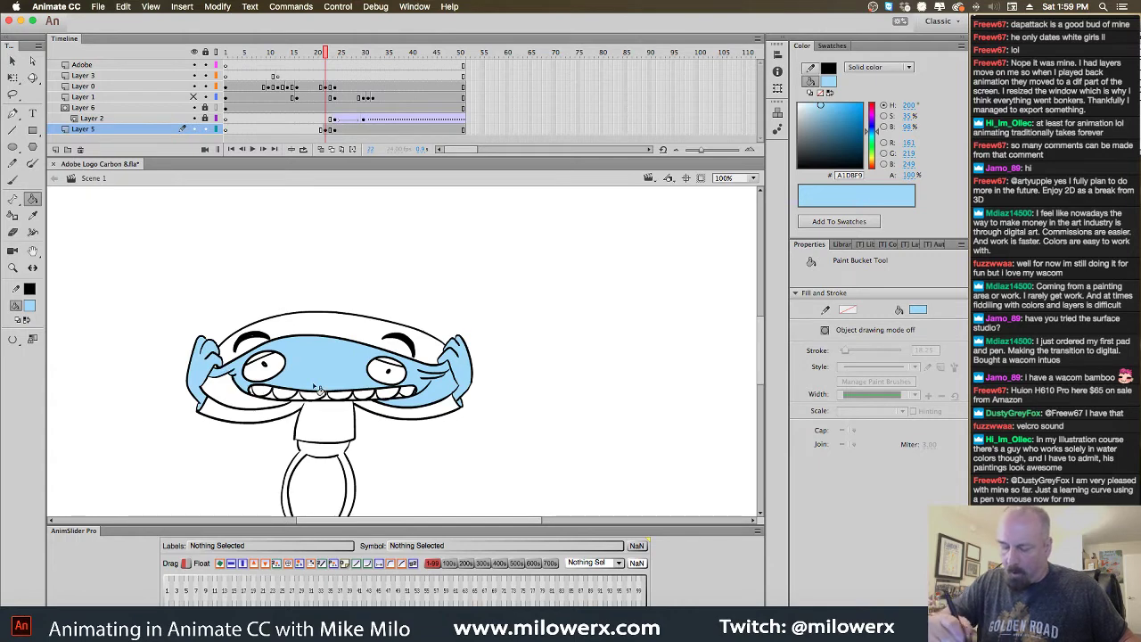
{"action": "key", "text": "period"}
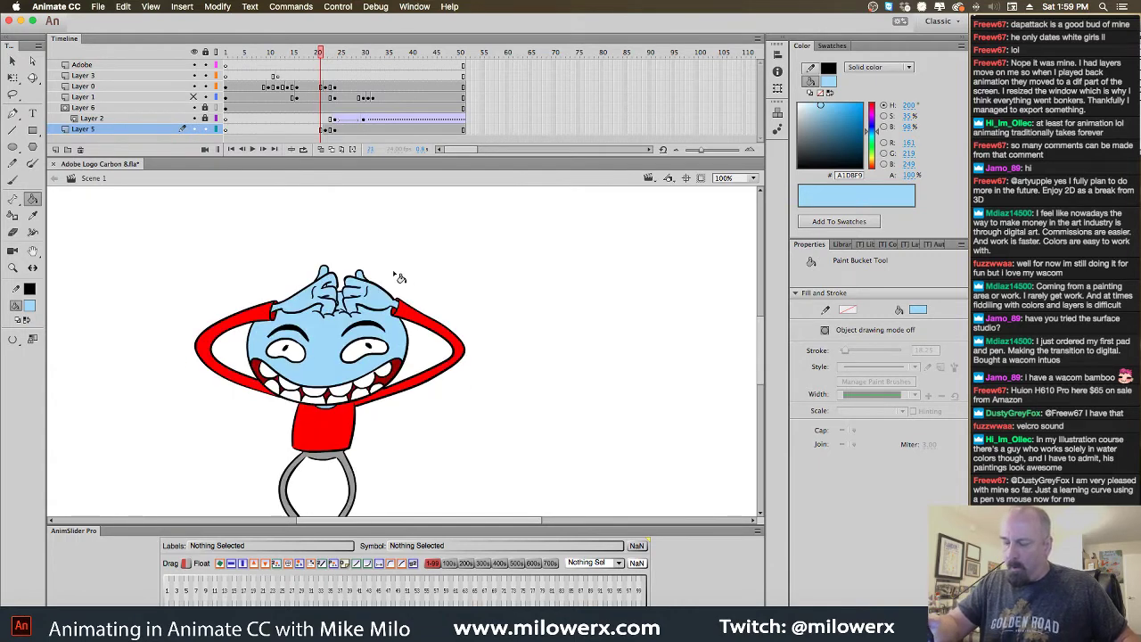
{"action": "key", "text": "comma"}
{"action": "key", "text": "period"}
Sample the dark blue and fill the band stretched over the head
{"action": "left_click", "coordinate": [31, 306]}
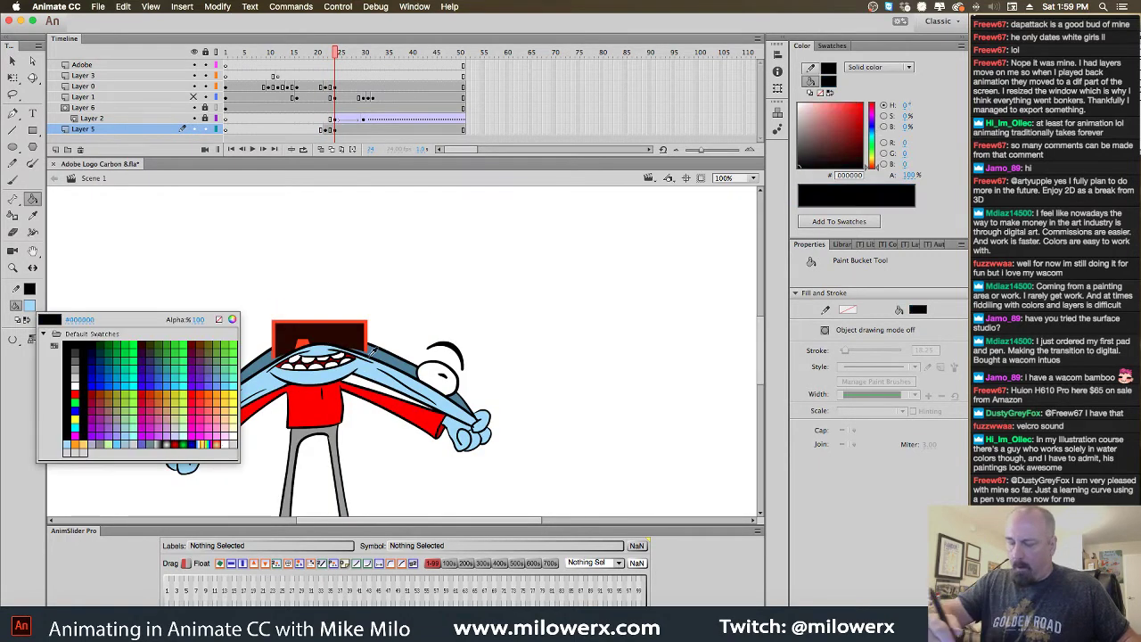
{"action": "left_click", "coordinate": [391, 362]}
{"action": "key", "text": "comma"}
{"action": "left_click", "coordinate": [374, 335]}
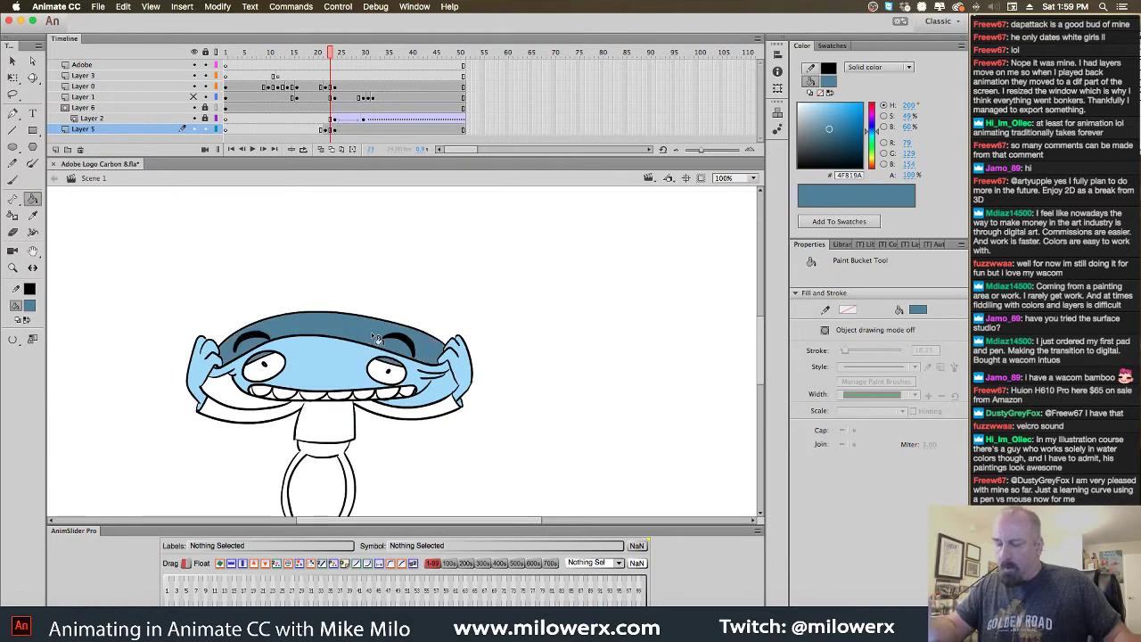
Undo a black fill on the left eye and switch the fill colour to white
{"action": "left_click", "coordinate": [31, 306]}
{"action": "left_click", "coordinate": [265, 339]}
{"action": "left_click", "coordinate": [275, 373]}
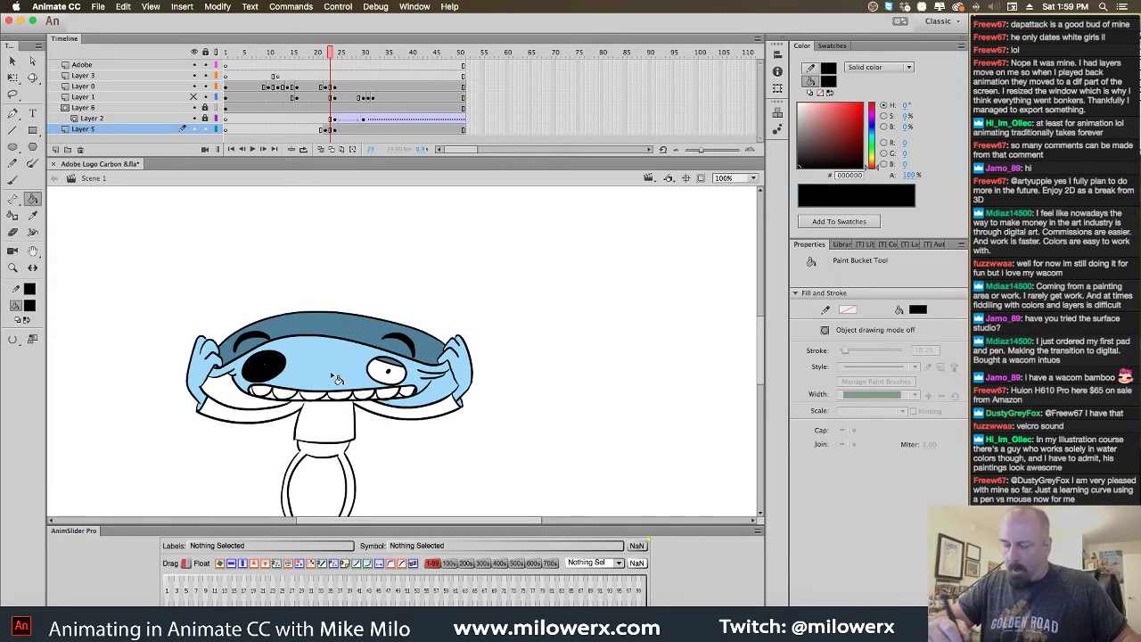
{"action": "key", "text": "super+z"}
{"action": "left_click", "coordinate": [31, 306]}
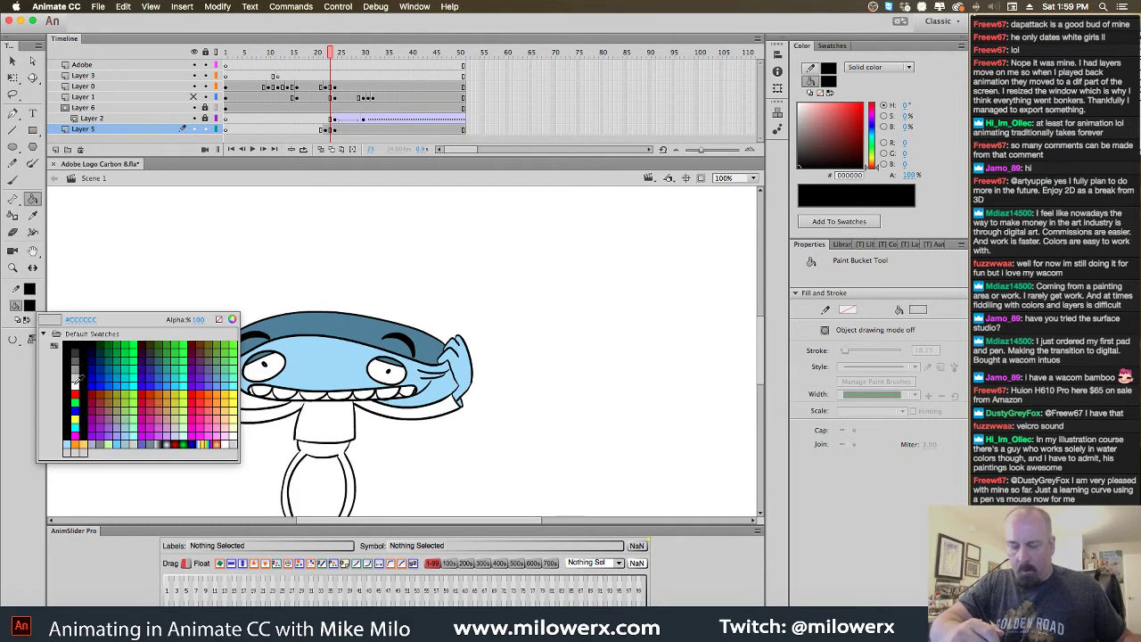
{"action": "left_click", "coordinate": [76, 384]}
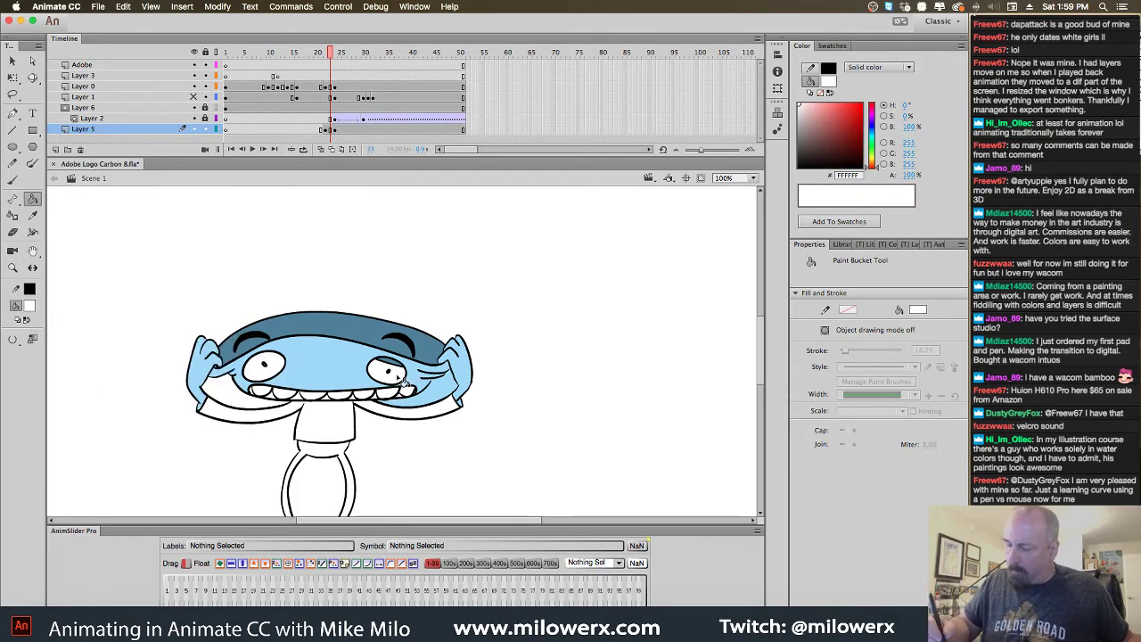
{"action": "key", "text": "super+equal"}
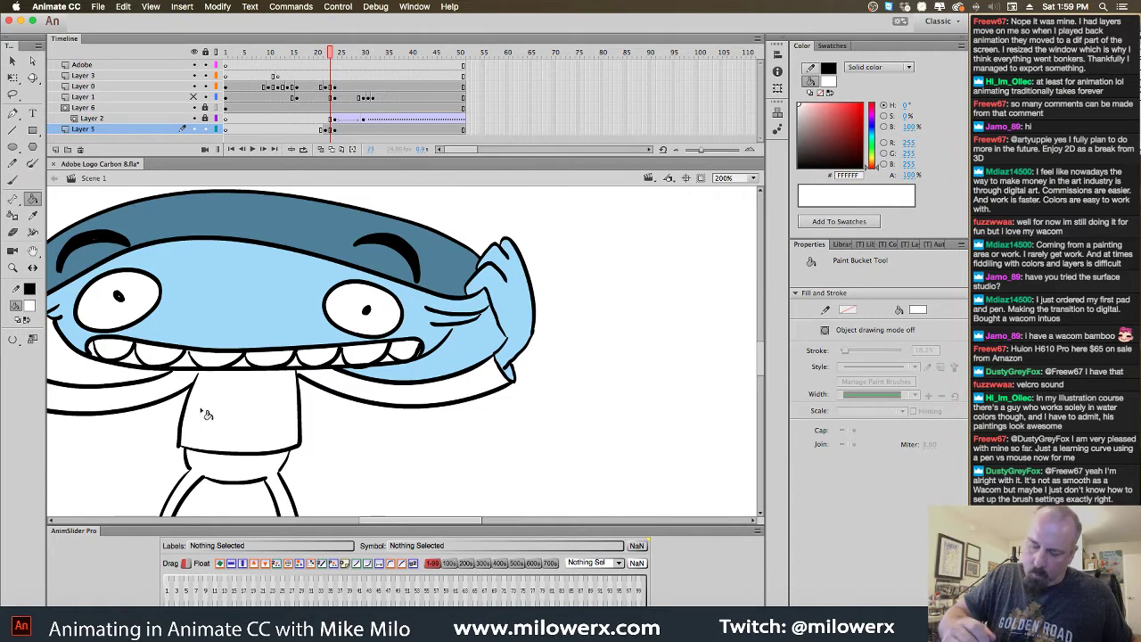
{"action": "key", "text": "comma"}
{"action": "key", "text": "comma"}
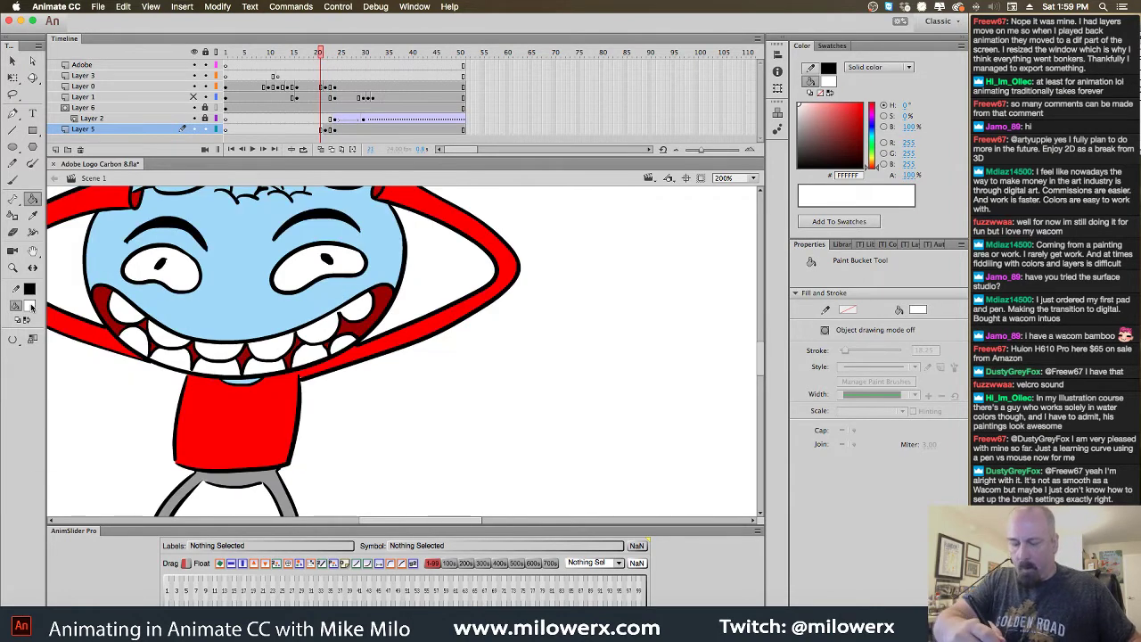
Sample dark red from the mouth and fill the gaps between the teeth
{"action": "left_click", "coordinate": [30, 306]}
{"action": "left_click", "coordinate": [104, 292]}
{"action": "key", "text": "period"}
{"action": "left_click", "coordinate": [132, 360]}
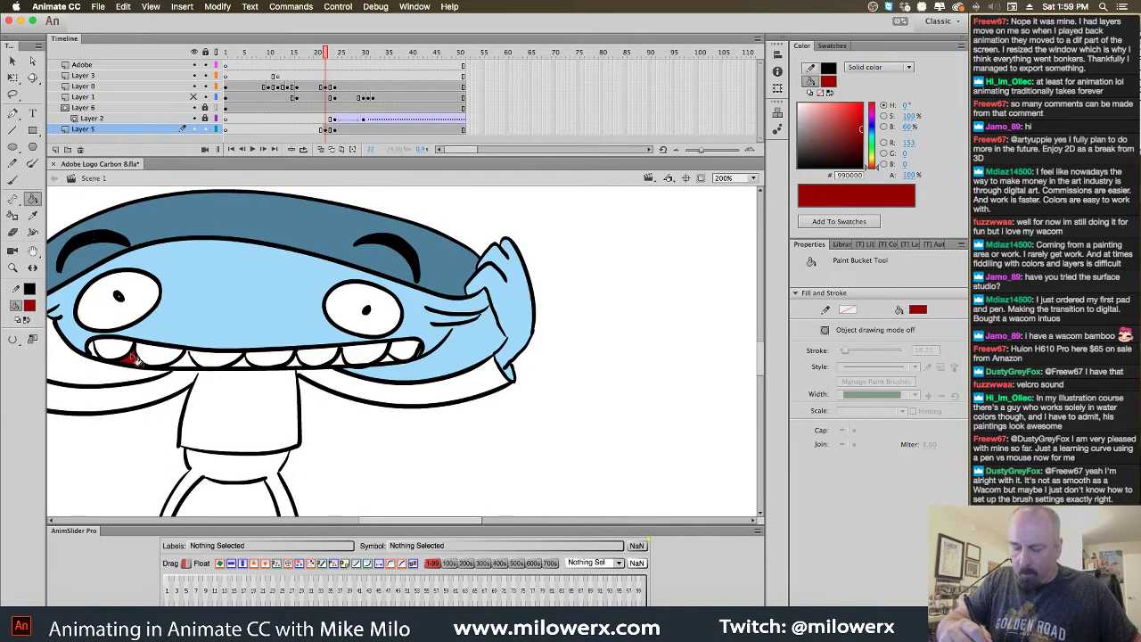
{"action": "left_click", "coordinate": [98, 353]}
{"action": "left_click", "coordinate": [185, 366]}
{"action": "left_click", "coordinate": [259, 374]}
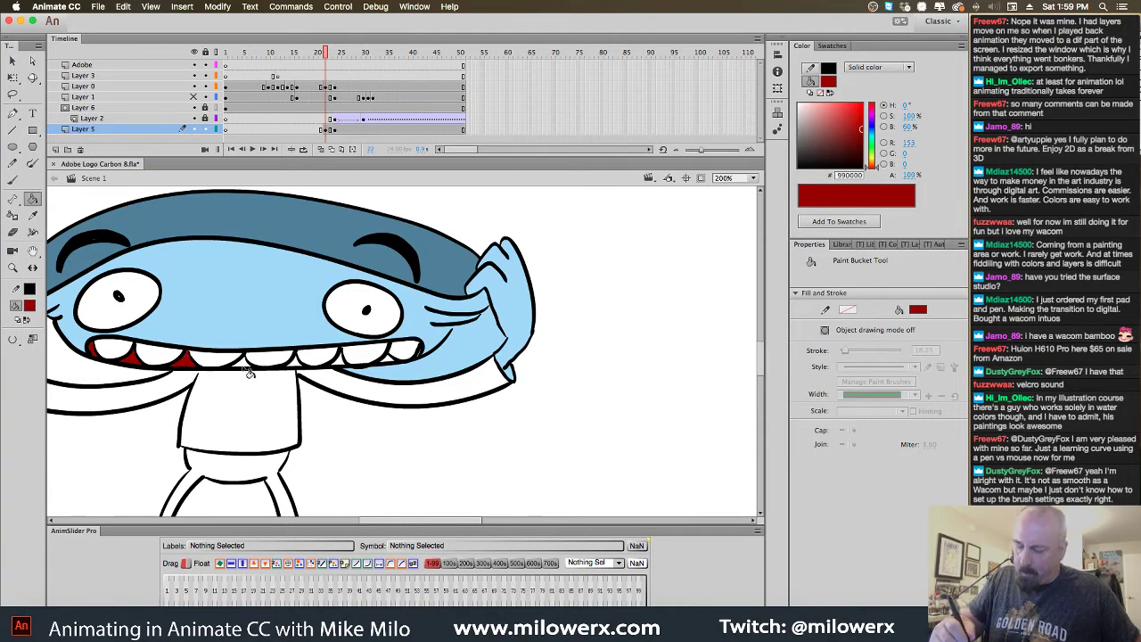
{"action": "left_click", "coordinate": [243, 366]}
{"action": "left_click", "coordinate": [303, 371]}
{"action": "left_click", "coordinate": [341, 367]}
{"action": "left_click", "coordinate": [367, 365]}
{"action": "left_click", "coordinate": [395, 364]}
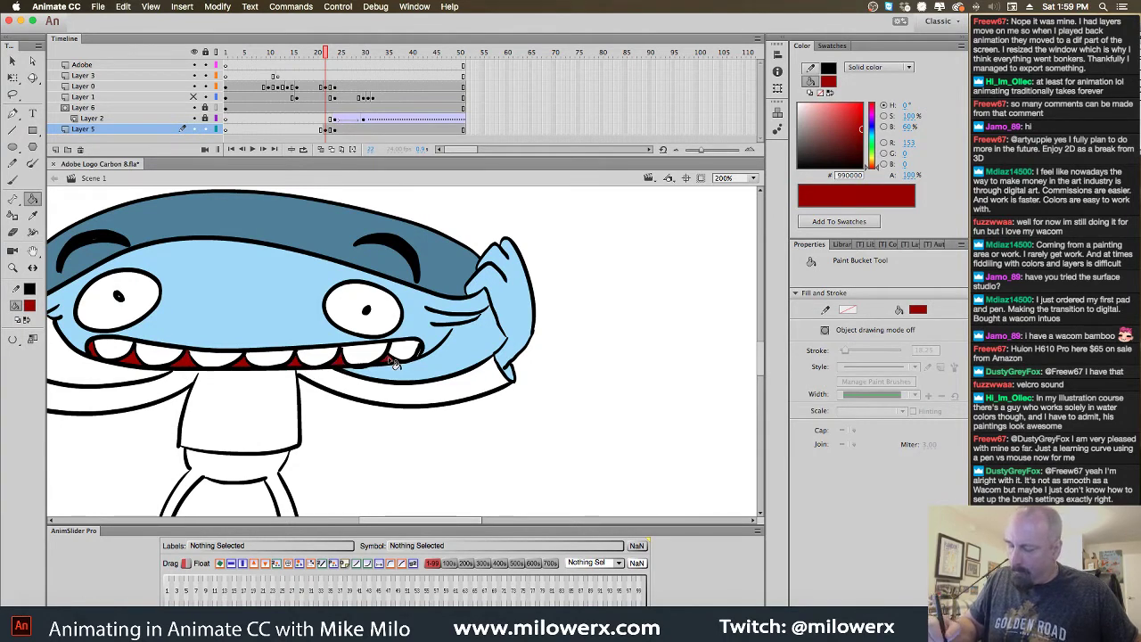
Fill the shirt and right sleeve with the red swatch
{"action": "left_click_drag", "start_coordinate": [489, 449], "coordinate": [668, 369]}
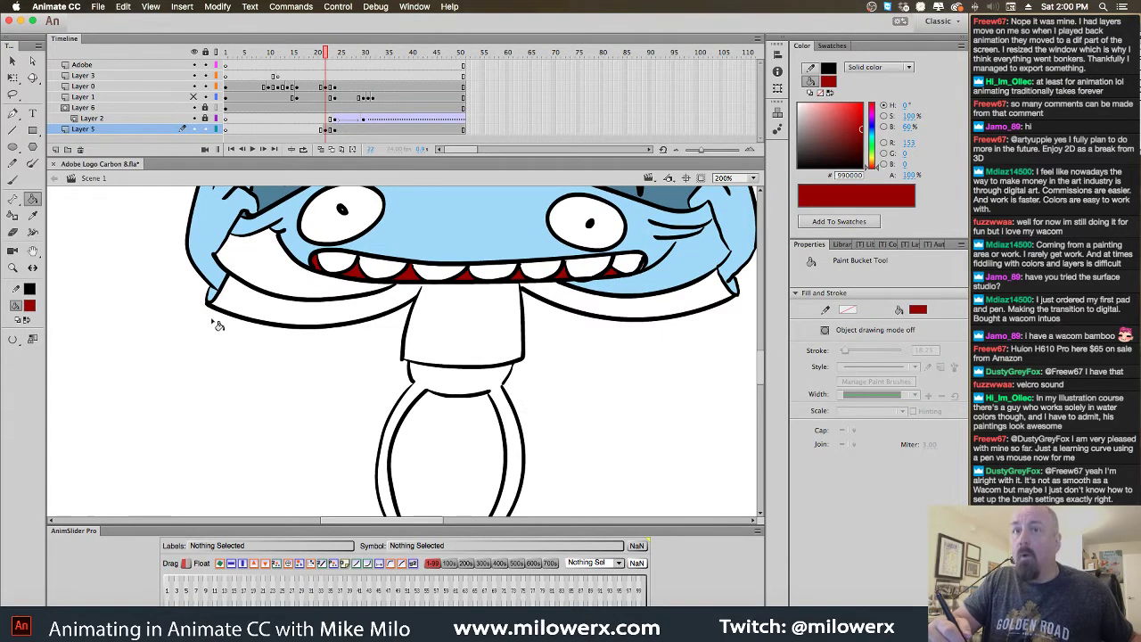
{"action": "left_click", "coordinate": [29, 304]}
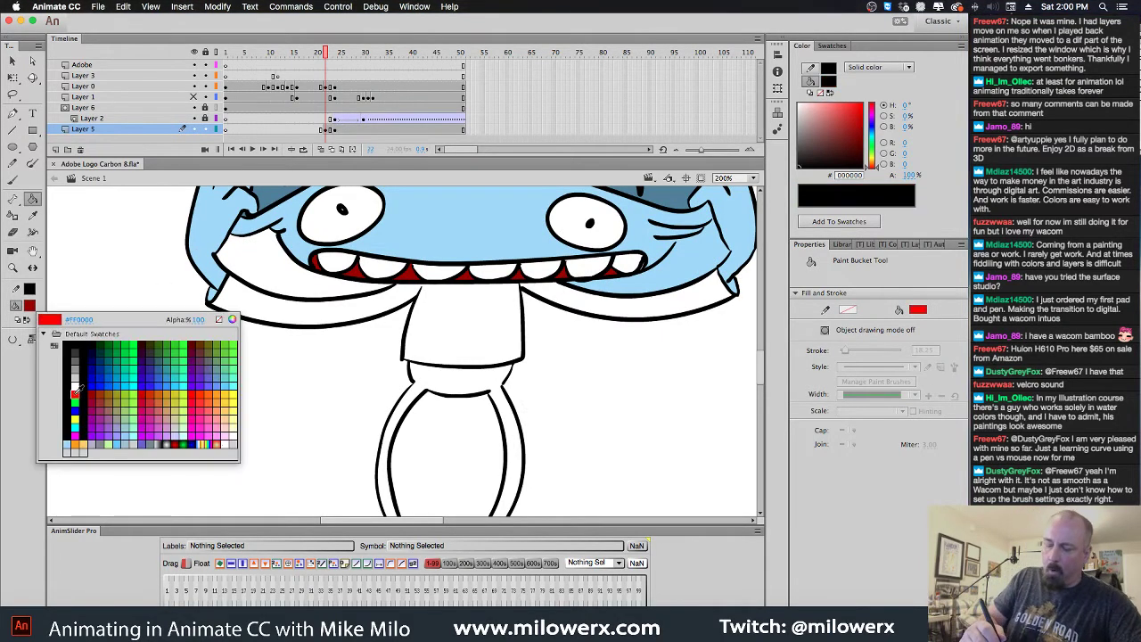
{"action": "left_click", "coordinate": [74, 393]}
{"action": "left_click", "coordinate": [470, 320]}
{"action": "left_click", "coordinate": [590, 307]}
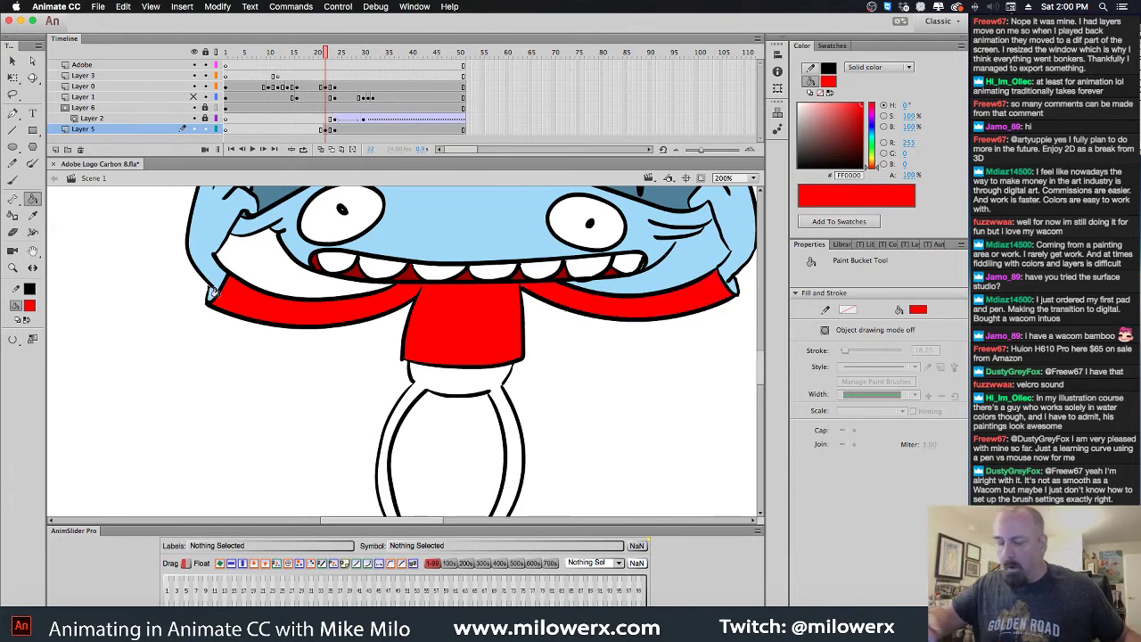
{"action": "key", "text": "comma"}
{"action": "key", "text": "period"}
{"action": "key", "text": "period"}
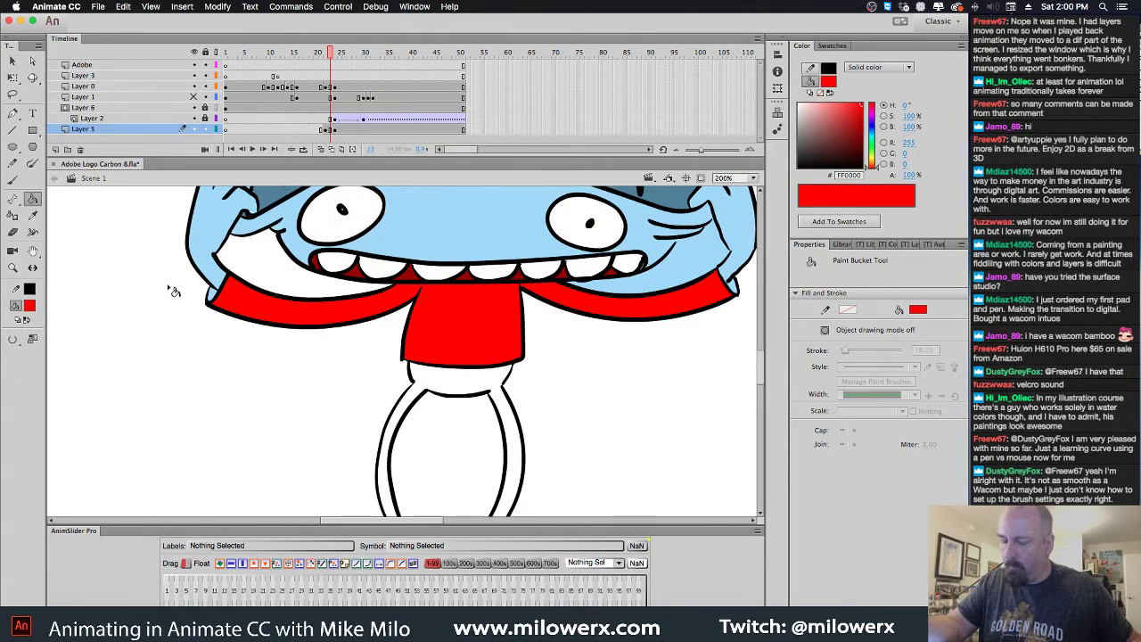
{"action": "key", "text": "period"}
{"action": "key", "text": "period"}
Undo a wrong darker-red fill on the hand and set Gap Size to Don't Close Gaps
{"action": "left_click", "coordinate": [29, 305]}
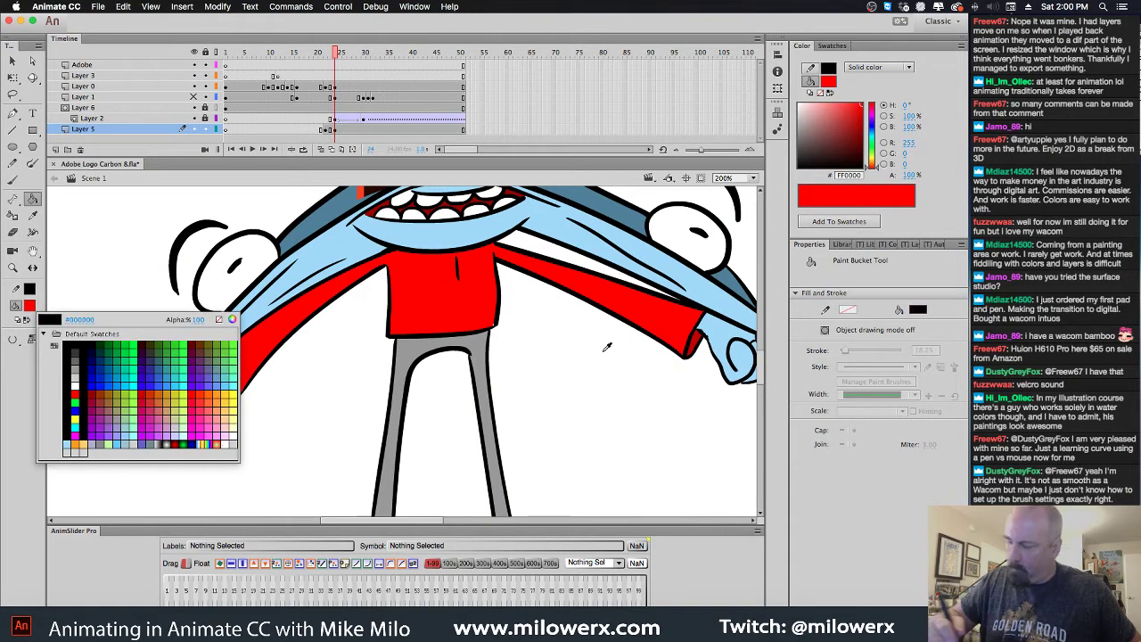
{"action": "left_click", "coordinate": [691, 344]}
{"action": "key", "text": "comma"}
{"action": "key", "text": "comma"}
{"action": "left_click", "coordinate": [737, 290]}
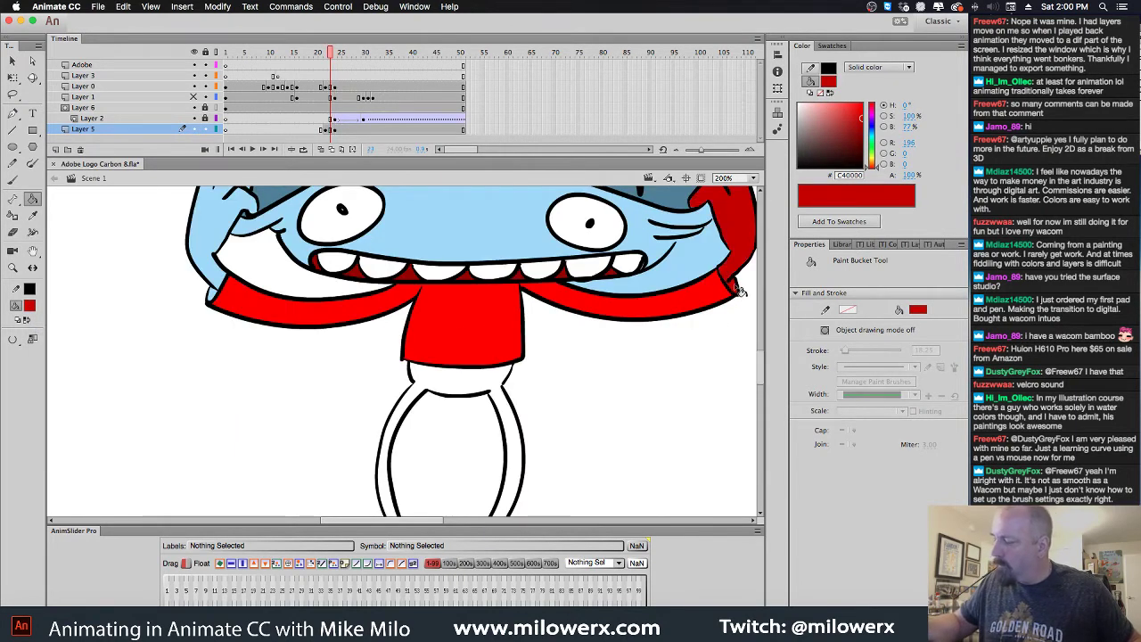
{"action": "key", "text": "super+z"}
{"action": "left_click", "coordinate": [13, 339]}
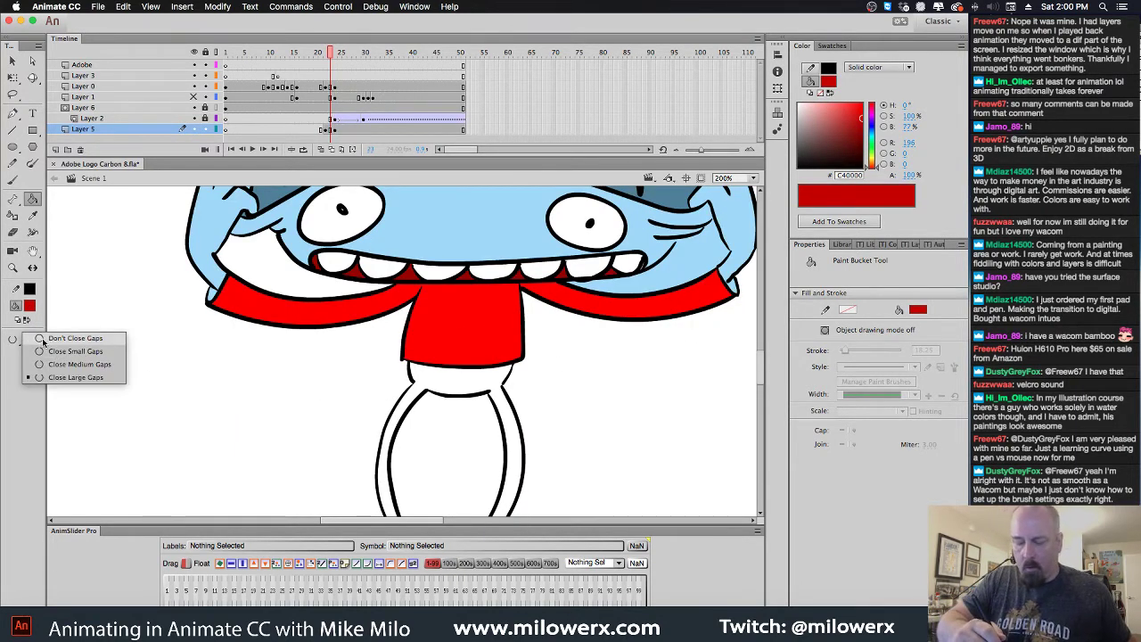
{"action": "left_click", "coordinate": [42, 340]}
{"action": "scroll", "coordinate": [708, 357], "scroll_direction": "right", "scroll_amount": 5}
{"action": "scroll", "coordinate": [707, 357], "scroll_direction": "up", "scroll_amount": 3}
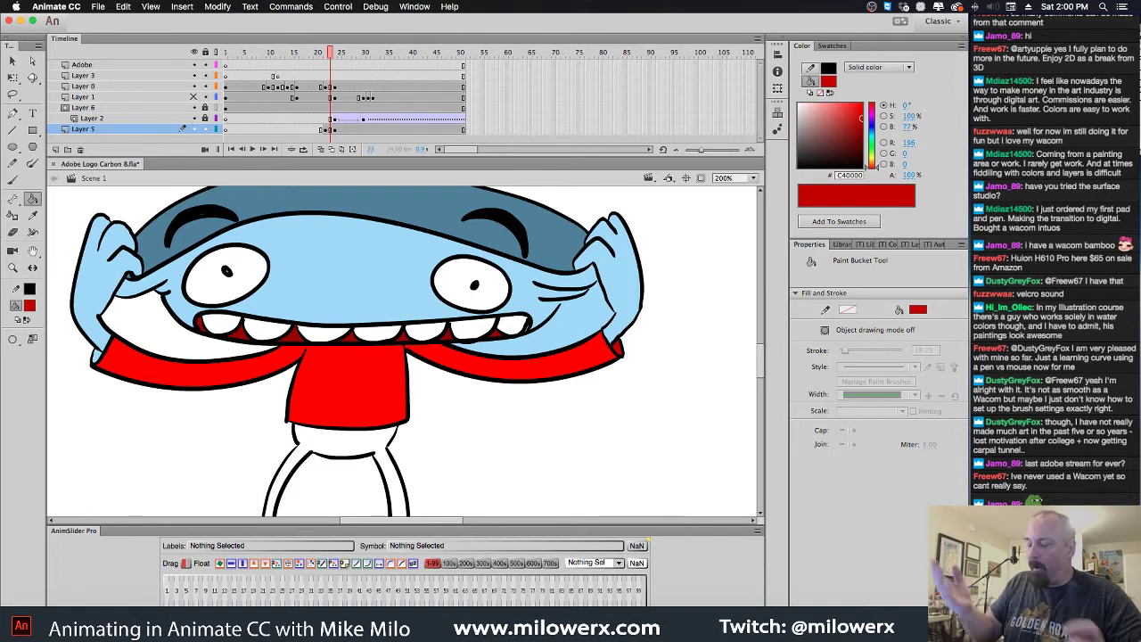
Fill the leg interiors with #999999 grey using a larger gap-closing setting
{"action": "left_click", "coordinate": [30, 305]}
{"action": "left_click", "coordinate": [79, 353]}
{"action": "left_click", "coordinate": [32, 308]}
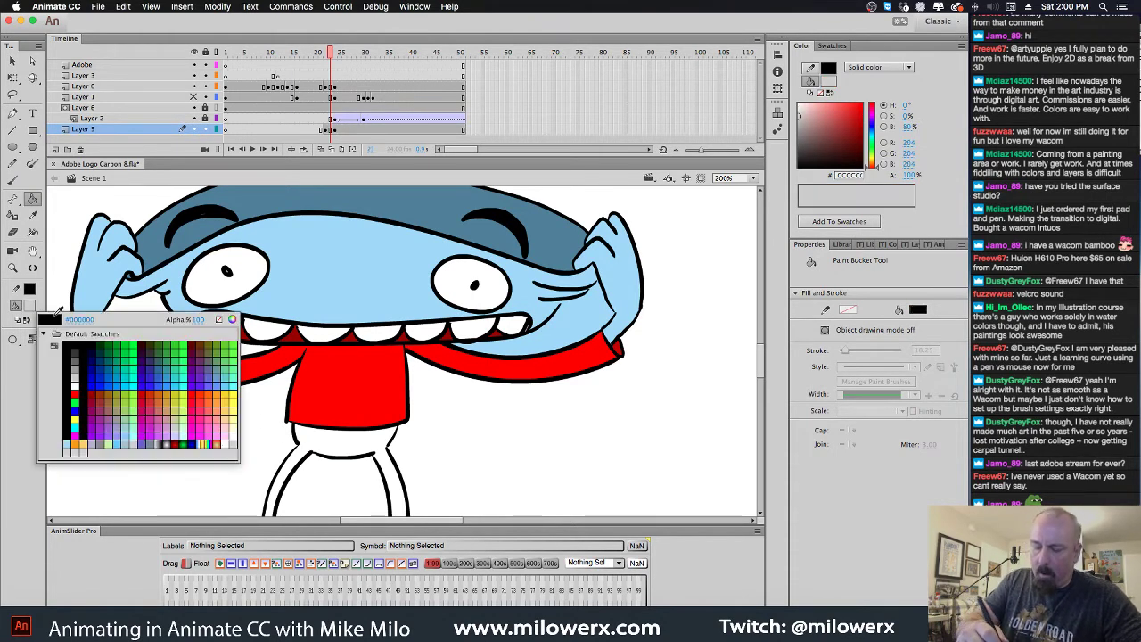
{"action": "left_click", "coordinate": [77, 359]}
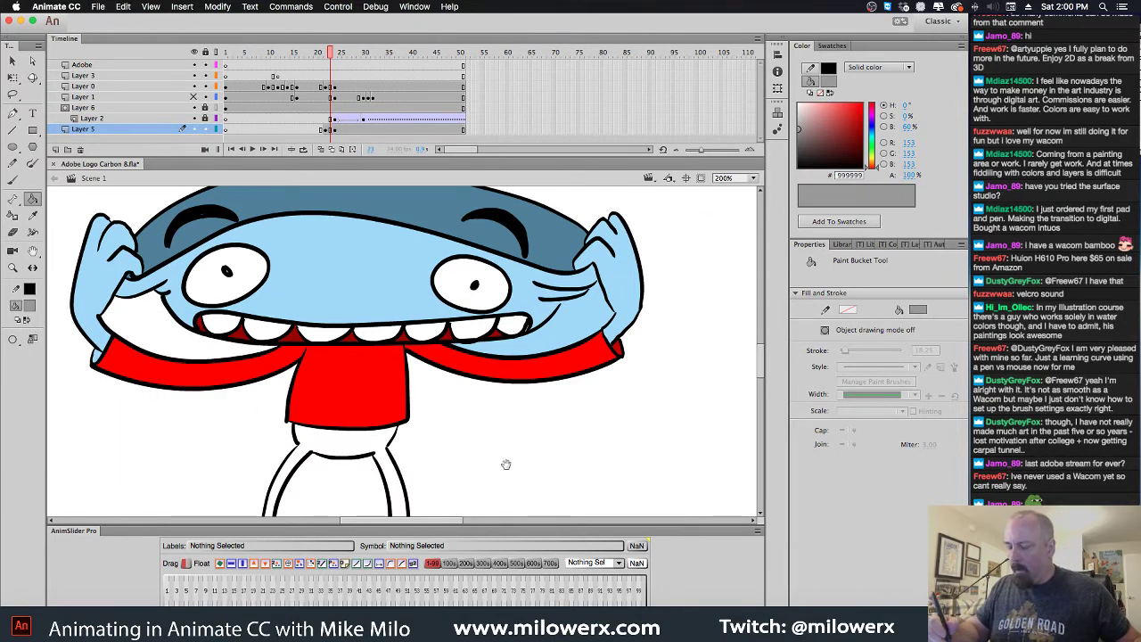
{"action": "scroll", "coordinate": [504, 464], "scroll_direction": "down", "scroll_amount": 5}
{"action": "scroll", "coordinate": [505, 464], "scroll_direction": "left", "scroll_amount": 2}
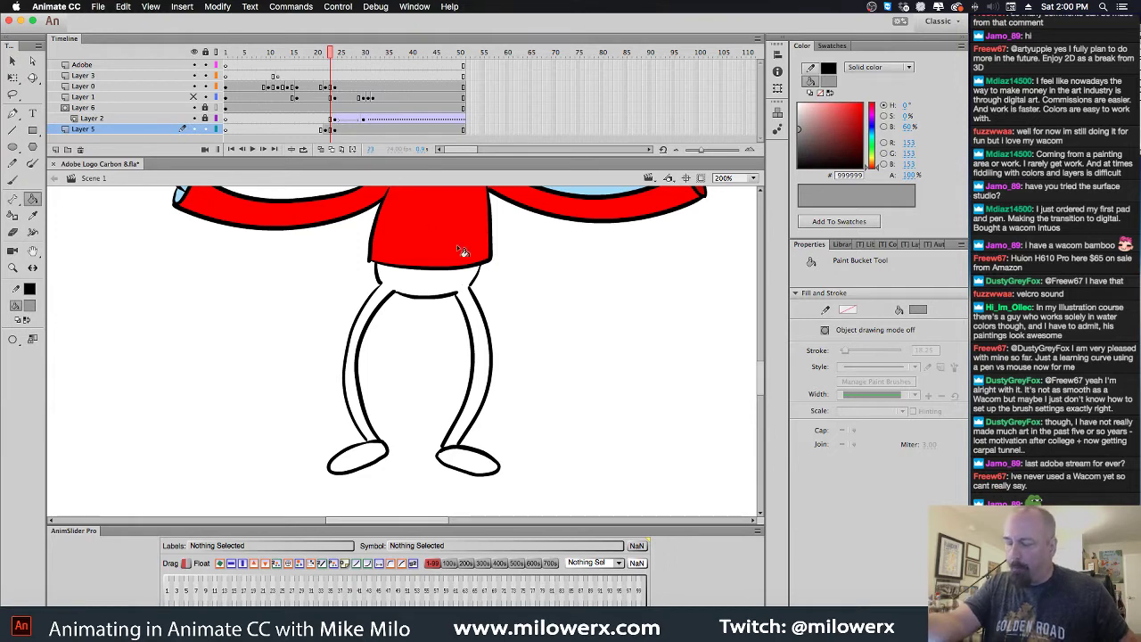
{"action": "left_click", "coordinate": [15, 338]}
{"action": "left_click", "coordinate": [66, 362]}
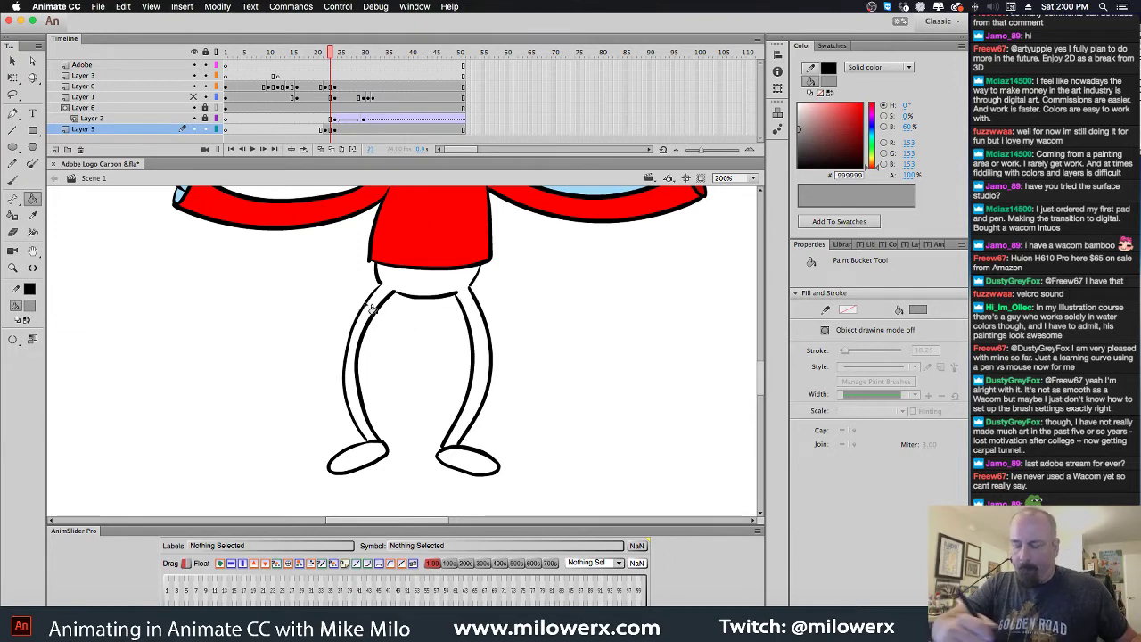
{"action": "key", "text": "v"}
{"action": "double_click", "coordinate": [479, 301]}
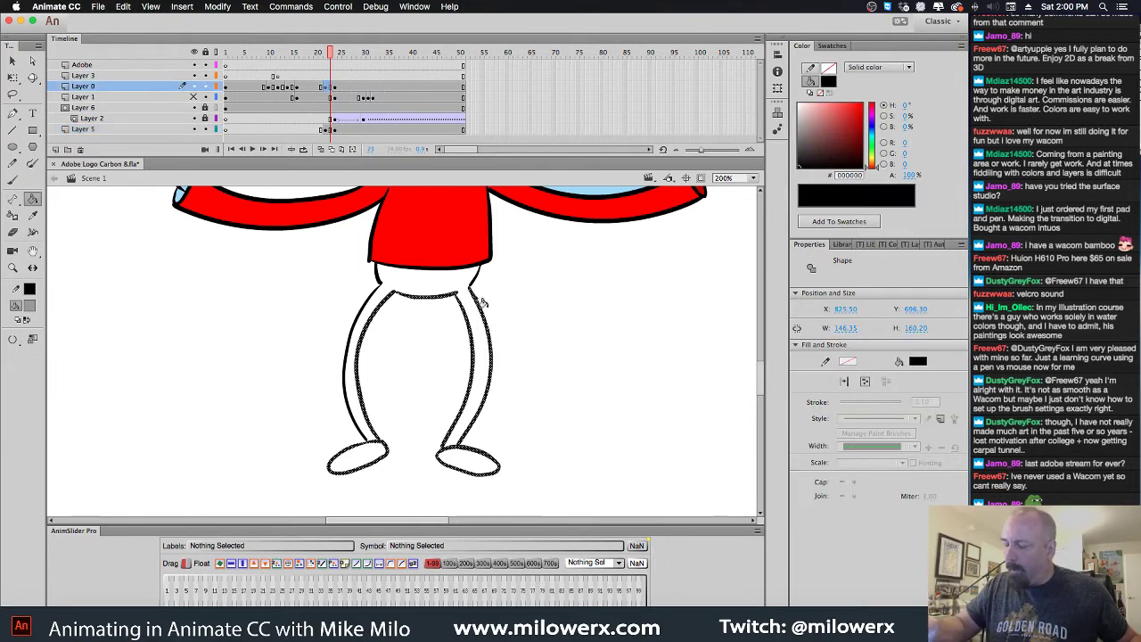
{"action": "key", "text": "k"}
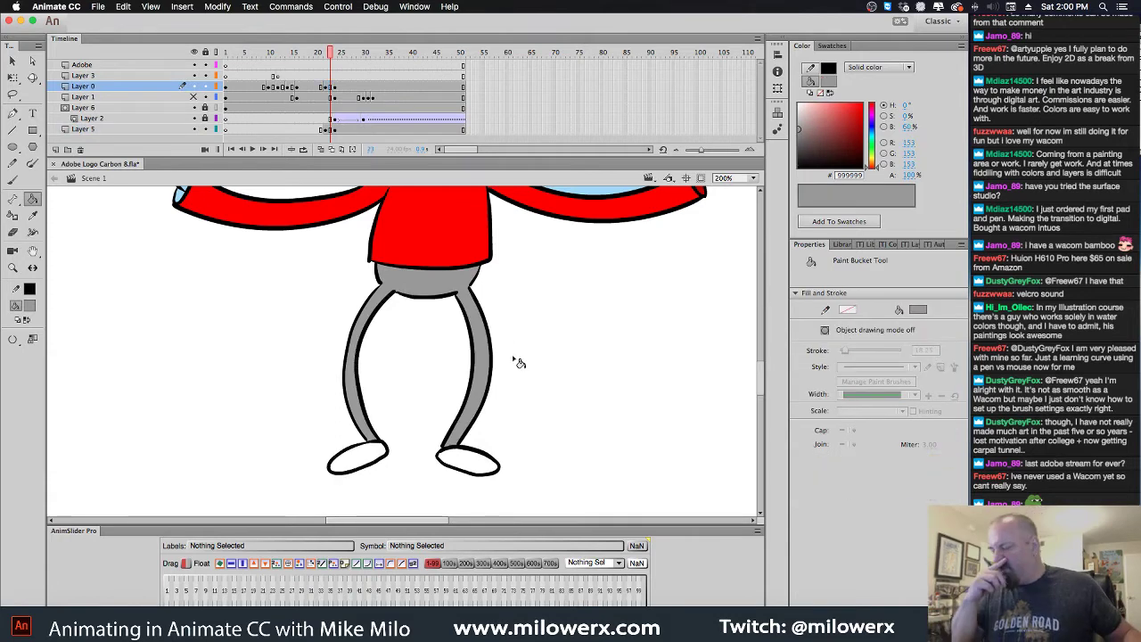
Fill both the left and right shoes with #996600 brown
{"action": "key", "text": "period"}
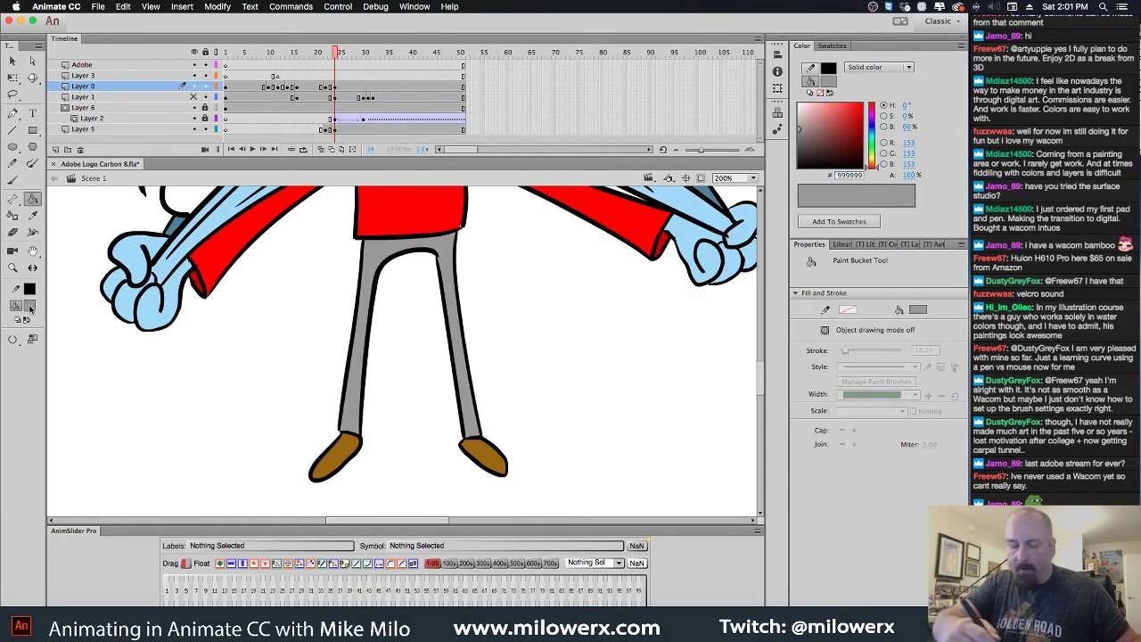
{"action": "left_click", "coordinate": [29, 306]}
{"action": "left_click", "coordinate": [59, 412]}
{"action": "key", "text": "comma"}
{"action": "left_click", "coordinate": [471, 462]}
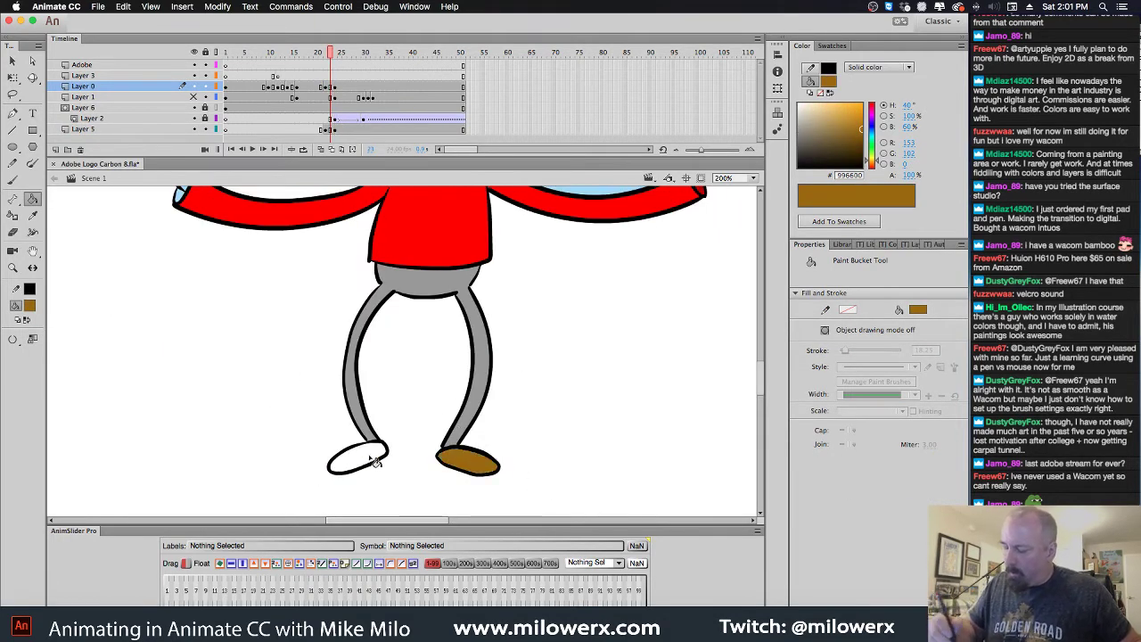
{"action": "left_click", "coordinate": [375, 461]}
{"action": "key", "text": "period"}
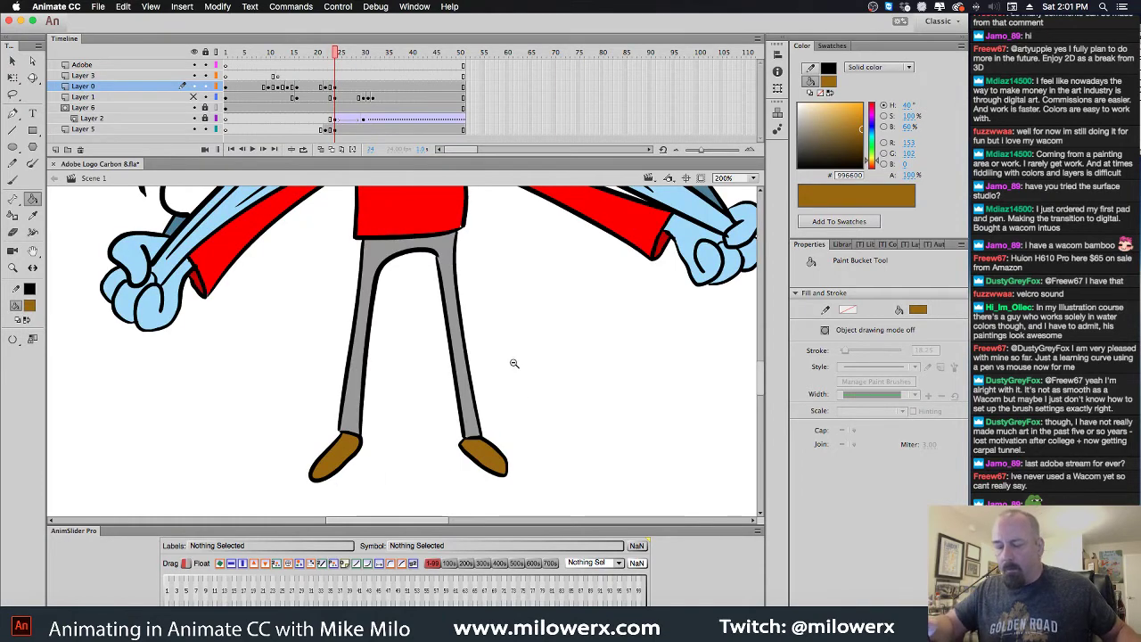
Zoom the stage to 100% and scrub the timeline to review the coloured poses
{"action": "left_click", "coordinate": [513, 363], "text": "alt"}
{"action": "key", "text": "Return"}
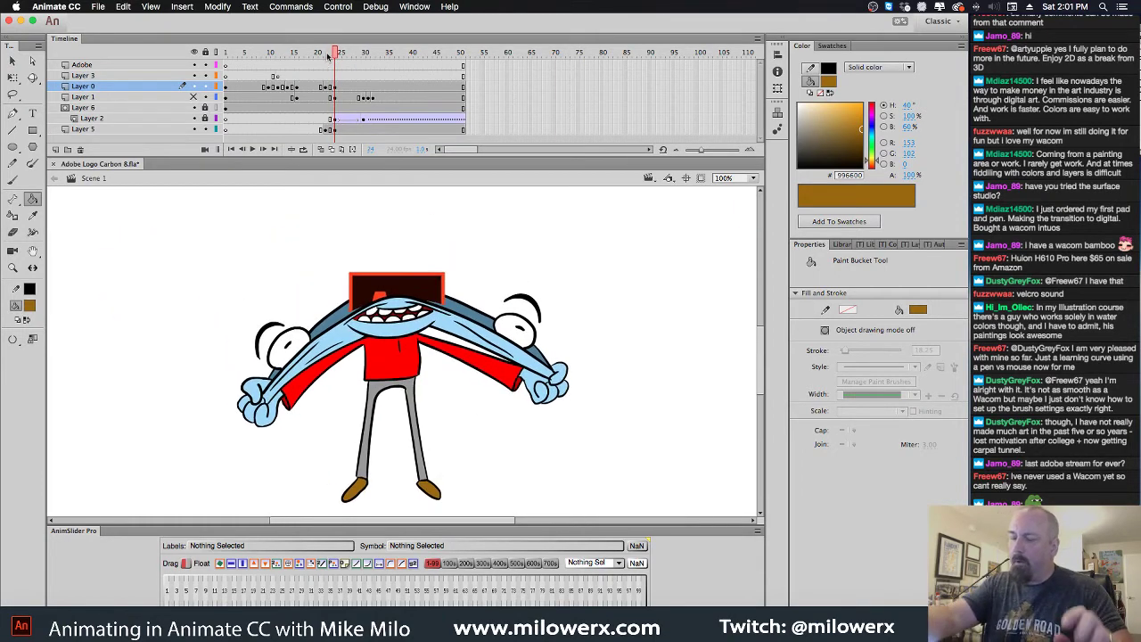
{"action": "mouse_move", "coordinate": [328, 55]}
{"action": "left_mouse_down"}
{"action": "mouse_move", "coordinate": [317, 62]}
{"action": "mouse_move", "coordinate": [342, 66]}
{"action": "mouse_move", "coordinate": [332, 70]}
{"action": "left_mouse_up"}
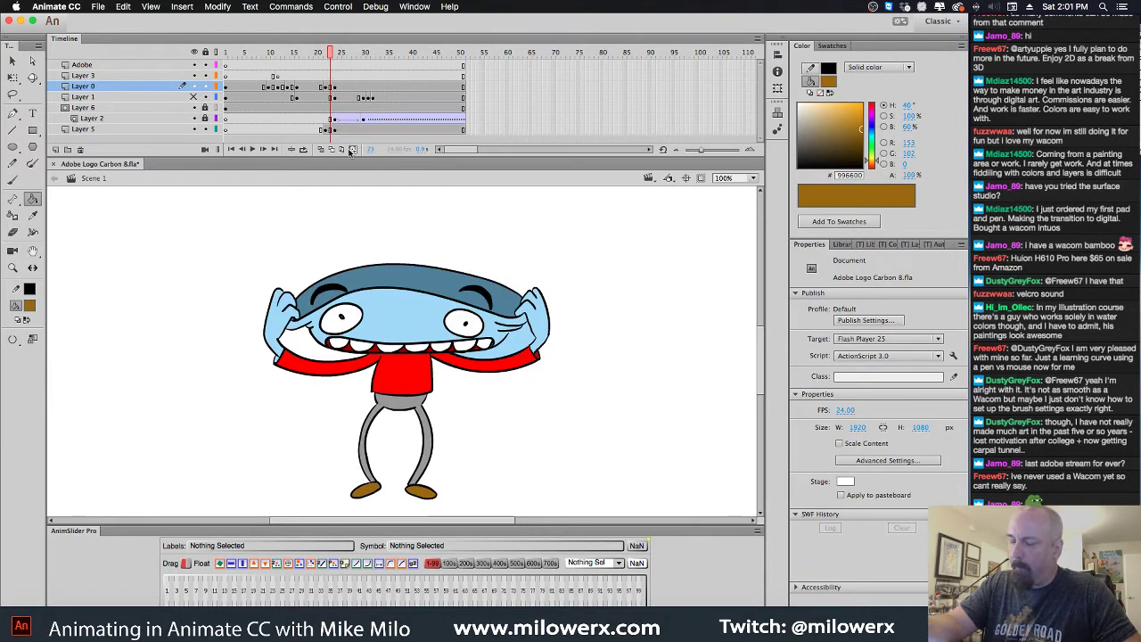
{"action": "left_click", "coordinate": [332, 119]}
{"action": "left_click", "coordinate": [322, 118]}
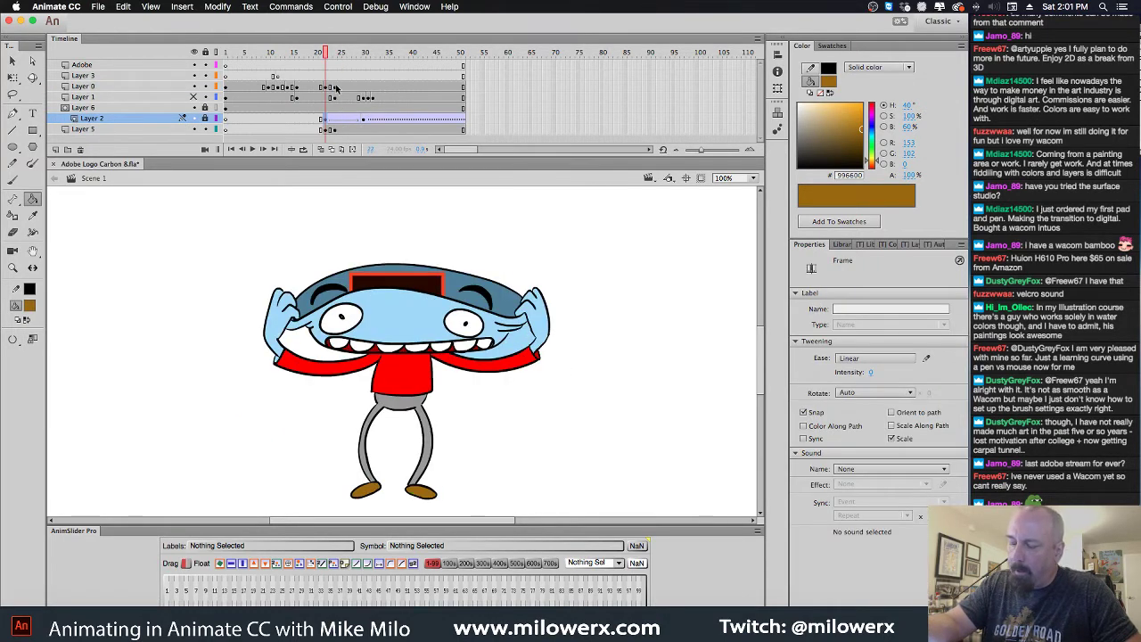
{"action": "left_click_drag", "start_coordinate": [326, 59], "coordinate": [364, 63]}
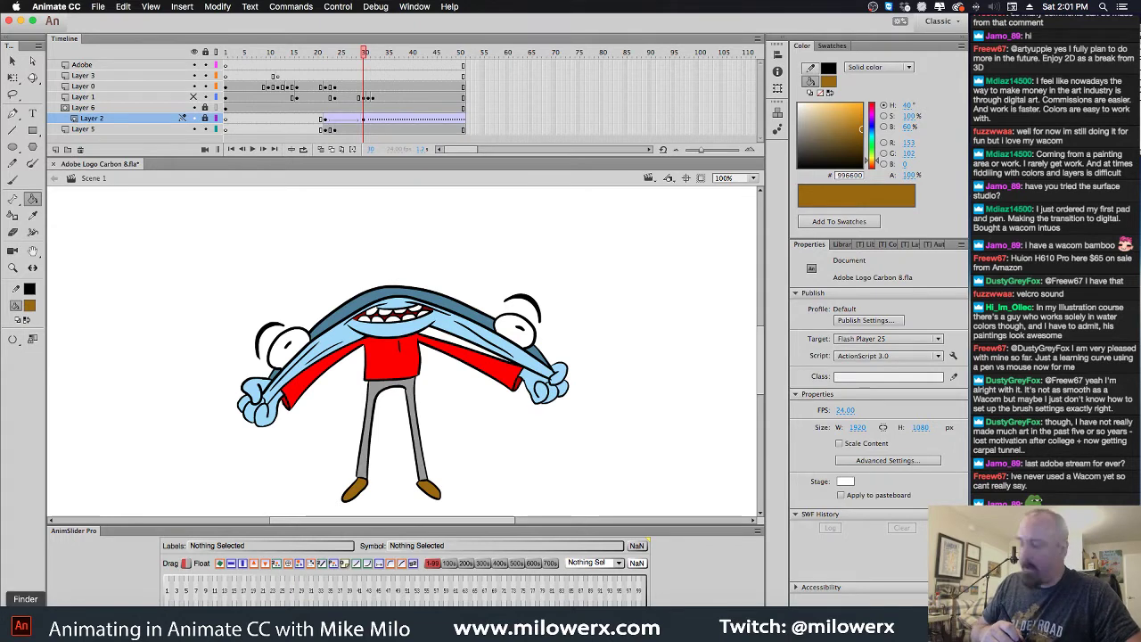
{"action": "right_click", "coordinate": [25, 620]}
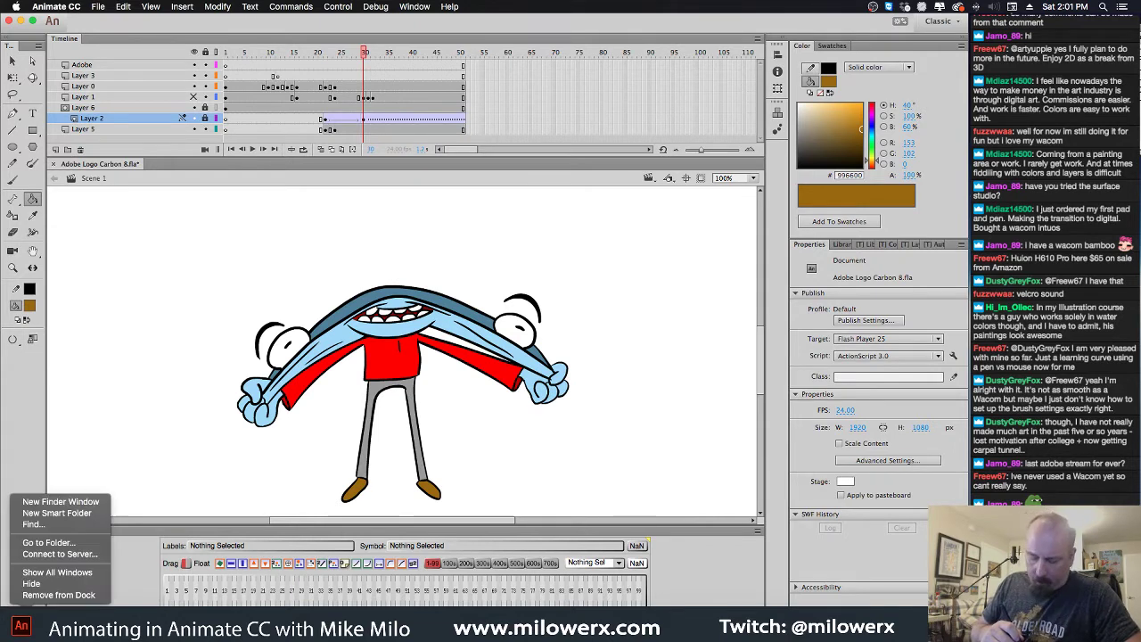
Open a new Finder window from the Dock's Finder menu
{"action": "left_click", "coordinate": [91, 543]}
{"action": "left_click", "coordinate": [603, 213]}
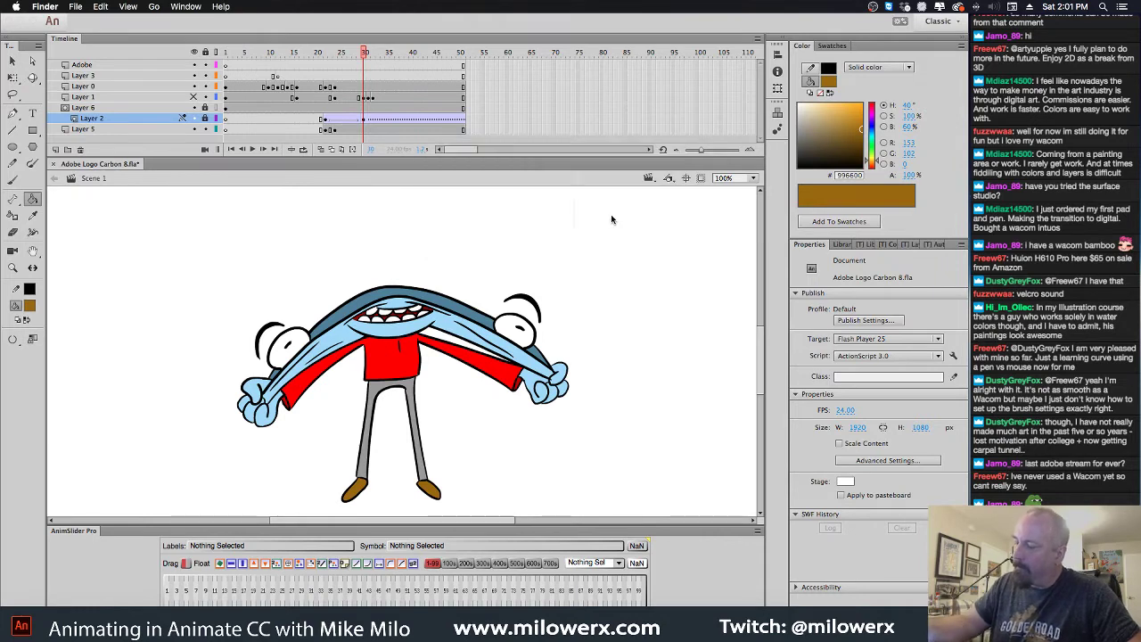
{"action": "right_click", "coordinate": [25, 599]}
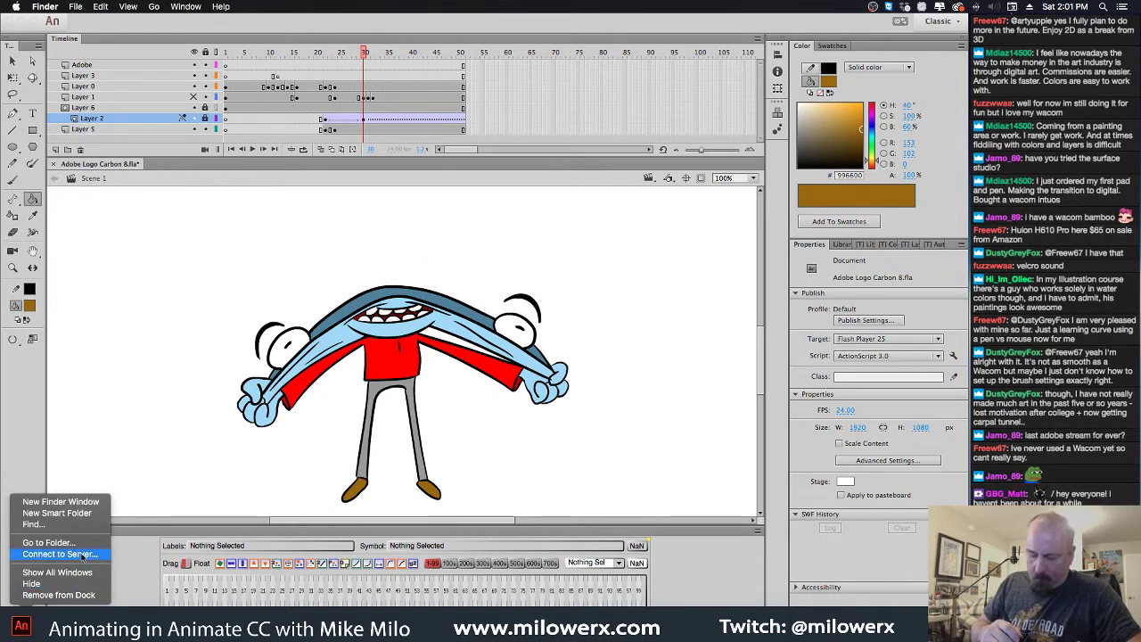
{"action": "left_click", "coordinate": [76, 502]}
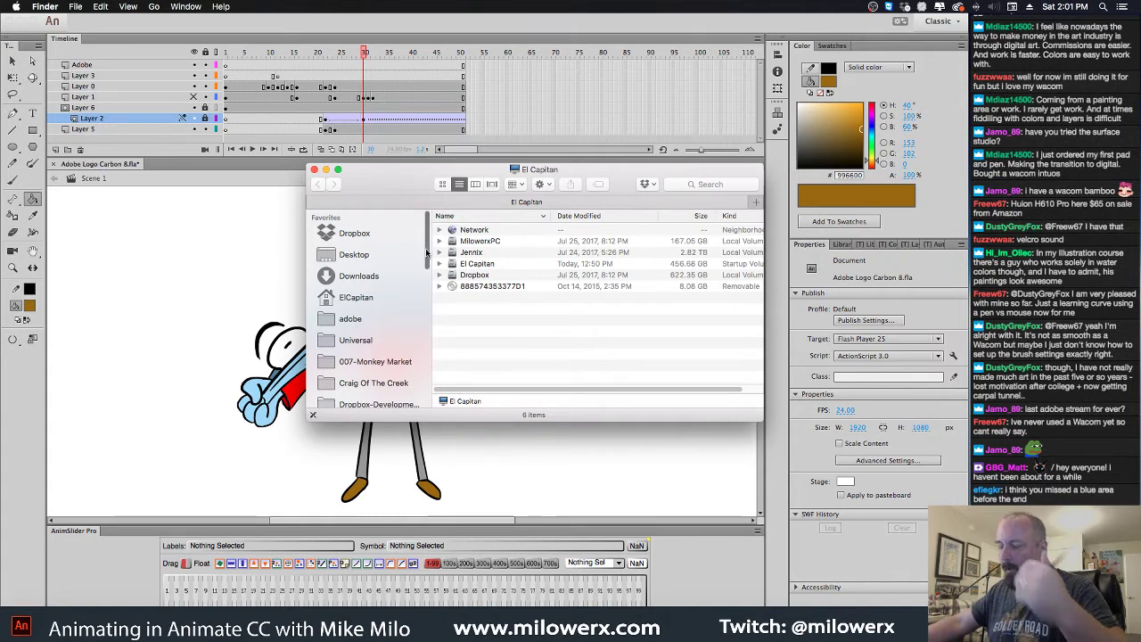
Browse the sidebar and open the Dropbox PERSONAL Songs folder
{"action": "left_click_drag", "start_coordinate": [427, 255], "coordinate": [426, 266]}
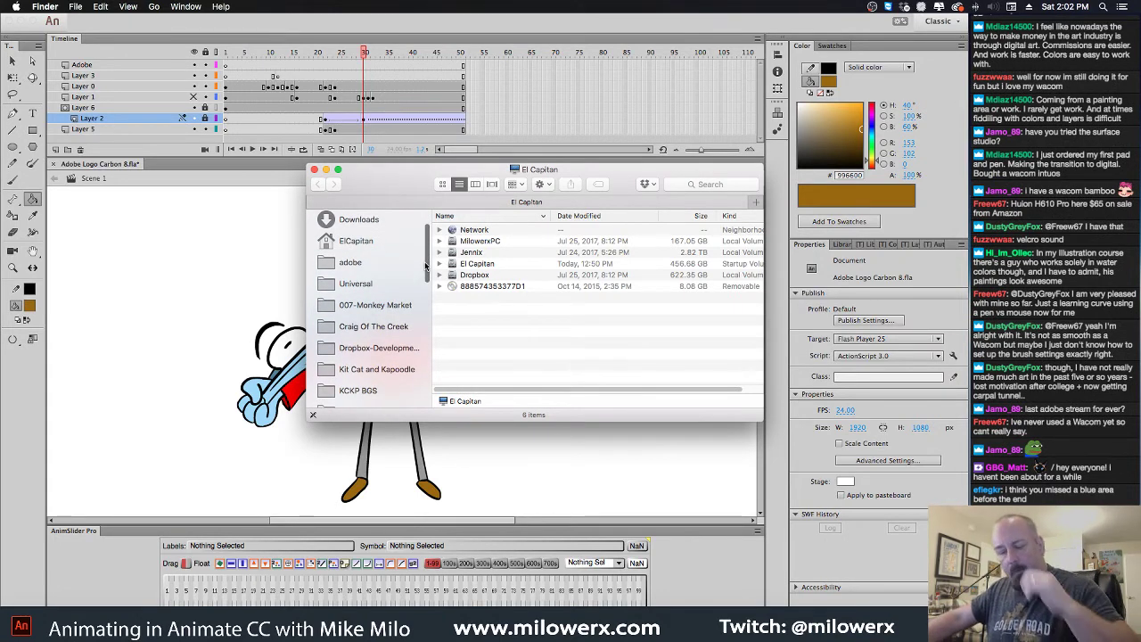
{"action": "left_click_drag", "start_coordinate": [426, 265], "coordinate": [427, 306]}
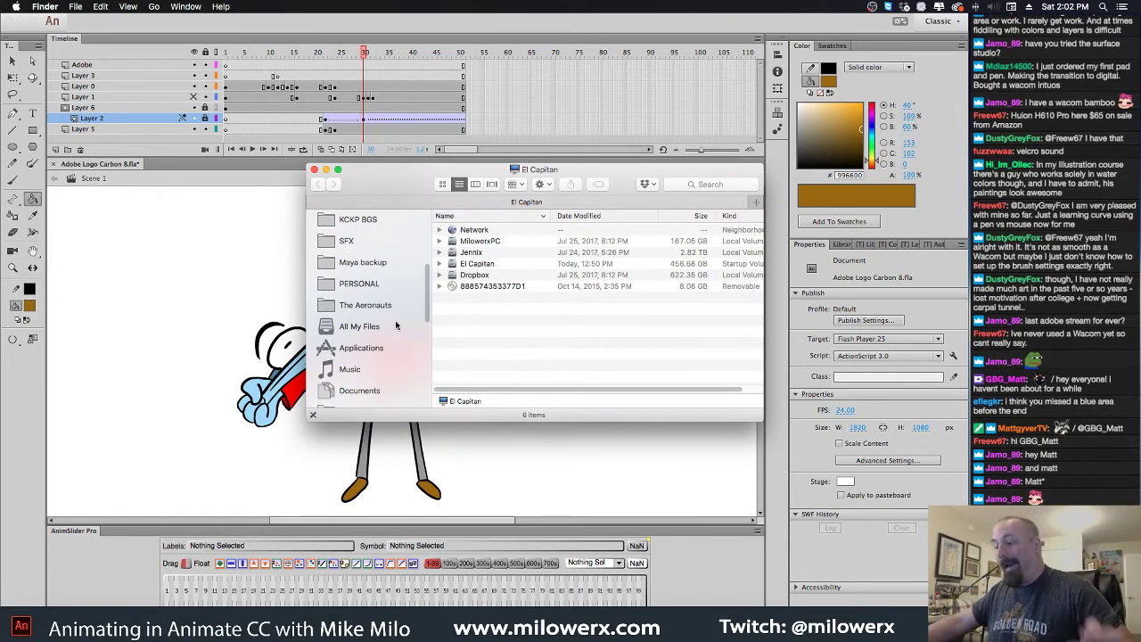
{"action": "scroll", "coordinate": [391, 352], "scroll_direction": "down", "scroll_amount": 5}
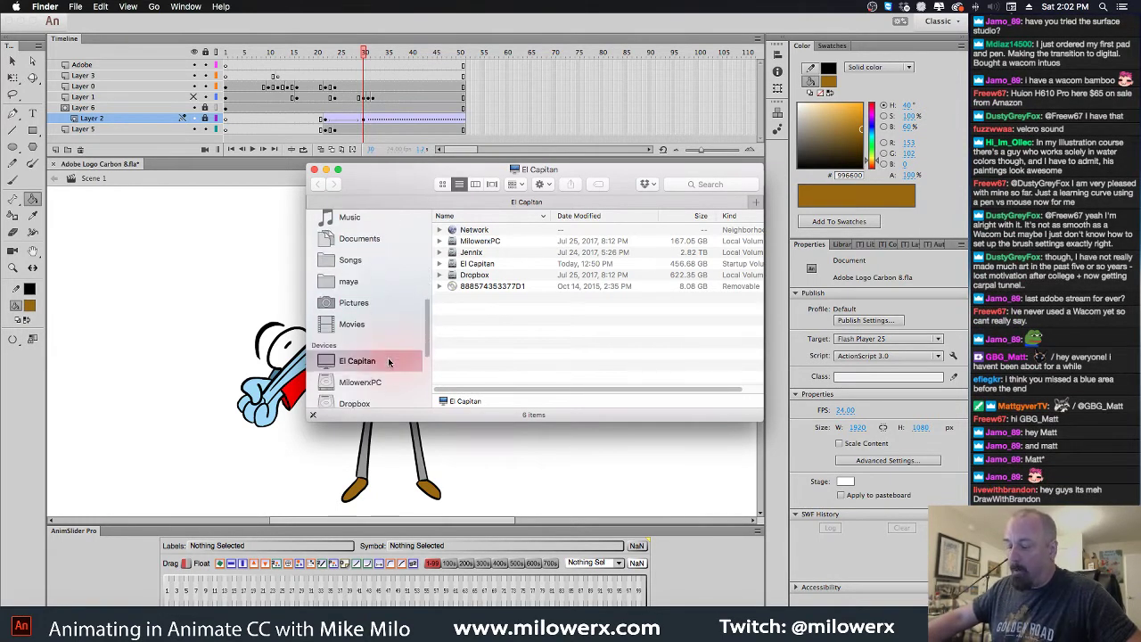
{"action": "scroll", "coordinate": [402, 357], "scroll_direction": "down", "scroll_amount": 3}
{"action": "scroll", "coordinate": [402, 360], "scroll_direction": "up", "scroll_amount": 5}
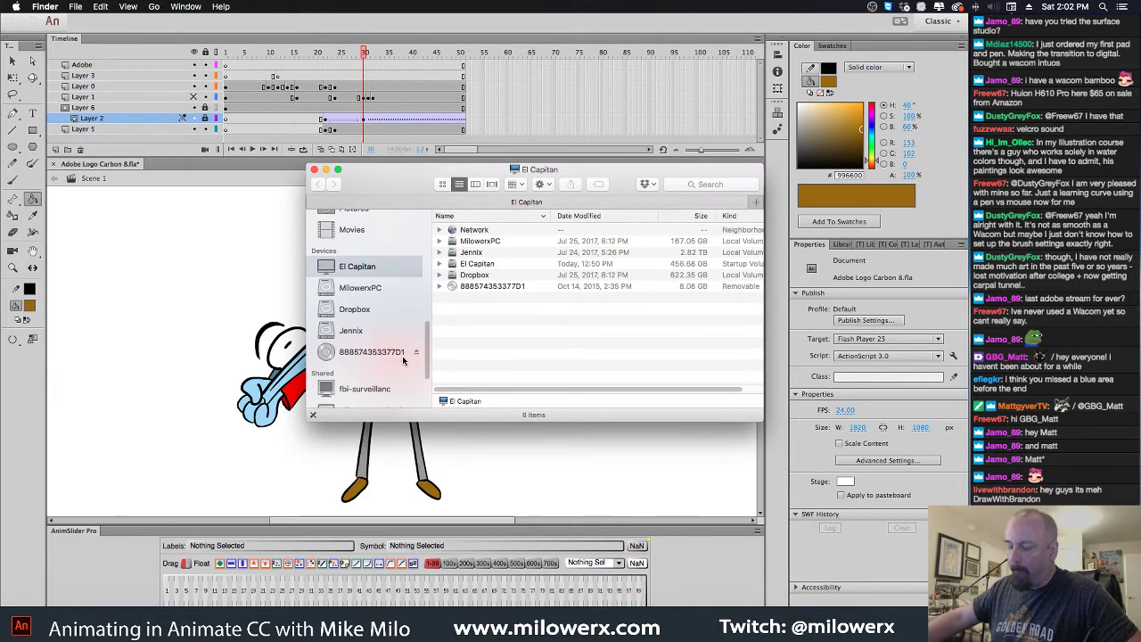
{"action": "scroll", "coordinate": [402, 360], "scroll_direction": "down", "scroll_amount": 6}
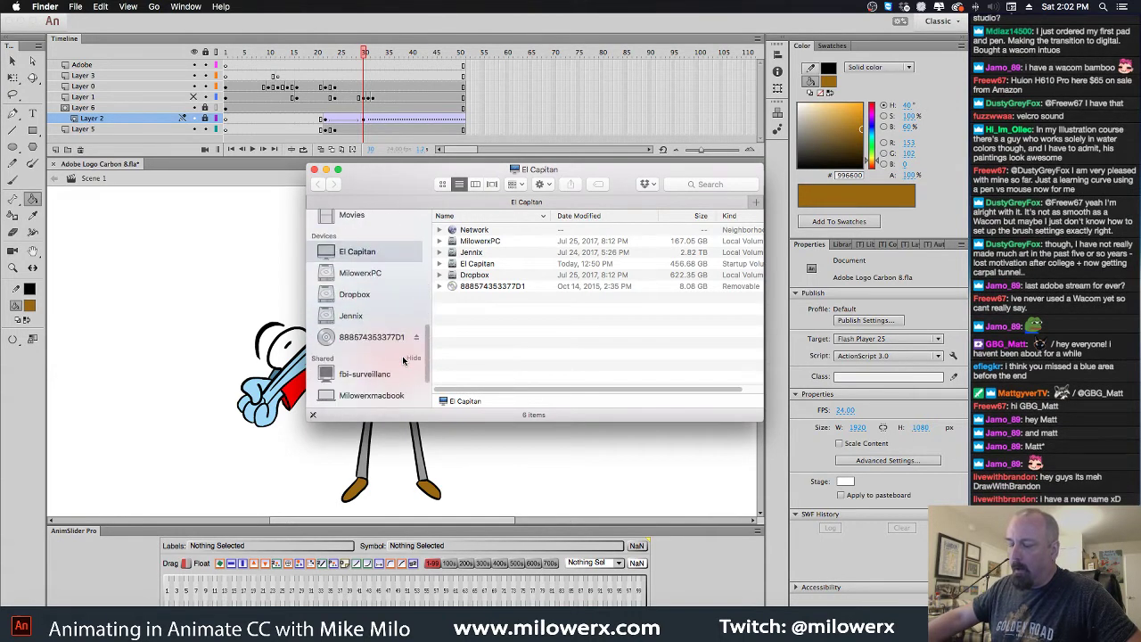
{"action": "scroll", "coordinate": [402, 360], "scroll_direction": "up", "scroll_amount": 4}
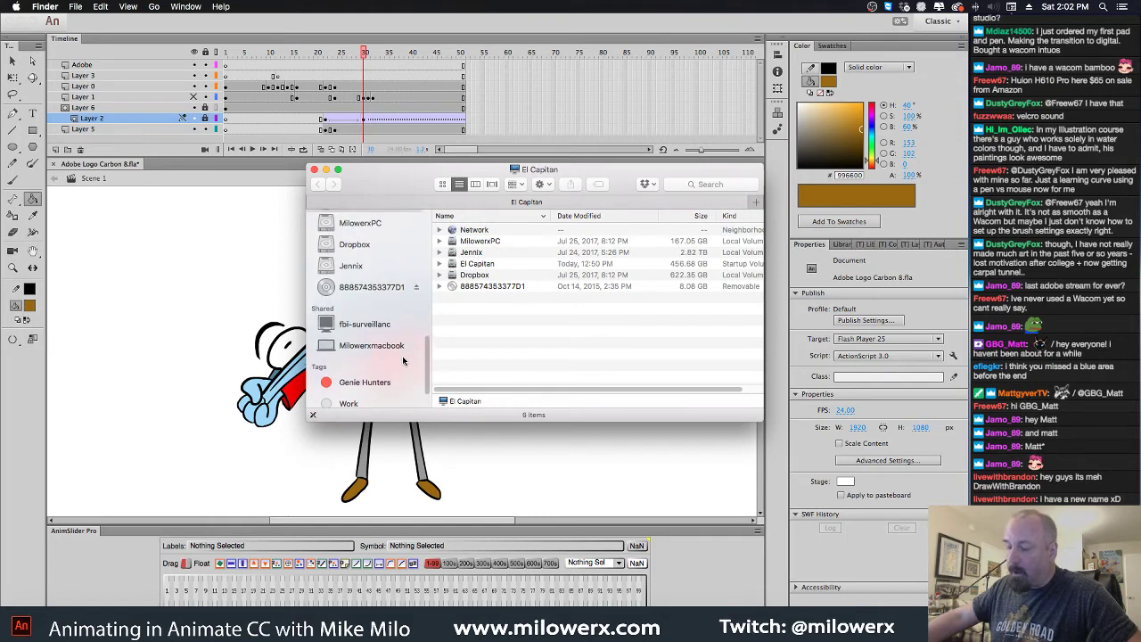
{"action": "scroll", "coordinate": [402, 360], "scroll_direction": "up", "scroll_amount": 1}
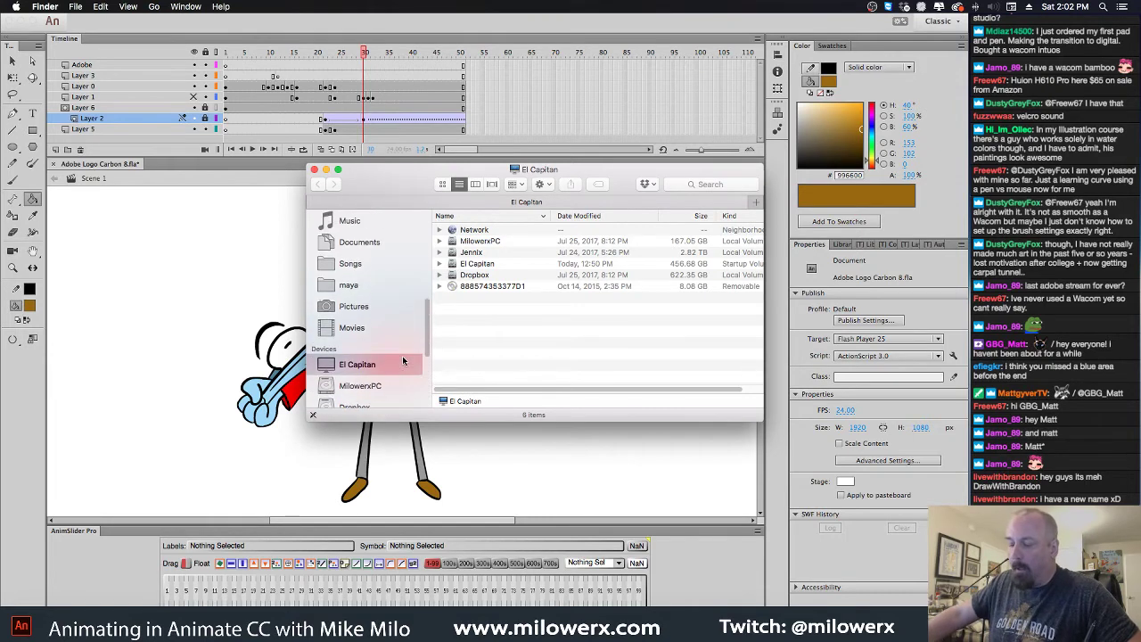
{"action": "left_click", "coordinate": [346, 260]}
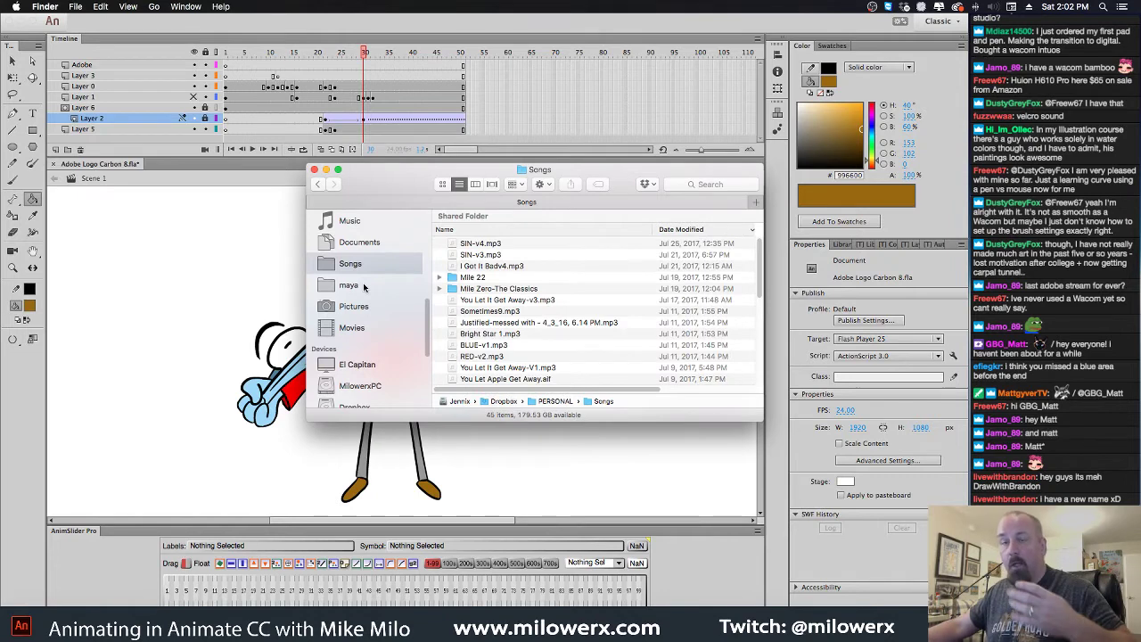
{"action": "scroll", "coordinate": [363, 286], "scroll_direction": "down", "scroll_amount": 5}
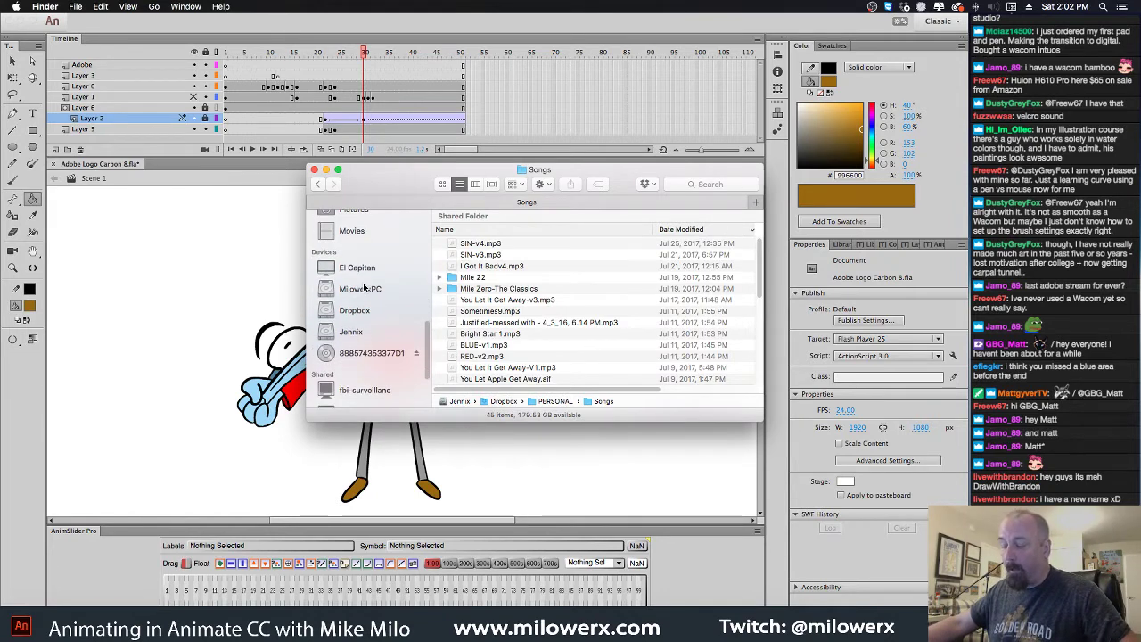
{"action": "scroll", "coordinate": [364, 286], "scroll_direction": "down", "scroll_amount": 2}
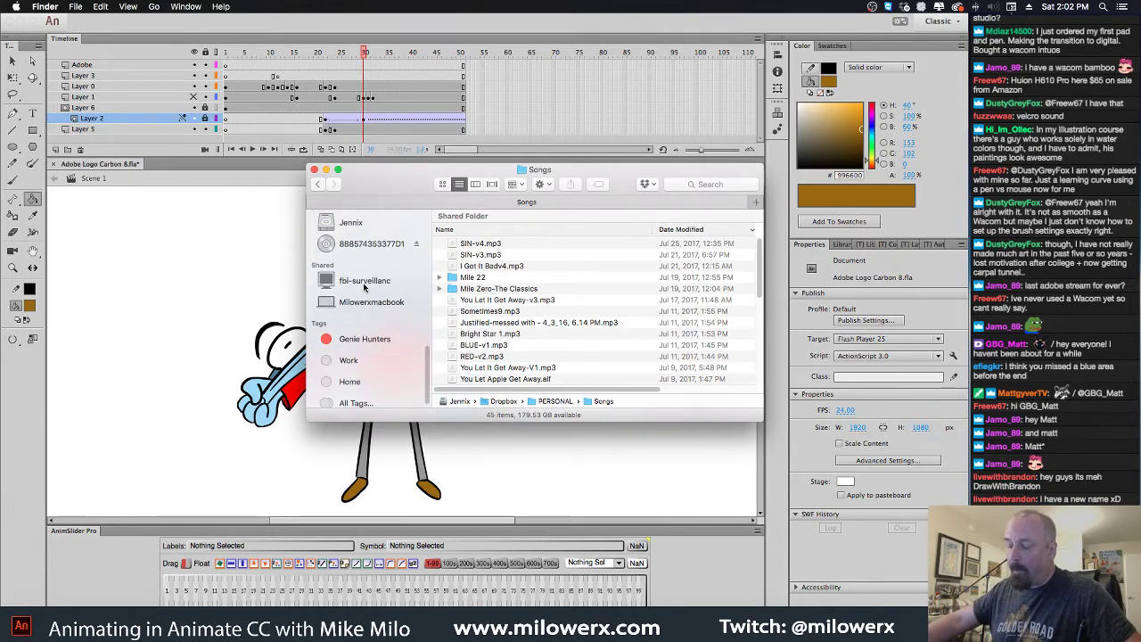
{"action": "scroll", "coordinate": [364, 286], "scroll_direction": "up", "scroll_amount": 5}
{"action": "scroll", "coordinate": [363, 286], "scroll_direction": "up", "scroll_amount": 6}
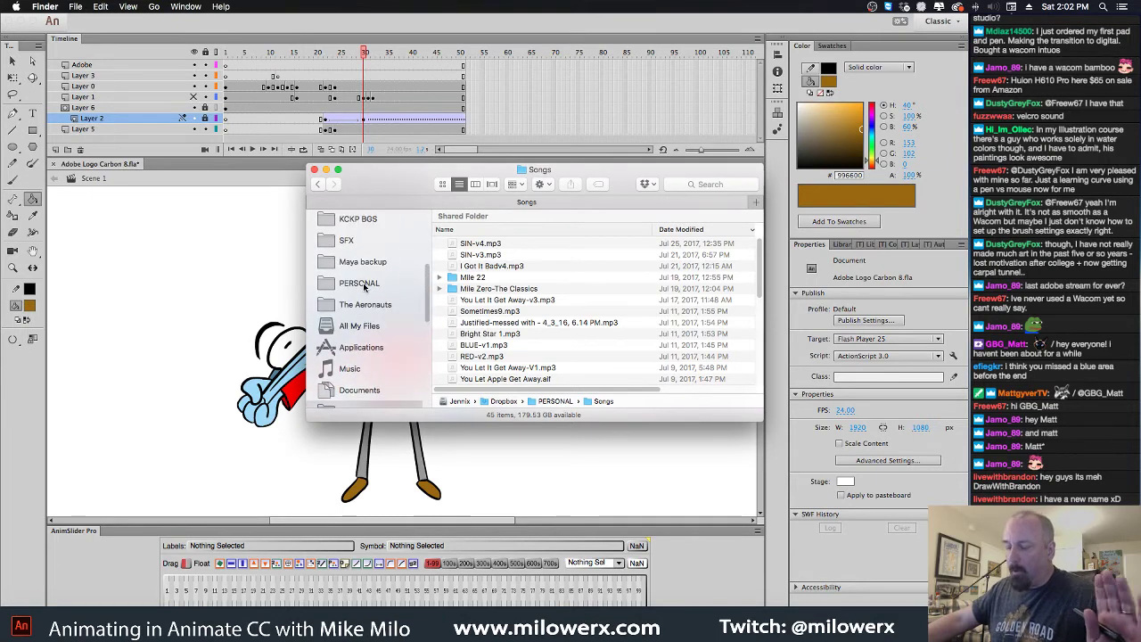
Search the SFX folder for 'zipper'
{"action": "left_click", "coordinate": [347, 241]}
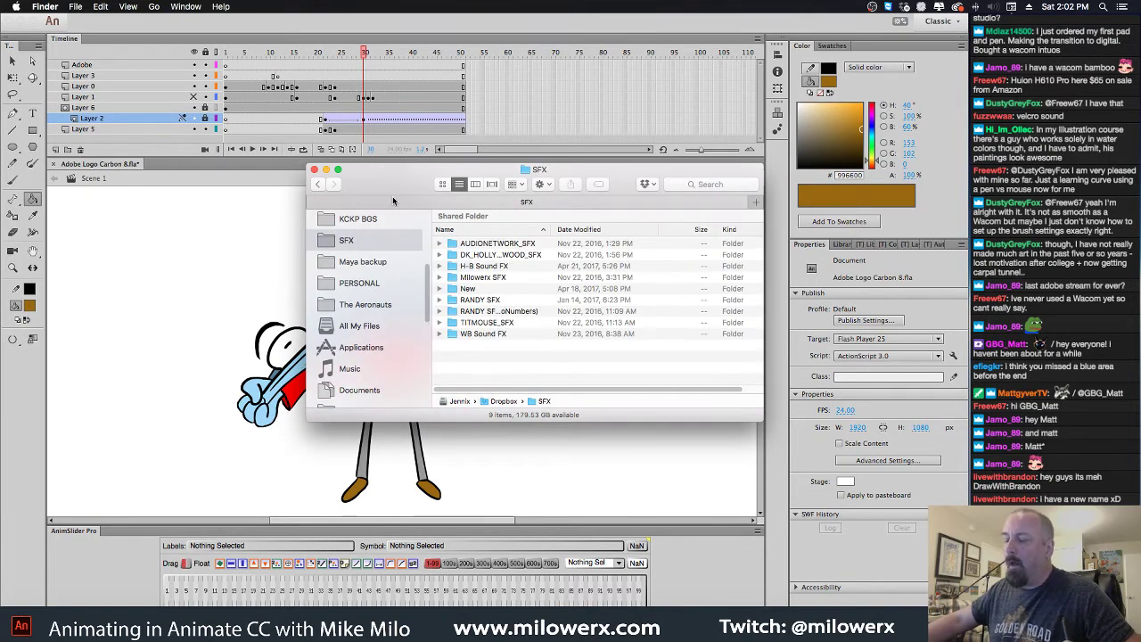
{"action": "left_click", "coordinate": [695, 182]}
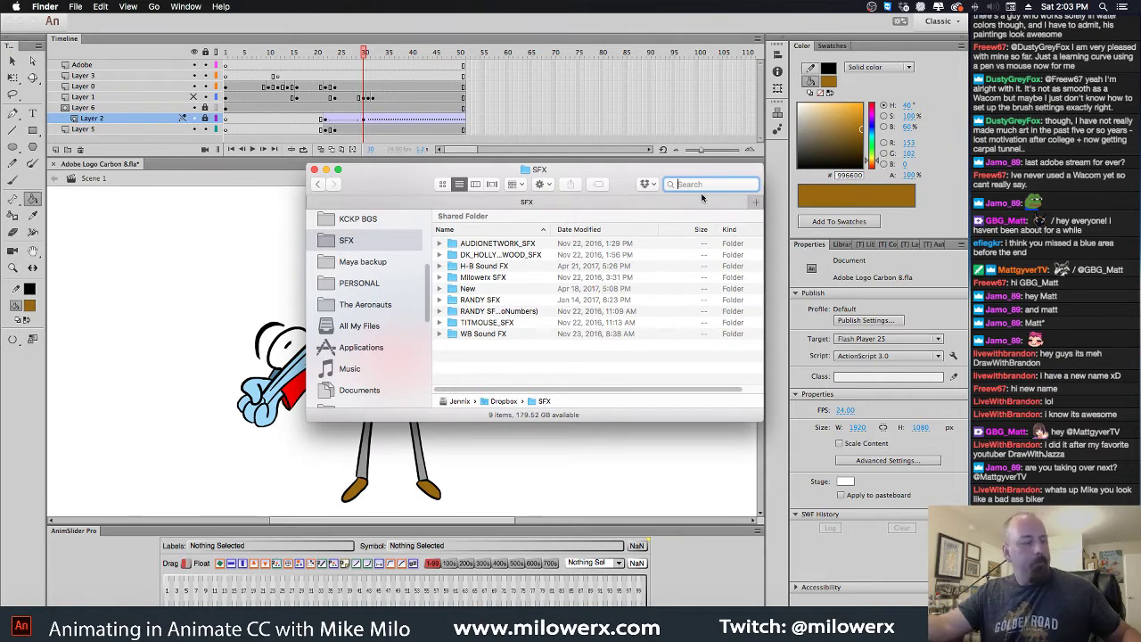
{"action": "type", "text": "zipper"}
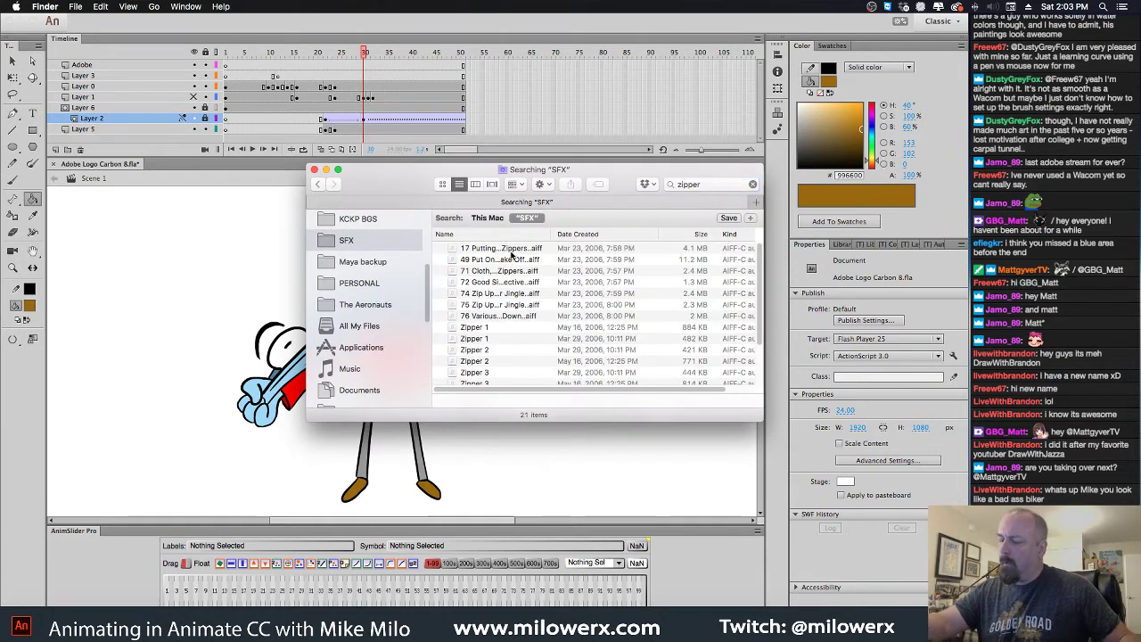
Quick Look the nylon jacket, canvas jacket and nylon movement zipper sounds
{"action": "left_click", "coordinate": [511, 250]}
{"action": "key", "text": "space"}
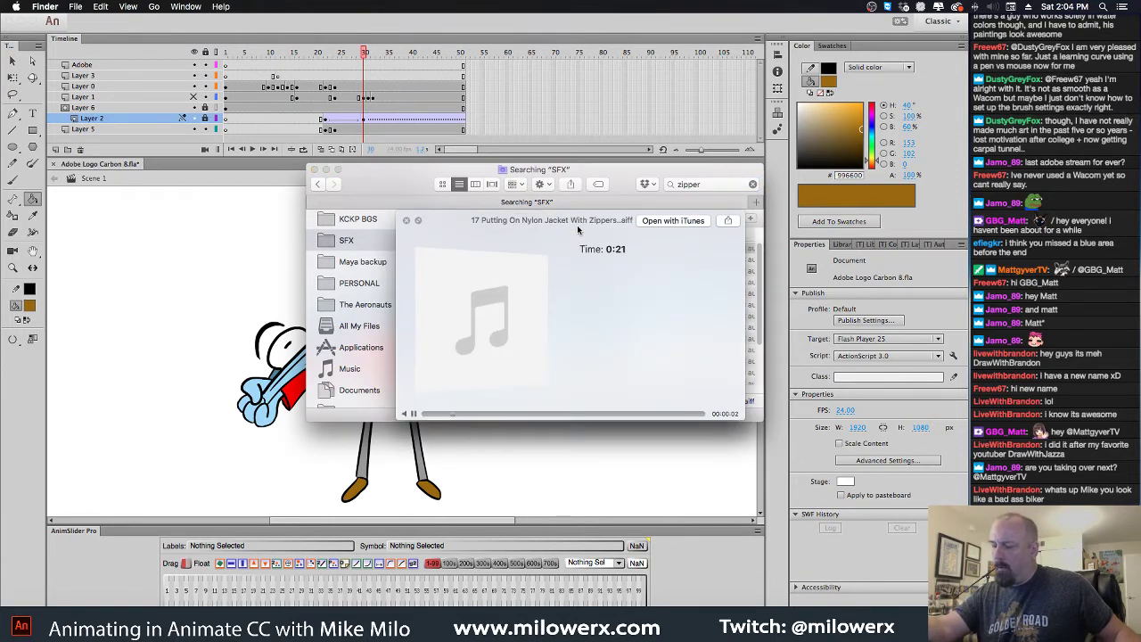
{"action": "key", "text": "space"}
{"action": "left_click", "coordinate": [514, 261]}
{"action": "key", "text": "space"}
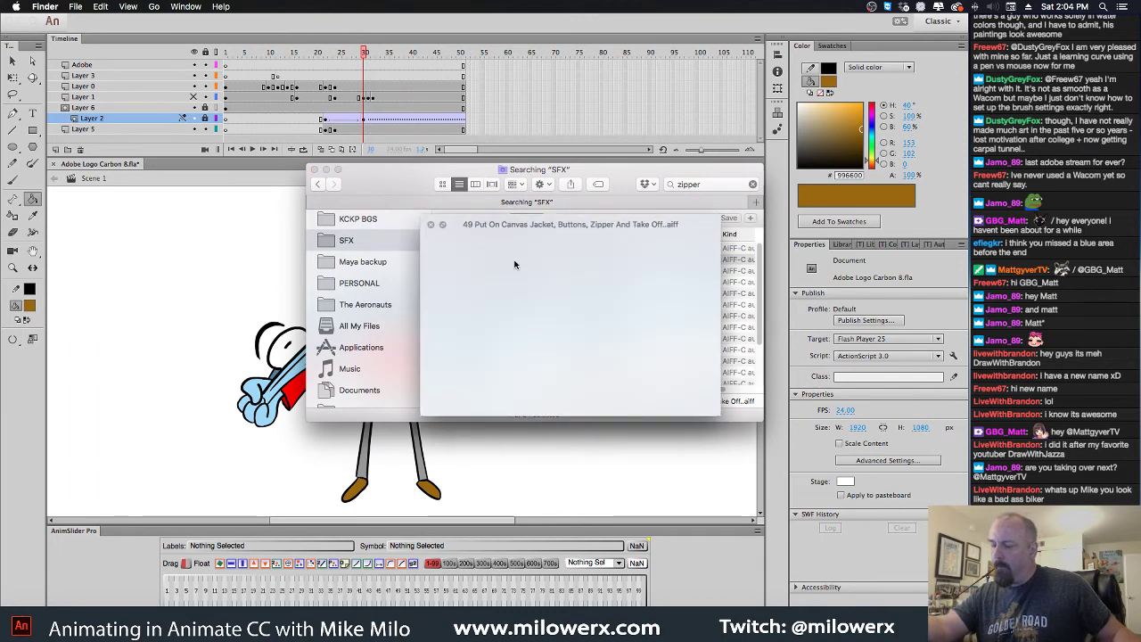
{"action": "key", "text": "space"}
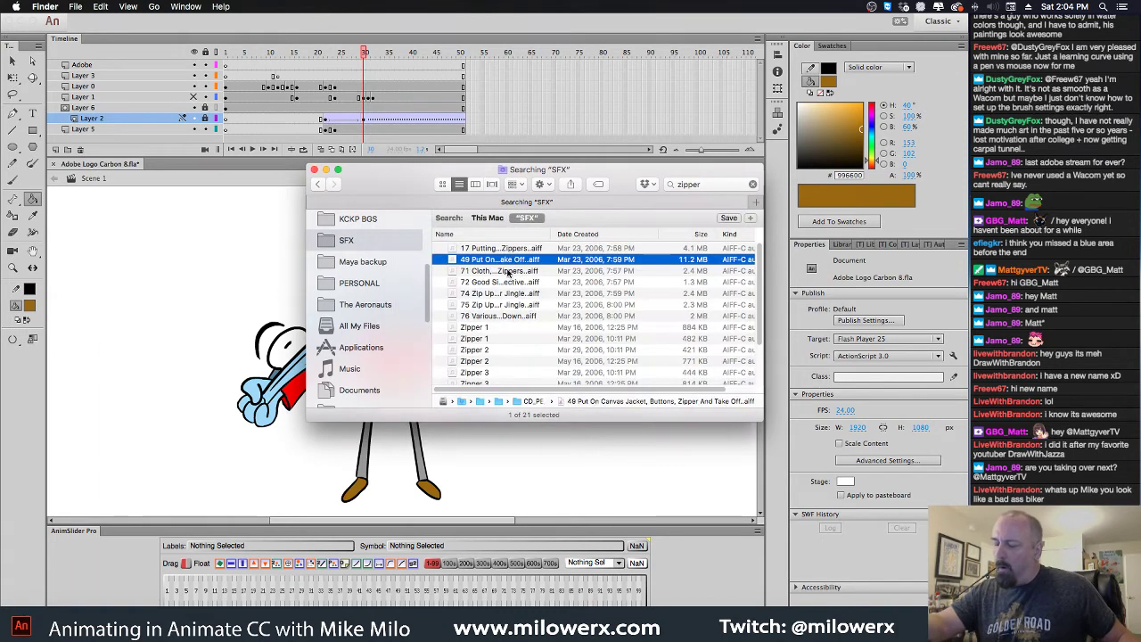
{"action": "left_click", "coordinate": [513, 272]}
{"action": "key", "text": "space"}
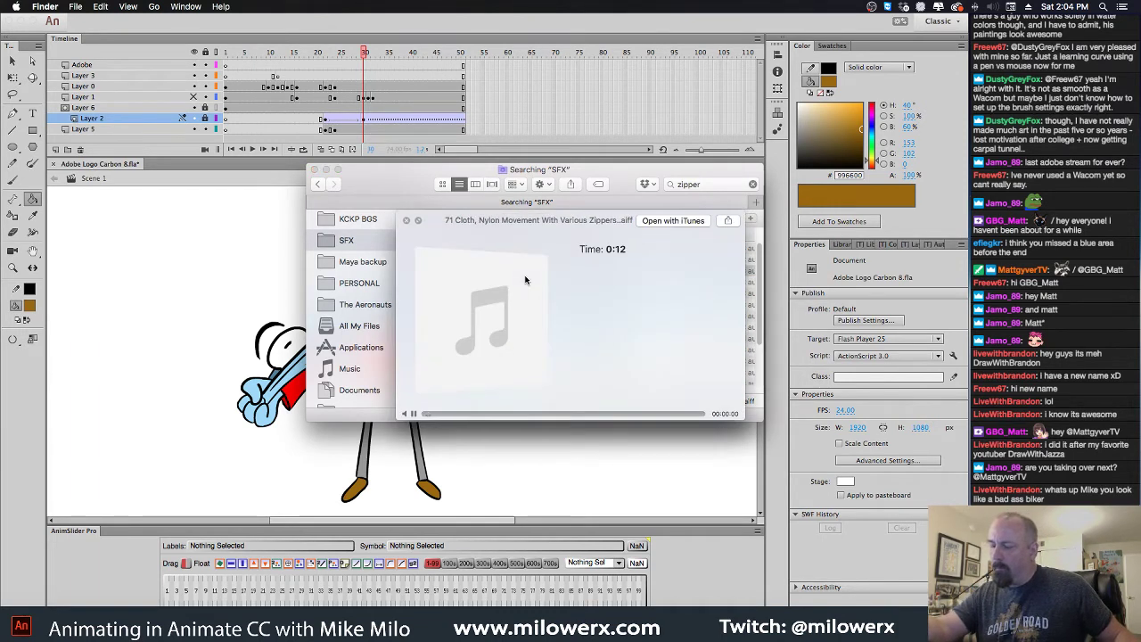
{"action": "key", "text": "space"}
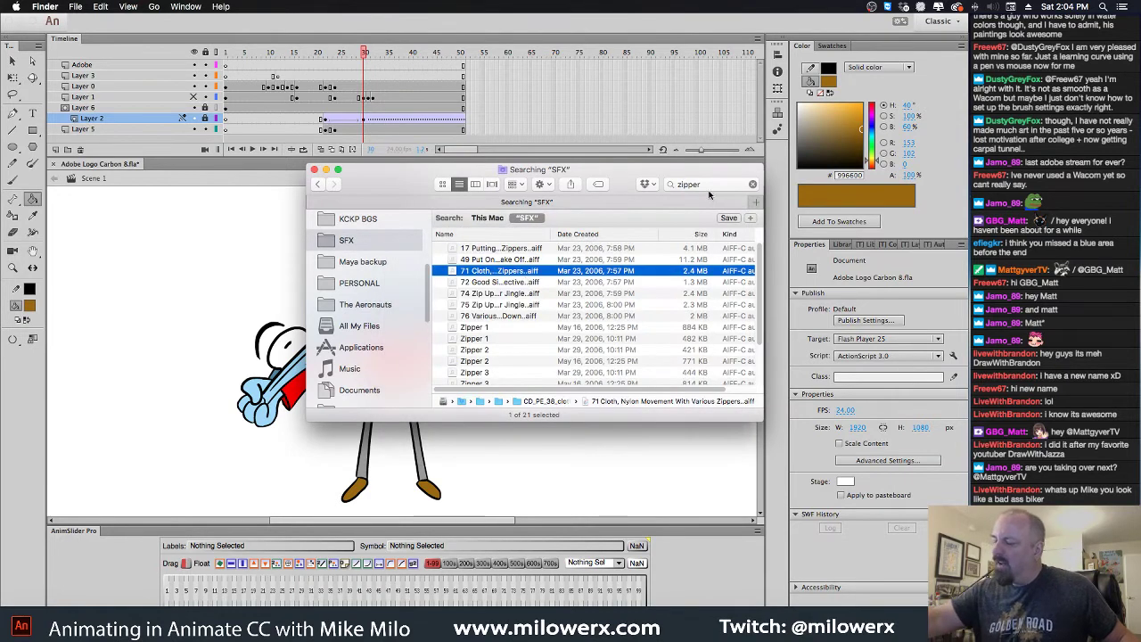
Change the search to 'velcro' and preview 60 Velcro Rips
{"action": "left_click", "coordinate": [704, 185]}
{"action": "type", "text": "ve"}
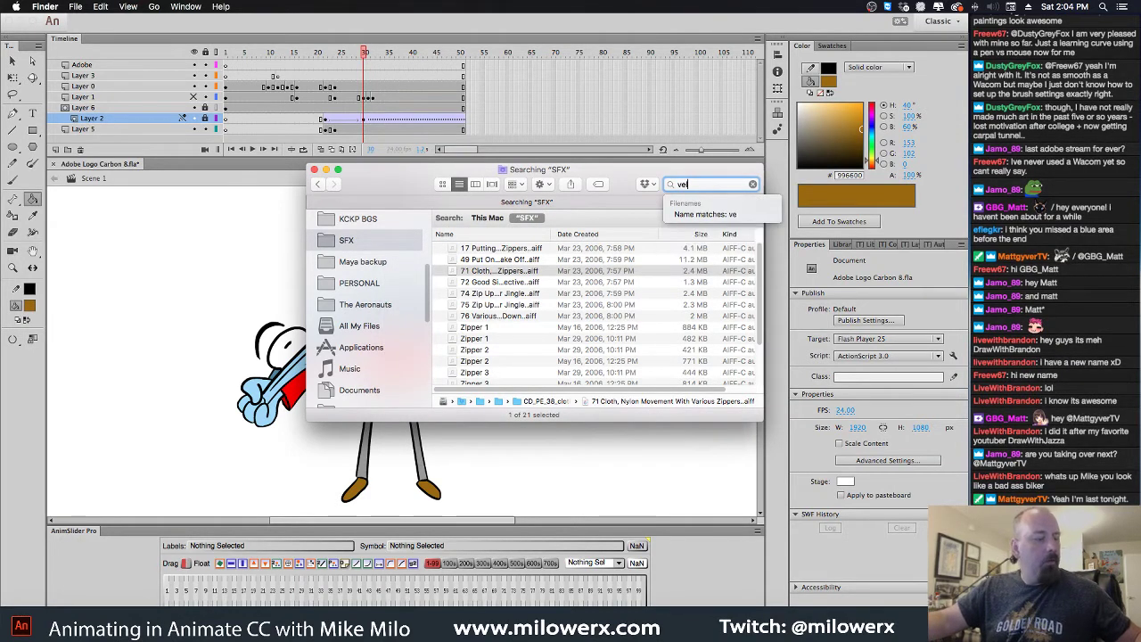
{"action": "type", "text": "lcro"}
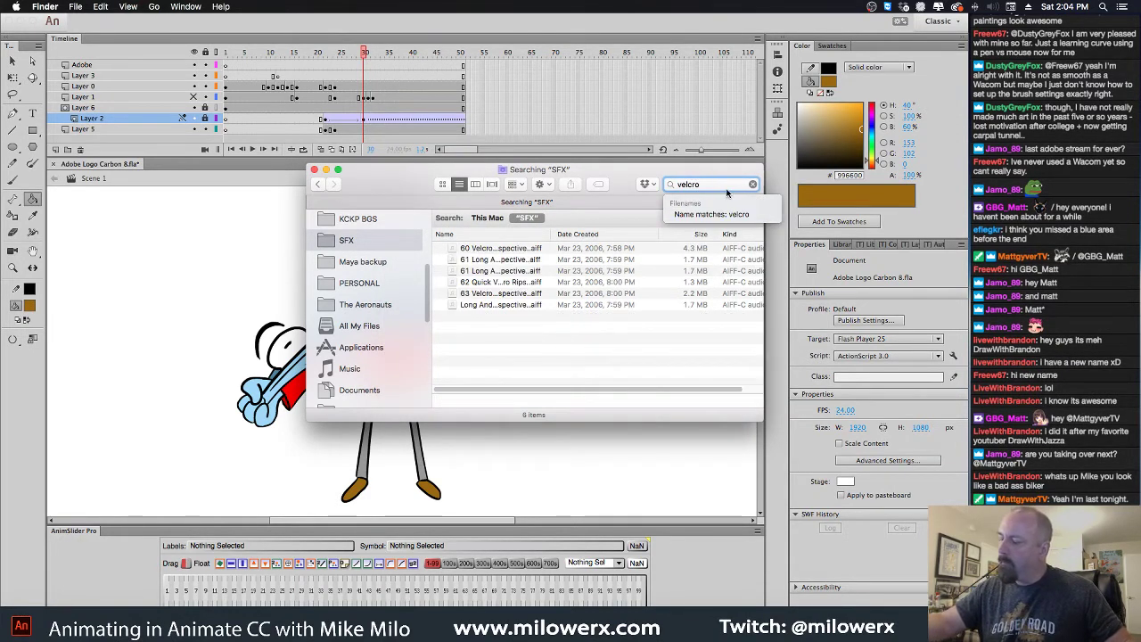
{"action": "left_click", "coordinate": [524, 248]}
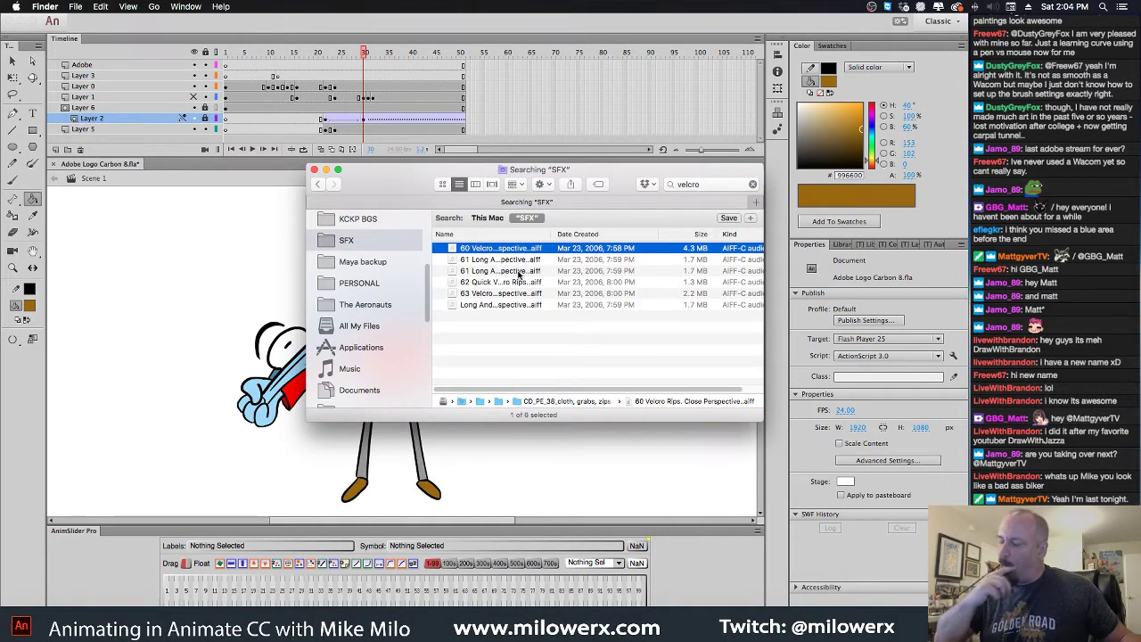
{"action": "key", "text": "space"}
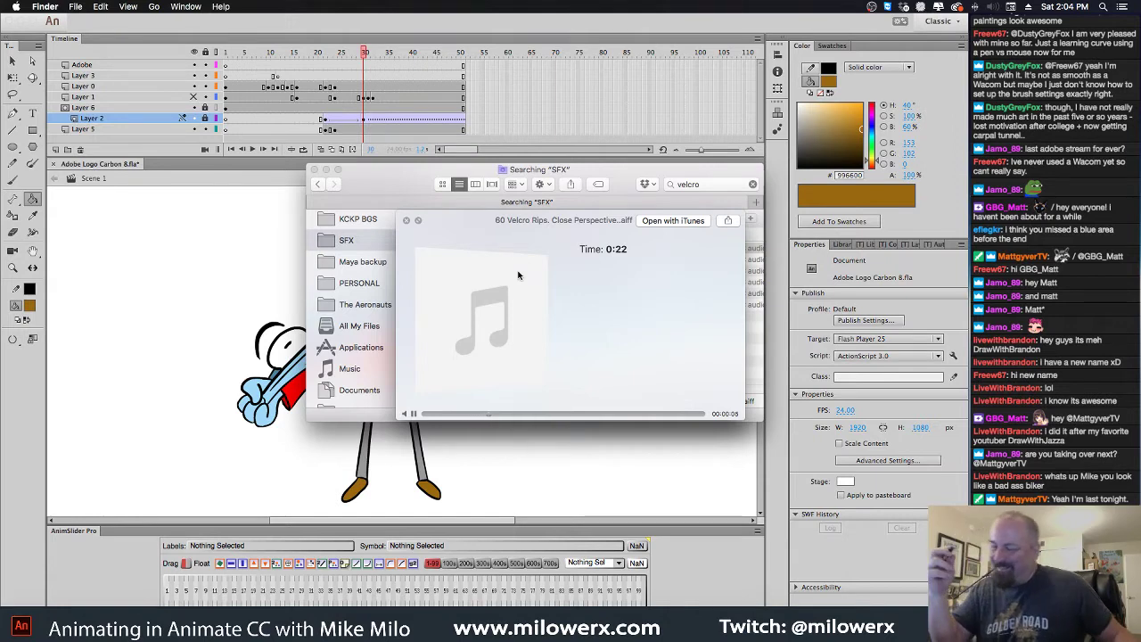
{"action": "key", "text": "space"}
Preview the long slow rip and 62 Quick Velcro Rips, then re-audition 60 Velcro Rips
{"action": "key", "text": "Down"}
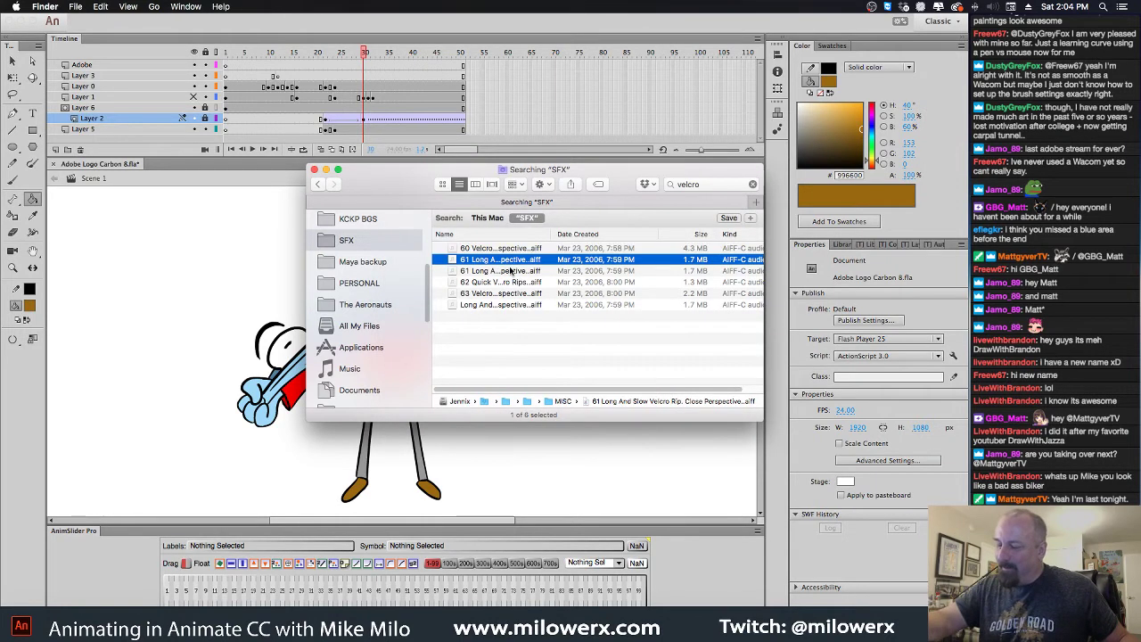
{"action": "key", "text": "space"}
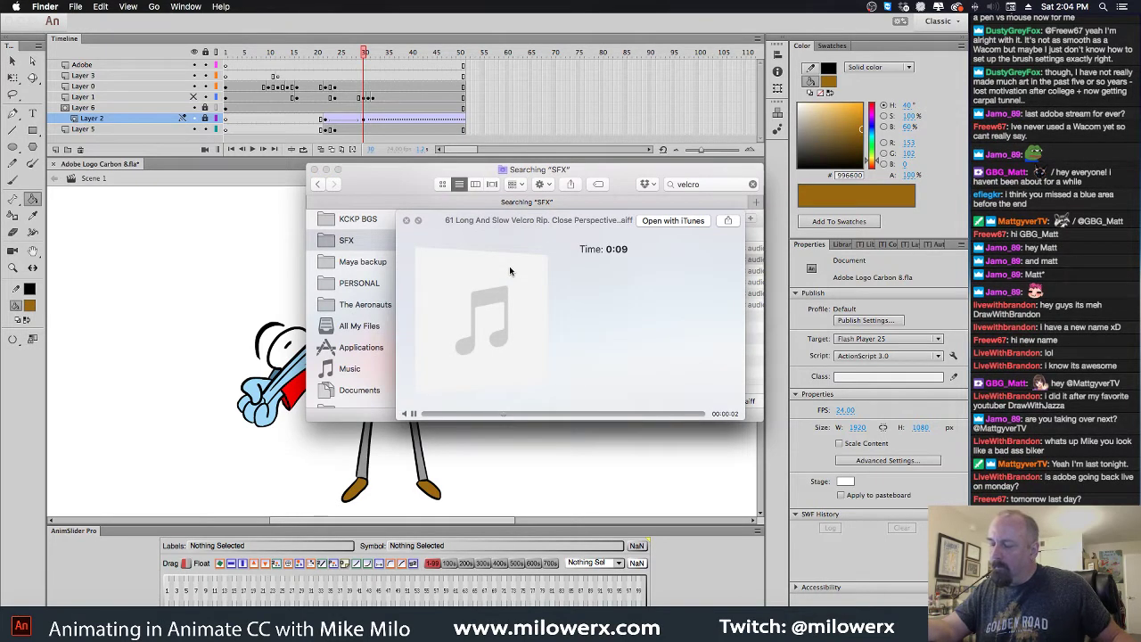
{"action": "key", "text": "space"}
{"action": "key", "text": "Down"}
{"action": "key", "text": "Down"}
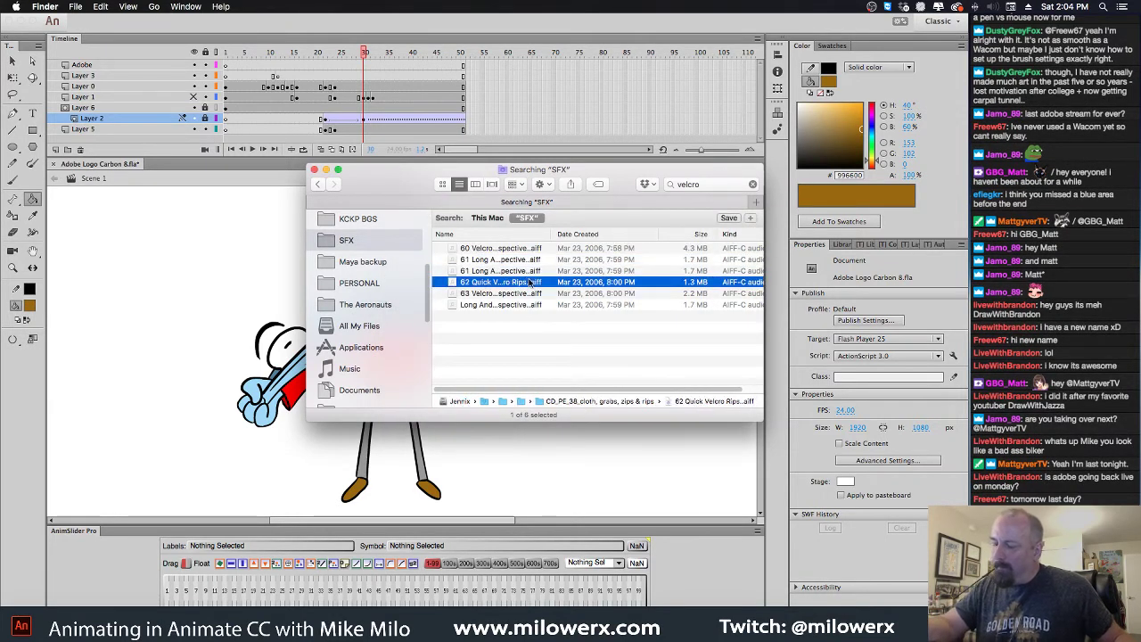
{"action": "key", "text": "space"}
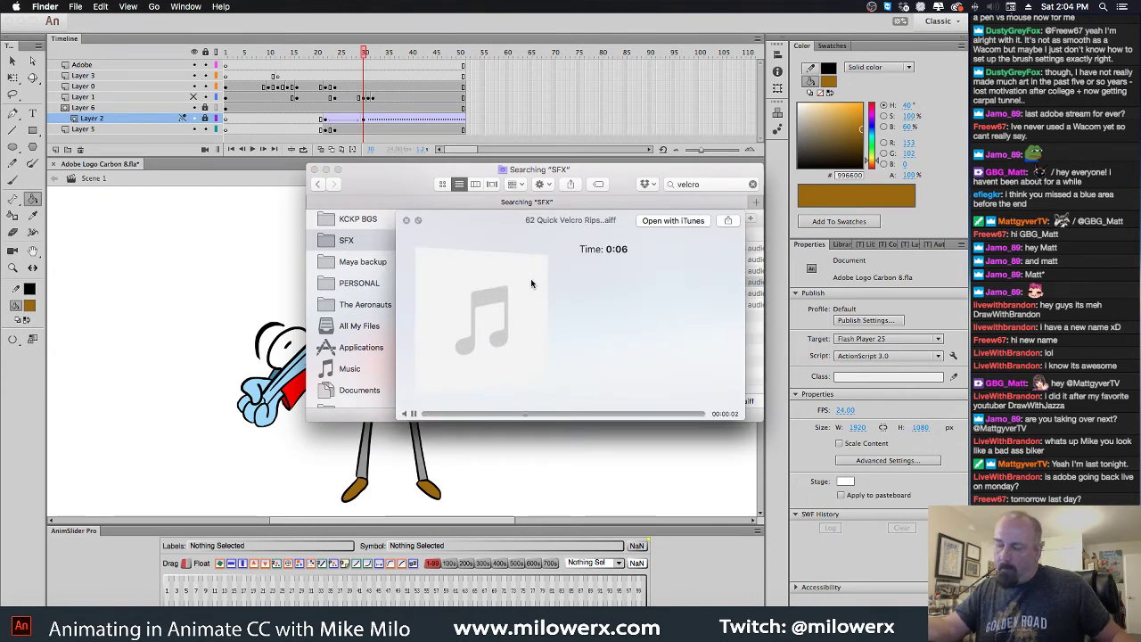
{"action": "key", "text": "space"}
{"action": "key", "text": "Up"}
{"action": "key", "text": "Up"}
{"action": "key", "text": "Up"}
{"action": "key", "text": "space"}
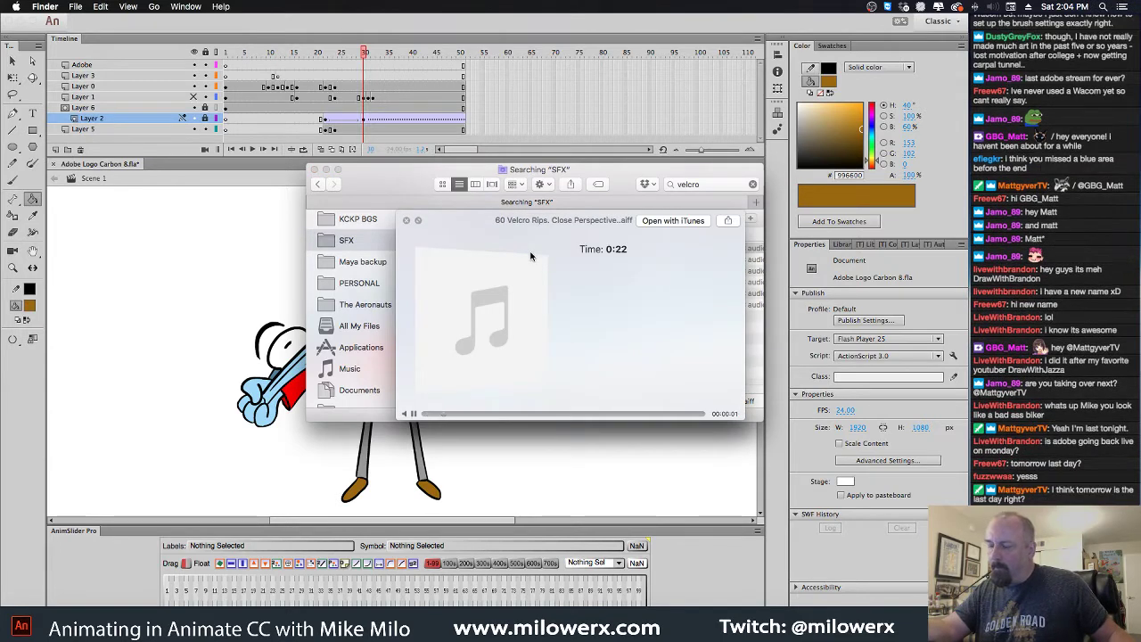
{"action": "key", "text": "space"}
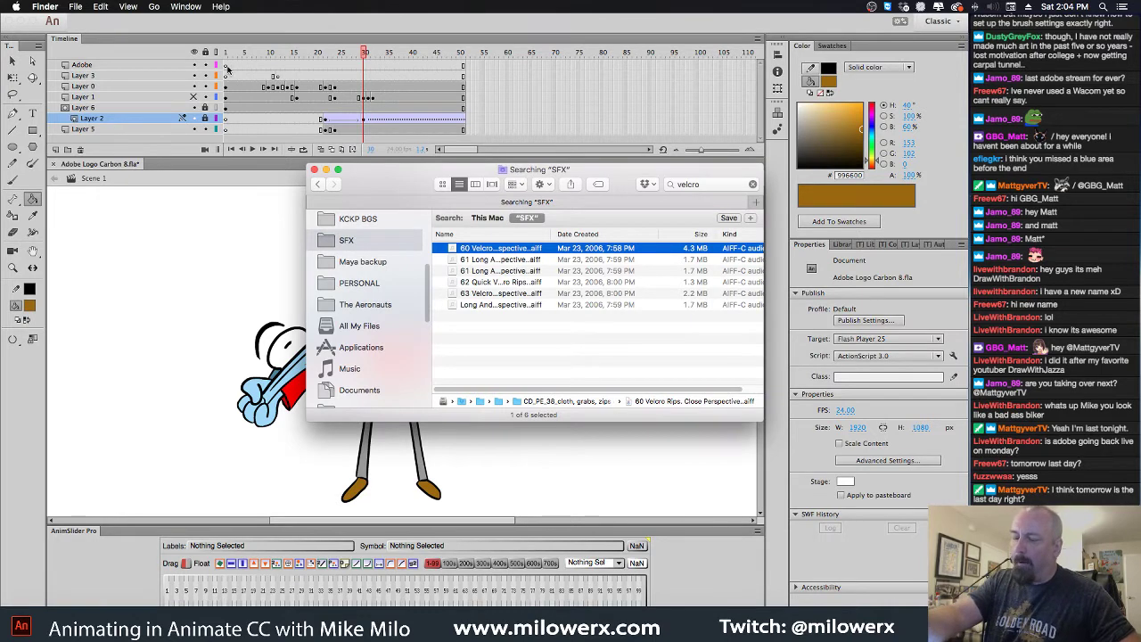
Drag 60 Velcro Rips from Finder onto frame 1 of the Adobe layer
{"action": "left_click", "coordinate": [228, 67]}
{"action": "left_click", "coordinate": [228, 67]}
{"action": "left_click", "coordinate": [227, 65]}
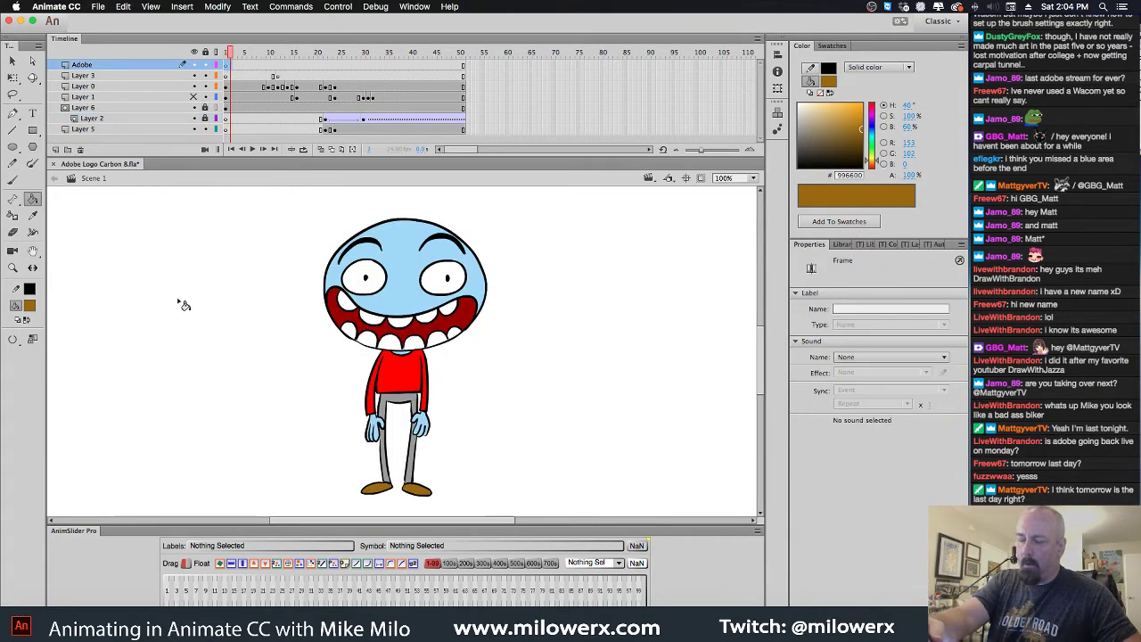
{"action": "key", "text": "super+Tab"}
{"action": "left_click_drag", "start_coordinate": [451, 256], "coordinate": [243, 279]}
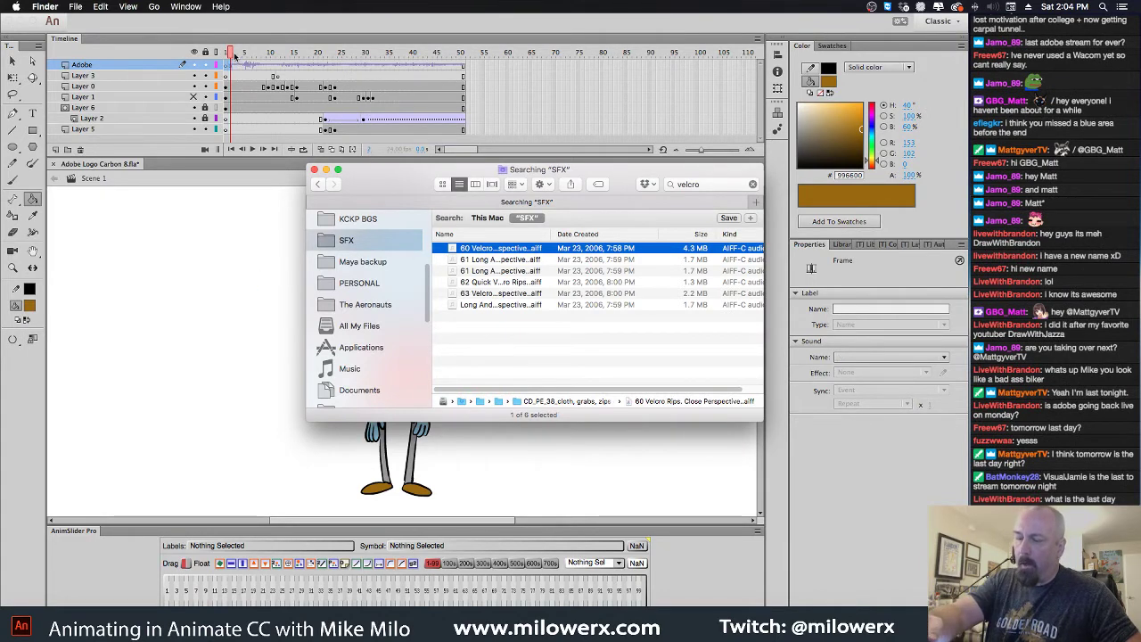
Check the sound timing, then add a keyframe at frame 30 to end the sound
{"action": "left_click", "coordinate": [234, 60]}
{"action": "left_click", "coordinate": [230, 68]}
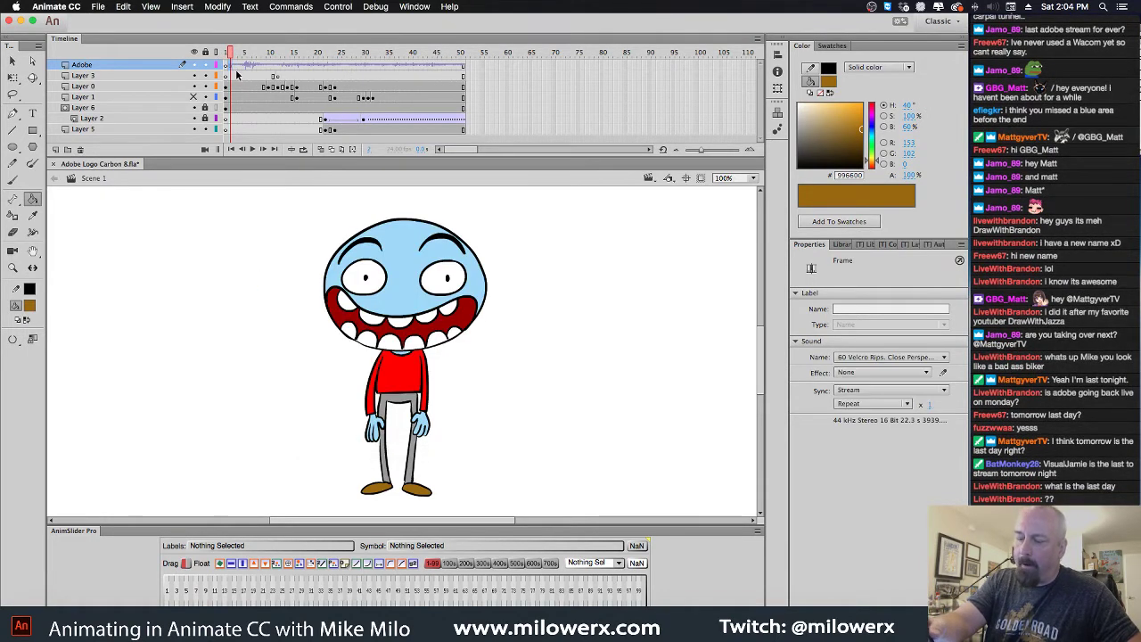
{"action": "mouse_move", "coordinate": [230, 56]}
{"action": "left_mouse_down"}
{"action": "mouse_move", "coordinate": [351, 66]}
{"action": "mouse_move", "coordinate": [231, 69]}
{"action": "left_mouse_up"}
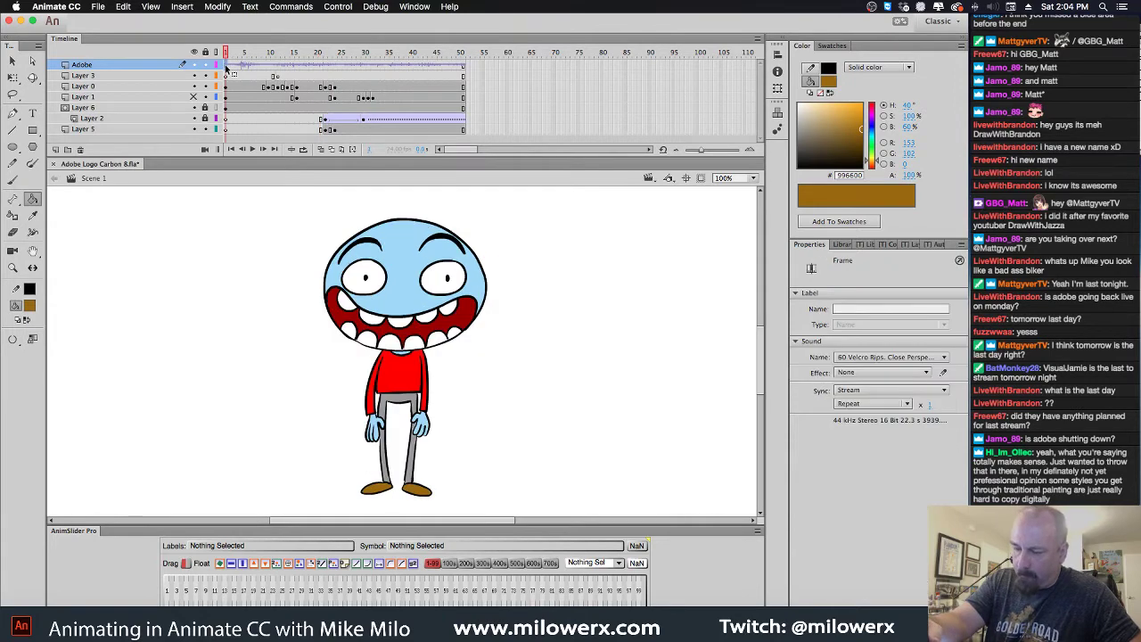
{"action": "left_click_drag", "start_coordinate": [303, 68], "coordinate": [360, 58]}
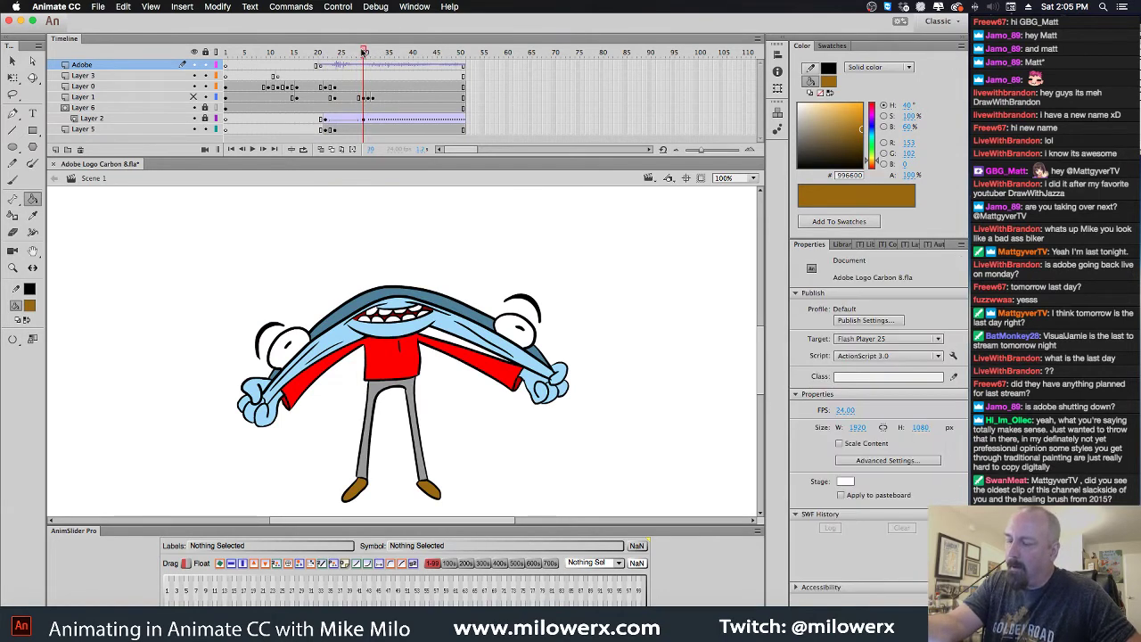
{"action": "left_click", "coordinate": [379, 53]}
{"action": "mouse_move", "coordinate": [379, 53]}
{"action": "left_mouse_down"}
{"action": "mouse_move", "coordinate": [423, 53]}
{"action": "mouse_move", "coordinate": [364, 54]}
{"action": "left_mouse_up"}
{"action": "left_click", "coordinate": [365, 66]}
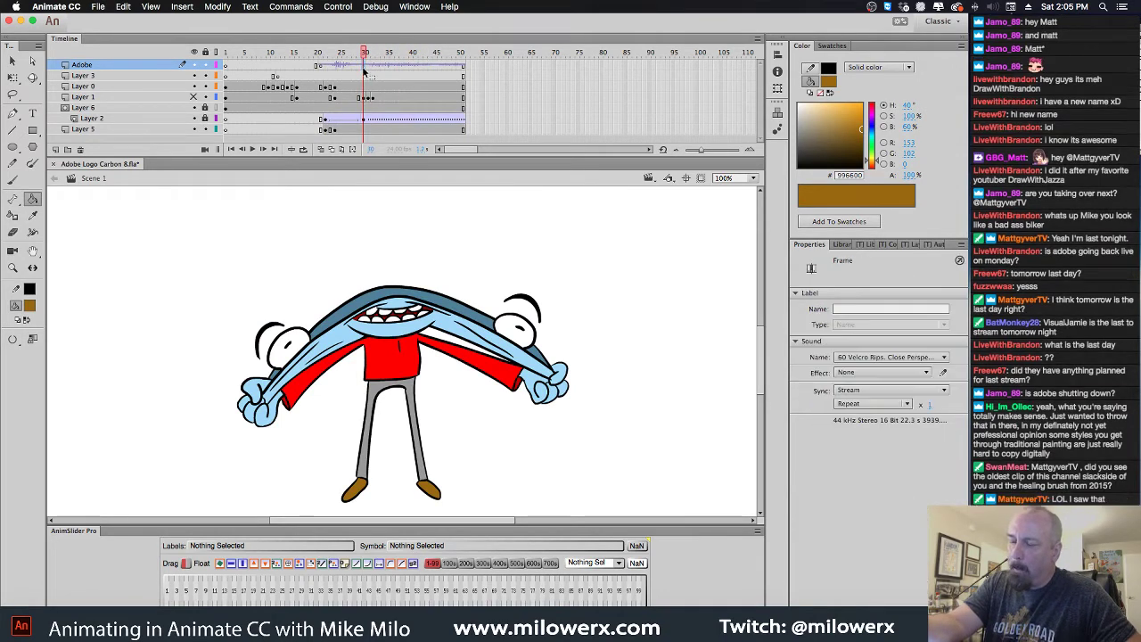
{"action": "key", "text": "F7"}
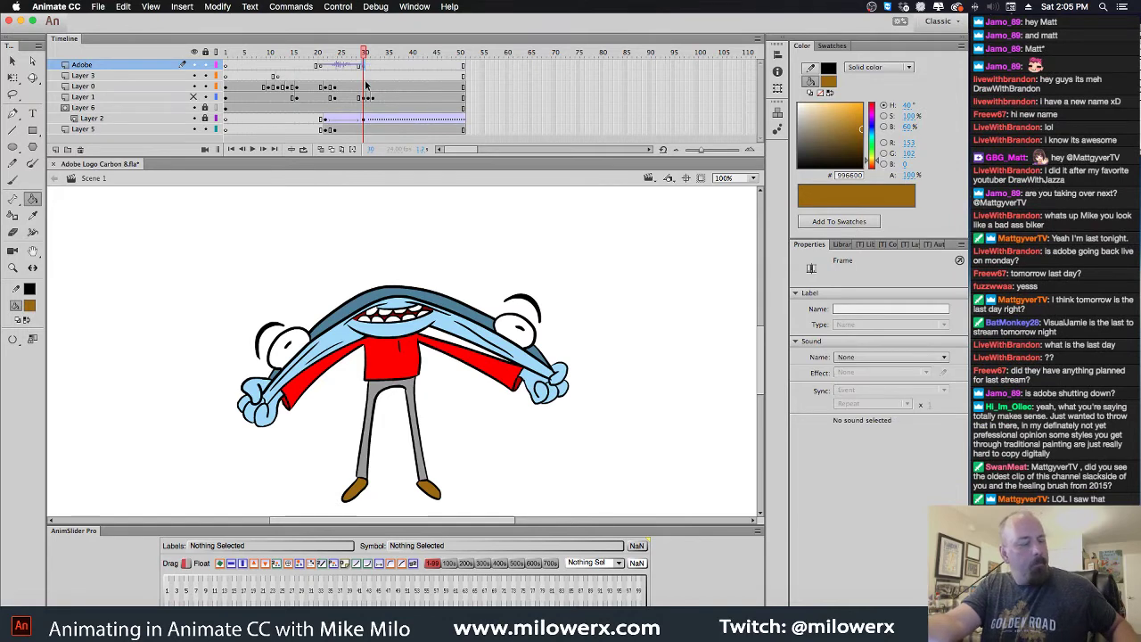
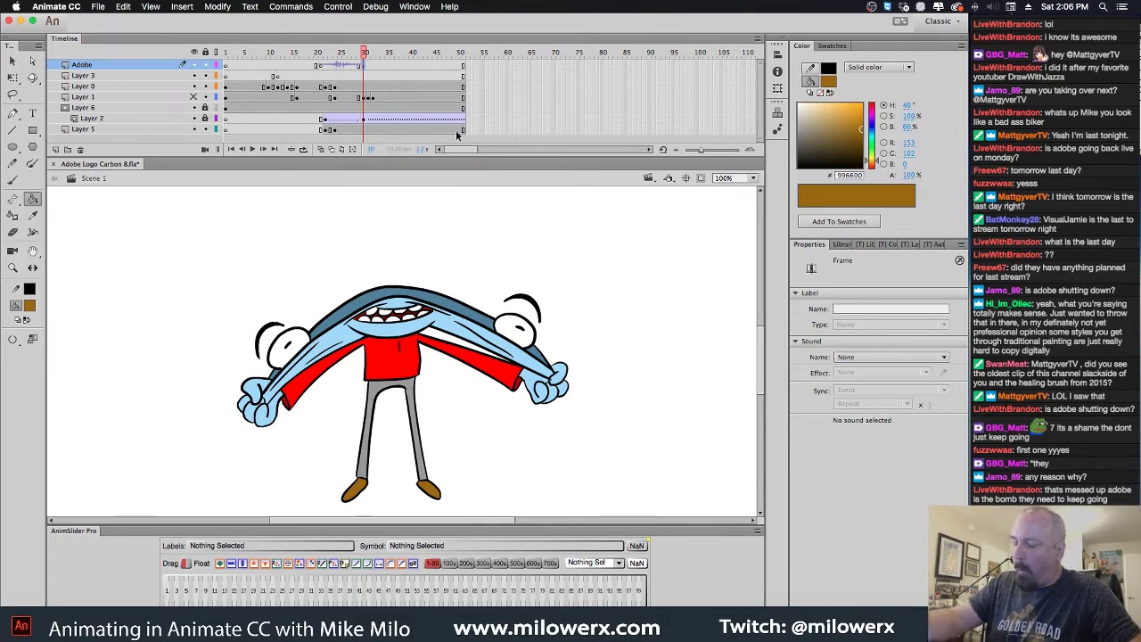
Scrub the character animation, then bring up the Finder 'velcro' search of the SFX folder
{"action": "left_click_drag", "start_coordinate": [365, 59], "coordinate": [319, 73]}
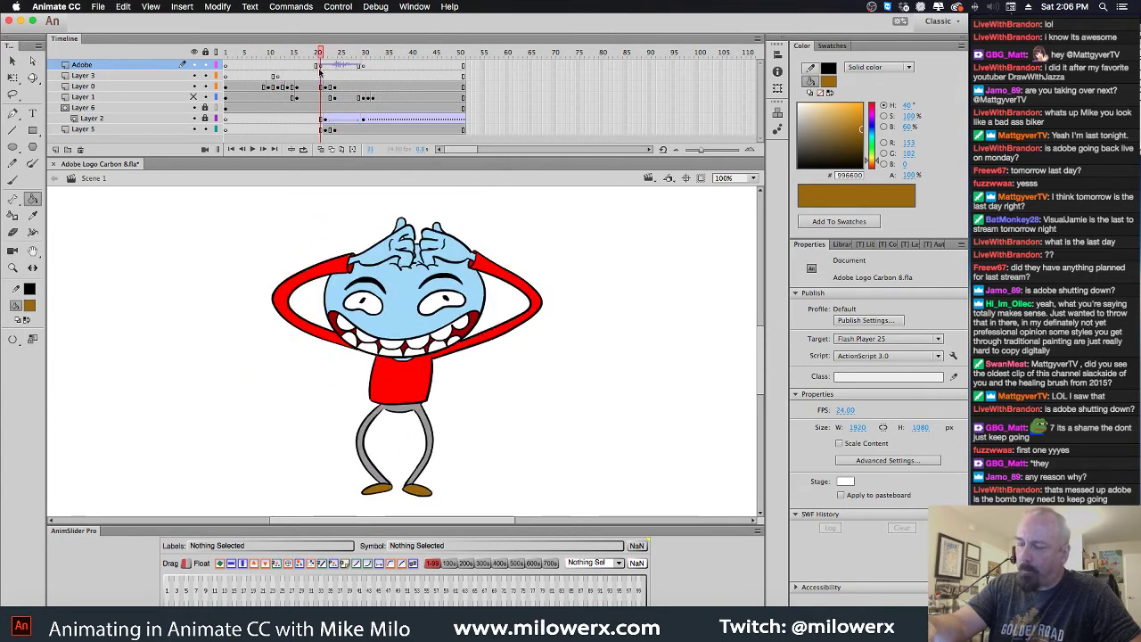
{"action": "key", "text": "super+Tab"}
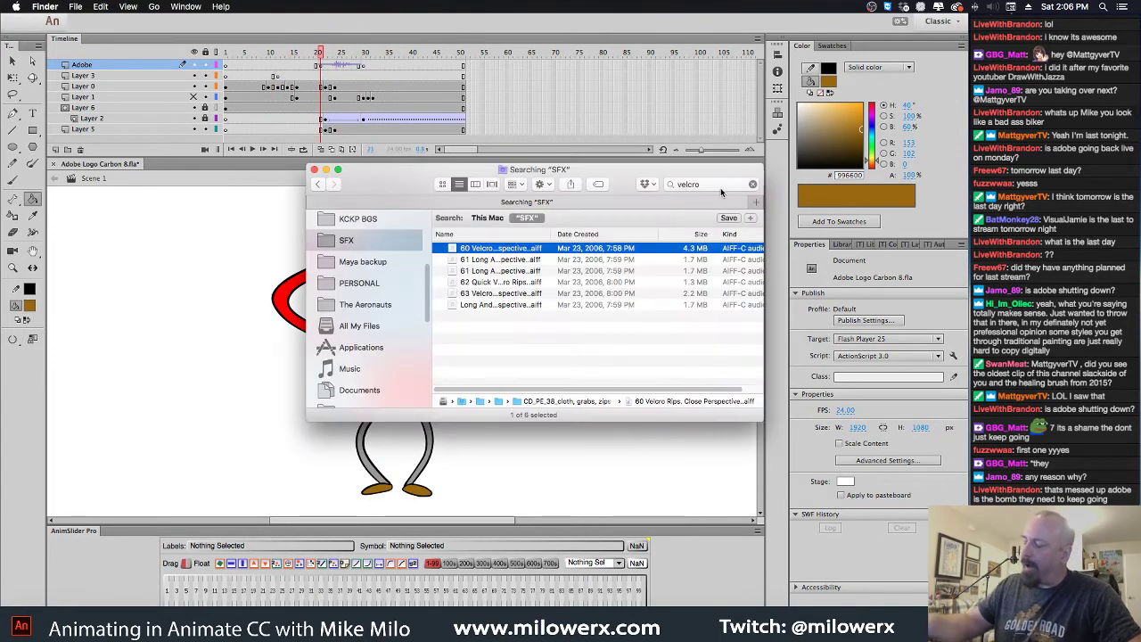
Search the SFX folder for 'rip' and audition the first result
{"action": "left_click", "coordinate": [671, 182]}
{"action": "type", "text": "rip"}
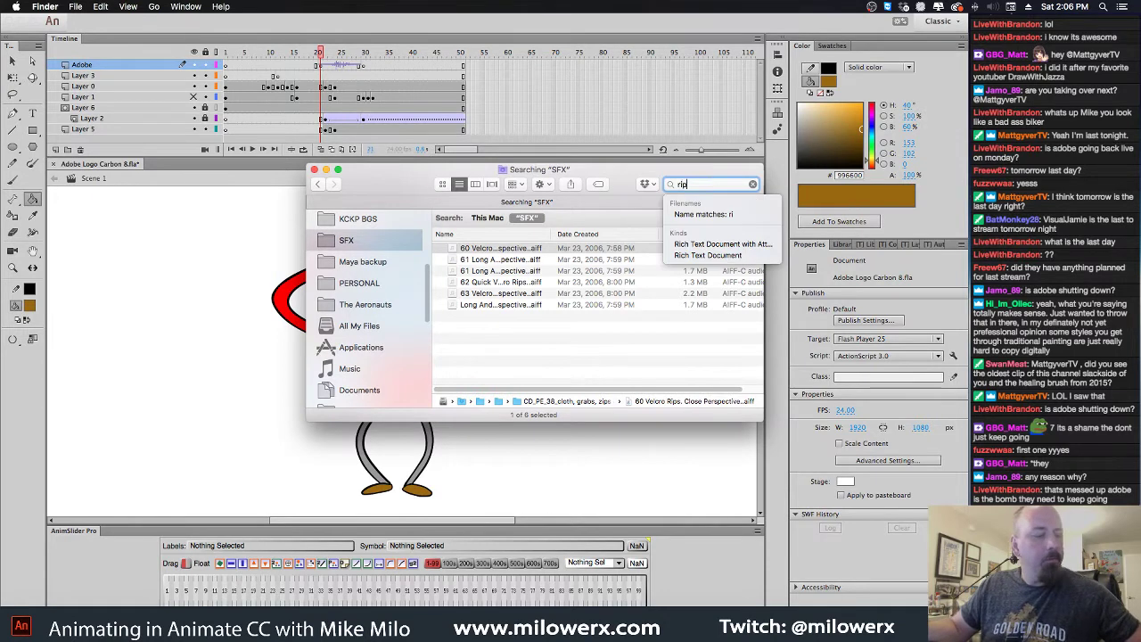
{"action": "key", "text": "Return"}
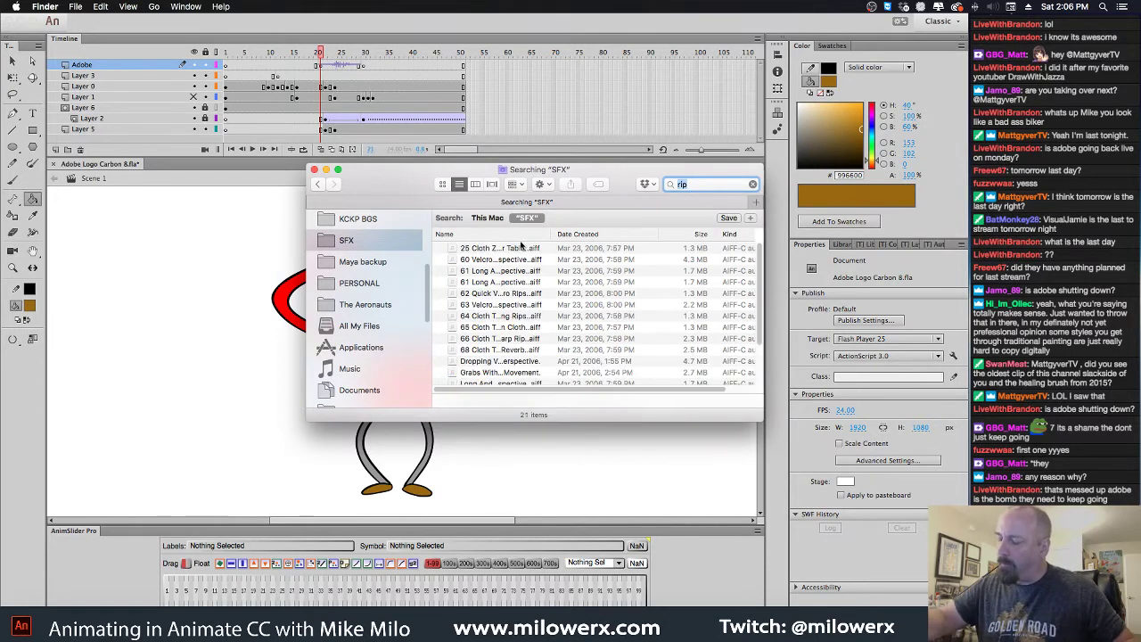
{"action": "left_click", "coordinate": [523, 247]}
{"action": "key", "text": "space"}
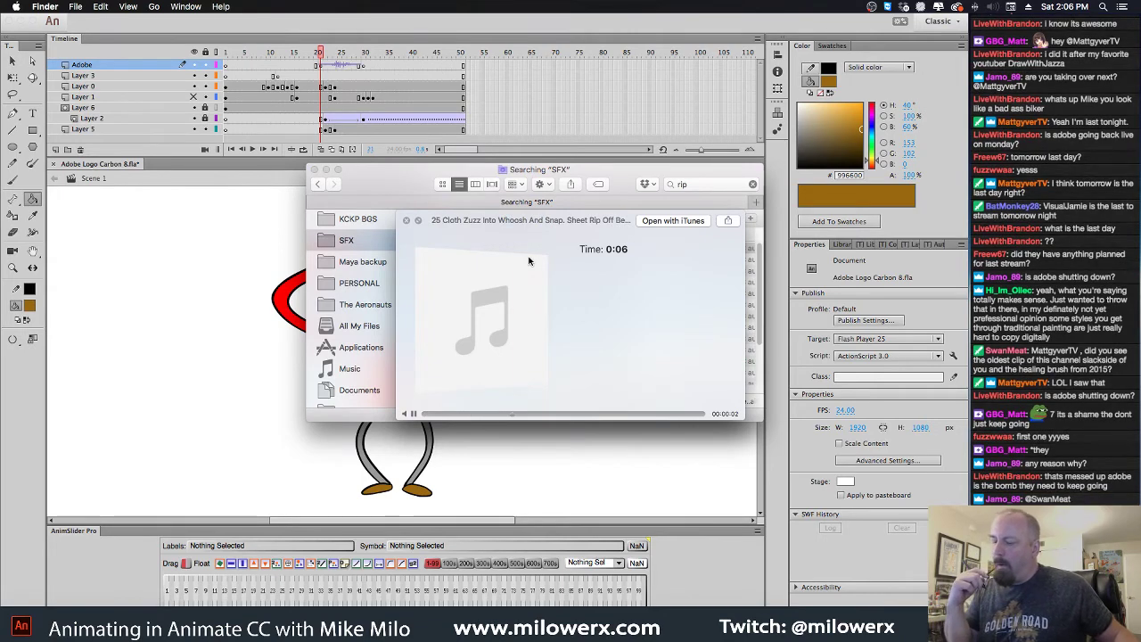
{"action": "key", "text": "space"}
Audition the short cloth tear, fast and sharp rip, and heavy rips with reverb, then add Layer 4 in Animate
{"action": "left_click_drag", "start_coordinate": [762, 418], "coordinate": [943, 517]}
{"action": "left_click", "coordinate": [618, 328]}
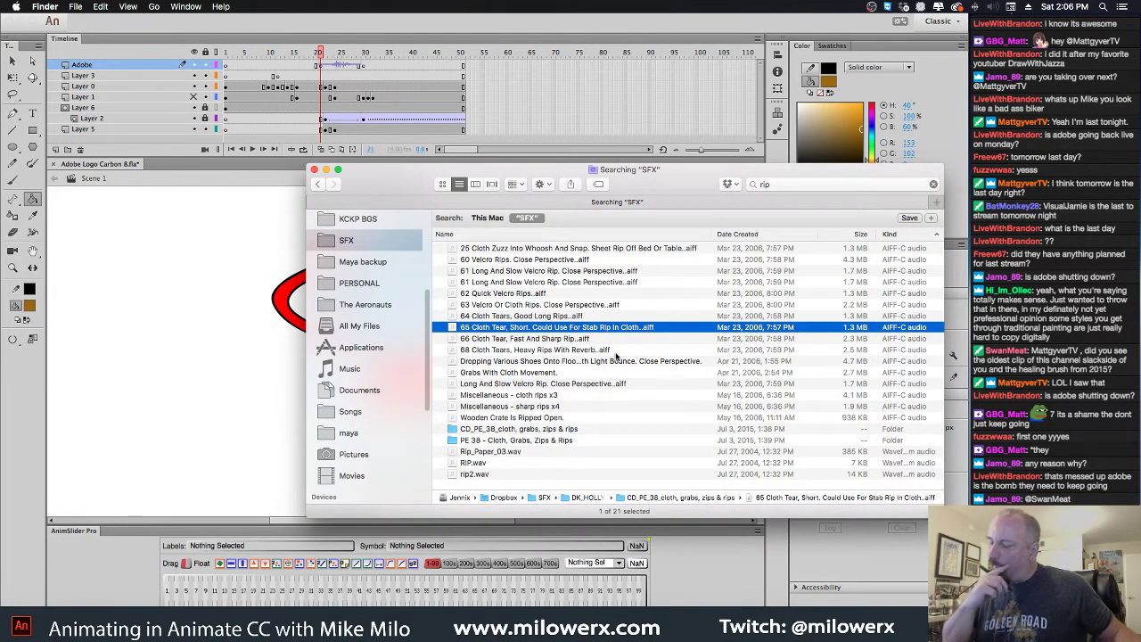
{"action": "key", "text": "space"}
{"action": "key", "text": "space"}
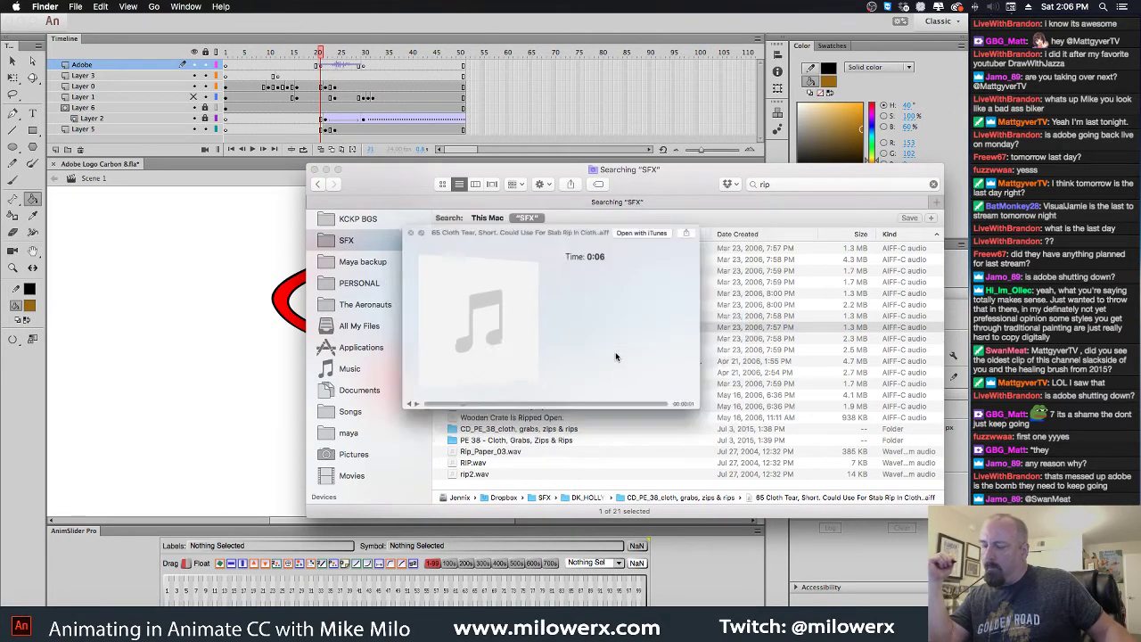
{"action": "key", "text": "Down"}
{"action": "key", "text": "space"}
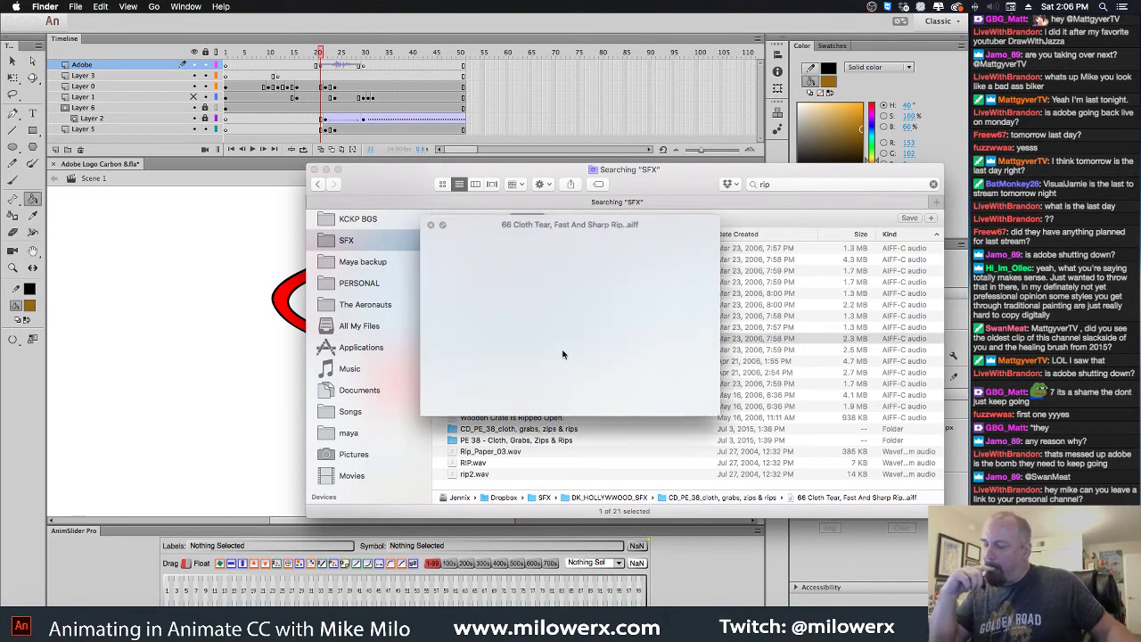
{"action": "key", "text": "space"}
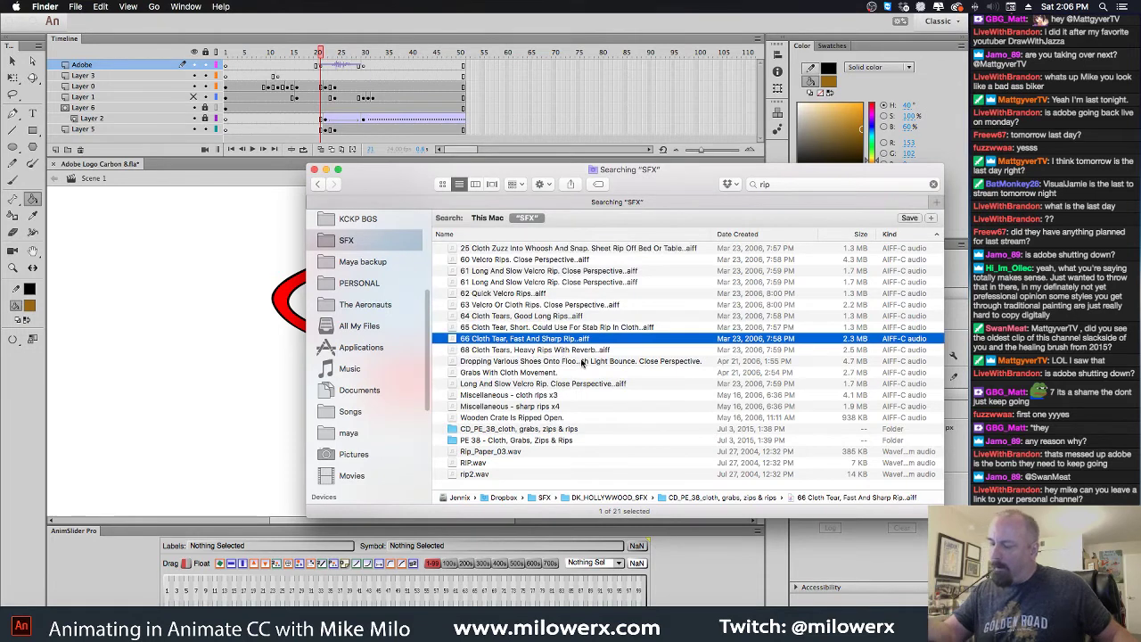
{"action": "key", "text": "Down"}
{"action": "key", "text": "space"}
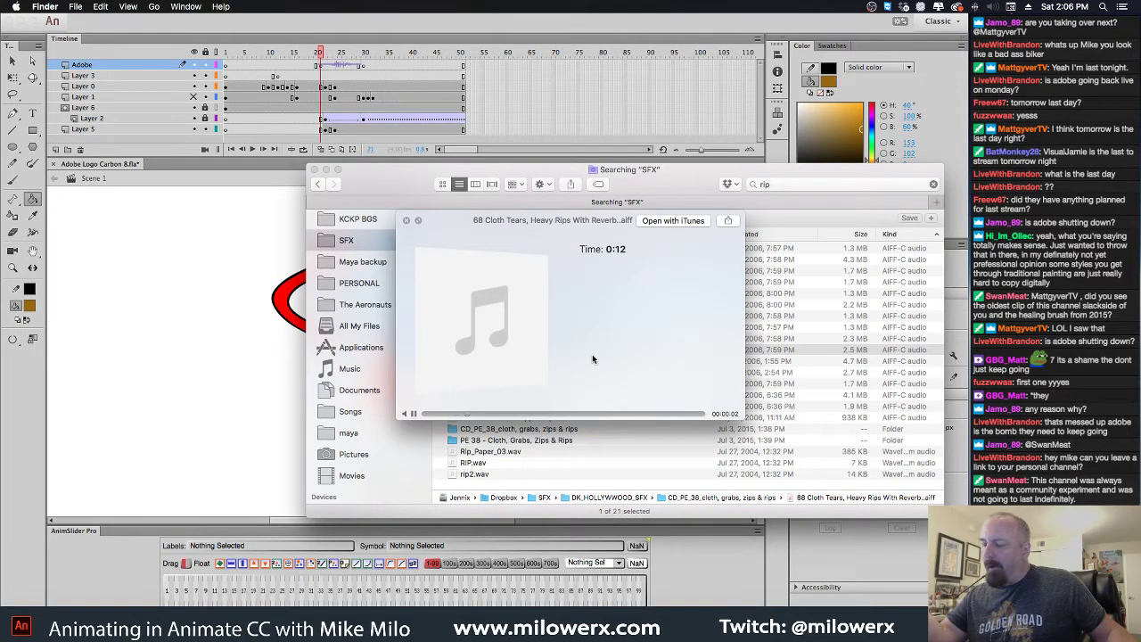
{"action": "key", "text": "space"}
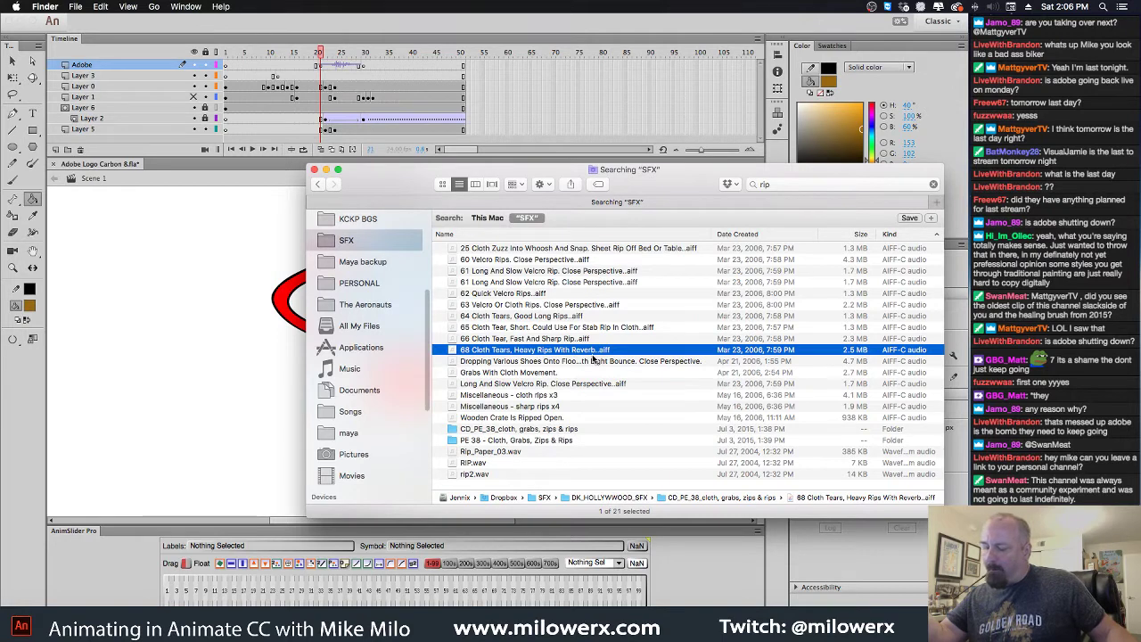
{"action": "left_click", "coordinate": [61, 152]}
{"action": "left_click", "coordinate": [57, 149]}
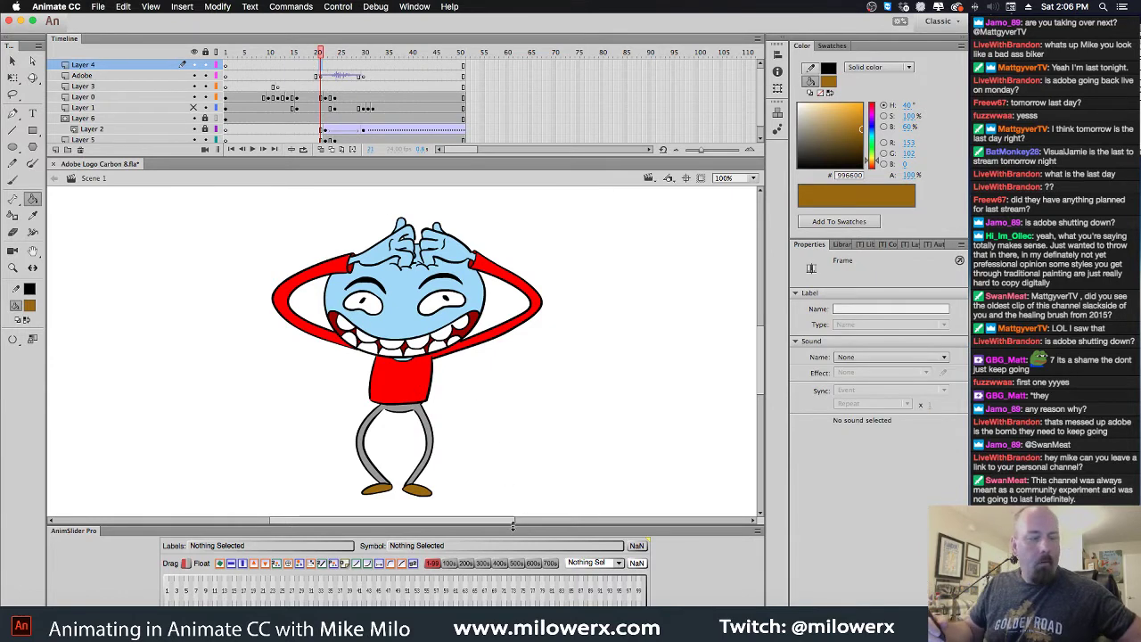
Drag '68 Cloth Tears, Heavy Rips With Reverb' from Finder onto Layer 4
{"action": "left_click", "coordinate": [26, 624]}
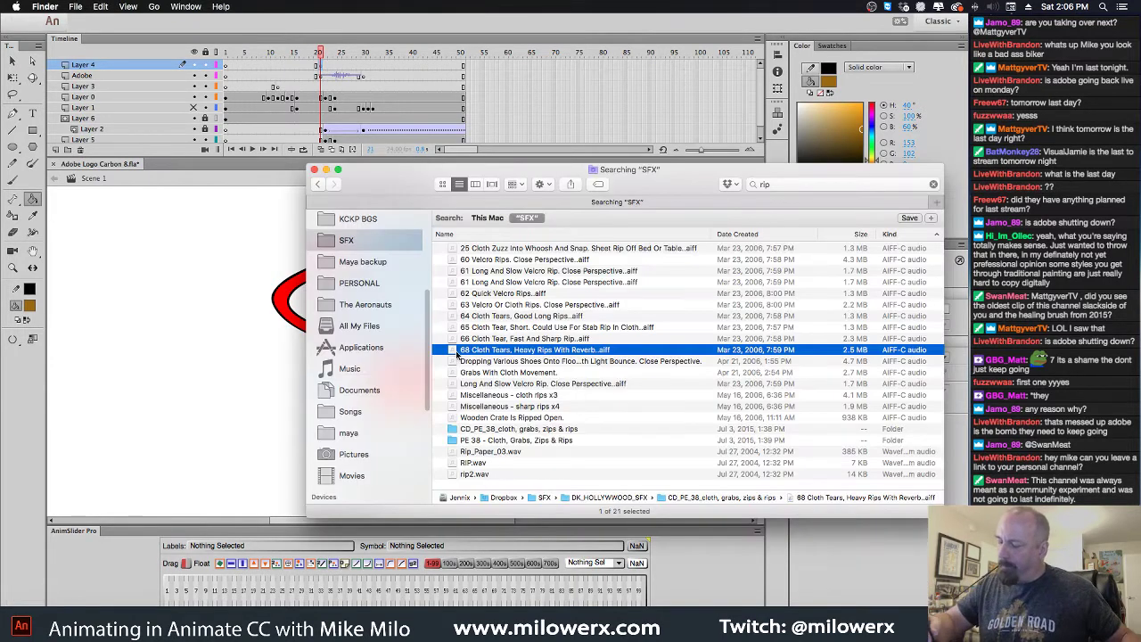
{"action": "left_click_drag", "start_coordinate": [486, 352], "coordinate": [223, 292]}
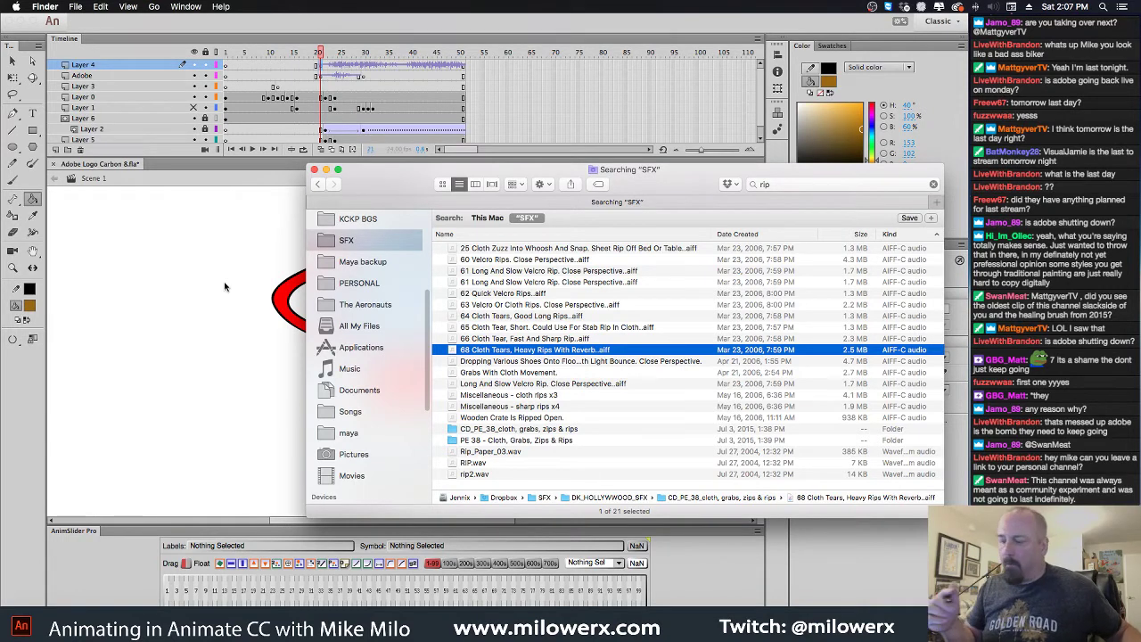
{"action": "left_click", "coordinate": [508, 41]}
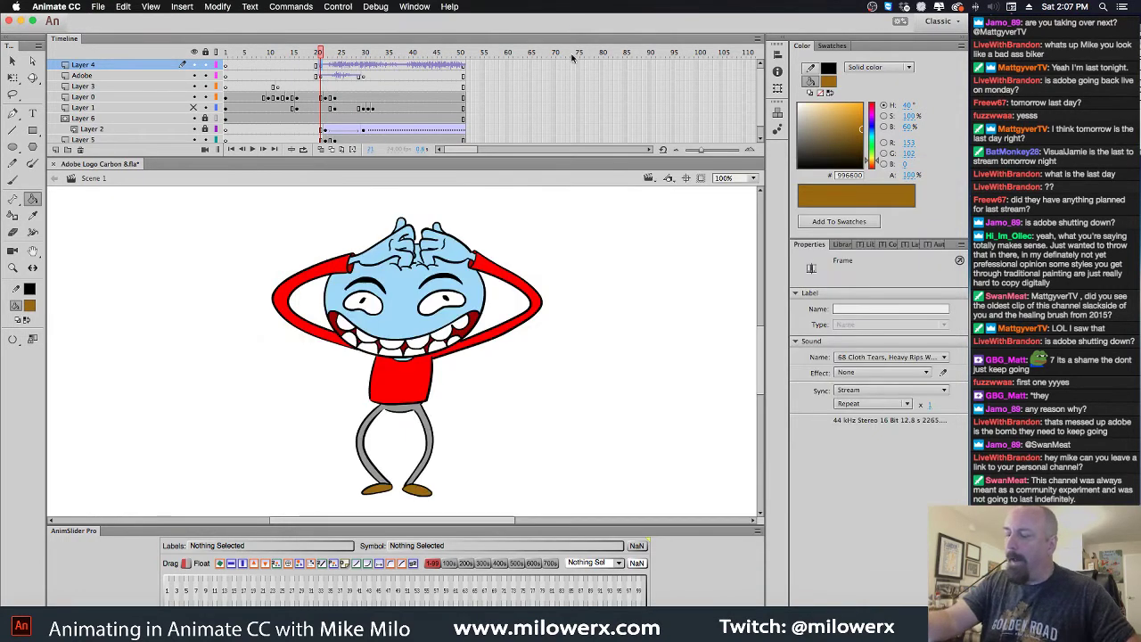
End the sound with an F7 blank keyframe at frame 32 and play the animation back
{"action": "left_click", "coordinate": [364, 68]}
{"action": "key", "text": "F7"}
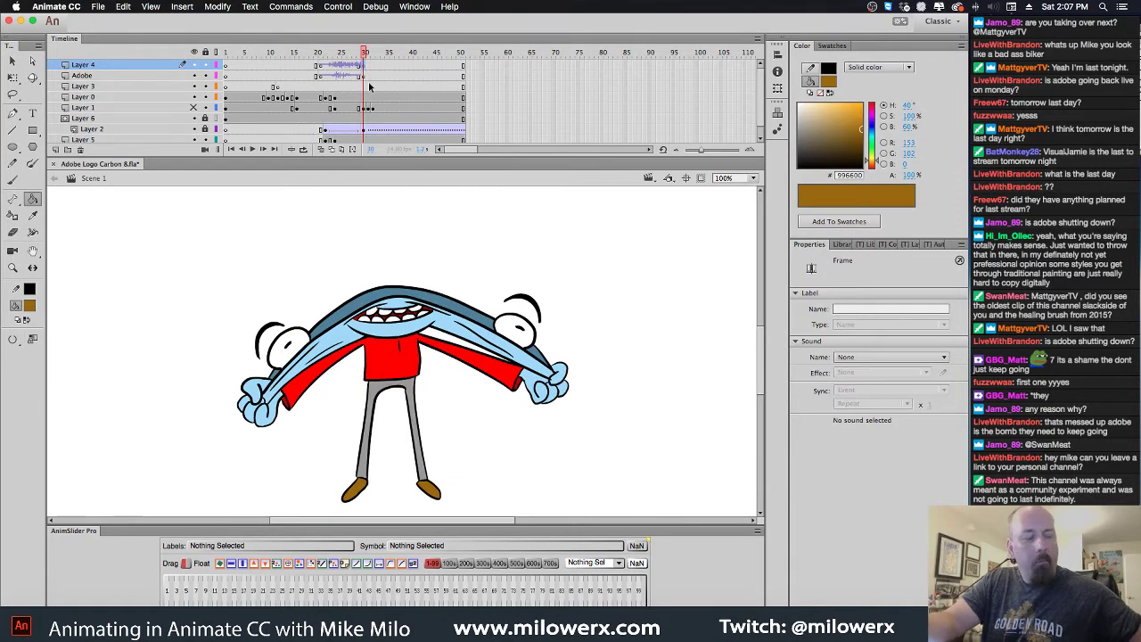
{"action": "left_click_drag", "start_coordinate": [363, 53], "coordinate": [225, 53]}
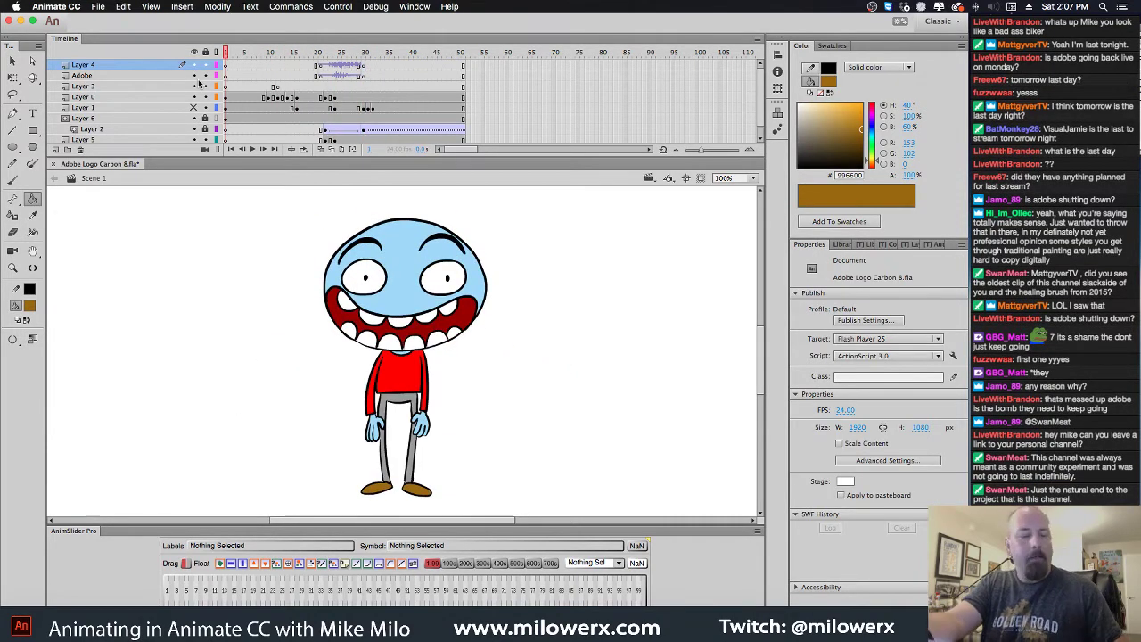
{"action": "key", "text": "Return"}
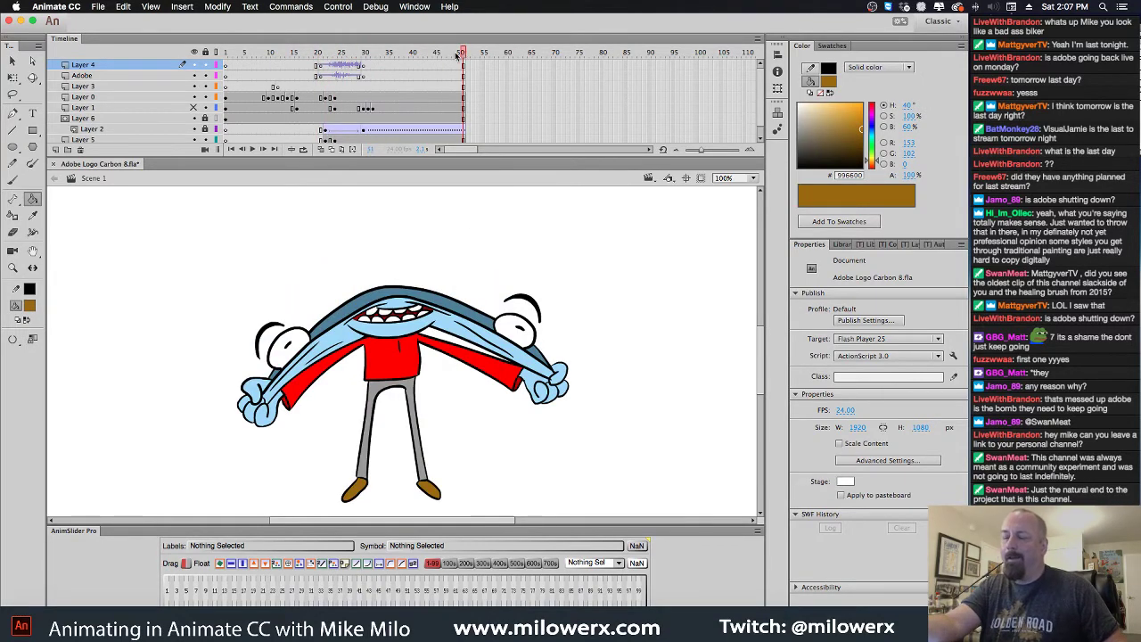
{"action": "key", "text": "Return"}
{"action": "left_click", "coordinate": [325, 55]}
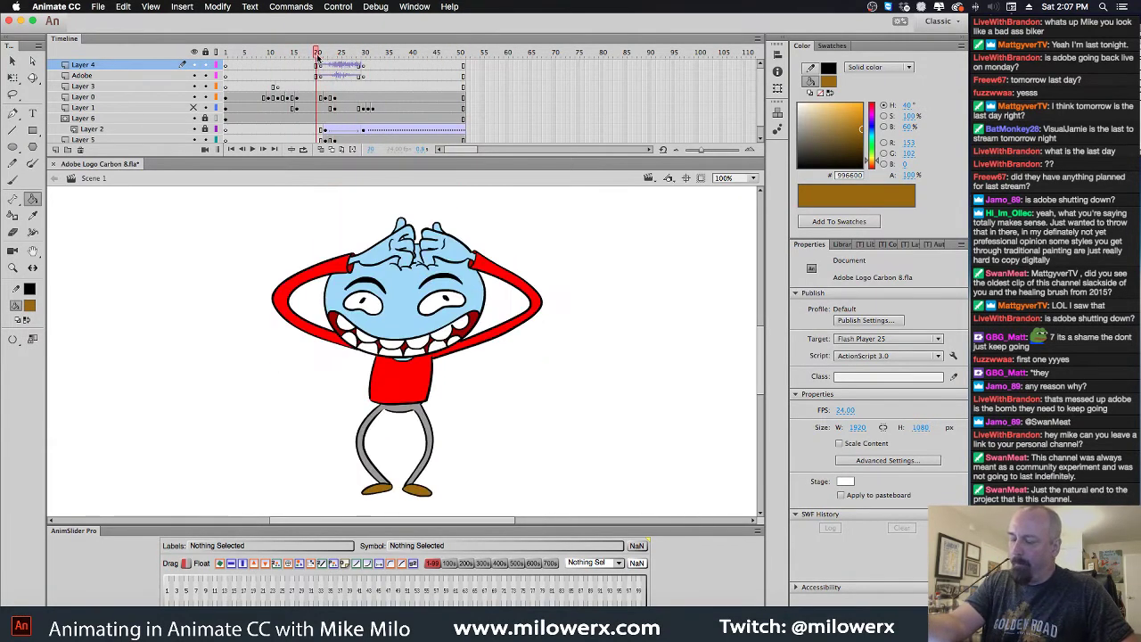
{"action": "key", "text": "super+Tab"}
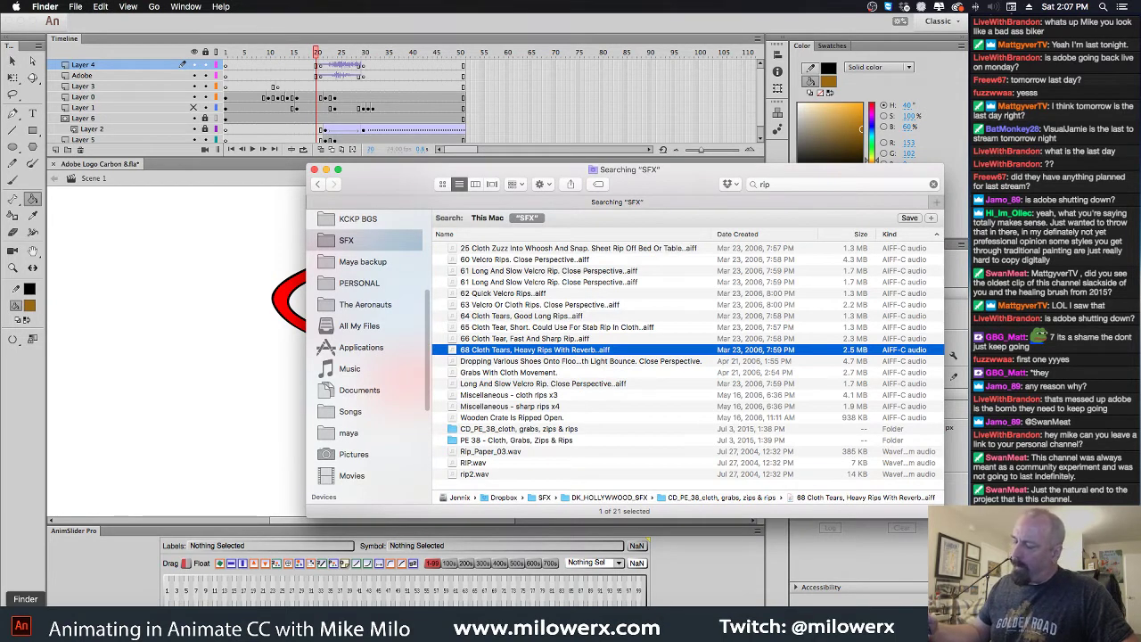
Audition Rip_Paper_03.wav, then add Layer 7 in Animate for a second sound
{"action": "left_click", "coordinate": [506, 452]}
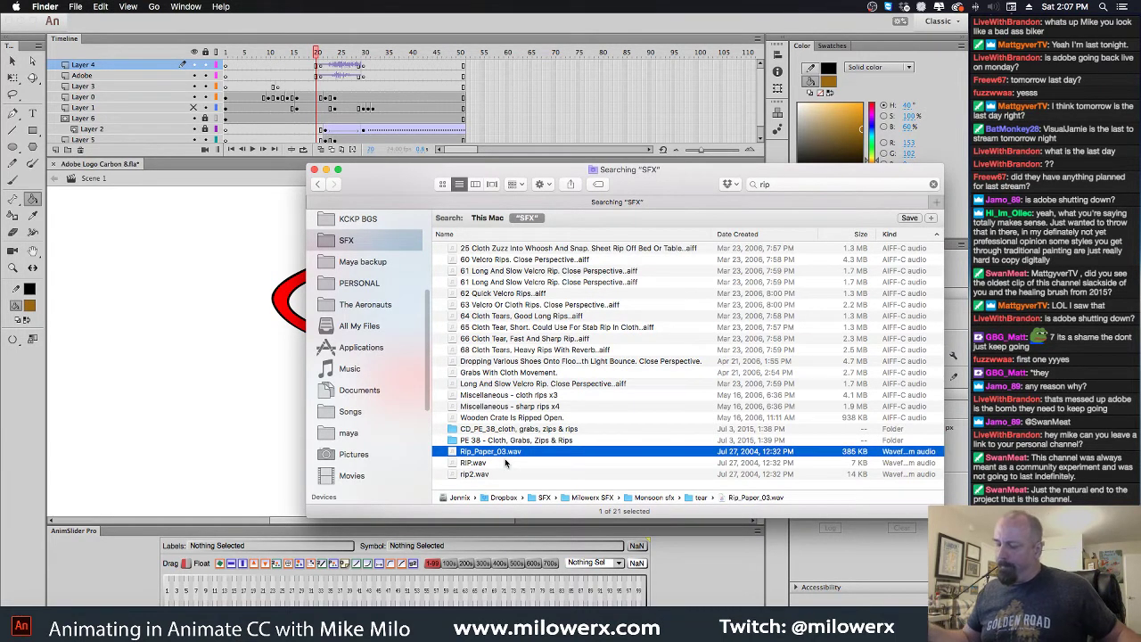
{"action": "key", "text": "space"}
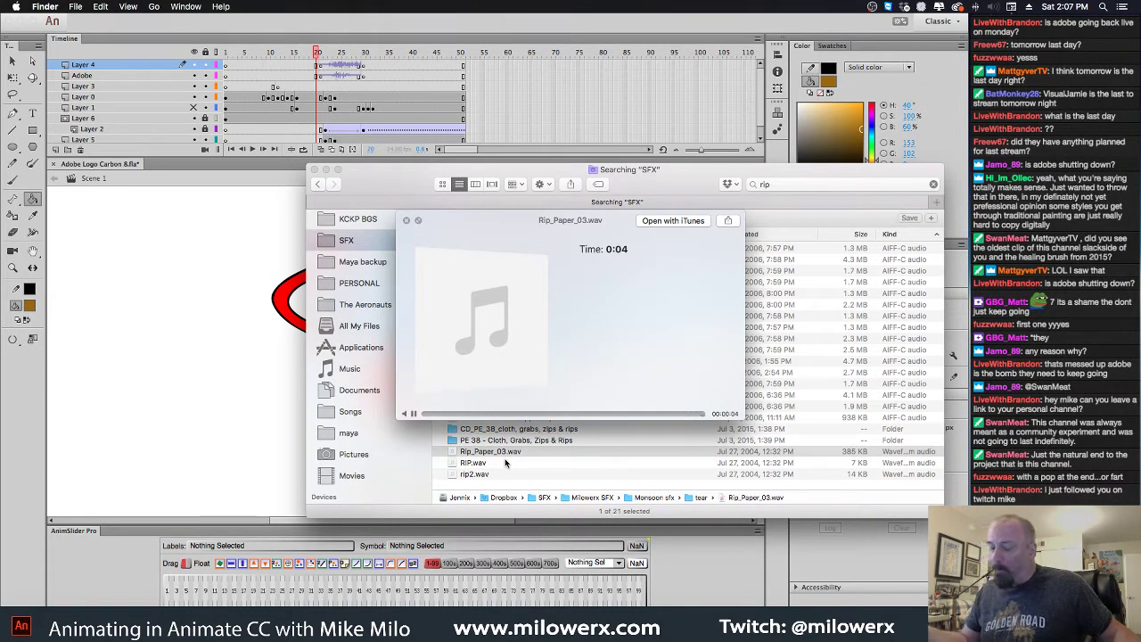
{"action": "key", "text": "space"}
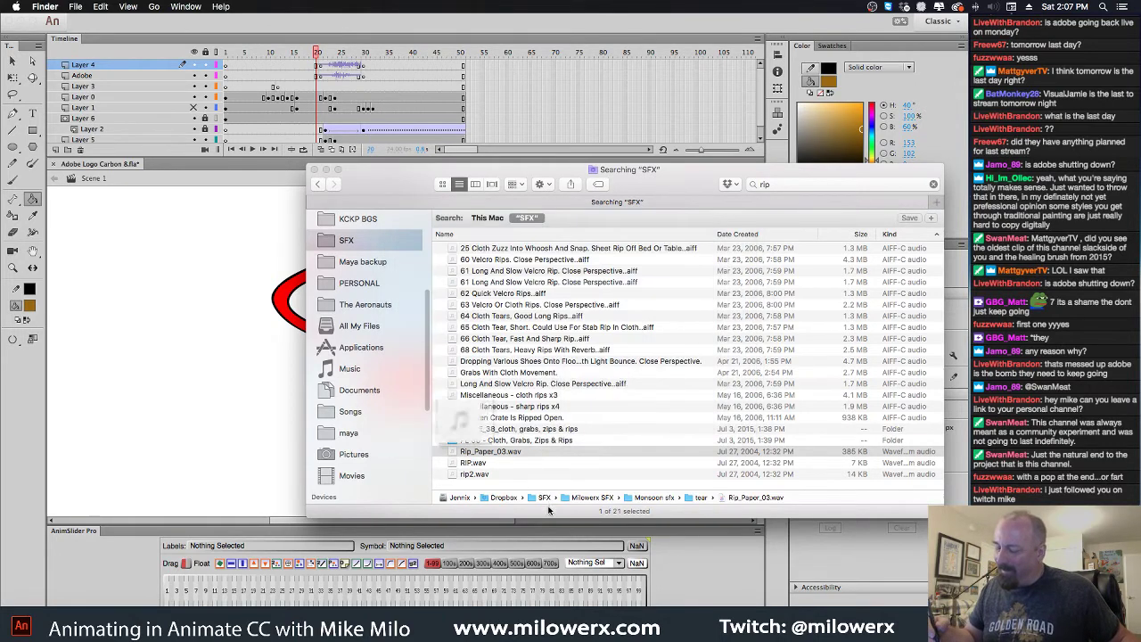
{"action": "left_click", "coordinate": [57, 148]}
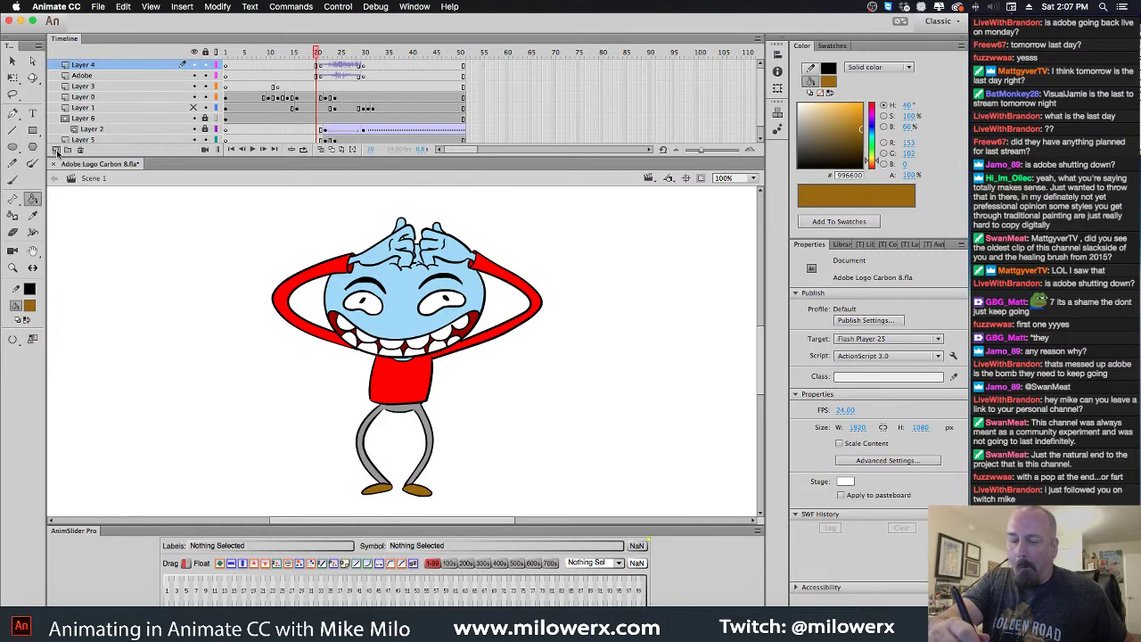
{"action": "left_click", "coordinate": [55, 149]}
{"action": "left_click", "coordinate": [326, 75]}
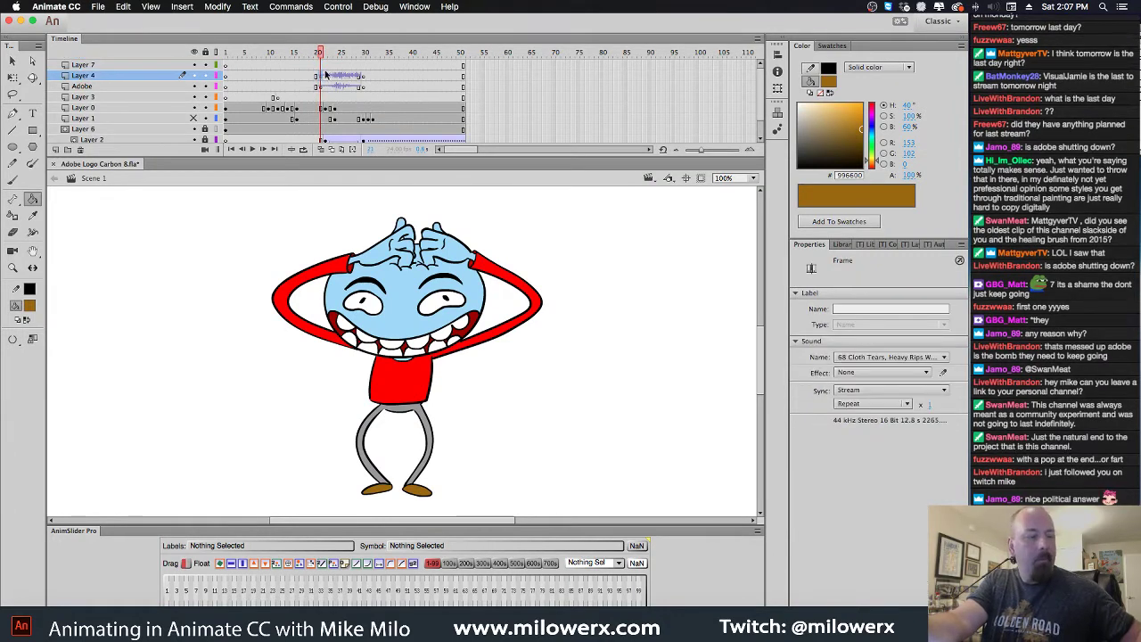
{"action": "left_click", "coordinate": [330, 66]}
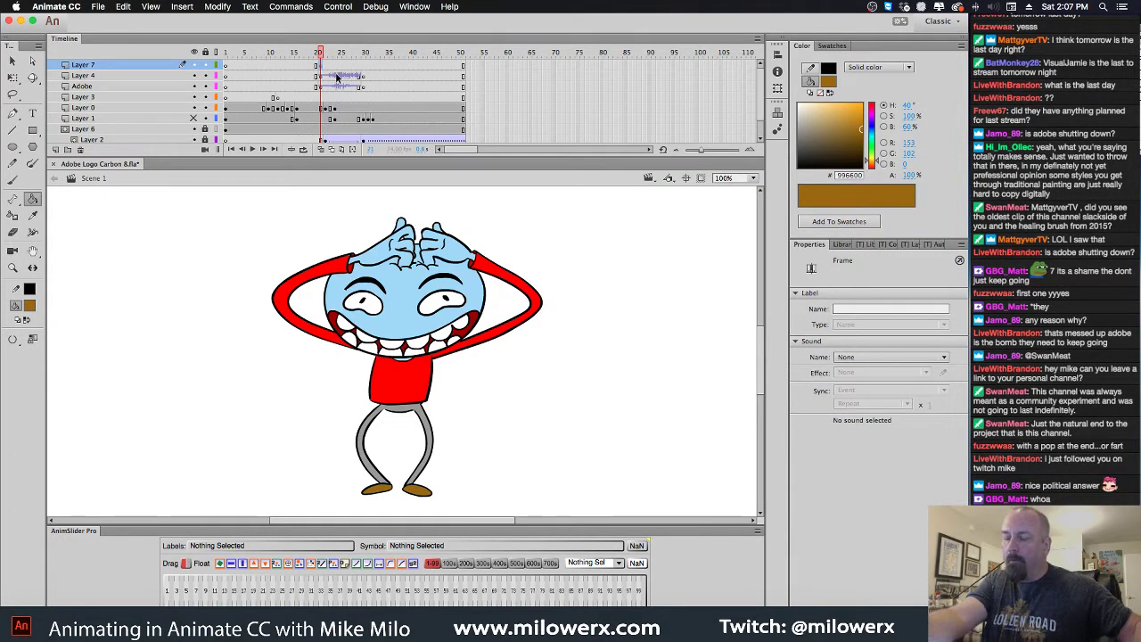
{"action": "key", "text": "super+Tab"}
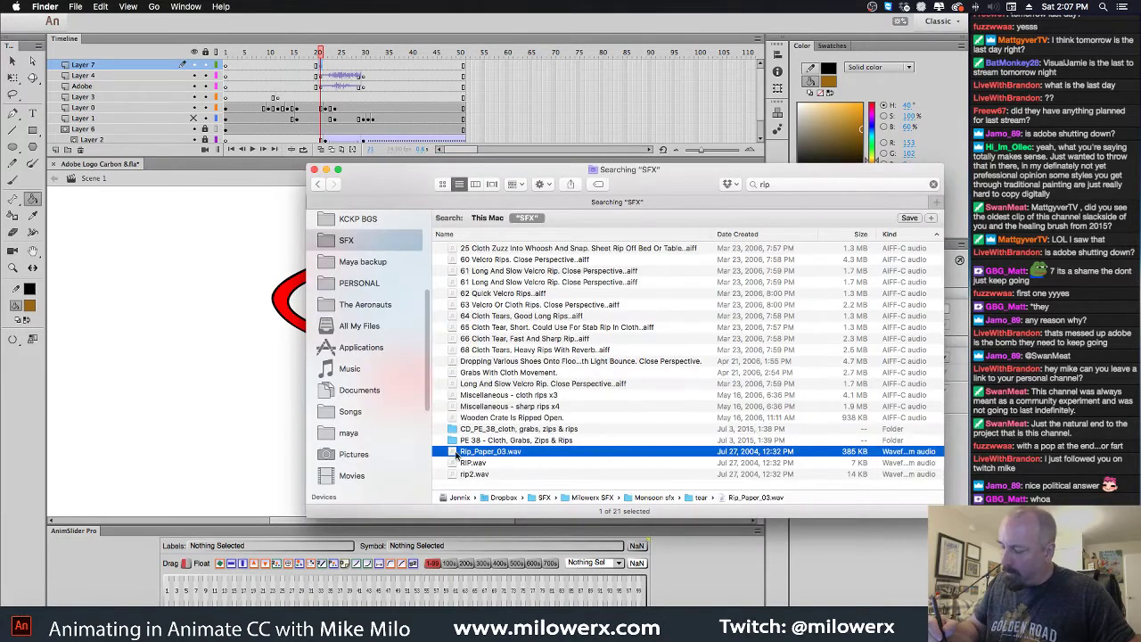
{"action": "left_click_drag", "start_coordinate": [457, 455], "coordinate": [221, 336]}
{"action": "left_click", "coordinate": [323, 54]}
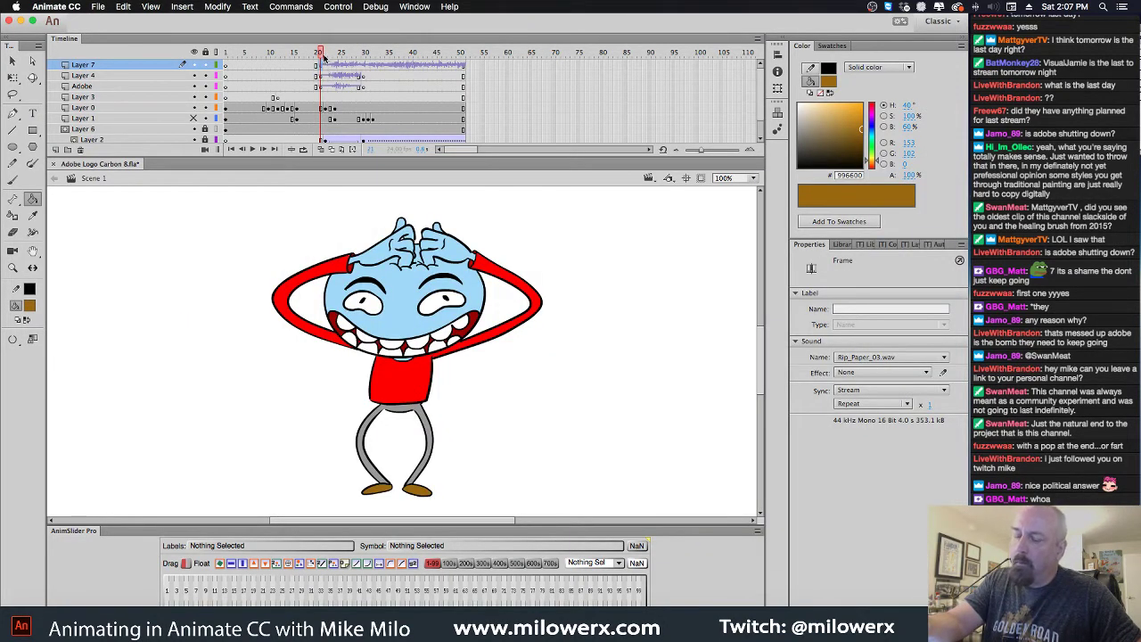
{"action": "left_click_drag", "start_coordinate": [322, 56], "coordinate": [355, 56]}
{"action": "left_click", "coordinate": [363, 69]}
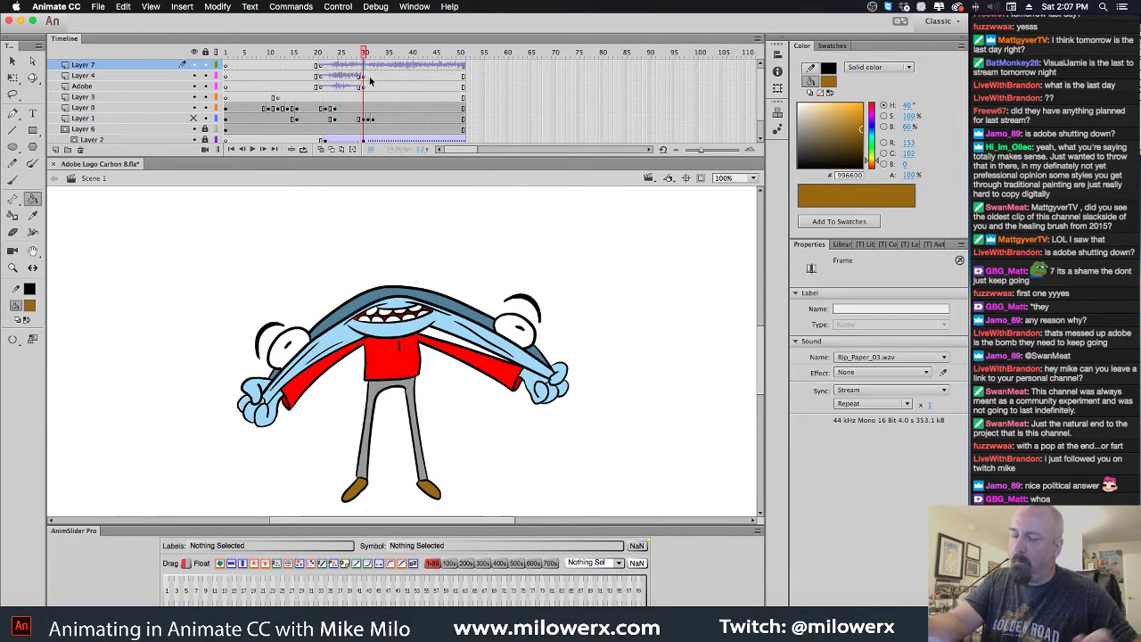
{"action": "key", "text": "Return"}
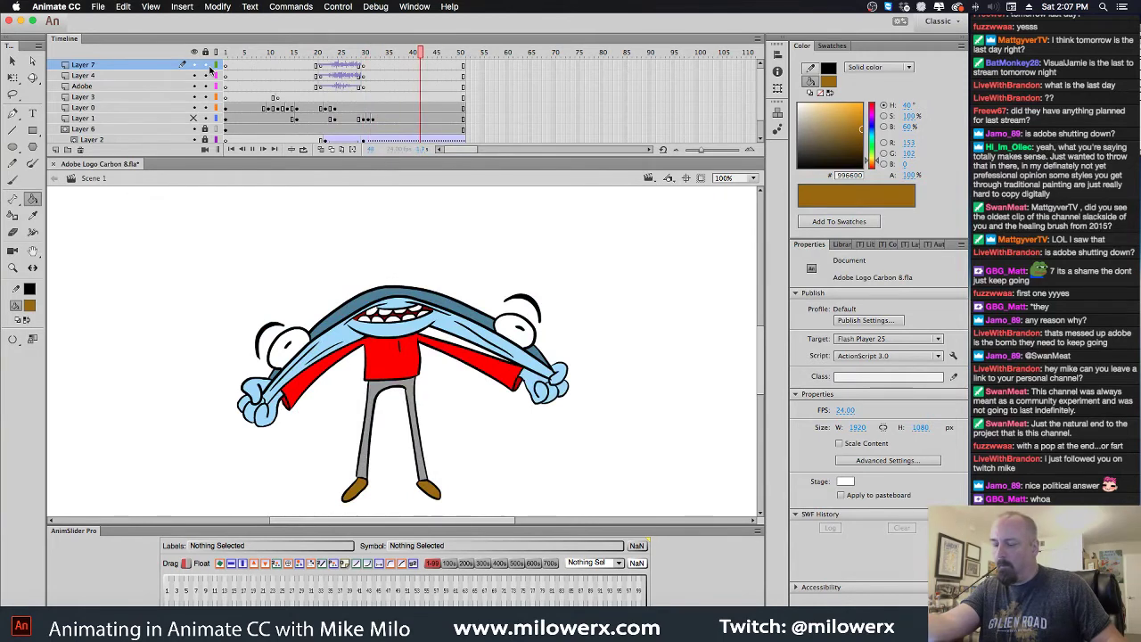
{"action": "left_click_drag", "start_coordinate": [463, 56], "coordinate": [278, 94]}
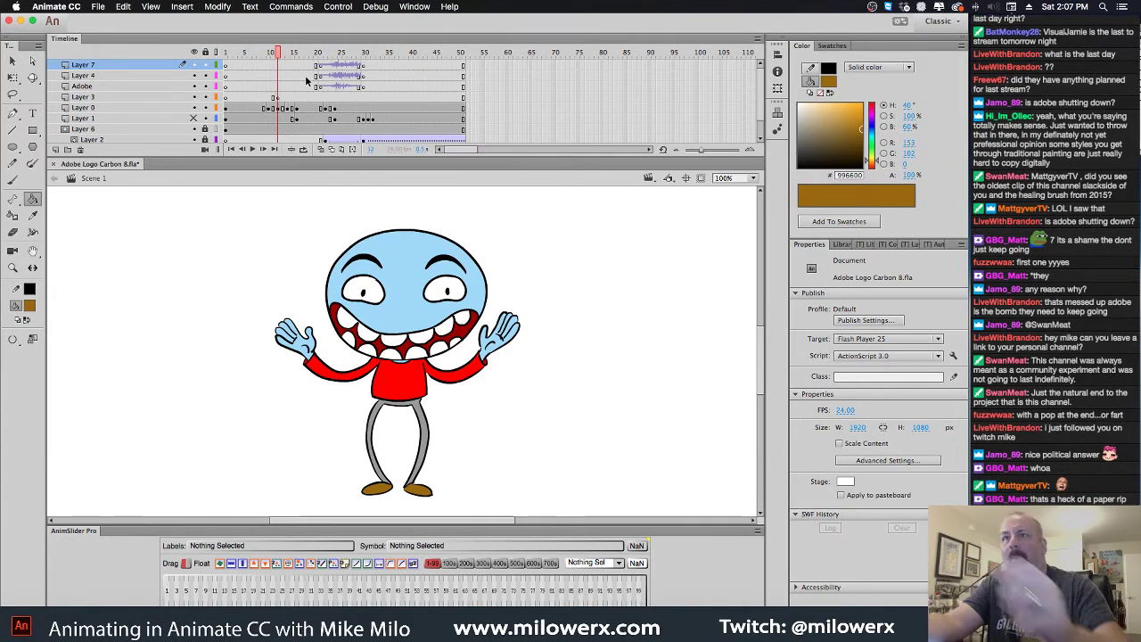
{"action": "left_click_drag", "start_coordinate": [284, 52], "coordinate": [226, 52]}
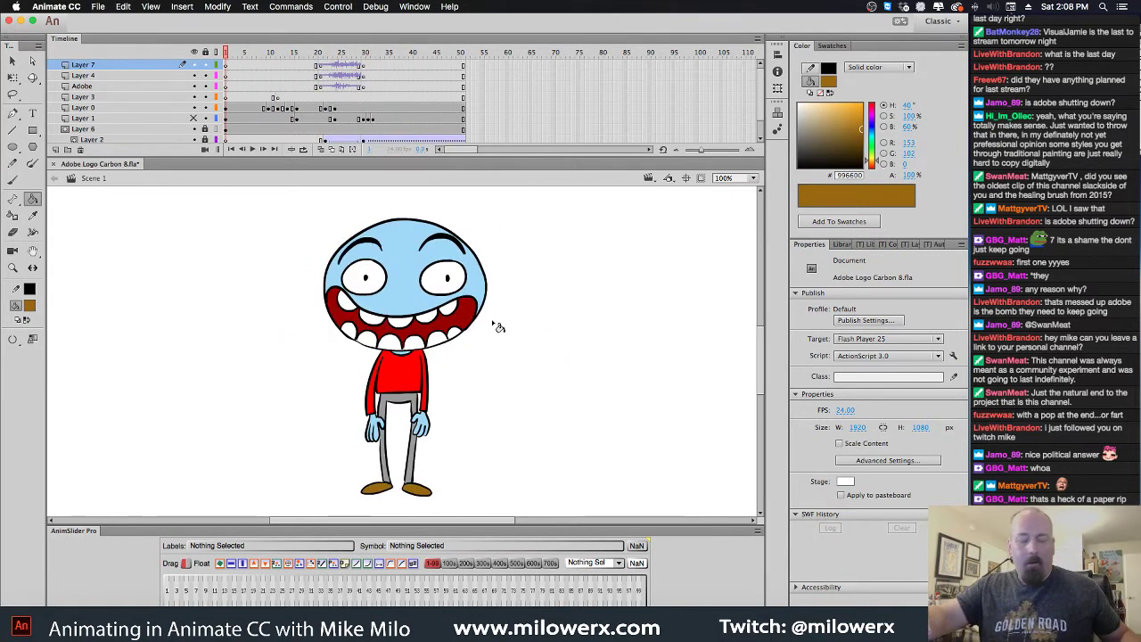
{"action": "key", "text": "super+minus"}
{"action": "left_click_drag", "start_coordinate": [512, 318], "coordinate": [537, 316]}
{"action": "key", "text": "Return"}
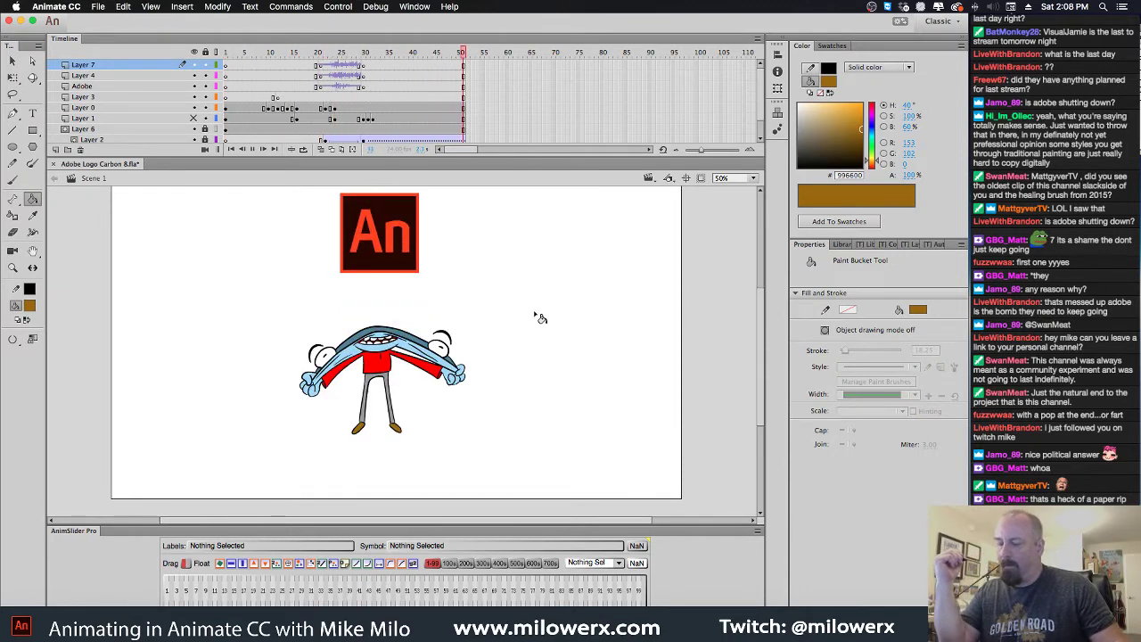
Review the poses, then insert a keyframe at frame 34 on Layer 2
{"action": "left_click", "coordinate": [359, 64]}
{"action": "left_click_drag", "start_coordinate": [360, 65], "coordinate": [364, 115]}
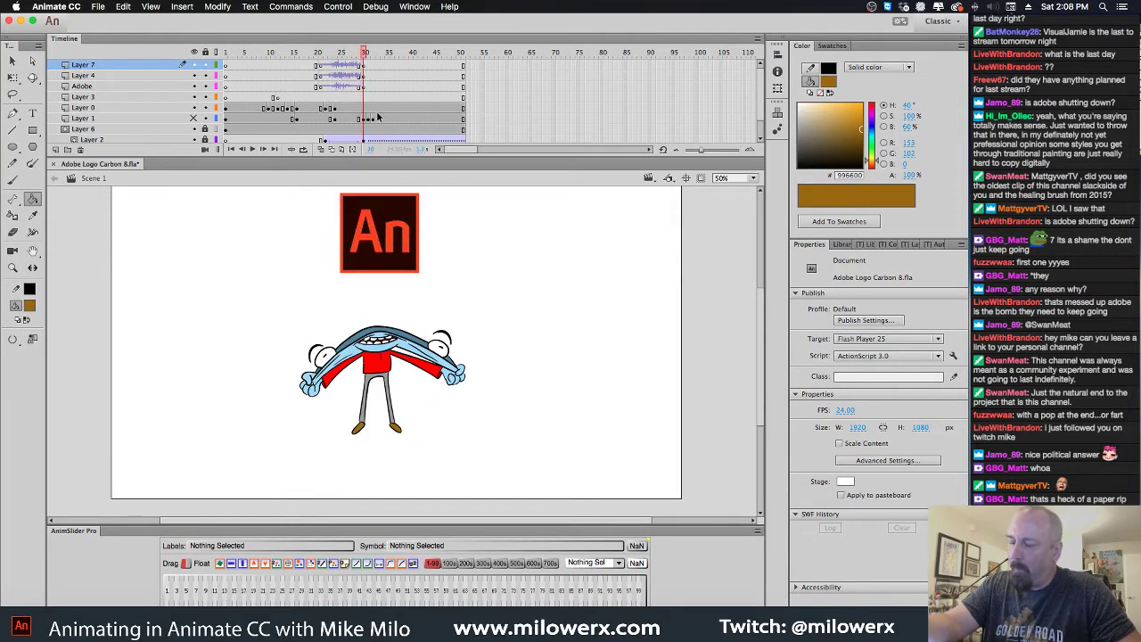
{"action": "left_click", "coordinate": [375, 141]}
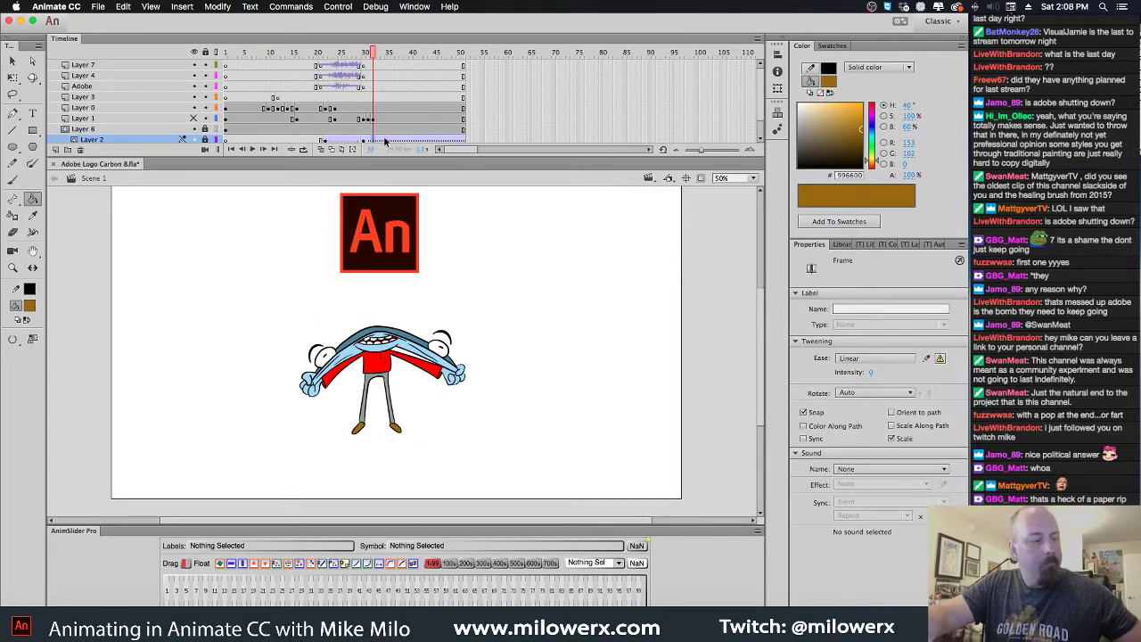
{"action": "left_click", "coordinate": [388, 141]}
{"action": "left_click", "coordinate": [383, 141]}
{"action": "key", "text": "F6"}
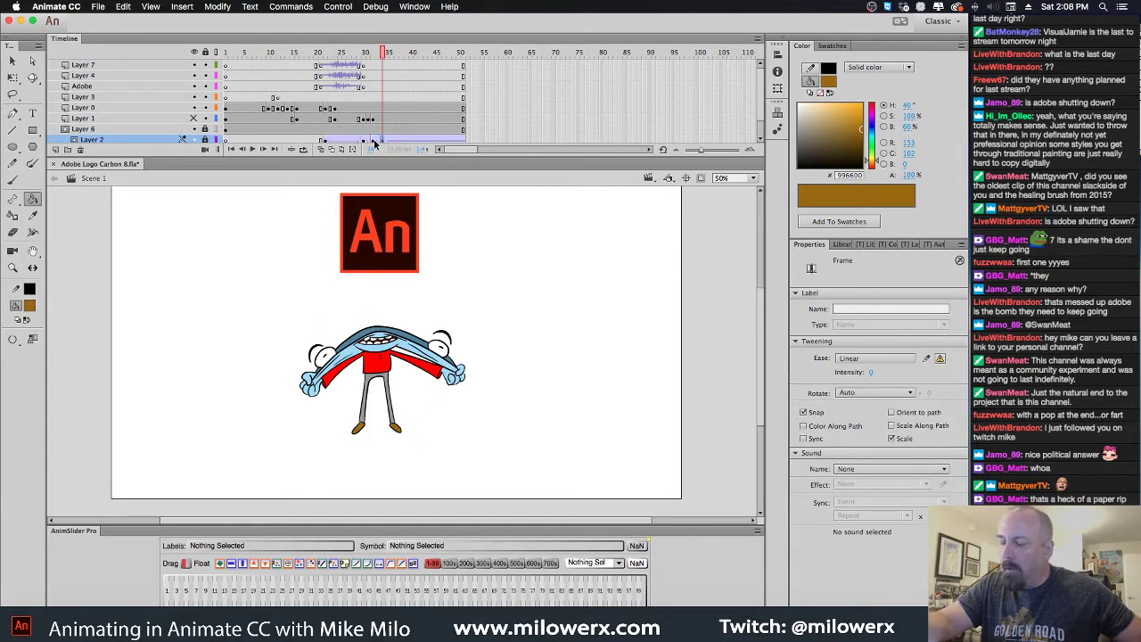
{"action": "left_click", "coordinate": [375, 141]}
Unhide Layer 2 and nudge the An logo up with Shift+Up
{"action": "left_click", "coordinate": [403, 200]}
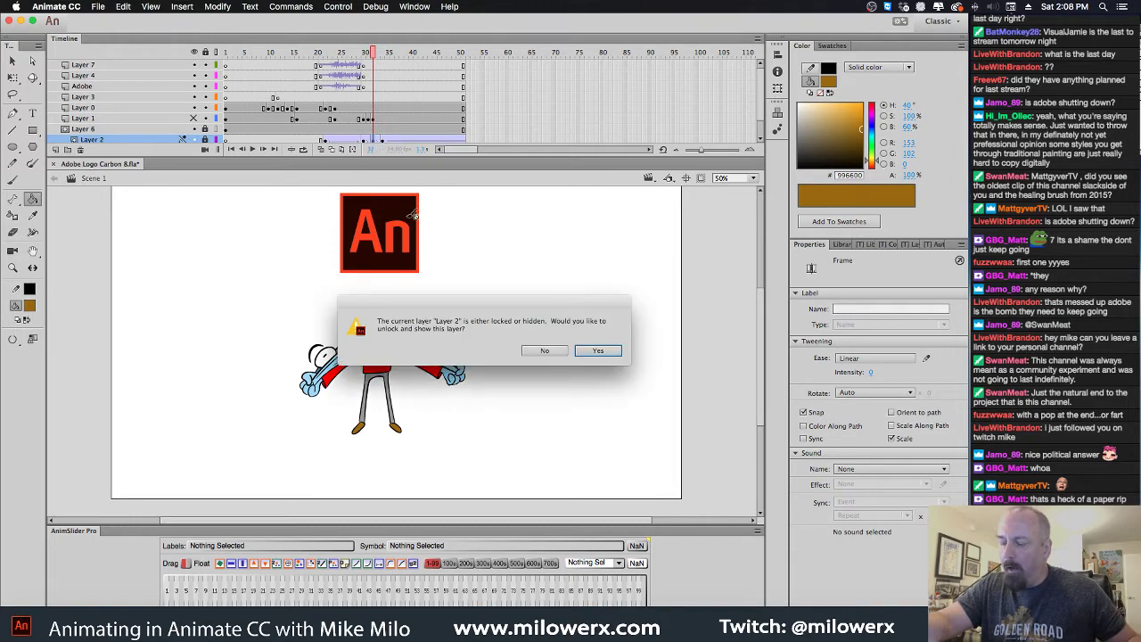
{"action": "left_click", "coordinate": [542, 351]}
{"action": "left_click", "coordinate": [196, 141]}
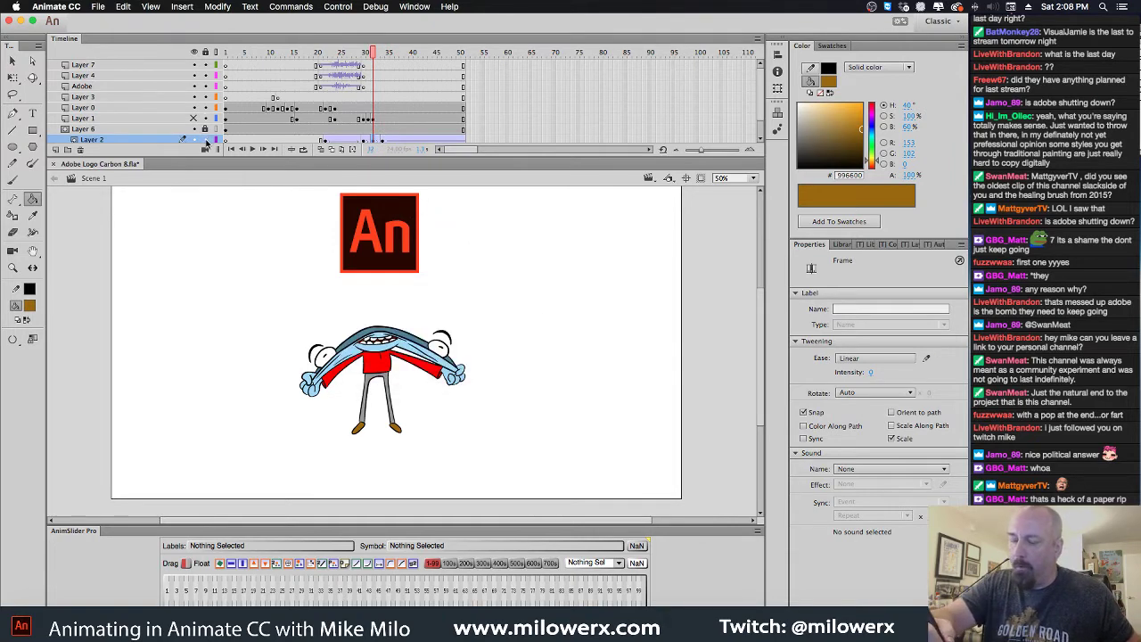
{"action": "left_click", "coordinate": [377, 143]}
{"action": "key", "text": "shift+Up"}
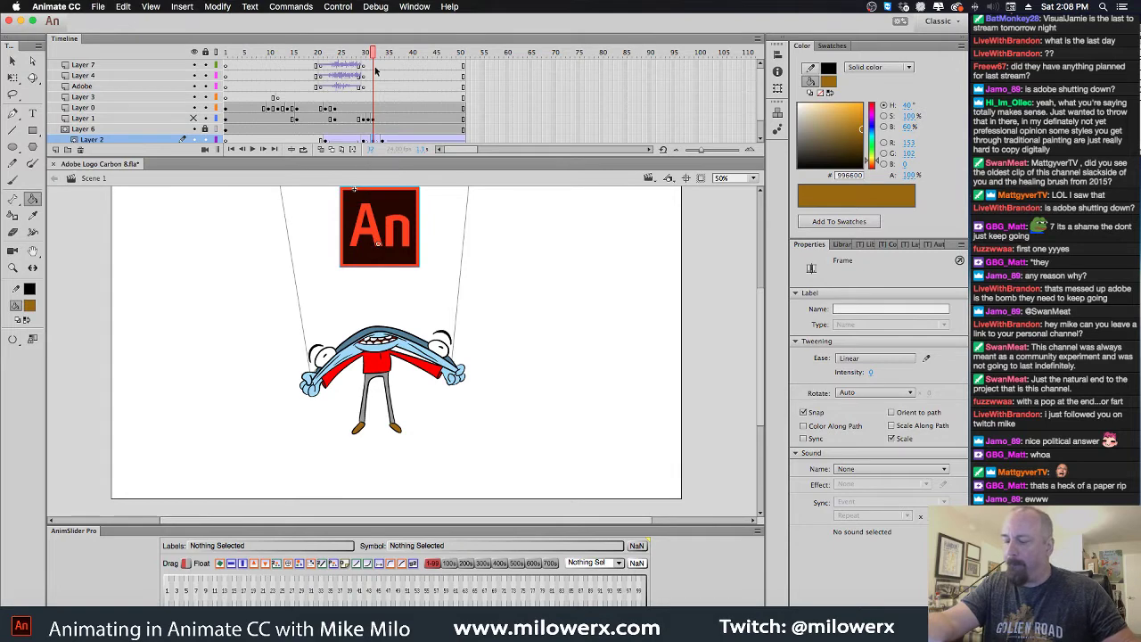
Play and scrub the animation to check the raised logo and strings
{"action": "key", "text": "Return"}
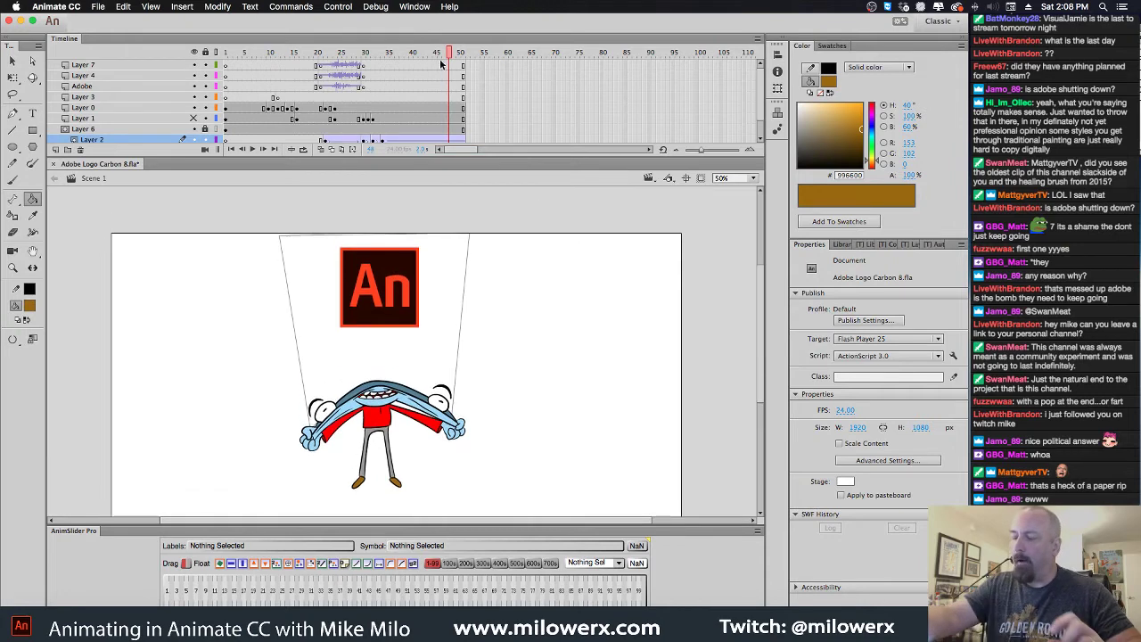
{"action": "left_click_drag", "start_coordinate": [452, 52], "coordinate": [396, 172]}
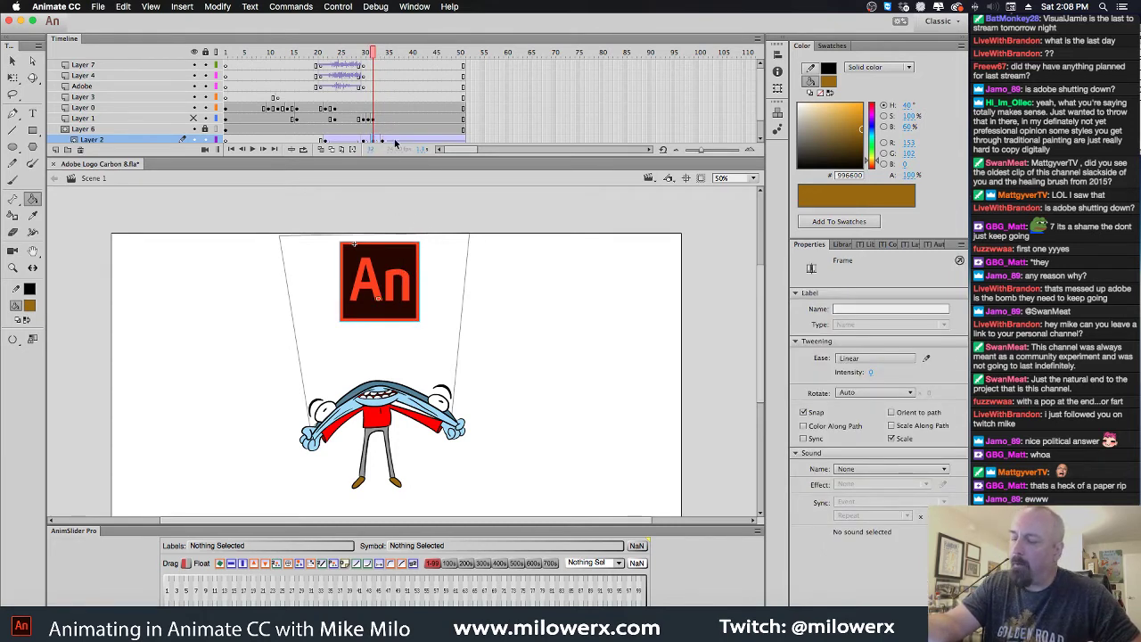
{"action": "key", "text": "Return"}
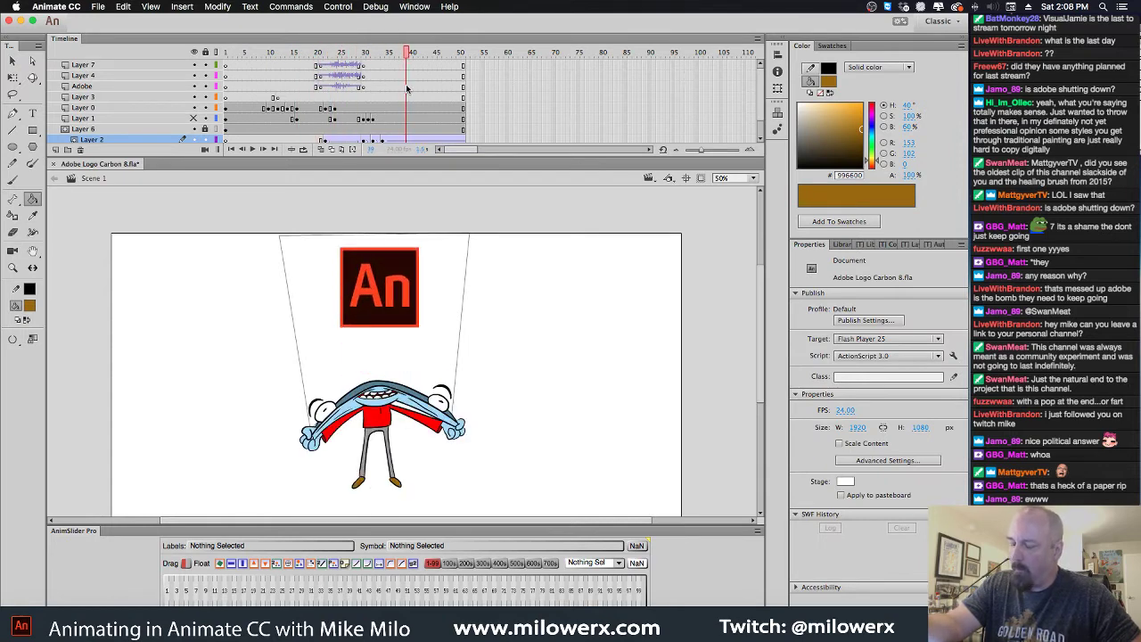
{"action": "left_click_drag", "start_coordinate": [293, 93], "coordinate": [455, 111]}
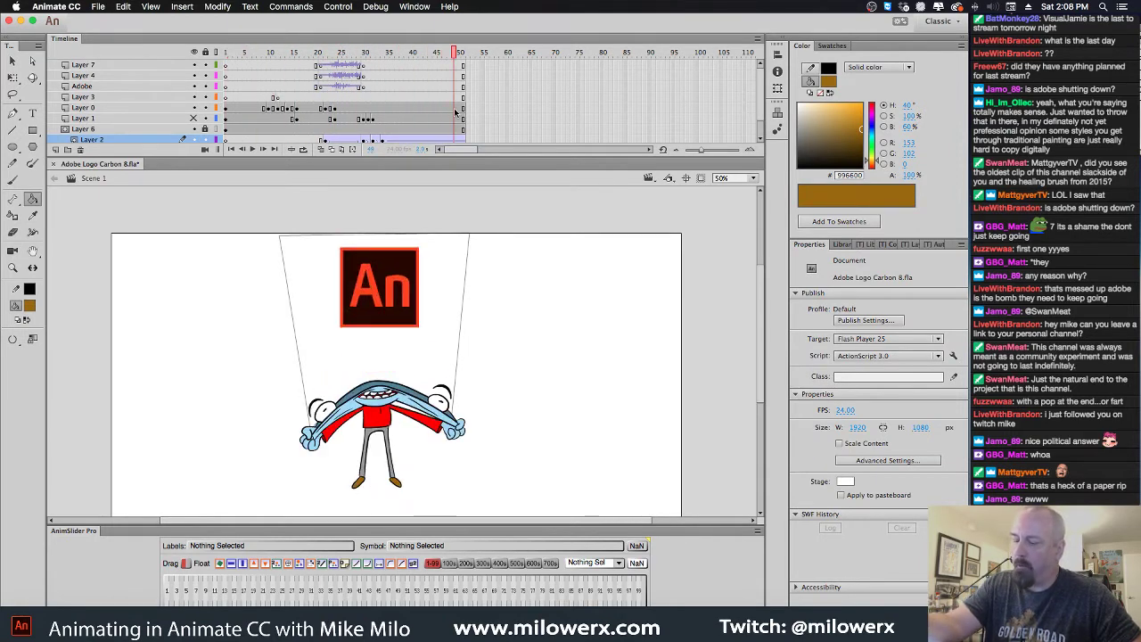
{"action": "left_click_drag", "start_coordinate": [456, 55], "coordinate": [240, 61]}
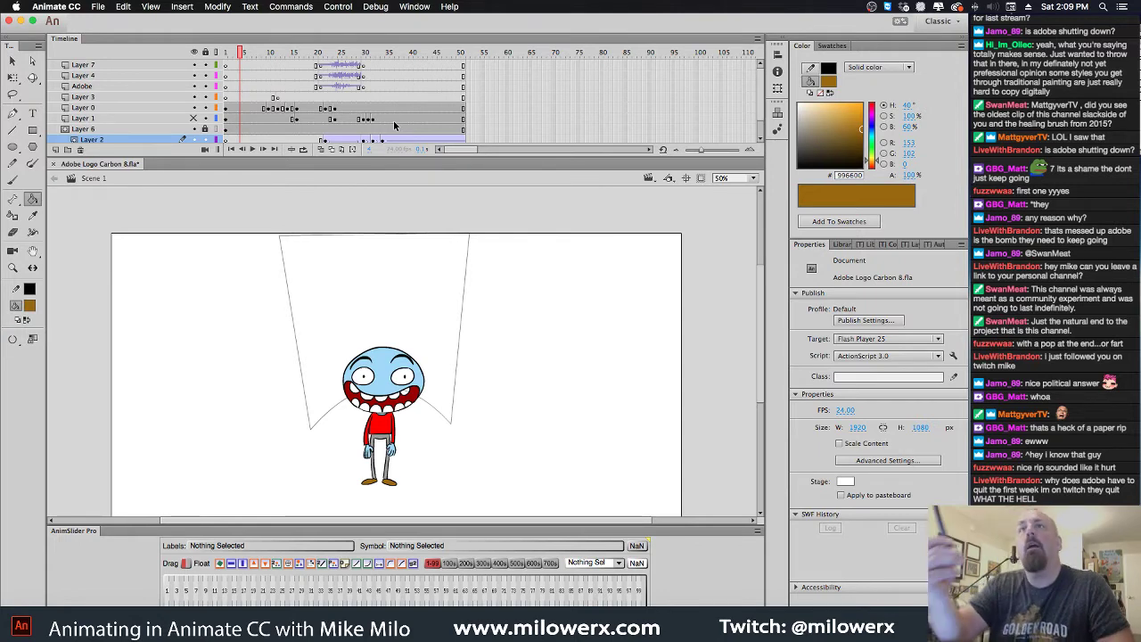
Search the SFX folder for 'pop' and audition Bubble Wrap Popping
{"action": "left_click", "coordinate": [44, 615]}
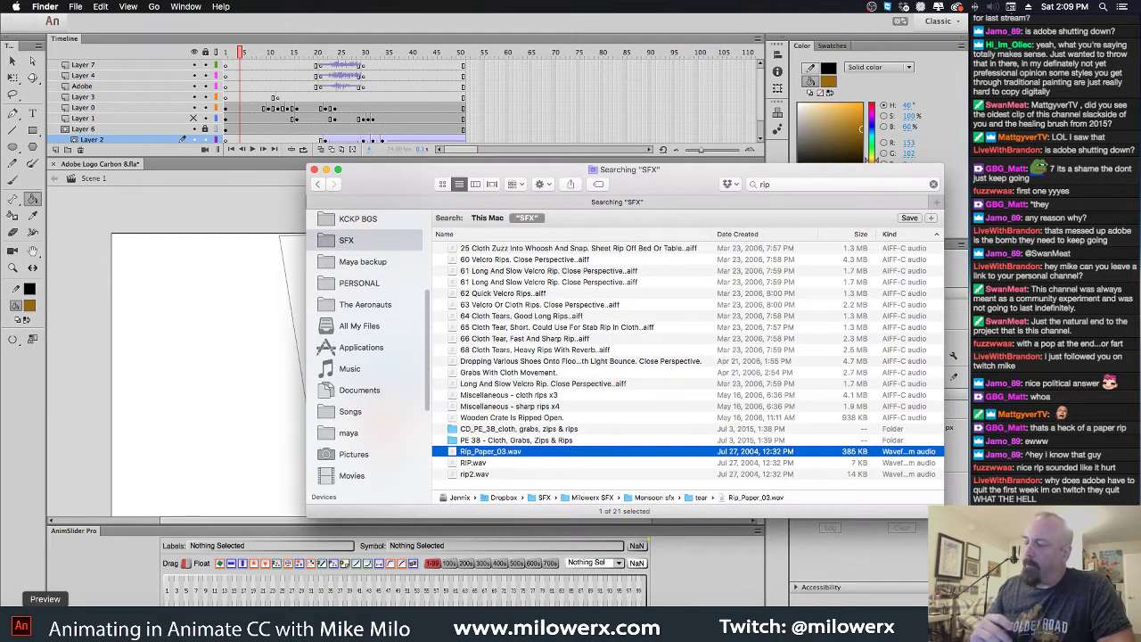
{"action": "left_click", "coordinate": [752, 183]}
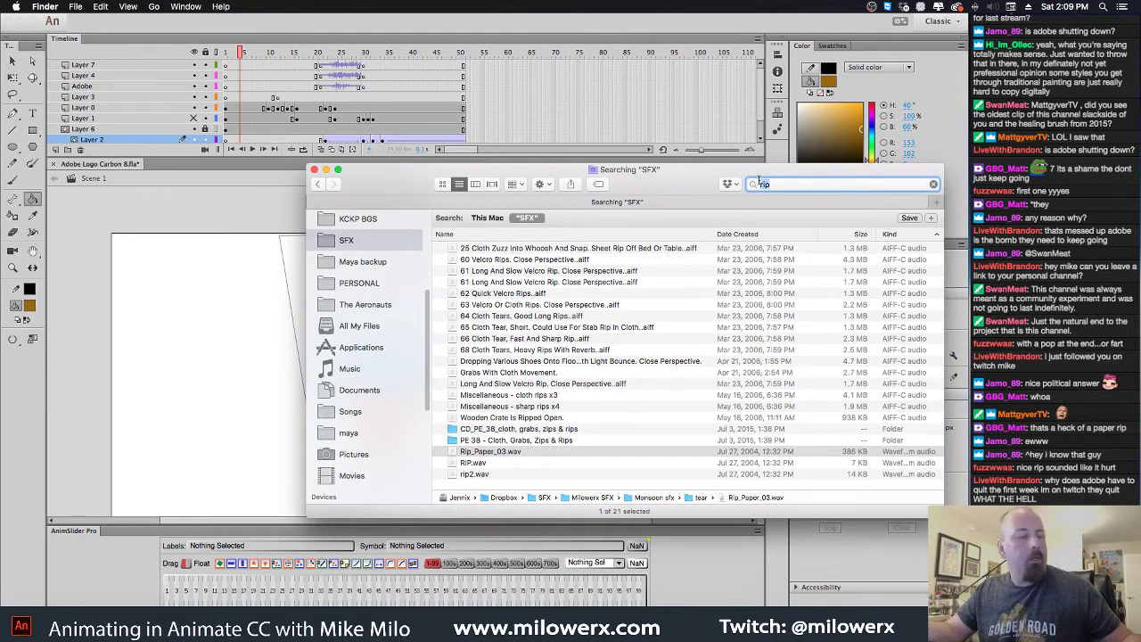
{"action": "type", "text": "plop"}
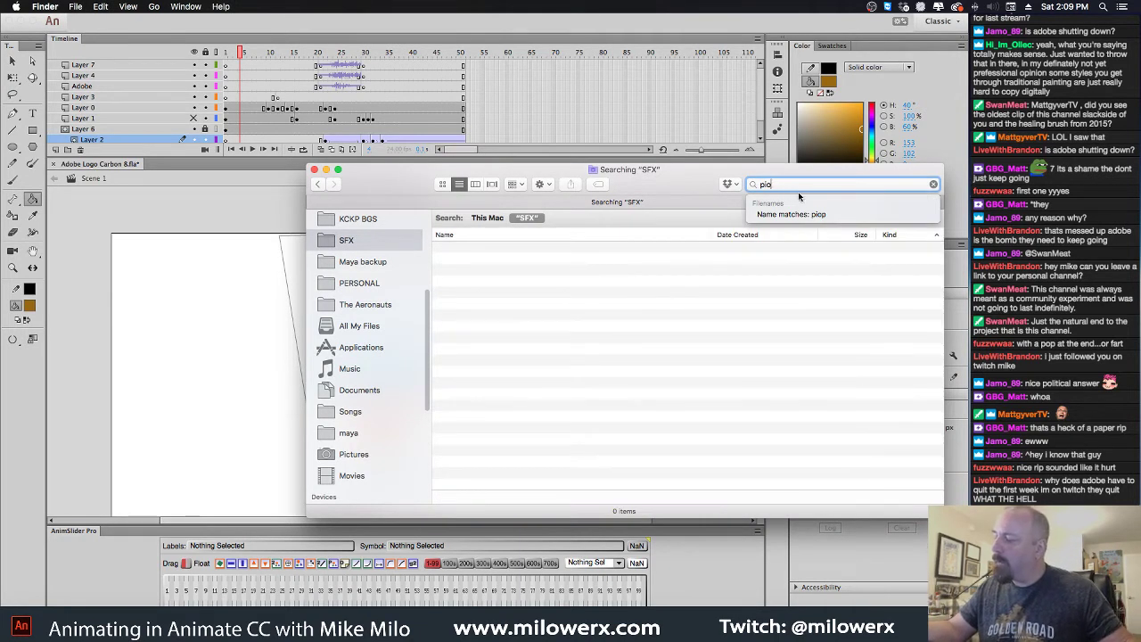
{"action": "key", "text": "BackSpace"}
{"action": "key", "text": "BackSpace"}
{"action": "key", "text": "BackSpace"}
{"action": "type", "text": "o"}
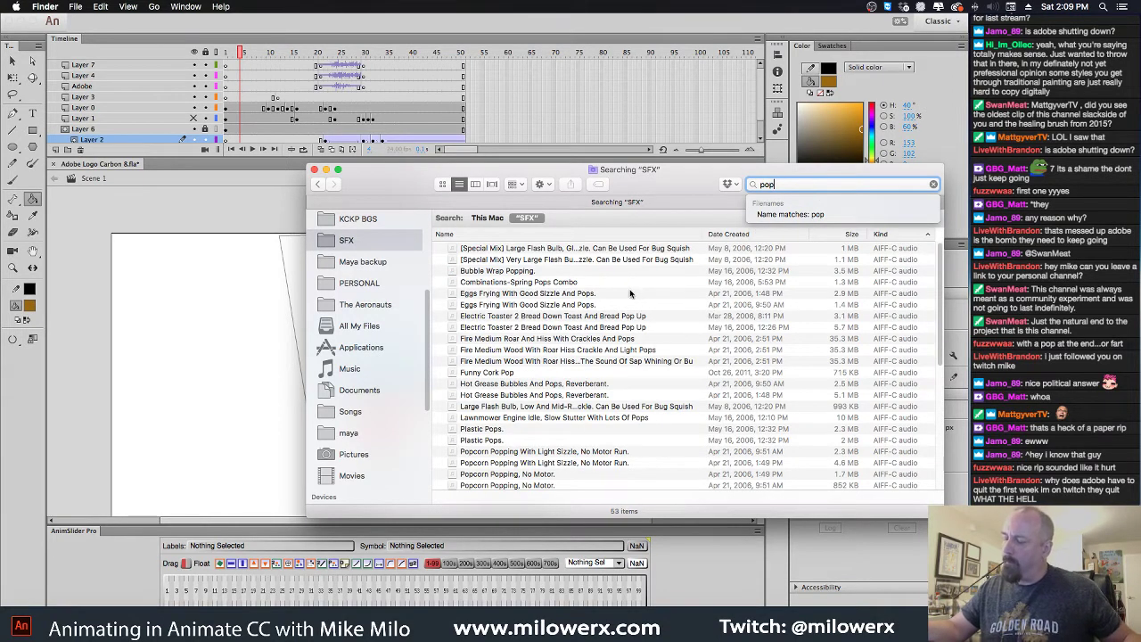
{"action": "left_click", "coordinate": [532, 273]}
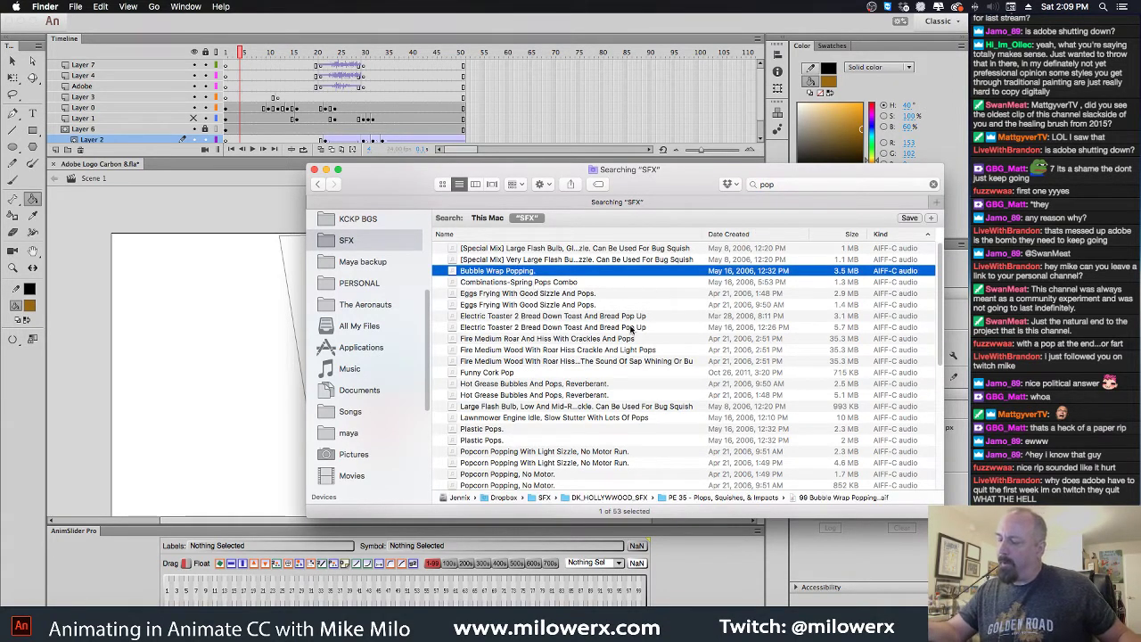
{"action": "key", "text": "space"}
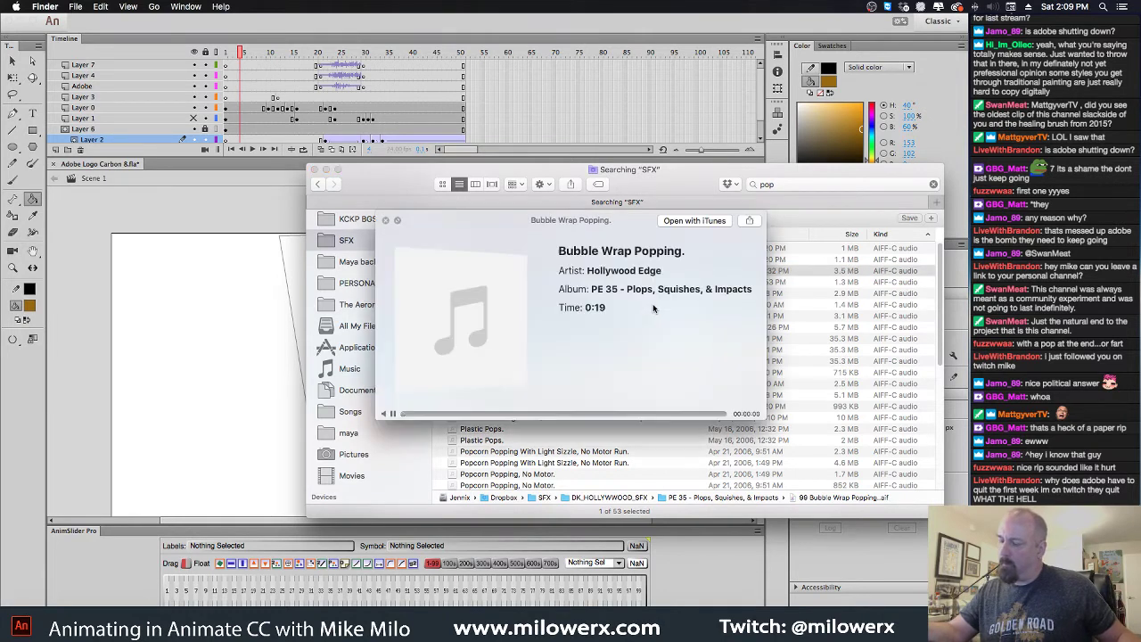
{"action": "key", "text": "space"}
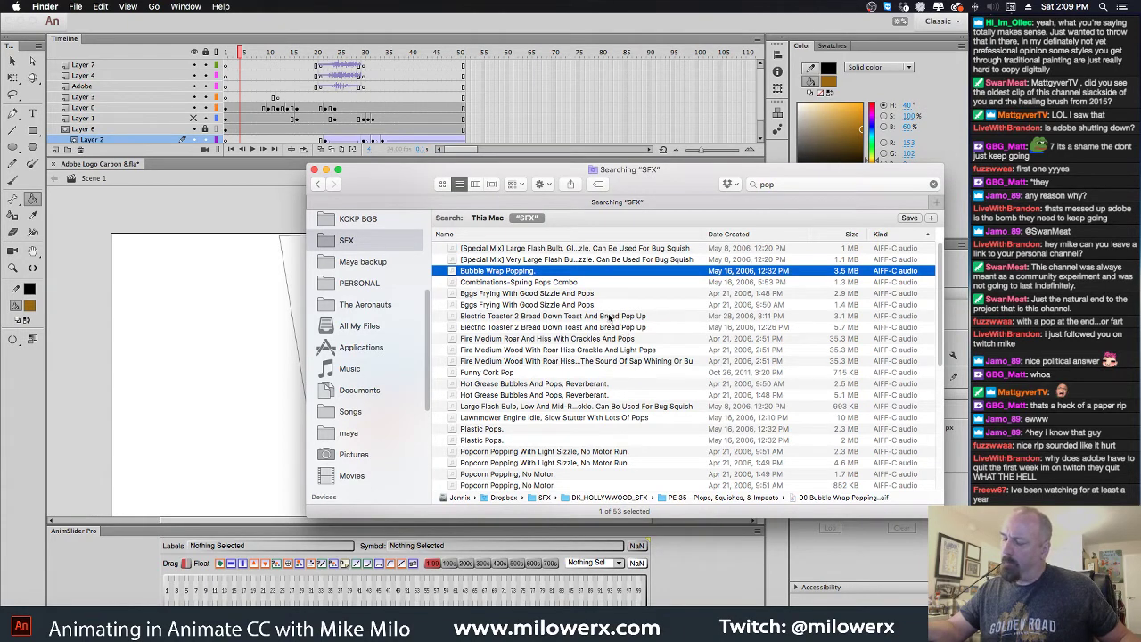
Audition Plastic Pops, Funny Cork Pop and the lawnmower engine with pops
{"action": "left_click", "coordinate": [513, 373]}
{"action": "left_click", "coordinate": [498, 432]}
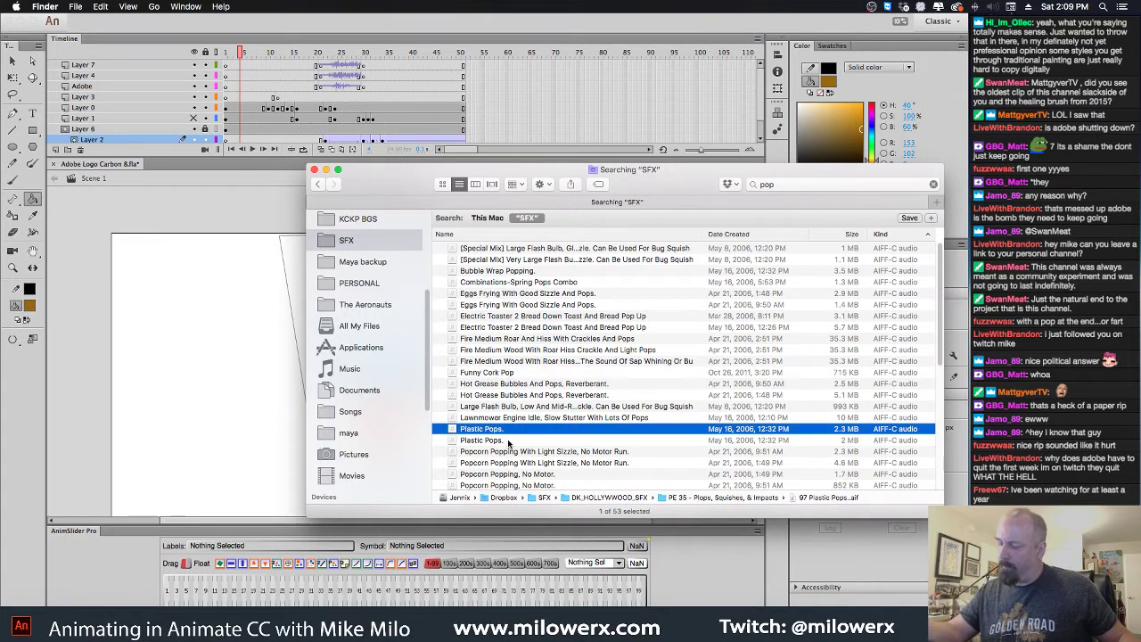
{"action": "key", "text": "space"}
{"action": "key", "text": "space"}
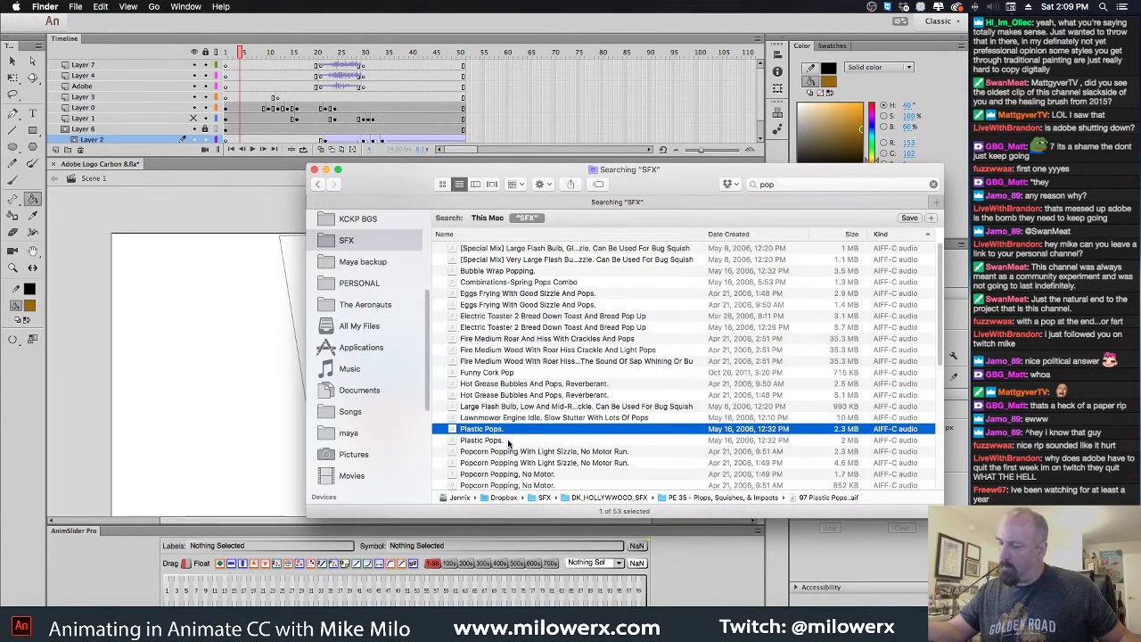
{"action": "left_click", "coordinate": [514, 375]}
{"action": "key", "text": "space"}
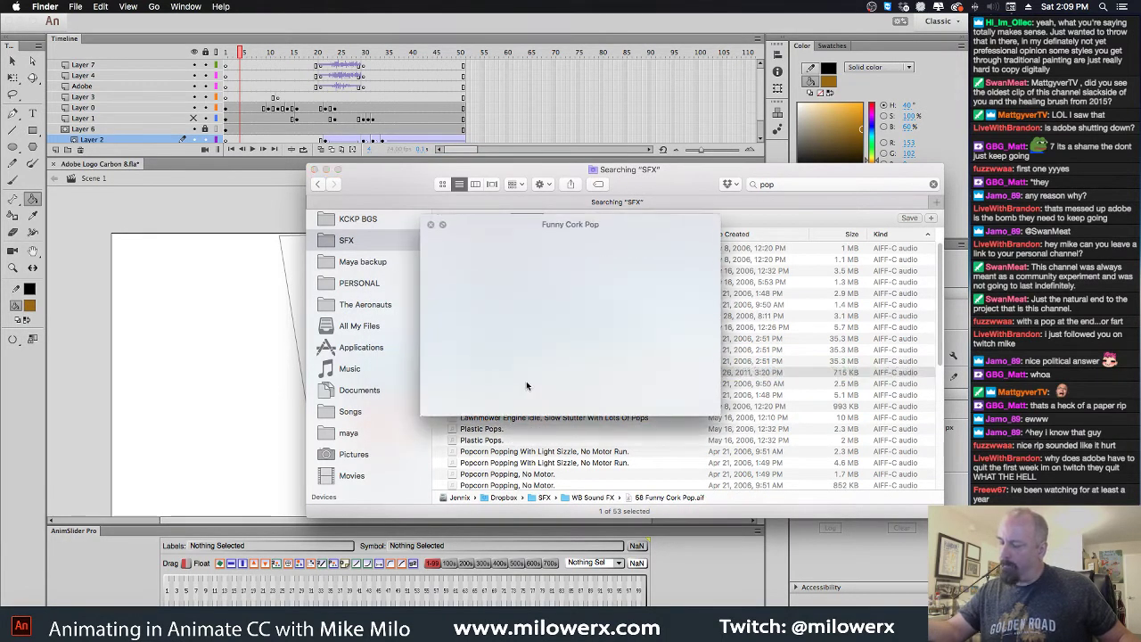
{"action": "key", "text": "space"}
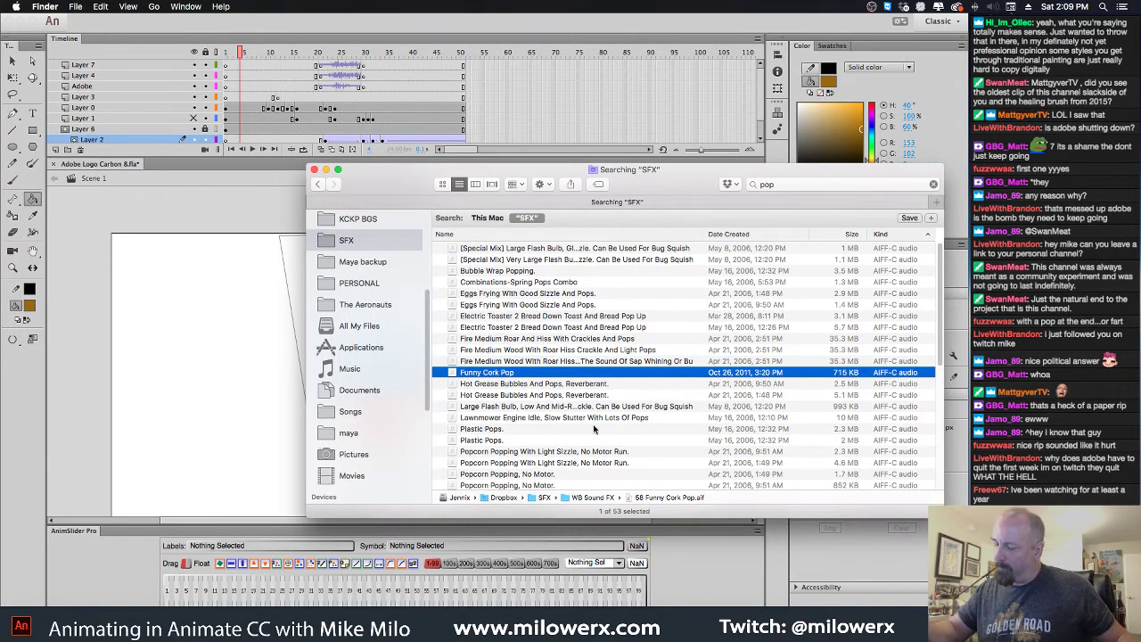
{"action": "left_click", "coordinate": [624, 418]}
{"action": "key", "text": "space"}
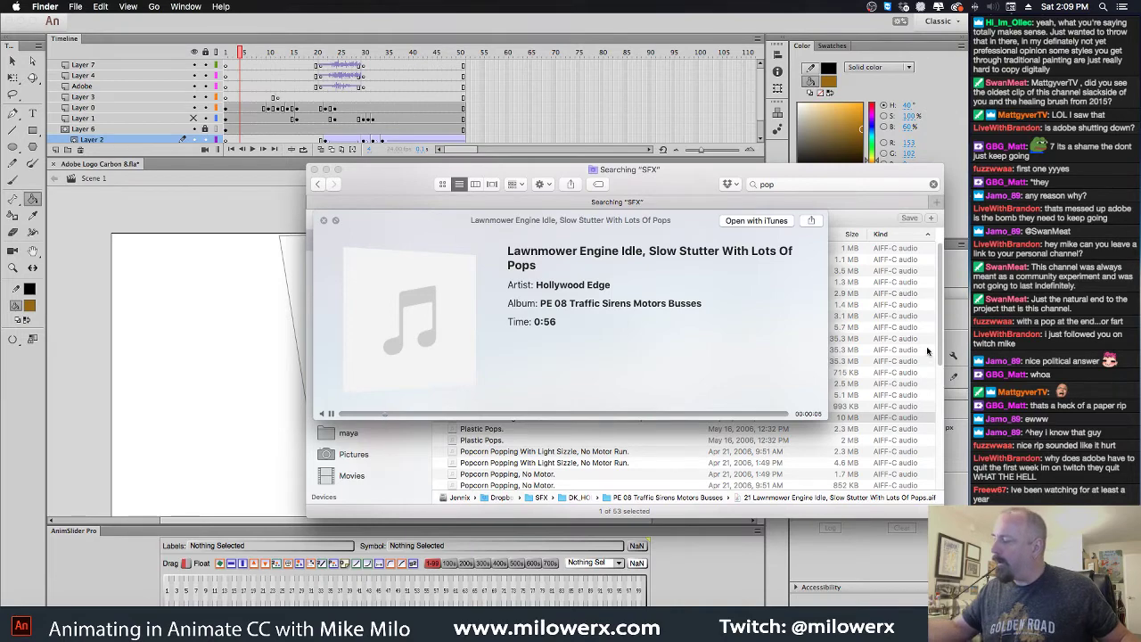
{"action": "key", "text": "space"}
Audition 'Pops: Squish Pop; Pop Gun' and pop.mp3 further down the results
{"action": "scroll", "coordinate": [935, 374], "scroll_direction": "down", "scroll_amount": 5}
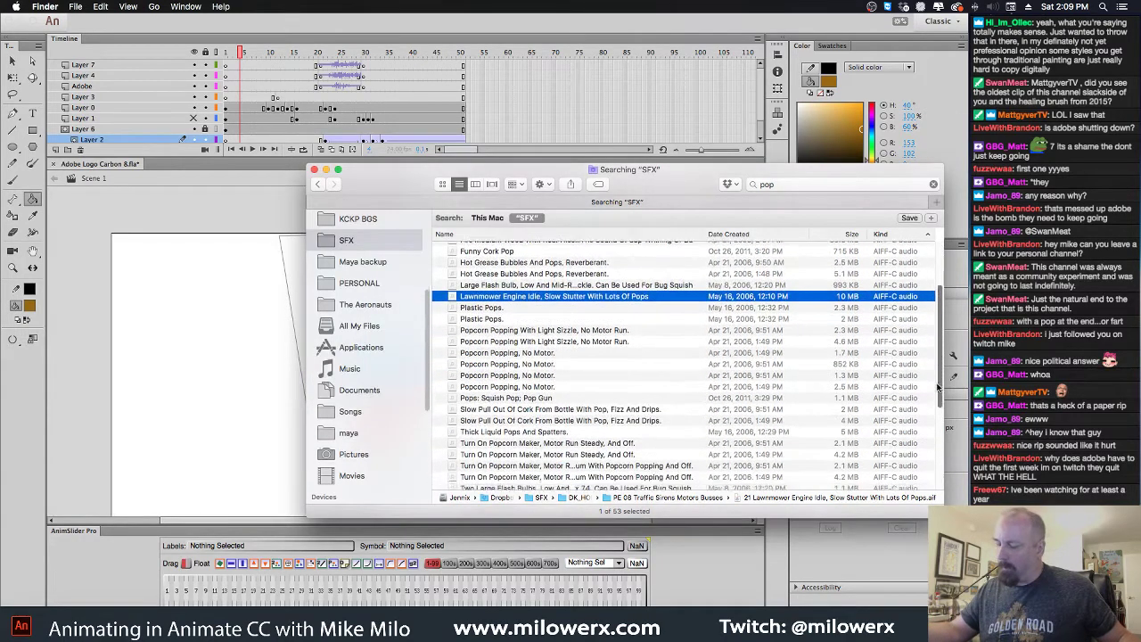
{"action": "scroll", "coordinate": [937, 386], "scroll_direction": "down", "scroll_amount": 4}
{"action": "left_click", "coordinate": [543, 336]}
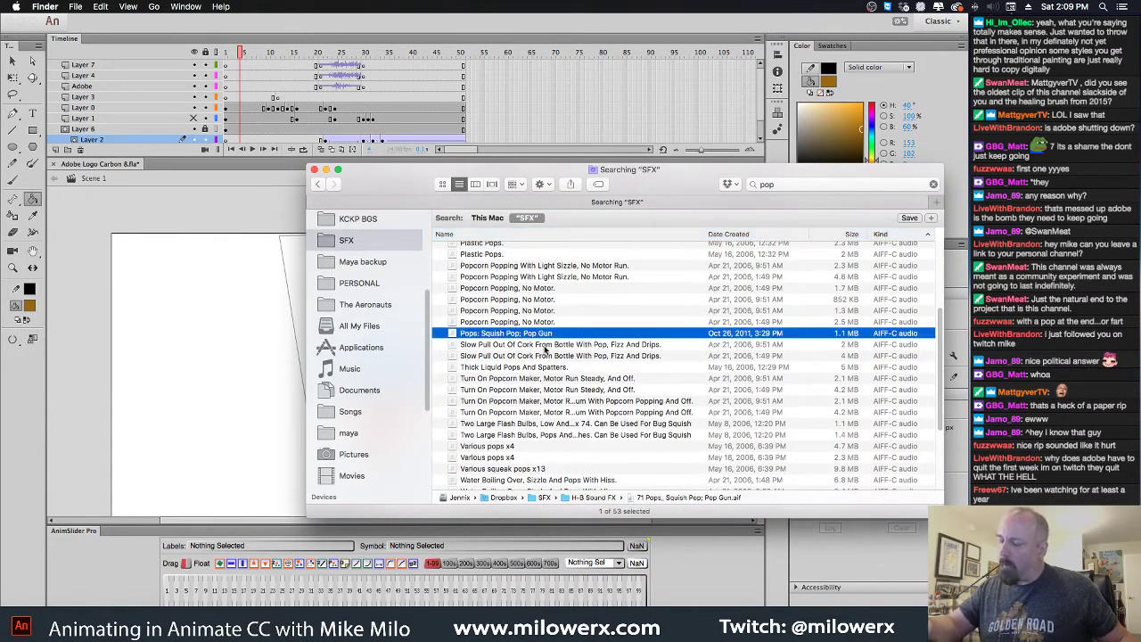
{"action": "key", "text": "space"}
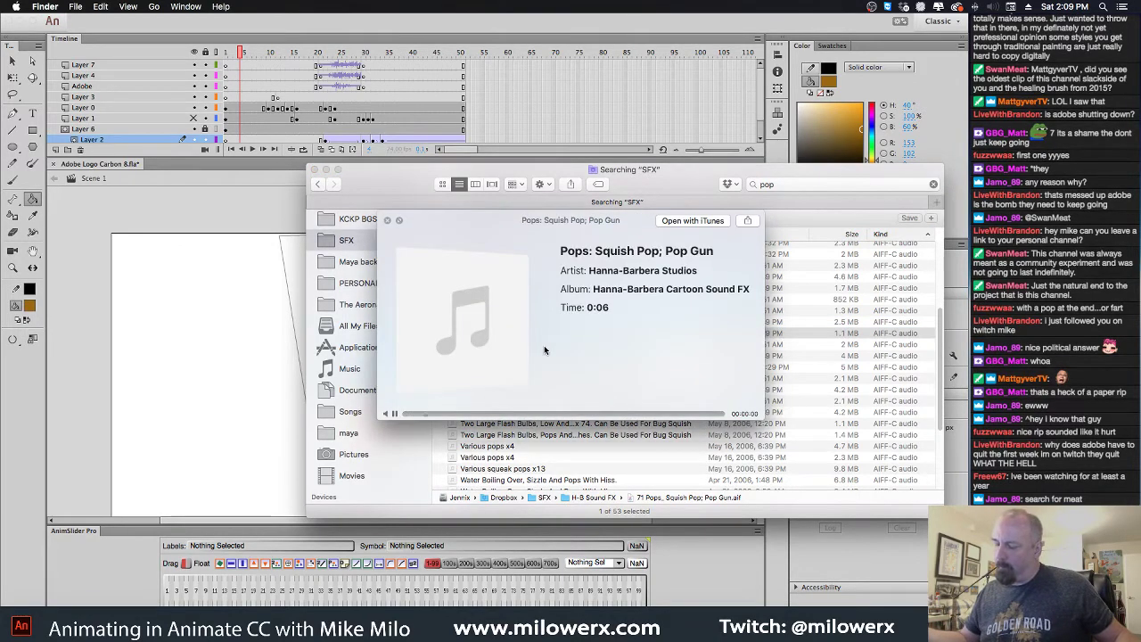
{"action": "key", "text": "space"}
{"action": "scroll", "coordinate": [941, 386], "scroll_direction": "down", "scroll_amount": 3}
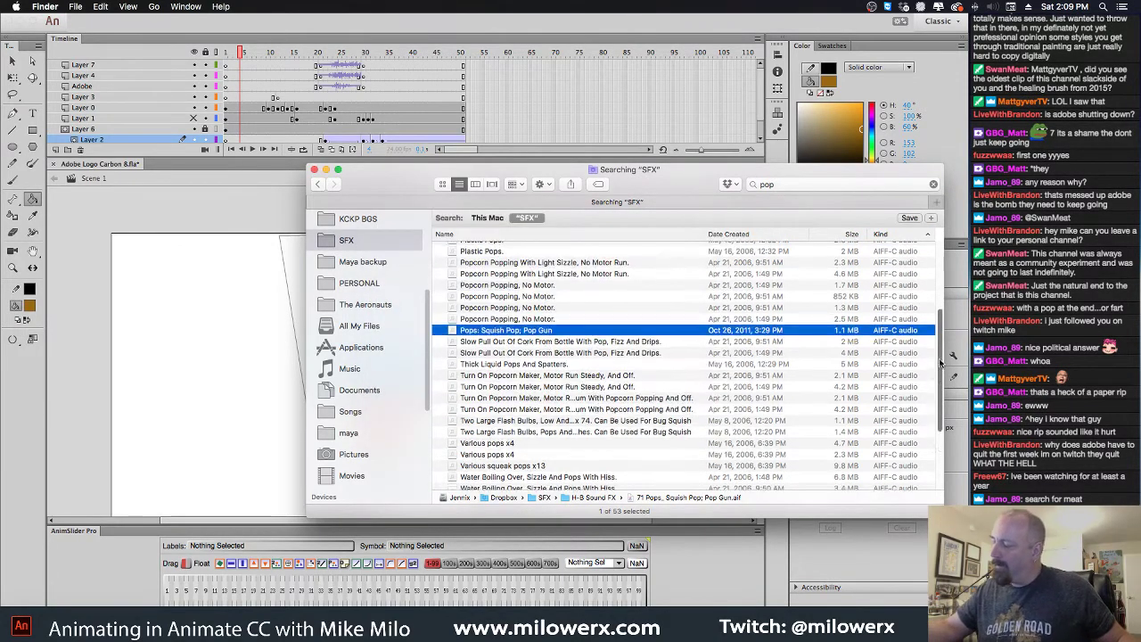
{"action": "scroll", "coordinate": [941, 386], "scroll_direction": "up", "scroll_amount": 1}
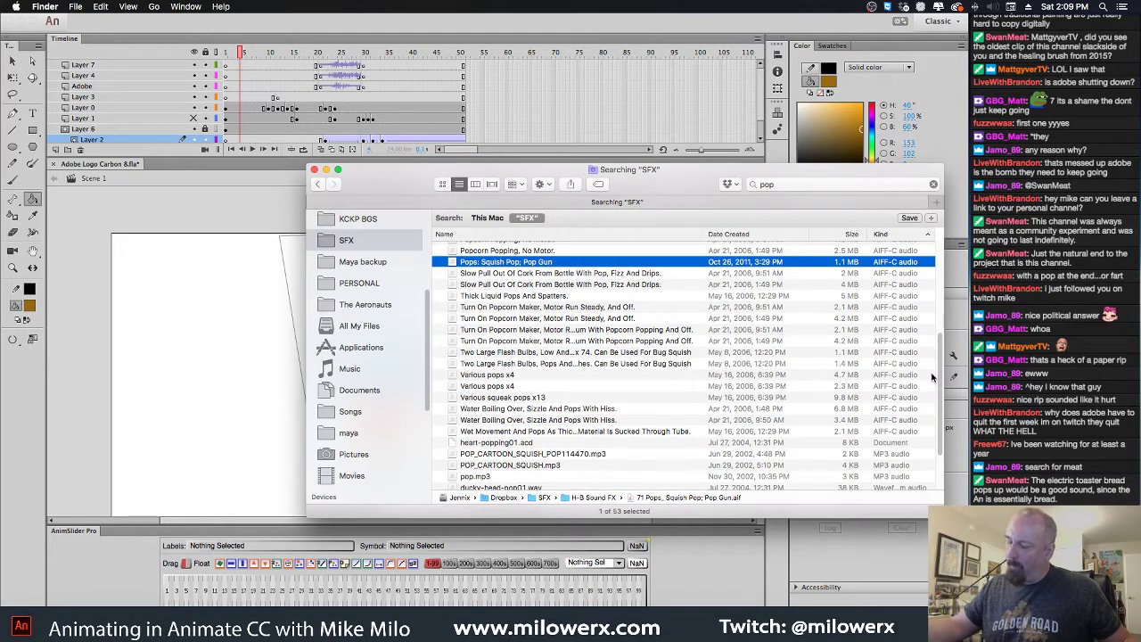
{"action": "left_click", "coordinate": [502, 477]}
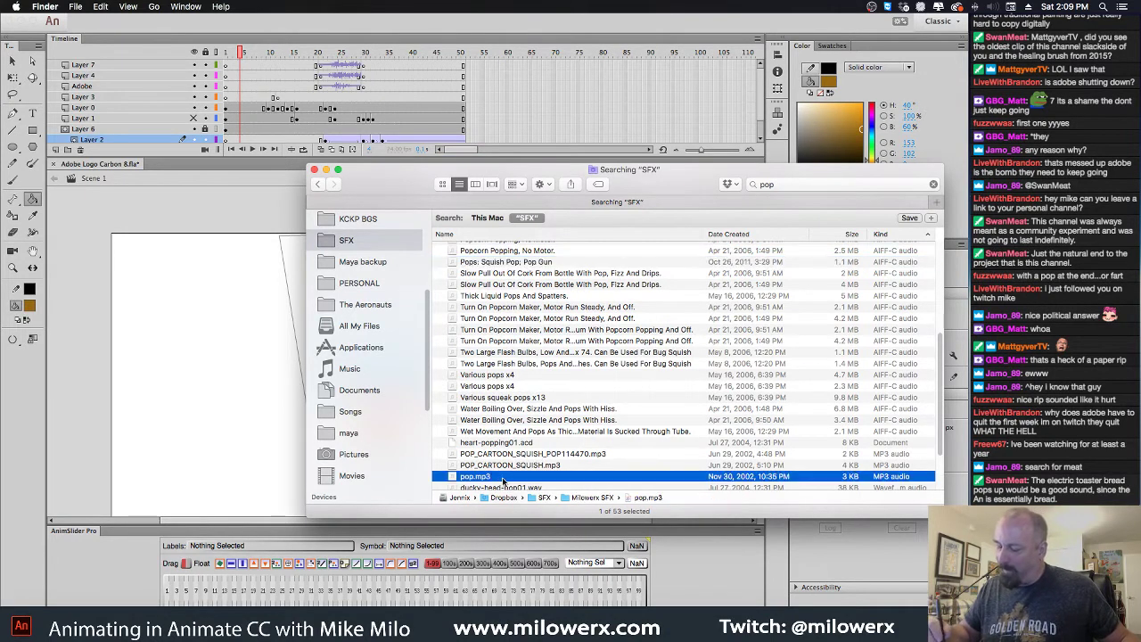
{"action": "key", "text": "space"}
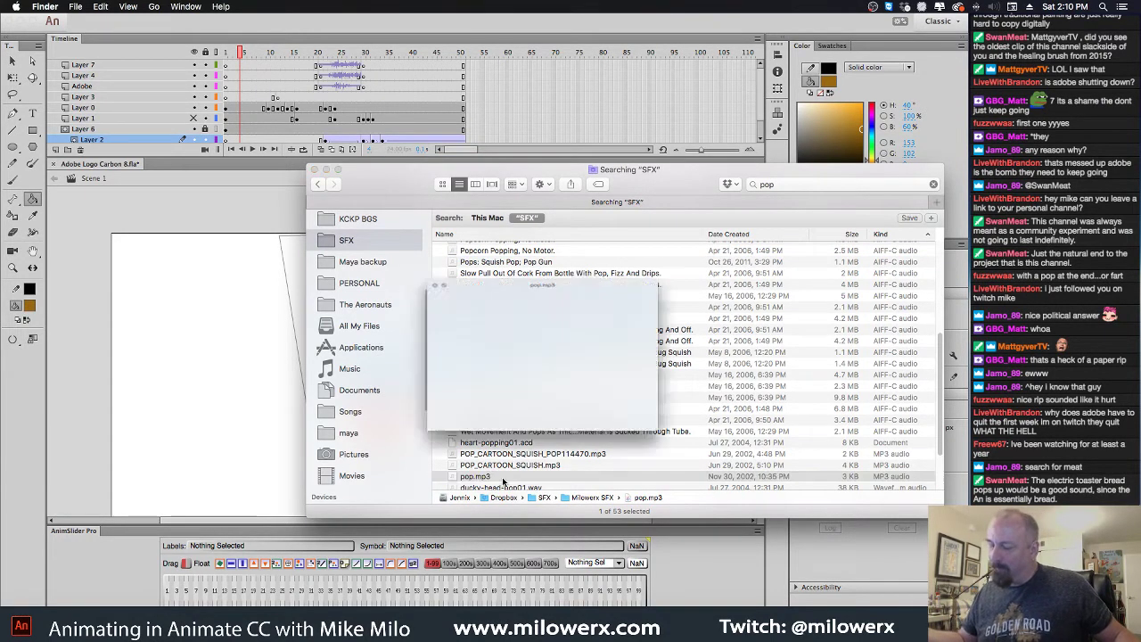
{"action": "key", "text": "space"}
Audition heart-pop01.wav, then pick POP_CARTOON_SQUISH.wav and roy-eye-pop01.wav
{"action": "left_click", "coordinate": [503, 479]}
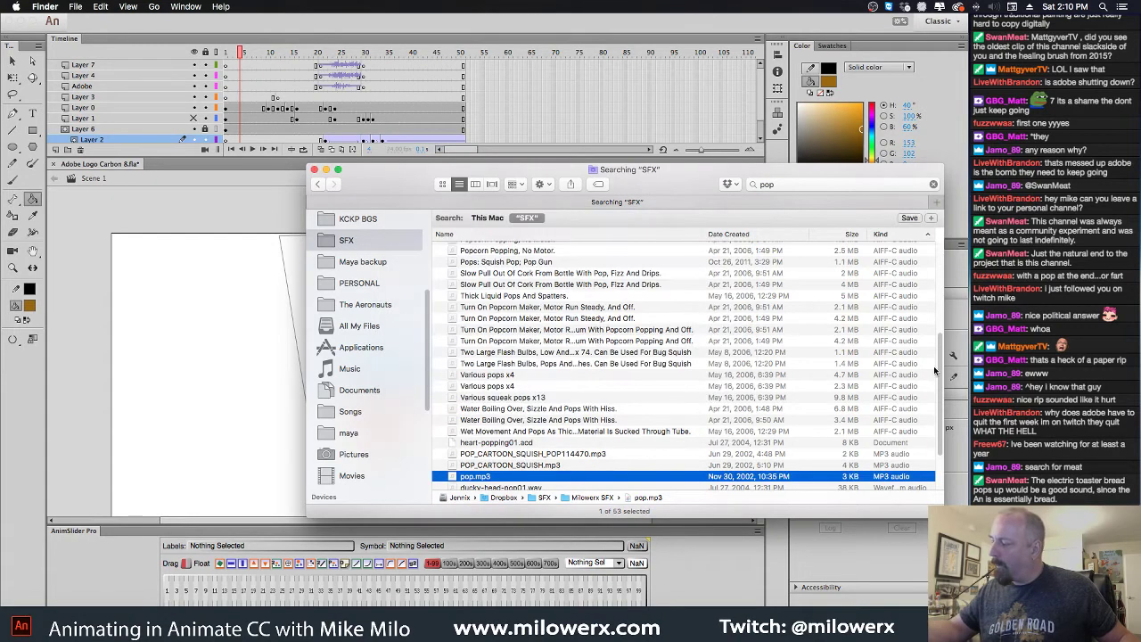
{"action": "left_click_drag", "start_coordinate": [934, 373], "coordinate": [936, 411]}
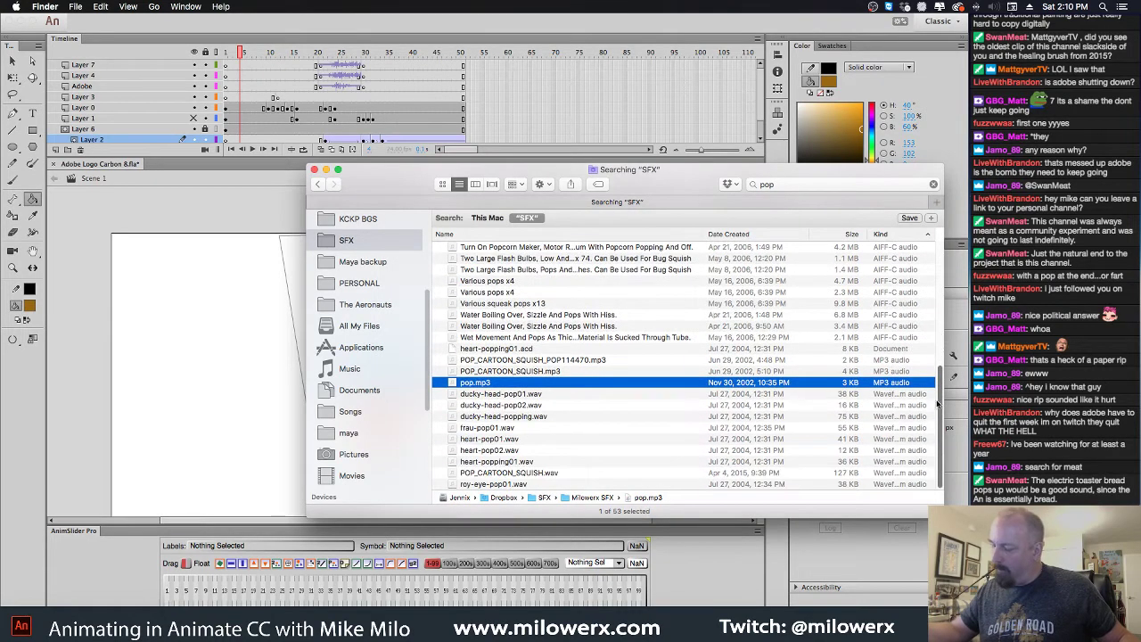
{"action": "left_click", "coordinate": [509, 438]}
{"action": "key", "text": "space"}
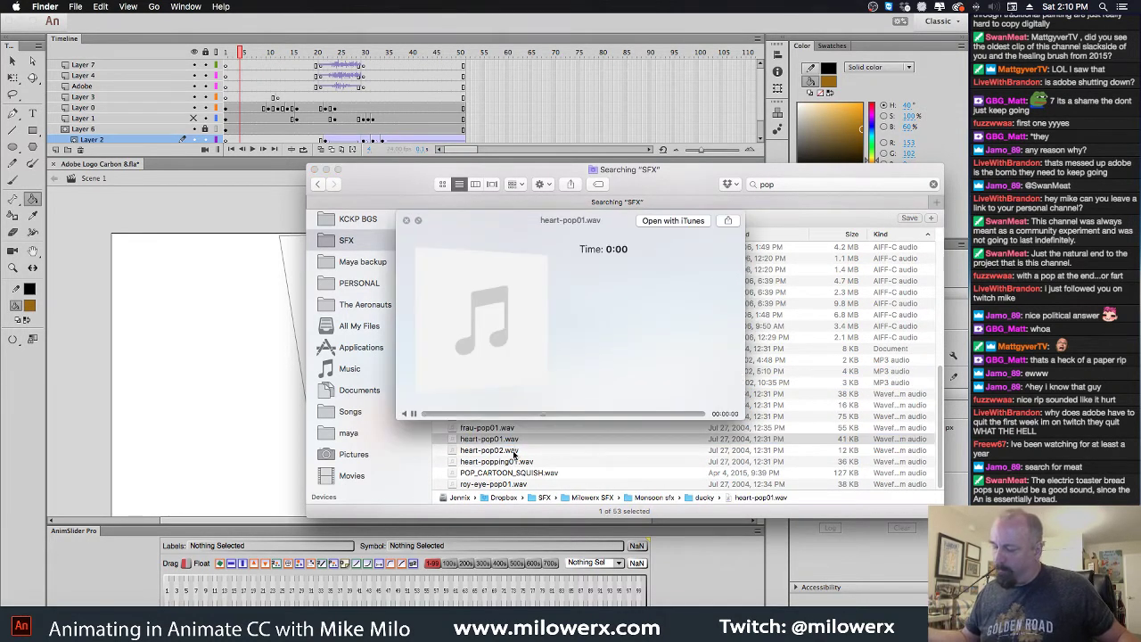
{"action": "key", "text": "space"}
{"action": "left_click", "coordinate": [535, 472]}
{"action": "left_click", "coordinate": [535, 485], "text": "shift"}
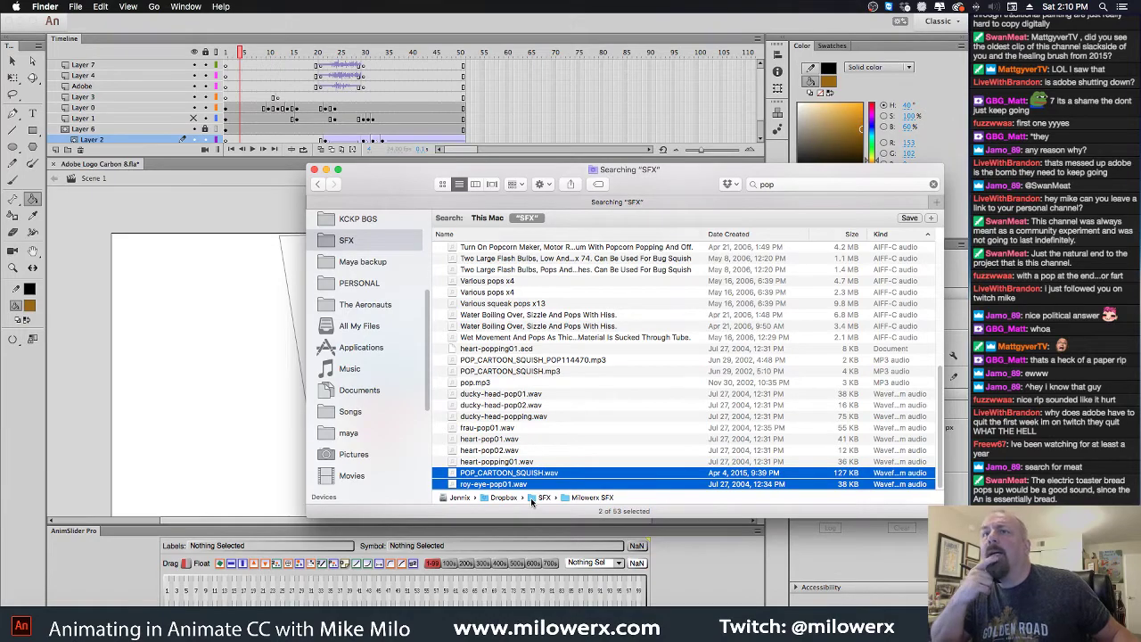
{"action": "scroll", "coordinate": [939, 356], "scroll_direction": "up", "scroll_amount": 5}
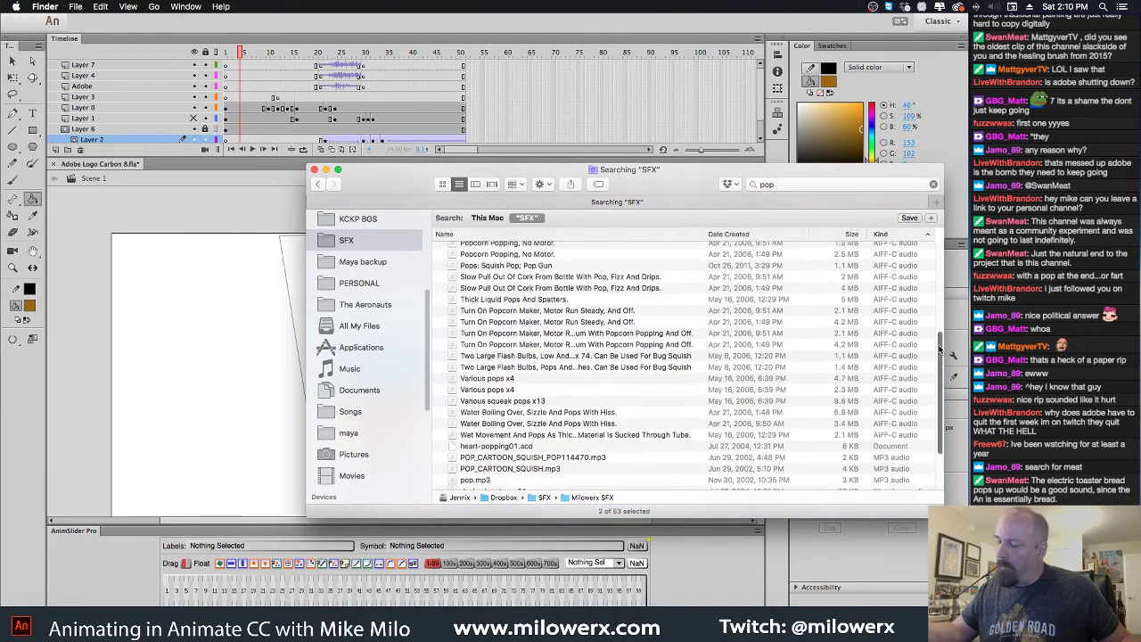
{"action": "left_click_drag", "start_coordinate": [939, 325], "coordinate": [939, 258]}
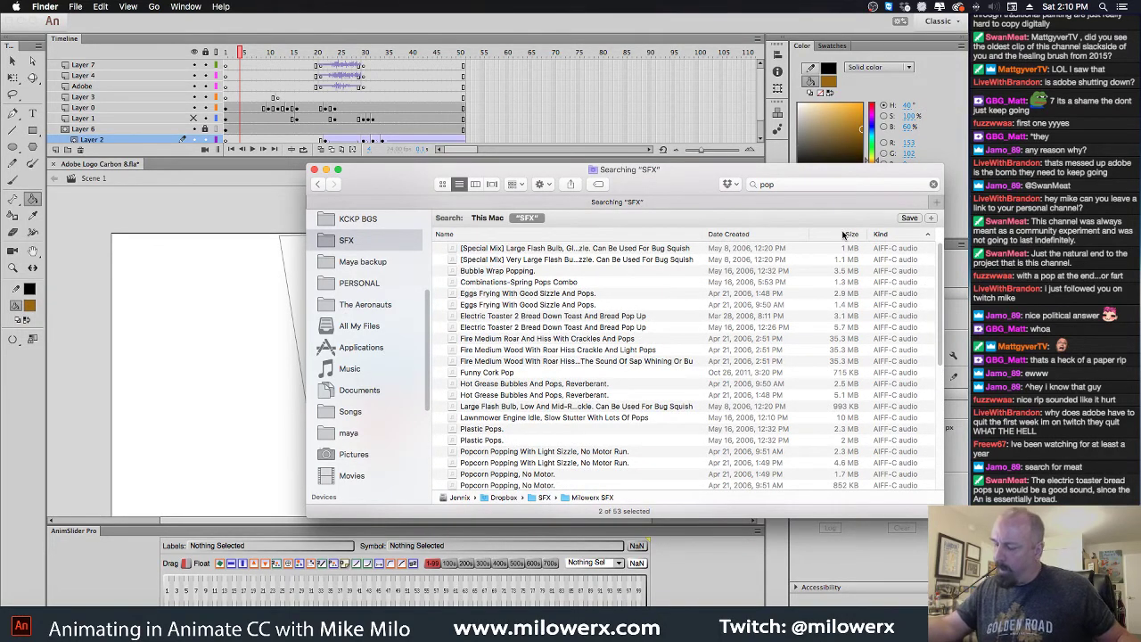
Search the SFX folder for 'toaster' and audition Electric Toaster 1 Bread Down And Up
{"action": "left_click", "coordinate": [815, 185]}
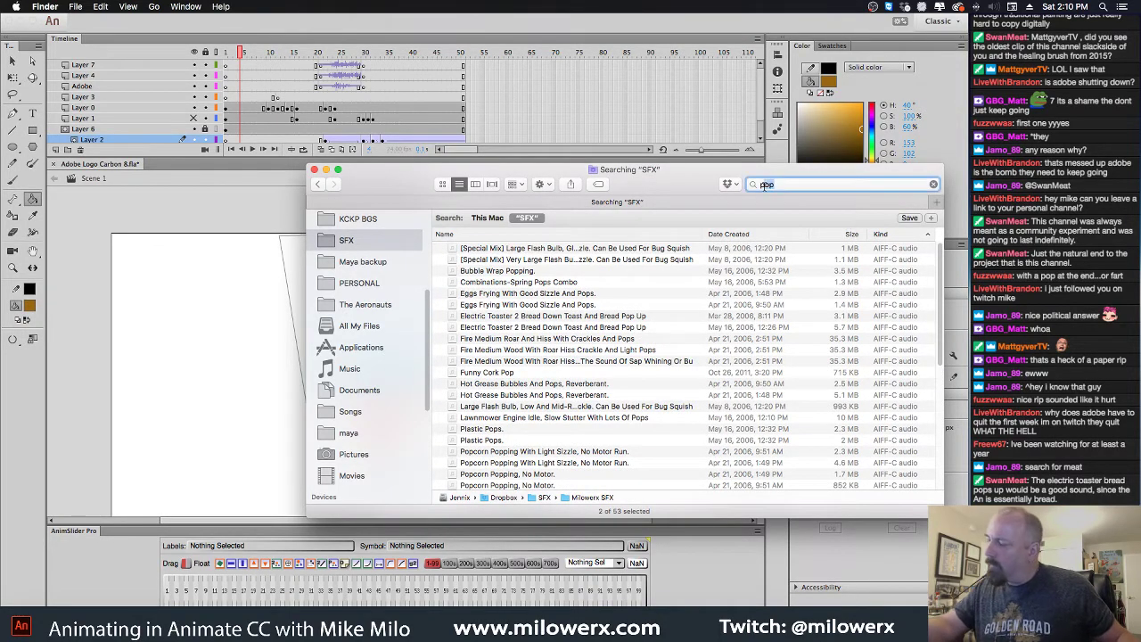
{"action": "type", "text": "to"}
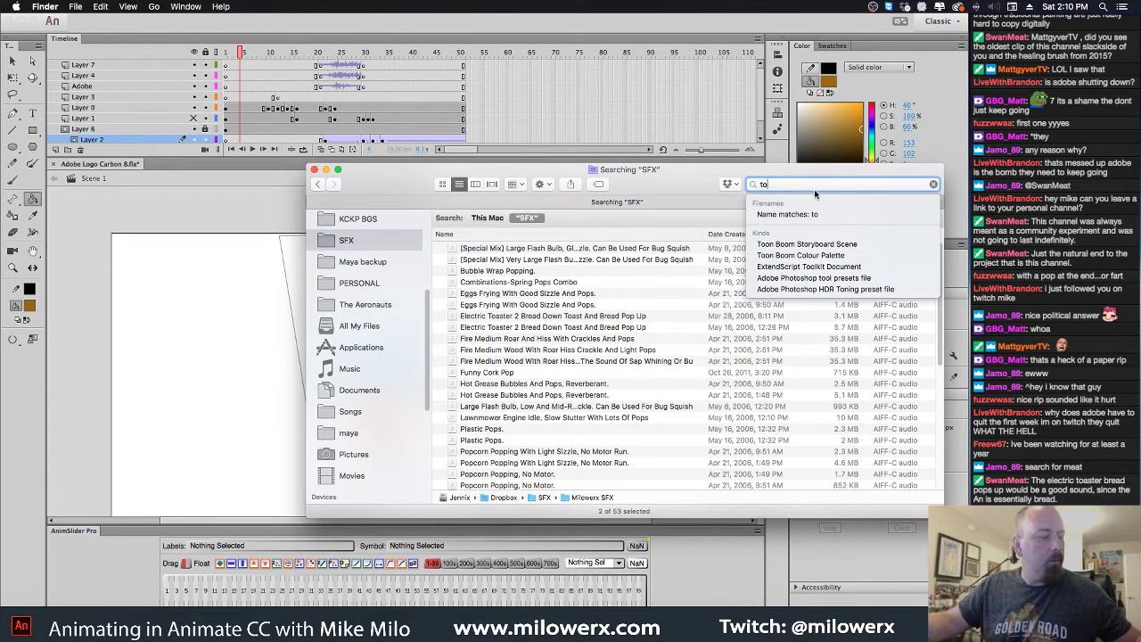
{"action": "type", "text": "aster"}
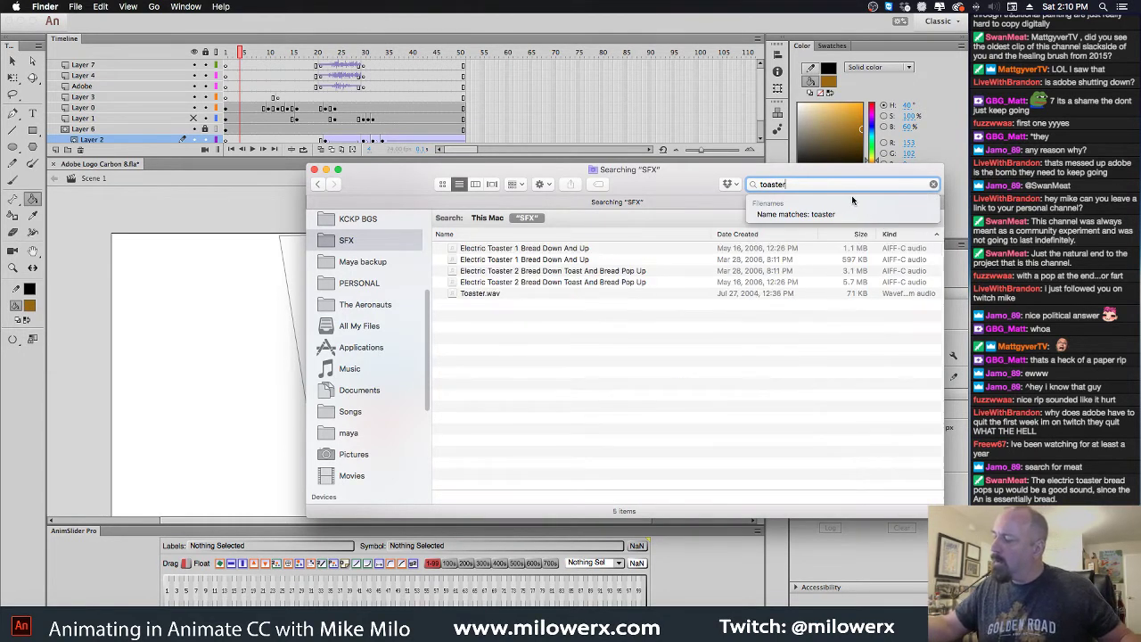
{"action": "left_click", "coordinate": [586, 250]}
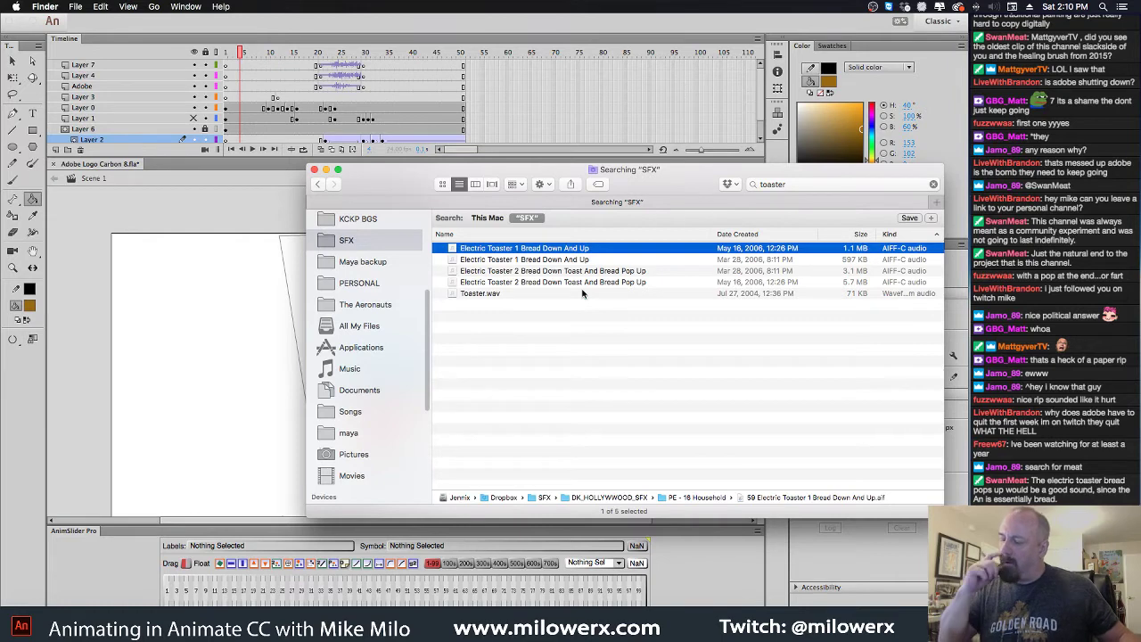
{"action": "key", "text": "space"}
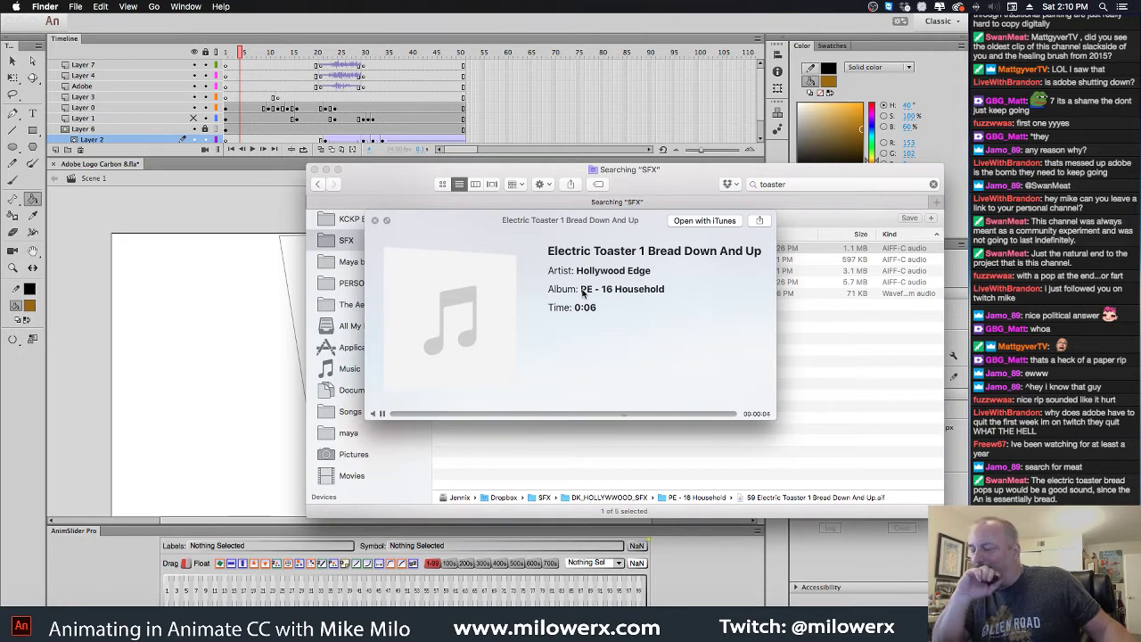
{"action": "key", "text": "space"}
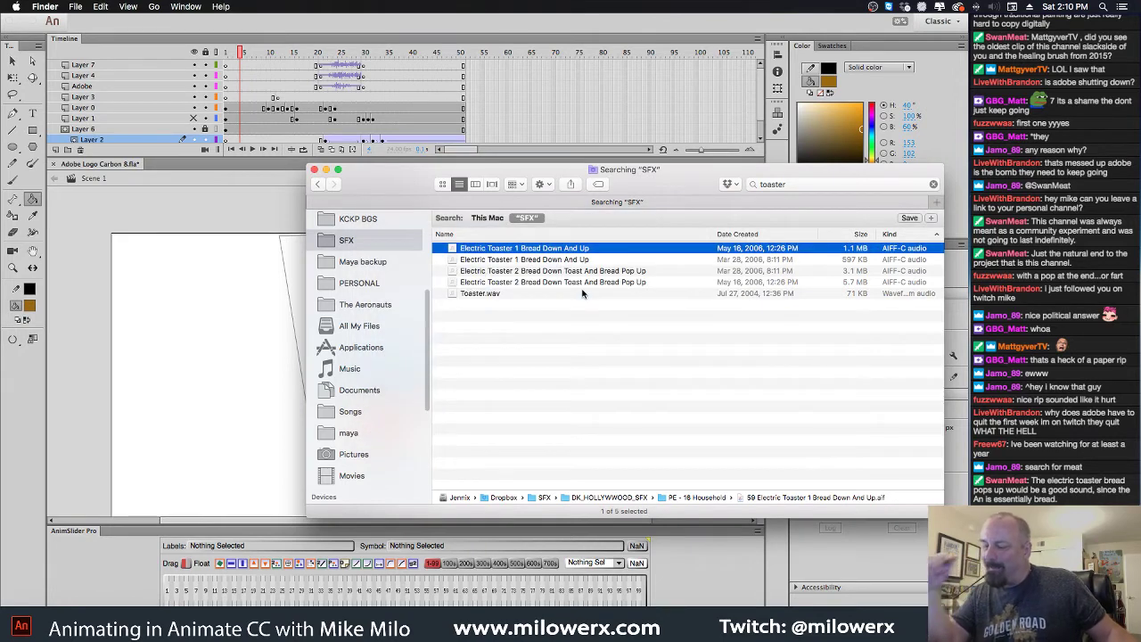
Audition Electric Toaster 2 up to the bread pop, then Electric Toaster 1 again
{"action": "left_click", "coordinate": [634, 272]}
{"action": "key", "text": "space"}
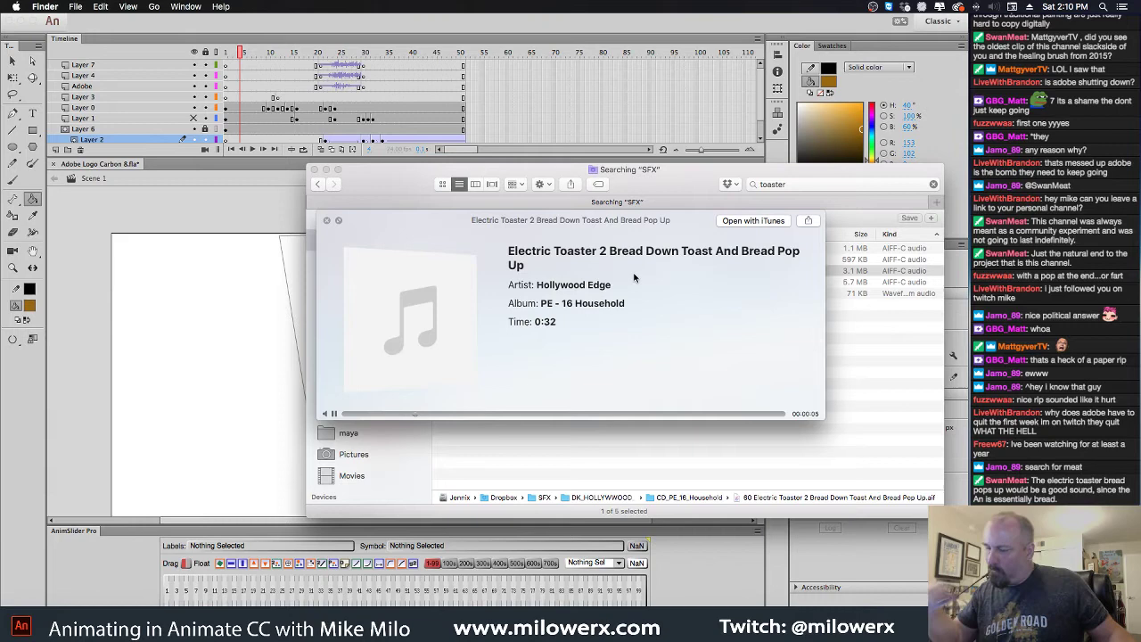
{"action": "left_click", "coordinate": [721, 414]}
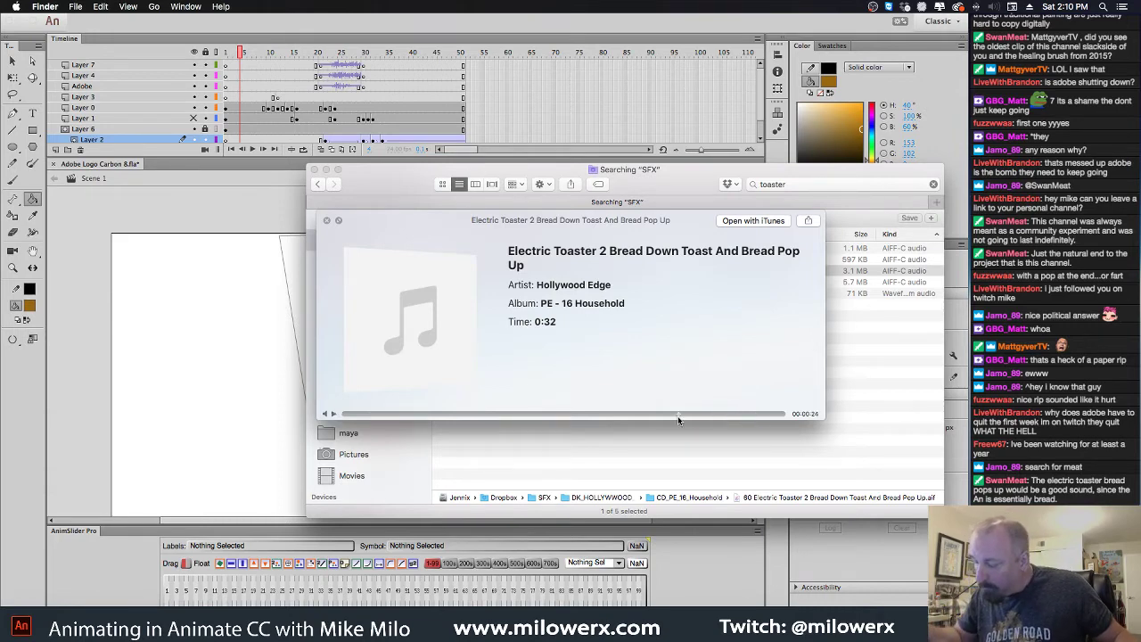
{"action": "left_click", "coordinate": [678, 413]}
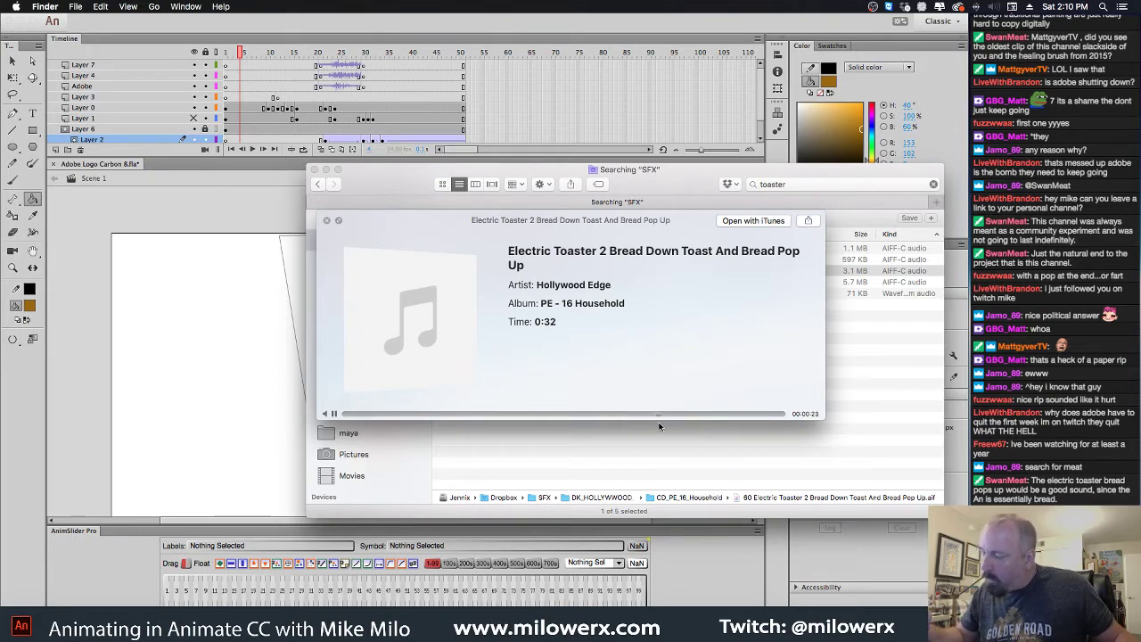
{"action": "key", "text": "space"}
{"action": "key", "text": "Up"}
{"action": "key", "text": "Up"}
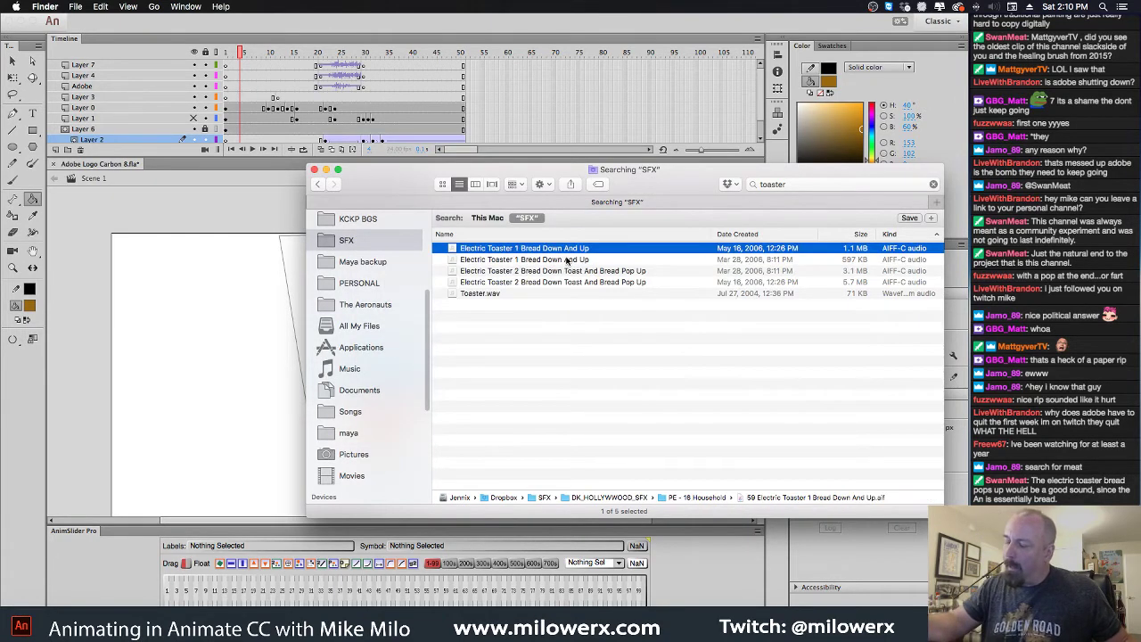
{"action": "key", "text": "space"}
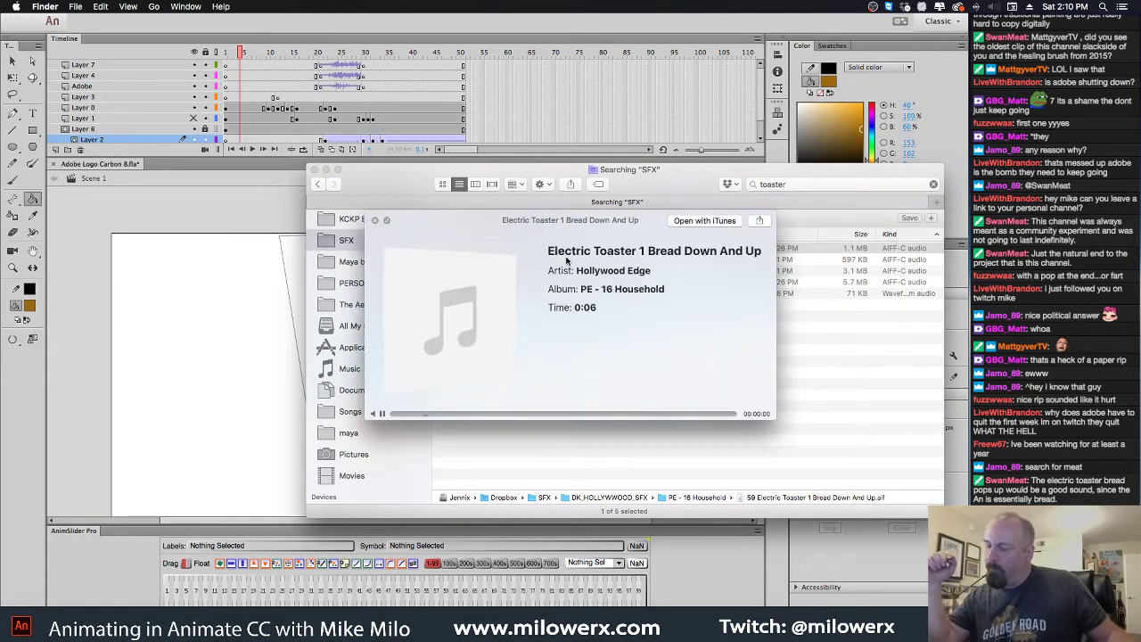
{"action": "key", "text": "space"}
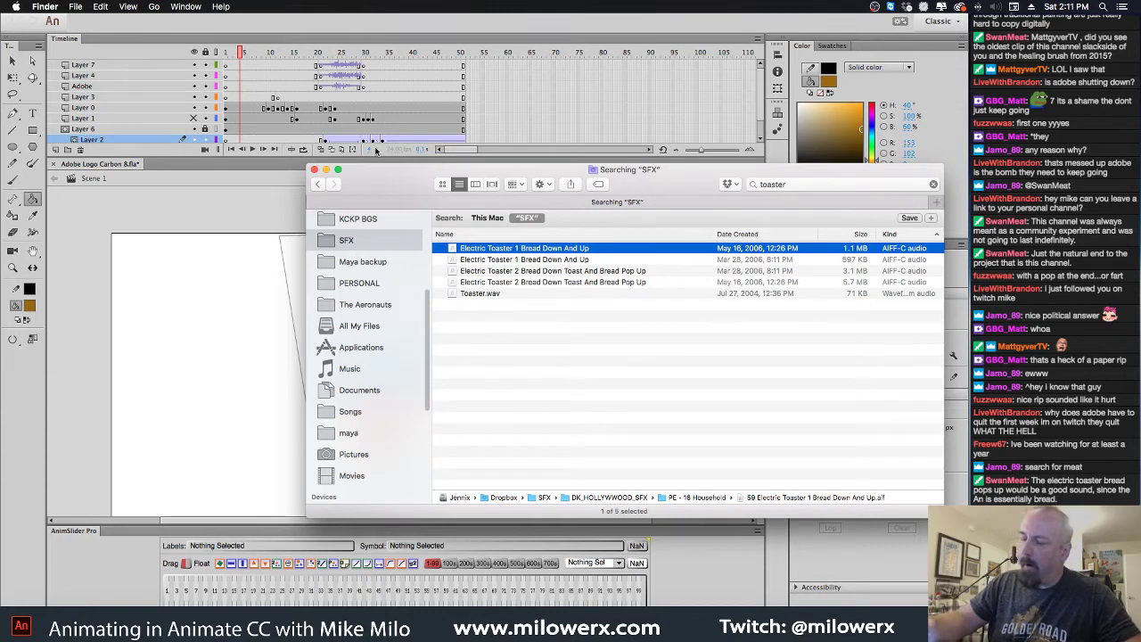
Close the search and add Layer 8 above Layer 7, selecting around frame 25
{"action": "key", "text": "super+w"}
{"action": "left_click", "coordinate": [153, 67]}
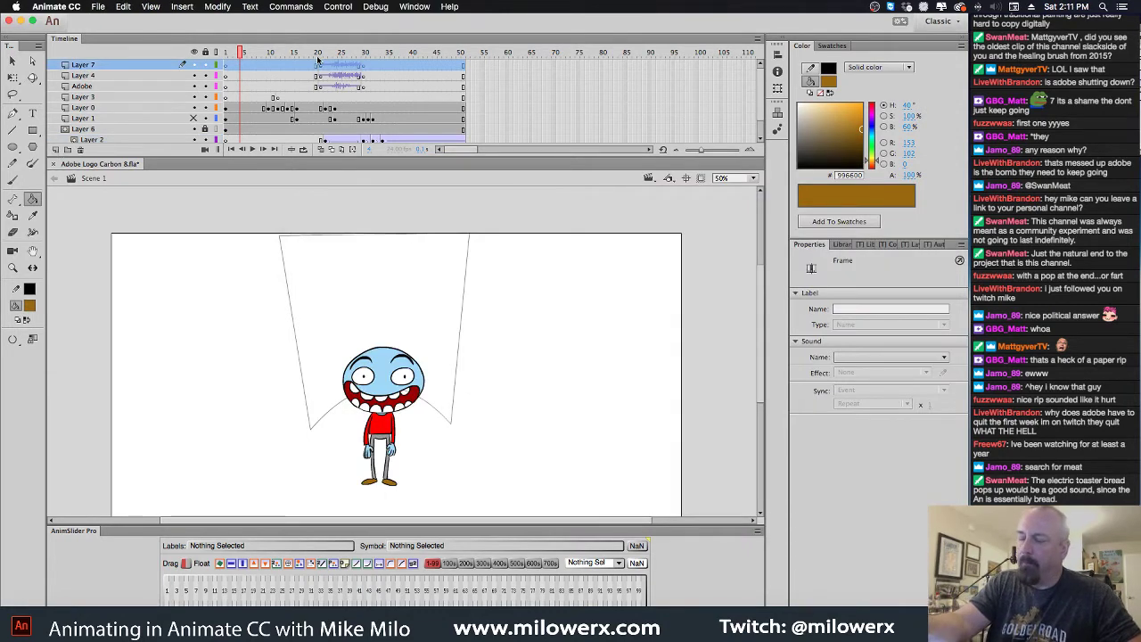
{"action": "left_click", "coordinate": [56, 149]}
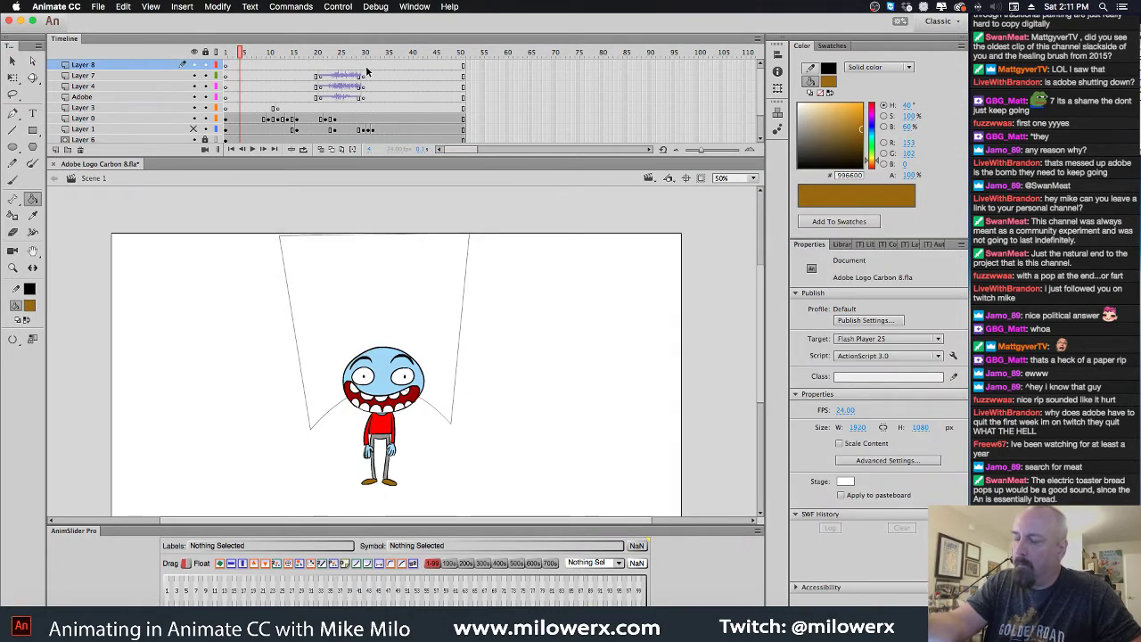
{"action": "left_click", "coordinate": [342, 65]}
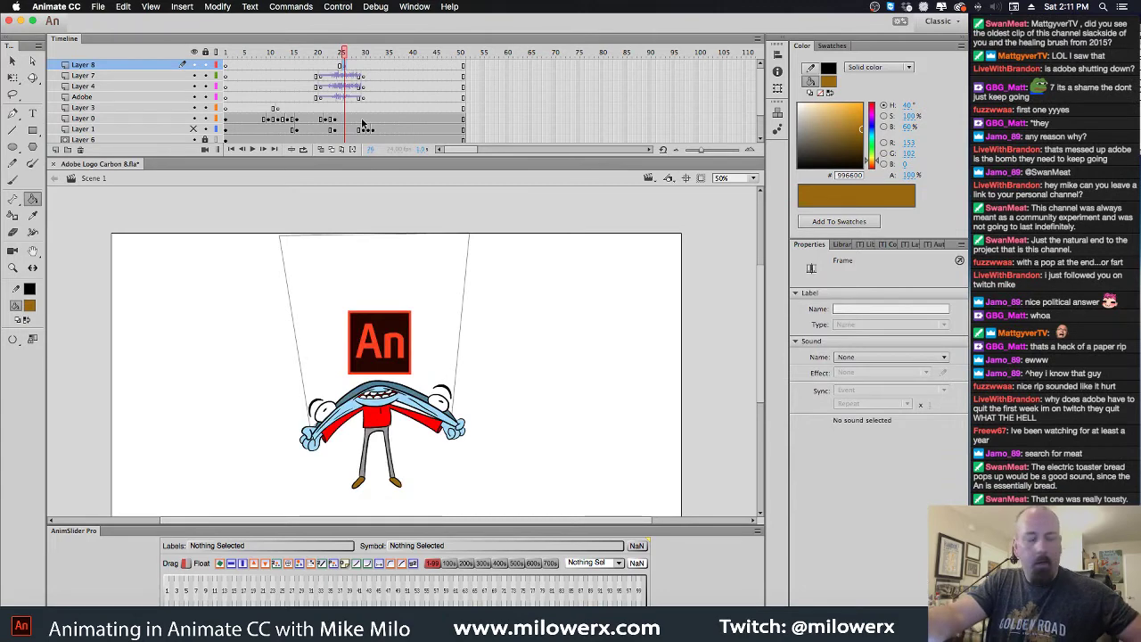
Drag Electric Toaster 1 Bread Down And Up from Finder onto Layer 8 near frame 25
{"action": "left_click", "coordinate": [25, 624]}
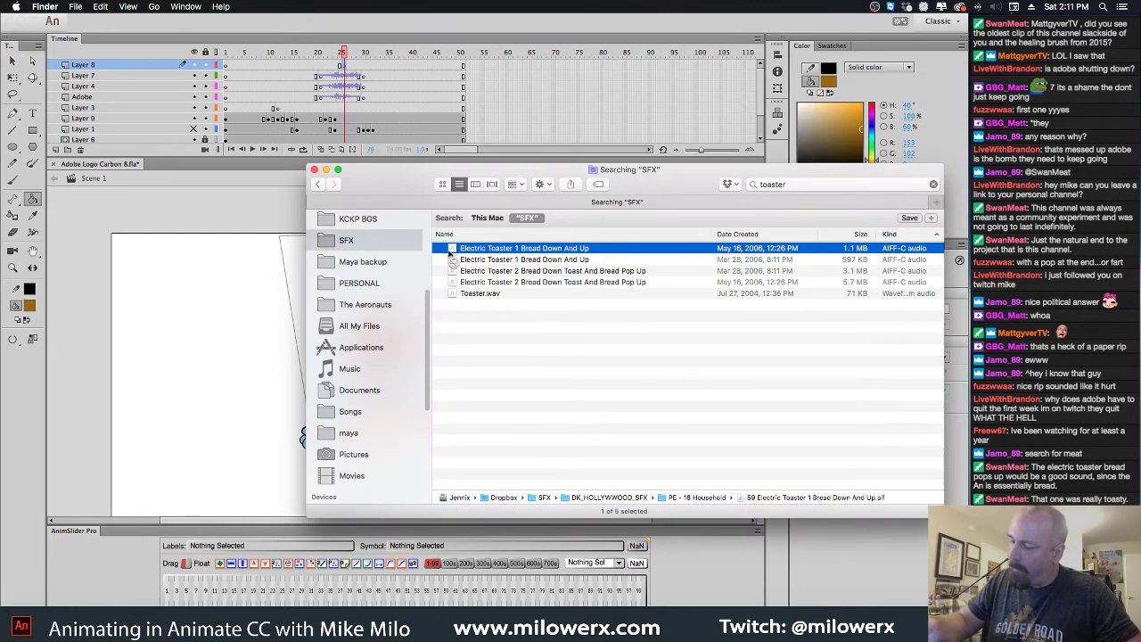
{"action": "left_click_drag", "start_coordinate": [462, 254], "coordinate": [212, 381]}
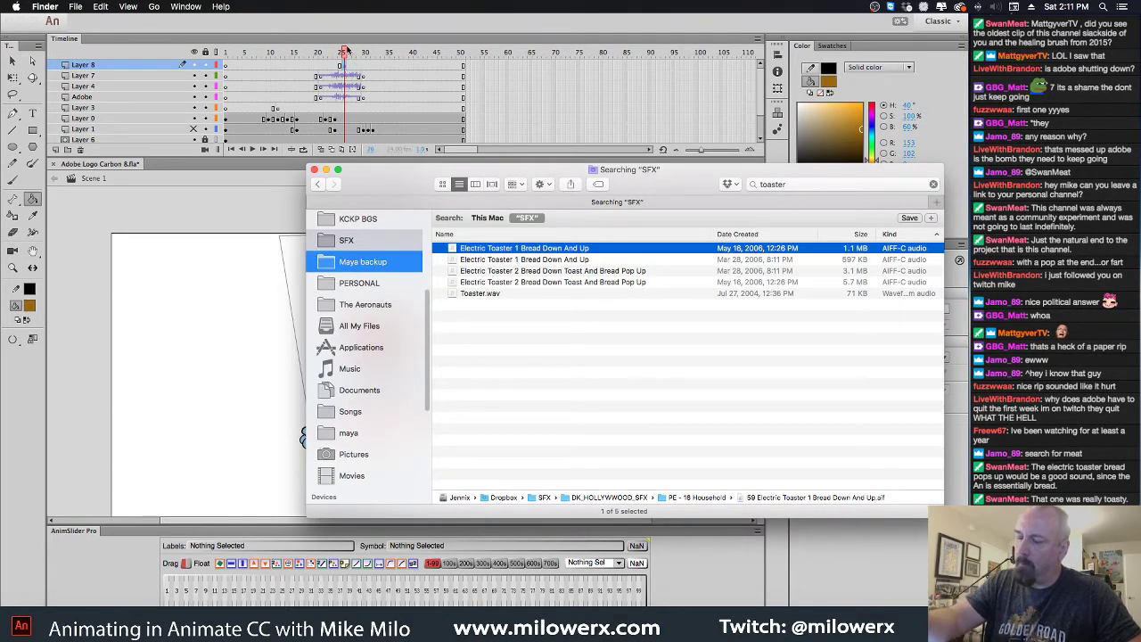
{"action": "left_click", "coordinate": [346, 50]}
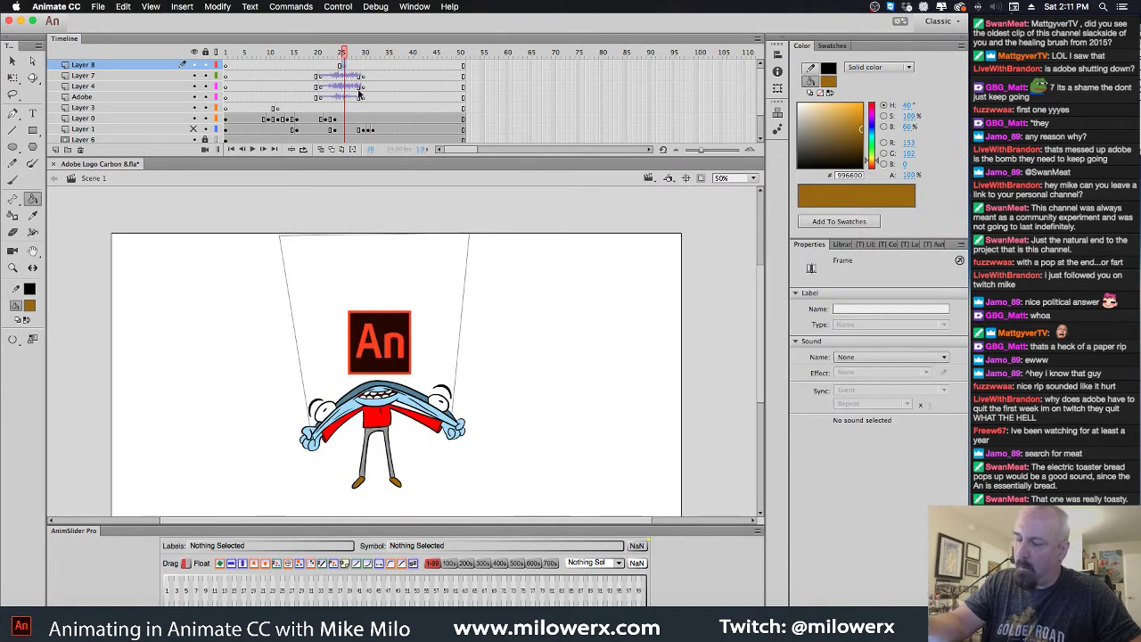
{"action": "left_click", "coordinate": [25, 624]}
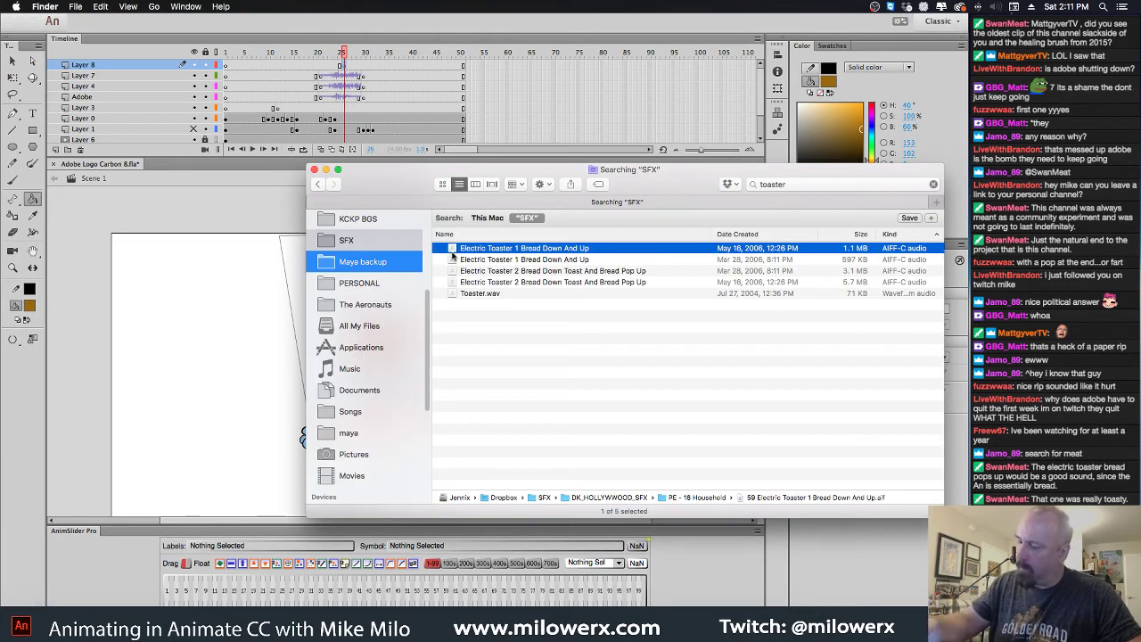
{"action": "left_click_drag", "start_coordinate": [452, 256], "coordinate": [196, 273]}
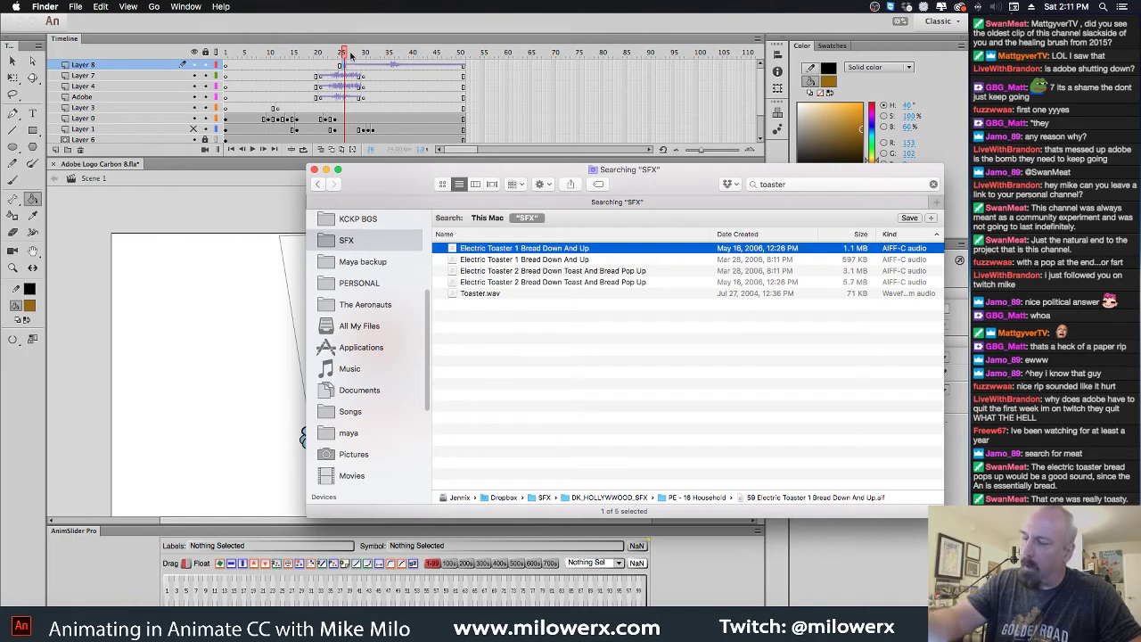
{"action": "left_click", "coordinate": [351, 55]}
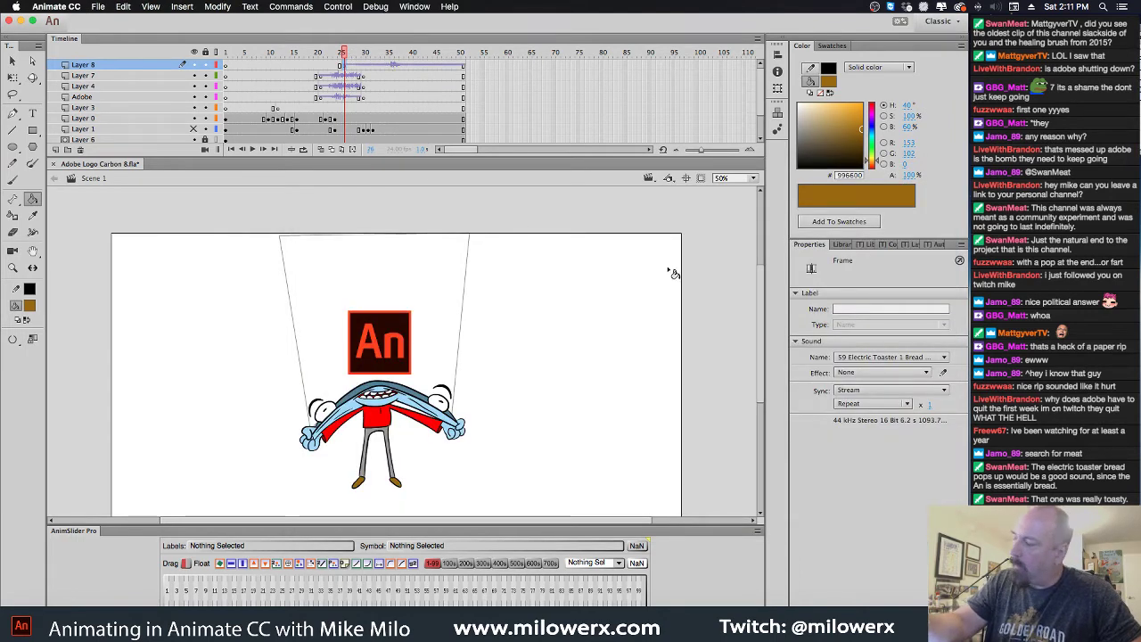
Trim the toaster sound's start in Edit Envelope to just before the pop
{"action": "left_click", "coordinate": [943, 373]}
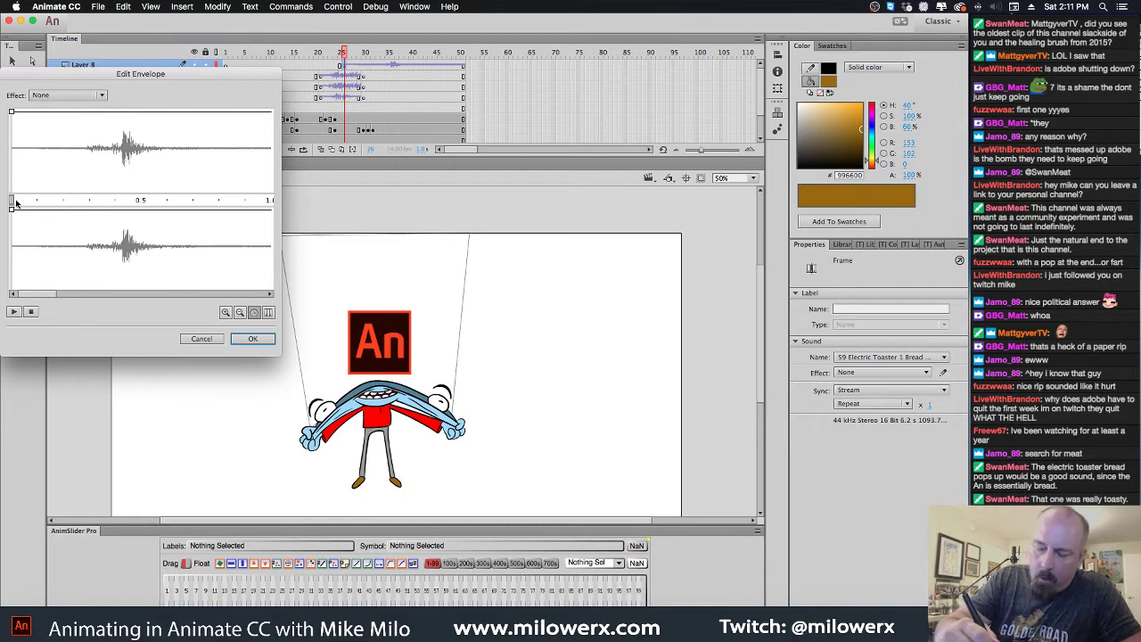
{"action": "left_click_drag", "start_coordinate": [15, 203], "coordinate": [119, 200]}
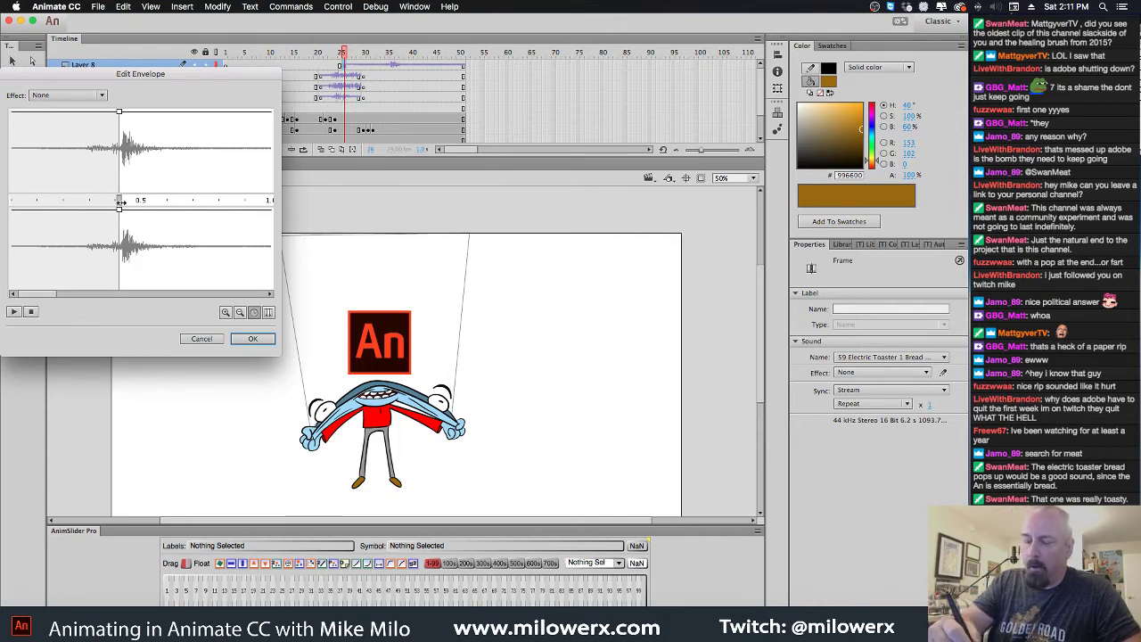
{"action": "mouse_move", "coordinate": [119, 201]}
{"action": "left_mouse_down"}
{"action": "mouse_move", "coordinate": [84, 203]}
{"action": "mouse_move", "coordinate": [120, 209]}
{"action": "left_mouse_up"}
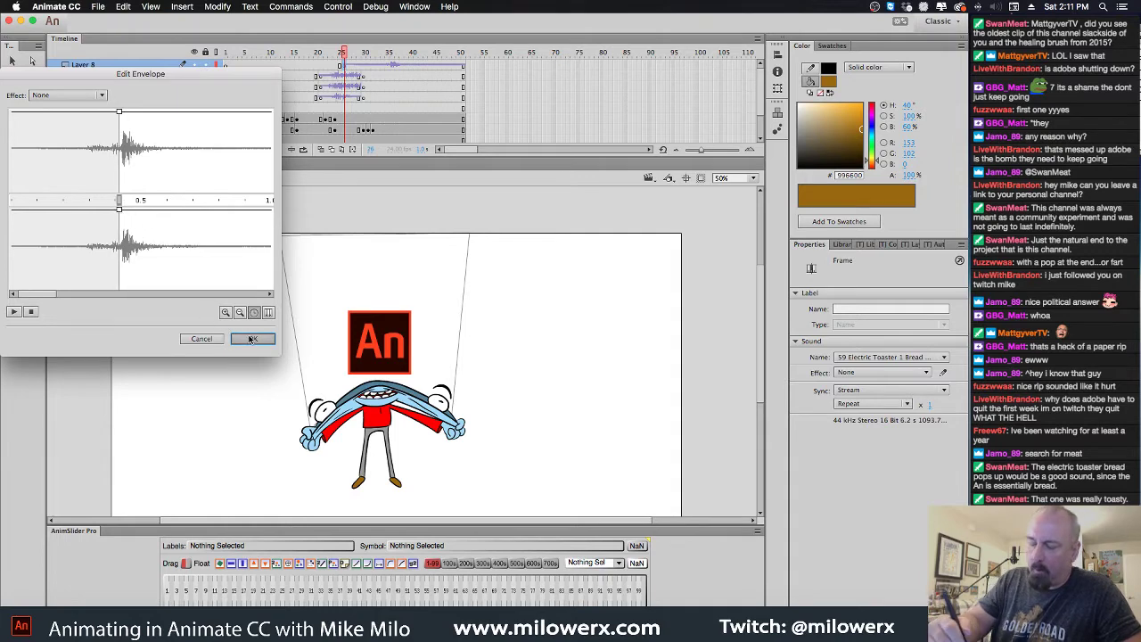
{"action": "left_click", "coordinate": [253, 339]}
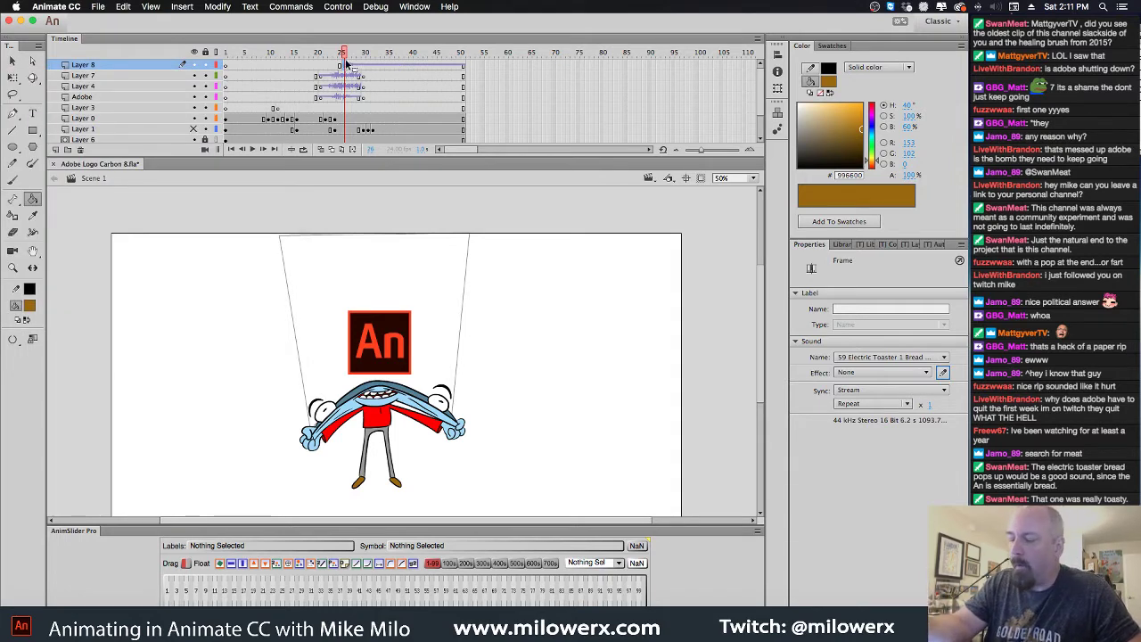
Restore the toaster sound on Layer 8 and split it at frame 35
{"action": "left_click", "coordinate": [392, 64]}
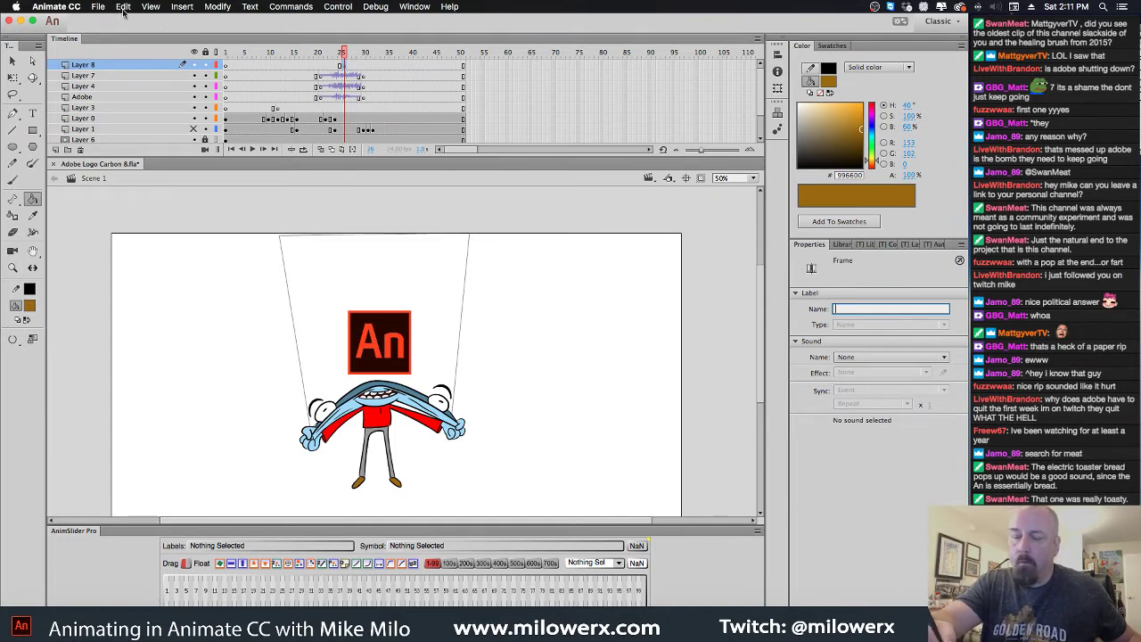
{"action": "key", "text": "super+z"}
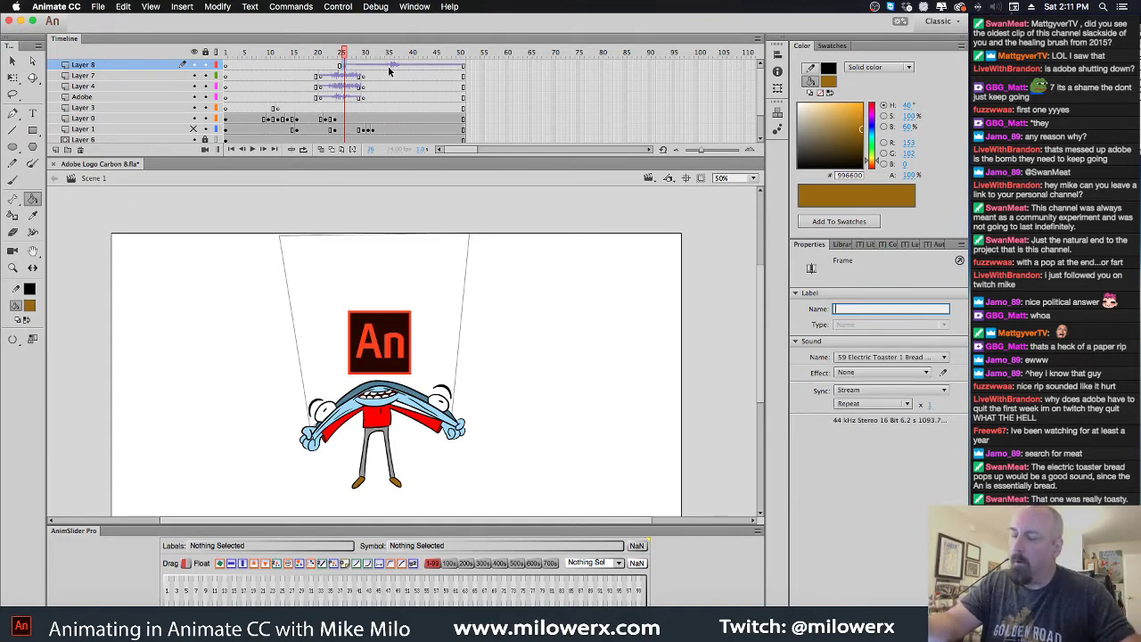
{"action": "left_click", "coordinate": [389, 67]}
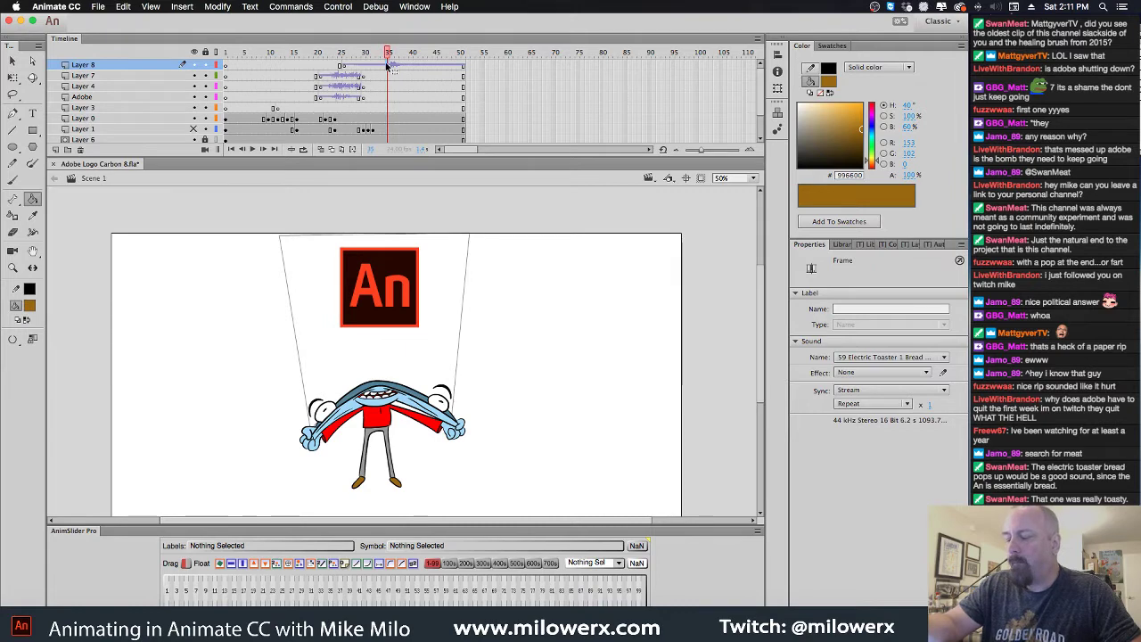
{"action": "right_click", "coordinate": [389, 67]}
{"action": "left_click", "coordinate": [424, 361]}
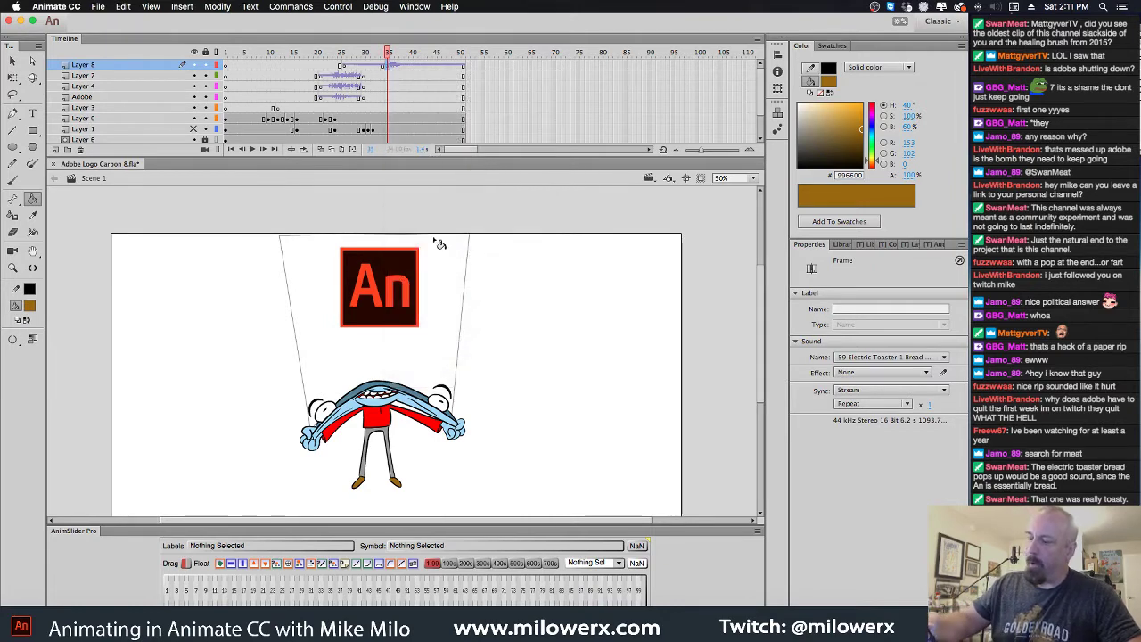
Check frame options at frames 25-26 and preview the animation from frame 25 to 37
{"action": "left_click", "coordinate": [348, 66]}
{"action": "right_click", "coordinate": [349, 67]}
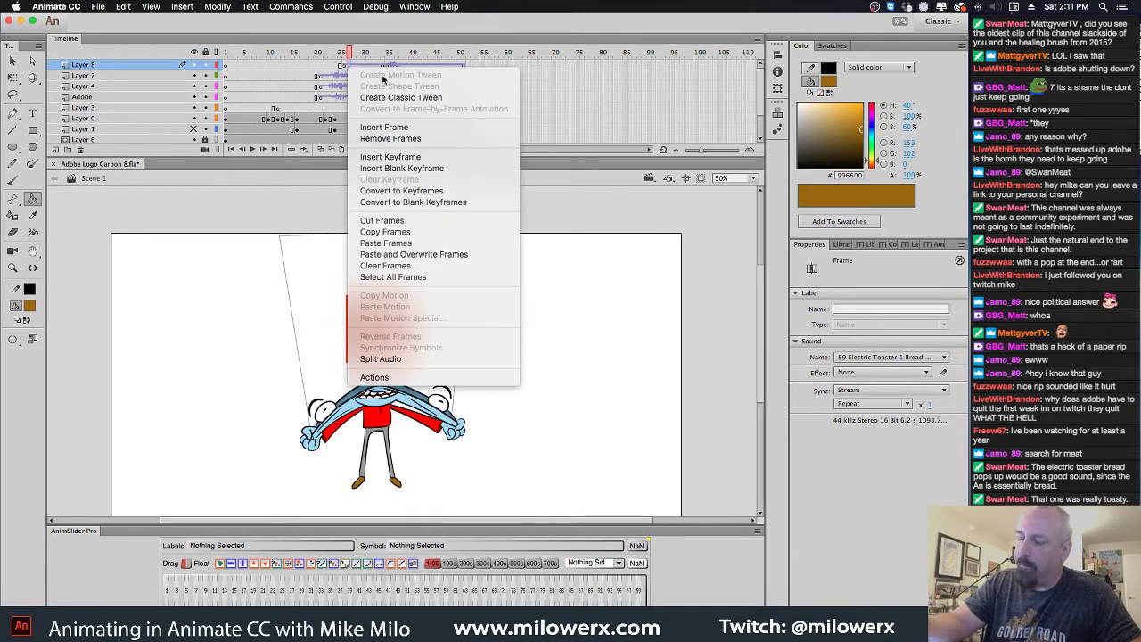
{"action": "left_click", "coordinate": [343, 66]}
{"action": "left_click", "coordinate": [343, 66]}
{"action": "right_click", "coordinate": [343, 65]}
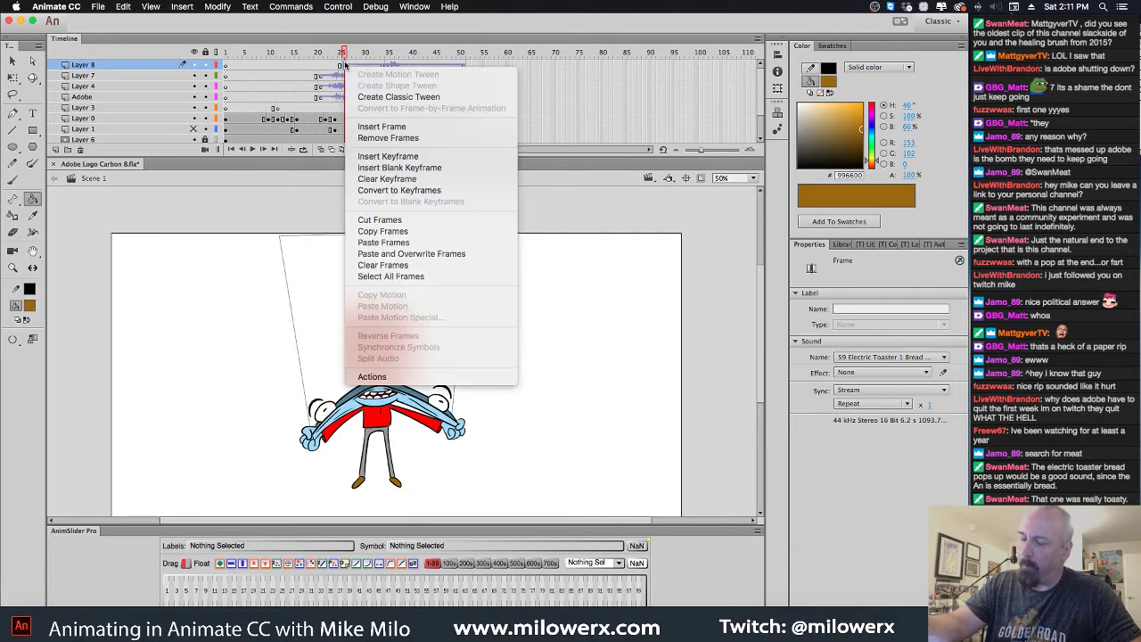
{"action": "left_click", "coordinate": [388, 66]}
{"action": "left_click", "coordinate": [389, 68]}
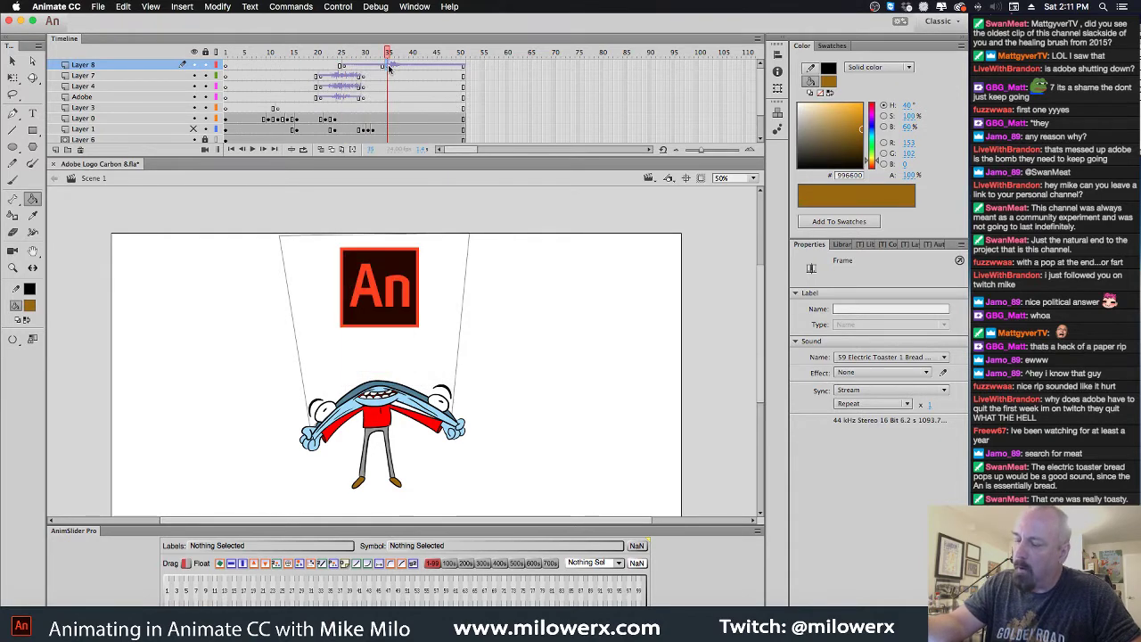
{"action": "left_click", "coordinate": [343, 66]}
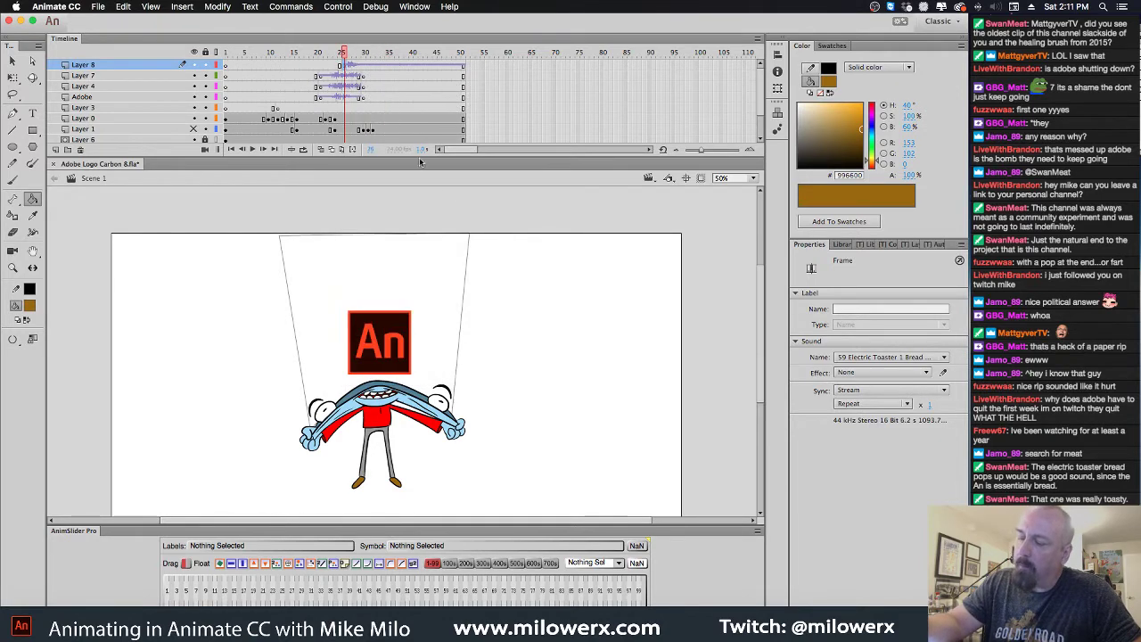
{"action": "left_click_drag", "start_coordinate": [344, 53], "coordinate": [323, 70]}
{"action": "left_click", "coordinate": [343, 66]}
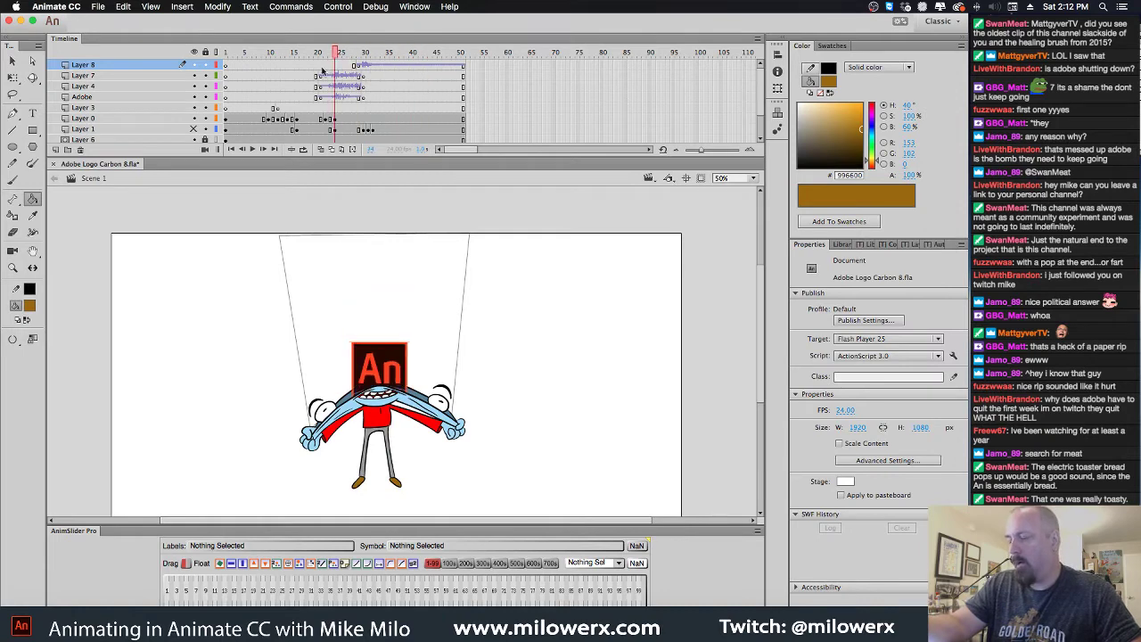
Play the animation, then lower both channels of the Layer 7 paper-rip sound's envelope
{"action": "key", "text": "Return"}
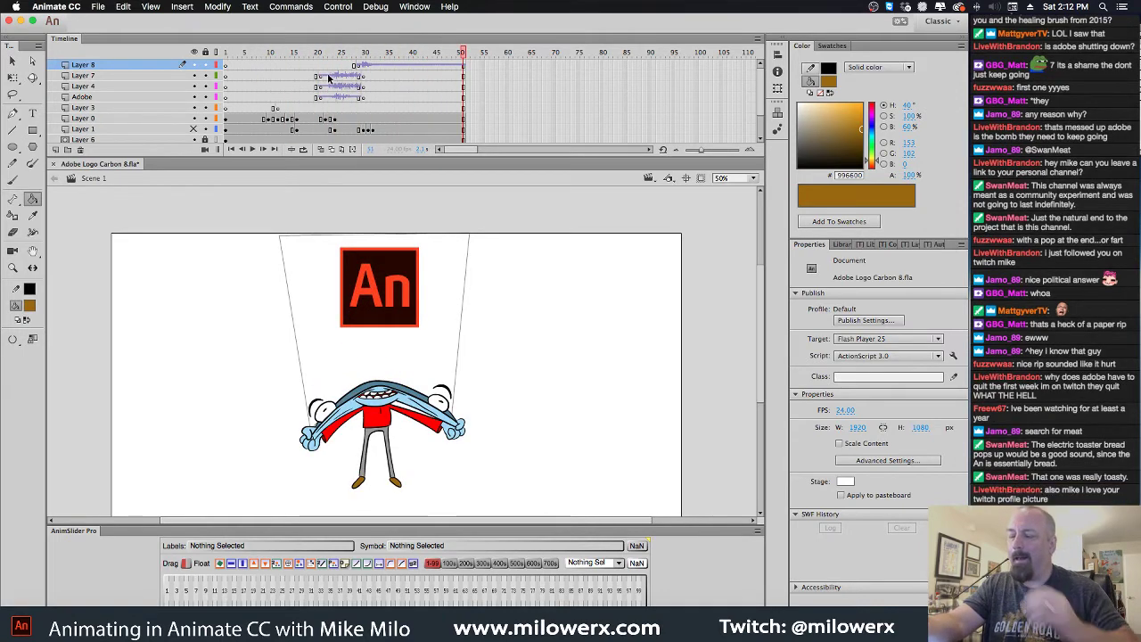
{"action": "left_click", "coordinate": [320, 77]}
{"action": "left_click", "coordinate": [943, 374]}
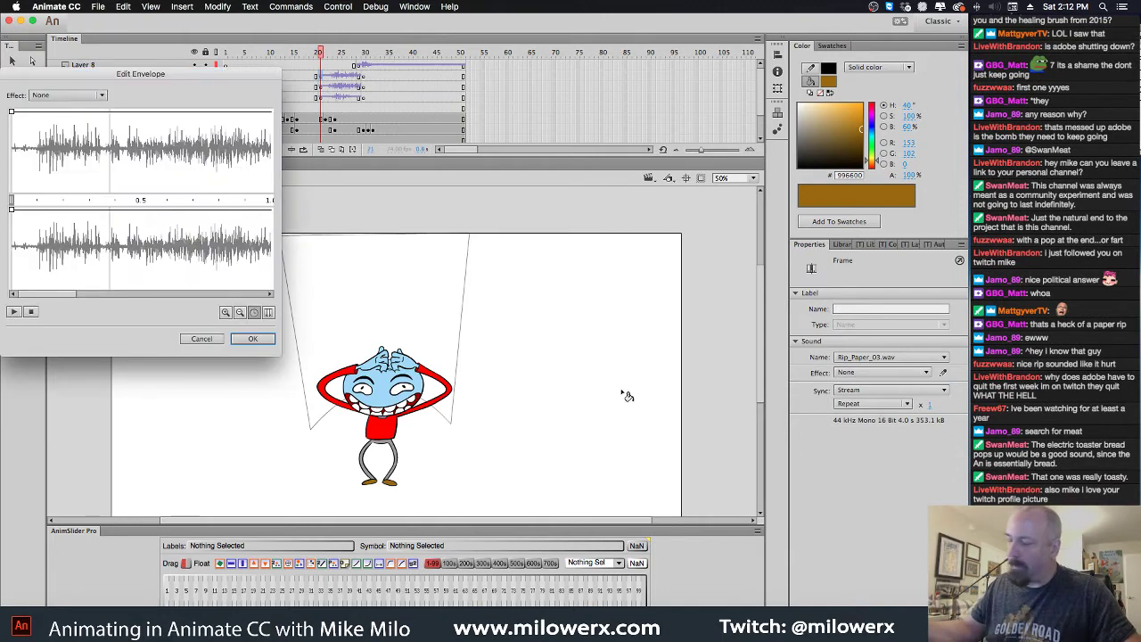
{"action": "left_click_drag", "start_coordinate": [12, 120], "coordinate": [10, 170]}
{"action": "left_click_drag", "start_coordinate": [10, 210], "coordinate": [92, 277]}
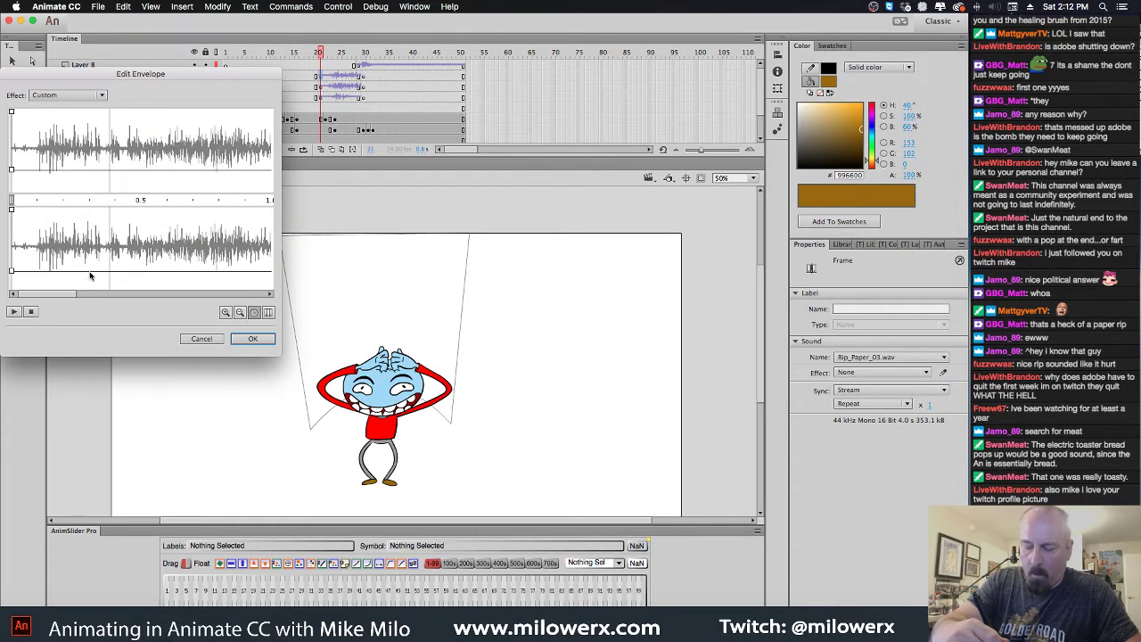
{"action": "left_click", "coordinate": [252, 339]}
Lower both channel volumes of the Layer 4 cloth-tear sound with a custom envelope
{"action": "left_click", "coordinate": [328, 87]}
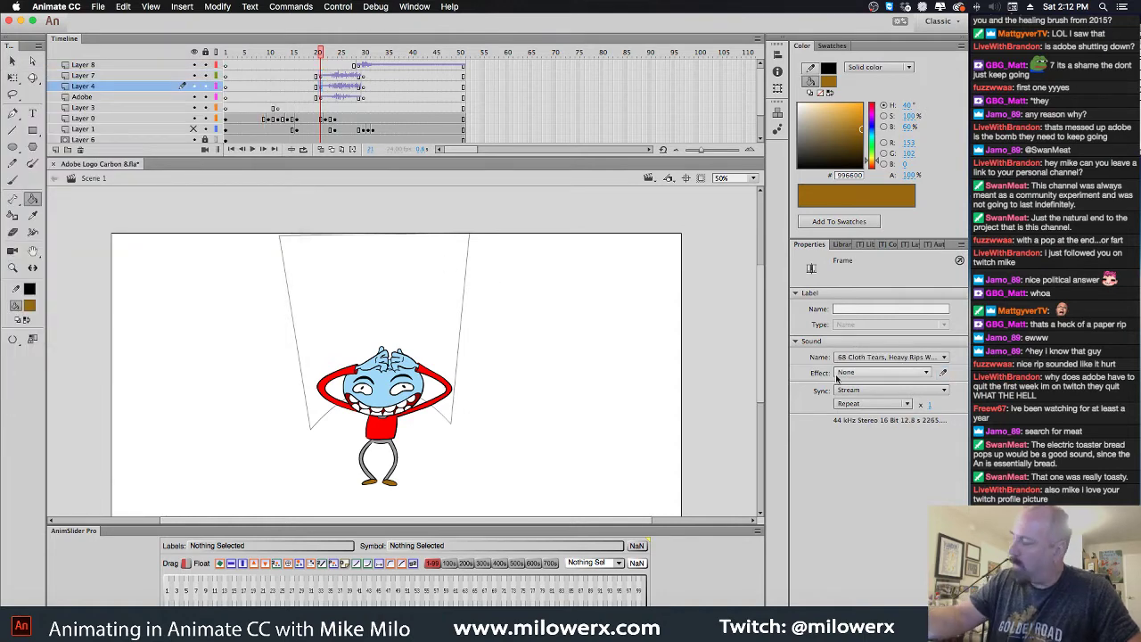
{"action": "left_click", "coordinate": [943, 372]}
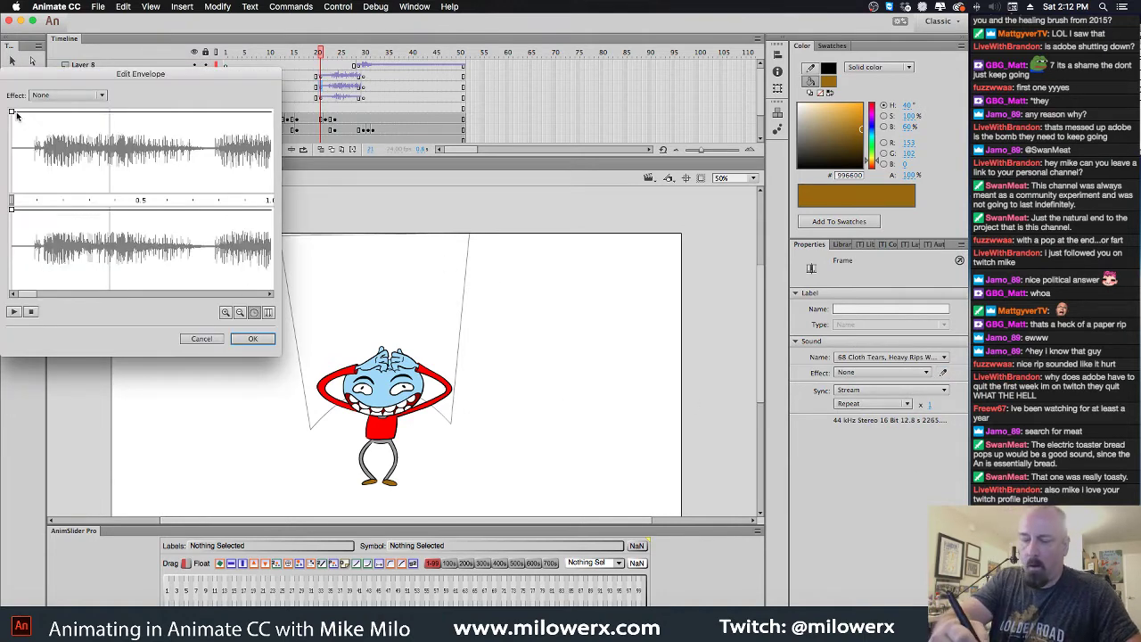
{"action": "left_click_drag", "start_coordinate": [12, 111], "coordinate": [11, 162]}
{"action": "left_click_drag", "start_coordinate": [11, 208], "coordinate": [77, 274]}
{"action": "left_click", "coordinate": [253, 339]}
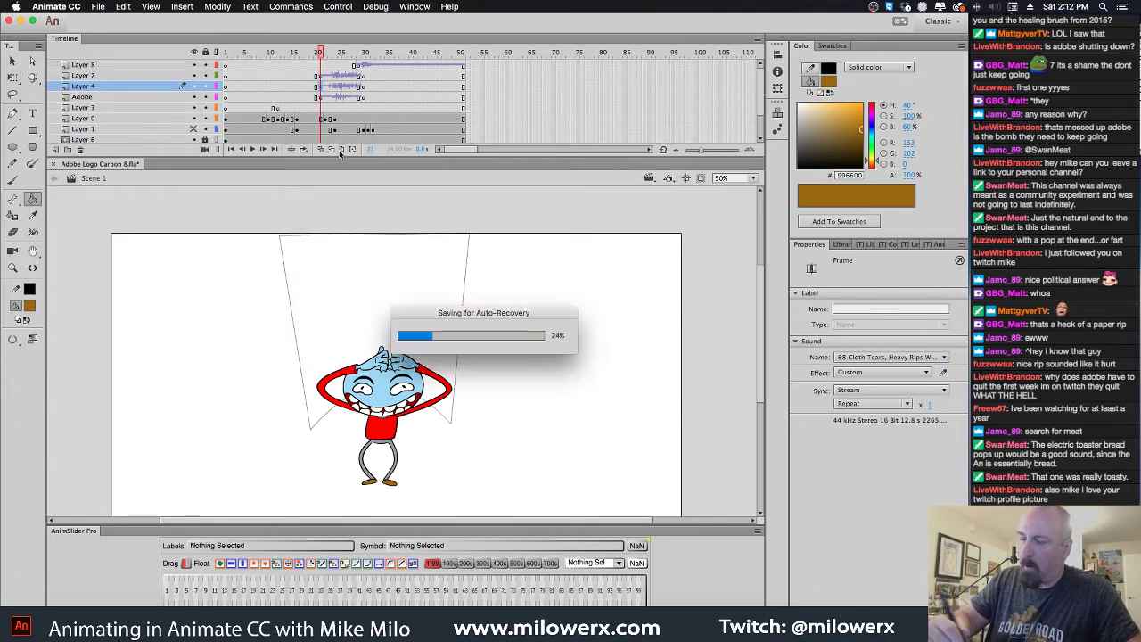
Lower the Adobe layer's Velcro-rip sound volume, then play the animation to hear the balance
{"action": "left_click", "coordinate": [322, 98]}
{"action": "left_click", "coordinate": [944, 372]}
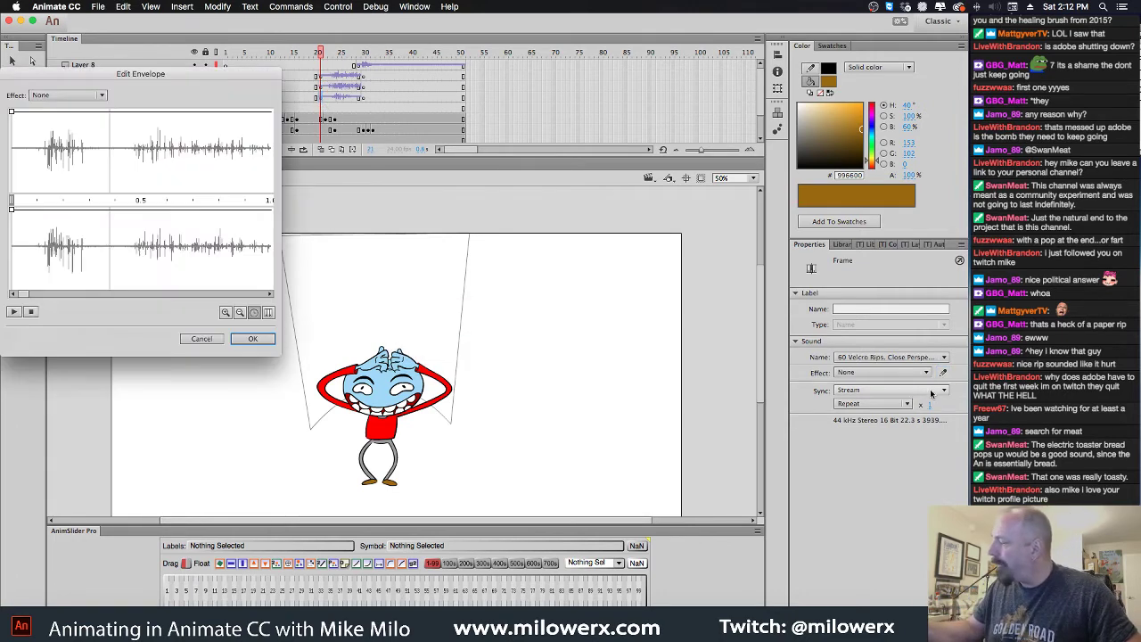
{"action": "left_click_drag", "start_coordinate": [12, 112], "coordinate": [28, 267]}
{"action": "left_click", "coordinate": [252, 339]}
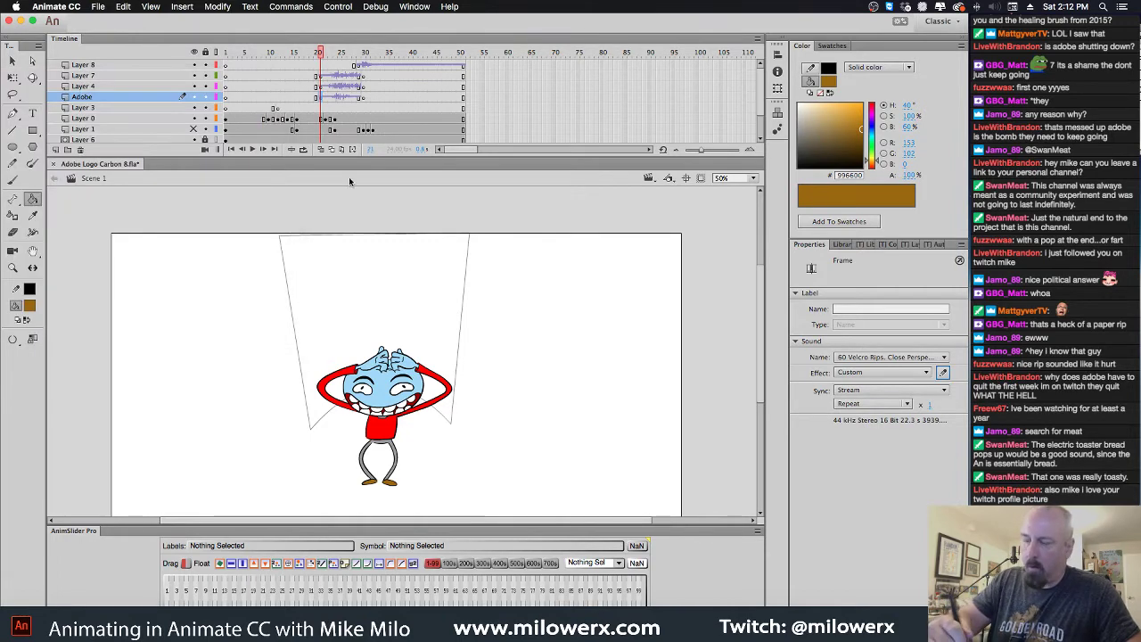
{"action": "key", "text": "Return"}
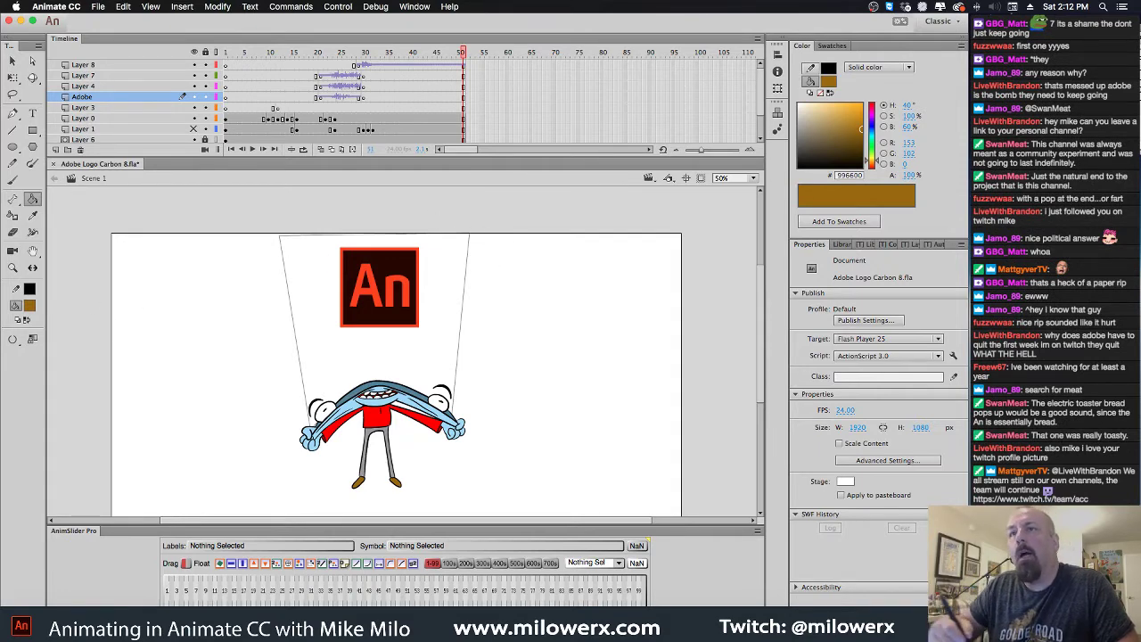
{"action": "key", "text": "super+Tab"}
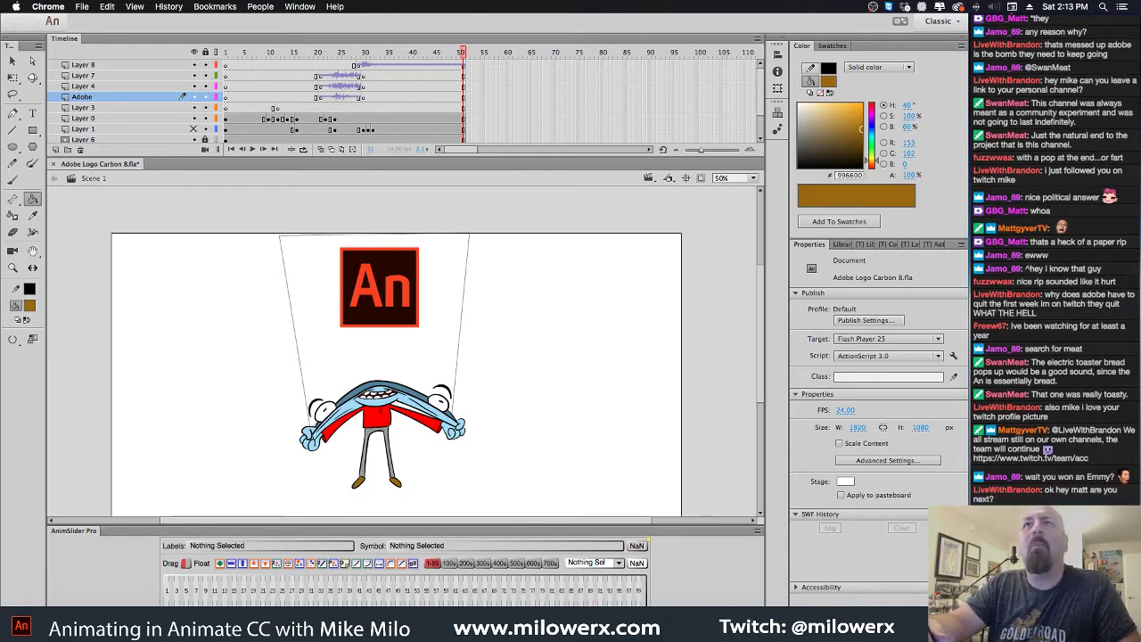
{"action": "left_click", "coordinate": [438, 38]}
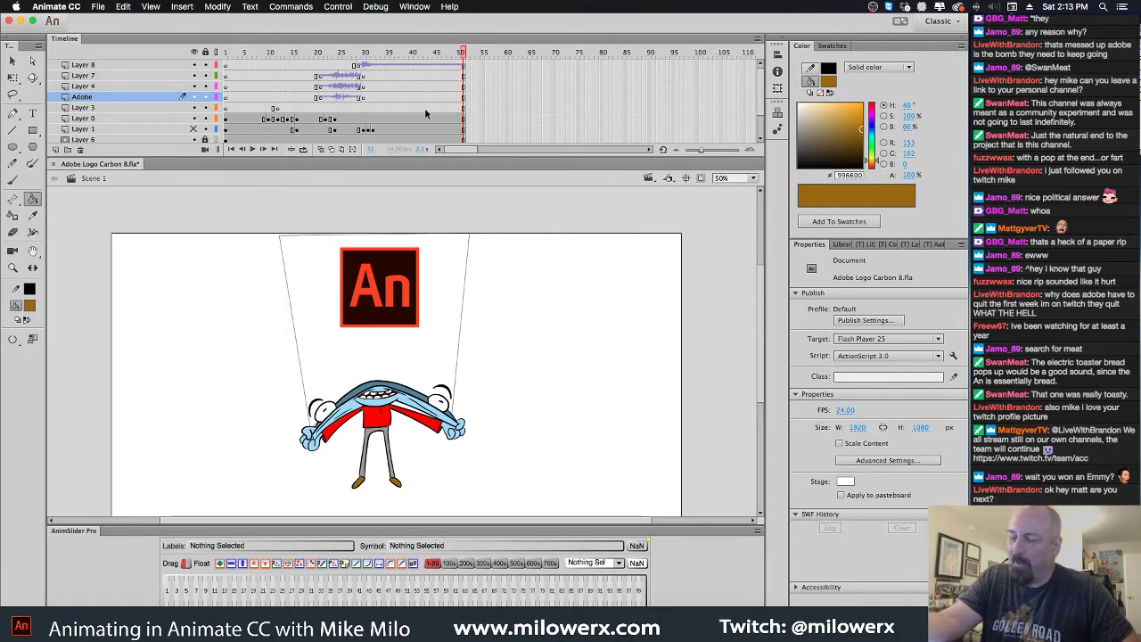
{"action": "left_click_drag", "start_coordinate": [461, 55], "coordinate": [279, 59]}
{"action": "mouse_move", "coordinate": [333, 64]}
{"action": "left_mouse_down"}
{"action": "mouse_move", "coordinate": [386, 67]}
{"action": "mouse_move", "coordinate": [308, 70]}
{"action": "mouse_move", "coordinate": [346, 80]}
{"action": "left_mouse_up"}
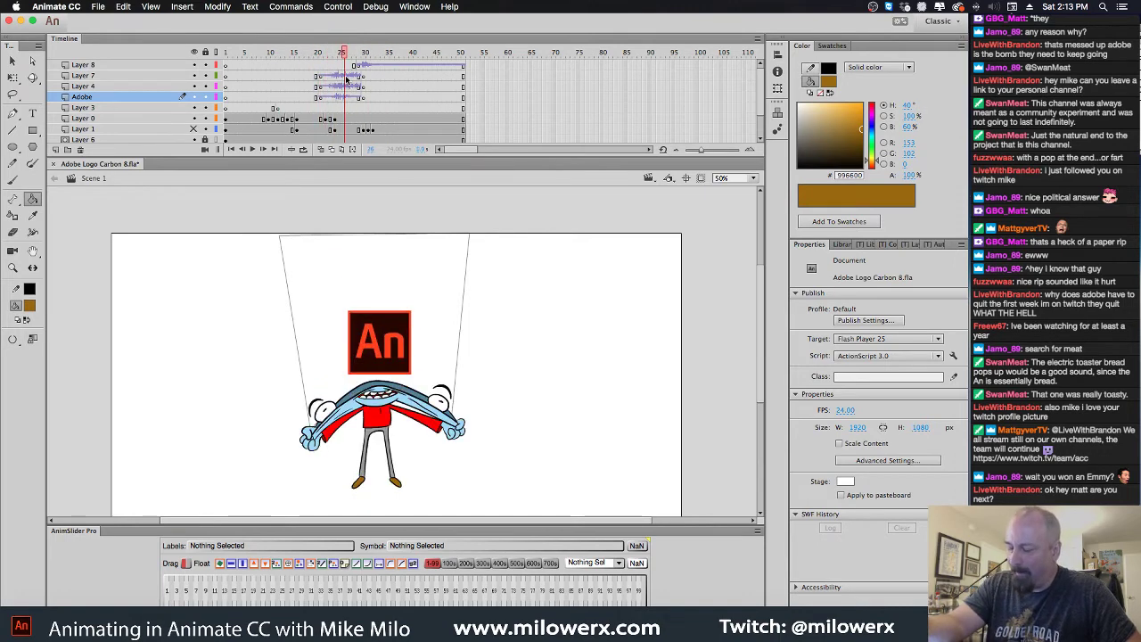
Insert a keyframe at frame 28 on Layer 0
{"action": "left_click", "coordinate": [345, 119]}
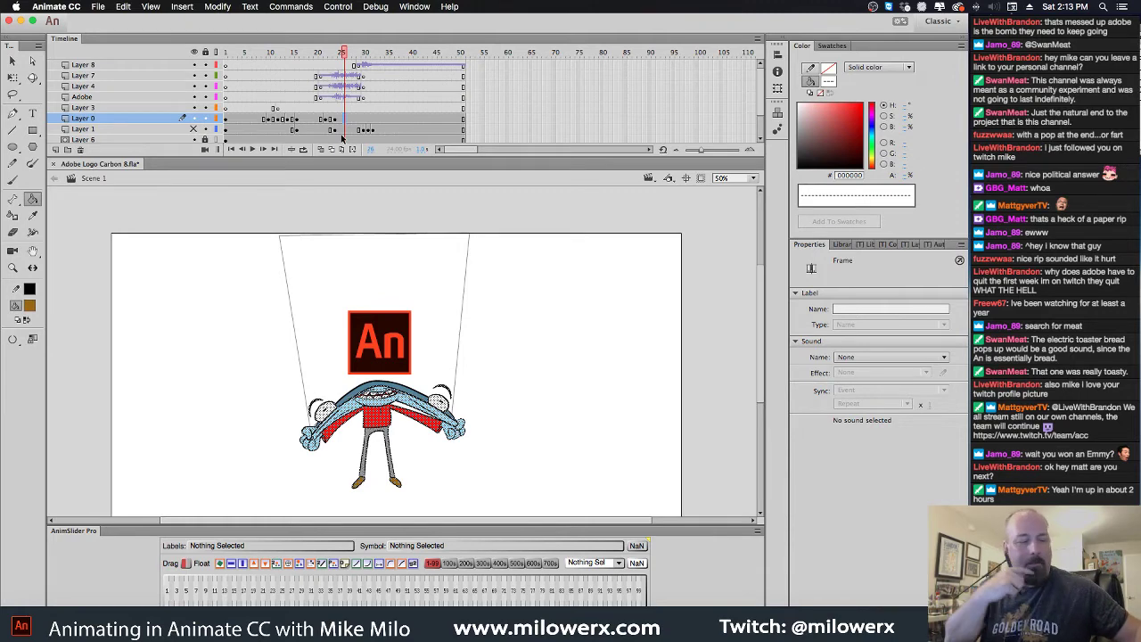
{"action": "left_click", "coordinate": [353, 121]}
{"action": "key", "text": "F6"}
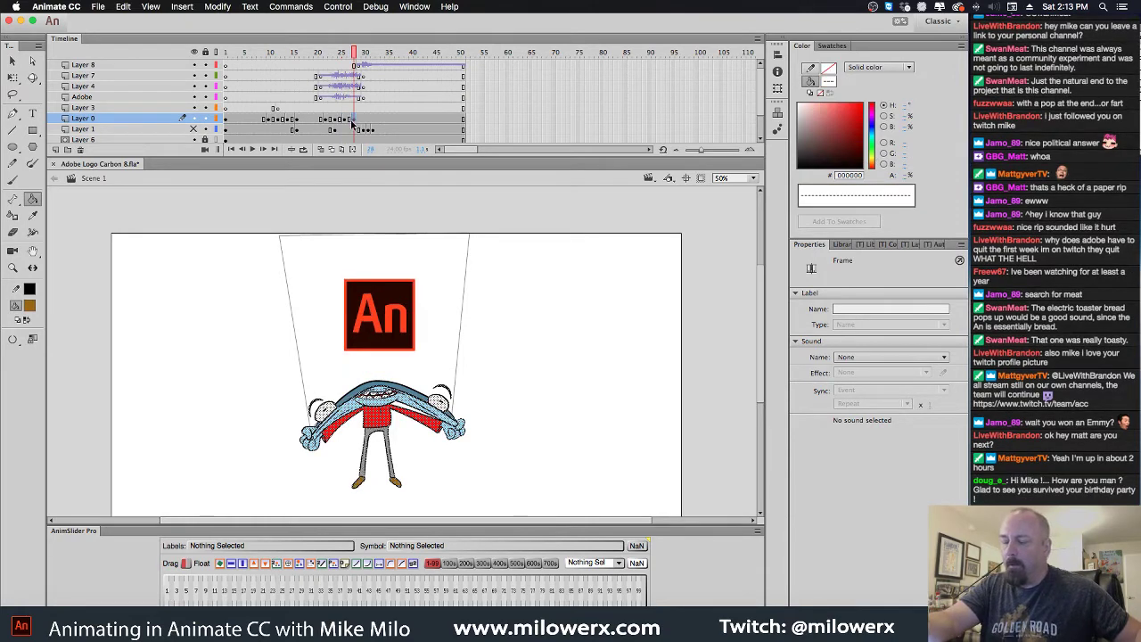
{"action": "left_click", "coordinate": [345, 121]}
Envelope-distort the character at 100% zoom so both arms and hands reach further outward
{"action": "key", "text": "q"}
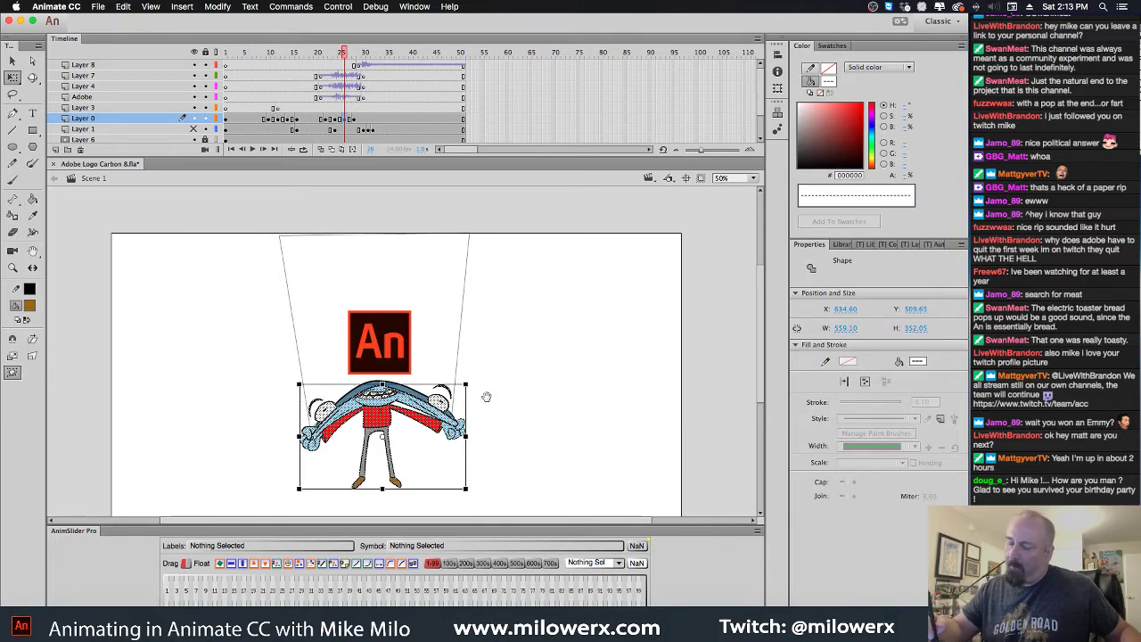
{"action": "key", "text": "super+equal"}
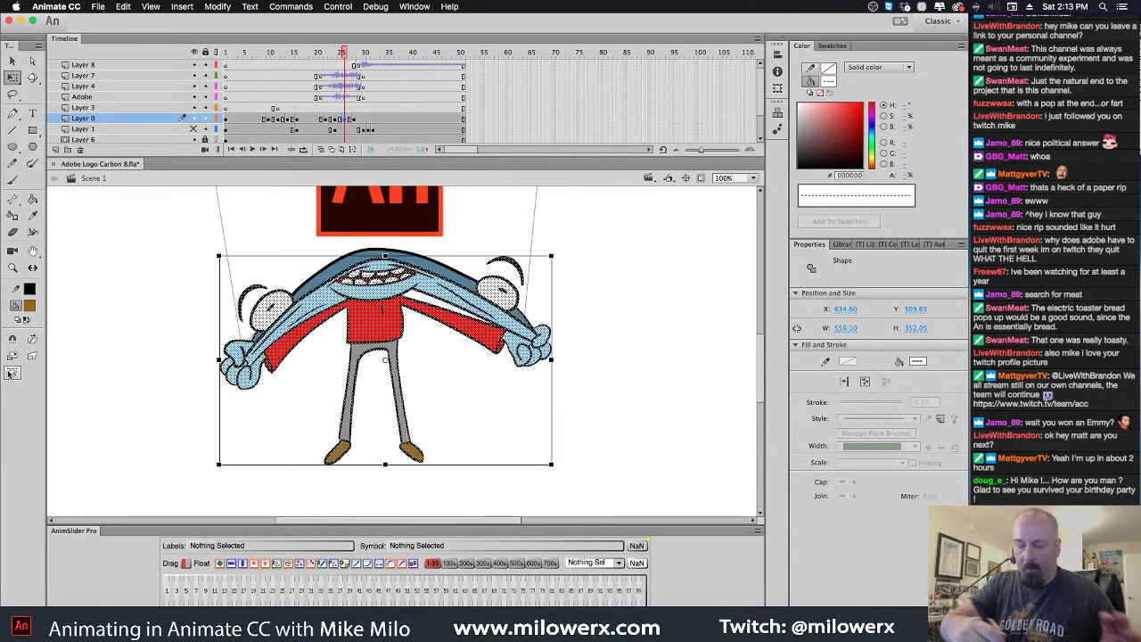
{"action": "left_click", "coordinate": [12, 372]}
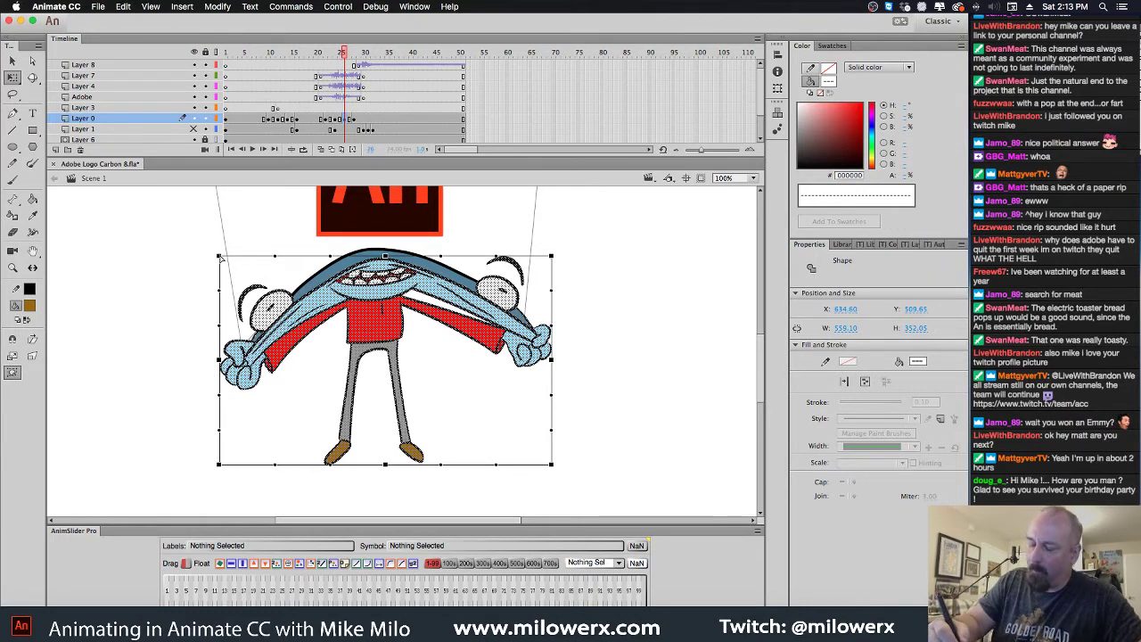
{"action": "left_click_drag", "start_coordinate": [219, 258], "coordinate": [201, 274]}
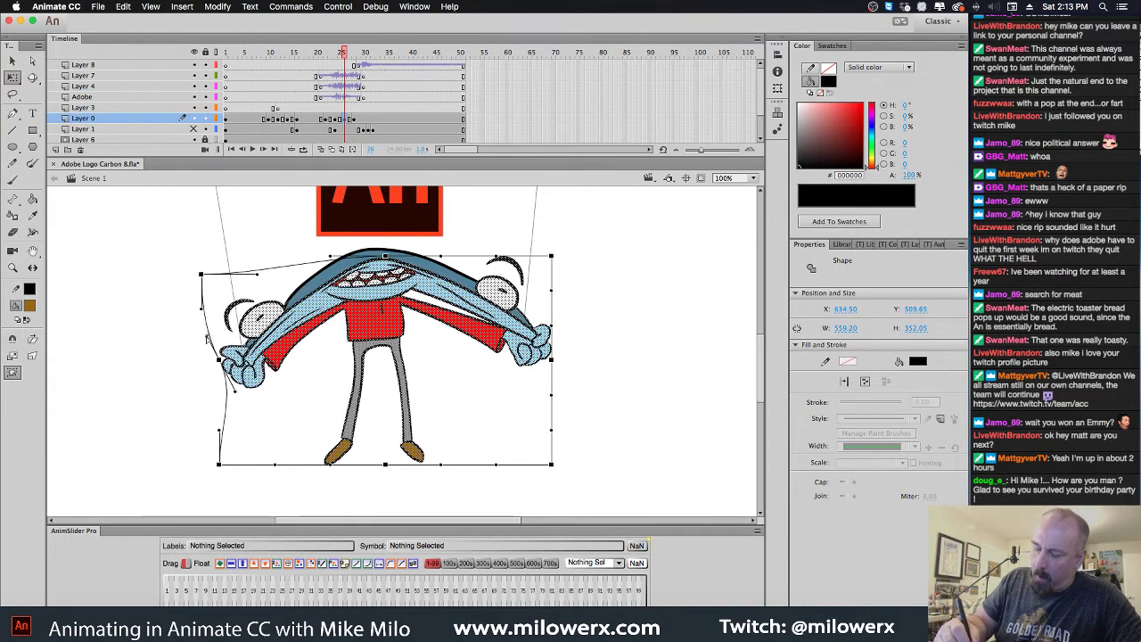
{"action": "left_click_drag", "start_coordinate": [206, 336], "coordinate": [185, 353]}
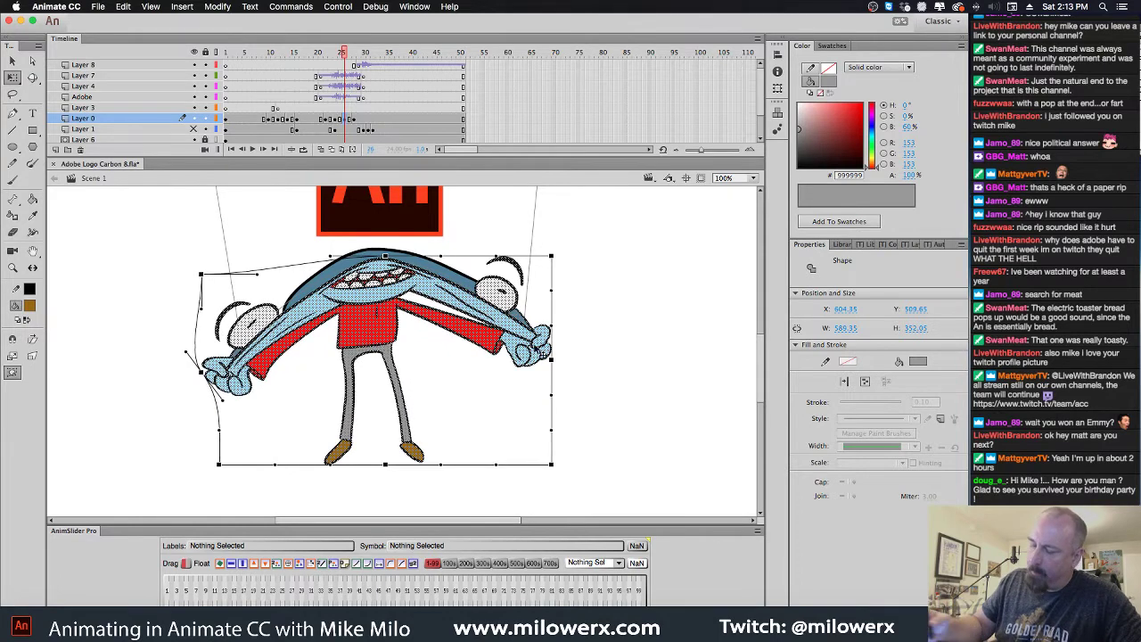
{"action": "left_click_drag", "start_coordinate": [552, 256], "coordinate": [573, 267]}
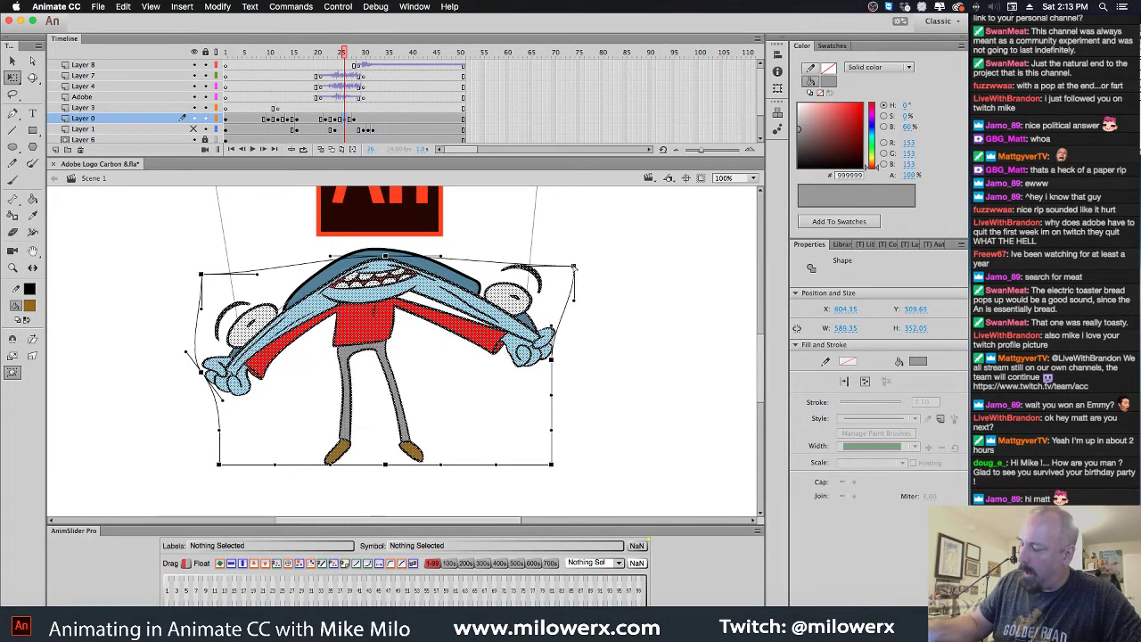
{"action": "mouse_move", "coordinate": [552, 359]}
{"action": "left_mouse_down"}
{"action": "mouse_move", "coordinate": [556, 350]}
{"action": "mouse_move", "coordinate": [547, 370]}
{"action": "mouse_move", "coordinate": [573, 359]}
{"action": "left_mouse_up"}
{"action": "left_click", "coordinate": [589, 379]}
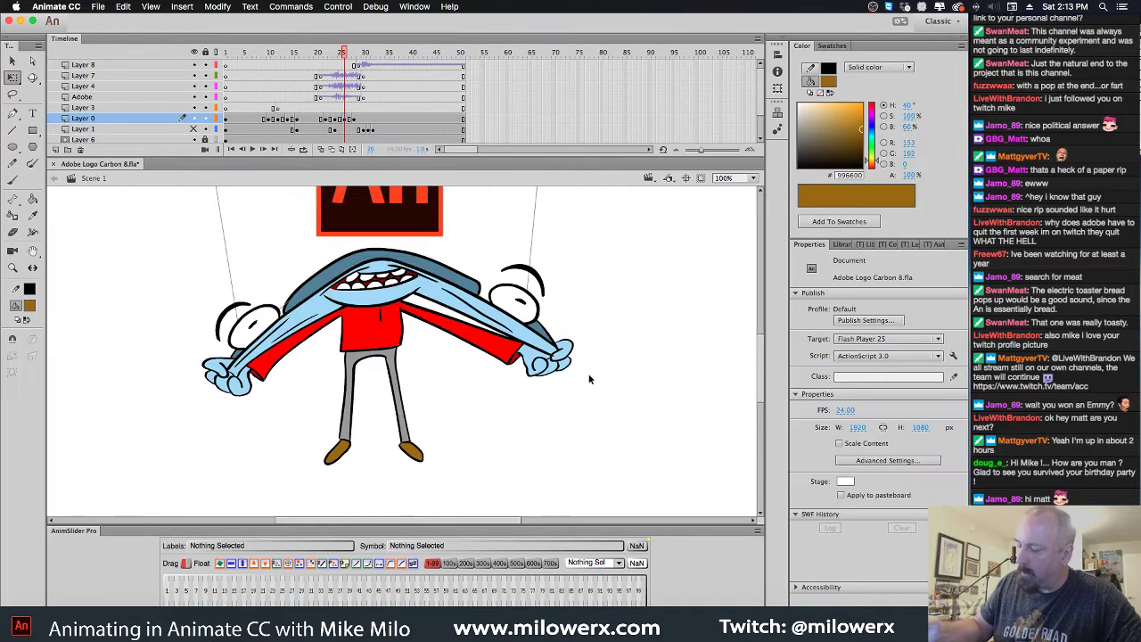
Apply a similar envelope warp to the arms and corners on the neighbouring frame
{"action": "left_click_drag", "start_coordinate": [344, 55], "coordinate": [363, 105]}
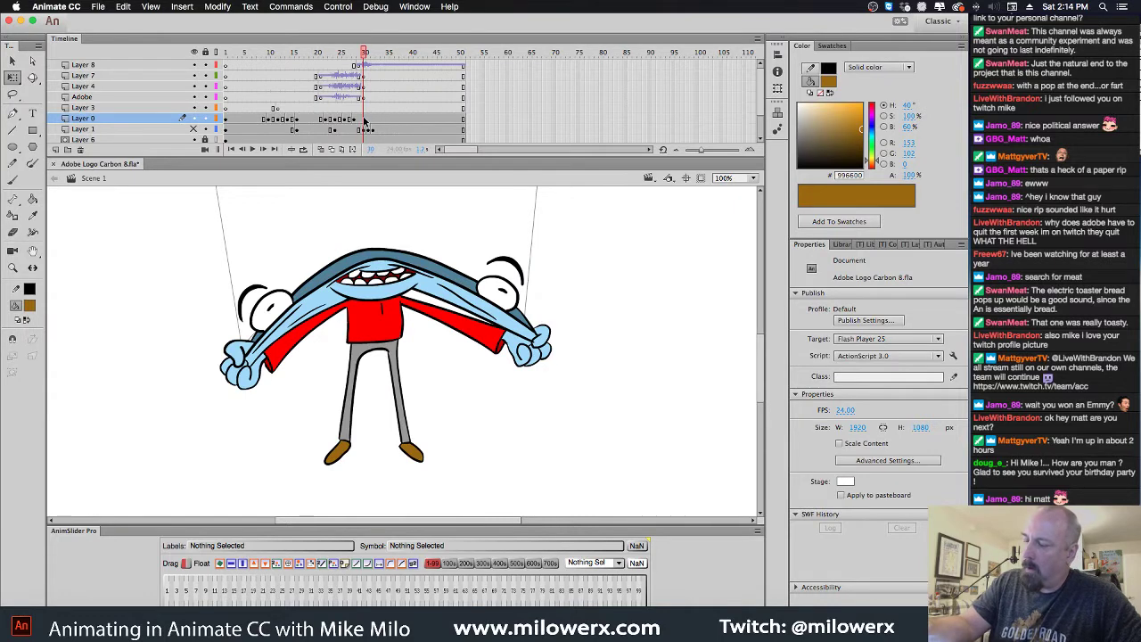
{"action": "left_click", "coordinate": [363, 120]}
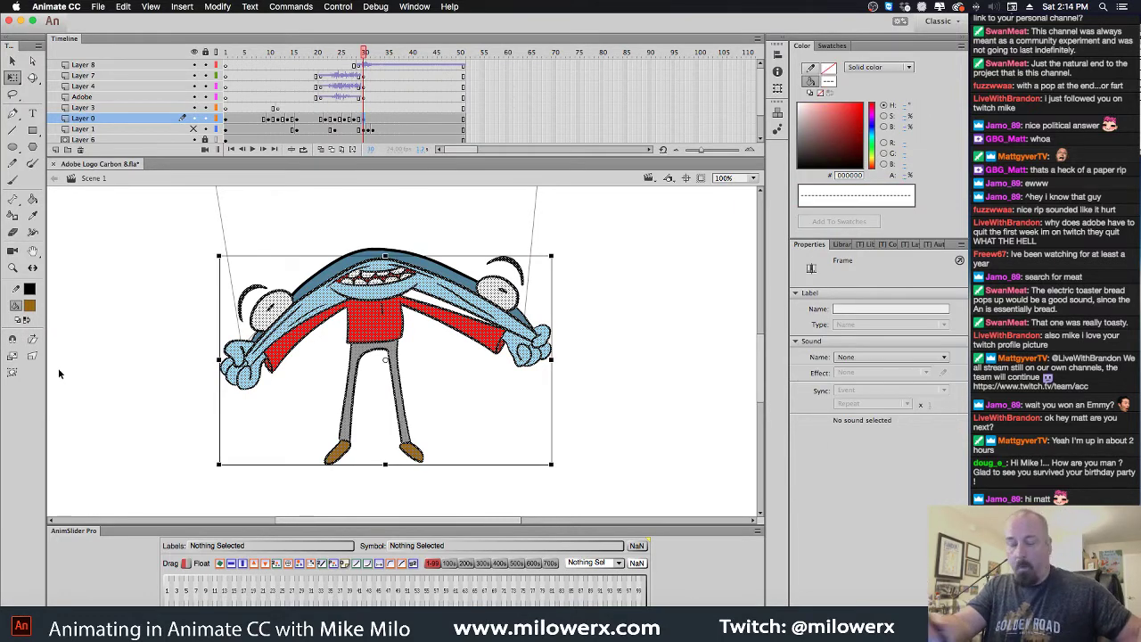
{"action": "left_click", "coordinate": [13, 372]}
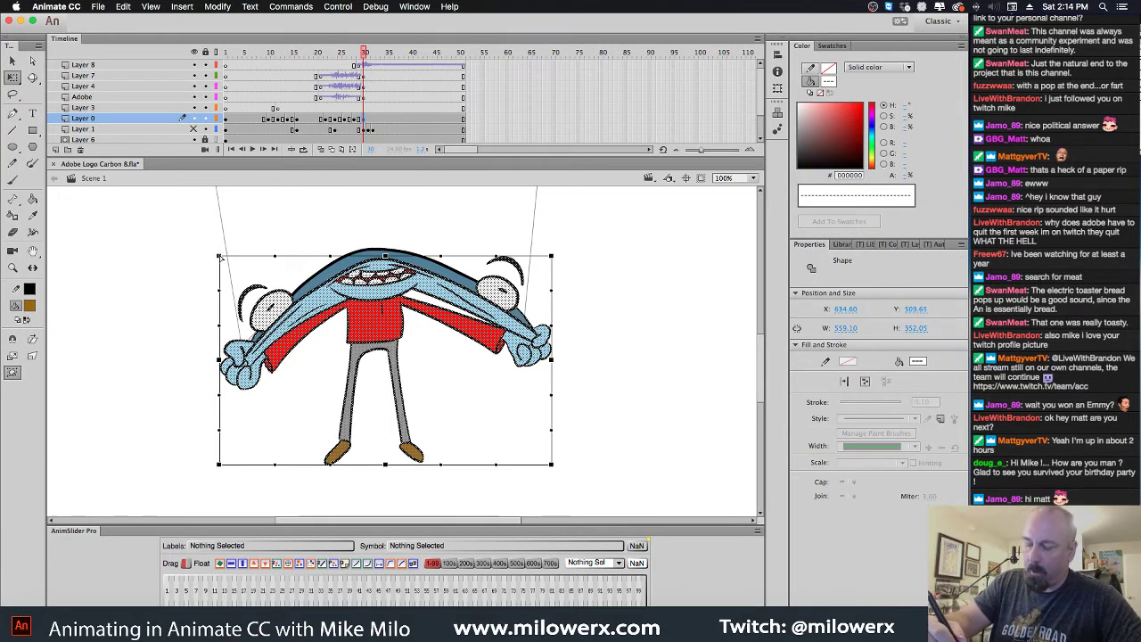
{"action": "left_click_drag", "start_coordinate": [220, 257], "coordinate": [223, 247]}
{"action": "left_click_drag", "start_coordinate": [219, 361], "coordinate": [222, 352]}
{"action": "left_click_drag", "start_coordinate": [551, 257], "coordinate": [544, 251]}
{"action": "left_click_drag", "start_coordinate": [551, 360], "coordinate": [546, 355]}
{"action": "left_click", "coordinate": [576, 324]}
{"action": "left_click_drag", "start_coordinate": [398, 86], "coordinate": [225, 78]}
Play the animation from frame 1 to review it
{"action": "key", "text": "super+minus"}
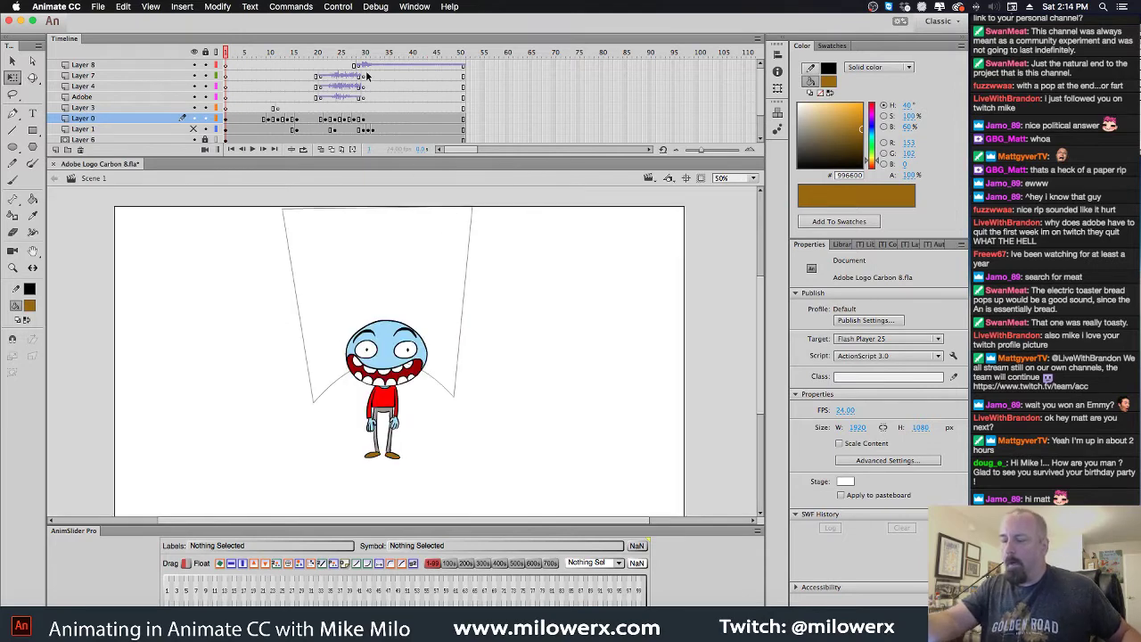
{"action": "key", "text": "Return"}
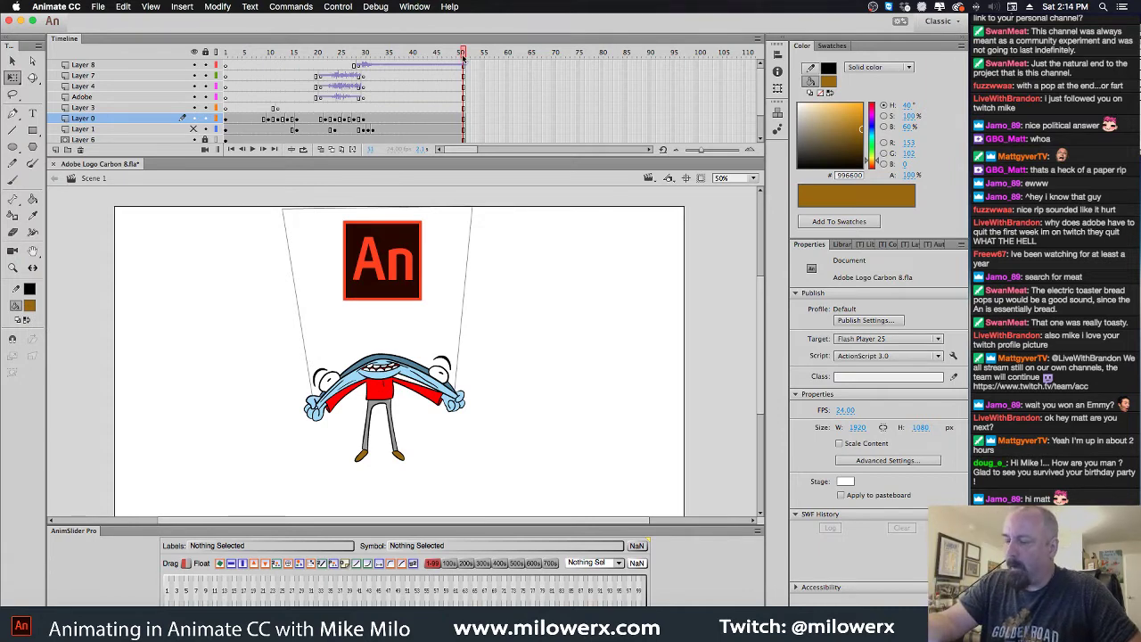
{"action": "left_click_drag", "start_coordinate": [463, 55], "coordinate": [185, 93]}
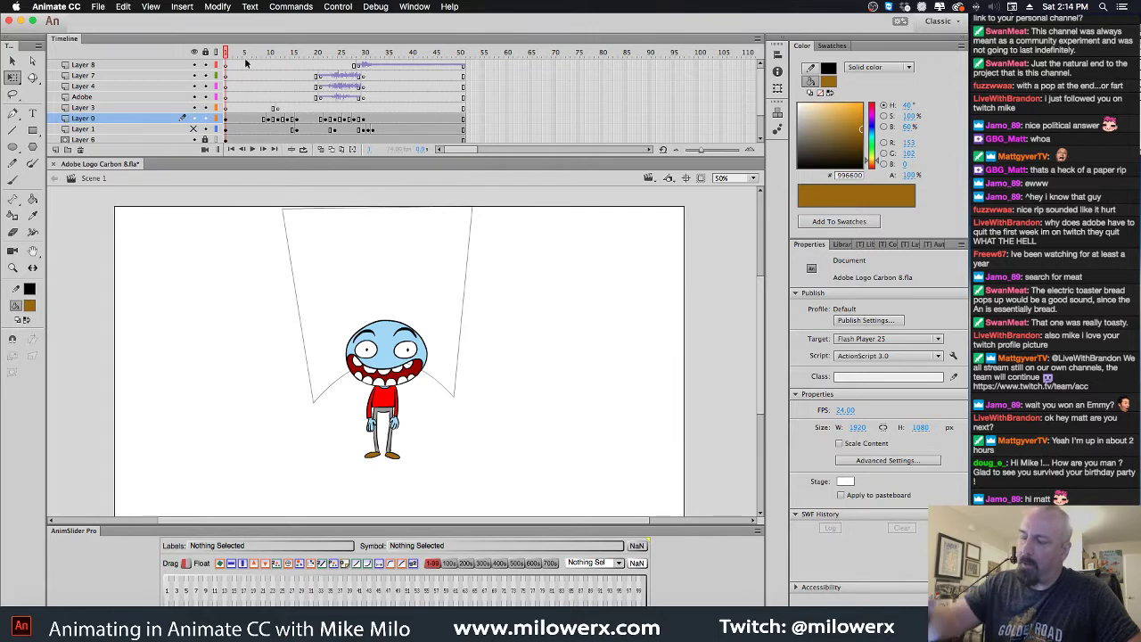
Enlarge the timeline to show all layers and select frames 1–50 on Layers 0 through 5
{"action": "left_click_drag", "start_coordinate": [211, 156], "coordinate": [212, 234]}
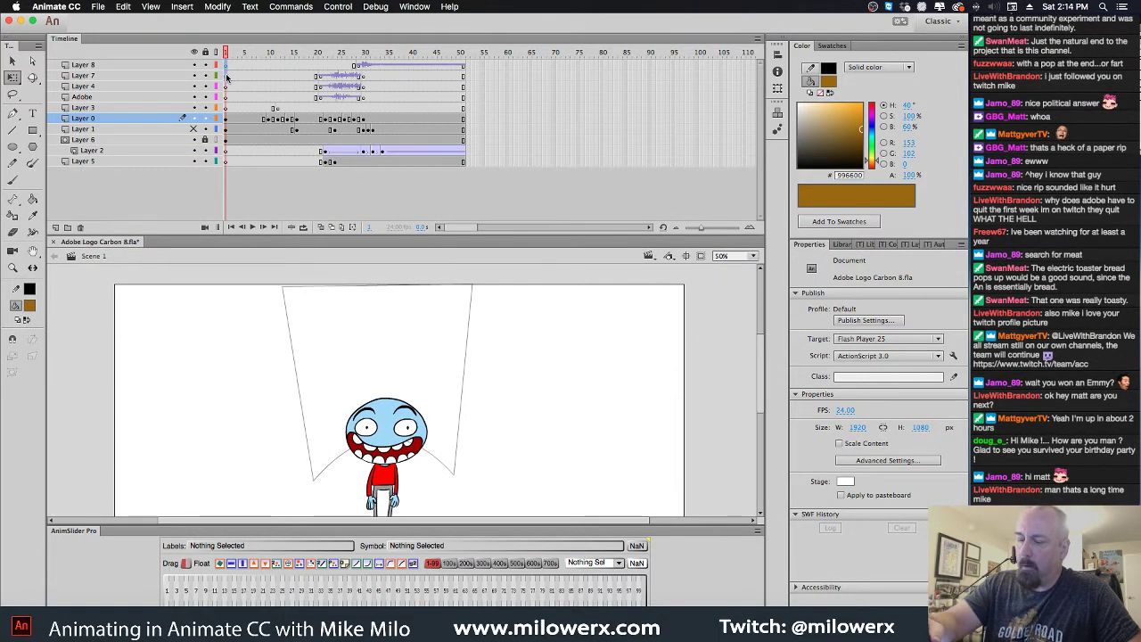
{"action": "left_click_drag", "start_coordinate": [226, 65], "coordinate": [460, 170]}
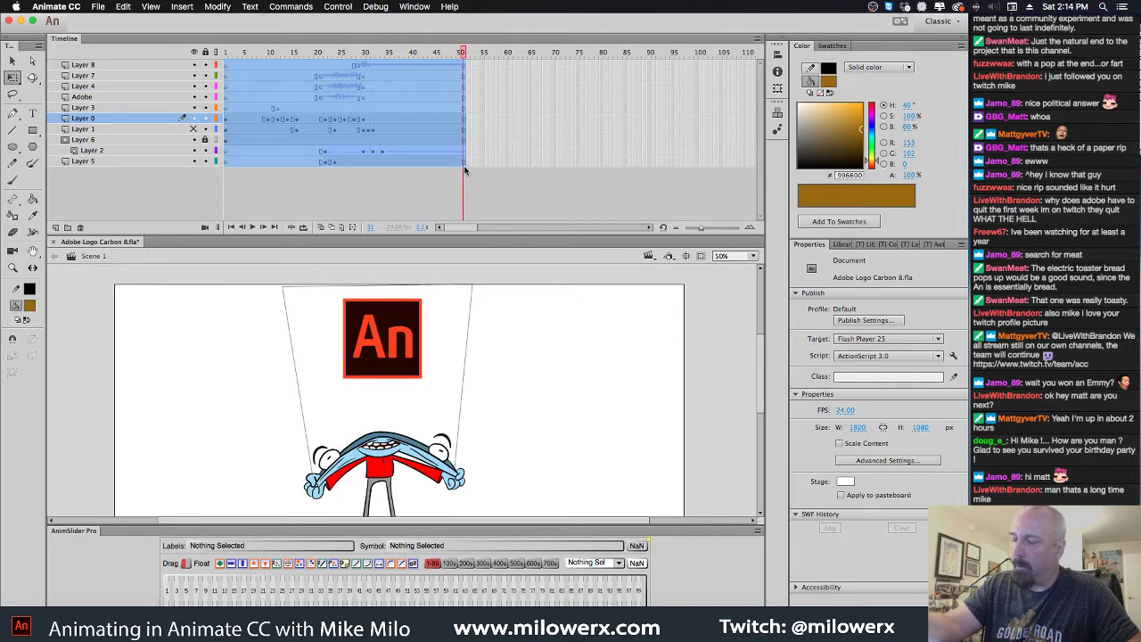
{"action": "left_click", "coordinate": [486, 118]}
{"action": "left_click_drag", "start_coordinate": [227, 121], "coordinate": [463, 165]}
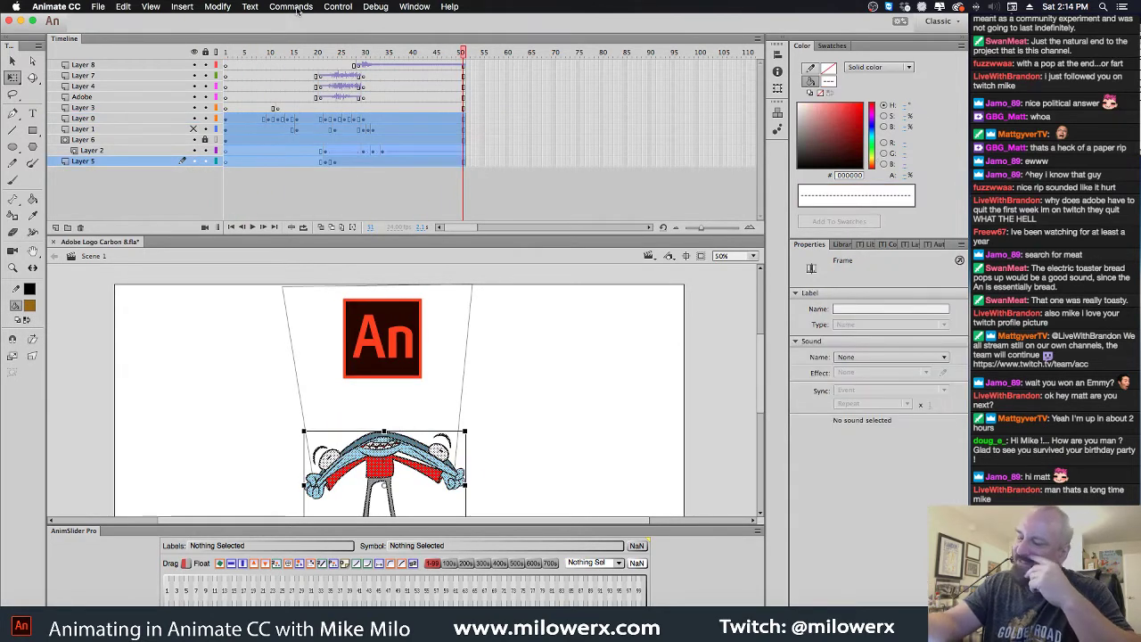
Convert the selected frames into a graphic symbol named 'C-8 scene' via FLASHWHIP FramesToSymbol
{"action": "left_click", "coordinate": [292, 7]}
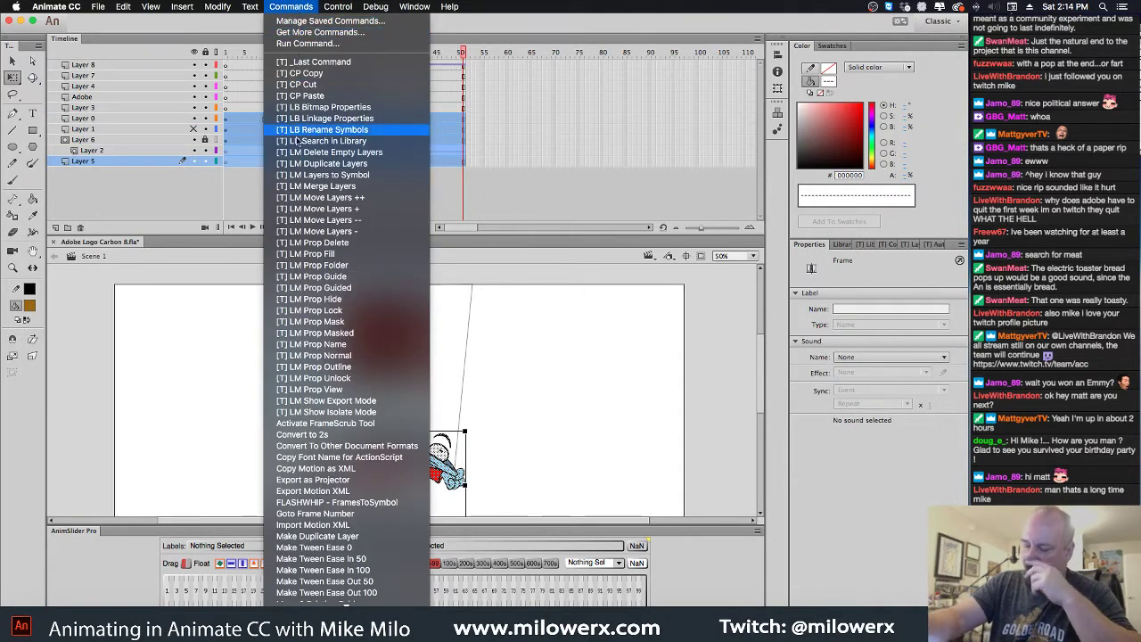
{"action": "left_click", "coordinate": [364, 502]}
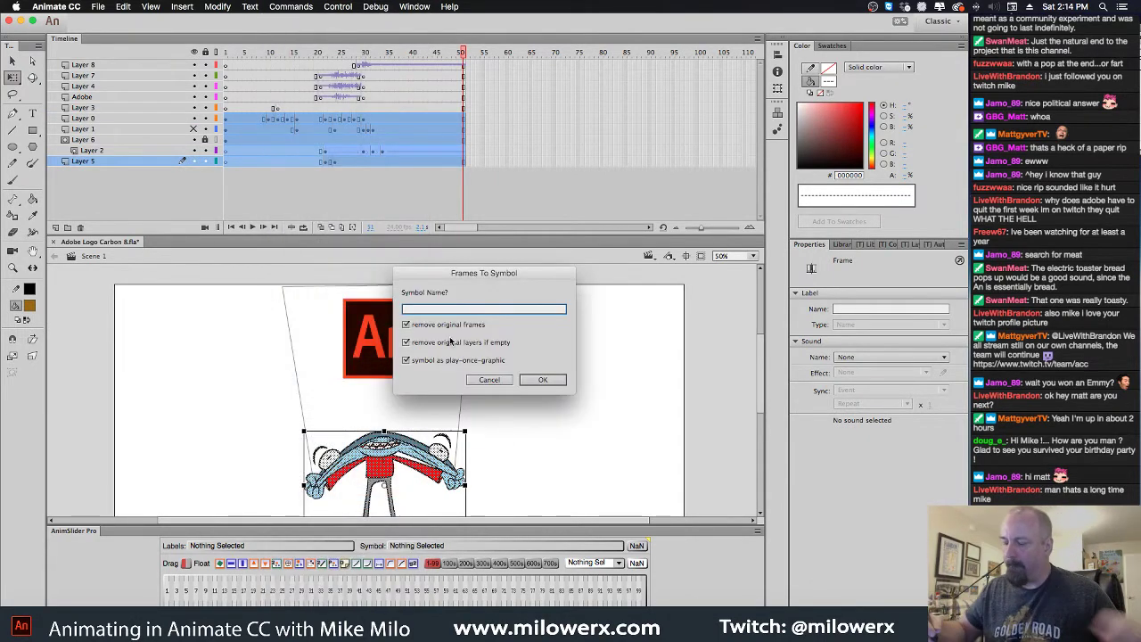
{"action": "type", "text": "C-8"}
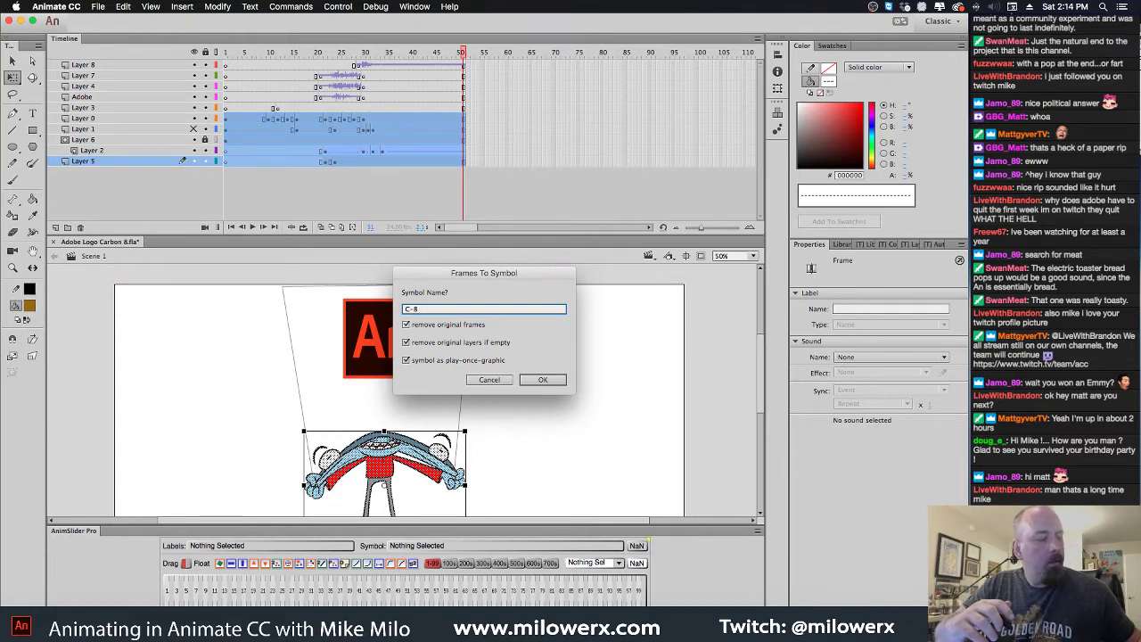
{"action": "type", "text": " scene"}
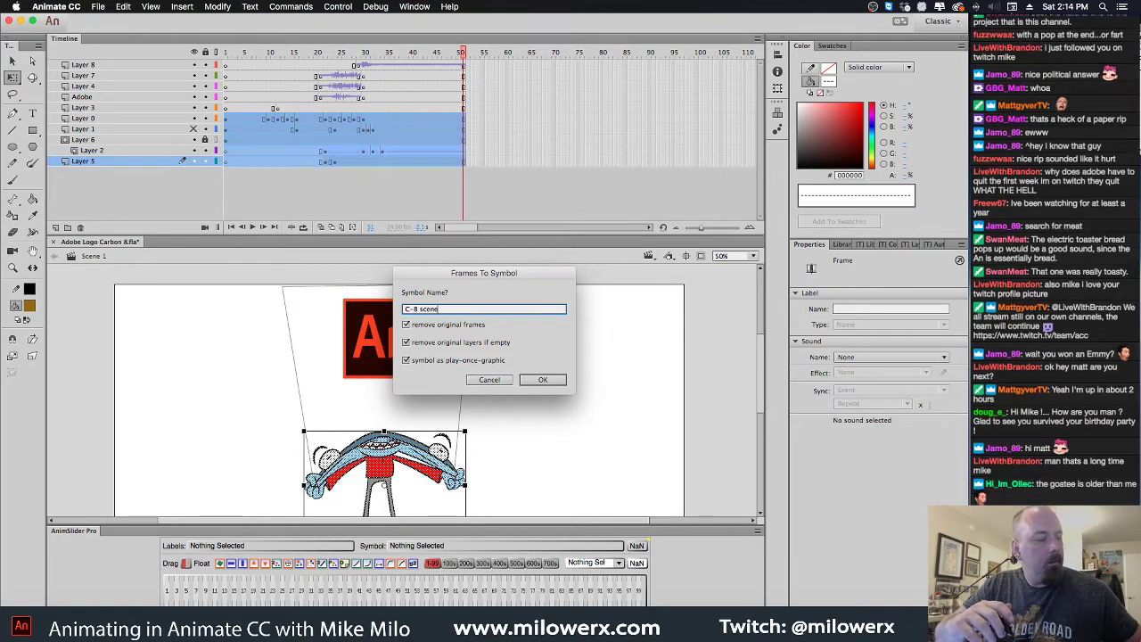
{"action": "left_click", "coordinate": [543, 379]}
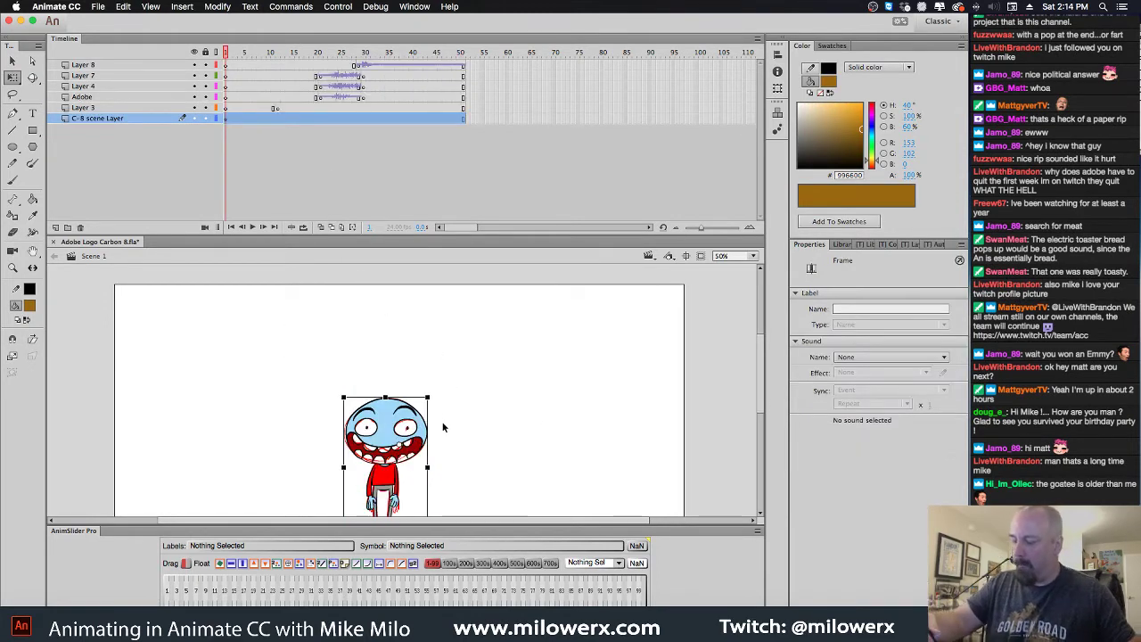
Move the C-8 scene instance slightly lower, enlarge it a little, and enter it for editing
{"action": "key", "text": "super+minus"}
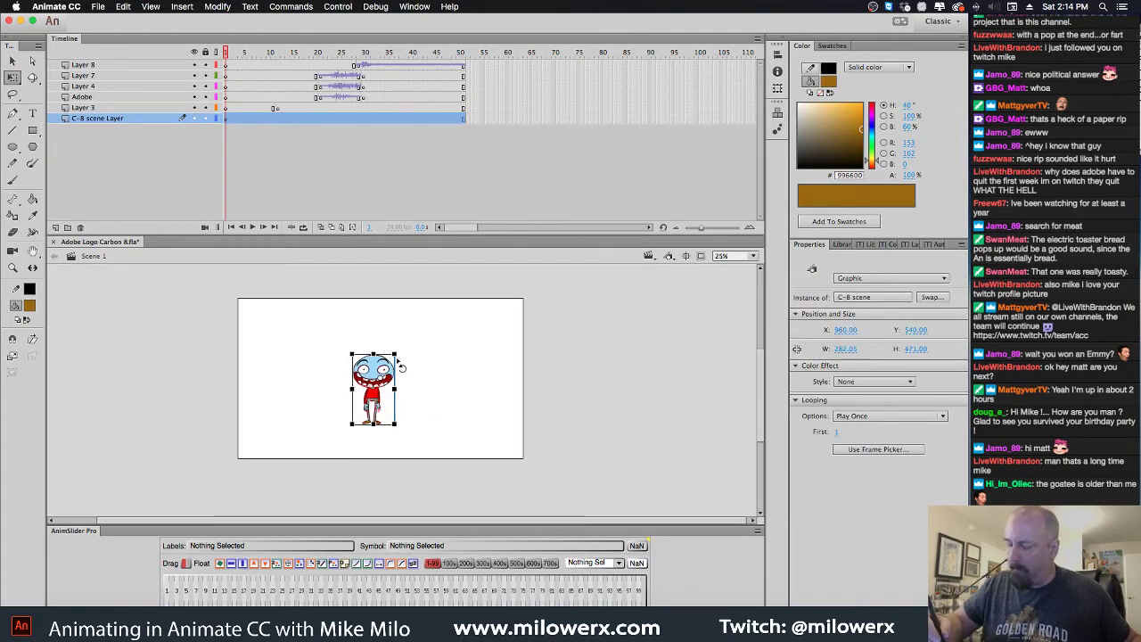
{"action": "left_click_drag", "start_coordinate": [229, 54], "coordinate": [373, 52]}
{"action": "left_click", "coordinate": [413, 371]}
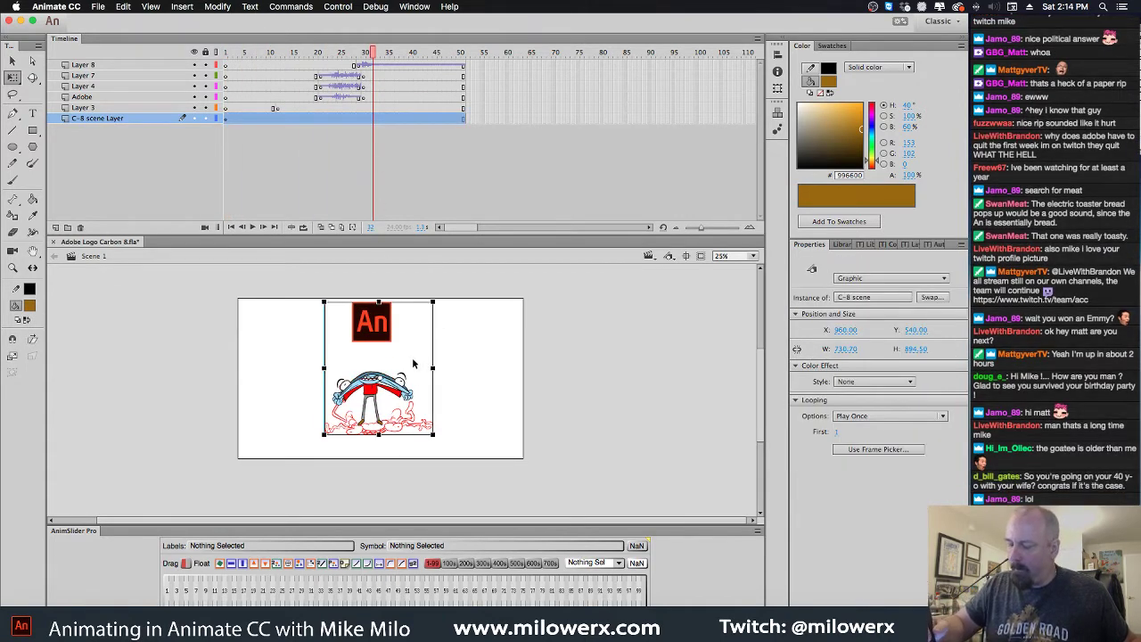
{"action": "left_click_drag", "start_coordinate": [401, 386], "coordinate": [402, 399]}
{"action": "left_click_drag", "start_coordinate": [437, 314], "coordinate": [446, 306]}
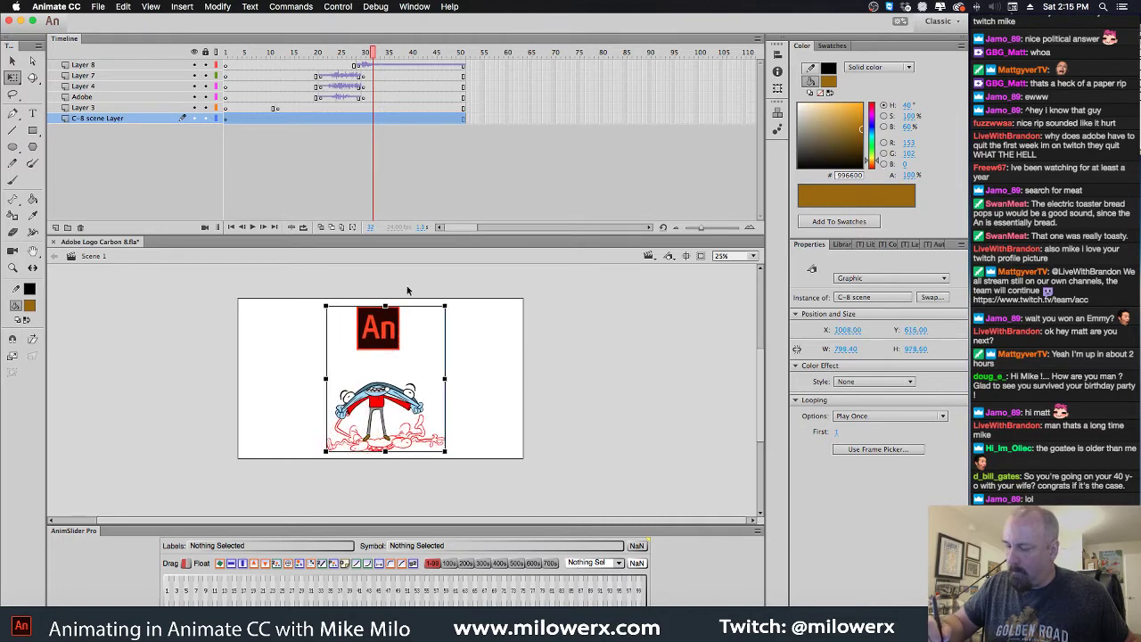
{"action": "double_click", "coordinate": [400, 343]}
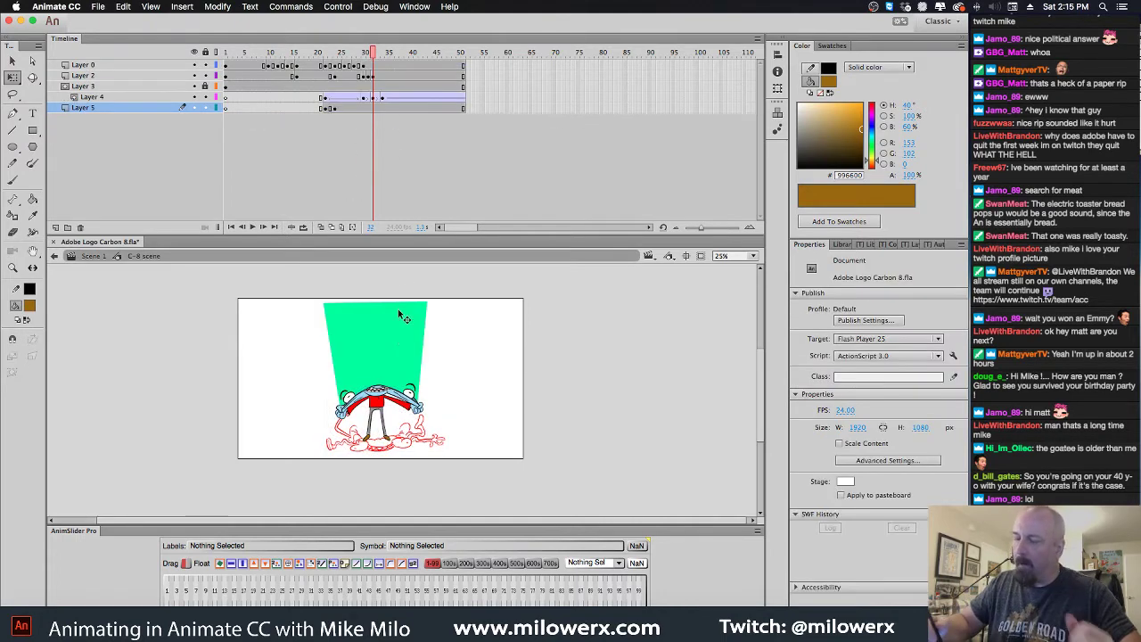
Lock Layer 4 and move Layer 2's keyframes from frame 30 to about frame 36
{"action": "left_click", "coordinate": [206, 97]}
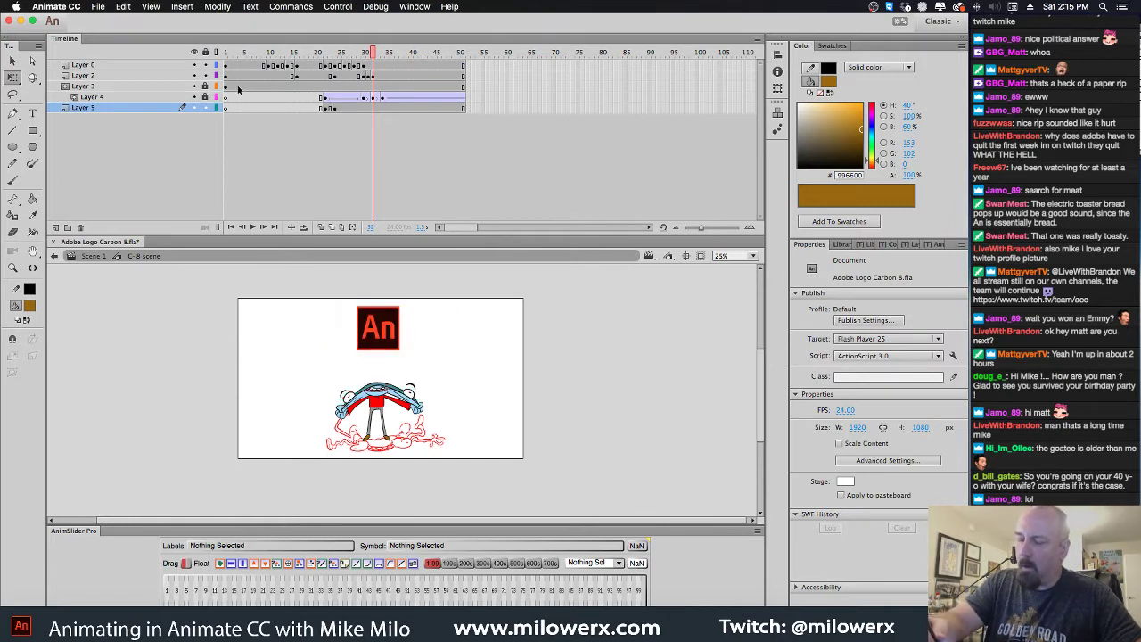
{"action": "left_click_drag", "start_coordinate": [379, 60], "coordinate": [367, 82]}
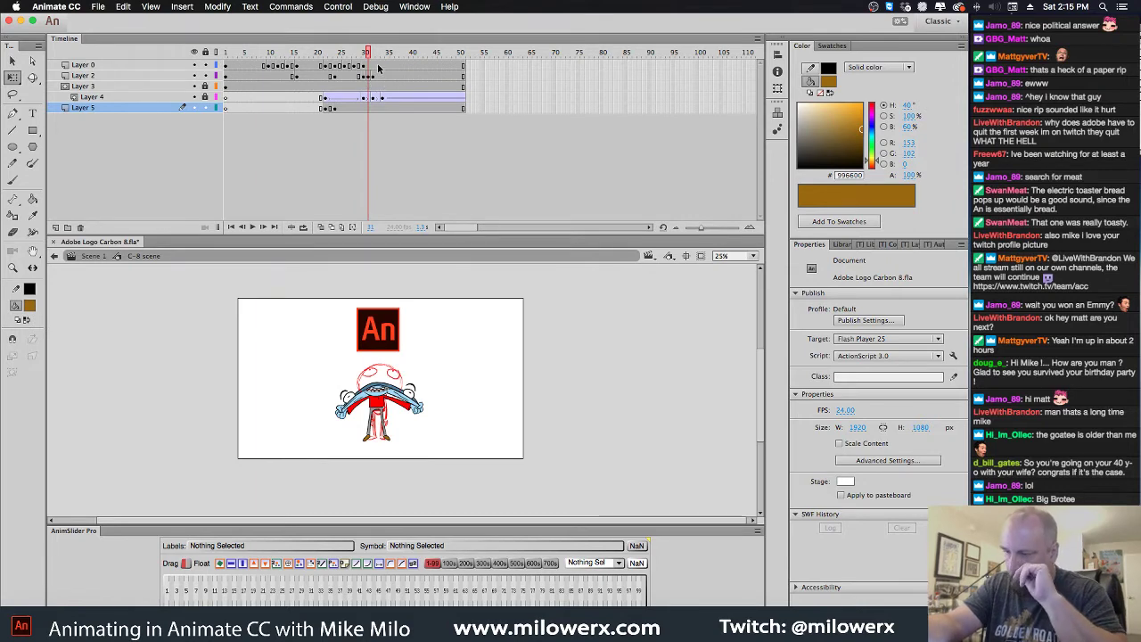
{"action": "left_click", "coordinate": [367, 77]}
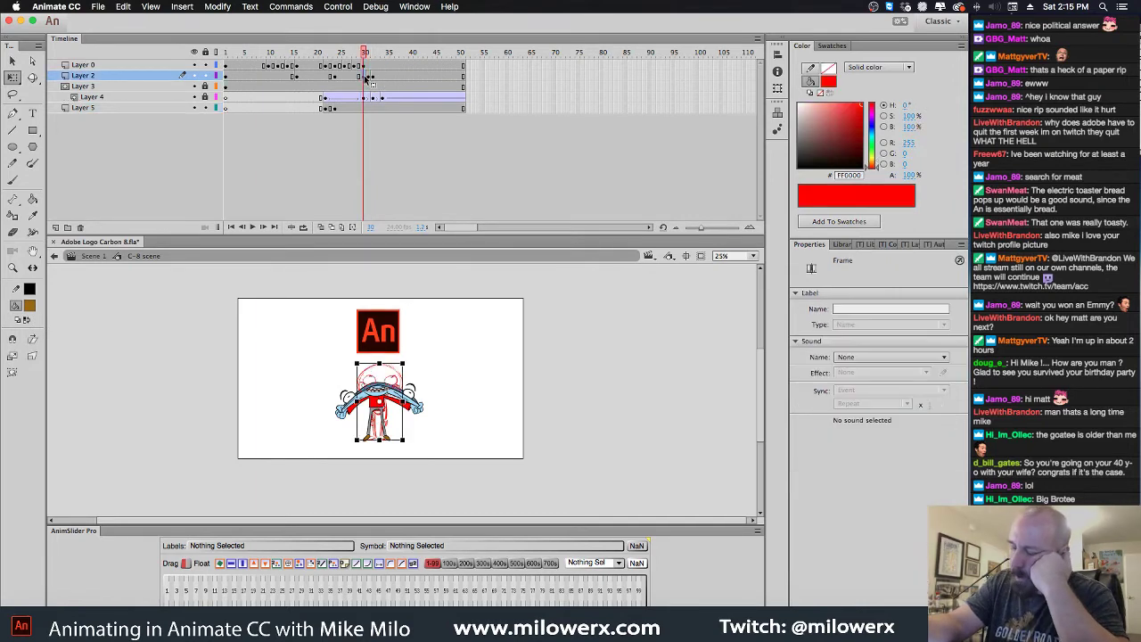
{"action": "left_click", "coordinate": [371, 80]}
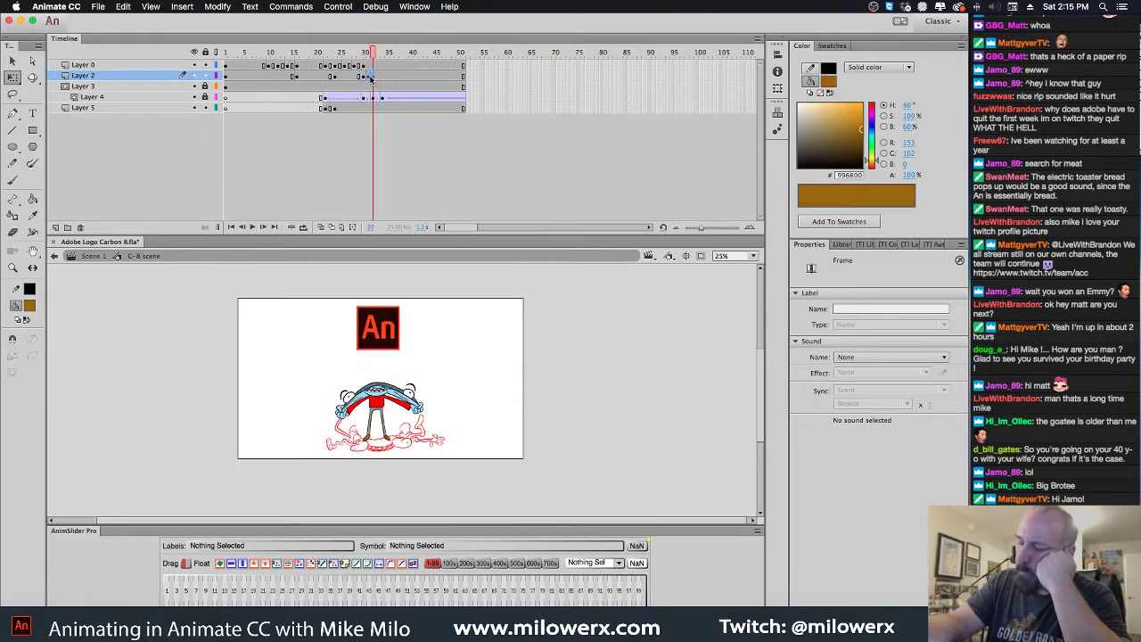
{"action": "left_click", "coordinate": [364, 80]}
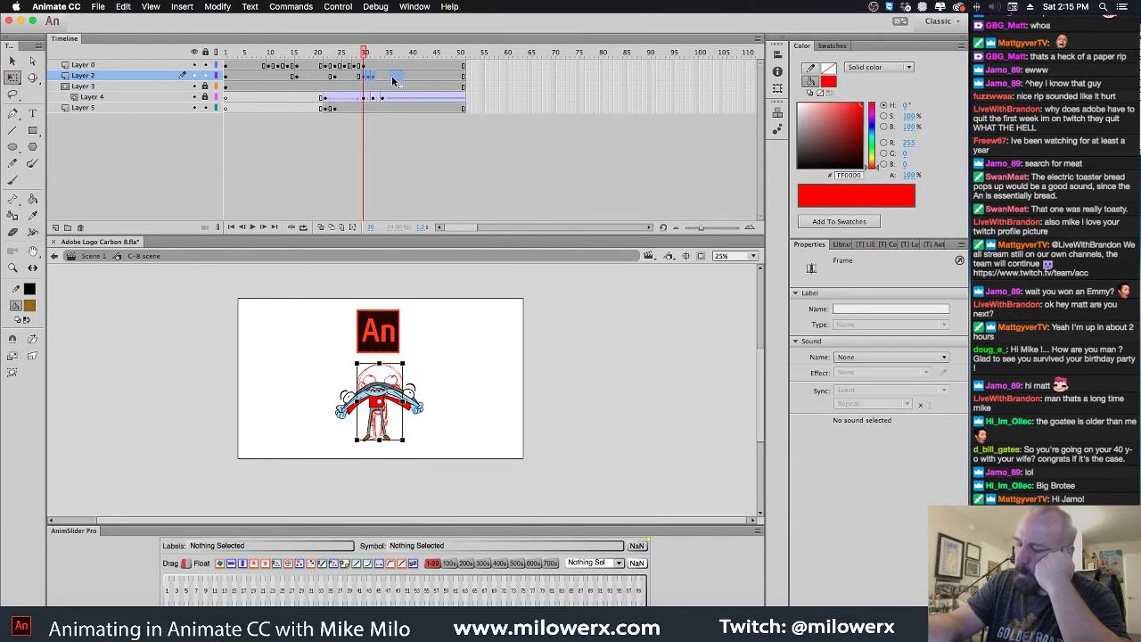
{"action": "mouse_move", "coordinate": [393, 81]}
{"action": "left_mouse_down"}
{"action": "mouse_move", "coordinate": [420, 81]}
{"action": "mouse_move", "coordinate": [328, 55]}
{"action": "mouse_move", "coordinate": [392, 70]}
{"action": "left_mouse_up"}
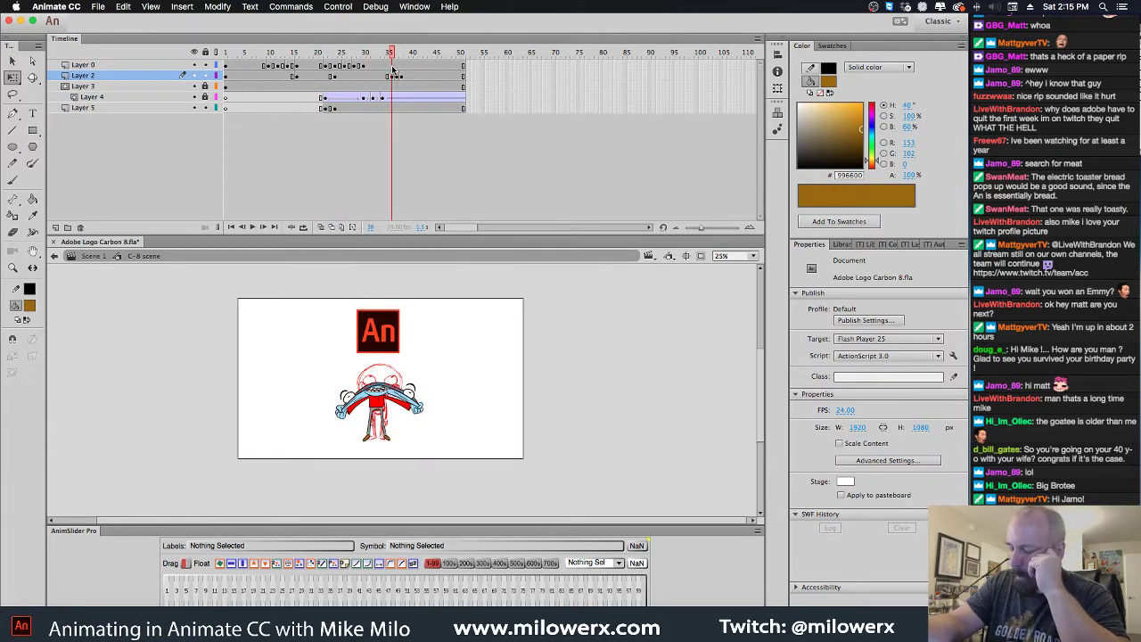
Select the frame at frame 37 on Layer 2
{"action": "left_click", "coordinate": [401, 79]}
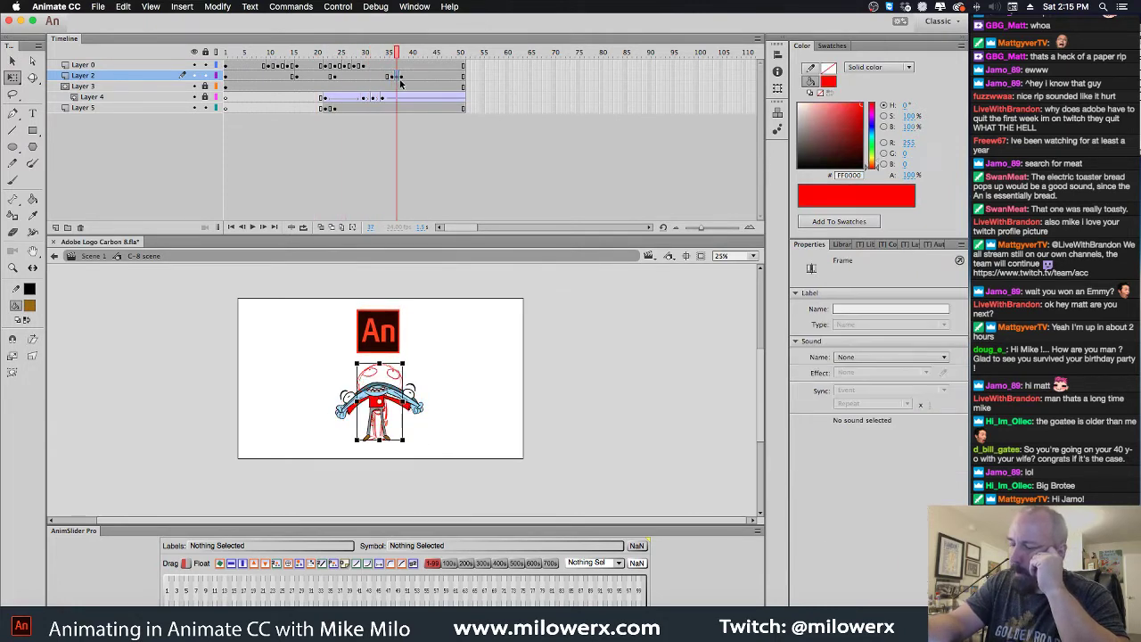
{"action": "left_click", "coordinate": [399, 67]}
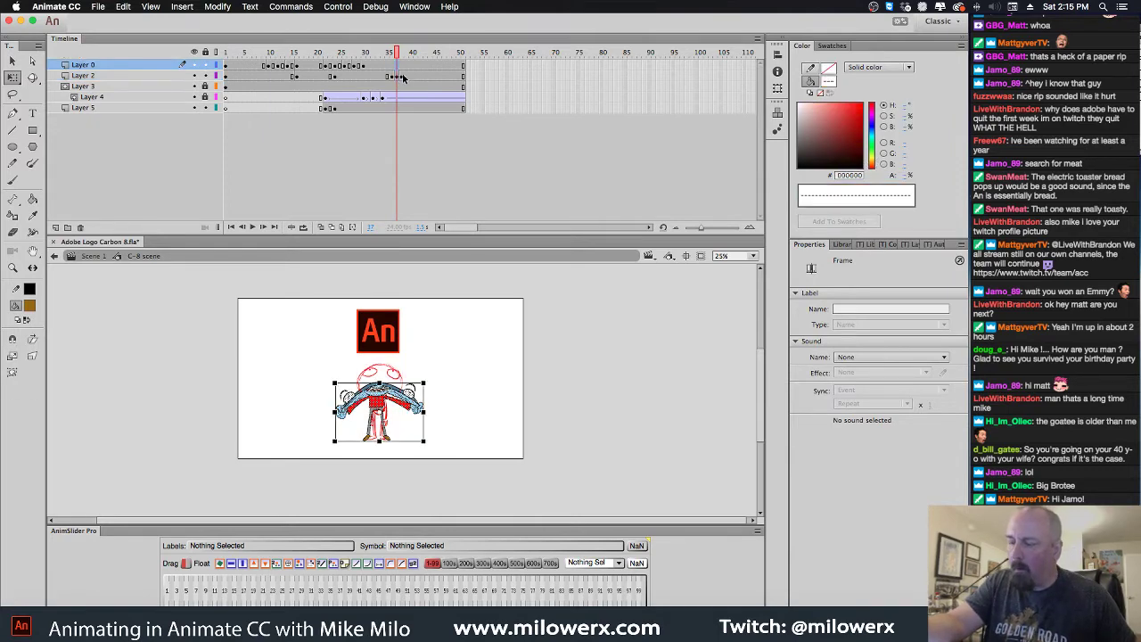
{"action": "left_click", "coordinate": [398, 106]}
{"action": "left_click", "coordinate": [398, 76]}
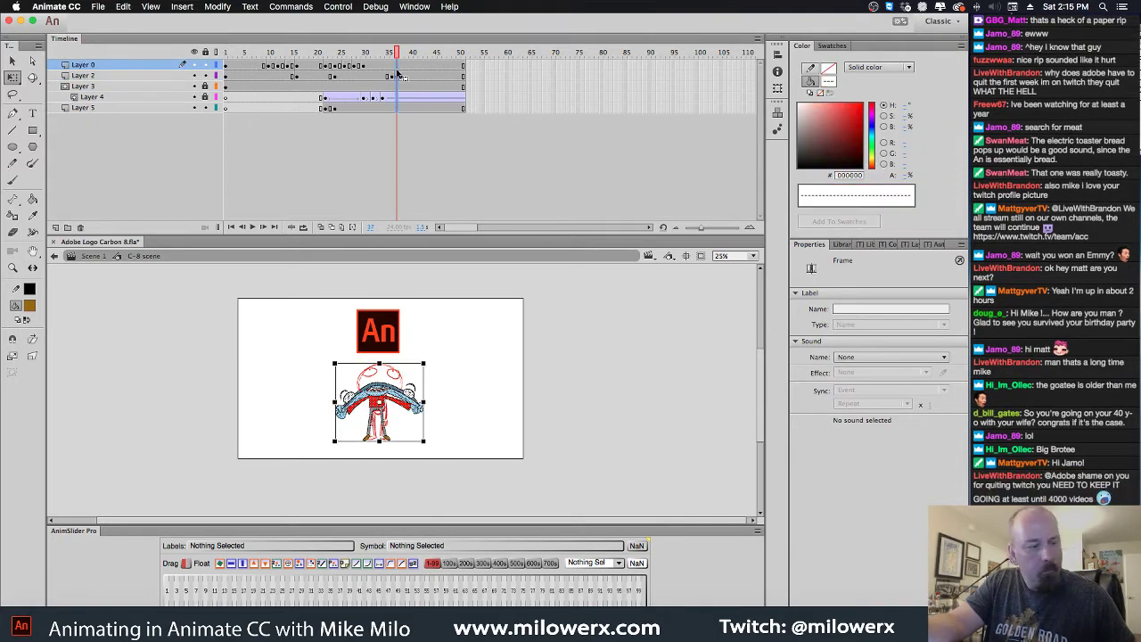
Insert frames at frame 36 to lengthen all layers
{"action": "key", "text": "F5"}
{"action": "key", "text": "F5"}
{"action": "key", "text": "F5"}
{"action": "key", "text": "F5"}
{"action": "key", "text": "F5"}
{"action": "key", "text": "F5"}
{"action": "key", "text": "F5"}
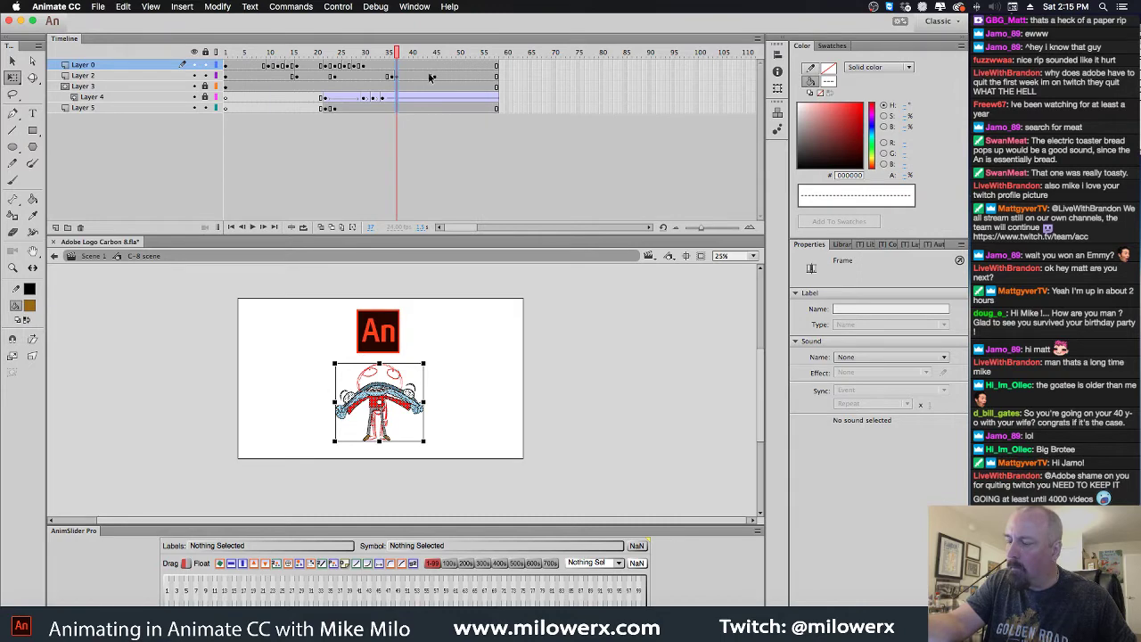
{"action": "key", "text": "comma"}
{"action": "left_click", "coordinate": [392, 108]}
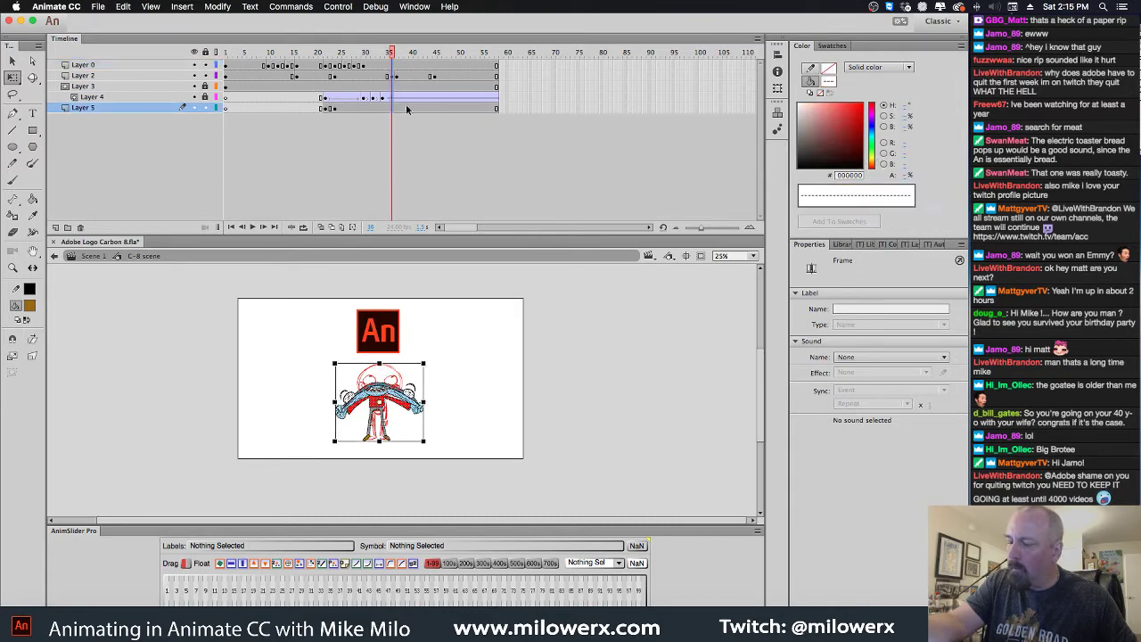
{"action": "key", "text": "F5"}
{"action": "key", "text": "F5"}
{"action": "key", "text": "F5"}
{"action": "key", "text": "F5"}
Delete Layer 0's coloured drawing at frame 36
{"action": "left_click", "coordinate": [454, 85]}
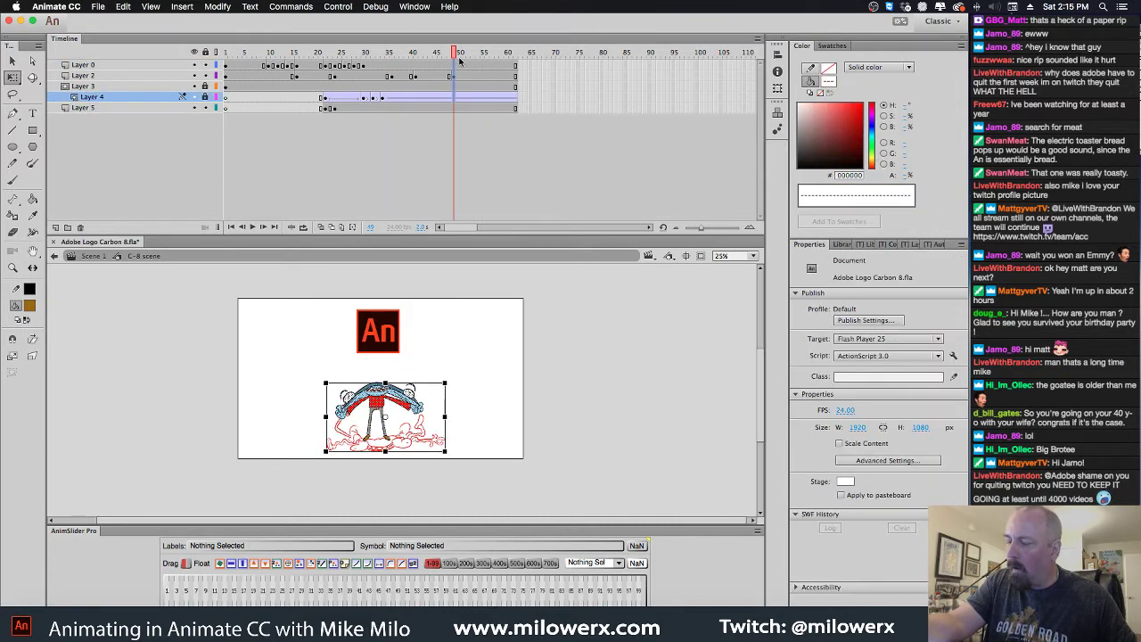
{"action": "left_click", "coordinate": [380, 96]}
{"action": "key", "text": "period"}
{"action": "key", "text": "period"}
{"action": "key", "text": "period"}
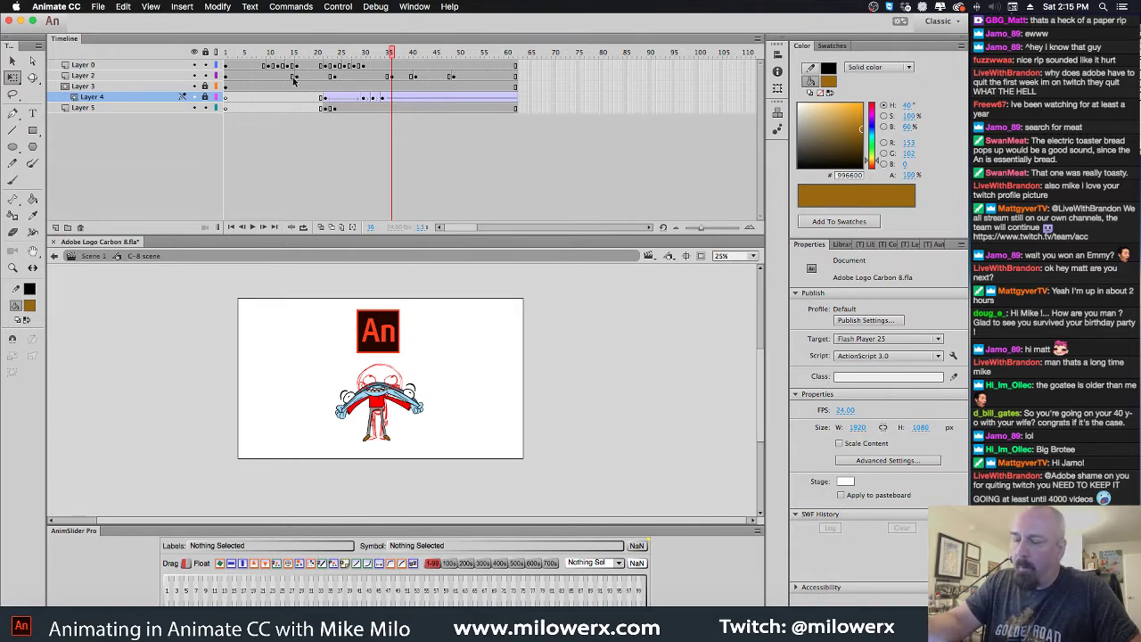
{"action": "left_click", "coordinate": [390, 65]}
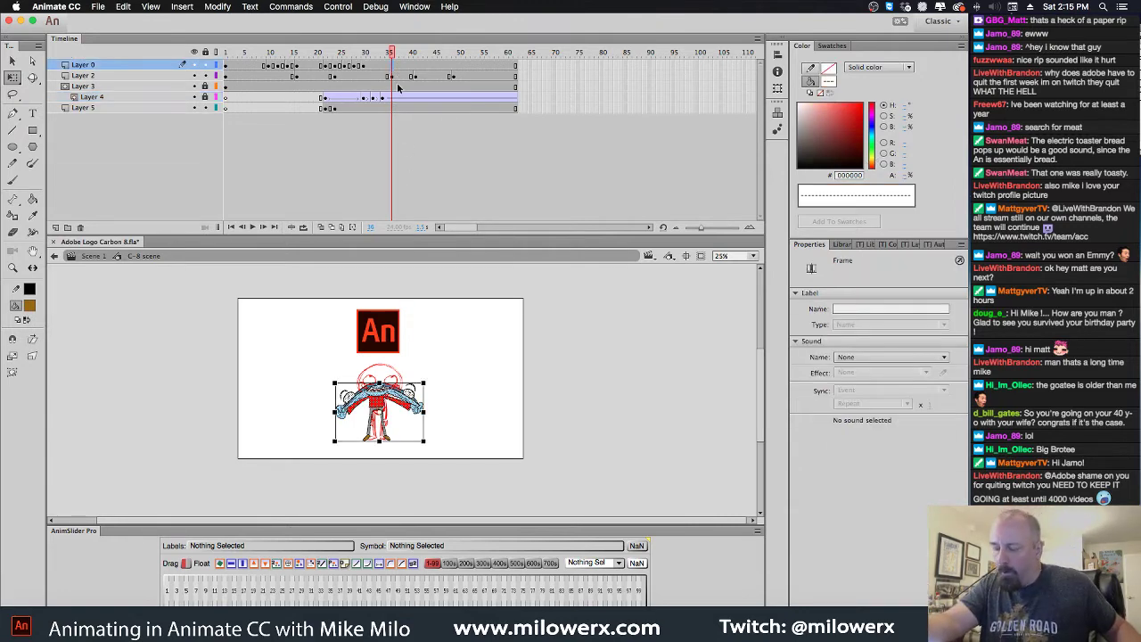
{"action": "key", "text": "Delete"}
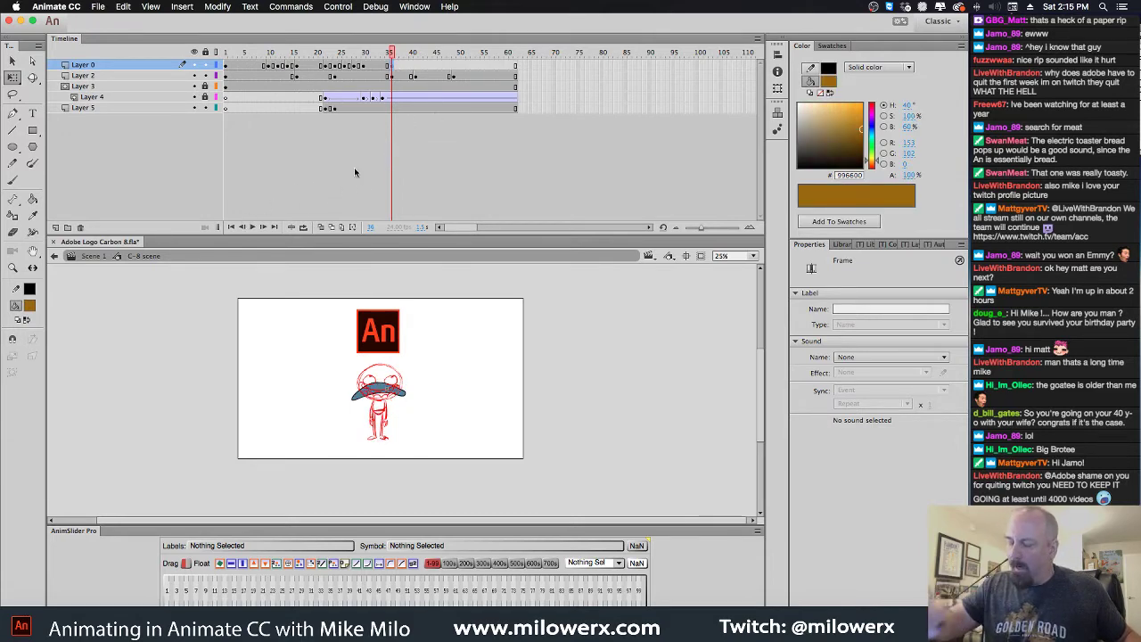
Select frame 40 across all layers and add extra frames to every layer
{"action": "left_click", "coordinate": [223, 53]}
{"action": "left_click", "coordinate": [228, 65]}
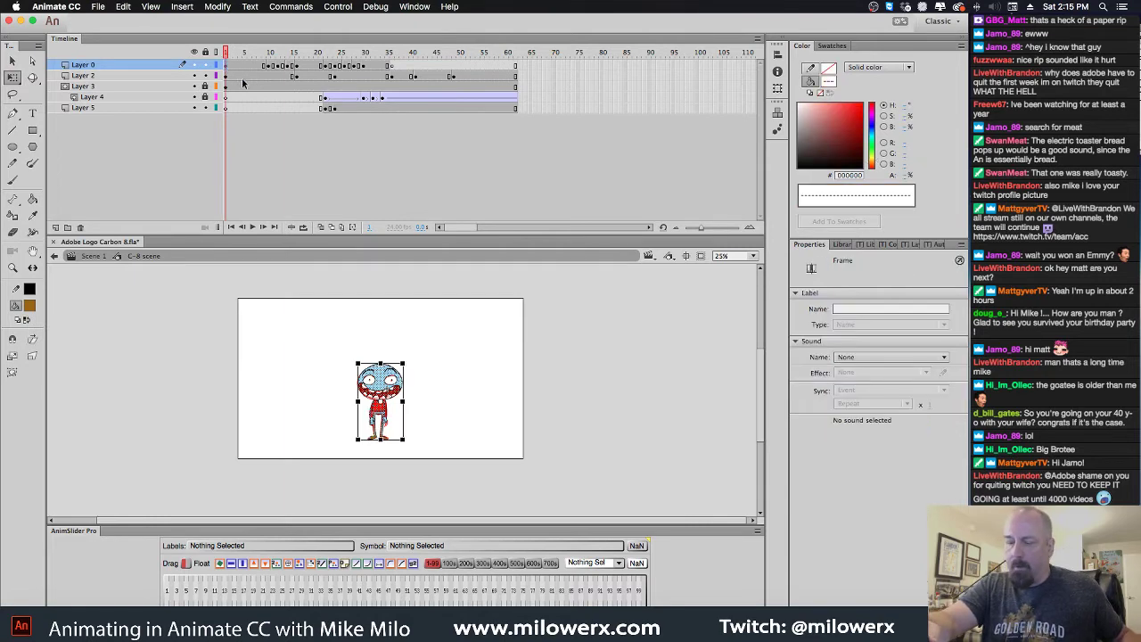
{"action": "left_click", "coordinate": [416, 67]}
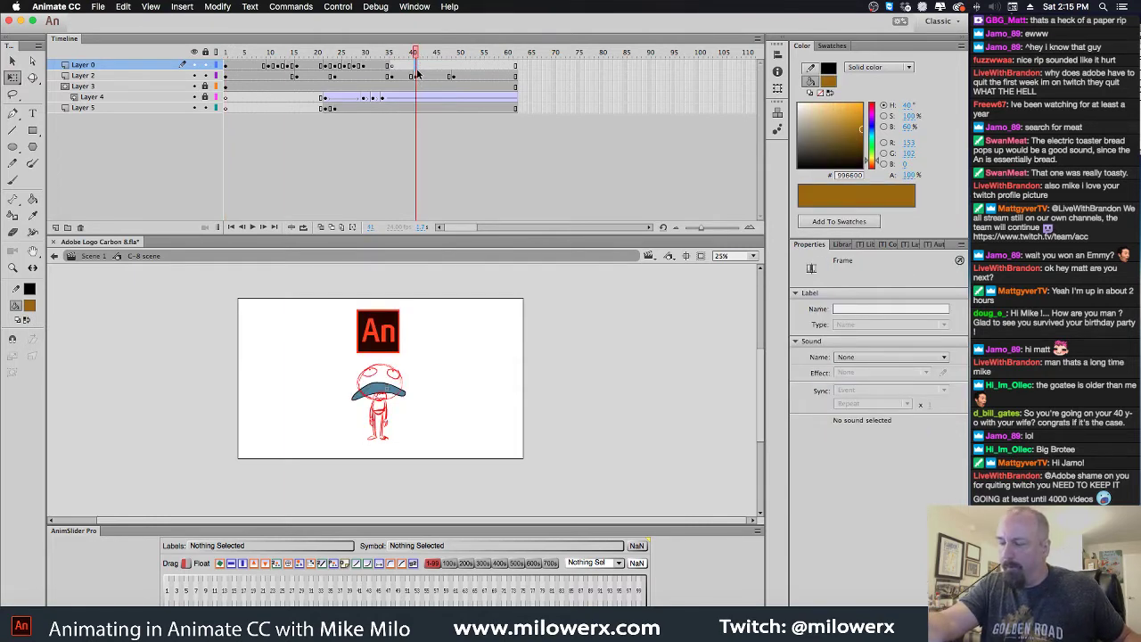
{"action": "left_click_drag", "start_coordinate": [413, 69], "coordinate": [413, 110]}
{"action": "key", "text": "F5"}
{"action": "key", "text": "F5"}
{"action": "key", "text": "F5"}
{"action": "key", "text": "F5"}
{"action": "key", "text": "F5"}
{"action": "key", "text": "F5"}
{"action": "key", "text": "F5"}
{"action": "key", "text": "F5"}
{"action": "key", "text": "F5"}
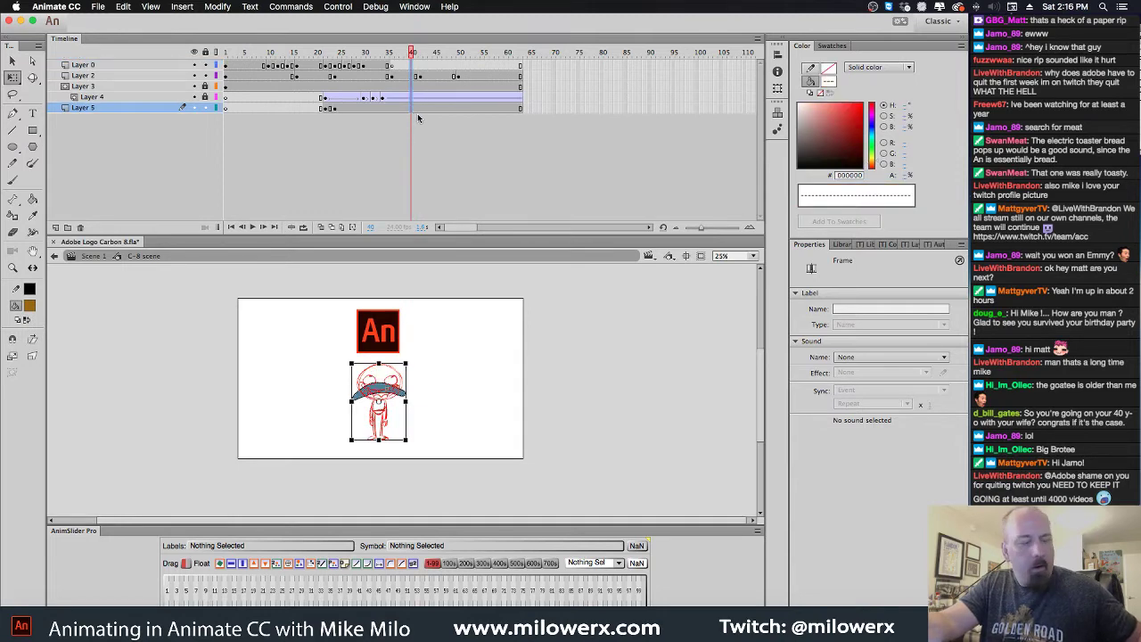
{"action": "key", "text": "F5"}
{"action": "key", "text": "F5"}
{"action": "key", "text": "F5"}
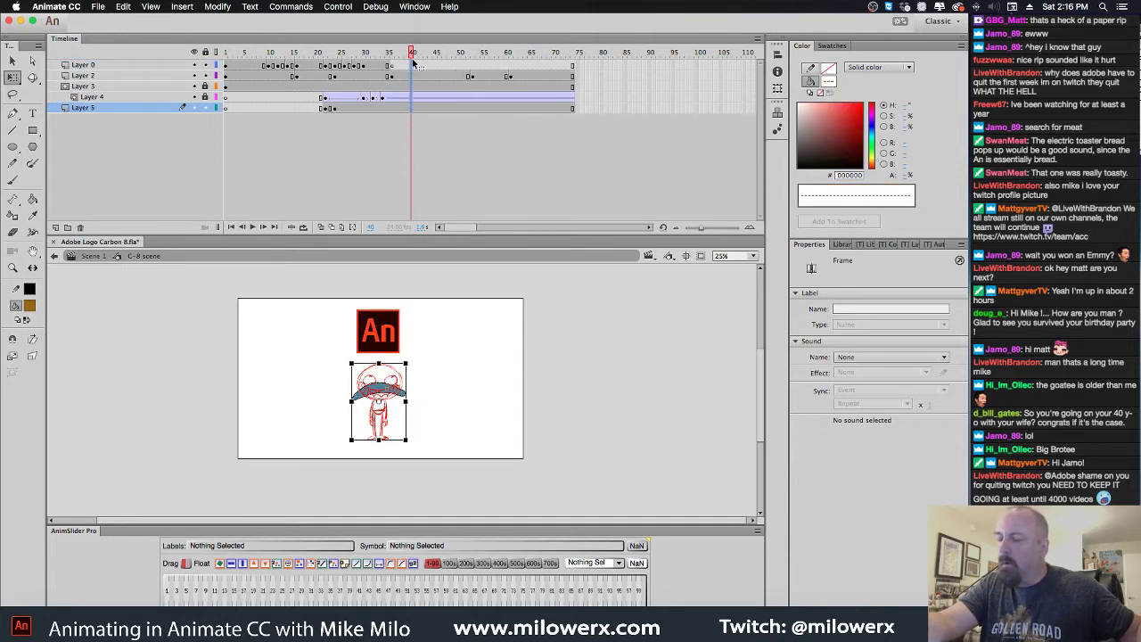
Scrub frames 8–45 to review the animation and select a span of Layer 0's early frames
{"action": "mouse_move", "coordinate": [388, 54]}
{"action": "left_mouse_down"}
{"action": "mouse_move", "coordinate": [429, 71]}
{"action": "mouse_move", "coordinate": [391, 57]}
{"action": "left_mouse_up"}
{"action": "left_click", "coordinate": [395, 65]}
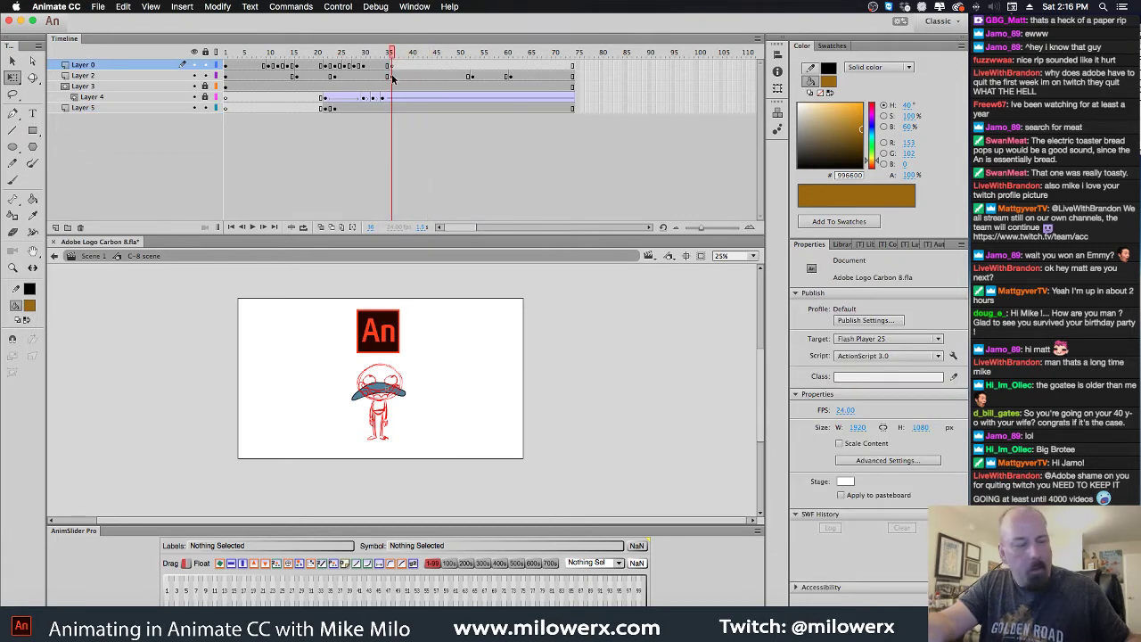
{"action": "key", "text": "period"}
{"action": "key", "text": "period"}
{"action": "key", "text": "period"}
{"action": "key", "text": "period"}
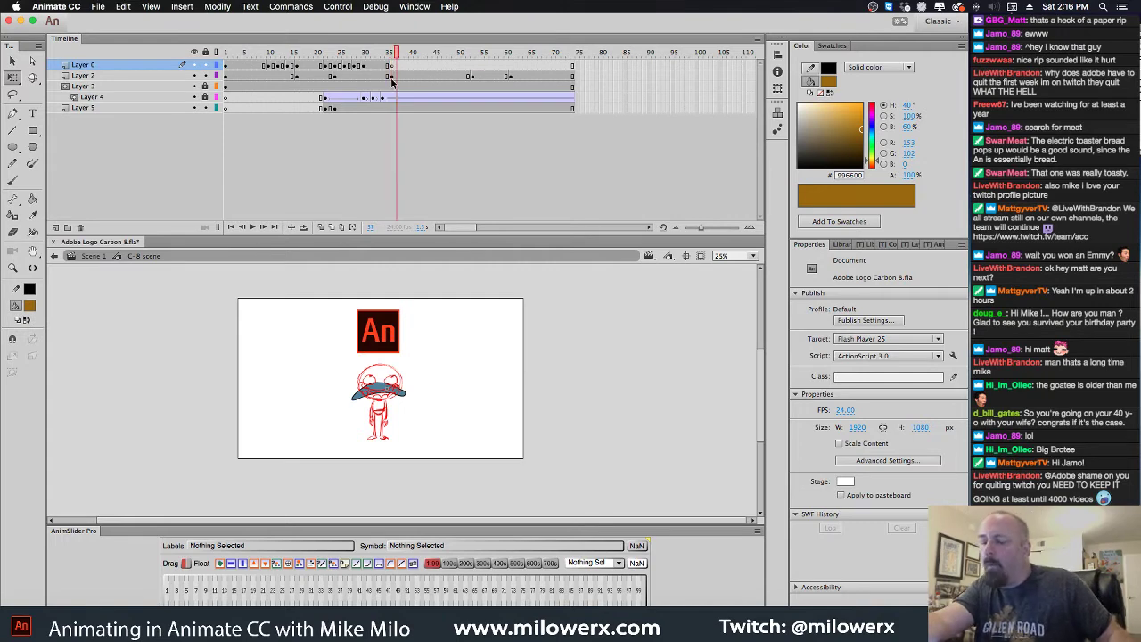
{"action": "key", "text": "period"}
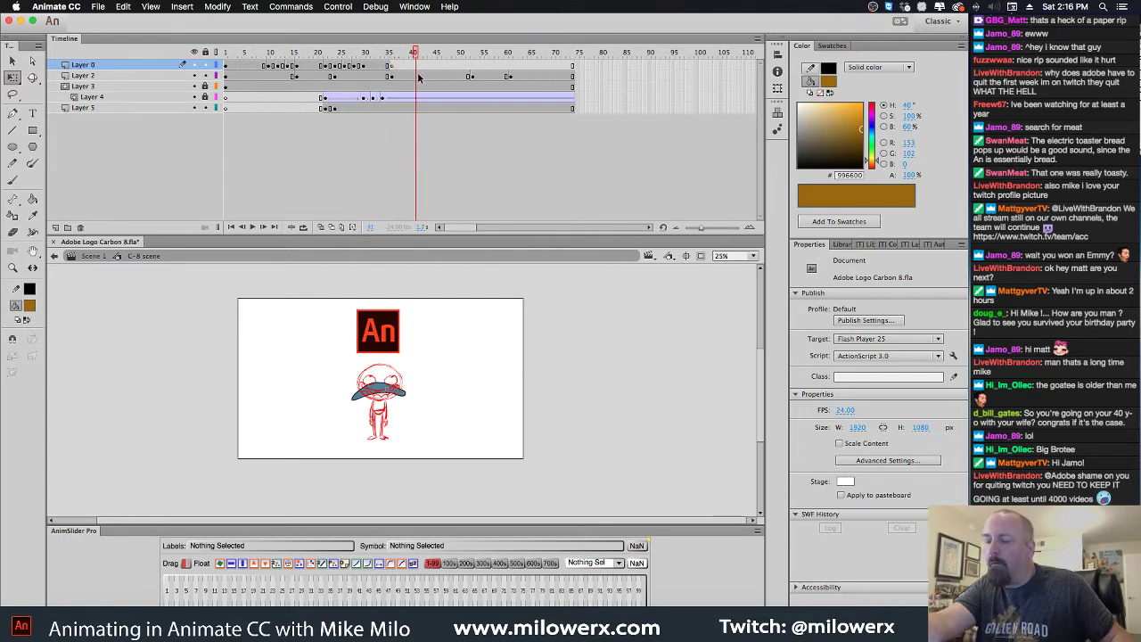
{"action": "left_click", "coordinate": [420, 77]}
{"action": "left_click", "coordinate": [422, 66]}
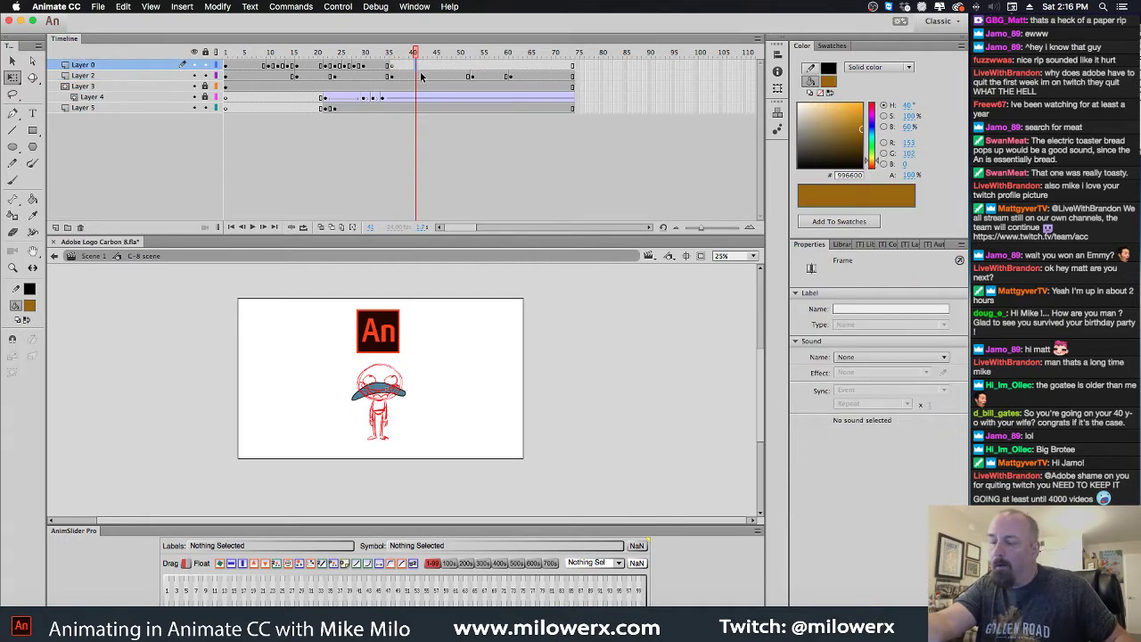
{"action": "left_click_drag", "start_coordinate": [415, 52], "coordinate": [321, 61]}
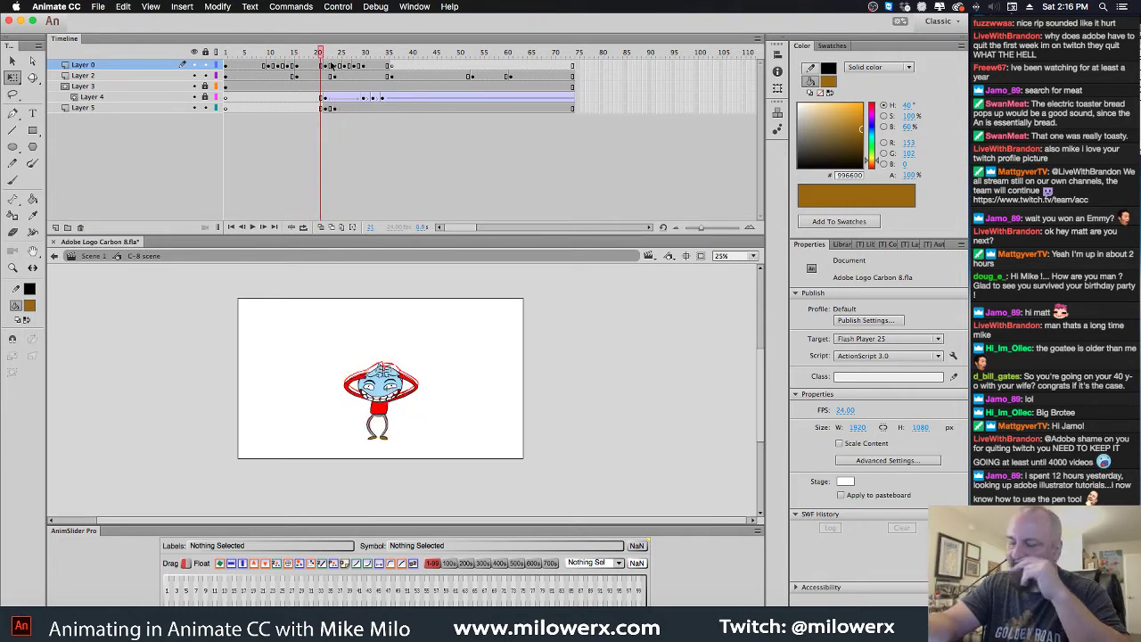
{"action": "left_click_drag", "start_coordinate": [369, 71], "coordinate": [280, 69]}
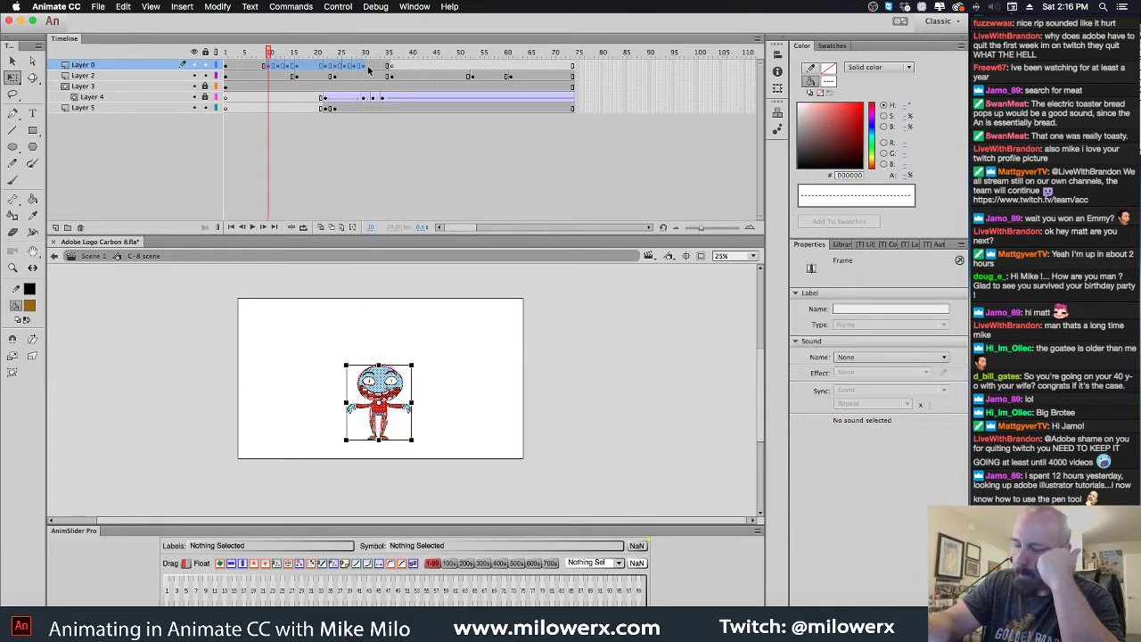
{"action": "left_click_drag", "start_coordinate": [368, 70], "coordinate": [258, 66]}
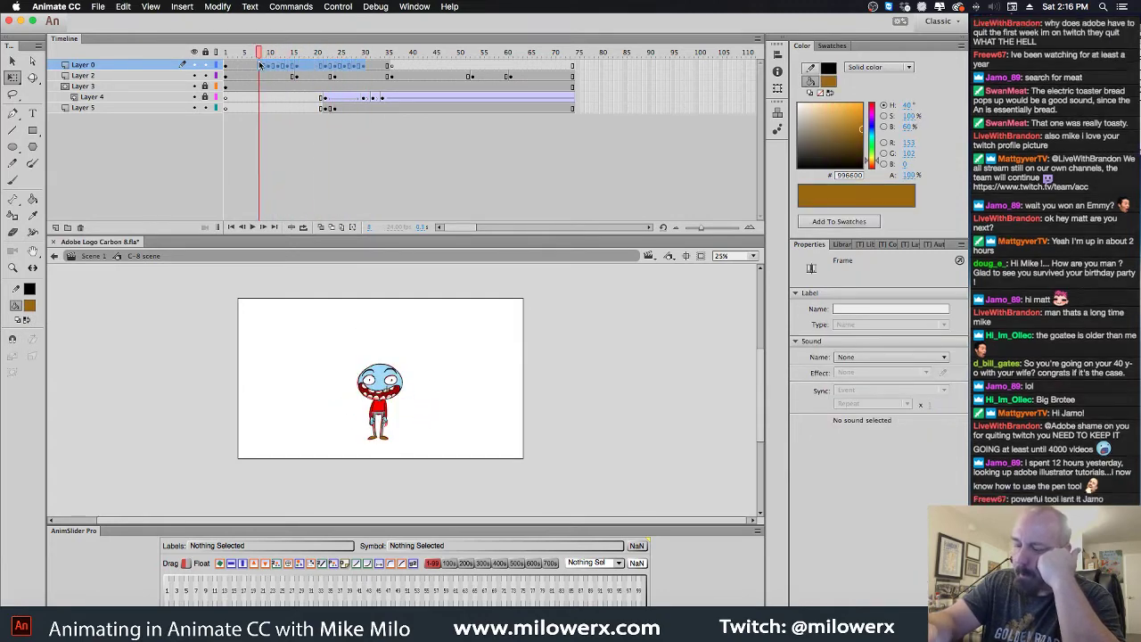
Copy Layer 0's opening frames and paste them starting at frame 35
{"action": "left_click", "coordinate": [260, 67]}
{"action": "right_click", "coordinate": [270, 67]}
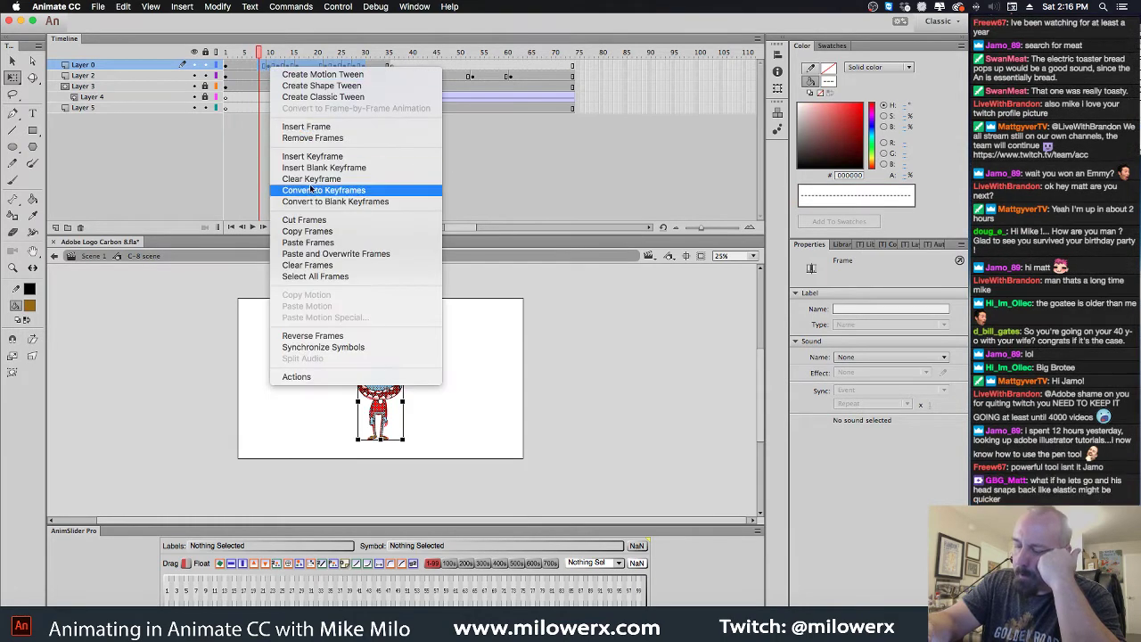
{"action": "left_click", "coordinate": [312, 228]}
{"action": "left_click", "coordinate": [390, 68]}
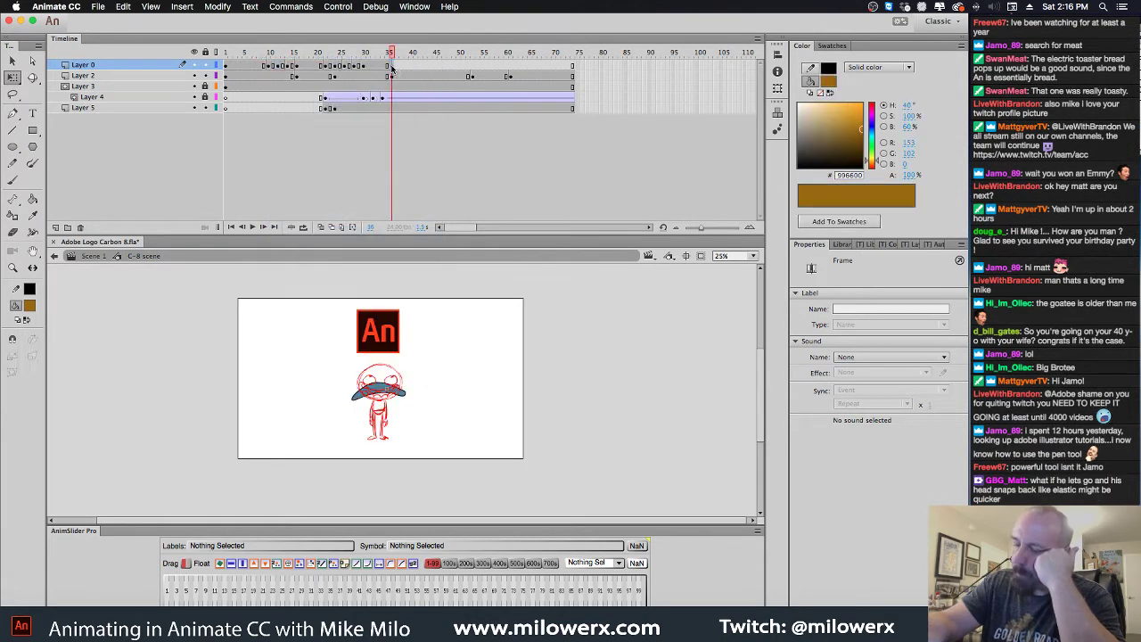
{"action": "right_click", "coordinate": [390, 68]}
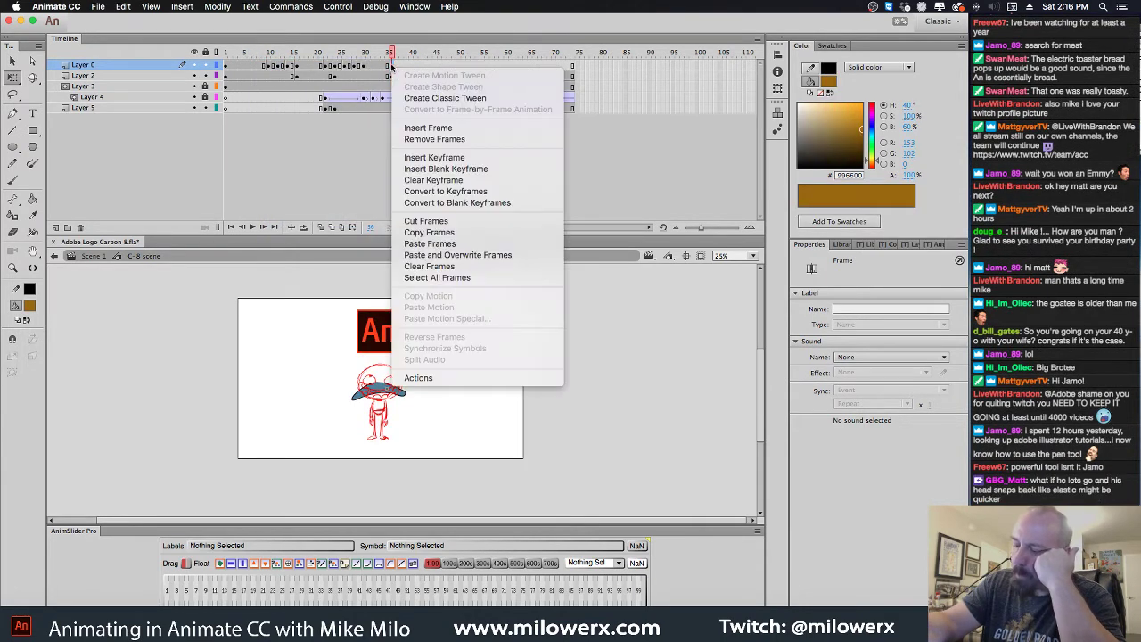
{"action": "left_click", "coordinate": [449, 244]}
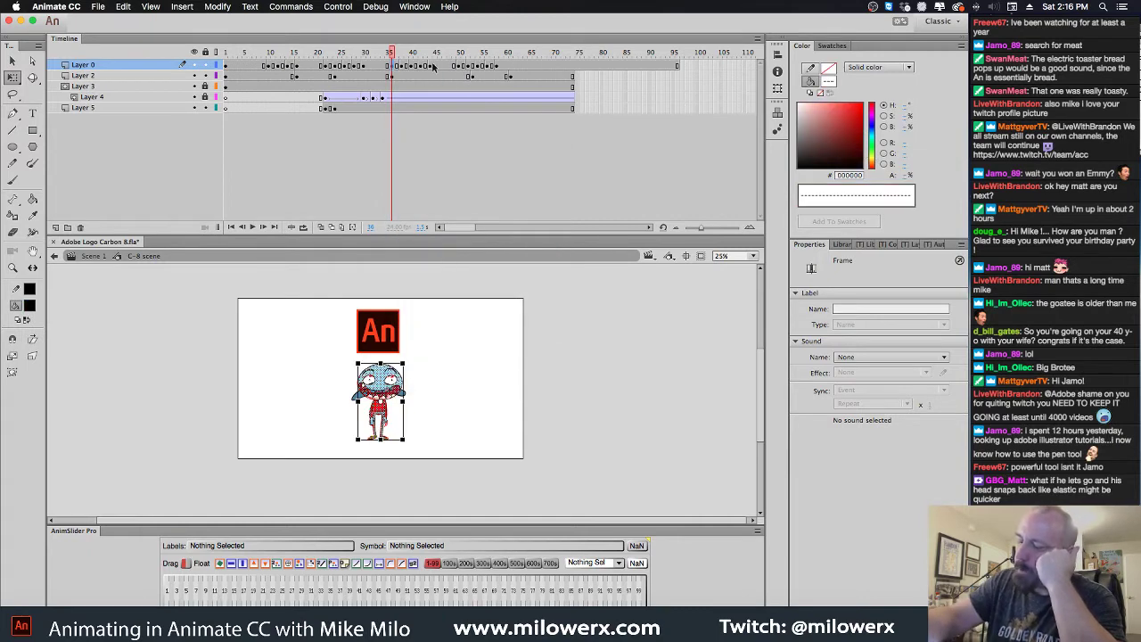
Extend every layer's frames out to frame 95
{"action": "left_click", "coordinate": [505, 67]}
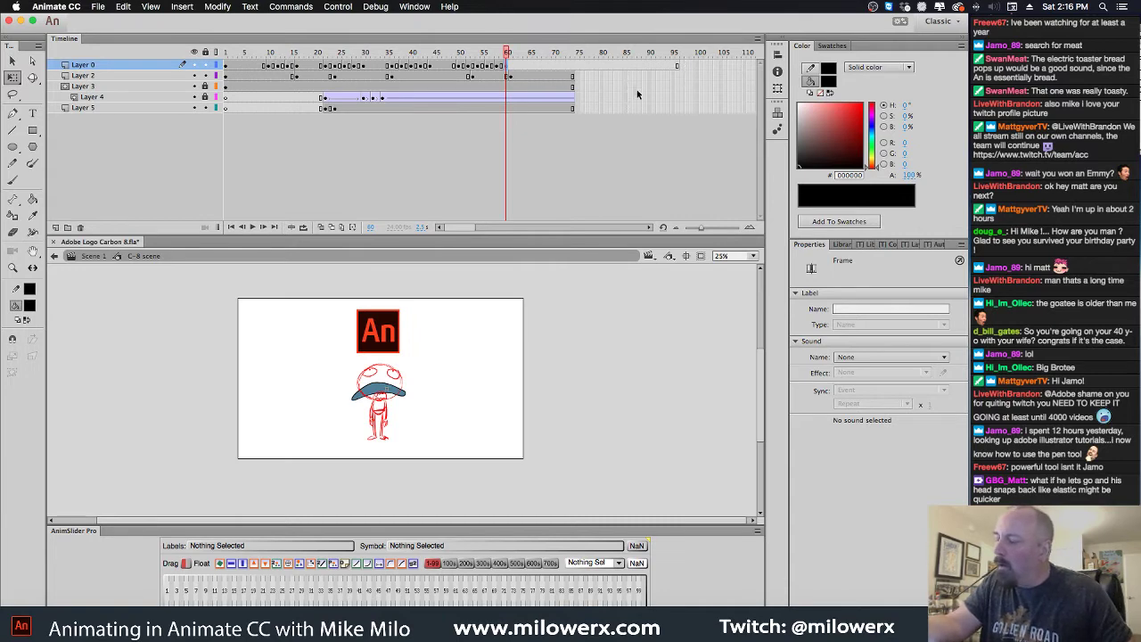
{"action": "left_click", "coordinate": [677, 98]}
{"action": "key", "text": "F5"}
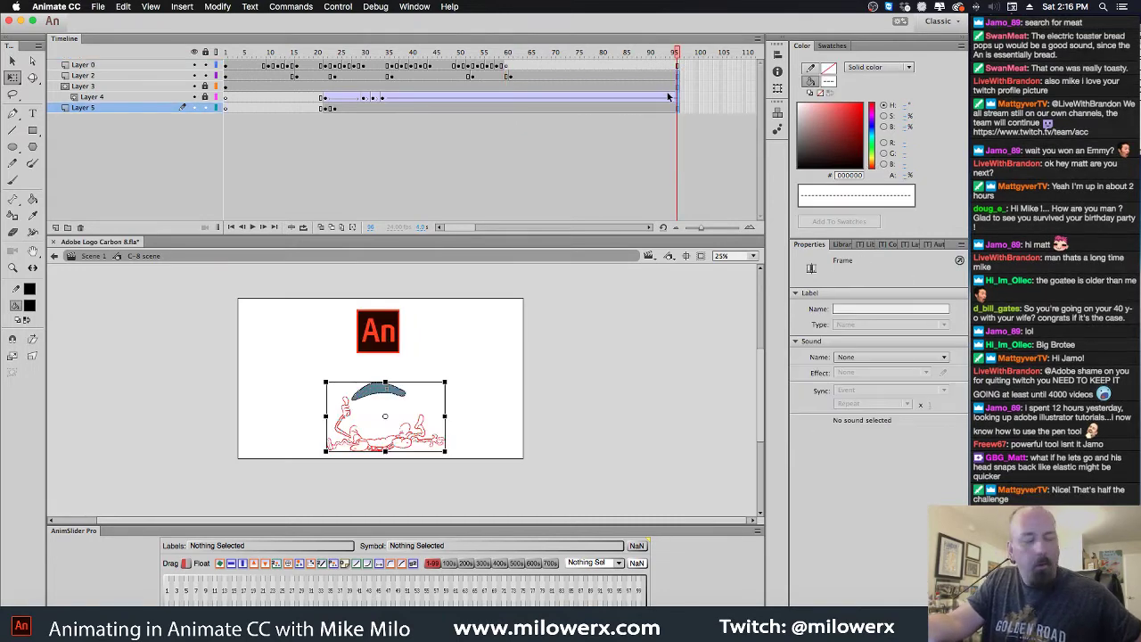
Reverse Layer 0's later frames, move the reversed block earlier, and preview the playback
{"action": "left_click", "coordinate": [426, 67]}
{"action": "left_click_drag", "start_coordinate": [440, 68], "coordinate": [507, 69]}
{"action": "right_click", "coordinate": [493, 69]}
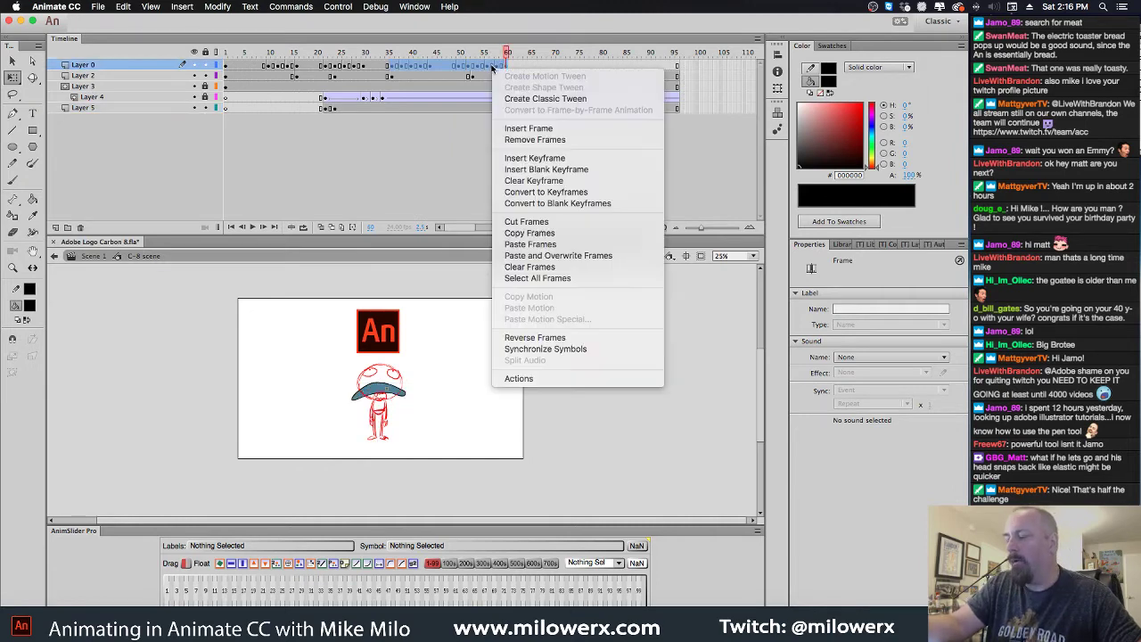
{"action": "left_click", "coordinate": [562, 339]}
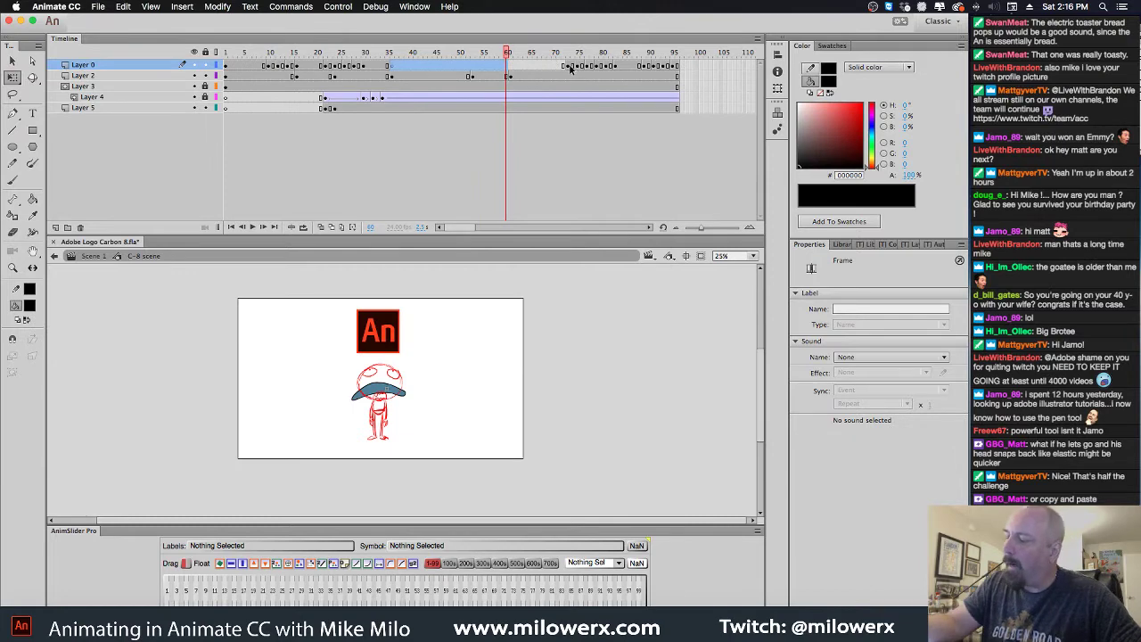
{"action": "left_click_drag", "start_coordinate": [567, 67], "coordinate": [424, 71]}
{"action": "left_click_drag", "start_coordinate": [435, 52], "coordinate": [425, 52]}
{"action": "key", "text": "Return"}
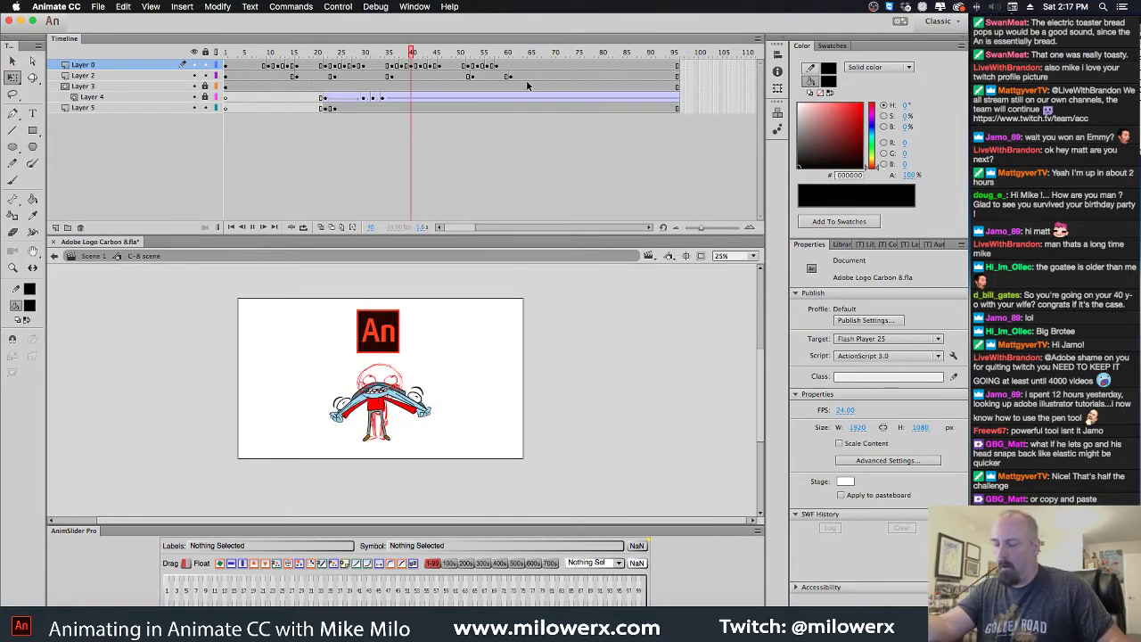
Stop playback, shrink the timeline panel, and show frame 1 at 100% zoom
{"action": "key", "text": "Return"}
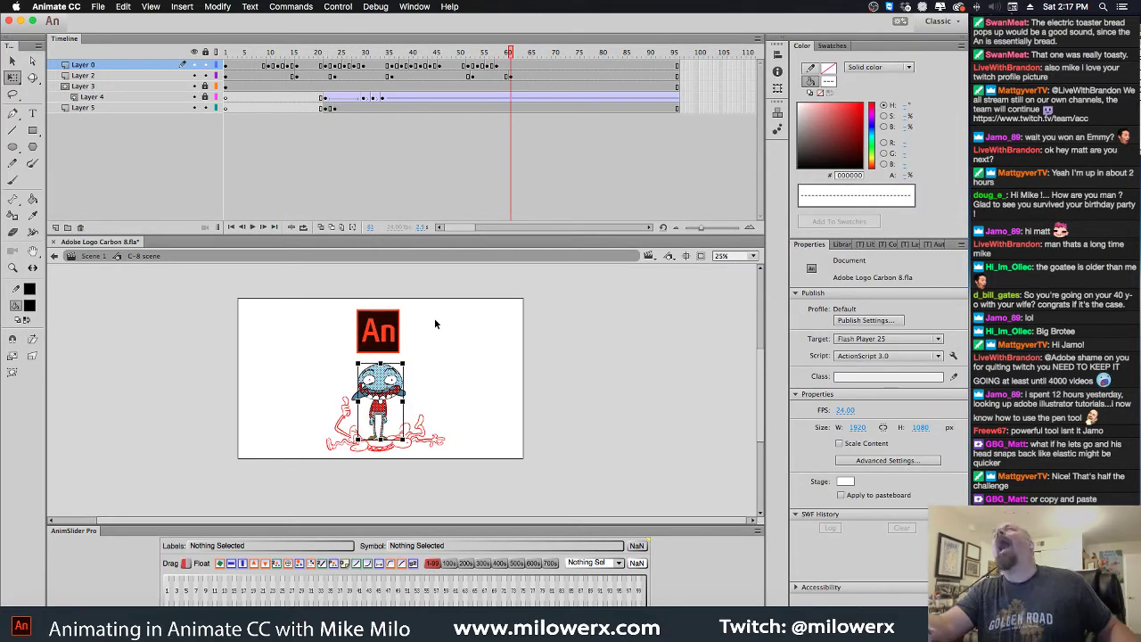
{"action": "left_click", "coordinate": [454, 359]}
{"action": "scroll", "coordinate": [476, 369], "scroll_direction": "down", "scroll_amount": 2}
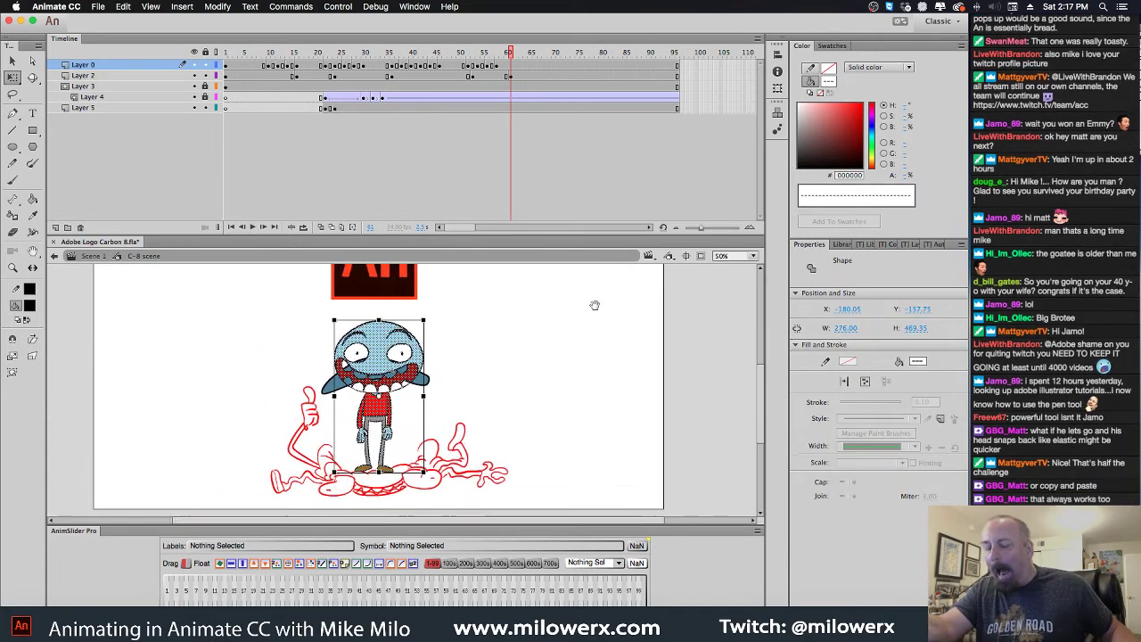
{"action": "left_click_drag", "start_coordinate": [525, 234], "coordinate": [526, 169]}
{"action": "left_click", "coordinate": [532, 272]}
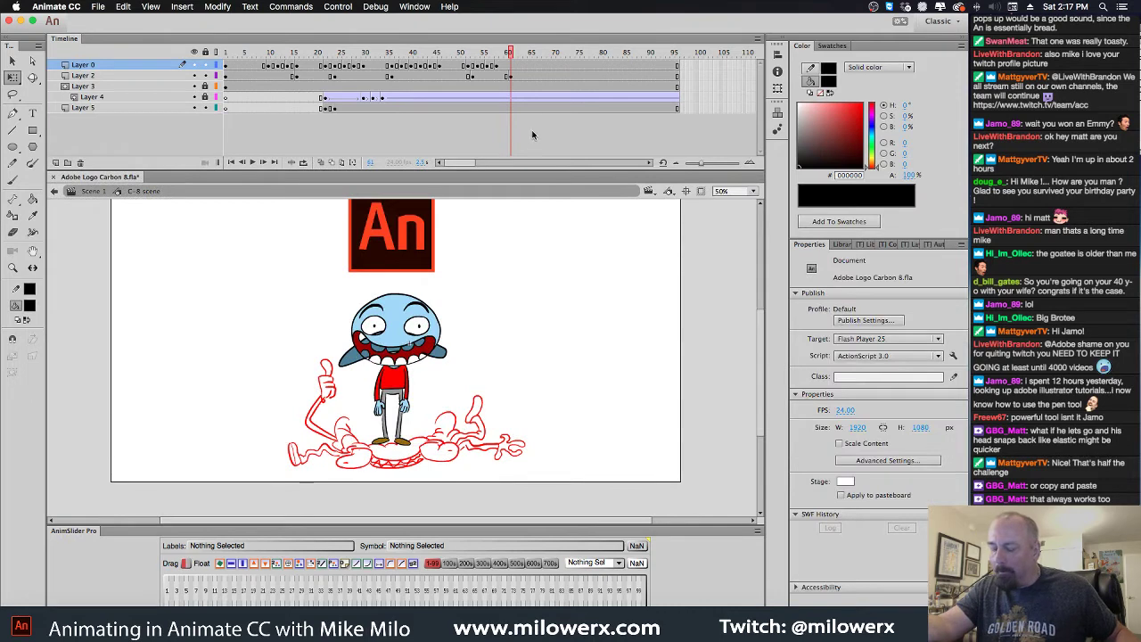
{"action": "key", "text": "Home"}
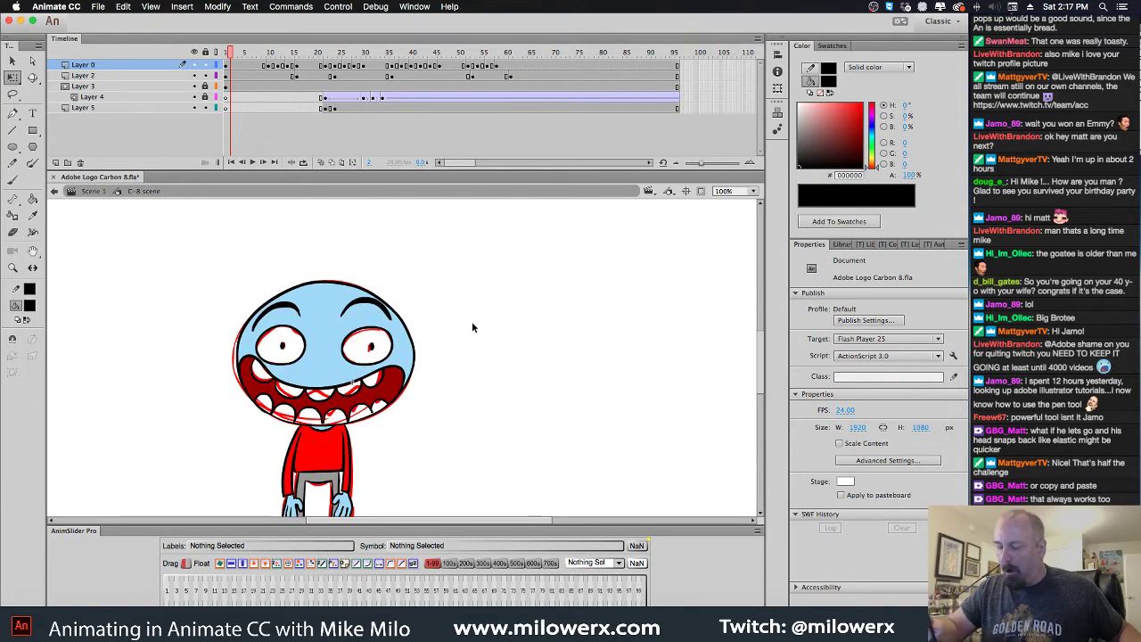
{"action": "key", "text": "super+equal"}
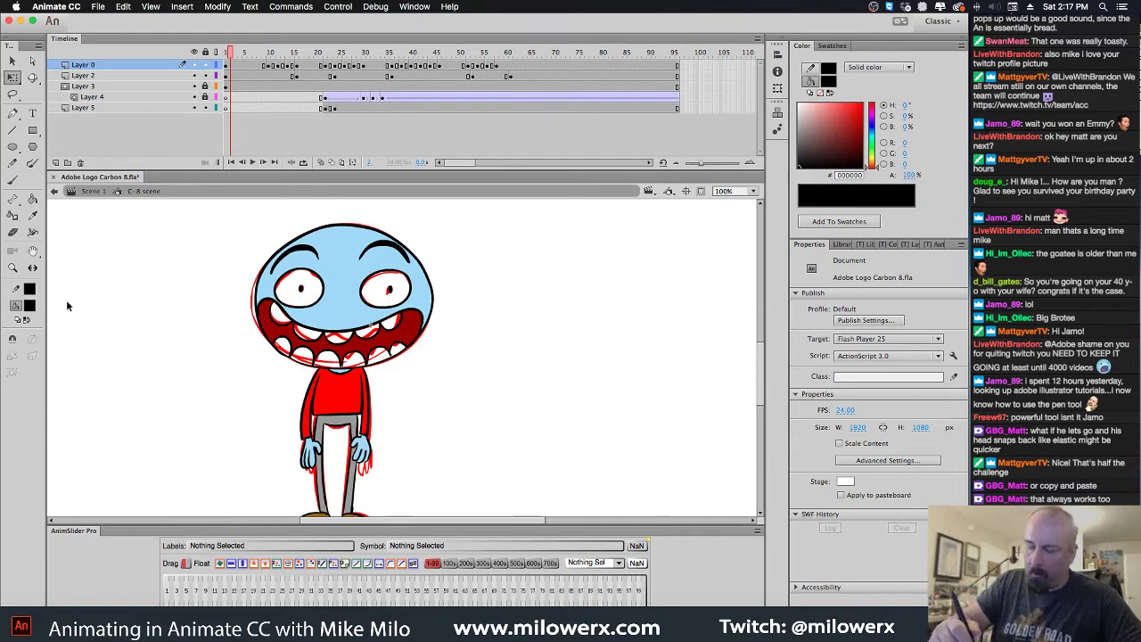
Paint-bucket the right eye and all red teeth white on frame 1
{"action": "left_click", "coordinate": [30, 305]}
{"action": "left_click", "coordinate": [77, 382]}
{"action": "left_click", "coordinate": [32, 198]}
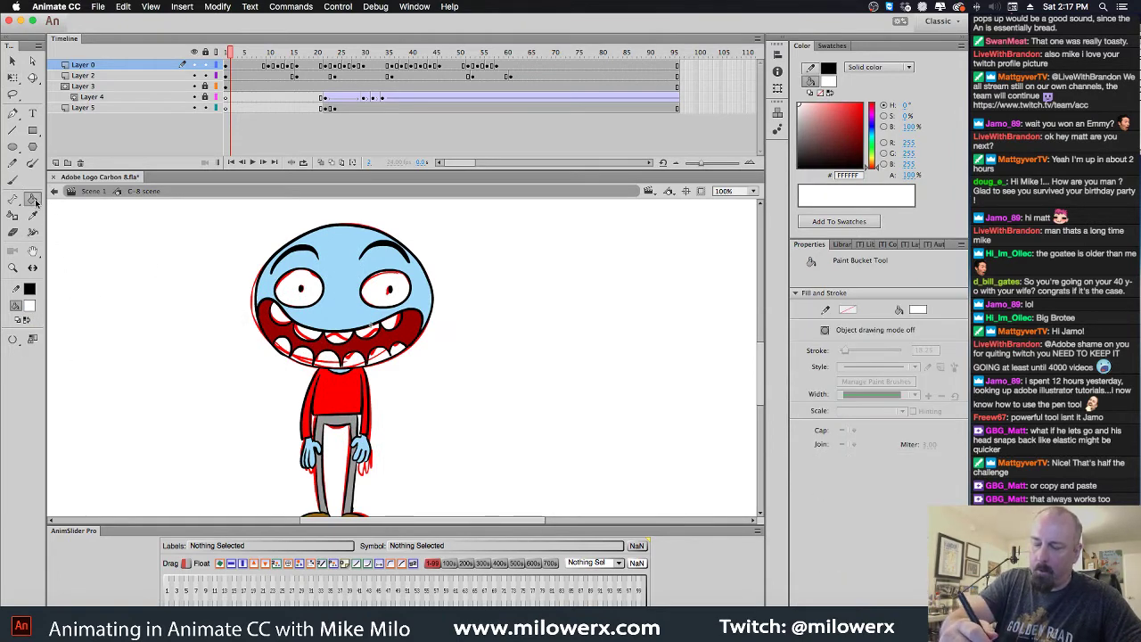
{"action": "left_click", "coordinate": [383, 287]}
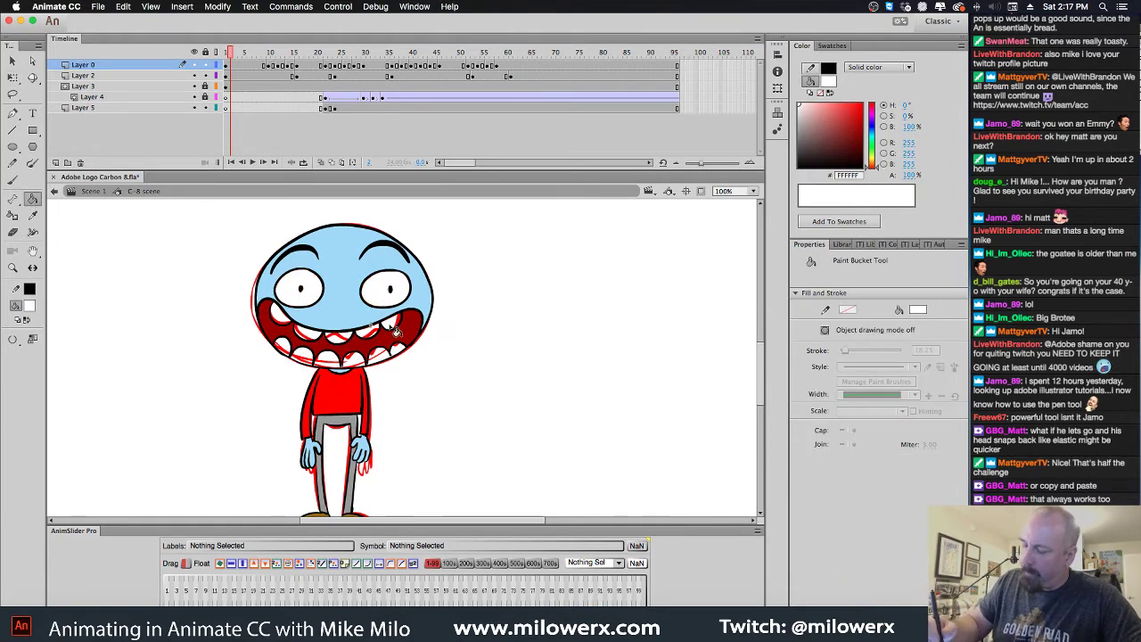
{"action": "left_click", "coordinate": [393, 326]}
{"action": "left_click", "coordinate": [371, 334]}
{"action": "left_click", "coordinate": [336, 346]}
{"action": "left_click", "coordinate": [283, 319]}
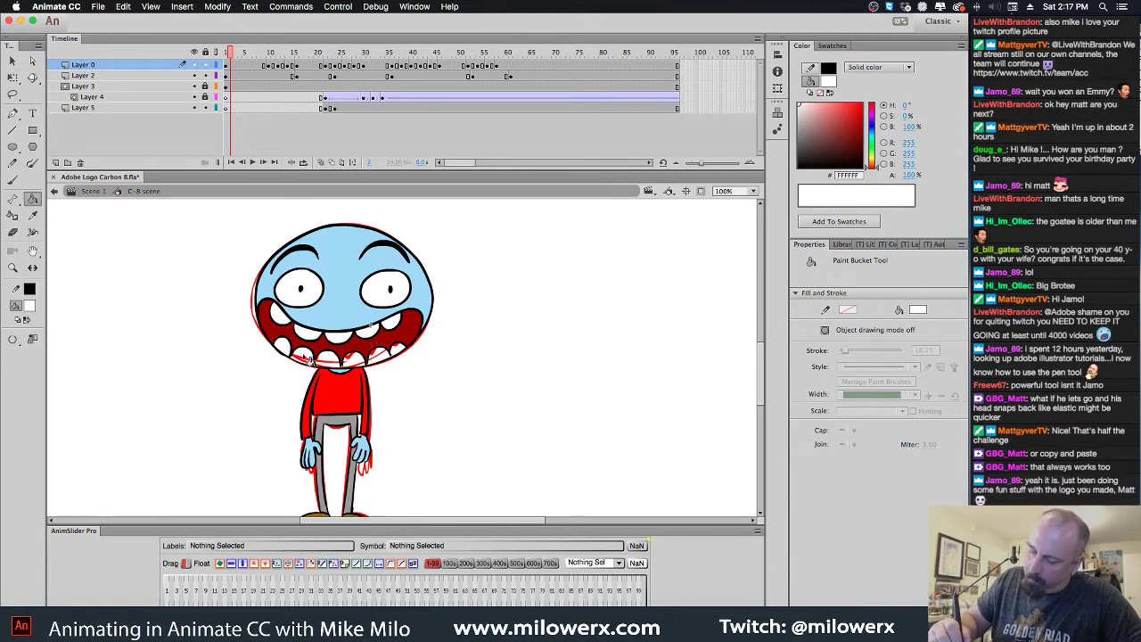
{"action": "left_click", "coordinate": [303, 359]}
{"action": "left_click", "coordinate": [330, 363]}
{"action": "left_click", "coordinate": [357, 367]}
{"action": "left_click", "coordinate": [388, 366]}
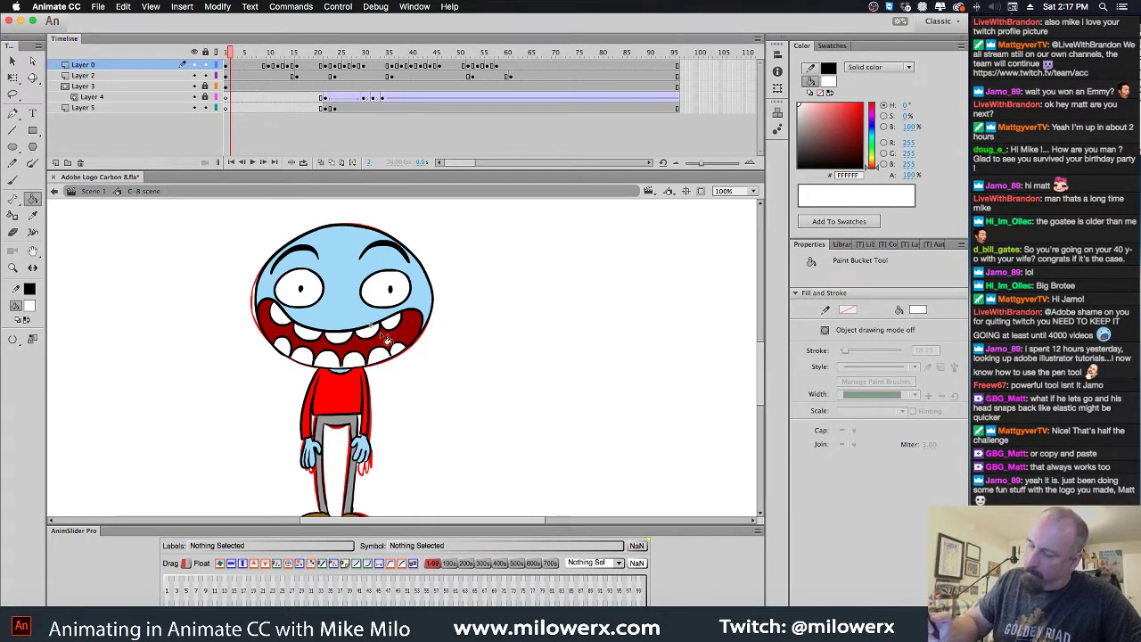
Fill both eyes white on frame 10, then return to frame 1
{"action": "left_click", "coordinate": [270, 65]}
{"action": "mouse_move", "coordinate": [270, 65]}
{"action": "left_mouse_down"}
{"action": "mouse_move", "coordinate": [284, 67]}
{"action": "mouse_move", "coordinate": [271, 69]}
{"action": "left_mouse_up"}
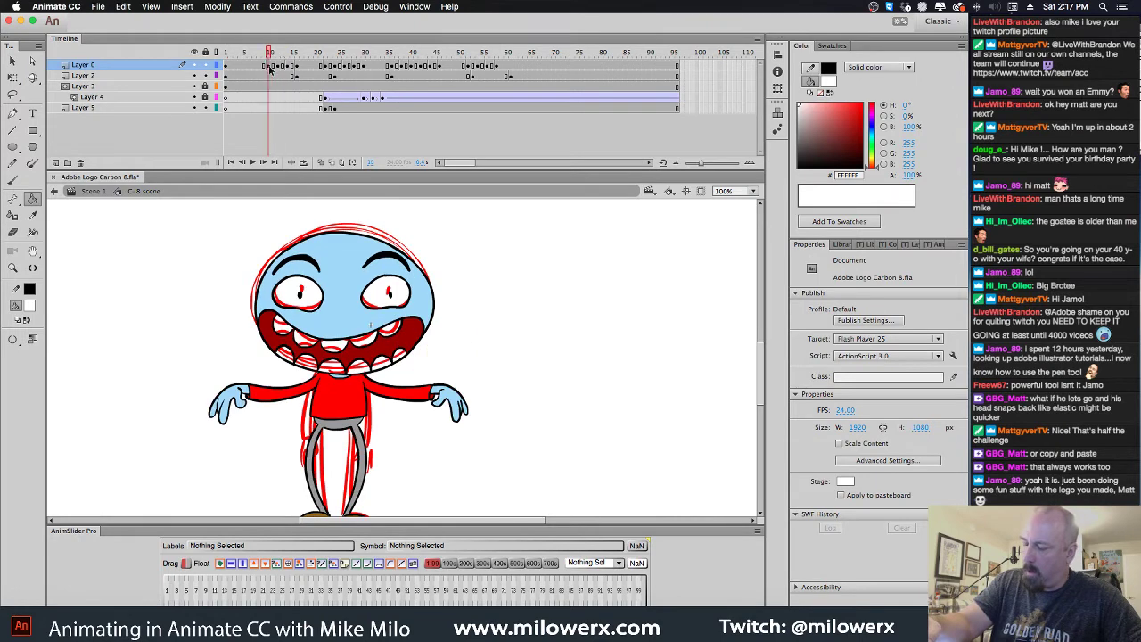
{"action": "left_click", "coordinate": [303, 347]}
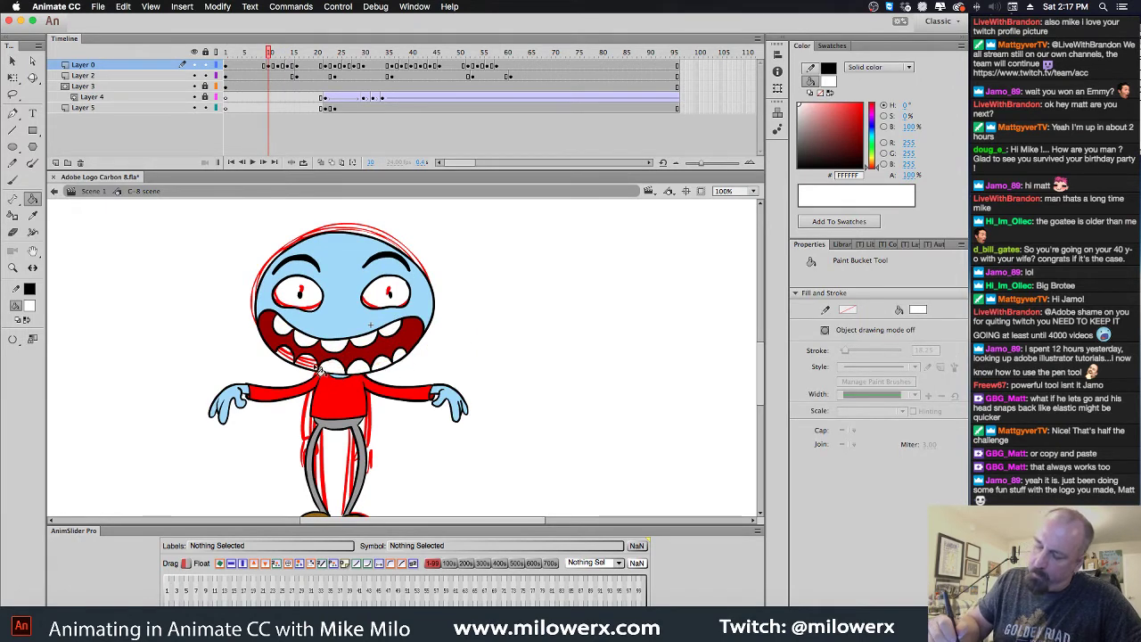
{"action": "left_click", "coordinate": [301, 299]}
{"action": "left_click", "coordinate": [383, 305]}
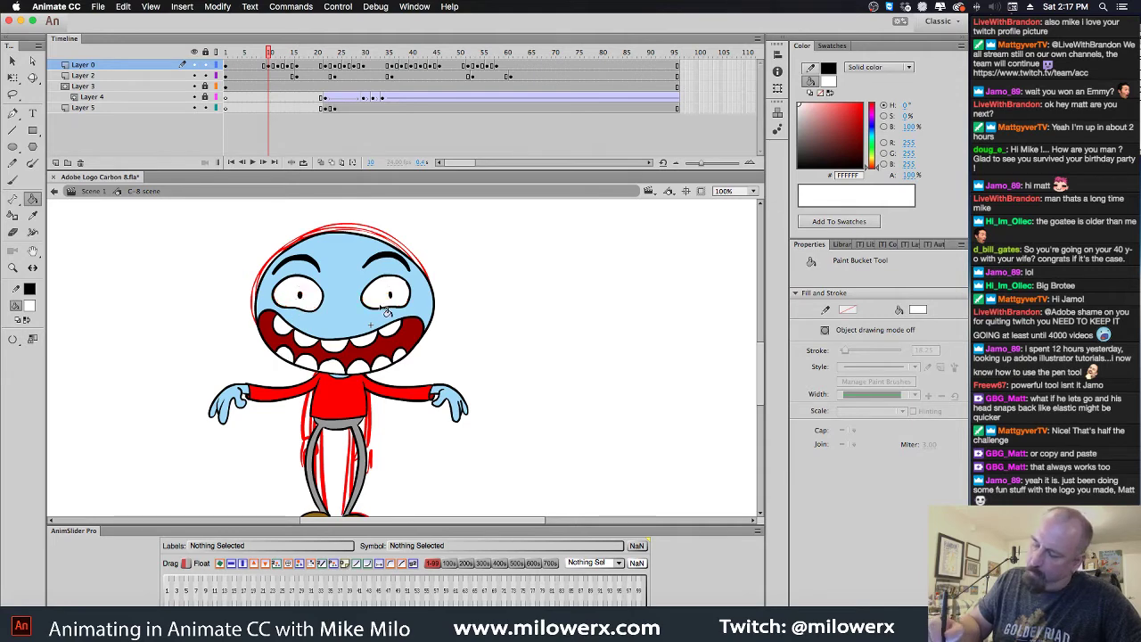
{"action": "left_click_drag", "start_coordinate": [272, 53], "coordinate": [217, 75]}
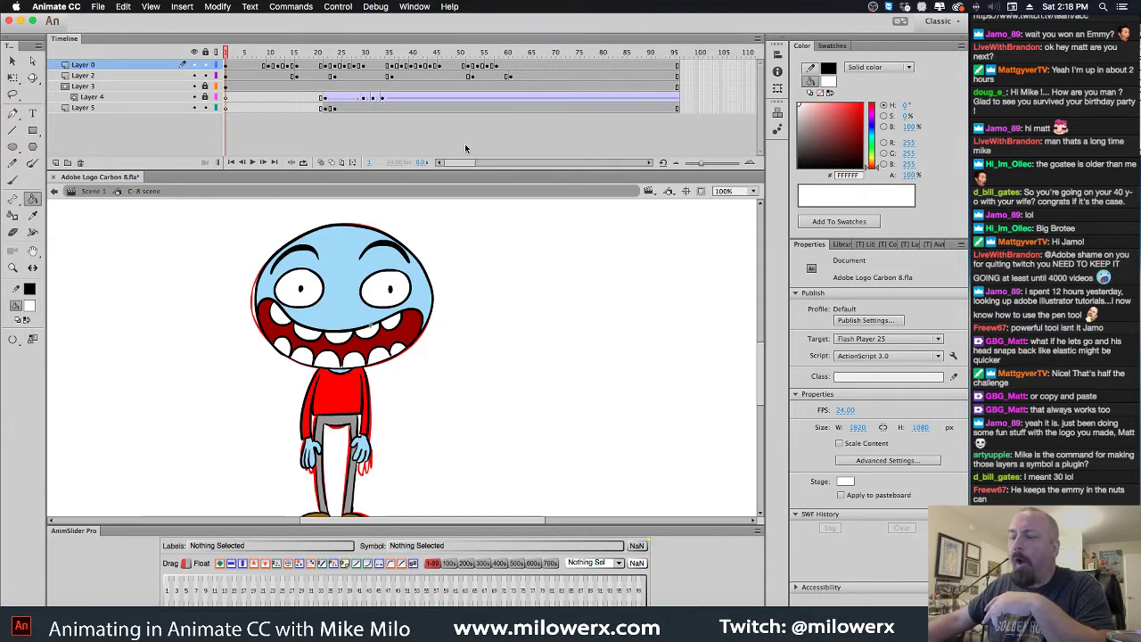
{"action": "left_click", "coordinate": [307, 7]}
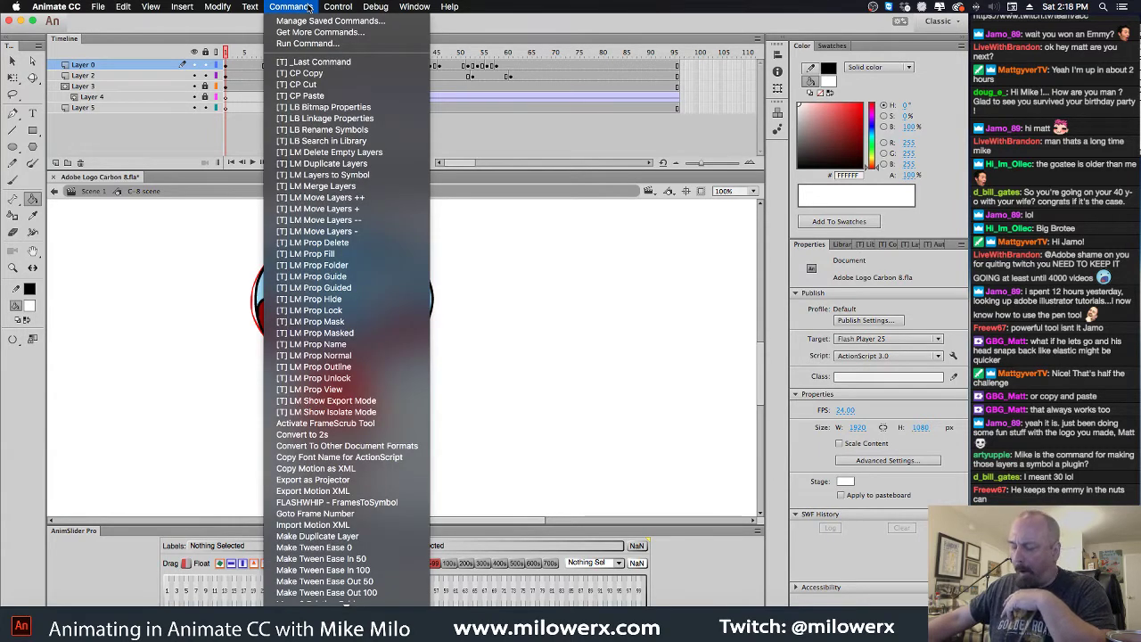
{"action": "left_click", "coordinate": [306, 7]}
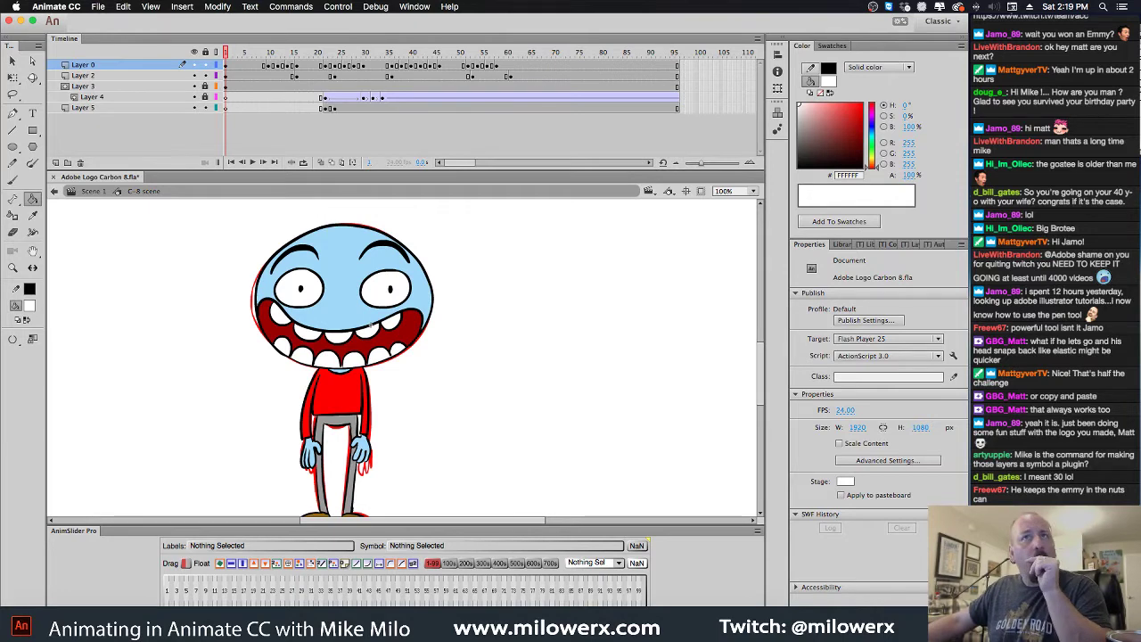
{"action": "key", "text": "super+Tab"}
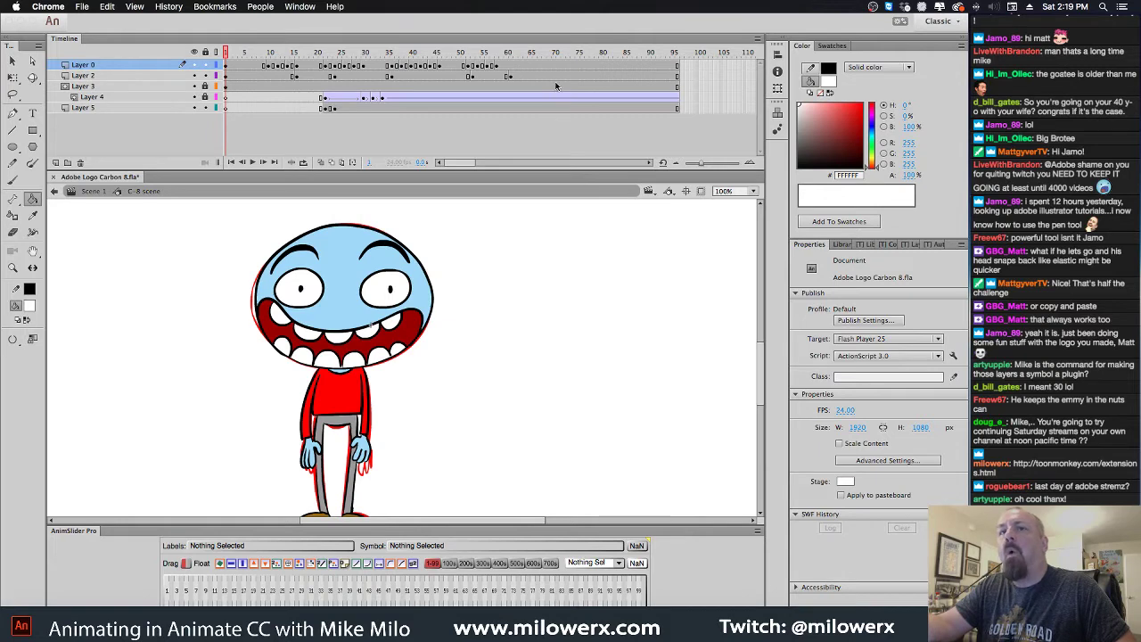
{"action": "left_click", "coordinate": [519, 27]}
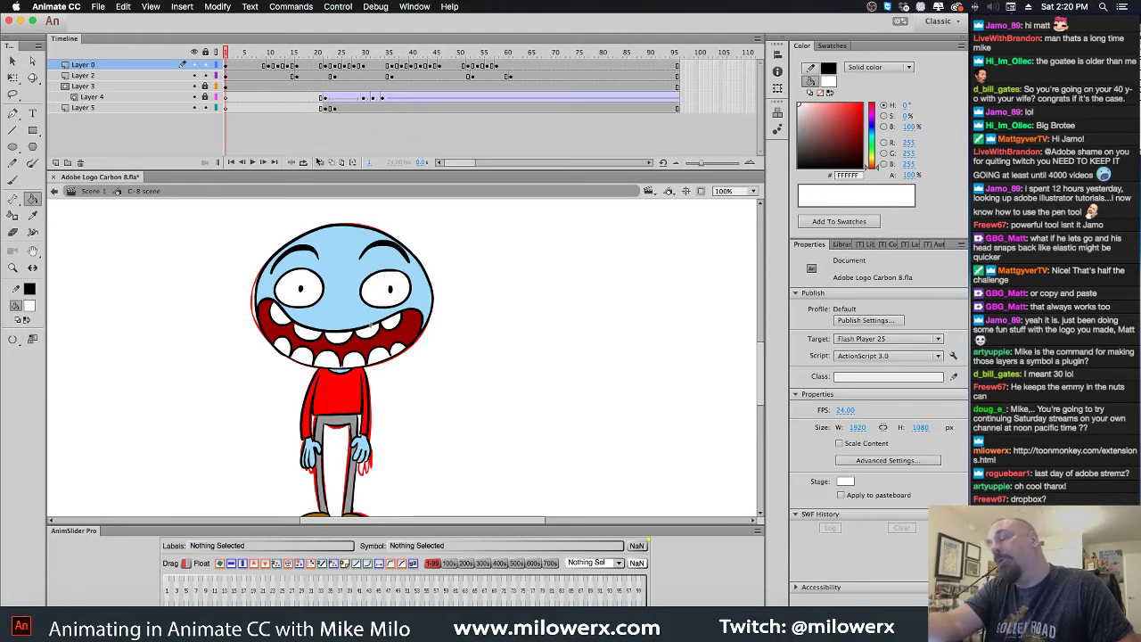
Review poses between frames 16 and 46, then shift Layer 2's later frames further right
{"action": "left_click_drag", "start_coordinate": [241, 54], "coordinate": [432, 70]}
{"action": "left_click_drag", "start_coordinate": [435, 74], "coordinate": [400, 80]}
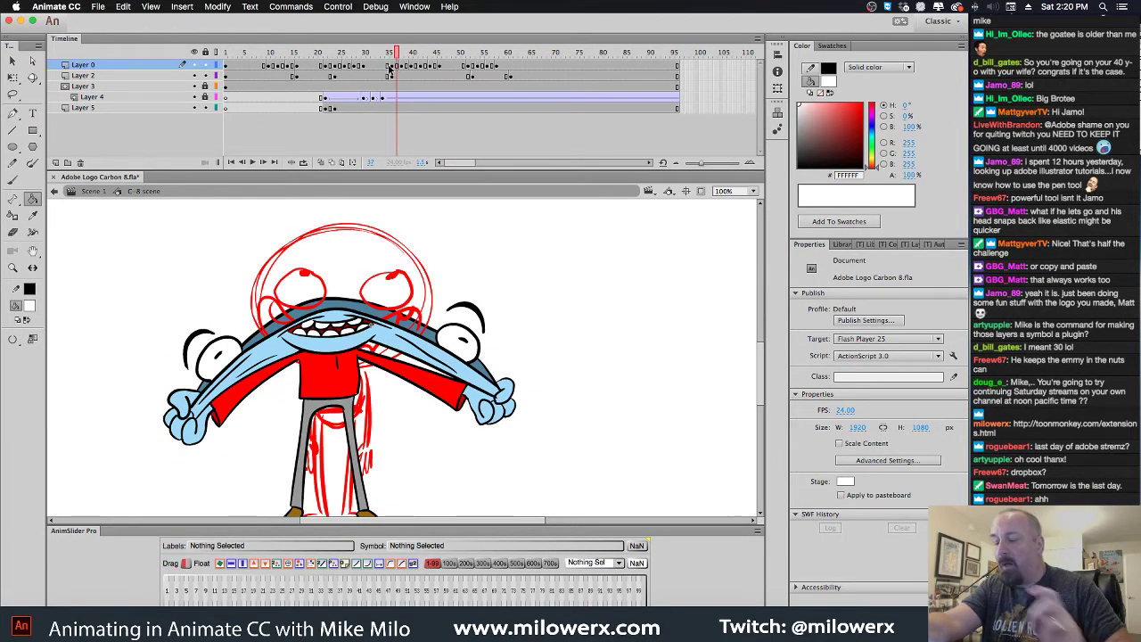
{"action": "left_click", "coordinate": [367, 70]}
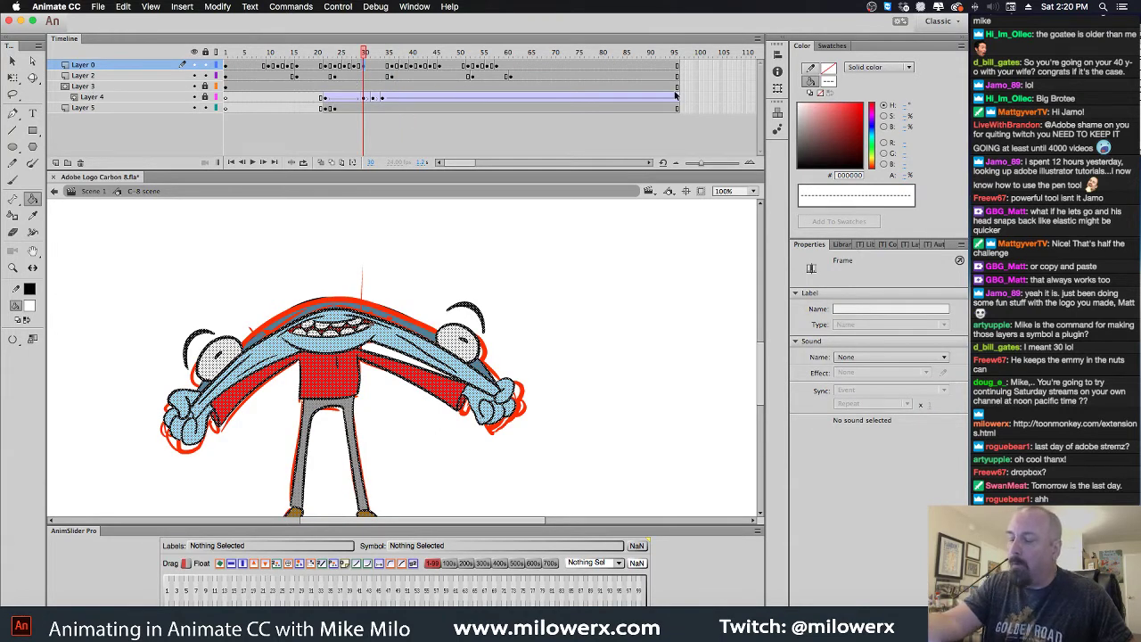
{"action": "left_click_drag", "start_coordinate": [356, 80], "coordinate": [338, 79]}
{"action": "left_click", "coordinate": [299, 78]}
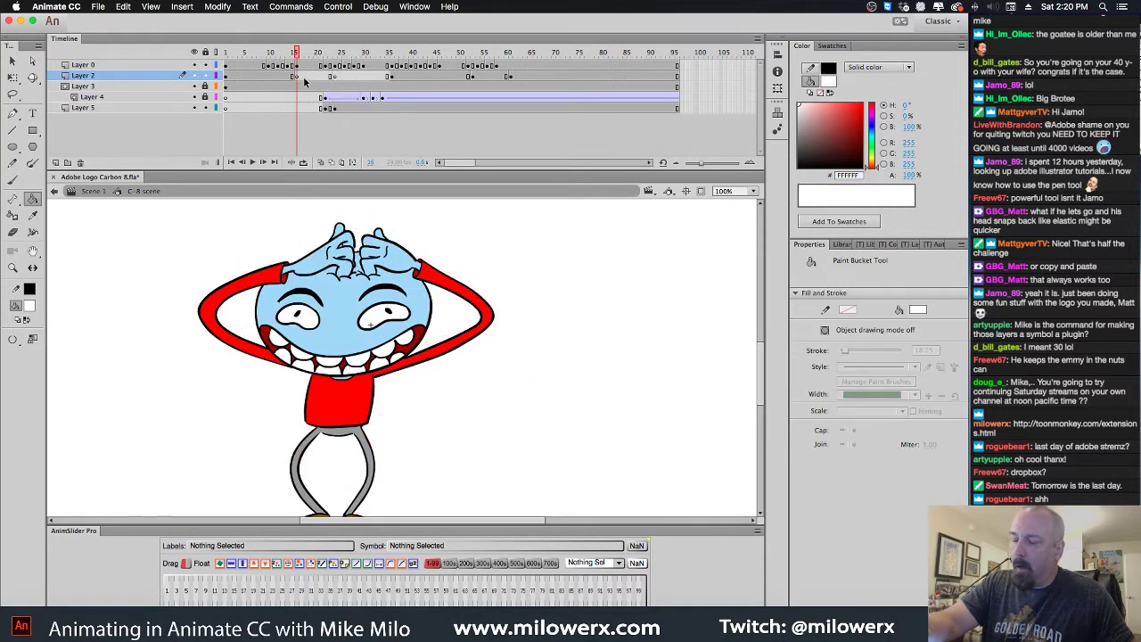
{"action": "left_click", "coordinate": [306, 83]}
{"action": "left_click", "coordinate": [297, 52]}
{"action": "left_click", "coordinate": [391, 79]}
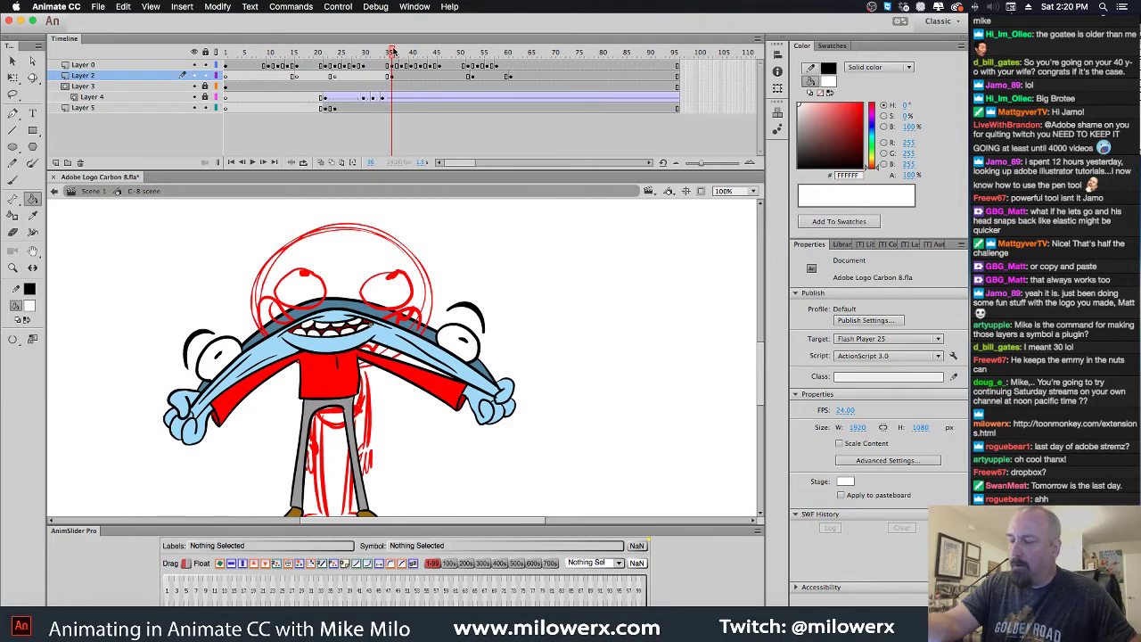
{"action": "mouse_move", "coordinate": [396, 56]}
{"action": "left_mouse_down"}
{"action": "mouse_move", "coordinate": [331, 55]}
{"action": "mouse_move", "coordinate": [419, 59]}
{"action": "mouse_move", "coordinate": [401, 59]}
{"action": "mouse_move", "coordinate": [509, 82]}
{"action": "left_mouse_up"}
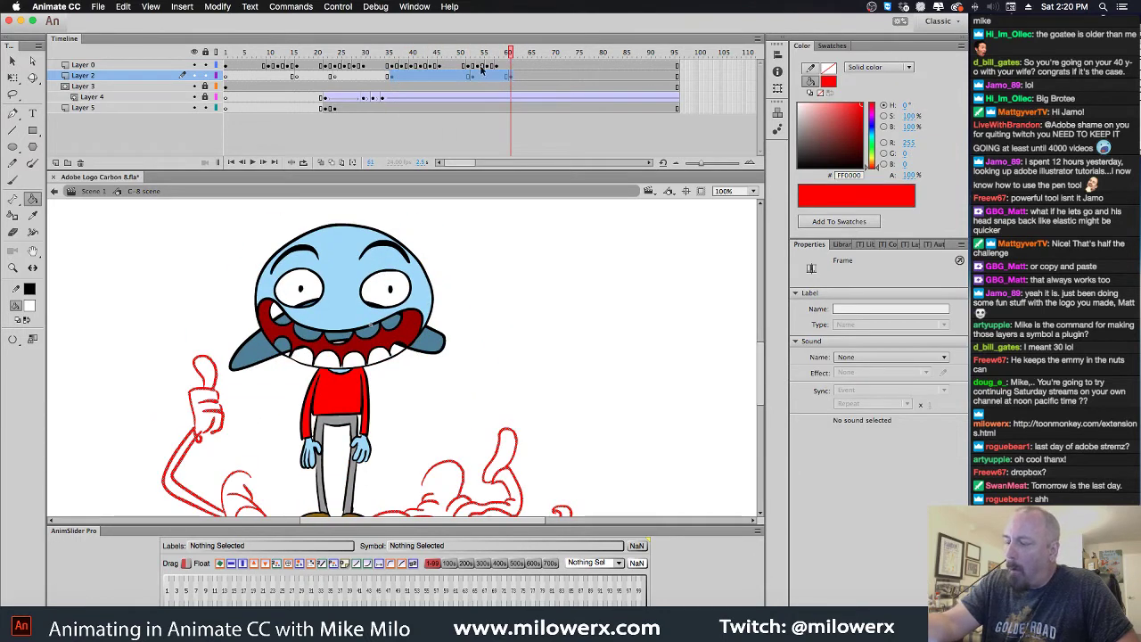
{"action": "left_click_drag", "start_coordinate": [393, 79], "coordinate": [473, 87]}
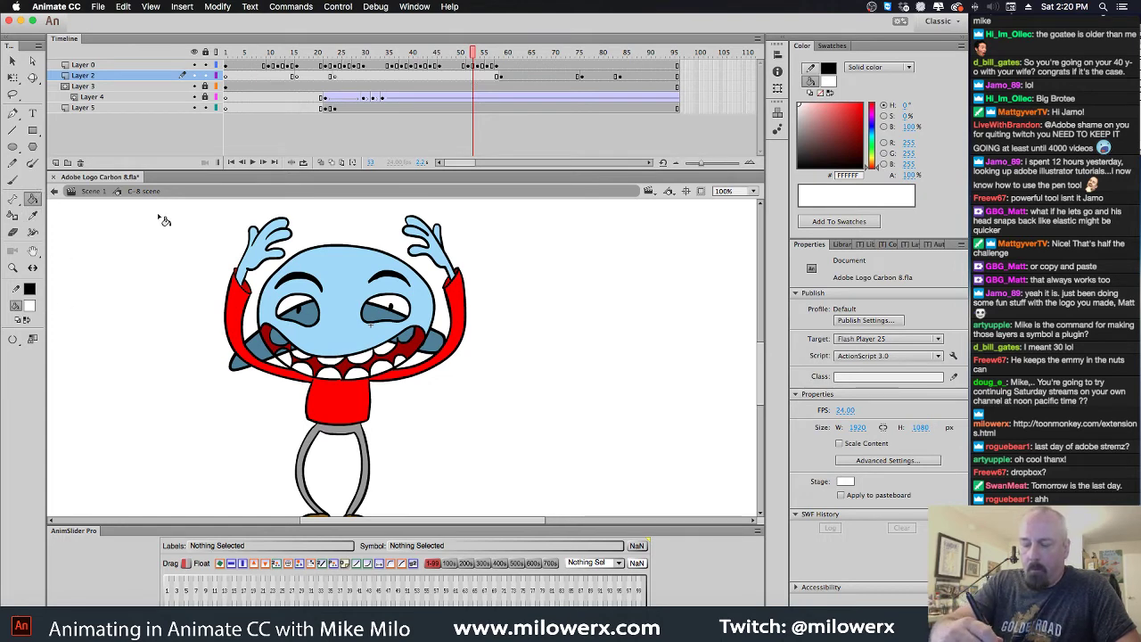
Fill both eyes white, undoing and redoing the pupil fills
{"action": "left_click", "coordinate": [315, 326]}
{"action": "left_click", "coordinate": [385, 327]}
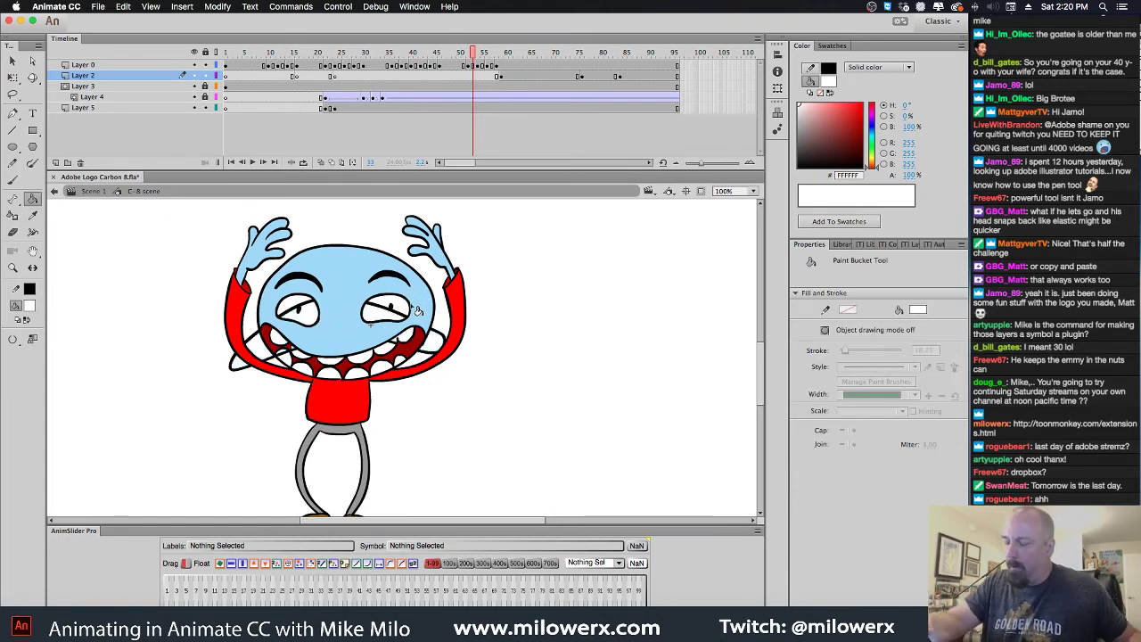
{"action": "key", "text": "super+z"}
{"action": "key", "text": "super+z"}
{"action": "left_click", "coordinate": [390, 305]}
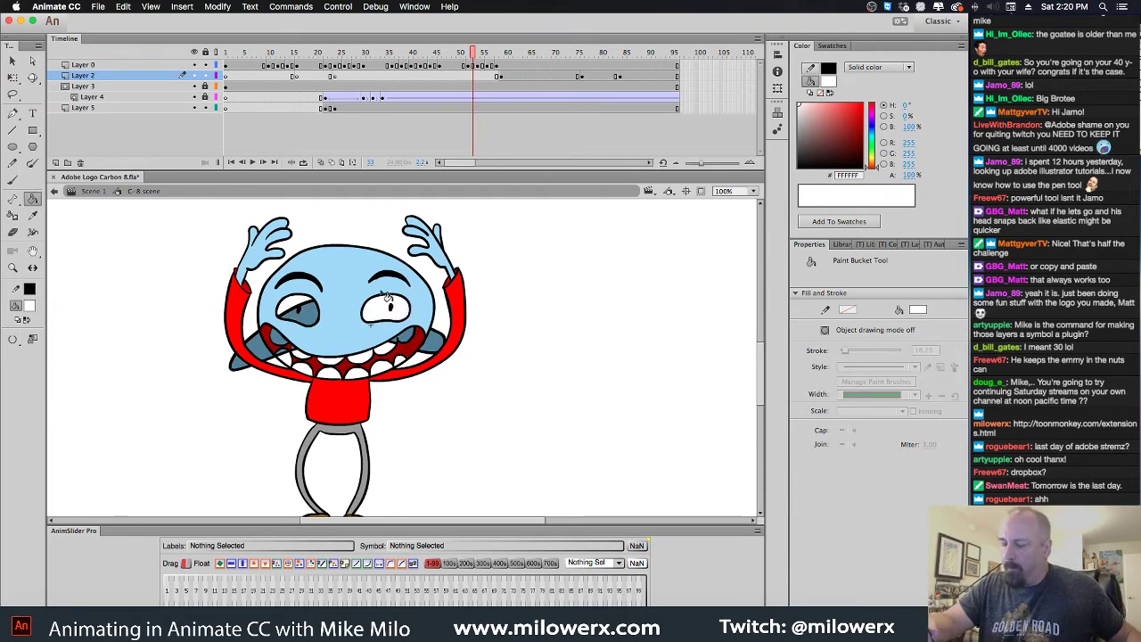
{"action": "left_click", "coordinate": [313, 308]}
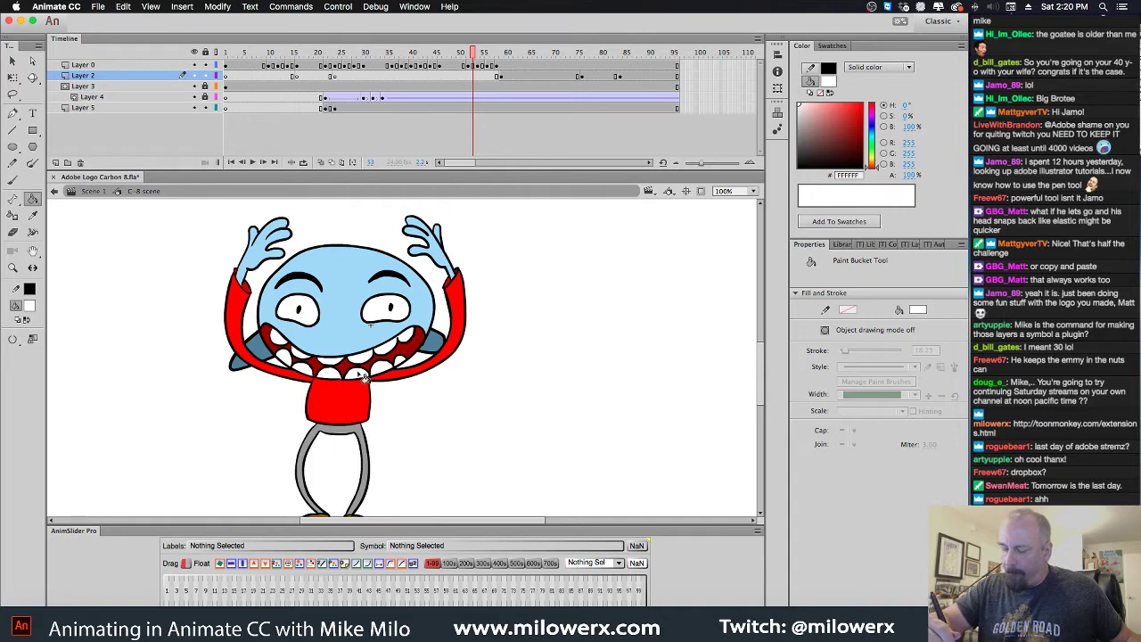
Step through the earlier poses, selecting the whole character on each frame to review it
{"action": "key", "text": "comma"}
{"action": "left_click_drag", "start_coordinate": [467, 51], "coordinate": [293, 74]}
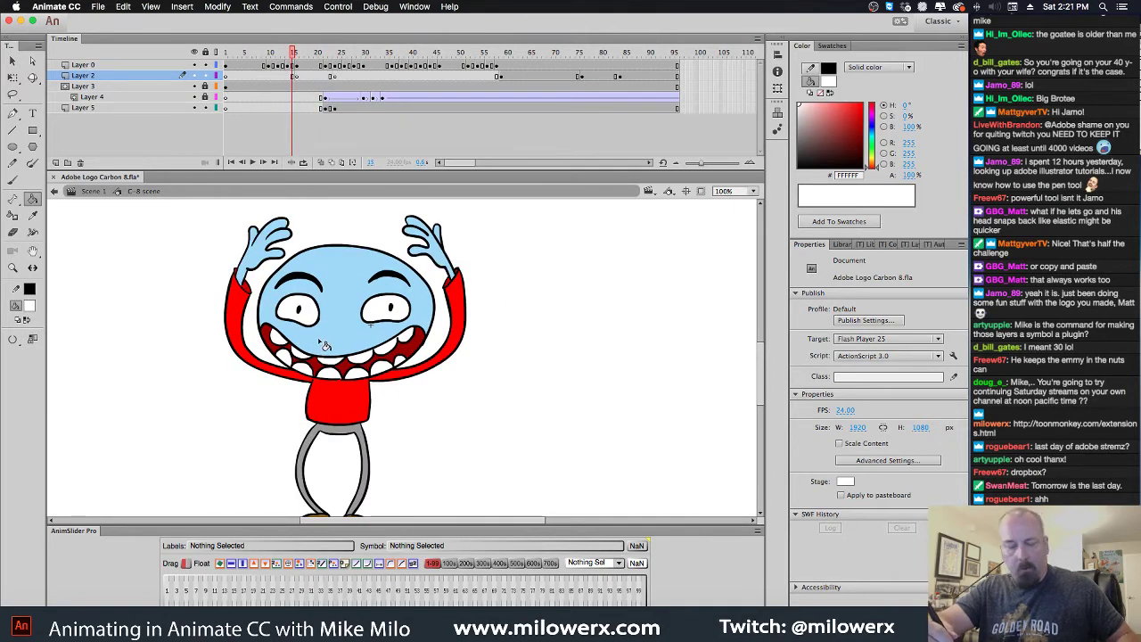
{"action": "key", "text": "super+a"}
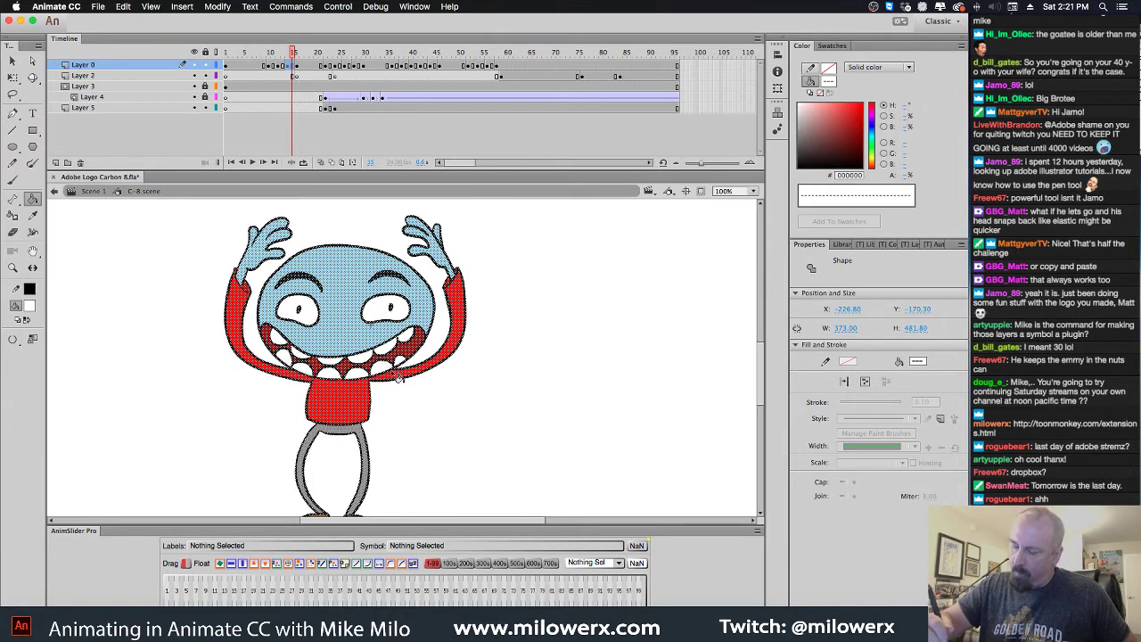
{"action": "key", "text": "comma"}
{"action": "key", "text": "comma"}
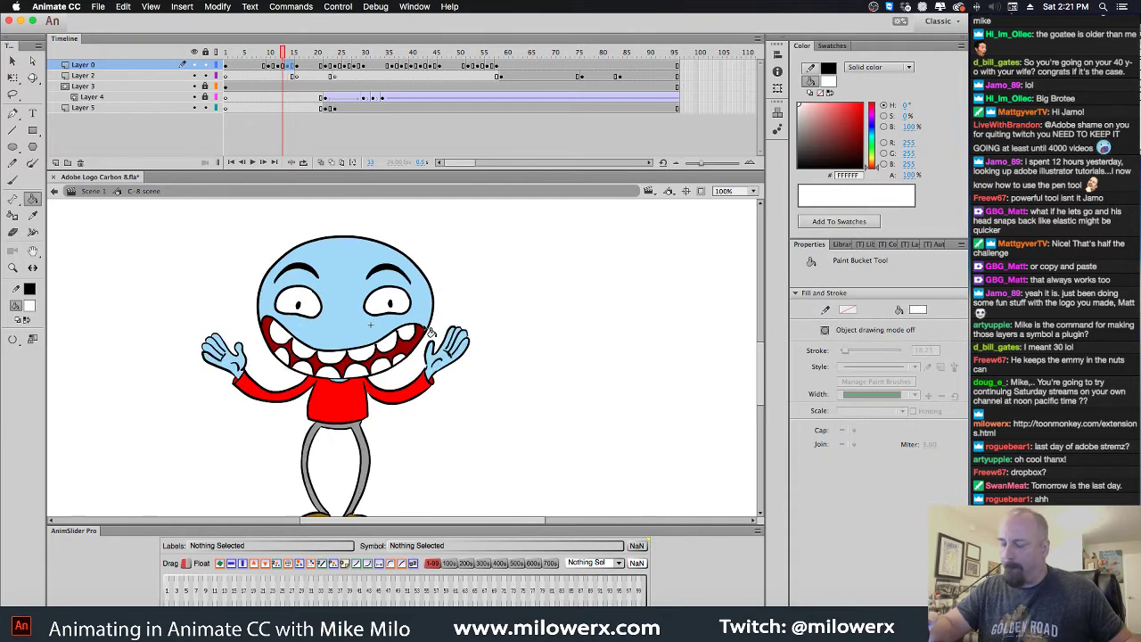
{"action": "key", "text": "super+a"}
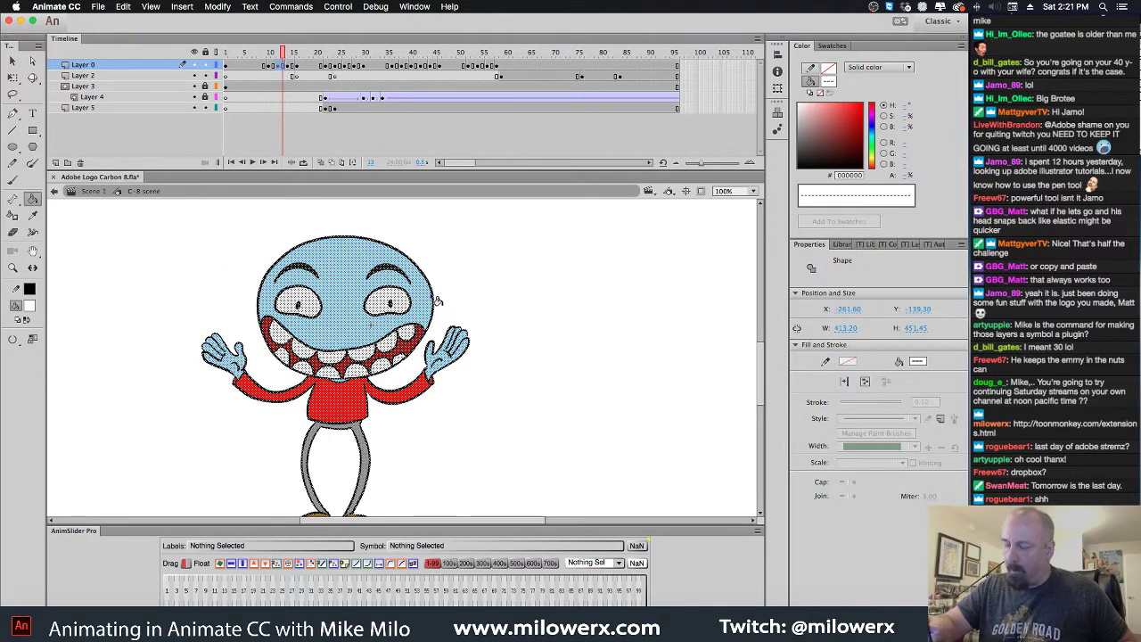
{"action": "key", "text": "period"}
{"action": "key", "text": "super+a"}
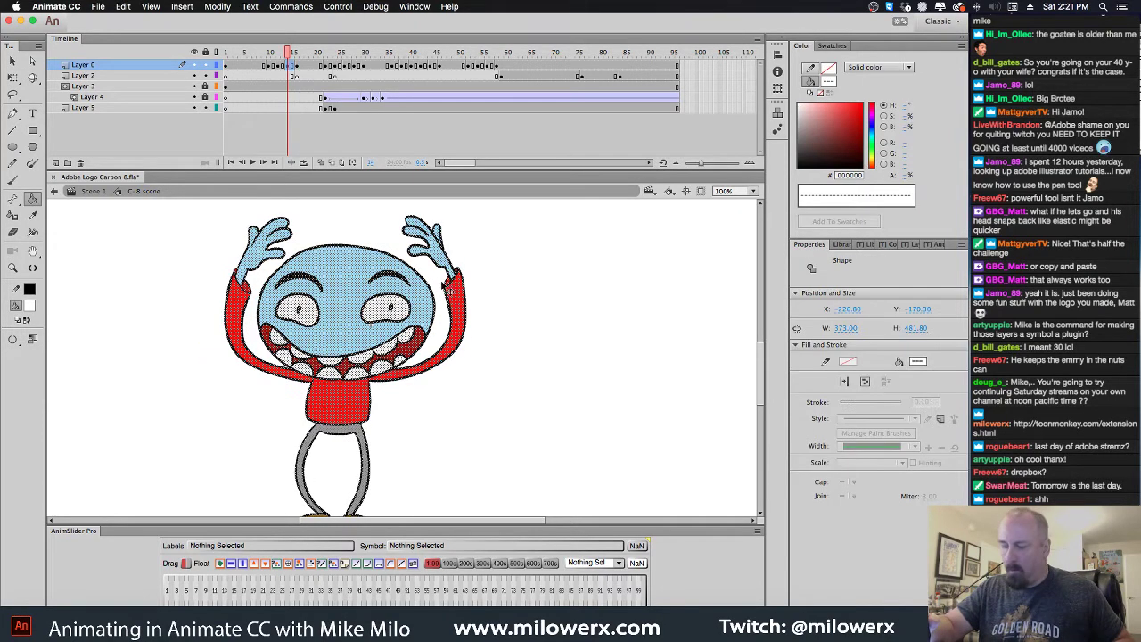
{"action": "key", "text": "super+shift+a"}
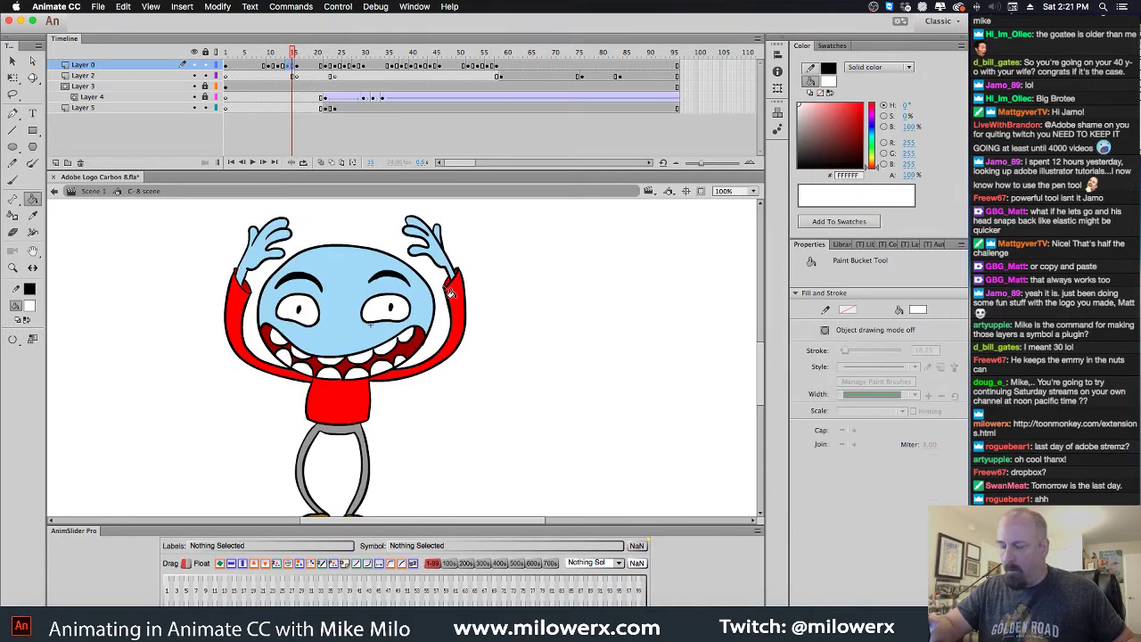
{"action": "key", "text": "period"}
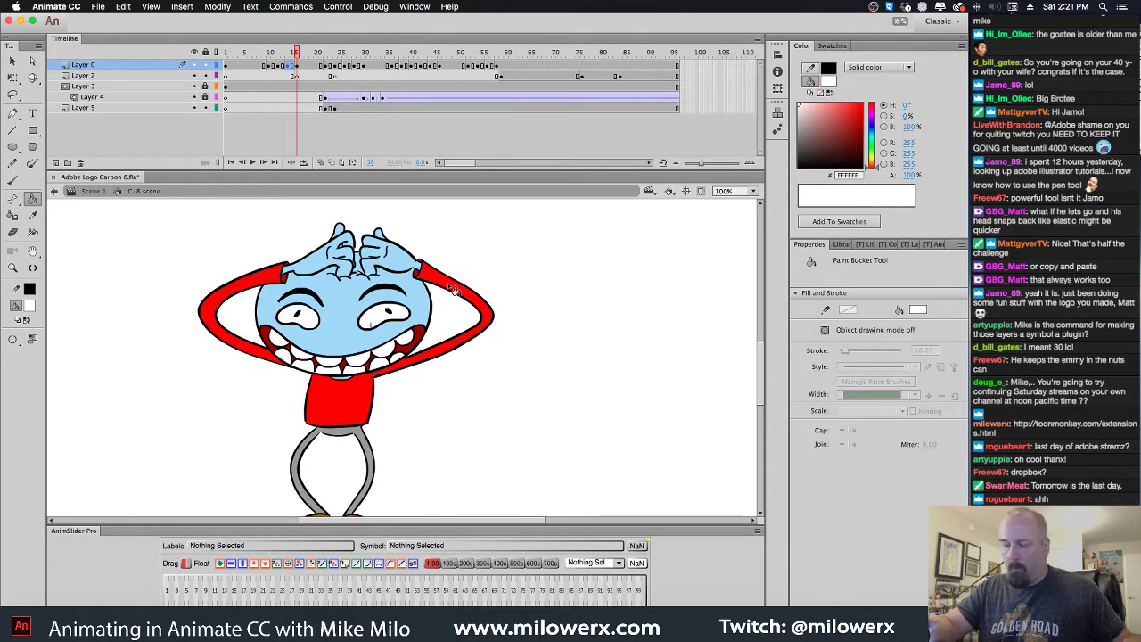
{"action": "key", "text": "super+a"}
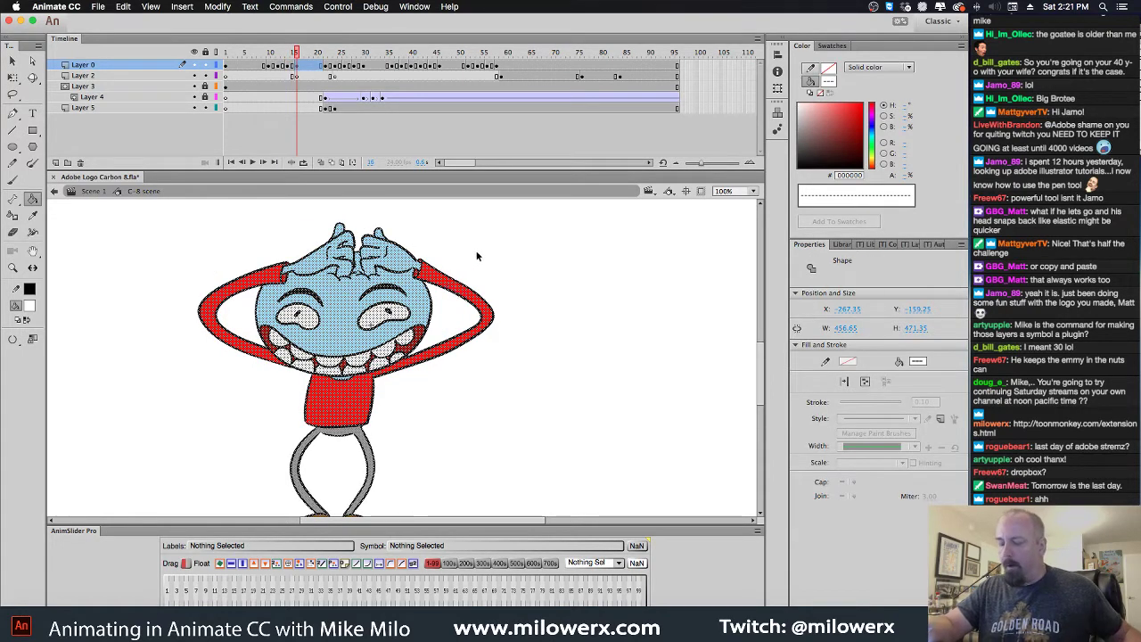
{"action": "left_click_drag", "start_coordinate": [297, 53], "coordinate": [430, 118]}
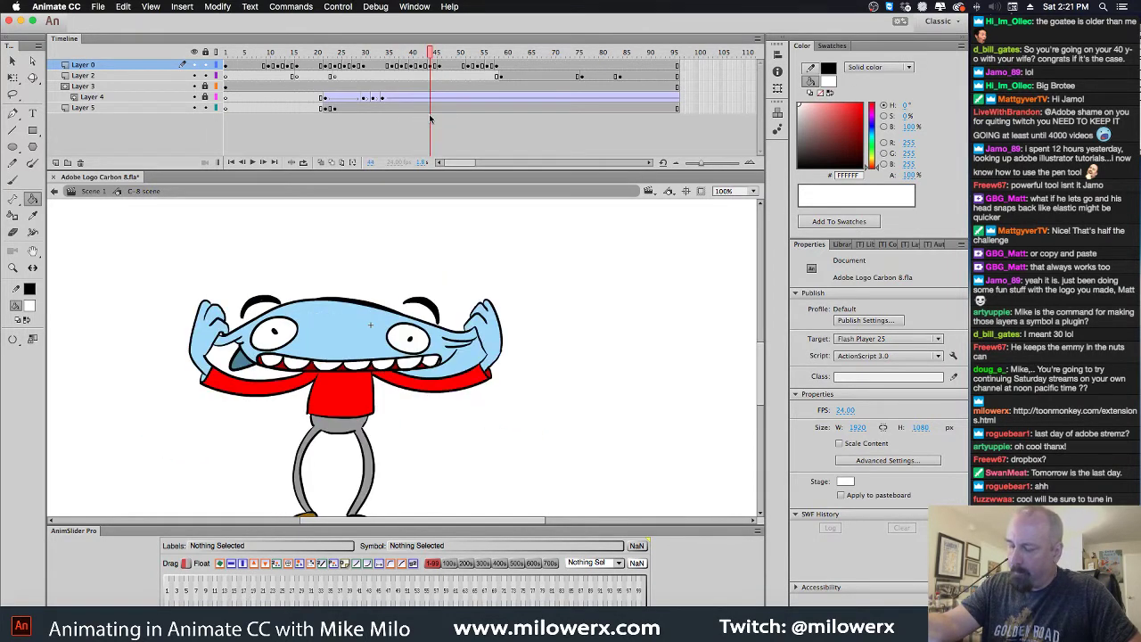
Insert blank keyframes on Layer 5, including frame 44, and paste the dark head-back shape in place
{"action": "left_click", "coordinate": [434, 115]}
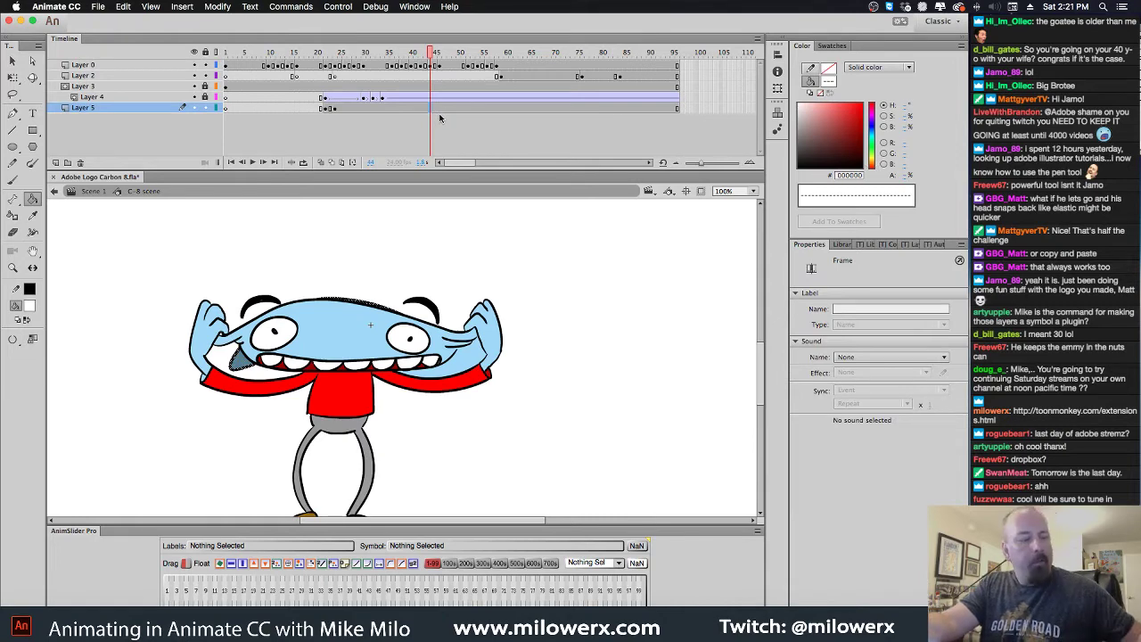
{"action": "key", "text": "F7"}
{"action": "key", "text": "super+shift+v"}
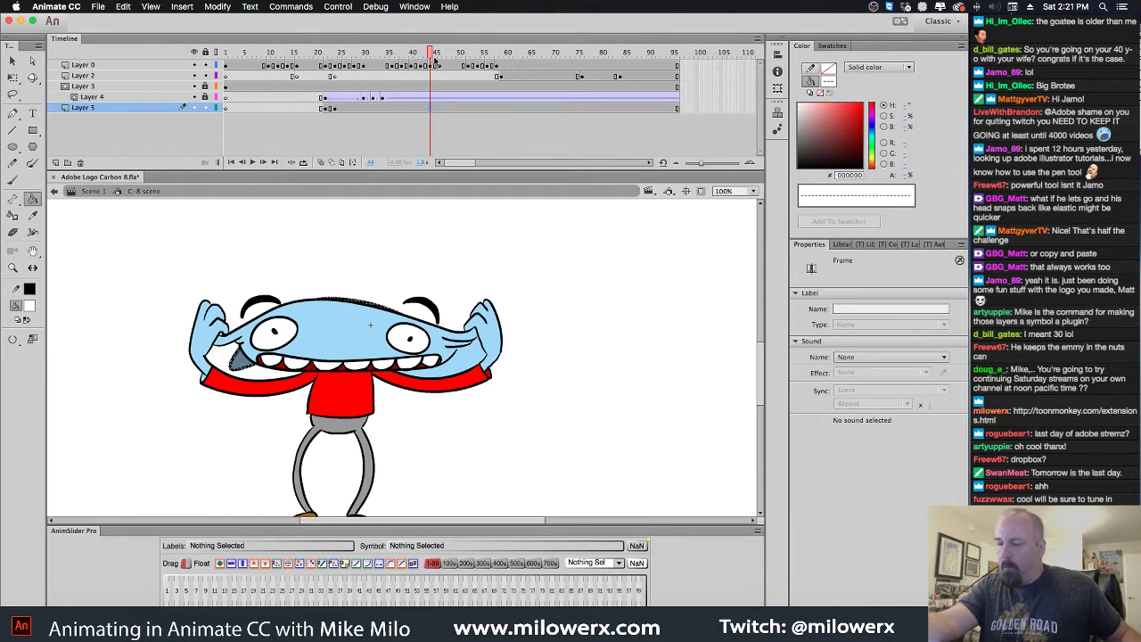
{"action": "left_click", "coordinate": [335, 110]}
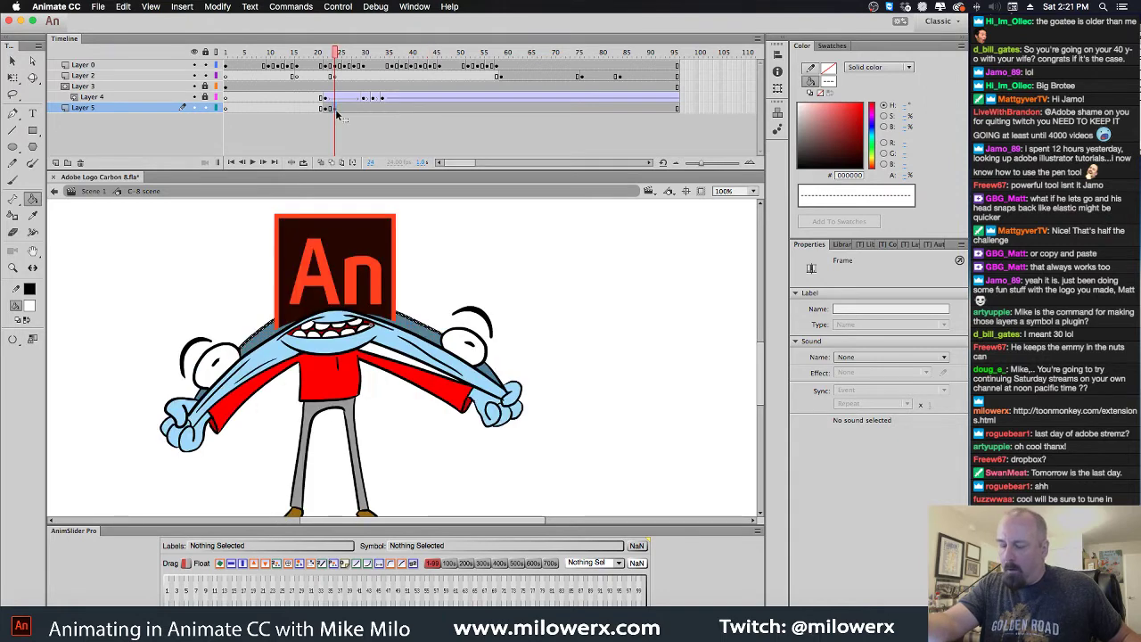
{"action": "left_click", "coordinate": [326, 111]}
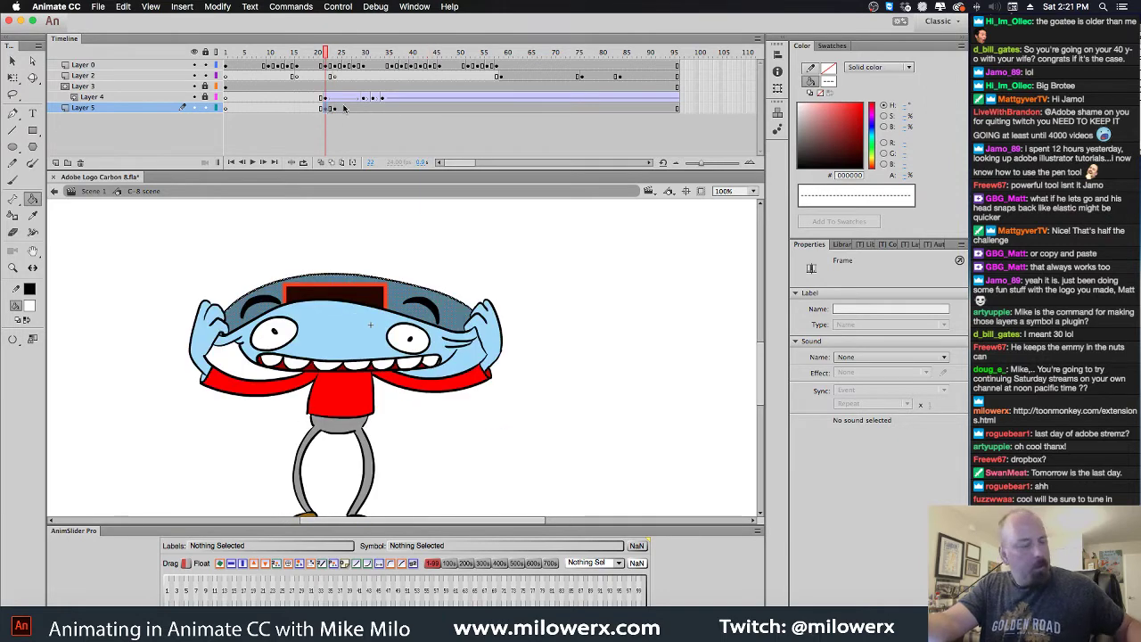
{"action": "left_click_drag", "start_coordinate": [340, 52], "coordinate": [430, 66]}
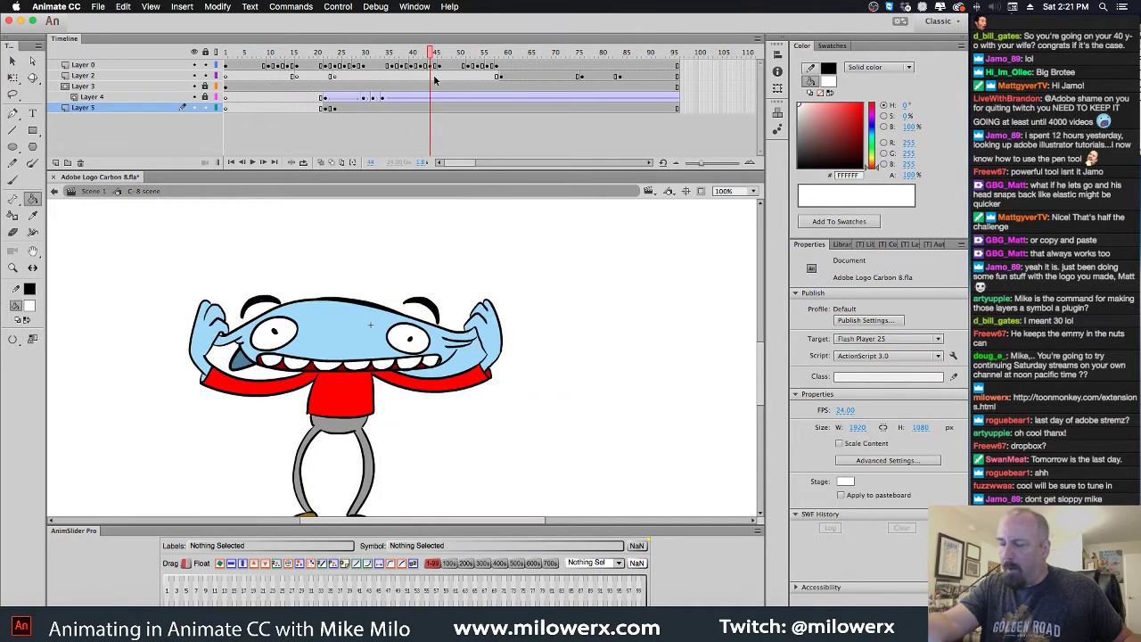
{"action": "left_click", "coordinate": [433, 108]}
{"action": "key", "text": "F7"}
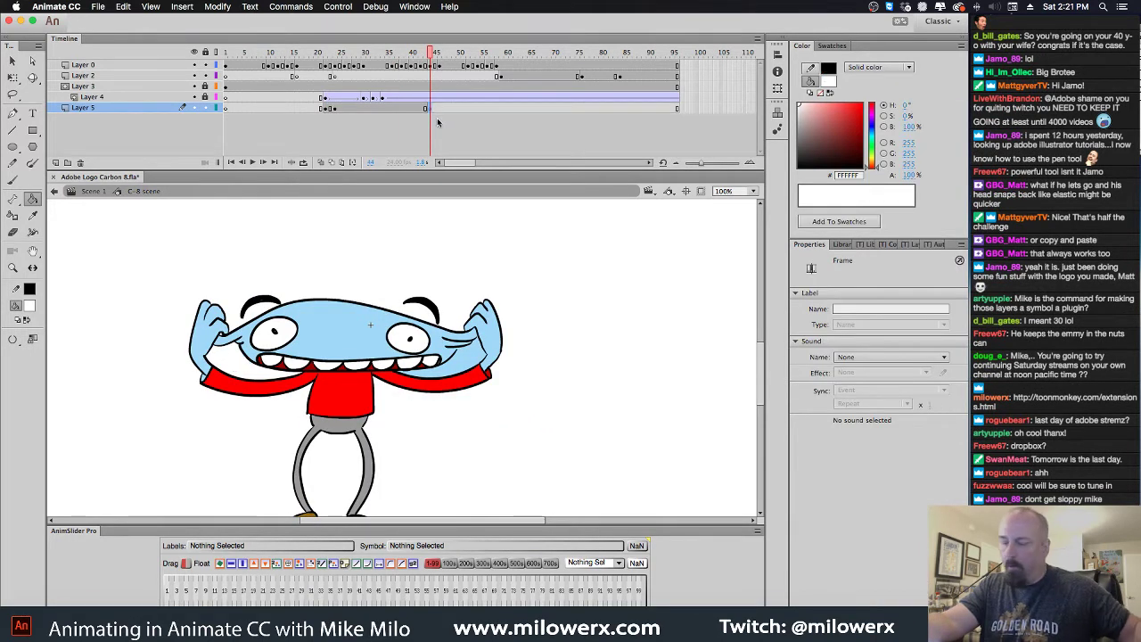
{"action": "key", "text": "super+shift+v"}
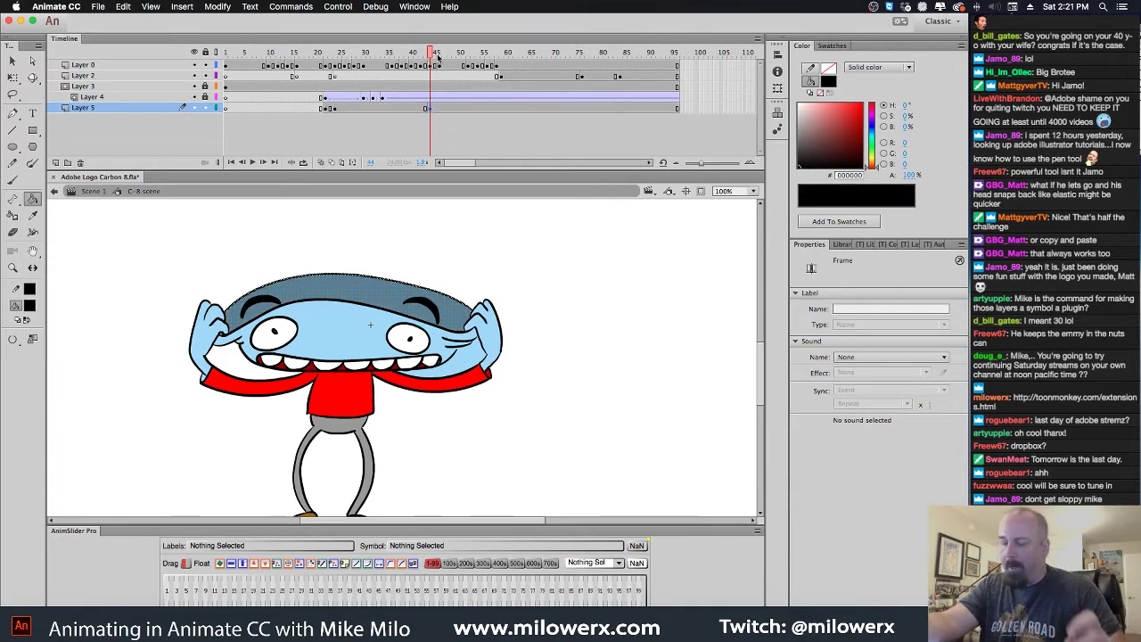
{"action": "left_click_drag", "start_coordinate": [437, 56], "coordinate": [432, 56]}
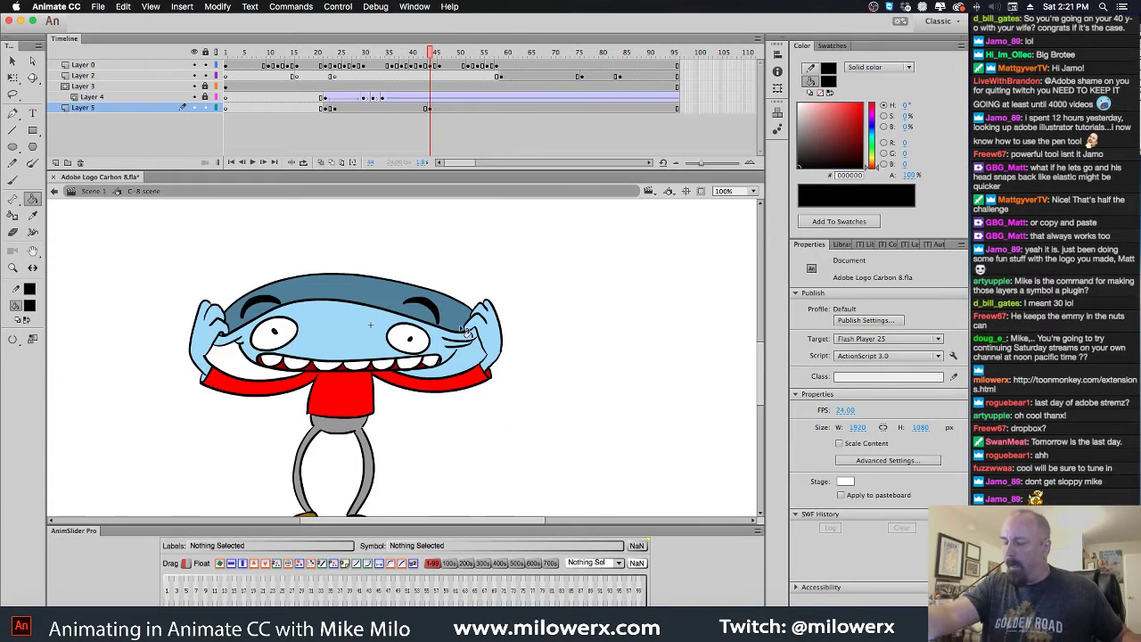
{"action": "left_click", "coordinate": [490, 378]}
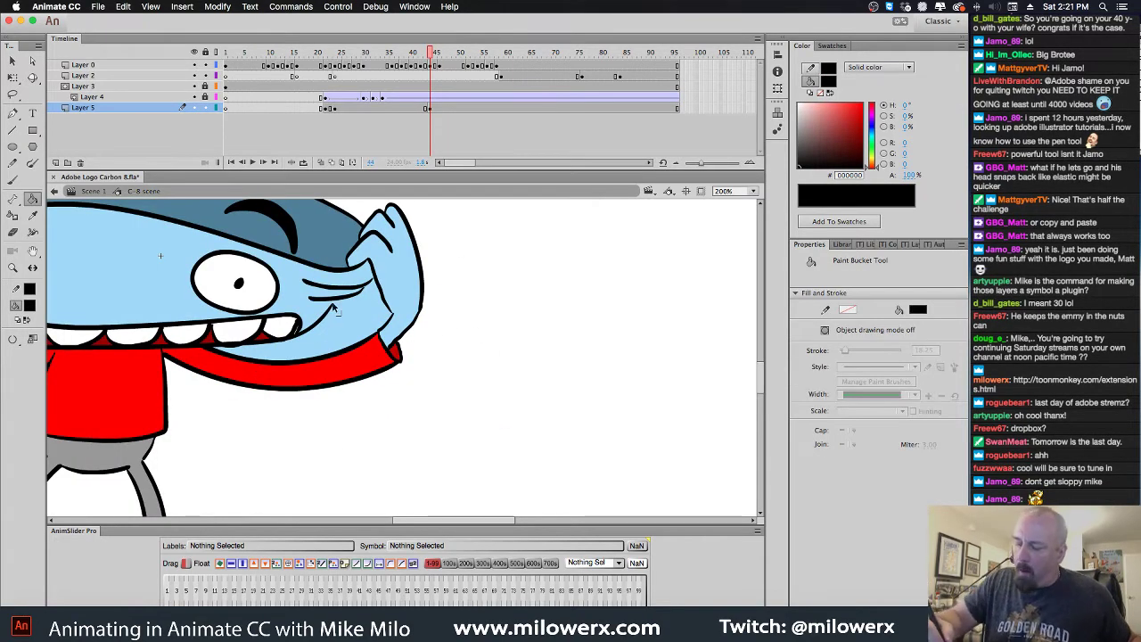
Inspect the cheek fills and delete the stray blue fill under the cheek
{"action": "left_click", "coordinate": [385, 328]}
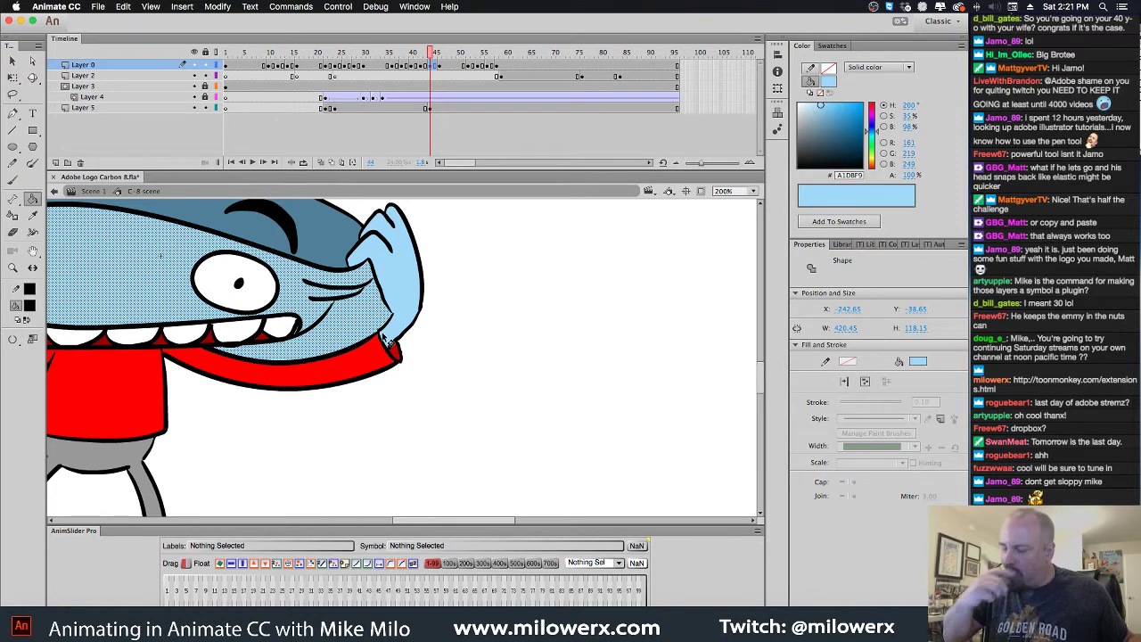
{"action": "left_click", "coordinate": [427, 319]}
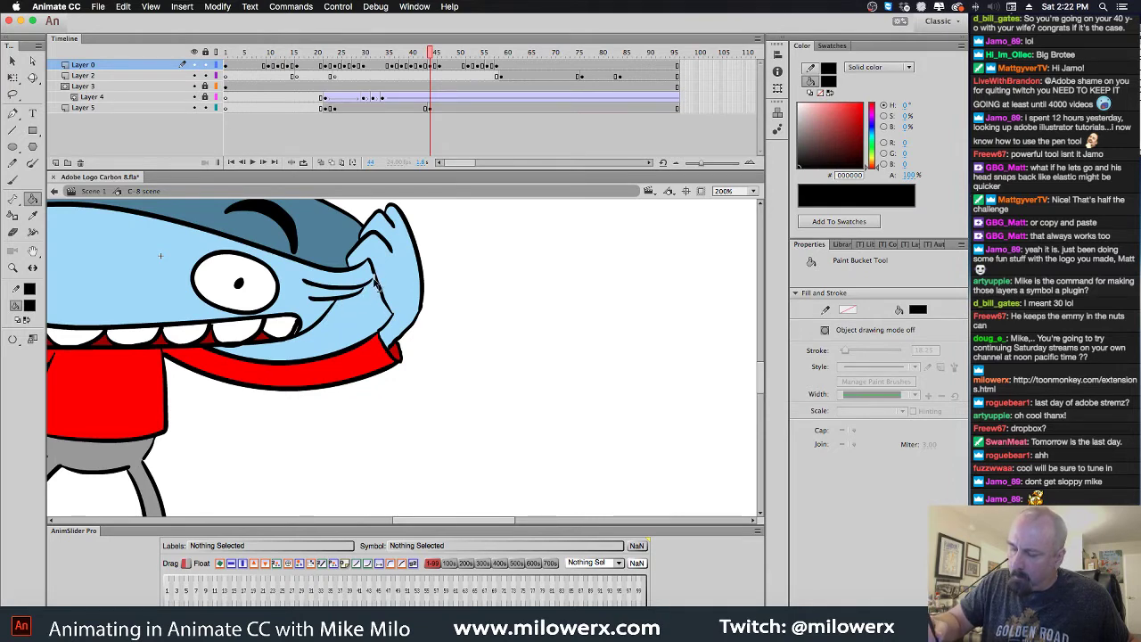
{"action": "key", "text": "super+equal"}
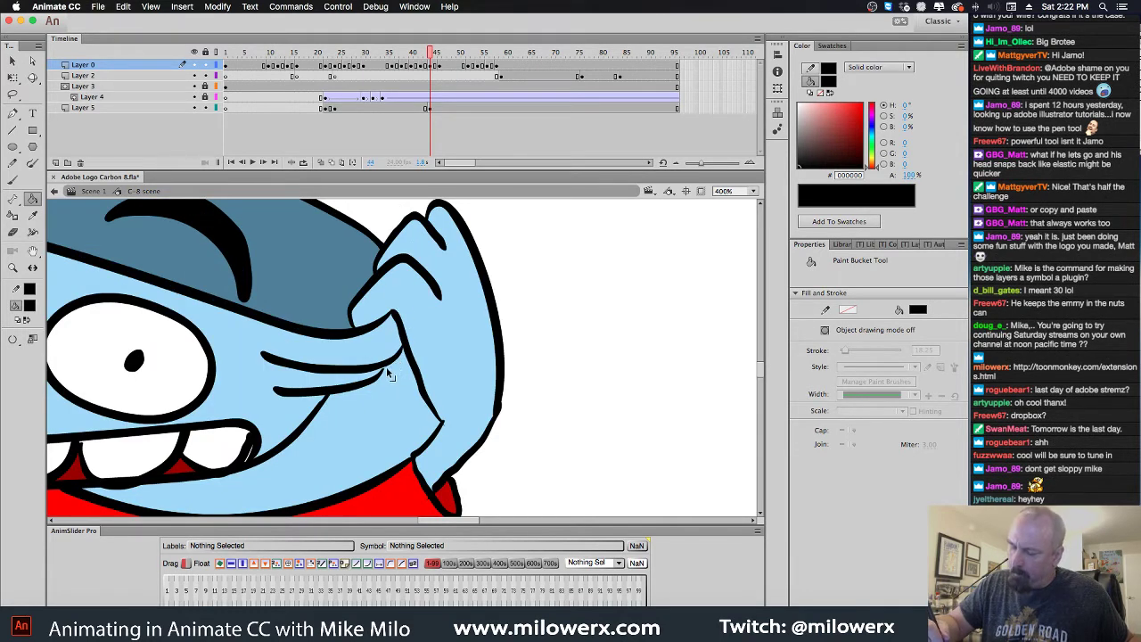
{"action": "left_click", "coordinate": [404, 413]}
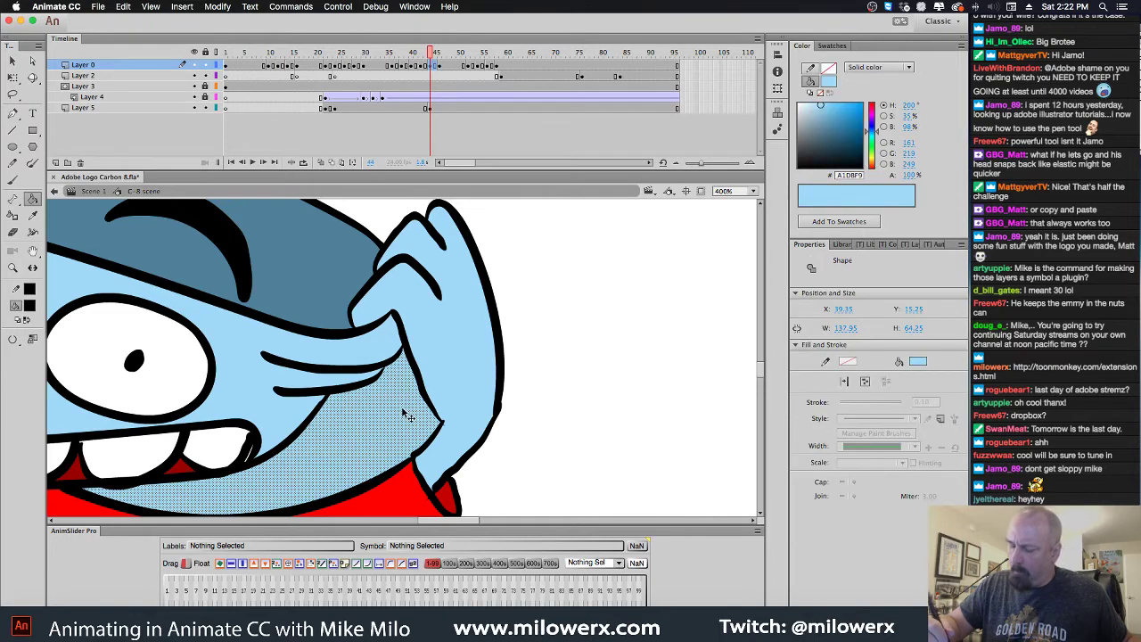
{"action": "key", "text": "super+shift+a"}
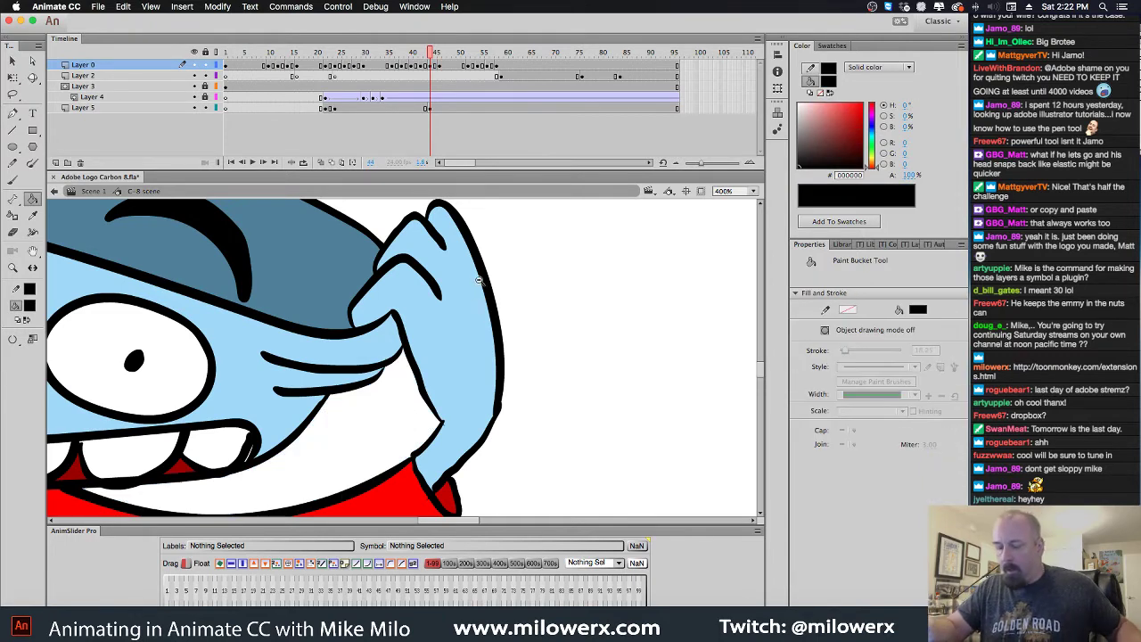
{"action": "key", "text": "super+1"}
{"action": "left_click_drag", "start_coordinate": [436, 64], "coordinate": [330, 94]}
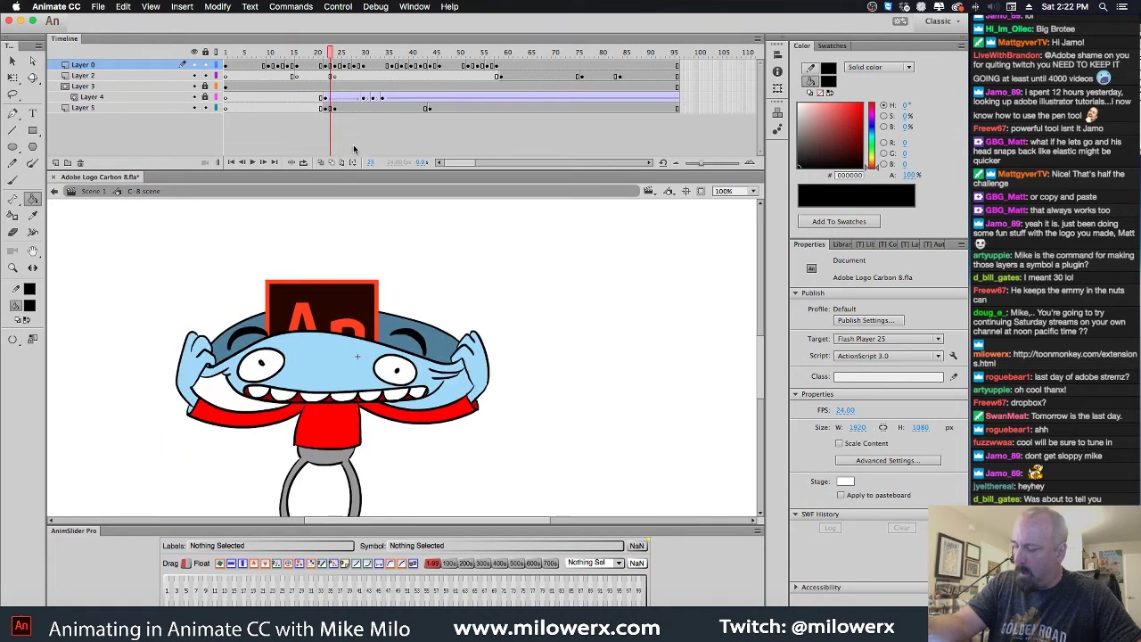
{"action": "scroll", "coordinate": [457, 377], "scroll_direction": "up", "scroll_amount": 2}
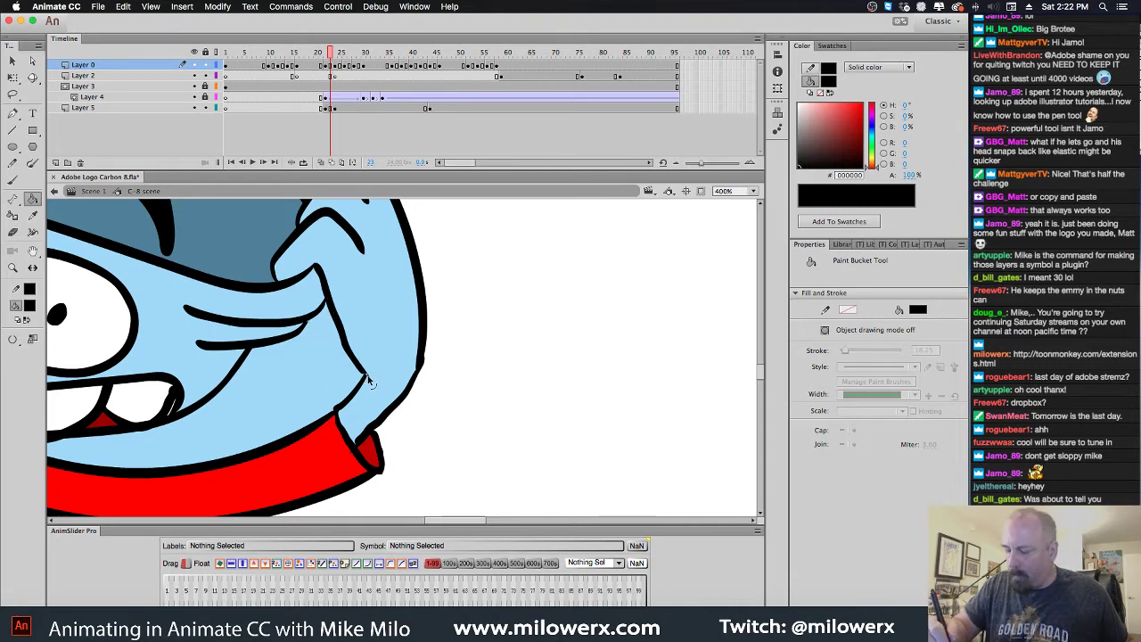
{"action": "left_click", "coordinate": [352, 392], "text": "super"}
{"action": "key", "text": "BackSpace"}
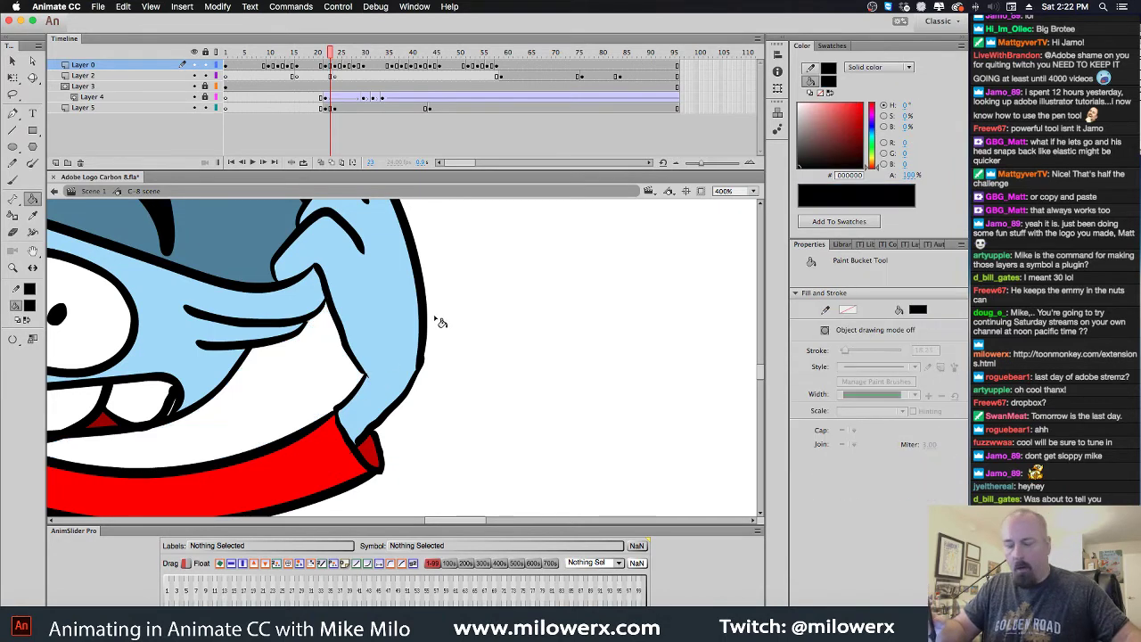
Zoom out to 50%, return to Scene 1, rewind to frame 1 and play the animation
{"action": "left_click", "coordinate": [406, 328], "text": "alt"}
{"action": "left_click", "coordinate": [411, 334], "text": "alt"}
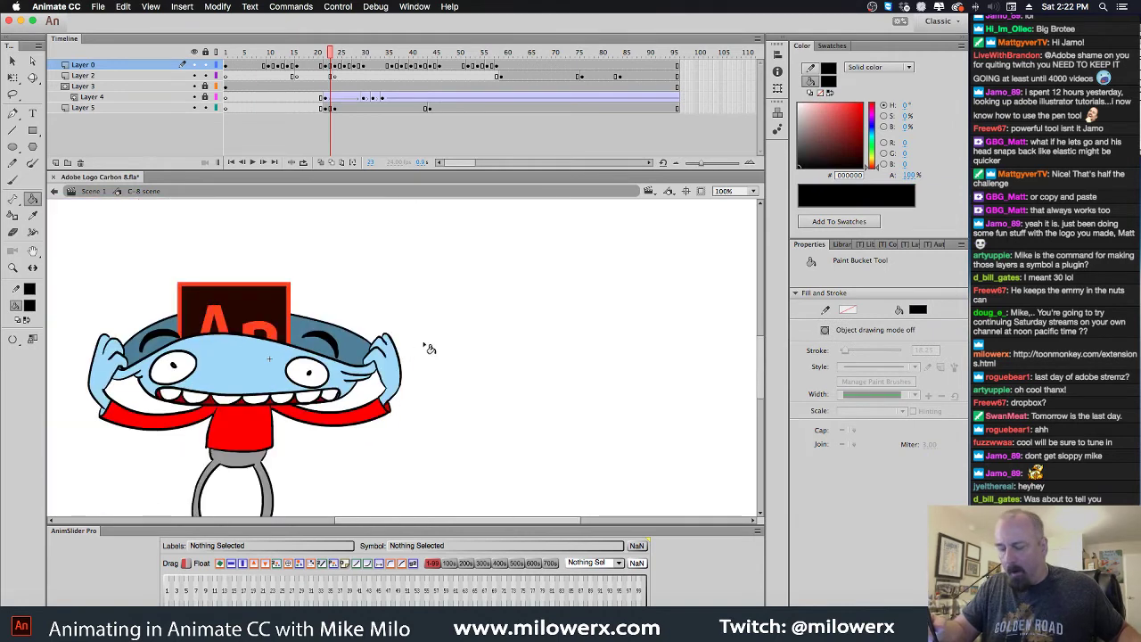
{"action": "left_click_drag", "start_coordinate": [428, 344], "coordinate": [528, 258]}
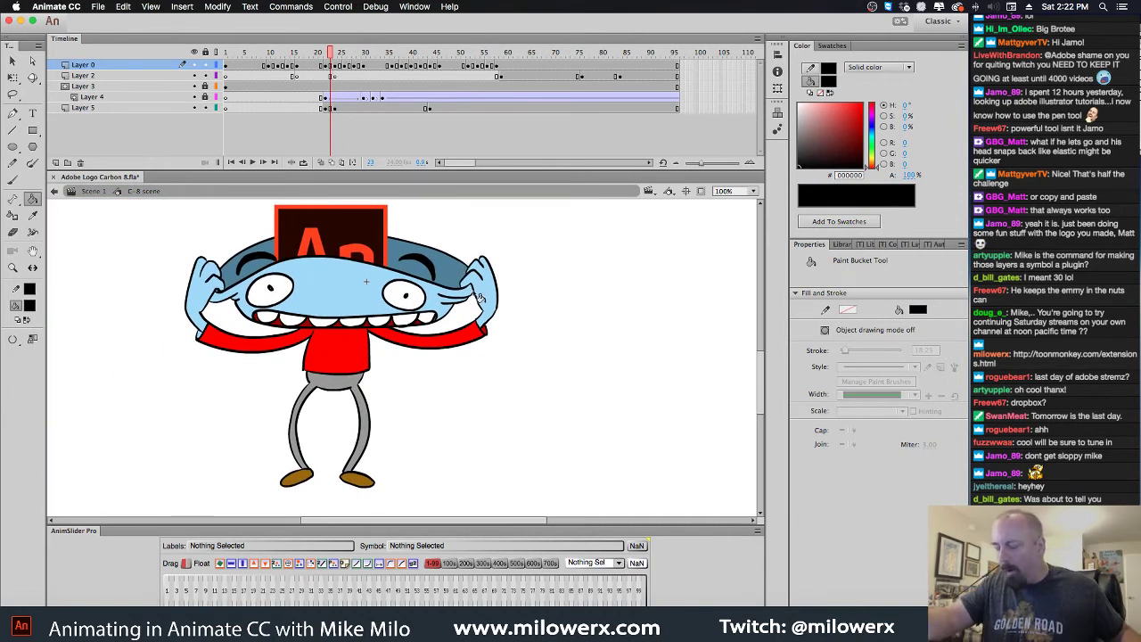
{"action": "key", "text": "super+minus"}
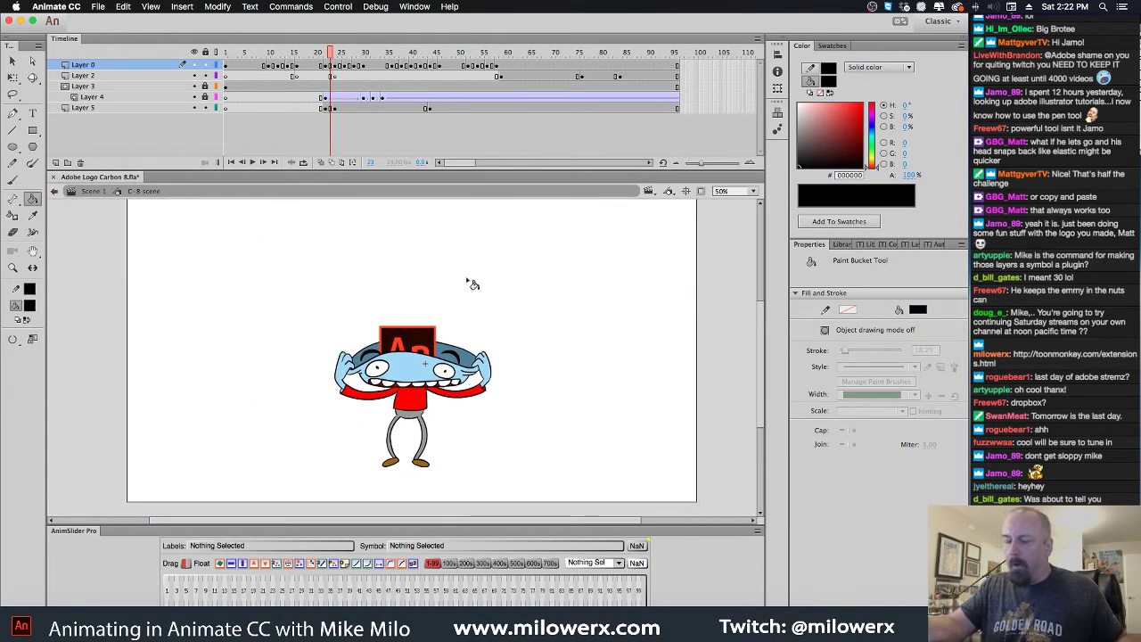
{"action": "left_click", "coordinate": [93, 192]}
{"action": "left_click_drag", "start_coordinate": [331, 51], "coordinate": [198, 54]}
{"action": "key", "text": "Return"}
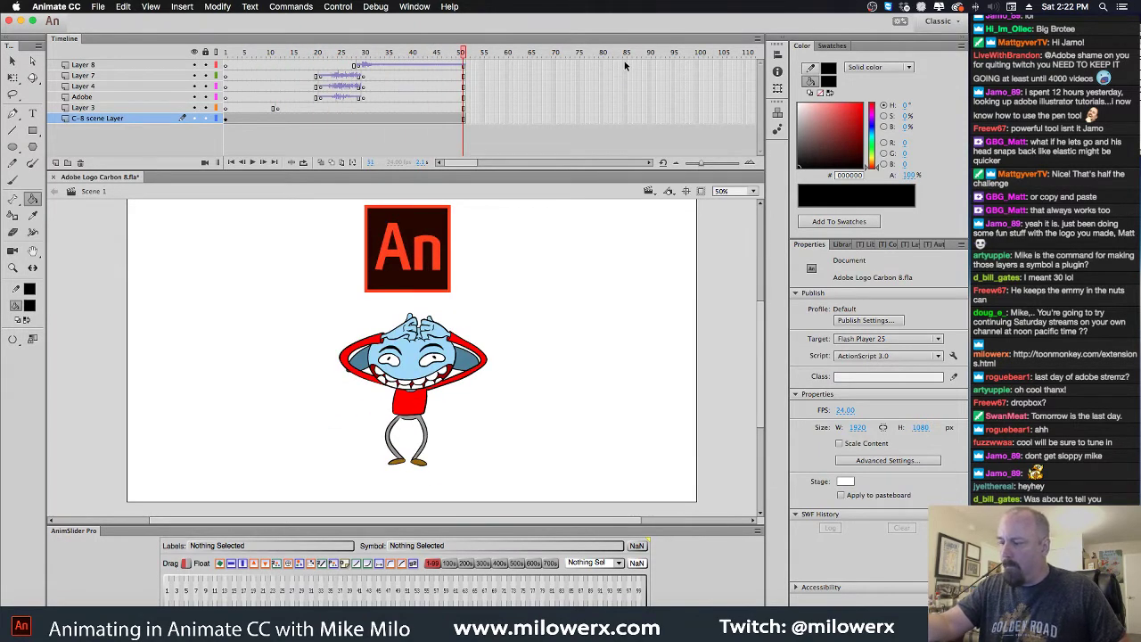
Extend all Scene 1 layers to frame 85 and play the lengthened animation
{"action": "key", "text": "F5"}
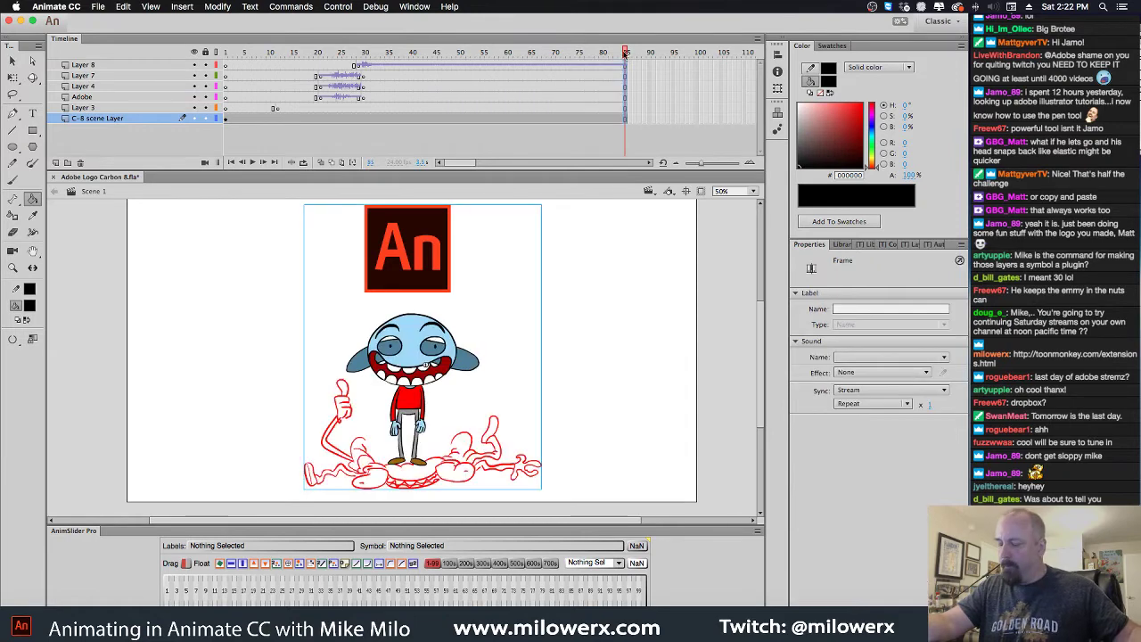
{"action": "key", "text": "Return"}
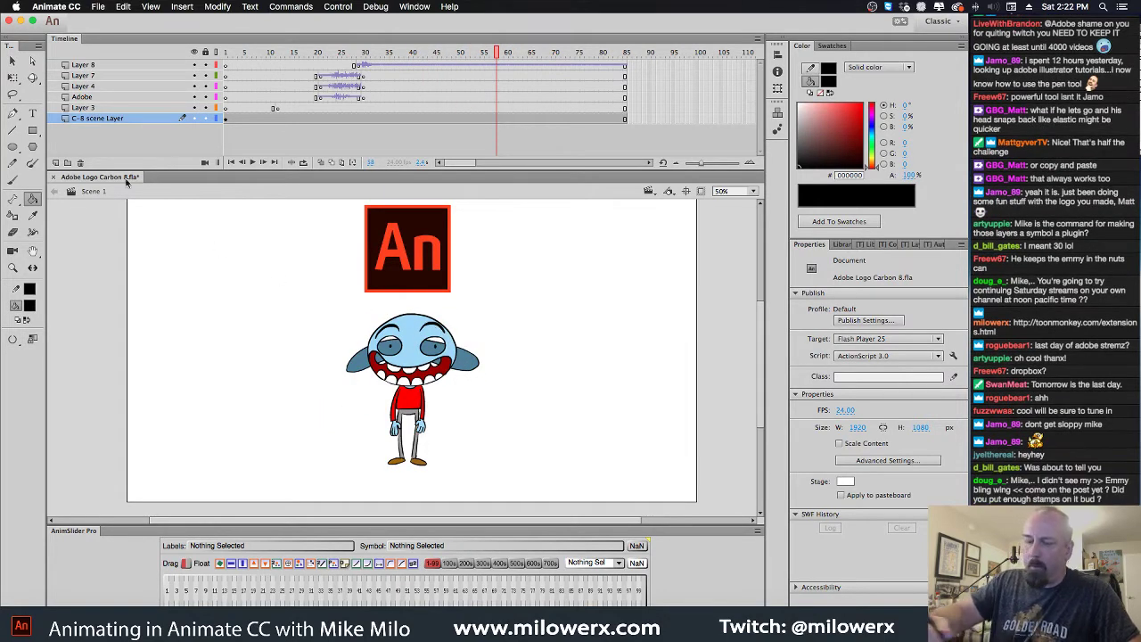
{"action": "key", "text": "v"}
{"action": "left_click", "coordinate": [453, 344]}
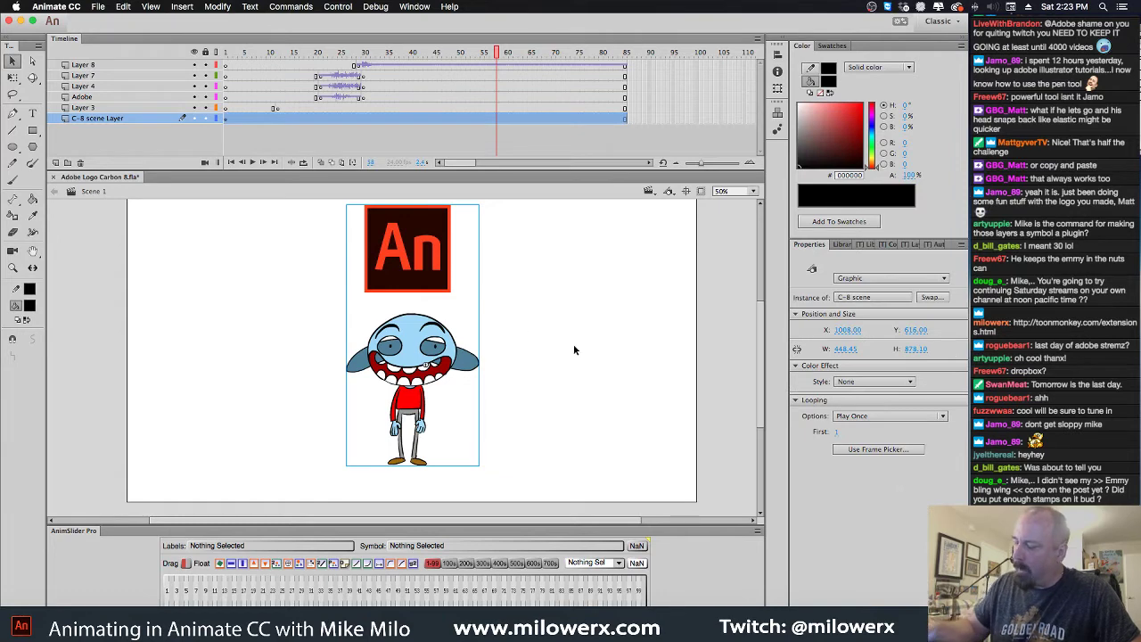
Set the document's stage colour to light grey #CCCCCC and reopen the character symbol
{"action": "right_click", "coordinate": [575, 347]}
{"action": "left_click", "coordinate": [651, 499]}
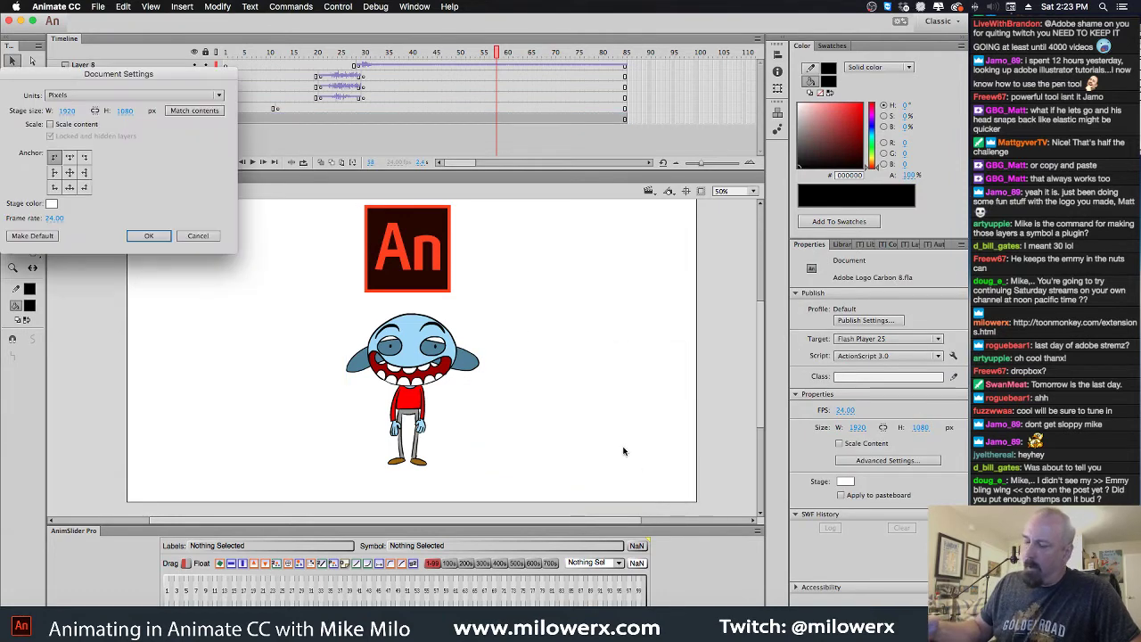
{"action": "left_click", "coordinate": [52, 204]}
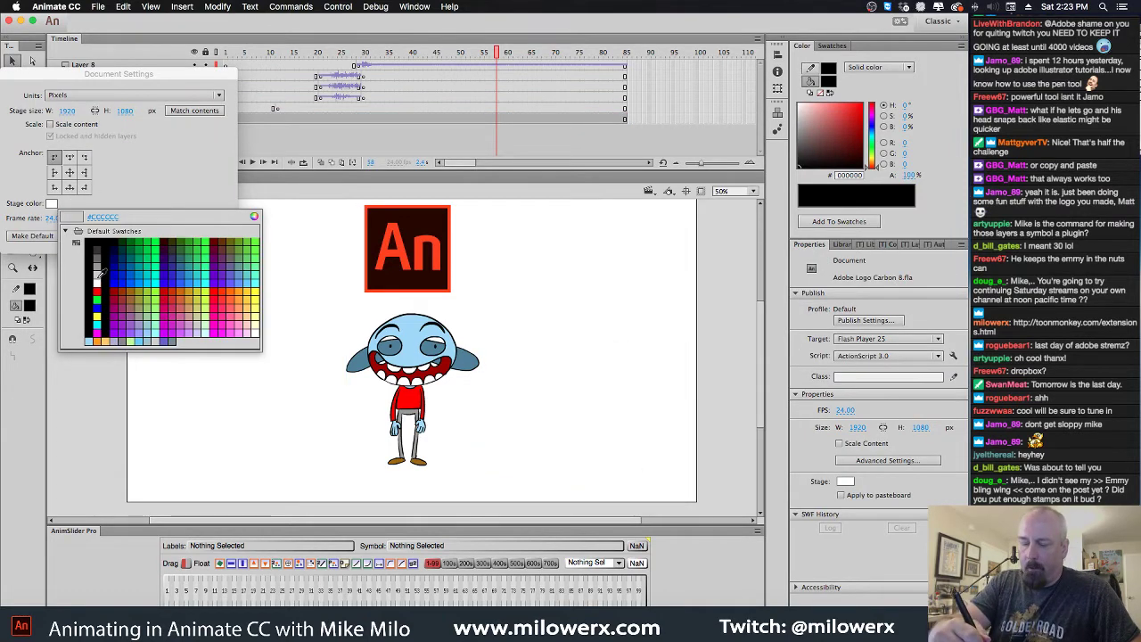
{"action": "left_click", "coordinate": [208, 258]}
{"action": "left_click", "coordinate": [152, 235]}
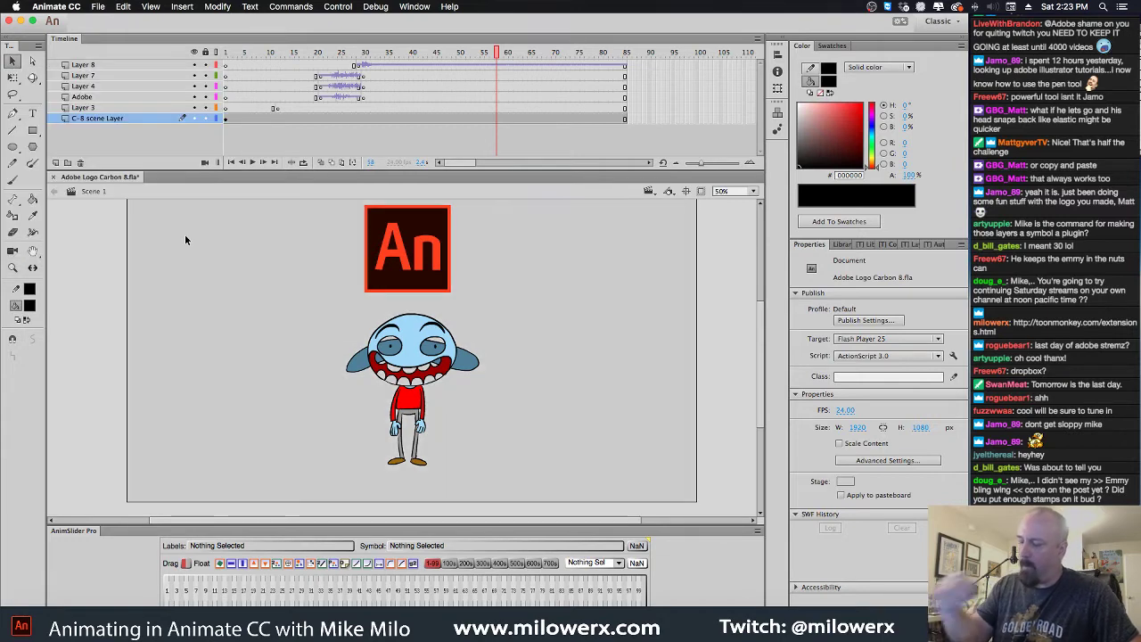
{"action": "double_click", "coordinate": [453, 346]}
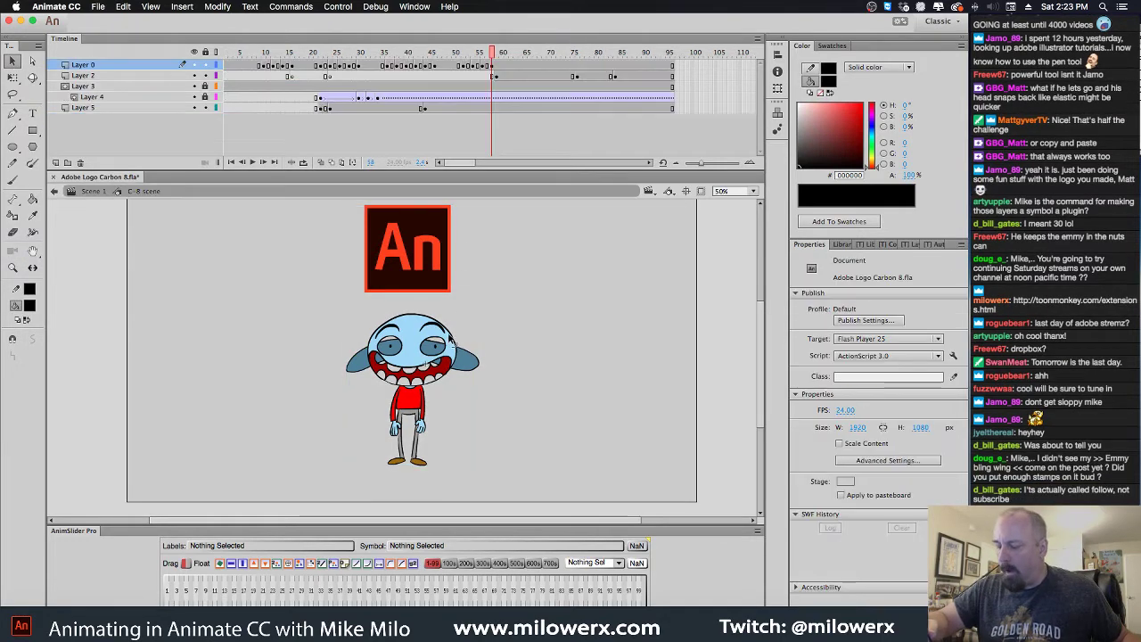
Zoom to 100%, choose a white fill and sample the blue-grey eye colour
{"action": "key", "text": "z"}
{"action": "left_click", "coordinate": [453, 330]}
{"action": "scroll", "coordinate": [468, 329], "scroll_direction": "down", "scroll_amount": 5}
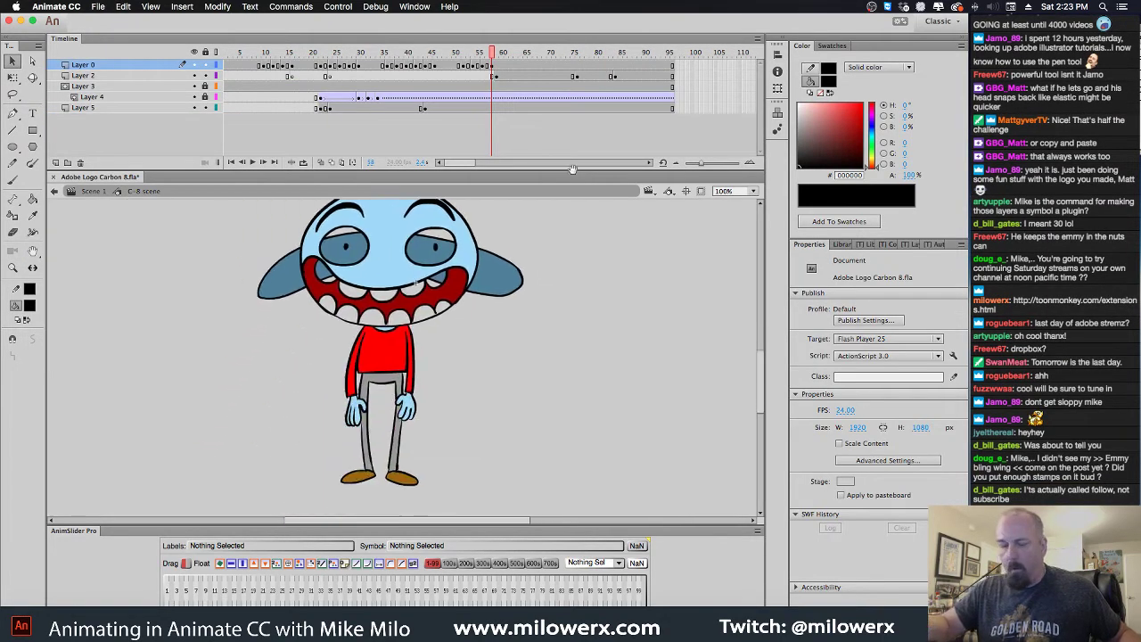
{"action": "left_click", "coordinate": [30, 305]}
{"action": "left_click", "coordinate": [76, 382]}
{"action": "left_click", "coordinate": [32, 215]}
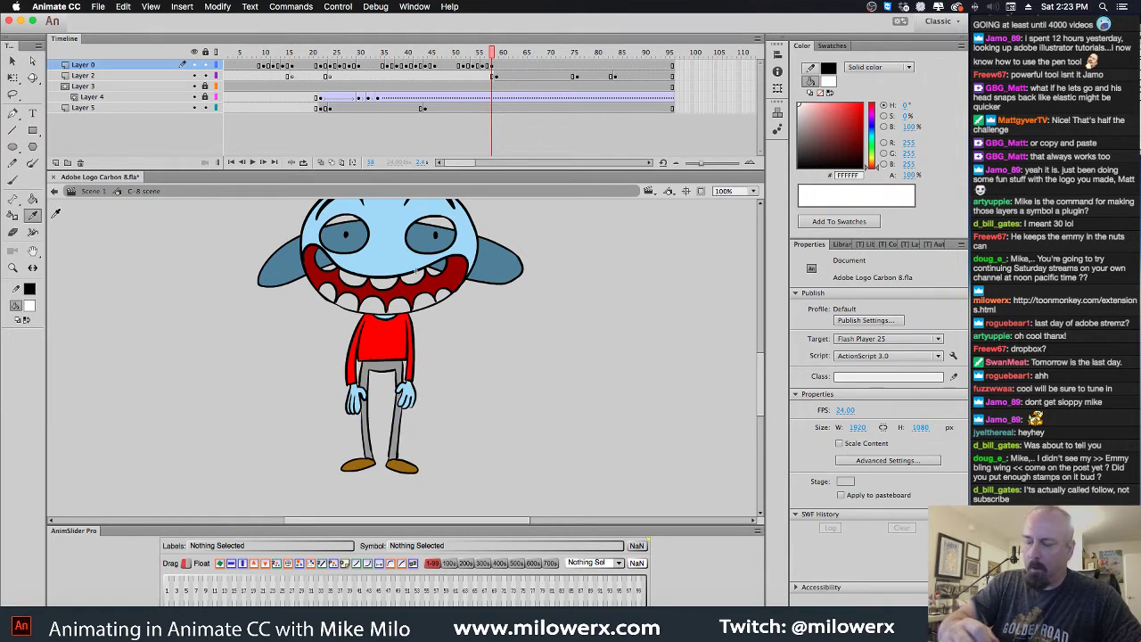
{"action": "left_click", "coordinate": [426, 247]}
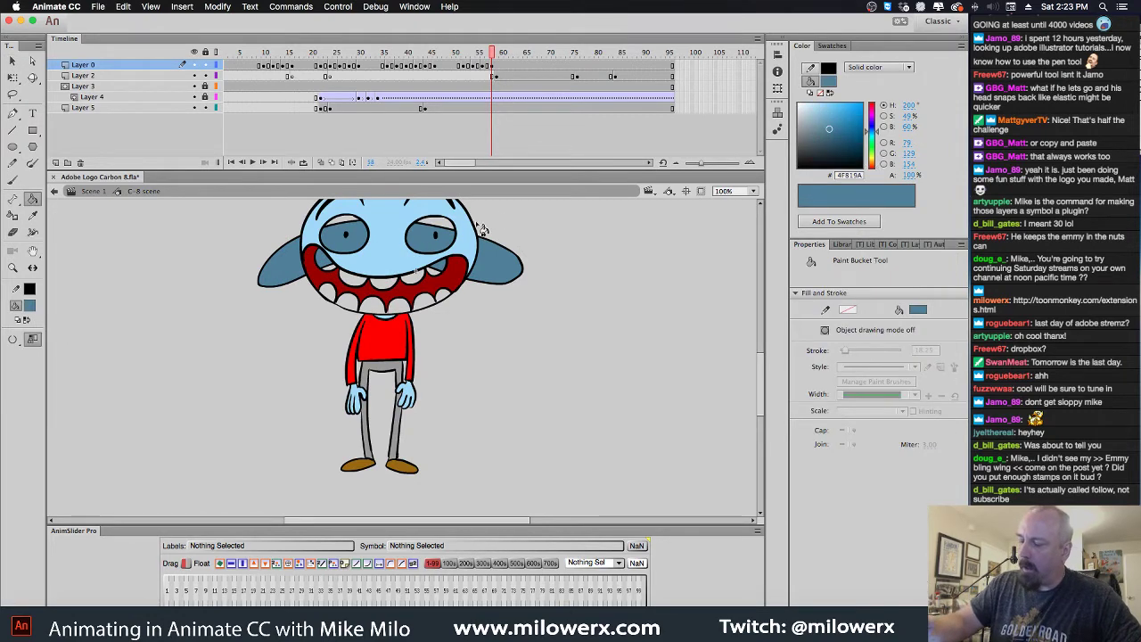
{"action": "left_click", "coordinate": [493, 74]}
{"action": "left_click", "coordinate": [443, 235]}
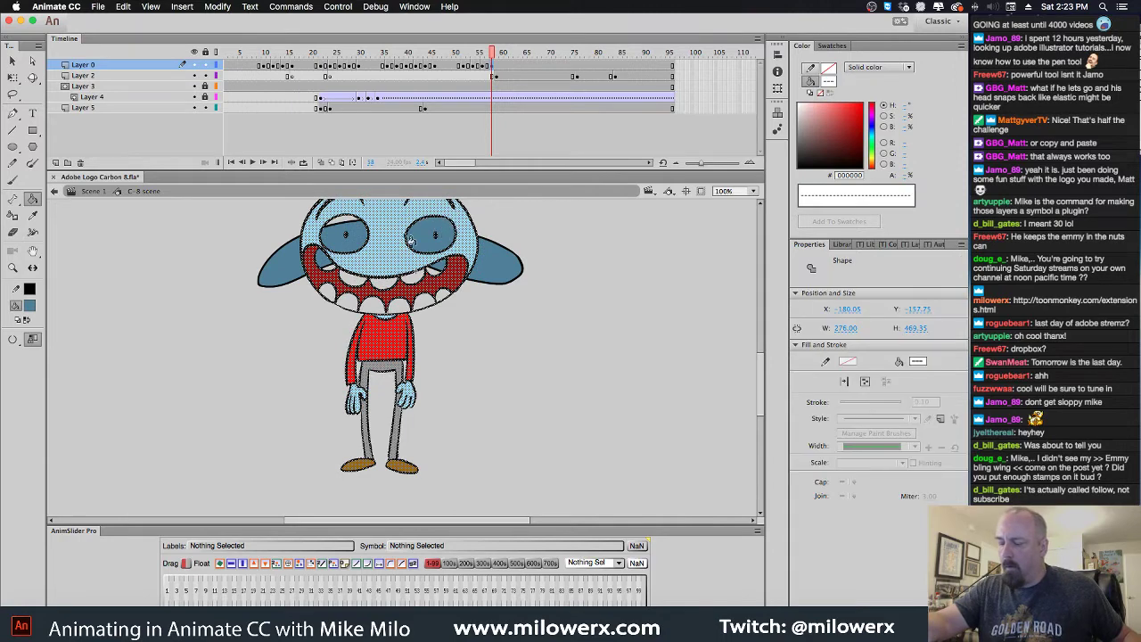
{"action": "key", "text": "Escape"}
Fill the left and right eyes white with the Paint Bucket
{"action": "left_click", "coordinate": [30, 306]}
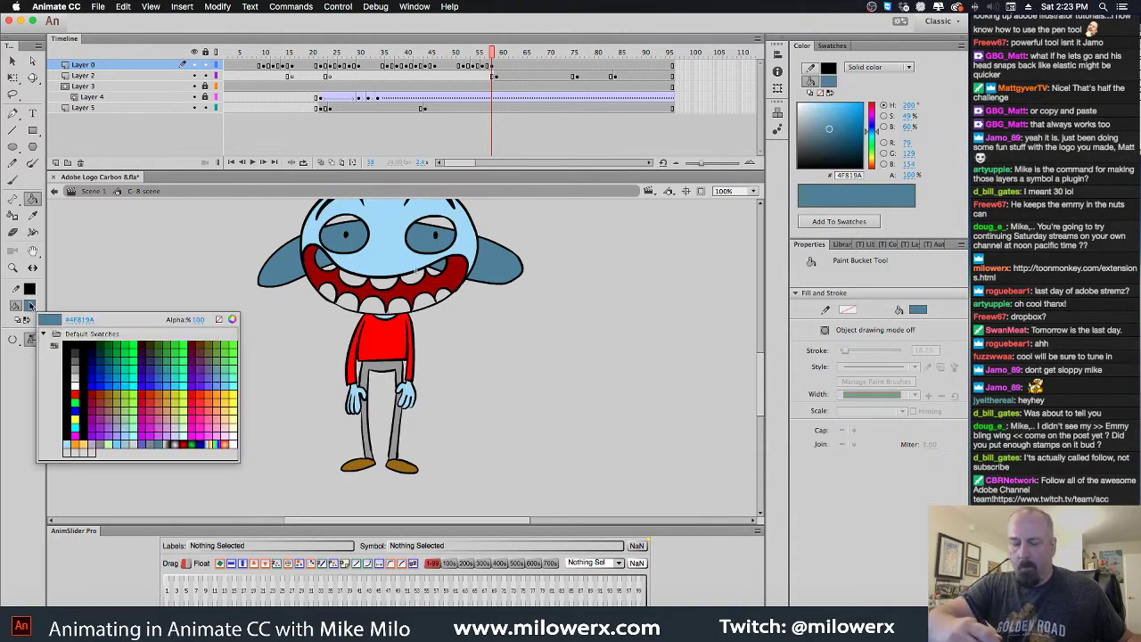
{"action": "left_click", "coordinate": [81, 379]}
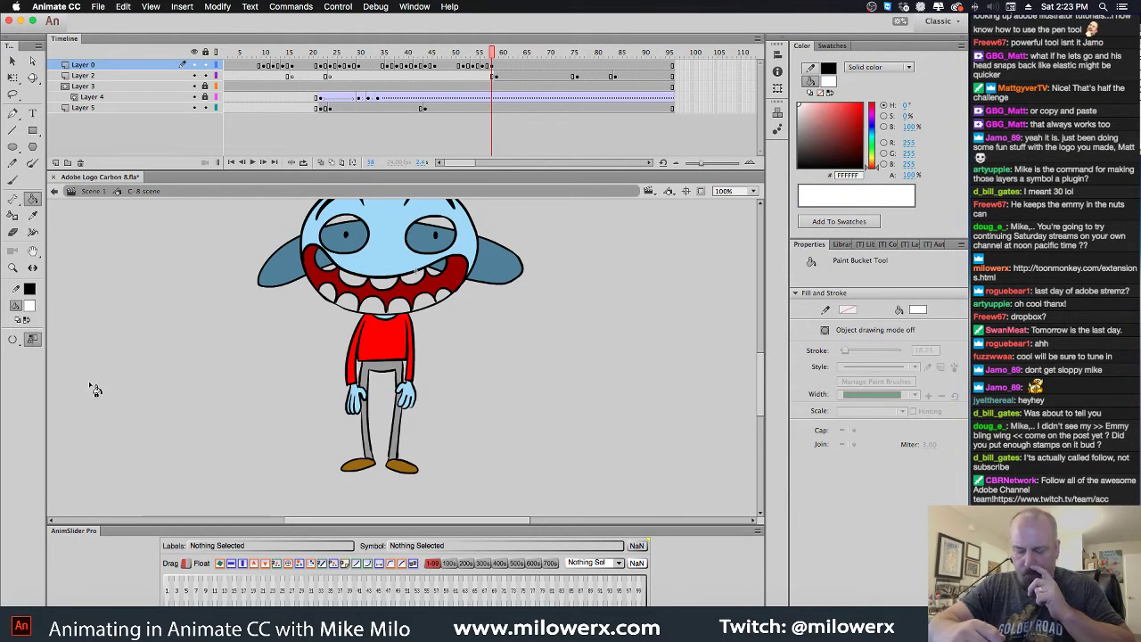
{"action": "left_click", "coordinate": [357, 230]}
{"action": "left_click", "coordinate": [425, 226]}
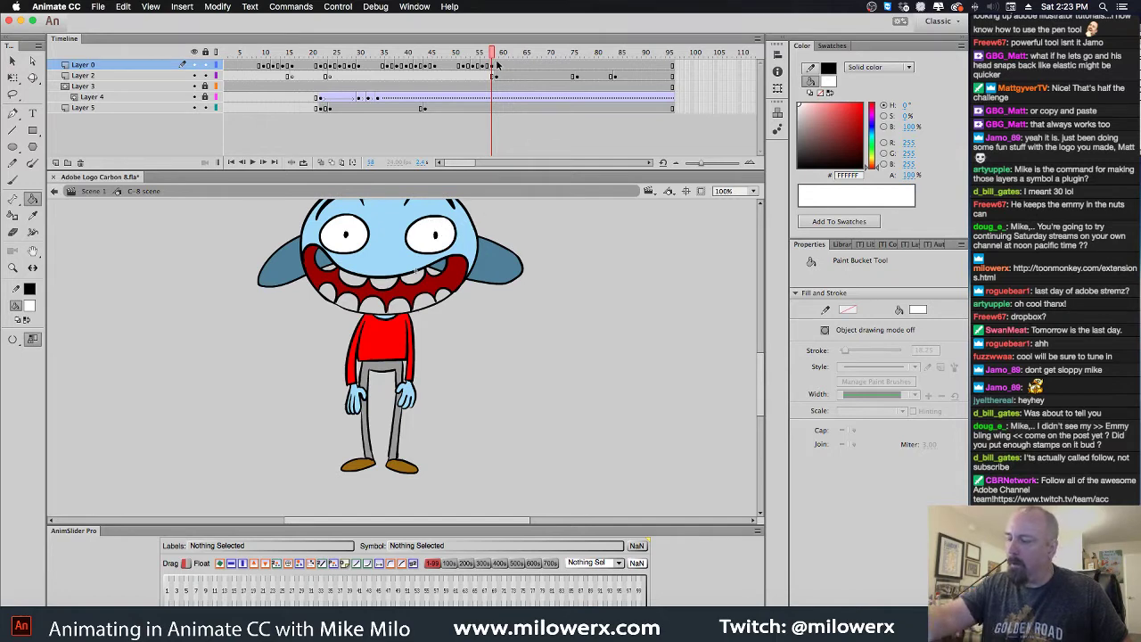
Scrub through frames 45 to about 68 to check the poses and white eyes
{"action": "left_click_drag", "start_coordinate": [496, 65], "coordinate": [434, 81]}
{"action": "left_click", "coordinate": [434, 108]}
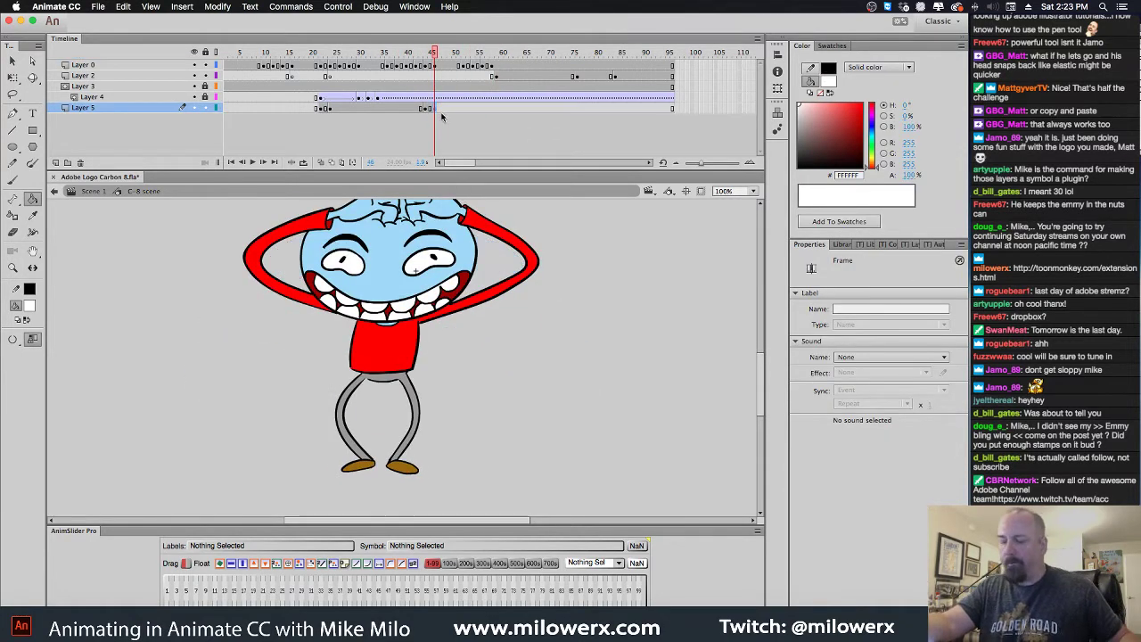
{"action": "key", "text": "period"}
{"action": "key", "text": "period"}
{"action": "key", "text": "period"}
{"action": "key", "text": "period"}
{"action": "key", "text": "period"}
{"action": "key", "text": "period"}
{"action": "key", "text": "period"}
{"action": "key", "text": "period"}
{"action": "key", "text": "period"}
{"action": "key", "text": "period"}
{"action": "key", "text": "period"}
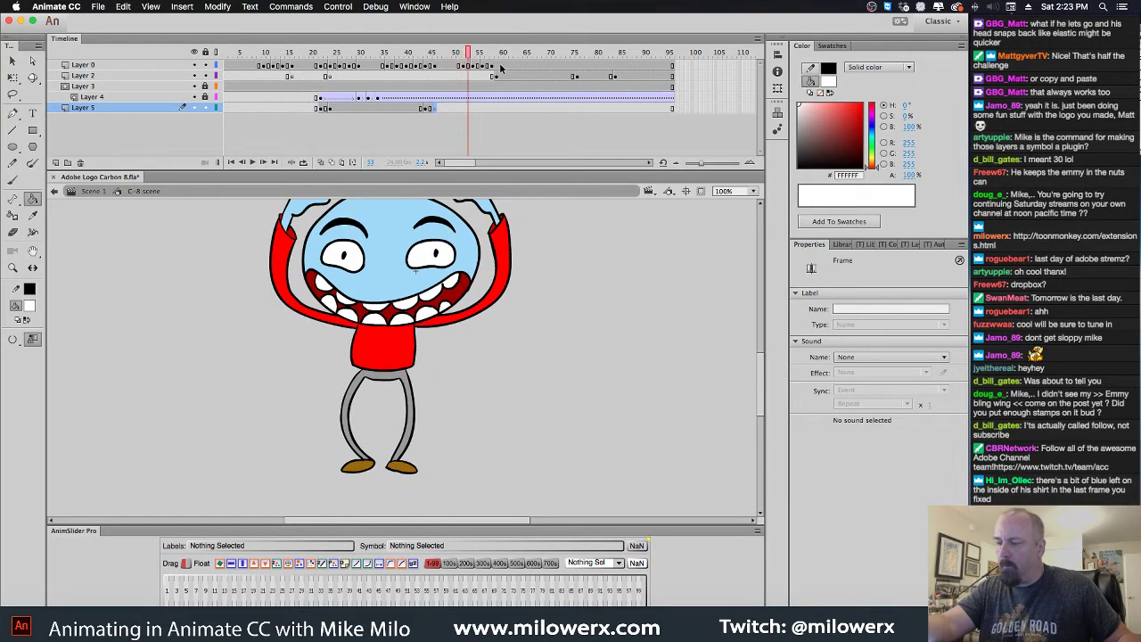
{"action": "left_click", "coordinate": [443, 239]}
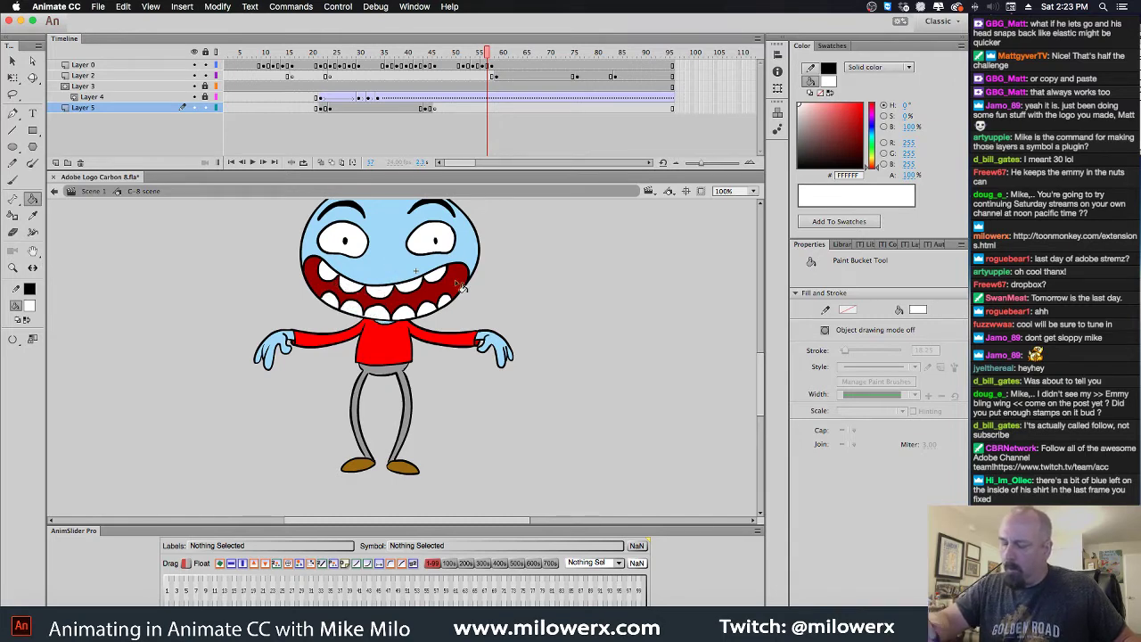
{"action": "key", "text": "period"}
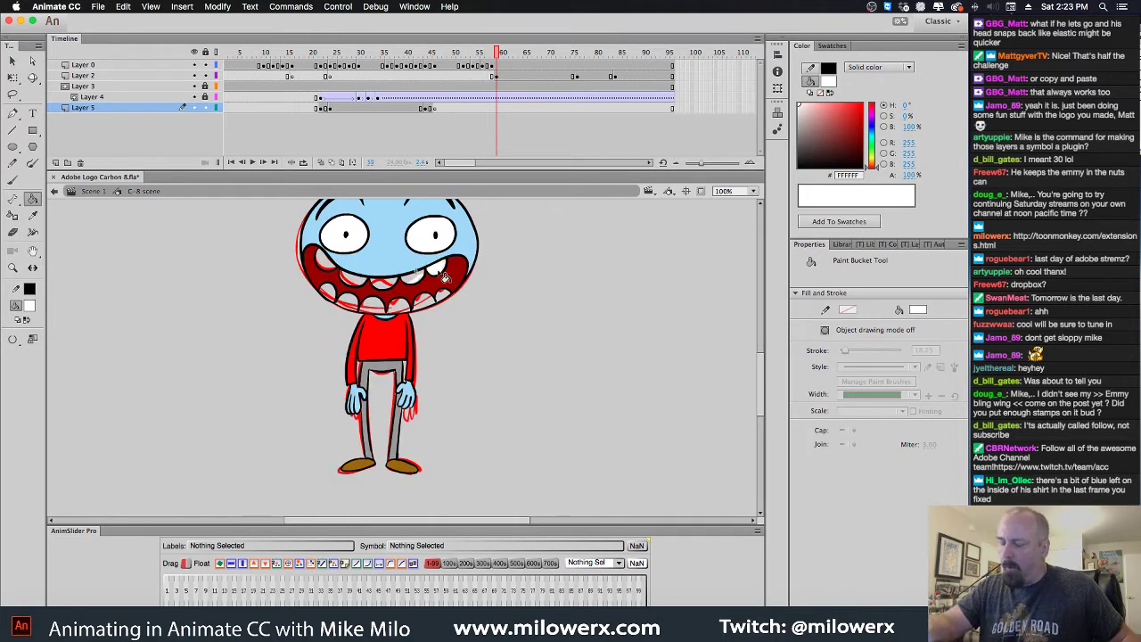
{"action": "left_click", "coordinate": [493, 66]}
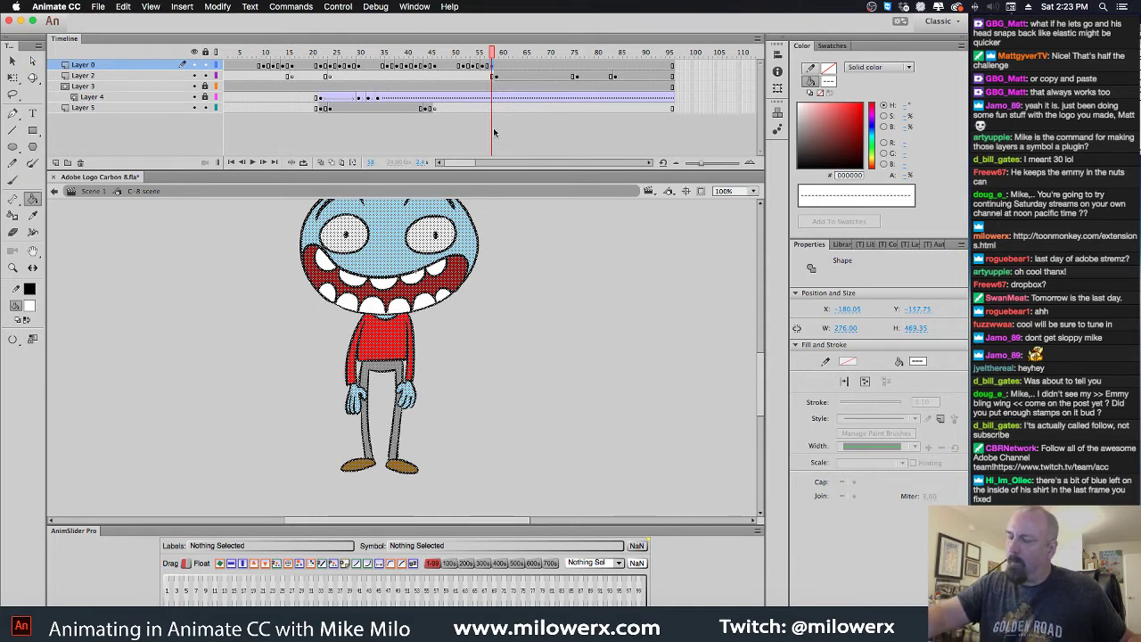
{"action": "left_click", "coordinate": [512, 228]}
{"action": "mouse_move", "coordinate": [504, 74]}
{"action": "left_mouse_down"}
{"action": "mouse_move", "coordinate": [451, 66]}
{"action": "mouse_move", "coordinate": [540, 64]}
{"action": "left_mouse_up"}
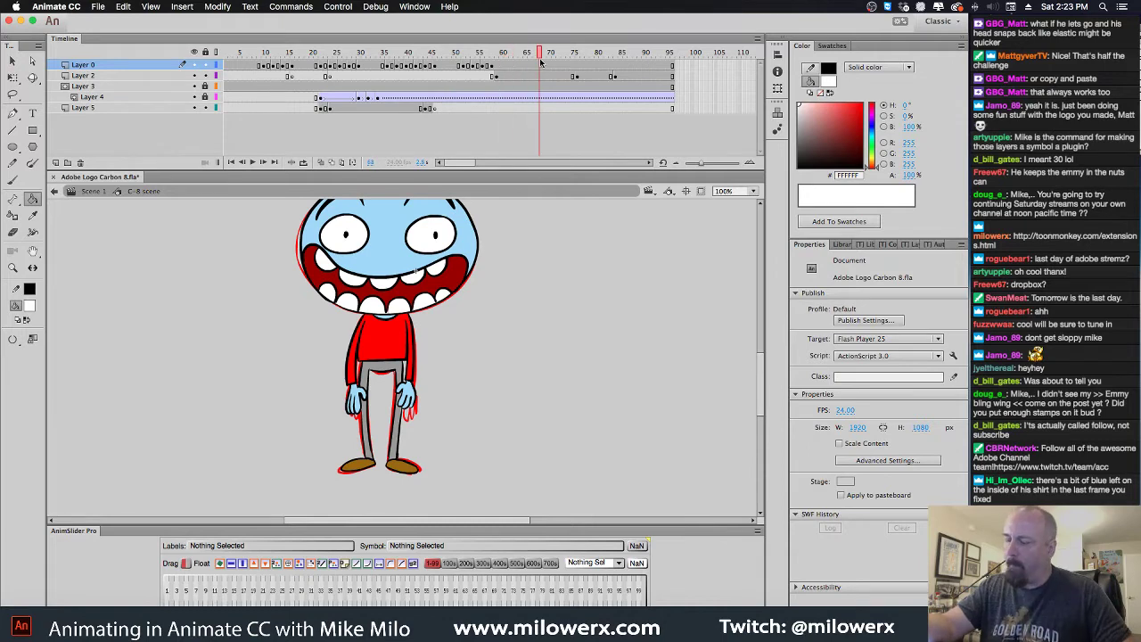
{"action": "left_click", "coordinate": [514, 260], "text": "alt"}
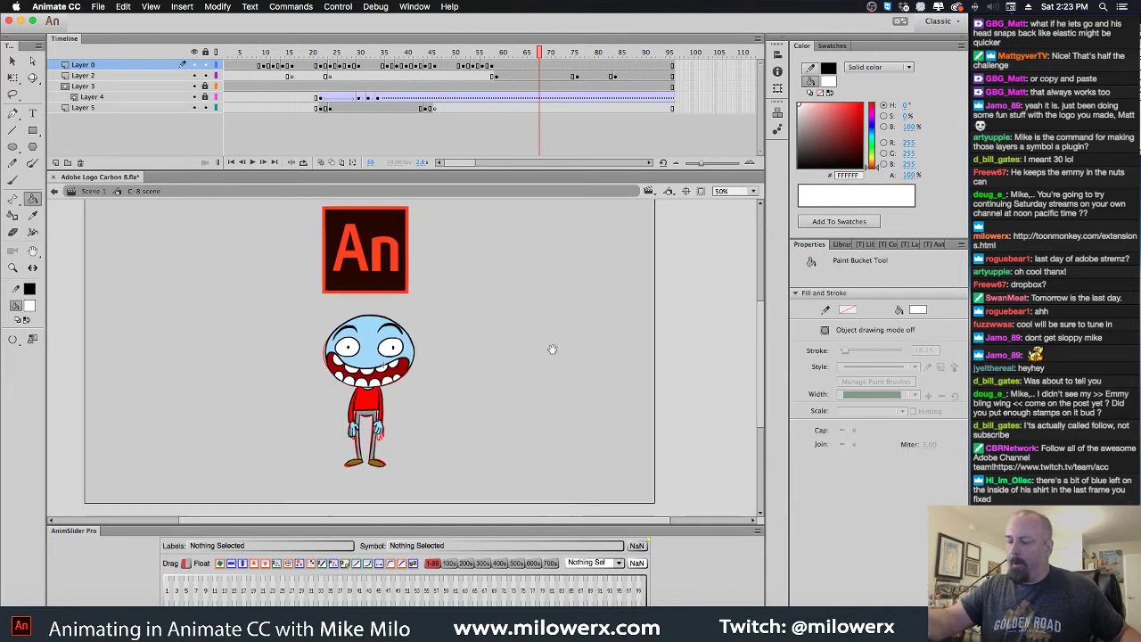
{"action": "left_click_drag", "start_coordinate": [544, 57], "coordinate": [578, 73]}
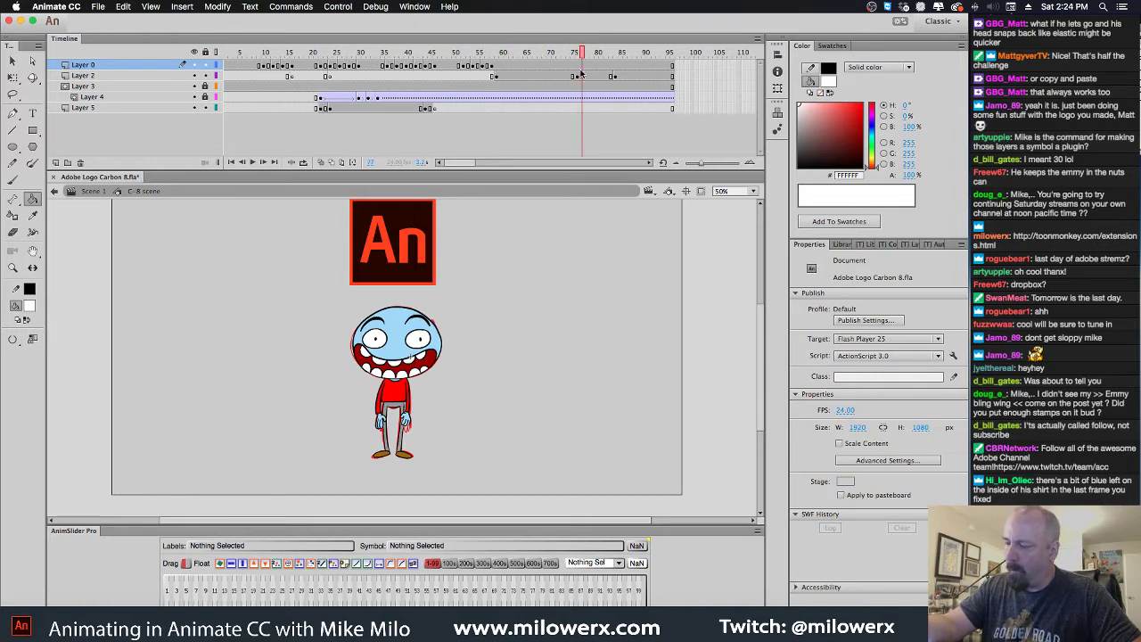
Add a keyframe at frame 75 on Layer 0, undoing a trial delete of the coloured character
{"action": "left_click", "coordinate": [580, 69]}
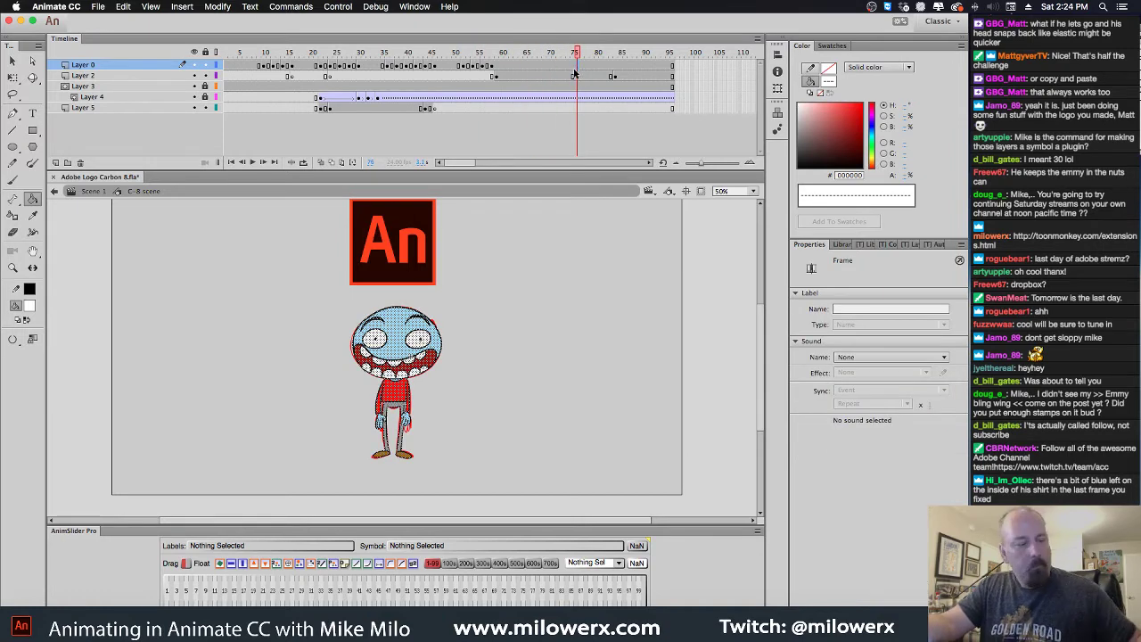
{"action": "key", "text": "Delete"}
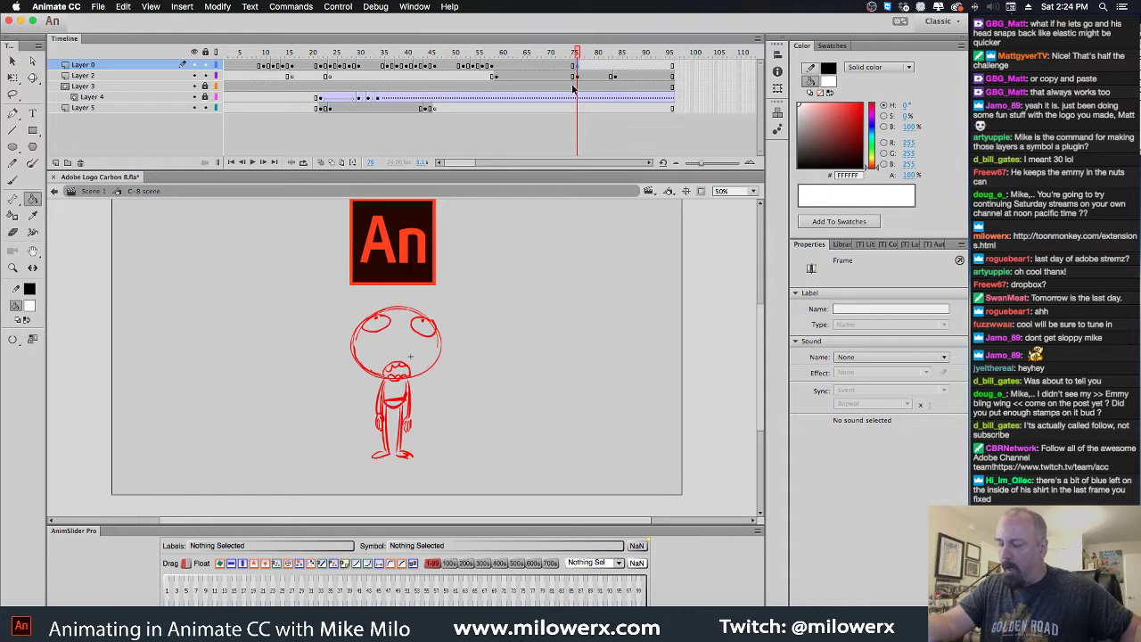
{"action": "key", "text": "super+z"}
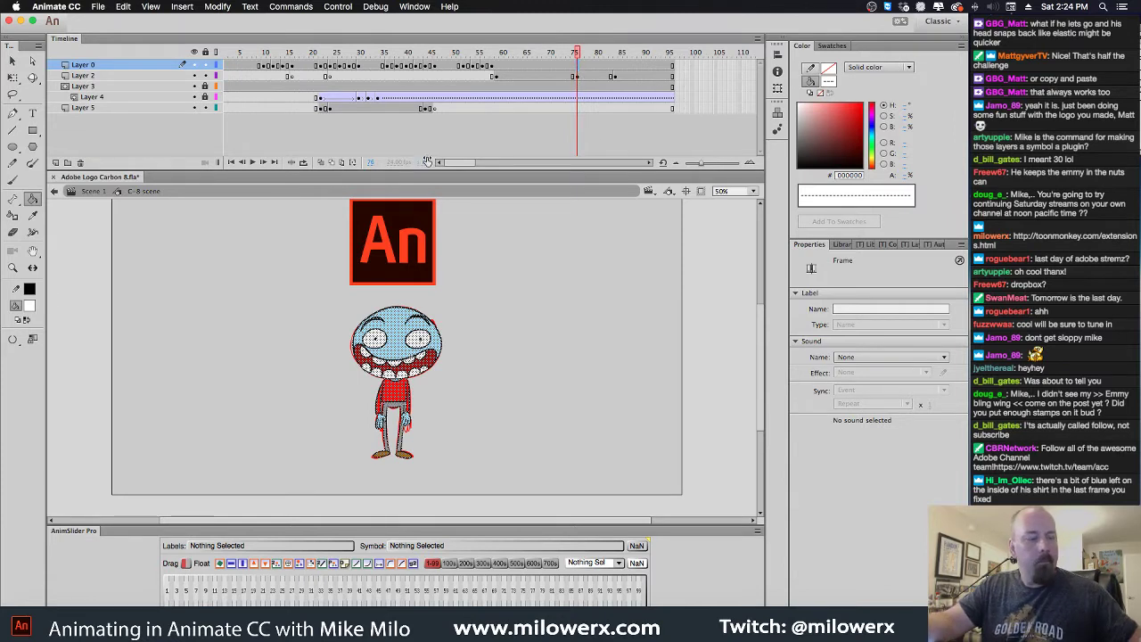
{"action": "key", "text": "F8"}
{"action": "left_click", "coordinate": [225, 115]}
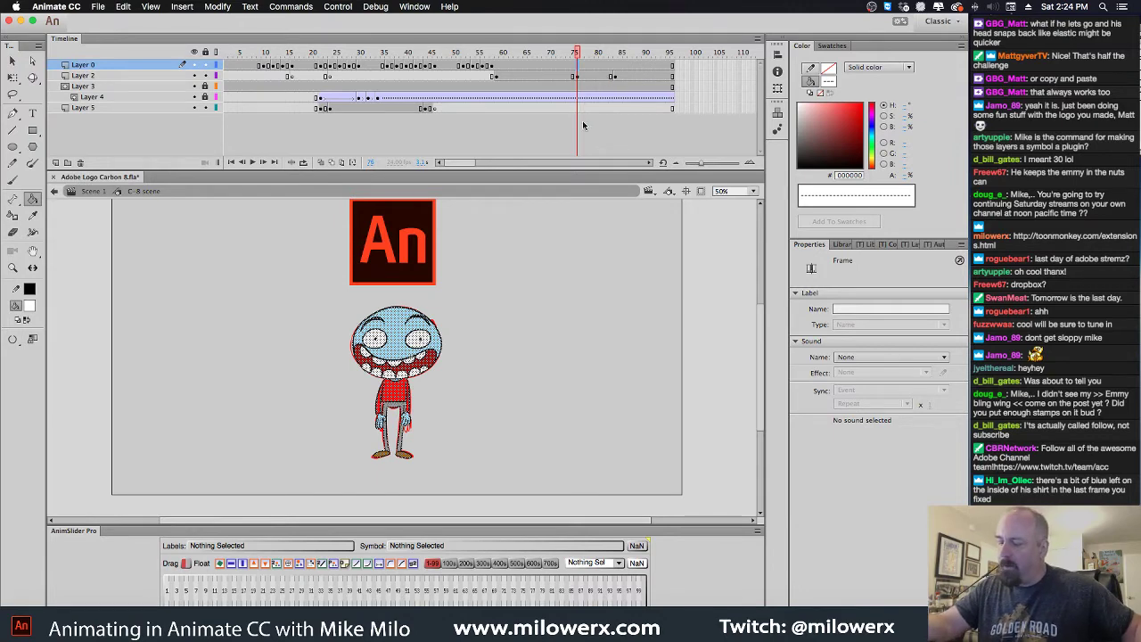
{"action": "key", "text": "F6"}
Lasso-select the coloured head and delete it to reveal the red sketch
{"action": "left_click", "coordinate": [440, 315]}
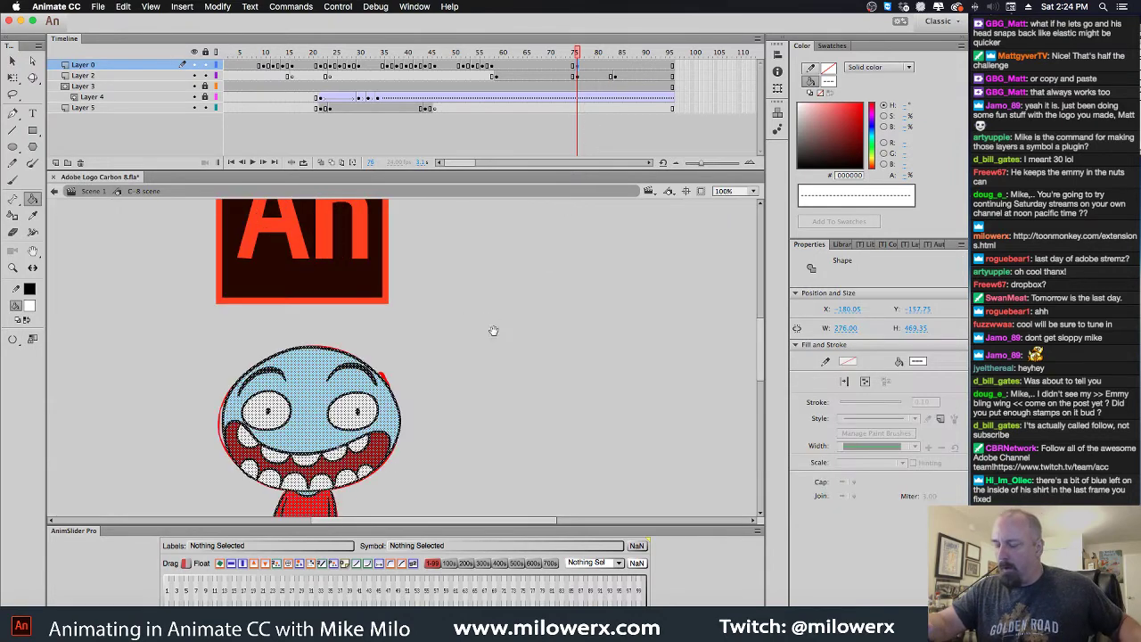
{"action": "left_click", "coordinate": [312, 102]}
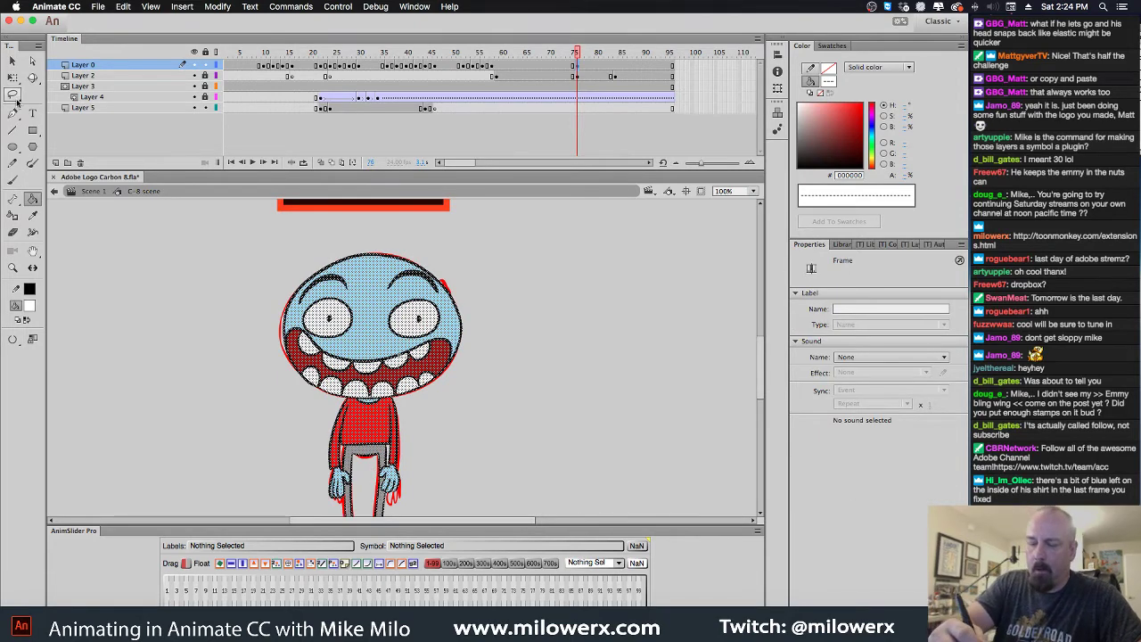
{"action": "left_click", "coordinate": [13, 95]}
{"action": "mouse_move", "coordinate": [484, 321]}
{"action": "left_mouse_down"}
{"action": "mouse_move", "coordinate": [443, 382]}
{"action": "mouse_move", "coordinate": [380, 405]}
{"action": "mouse_move", "coordinate": [342, 403]}
{"action": "mouse_move", "coordinate": [263, 332]}
{"action": "mouse_move", "coordinate": [405, 237]}
{"action": "mouse_move", "coordinate": [503, 357]}
{"action": "left_mouse_up"}
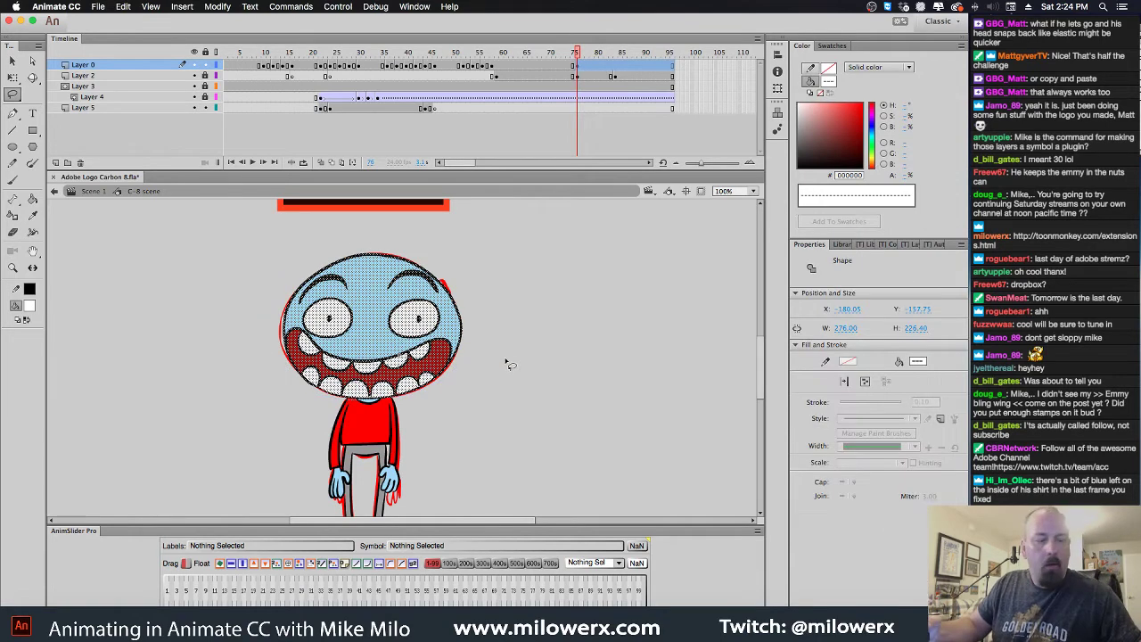
{"action": "key", "text": "Delete"}
Choose the Brush tool with black fill and go to frame 75 on Layer 0
{"action": "left_click", "coordinate": [12, 180]}
{"action": "left_click", "coordinate": [32, 305]}
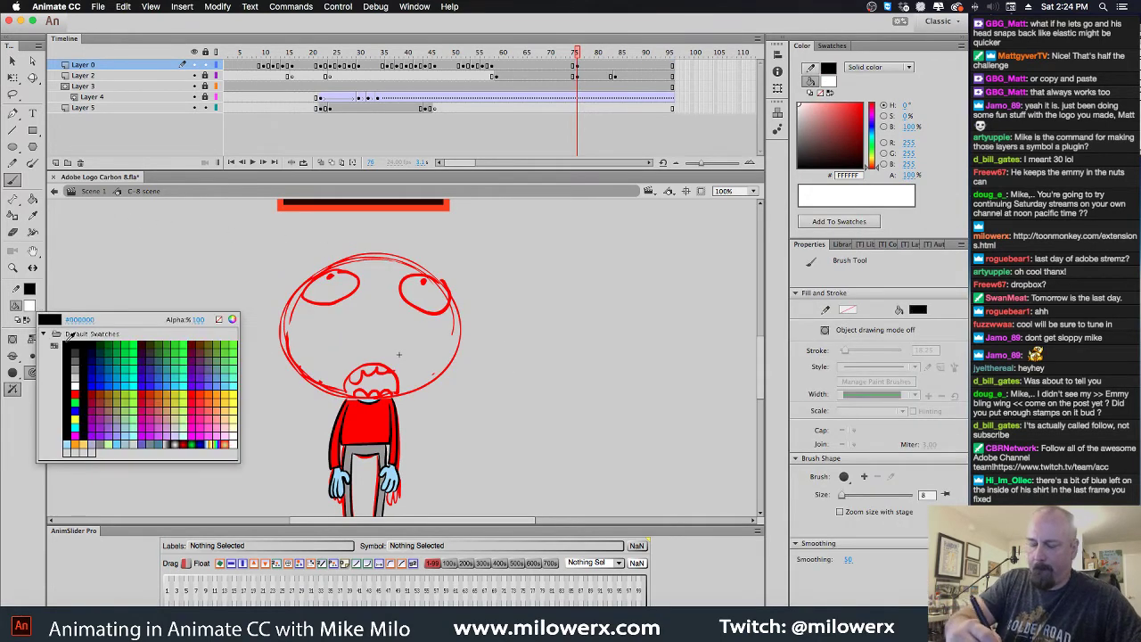
{"action": "left_click", "coordinate": [69, 345]}
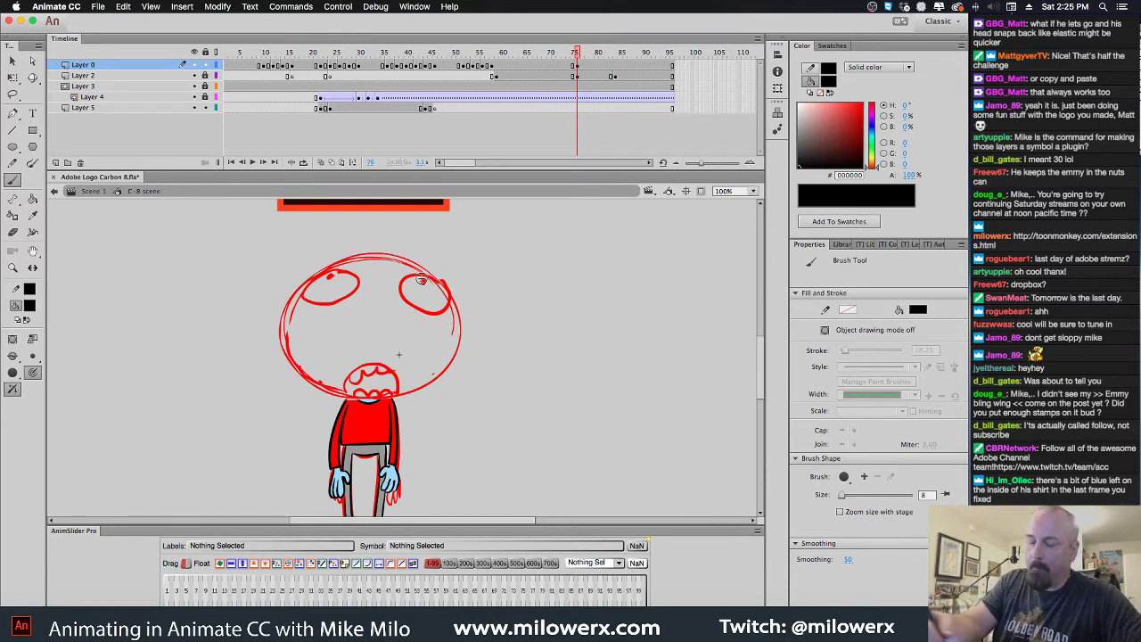
{"action": "left_click", "coordinate": [577, 67]}
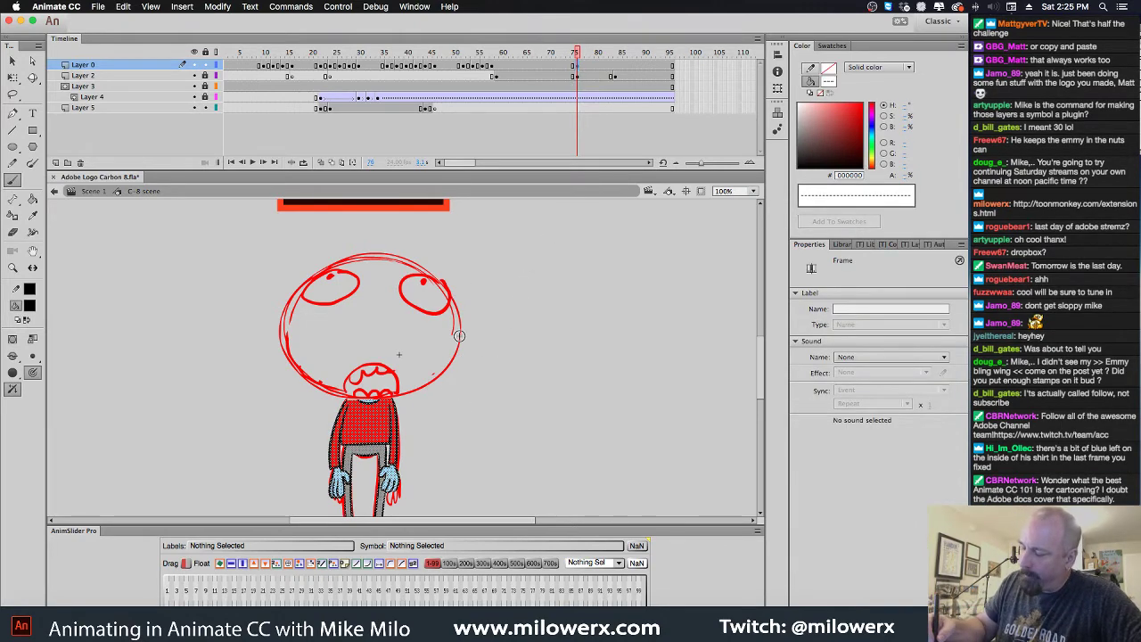
Ink the head's right edge, chin and upper-right outline in black
{"action": "left_click_drag", "start_coordinate": [461, 326], "coordinate": [451, 362]}
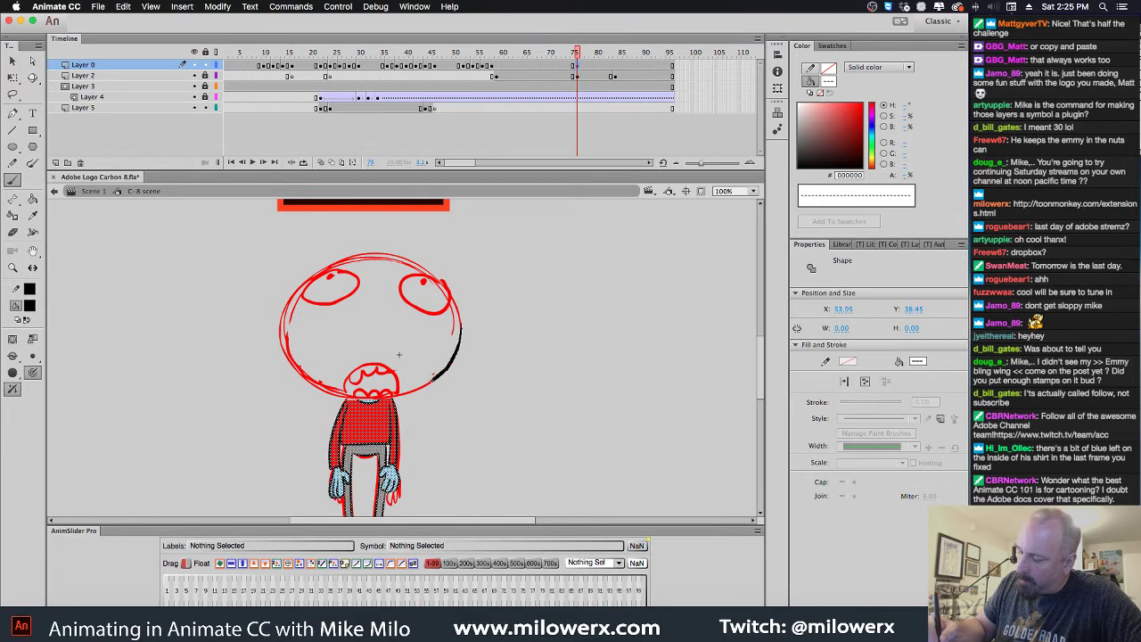
{"action": "mouse_move", "coordinate": [349, 396]}
{"action": "left_mouse_down"}
{"action": "mouse_move", "coordinate": [328, 392]}
{"action": "mouse_move", "coordinate": [286, 328]}
{"action": "mouse_move", "coordinate": [310, 276]}
{"action": "mouse_move", "coordinate": [364, 254]}
{"action": "mouse_move", "coordinate": [423, 259]}
{"action": "mouse_move", "coordinate": [460, 326]}
{"action": "left_mouse_up"}
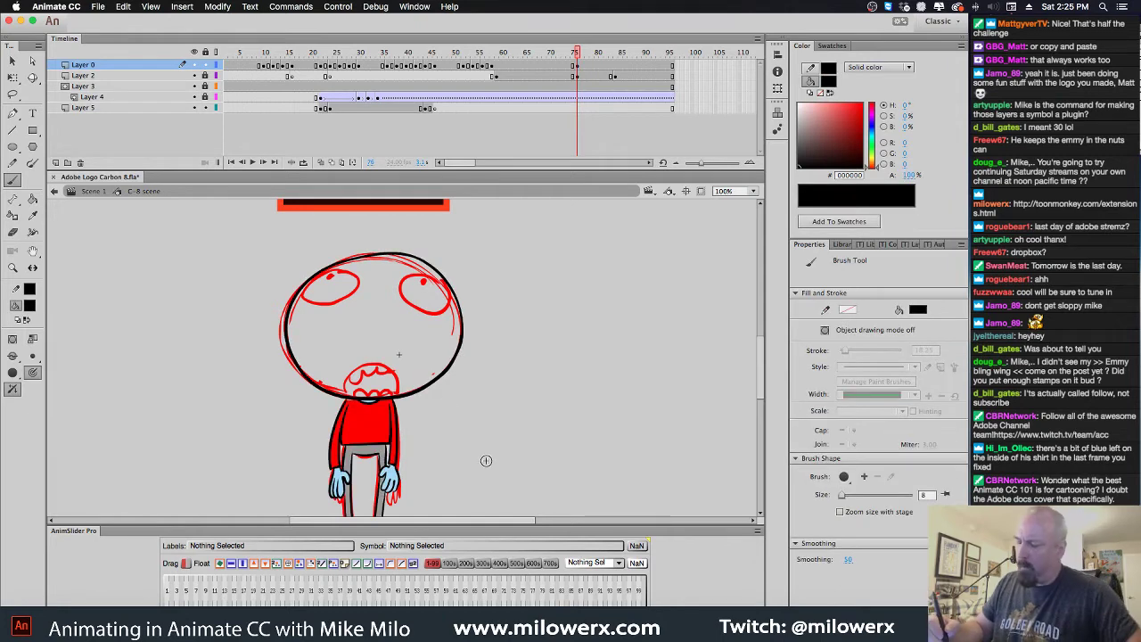
{"action": "scroll", "coordinate": [459, 309], "scroll_direction": "up", "scroll_amount": 3}
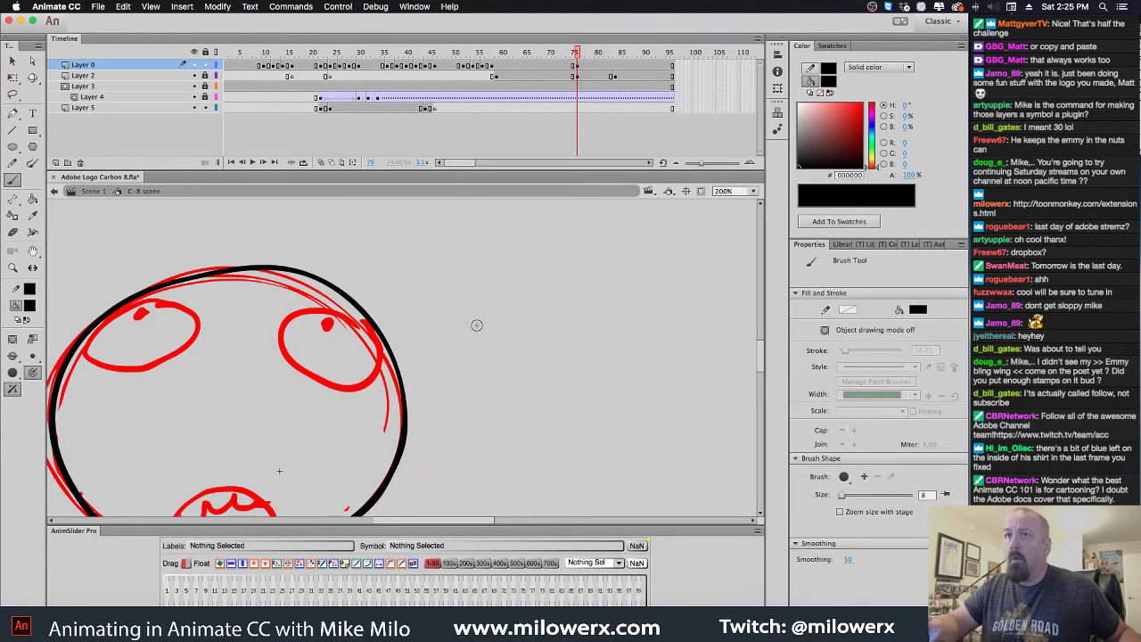
{"action": "scroll", "coordinate": [535, 343], "scroll_direction": "up", "scroll_amount": 3}
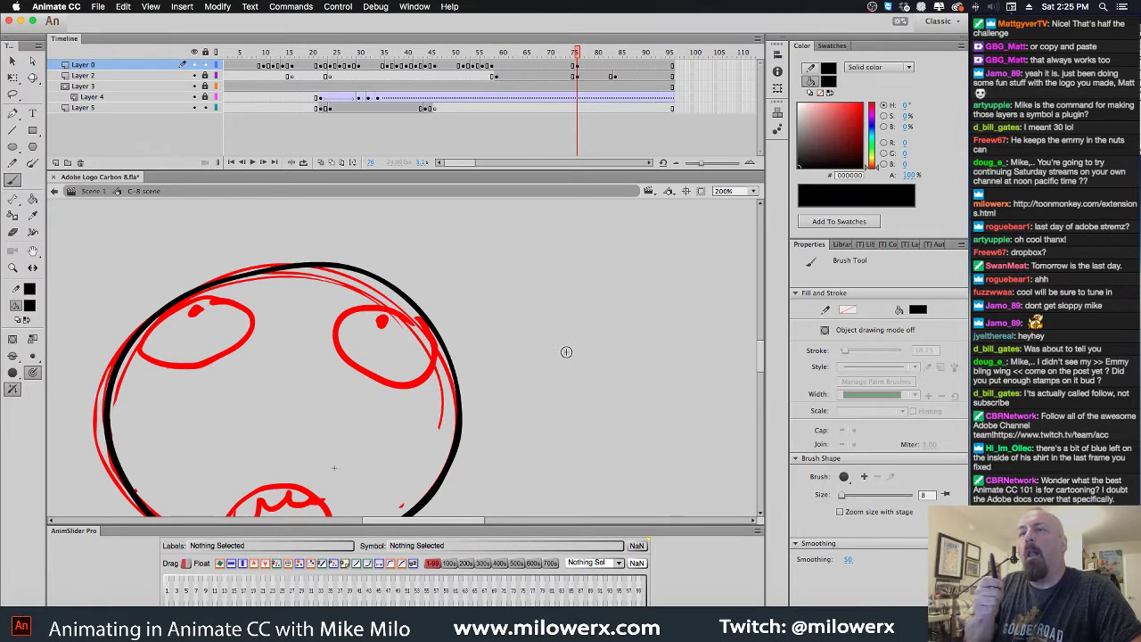
{"action": "mouse_move", "coordinate": [435, 346]}
{"action": "left_mouse_down"}
{"action": "mouse_move", "coordinate": [421, 322]}
{"action": "mouse_move", "coordinate": [367, 304]}
{"action": "mouse_move", "coordinate": [347, 308]}
{"action": "mouse_move", "coordinate": [338, 334]}
{"action": "mouse_move", "coordinate": [345, 353]}
{"action": "mouse_move", "coordinate": [394, 385]}
{"action": "mouse_move", "coordinate": [439, 353]}
{"action": "left_mouse_up"}
Ink the left eye outline, both pupils, the mouth edges and upper teeth
{"action": "mouse_move", "coordinate": [219, 298]}
{"action": "left_mouse_down"}
{"action": "mouse_move", "coordinate": [155, 319]}
{"action": "mouse_move", "coordinate": [160, 369]}
{"action": "mouse_move", "coordinate": [205, 366]}
{"action": "mouse_move", "coordinate": [243, 344]}
{"action": "mouse_move", "coordinate": [241, 305]}
{"action": "mouse_move", "coordinate": [218, 296]}
{"action": "mouse_move", "coordinate": [198, 314]}
{"action": "left_mouse_up"}
{"action": "left_click_drag", "start_coordinate": [385, 317], "coordinate": [390, 324]}
{"action": "scroll", "coordinate": [601, 438], "scroll_direction": "down", "scroll_amount": 3}
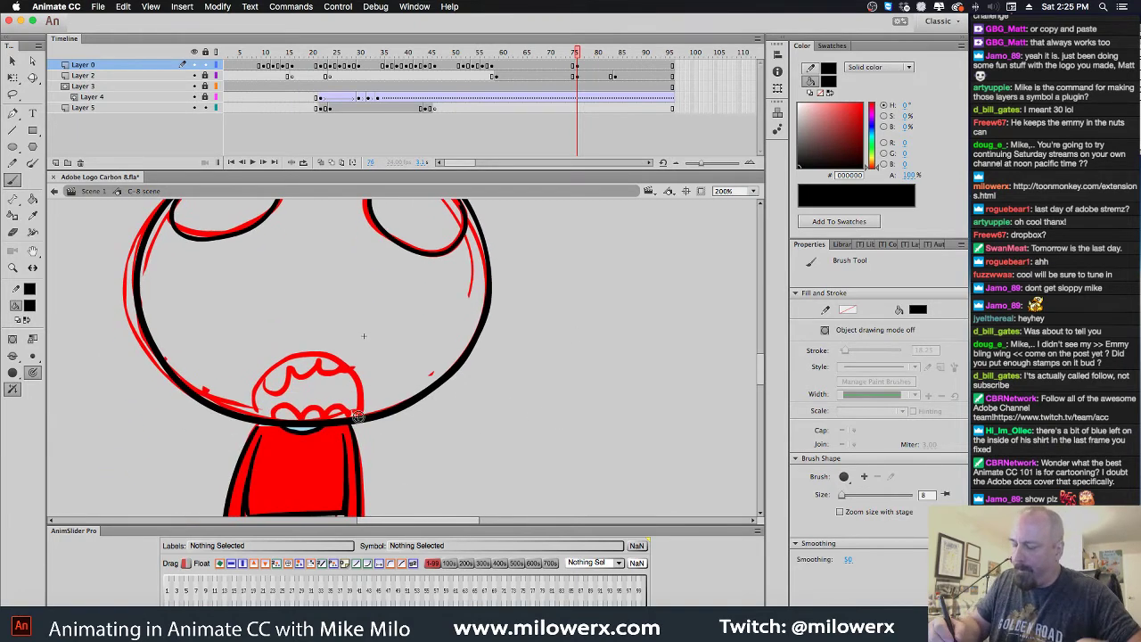
{"action": "mouse_move", "coordinate": [359, 418]}
{"action": "left_mouse_down"}
{"action": "mouse_move", "coordinate": [358, 381]}
{"action": "mouse_move", "coordinate": [330, 360]}
{"action": "mouse_move", "coordinate": [278, 359]}
{"action": "mouse_move", "coordinate": [258, 382]}
{"action": "mouse_move", "coordinate": [266, 419]}
{"action": "left_mouse_up"}
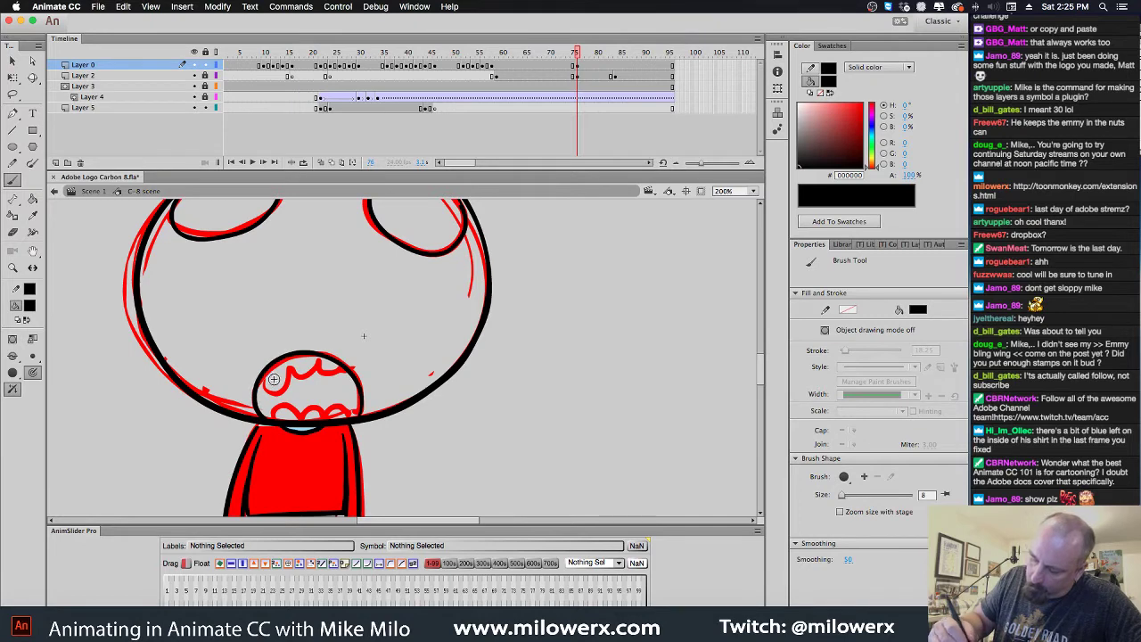
{"action": "mouse_move", "coordinate": [266, 378]}
{"action": "left_mouse_down"}
{"action": "mouse_move", "coordinate": [291, 367]}
{"action": "mouse_move", "coordinate": [349, 379]}
{"action": "mouse_move", "coordinate": [347, 367]}
{"action": "left_mouse_up"}
{"action": "mouse_move", "coordinate": [275, 412]}
{"action": "left_mouse_down"}
{"action": "mouse_move", "coordinate": [288, 423]}
{"action": "mouse_move", "coordinate": [355, 415]}
{"action": "left_mouse_up"}
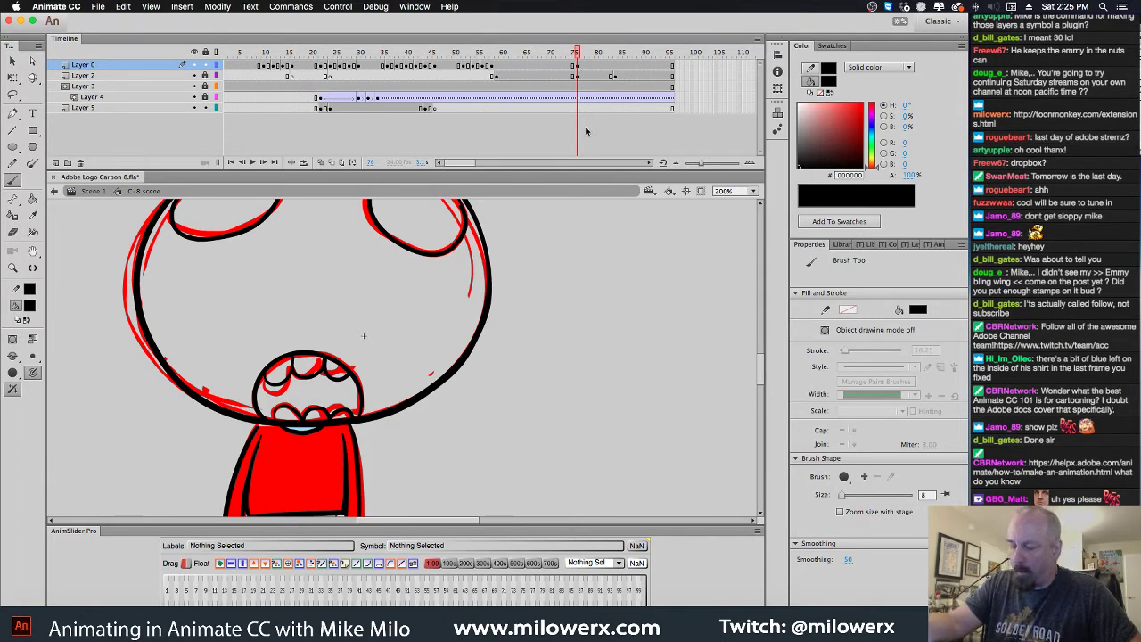
Try a red fill with the Paint Bucket, then revert to a black fill and the Brush
{"action": "left_click", "coordinate": [29, 307]}
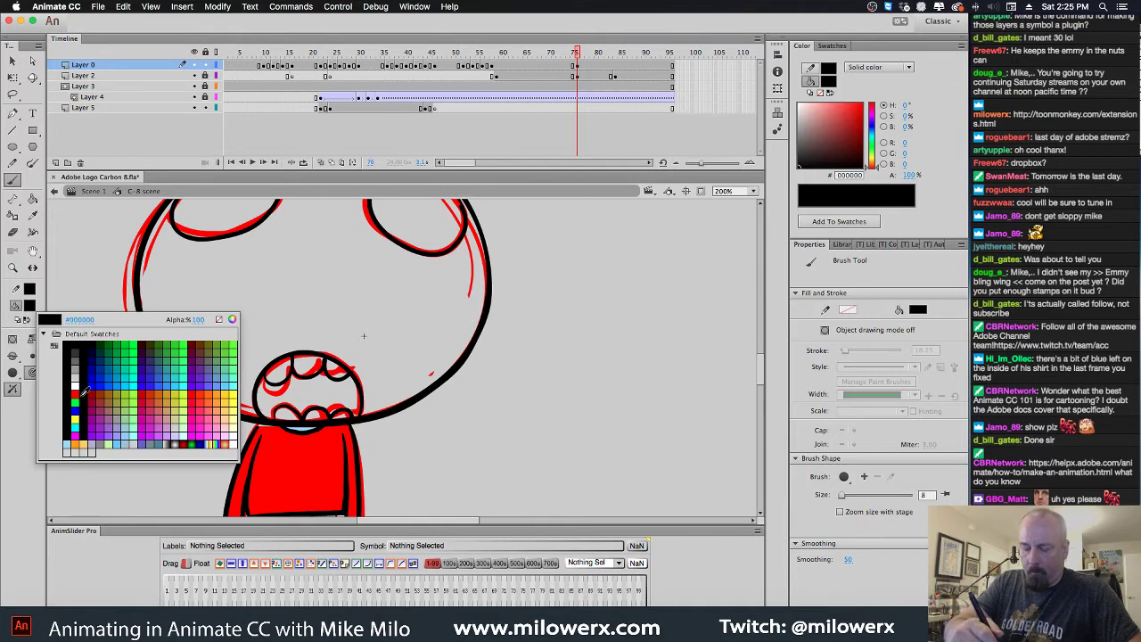
{"action": "left_click", "coordinate": [73, 367]}
{"action": "left_click", "coordinate": [32, 200]}
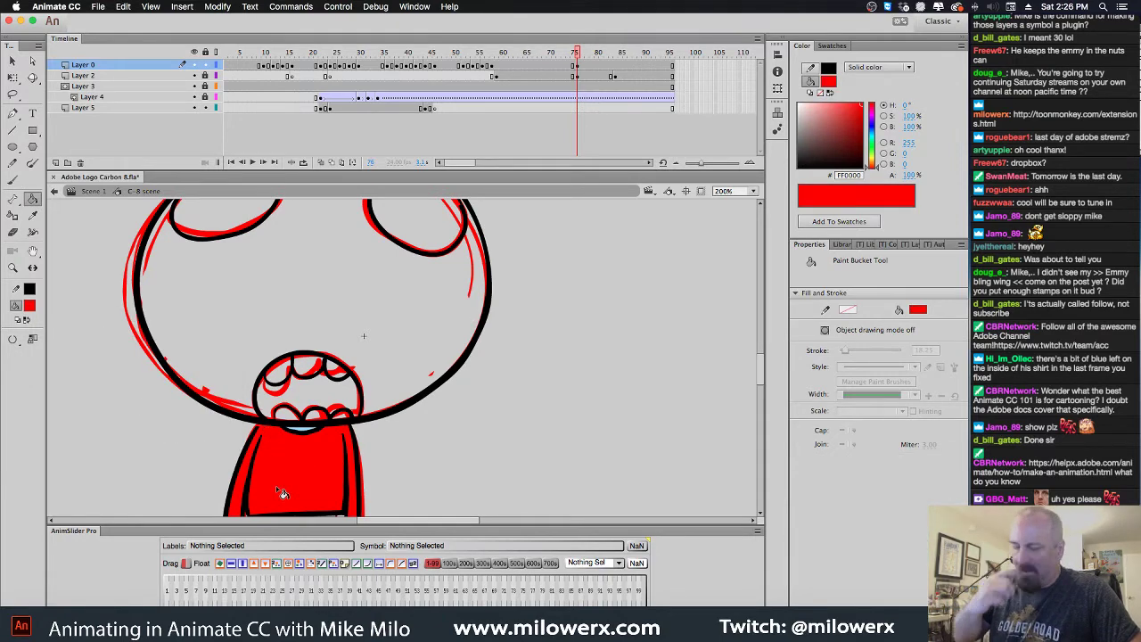
{"action": "left_click", "coordinate": [29, 306]}
{"action": "left_click", "coordinate": [72, 341]}
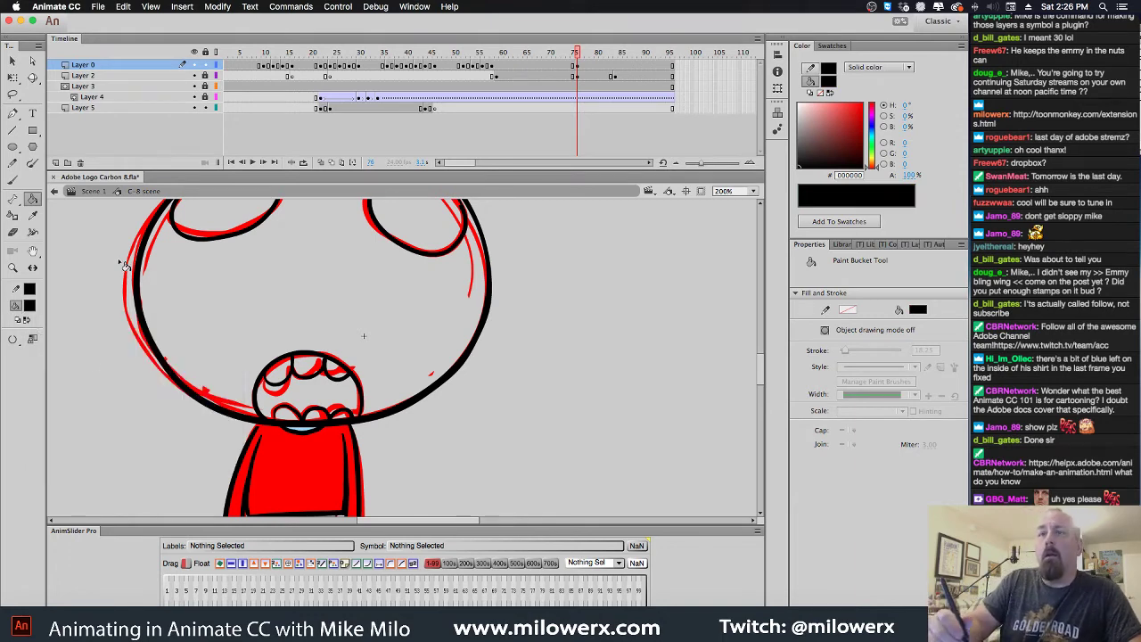
{"action": "left_click", "coordinate": [14, 178]}
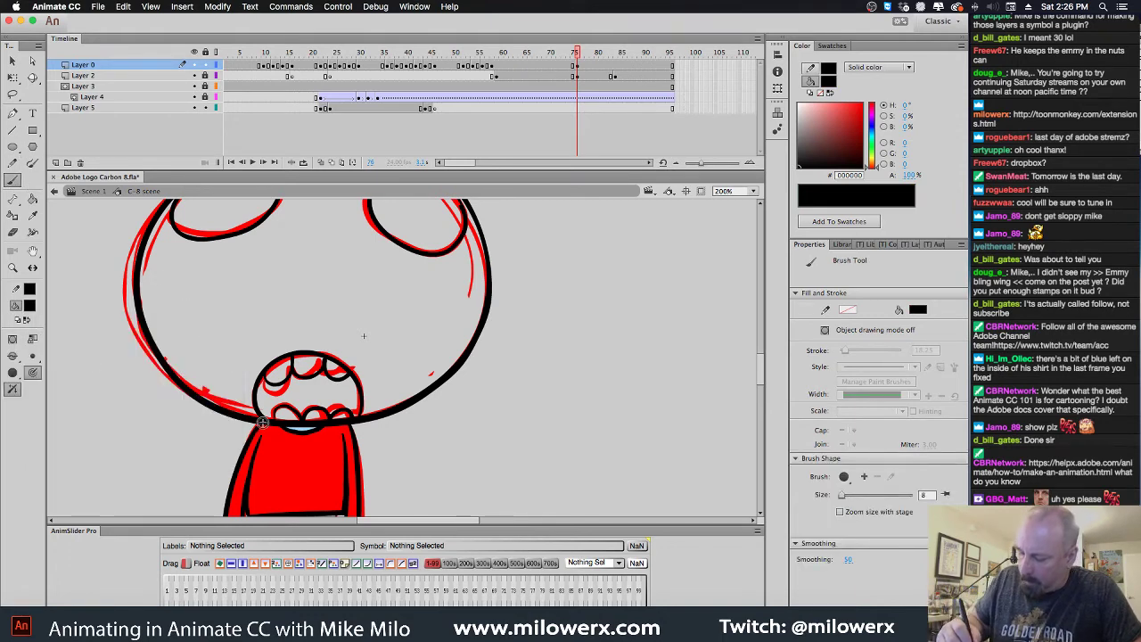
Delete the red sketch from frames 75 and 76 on Layer 2
{"action": "left_click", "coordinate": [577, 77]}
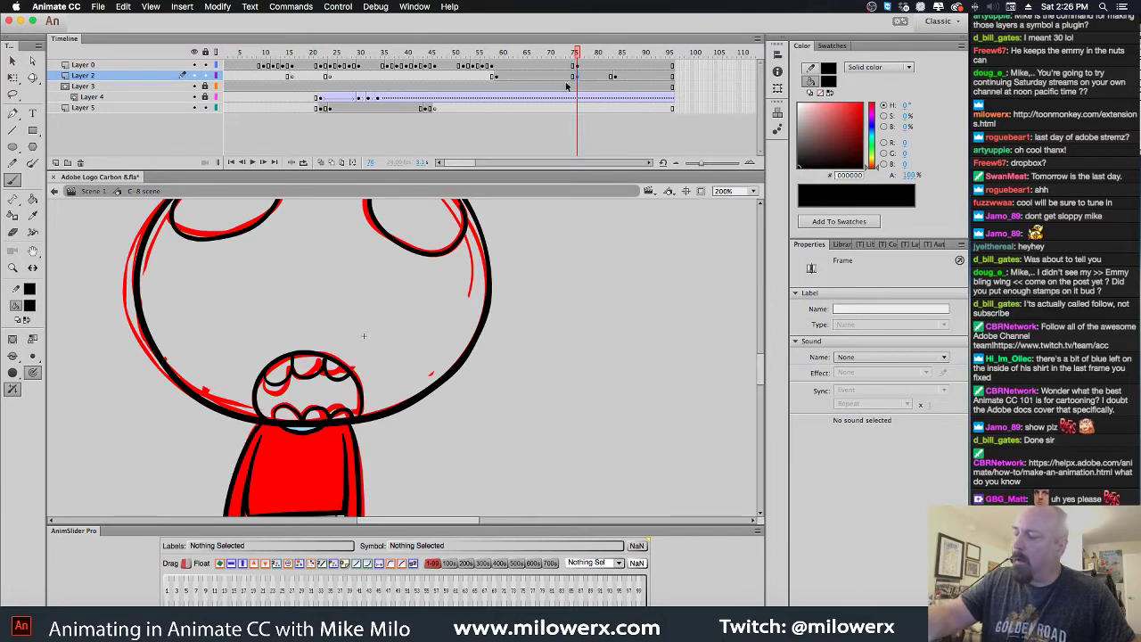
{"action": "left_click", "coordinate": [574, 77]}
{"action": "key", "text": "Delete"}
{"action": "left_click", "coordinate": [577, 79]}
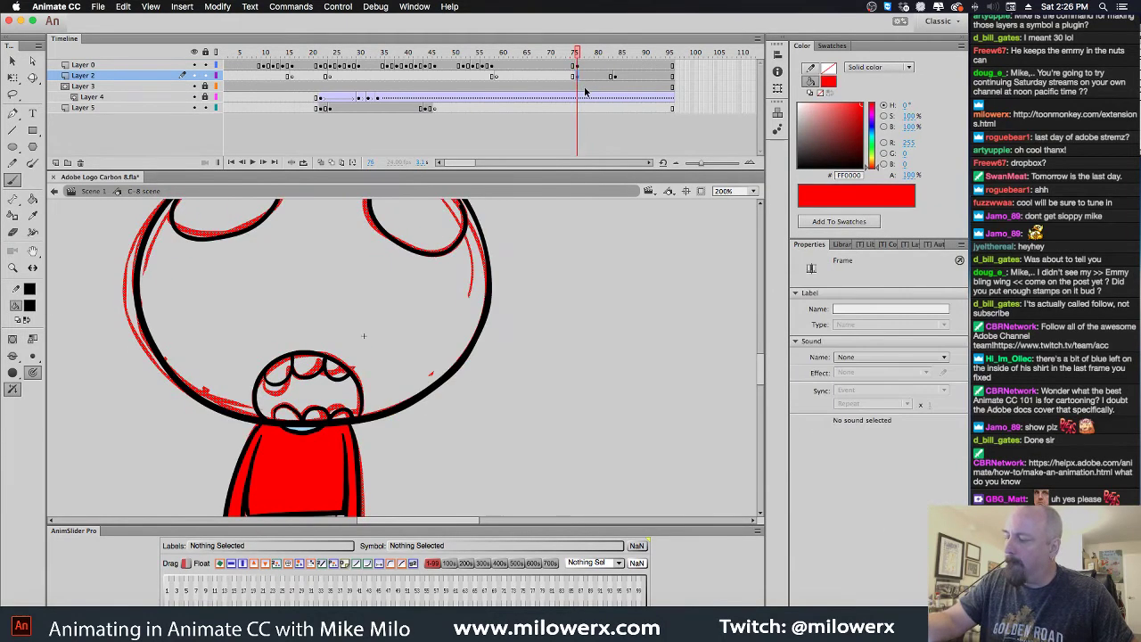
{"action": "key", "text": "Delete"}
Fill the face with light blue sampled from frame 74 and the mouth dark red (#990000)
{"action": "left_click", "coordinate": [30, 305]}
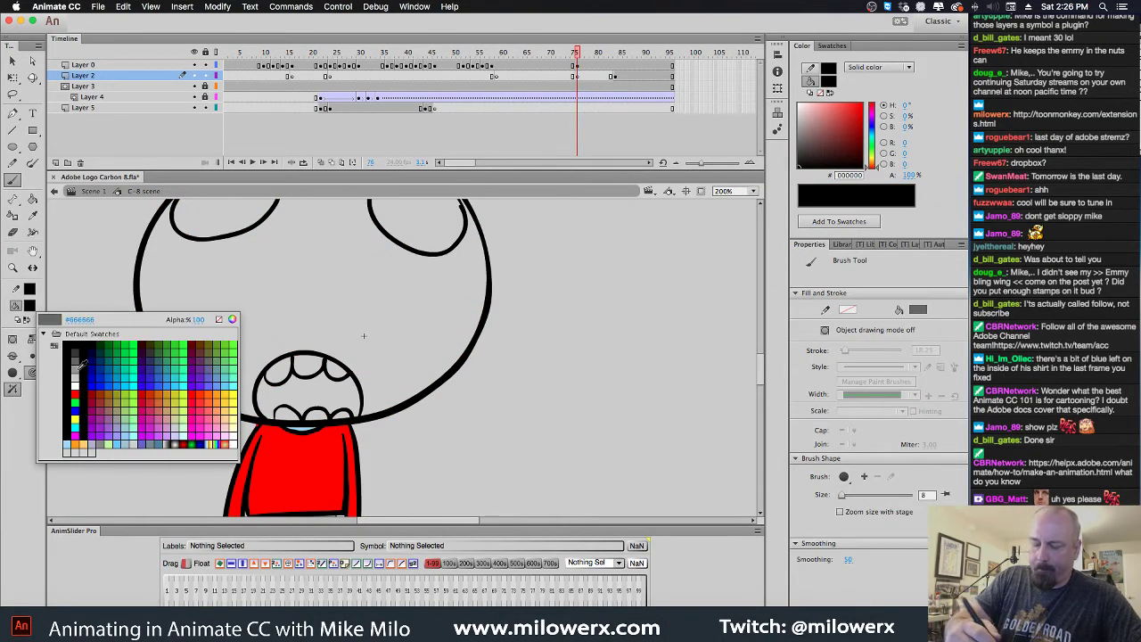
{"action": "key", "text": "comma"}
{"action": "key", "text": "comma"}
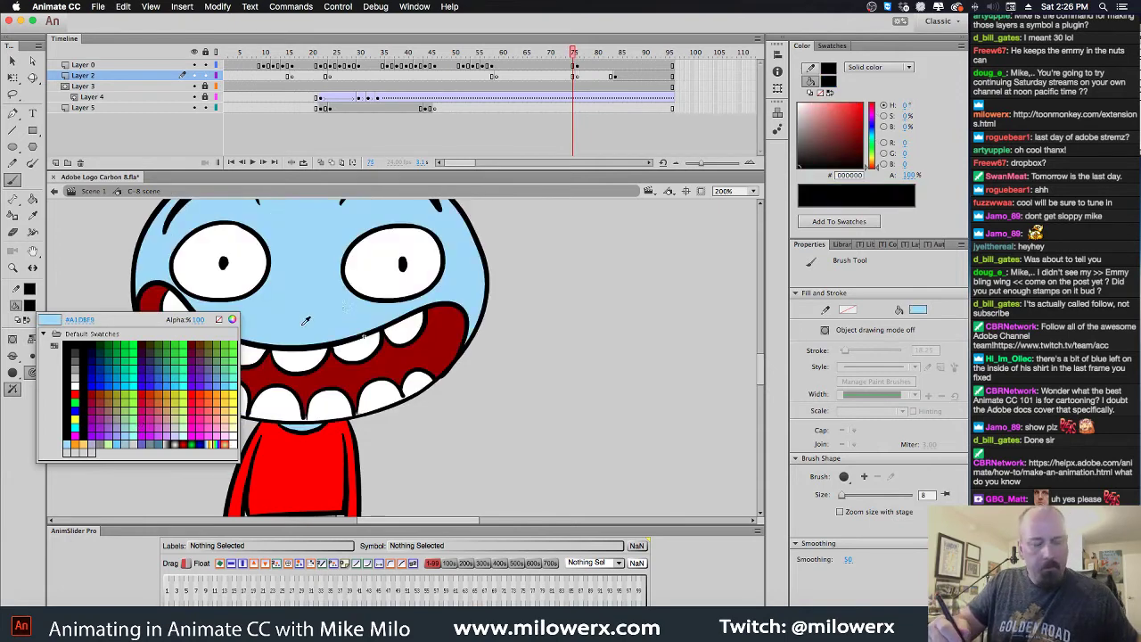
{"action": "left_click", "coordinate": [325, 300]}
{"action": "key", "text": "k"}
{"action": "key", "text": "period"}
{"action": "key", "text": "period"}
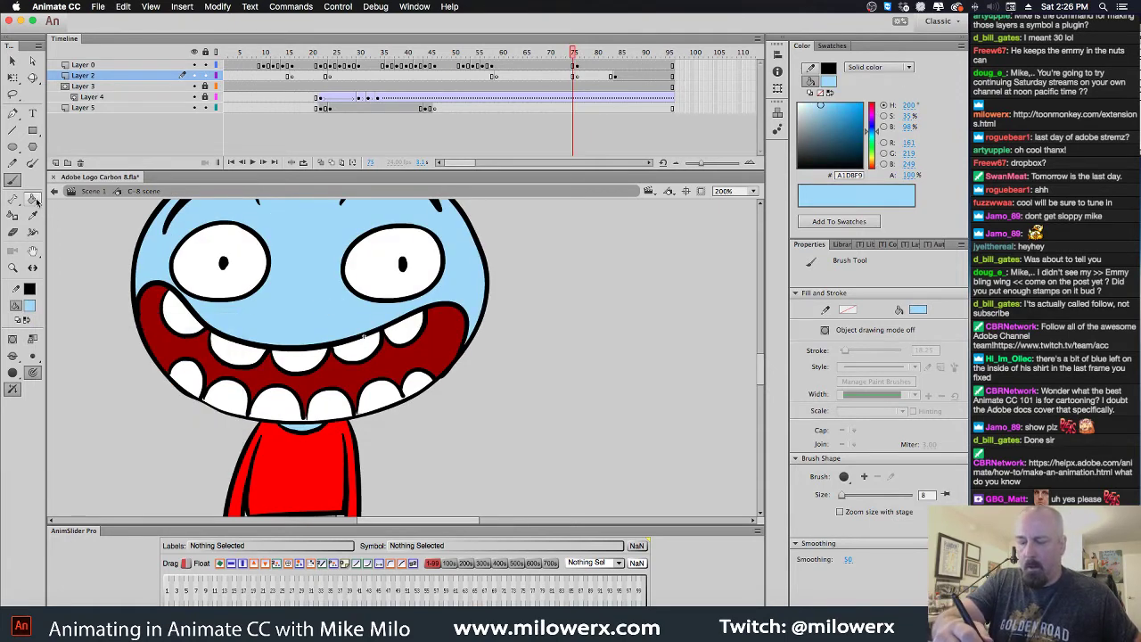
{"action": "left_click", "coordinate": [282, 299]}
{"action": "scroll", "coordinate": [282, 299], "scroll_direction": "up", "scroll_amount": 3}
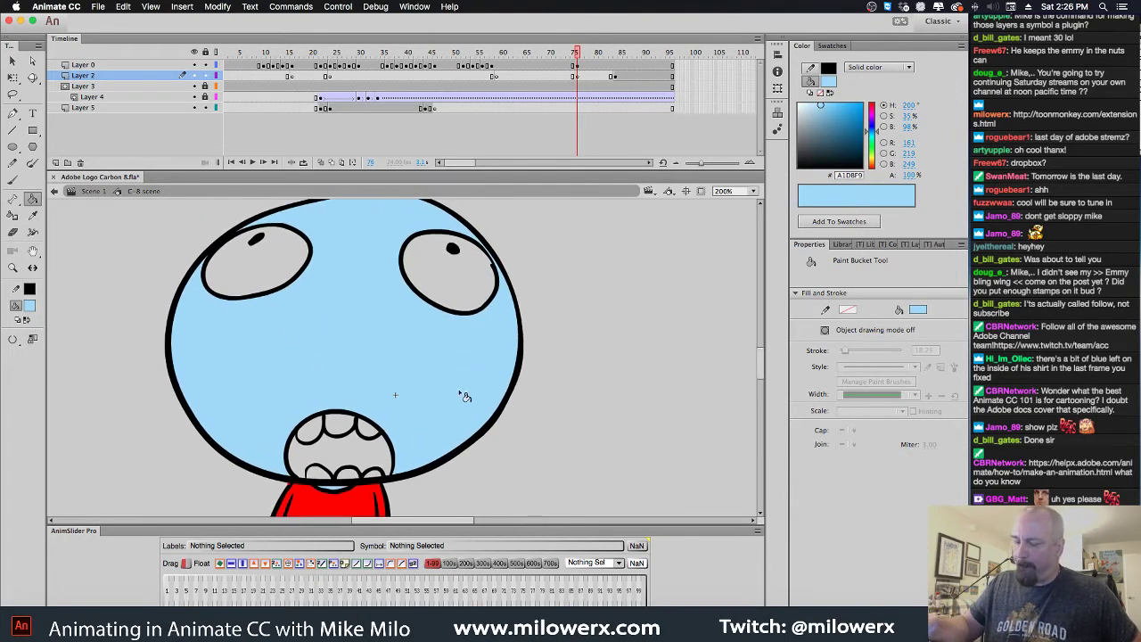
{"action": "left_click", "coordinate": [29, 305]}
{"action": "left_click", "coordinate": [95, 393]}
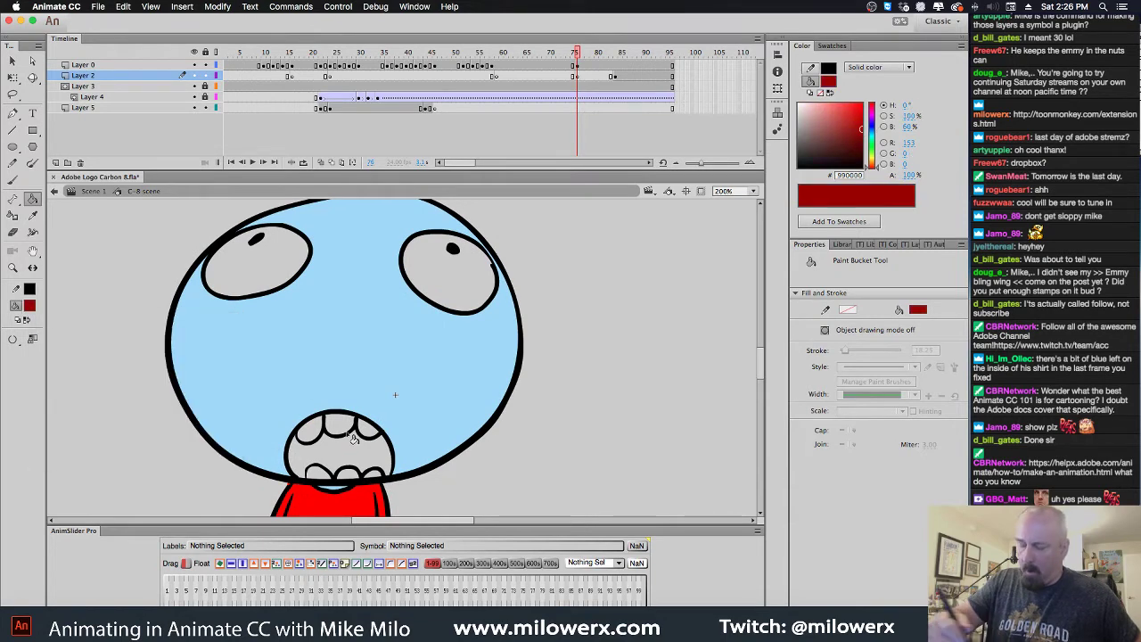
{"action": "left_click", "coordinate": [359, 455]}
Fill both eyes and all upper and lower teeth white
{"action": "left_click", "coordinate": [29, 305]}
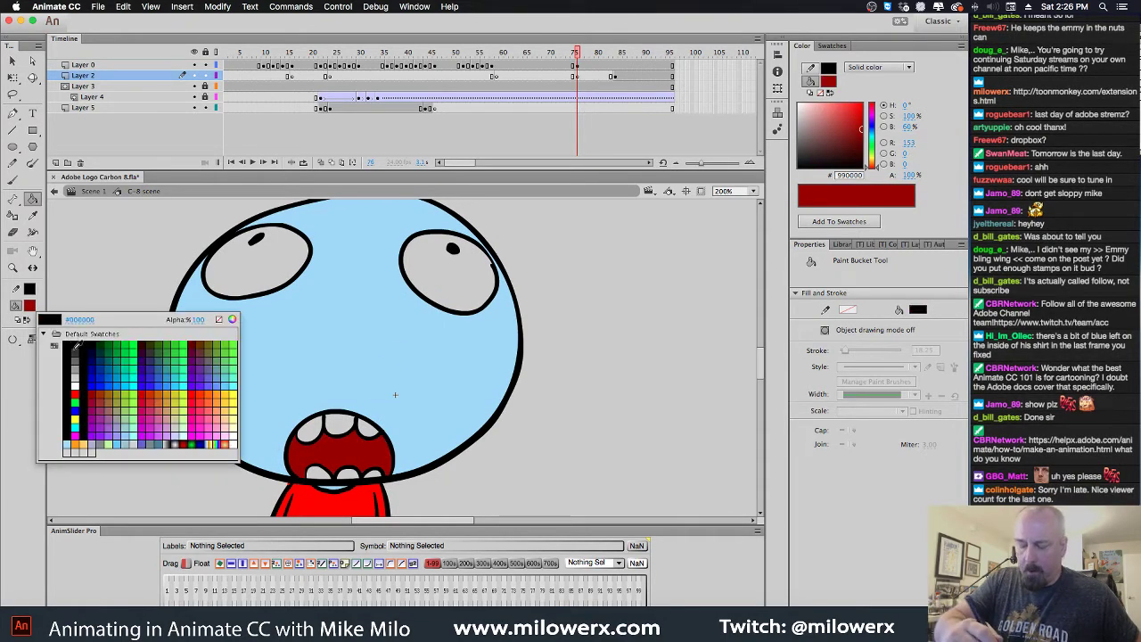
{"action": "left_click", "coordinate": [31, 391]}
{"action": "left_click", "coordinate": [451, 298]}
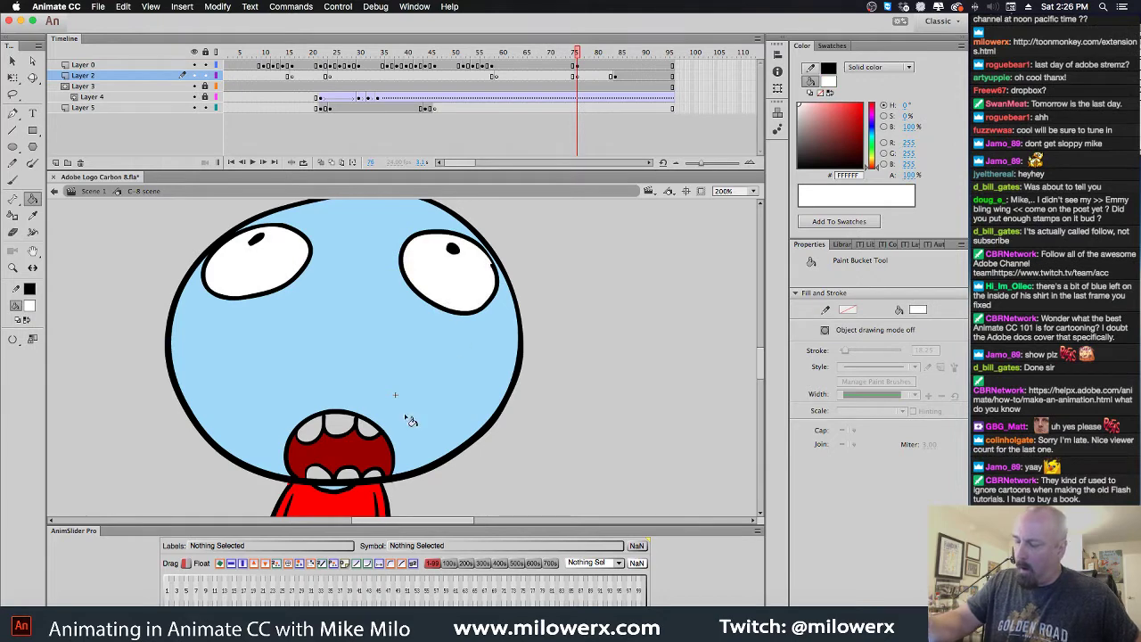
{"action": "left_click", "coordinate": [373, 433]}
{"action": "left_click", "coordinate": [342, 426]}
{"action": "left_click", "coordinate": [317, 434]}
{"action": "left_click", "coordinate": [331, 478]}
{"action": "left_click", "coordinate": [358, 482]}
{"action": "left_click", "coordinate": [375, 482]}
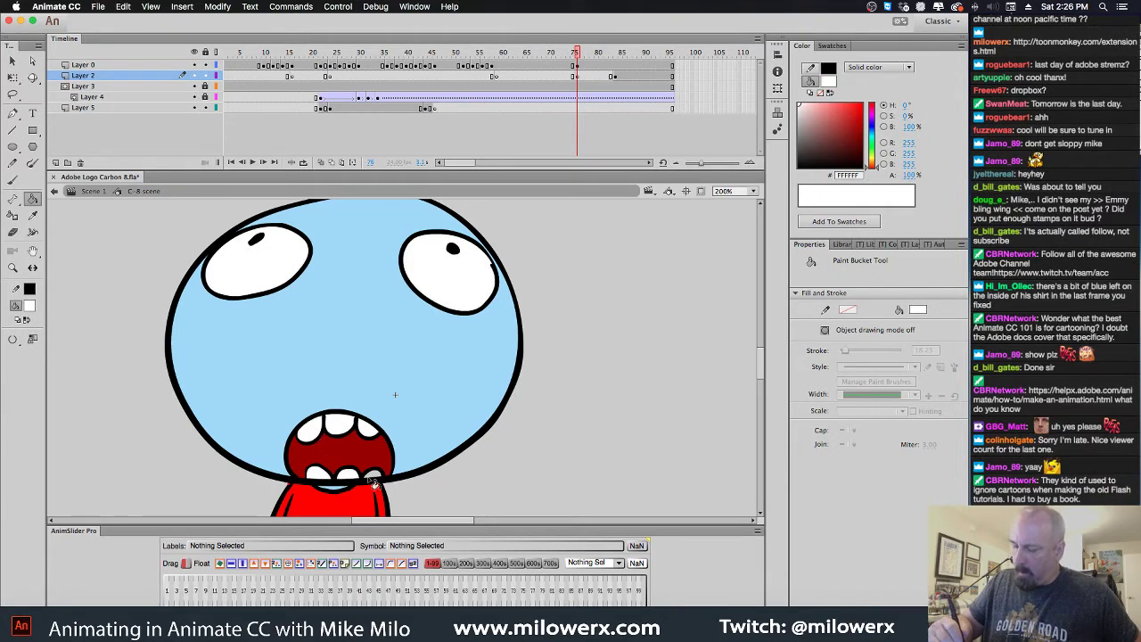
{"action": "left_click", "coordinate": [390, 488]}
Compare frames 75 and 76, zoom out to the full stage, and play frames 76–89
{"action": "key", "text": "comma"}
{"action": "key", "text": "period"}
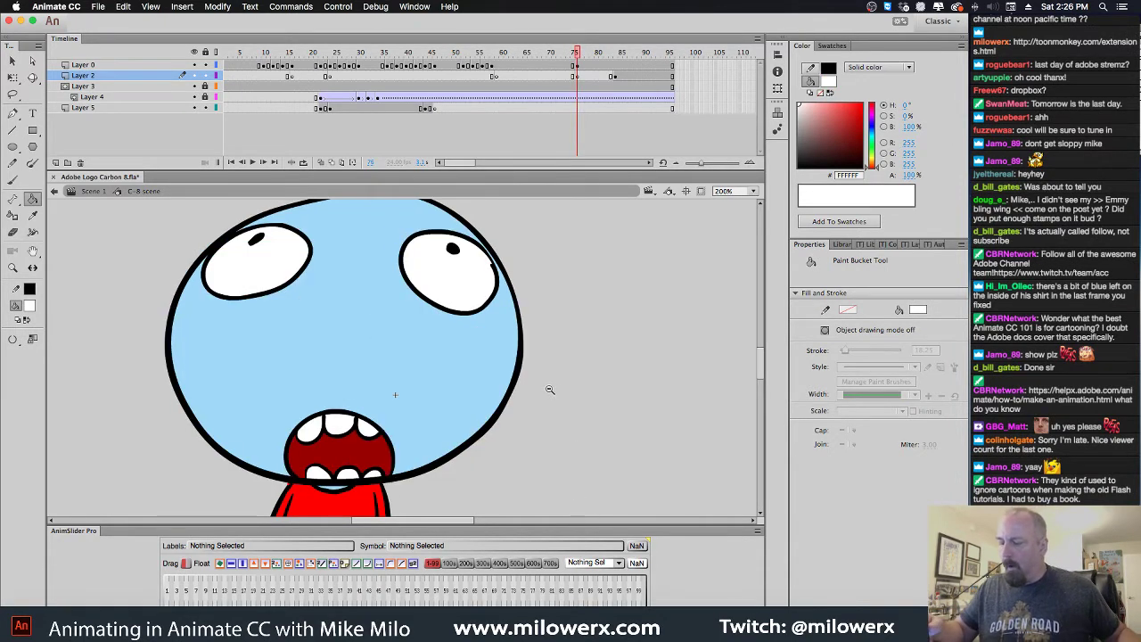
{"action": "key", "text": "super+1"}
{"action": "mouse_move", "coordinate": [559, 411]}
{"action": "left_mouse_down"}
{"action": "mouse_move", "coordinate": [634, 360]}
{"action": "mouse_move", "coordinate": [604, 383]}
{"action": "left_mouse_up"}
{"action": "key", "text": "super+minus"}
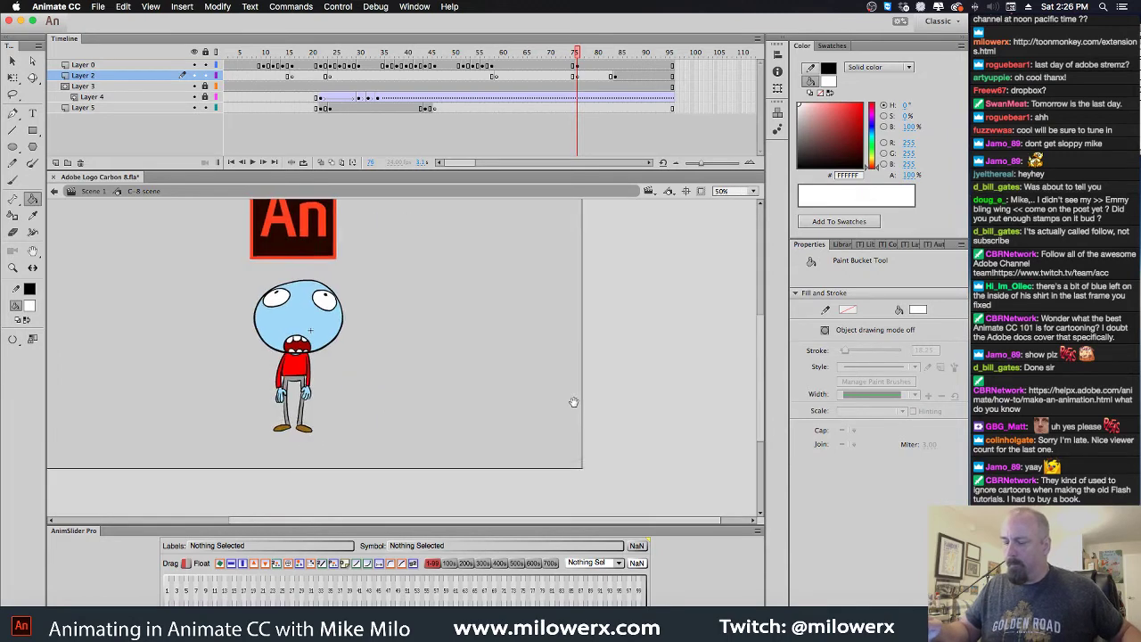
{"action": "mouse_move", "coordinate": [577, 55]}
{"action": "left_mouse_down"}
{"action": "mouse_move", "coordinate": [485, 56]}
{"action": "mouse_move", "coordinate": [638, 66]}
{"action": "mouse_move", "coordinate": [583, 79]}
{"action": "mouse_move", "coordinate": [635, 86]}
{"action": "mouse_move", "coordinate": [513, 96]}
{"action": "mouse_move", "coordinate": [626, 89]}
{"action": "left_mouse_up"}
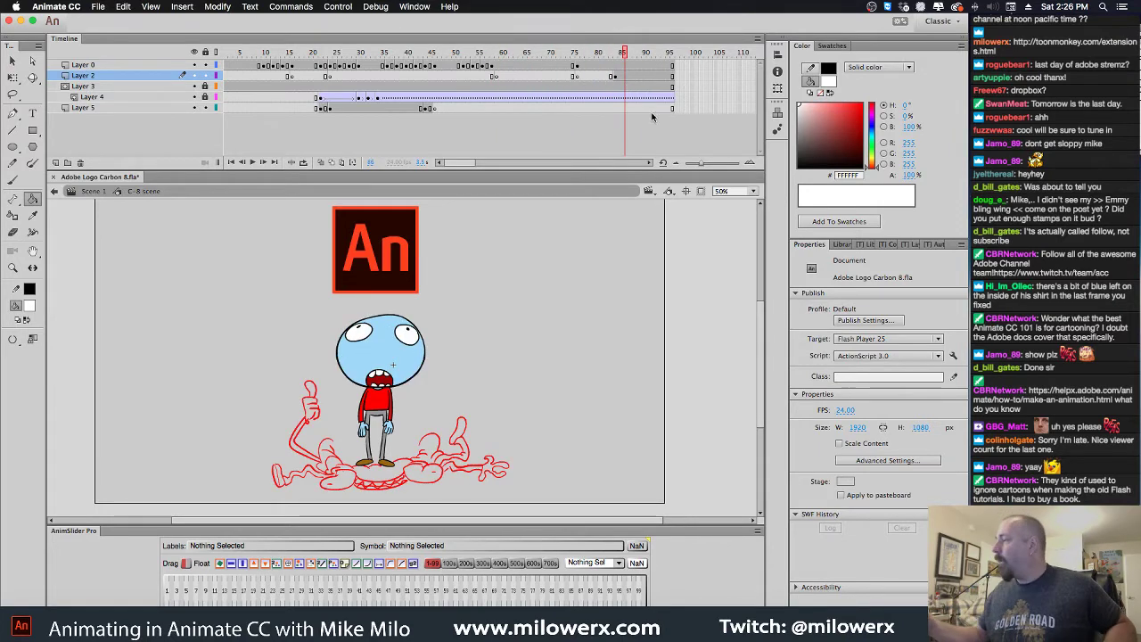
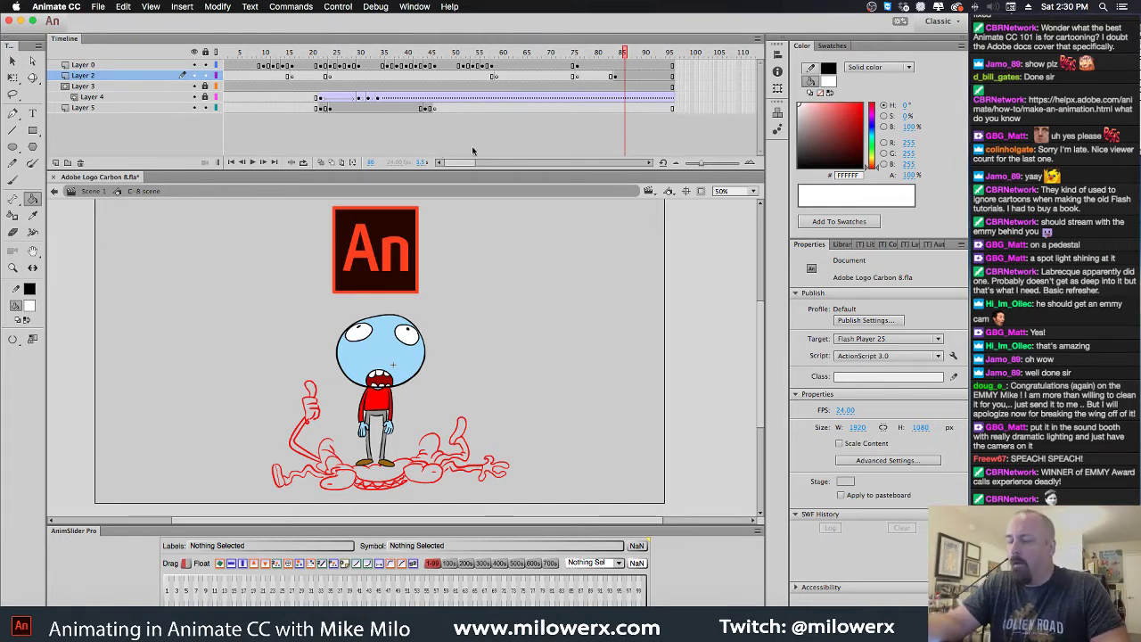
Review the poses, clear Layer 0's frame 74 to an empty keyframe, and enable onion skinning
{"action": "left_click_drag", "start_coordinate": [628, 56], "coordinate": [499, 93]}
{"action": "mouse_move", "coordinate": [564, 56]}
{"action": "left_mouse_down"}
{"action": "mouse_move", "coordinate": [592, 55]}
{"action": "mouse_move", "coordinate": [565, 59]}
{"action": "left_mouse_up"}
{"action": "left_click", "coordinate": [570, 66]}
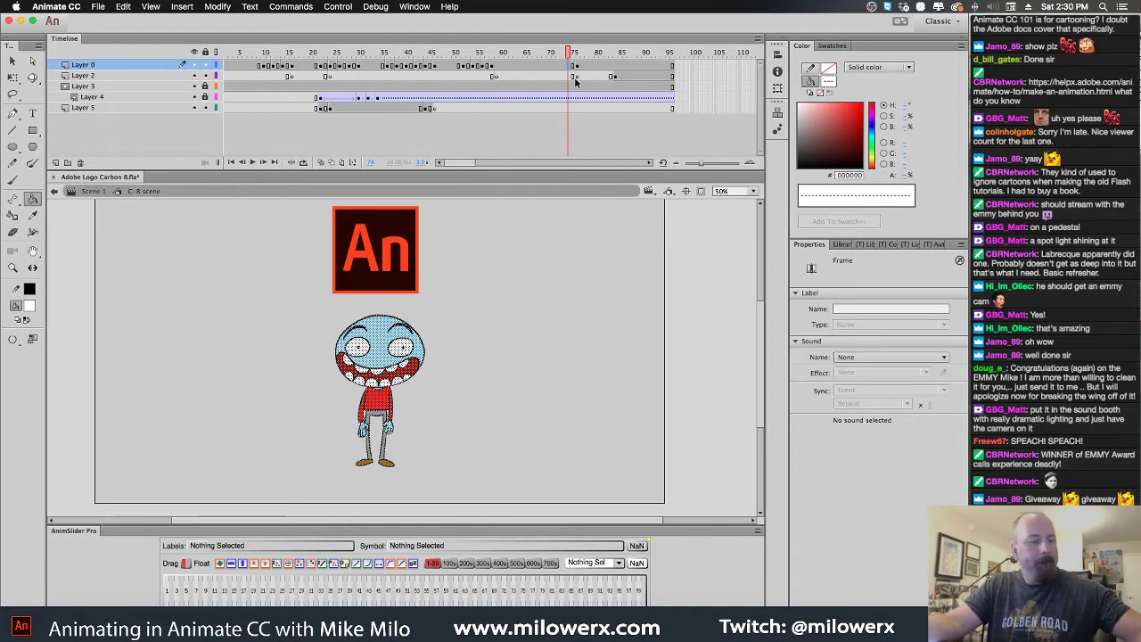
{"action": "key", "text": "Delete"}
{"action": "left_click", "coordinate": [332, 163]}
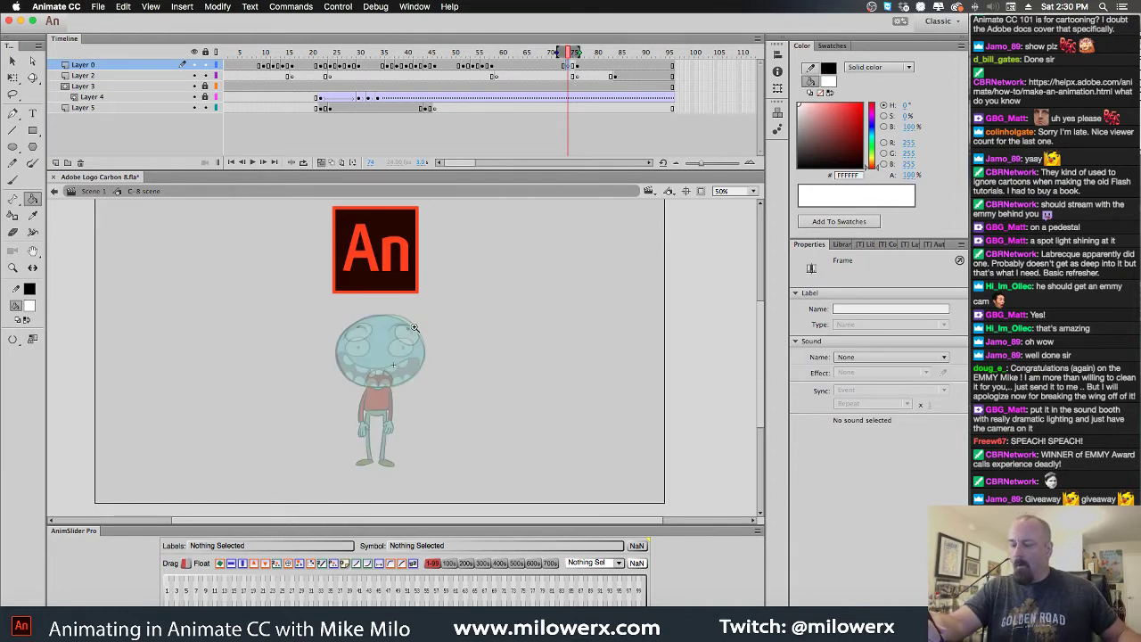
Set the fill to black, choose the Brush, and zoom to 200% on the head
{"action": "key", "text": "super+equal"}
{"action": "scroll", "coordinate": [430, 256], "scroll_direction": "down", "scroll_amount": 1}
{"action": "left_click", "coordinate": [31, 306]}
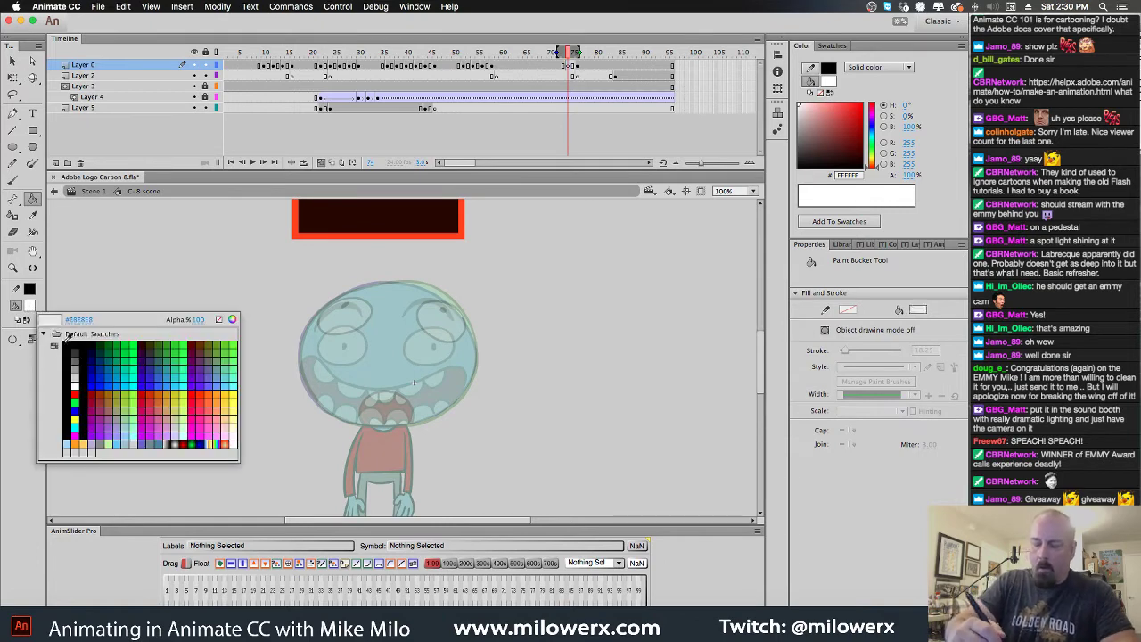
{"action": "left_click", "coordinate": [70, 348]}
{"action": "key", "text": "b"}
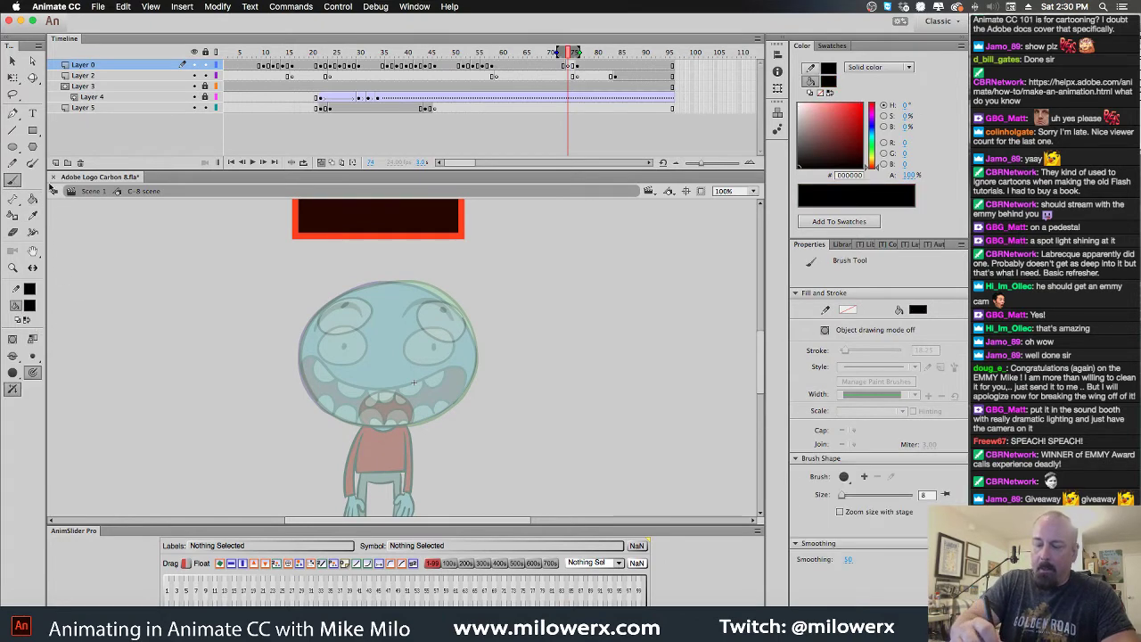
{"action": "left_click", "coordinate": [470, 362]}
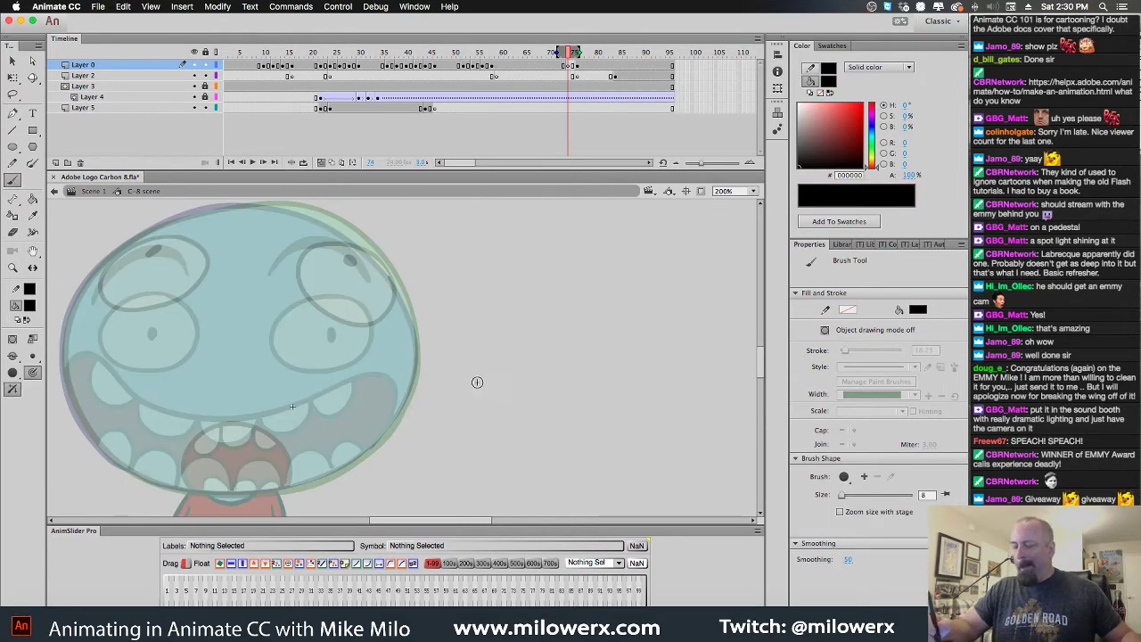
{"action": "scroll", "coordinate": [534, 397], "scroll_direction": "left", "scroll_amount": 2}
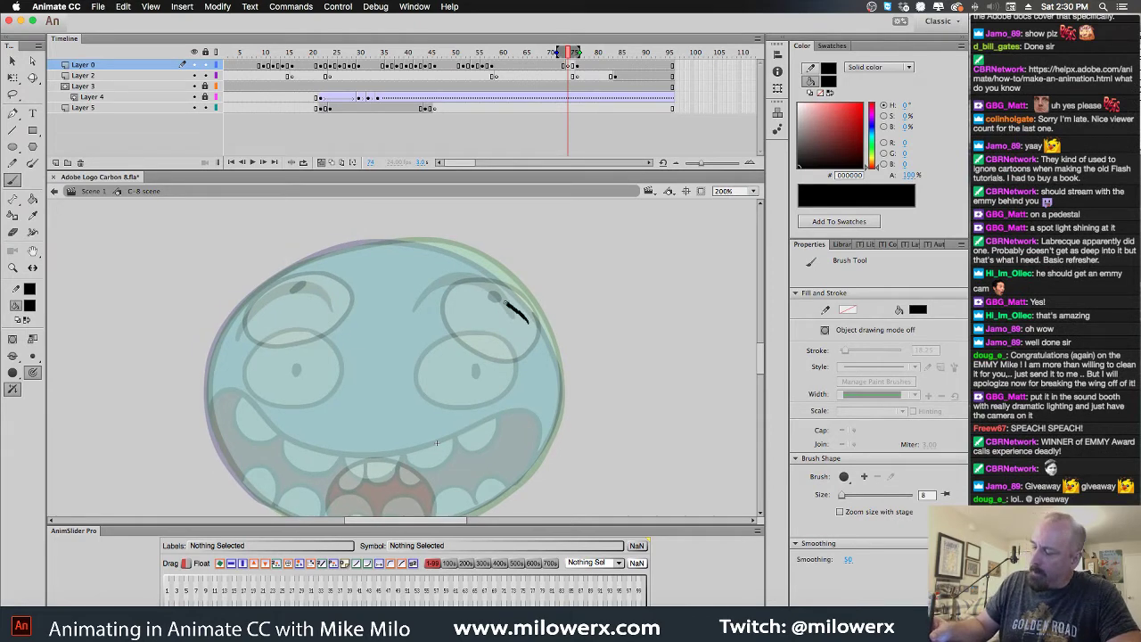
Brush the outlines of both eyes and add the pupils
{"action": "left_click_drag", "start_coordinate": [505, 304], "coordinate": [481, 298]}
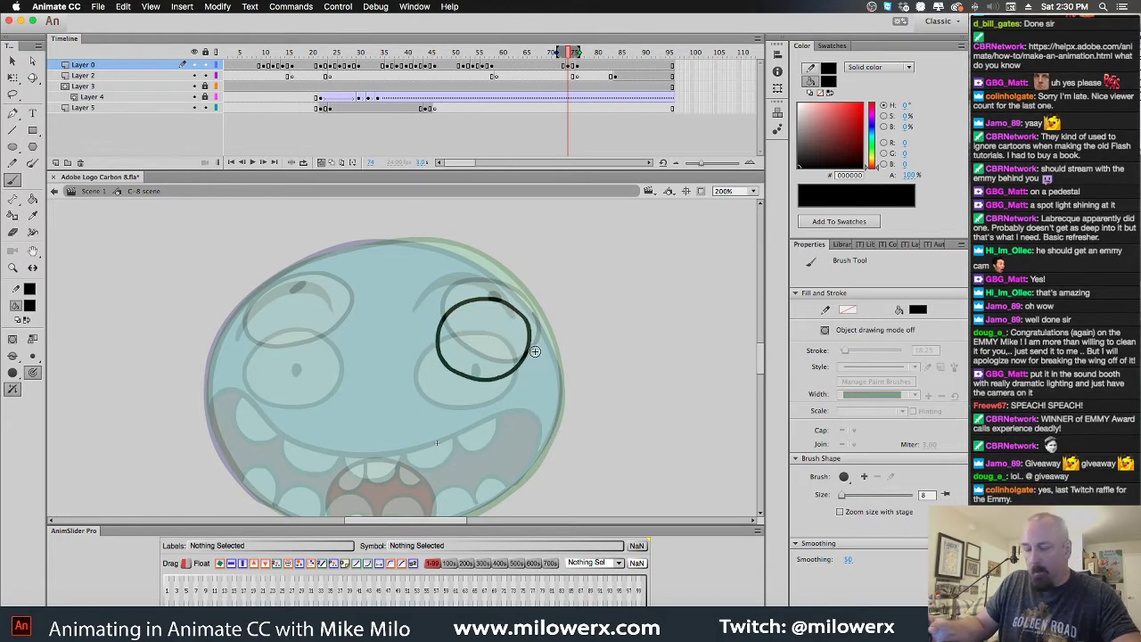
{"action": "mouse_move", "coordinate": [328, 298]}
{"action": "left_mouse_down"}
{"action": "mouse_move", "coordinate": [262, 307]}
{"action": "mouse_move", "coordinate": [247, 331]}
{"action": "mouse_move", "coordinate": [252, 357]}
{"action": "mouse_move", "coordinate": [273, 369]}
{"action": "mouse_move", "coordinate": [298, 372]}
{"action": "mouse_move", "coordinate": [337, 350]}
{"action": "left_mouse_up"}
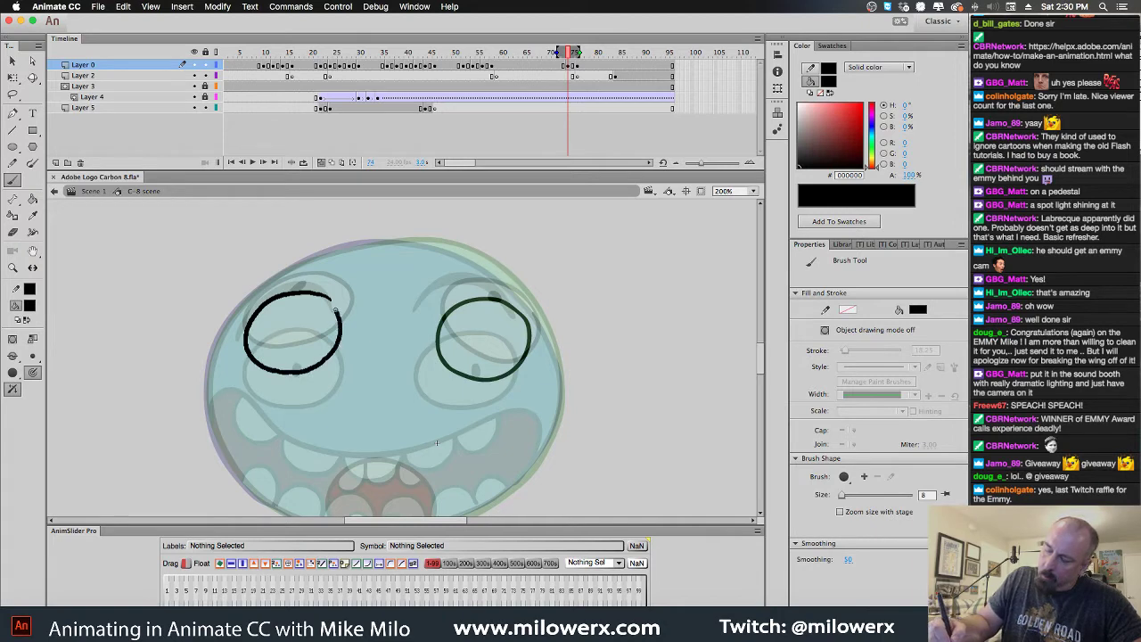
{"action": "key", "text": "ctrl+z"}
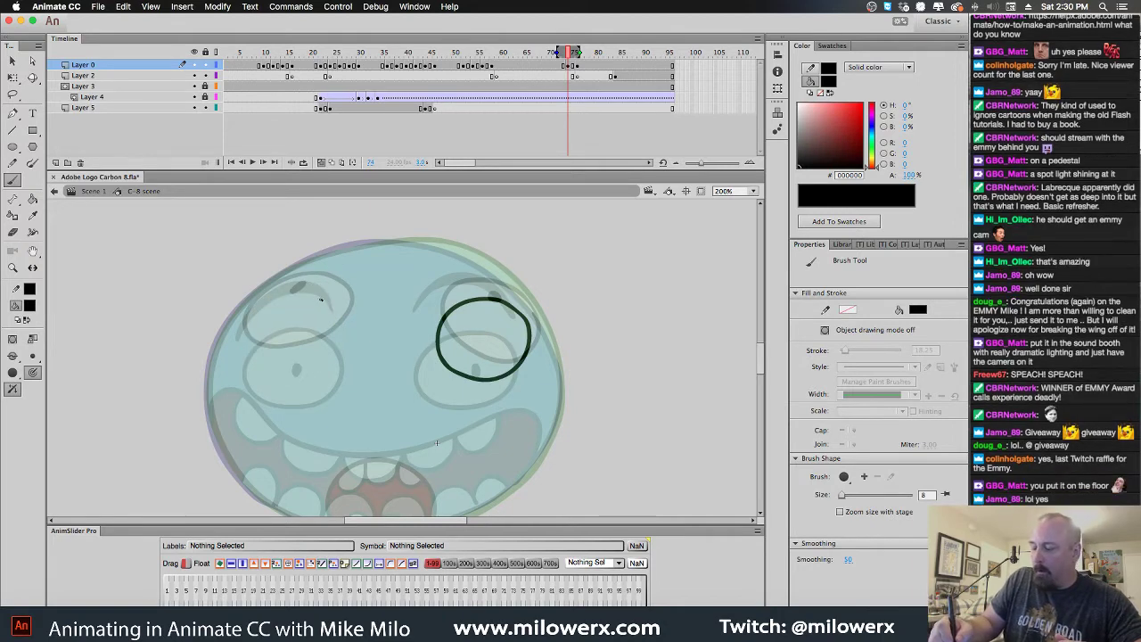
{"action": "mouse_move", "coordinate": [321, 299]}
{"action": "left_mouse_down"}
{"action": "mouse_move", "coordinate": [260, 316]}
{"action": "mouse_move", "coordinate": [244, 342]}
{"action": "mouse_move", "coordinate": [255, 363]}
{"action": "mouse_move", "coordinate": [305, 371]}
{"action": "left_mouse_up"}
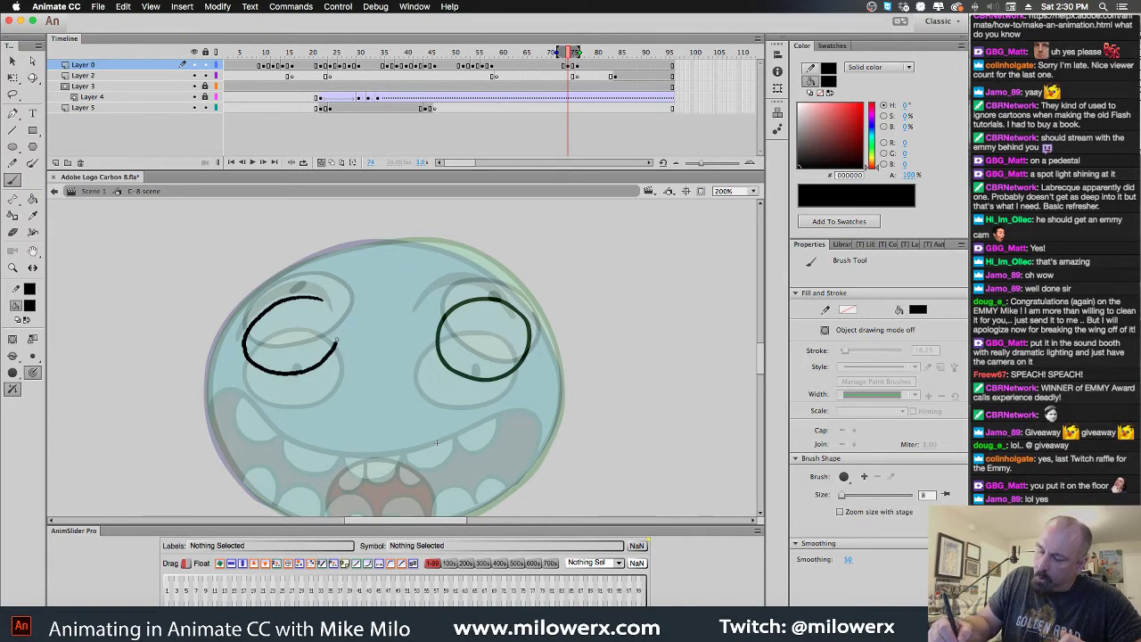
{"action": "mouse_move", "coordinate": [332, 309]}
{"action": "left_mouse_down"}
{"action": "mouse_move", "coordinate": [326, 301]}
{"action": "mouse_move", "coordinate": [290, 329]}
{"action": "left_mouse_up"}
{"action": "left_click_drag", "start_coordinate": [496, 320], "coordinate": [494, 326]}
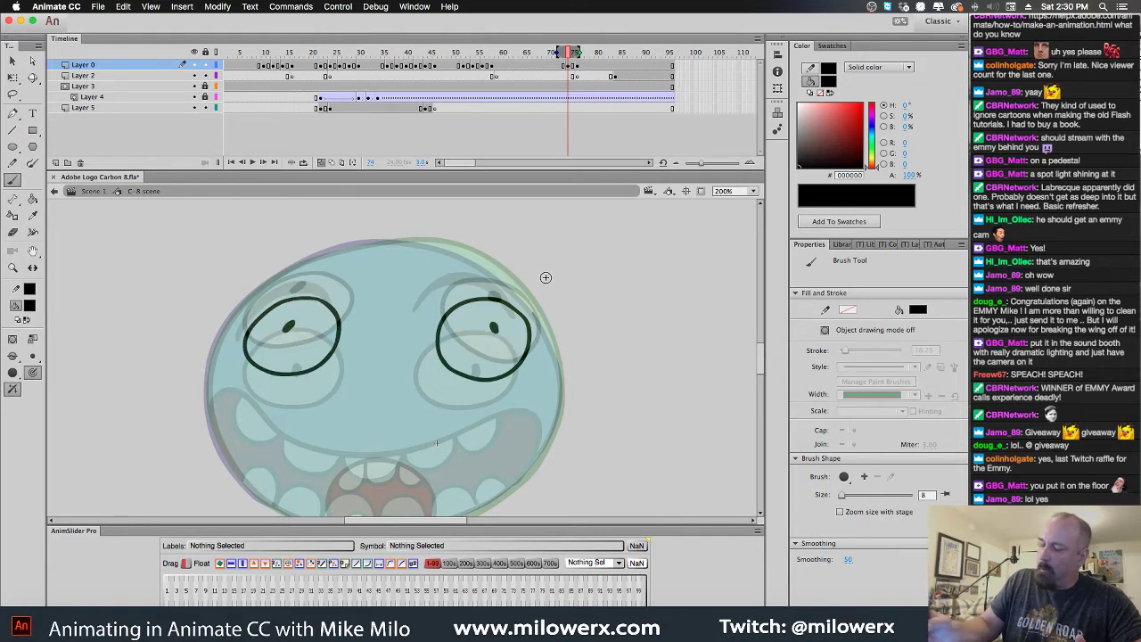
{"action": "key", "text": "."}
{"action": "key", "text": "."}
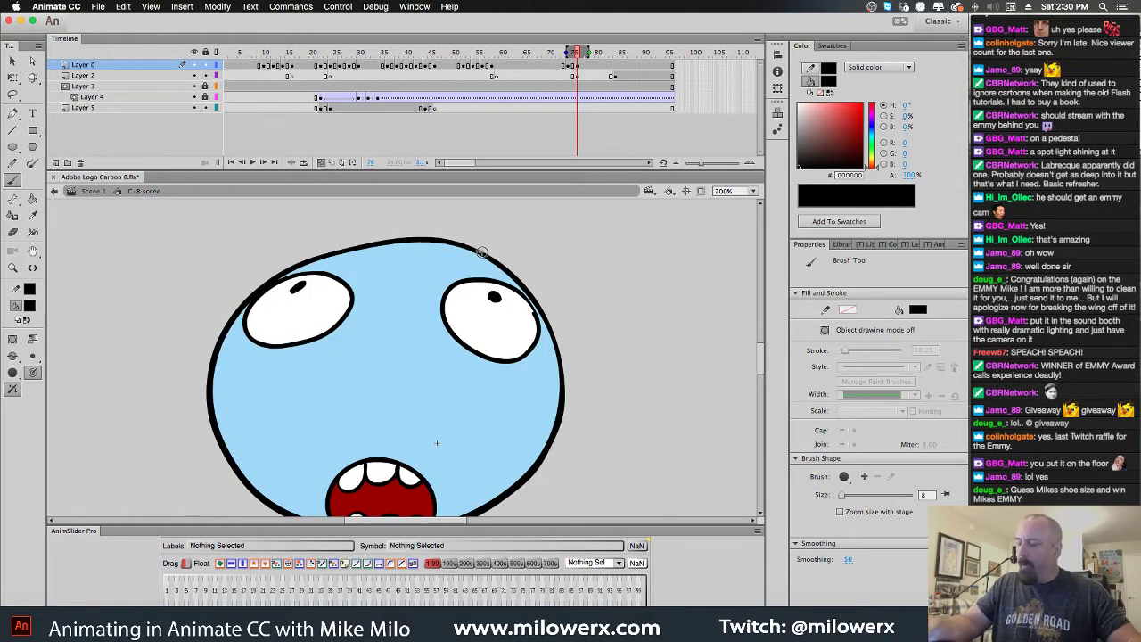
Draw two thick raised eyebrows on frame 74
{"action": "mouse_move", "coordinate": [465, 251]}
{"action": "left_mouse_down"}
{"action": "mouse_move", "coordinate": [525, 243]}
{"action": "mouse_move", "coordinate": [542, 285]}
{"action": "mouse_move", "coordinate": [516, 242]}
{"action": "mouse_move", "coordinate": [456, 259]}
{"action": "mouse_move", "coordinate": [509, 239]}
{"action": "mouse_move", "coordinate": [536, 258]}
{"action": "mouse_move", "coordinate": [541, 285]}
{"action": "left_mouse_up"}
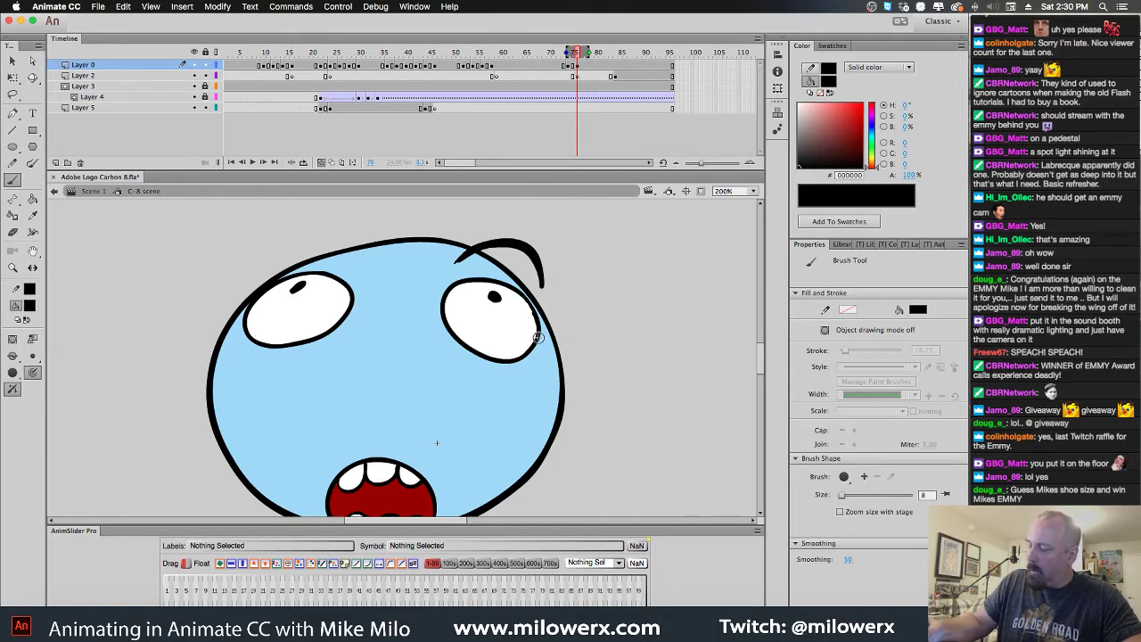
{"action": "mouse_move", "coordinate": [235, 294]}
{"action": "left_mouse_down"}
{"action": "mouse_move", "coordinate": [255, 258]}
{"action": "mouse_move", "coordinate": [292, 239]}
{"action": "mouse_move", "coordinate": [333, 265]}
{"action": "mouse_move", "coordinate": [295, 241]}
{"action": "mouse_move", "coordinate": [235, 294]}
{"action": "left_mouse_up"}
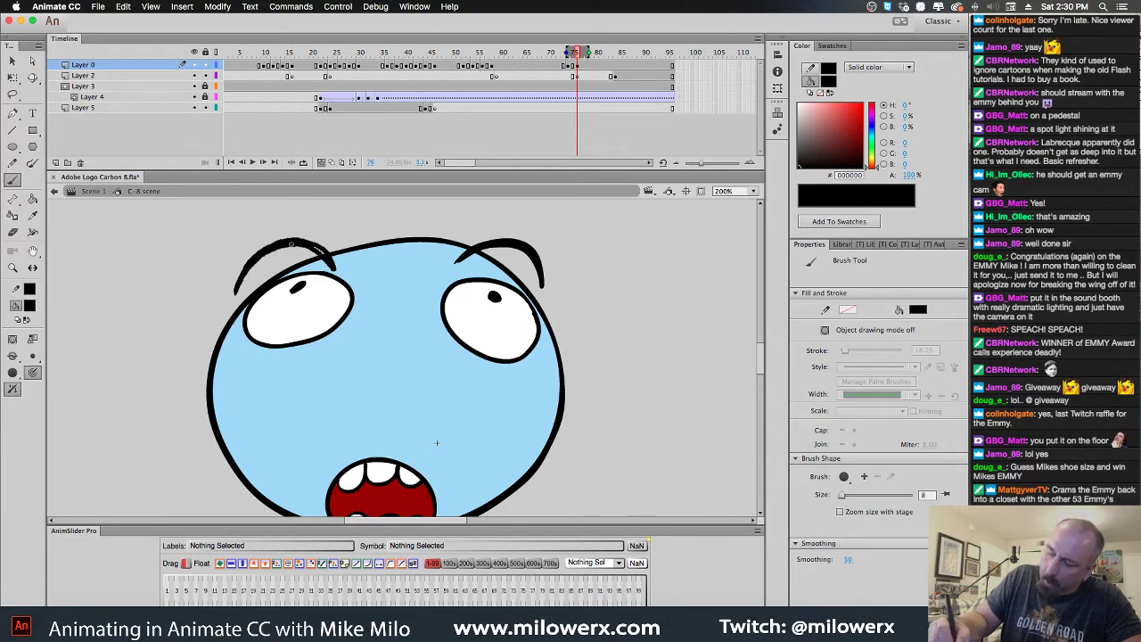
{"action": "left_click_drag", "start_coordinate": [328, 260], "coordinate": [335, 268]}
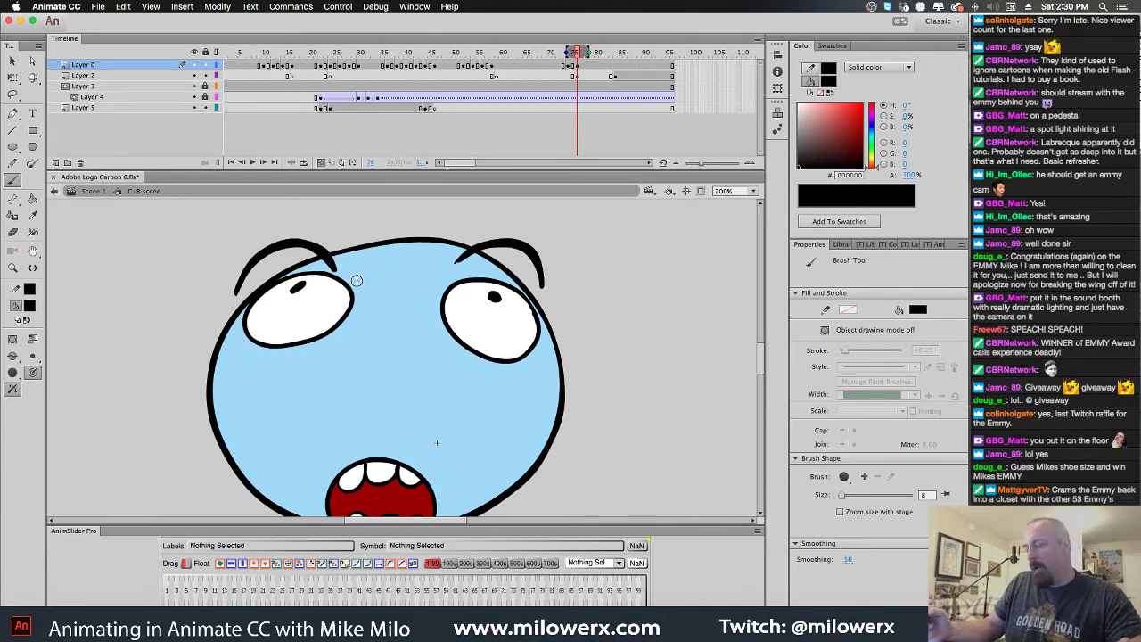
{"action": "left_click", "coordinate": [566, 66]}
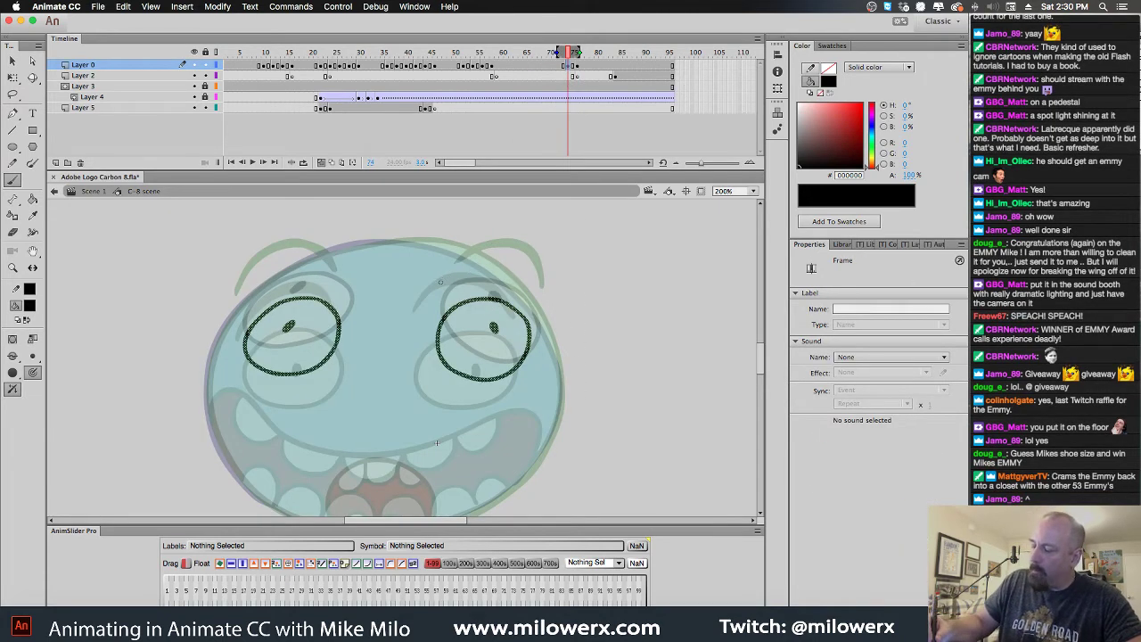
{"action": "left_click_drag", "start_coordinate": [442, 284], "coordinate": [493, 254]}
{"action": "mouse_move", "coordinate": [538, 290]}
{"action": "left_mouse_down"}
{"action": "mouse_move", "coordinate": [501, 248]}
{"action": "mouse_move", "coordinate": [472, 254]}
{"action": "left_mouse_up"}
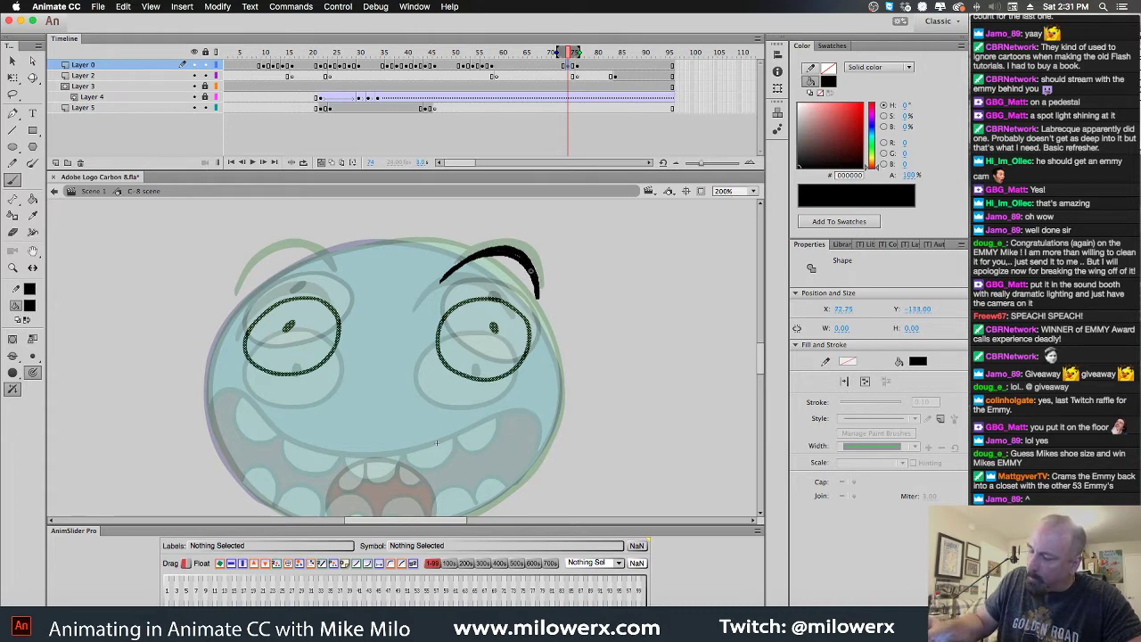
{"action": "mouse_move", "coordinate": [241, 310]}
{"action": "left_mouse_down"}
{"action": "mouse_move", "coordinate": [264, 269]}
{"action": "mouse_move", "coordinate": [321, 260]}
{"action": "mouse_move", "coordinate": [336, 285]}
{"action": "mouse_move", "coordinate": [291, 265]}
{"action": "mouse_move", "coordinate": [242, 308]}
{"action": "mouse_move", "coordinate": [294, 261]}
{"action": "mouse_move", "coordinate": [319, 262]}
{"action": "mouse_move", "coordinate": [242, 308]}
{"action": "left_mouse_up"}
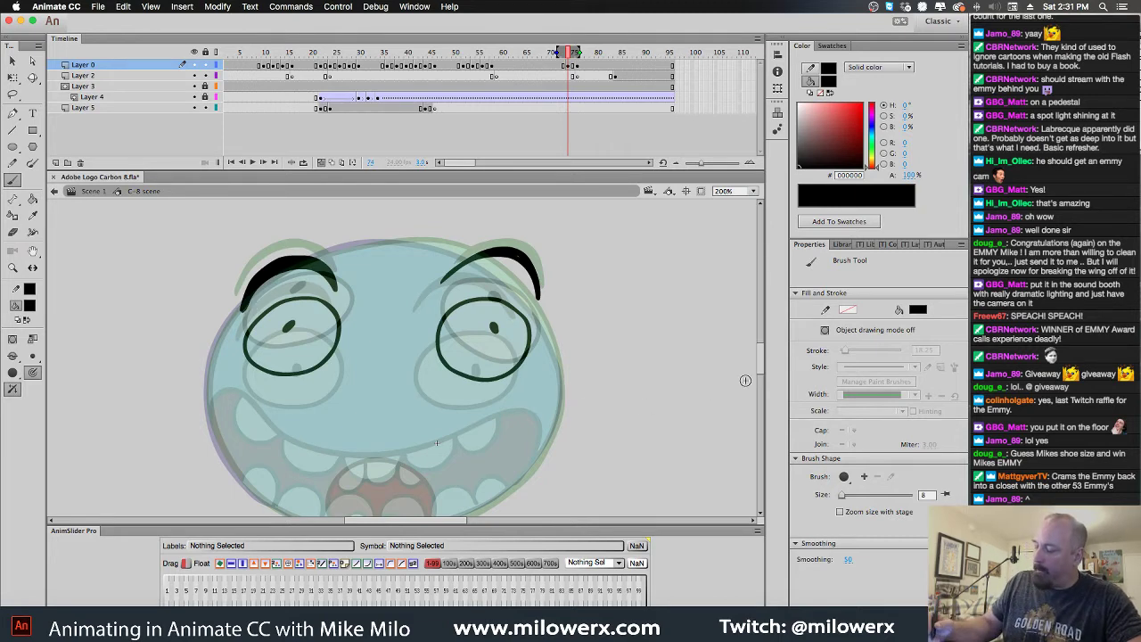
Brush the lower head outline and an open mouth with upper and lower teeth, then disable onion skinning
{"action": "scroll", "coordinate": [759, 368], "scroll_direction": "down", "scroll_amount": 2}
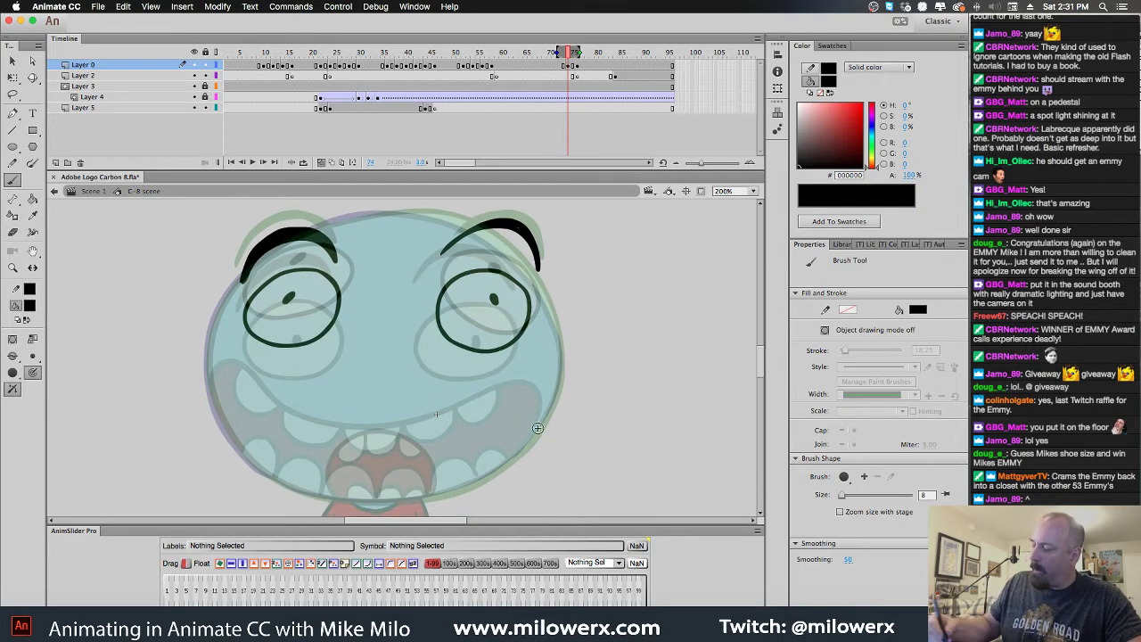
{"action": "mouse_move", "coordinate": [380, 501]}
{"action": "left_mouse_down"}
{"action": "mouse_move", "coordinate": [443, 494]}
{"action": "mouse_move", "coordinate": [498, 468]}
{"action": "mouse_move", "coordinate": [526, 446]}
{"action": "mouse_move", "coordinate": [555, 390]}
{"action": "mouse_move", "coordinate": [555, 327]}
{"action": "mouse_move", "coordinate": [524, 270]}
{"action": "mouse_move", "coordinate": [502, 246]}
{"action": "mouse_move", "coordinate": [420, 219]}
{"action": "mouse_move", "coordinate": [331, 222]}
{"action": "mouse_move", "coordinate": [270, 251]}
{"action": "mouse_move", "coordinate": [223, 307]}
{"action": "mouse_move", "coordinate": [209, 377]}
{"action": "mouse_move", "coordinate": [236, 445]}
{"action": "mouse_move", "coordinate": [266, 472]}
{"action": "mouse_move", "coordinate": [324, 495]}
{"action": "mouse_move", "coordinate": [419, 505]}
{"action": "left_mouse_up"}
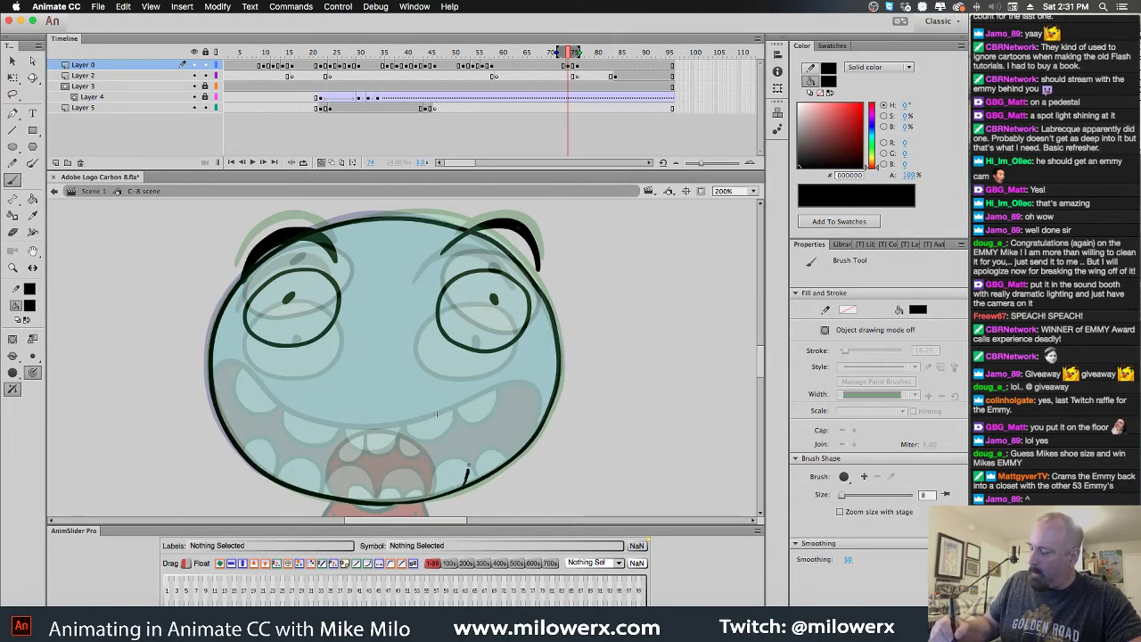
{"action": "mouse_move", "coordinate": [465, 470]}
{"action": "left_mouse_down"}
{"action": "mouse_move", "coordinate": [425, 414]}
{"action": "mouse_move", "coordinate": [348, 413]}
{"action": "mouse_move", "coordinate": [276, 486]}
{"action": "left_mouse_up"}
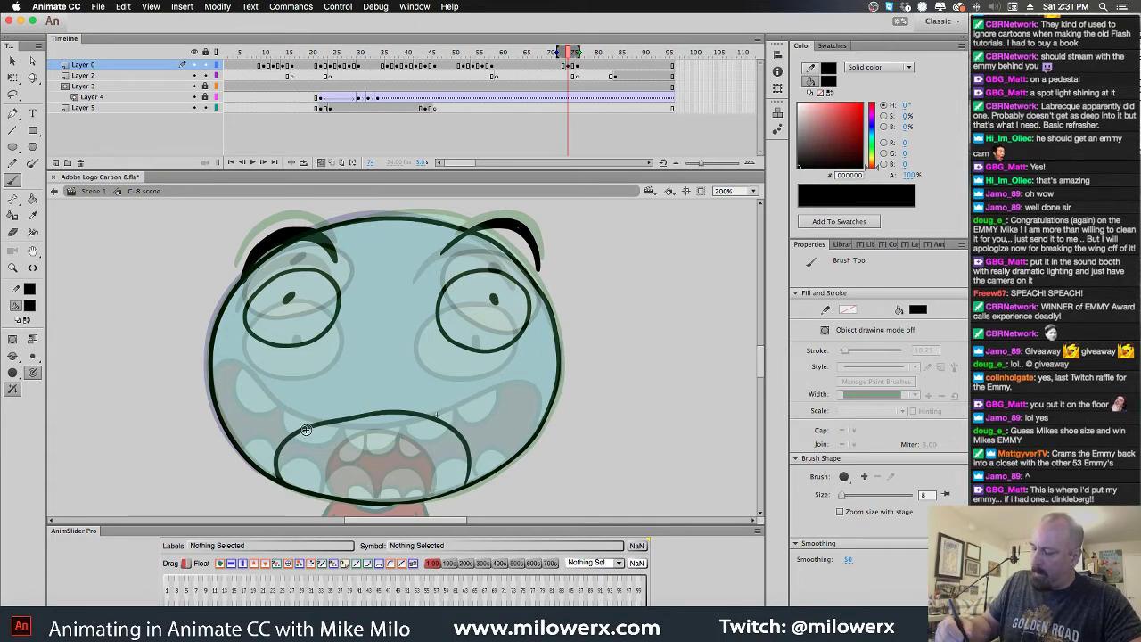
{"action": "mouse_move", "coordinate": [291, 448]}
{"action": "left_mouse_down"}
{"action": "mouse_move", "coordinate": [323, 431]}
{"action": "mouse_move", "coordinate": [362, 435]}
{"action": "mouse_move", "coordinate": [370, 419]}
{"action": "mouse_move", "coordinate": [400, 436]}
{"action": "mouse_move", "coordinate": [422, 420]}
{"action": "mouse_move", "coordinate": [426, 436]}
{"action": "mouse_move", "coordinate": [467, 451]}
{"action": "left_mouse_up"}
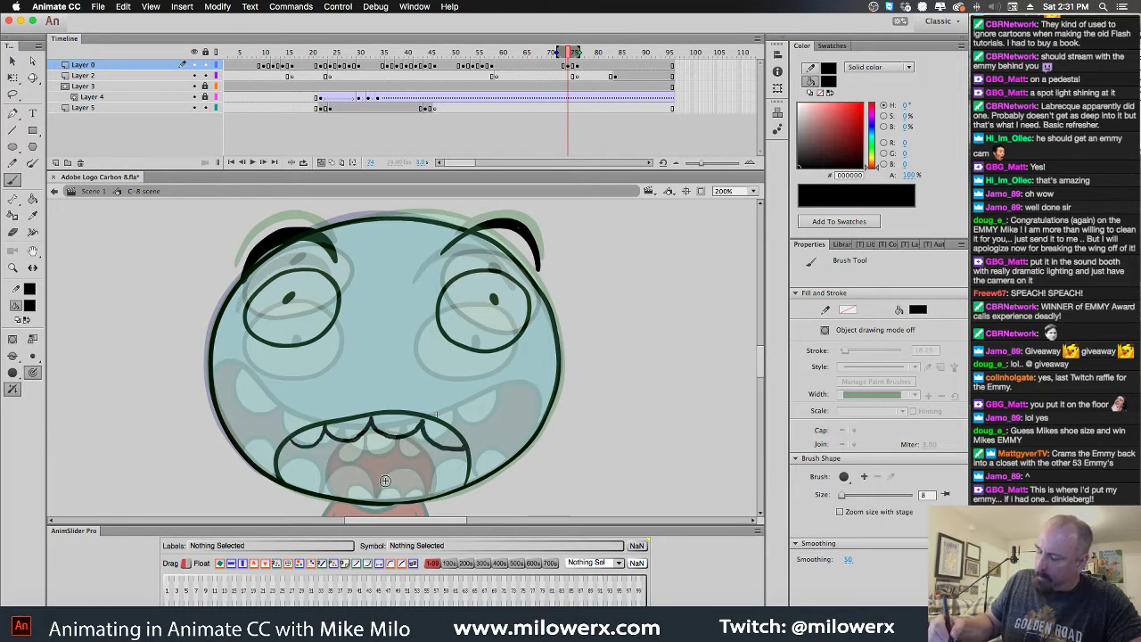
{"action": "mouse_move", "coordinate": [329, 489]}
{"action": "left_mouse_down"}
{"action": "mouse_move", "coordinate": [413, 494]}
{"action": "mouse_move", "coordinate": [456, 490]}
{"action": "left_mouse_up"}
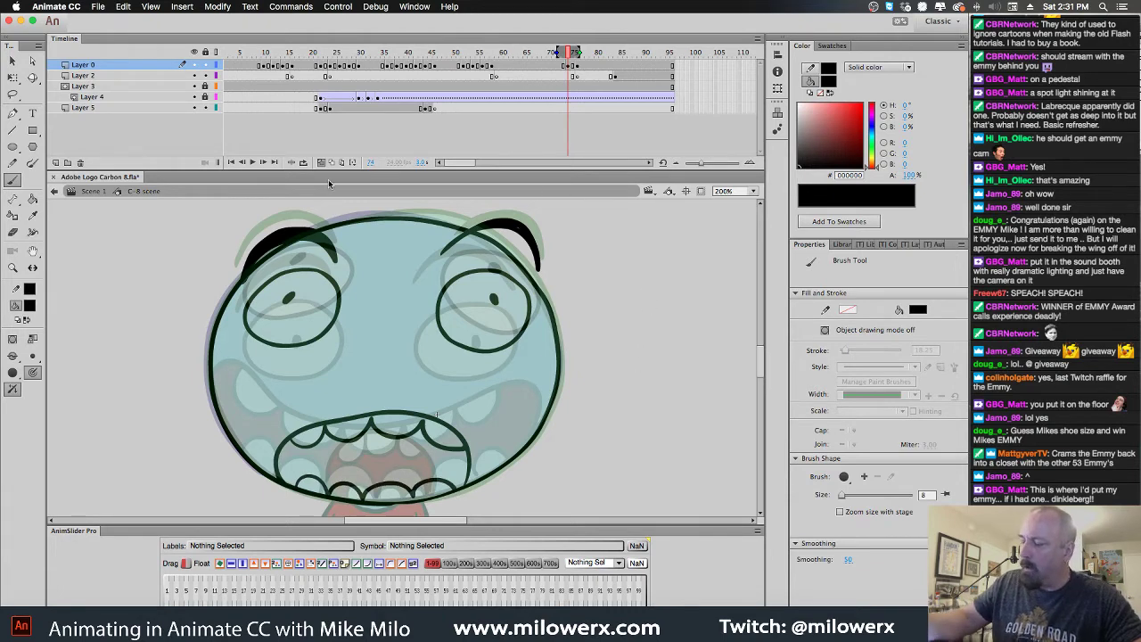
{"action": "left_click", "coordinate": [322, 162]}
{"action": "left_click", "coordinate": [29, 305]}
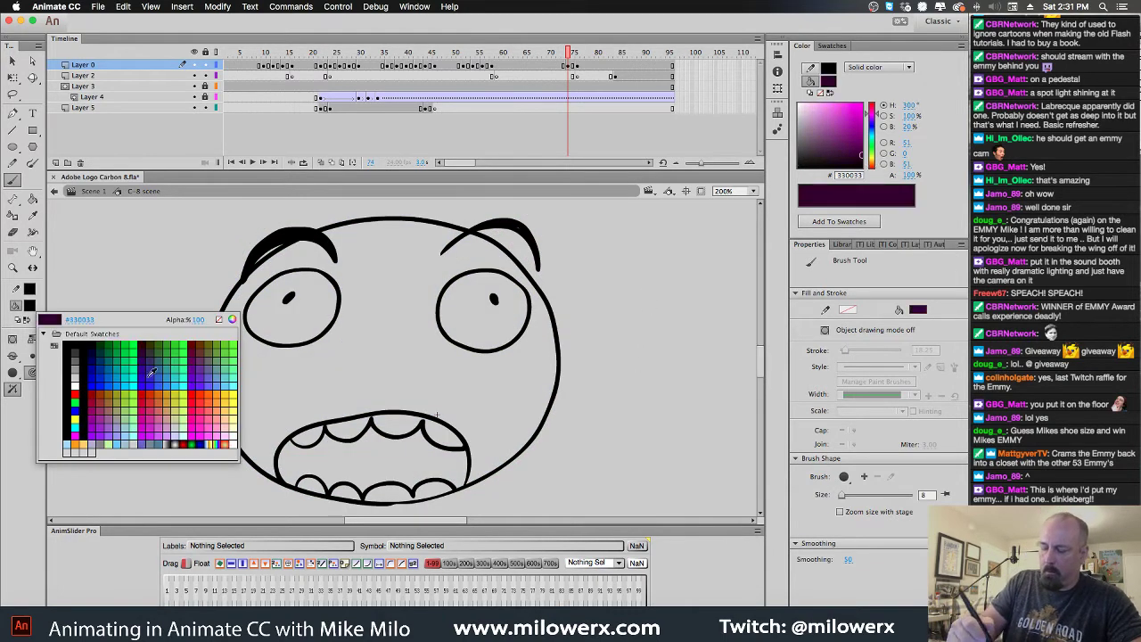
{"action": "left_click", "coordinate": [514, 228]}
{"action": "key", "text": "super+z"}
{"action": "left_click", "coordinate": [539, 242]}
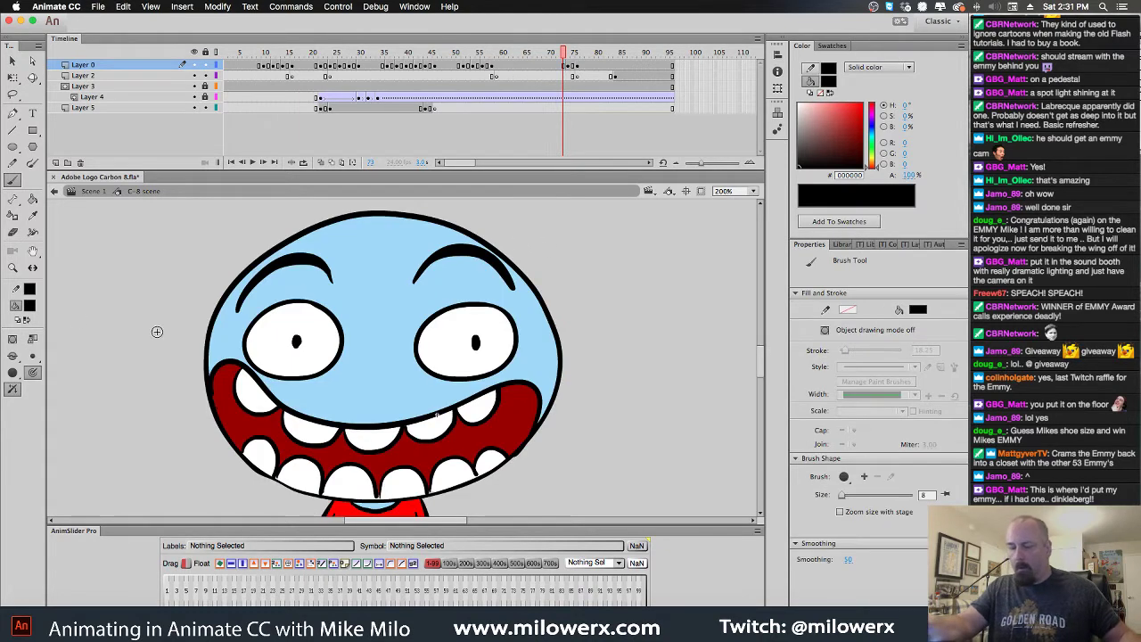
{"action": "left_click", "coordinate": [29, 305]}
{"action": "left_click", "coordinate": [352, 327]}
{"action": "key", "text": "."}
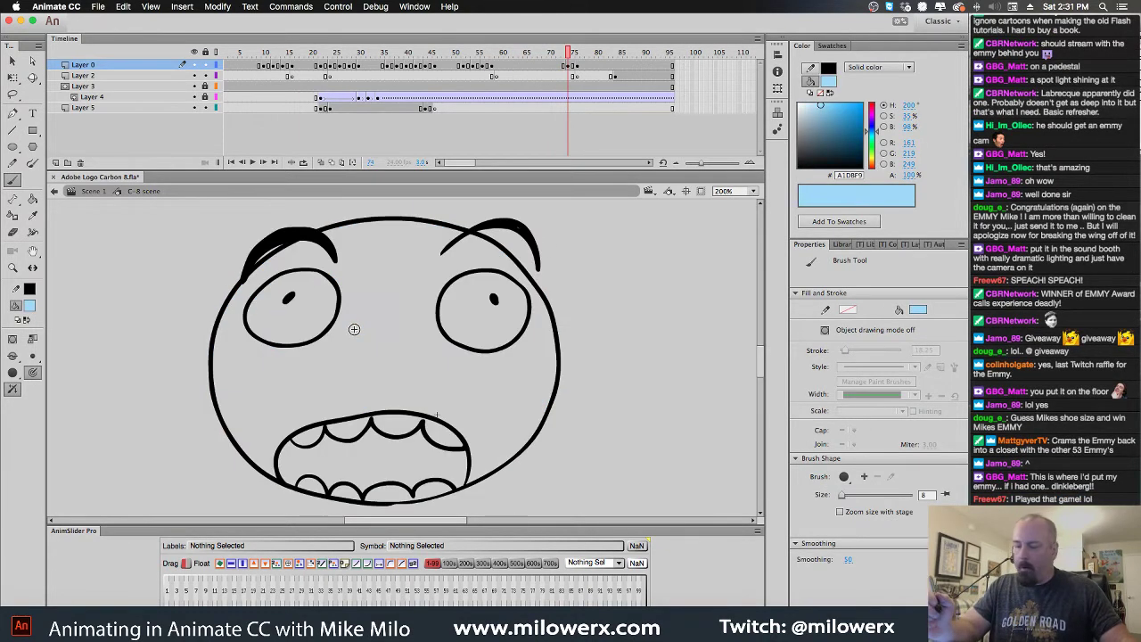
{"action": "left_click", "coordinate": [33, 200]}
{"action": "left_click", "coordinate": [437, 381]}
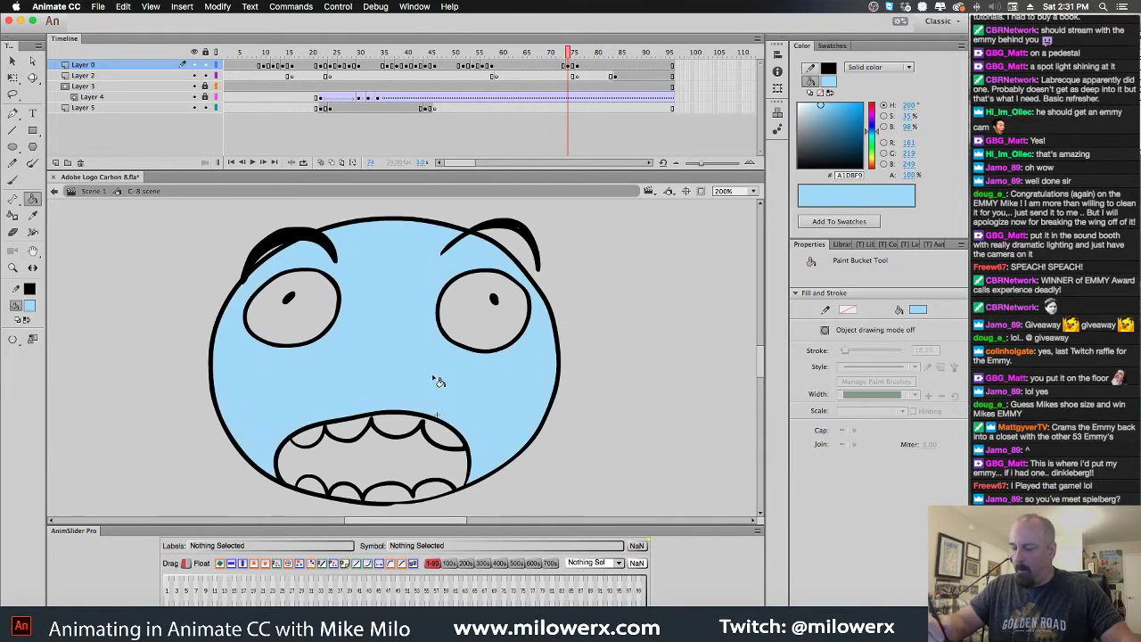
{"action": "scroll", "coordinate": [497, 241], "scroll_direction": "down", "scroll_amount": 5}
{"action": "scroll", "coordinate": [506, 342], "scroll_direction": "up", "scroll_amount": 4}
{"action": "key", "text": "comma"}
{"action": "key", "text": "period"}
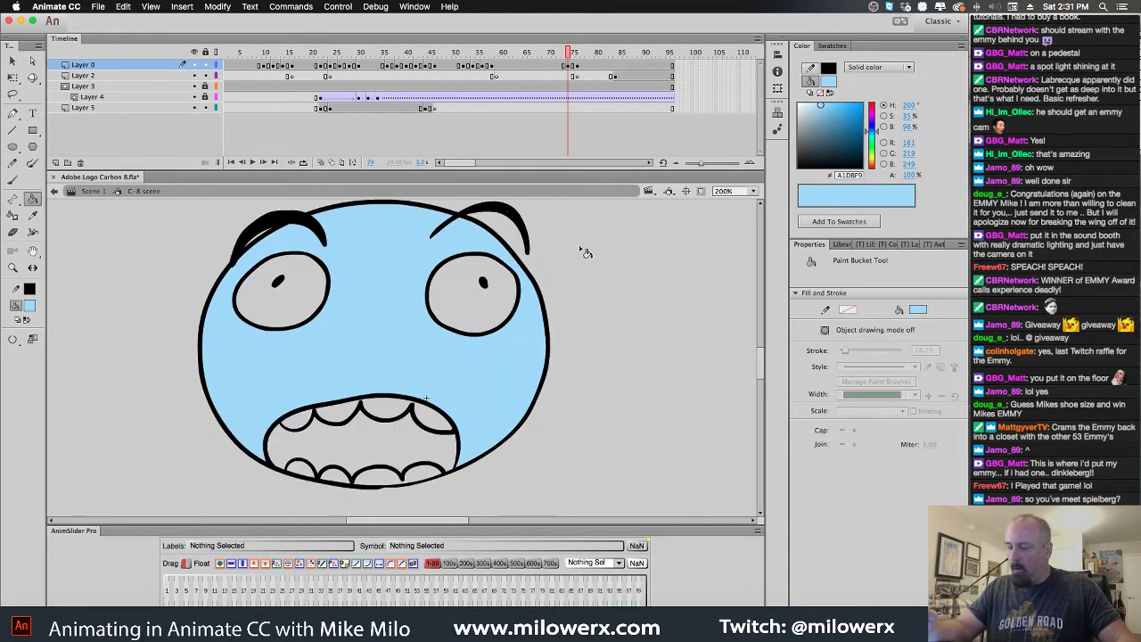
{"action": "key", "text": "period"}
{"action": "key", "text": "comma"}
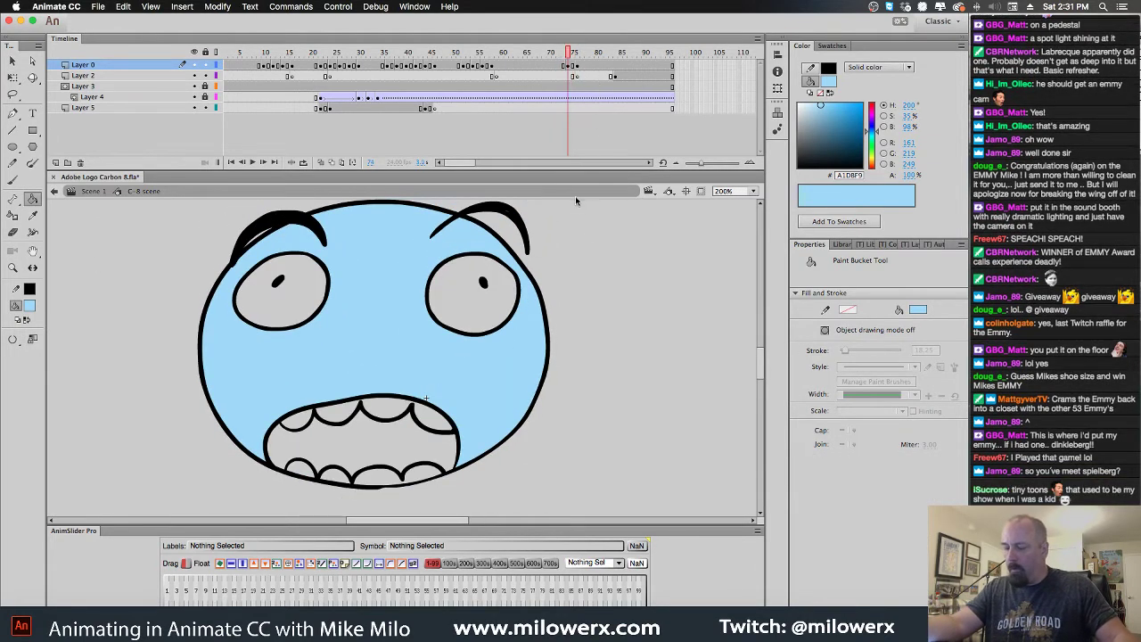
{"action": "key", "text": "comma"}
{"action": "key", "text": "period"}
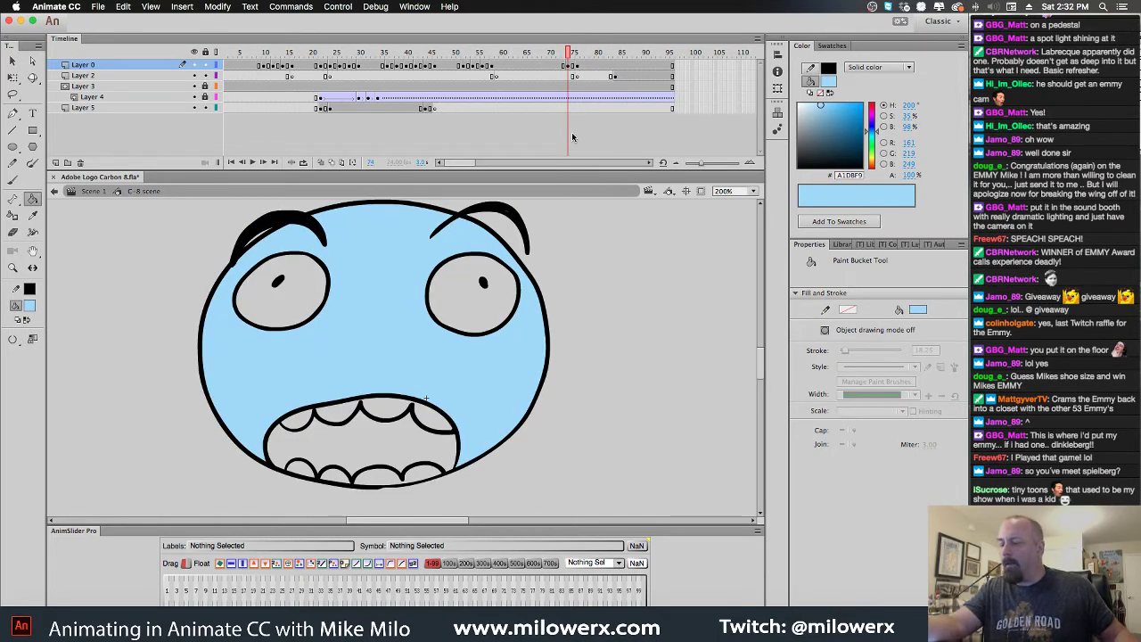
{"action": "scroll", "coordinate": [577, 258], "scroll_direction": "down", "scroll_amount": 5}
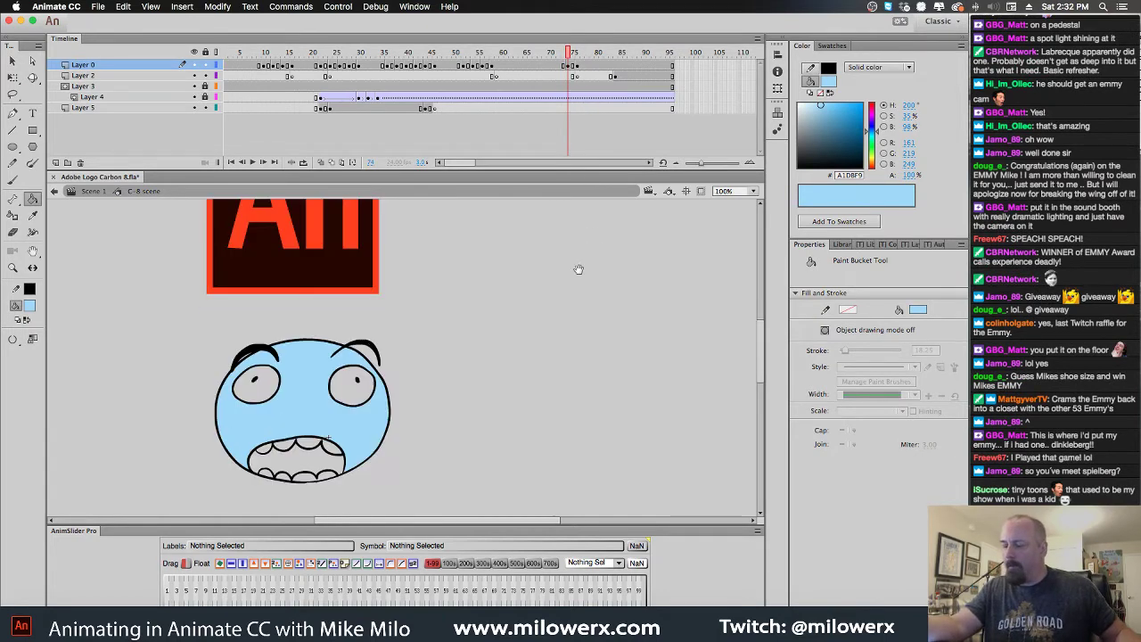
Select the full character and stretch the top of its head upward with Free Transform
{"action": "left_click", "coordinate": [576, 56]}
{"action": "mouse_move", "coordinate": [576, 55]}
{"action": "left_mouse_down"}
{"action": "mouse_move", "coordinate": [545, 55]}
{"action": "mouse_move", "coordinate": [573, 56]}
{"action": "left_mouse_up"}
{"action": "left_click", "coordinate": [578, 68]}
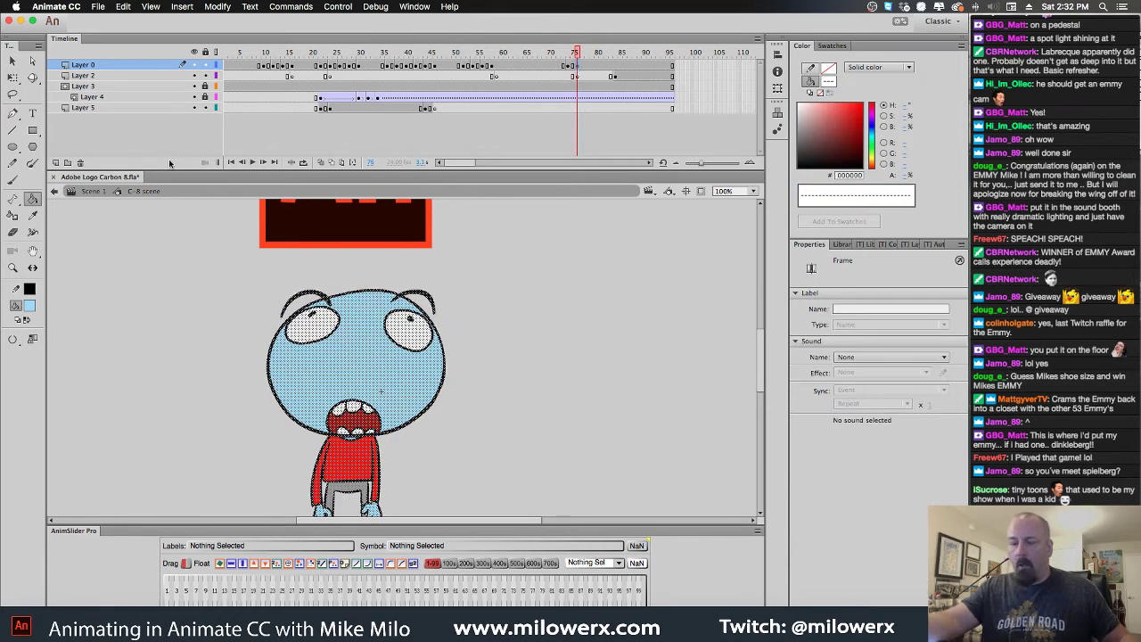
{"action": "key", "text": "q"}
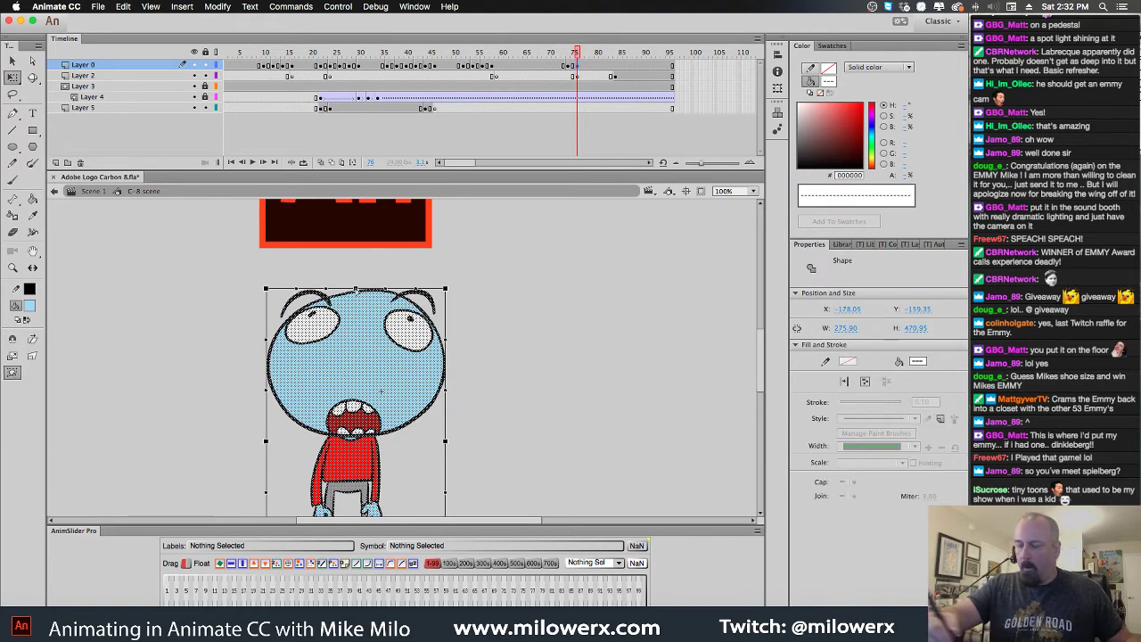
{"action": "left_click_drag", "start_coordinate": [357, 289], "coordinate": [354, 282]}
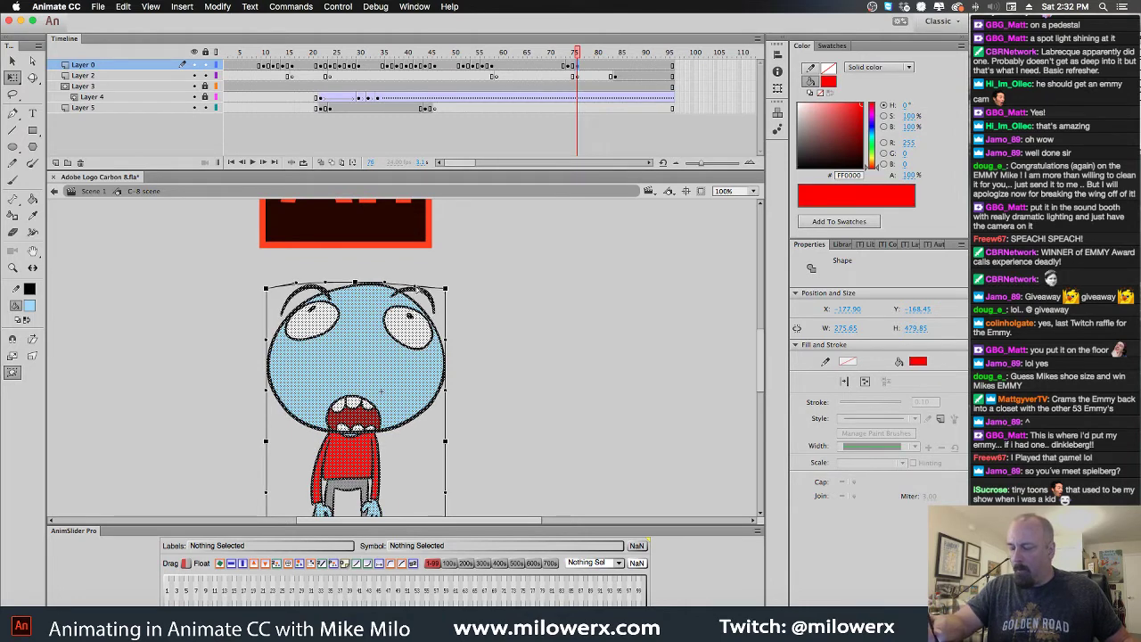
{"action": "left_click", "coordinate": [483, 287]}
{"action": "key", "text": "super+a"}
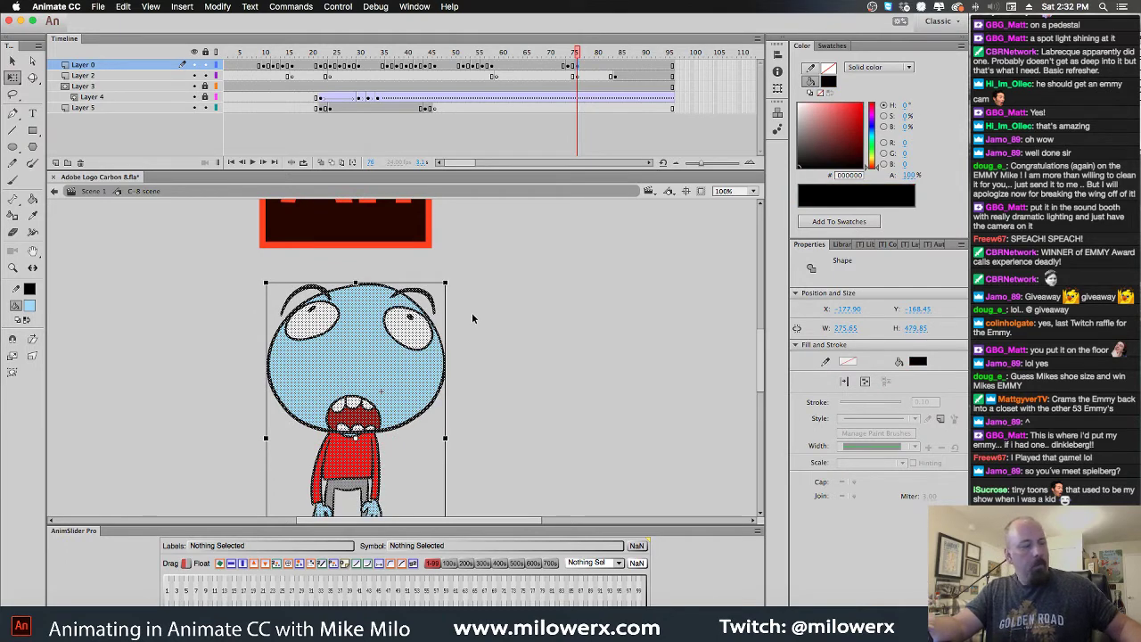
{"action": "key", "text": "super+alt+s"}
{"action": "left_click", "coordinate": [535, 348]}
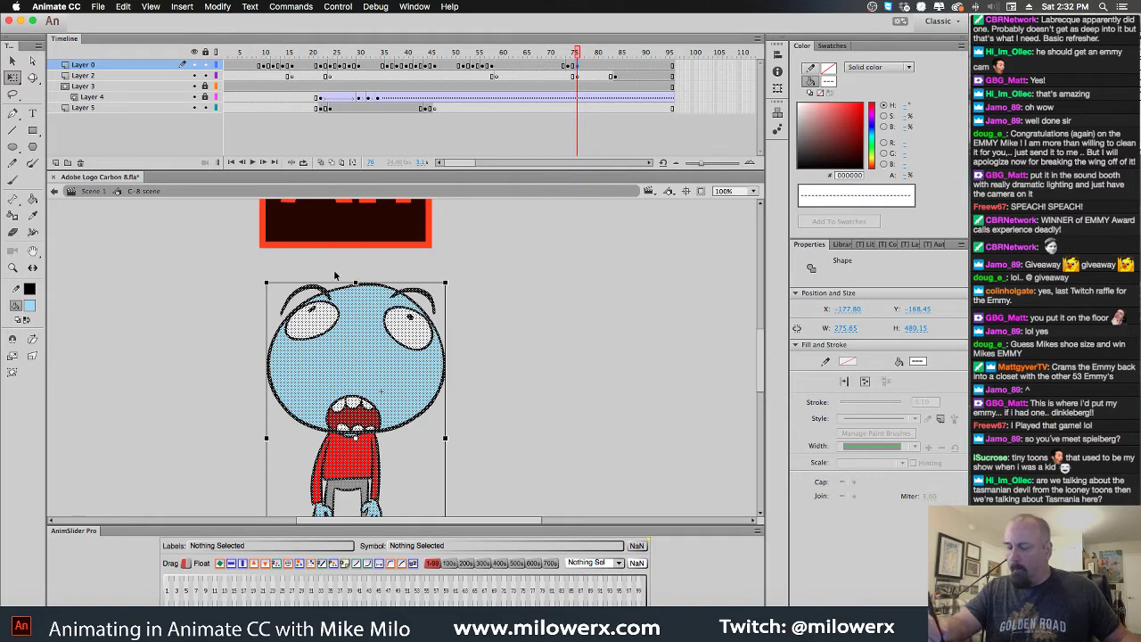
Envelope-warp the head top higher to about 490 px tall and save the file
{"action": "left_click", "coordinate": [12, 372]}
{"action": "left_click_drag", "start_coordinate": [356, 285], "coordinate": [357, 276]}
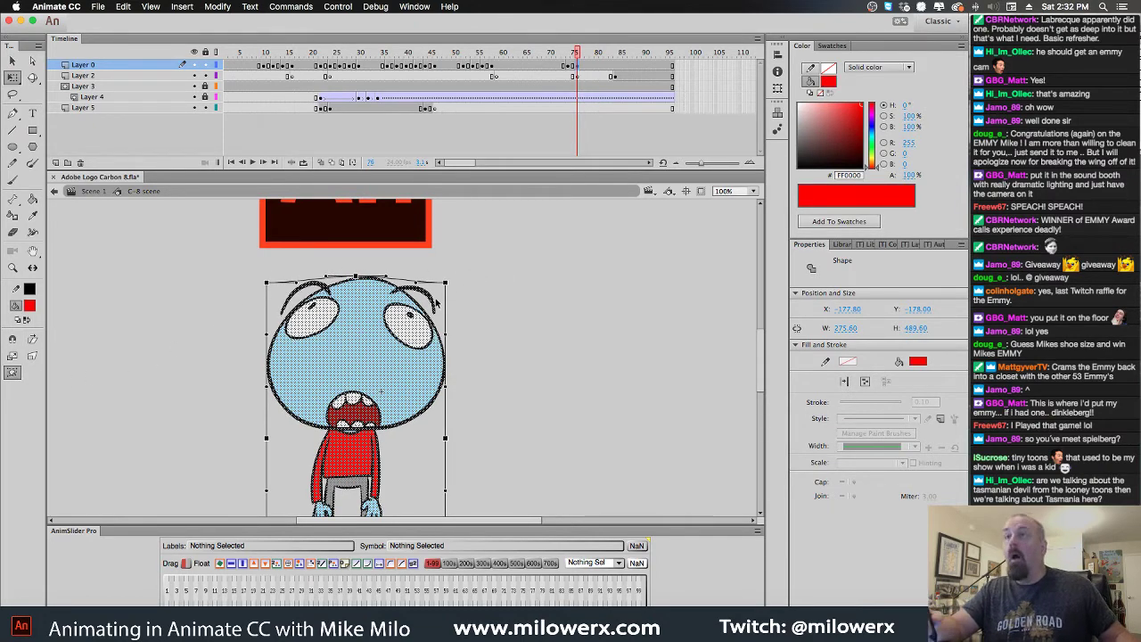
{"action": "key", "text": "super+s"}
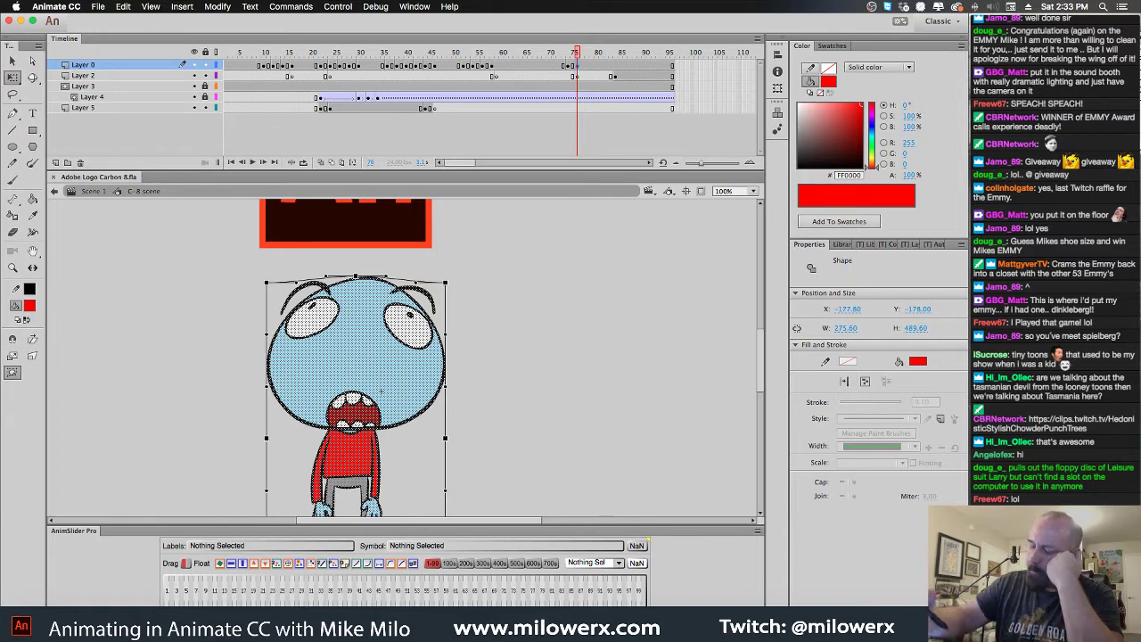
{"action": "left_click_drag", "start_coordinate": [416, 282], "coordinate": [417, 281]}
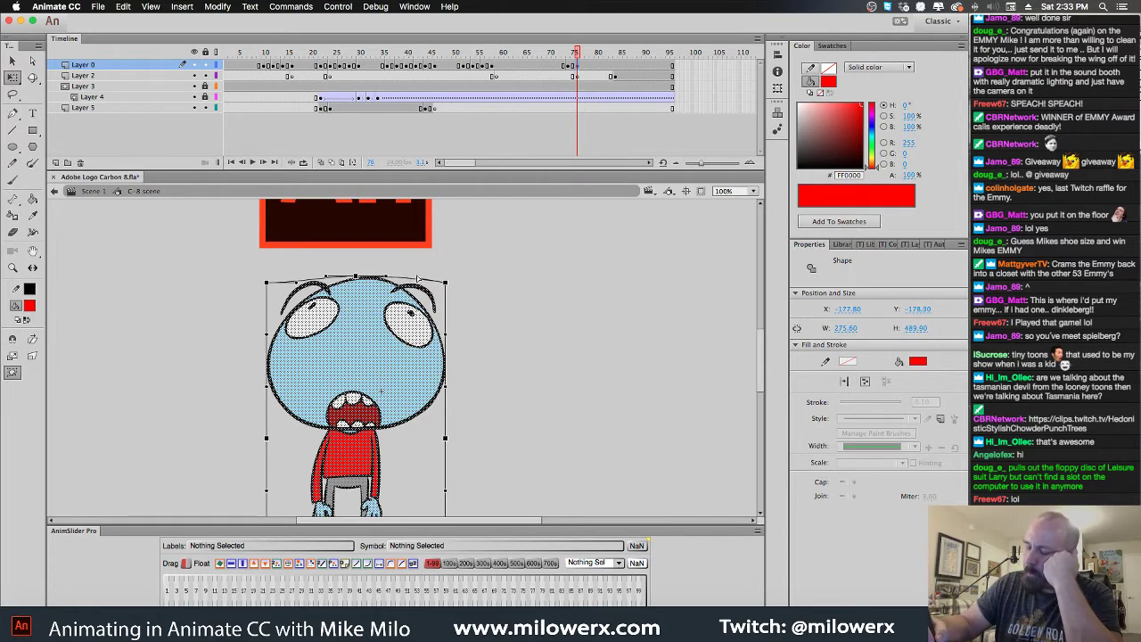
{"action": "left_click", "coordinate": [483, 292]}
{"action": "left_click", "coordinate": [568, 65]}
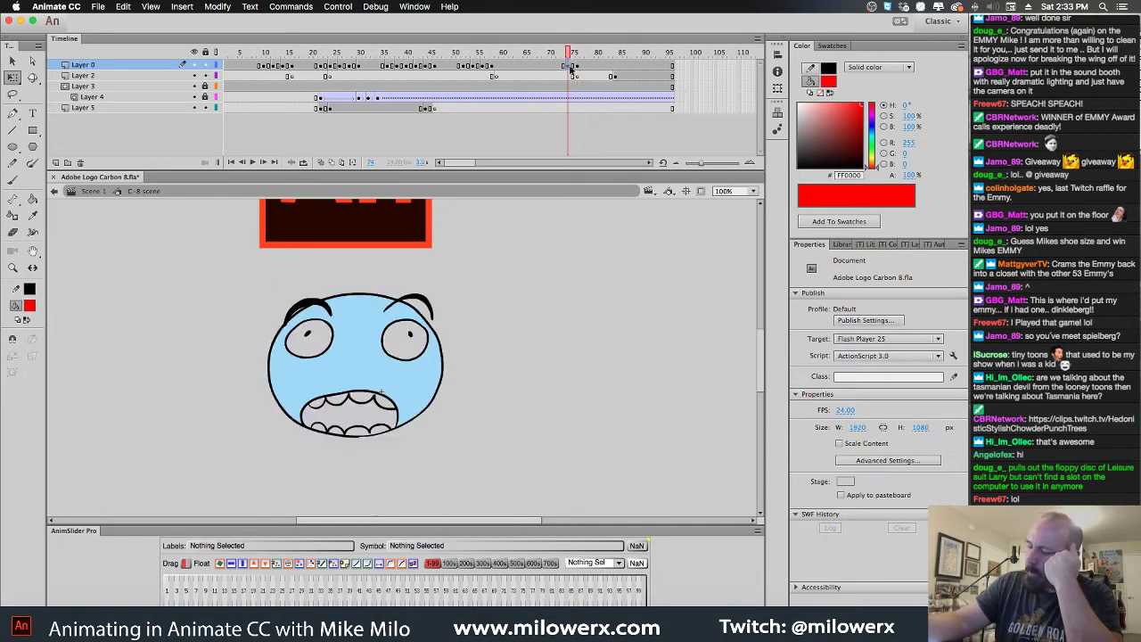
Fill both eyes white with the Paint Bucket
{"action": "left_click", "coordinate": [461, 282]}
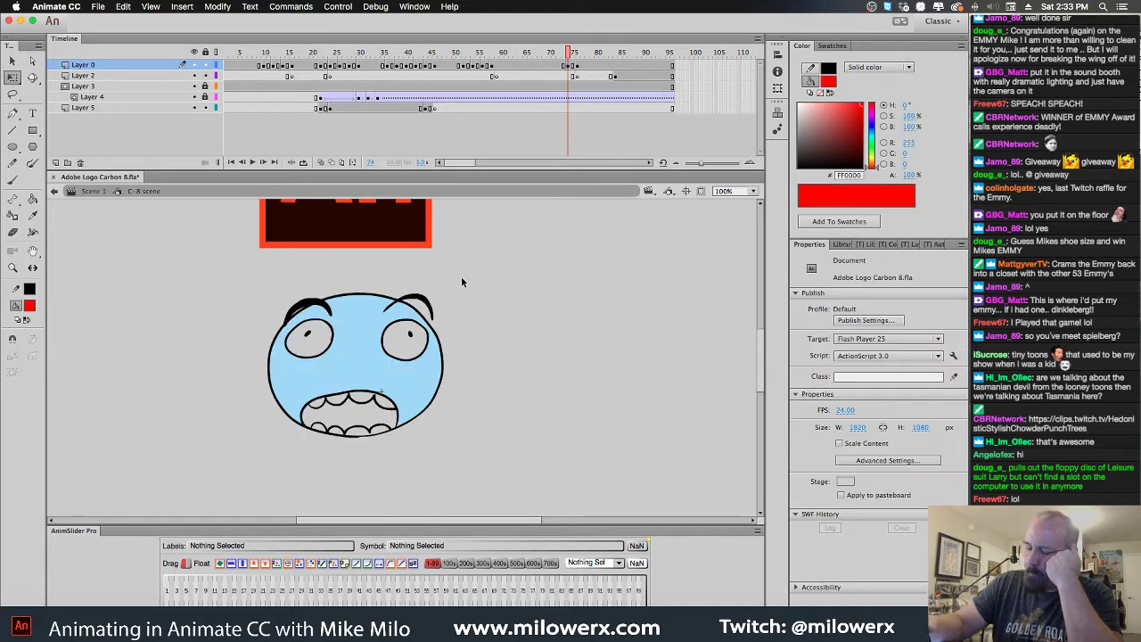
{"action": "left_click", "coordinate": [32, 308]}
{"action": "left_click", "coordinate": [86, 392]}
{"action": "key", "text": "k"}
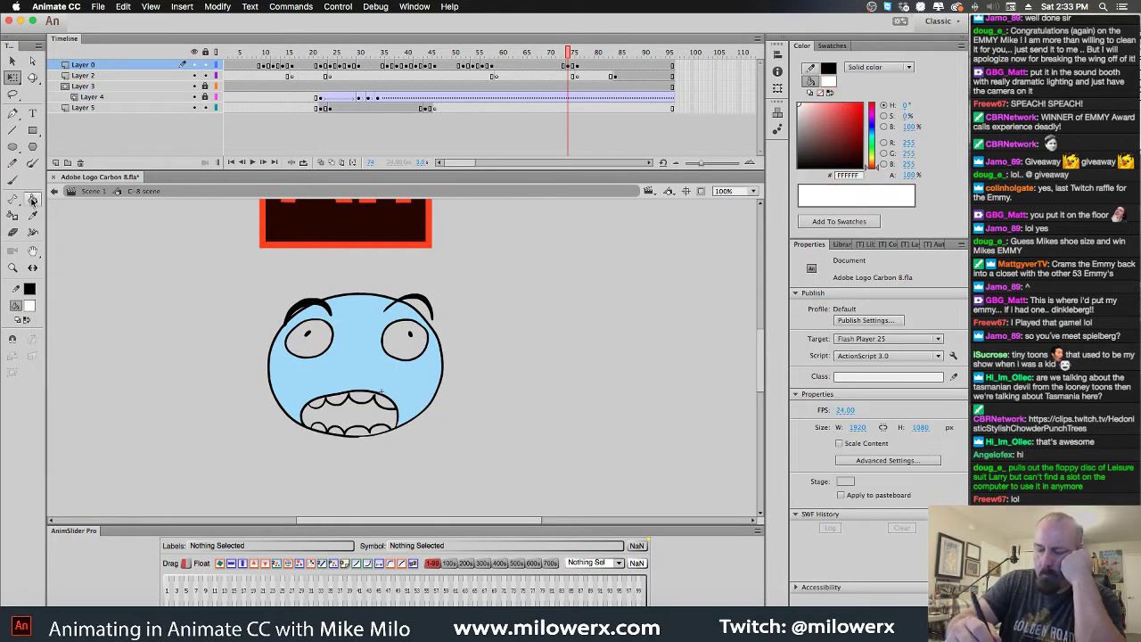
{"action": "left_click", "coordinate": [328, 350]}
{"action": "left_click", "coordinate": [403, 355]}
Fill all upper and lower teeth white
{"action": "left_click", "coordinate": [385, 406]}
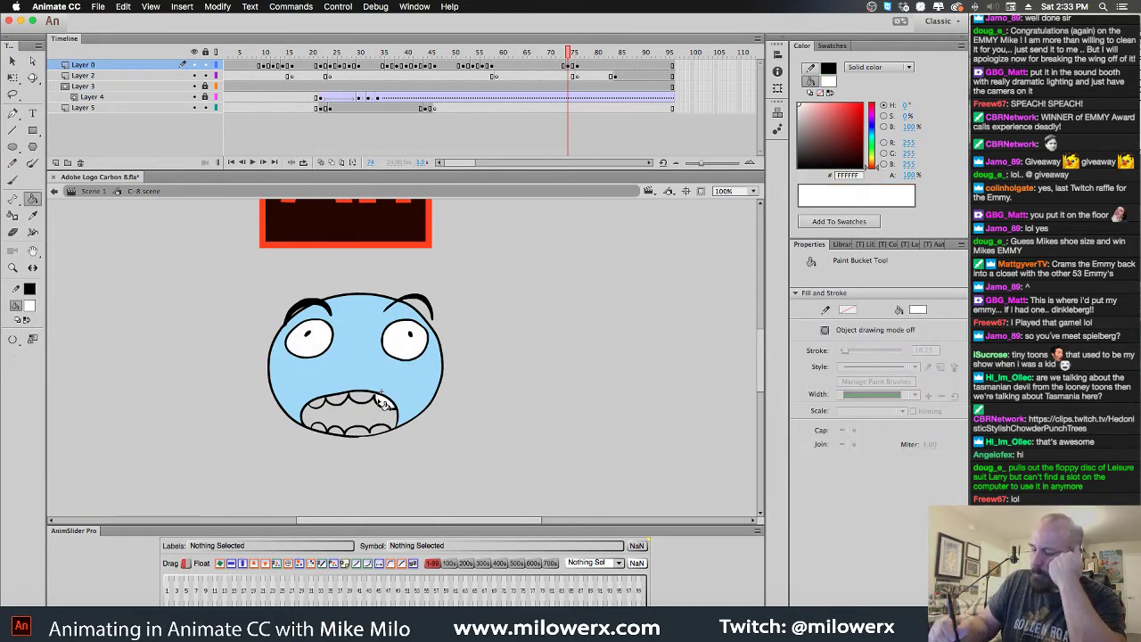
{"action": "left_click", "coordinate": [376, 403]}
{"action": "left_click", "coordinate": [361, 402]}
{"action": "left_click", "coordinate": [341, 403]}
{"action": "left_click", "coordinate": [317, 408]}
{"action": "left_click", "coordinate": [327, 426]}
{"action": "left_click", "coordinate": [323, 433]}
{"action": "left_click", "coordinate": [337, 437]}
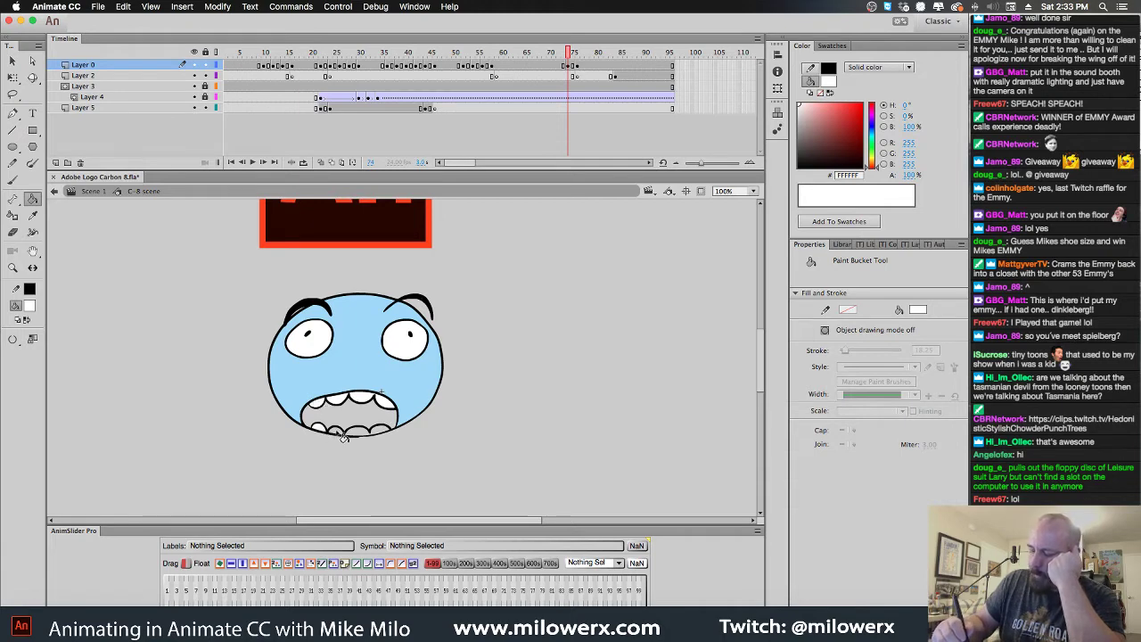
{"action": "left_click", "coordinate": [344, 434]}
{"action": "left_click", "coordinate": [359, 433]}
{"action": "left_click", "coordinate": [389, 433]}
Fill the mouth interior dark red (#990000), preview the frames, and re-enable onion skinning
{"action": "left_click", "coordinate": [29, 308]}
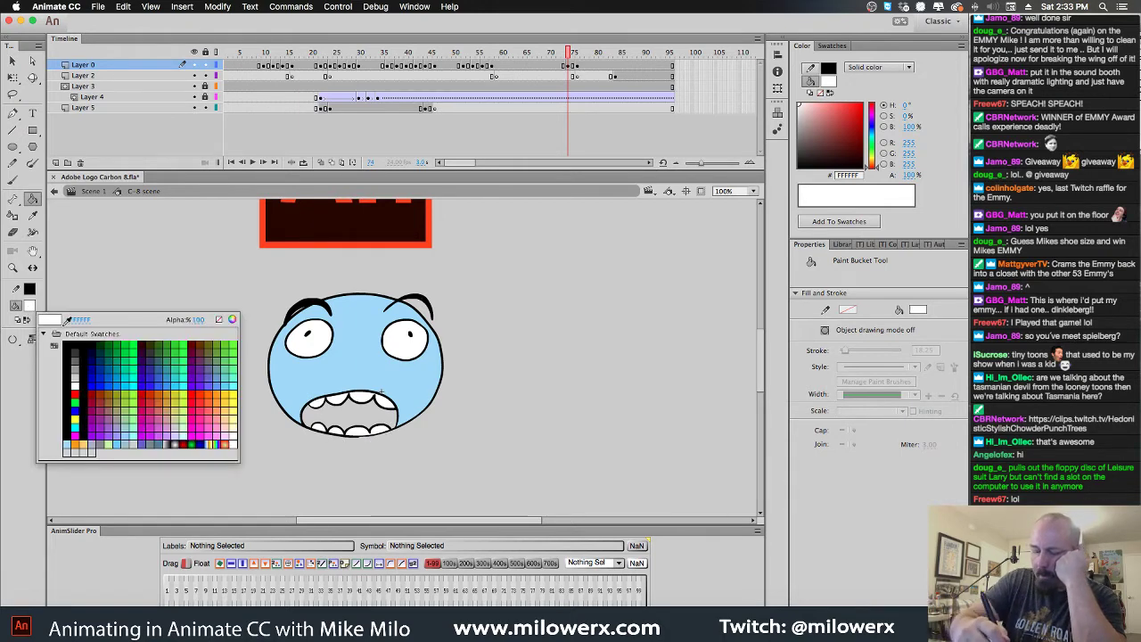
{"action": "left_click", "coordinate": [90, 393]}
{"action": "left_click", "coordinate": [363, 423]}
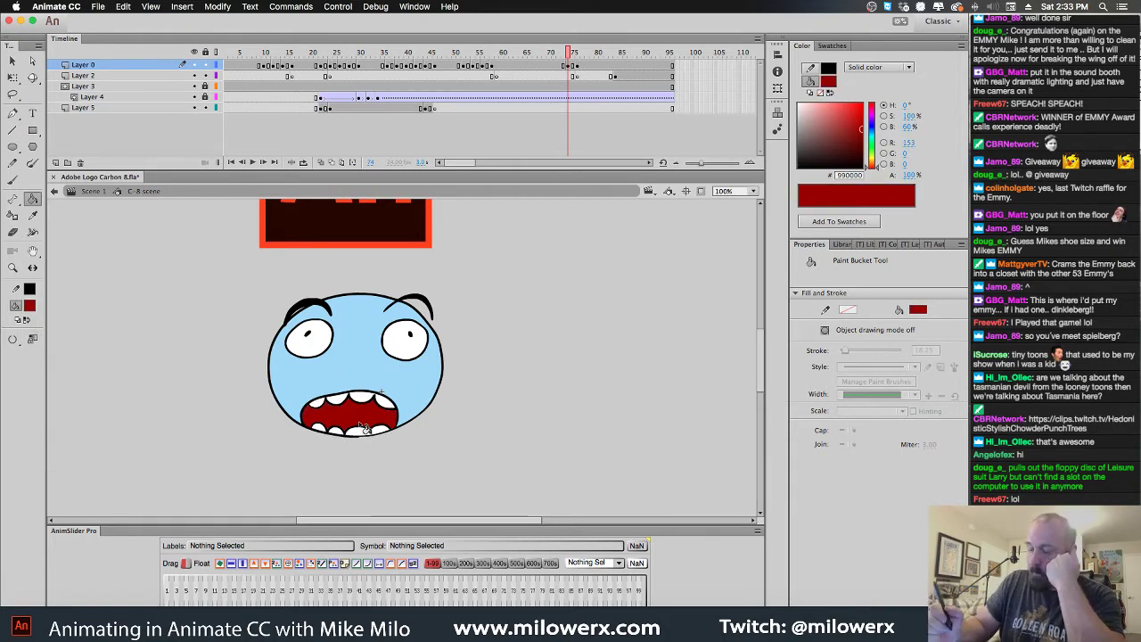
{"action": "left_click_drag", "start_coordinate": [575, 59], "coordinate": [569, 104]}
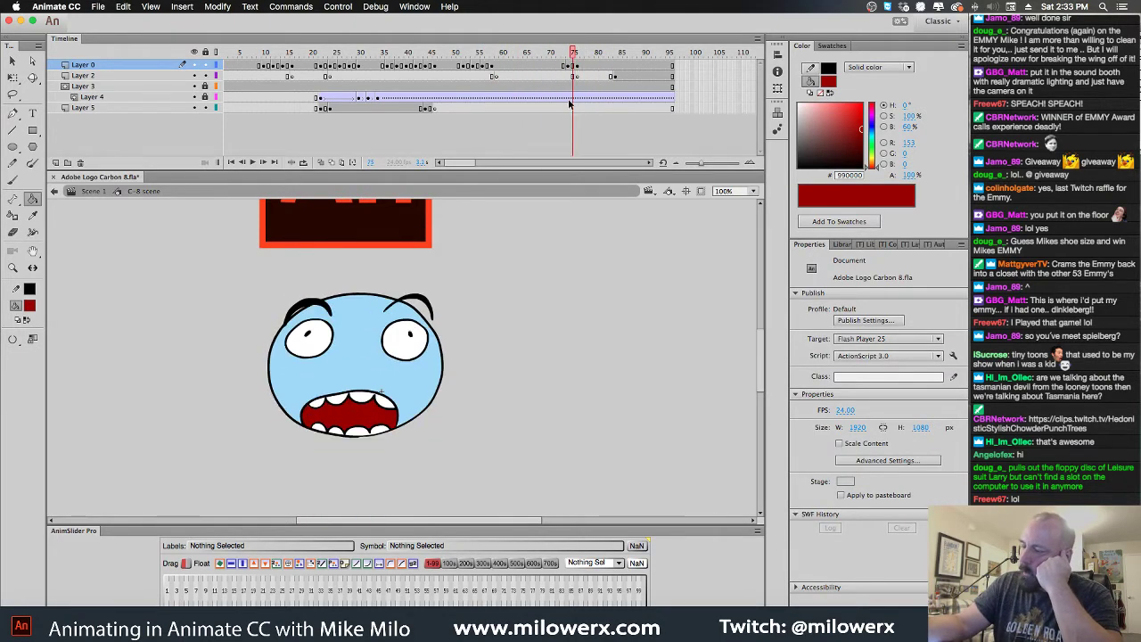
{"action": "left_click", "coordinate": [321, 162]}
{"action": "left_click", "coordinate": [29, 306]}
Set a black fill with the Brush and zoom to 200% on the character's body
{"action": "left_click", "coordinate": [64, 337]}
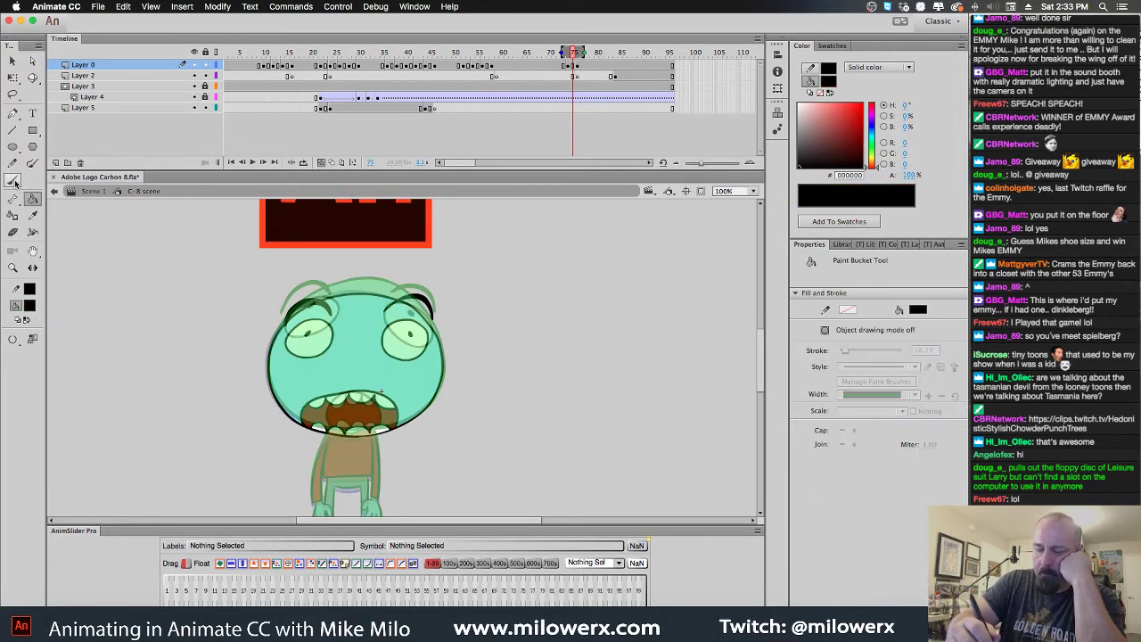
{"action": "left_click", "coordinate": [13, 180]}
{"action": "left_click", "coordinate": [491, 426]}
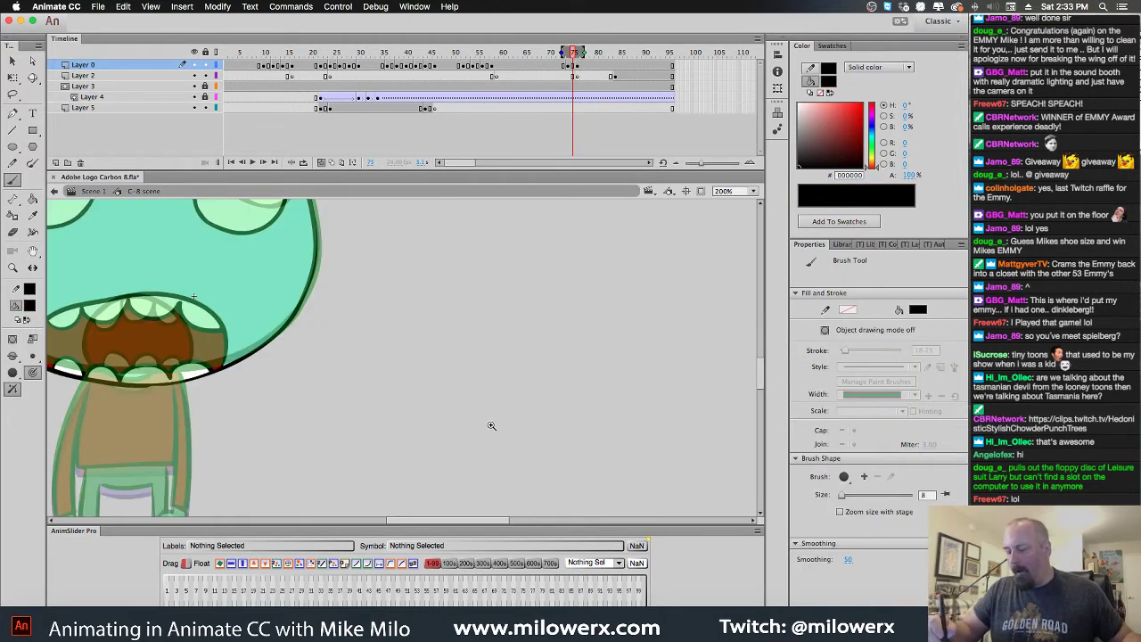
{"action": "left_click_drag", "start_coordinate": [491, 425], "coordinate": [719, 324]}
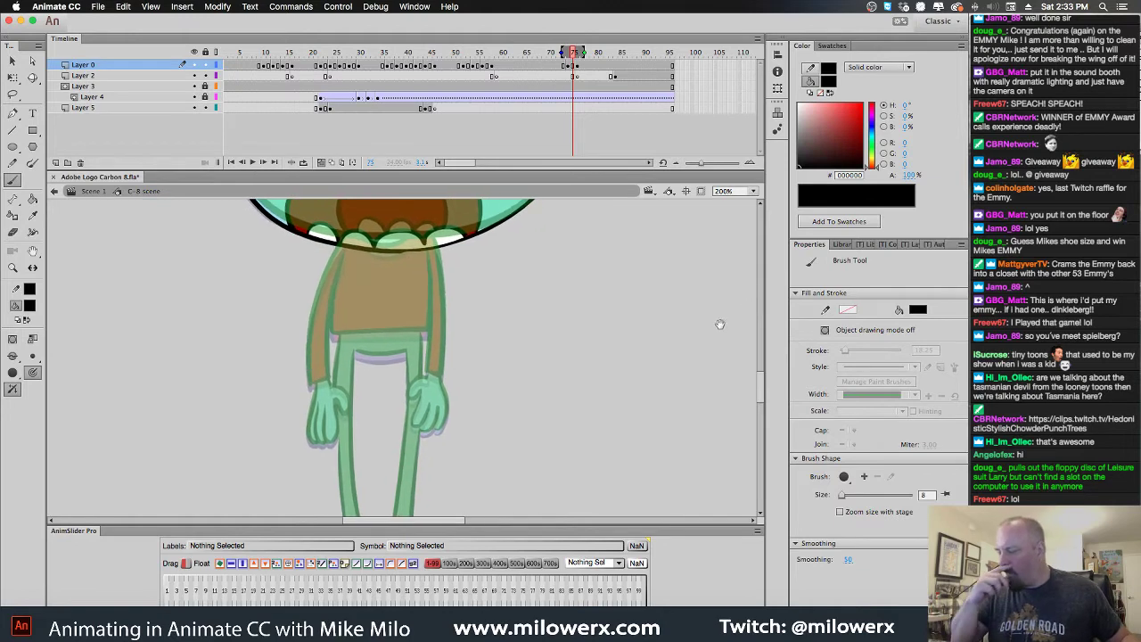
{"action": "scroll", "coordinate": [645, 375], "scroll_direction": "up", "scroll_amount": 2}
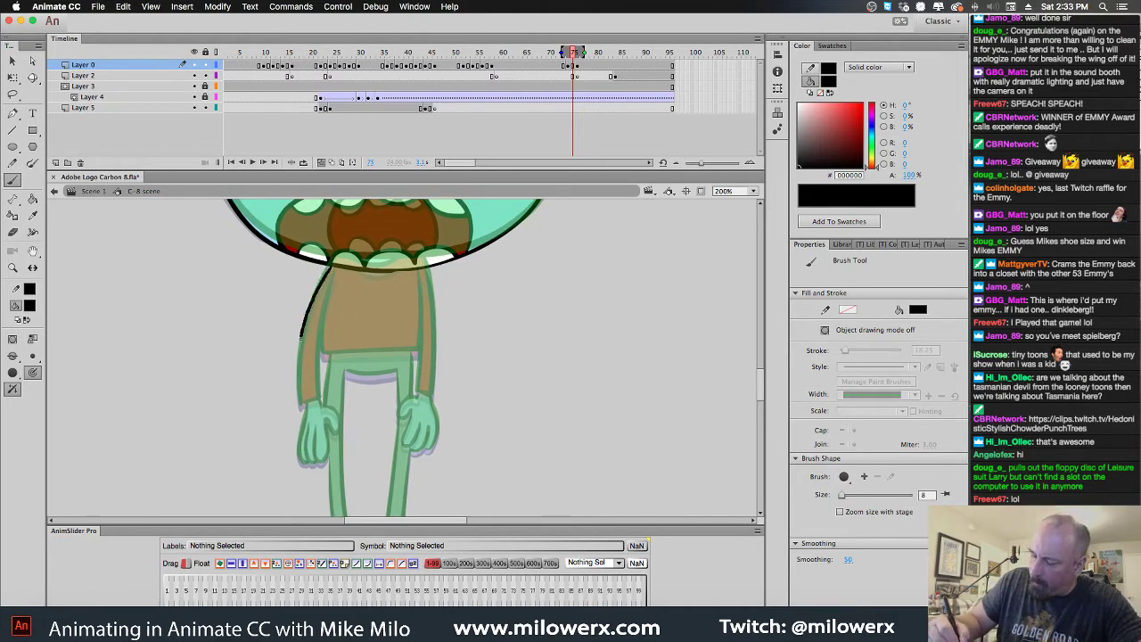
Trace the left, right and bottom outlines of the torso and shirt
{"action": "left_click_drag", "start_coordinate": [301, 337], "coordinate": [301, 408]}
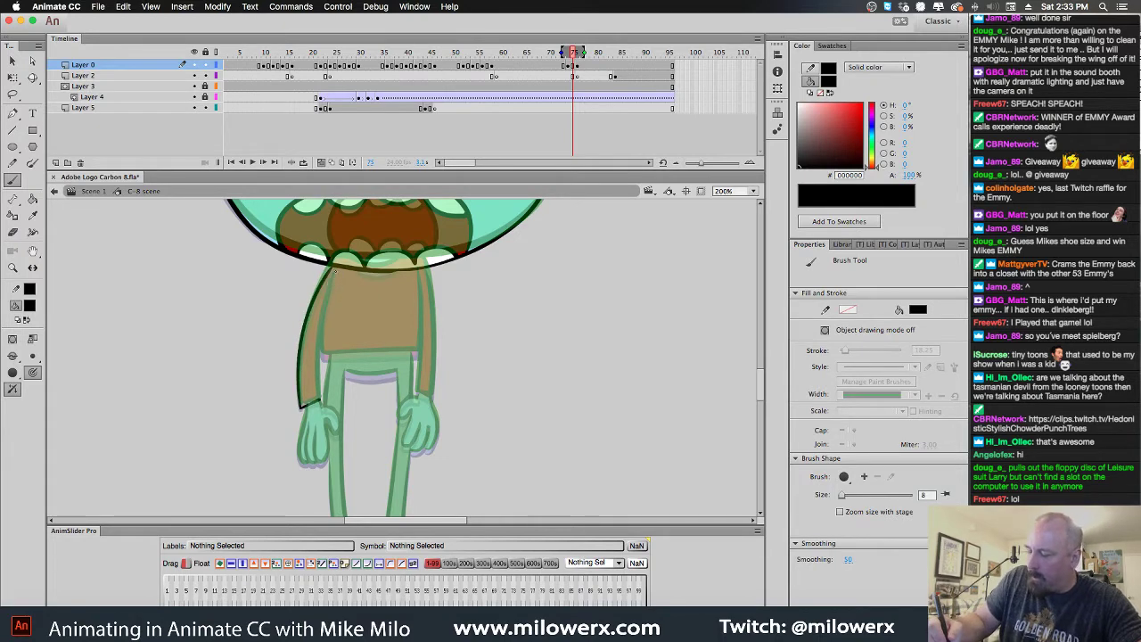
{"action": "left_click_drag", "start_coordinate": [333, 272], "coordinate": [319, 322]}
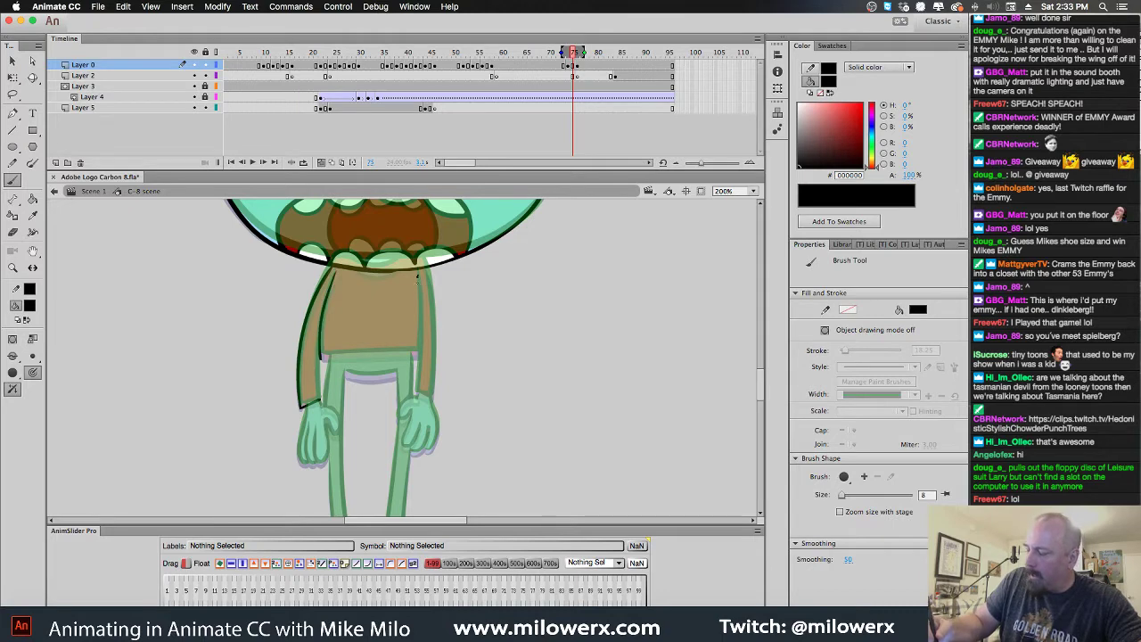
{"action": "left_click_drag", "start_coordinate": [419, 277], "coordinate": [418, 357]}
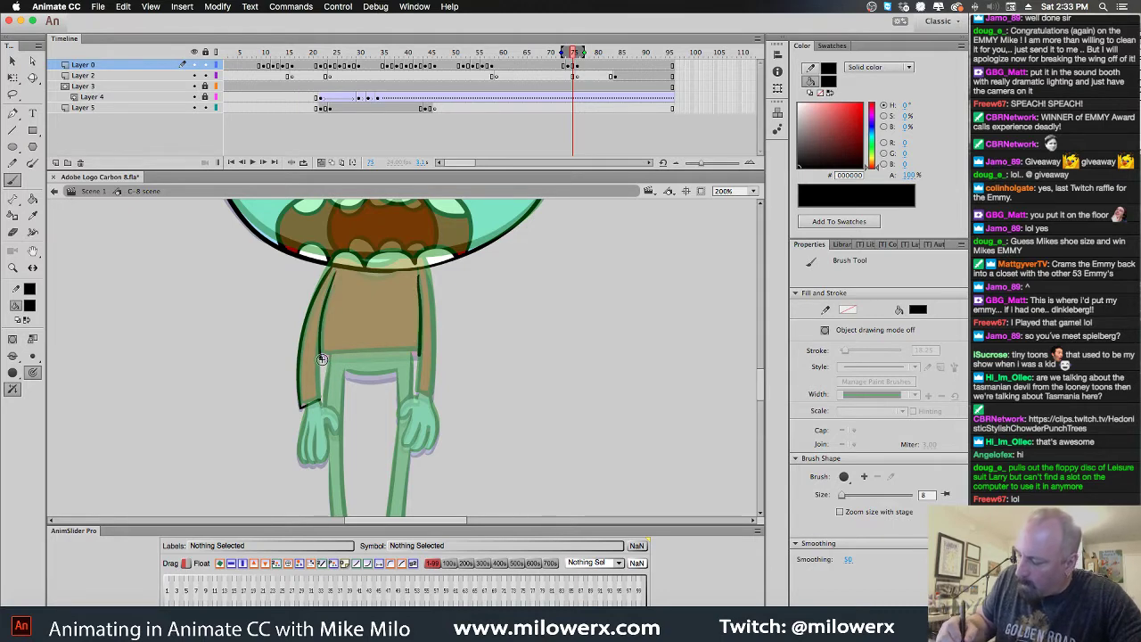
{"action": "left_click_drag", "start_coordinate": [324, 358], "coordinate": [419, 356]}
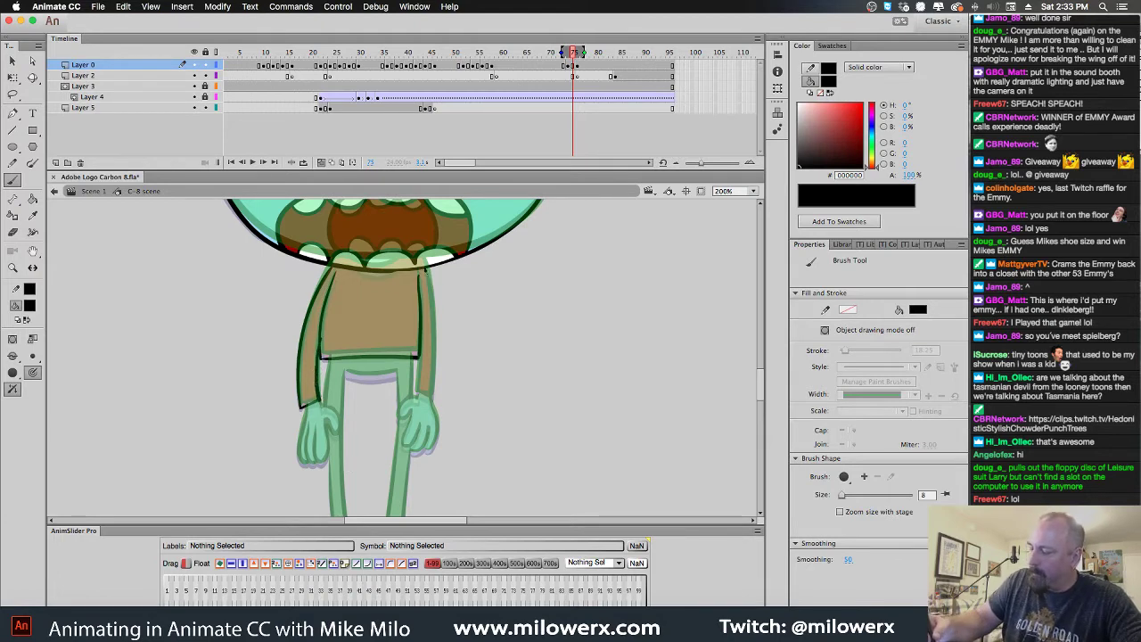
{"action": "left_click_drag", "start_coordinate": [425, 270], "coordinate": [433, 395]}
{"action": "left_click_drag", "start_coordinate": [417, 355], "coordinate": [421, 394]}
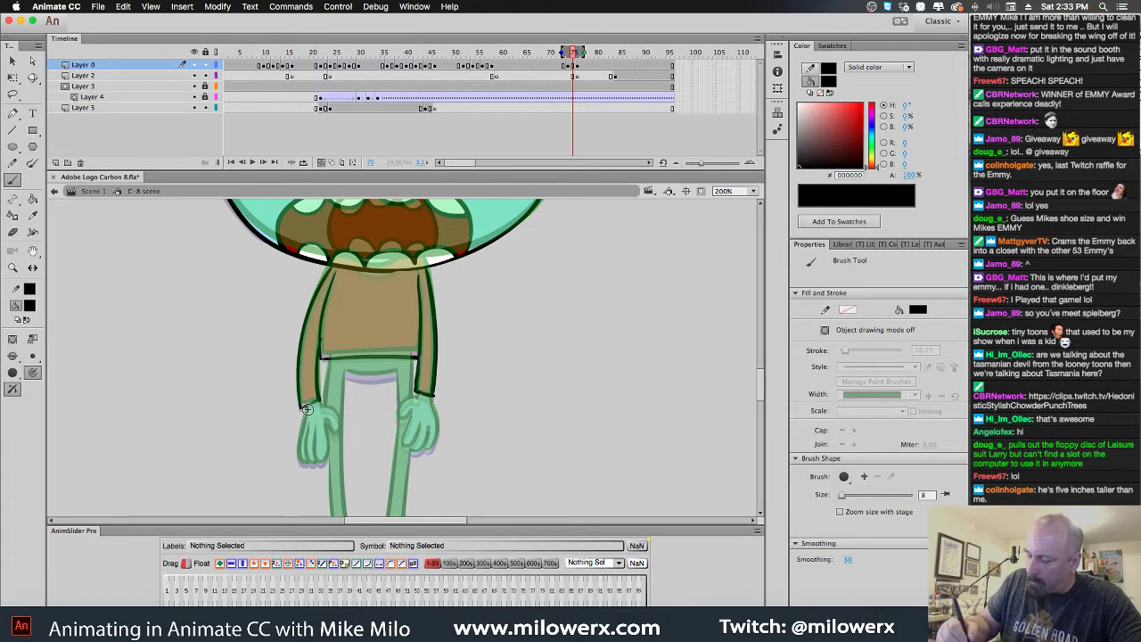
Outline the hands, draw a waist line, and extend the torso outline toward the legs
{"action": "mouse_move", "coordinate": [303, 409]}
{"action": "left_mouse_down"}
{"action": "mouse_move", "coordinate": [301, 466]}
{"action": "mouse_move", "coordinate": [308, 435]}
{"action": "mouse_move", "coordinate": [318, 450]}
{"action": "left_mouse_up"}
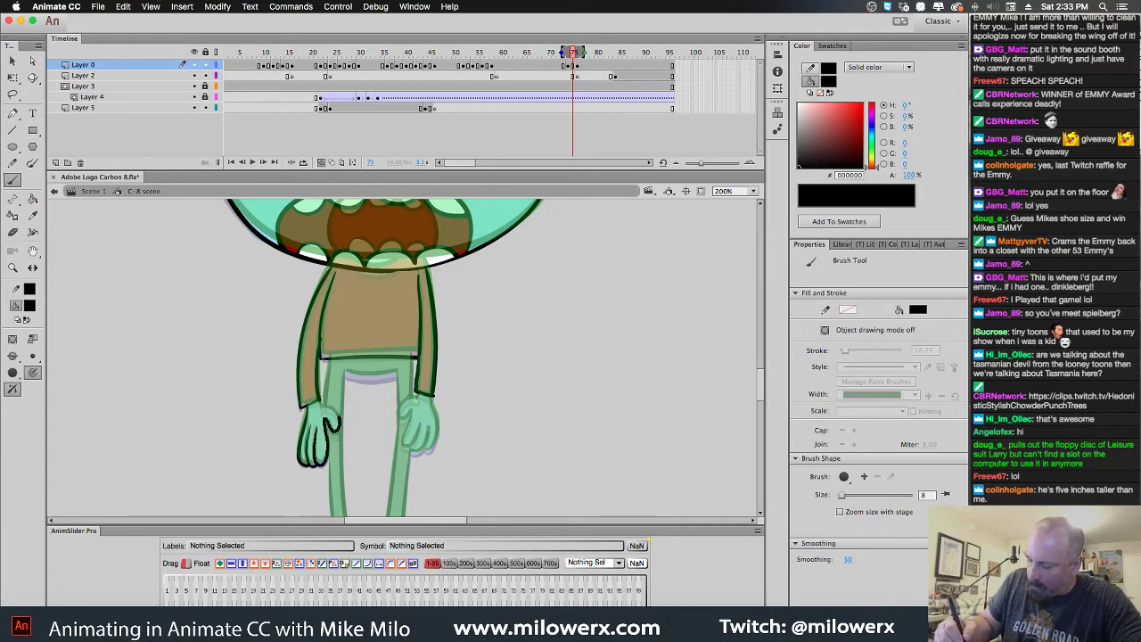
{"action": "key", "text": "super+z"}
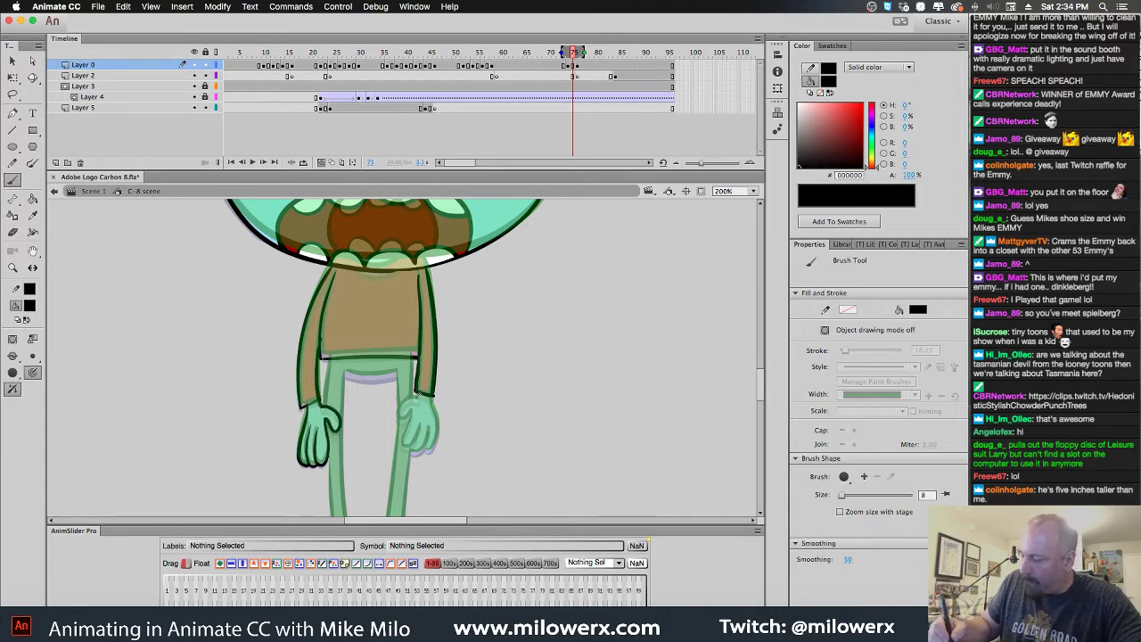
{"action": "mouse_move", "coordinate": [417, 395]}
{"action": "left_mouse_down"}
{"action": "mouse_move", "coordinate": [403, 405]}
{"action": "mouse_move", "coordinate": [403, 439]}
{"action": "left_mouse_up"}
{"action": "key", "text": "super+z"}
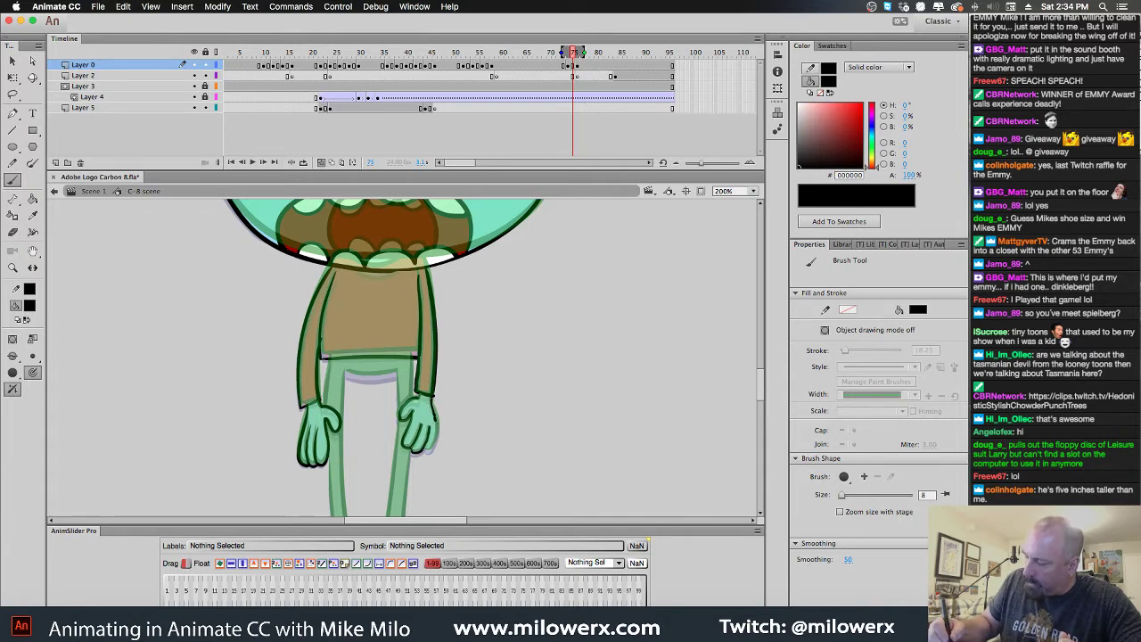
{"action": "left_click_drag", "start_coordinate": [385, 377], "coordinate": [346, 375]}
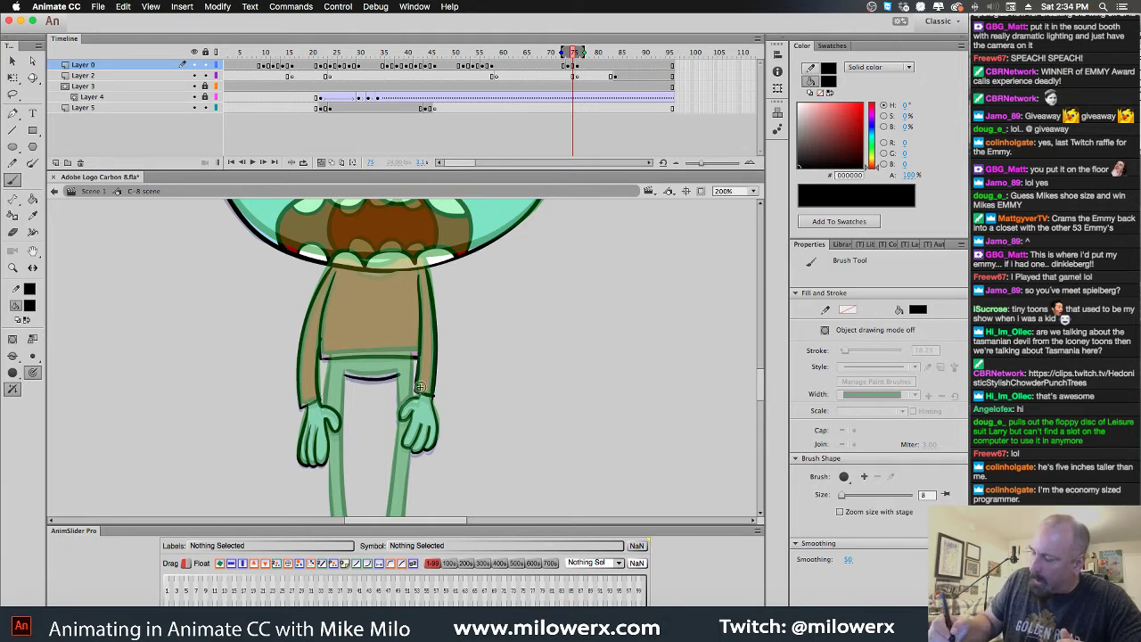
{"action": "left_click_drag", "start_coordinate": [413, 361], "coordinate": [410, 403]}
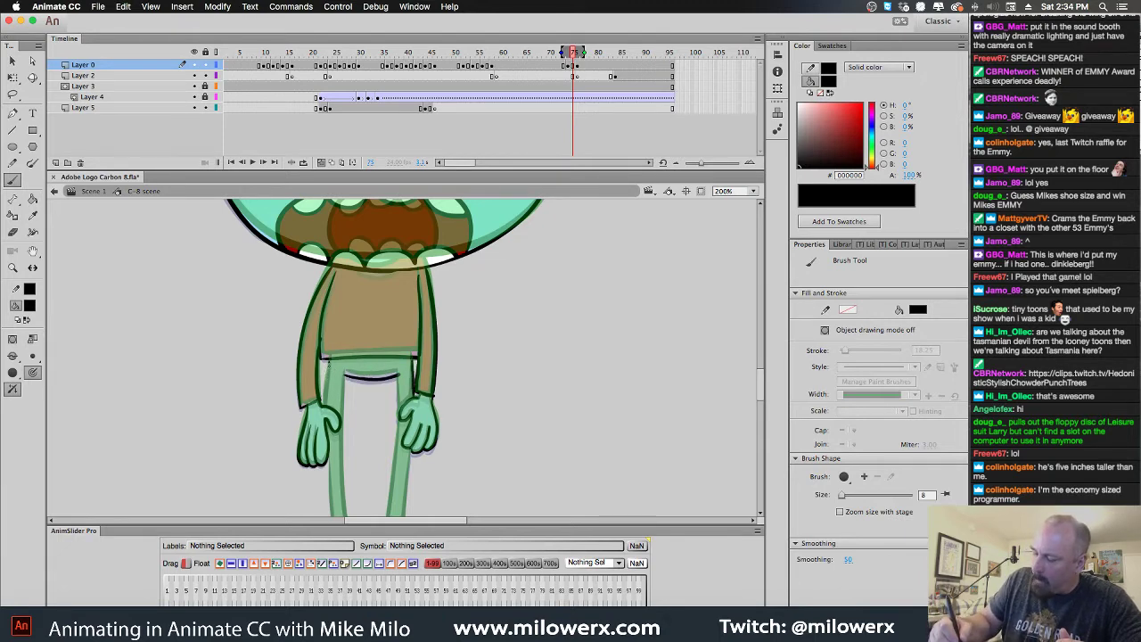
{"action": "left_click_drag", "start_coordinate": [570, 422], "coordinate": [581, 283]}
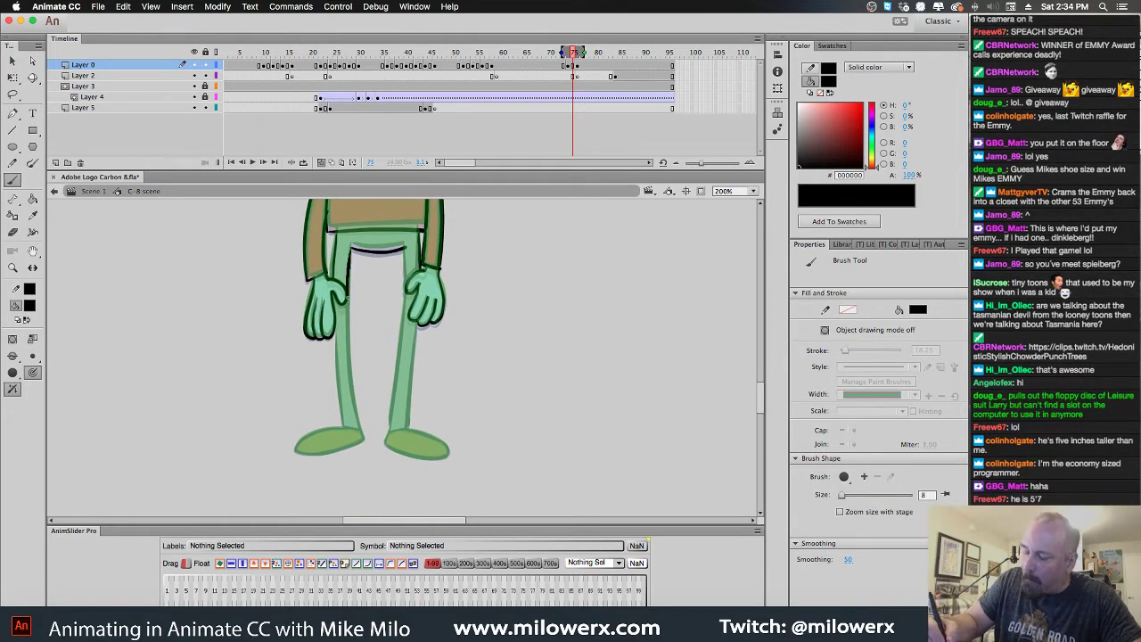
Brush clean outlines down the legs and along the right foot
{"action": "key", "text": "super+z"}
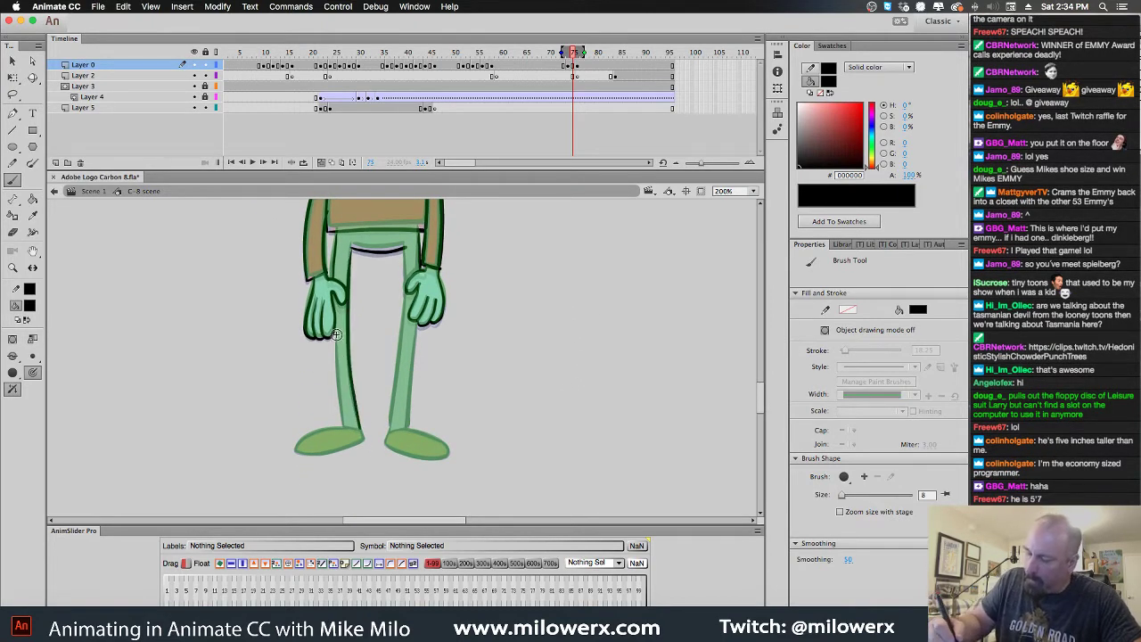
{"action": "left_click_drag", "start_coordinate": [329, 319], "coordinate": [339, 403]}
{"action": "key", "text": "super+z"}
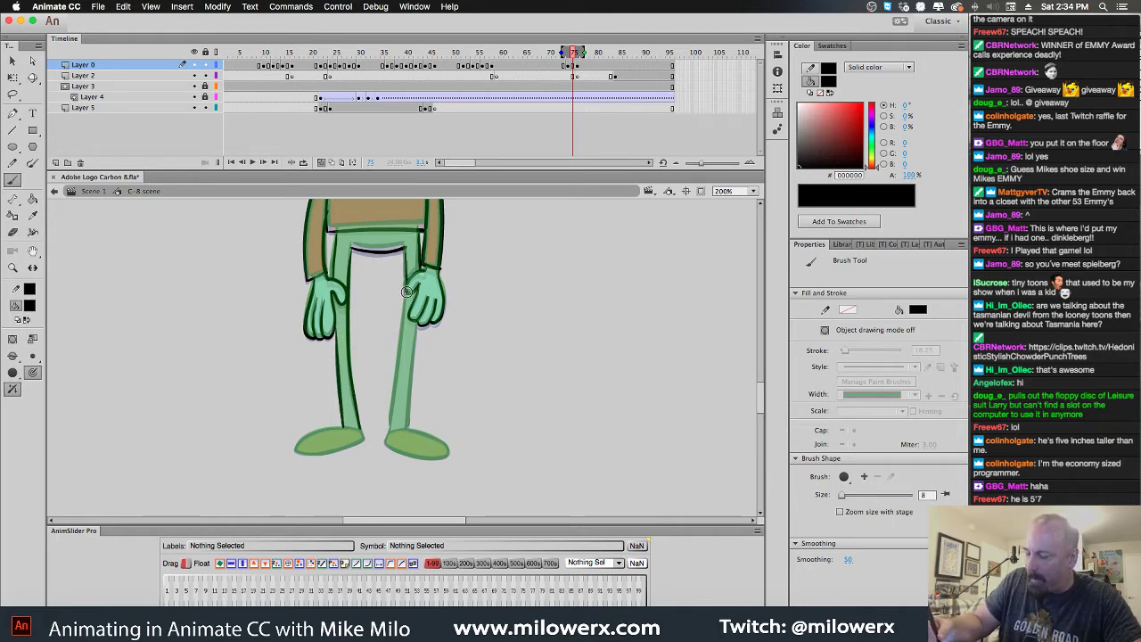
{"action": "left_click_drag", "start_coordinate": [401, 337], "coordinate": [389, 434]}
{"action": "key", "text": "super+z"}
{"action": "mouse_move", "coordinate": [416, 324]}
{"action": "left_mouse_down"}
{"action": "mouse_move", "coordinate": [408, 431]}
{"action": "mouse_move", "coordinate": [310, 435]}
{"action": "mouse_move", "coordinate": [330, 454]}
{"action": "mouse_move", "coordinate": [366, 431]}
{"action": "left_mouse_up"}
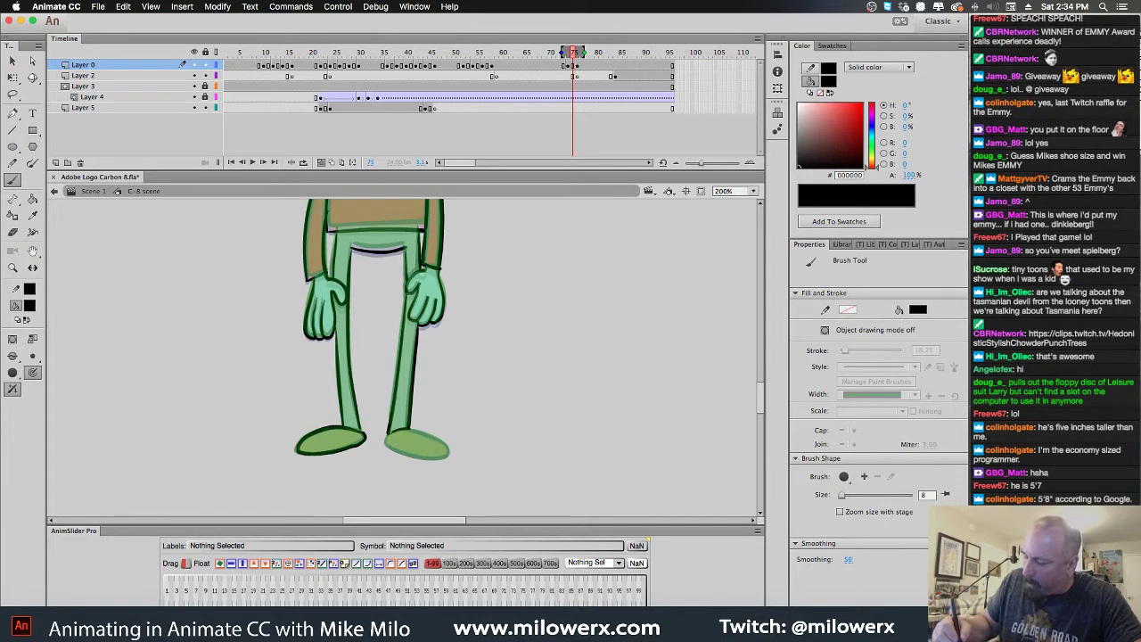
{"action": "mouse_move", "coordinate": [387, 444]}
{"action": "left_mouse_down"}
{"action": "mouse_move", "coordinate": [406, 452]}
{"action": "mouse_move", "coordinate": [430, 434]}
{"action": "left_mouse_up"}
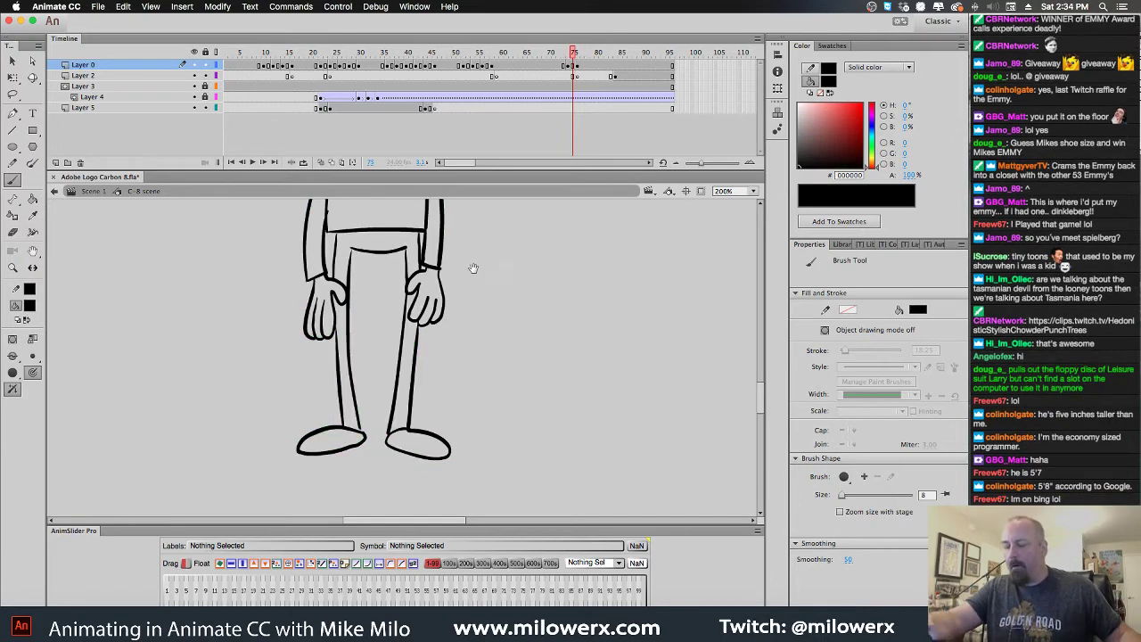
Compare with frame 73 and draw a curved chin line under the teeth
{"action": "scroll", "coordinate": [470, 268], "scroll_direction": "up", "scroll_amount": 3}
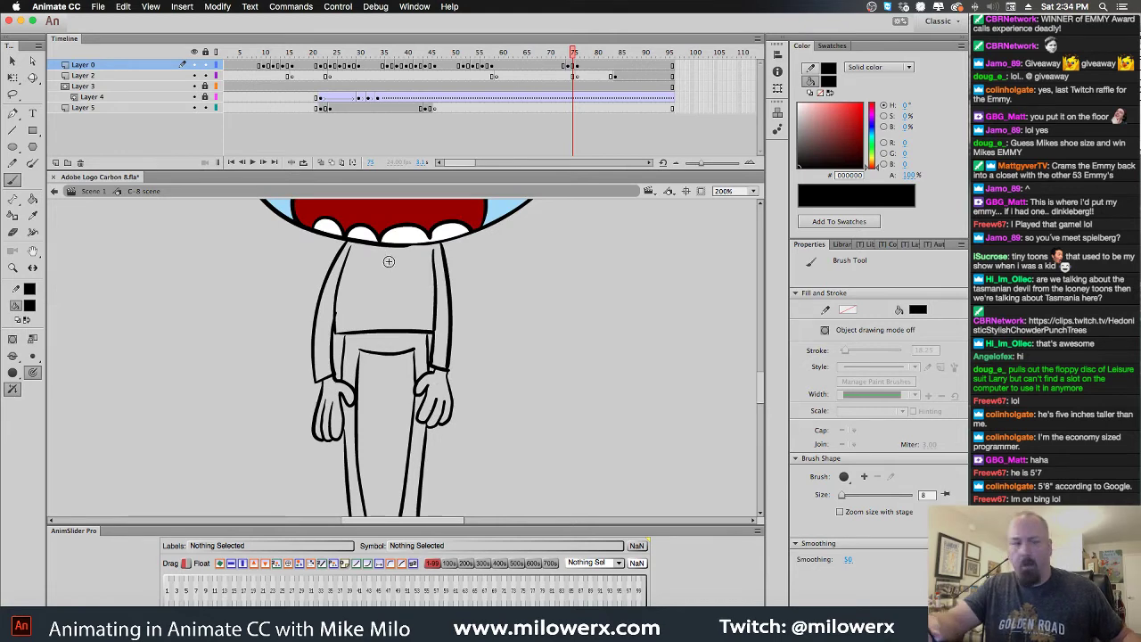
{"action": "key", "text": "comma"}
{"action": "key", "text": "comma"}
{"action": "key", "text": "period"}
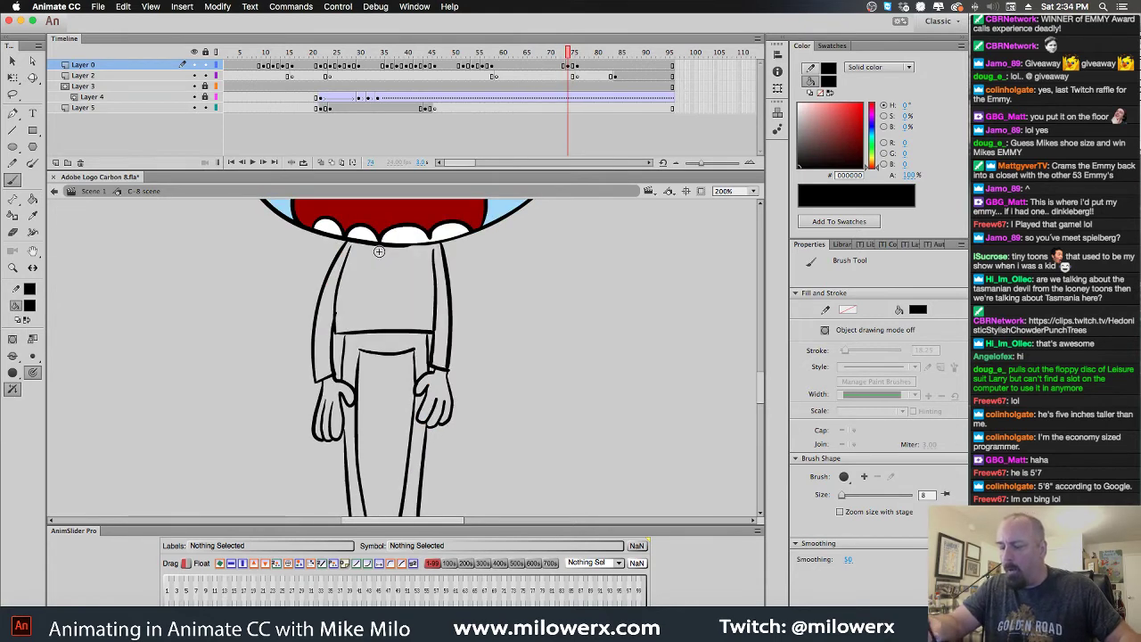
{"action": "left_click_drag", "start_coordinate": [406, 252], "coordinate": [418, 244]}
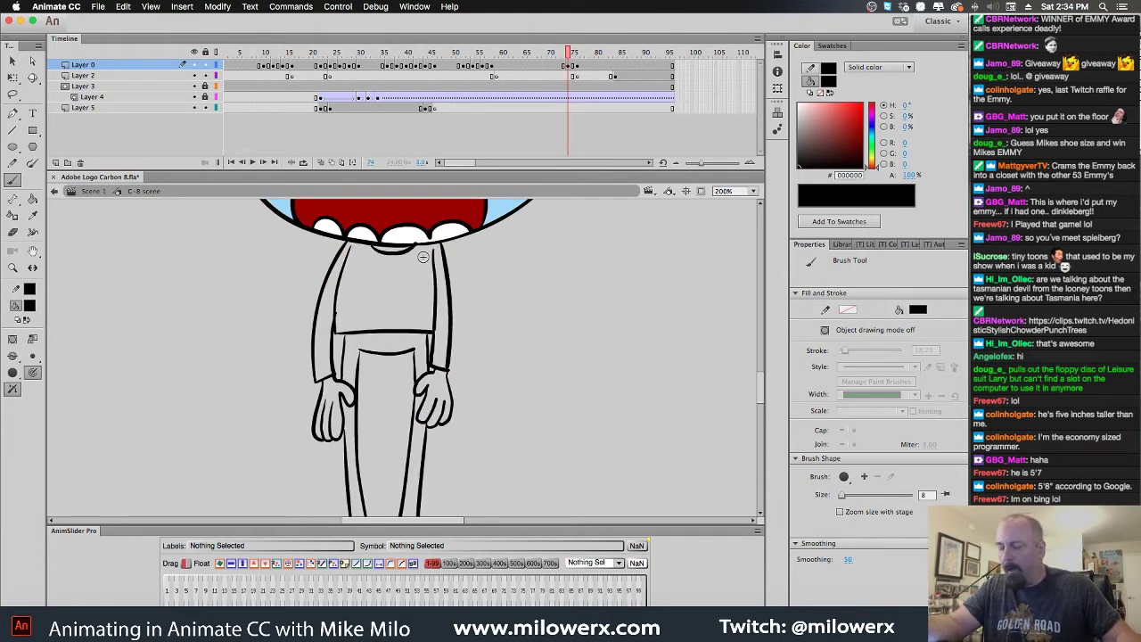
{"action": "key", "text": "ctrl+z"}
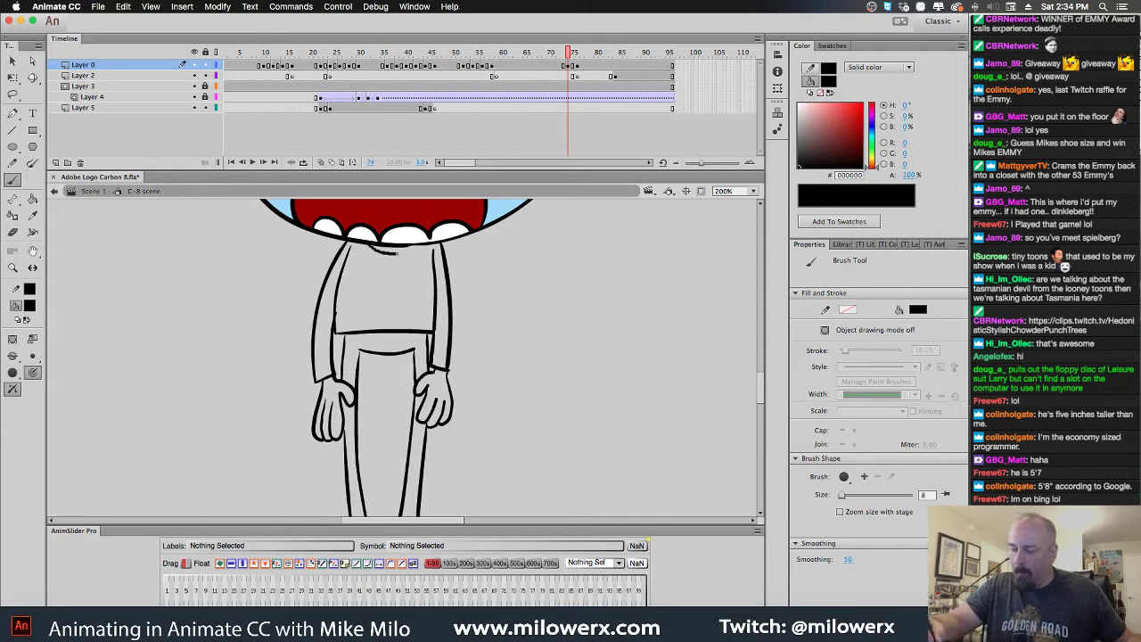
{"action": "left_click_drag", "start_coordinate": [371, 246], "coordinate": [416, 242]}
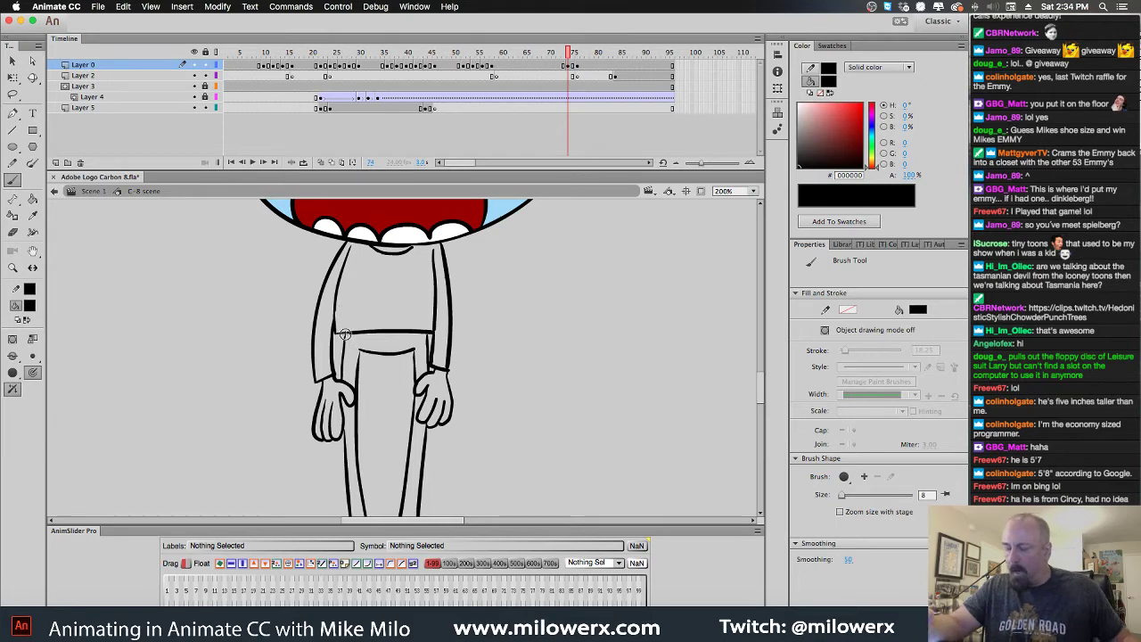
Fill both hands and the neck light blue, using Close Large Gaps
{"action": "left_click", "coordinate": [30, 305]}
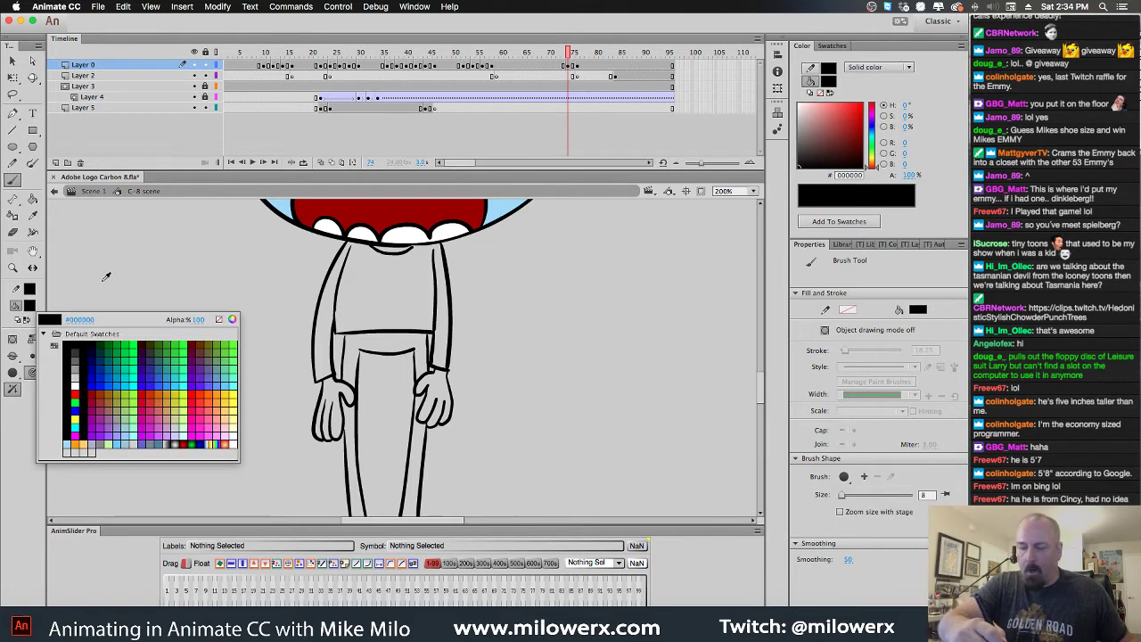
{"action": "left_click", "coordinate": [507, 211]}
{"action": "key", "text": "k"}
{"action": "left_click", "coordinate": [340, 403]}
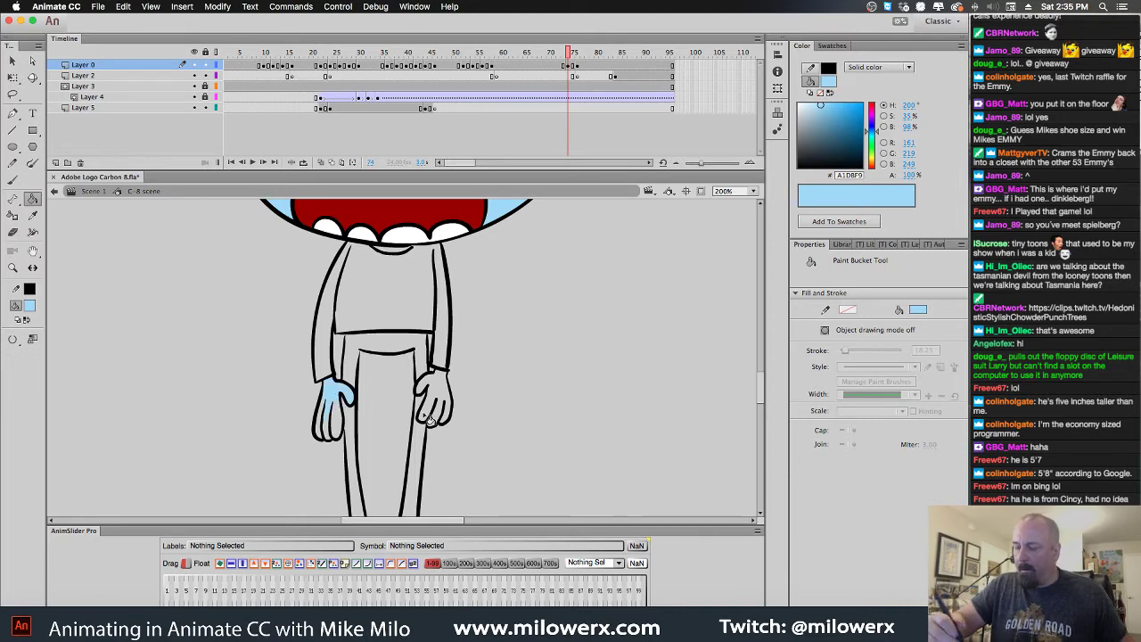
{"action": "left_click", "coordinate": [13, 339]}
{"action": "left_click", "coordinate": [62, 347]}
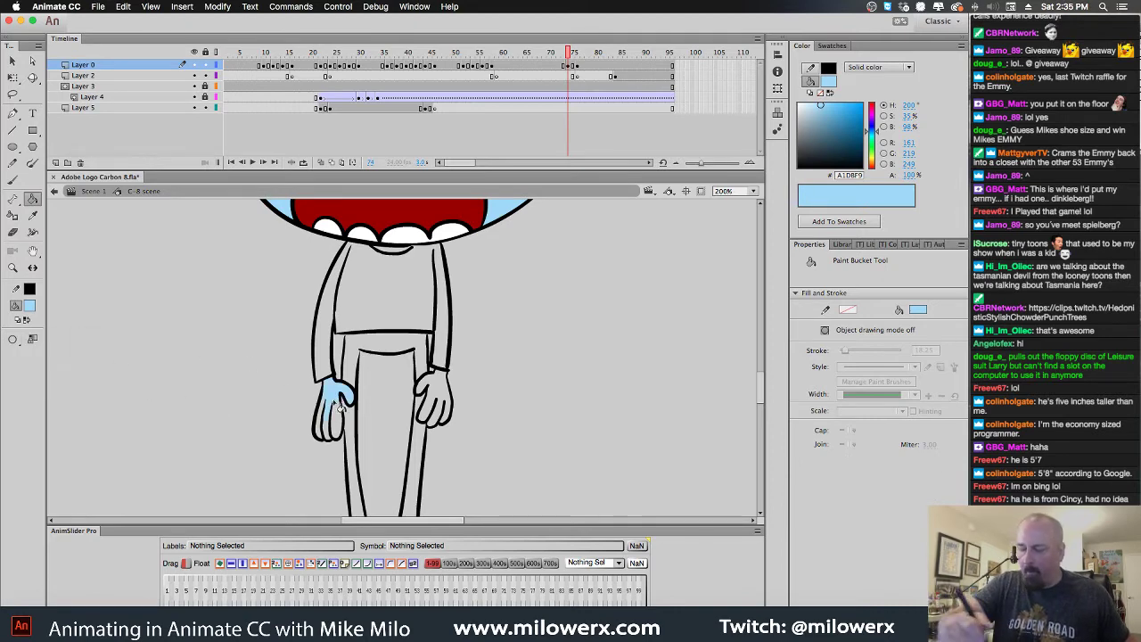
{"action": "left_click", "coordinate": [339, 418]}
{"action": "left_click", "coordinate": [326, 425]}
{"action": "left_click", "coordinate": [433, 395]}
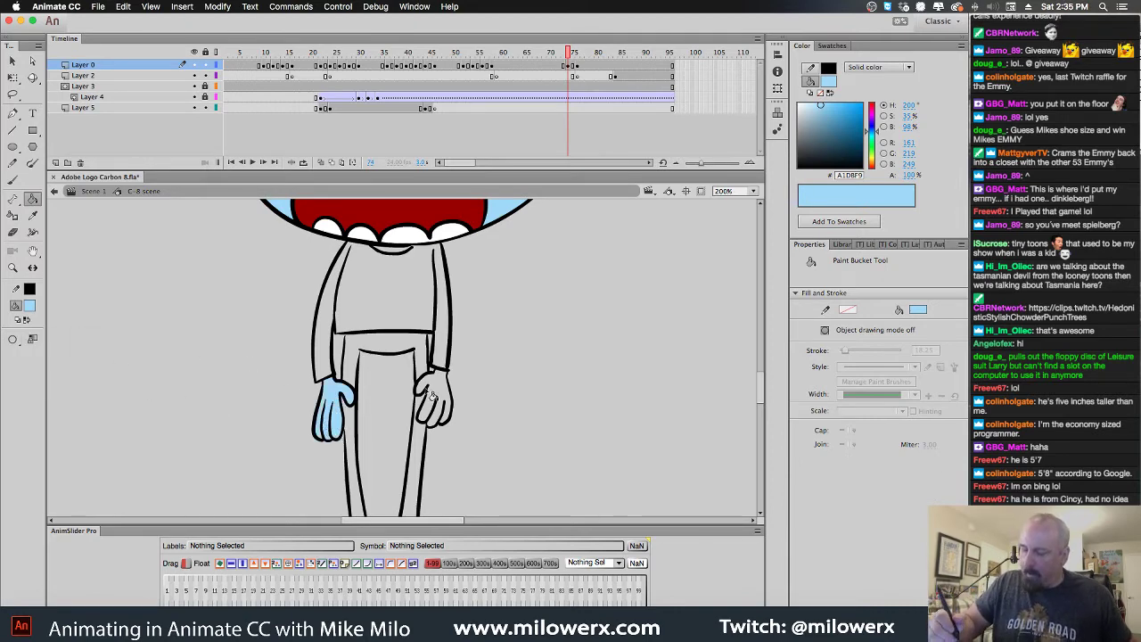
{"action": "left_click", "coordinate": [397, 259]}
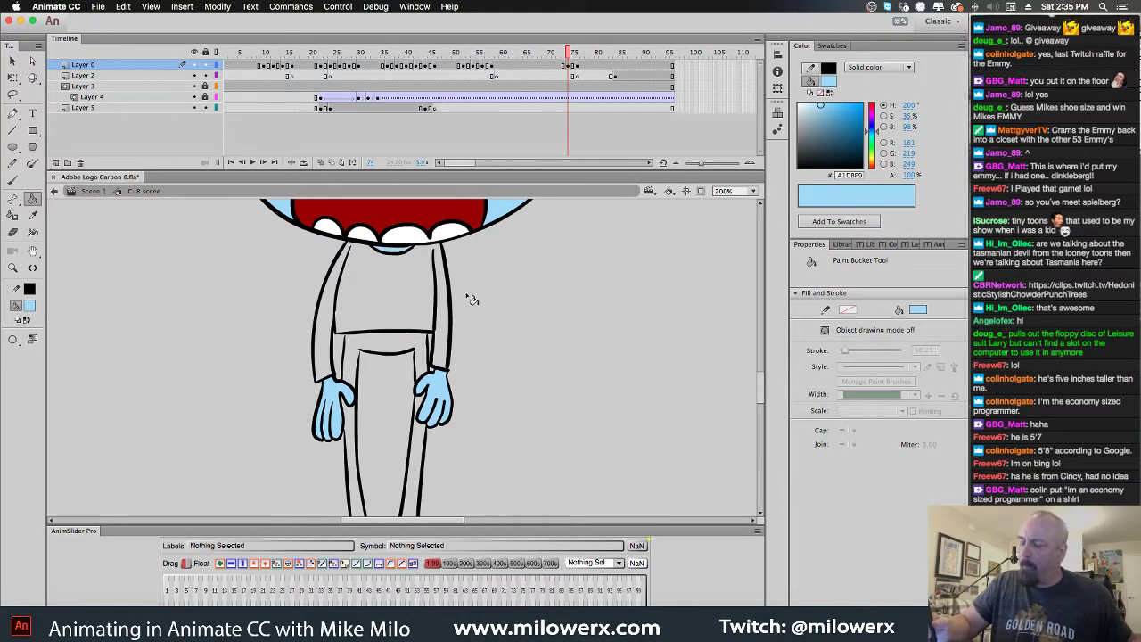
{"action": "key", "text": "super+1"}
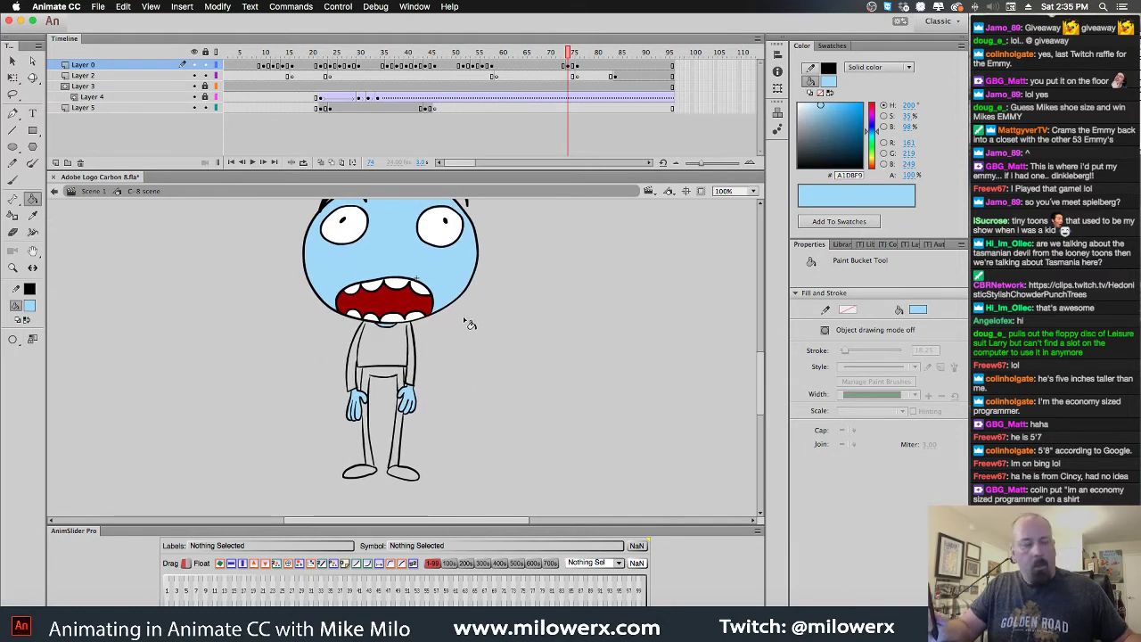
Fill the shirt red on frame 74
{"action": "left_click", "coordinate": [30, 306]}
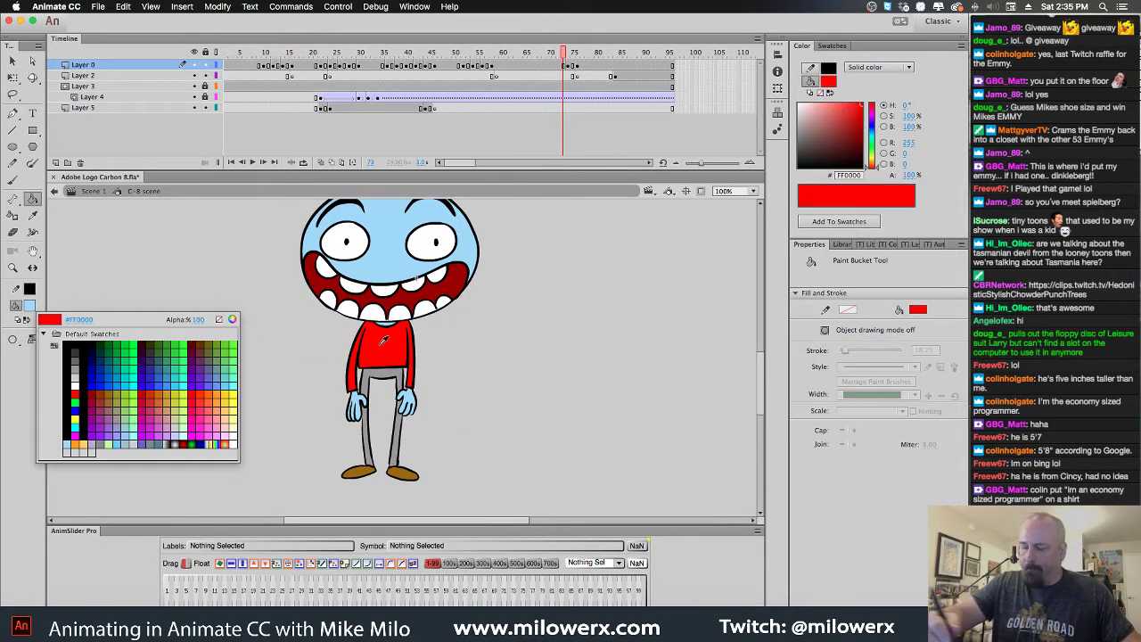
{"action": "left_click", "coordinate": [44, 396]}
{"action": "key", "text": "."}
{"action": "left_click", "coordinate": [398, 345]}
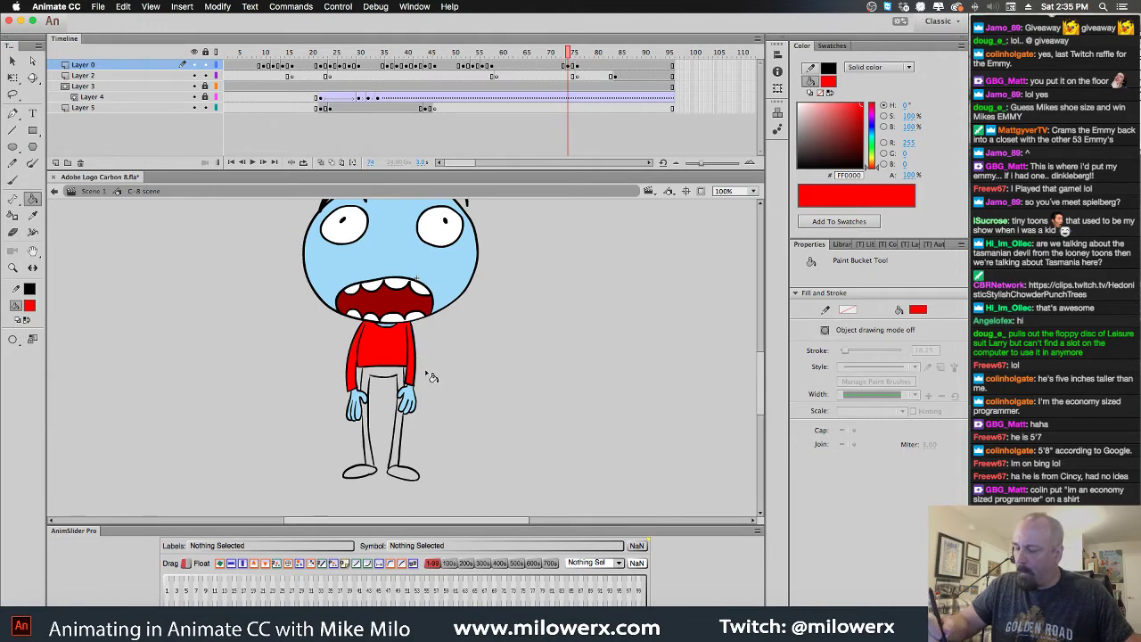
{"action": "left_click", "coordinate": [29, 306]}
{"action": "left_click", "coordinate": [399, 470]}
{"action": "key", "text": "."}
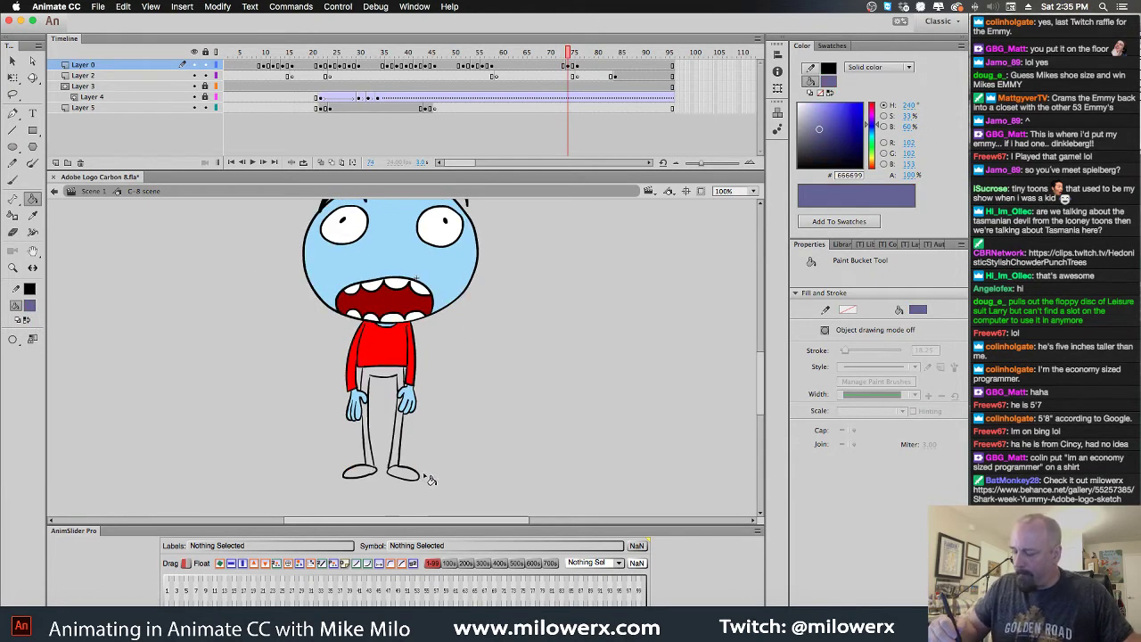
Fill both shoes with the sampled brown
{"action": "left_click", "coordinate": [29, 306]}
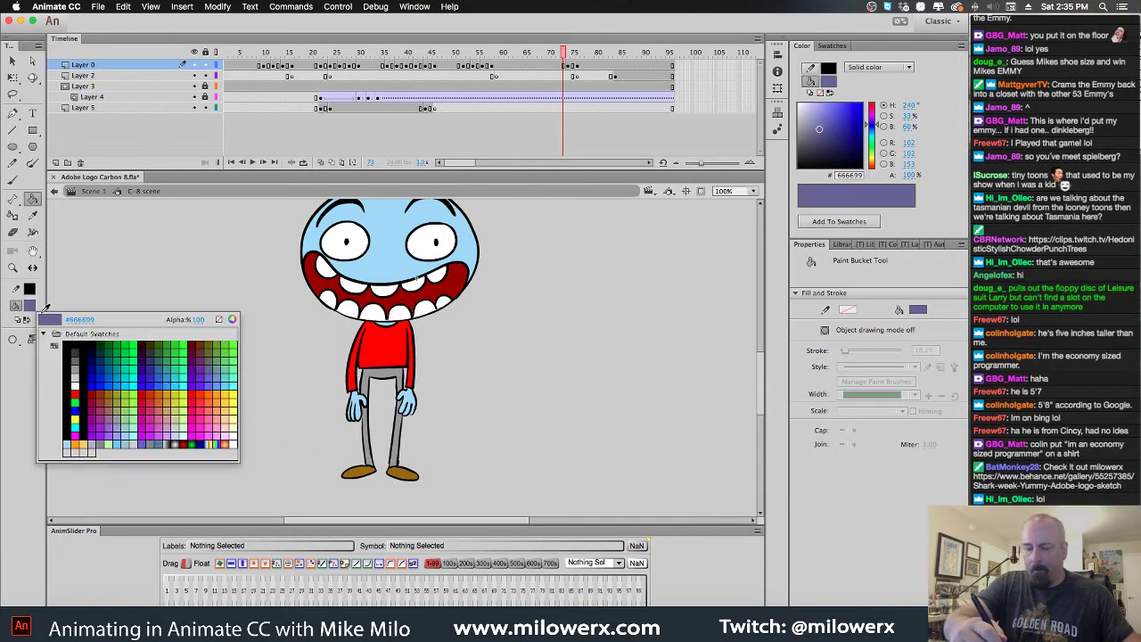
{"action": "left_click", "coordinate": [408, 474]}
{"action": "key", "text": "."}
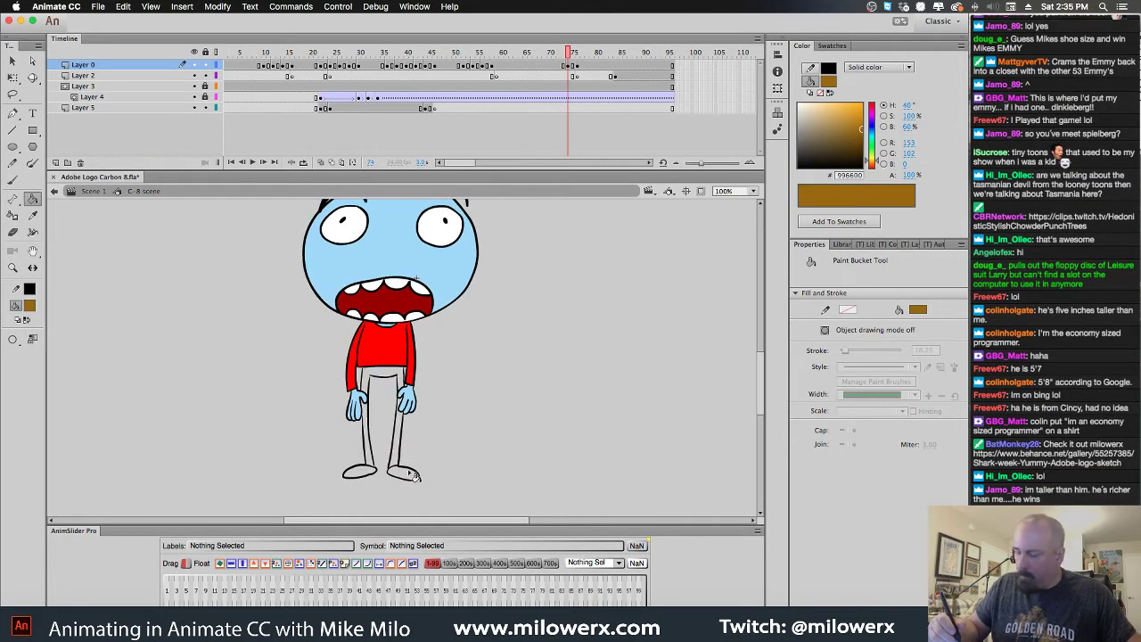
{"action": "left_click", "coordinate": [408, 475]}
{"action": "left_click", "coordinate": [365, 478]}
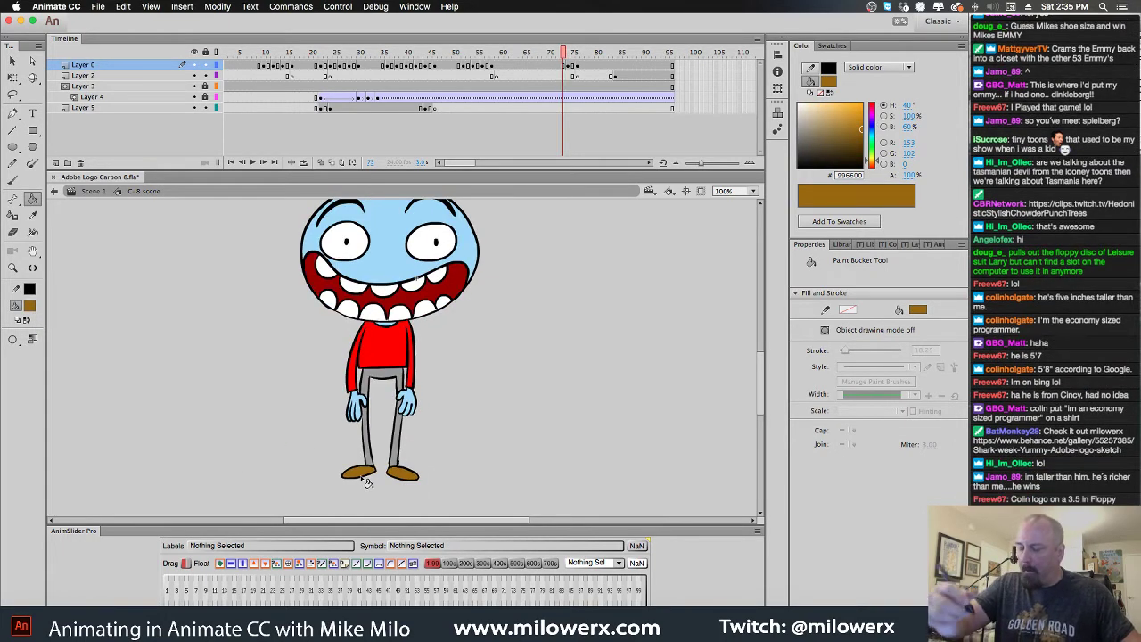
Fill the trousers and left leg with the sampled grey, closing large gaps
{"action": "left_click", "coordinate": [29, 306]}
{"action": "left_click", "coordinate": [379, 379]}
{"action": "key", "text": "."}
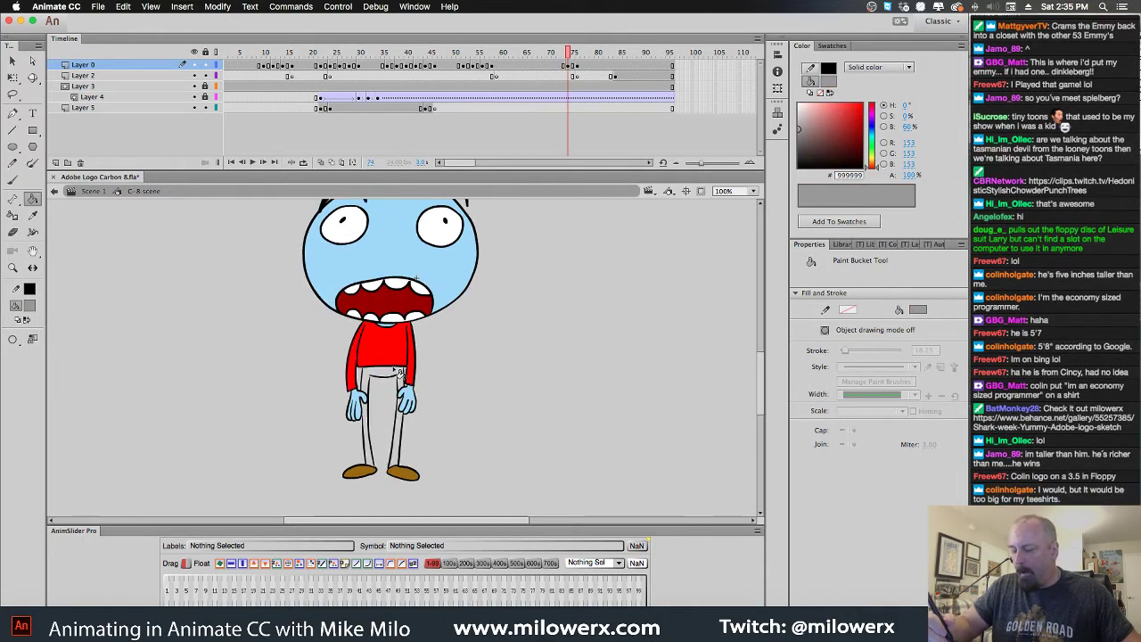
{"action": "left_click", "coordinate": [13, 339]}
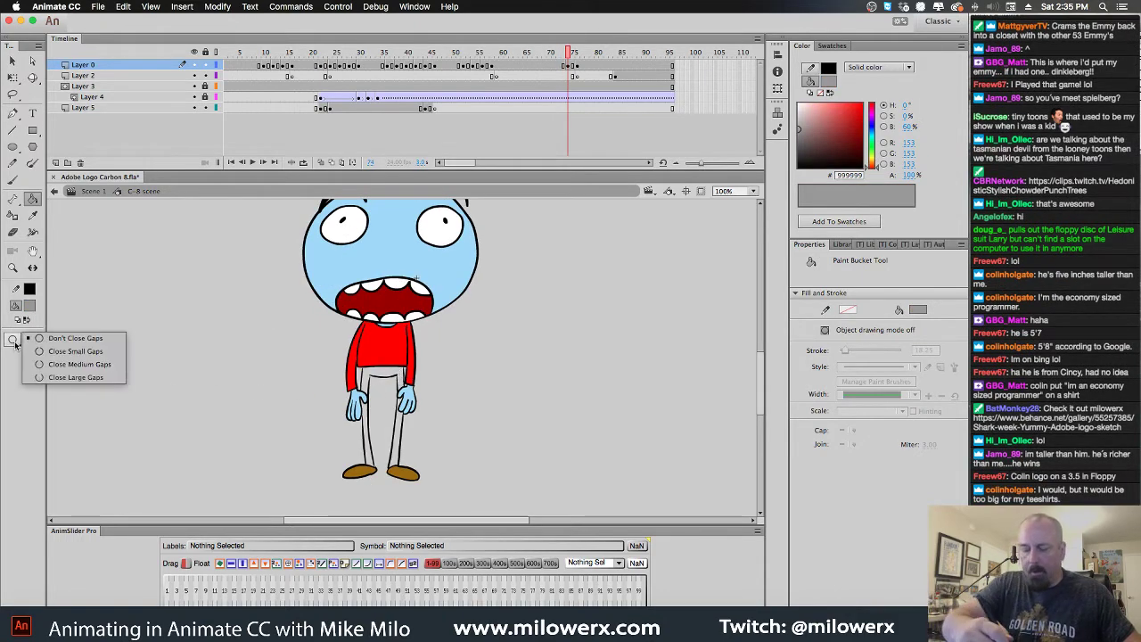
{"action": "left_click", "coordinate": [65, 373]}
{"action": "left_click", "coordinate": [408, 387]}
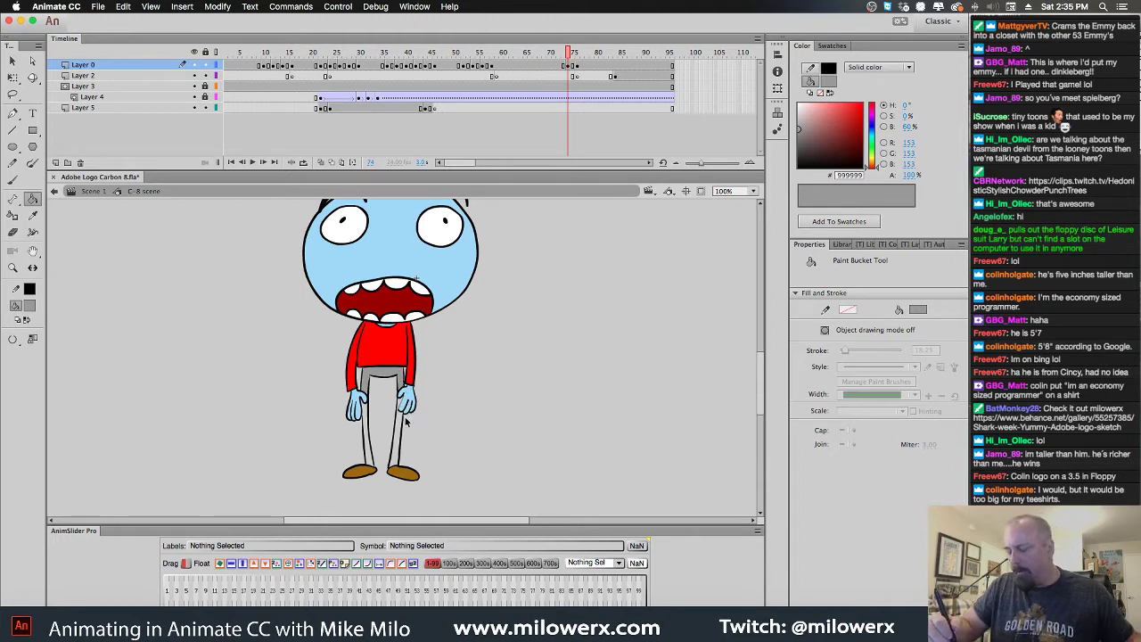
{"action": "key", "text": "super+equal"}
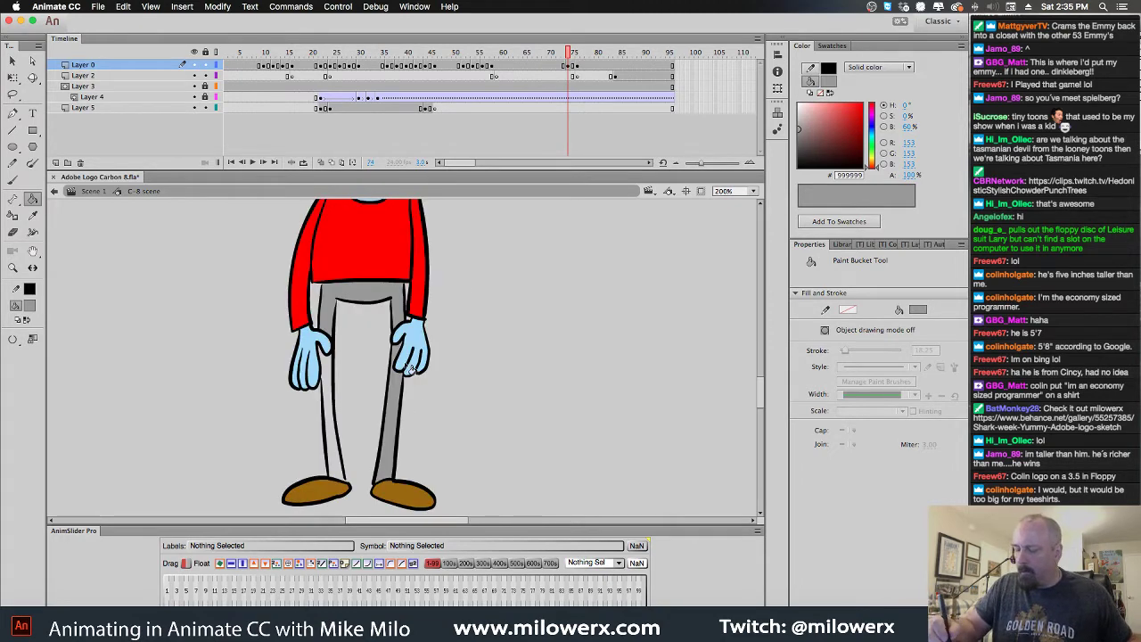
{"action": "left_click", "coordinate": [331, 401]}
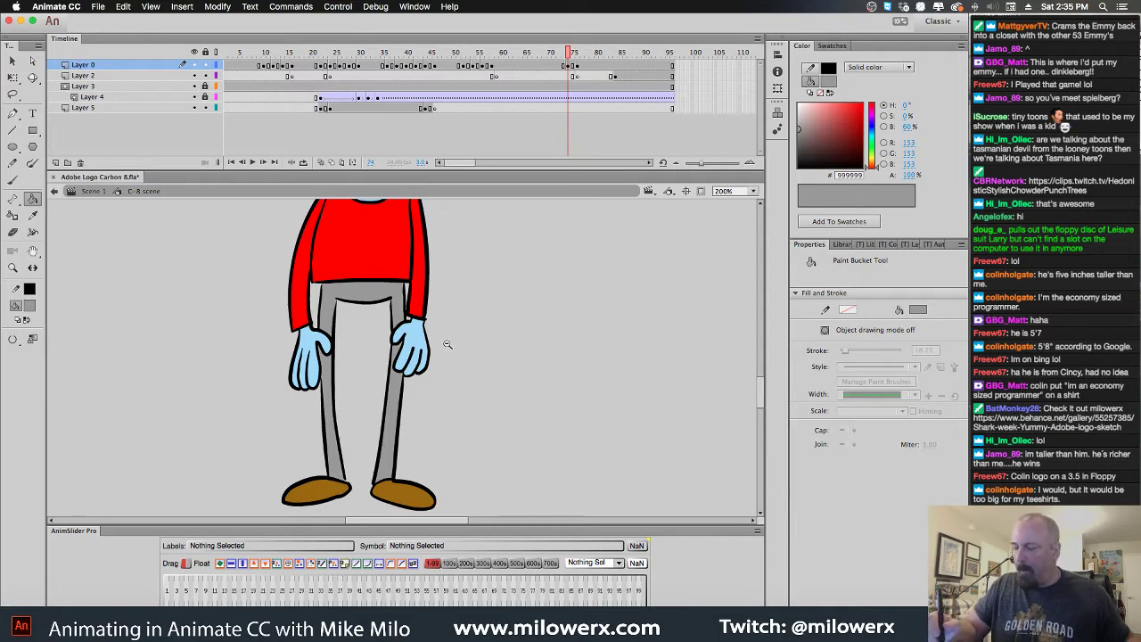
{"action": "key", "text": "super+minus"}
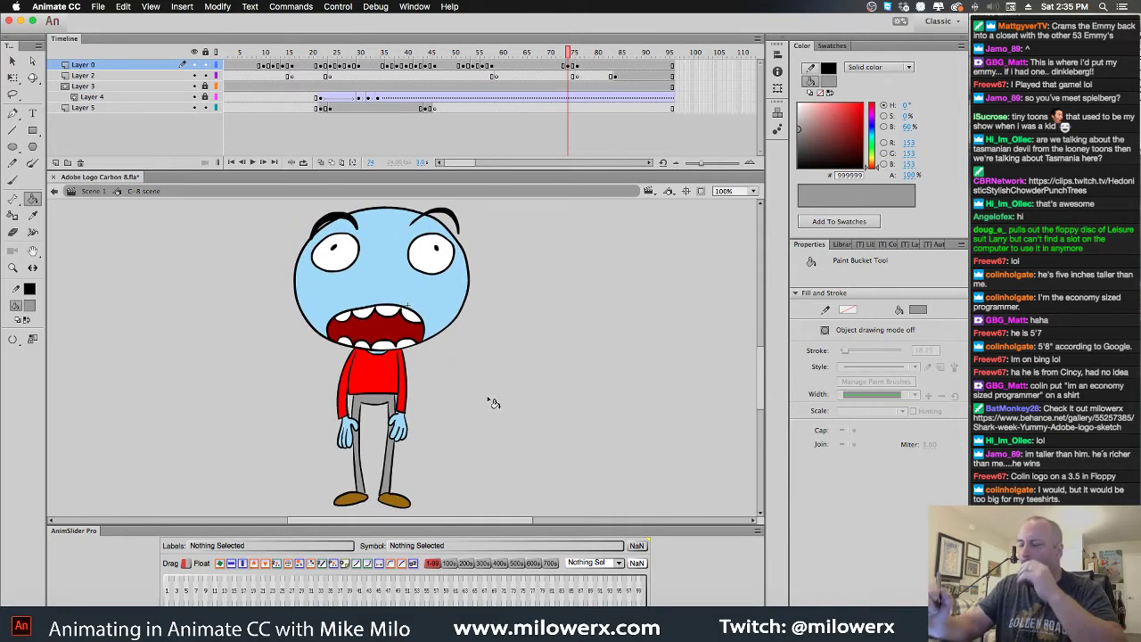
Scrub to the scene's last frame and switch over to Chrome
{"action": "left_click_drag", "start_coordinate": [569, 59], "coordinate": [606, 100]}
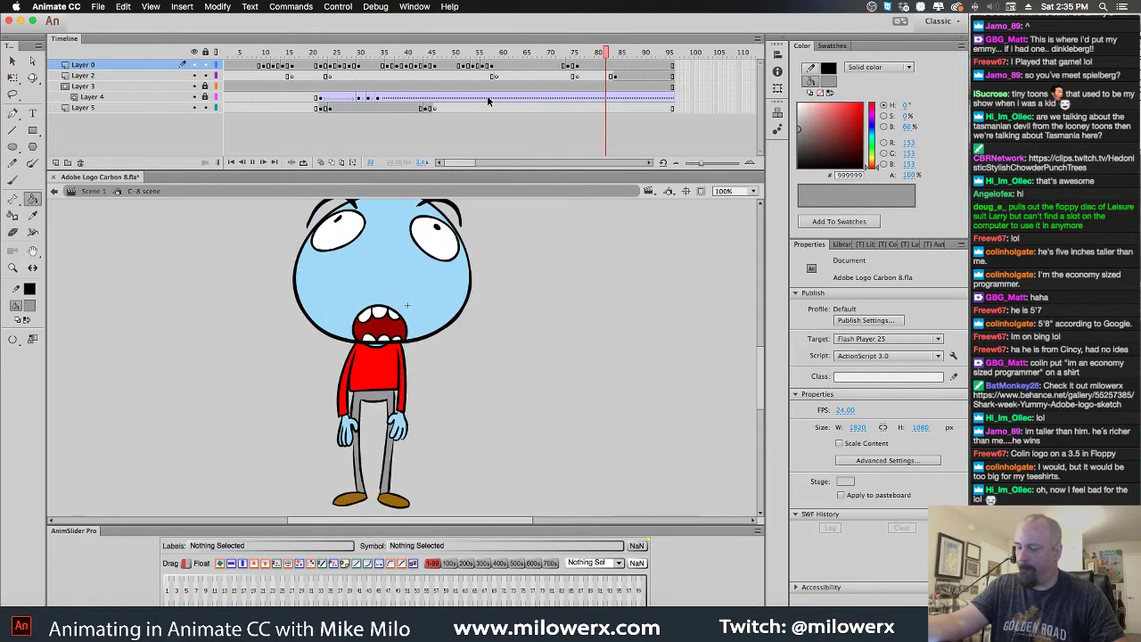
{"action": "left_click_drag", "start_coordinate": [488, 101], "coordinate": [658, 84]}
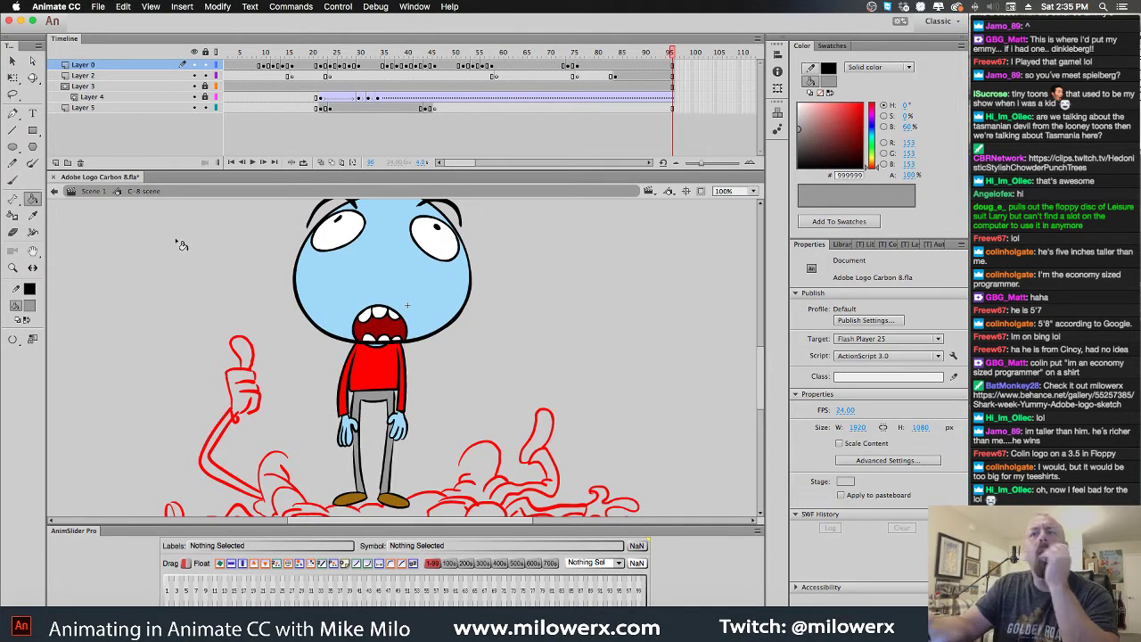
{"action": "key", "text": "super+Tab"}
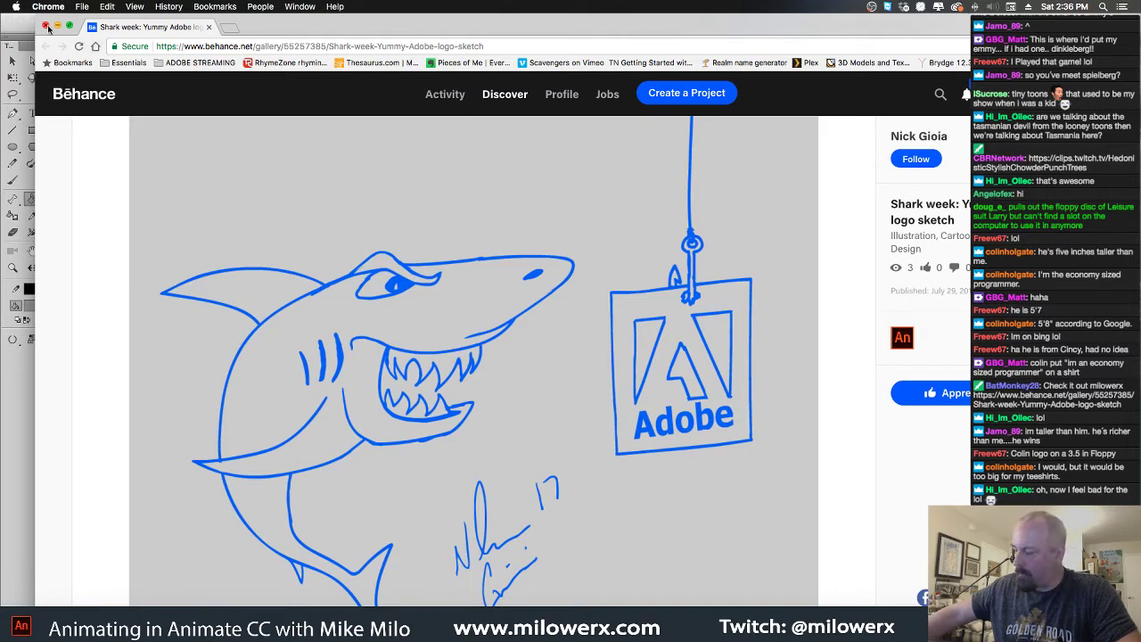
Close the Behance shark sketch page
{"action": "left_click", "coordinate": [47, 26]}
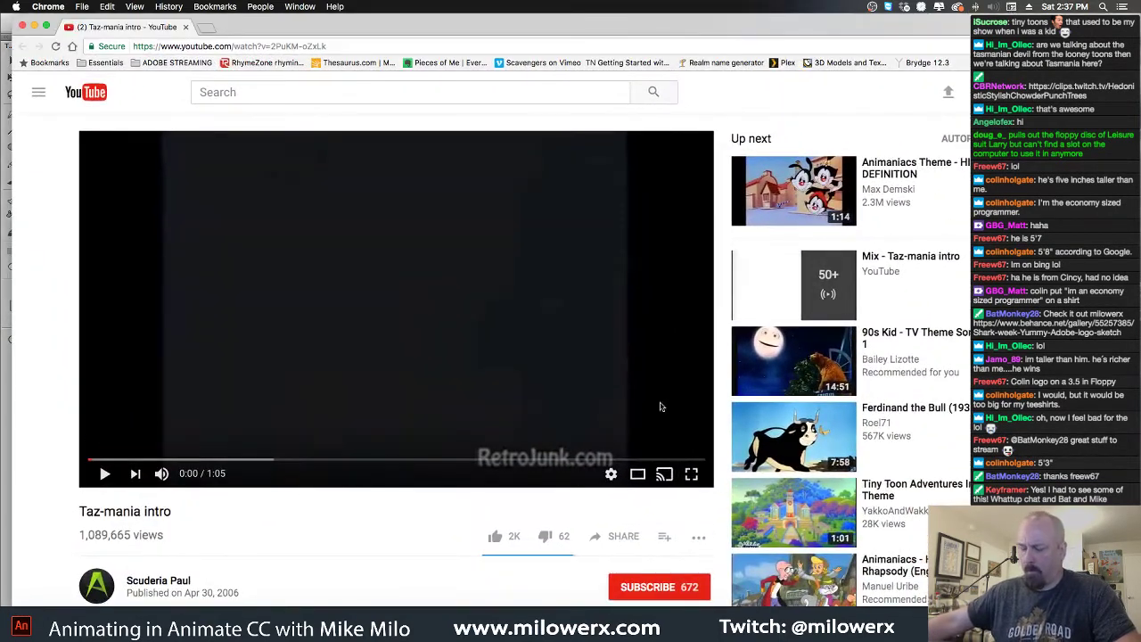
Watch the Taz-mania intro on YouTube, close Chrome, and scrub Animate back to earlier frames
{"action": "left_click", "coordinate": [105, 474]}
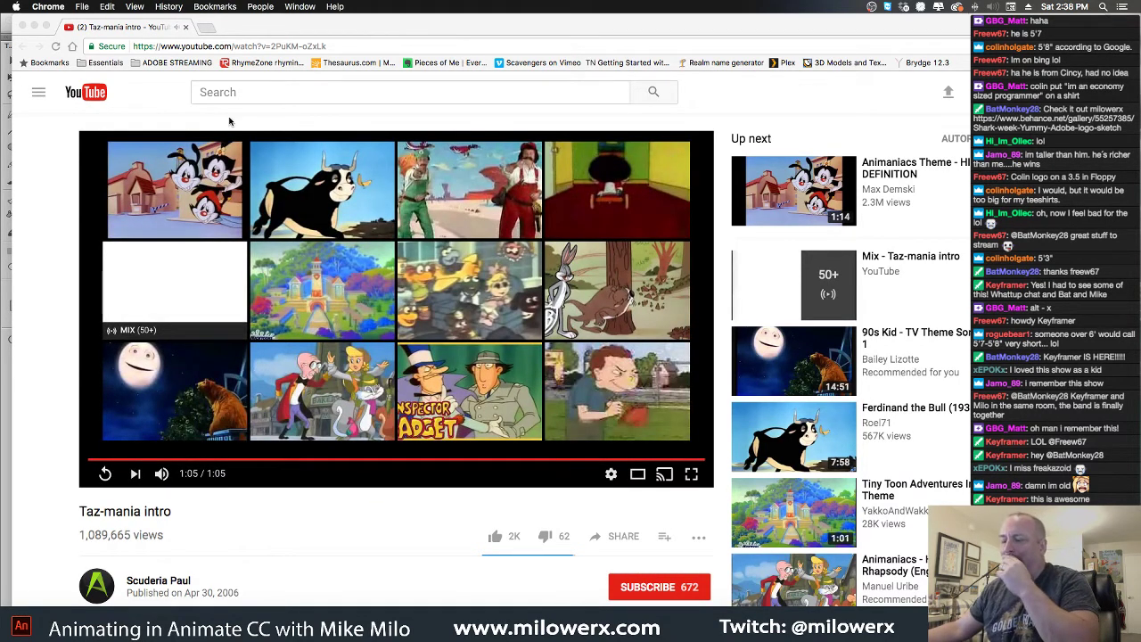
{"action": "left_click", "coordinate": [22, 27]}
{"action": "left_click", "coordinate": [129, 32]}
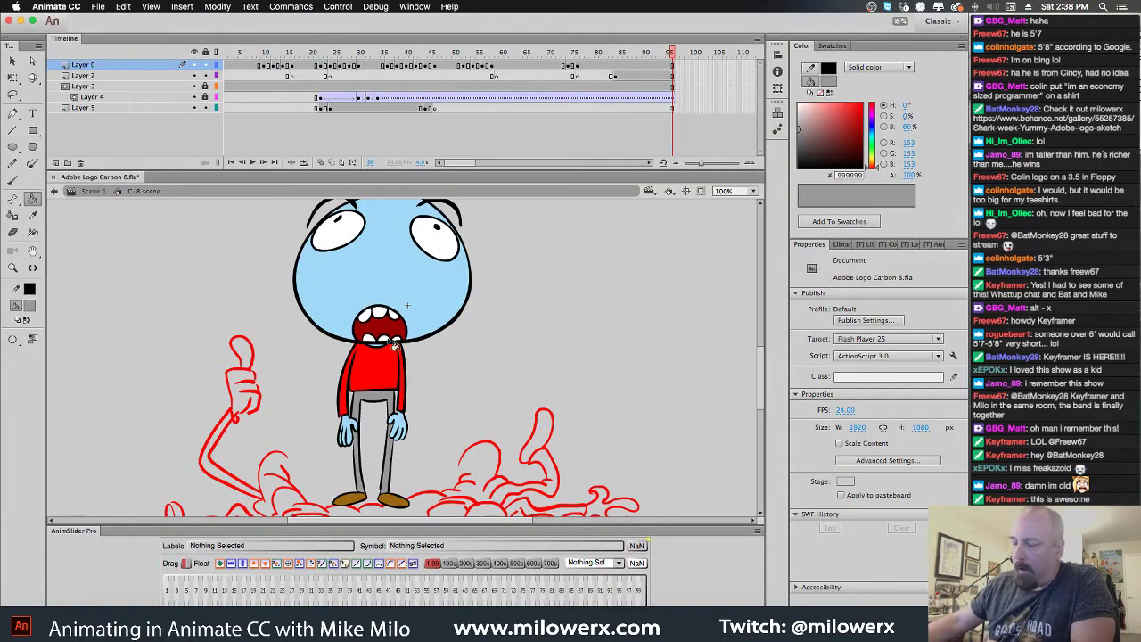
{"action": "left_click_drag", "start_coordinate": [675, 57], "coordinate": [573, 68]}
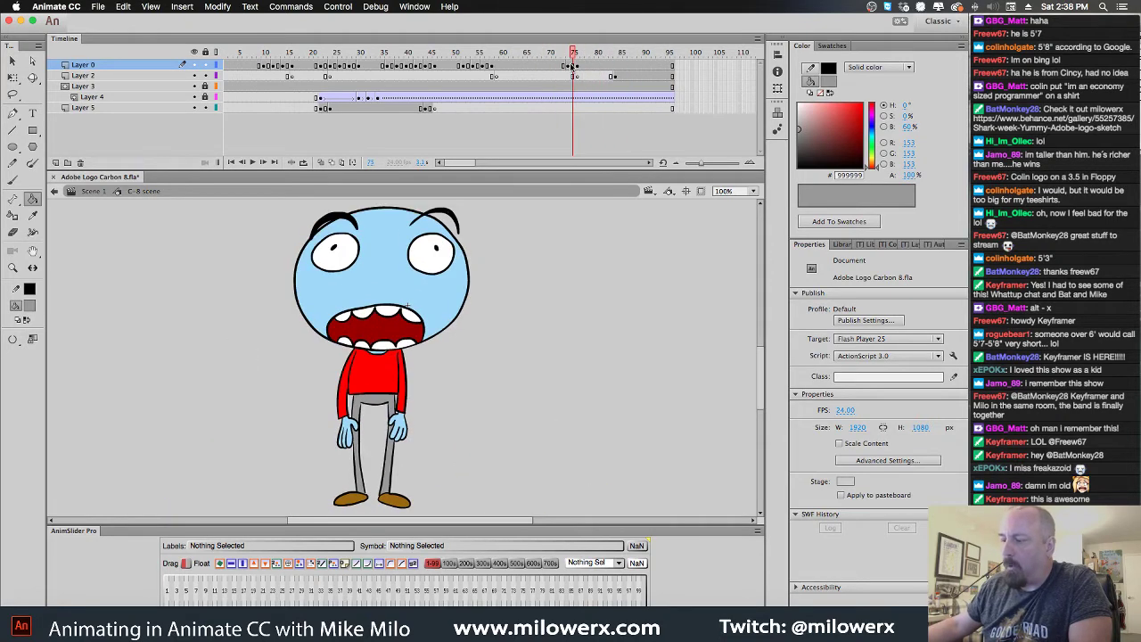
Select the character drawing on Layer 0 at frame 78 with the Free Transform tool
{"action": "left_click", "coordinate": [587, 67]}
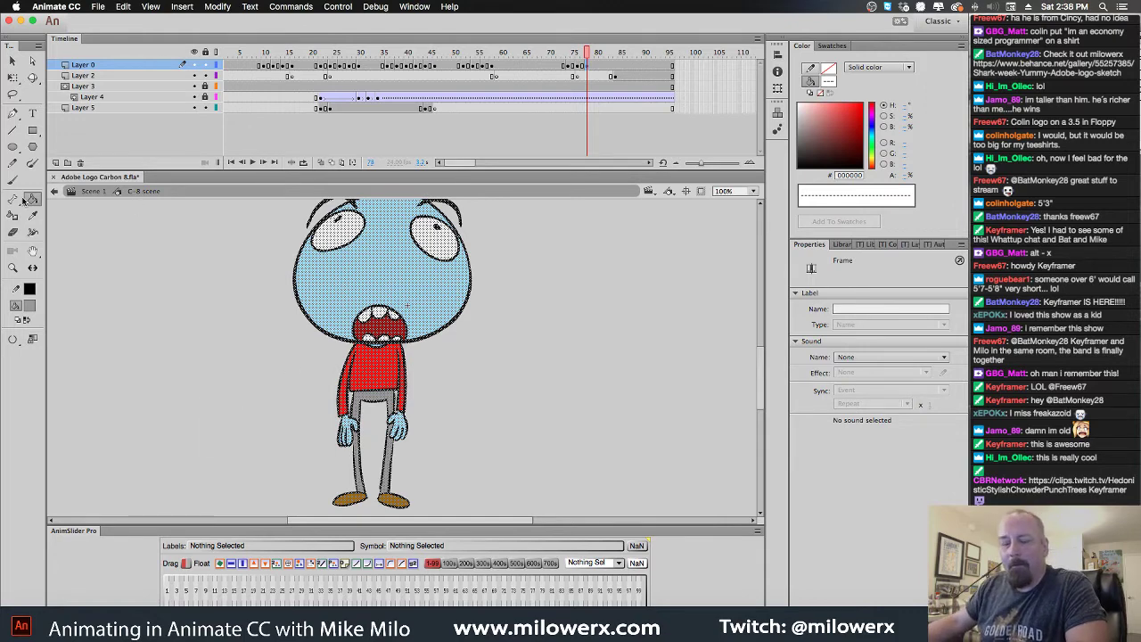
{"action": "left_click", "coordinate": [15, 81]}
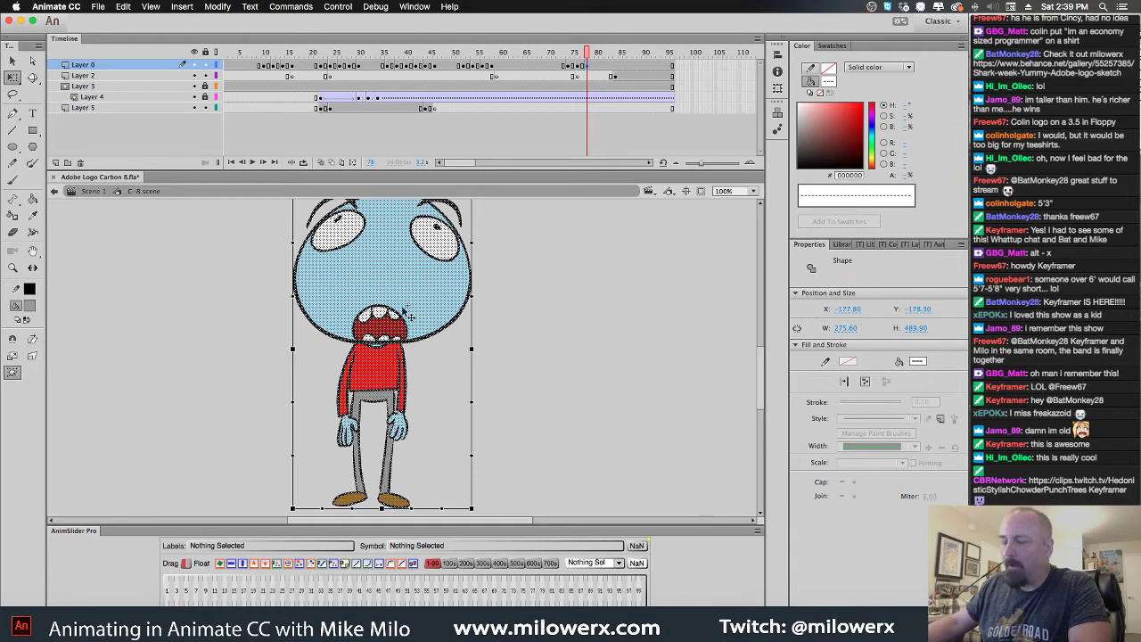
Stretch the character's head taller at frame 78 and preview the stretch
{"action": "scroll", "coordinate": [523, 261], "scroll_direction": "up", "scroll_amount": 3}
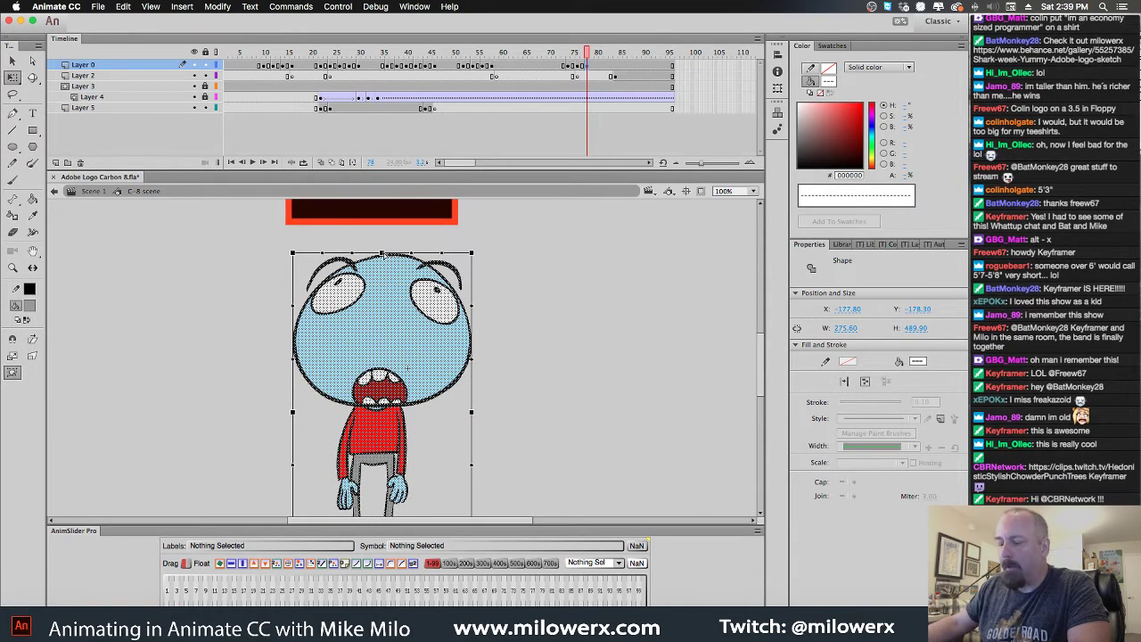
{"action": "left_click_drag", "start_coordinate": [383, 255], "coordinate": [324, 255]}
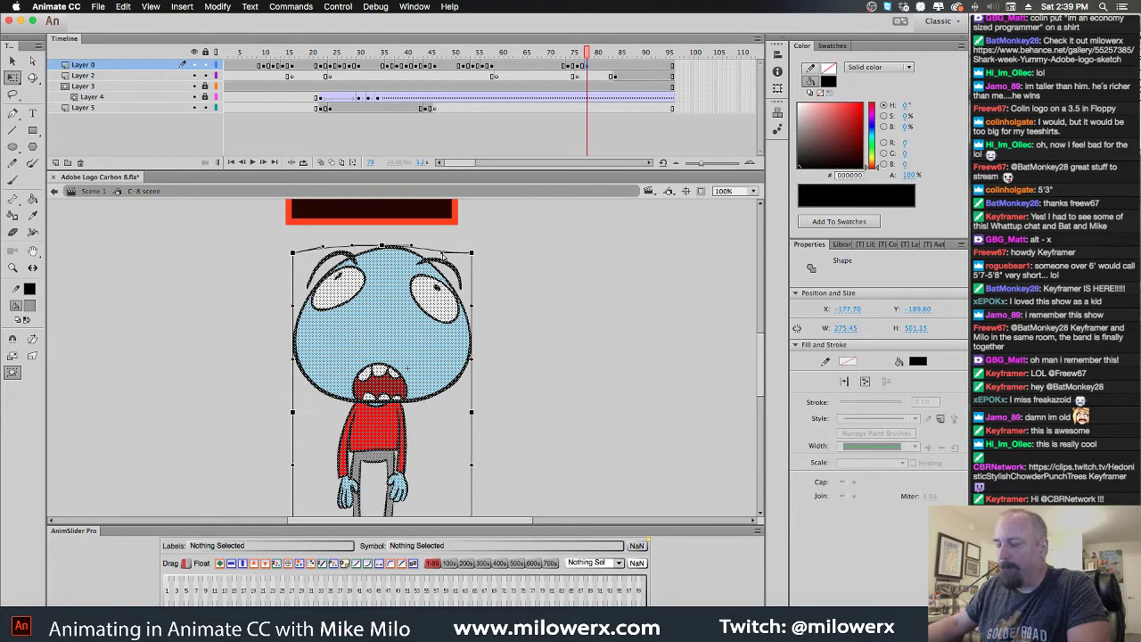
{"action": "left_click", "coordinate": [526, 301]}
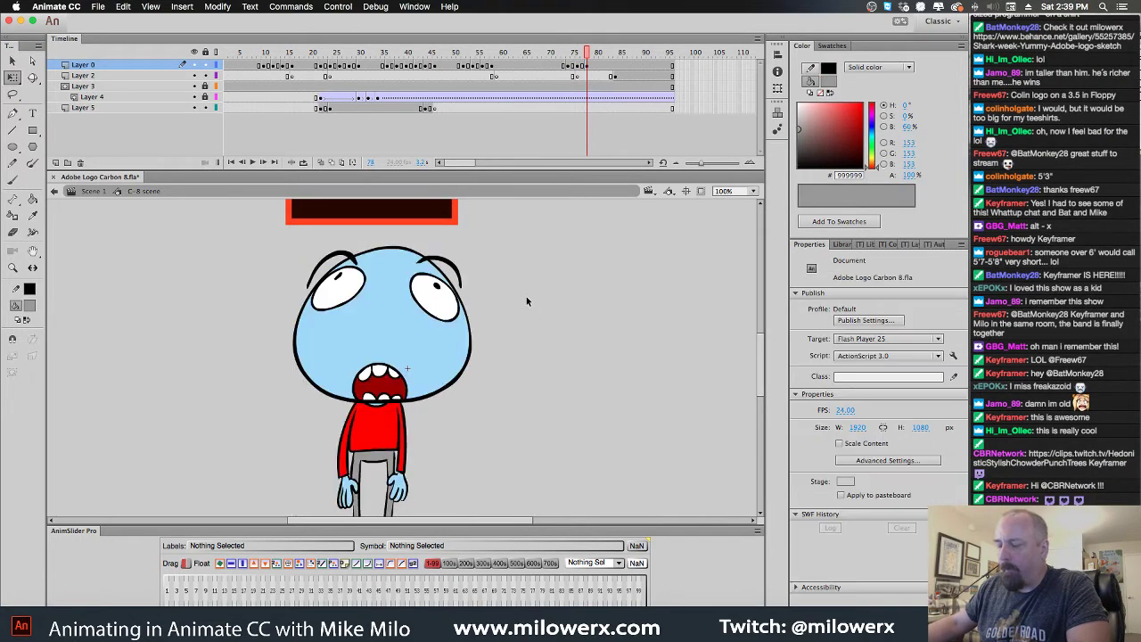
{"action": "mouse_move", "coordinate": [588, 52]}
{"action": "left_mouse_down"}
{"action": "mouse_move", "coordinate": [565, 53]}
{"action": "mouse_move", "coordinate": [607, 53]}
{"action": "mouse_move", "coordinate": [535, 57]}
{"action": "mouse_move", "coordinate": [587, 57]}
{"action": "mouse_move", "coordinate": [591, 45]}
{"action": "left_mouse_up"}
At frame 80, reshape the head's top curve with the Envelope option, undoing the last tweak
{"action": "left_click", "coordinate": [595, 67]}
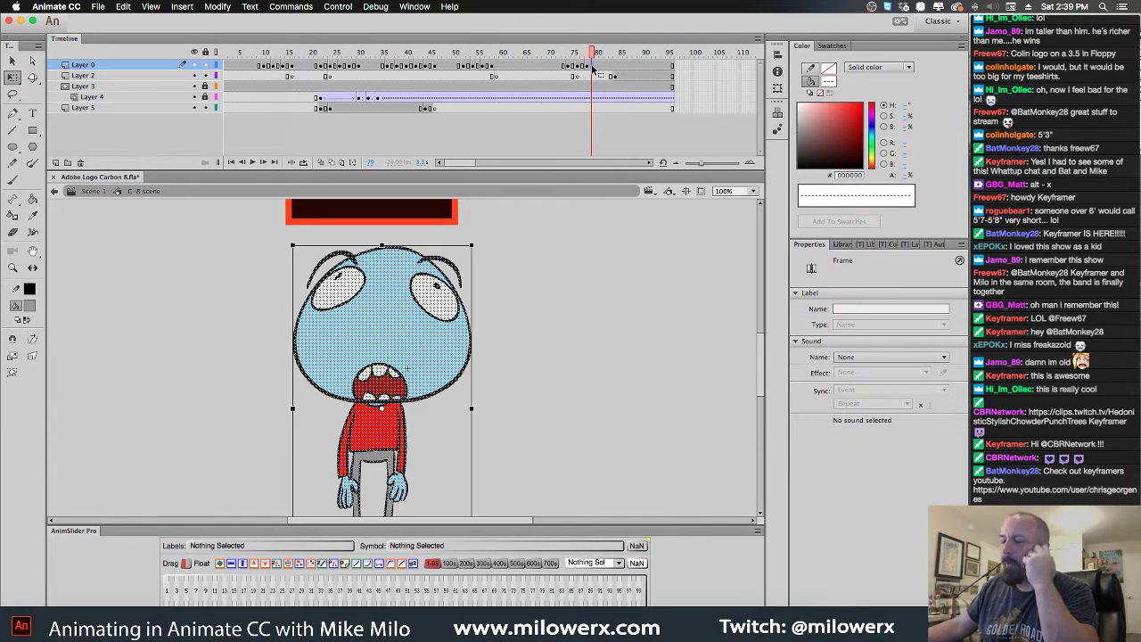
{"action": "left_click", "coordinate": [597, 67]}
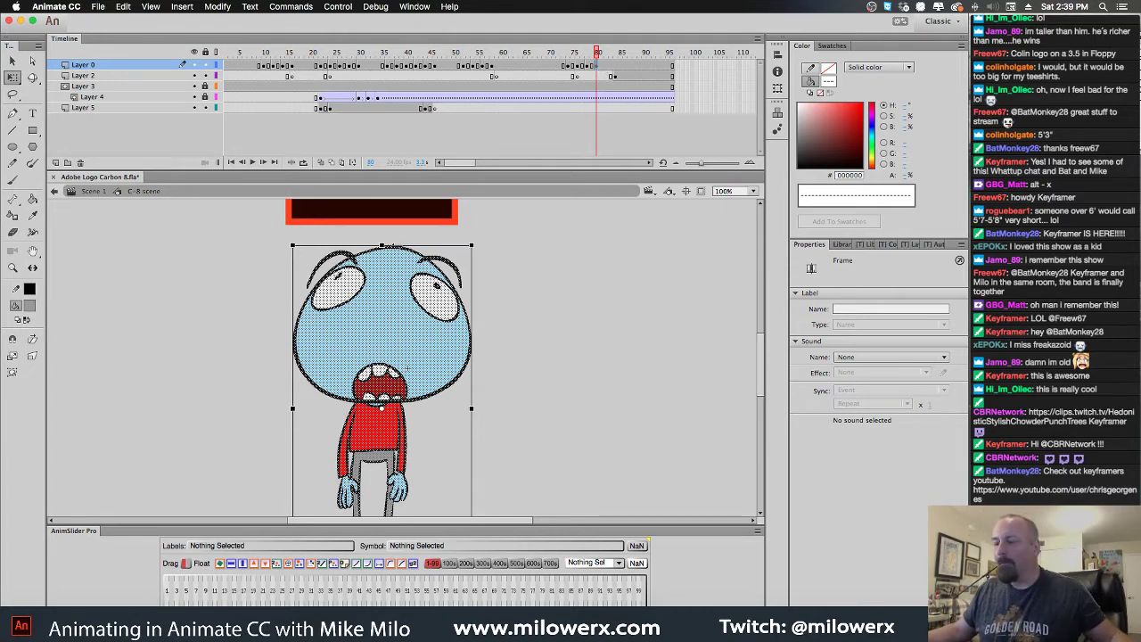
{"action": "left_click", "coordinate": [382, 246]}
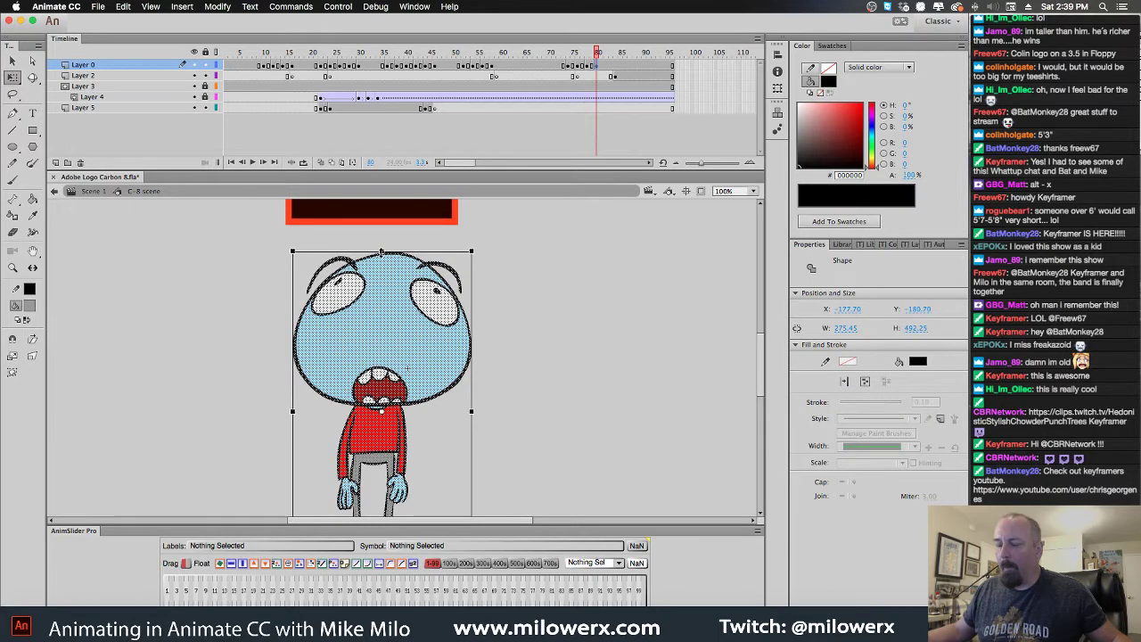
{"action": "left_click", "coordinate": [12, 371]}
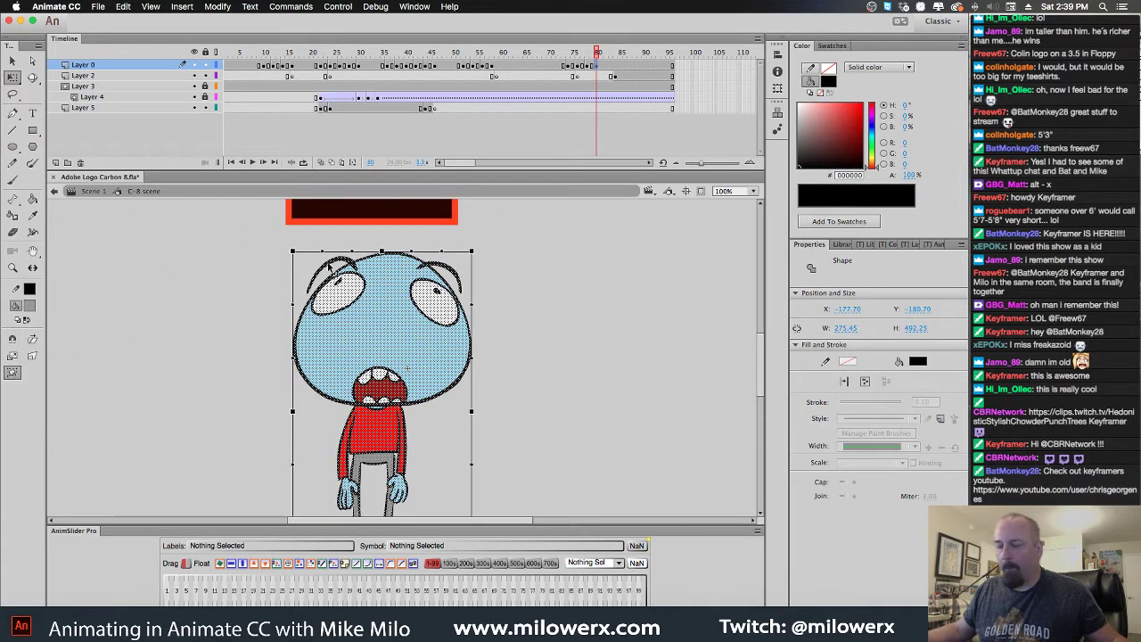
{"action": "left_click_drag", "start_coordinate": [381, 259], "coordinate": [383, 257]}
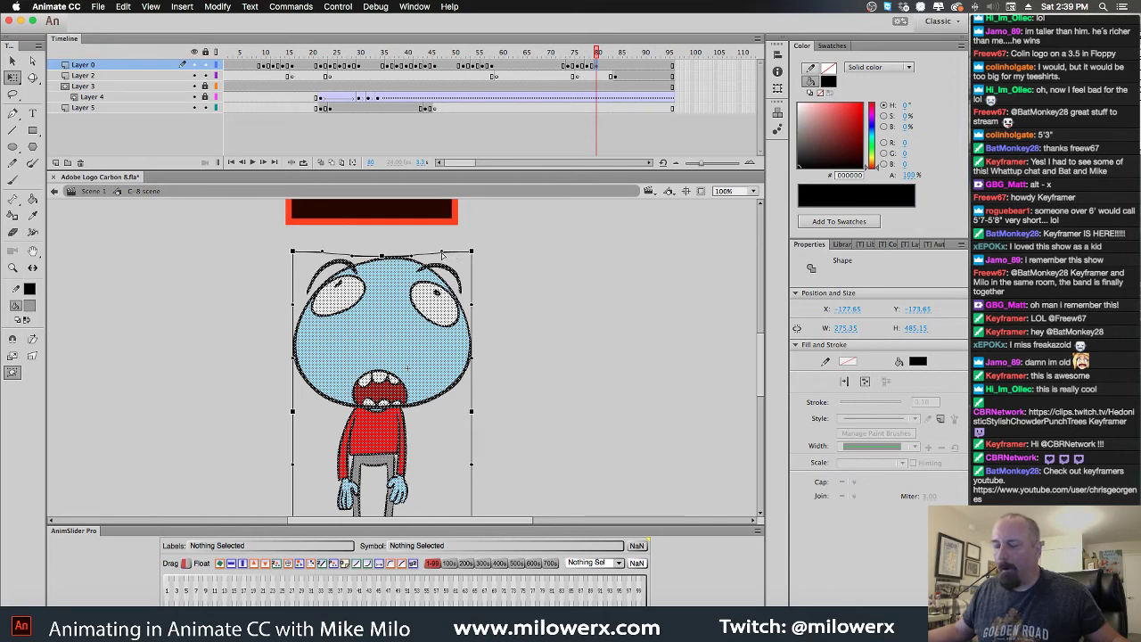
{"action": "left_click_drag", "start_coordinate": [441, 255], "coordinate": [441, 257]}
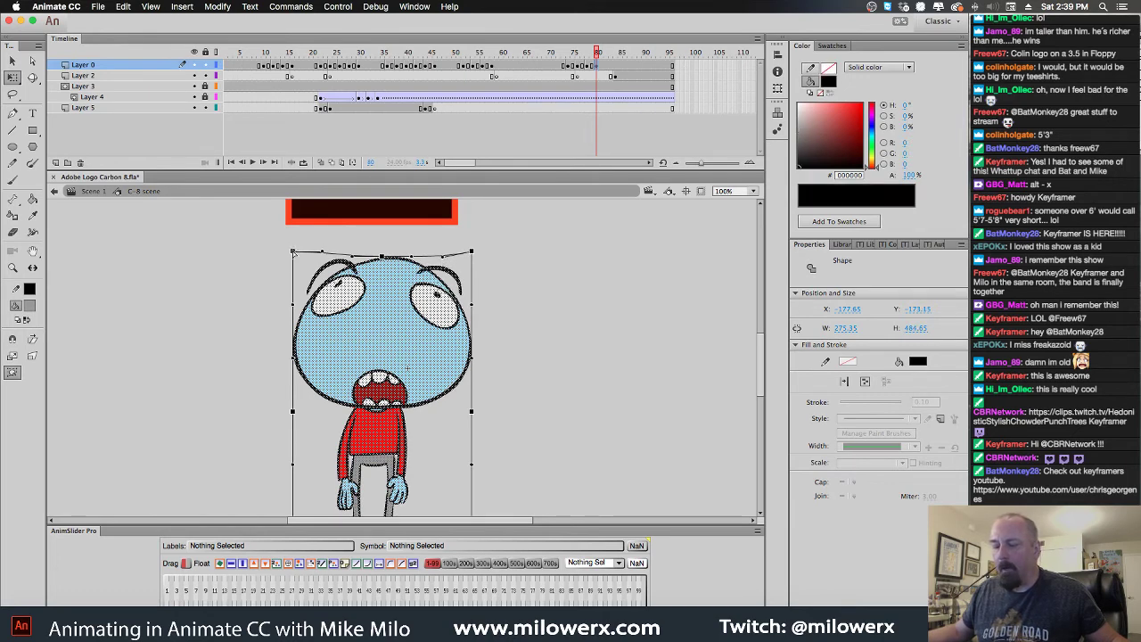
{"action": "left_click_drag", "start_coordinate": [293, 253], "coordinate": [296, 258]}
{"action": "left_click_drag", "start_coordinate": [472, 253], "coordinate": [474, 256]}
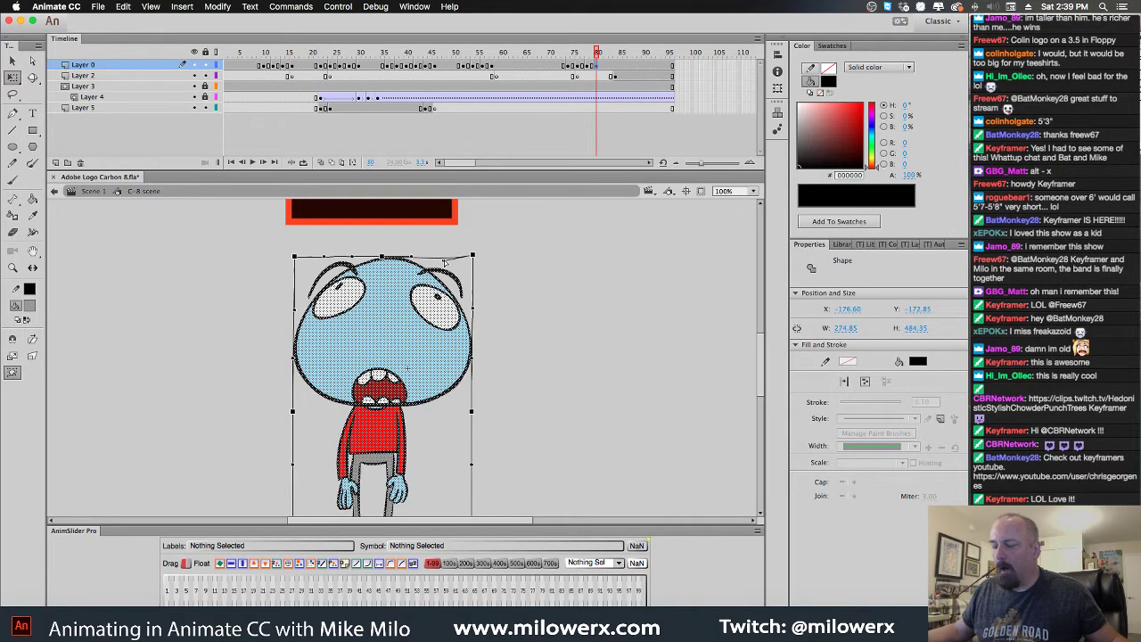
{"action": "key", "text": "super+z"}
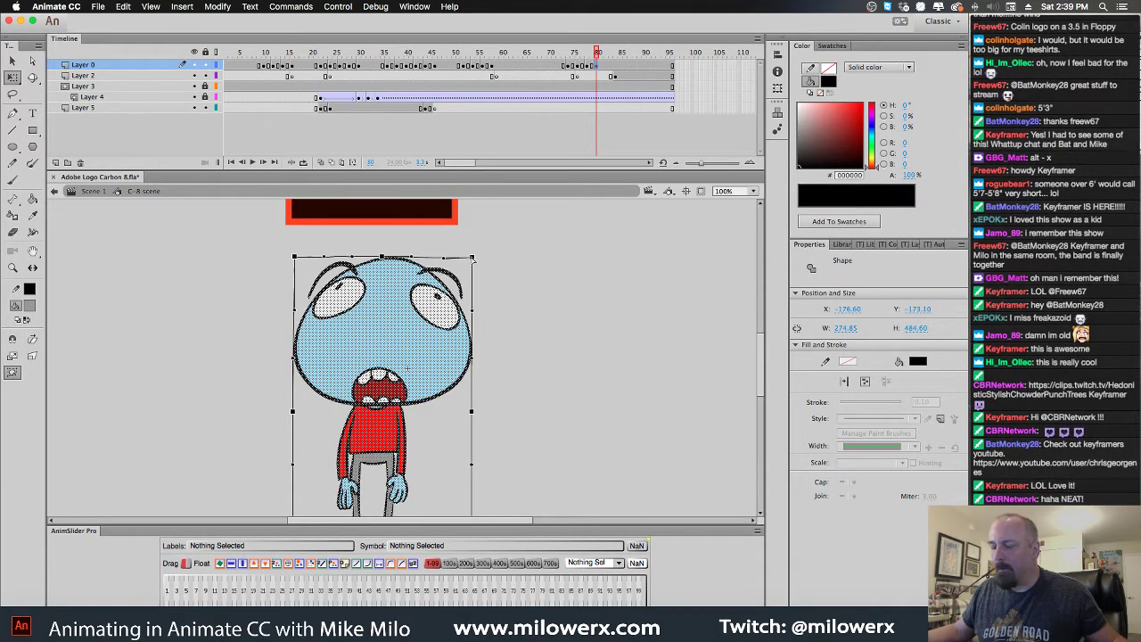
{"action": "left_click", "coordinate": [538, 274]}
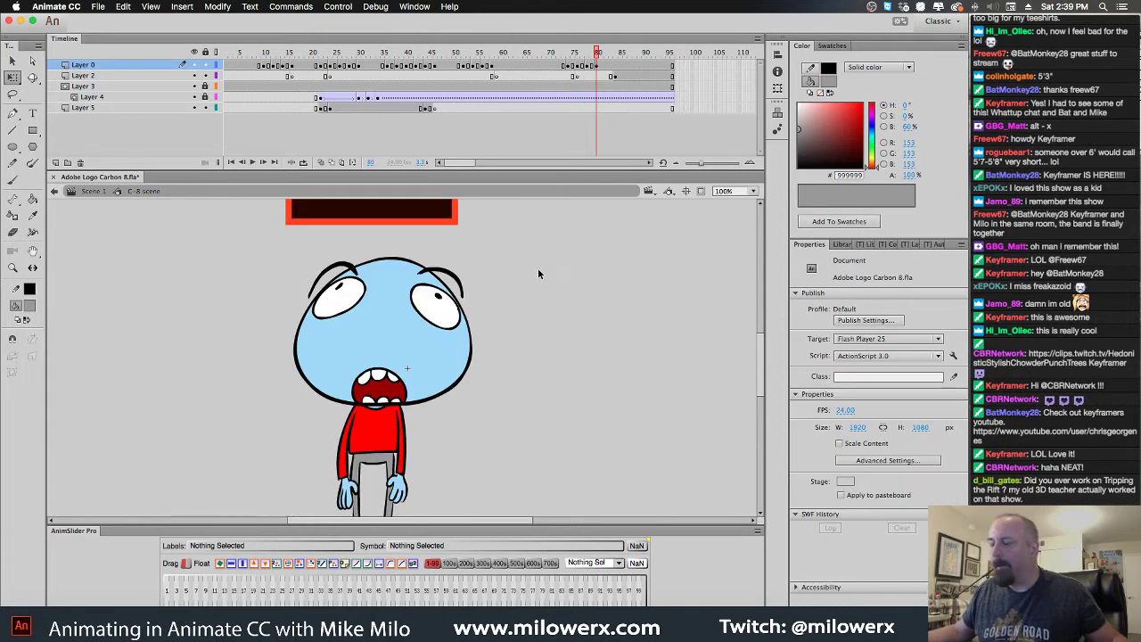
{"action": "left_click_drag", "start_coordinate": [597, 53], "coordinate": [486, 54]}
{"action": "key", "text": "super+minus"}
{"action": "left_click_drag", "start_coordinate": [468, 311], "coordinate": [576, 252]}
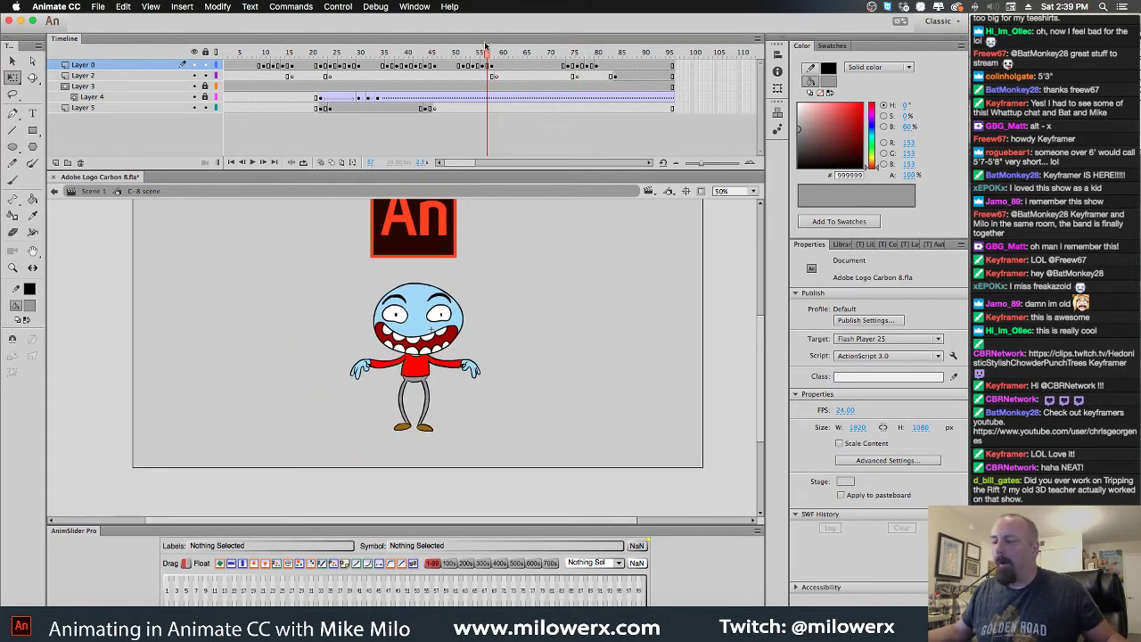
{"action": "left_click_drag", "start_coordinate": [488, 56], "coordinate": [435, 56]}
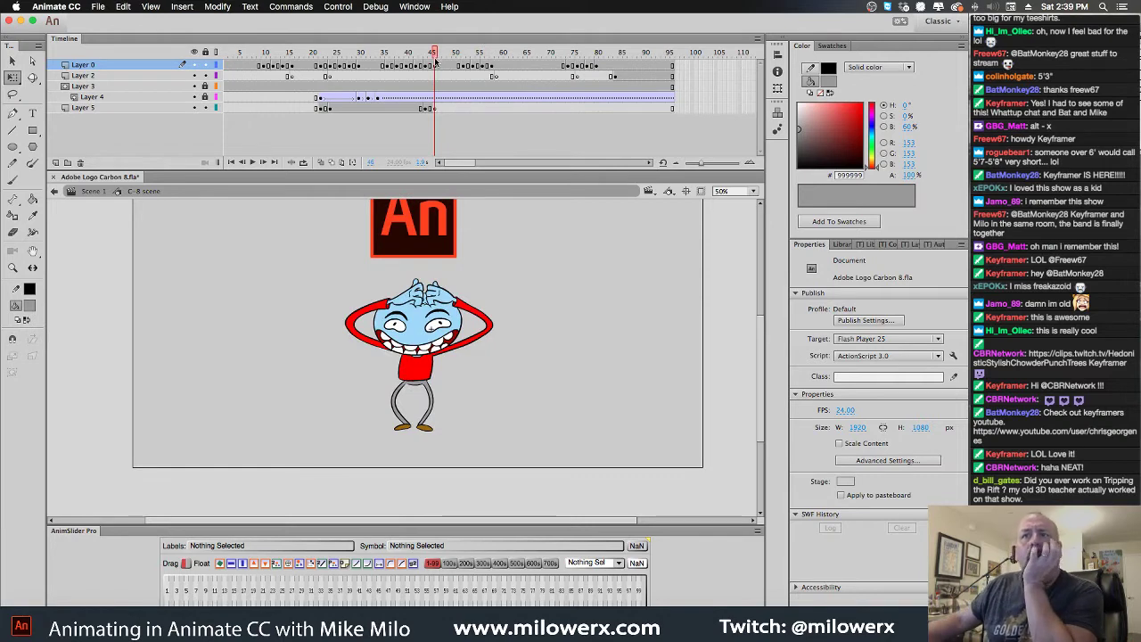
{"action": "left_click", "coordinate": [432, 66]}
{"action": "left_click_drag", "start_coordinate": [431, 54], "coordinate": [206, 78]}
{"action": "left_click", "coordinate": [244, 77]}
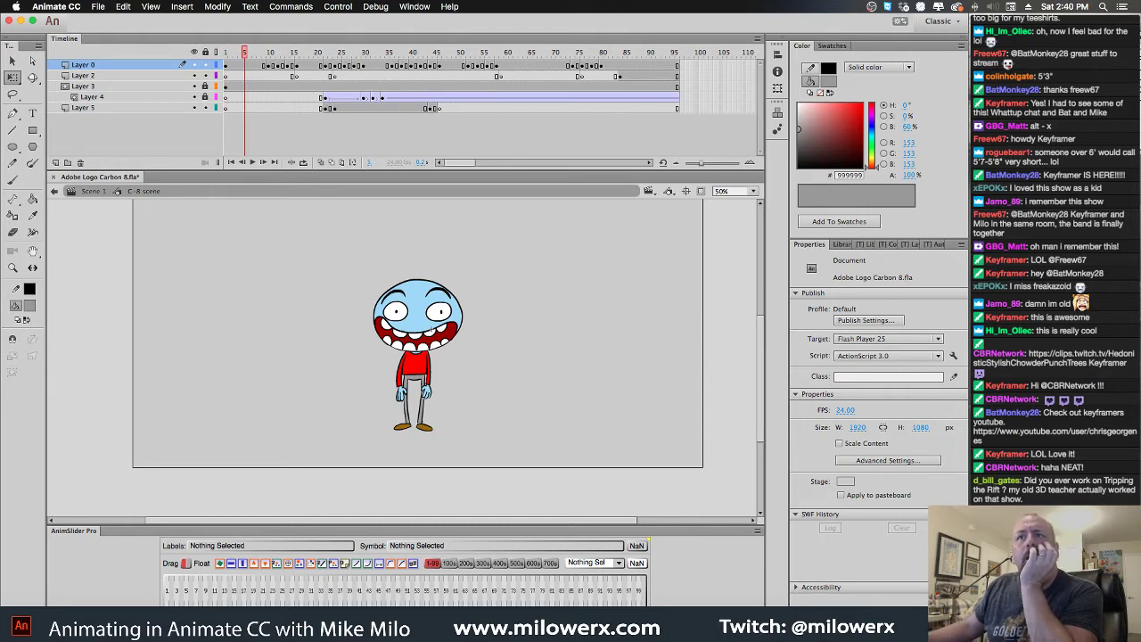
{"action": "key", "text": "super+Tab"}
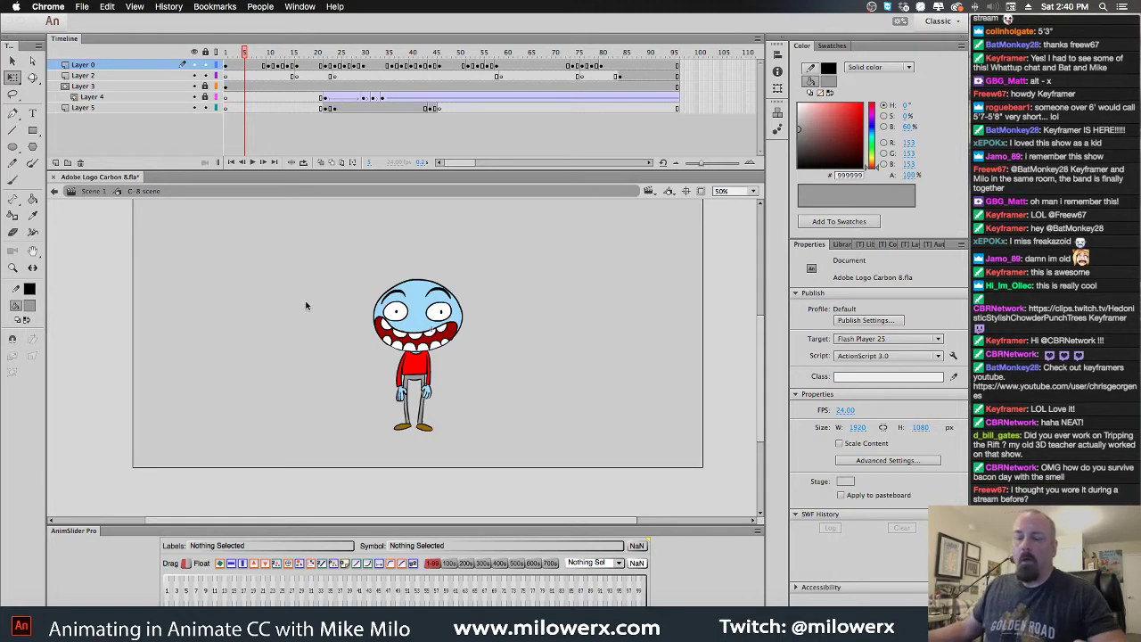
Return to Scene 1, play the full animation from frame 1, and review the logo drop
{"action": "left_click", "coordinate": [98, 195]}
{"action": "left_click", "coordinate": [91, 193]}
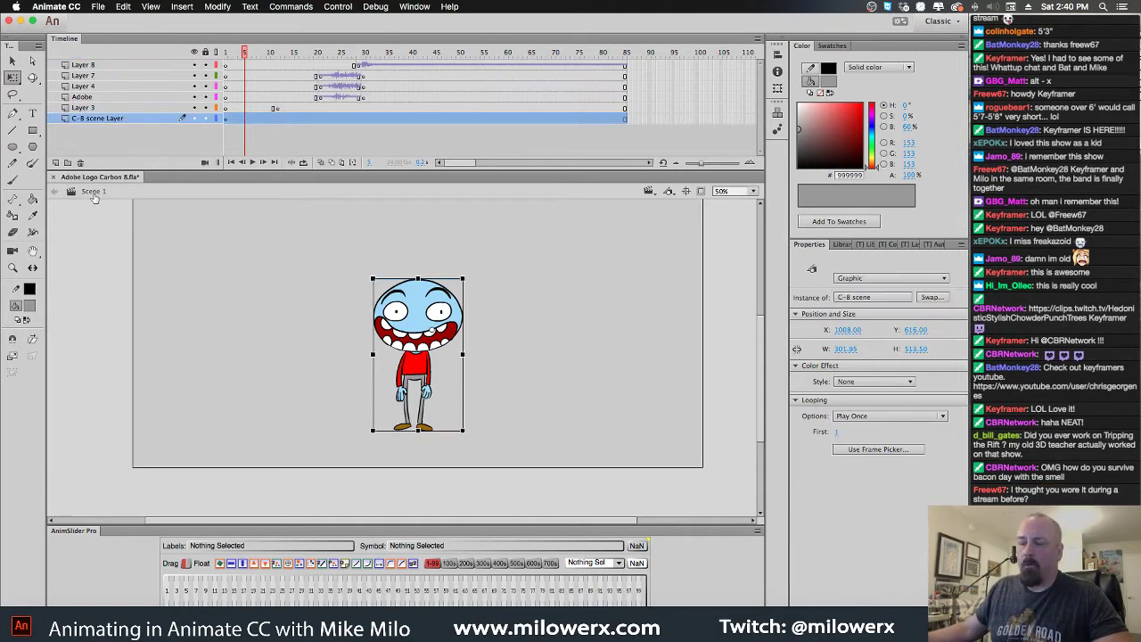
{"action": "mouse_move", "coordinate": [246, 53]}
{"action": "left_mouse_down"}
{"action": "mouse_move", "coordinate": [226, 55]}
{"action": "mouse_move", "coordinate": [421, 53]}
{"action": "mouse_move", "coordinate": [226, 55]}
{"action": "left_mouse_up"}
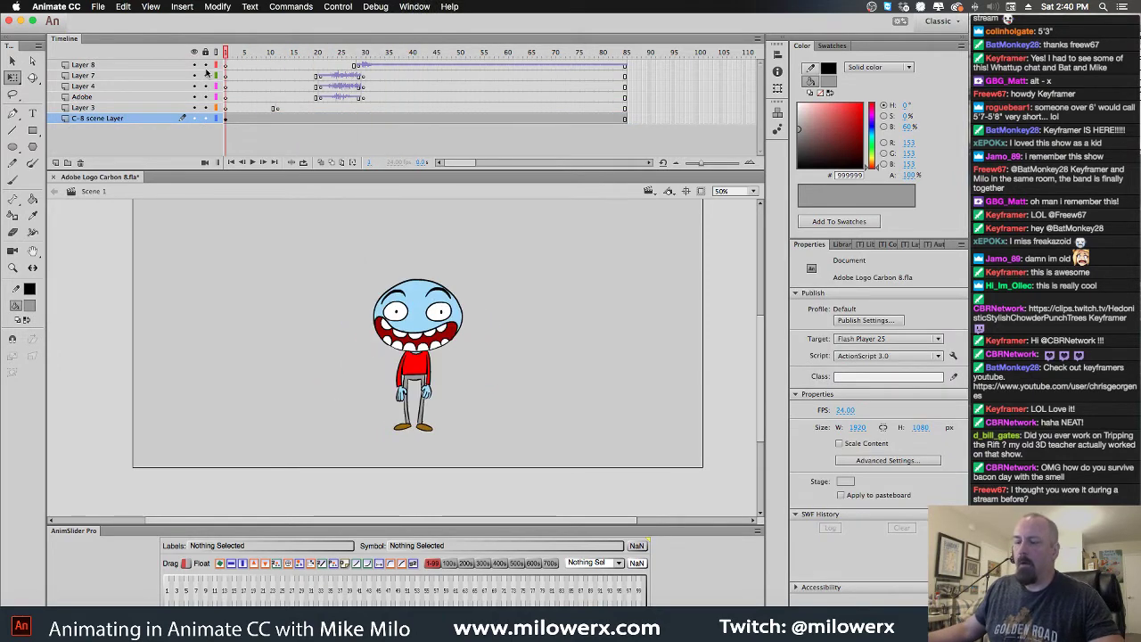
{"action": "key", "text": "Return"}
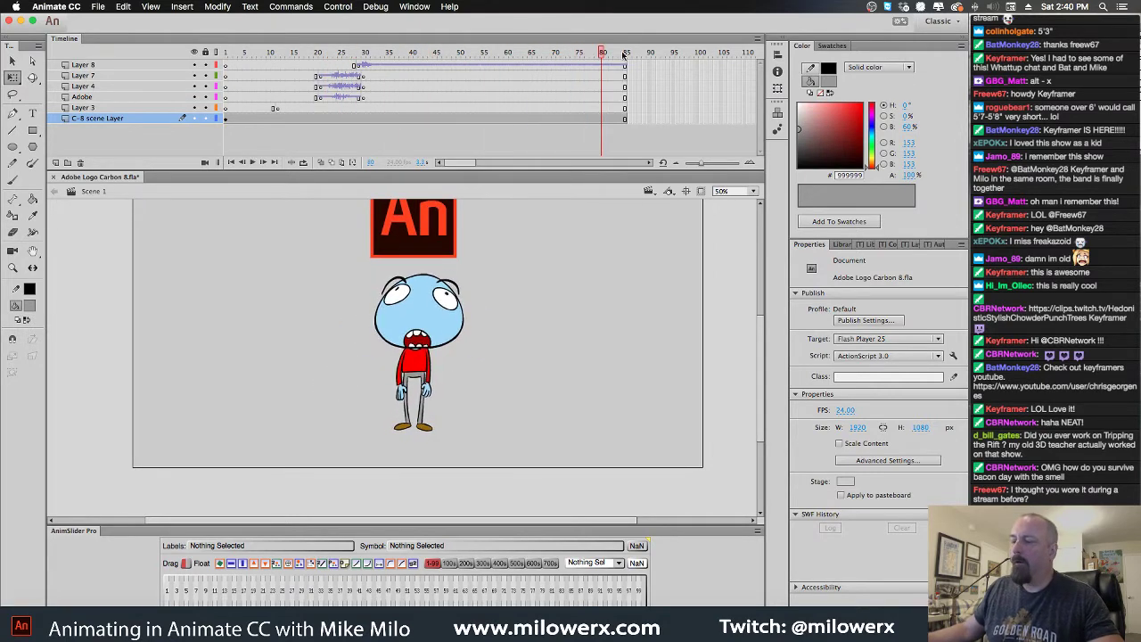
{"action": "left_click_drag", "start_coordinate": [322, 54], "coordinate": [454, 59]}
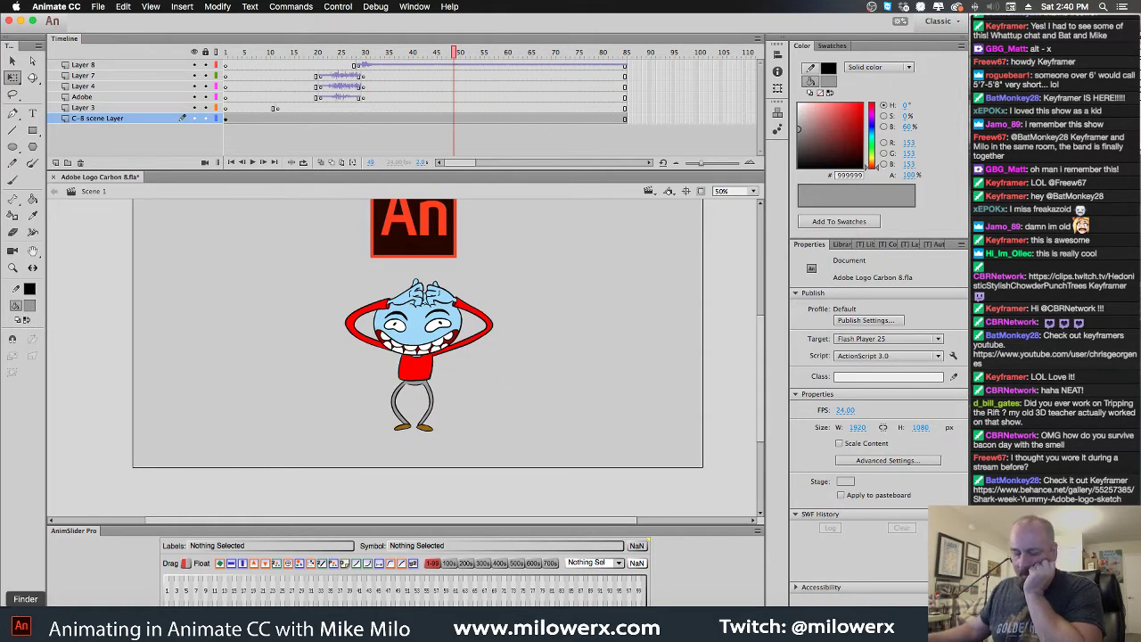
{"action": "key", "text": "super+Tab"}
Search the SFX folder for 'meat' and audition the mallet-on-meat and chopping sounds
{"action": "key", "text": "super+f"}
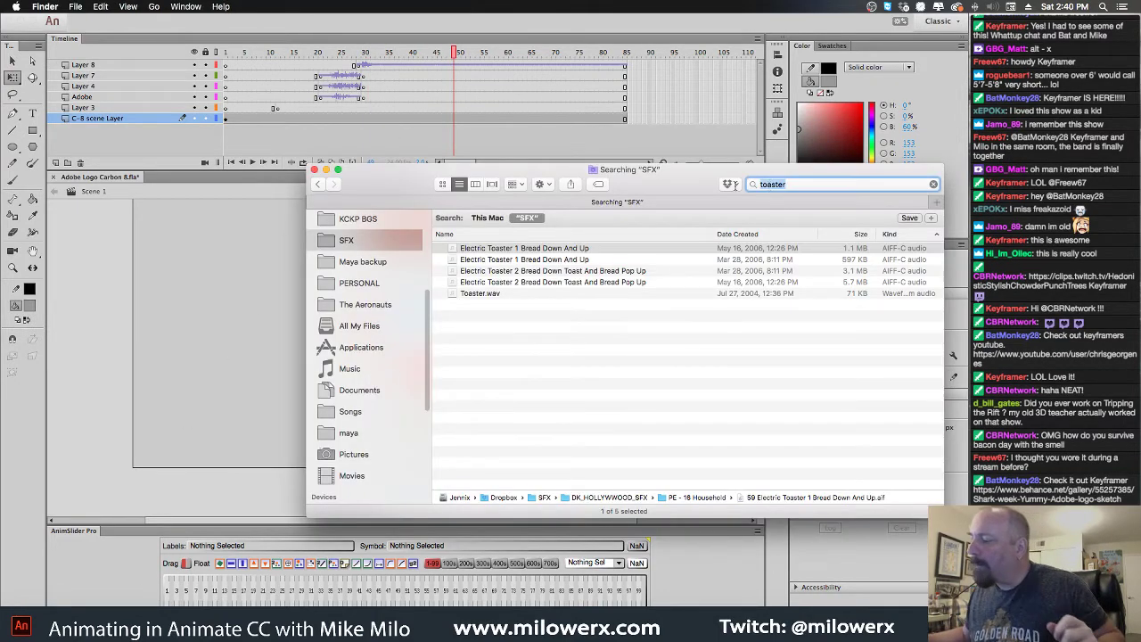
{"action": "type", "text": "meat"}
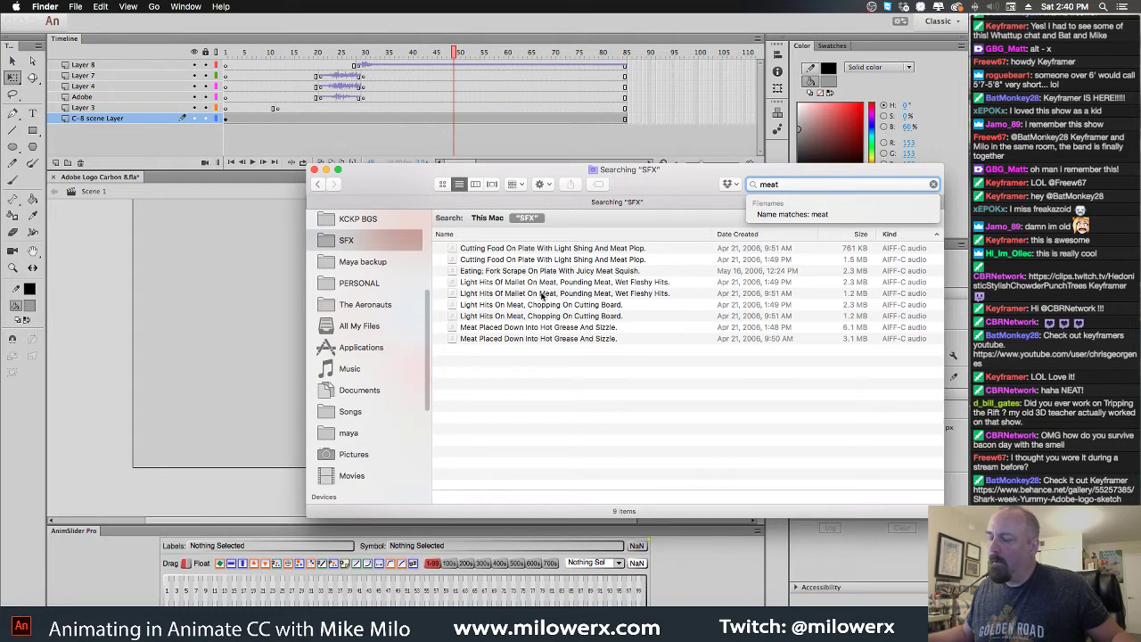
{"action": "left_click", "coordinate": [541, 293]}
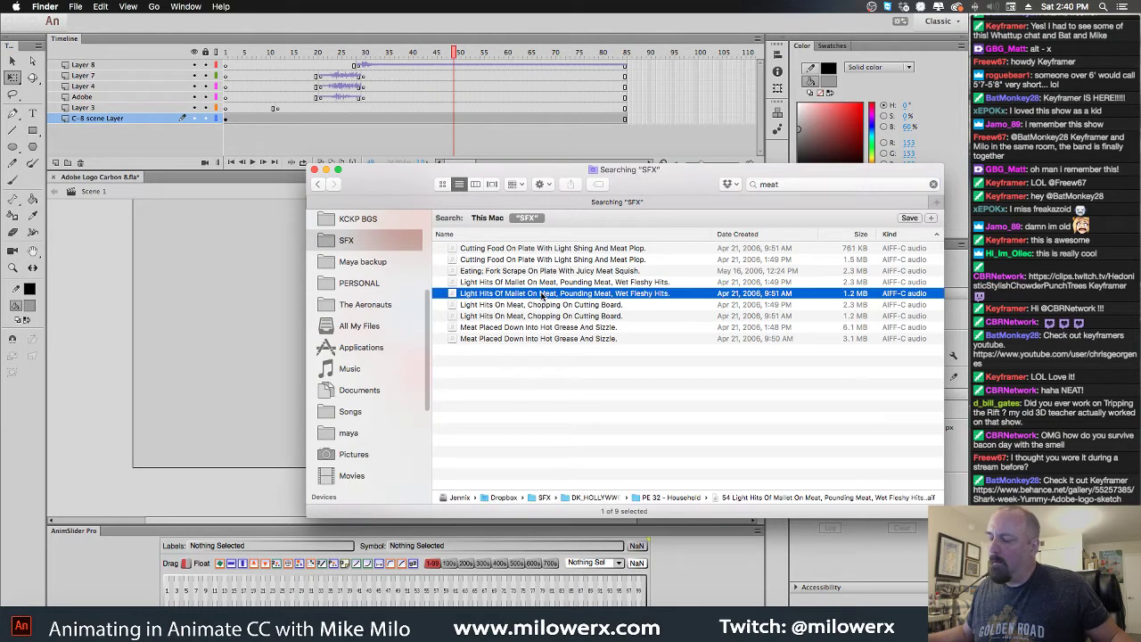
{"action": "key", "text": "space"}
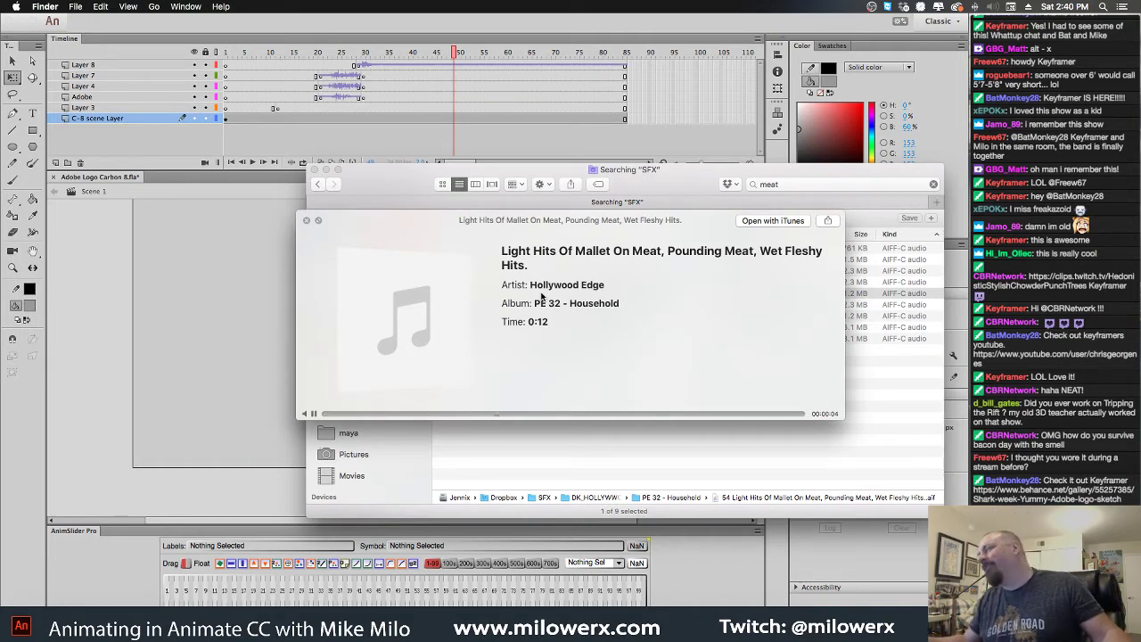
{"action": "key", "text": "space"}
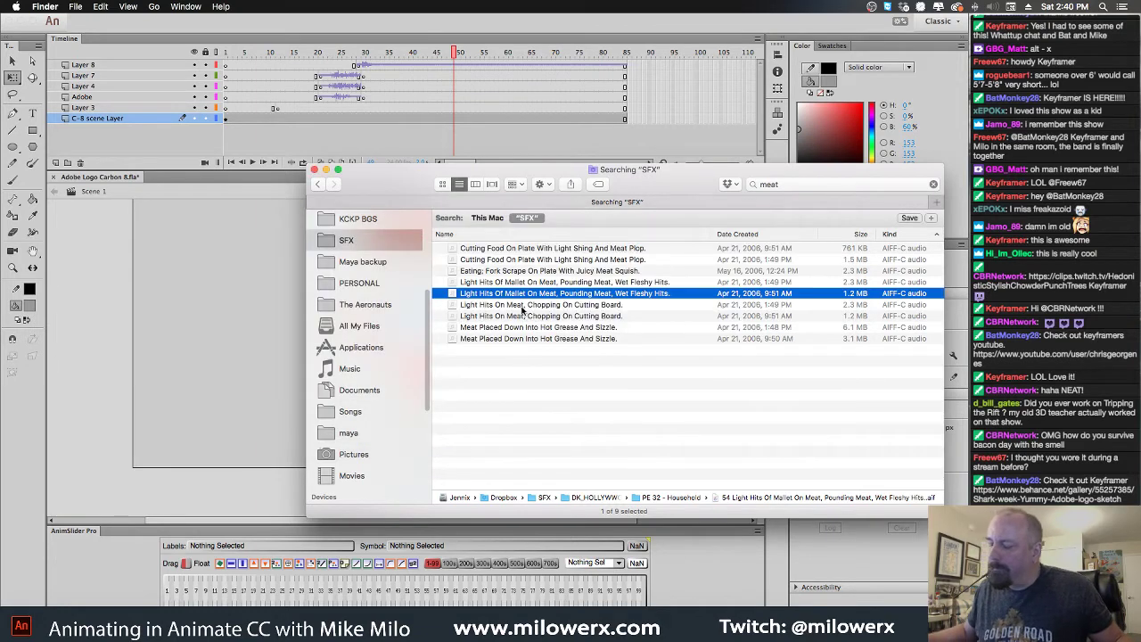
{"action": "left_click", "coordinate": [508, 283]}
{"action": "key", "text": "space"}
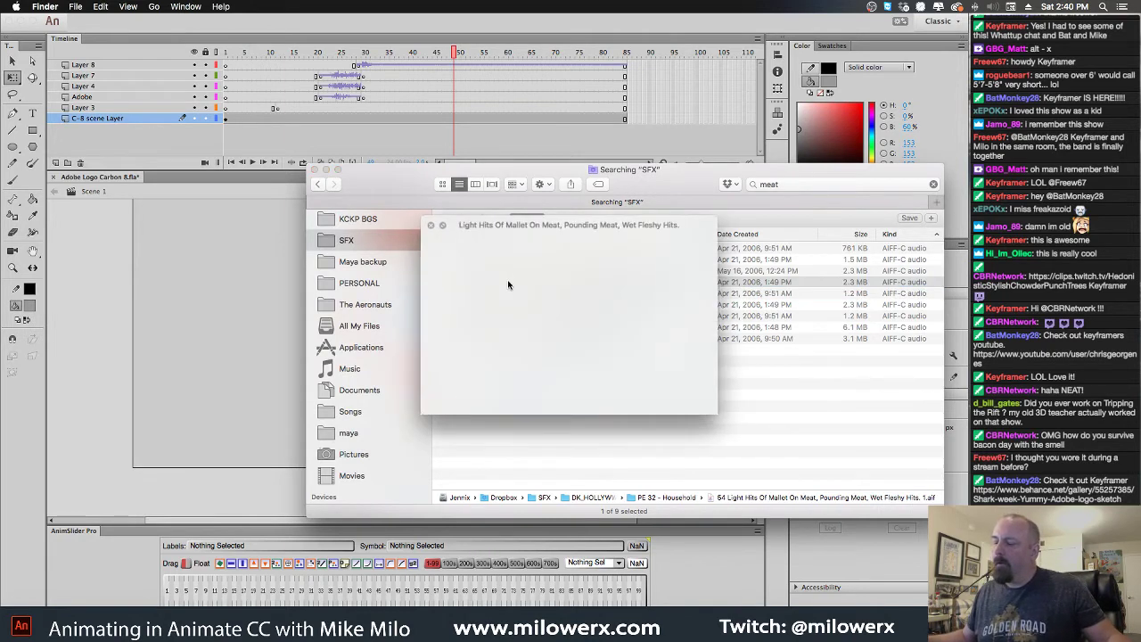
{"action": "key", "text": "space"}
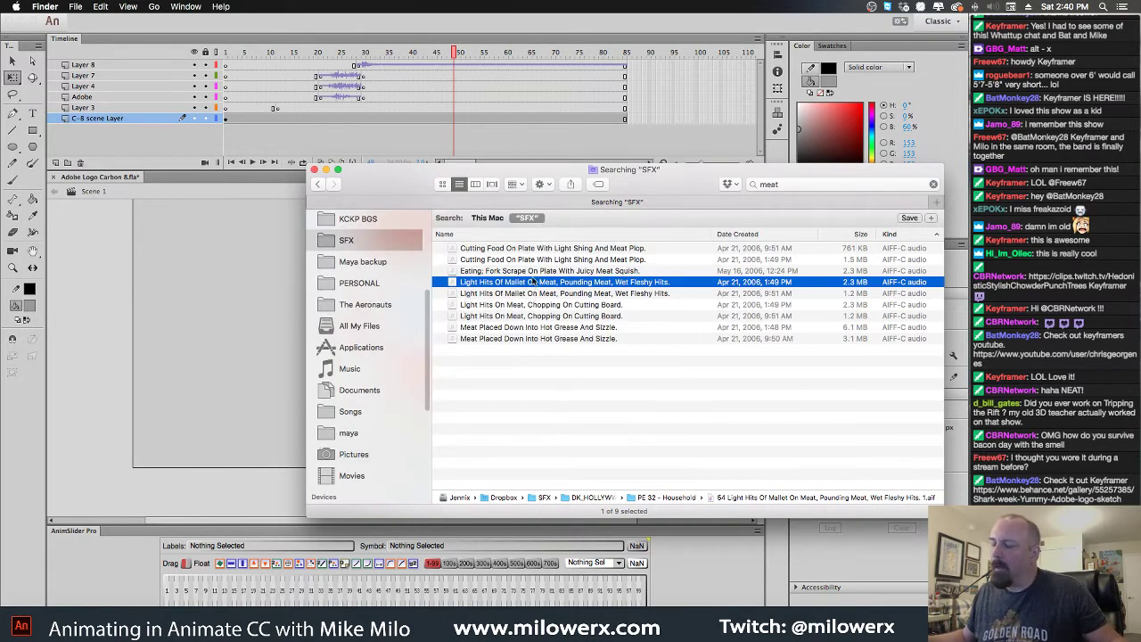
{"action": "left_click", "coordinate": [541, 303]}
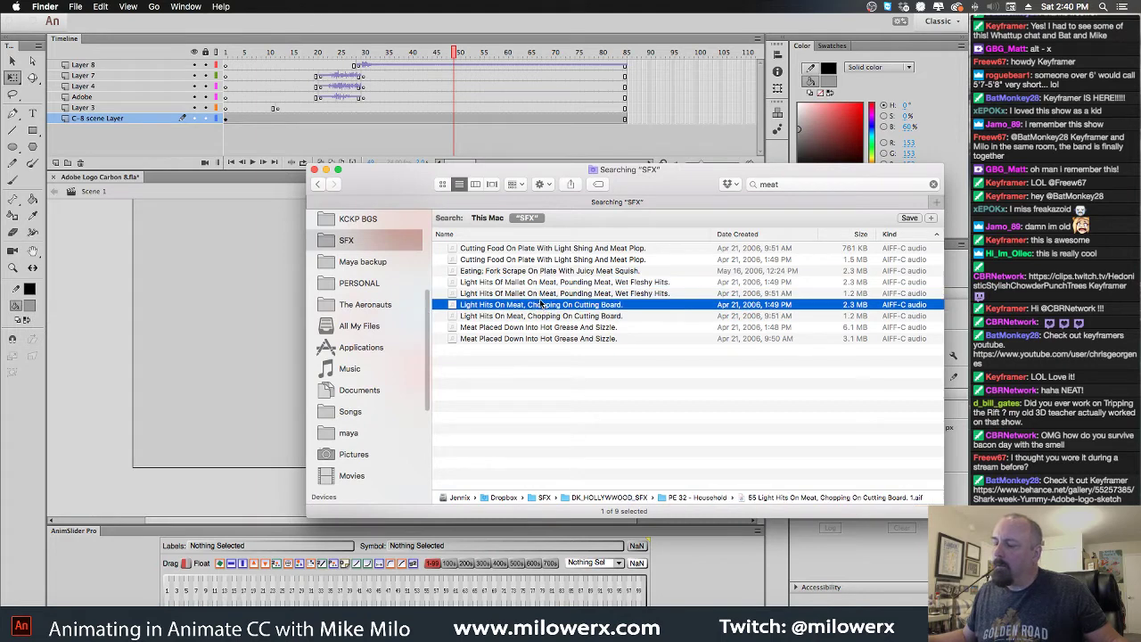
{"action": "key", "text": "space"}
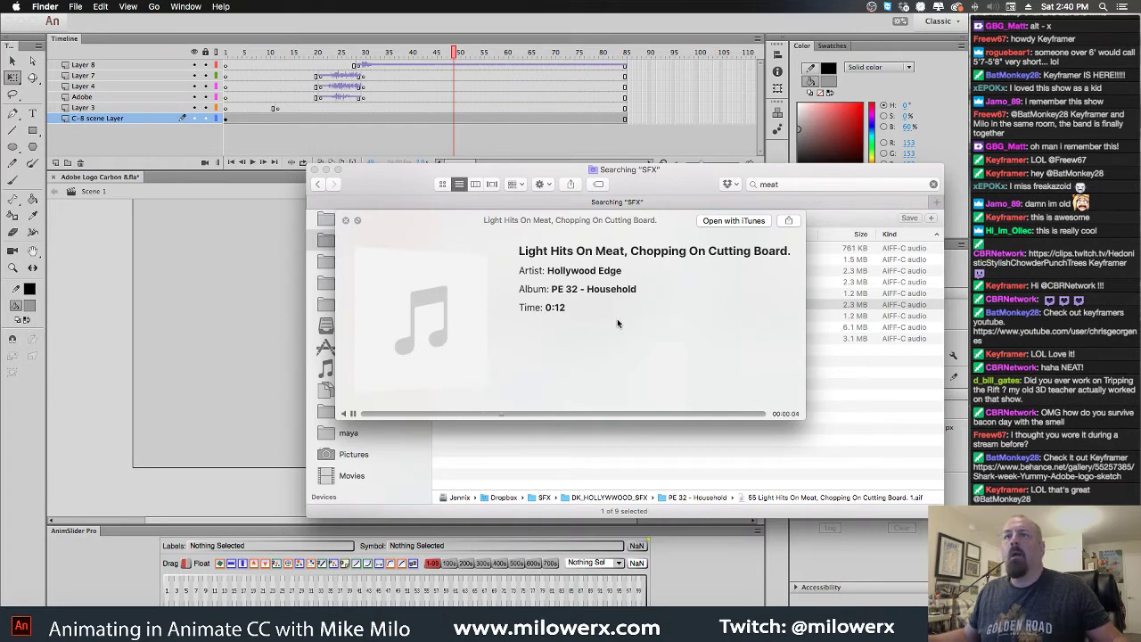
{"action": "key", "text": "space"}
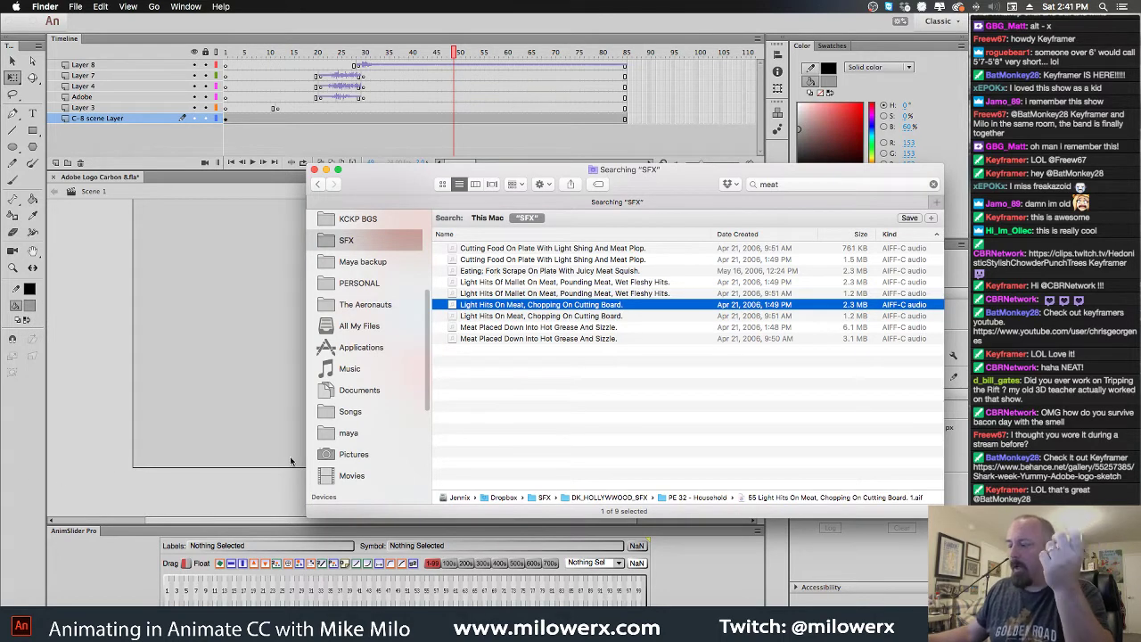
Audition the meat sizzle clip, then change the search term to 'wet'
{"action": "left_click", "coordinate": [523, 328]}
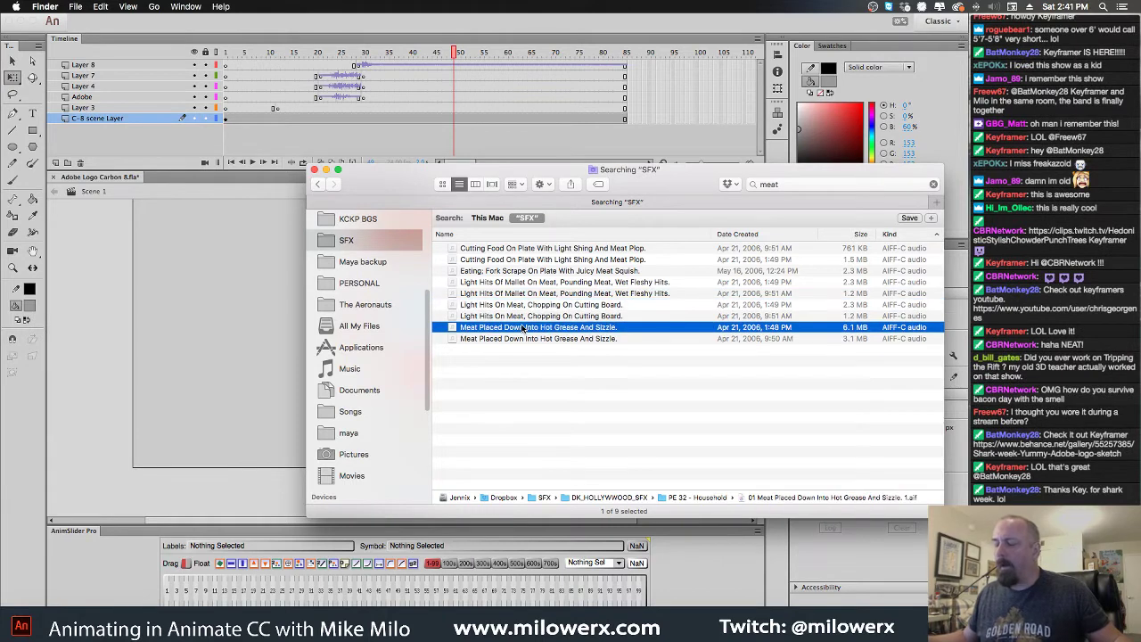
{"action": "key", "text": "space"}
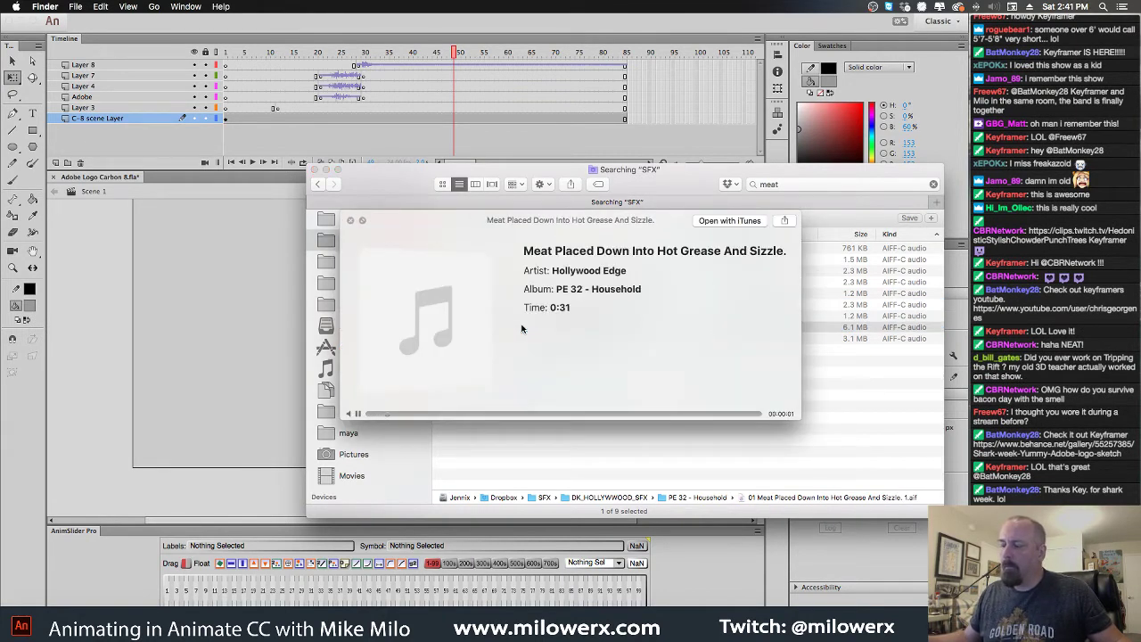
{"action": "key", "text": "space"}
{"action": "left_click", "coordinate": [466, 248]}
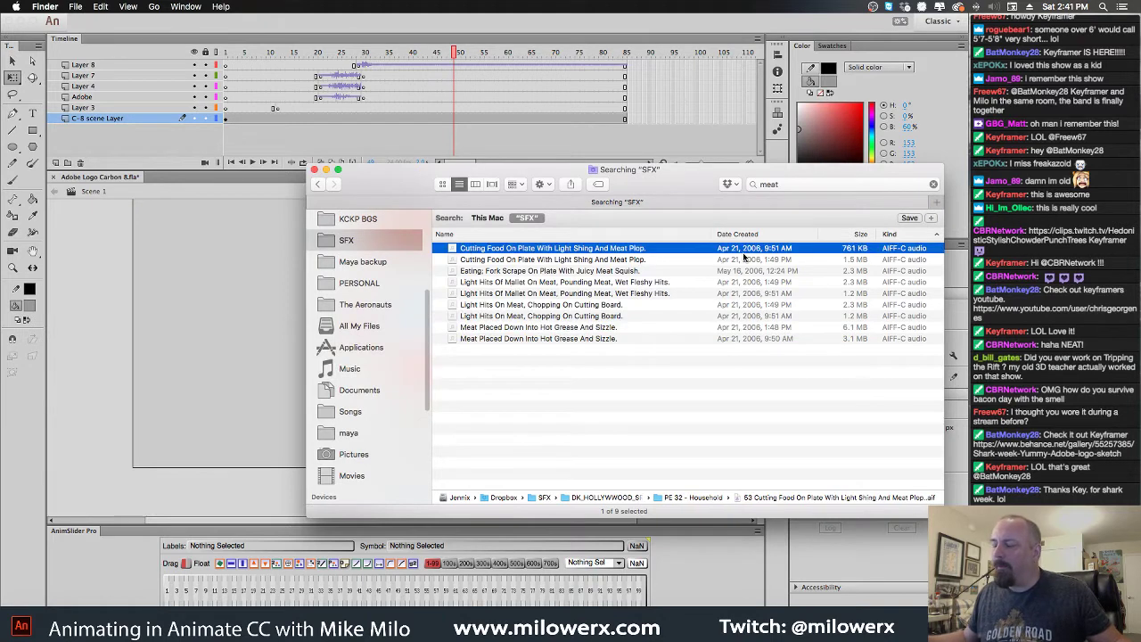
{"action": "left_click", "coordinate": [802, 185]}
{"action": "type", "text": "wet"}
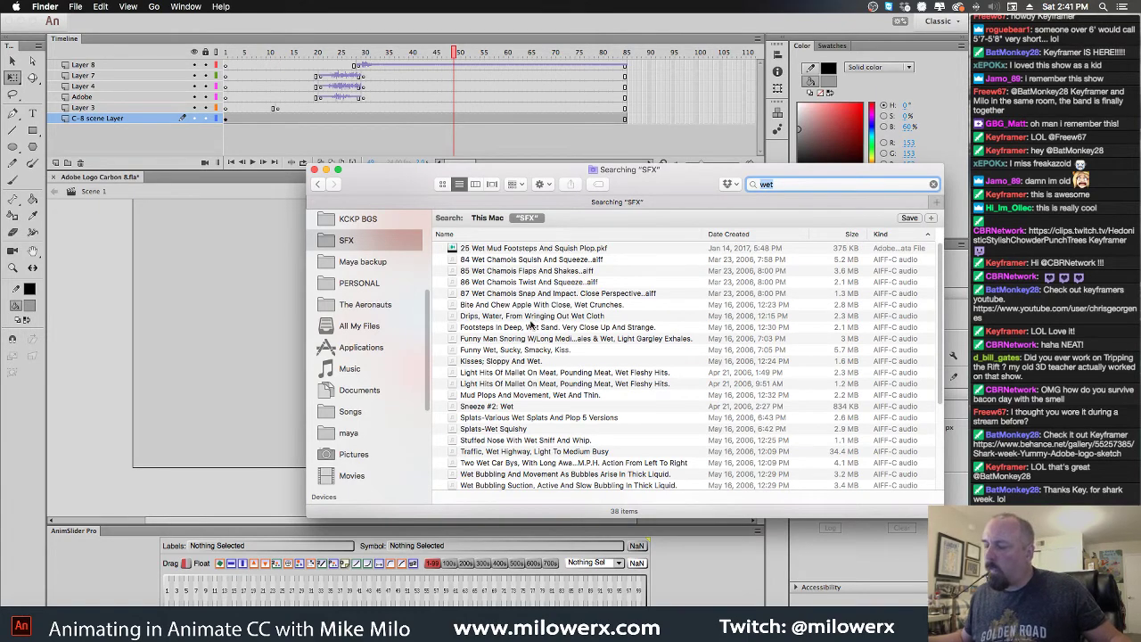
Audition the Splats-Various Wet Splats And Plop 5 Versions sound and tag it orange
{"action": "scroll", "coordinate": [546, 342], "scroll_direction": "down", "scroll_amount": 1}
{"action": "scroll", "coordinate": [546, 342], "scroll_direction": "down", "scroll_amount": 3}
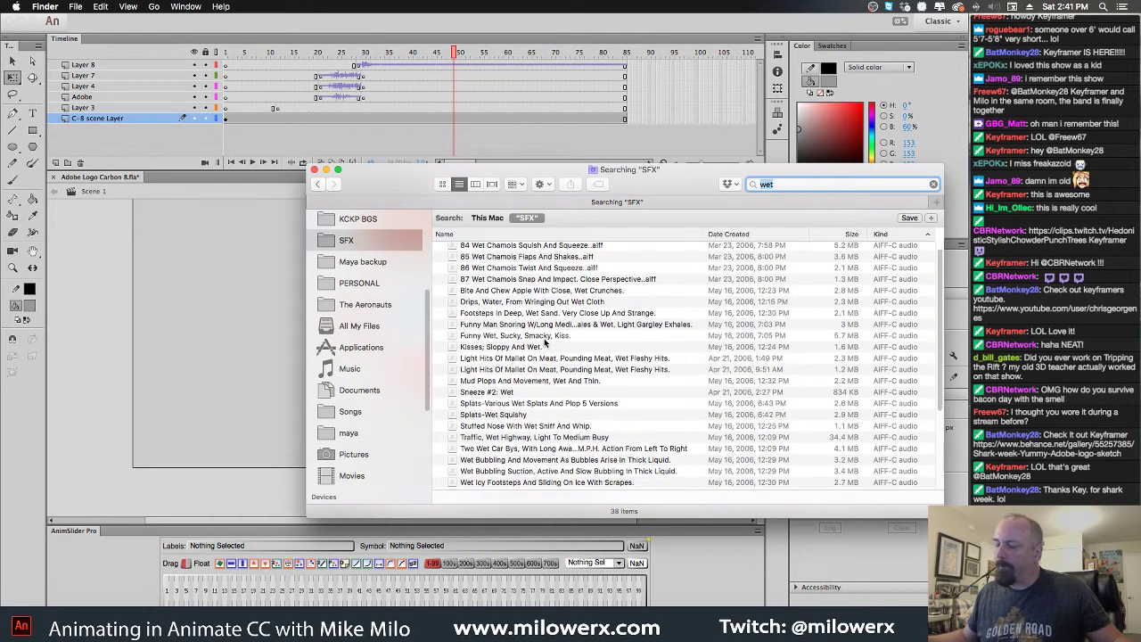
{"action": "scroll", "coordinate": [546, 342], "scroll_direction": "down", "scroll_amount": 2}
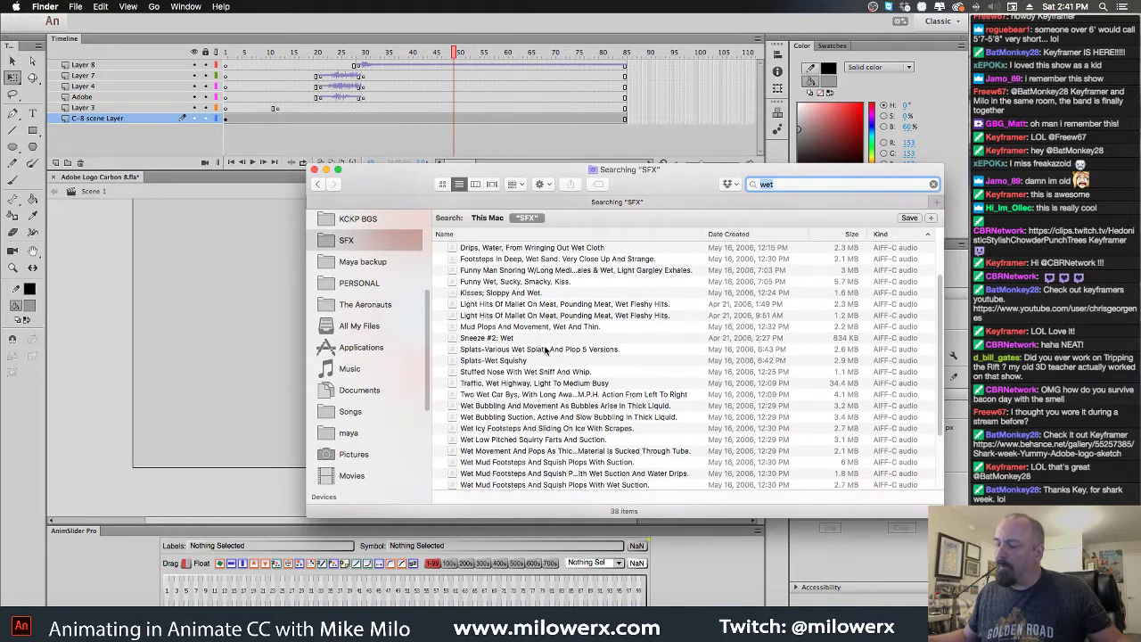
{"action": "left_click", "coordinate": [546, 348]}
{"action": "key", "text": "space"}
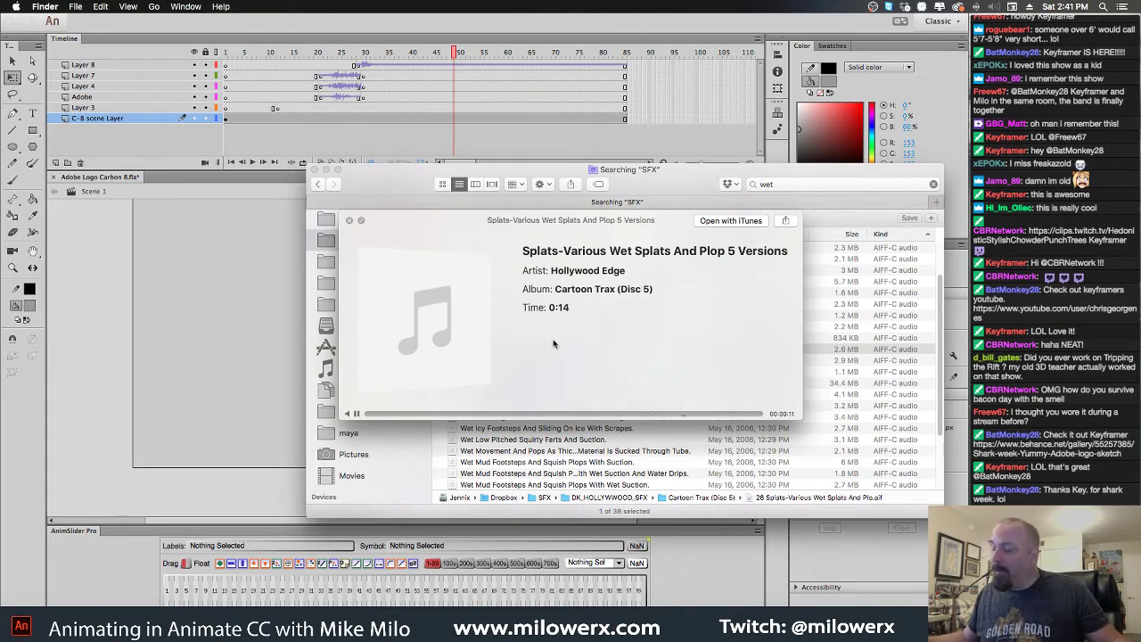
{"action": "key", "text": "space"}
{"action": "right_click", "coordinate": [524, 352]}
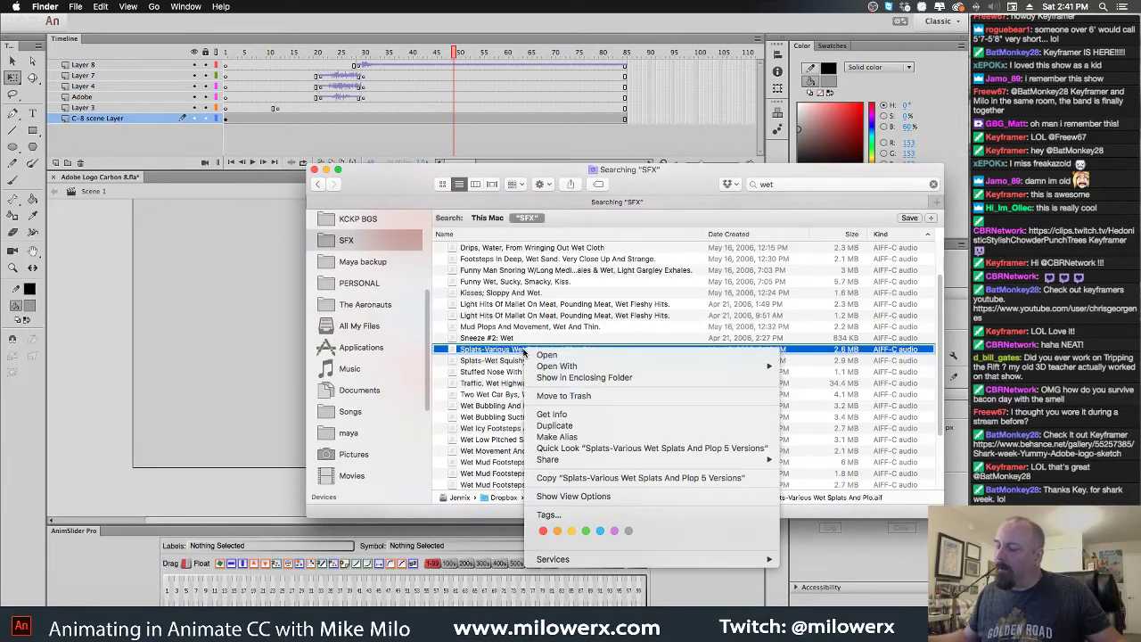
{"action": "left_click", "coordinate": [577, 465]}
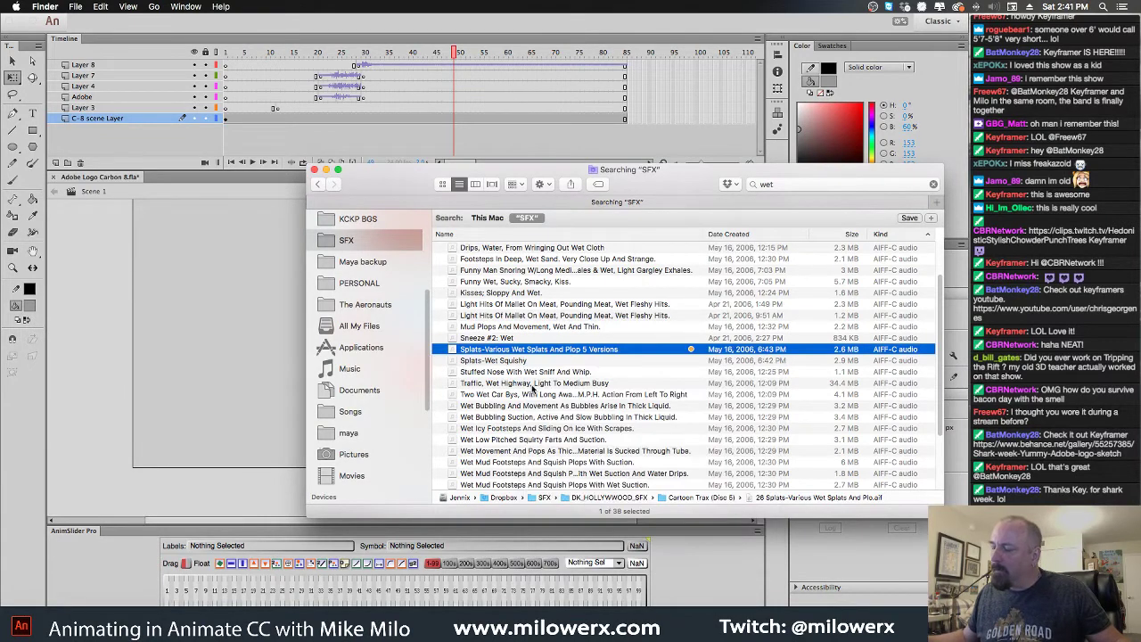
Audition Splats-Wet Squishy, tag it orange, and scrub Animate back to frame 40
{"action": "left_click", "coordinate": [500, 362]}
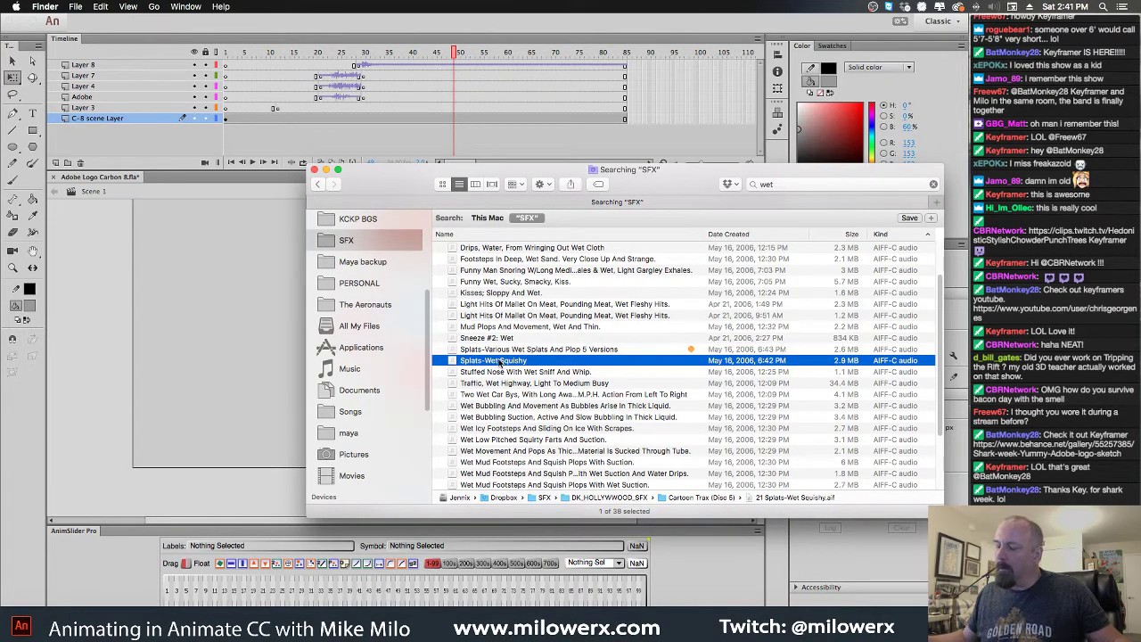
{"action": "key", "text": "space"}
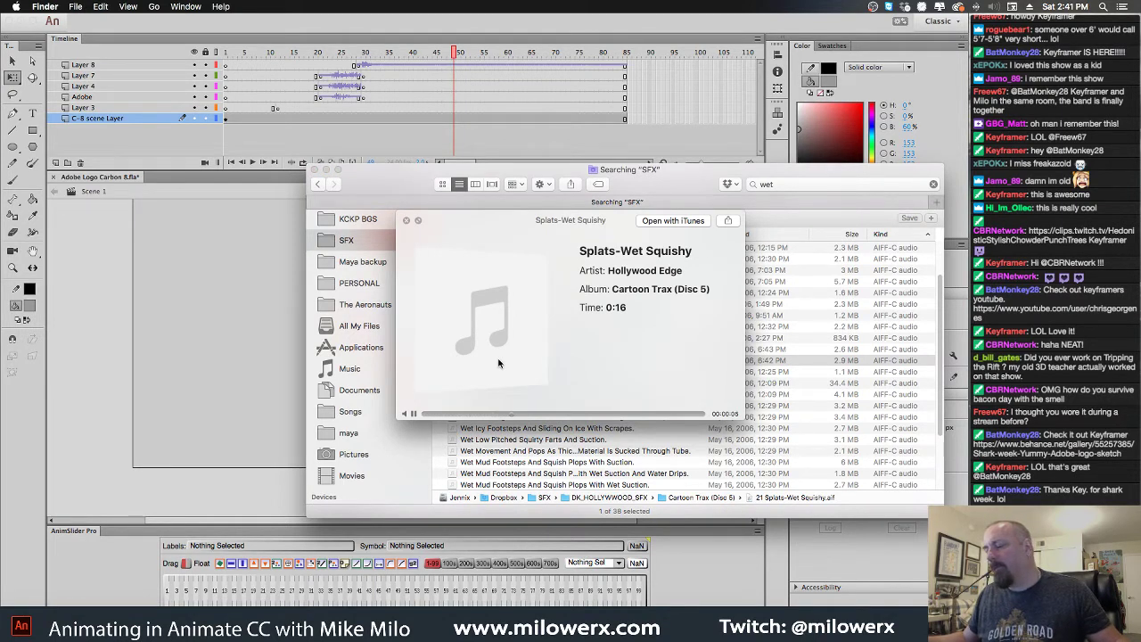
{"action": "key", "text": "space"}
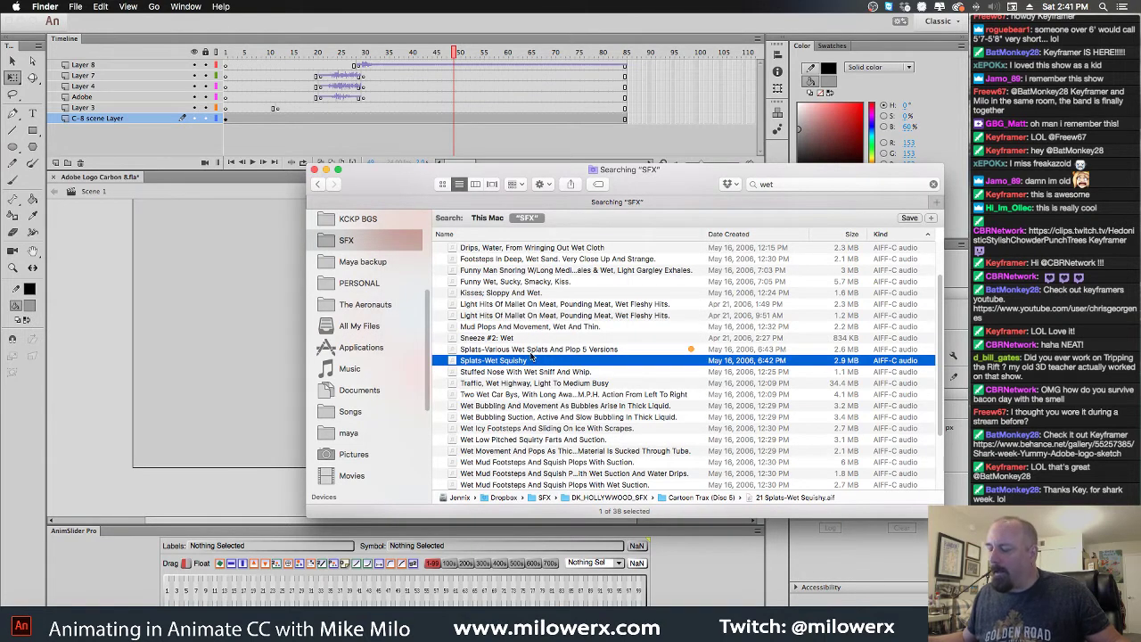
{"action": "right_click", "coordinate": [533, 359]}
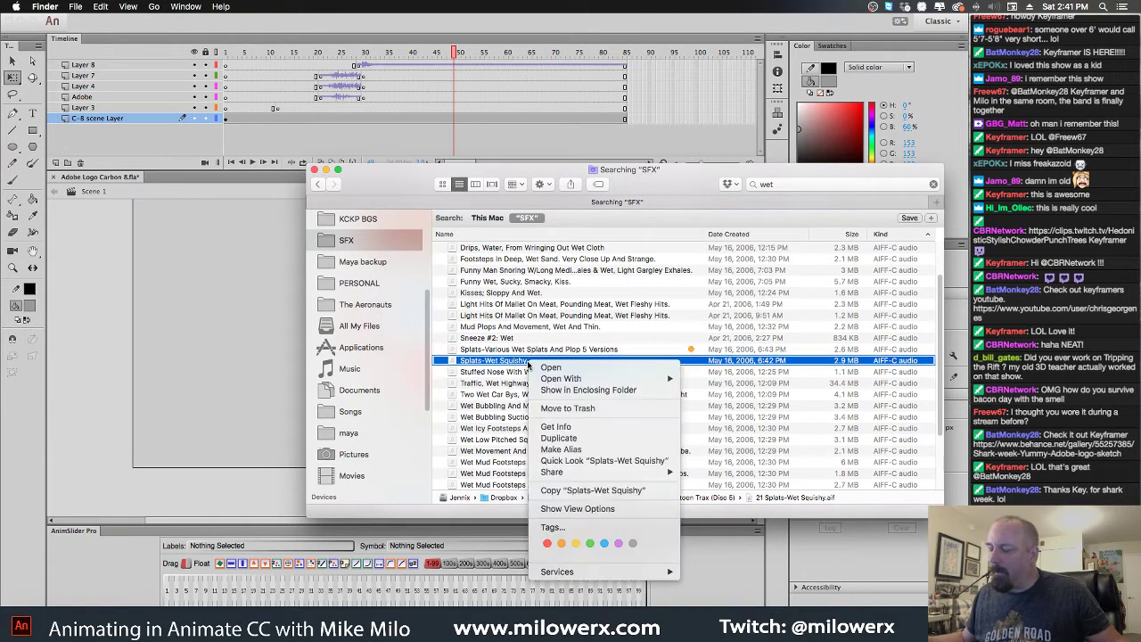
{"action": "left_click", "coordinate": [561, 543]}
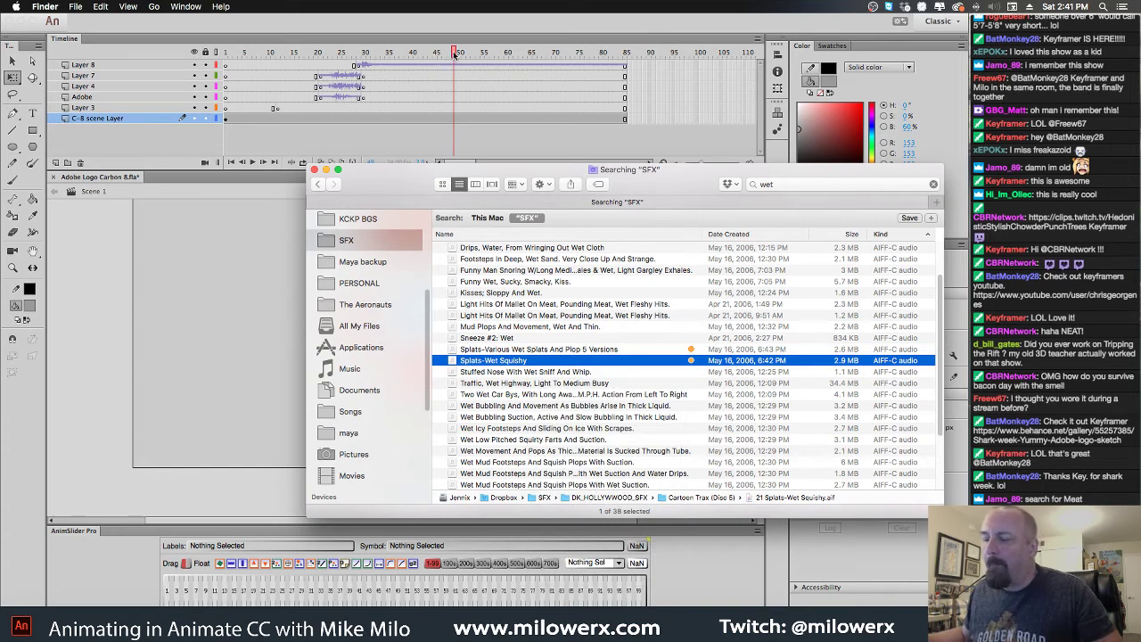
{"action": "left_click", "coordinate": [456, 53]}
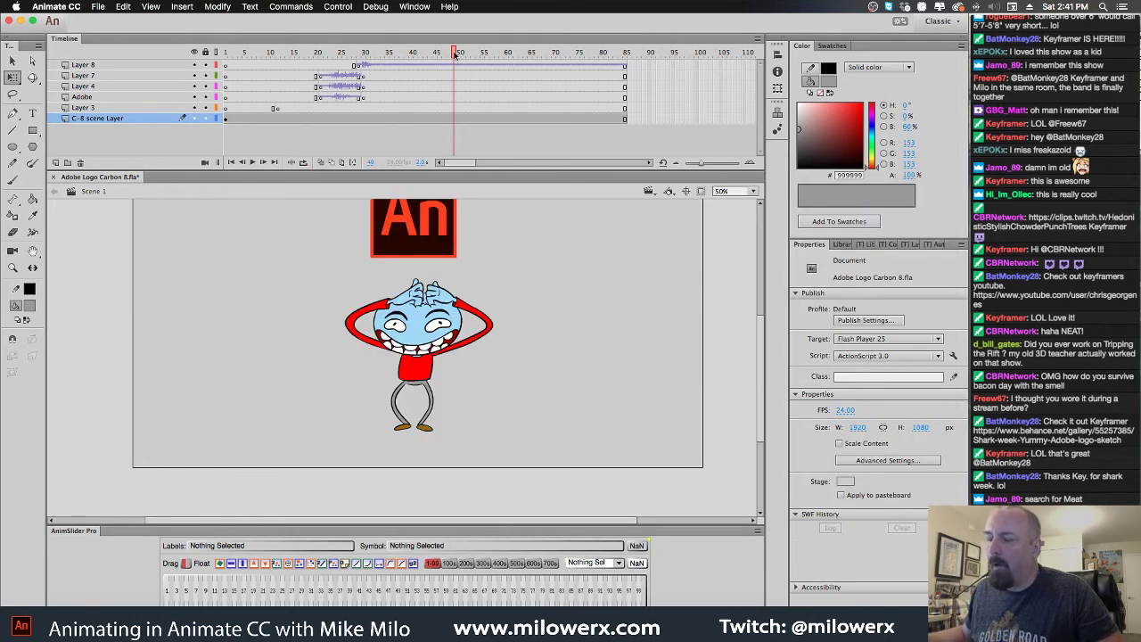
{"action": "left_click_drag", "start_coordinate": [456, 54], "coordinate": [410, 68]}
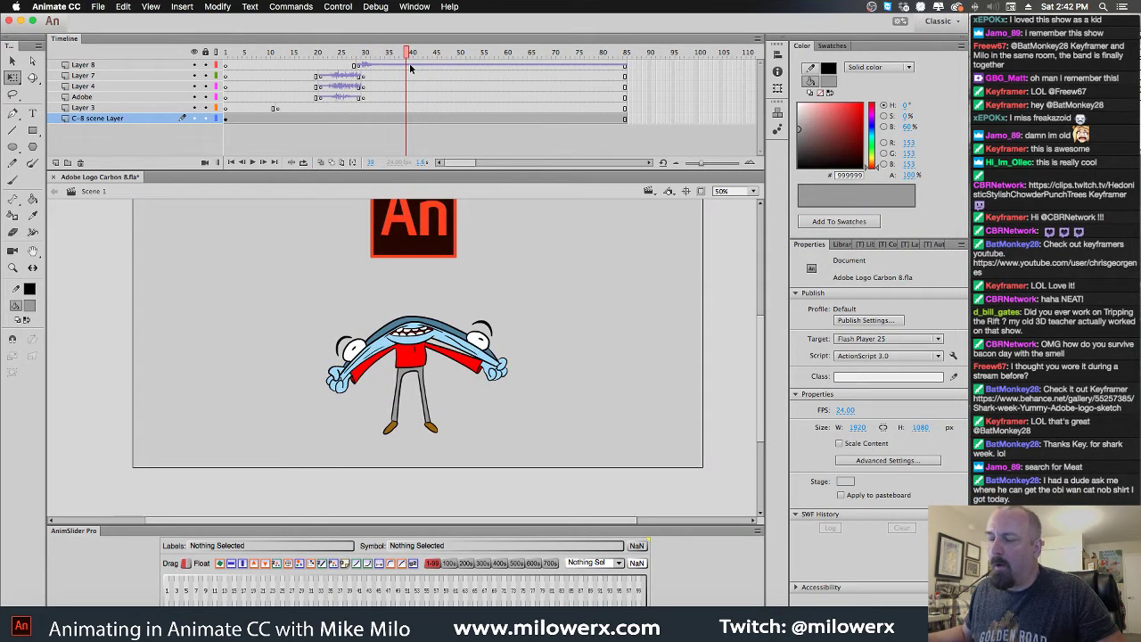
Add Layer 9 above Layer 8 and select its frame at frame 44
{"action": "left_click", "coordinate": [411, 66]}
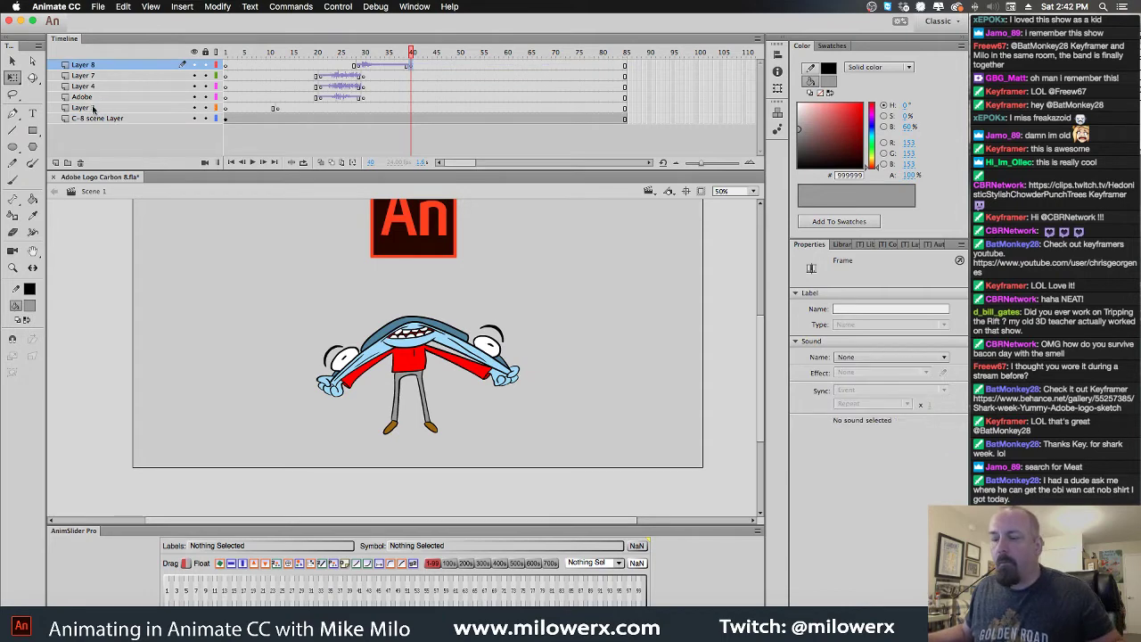
{"action": "left_click", "coordinate": [55, 162]}
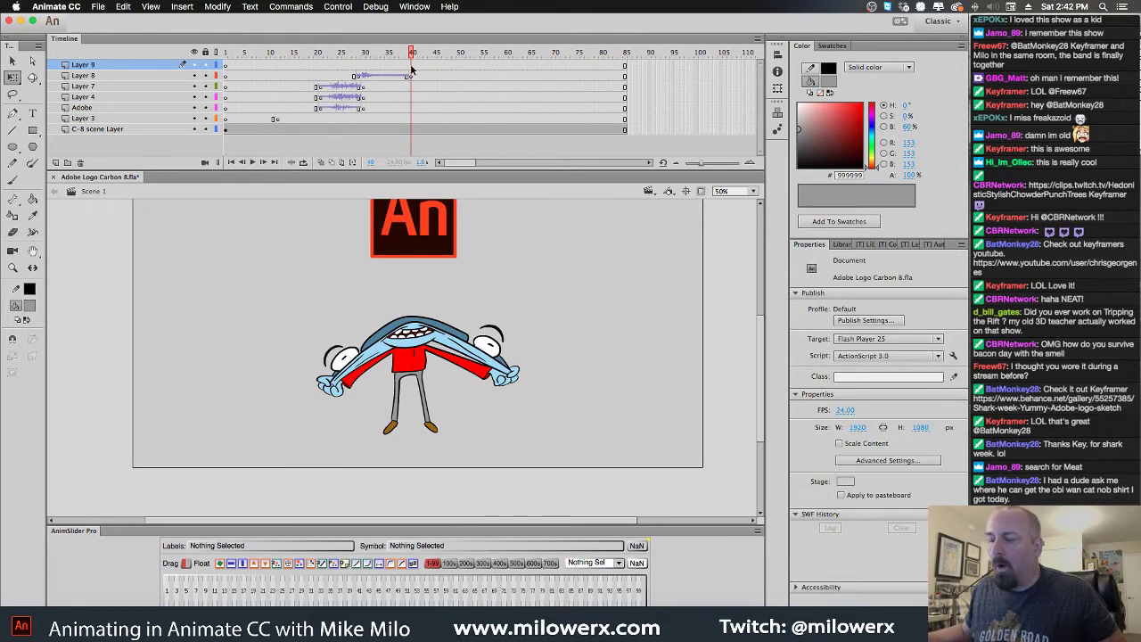
{"action": "left_click_drag", "start_coordinate": [415, 54], "coordinate": [432, 54]}
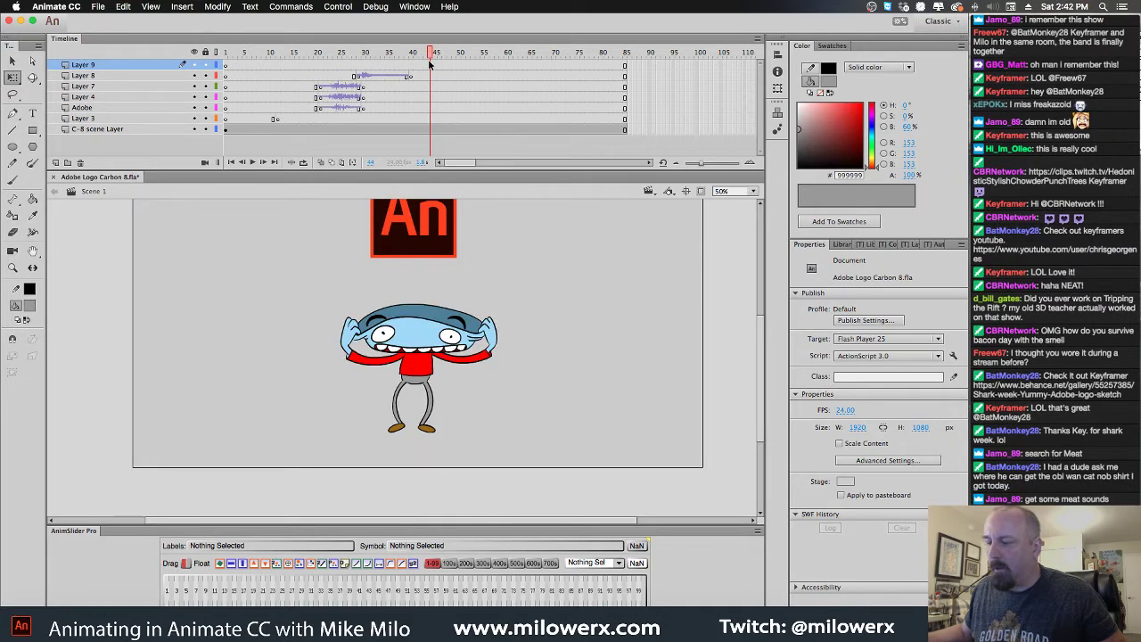
{"action": "left_click", "coordinate": [431, 77]}
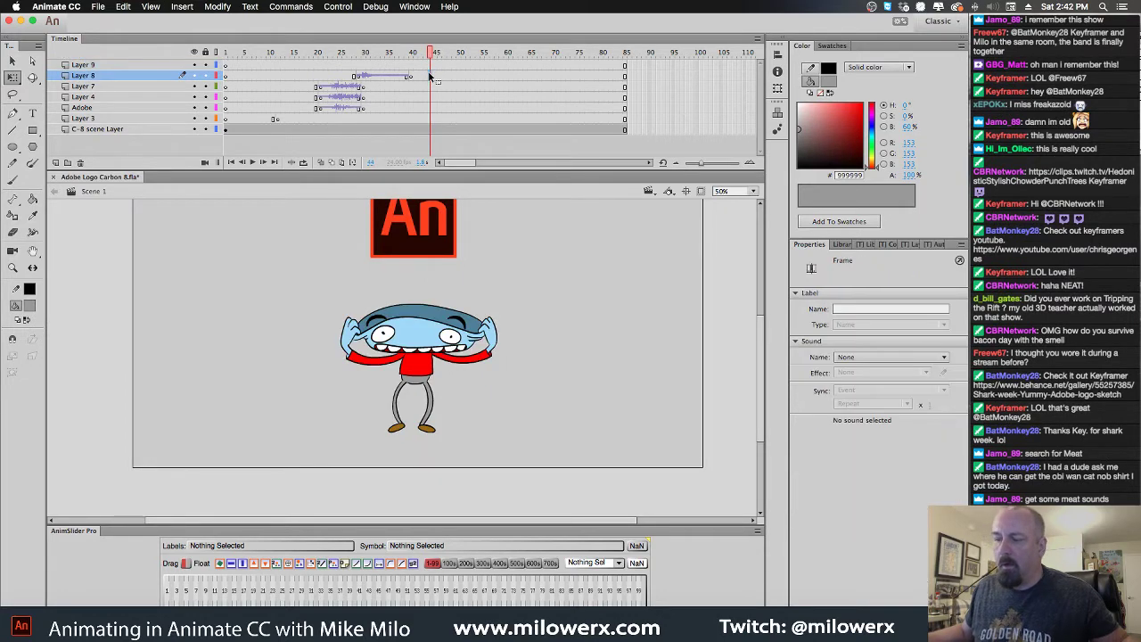
{"action": "left_click", "coordinate": [432, 65]}
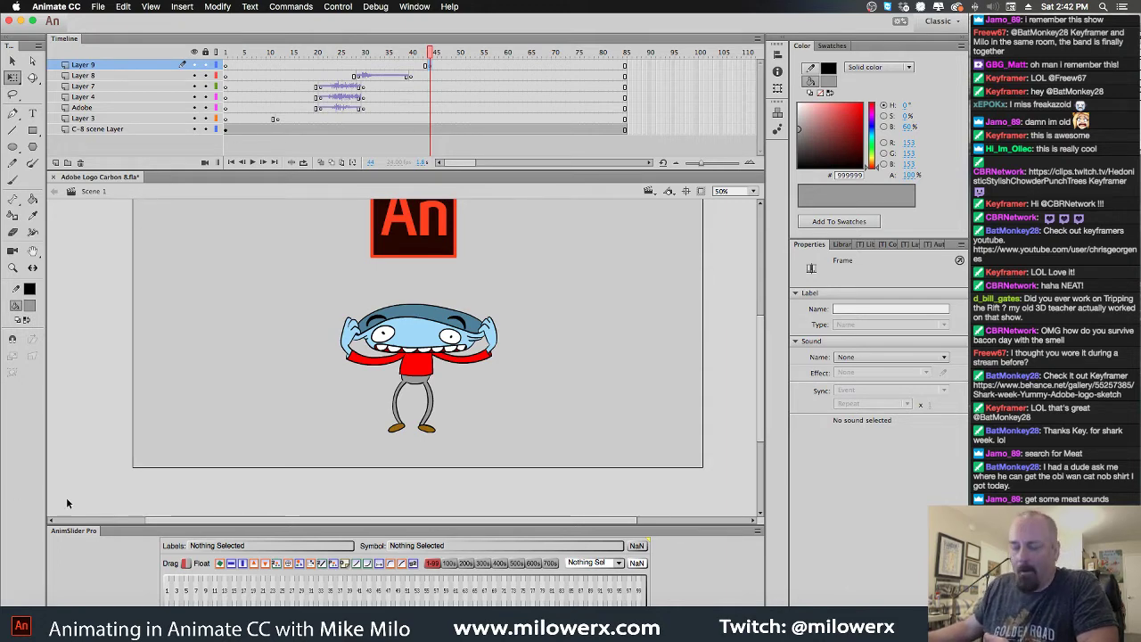
Drag the Splats-Wet Squishy sound from Finder onto the Animate stage
{"action": "left_click", "coordinate": [37, 624]}
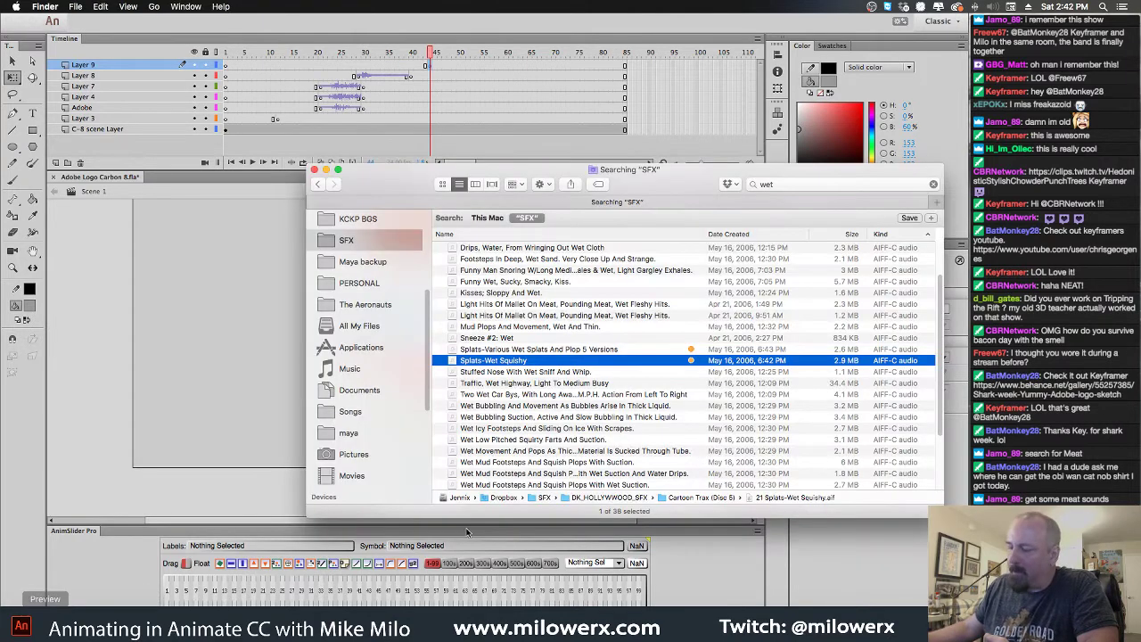
{"action": "left_click_drag", "start_coordinate": [455, 362], "coordinate": [217, 351]}
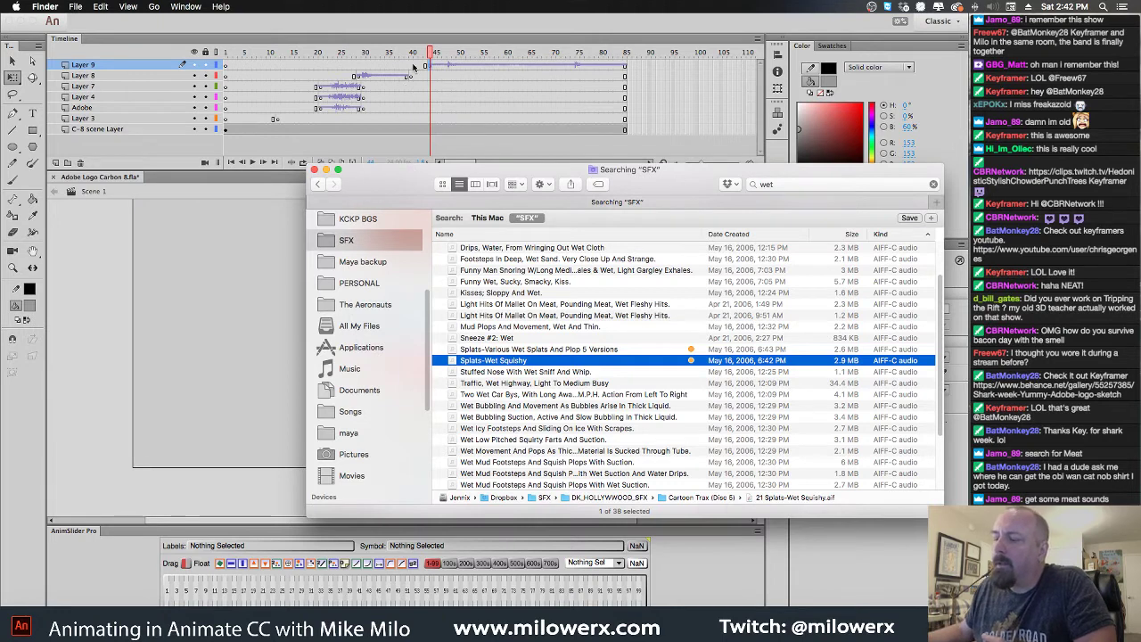
{"action": "left_click", "coordinate": [427, 41]}
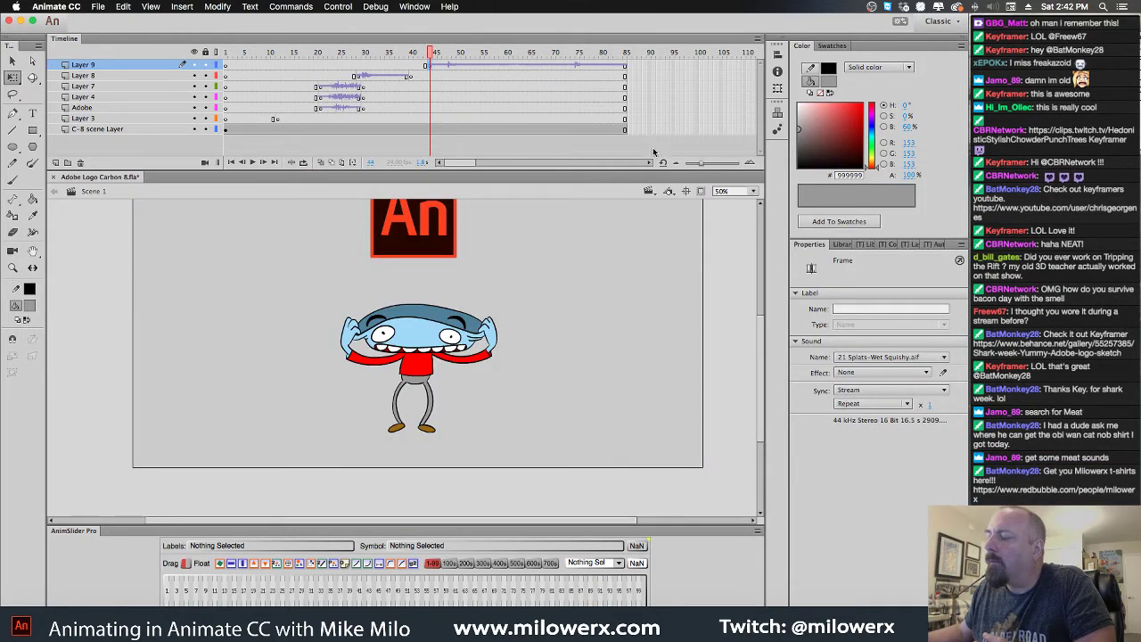
Play back the ending of the animation to check the sound around frame 155
{"action": "left_click_drag", "start_coordinate": [459, 164], "coordinate": [478, 164]}
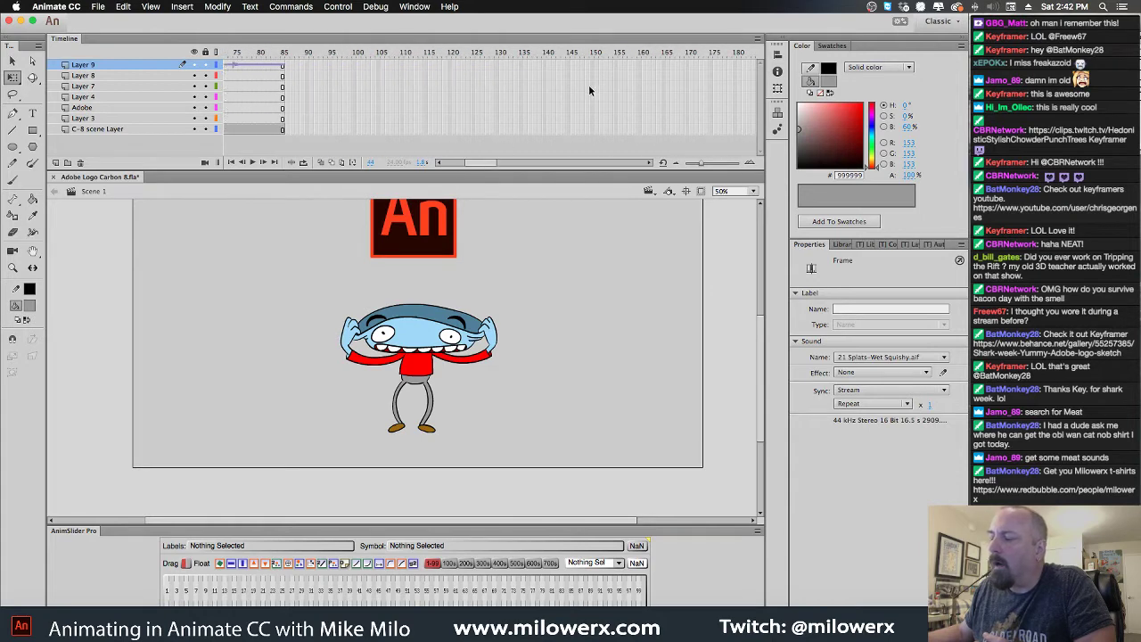
{"action": "left_click", "coordinate": [622, 67]}
{"action": "left_click", "coordinate": [619, 123]}
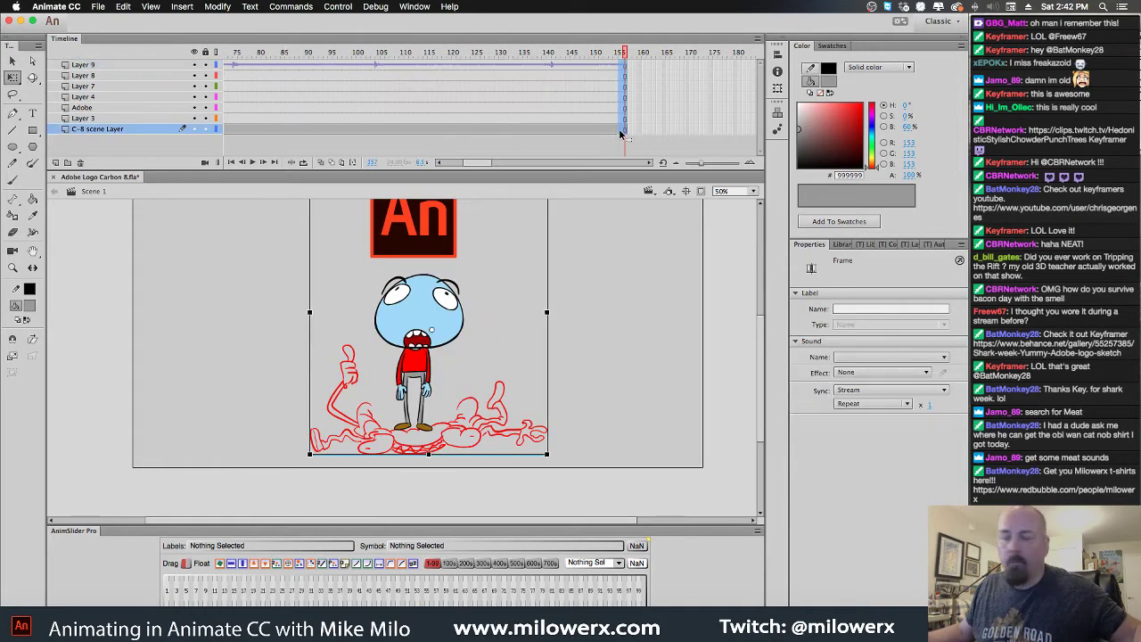
{"action": "left_click_drag", "start_coordinate": [540, 53], "coordinate": [510, 65]}
{"action": "key", "text": "Return"}
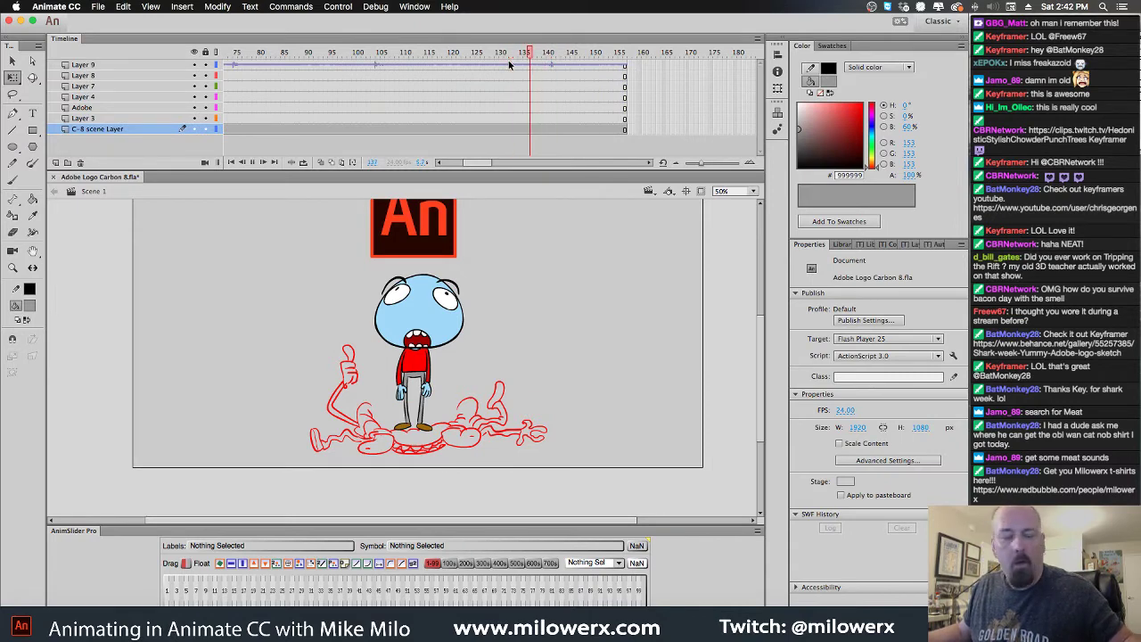
{"action": "left_click", "coordinate": [363, 53]}
{"action": "key", "text": "Return"}
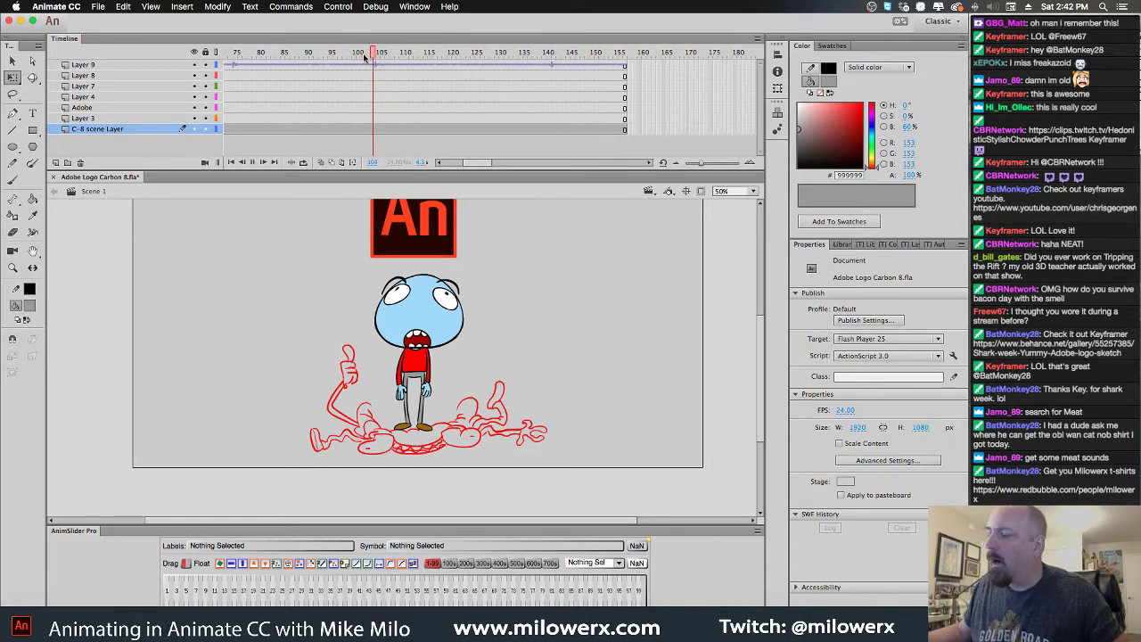
Split the Layer 9 audio at frame 140 and cut the tail frames
{"action": "left_click", "coordinate": [539, 67]}
{"action": "right_click", "coordinate": [538, 69]}
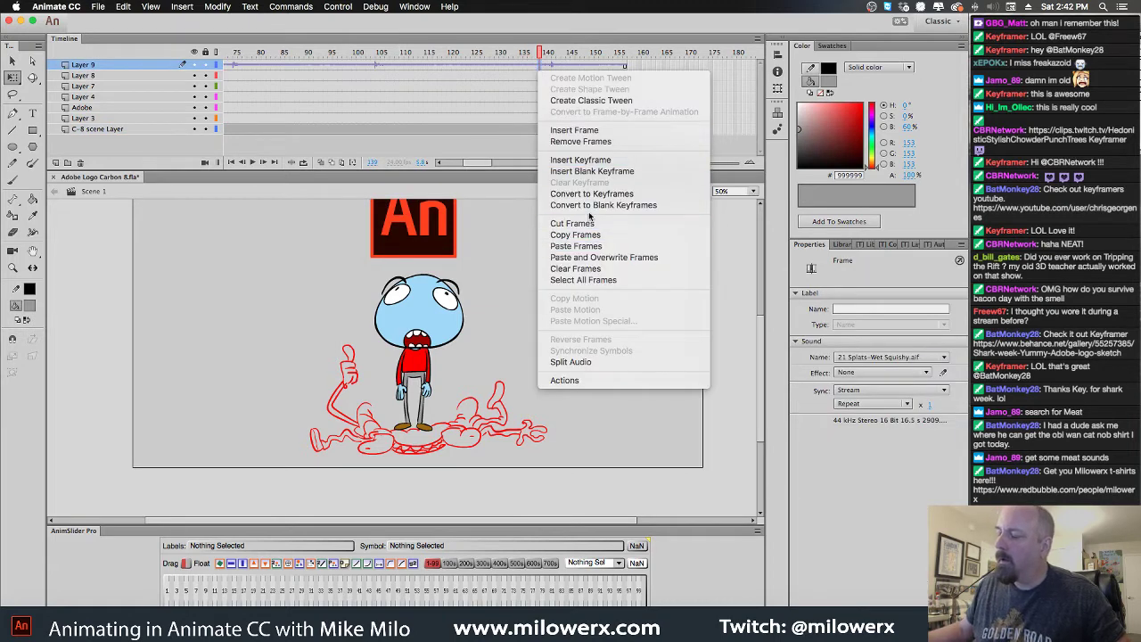
{"action": "left_click", "coordinate": [588, 361]}
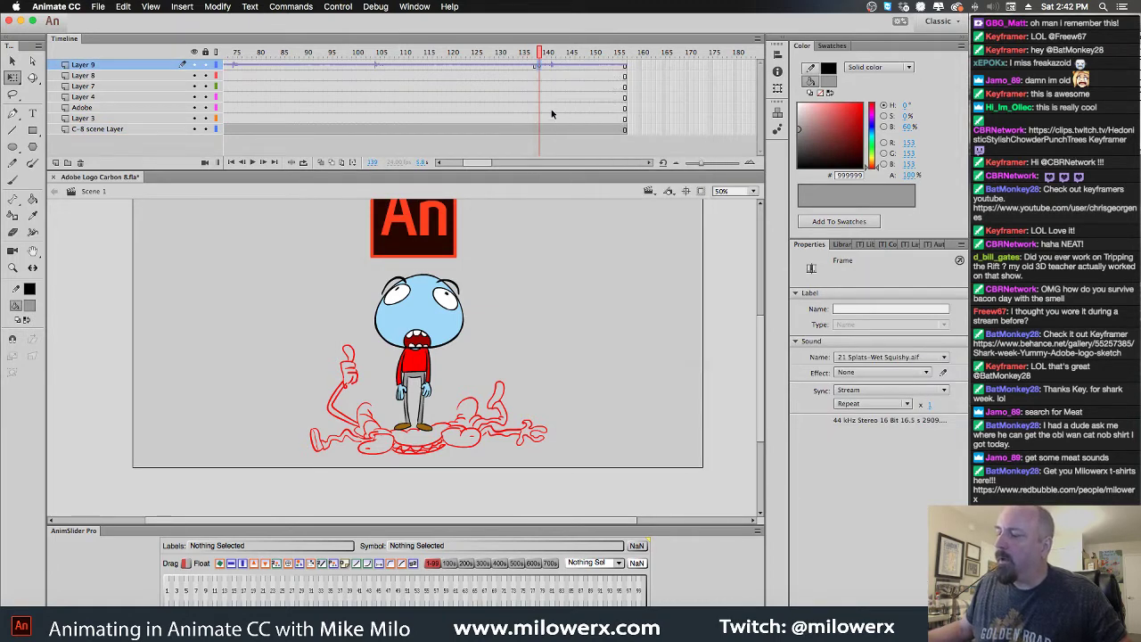
{"action": "left_click_drag", "start_coordinate": [624, 66], "coordinate": [541, 67]}
{"action": "right_click", "coordinate": [540, 67]}
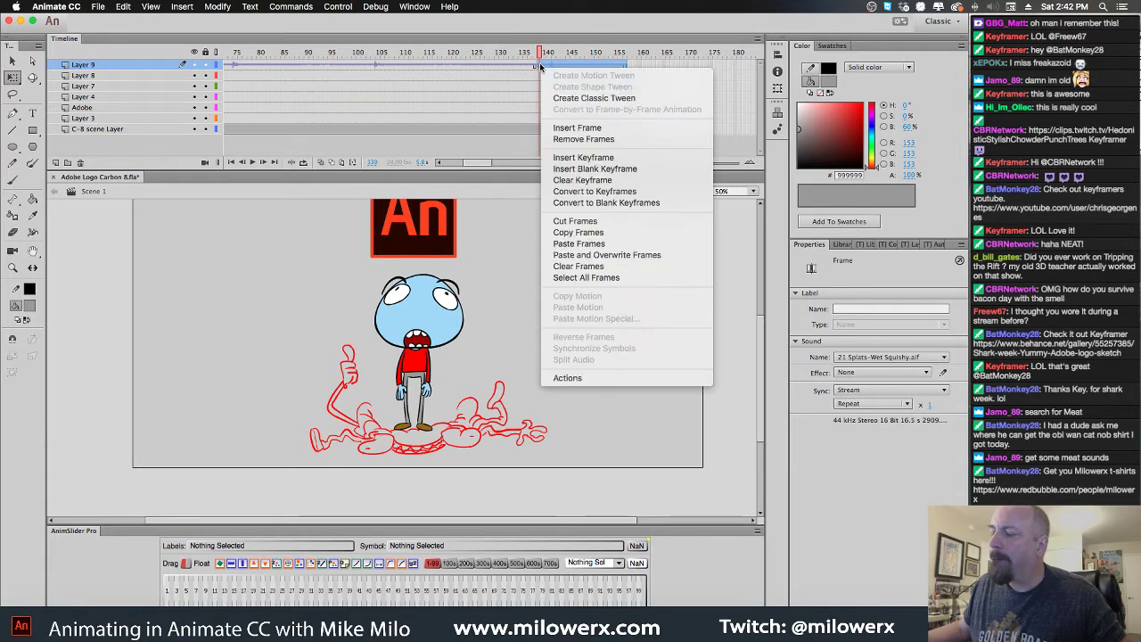
{"action": "left_click", "coordinate": [595, 222]}
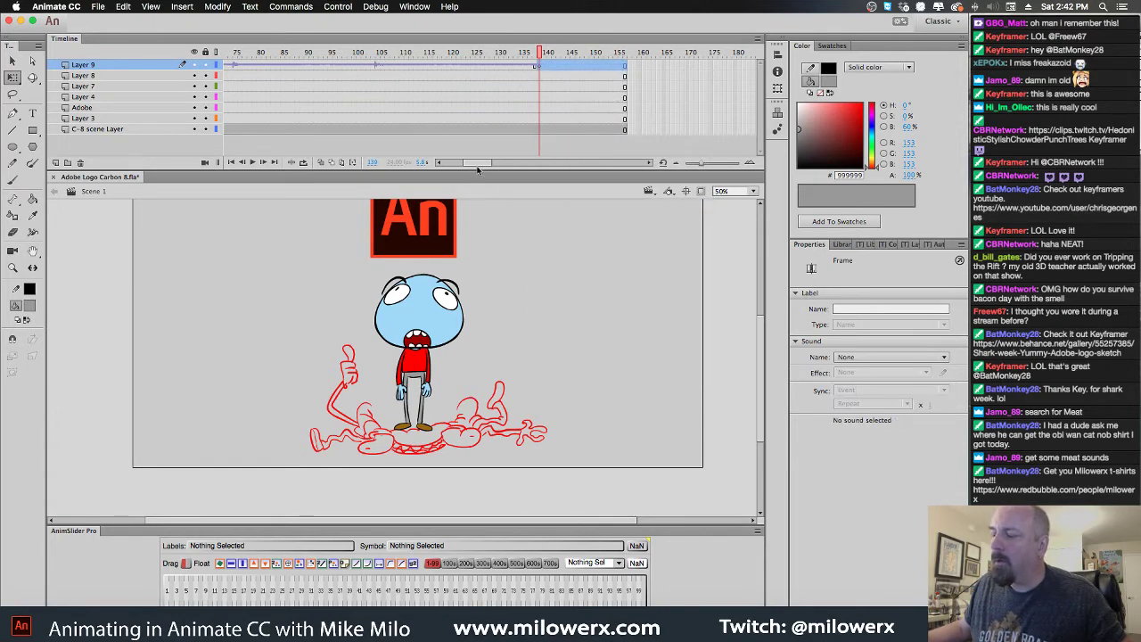
Clear the keyframe at frame 44 and paste the sound frames there
{"action": "left_click_drag", "start_coordinate": [477, 164], "coordinate": [455, 166]}
{"action": "left_click", "coordinate": [428, 68]}
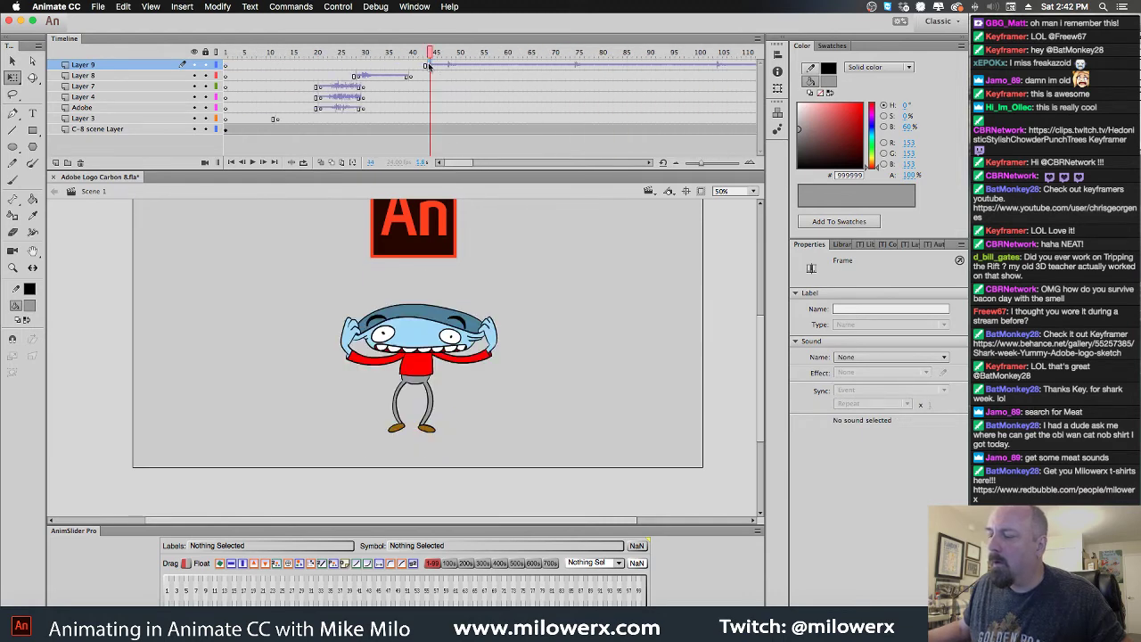
{"action": "right_click", "coordinate": [429, 67]}
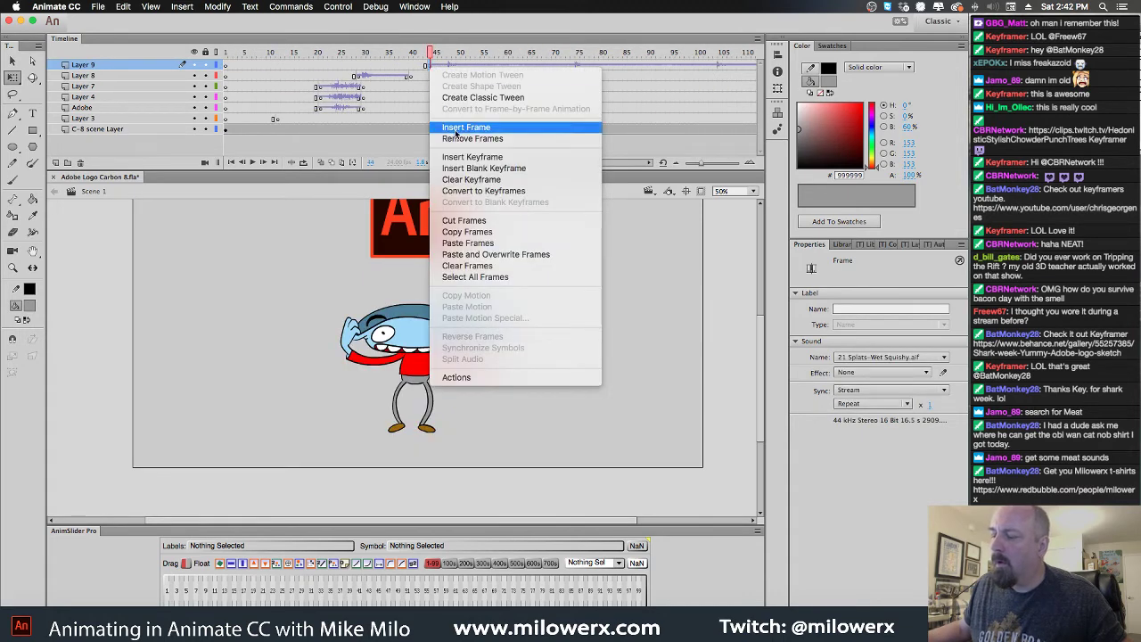
{"action": "left_click", "coordinate": [473, 179]}
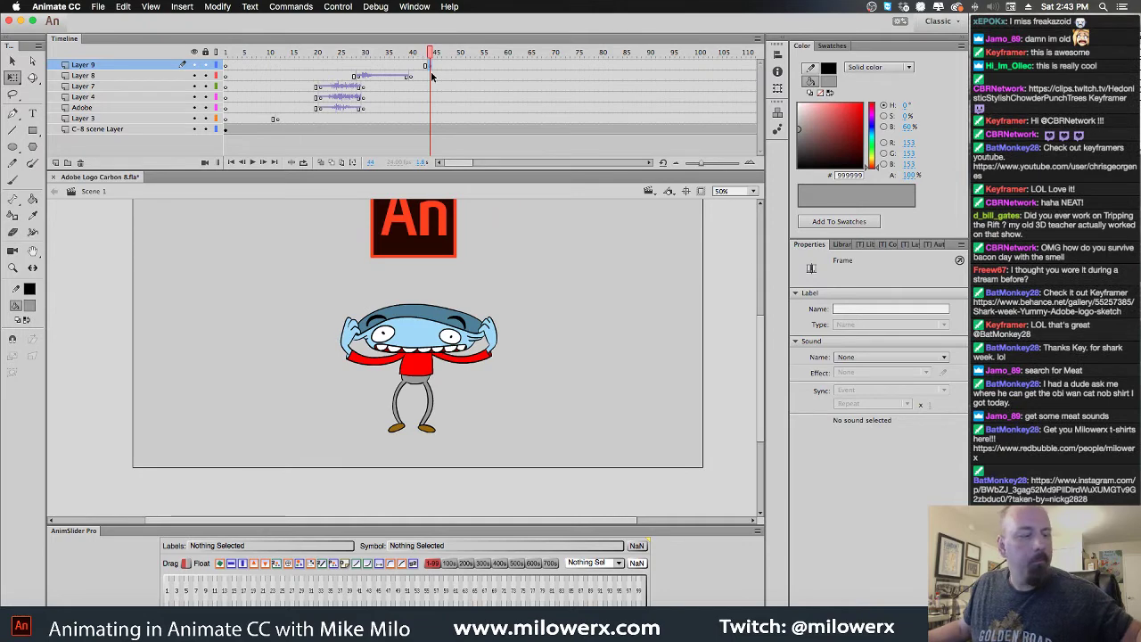
{"action": "right_click", "coordinate": [431, 68]}
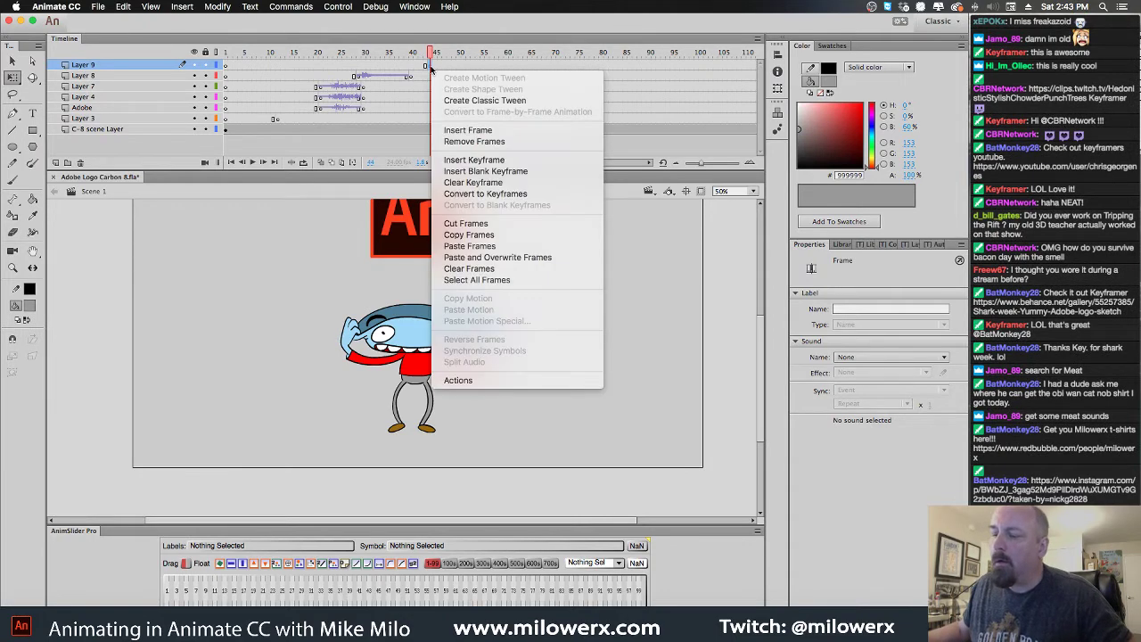
{"action": "left_click", "coordinate": [469, 246]}
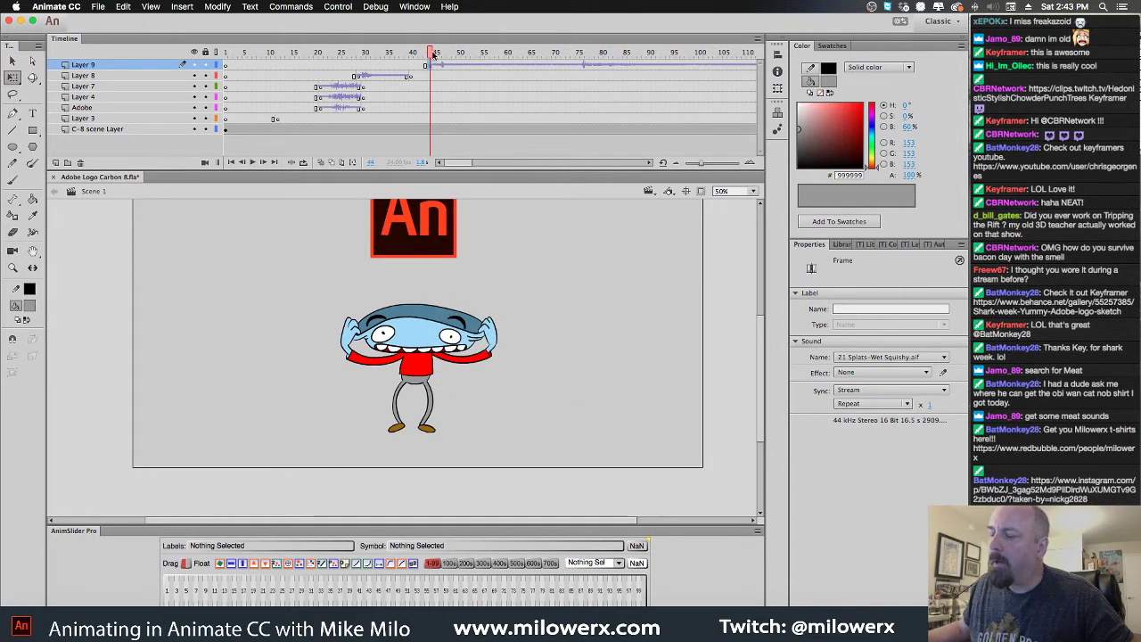
Trim the Splats-Wet Squishy sound to end at frame 50
{"action": "left_click_drag", "start_coordinate": [434, 54], "coordinate": [580, 60]}
{"action": "left_click", "coordinate": [580, 65]}
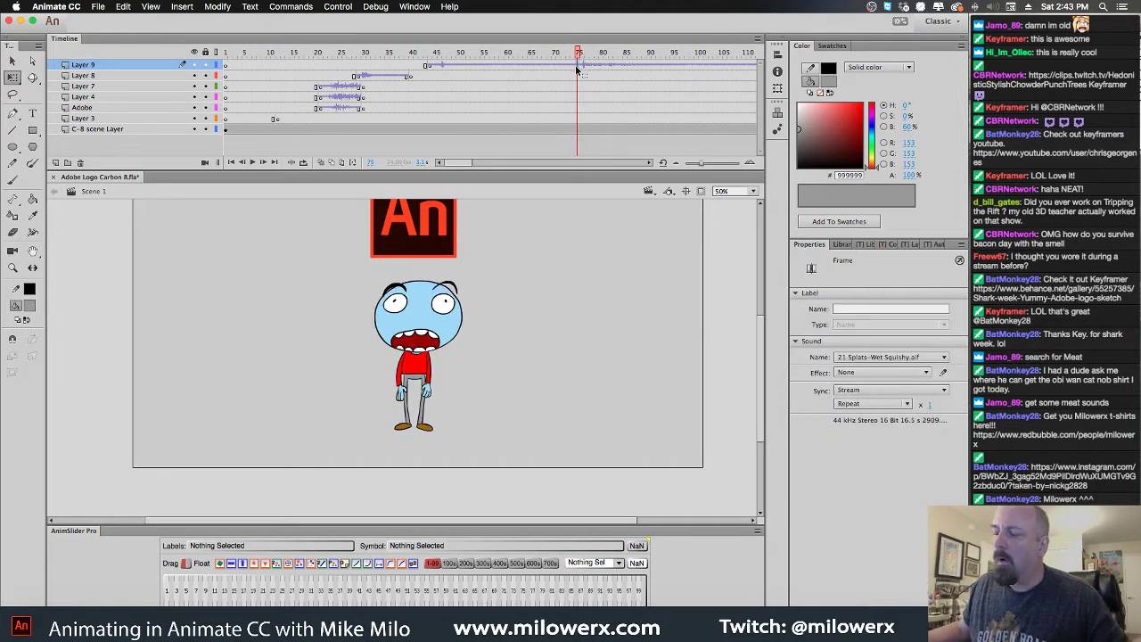
{"action": "left_click", "coordinate": [464, 67]}
{"action": "right_click", "coordinate": [464, 67]}
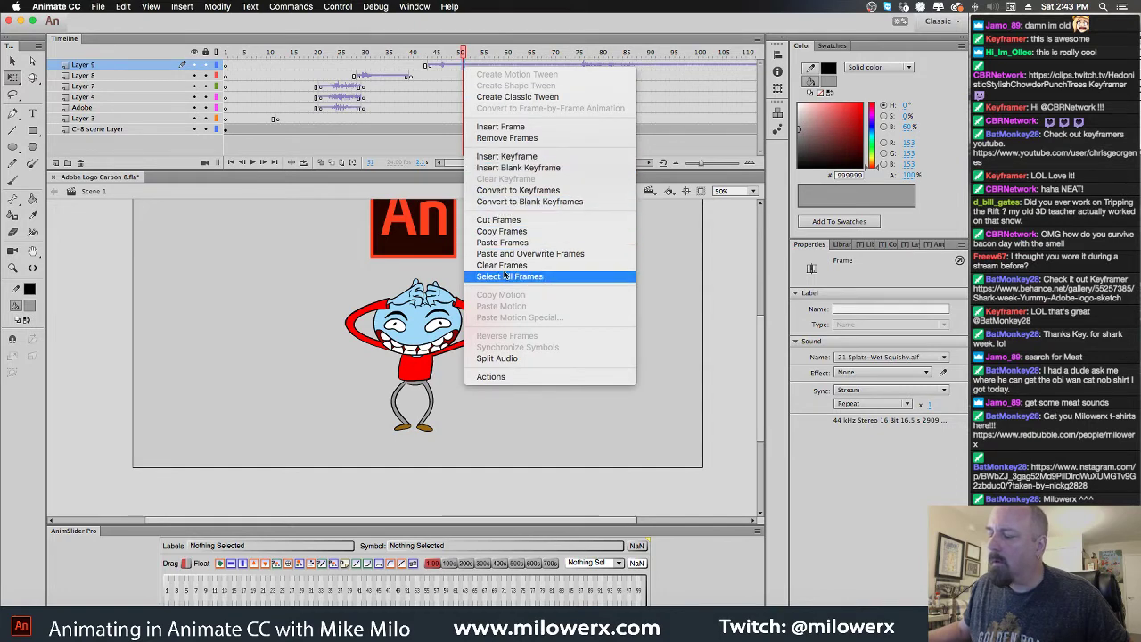
{"action": "left_click", "coordinate": [462, 50]}
{"action": "left_click", "coordinate": [462, 48]}
{"action": "left_click", "coordinate": [295, 70]}
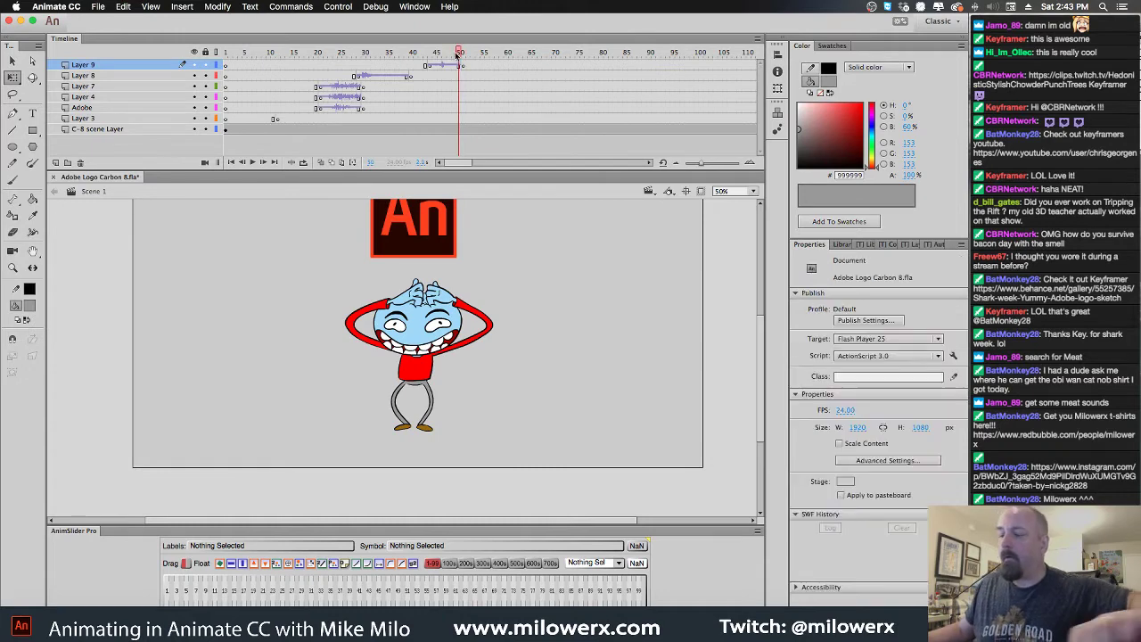
Play the animation to hear the splat, then switch to Chrome
{"action": "key", "text": "Return"}
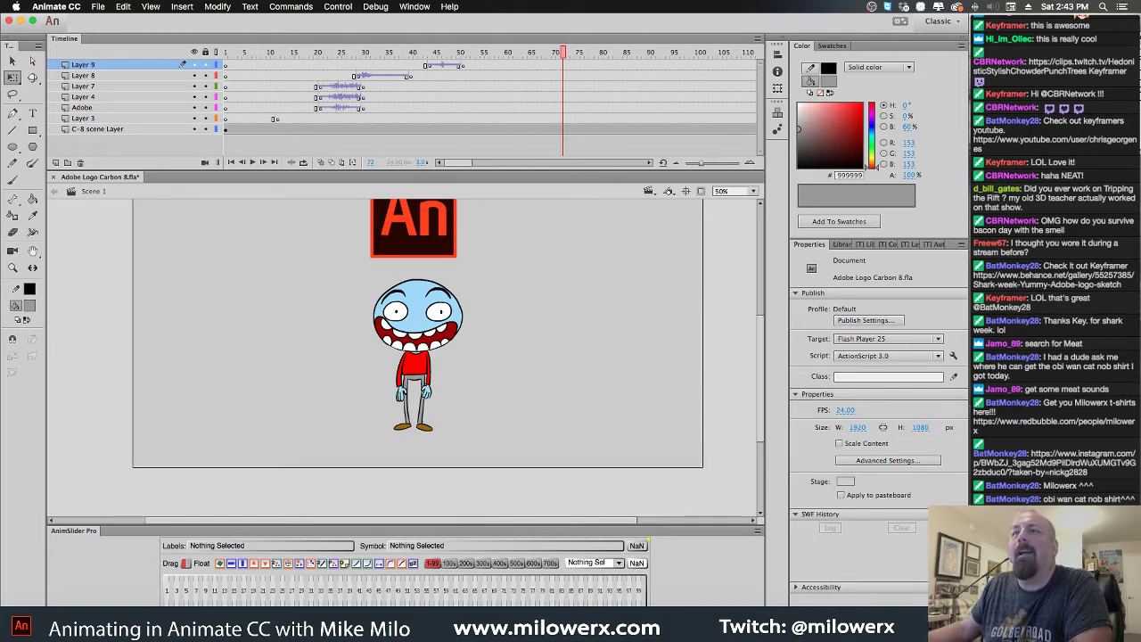
{"action": "key", "text": "super+Tab"}
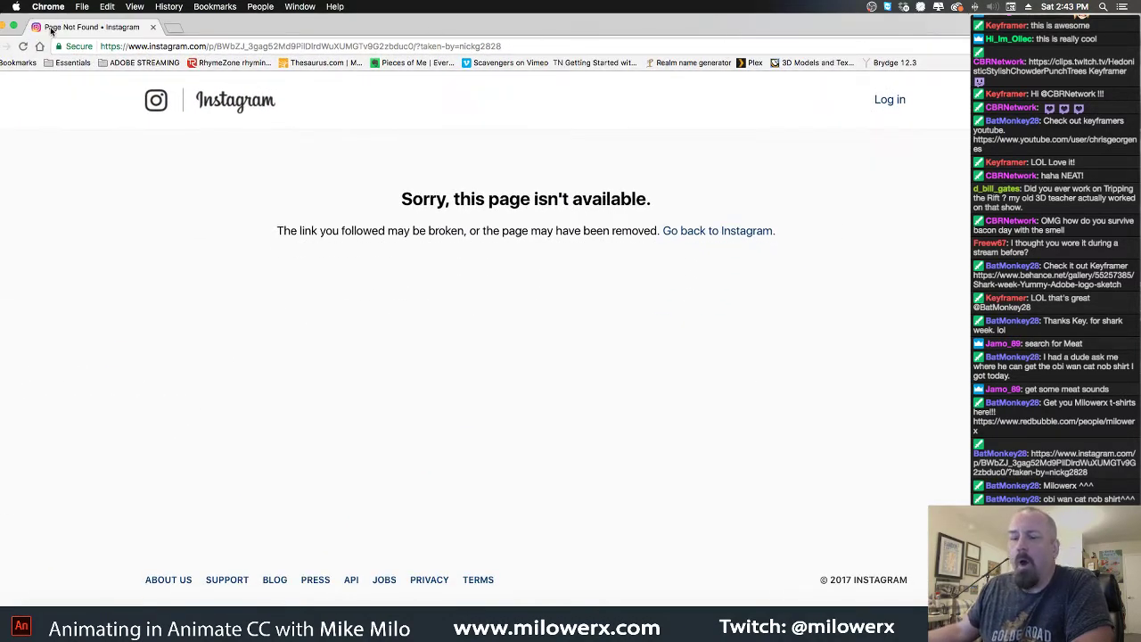
Close the broken Instagram page in Chrome so the Animate character project shows again
{"action": "left_click_drag", "start_coordinate": [50, 28], "coordinate": [123, 25]}
{"action": "left_click", "coordinate": [63, 22]}
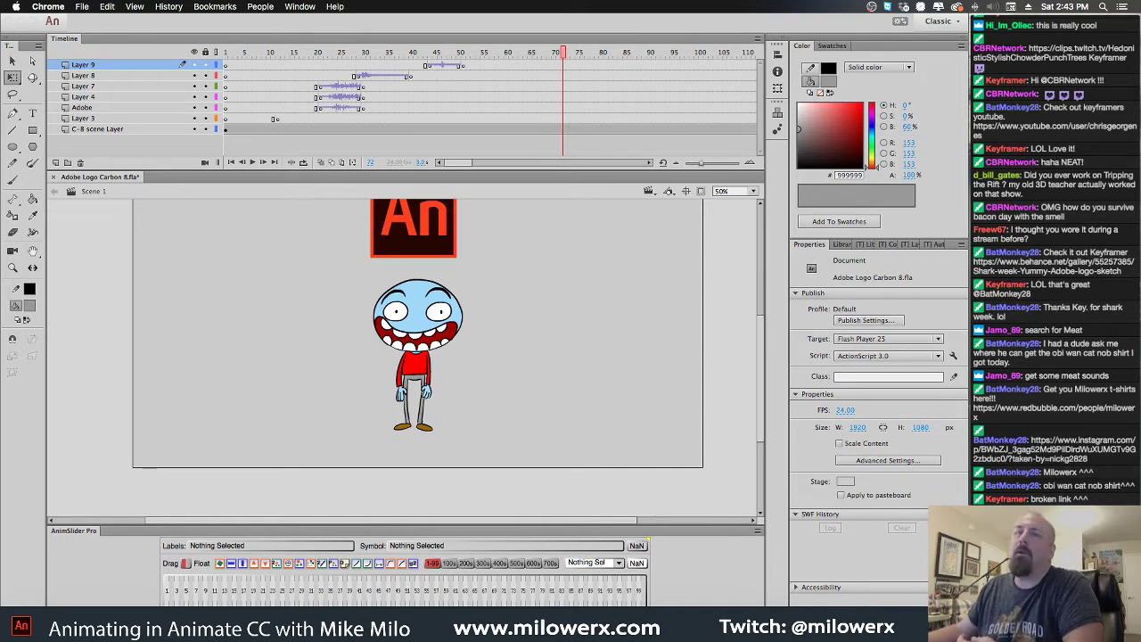
Copy the Splats-Wet Squishy sound frames on Layer 9
{"action": "left_click", "coordinate": [562, 56]}
{"action": "left_click_drag", "start_coordinate": [445, 51], "coordinate": [463, 71]}
{"action": "right_click", "coordinate": [463, 70]}
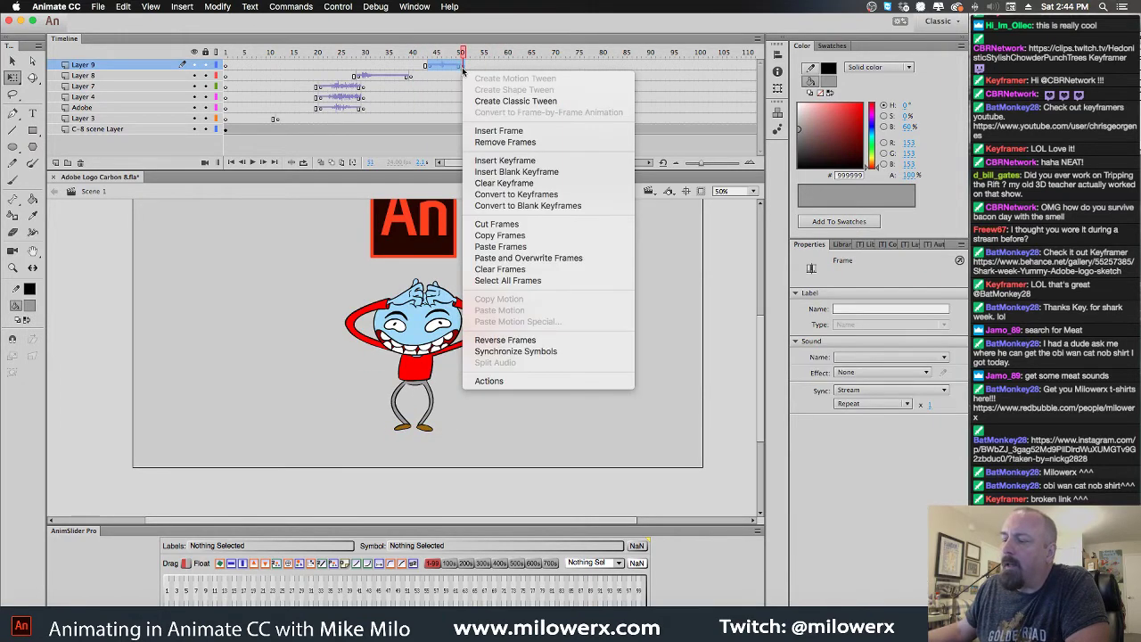
{"action": "left_click", "coordinate": [501, 236]}
Paste the splat sound at frame 20 on Layer 9 and play from frame 18 to hear both splats
{"action": "left_click", "coordinate": [321, 64]}
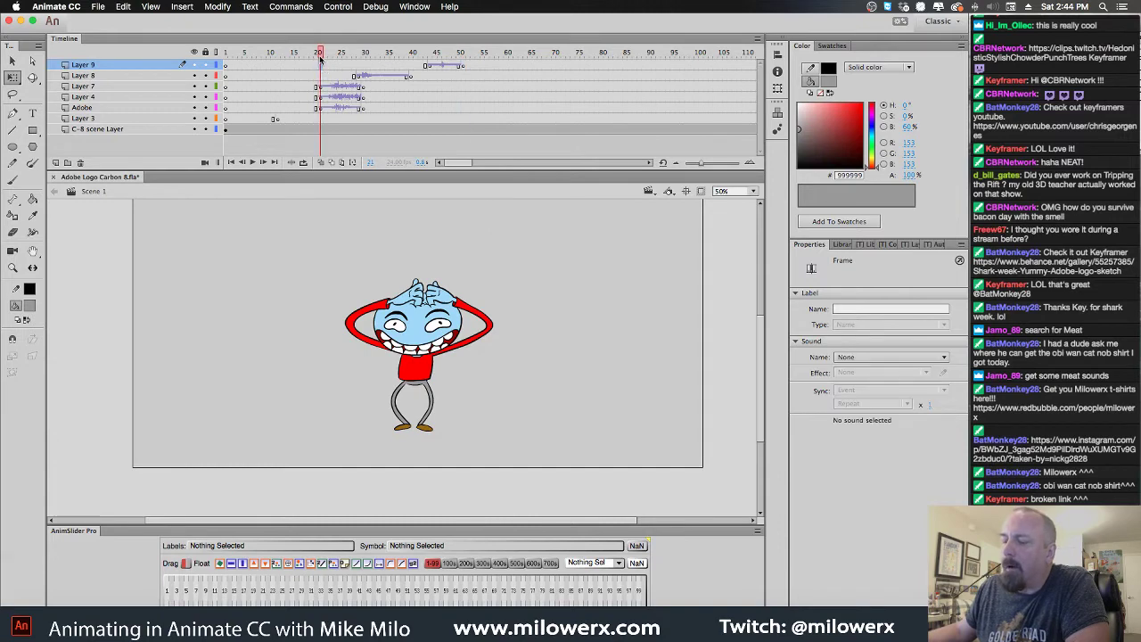
{"action": "left_click", "coordinate": [318, 64]}
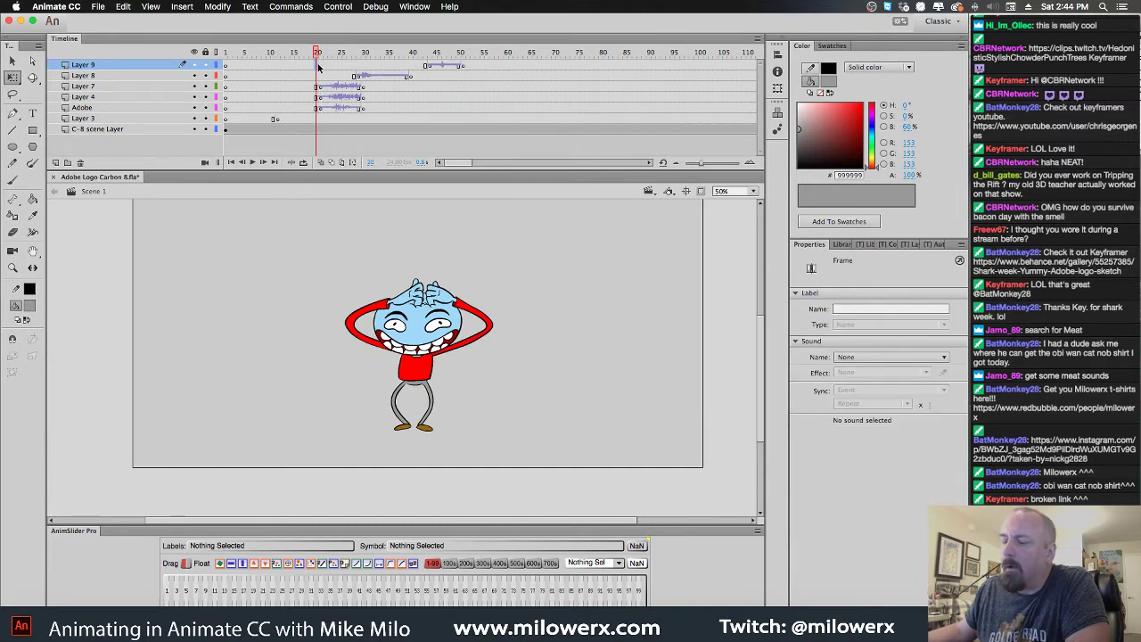
{"action": "right_click", "coordinate": [319, 65]}
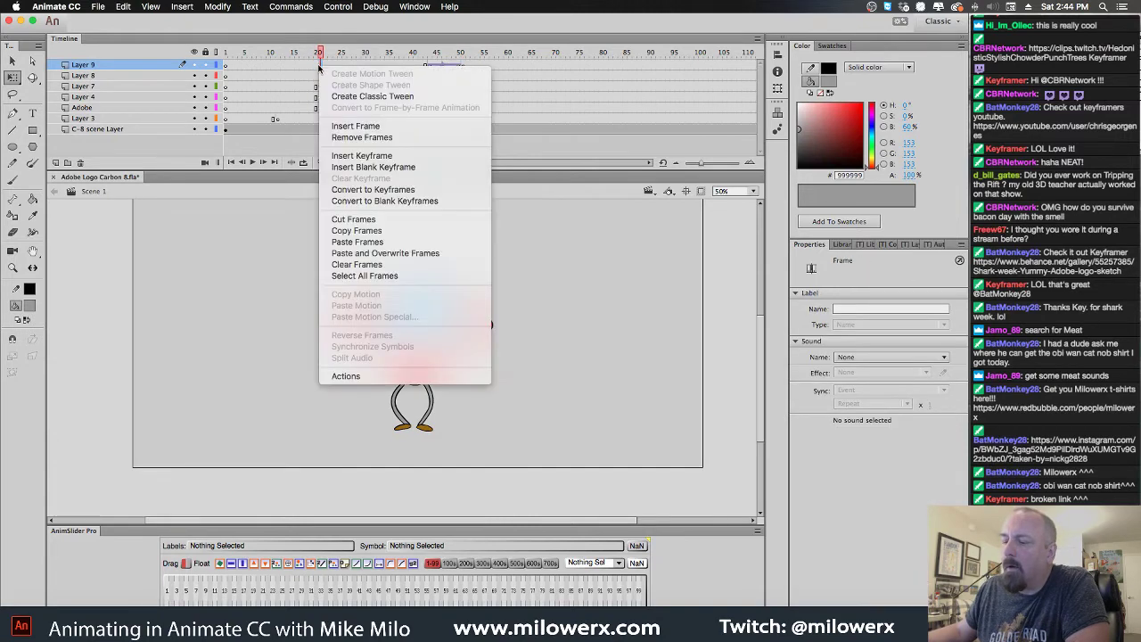
{"action": "left_click", "coordinate": [384, 233]}
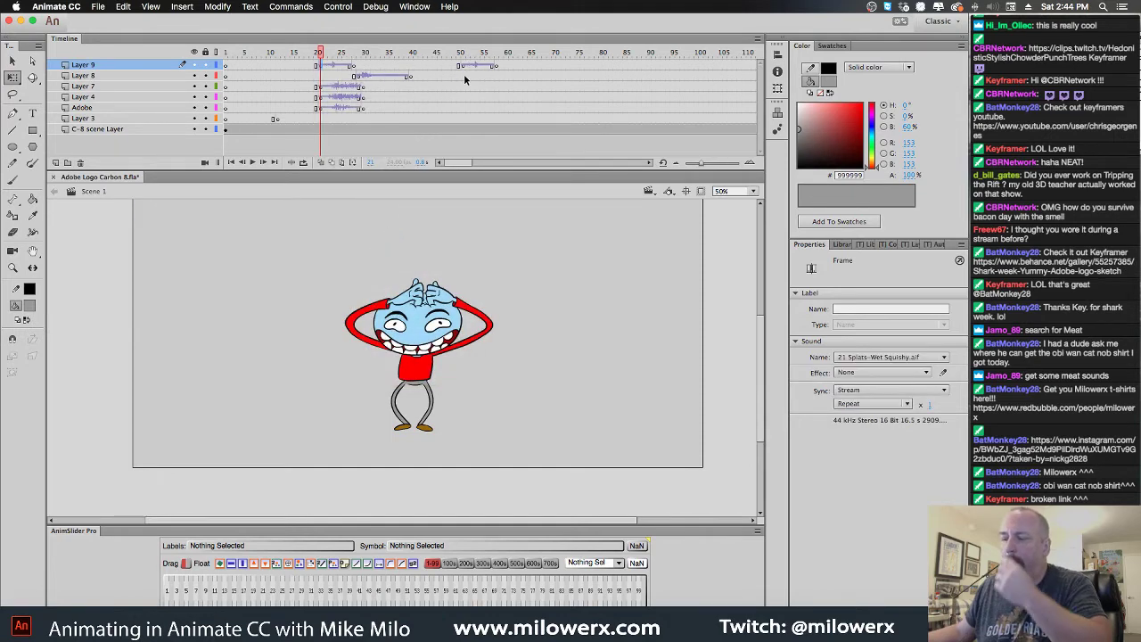
{"action": "left_click_drag", "start_coordinate": [461, 70], "coordinate": [381, 59]}
{"action": "left_click", "coordinate": [308, 70]}
{"action": "key", "text": "Return"}
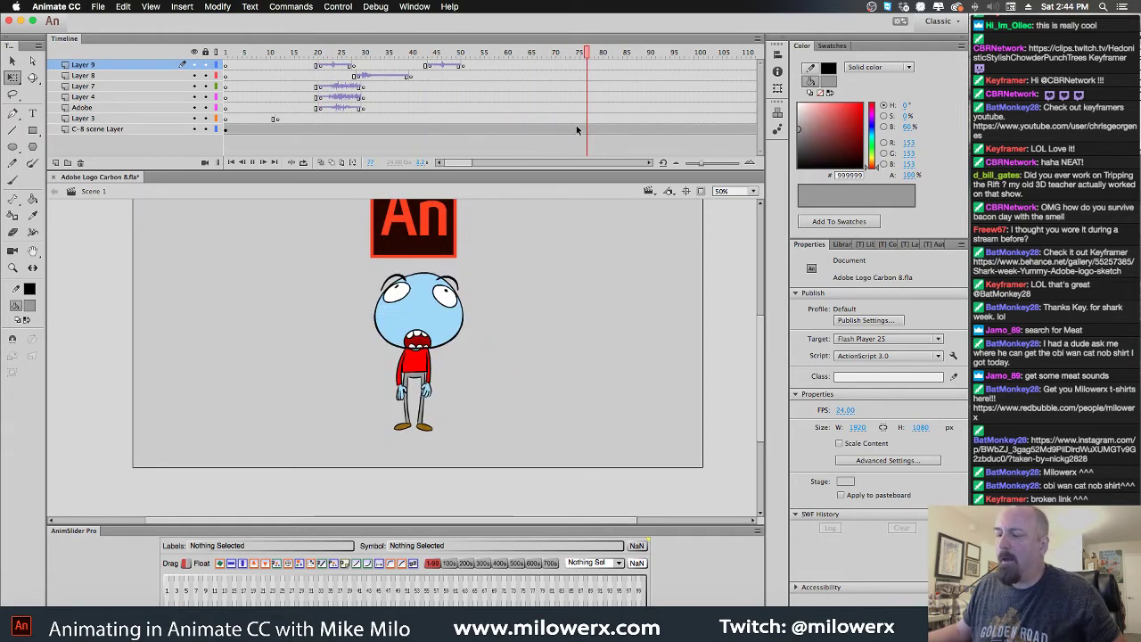
Enter the C-8 scene symbol, select Layer 4 near frame 67, and show the mask layer as an outline
{"action": "left_click", "coordinate": [451, 246]}
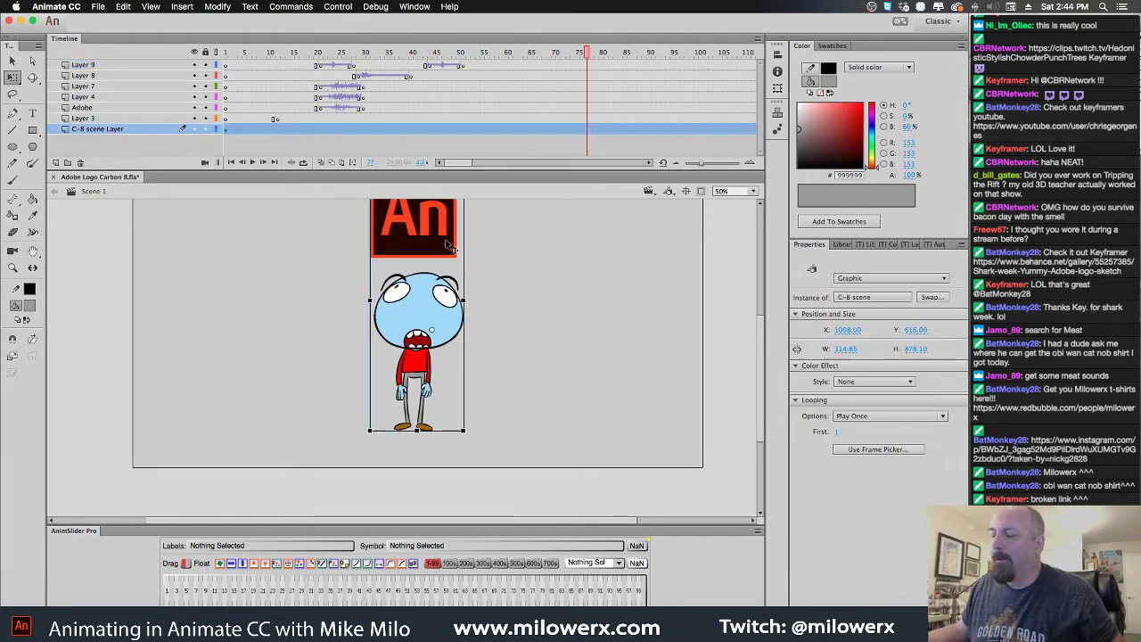
{"action": "double_click", "coordinate": [443, 236]}
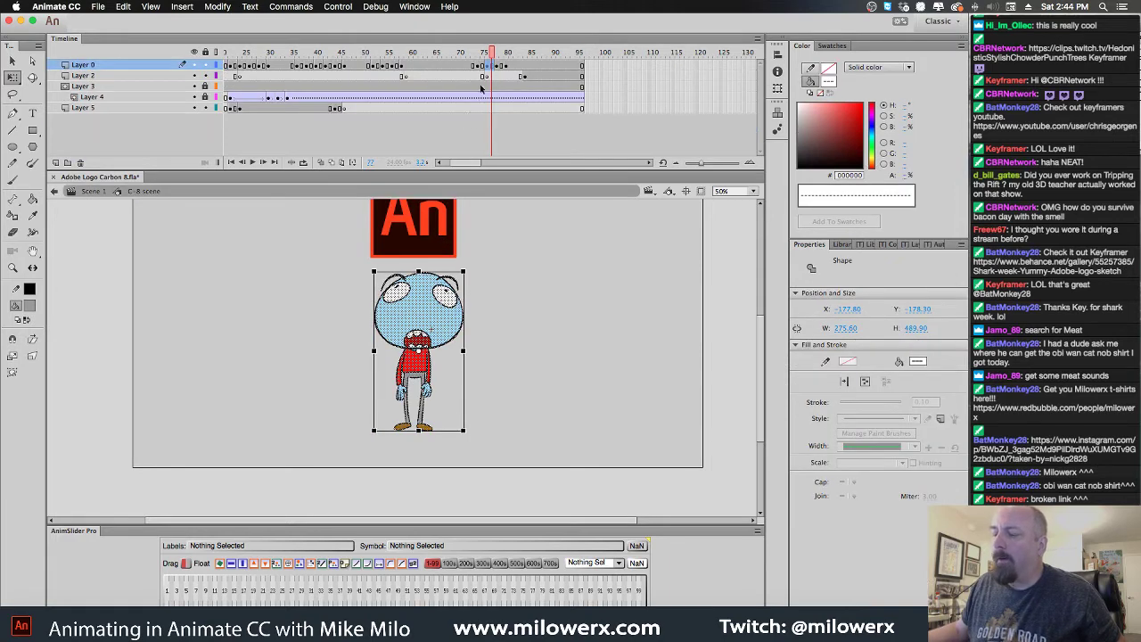
{"action": "left_click", "coordinate": [476, 249]}
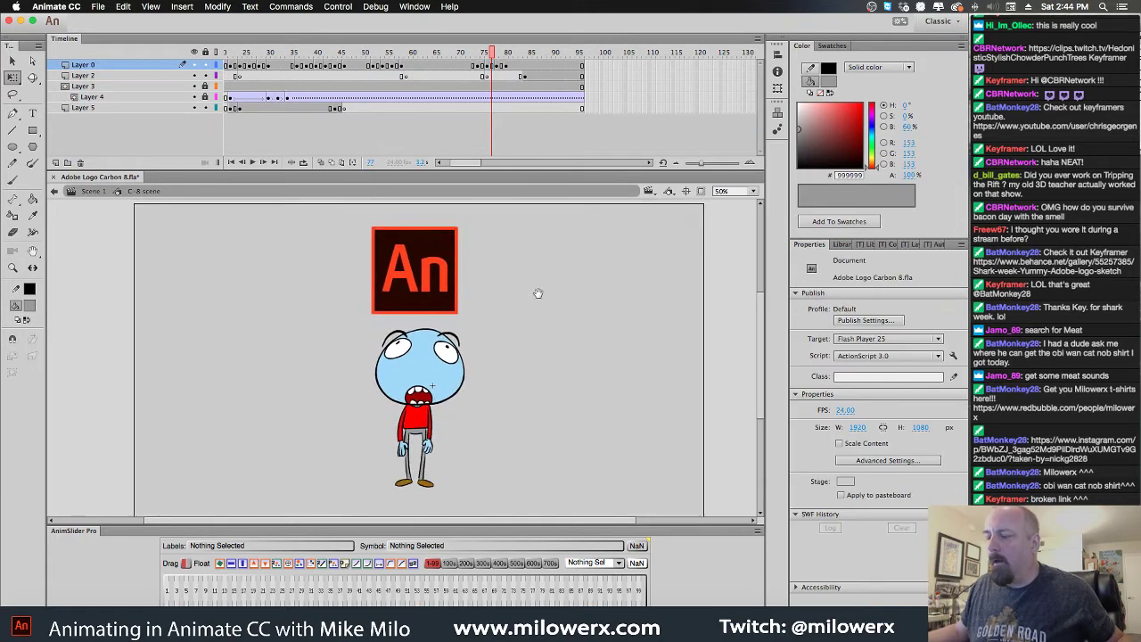
{"action": "mouse_move", "coordinate": [489, 55]}
{"action": "left_mouse_down"}
{"action": "mouse_move", "coordinate": [452, 54]}
{"action": "mouse_move", "coordinate": [507, 53]}
{"action": "mouse_move", "coordinate": [462, 57]}
{"action": "mouse_move", "coordinate": [509, 64]}
{"action": "left_mouse_up"}
{"action": "left_click", "coordinate": [509, 97]}
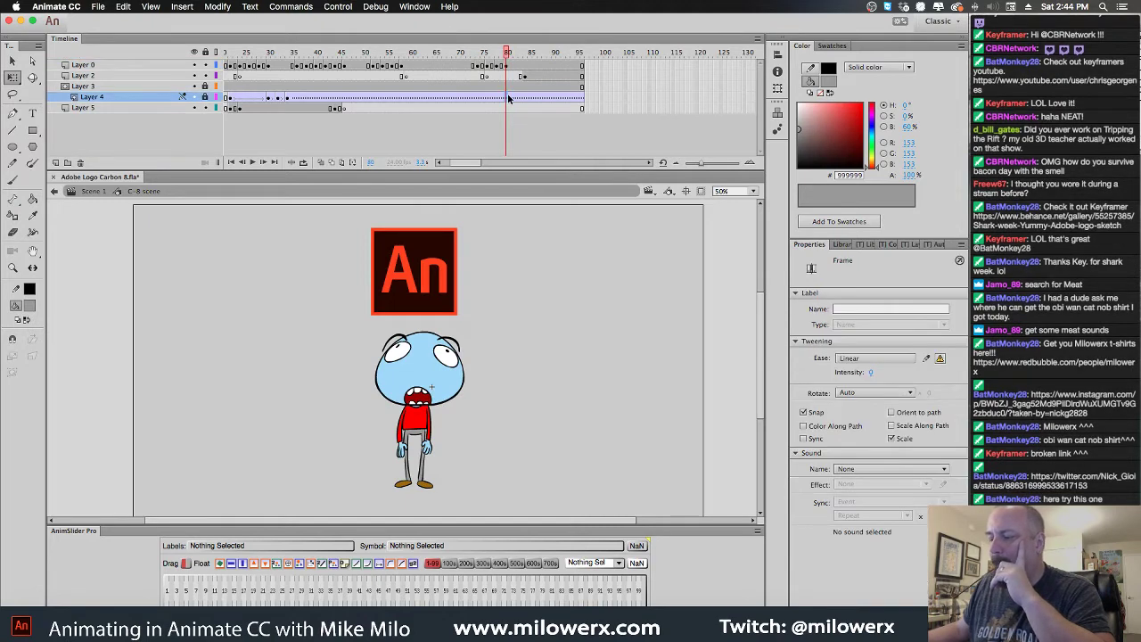
{"action": "left_click_drag", "start_coordinate": [510, 59], "coordinate": [474, 58]}
{"action": "left_click", "coordinate": [473, 97]}
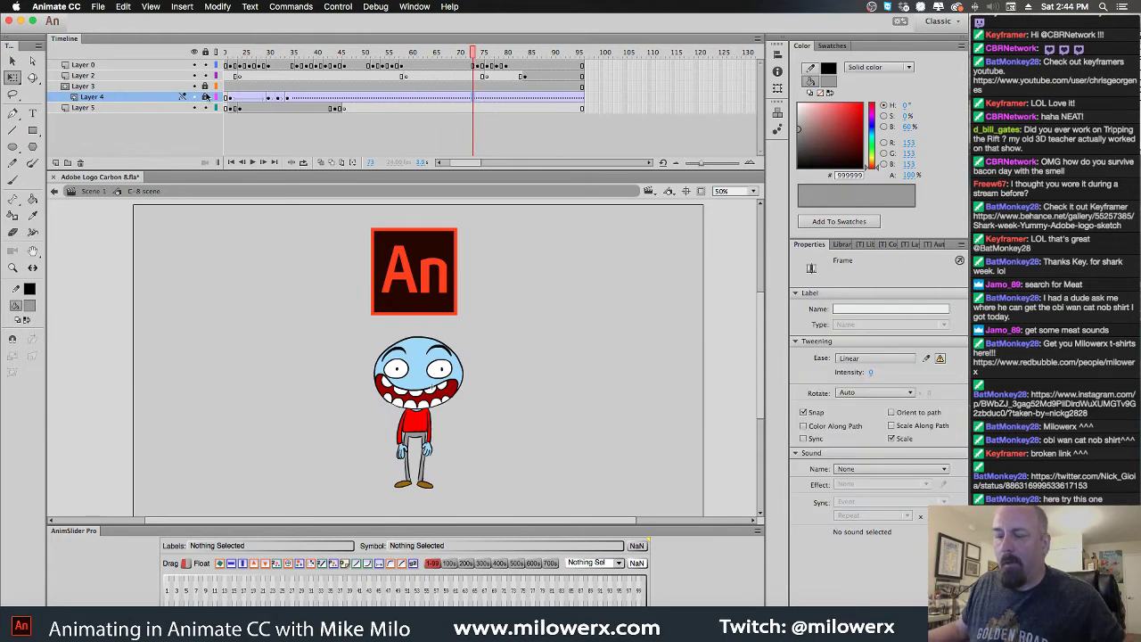
{"action": "left_click", "coordinate": [206, 96]}
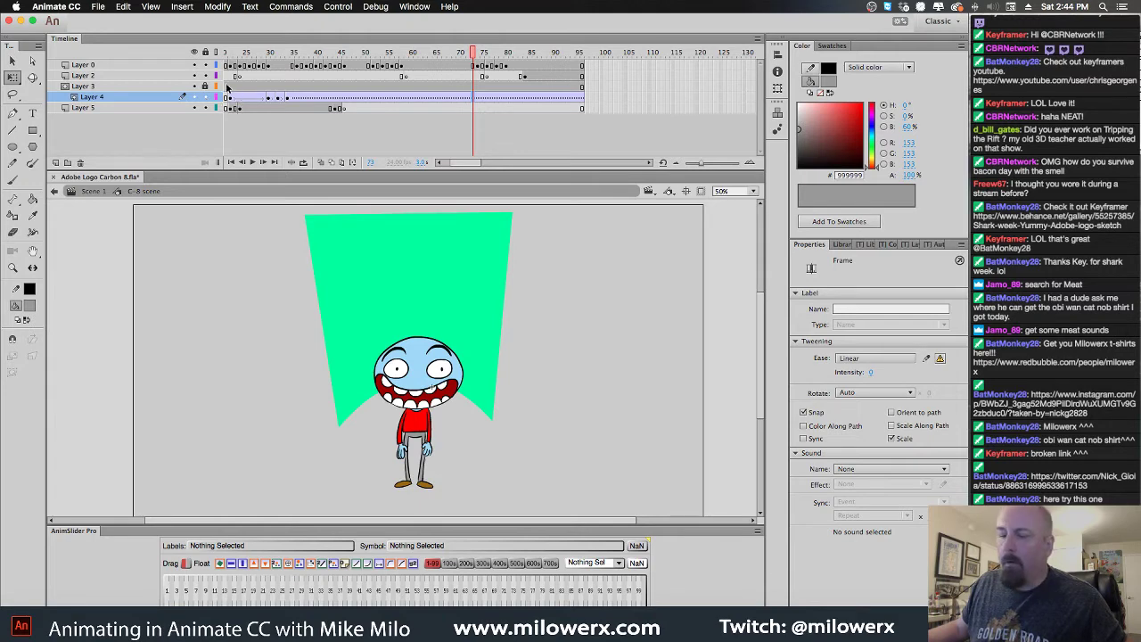
{"action": "left_click", "coordinate": [214, 86]}
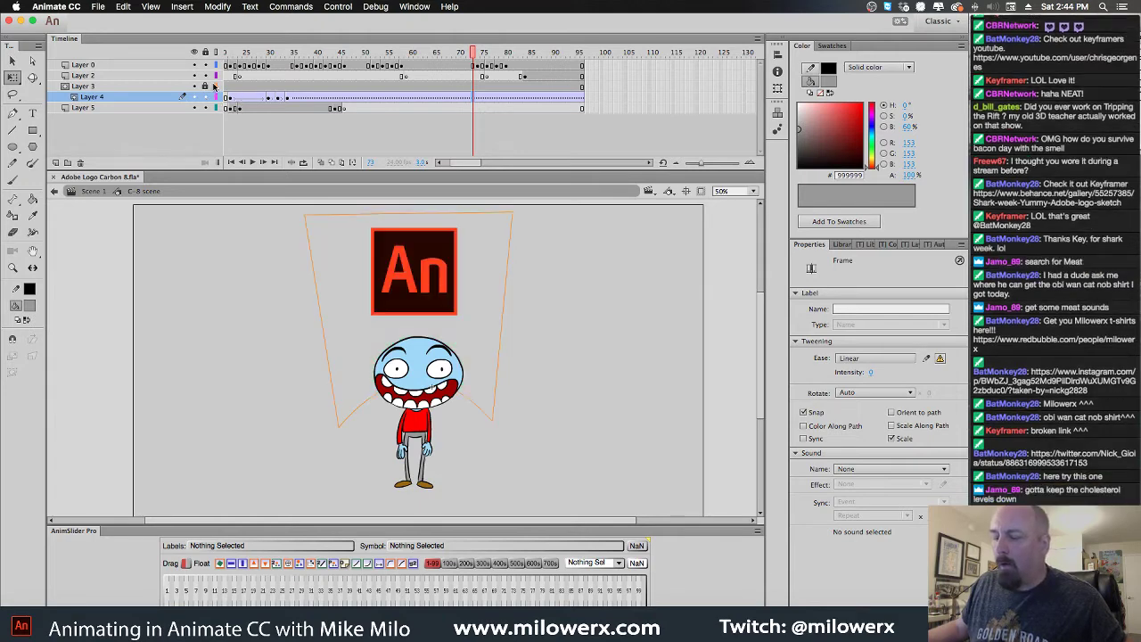
{"action": "left_click", "coordinate": [473, 98]}
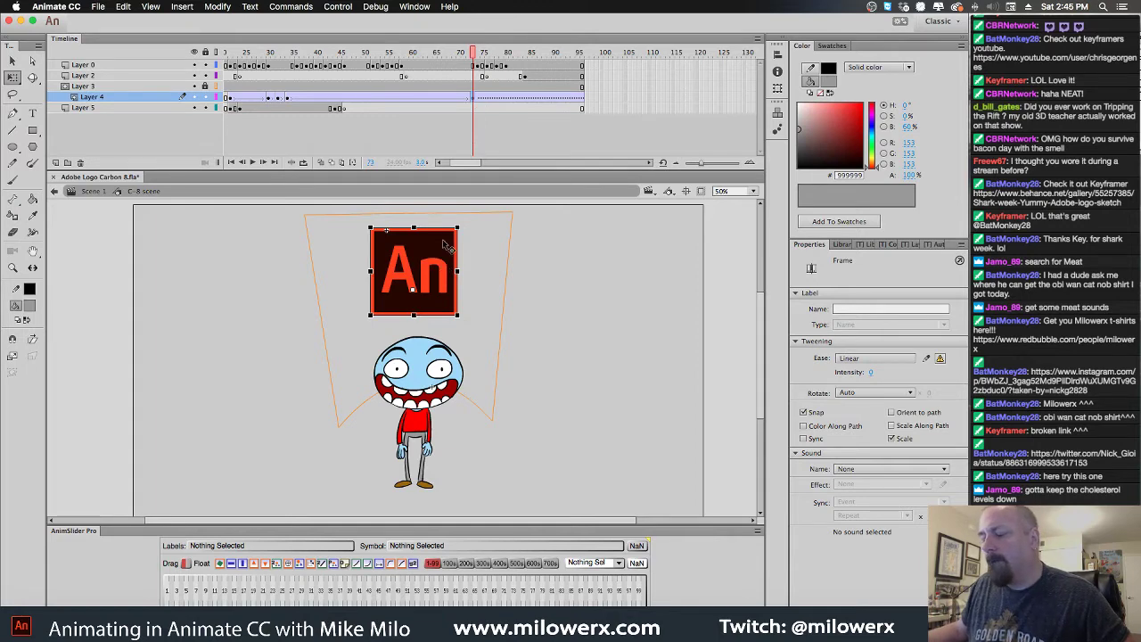
Duplicate the An logo symbol as 'logo copy'
{"action": "right_click", "coordinate": [443, 242]}
{"action": "left_click", "coordinate": [439, 241]}
{"action": "right_click", "coordinate": [437, 240]}
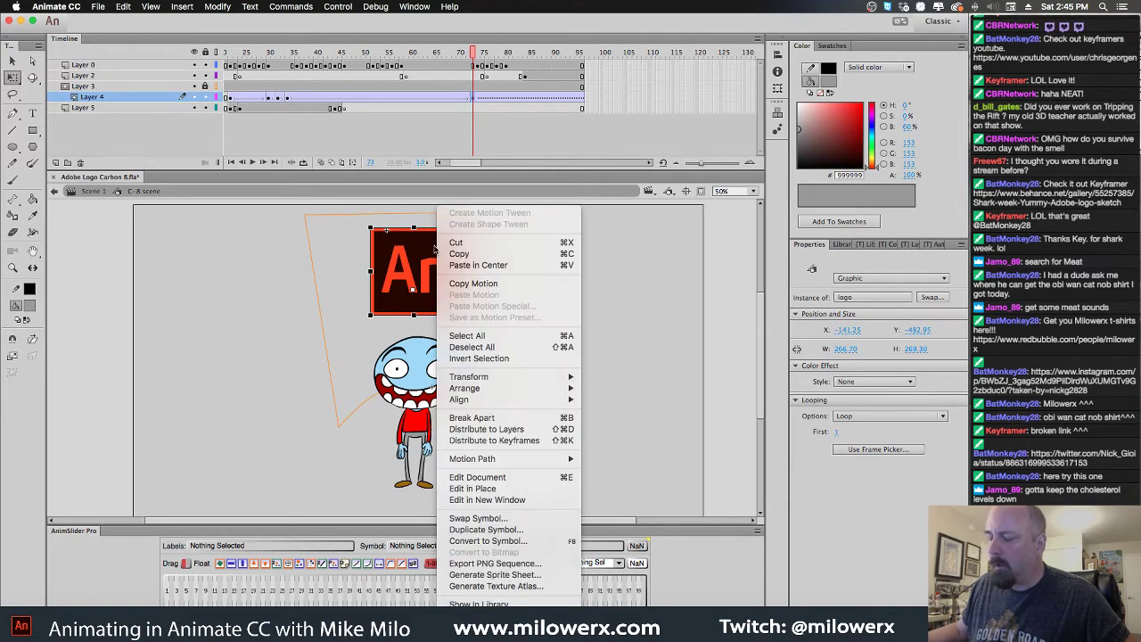
{"action": "left_click", "coordinate": [486, 530]}
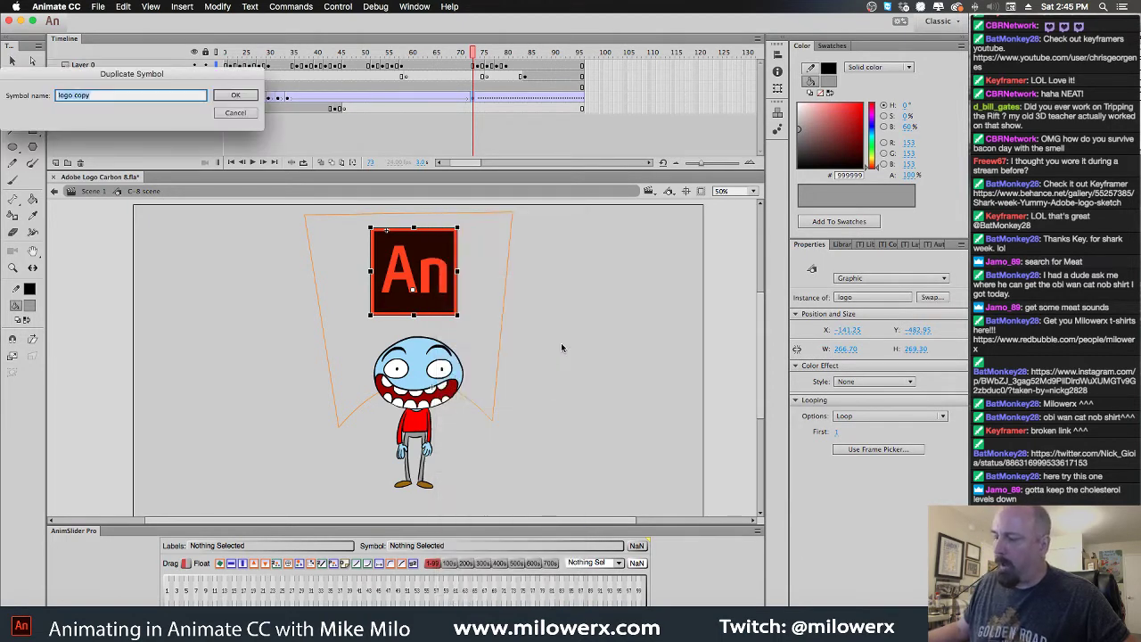
{"action": "left_click", "coordinate": [235, 95]}
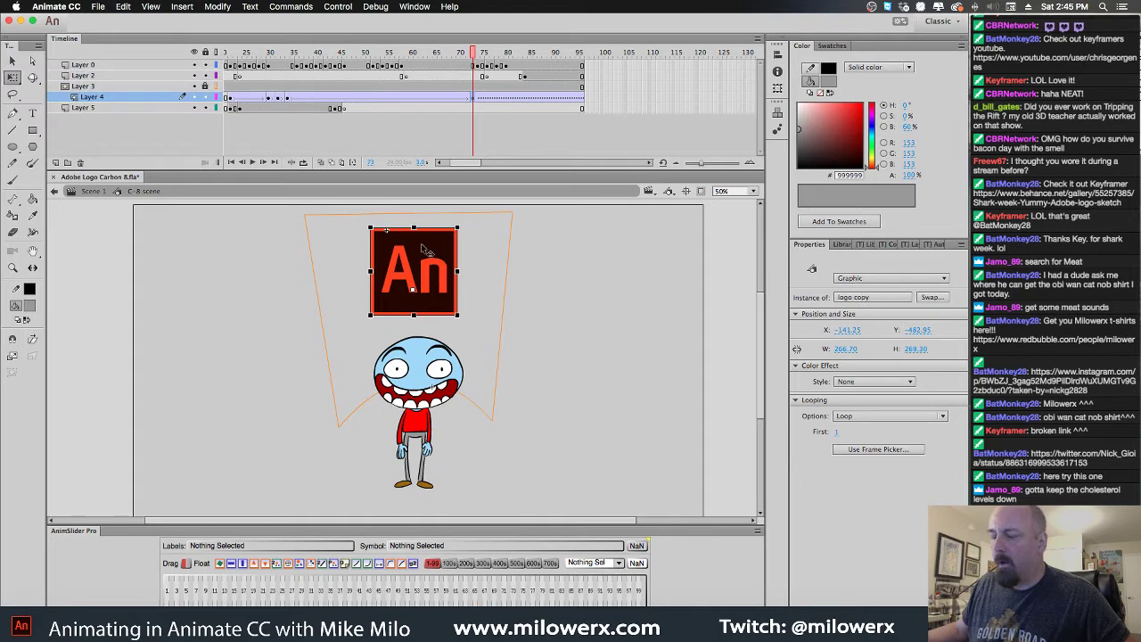
Edit 'logo copy' in place, checking its artwork on frames 1 and 2
{"action": "double_click", "coordinate": [427, 251]}
{"action": "left_click", "coordinate": [230, 67]}
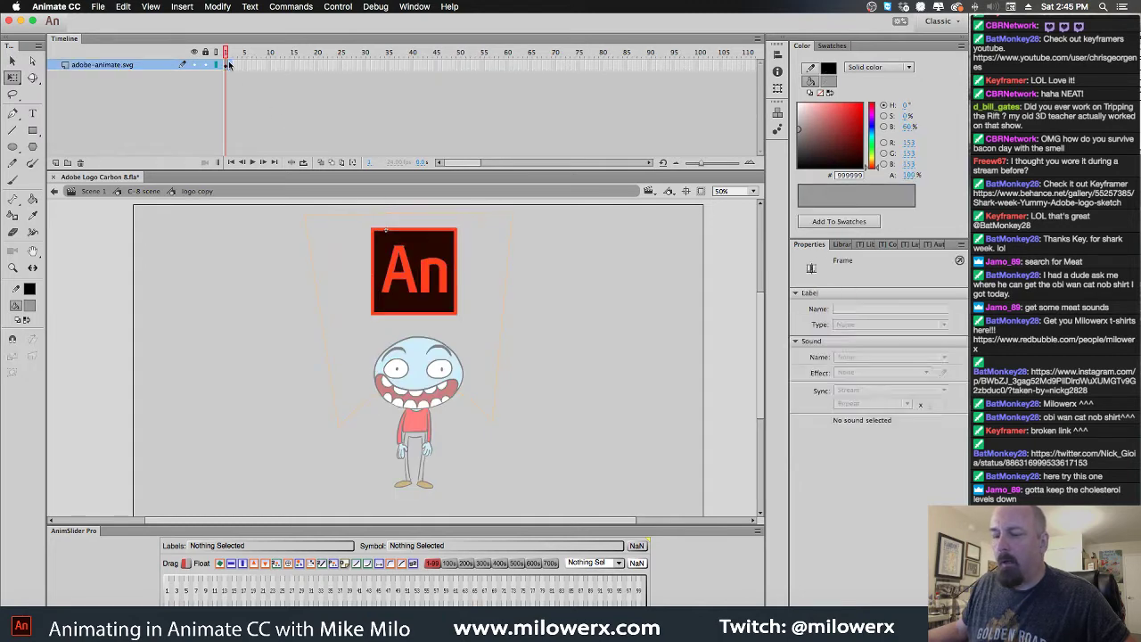
{"action": "left_click", "coordinate": [230, 67]}
{"action": "left_click", "coordinate": [234, 69]}
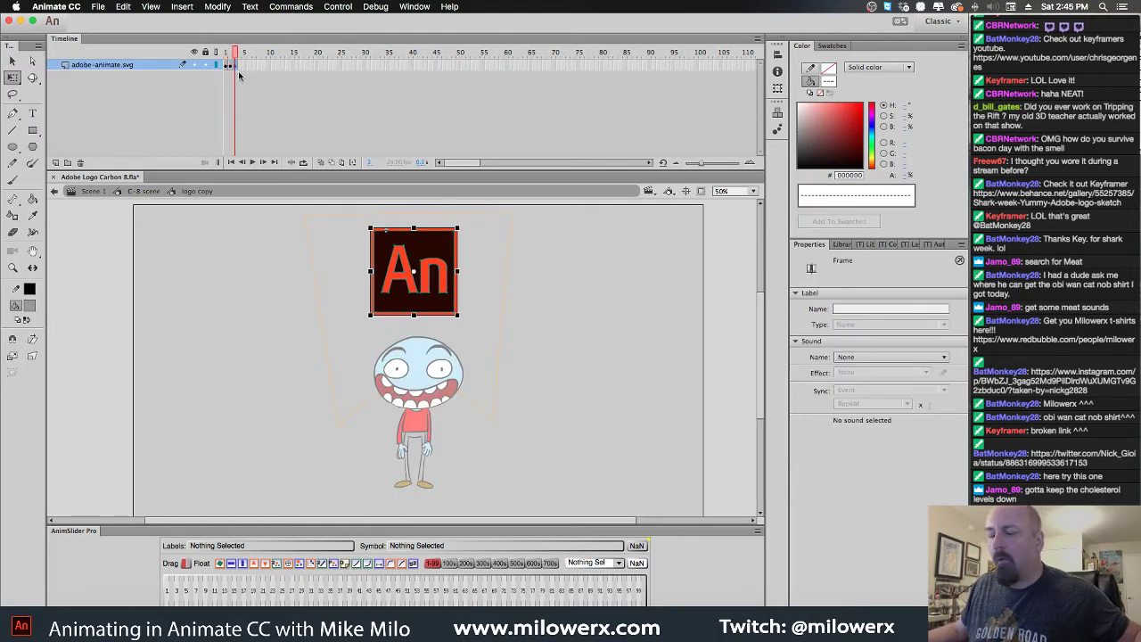
{"action": "left_click", "coordinate": [230, 67]}
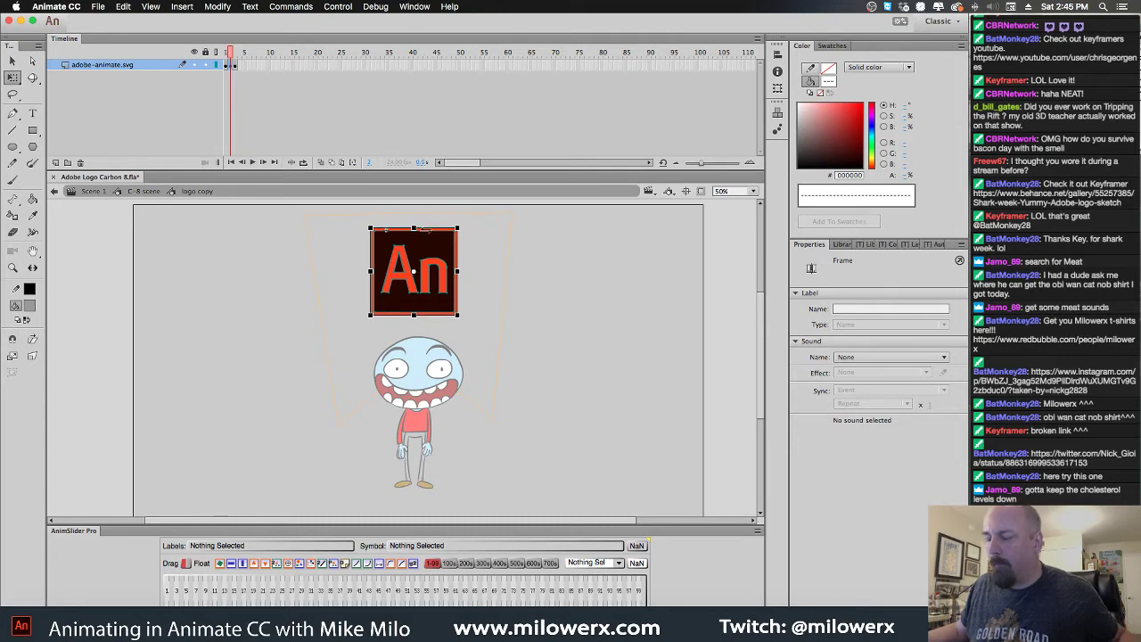
{"action": "left_click", "coordinate": [424, 232]}
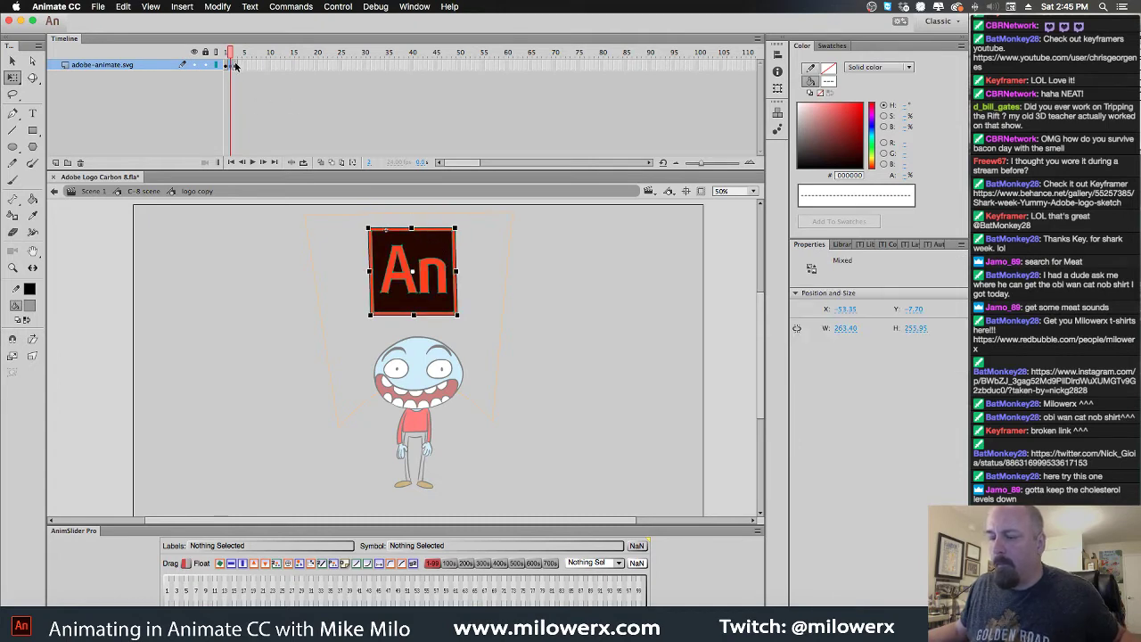
{"action": "left_click", "coordinate": [234, 67]}
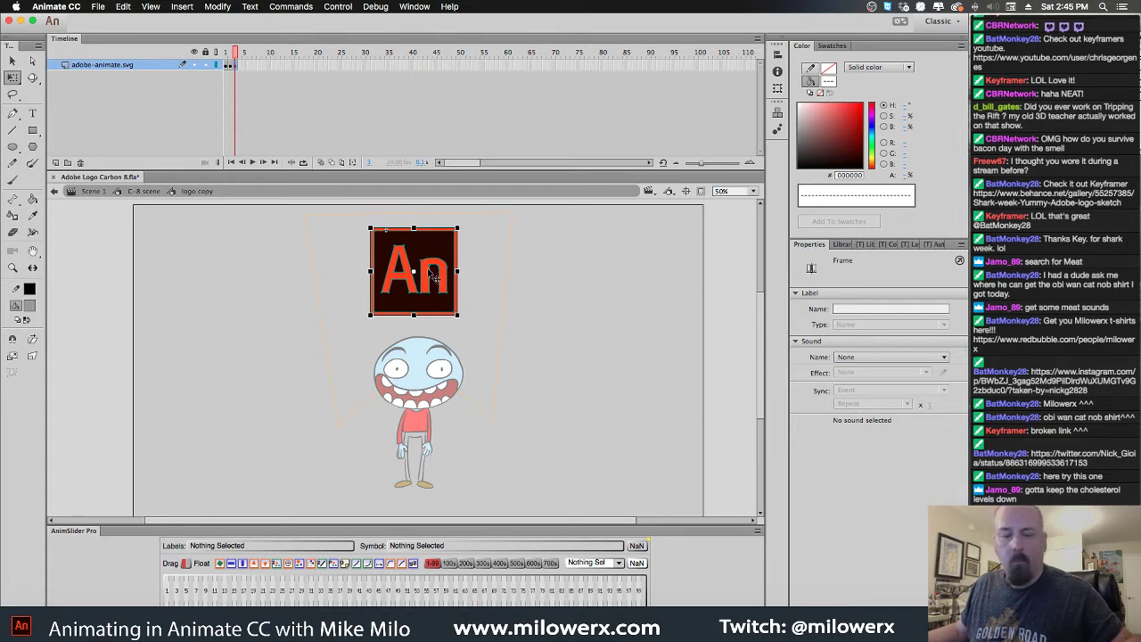
{"action": "left_click", "coordinate": [466, 262]}
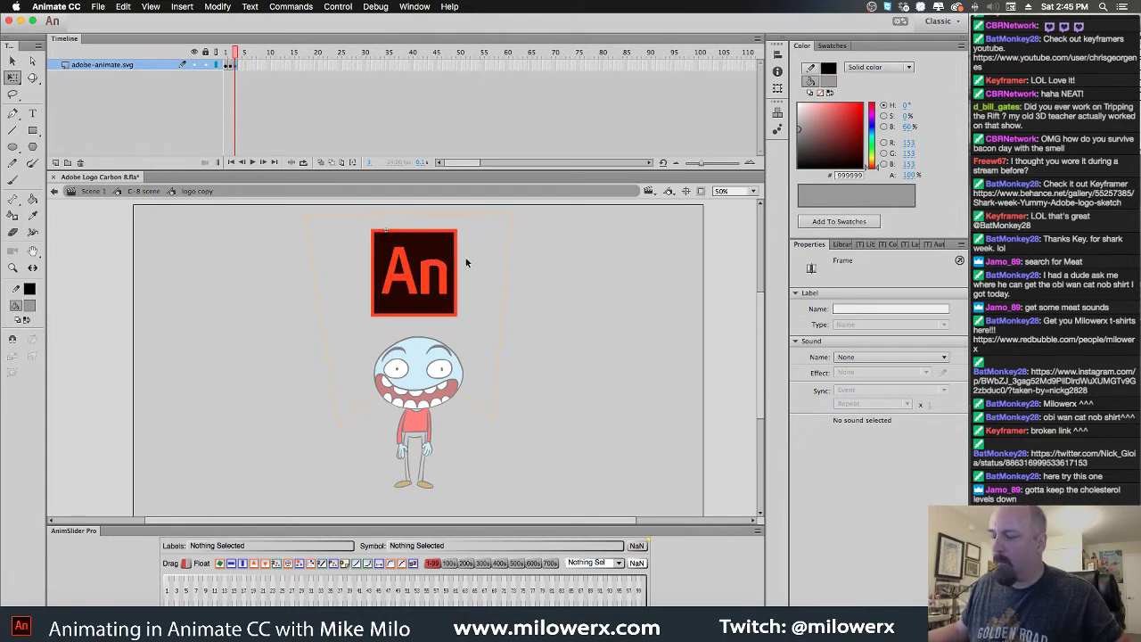
Turn on Control > Loop Playback and return to the C-8 scene timeline
{"action": "left_click", "coordinate": [339, 7]}
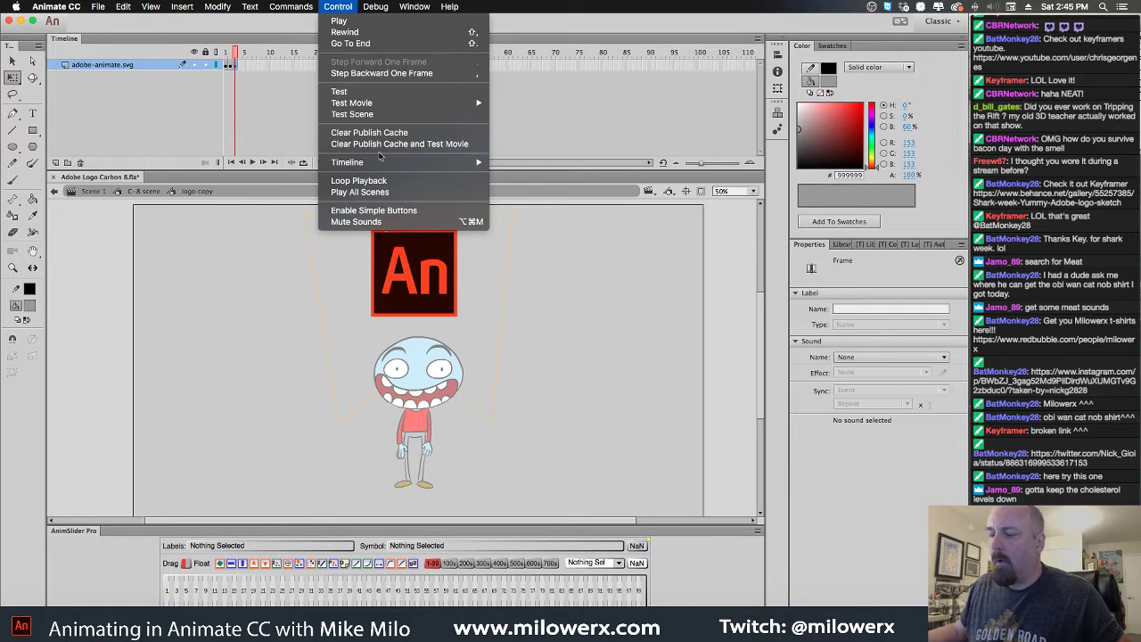
{"action": "left_click", "coordinate": [365, 180]}
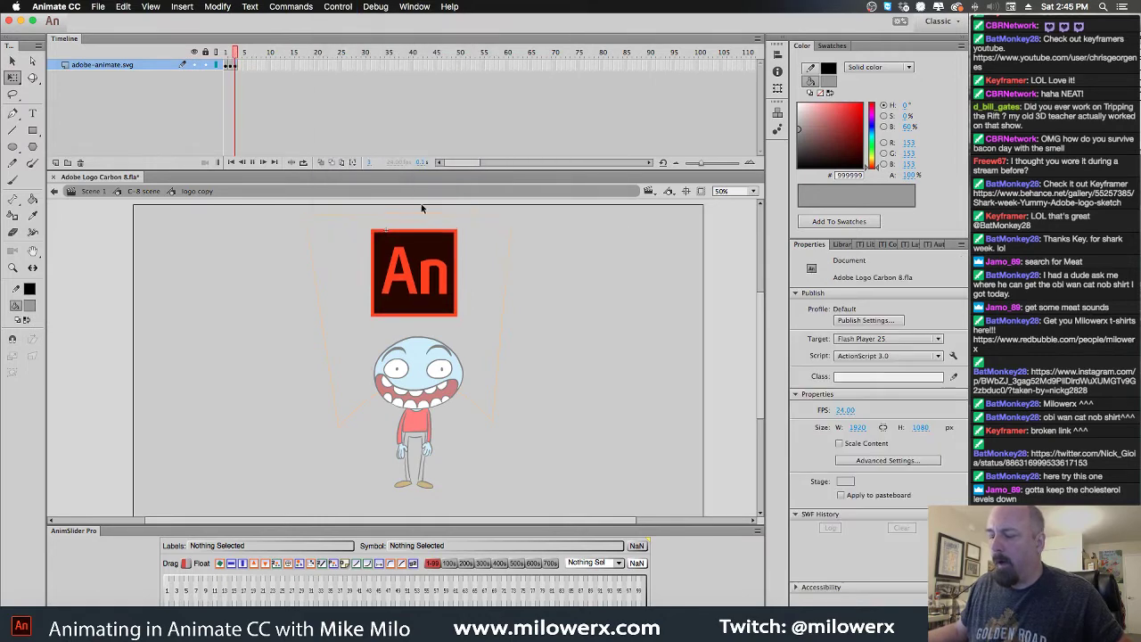
{"action": "left_click", "coordinate": [139, 192]}
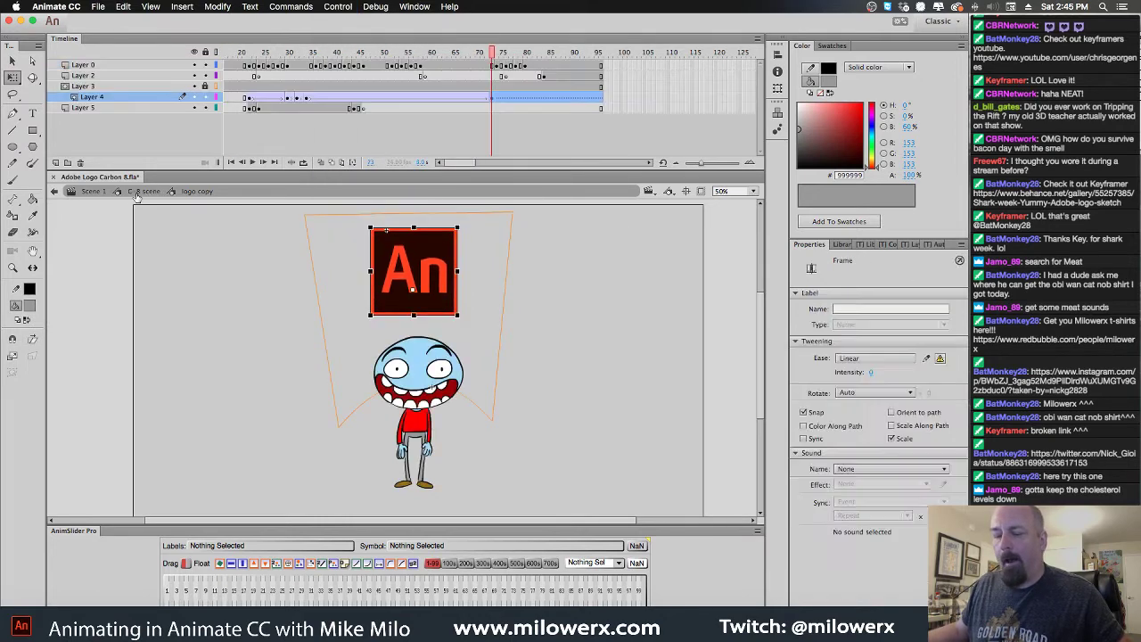
Insert frames with F5 so Layer 0 and Layer 4 both extend to frame 110
{"action": "mouse_move", "coordinate": [491, 51]}
{"action": "left_mouse_down"}
{"action": "mouse_move", "coordinate": [327, 94]}
{"action": "mouse_move", "coordinate": [571, 73]}
{"action": "mouse_move", "coordinate": [438, 75]}
{"action": "mouse_move", "coordinate": [612, 78]}
{"action": "left_mouse_up"}
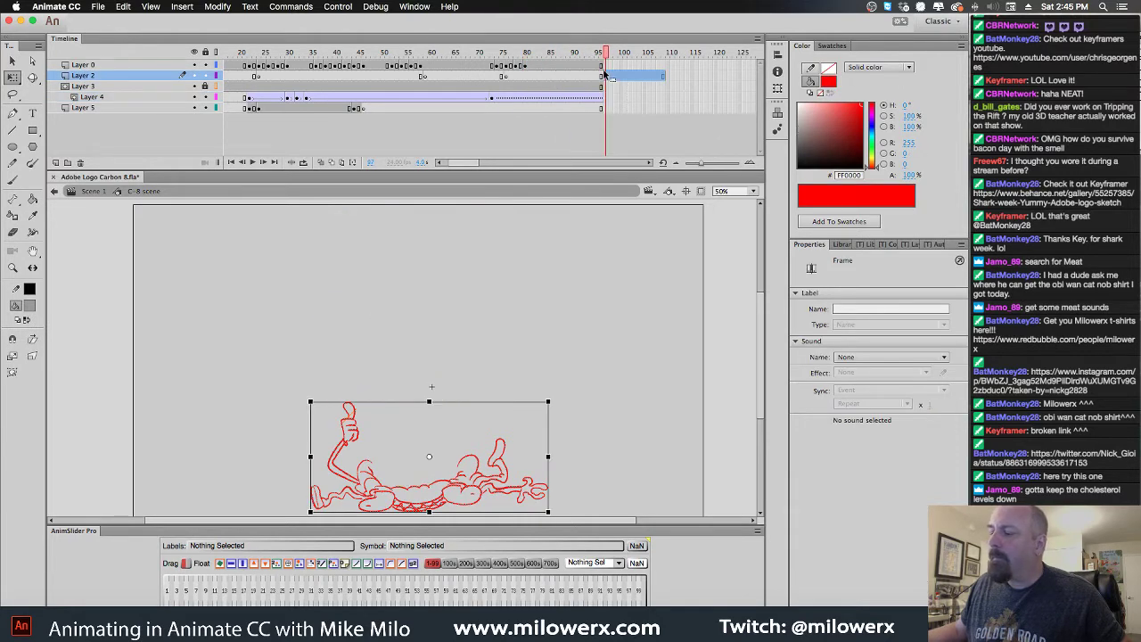
{"action": "left_click", "coordinate": [663, 65]}
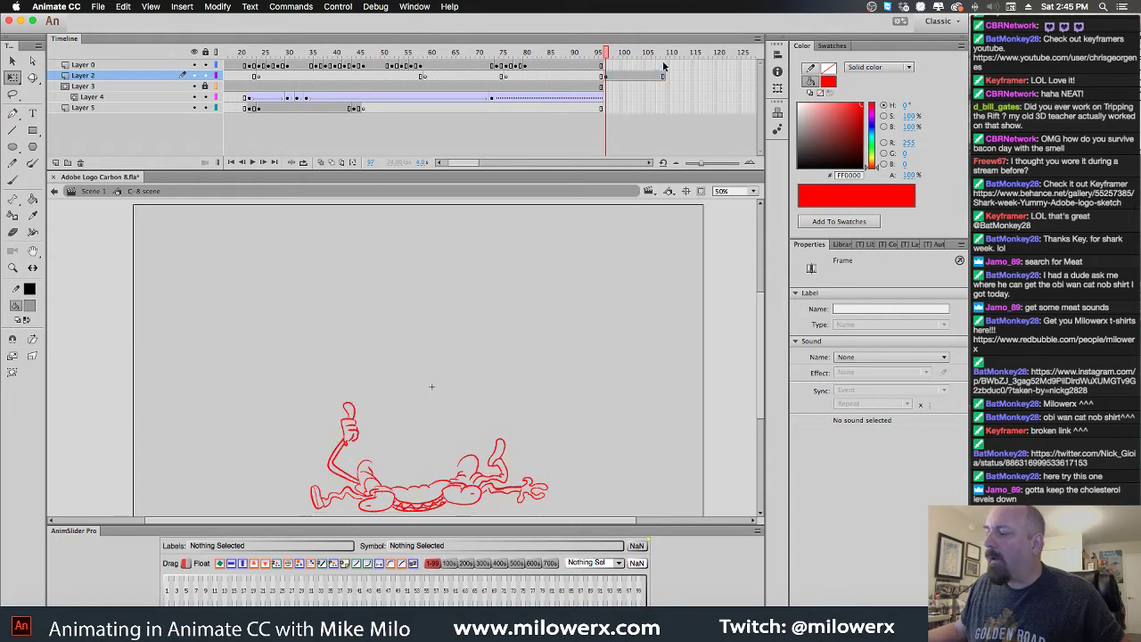
{"action": "key", "text": "F5"}
{"action": "left_click", "coordinate": [663, 87]}
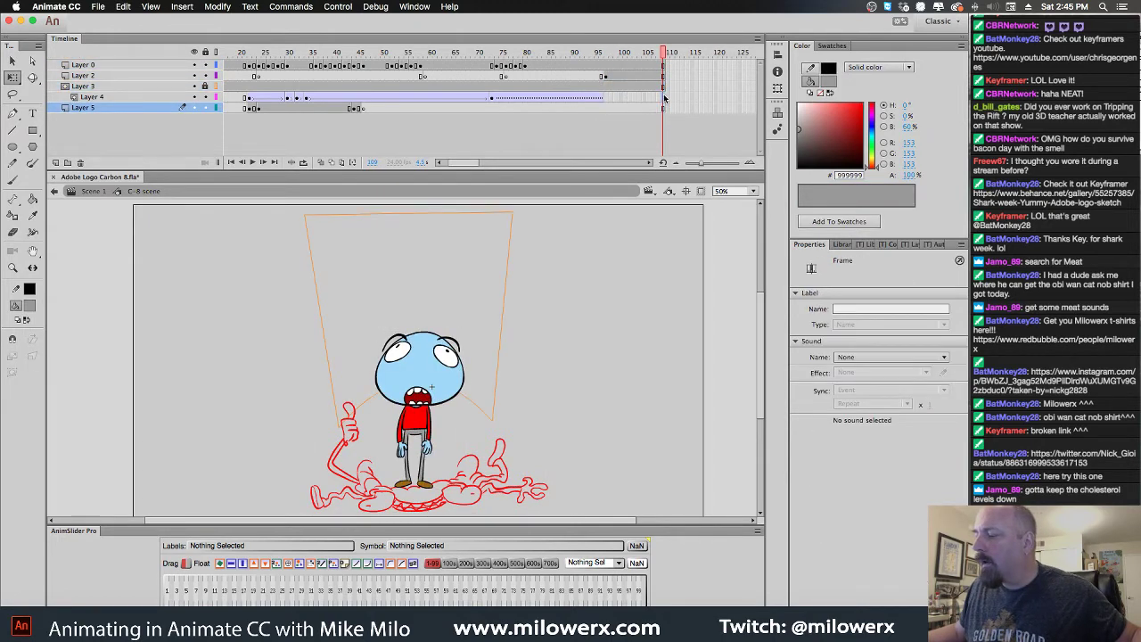
{"action": "left_click", "coordinate": [663, 96]}
{"action": "key", "text": "F5"}
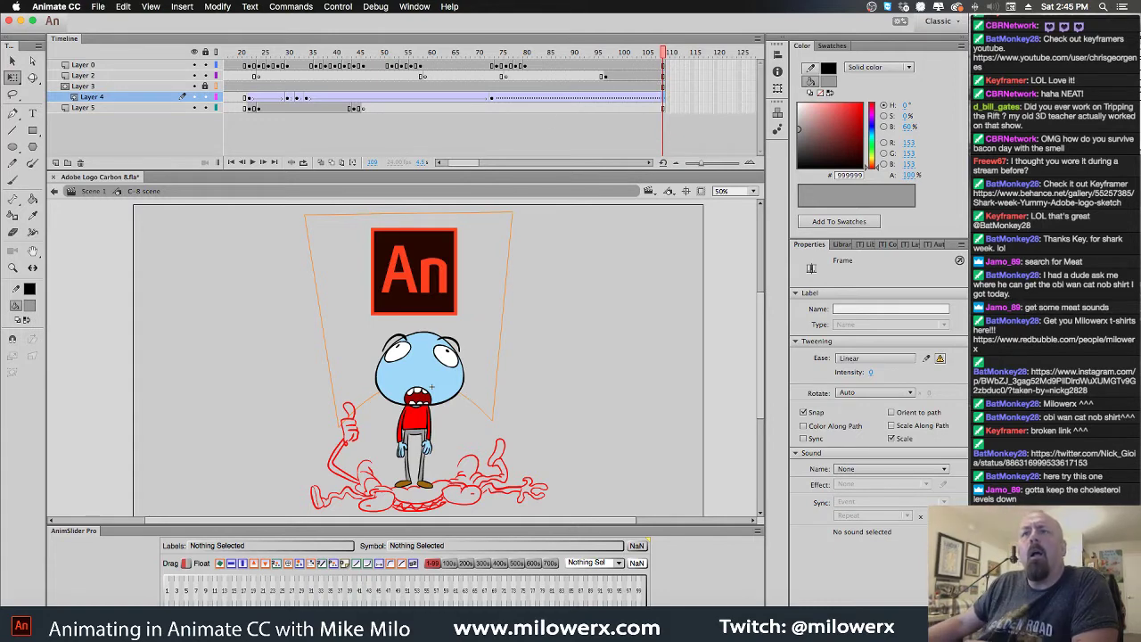
{"action": "key", "text": "super+Tab"}
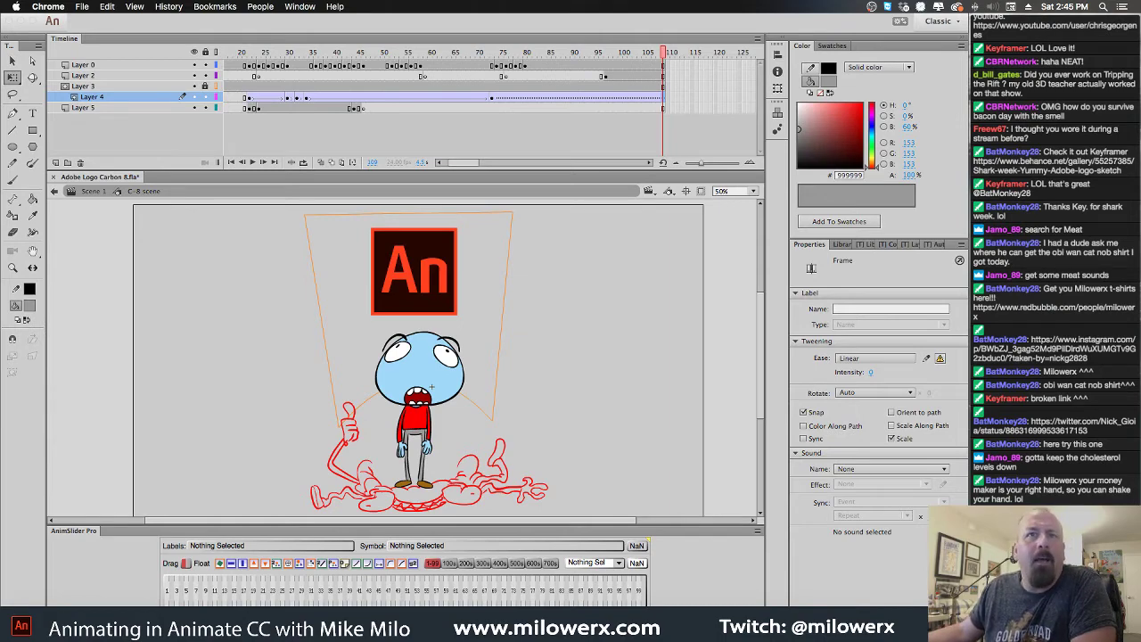
{"action": "left_click_drag", "start_coordinate": [0, 80], "coordinate": [697, 2]}
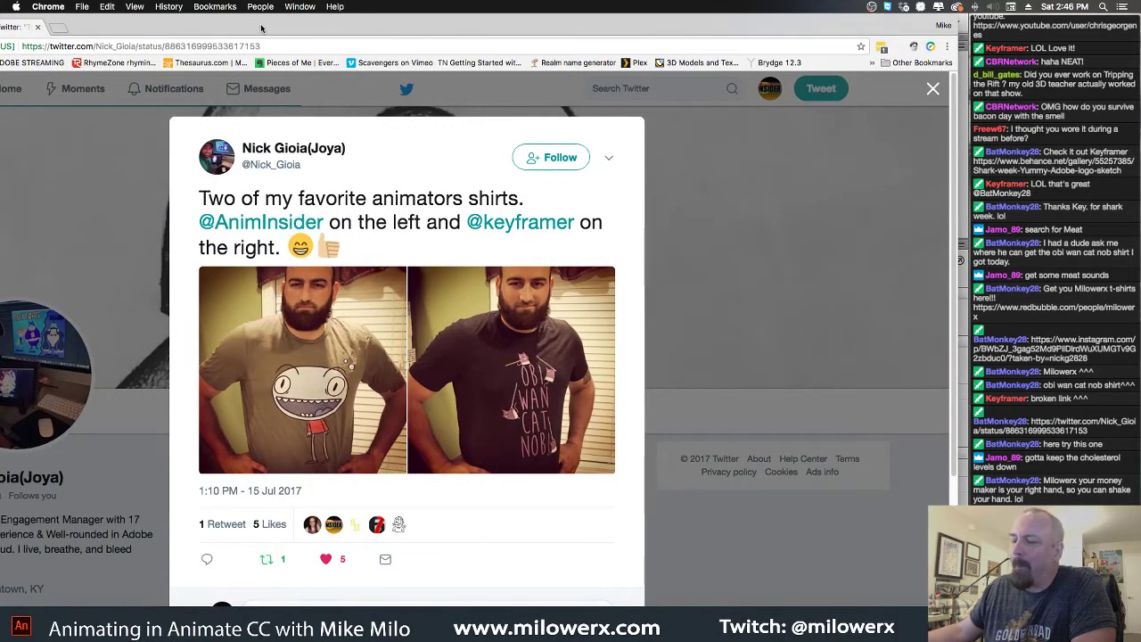
{"action": "left_click_drag", "start_coordinate": [263, 28], "coordinate": [390, 12]}
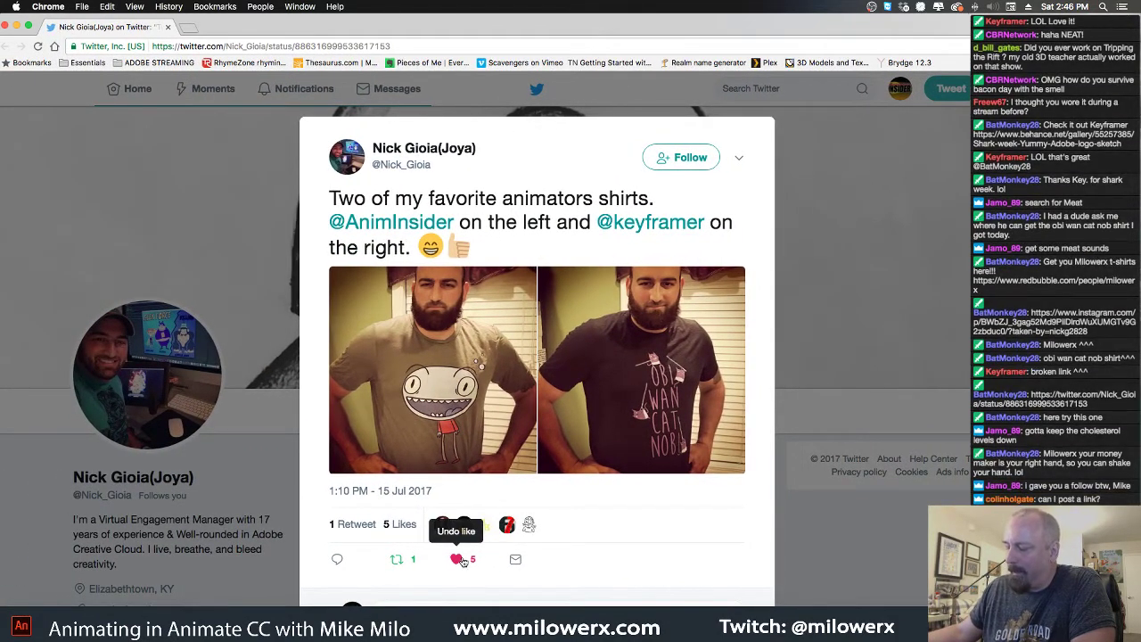
{"action": "left_click", "coordinate": [6, 27]}
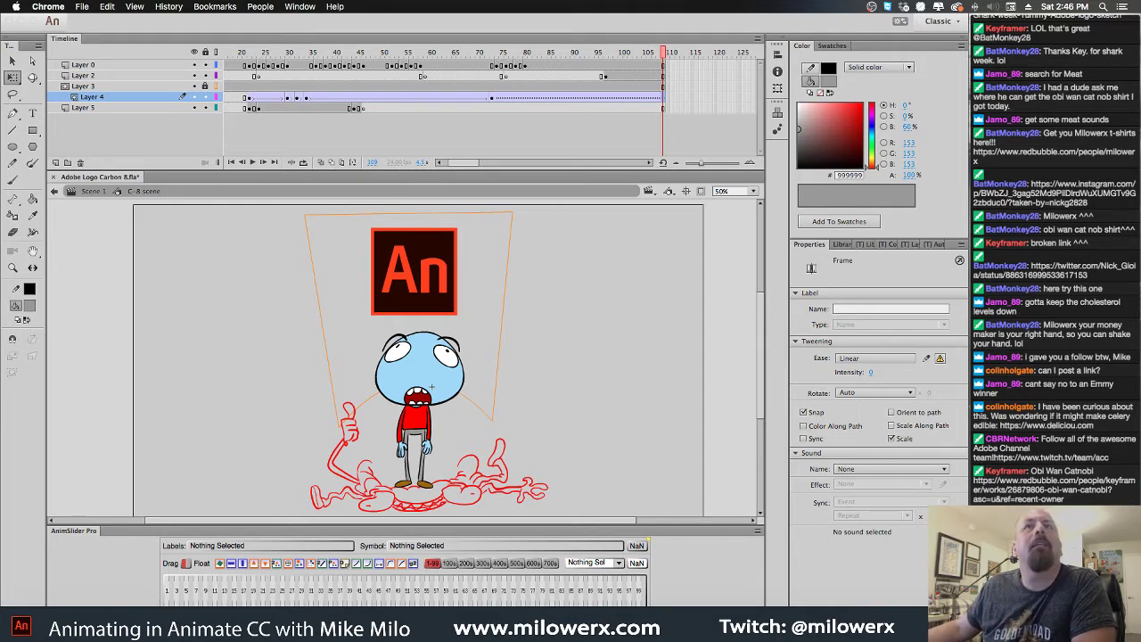
Fill in an e-mail on the bacon coupon page, spin the prize wheel, and minimize Chrome
{"action": "key", "text": "ctrl+alt+Return"}
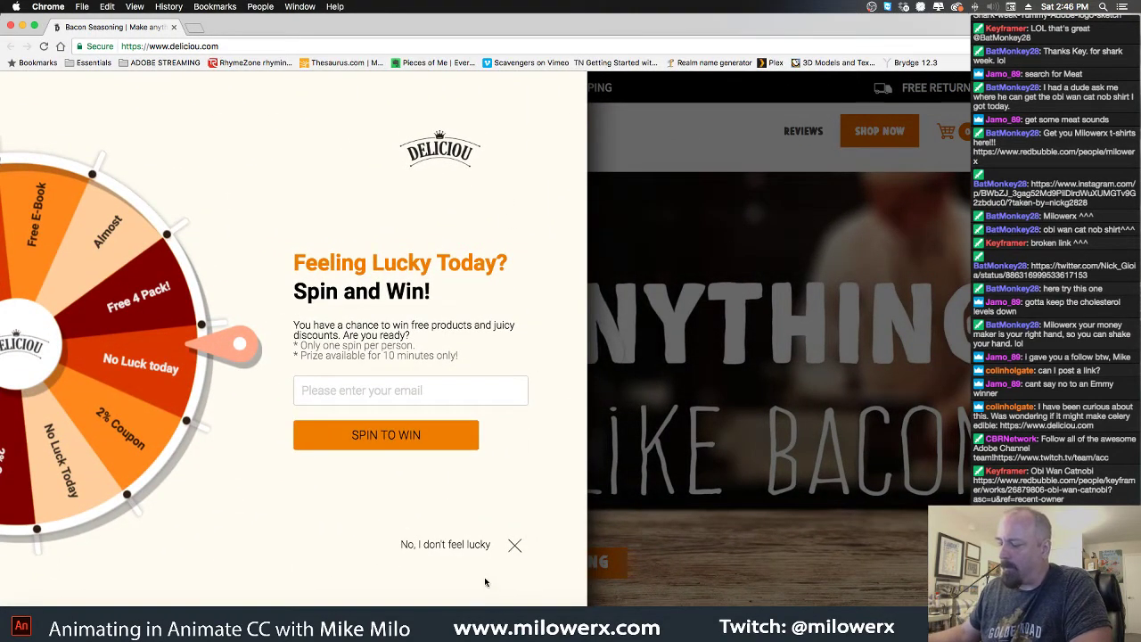
{"action": "left_click", "coordinate": [387, 389]}
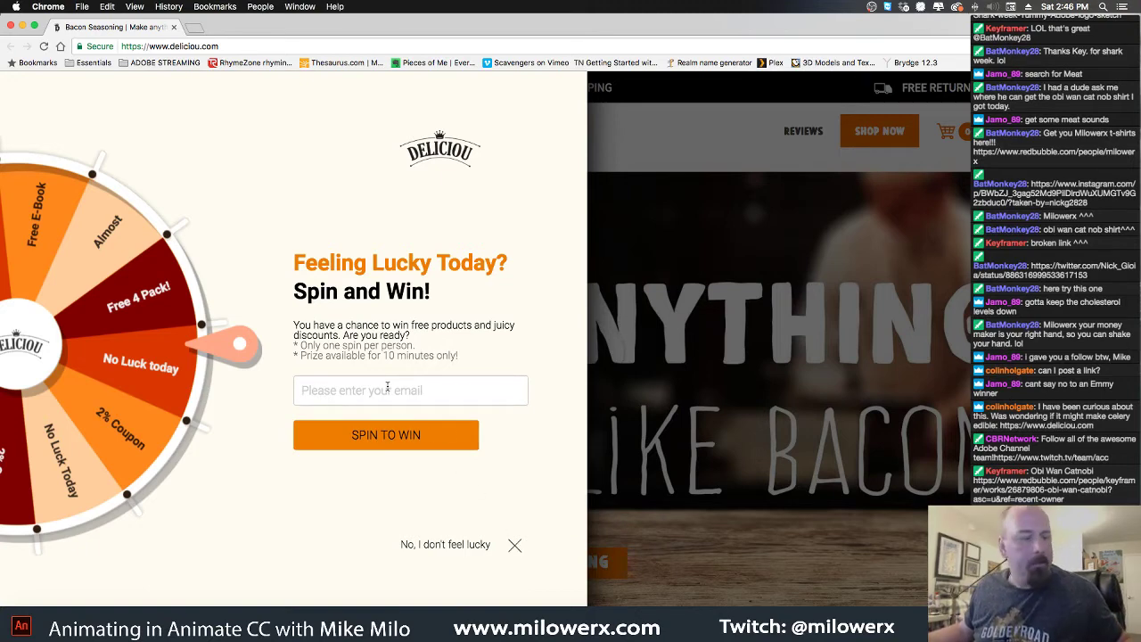
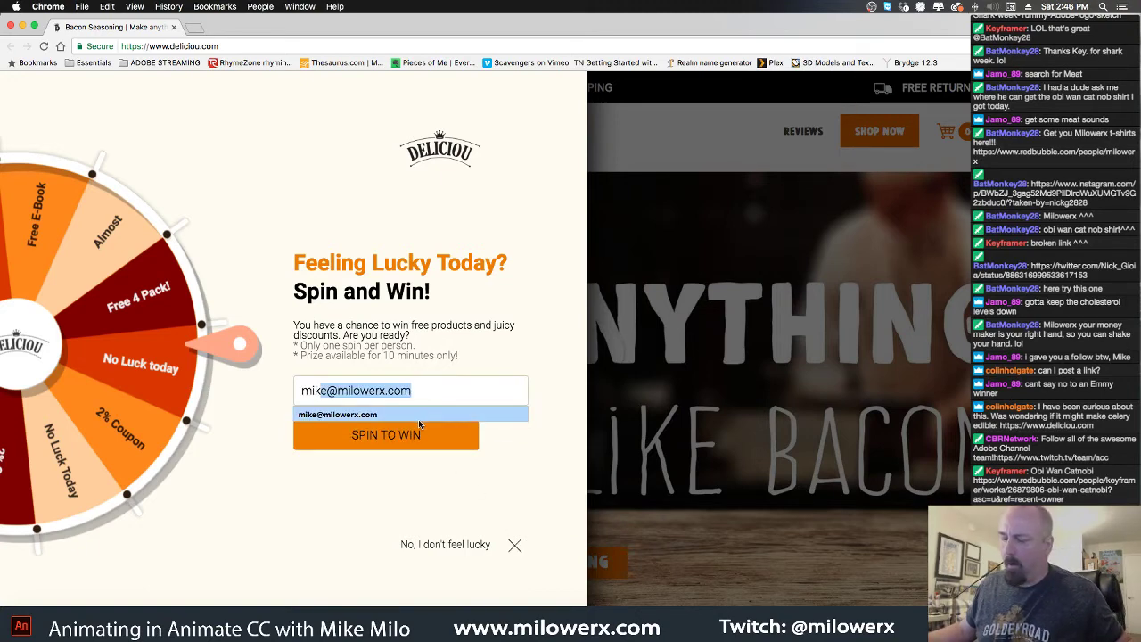
{"action": "left_click", "coordinate": [422, 414]}
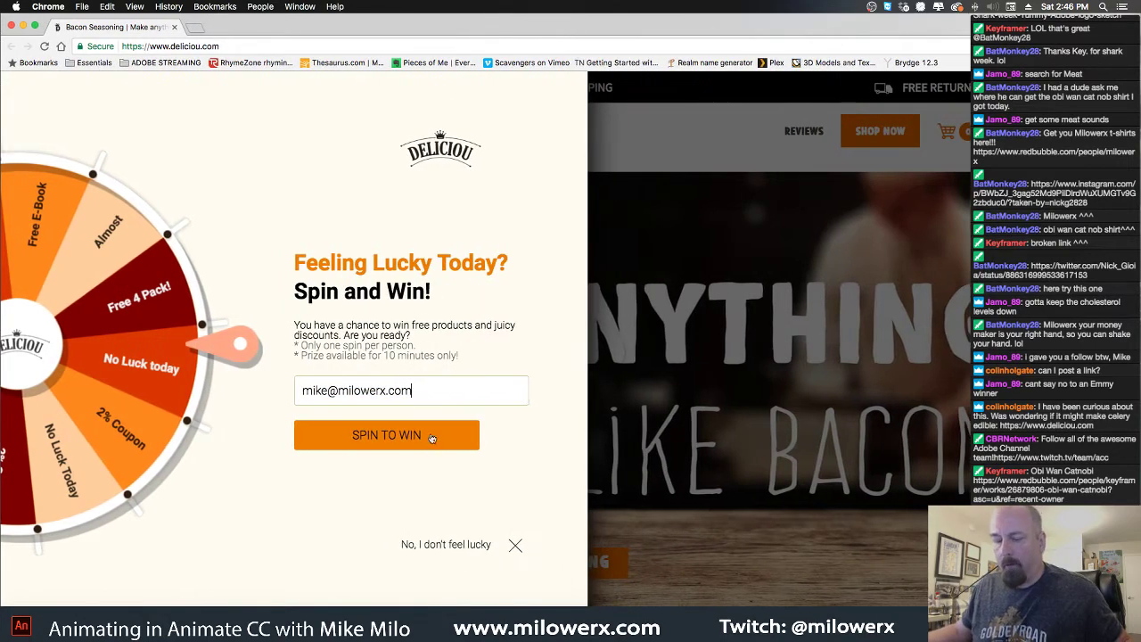
{"action": "left_click", "coordinate": [403, 441]}
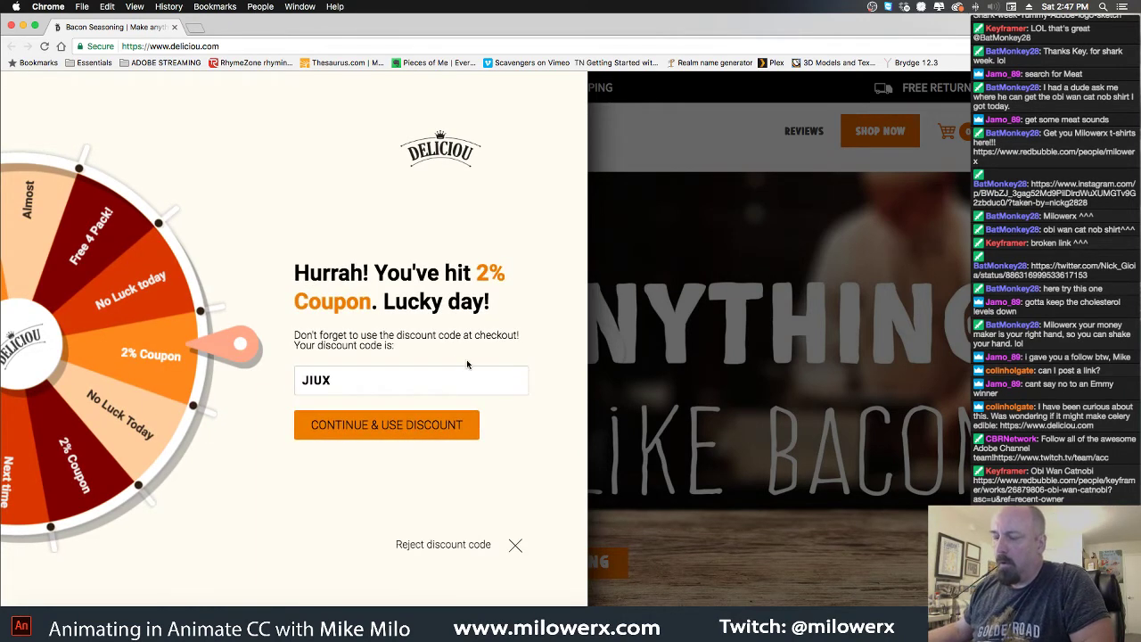
{"action": "left_click", "coordinate": [22, 28]}
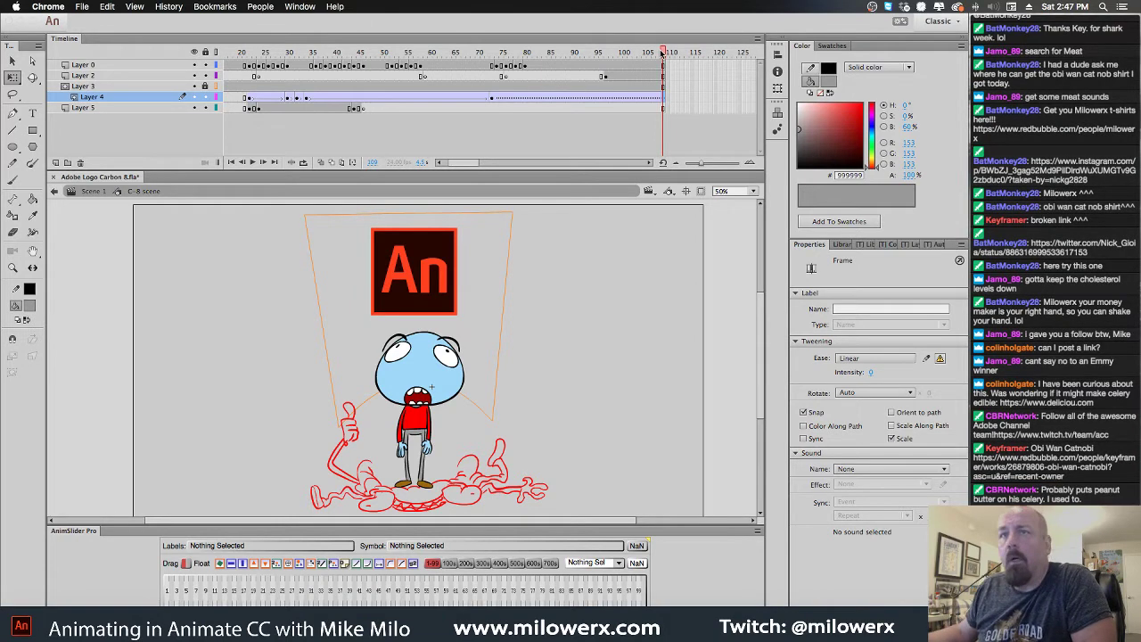
Play back the animation and select Layer 4's logo frame around frame 98
{"action": "left_click", "coordinate": [616, 56]}
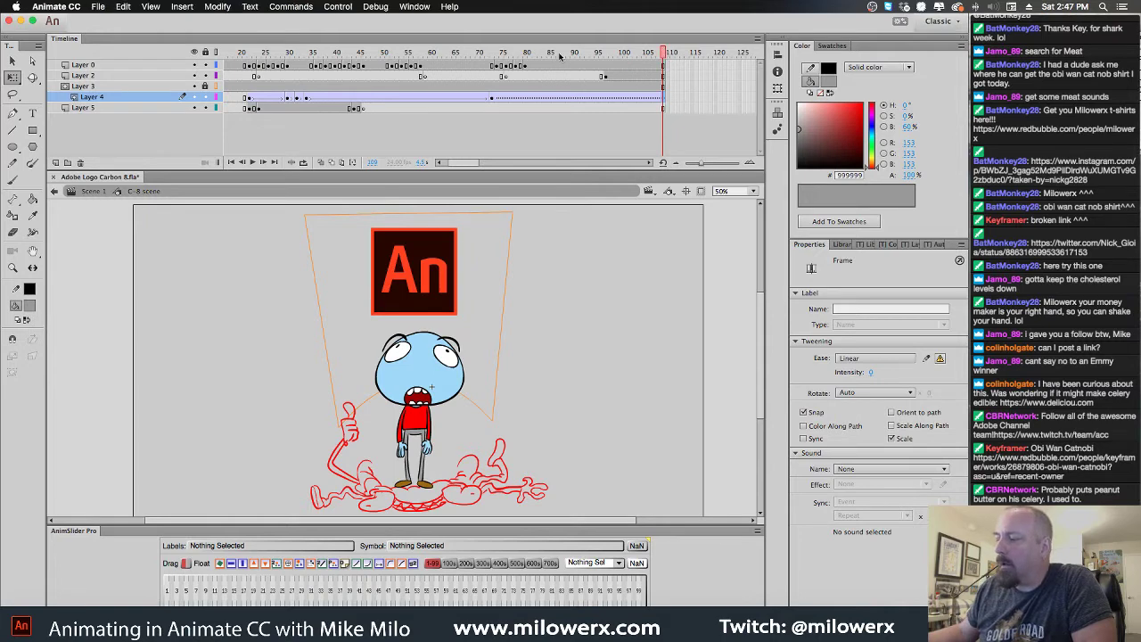
{"action": "key", "text": "Return"}
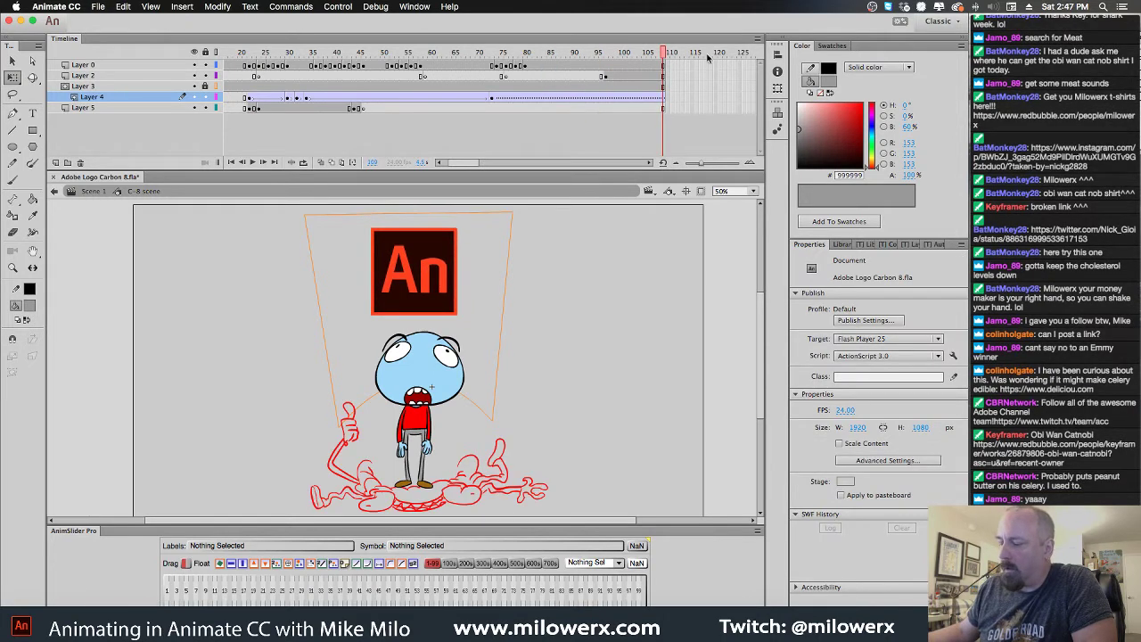
{"action": "scroll", "coordinate": [707, 57], "scroll_direction": "right", "scroll_amount": 3}
{"action": "mouse_move", "coordinate": [500, 52]}
{"action": "left_mouse_down"}
{"action": "mouse_move", "coordinate": [454, 45]}
{"action": "mouse_move", "coordinate": [471, 38]}
{"action": "mouse_move", "coordinate": [322, 42]}
{"action": "mouse_move", "coordinate": [459, 32]}
{"action": "left_mouse_up"}
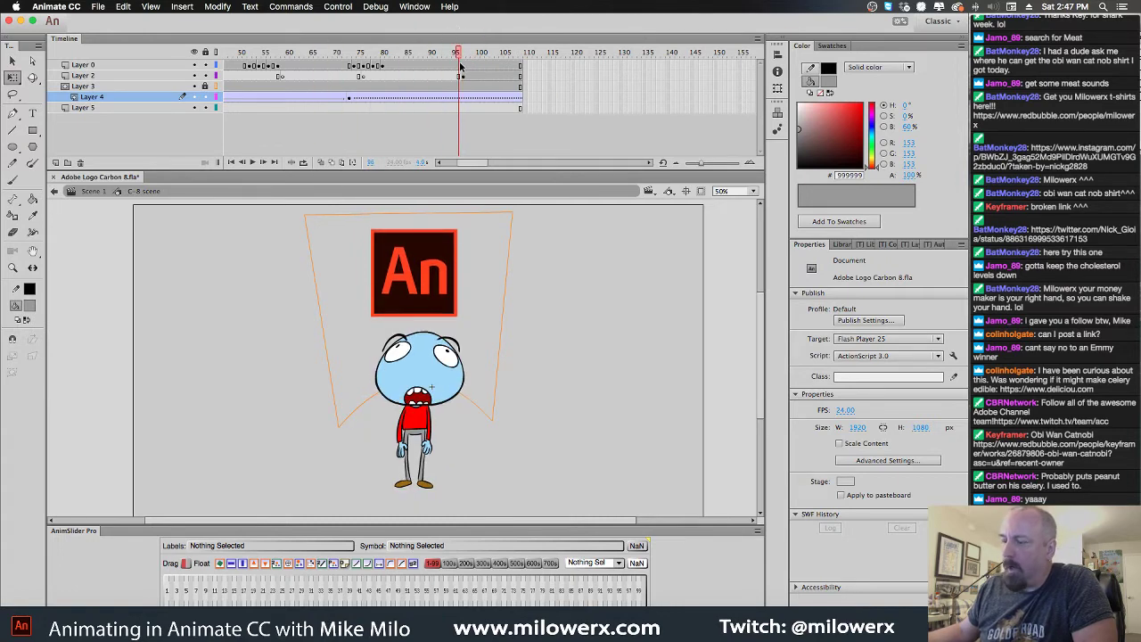
{"action": "left_click", "coordinate": [455, 96]}
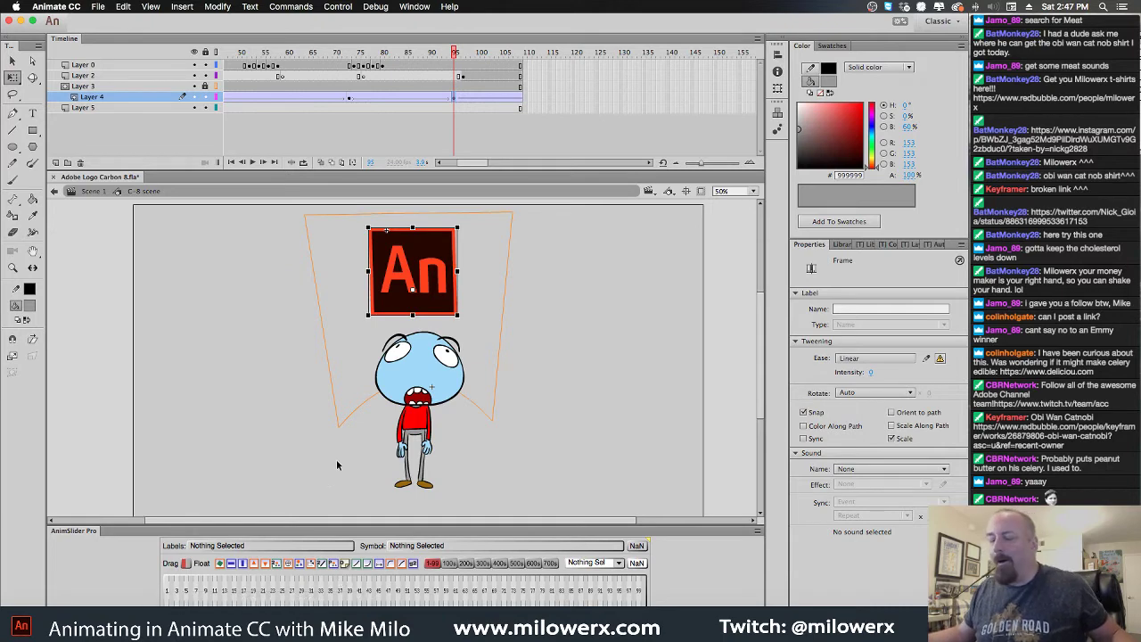
Nudge the An logo down onto the character's head at frames 95 and 96
{"action": "left_click", "coordinate": [451, 100]}
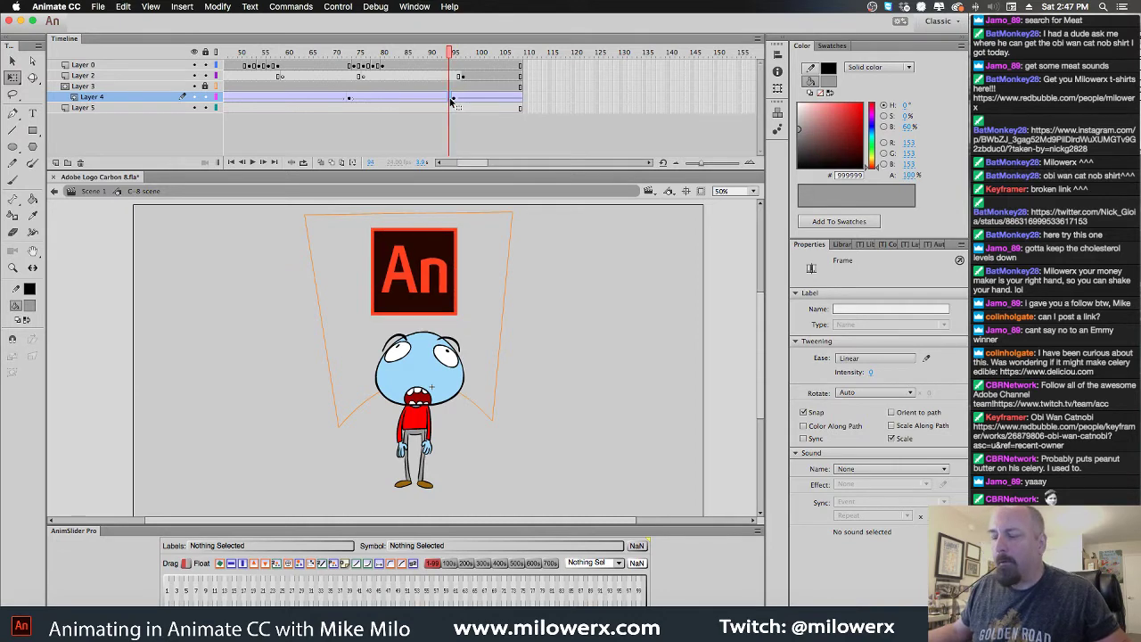
{"action": "left_click", "coordinate": [451, 100]}
{"action": "left_click", "coordinate": [454, 100]}
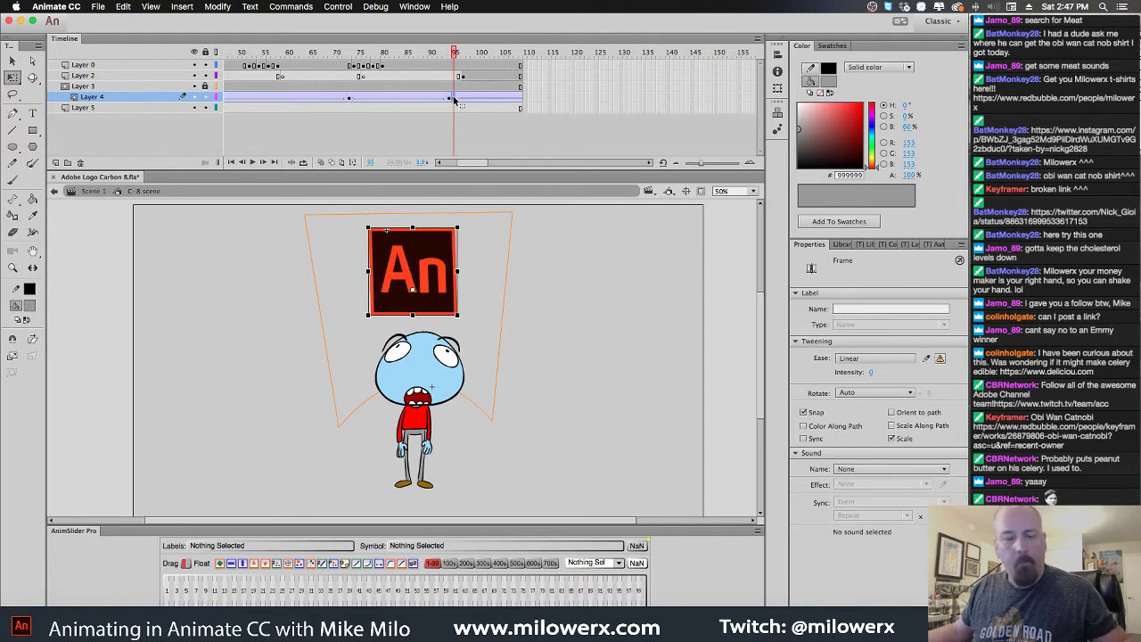
{"action": "key", "text": "shift+Down"}
{"action": "key", "text": "shift+Down"}
{"action": "key", "text": "shift+Down"}
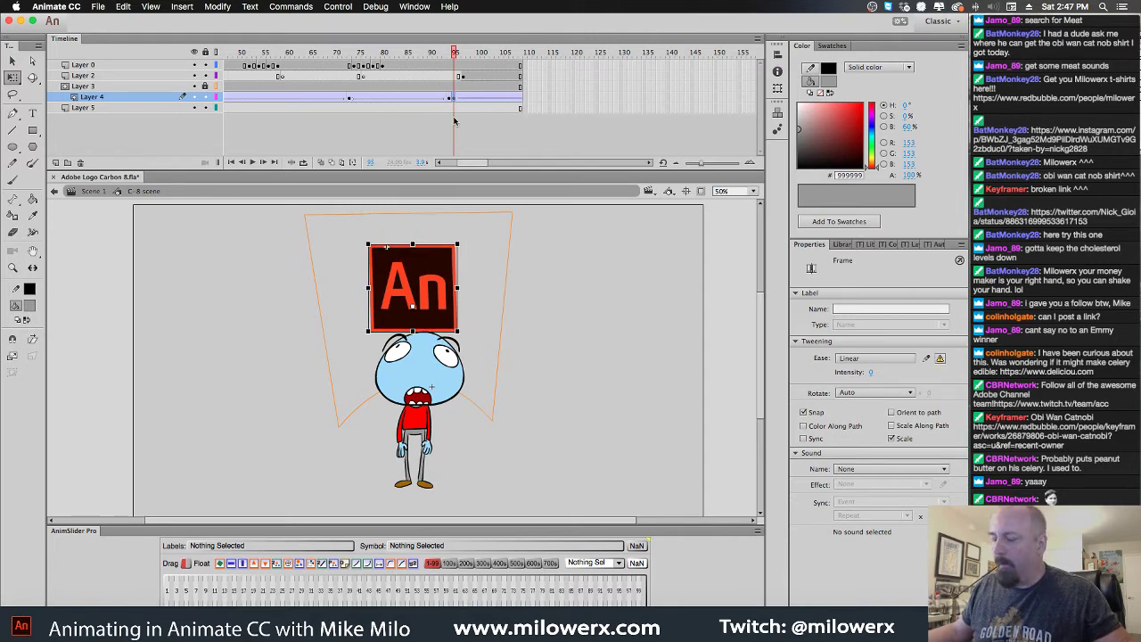
{"action": "left_click", "coordinate": [459, 99]}
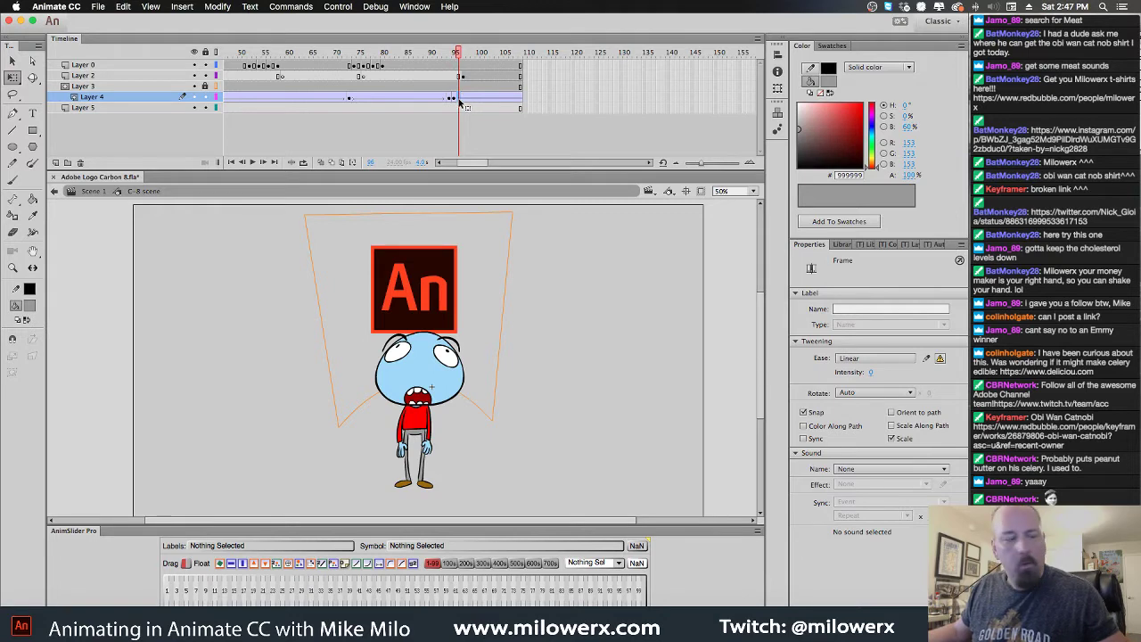
{"action": "left_click", "coordinate": [460, 100]}
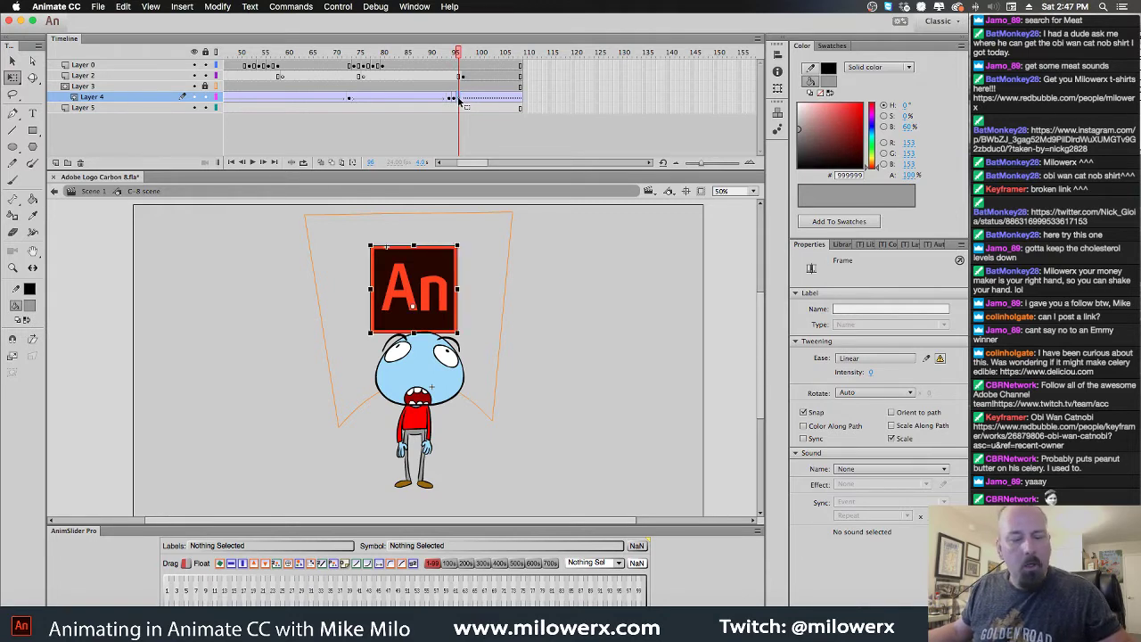
{"action": "key", "text": "shift+Down"}
{"action": "key", "text": "shift+Down"}
{"action": "key", "text": "shift+Down"}
{"action": "key", "text": "shift+Down"}
{"action": "key", "text": "shift+Right"}
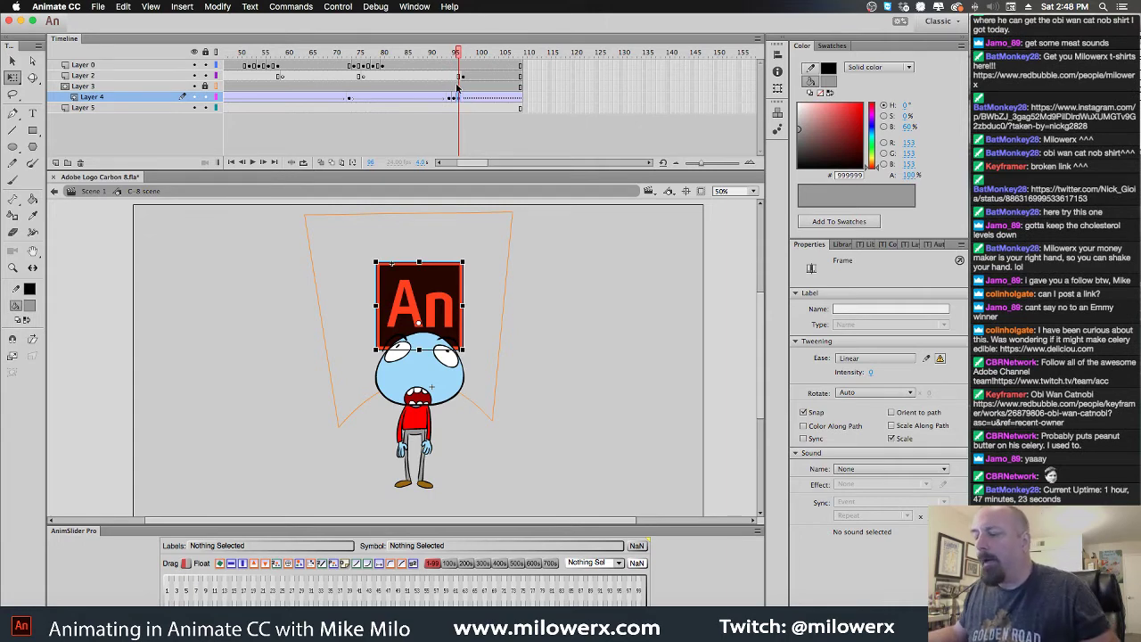
Clear Layer 0's drawing to a blank keyframe, enable Onion Skin, and pick a black Brush
{"action": "left_click", "coordinate": [456, 86]}
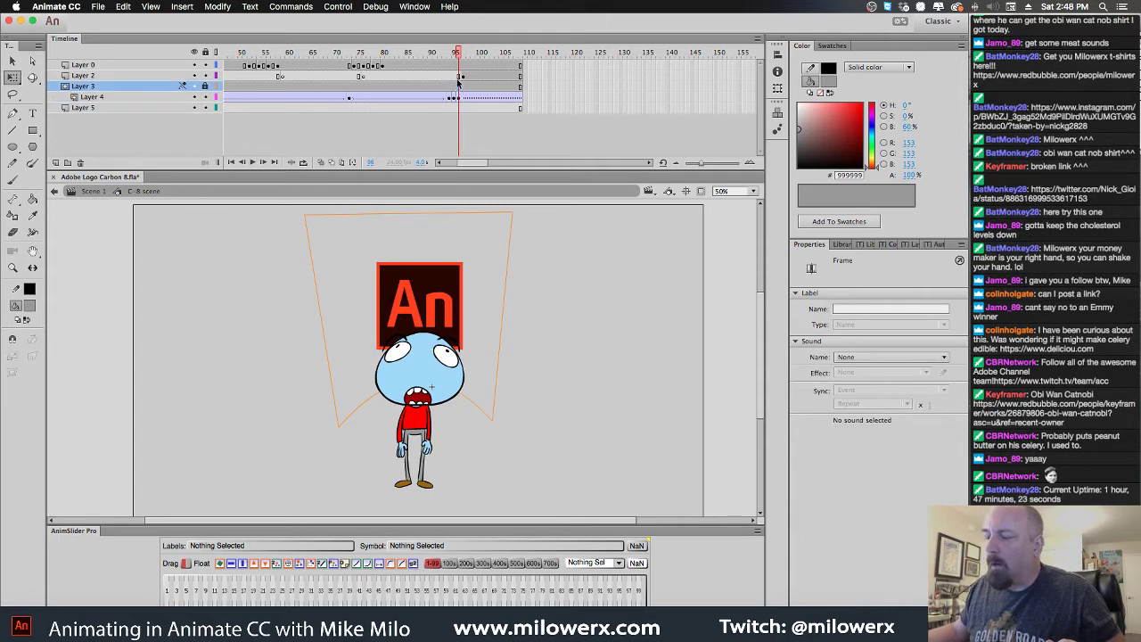
{"action": "left_click", "coordinate": [458, 66]}
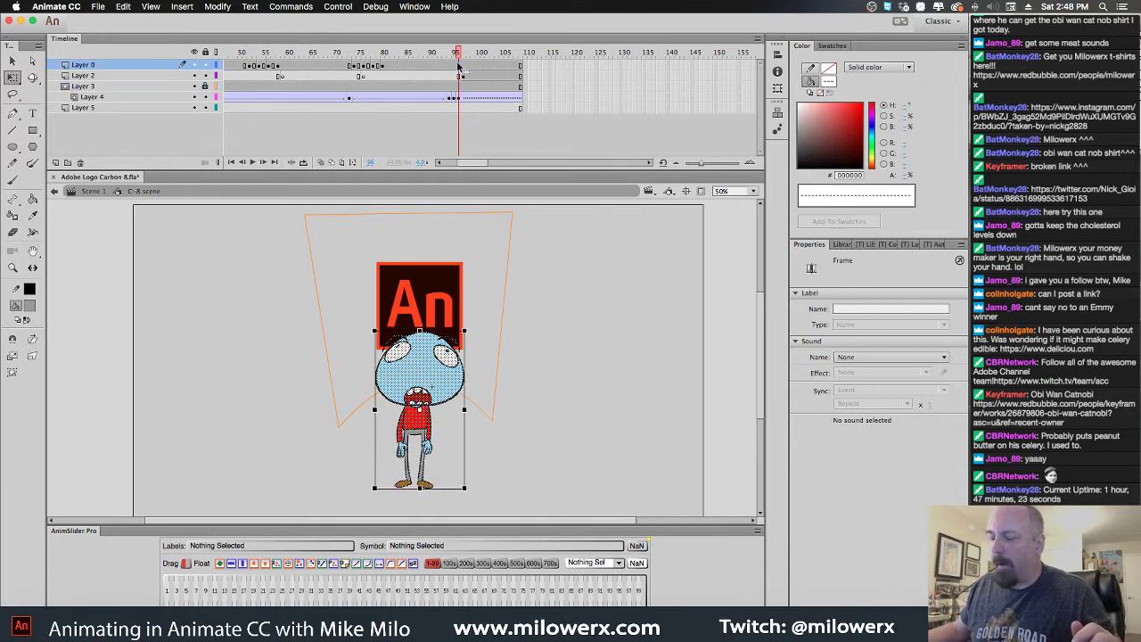
{"action": "key", "text": "Delete"}
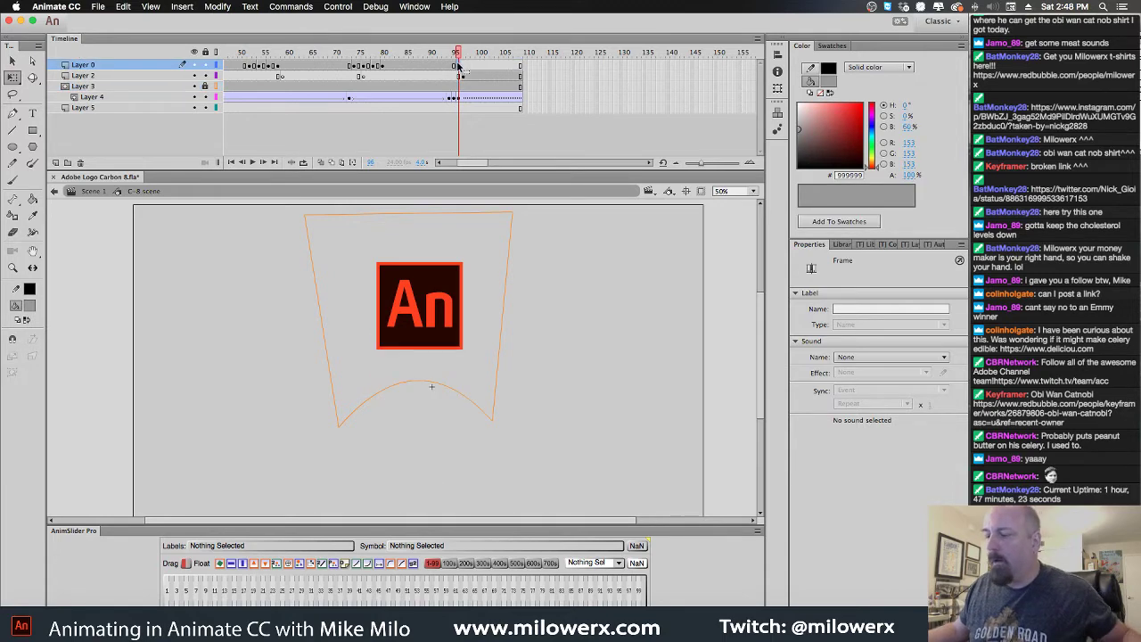
{"action": "left_click", "coordinate": [321, 163]}
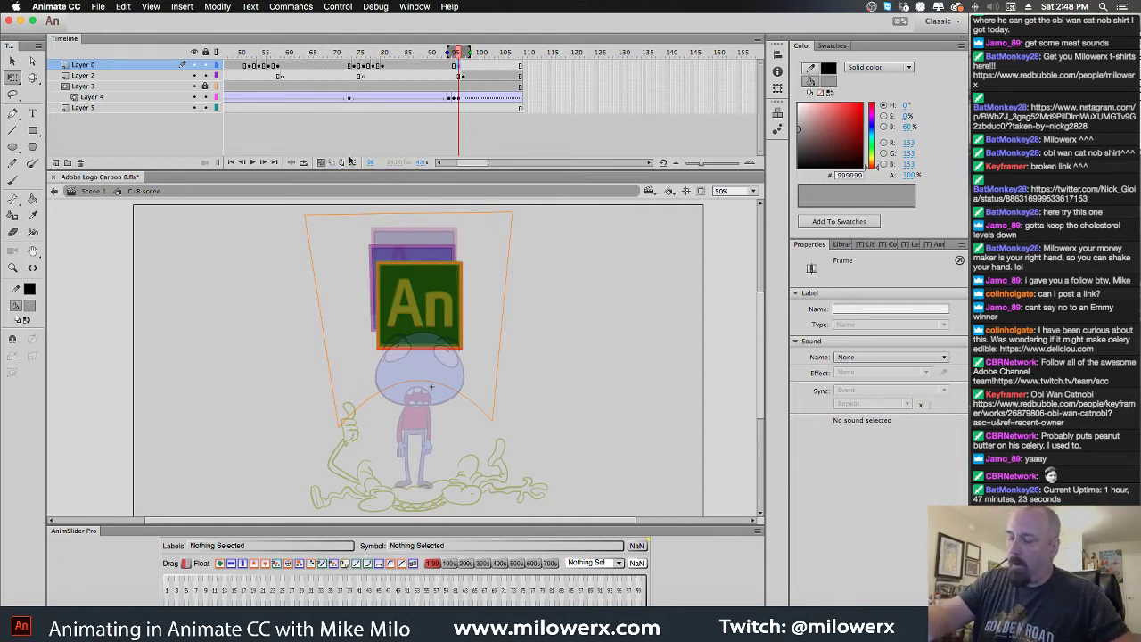
{"action": "left_click", "coordinate": [12, 181]}
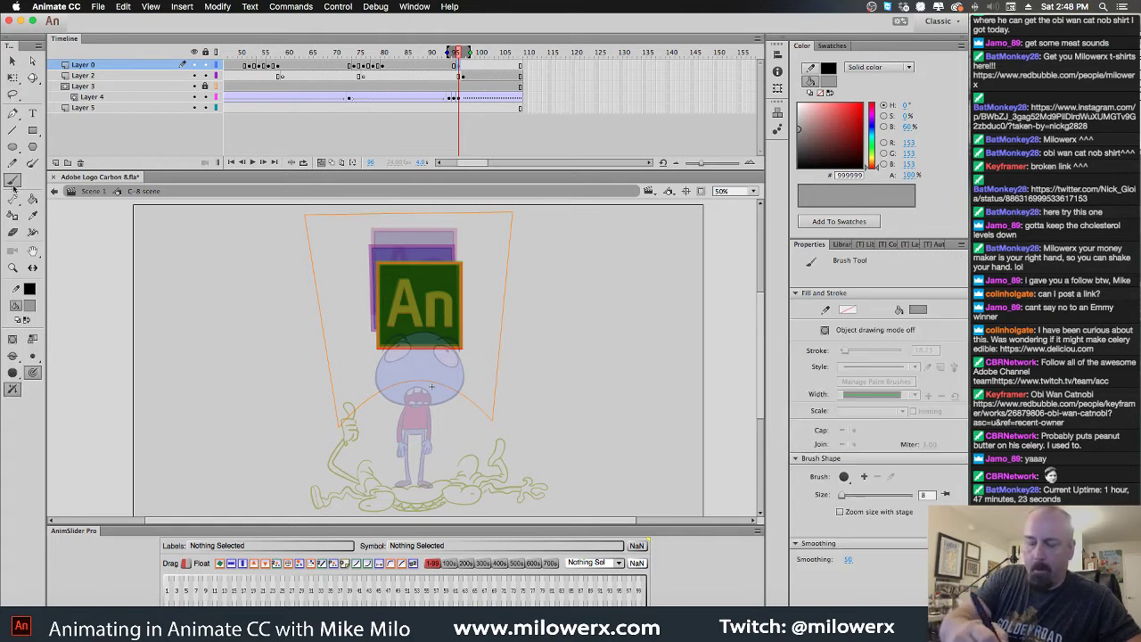
{"action": "left_click", "coordinate": [465, 357]}
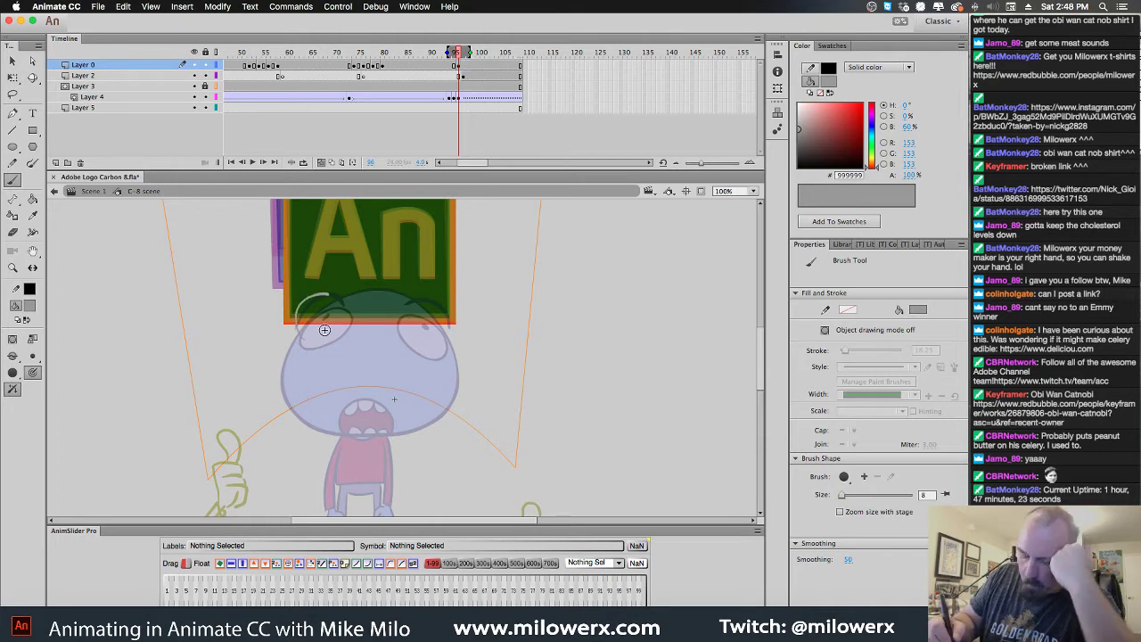
{"action": "left_click", "coordinate": [29, 308]}
{"action": "left_click", "coordinate": [41, 331]}
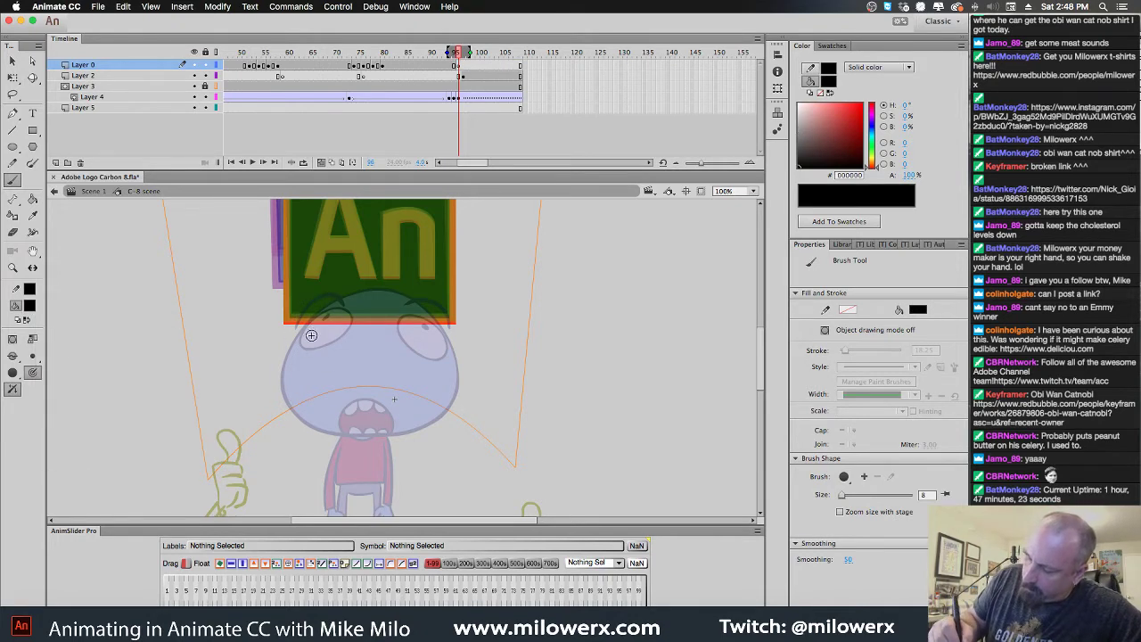
Sketch the squashed face: both eyes, the head outline, an open mouth, and teeth
{"action": "mouse_move", "coordinate": [305, 346]}
{"action": "left_mouse_down"}
{"action": "mouse_move", "coordinate": [324, 302]}
{"action": "mouse_move", "coordinate": [346, 305]}
{"action": "mouse_move", "coordinate": [347, 335]}
{"action": "mouse_move", "coordinate": [309, 346]}
{"action": "mouse_move", "coordinate": [293, 330]}
{"action": "mouse_move", "coordinate": [309, 294]}
{"action": "mouse_move", "coordinate": [350, 310]}
{"action": "left_mouse_up"}
{"action": "key", "text": "super+z"}
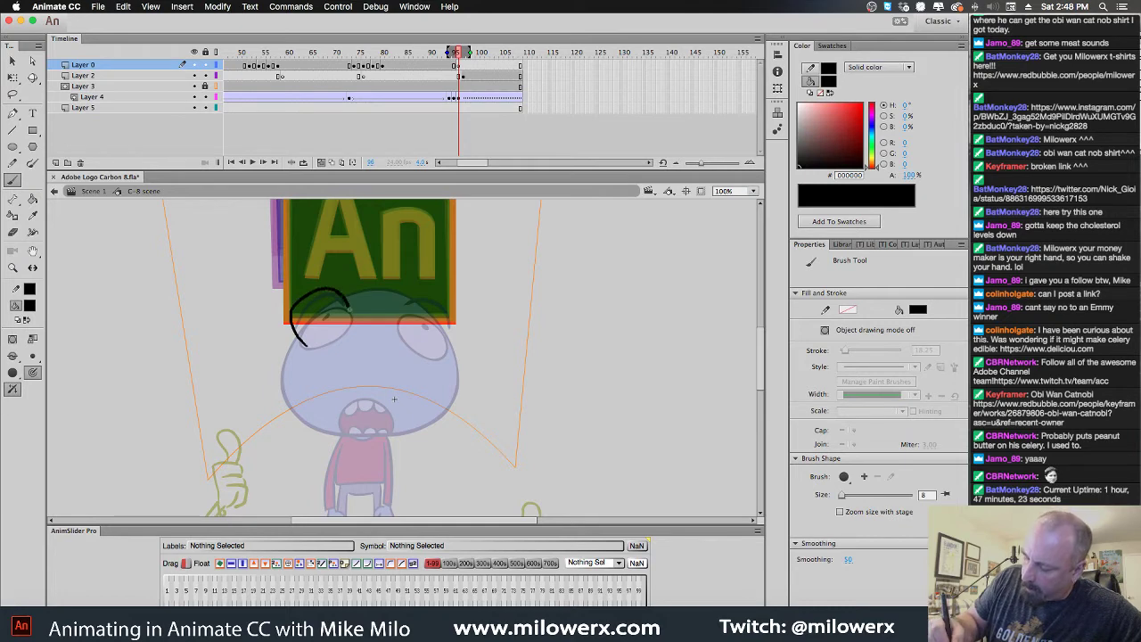
{"action": "left_click_drag", "start_coordinate": [321, 349], "coordinate": [307, 345]}
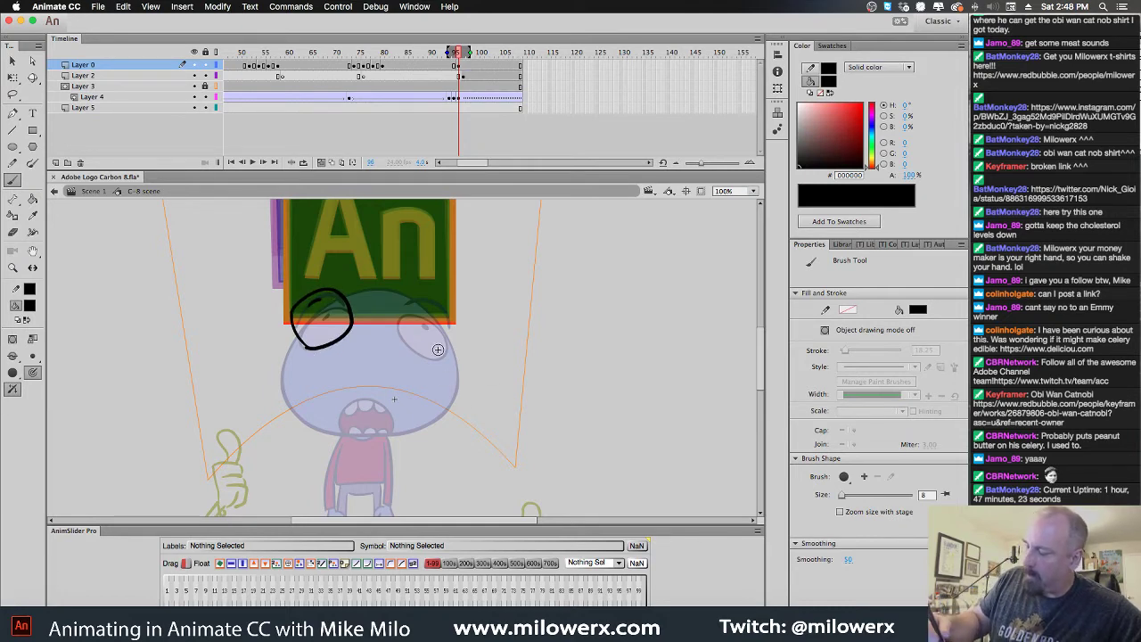
{"action": "mouse_move", "coordinate": [398, 327]}
{"action": "left_mouse_down"}
{"action": "mouse_move", "coordinate": [444, 302]}
{"action": "mouse_move", "coordinate": [459, 330]}
{"action": "mouse_move", "coordinate": [437, 359]}
{"action": "left_mouse_up"}
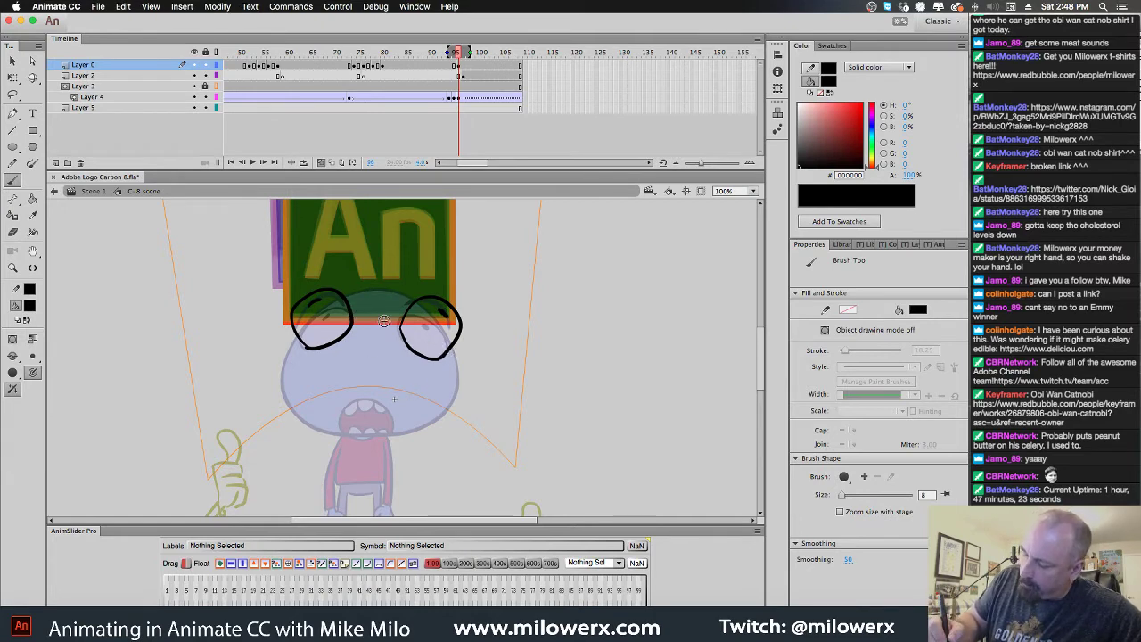
{"action": "mouse_move", "coordinate": [360, 326]}
{"action": "left_mouse_down"}
{"action": "mouse_move", "coordinate": [372, 312]}
{"action": "mouse_move", "coordinate": [405, 318]}
{"action": "left_mouse_up"}
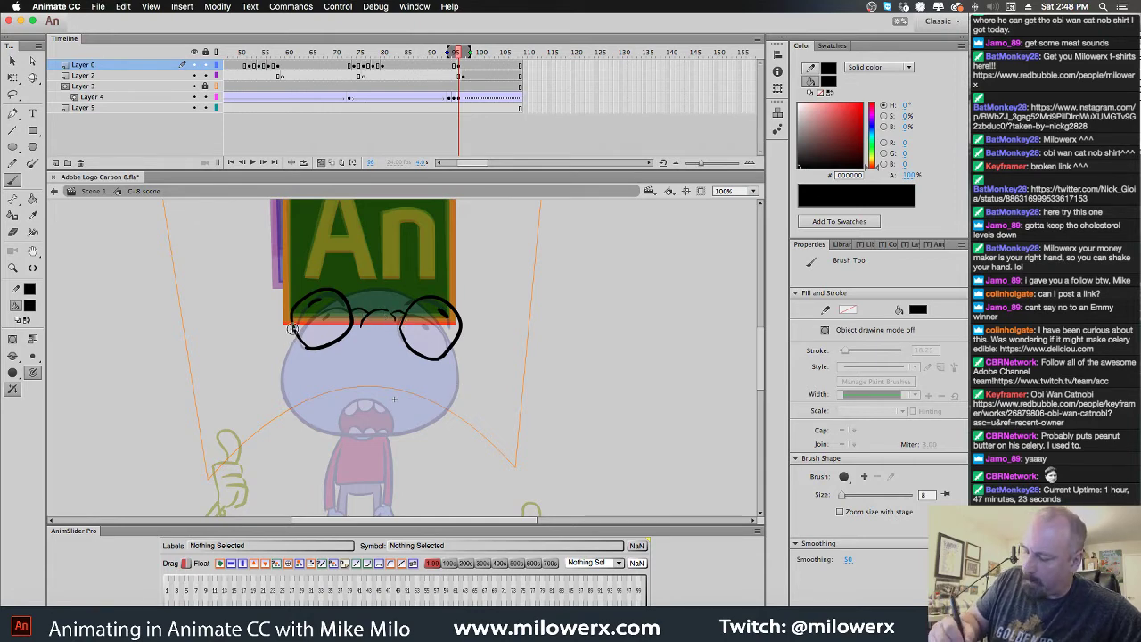
{"action": "left_click_drag", "start_coordinate": [292, 326], "coordinate": [266, 352]}
{"action": "key", "text": "super+z"}
{"action": "key", "text": "super+z"}
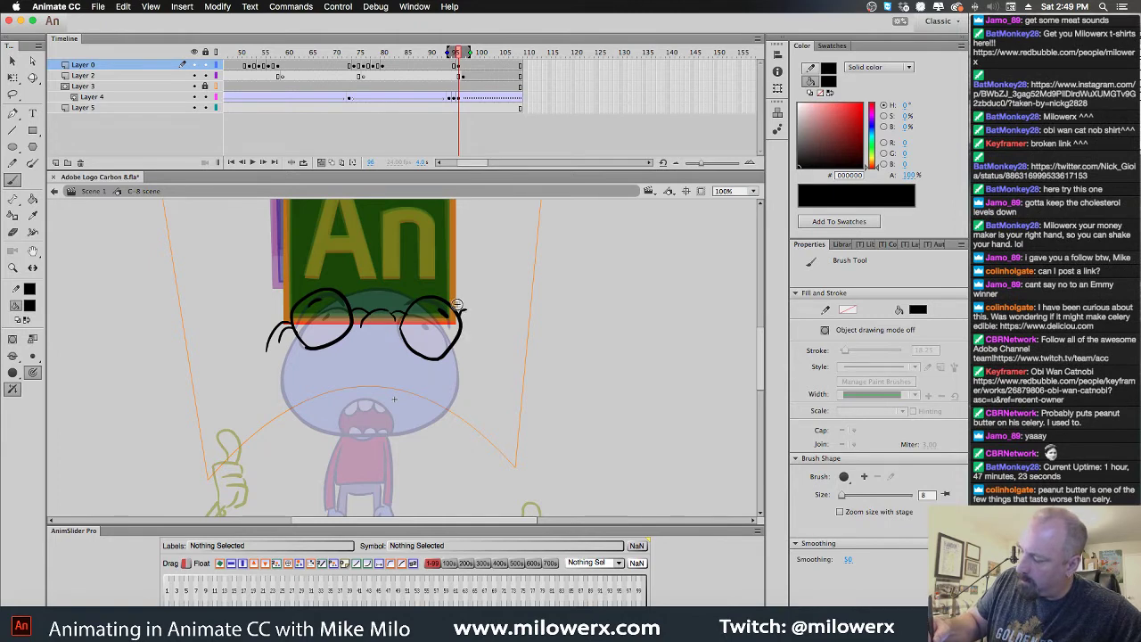
{"action": "left_click_drag", "start_coordinate": [481, 306], "coordinate": [485, 339]}
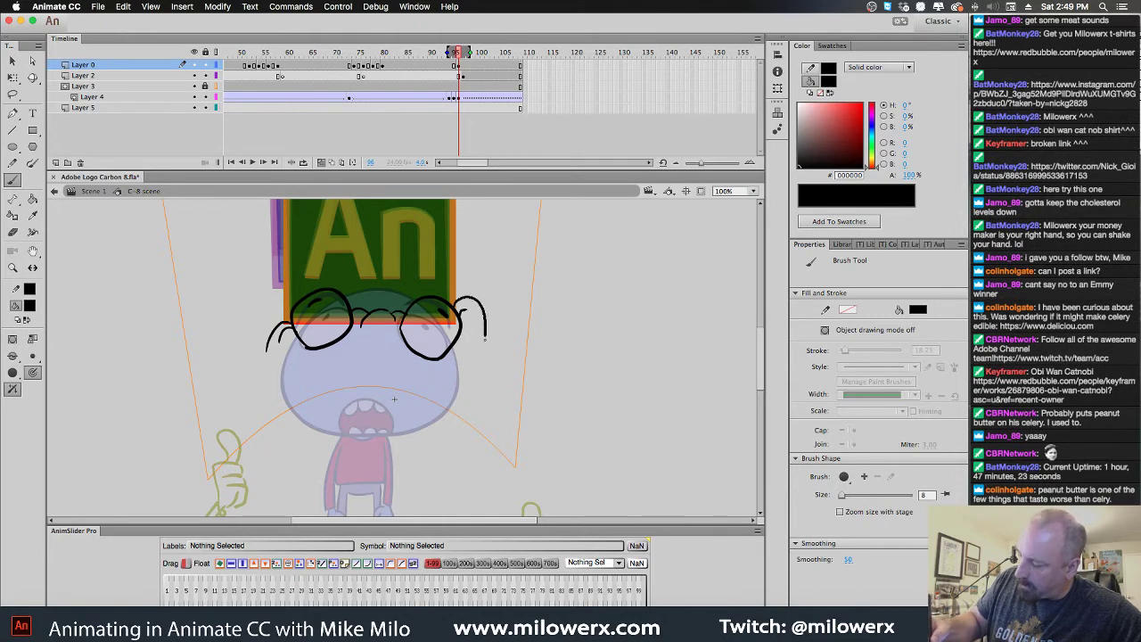
{"action": "mouse_move", "coordinate": [452, 408]}
{"action": "left_mouse_down"}
{"action": "mouse_move", "coordinate": [363, 434]}
{"action": "mouse_move", "coordinate": [312, 422]}
{"action": "mouse_move", "coordinate": [269, 379]}
{"action": "left_mouse_up"}
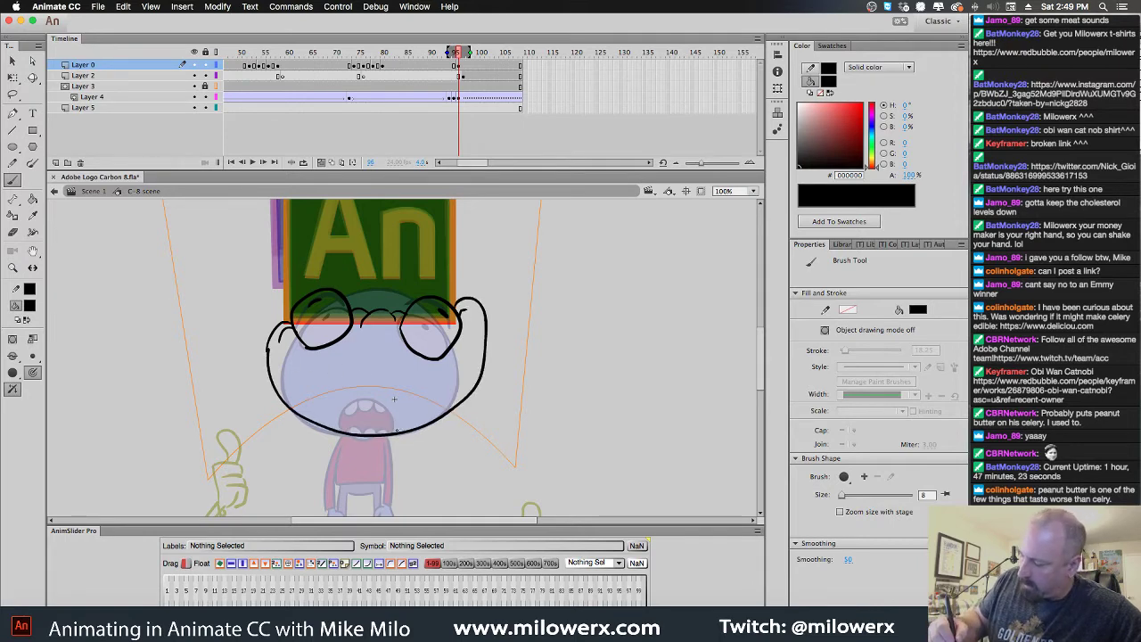
{"action": "mouse_move", "coordinate": [397, 431]}
{"action": "left_mouse_down"}
{"action": "mouse_move", "coordinate": [355, 384]}
{"action": "mouse_move", "coordinate": [318, 395]}
{"action": "mouse_move", "coordinate": [371, 436]}
{"action": "left_mouse_up"}
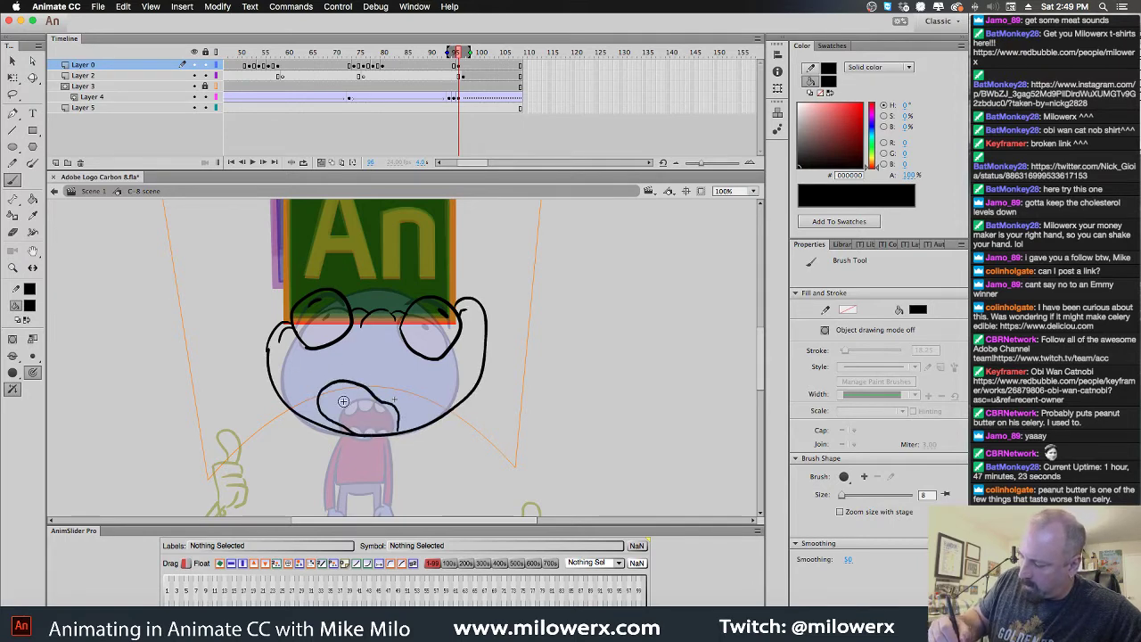
{"action": "mouse_move", "coordinate": [347, 383]}
{"action": "left_mouse_down"}
{"action": "mouse_move", "coordinate": [327, 387]}
{"action": "mouse_move", "coordinate": [352, 387]}
{"action": "mouse_move", "coordinate": [340, 415]}
{"action": "left_mouse_up"}
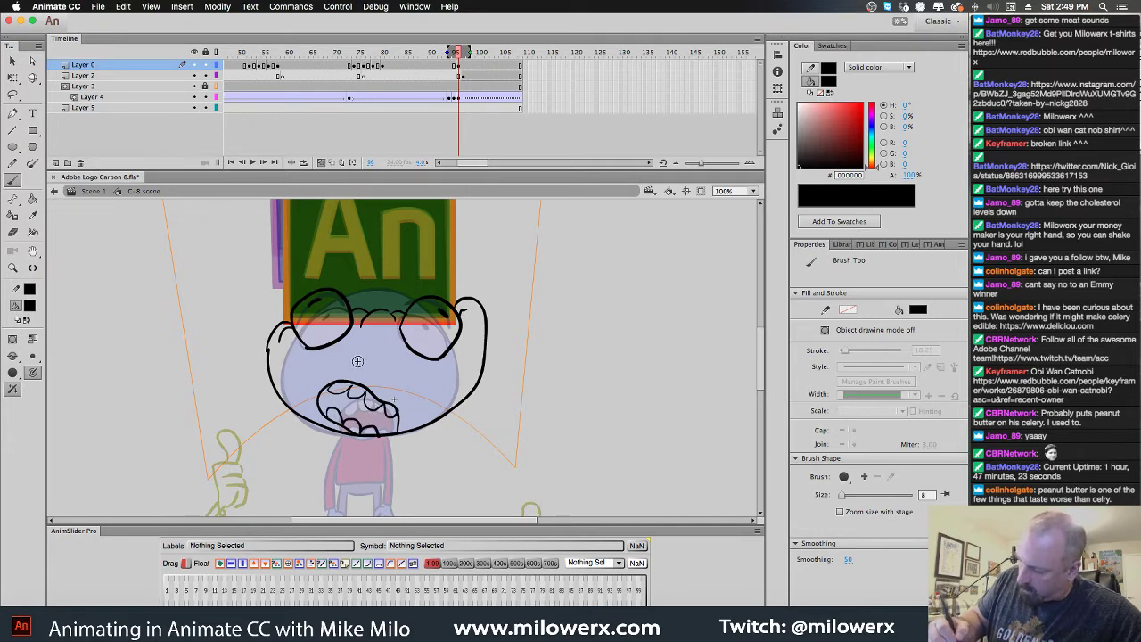
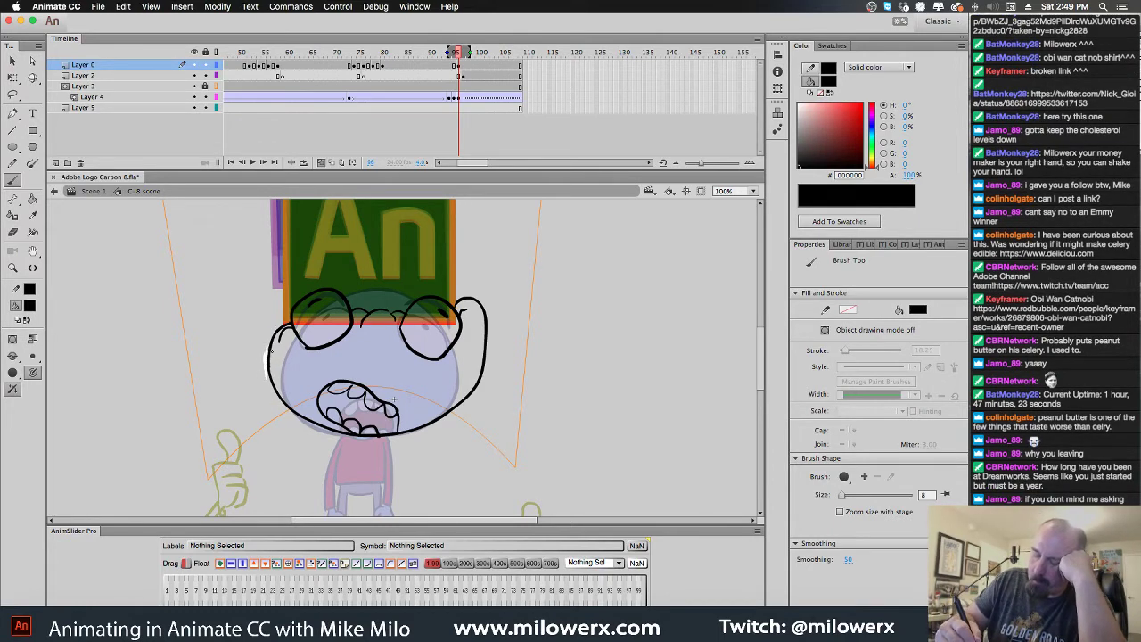
Ink the left edge of the head in black, undoing a stray arc at the upper right
{"action": "left_click_drag", "start_coordinate": [271, 350], "coordinate": [277, 384]}
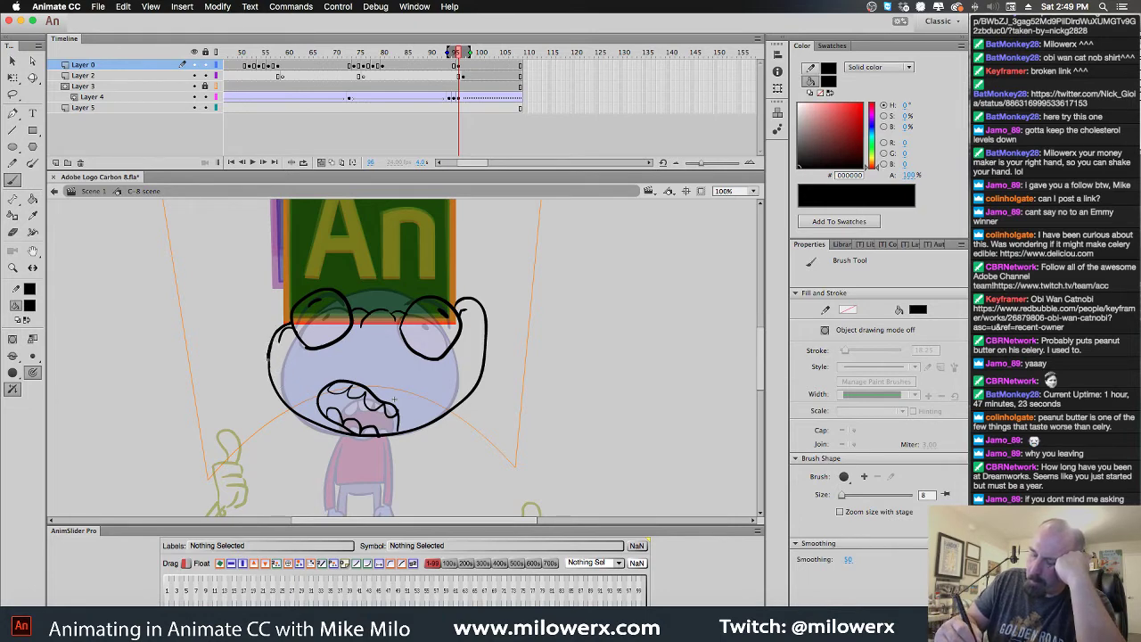
{"action": "right_click", "coordinate": [344, 376]}
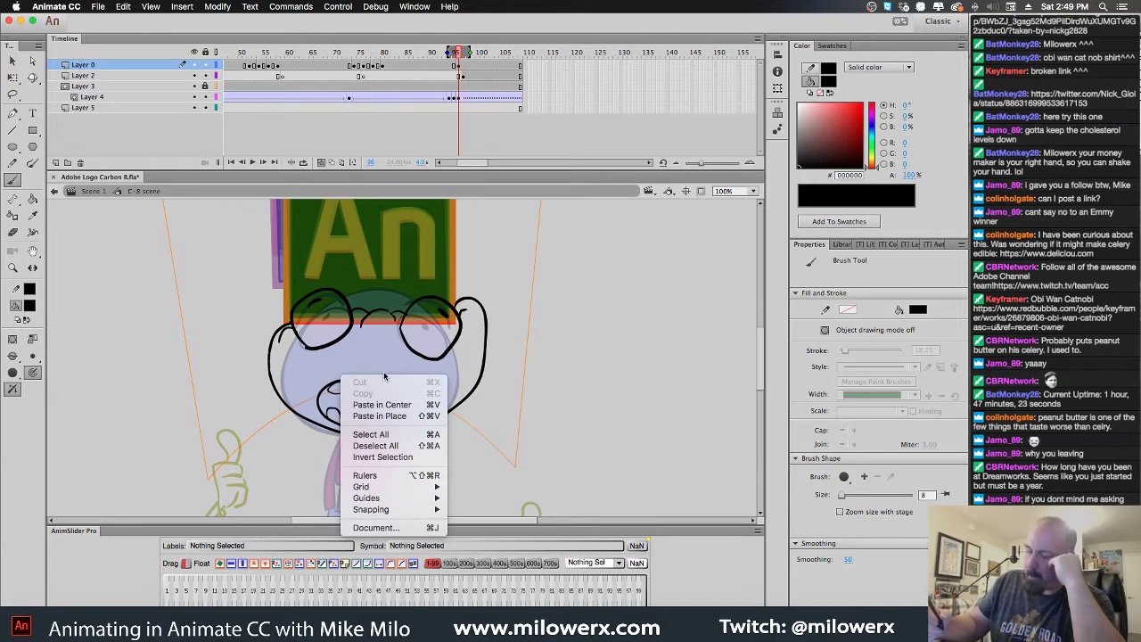
{"action": "key", "text": "Escape"}
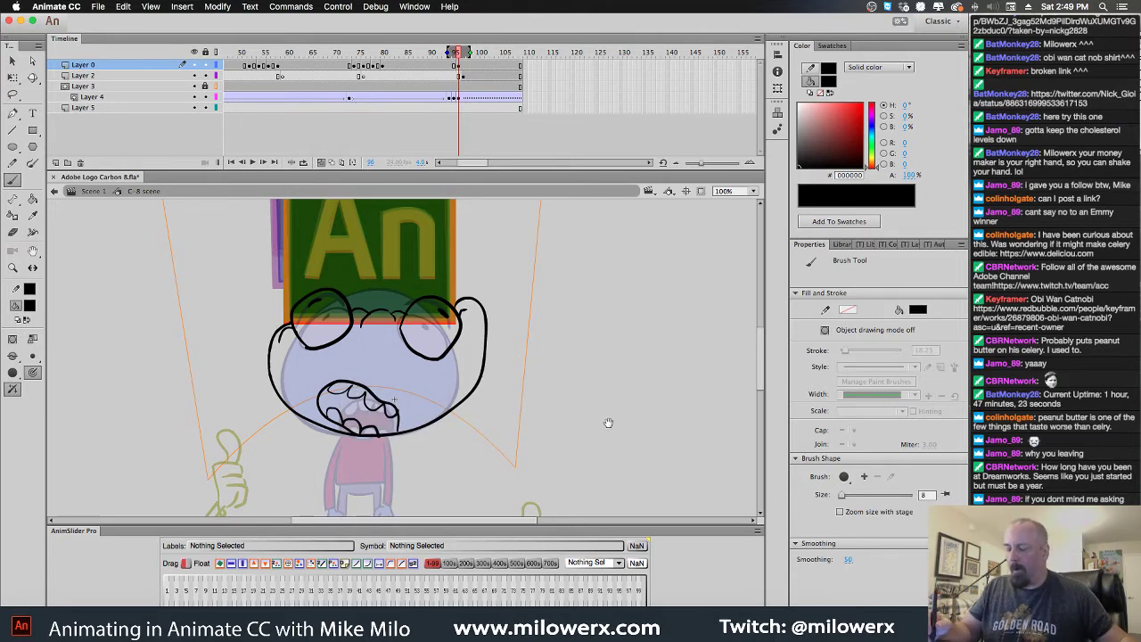
{"action": "left_click_drag", "start_coordinate": [594, 395], "coordinate": [588, 347]}
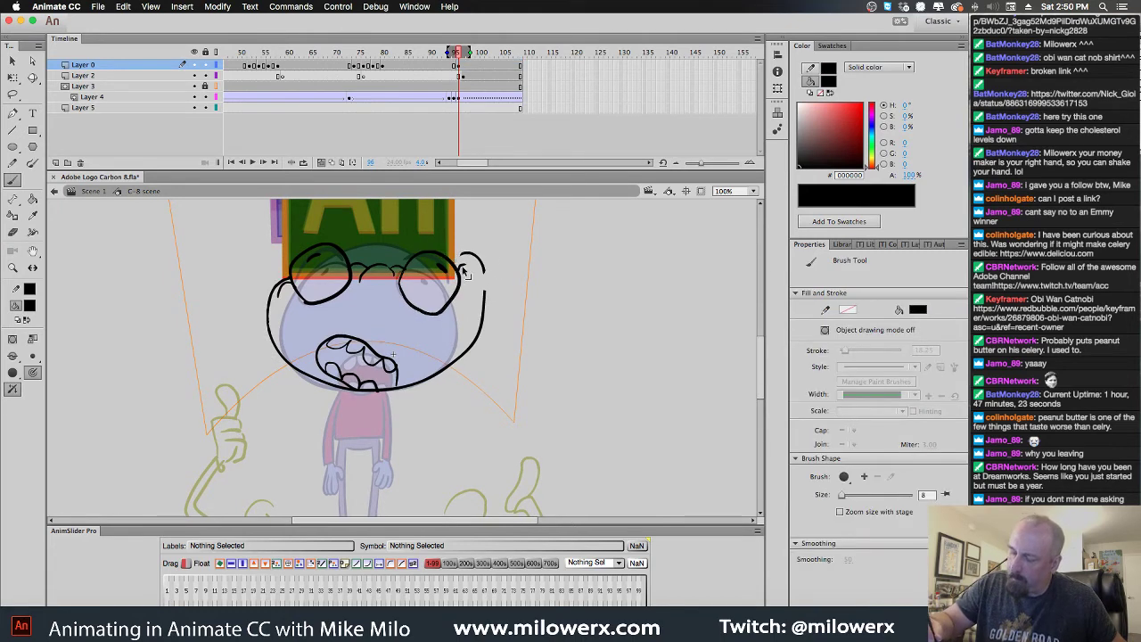
{"action": "mouse_move", "coordinate": [462, 260]}
{"action": "left_mouse_down"}
{"action": "mouse_move", "coordinate": [477, 256]}
{"action": "mouse_move", "coordinate": [485, 270]}
{"action": "left_mouse_up"}
{"action": "key", "text": "cmd+z"}
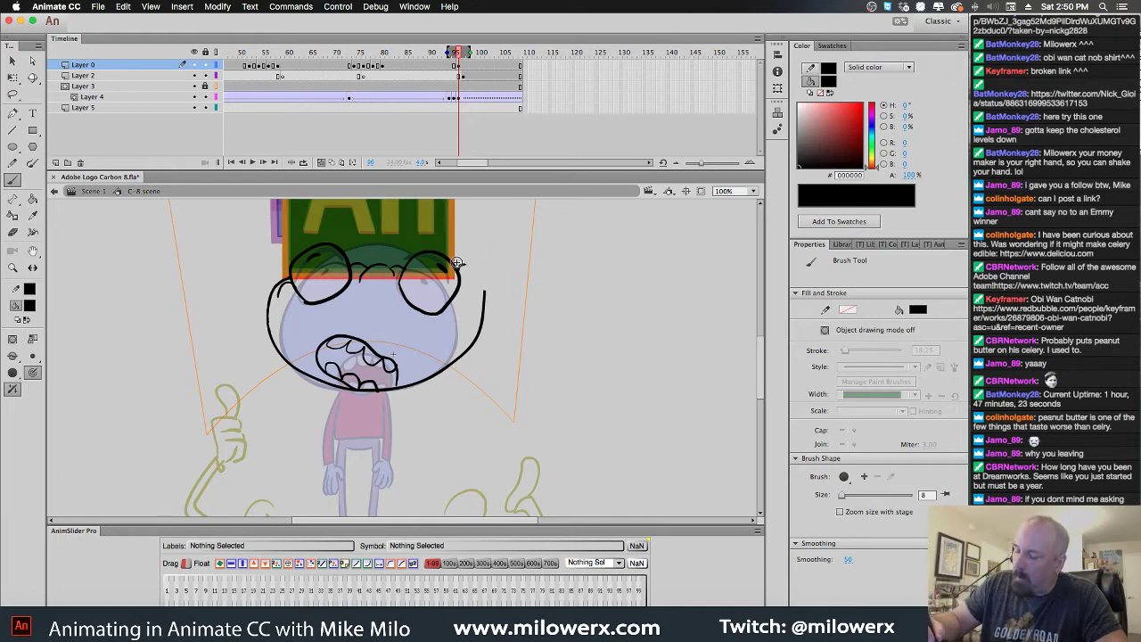
Ink the curves of both glasses lenses and add white highlights under each lens
{"action": "left_click_drag", "start_coordinate": [457, 262], "coordinate": [482, 276]}
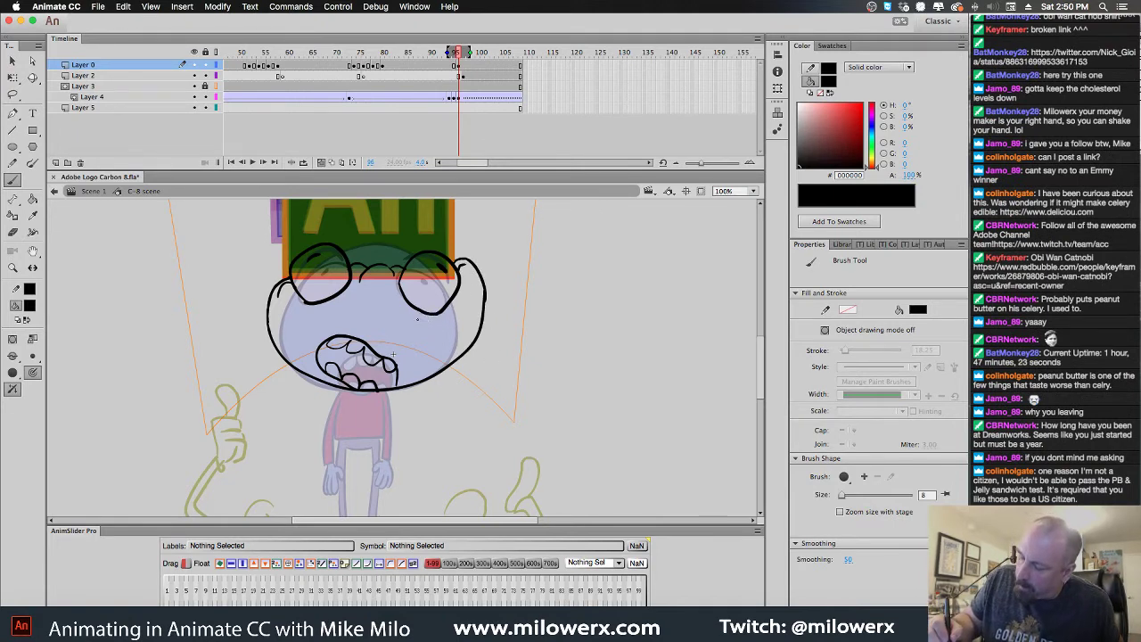
{"action": "left_click_drag", "start_coordinate": [419, 314], "coordinate": [444, 302]}
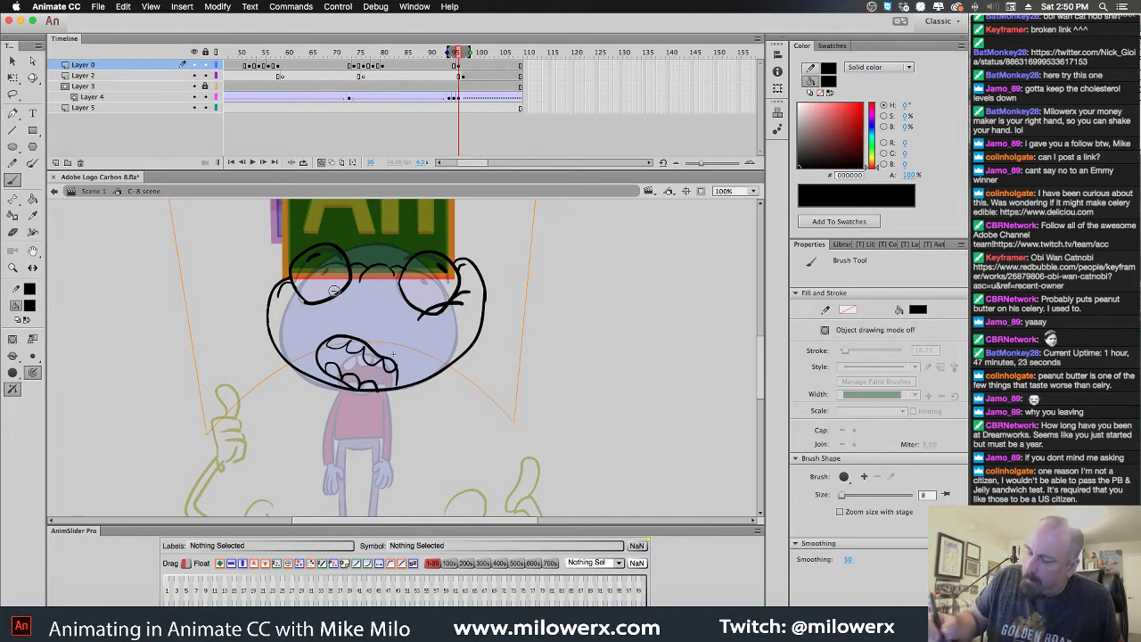
{"action": "left_click_drag", "start_coordinate": [291, 302], "coordinate": [319, 310]}
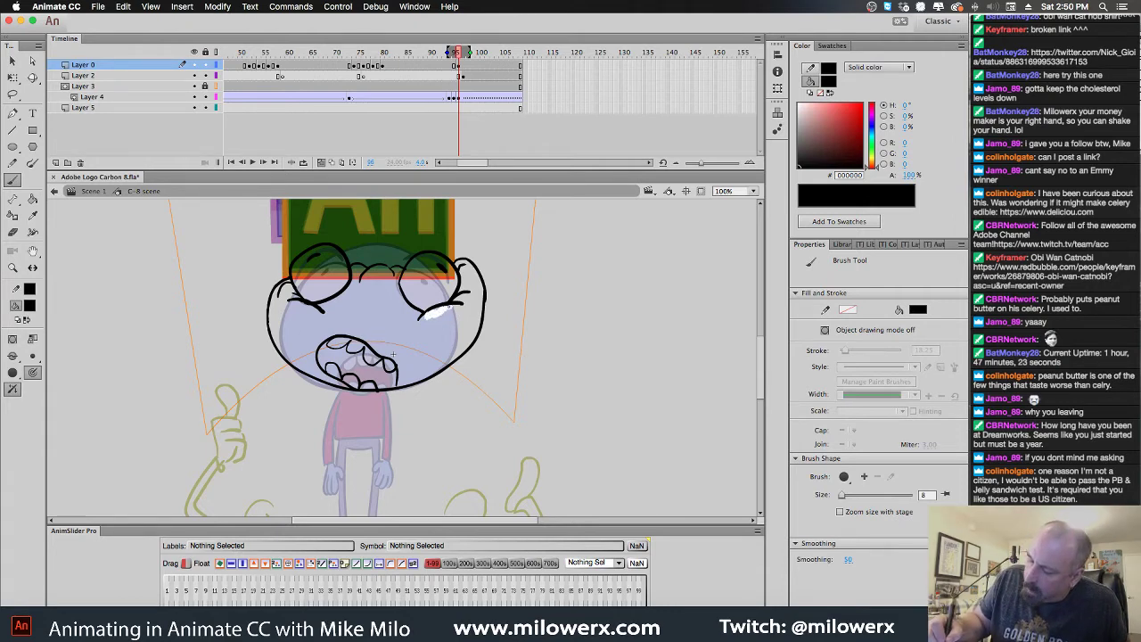
{"action": "left_click_drag", "start_coordinate": [453, 310], "coordinate": [456, 308]}
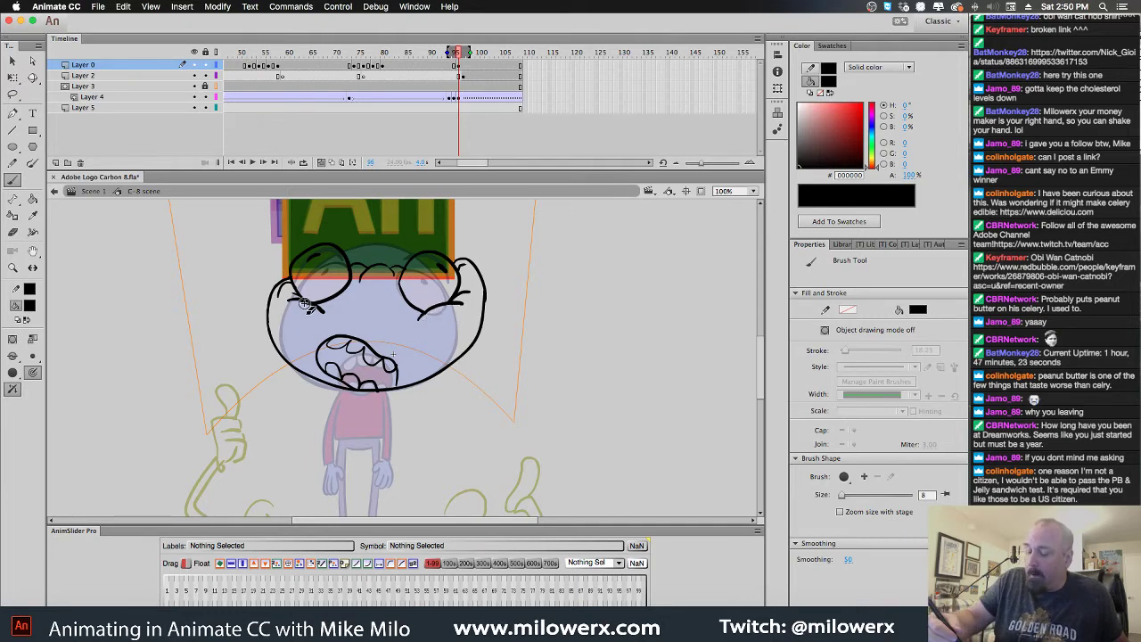
{"action": "left_click_drag", "start_coordinate": [287, 298], "coordinate": [327, 306]}
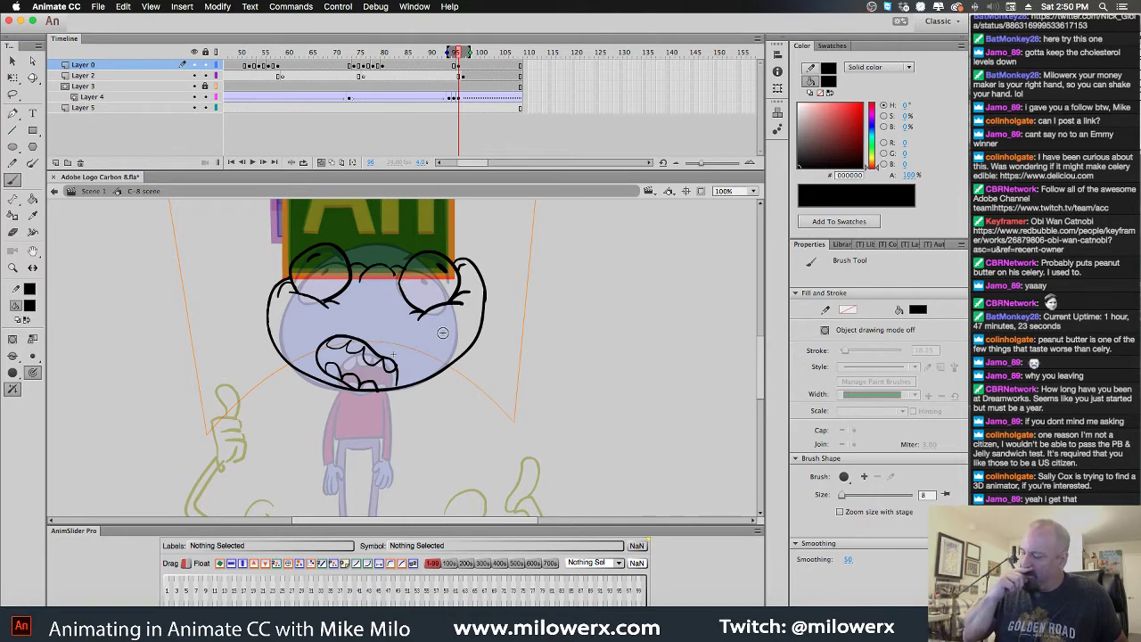
Ink the outlines of the character's left and right arms
{"action": "scroll", "coordinate": [401, 321], "scroll_direction": "down", "scroll_amount": 5}
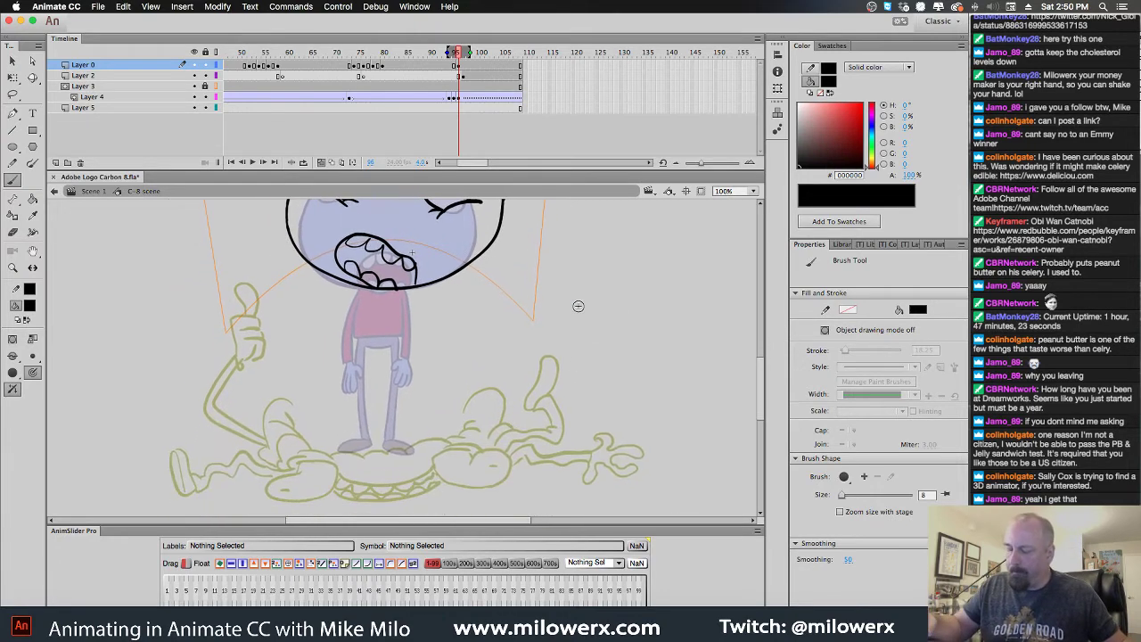
{"action": "mouse_move", "coordinate": [360, 287]}
{"action": "left_mouse_down"}
{"action": "mouse_move", "coordinate": [335, 304]}
{"action": "mouse_move", "coordinate": [323, 351]}
{"action": "mouse_move", "coordinate": [338, 354]}
{"action": "left_mouse_up"}
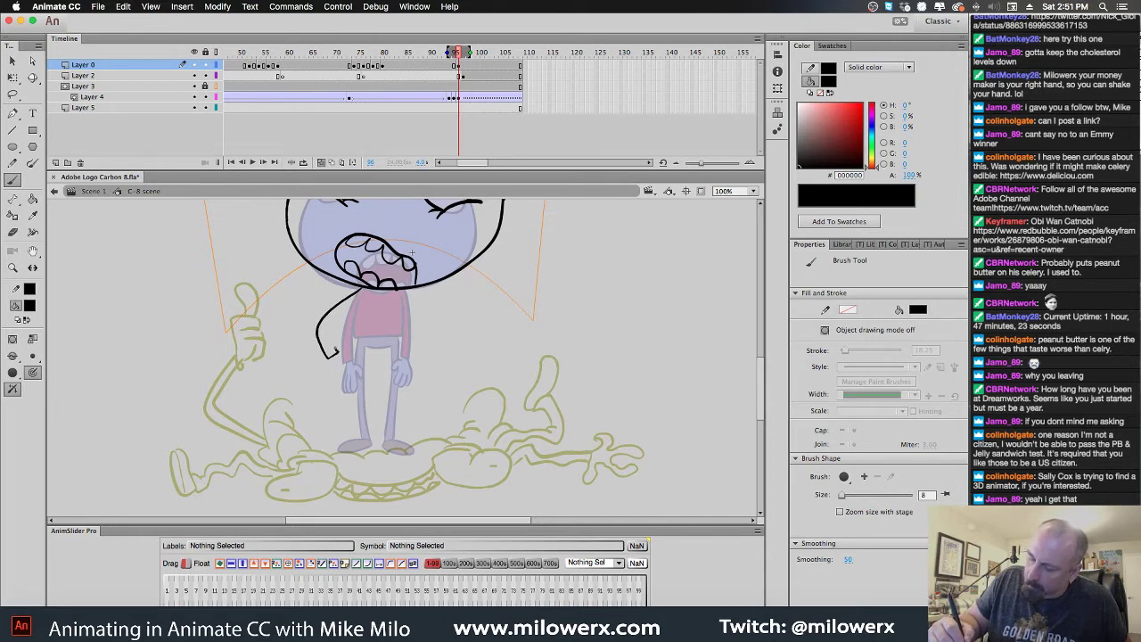
{"action": "left_click_drag", "start_coordinate": [343, 309], "coordinate": [329, 320]}
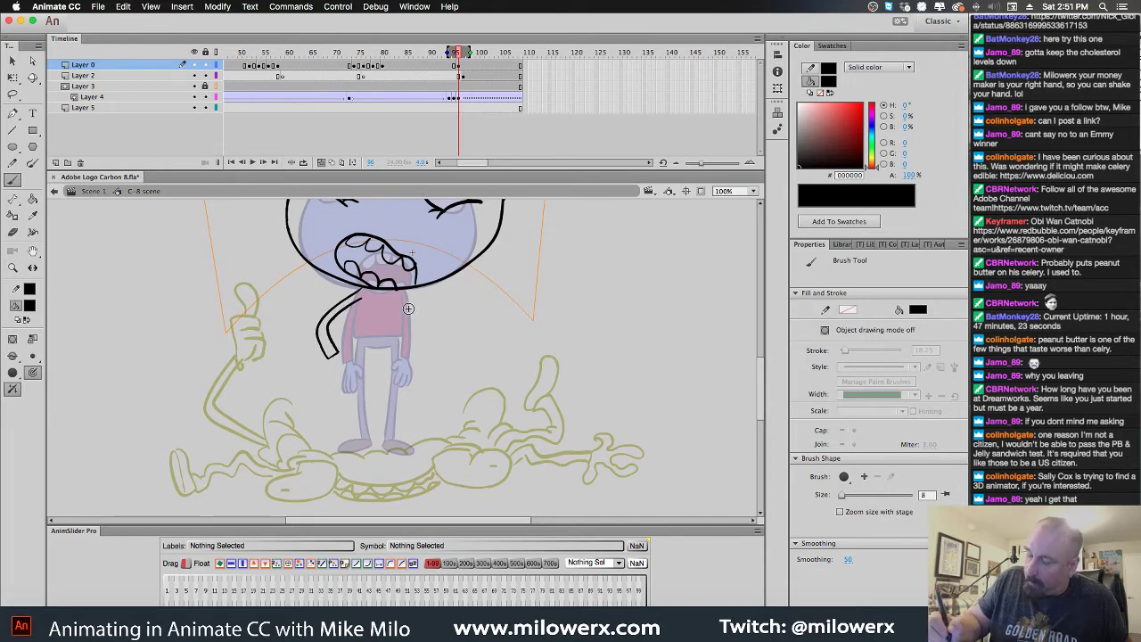
{"action": "left_click_drag", "start_coordinate": [405, 288], "coordinate": [417, 294]}
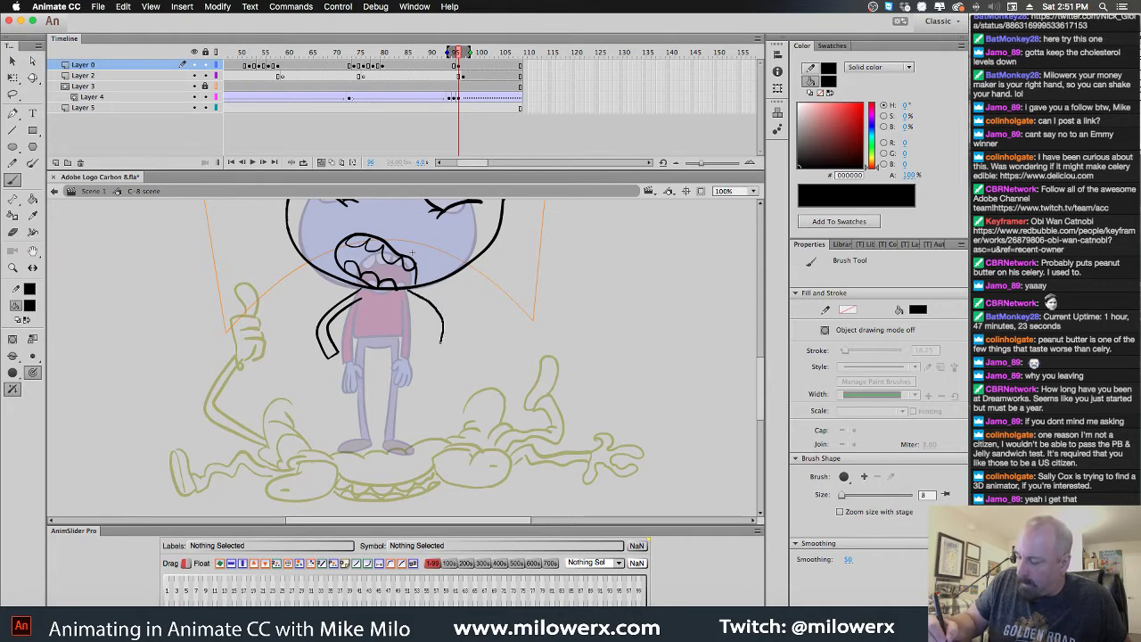
{"action": "mouse_move", "coordinate": [441, 339]}
{"action": "left_mouse_down"}
{"action": "mouse_move", "coordinate": [416, 302]}
{"action": "mouse_move", "coordinate": [433, 354]}
{"action": "left_mouse_up"}
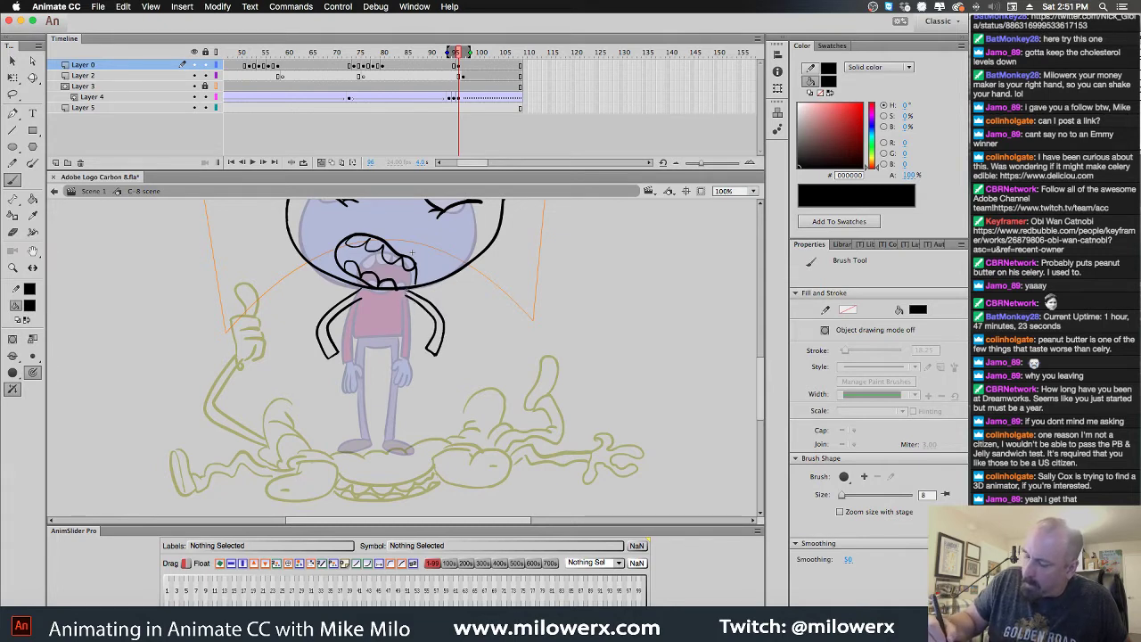
At 200% zoom, thicken the mouth outline at its right corner and lower edge
{"action": "key", "text": "super+equal"}
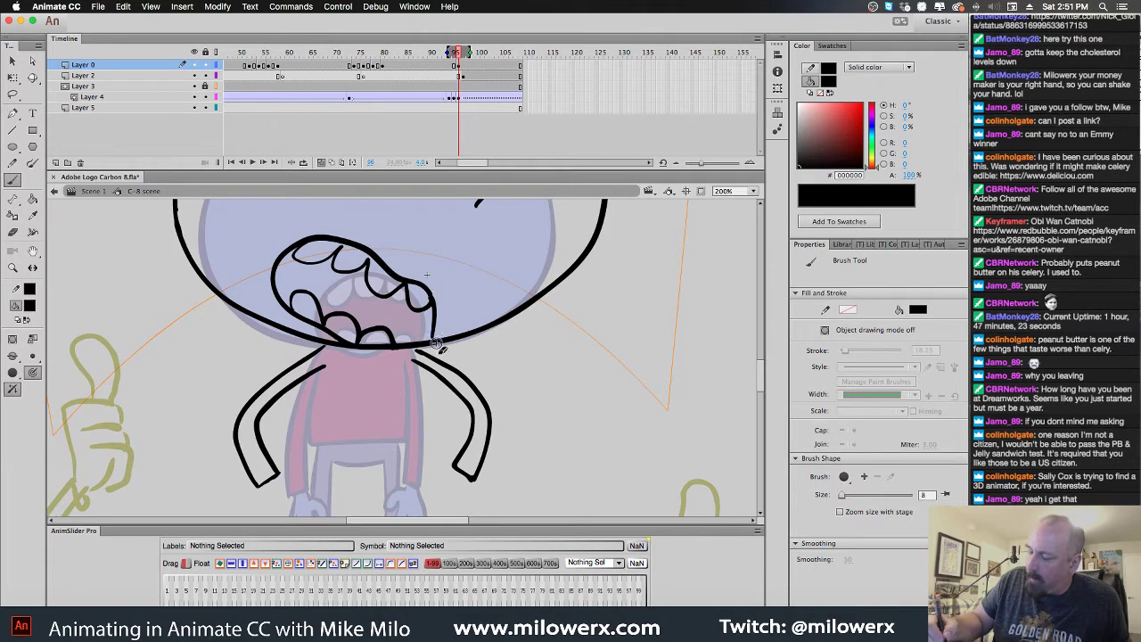
{"action": "left_click_drag", "start_coordinate": [430, 307], "coordinate": [434, 315]}
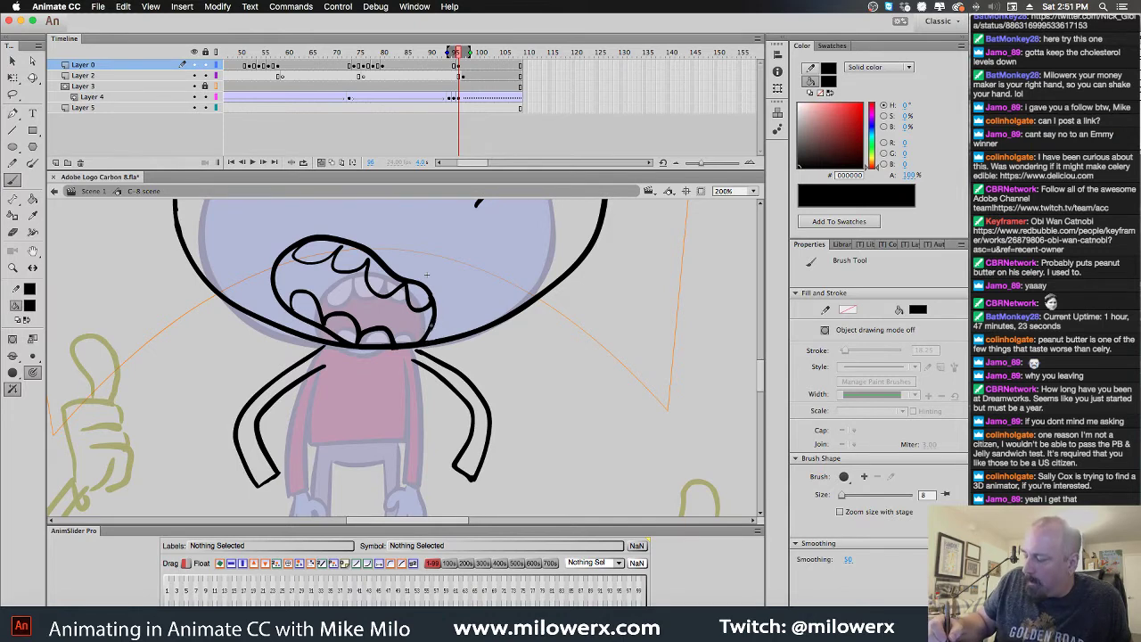
{"action": "scroll", "coordinate": [436, 355], "scroll_direction": "down", "scroll_amount": 5}
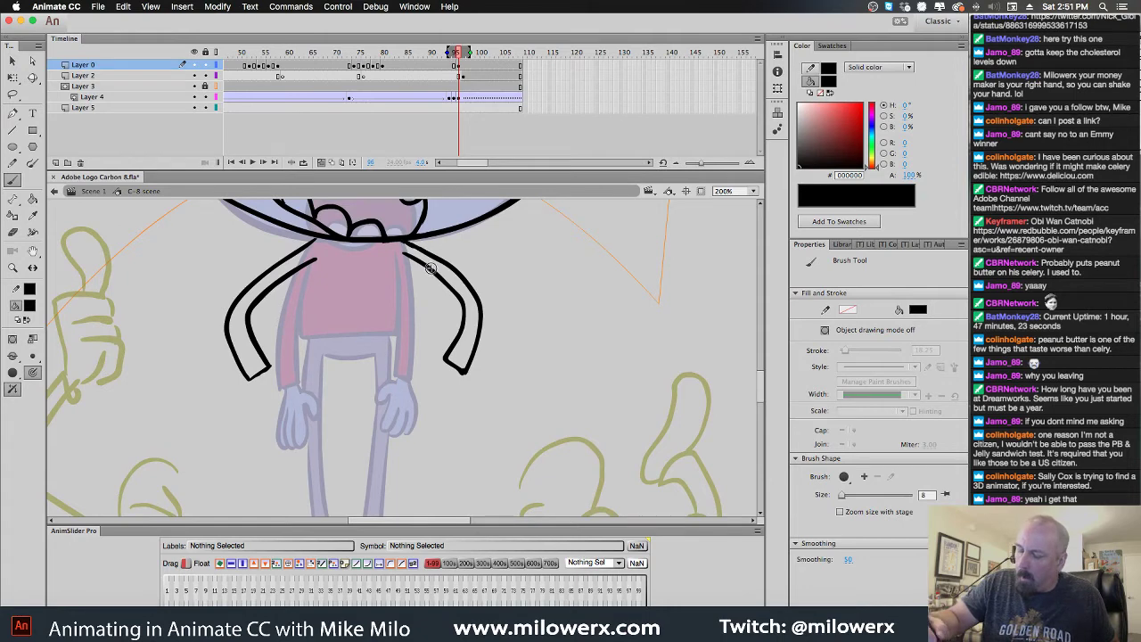
{"action": "left_click_drag", "start_coordinate": [341, 243], "coordinate": [385, 242]}
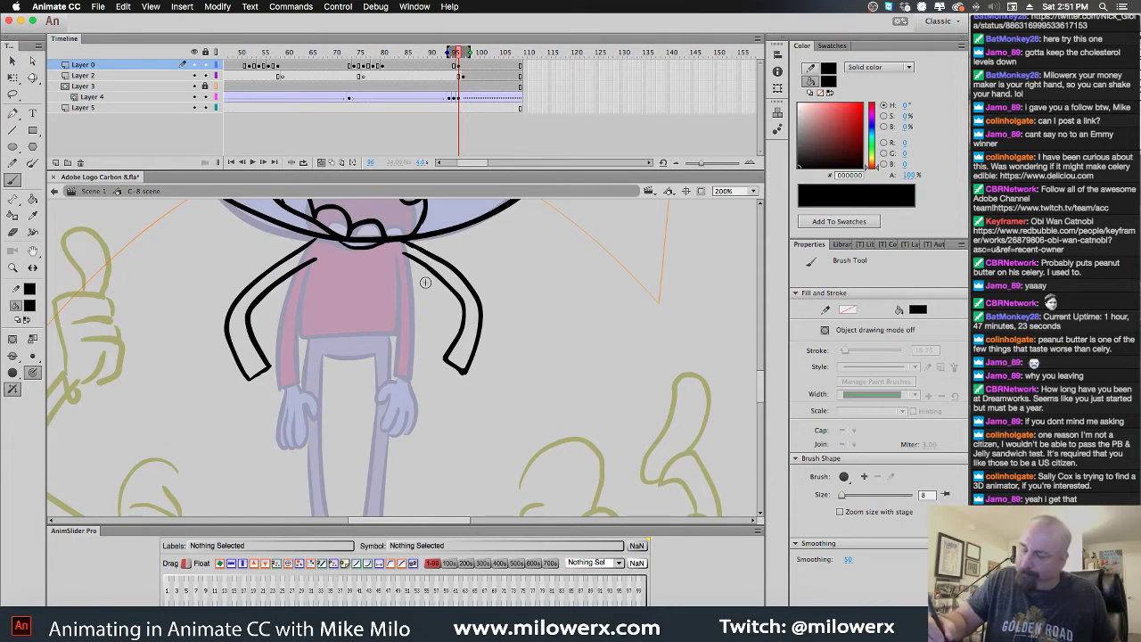
{"action": "scroll", "coordinate": [425, 282], "scroll_direction": "down", "scroll_amount": 3}
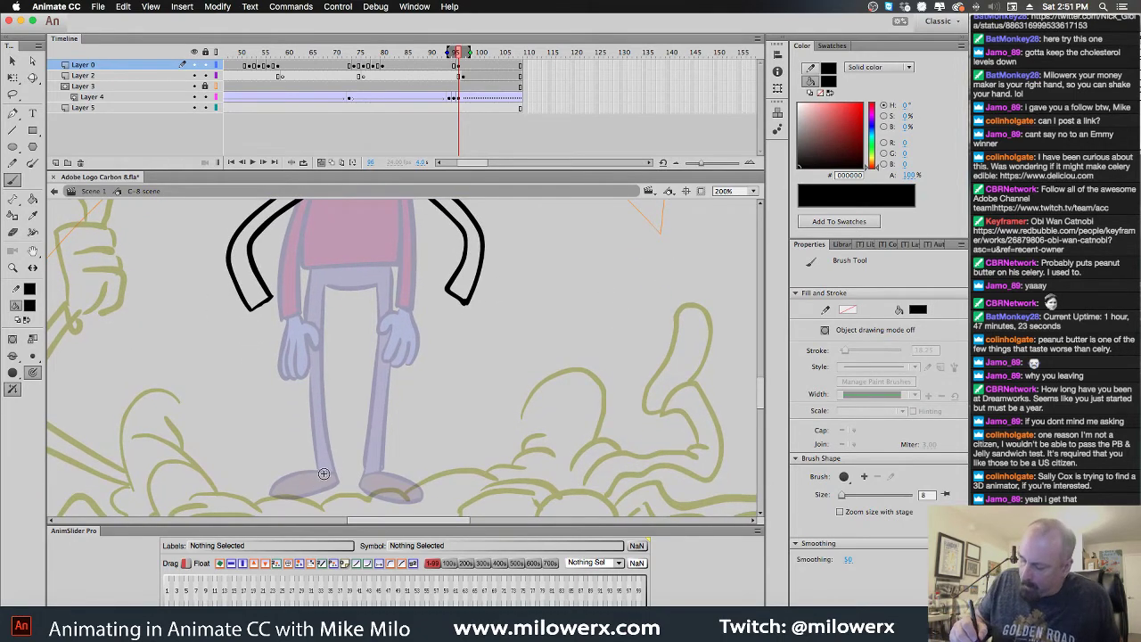
Ink the left foot outline and draw both hands at the ends of the arms
{"action": "mouse_move", "coordinate": [323, 473]}
{"action": "left_mouse_down"}
{"action": "mouse_move", "coordinate": [274, 479]}
{"action": "mouse_move", "coordinate": [287, 497]}
{"action": "mouse_move", "coordinate": [332, 489]}
{"action": "mouse_move", "coordinate": [325, 473]}
{"action": "left_mouse_up"}
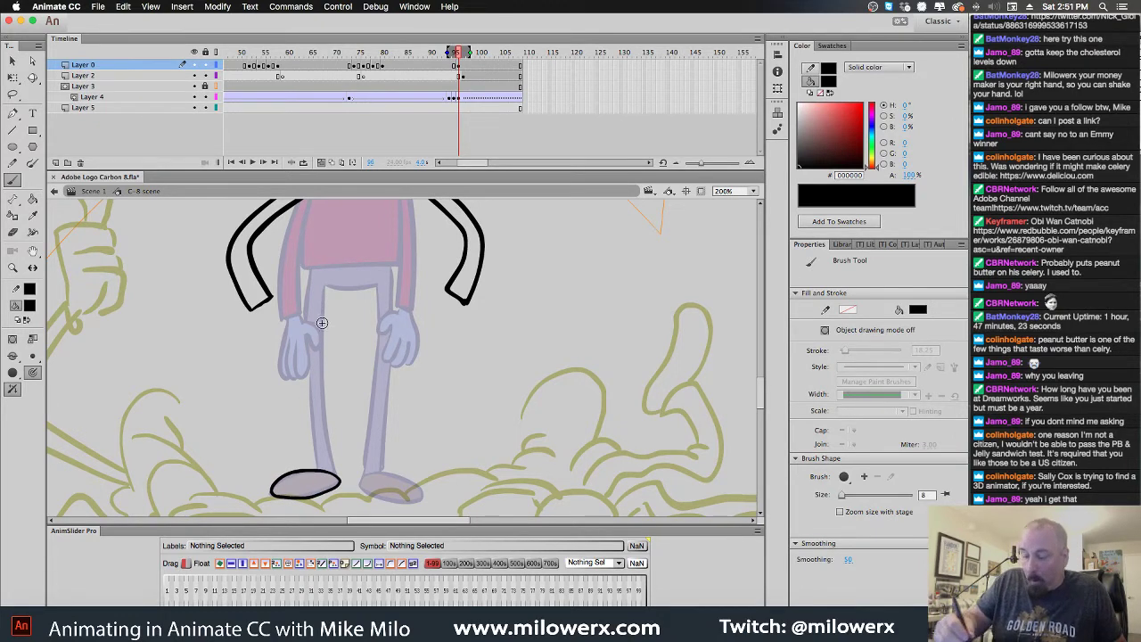
{"action": "left_click_drag", "start_coordinate": [533, 337], "coordinate": [542, 373]}
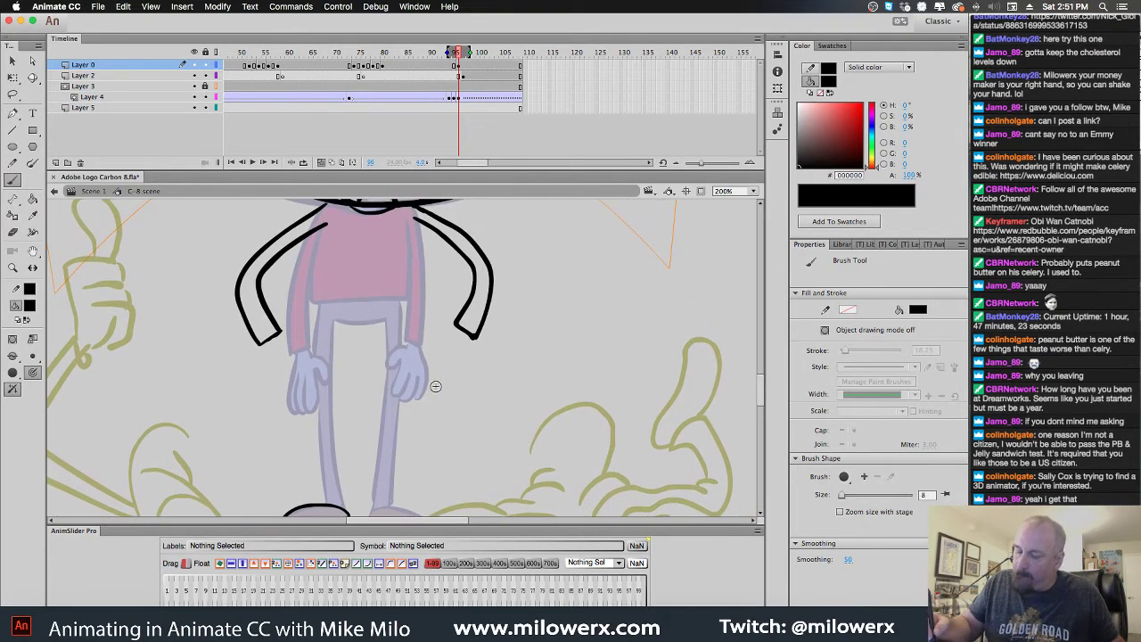
{"action": "mouse_move", "coordinate": [263, 347]}
{"action": "left_mouse_down"}
{"action": "mouse_move", "coordinate": [248, 391]}
{"action": "mouse_move", "coordinate": [258, 398]}
{"action": "mouse_move", "coordinate": [264, 368]}
{"action": "mouse_move", "coordinate": [267, 407]}
{"action": "mouse_move", "coordinate": [276, 368]}
{"action": "mouse_move", "coordinate": [281, 396]}
{"action": "mouse_move", "coordinate": [294, 389]}
{"action": "mouse_move", "coordinate": [286, 351]}
{"action": "mouse_move", "coordinate": [307, 355]}
{"action": "mouse_move", "coordinate": [286, 336]}
{"action": "left_mouse_up"}
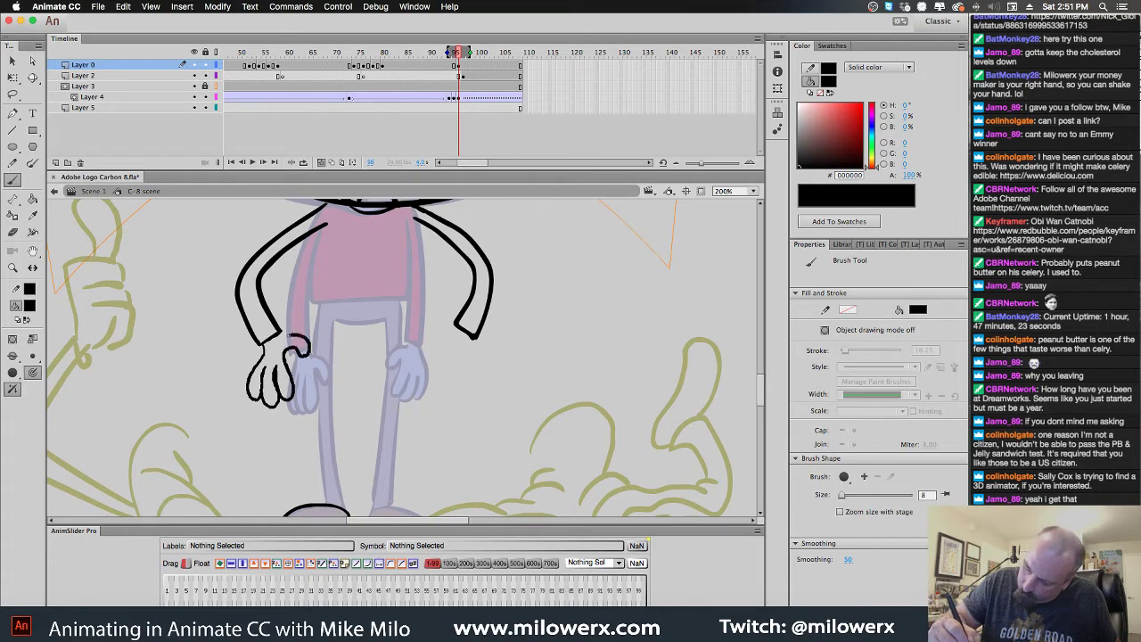
{"action": "mouse_move", "coordinate": [459, 331]}
{"action": "left_mouse_down"}
{"action": "mouse_move", "coordinate": [429, 333]}
{"action": "mouse_move", "coordinate": [426, 345]}
{"action": "mouse_move", "coordinate": [447, 345]}
{"action": "mouse_move", "coordinate": [423, 383]}
{"action": "mouse_move", "coordinate": [445, 382]}
{"action": "mouse_move", "coordinate": [453, 365]}
{"action": "mouse_move", "coordinate": [446, 396]}
{"action": "mouse_move", "coordinate": [465, 370]}
{"action": "mouse_move", "coordinate": [473, 391]}
{"action": "mouse_move", "coordinate": [455, 330]}
{"action": "left_mouse_up"}
Ink both sides and the bottom of the torso, start the right foot, and select the new strokes
{"action": "left_click_drag", "start_coordinate": [410, 216], "coordinate": [411, 300]}
{"action": "left_click_drag", "start_coordinate": [328, 220], "coordinate": [313, 301]}
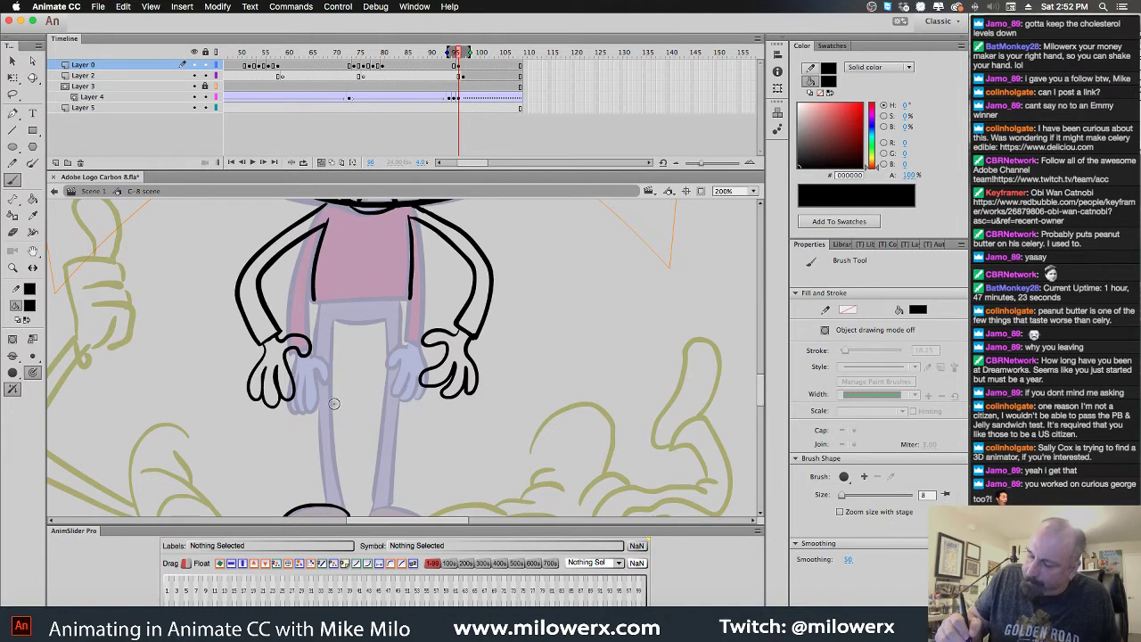
{"action": "left_click_drag", "start_coordinate": [318, 302], "coordinate": [411, 301]}
{"action": "scroll", "coordinate": [535, 357], "scroll_direction": "down", "scroll_amount": 5}
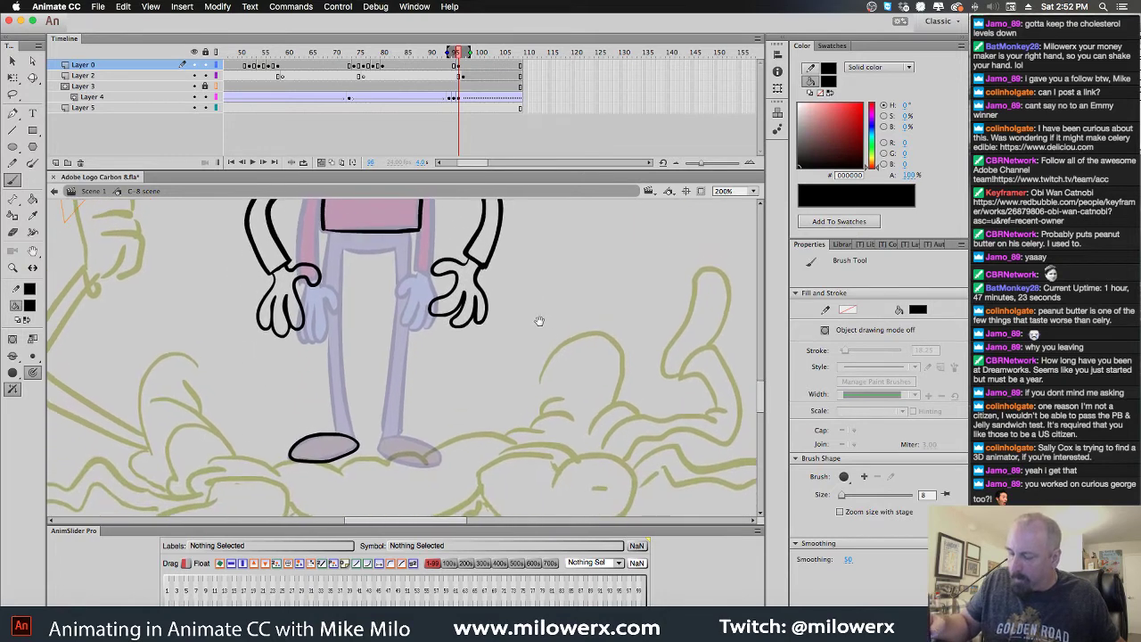
{"action": "mouse_move", "coordinate": [383, 439]}
{"action": "left_mouse_down"}
{"action": "mouse_move", "coordinate": [440, 460]}
{"action": "mouse_move", "coordinate": [417, 440]}
{"action": "mouse_move", "coordinate": [378, 447]}
{"action": "left_mouse_up"}
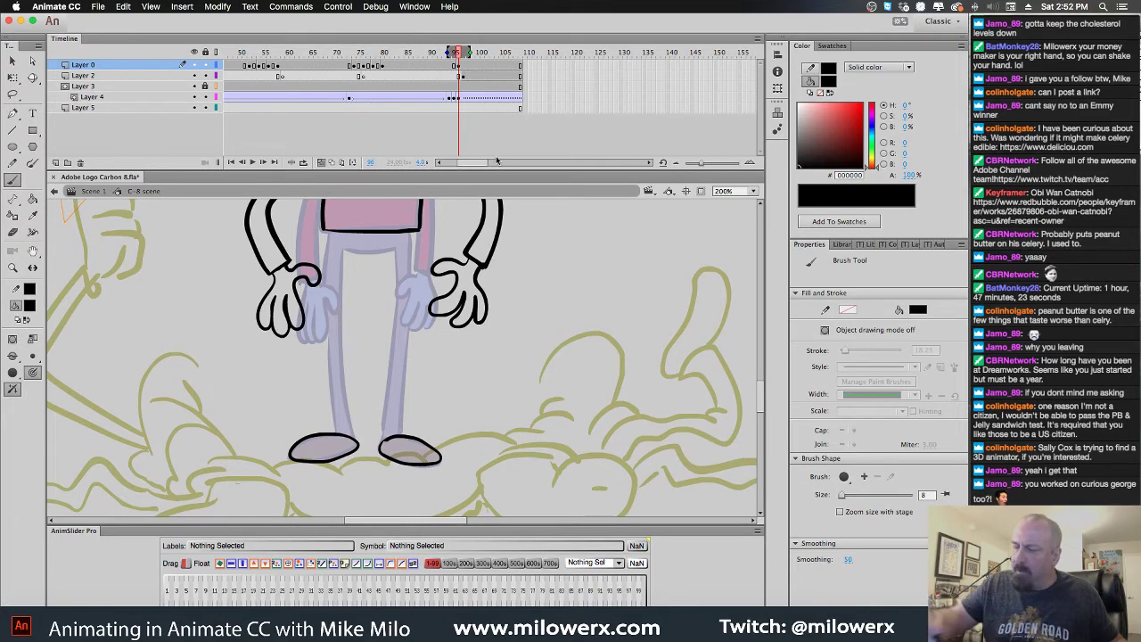
{"action": "left_click", "coordinate": [458, 66]}
{"action": "left_click", "coordinate": [486, 247]}
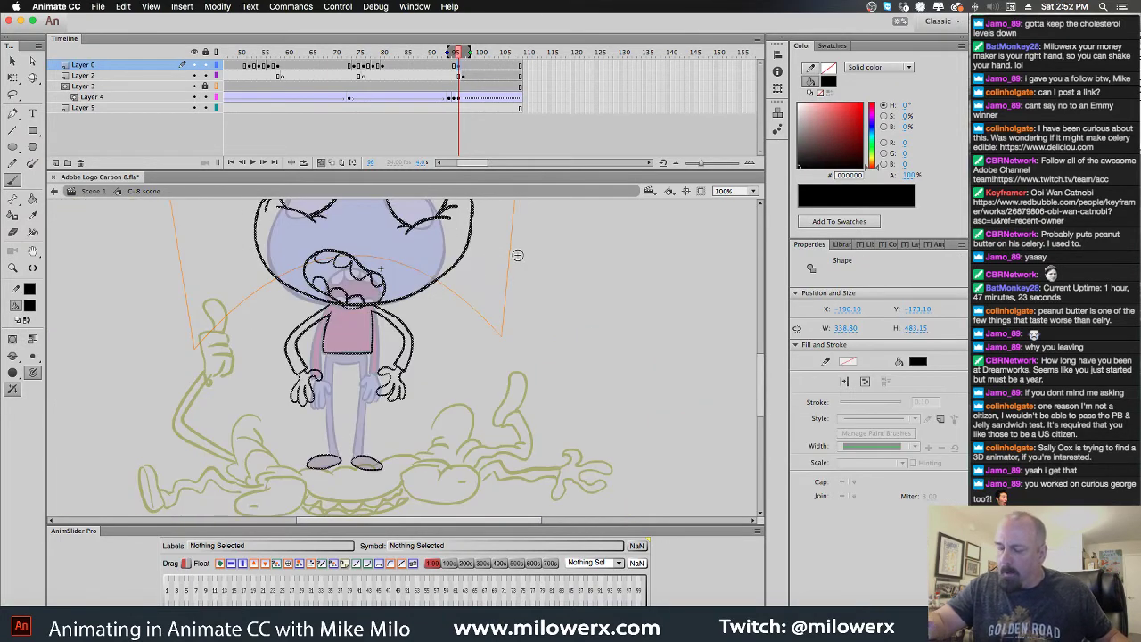
Nudge the inked drawing down onto the sketch, select Layer 2's hand frame, and save the file
{"action": "left_click_drag", "start_coordinate": [521, 260], "coordinate": [547, 343]}
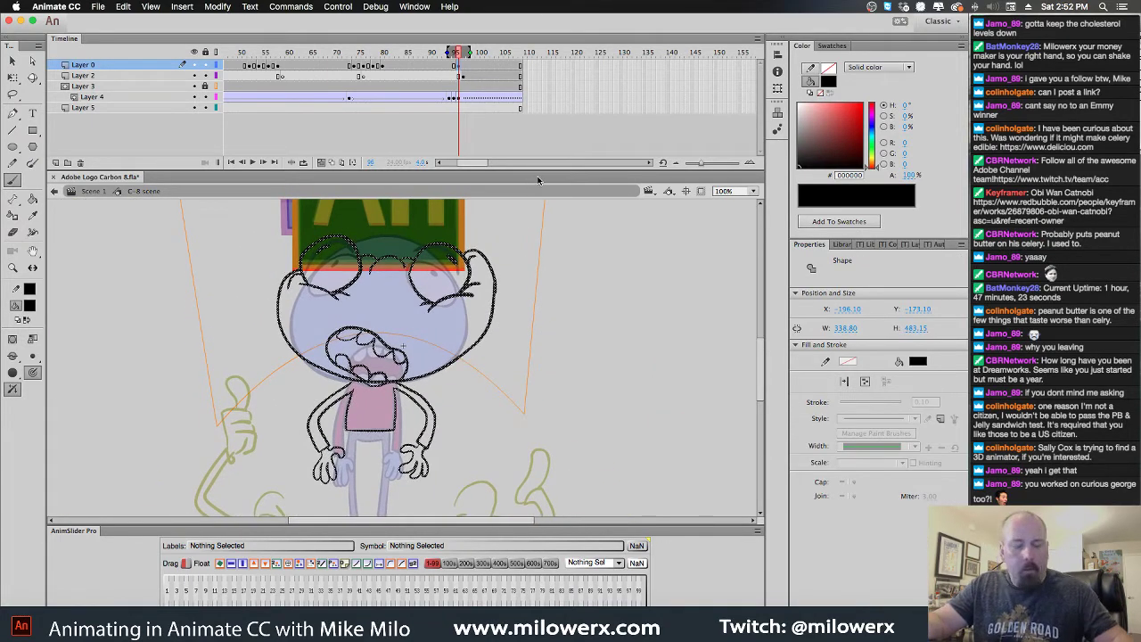
{"action": "key", "text": "shift+Down"}
{"action": "key", "text": "shift+Down"}
{"action": "key", "text": "Down"}
{"action": "key", "text": "Down"}
{"action": "key", "text": "Down"}
{"action": "key", "text": "Down"}
{"action": "key", "text": "Down"}
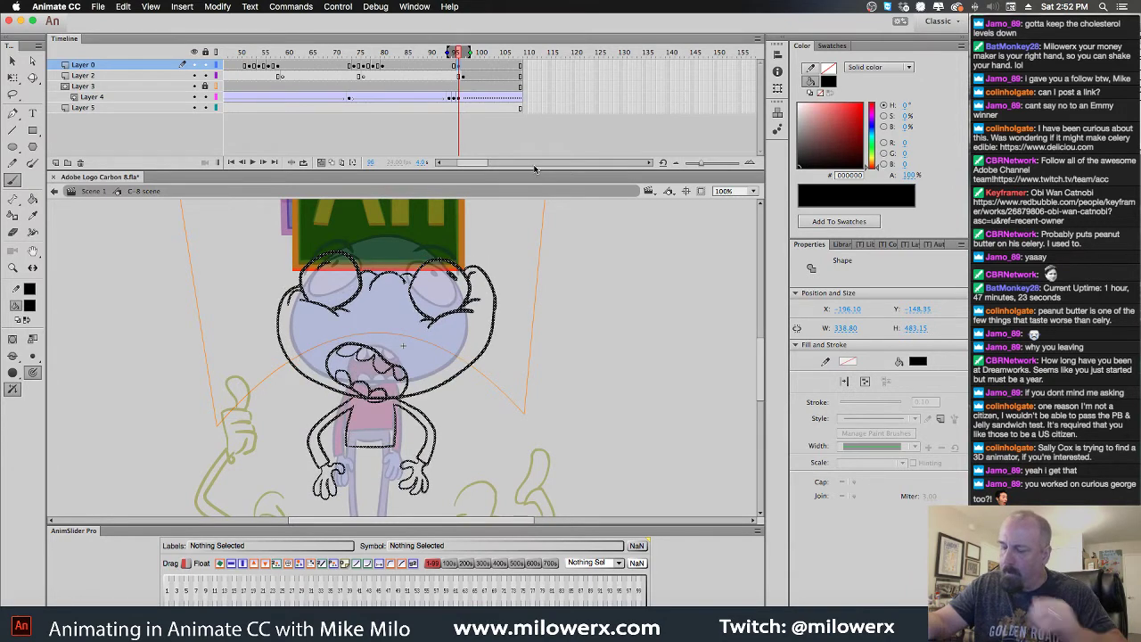
{"action": "left_click", "coordinate": [460, 98]}
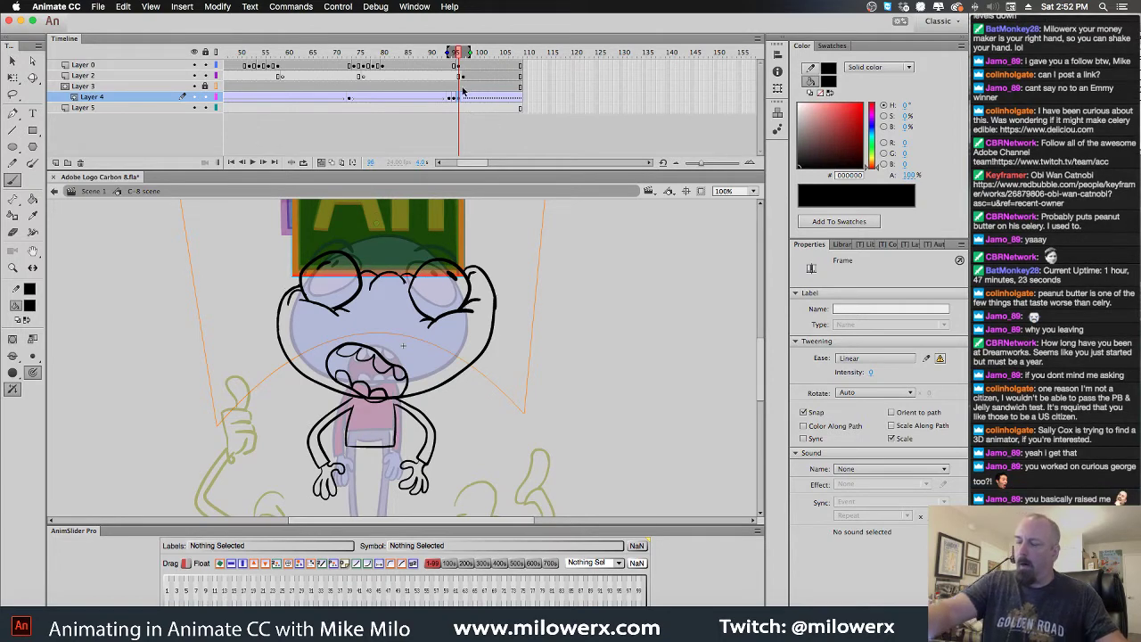
{"action": "left_click", "coordinate": [465, 77]}
{"action": "key", "text": "super+s"}
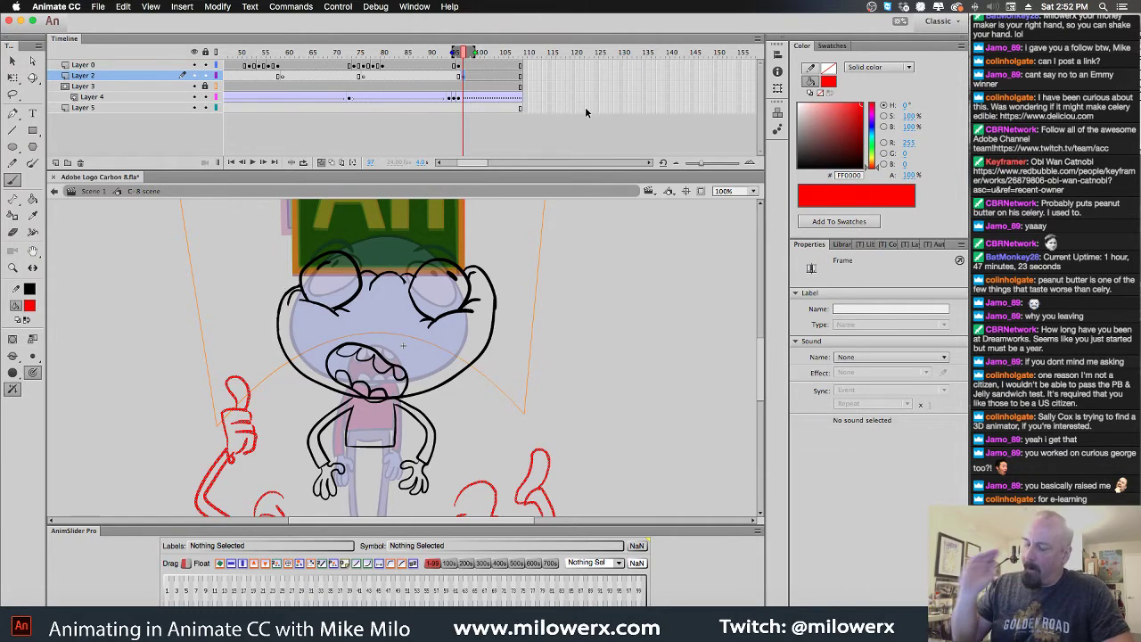
Go to frame 98 and flip between frames 97 and 98 to compare the poses
{"action": "left_click", "coordinate": [471, 77]}
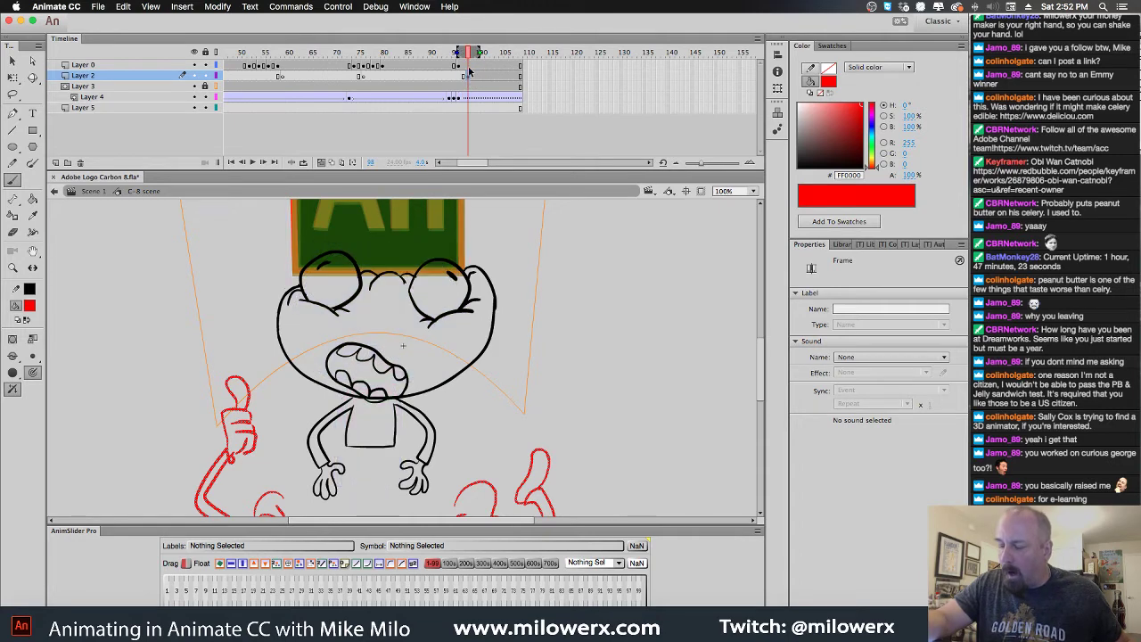
{"action": "left_click", "coordinate": [468, 67]}
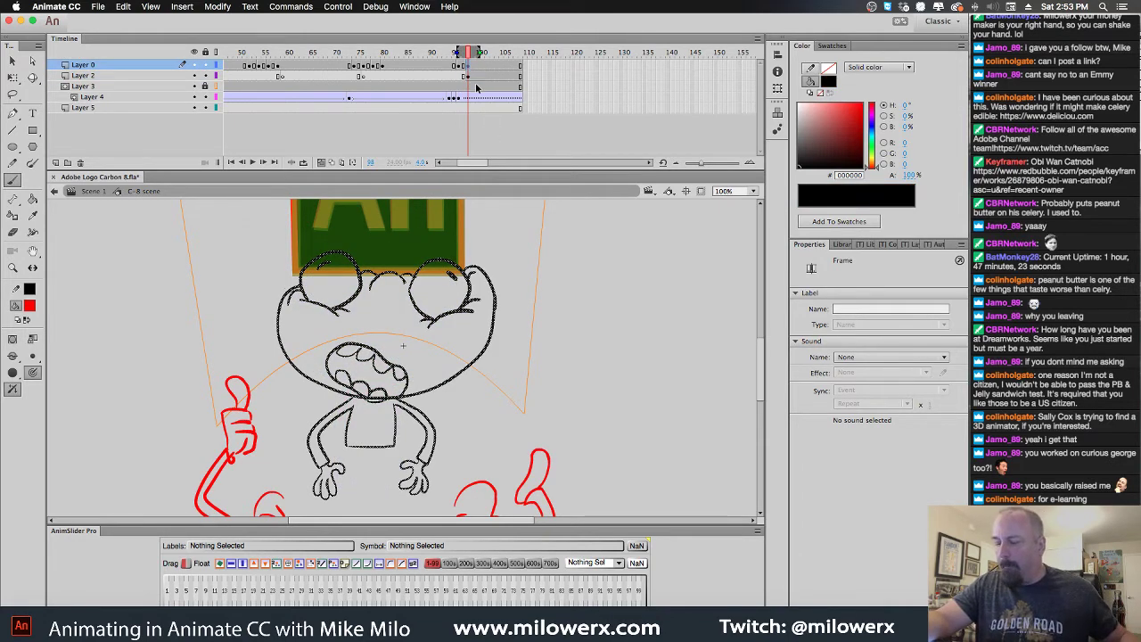
{"action": "key", "text": "super+shift+a"}
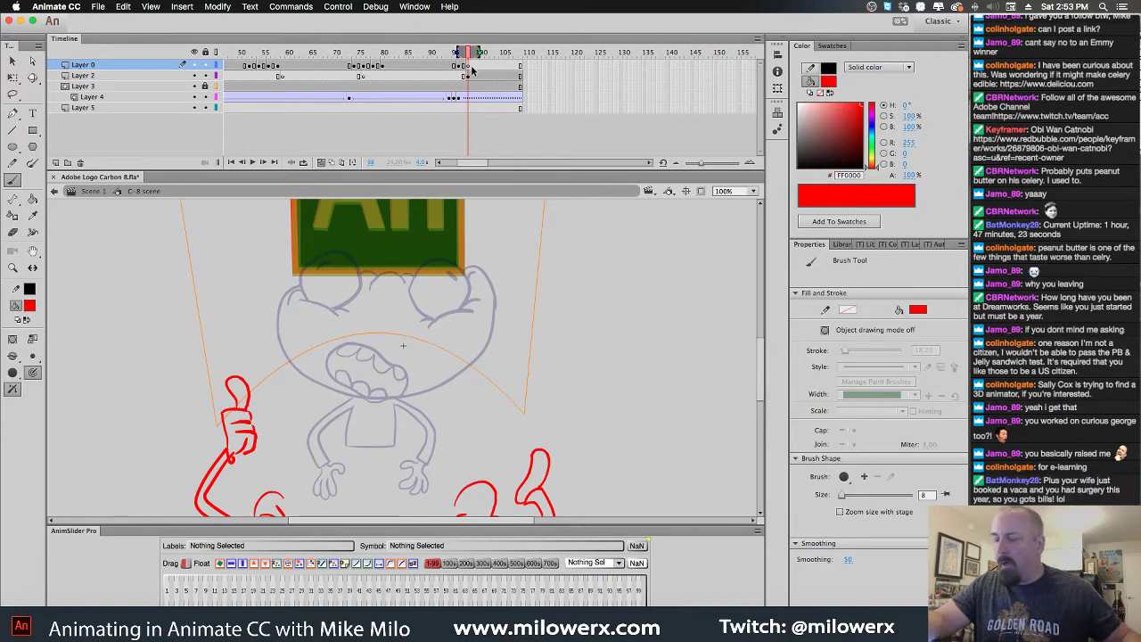
{"action": "left_click_drag", "start_coordinate": [545, 265], "coordinate": [607, 189]}
{"action": "scroll", "coordinate": [607, 209], "scroll_direction": "down", "scroll_amount": 5}
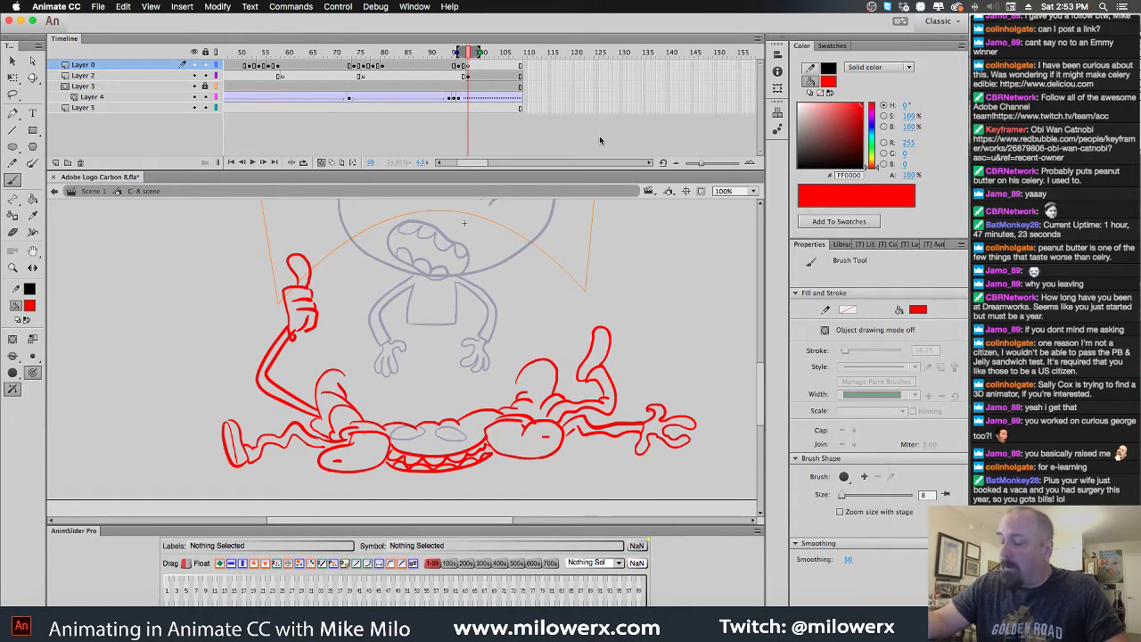
{"action": "left_click", "coordinate": [477, 96]}
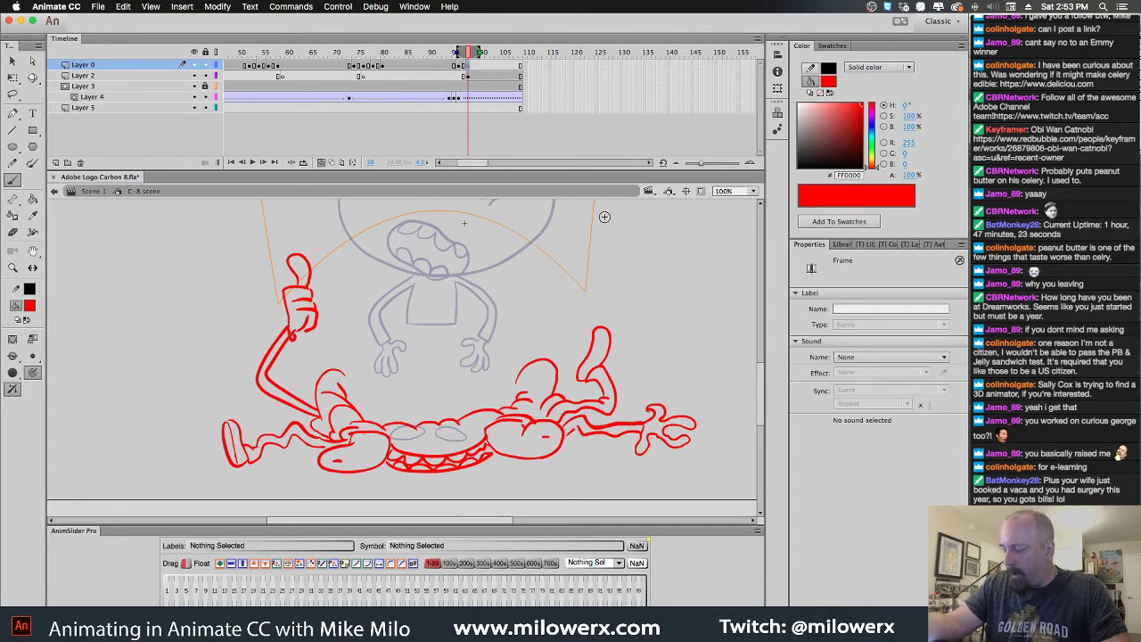
{"action": "left_click", "coordinate": [465, 98]}
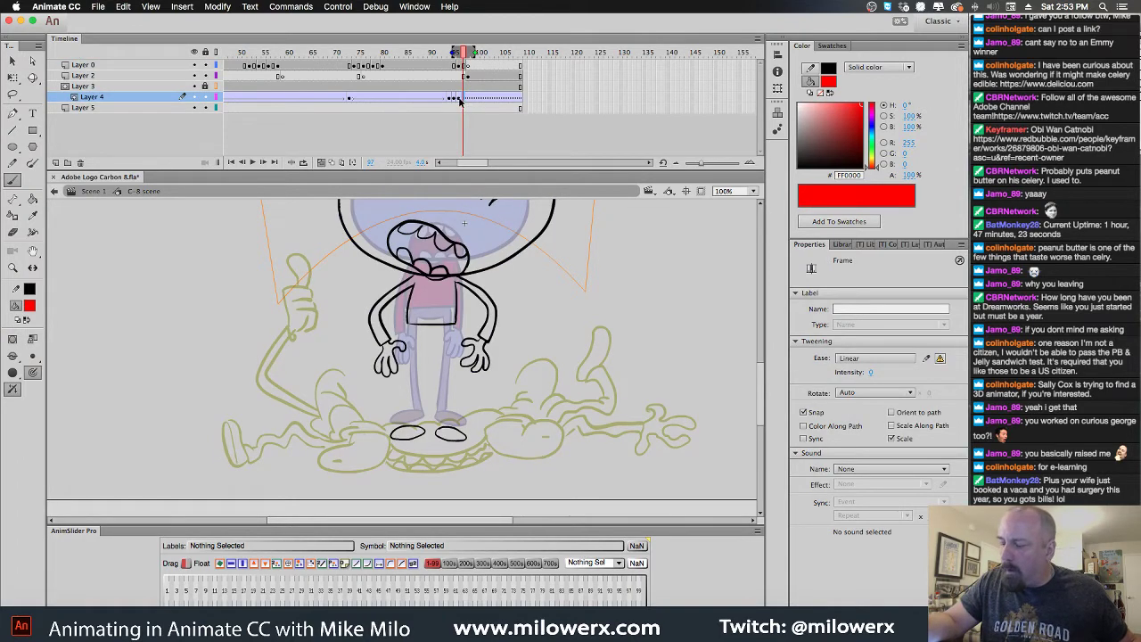
{"action": "key", "text": "comma"}
{"action": "key", "text": "period"}
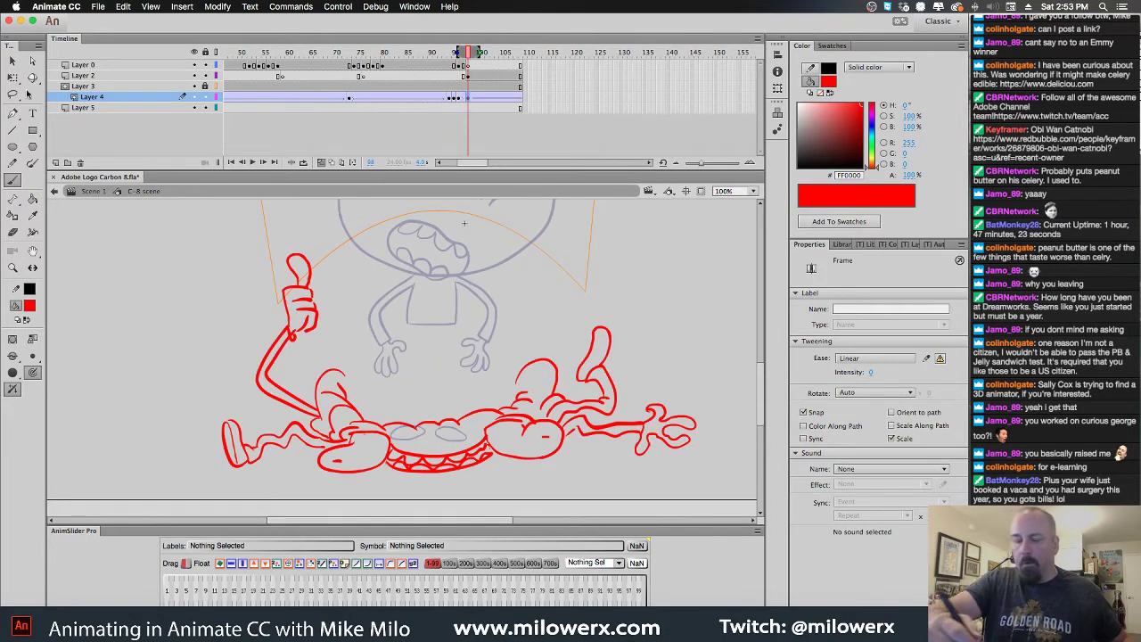
Move the An logo down onto the flattened character's body
{"action": "key", "text": "v"}
{"action": "left_click", "coordinate": [533, 255], "text": "alt"}
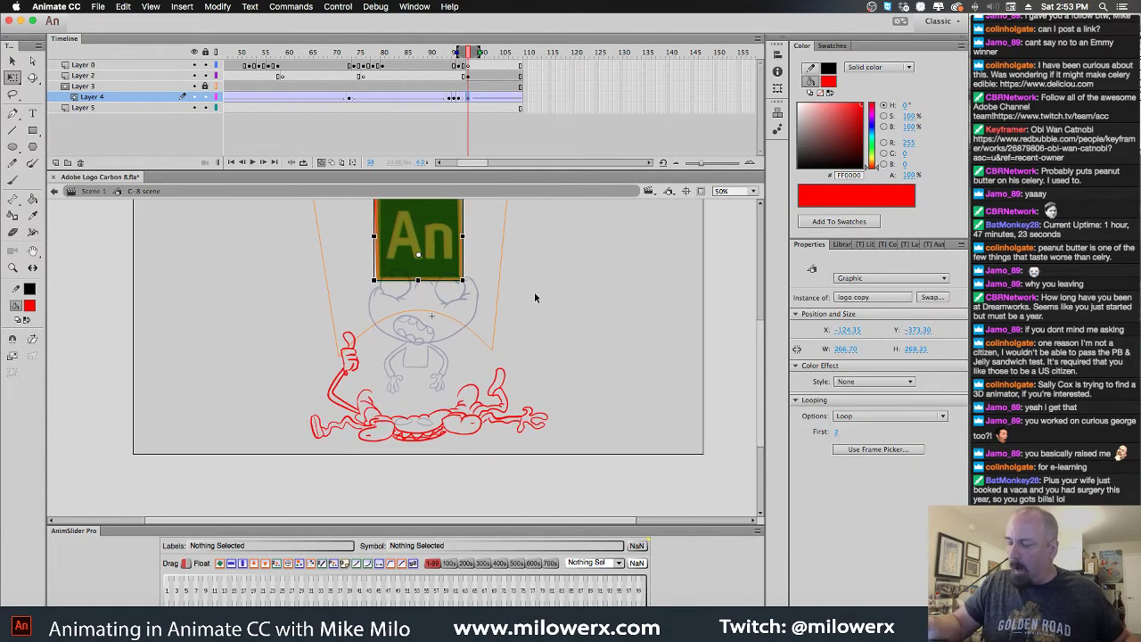
{"action": "left_click_drag", "start_coordinate": [447, 237], "coordinate": [449, 385]}
{"action": "left_click", "coordinate": [507, 346]}
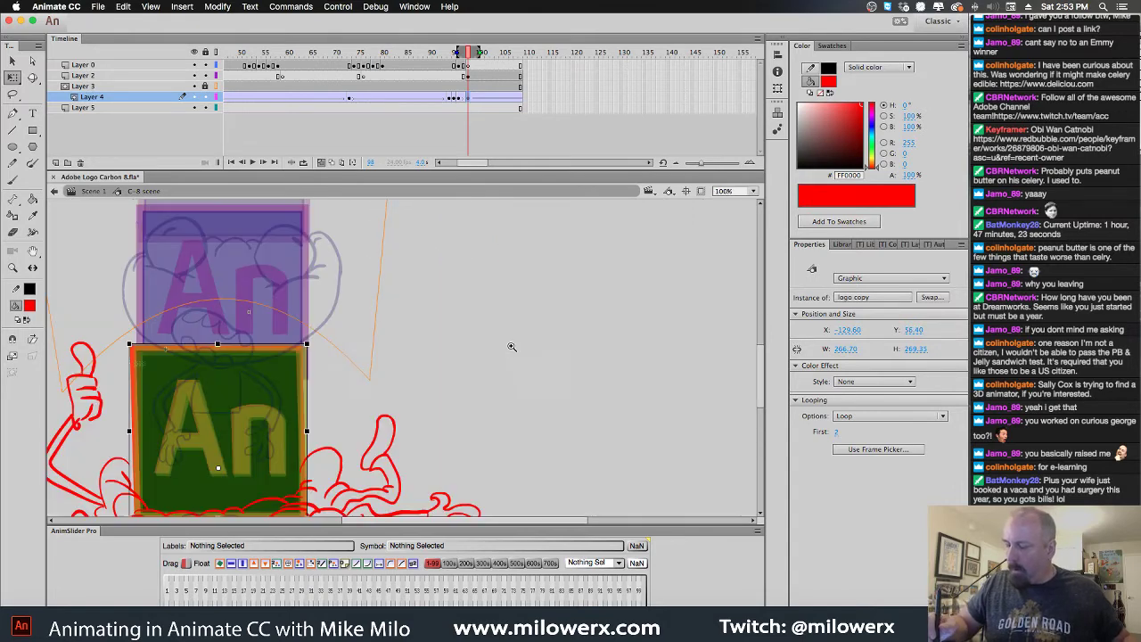
{"action": "mouse_move", "coordinate": [508, 347]}
{"action": "left_mouse_down"}
{"action": "mouse_move", "coordinate": [586, 275]}
{"action": "mouse_move", "coordinate": [601, 284]}
{"action": "left_mouse_up"}
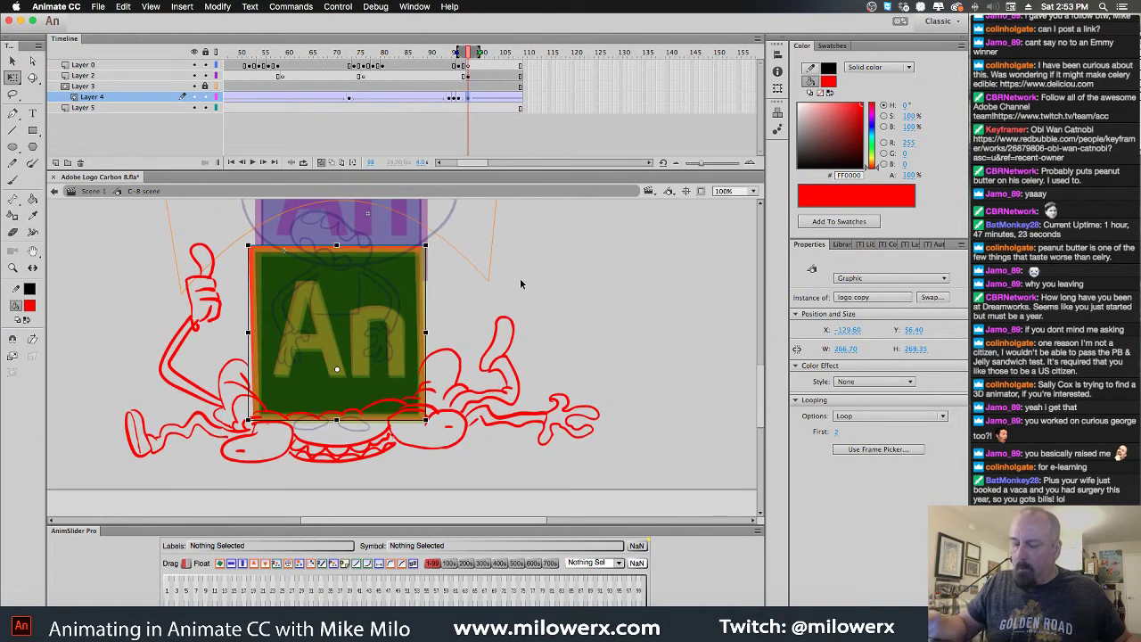
Recolour Layer 2's crushed-pose strokes black and deselect them
{"action": "left_click", "coordinate": [469, 78]}
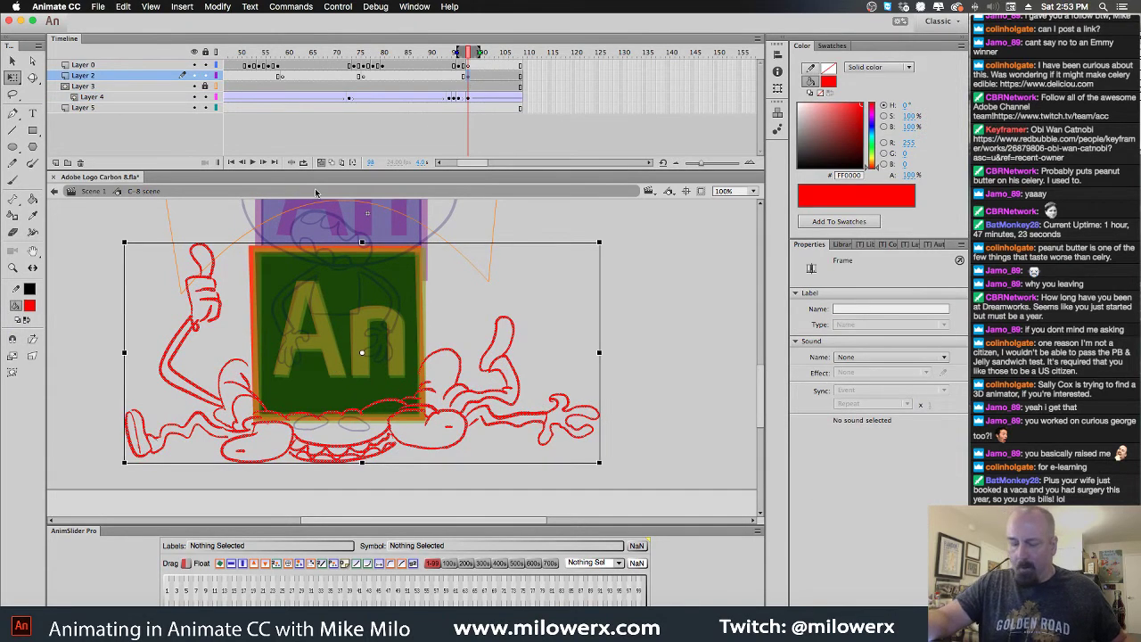
{"action": "left_click", "coordinate": [30, 306]}
{"action": "left_click", "coordinate": [70, 343]}
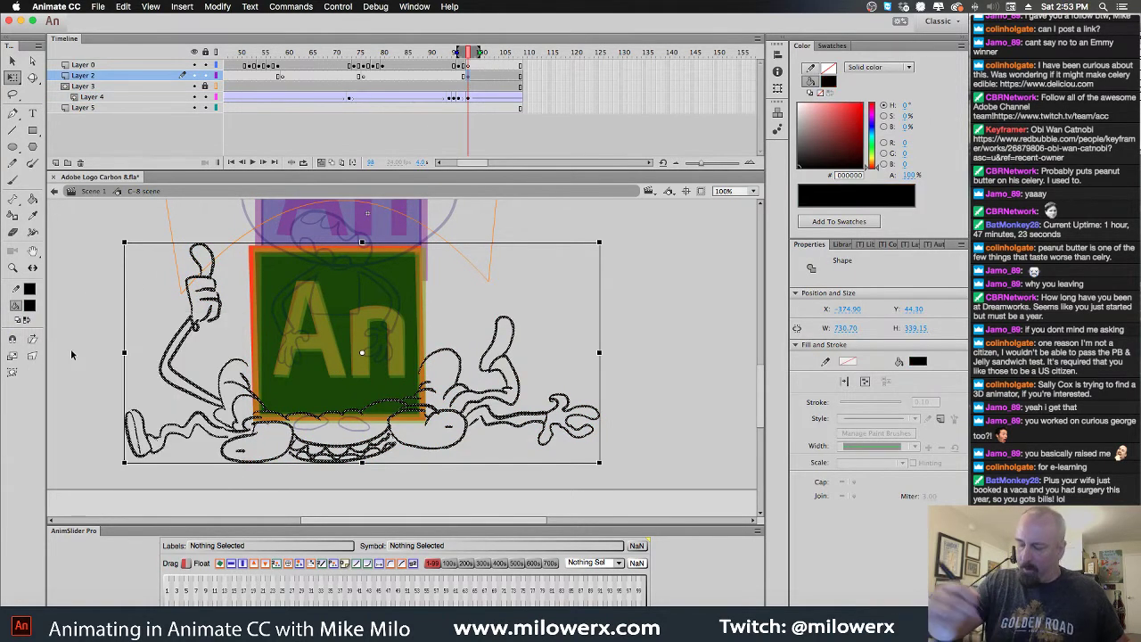
{"action": "left_click", "coordinate": [652, 256]}
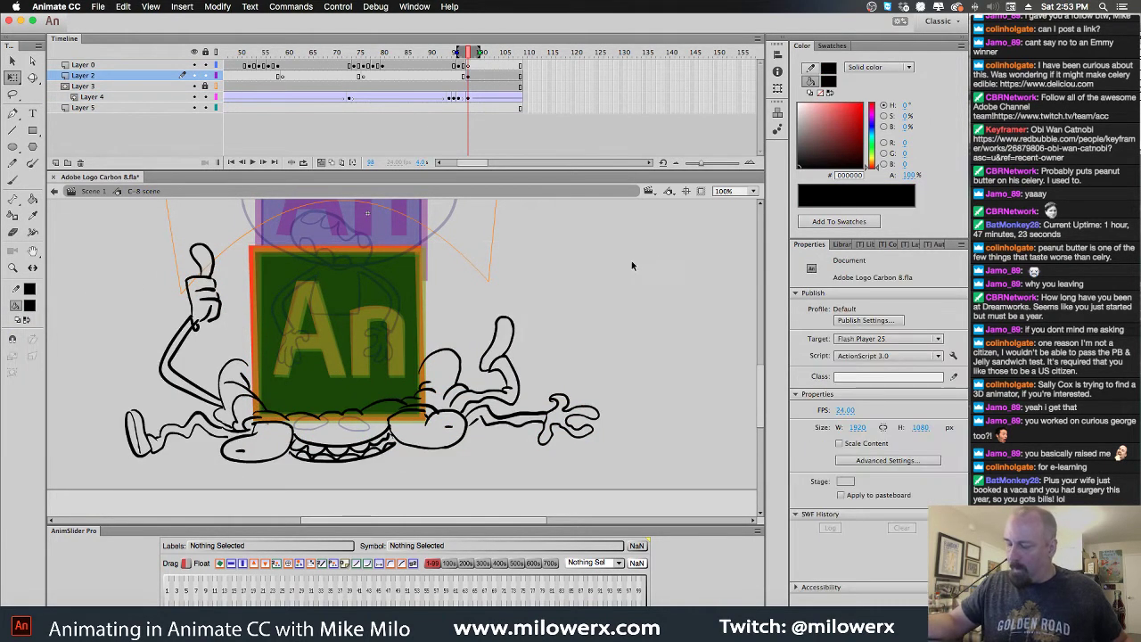
Return to Layer 0's crushed-pose frame and zoom in on the flattened body
{"action": "left_click", "coordinate": [469, 67]}
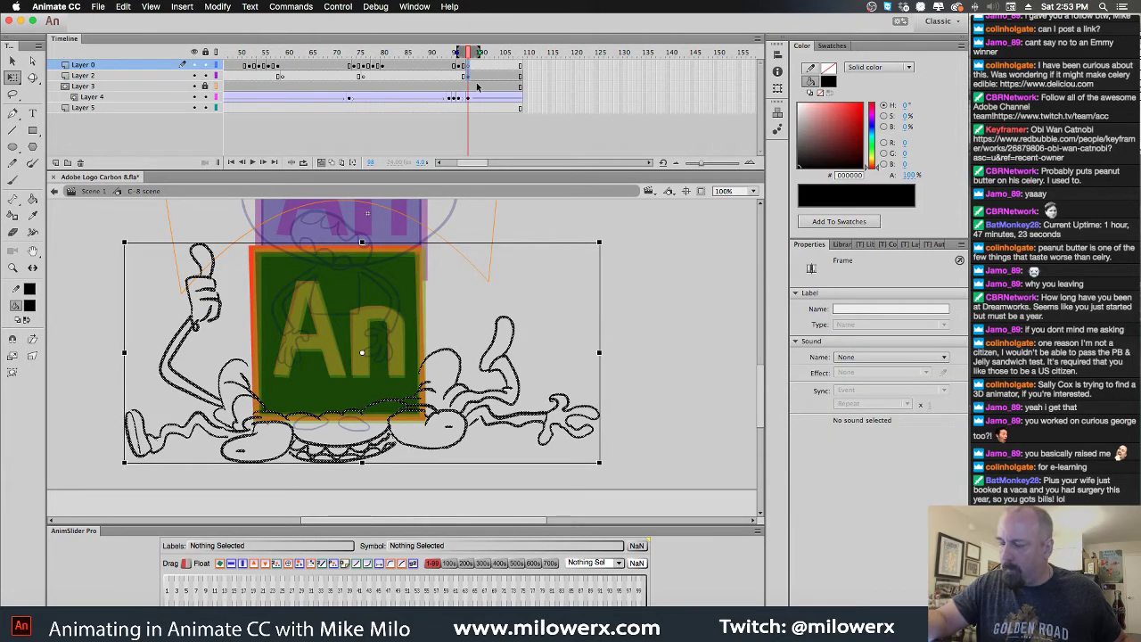
{"action": "left_click", "coordinate": [510, 77]}
{"action": "left_click", "coordinate": [469, 76]}
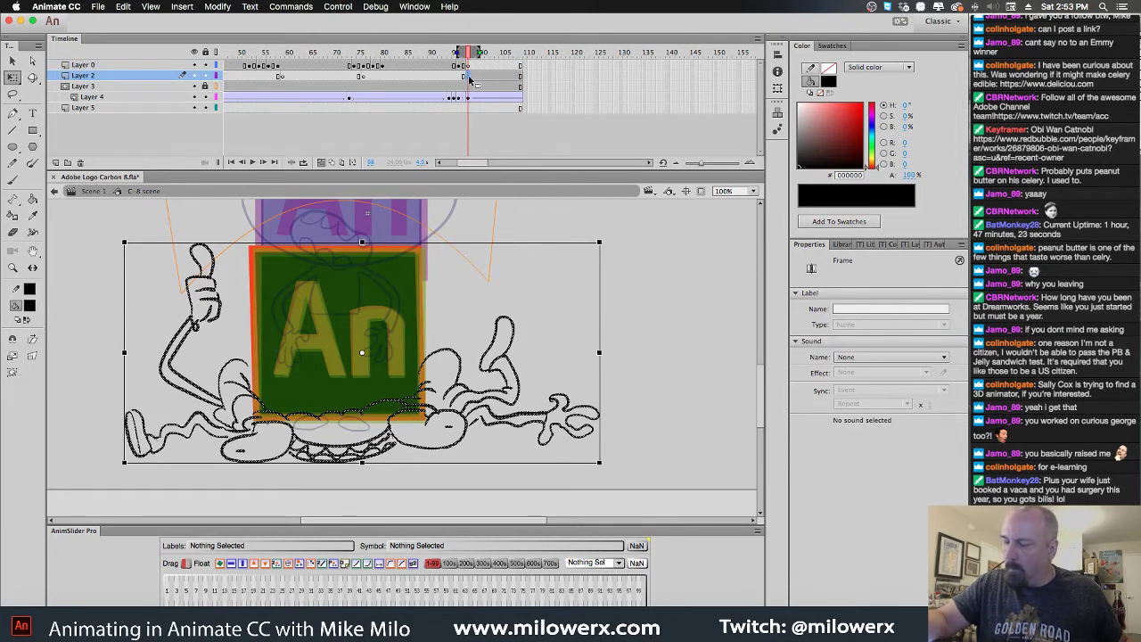
{"action": "left_click", "coordinate": [470, 66]}
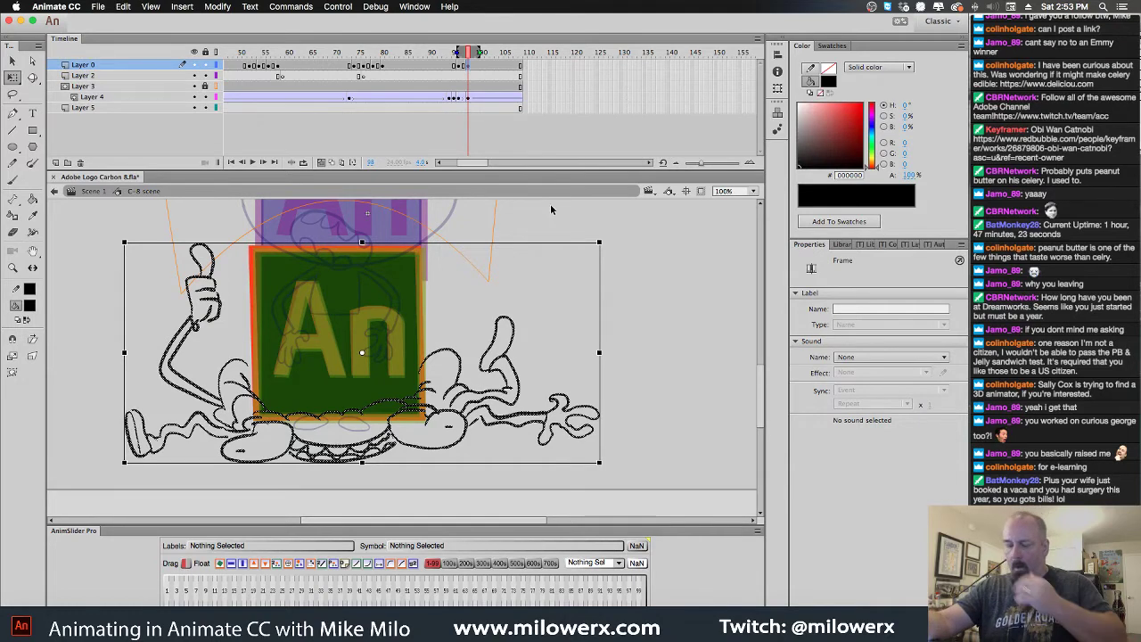
{"action": "left_click", "coordinate": [497, 230]}
{"action": "left_click", "coordinate": [484, 229], "text": "super"}
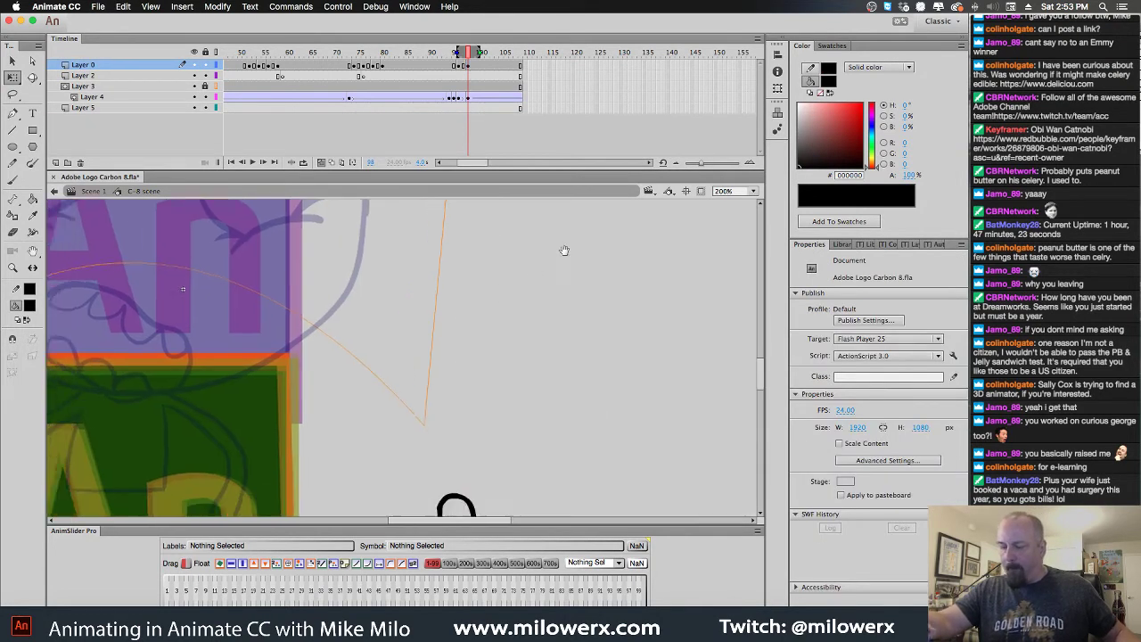
{"action": "mouse_move", "coordinate": [565, 247]}
{"action": "left_mouse_down"}
{"action": "mouse_move", "coordinate": [611, 230]}
{"action": "mouse_move", "coordinate": [720, 107]}
{"action": "left_mouse_up"}
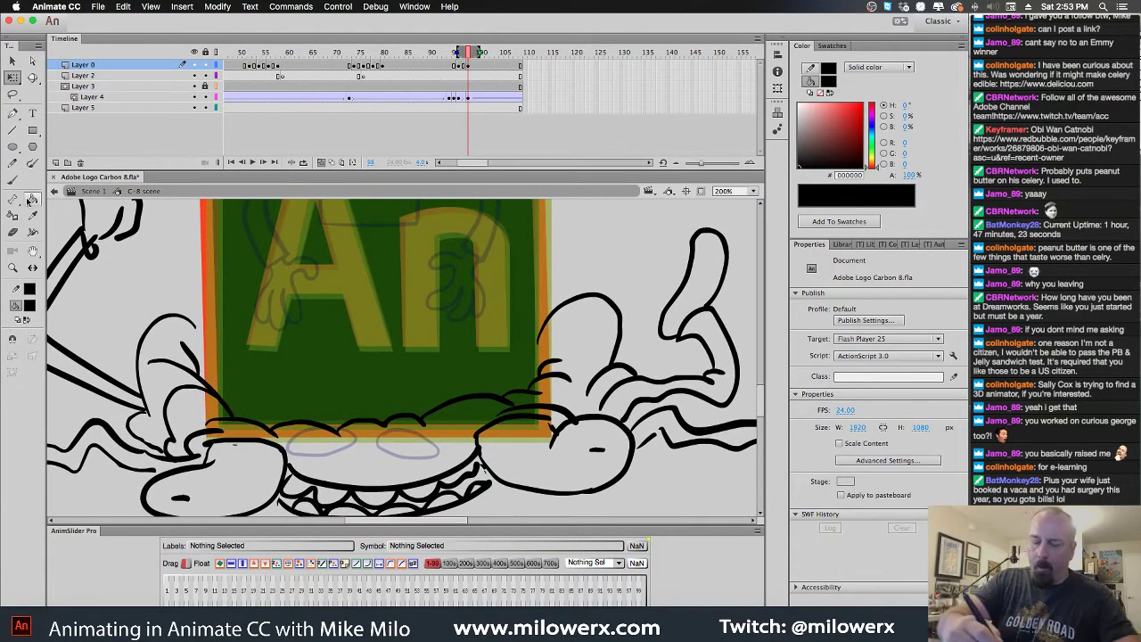
Brush a black line along the flattened body's outline
{"action": "key", "text": "b"}
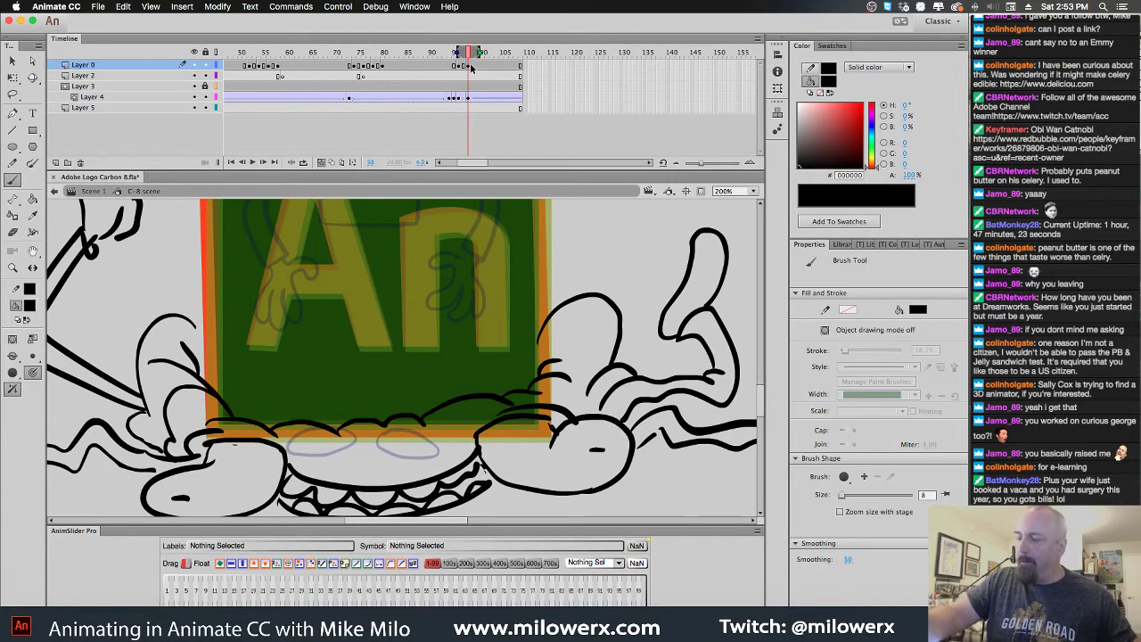
{"action": "key", "text": "super+a"}
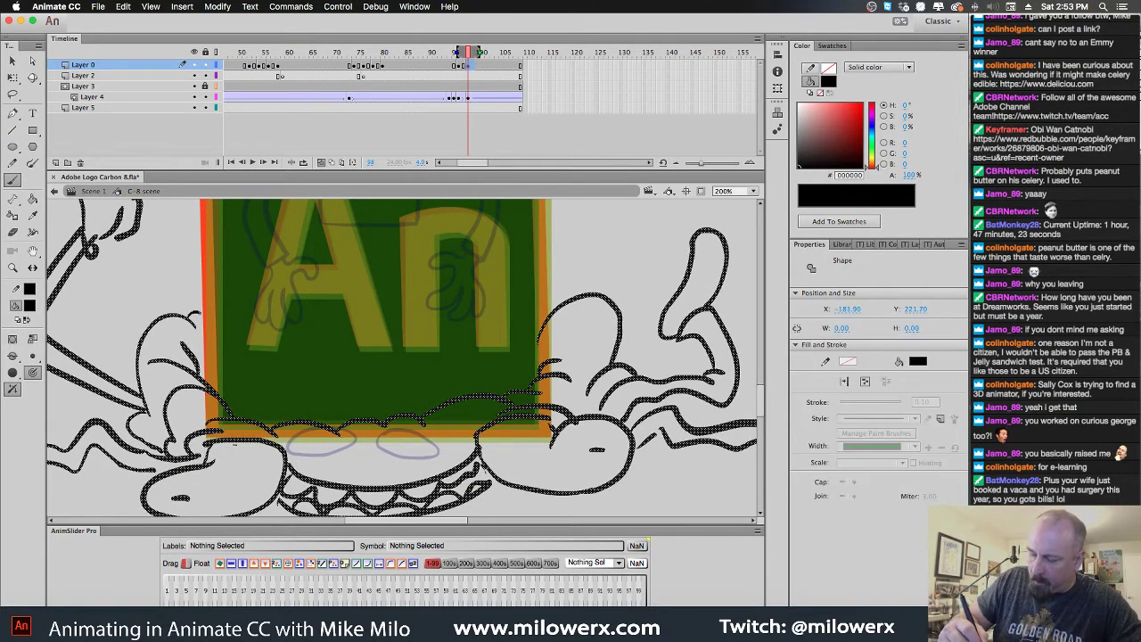
{"action": "key", "text": "super+shift+a"}
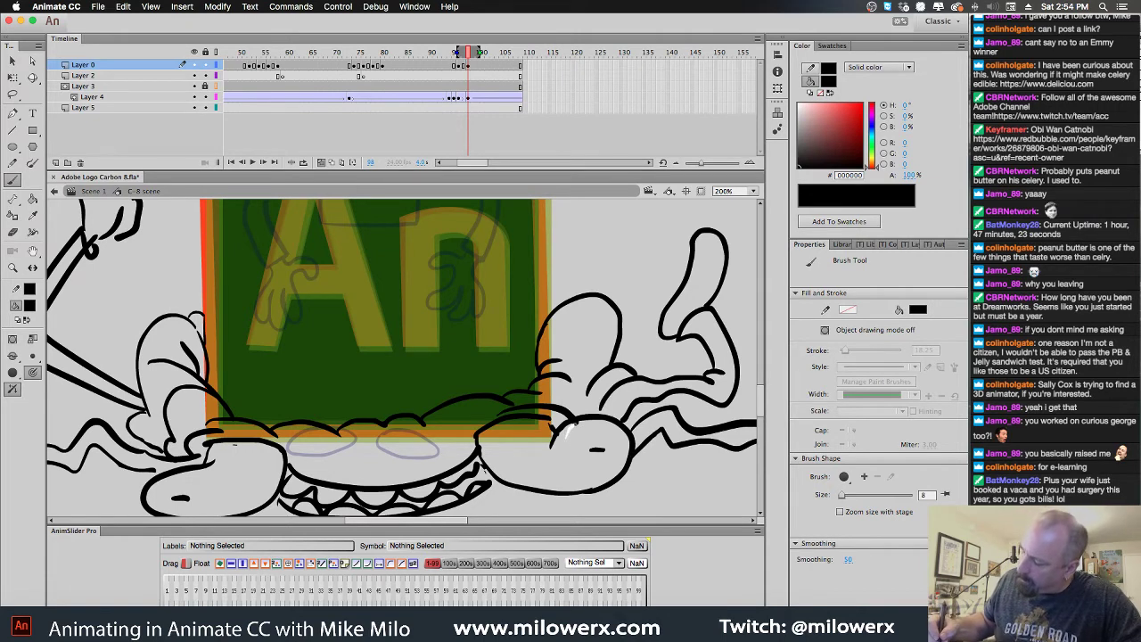
{"action": "left_click_drag", "start_coordinate": [581, 426], "coordinate": [559, 440]}
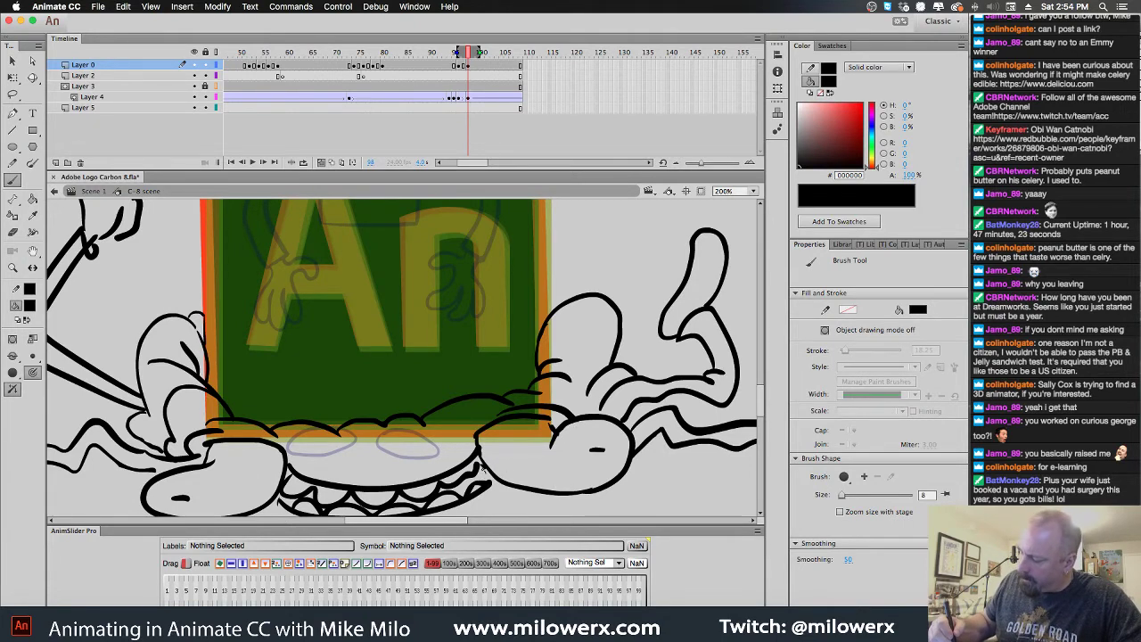
Lasso the teeth shape in the mouth area and delete it
{"action": "left_click_drag", "start_coordinate": [700, 499], "coordinate": [725, 412]}
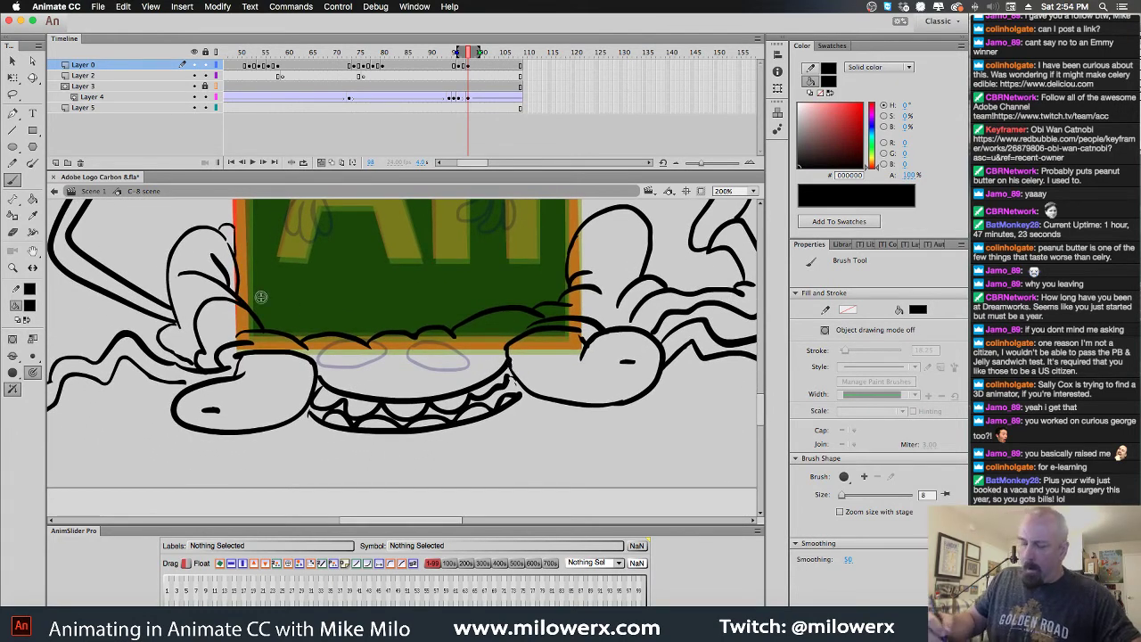
{"action": "left_click", "coordinate": [13, 95]}
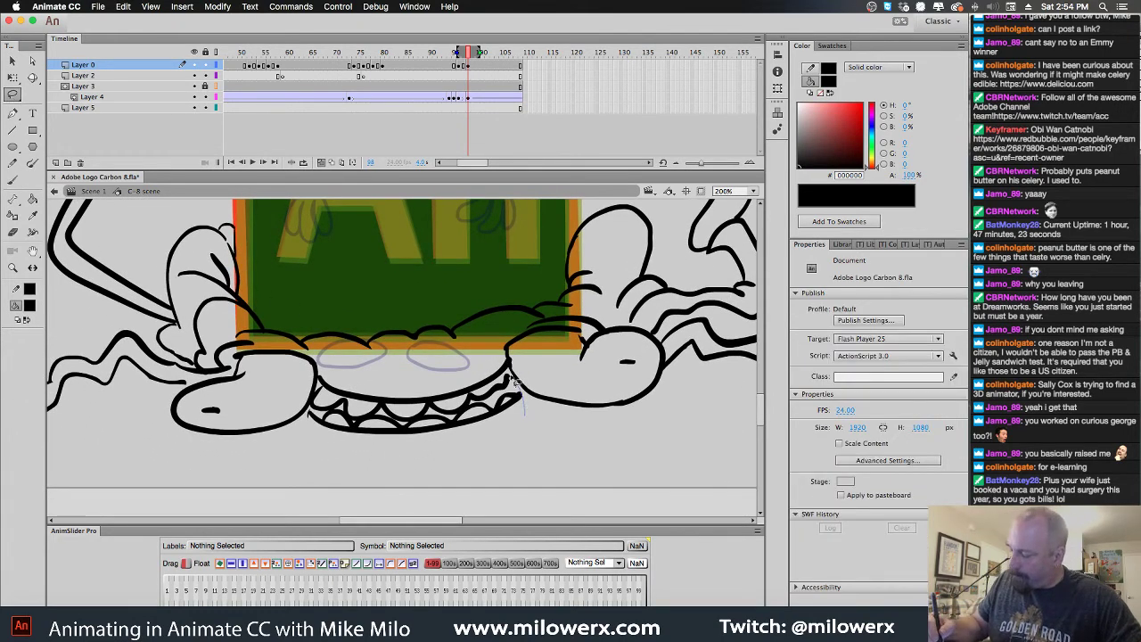
{"action": "mouse_move", "coordinate": [515, 382]}
{"action": "left_mouse_down"}
{"action": "mouse_move", "coordinate": [383, 408]}
{"action": "mouse_move", "coordinate": [325, 390]}
{"action": "mouse_move", "coordinate": [308, 411]}
{"action": "mouse_move", "coordinate": [384, 483]}
{"action": "mouse_move", "coordinate": [521, 454]}
{"action": "mouse_move", "coordinate": [529, 429]}
{"action": "left_mouse_up"}
{"action": "key", "text": "Delete"}
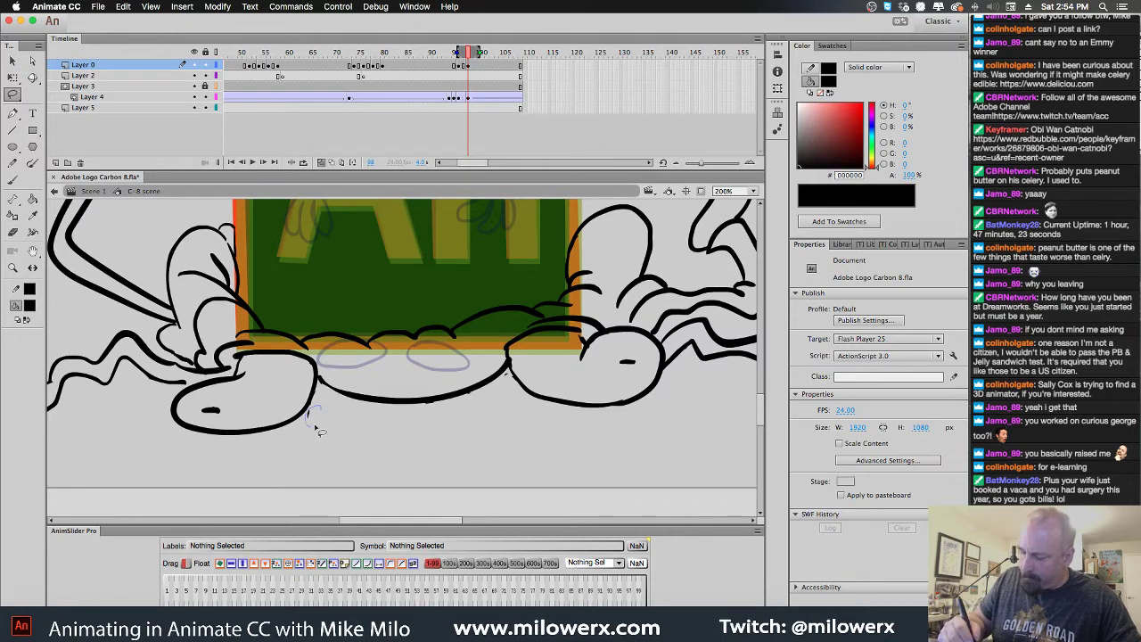
{"action": "key", "text": "v"}
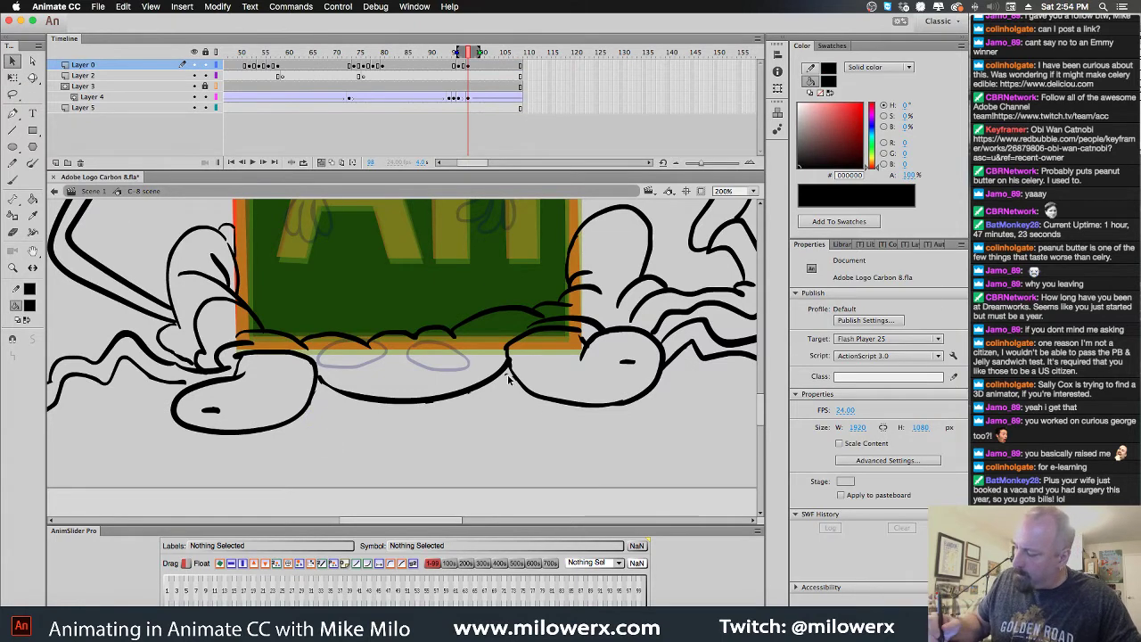
{"action": "key", "text": "b"}
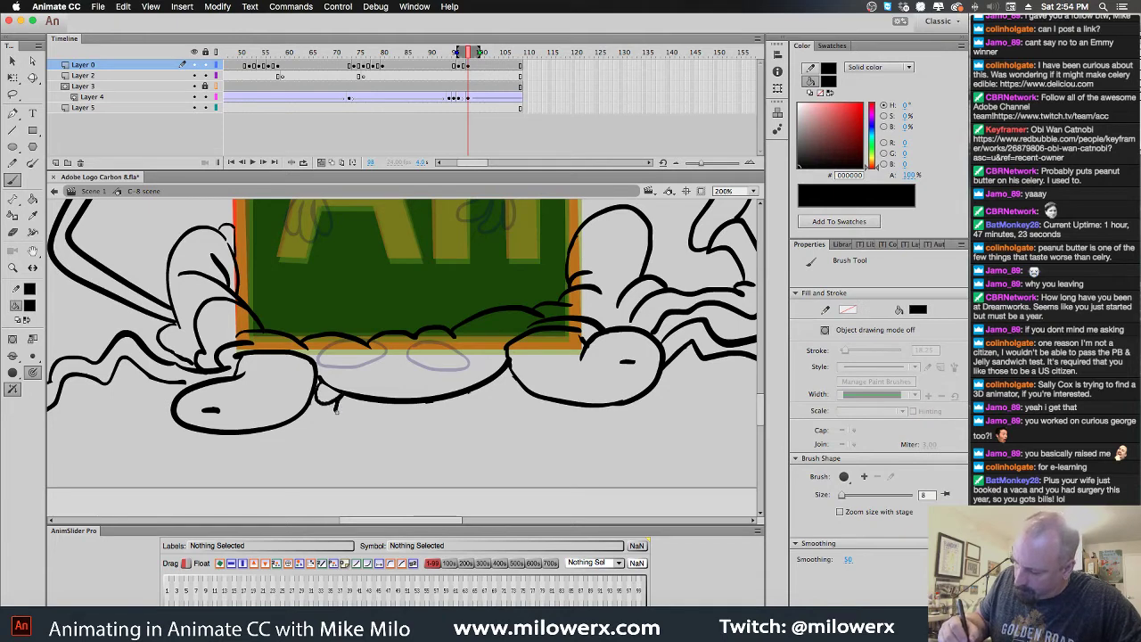
Brush scalloped fingers under the flattened hands and thicken the right hand's left edge
{"action": "mouse_move", "coordinate": [321, 393]}
{"action": "left_mouse_down"}
{"action": "mouse_move", "coordinate": [374, 422]}
{"action": "mouse_move", "coordinate": [400, 405]}
{"action": "mouse_move", "coordinate": [408, 423]}
{"action": "mouse_move", "coordinate": [434, 400]}
{"action": "left_mouse_up"}
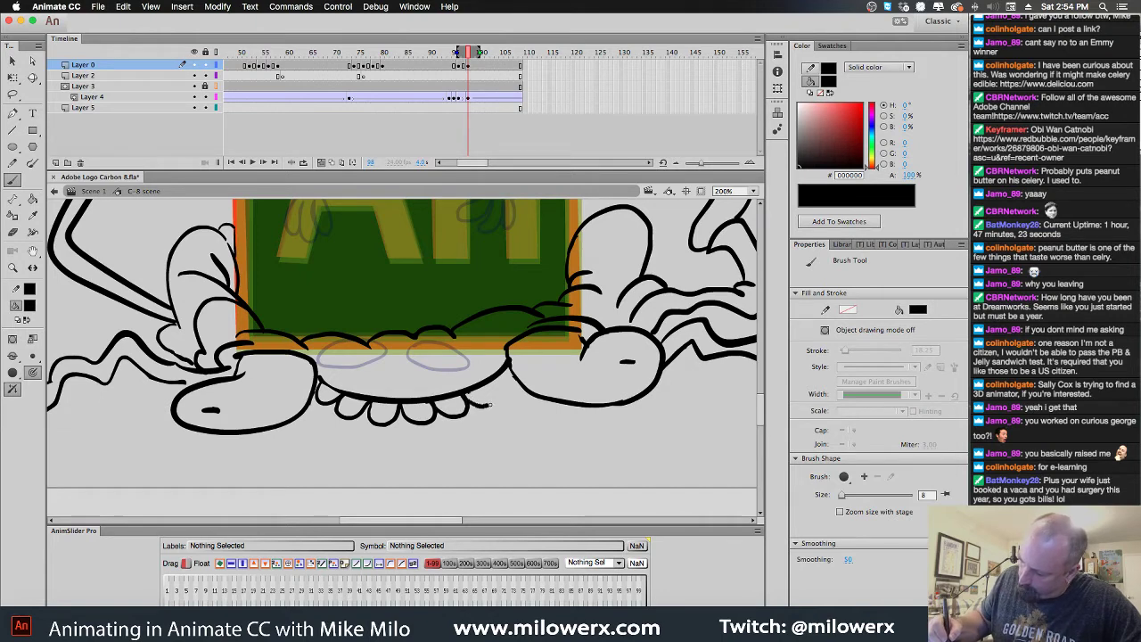
{"action": "left_click_drag", "start_coordinate": [514, 370], "coordinate": [506, 394]}
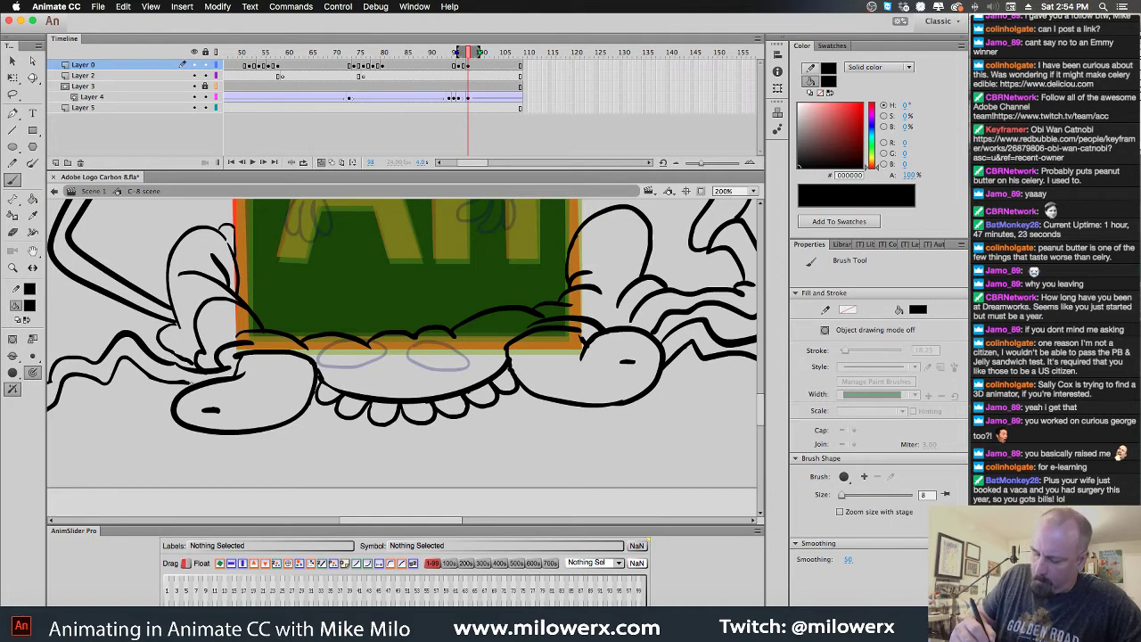
{"action": "left_click_drag", "start_coordinate": [289, 404], "coordinate": [451, 430]}
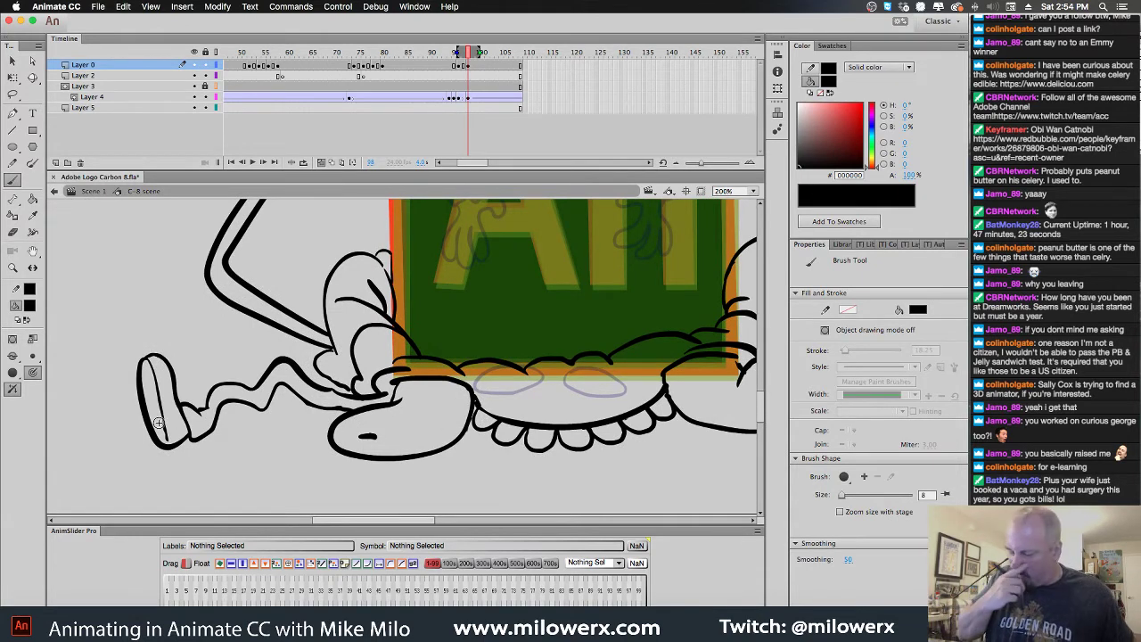
{"action": "left_click", "coordinate": [605, 456], "text": "alt+super"}
{"action": "mouse_move", "coordinate": [607, 453]}
{"action": "left_mouse_down"}
{"action": "mouse_move", "coordinate": [606, 515]}
{"action": "mouse_move", "coordinate": [622, 488]}
{"action": "left_mouse_up"}
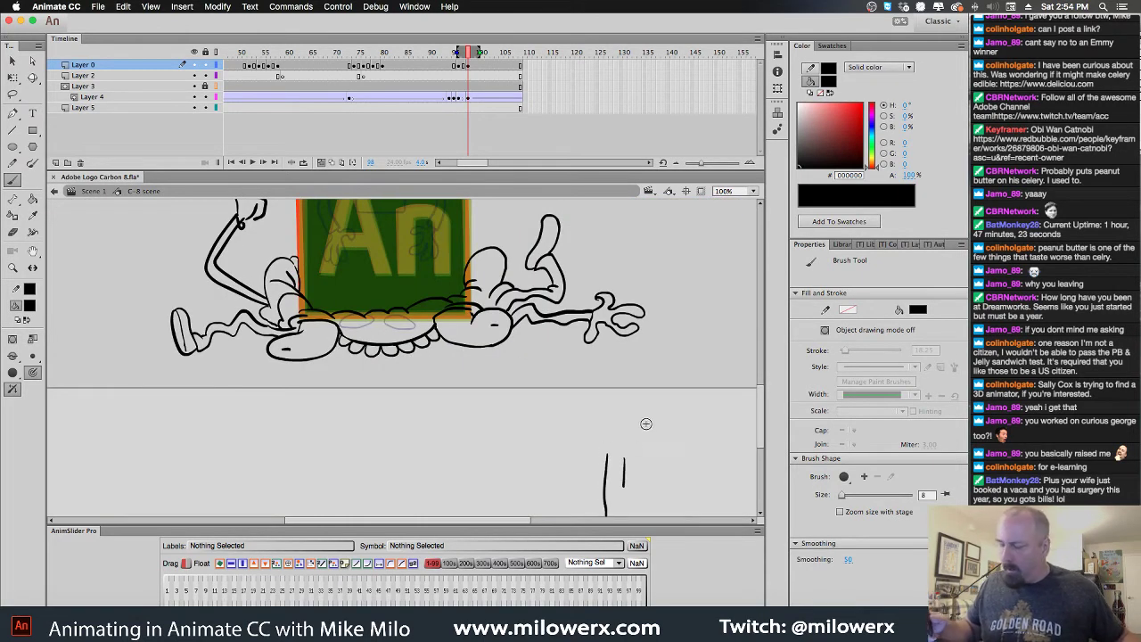
{"action": "key", "text": "super+z"}
{"action": "scroll", "coordinate": [535, 328], "scroll_direction": "up", "scroll_amount": 3}
{"action": "scroll", "coordinate": [535, 328], "scroll_direction": "left", "scroll_amount": 2}
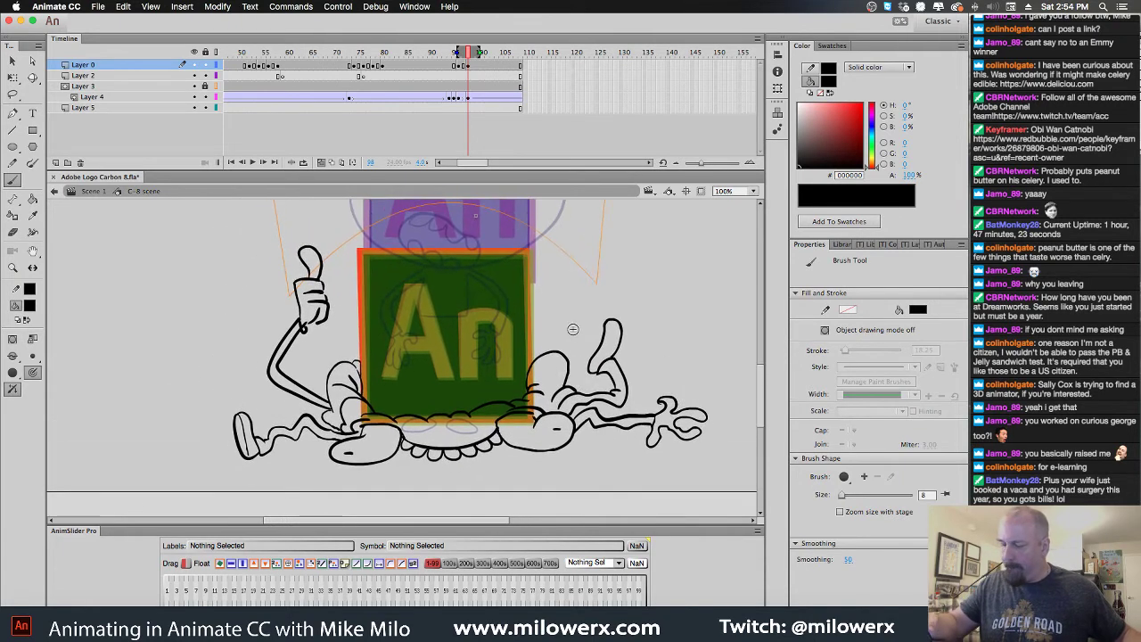
Retrace the thumbs-up arm's forearm, inner contour, wrist and fingers in bold black strokes
{"action": "left_click", "coordinate": [313, 331], "text": "super"}
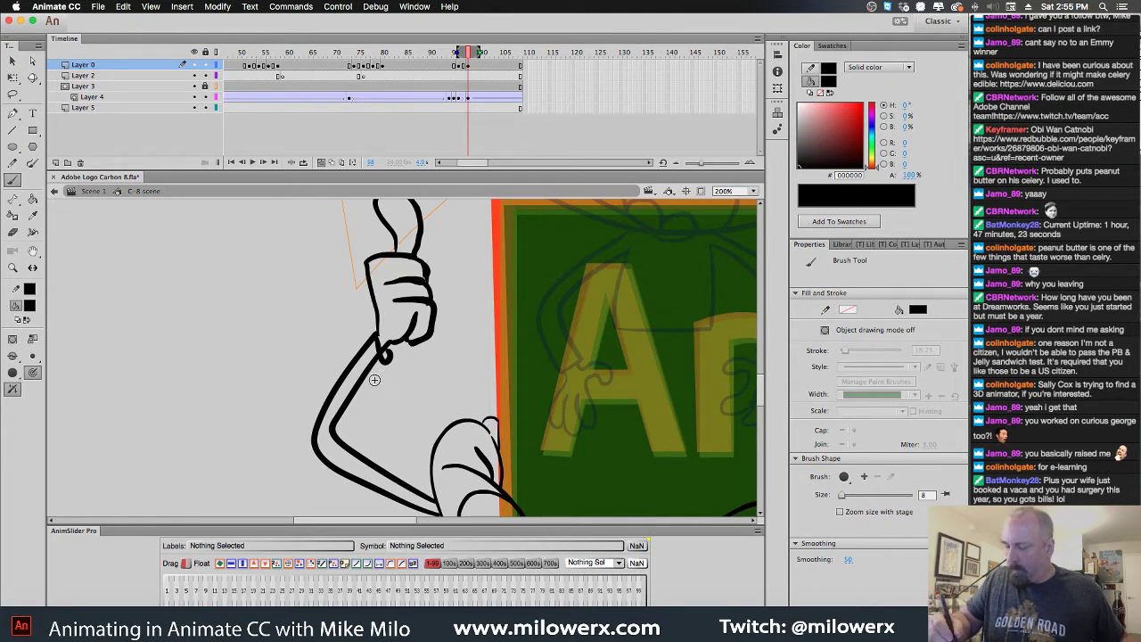
{"action": "left_click_drag", "start_coordinate": [337, 427], "coordinate": [386, 360]}
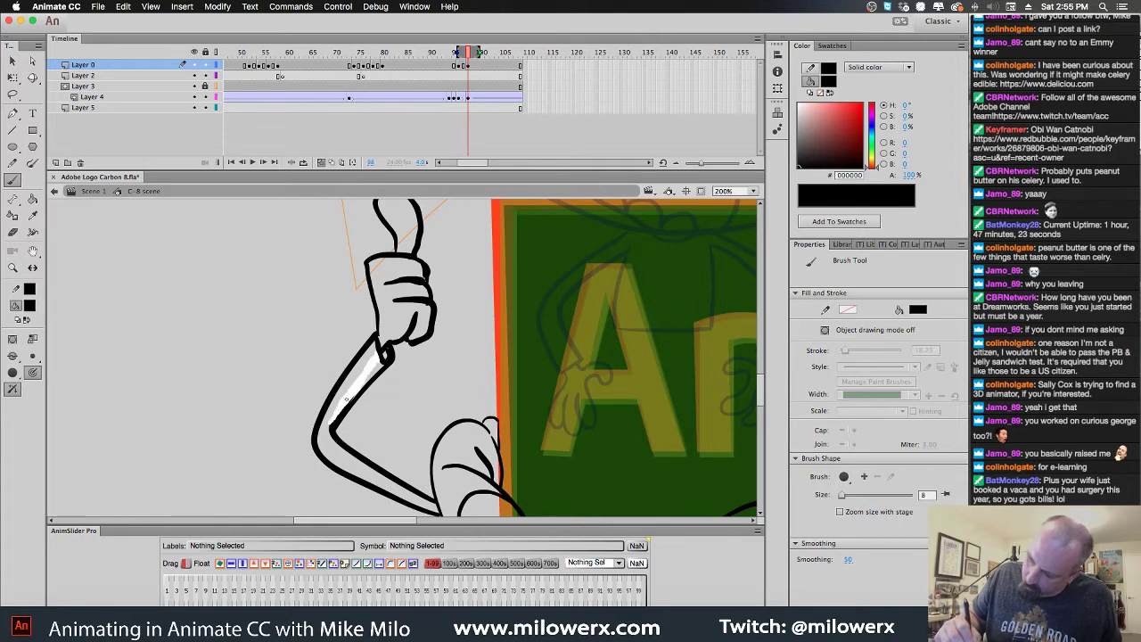
{"action": "left_click_drag", "start_coordinate": [381, 353], "coordinate": [329, 432]}
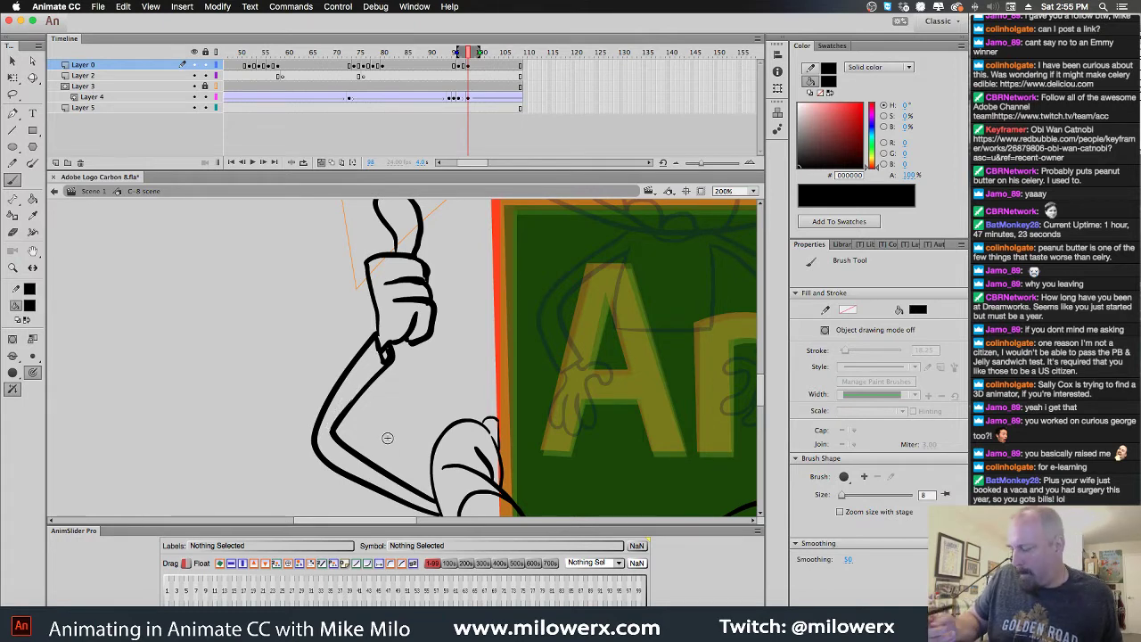
{"action": "mouse_move", "coordinate": [412, 314]}
{"action": "left_mouse_down"}
{"action": "mouse_move", "coordinate": [419, 330]}
{"action": "mouse_move", "coordinate": [378, 342]}
{"action": "left_mouse_up"}
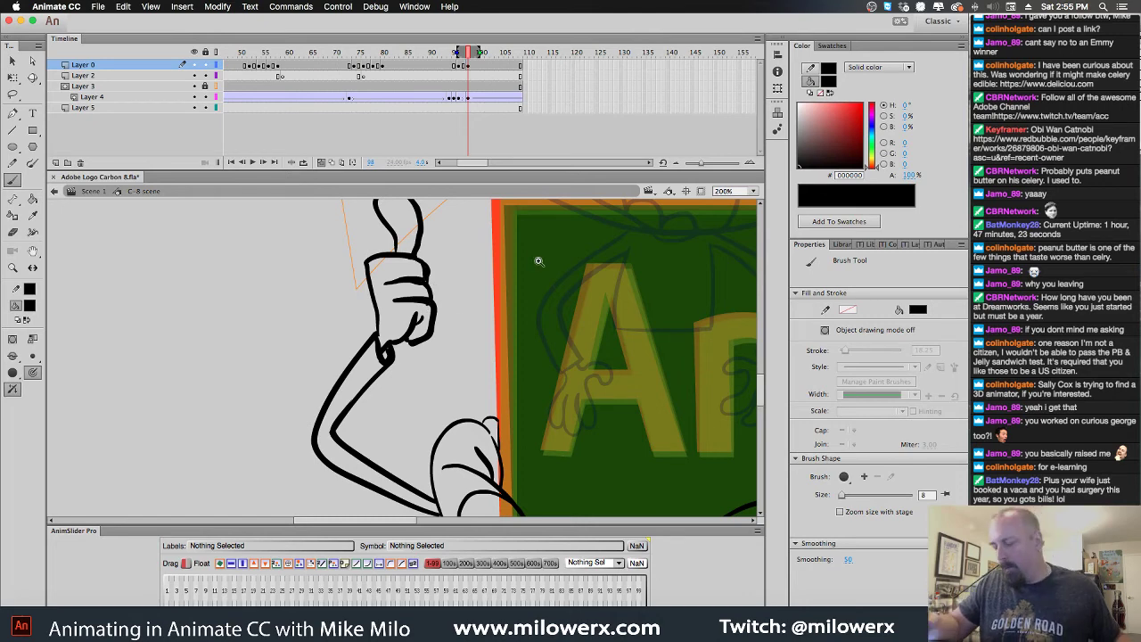
{"action": "key", "text": "super+1"}
{"action": "scroll", "coordinate": [468, 376], "scroll_direction": "right", "scroll_amount": 5}
{"action": "scroll", "coordinate": [467, 376], "scroll_direction": "down", "scroll_amount": 2}
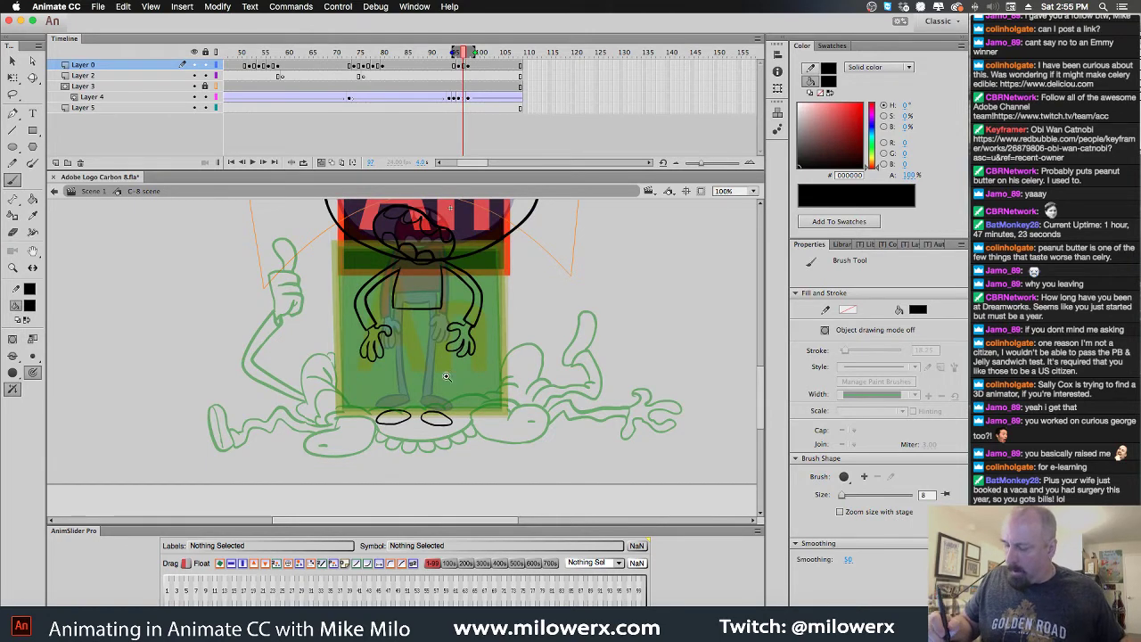
Select both foot ovals and move them higher up
{"action": "left_click", "coordinate": [477, 395], "text": "super"}
{"action": "left_click", "coordinate": [420, 446], "text": "super"}
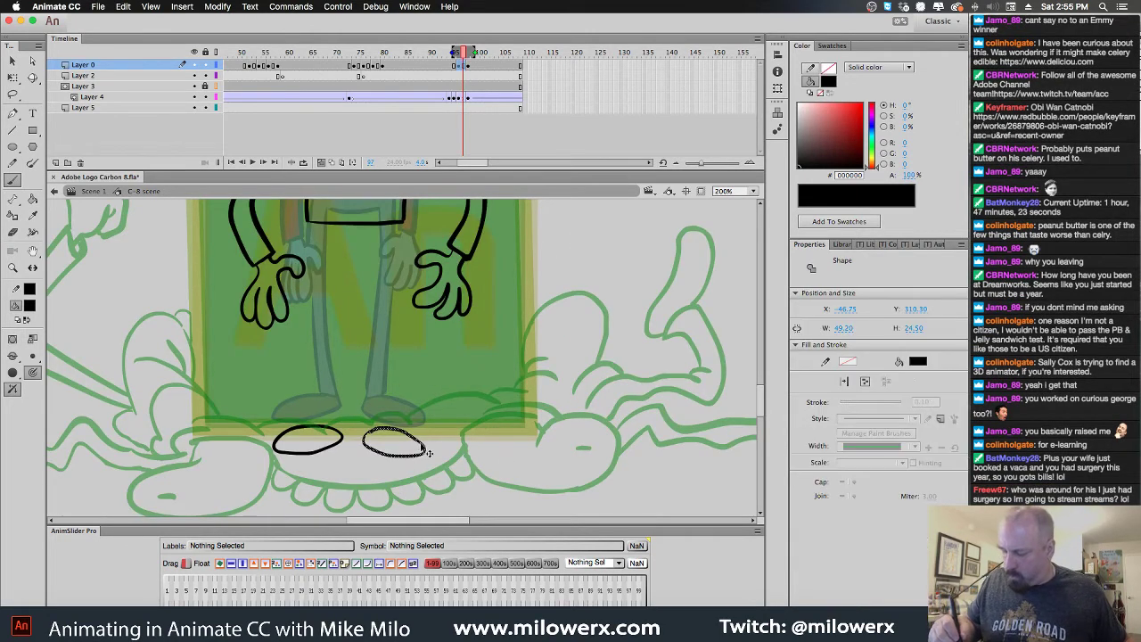
{"action": "left_click", "coordinate": [339, 439], "text": "shift+super"}
{"action": "left_click_drag", "start_coordinate": [406, 443], "coordinate": [410, 409]}
{"action": "scroll", "coordinate": [467, 420], "scroll_direction": "up", "scroll_amount": 3}
{"action": "scroll", "coordinate": [466, 419], "scroll_direction": "left", "scroll_amount": 2}
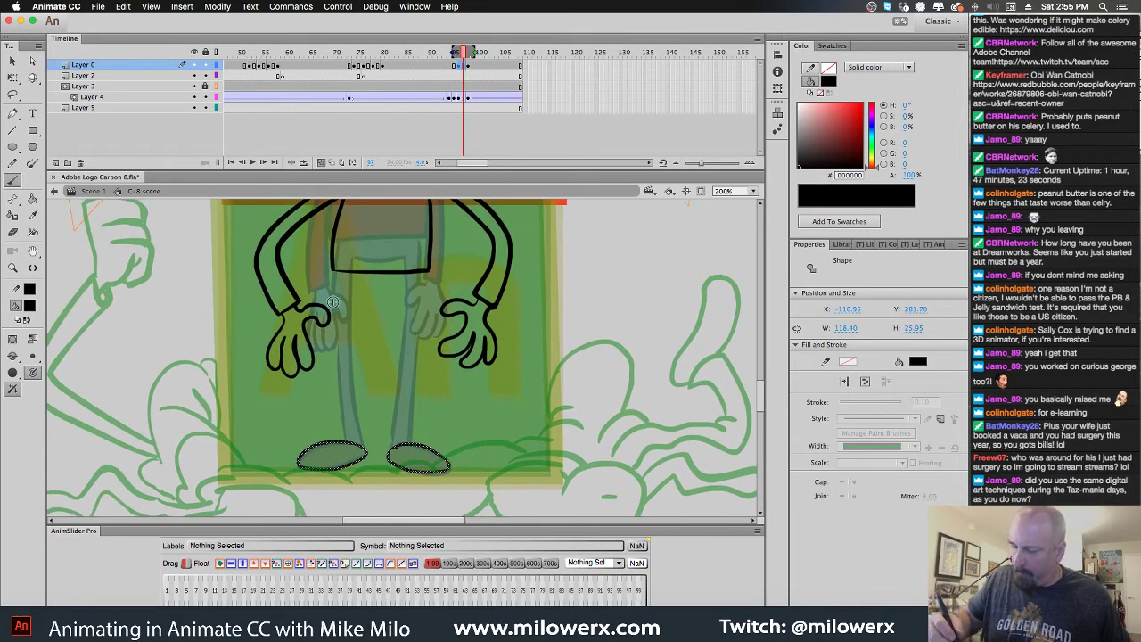
{"action": "left_click", "coordinate": [339, 279]}
{"action": "key", "text": "b"}
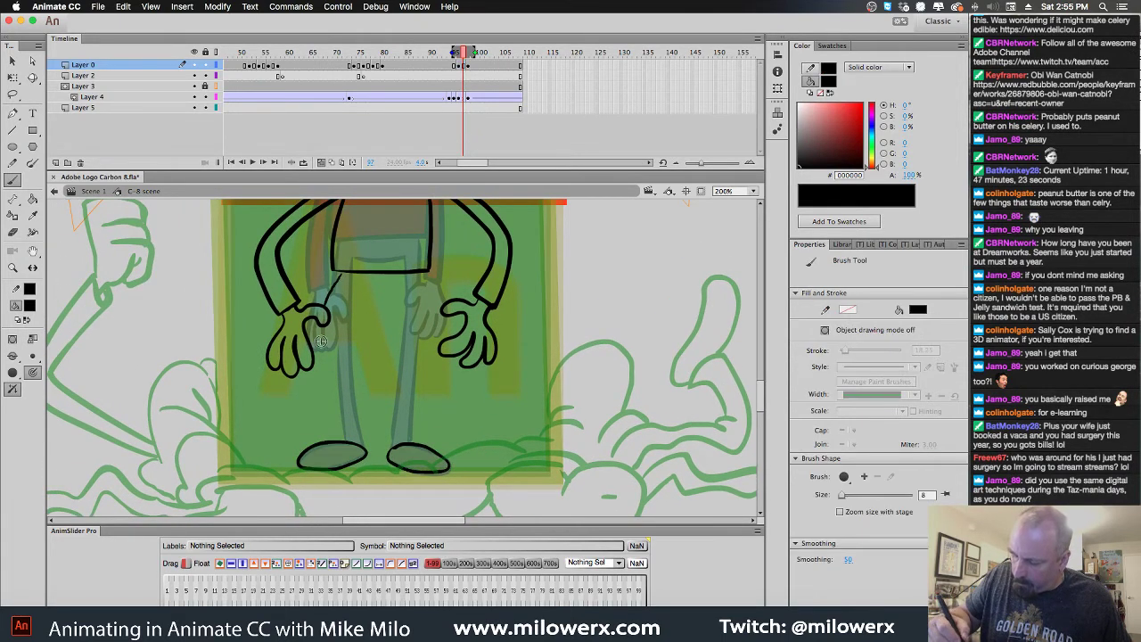
Brush new leg lines and a short waist line, then turn Onion Skin off
{"action": "left_click_drag", "start_coordinate": [316, 346], "coordinate": [328, 409]}
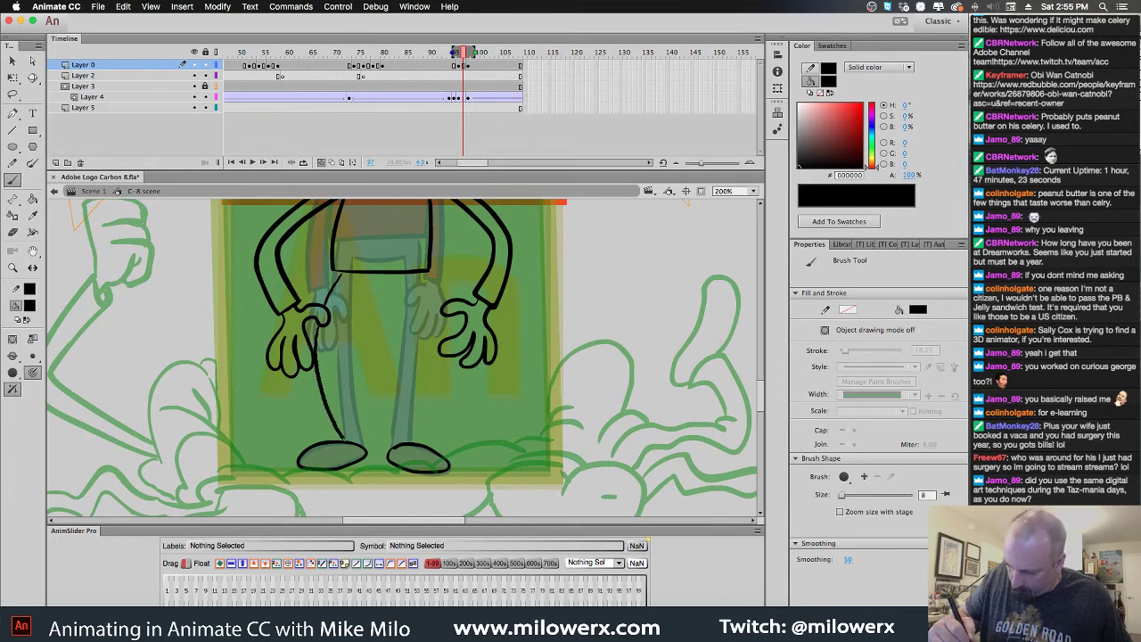
{"action": "left_click_drag", "start_coordinate": [348, 452], "coordinate": [350, 452]}
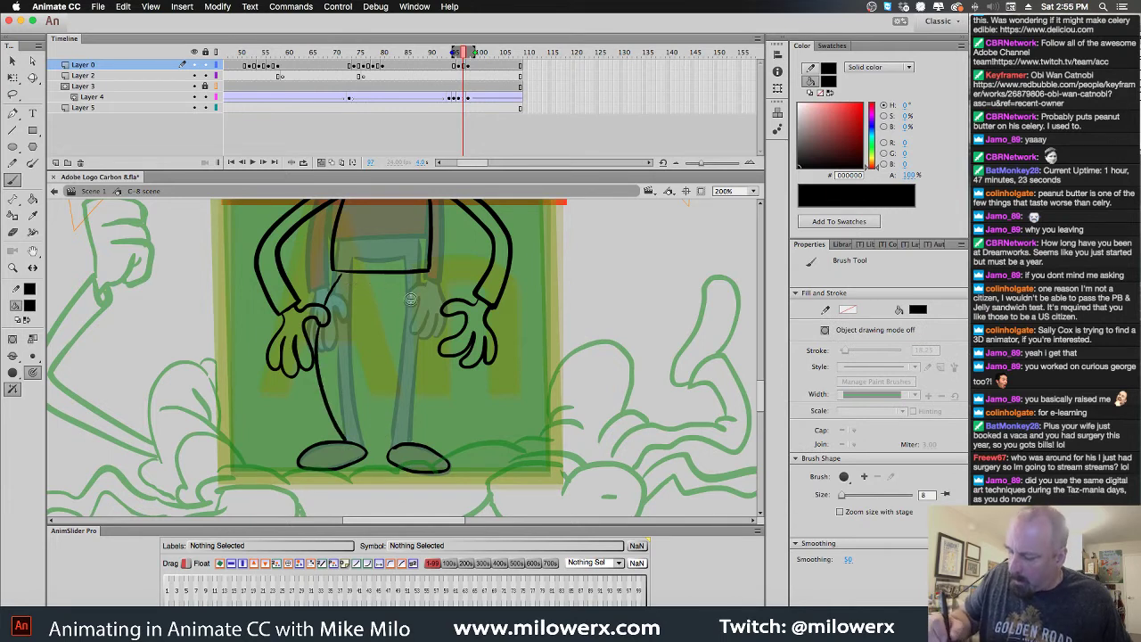
{"action": "left_click_drag", "start_coordinate": [405, 288], "coordinate": [354, 287]}
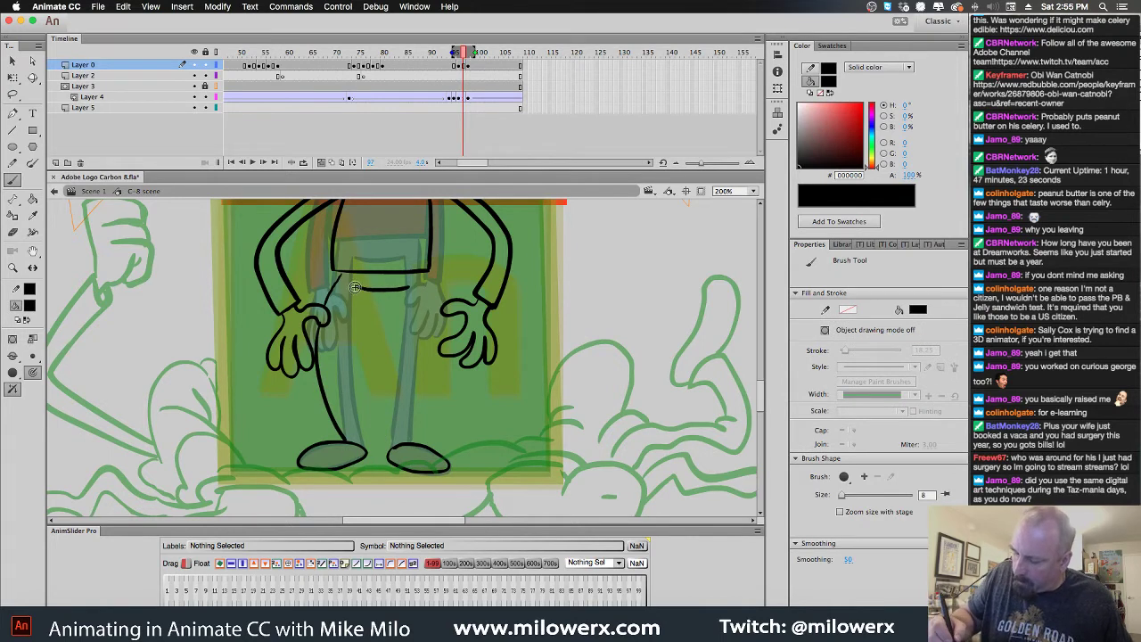
{"action": "left_click_drag", "start_coordinate": [333, 384], "coordinate": [359, 440]}
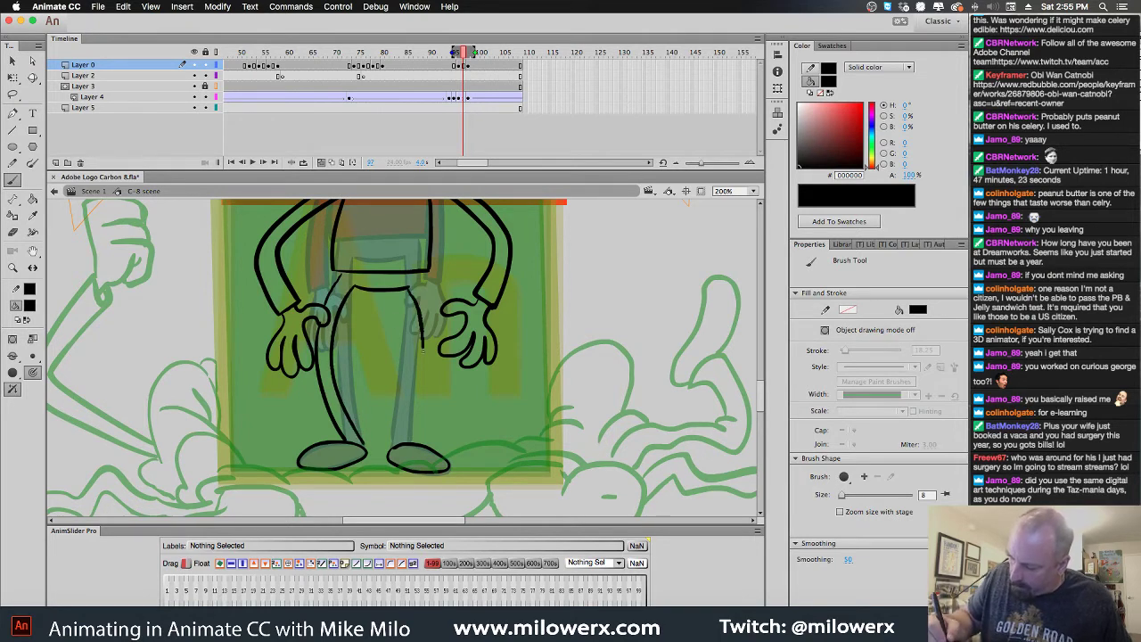
{"action": "left_click_drag", "start_coordinate": [424, 350], "coordinate": [413, 406]}
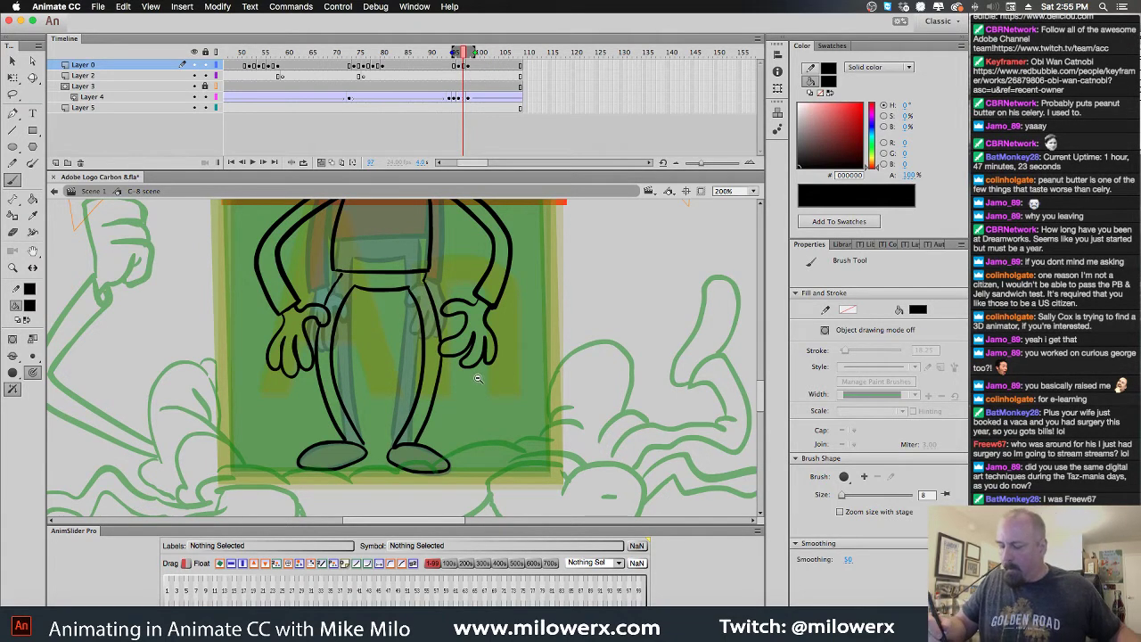
{"action": "left_click", "coordinate": [435, 426], "text": "alt"}
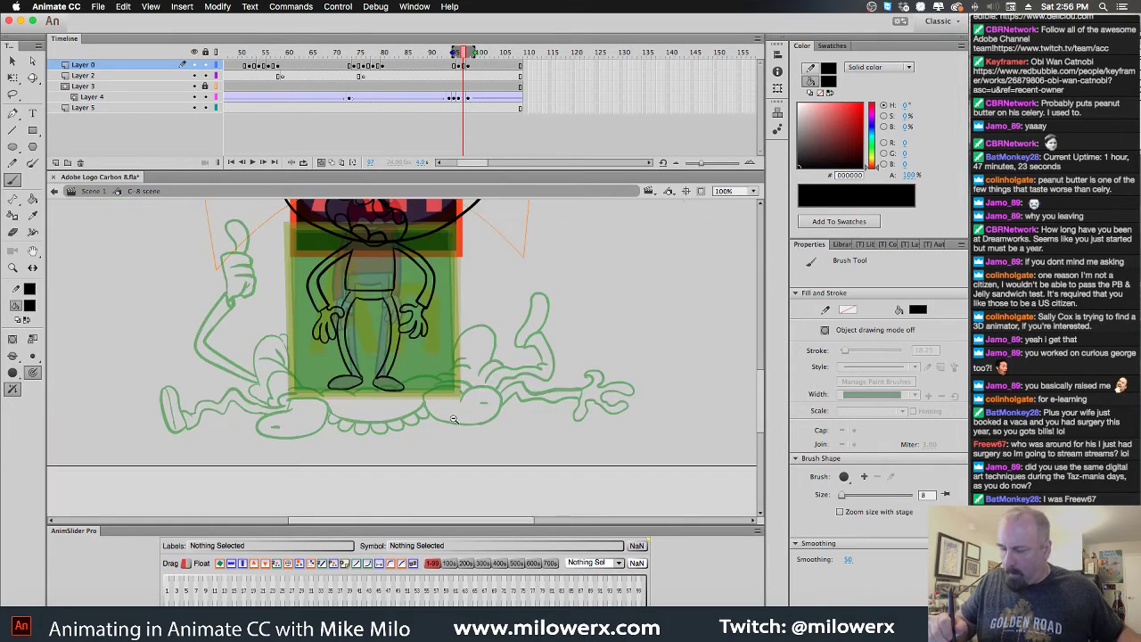
{"action": "scroll", "coordinate": [480, 385], "scroll_direction": "up", "scroll_amount": 2}
{"action": "left_click", "coordinate": [323, 162]}
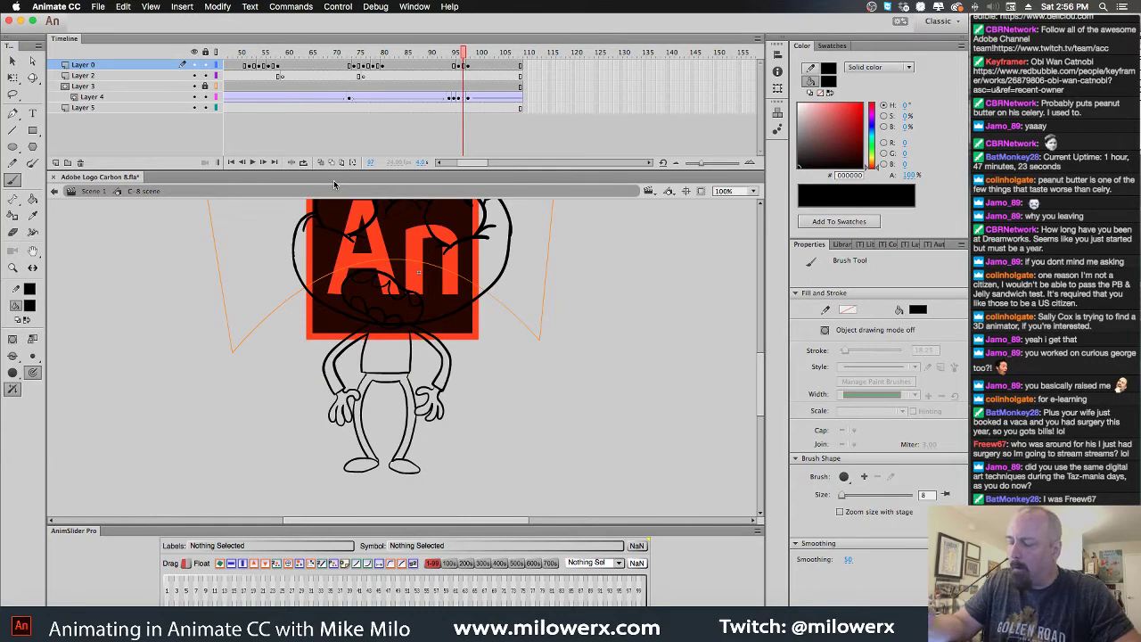
{"action": "left_click", "coordinate": [460, 98]}
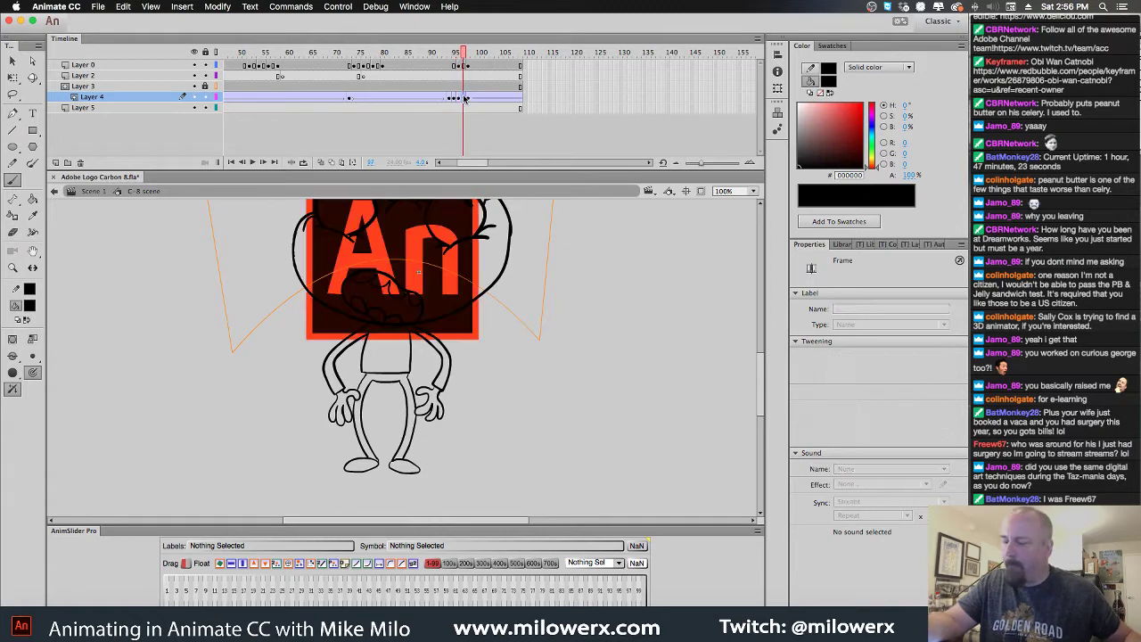
{"action": "left_click", "coordinate": [465, 99]}
{"action": "key", "text": "Delete"}
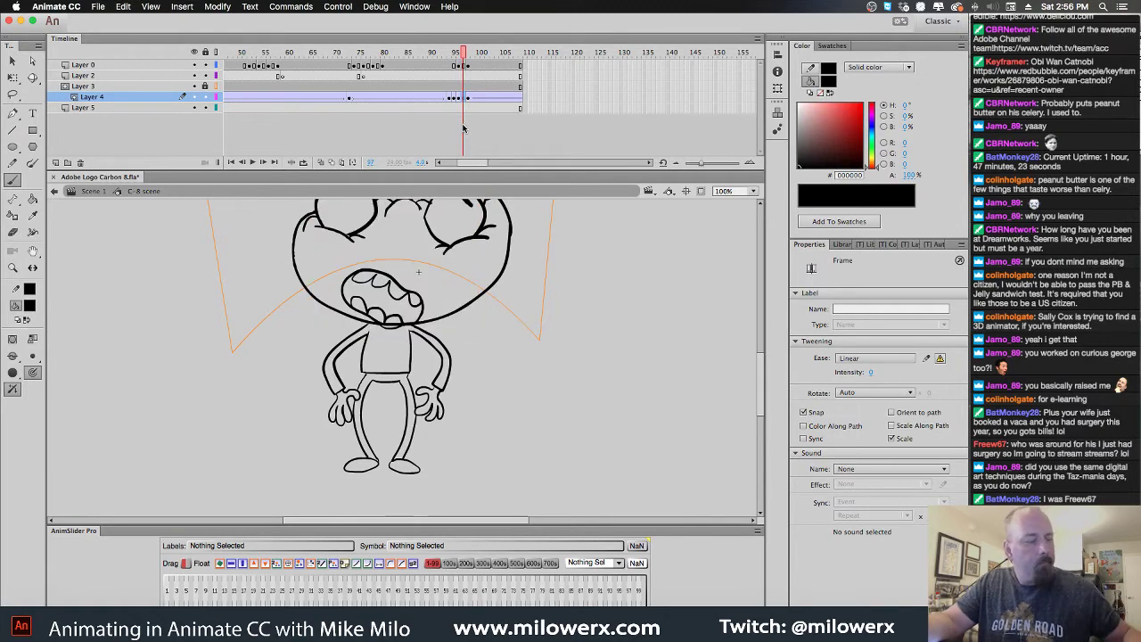
{"action": "key", "text": "cmd+z"}
{"action": "left_click_drag", "start_coordinate": [463, 53], "coordinate": [507, 100]}
{"action": "left_click", "coordinate": [506, 99]}
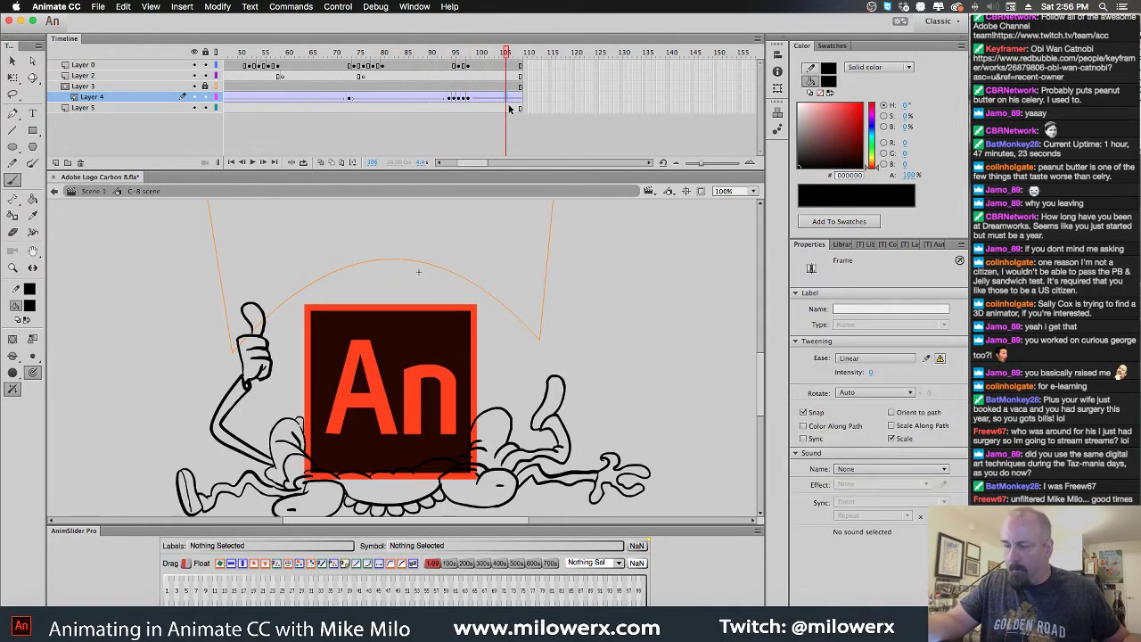
{"action": "left_click", "coordinate": [508, 102]}
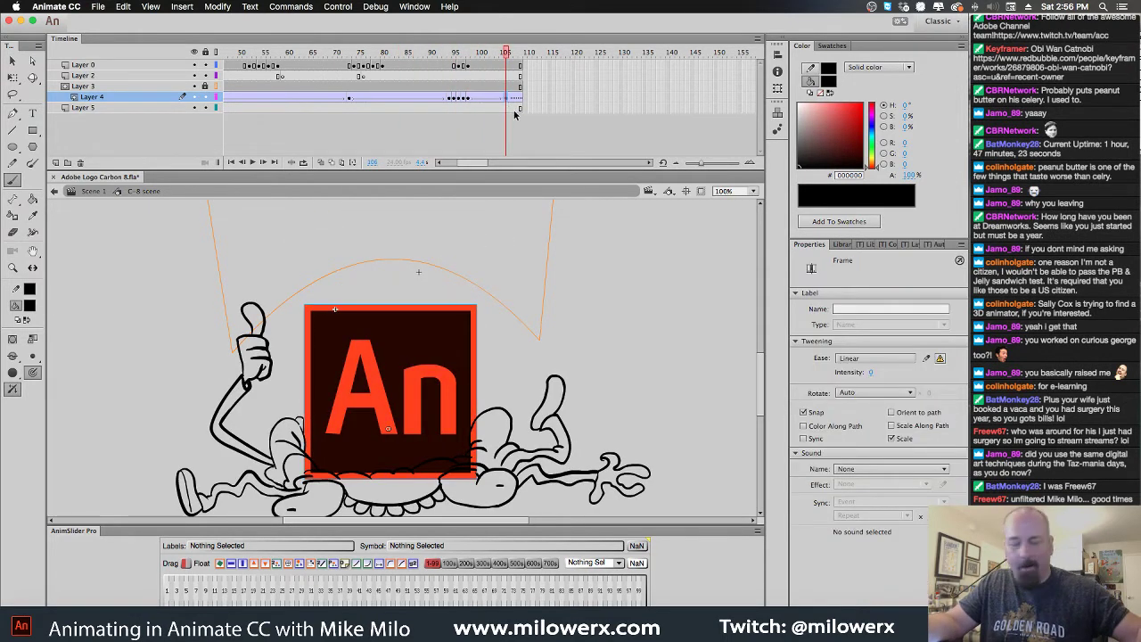
{"action": "left_click", "coordinate": [447, 327]}
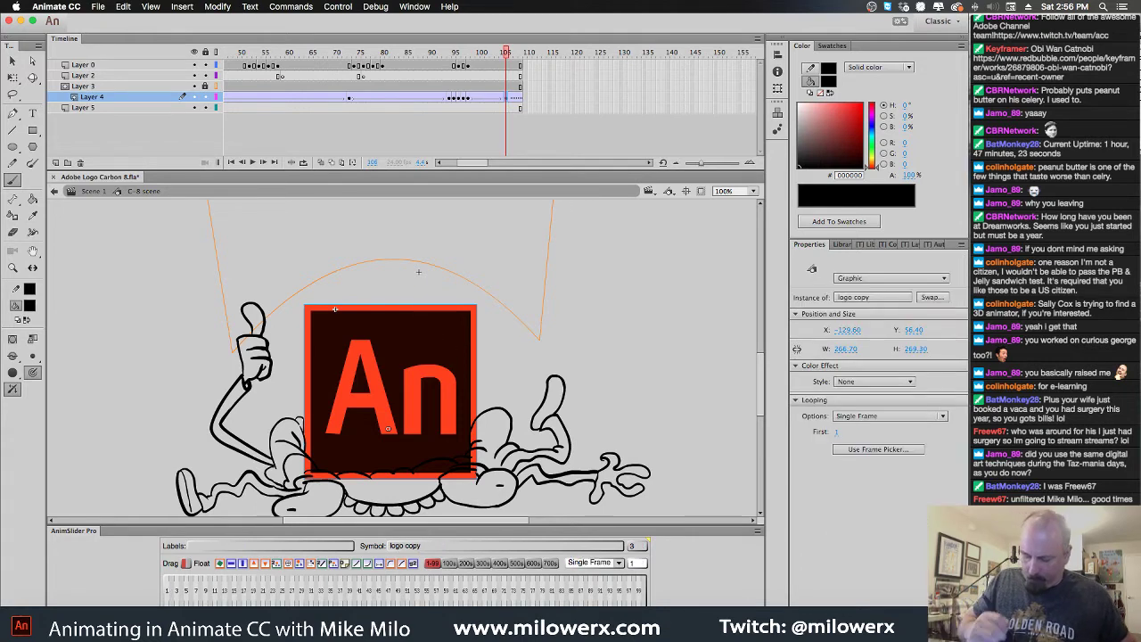
{"action": "left_click_drag", "start_coordinate": [508, 53], "coordinate": [462, 105]}
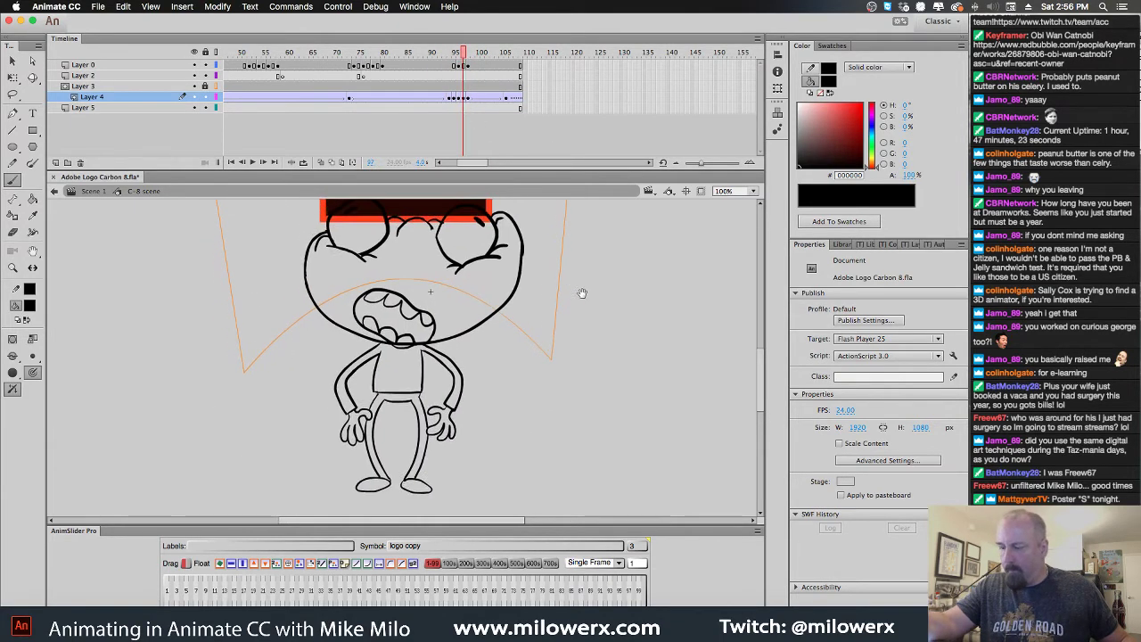
Fill both eyes of the crushed face with white
{"action": "key", "text": "b"}
{"action": "left_click", "coordinate": [29, 306]}
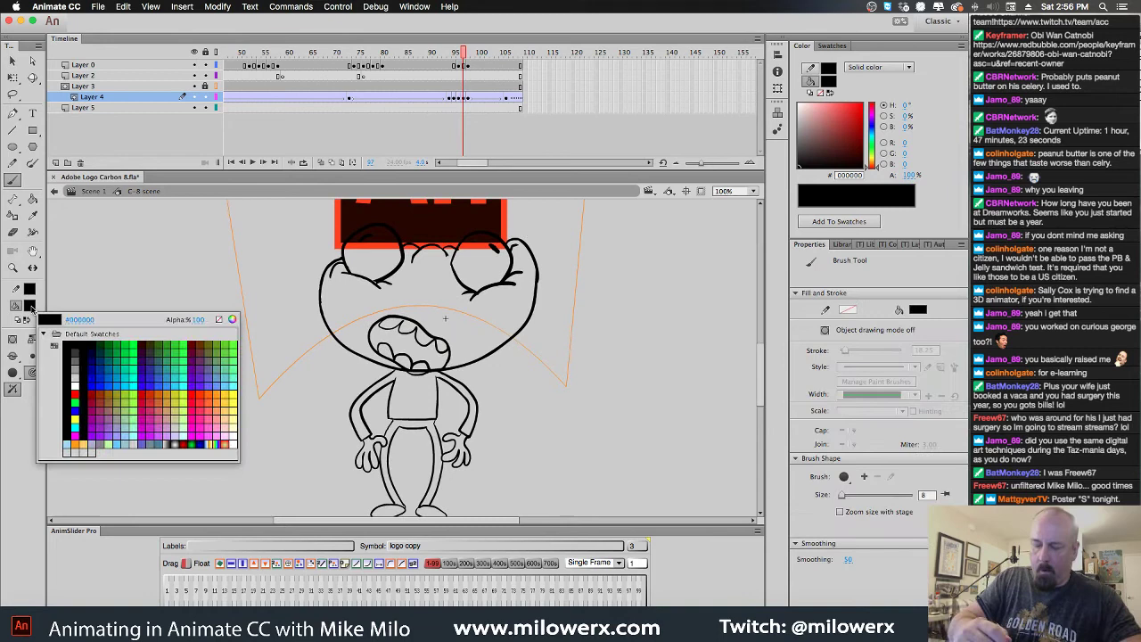
{"action": "left_click", "coordinate": [75, 385]}
{"action": "key", "text": "k"}
{"action": "left_click", "coordinate": [385, 264]}
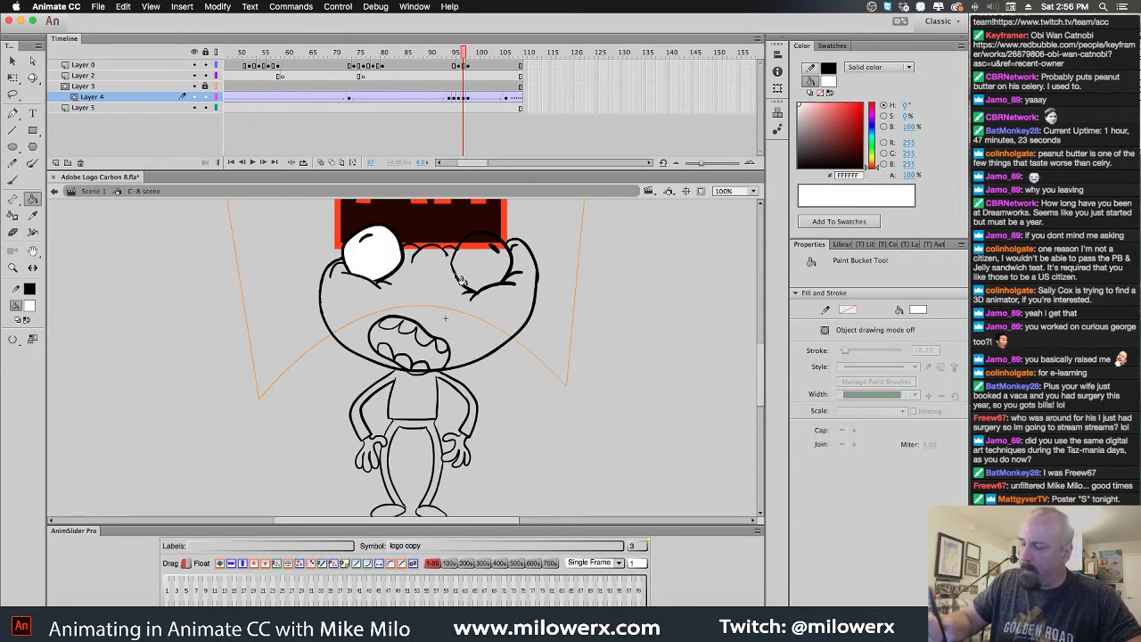
{"action": "left_click", "coordinate": [493, 285]}
Sample the light blue from the standing pose's head and fill the crushed head with it
{"action": "left_click", "coordinate": [30, 306]}
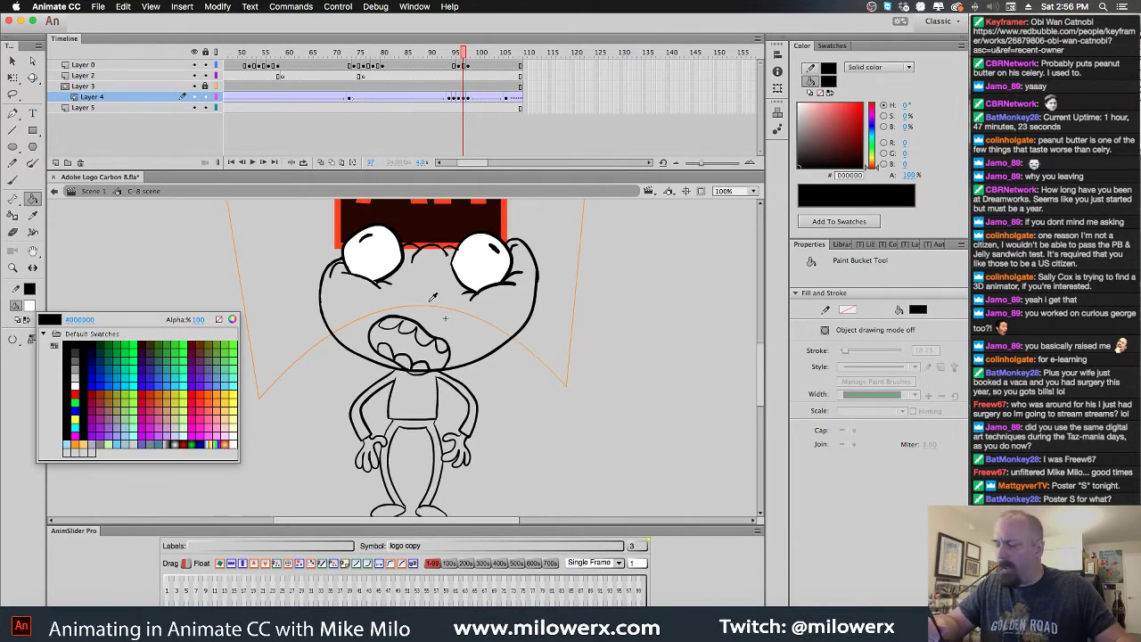
{"action": "key", "text": "comma"}
{"action": "key", "text": "comma"}
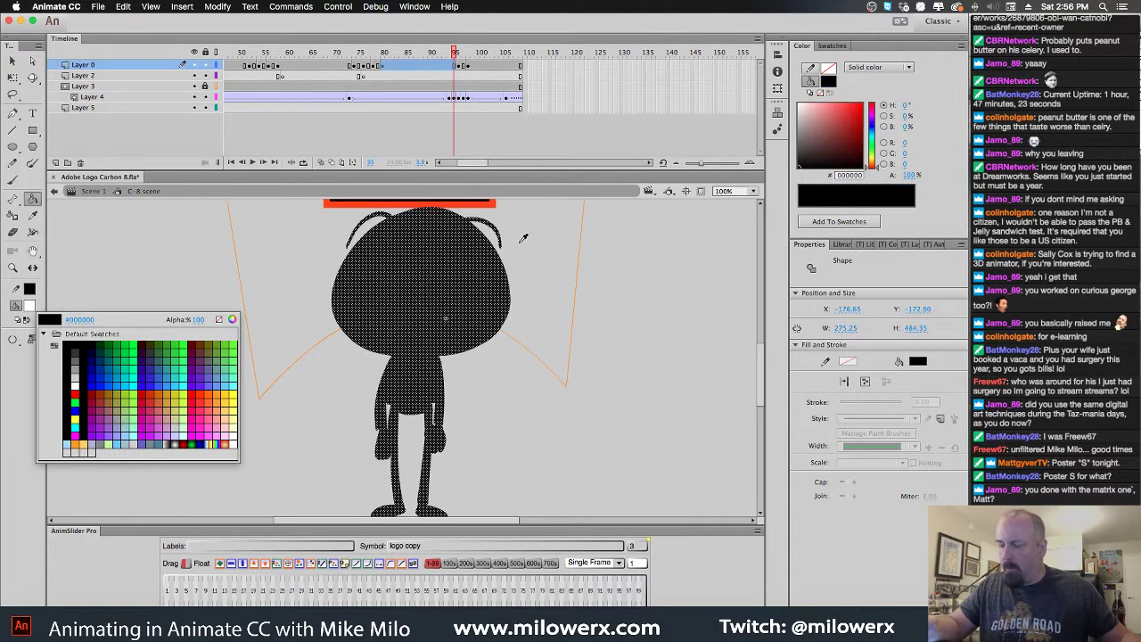
{"action": "left_click", "coordinate": [523, 238]}
{"action": "key", "text": "super+z"}
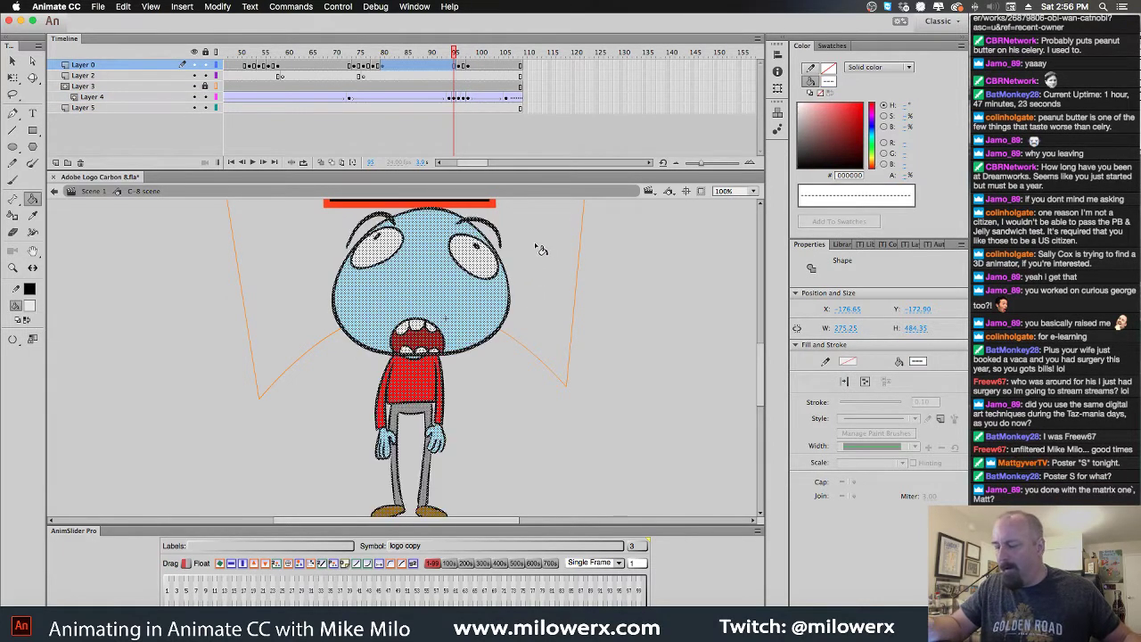
{"action": "left_click", "coordinate": [530, 239]}
{"action": "left_click", "coordinate": [34, 305]}
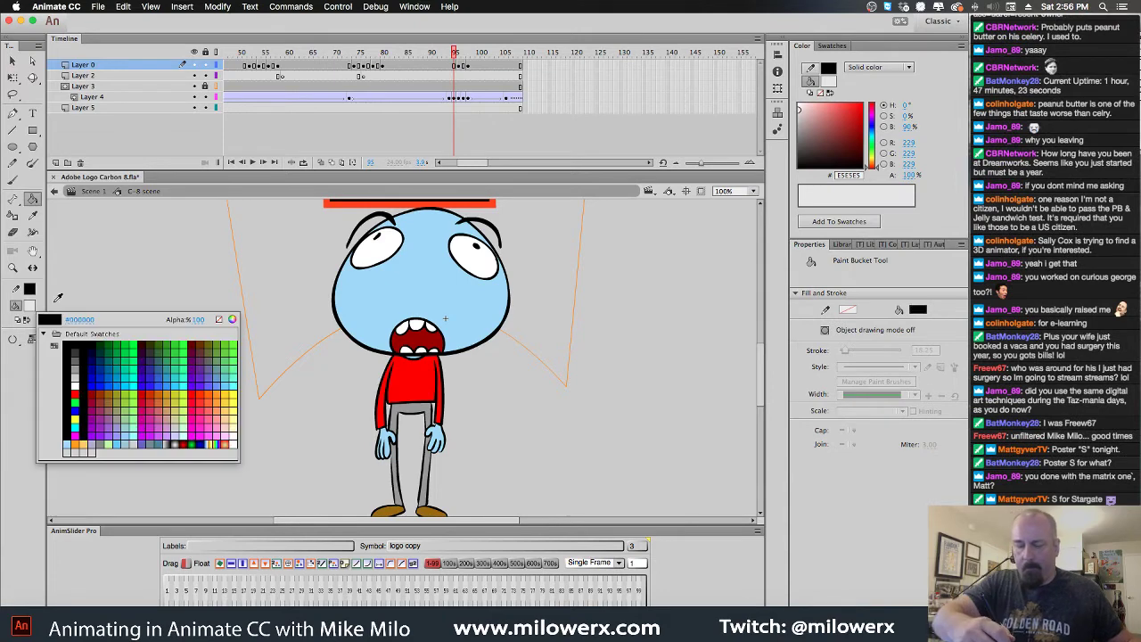
{"action": "left_click", "coordinate": [421, 287]}
{"action": "key", "text": "."}
{"action": "left_click", "coordinate": [448, 298]}
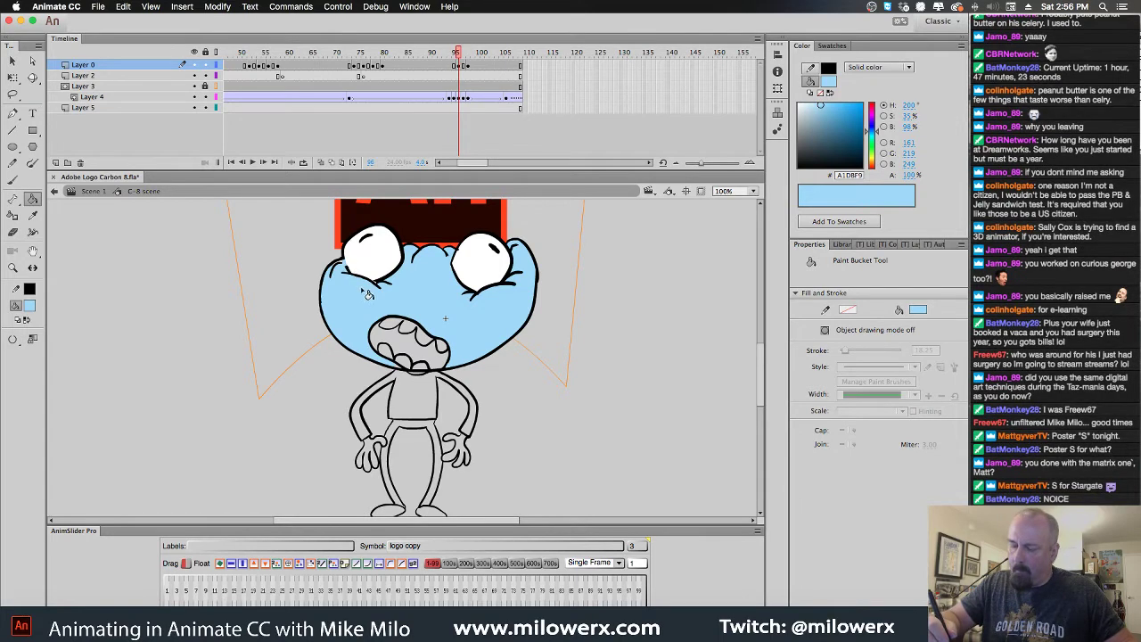
Zoom in on the left eye and cheek to check the blue fill
{"action": "key", "text": "super+equal"}
{"action": "key", "text": "super+equal"}
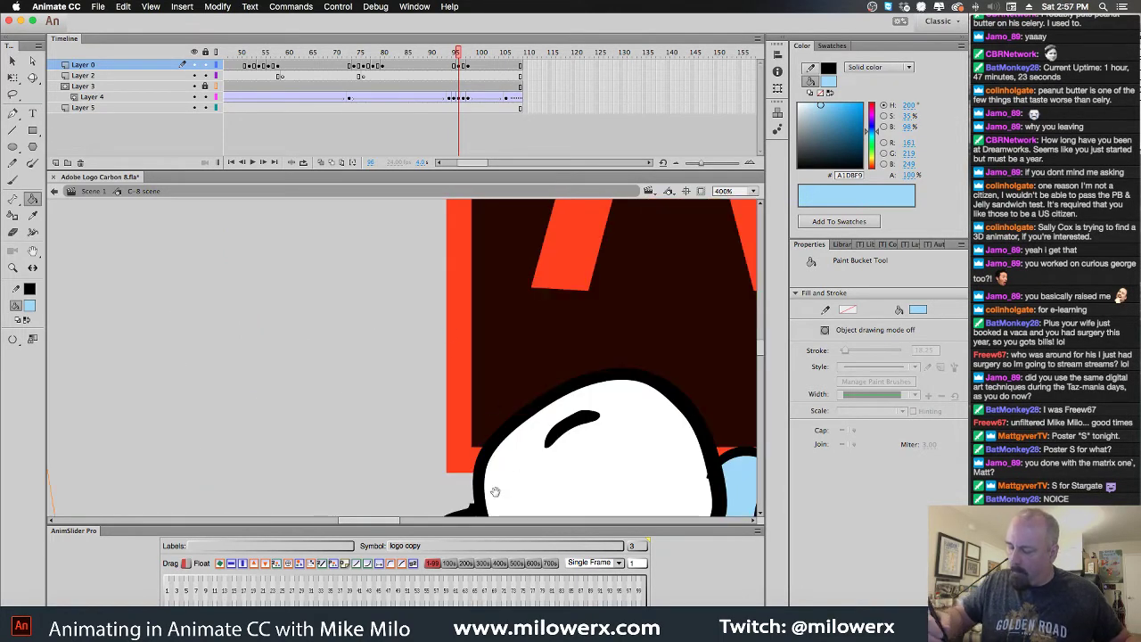
{"action": "scroll", "coordinate": [463, 355], "scroll_direction": "down", "scroll_amount": 2}
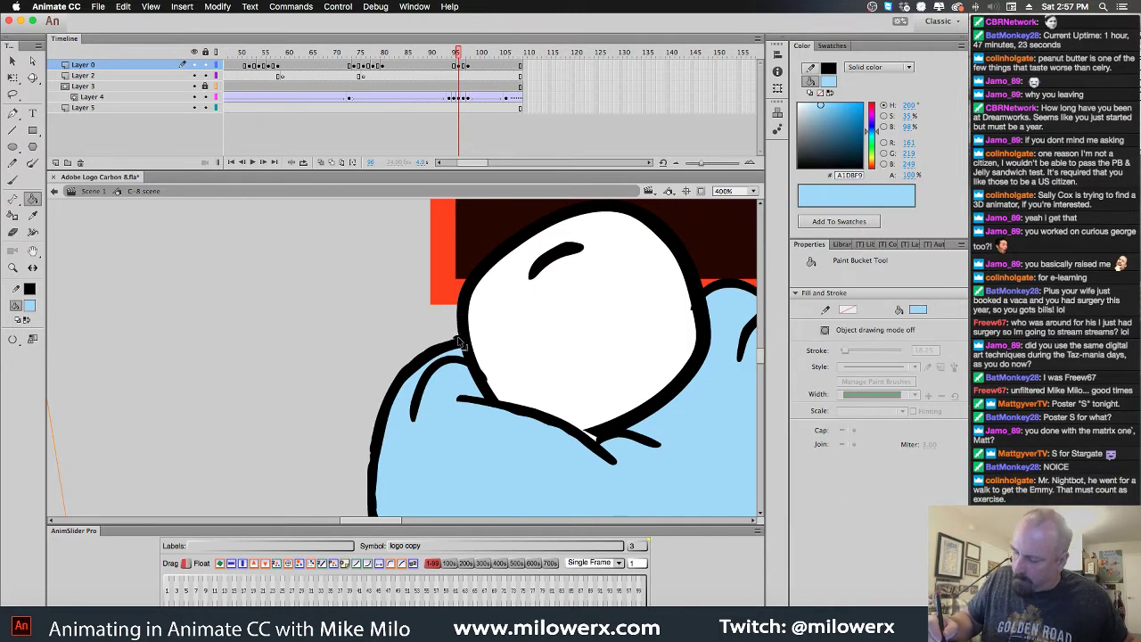
{"action": "left_click", "coordinate": [525, 425], "text": "alt+super"}
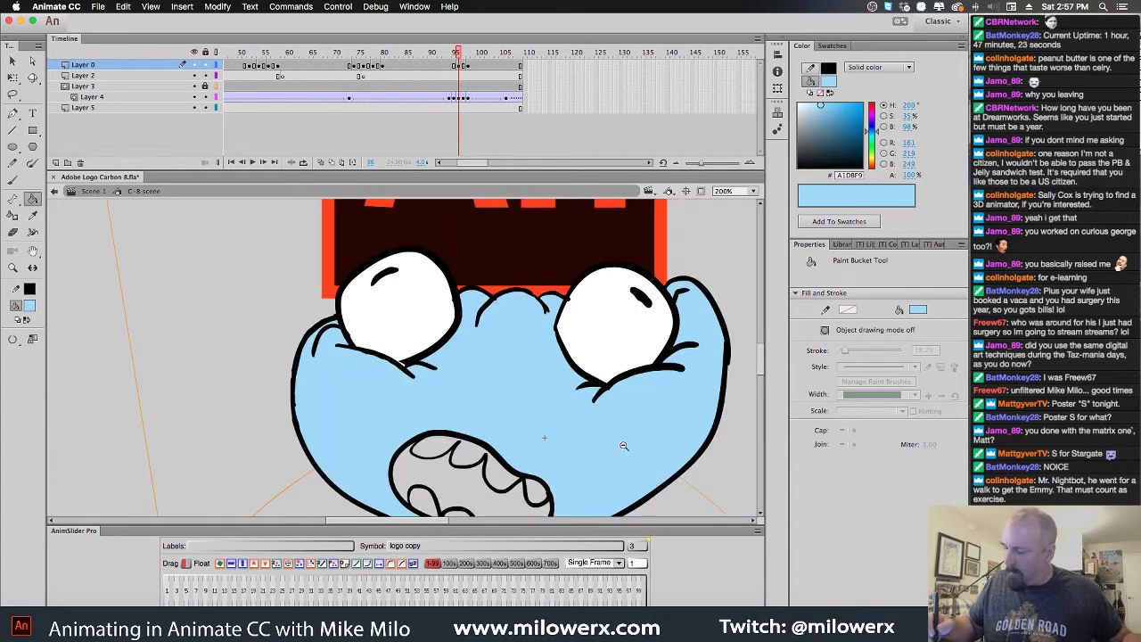
{"action": "left_click", "coordinate": [424, 383], "text": "super"}
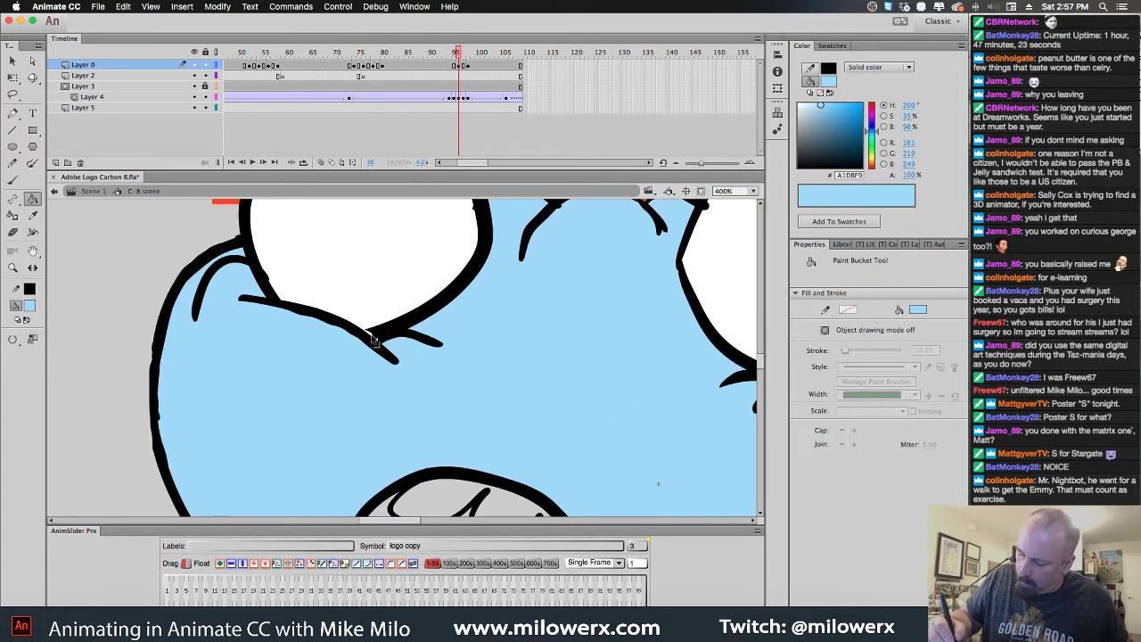
{"action": "left_click", "coordinate": [31, 302]}
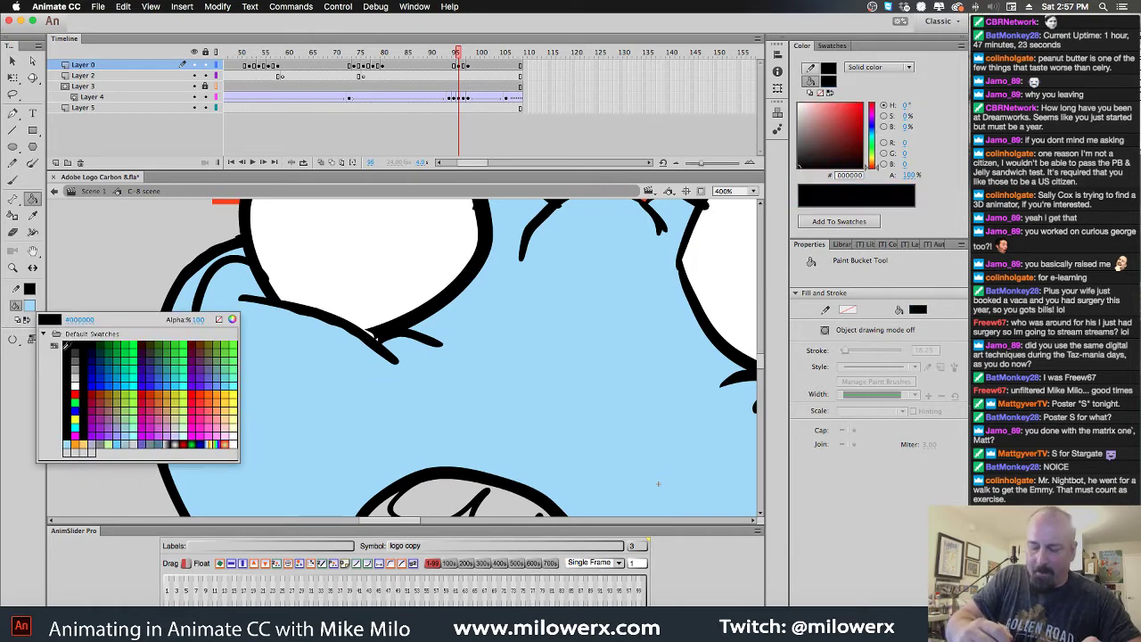
With the Brush, touch up the eye and cheek outlines in black, sampled light blue and white
{"action": "left_click", "coordinate": [67, 345]}
{"action": "key", "text": "b"}
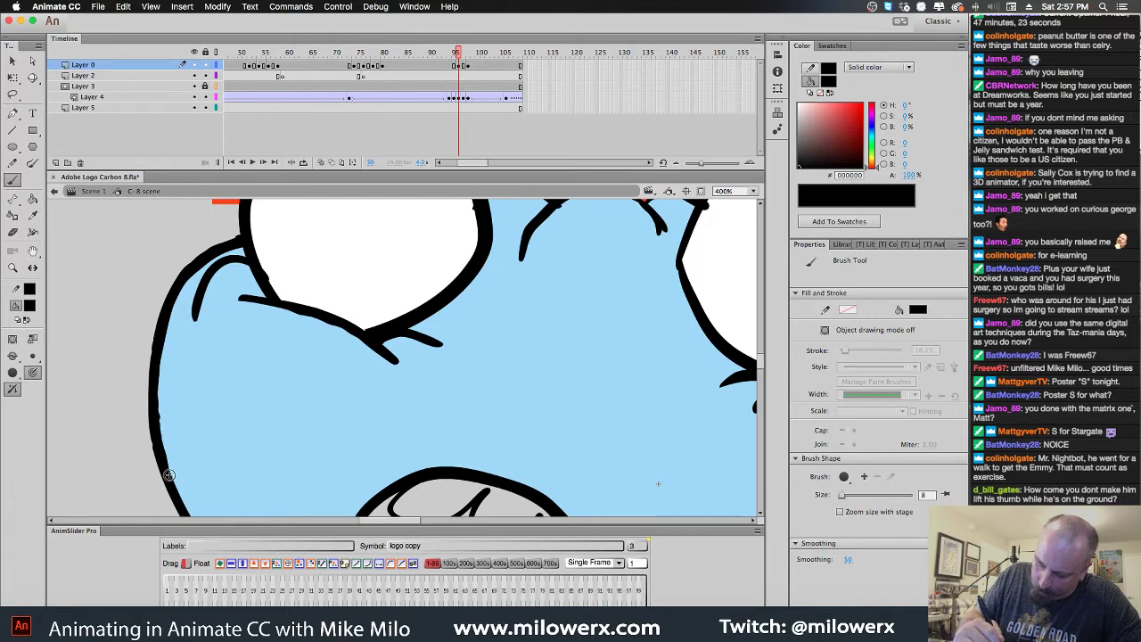
{"action": "left_click", "coordinate": [33, 309]}
{"action": "left_click", "coordinate": [257, 377]}
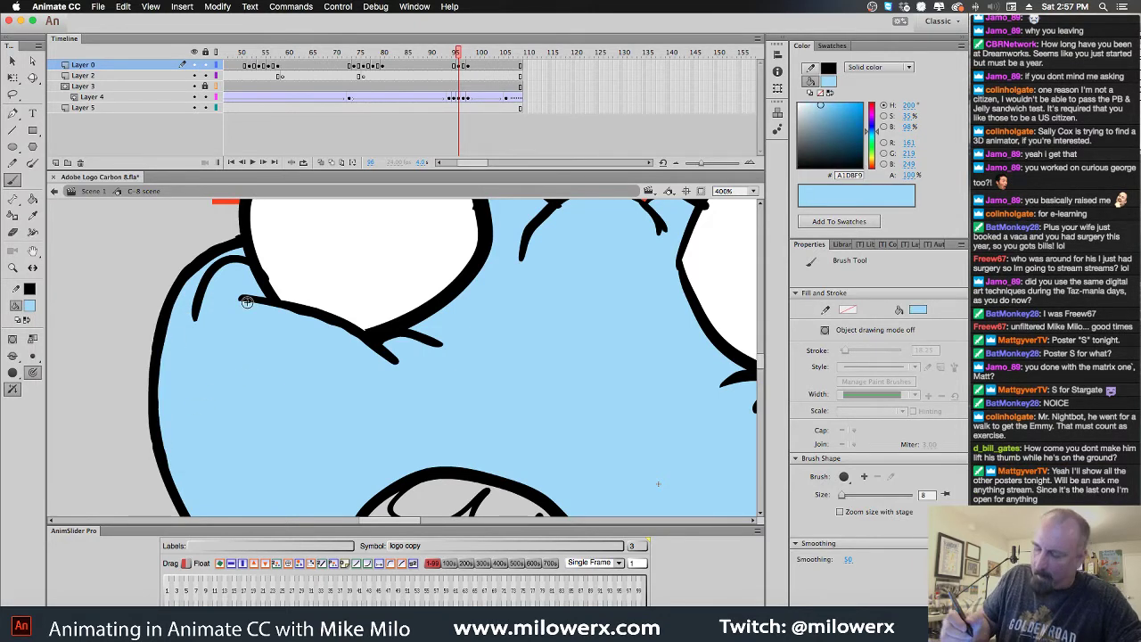
{"action": "left_click", "coordinate": [31, 307]}
{"action": "left_click", "coordinate": [279, 263]}
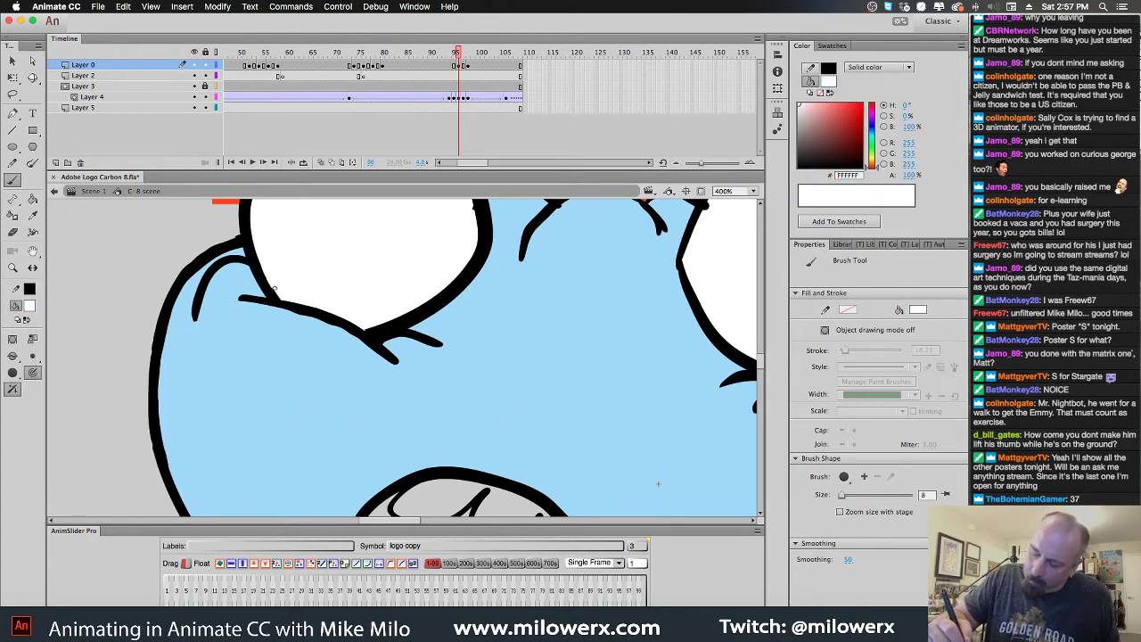
Finish cleaning the face's line work in black, head blue and eye white, checking the right eye
{"action": "scroll", "coordinate": [364, 304], "scroll_direction": "up", "scroll_amount": 5}
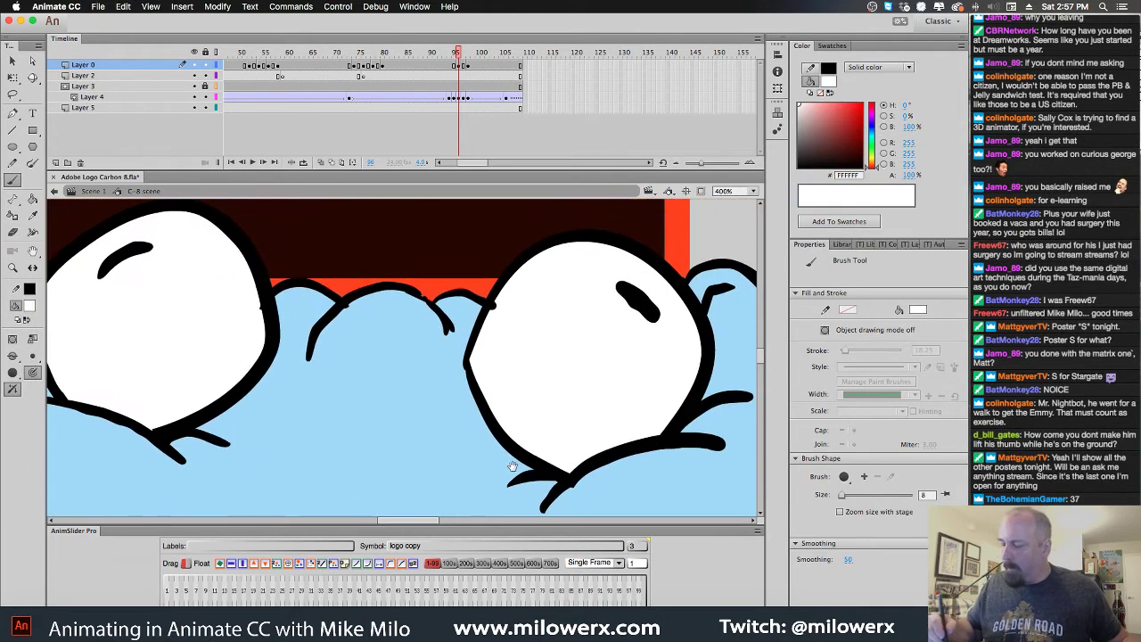
{"action": "scroll", "coordinate": [427, 322], "scroll_direction": "right", "scroll_amount": 3}
{"action": "left_click", "coordinate": [36, 306]}
{"action": "left_click", "coordinate": [75, 337]}
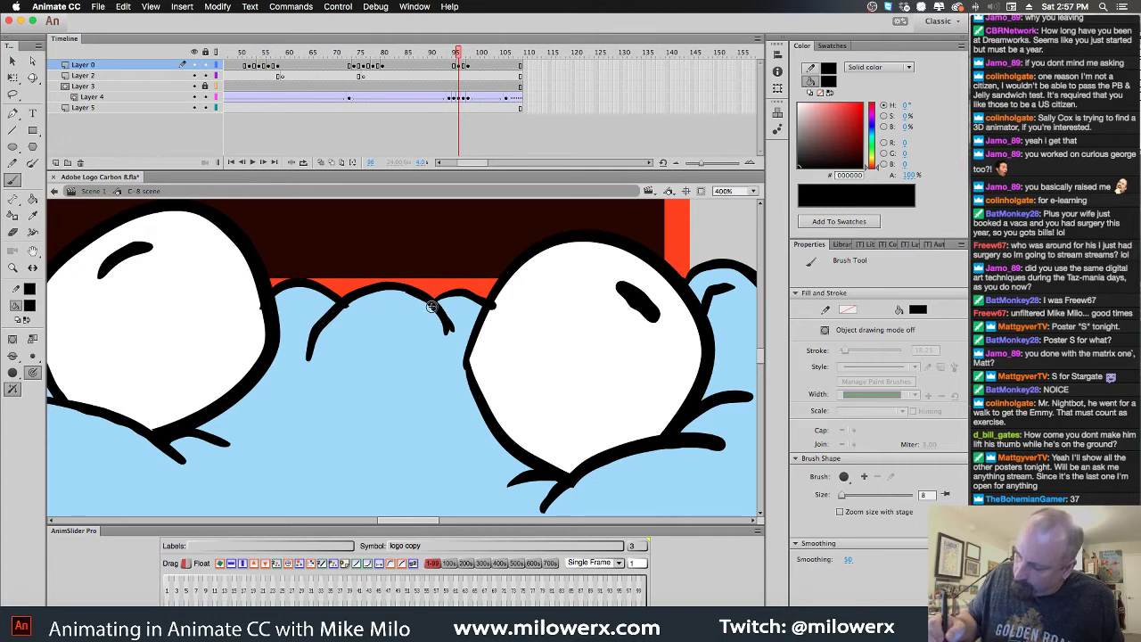
{"action": "left_click", "coordinate": [29, 305]}
{"action": "left_click", "coordinate": [406, 350]}
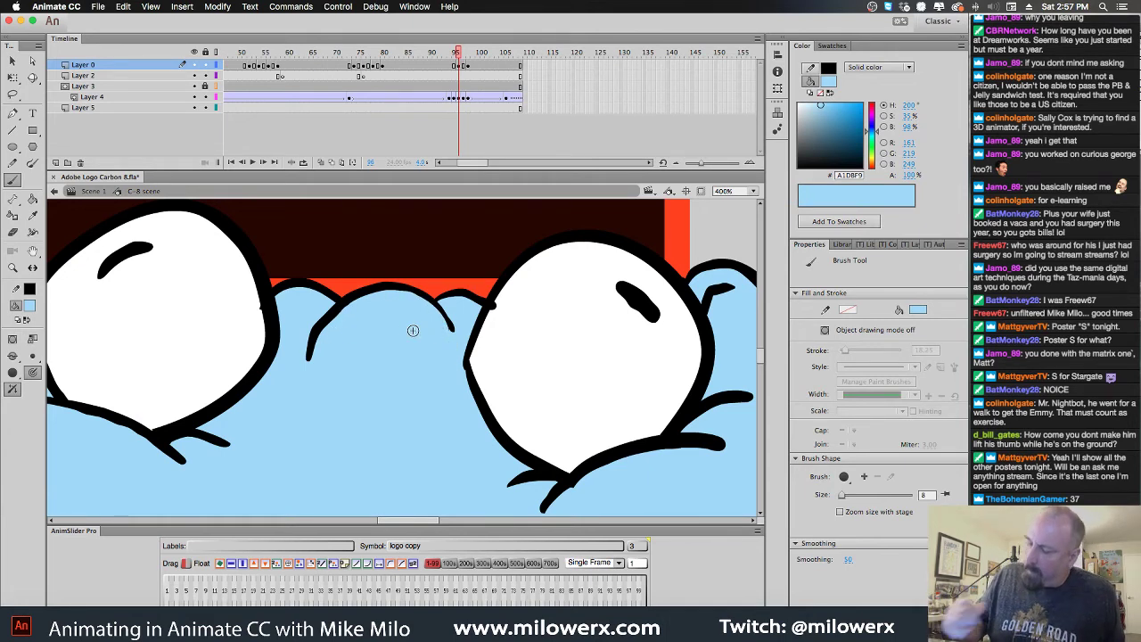
{"action": "key", "text": "d"}
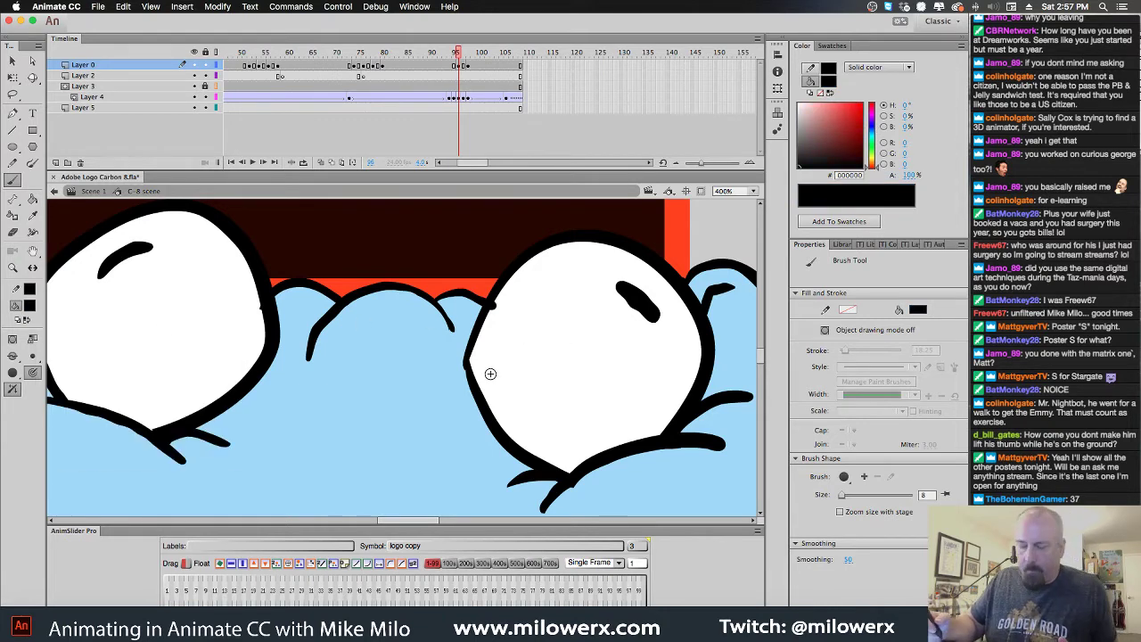
{"action": "left_click", "coordinate": [30, 306]}
{"action": "left_click", "coordinate": [514, 316]}
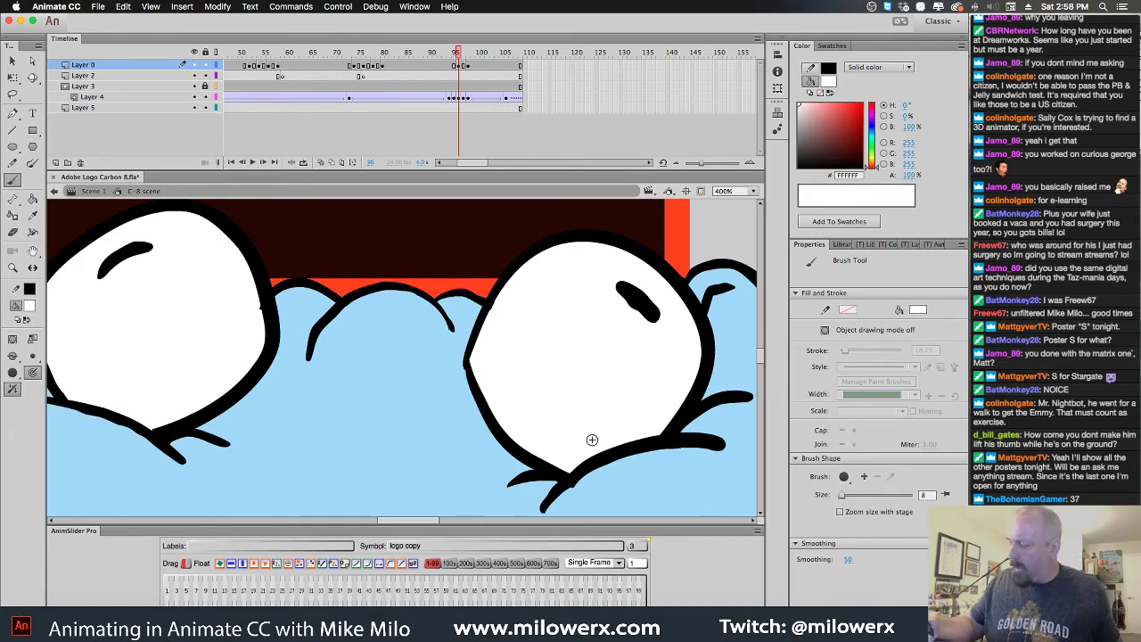
{"action": "left_click", "coordinate": [615, 461], "text": "alt"}
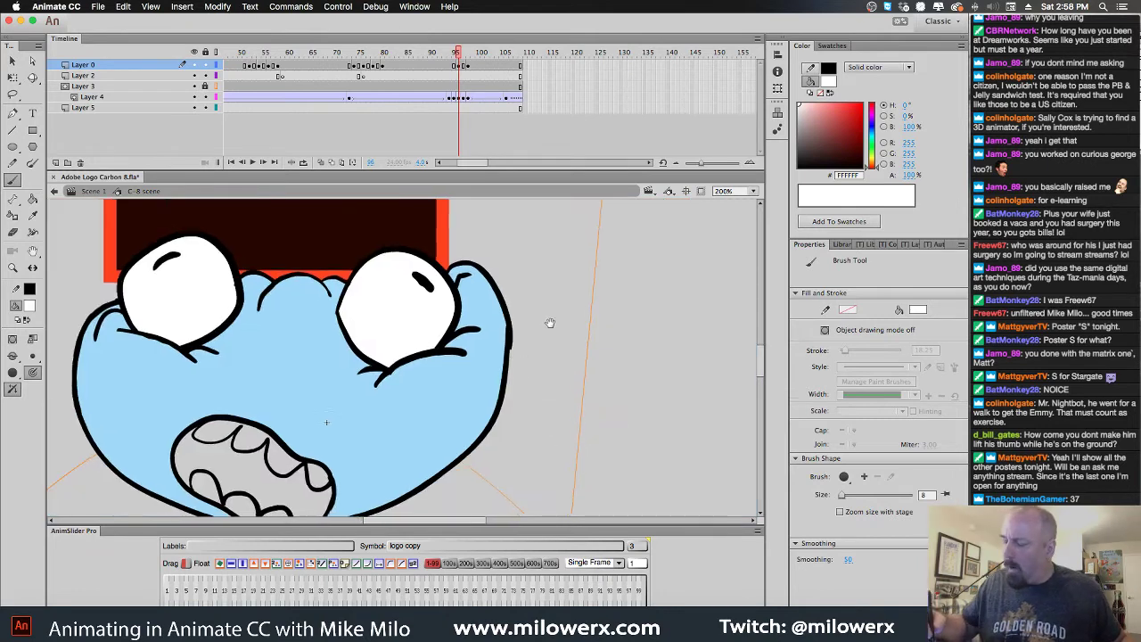
{"action": "left_click_drag", "start_coordinate": [511, 343], "coordinate": [552, 312]}
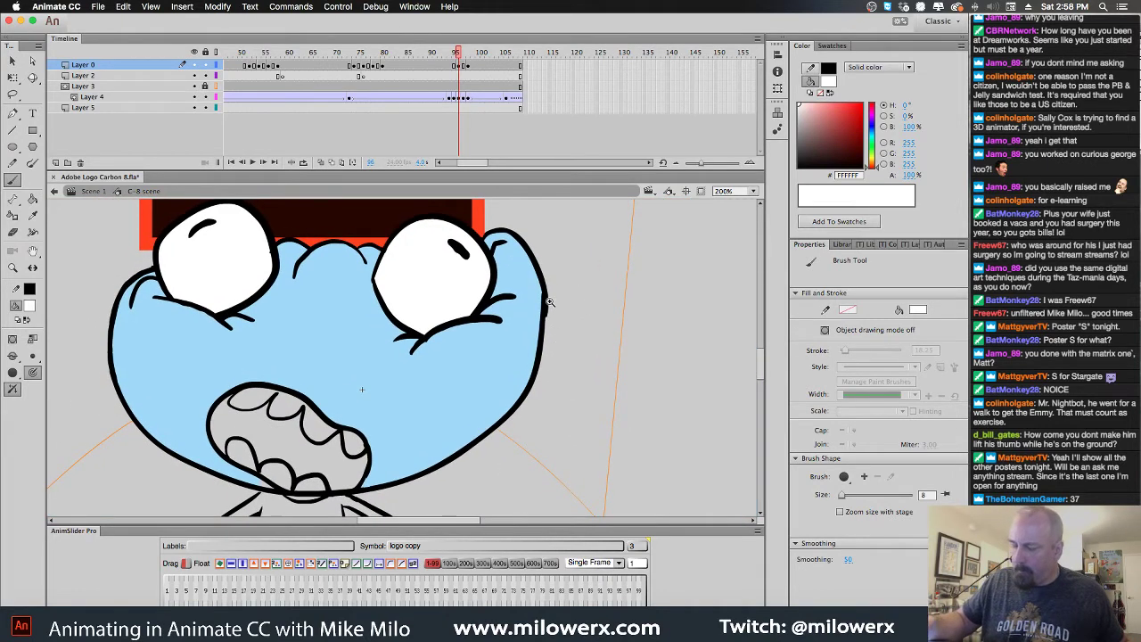
{"action": "key", "text": "super+equal"}
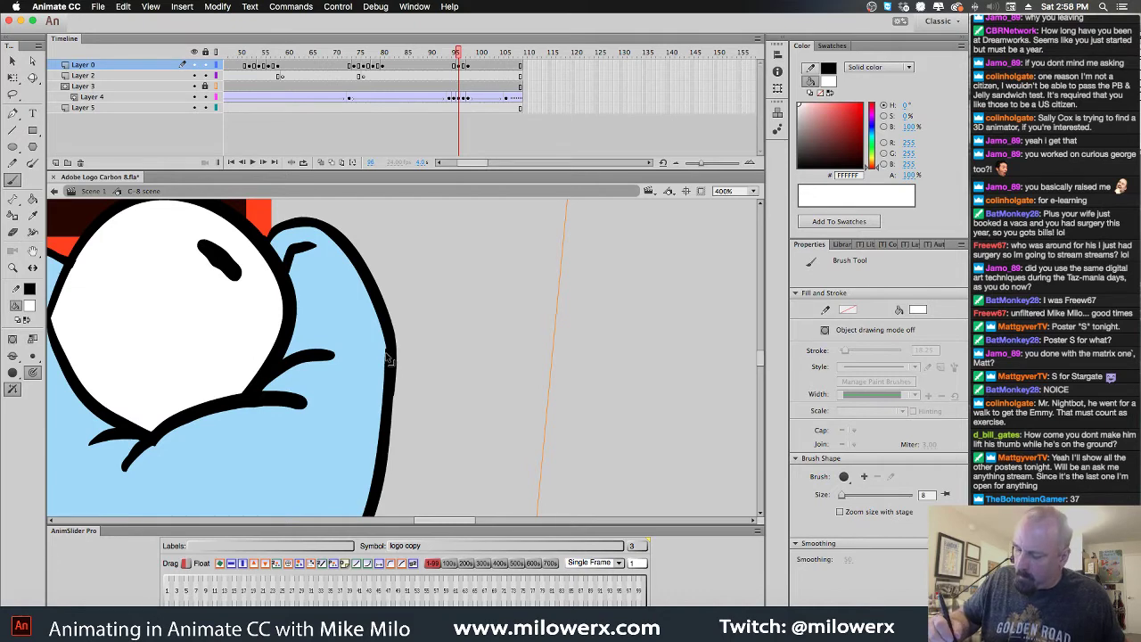
{"action": "key", "text": "super+minus"}
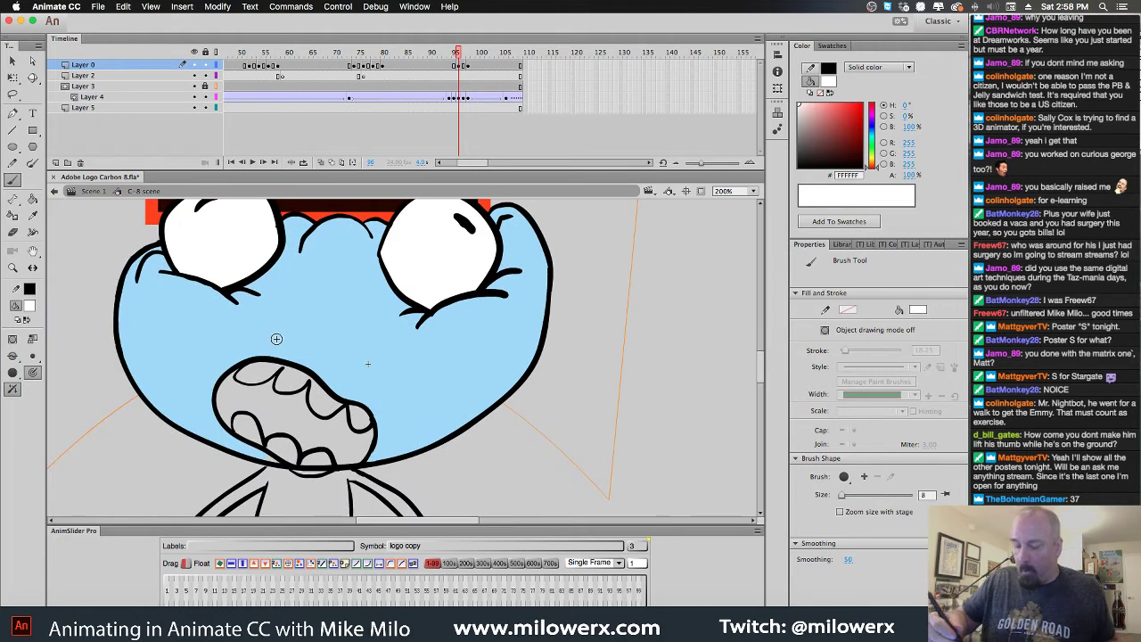
With the Paint Bucket, fill the lower teeth white
{"action": "left_click", "coordinate": [29, 306]}
{"action": "left_click", "coordinate": [38, 312]}
{"action": "key", "text": "k"}
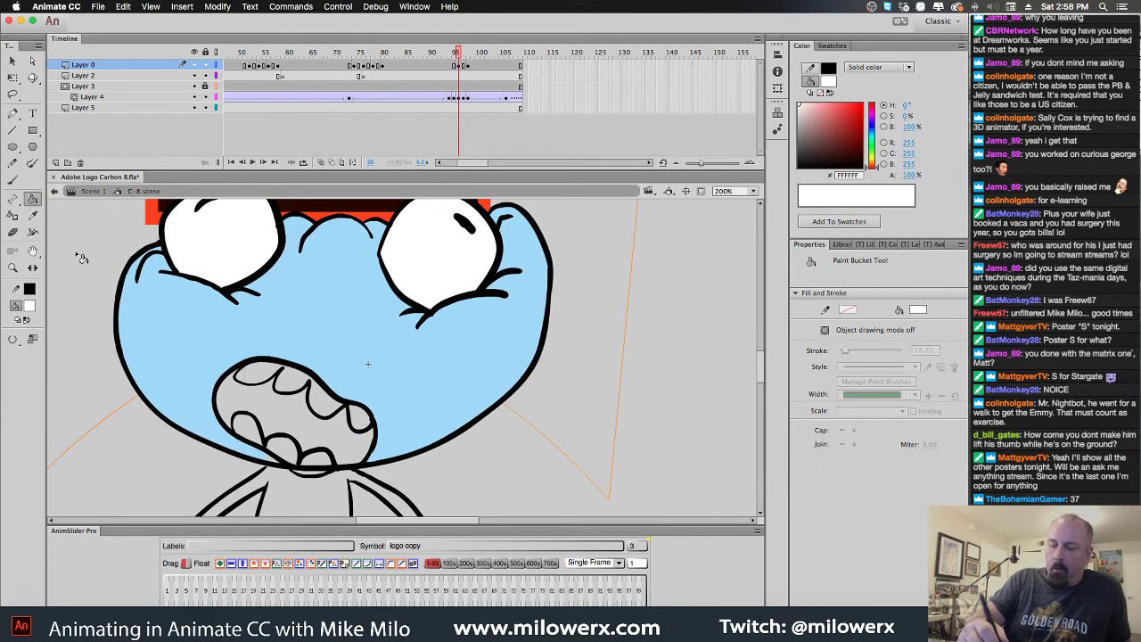
{"action": "left_click", "coordinate": [359, 419]}
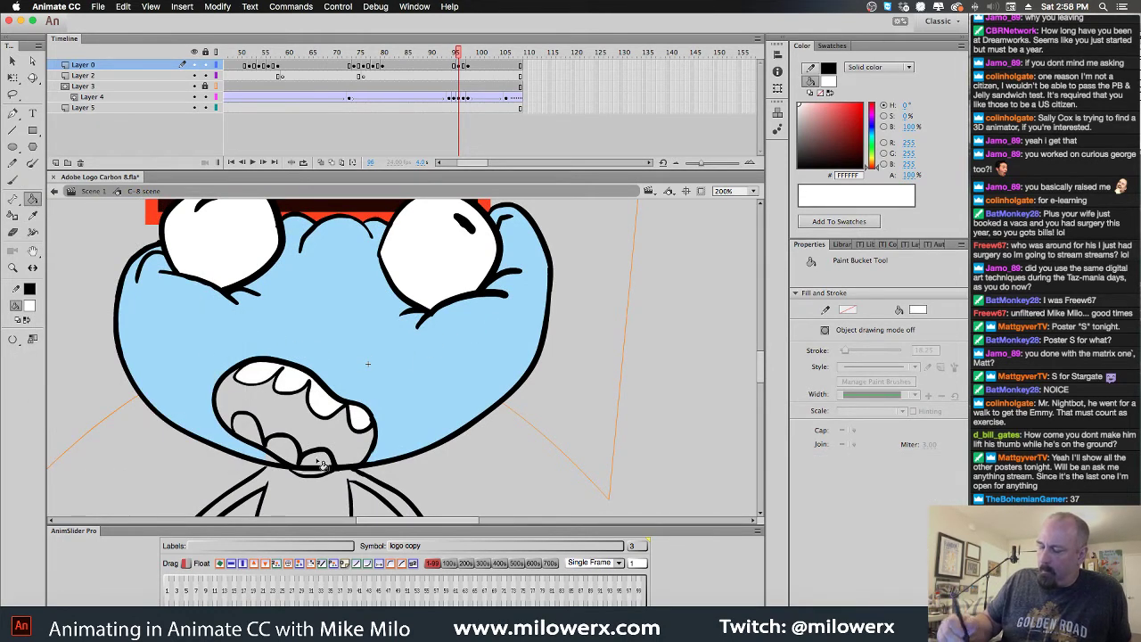
{"action": "left_click", "coordinate": [316, 460]}
{"action": "left_click", "coordinate": [258, 432]}
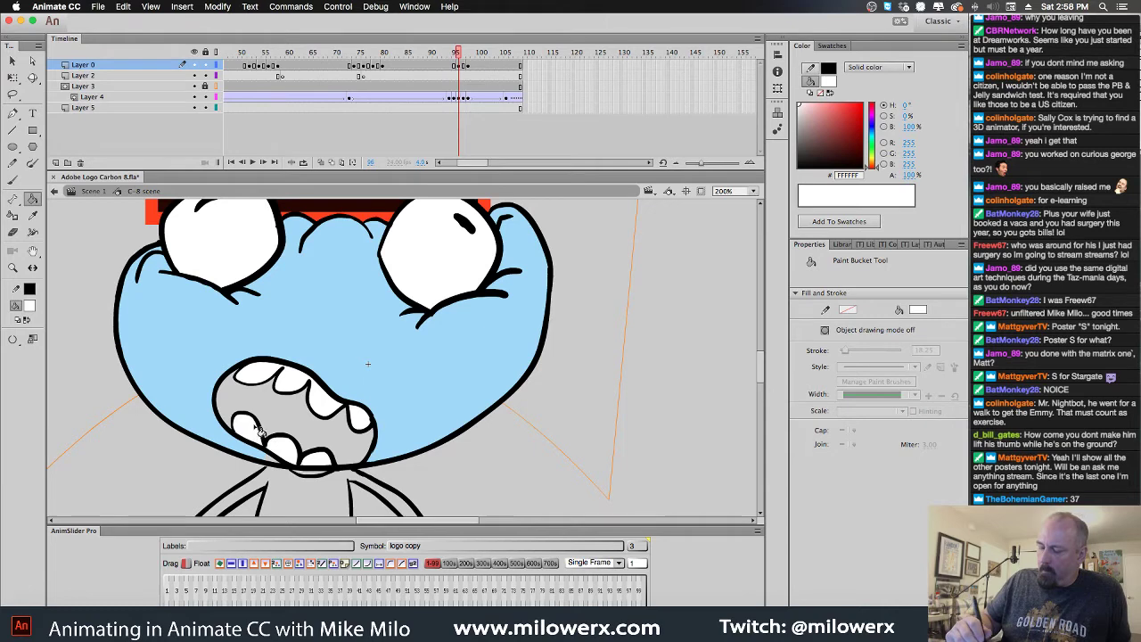
Fill the mouth interior dark red and sample the face's light blue
{"action": "left_click", "coordinate": [30, 306]}
{"action": "left_click", "coordinate": [52, 401]}
{"action": "left_click", "coordinate": [287, 408]}
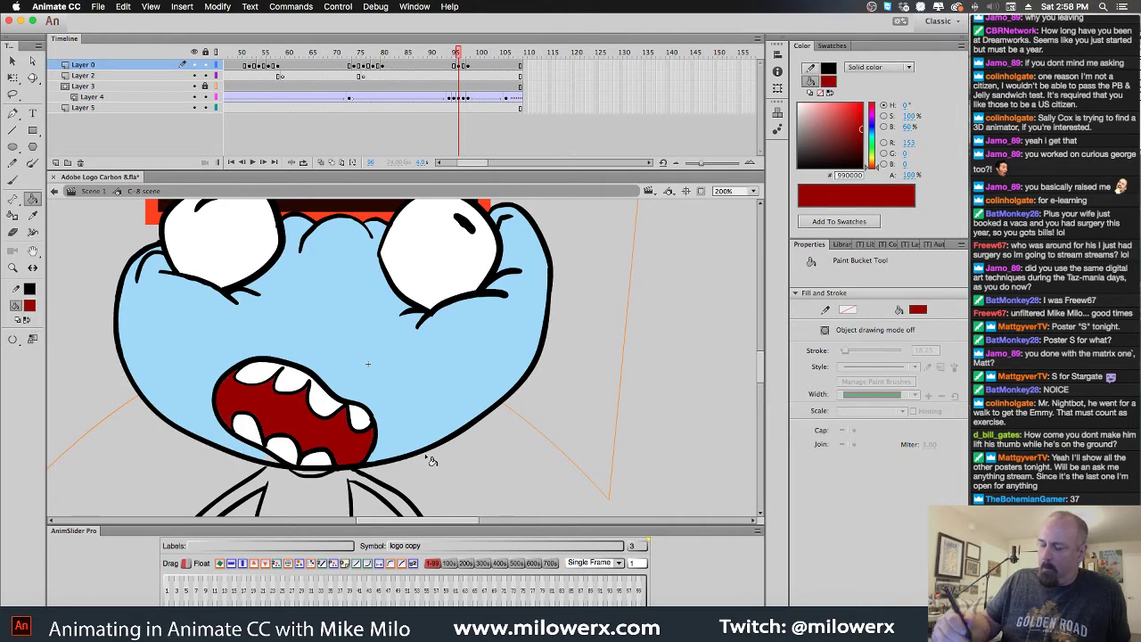
{"action": "left_click_drag", "start_coordinate": [571, 468], "coordinate": [619, 275]}
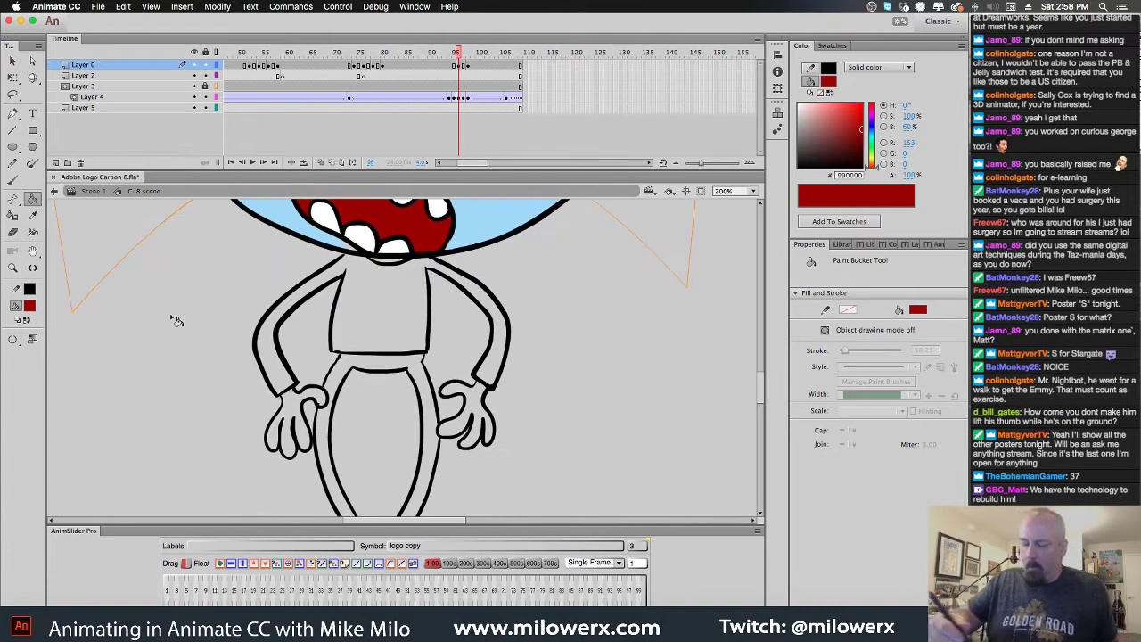
{"action": "left_click", "coordinate": [29, 306]}
{"action": "left_click", "coordinate": [474, 234]}
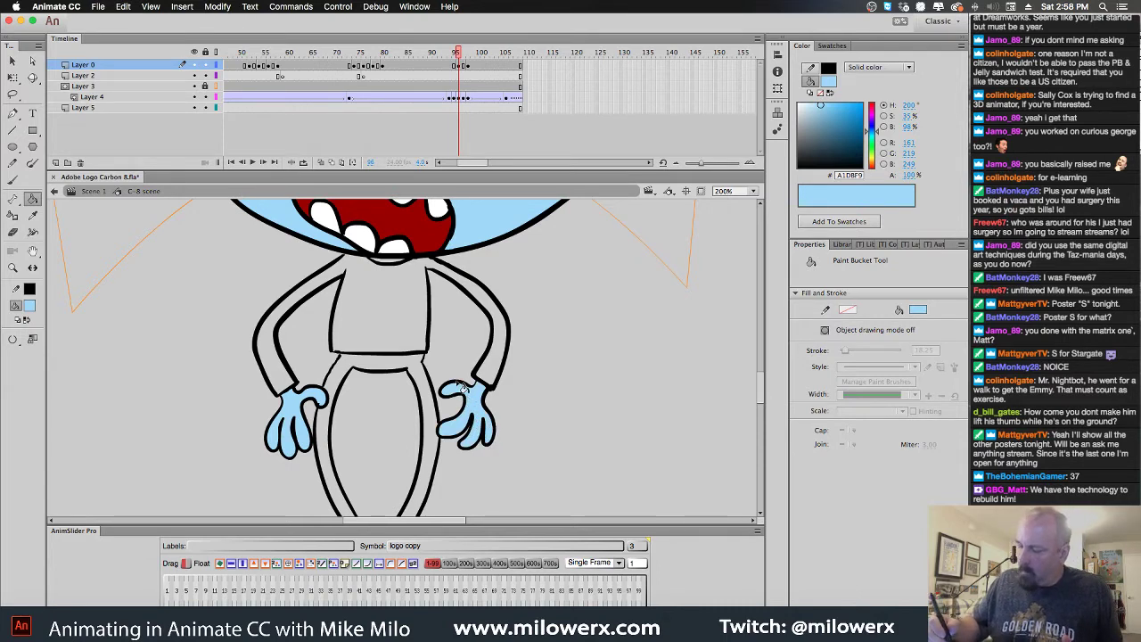
Fill the shirt and both sleeves red #FF0000
{"action": "left_click", "coordinate": [29, 304]}
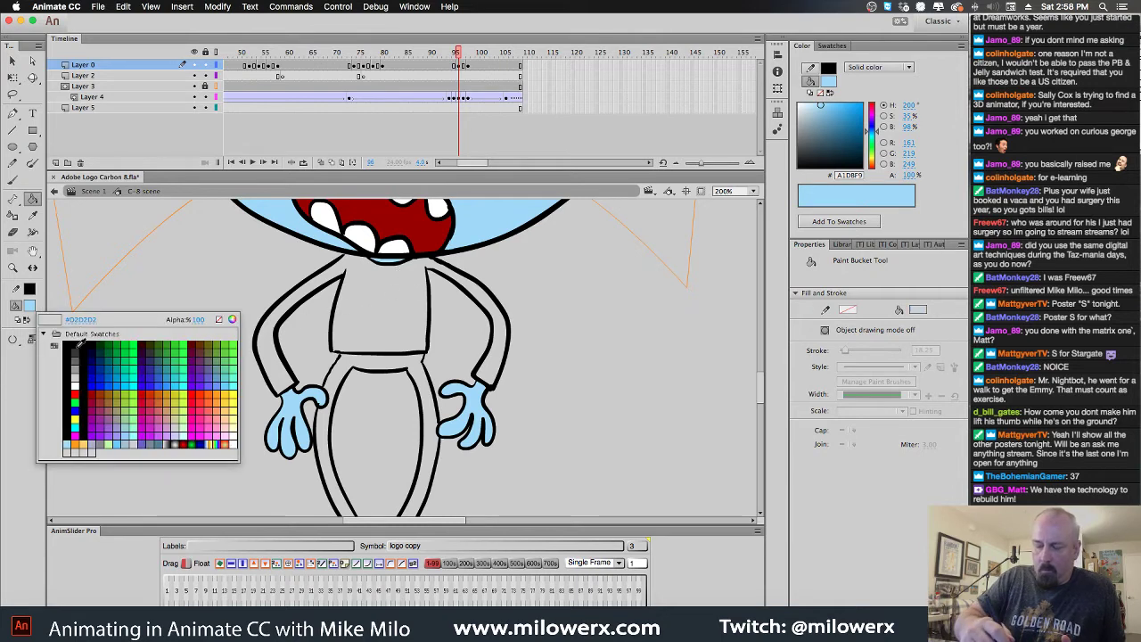
{"action": "left_click", "coordinate": [36, 403]}
{"action": "left_click", "coordinate": [390, 323]}
{"action": "left_click", "coordinate": [471, 290]}
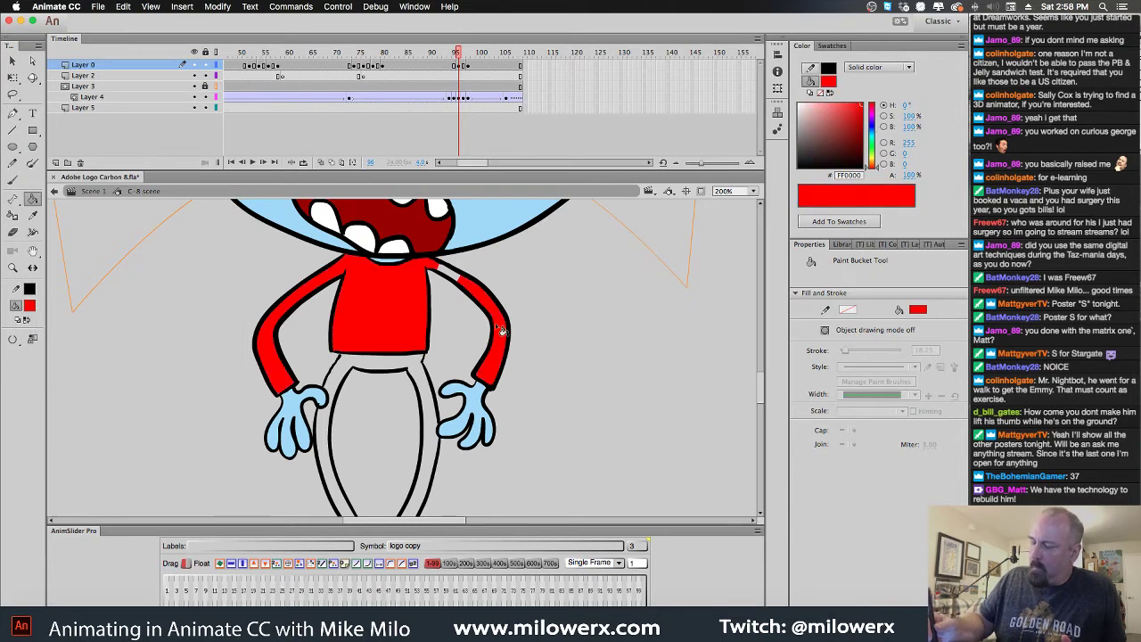
Fill both legs grey #999999
{"action": "left_click", "coordinate": [33, 309]}
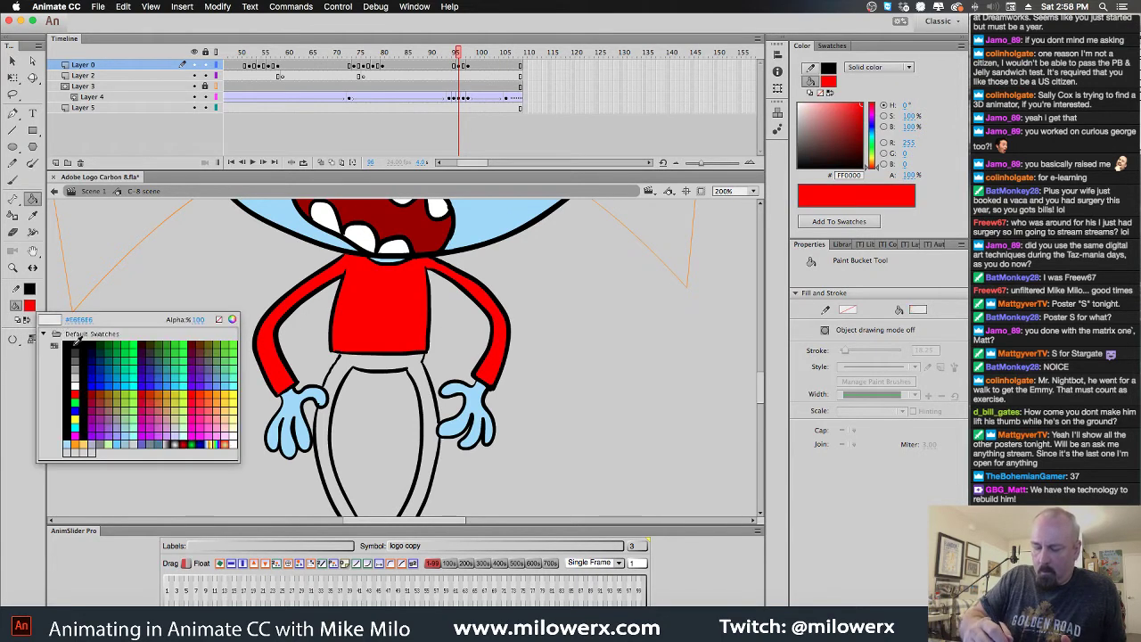
{"action": "left_click", "coordinate": [86, 381]}
{"action": "left_click", "coordinate": [33, 305]}
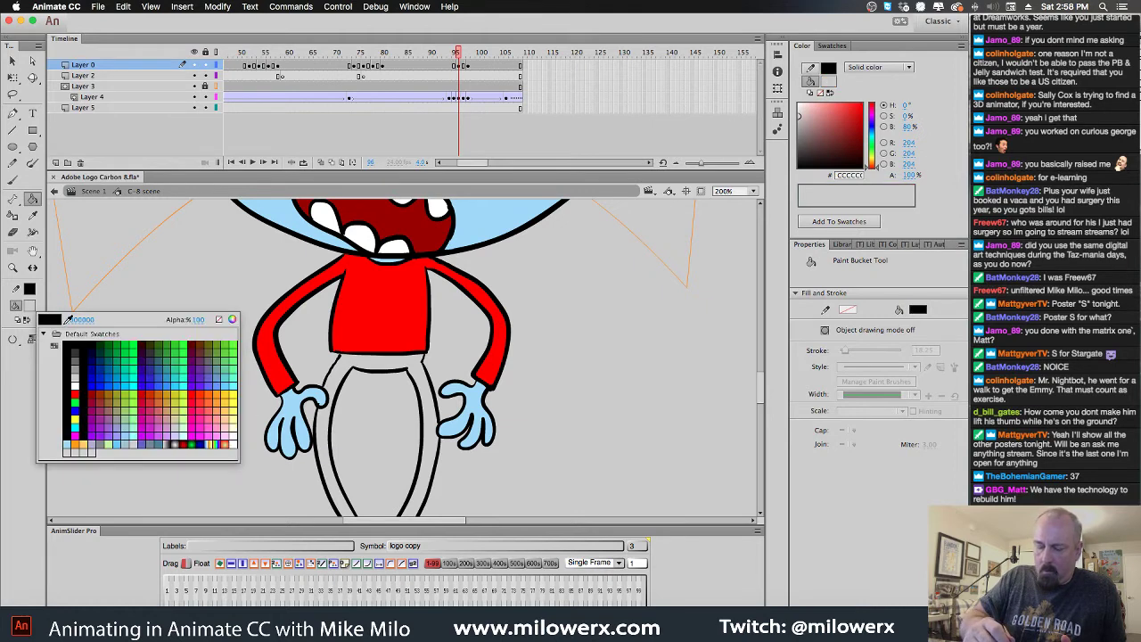
{"action": "left_click", "coordinate": [96, 378]}
{"action": "left_click", "coordinate": [419, 374]}
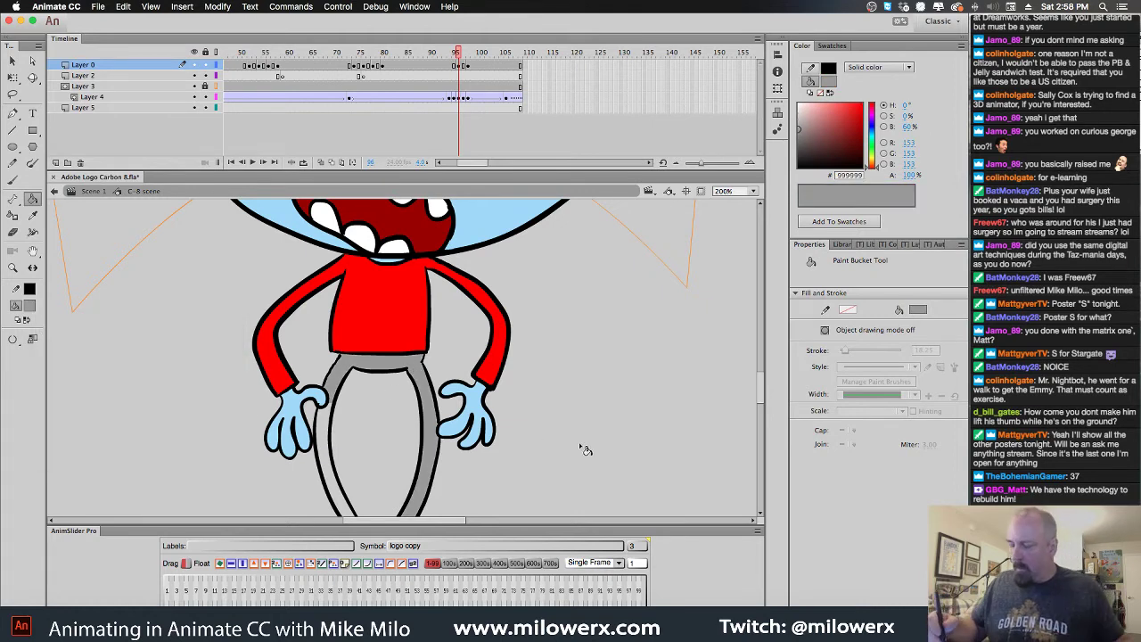
{"action": "scroll", "coordinate": [580, 445], "scroll_direction": "down", "scroll_amount": 5}
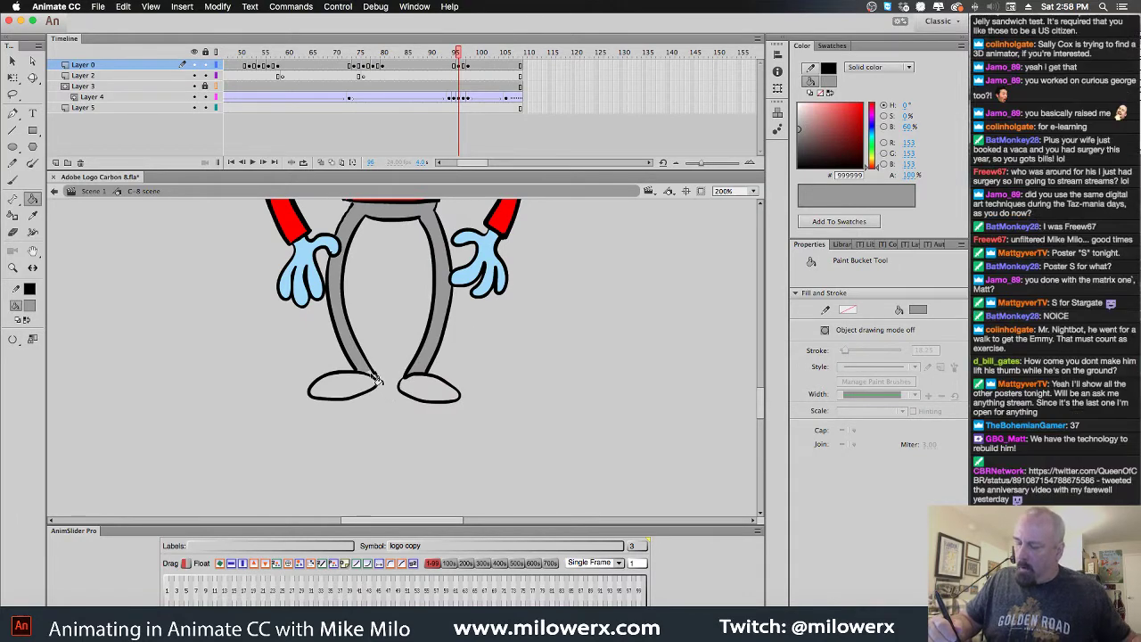
Fill the left and right shoes brown #996600
{"action": "left_click", "coordinate": [32, 305]}
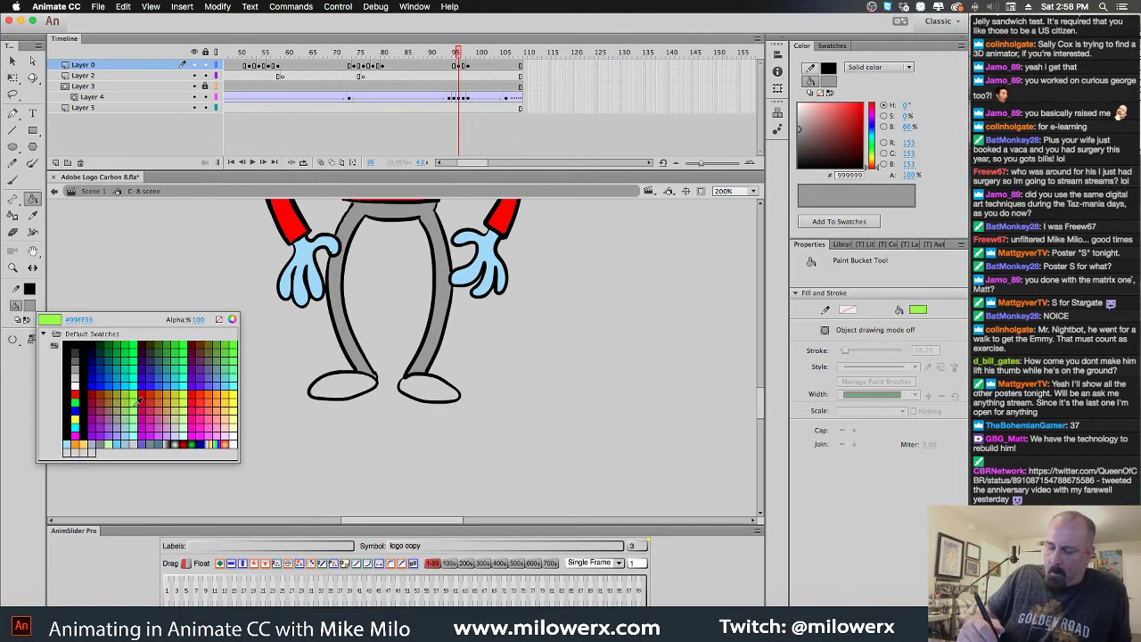
{"action": "left_click", "coordinate": [98, 415]}
{"action": "left_click", "coordinate": [343, 388]}
{"action": "left_click", "coordinate": [441, 393]}
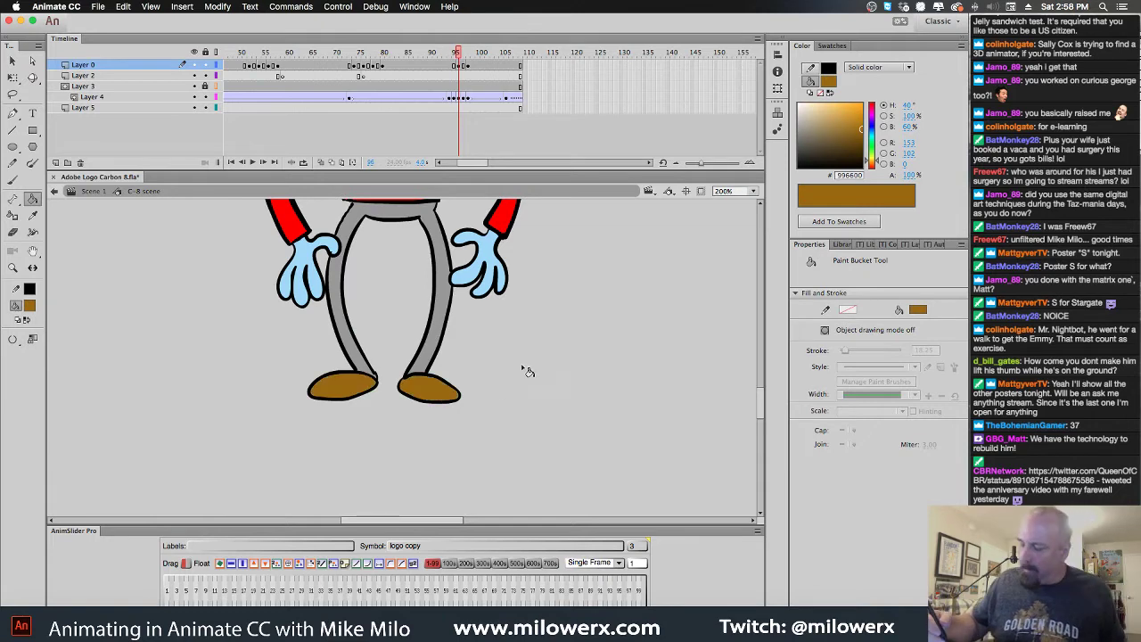
{"action": "scroll", "coordinate": [529, 322], "scroll_direction": "down", "scroll_amount": 3}
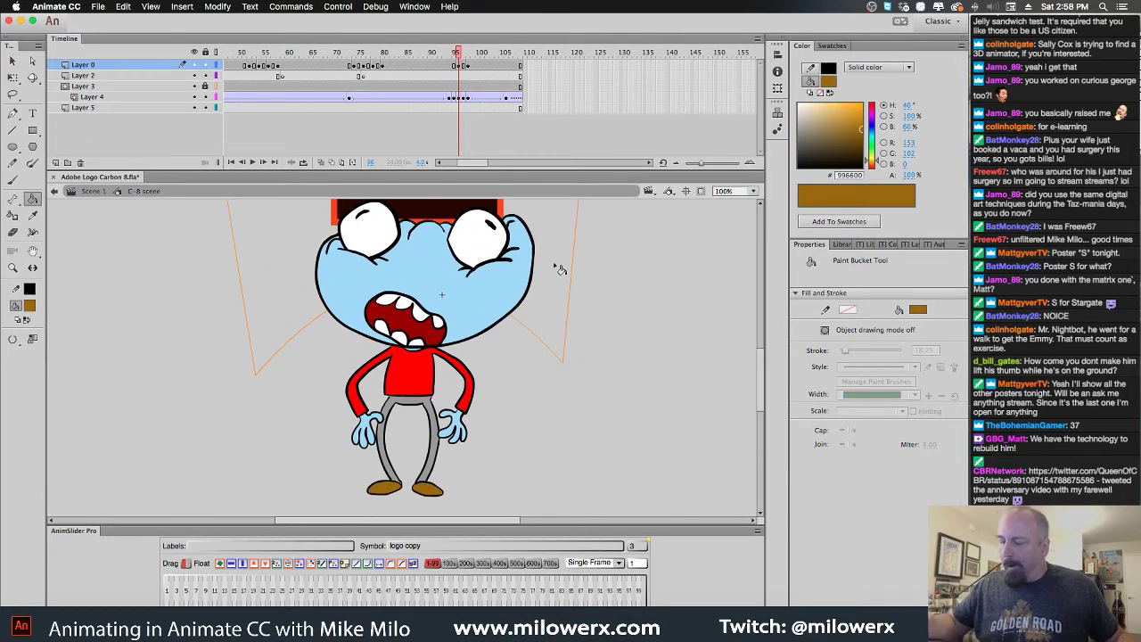
Go to the frame on Layer 5 where the logo squashes the character
{"action": "mouse_move", "coordinate": [461, 58]}
{"action": "left_mouse_down"}
{"action": "mouse_move", "coordinate": [432, 59]}
{"action": "mouse_move", "coordinate": [482, 65]}
{"action": "mouse_move", "coordinate": [467, 71]}
{"action": "left_mouse_up"}
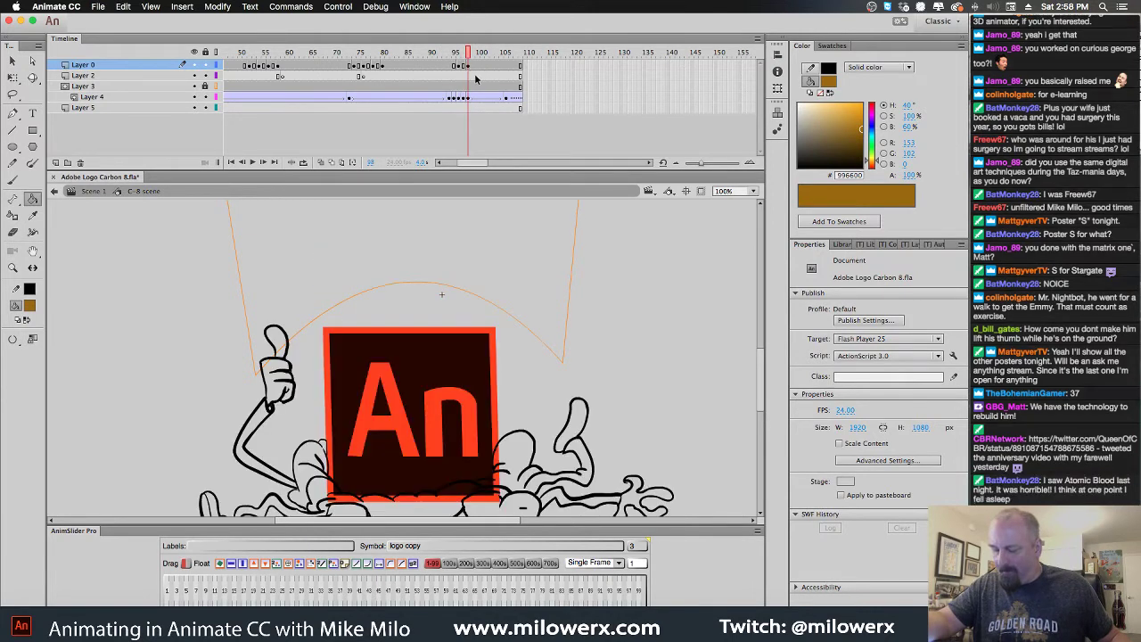
{"action": "left_click", "coordinate": [480, 108]}
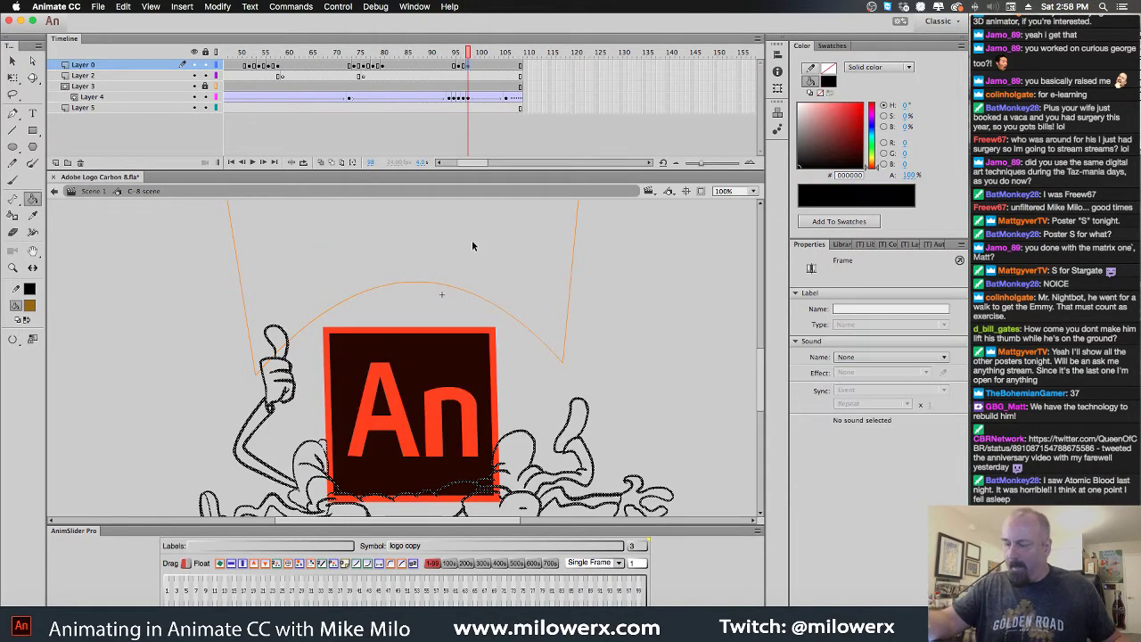
{"action": "left_click", "coordinate": [605, 283]}
{"action": "scroll", "coordinate": [631, 314], "scroll_direction": "down", "scroll_amount": 3}
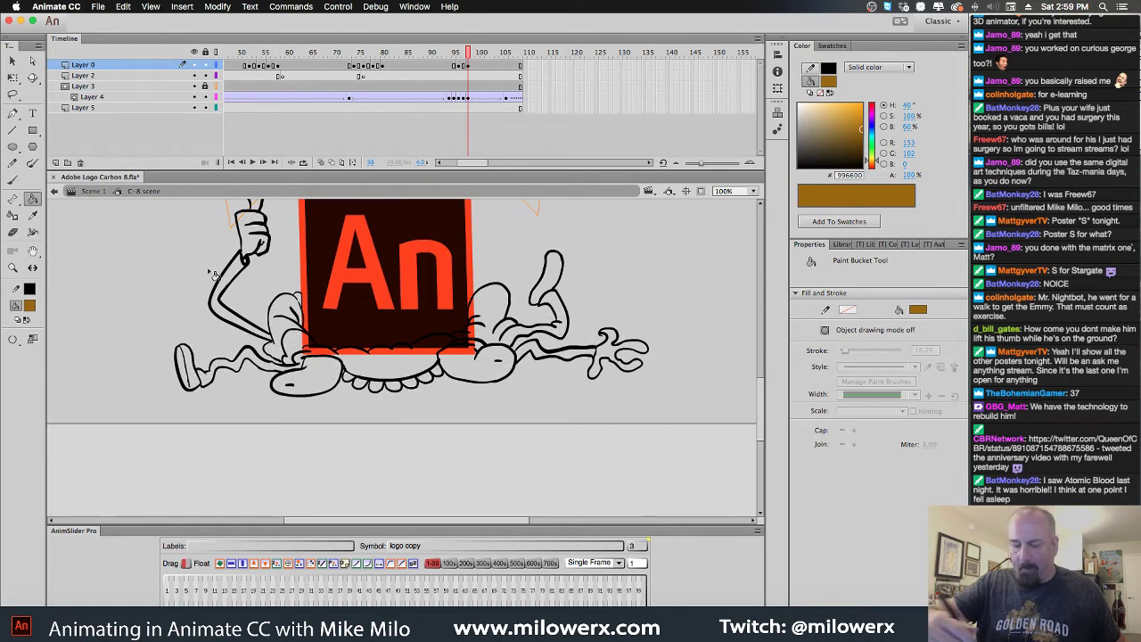
Fill the squashed body, including the area under the arm, light blue
{"action": "left_click", "coordinate": [33, 306]}
{"action": "left_click", "coordinate": [98, 419]}
{"action": "key", "text": "."}
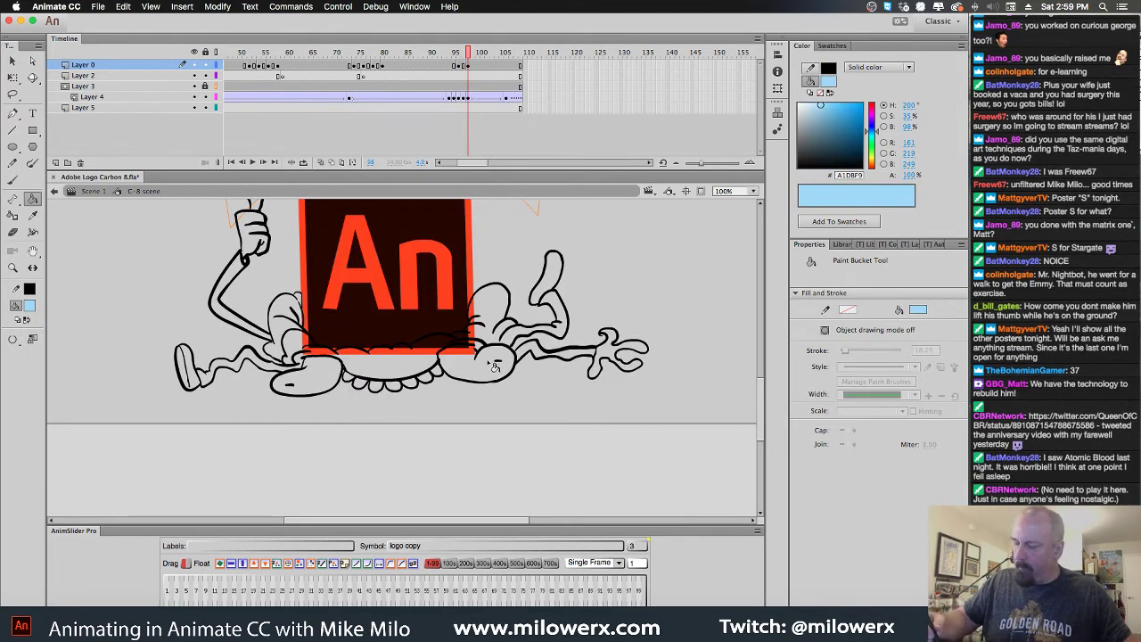
{"action": "left_click", "coordinate": [496, 313]}
{"action": "left_click", "coordinate": [480, 330], "text": "super"}
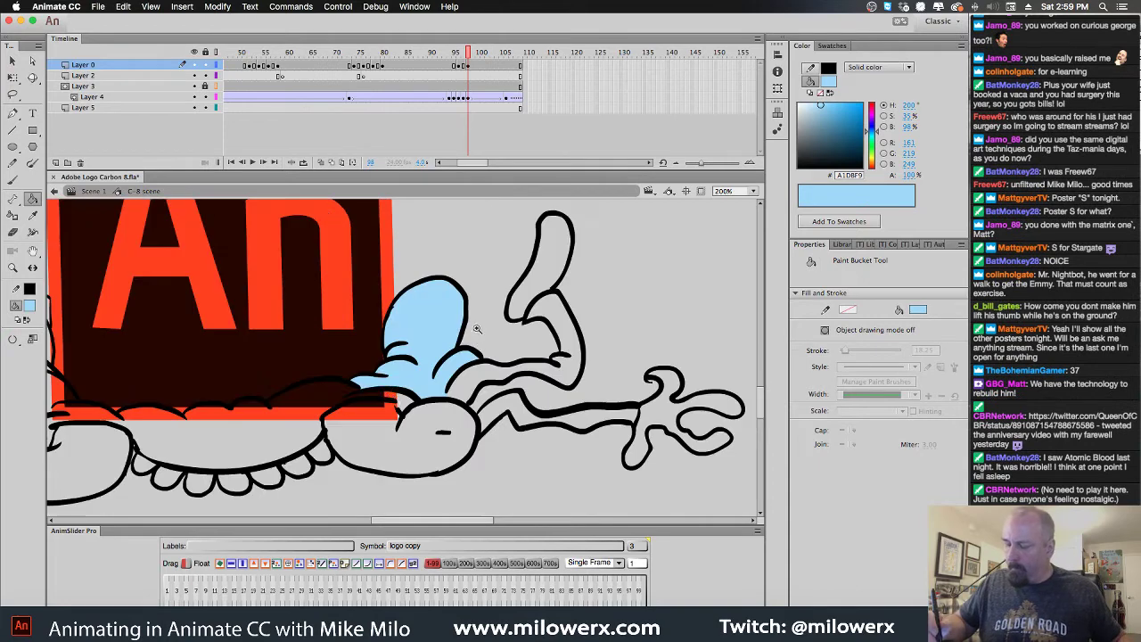
{"action": "left_click", "coordinate": [314, 428]}
{"action": "scroll", "coordinate": [321, 419], "scroll_direction": "left", "scroll_amount": 5}
{"action": "left_click", "coordinate": [341, 387]}
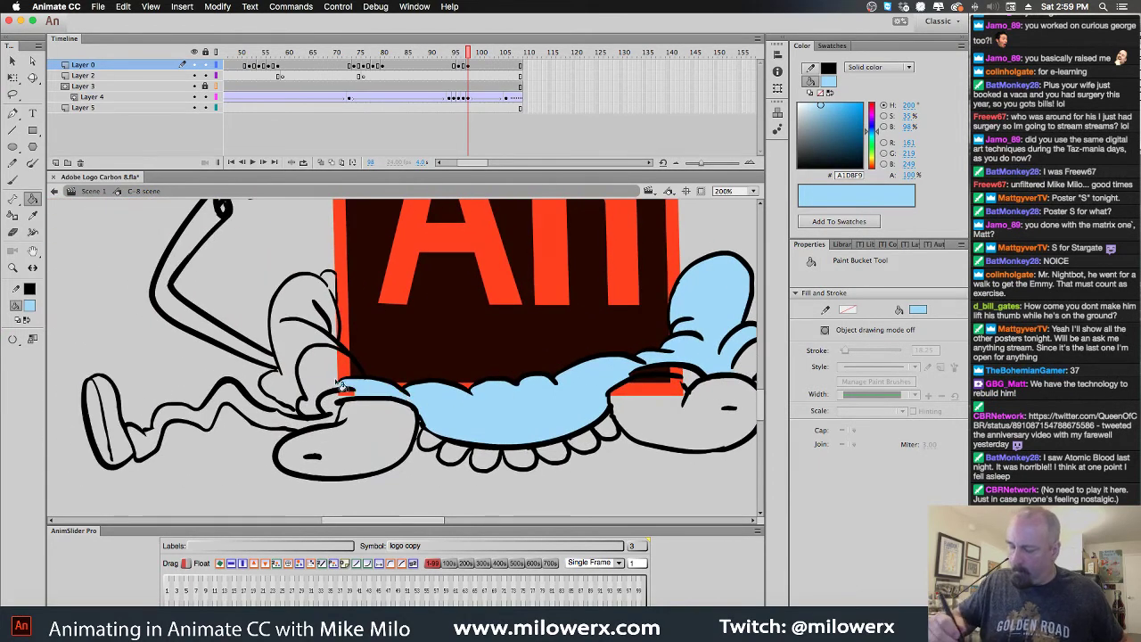
{"action": "left_click", "coordinate": [341, 371]}
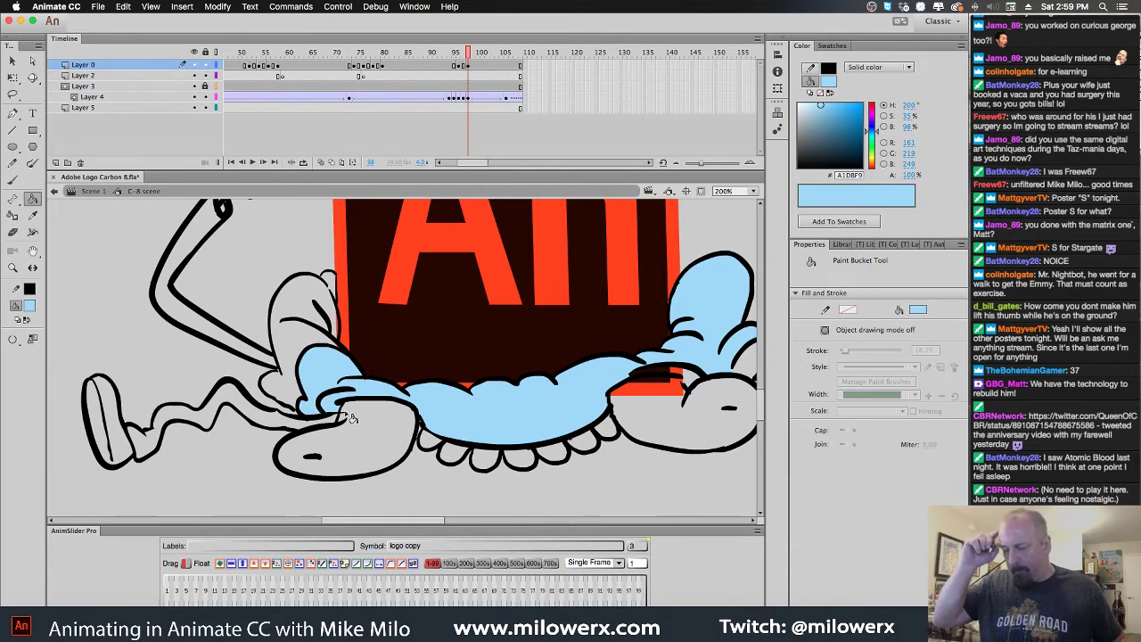
{"action": "scroll", "coordinate": [356, 419], "scroll_direction": "right", "scroll_amount": 5}
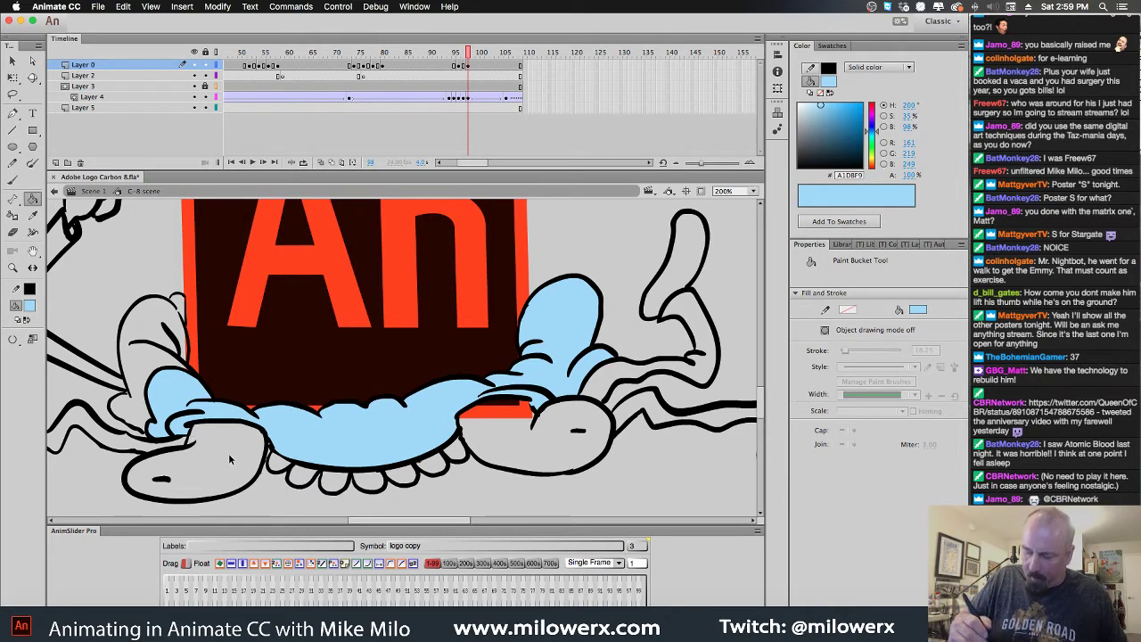
Fill both hands and the row of teeth under the body white
{"action": "left_click", "coordinate": [30, 306]}
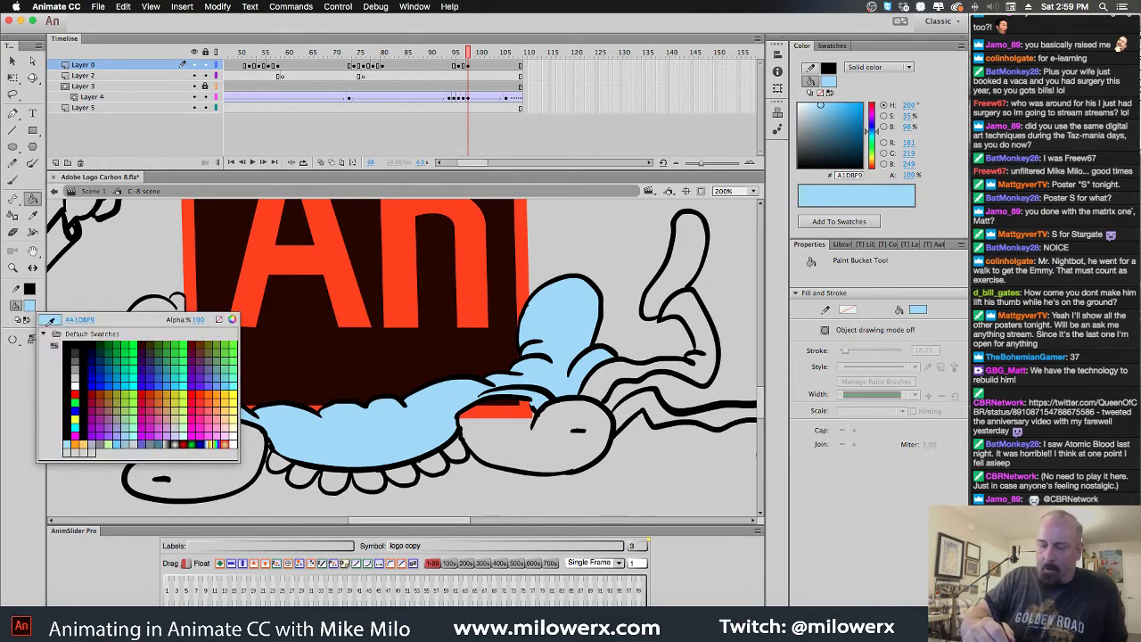
{"action": "left_click", "coordinate": [80, 383]}
{"action": "left_click", "coordinate": [215, 487]}
{"action": "left_click", "coordinate": [539, 459]}
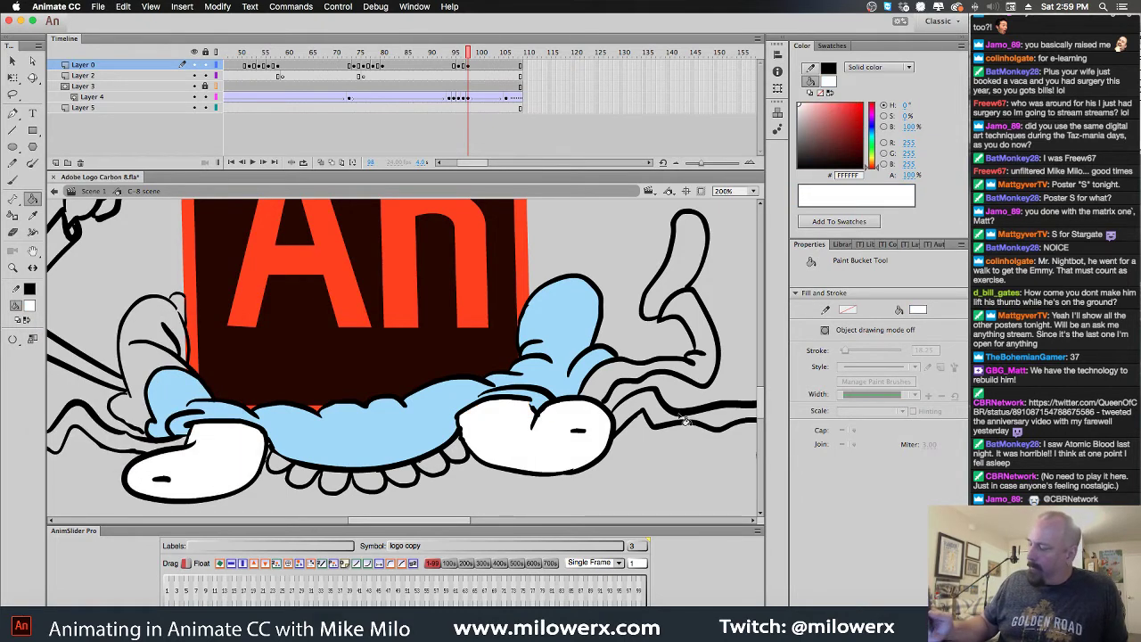
{"action": "left_click", "coordinate": [451, 470]}
{"action": "left_click", "coordinate": [431, 469]}
{"action": "left_click", "coordinate": [402, 477]}
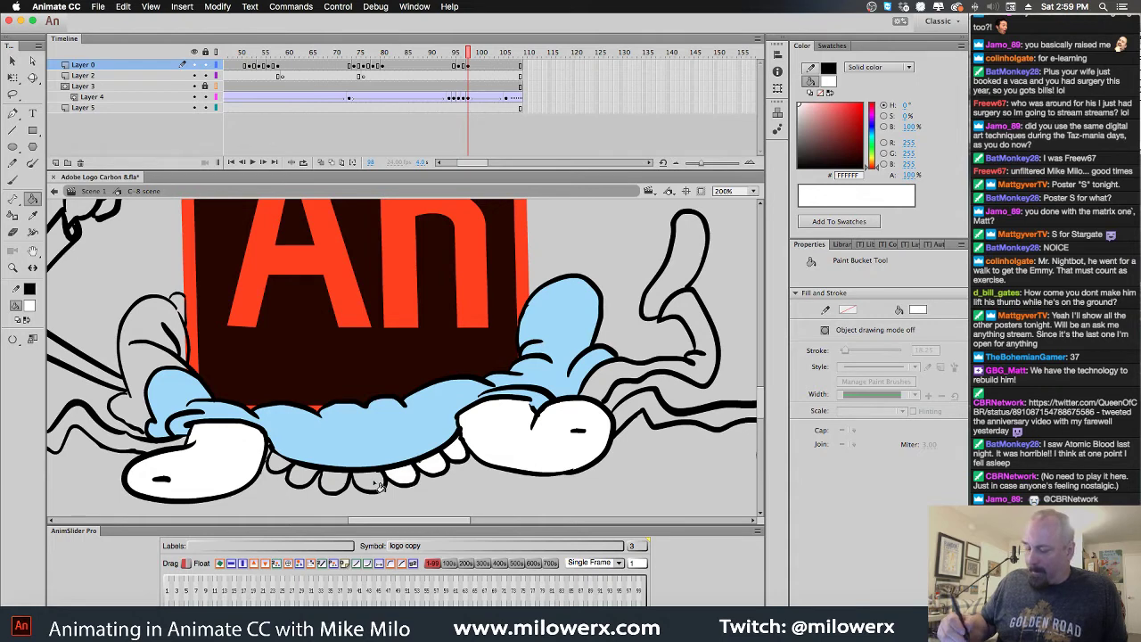
{"action": "left_click", "coordinate": [370, 482]}
{"action": "left_click", "coordinate": [336, 482]}
{"action": "left_click", "coordinate": [303, 476]}
{"action": "left_click", "coordinate": [295, 476]}
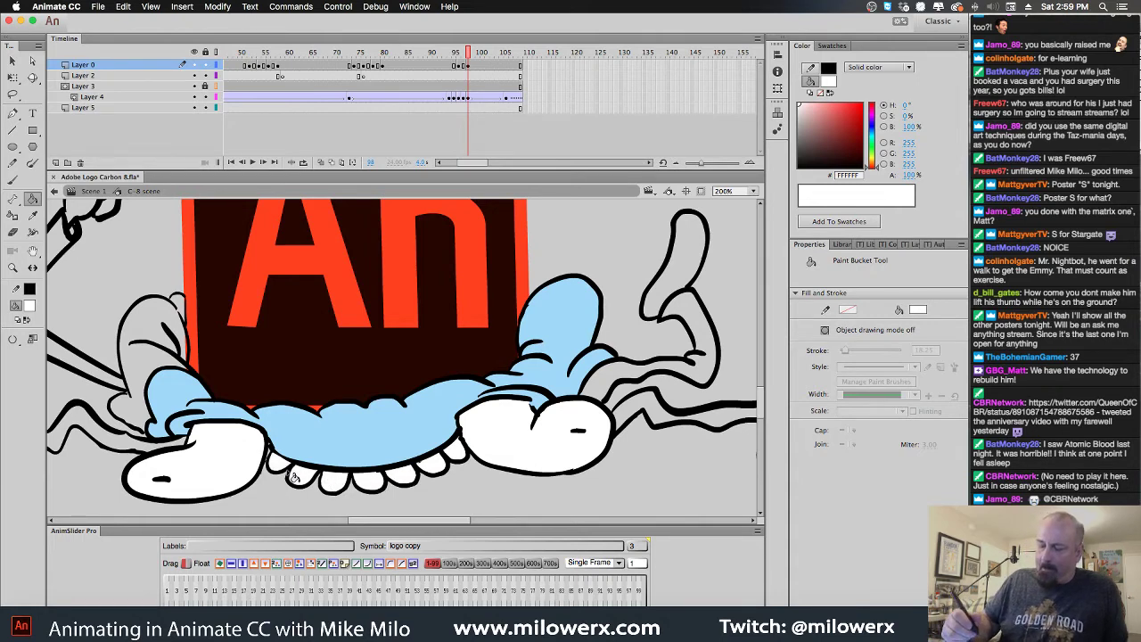
Fill the left and right sleeves red, replacing a mistaken green fill
{"action": "left_click", "coordinate": [30, 306]}
{"action": "left_click", "coordinate": [36, 416]}
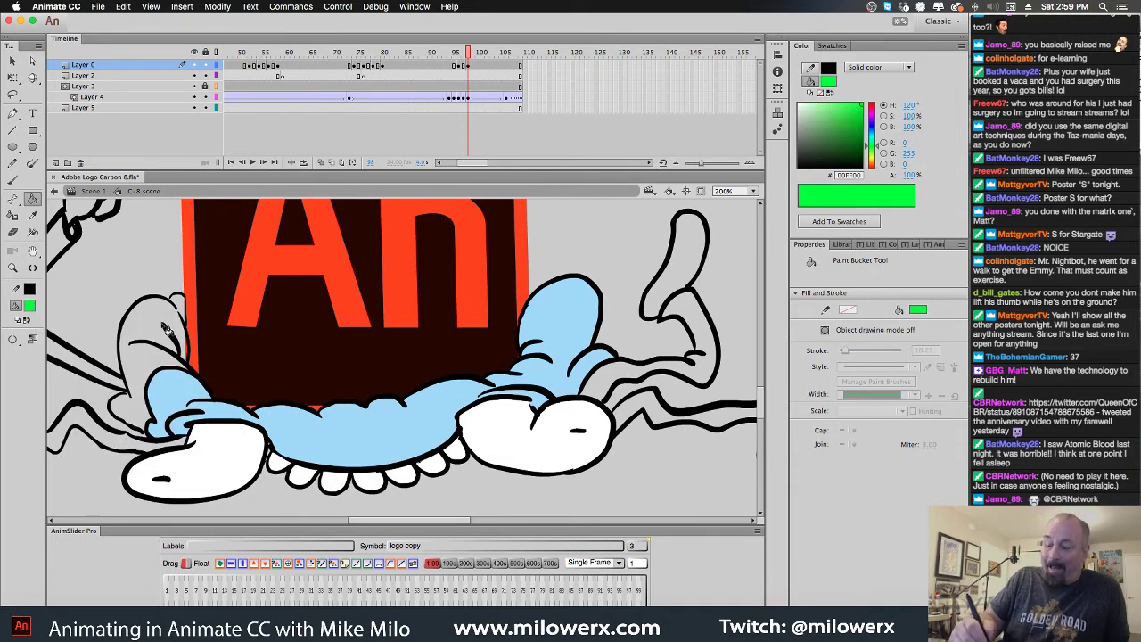
{"action": "left_click", "coordinate": [165, 328]}
{"action": "key", "text": "super+z"}
{"action": "left_click", "coordinate": [30, 306]}
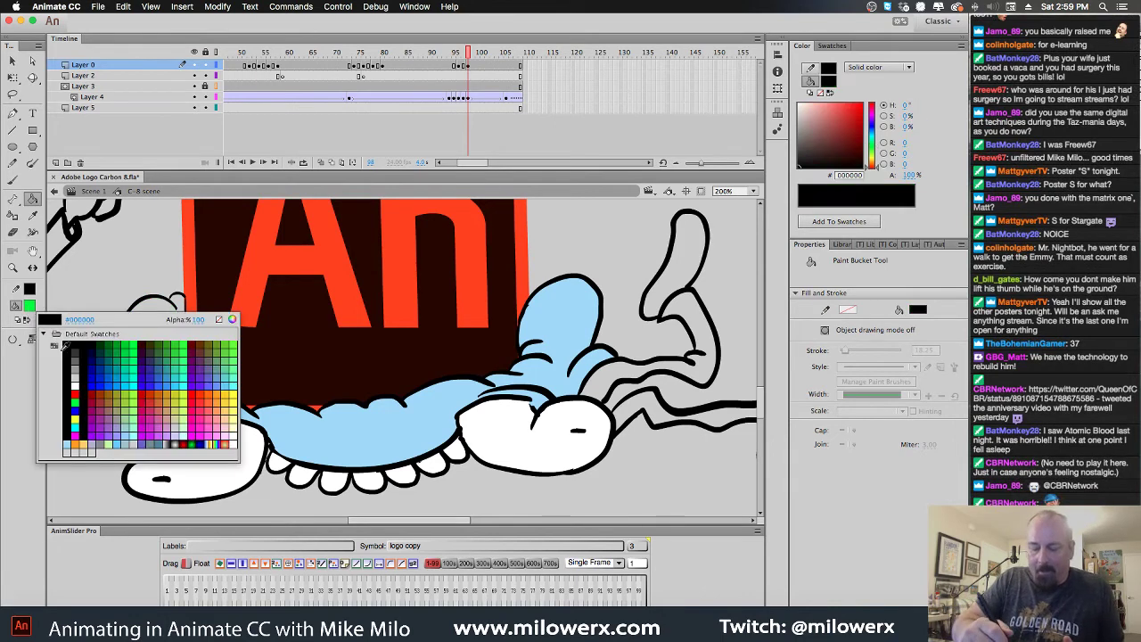
{"action": "left_click", "coordinate": [74, 395]}
{"action": "left_click", "coordinate": [161, 330]}
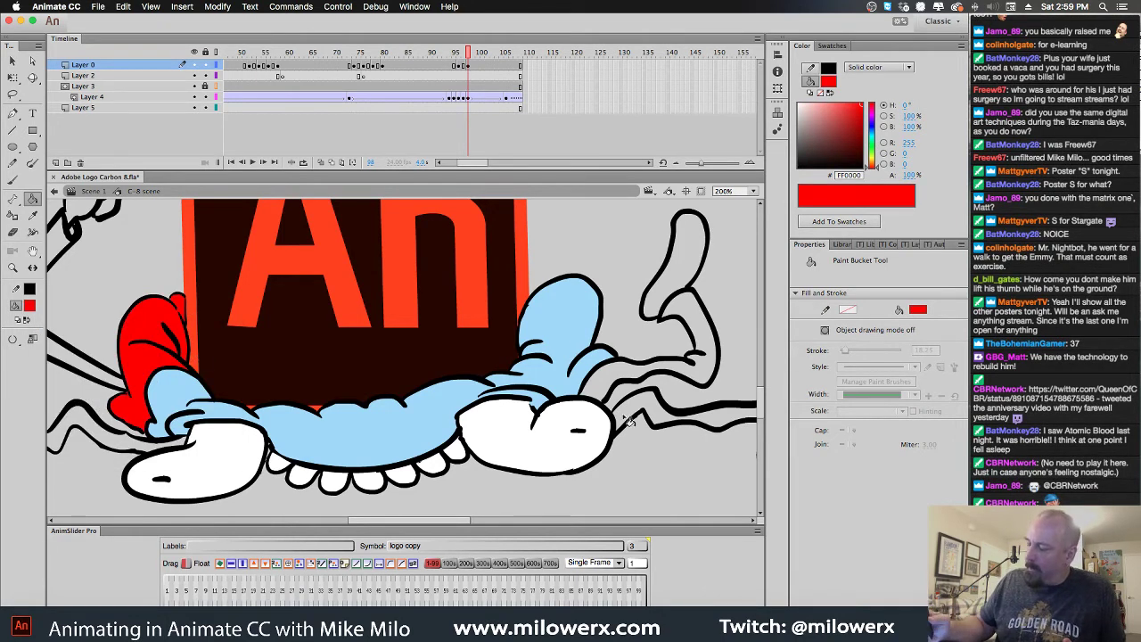
{"action": "left_click", "coordinate": [544, 382]}
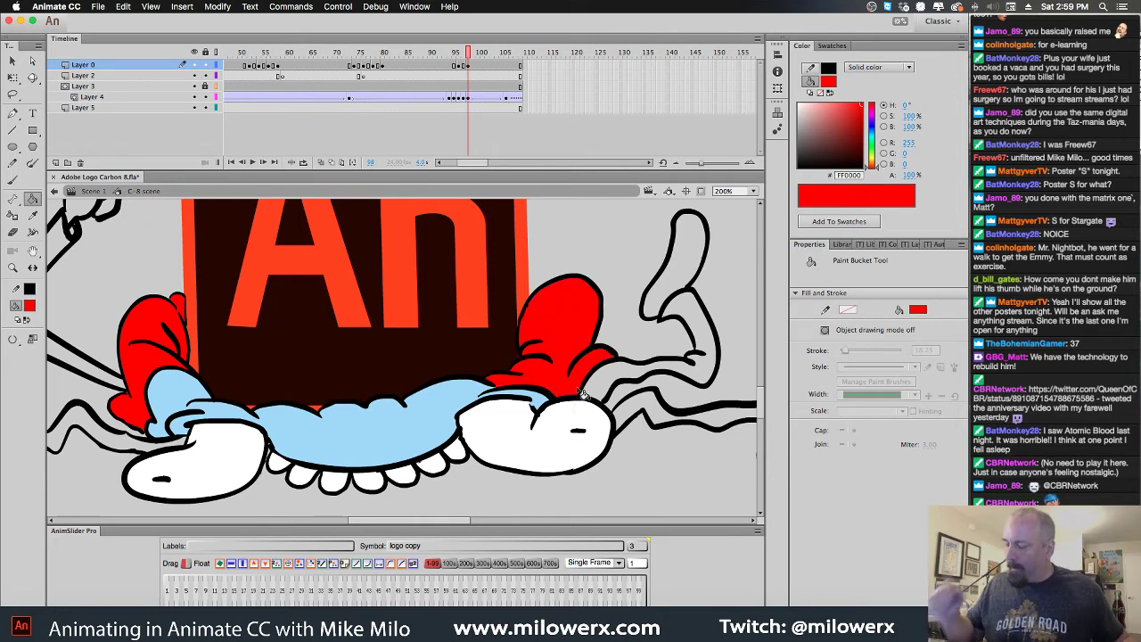
Fill the raised leg, adjacent leg part and back arm grey
{"action": "left_click", "coordinate": [29, 305]}
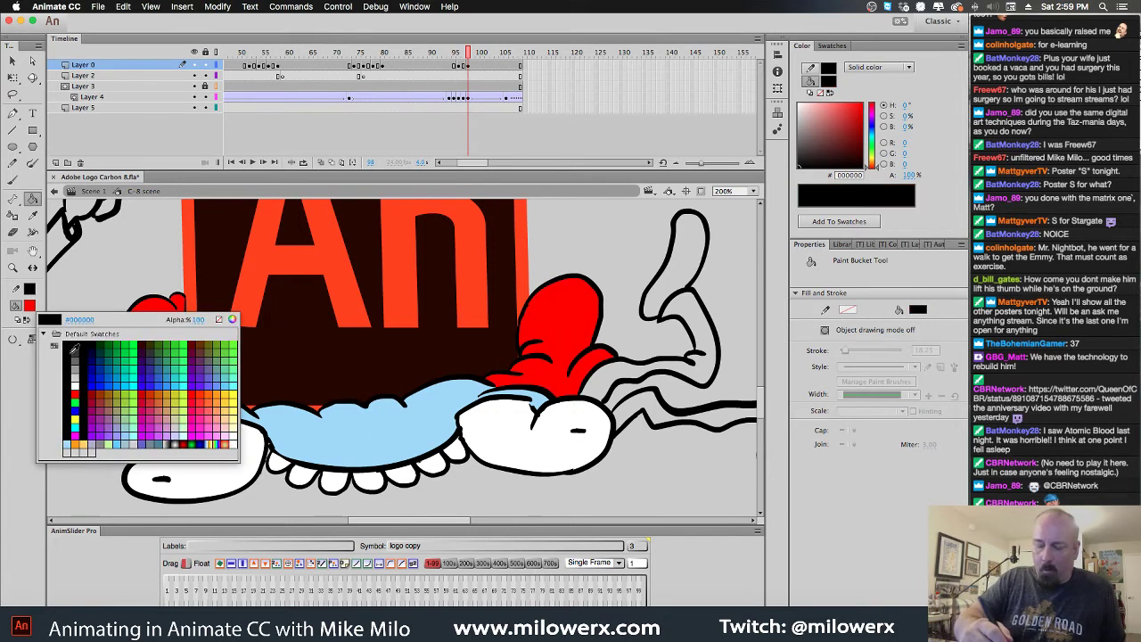
{"action": "left_click", "coordinate": [35, 366]}
{"action": "left_click", "coordinate": [700, 343]}
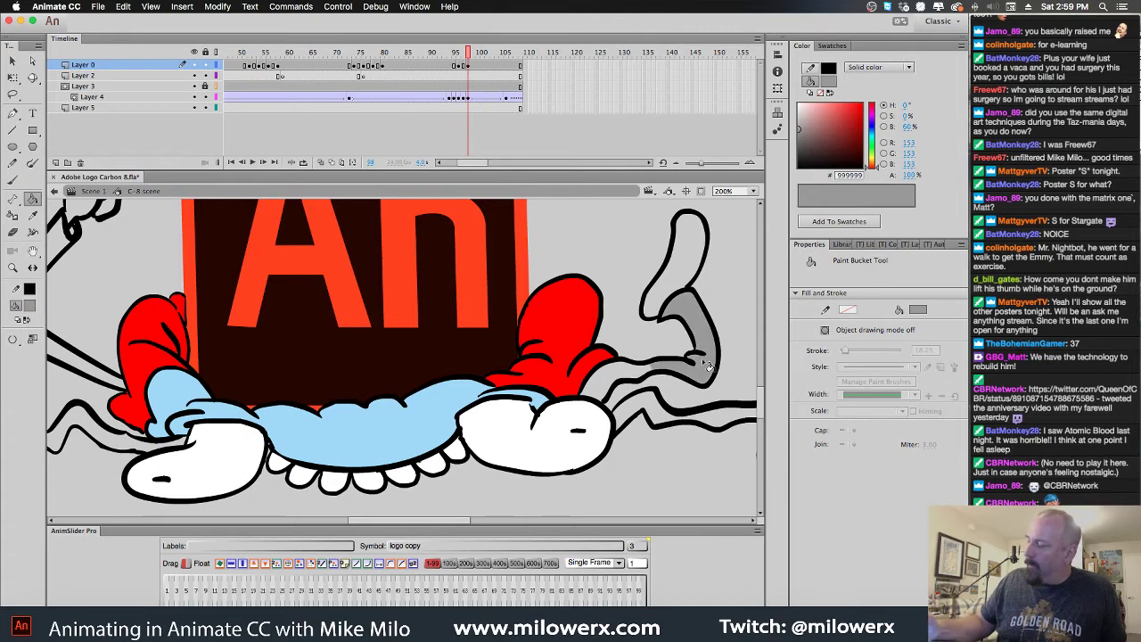
{"action": "left_click", "coordinate": [649, 389]}
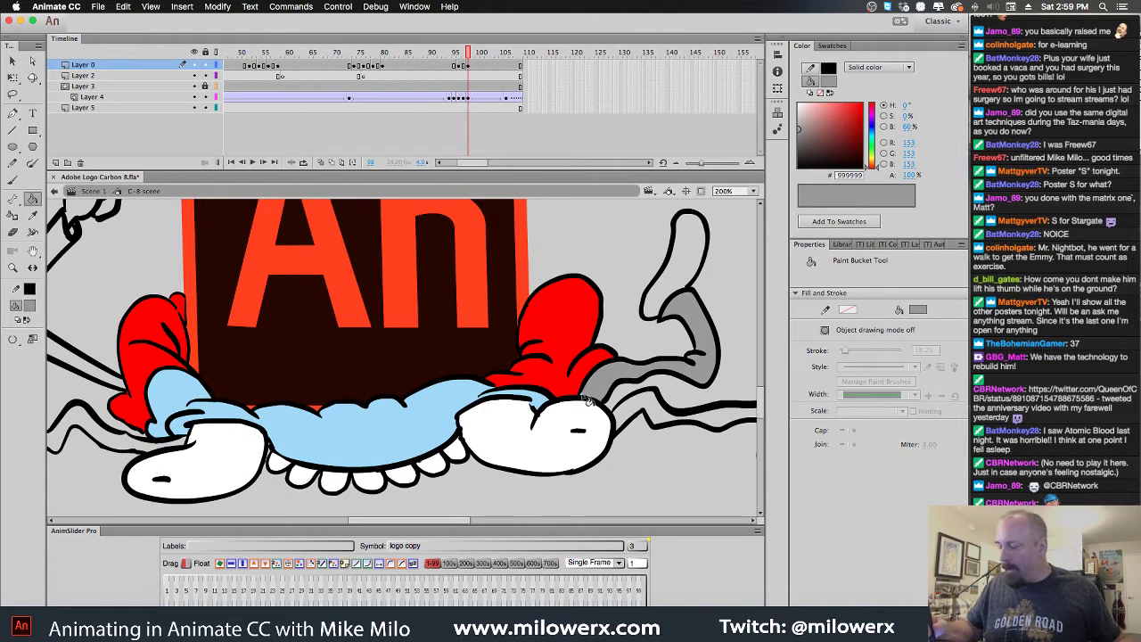
{"action": "key", "text": "super+equal"}
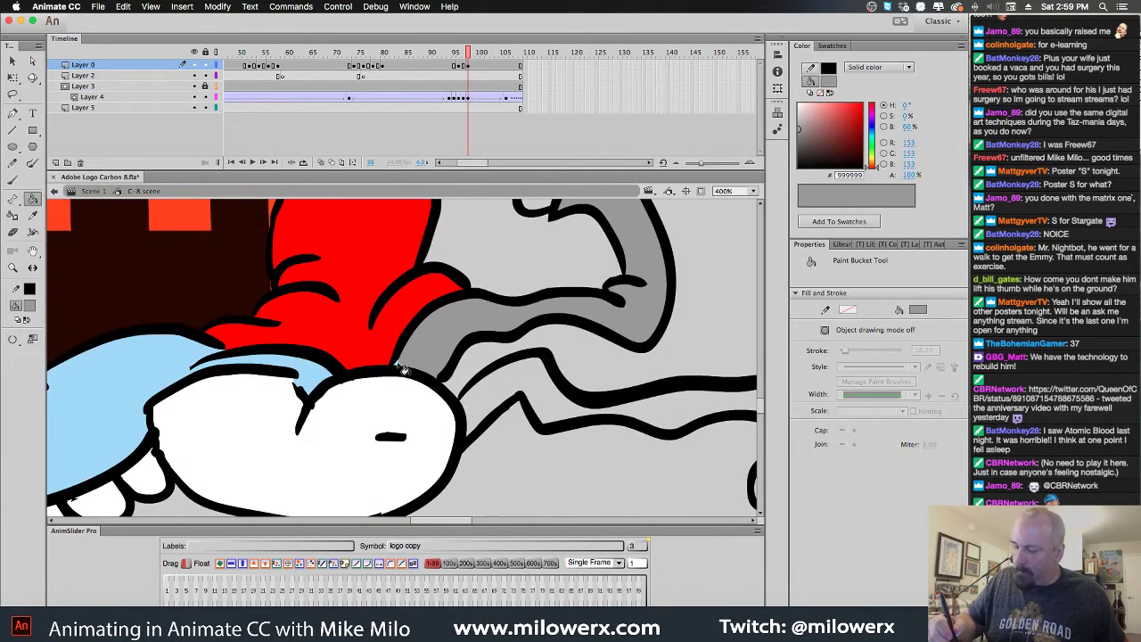
{"action": "key", "text": "super+minus"}
{"action": "left_click_drag", "start_coordinate": [403, 438], "coordinate": [738, 466]}
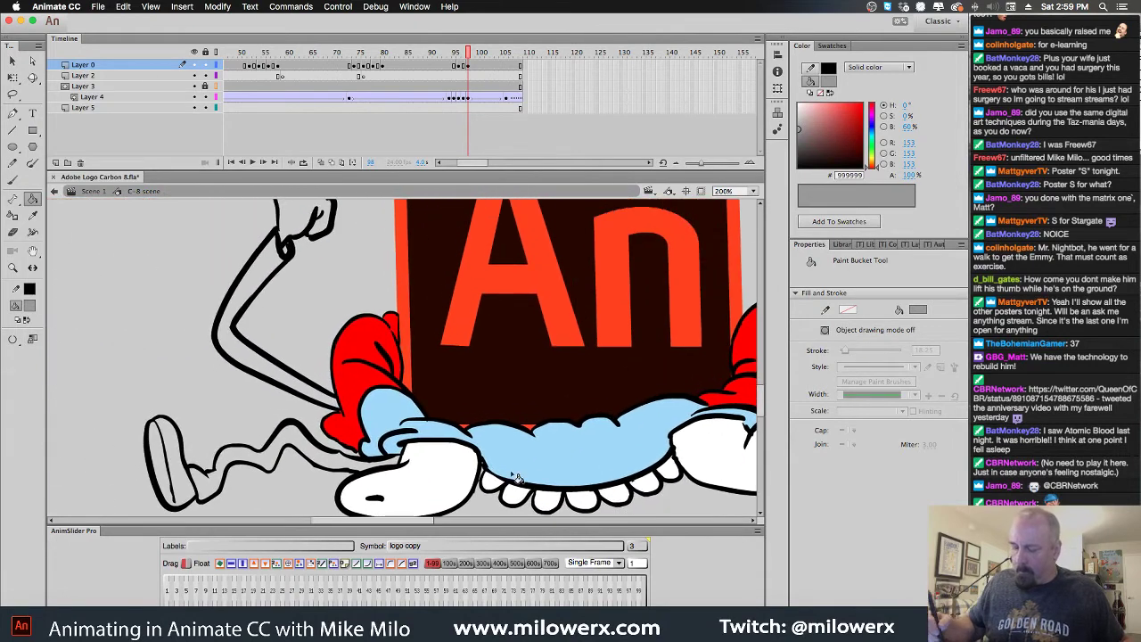
{"action": "left_click", "coordinate": [376, 468]}
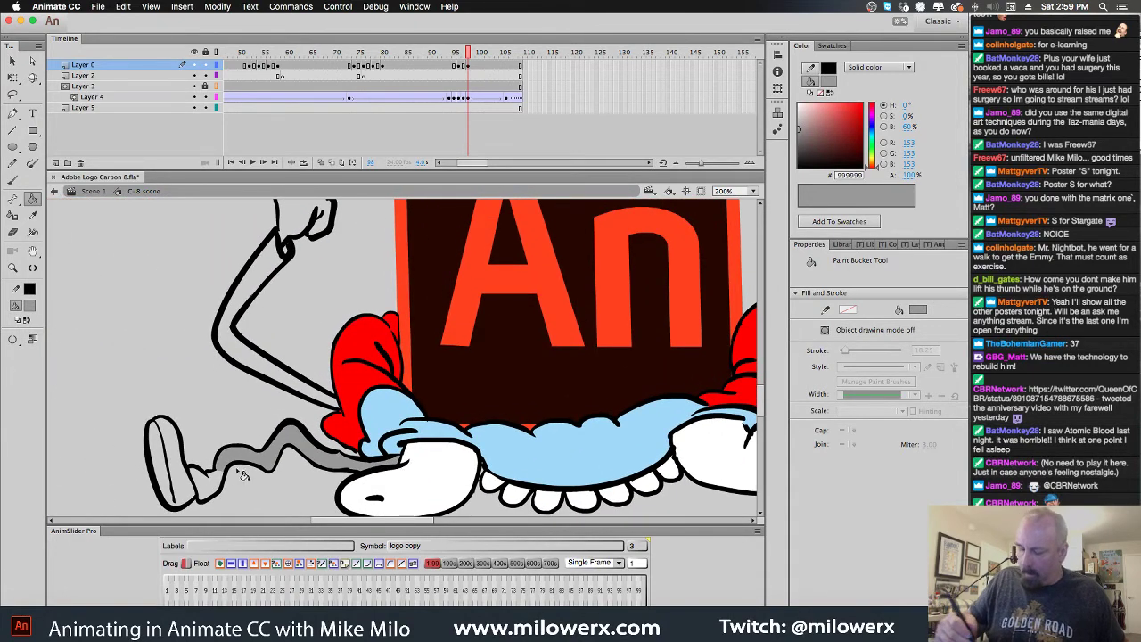
{"action": "left_click", "coordinate": [218, 488]}
{"action": "scroll", "coordinate": [375, 419], "scroll_direction": "up", "scroll_amount": 3}
{"action": "scroll", "coordinate": [375, 419], "scroll_direction": "right", "scroll_amount": 2}
Fill the front arm red #FF0000 and shade near the thumb dark red #990000
{"action": "left_click", "coordinate": [29, 306]}
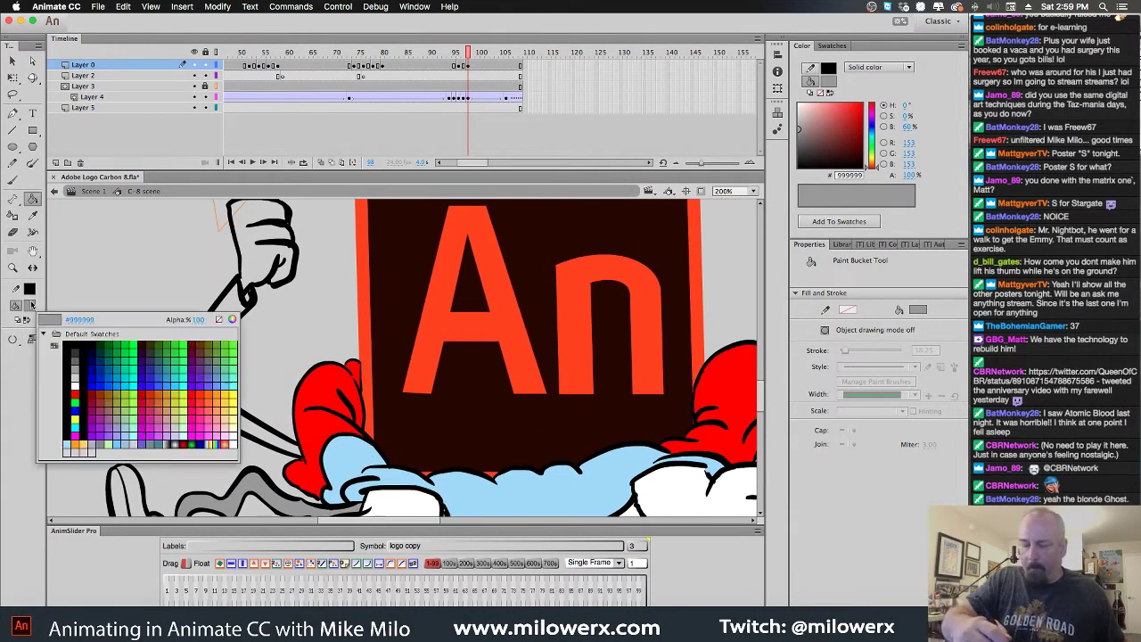
{"action": "left_click", "coordinate": [59, 417]}
{"action": "left_click", "coordinate": [242, 312]}
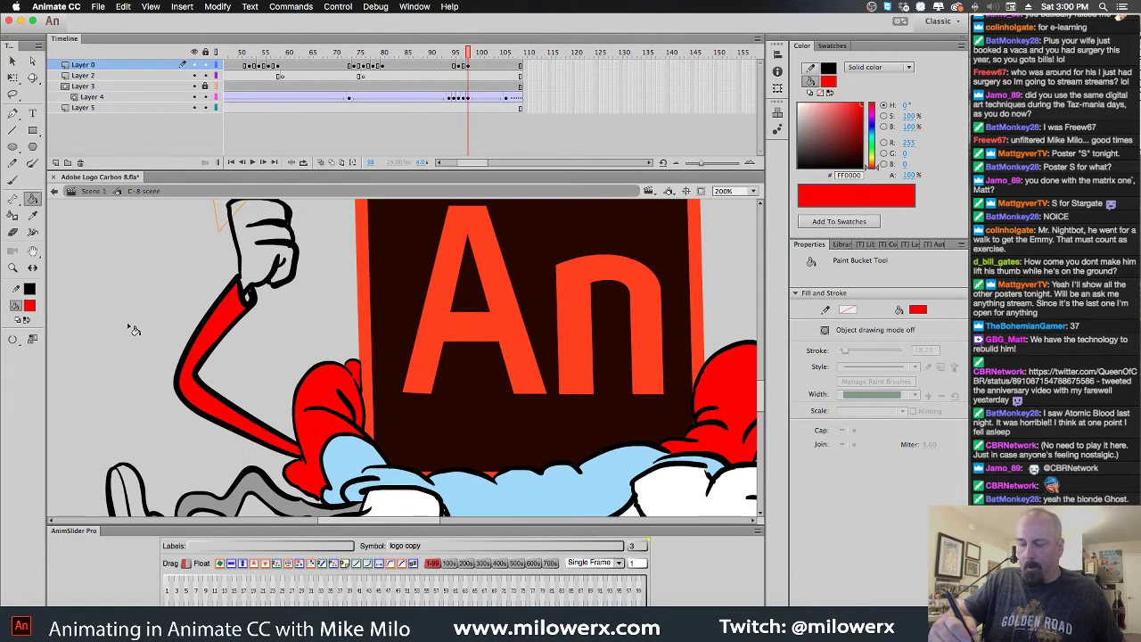
{"action": "left_click", "coordinate": [29, 306]}
{"action": "left_click", "coordinate": [84, 417]}
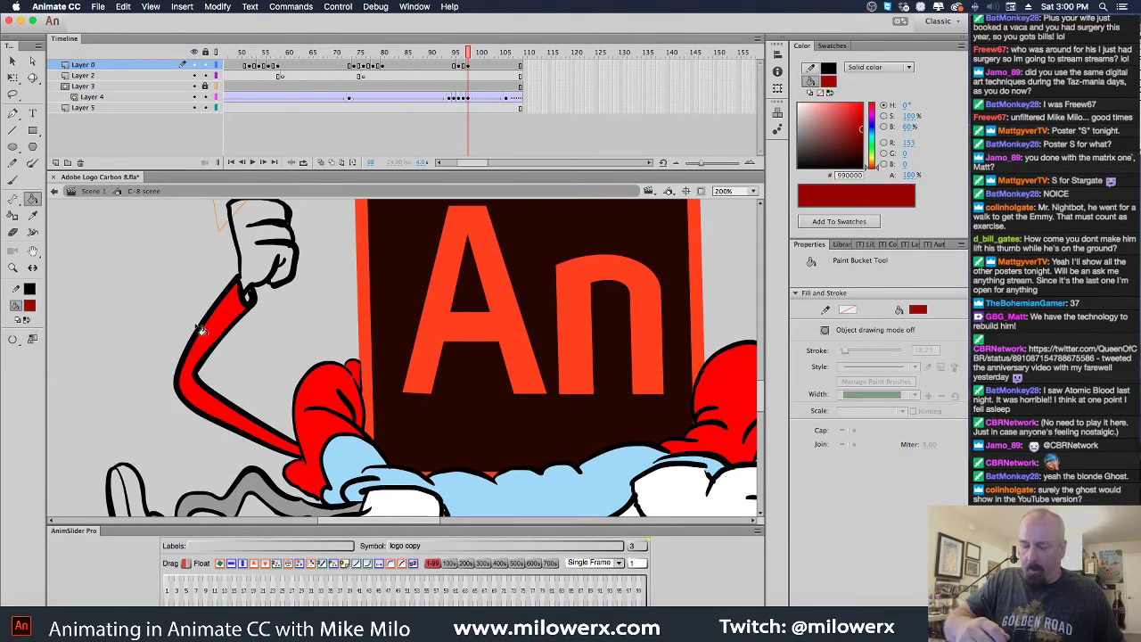
{"action": "left_click", "coordinate": [249, 298]}
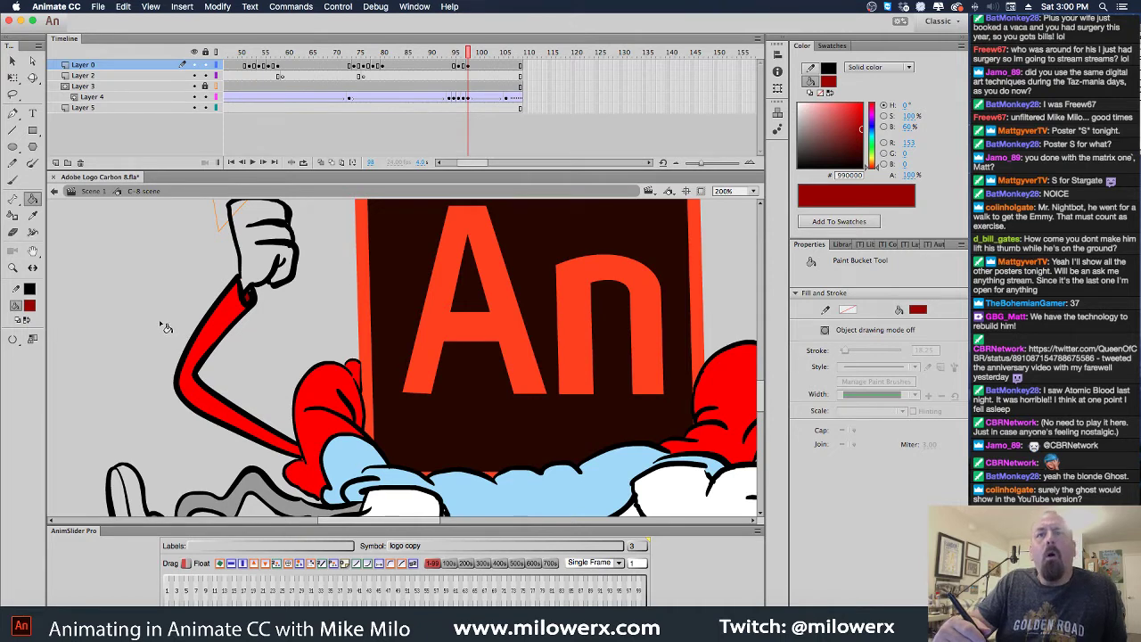
Sample the body's light blue #A1D8F9 and fill the thumbs-up hand
{"action": "left_click", "coordinate": [30, 305]}
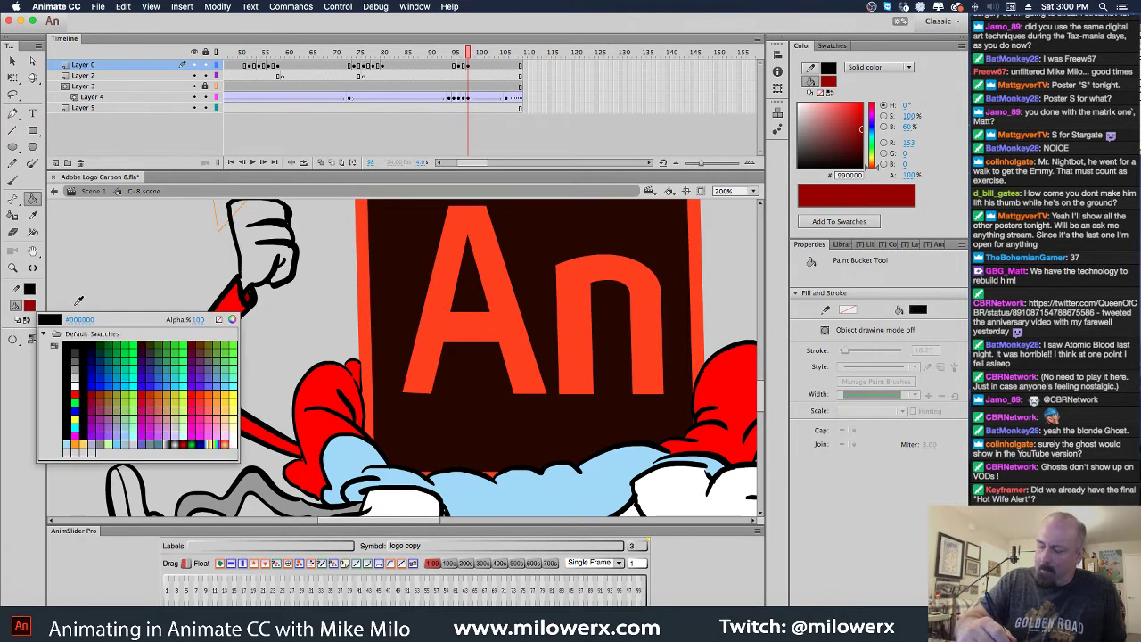
{"action": "left_click", "coordinate": [390, 455]}
{"action": "left_click", "coordinate": [272, 255]}
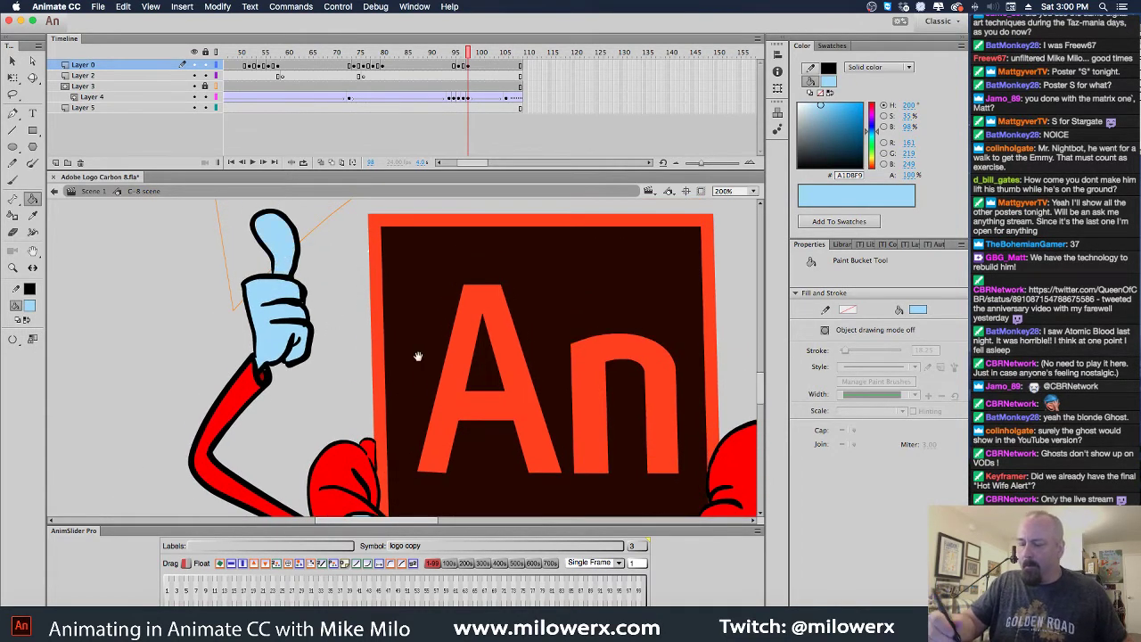
Fill the wavy flailing arm red #FF0000
{"action": "scroll", "coordinate": [418, 356], "scroll_direction": "right", "scroll_amount": 10}
{"action": "scroll", "coordinate": [419, 357], "scroll_direction": "down", "scroll_amount": 6}
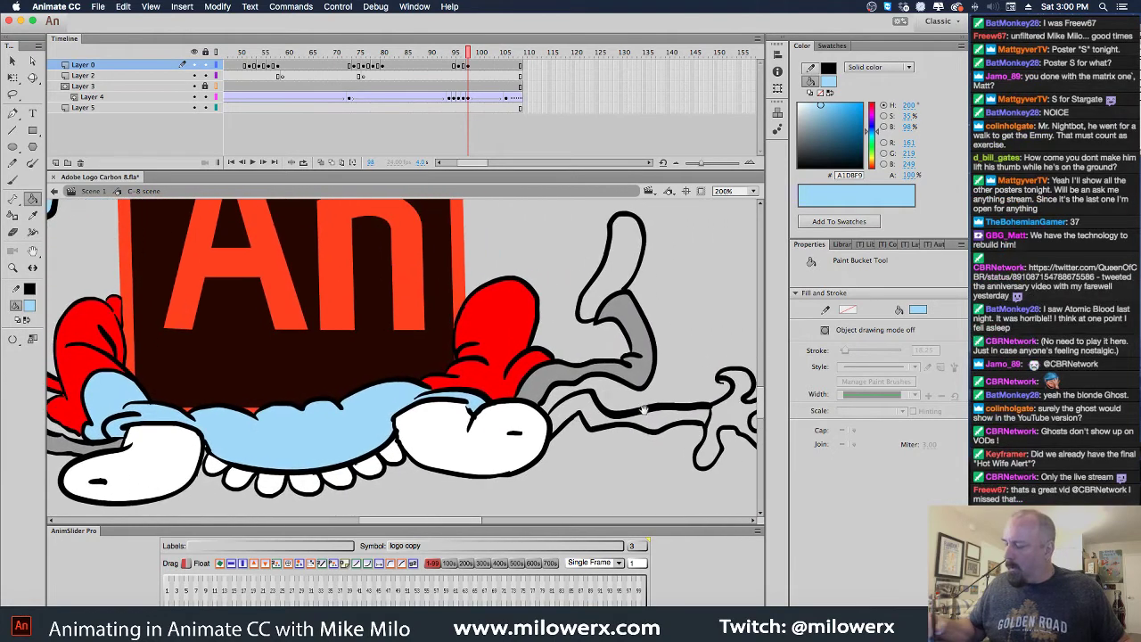
{"action": "left_click", "coordinate": [12, 339]}
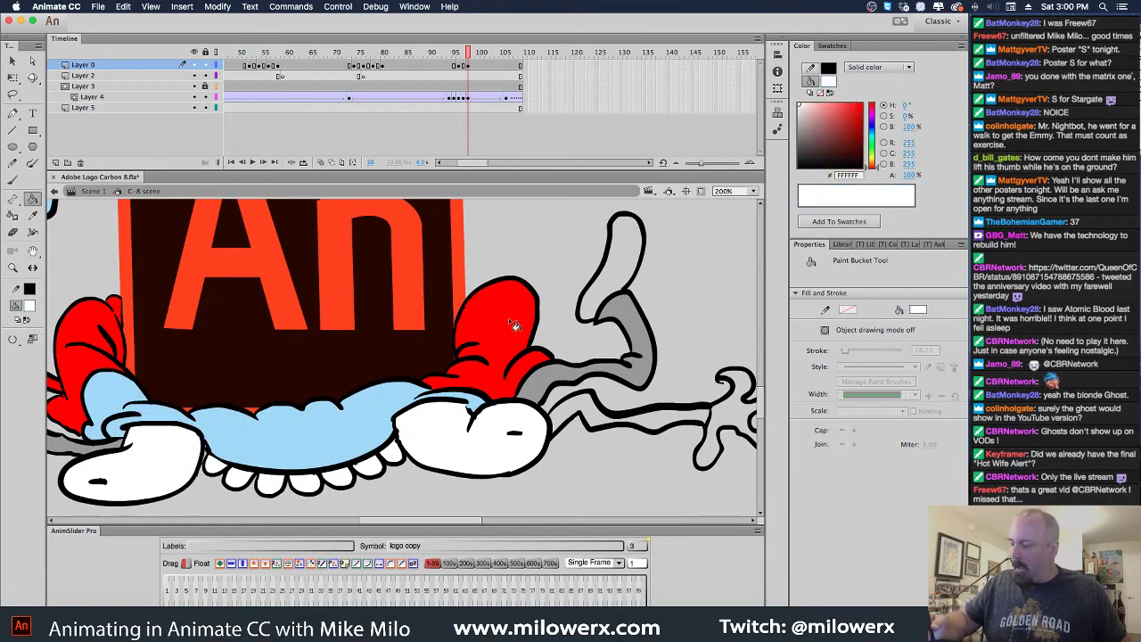
{"action": "left_click", "coordinate": [29, 305]}
{"action": "left_click", "coordinate": [33, 383]}
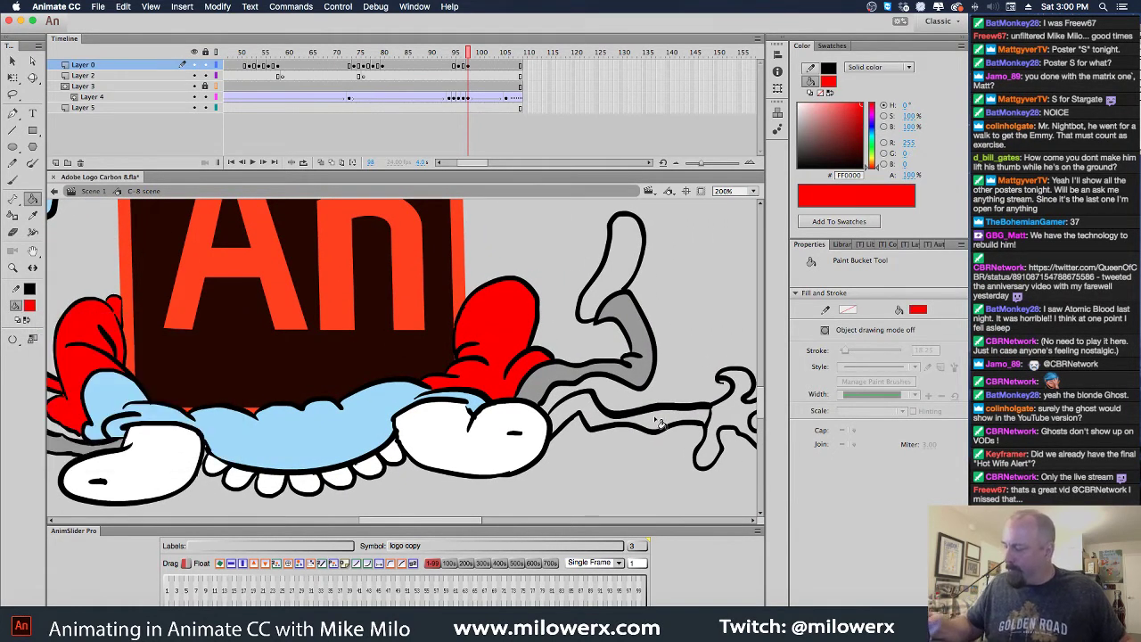
{"action": "left_click", "coordinate": [610, 420]}
Fill the flailing arm's hand light blue #A1D8F9
{"action": "left_click_drag", "start_coordinate": [680, 456], "coordinate": [616, 451]}
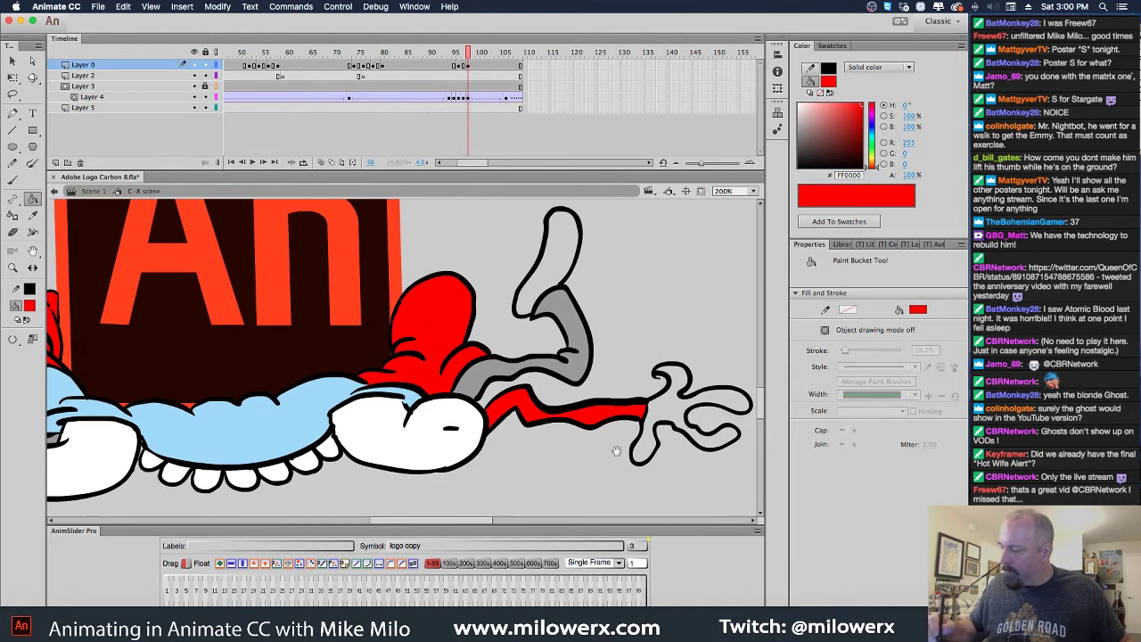
{"action": "left_click", "coordinate": [30, 305]}
{"action": "left_click", "coordinate": [268, 408]}
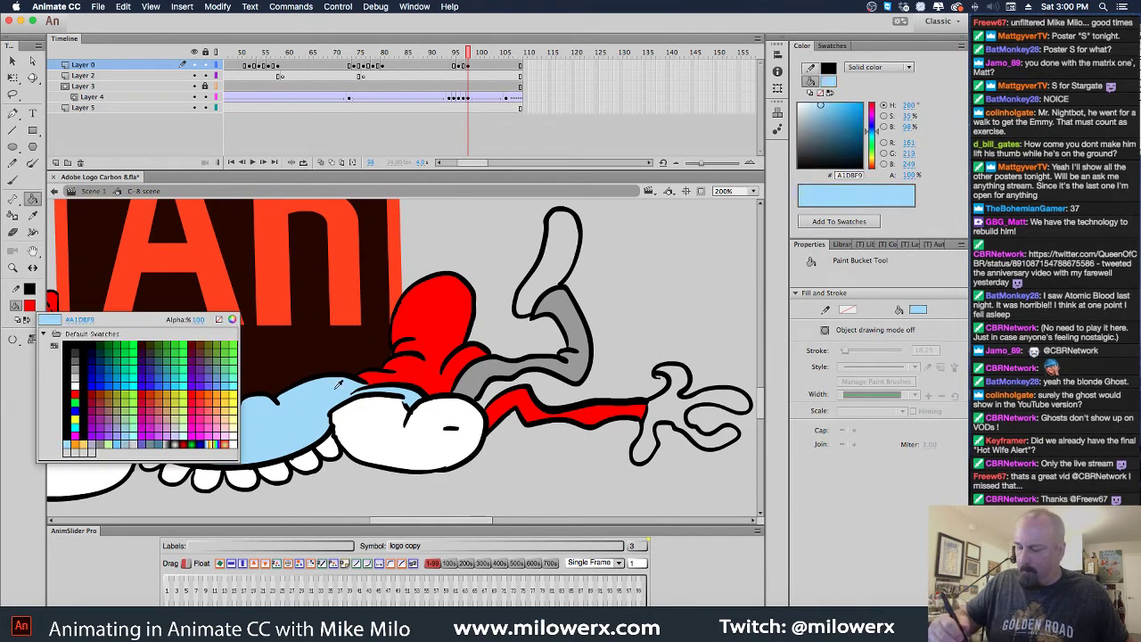
{"action": "left_click", "coordinate": [677, 413]}
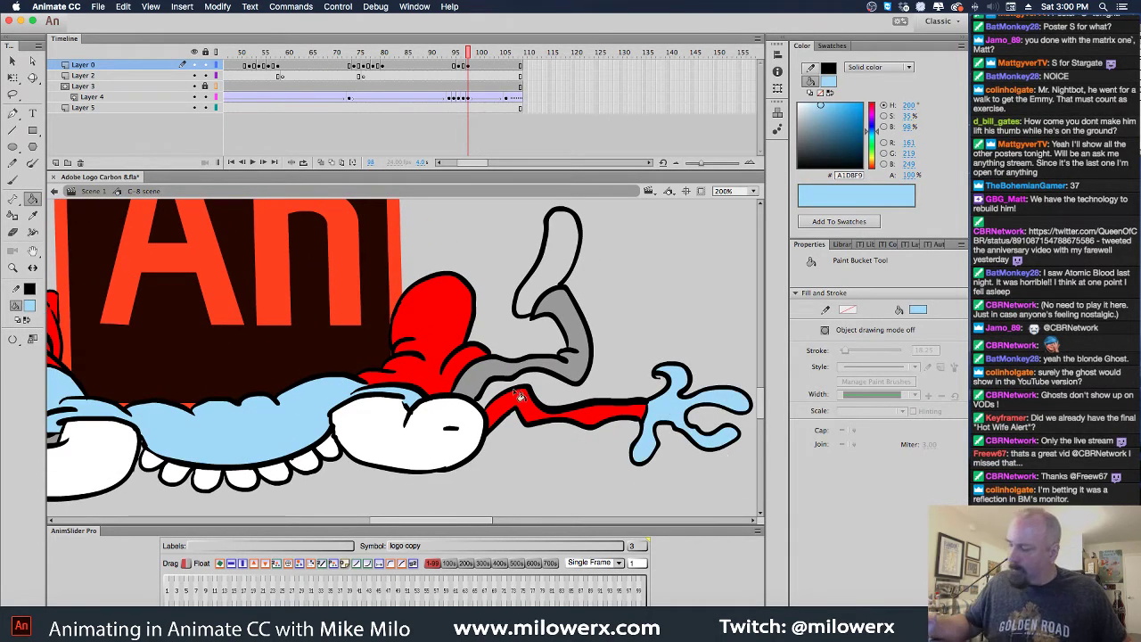
Fill the back shoe brown #996600, then return to around frame 93 at 100% zoom
{"action": "left_click", "coordinate": [30, 306]}
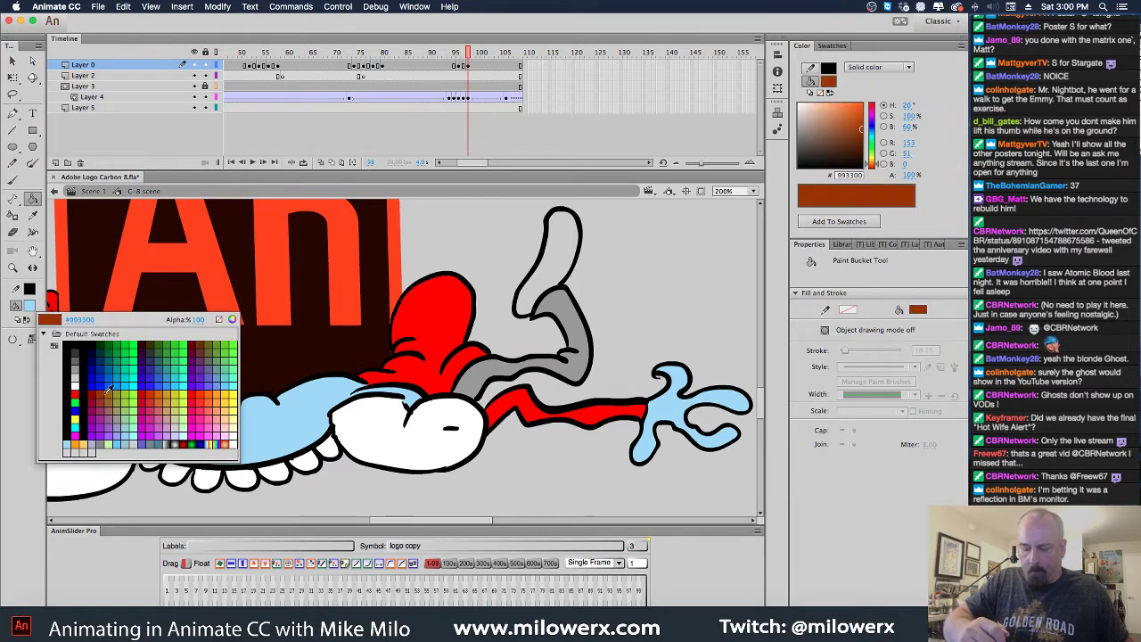
{"action": "left_click", "coordinate": [107, 395]}
{"action": "scroll", "coordinate": [428, 288], "scroll_direction": "left", "scroll_amount": 10}
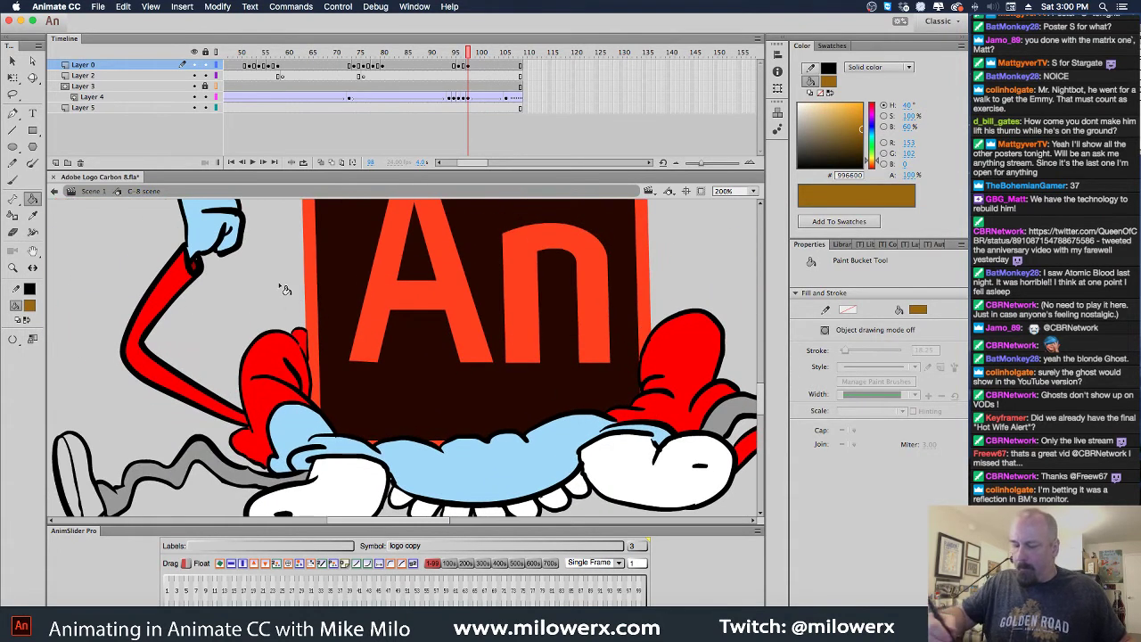
{"action": "left_click", "coordinate": [89, 474]}
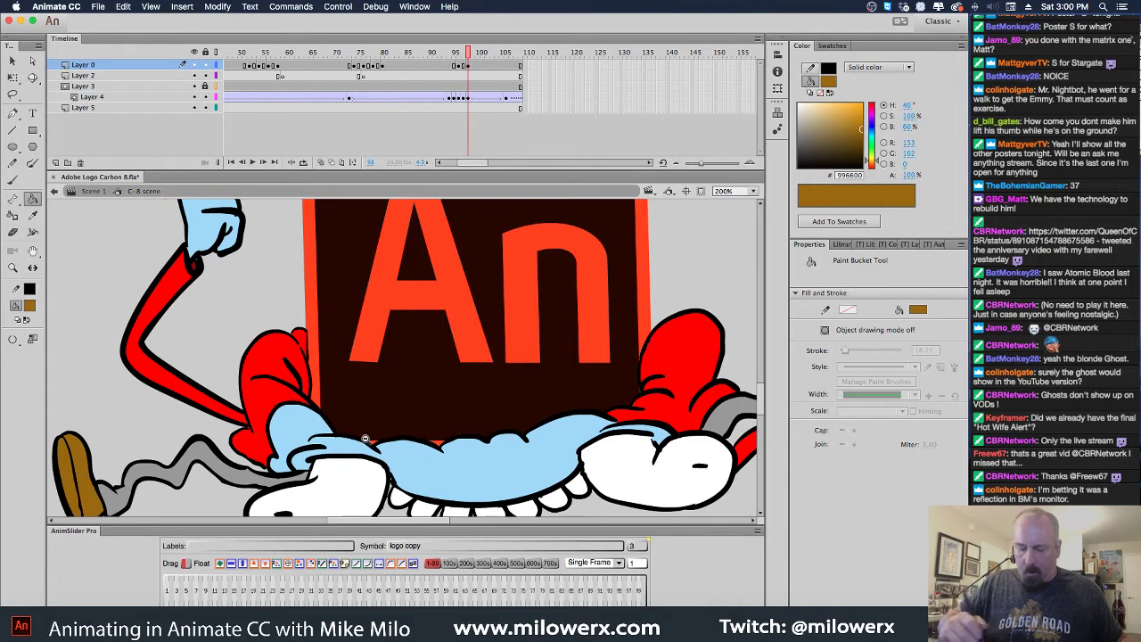
{"action": "key", "text": "super+minus"}
{"action": "scroll", "coordinate": [558, 476], "scroll_direction": "right", "scroll_amount": 2}
{"action": "left_click", "coordinate": [445, 56]}
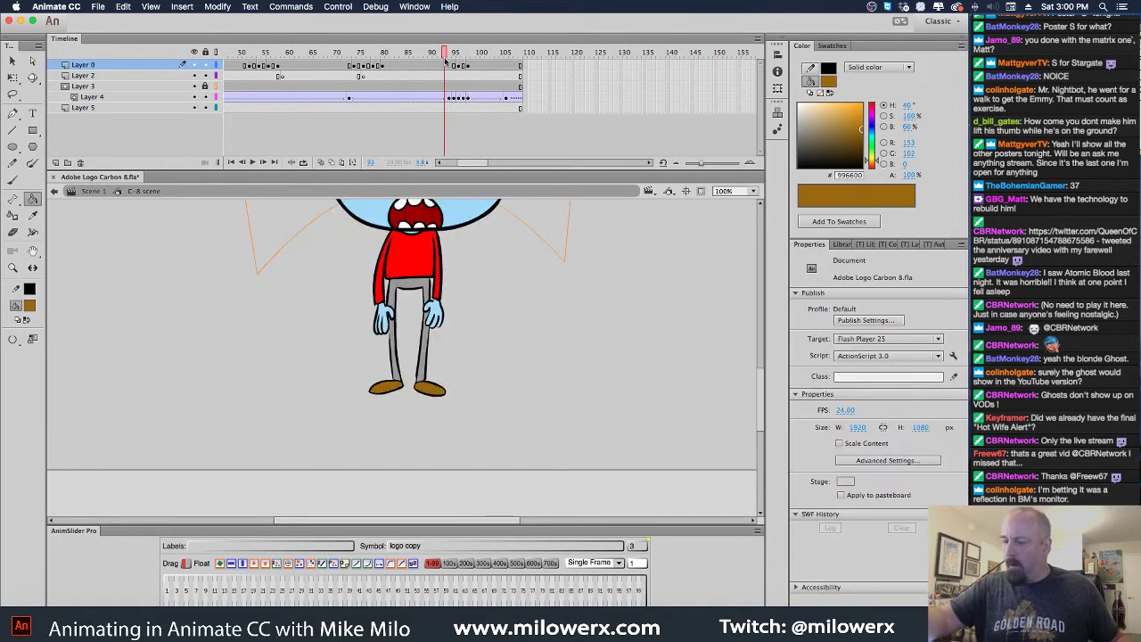
At 50% zoom with the An logo in view, play the animation and stop it
{"action": "left_click_drag", "start_coordinate": [444, 55], "coordinate": [379, 55]}
{"action": "key", "text": "super+minus"}
{"action": "left_click_drag", "start_coordinate": [461, 271], "coordinate": [509, 322]}
{"action": "key", "text": "Return"}
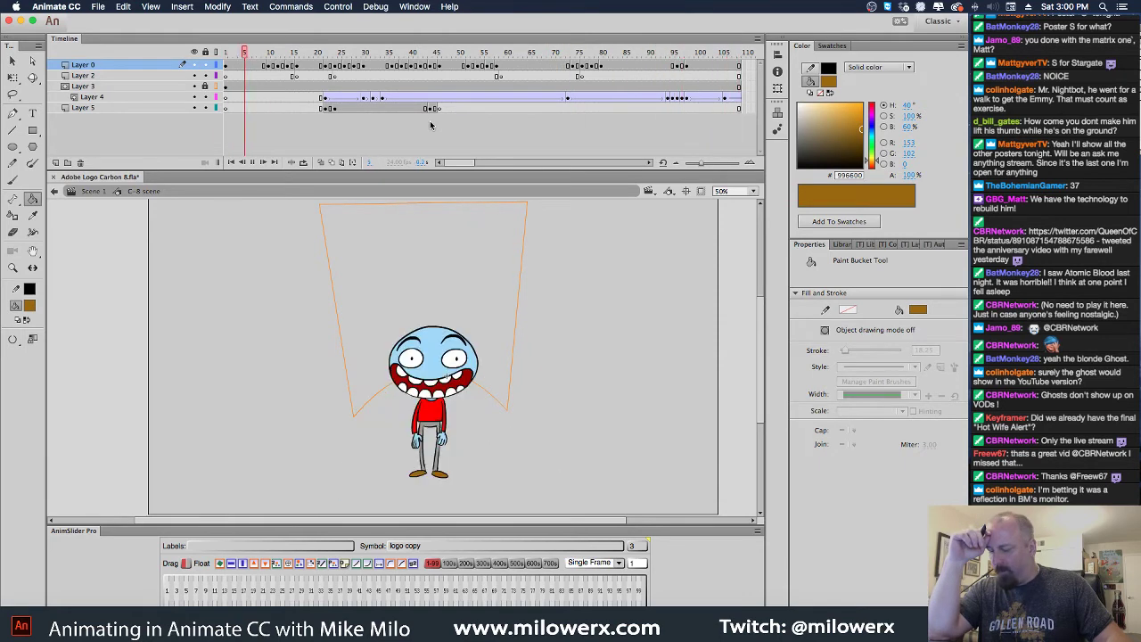
{"action": "key", "text": "Return"}
Step through frames 95–102 on Layer 0, settle on frame 100, and select the crushed pose artwork
{"action": "left_click", "coordinate": [679, 53]}
{"action": "mouse_move", "coordinate": [679, 54]}
{"action": "left_mouse_down"}
{"action": "mouse_move", "coordinate": [667, 55]}
{"action": "mouse_move", "coordinate": [687, 59]}
{"action": "left_mouse_up"}
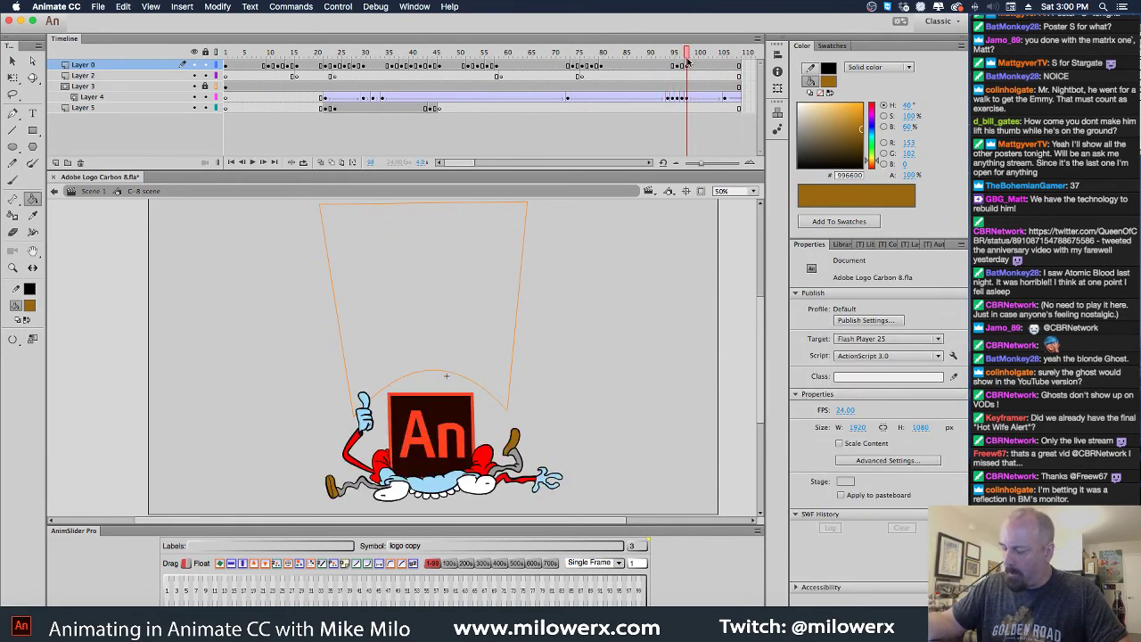
{"action": "left_click", "coordinate": [692, 66]}
{"action": "left_click", "coordinate": [695, 70]}
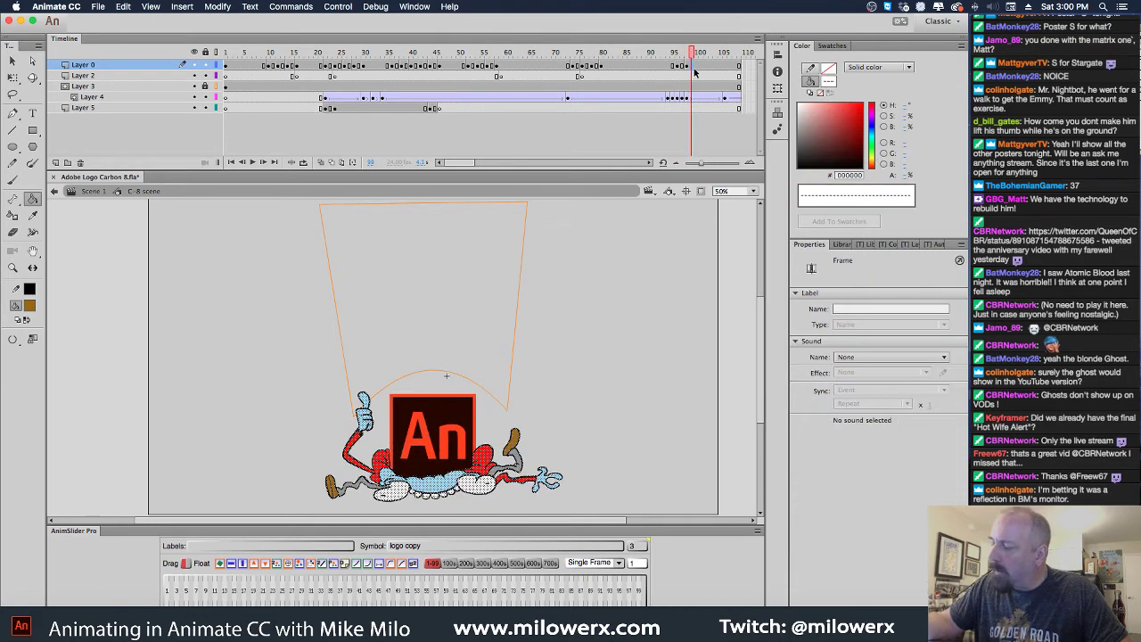
{"action": "left_click", "coordinate": [698, 69]}
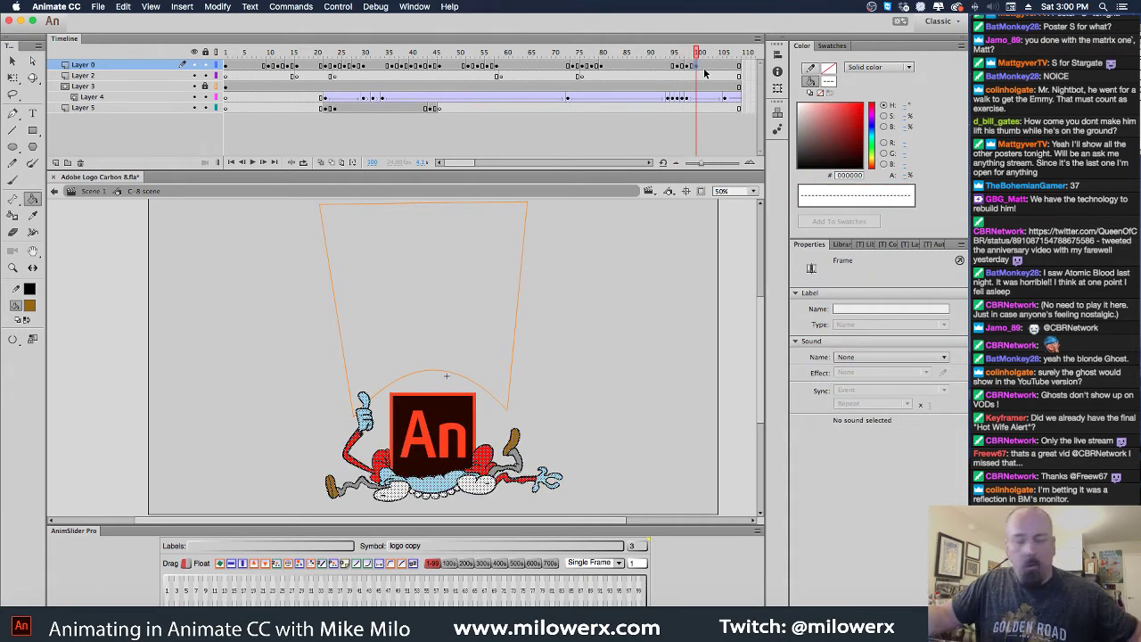
{"action": "left_click", "coordinate": [706, 69]}
{"action": "left_click", "coordinate": [699, 69]}
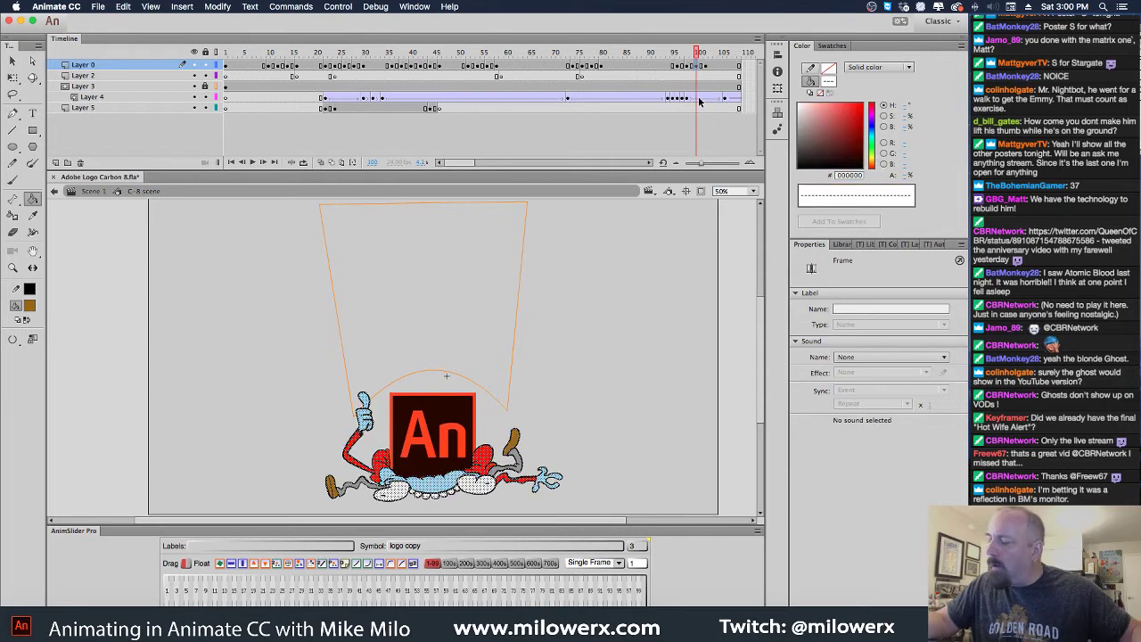
{"action": "left_click", "coordinate": [454, 441]}
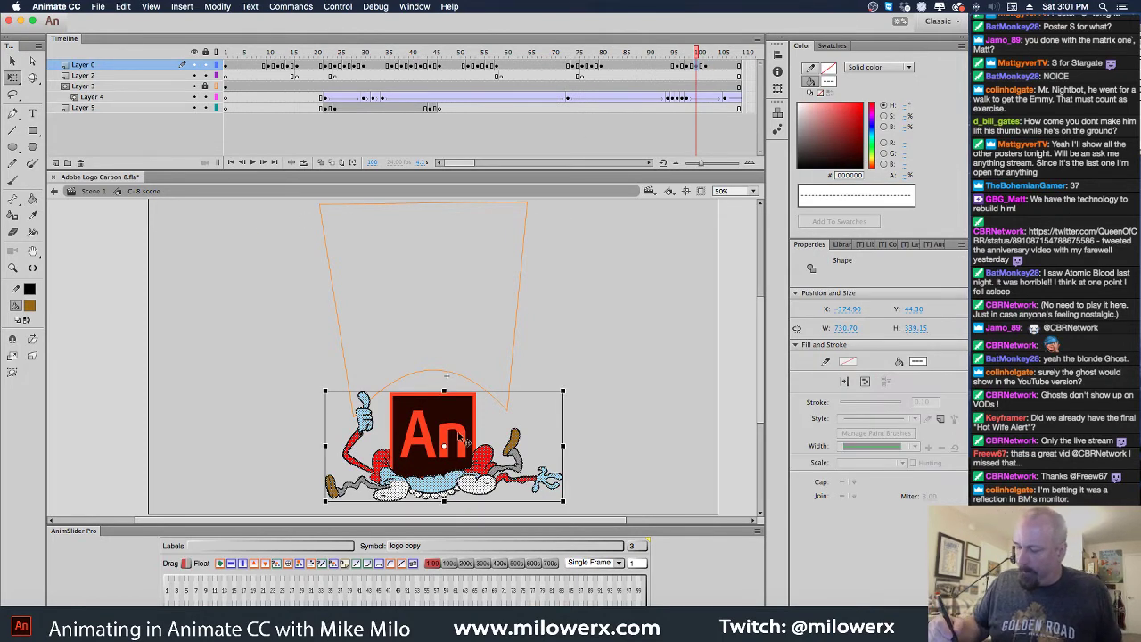
Squash the crushed pose down, widen it, and distort its top corners to level the top edge
{"action": "left_click_drag", "start_coordinate": [444, 392], "coordinate": [443, 399]}
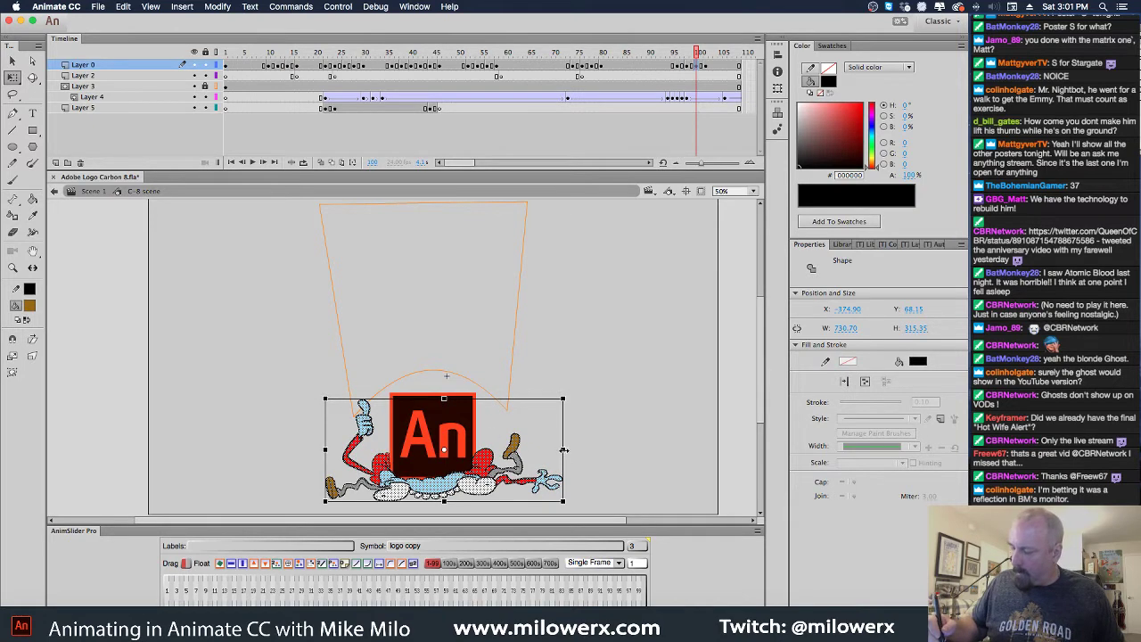
{"action": "left_click_drag", "start_coordinate": [564, 450], "coordinate": [571, 454]}
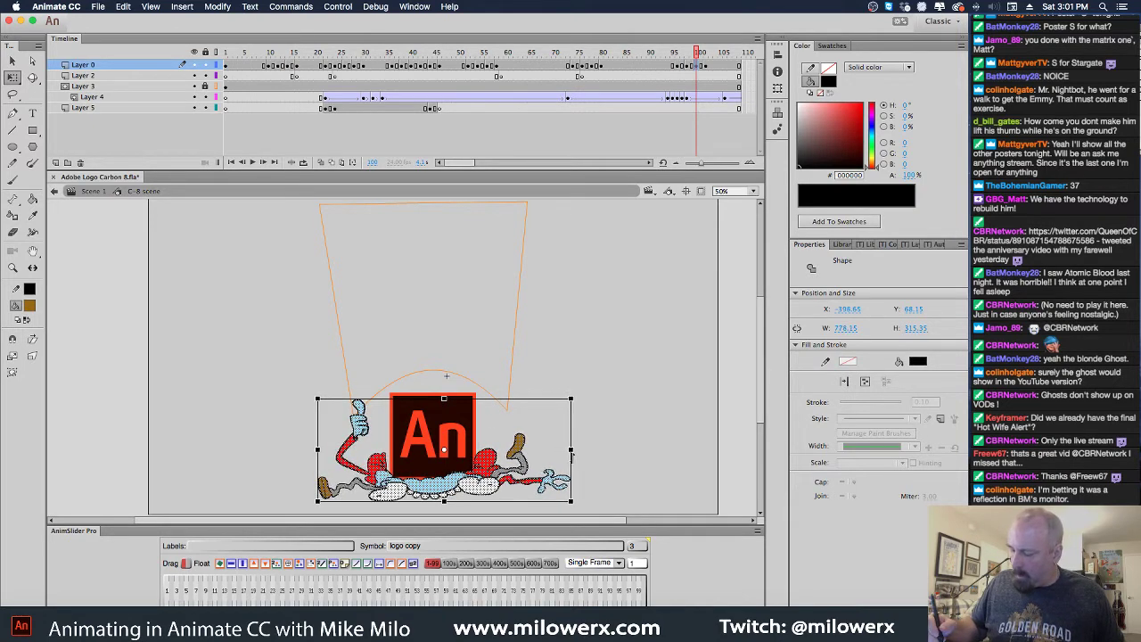
{"action": "left_click", "coordinate": [12, 372]}
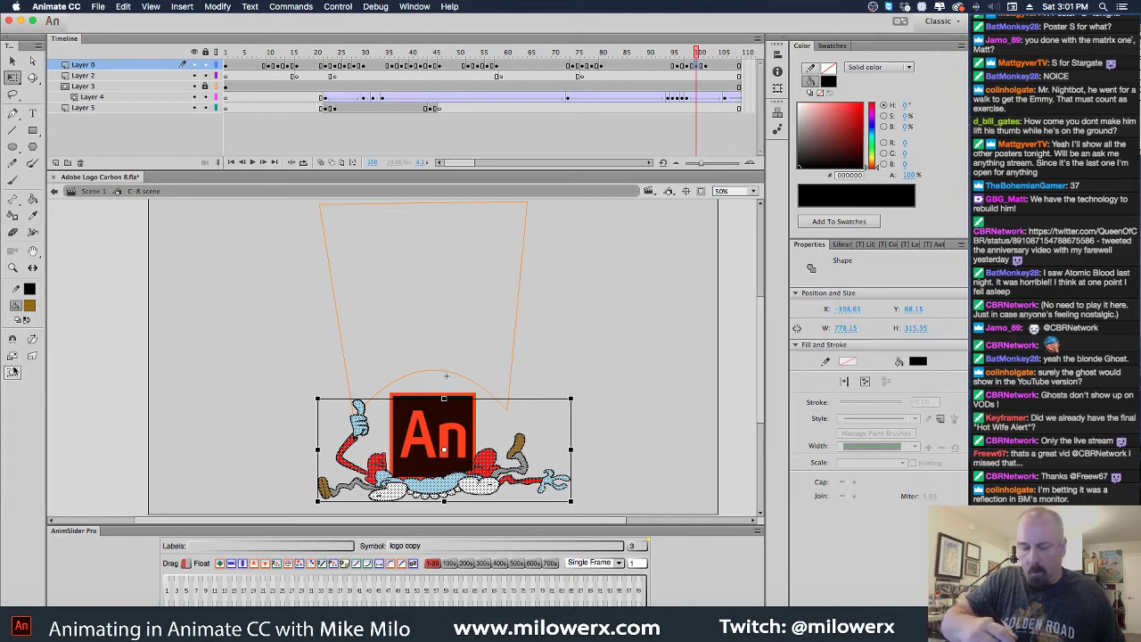
{"action": "left_click_drag", "start_coordinate": [320, 402], "coordinate": [319, 405]}
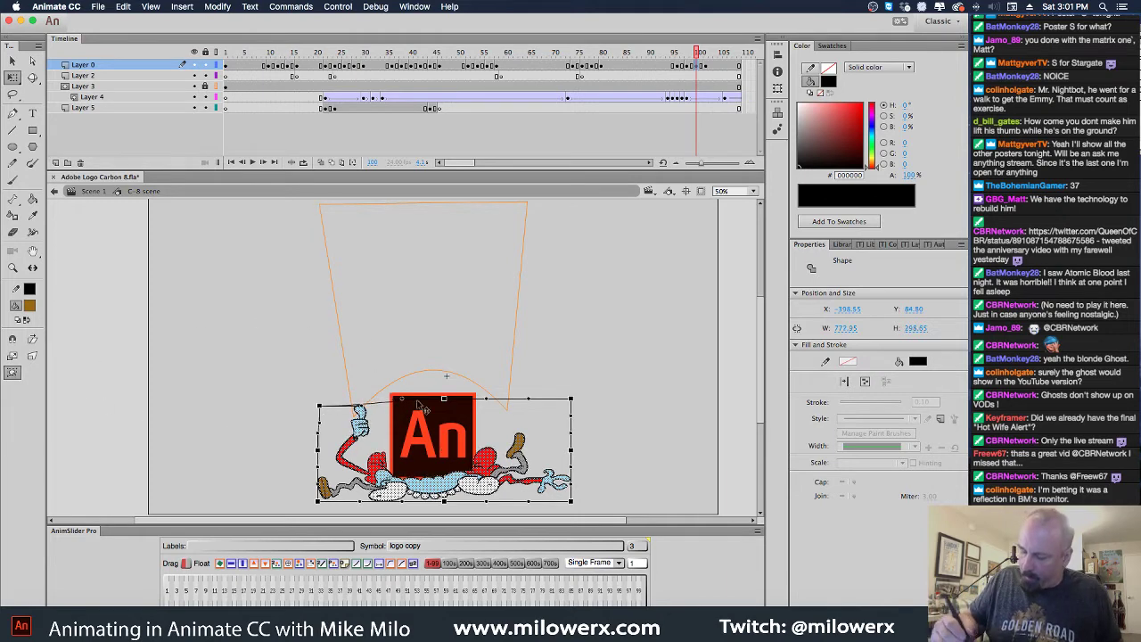
{"action": "left_click_drag", "start_coordinate": [573, 407], "coordinate": [572, 409]}
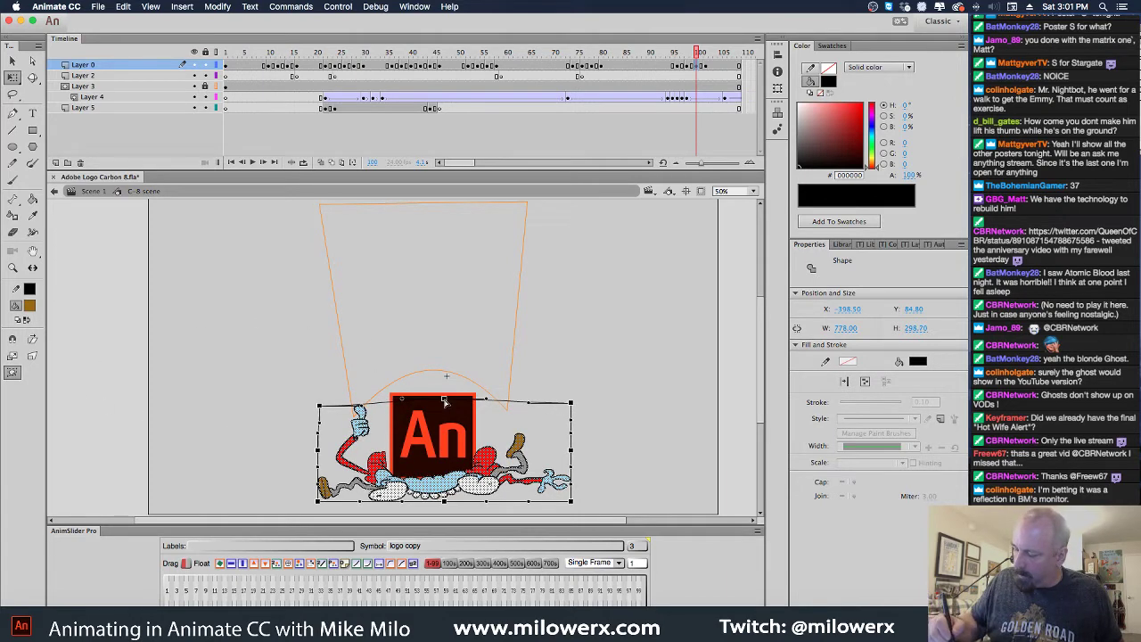
{"action": "left_click", "coordinate": [519, 367]}
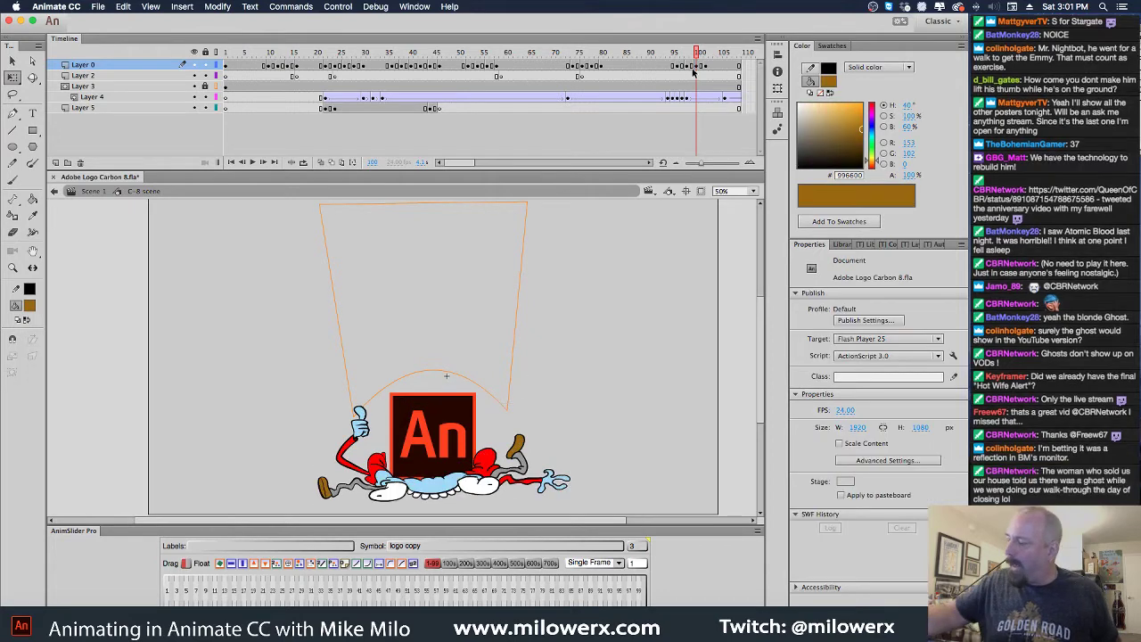
At frame 99, nudge the An logo down and widen it to 288.15 W, then preview
{"action": "left_click", "coordinate": [687, 97]}
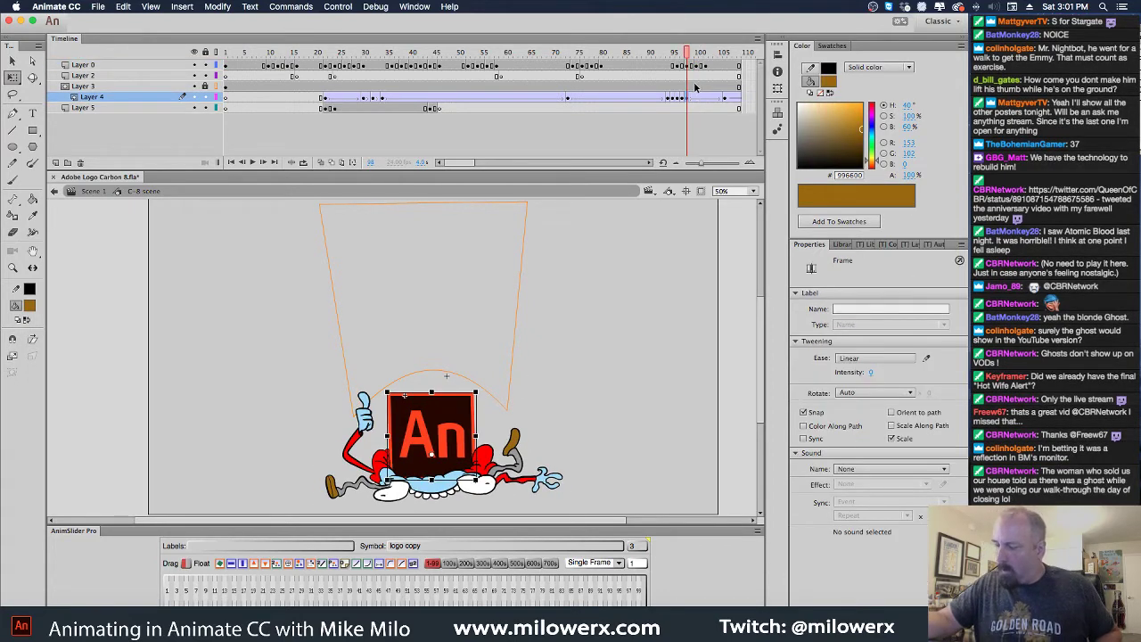
{"action": "left_click", "coordinate": [693, 100]}
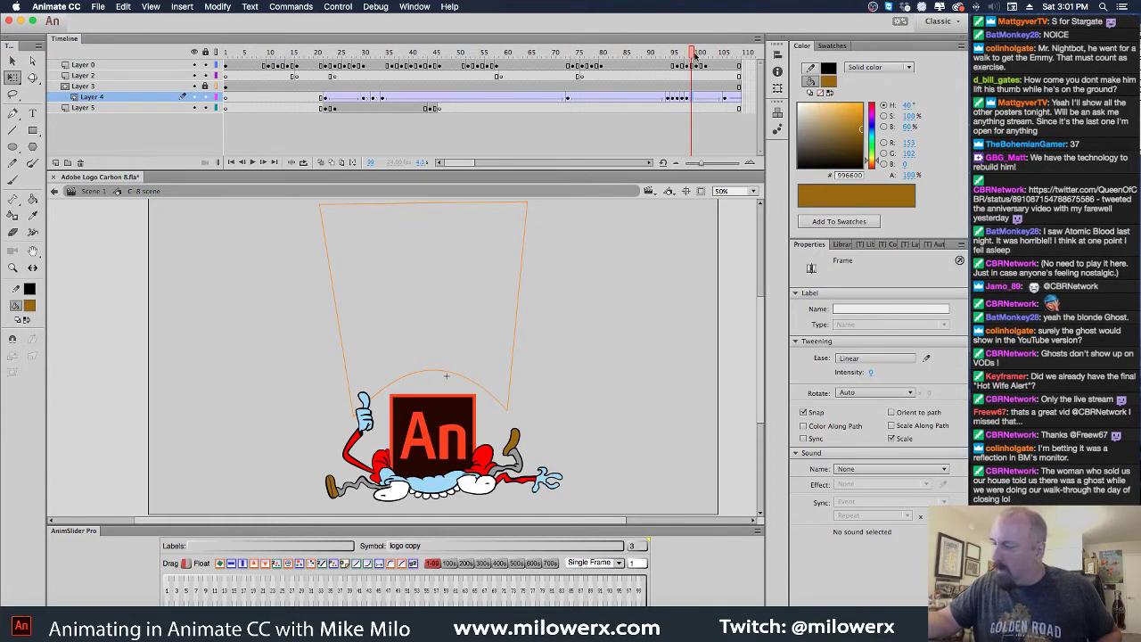
{"action": "left_click_drag", "start_coordinate": [693, 55], "coordinate": [698, 56]}
{"action": "left_click", "coordinate": [697, 98]}
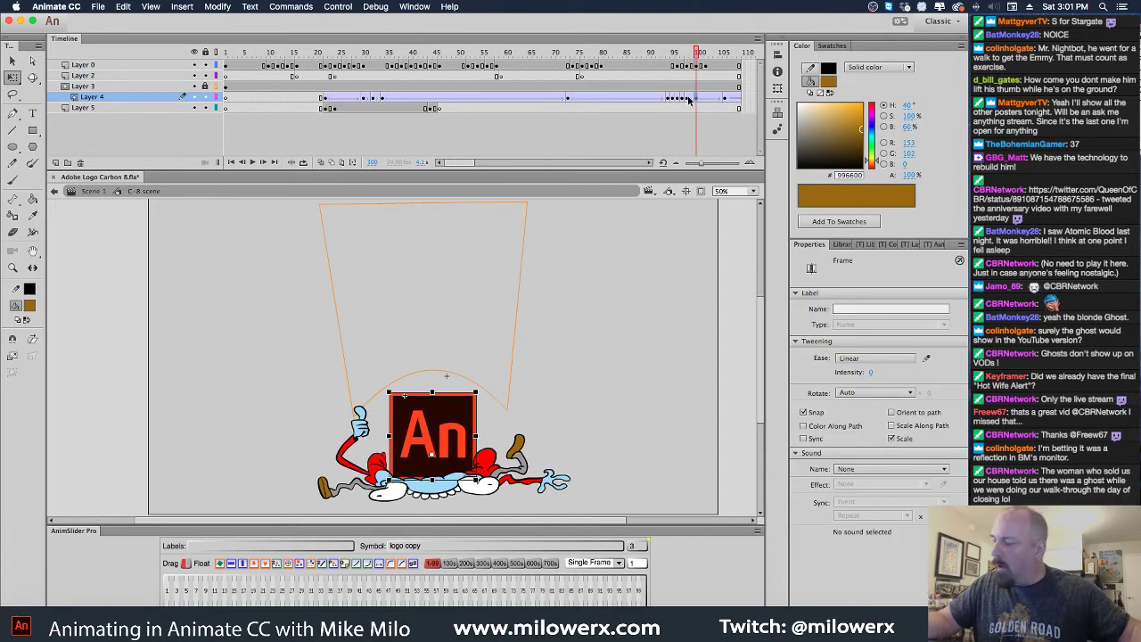
{"action": "left_click", "coordinate": [688, 100]}
{"action": "left_click", "coordinate": [697, 99]}
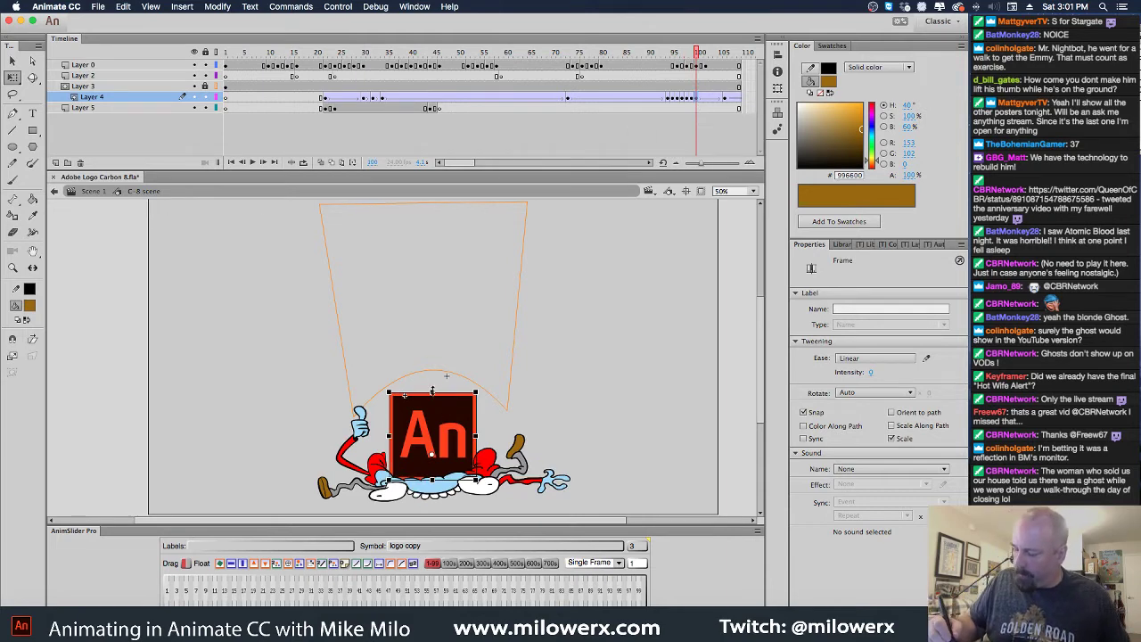
{"action": "left_click_drag", "start_coordinate": [432, 389], "coordinate": [433, 398]}
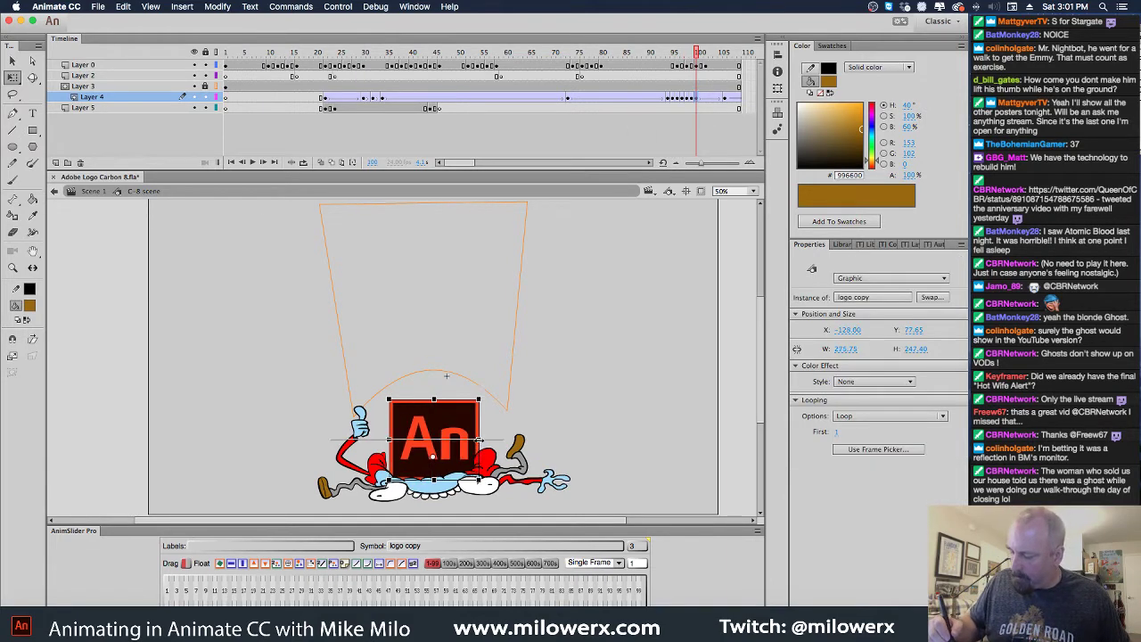
{"action": "left_click_drag", "start_coordinate": [478, 440], "coordinate": [481, 440]}
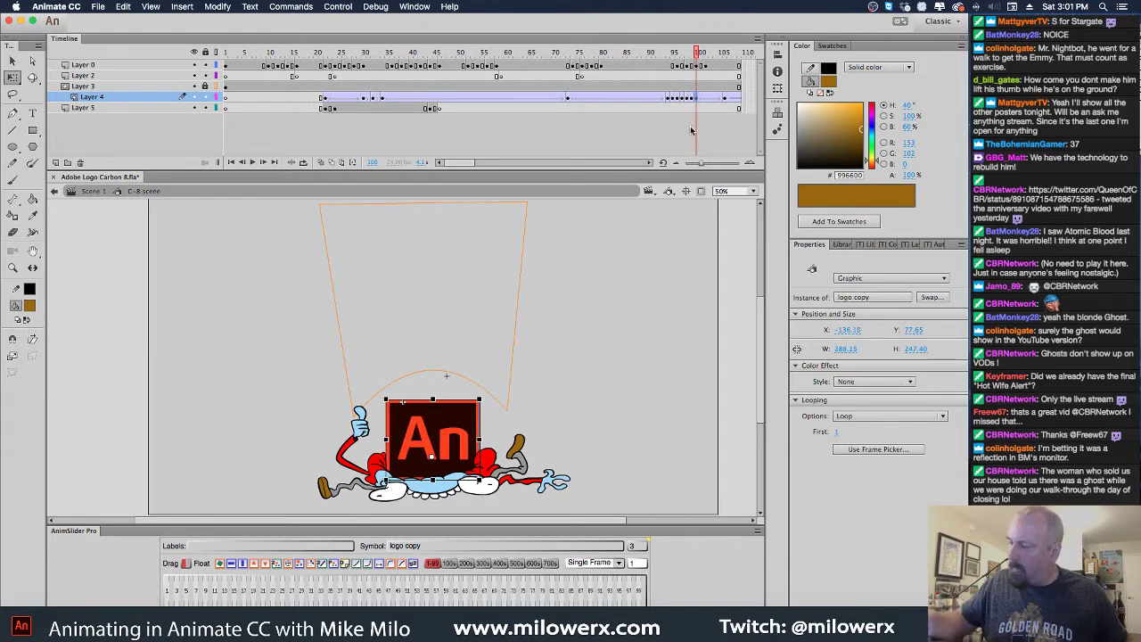
{"action": "left_click_drag", "start_coordinate": [702, 59], "coordinate": [673, 100]}
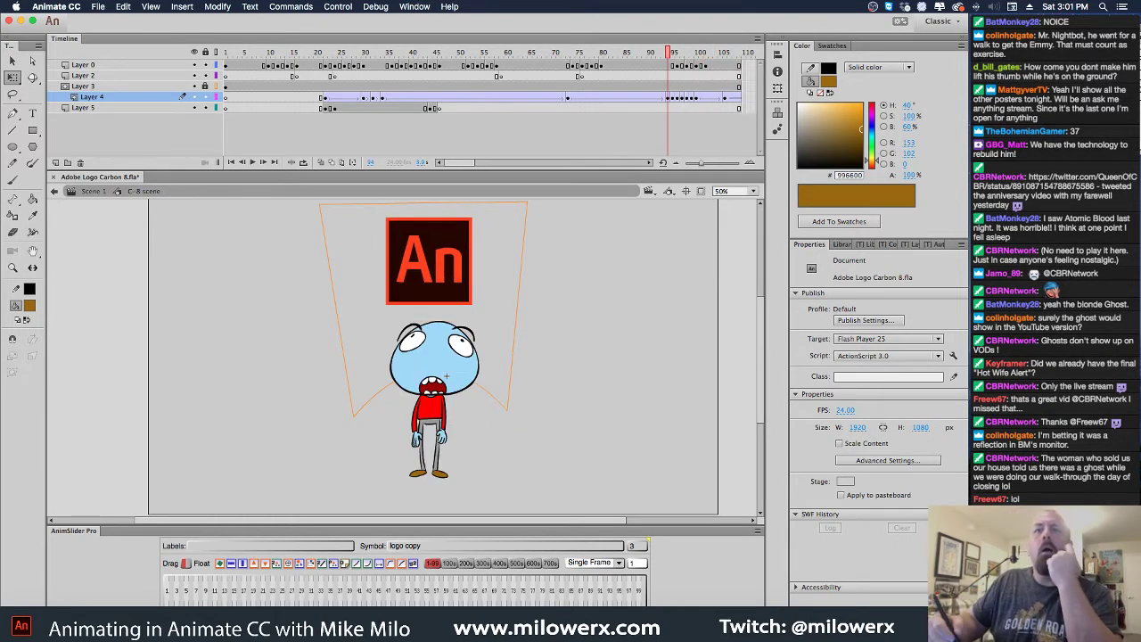
{"action": "key", "text": "super+Tab"}
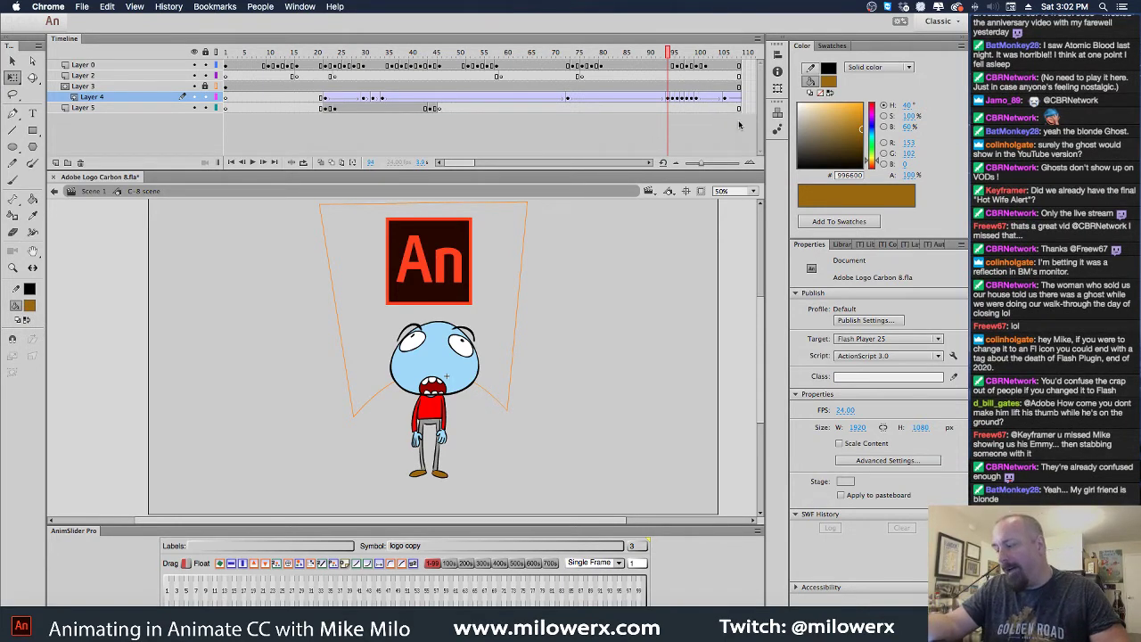
{"action": "left_click", "coordinate": [674, 58]}
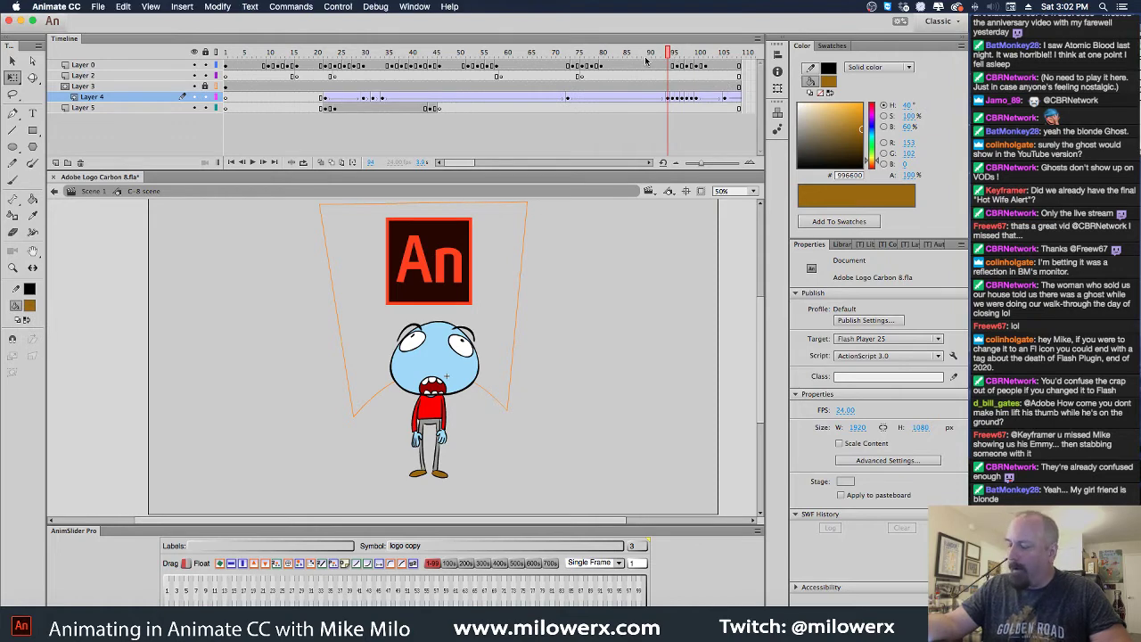
{"action": "left_click_drag", "start_coordinate": [670, 55], "coordinate": [697, 92]}
Select the crushed character at frame 99 and zoom to 100% to frame it
{"action": "left_click", "coordinate": [691, 66]}
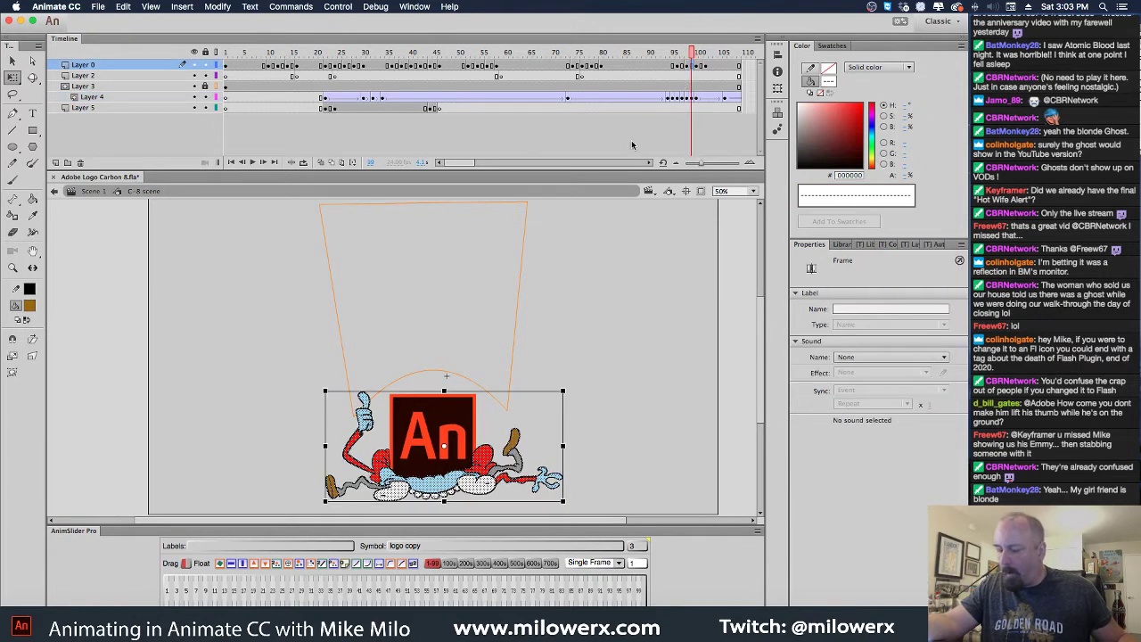
{"action": "key", "text": "ctrl+equal"}
{"action": "left_click_drag", "start_coordinate": [505, 268], "coordinate": [567, 114]}
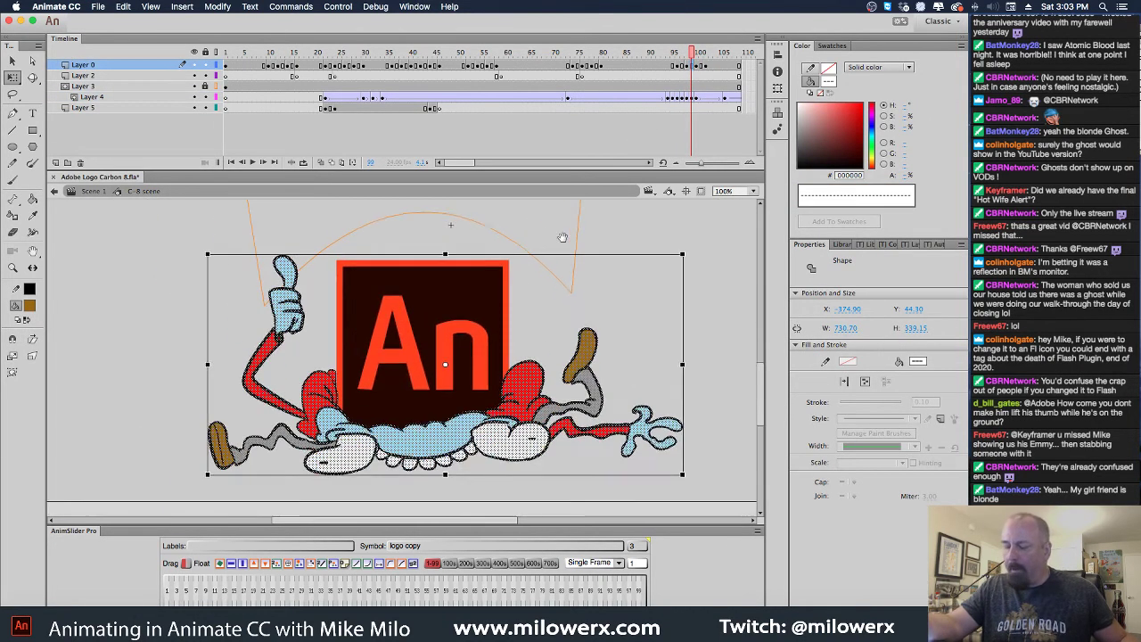
{"action": "left_click", "coordinate": [682, 69]}
{"action": "left_click", "coordinate": [677, 71]}
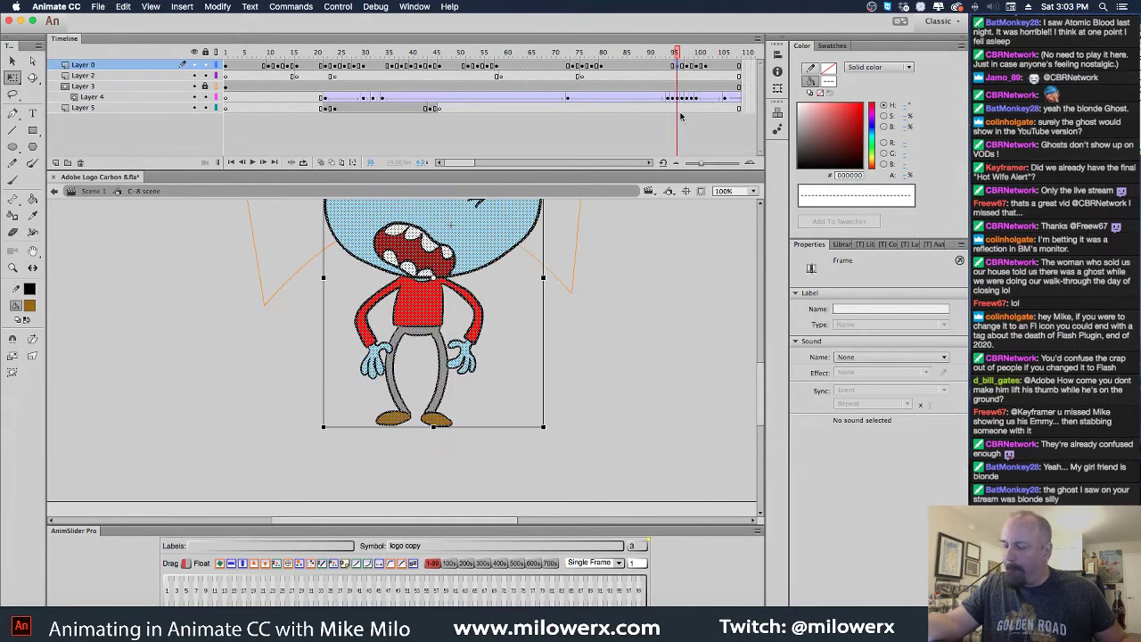
{"action": "left_click", "coordinate": [687, 67]}
{"action": "left_click", "coordinate": [586, 240]}
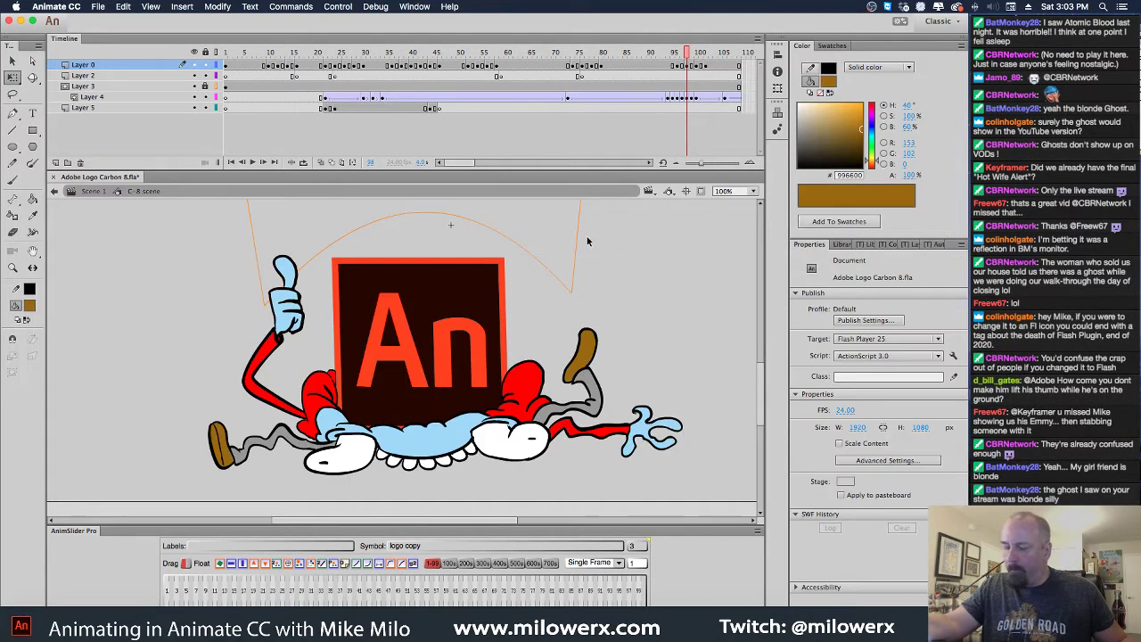
Lasso the raised thumbs-up arm and delete it
{"action": "left_click", "coordinate": [12, 93]}
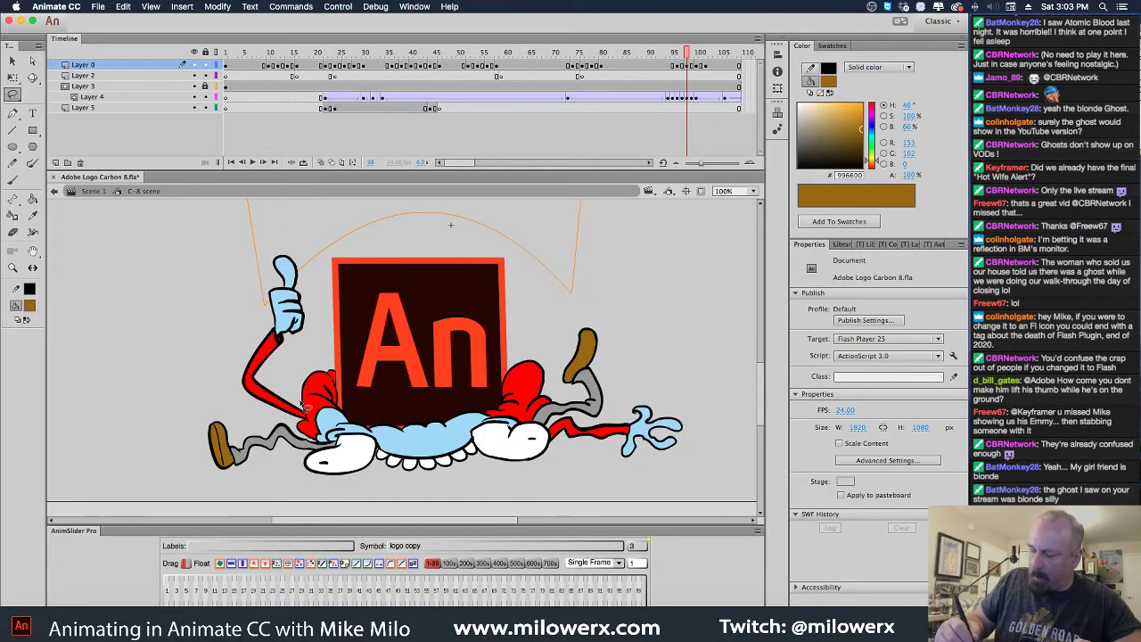
{"action": "mouse_move", "coordinate": [308, 426]}
{"action": "left_mouse_down"}
{"action": "mouse_move", "coordinate": [244, 397]}
{"action": "mouse_move", "coordinate": [253, 283]}
{"action": "mouse_move", "coordinate": [296, 254]}
{"action": "mouse_move", "coordinate": [311, 334]}
{"action": "mouse_move", "coordinate": [307, 426]}
{"action": "left_mouse_up"}
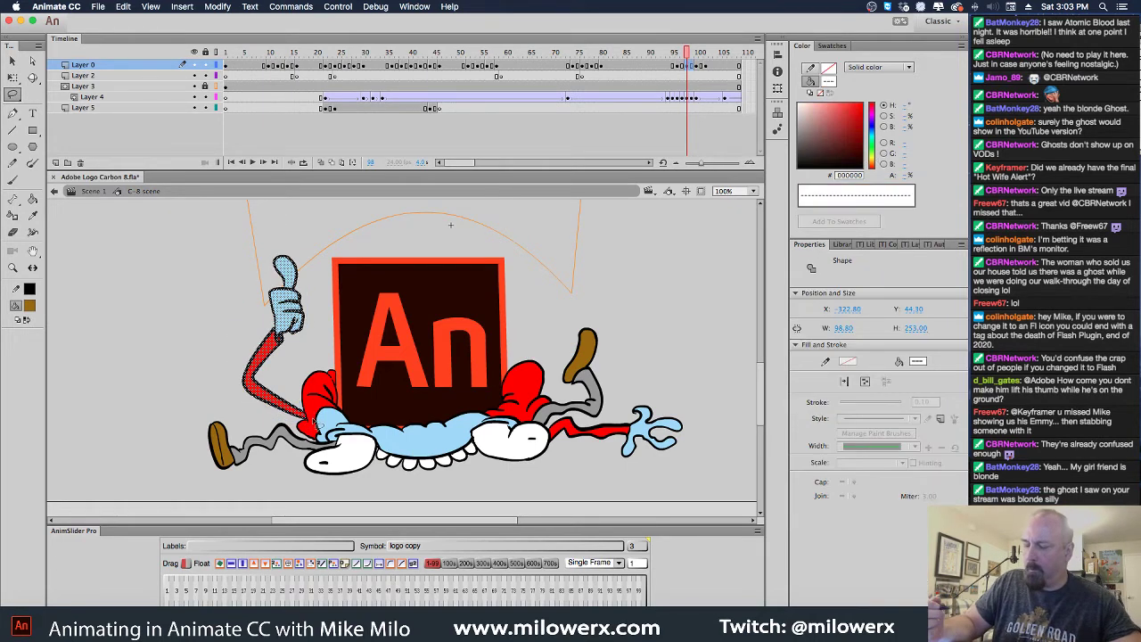
{"action": "key", "text": "Delete"}
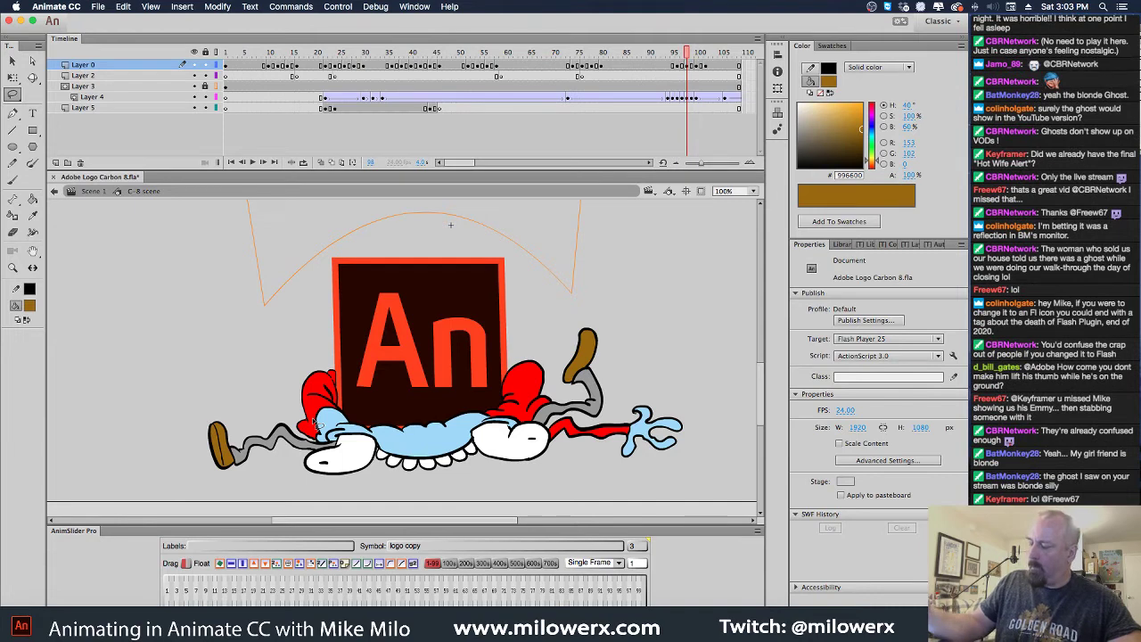
Set the Brush fill to black and scroll to the character's left side
{"action": "key", "text": "b"}
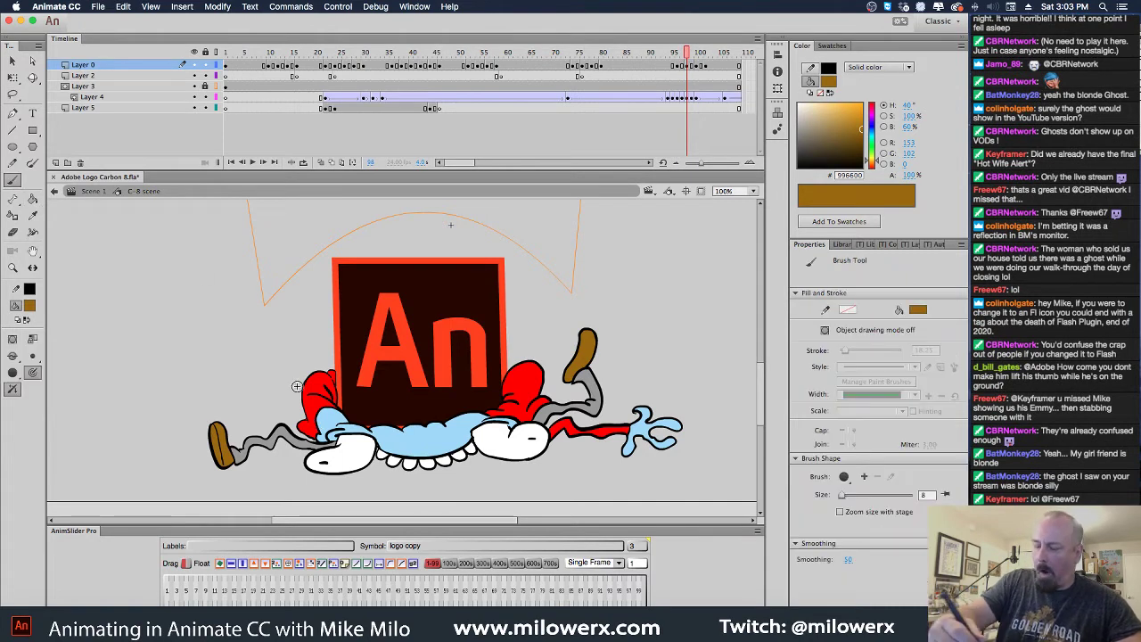
{"action": "left_click", "coordinate": [30, 305]}
{"action": "left_click", "coordinate": [35, 326]}
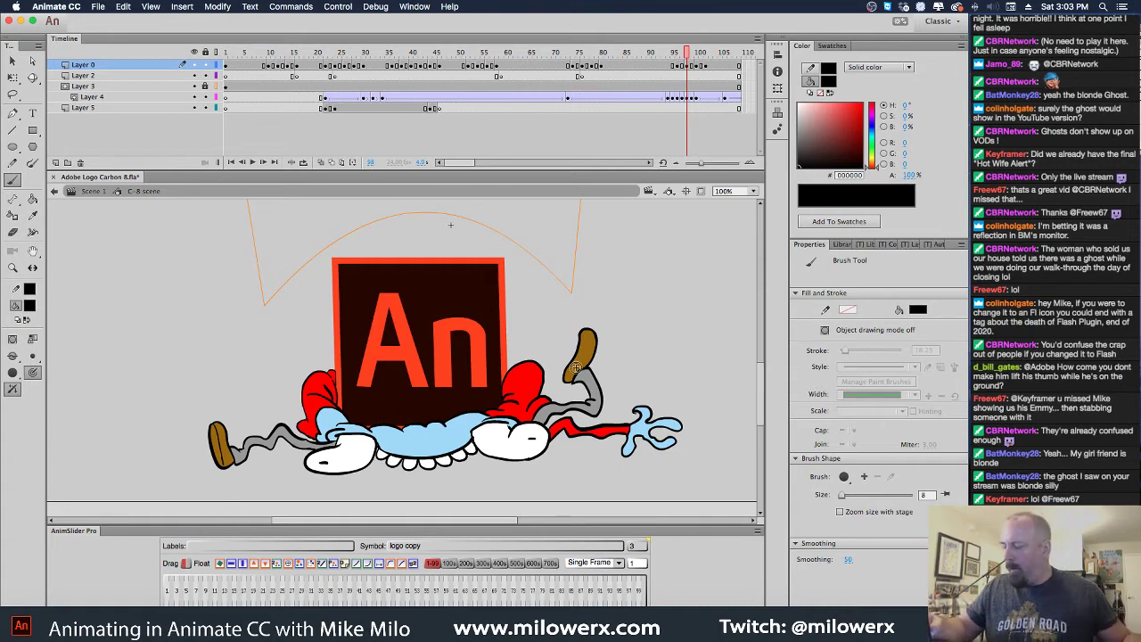
{"action": "left_click_drag", "start_coordinate": [545, 397], "coordinate": [709, 323]}
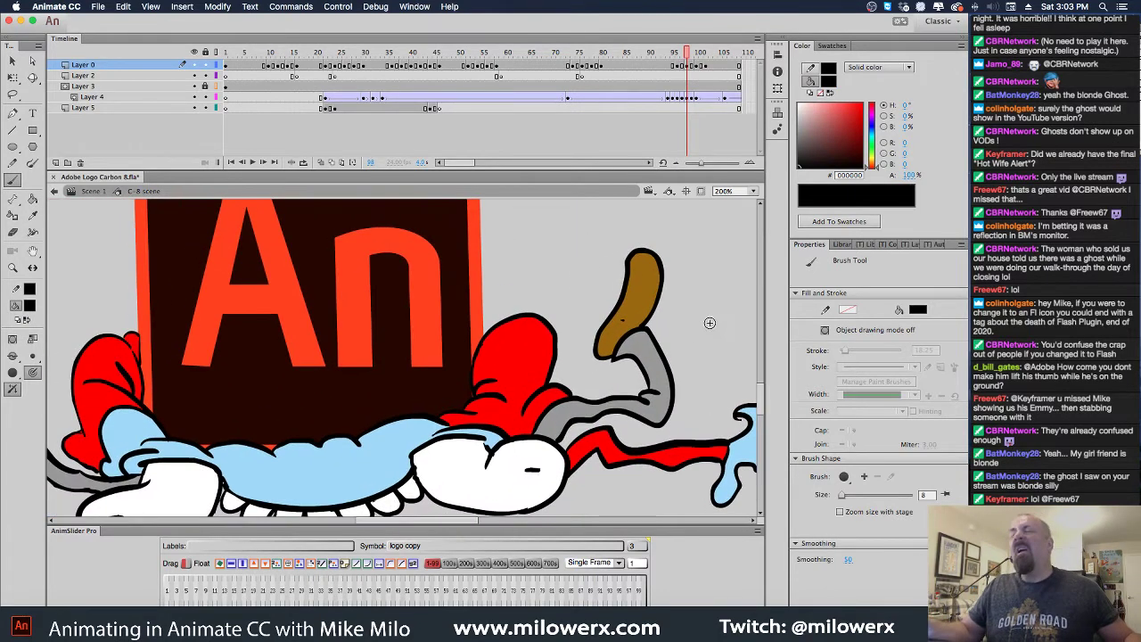
{"action": "scroll", "coordinate": [430, 438], "scroll_direction": "left", "scroll_amount": 5}
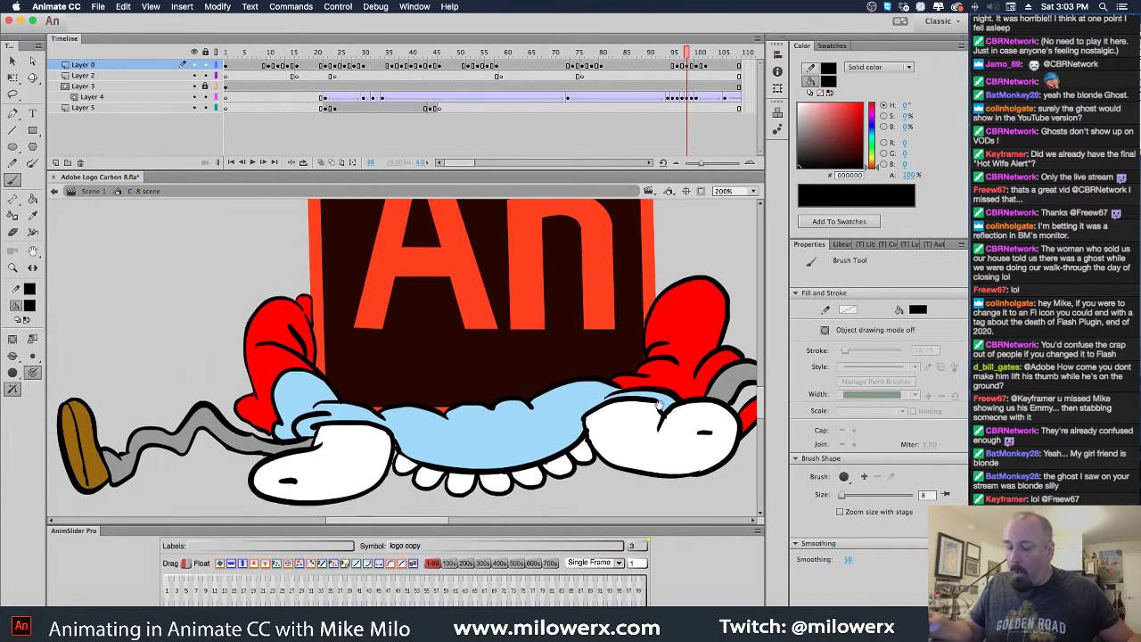
{"action": "scroll", "coordinate": [430, 438], "scroll_direction": "left", "scroll_amount": 3}
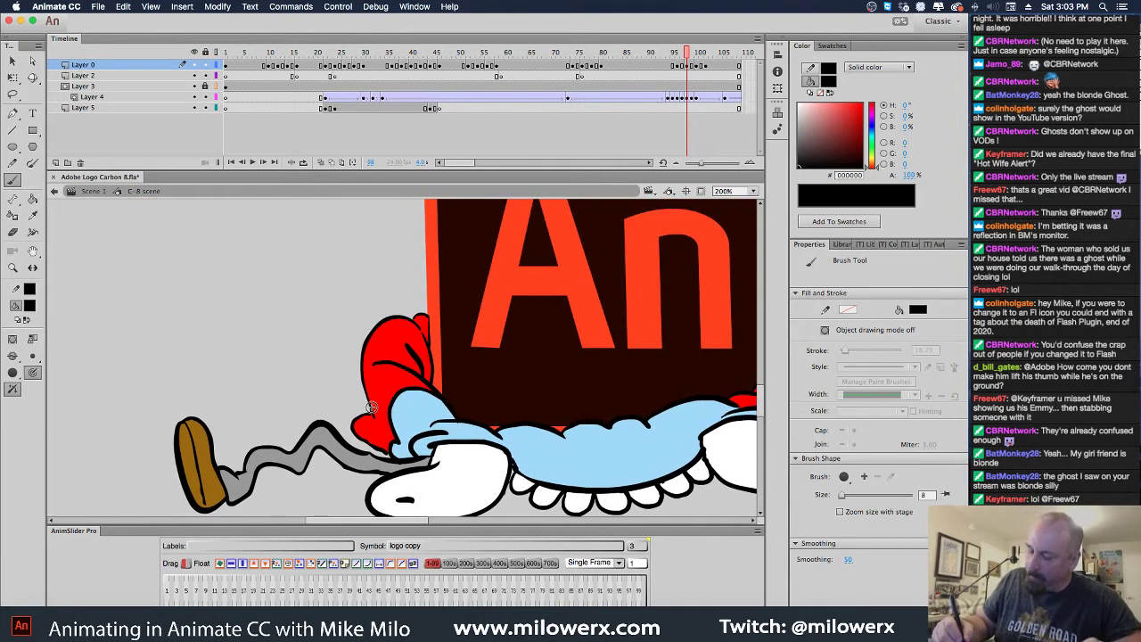
Brush a wavy arm ending in a splayed open hand on the left, undoing a misdrawn hand stroke
{"action": "mouse_move", "coordinate": [348, 389]}
{"action": "left_mouse_down"}
{"action": "mouse_move", "coordinate": [294, 403]}
{"action": "mouse_move", "coordinate": [195, 376]}
{"action": "mouse_move", "coordinate": [204, 390]}
{"action": "left_mouse_up"}
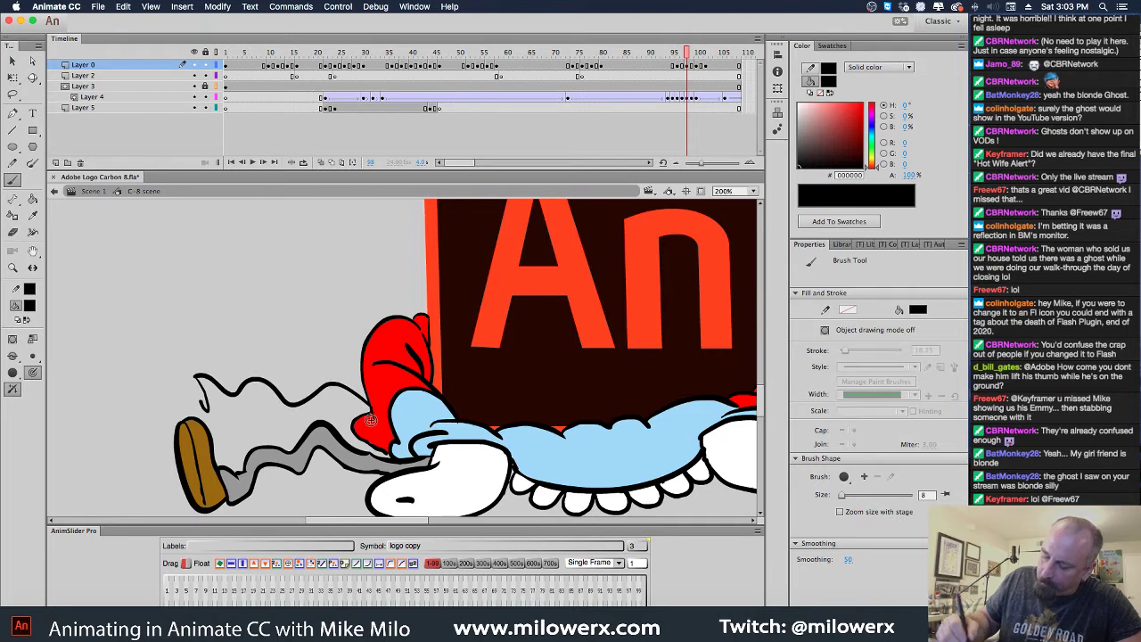
{"action": "mouse_move", "coordinate": [364, 413]}
{"action": "left_mouse_down"}
{"action": "mouse_move", "coordinate": [335, 398]}
{"action": "mouse_move", "coordinate": [285, 420]}
{"action": "mouse_move", "coordinate": [253, 399]}
{"action": "mouse_move", "coordinate": [205, 412]}
{"action": "left_mouse_up"}
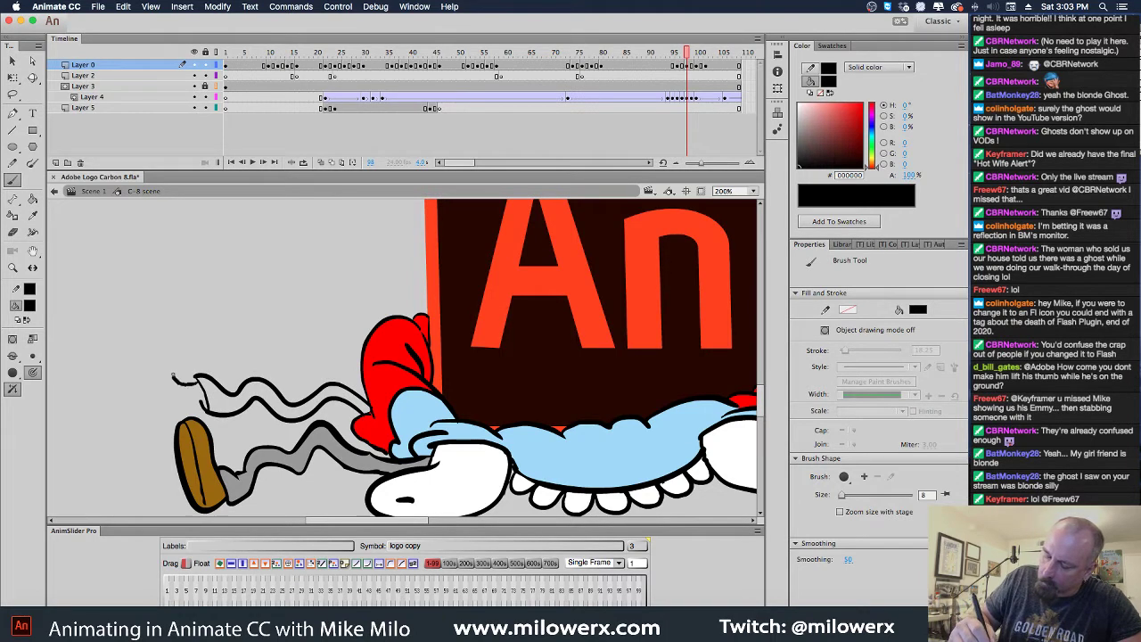
{"action": "mouse_move", "coordinate": [155, 375]}
{"action": "left_mouse_down"}
{"action": "mouse_move", "coordinate": [108, 402]}
{"action": "mouse_move", "coordinate": [159, 394]}
{"action": "mouse_move", "coordinate": [122, 442]}
{"action": "mouse_move", "coordinate": [169, 411]}
{"action": "mouse_move", "coordinate": [174, 450]}
{"action": "left_mouse_up"}
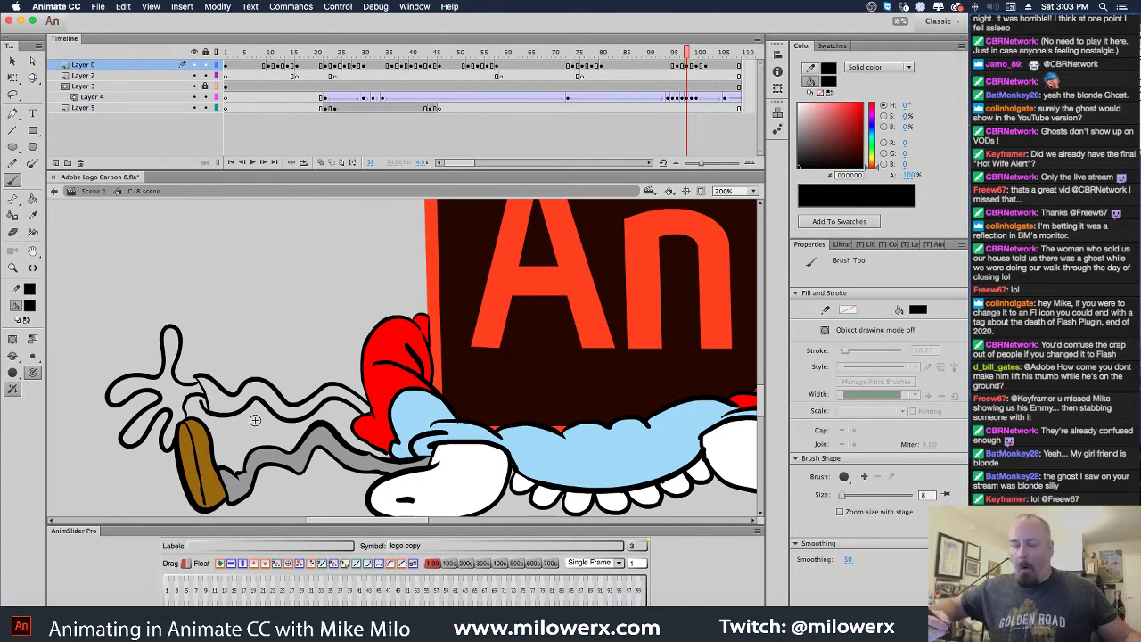
{"action": "key", "text": "super+z"}
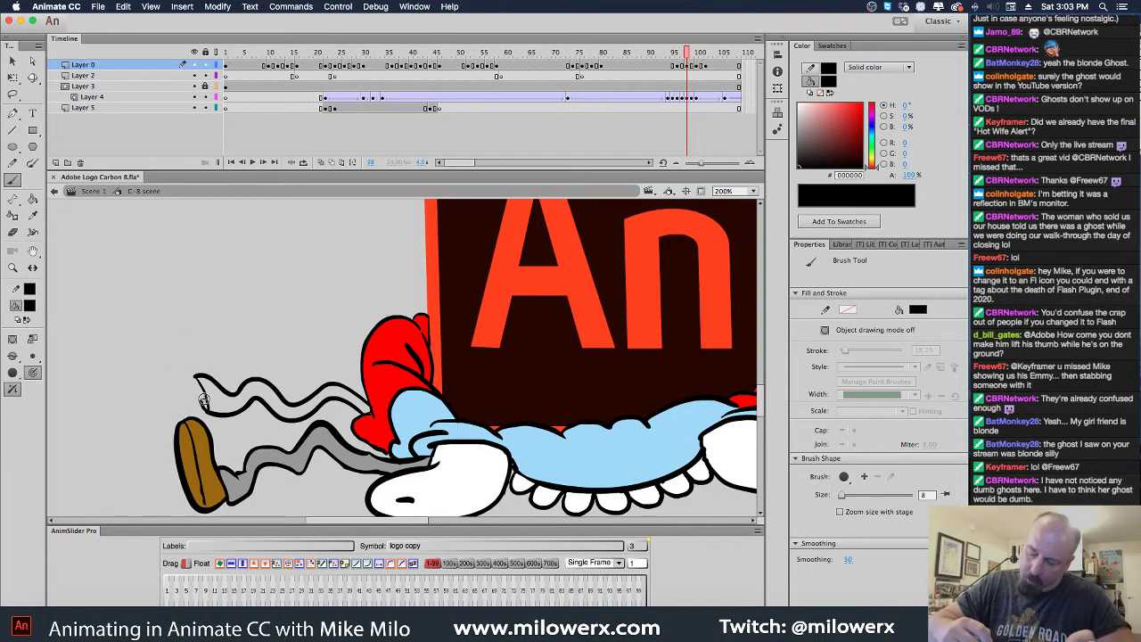
{"action": "mouse_move", "coordinate": [192, 394]}
{"action": "left_mouse_down"}
{"action": "mouse_move", "coordinate": [135, 402]}
{"action": "mouse_move", "coordinate": [166, 381]}
{"action": "mouse_move", "coordinate": [160, 363]}
{"action": "mouse_move", "coordinate": [111, 357]}
{"action": "mouse_move", "coordinate": [117, 348]}
{"action": "mouse_move", "coordinate": [161, 355]}
{"action": "mouse_move", "coordinate": [135, 313]}
{"action": "left_mouse_up"}
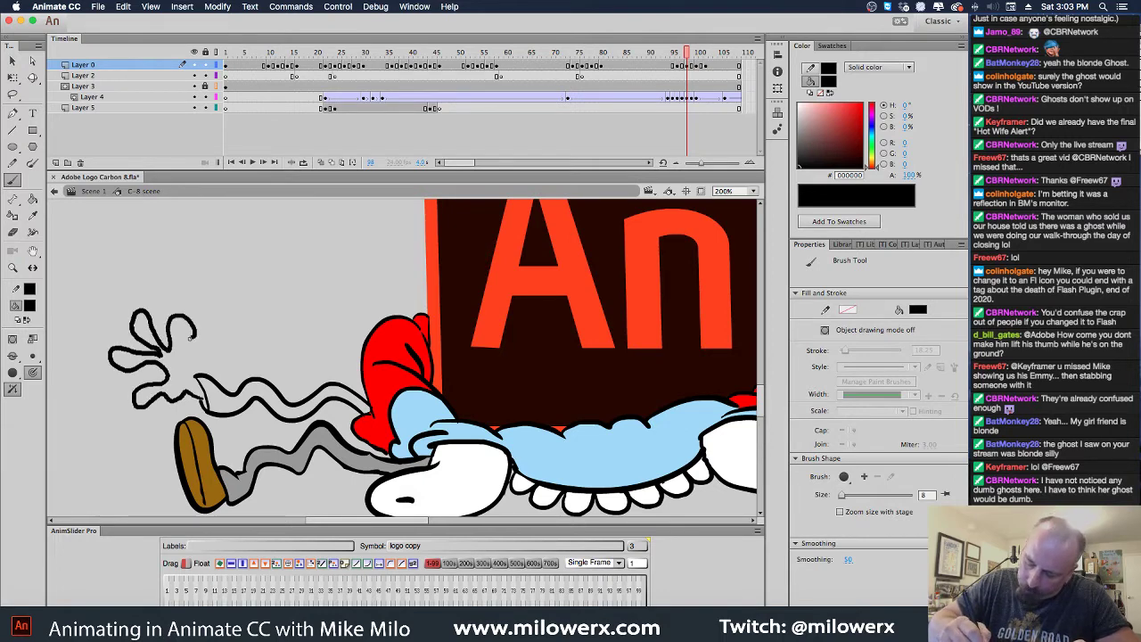
{"action": "left_click_drag", "start_coordinate": [198, 382], "coordinate": [201, 386]}
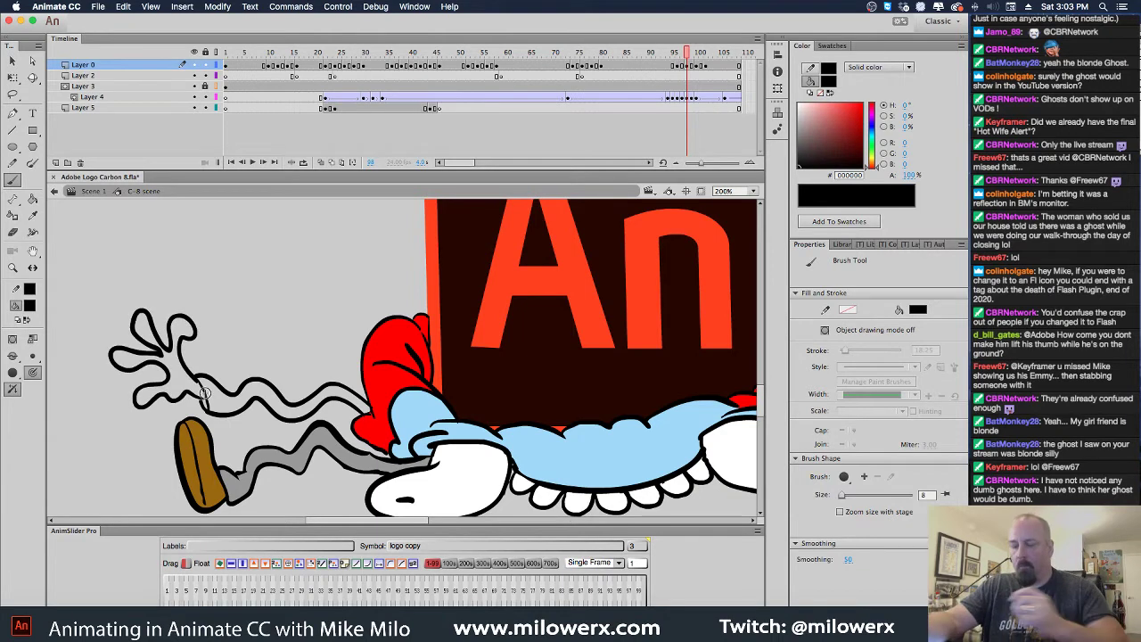
{"action": "left_click", "coordinate": [29, 305]}
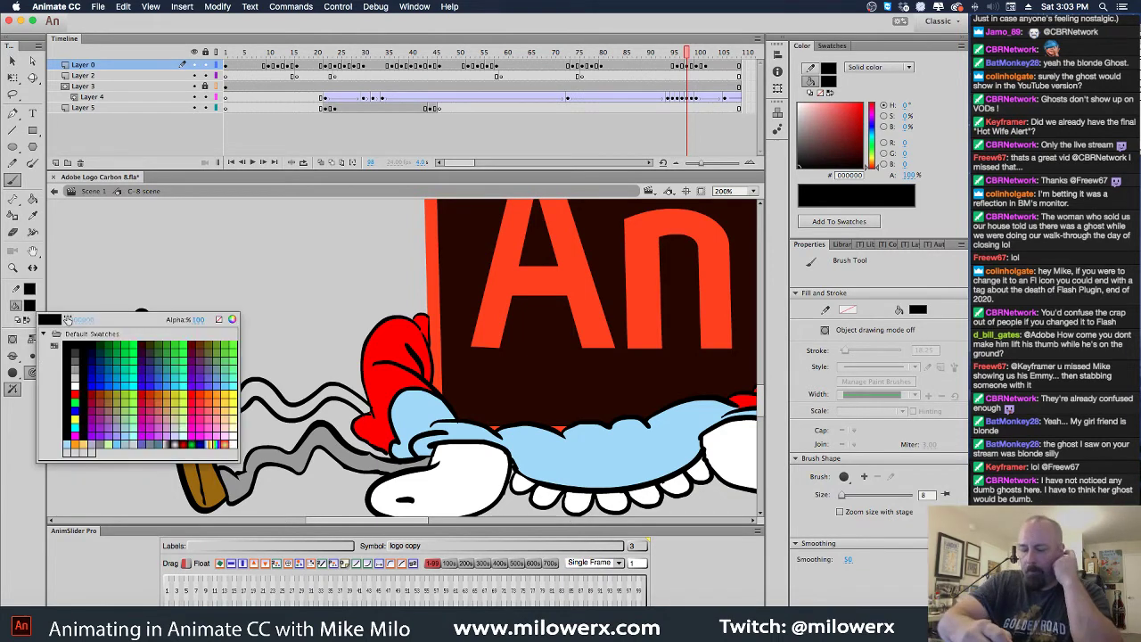
Fill the splayed hand's fingers and gap with the character's light blue skin colour
{"action": "left_click", "coordinate": [394, 403]}
{"action": "left_click", "coordinate": [32, 200]}
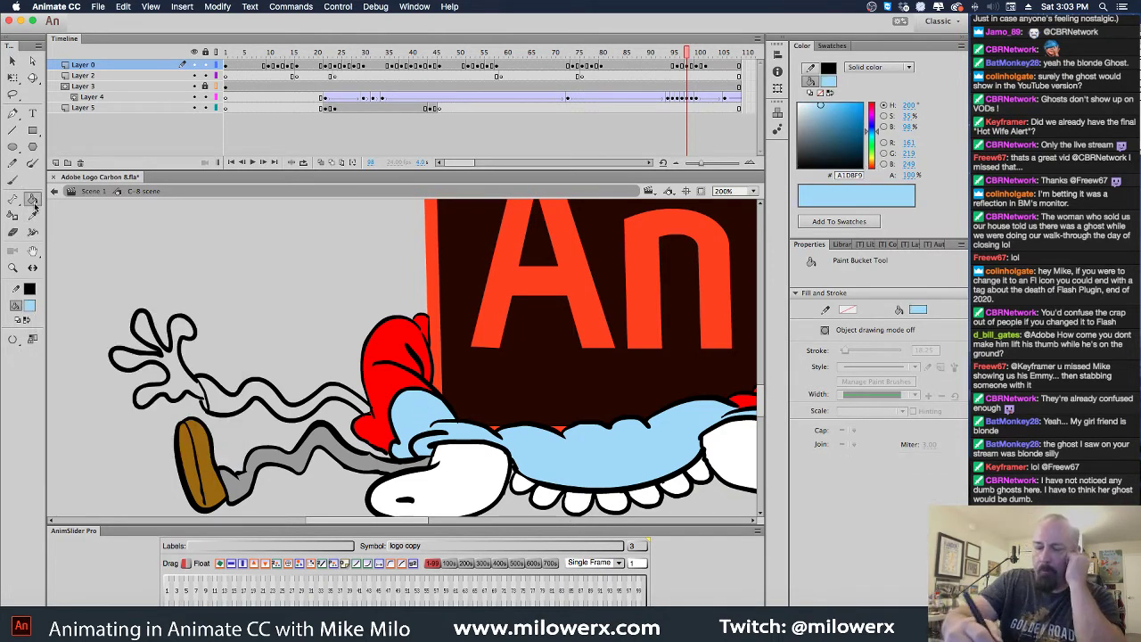
{"action": "left_click", "coordinate": [153, 341]}
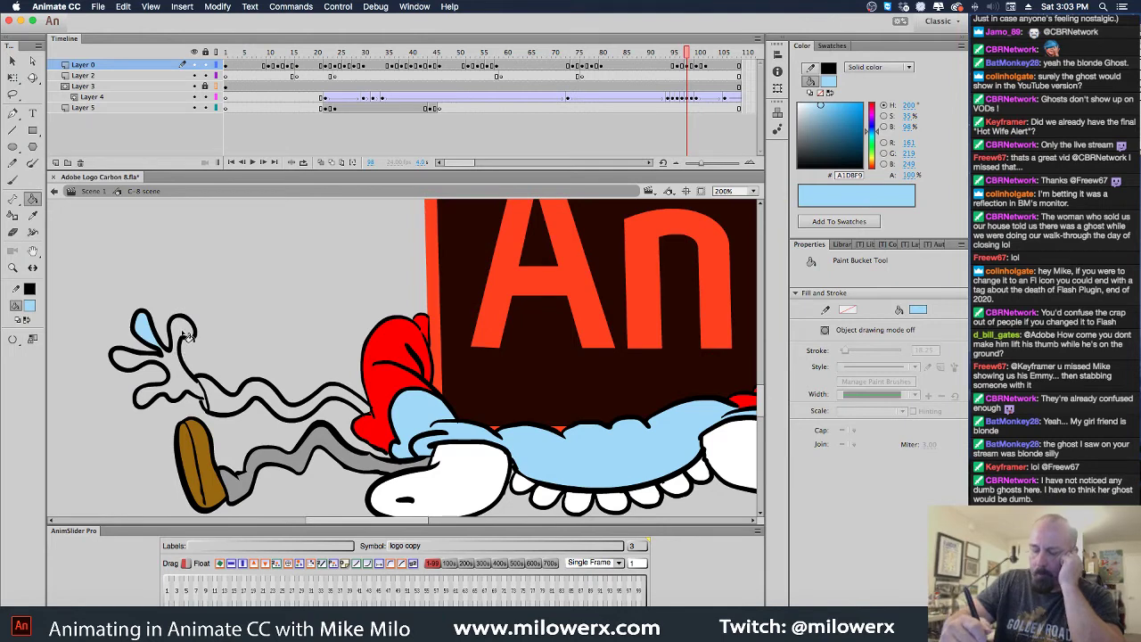
{"action": "left_click", "coordinate": [167, 401]}
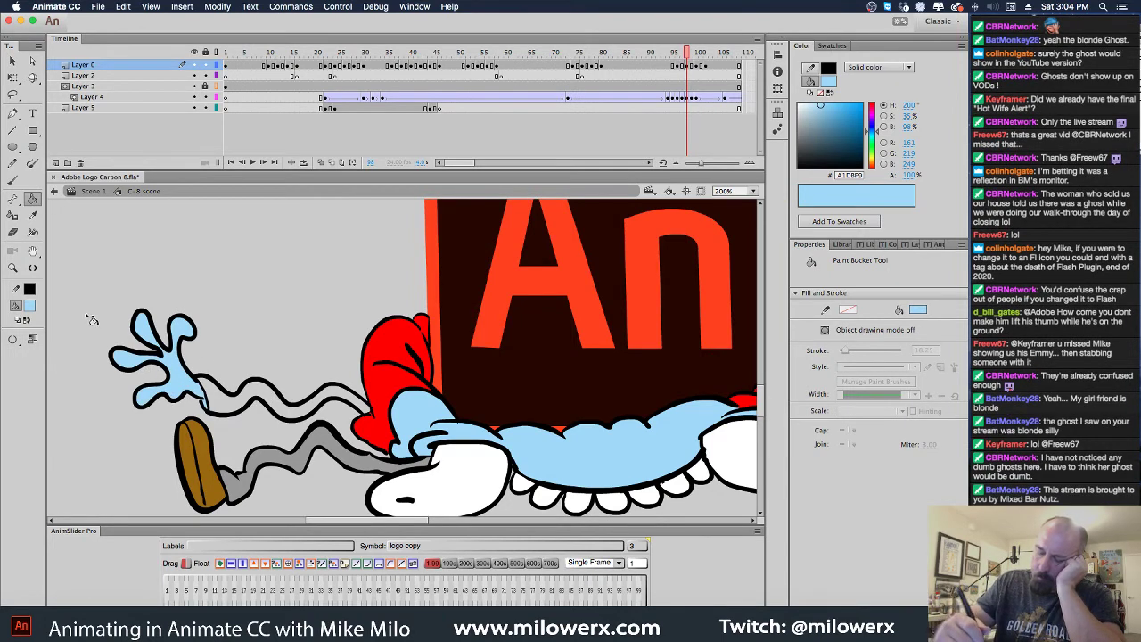
Fill the wavy arm and the area near the sleeve with red
{"action": "left_click", "coordinate": [29, 305]}
{"action": "left_click", "coordinate": [59, 394]}
{"action": "left_click", "coordinate": [318, 403]}
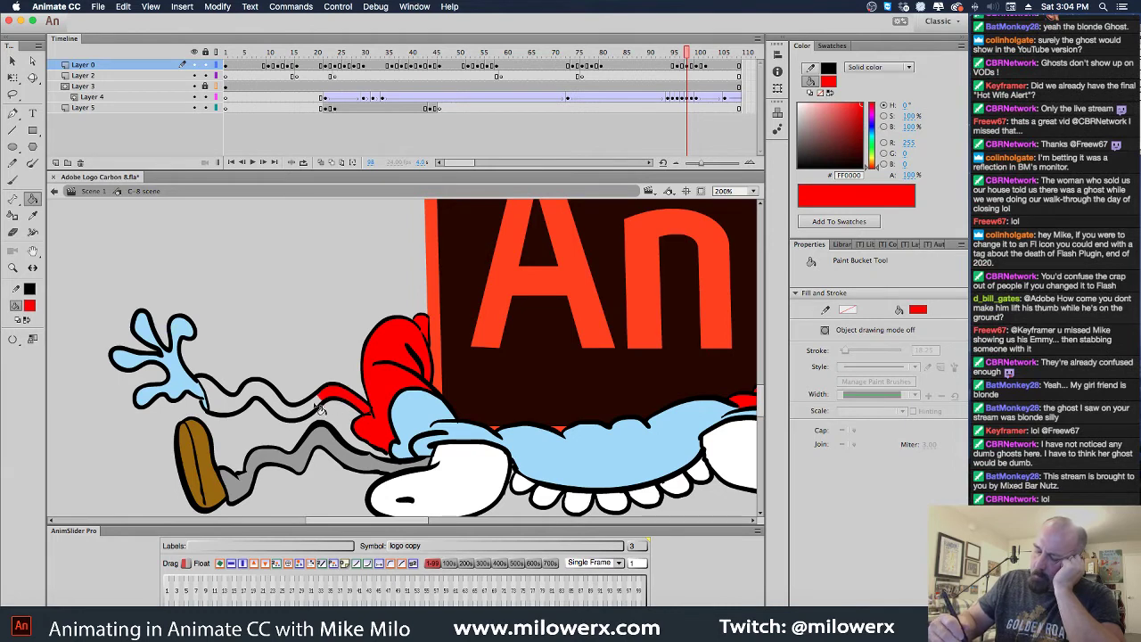
{"action": "left_click", "coordinate": [318, 407]}
Fill the gap where the hand meets the arm with dark red #990000
{"action": "left_click", "coordinate": [34, 310]}
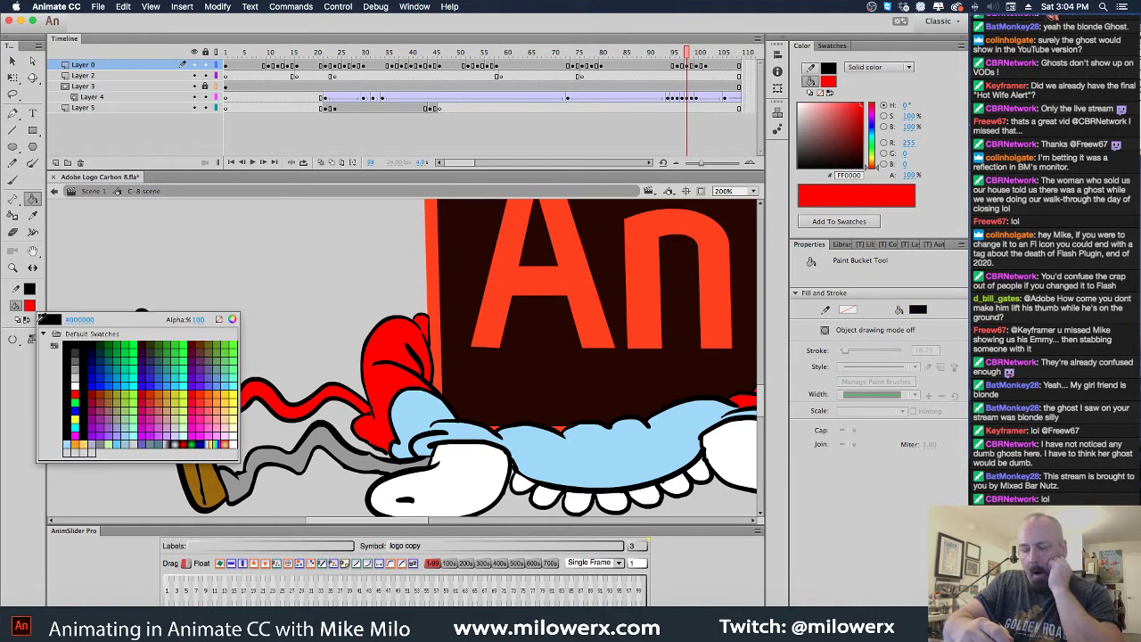
{"action": "left_click", "coordinate": [93, 393]}
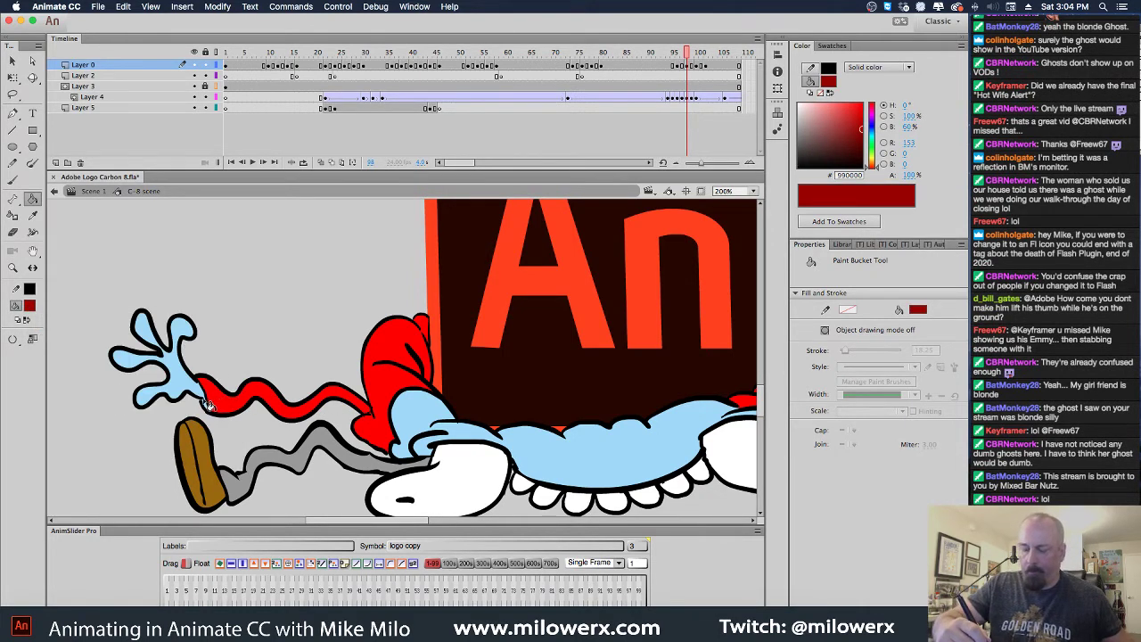
{"action": "key", "text": "super+equal"}
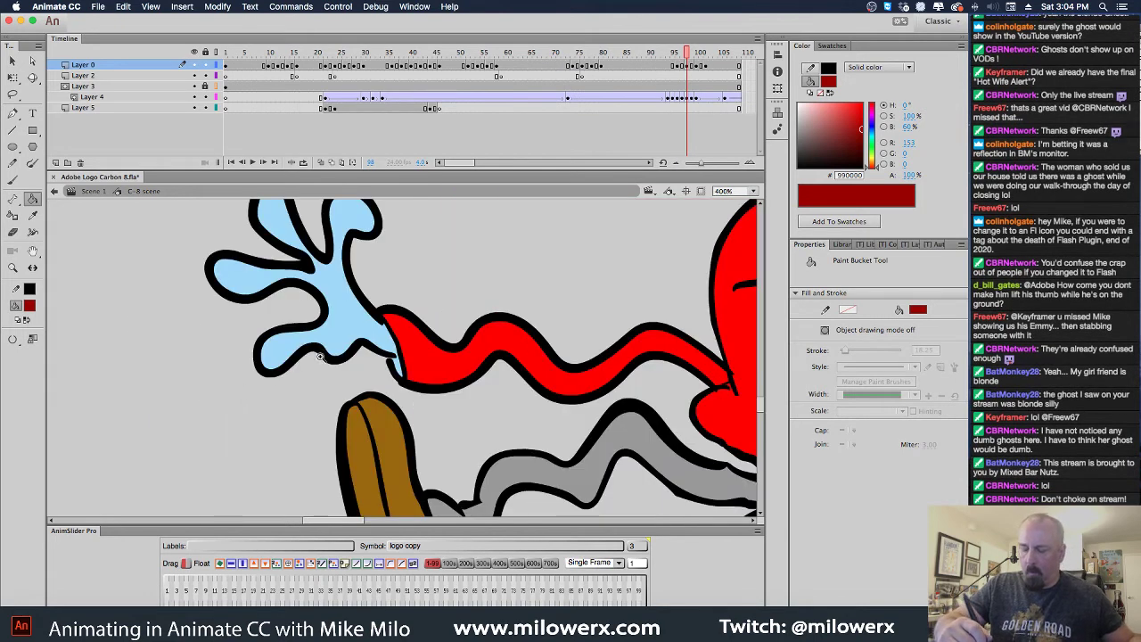
{"action": "left_click", "coordinate": [403, 372]}
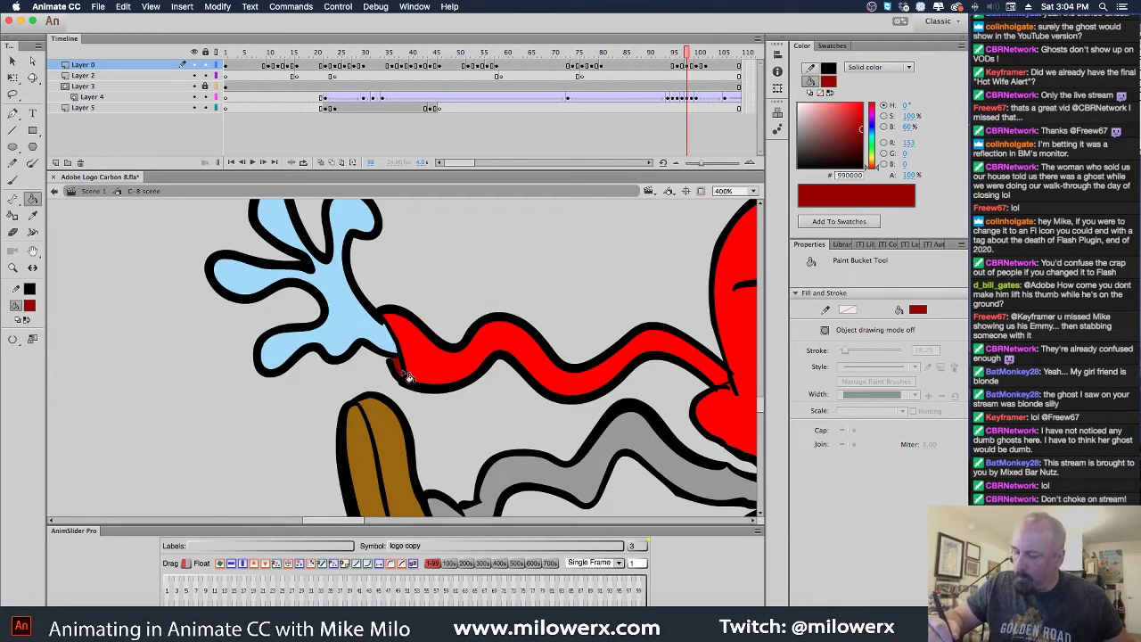
{"action": "key", "text": "super+minus"}
{"action": "key", "text": "super+minus"}
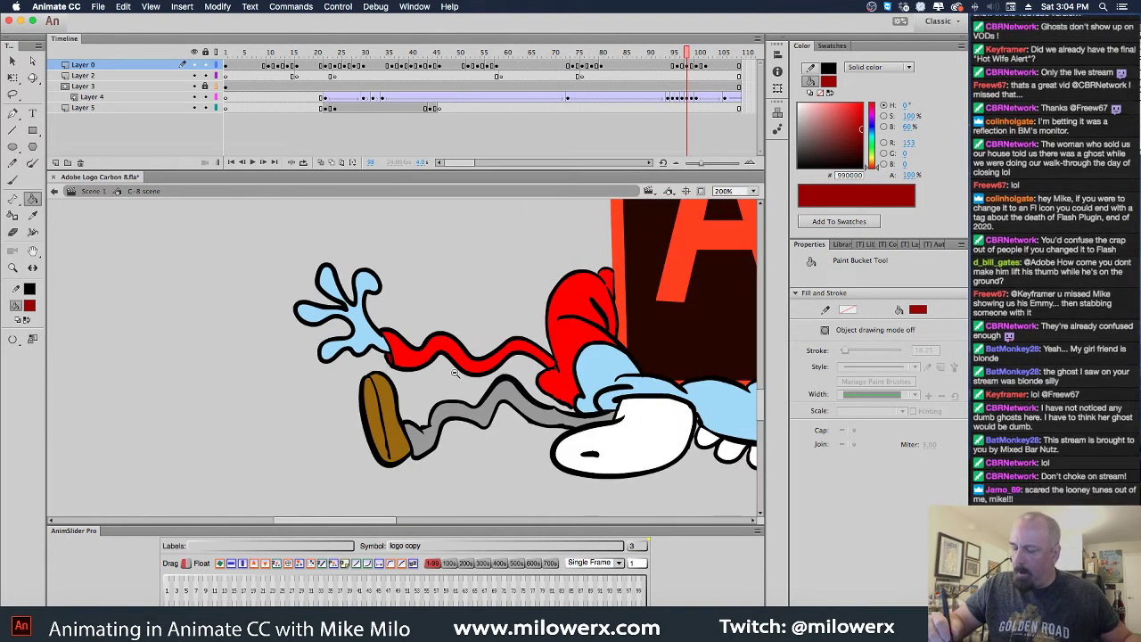
{"action": "left_click_drag", "start_coordinate": [523, 331], "coordinate": [447, 319]}
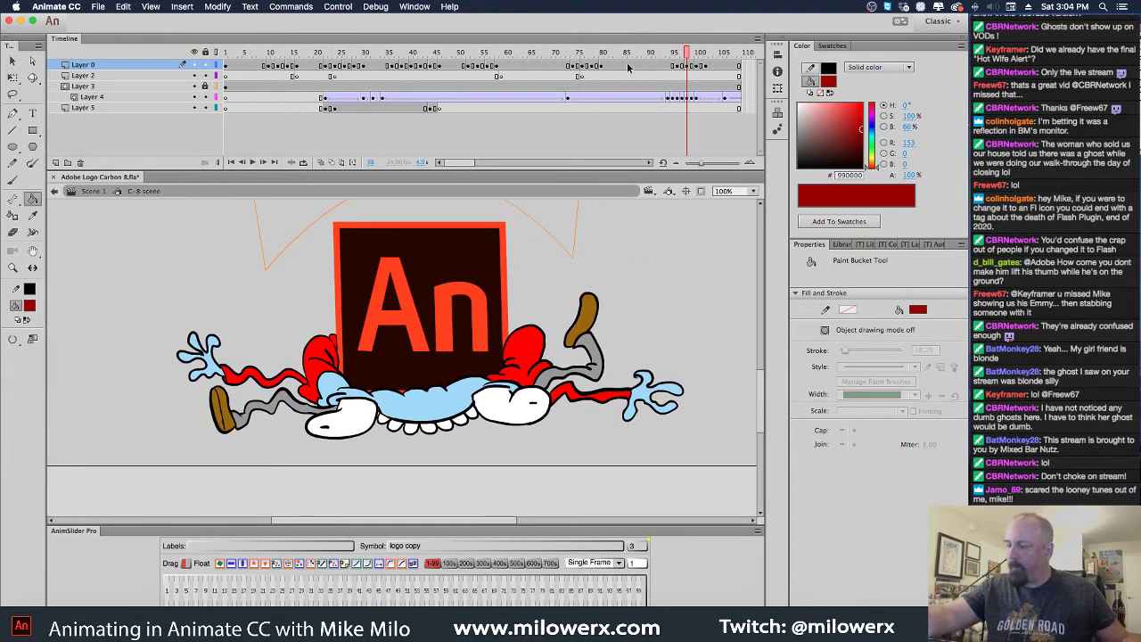
Apply a keyframe command to frame 101 on Layer 0 and return to frame 100
{"action": "mouse_move", "coordinate": [693, 55]}
{"action": "left_mouse_down"}
{"action": "mouse_move", "coordinate": [665, 58]}
{"action": "mouse_move", "coordinate": [698, 77]}
{"action": "left_mouse_up"}
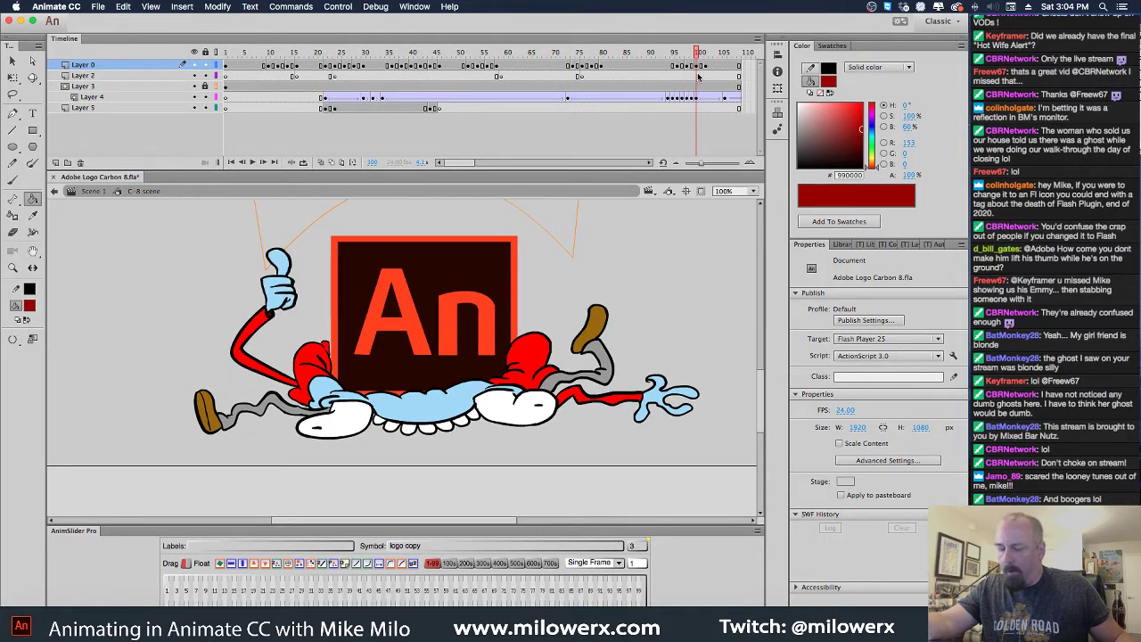
{"action": "left_click", "coordinate": [700, 67]}
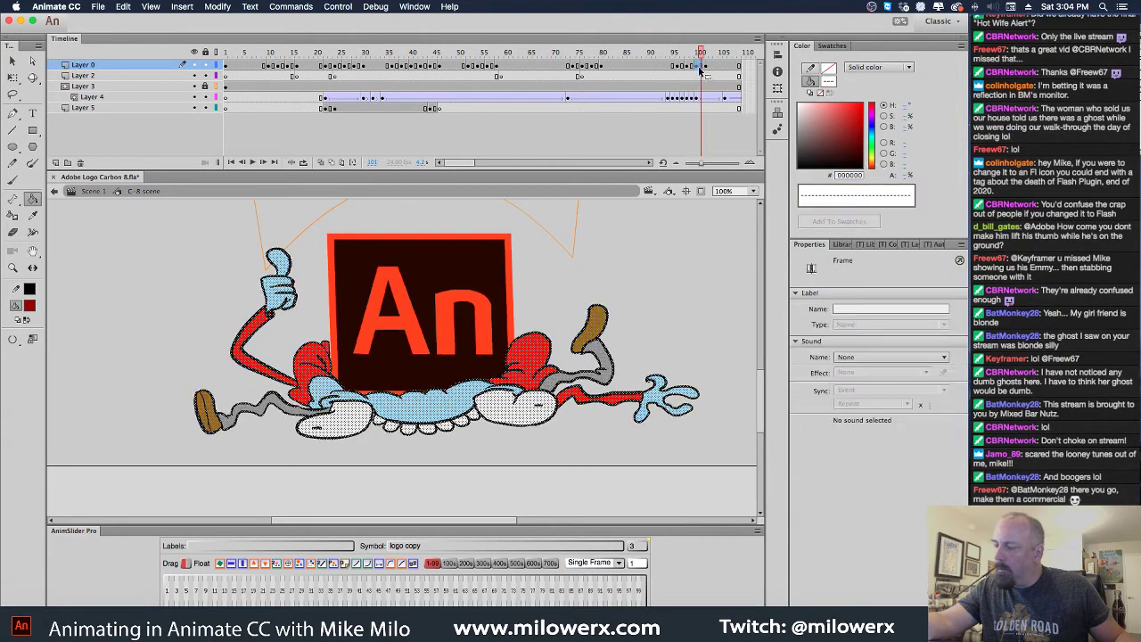
{"action": "right_click", "coordinate": [699, 68]}
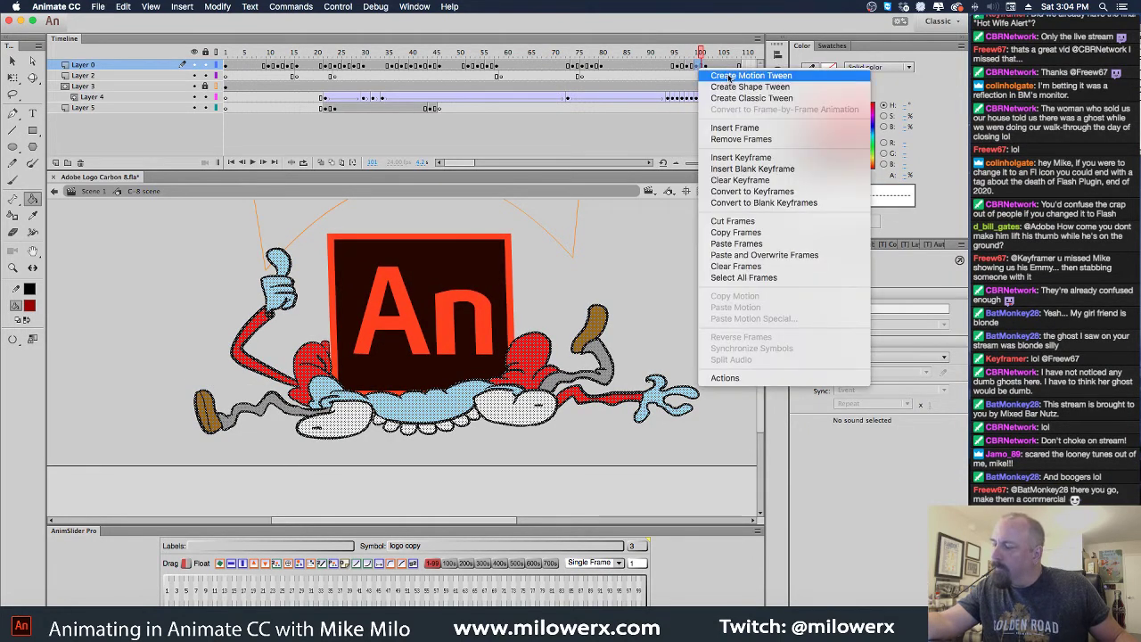
{"action": "left_click", "coordinate": [740, 178]}
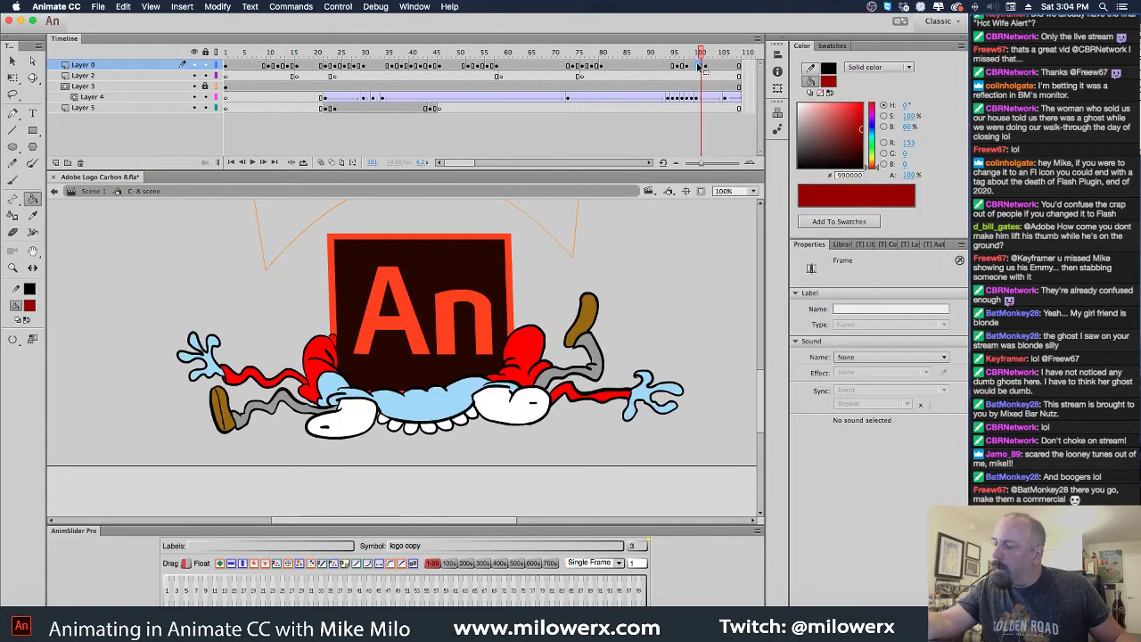
{"action": "left_click", "coordinate": [699, 68]}
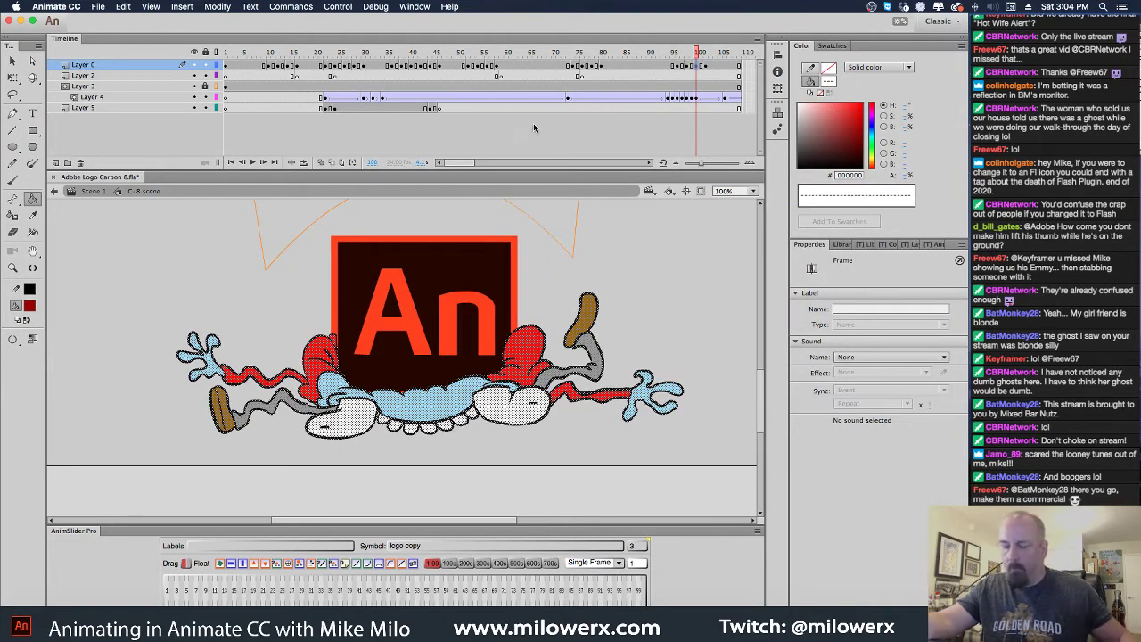
Widen the frame 100 crushed pose to about 828 px and envelope-warp its corners, sides and top edge
{"action": "key", "text": "q"}
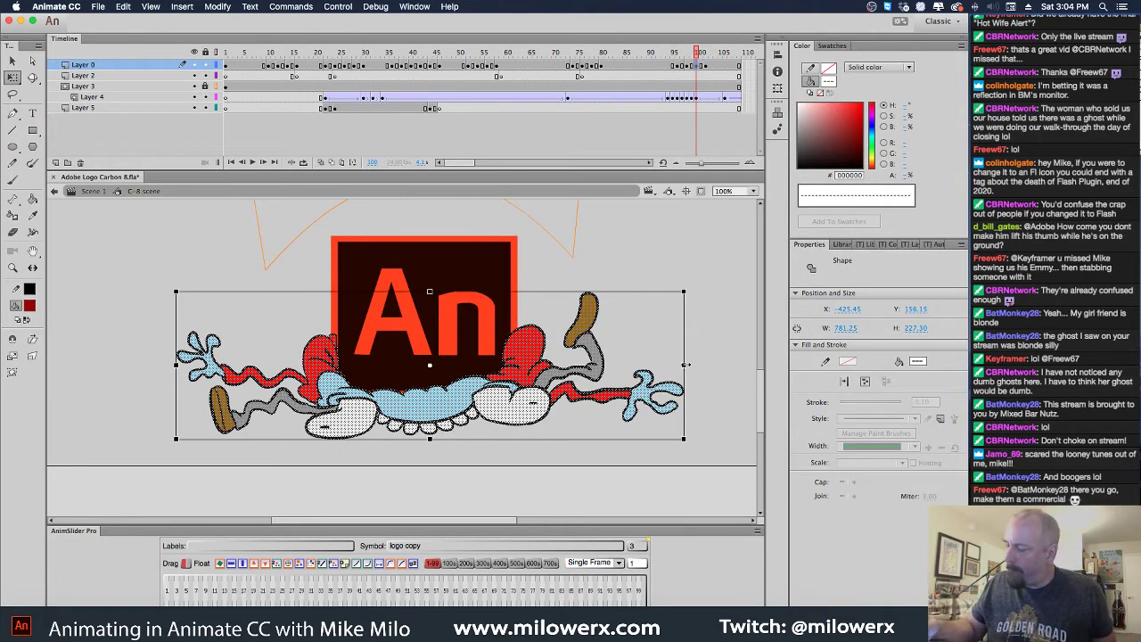
{"action": "left_click_drag", "start_coordinate": [686, 364], "coordinate": [695, 366]}
{"action": "left_click", "coordinate": [13, 372]}
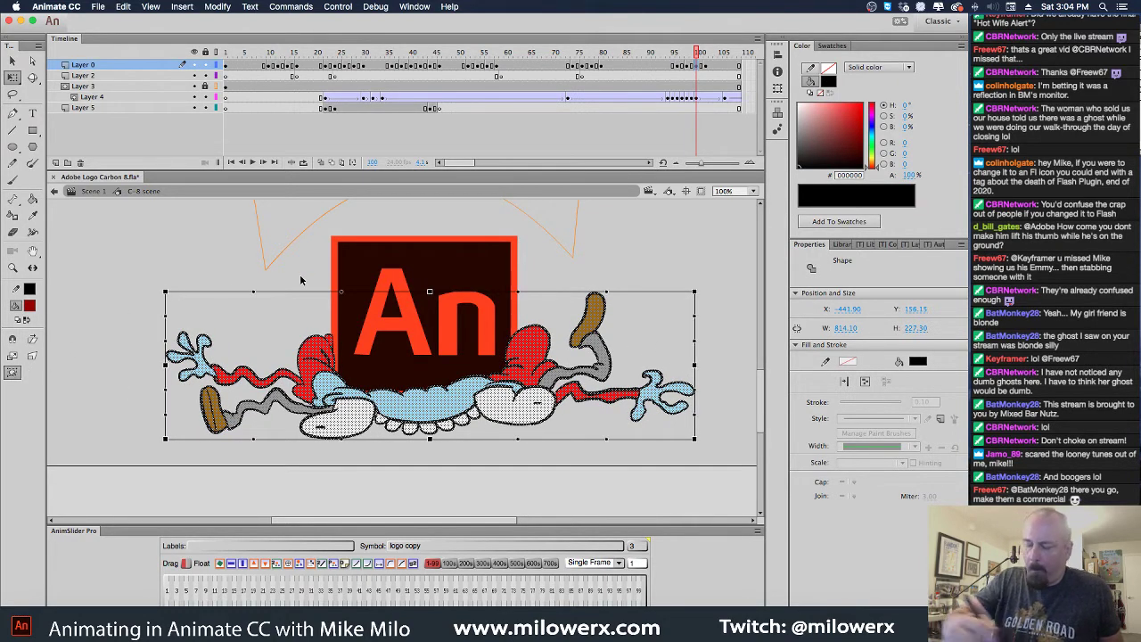
{"action": "left_click_drag", "start_coordinate": [172, 295], "coordinate": [188, 302]}
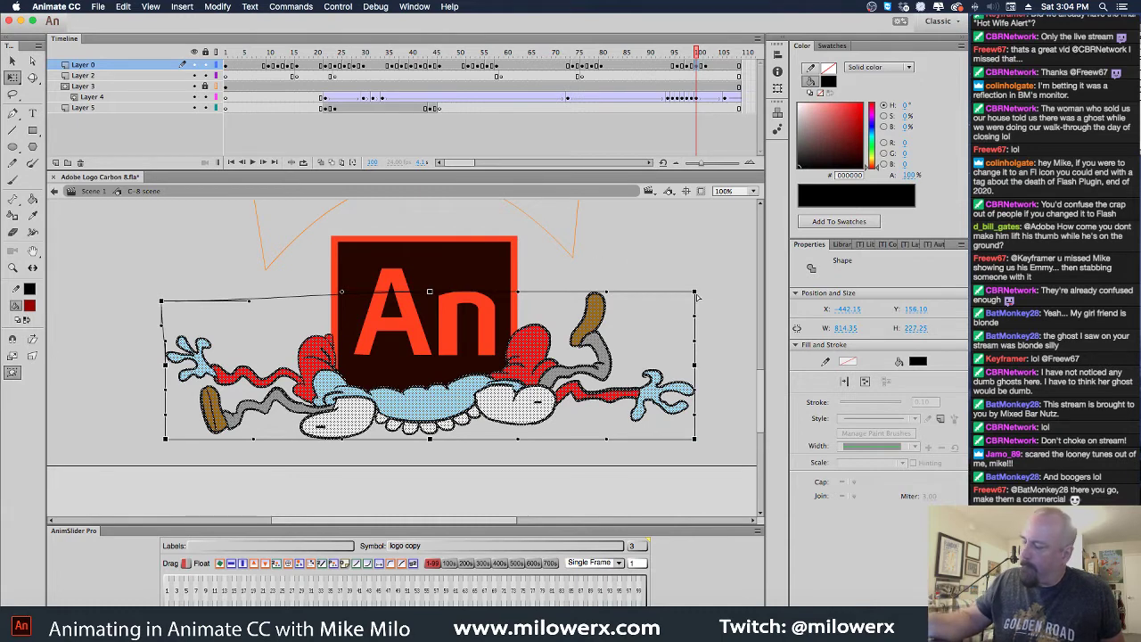
{"action": "left_click_drag", "start_coordinate": [696, 297], "coordinate": [701, 296]}
{"action": "left_click_drag", "start_coordinate": [696, 367], "coordinate": [700, 369]}
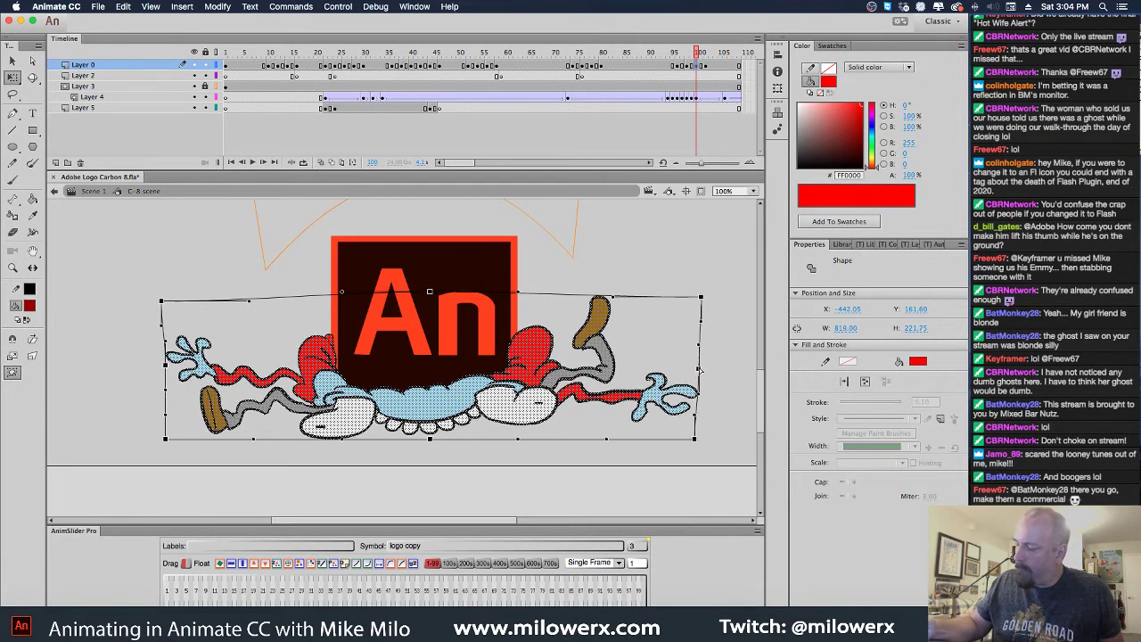
{"action": "left_click_drag", "start_coordinate": [168, 369], "coordinate": [161, 368]}
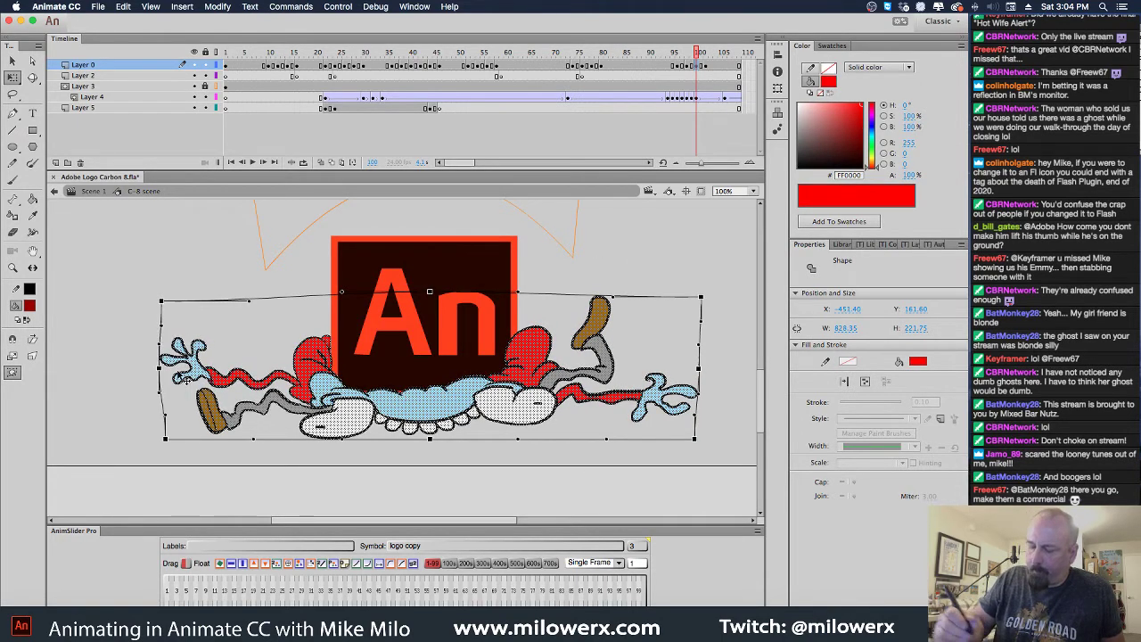
{"action": "left_click_drag", "start_coordinate": [430, 292], "coordinate": [432, 297]}
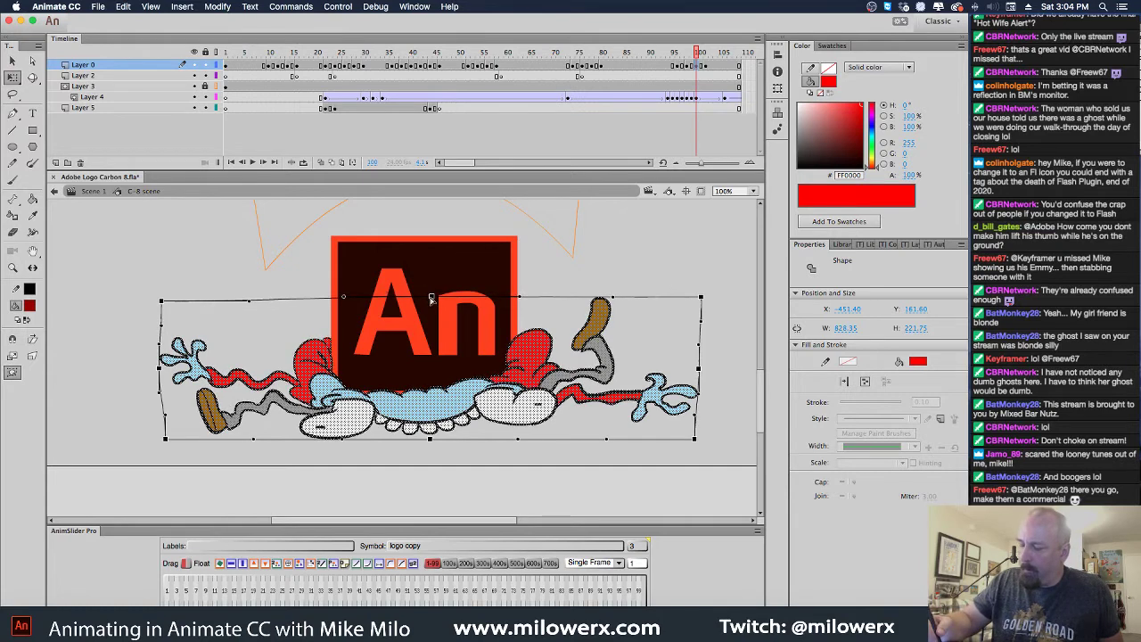
{"action": "left_click_drag", "start_coordinate": [522, 299], "coordinate": [555, 297]}
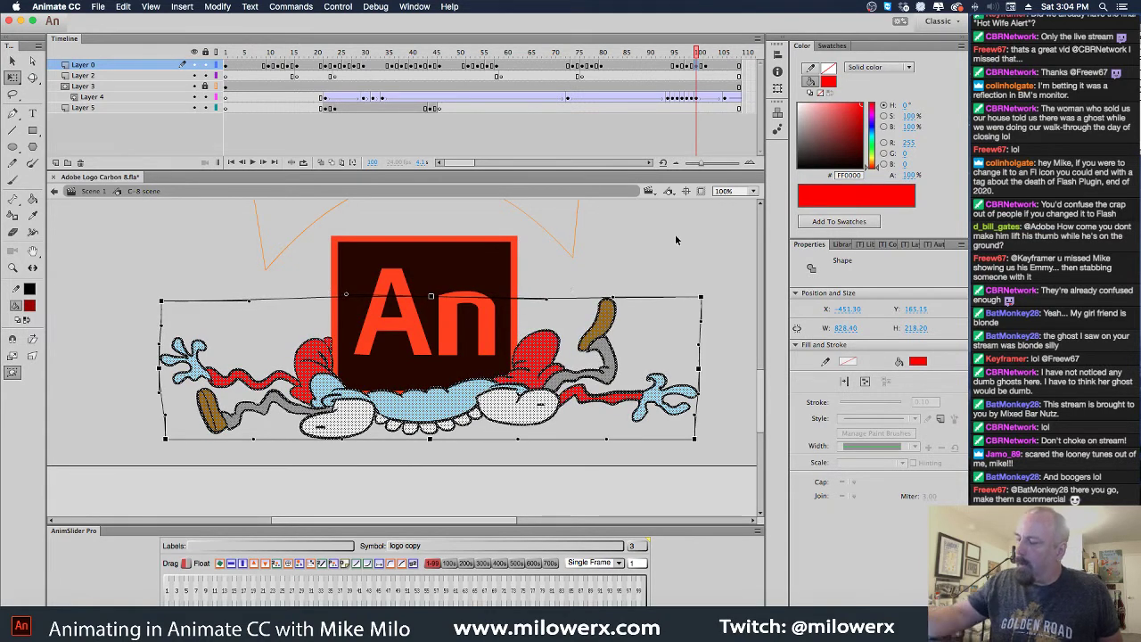
{"action": "left_click_drag", "start_coordinate": [698, 66], "coordinate": [708, 103]}
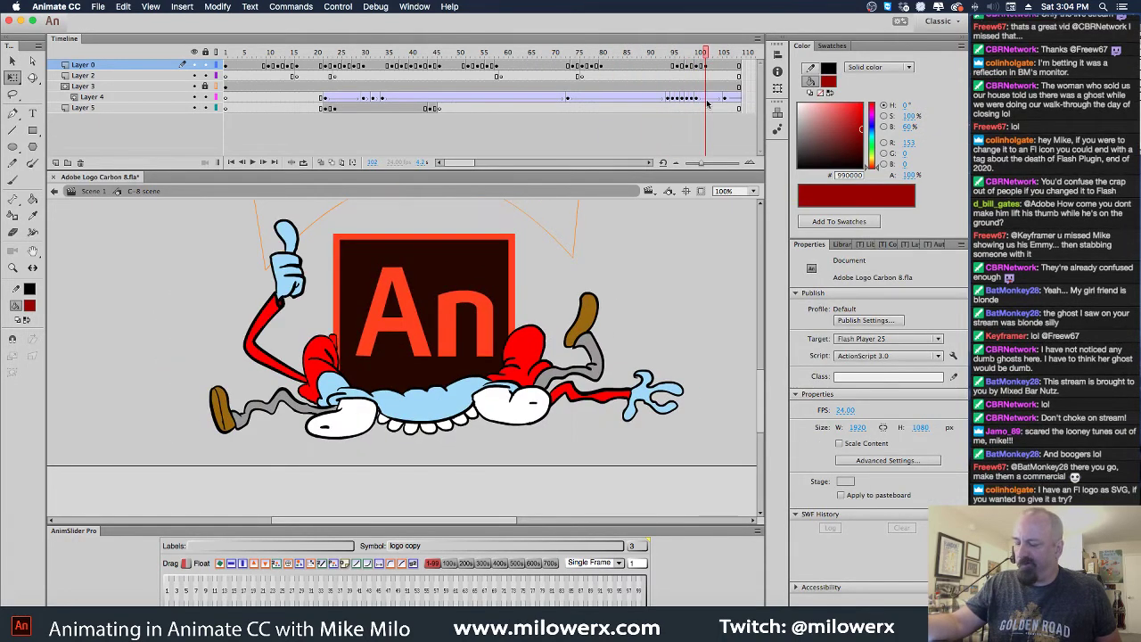
Scrub between frames 102 and 113 to review the squash animation on Layer 0
{"action": "left_click", "coordinate": [707, 67]}
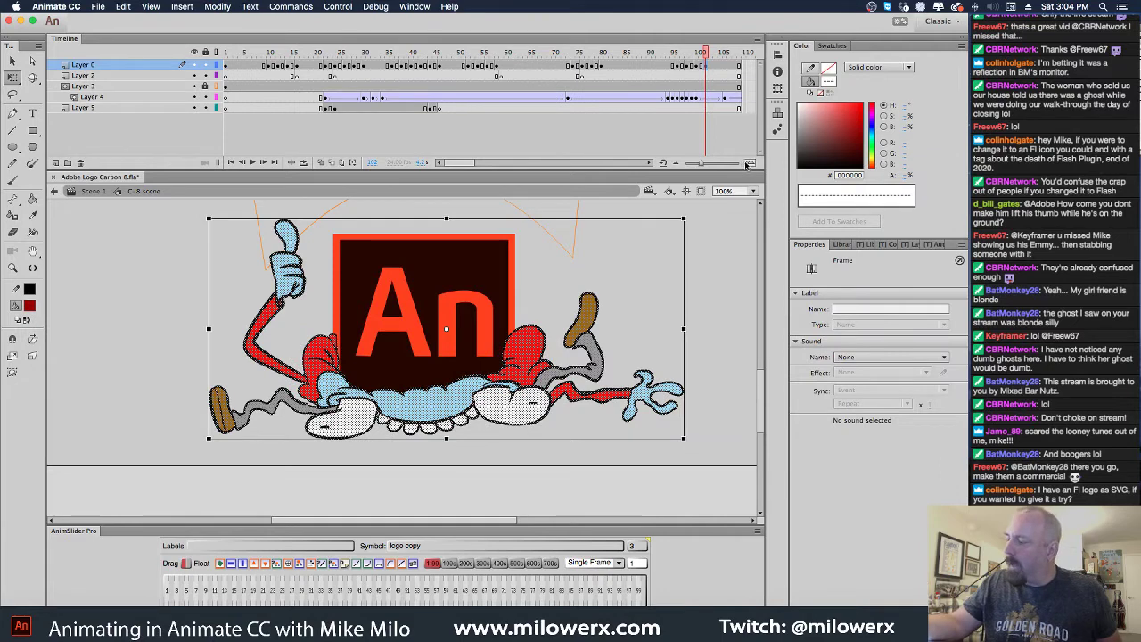
{"action": "scroll", "coordinate": [704, 98], "scroll_direction": "right", "scroll_amount": 5}
{"action": "left_click", "coordinate": [695, 92]}
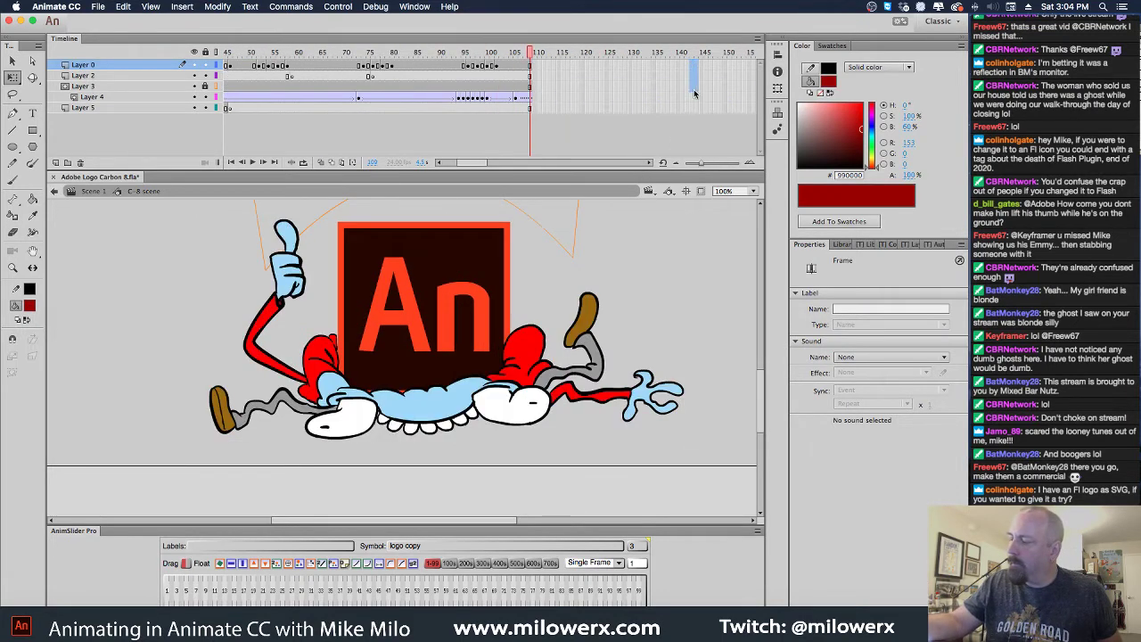
{"action": "left_click_drag", "start_coordinate": [695, 92], "coordinate": [696, 108]}
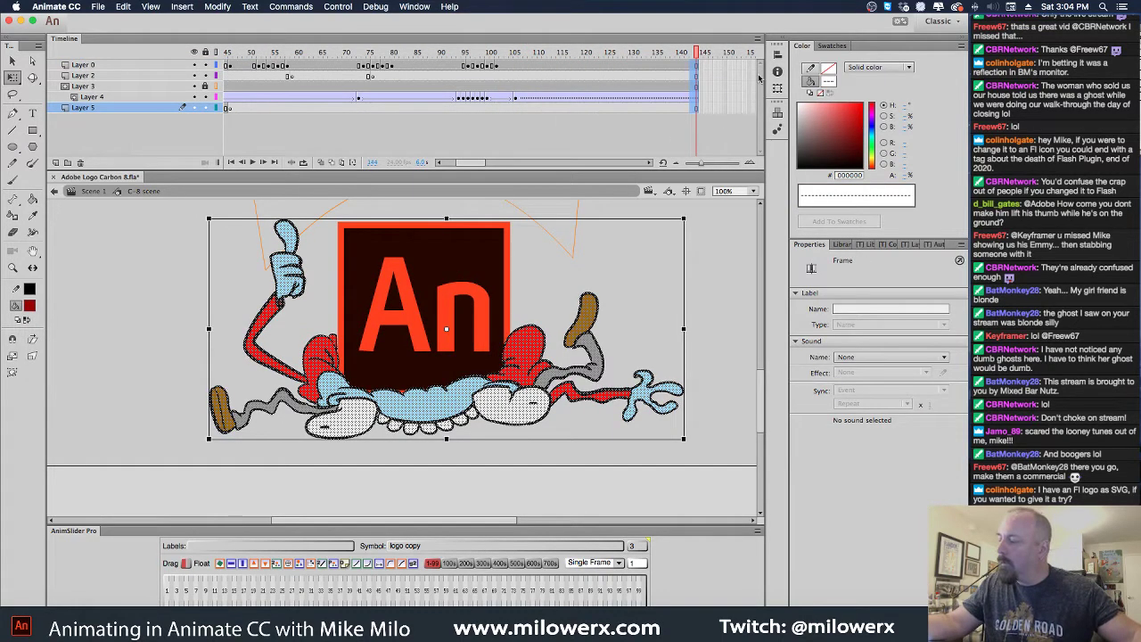
{"action": "left_click_drag", "start_coordinate": [697, 61], "coordinate": [517, 98]}
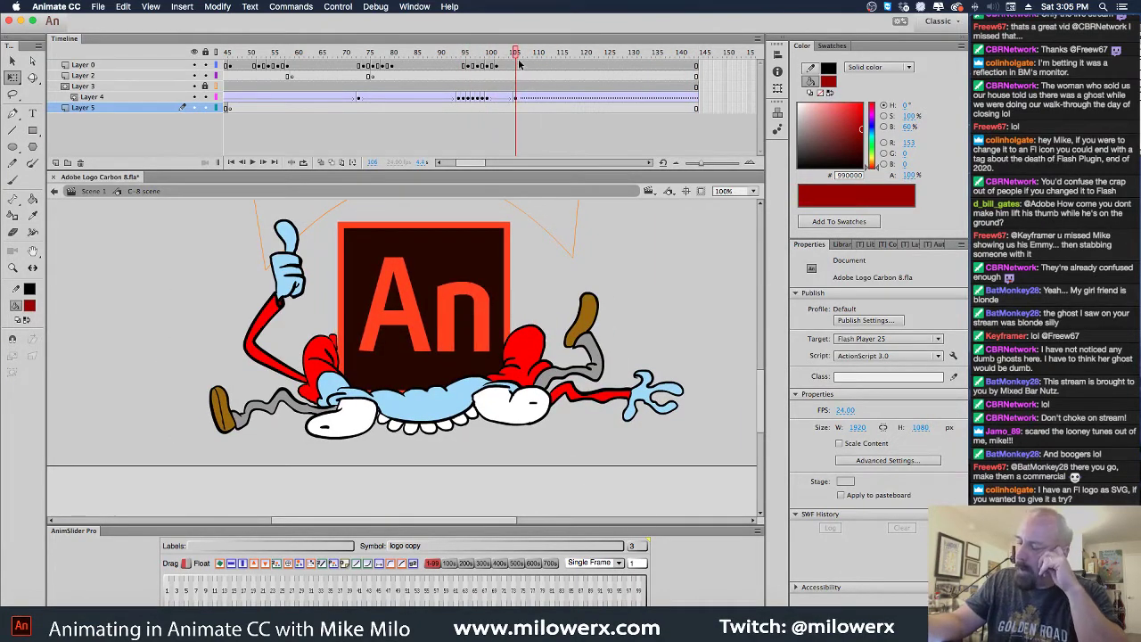
{"action": "left_click", "coordinate": [521, 56]}
{"action": "left_click", "coordinate": [501, 67]}
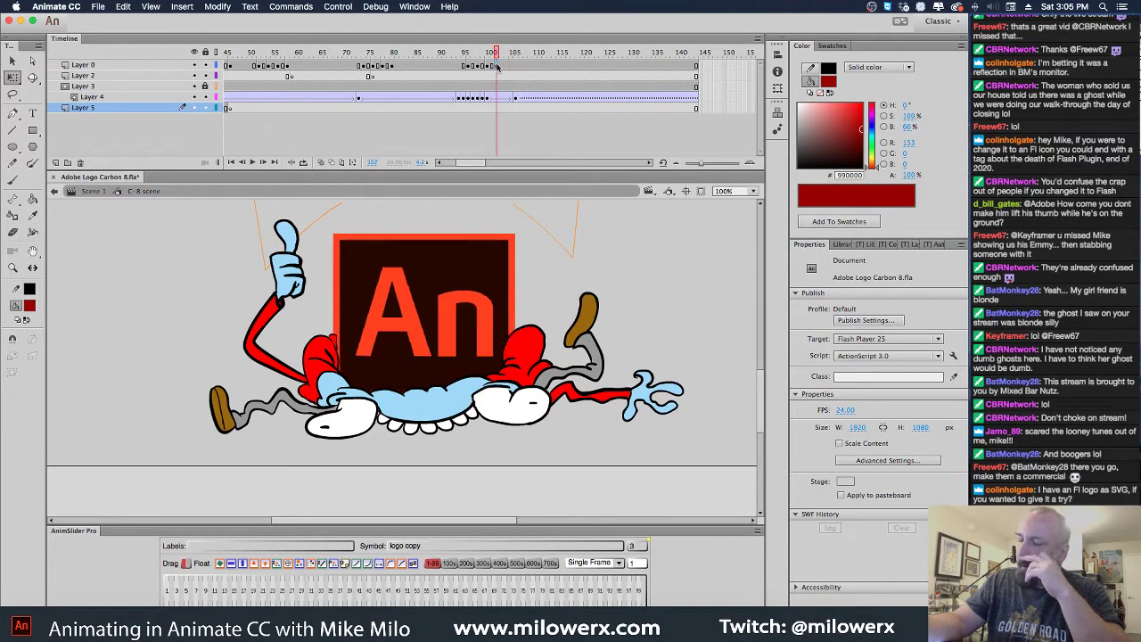
{"action": "left_click", "coordinate": [560, 70]}
{"action": "left_click", "coordinate": [521, 68]}
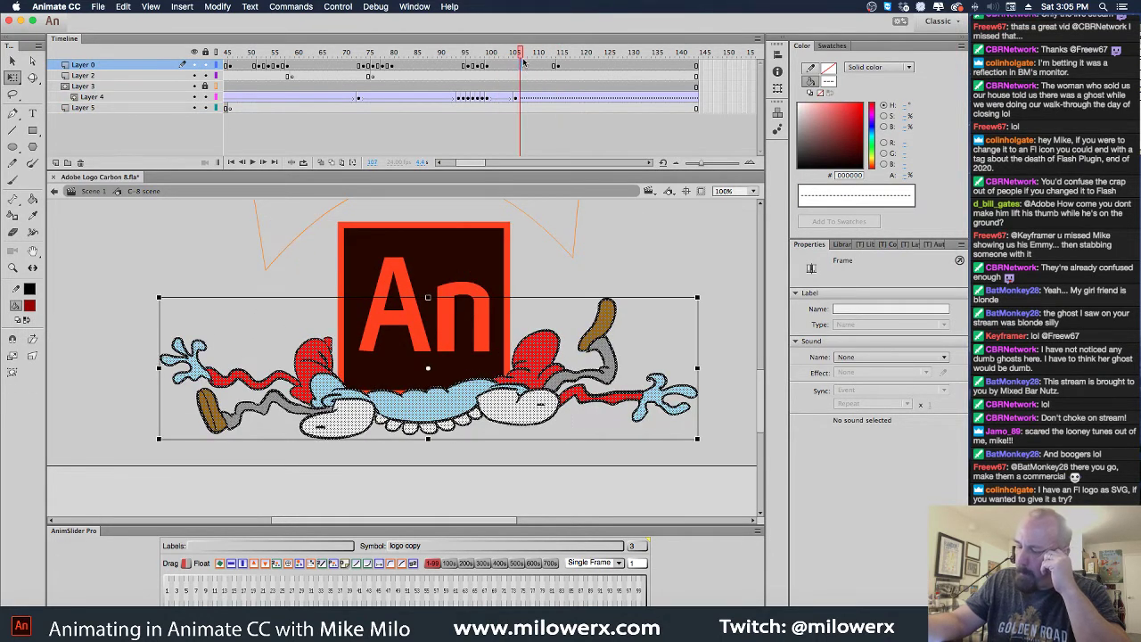
{"action": "left_click_drag", "start_coordinate": [524, 61], "coordinate": [496, 58]}
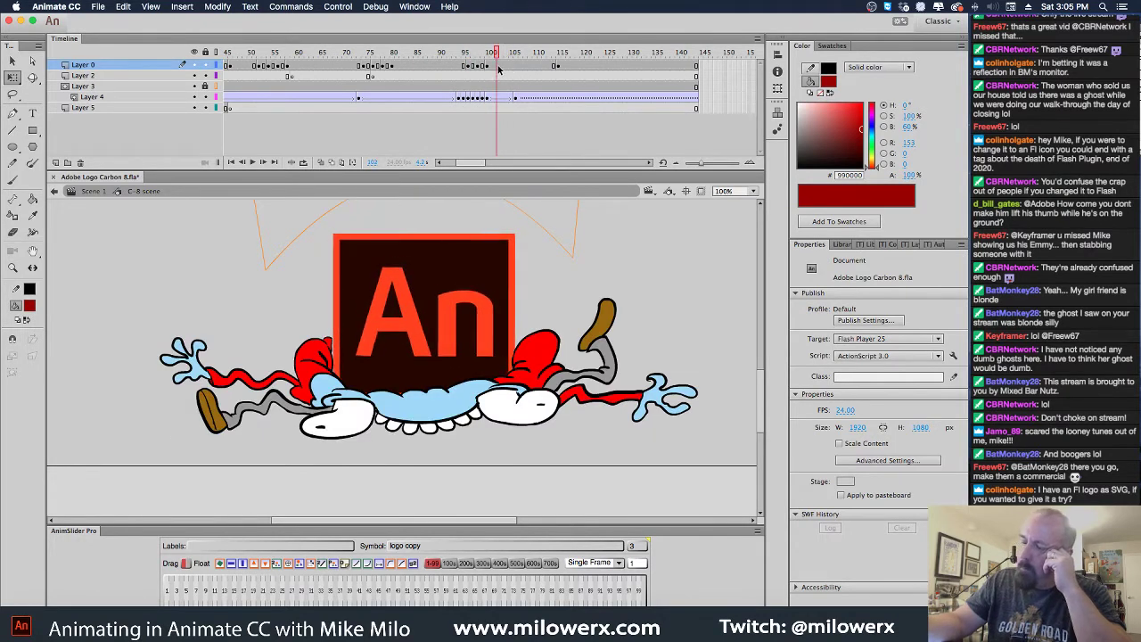
{"action": "left_click", "coordinate": [499, 70]}
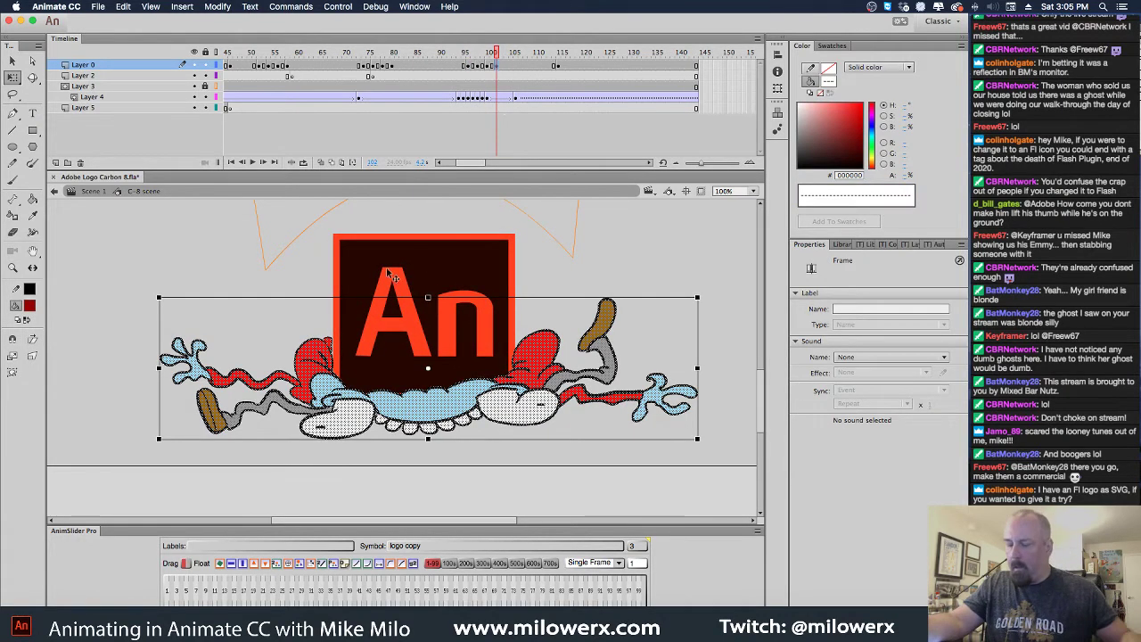
Squeeze the crushed pose on this frame from about 828 to 815 px wide
{"action": "left_click", "coordinate": [697, 368]}
{"action": "left_click_drag", "start_coordinate": [697, 368], "coordinate": [695, 368]}
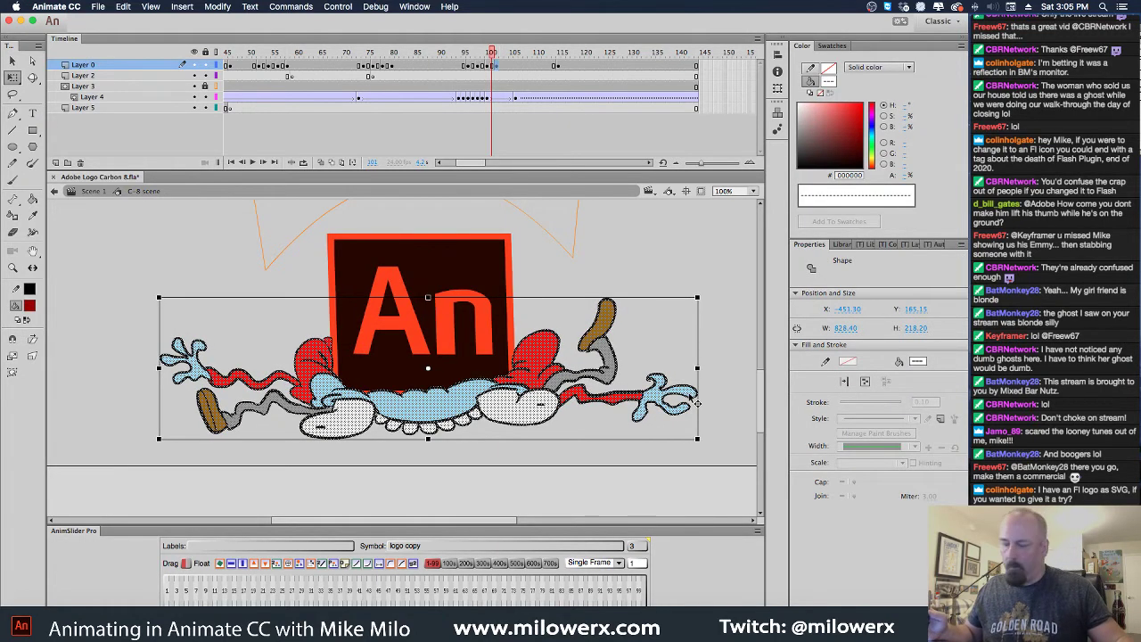
{"action": "key", "text": "."}
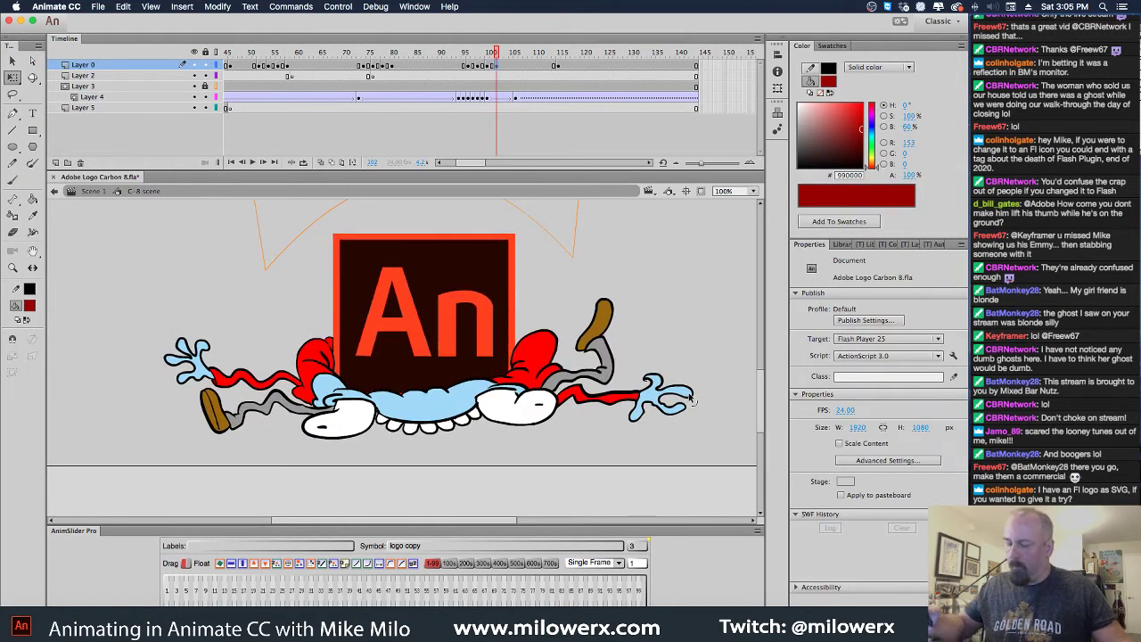
{"action": "left_click_drag", "start_coordinate": [497, 53], "coordinate": [518, 71]}
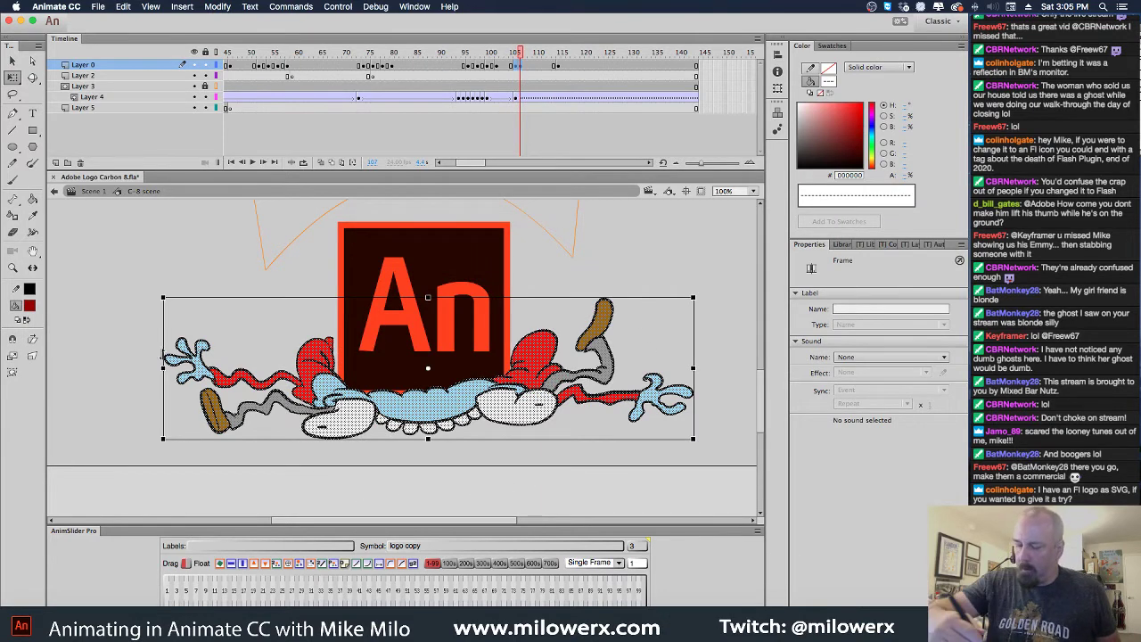
Narrow the crushed poses on frames 102–104 from the sides and nudge them slightly right
{"action": "left_click_drag", "start_coordinate": [162, 357], "coordinate": [178, 367]}
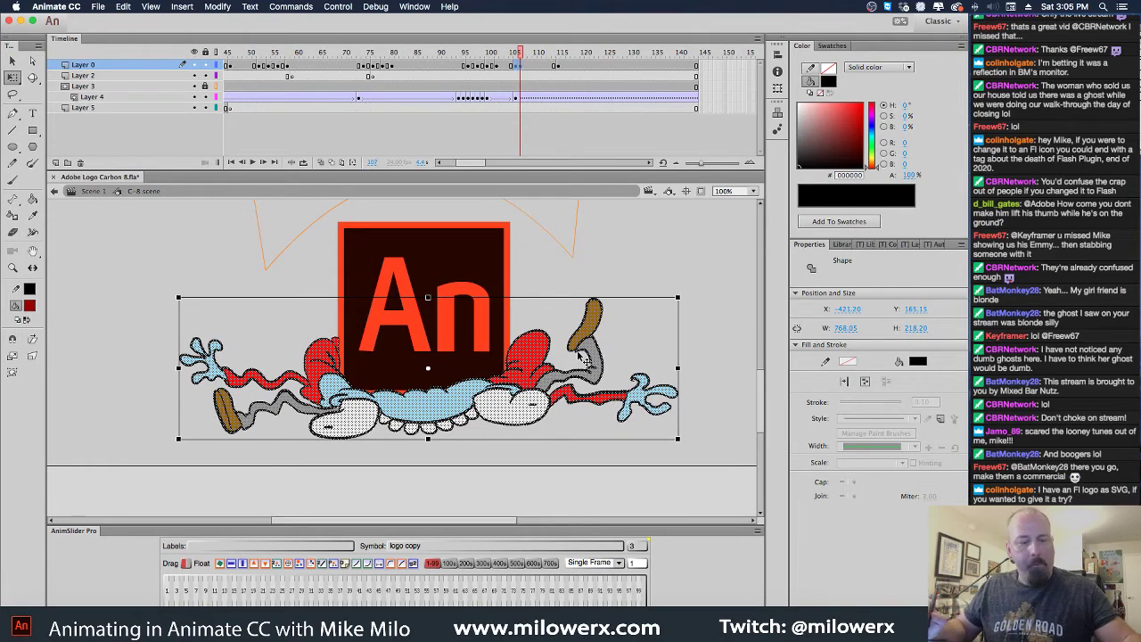
{"action": "left_click_drag", "start_coordinate": [582, 357], "coordinate": [584, 357]}
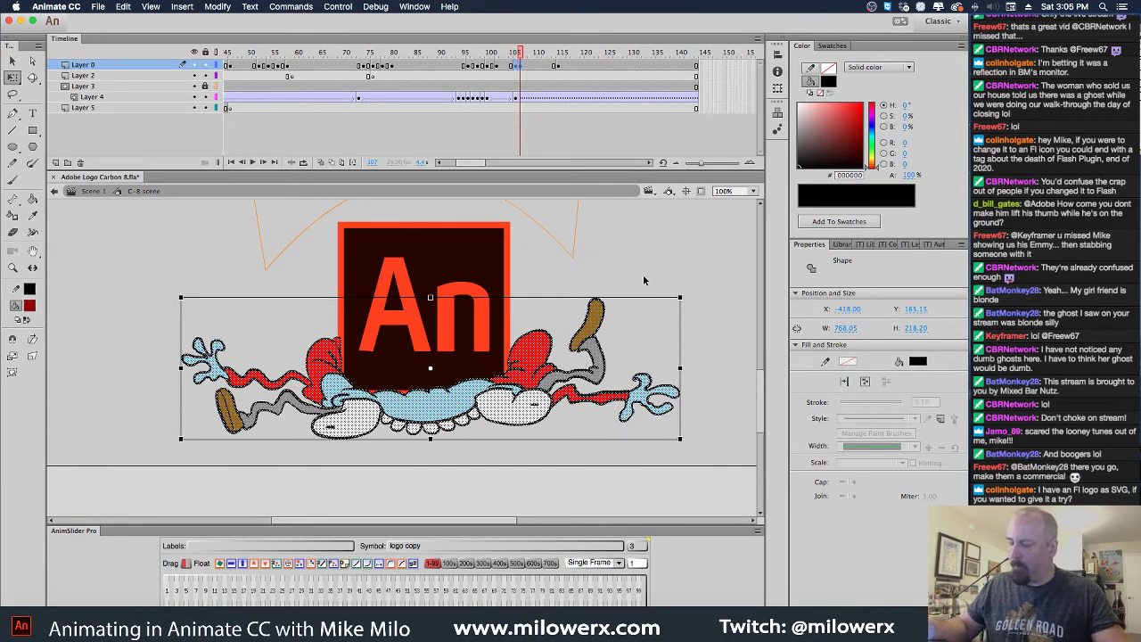
{"action": "mouse_move", "coordinate": [514, 60]}
{"action": "left_mouse_down"}
{"action": "mouse_move", "coordinate": [459, 58]}
{"action": "mouse_move", "coordinate": [502, 59]}
{"action": "left_mouse_up"}
{"action": "left_click", "coordinate": [500, 75]}
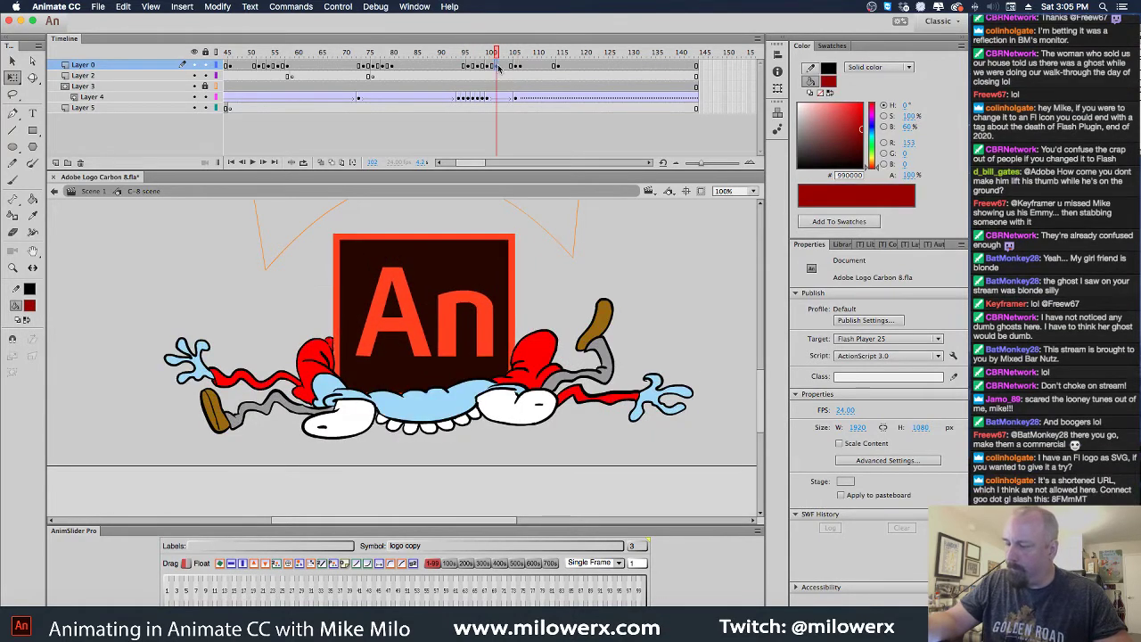
{"action": "key", "text": "period"}
{"action": "key", "text": "period"}
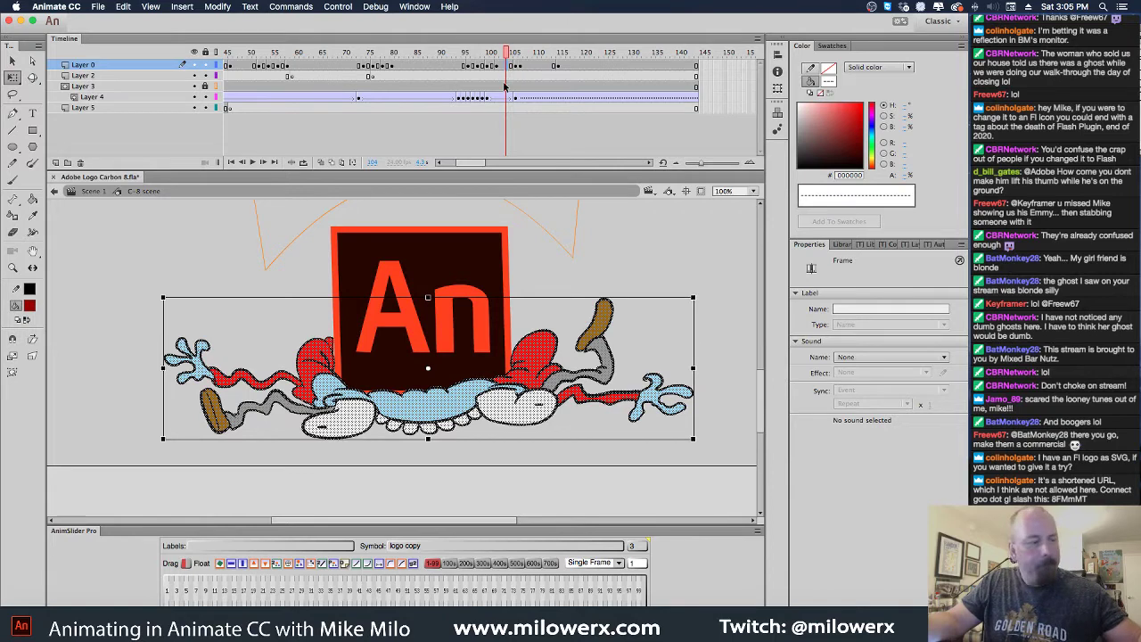
{"action": "left_click_drag", "start_coordinate": [163, 368], "coordinate": [166, 368]}
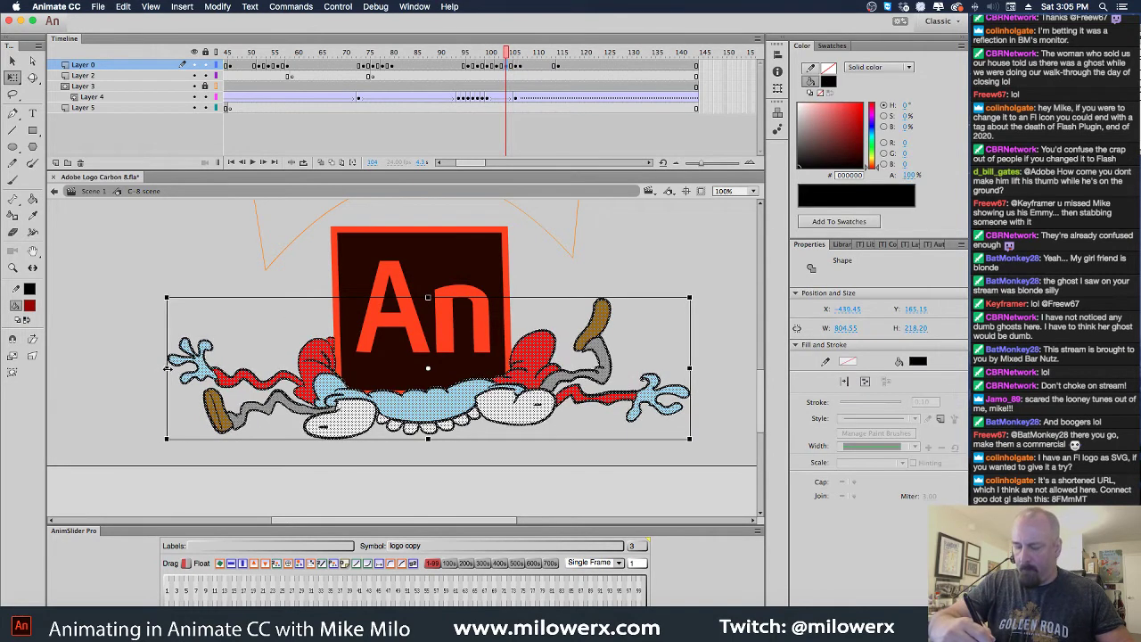
Rewind and play the squash animation to check it
{"action": "left_click_drag", "start_coordinate": [510, 54], "coordinate": [422, 66]}
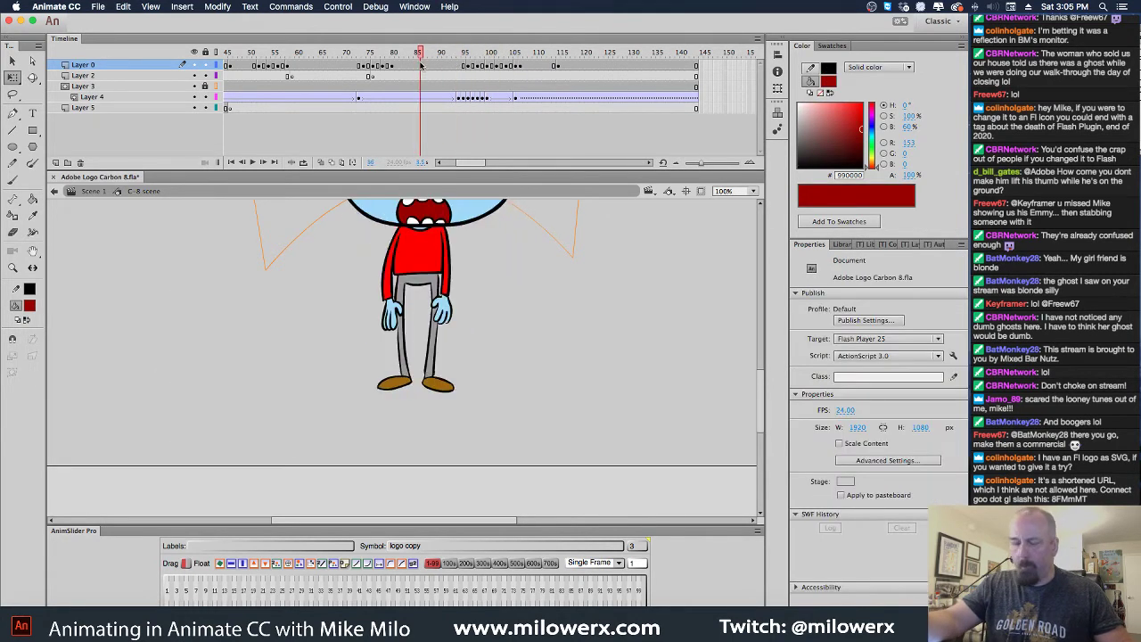
{"action": "key", "text": "Return"}
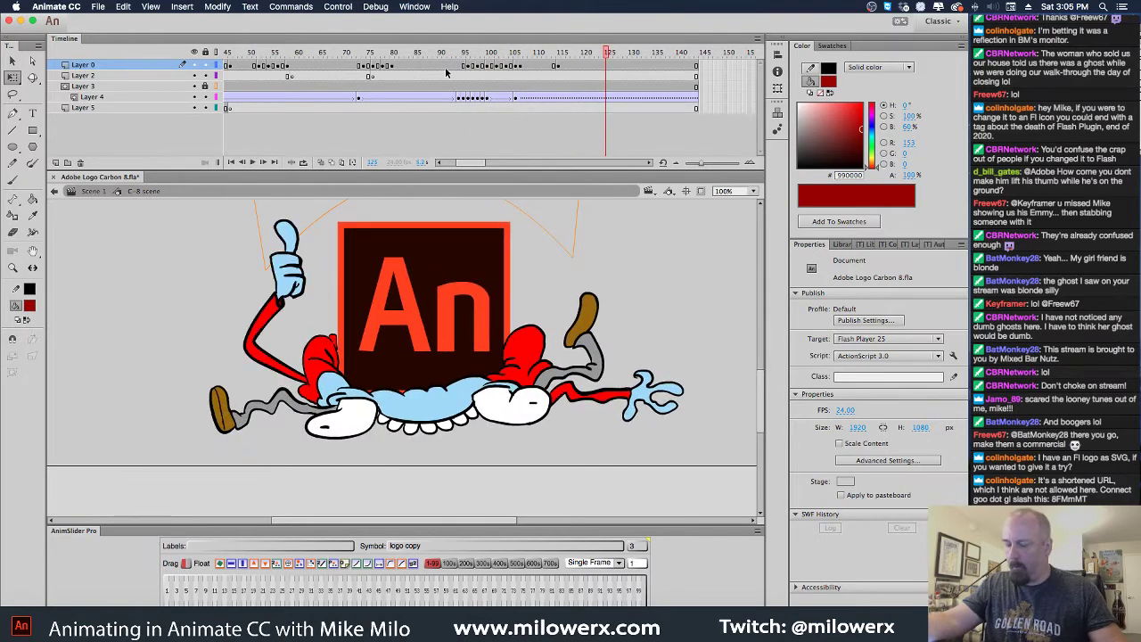
{"action": "left_click_drag", "start_coordinate": [605, 54], "coordinate": [491, 89]}
{"action": "left_click", "coordinate": [489, 98]}
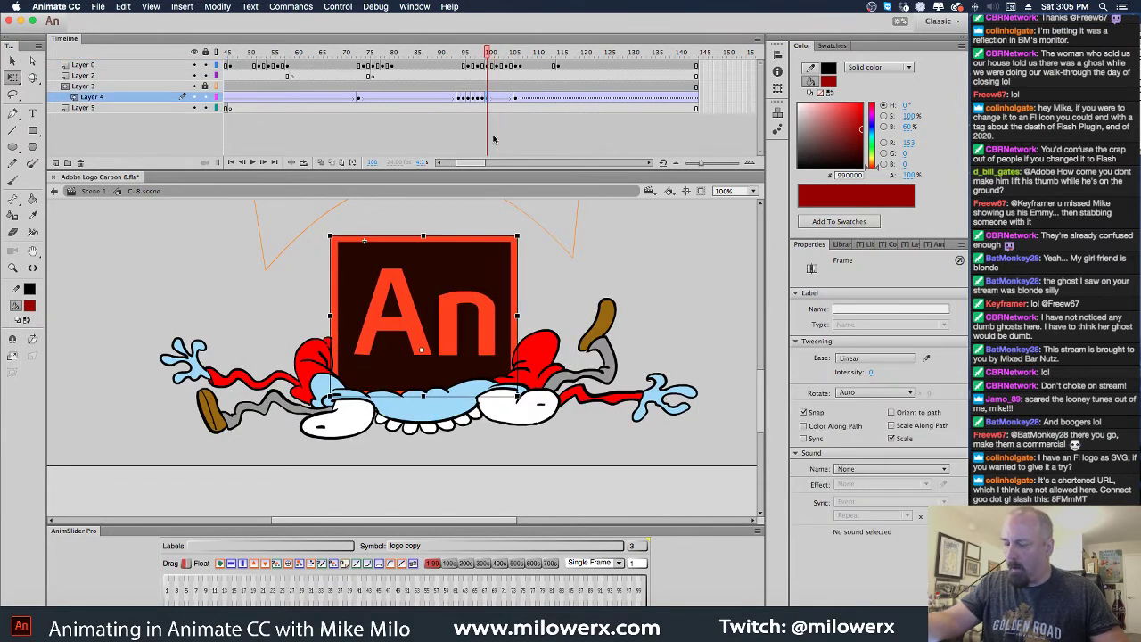
{"action": "left_click", "coordinate": [463, 273]}
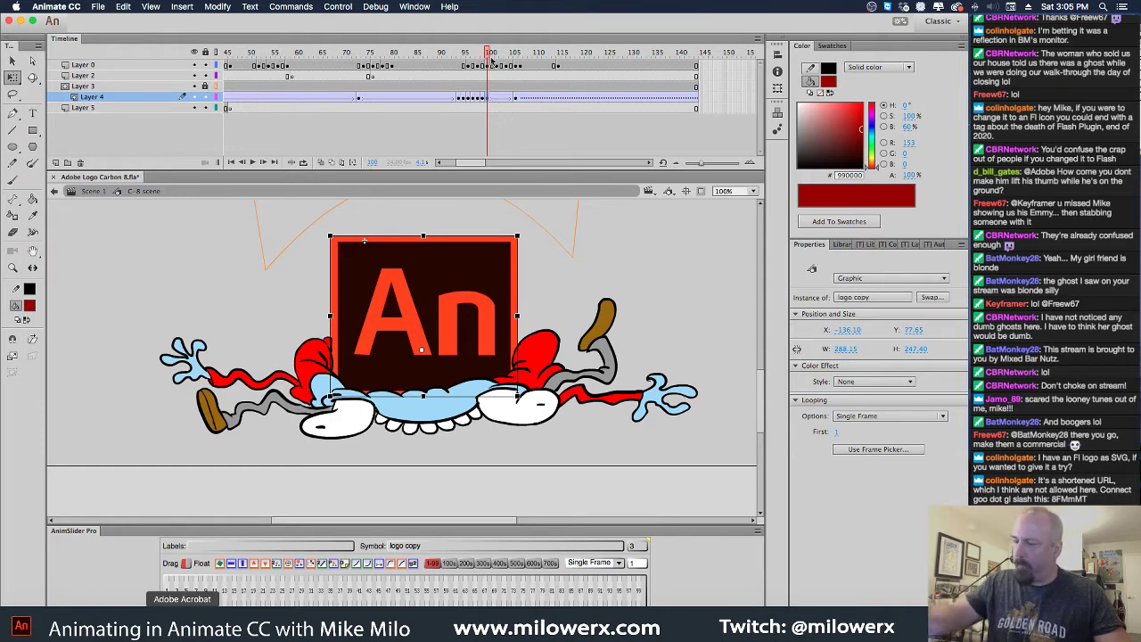
{"action": "mouse_move", "coordinate": [490, 58]}
{"action": "left_mouse_down"}
{"action": "mouse_move", "coordinate": [437, 66]}
{"action": "mouse_move", "coordinate": [518, 84]}
{"action": "left_mouse_up"}
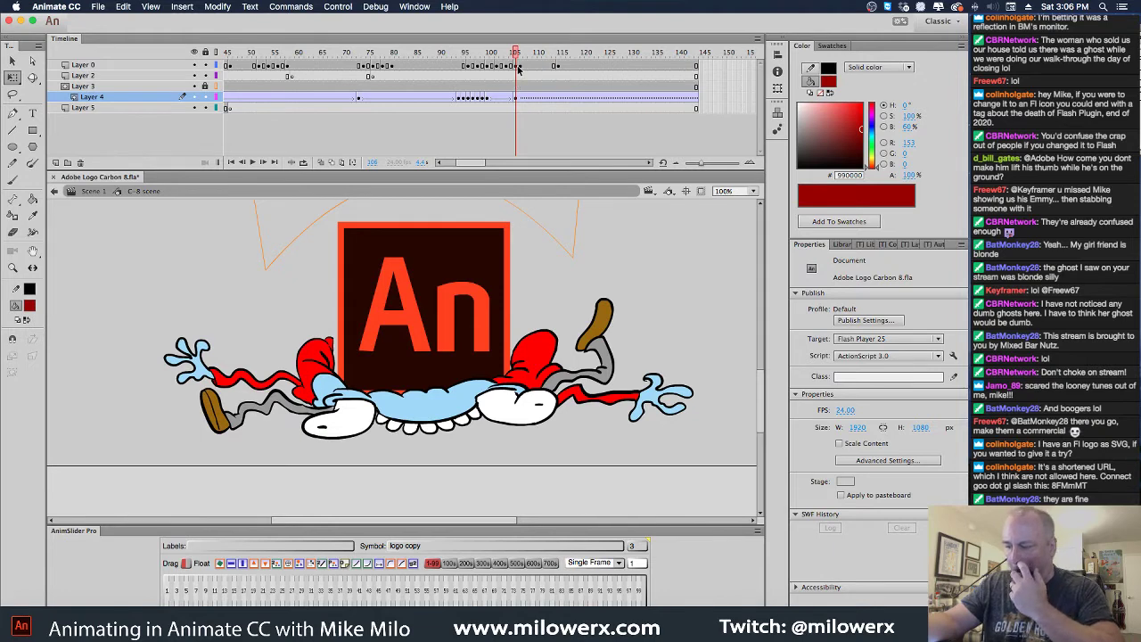
{"action": "left_click", "coordinate": [518, 68]}
{"action": "left_click", "coordinate": [521, 68]}
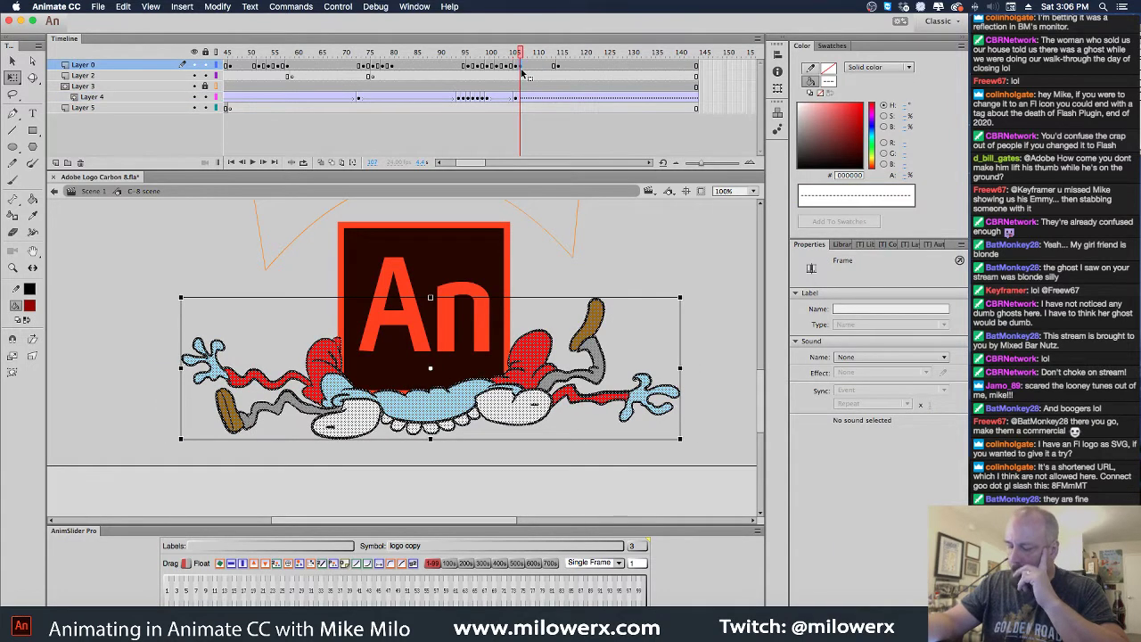
{"action": "left_click", "coordinate": [521, 69]}
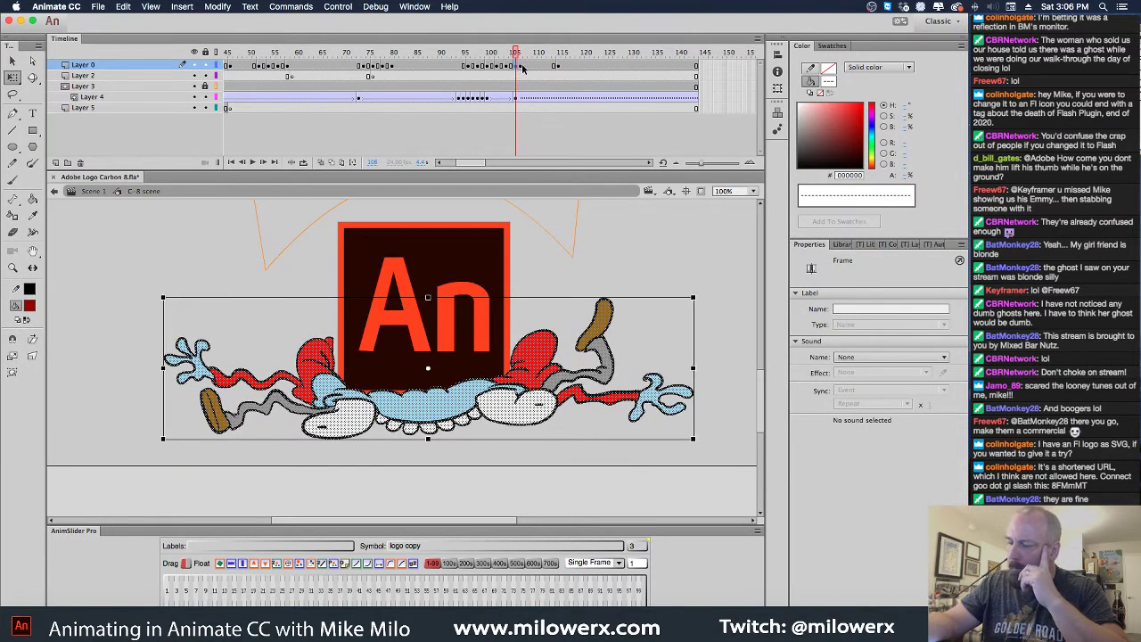
{"action": "left_click", "coordinate": [524, 69]}
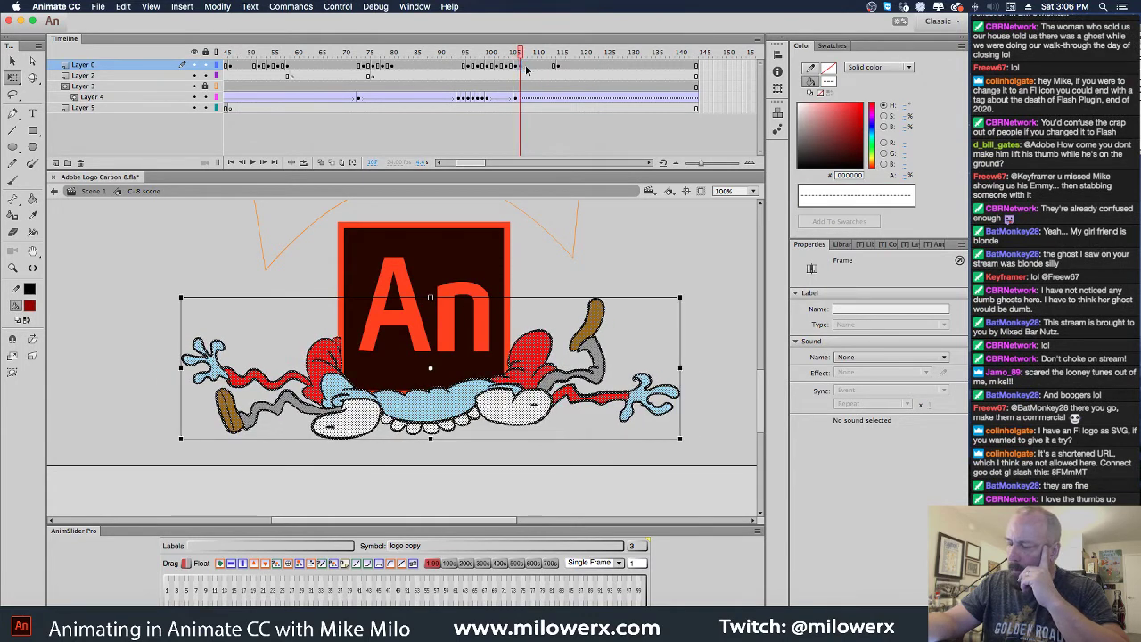
{"action": "left_click", "coordinate": [524, 69]}
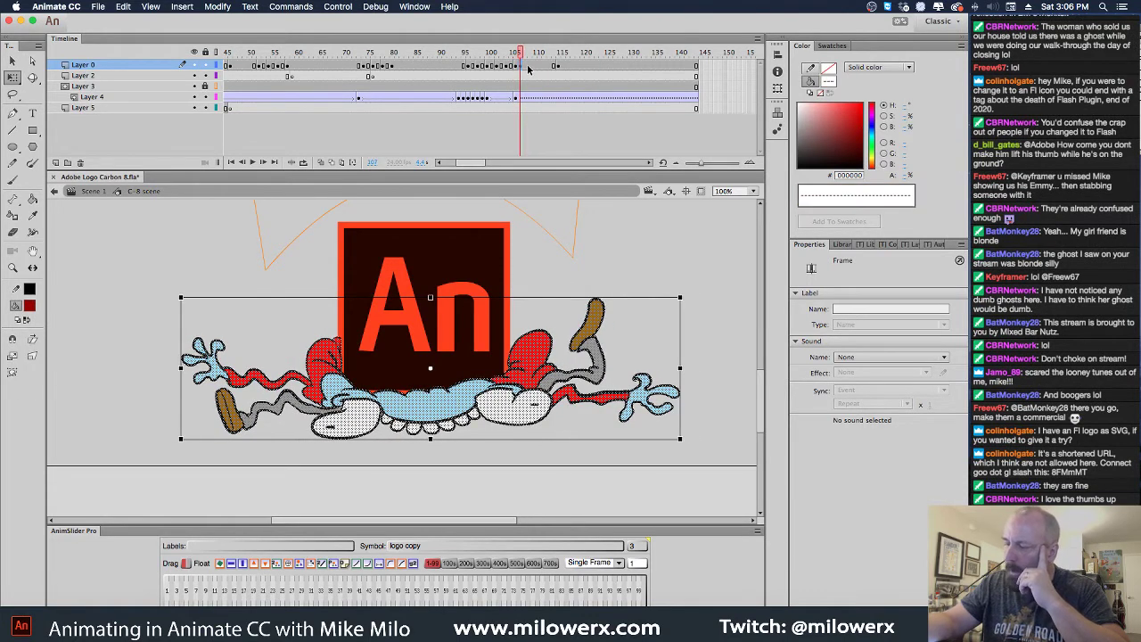
{"action": "mouse_move", "coordinate": [517, 69]}
{"action": "left_mouse_down"}
{"action": "mouse_move", "coordinate": [472, 70]}
{"action": "mouse_move", "coordinate": [502, 79]}
{"action": "left_mouse_up"}
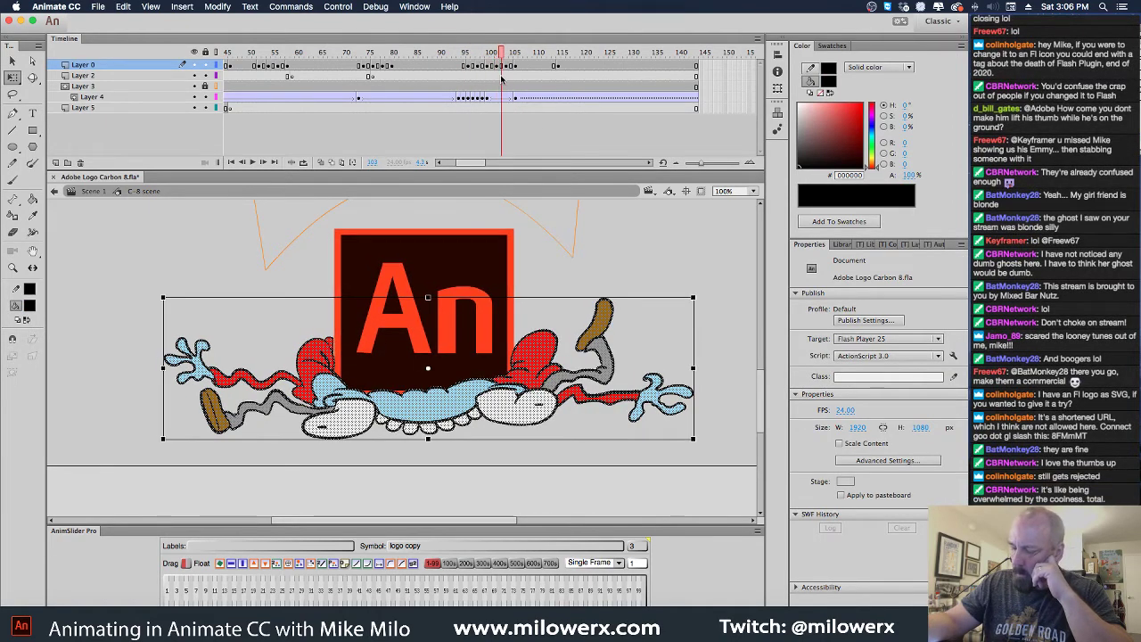
{"action": "key", "text": "Escape"}
{"action": "left_click", "coordinate": [503, 72]}
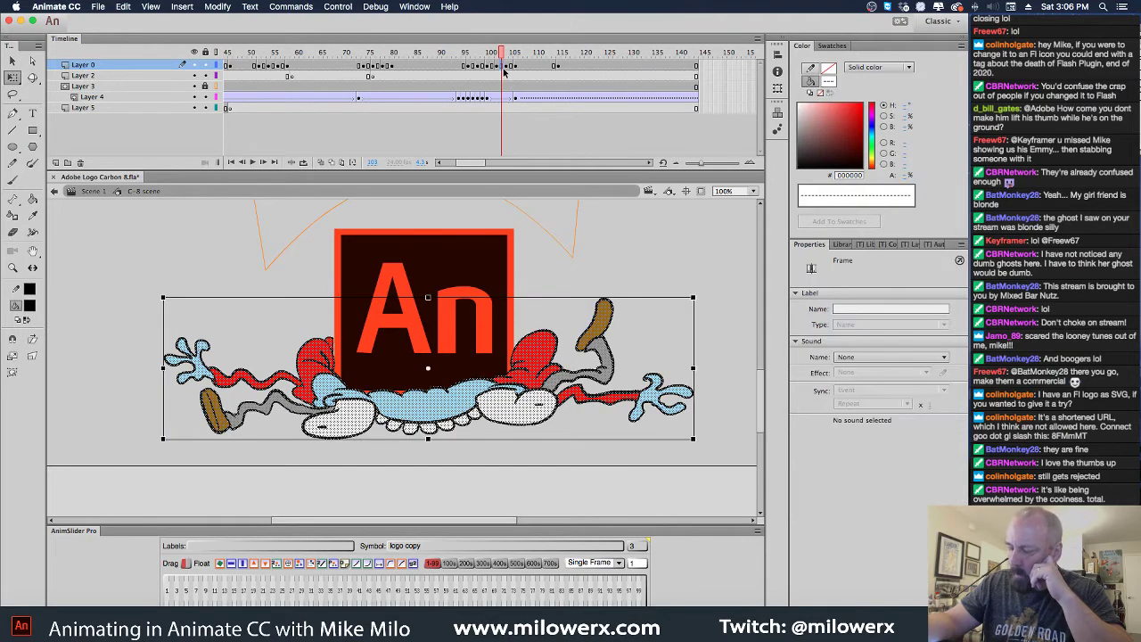
{"action": "left_click", "coordinate": [651, 406]}
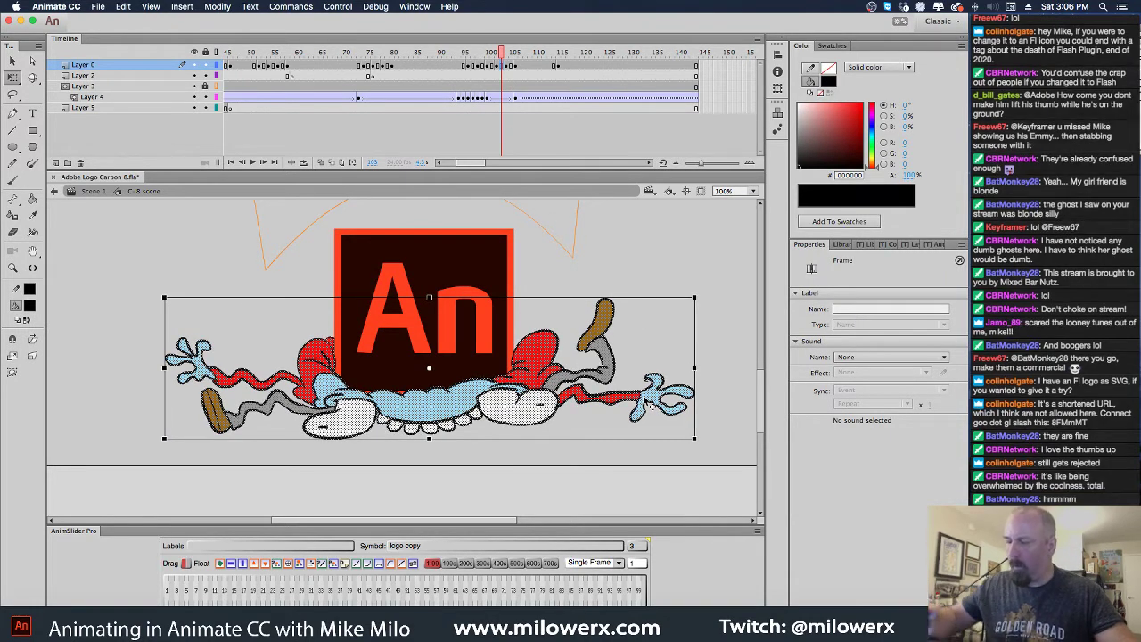
{"action": "left_click_drag", "start_coordinate": [501, 64], "coordinate": [483, 67]}
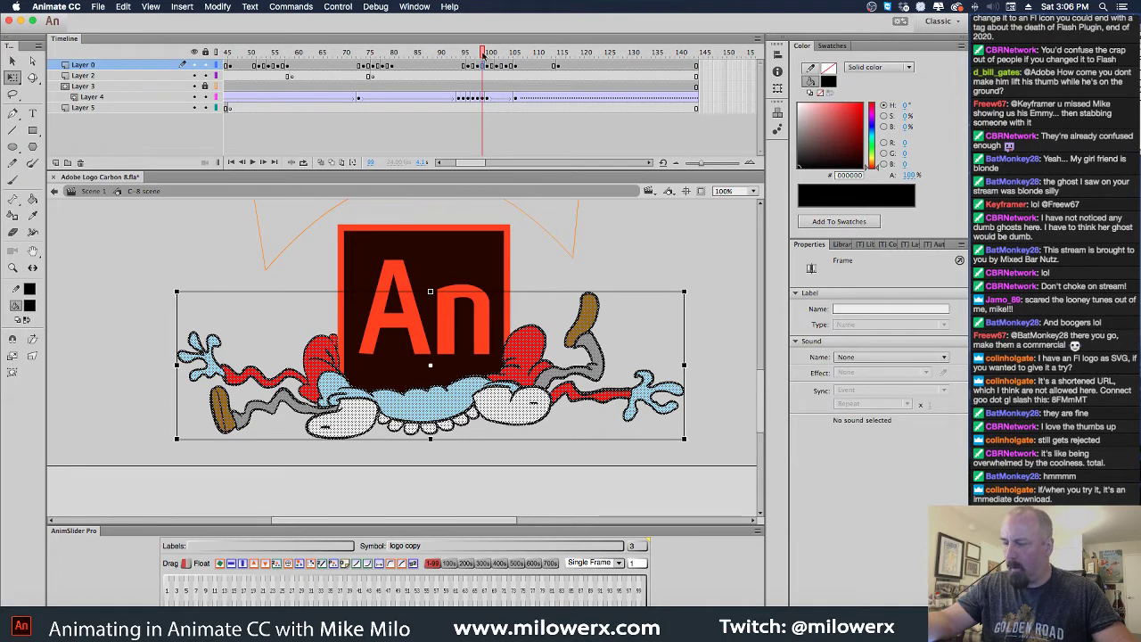
{"action": "left_click_drag", "start_coordinate": [482, 55], "coordinate": [512, 77]}
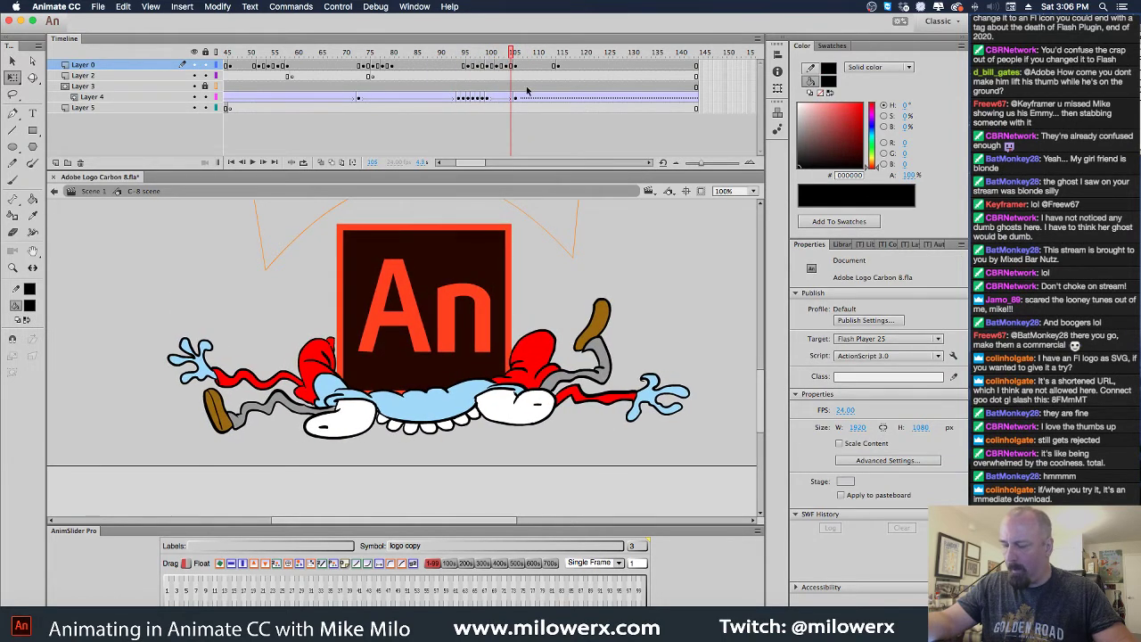
{"action": "left_click", "coordinate": [515, 67]}
{"action": "left_click", "coordinate": [518, 97]}
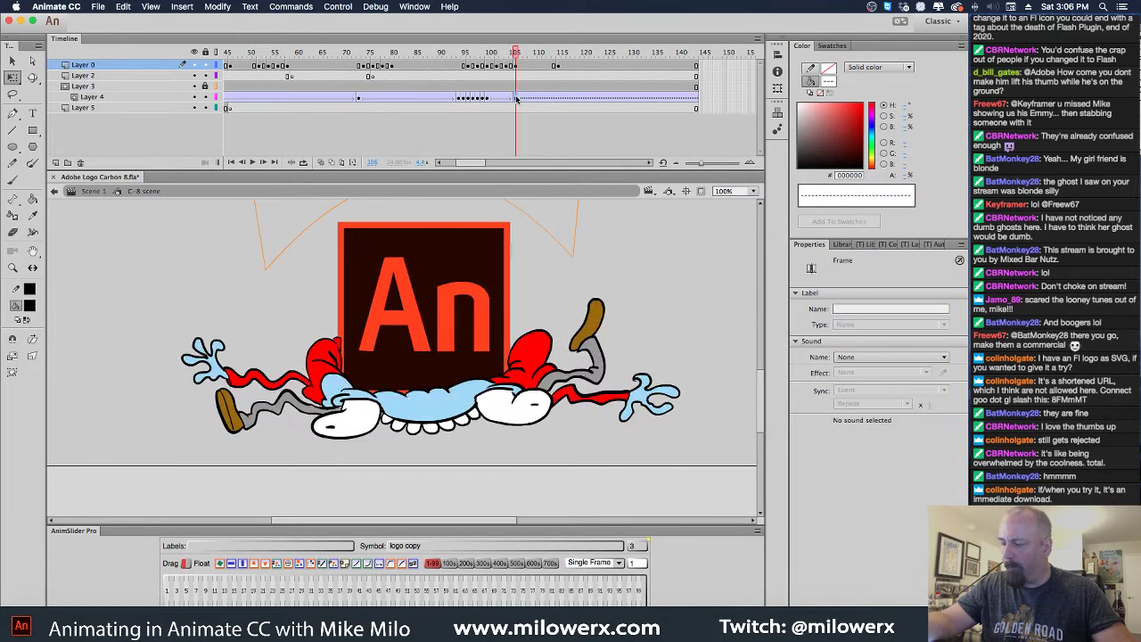
{"action": "left_click", "coordinate": [517, 67]}
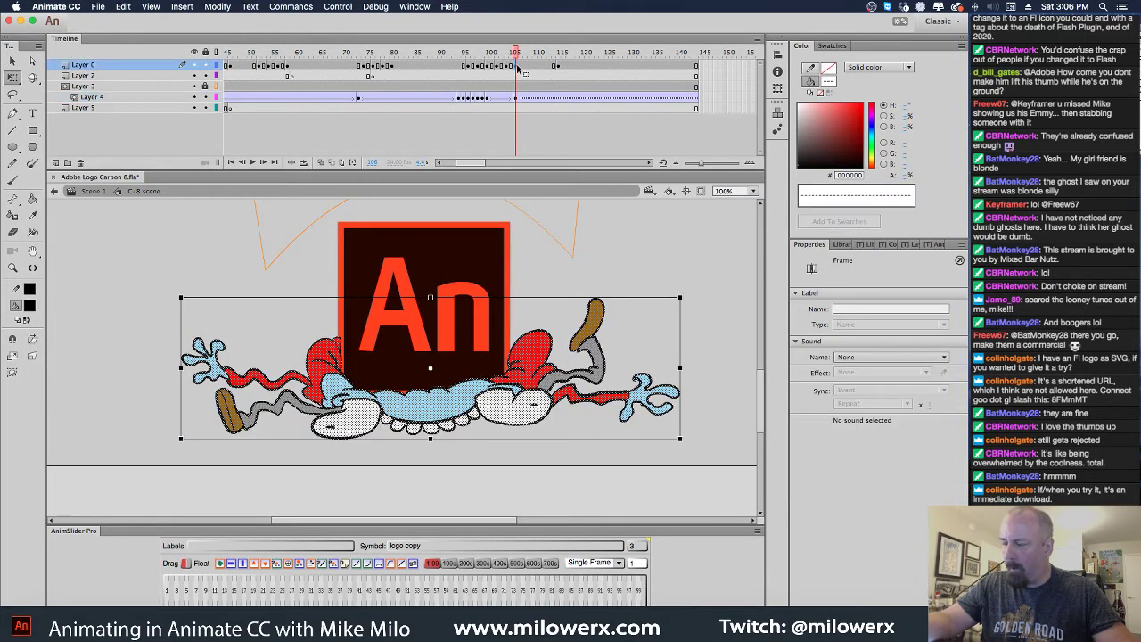
{"action": "key", "text": "."}
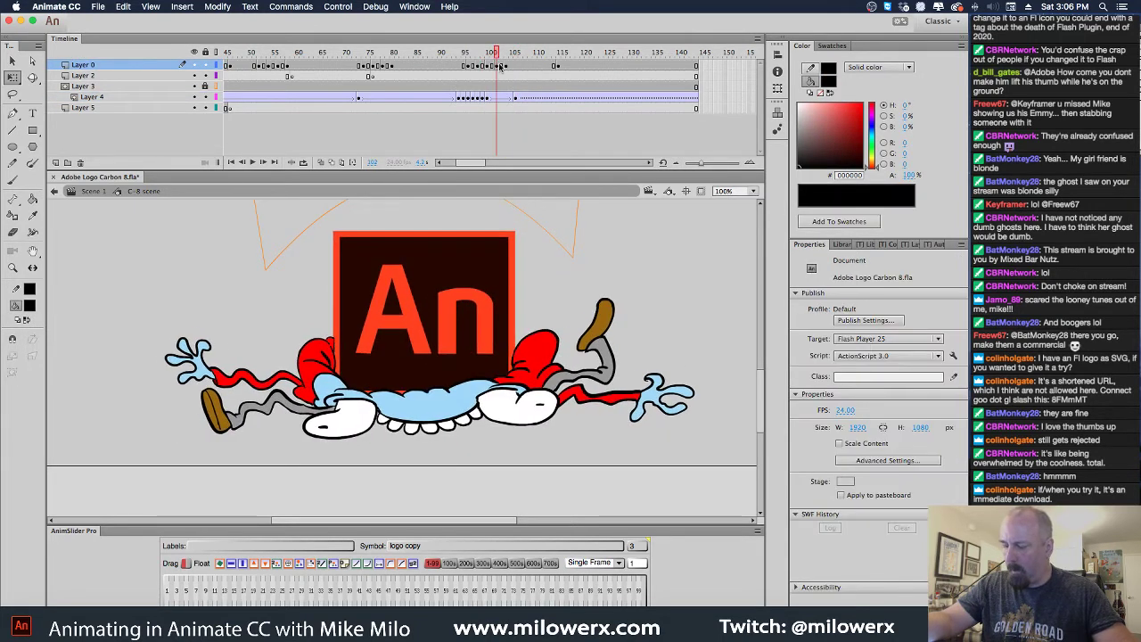
{"action": "key", "text": "comma"}
{"action": "key", "text": "comma"}
{"action": "key", "text": "comma"}
{"action": "key", "text": "comma"}
{"action": "key", "text": "comma"}
{"action": "key", "text": "comma"}
{"action": "key", "text": "comma"}
{"action": "key", "text": "comma"}
{"action": "key", "text": "comma"}
{"action": "key", "text": "comma"}
{"action": "key", "text": "comma"}
{"action": "key", "text": "comma"}
{"action": "key", "text": "comma"}
{"action": "key", "text": "comma"}
{"action": "key", "text": "comma"}
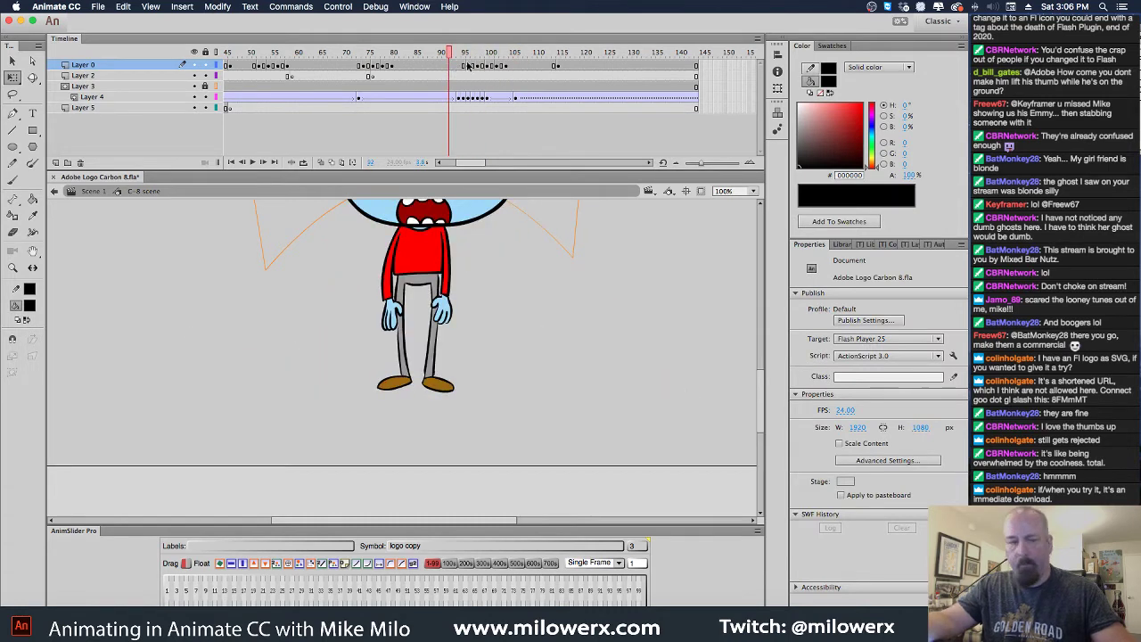
{"action": "key", "text": "Return"}
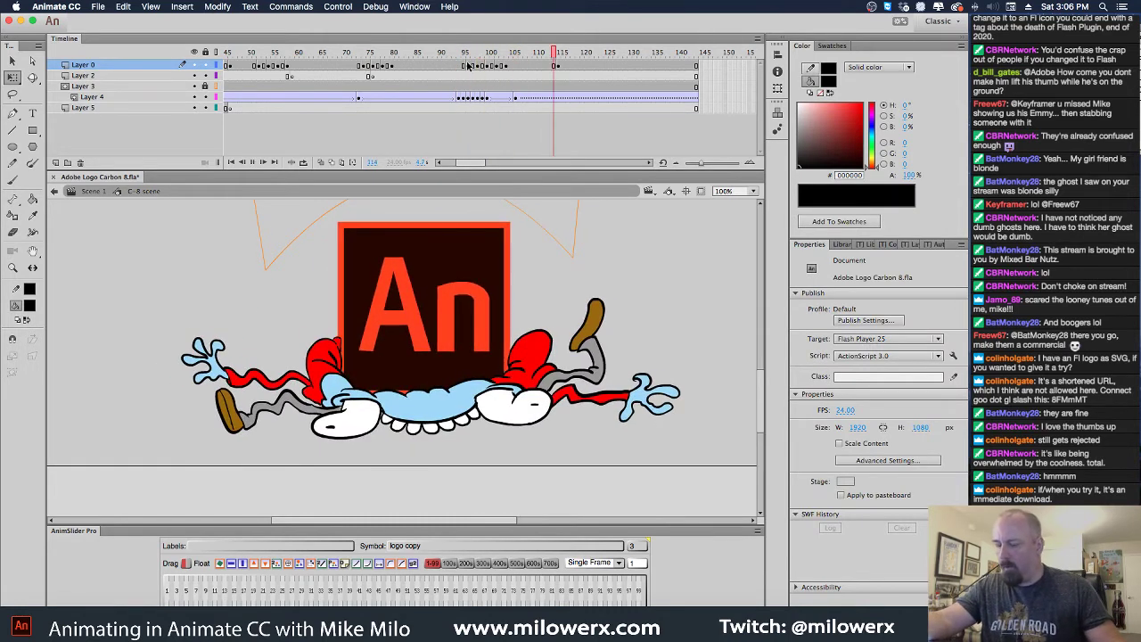
{"action": "left_click_drag", "start_coordinate": [559, 58], "coordinate": [497, 77]}
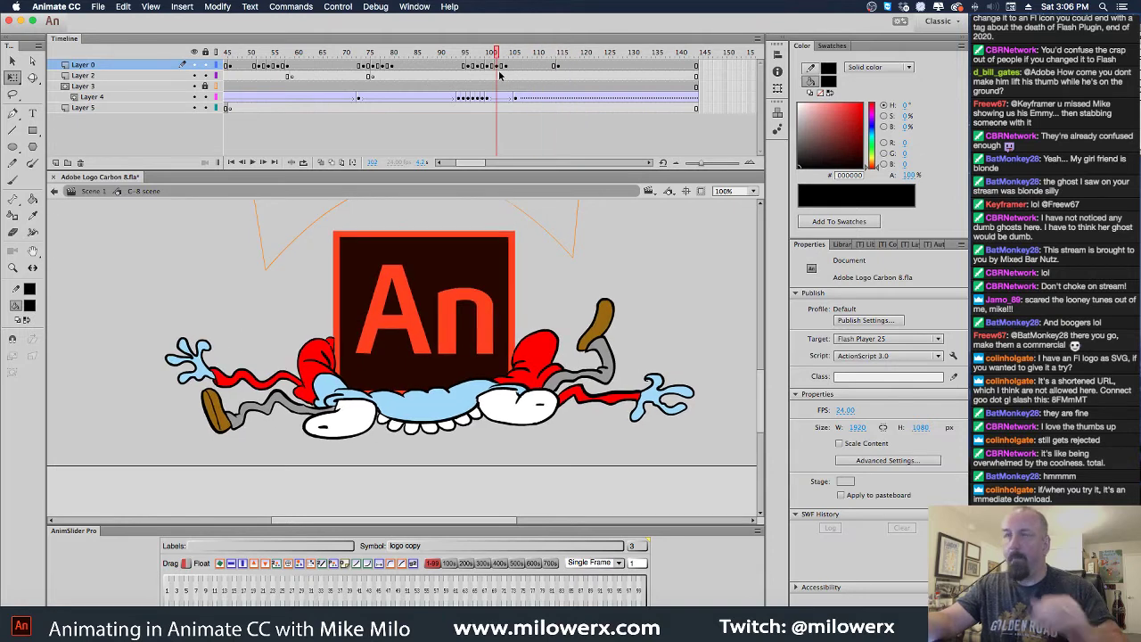
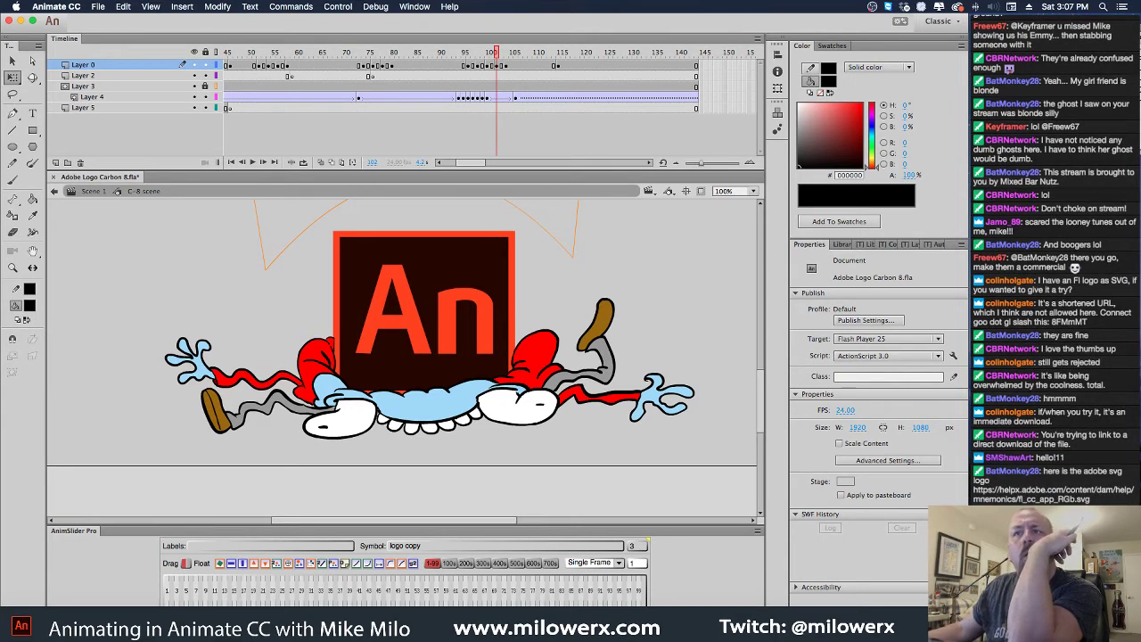
Zoom out to the whole stage and replay the animation from frame 1
{"action": "key", "text": "super+Tab"}
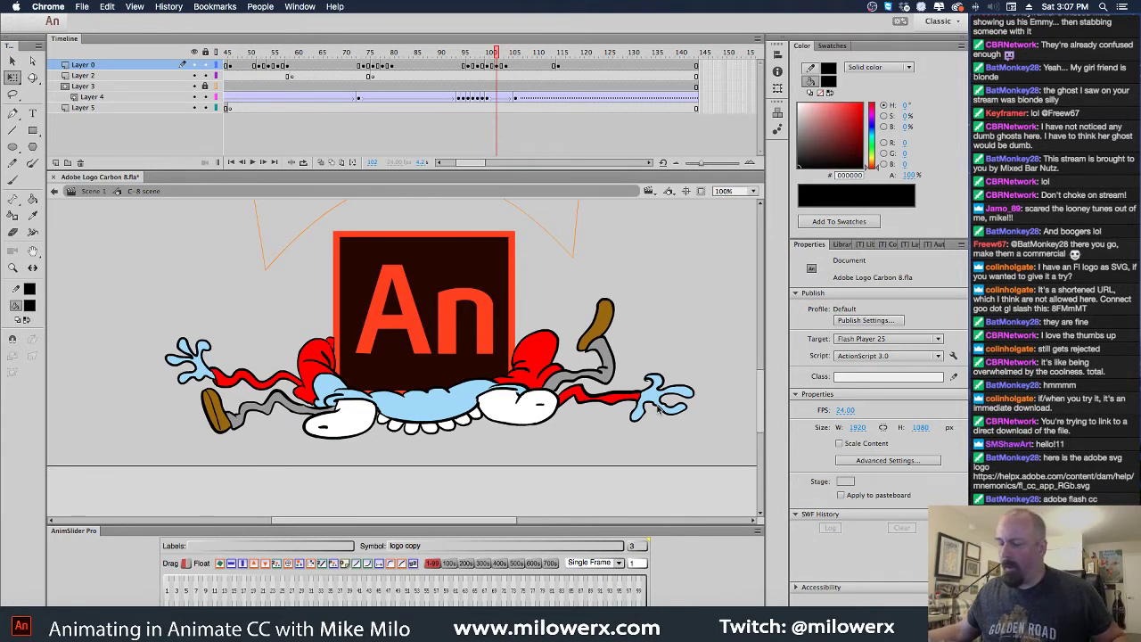
{"action": "left_click", "coordinate": [316, 82]}
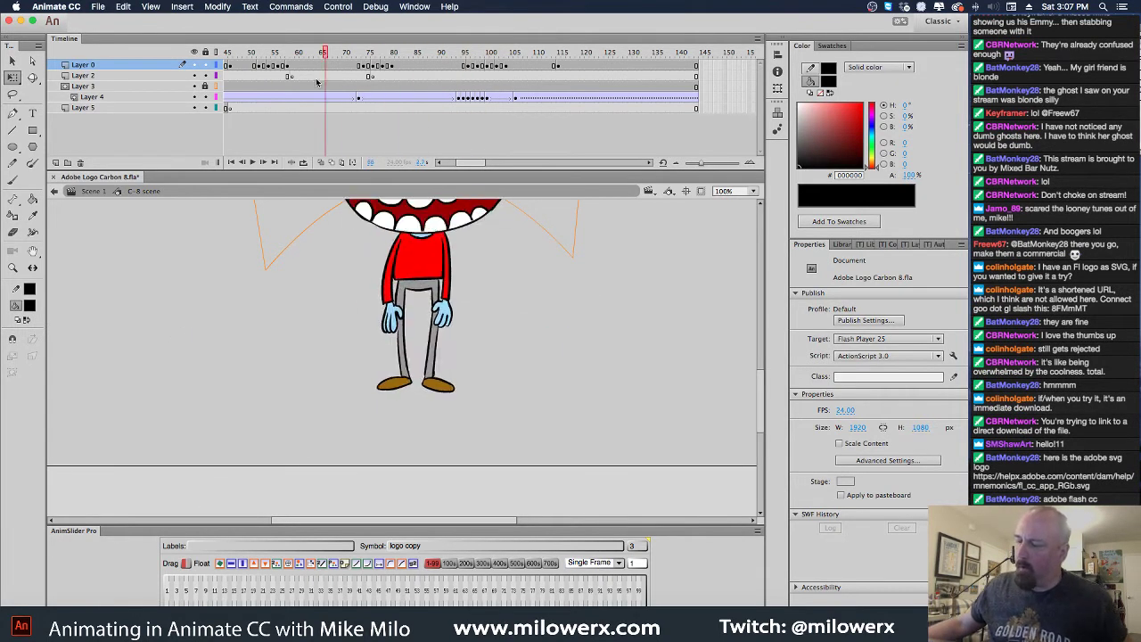
{"action": "left_click_drag", "start_coordinate": [316, 82], "coordinate": [627, 114]}
{"action": "left_click", "coordinate": [502, 342], "text": "alt+super"}
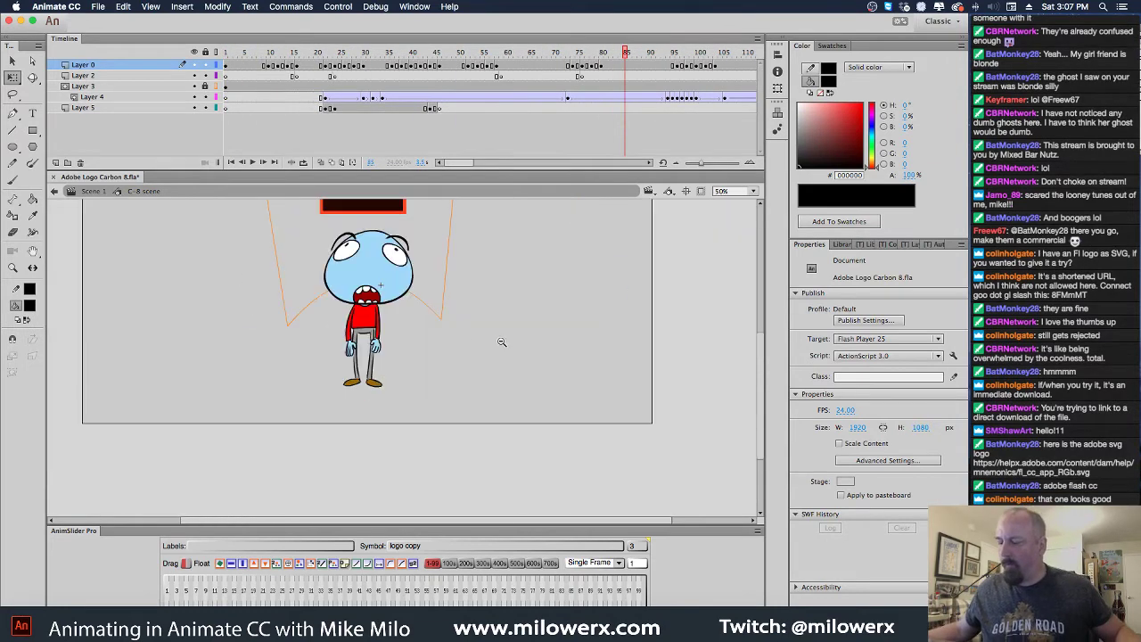
{"action": "left_click", "coordinate": [452, 296], "text": "alt"}
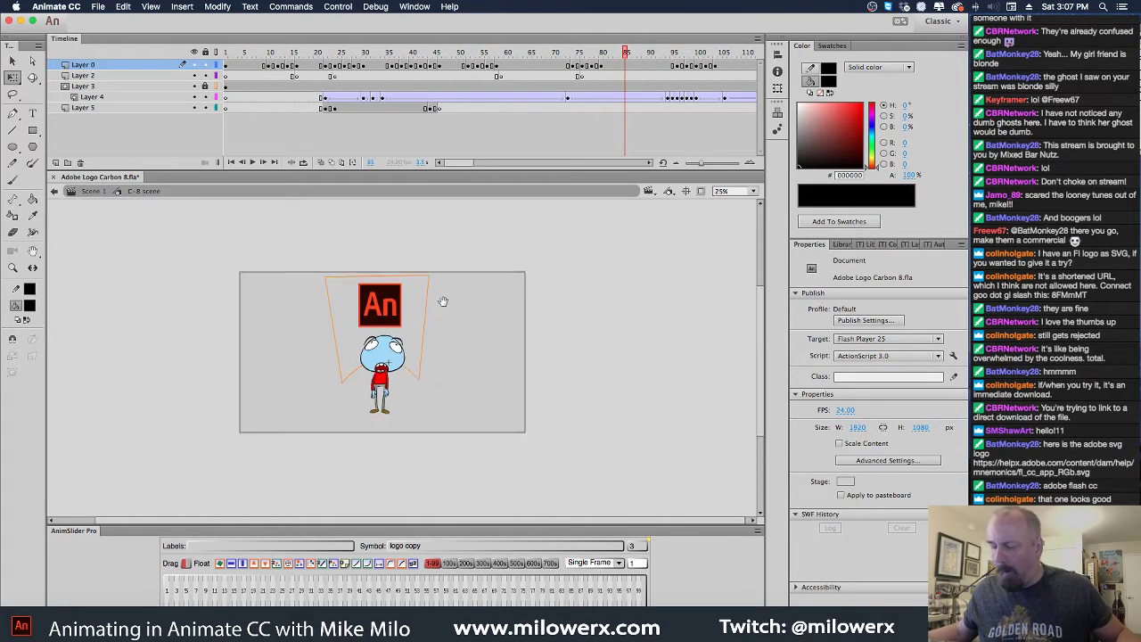
{"action": "left_click_drag", "start_coordinate": [627, 56], "coordinate": [156, 122]}
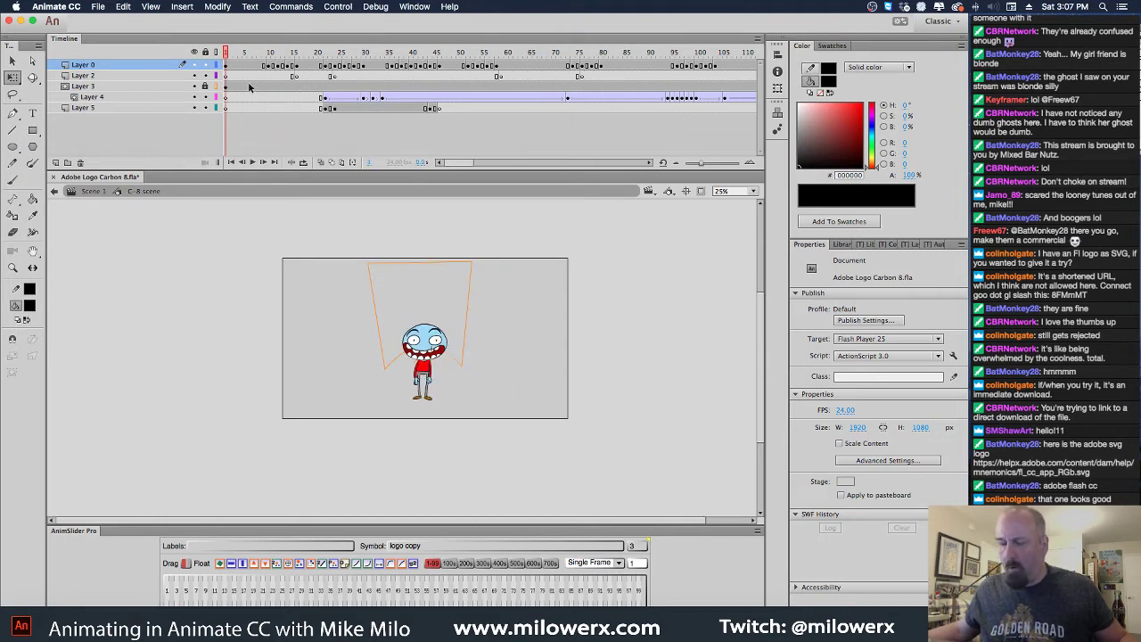
{"action": "key", "text": "Return"}
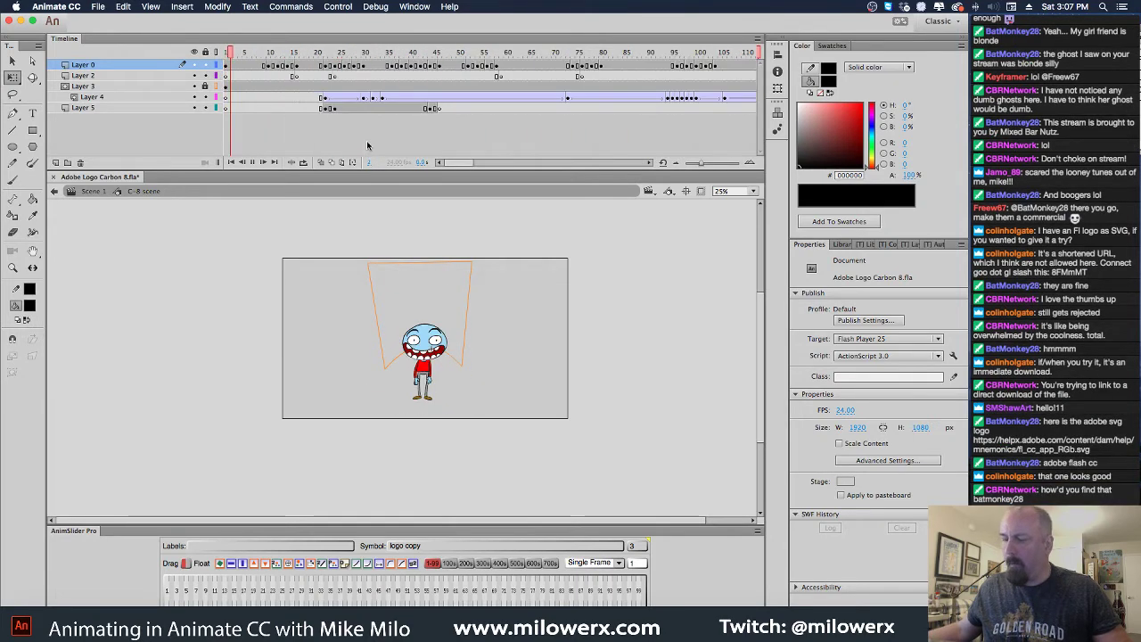
{"action": "key", "text": "Return"}
{"action": "left_click_drag", "start_coordinate": [467, 163], "coordinate": [491, 163]}
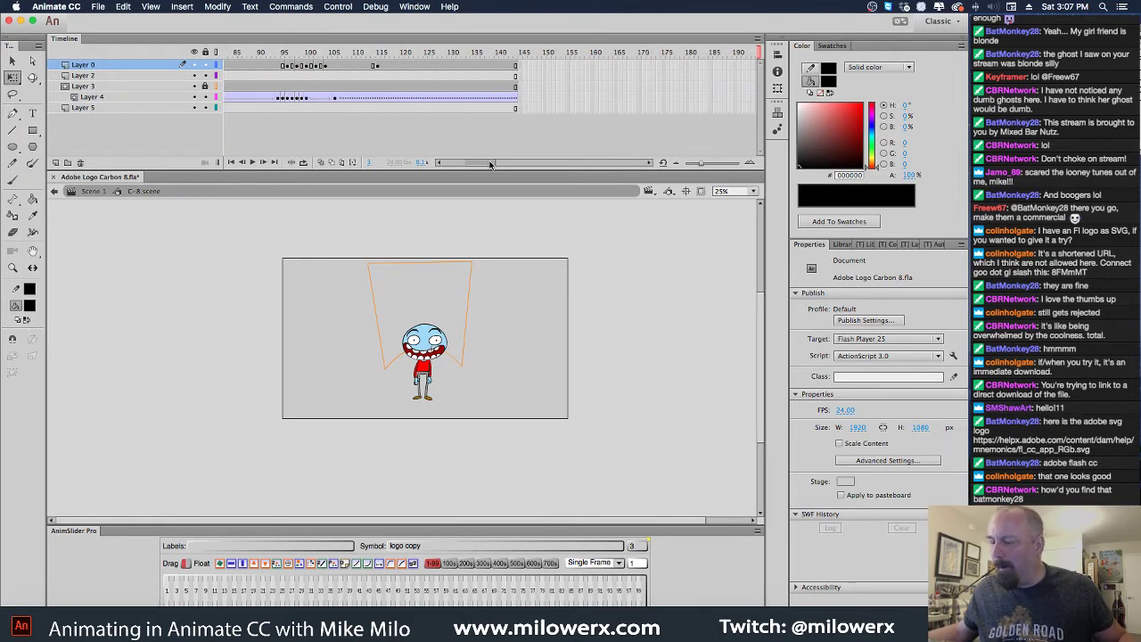
{"action": "left_click_drag", "start_coordinate": [308, 55], "coordinate": [340, 57]}
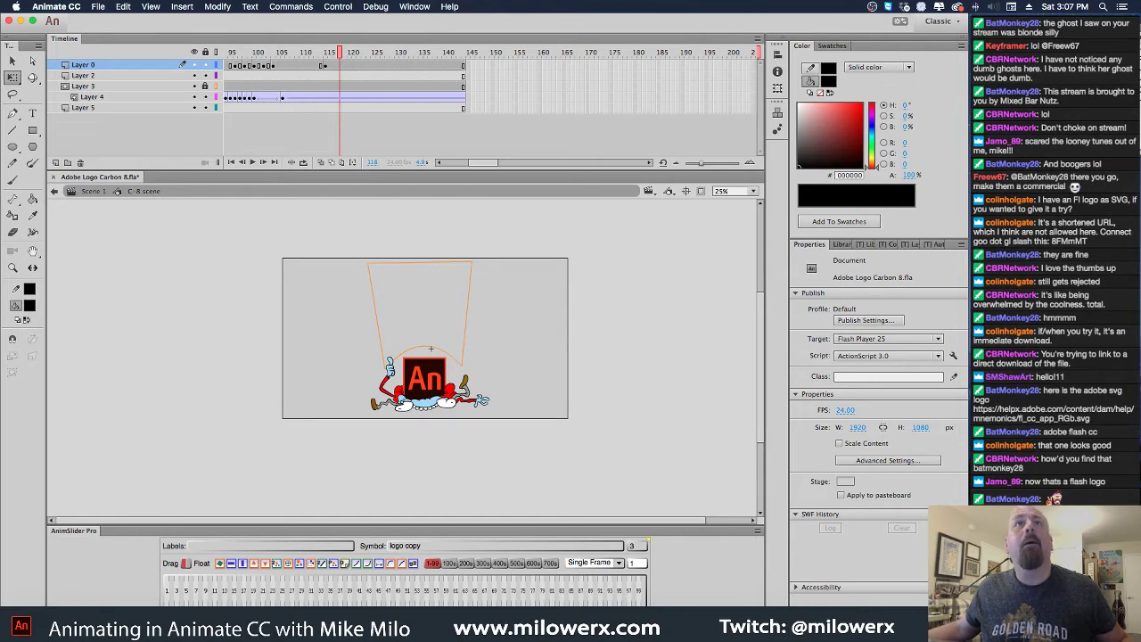
Zoom to 100% on the squashed character at frame 115 on Layer 0
{"action": "key", "text": "super+Tab"}
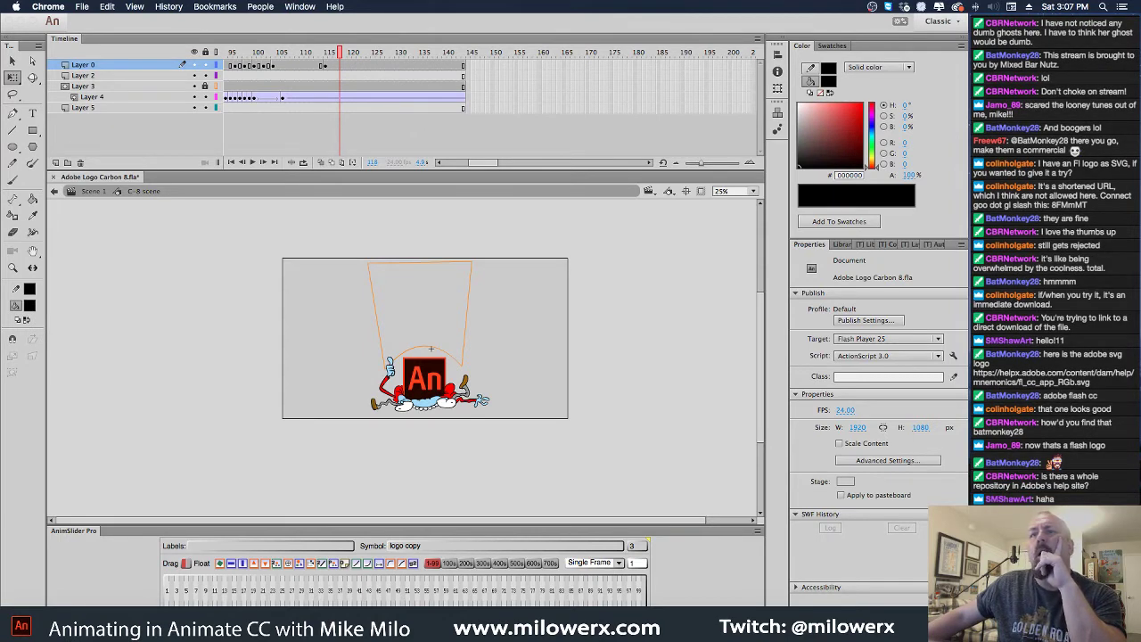
{"action": "left_click", "coordinate": [446, 393]}
{"action": "left_click", "coordinate": [441, 385]}
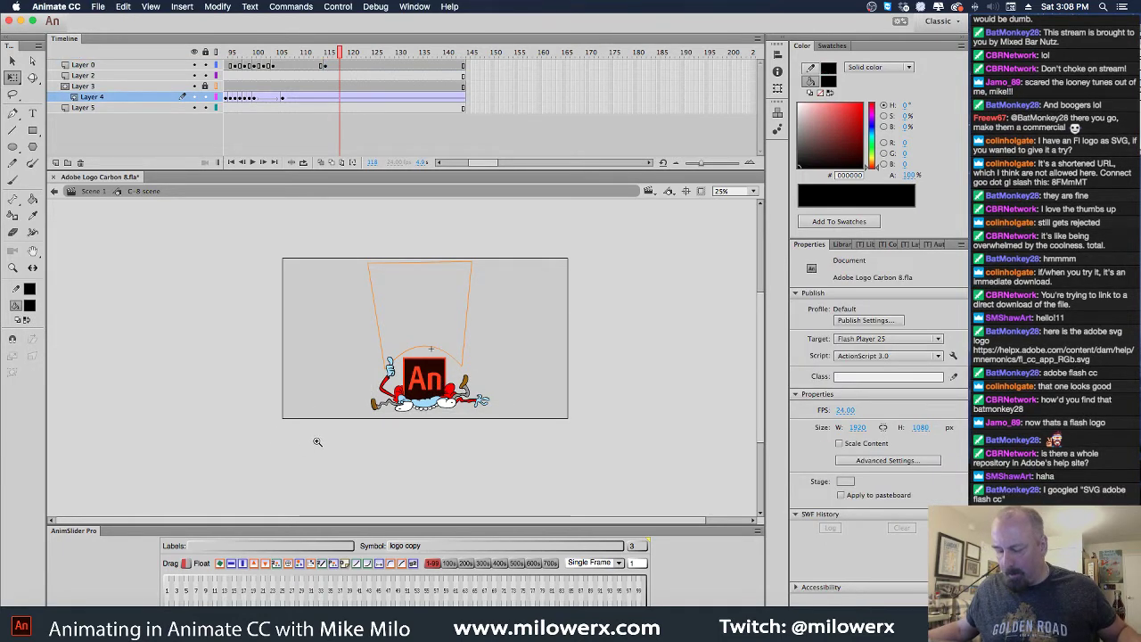
{"action": "left_click", "coordinate": [411, 423]}
{"action": "left_click_drag", "start_coordinate": [535, 321], "coordinate": [423, 464]}
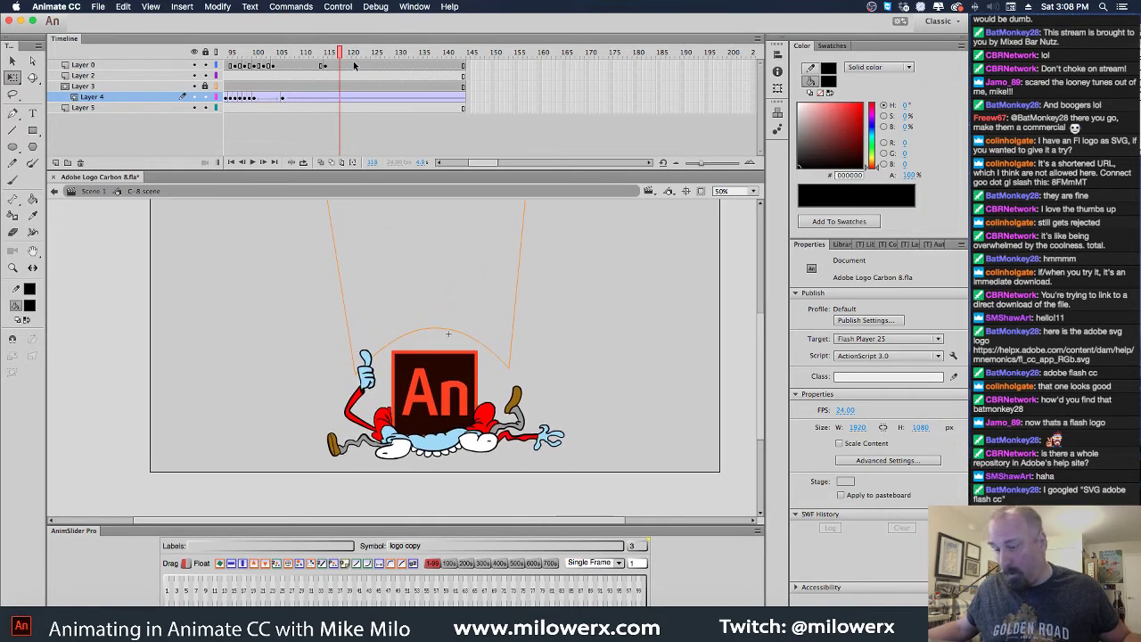
{"action": "left_click_drag", "start_coordinate": [341, 55], "coordinate": [303, 62]}
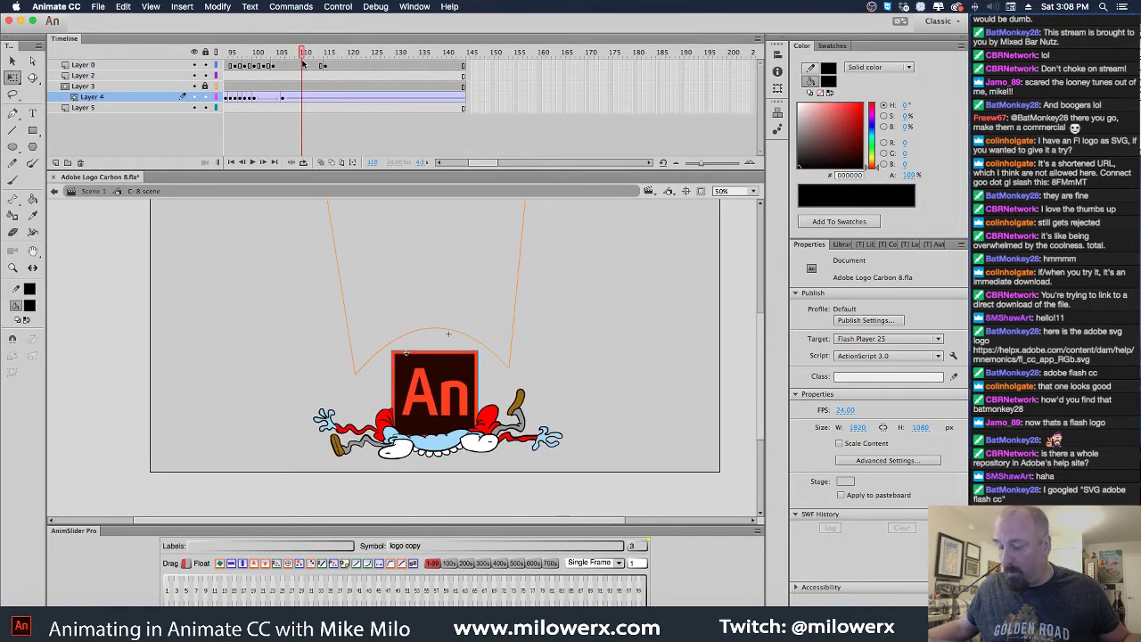
{"action": "left_click", "coordinate": [335, 66]}
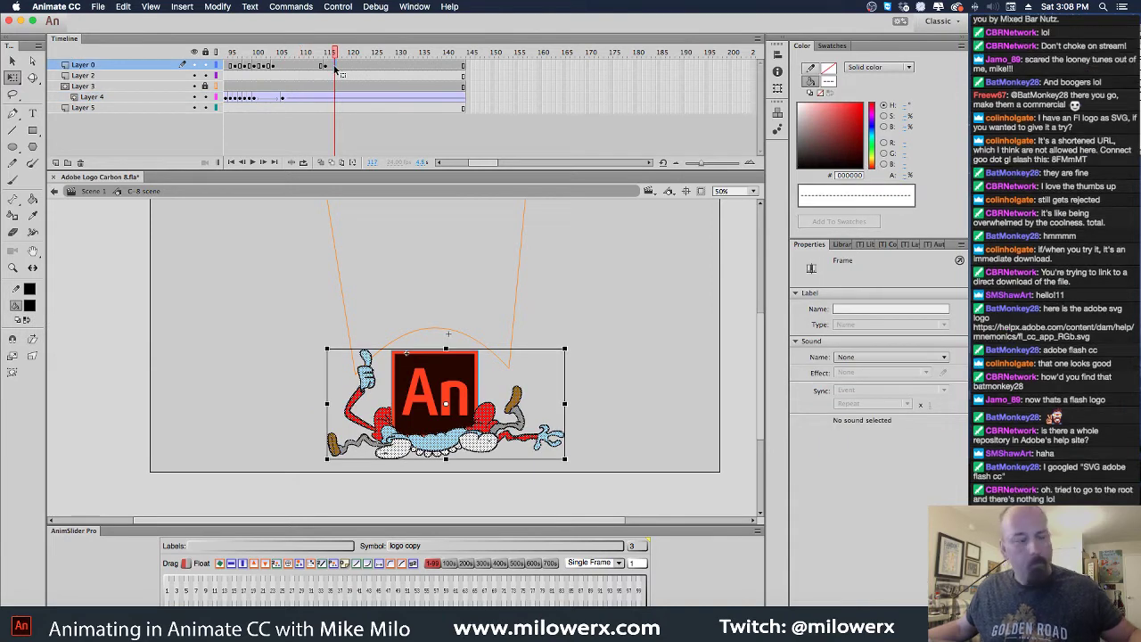
{"action": "left_click", "coordinate": [328, 67]}
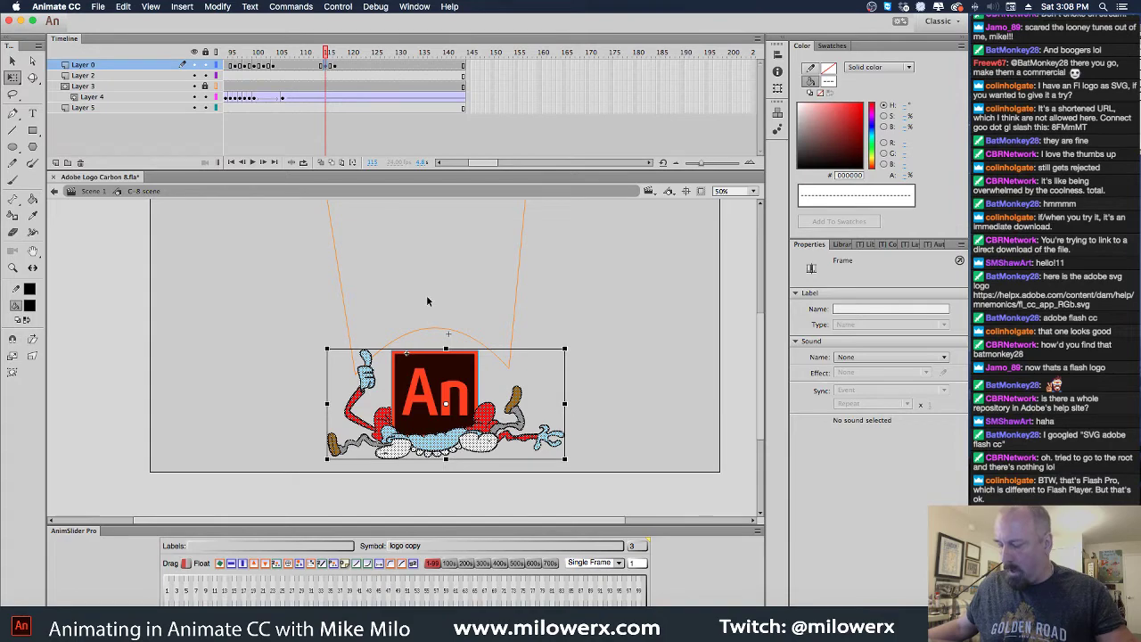
{"action": "left_click", "coordinate": [472, 387], "text": "super"}
{"action": "left_click_drag", "start_coordinate": [411, 406], "coordinate": [478, 358]}
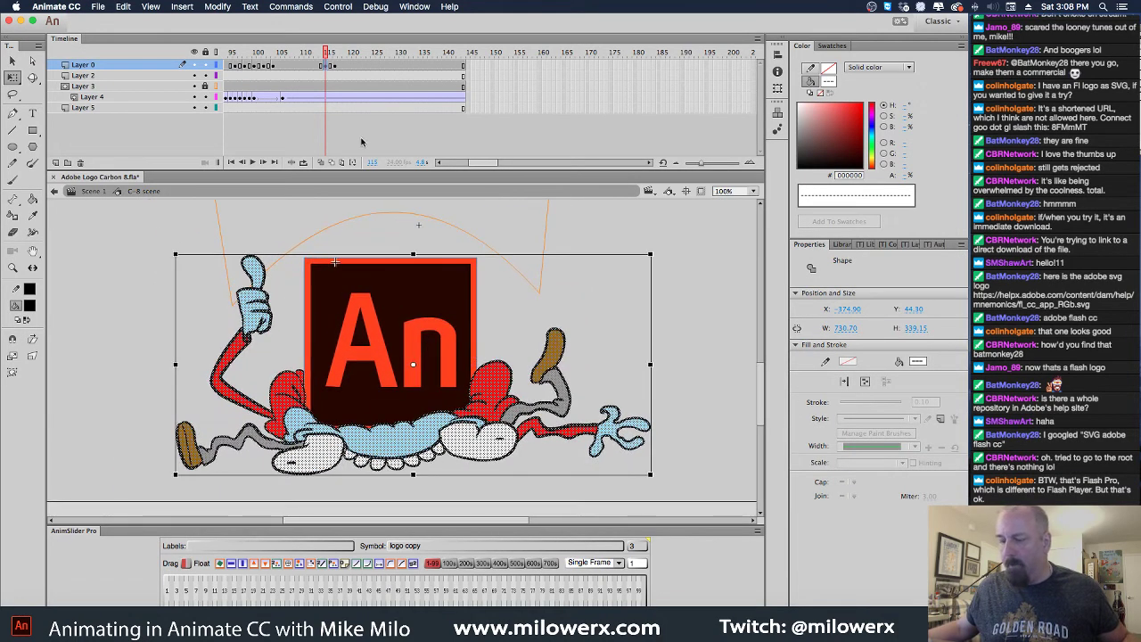
{"action": "left_click", "coordinate": [145, 293]}
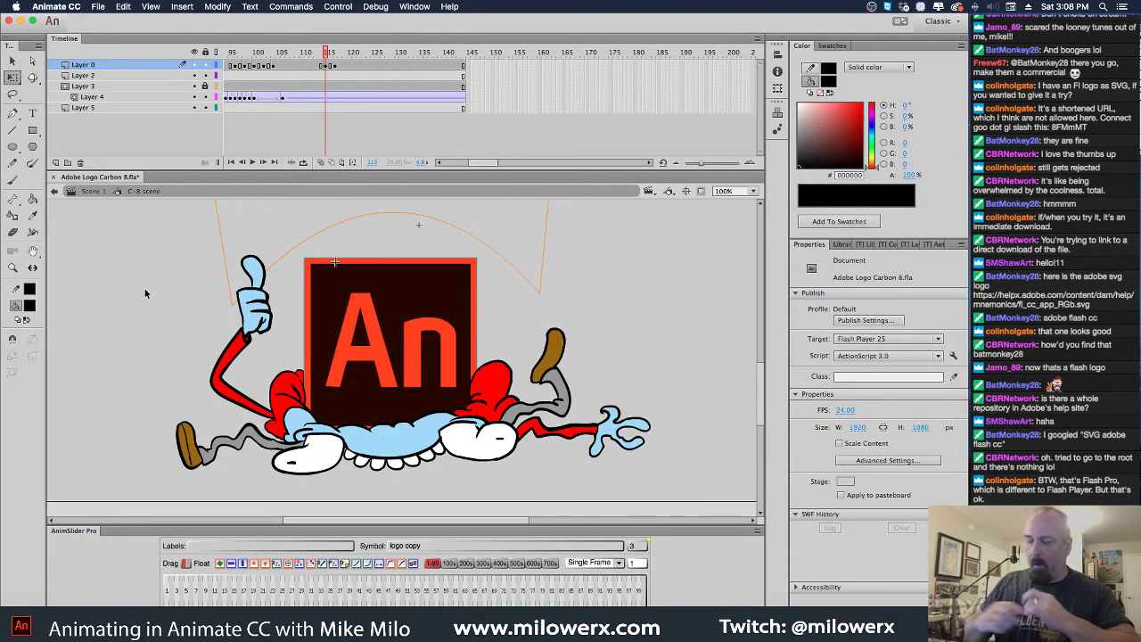
Lasso and delete the raised thumbs-up arm, then turn on onion skinning
{"action": "key", "text": "super+Tab"}
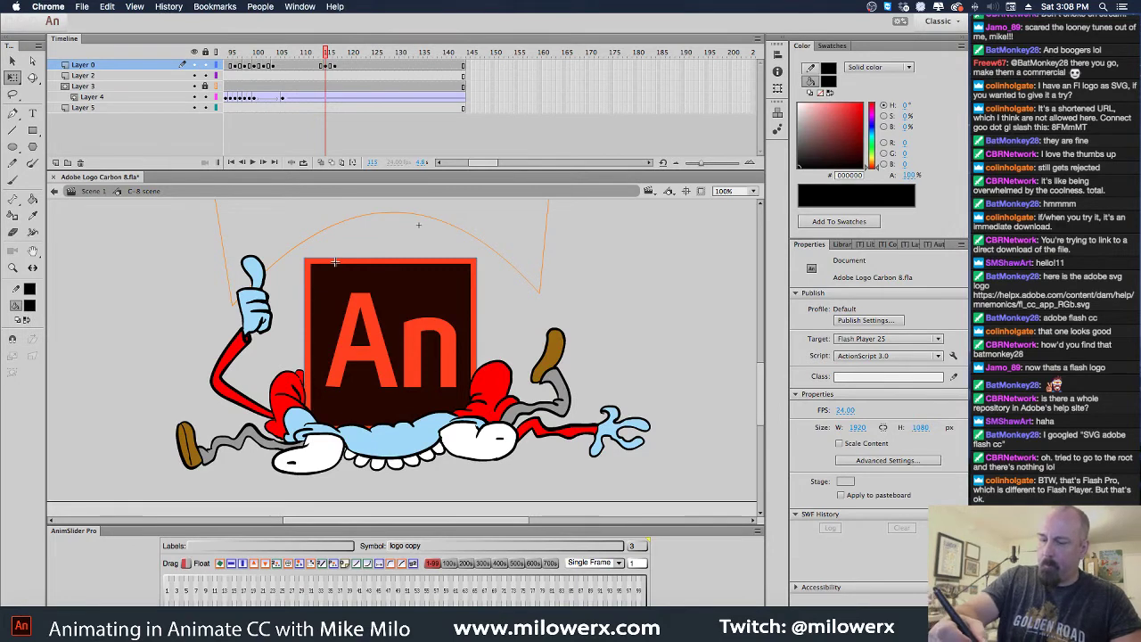
{"action": "left_click", "coordinate": [214, 211]}
{"action": "key", "text": "l"}
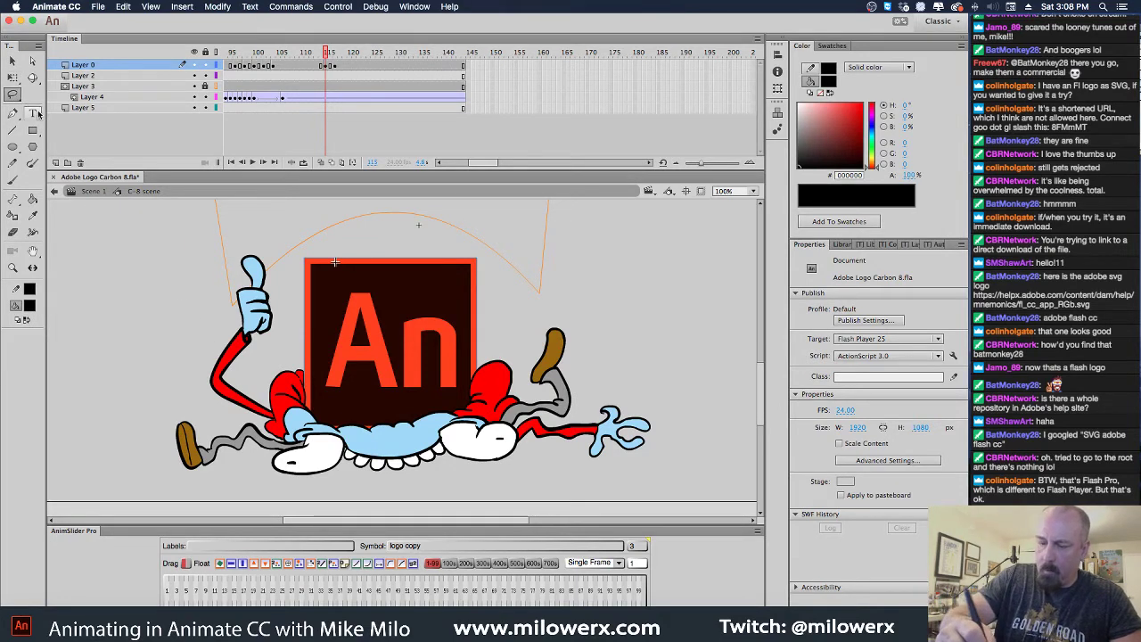
{"action": "mouse_move", "coordinate": [281, 412]}
{"action": "left_mouse_down"}
{"action": "mouse_move", "coordinate": [241, 420]}
{"action": "mouse_move", "coordinate": [200, 389]}
{"action": "mouse_move", "coordinate": [236, 248]}
{"action": "mouse_move", "coordinate": [272, 245]}
{"action": "mouse_move", "coordinate": [289, 313]}
{"action": "mouse_move", "coordinate": [279, 405]}
{"action": "left_mouse_up"}
{"action": "key", "text": "Delete"}
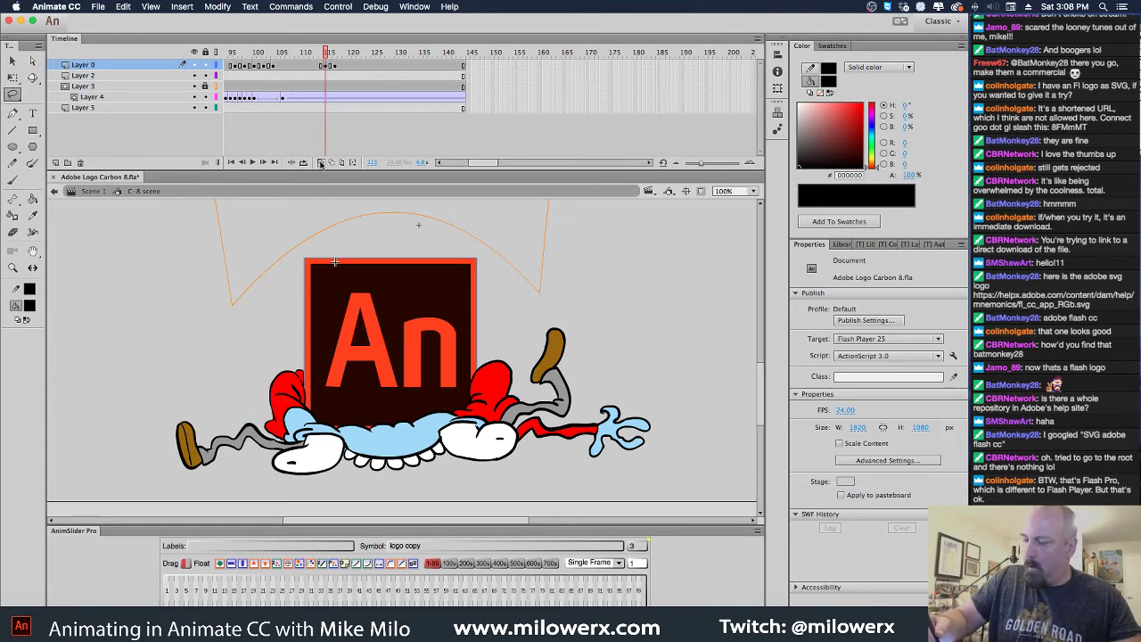
{"action": "left_click", "coordinate": [322, 163]}
Brush the outline of a new open hand at 200% zoom
{"action": "left_click", "coordinate": [31, 181]}
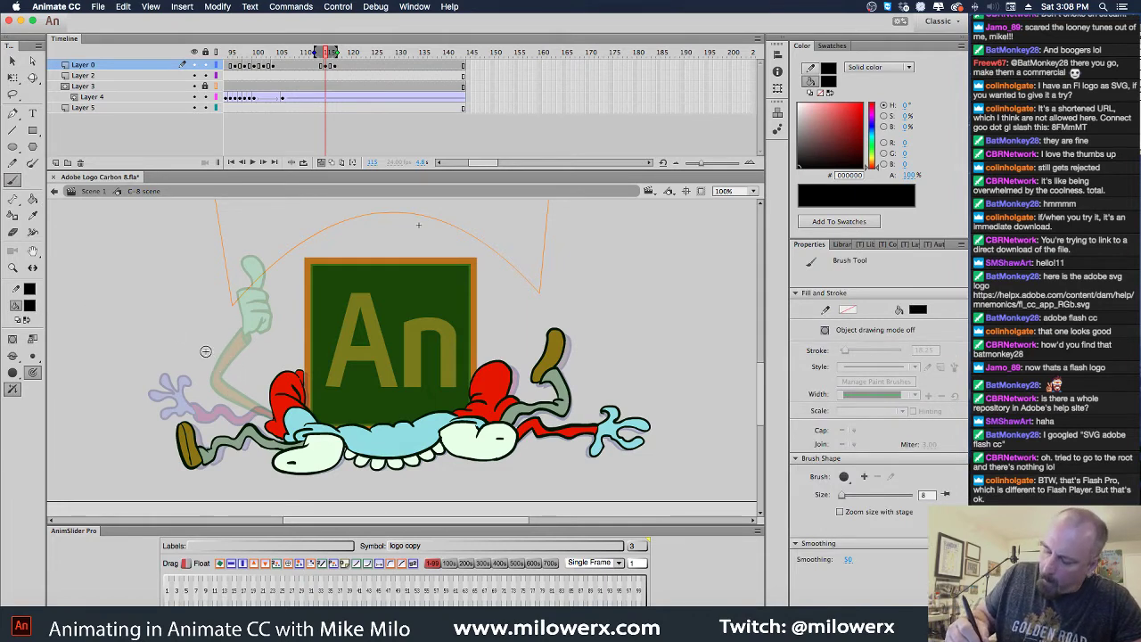
{"action": "mouse_move", "coordinate": [216, 336]}
{"action": "left_mouse_down"}
{"action": "mouse_move", "coordinate": [174, 374]}
{"action": "mouse_move", "coordinate": [187, 369]}
{"action": "left_mouse_up"}
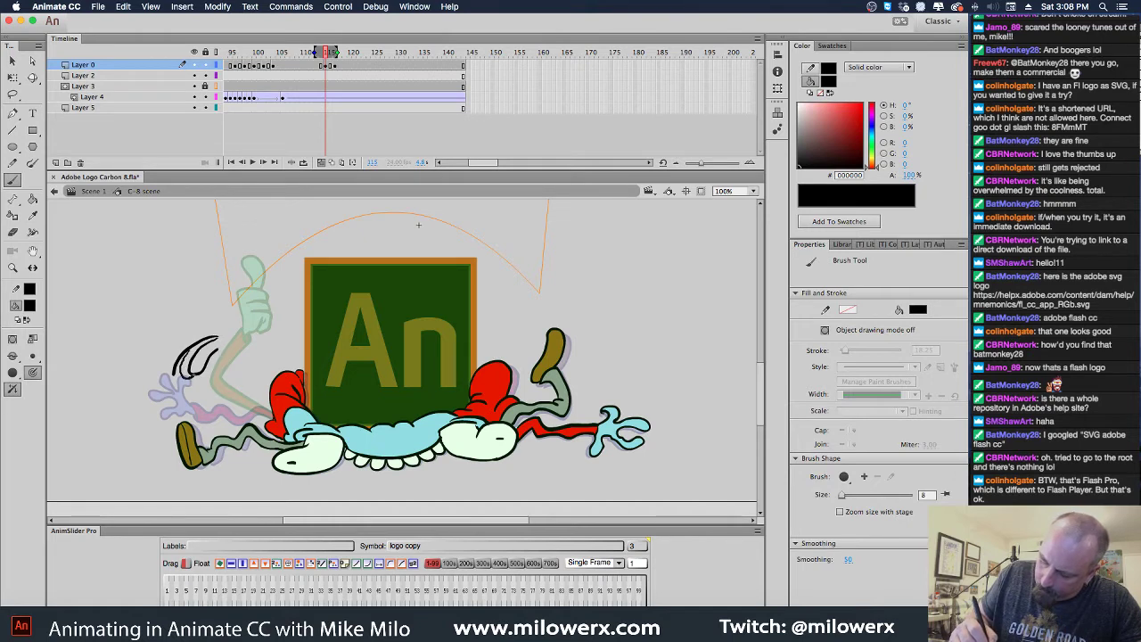
{"action": "left_click", "coordinate": [252, 340]}
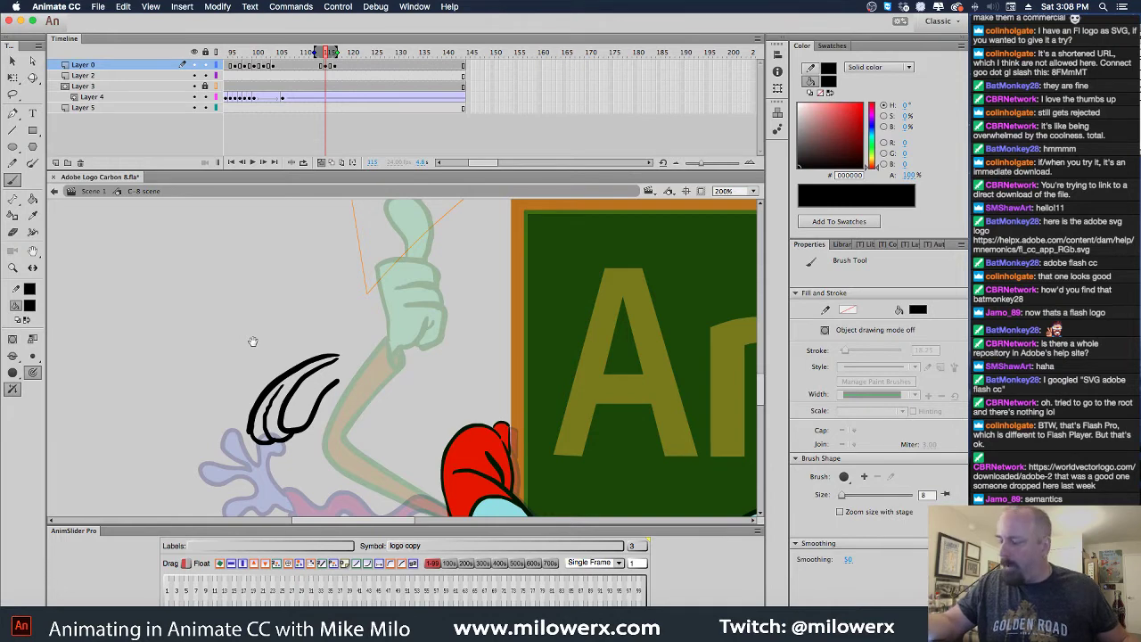
{"action": "key", "text": "super+z"}
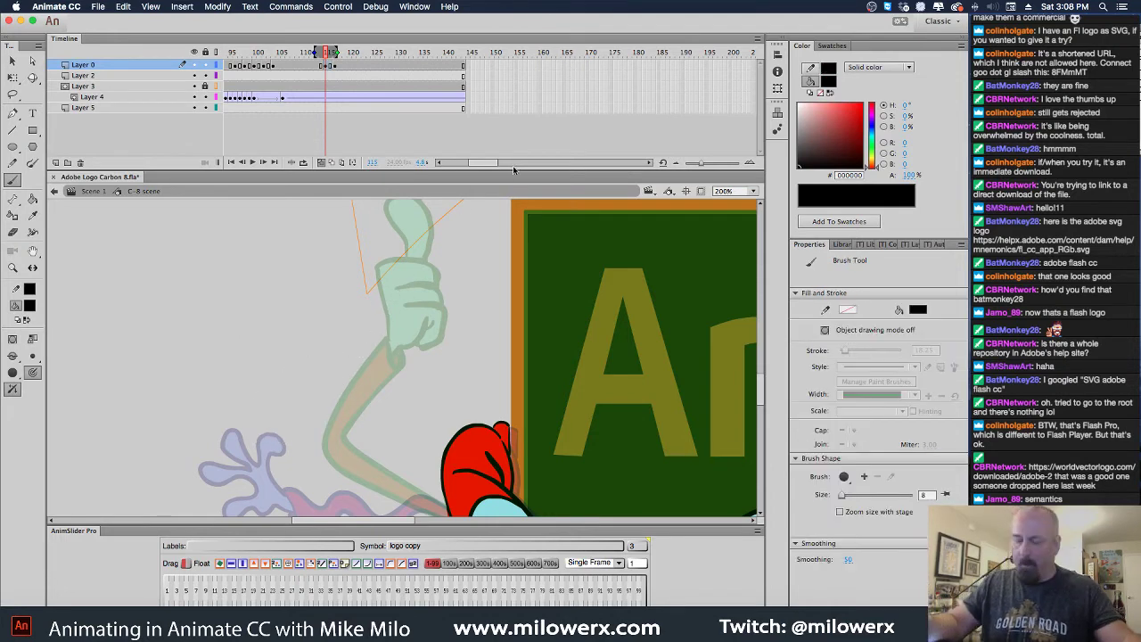
{"action": "mouse_move", "coordinate": [325, 383]}
{"action": "left_mouse_down"}
{"action": "mouse_move", "coordinate": [293, 390]}
{"action": "mouse_move", "coordinate": [282, 408]}
{"action": "mouse_move", "coordinate": [302, 418]}
{"action": "mouse_move", "coordinate": [321, 395]}
{"action": "mouse_move", "coordinate": [298, 386]}
{"action": "mouse_move", "coordinate": [319, 382]}
{"action": "mouse_move", "coordinate": [273, 403]}
{"action": "mouse_move", "coordinate": [271, 449]}
{"action": "left_mouse_up"}
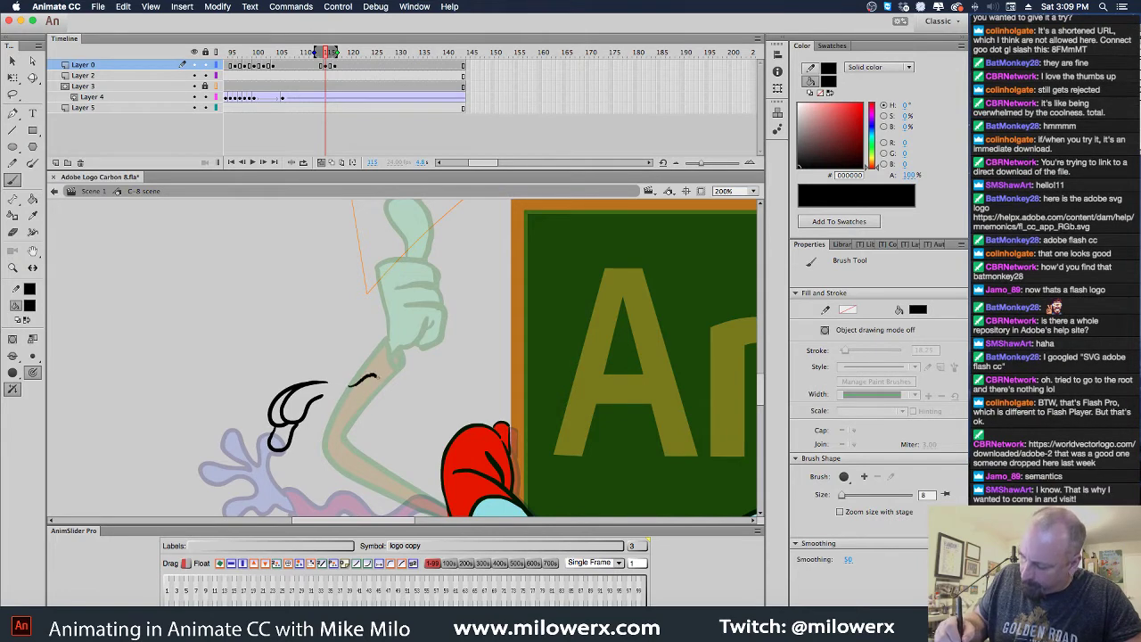
{"action": "mouse_move", "coordinate": [360, 400]}
{"action": "left_mouse_down"}
{"action": "mouse_move", "coordinate": [347, 403]}
{"action": "mouse_move", "coordinate": [350, 388]}
{"action": "mouse_move", "coordinate": [319, 419]}
{"action": "left_mouse_up"}
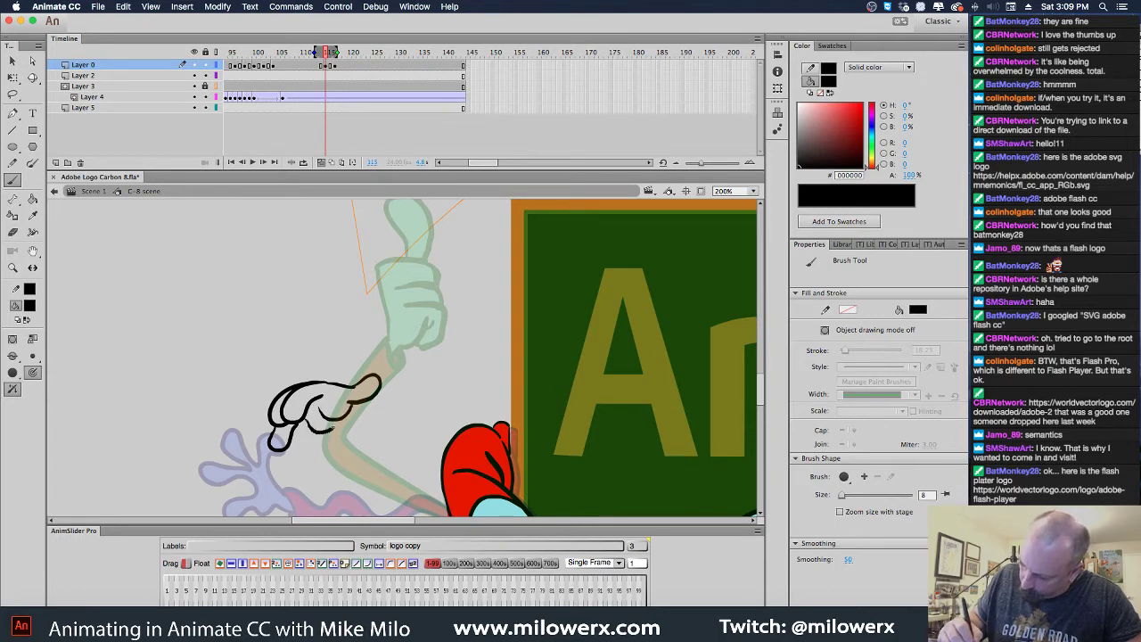
Brush the arm line from the red shoulder up to the new hand
{"action": "left_click_drag", "start_coordinate": [376, 446], "coordinate": [318, 347]}
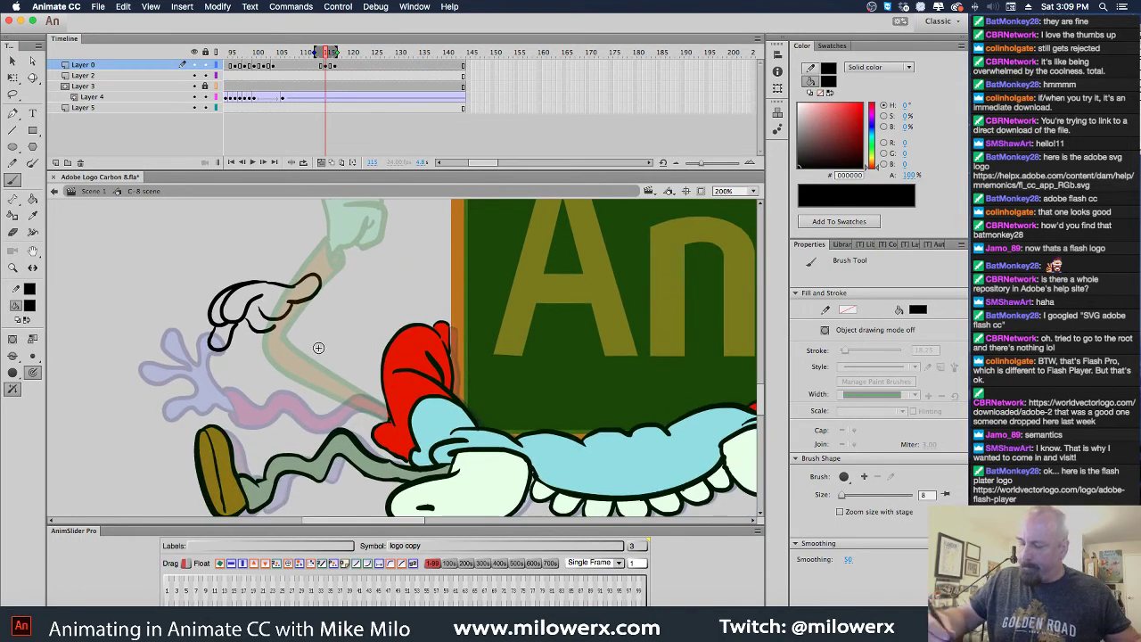
{"action": "left_click_drag", "start_coordinate": [386, 400], "coordinate": [349, 381]}
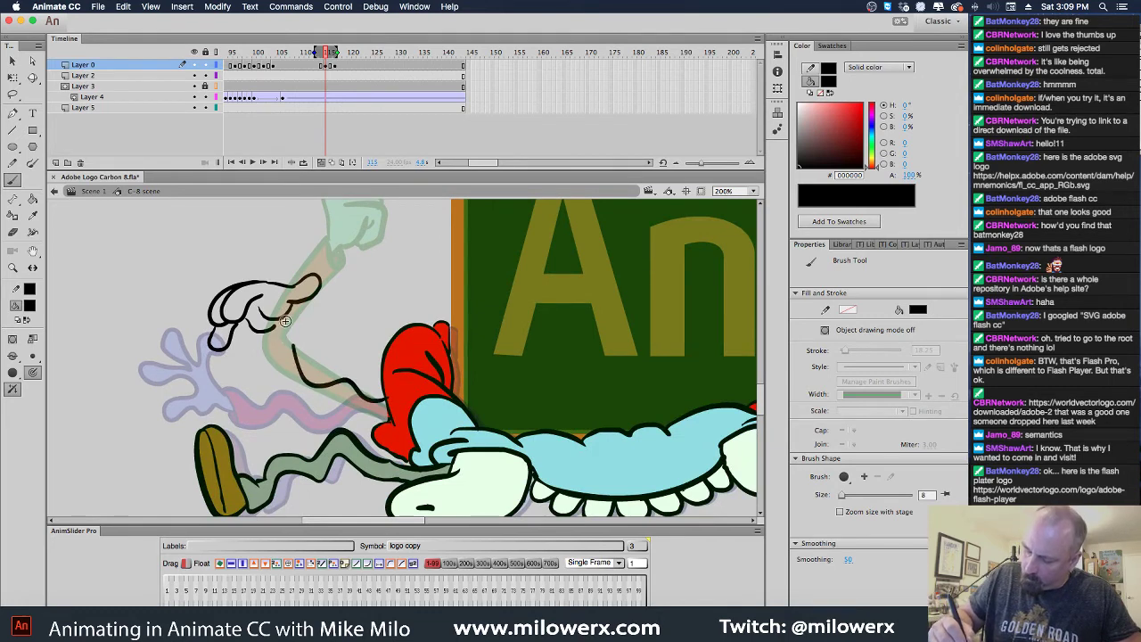
{"action": "mouse_move", "coordinate": [287, 312]}
{"action": "left_mouse_down"}
{"action": "mouse_move", "coordinate": [264, 346]}
{"action": "mouse_move", "coordinate": [299, 346]}
{"action": "left_mouse_up"}
{"action": "key", "text": "super+z"}
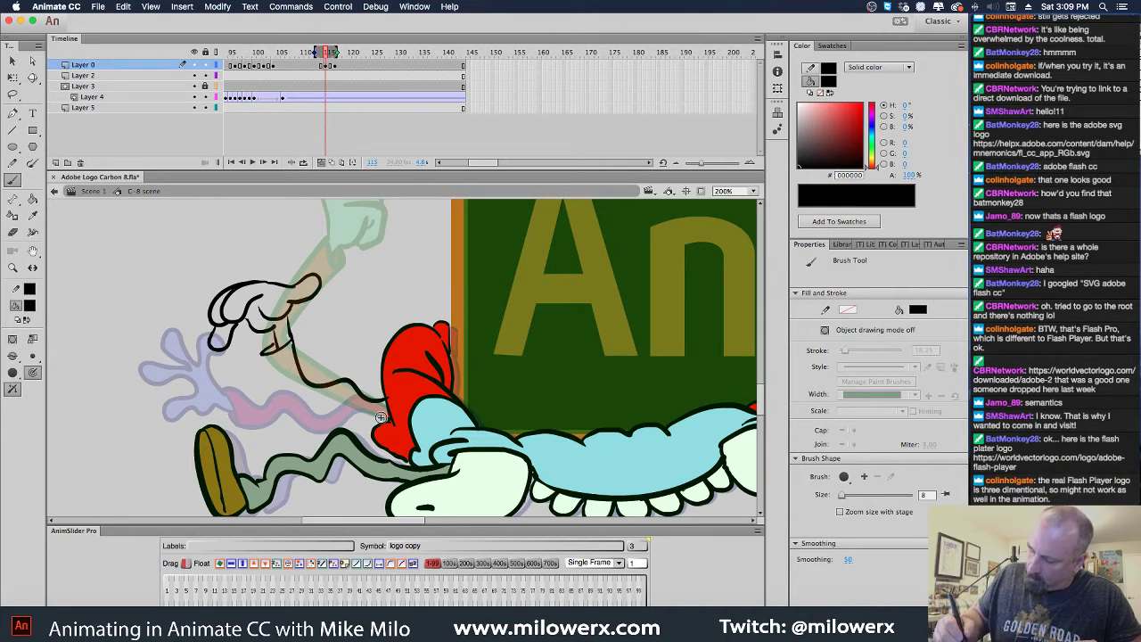
{"action": "mouse_move", "coordinate": [344, 395]}
{"action": "left_mouse_down"}
{"action": "mouse_move", "coordinate": [299, 401]}
{"action": "mouse_move", "coordinate": [265, 371]}
{"action": "left_mouse_up"}
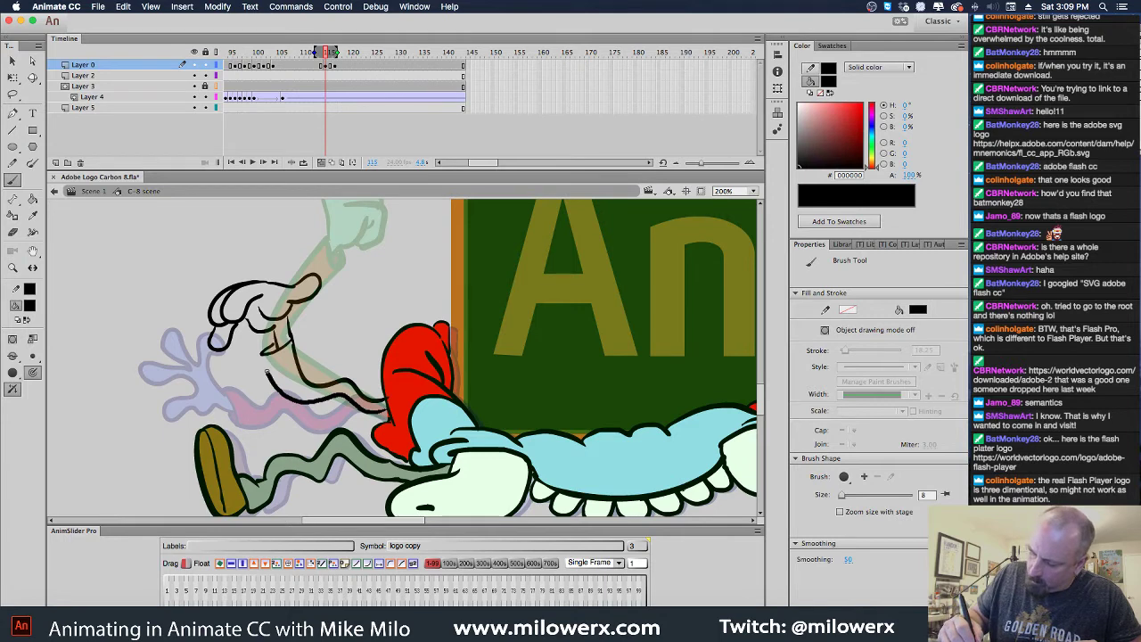
Fill the new arm's sleeve red with the Paint Bucket
{"action": "left_click", "coordinate": [29, 306]}
{"action": "left_click", "coordinate": [100, 398]}
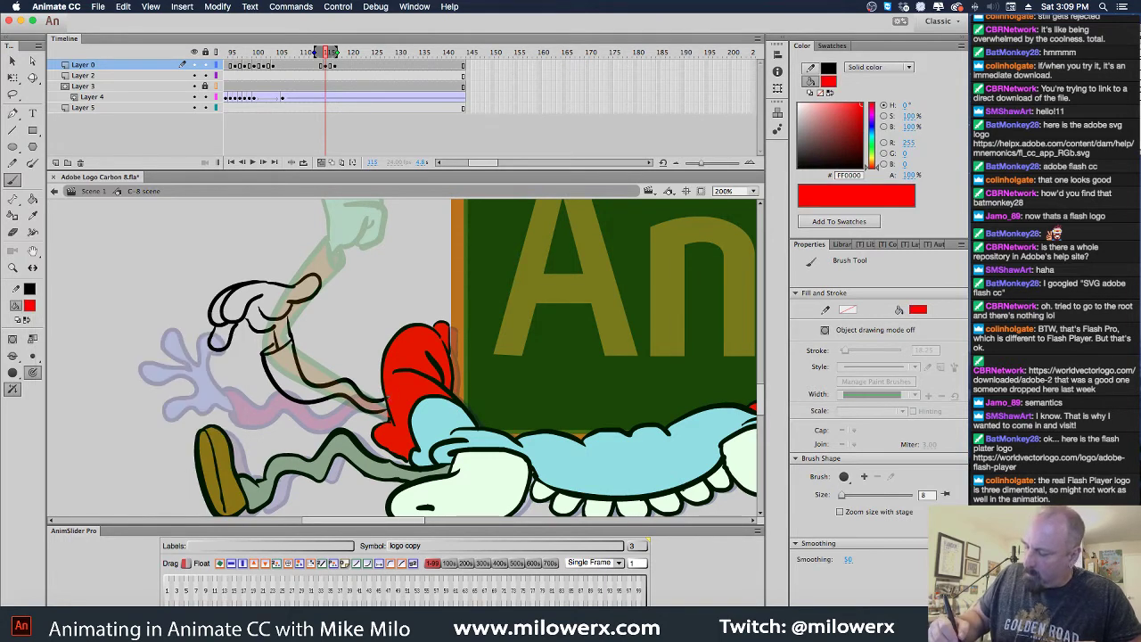
{"action": "left_click", "coordinate": [31, 307]}
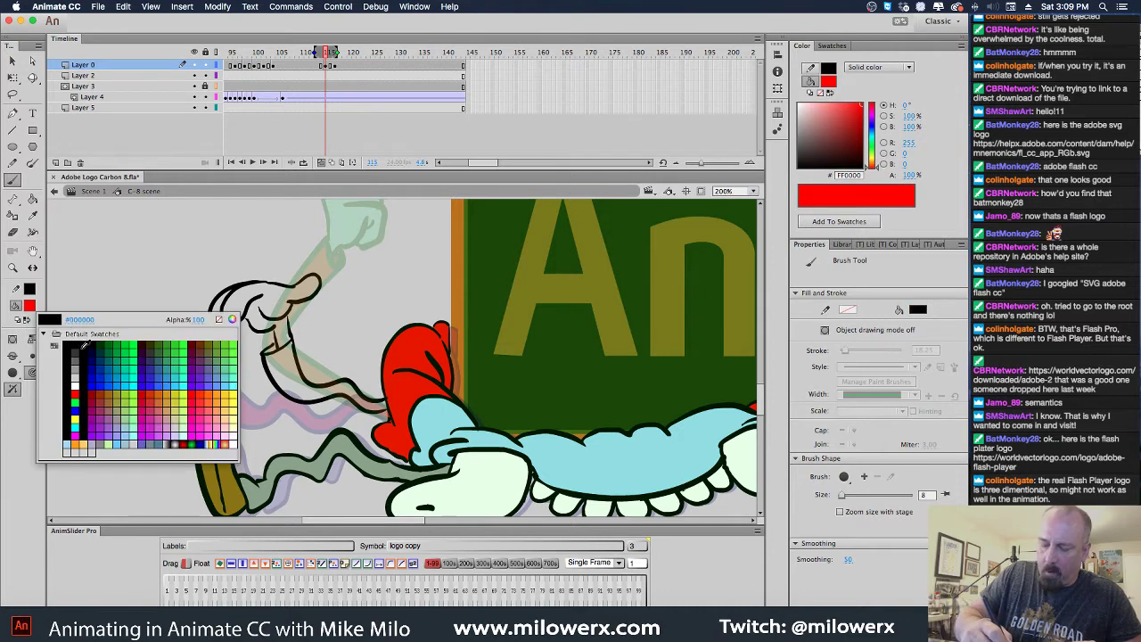
{"action": "left_click", "coordinate": [71, 344]}
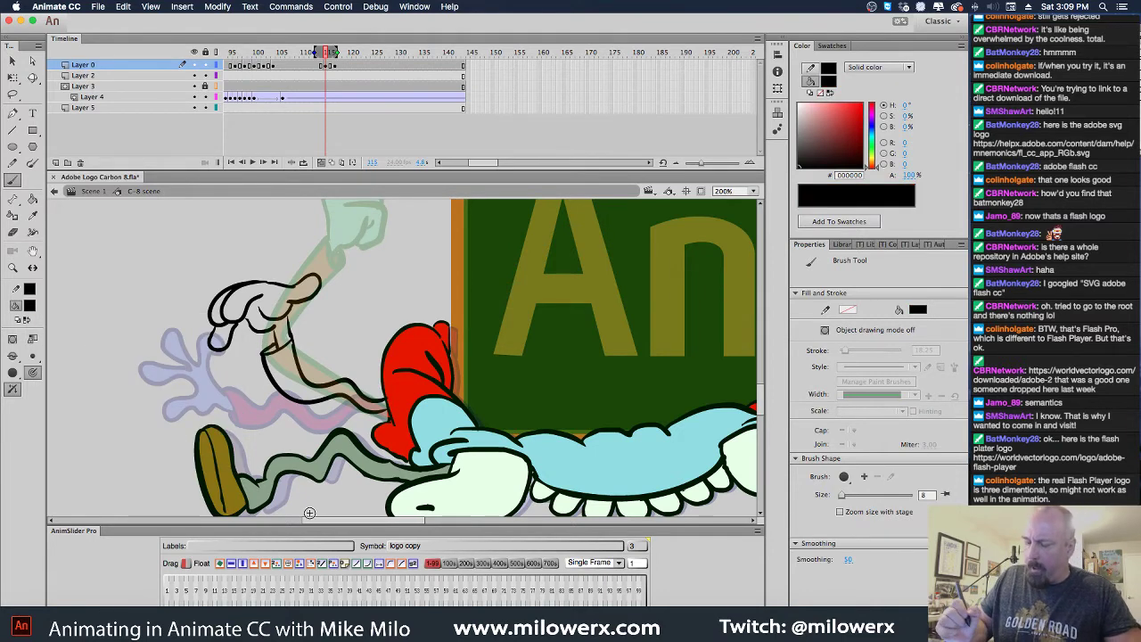
{"action": "left_click", "coordinate": [31, 307]}
{"action": "left_click", "coordinate": [74, 392]}
{"action": "key", "text": "k"}
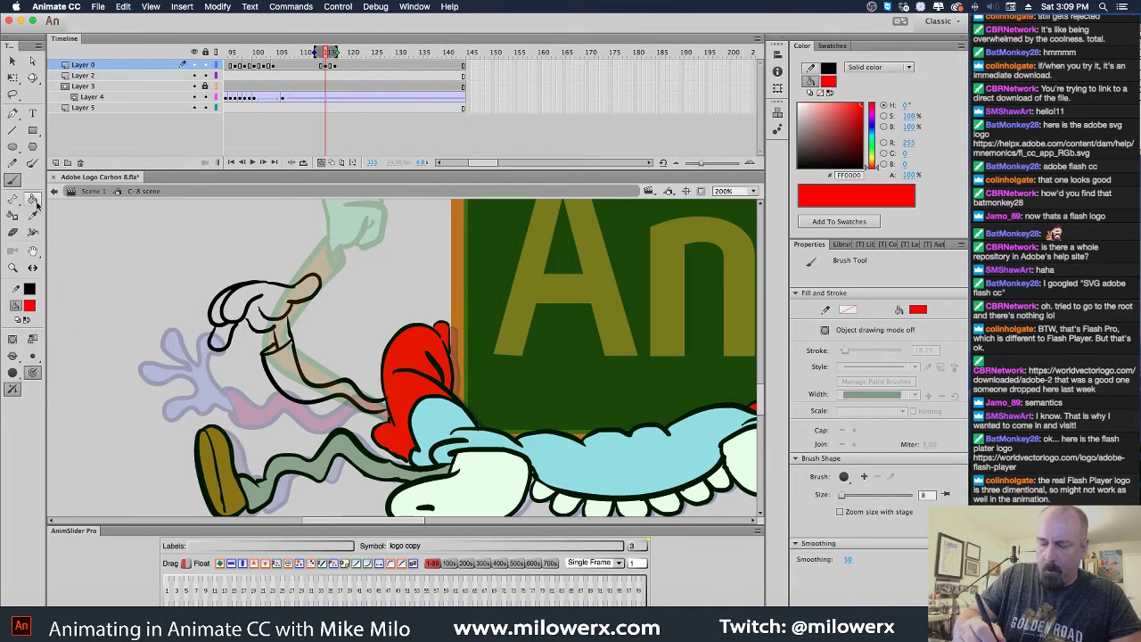
{"action": "left_click", "coordinate": [319, 394]}
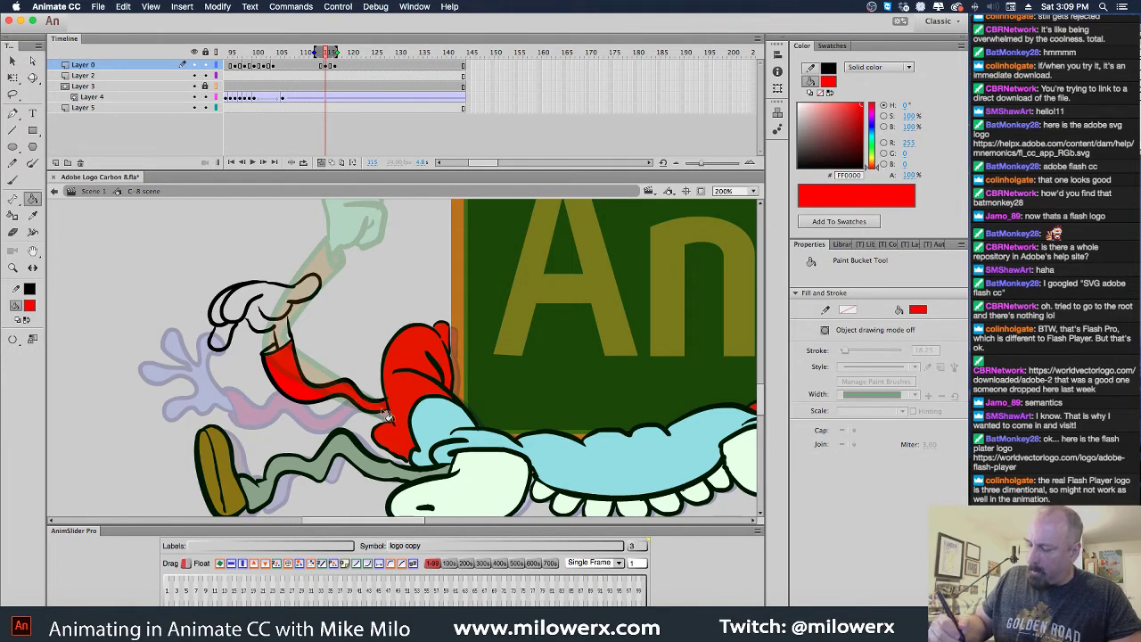
Eyedrop the body's light blue and fill the new glove with it
{"action": "left_click", "coordinate": [34, 308]}
{"action": "left_click", "coordinate": [86, 396]}
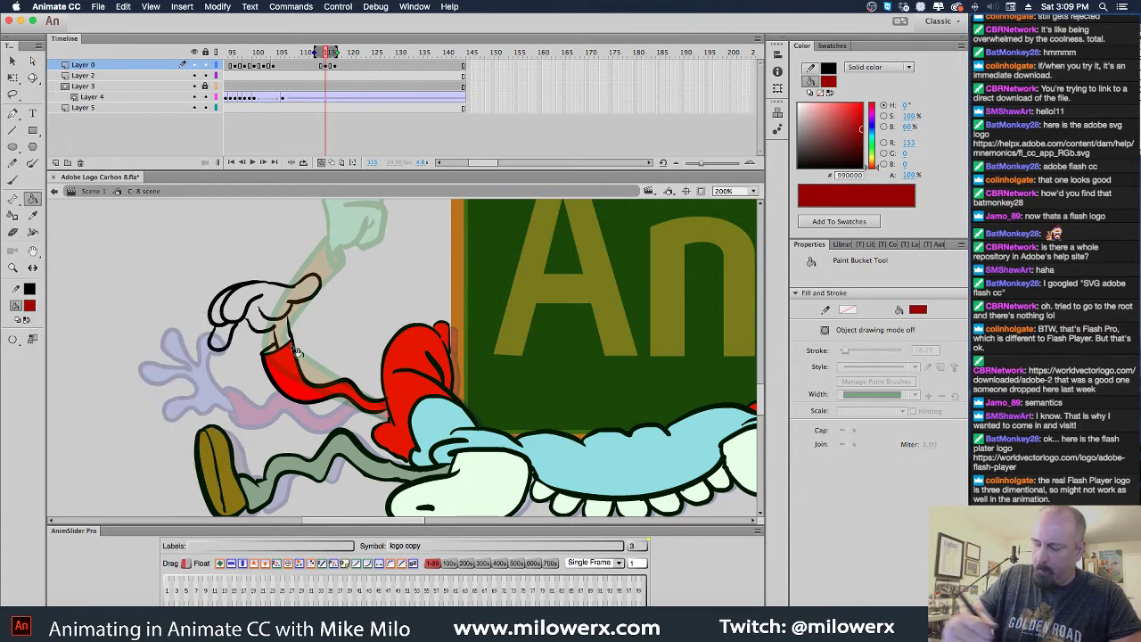
{"action": "left_click", "coordinate": [31, 308]}
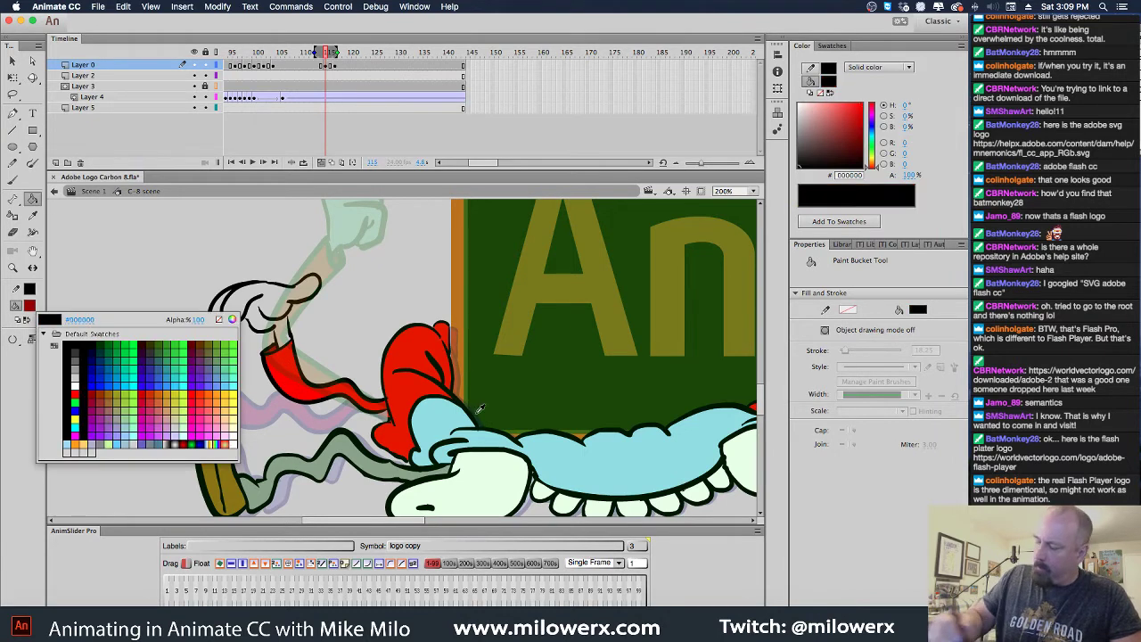
{"action": "left_click", "coordinate": [563, 462]}
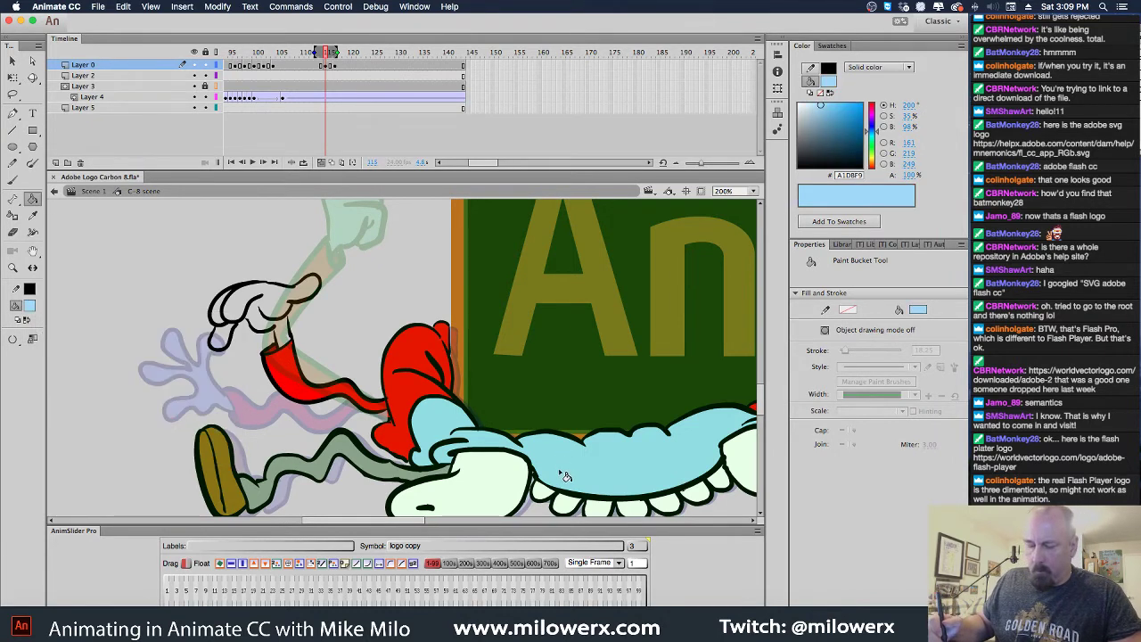
{"action": "left_click", "coordinate": [281, 305]}
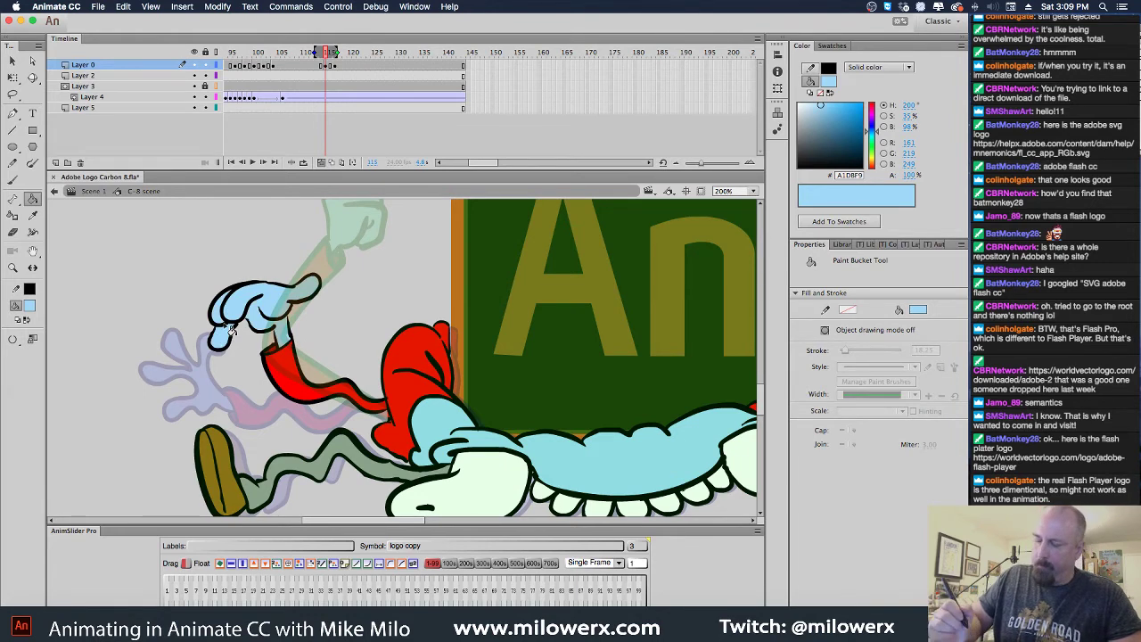
{"action": "left_click", "coordinate": [301, 52]}
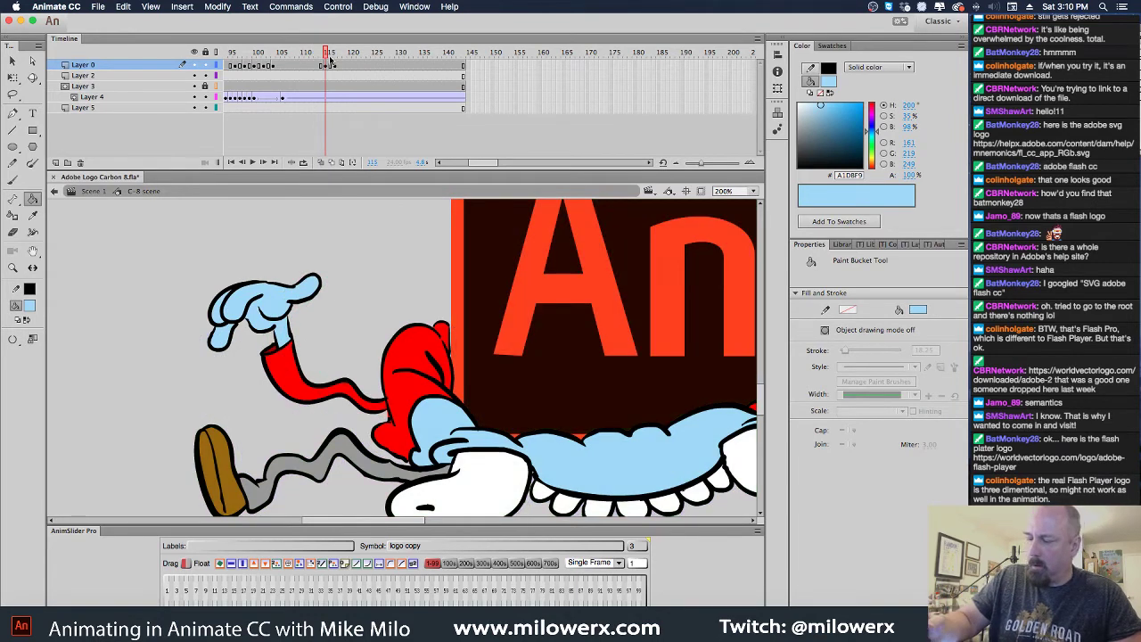
Scrub through the poses and zoom in on the thumbs-up frame's raised arm
{"action": "left_click_drag", "start_coordinate": [302, 58], "coordinate": [311, 82]}
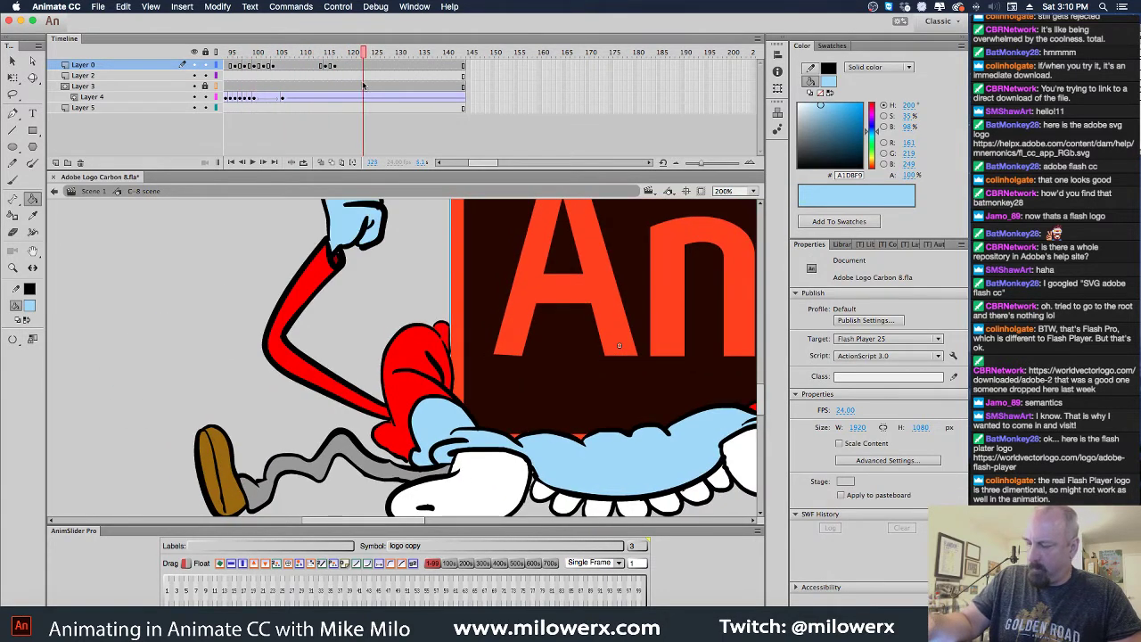
{"action": "left_click_drag", "start_coordinate": [363, 83], "coordinate": [364, 113]}
{"action": "scroll", "coordinate": [404, 266], "scroll_direction": "up", "scroll_amount": 2}
{"action": "key", "text": "super+1"}
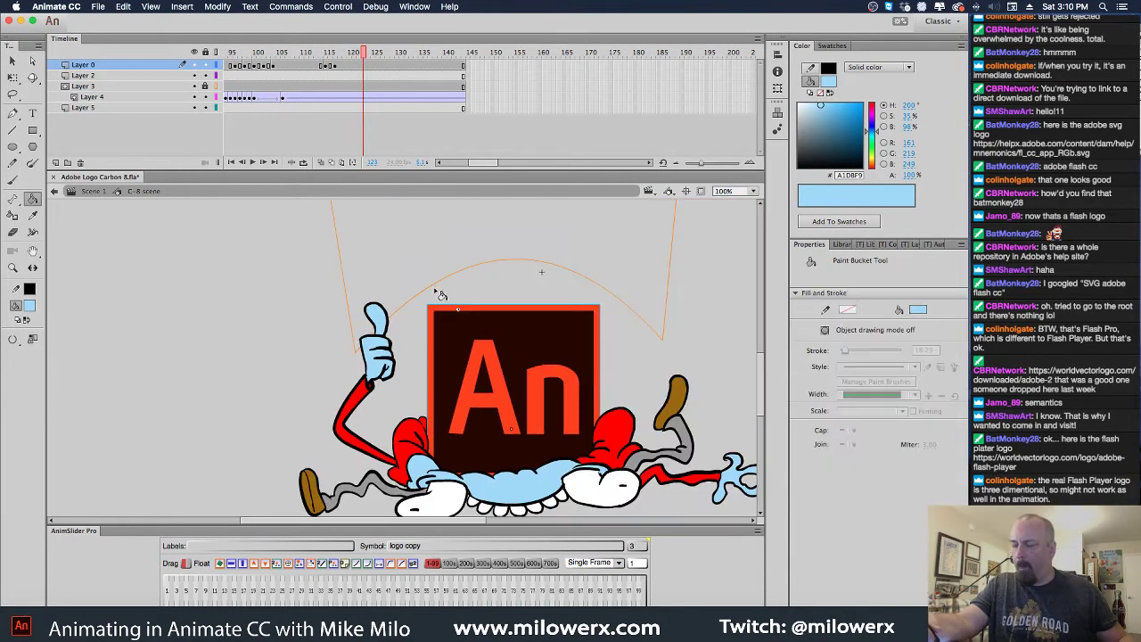
{"action": "left_click", "coordinate": [353, 61]}
{"action": "mouse_move", "coordinate": [353, 61]}
{"action": "left_mouse_down"}
{"action": "mouse_move", "coordinate": [303, 73]}
{"action": "mouse_move", "coordinate": [355, 80]}
{"action": "mouse_move", "coordinate": [311, 85]}
{"action": "mouse_move", "coordinate": [348, 93]}
{"action": "mouse_move", "coordinate": [344, 70]}
{"action": "left_mouse_up"}
{"action": "left_click", "coordinate": [349, 77]}
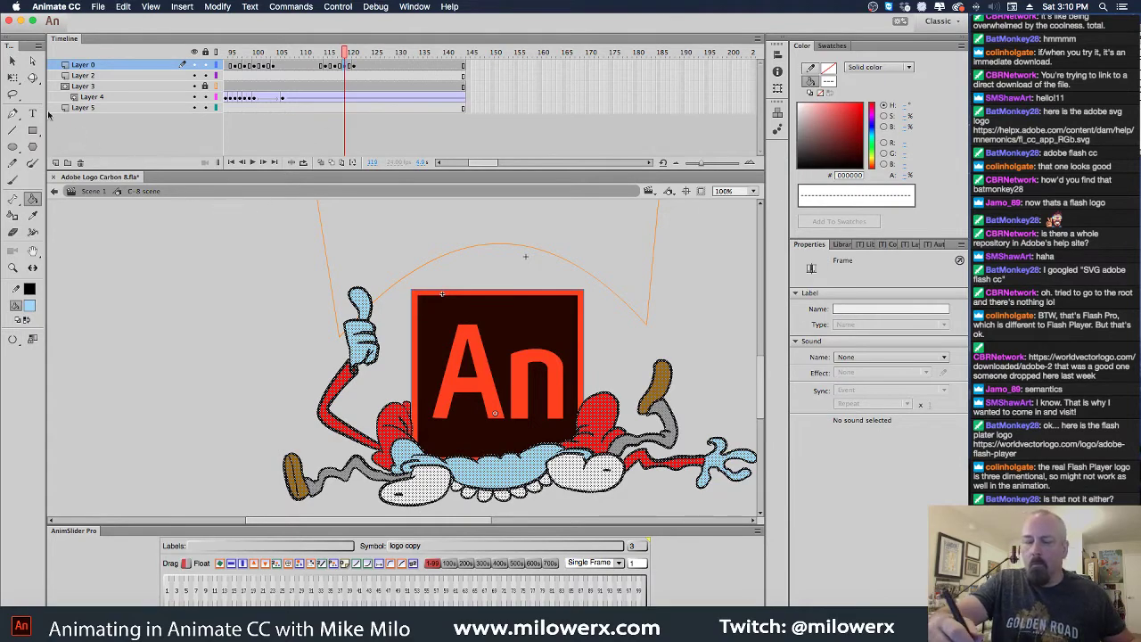
{"action": "left_click", "coordinate": [13, 93]}
{"action": "left_click", "coordinate": [377, 327], "text": "super"}
{"action": "mouse_move", "coordinate": [419, 354]}
{"action": "left_mouse_down"}
{"action": "mouse_move", "coordinate": [404, 262]}
{"action": "mouse_move", "coordinate": [366, 259]}
{"action": "left_mouse_up"}
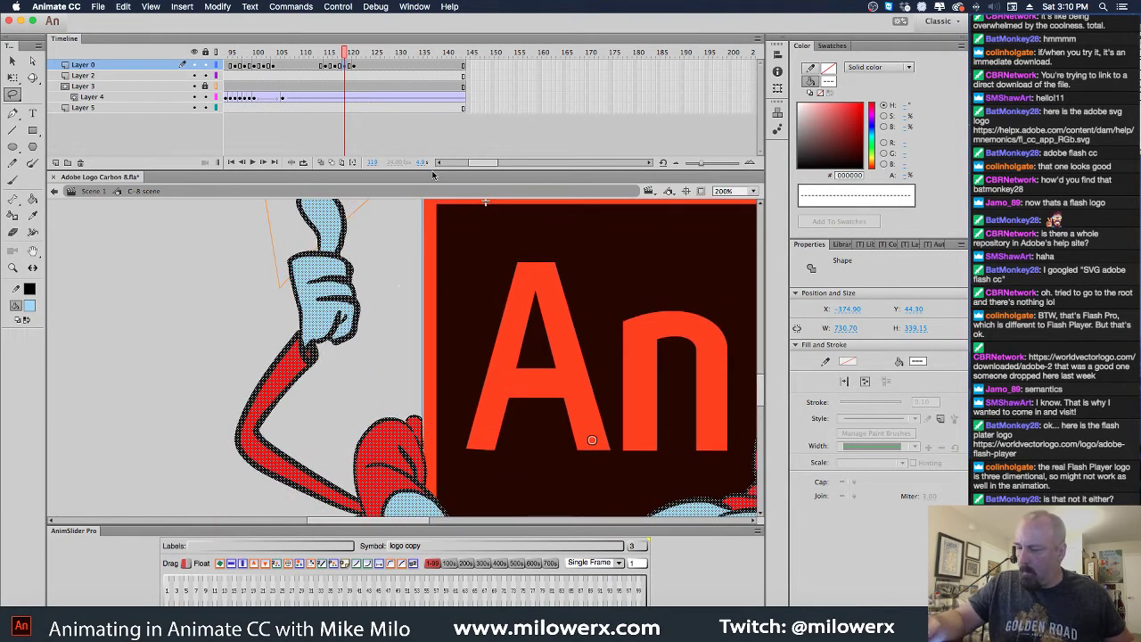
{"action": "left_click_drag", "start_coordinate": [433, 170], "coordinate": [433, 119]}
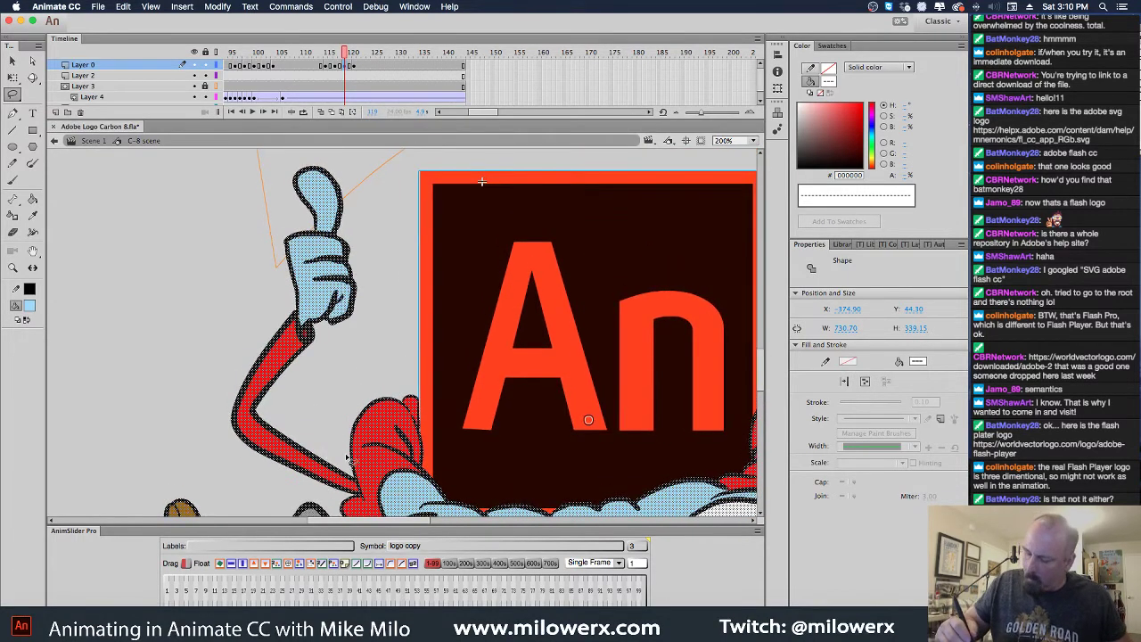
Lasso the raised arm and stretch it taller, skewed to lean right
{"action": "mouse_move", "coordinate": [361, 500]}
{"action": "left_mouse_down"}
{"action": "mouse_move", "coordinate": [257, 480]}
{"action": "mouse_move", "coordinate": [191, 339]}
{"action": "mouse_move", "coordinate": [283, 161]}
{"action": "mouse_move", "coordinate": [344, 169]}
{"action": "mouse_move", "coordinate": [387, 255]}
{"action": "mouse_move", "coordinate": [350, 459]}
{"action": "left_mouse_up"}
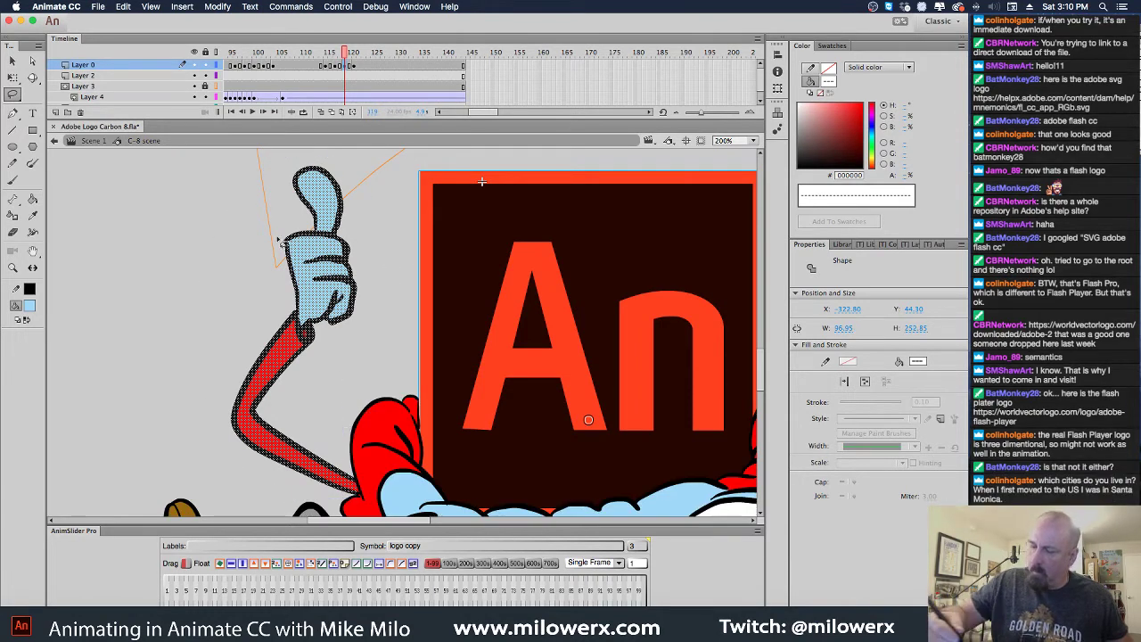
{"action": "key", "text": "q"}
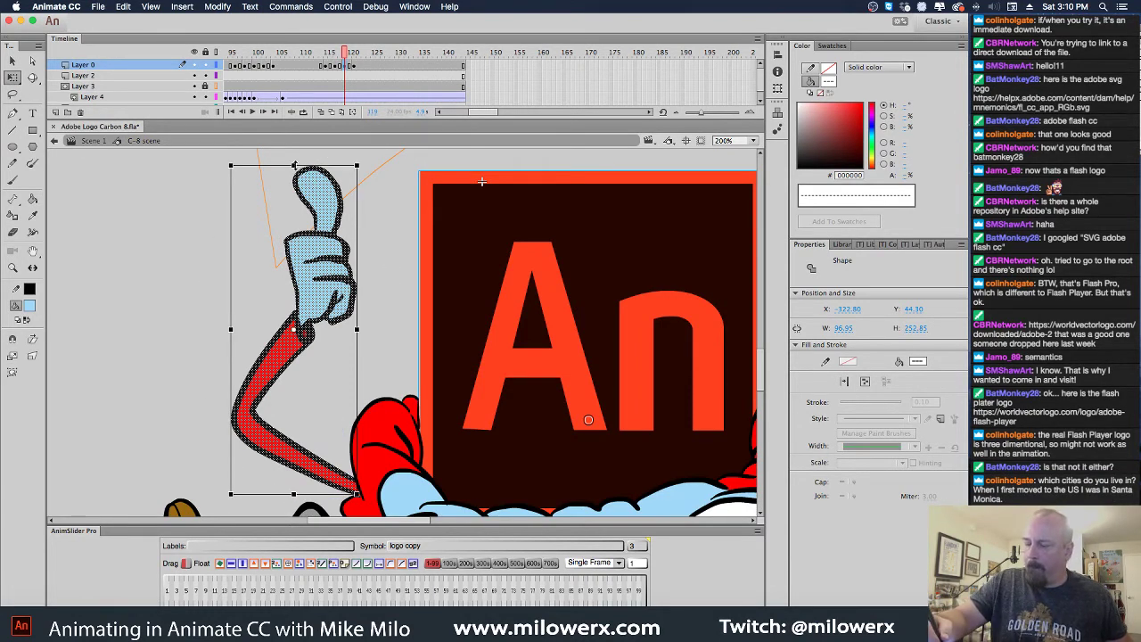
{"action": "left_click_drag", "start_coordinate": [295, 165], "coordinate": [321, 152]}
{"action": "left_click_drag", "start_coordinate": [355, 76], "coordinate": [381, 71]}
{"action": "left_click", "coordinate": [497, 363], "text": "alt"}
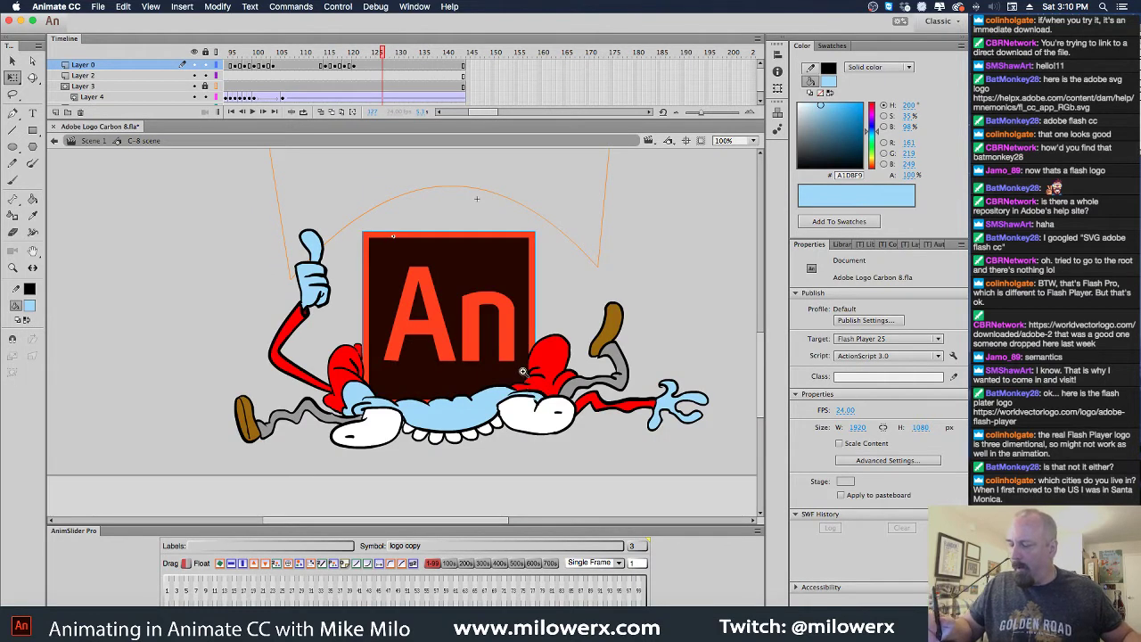
{"action": "left_click", "coordinate": [524, 373], "text": "alt"}
{"action": "left_click_drag", "start_coordinate": [523, 493], "coordinate": [544, 464]}
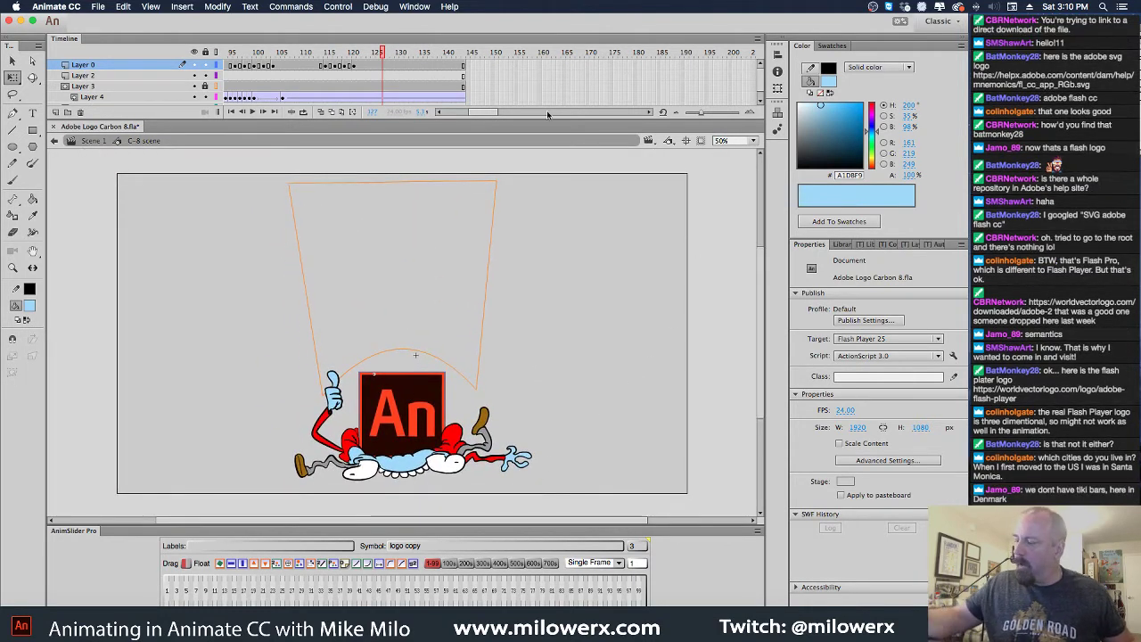
{"action": "left_click_drag", "start_coordinate": [381, 51], "coordinate": [129, 53]}
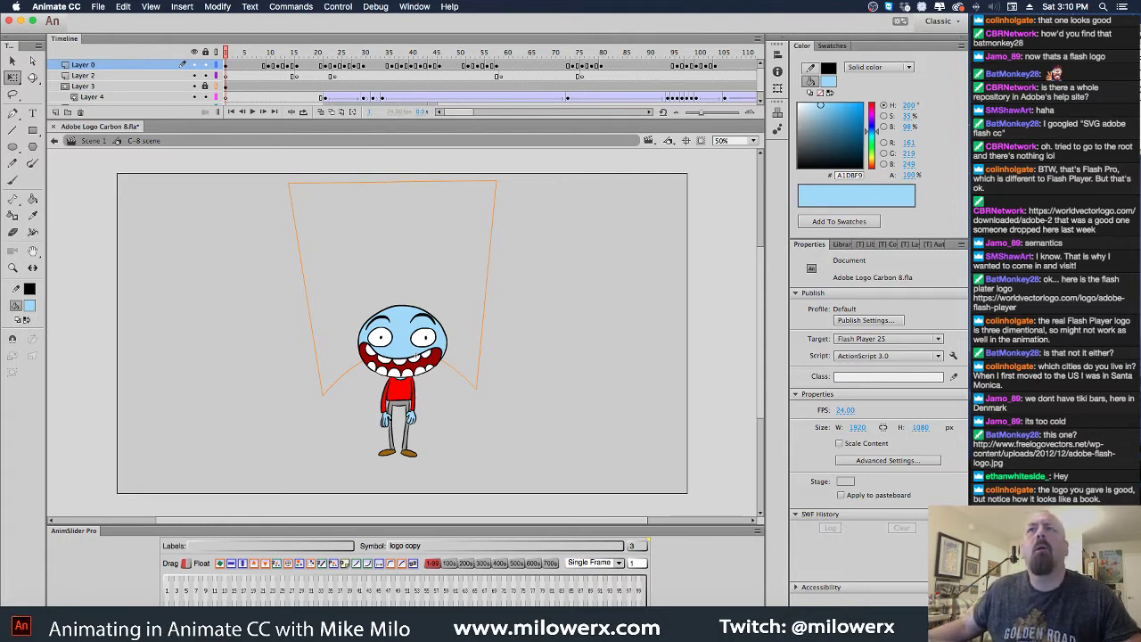
Switch to Google Chrome
{"action": "key", "text": "super+Tab"}
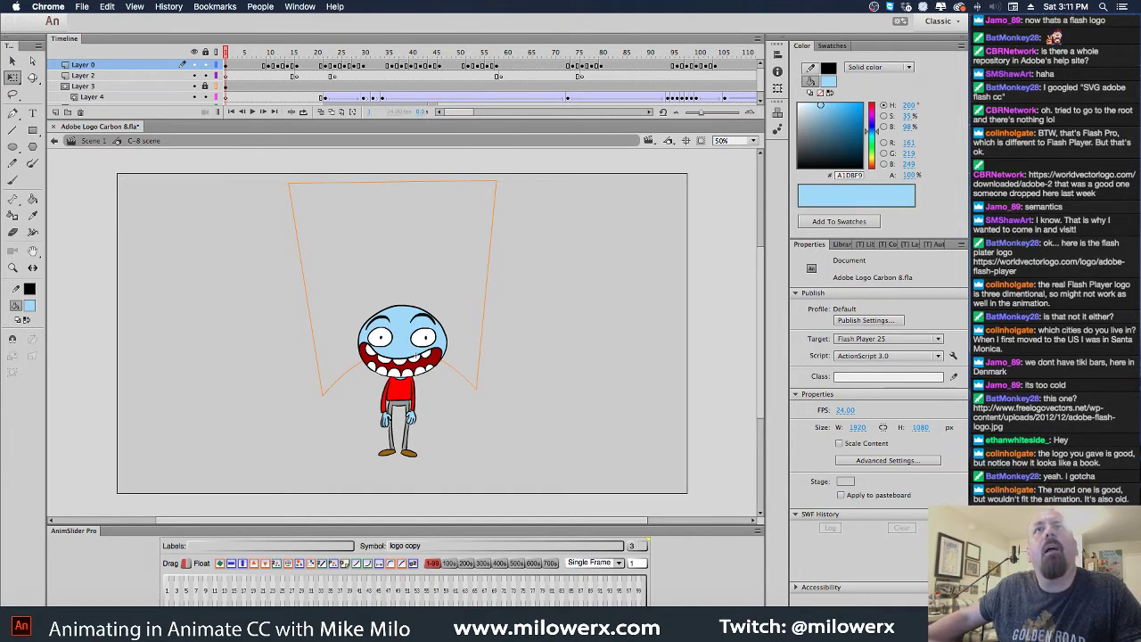
Bring up the Flash Player logo page in Chrome and scroll down it
{"action": "key", "text": "super+Tab"}
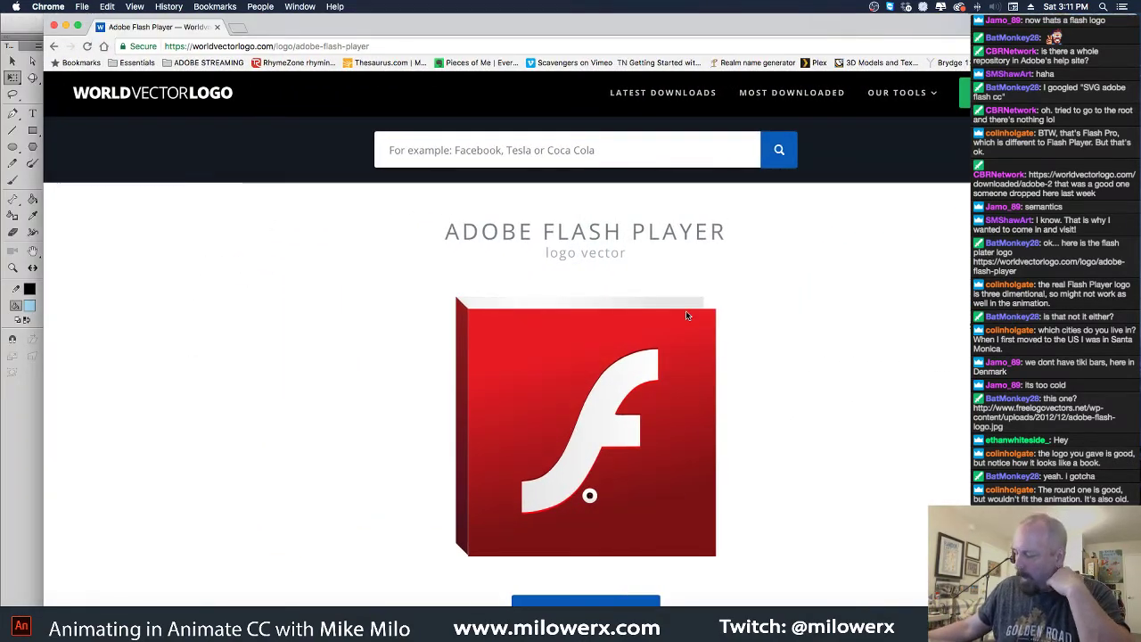
{"action": "scroll", "coordinate": [646, 454], "scroll_direction": "down", "scroll_amount": 2}
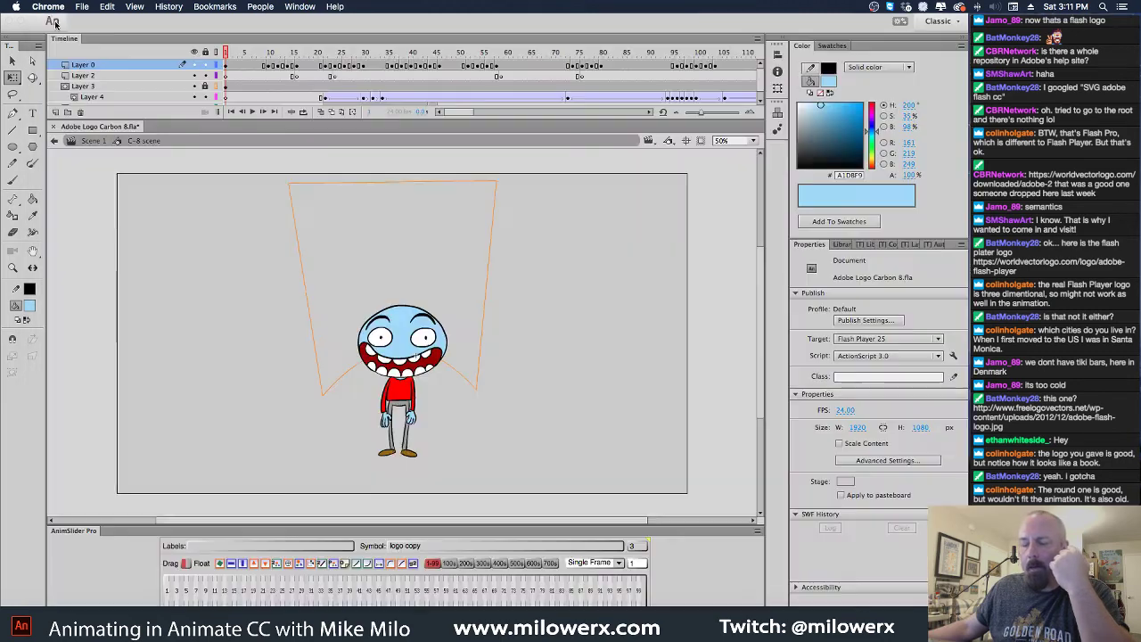
Close Chrome and play the animation from frame 1 in Animate
{"action": "left_click", "coordinate": [55, 28]}
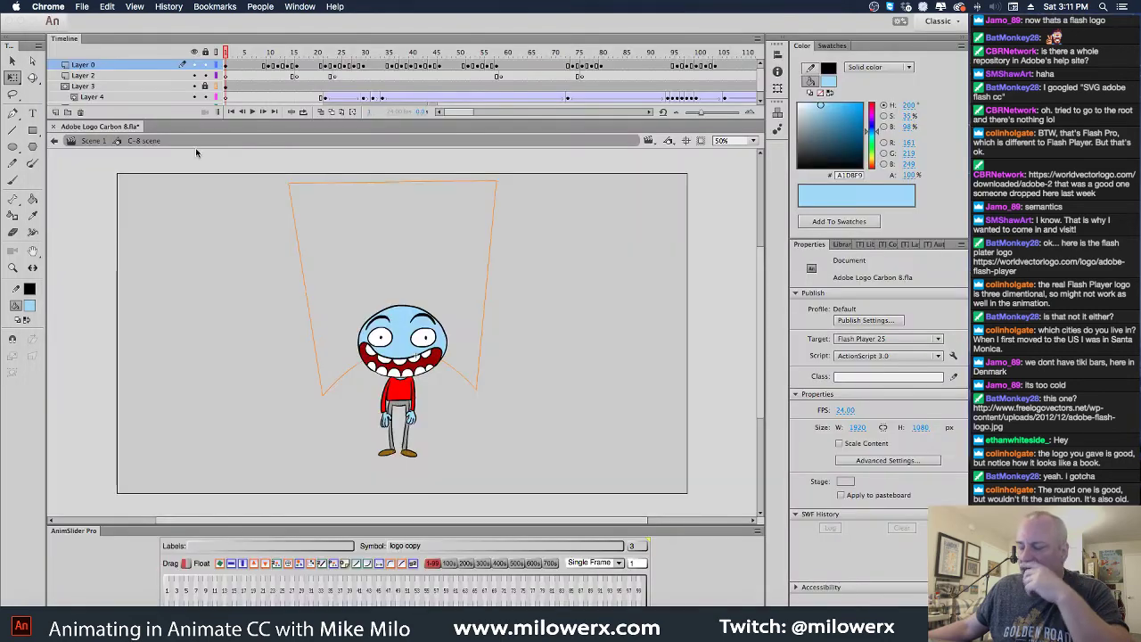
{"action": "left_click", "coordinate": [226, 54]}
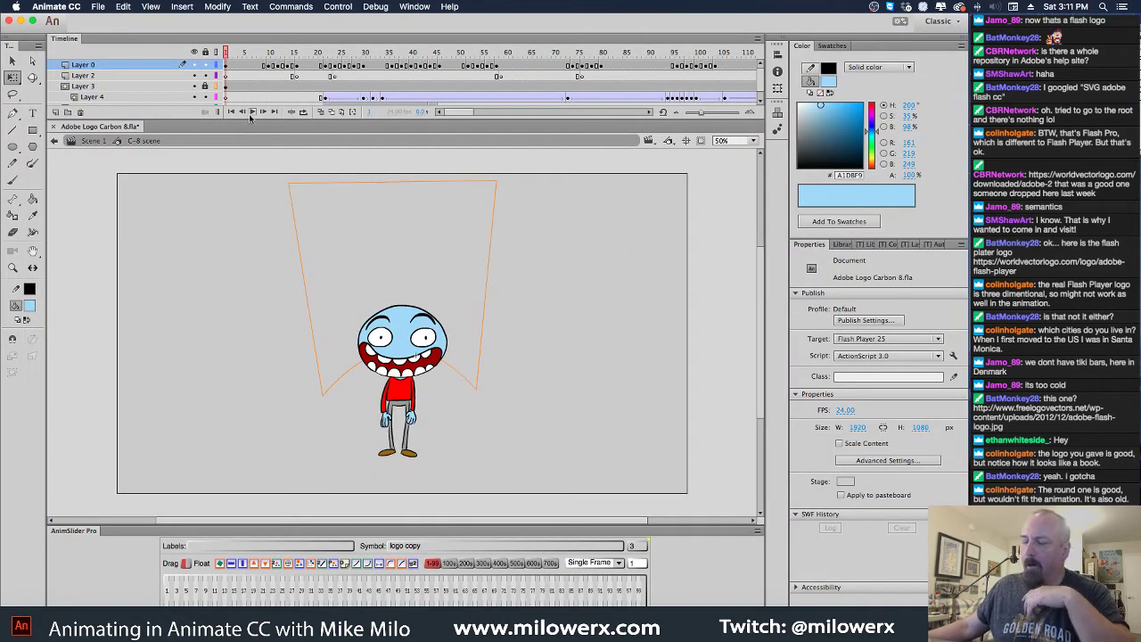
{"action": "key", "text": "Return"}
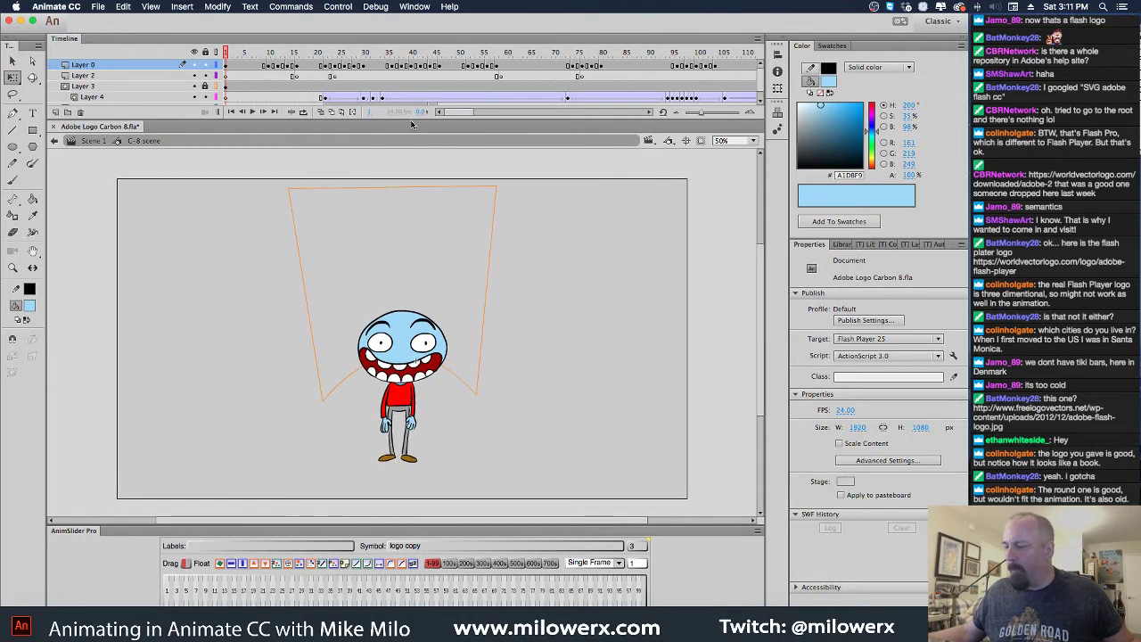
{"action": "key", "text": "Return"}
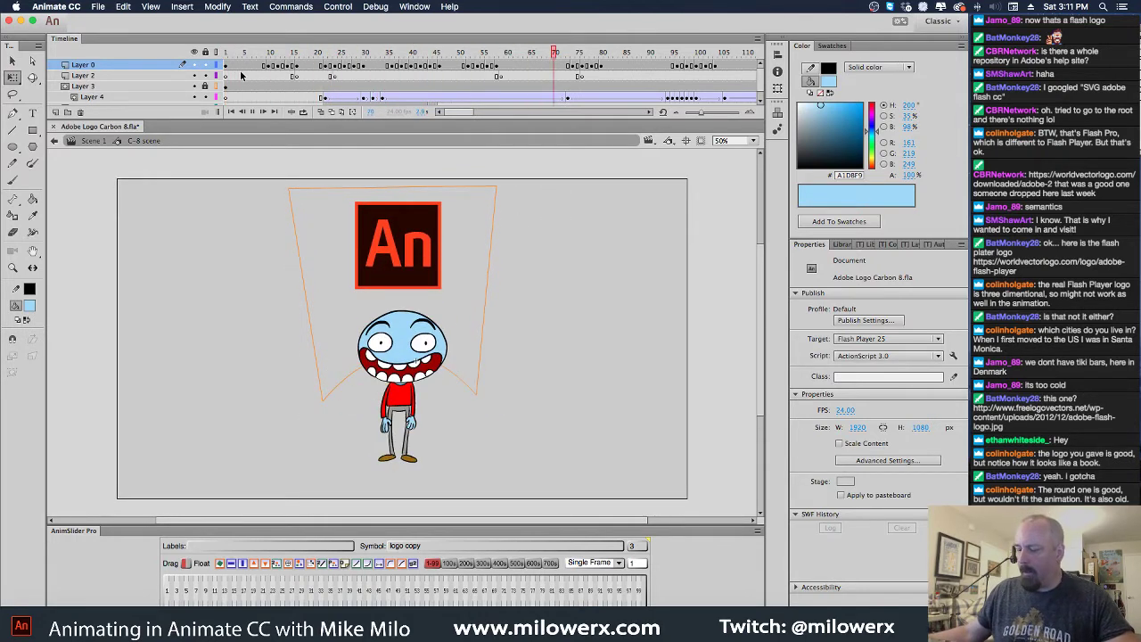
{"action": "left_click_drag", "start_coordinate": [477, 58], "coordinate": [412, 69]}
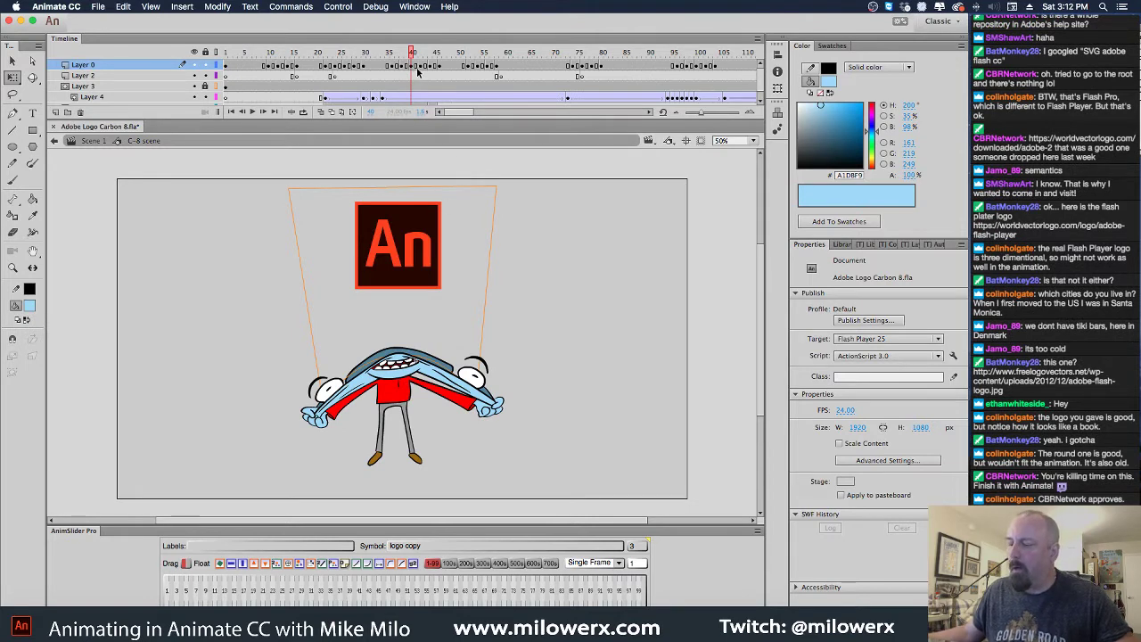
Insert extra frames at frame 40 on Layers 0, 2 and 4, then replay
{"action": "left_click", "coordinate": [413, 66]}
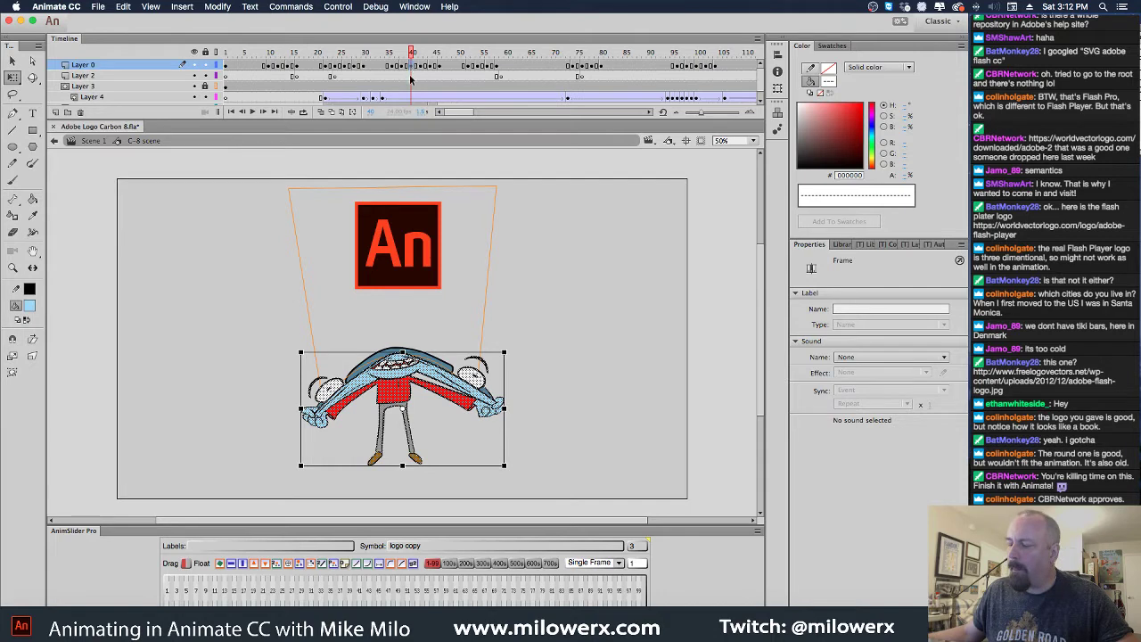
{"action": "left_click", "coordinate": [412, 75]}
{"action": "scroll", "coordinate": [412, 80], "scroll_direction": "down", "scroll_amount": 1}
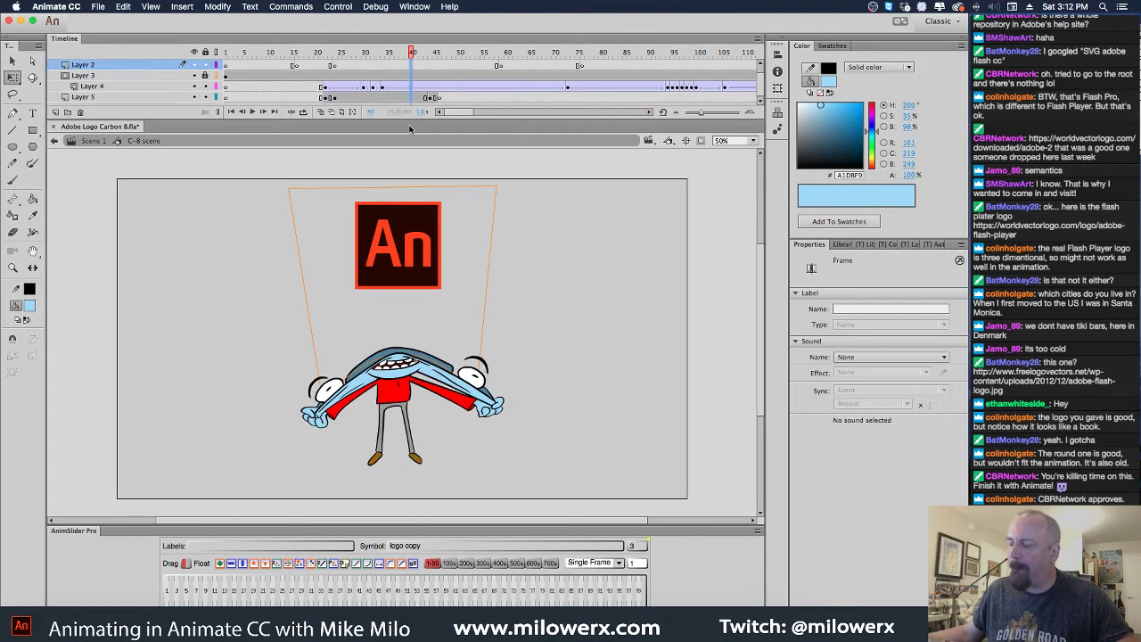
{"action": "left_click", "coordinate": [412, 86]}
{"action": "scroll", "coordinate": [413, 85], "scroll_direction": "up", "scroll_amount": 1}
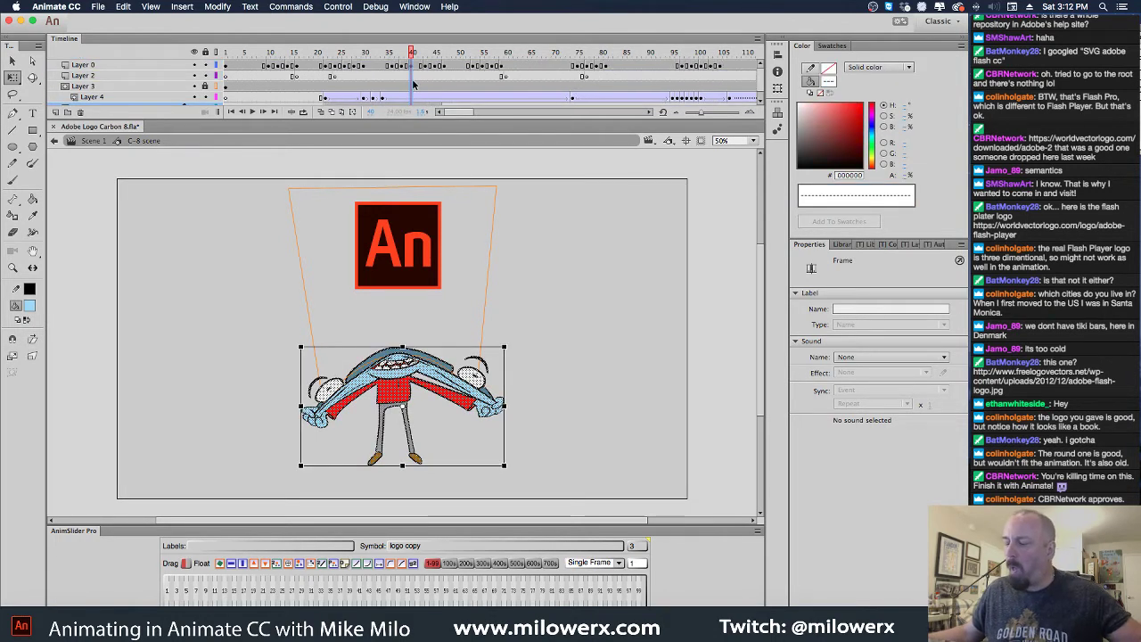
{"action": "key", "text": "F5"}
{"action": "key", "text": "F5"}
{"action": "key", "text": "F5"}
{"action": "key", "text": "F5"}
{"action": "key", "text": "F5"}
{"action": "key", "text": "F5"}
{"action": "key", "text": "F5"}
{"action": "key", "text": "F5"}
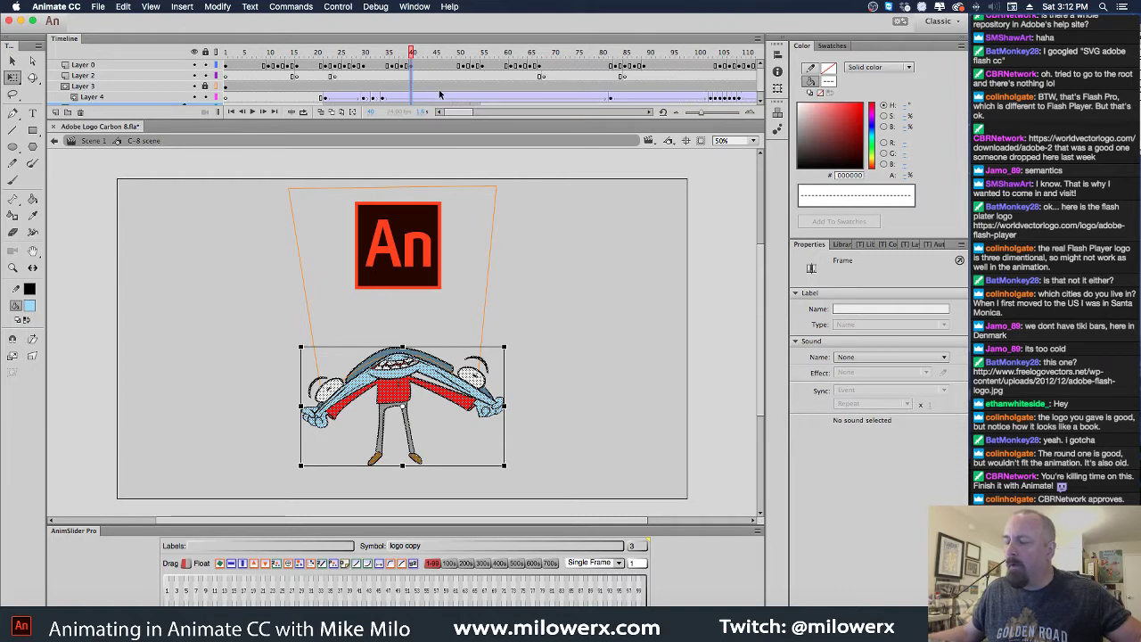
{"action": "key", "text": "F5"}
{"action": "left_click_drag", "start_coordinate": [411, 51], "coordinate": [196, 64]}
{"action": "key", "text": "Return"}
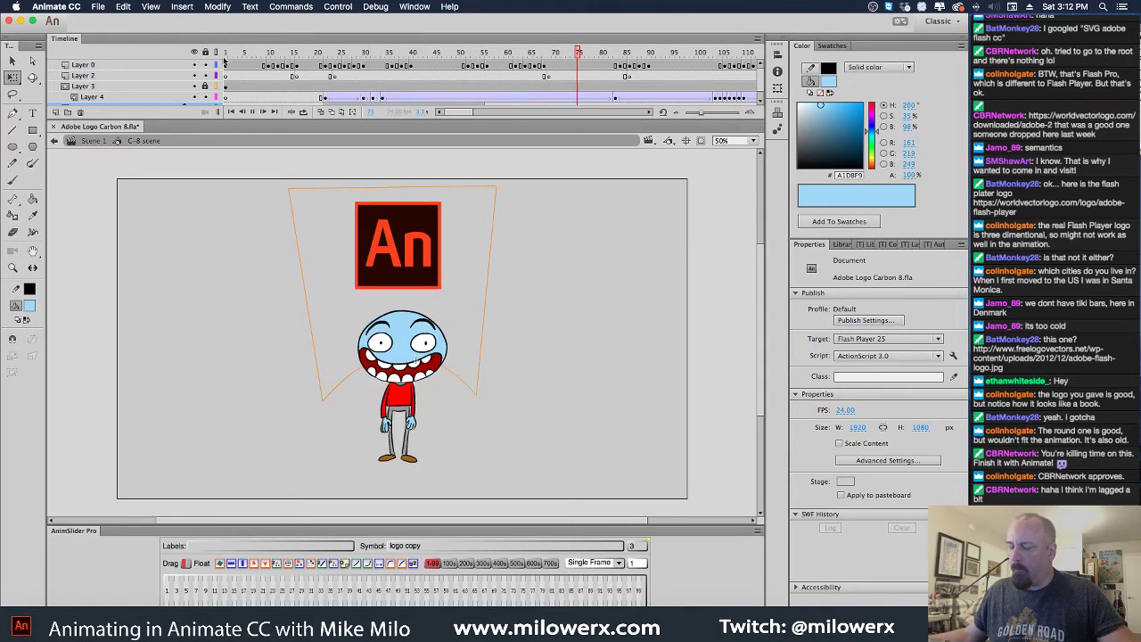
{"action": "left_click_drag", "start_coordinate": [575, 51], "coordinate": [321, 53]}
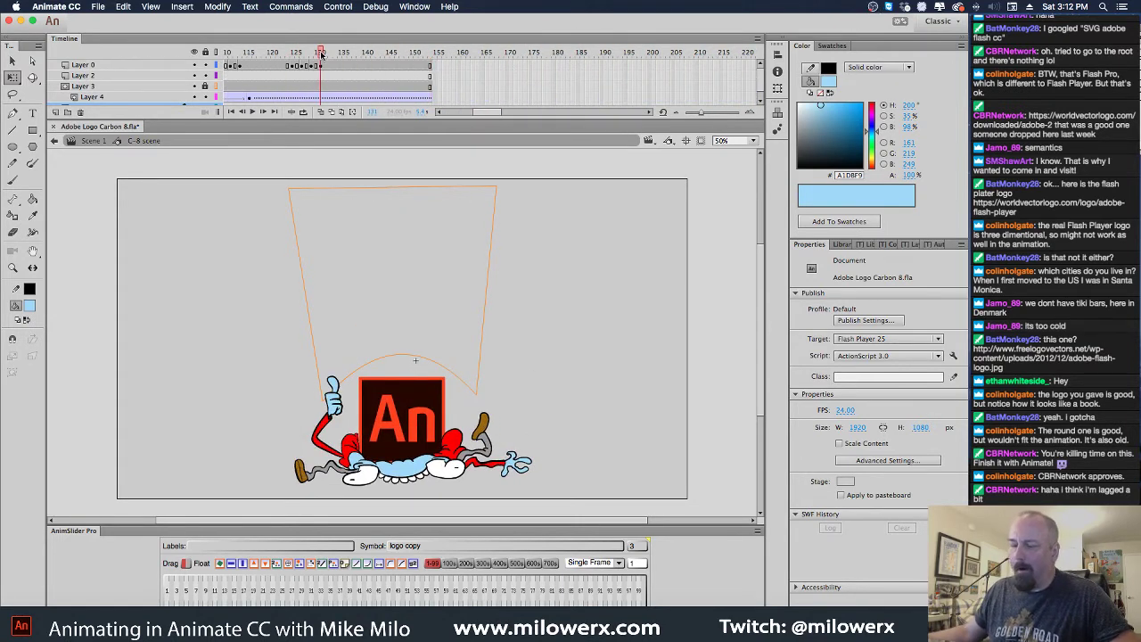
Inside C-8 scene, curve the orange outline's bottom edge down behind the An logo
{"action": "left_click", "coordinate": [95, 142]}
{"action": "left_click_drag", "start_coordinate": [493, 55], "coordinate": [405, 76]}
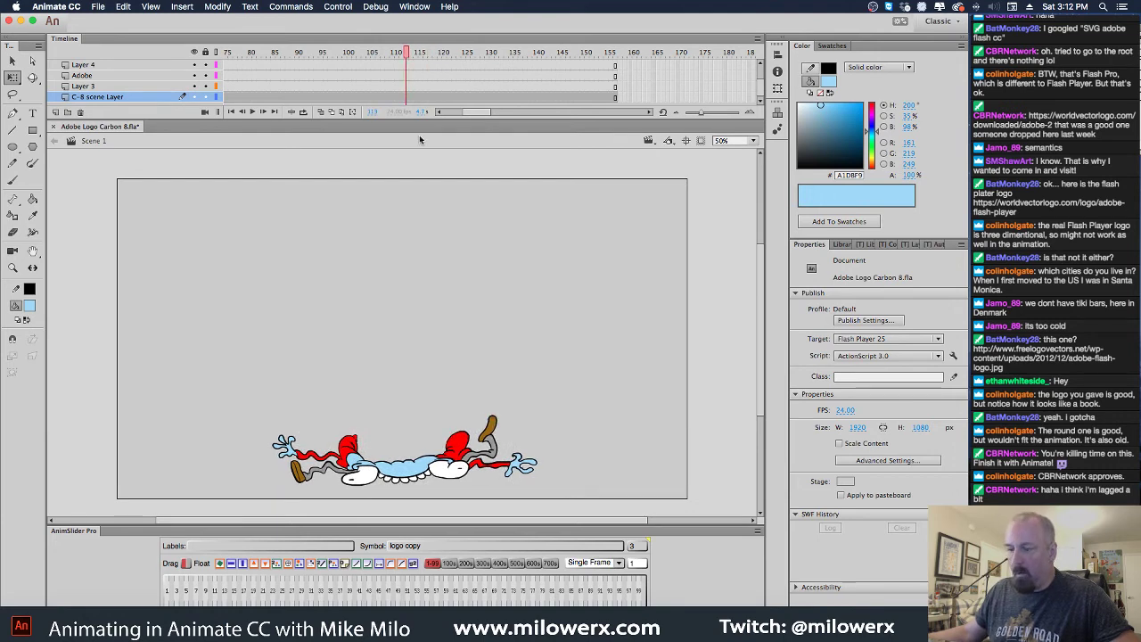
{"action": "double_click", "coordinate": [463, 449]}
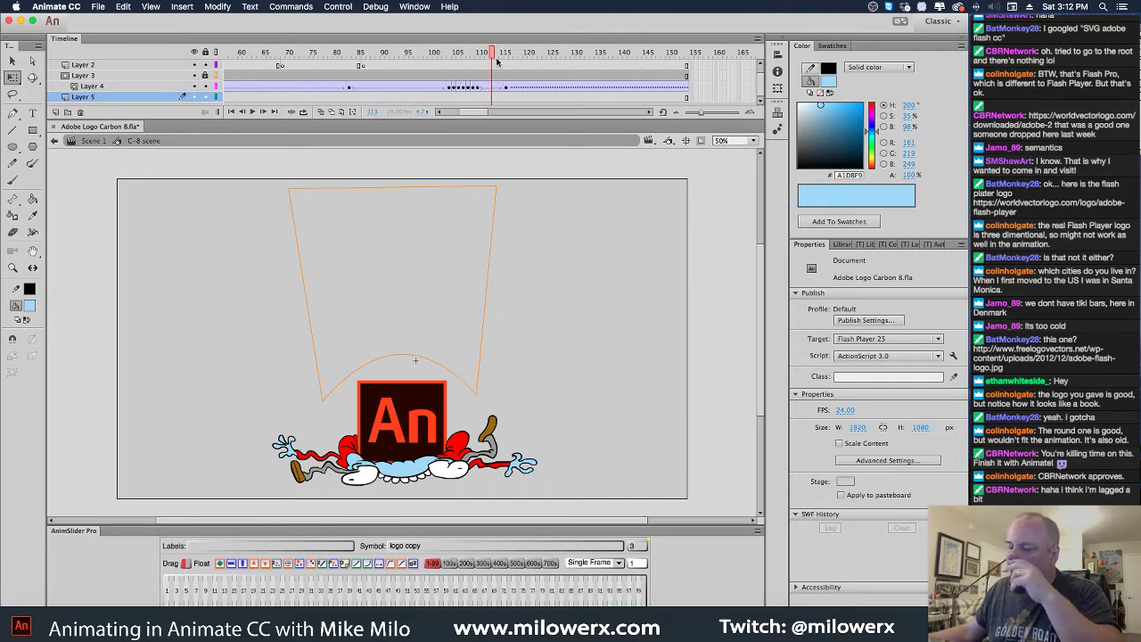
{"action": "left_click_drag", "start_coordinate": [491, 55], "coordinate": [467, 67]}
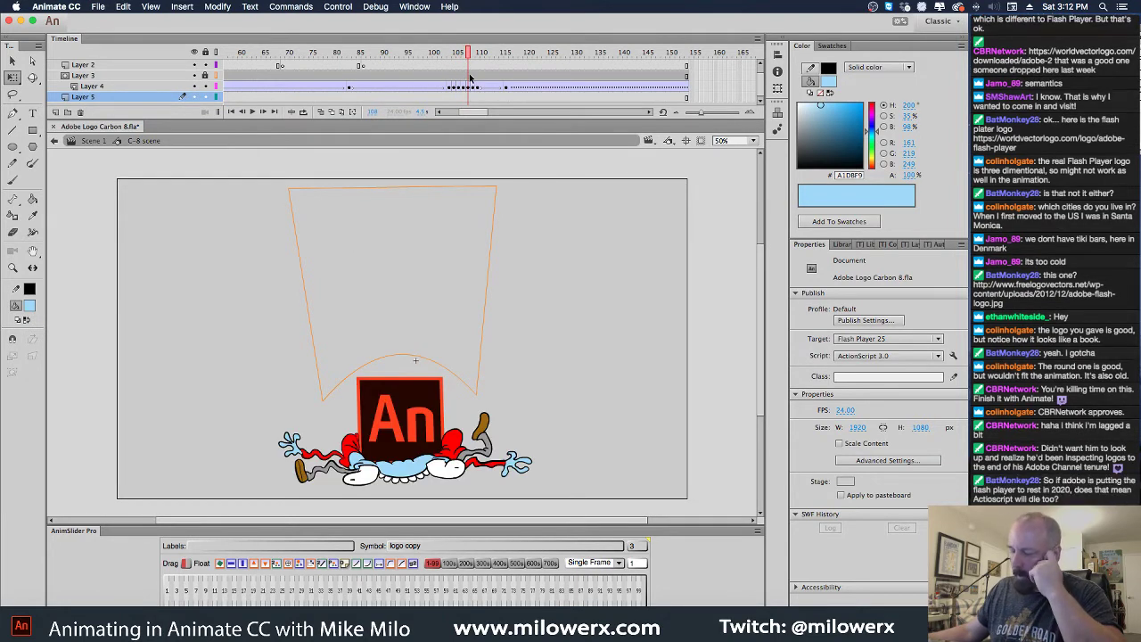
{"action": "left_click", "coordinate": [471, 76]}
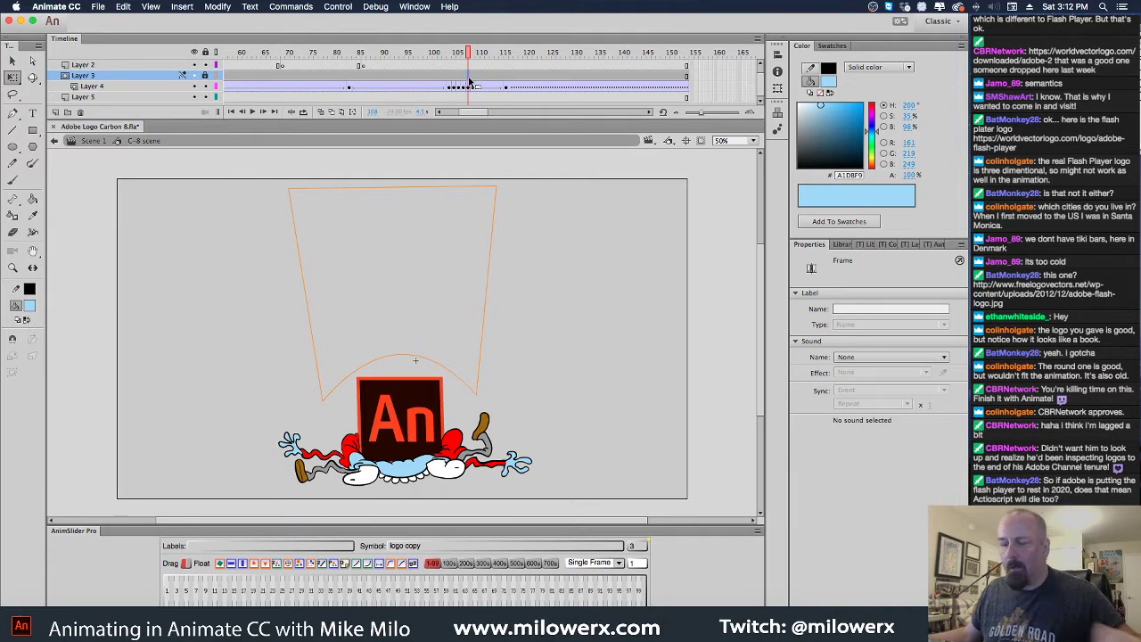
{"action": "left_click", "coordinate": [395, 83]}
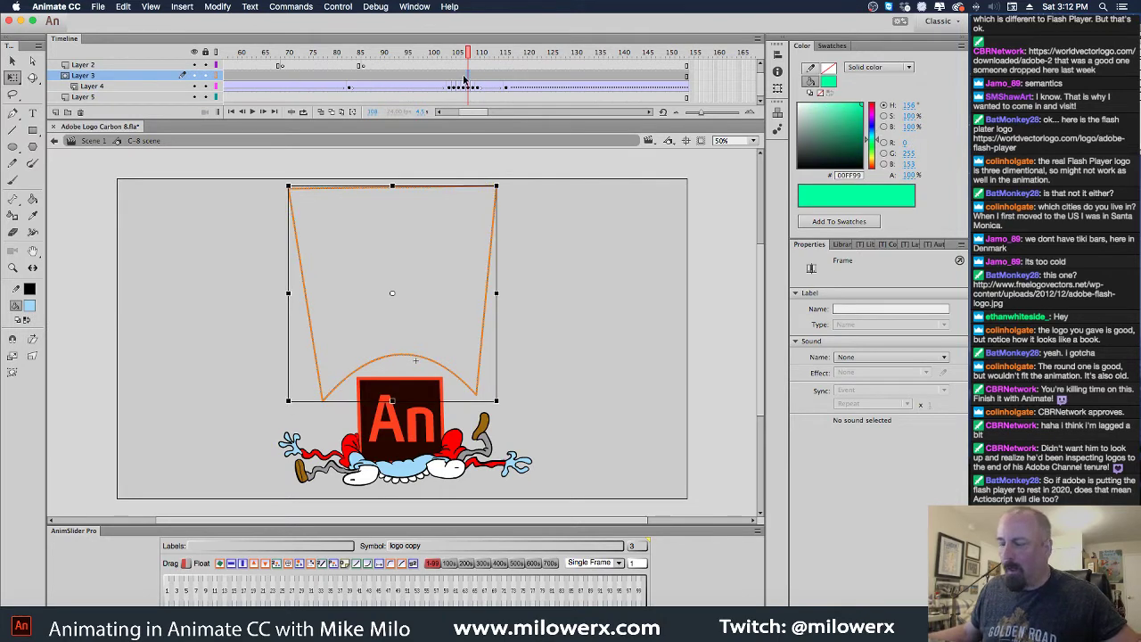
{"action": "left_click", "coordinate": [402, 364]}
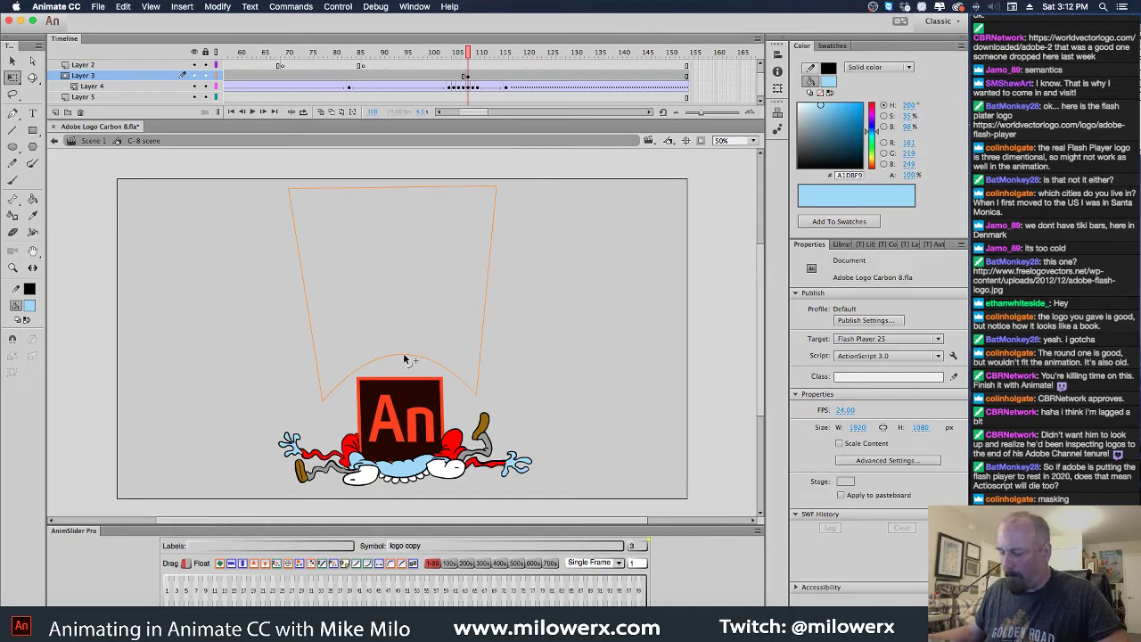
{"action": "left_click_drag", "start_coordinate": [403, 358], "coordinate": [402, 473]}
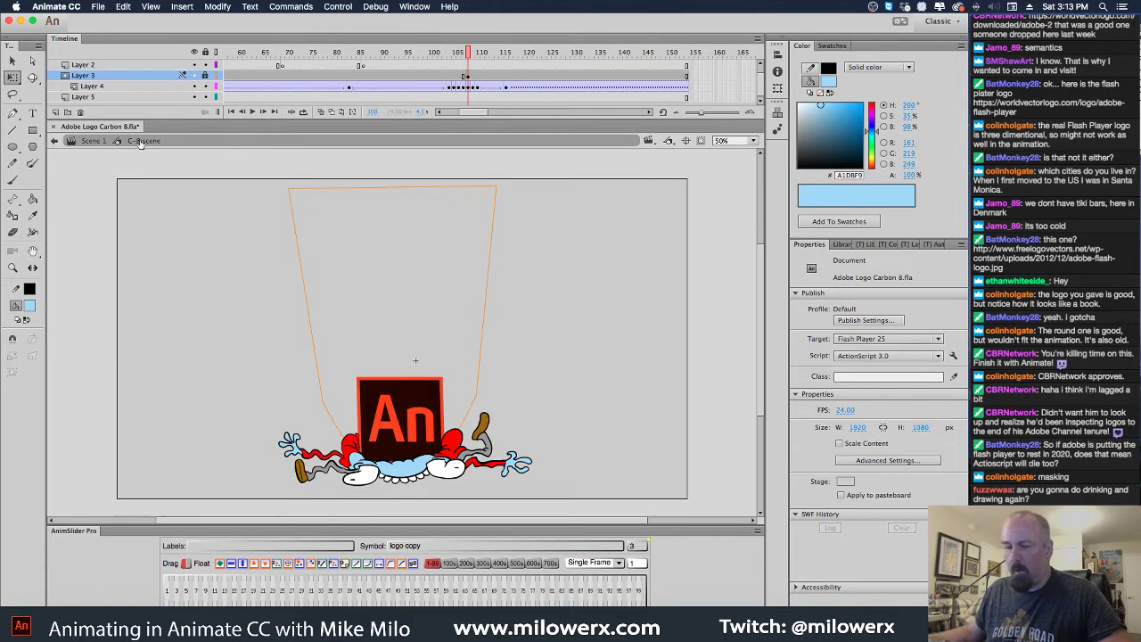
{"action": "left_click", "coordinate": [95, 141]}
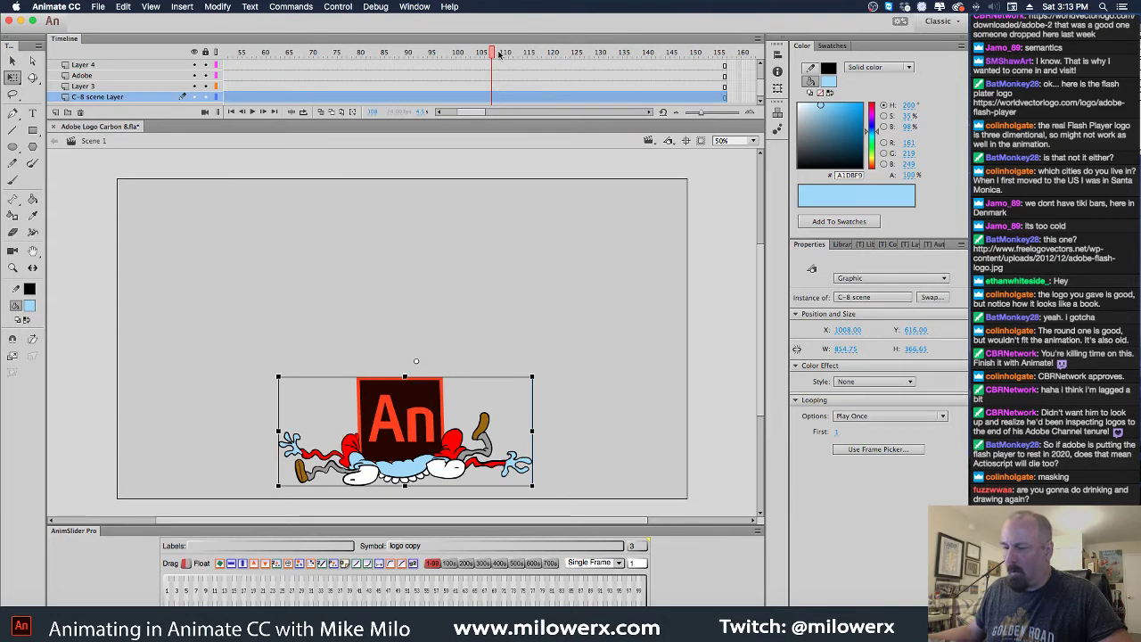
Preview the scene animation and show the Library panel
{"action": "left_click_drag", "start_coordinate": [495, 55], "coordinate": [711, 56]}
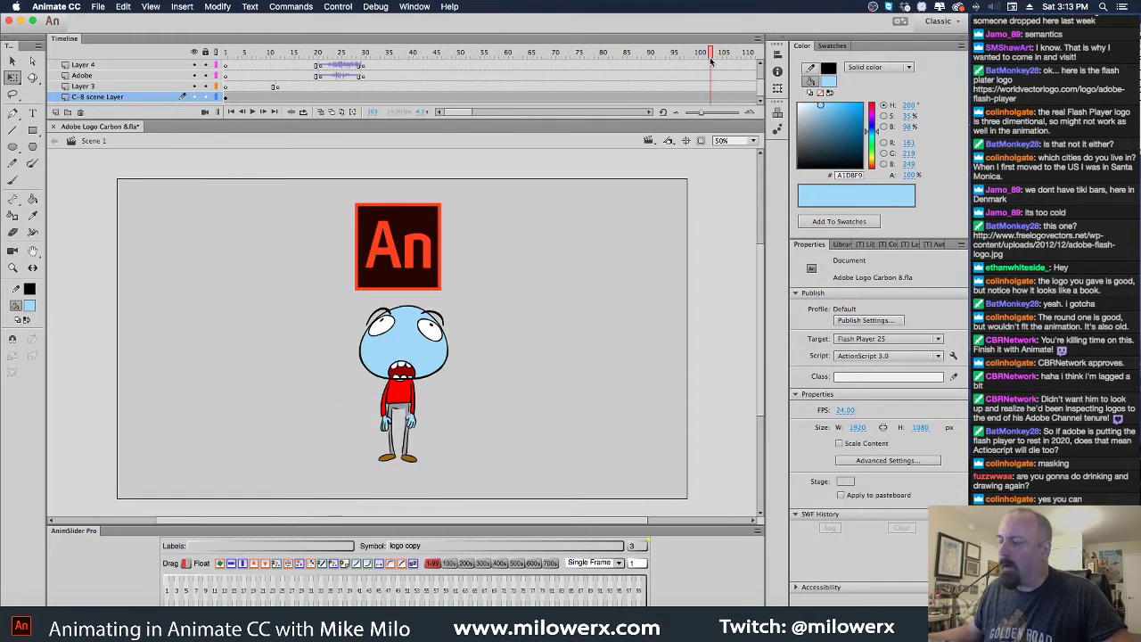
{"action": "scroll", "coordinate": [688, 95], "scroll_direction": "up", "scroll_amount": 2}
{"action": "scroll", "coordinate": [688, 95], "scroll_direction": "up", "scroll_amount": 1}
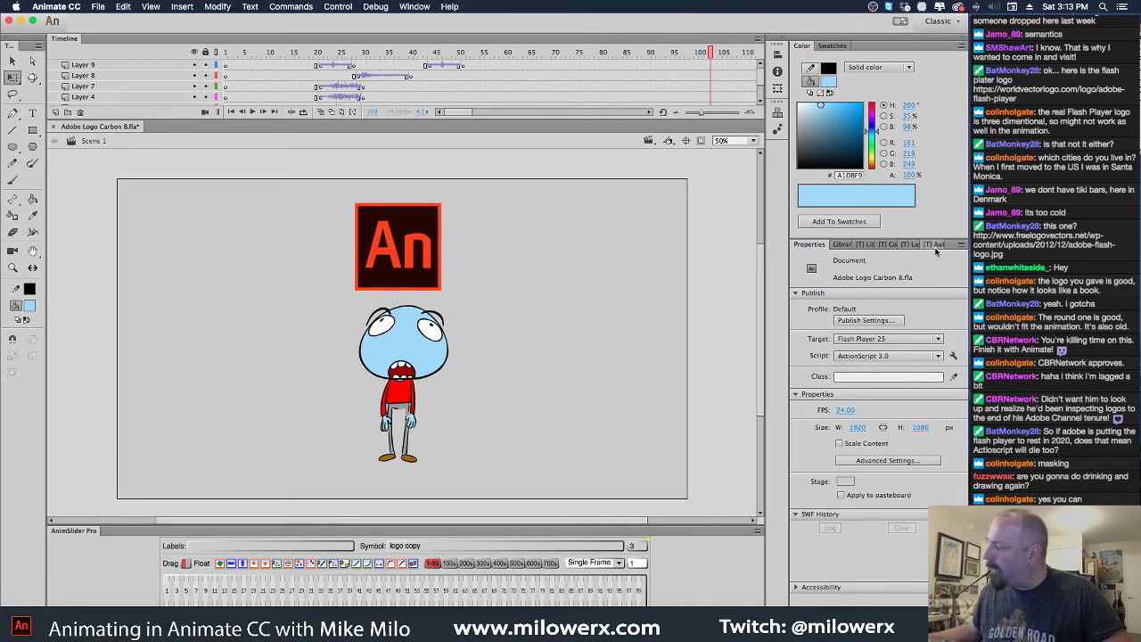
{"action": "left_click", "coordinate": [843, 245]}
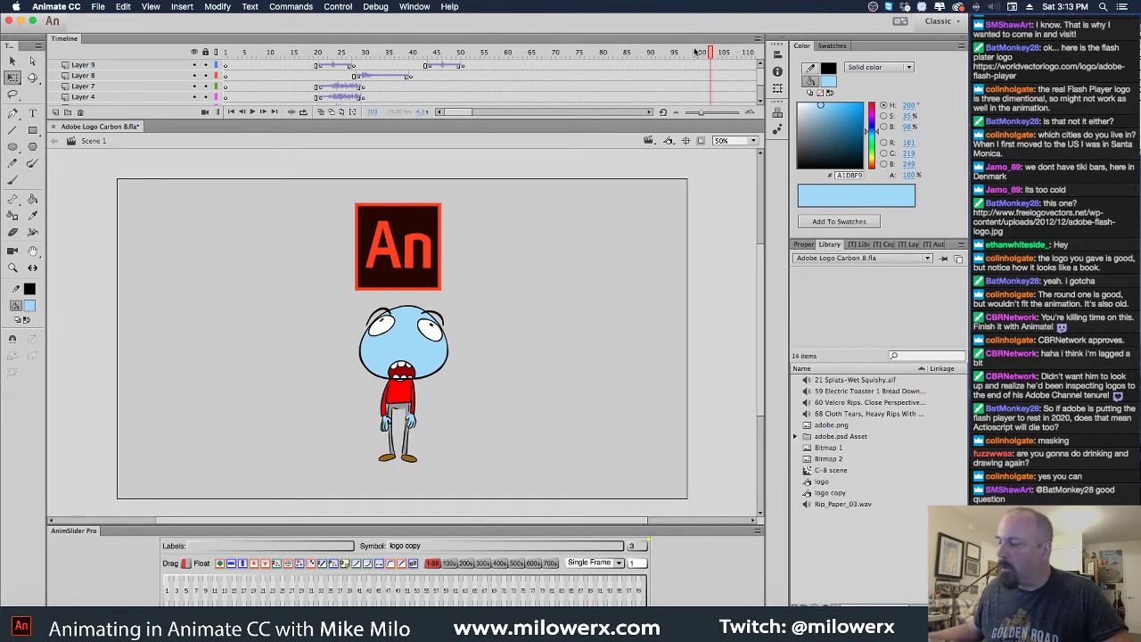
{"action": "mouse_move", "coordinate": [710, 52]}
{"action": "left_mouse_down"}
{"action": "mouse_move", "coordinate": [680, 55]}
{"action": "mouse_move", "coordinate": [708, 49]}
{"action": "left_mouse_up"}
{"action": "left_click", "coordinate": [650, 113]}
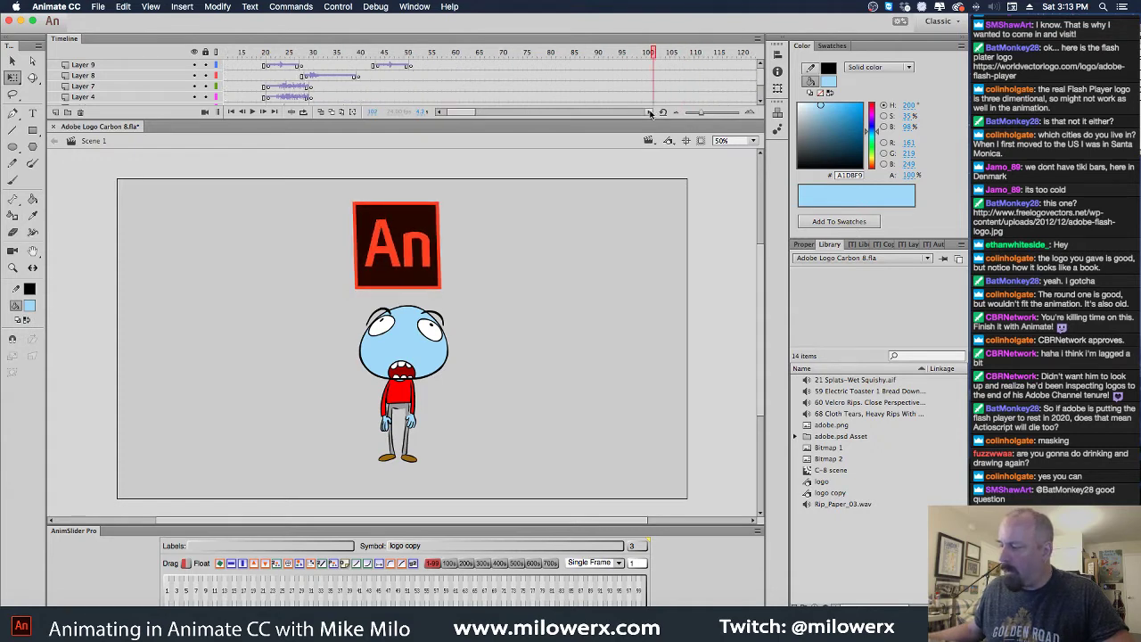
Place 21 Splats-Wet Squishy.aif on Layer 9 at the splat frame and play it
{"action": "left_click_drag", "start_coordinate": [550, 55], "coordinate": [577, 57]}
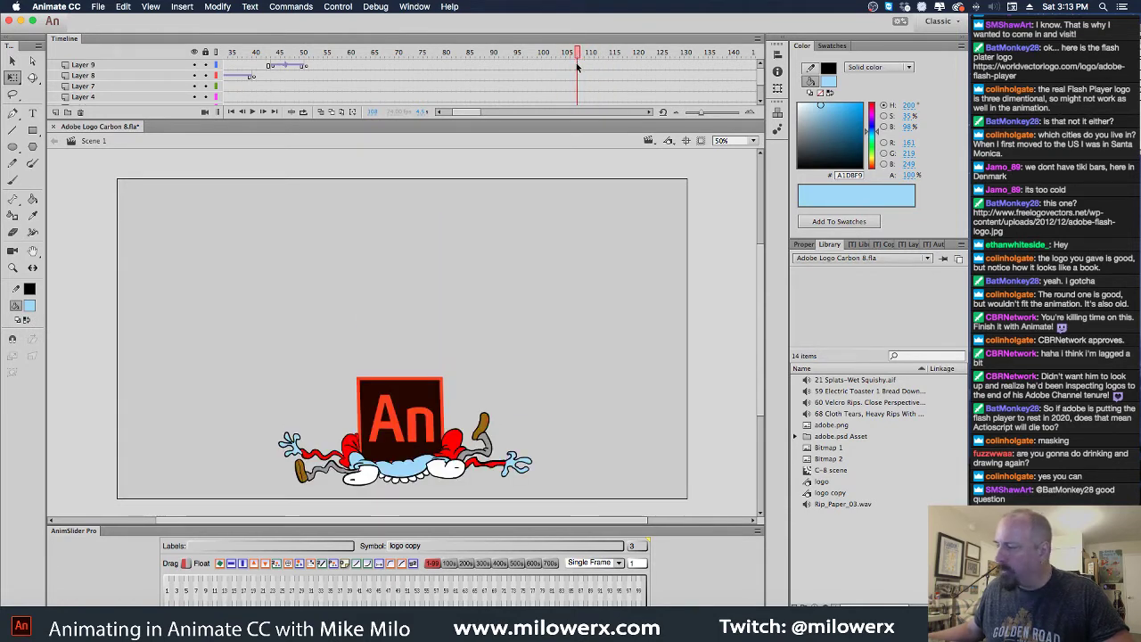
{"action": "left_click", "coordinate": [576, 62]}
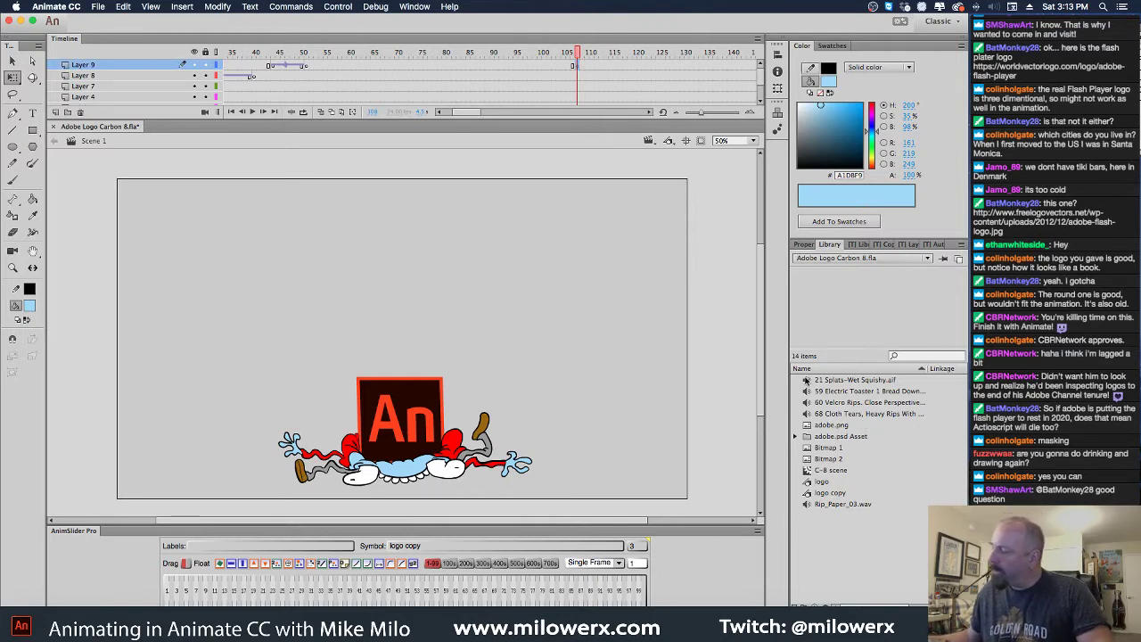
{"action": "left_click_drag", "start_coordinate": [807, 380], "coordinate": [387, 280]}
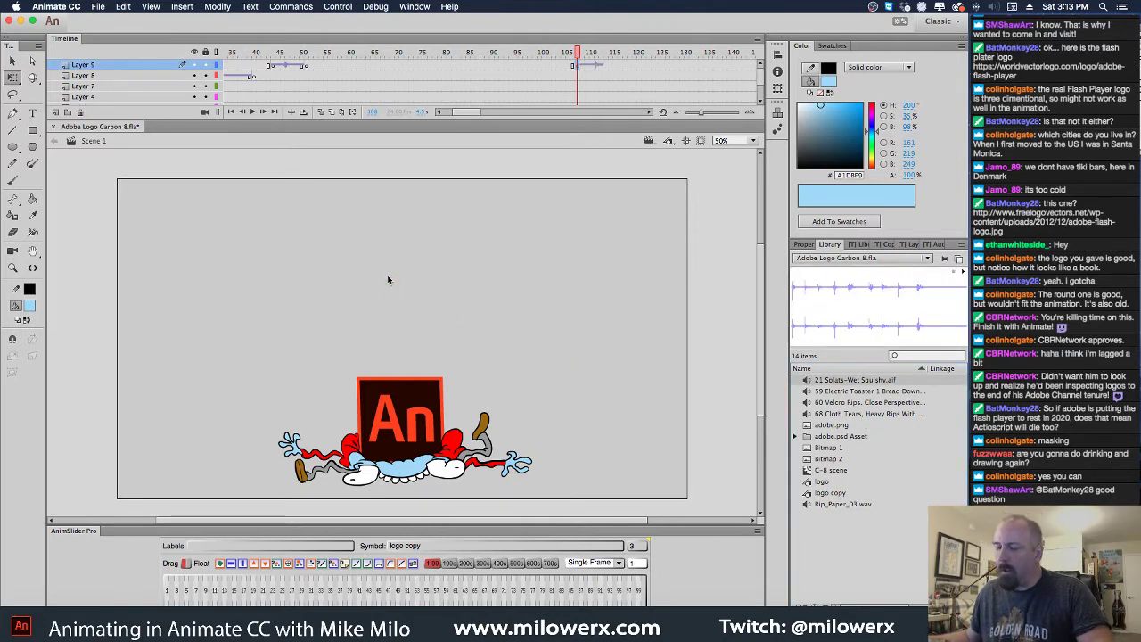
{"action": "left_click", "coordinate": [567, 54]}
{"action": "left_click_drag", "start_coordinate": [567, 53], "coordinate": [546, 90]}
{"action": "key", "text": "Return"}
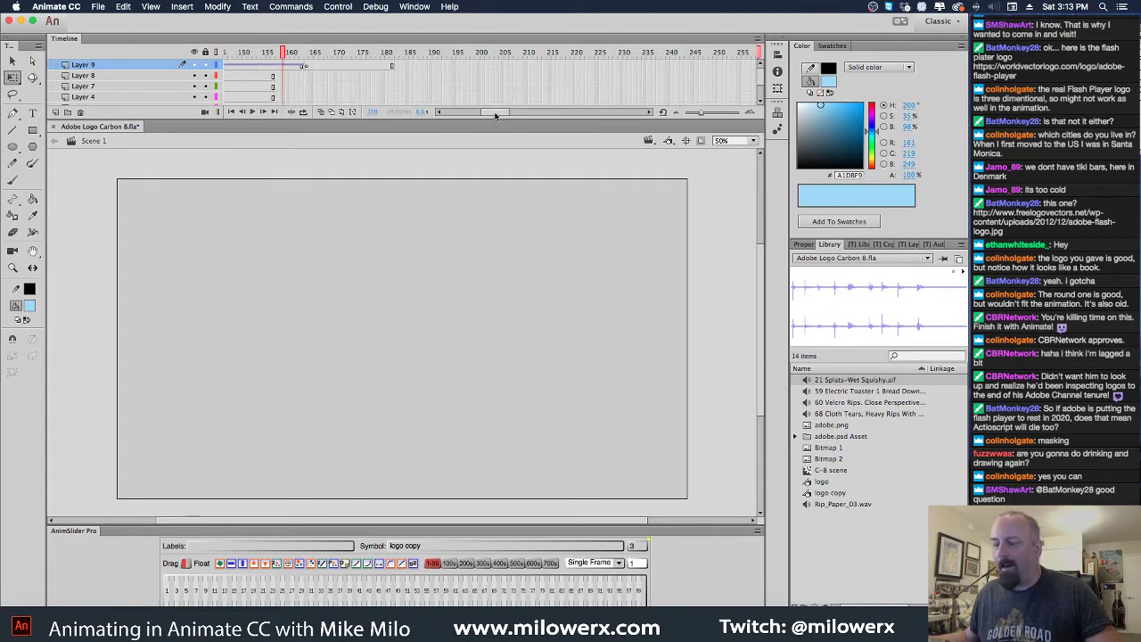
Split Layer 9's audio at about frame 137 and replay the squash
{"action": "left_click_drag", "start_coordinate": [496, 115], "coordinate": [482, 115]}
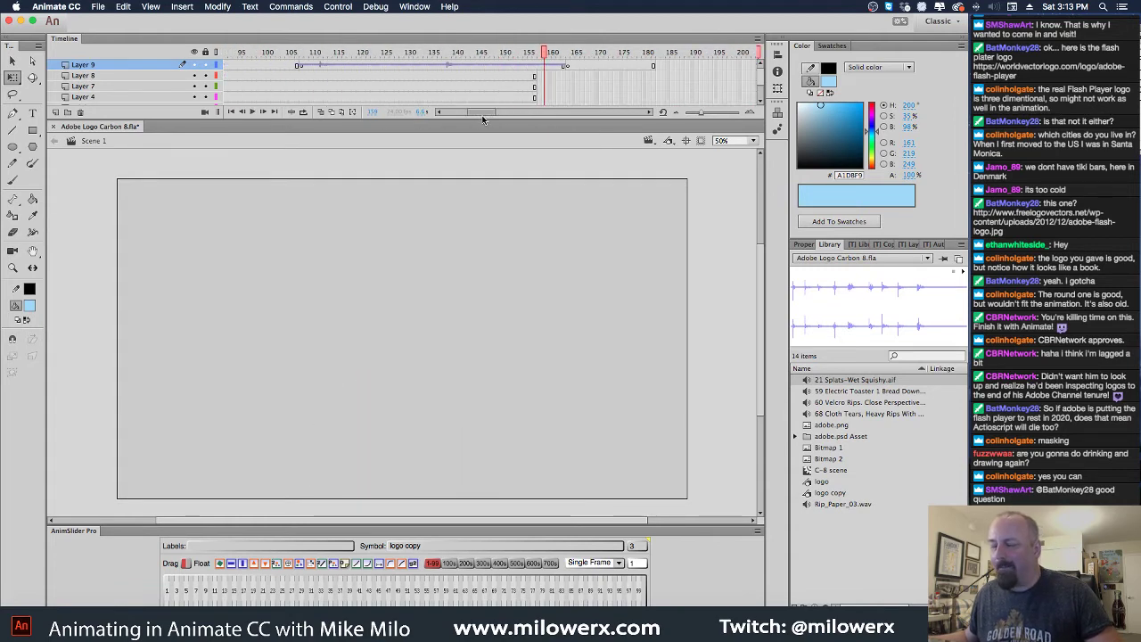
{"action": "left_click", "coordinate": [437, 68]}
{"action": "right_click", "coordinate": [438, 68]}
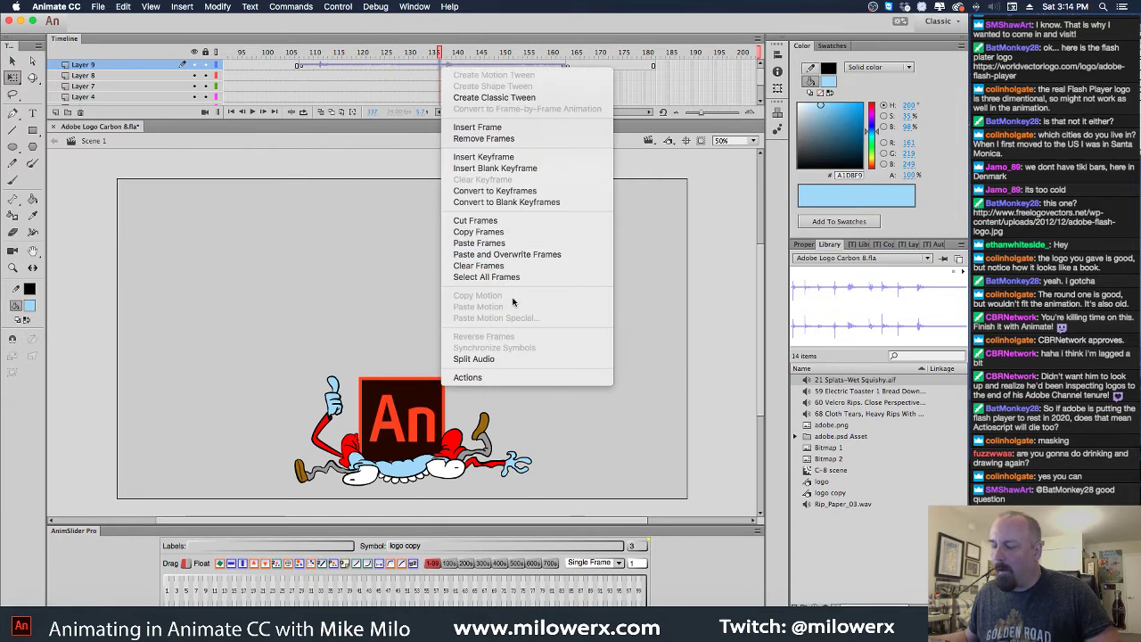
{"action": "left_click", "coordinate": [517, 358]}
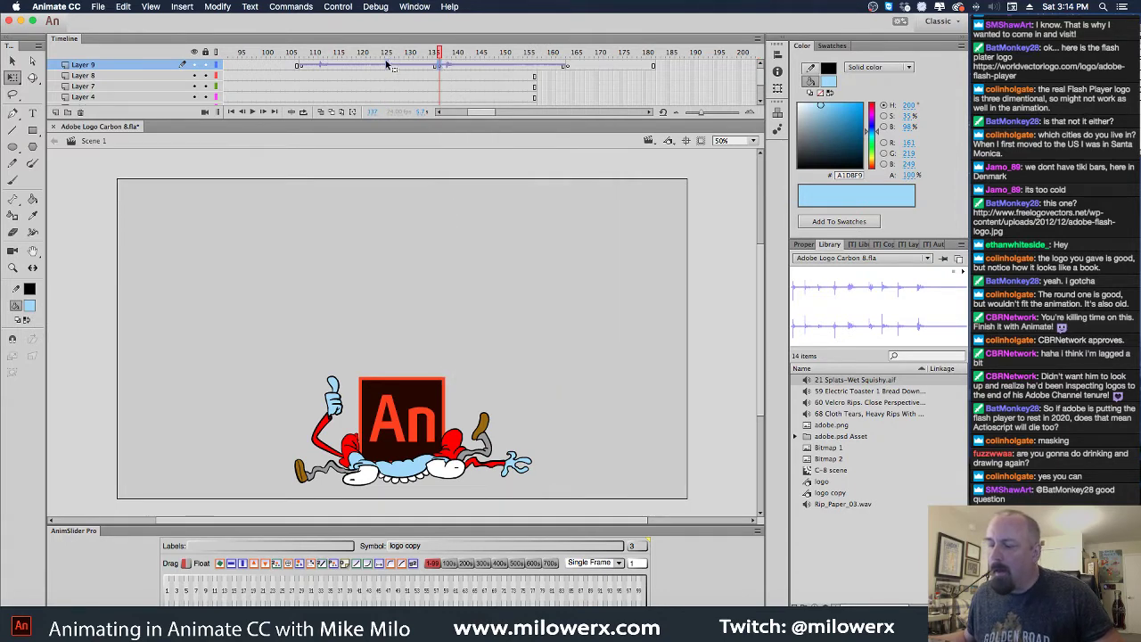
{"action": "left_click", "coordinate": [304, 53]}
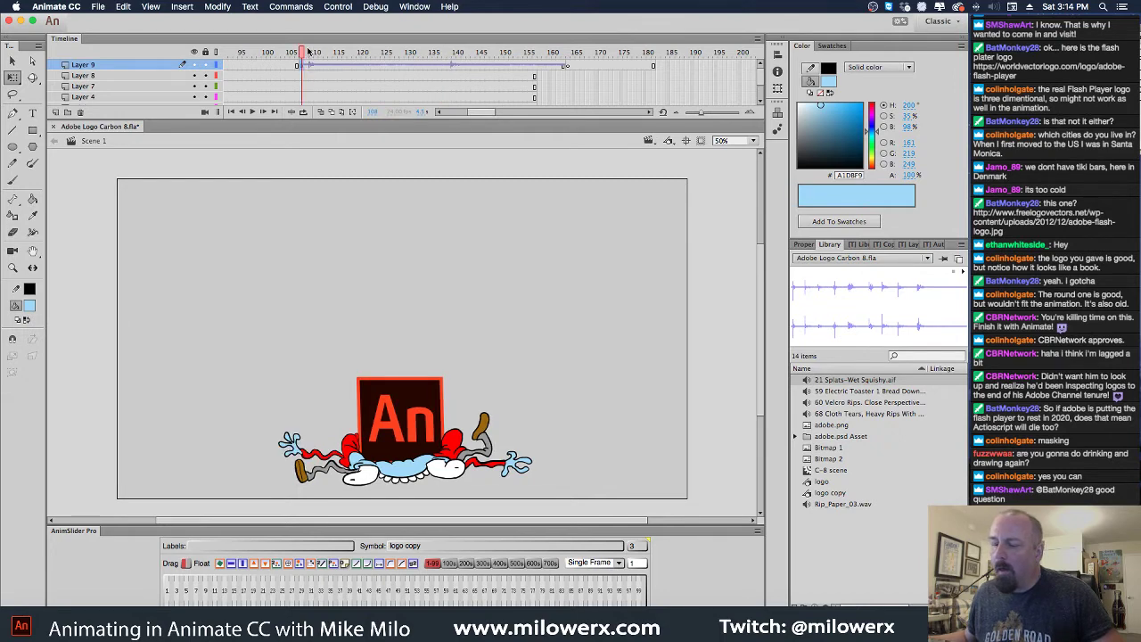
{"action": "left_click", "coordinate": [273, 54]}
{"action": "key", "text": "Return"}
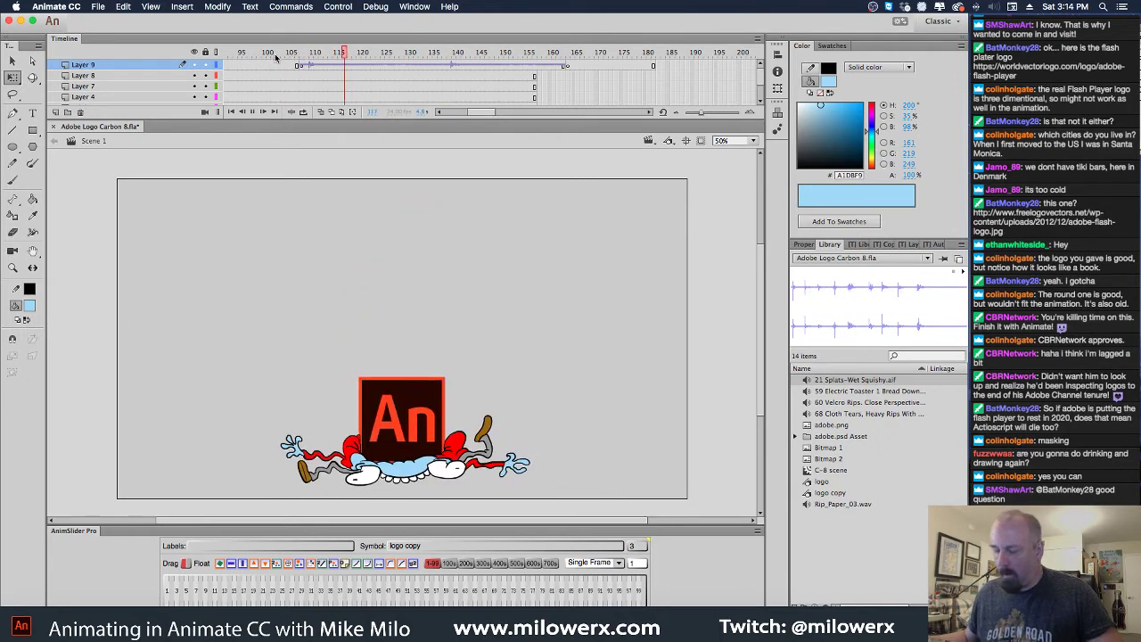
Add a keyframe at frame 138 on Layer 9 and remove frames past about 155
{"action": "left_click", "coordinate": [446, 66]}
{"action": "key", "text": "F6"}
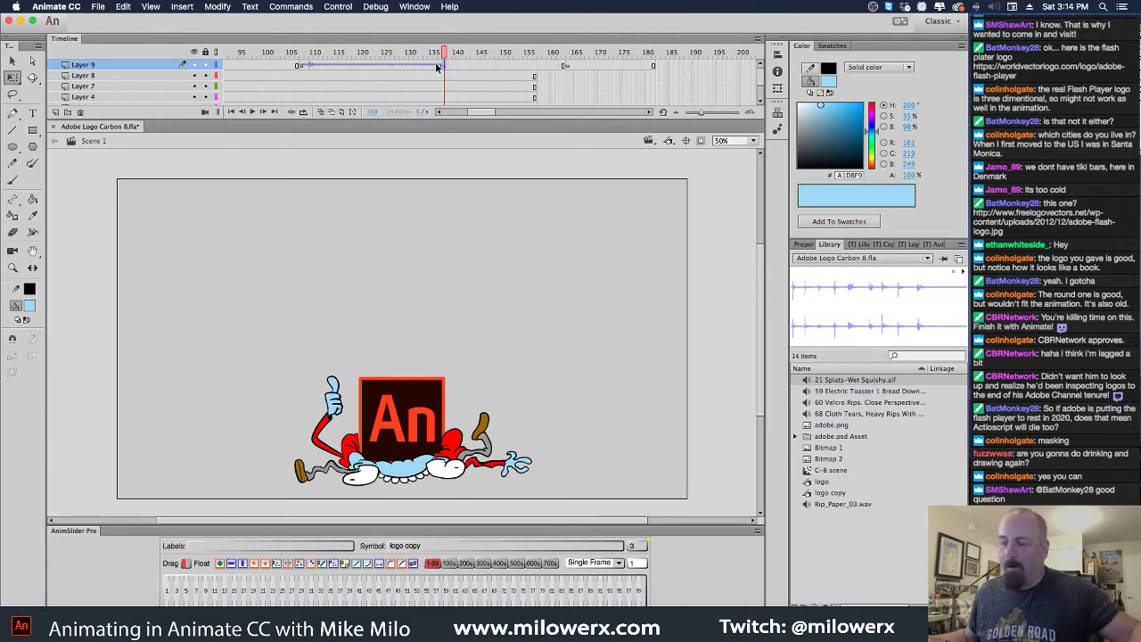
{"action": "left_click_drag", "start_coordinate": [535, 70], "coordinate": [652, 70]}
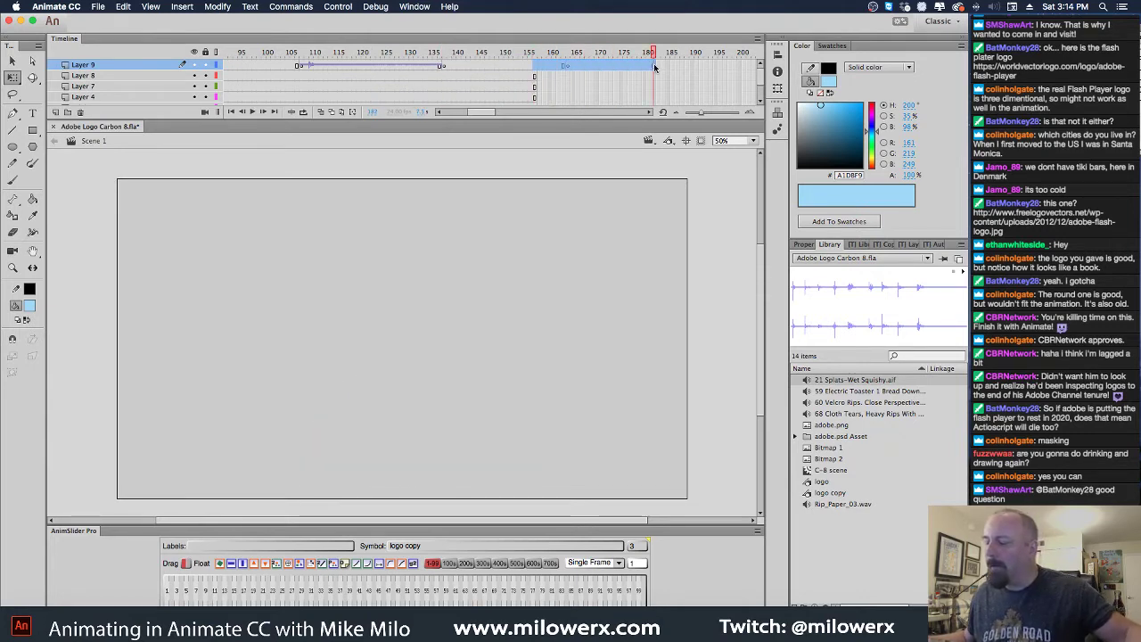
{"action": "left_click", "coordinate": [543, 77]}
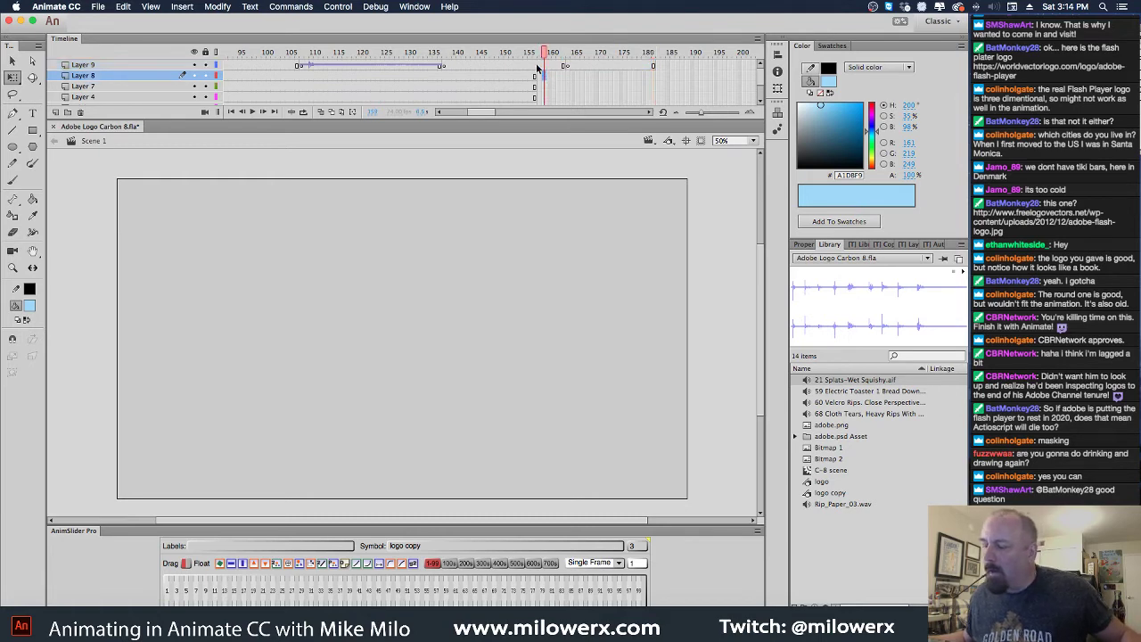
{"action": "left_click_drag", "start_coordinate": [535, 73], "coordinate": [650, 71]}
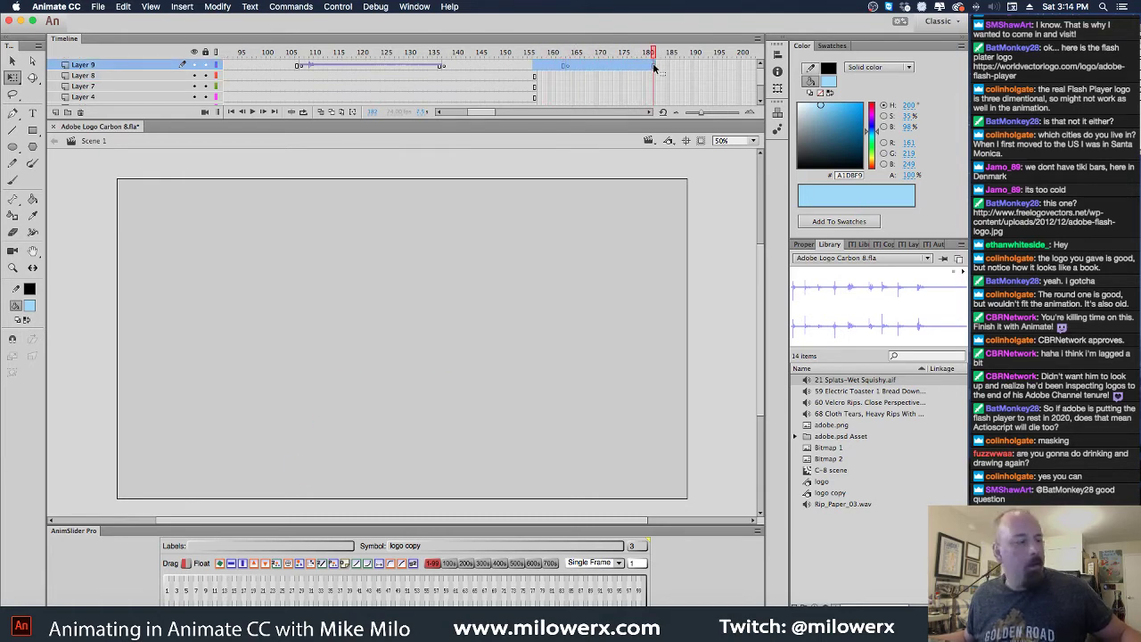
{"action": "key", "text": "F6"}
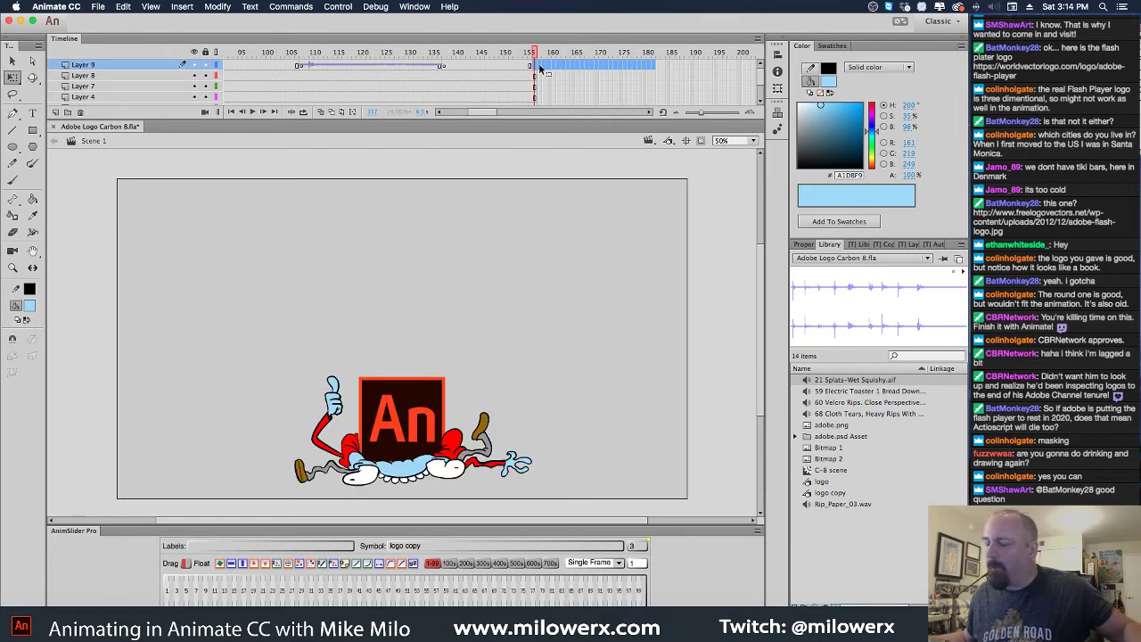
{"action": "left_click", "coordinate": [536, 69]}
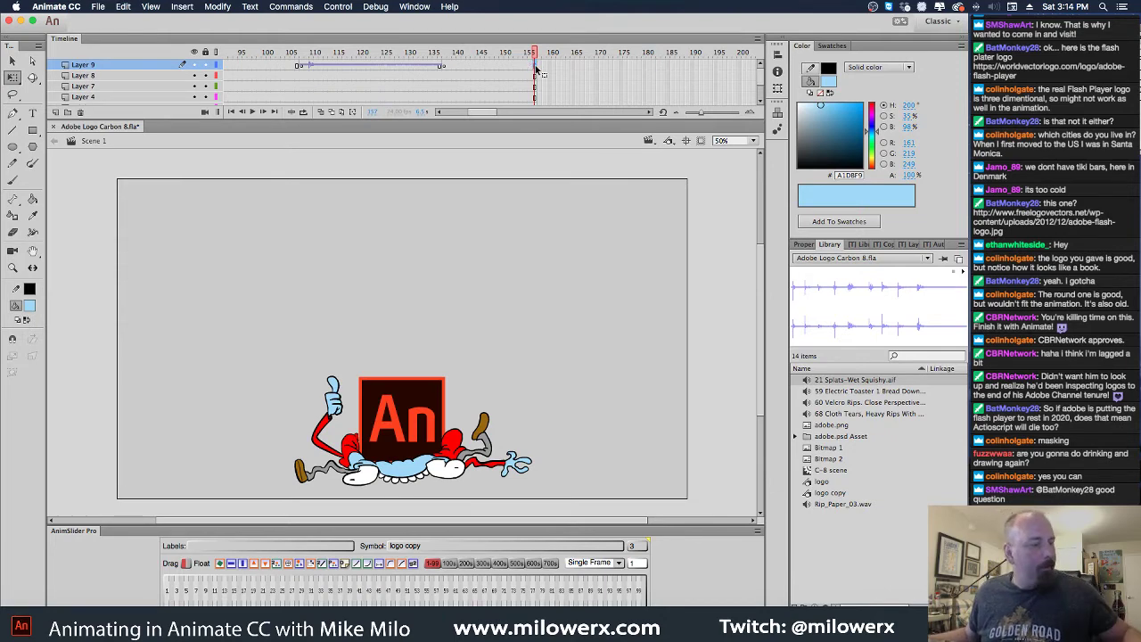
{"action": "key", "text": "super+F5"}
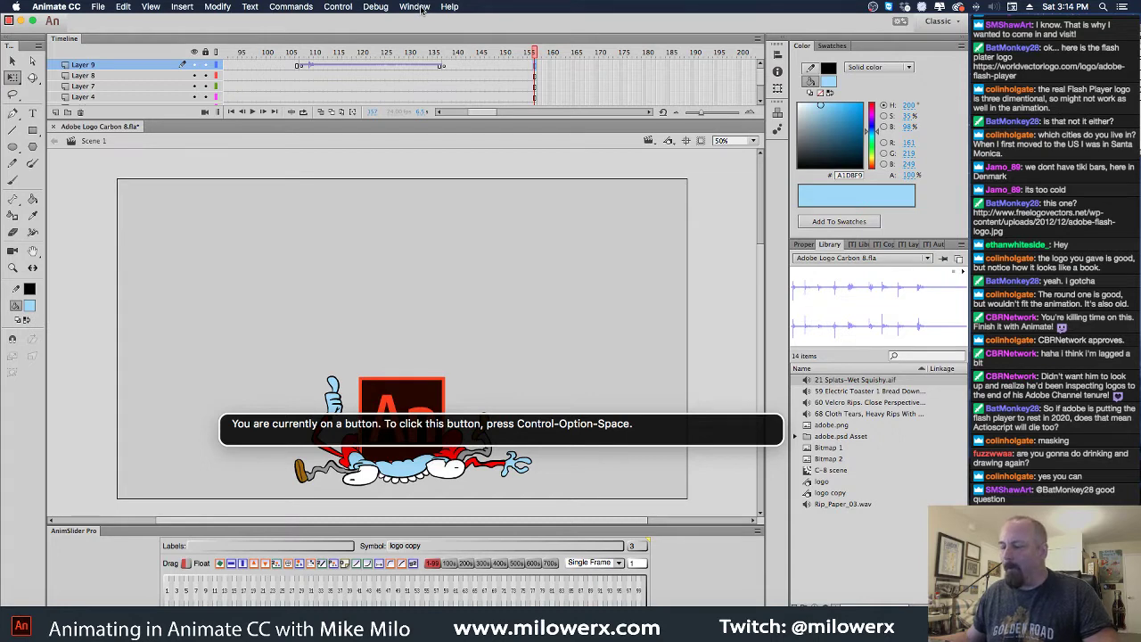
{"action": "left_click", "coordinate": [415, 7]}
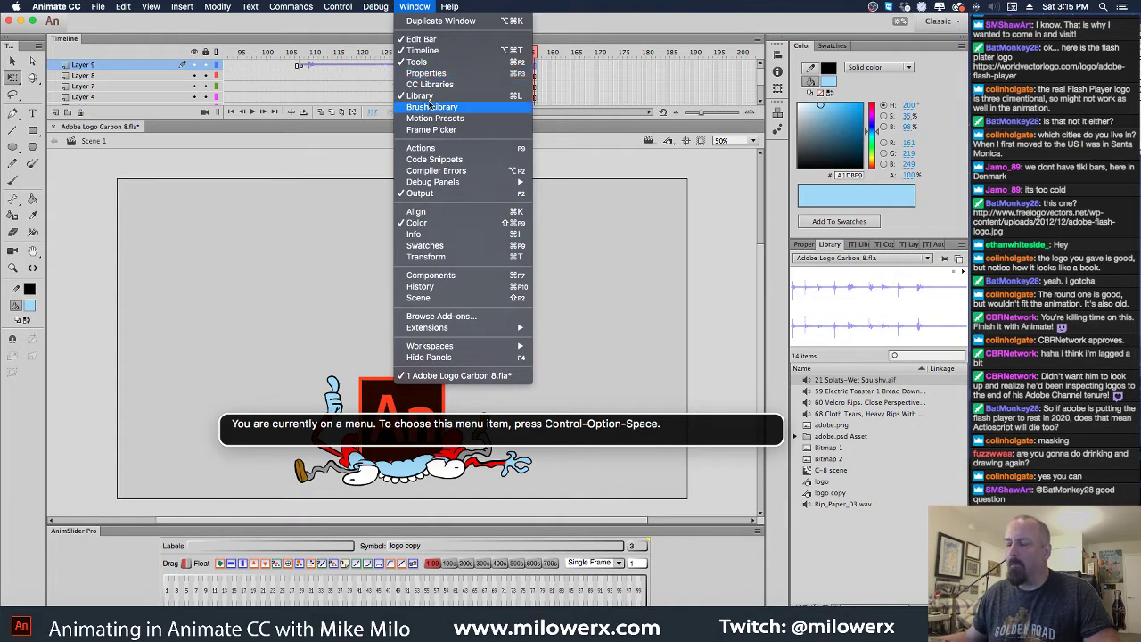
Dismiss the Window menu, turn VoiceOver off, and switch to Google Chrome
{"action": "left_click", "coordinate": [415, 7]}
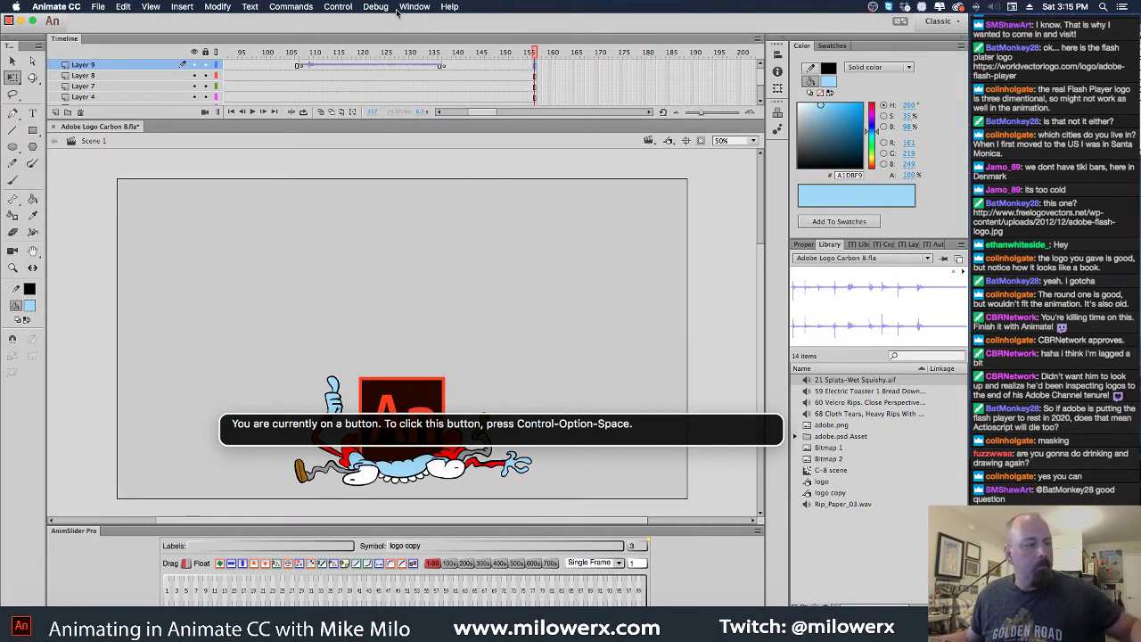
{"action": "key", "text": "super+F5"}
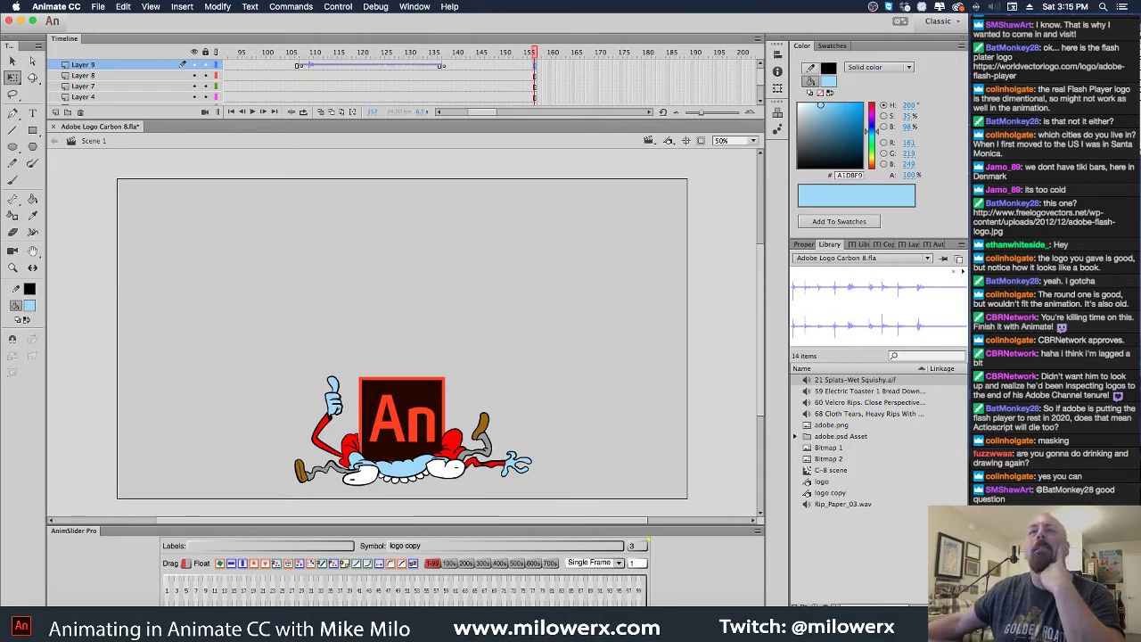
{"action": "key", "text": "super+Tab"}
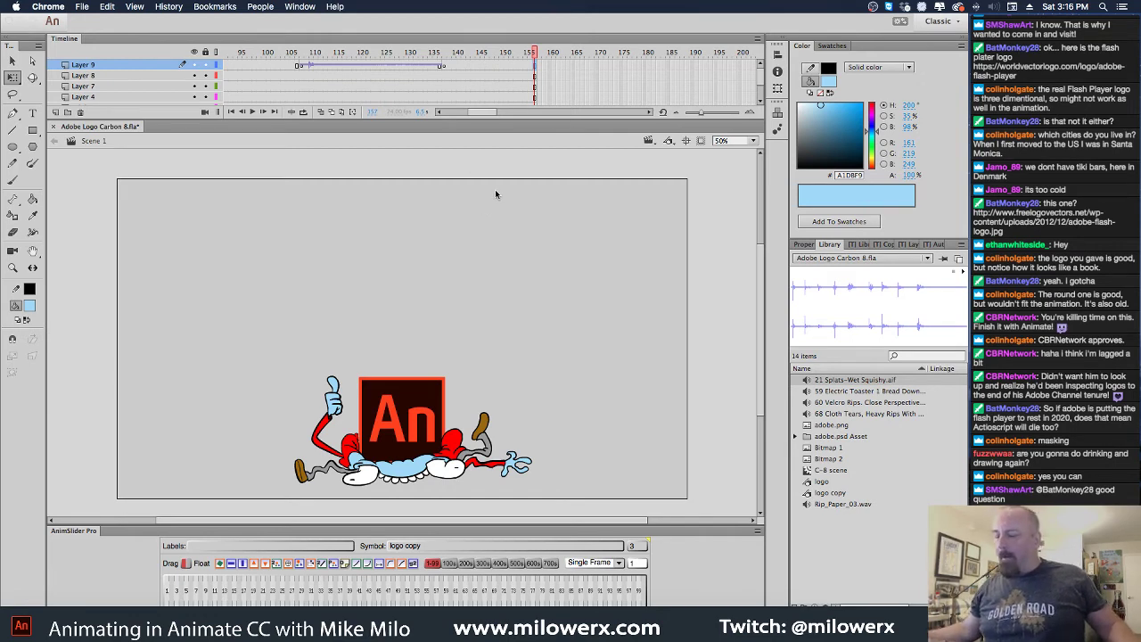
Return to Animate, rewind to frame 1 and play the animation
{"action": "left_click", "coordinate": [703, 143]}
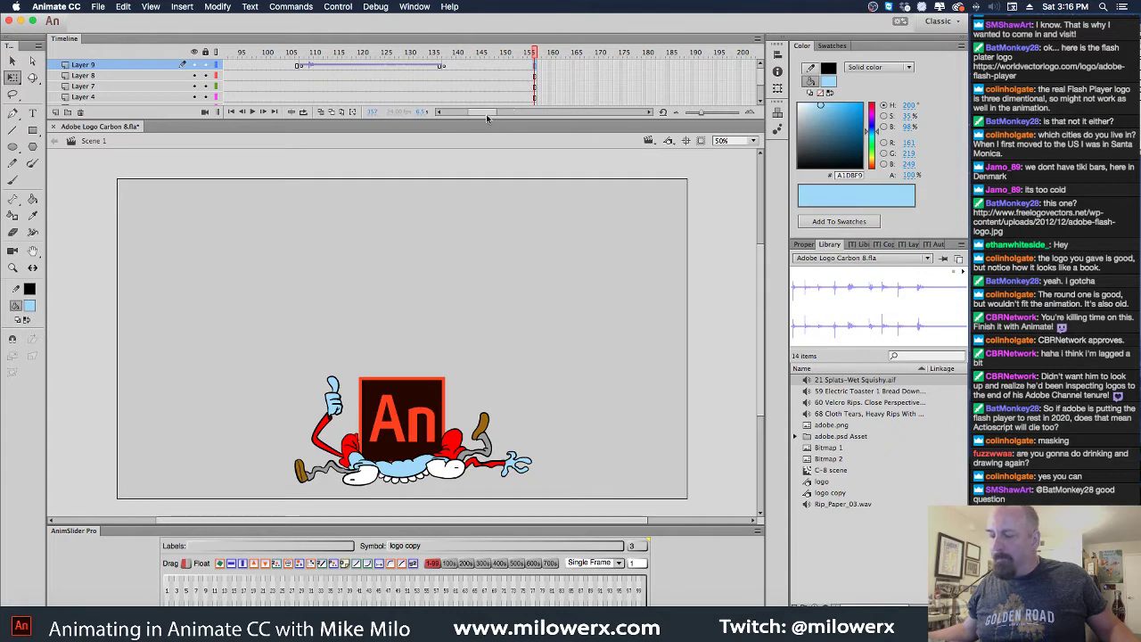
{"action": "left_click_drag", "start_coordinate": [489, 111], "coordinate": [450, 112]}
{"action": "left_click", "coordinate": [282, 53]}
{"action": "left_click_drag", "start_coordinate": [282, 52], "coordinate": [205, 53]}
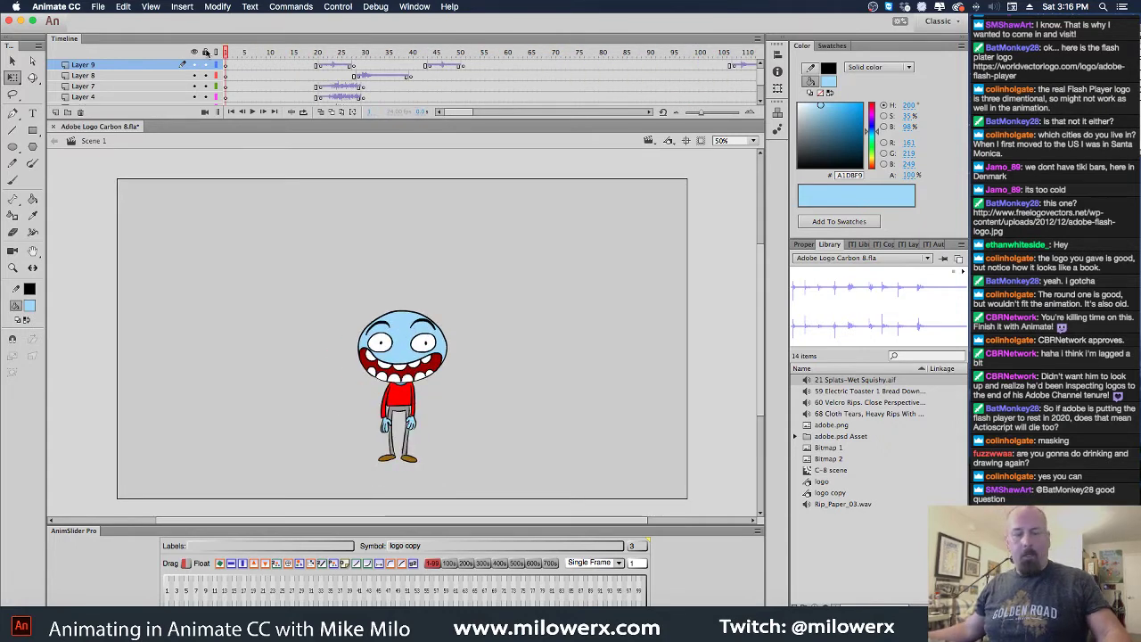
{"action": "key", "text": "Return"}
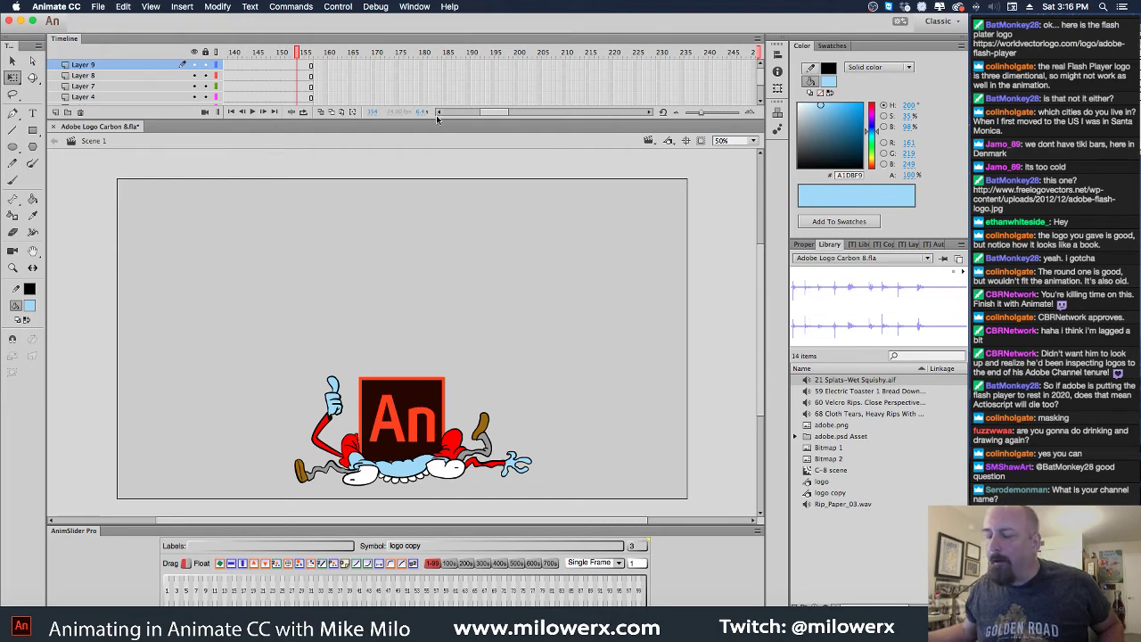
Enlarge the timeline to show all layers and go to the squashed pose at frame 125
{"action": "left_click_drag", "start_coordinate": [437, 119], "coordinate": [434, 162]}
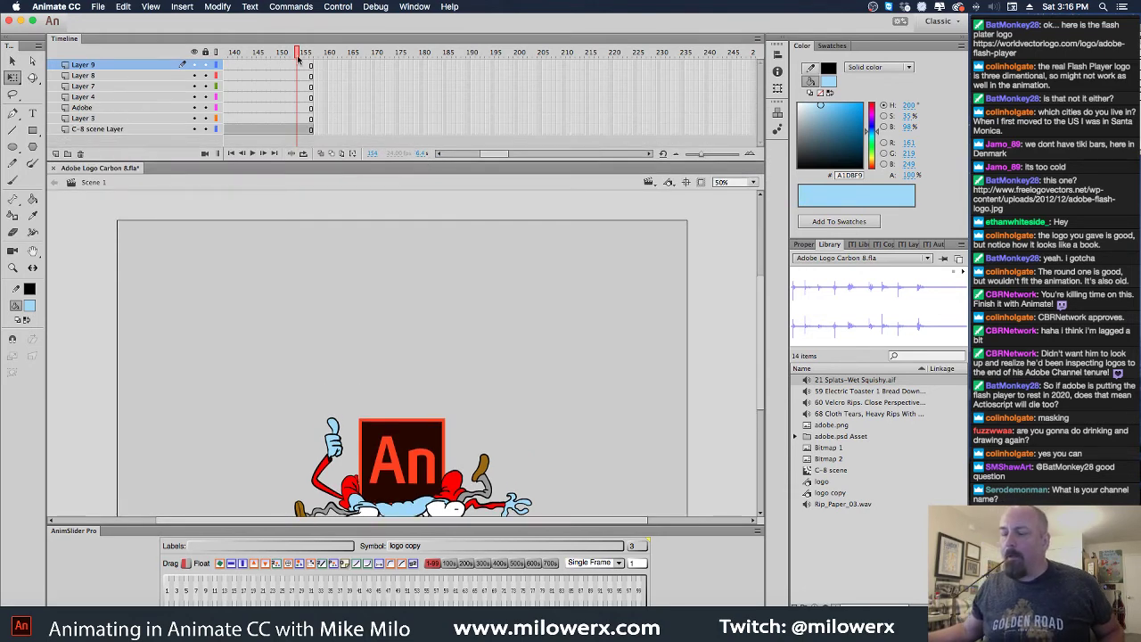
{"action": "left_click_drag", "start_coordinate": [299, 58], "coordinate": [398, 52]}
{"action": "key", "text": "super+1"}
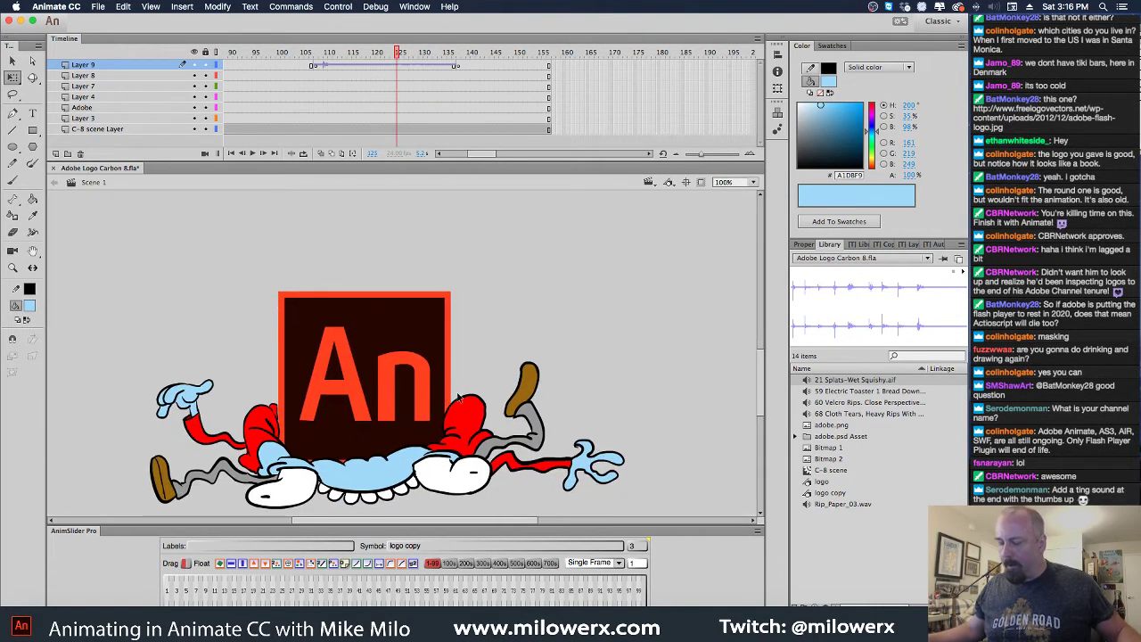
Open the C-8 scene symbol and flip between adjacent poses near the thumbs-up frames
{"action": "double_click", "coordinate": [459, 398]}
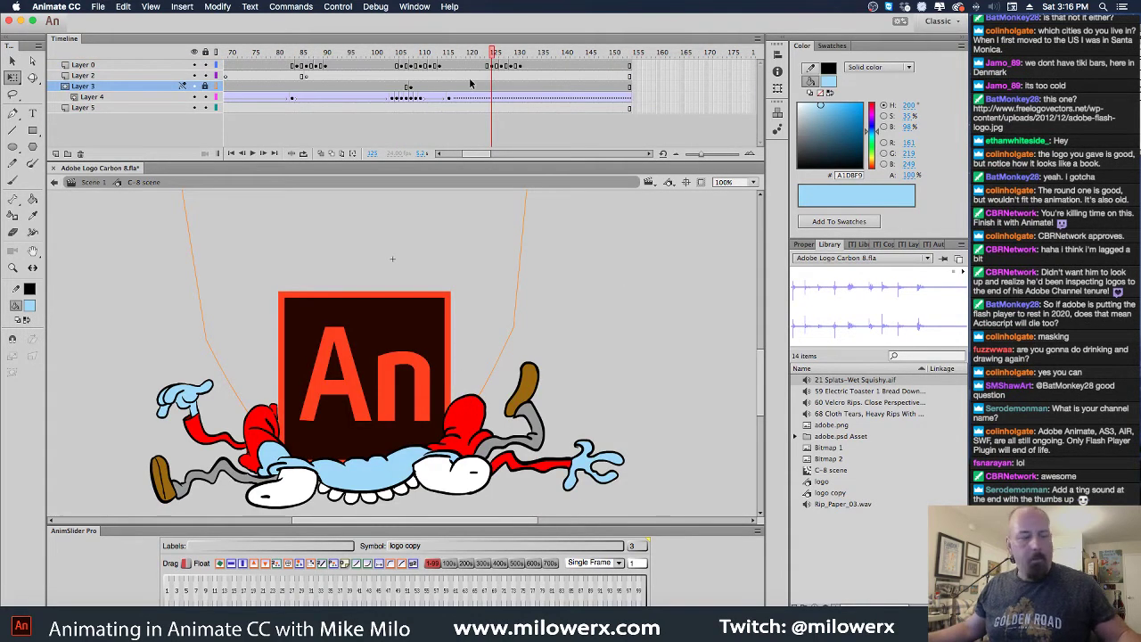
{"action": "key", "text": "comma"}
{"action": "key", "text": "comma"}
{"action": "key", "text": "comma"}
{"action": "key", "text": "period"}
{"action": "key", "text": "period"}
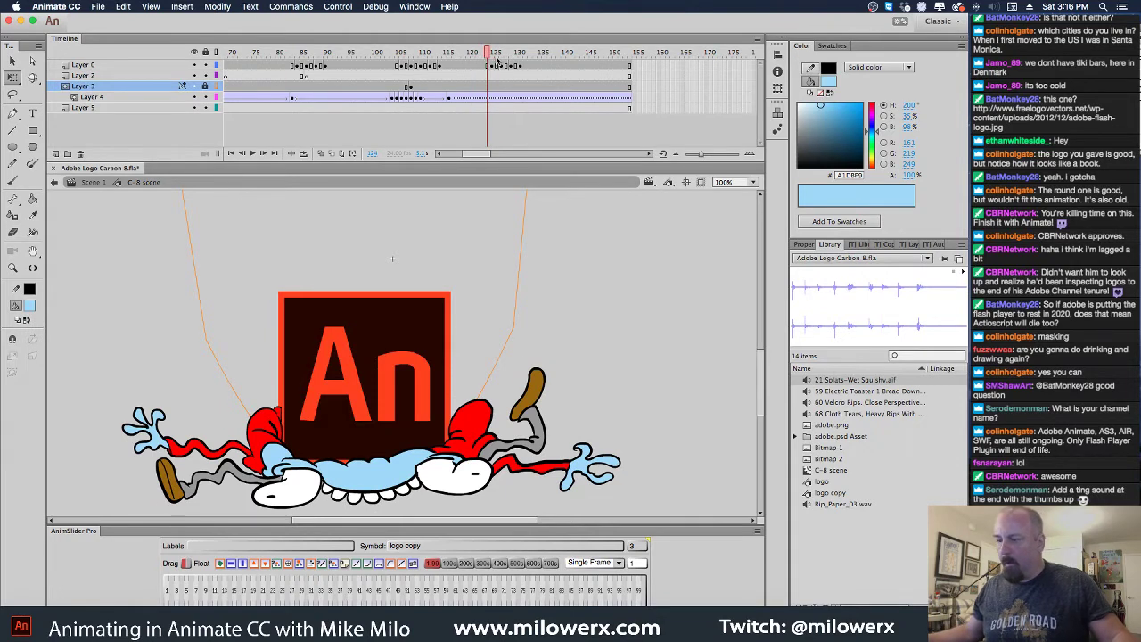
{"action": "key", "text": "period"}
{"action": "key", "text": "period"}
{"action": "key", "text": "period"}
{"action": "key", "text": "period"}
{"action": "key", "text": "ctrl+a"}
{"action": "key", "text": "comma"}
{"action": "key", "text": "comma"}
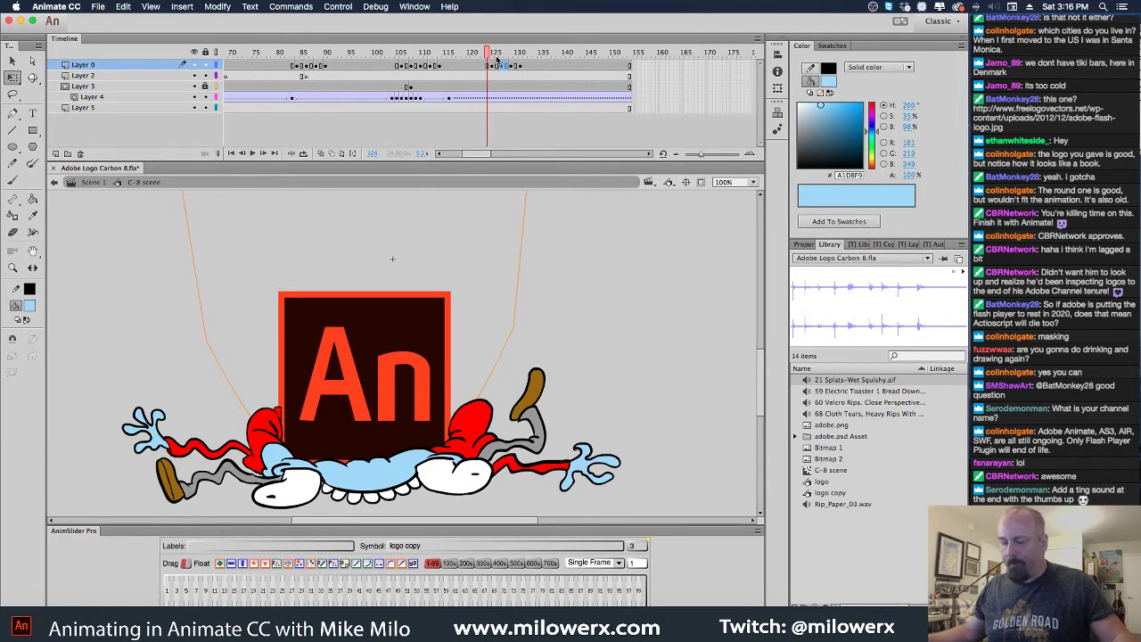
{"action": "key", "text": "period"}
{"action": "key", "text": "comma"}
{"action": "key", "text": "period"}
{"action": "key", "text": "comma"}
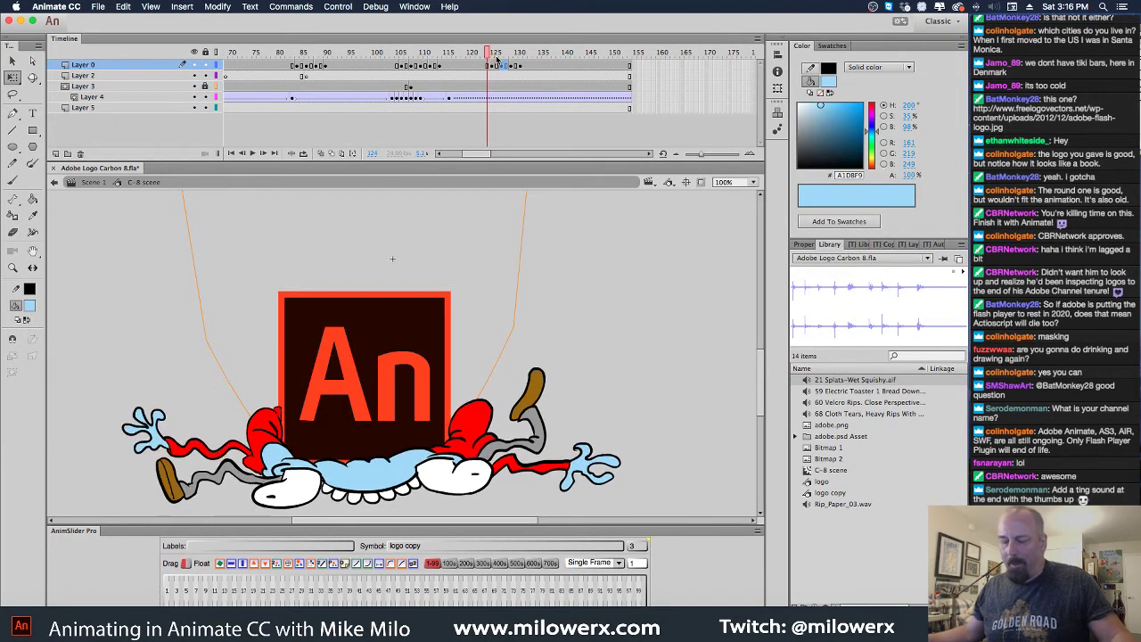
{"action": "key", "text": "period"}
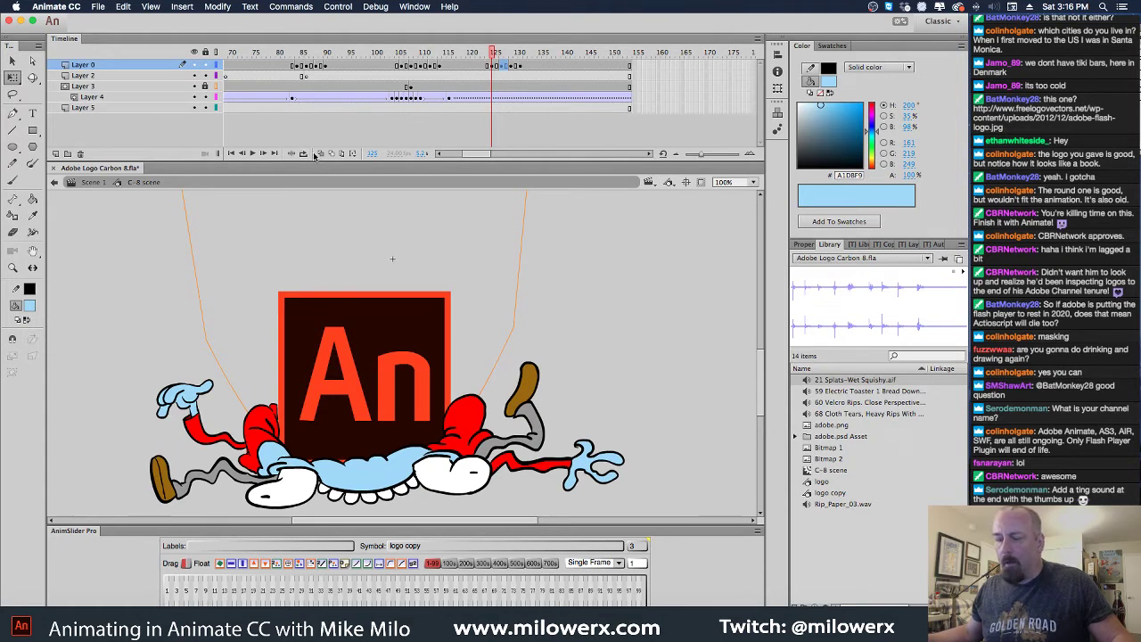
With onion skin on, select the character at frame 125 using Free Transform, then step to frame 124
{"action": "left_click", "coordinate": [322, 153]}
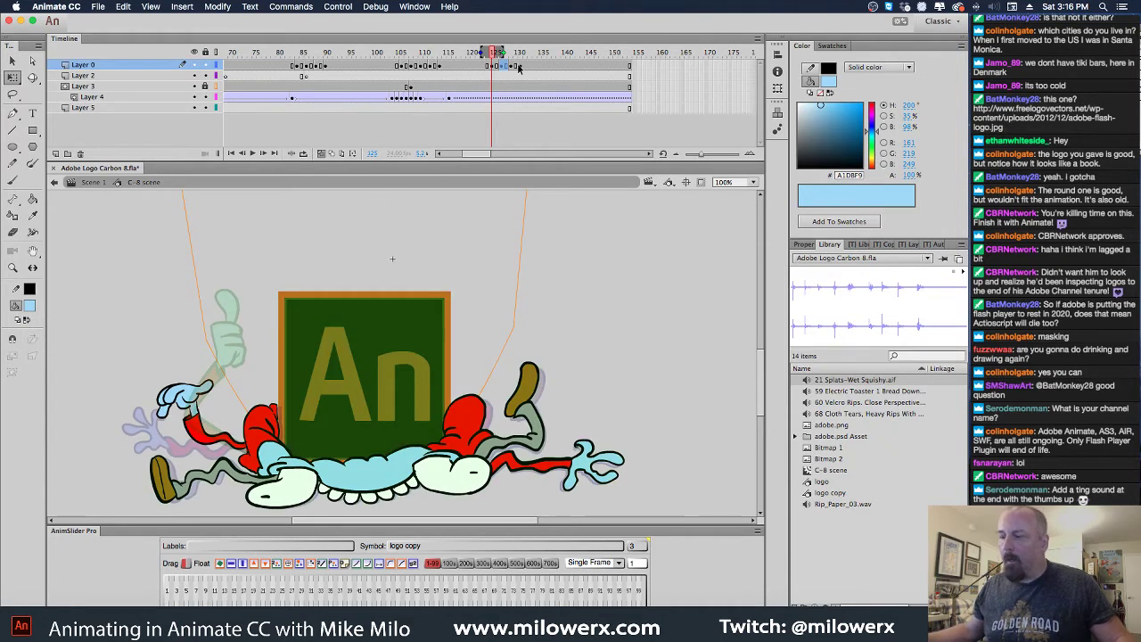
{"action": "left_click", "coordinate": [12, 78]}
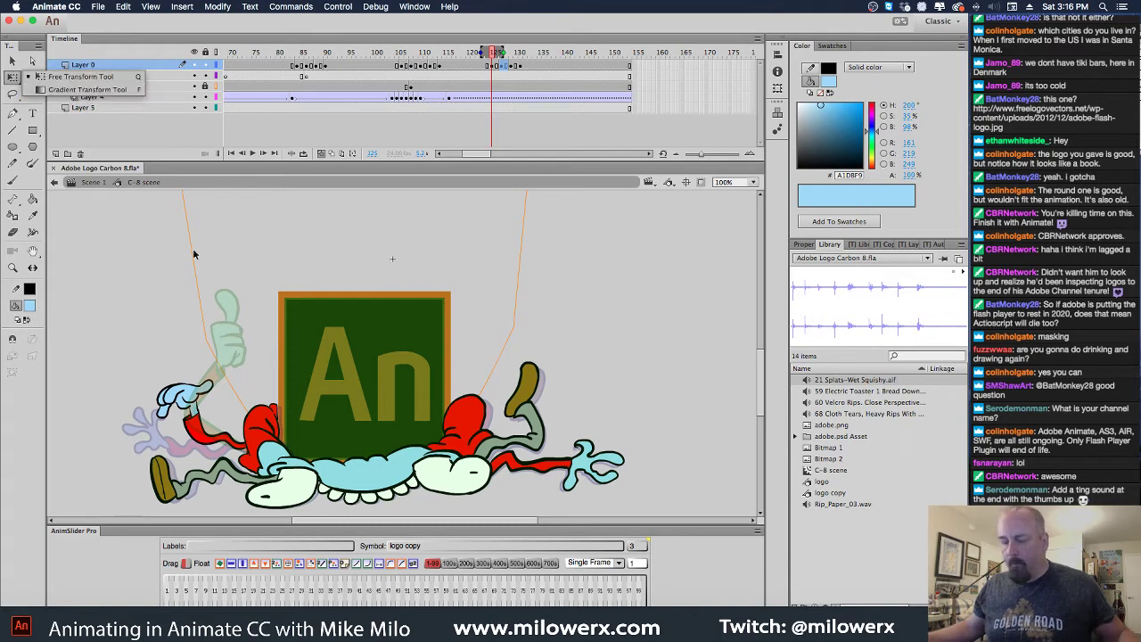
{"action": "left_click", "coordinate": [44, 134]}
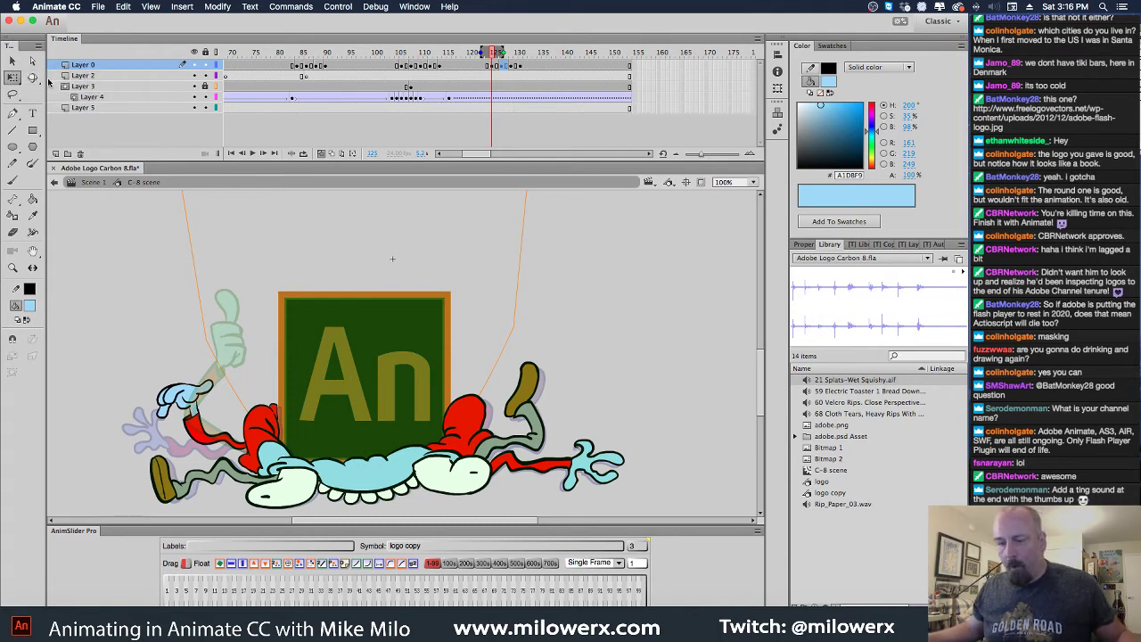
{"action": "left_click", "coordinate": [503, 66]}
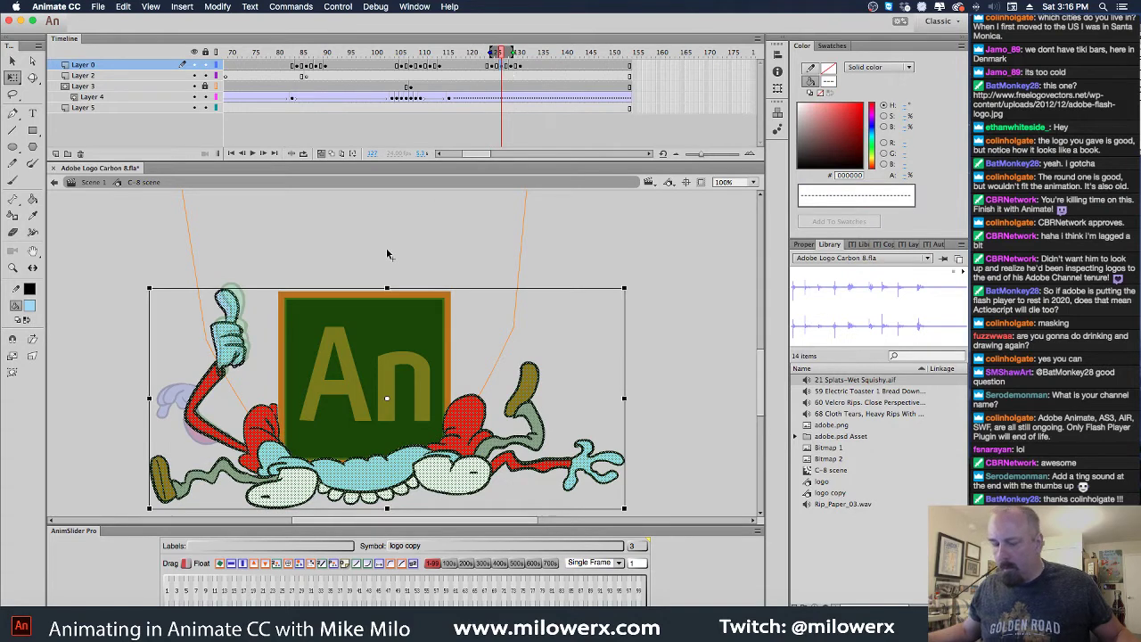
{"action": "left_click", "coordinate": [491, 66]}
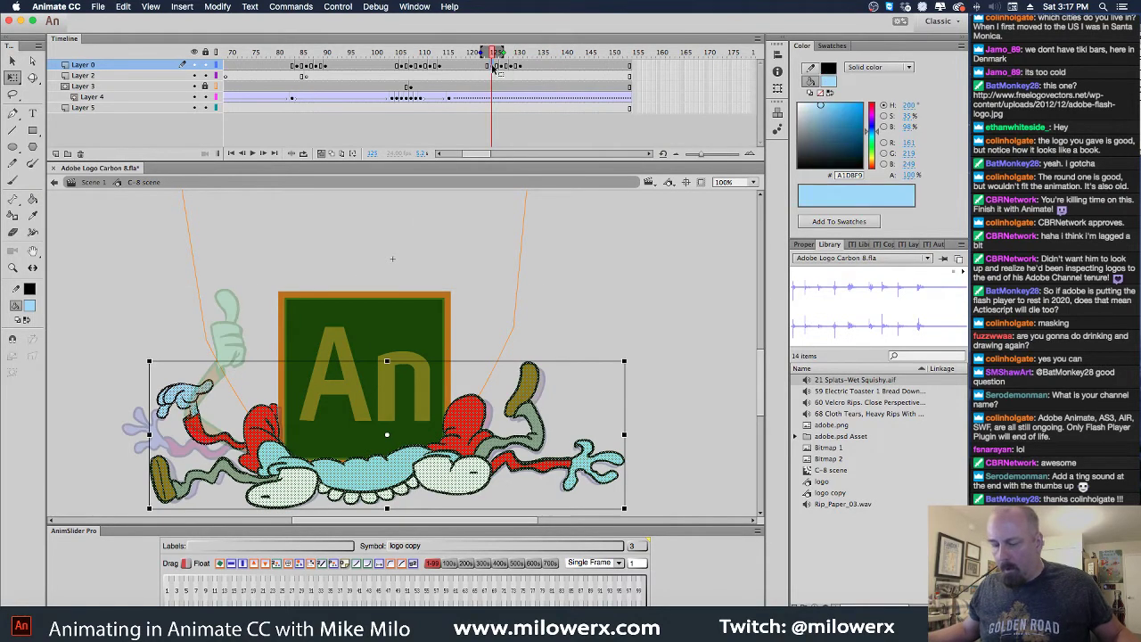
{"action": "left_click", "coordinate": [338, 359]}
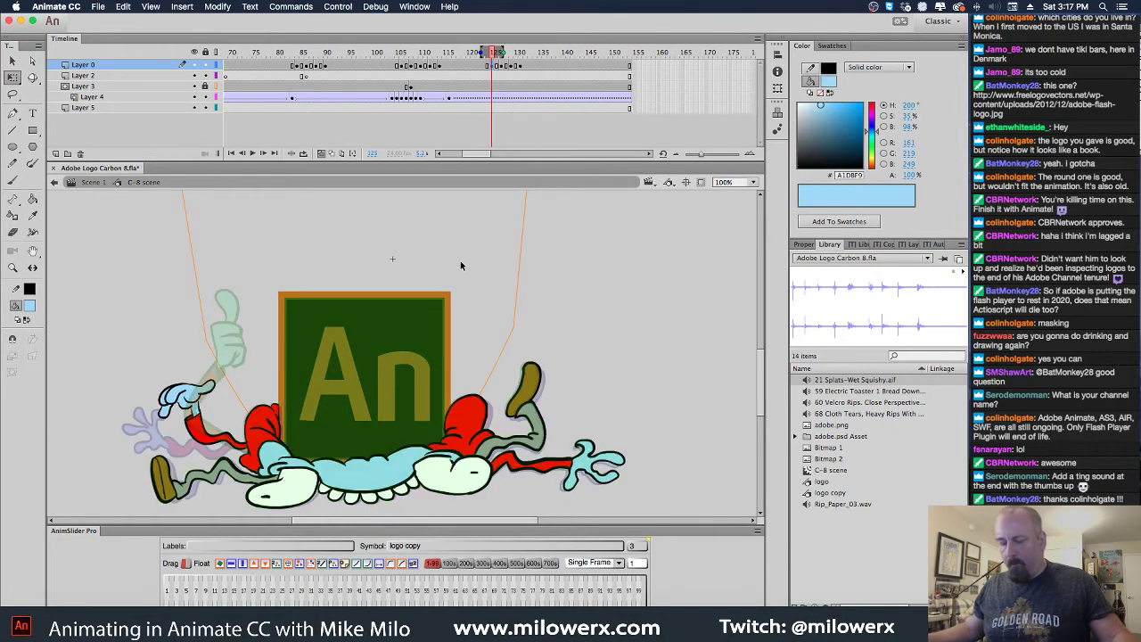
{"action": "key", "text": "."}
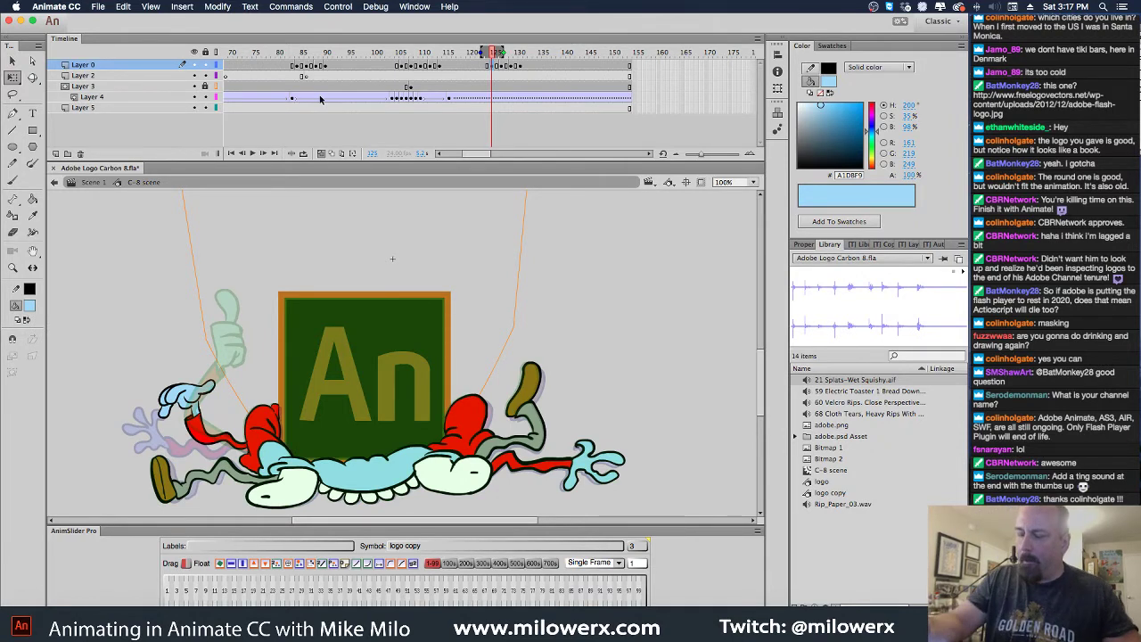
{"action": "left_click", "coordinate": [321, 154]}
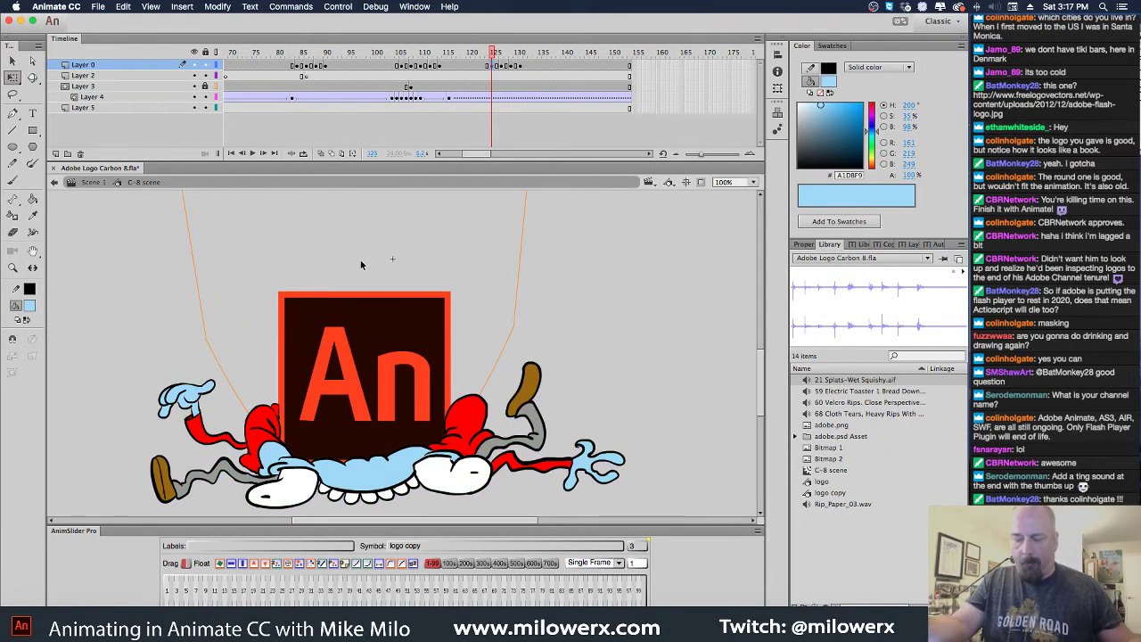
{"action": "key", "text": "."}
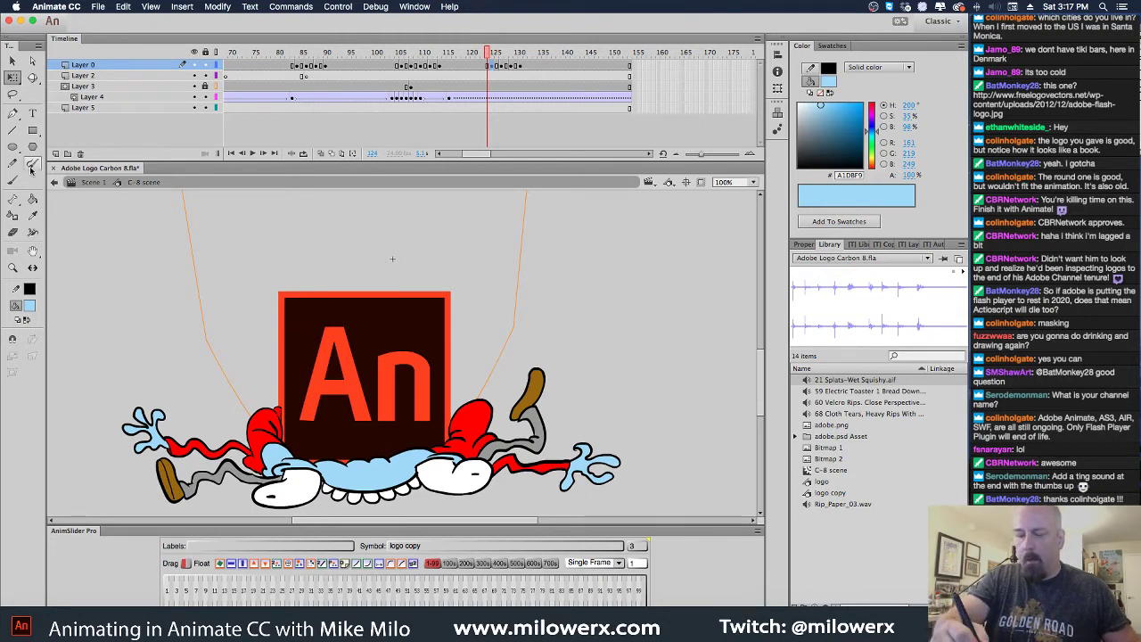
Lasso-select the character's right hand and red arm, zooming in on its left side
{"action": "left_click", "coordinate": [13, 93]}
{"action": "mouse_move", "coordinate": [622, 458]}
{"action": "left_mouse_down"}
{"action": "mouse_move", "coordinate": [649, 427]}
{"action": "mouse_move", "coordinate": [611, 351]}
{"action": "mouse_move", "coordinate": [564, 329]}
{"action": "mouse_move", "coordinate": [507, 370]}
{"action": "left_mouse_up"}
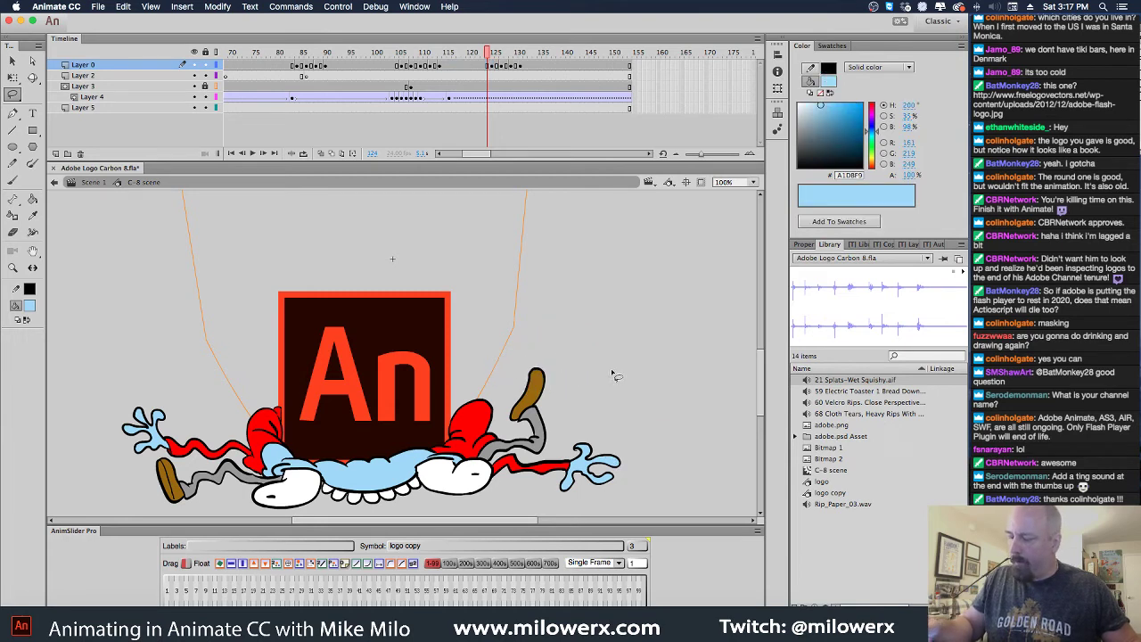
{"action": "mouse_move", "coordinate": [628, 419]}
{"action": "left_mouse_down"}
{"action": "mouse_move", "coordinate": [586, 339]}
{"action": "mouse_move", "coordinate": [531, 337]}
{"action": "mouse_move", "coordinate": [434, 422]}
{"action": "mouse_move", "coordinate": [367, 431]}
{"action": "mouse_move", "coordinate": [278, 386]}
{"action": "mouse_move", "coordinate": [247, 417]}
{"action": "mouse_move", "coordinate": [253, 462]}
{"action": "mouse_move", "coordinate": [141, 471]}
{"action": "mouse_move", "coordinate": [195, 546]}
{"action": "mouse_move", "coordinate": [434, 542]}
{"action": "mouse_move", "coordinate": [650, 493]}
{"action": "mouse_move", "coordinate": [642, 413]}
{"action": "mouse_move", "coordinate": [624, 400]}
{"action": "mouse_move", "coordinate": [655, 418]}
{"action": "left_mouse_up"}
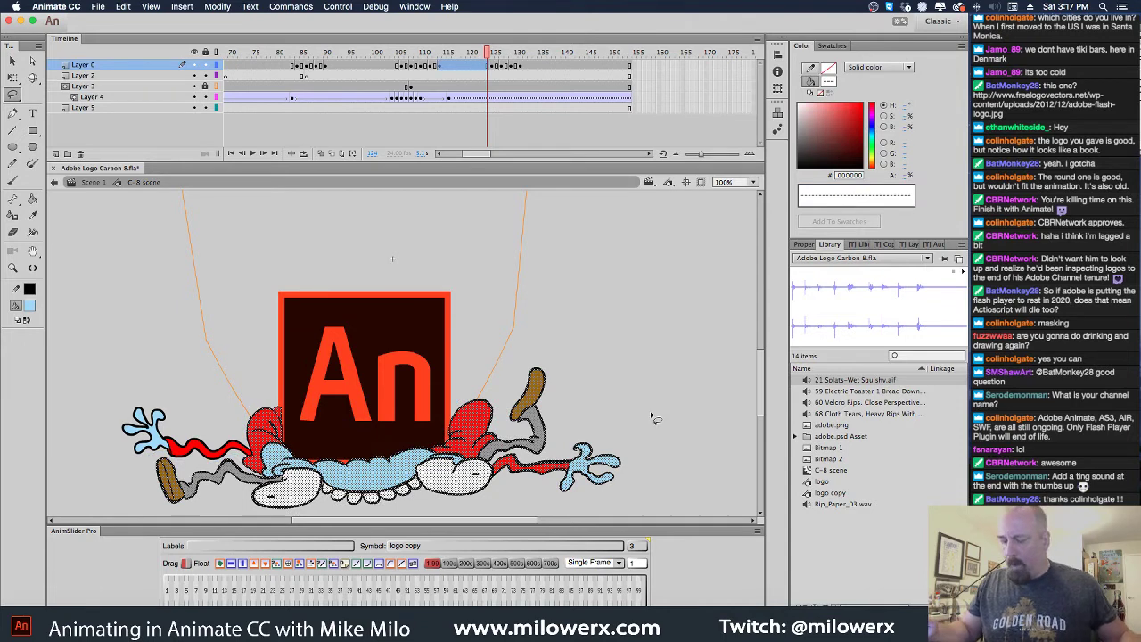
{"action": "key", "text": "z"}
{"action": "left_click", "coordinate": [253, 437]}
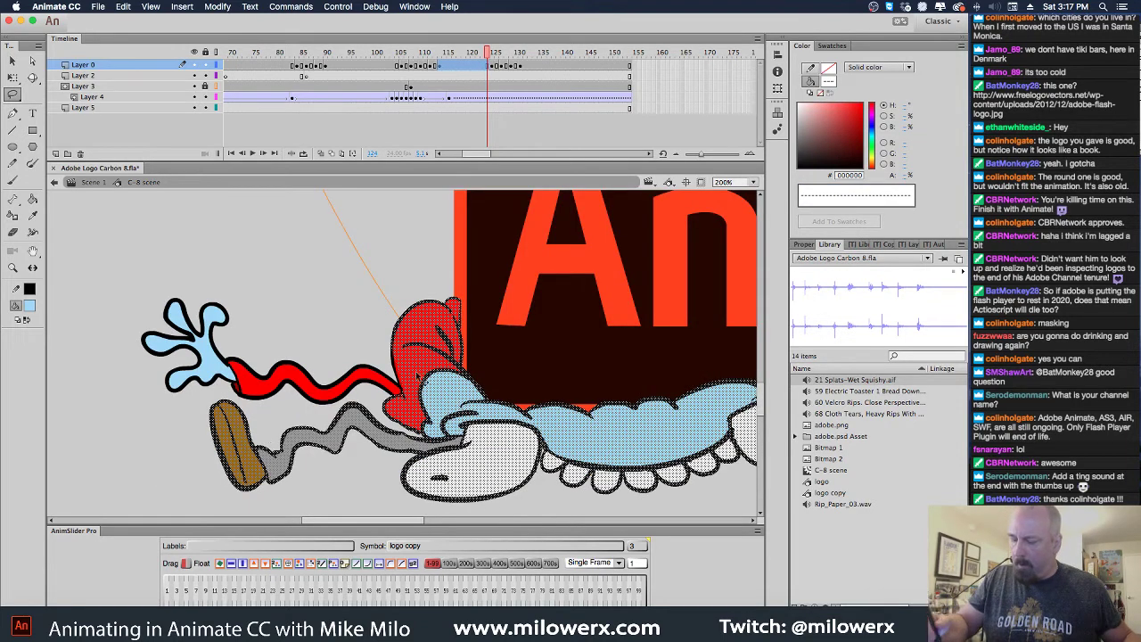
{"action": "mouse_move", "coordinate": [385, 354]}
{"action": "left_mouse_down"}
{"action": "mouse_move", "coordinate": [390, 345]}
{"action": "mouse_move", "coordinate": [403, 389]}
{"action": "mouse_move", "coordinate": [408, 365]}
{"action": "mouse_move", "coordinate": [393, 349]}
{"action": "mouse_move", "coordinate": [411, 318]}
{"action": "left_mouse_up"}
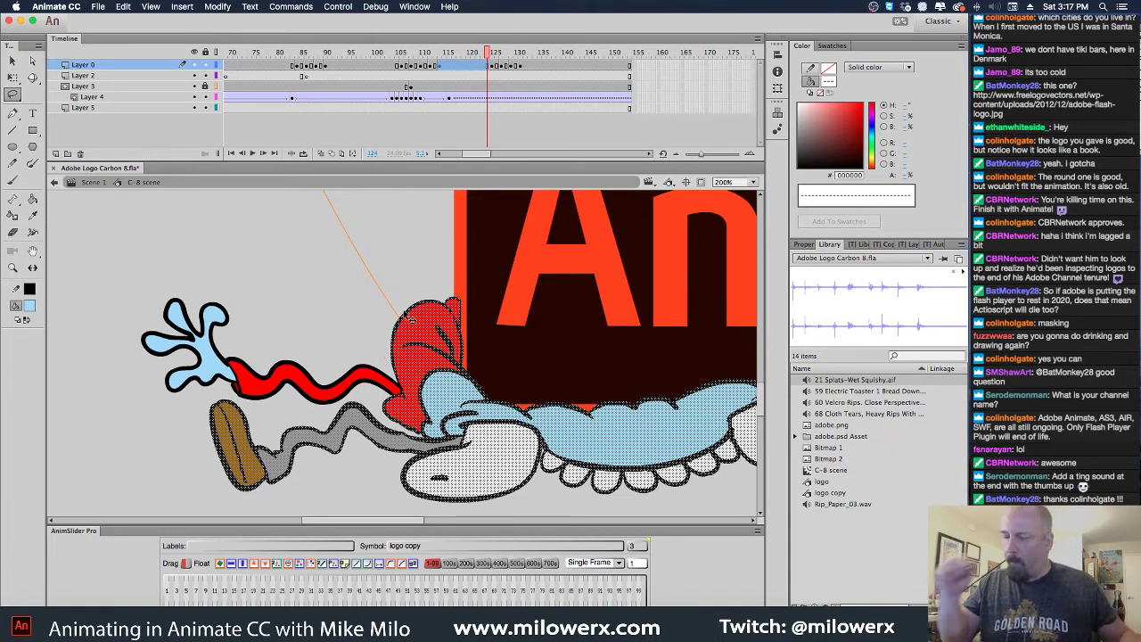
On the raised-arm frame, delete the selected body shapes, then undo to restore them
{"action": "left_click", "coordinate": [495, 79]}
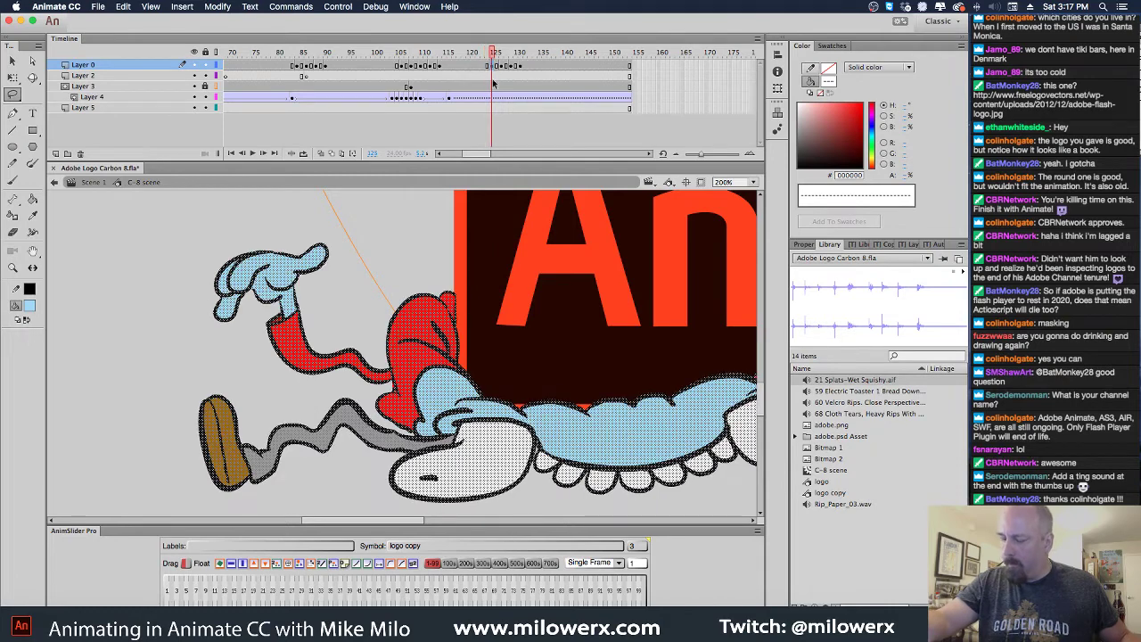
{"action": "key", "text": "super+1"}
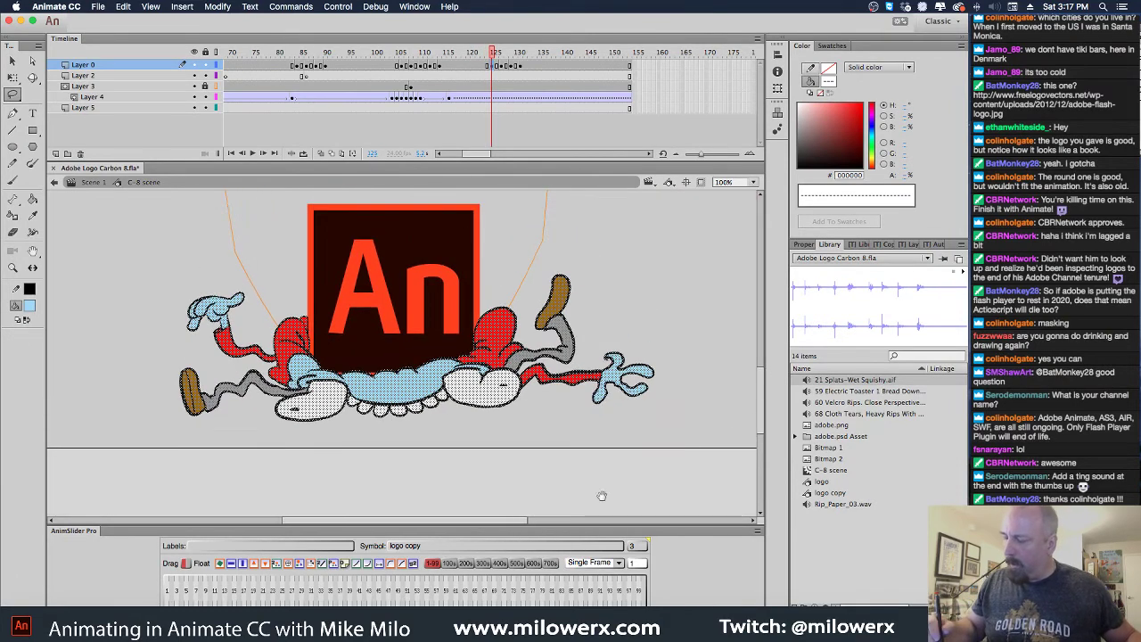
{"action": "mouse_move", "coordinate": [688, 421]}
{"action": "left_mouse_down"}
{"action": "mouse_move", "coordinate": [684, 338]}
{"action": "mouse_move", "coordinate": [594, 241]}
{"action": "mouse_move", "coordinate": [512, 269]}
{"action": "mouse_move", "coordinate": [477, 331]}
{"action": "mouse_move", "coordinate": [445, 353]}
{"action": "mouse_move", "coordinate": [348, 362]}
{"action": "mouse_move", "coordinate": [310, 306]}
{"action": "mouse_move", "coordinate": [277, 316]}
{"action": "mouse_move", "coordinate": [278, 366]}
{"action": "mouse_move", "coordinate": [181, 364]}
{"action": "mouse_move", "coordinate": [231, 467]}
{"action": "mouse_move", "coordinate": [636, 459]}
{"action": "mouse_move", "coordinate": [687, 389]}
{"action": "left_mouse_up"}
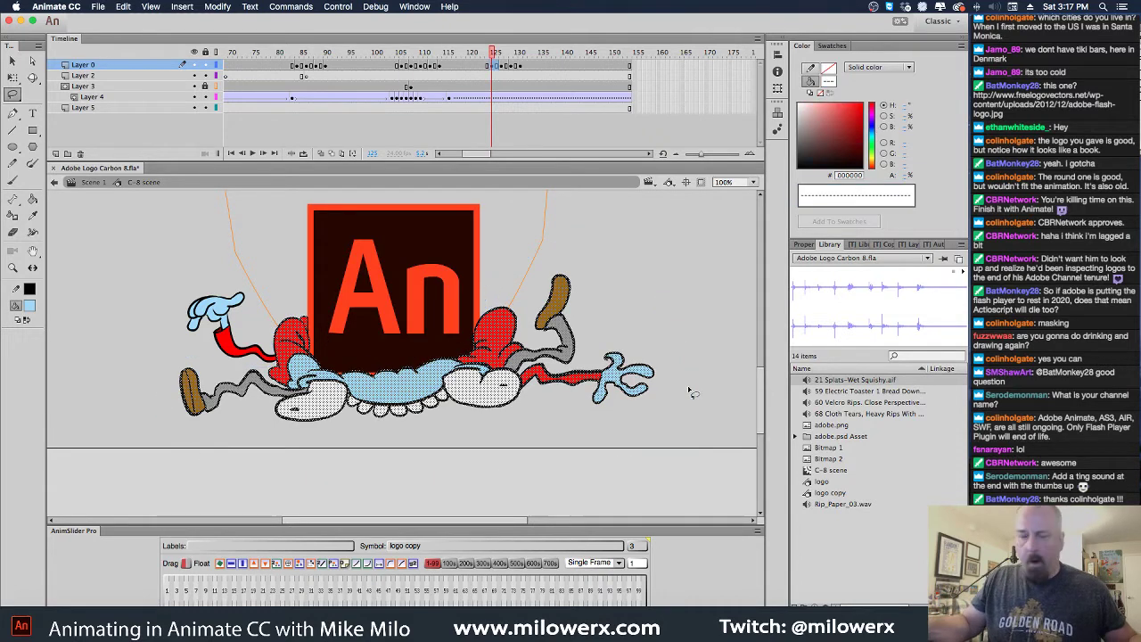
{"action": "key", "text": "Delete"}
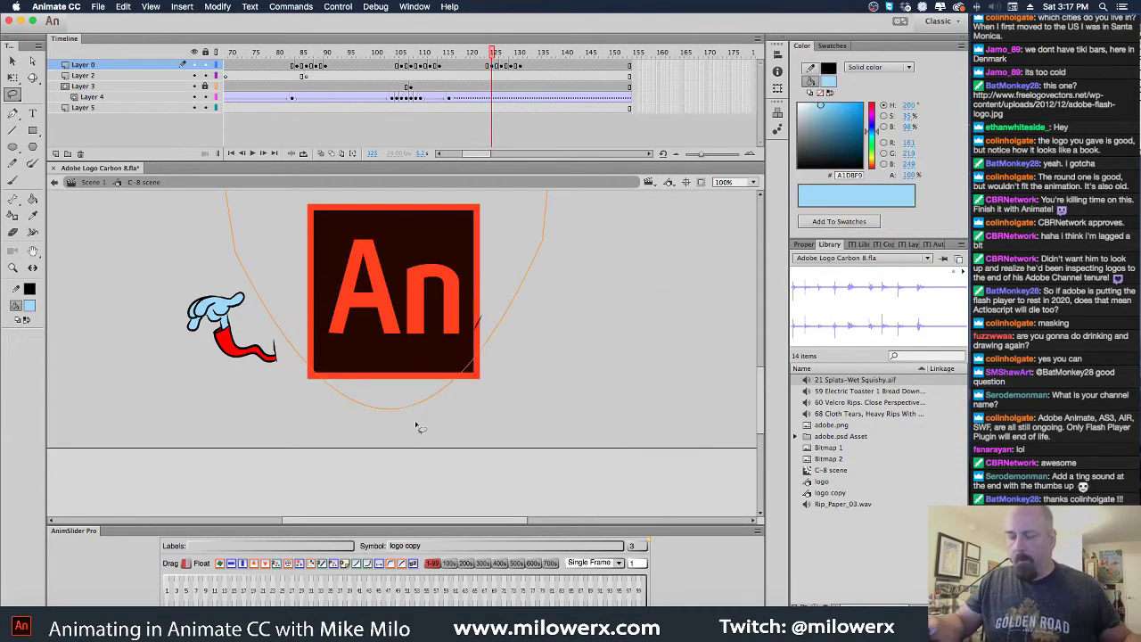
{"action": "left_click", "coordinate": [287, 356]}
{"action": "left_click", "coordinate": [304, 376]}
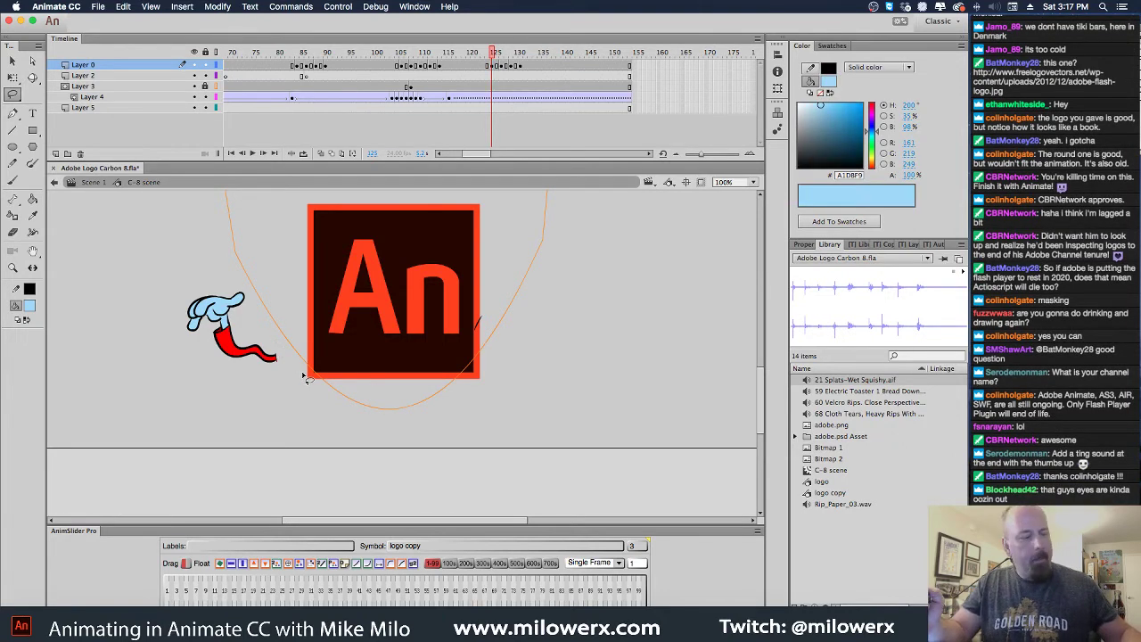
{"action": "key", "text": "ctrl+z"}
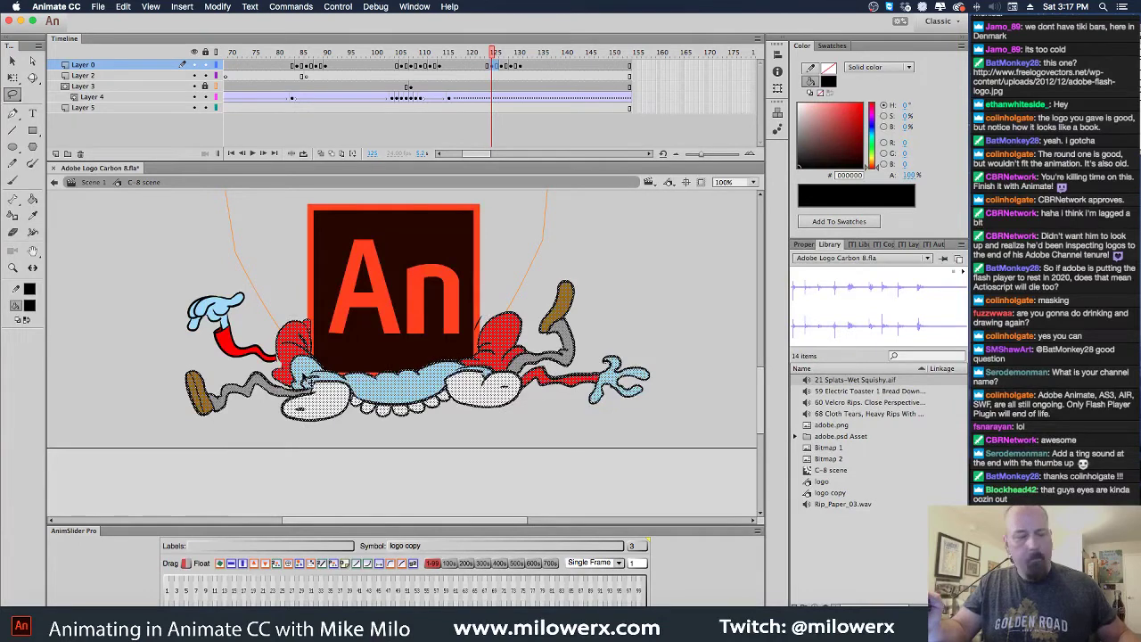
{"action": "left_click", "coordinate": [304, 379]}
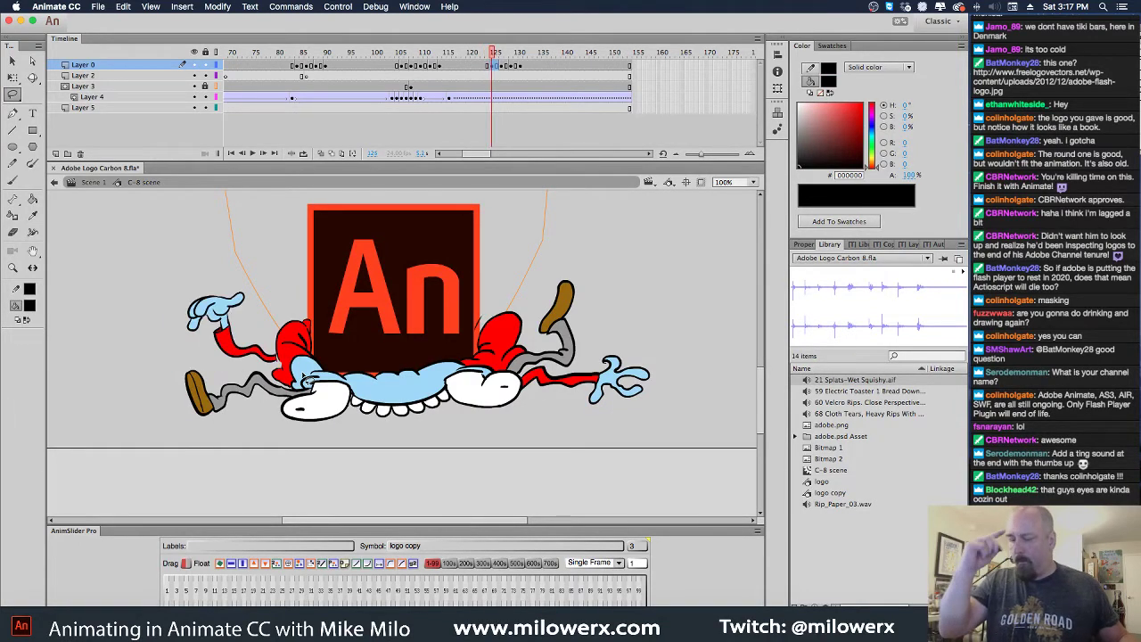
Select the red arm, blue hand and outline, and nudge them slightly right and down
{"action": "key", "text": "ctrl+equal"}
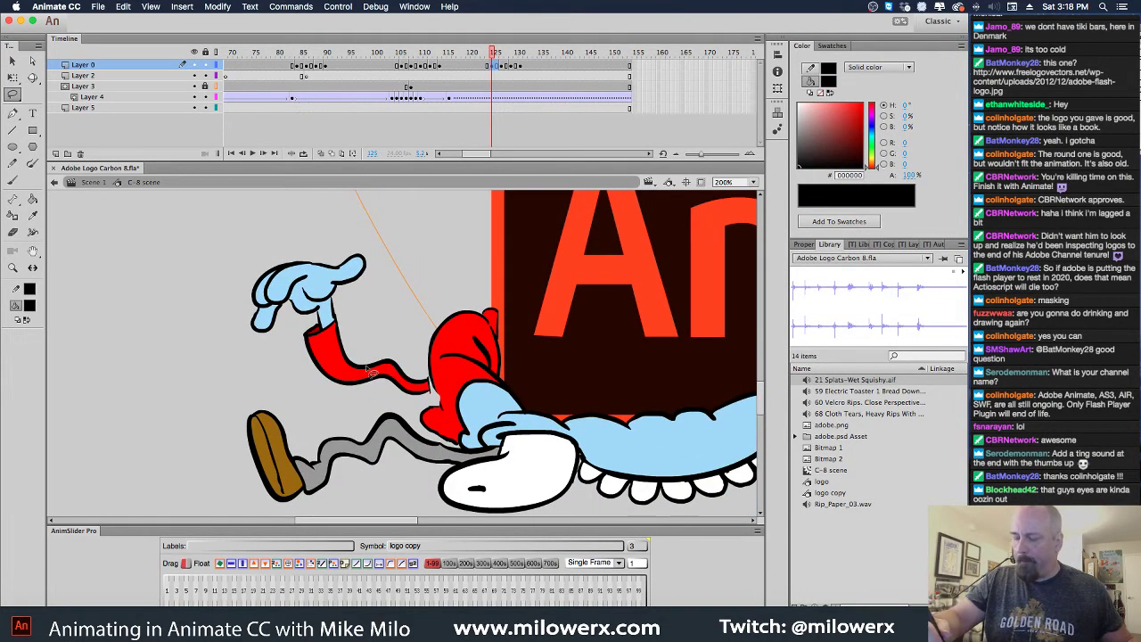
{"action": "key", "text": "v"}
{"action": "left_click", "coordinate": [392, 378]}
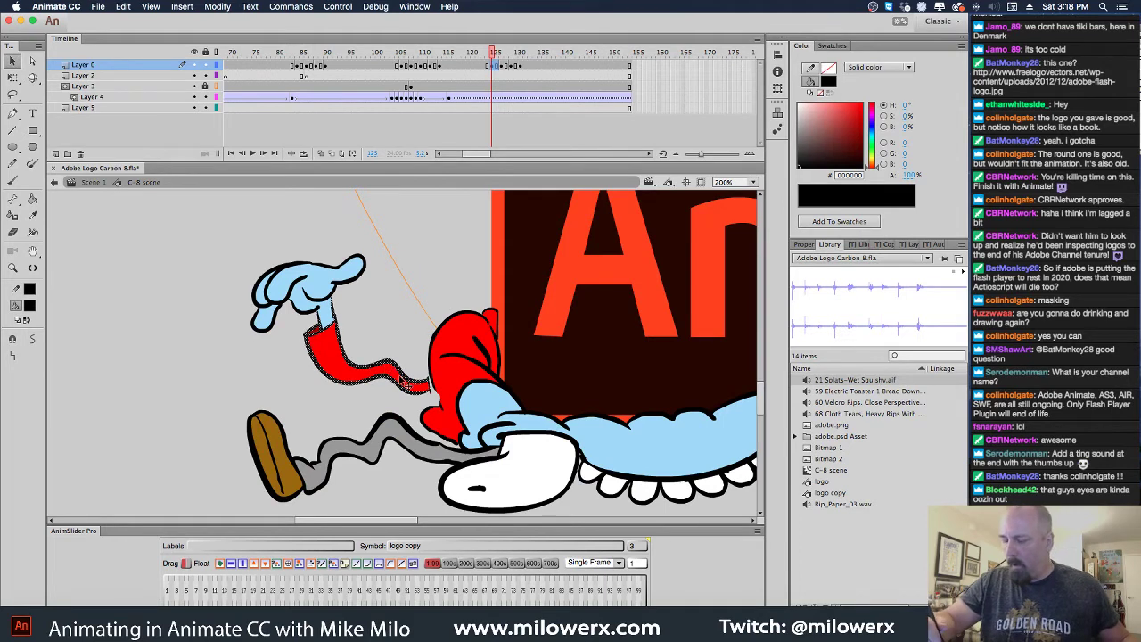
{"action": "left_click", "coordinate": [332, 321], "text": "shift"}
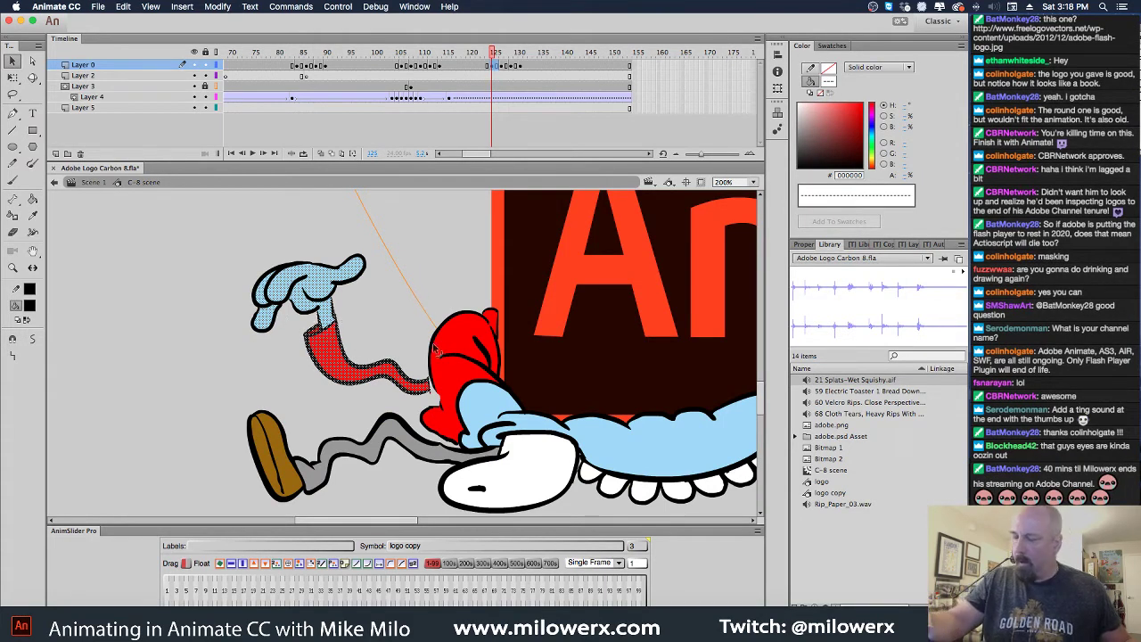
{"action": "double_click", "coordinate": [332, 271], "text": "shift"}
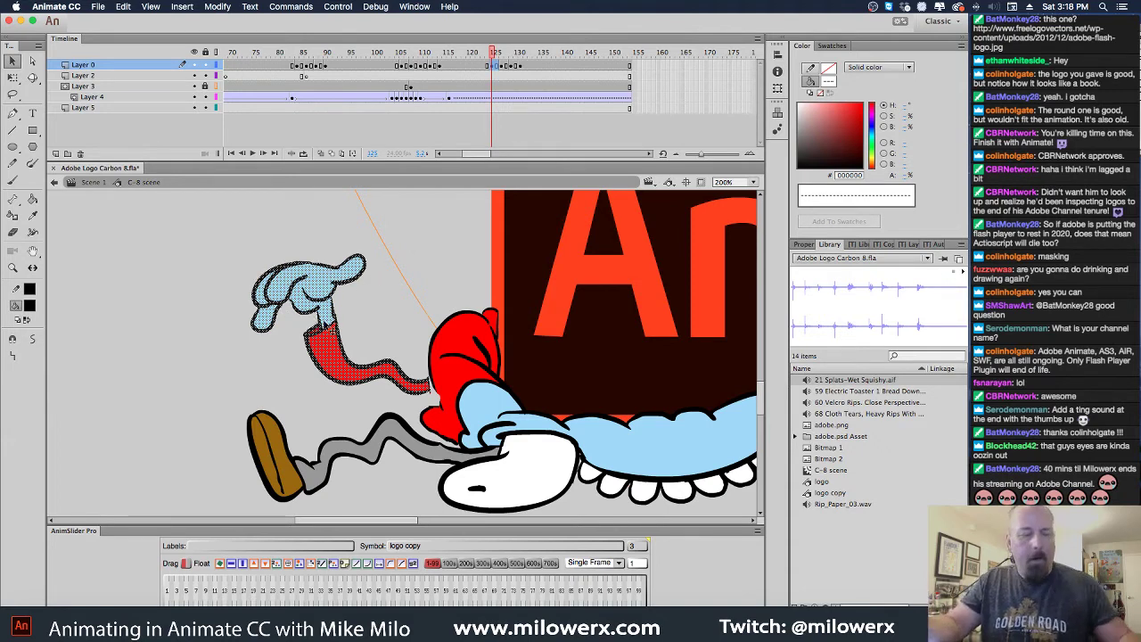
{"action": "key", "text": "Right"}
{"action": "key", "text": "Right"}
{"action": "key", "text": "Right"}
{"action": "key", "text": "Down"}
{"action": "key", "text": "Down"}
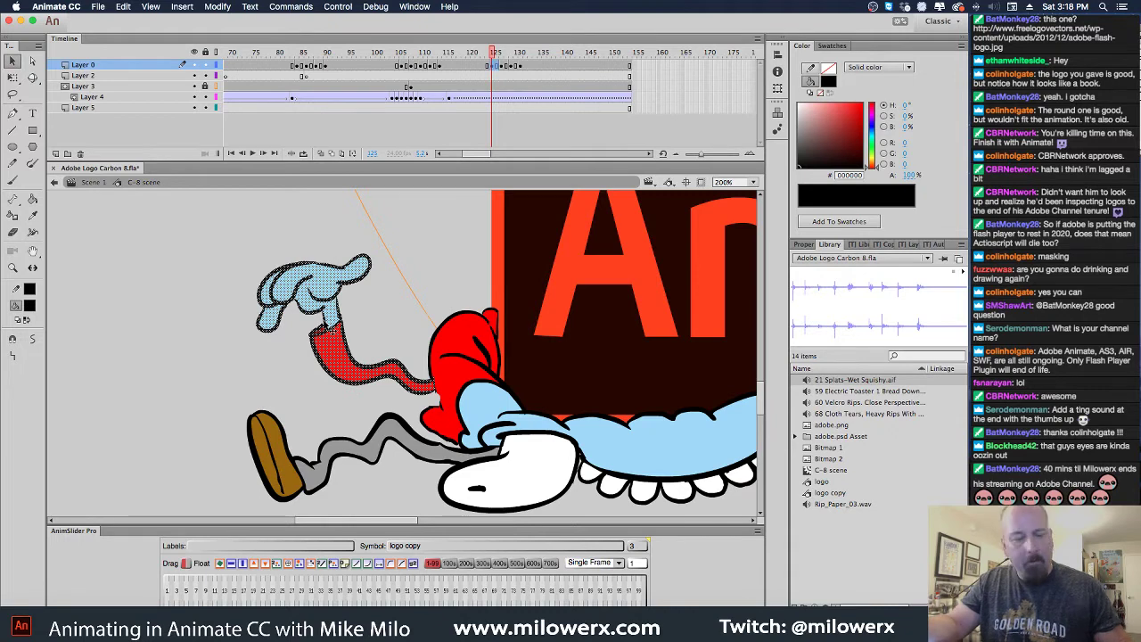
{"action": "key", "text": "Left"}
{"action": "key", "text": "Left"}
{"action": "key", "text": "Left"}
{"action": "left_click", "coordinate": [441, 261]}
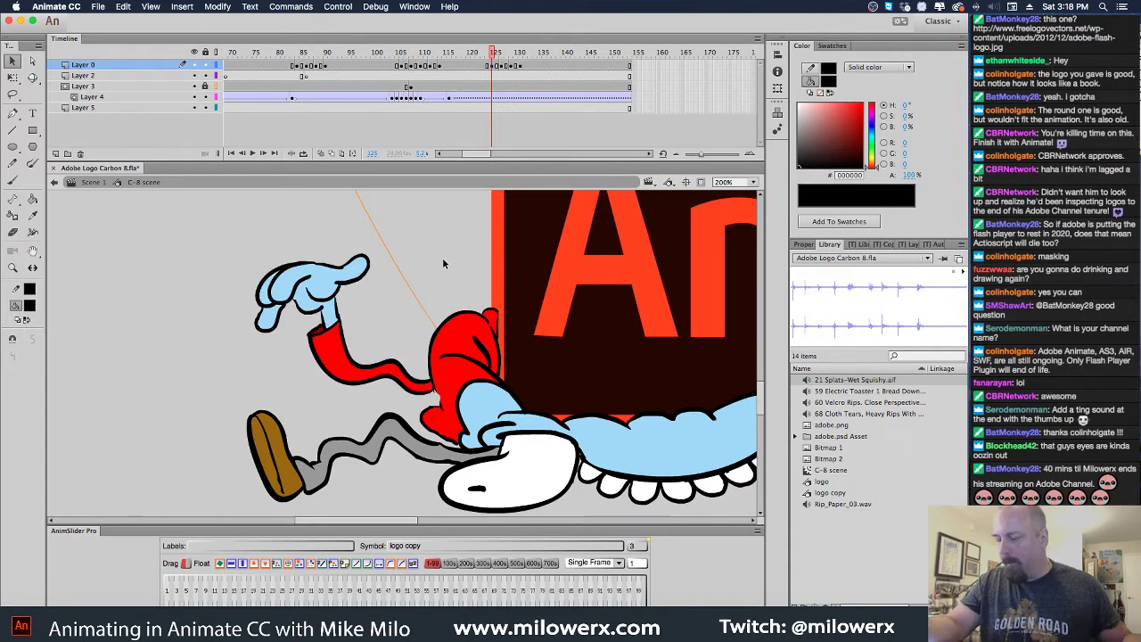
{"action": "key", "text": "z"}
{"action": "left_click", "coordinate": [443, 382]}
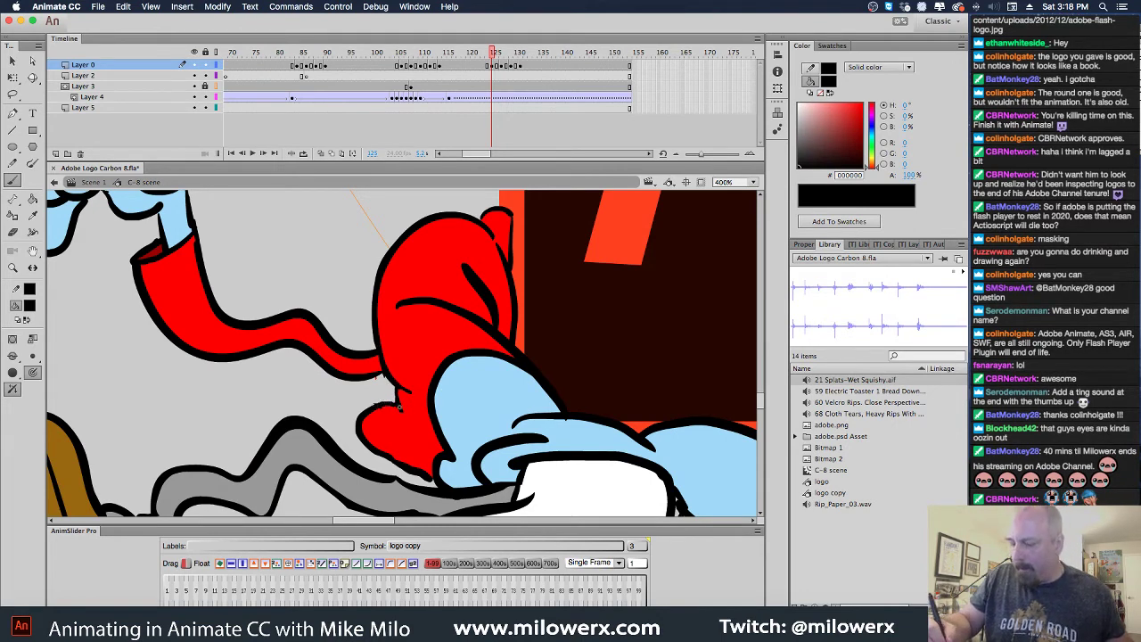
{"action": "left_click", "coordinate": [30, 305]}
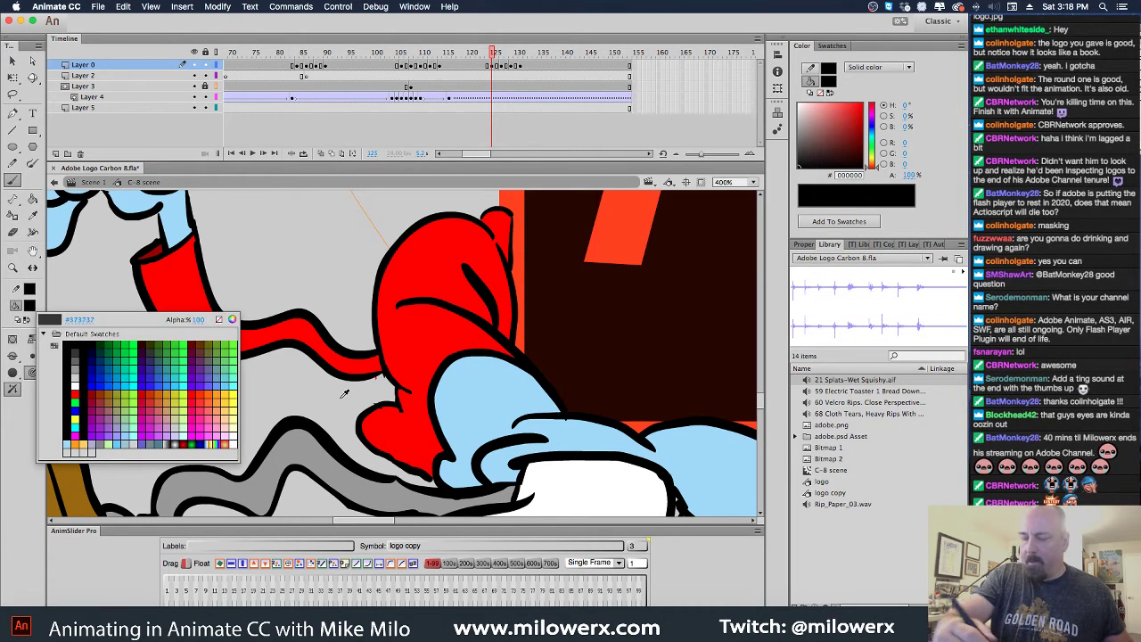
{"action": "left_click", "coordinate": [402, 426]}
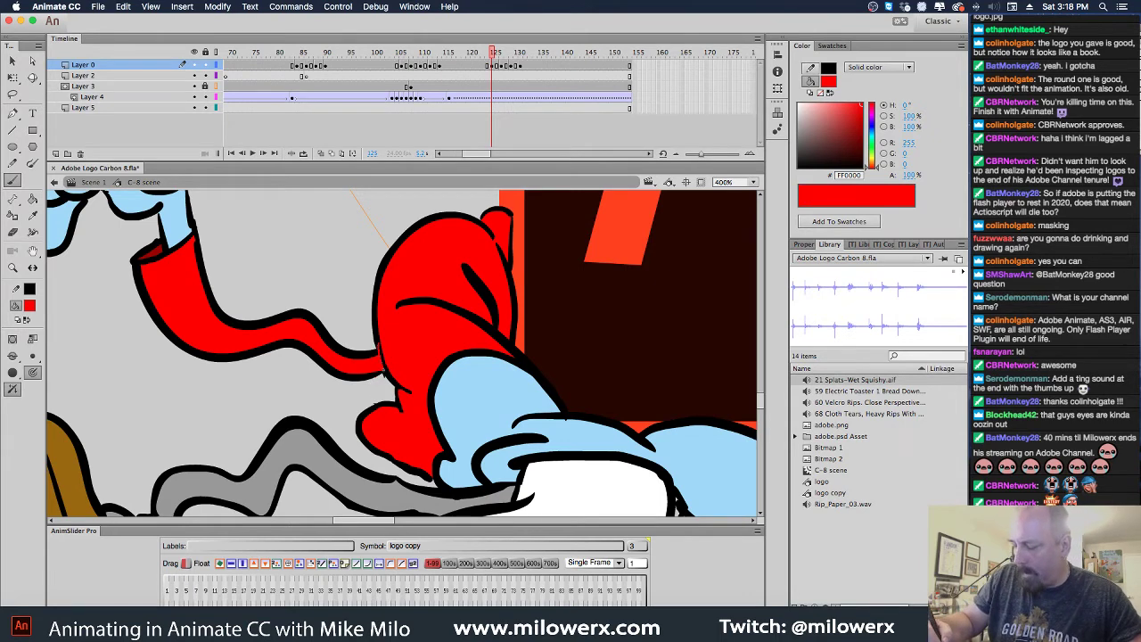
{"action": "left_click", "coordinate": [30, 307]}
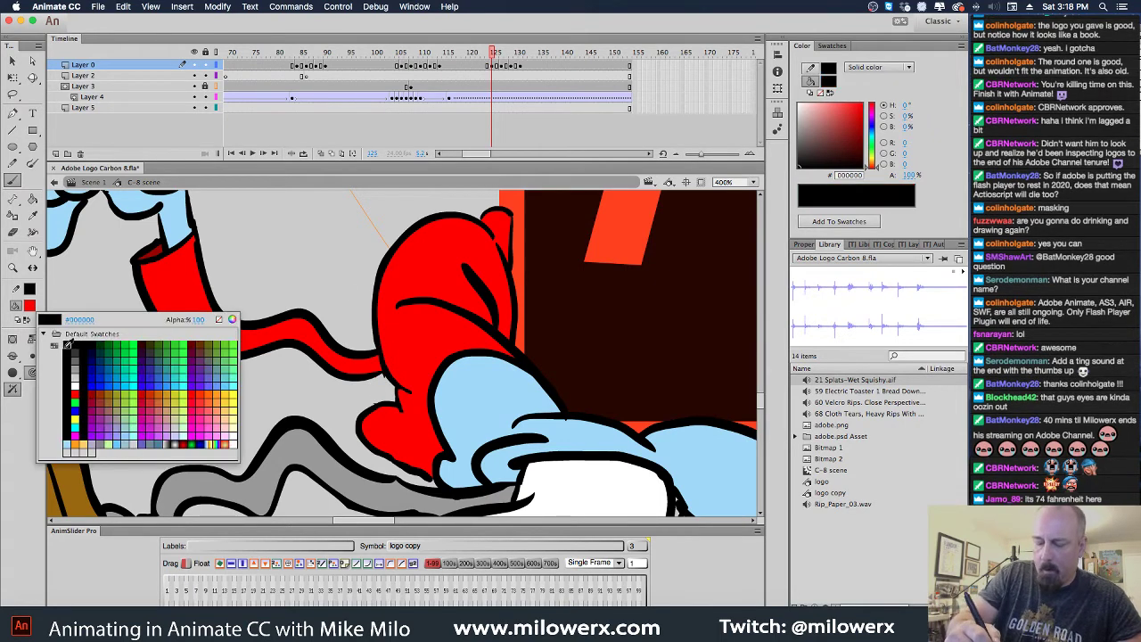
{"action": "left_click", "coordinate": [68, 345]}
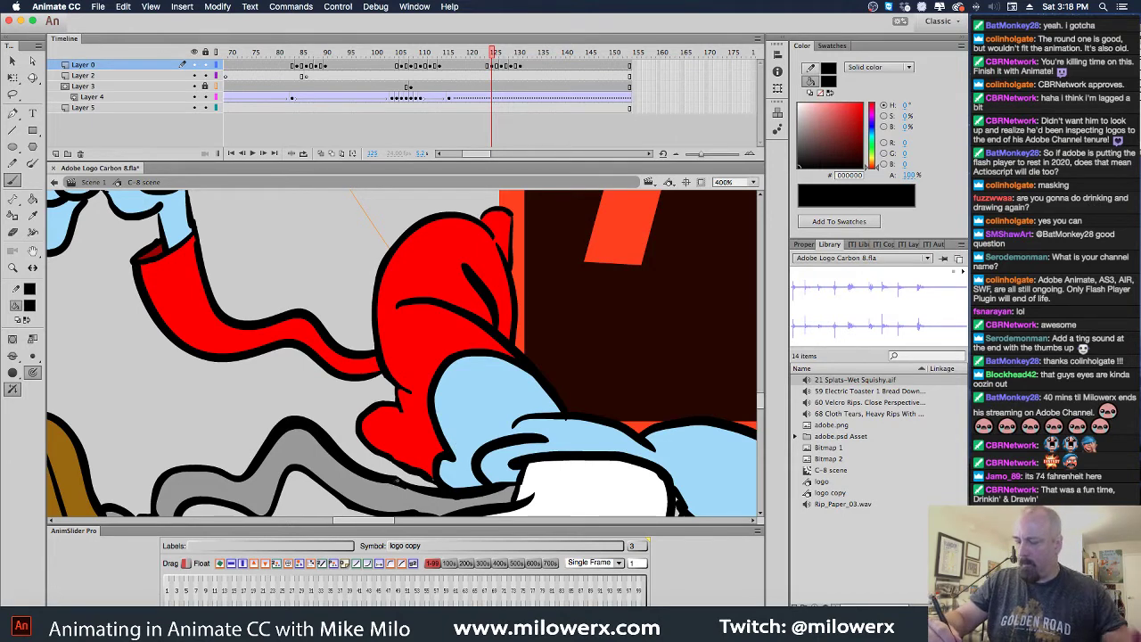
{"action": "key", "text": "super+minus"}
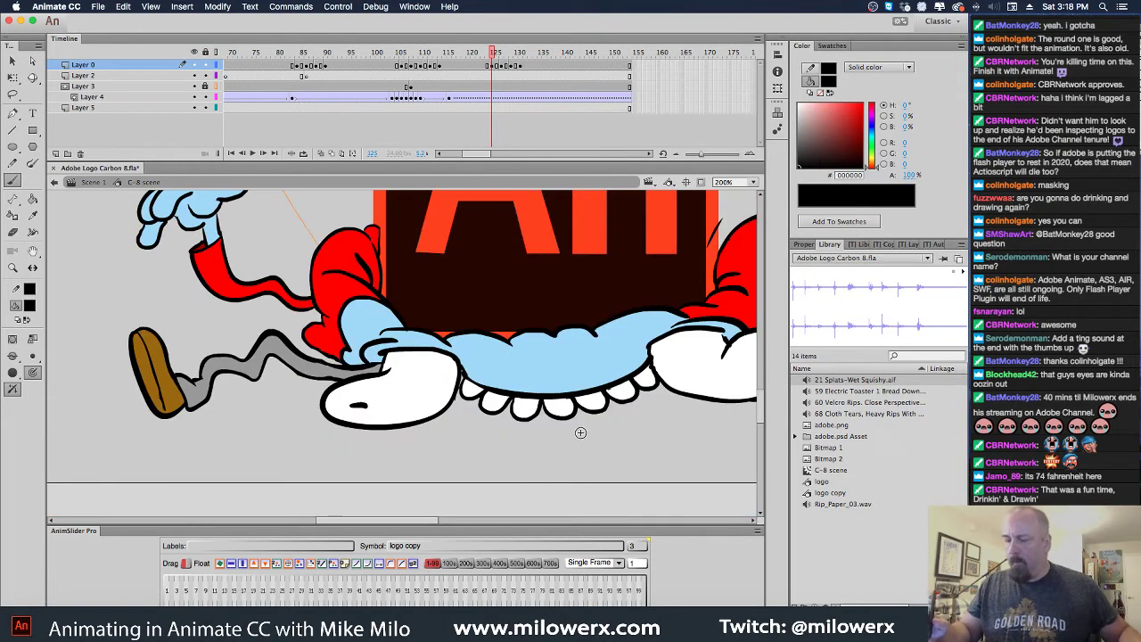
{"action": "key", "text": "comma"}
{"action": "key", "text": "period"}
{"action": "key", "text": "comma"}
{"action": "key", "text": "period"}
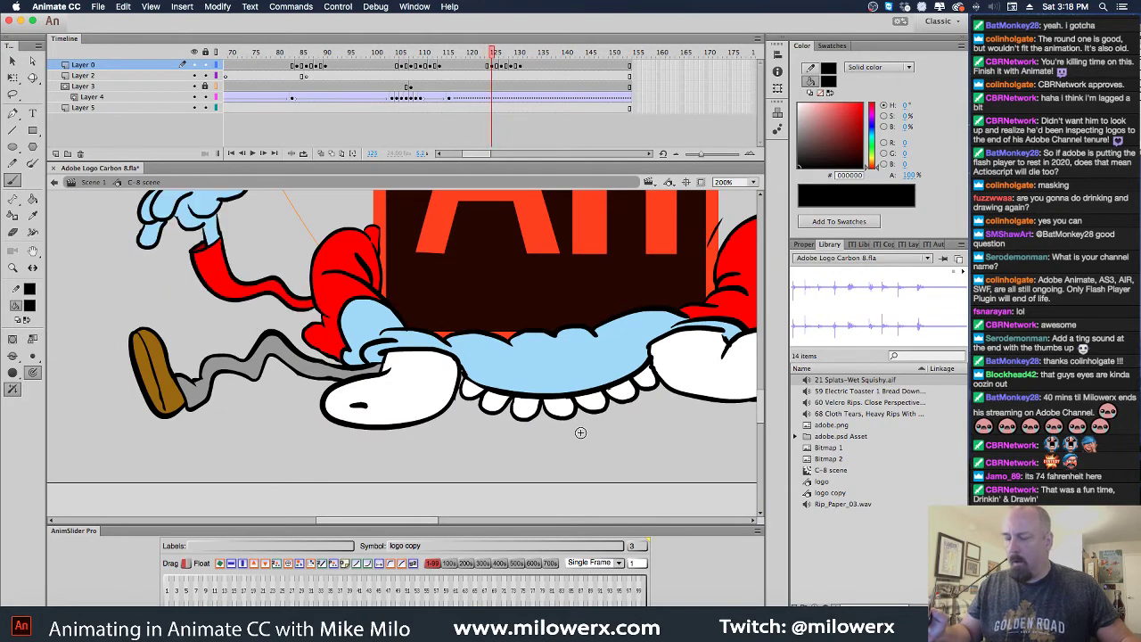
{"action": "key", "text": "super+minus"}
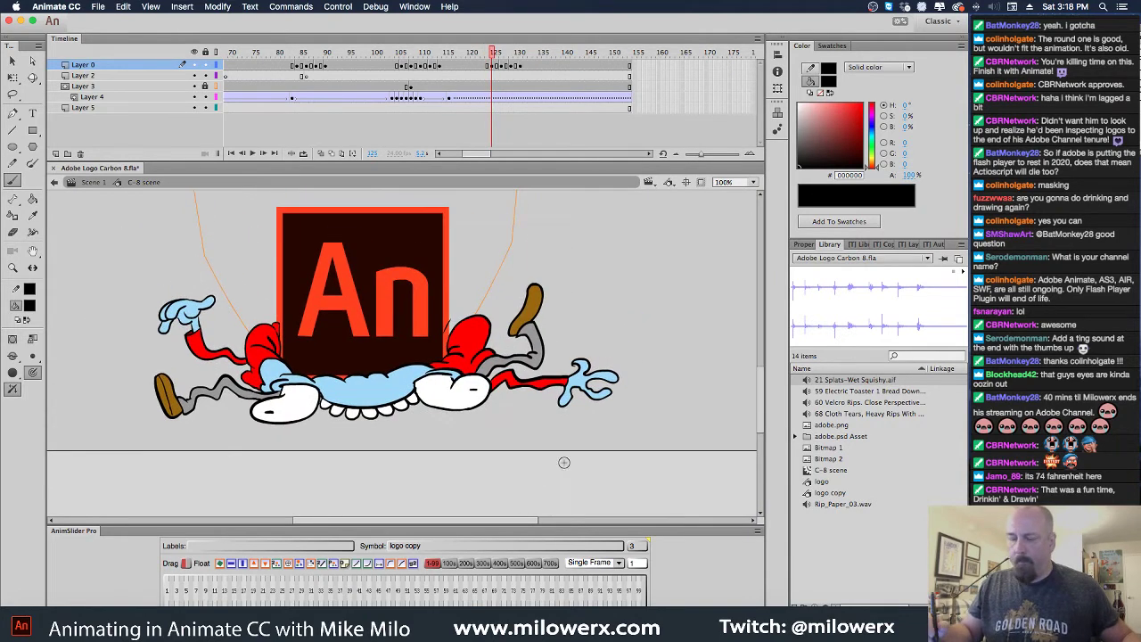
{"action": "key", "text": "comma"}
{"action": "key", "text": "period"}
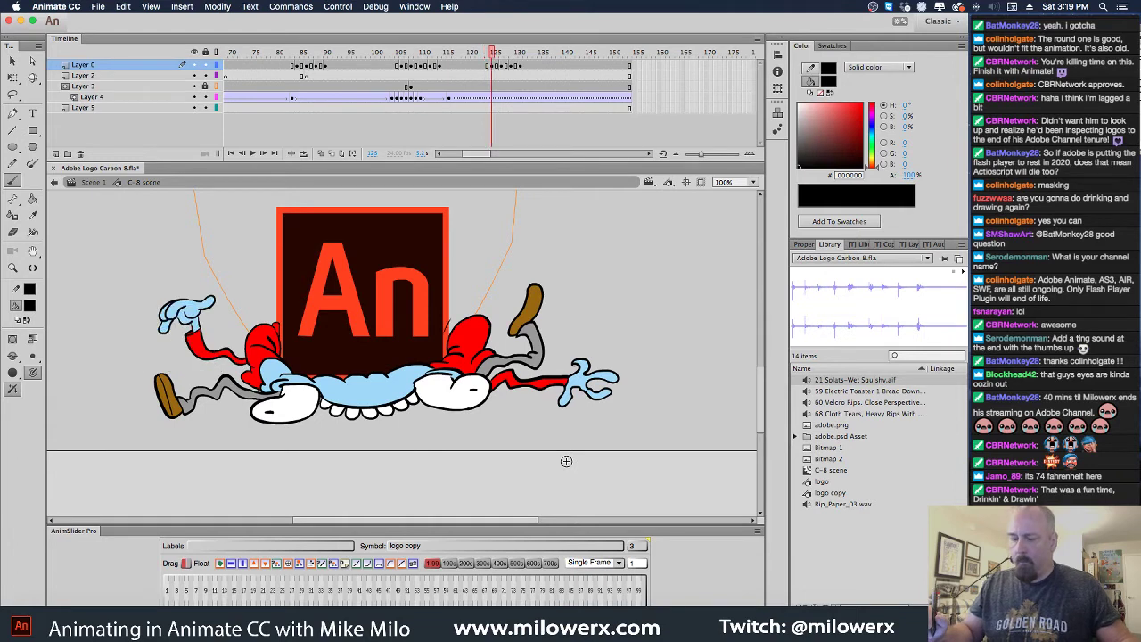
{"action": "key", "text": "comma"}
{"action": "key", "text": "period"}
{"action": "key", "text": "comma"}
{"action": "key", "text": "period"}
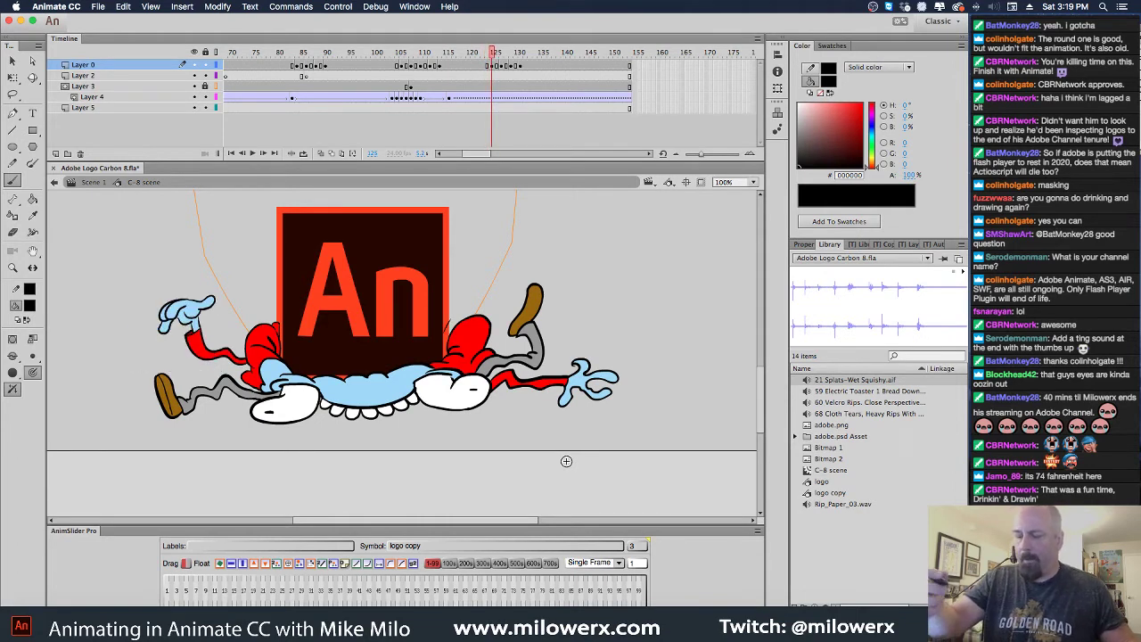
{"action": "left_click", "coordinate": [16, 97]}
Lasso the raised hand and arm on the raised-arm frame and nudge them down-right twice
{"action": "key", "text": "super+equal"}
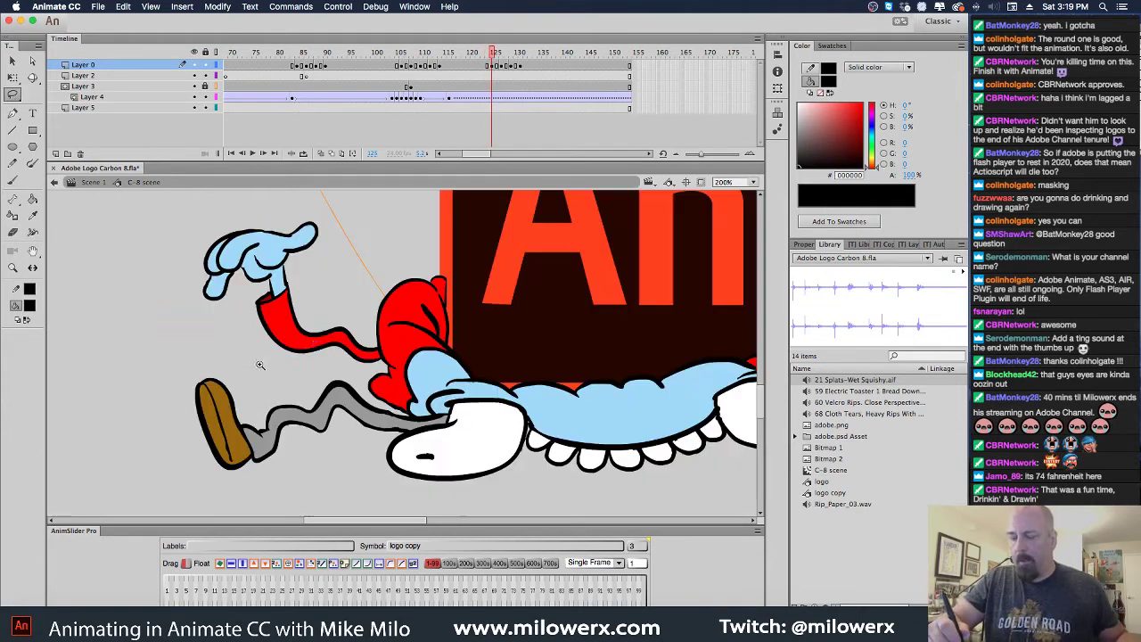
{"action": "key", "text": "comma"}
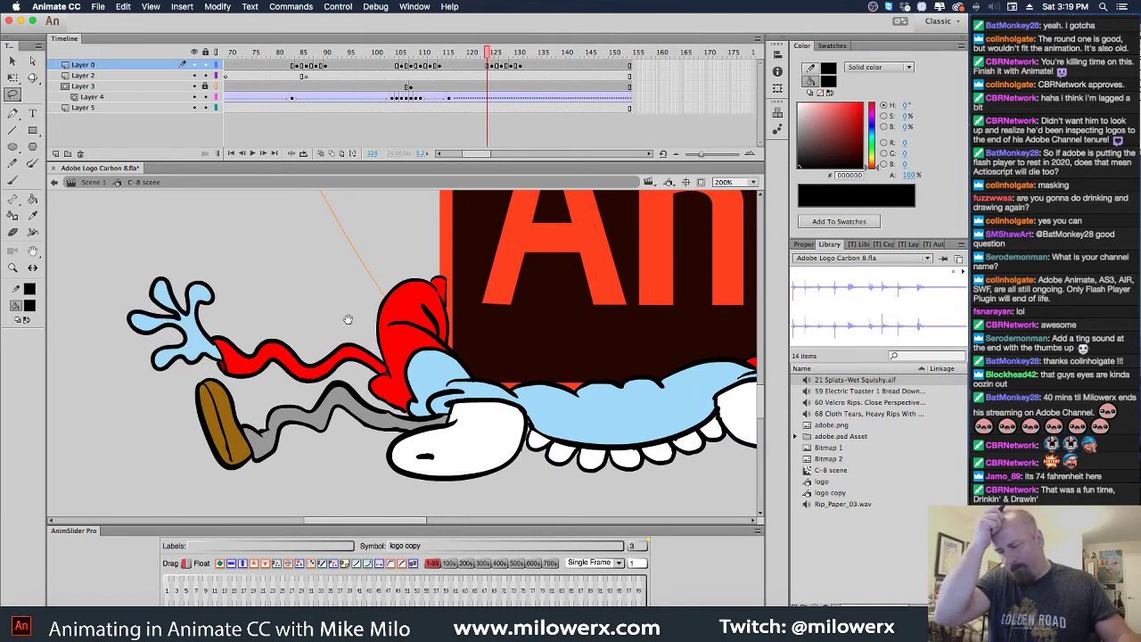
{"action": "key", "text": "period"}
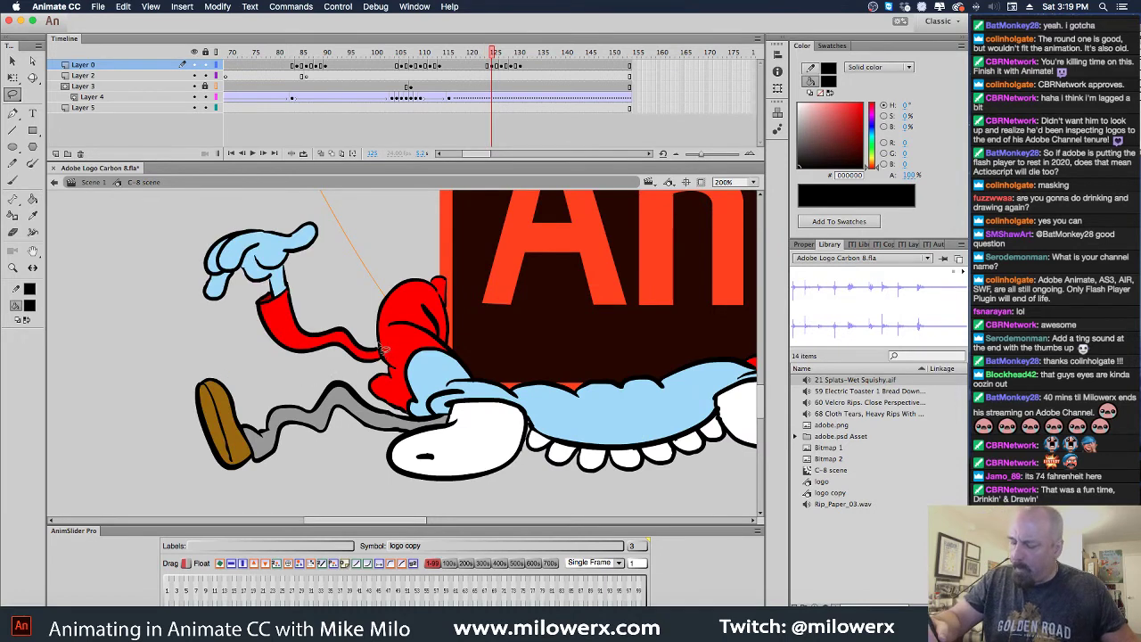
{"action": "mouse_move", "coordinate": [385, 364]}
{"action": "left_mouse_down"}
{"action": "mouse_move", "coordinate": [220, 359]}
{"action": "mouse_move", "coordinate": [201, 212]}
{"action": "mouse_move", "coordinate": [305, 203]}
{"action": "mouse_move", "coordinate": [342, 246]}
{"action": "mouse_move", "coordinate": [380, 331]}
{"action": "left_mouse_up"}
{"action": "key", "text": "Right"}
{"action": "key", "text": "Right"}
{"action": "key", "text": "Right"}
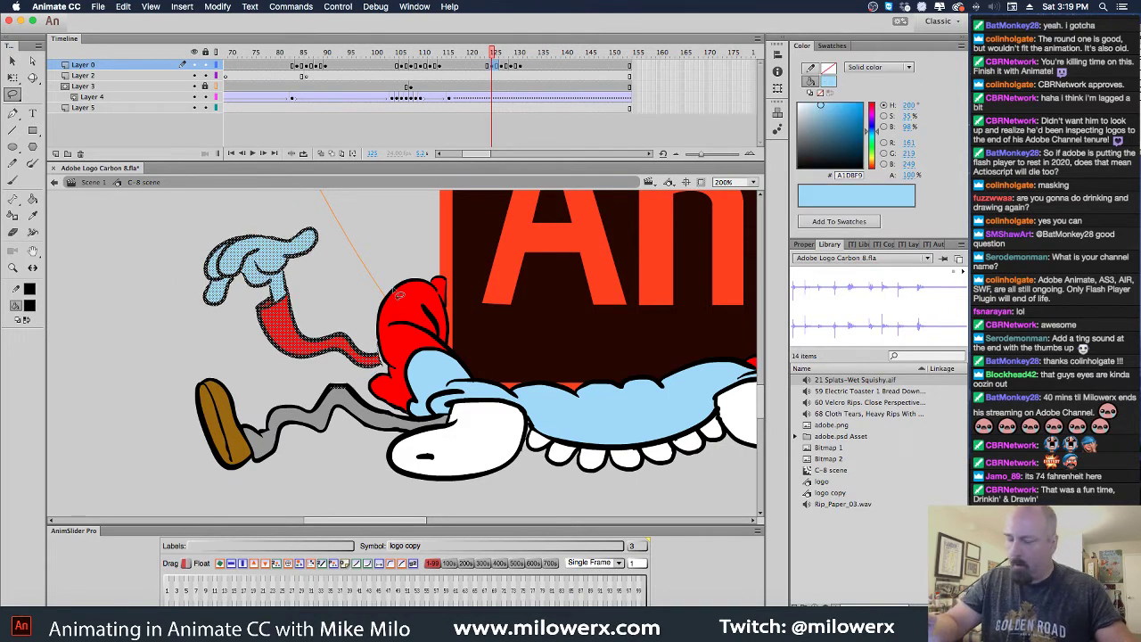
{"action": "key", "text": "Down"}
{"action": "key", "text": "Down"}
{"action": "key", "text": "Down"}
{"action": "key", "text": "ctrl+z"}
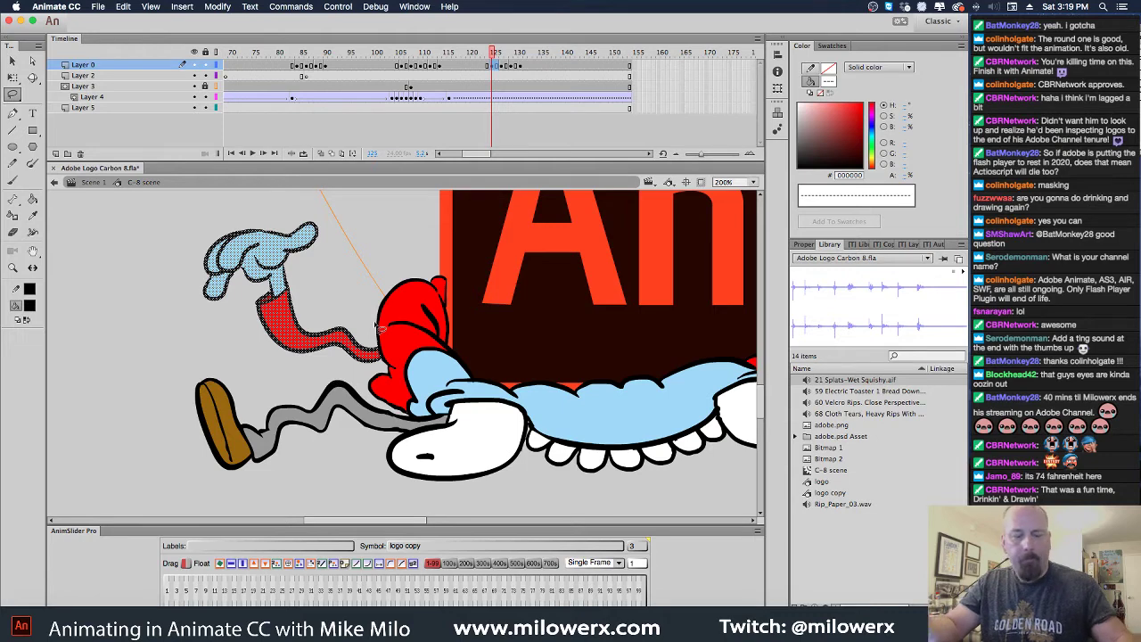
{"action": "key", "text": "Right"}
{"action": "key", "text": "Right"}
{"action": "key", "text": "Right"}
{"action": "key", "text": "Down"}
{"action": "key", "text": "Down"}
{"action": "key", "text": "Down"}
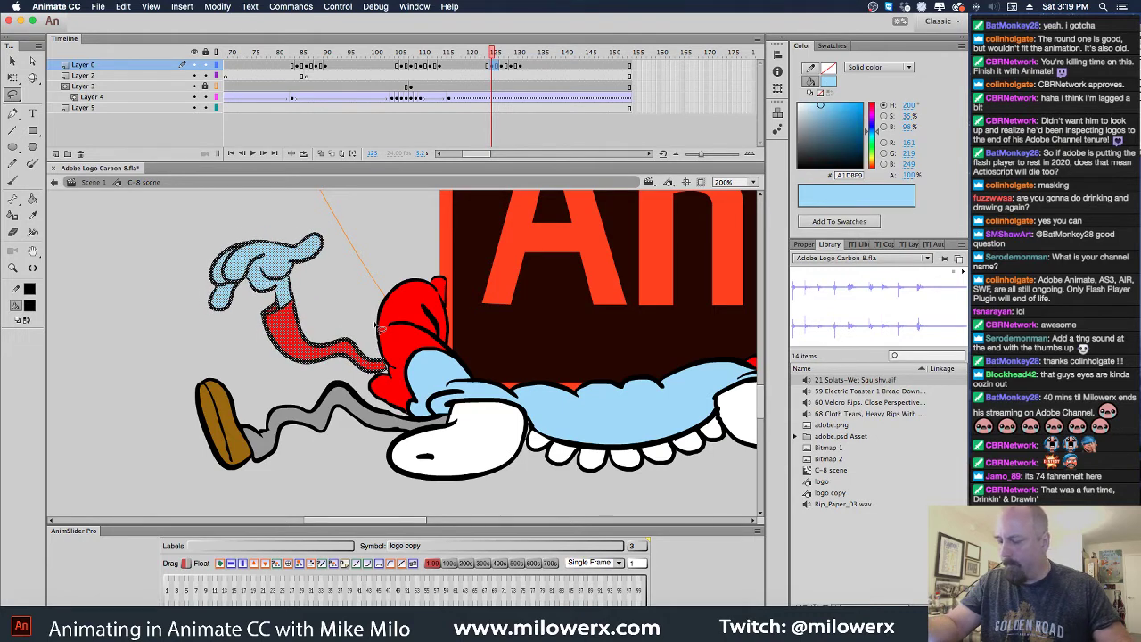
{"action": "key", "text": "Right"}
{"action": "key", "text": "Right"}
{"action": "key", "text": "Down"}
{"action": "key", "text": "Down"}
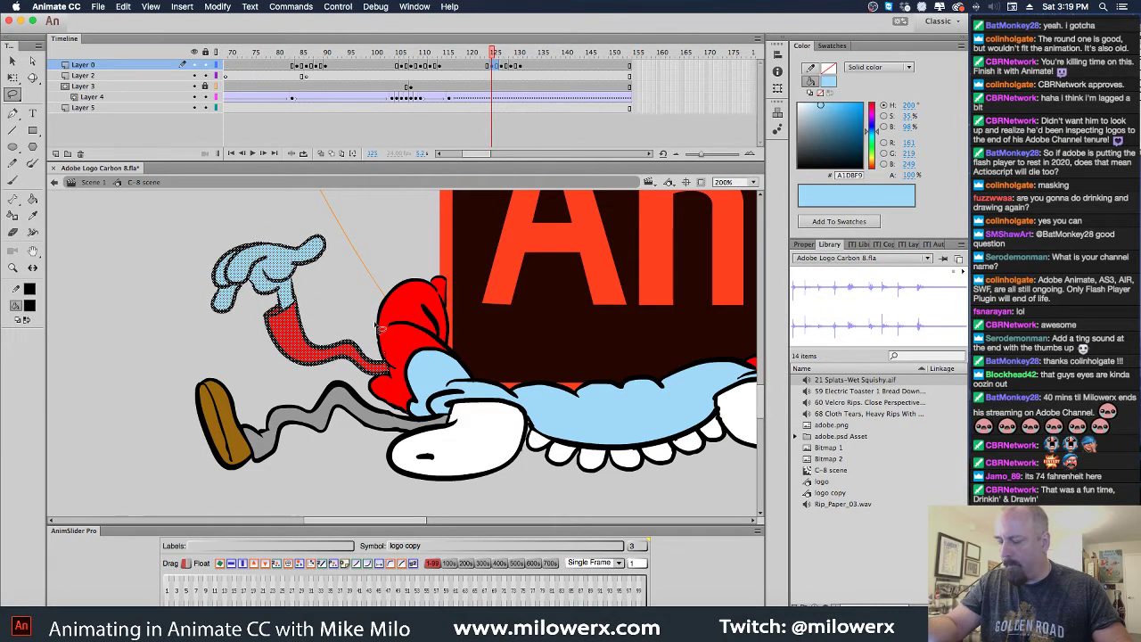
{"action": "left_click", "coordinate": [350, 288]}
Zoom in on the arm joint and inspect the body fills and black outline strokes
{"action": "key", "text": "v"}
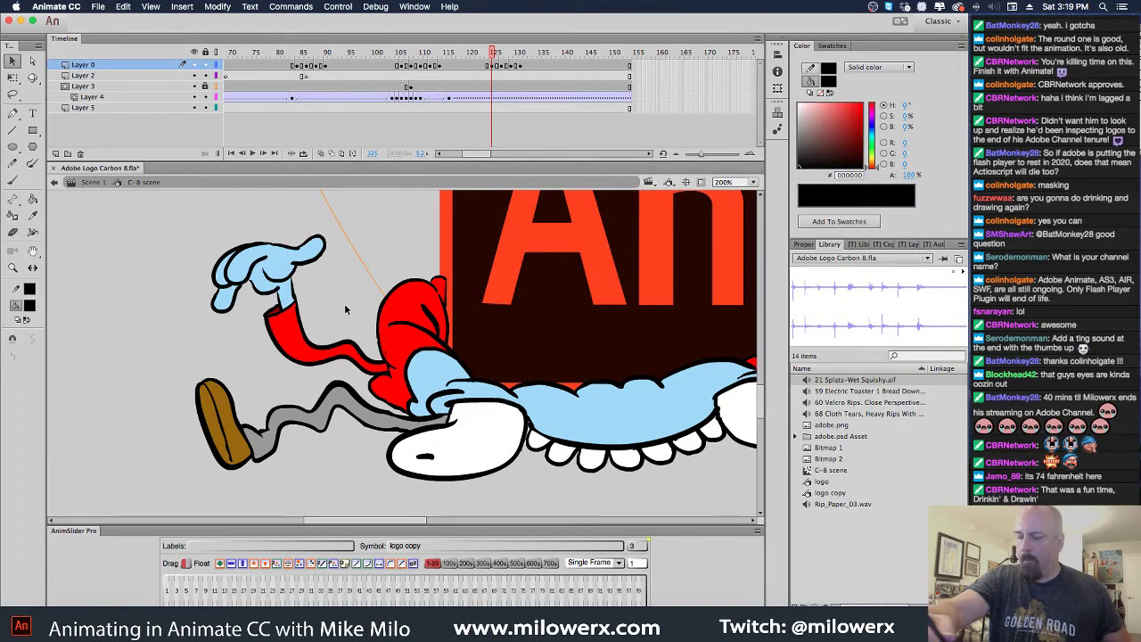
{"action": "left_click", "coordinate": [389, 361]}
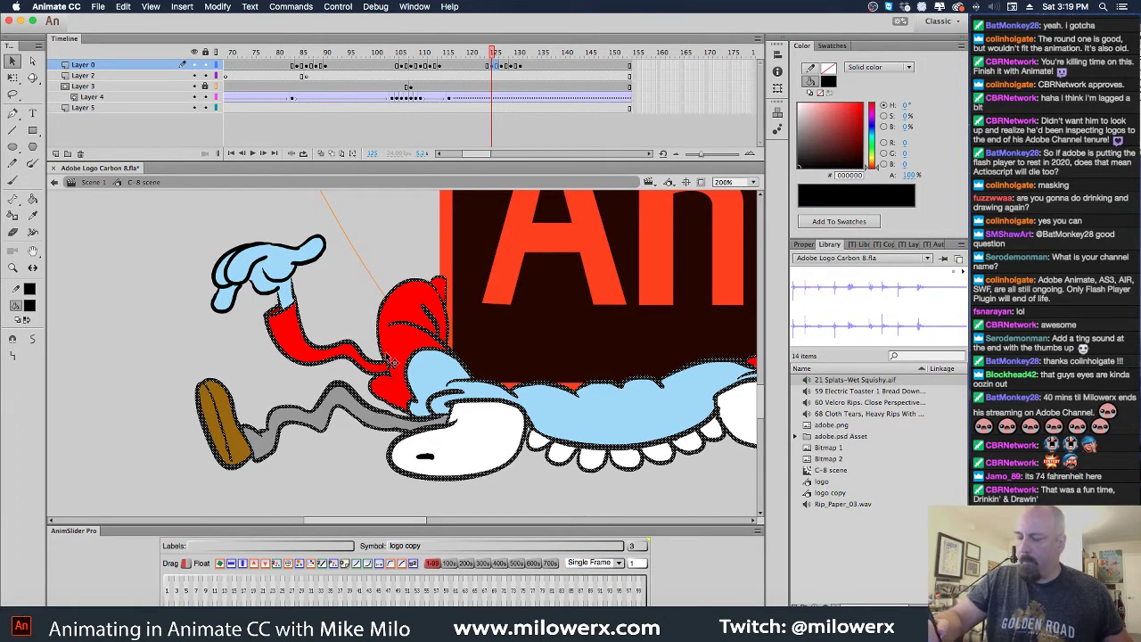
{"action": "left_click", "coordinate": [389, 361]}
{"action": "key", "text": "Escape"}
{"action": "left_click", "coordinate": [379, 352]}
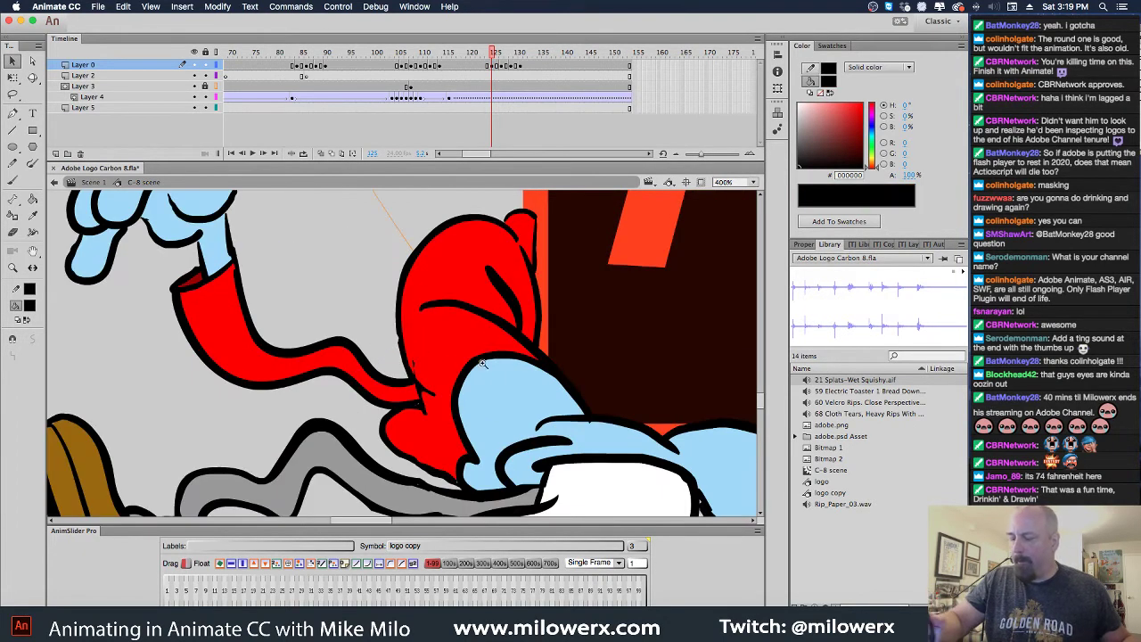
{"action": "left_click", "coordinate": [431, 366]}
{"action": "left_click", "coordinate": [390, 362]}
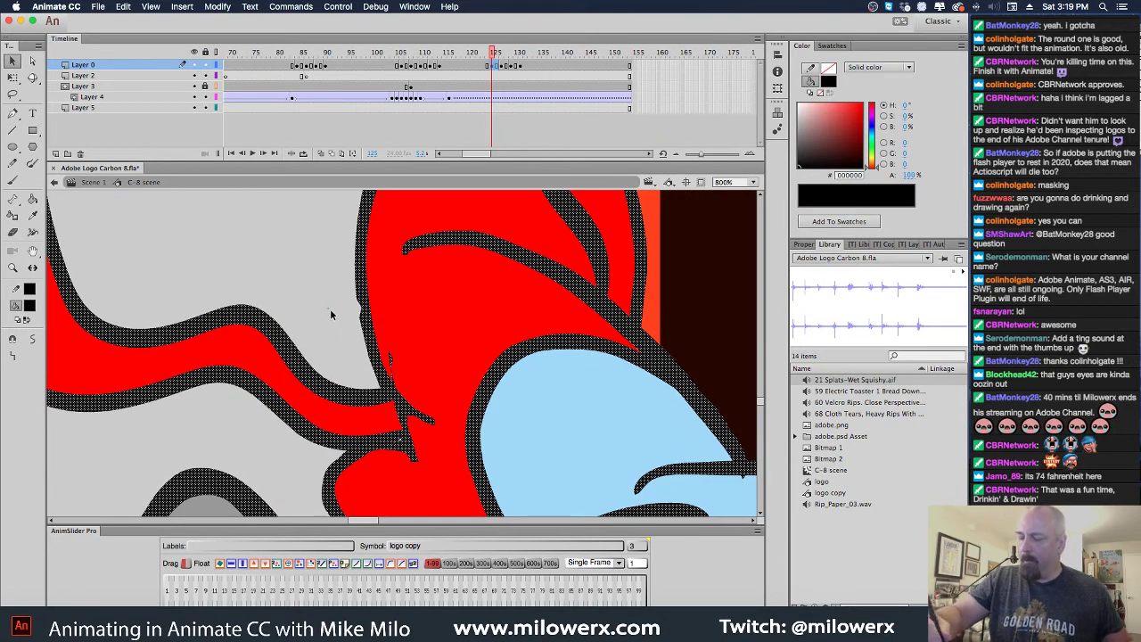
{"action": "left_click", "coordinate": [337, 330]}
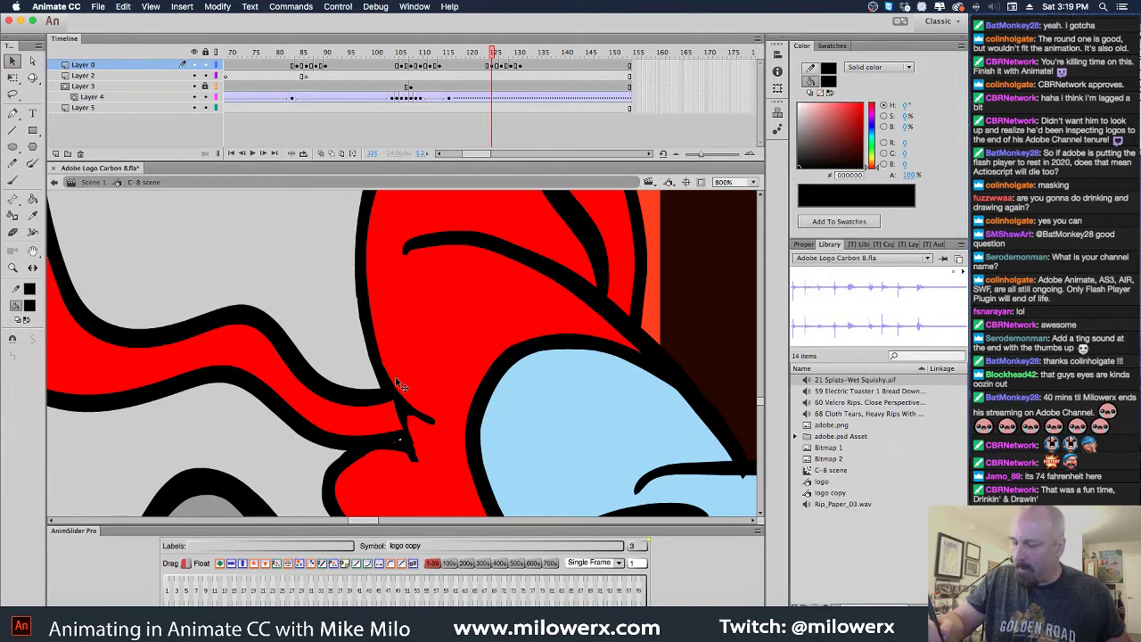
Brush over the notch in the black outline at the arm joint, then zoom back out
{"action": "key", "text": "b"}
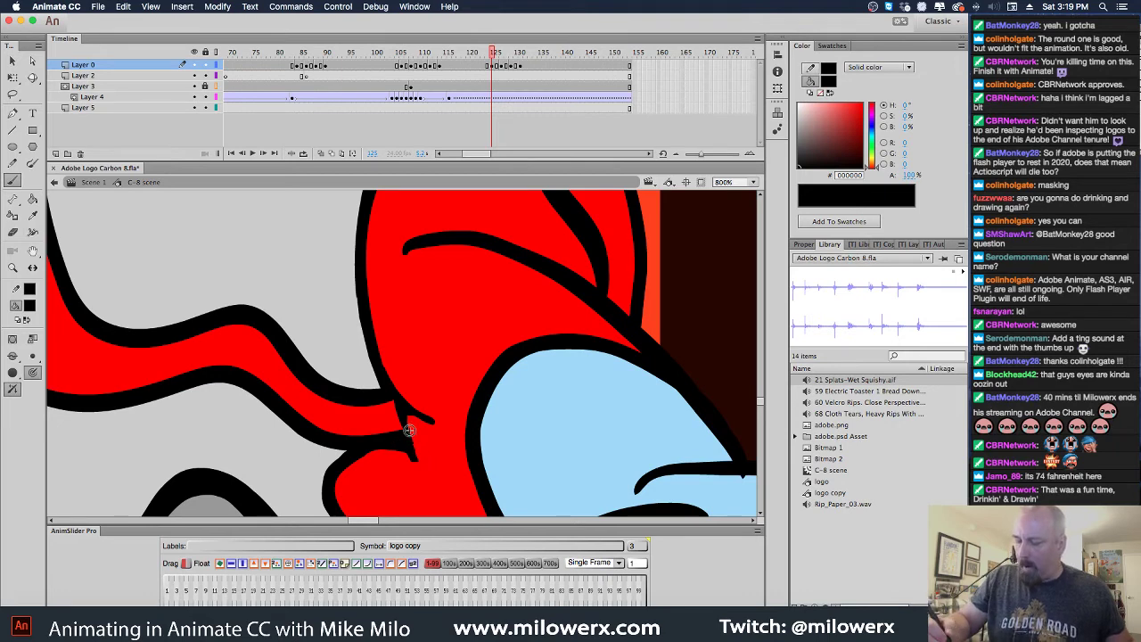
{"action": "left_click_drag", "start_coordinate": [395, 398], "coordinate": [413, 458]}
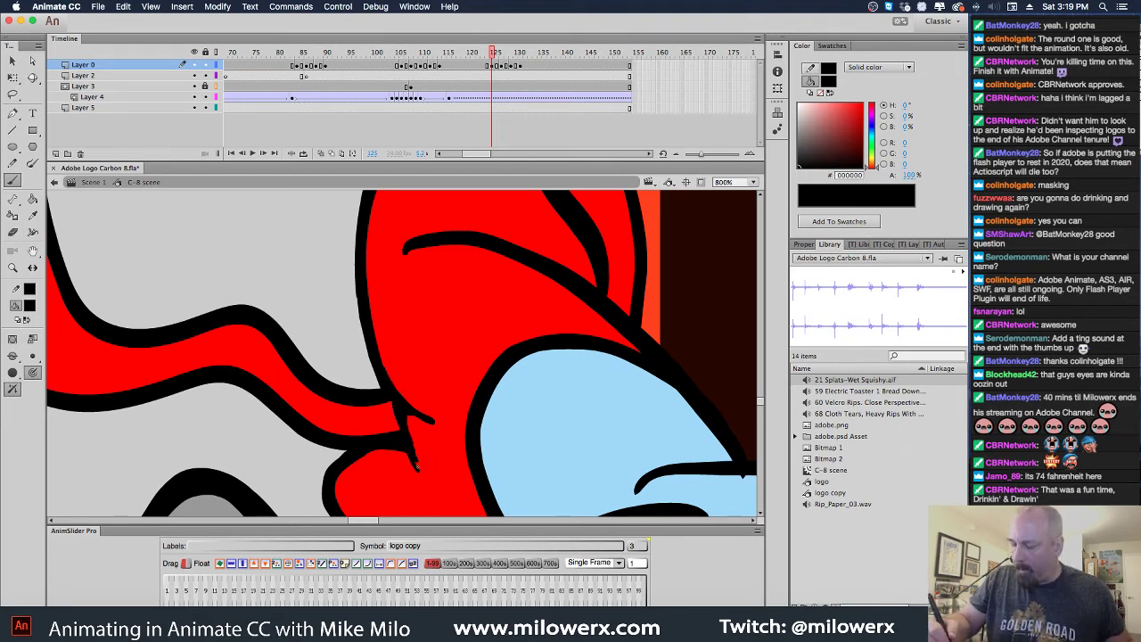
{"action": "left_click", "coordinate": [490, 420], "text": "alt"}
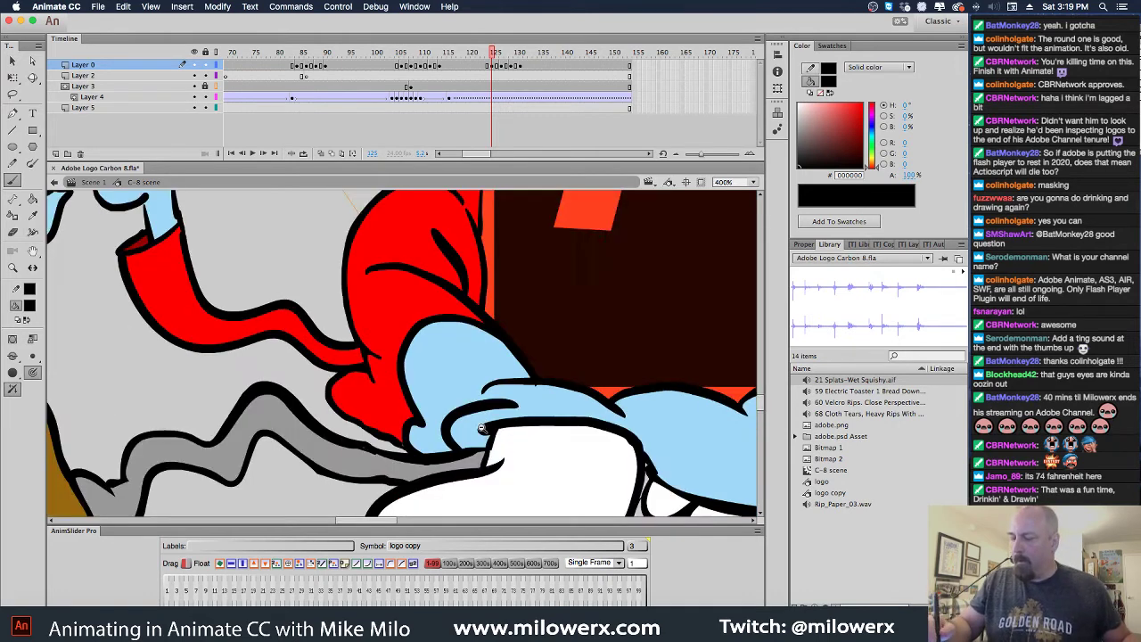
{"action": "left_click", "coordinate": [488, 433], "text": "alt"}
{"action": "left_click", "coordinate": [488, 434], "text": "alt"}
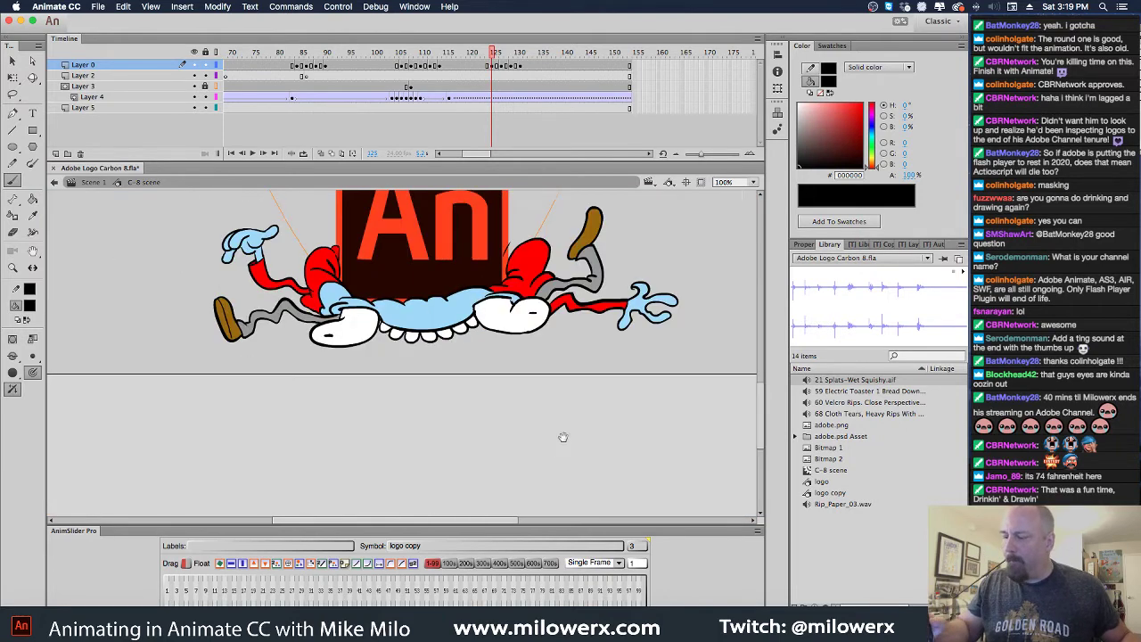
Go to frame 127's thumbs-up pose and compare it with frame 124
{"action": "scroll", "coordinate": [490, 419], "scroll_direction": "up", "scroll_amount": 3}
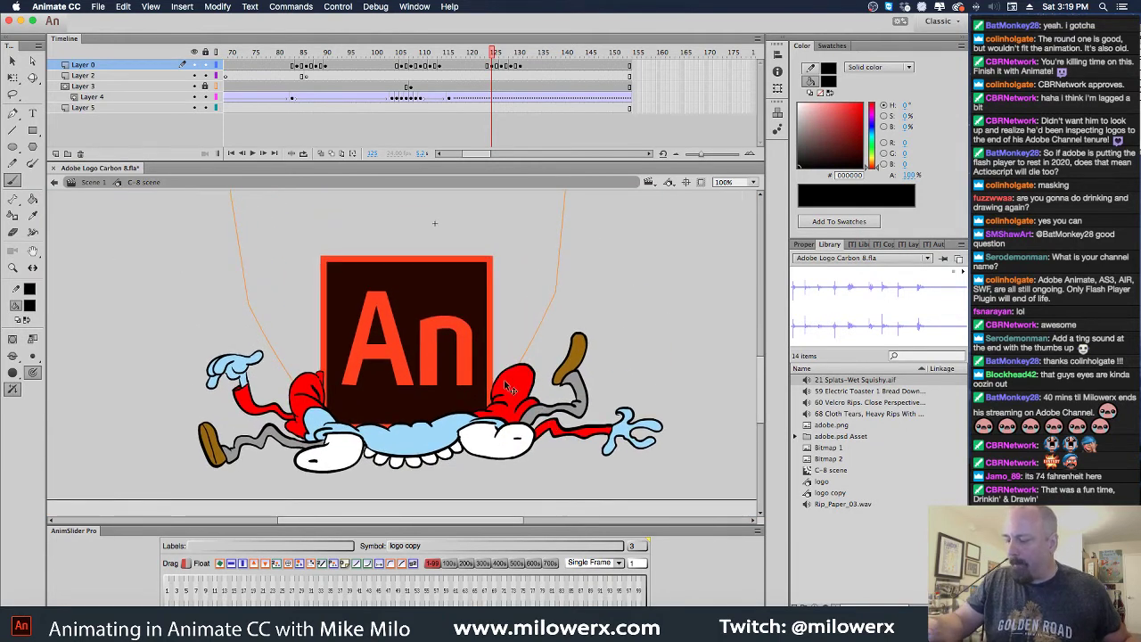
{"action": "mouse_move", "coordinate": [484, 54]}
{"action": "left_mouse_down"}
{"action": "mouse_move", "coordinate": [463, 54]}
{"action": "mouse_move", "coordinate": [496, 57]}
{"action": "left_mouse_up"}
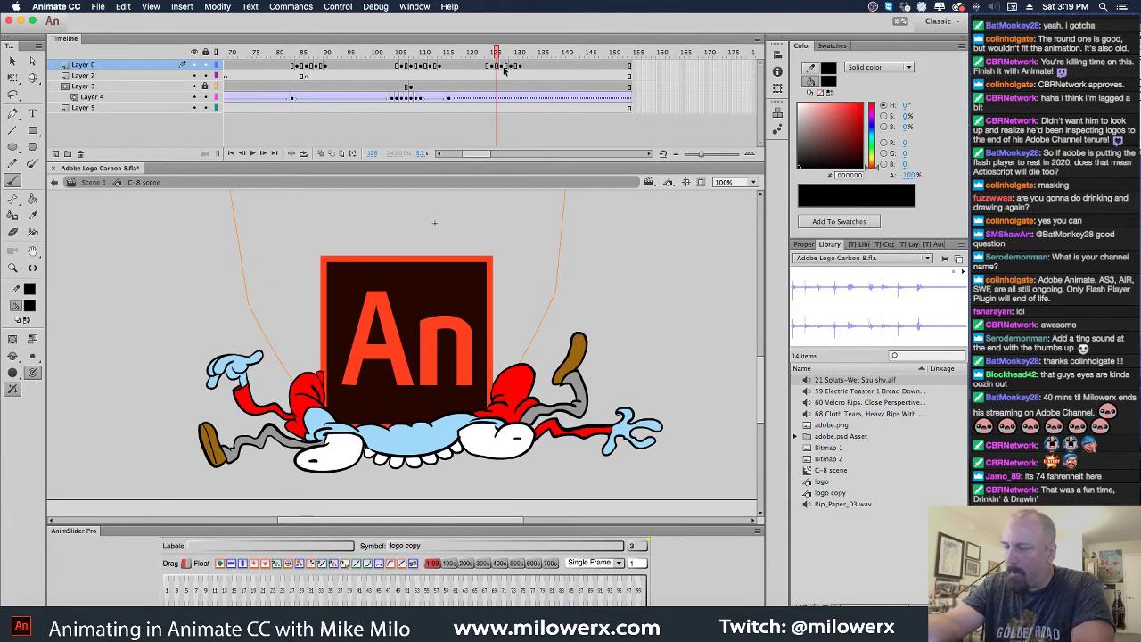
{"action": "left_click", "coordinate": [505, 68]}
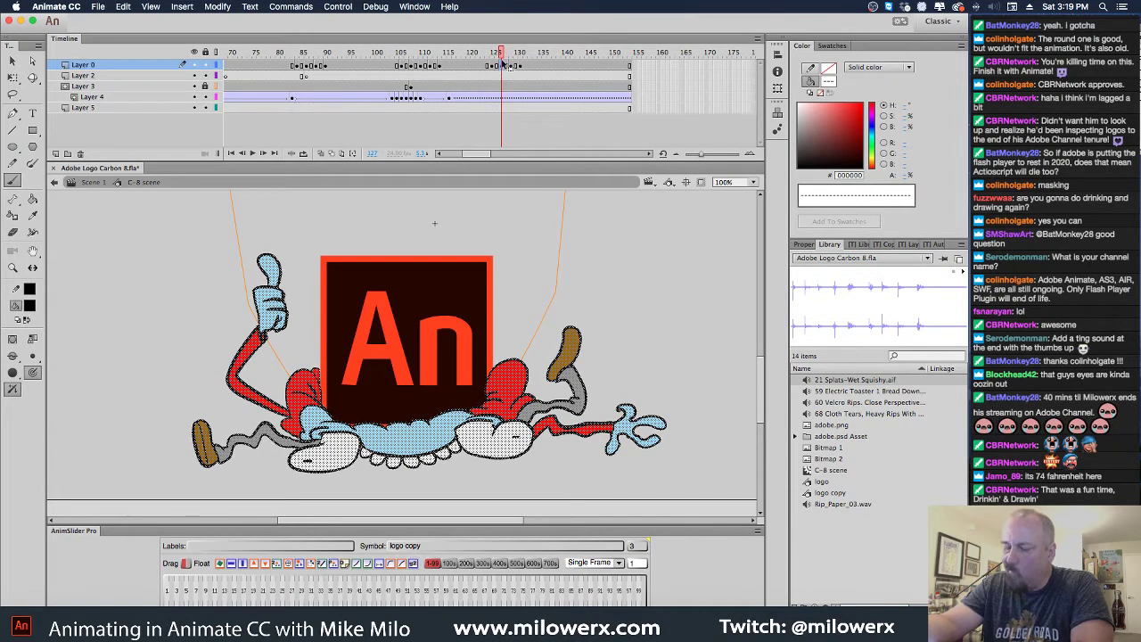
{"action": "key", "text": "q"}
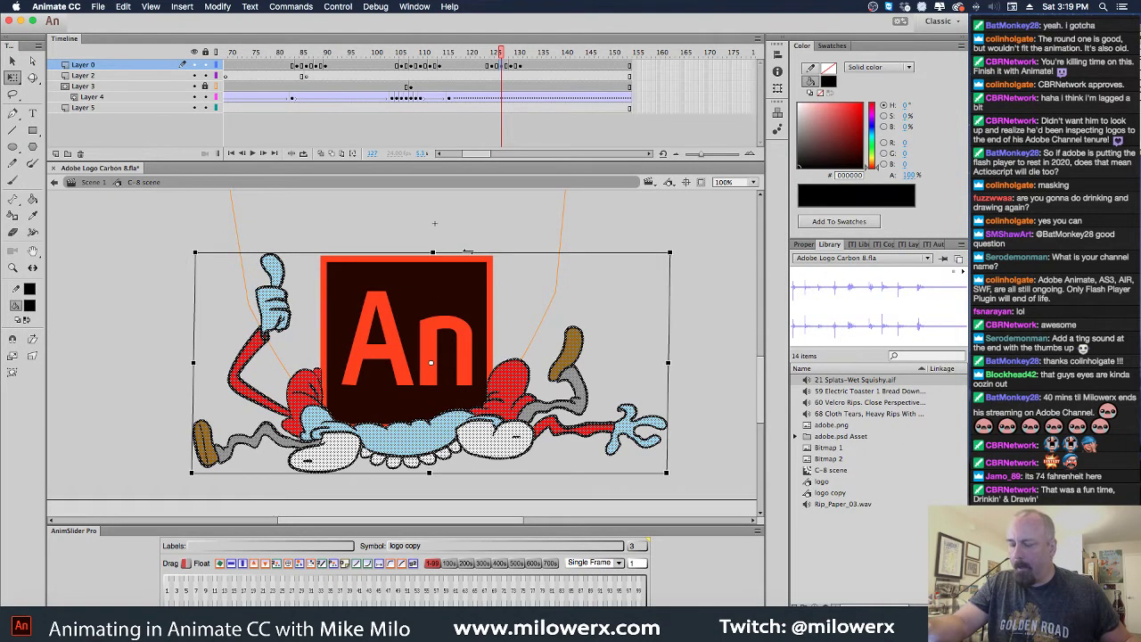
{"action": "key", "text": "comma"}
{"action": "key", "text": "comma"}
{"action": "key", "text": "comma"}
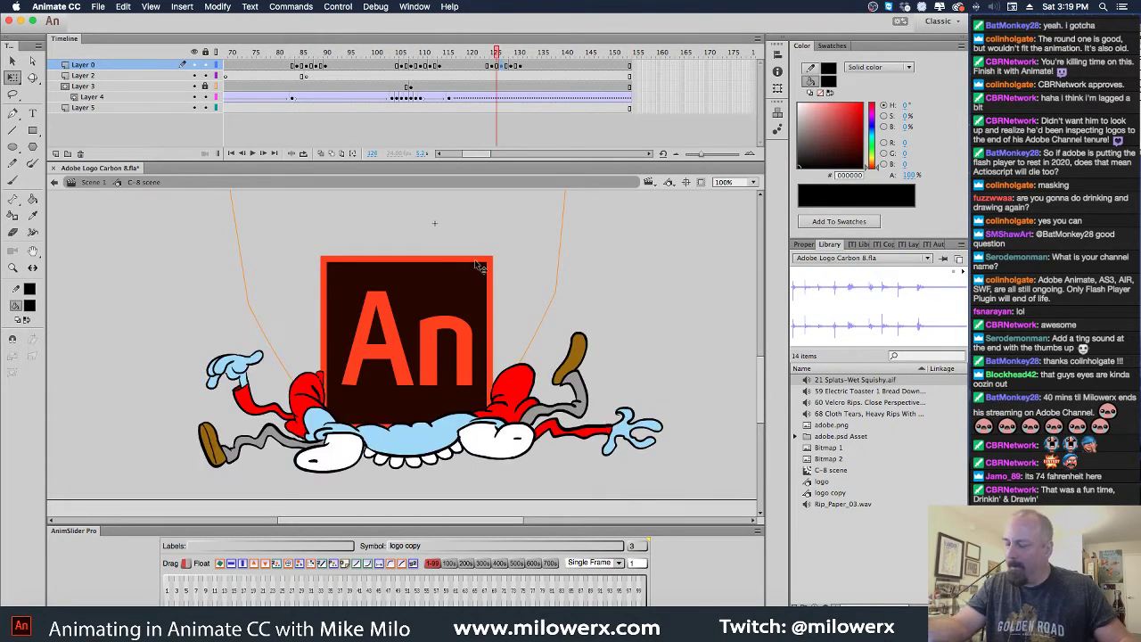
{"action": "key", "text": "period"}
{"action": "key", "text": "period"}
{"action": "key", "text": "period"}
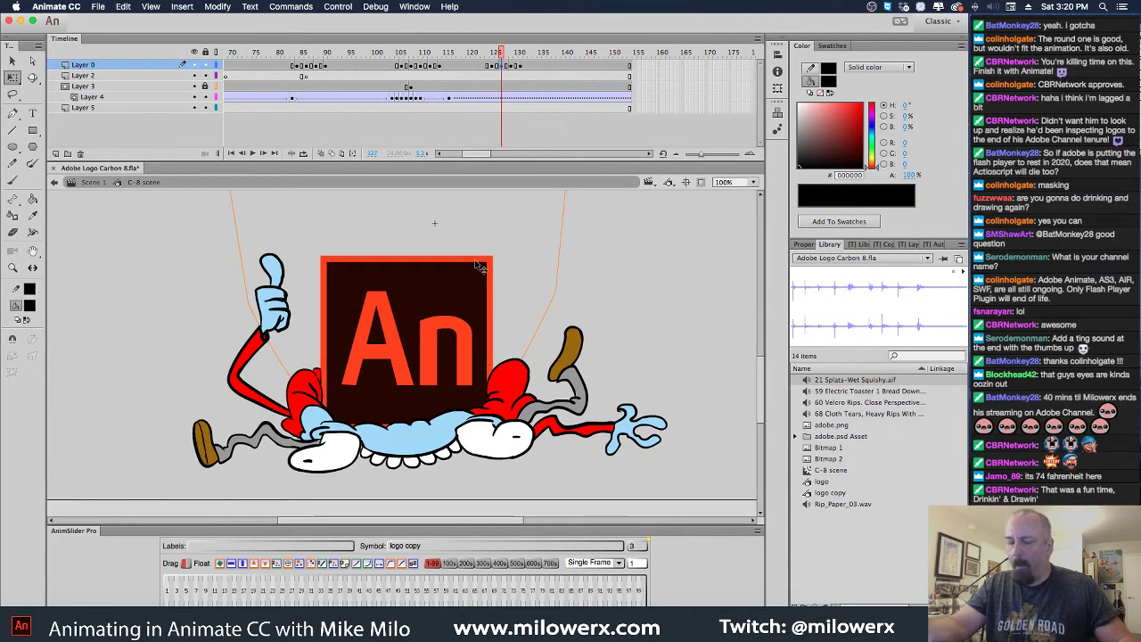
Lasso the character's lower body, delete it, then undo to restore it
{"action": "left_click", "coordinate": [13, 94]}
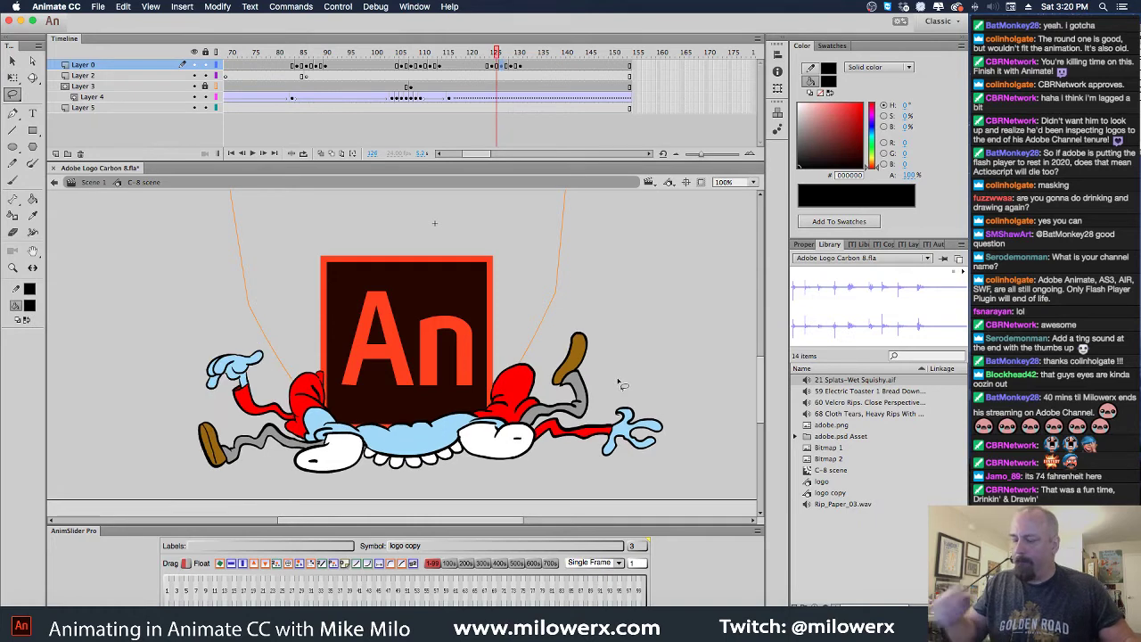
{"action": "mouse_move", "coordinate": [685, 426]}
{"action": "left_mouse_down"}
{"action": "mouse_move", "coordinate": [661, 359]}
{"action": "mouse_move", "coordinate": [512, 295]}
{"action": "mouse_move", "coordinate": [333, 335]}
{"action": "mouse_move", "coordinate": [297, 359]}
{"action": "mouse_move", "coordinate": [299, 424]}
{"action": "mouse_move", "coordinate": [254, 421]}
{"action": "mouse_move", "coordinate": [170, 447]}
{"action": "mouse_move", "coordinate": [359, 539]}
{"action": "mouse_move", "coordinate": [707, 428]}
{"action": "mouse_move", "coordinate": [652, 365]}
{"action": "mouse_move", "coordinate": [633, 323]}
{"action": "mouse_move", "coordinate": [446, 319]}
{"action": "mouse_move", "coordinate": [330, 341]}
{"action": "mouse_move", "coordinate": [292, 364]}
{"action": "mouse_move", "coordinate": [292, 426]}
{"action": "mouse_move", "coordinate": [177, 421]}
{"action": "mouse_move", "coordinate": [352, 531]}
{"action": "mouse_move", "coordinate": [691, 471]}
{"action": "mouse_move", "coordinate": [664, 389]}
{"action": "left_mouse_up"}
{"action": "key", "text": "."}
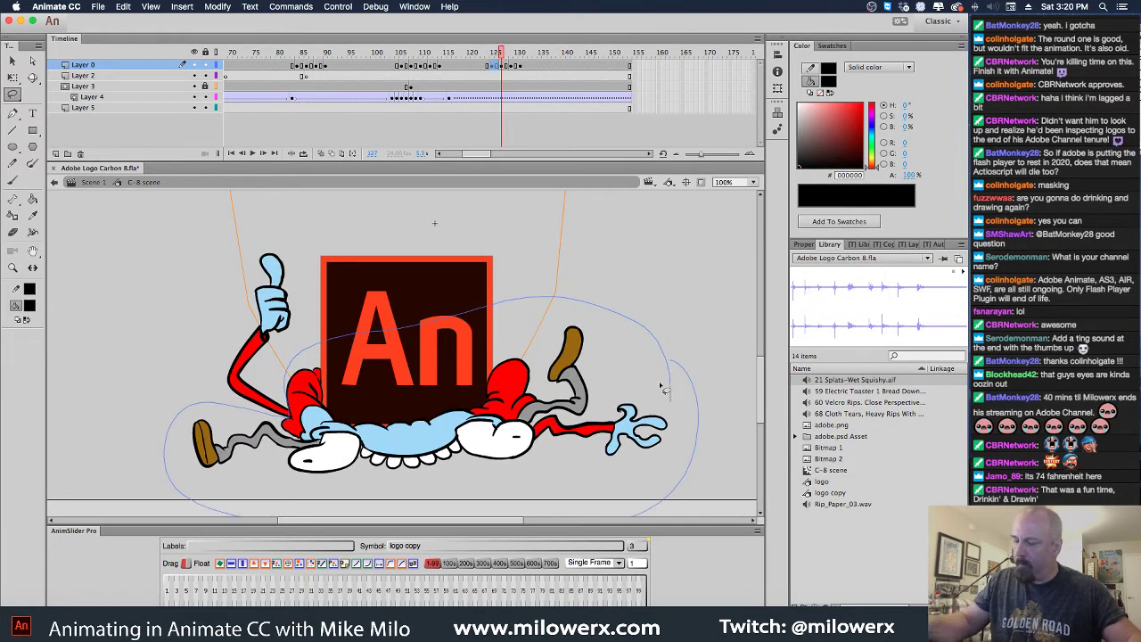
{"action": "key", "text": "Delete"}
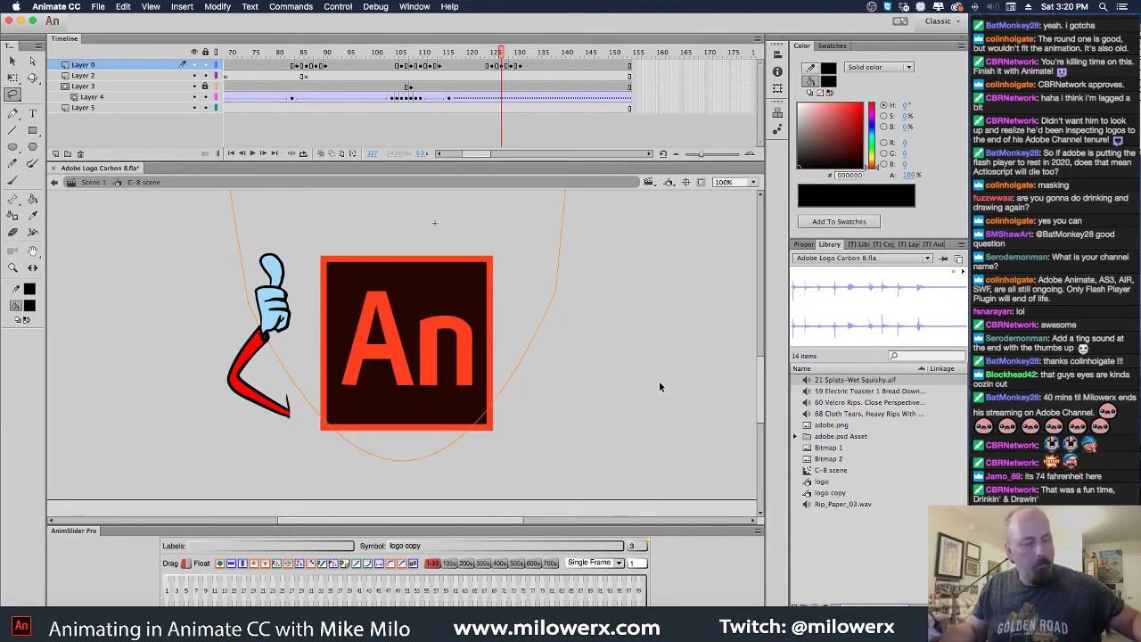
{"action": "key", "text": "super+z"}
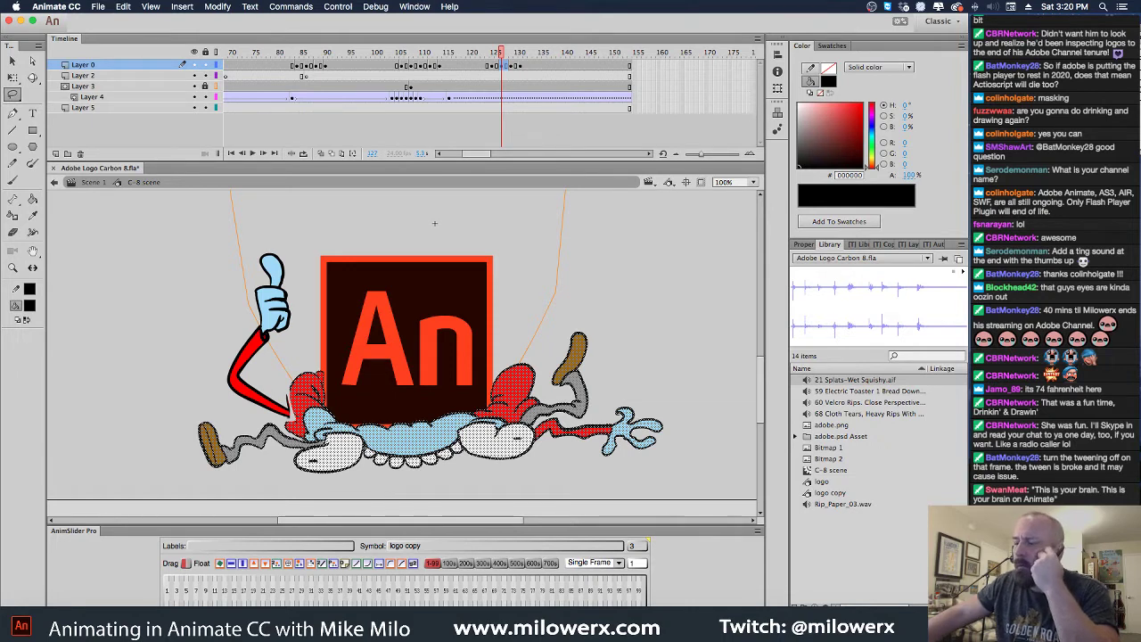
Select the An logo on Layer 4 at frame 124, undoing an accidental deletion and nudge
{"action": "left_click", "coordinate": [451, 100]}
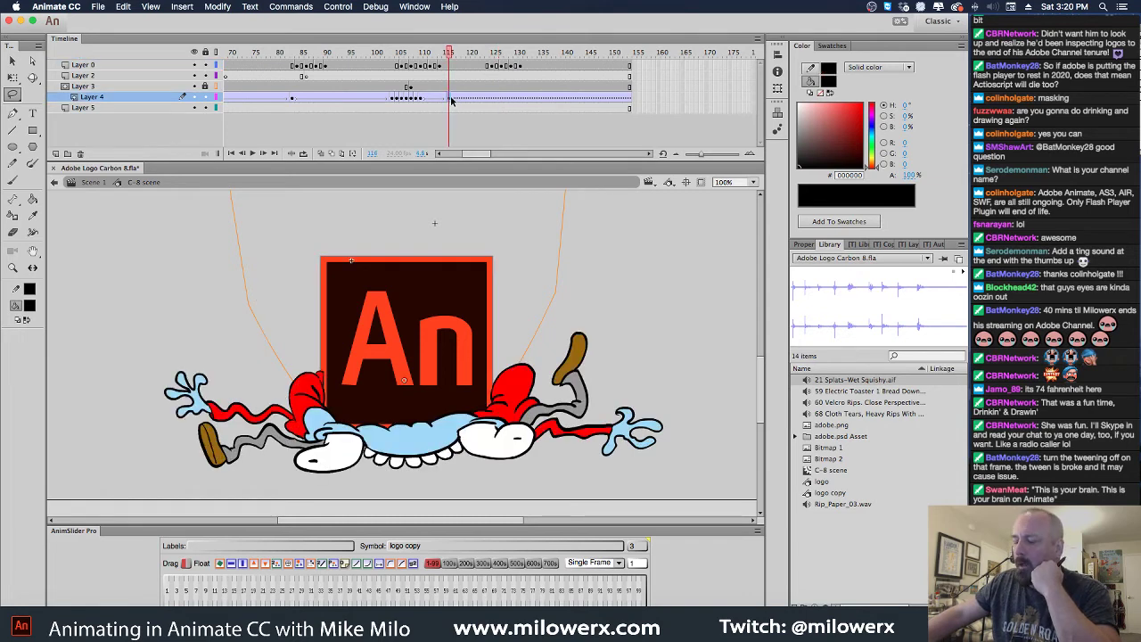
{"action": "left_click", "coordinate": [541, 100]}
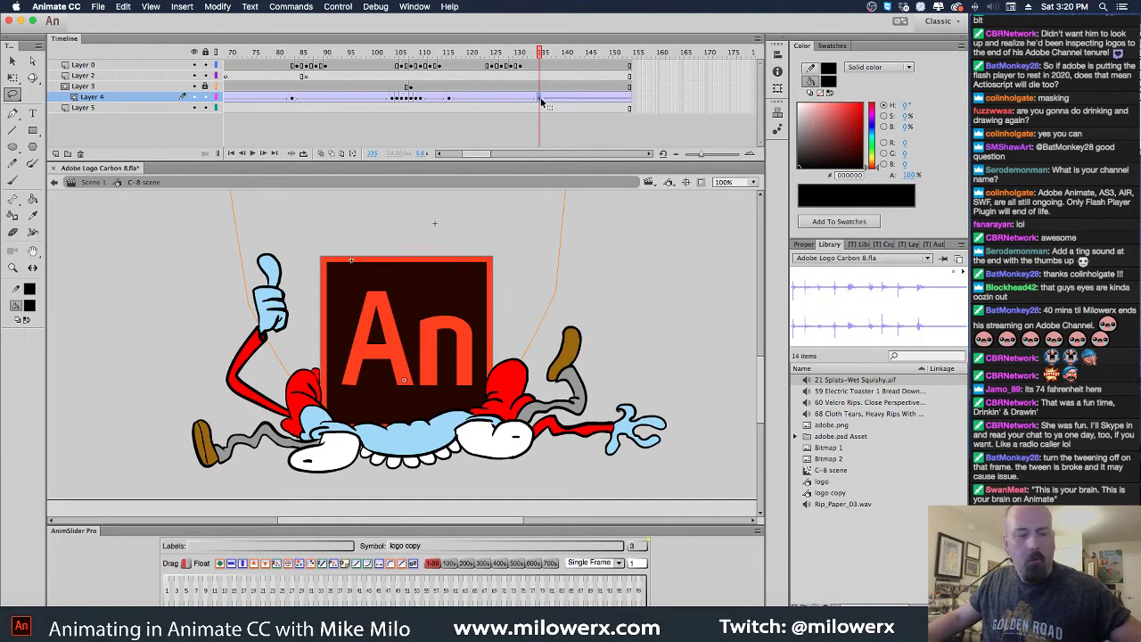
{"action": "left_click", "coordinate": [448, 100]}
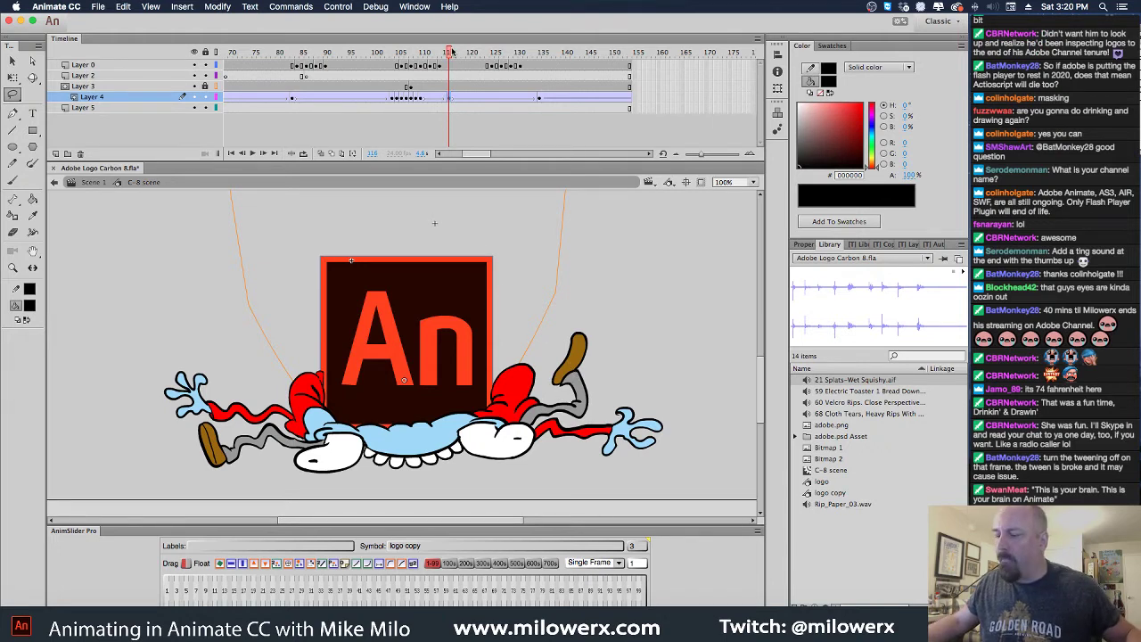
{"action": "left_click", "coordinate": [488, 98]}
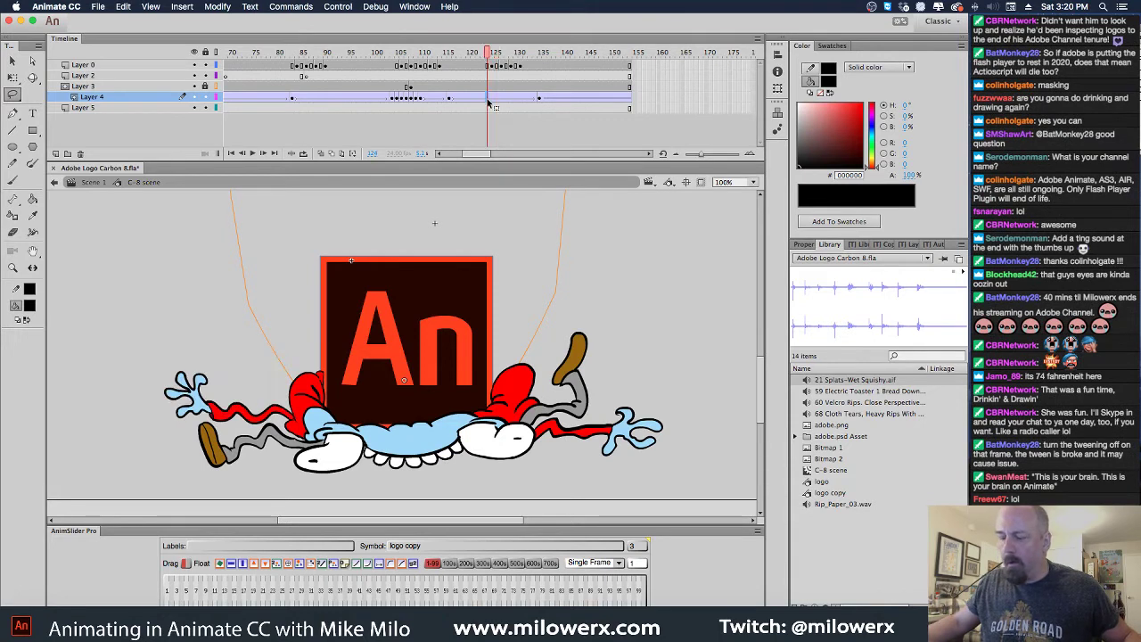
{"action": "key", "text": "Delete"}
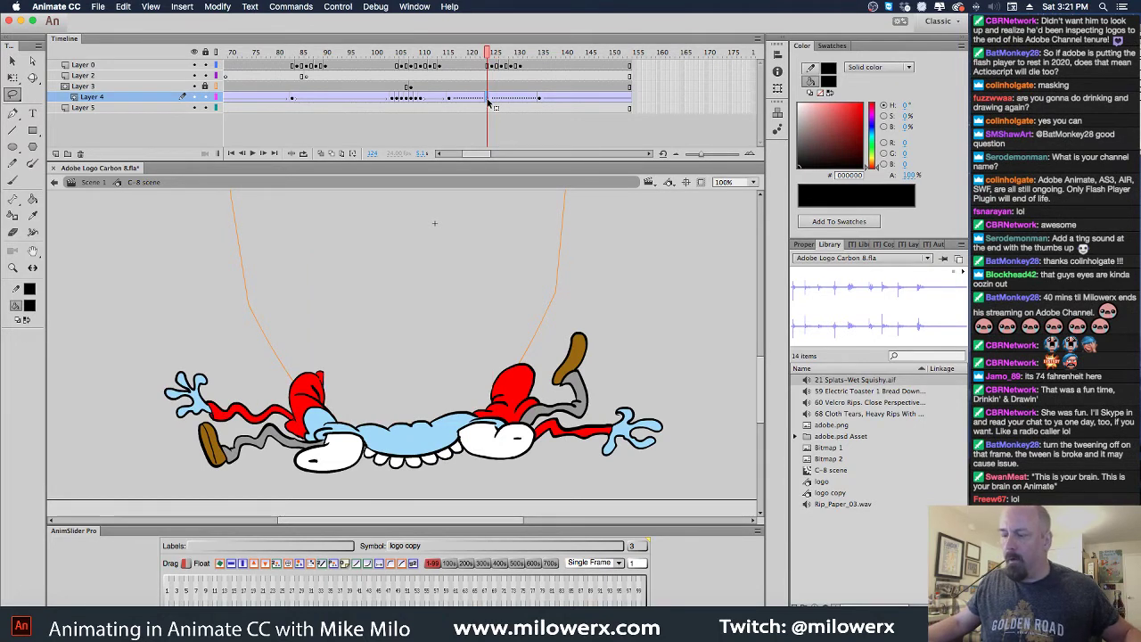
{"action": "key", "text": "super+z"}
{"action": "left_click", "coordinate": [489, 100]}
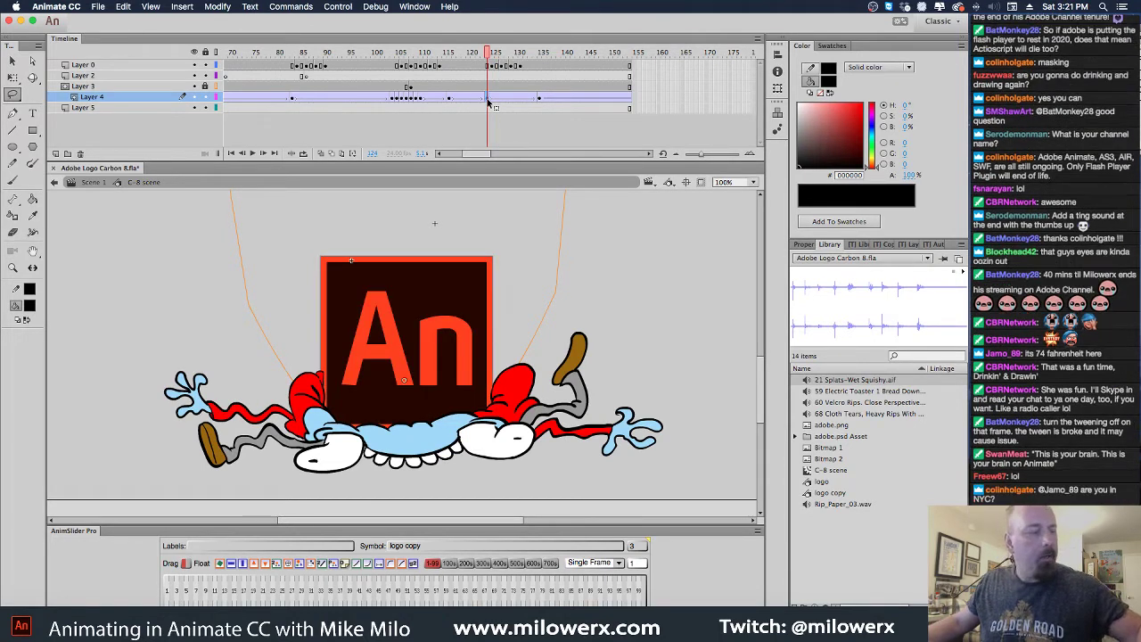
{"action": "key", "text": "shift+Down"}
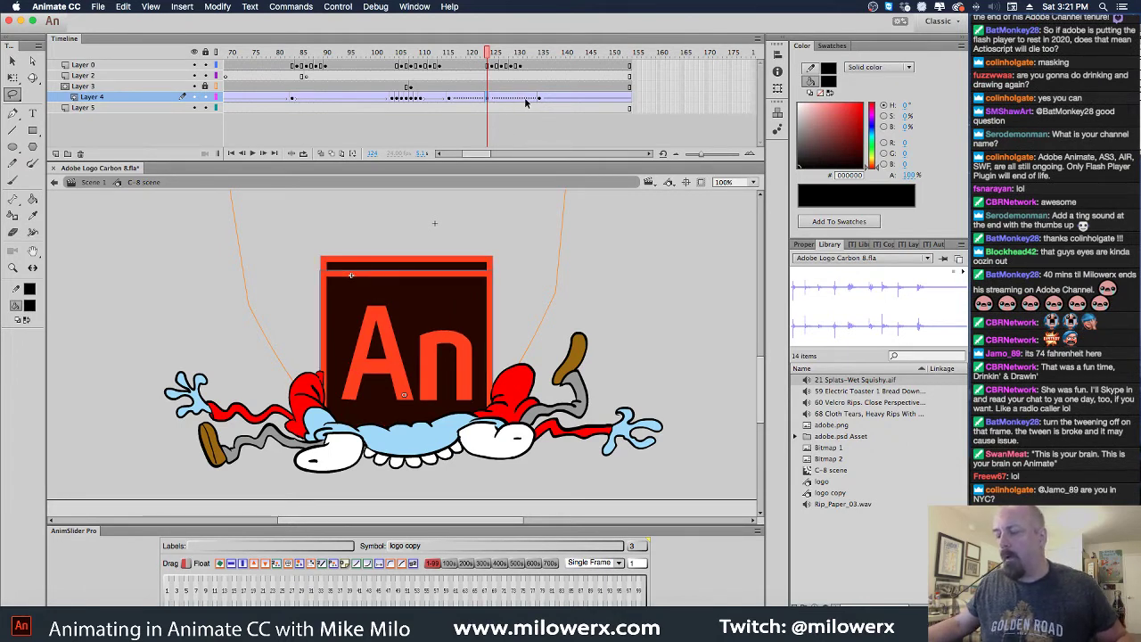
{"action": "key", "text": "ctrl+z"}
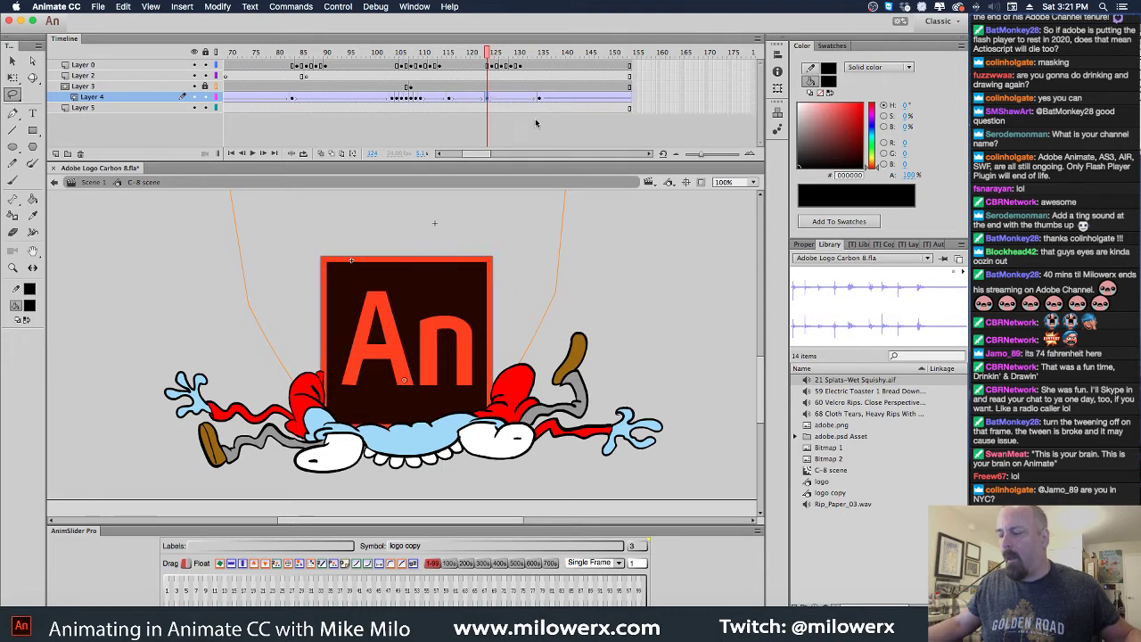
Check the pose frame by frame and scrub back to the thumbs-up frame near 127
{"action": "key", "text": "period"}
{"action": "key", "text": "comma"}
{"action": "key", "text": "comma"}
{"action": "key", "text": "comma"}
{"action": "key", "text": "comma"}
{"action": "key", "text": "comma"}
{"action": "key", "text": "comma"}
{"action": "key", "text": "comma"}
{"action": "key", "text": "comma"}
{"action": "key", "text": "comma"}
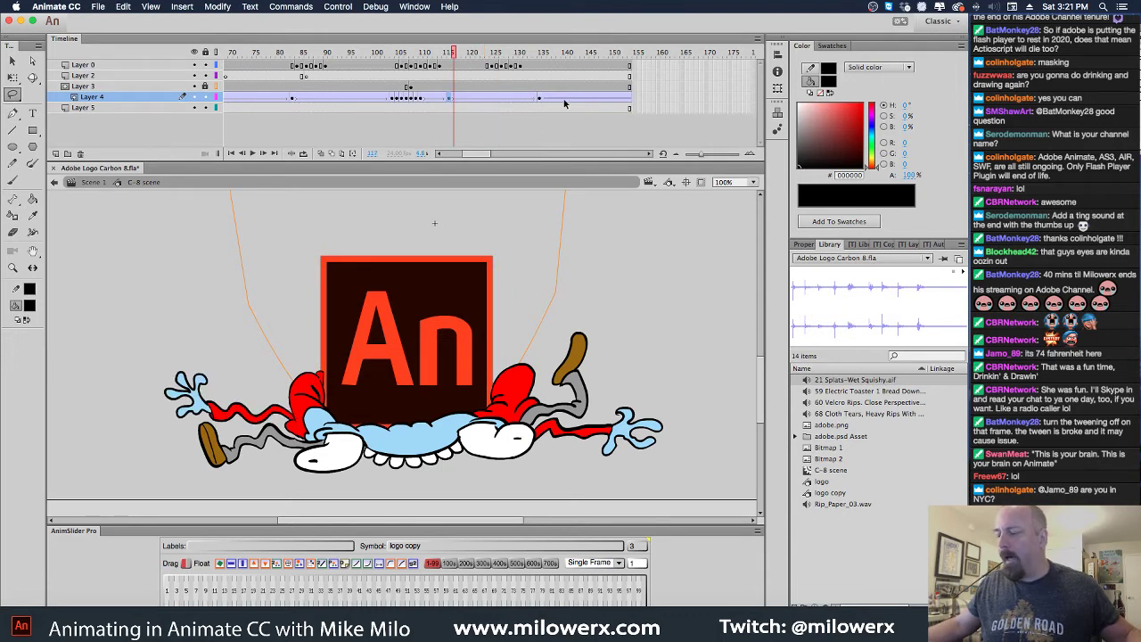
{"action": "left_click", "coordinate": [538, 100]}
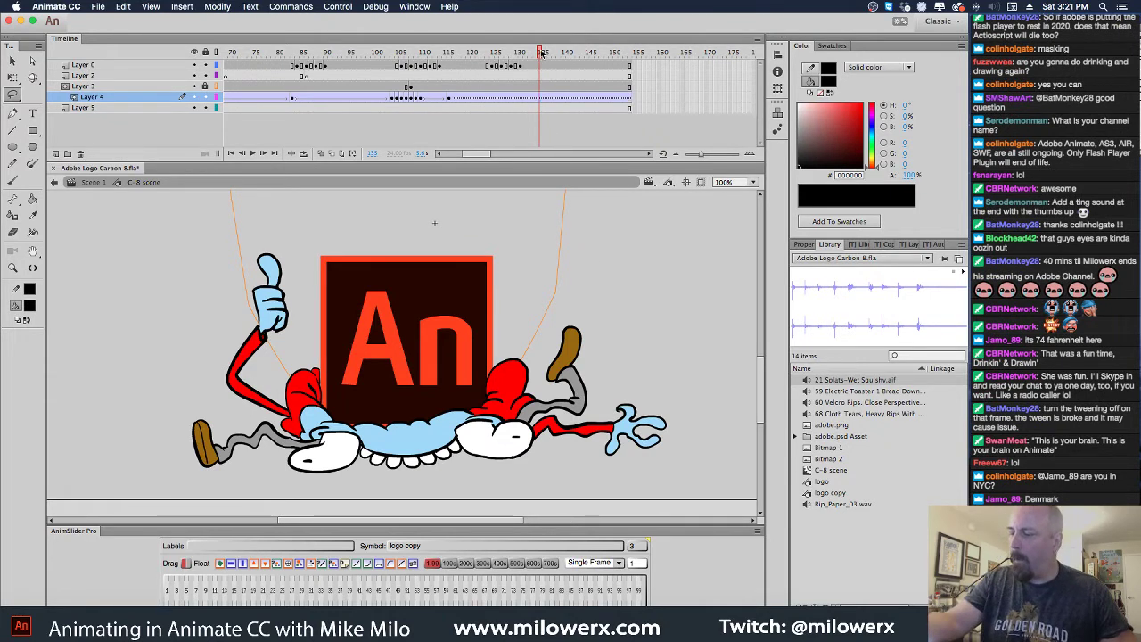
{"action": "left_click_drag", "start_coordinate": [541, 54], "coordinate": [500, 82]}
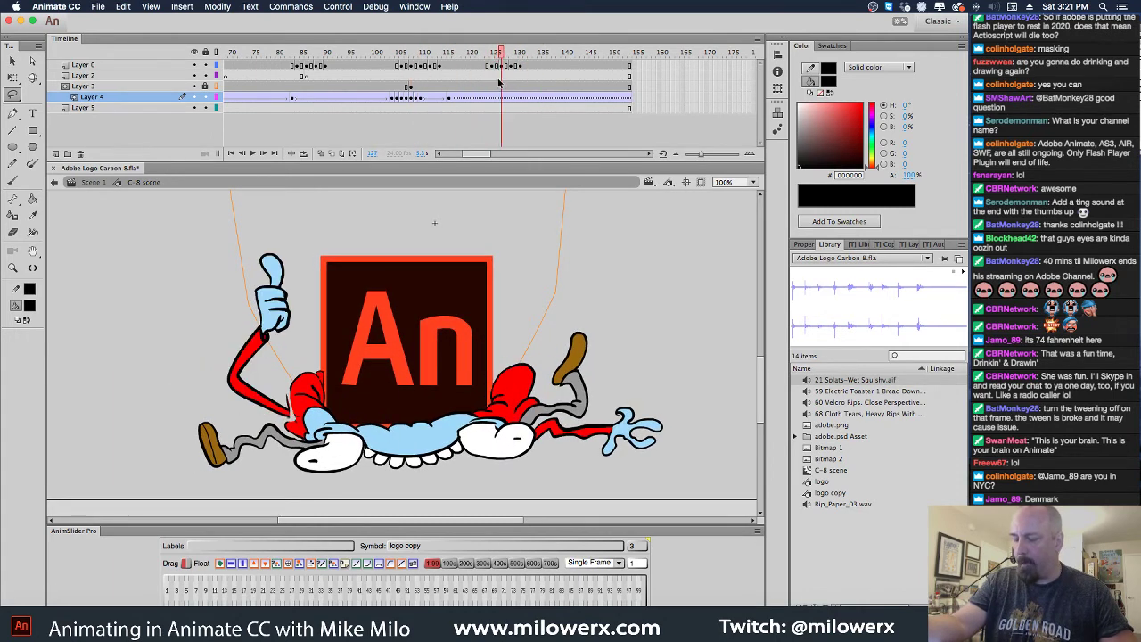
Select the Layer 0 artwork on the thumbs-up frame and bring the whole character into view
{"action": "left_click", "coordinate": [504, 67]}
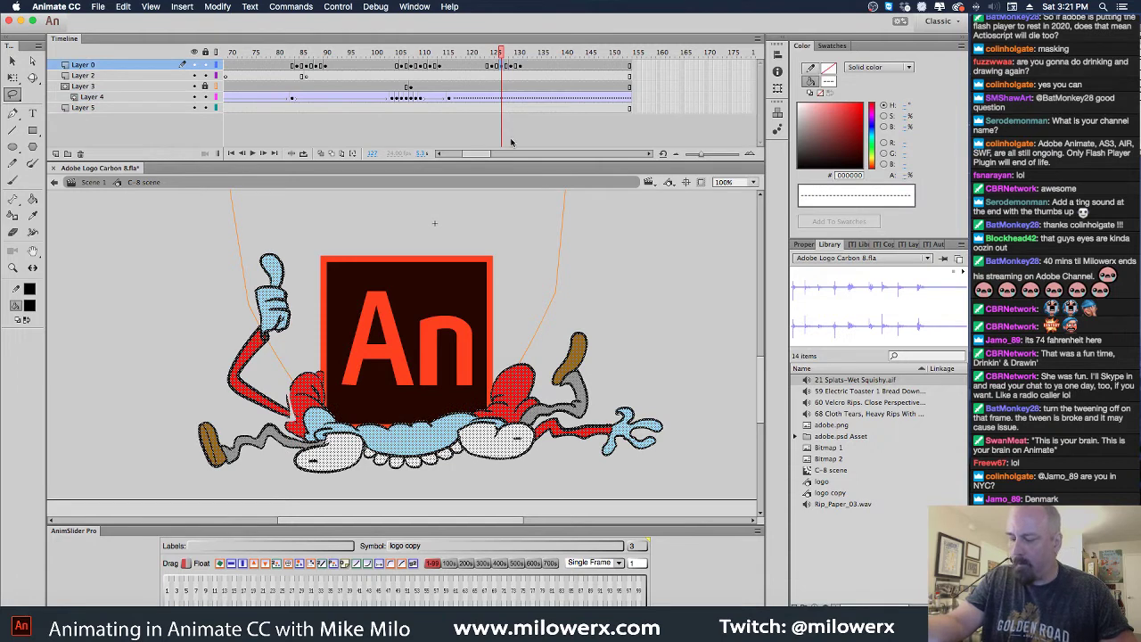
{"action": "left_click_drag", "start_coordinate": [13, 95], "coordinate": [24, 108]}
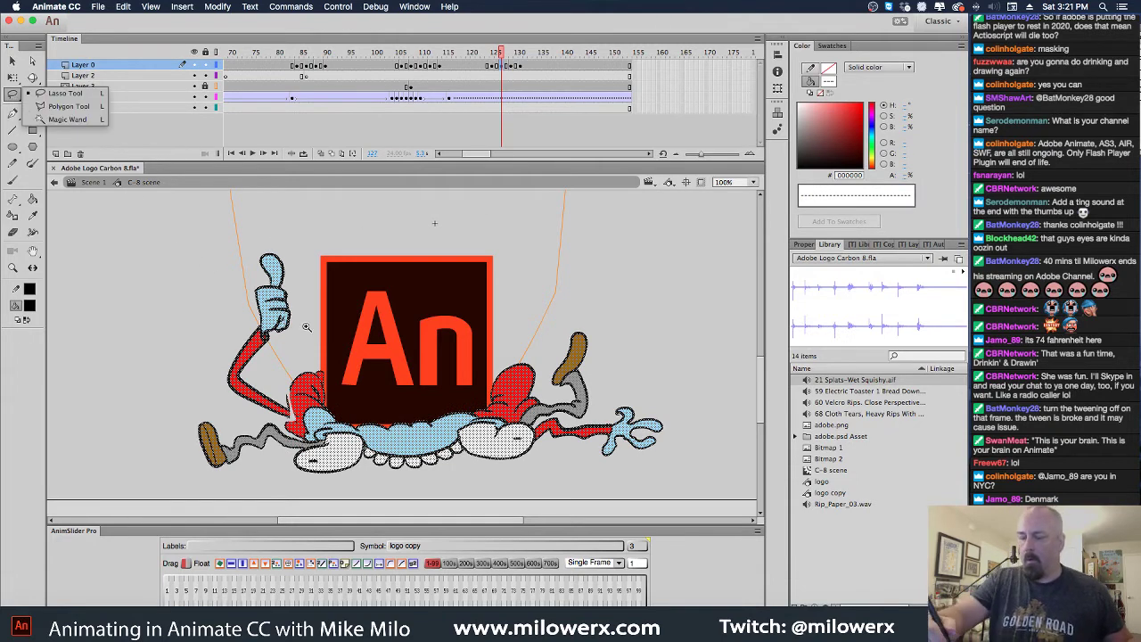
{"action": "left_click", "coordinate": [306, 328]}
{"action": "scroll", "coordinate": [374, 357], "scroll_direction": "down", "scroll_amount": 1}
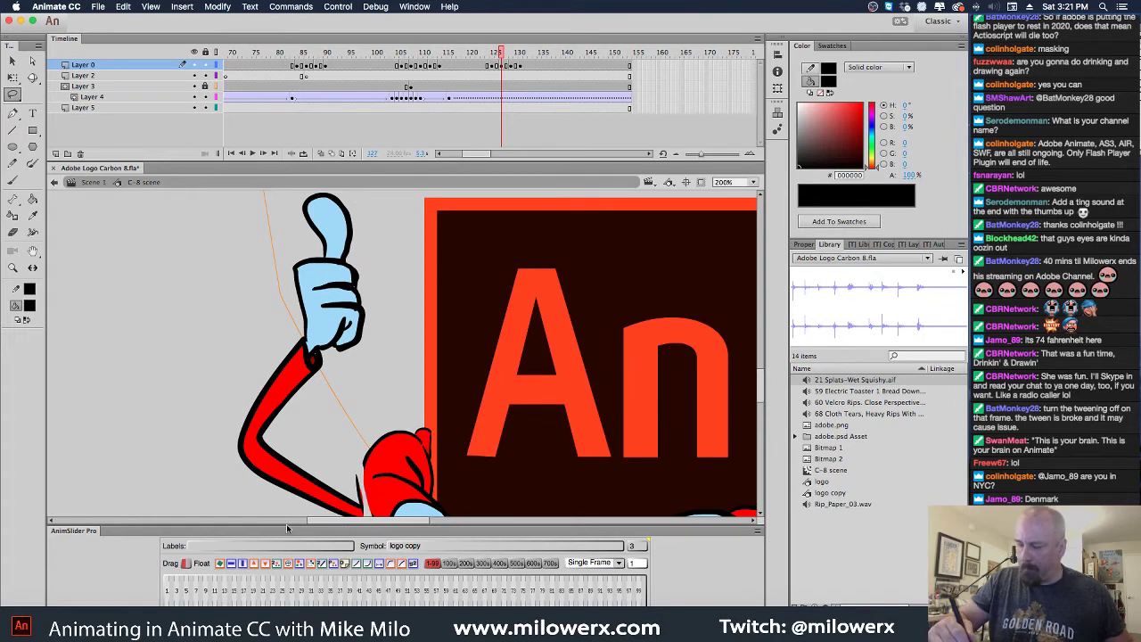
{"action": "mouse_move", "coordinate": [437, 264]}
{"action": "left_mouse_down"}
{"action": "mouse_move", "coordinate": [451, 245]}
{"action": "mouse_move", "coordinate": [450, 255]}
{"action": "left_mouse_up"}
{"action": "left_click", "coordinate": [402, 276]}
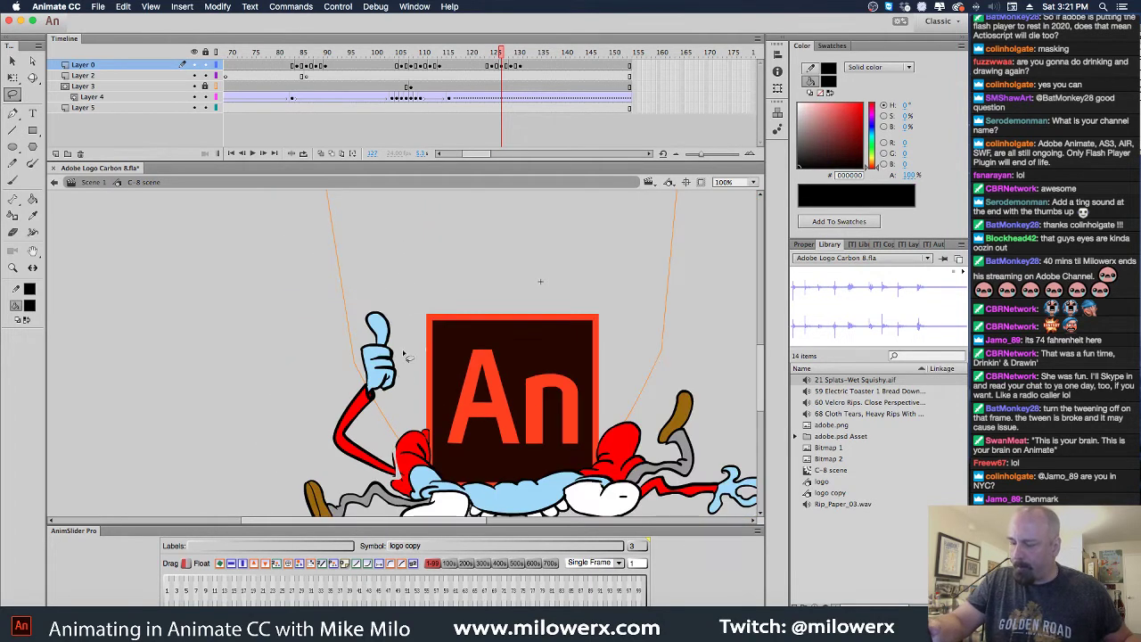
{"action": "left_click_drag", "start_coordinate": [407, 355], "coordinate": [369, 282]}
Lasso the thumbs-up arm and hand and nudge them a pixel to the right
{"action": "mouse_move", "coordinate": [373, 349]}
{"action": "left_mouse_down"}
{"action": "mouse_move", "coordinate": [362, 426]}
{"action": "mouse_move", "coordinate": [275, 374]}
{"action": "mouse_move", "coordinate": [341, 235]}
{"action": "mouse_move", "coordinate": [375, 271]}
{"action": "left_mouse_up"}
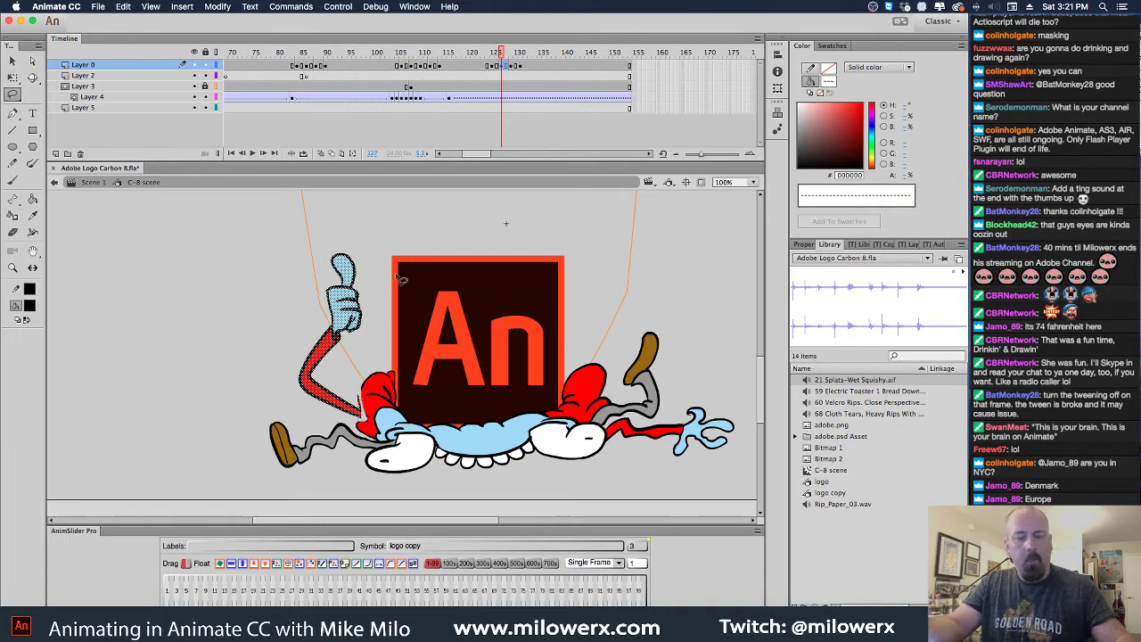
{"action": "key", "text": "Right"}
{"action": "key", "text": "Right"}
{"action": "key", "text": "Right"}
{"action": "key", "text": "Right"}
{"action": "key", "text": "Right"}
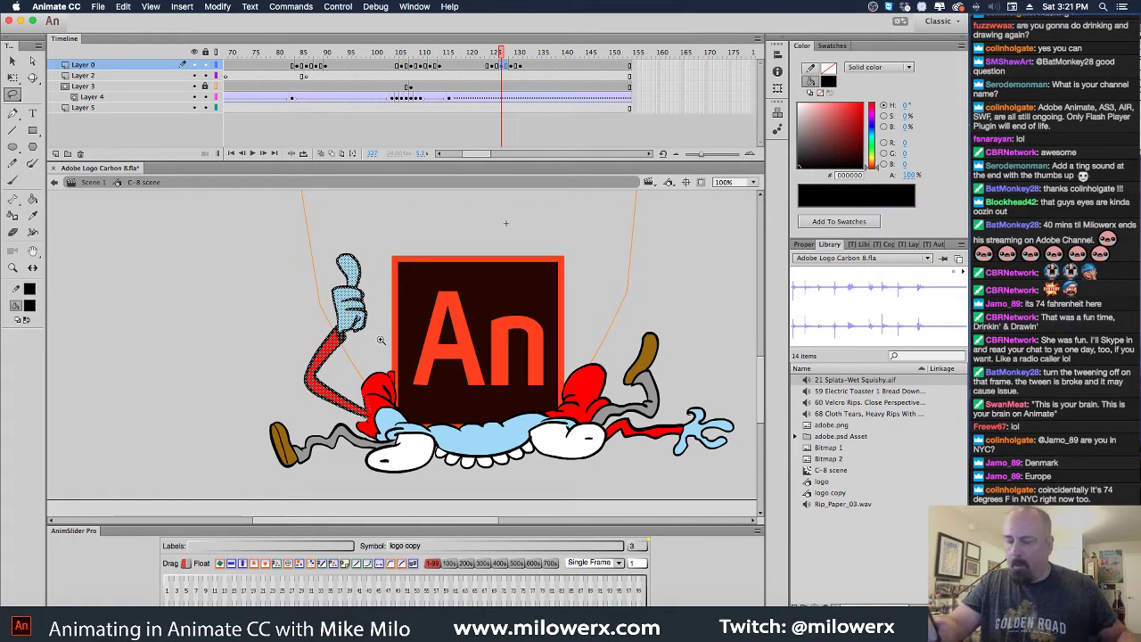
{"action": "scroll", "coordinate": [398, 279], "scroll_direction": "up", "scroll_amount": 3}
{"action": "key", "text": "Left"}
{"action": "key", "text": "Left"}
{"action": "key", "text": "Left"}
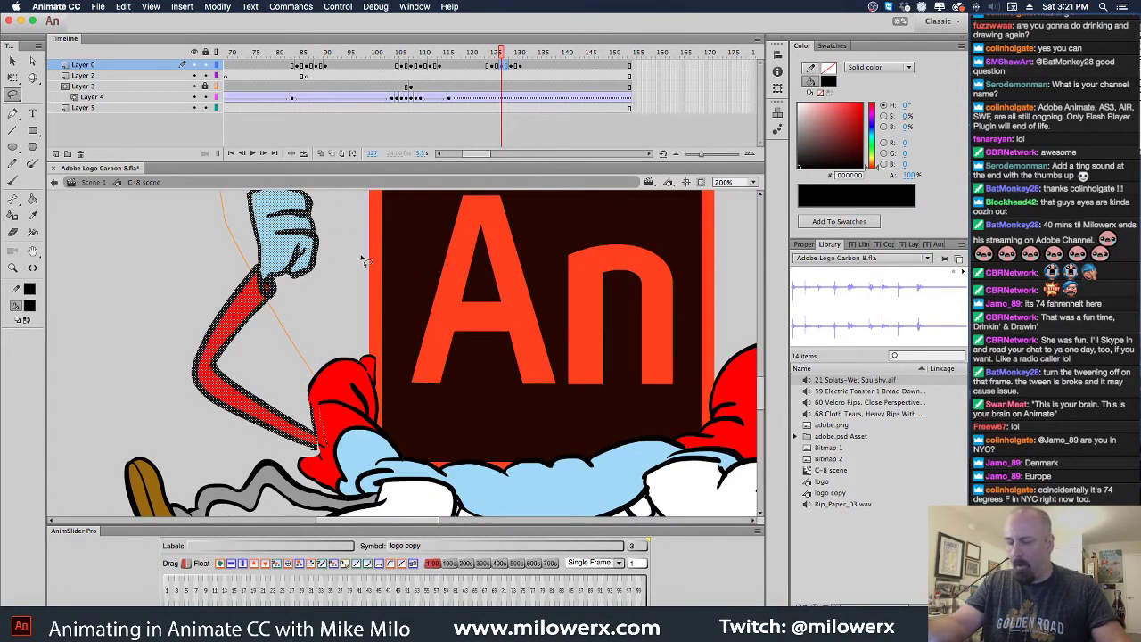
{"action": "key", "text": "Right"}
{"action": "key", "text": "Right"}
{"action": "key", "text": "Right"}
{"action": "key", "text": "Right"}
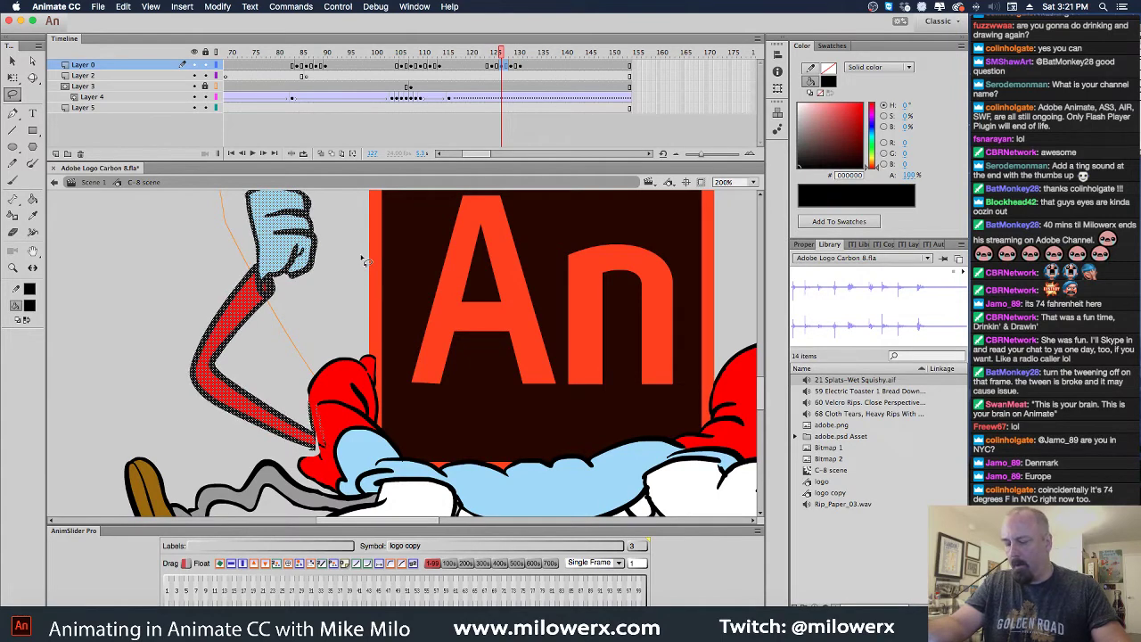
{"action": "left_click", "coordinate": [354, 304]}
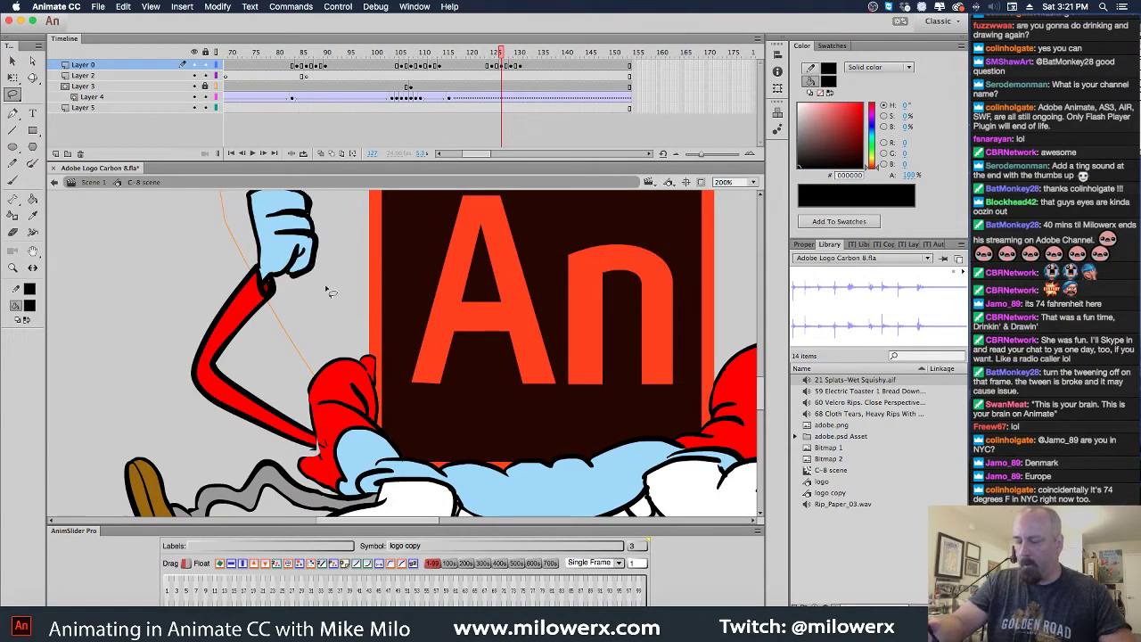
{"action": "left_click", "coordinate": [13, 130]}
{"action": "left_click", "coordinate": [13, 180]}
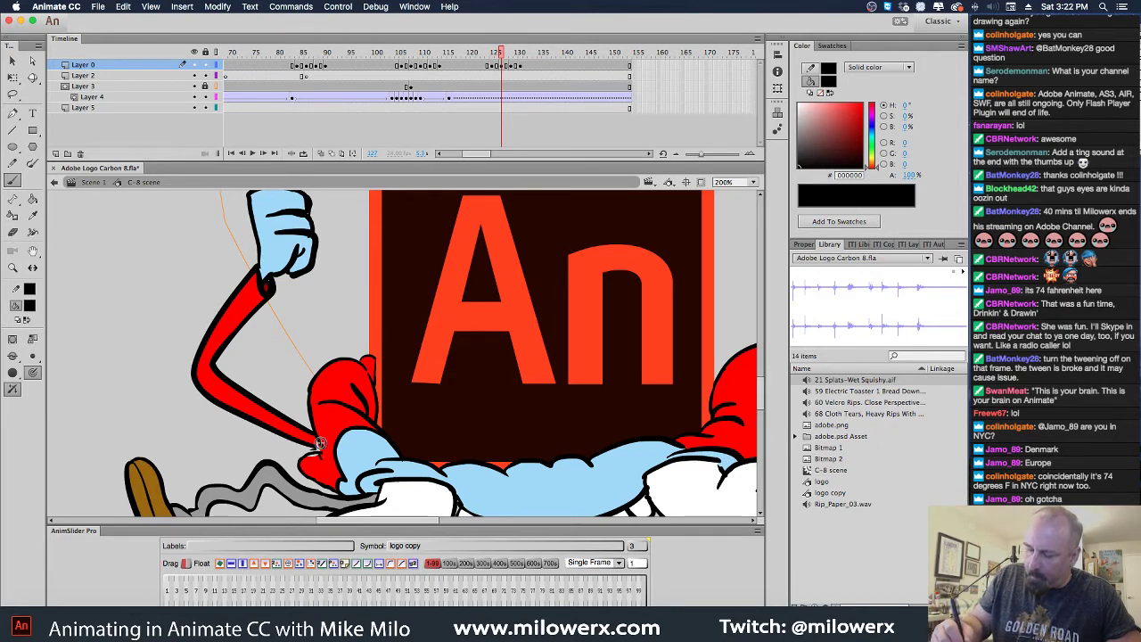
Set the fill colour to black and brush a patch over the arm outline near the body
{"action": "left_click", "coordinate": [30, 305]}
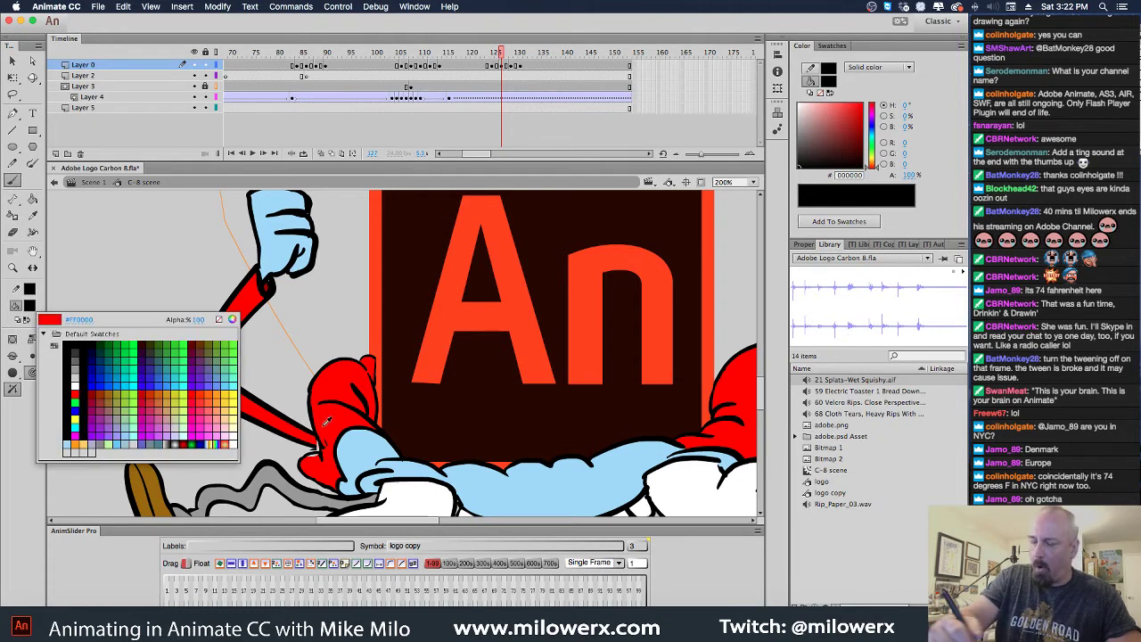
{"action": "left_click", "coordinate": [31, 392]}
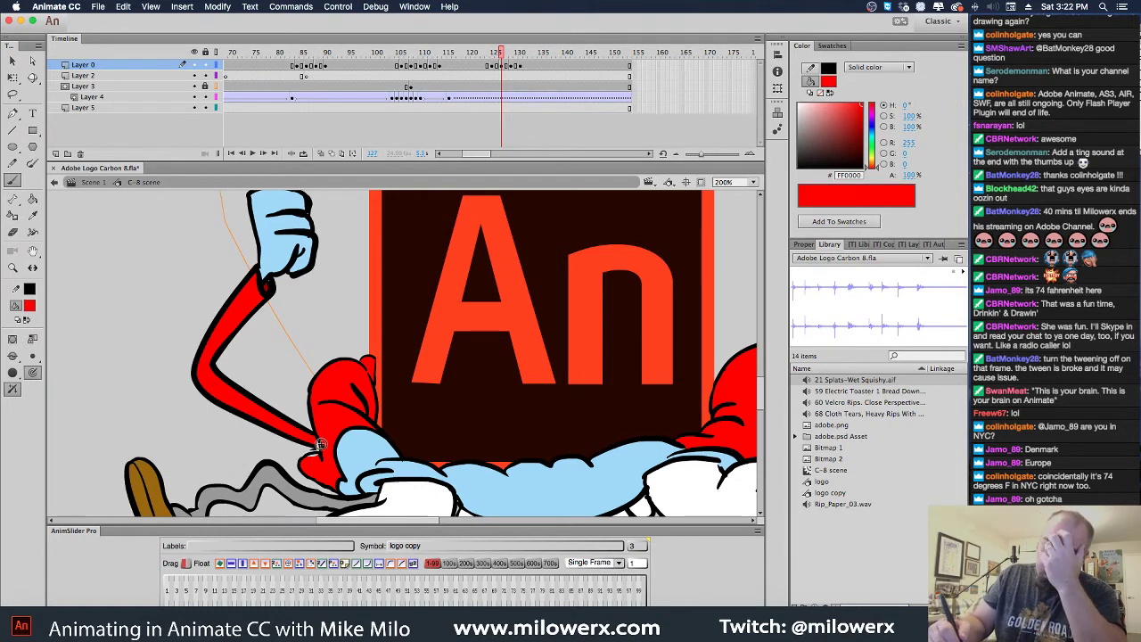
{"action": "left_click", "coordinate": [32, 198]}
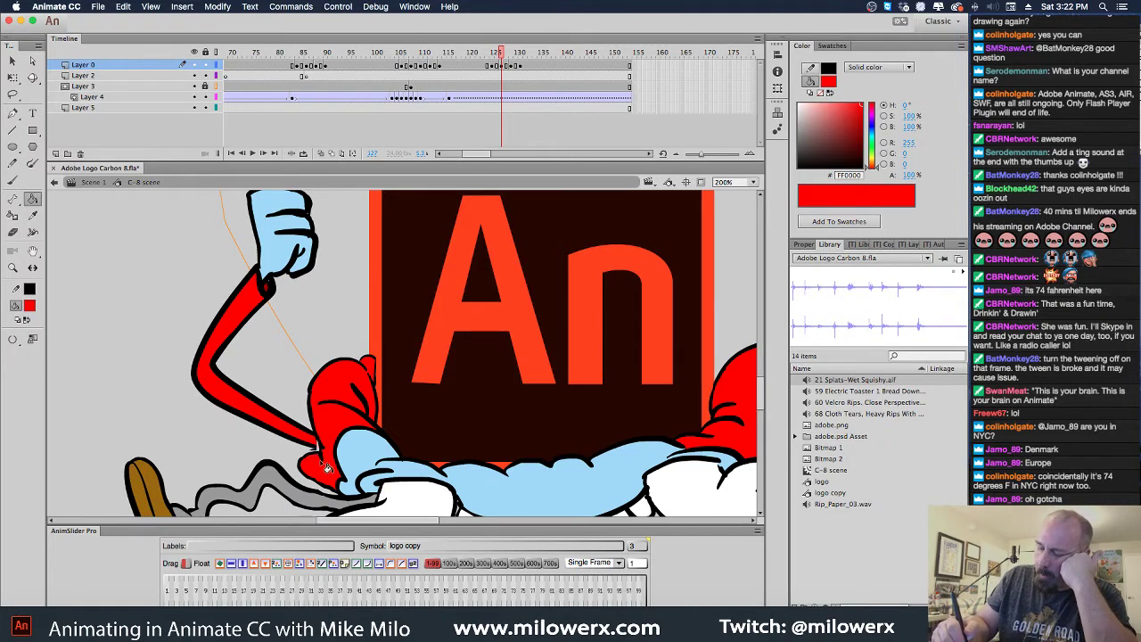
{"action": "left_click", "coordinate": [12, 179]}
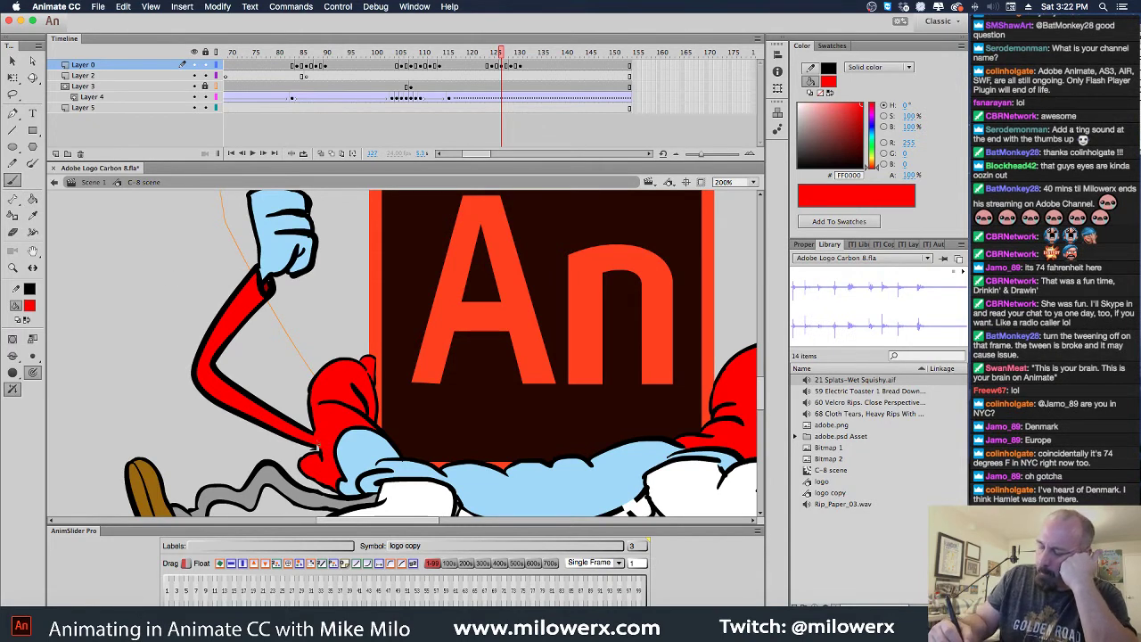
{"action": "left_click", "coordinate": [31, 307]}
{"action": "left_click", "coordinate": [68, 341]}
{"action": "left_click_drag", "start_coordinate": [321, 452], "coordinate": [314, 446]}
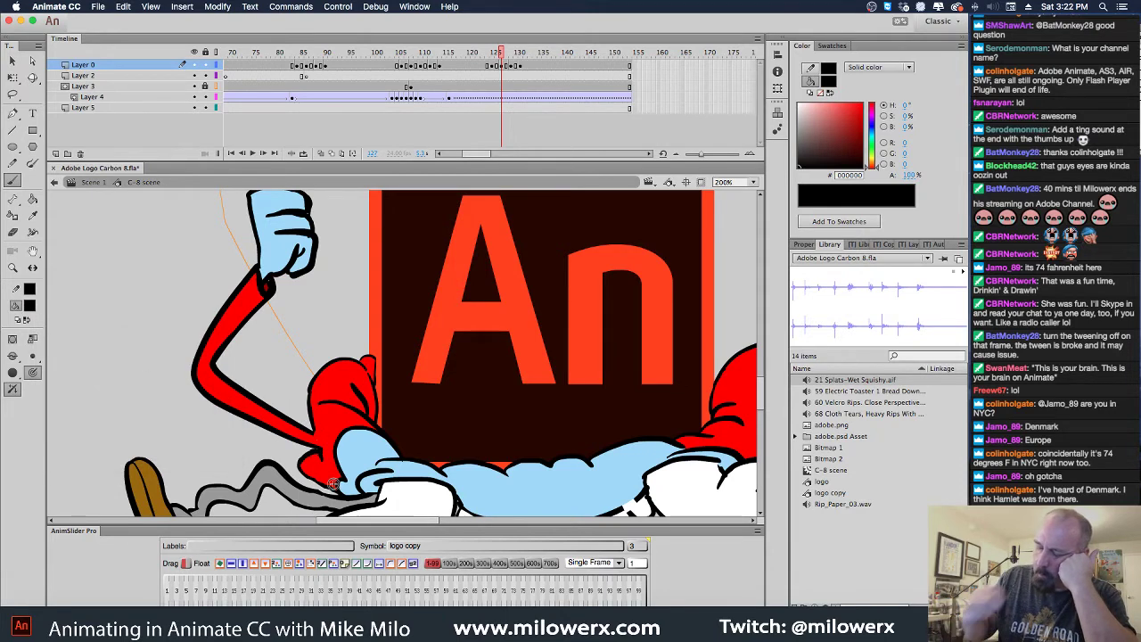
Flip between neighbouring frames to compare the arm, ending on frame 129
{"action": "key", "text": "comma"}
{"action": "key", "text": "period"}
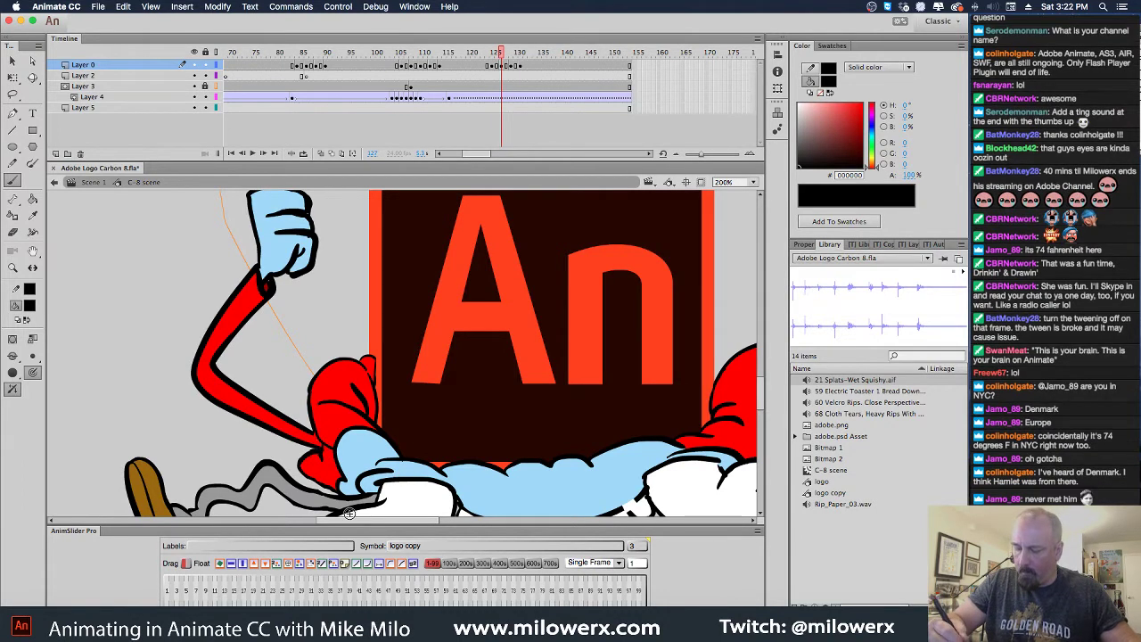
{"action": "key", "text": "comma"}
{"action": "key", "text": "period"}
{"action": "key", "text": "comma"}
{"action": "key", "text": "period"}
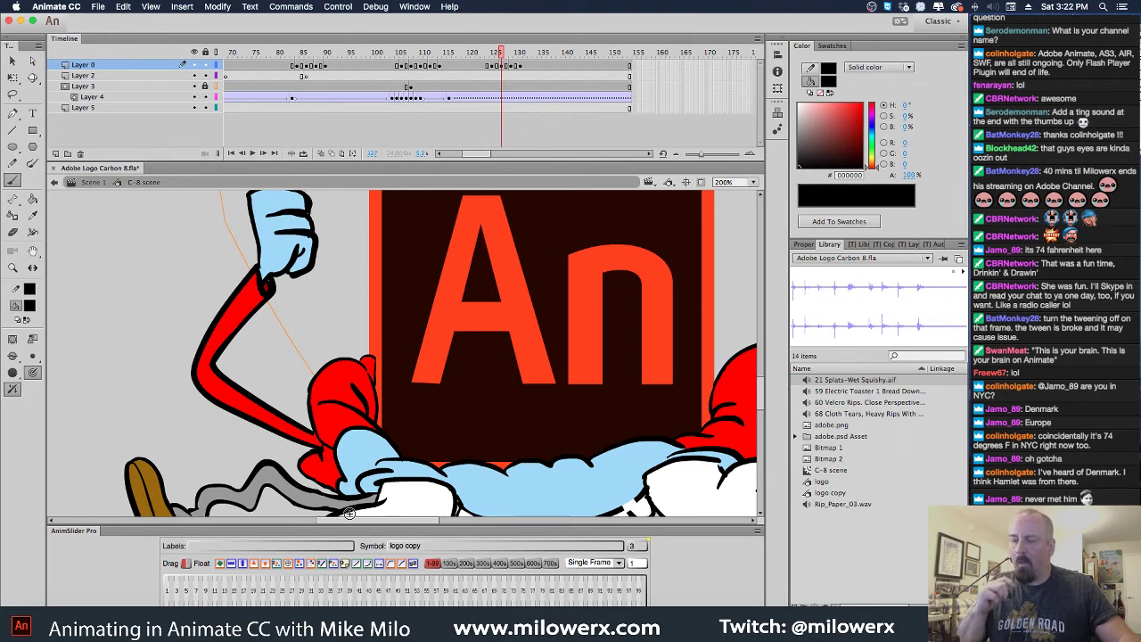
{"action": "key", "text": "period"}
{"action": "key", "text": "period"}
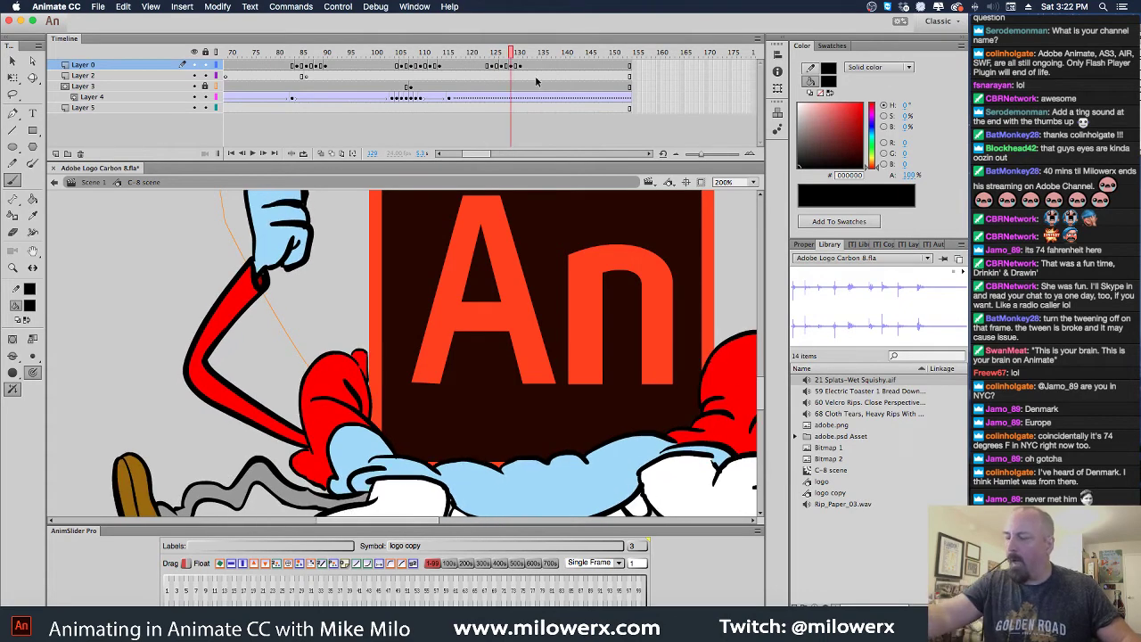
Clear the Layer 0 keyframe at frame 132 so the thumbs-up pose holds
{"action": "left_click", "coordinate": [517, 67]}
{"action": "left_click", "coordinate": [521, 66]}
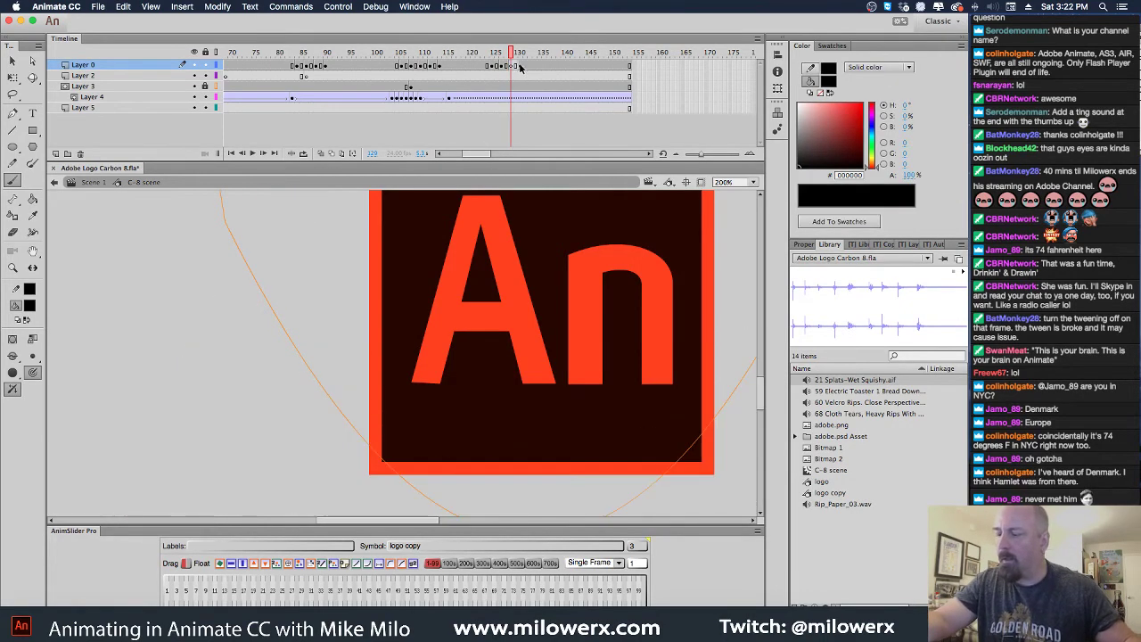
{"action": "left_click", "coordinate": [515, 67]}
{"action": "left_click", "coordinate": [522, 68]}
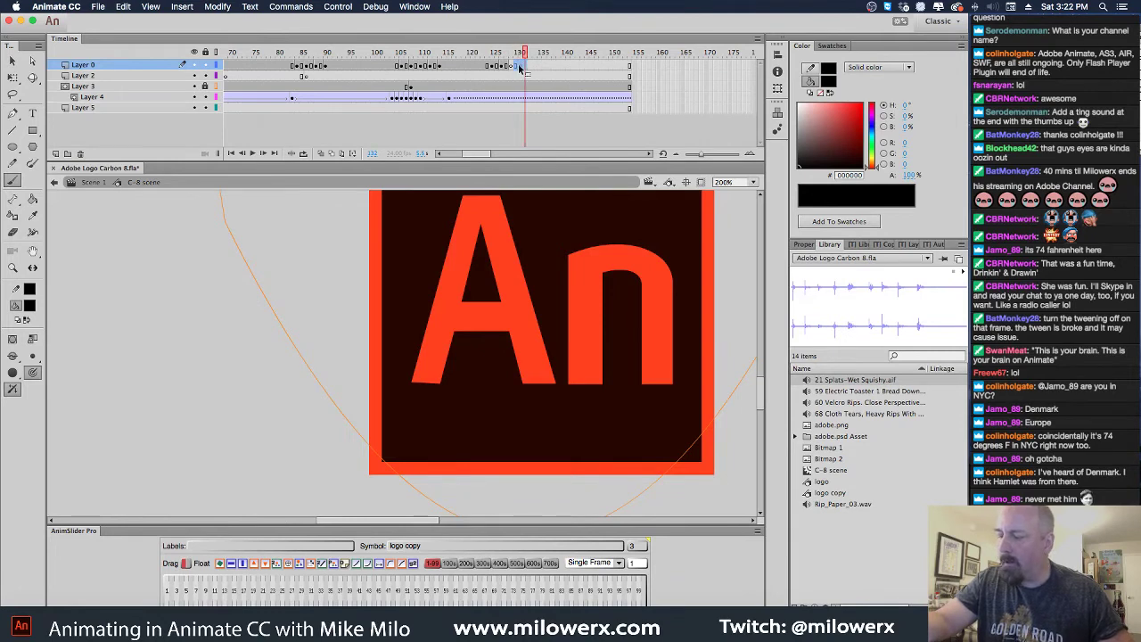
{"action": "right_click", "coordinate": [523, 68]}
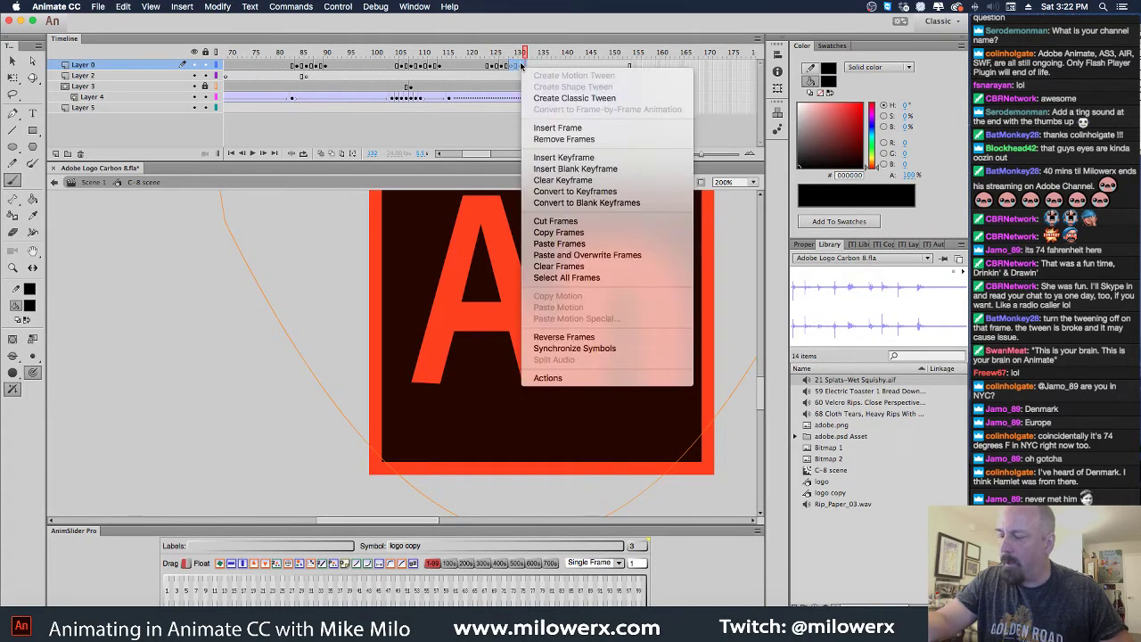
{"action": "left_click", "coordinate": [575, 180]}
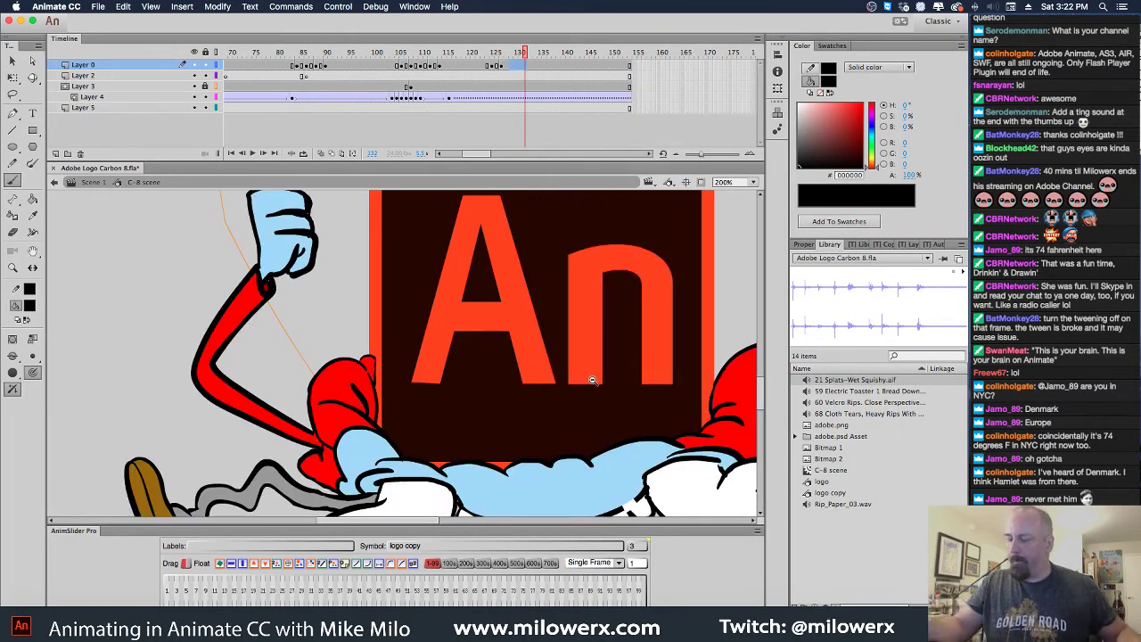
Return the stage to 100% and scrub back to about frame 121 to review
{"action": "key", "text": "super+1"}
{"action": "left_click", "coordinate": [526, 54]}
{"action": "left_click_drag", "start_coordinate": [526, 54], "coordinate": [450, 80]}
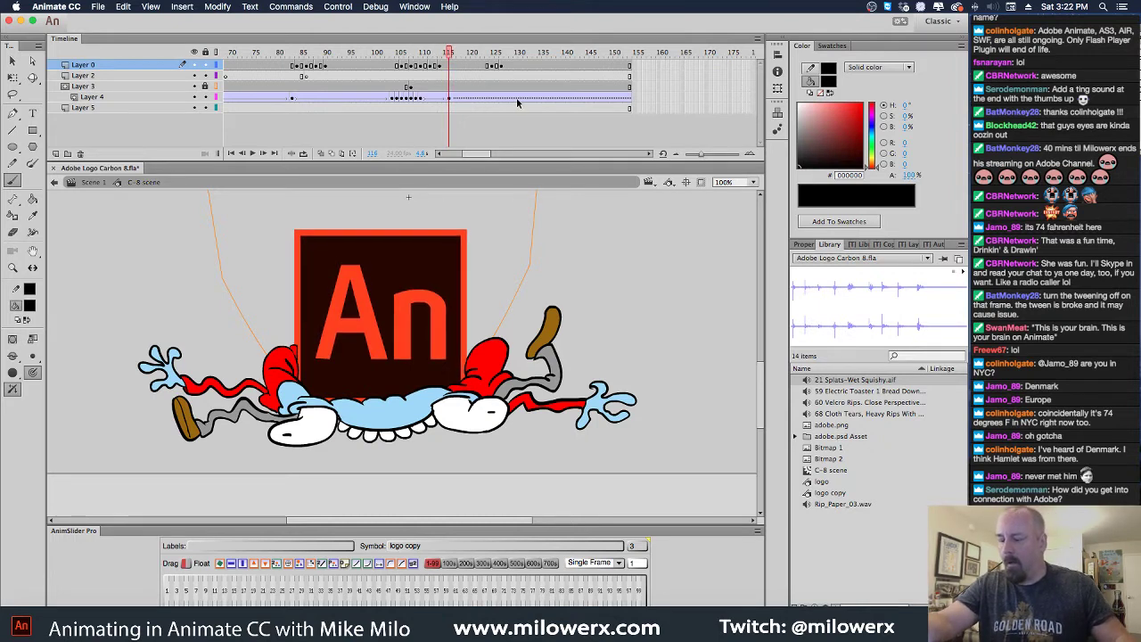
On frame 114, Free Transform the squashed artwork slightly wider on its left side
{"action": "key", "text": "comma"}
{"action": "key", "text": "comma"}
{"action": "key", "text": "comma"}
{"action": "key", "text": "comma"}
{"action": "key", "text": "period"}
{"action": "key", "text": "period"}
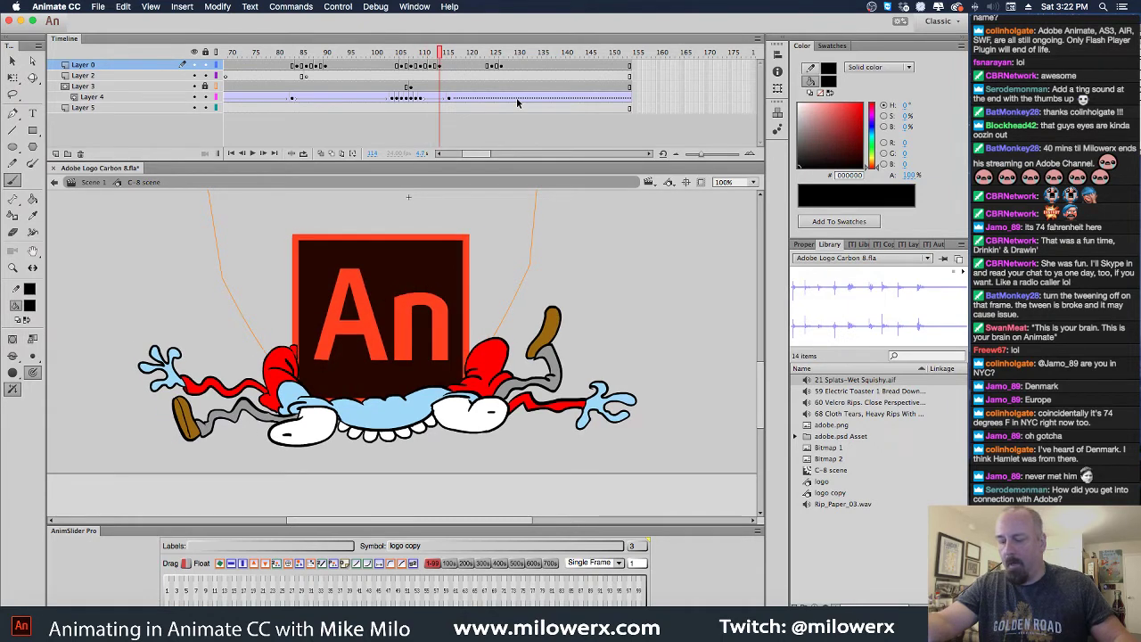
{"action": "left_click", "coordinate": [440, 68]}
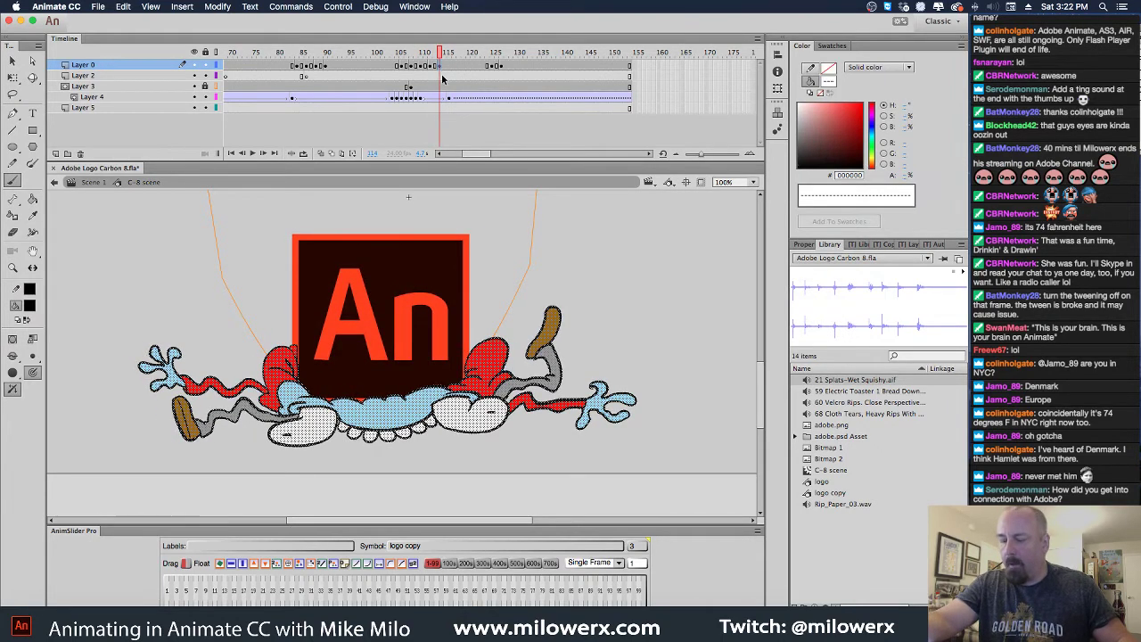
{"action": "key", "text": "q"}
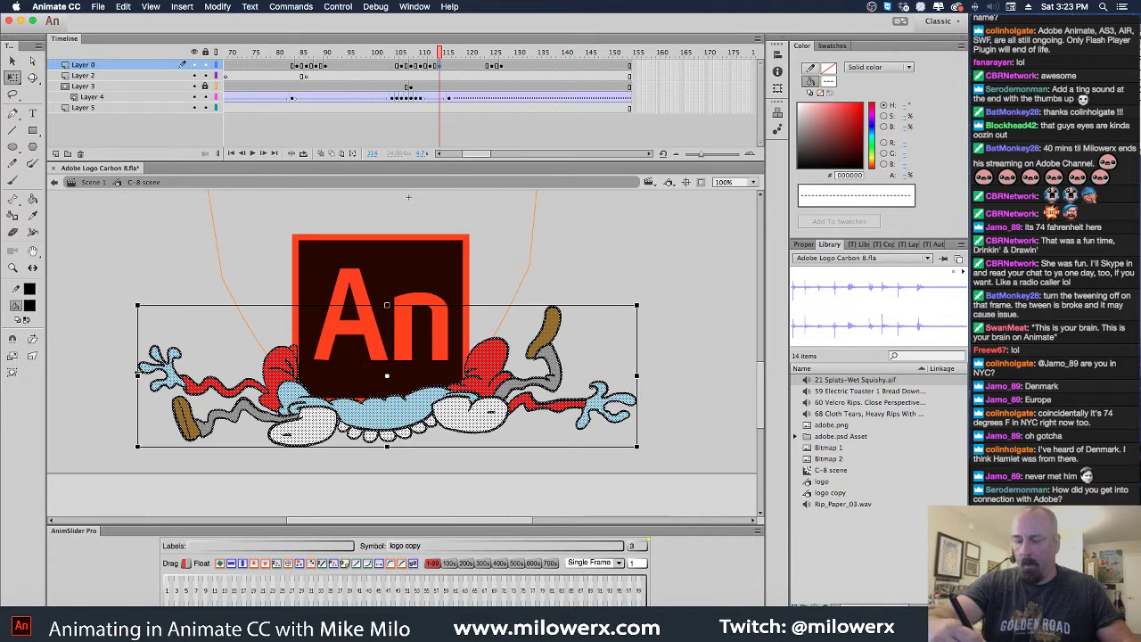
{"action": "left_click_drag", "start_coordinate": [137, 375], "coordinate": [127, 376]}
{"action": "key", "text": "."}
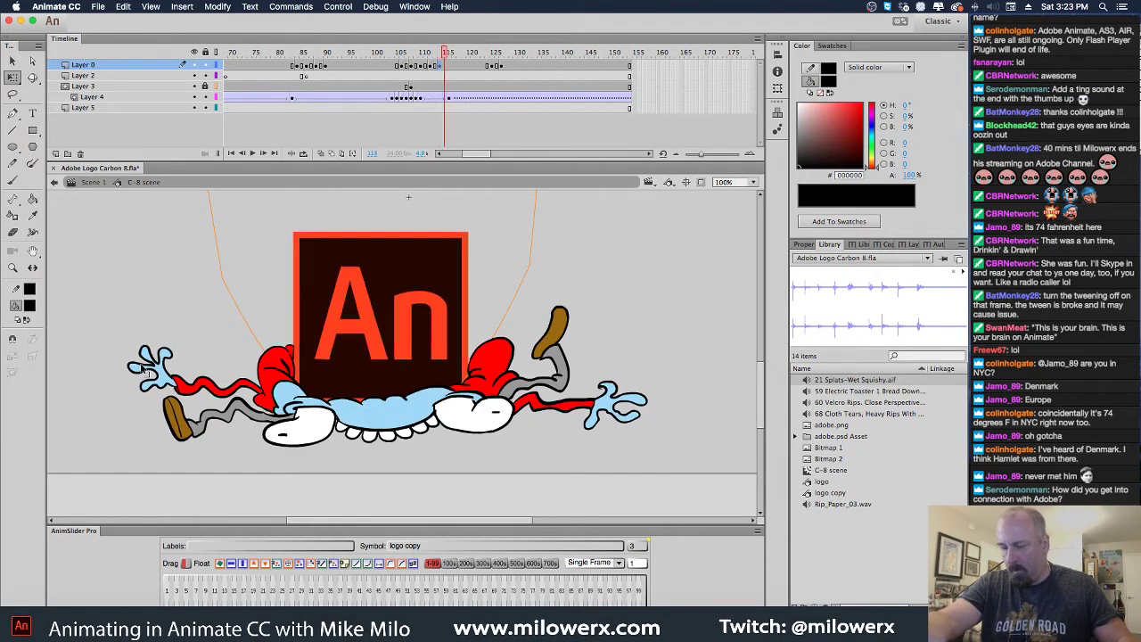
Match widths on the following squash frames, narrowing one and widening the next from the left
{"action": "left_click", "coordinate": [447, 66]}
{"action": "left_click", "coordinate": [448, 68]}
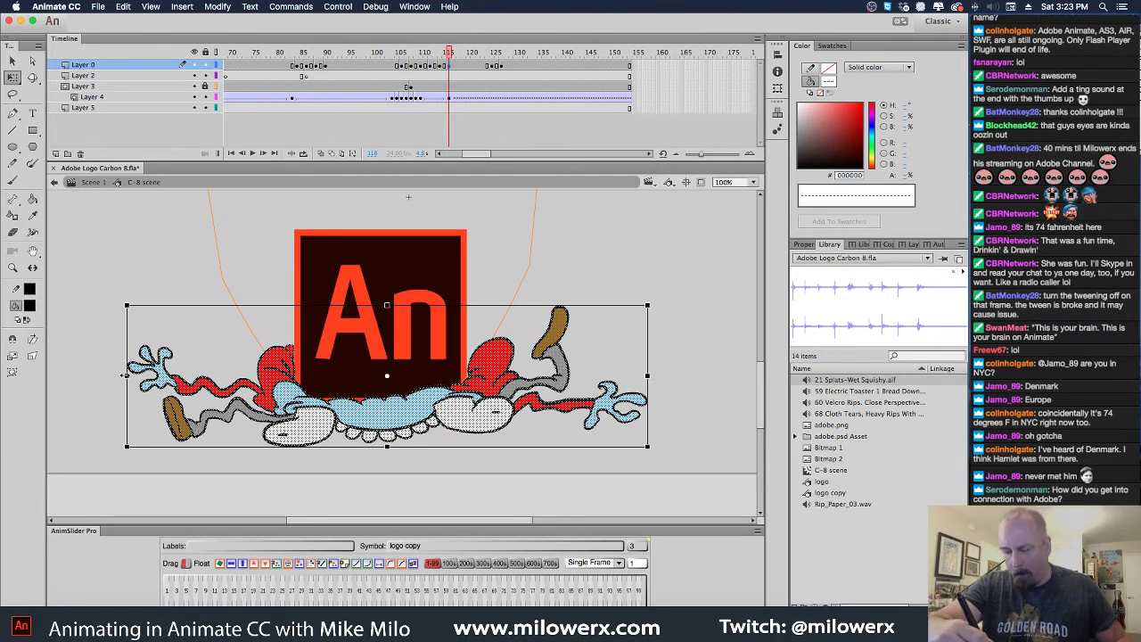
{"action": "left_click_drag", "start_coordinate": [124, 376], "coordinate": [128, 378]}
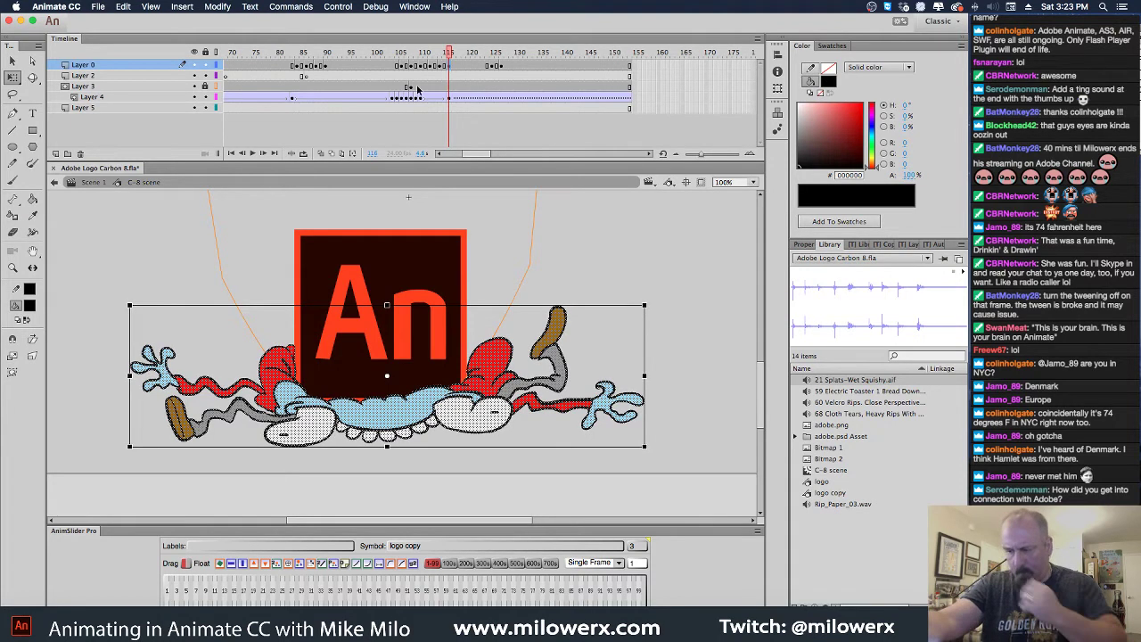
{"action": "left_click_drag", "start_coordinate": [451, 63], "coordinate": [491, 83]}
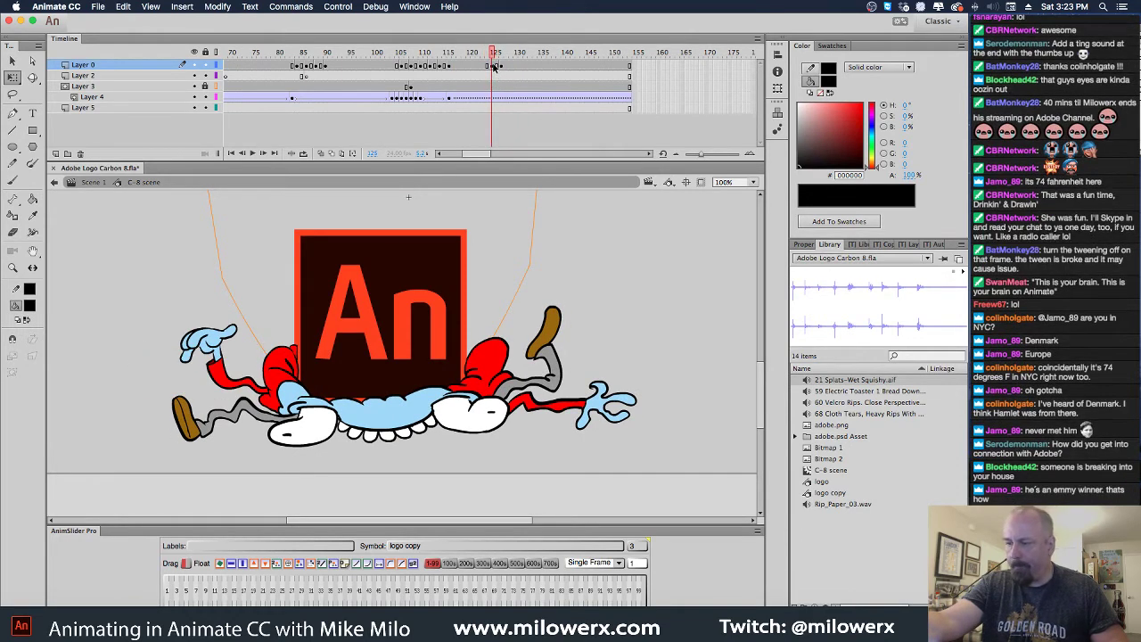
{"action": "left_click", "coordinate": [491, 83]}
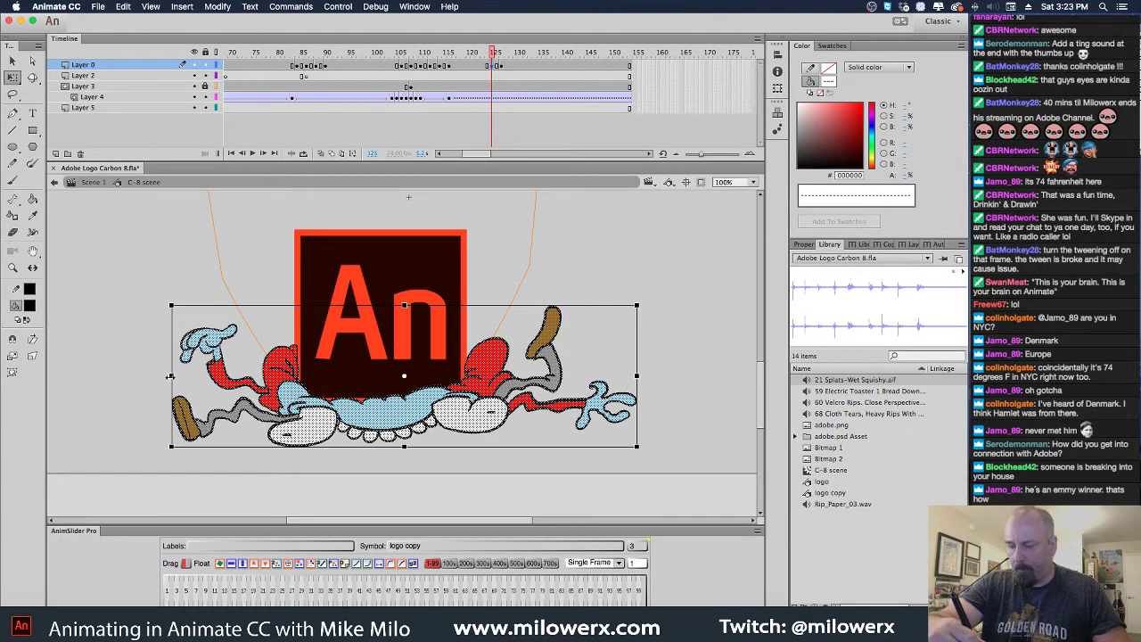
{"action": "left_click_drag", "start_coordinate": [169, 377], "coordinate": [165, 378]}
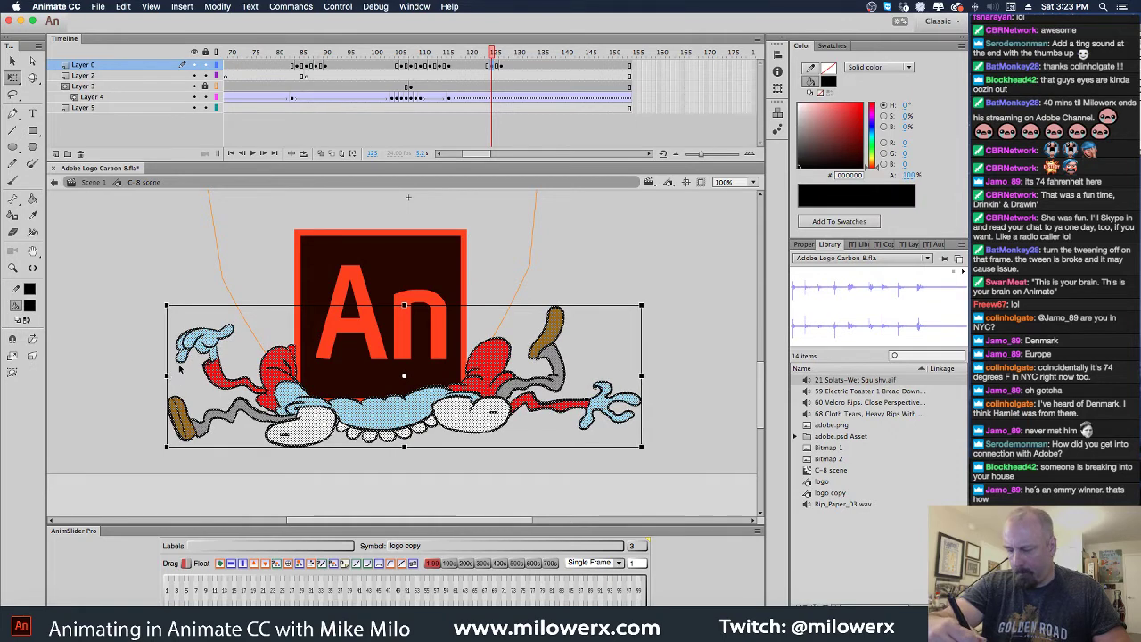
Select the thumbs-up pose and scrub frames through 127 to review timing
{"action": "left_click_drag", "start_coordinate": [486, 55], "coordinate": [502, 55]}
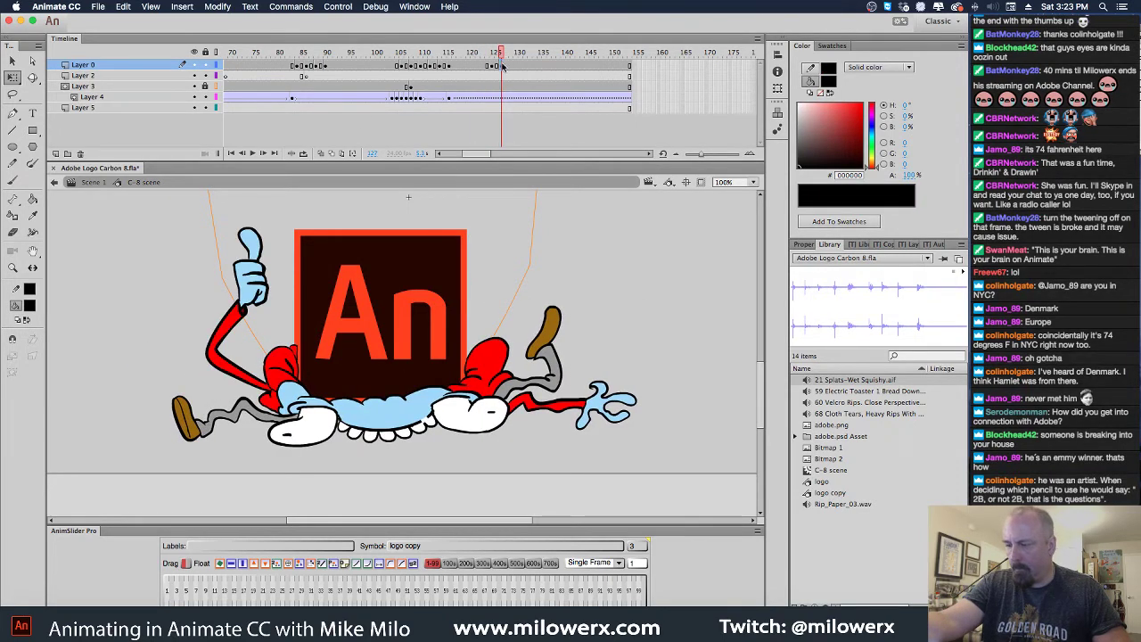
{"action": "left_click", "coordinate": [502, 67]}
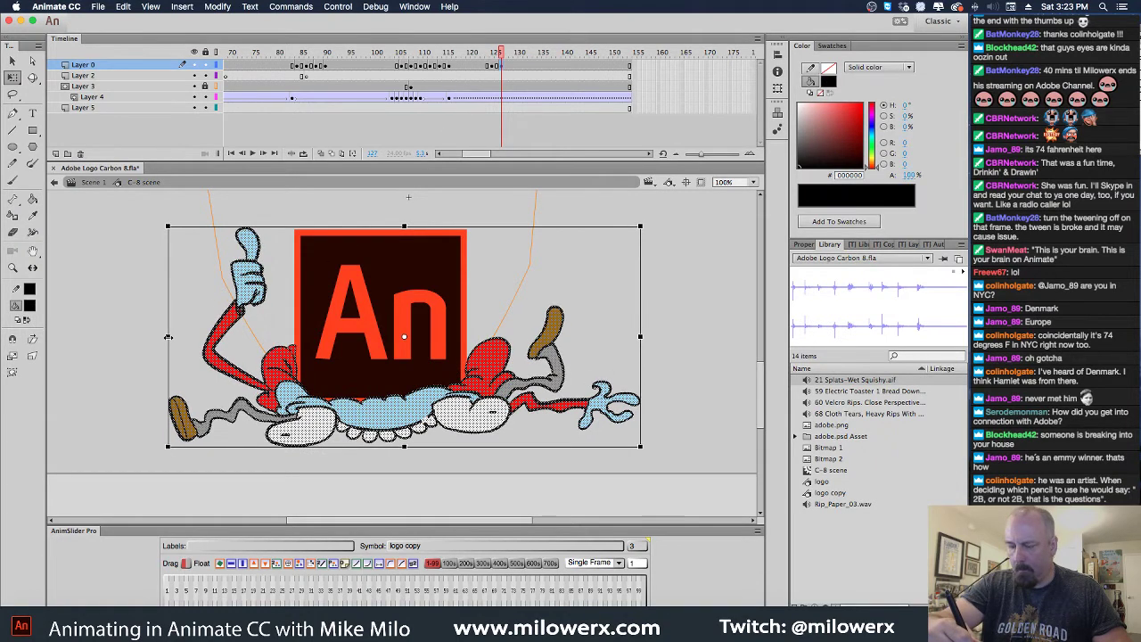
{"action": "left_click_drag", "start_coordinate": [504, 55], "coordinate": [500, 98]}
{"action": "left_click", "coordinate": [501, 69]}
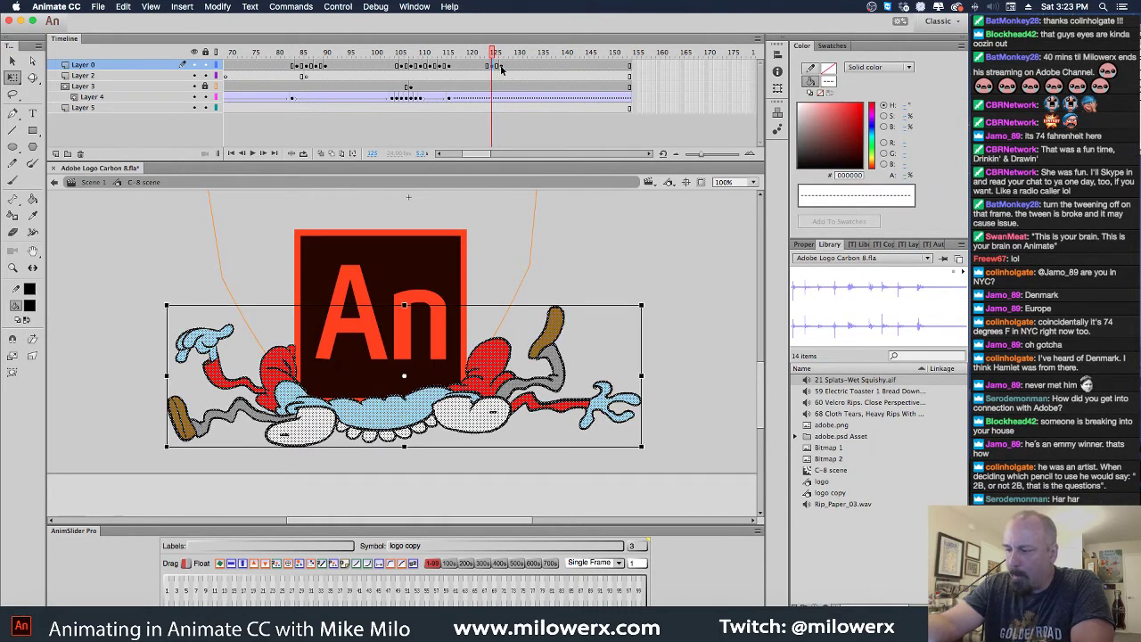
{"action": "left_click", "coordinate": [501, 70]}
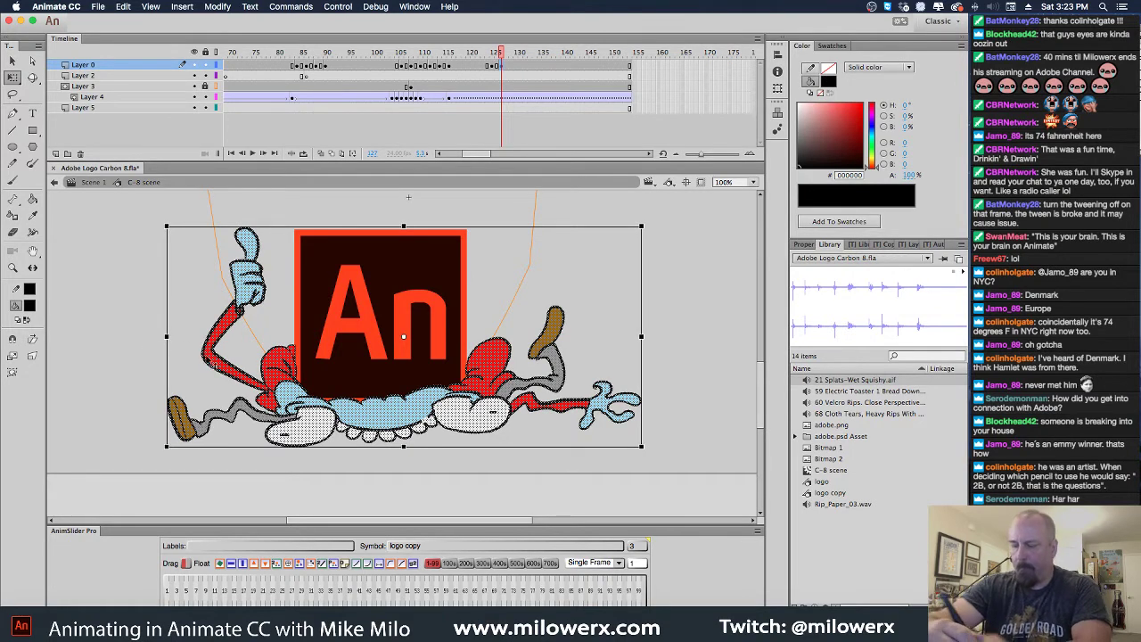
Zoom in closely and brush black over the outline gap between the blue head and teeth
{"action": "key", "text": "super+equal"}
{"action": "key", "text": "super+equal"}
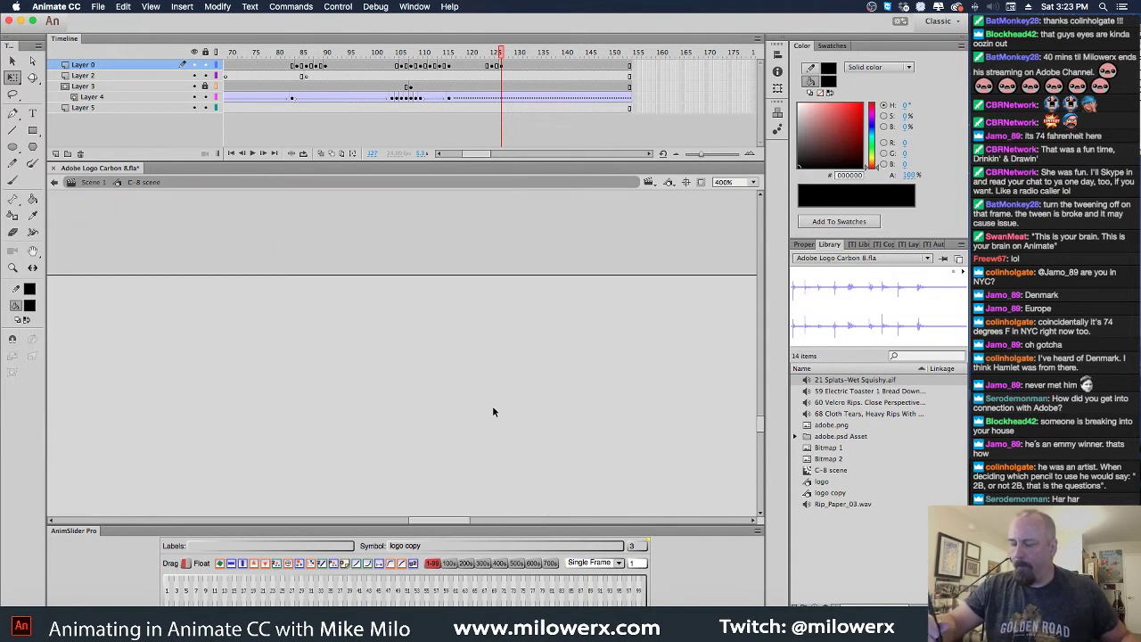
{"action": "scroll", "coordinate": [492, 411], "scroll_direction": "up", "scroll_amount": 10}
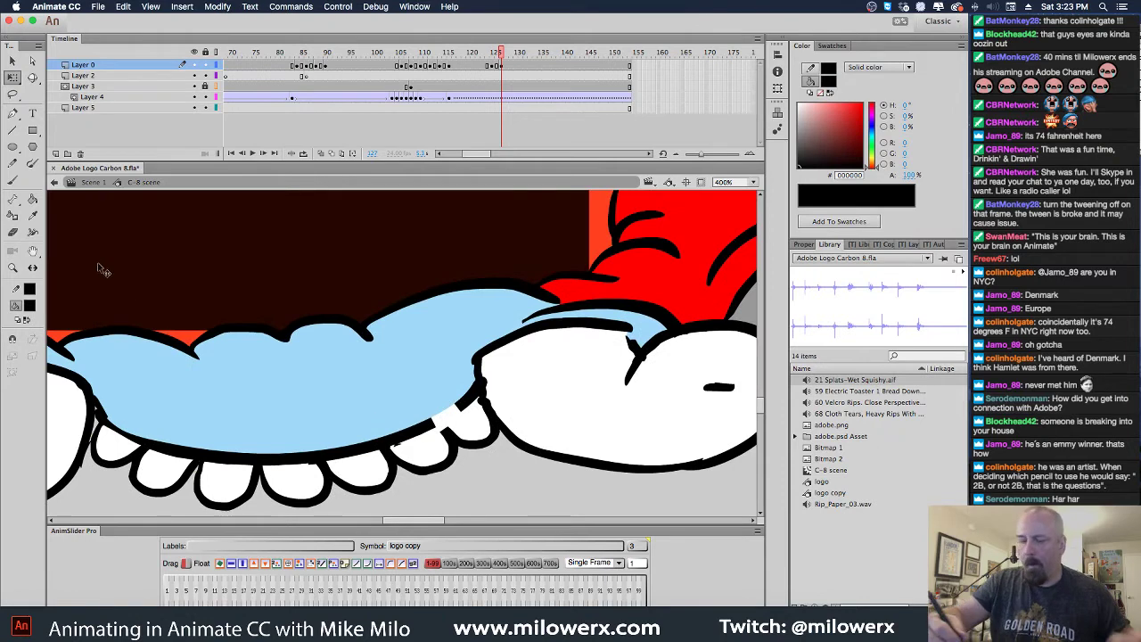
{"action": "left_click", "coordinate": [12, 178]}
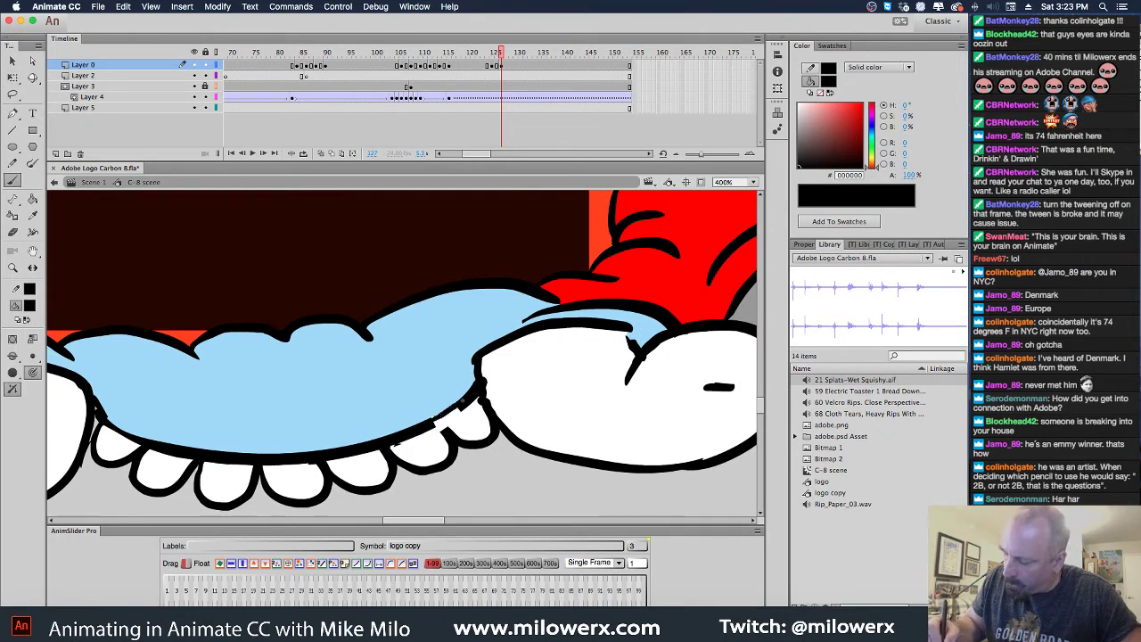
{"action": "mouse_move", "coordinate": [445, 410]}
{"action": "left_mouse_down"}
{"action": "mouse_move", "coordinate": [457, 412]}
{"action": "mouse_move", "coordinate": [433, 427]}
{"action": "mouse_move", "coordinate": [456, 401]}
{"action": "left_mouse_up"}
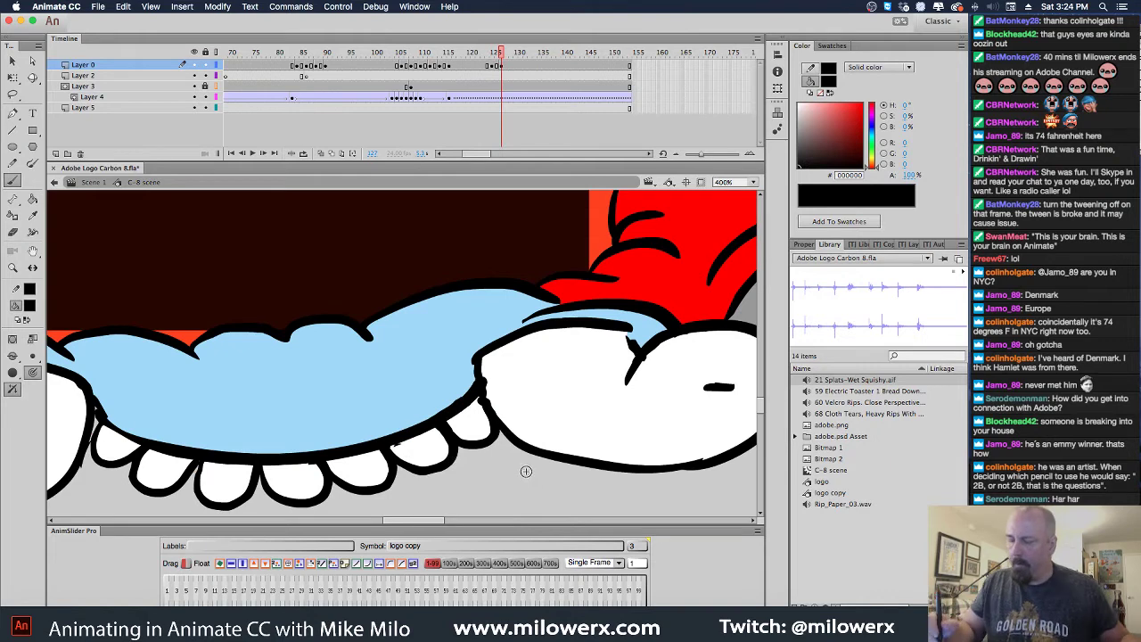
Go to frame 90, zoom on the right hand, and ink the trouser-leg outline beside it
{"action": "key", "text": "super+minus"}
{"action": "key", "text": "super+minus"}
{"action": "scroll", "coordinate": [578, 462], "scroll_direction": "up", "scroll_amount": 3}
{"action": "scroll", "coordinate": [578, 463], "scroll_direction": "left", "scroll_amount": 3}
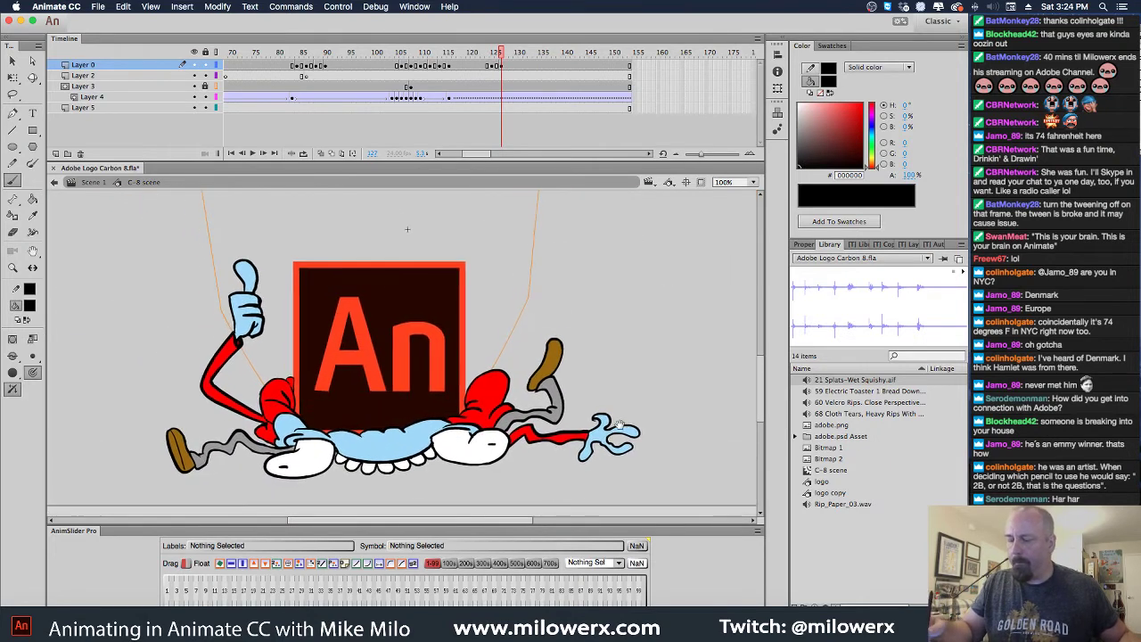
{"action": "left_click_drag", "start_coordinate": [499, 56], "coordinate": [339, 74]}
{"action": "left_click", "coordinate": [400, 336]}
{"action": "left_click", "coordinate": [419, 355]}
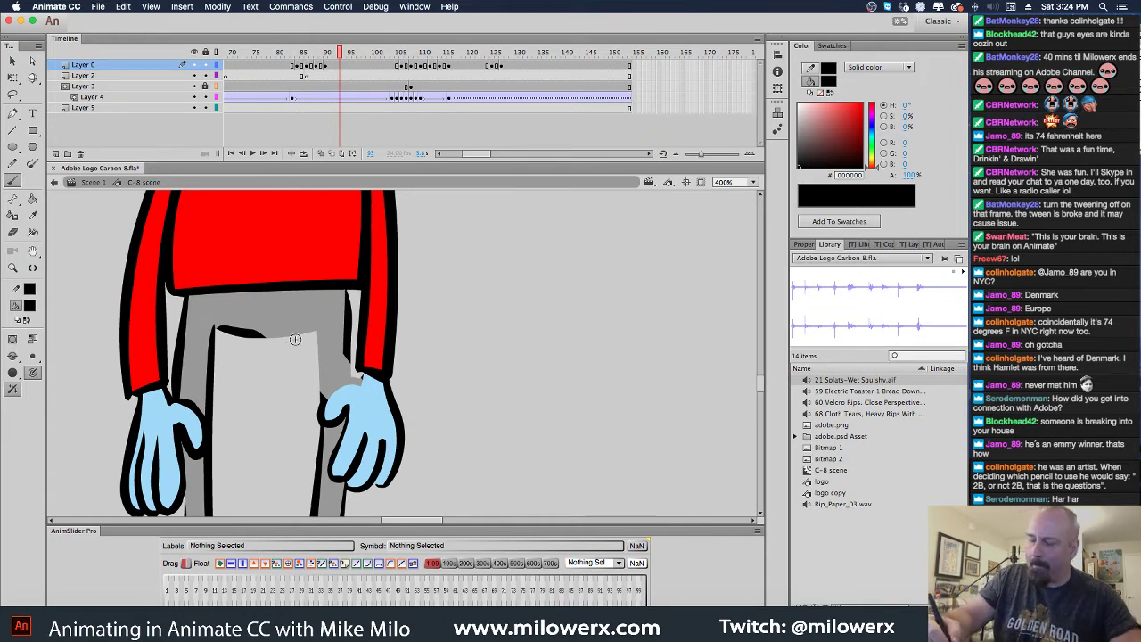
{"action": "key", "text": "comma"}
{"action": "key", "text": "comma"}
{"action": "key", "text": "comma"}
{"action": "key", "text": "comma"}
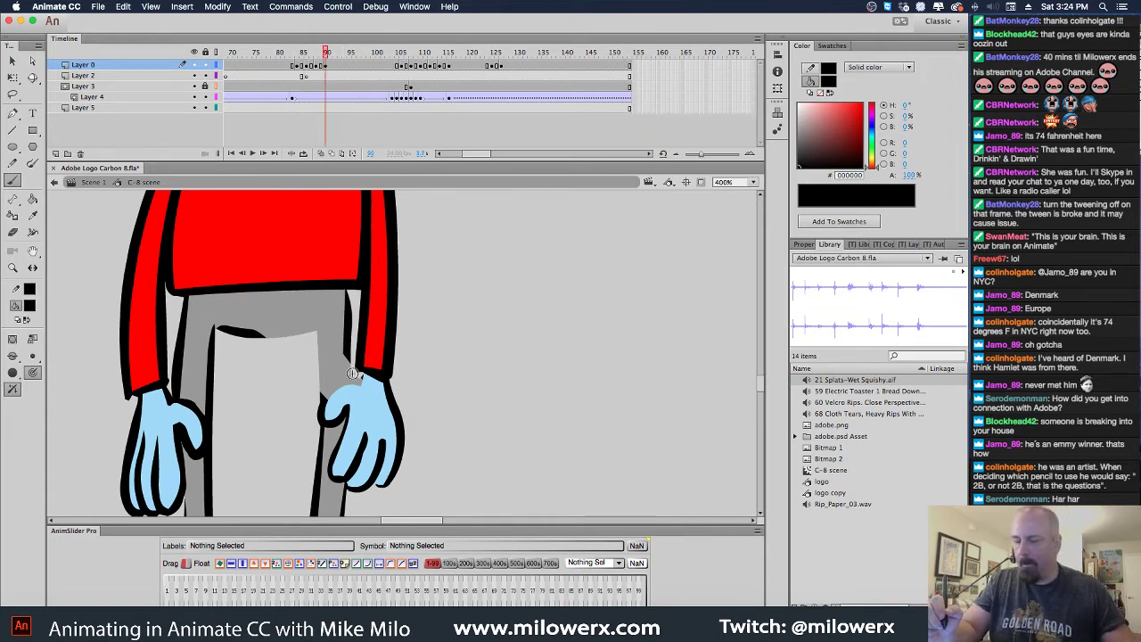
{"action": "key", "text": "period"}
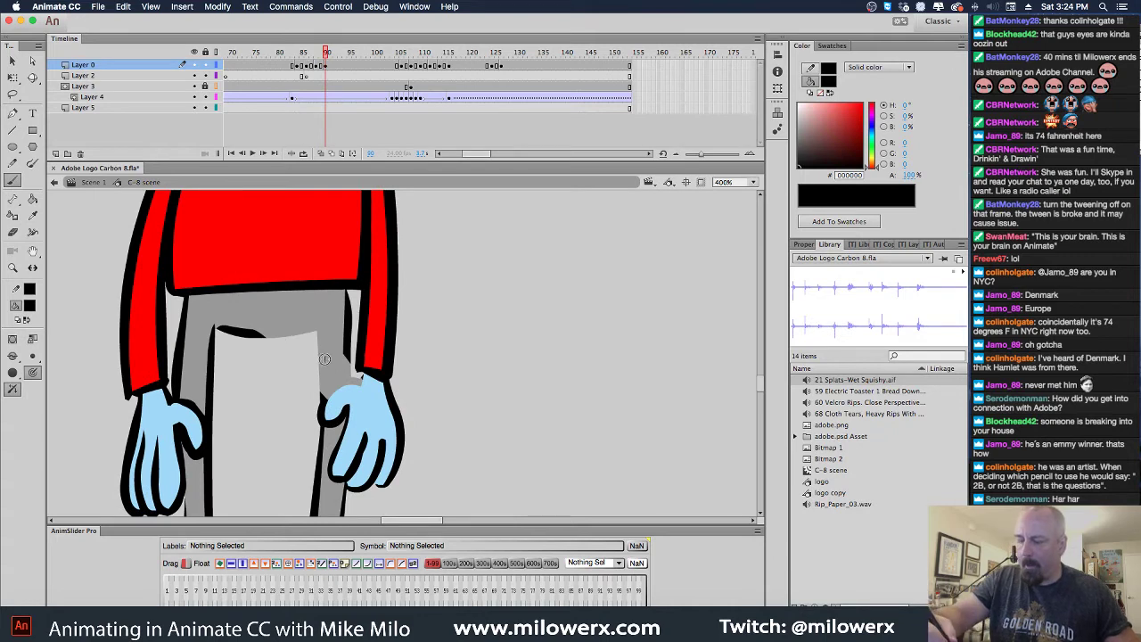
{"action": "key", "text": "comma"}
{"action": "key", "text": "period"}
{"action": "mouse_move", "coordinate": [348, 354]}
{"action": "left_mouse_down"}
{"action": "mouse_move", "coordinate": [358, 390]}
{"action": "mouse_move", "coordinate": [354, 379]}
{"action": "mouse_move", "coordinate": [325, 402]}
{"action": "mouse_move", "coordinate": [366, 371]}
{"action": "left_mouse_up"}
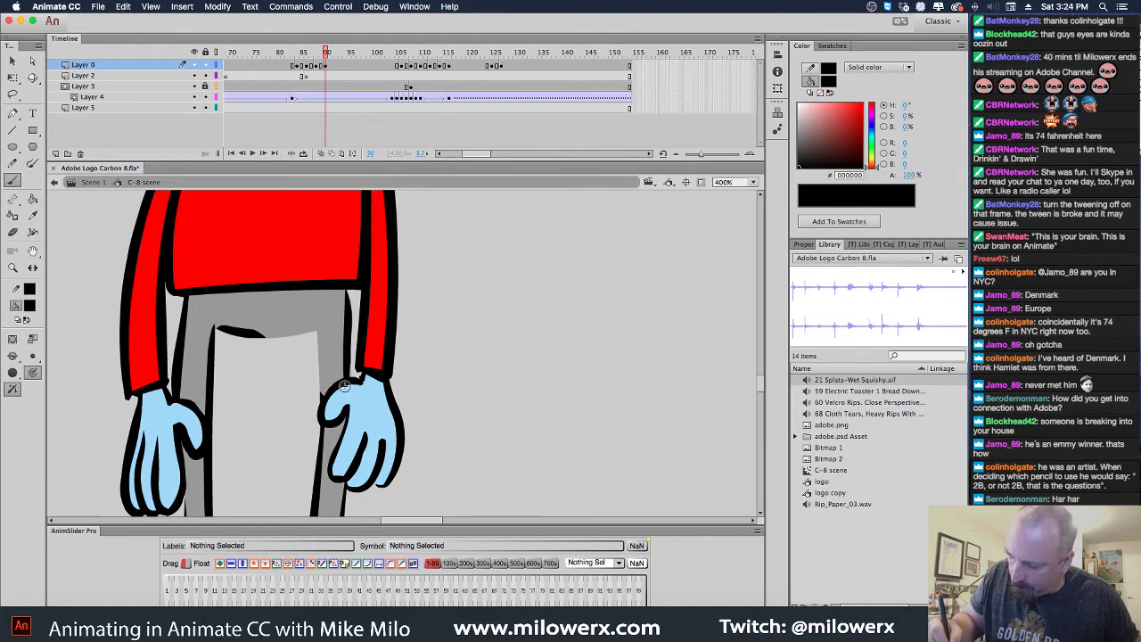
Paint a thick black line along the waist crease, then return to Selection at 100%
{"action": "left_click_drag", "start_coordinate": [238, 329], "coordinate": [317, 330]}
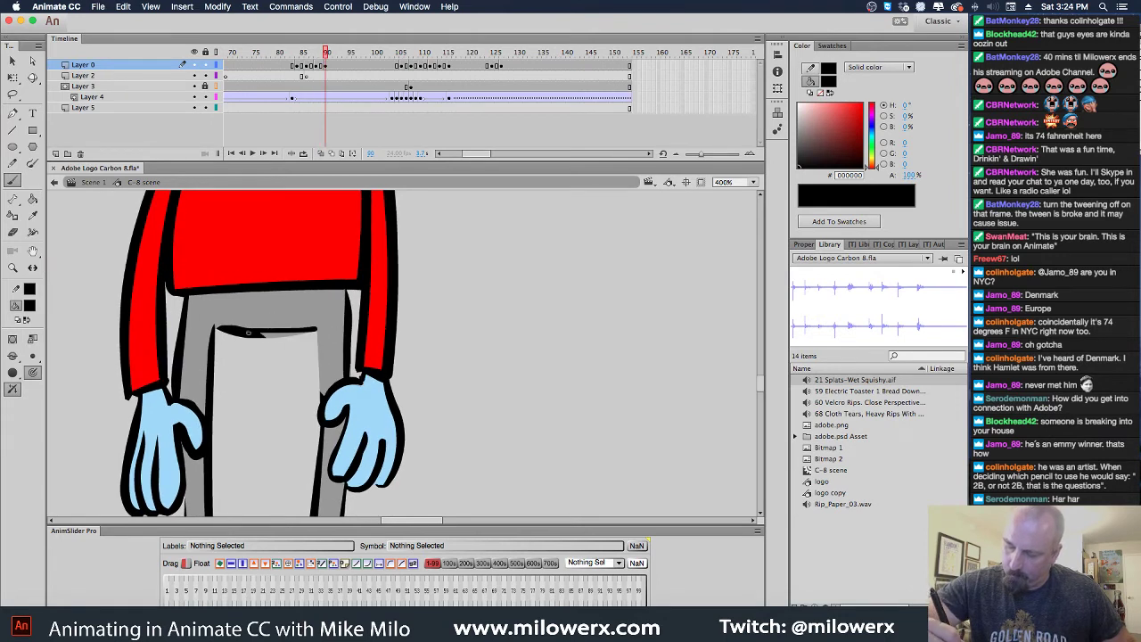
{"action": "mouse_move", "coordinate": [248, 333]}
{"action": "left_mouse_down"}
{"action": "mouse_move", "coordinate": [317, 331]}
{"action": "mouse_move", "coordinate": [323, 399]}
{"action": "mouse_move", "coordinate": [316, 328]}
{"action": "left_mouse_up"}
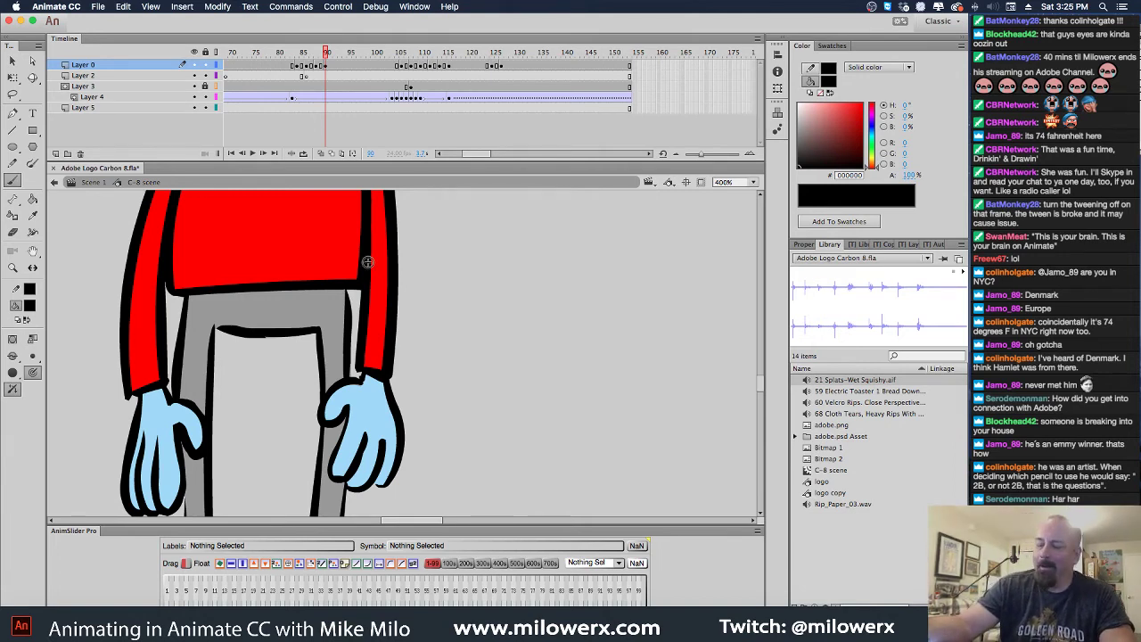
{"action": "left_click", "coordinate": [12, 61]}
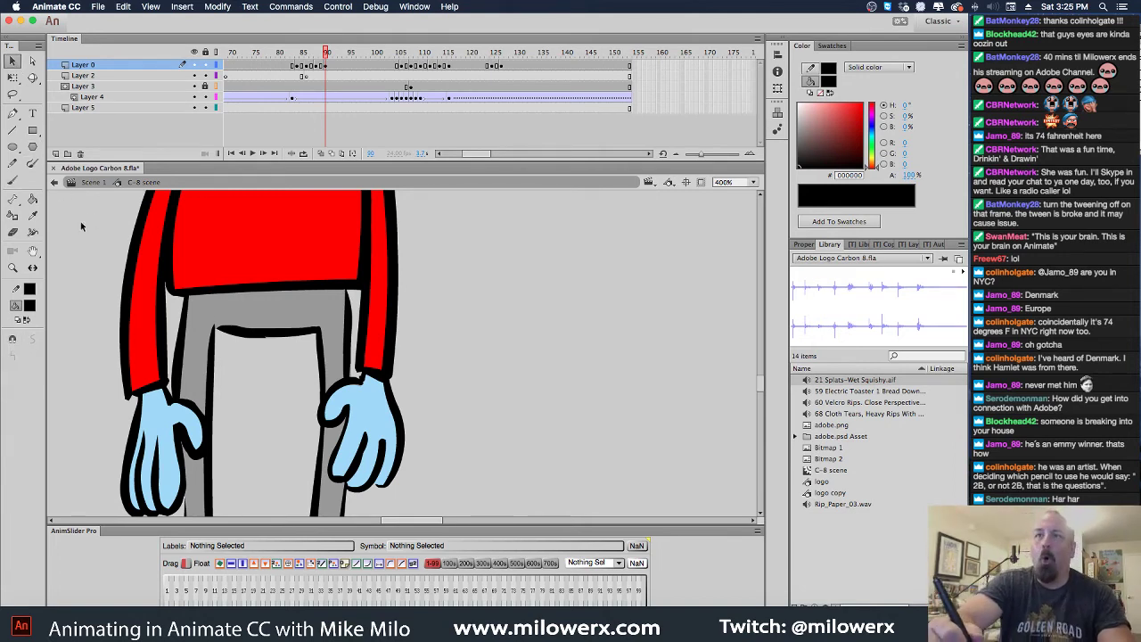
{"action": "key", "text": "super+minus"}
{"action": "key", "text": "super+minus"}
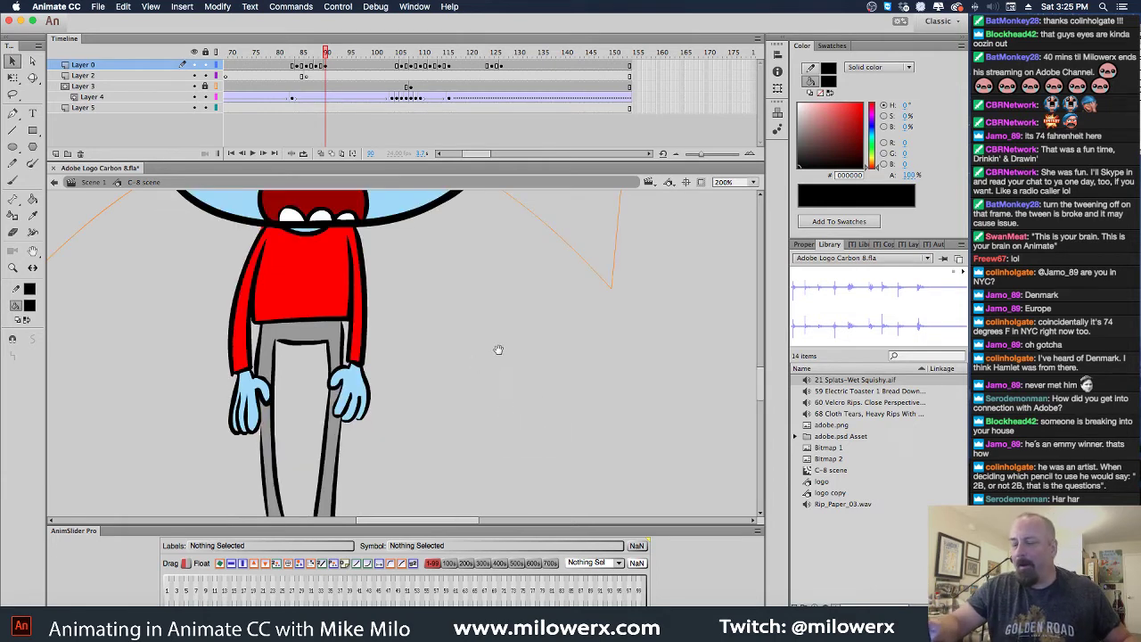
{"action": "left_click_drag", "start_coordinate": [521, 344], "coordinate": [600, 383]}
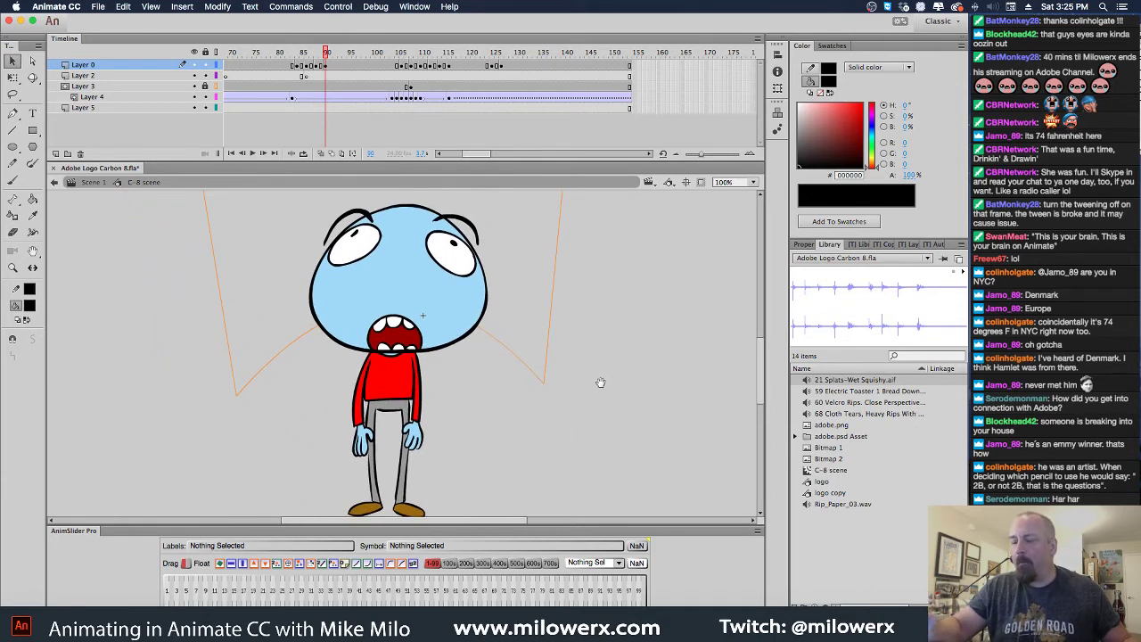
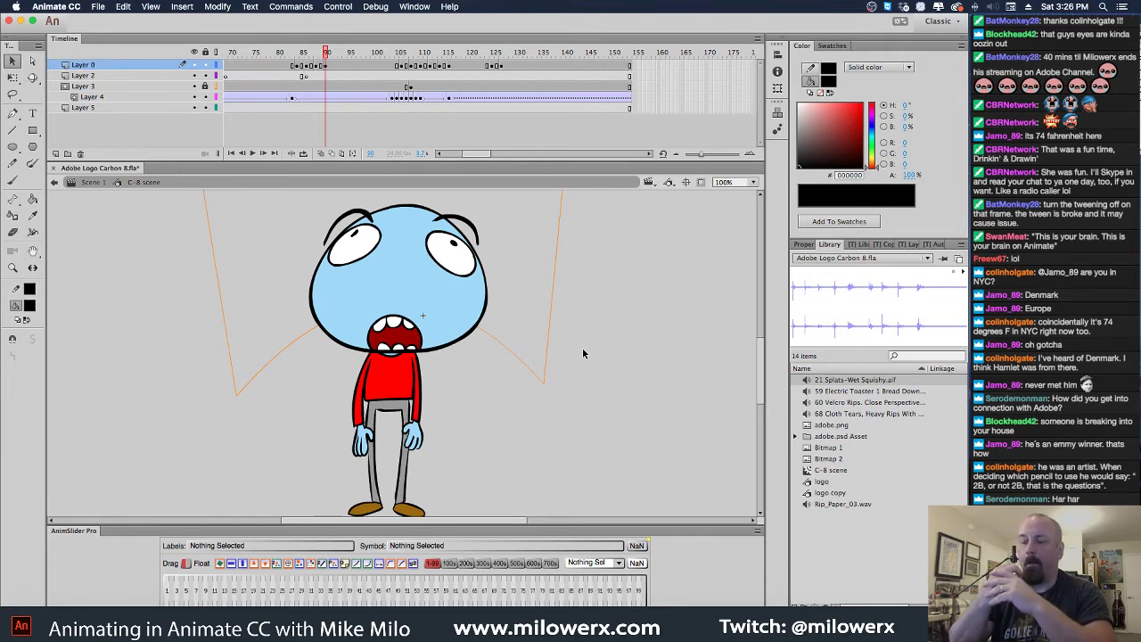
Save Adobe Logo Carbon 8.fla with Cmd+S
{"action": "key", "text": "super+s"}
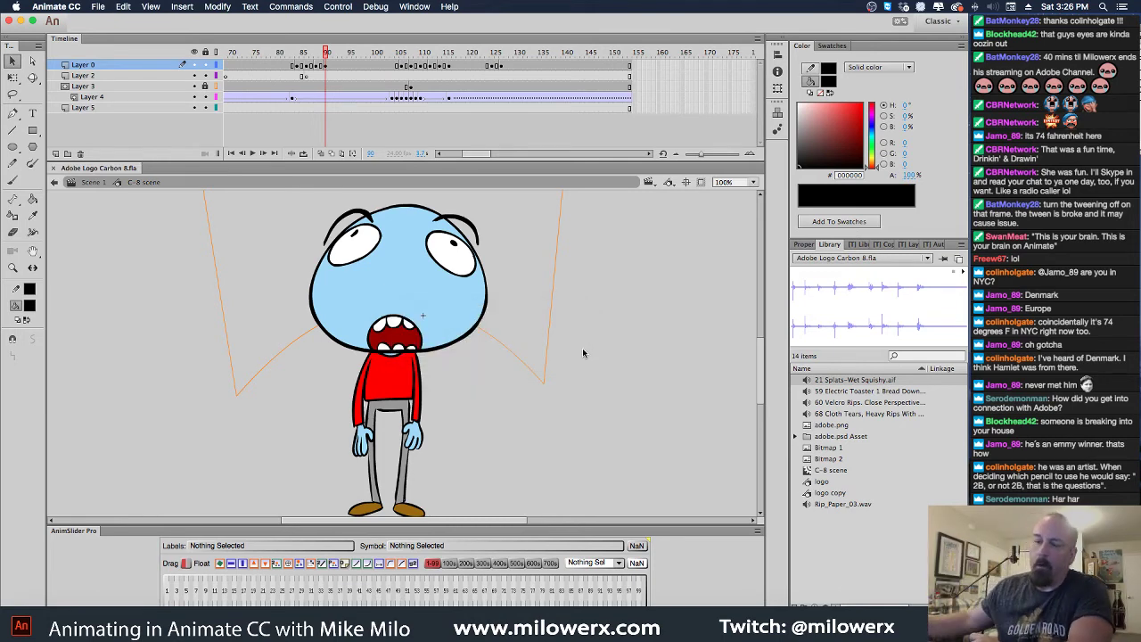
{"action": "left_click", "coordinate": [102, 7]}
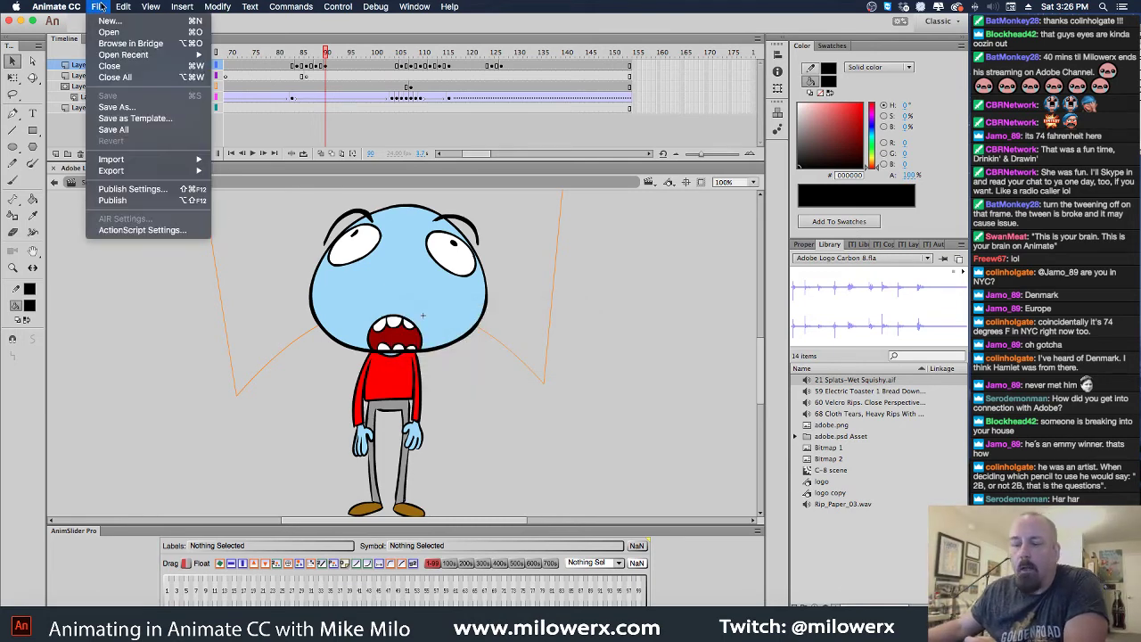
Open Carbon 8 anim-v4.fla from the Carbon-8 > Adobe folder
{"action": "mouse_move", "coordinate": [114, 55]}
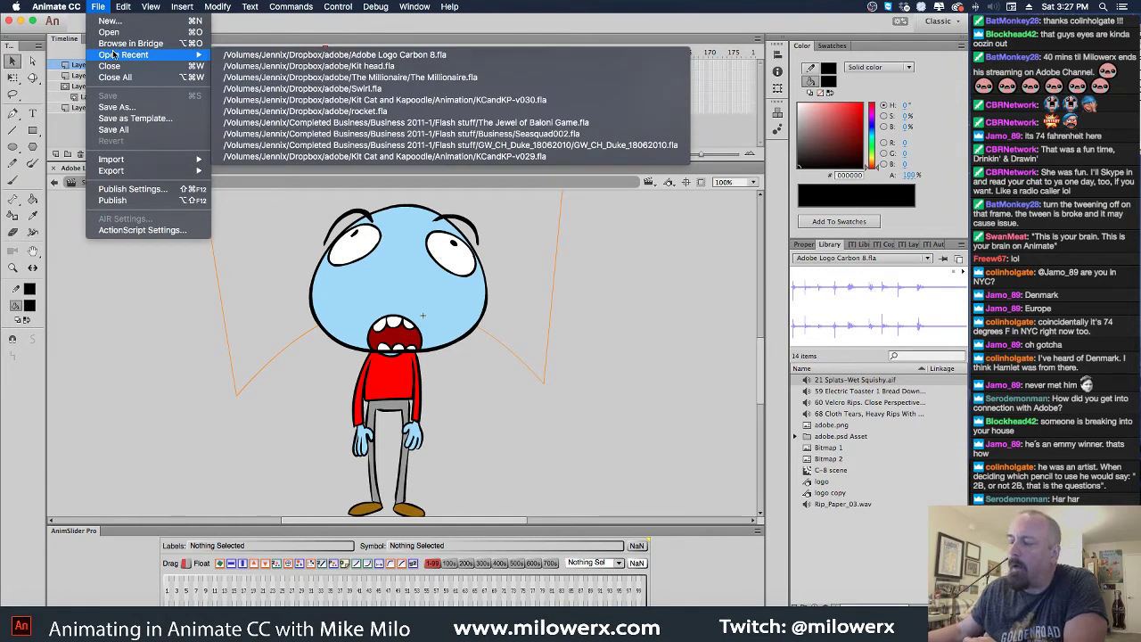
{"action": "left_click", "coordinate": [109, 32]}
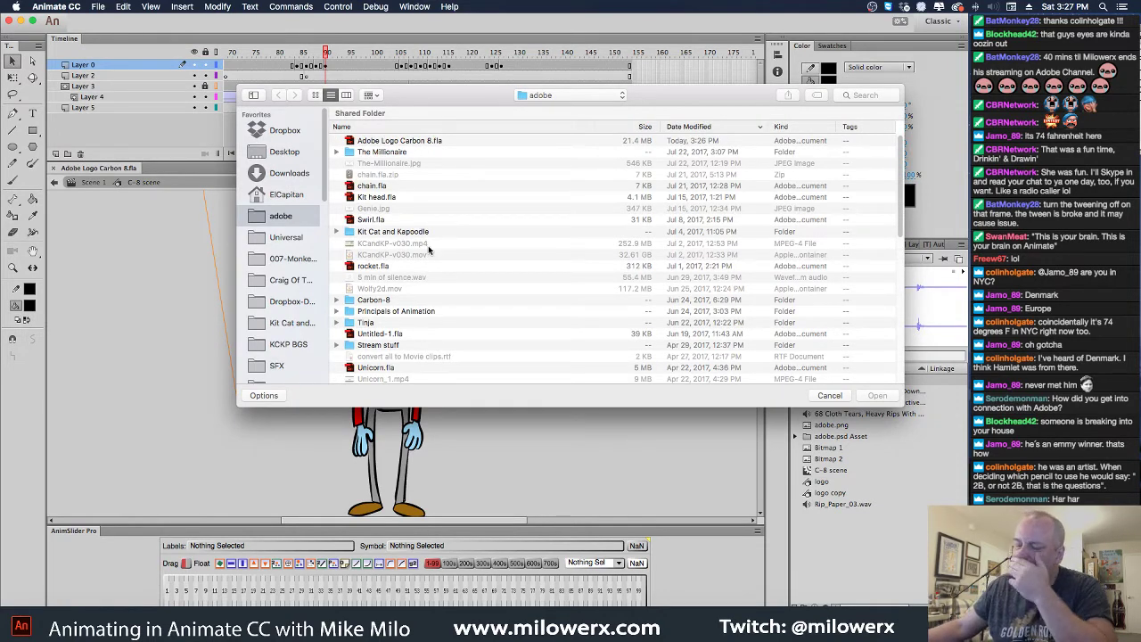
{"action": "double_click", "coordinate": [352, 301]}
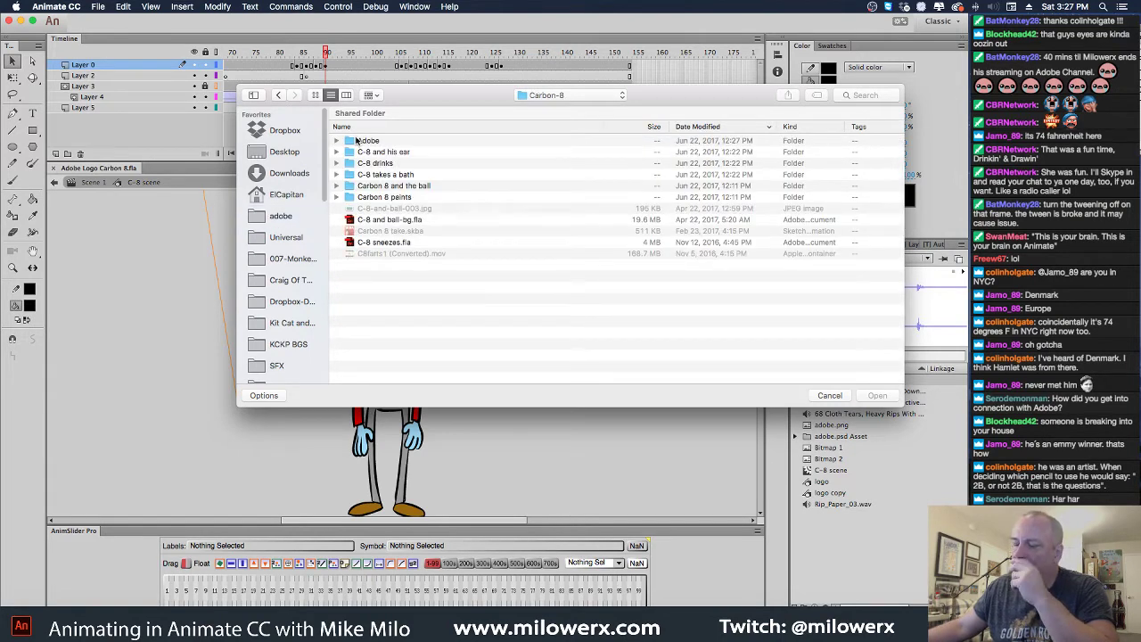
{"action": "double_click", "coordinate": [354, 141]}
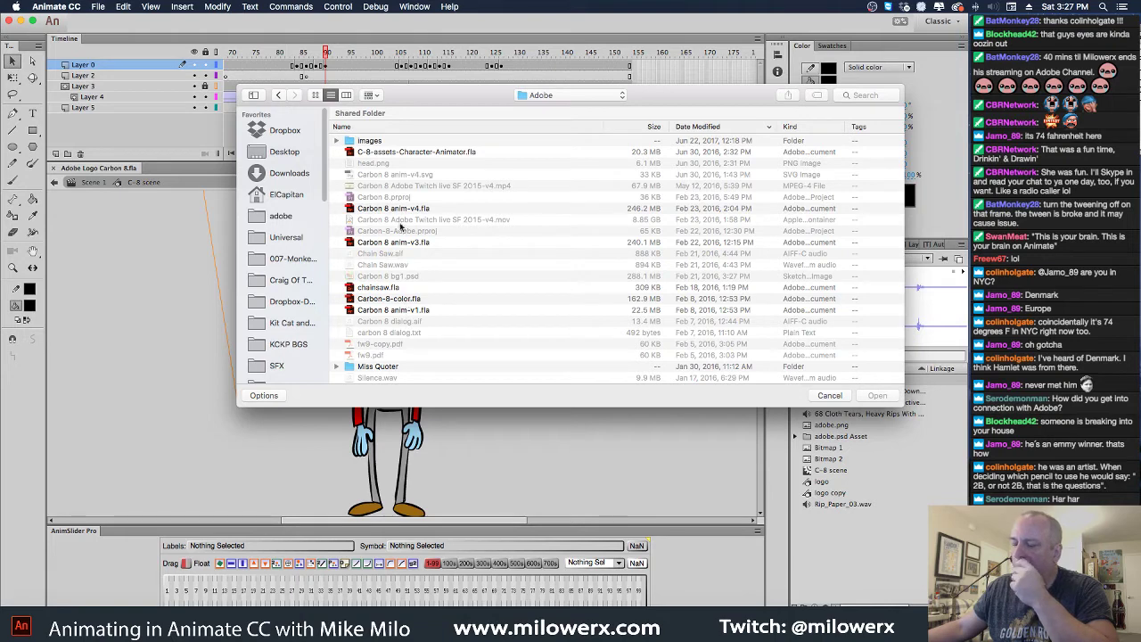
{"action": "double_click", "coordinate": [354, 208]}
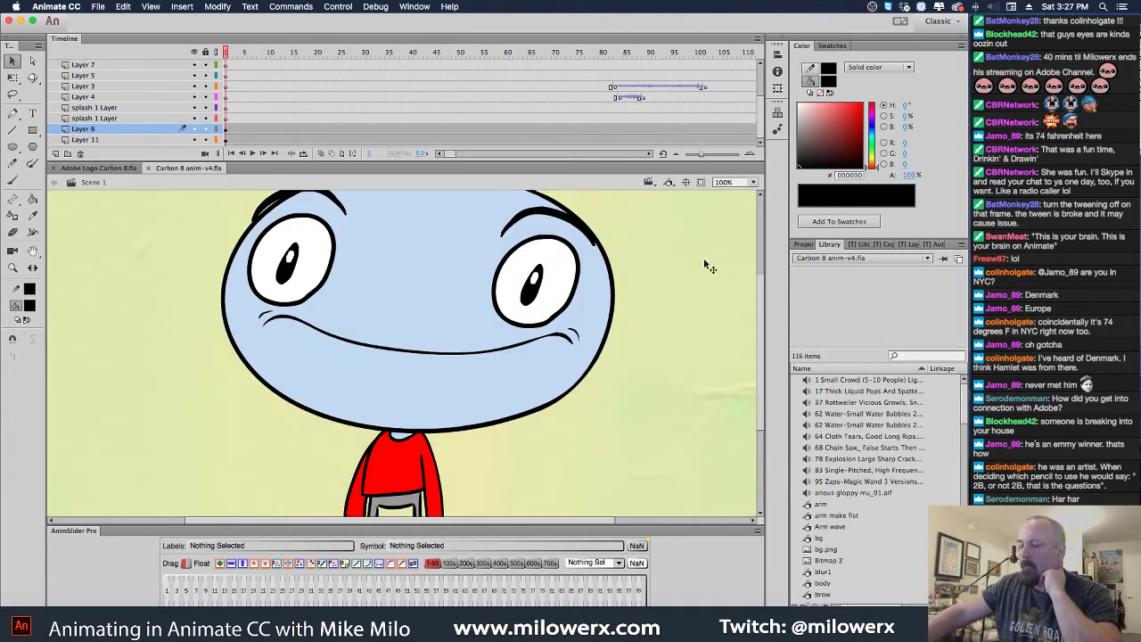
View the character at 50% zoom, then close Carbon 8 anim-v4.fla
{"action": "left_click", "coordinate": [463, 289], "text": "alt+super"}
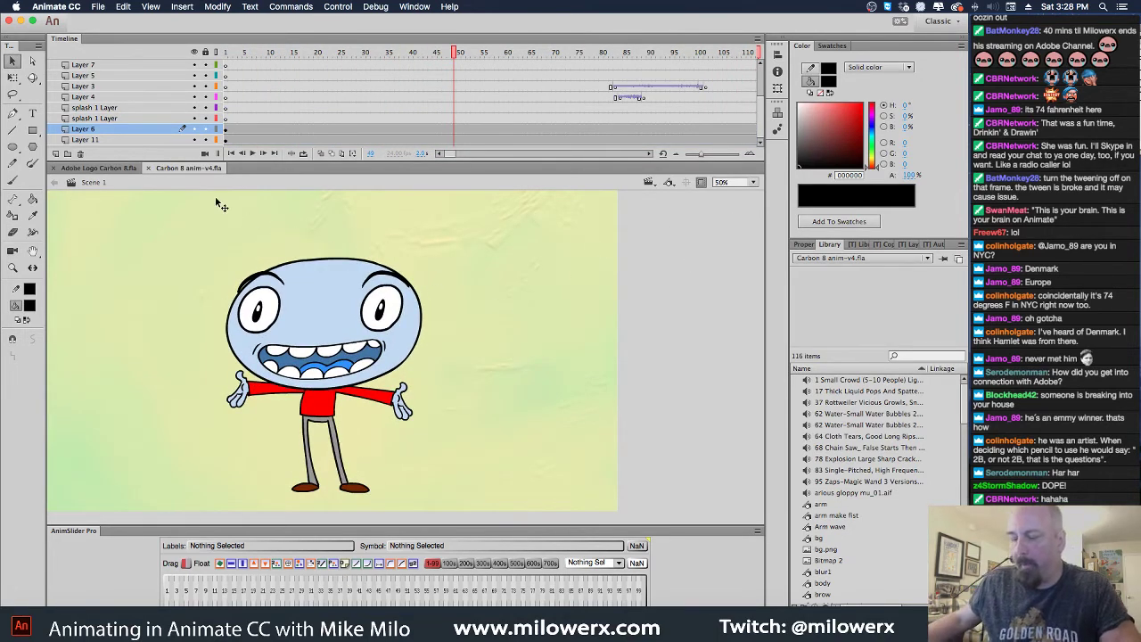
{"action": "left_click", "coordinate": [149, 169]}
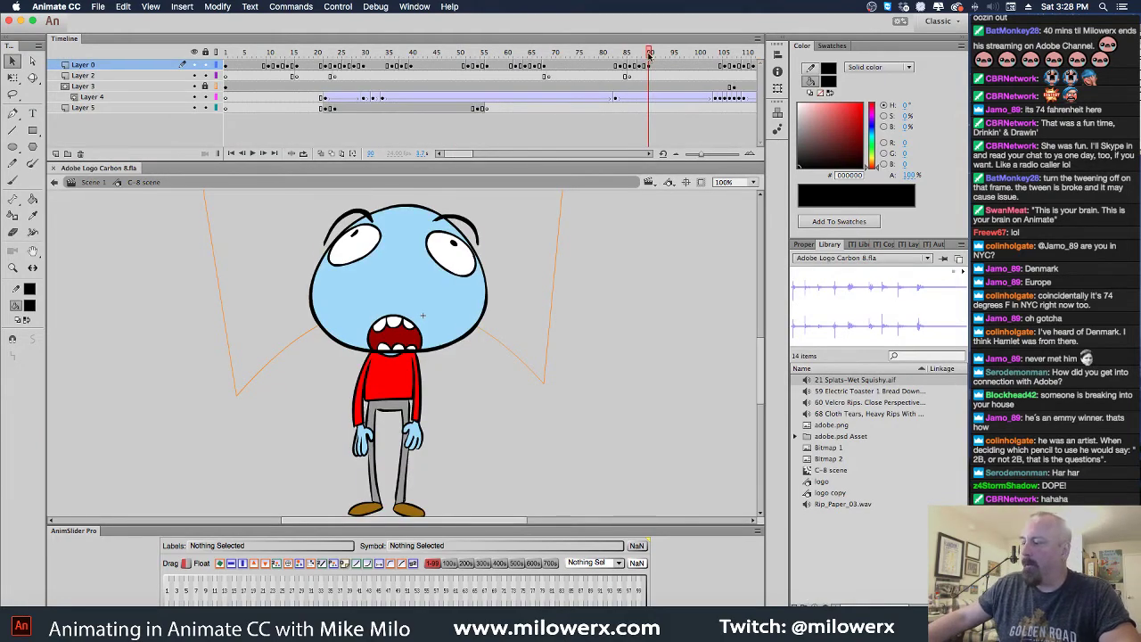
Scrub the C-8 scene animation, zoom out, rewind to frame 1 and return to Scene 1
{"action": "left_click_drag", "start_coordinate": [644, 59], "coordinate": [592, 54]}
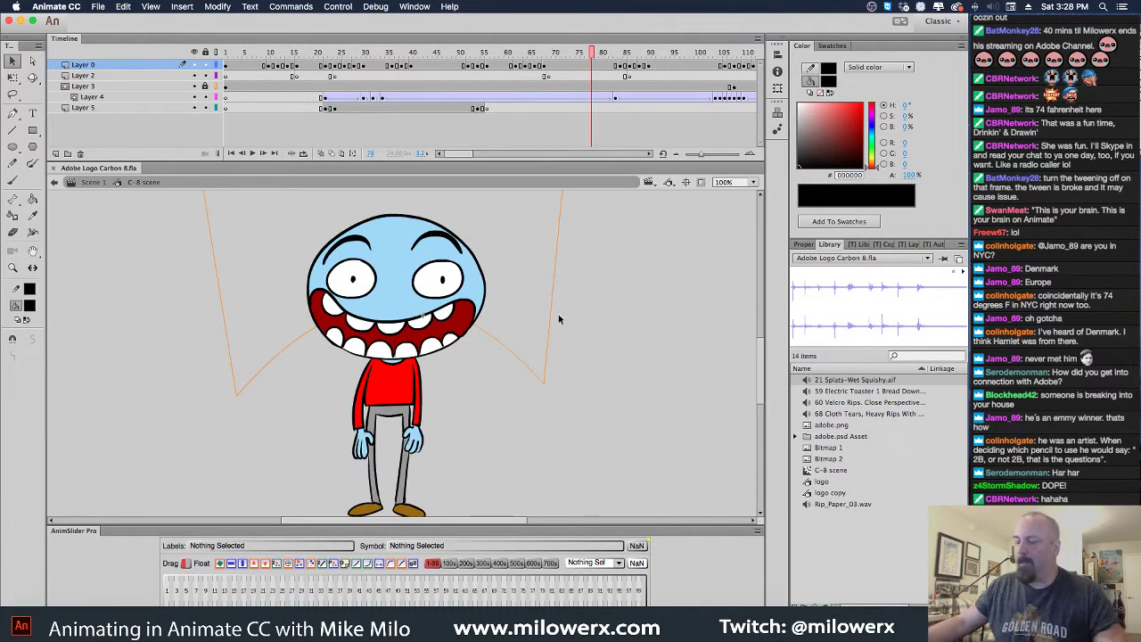
{"action": "key", "text": "super+minus"}
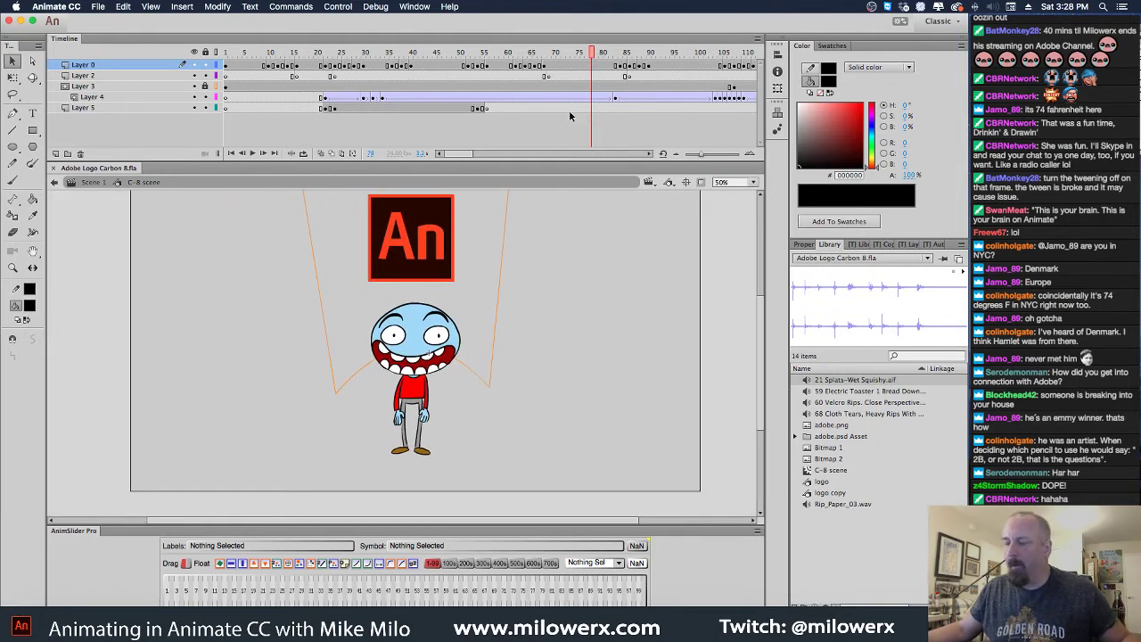
{"action": "left_click_drag", "start_coordinate": [592, 51], "coordinate": [203, 77]}
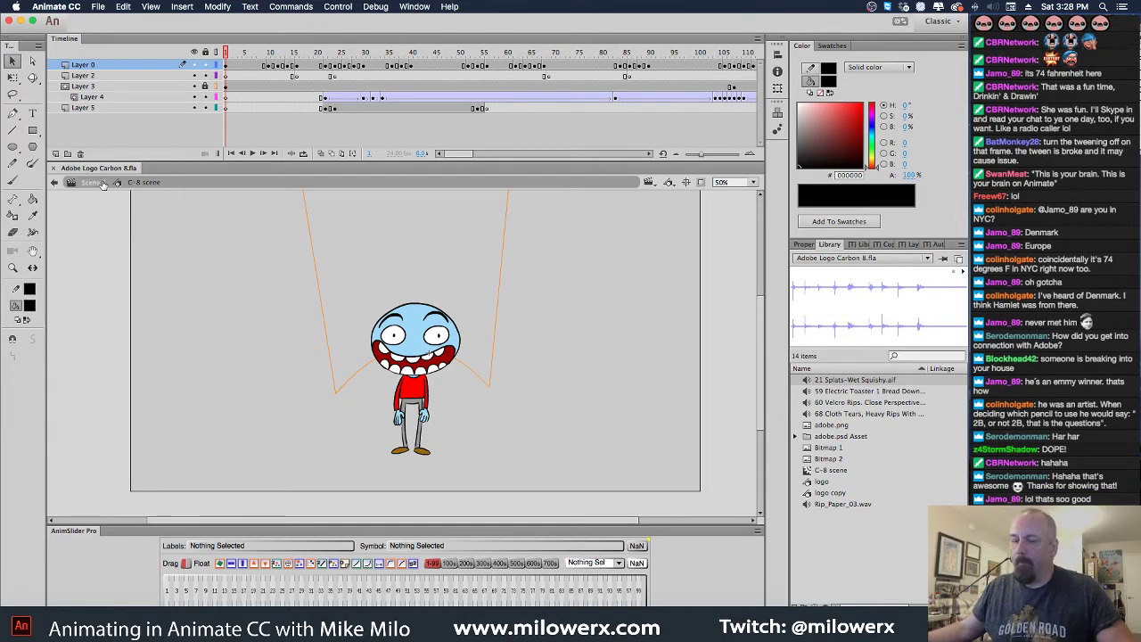
{"action": "left_click", "coordinate": [101, 183]}
{"action": "left_click", "coordinate": [224, 51]}
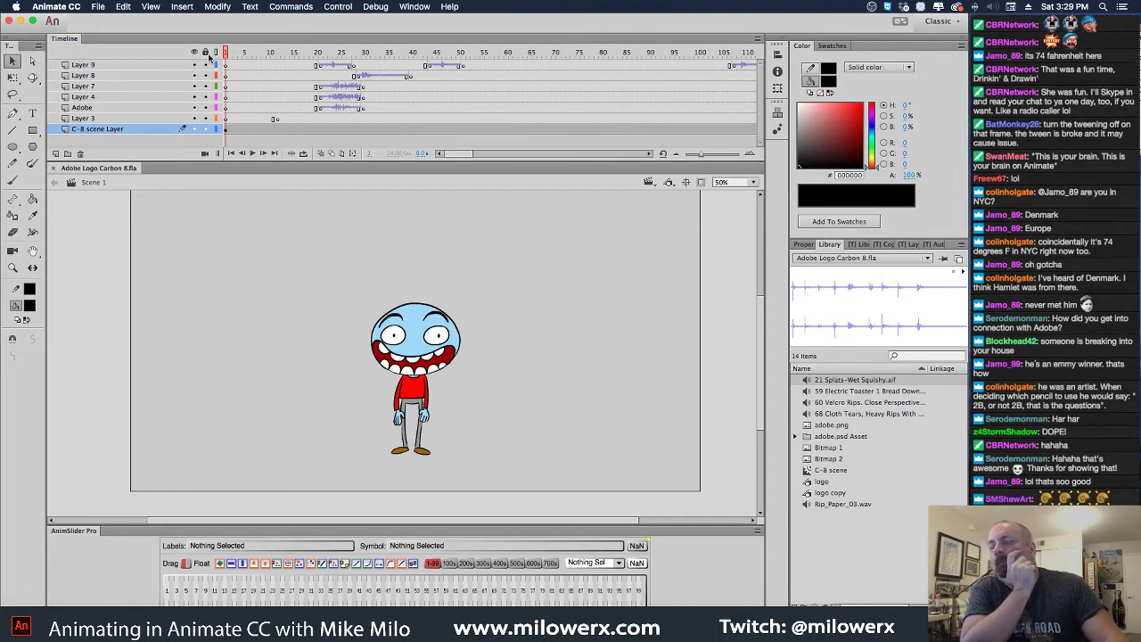
Play the Scene 1 animation and park the playhead at frame 44
{"action": "key", "text": "Return"}
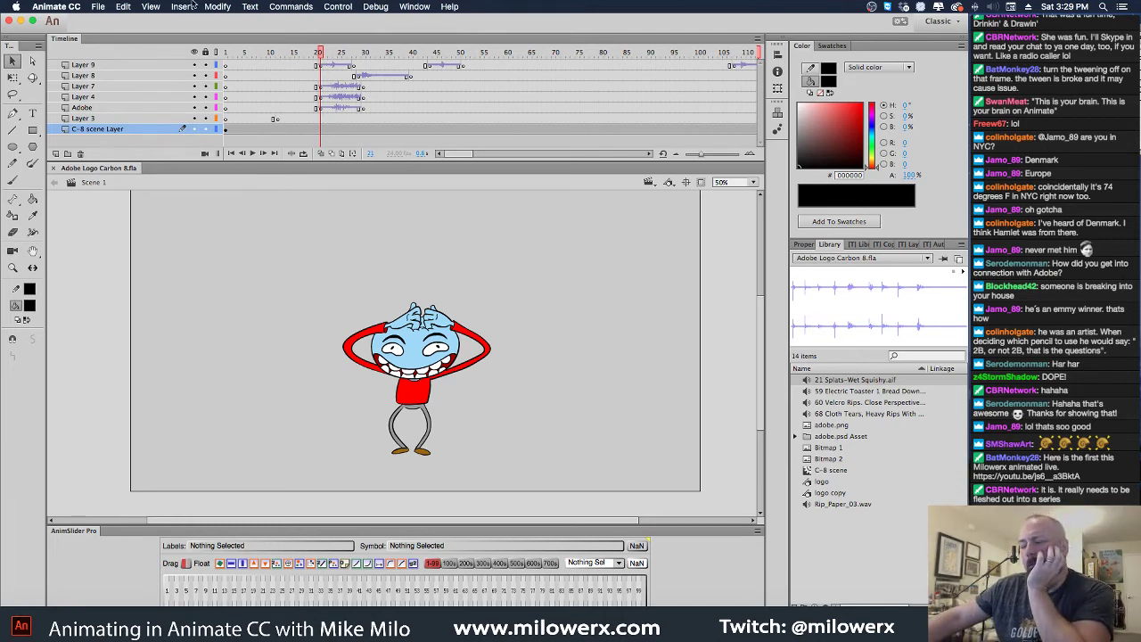
{"action": "left_click_drag", "start_coordinate": [320, 58], "coordinate": [435, 58]}
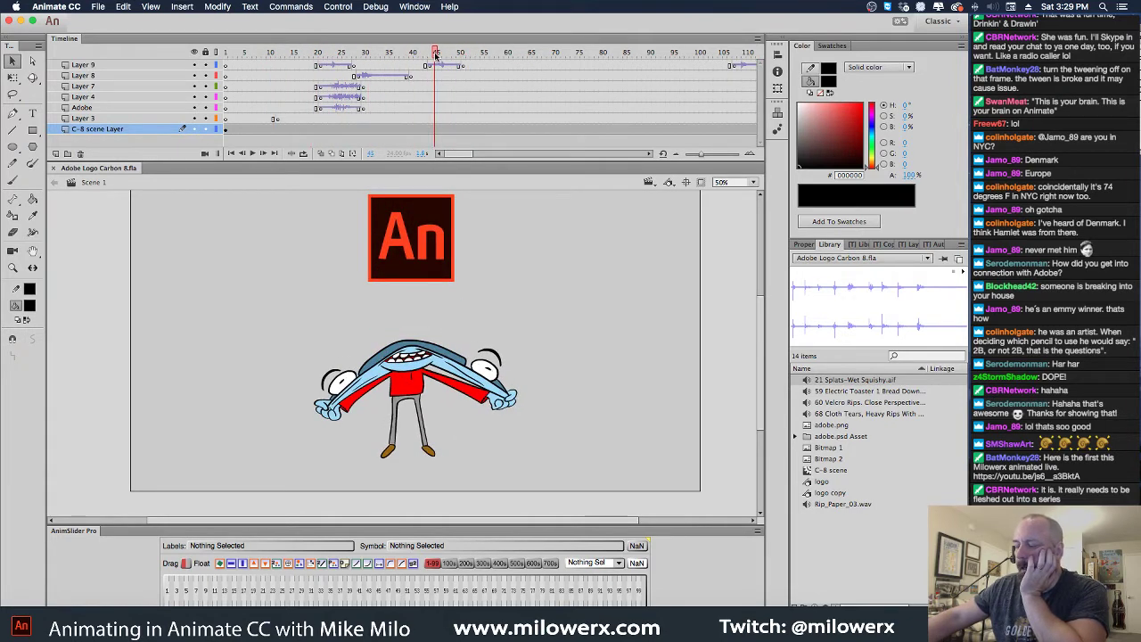
Edit the C-8 scene symbol at 100% zoom, briefly unlocking then relocking Layer 3
{"action": "double_click", "coordinate": [450, 367]}
{"action": "left_click", "coordinate": [452, 366]}
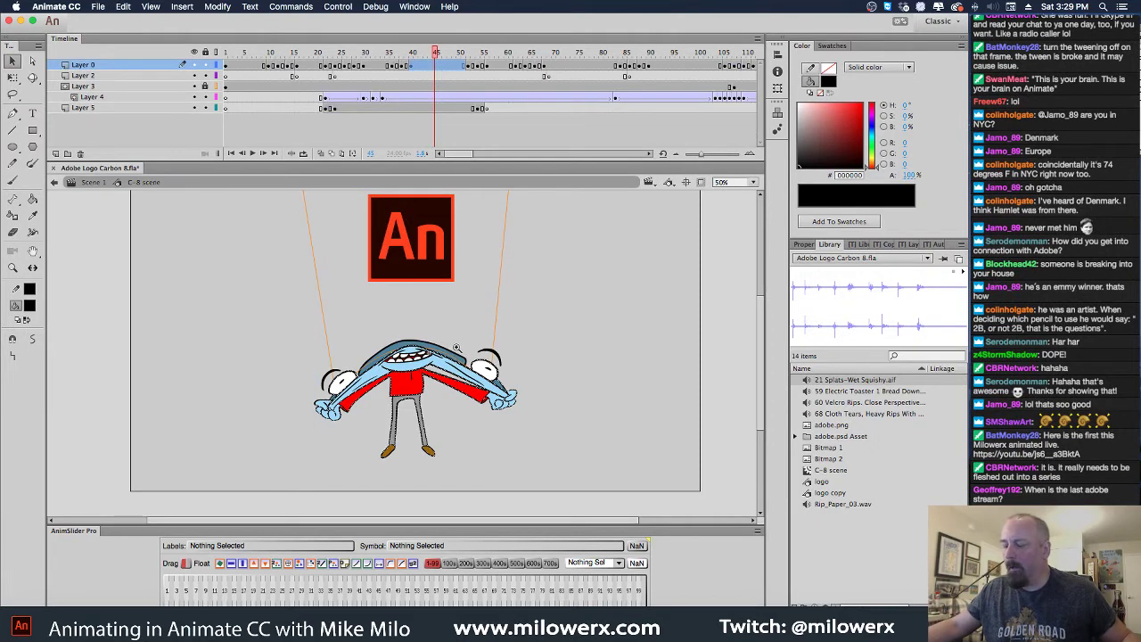
{"action": "left_click", "coordinate": [456, 347]}
{"action": "left_click", "coordinate": [417, 382]}
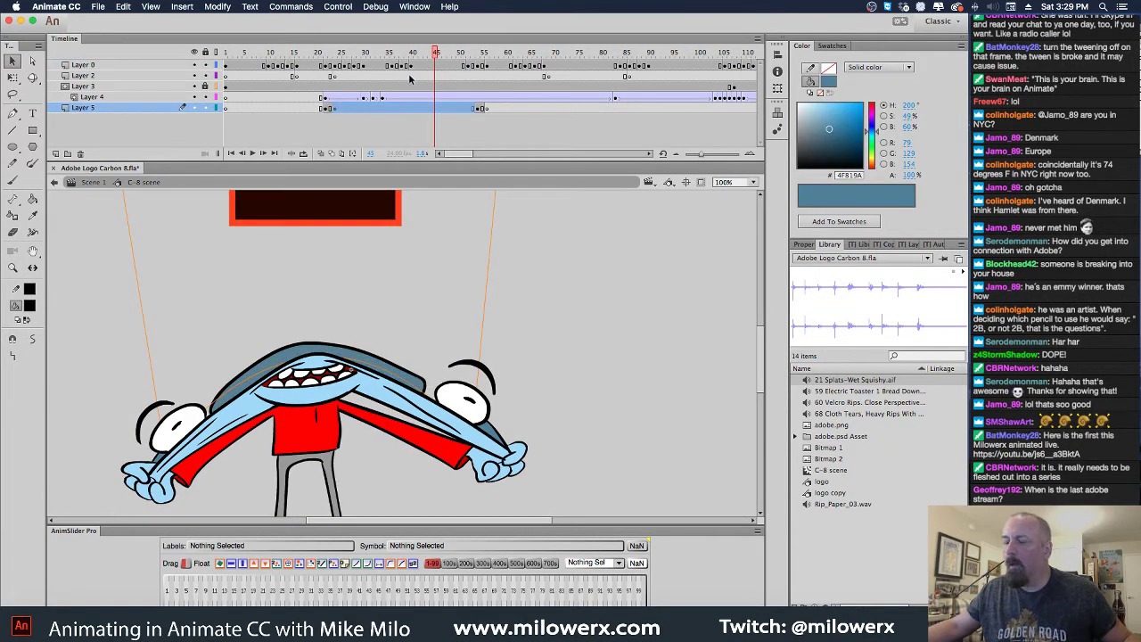
{"action": "left_click", "coordinate": [205, 86]}
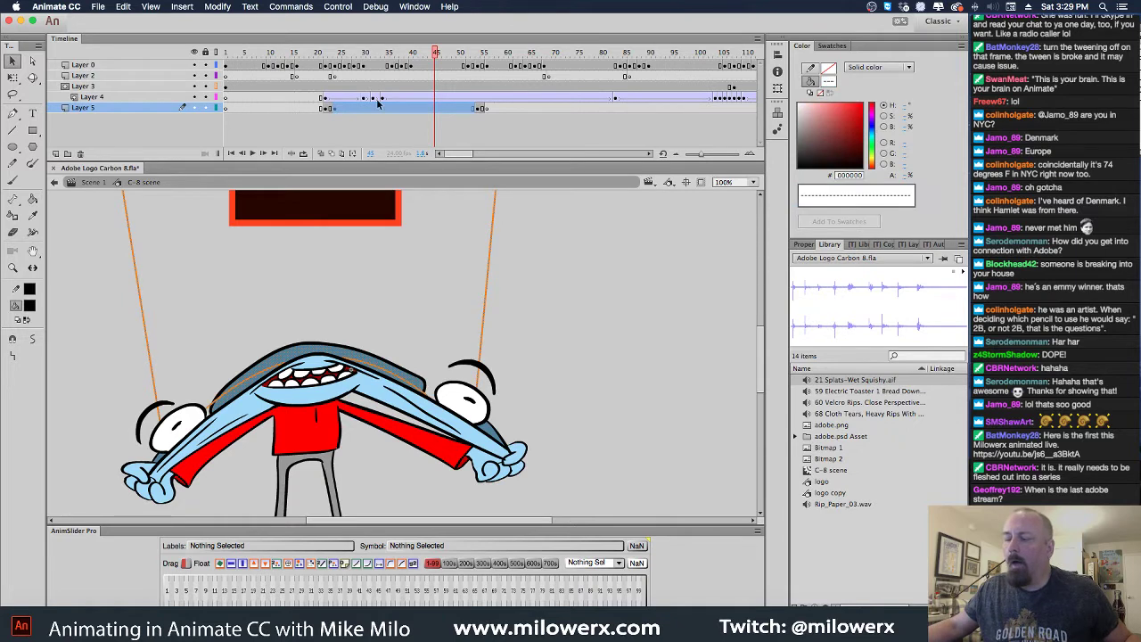
{"action": "left_click", "coordinate": [435, 88]}
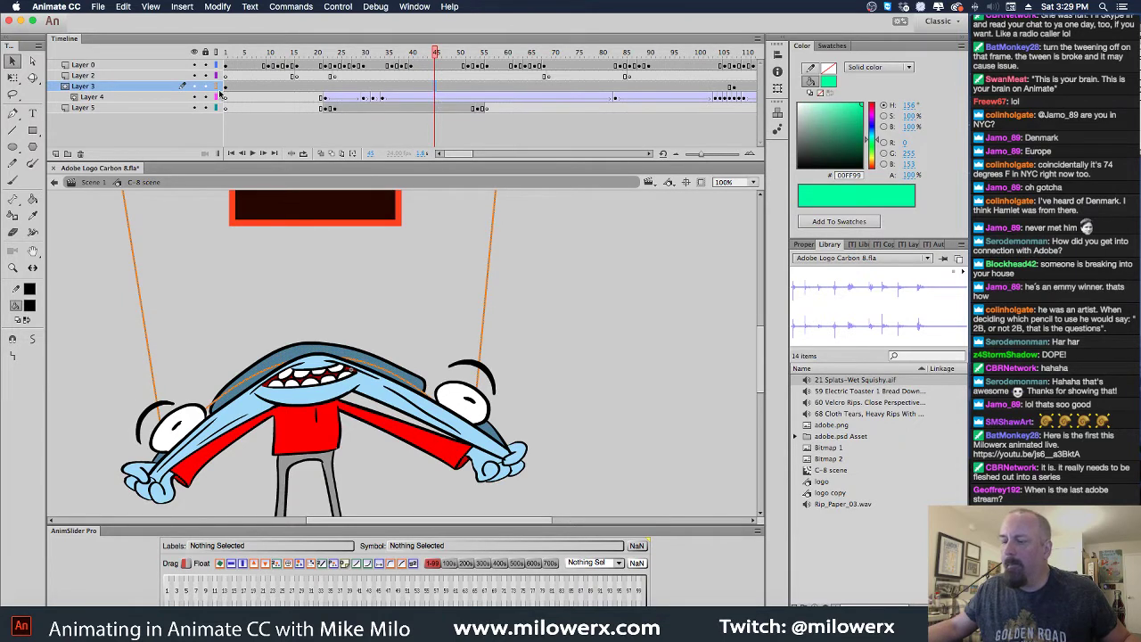
{"action": "left_click", "coordinate": [206, 86]}
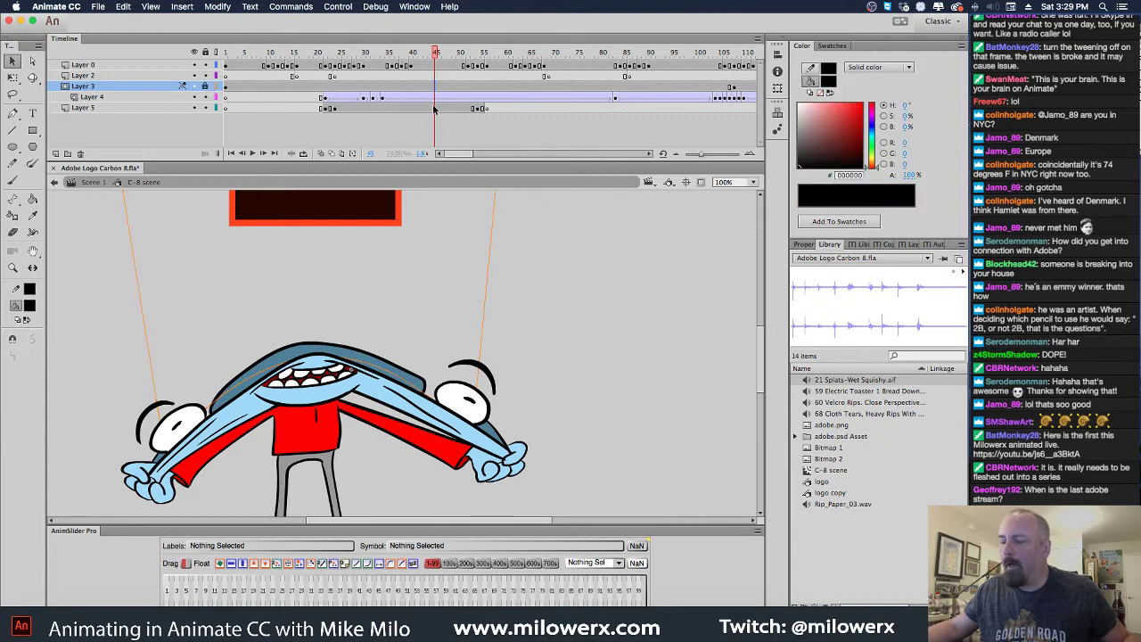
Insert keyframes on Layer 5 at frames 39 and 40
{"action": "left_click", "coordinate": [434, 109]}
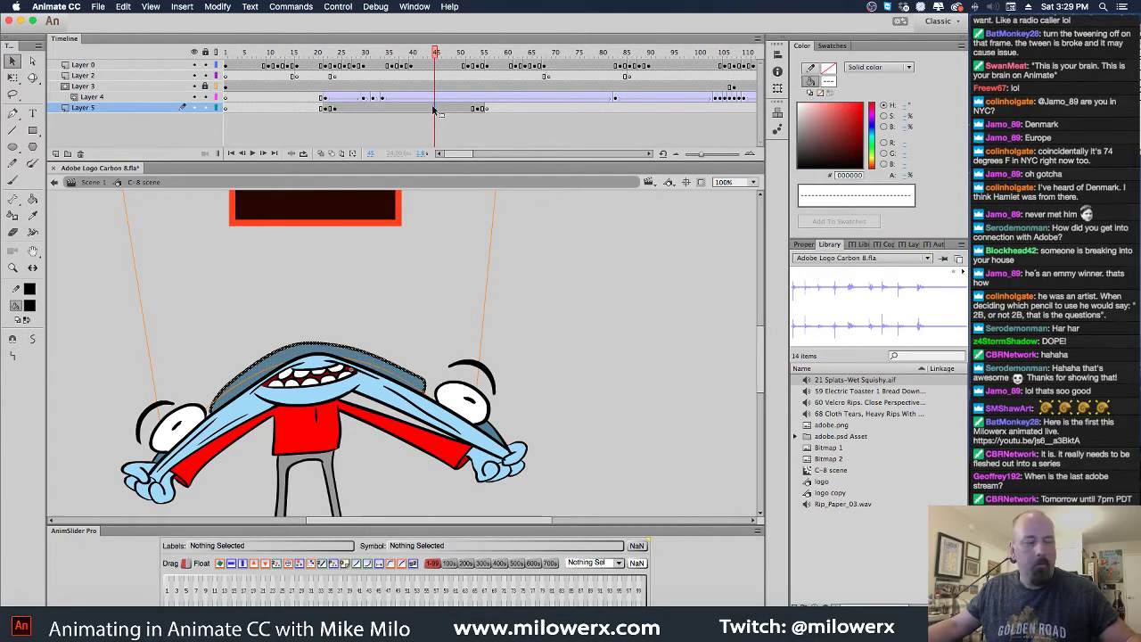
{"action": "key", "text": "comma"}
{"action": "key", "text": "comma"}
{"action": "key", "text": "comma"}
{"action": "key", "text": "comma"}
{"action": "key", "text": "comma"}
{"action": "key", "text": "comma"}
{"action": "key", "text": "comma"}
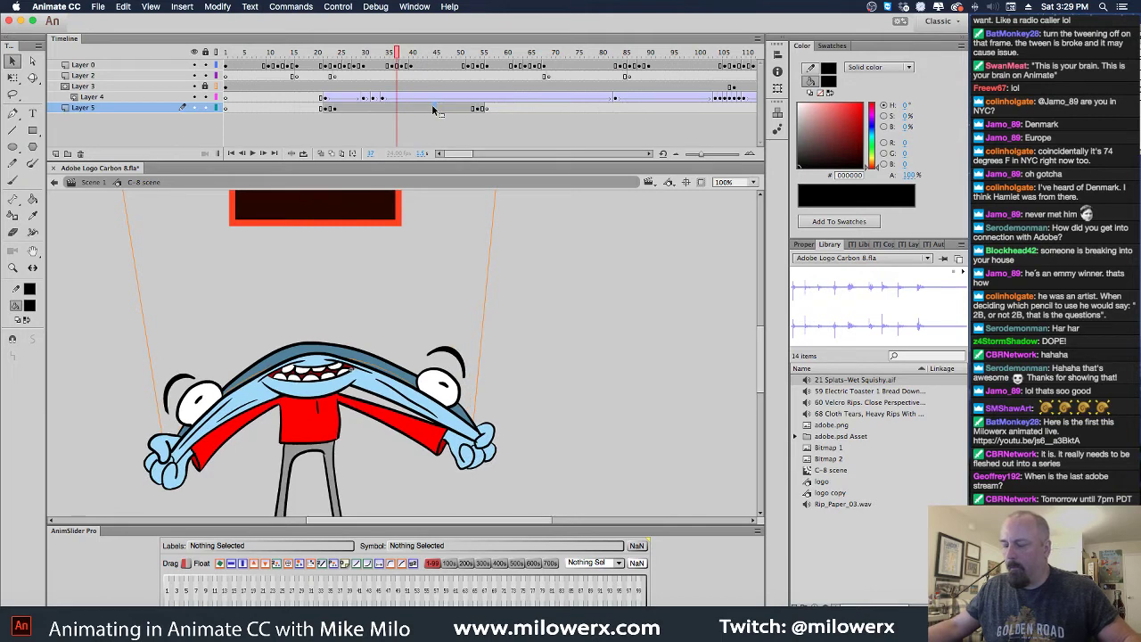
{"action": "key", "text": "period"}
{"action": "left_click", "coordinate": [409, 114]}
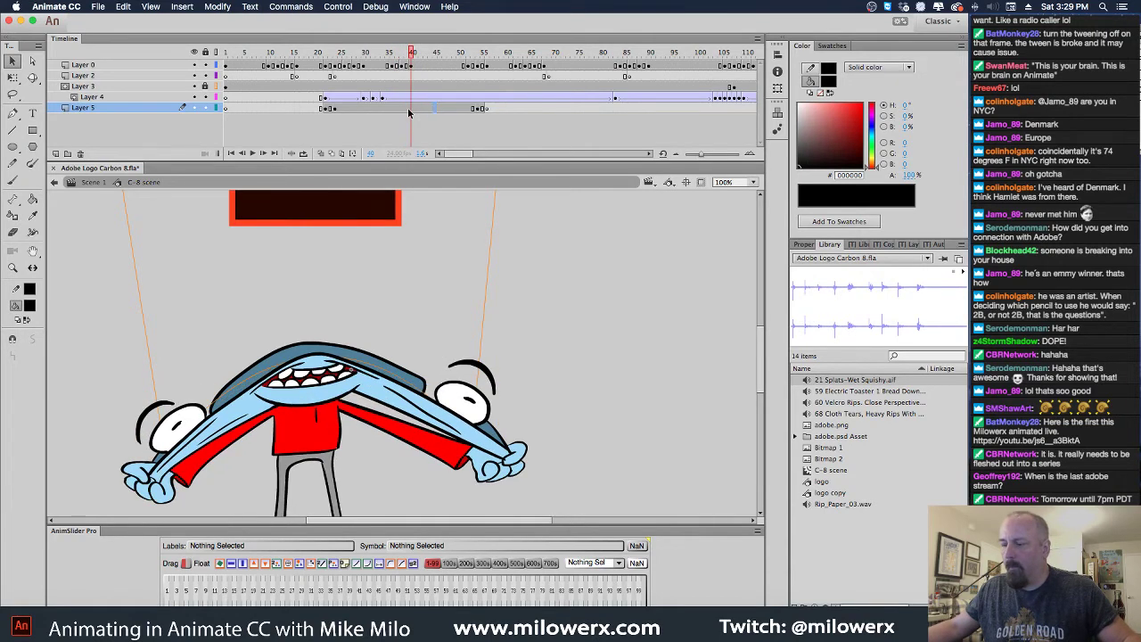
{"action": "key", "text": "comma"}
{"action": "left_click", "coordinate": [410, 111]}
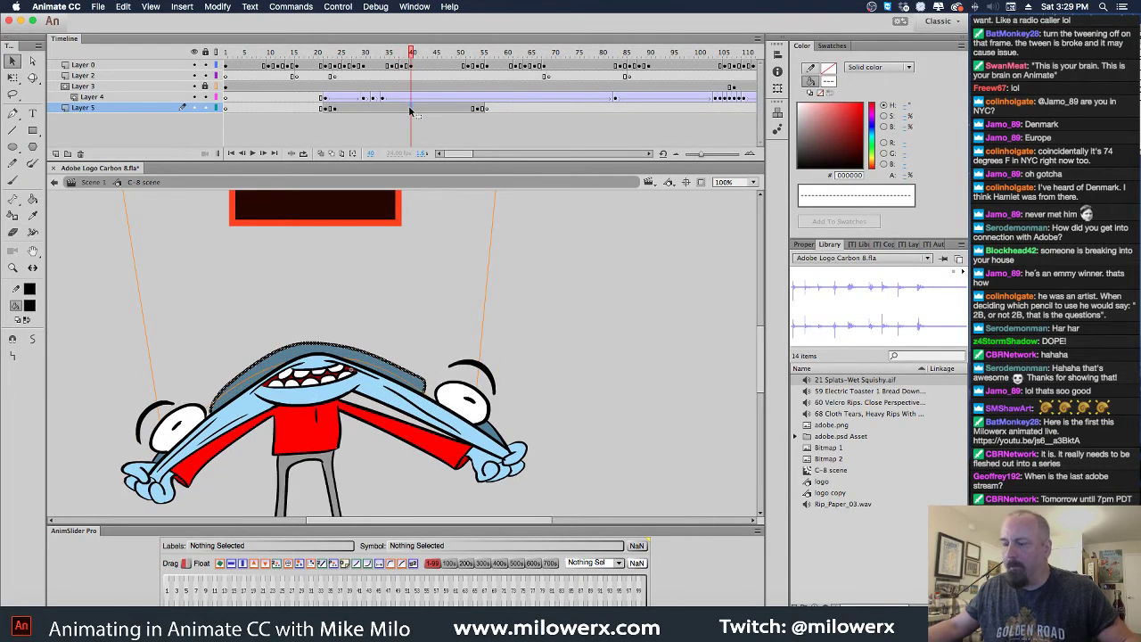
{"action": "left_click", "coordinate": [408, 111]}
{"action": "key", "text": "F6"}
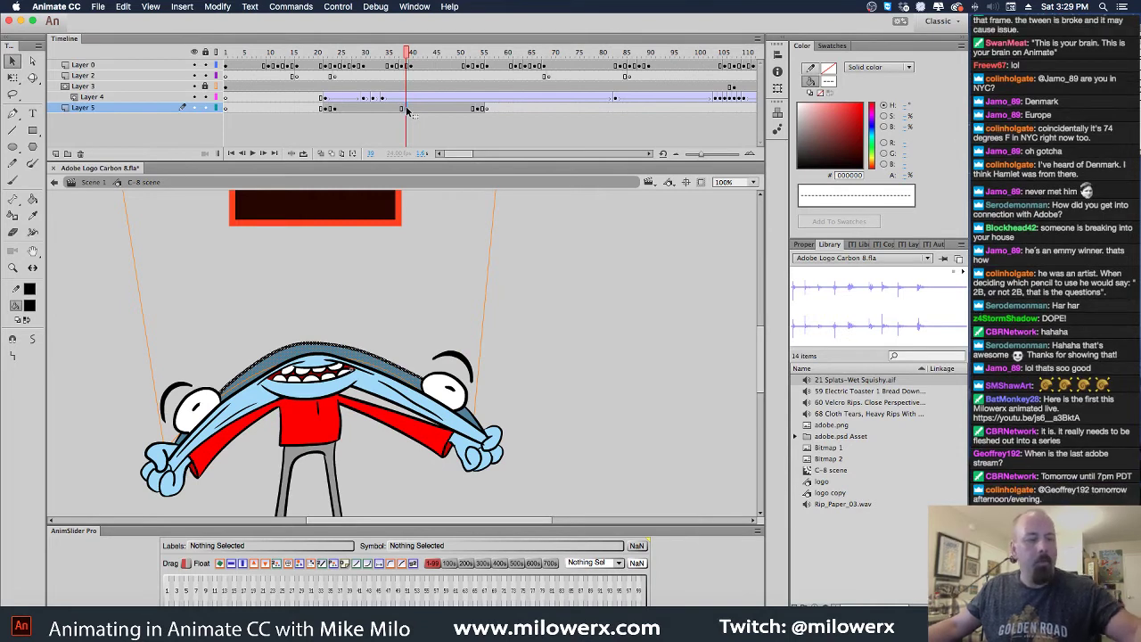
{"action": "key", "text": "period"}
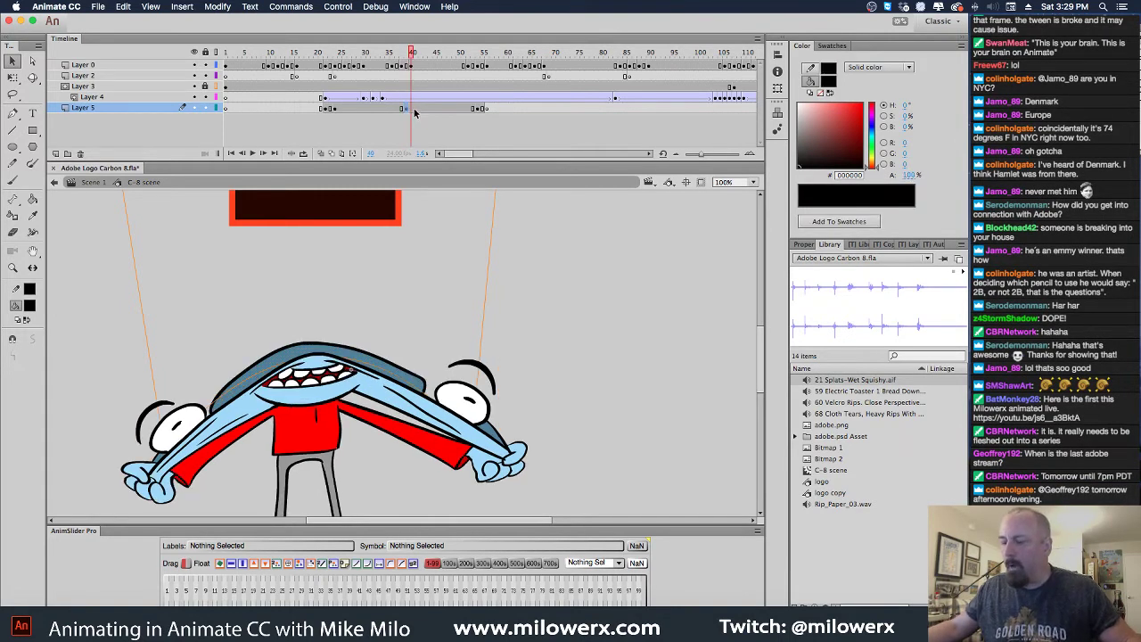
{"action": "left_click", "coordinate": [408, 111]}
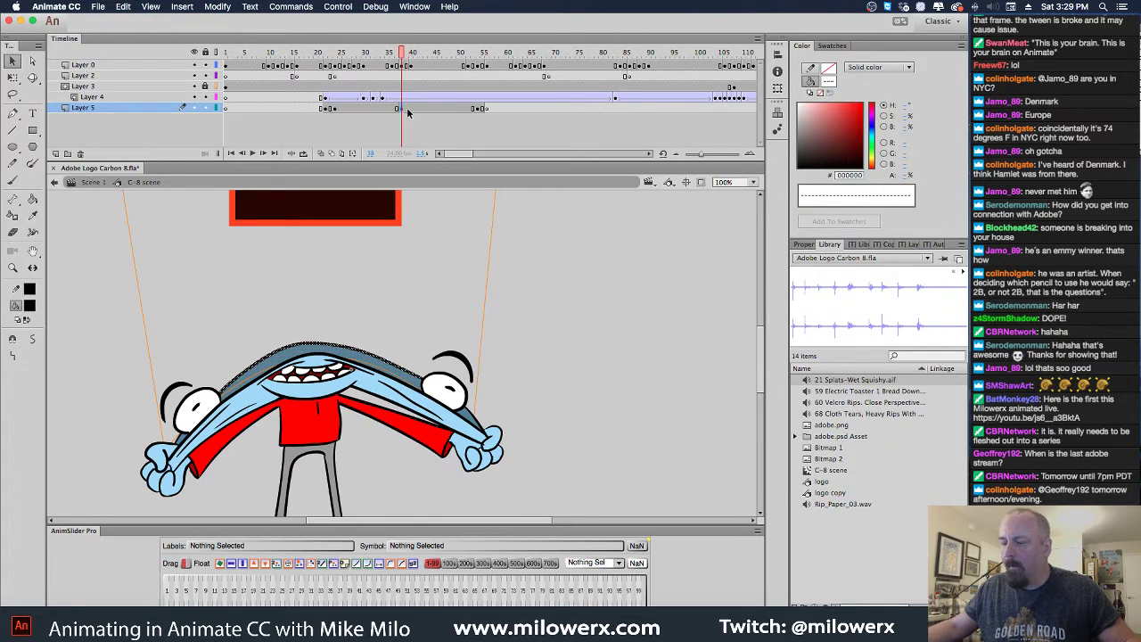
{"action": "left_click", "coordinate": [409, 110]}
{"action": "key", "text": "F6"}
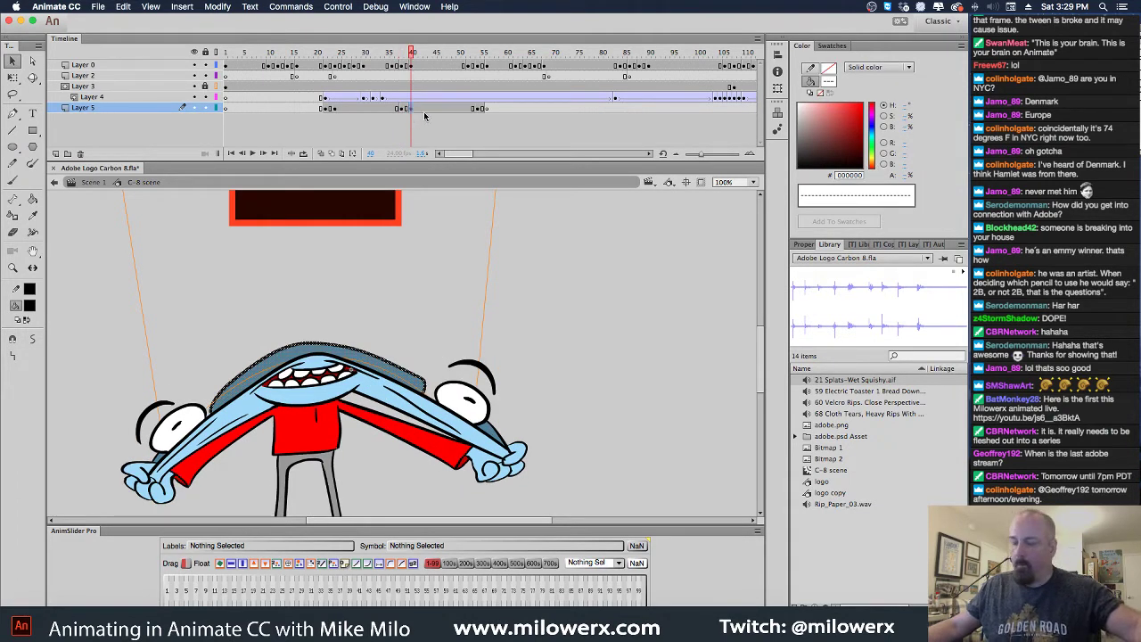
{"action": "left_click", "coordinate": [14, 78]}
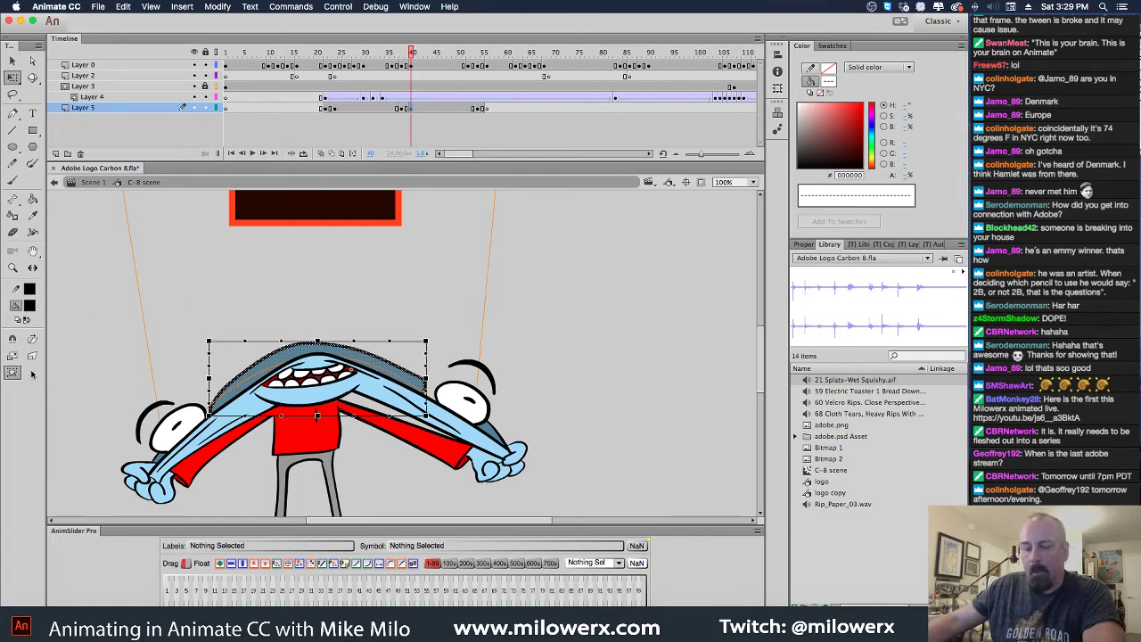
Stretch the head outline left and the mouth's right side outward, then return to frame 23
{"action": "left_click_drag", "start_coordinate": [210, 379], "coordinate": [178, 413]}
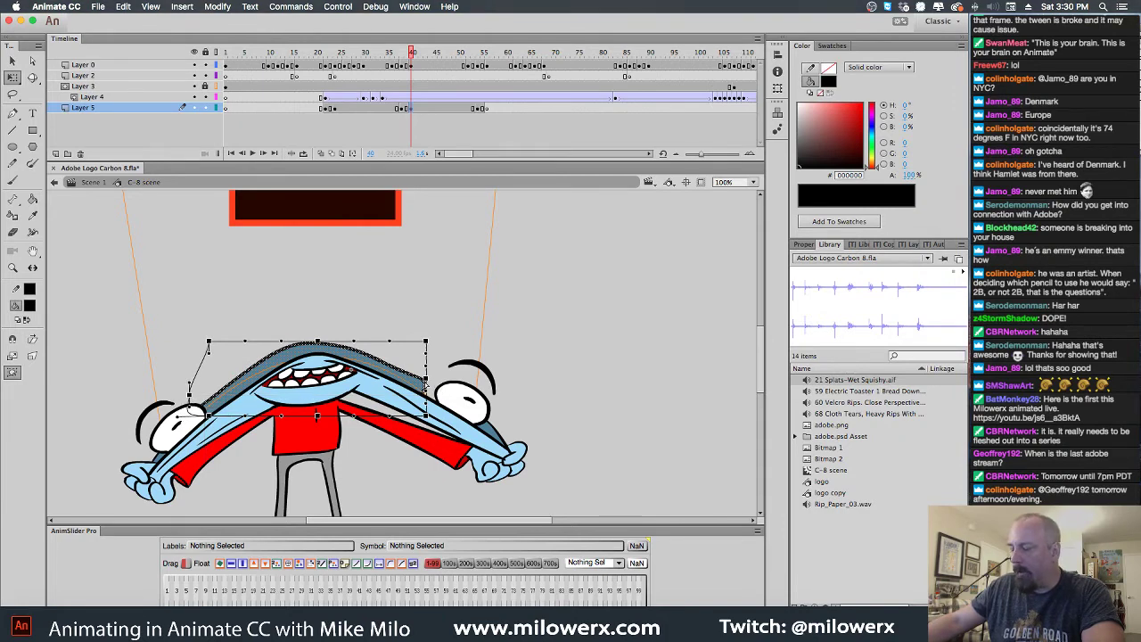
{"action": "left_click_drag", "start_coordinate": [426, 382], "coordinate": [444, 392]}
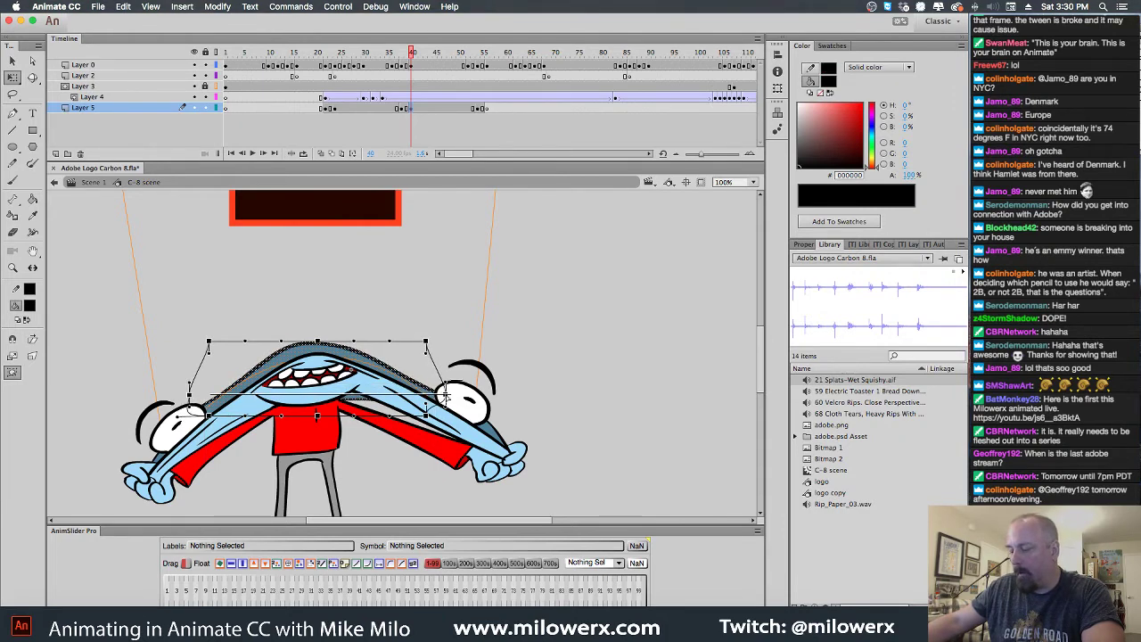
{"action": "left_click_drag", "start_coordinate": [411, 50], "coordinate": [350, 94]}
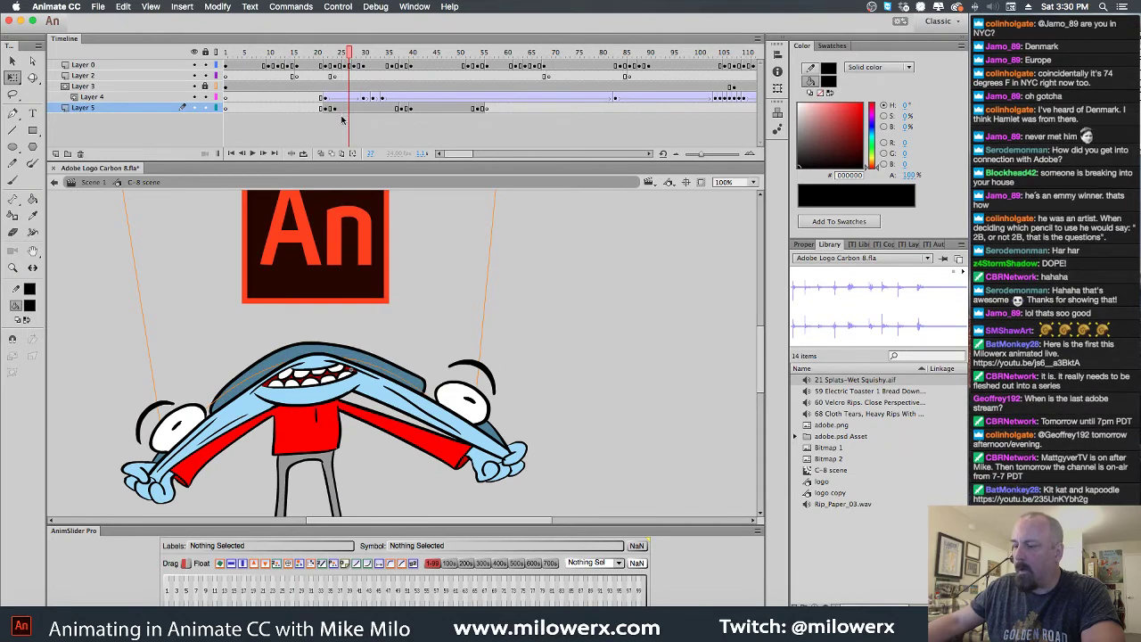
Envelope-warp Layer 5's mouth shape, pulling its left and right ends outward
{"action": "left_click", "coordinate": [347, 108]}
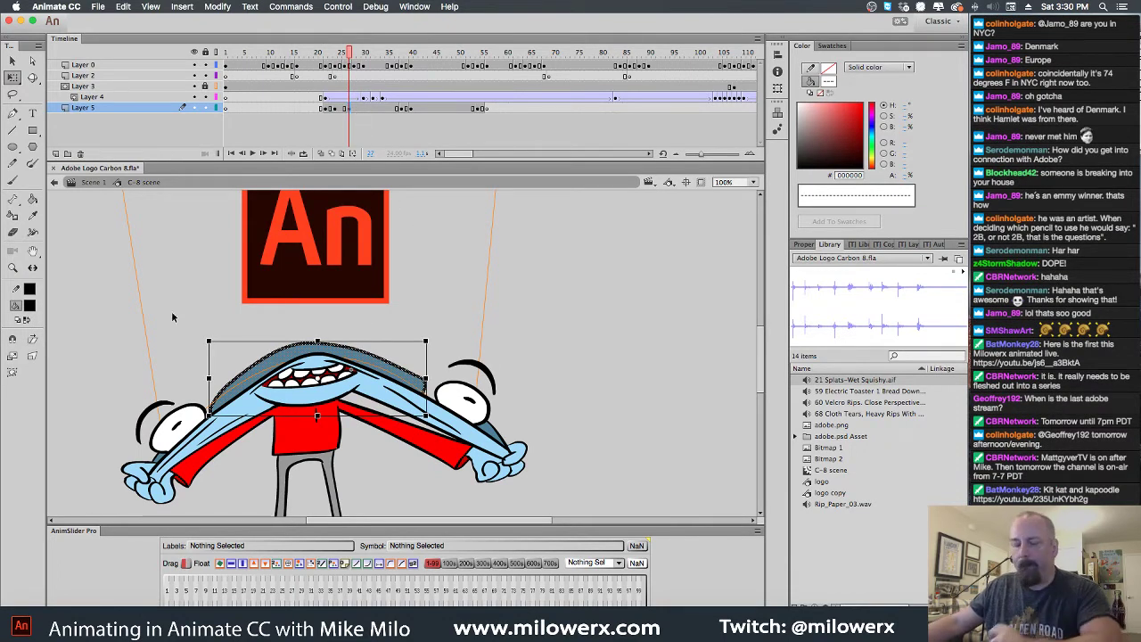
{"action": "left_click", "coordinate": [12, 371]}
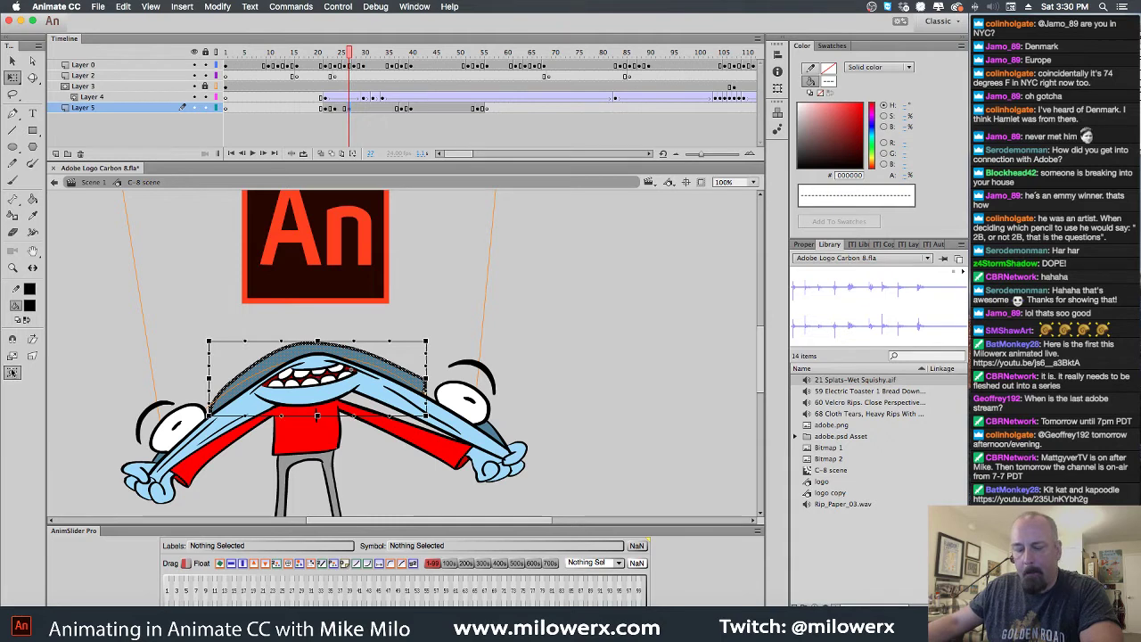
{"action": "left_click", "coordinate": [433, 385]}
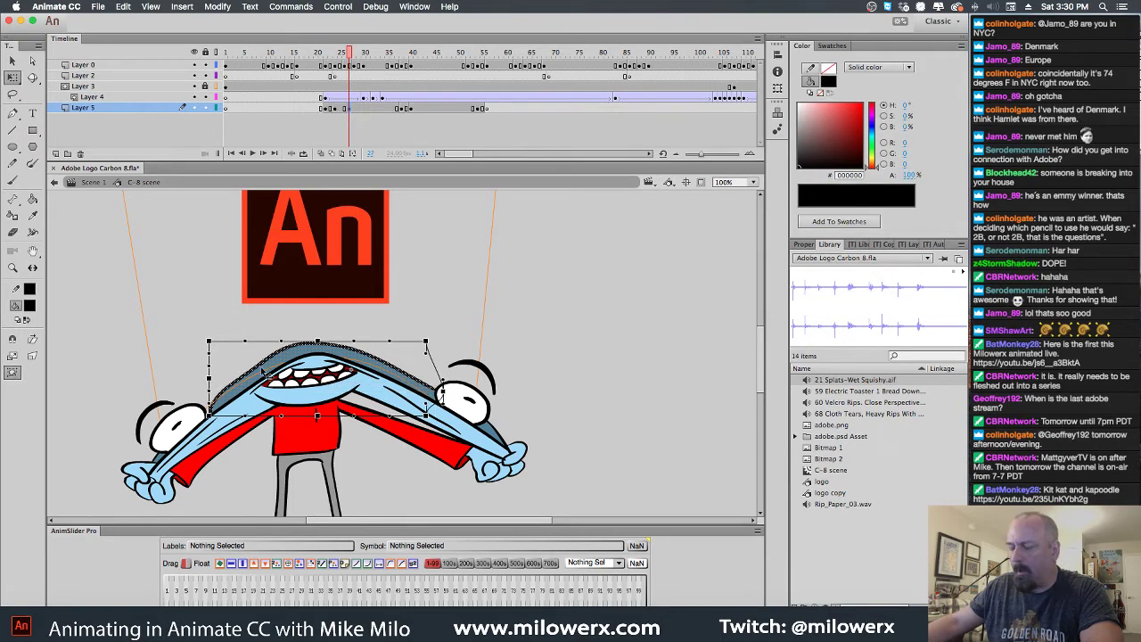
{"action": "left_click", "coordinate": [202, 385]}
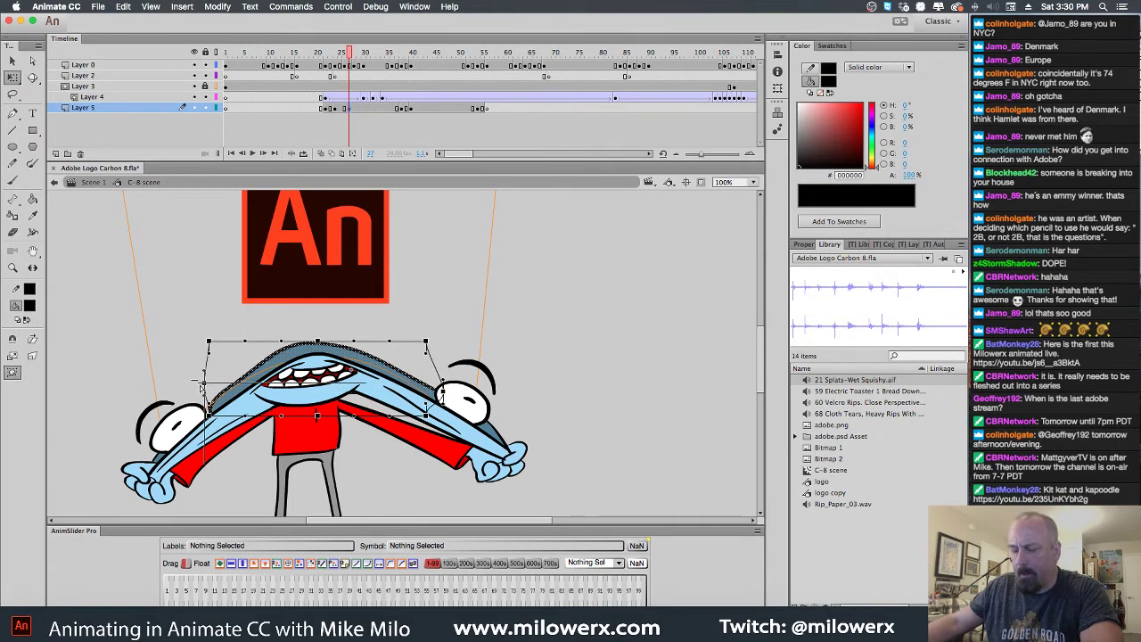
{"action": "left_click_drag", "start_coordinate": [202, 385], "coordinate": [174, 390]}
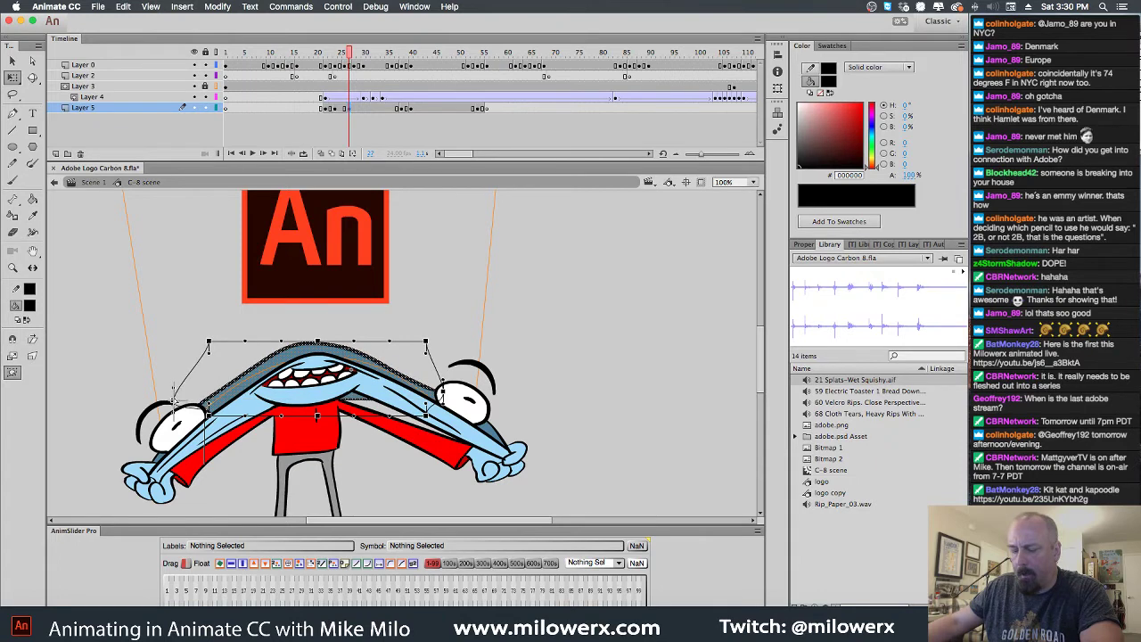
{"action": "left_click", "coordinate": [528, 272]}
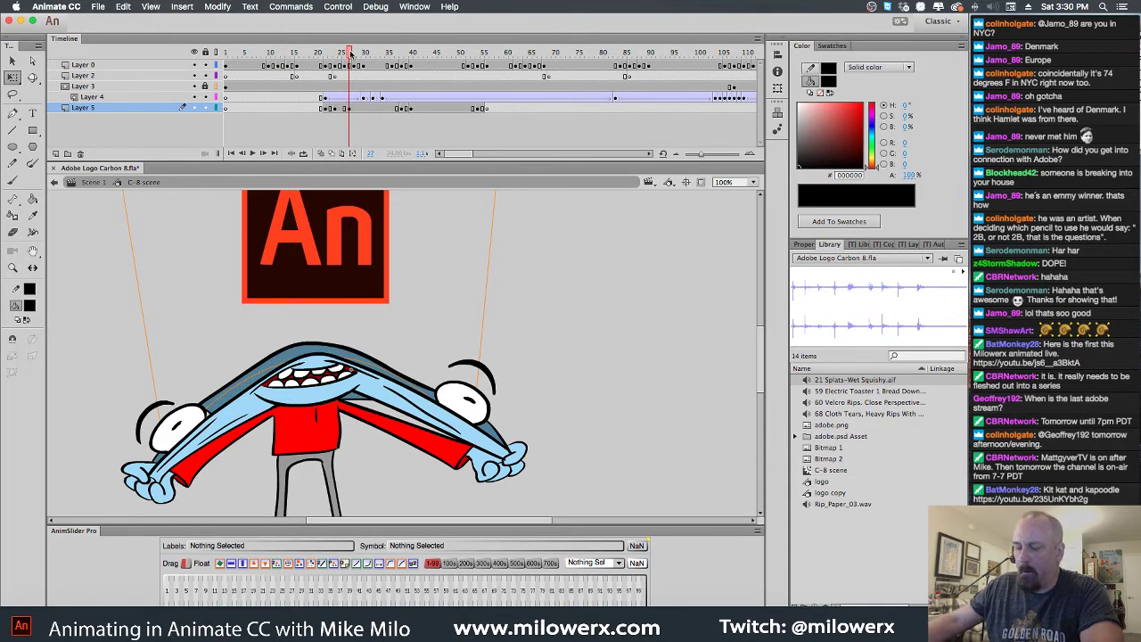
{"action": "left_click", "coordinate": [341, 111]}
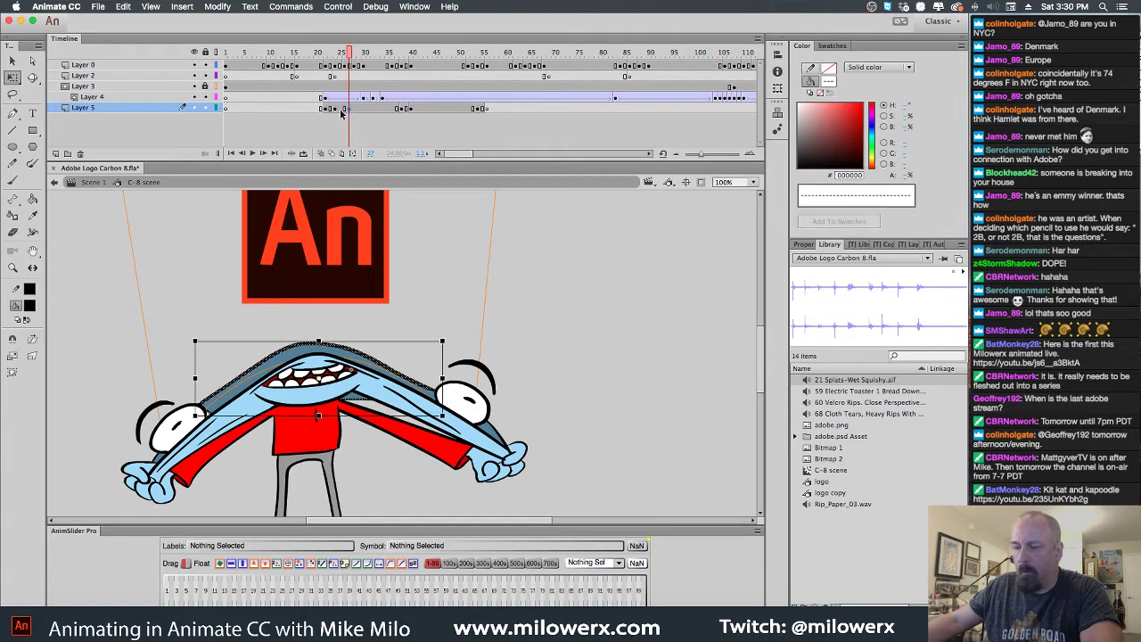
{"action": "left_click", "coordinate": [12, 373]}
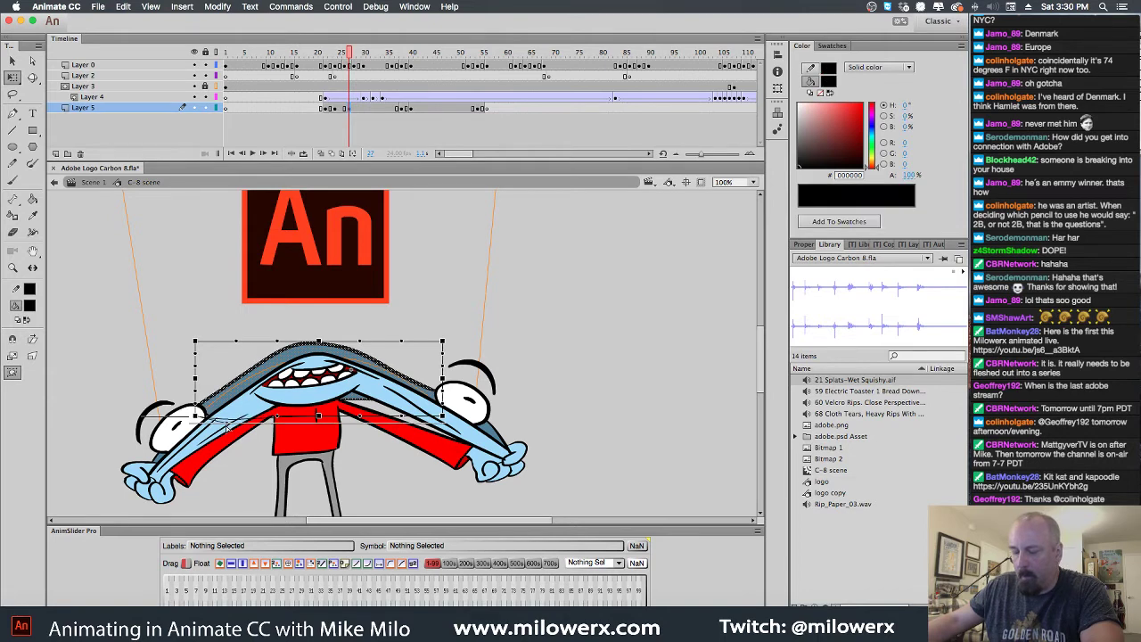
{"action": "left_click", "coordinate": [337, 336]}
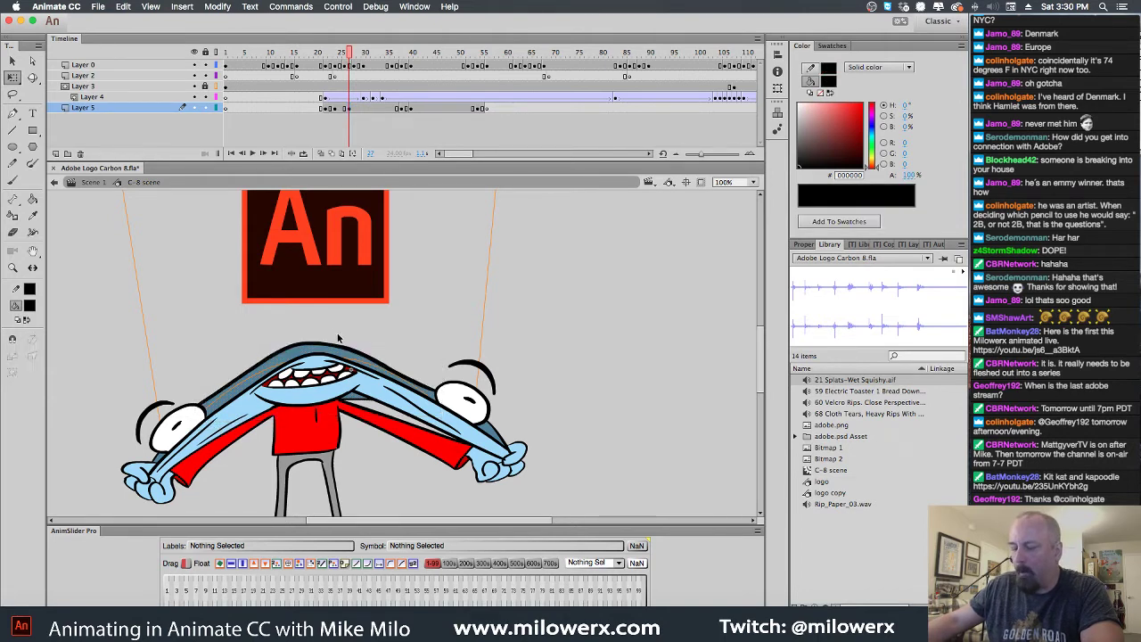
Review Layer 5 around frames 27–38, then lock Layer 4
{"action": "left_click_drag", "start_coordinate": [350, 53], "coordinate": [388, 83]}
{"action": "left_click", "coordinate": [348, 108]}
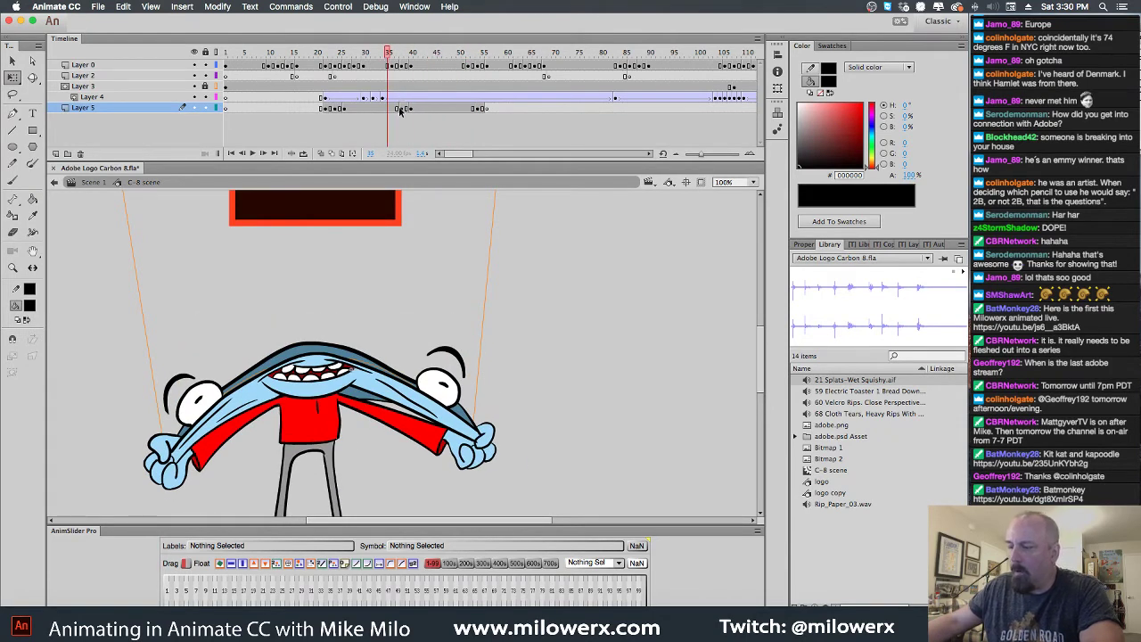
{"action": "left_click", "coordinate": [401, 109]}
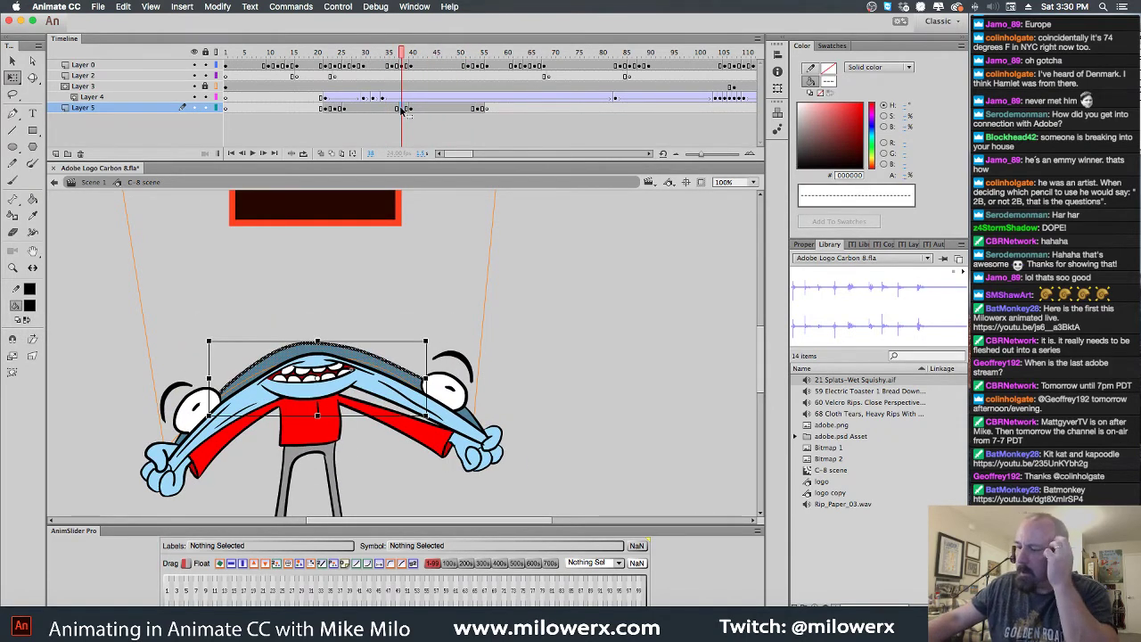
{"action": "left_click_drag", "start_coordinate": [405, 59], "coordinate": [325, 76]}
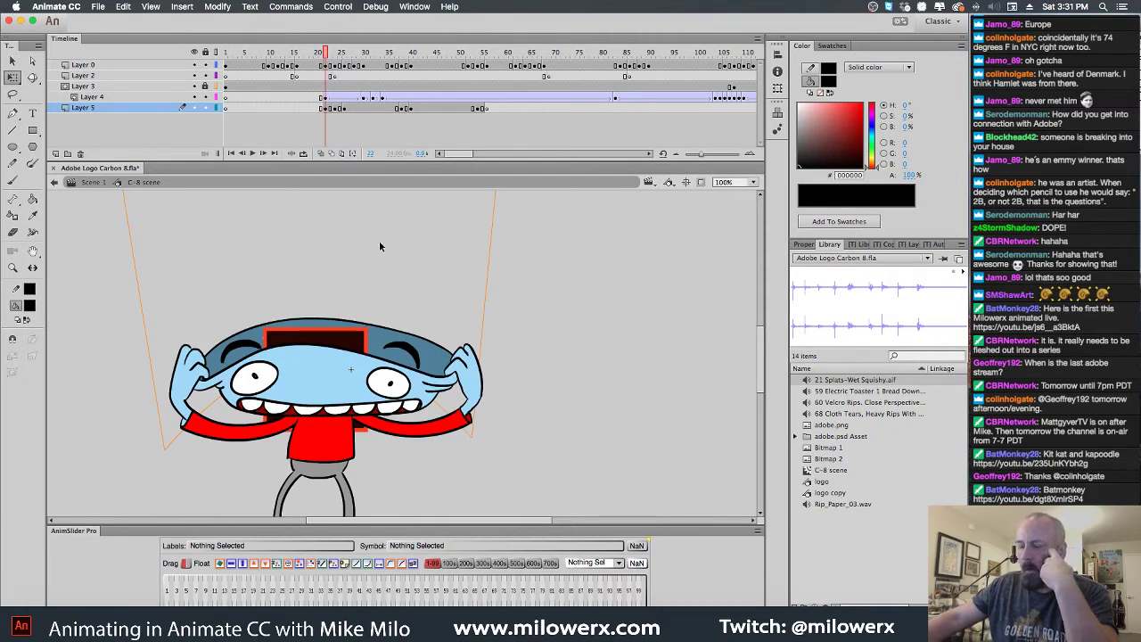
{"action": "left_click", "coordinate": [204, 97]}
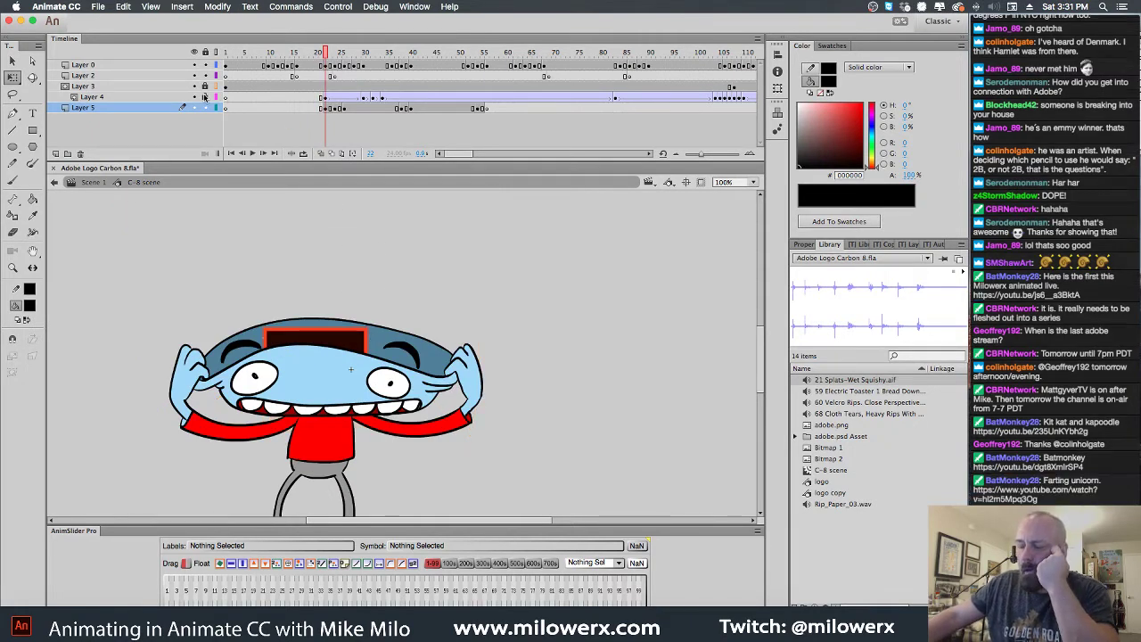
Scrub frames 22–31 to check the pose, then hide Layer 4
{"action": "left_click_drag", "start_coordinate": [326, 52], "coordinate": [350, 52]}
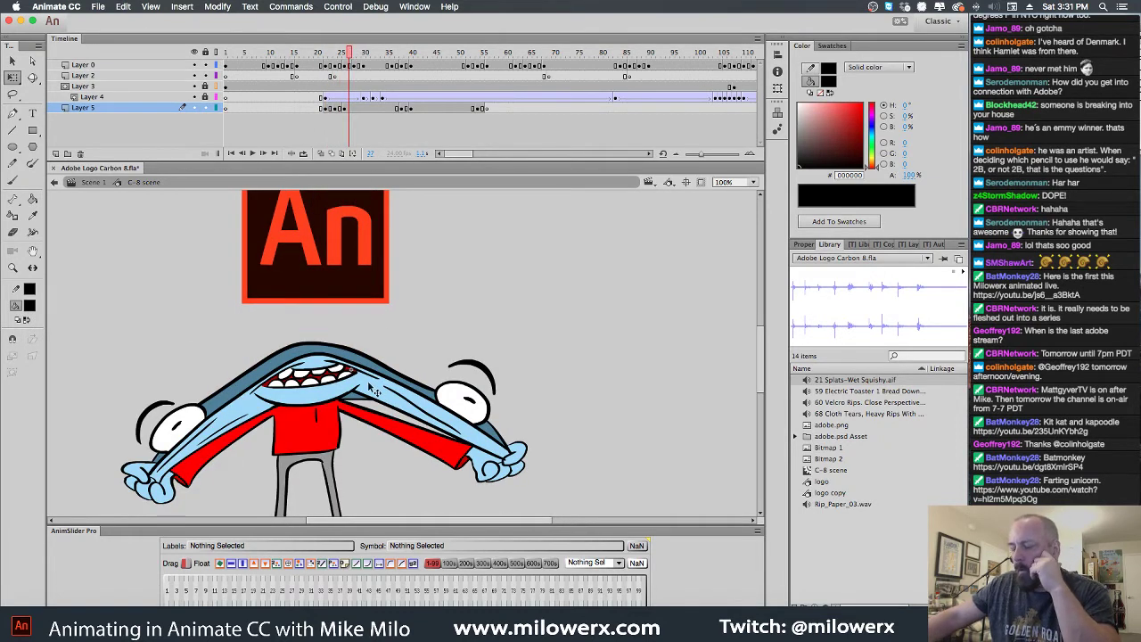
{"action": "left_click", "coordinate": [346, 107]}
{"action": "left_click", "coordinate": [443, 375]}
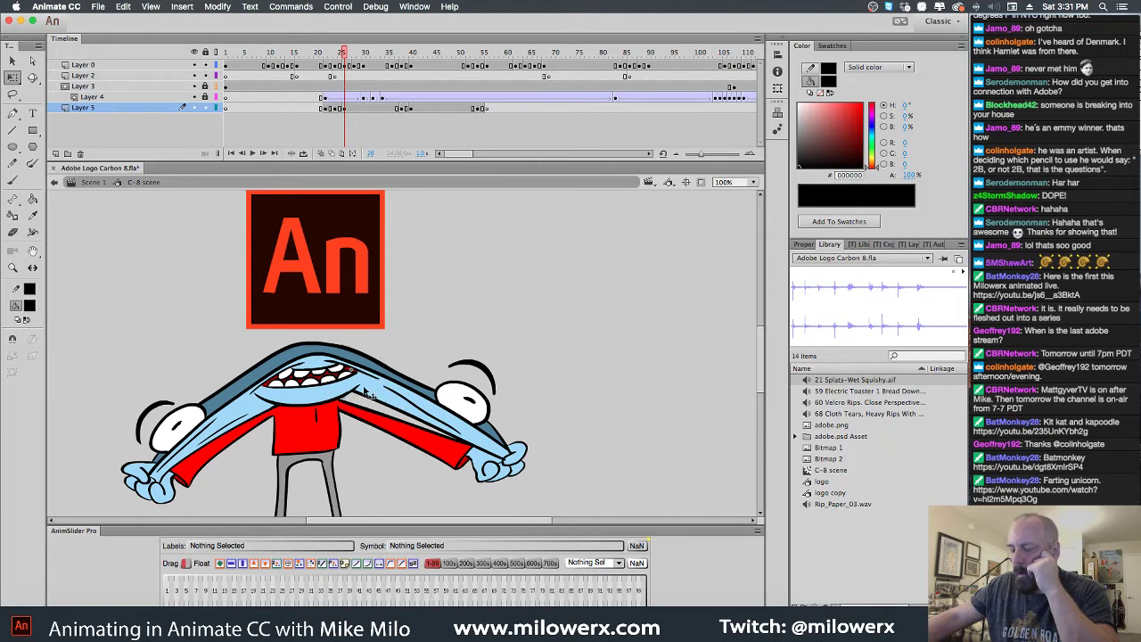
{"action": "mouse_move", "coordinate": [343, 57]}
{"action": "left_mouse_down"}
{"action": "mouse_move", "coordinate": [366, 53]}
{"action": "mouse_move", "coordinate": [354, 57]}
{"action": "left_mouse_up"}
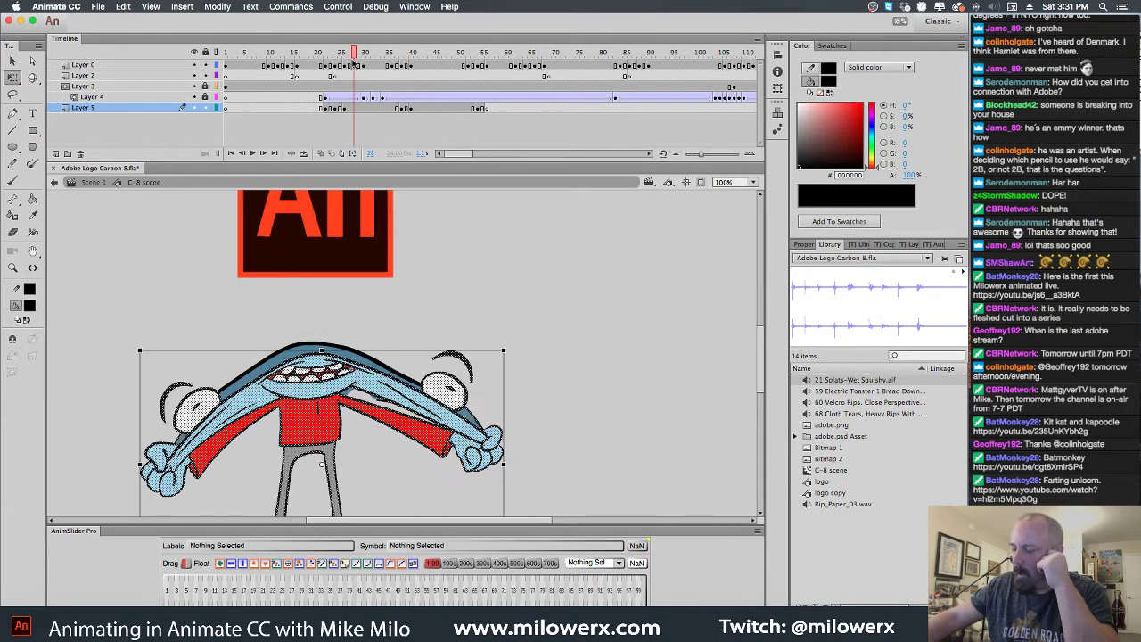
{"action": "left_click", "coordinate": [354, 57]}
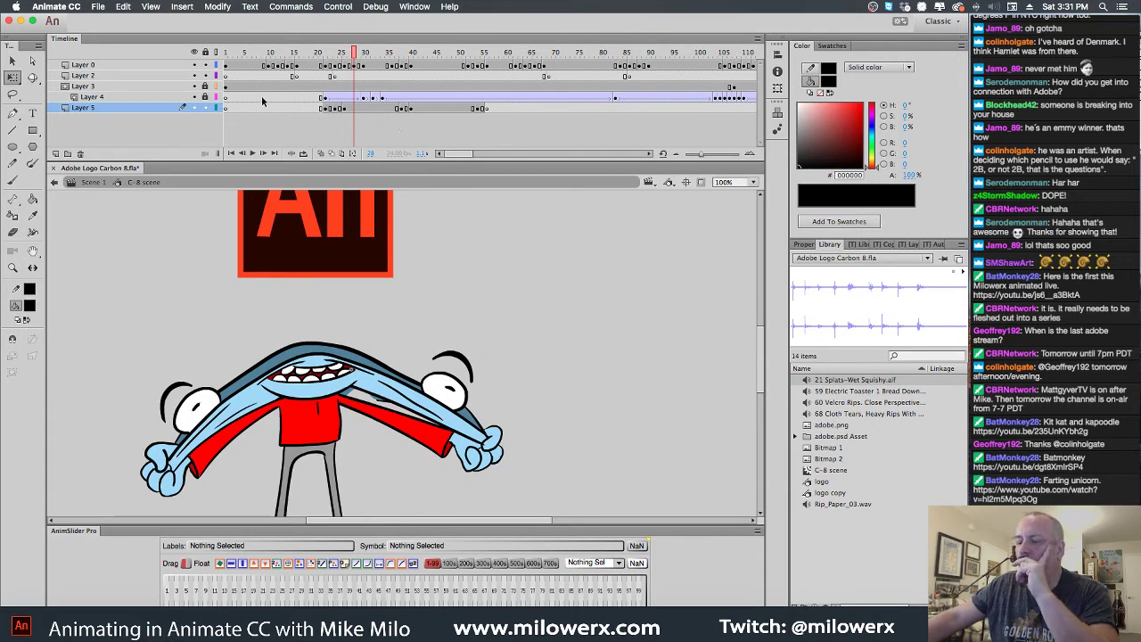
{"action": "left_click", "coordinate": [195, 96]}
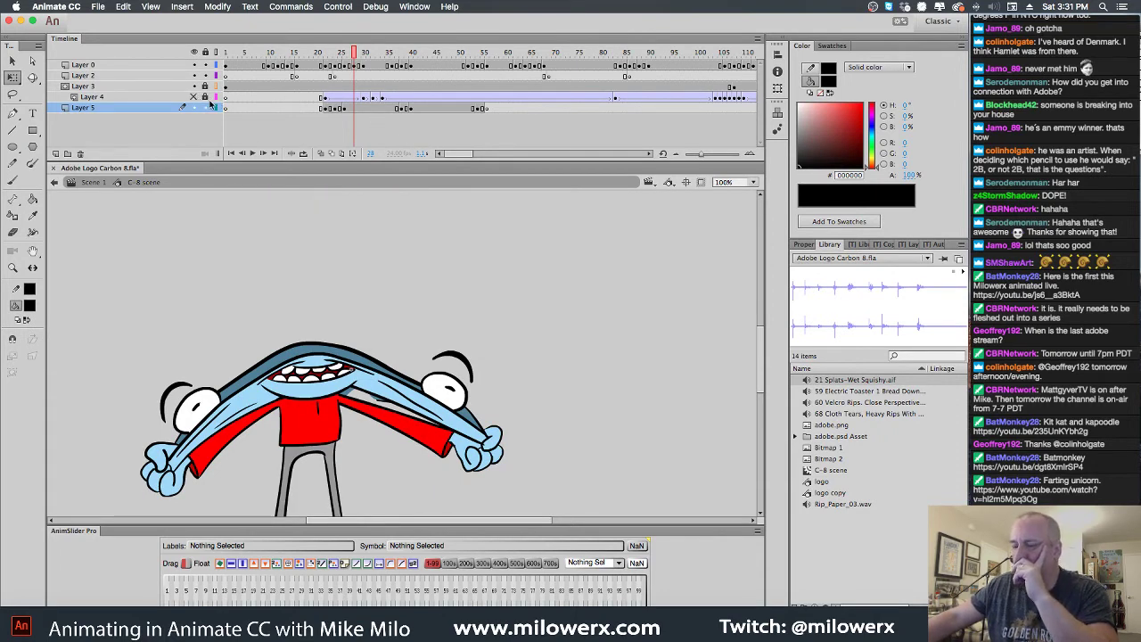
Show Layer 4 again and toggle Layer 0's visibility off and back on
{"action": "left_click", "coordinate": [194, 97]}
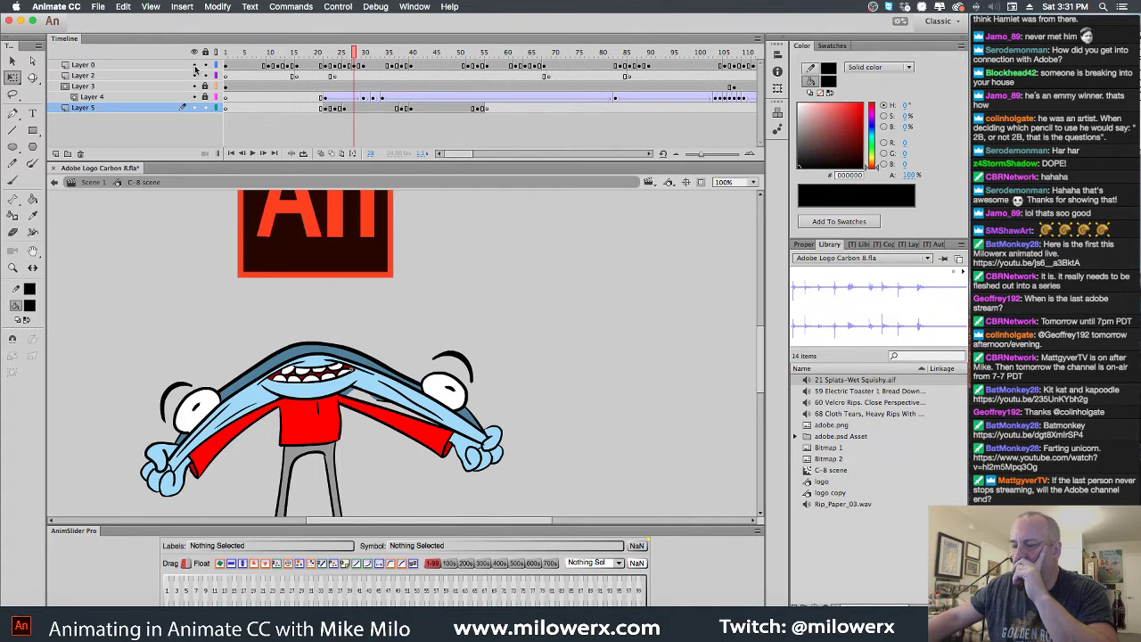
{"action": "left_click", "coordinate": [195, 66]}
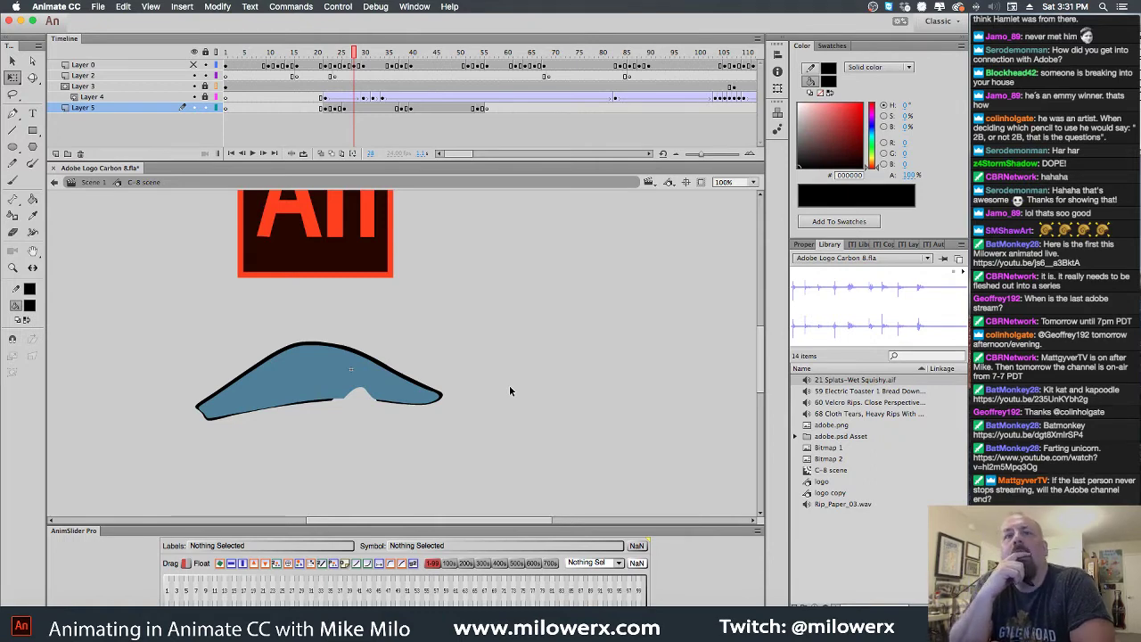
{"action": "key", "text": "l"}
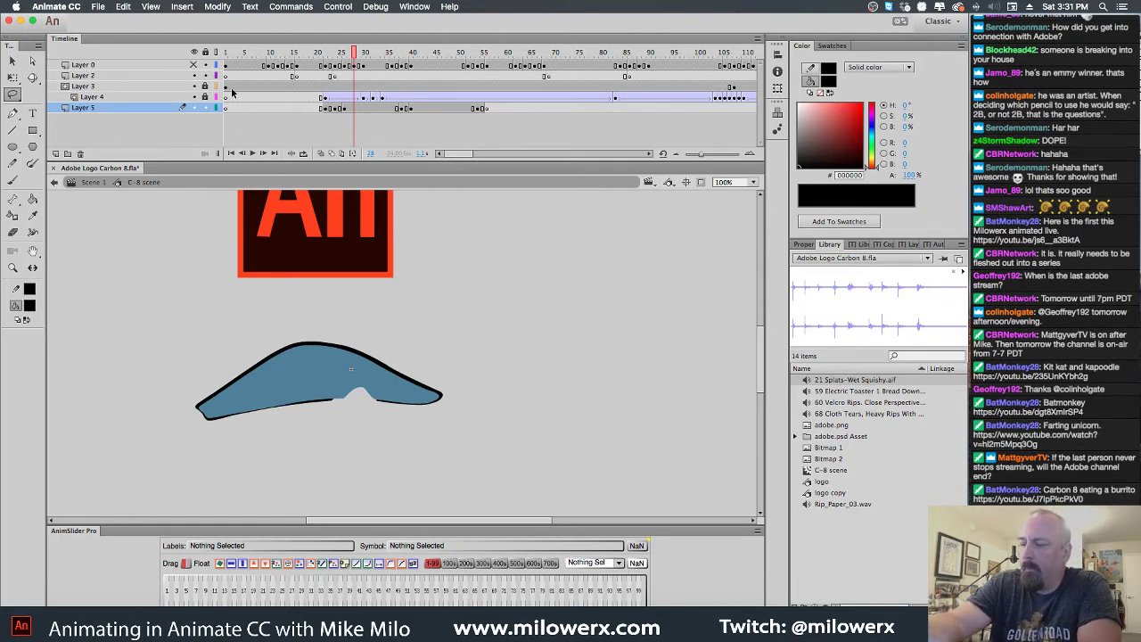
{"action": "left_click", "coordinate": [194, 65]}
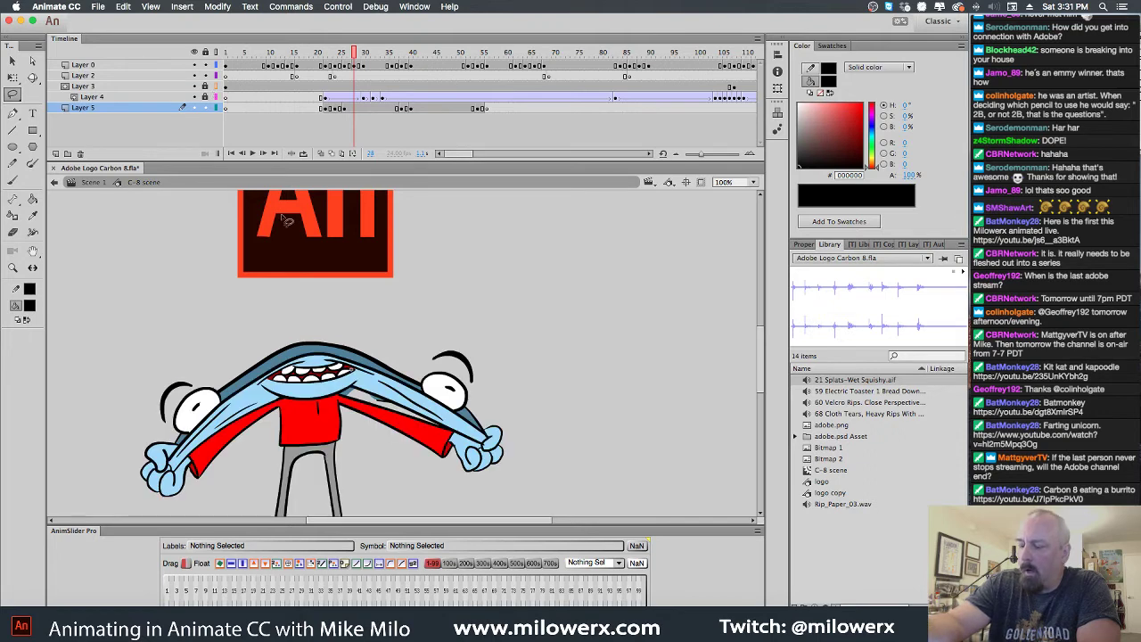
Lasso the character's arm and confirm unlocking and showing Layer 0
{"action": "mouse_move", "coordinate": [416, 420]}
{"action": "left_mouse_down"}
{"action": "mouse_move", "coordinate": [374, 389]}
{"action": "mouse_move", "coordinate": [346, 389]}
{"action": "mouse_move", "coordinate": [413, 430]}
{"action": "left_mouse_up"}
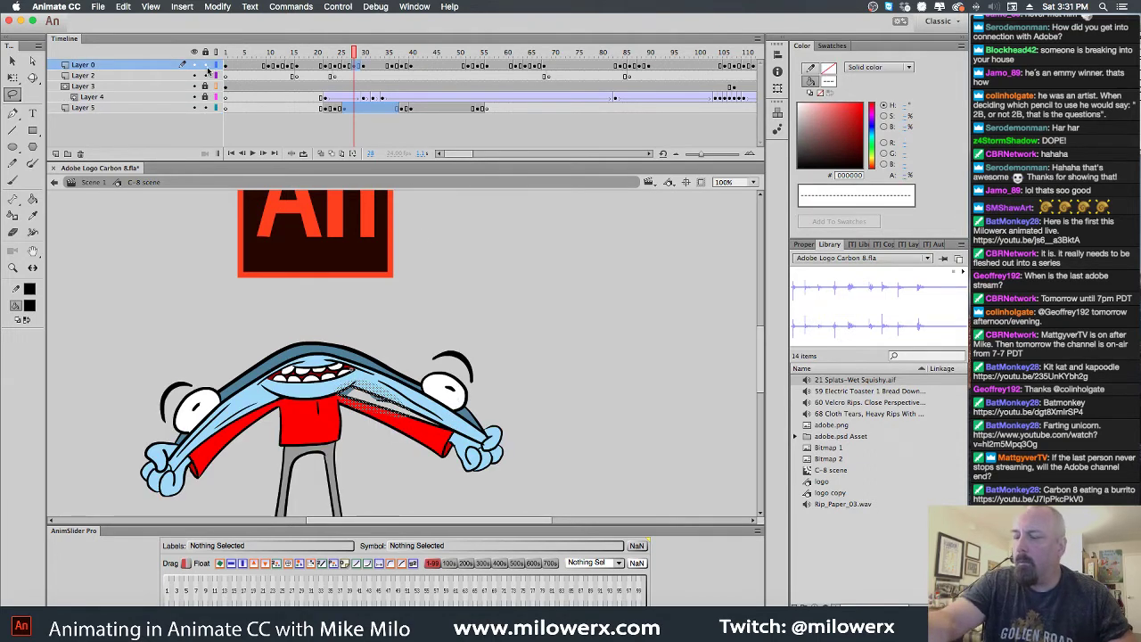
{"action": "left_click", "coordinate": [375, 397]}
{"action": "left_click", "coordinate": [408, 410]}
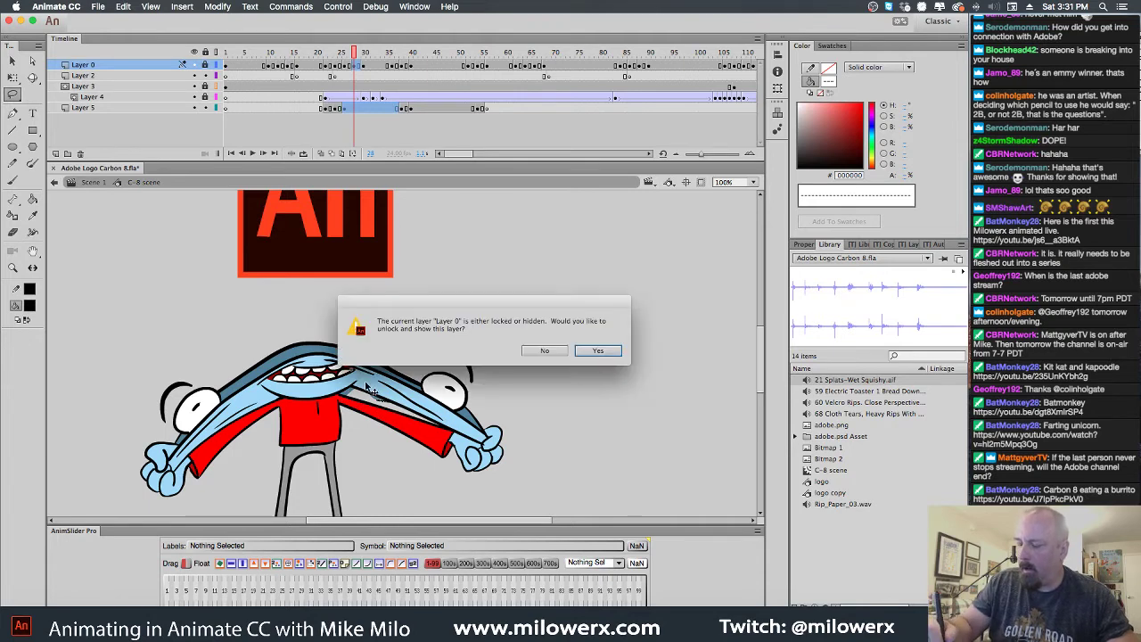
{"action": "left_click", "coordinate": [595, 351]}
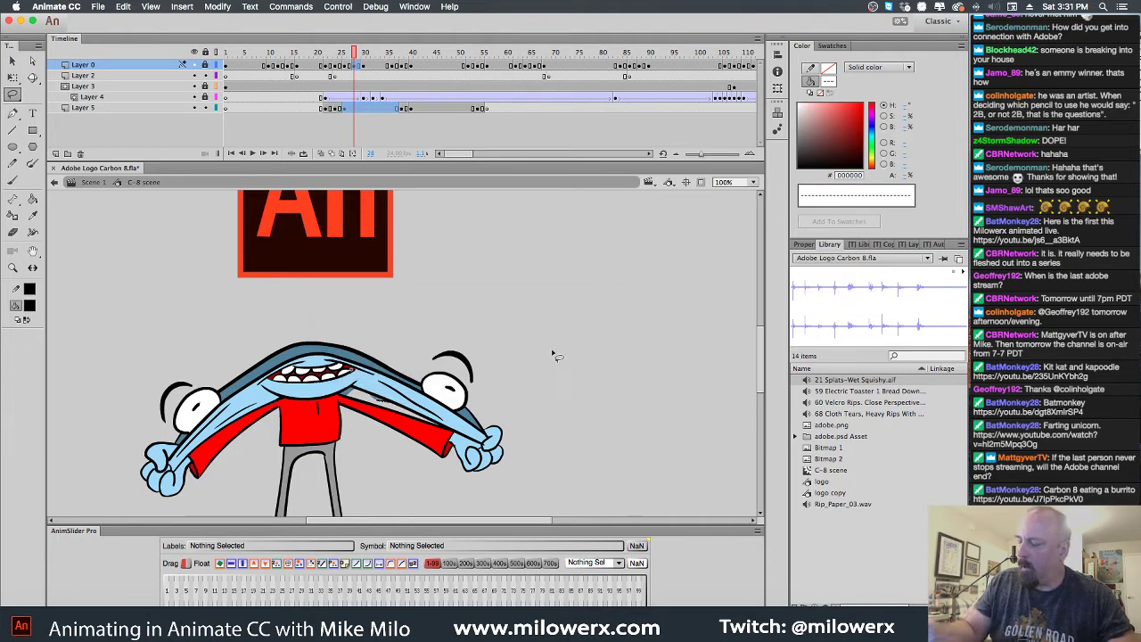
{"action": "left_click", "coordinate": [346, 108]}
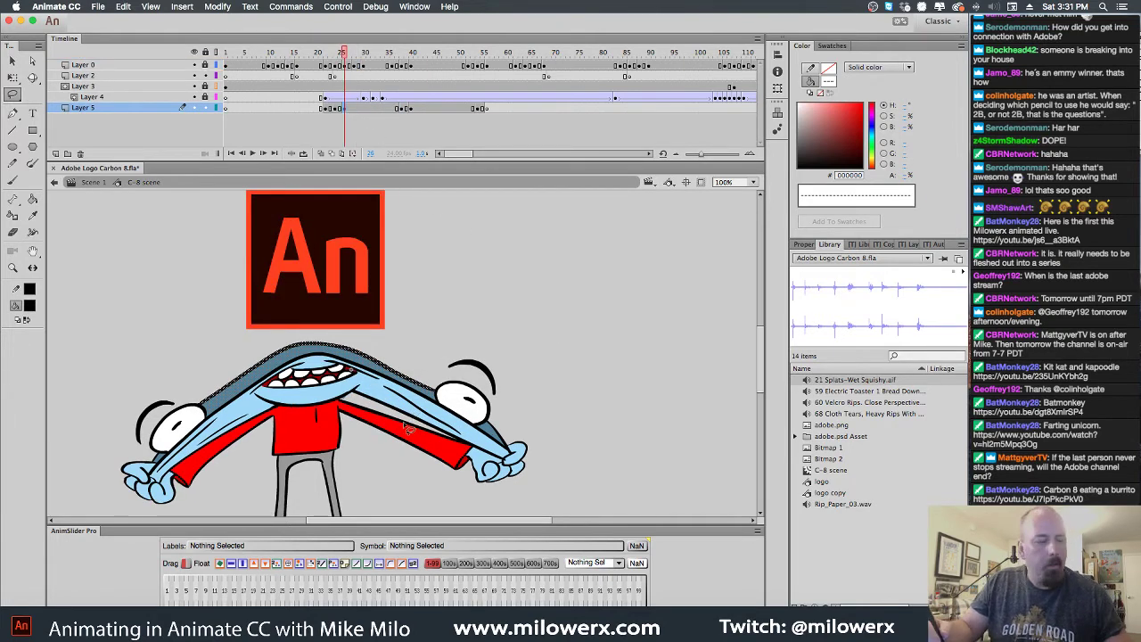
Insert a keyframe on Layer 5 at frame 28
{"action": "key", "text": "period"}
{"action": "key", "text": "period"}
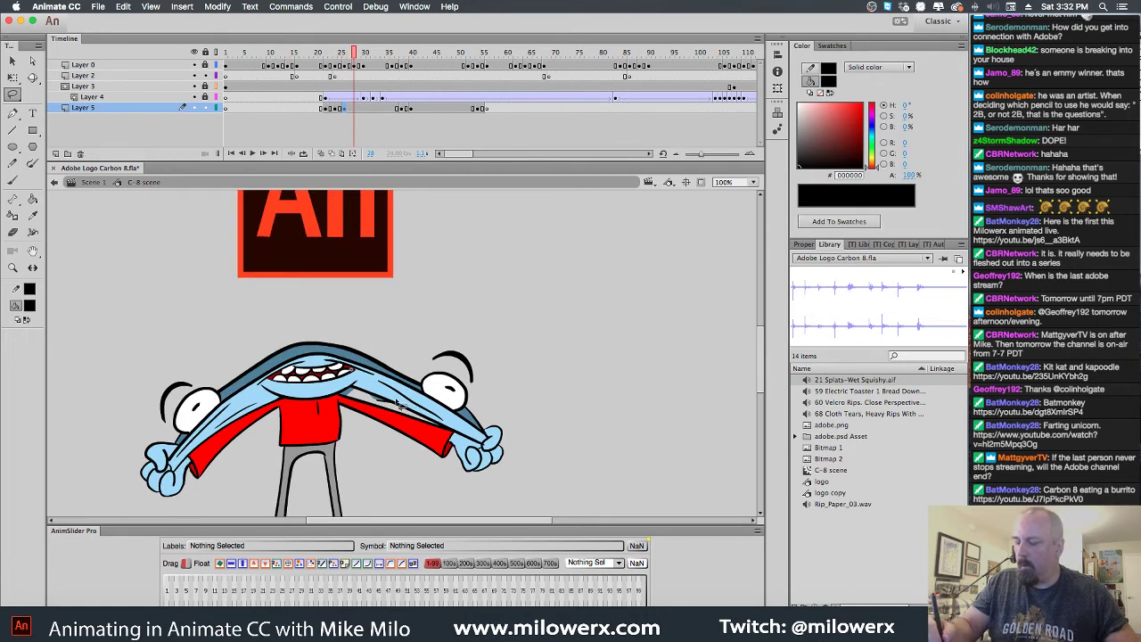
{"action": "left_click", "coordinate": [357, 109]}
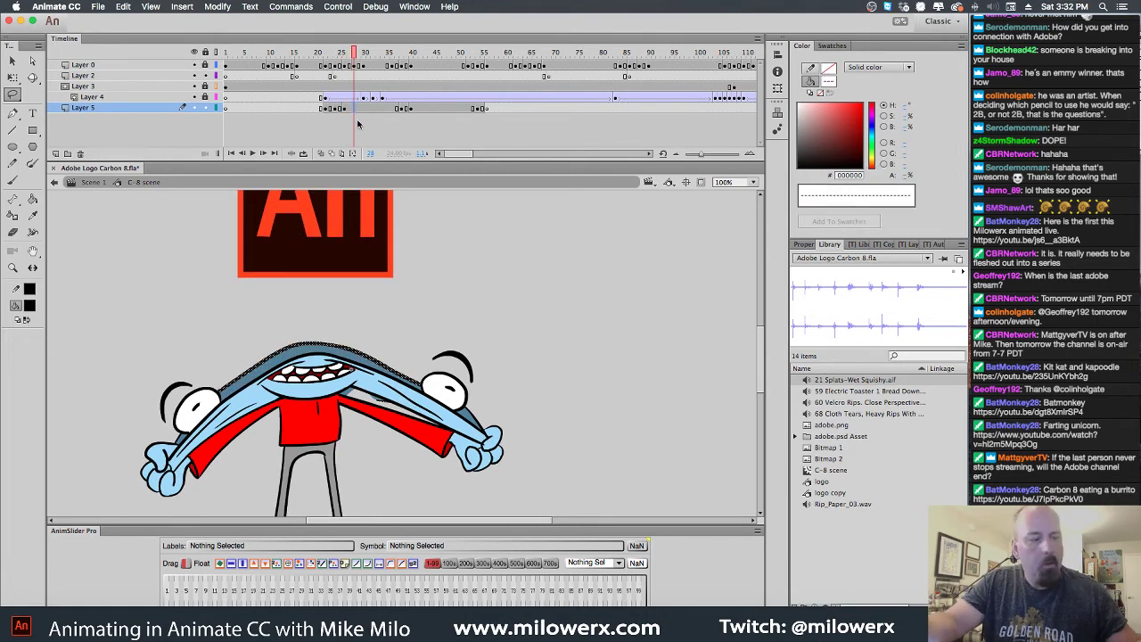
{"action": "key", "text": "F6"}
{"action": "left_click", "coordinate": [408, 420]}
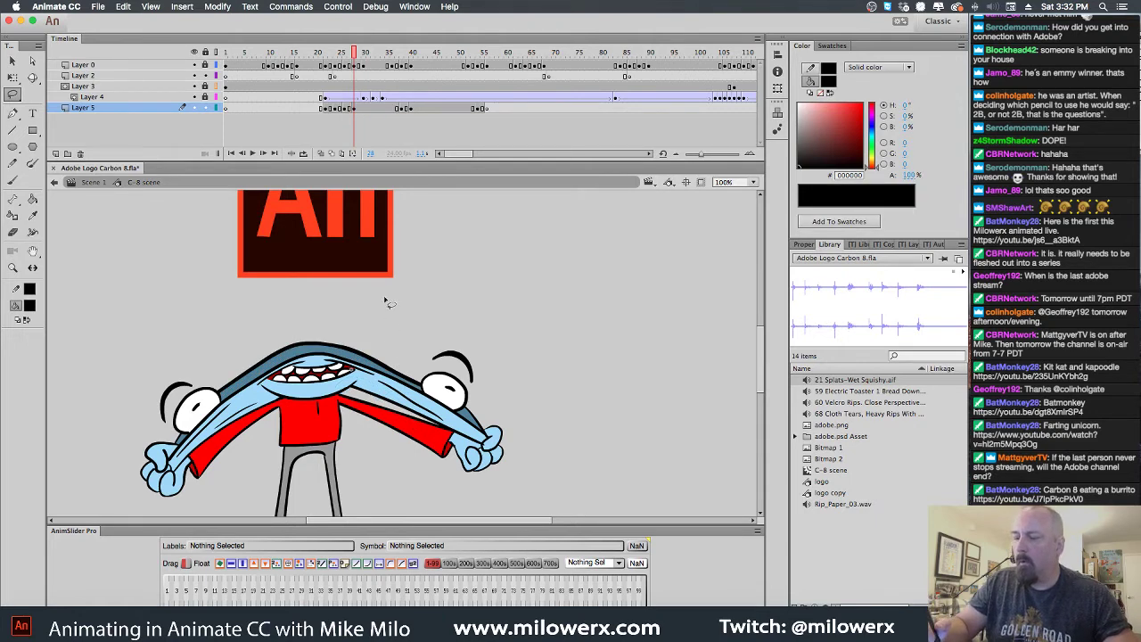
Scrub frames 22–43 to preview the updated poses
{"action": "left_click", "coordinate": [344, 109]}
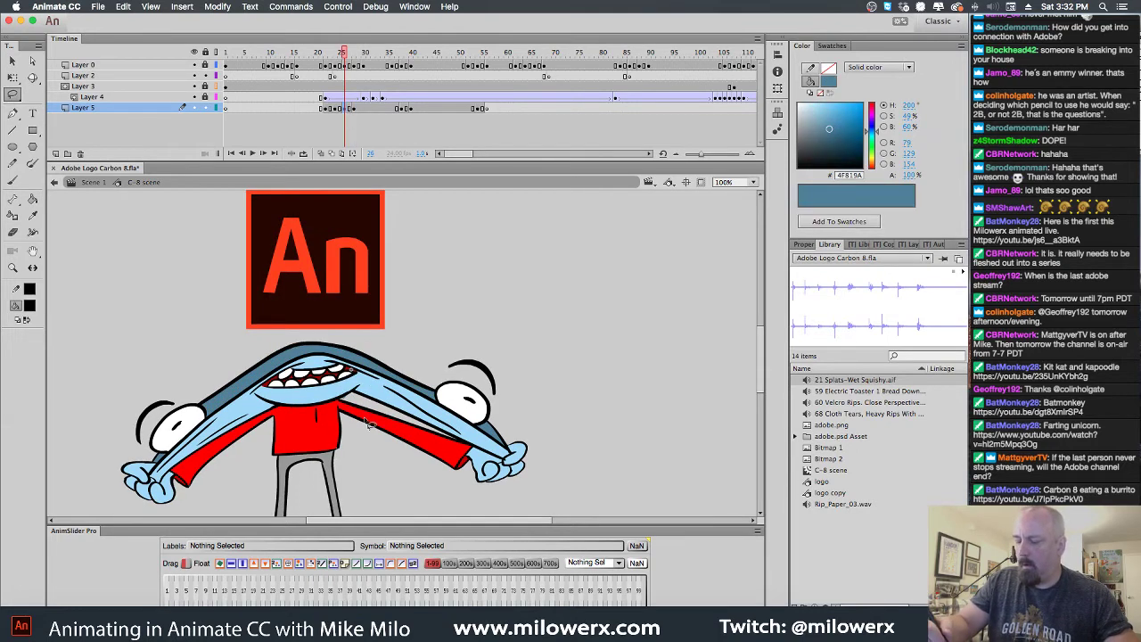
{"action": "left_click_drag", "start_coordinate": [347, 60], "coordinate": [418, 81]}
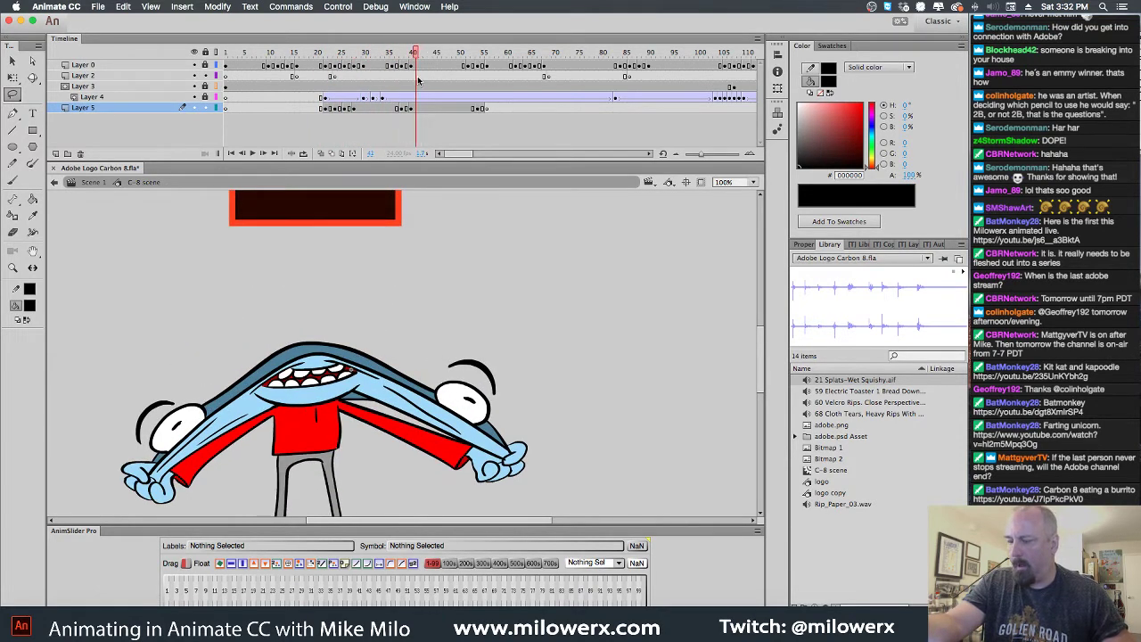
{"action": "left_click", "coordinate": [411, 108]}
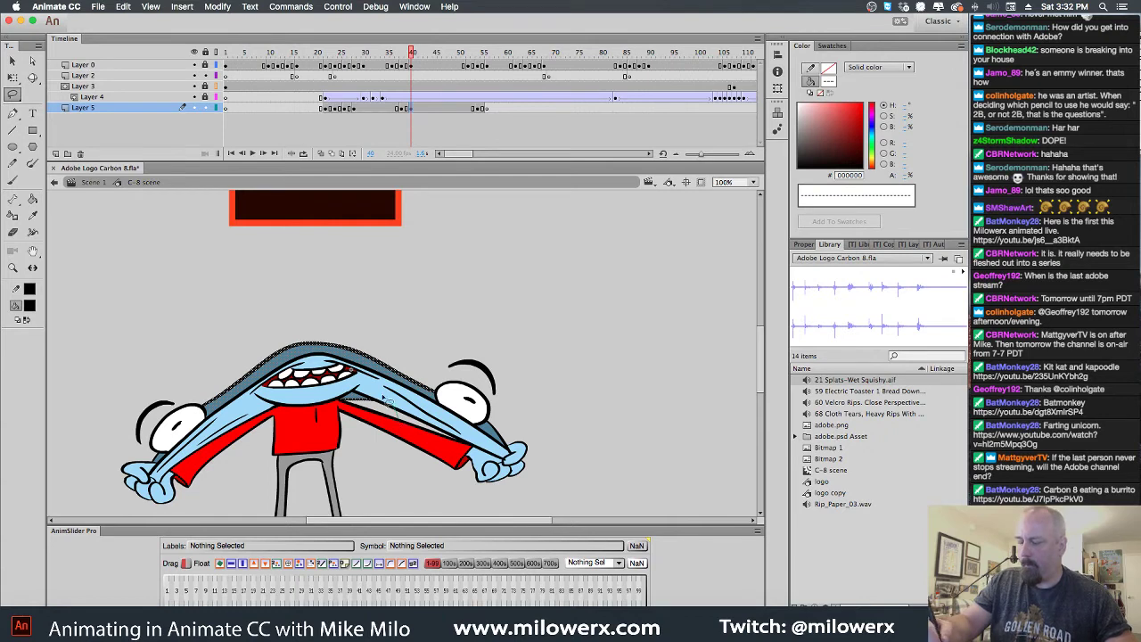
{"action": "left_click", "coordinate": [425, 399]}
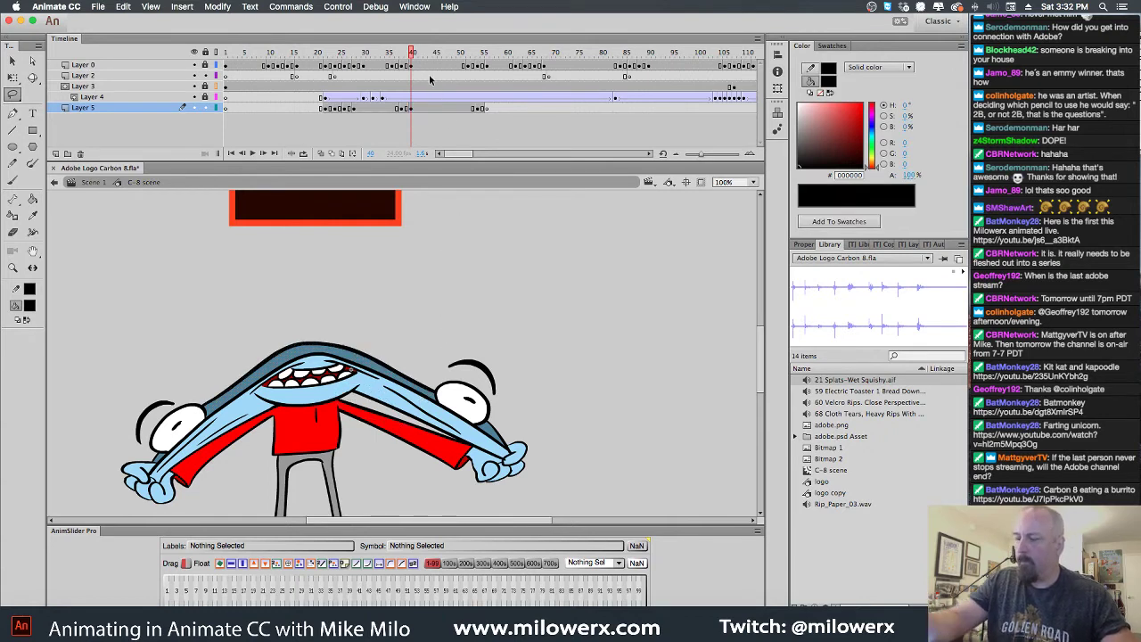
{"action": "left_click_drag", "start_coordinate": [418, 55], "coordinate": [486, 77]}
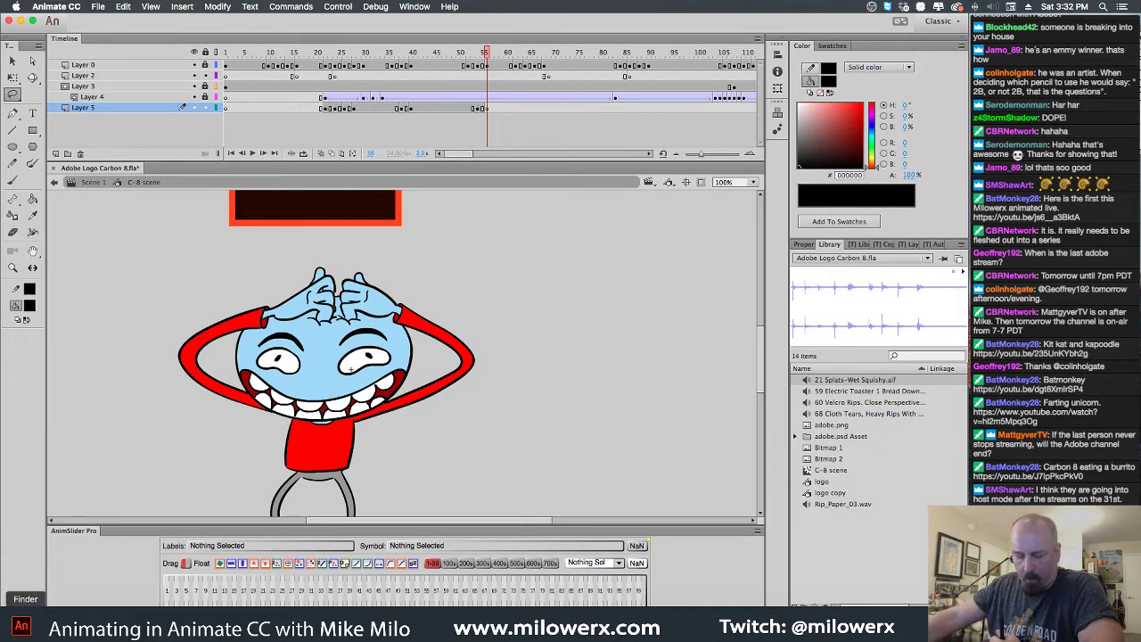
{"action": "left_click", "coordinate": [25, 619]}
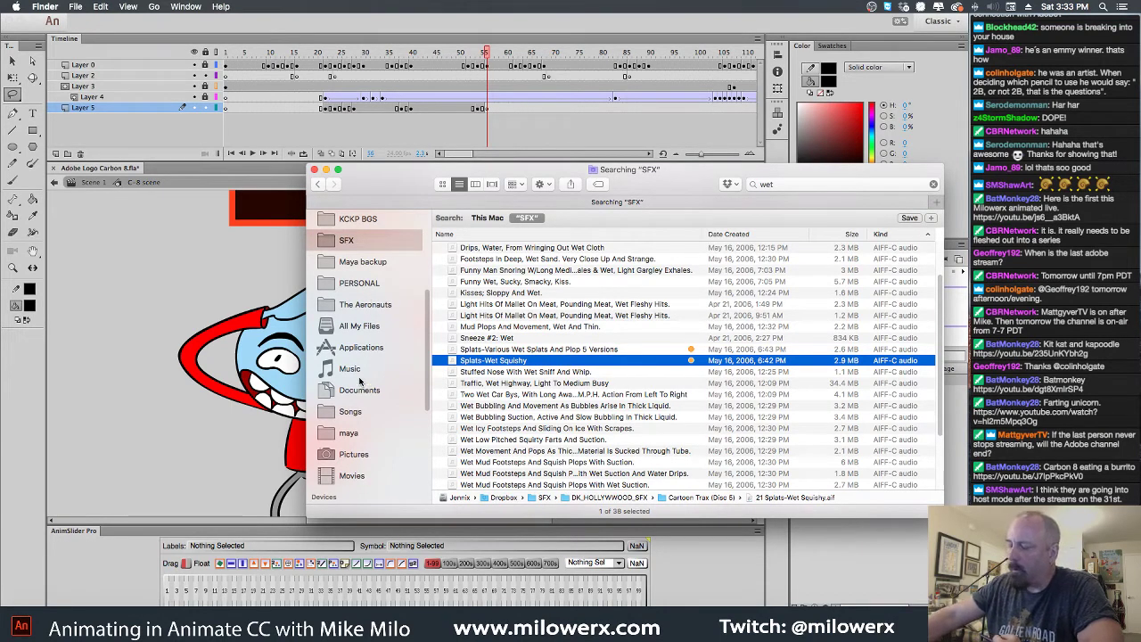
{"action": "left_click", "coordinate": [442, 30]}
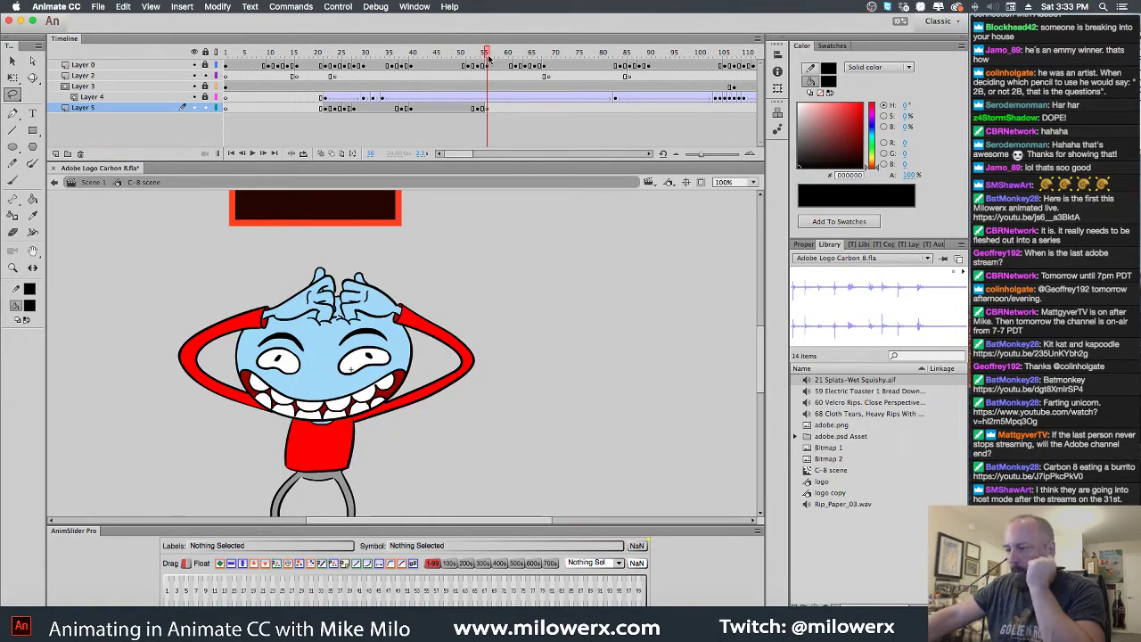
{"action": "left_click_drag", "start_coordinate": [490, 55], "coordinate": [414, 55]}
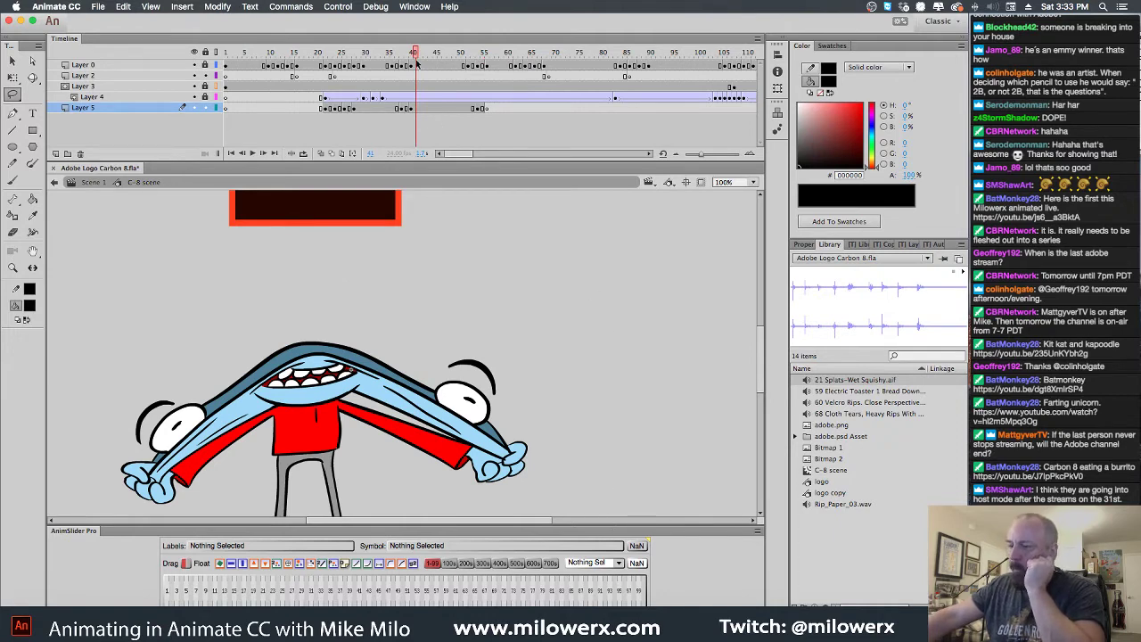
{"action": "mouse_move", "coordinate": [415, 56]}
{"action": "left_mouse_down"}
{"action": "mouse_move", "coordinate": [270, 55]}
{"action": "mouse_move", "coordinate": [426, 56]}
{"action": "mouse_move", "coordinate": [247, 56]}
{"action": "mouse_move", "coordinate": [395, 55]}
{"action": "mouse_move", "coordinate": [397, 70]}
{"action": "left_mouse_up"}
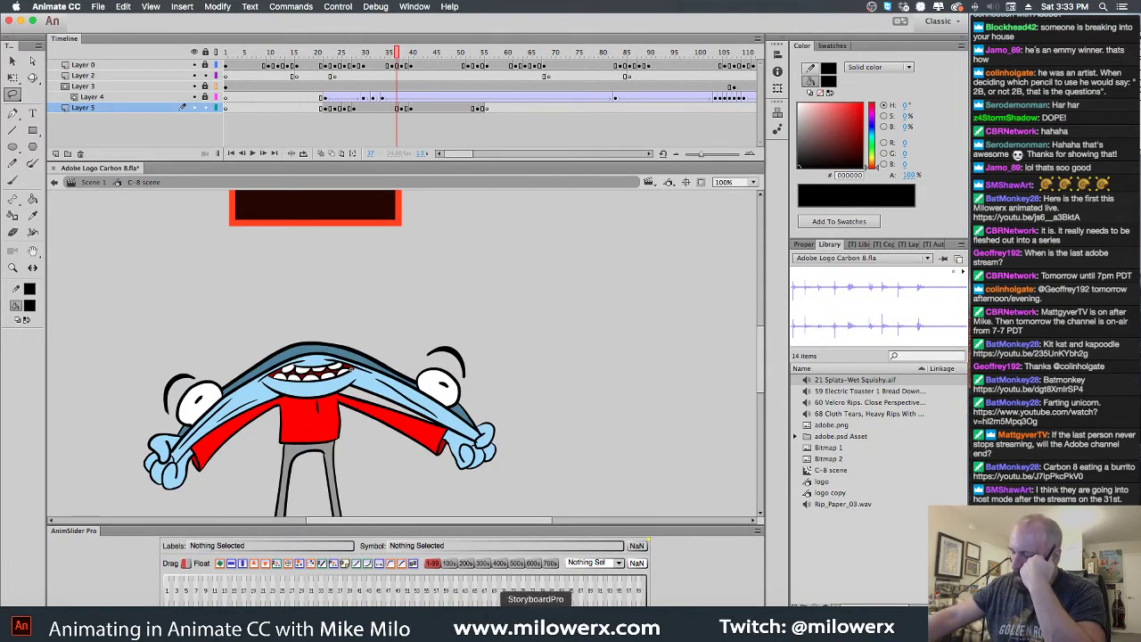
Launch Storyboard Pro, close the Curious George project, and relaunch it to reach the welcome screen
{"action": "left_click", "coordinate": [526, 582]}
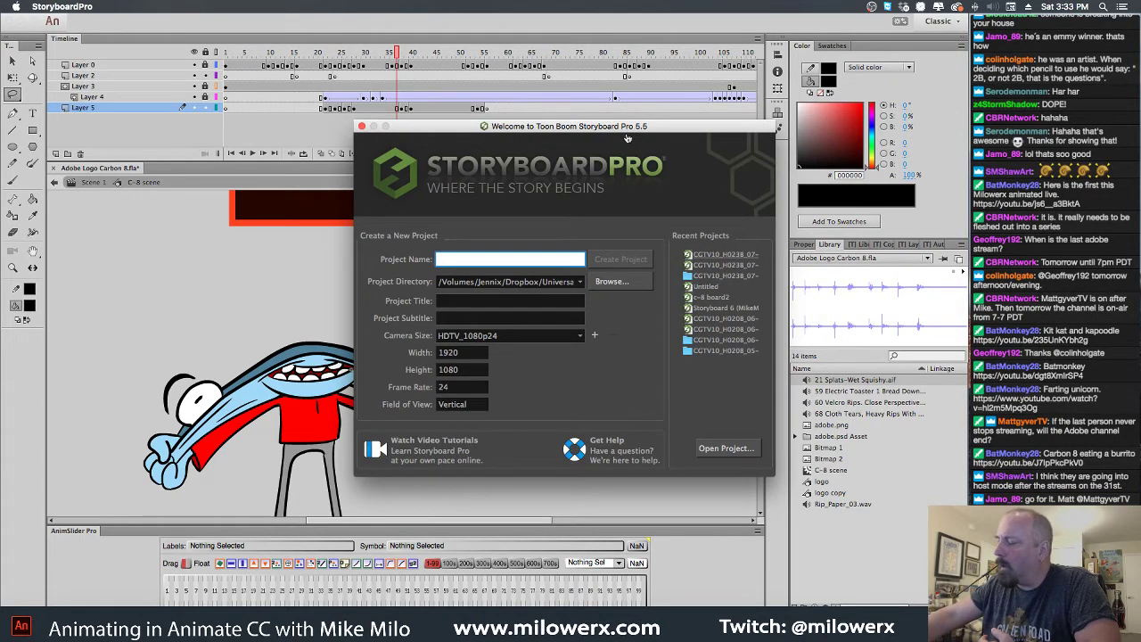
{"action": "key", "text": "Escape"}
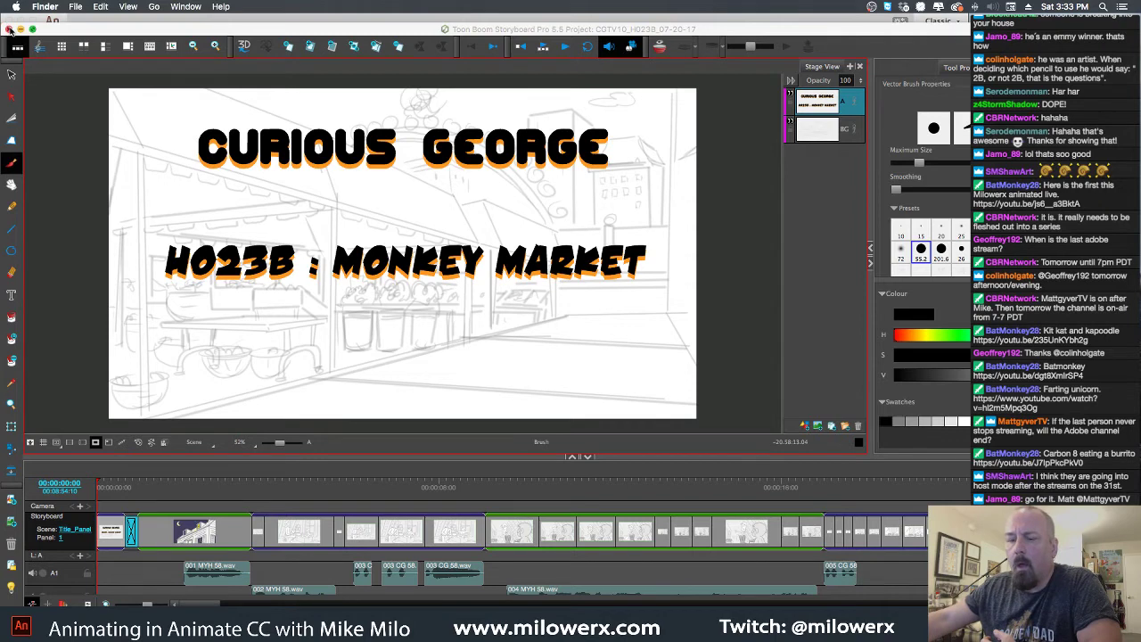
{"action": "left_click", "coordinate": [9, 29]}
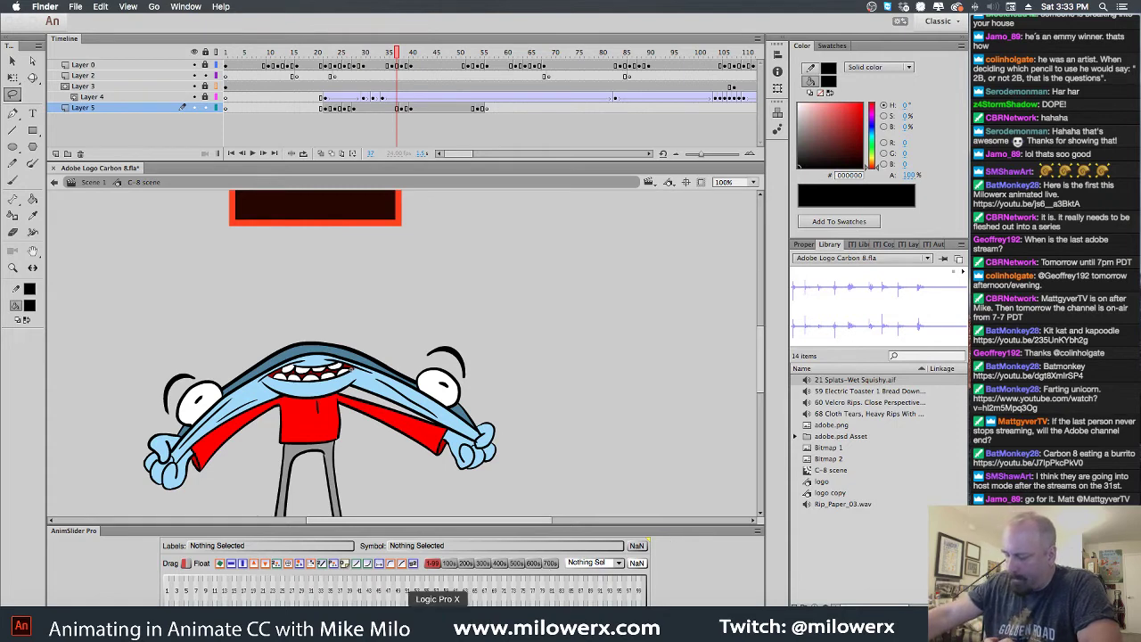
{"action": "left_click", "coordinate": [535, 622]}
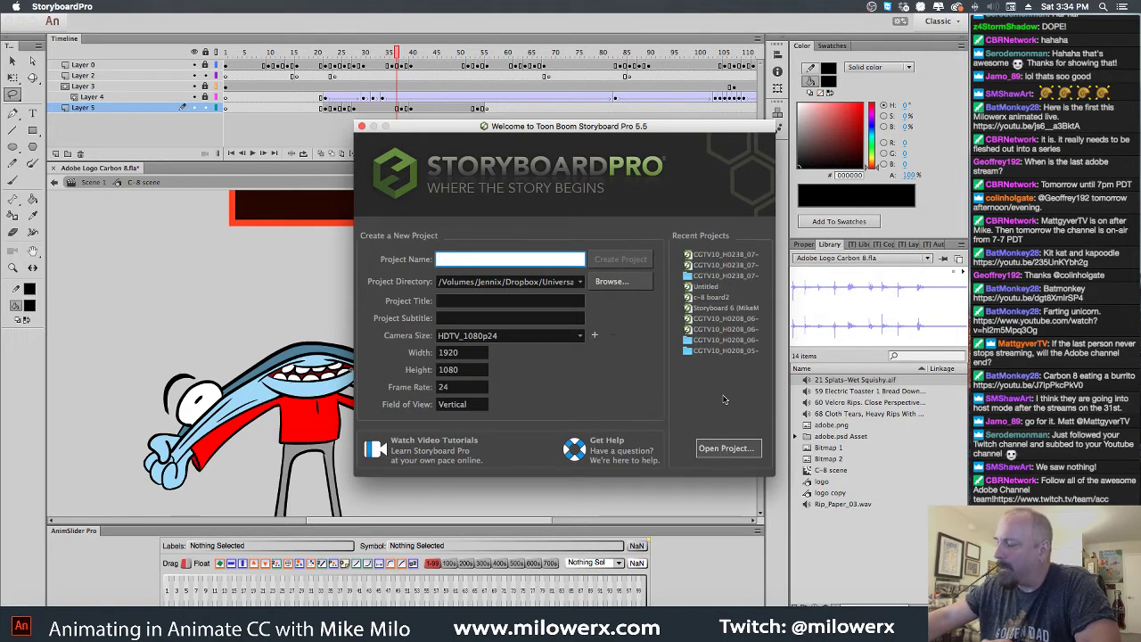
Open the c-8 board2.sboard project from Dropbox-Development > Carbon-8
{"action": "left_click", "coordinate": [726, 448]}
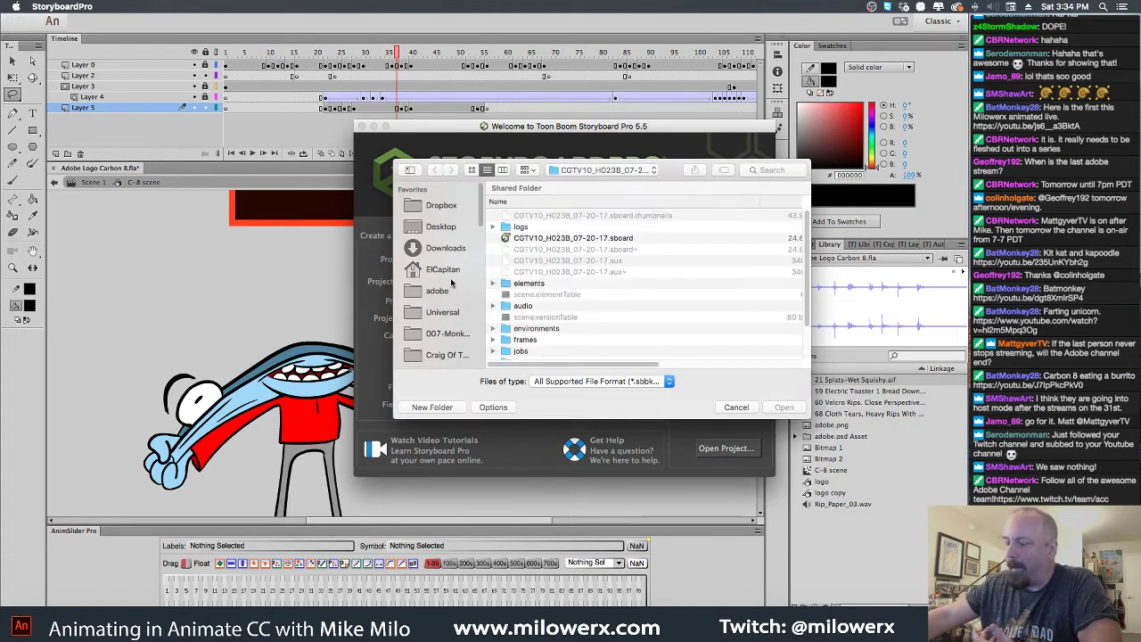
{"action": "scroll", "coordinate": [453, 310], "scroll_direction": "down", "scroll_amount": 2}
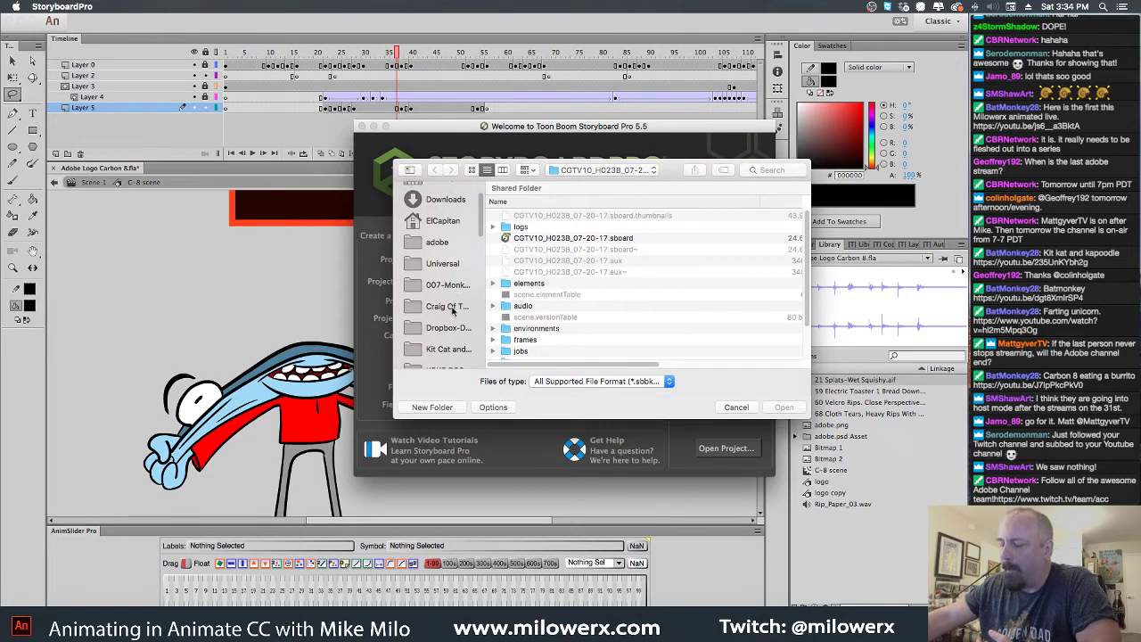
{"action": "scroll", "coordinate": [453, 310], "scroll_direction": "down", "scroll_amount": 2}
{"action": "left_click", "coordinate": [455, 289]}
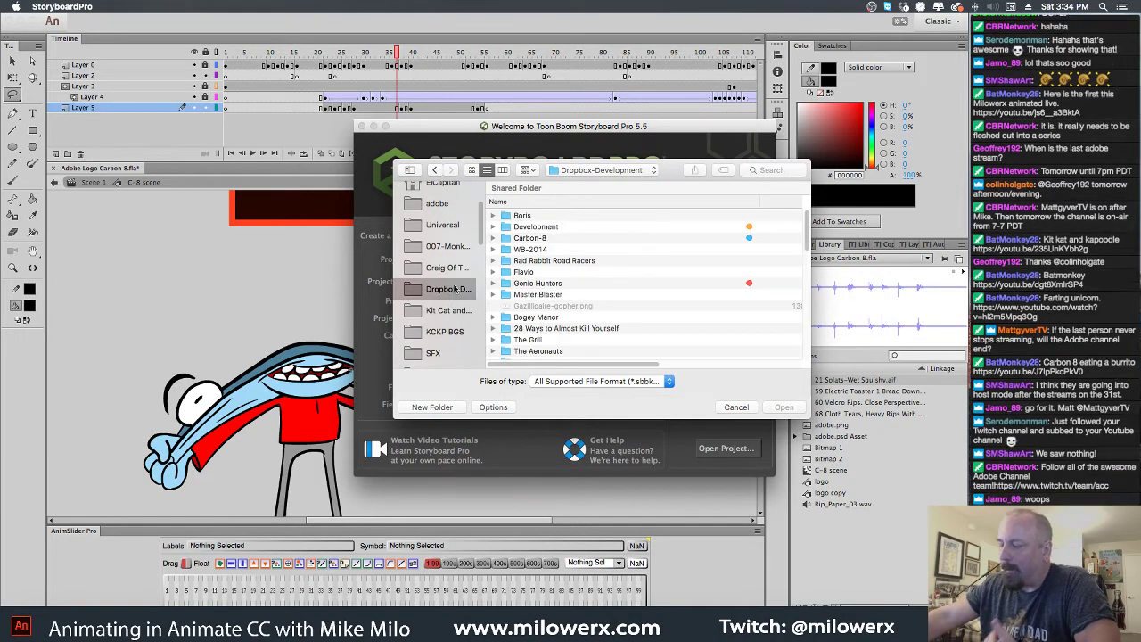
{"action": "double_click", "coordinate": [528, 239]}
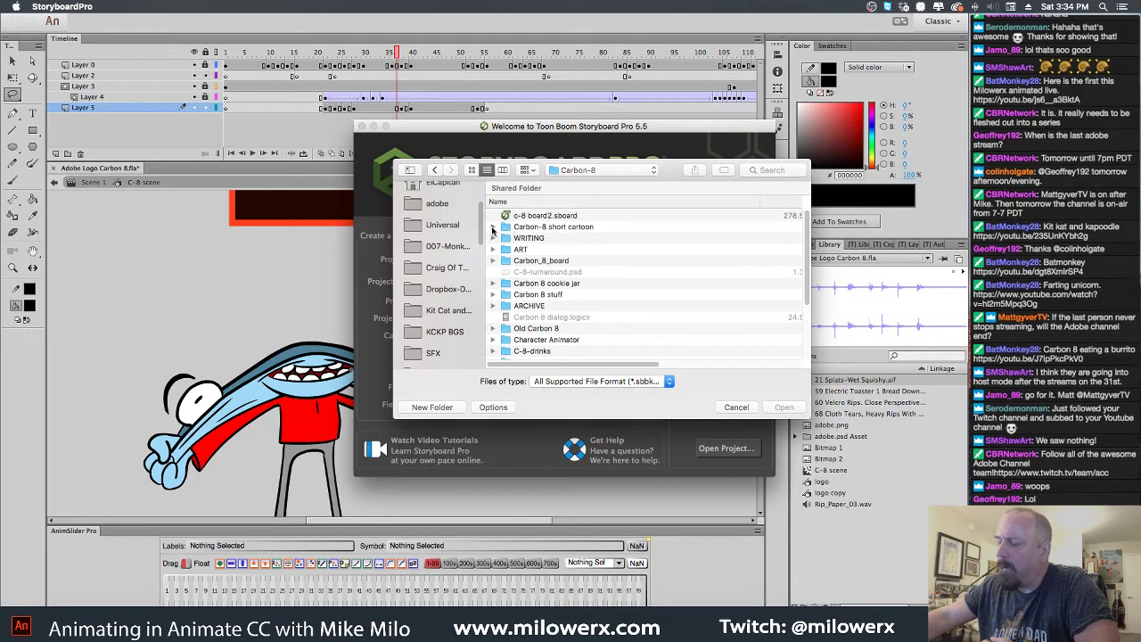
{"action": "left_click", "coordinate": [493, 229]}
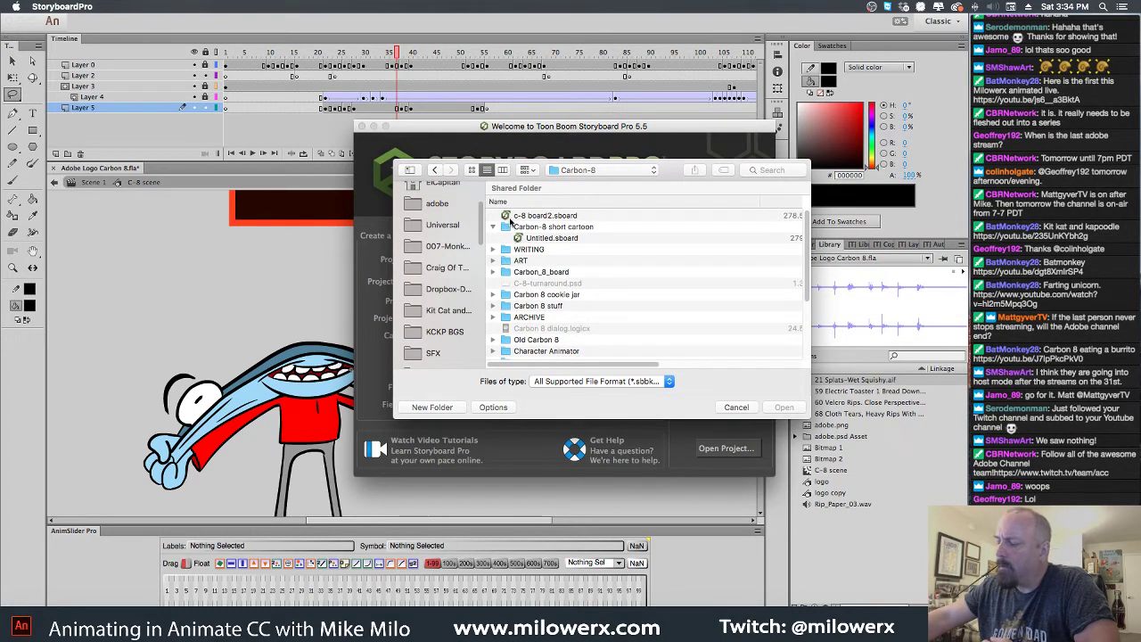
{"action": "left_click", "coordinate": [539, 216]}
{"action": "key", "text": "Return"}
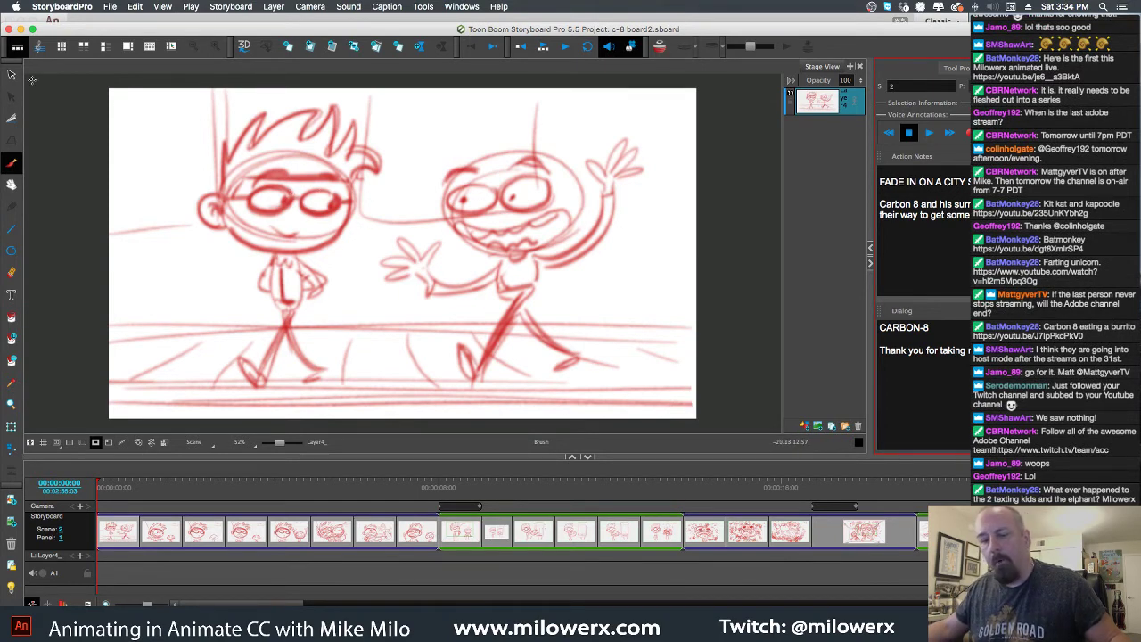
With the selection tool active, step through scene 2's panels to scene 3's first panel
{"action": "left_click", "coordinate": [10, 76]}
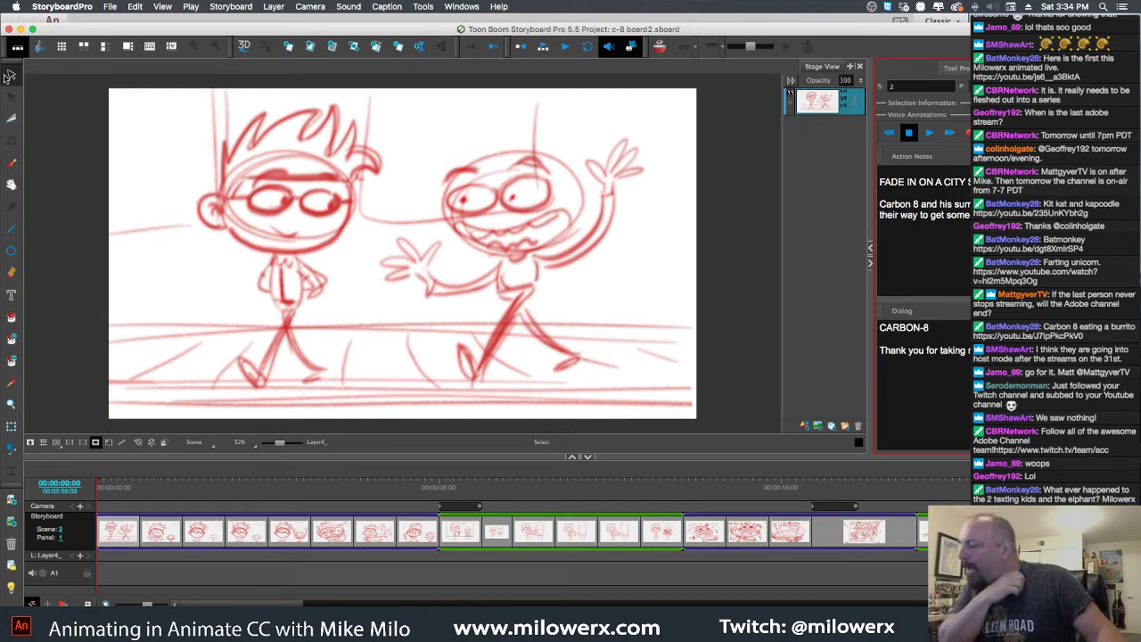
{"action": "key", "text": "space"}
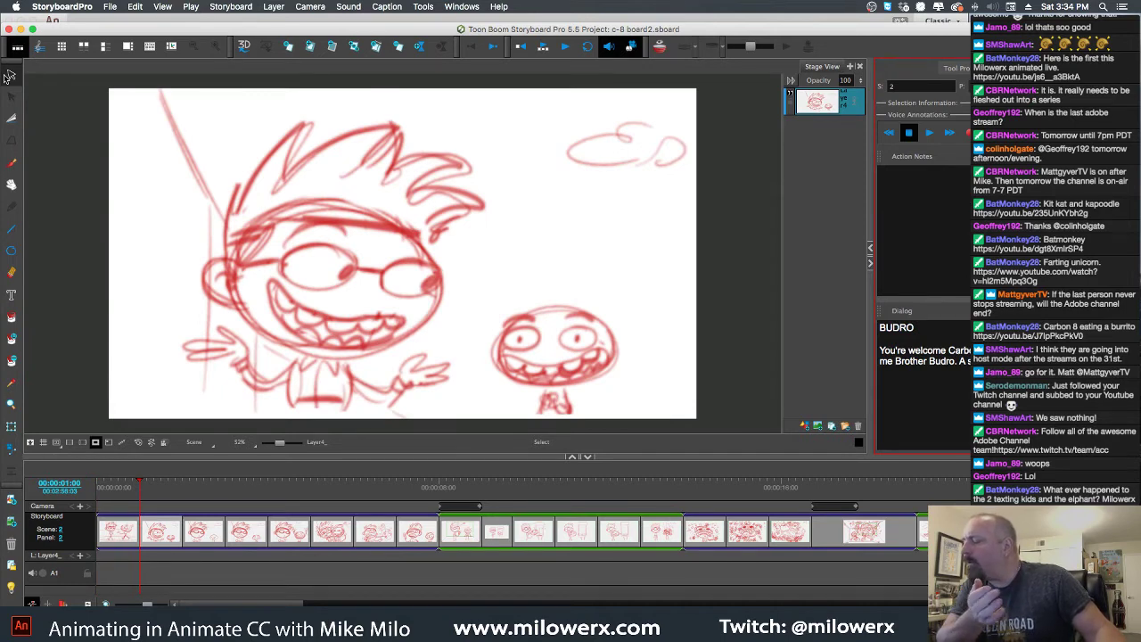
{"action": "key", "text": "Right"}
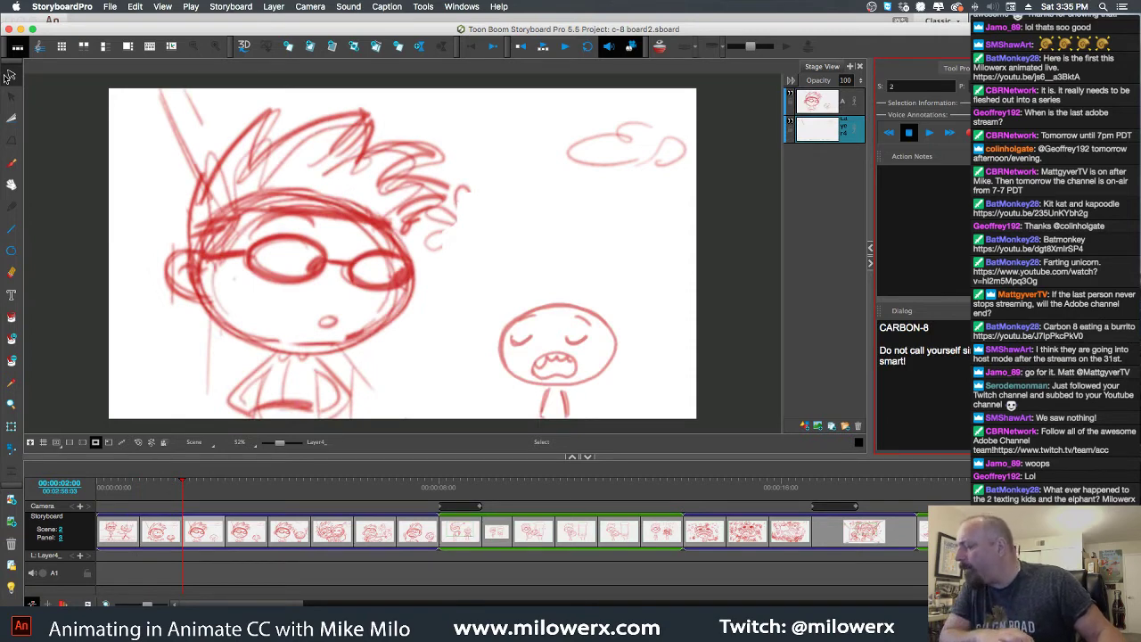
{"action": "key", "text": "Right"}
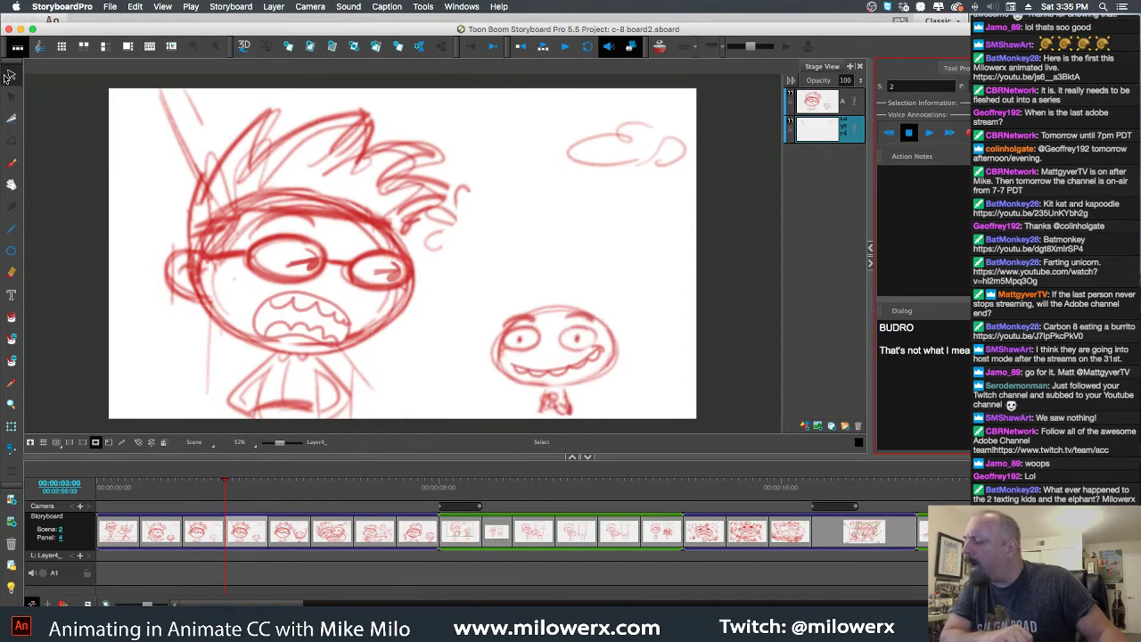
{"action": "key", "text": "Right"}
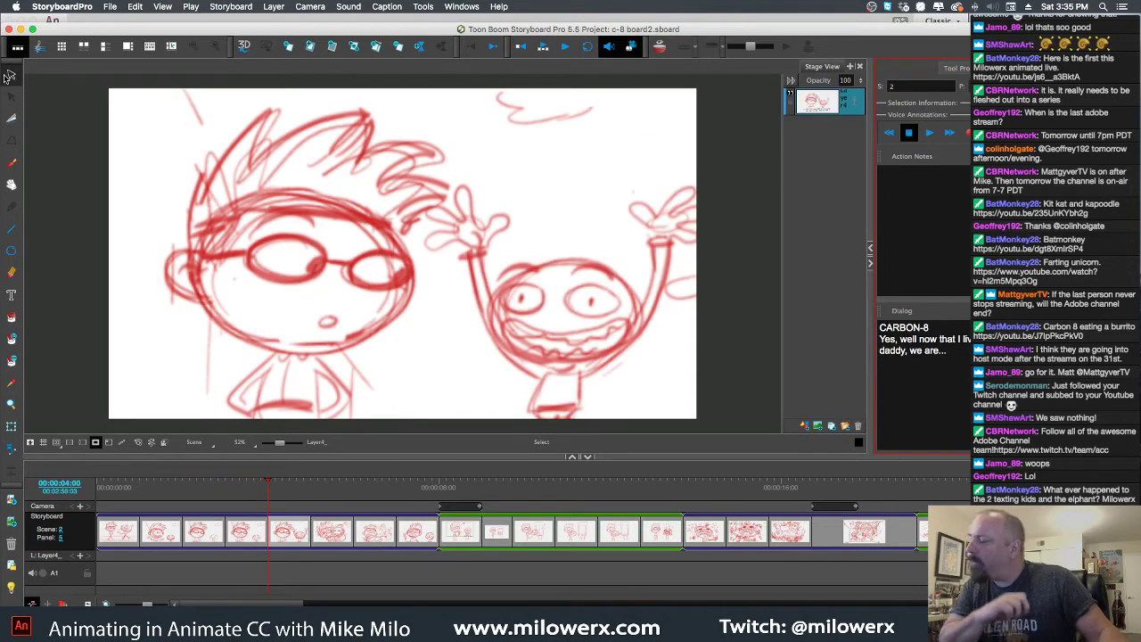
{"action": "key", "text": "Right"}
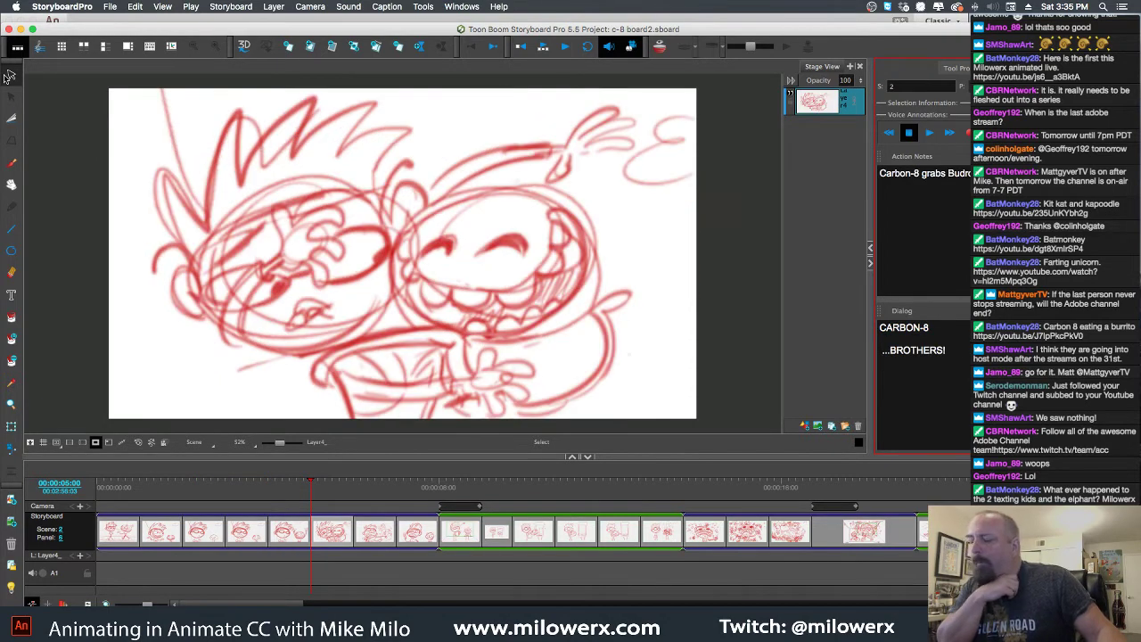
{"action": "key", "text": "Right"}
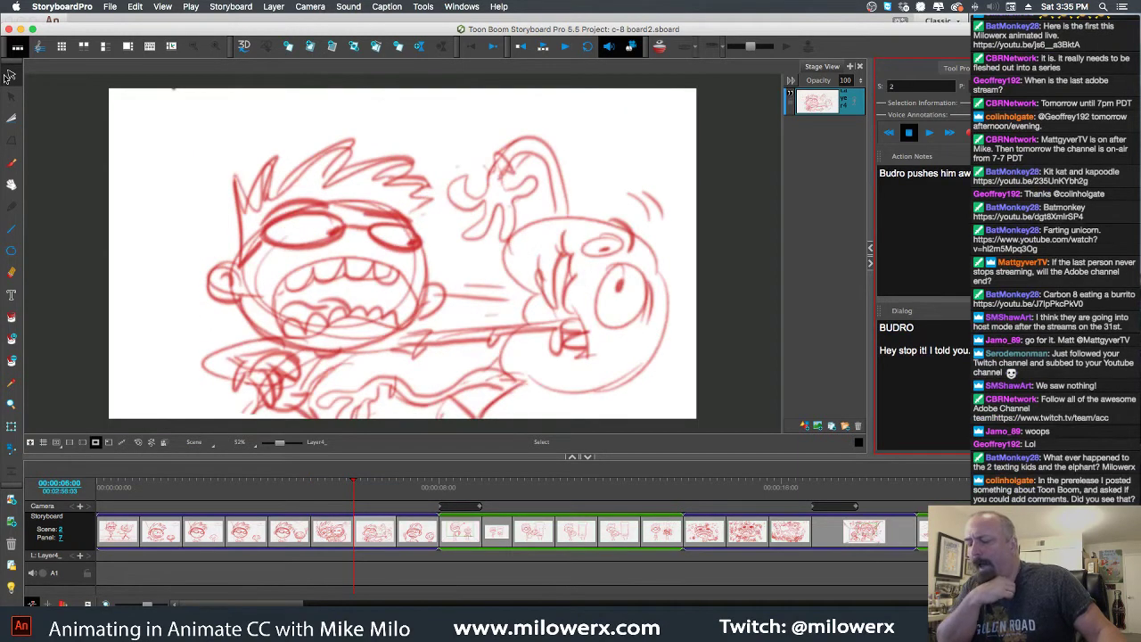
{"action": "key", "text": "Right"}
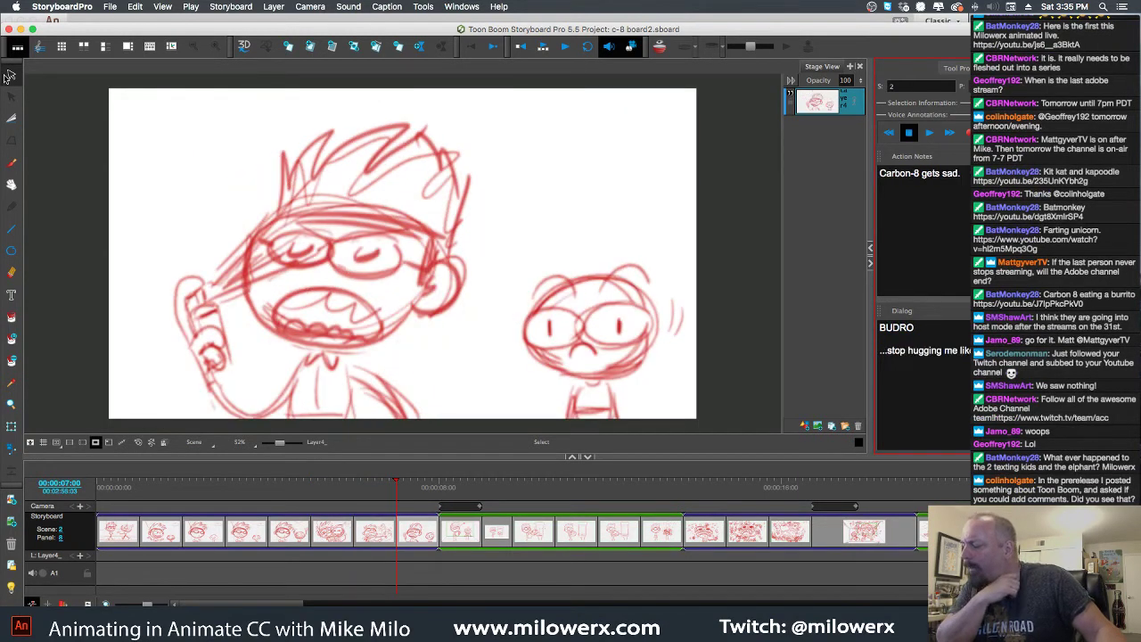
{"action": "key", "text": "Right"}
{"action": "key", "text": "Left"}
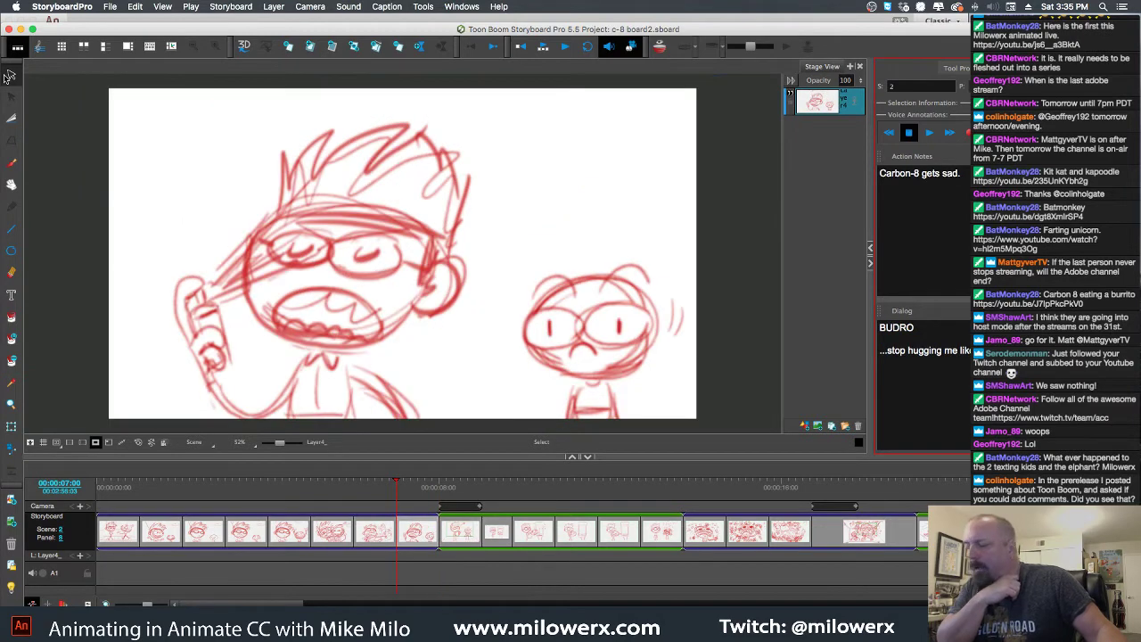
{"action": "key", "text": "Right"}
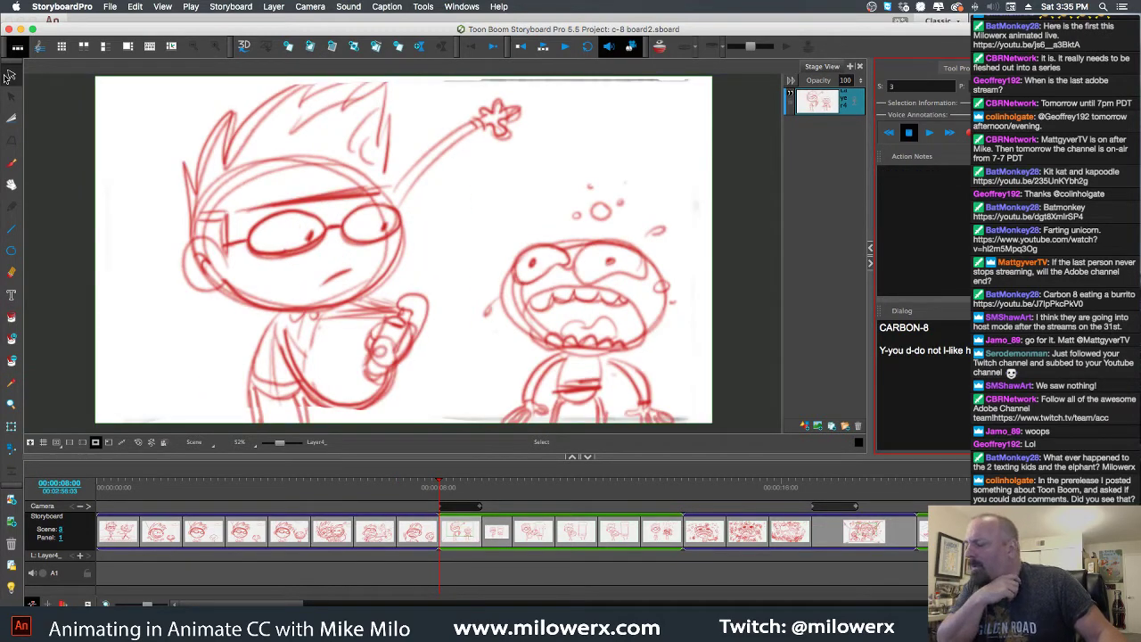
Review the remaining scene 3 panels one by one
{"action": "key", "text": "Right"}
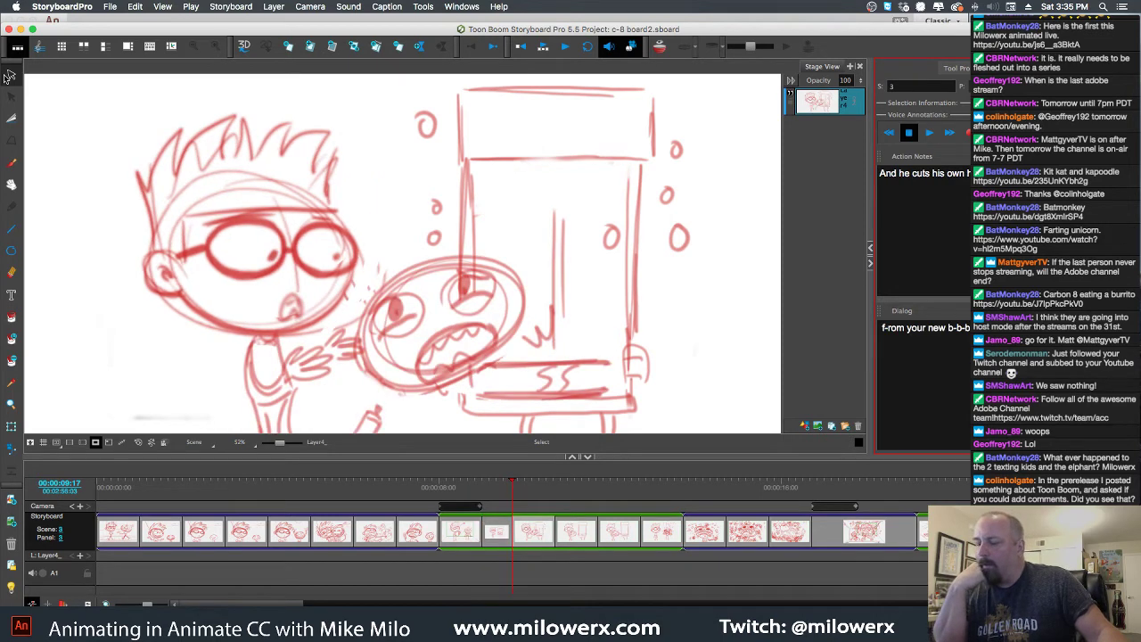
{"action": "key", "text": "Left"}
{"action": "key", "text": "Left"}
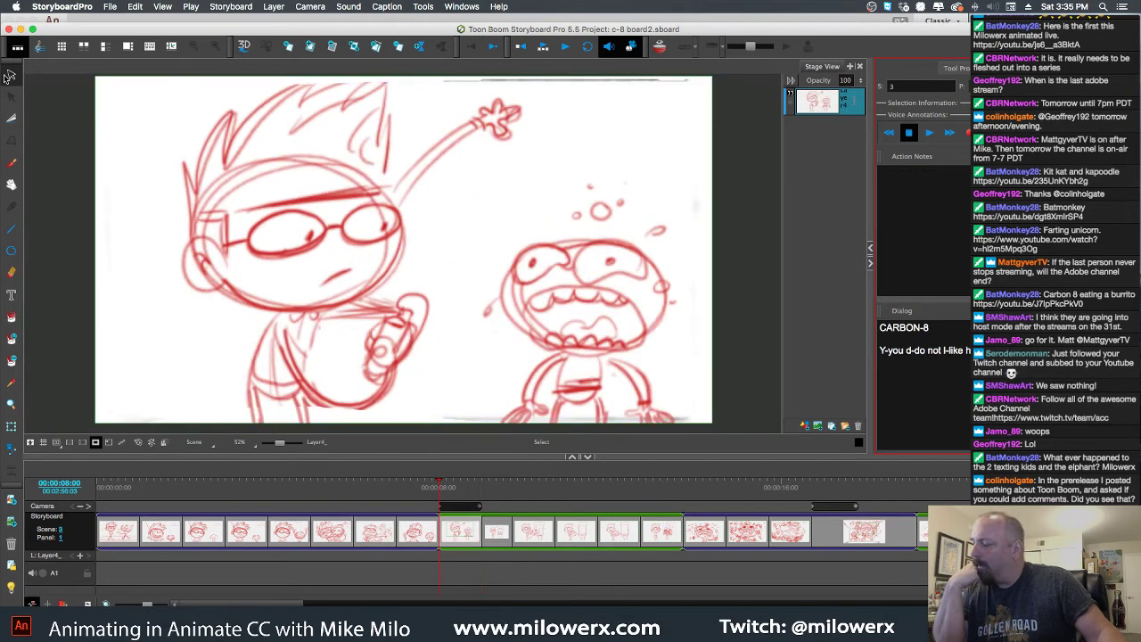
{"action": "key", "text": "Right"}
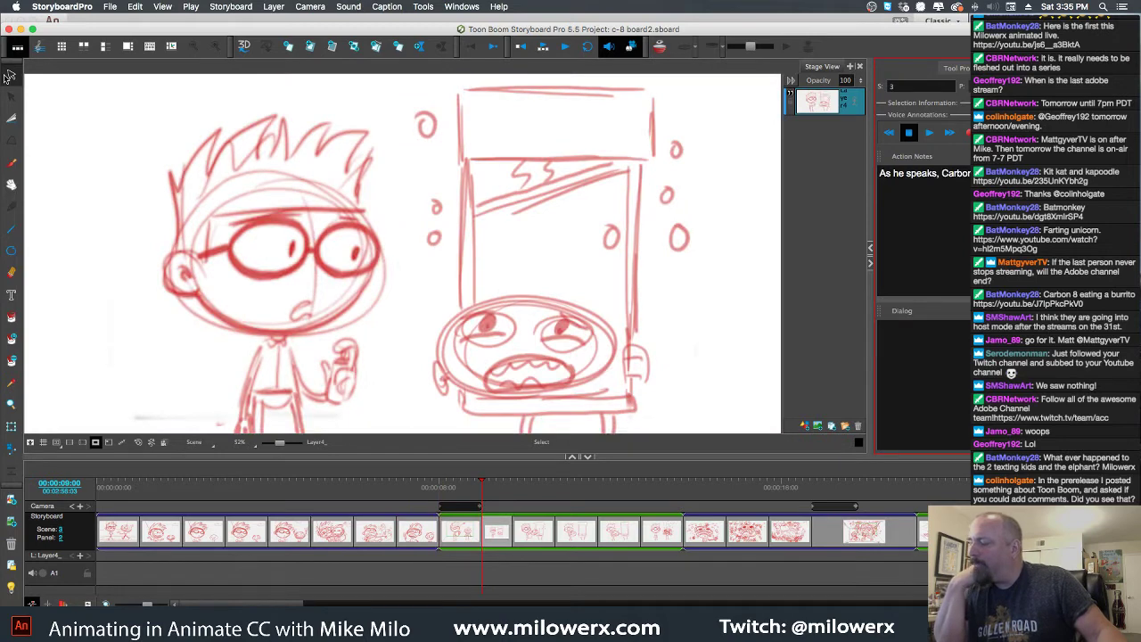
{"action": "key", "text": "Right"}
{"action": "key", "text": "Right"}
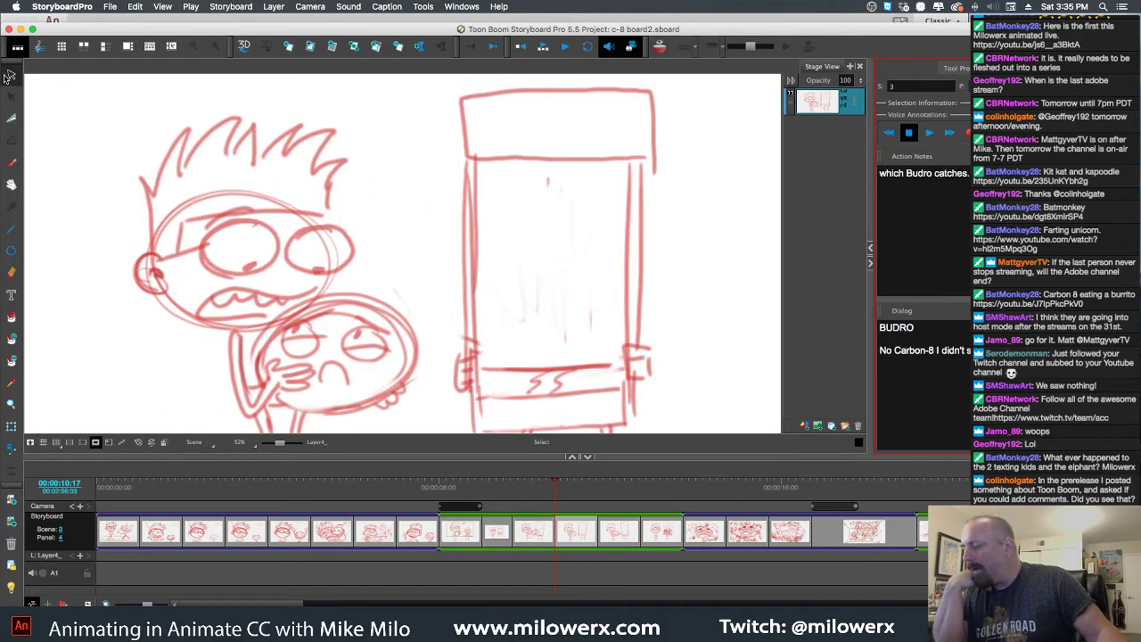
{"action": "key", "text": "Right"}
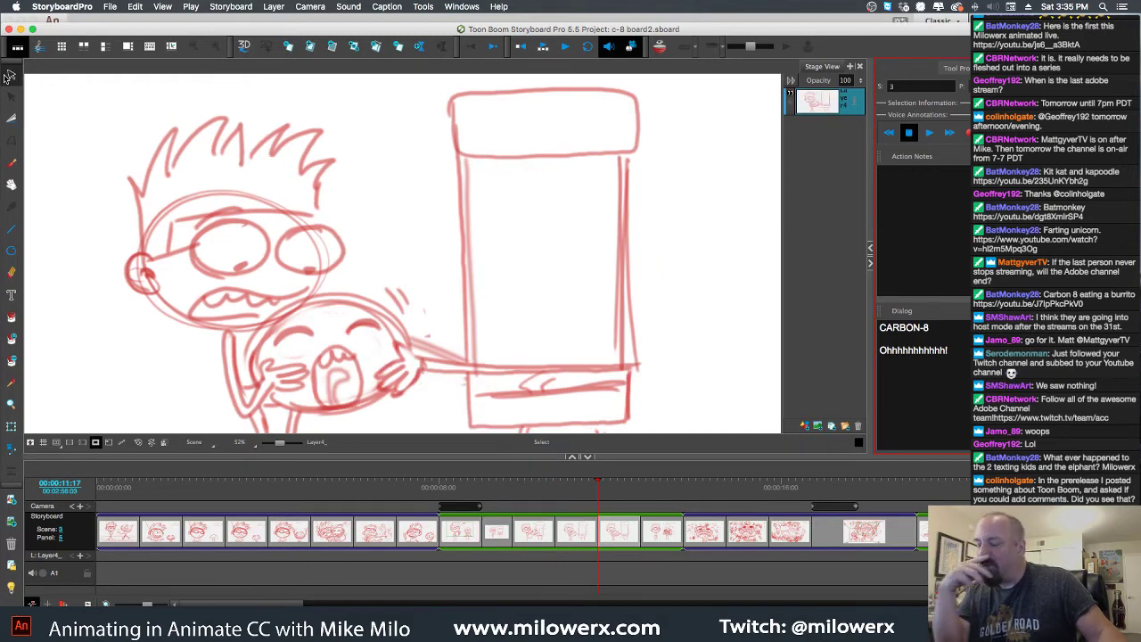
{"action": "key", "text": "Right"}
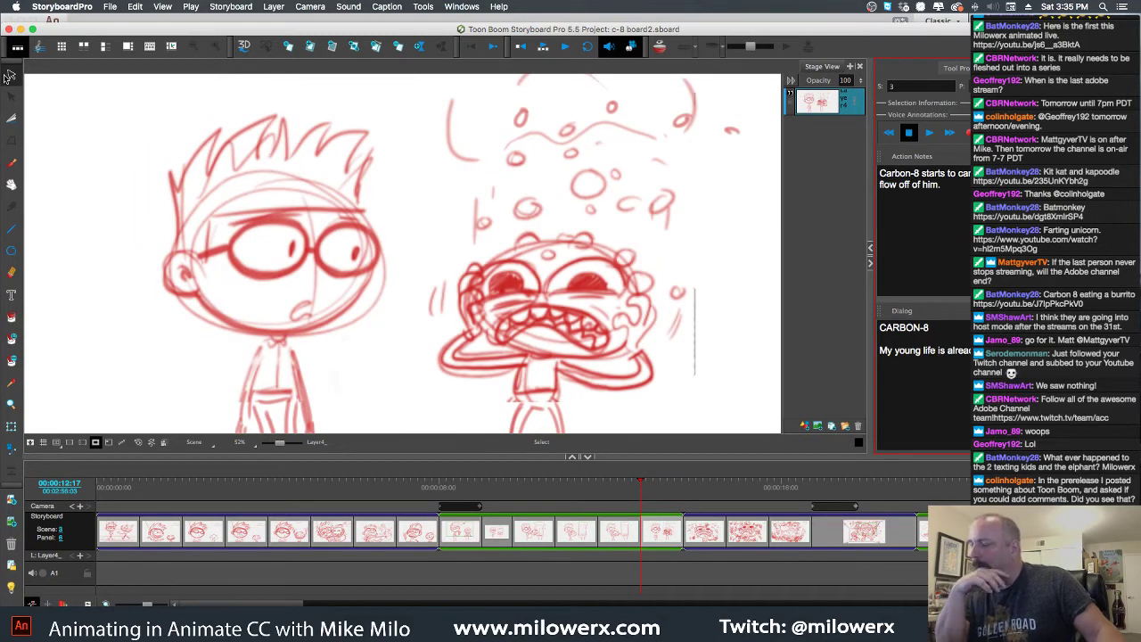
{"action": "key", "text": "Left"}
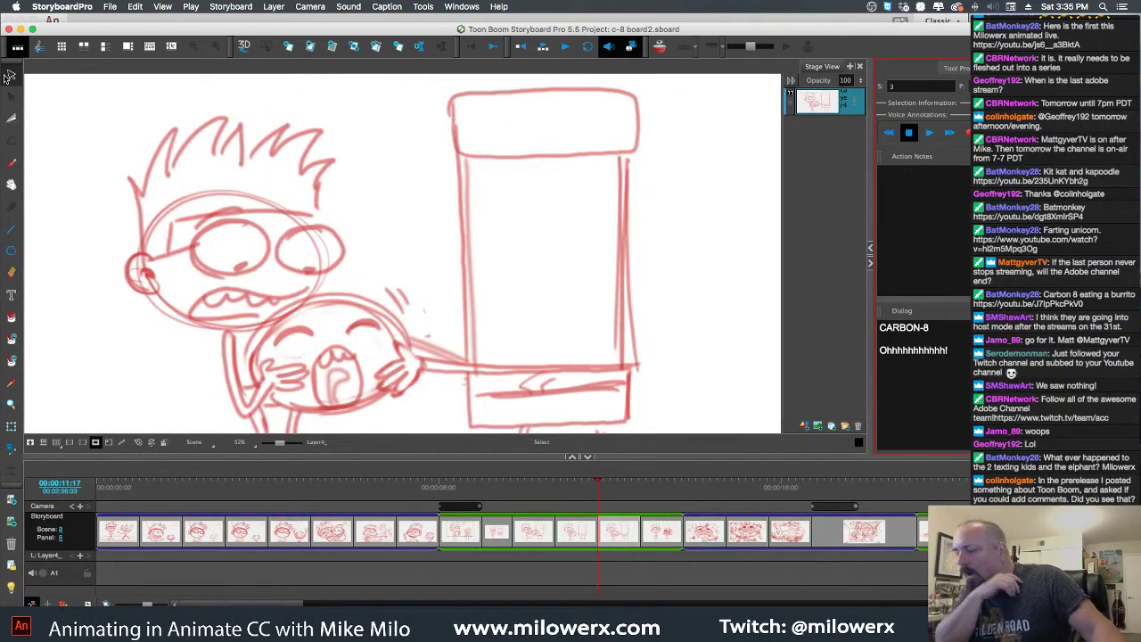
{"action": "key", "text": "Right"}
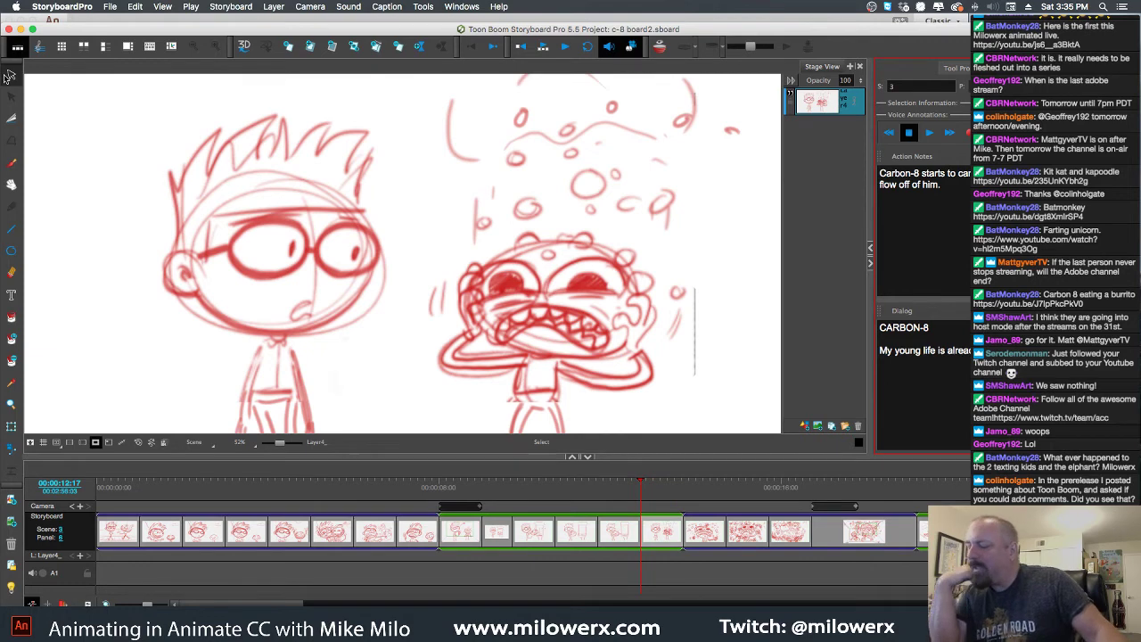
Step through scene 3_A, scrub panel 4's camera move, and play on into scene 4
{"action": "key", "text": "Right"}
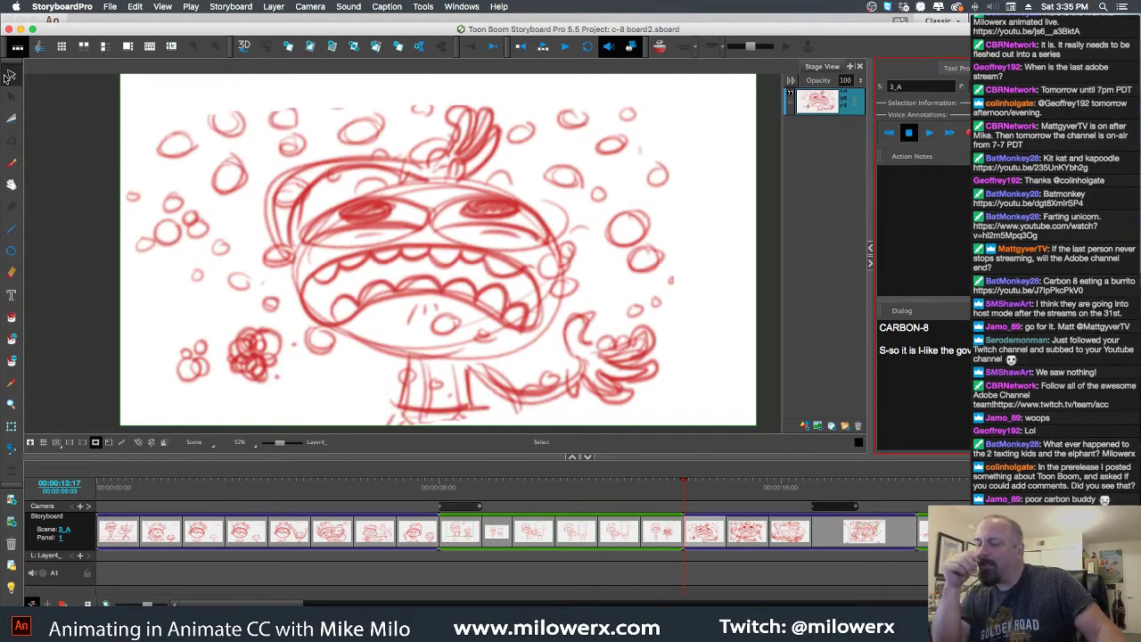
{"action": "key", "text": "Right"}
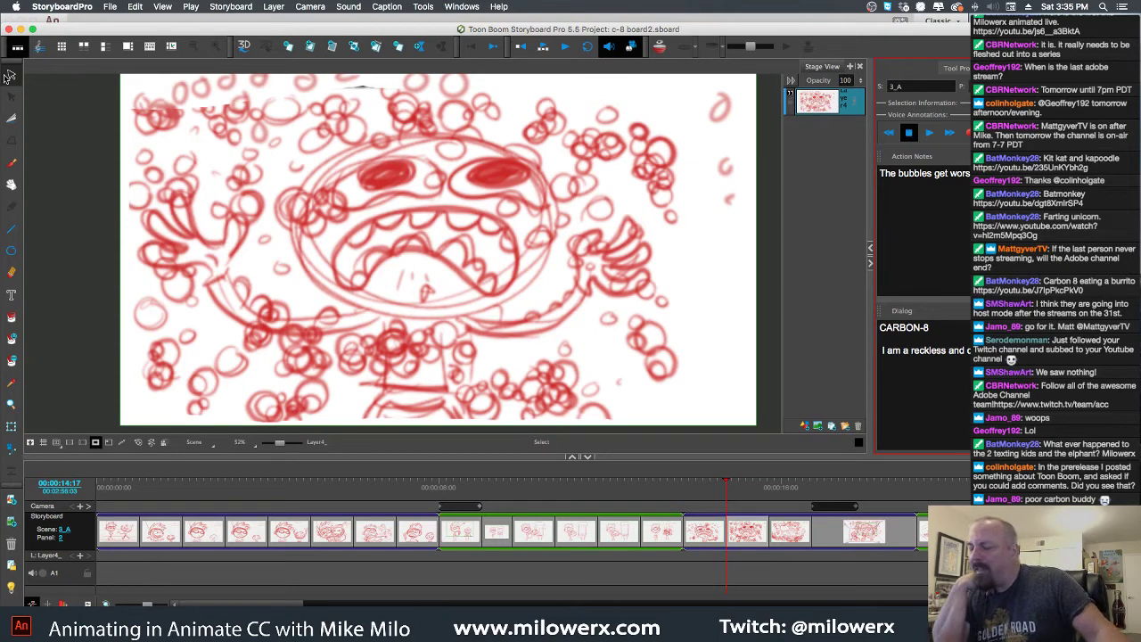
{"action": "key", "text": "Right"}
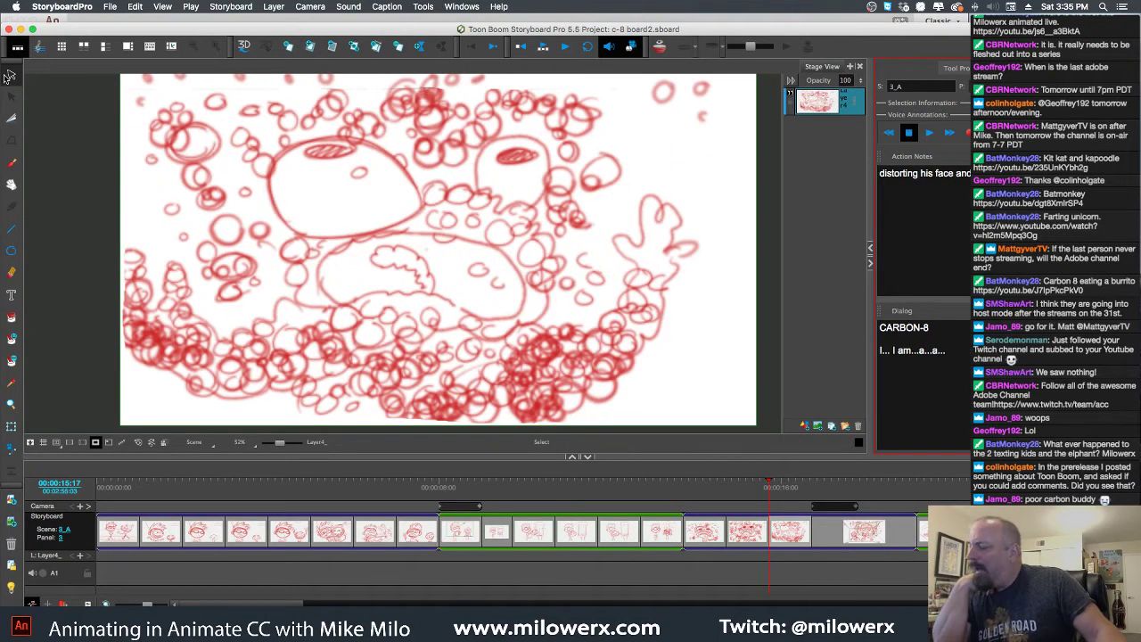
{"action": "key", "text": "Right"}
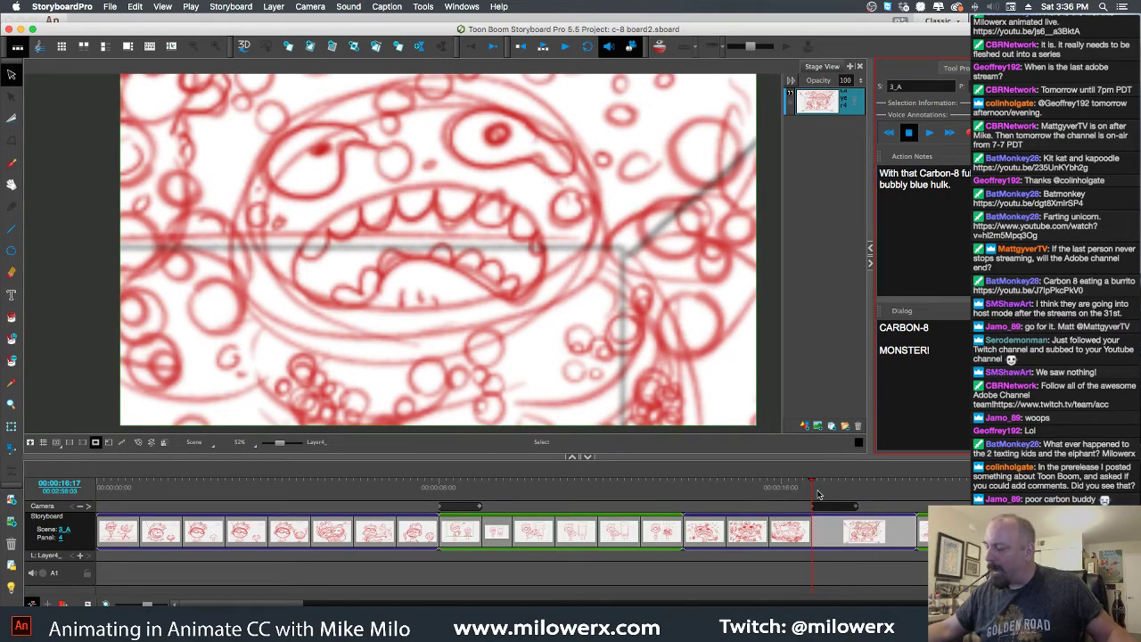
{"action": "left_click_drag", "start_coordinate": [813, 487], "coordinate": [901, 481]}
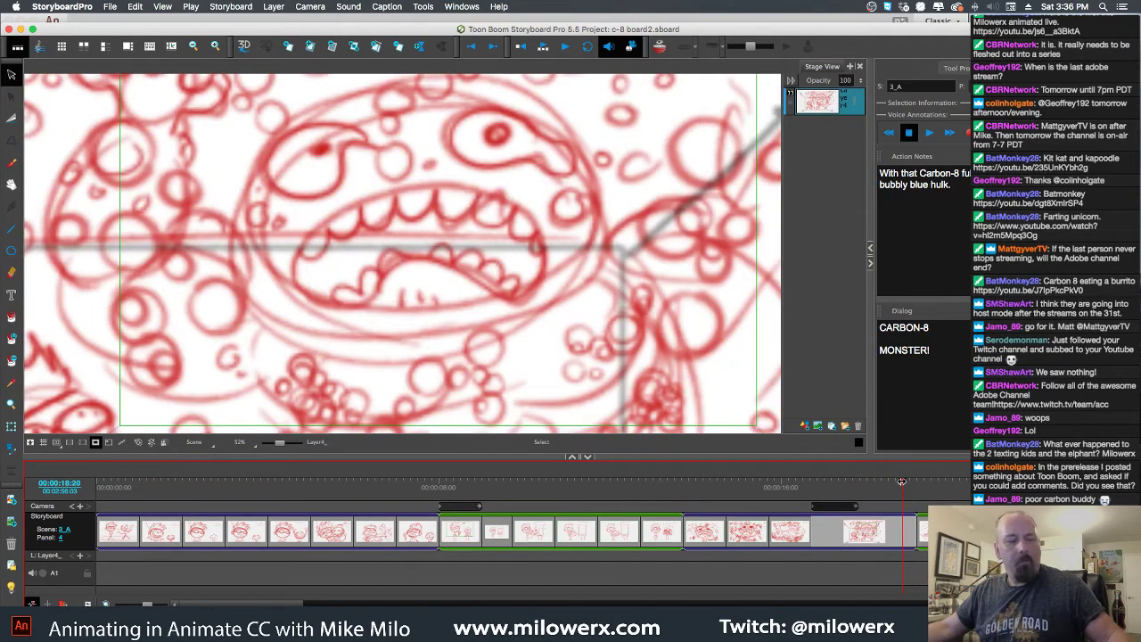
{"action": "key", "text": "space"}
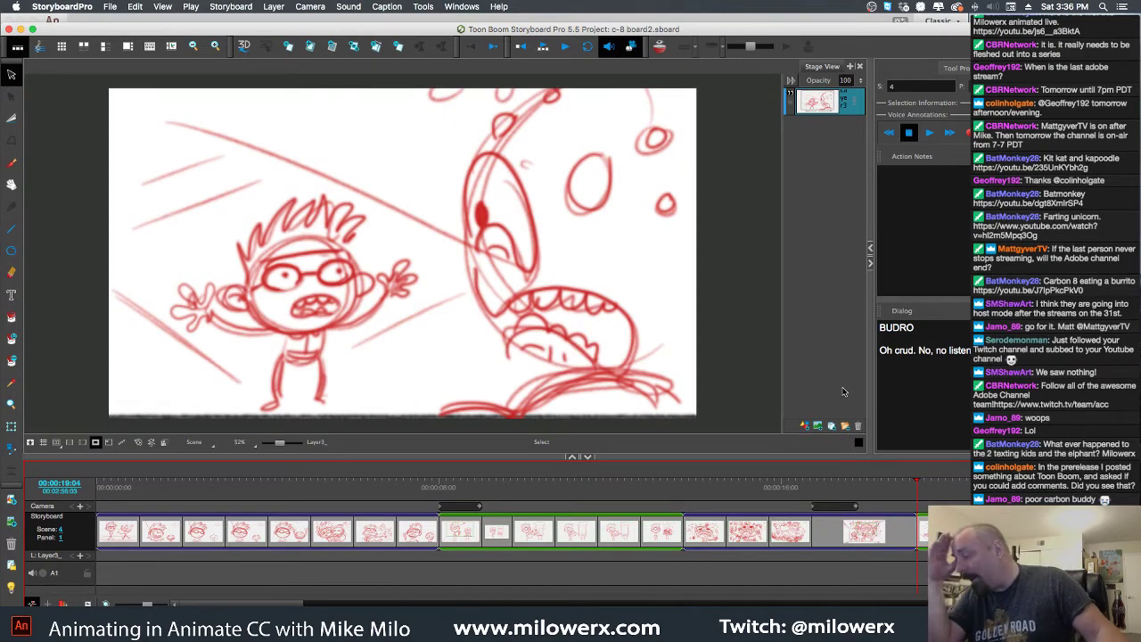
Advance from scene 4 panel 2 through scene 4_A's panel 12 to scene 5's mailbox panel
{"action": "key", "text": "space"}
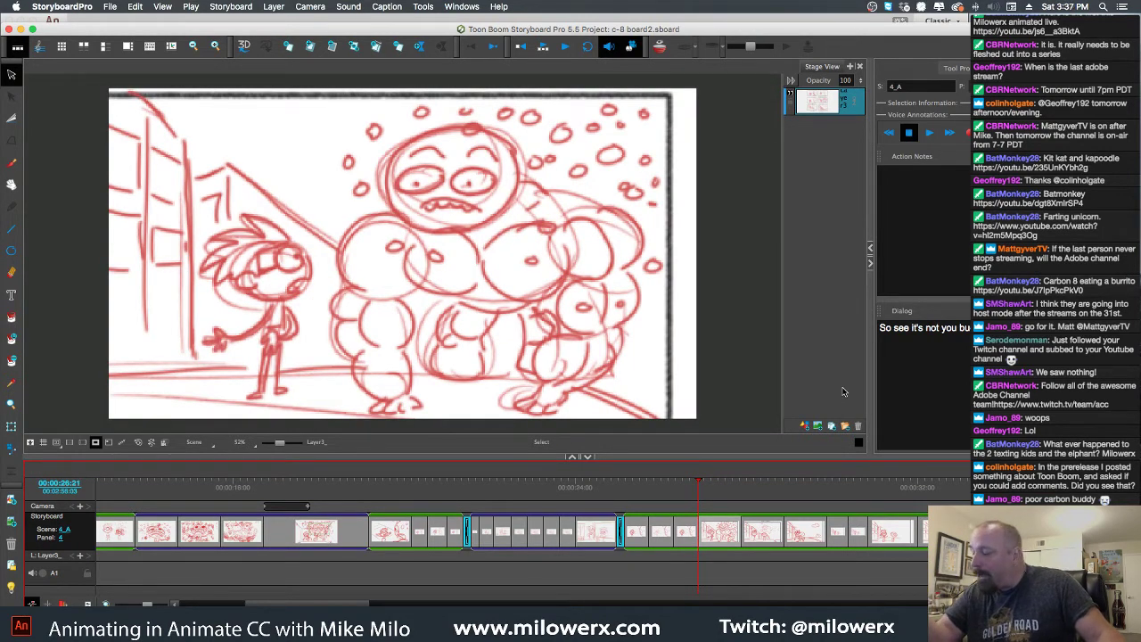
{"action": "key", "text": "Right"}
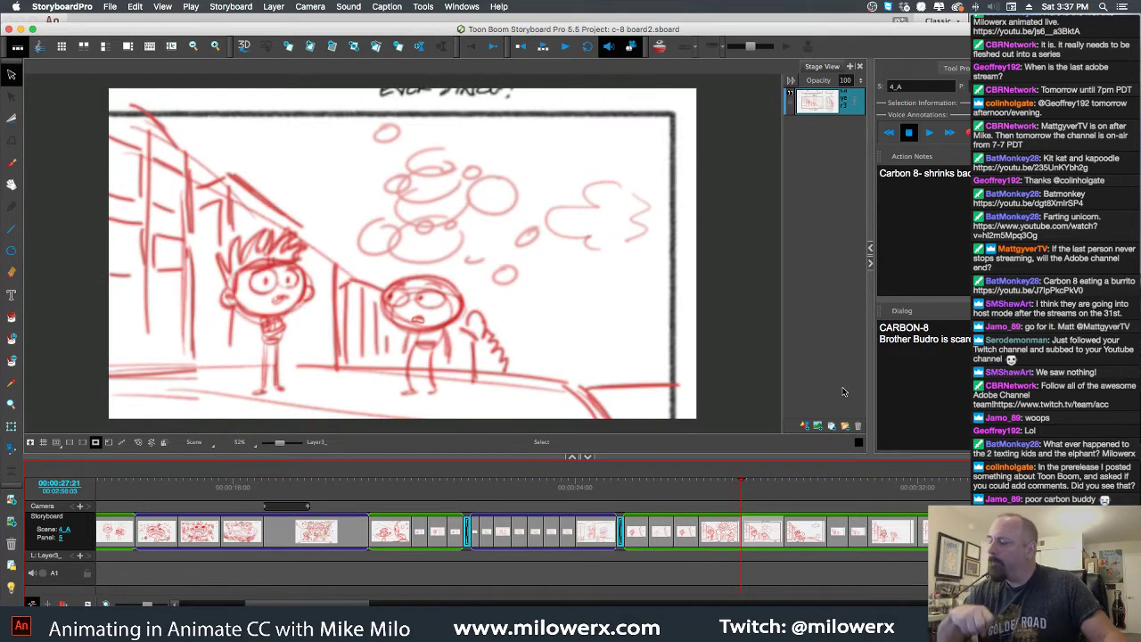
{"action": "key", "text": "Right"}
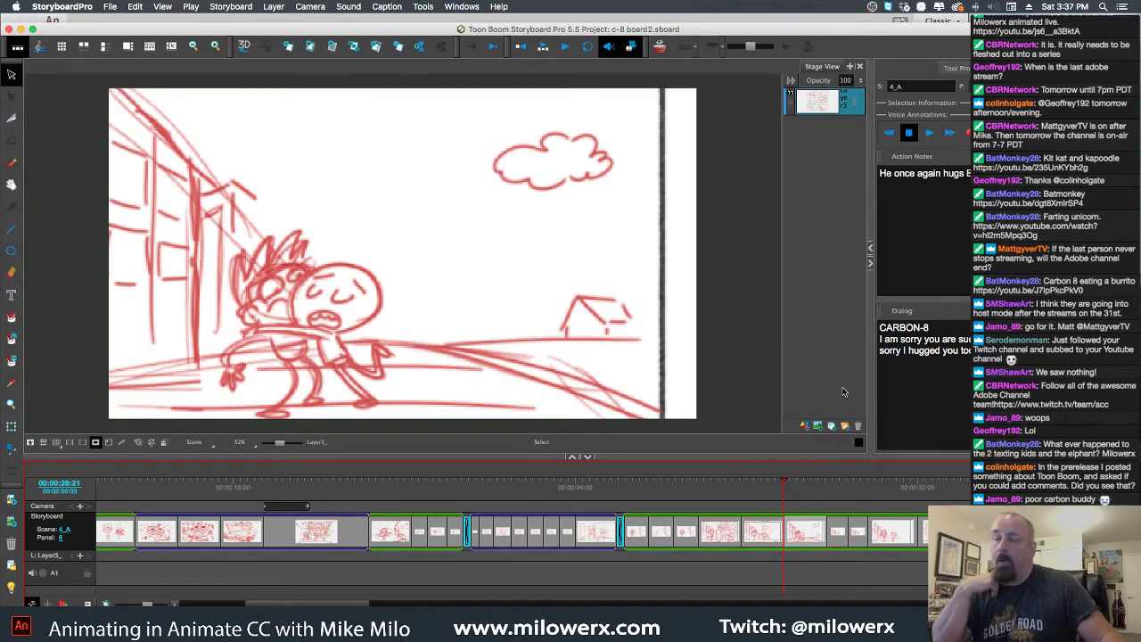
{"action": "key", "text": "Right"}
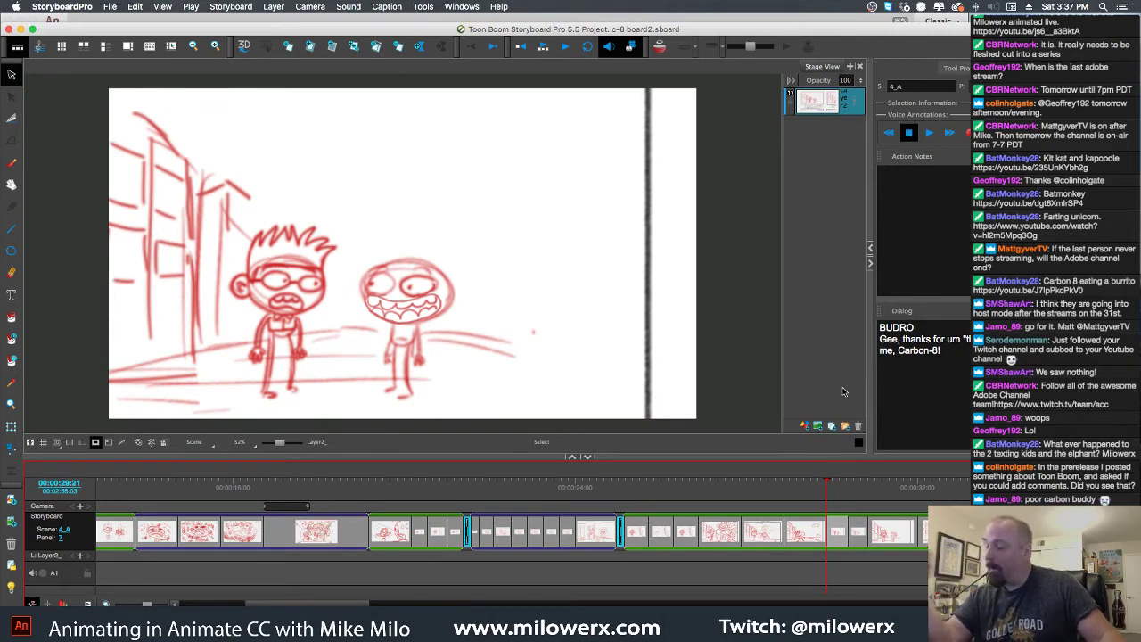
{"action": "key", "text": "Right"}
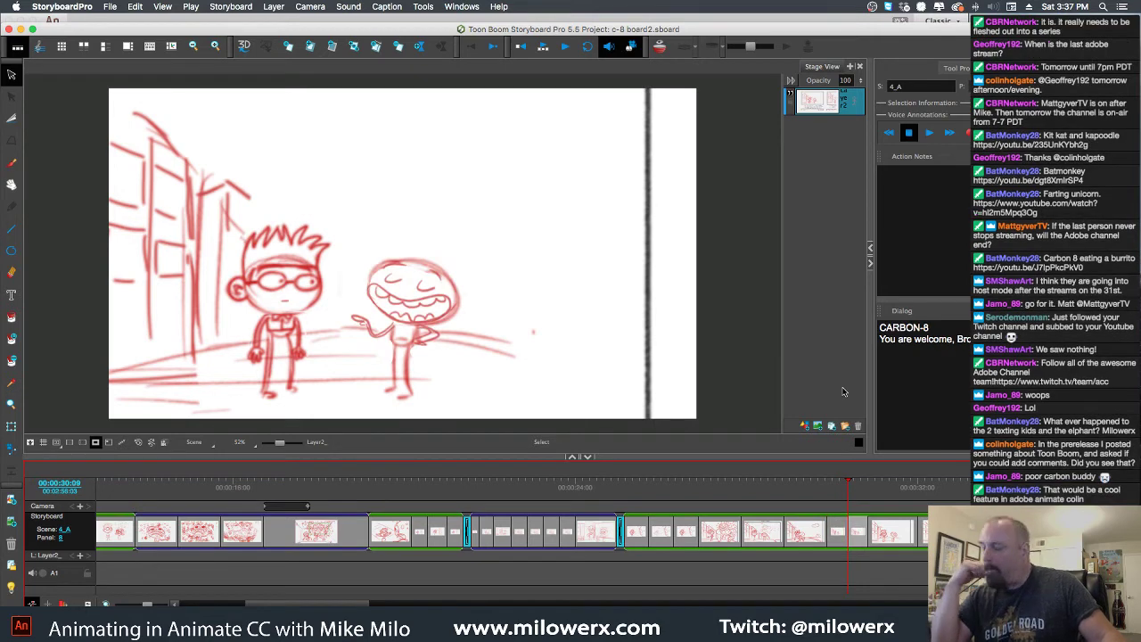
{"action": "key", "text": "Right"}
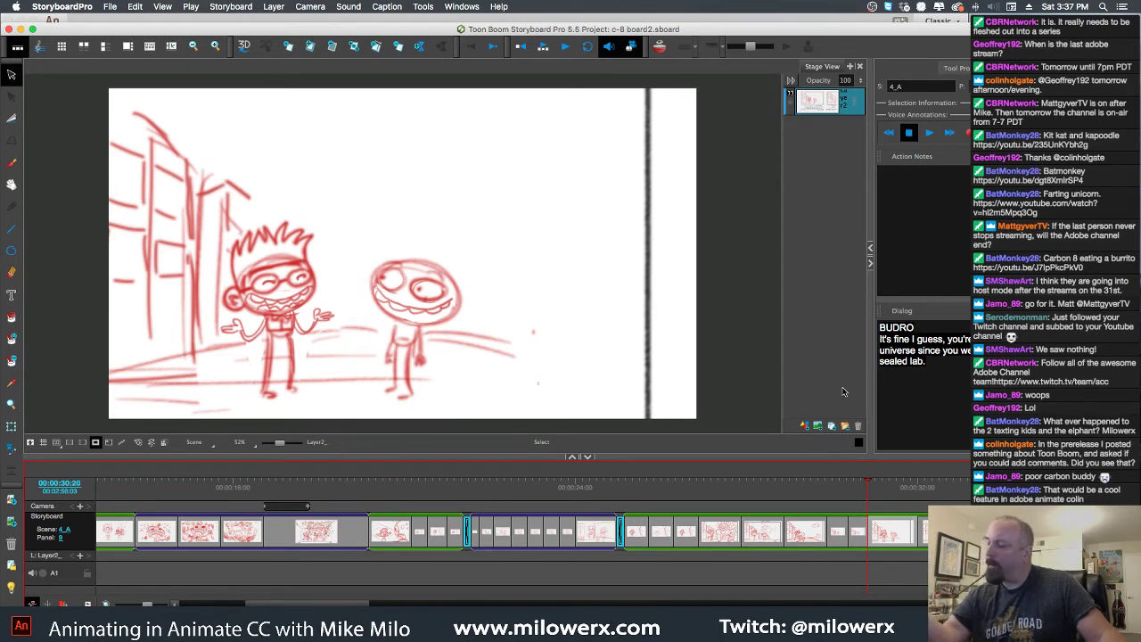
{"action": "key", "text": "Right"}
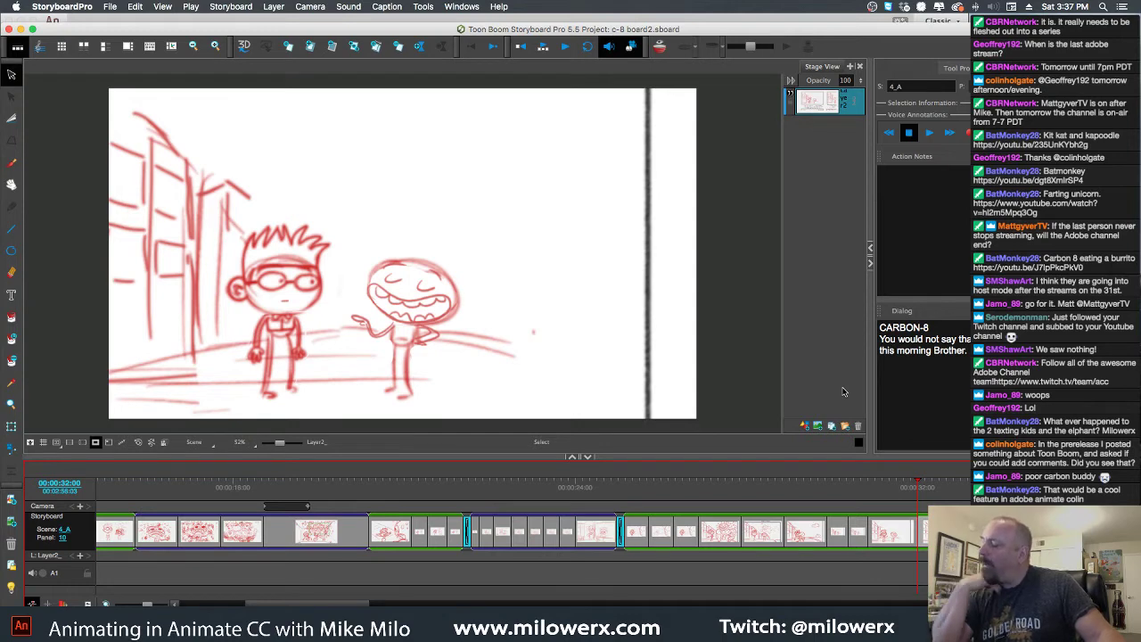
{"action": "key", "text": "Right"}
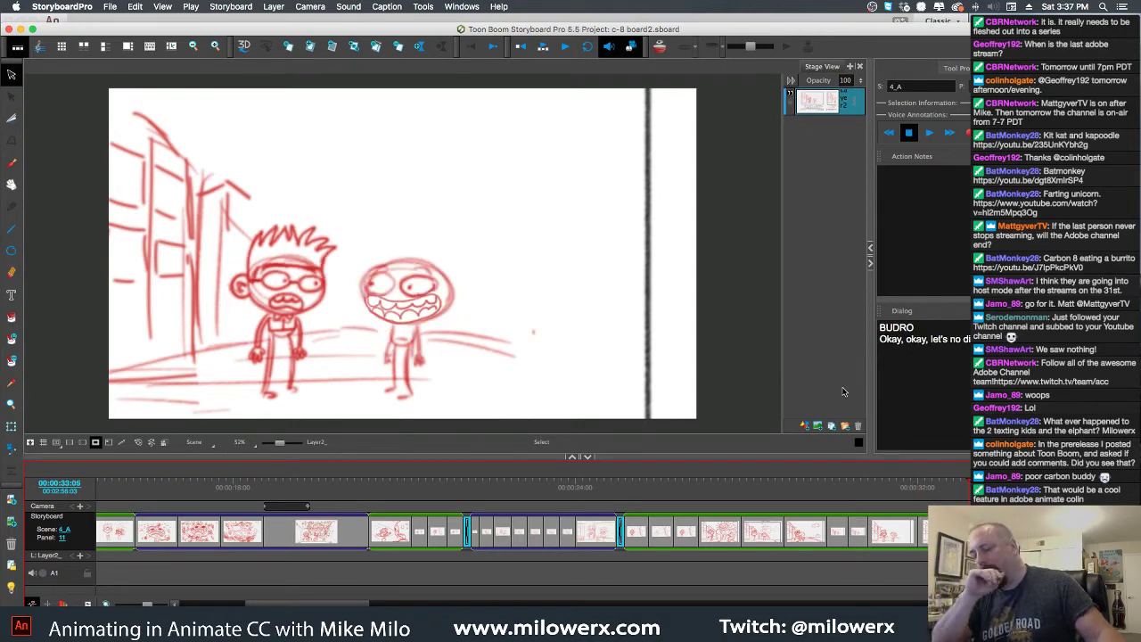
{"action": "key", "text": "Right"}
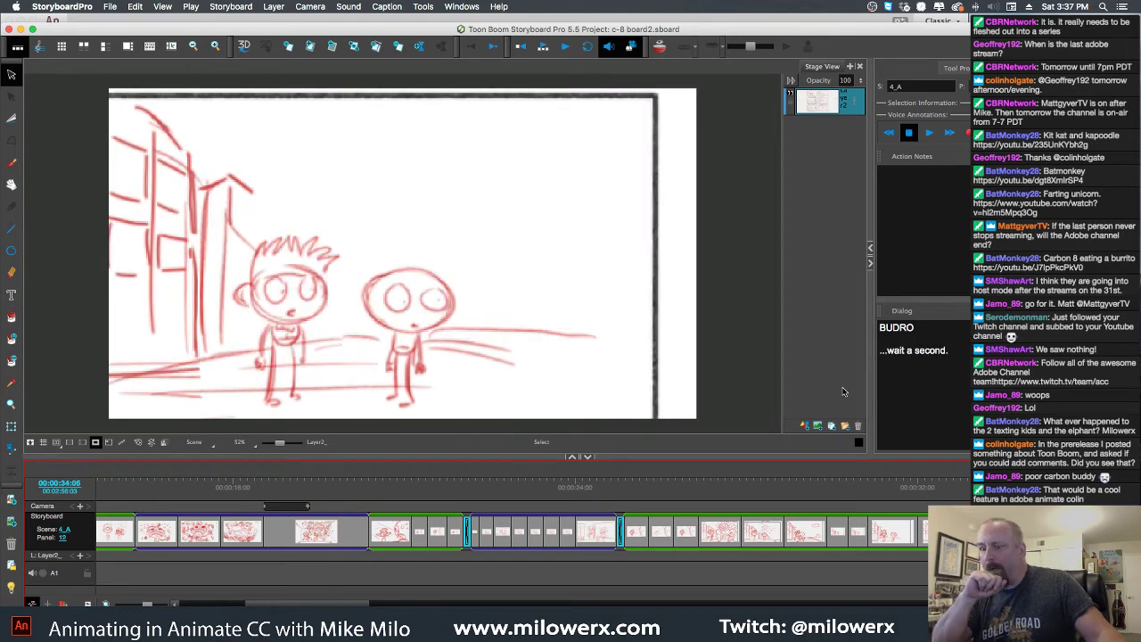
{"action": "key", "text": "Right"}
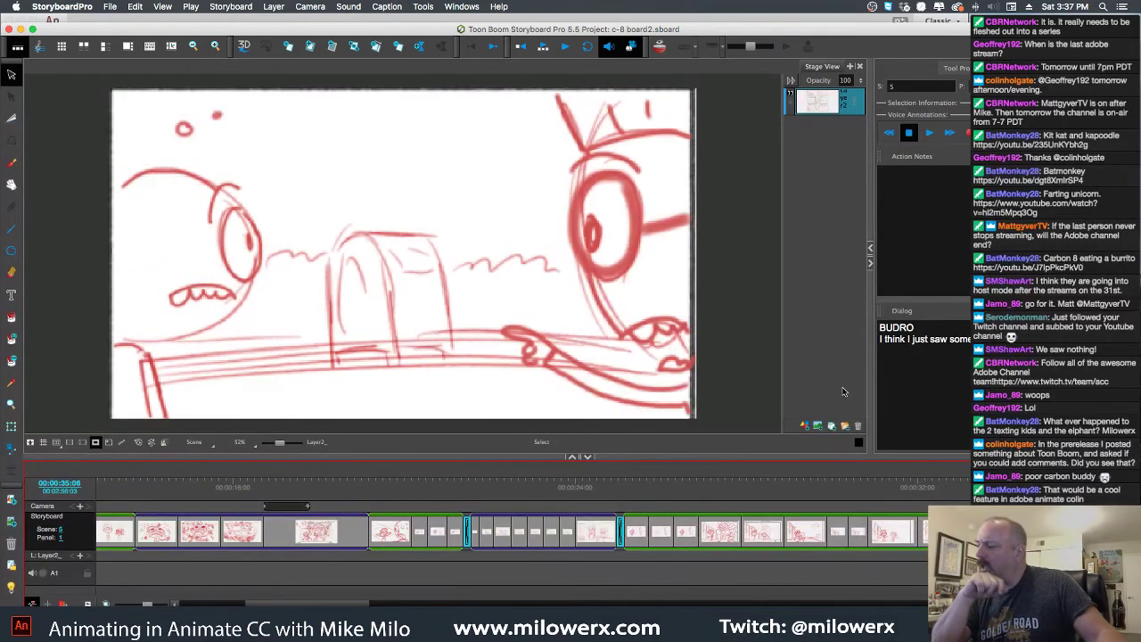
Step from scene 5 panel 2 through scene 6 into scene 6_A's panels
{"action": "key", "text": "Right"}
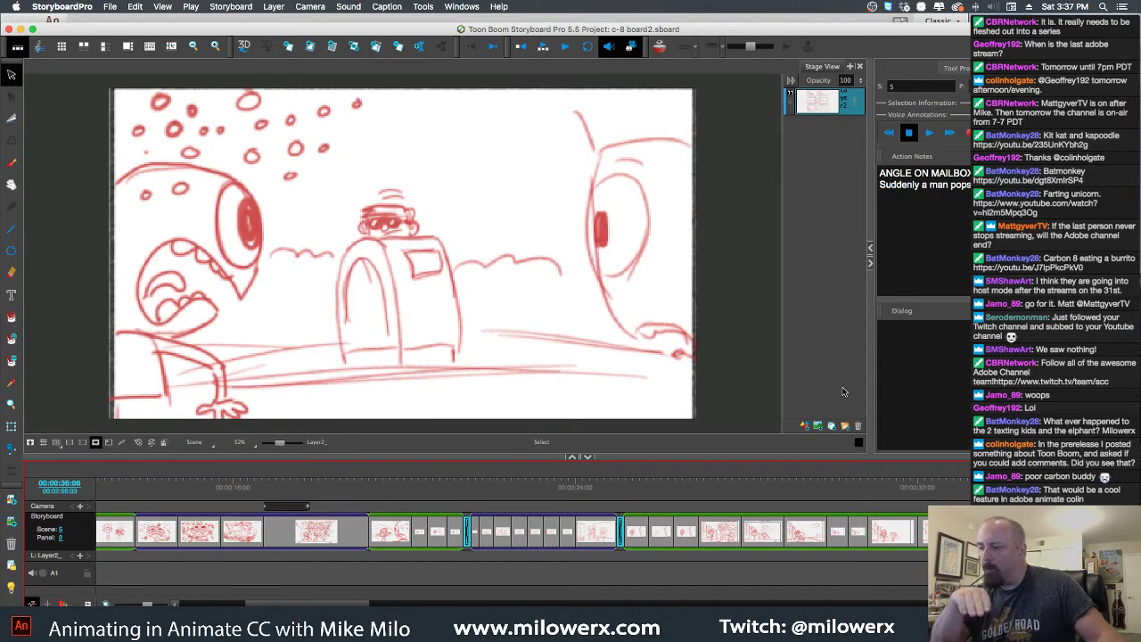
{"action": "key", "text": "Right"}
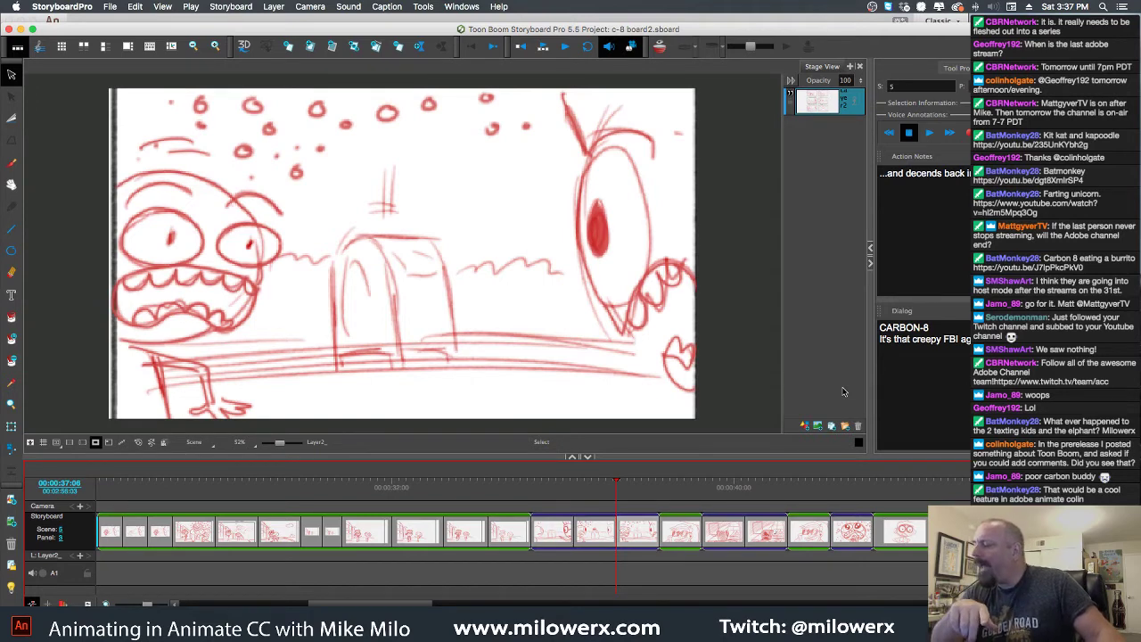
{"action": "key", "text": "Right"}
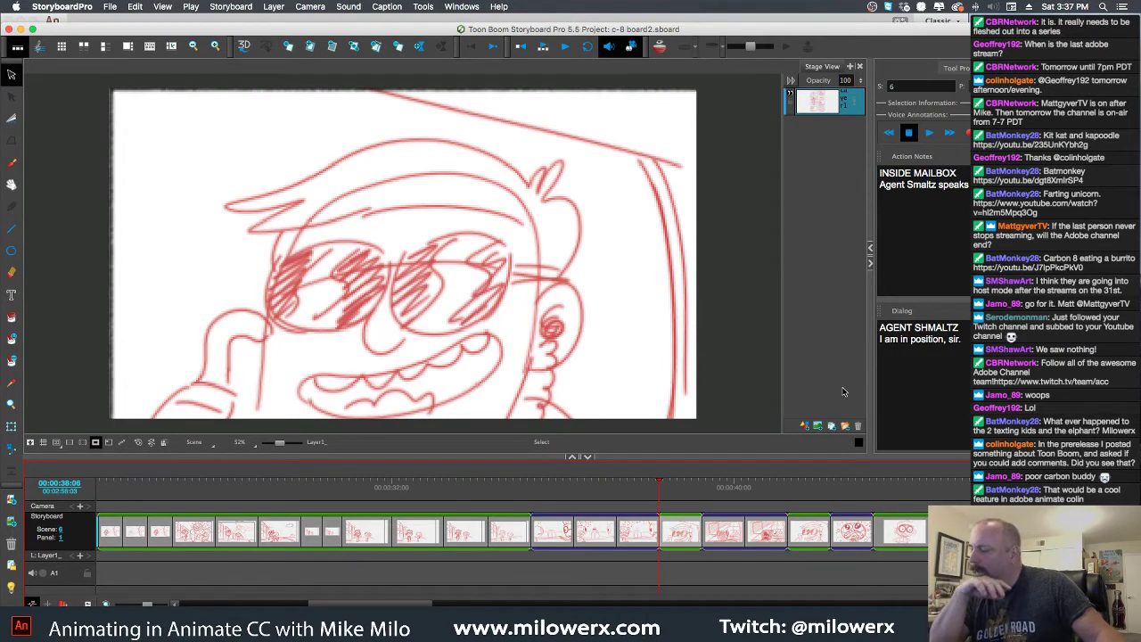
{"action": "key", "text": "Right"}
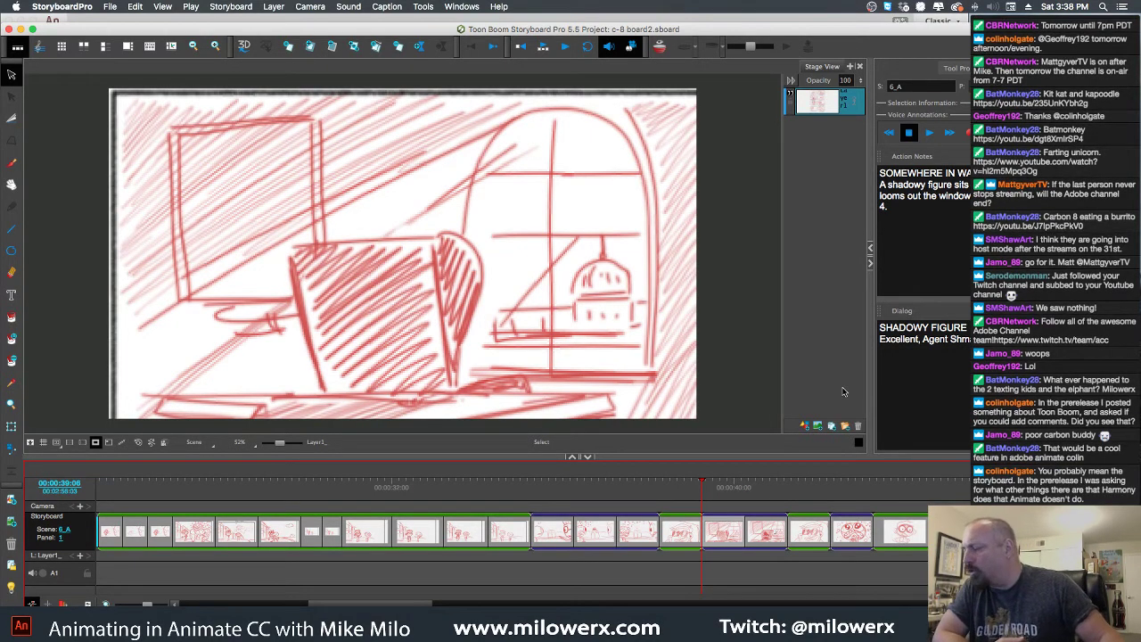
{"action": "key", "text": "Right"}
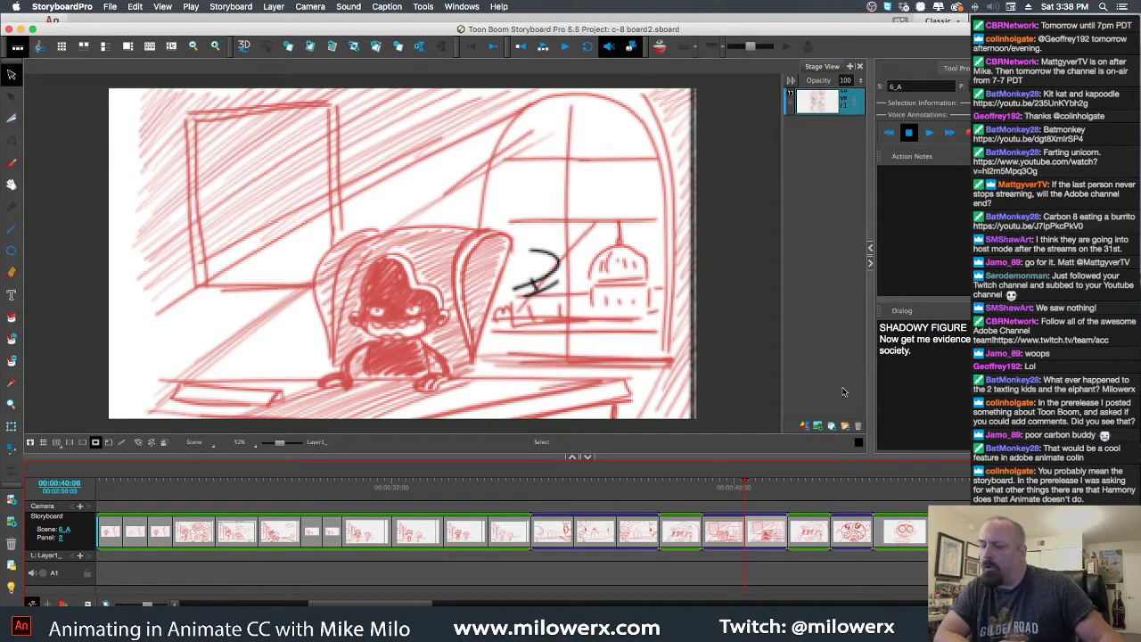
{"action": "key", "text": "Right"}
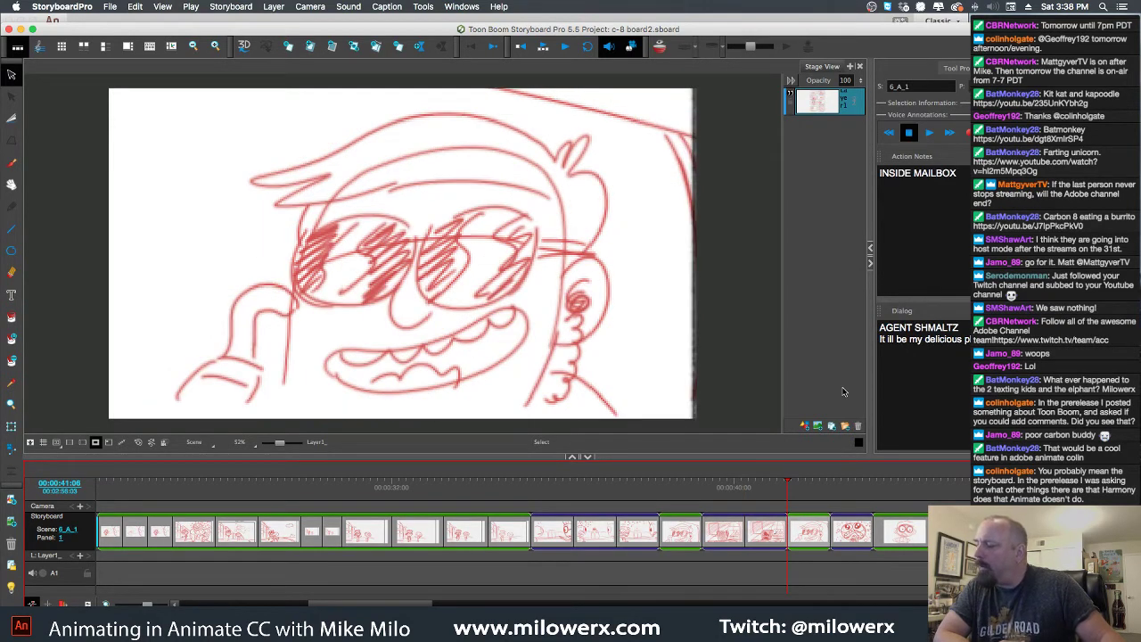
{"action": "key", "text": "Right"}
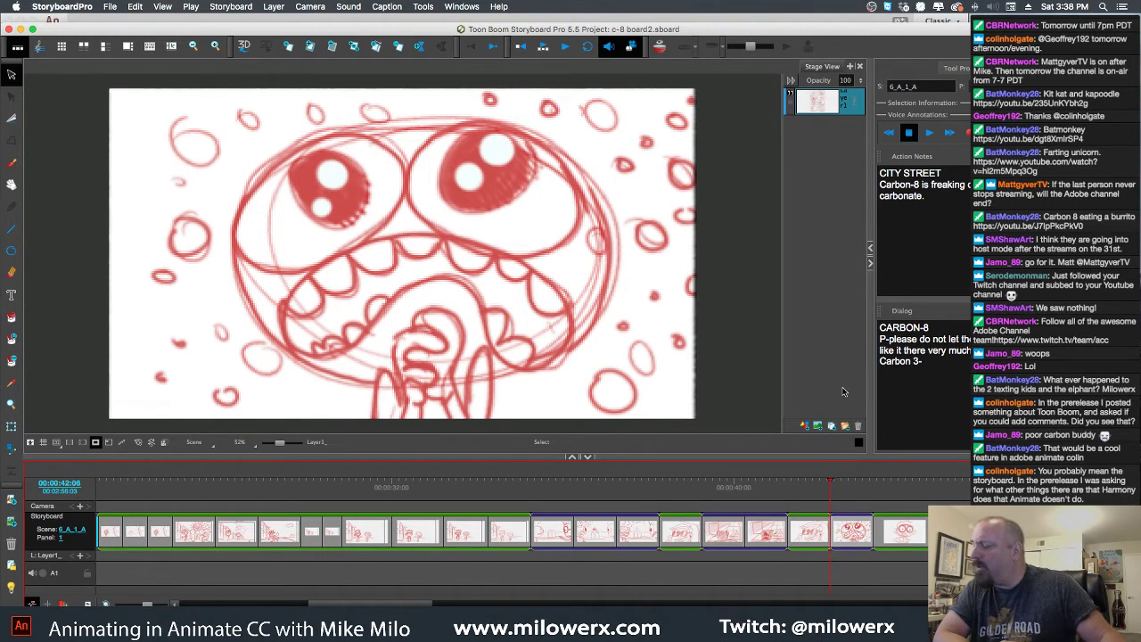
Continue past the two-character panel to the red city-street panel of scene 6_A_1_A_1_A
{"action": "key", "text": "Right"}
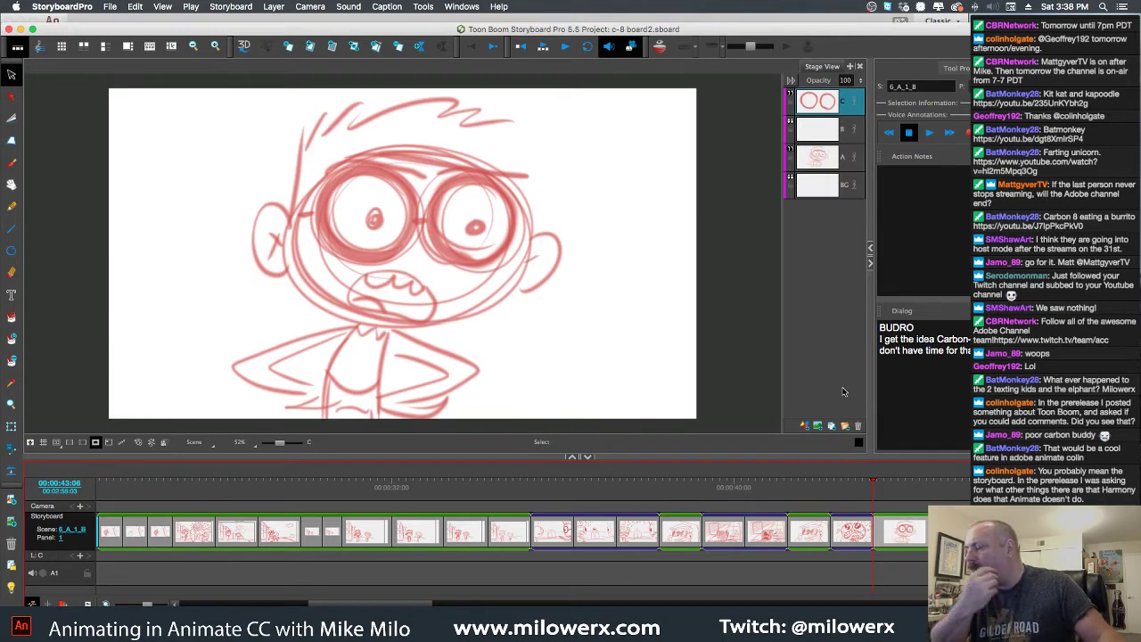
{"action": "key", "text": "Right"}
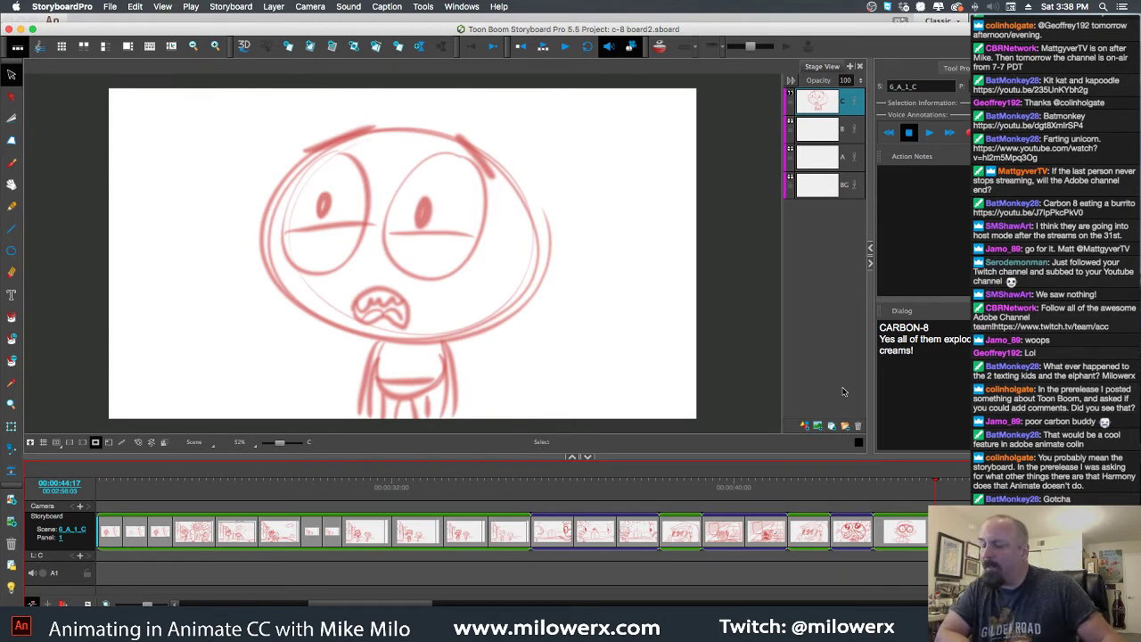
{"action": "key", "text": "Right"}
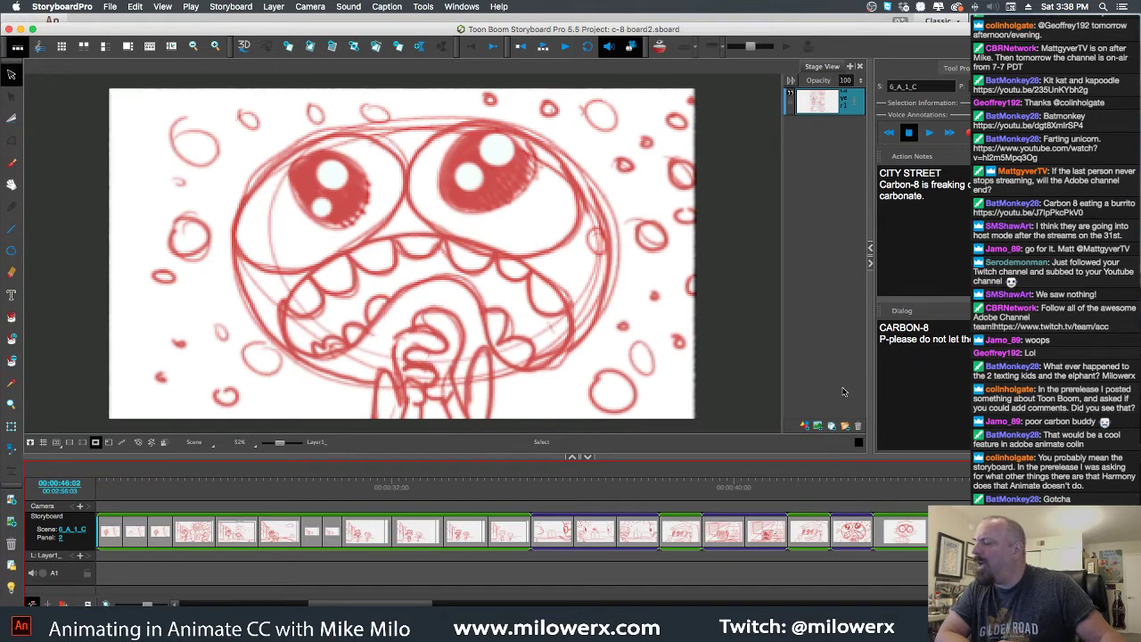
{"action": "key", "text": "Right"}
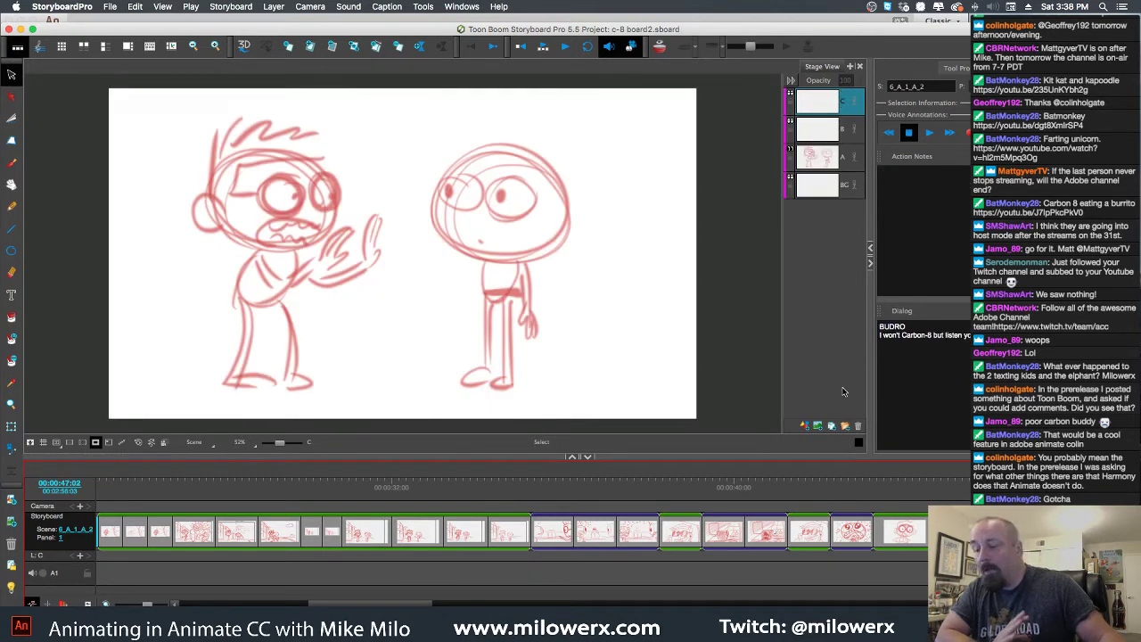
{"action": "key", "text": "Right"}
{"action": "key", "text": "Right"}
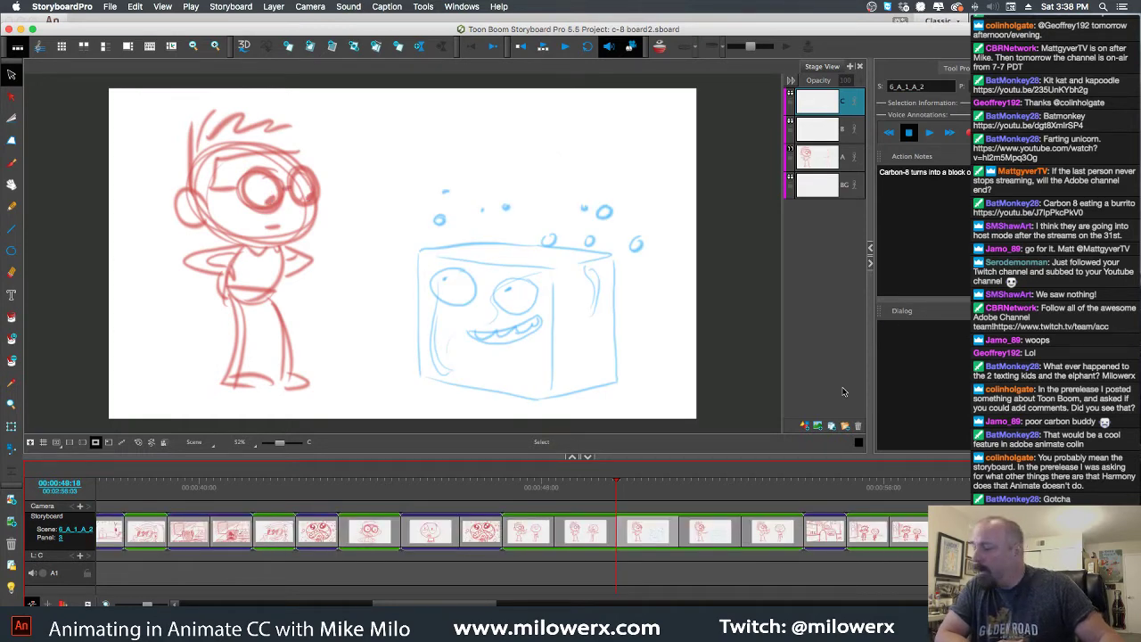
{"action": "key", "text": "Right"}
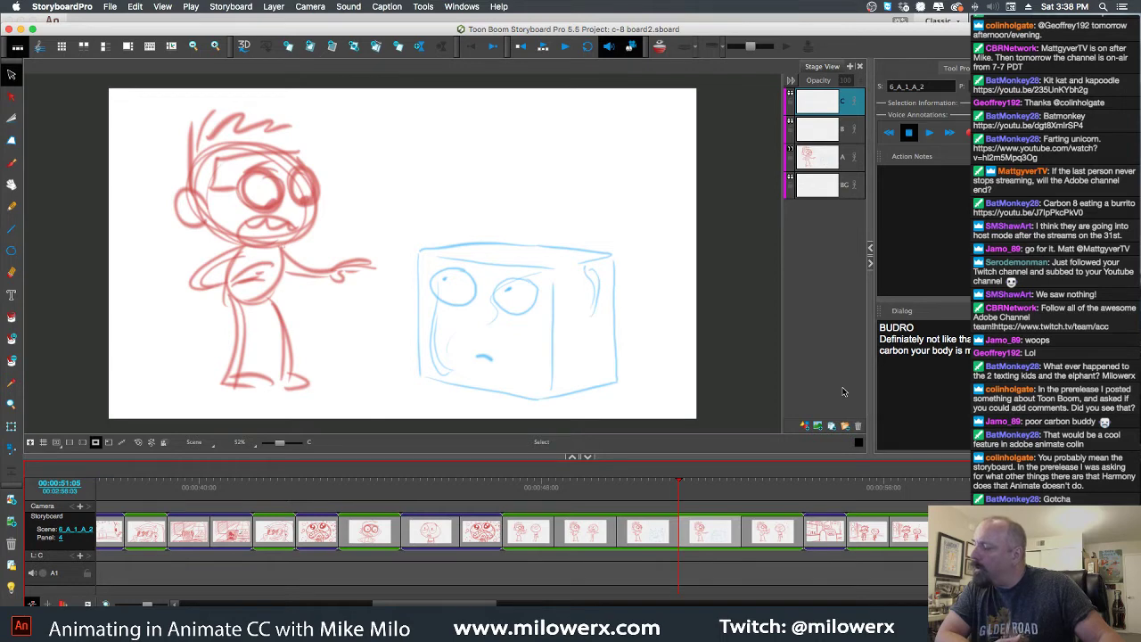
{"action": "key", "text": "Right"}
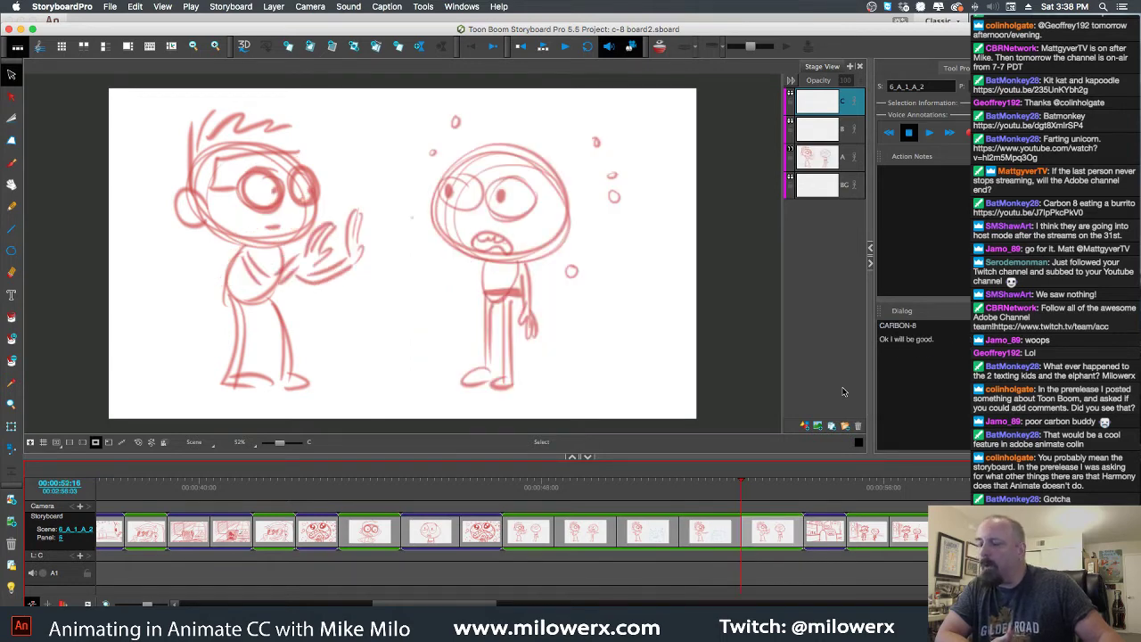
{"action": "key", "text": "Right"}
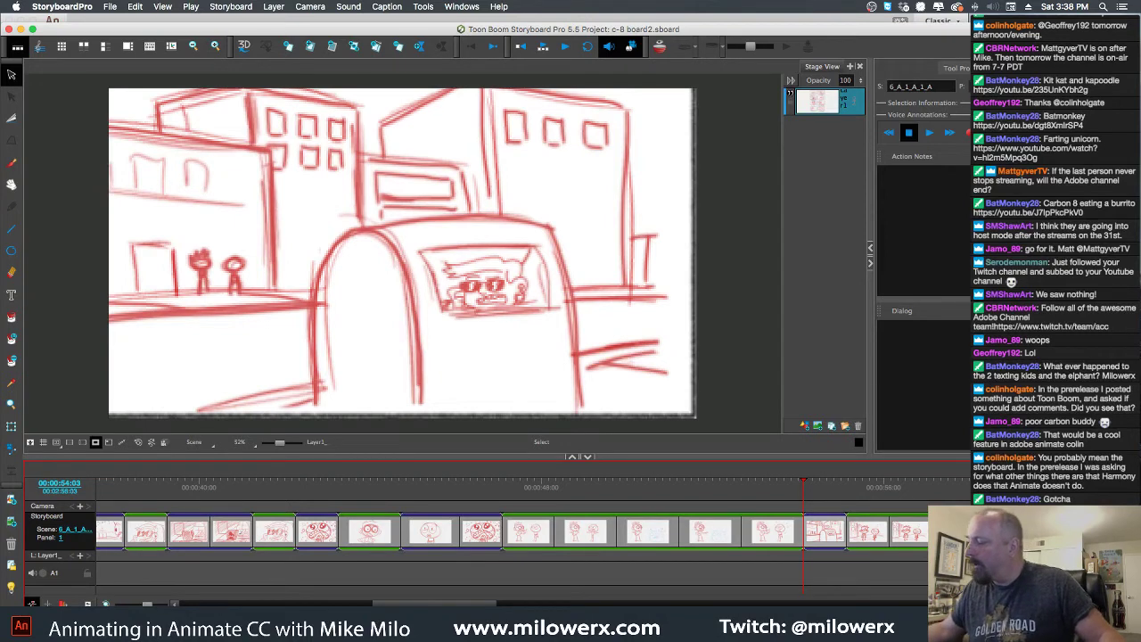
Maximize the Storyboard Pro window and close it, returning to Adobe Logo Carbon 8.fla
{"action": "left_click", "coordinate": [914, 321]}
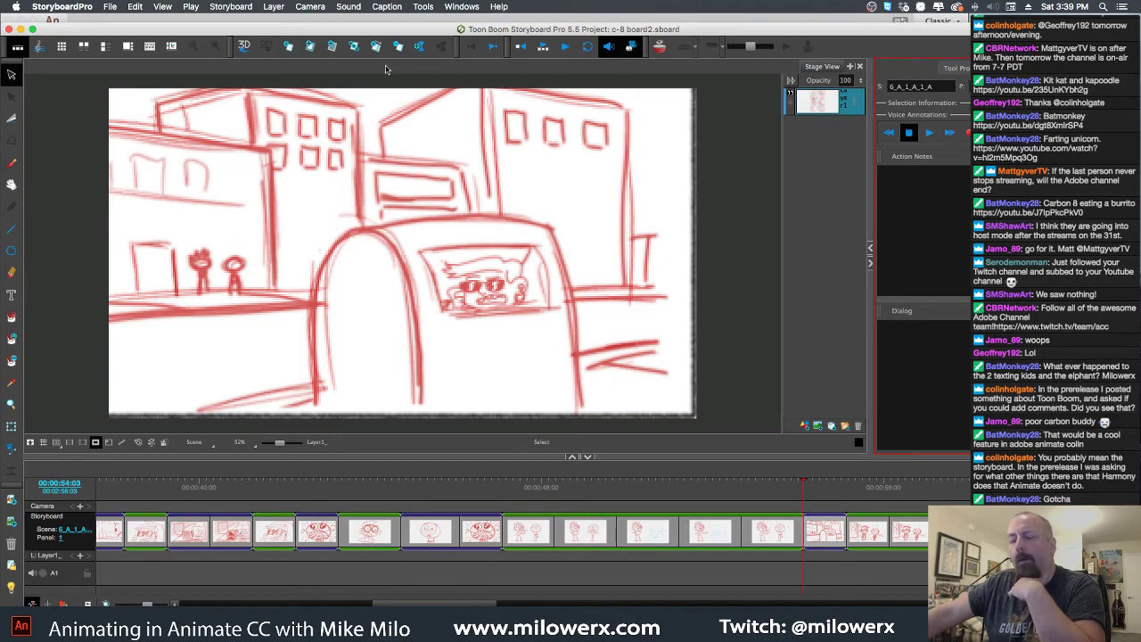
{"action": "double_click", "coordinate": [339, 29]}
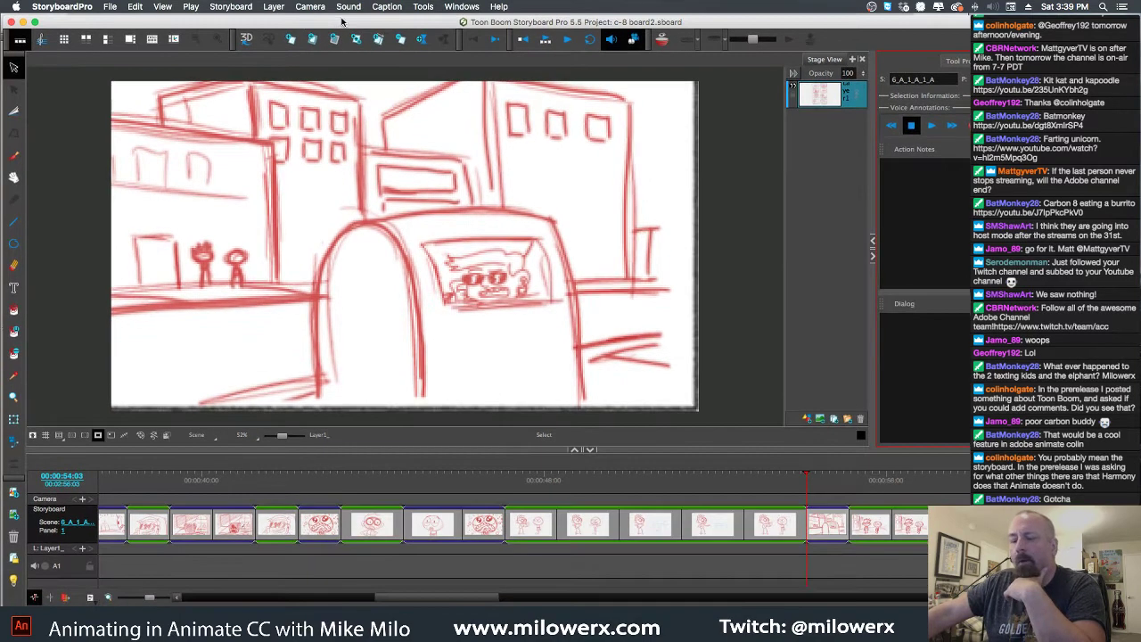
{"action": "left_click", "coordinate": [10, 22]}
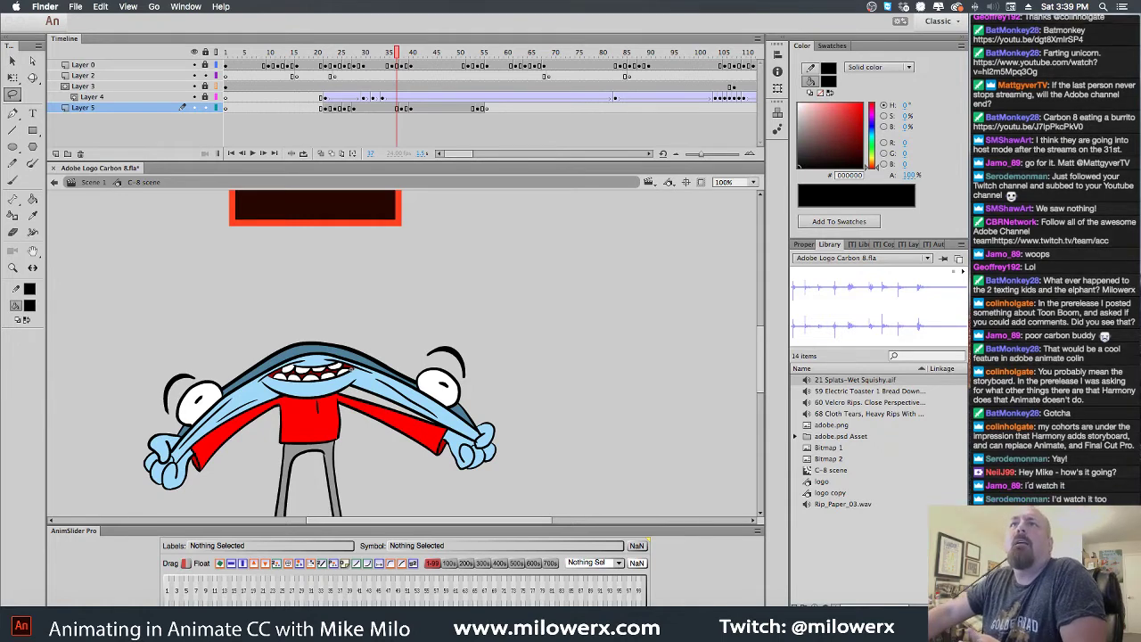
Bring Animate forward and open the File > Open dialog on the adobe folder
{"action": "left_click", "coordinate": [262, 21]}
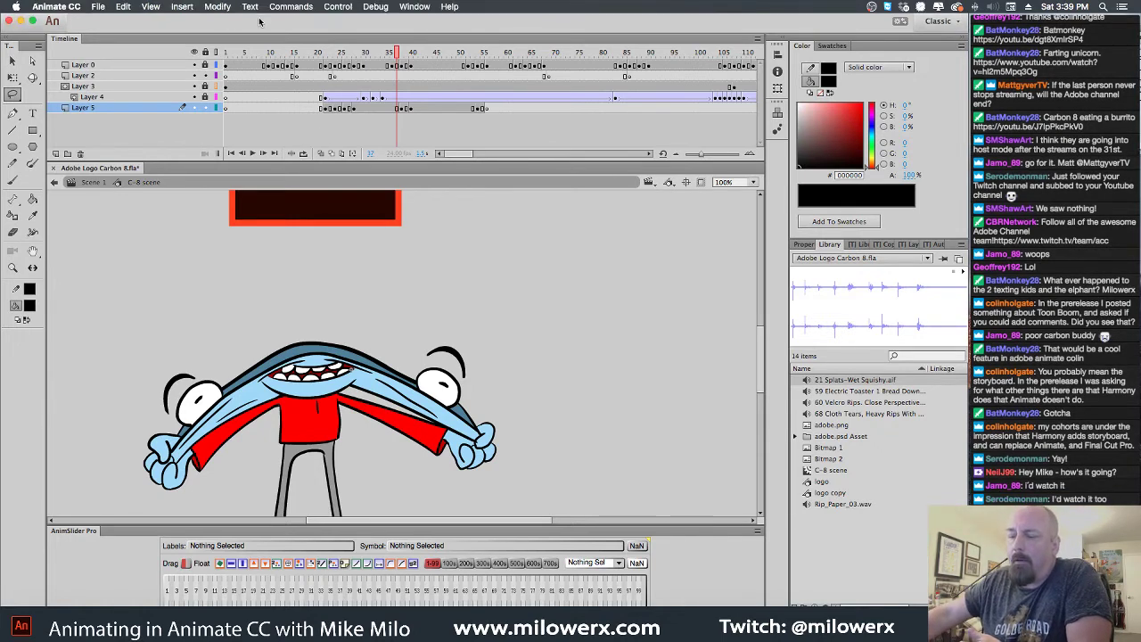
{"action": "left_click", "coordinate": [105, 7]}
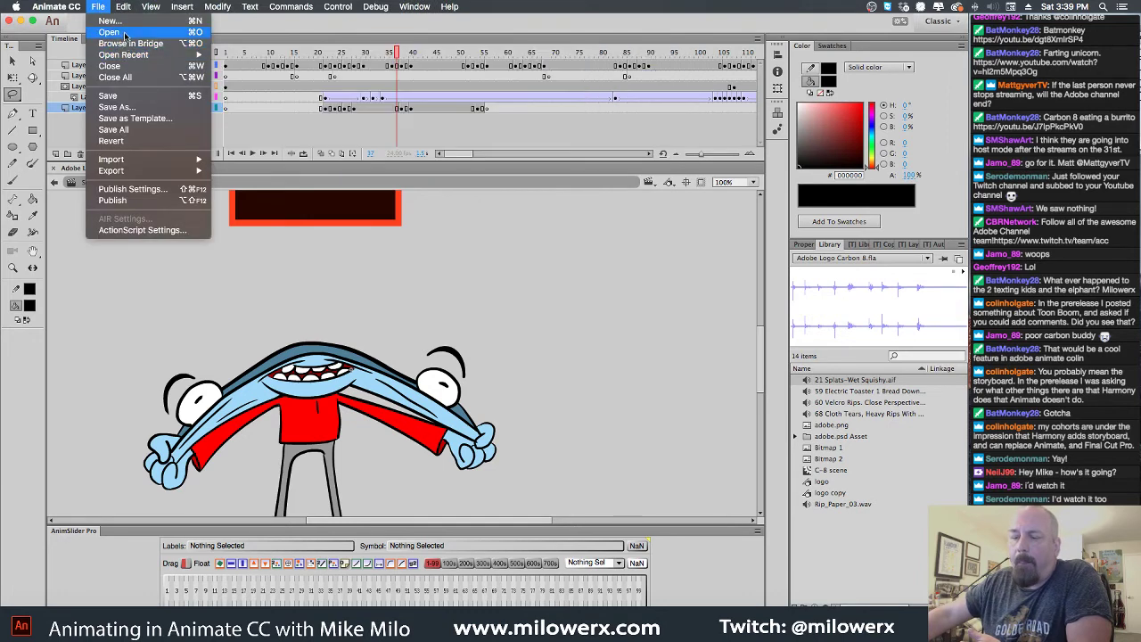
{"action": "left_click", "coordinate": [125, 36]}
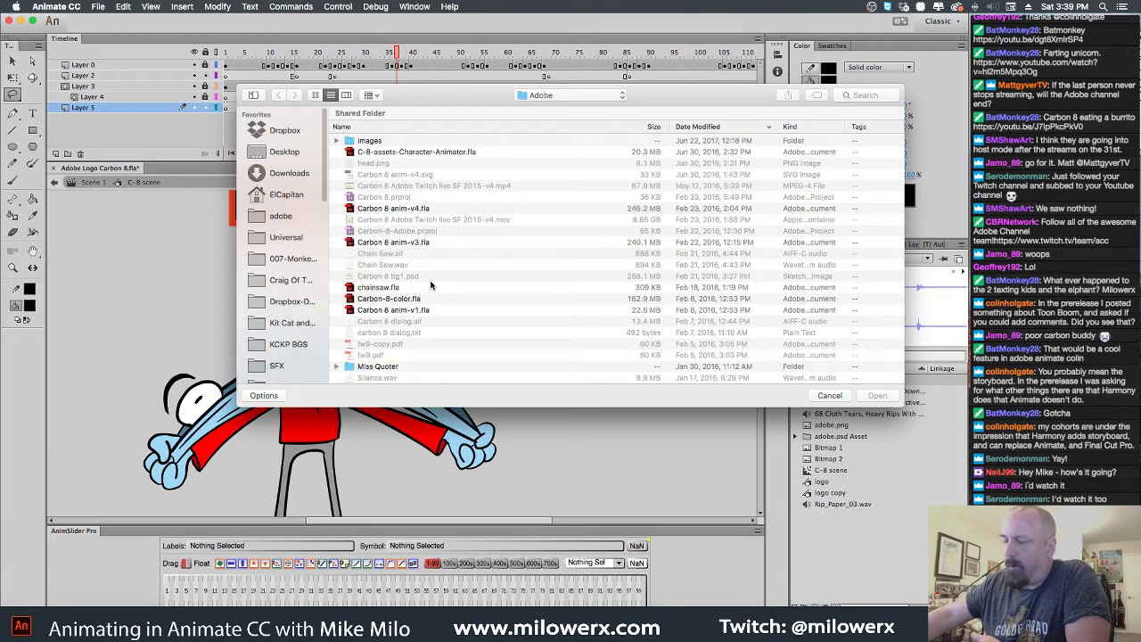
{"action": "left_click", "coordinate": [417, 243]}
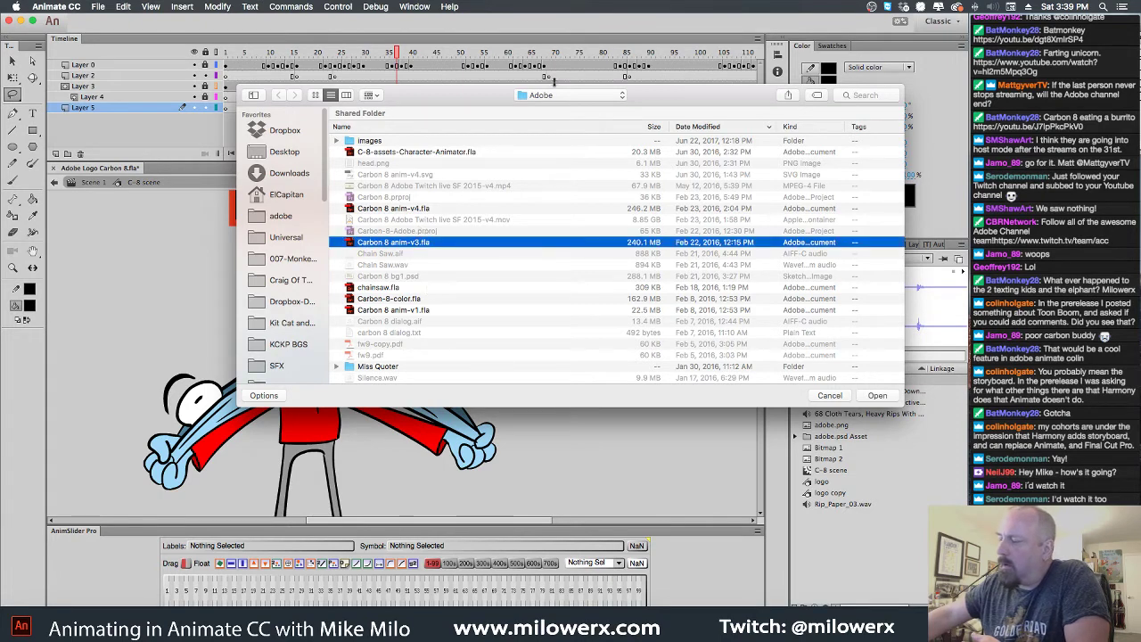
{"action": "left_click", "coordinate": [281, 216]}
Scroll the adobe folder's file list to locate elephant.fla and Taz layout.fla
{"action": "scroll", "coordinate": [455, 223], "scroll_direction": "down", "scroll_amount": 5}
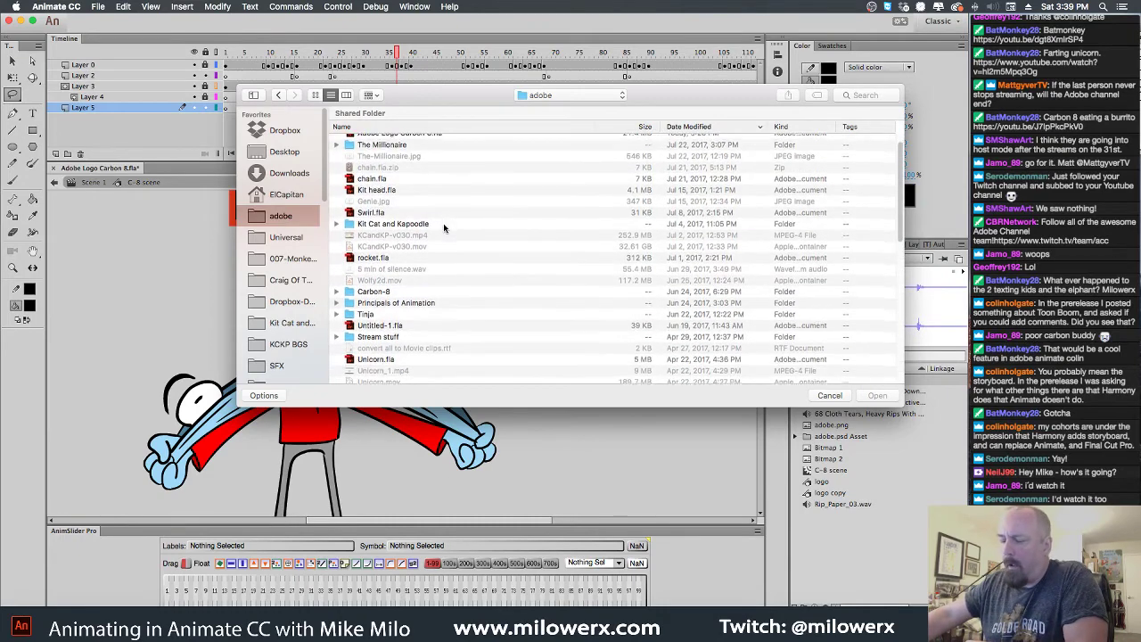
{"action": "scroll", "coordinate": [443, 227], "scroll_direction": "down", "scroll_amount": 10}
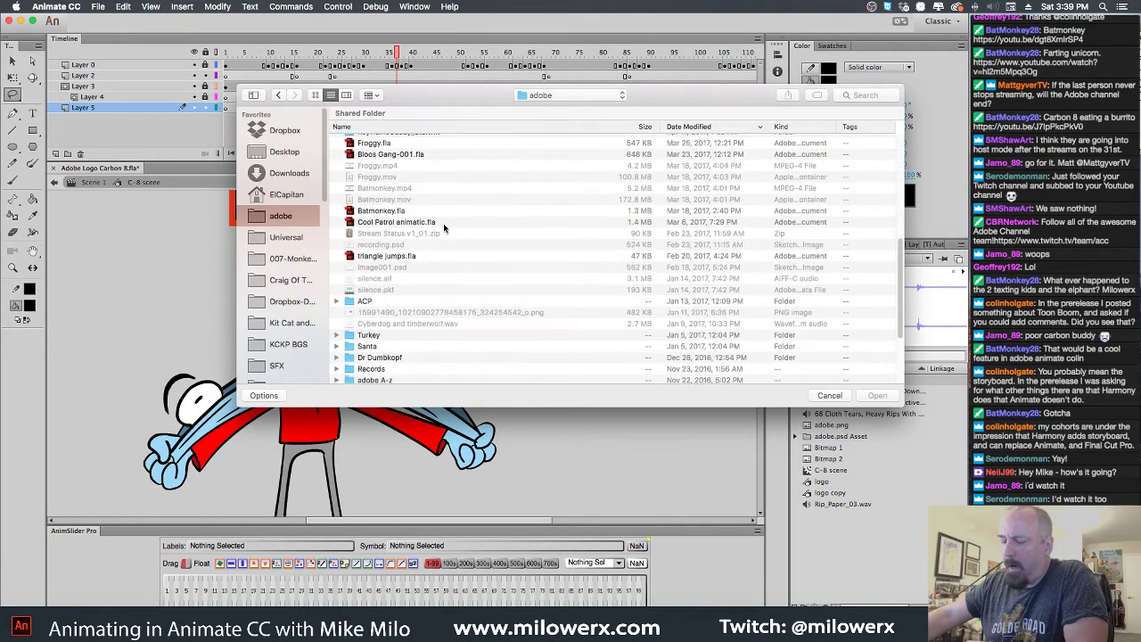
{"action": "scroll", "coordinate": [443, 228], "scroll_direction": "down", "scroll_amount": 5}
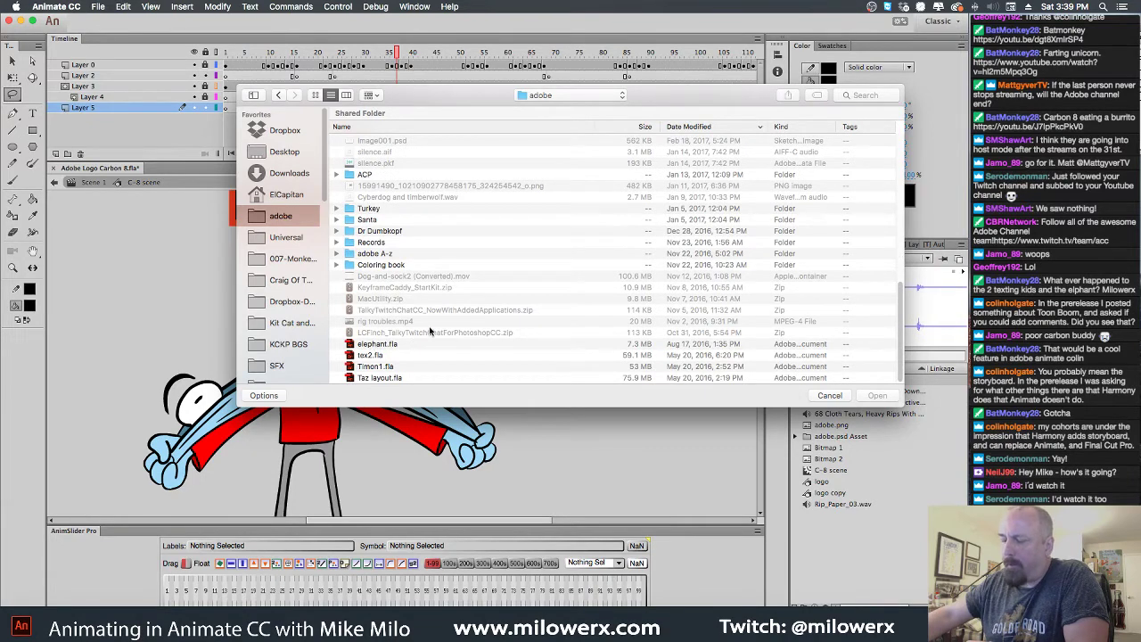
{"action": "scroll", "coordinate": [437, 329], "scroll_direction": "up", "scroll_amount": 2}
{"action": "scroll", "coordinate": [439, 326], "scroll_direction": "up", "scroll_amount": 10}
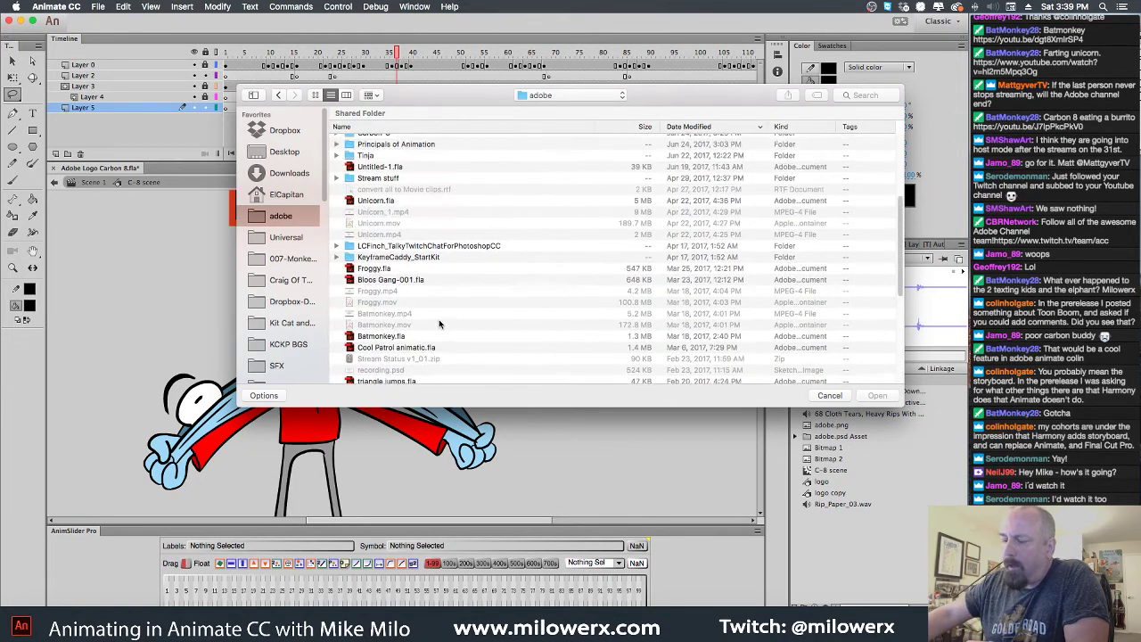
{"action": "scroll", "coordinate": [438, 324], "scroll_direction": "up", "scroll_amount": 6}
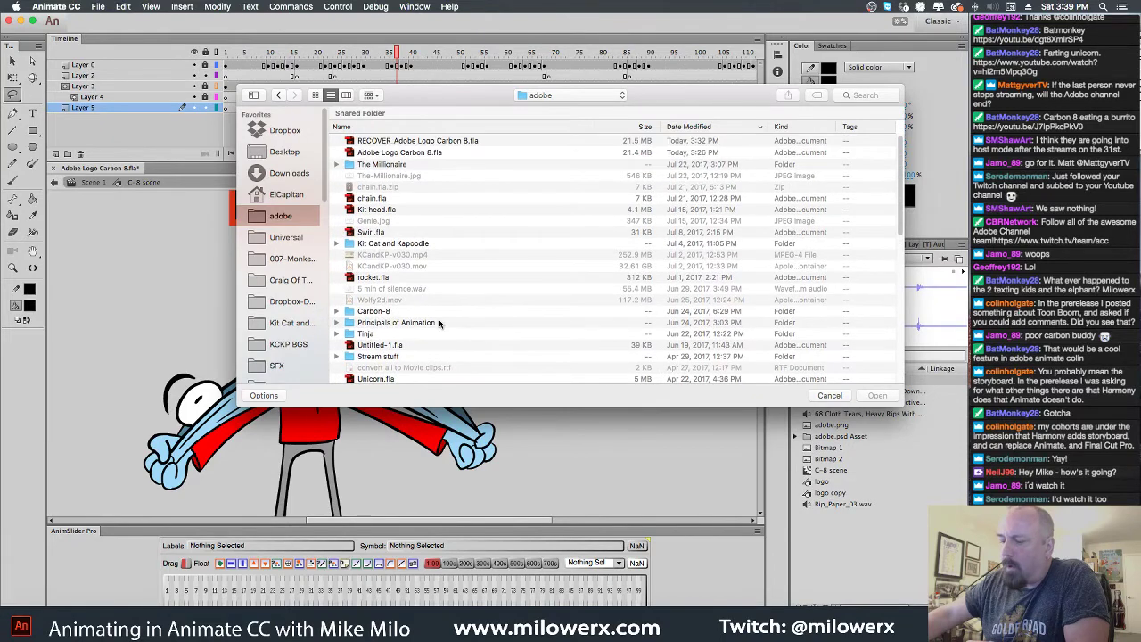
{"action": "scroll", "coordinate": [439, 324], "scroll_direction": "down", "scroll_amount": 5}
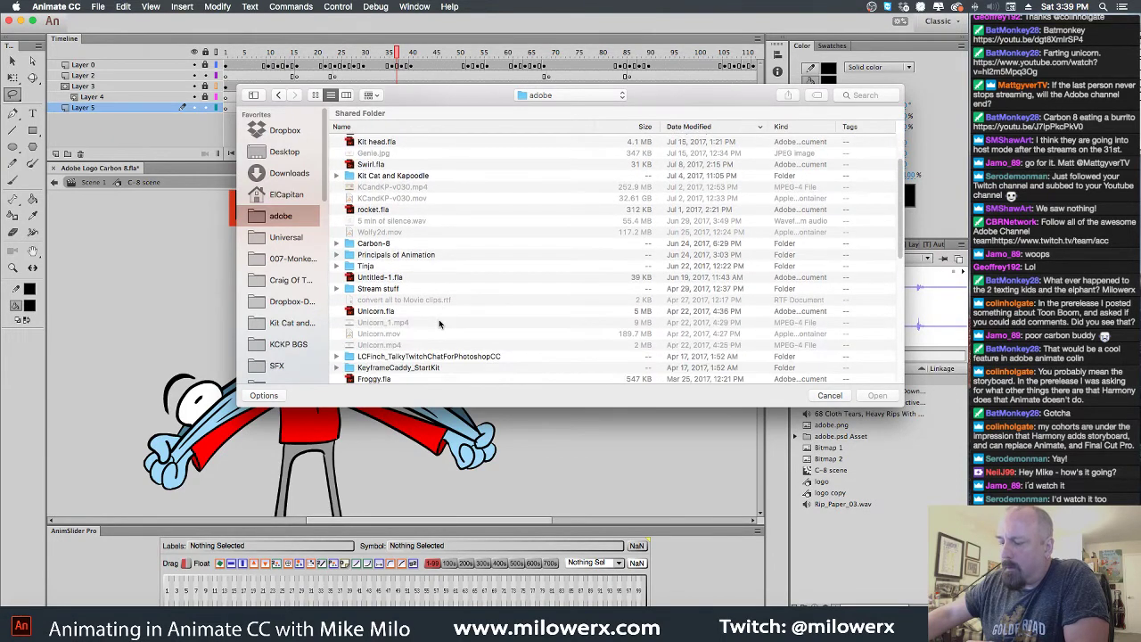
{"action": "scroll", "coordinate": [438, 323], "scroll_direction": "down", "scroll_amount": 2}
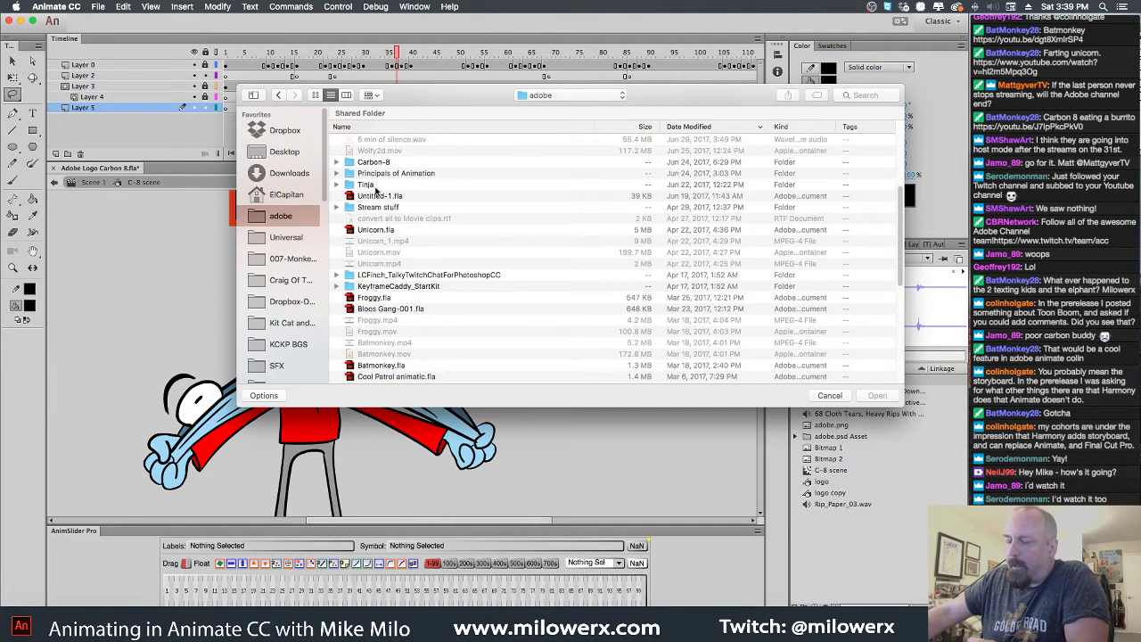
{"action": "scroll", "coordinate": [375, 190], "scroll_direction": "down", "scroll_amount": 3}
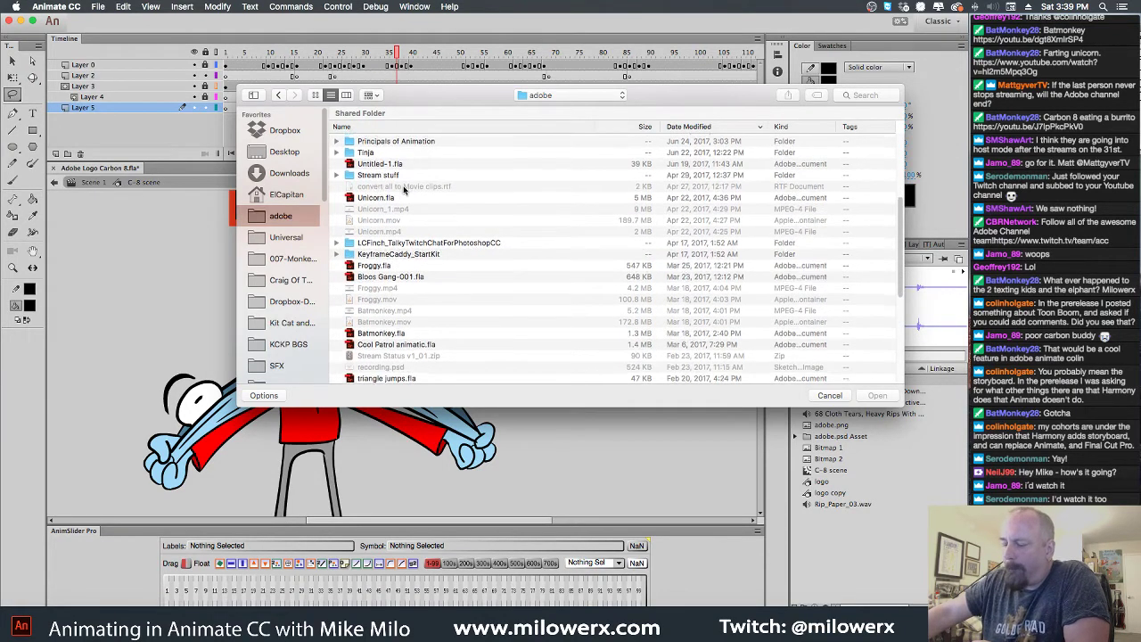
{"action": "scroll", "coordinate": [403, 189], "scroll_direction": "down", "scroll_amount": 3}
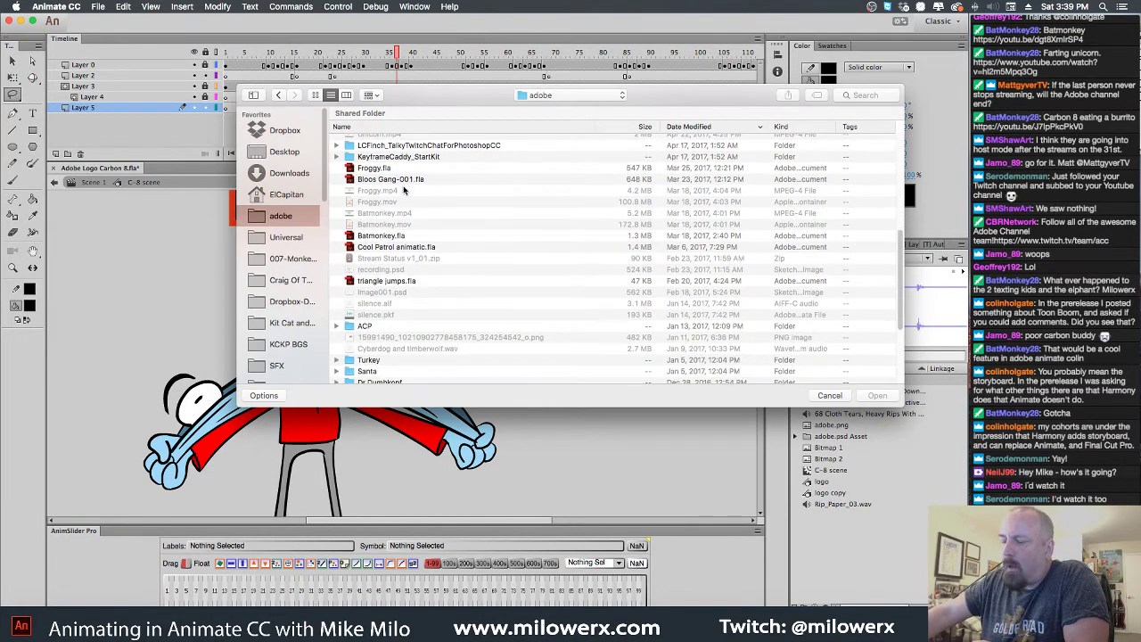
{"action": "scroll", "coordinate": [403, 189], "scroll_direction": "down", "scroll_amount": 6}
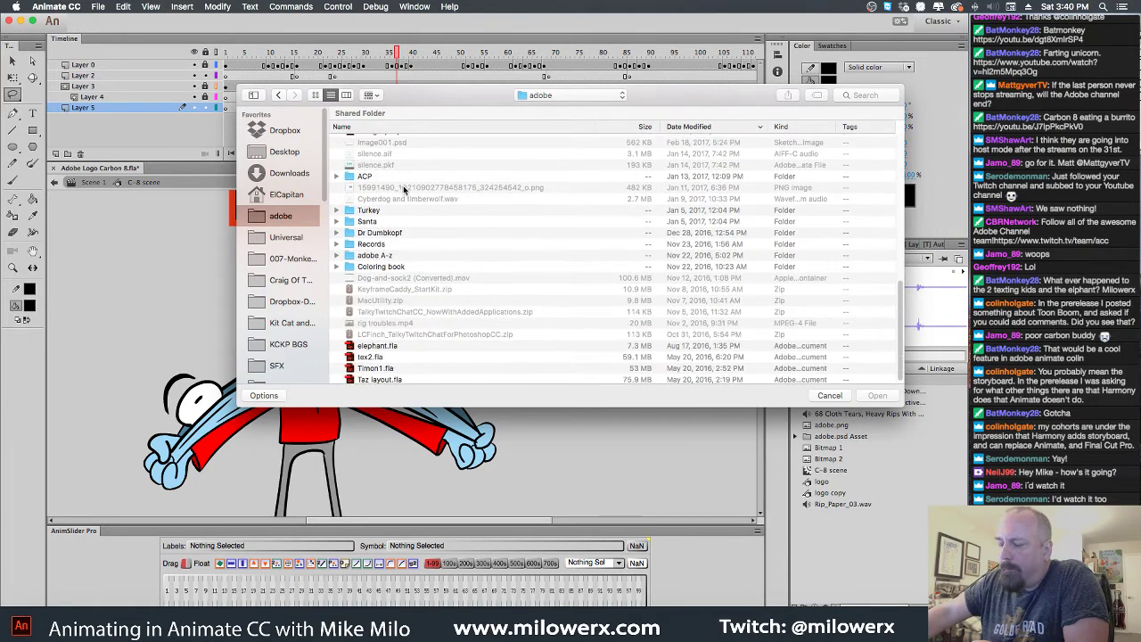
{"action": "scroll", "coordinate": [424, 290], "scroll_direction": "down", "scroll_amount": 1}
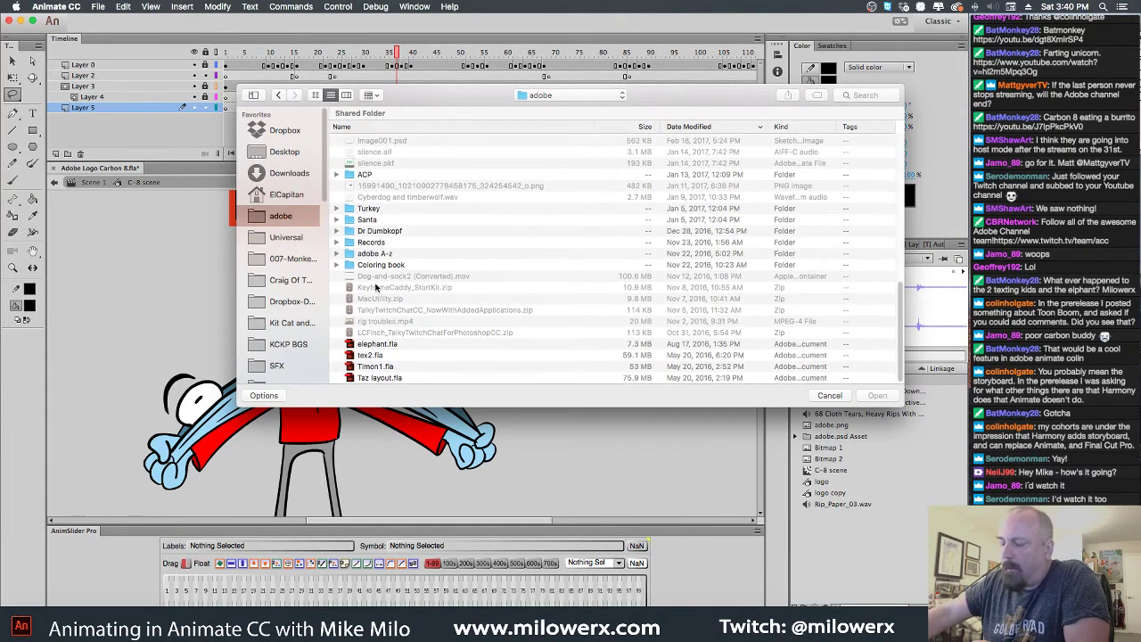
Open elephant.fla, preview it up to frame 71, and bring back the Open dialog
{"action": "double_click", "coordinate": [353, 344]}
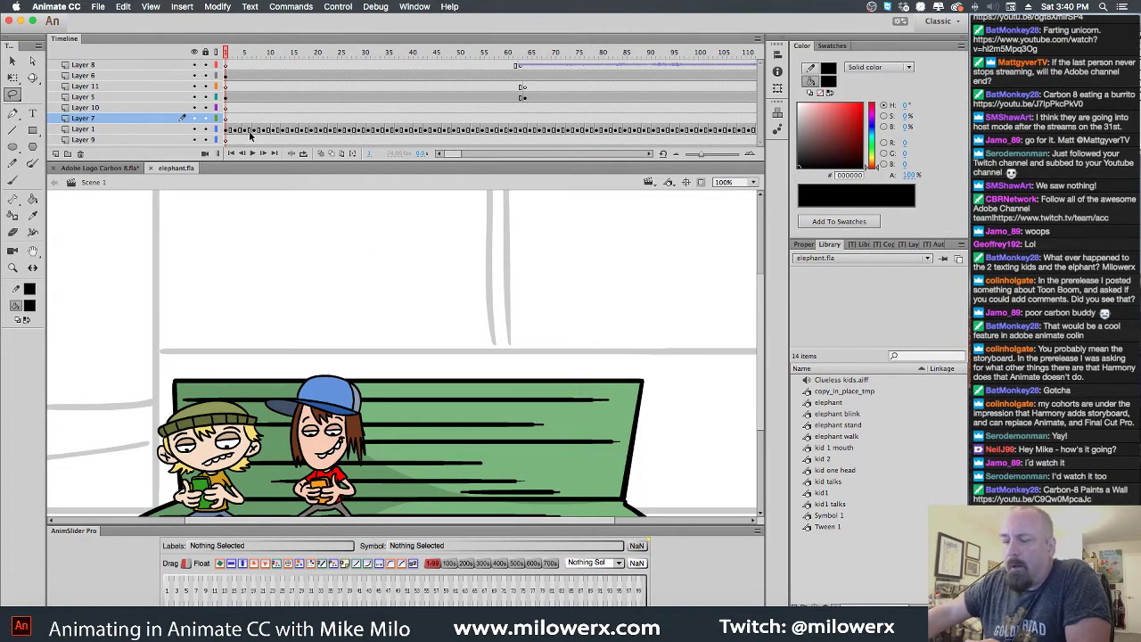
{"action": "mouse_move", "coordinate": [225, 53]}
{"action": "left_mouse_down"}
{"action": "mouse_move", "coordinate": [563, 60]}
{"action": "mouse_move", "coordinate": [226, 53]}
{"action": "left_mouse_up"}
{"action": "left_click", "coordinate": [100, 7]}
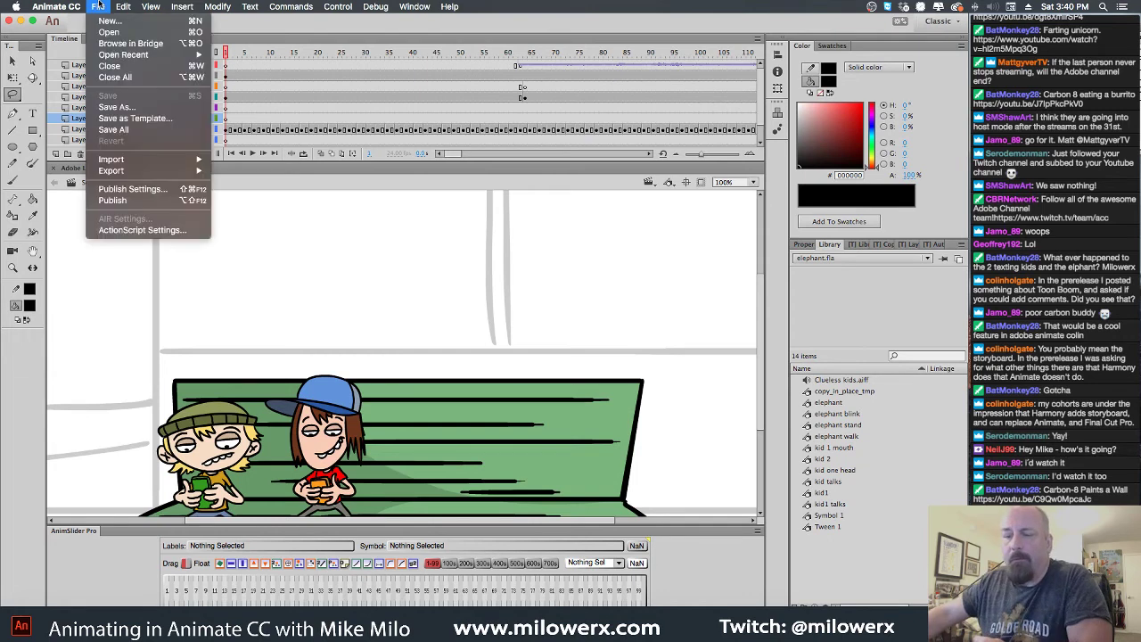
{"action": "left_click", "coordinate": [121, 34]}
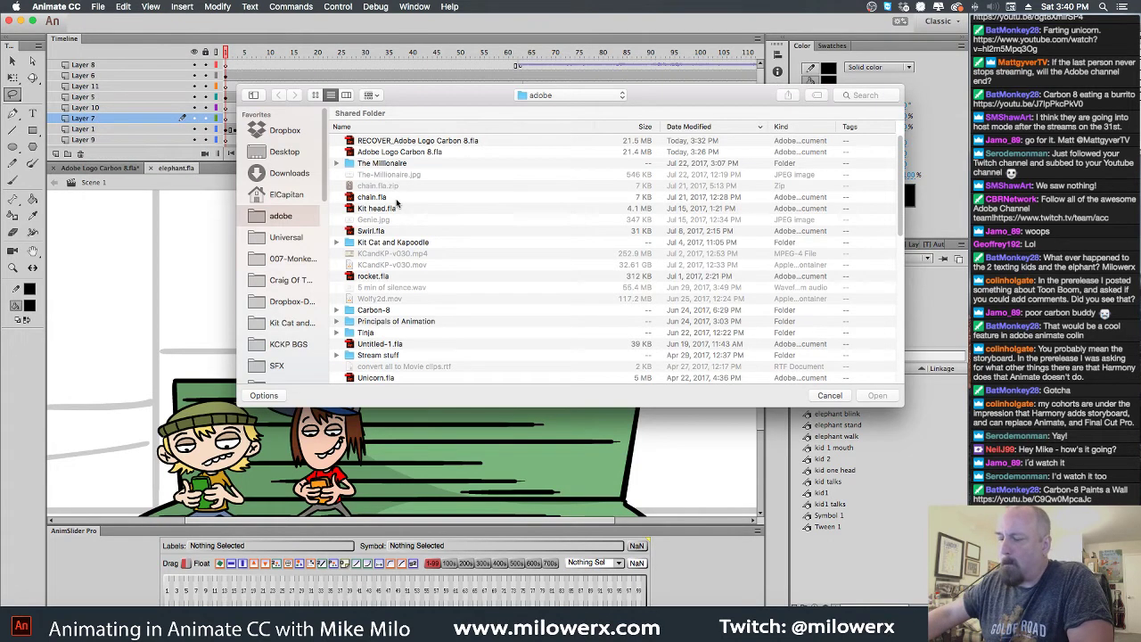
{"action": "scroll", "coordinate": [398, 204], "scroll_direction": "down", "scroll_amount": 2}
{"action": "scroll", "coordinate": [396, 200], "scroll_direction": "up", "scroll_amount": 2}
Search for 'elephant' and open elephant-final3.fla from the results
{"action": "left_click", "coordinate": [863, 98]}
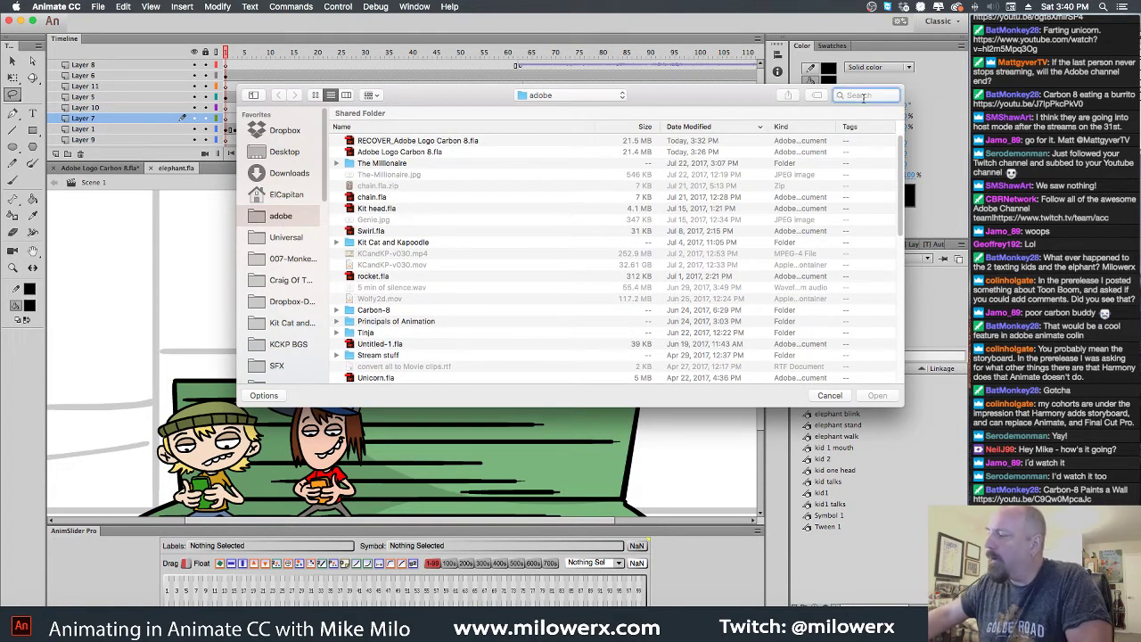
{"action": "type", "text": "ele"}
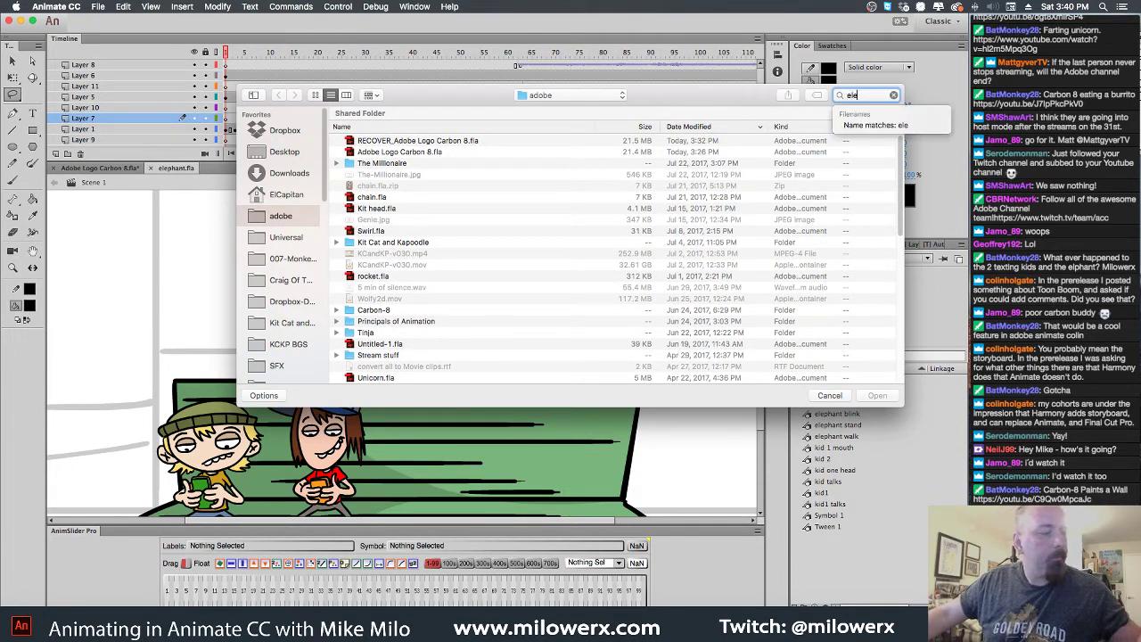
{"action": "type", "text": "phabn"}
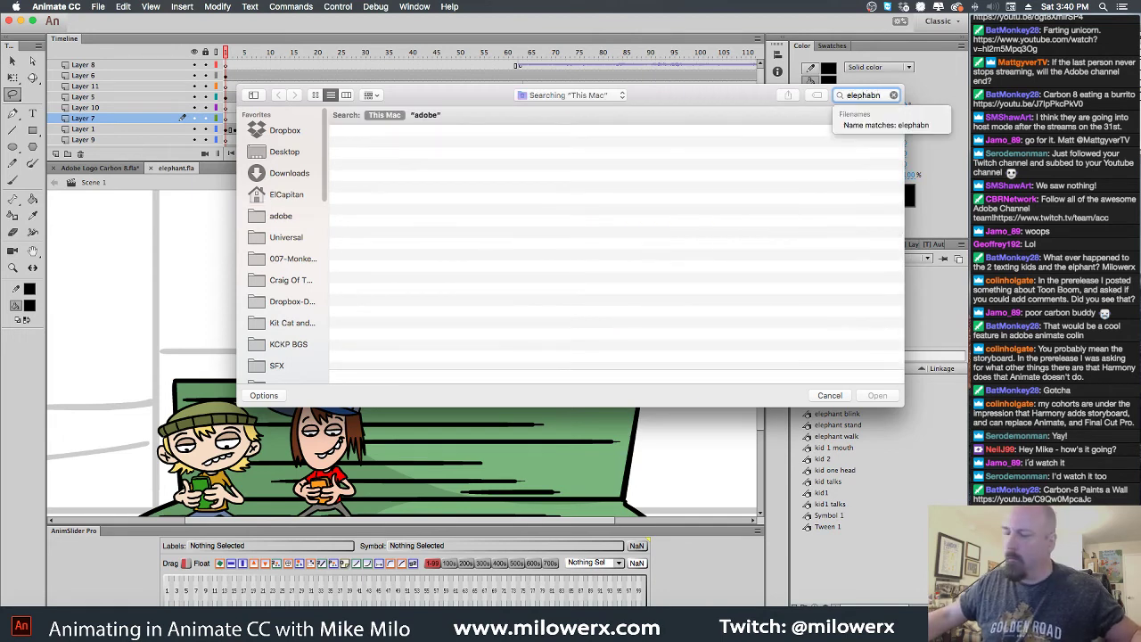
{"action": "key", "text": "BackSpace"}
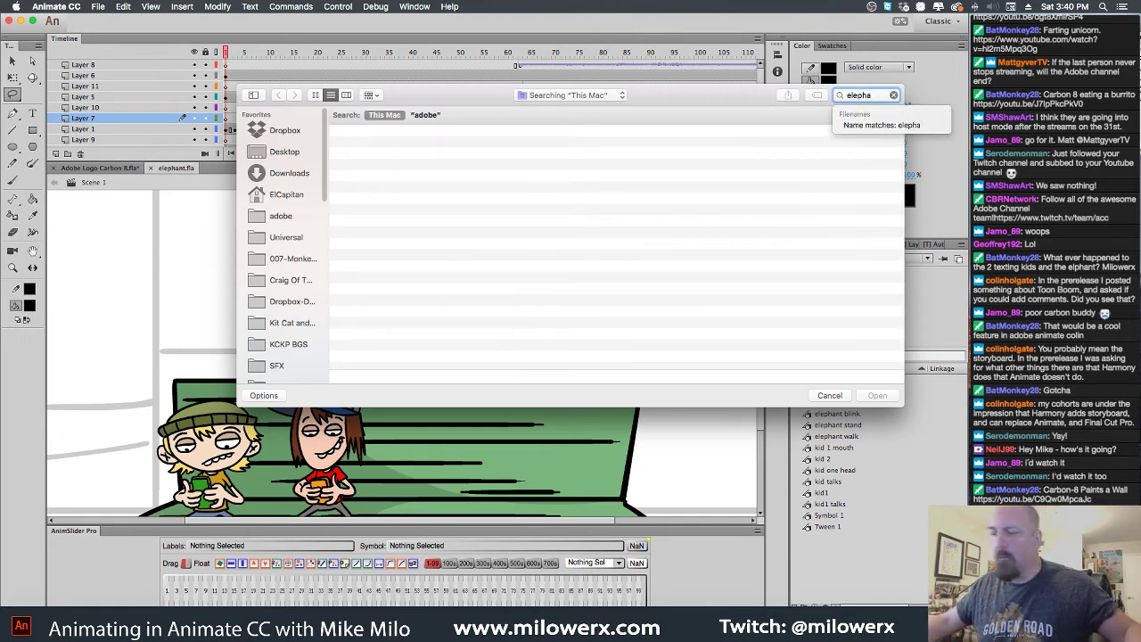
{"action": "type", "text": "nt"}
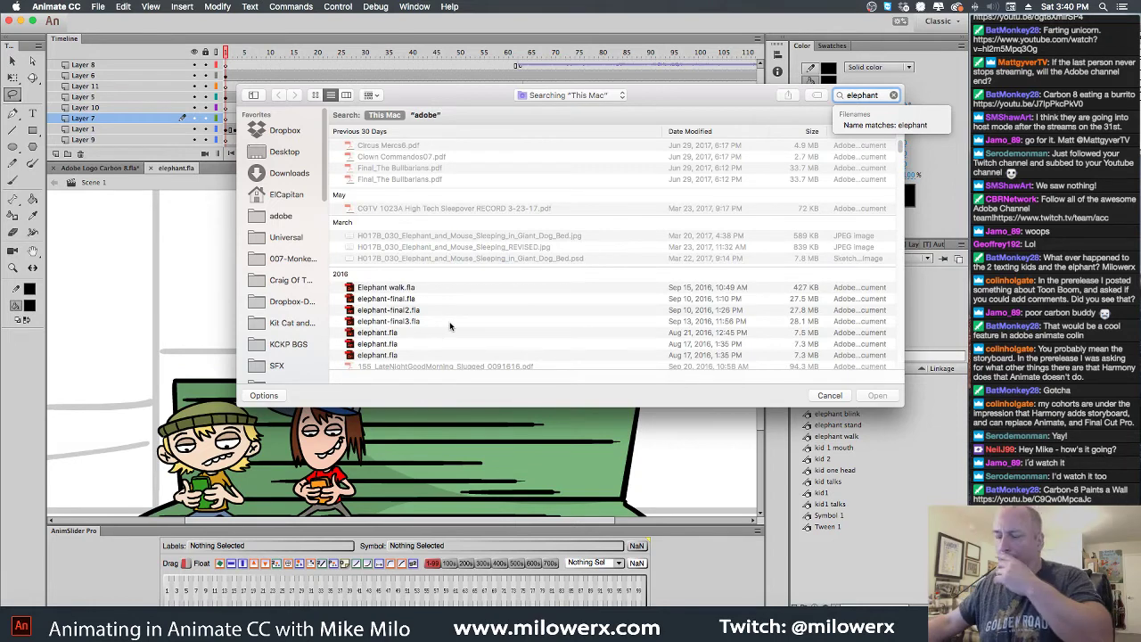
{"action": "left_click", "coordinate": [367, 311]}
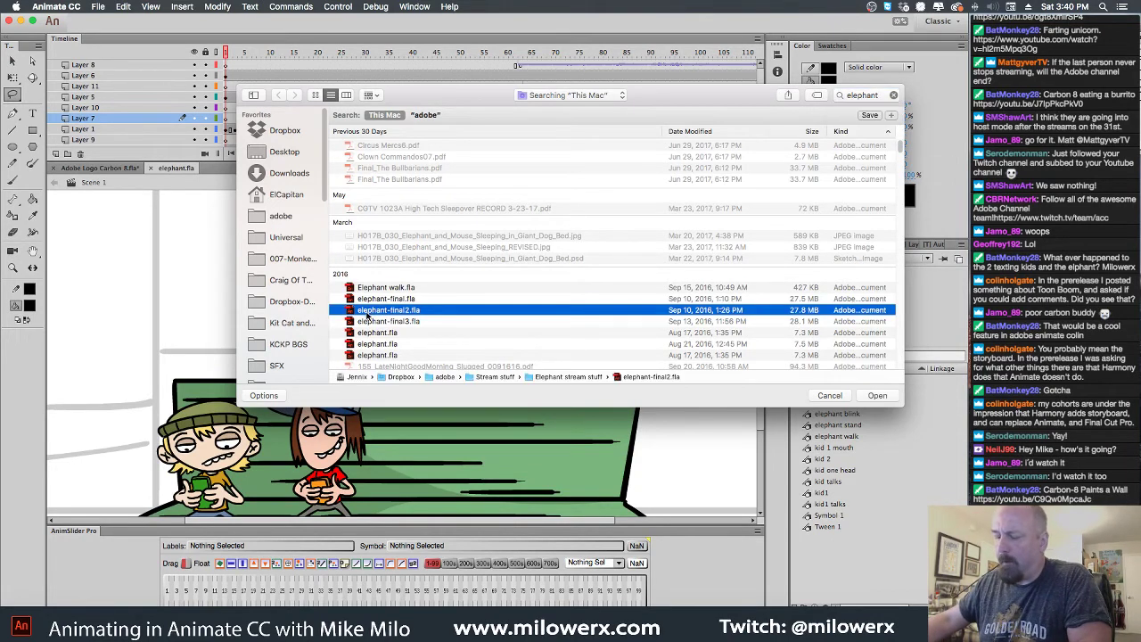
{"action": "double_click", "coordinate": [352, 322]}
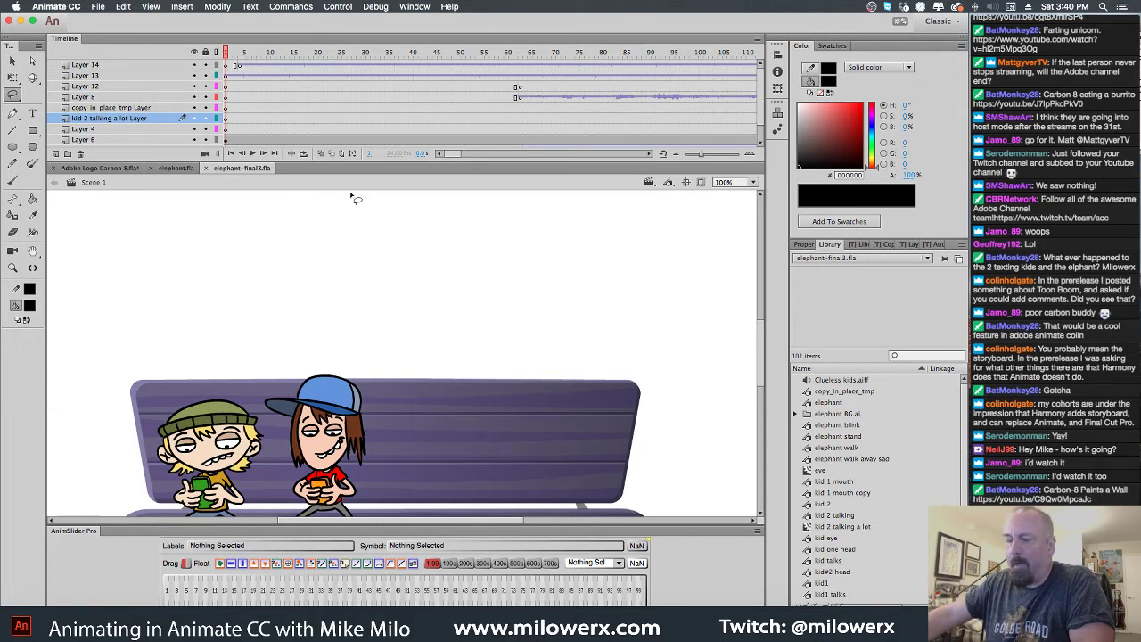
Show the BG layer, zoom to 50%, pan to the shop front, and clip outside the stage
{"action": "scroll", "coordinate": [223, 116], "scroll_direction": "down", "scroll_amount": 3}
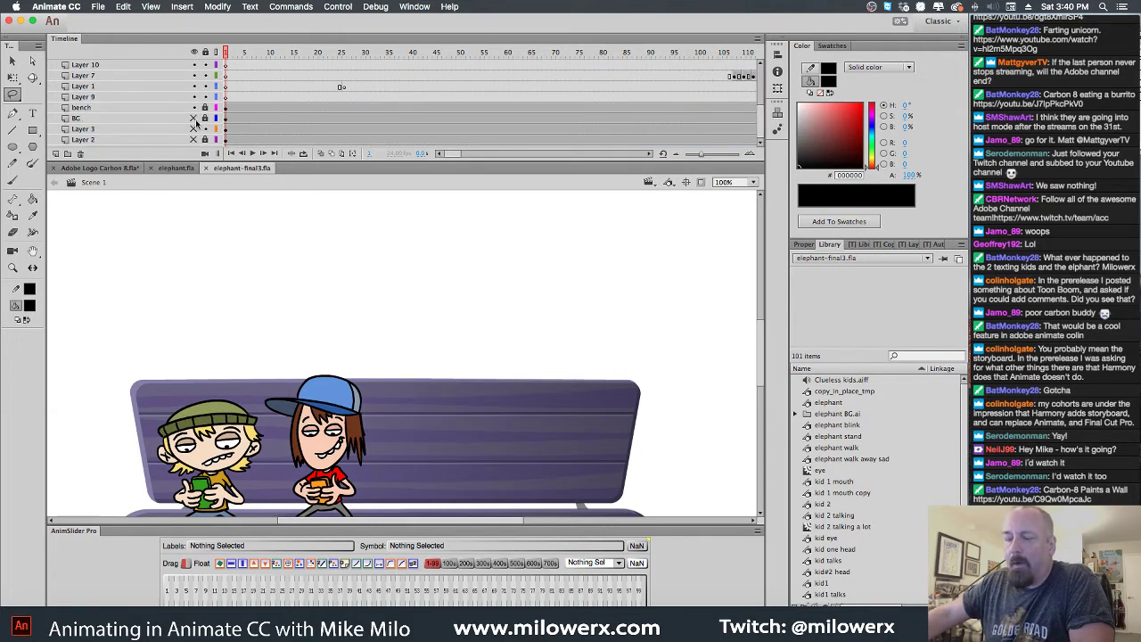
{"action": "left_click", "coordinate": [193, 118]}
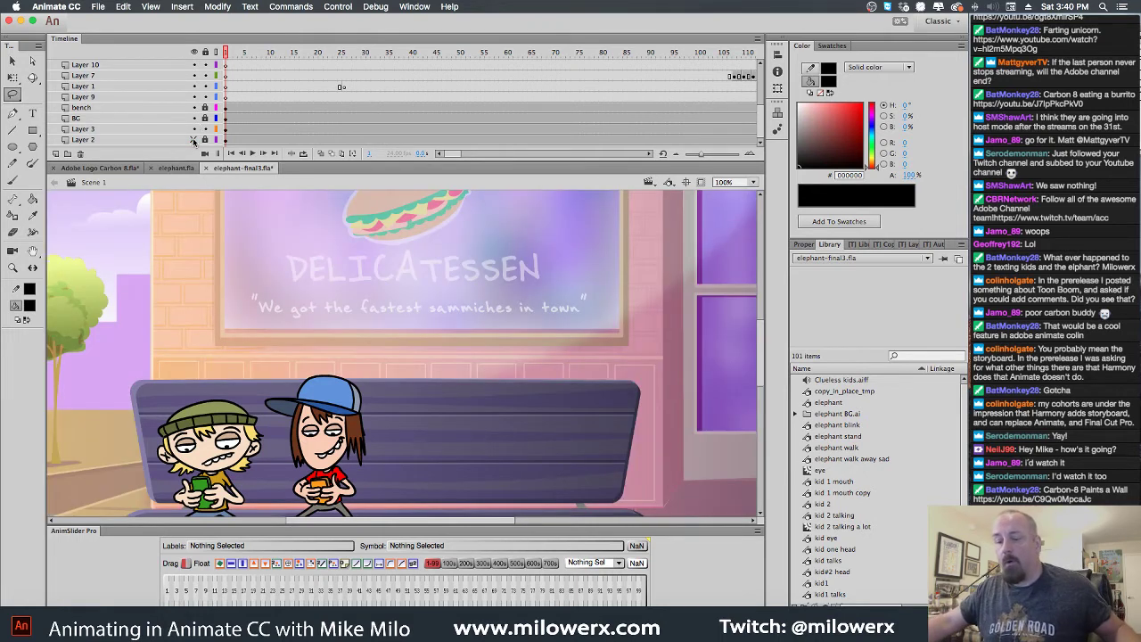
{"action": "left_click", "coordinate": [490, 325], "text": "alt"}
{"action": "left_click", "coordinate": [490, 324], "text": "alt"}
{"action": "left_click", "coordinate": [474, 330]}
{"action": "left_click_drag", "start_coordinate": [474, 349], "coordinate": [623, 216]}
{"action": "left_click", "coordinate": [701, 182]}
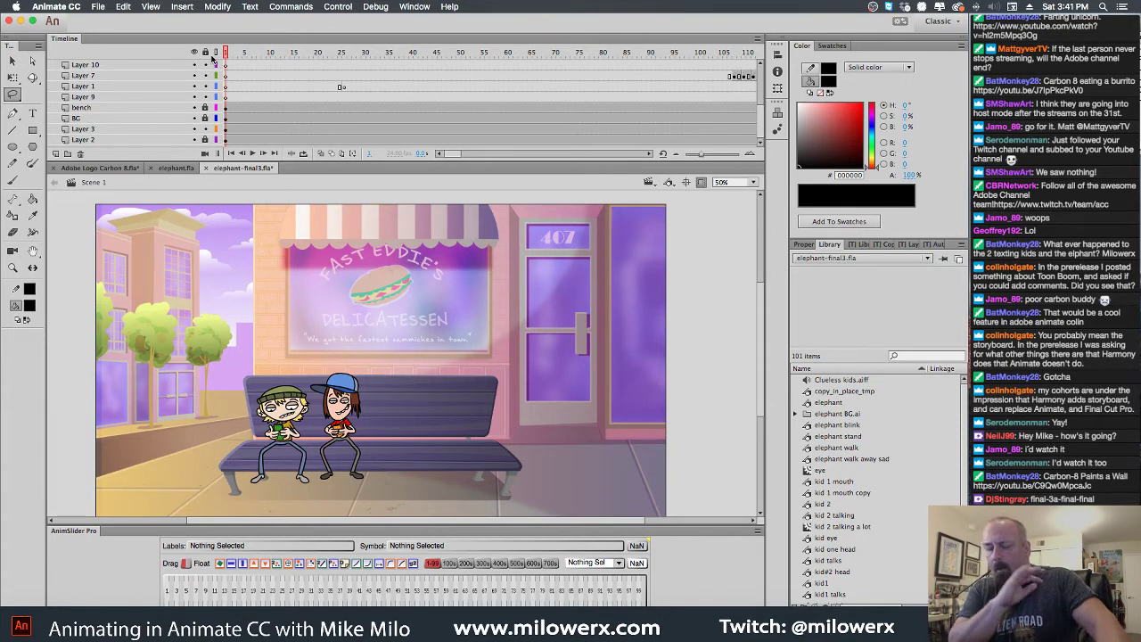
Play the animation, then close elephant-final3.fla without saving
{"action": "key", "text": "Return"}
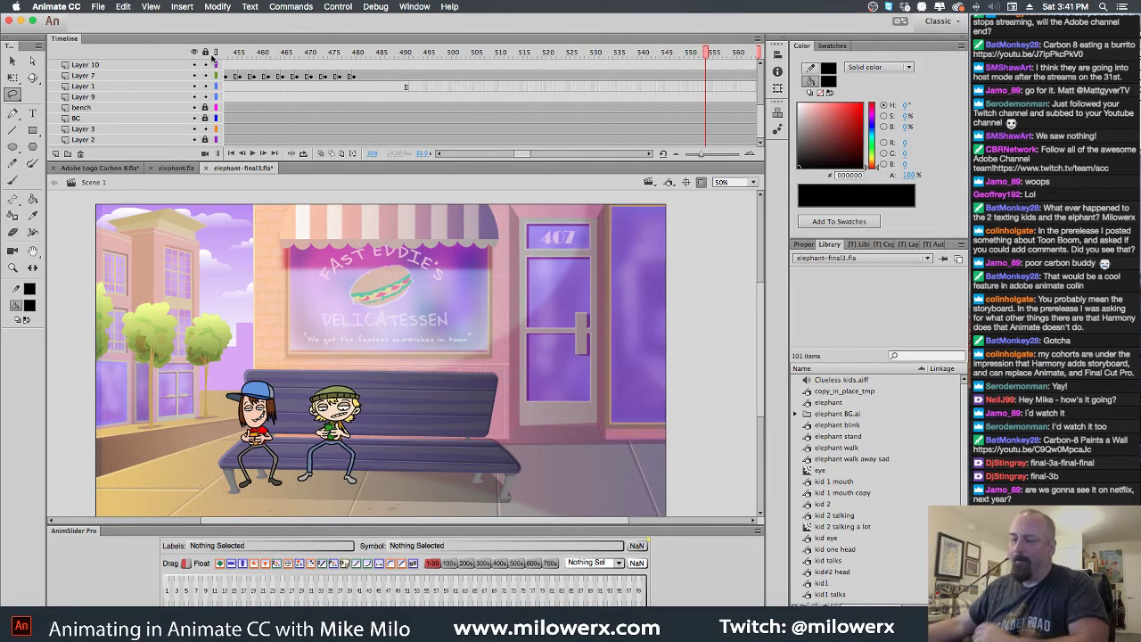
{"action": "left_click", "coordinate": [206, 168]}
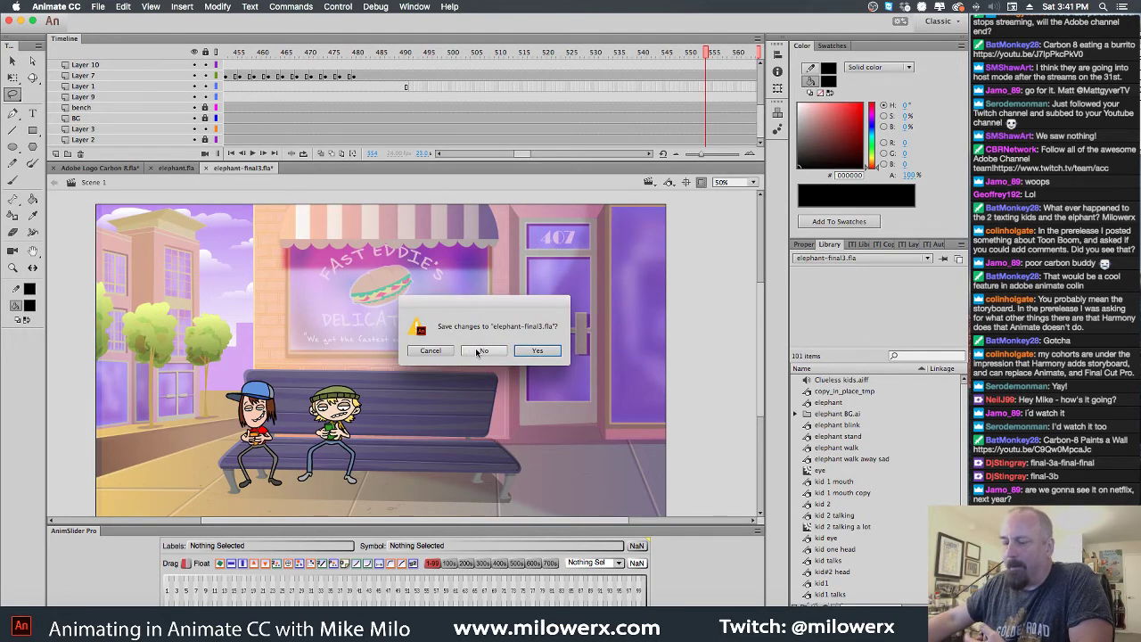
{"action": "left_click", "coordinate": [481, 350]}
Close elephant.fla, visit Chrome, then show the whole logo scene and bring Finder forward
{"action": "left_click", "coordinate": [151, 169]}
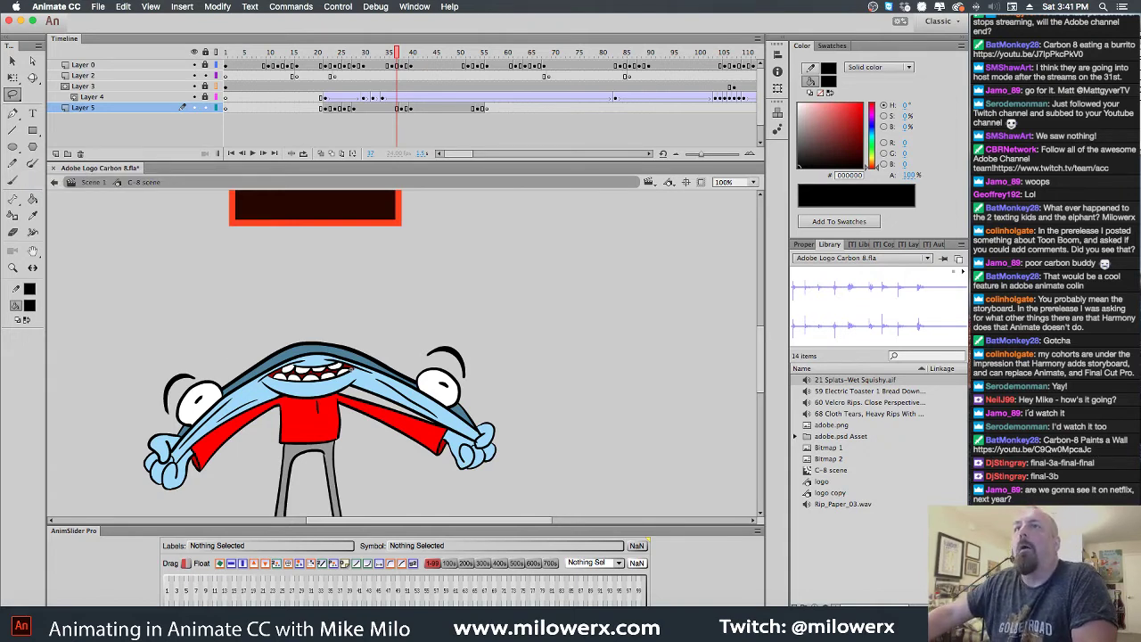
{"action": "key", "text": "super+Tab"}
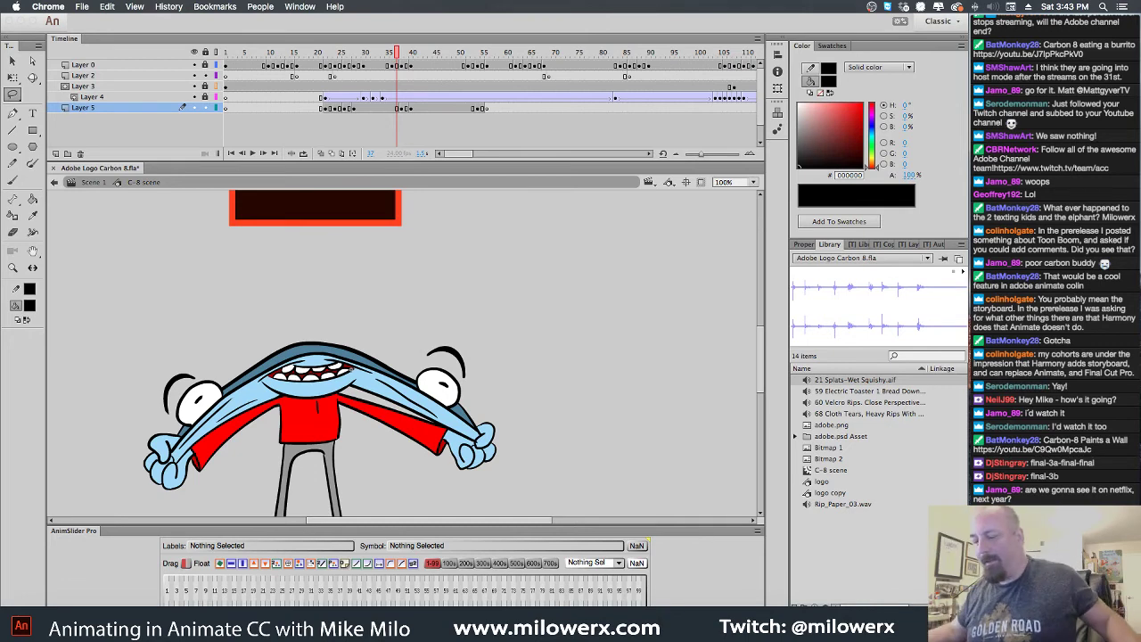
{"action": "left_click", "coordinate": [363, 332]}
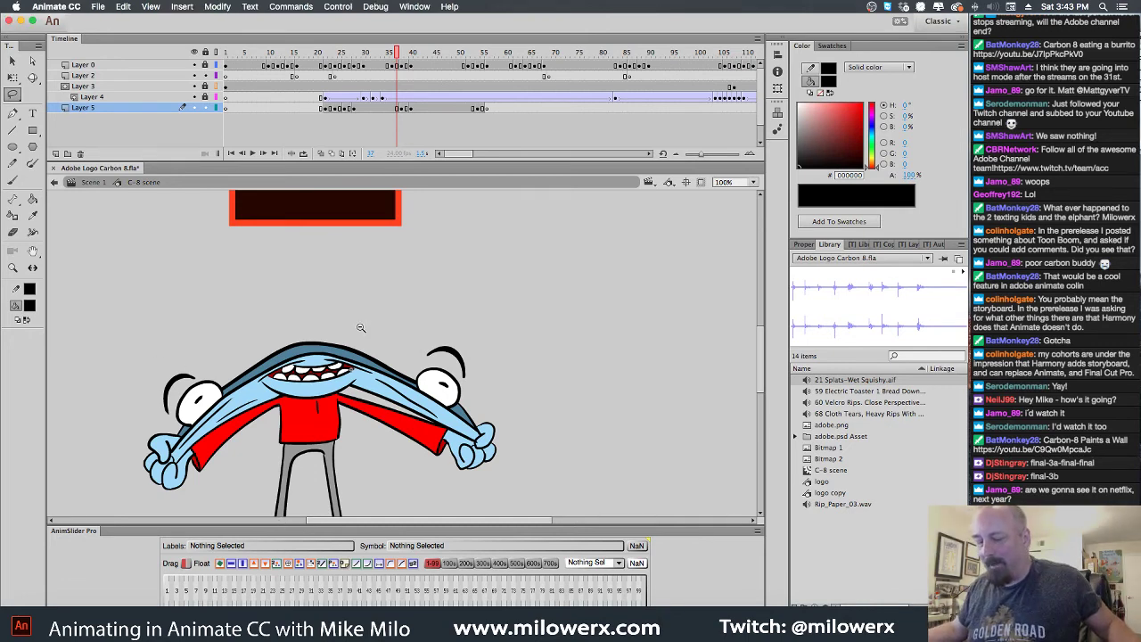
{"action": "left_click", "coordinate": [446, 378], "text": "alt"}
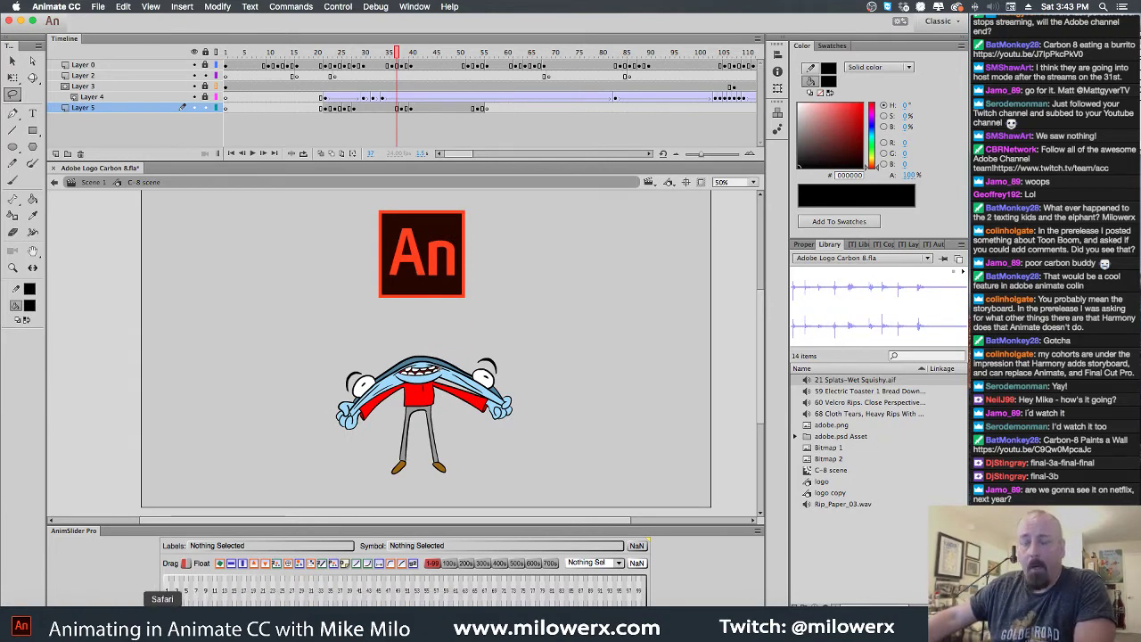
{"action": "left_click", "coordinate": [37, 624]}
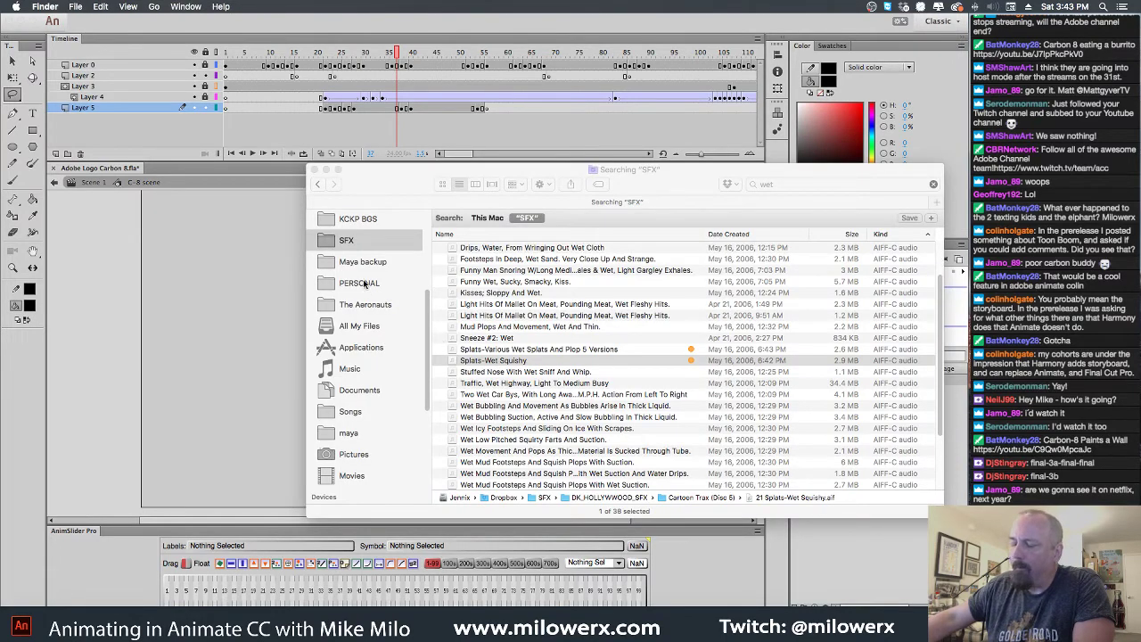
Open C-8 and ball-003.fla from the adobe > Carbon-8 > Carbon 8 and the ball folder
{"action": "scroll", "coordinate": [353, 332], "scroll_direction": "up", "scroll_amount": 2}
{"action": "scroll", "coordinate": [353, 334], "scroll_direction": "up", "scroll_amount": 3}
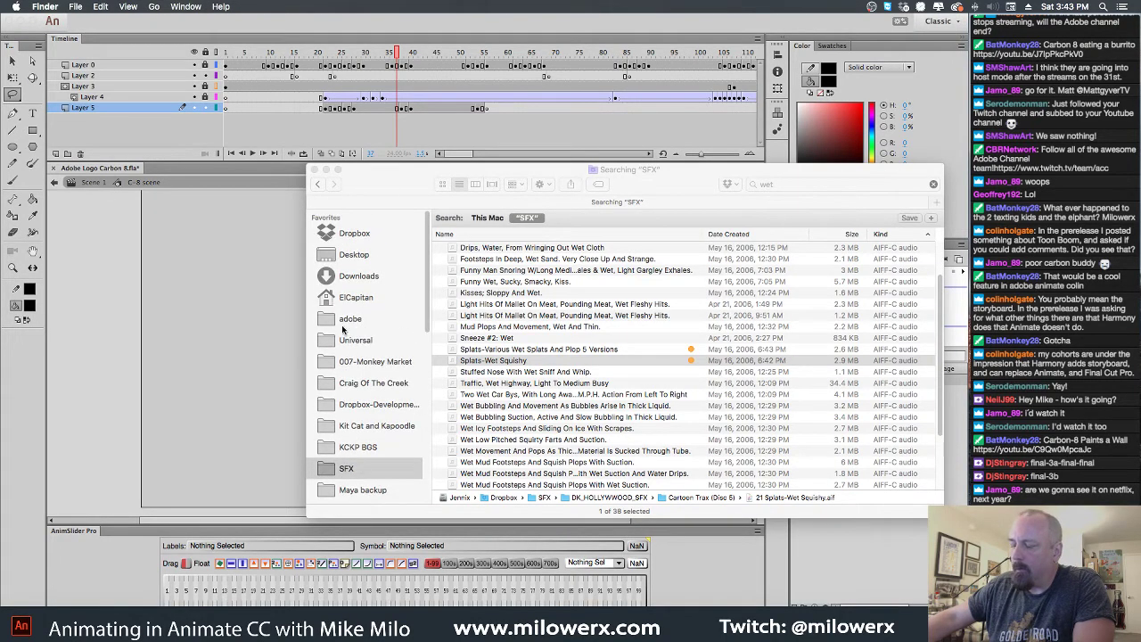
{"action": "left_click", "coordinate": [344, 321]}
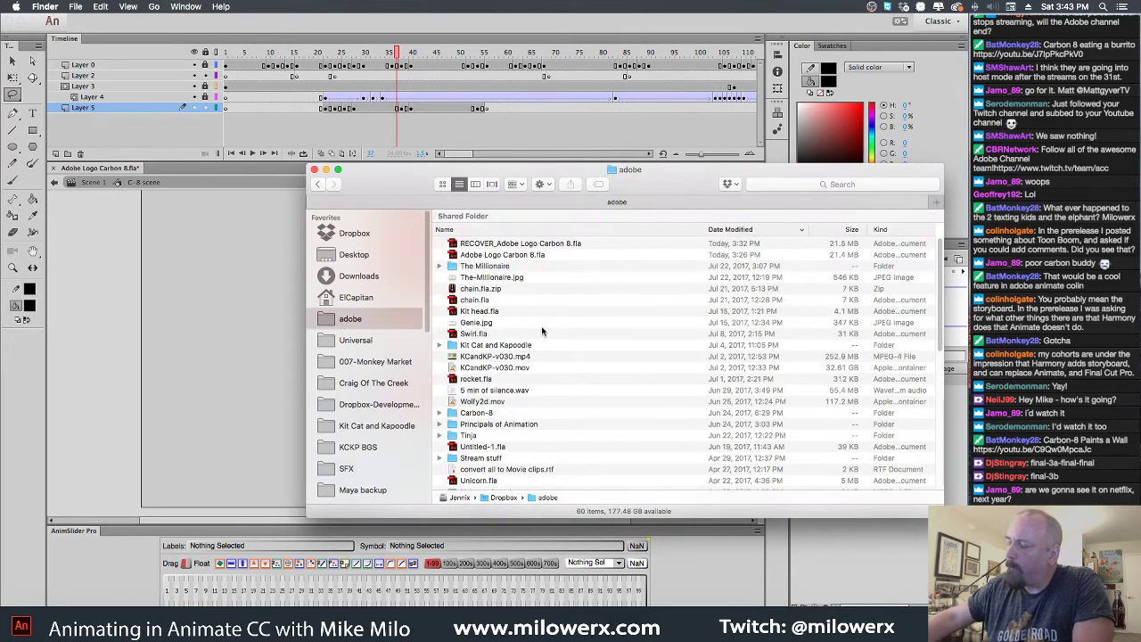
{"action": "double_click", "coordinate": [472, 413]}
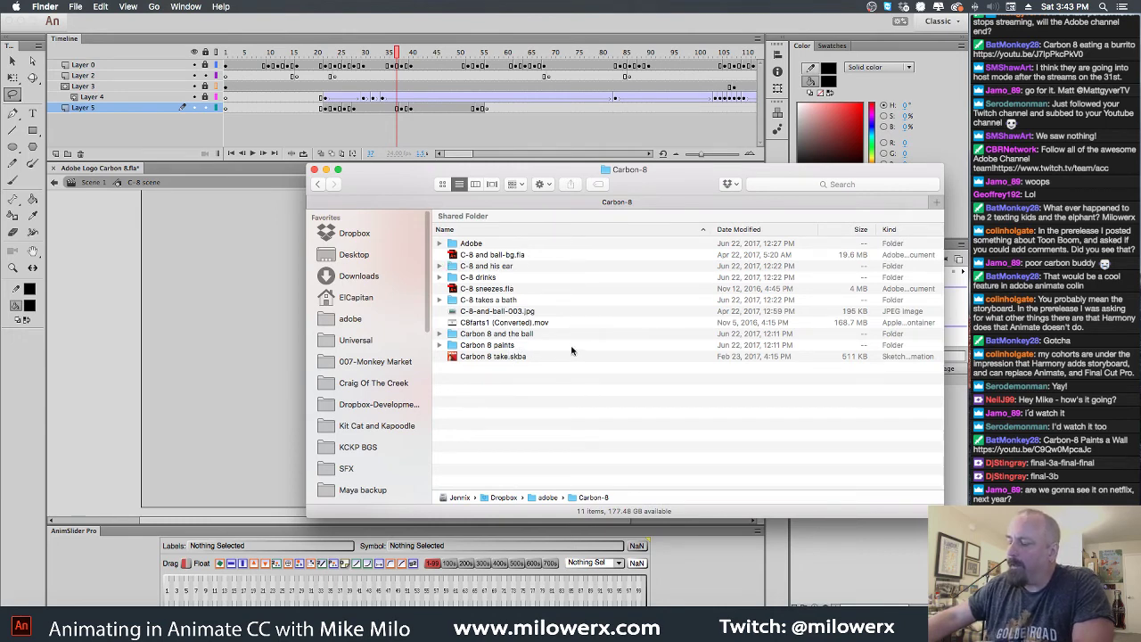
{"action": "double_click", "coordinate": [452, 333]}
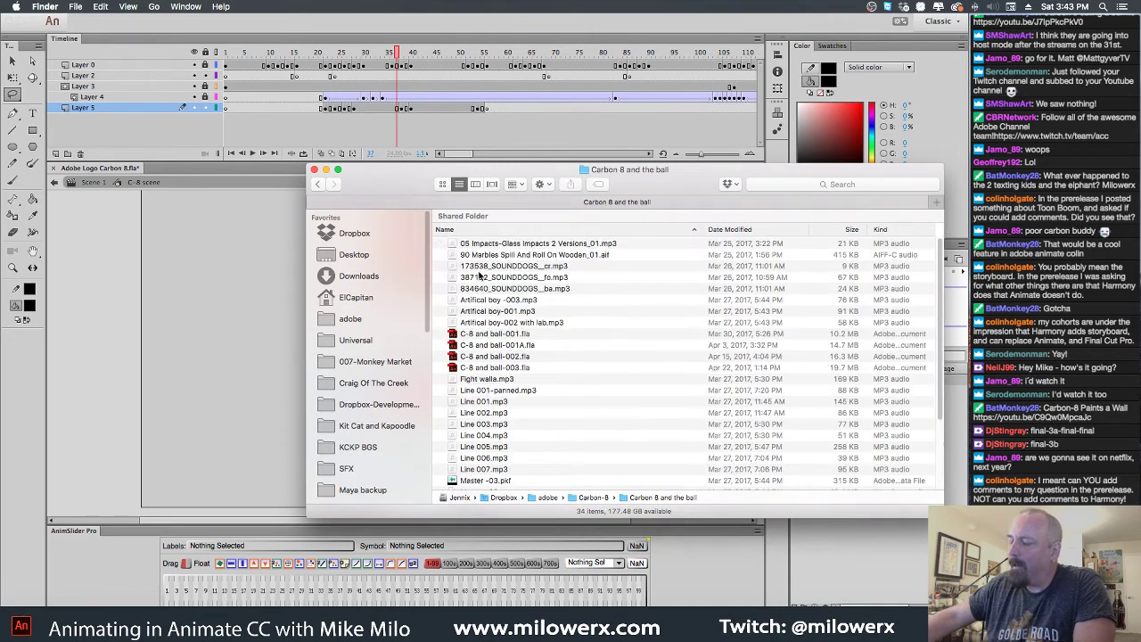
{"action": "double_click", "coordinate": [455, 368]}
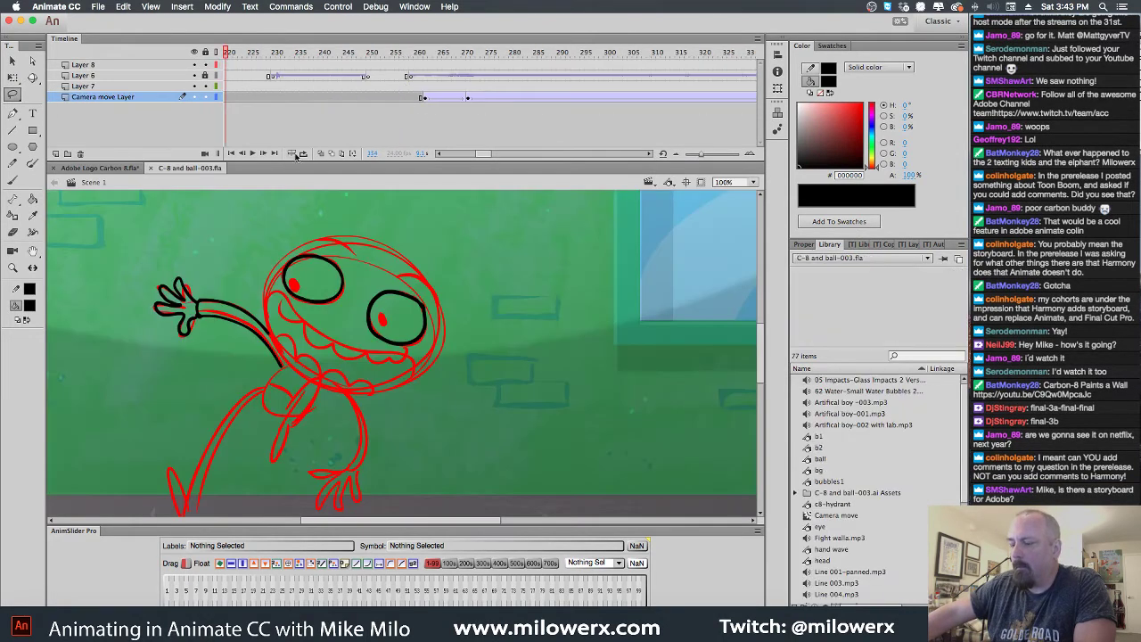
Inspect frames inside the Camera move symbol, then return to Scene 1
{"action": "left_click_drag", "start_coordinate": [483, 153], "coordinate": [477, 153]}
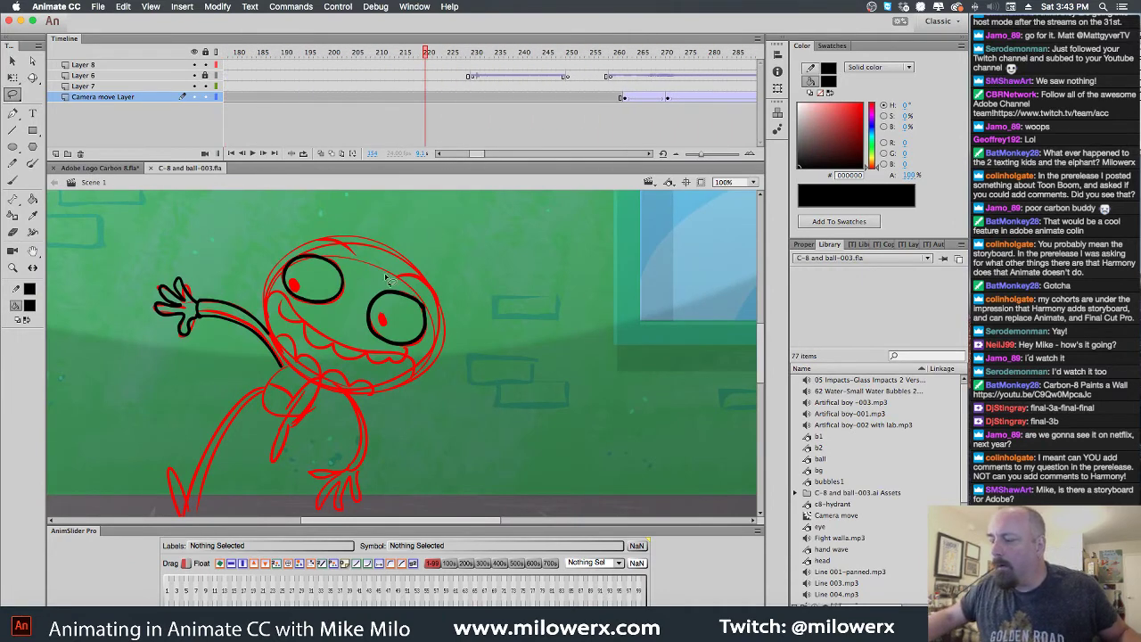
{"action": "left_click", "coordinate": [13, 62]}
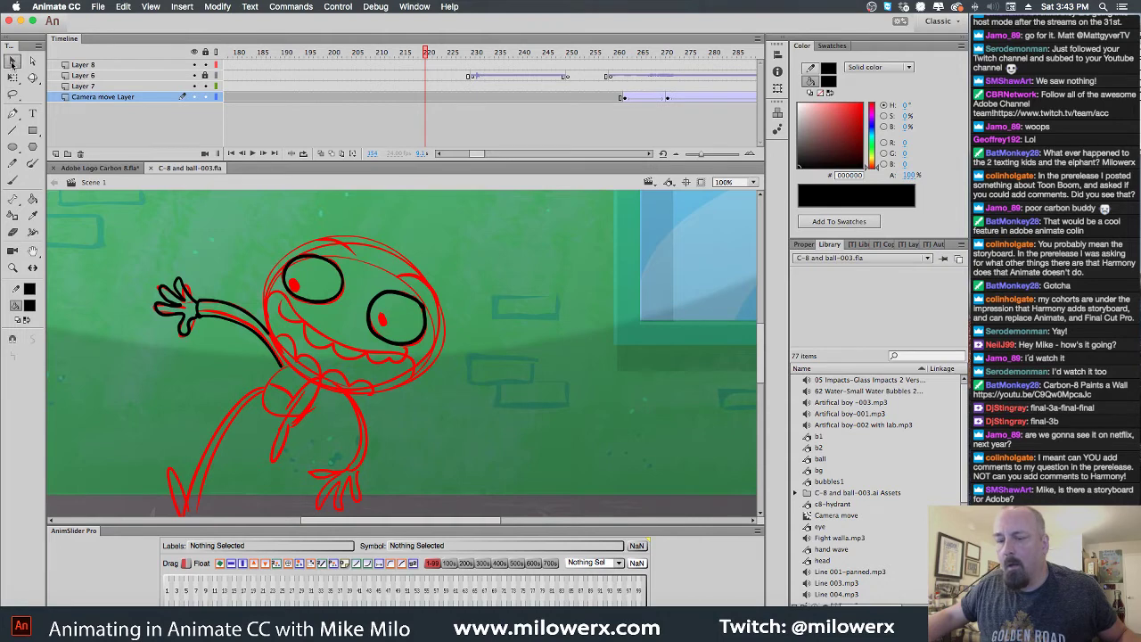
{"action": "double_click", "coordinate": [361, 270]}
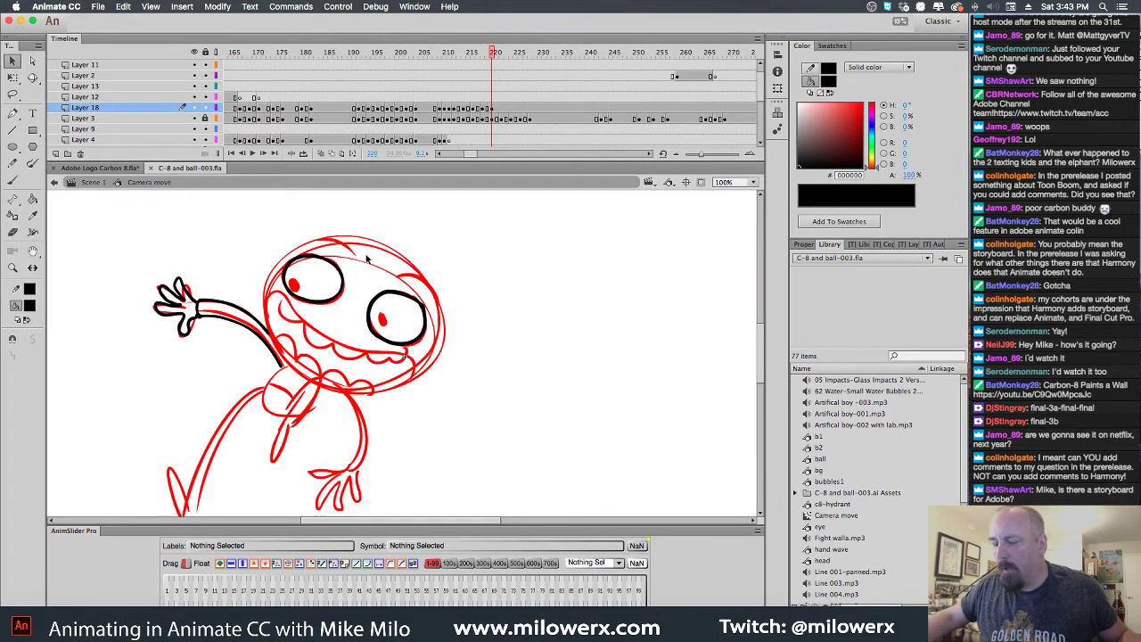
{"action": "left_click_drag", "start_coordinate": [496, 112], "coordinate": [503, 112]}
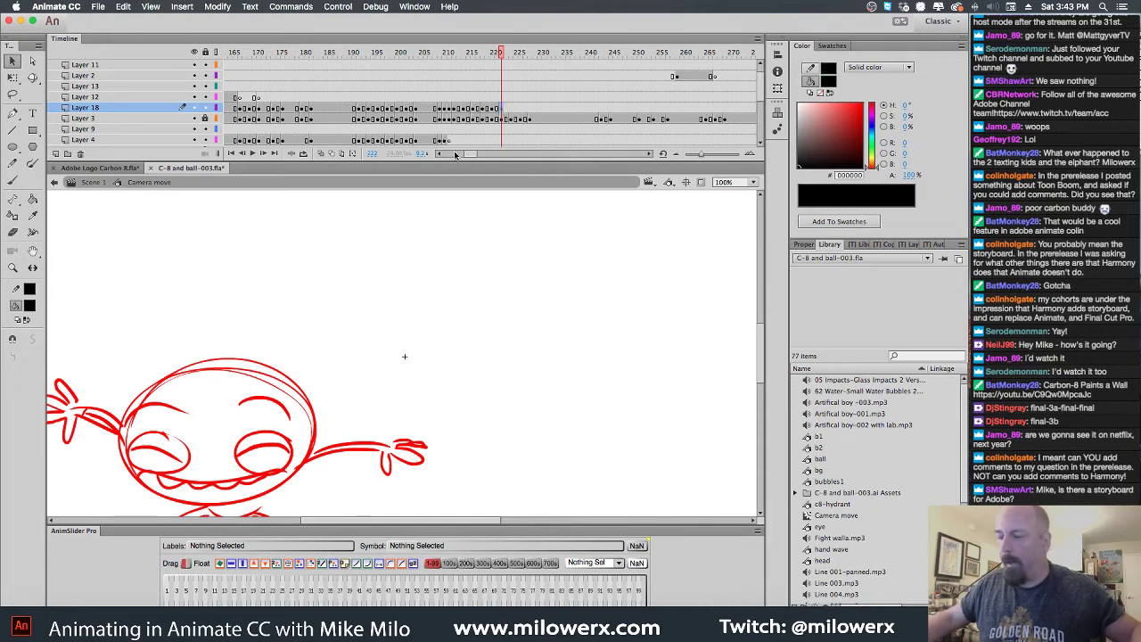
{"action": "left_click_drag", "start_coordinate": [463, 154], "coordinate": [438, 154]}
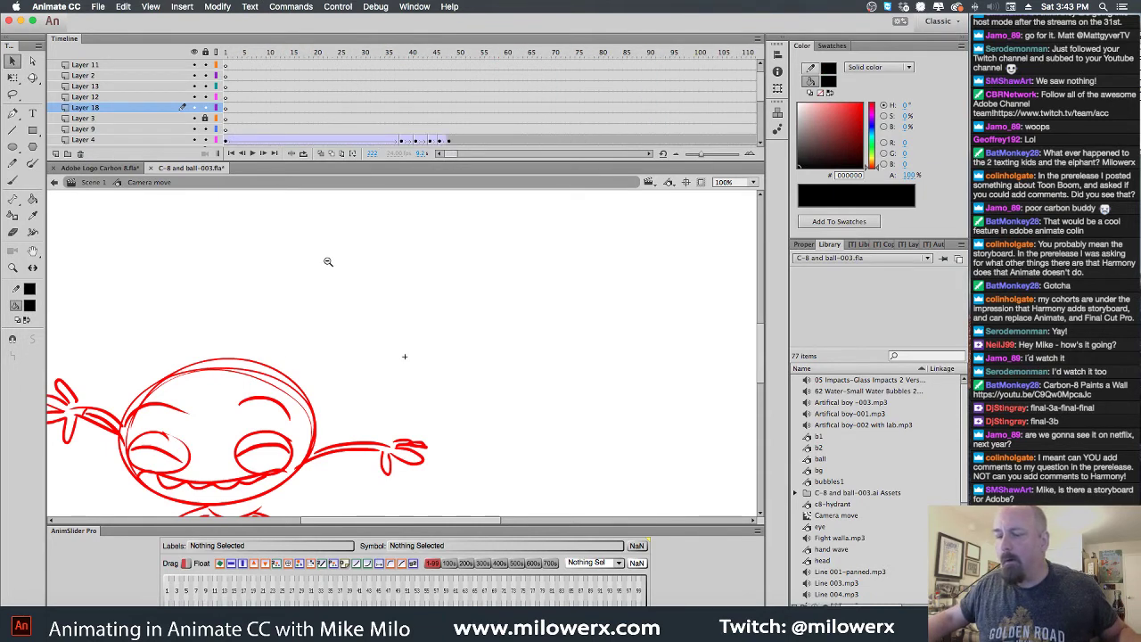
{"action": "left_click", "coordinate": [328, 261]}
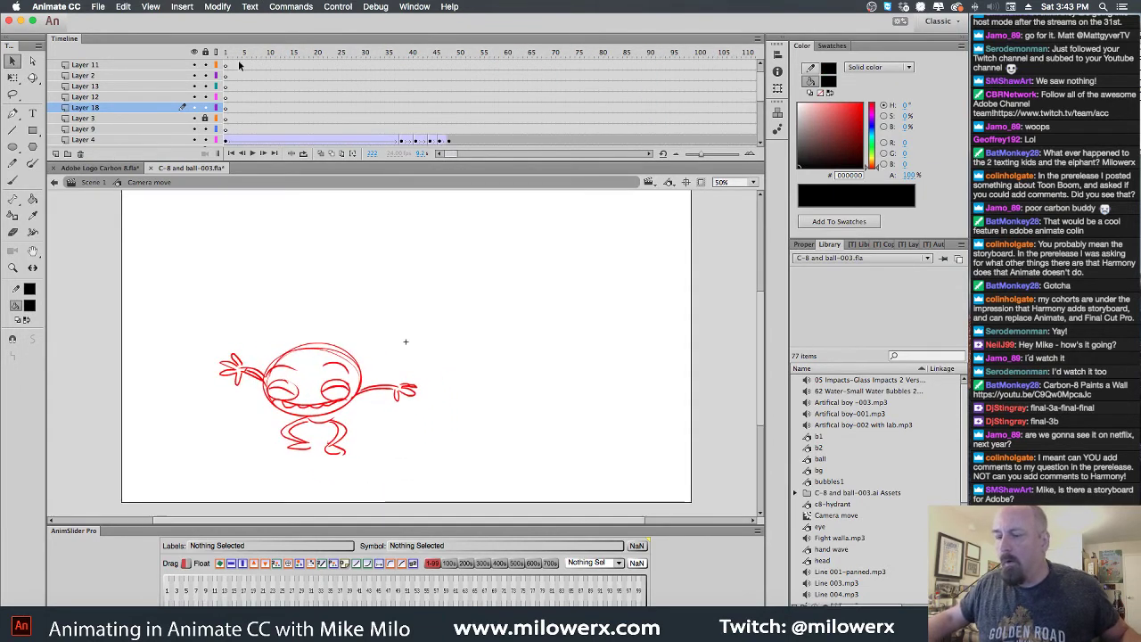
{"action": "left_click_drag", "start_coordinate": [239, 65], "coordinate": [225, 65]}
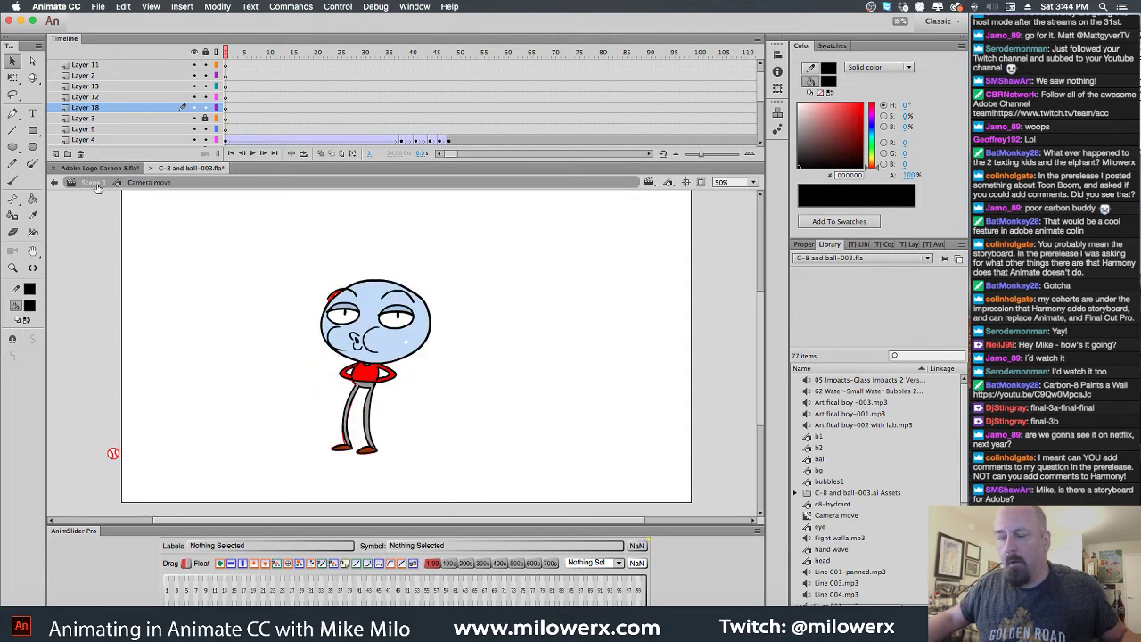
{"action": "left_click", "coordinate": [93, 183]}
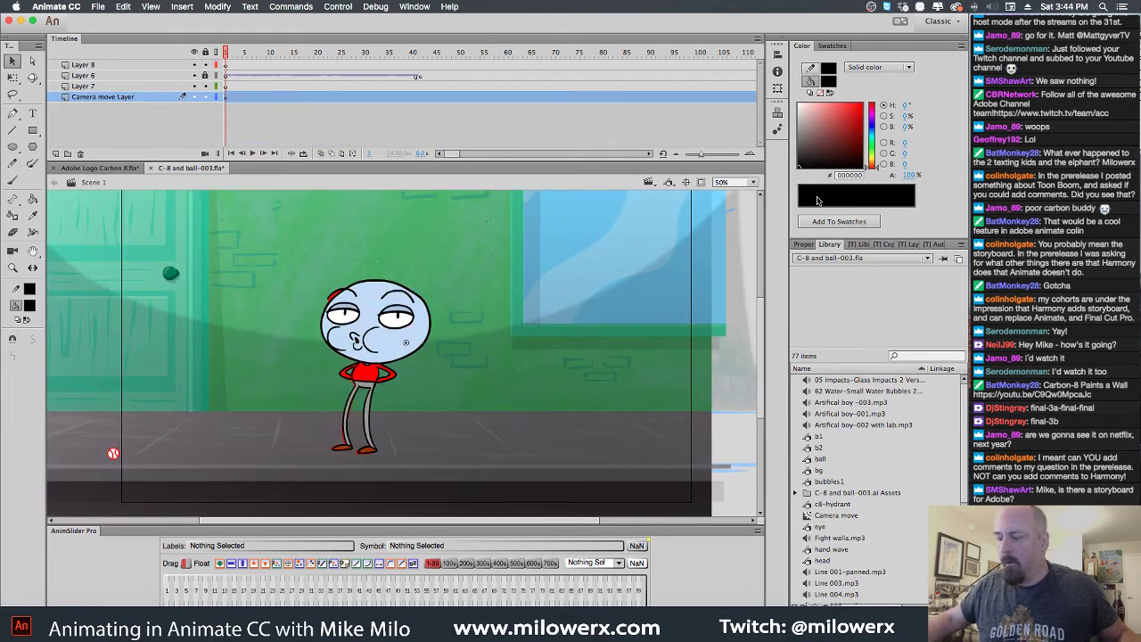
Center and clip the stage, play the animation, rewind to the chicken sketch, and close the file
{"action": "left_click", "coordinate": [686, 182]}
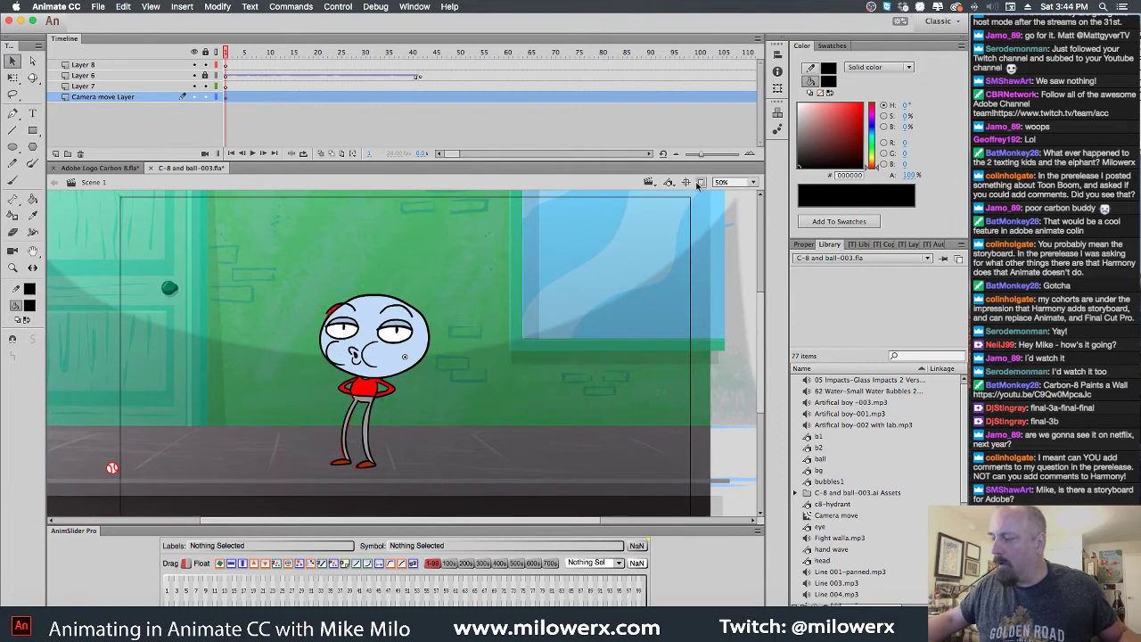
{"action": "left_click", "coordinate": [700, 183]}
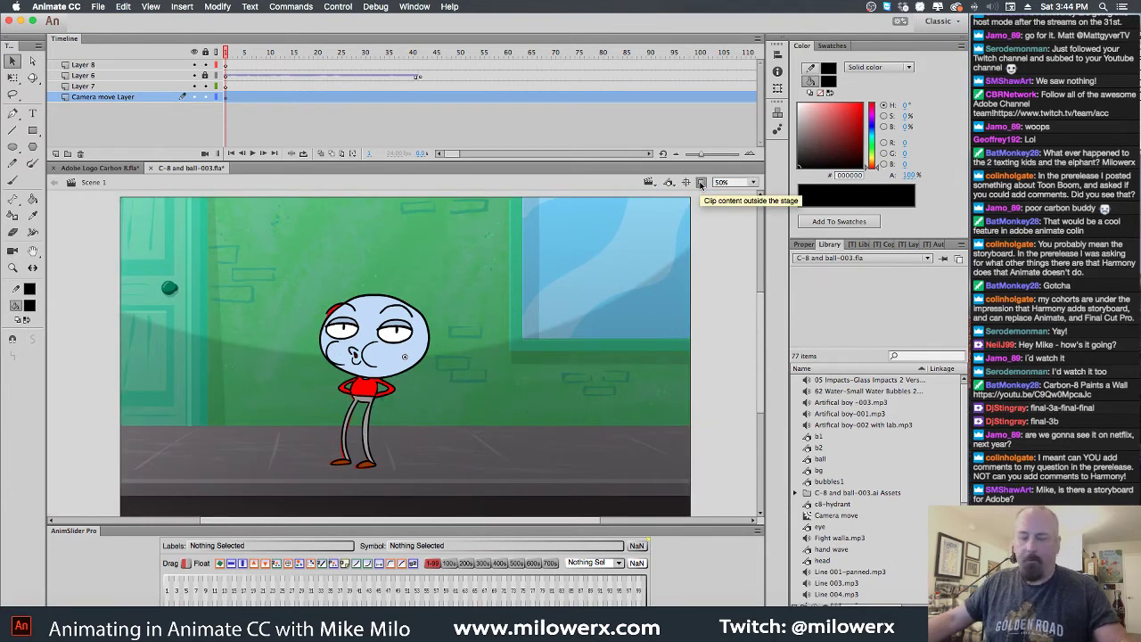
{"action": "key", "text": "Return"}
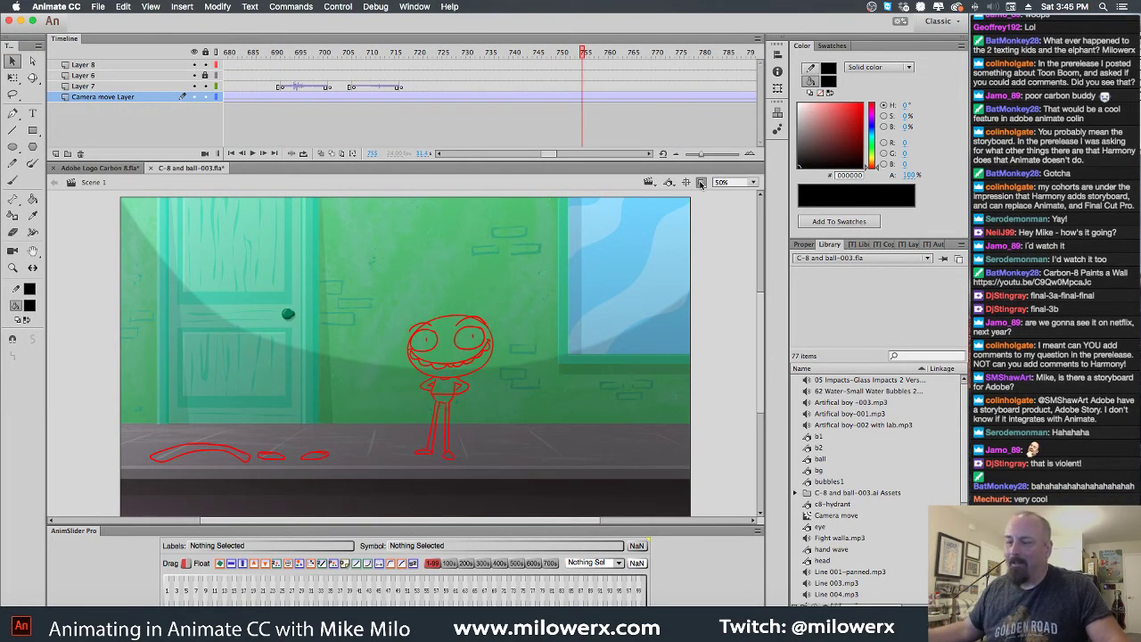
{"action": "mouse_move", "coordinate": [366, 61]}
{"action": "left_mouse_down"}
{"action": "mouse_move", "coordinate": [257, 84]}
{"action": "mouse_move", "coordinate": [346, 75]}
{"action": "mouse_move", "coordinate": [398, 86]}
{"action": "left_mouse_up"}
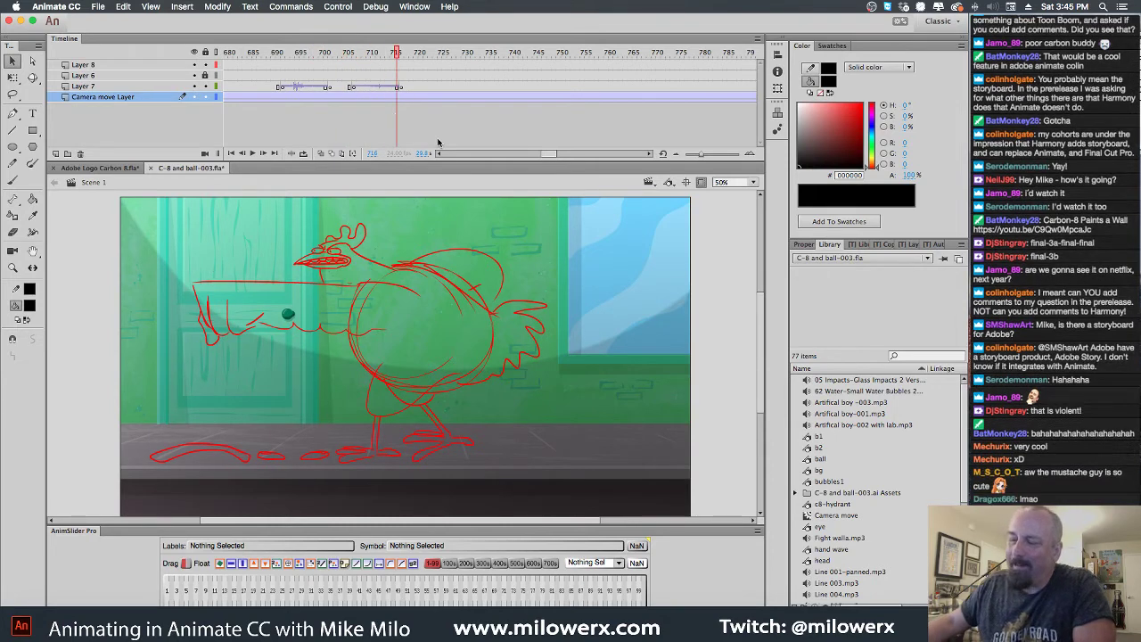
{"action": "left_click", "coordinate": [150, 167]}
Save and close C-8 and ball-003.fla, and dismiss the close prompt for Adobe Logo Carbon 8.fla
{"action": "left_click", "coordinate": [548, 354]}
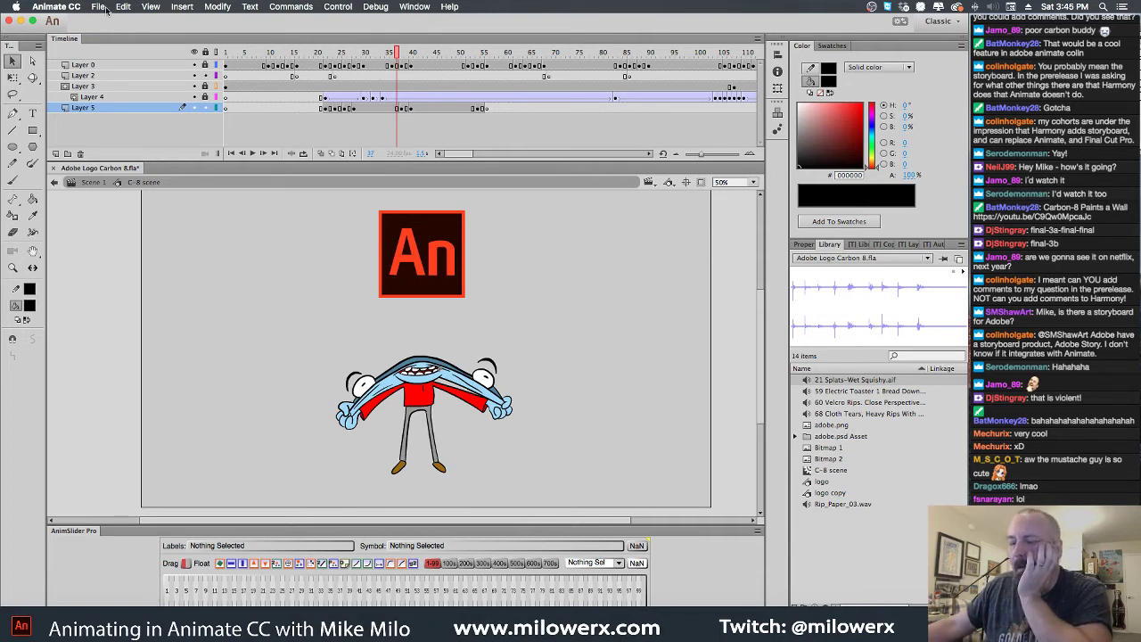
{"action": "left_click", "coordinate": [53, 167]}
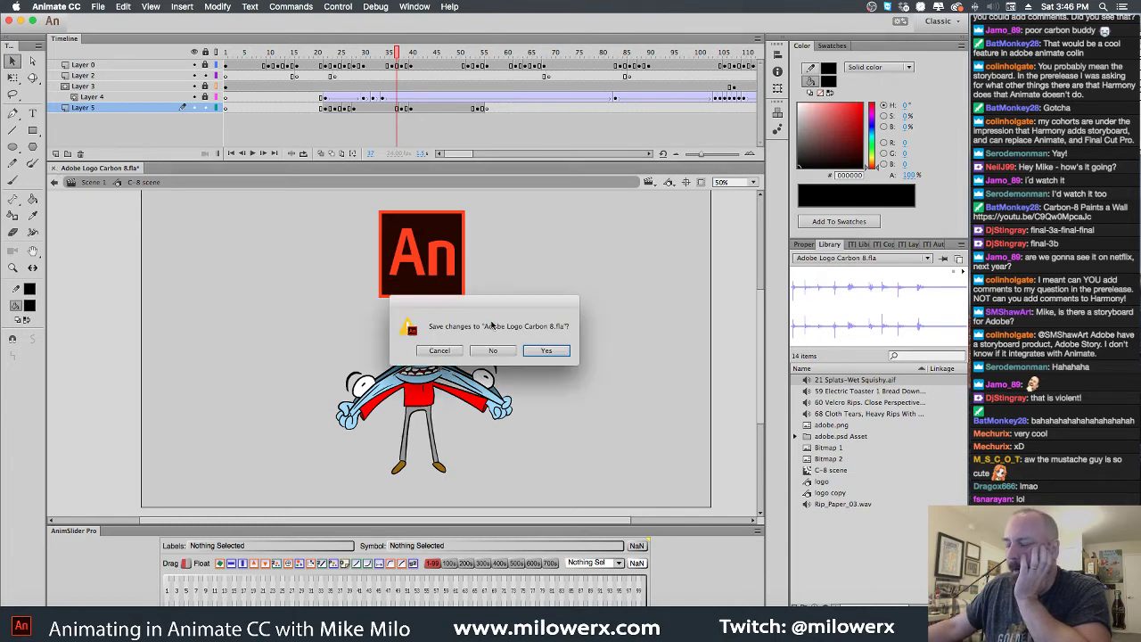
{"action": "left_click", "coordinate": [493, 350]}
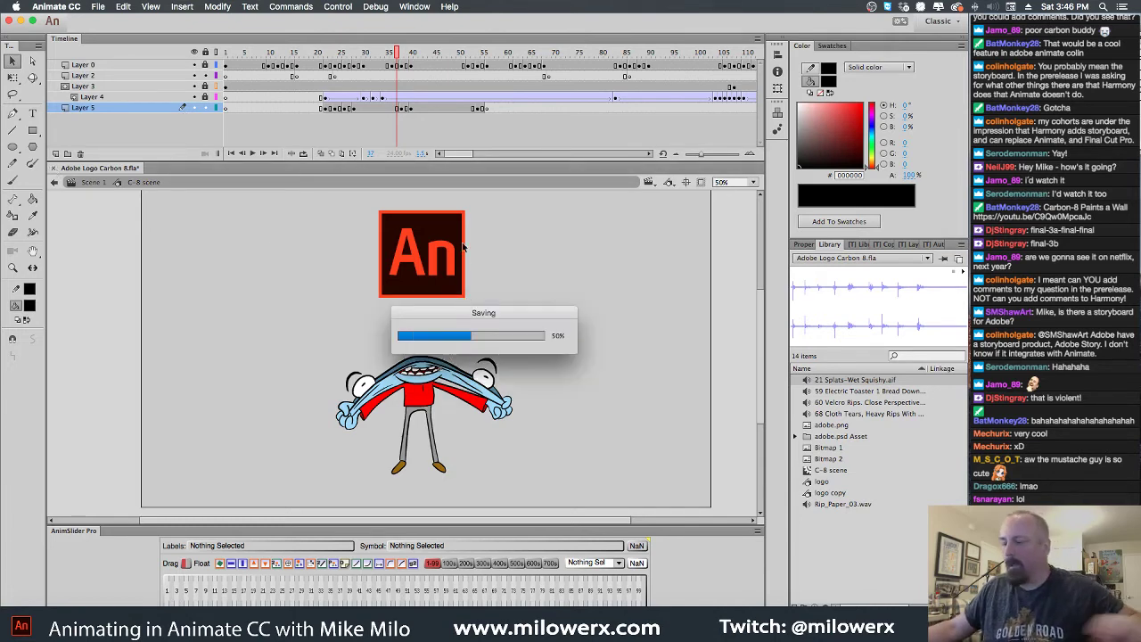
{"action": "left_click", "coordinate": [98, 6]}
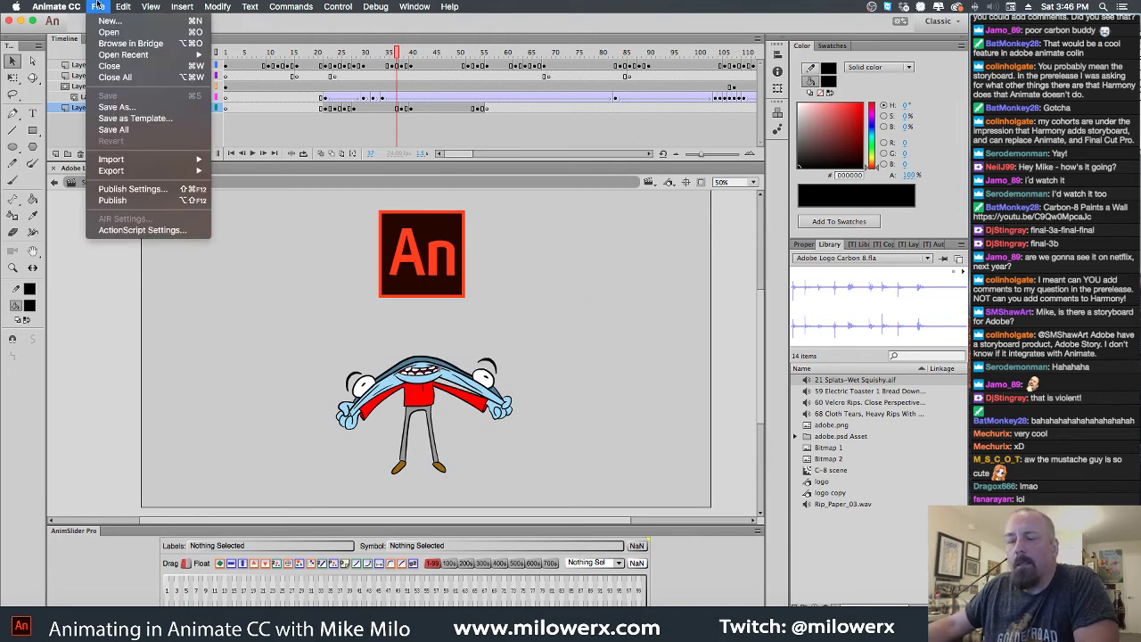
Open Drunk Rudolph.fla from the Stream stuff folder, sorting the file list by name
{"action": "left_click", "coordinate": [135, 33]}
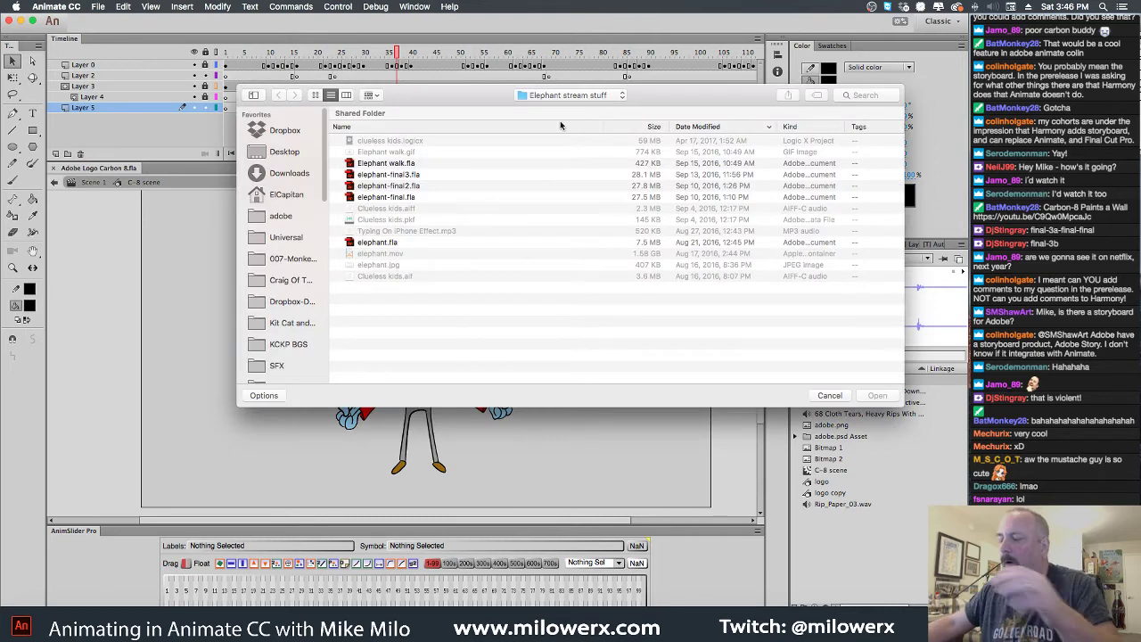
{"action": "left_click", "coordinate": [588, 98]}
{"action": "left_click", "coordinate": [589, 107]}
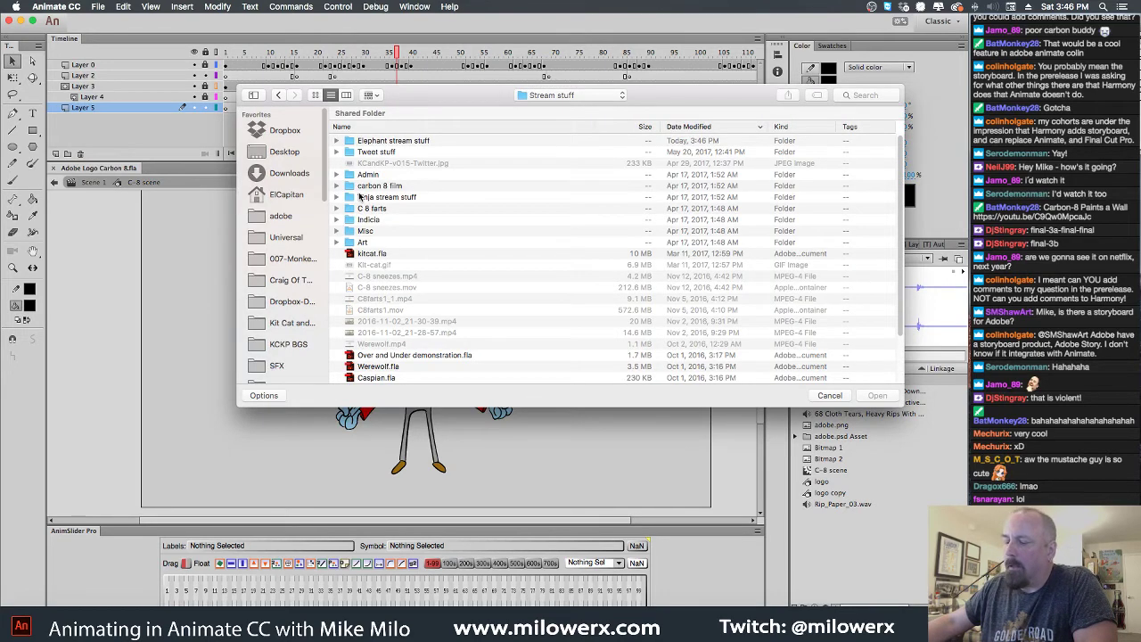
{"action": "double_click", "coordinate": [351, 189]}
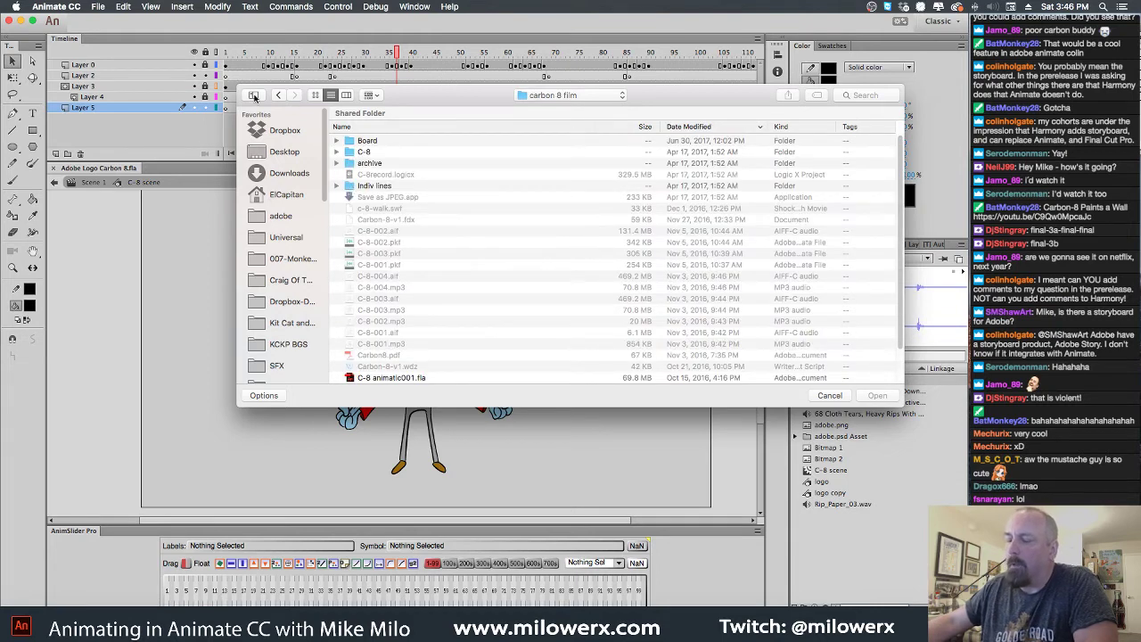
{"action": "left_click", "coordinate": [280, 96]}
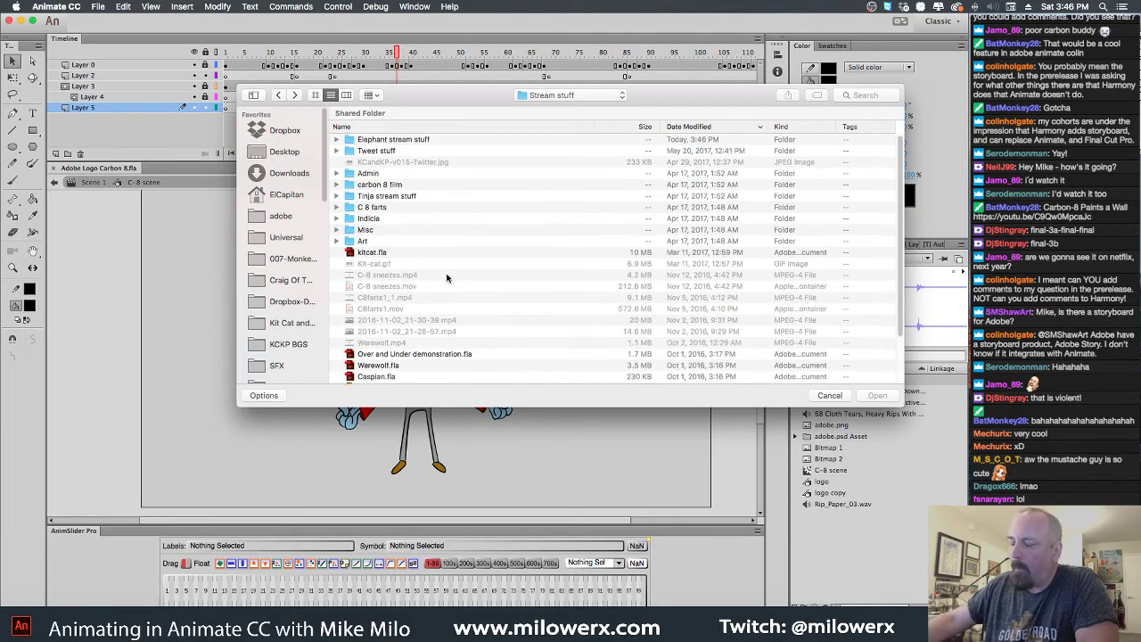
{"action": "left_click", "coordinate": [393, 127]}
{"action": "scroll", "coordinate": [454, 229], "scroll_direction": "down", "scroll_amount": 3}
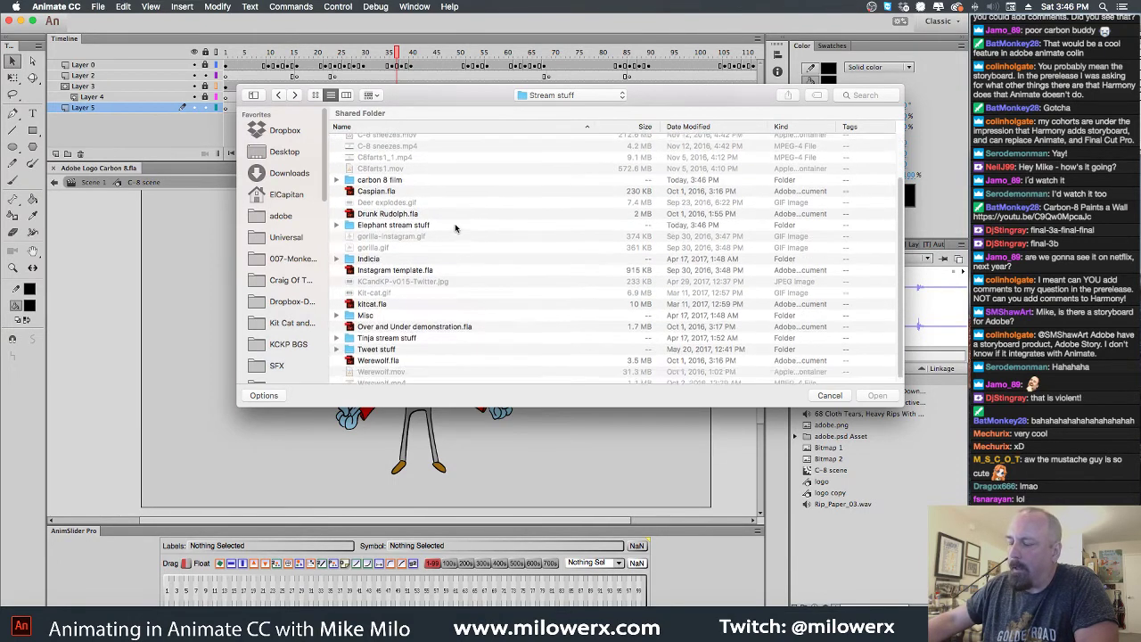
{"action": "double_click", "coordinate": [354, 207]}
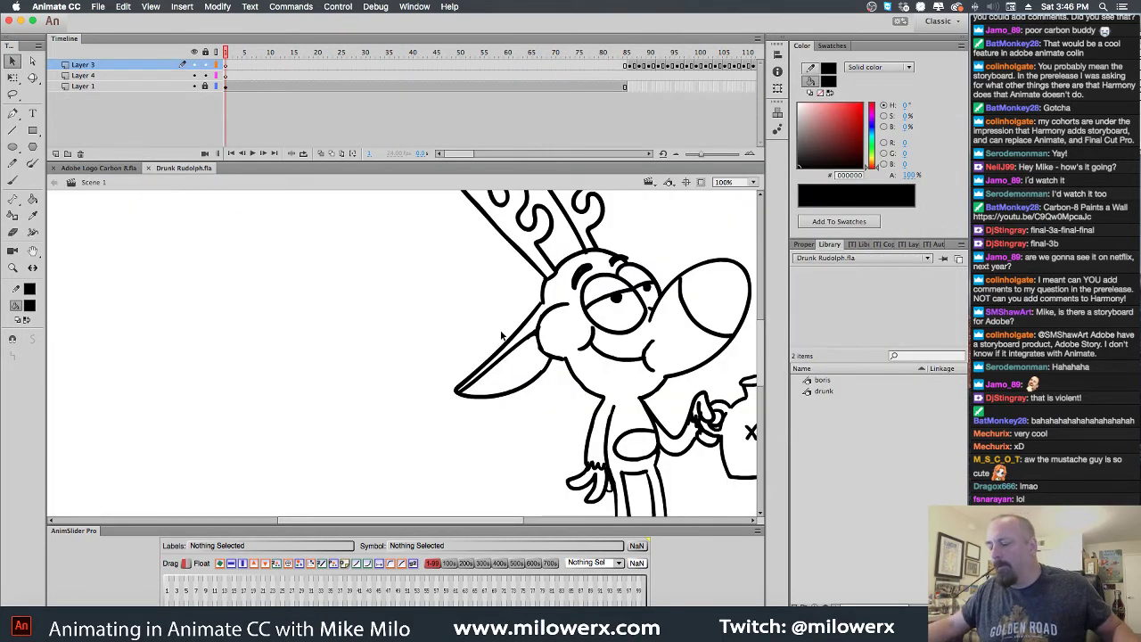
Zoom out to 50%, play the Drunk Rudolph animation, and close Drunk Rudolph.fla
{"action": "key", "text": "super+minus"}
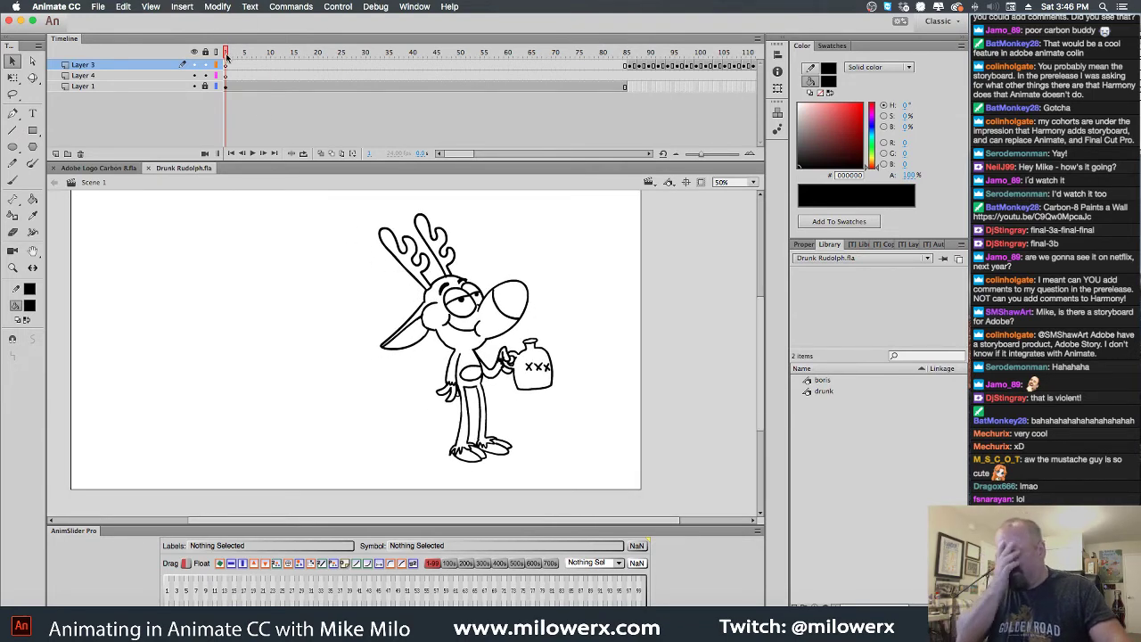
{"action": "key", "text": "Return"}
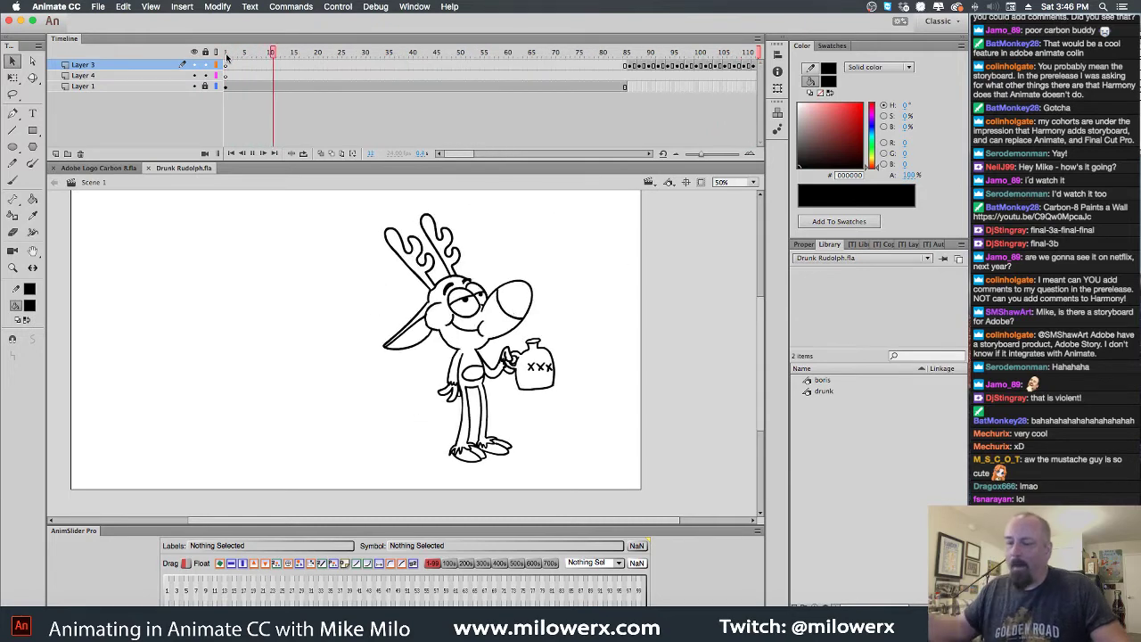
{"action": "left_click", "coordinate": [149, 169]}
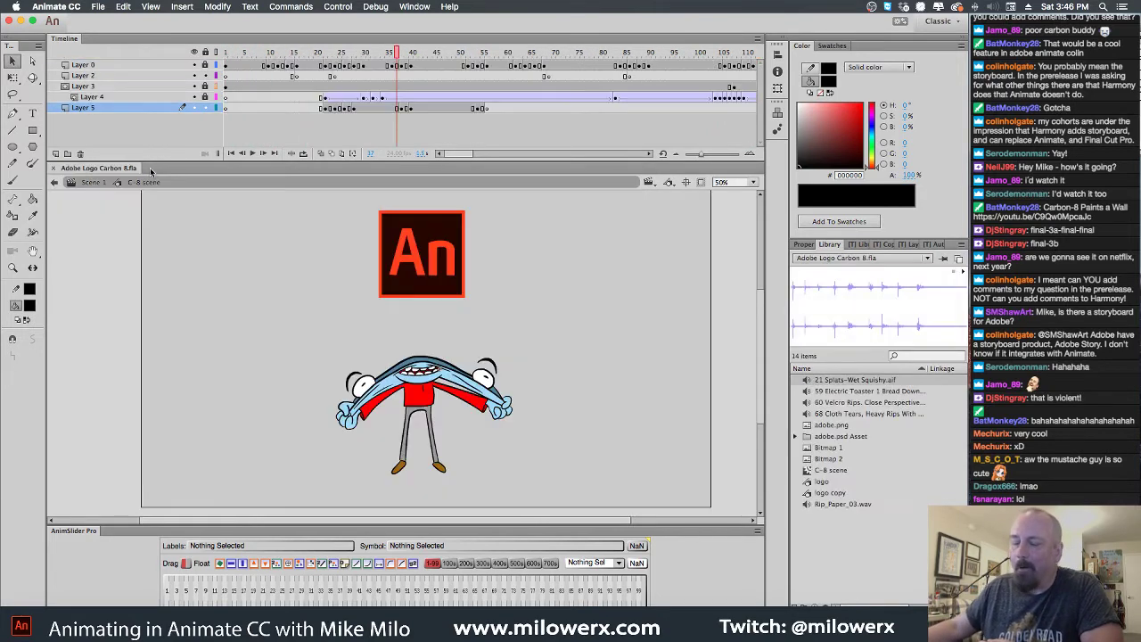
Open C8farts1.fla from the C 8 farts folder
{"action": "left_click", "coordinate": [98, 6]}
{"action": "mouse_move", "coordinate": [159, 61]}
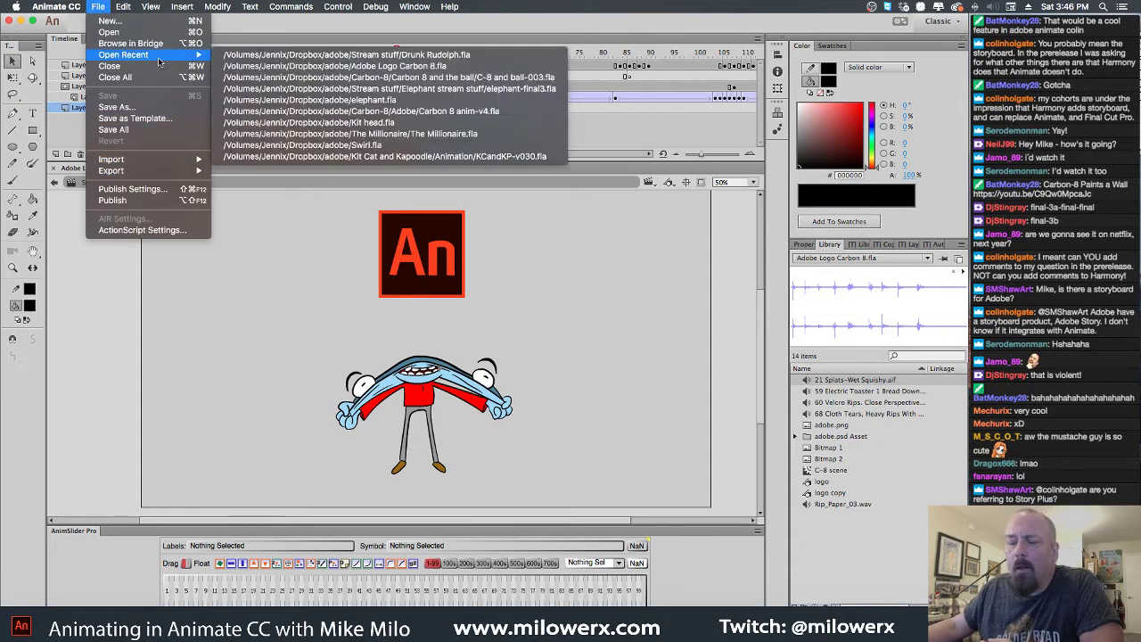
{"action": "left_click", "coordinate": [109, 31]}
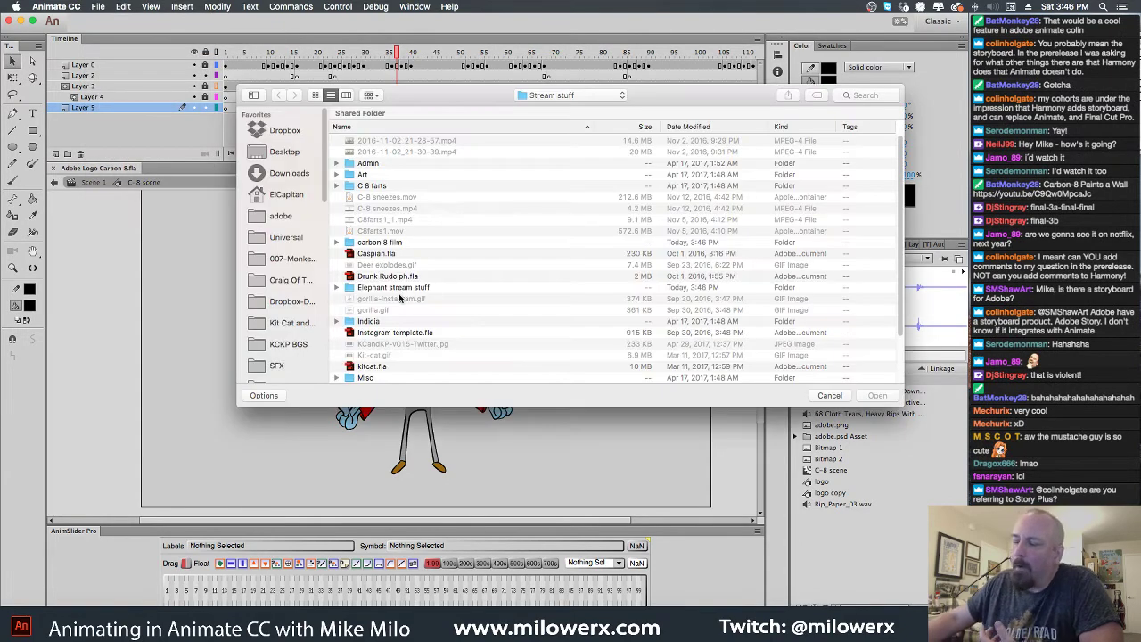
{"action": "scroll", "coordinate": [434, 299], "scroll_direction": "down", "scroll_amount": 2}
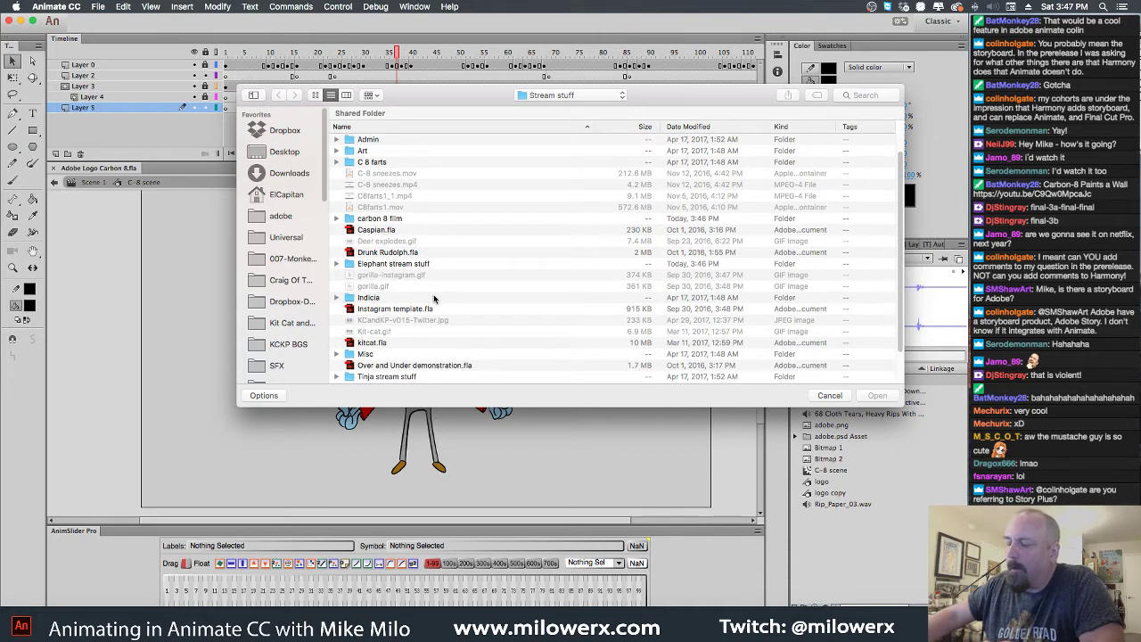
{"action": "scroll", "coordinate": [434, 299], "scroll_direction": "up", "scroll_amount": 1}
{"action": "scroll", "coordinate": [435, 299], "scroll_direction": "down", "scroll_amount": 2}
{"action": "scroll", "coordinate": [435, 299], "scroll_direction": "up", "scroll_amount": 3}
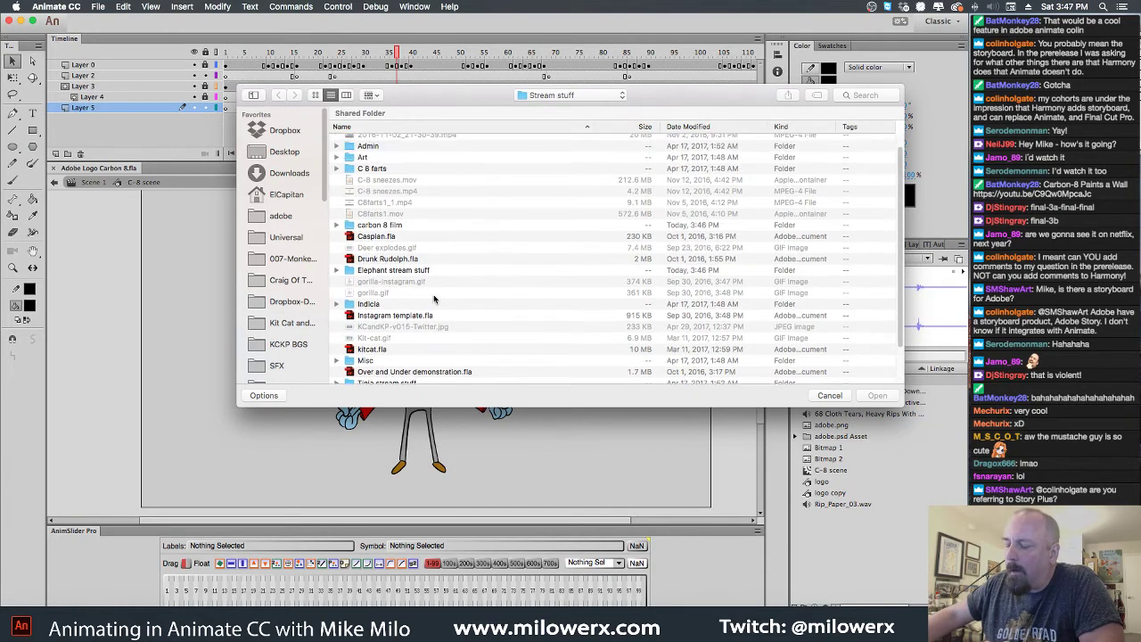
{"action": "double_click", "coordinate": [356, 170]}
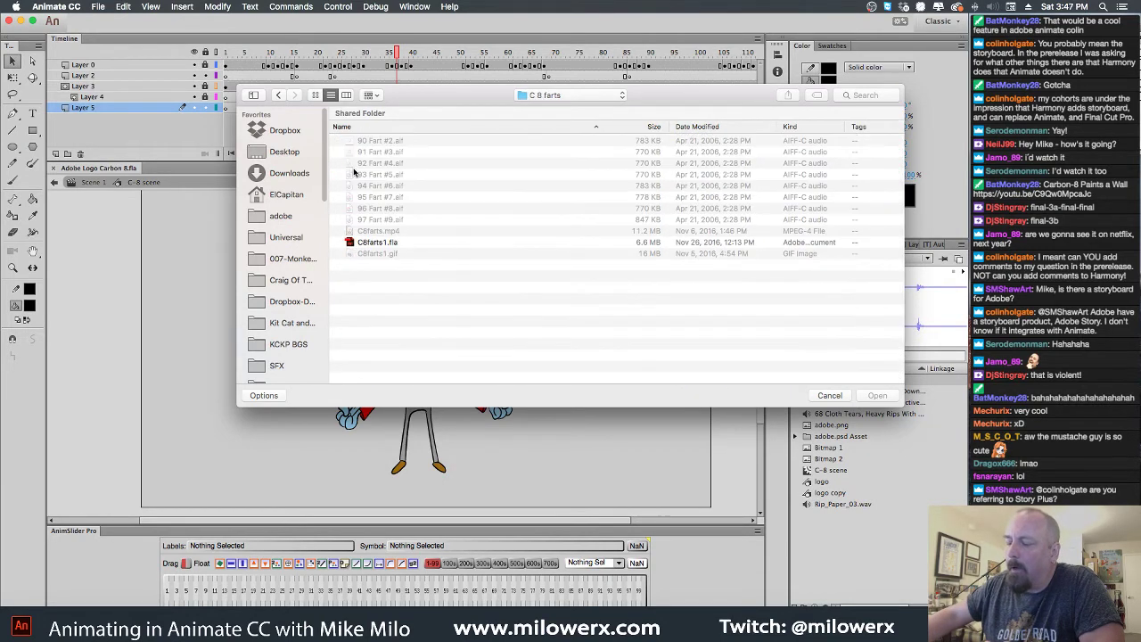
{"action": "double_click", "coordinate": [354, 244]}
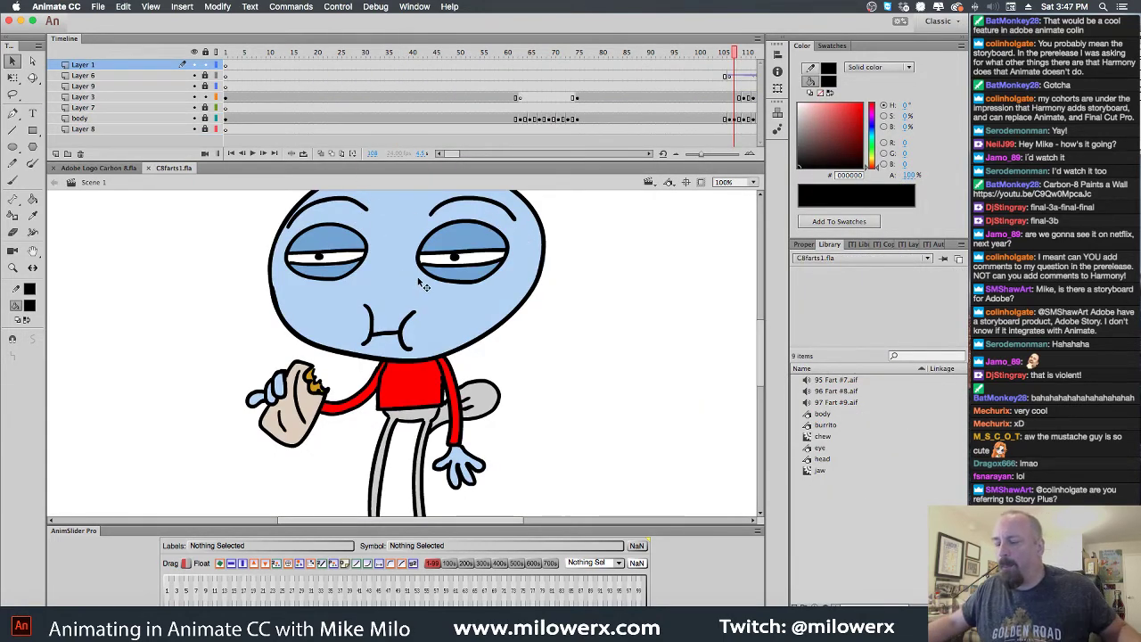
Frame the stage, rewind to frame 1, and play then stop the C8farts1 animation
{"action": "scroll", "coordinate": [419, 283], "scroll_direction": "down", "scroll_amount": 5}
{"action": "left_click_drag", "start_coordinate": [439, 283], "coordinate": [435, 288]}
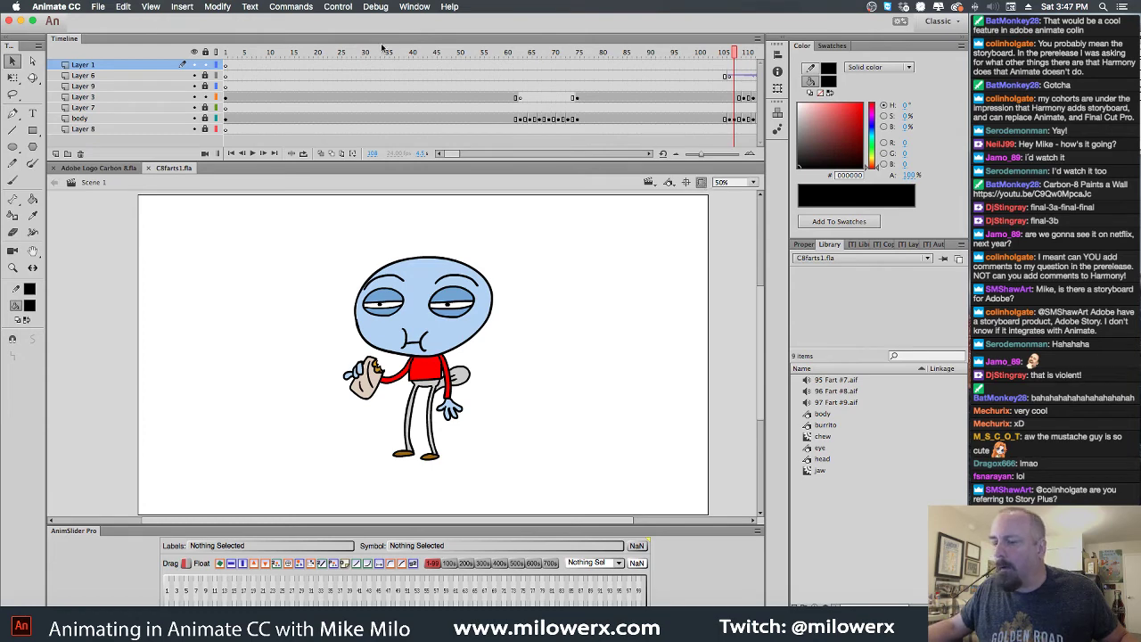
{"action": "left_click_drag", "start_coordinate": [384, 49], "coordinate": [205, 52]}
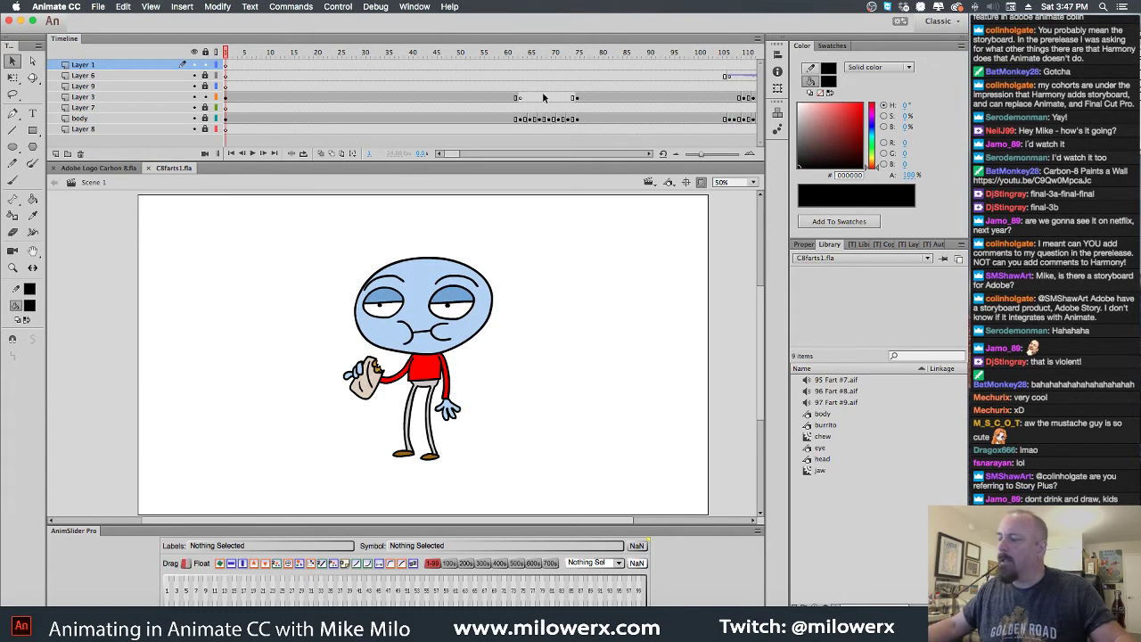
{"action": "key", "text": "Return"}
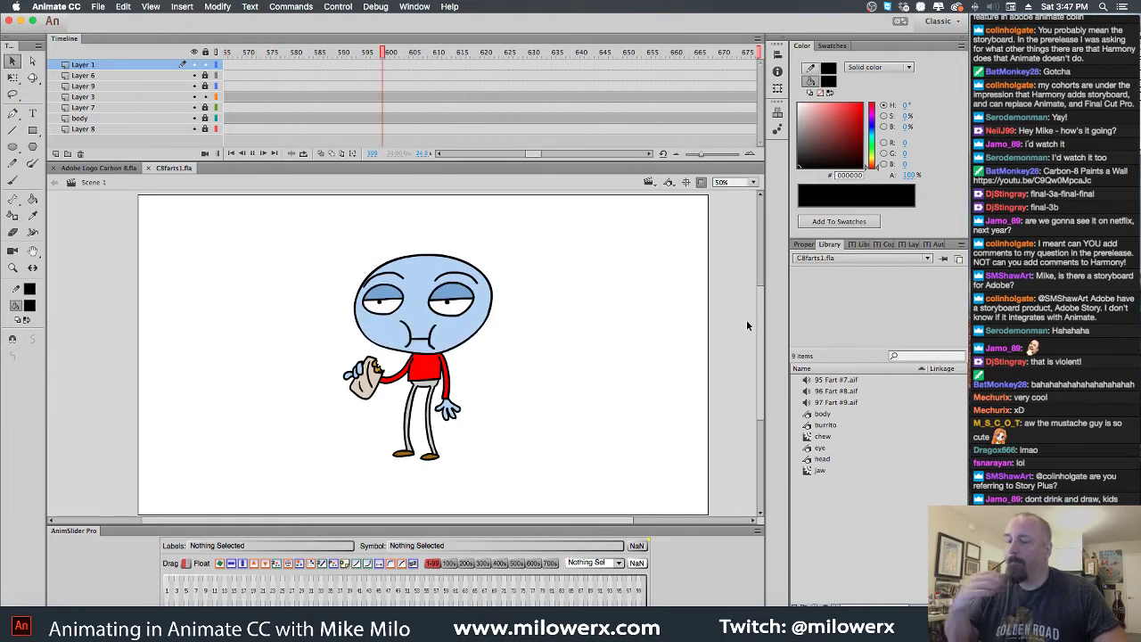
{"action": "key", "text": "Return"}
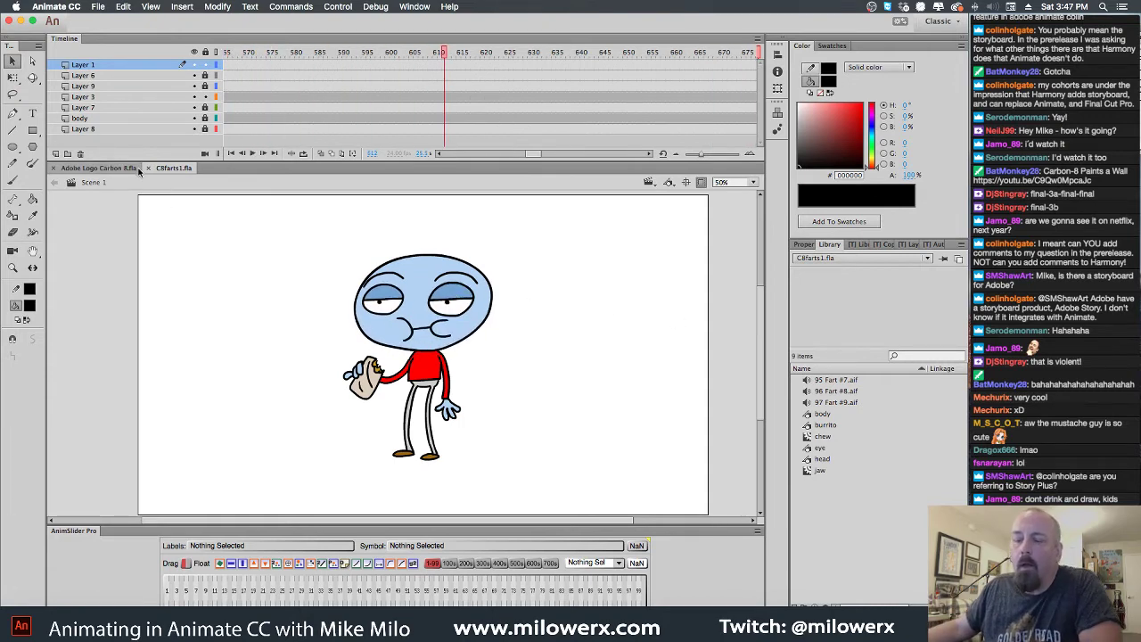
Close C8farts1.fla and browse to the Stream stuff folder in the Open dialog
{"action": "left_click", "coordinate": [149, 169]}
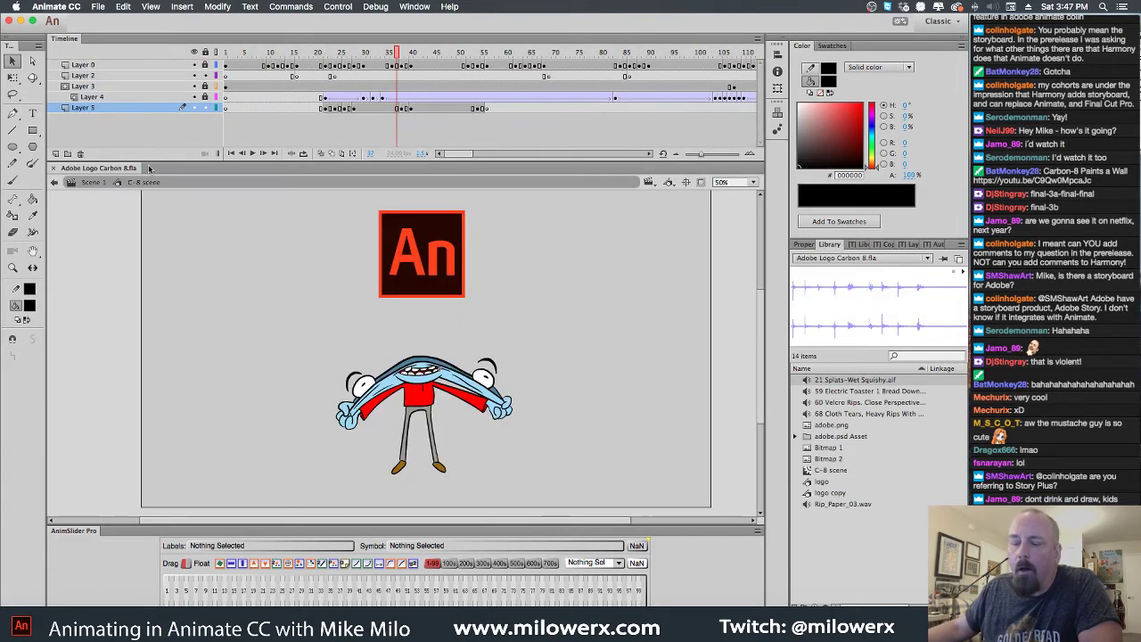
{"action": "left_click", "coordinate": [98, 7]}
{"action": "left_click", "coordinate": [108, 33]}
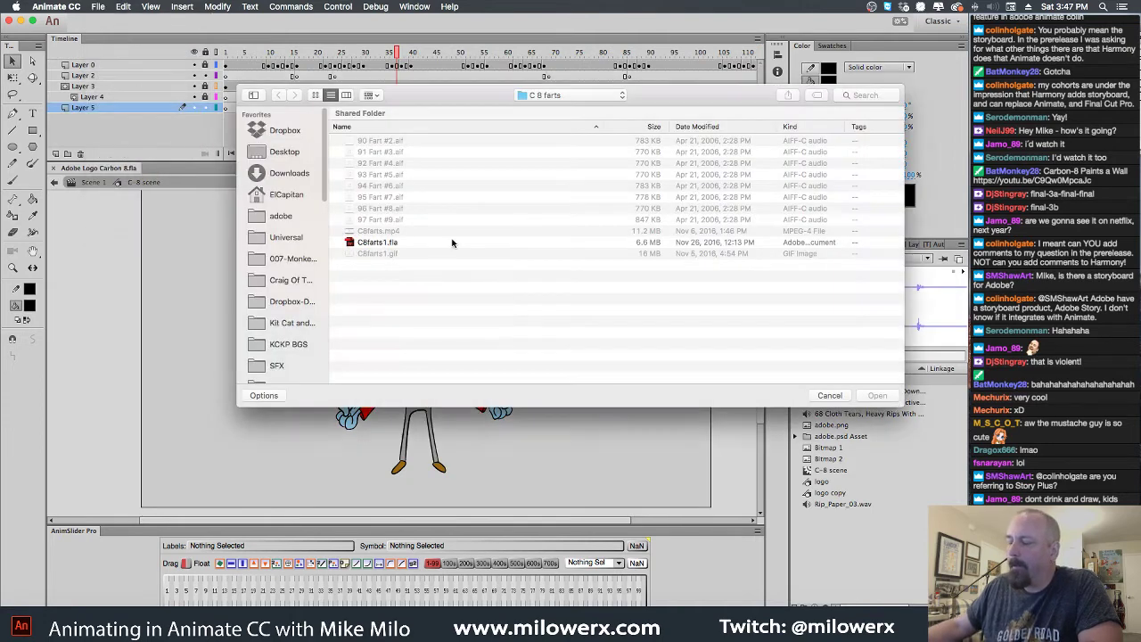
{"action": "left_click", "coordinate": [559, 96]}
{"action": "left_click", "coordinate": [551, 108]}
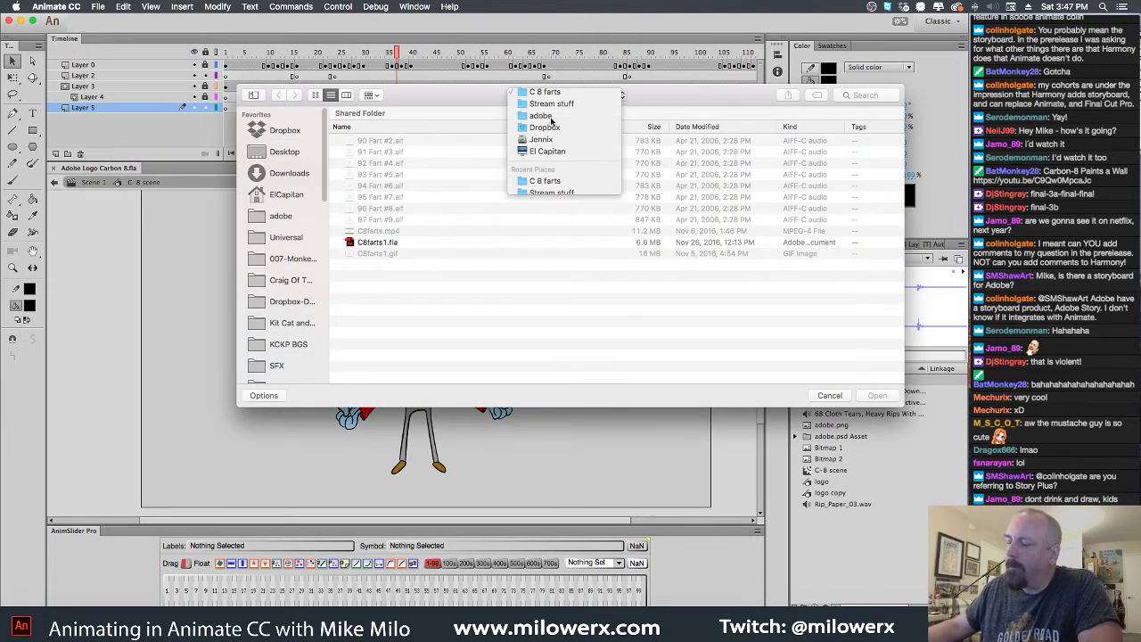
{"action": "scroll", "coordinate": [416, 270], "scroll_direction": "down", "scroll_amount": 3}
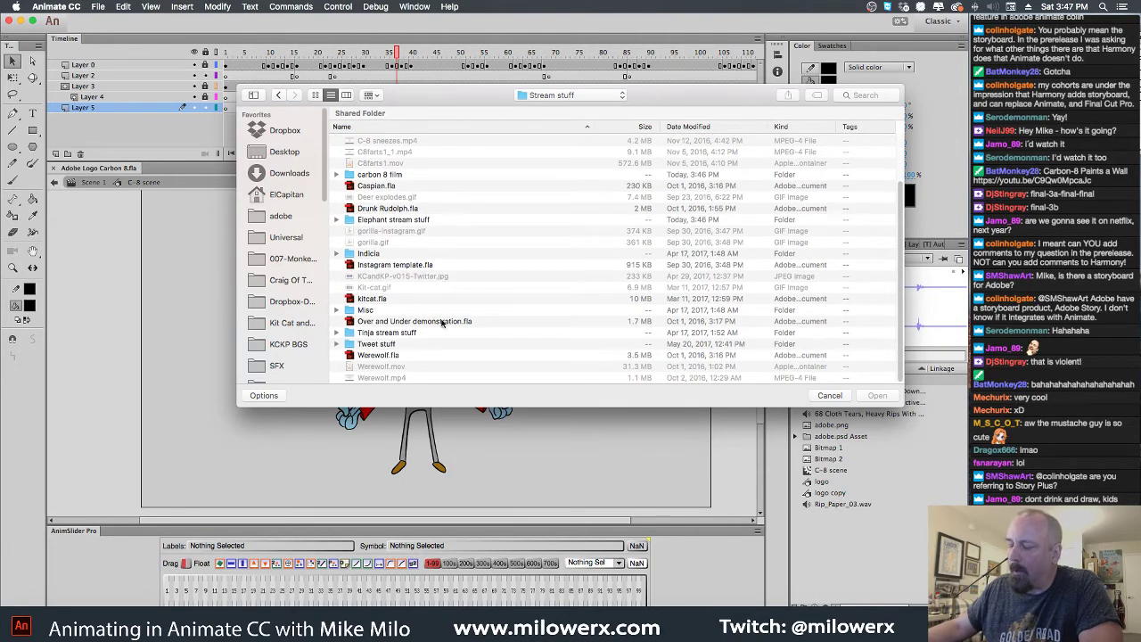
{"action": "scroll", "coordinate": [439, 329], "scroll_direction": "up", "scroll_amount": 3}
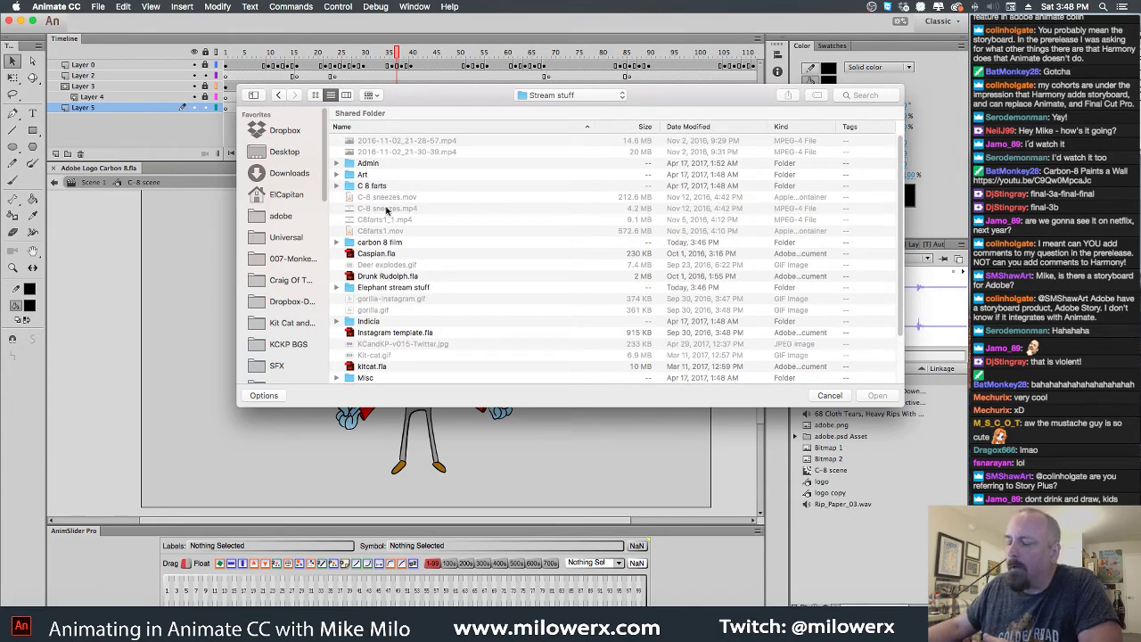
Open Tinja5.fla from the Tinja stream stuff folder
{"action": "double_click", "coordinate": [353, 290]}
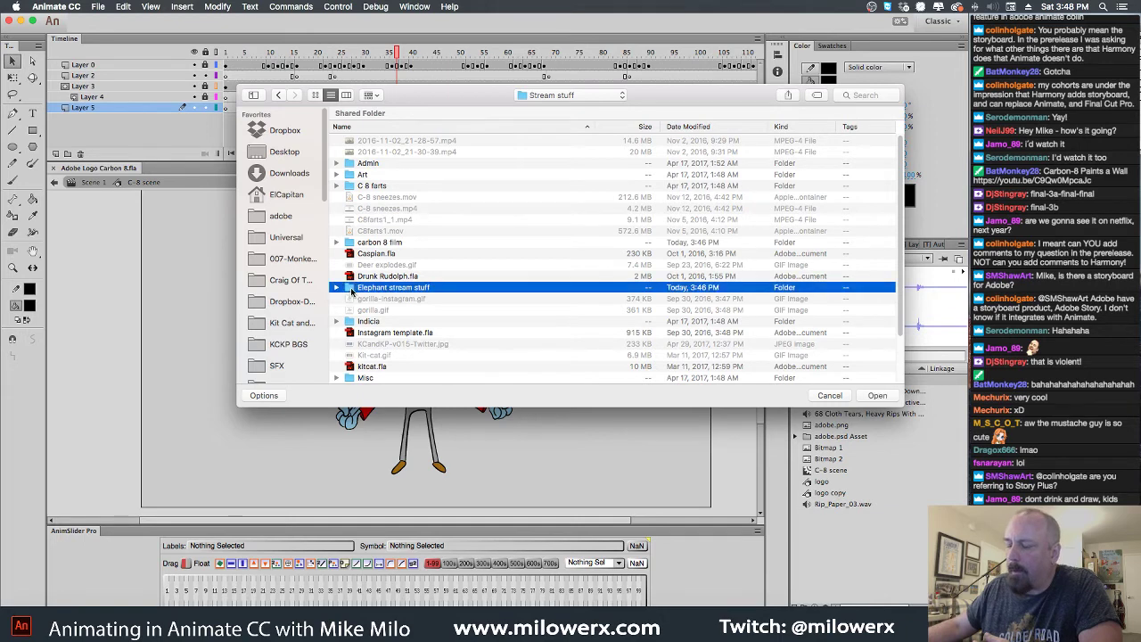
{"action": "left_click", "coordinate": [279, 96]}
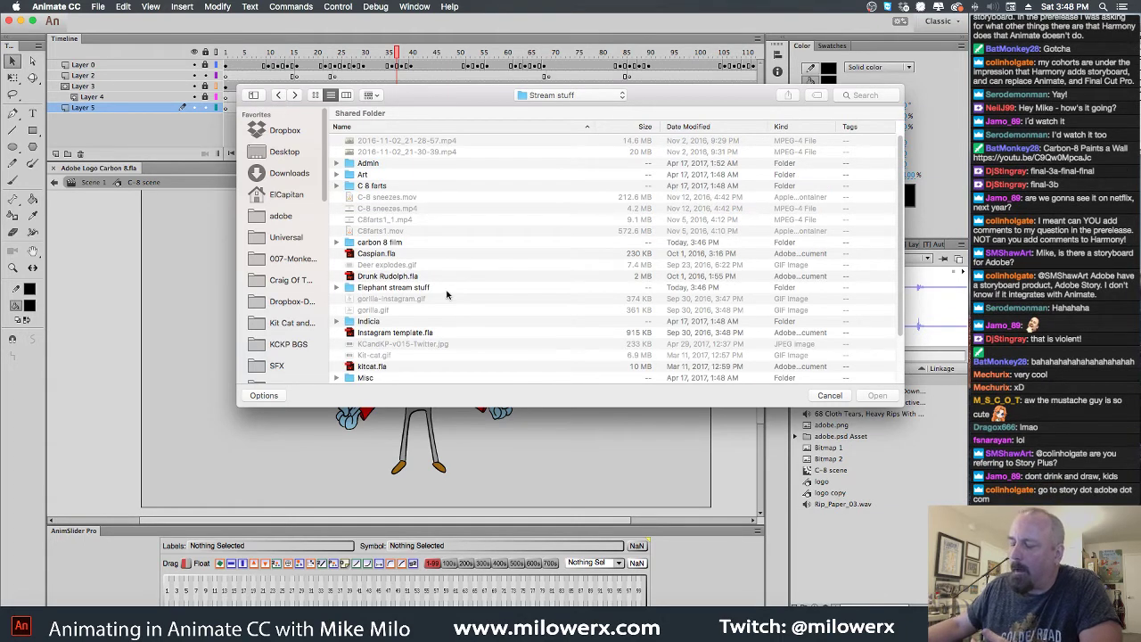
{"action": "scroll", "coordinate": [400, 294], "scroll_direction": "down", "scroll_amount": 3}
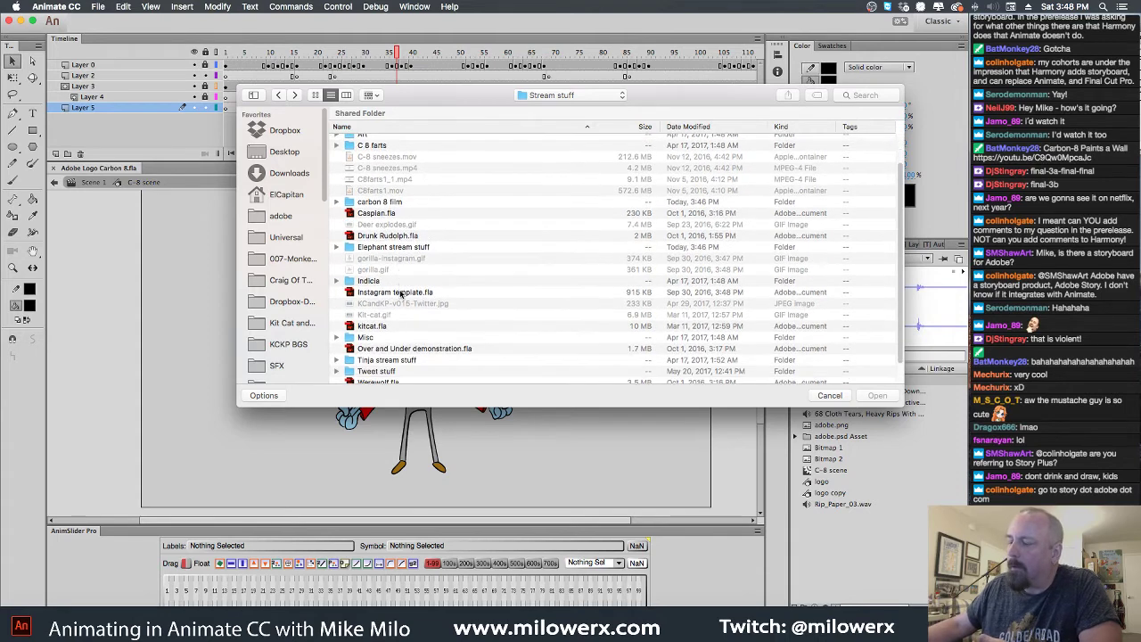
{"action": "scroll", "coordinate": [400, 293], "scroll_direction": "down", "scroll_amount": 2}
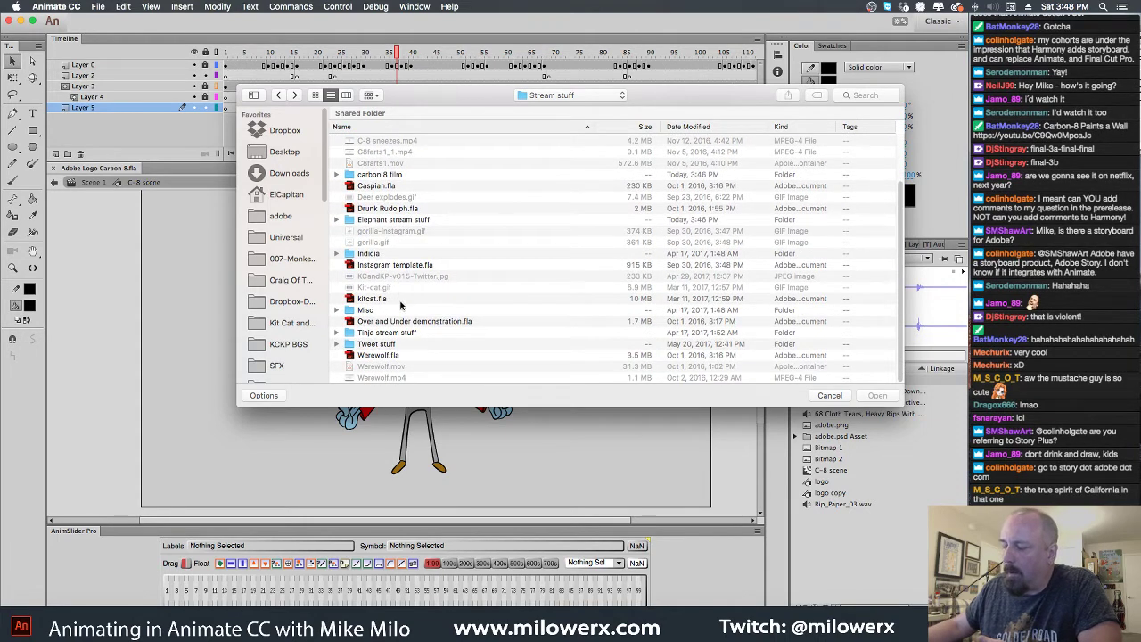
{"action": "double_click", "coordinate": [352, 333]}
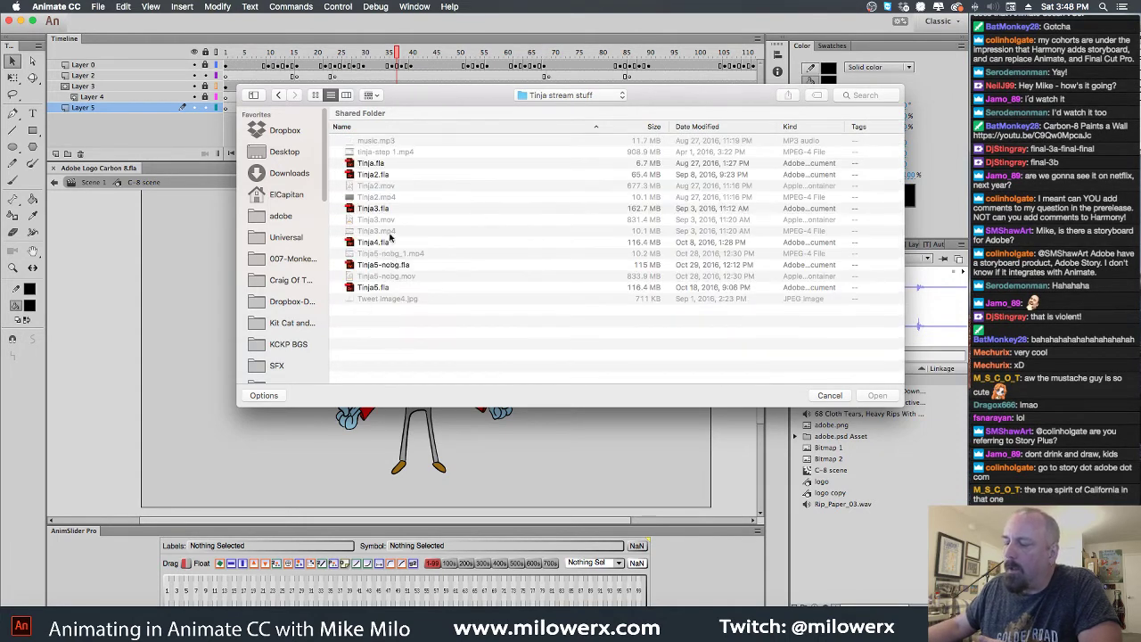
{"action": "double_click", "coordinate": [353, 288]}
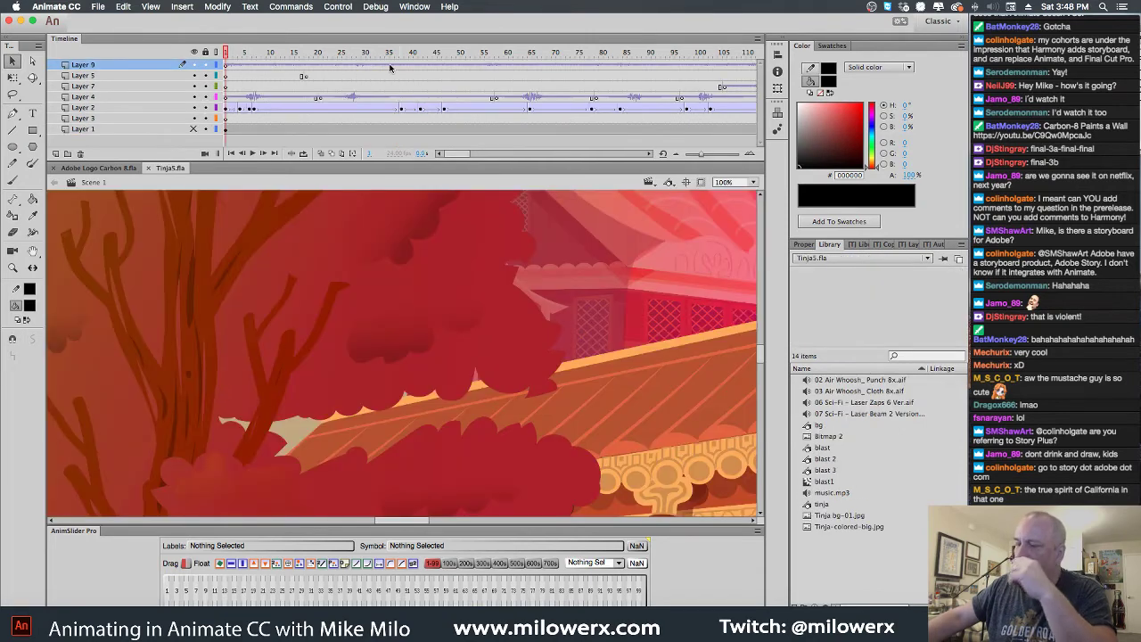
Zoom to 50%, clip content outside the stage, play Tinja5, and close Tinja5.fla
{"action": "left_click", "coordinate": [524, 340], "text": "alt"}
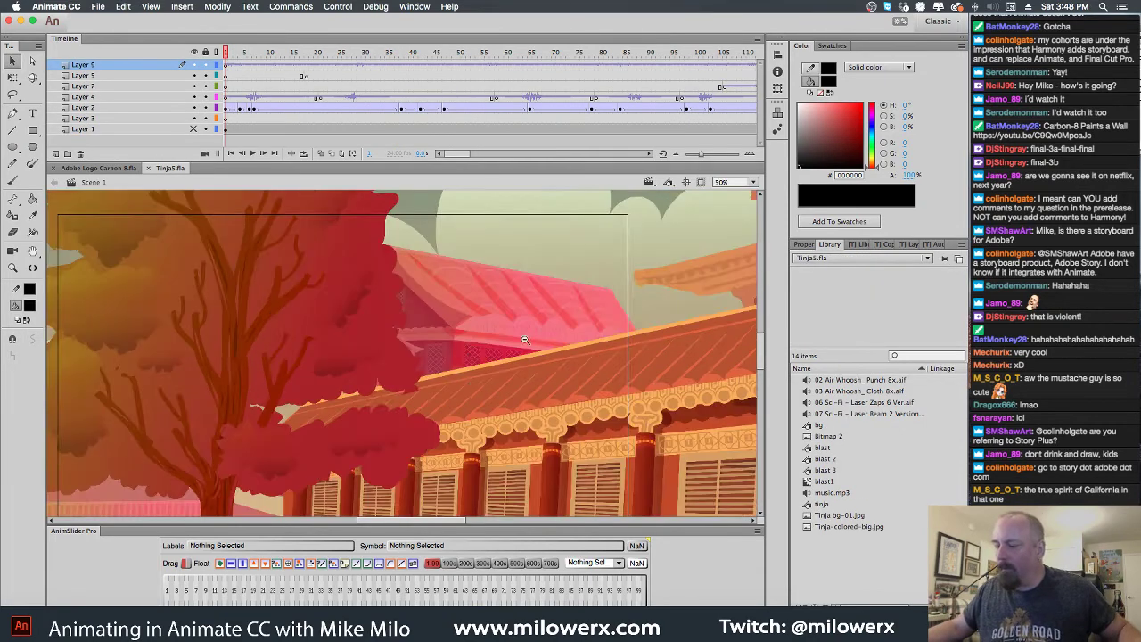
{"action": "left_click", "coordinate": [461, 389], "text": "alt"}
{"action": "scroll", "coordinate": [655, 278], "scroll_direction": "left", "scroll_amount": 3}
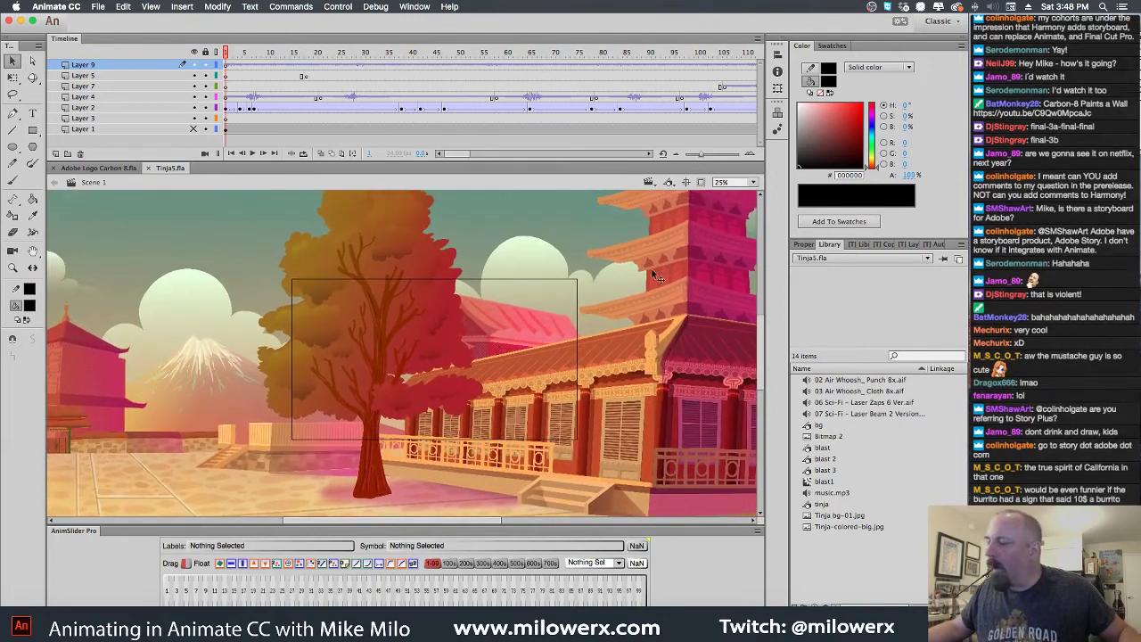
{"action": "left_click", "coordinate": [700, 182]}
{"action": "left_click", "coordinate": [517, 340]}
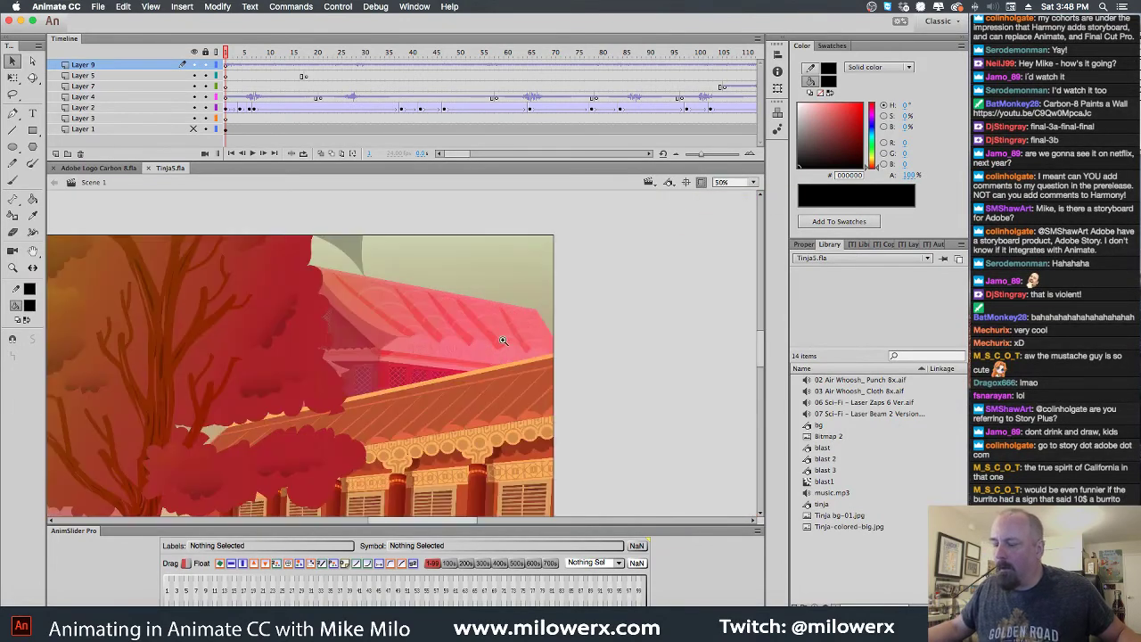
{"action": "left_click_drag", "start_coordinate": [607, 349], "coordinate": [609, 346]}
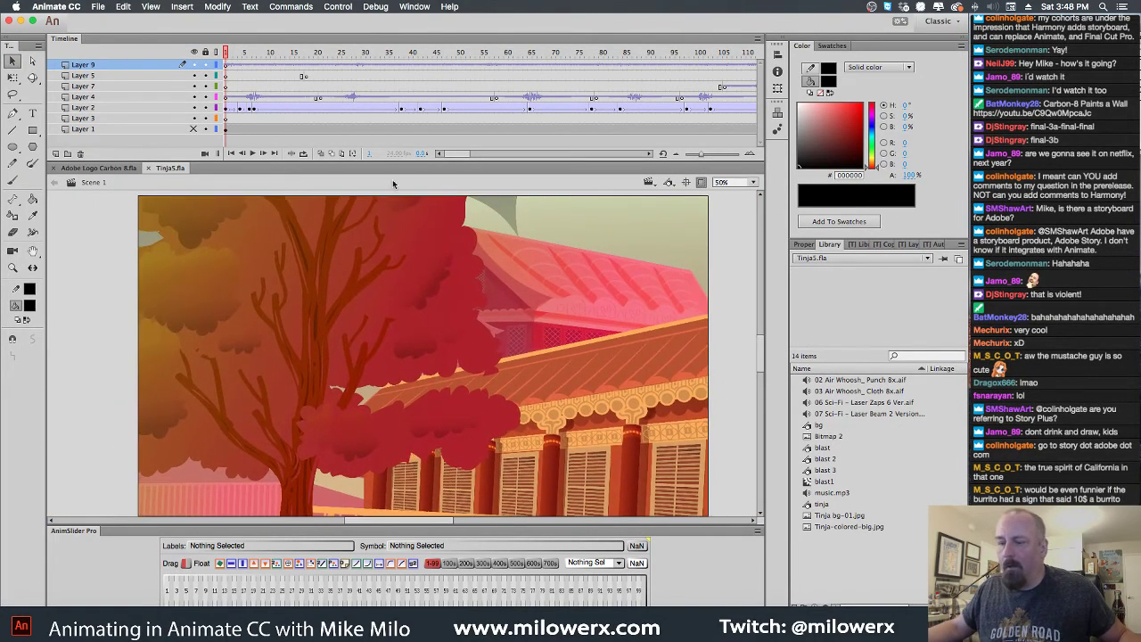
{"action": "key", "text": "Return"}
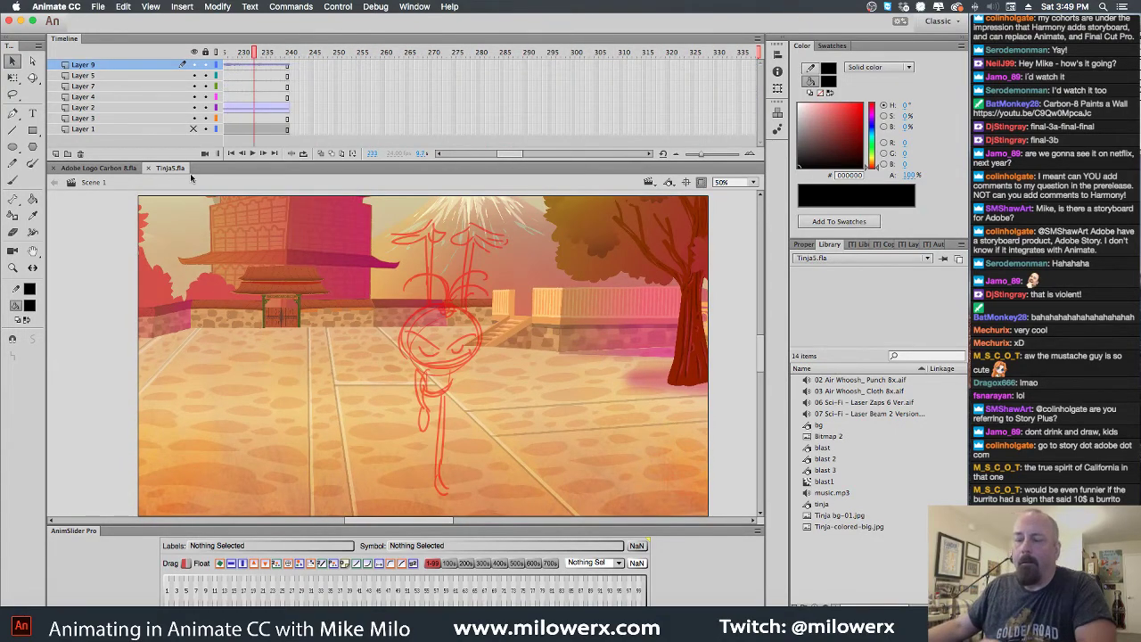
{"action": "left_click", "coordinate": [148, 169]}
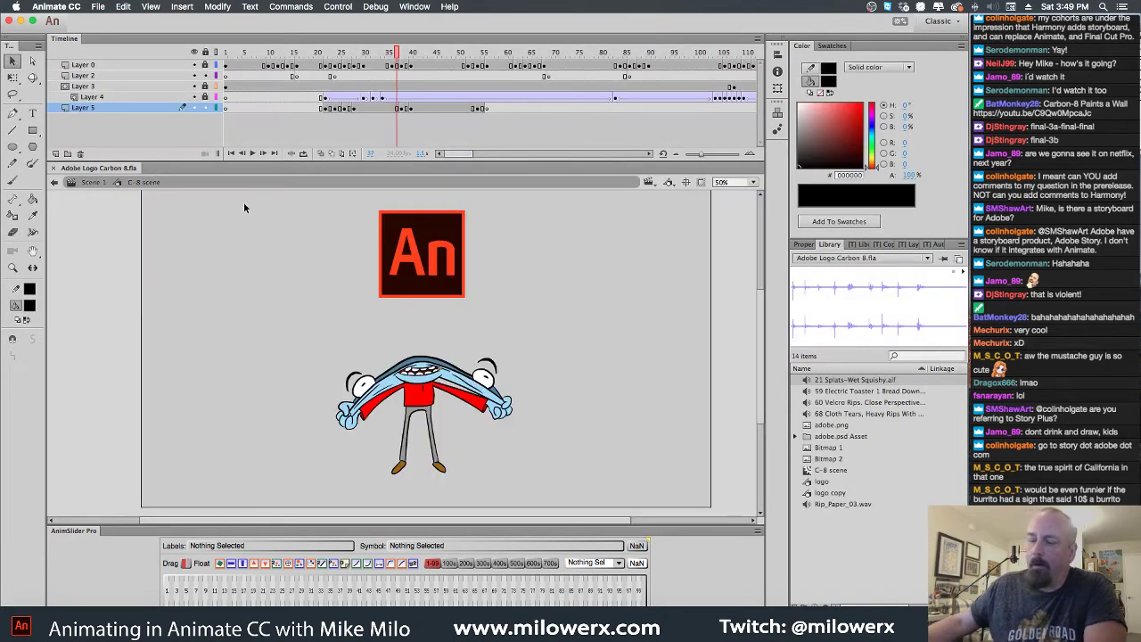
{"action": "left_click", "coordinate": [104, 7]}
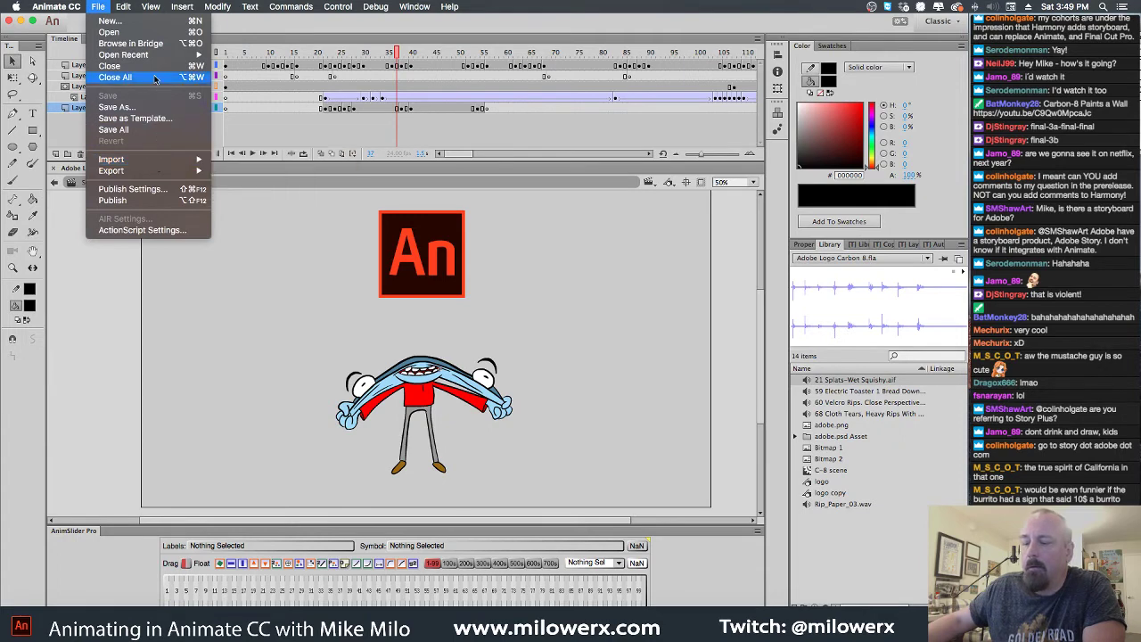
Open C-8 sneezes.fla from the adobe > Carbon-8 folder
{"action": "left_click", "coordinate": [148, 34]}
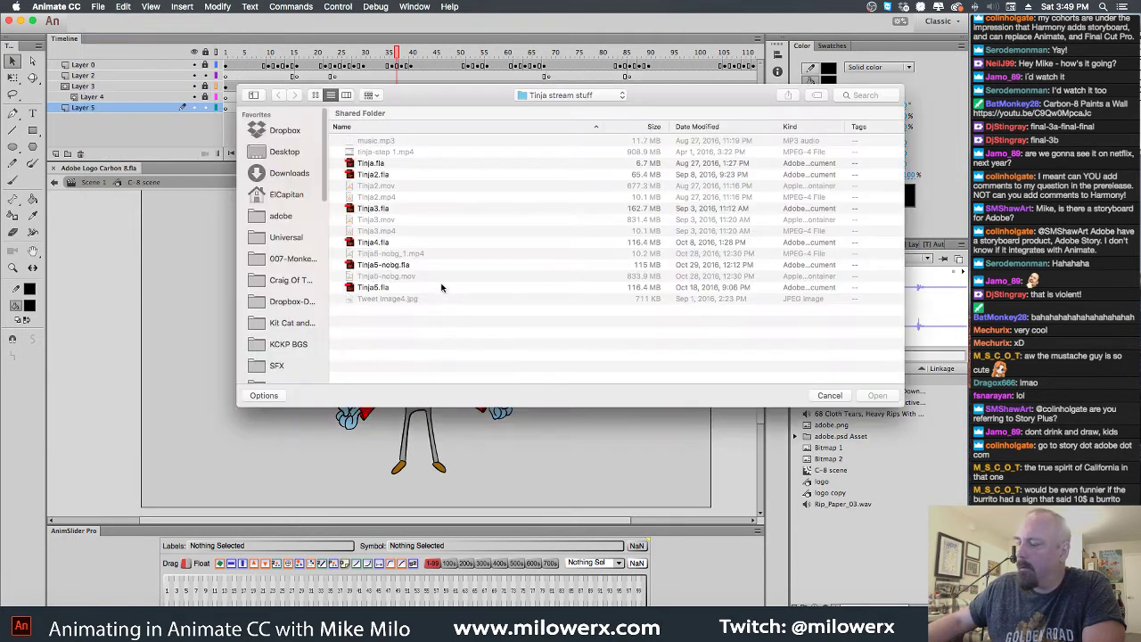
{"action": "left_click", "coordinate": [551, 100]}
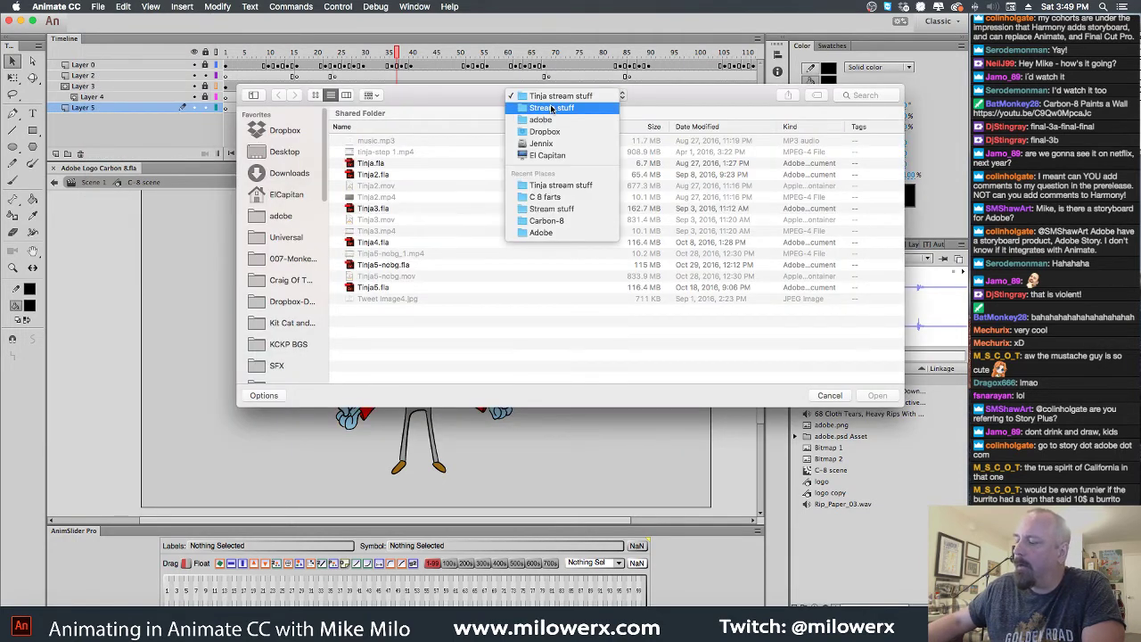
{"action": "left_click", "coordinate": [553, 108]}
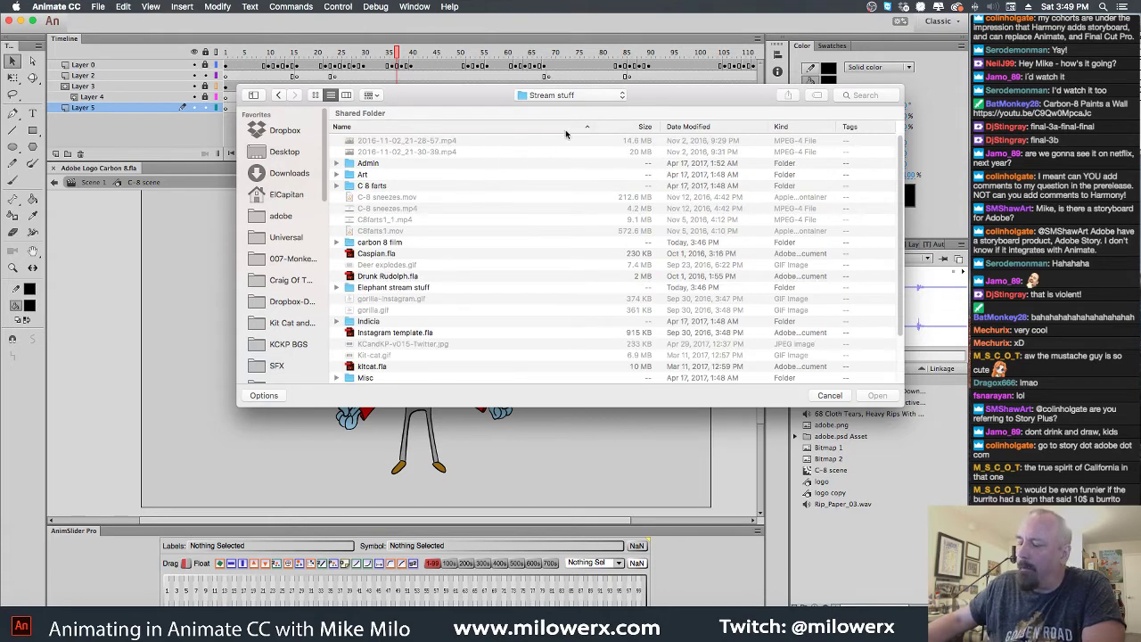
{"action": "scroll", "coordinate": [479, 232], "scroll_direction": "down", "scroll_amount": 3}
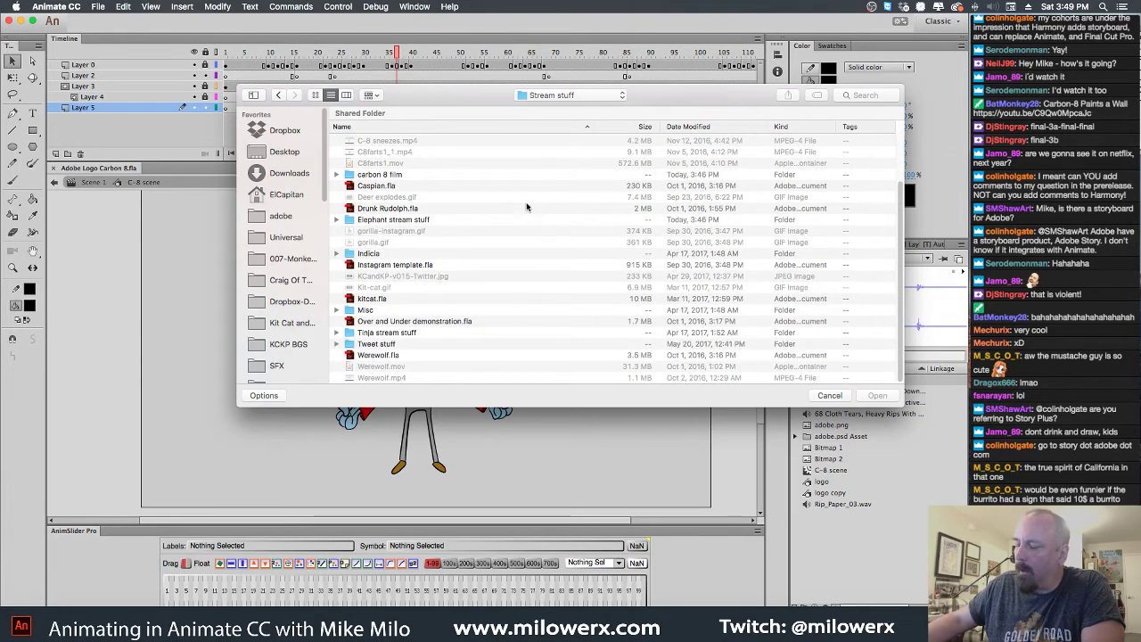
{"action": "left_click", "coordinate": [571, 95]}
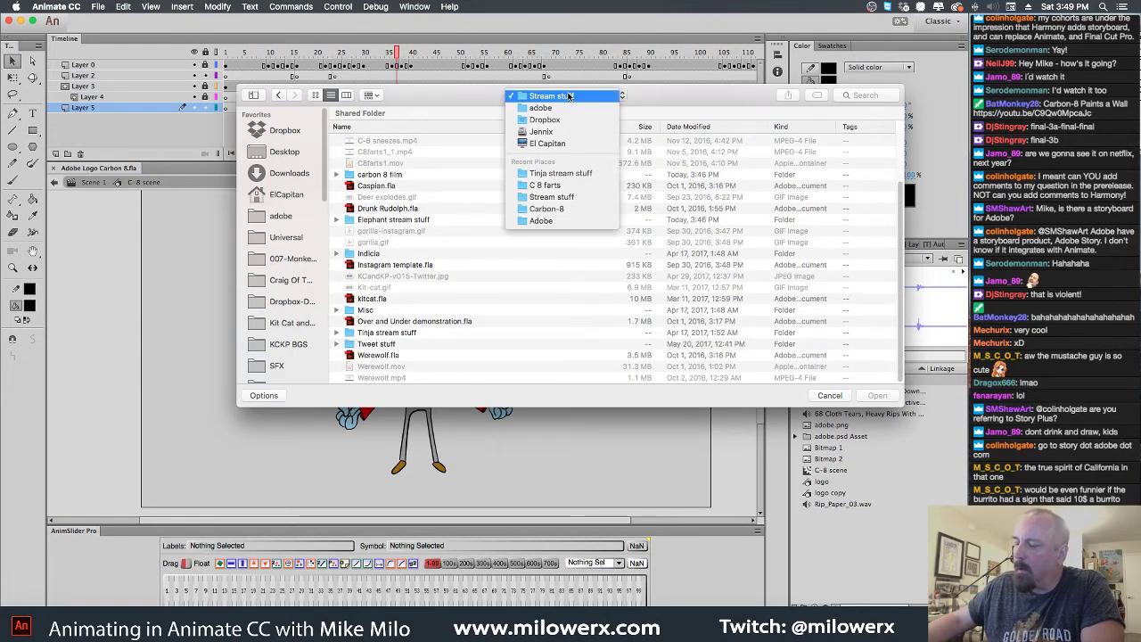
{"action": "left_click", "coordinate": [569, 108]}
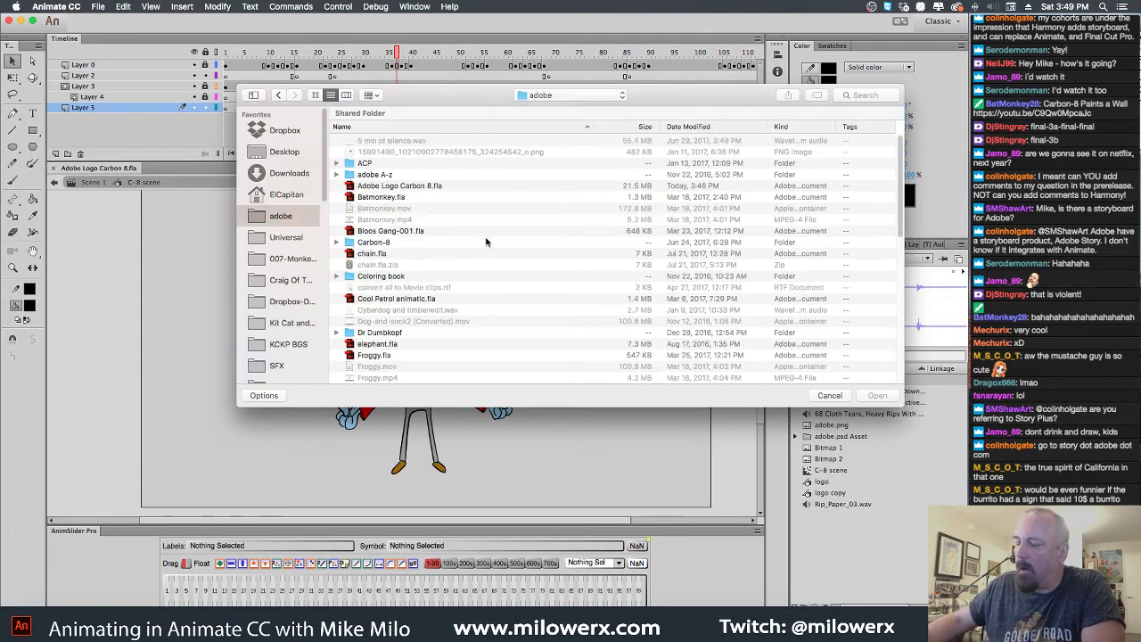
{"action": "scroll", "coordinate": [349, 220], "scroll_direction": "down", "scroll_amount": 2}
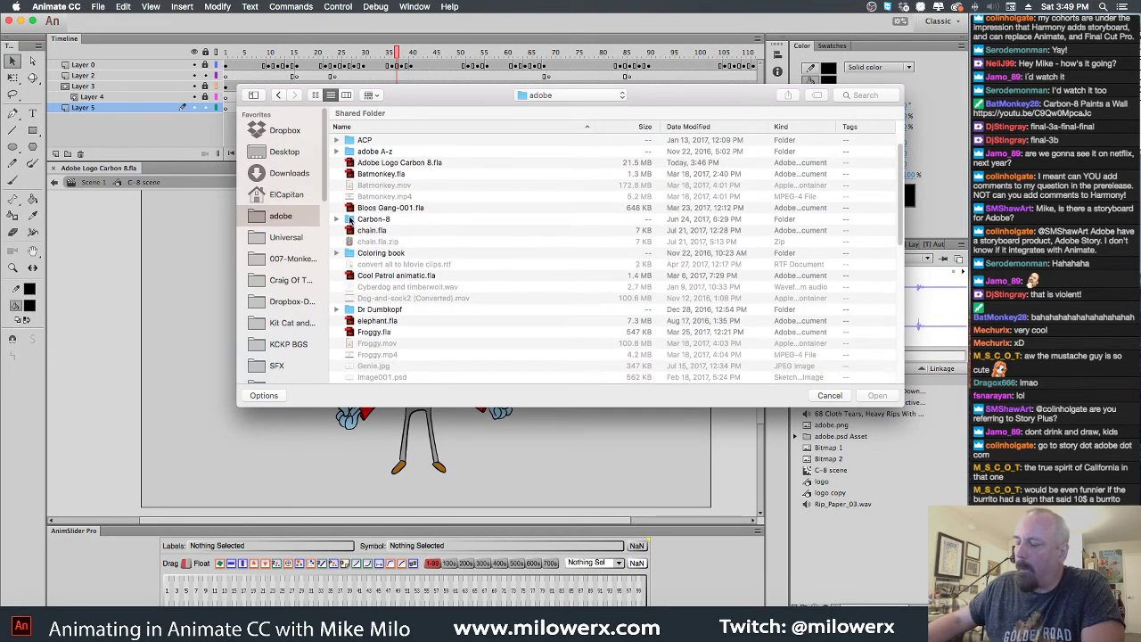
{"action": "double_click", "coordinate": [350, 219]}
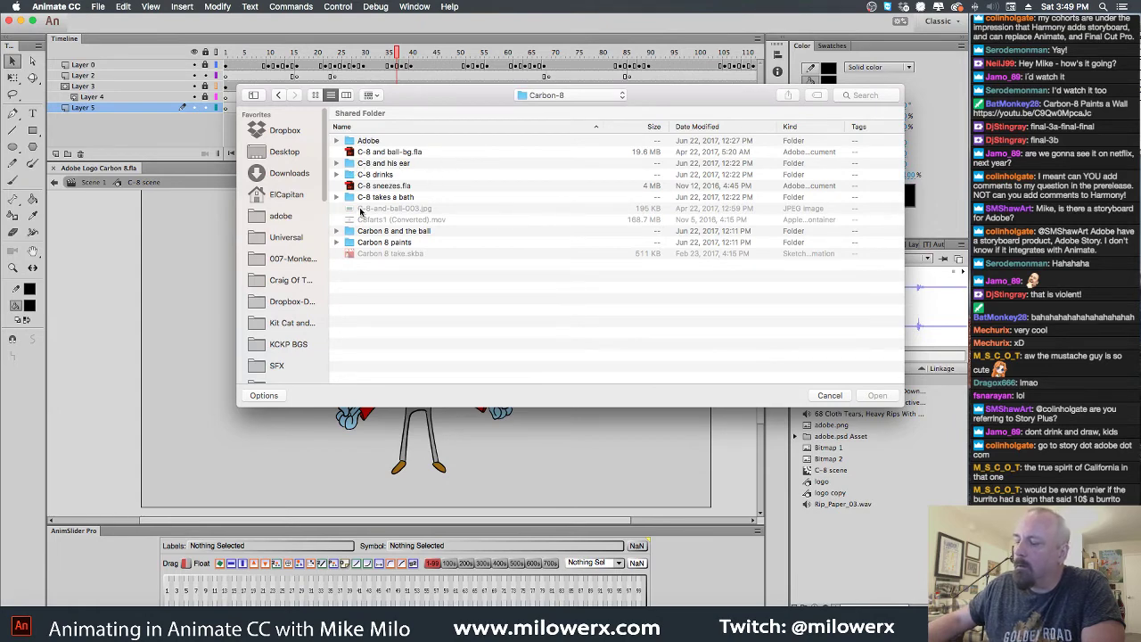
{"action": "left_click", "coordinate": [350, 186]}
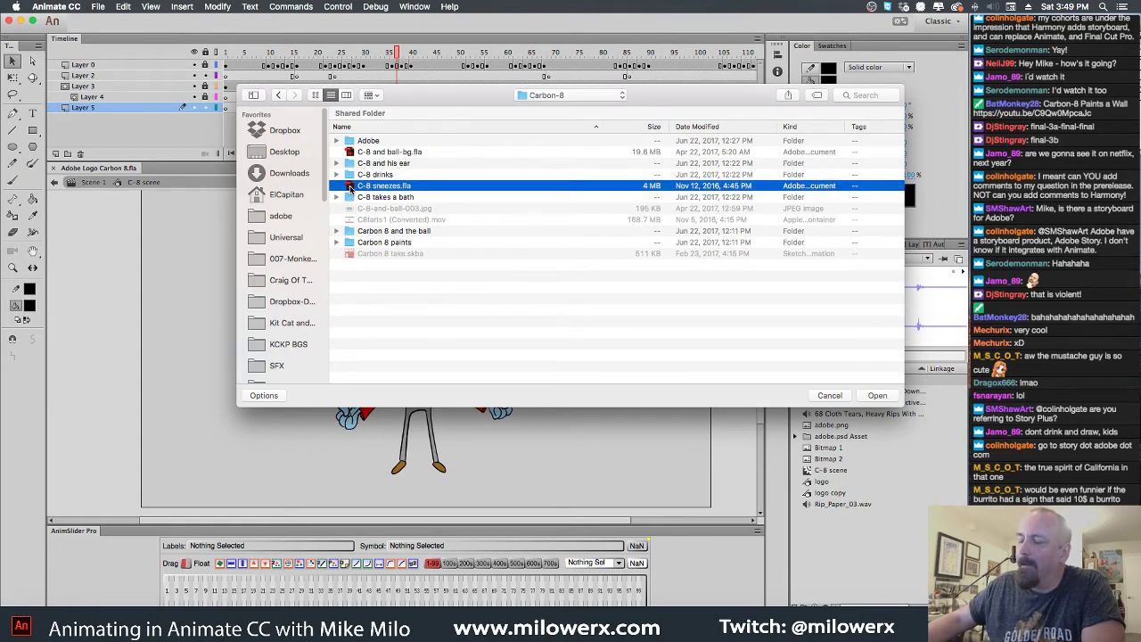
{"action": "double_click", "coordinate": [349, 187]}
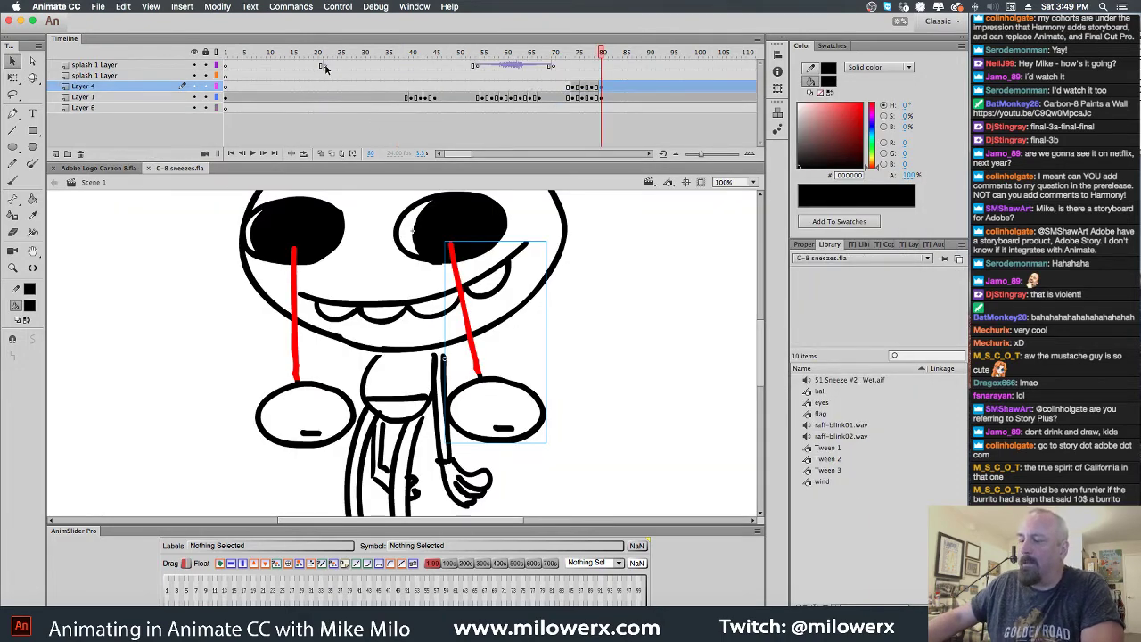
Rewind to frame 1, zoom out, play the sneeze animation, and close C-8 sneezes.fla
{"action": "left_click_drag", "start_coordinate": [600, 53], "coordinate": [226, 51]}
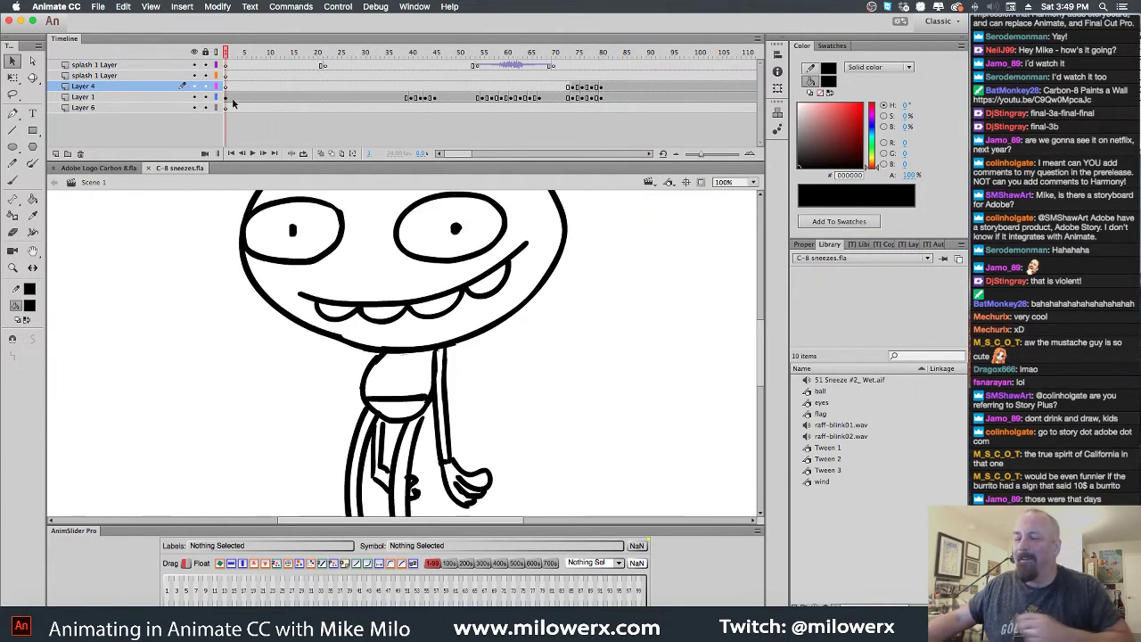
{"action": "key", "text": "super+minus"}
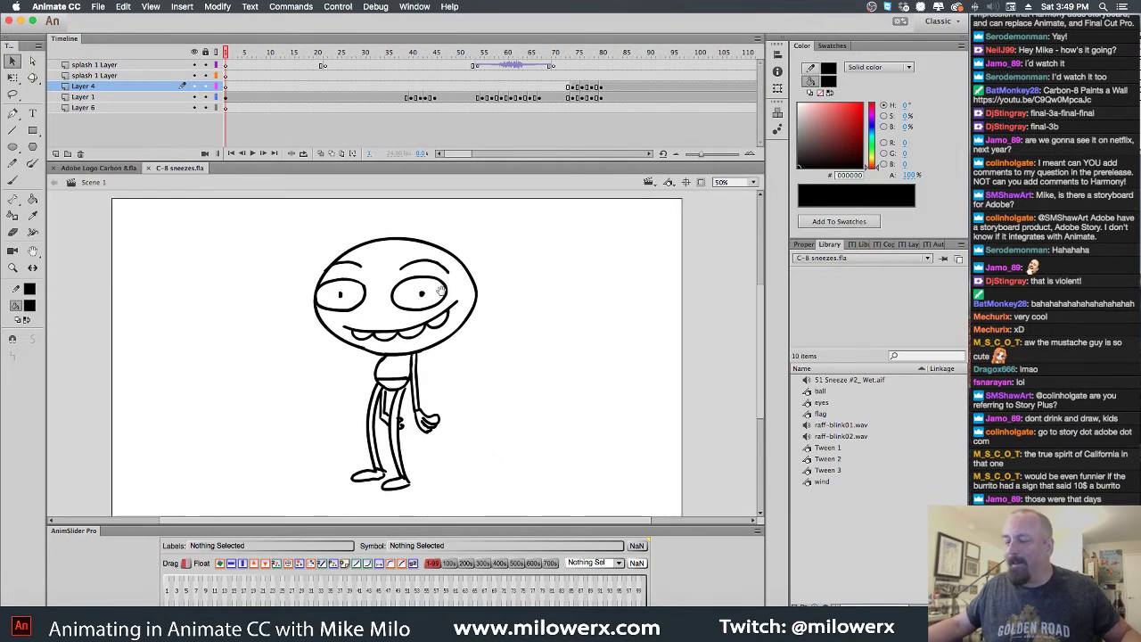
{"action": "key", "text": "Return"}
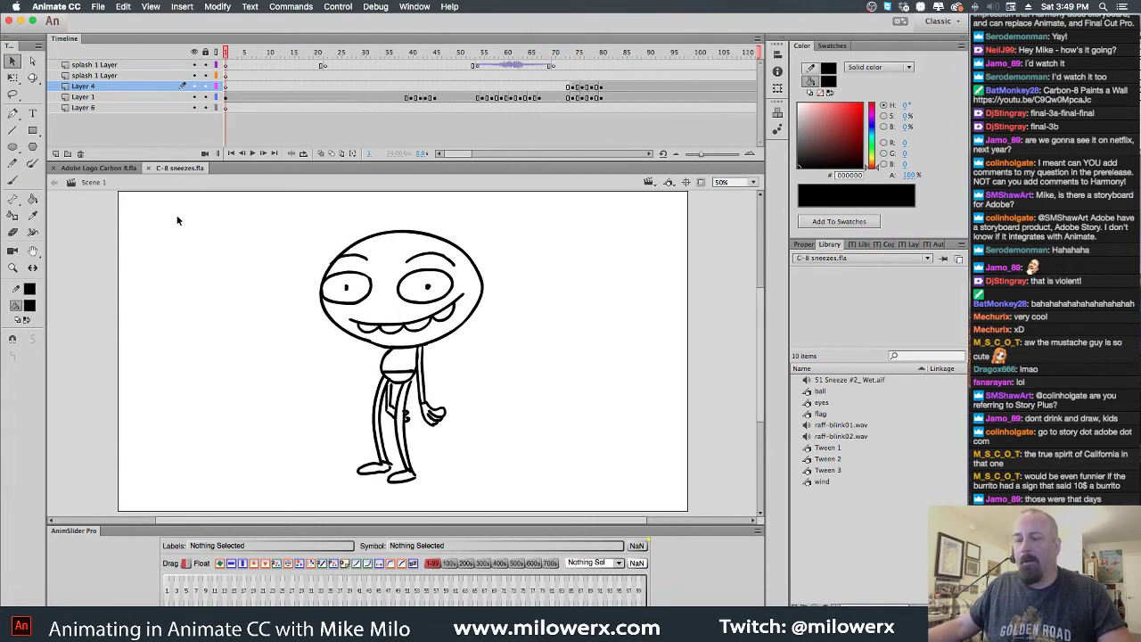
{"action": "left_click", "coordinate": [149, 168]}
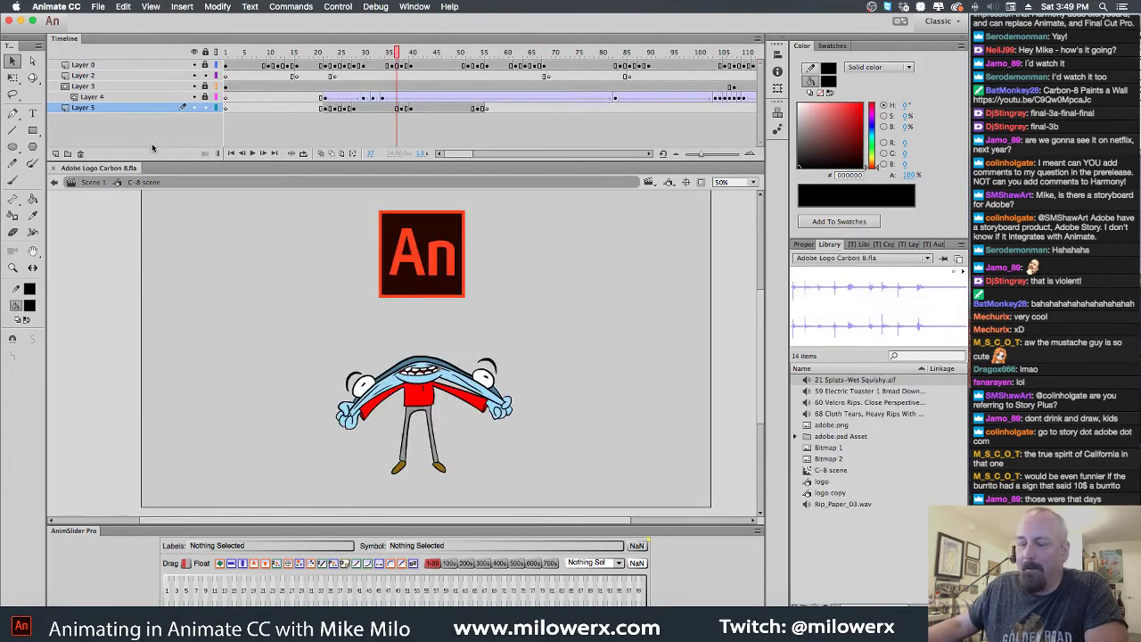
Open C-8-paints bg4.fla from the Carbon 8 paints folder
{"action": "left_click", "coordinate": [98, 7]}
{"action": "left_click", "coordinate": [108, 33]}
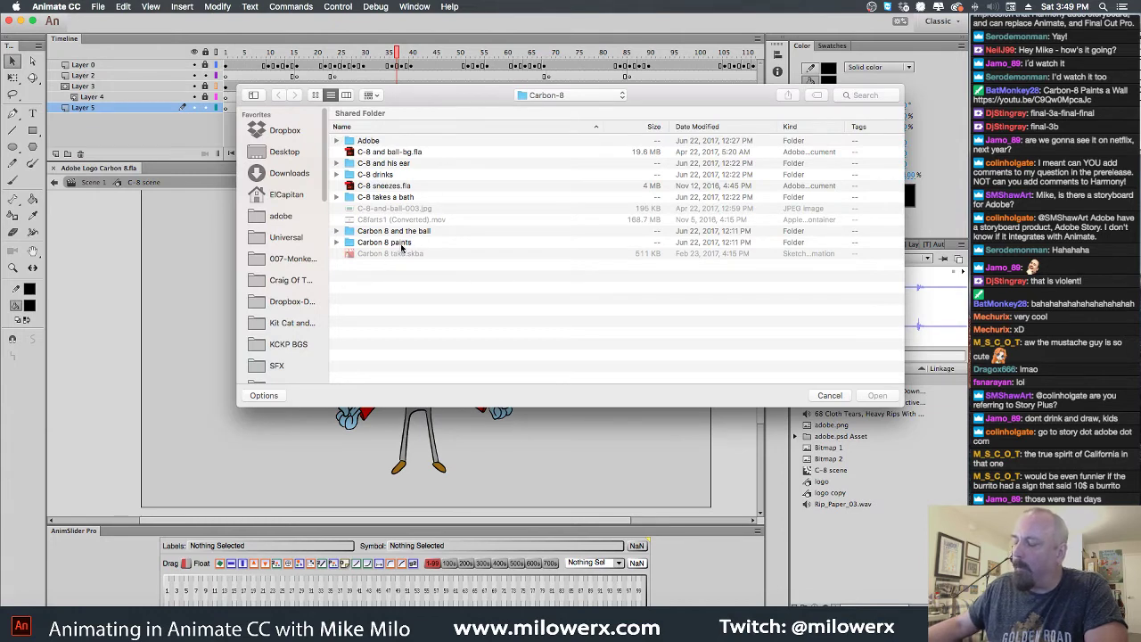
{"action": "double_click", "coordinate": [350, 241]}
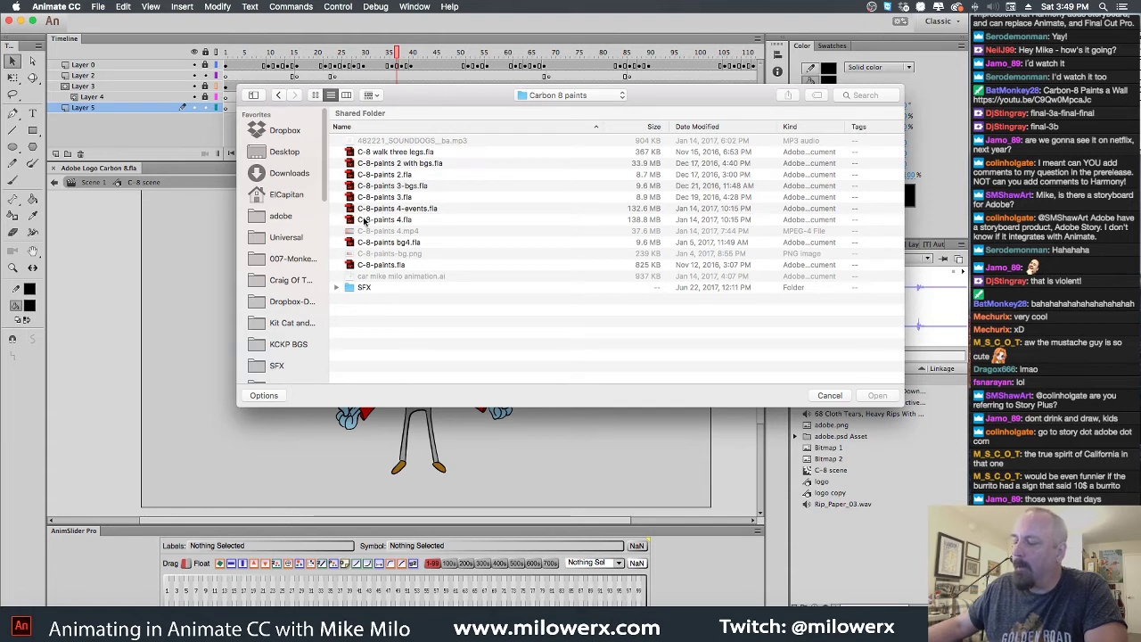
{"action": "left_click", "coordinate": [356, 242]}
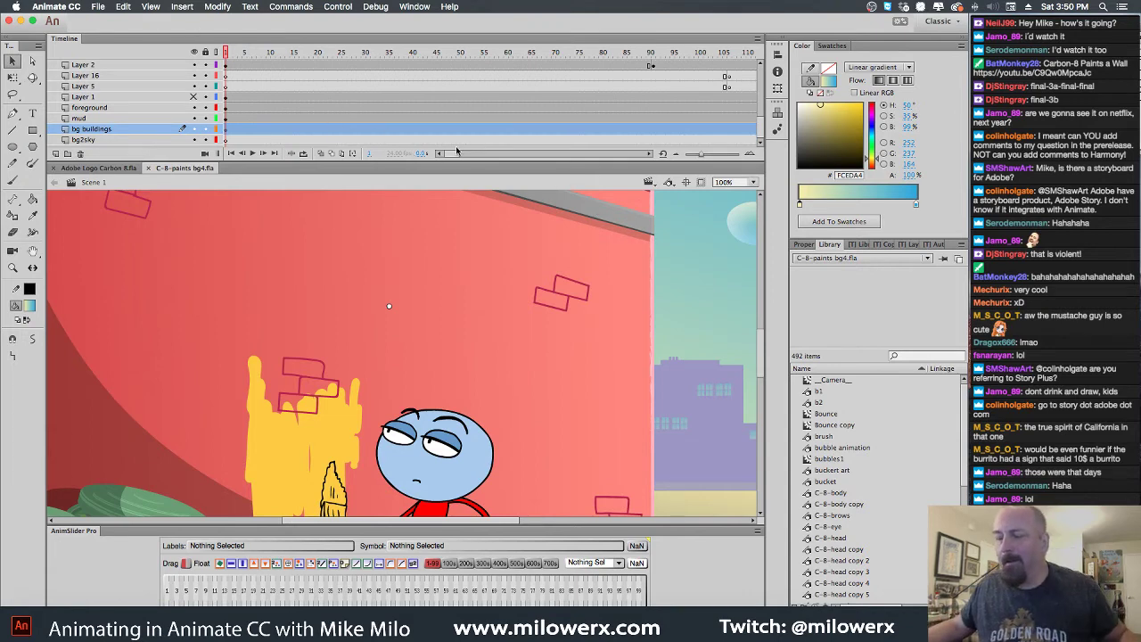
Preview bg4 at 50% zoom with Clip Content on, play the wall-painting animation, then close it
{"action": "left_click", "coordinate": [460, 249], "text": "alt"}
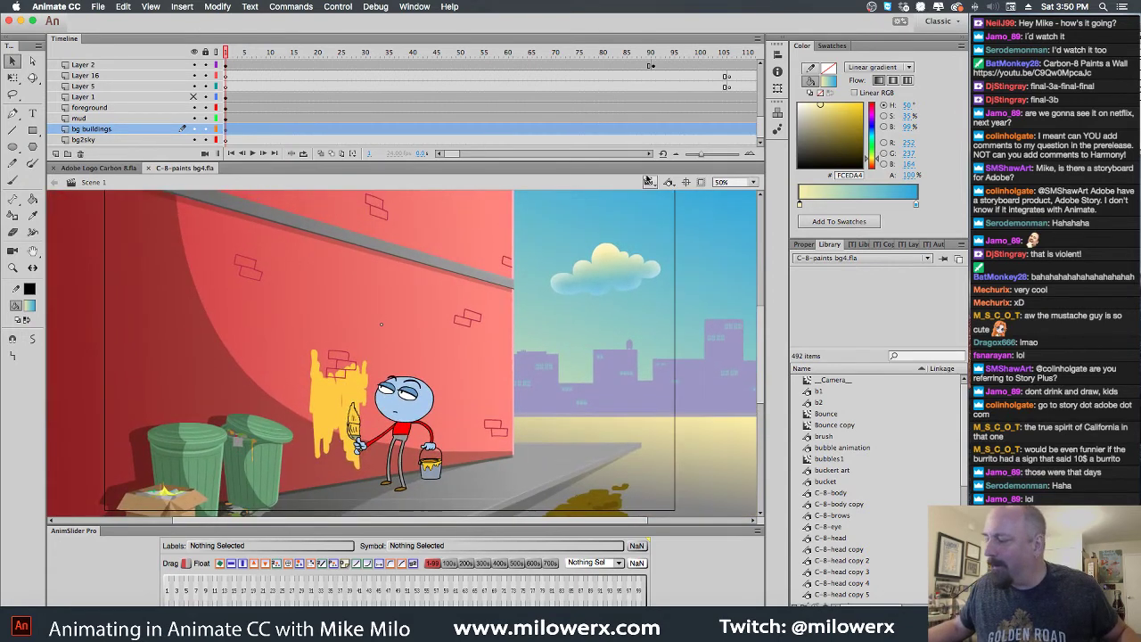
{"action": "left_click", "coordinate": [700, 182]}
{"action": "left_click_drag", "start_coordinate": [443, 214], "coordinate": [451, 214]}
{"action": "key", "text": "Return"}
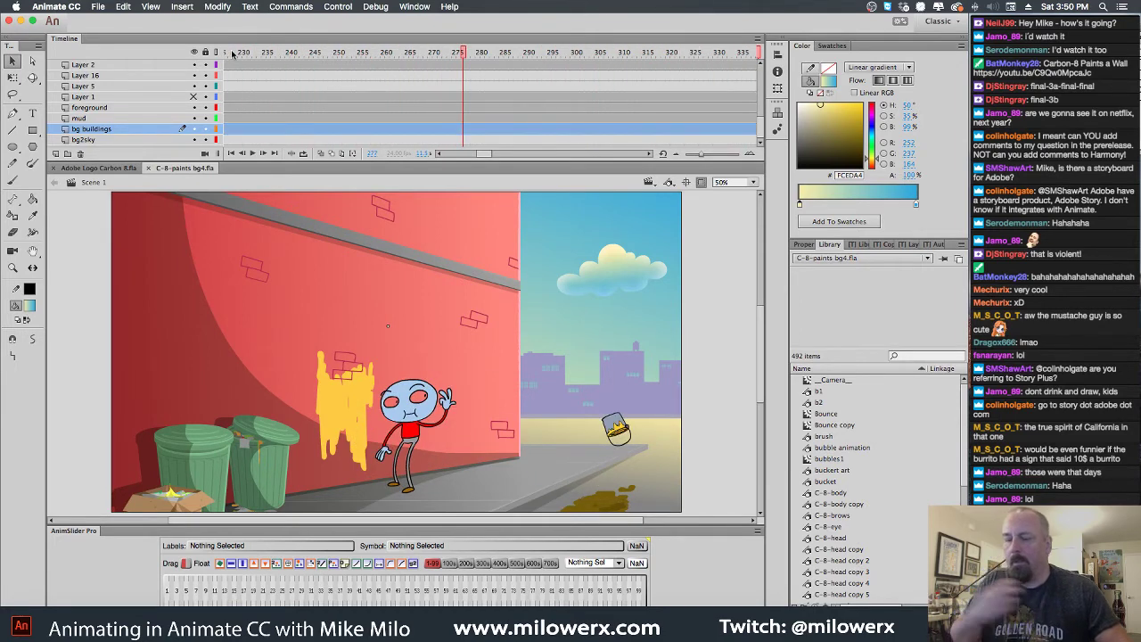
{"action": "left_click", "coordinate": [148, 169]}
{"action": "left_click", "coordinate": [98, 6]}
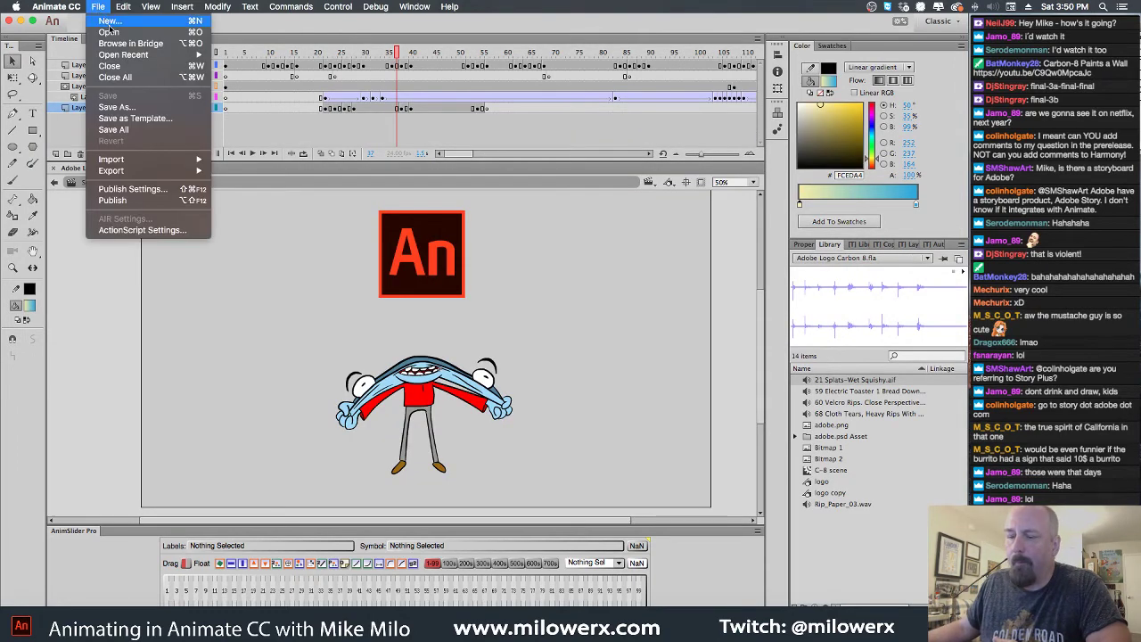
{"action": "left_click", "coordinate": [110, 32]}
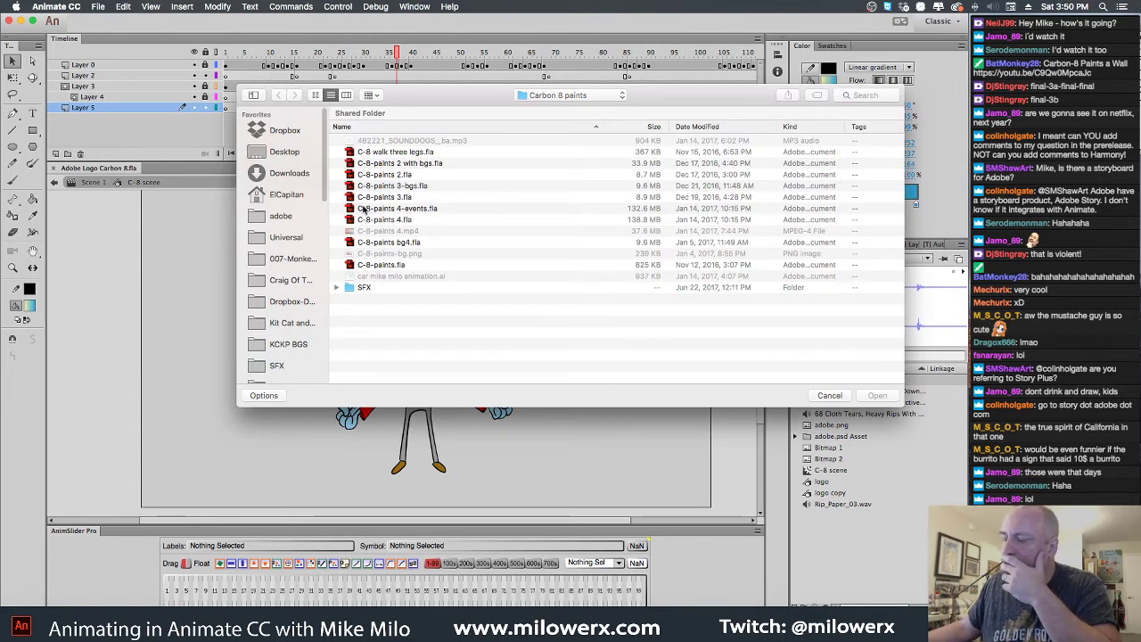
{"action": "left_click", "coordinate": [376, 242]}
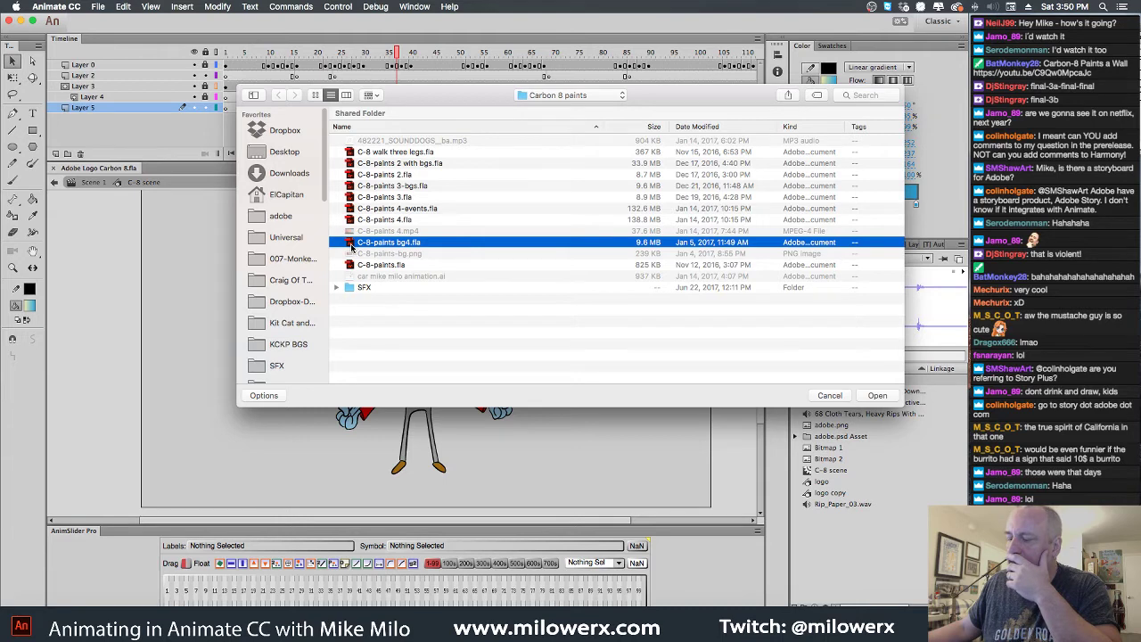
{"action": "double_click", "coordinate": [352, 246]}
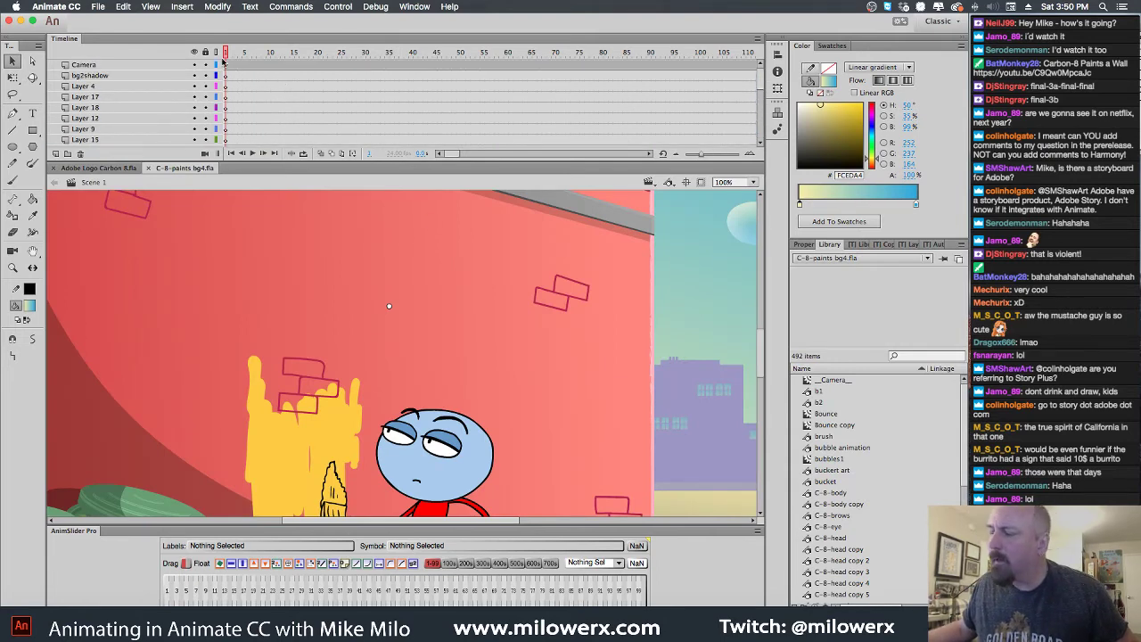
{"action": "key", "text": "Return"}
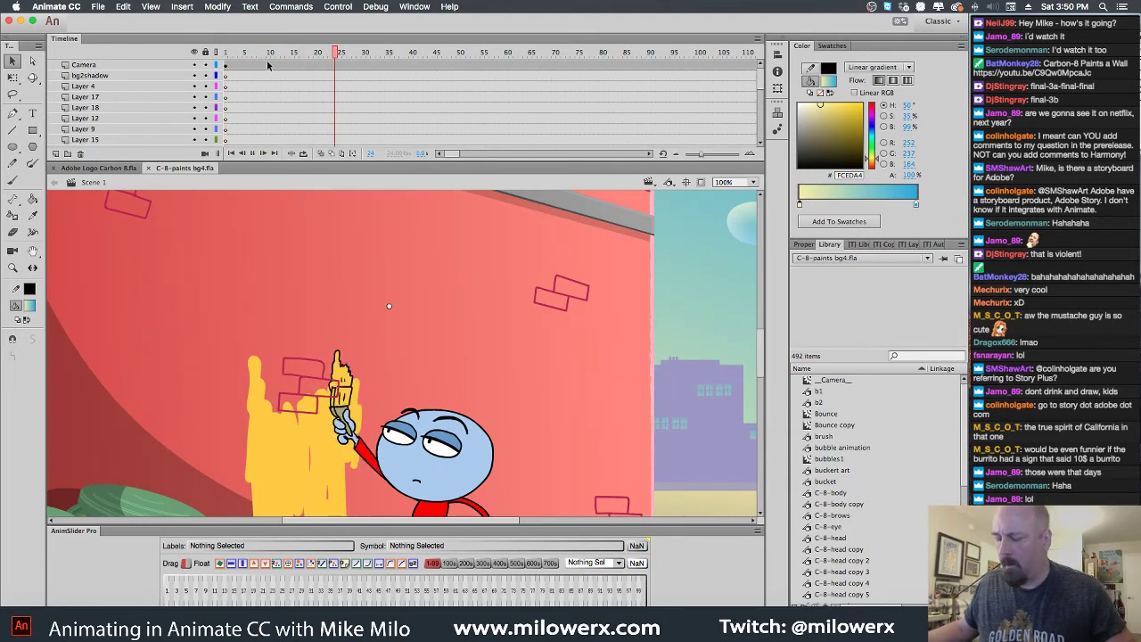
{"action": "scroll", "coordinate": [252, 120], "scroll_direction": "down", "scroll_amount": 5}
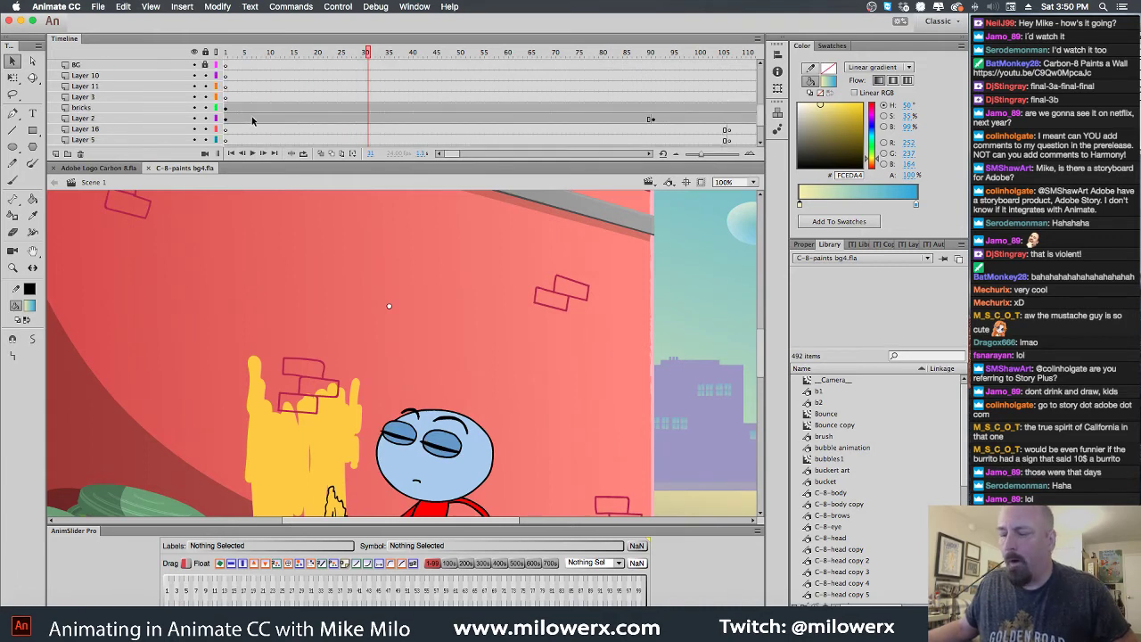
{"action": "left_click", "coordinate": [148, 168]}
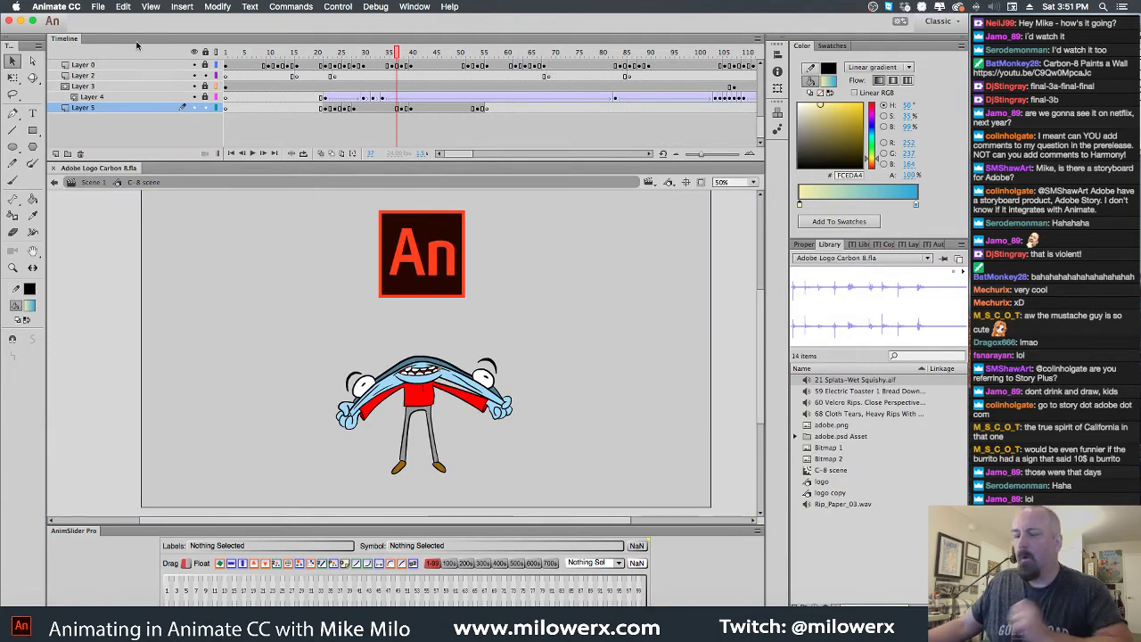
In the Open dialog, select C-8-paints 4-events.fla, then switch over to Chrome
{"action": "left_click", "coordinate": [98, 7]}
{"action": "left_click", "coordinate": [109, 33]}
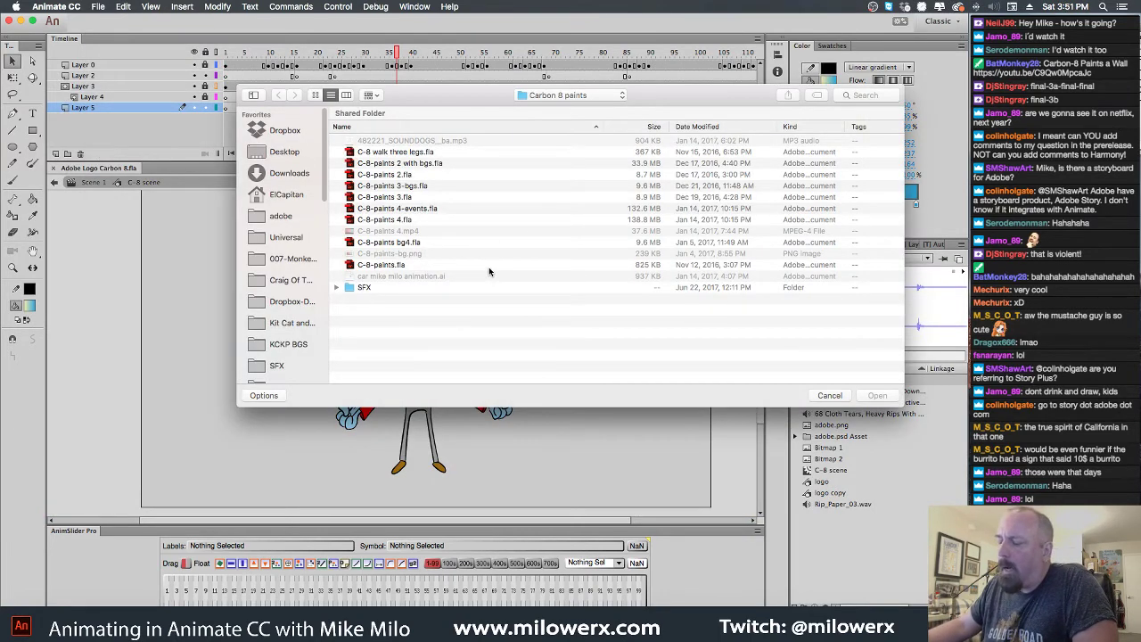
{"action": "left_click", "coordinate": [401, 210]}
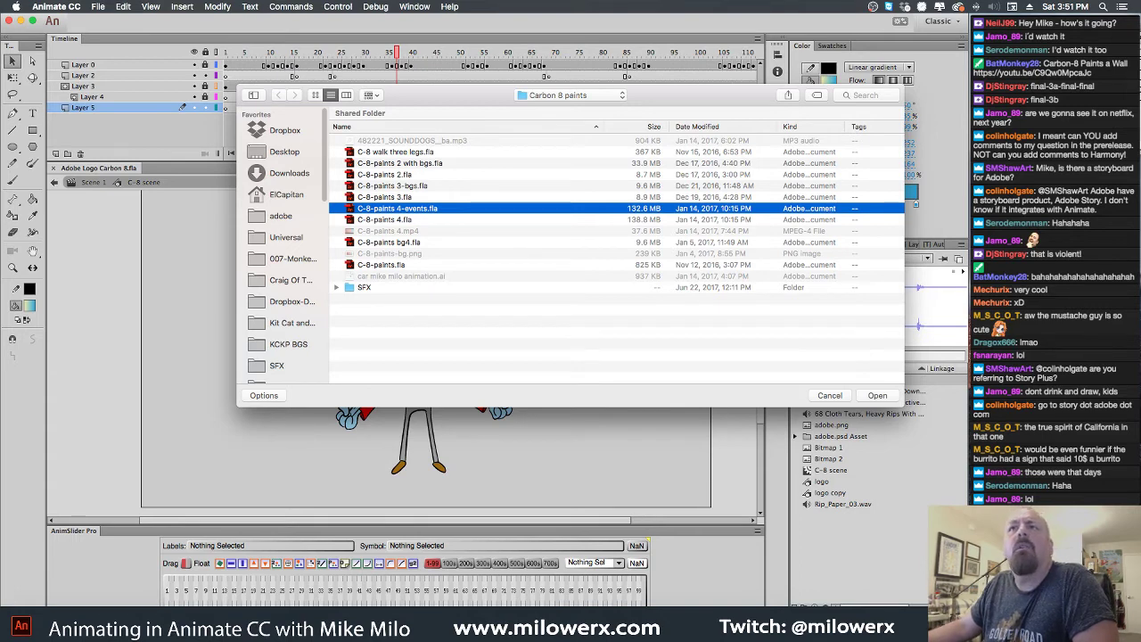
{"action": "key", "text": "super+Tab"}
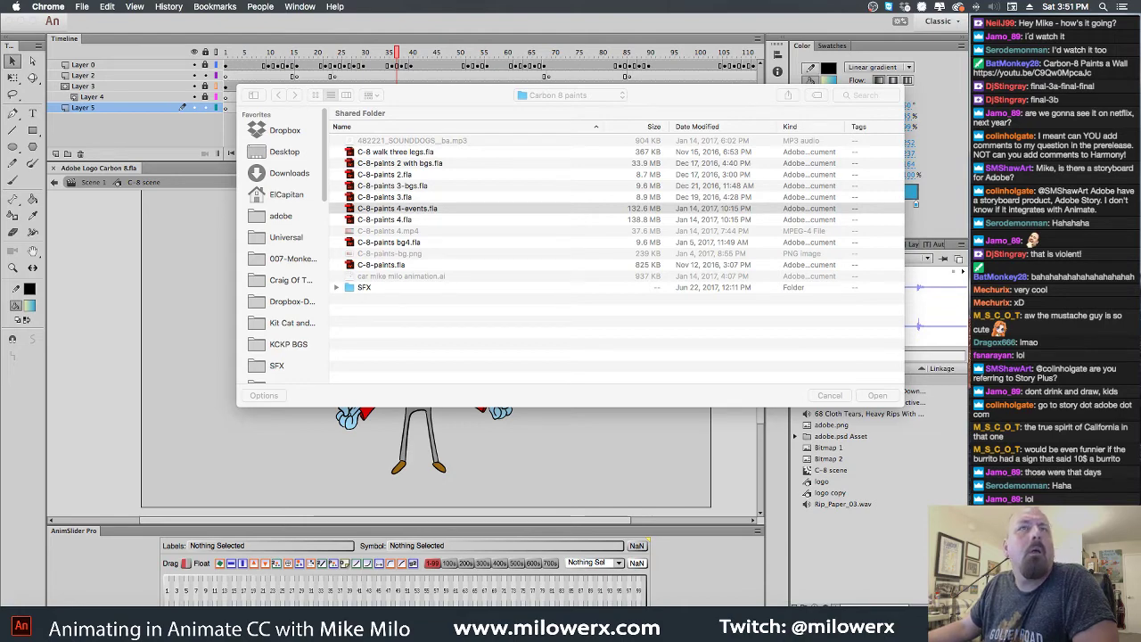
Move the YouTube window onscreen, play Carbon-8 Paints a Wall from the start, then close it
{"action": "left_click_drag", "start_coordinate": [0, 178], "coordinate": [719, 27]}
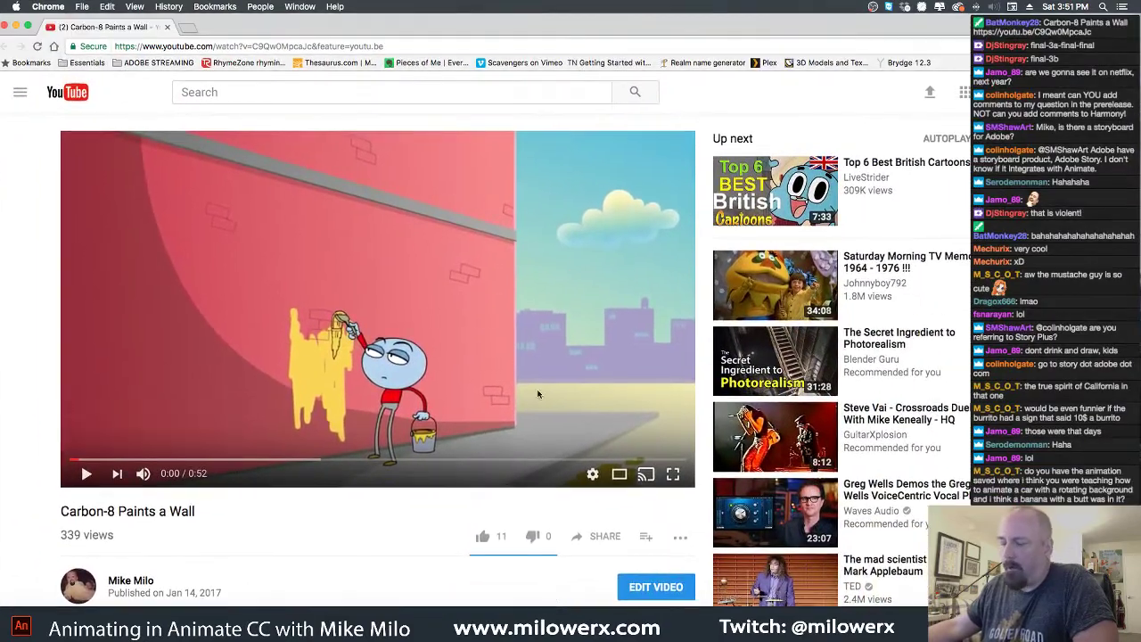
{"action": "left_click", "coordinate": [76, 460]}
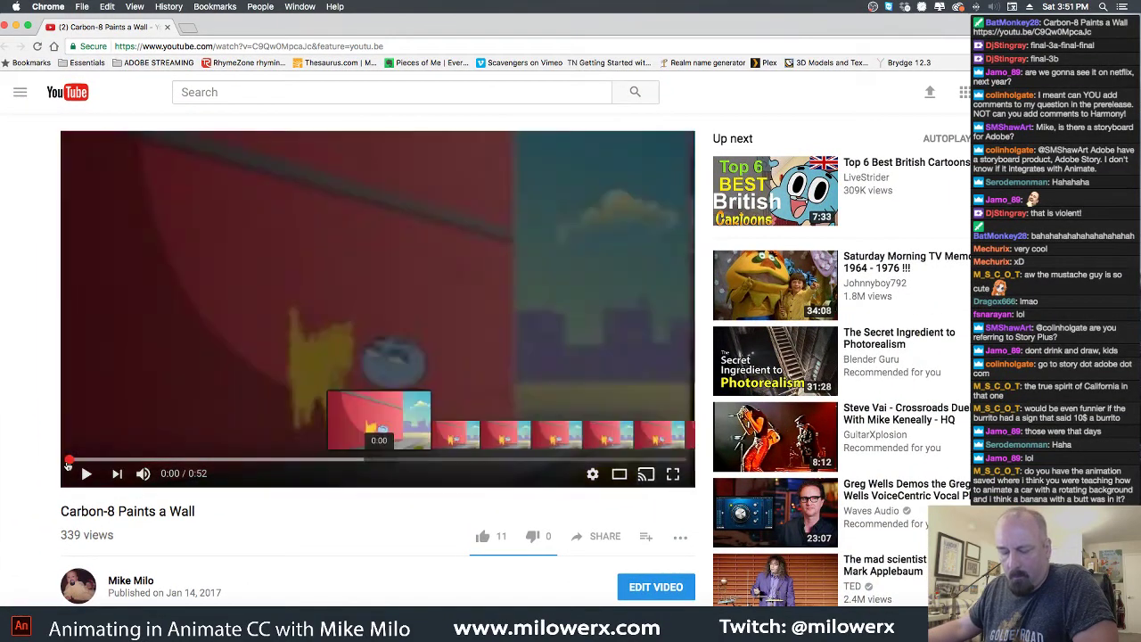
{"action": "left_click", "coordinate": [84, 474]}
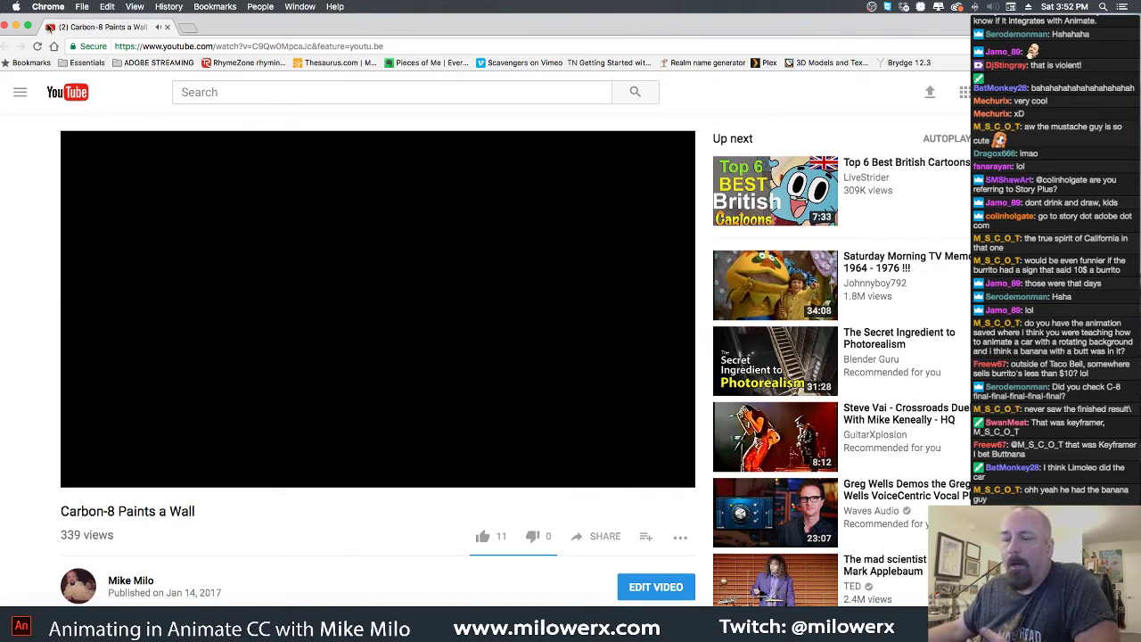
{"action": "left_click", "coordinate": [7, 25]}
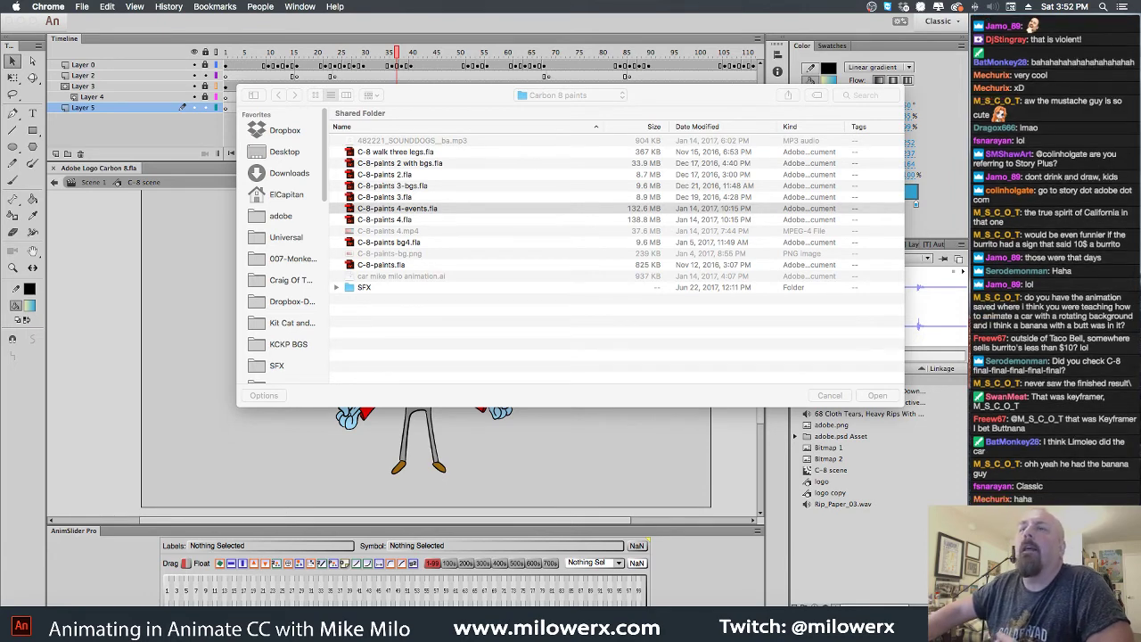
Back in Animate, go up to Carbon-8 and open C-8 drinks > C-8-ep4.fla
{"action": "left_click", "coordinate": [350, 24]}
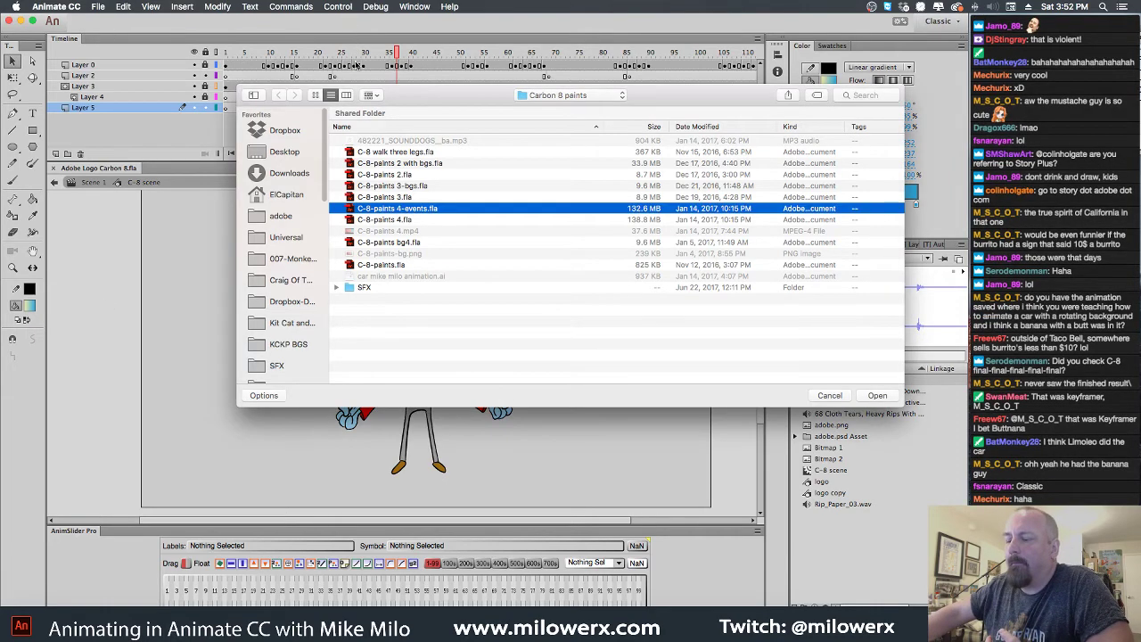
{"action": "left_click", "coordinate": [555, 94]}
{"action": "left_click", "coordinate": [555, 108]}
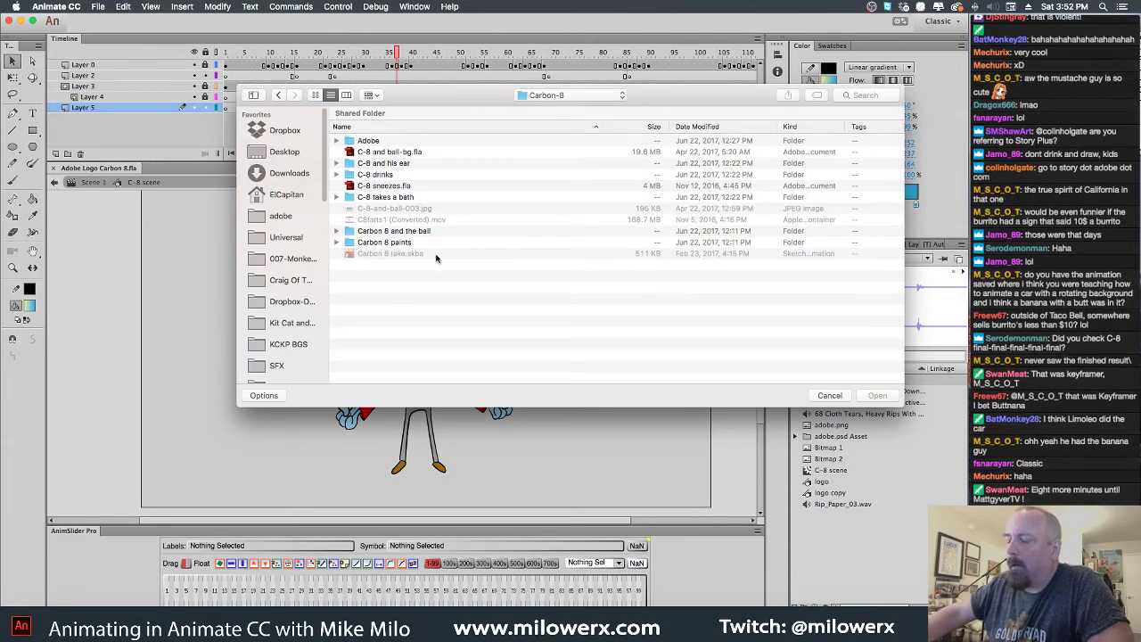
{"action": "left_click", "coordinate": [375, 175]}
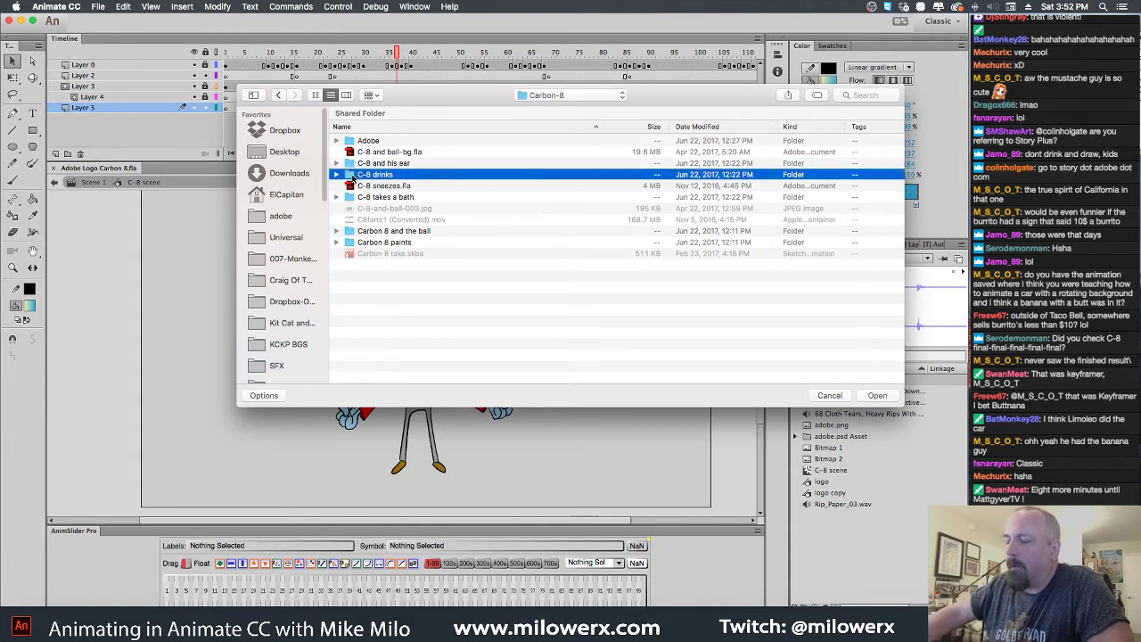
{"action": "double_click", "coordinate": [353, 176]}
{"action": "double_click", "coordinate": [370, 141]}
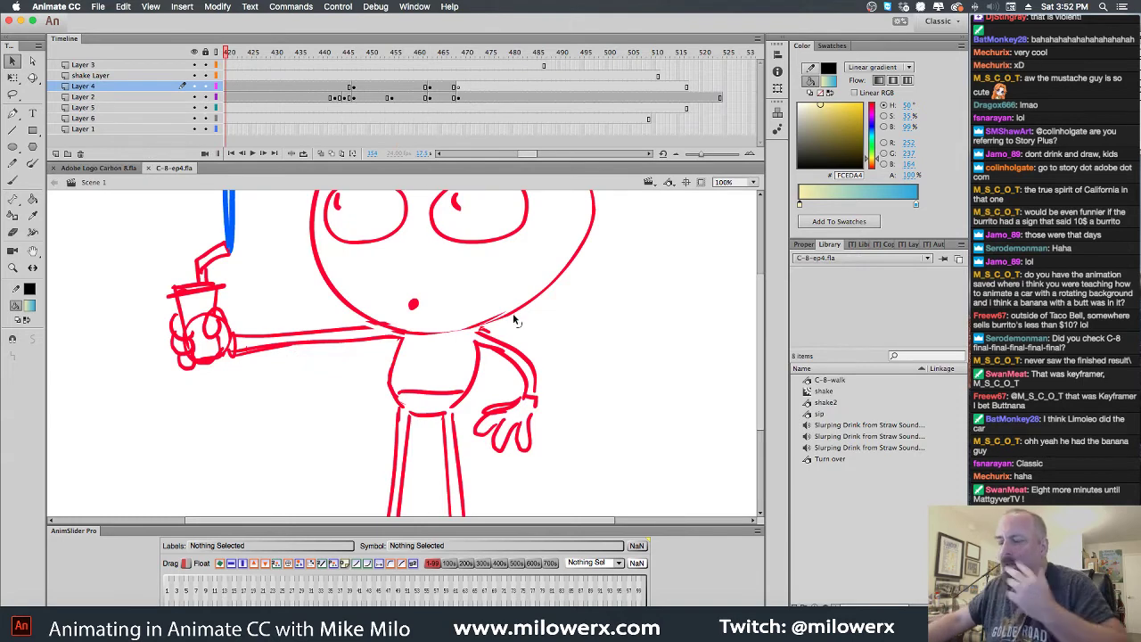
Zoom out to 50%, rewind to frame 1 and play the drink-sipping animation
{"action": "key", "text": "super+minus"}
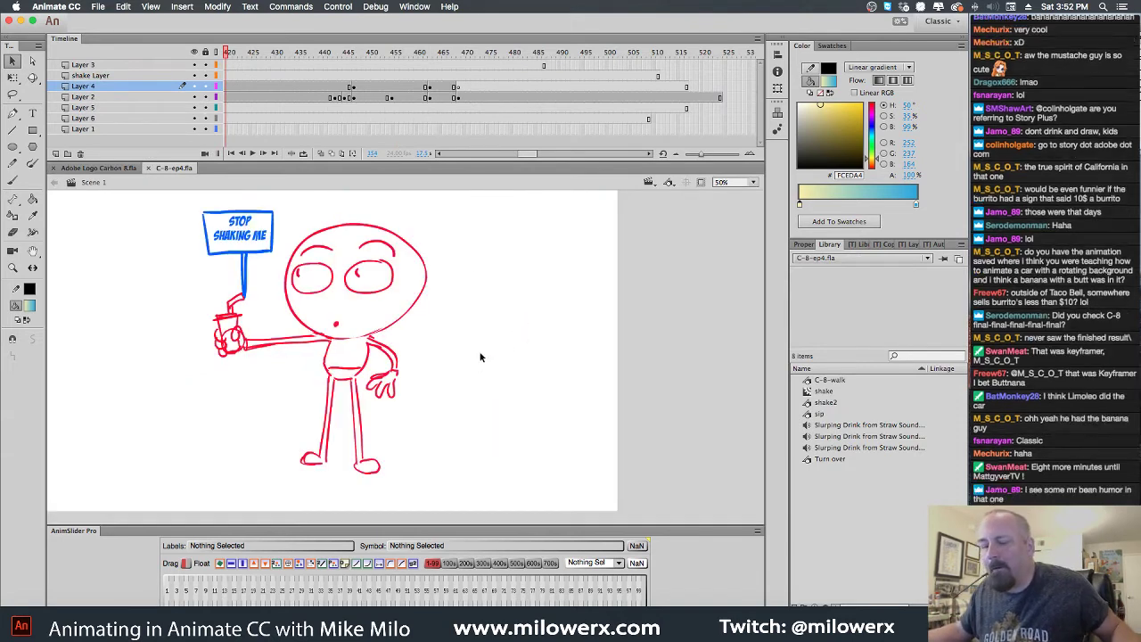
{"action": "left_click_drag", "start_coordinate": [535, 159], "coordinate": [415, 149]}
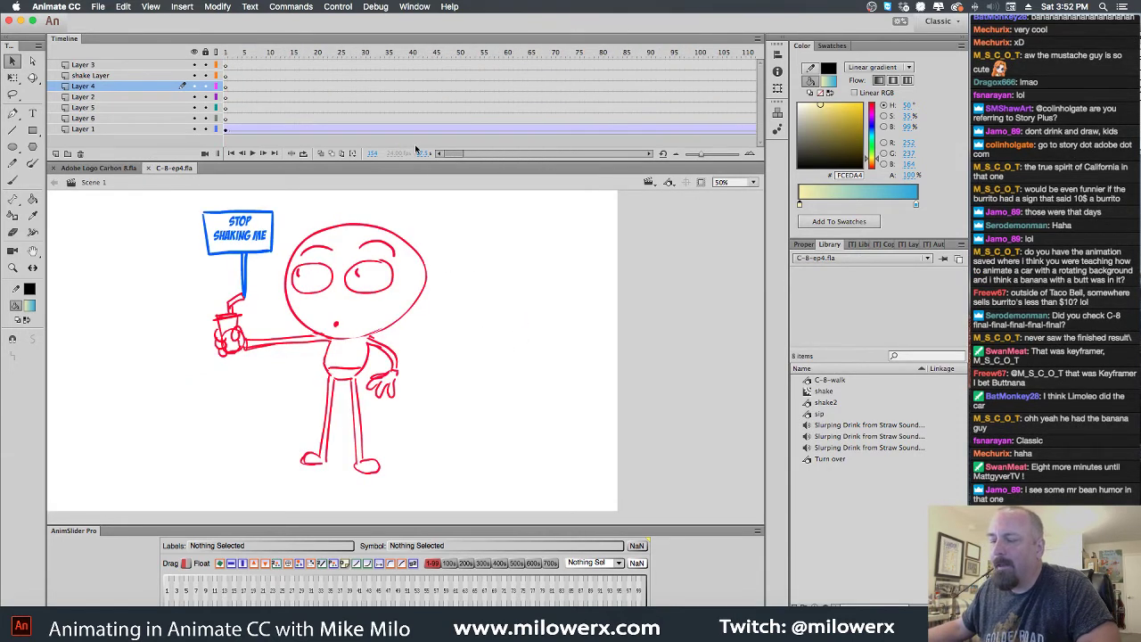
{"action": "left_click_drag", "start_coordinate": [294, 49], "coordinate": [225, 51]}
{"action": "key", "text": "Return"}
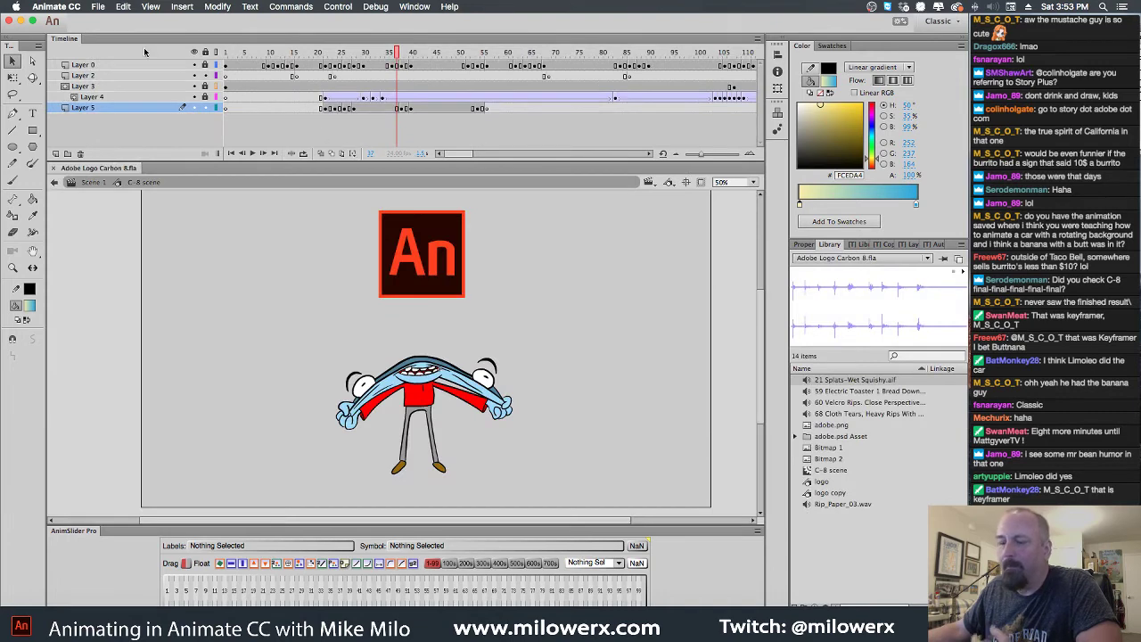
{"action": "left_click", "coordinate": [98, 7]}
{"action": "left_click", "coordinate": [110, 33]}
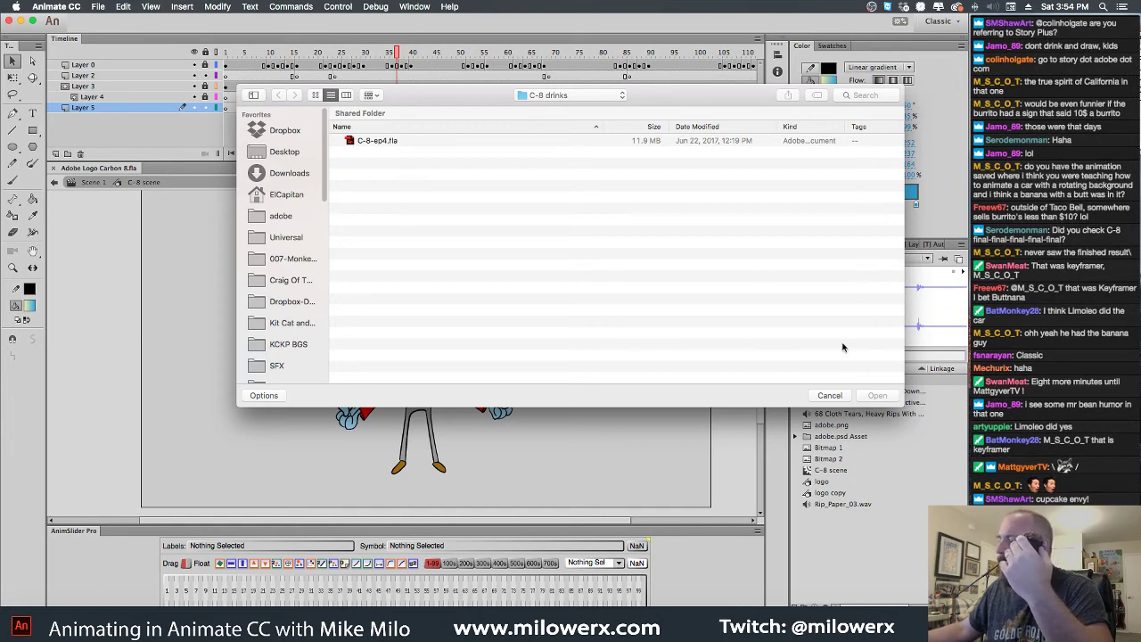
{"action": "left_click", "coordinate": [839, 396]}
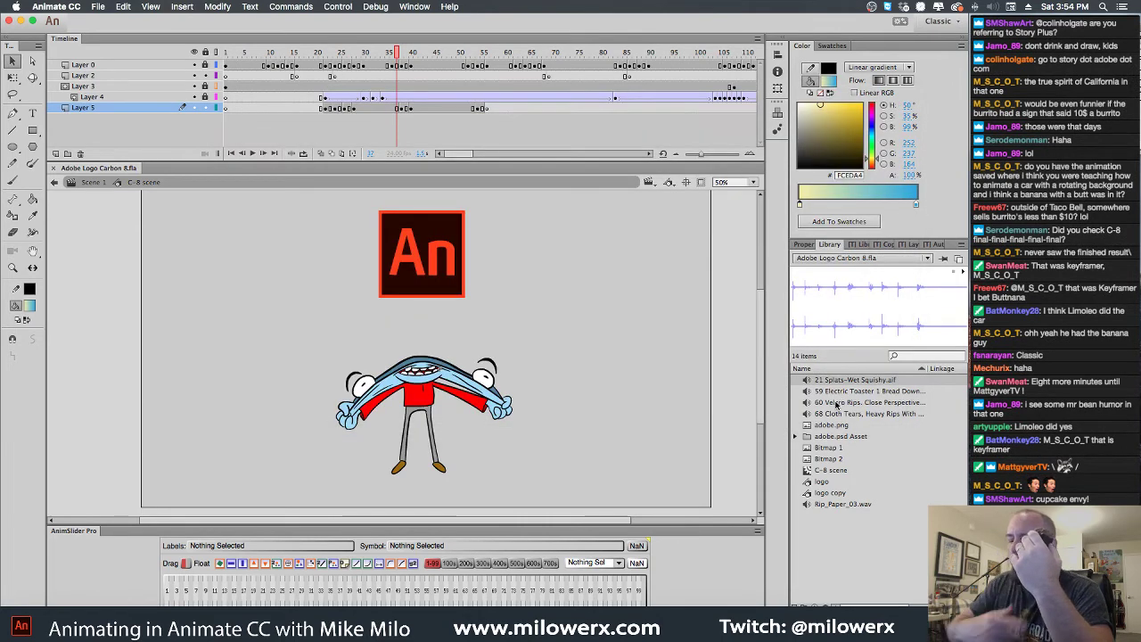